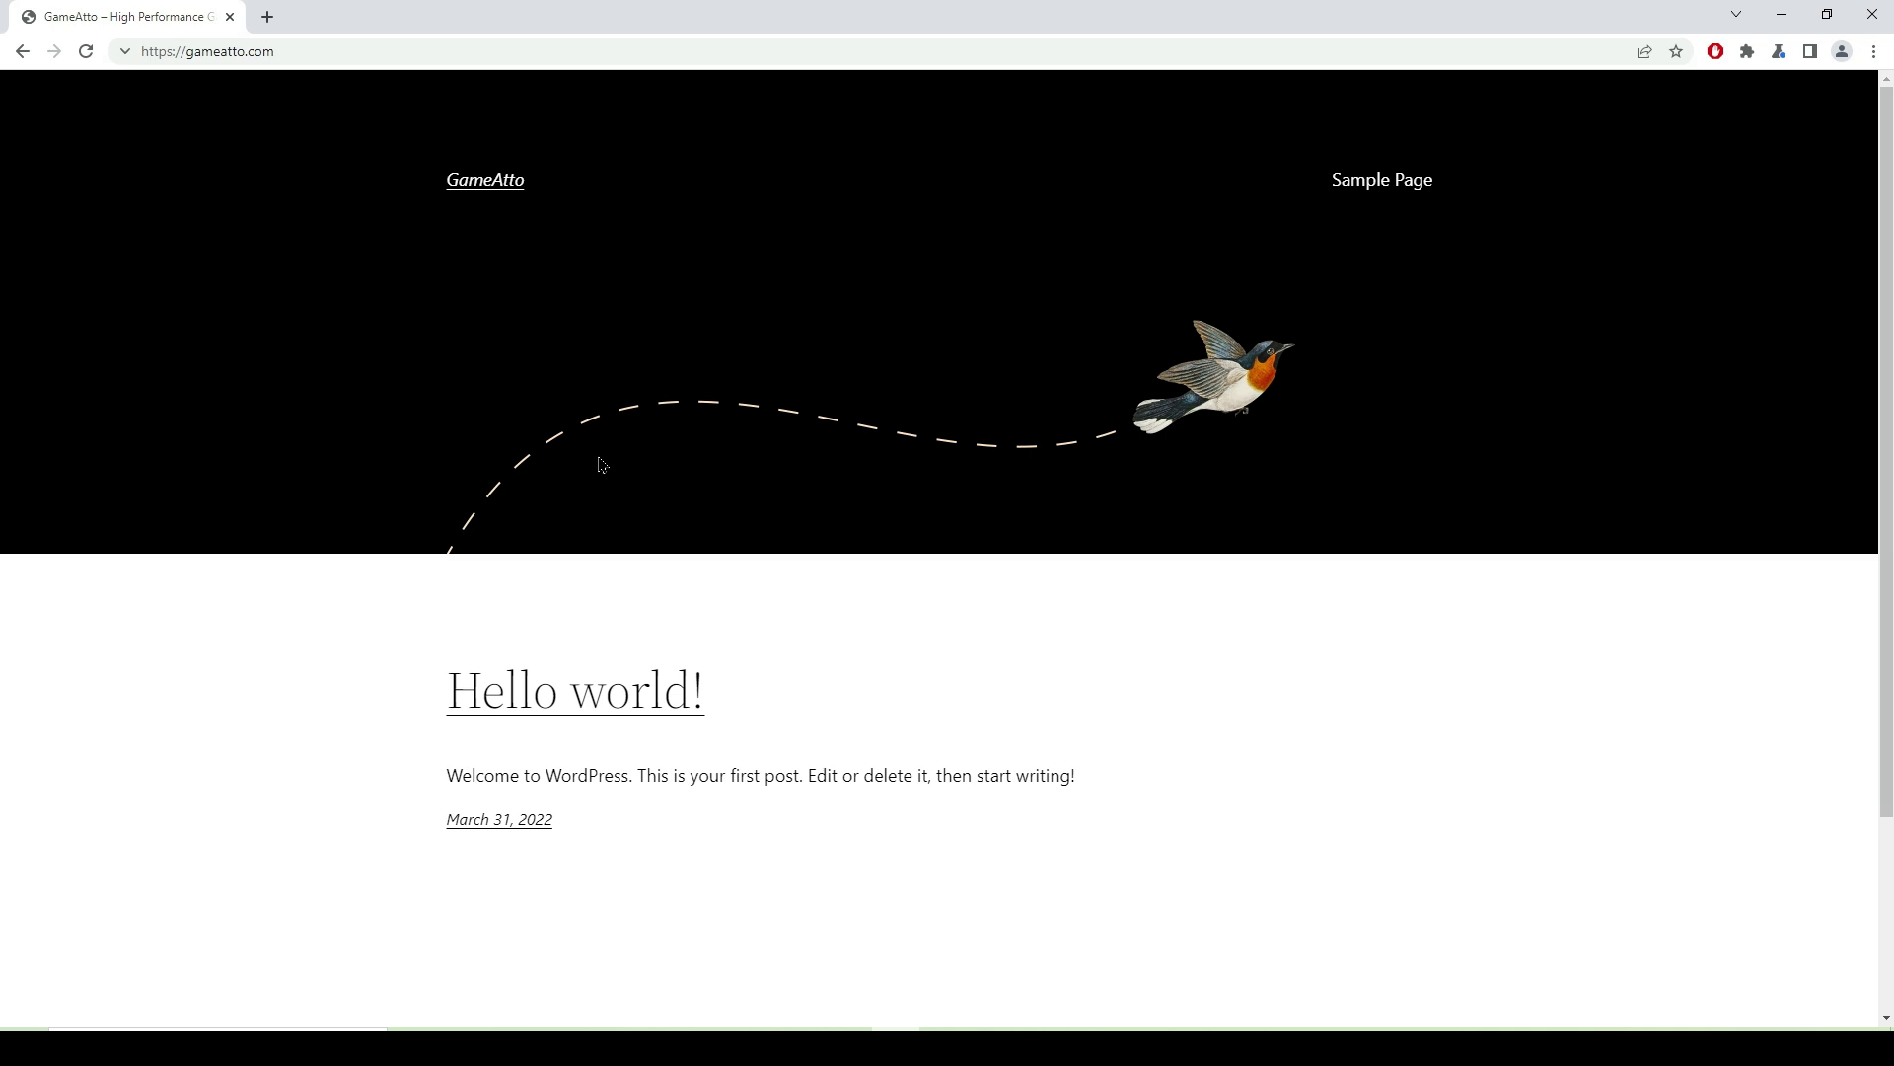
- Open /wp-admin on the GameAtto site and log in with the saved username and password
{"action": "double_click", "coordinate": [346, 52]}
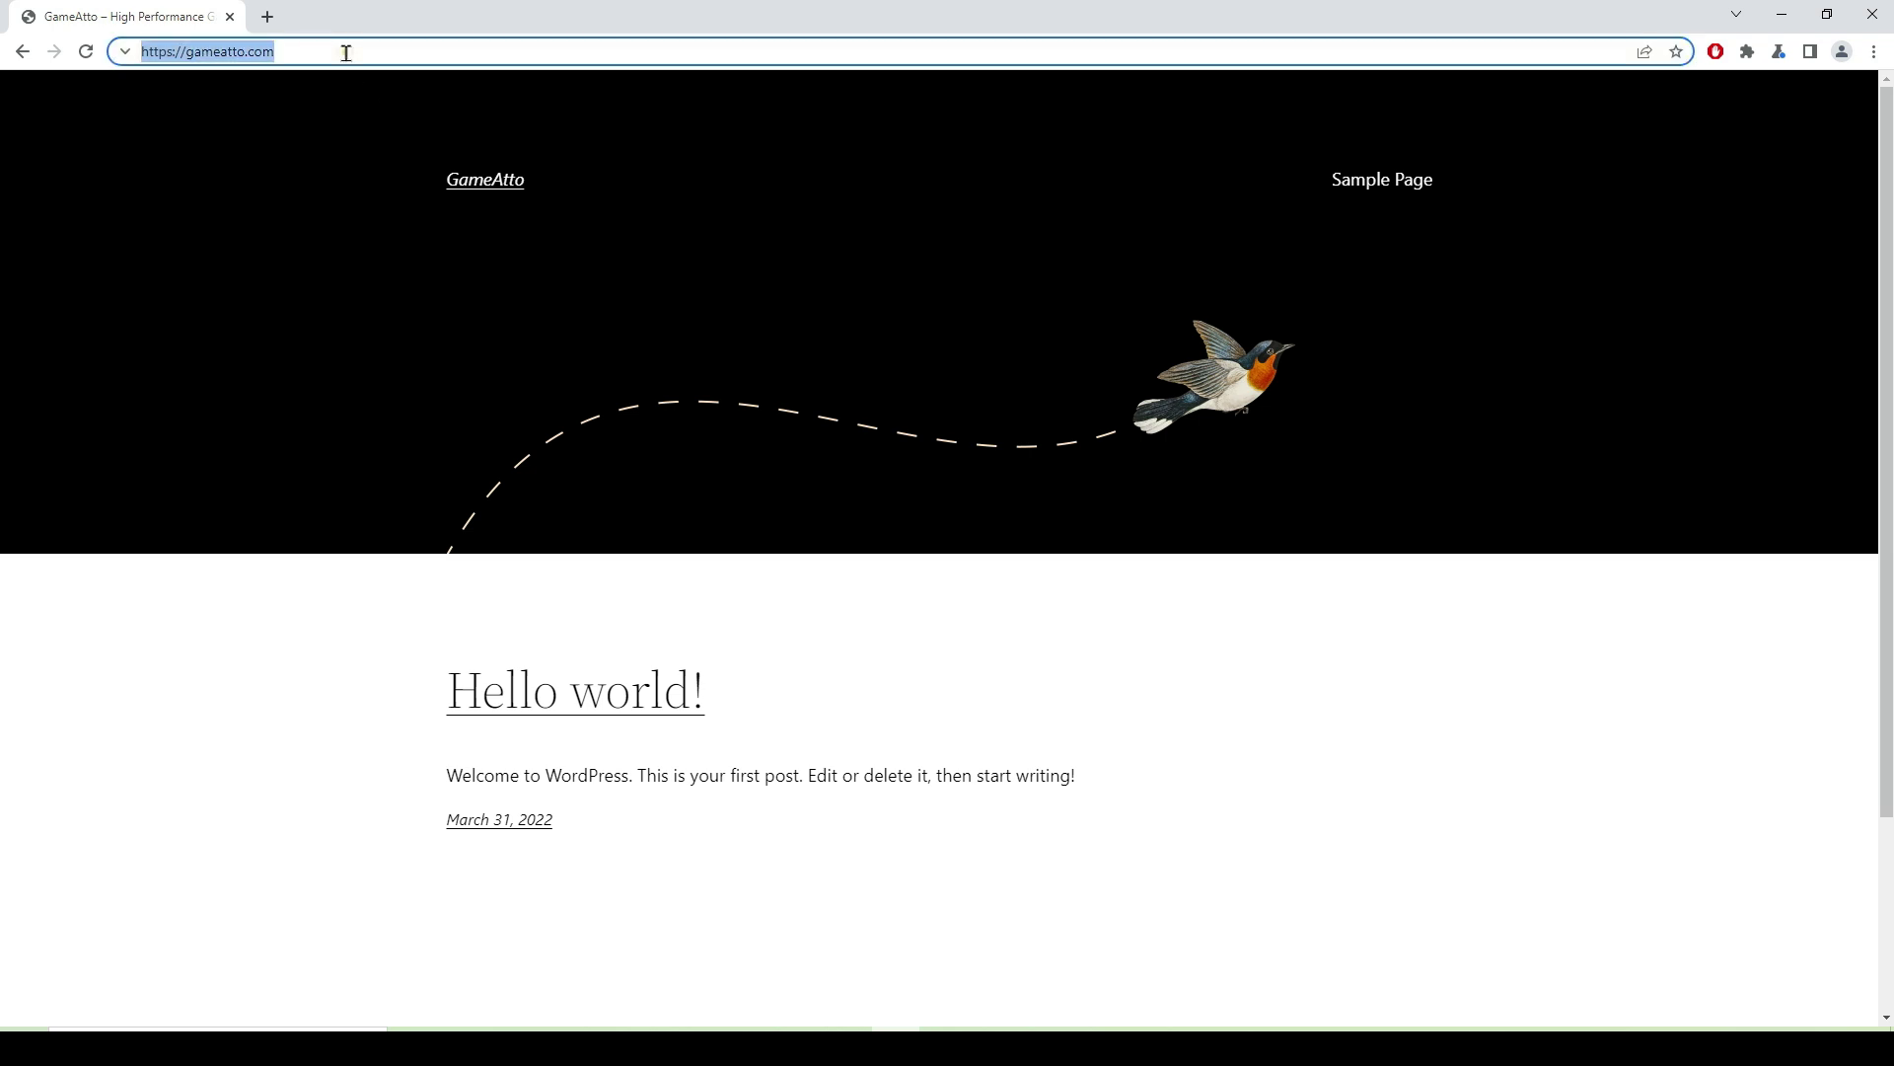
{"action": "left_click", "coordinate": [347, 53]}
{"action": "left_click", "coordinate": [346, 52]}
{"action": "type", "text": "/"}
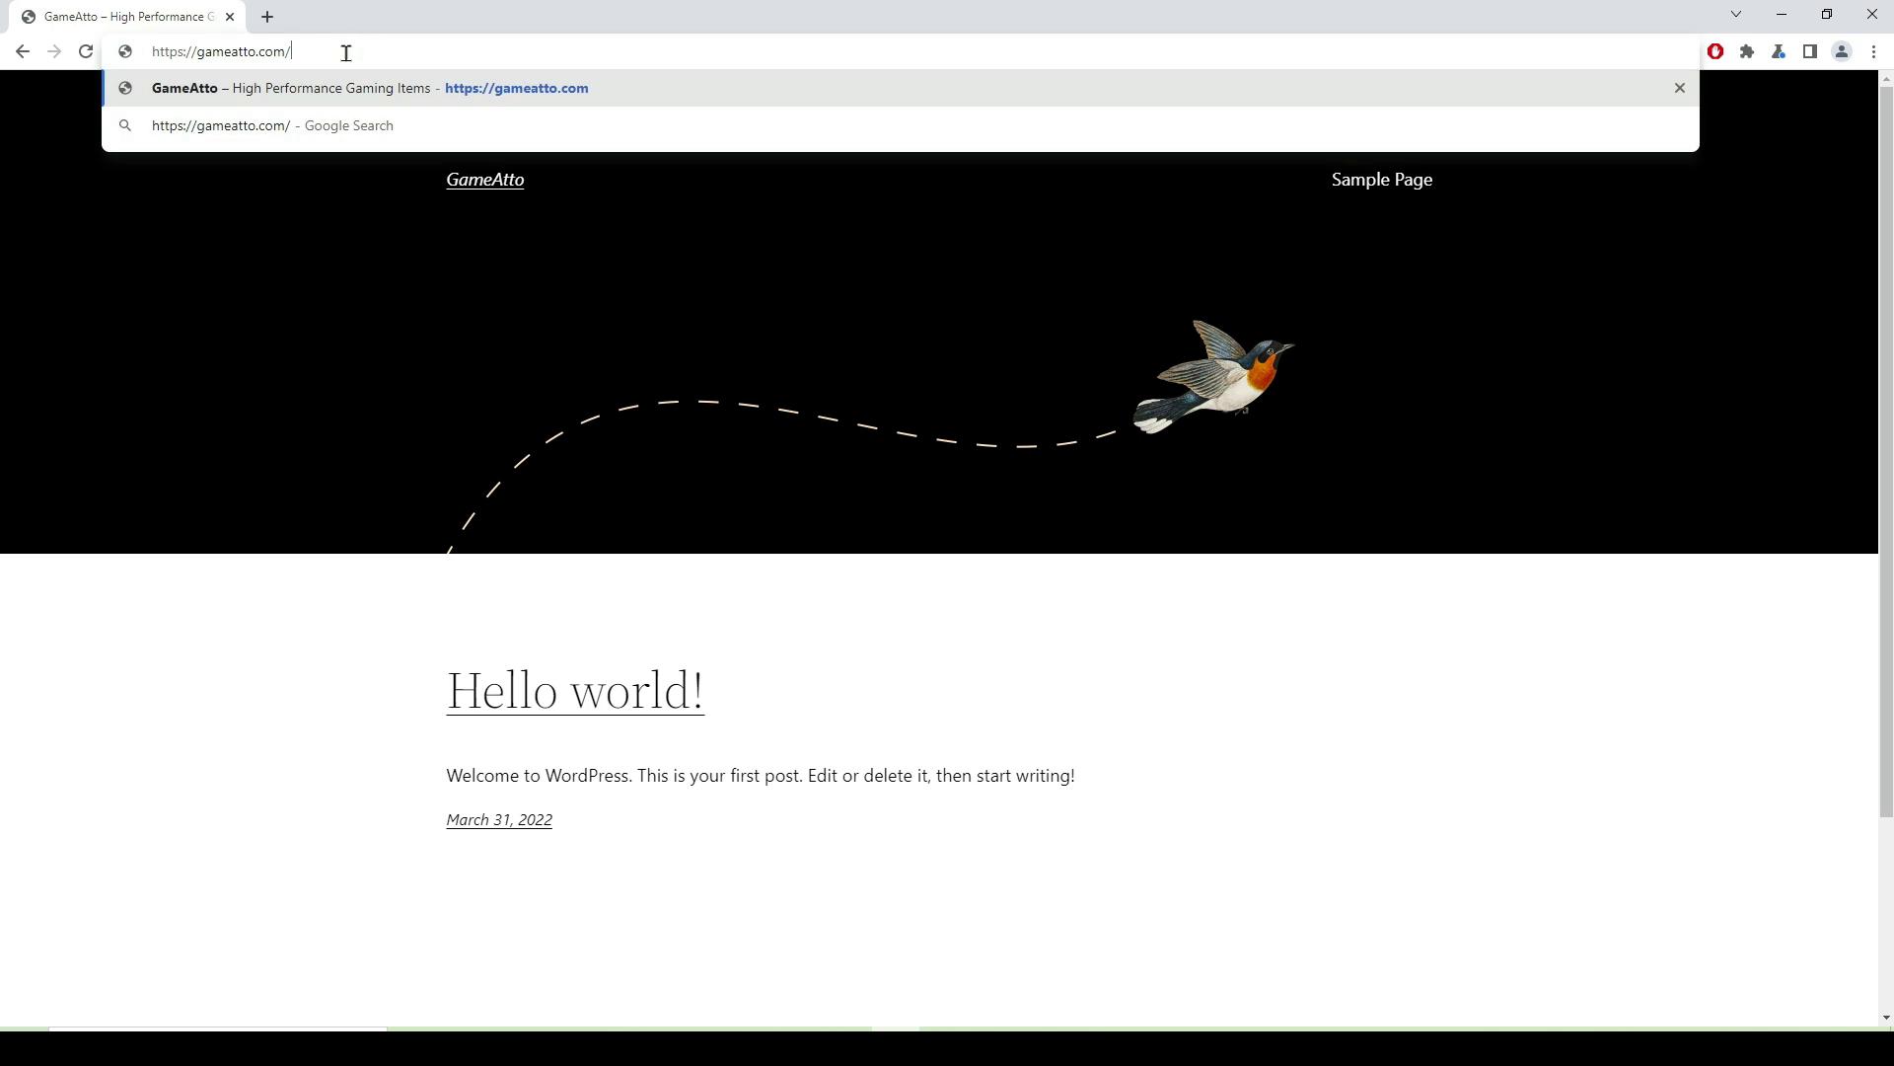
{"action": "type", "text": "wp-admin"}
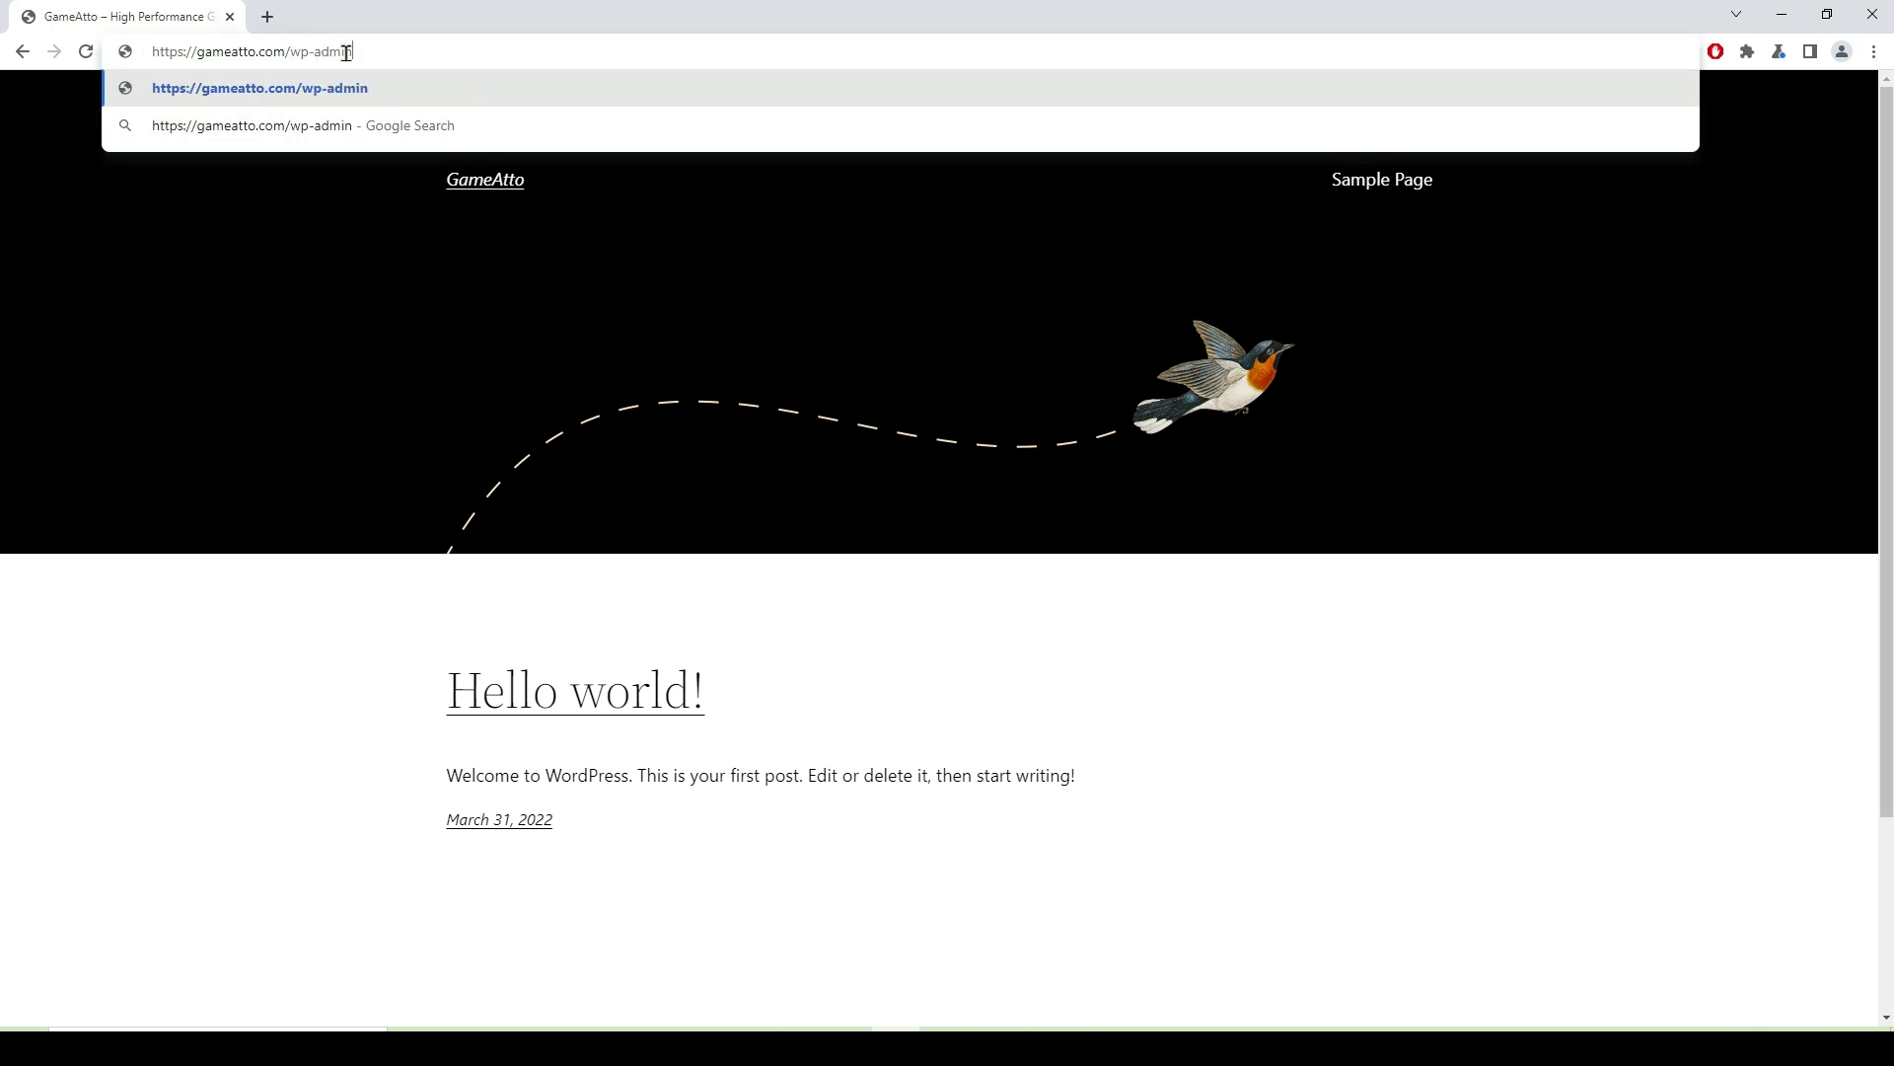
{"action": "key", "text": "Return"}
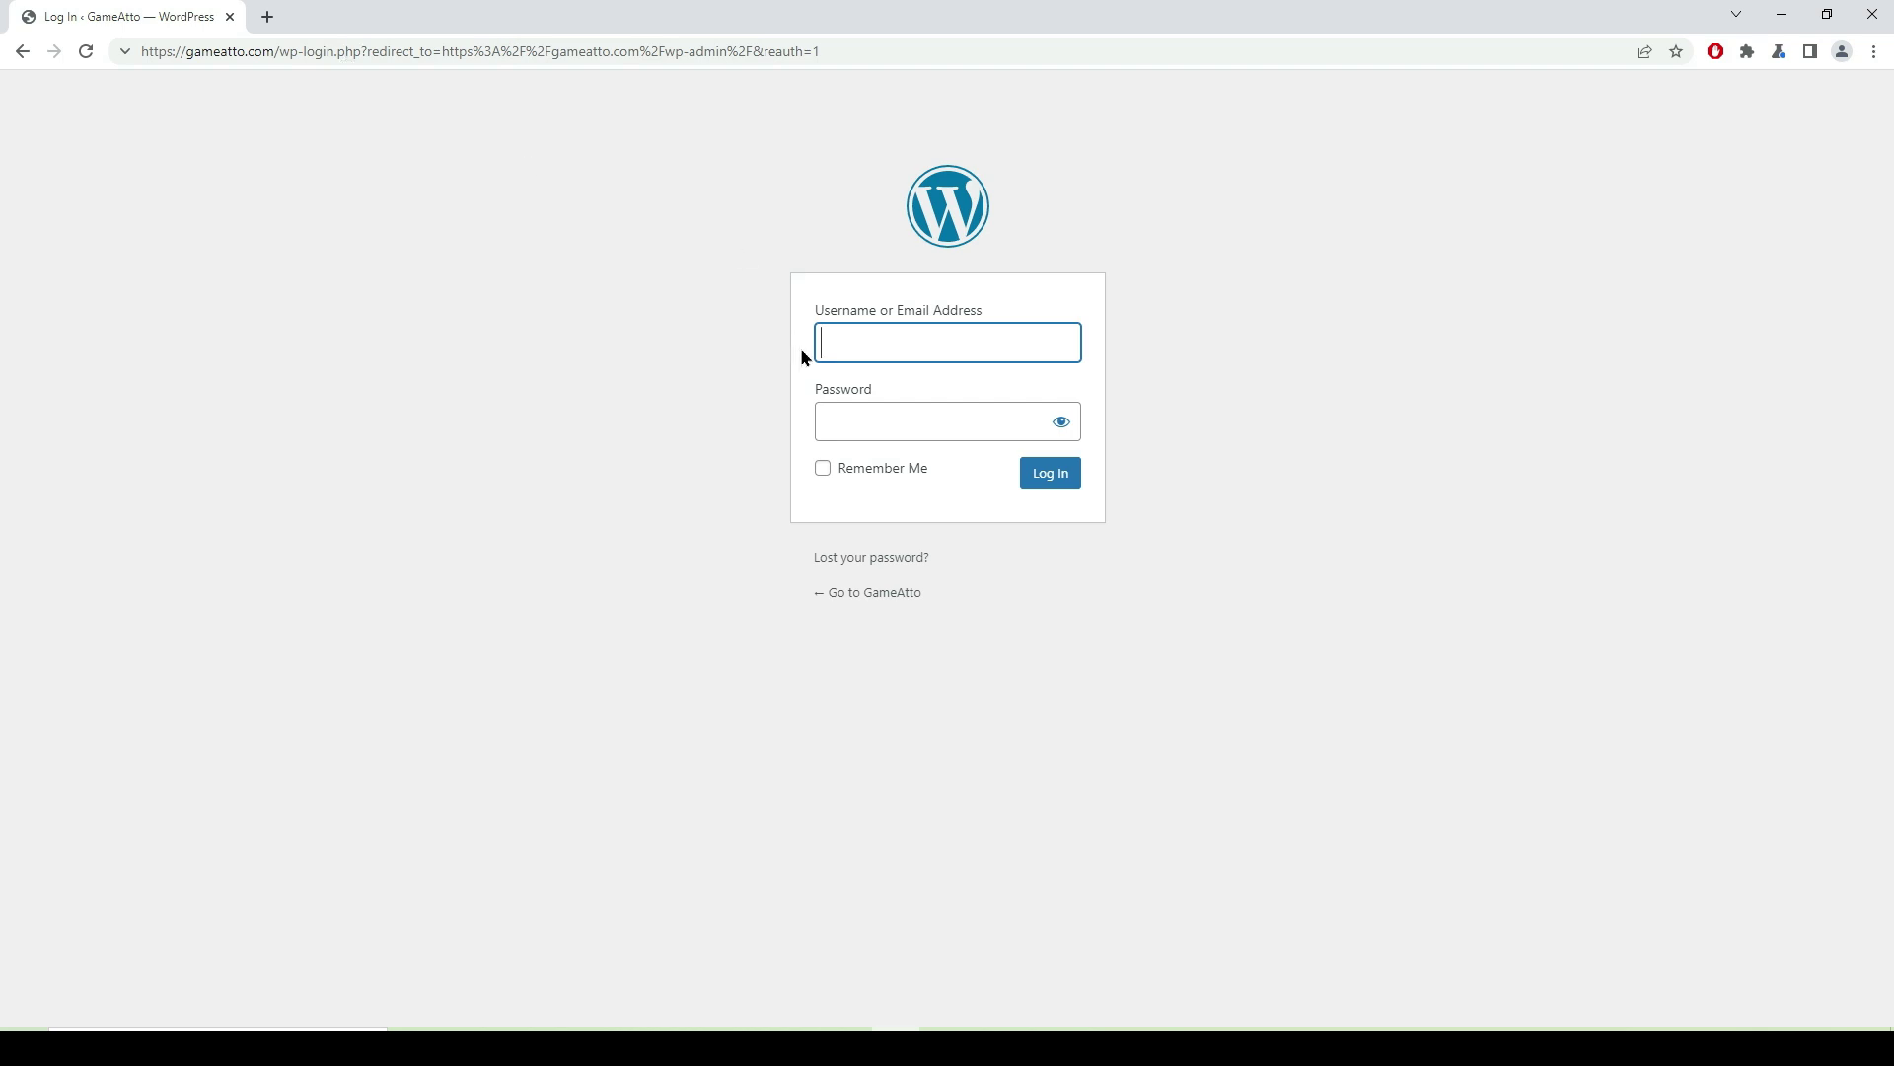
{"action": "left_click", "coordinate": [875, 346]}
{"action": "left_click", "coordinate": [956, 393]}
{"action": "type", "text": "••••••••••••"}
{"action": "left_click", "coordinate": [1050, 473]}
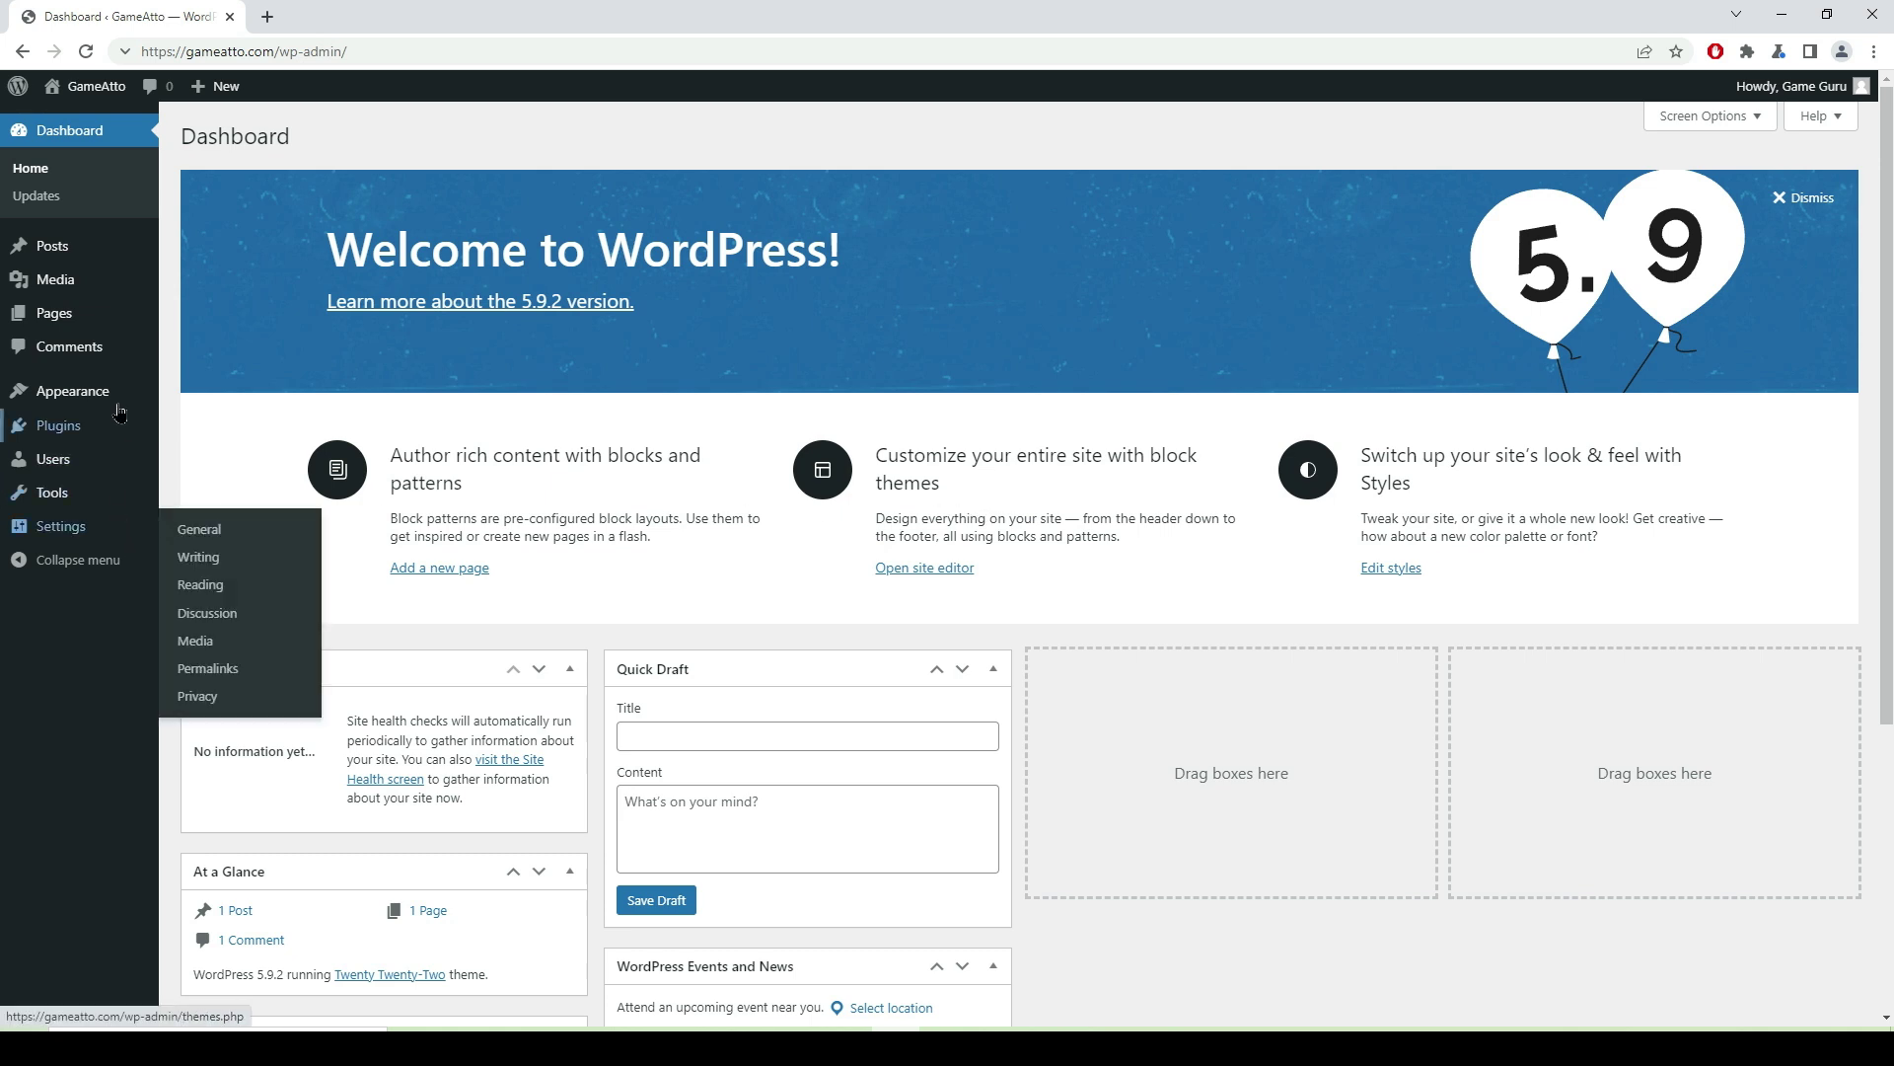
- Set the site timezone to UTC+5:30 in General Settings and save the changes
{"action": "mouse_move", "coordinate": [71, 534]}
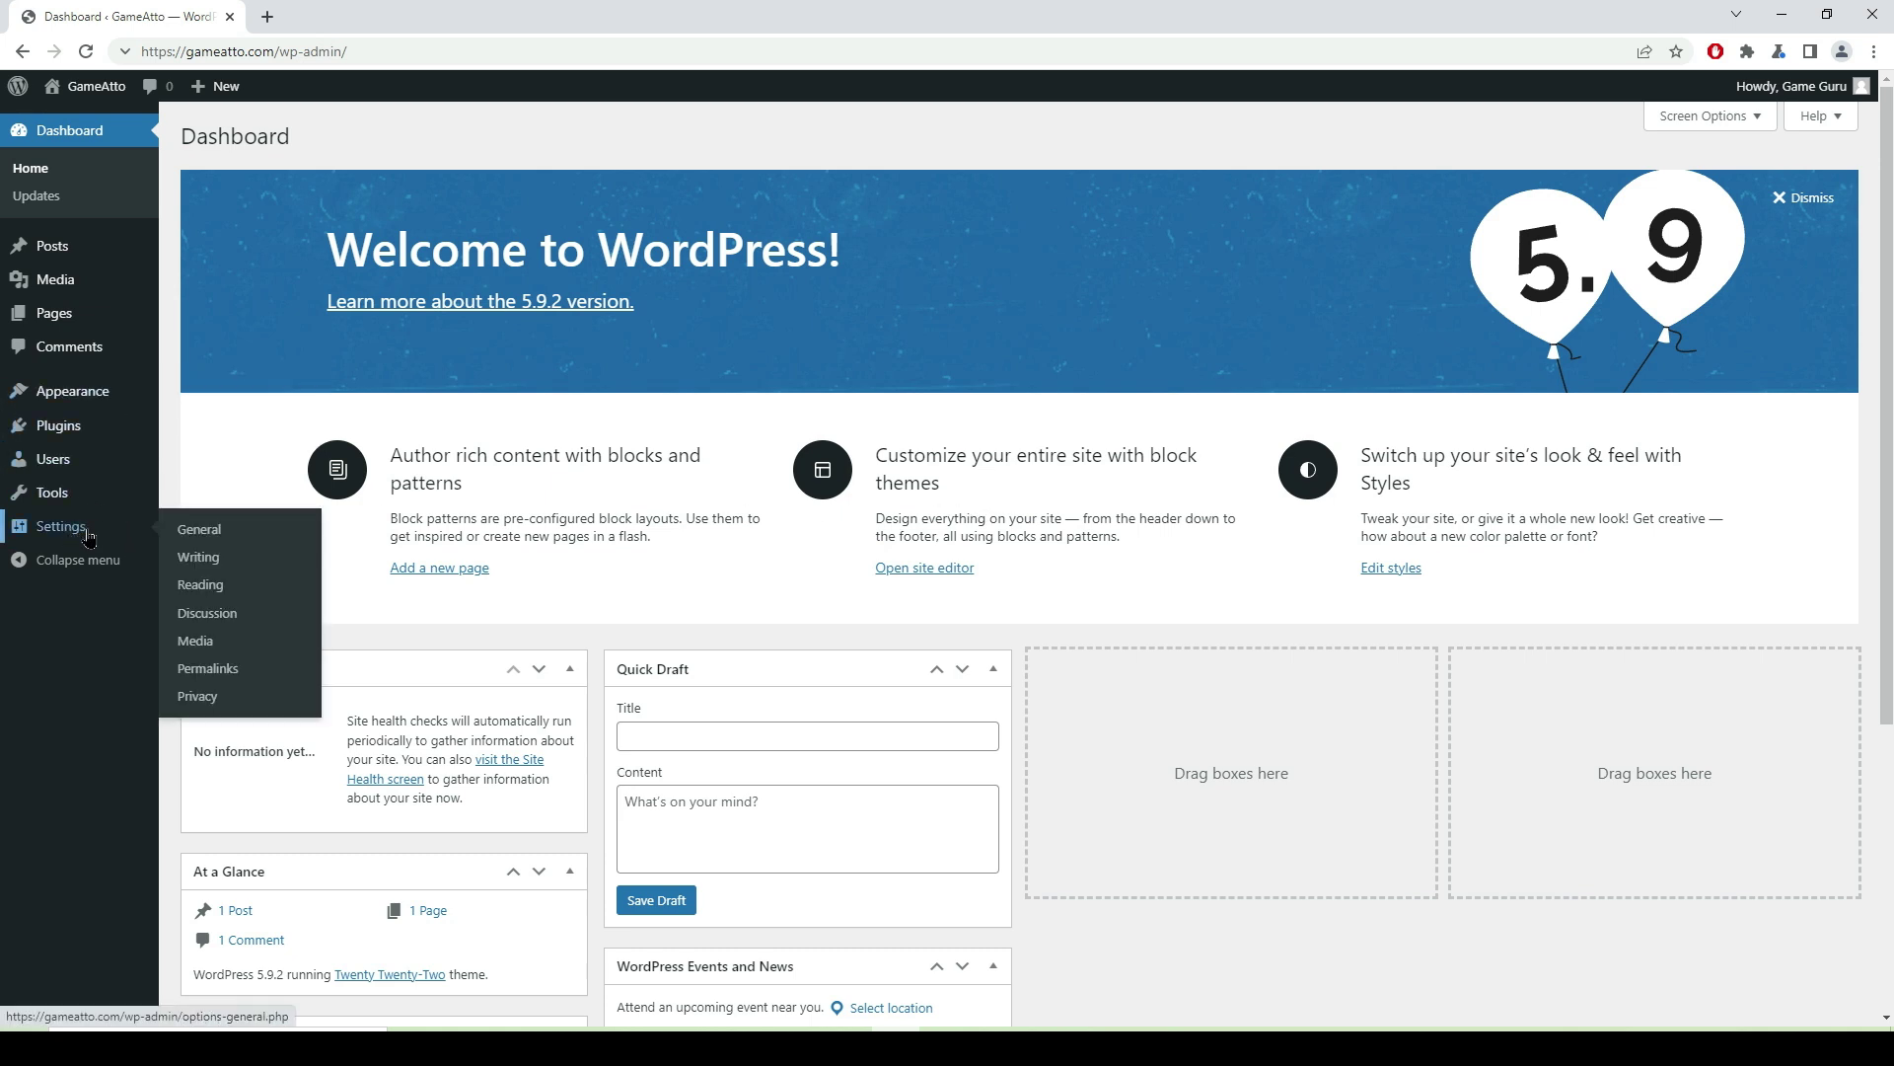
{"action": "left_click", "coordinate": [204, 539]}
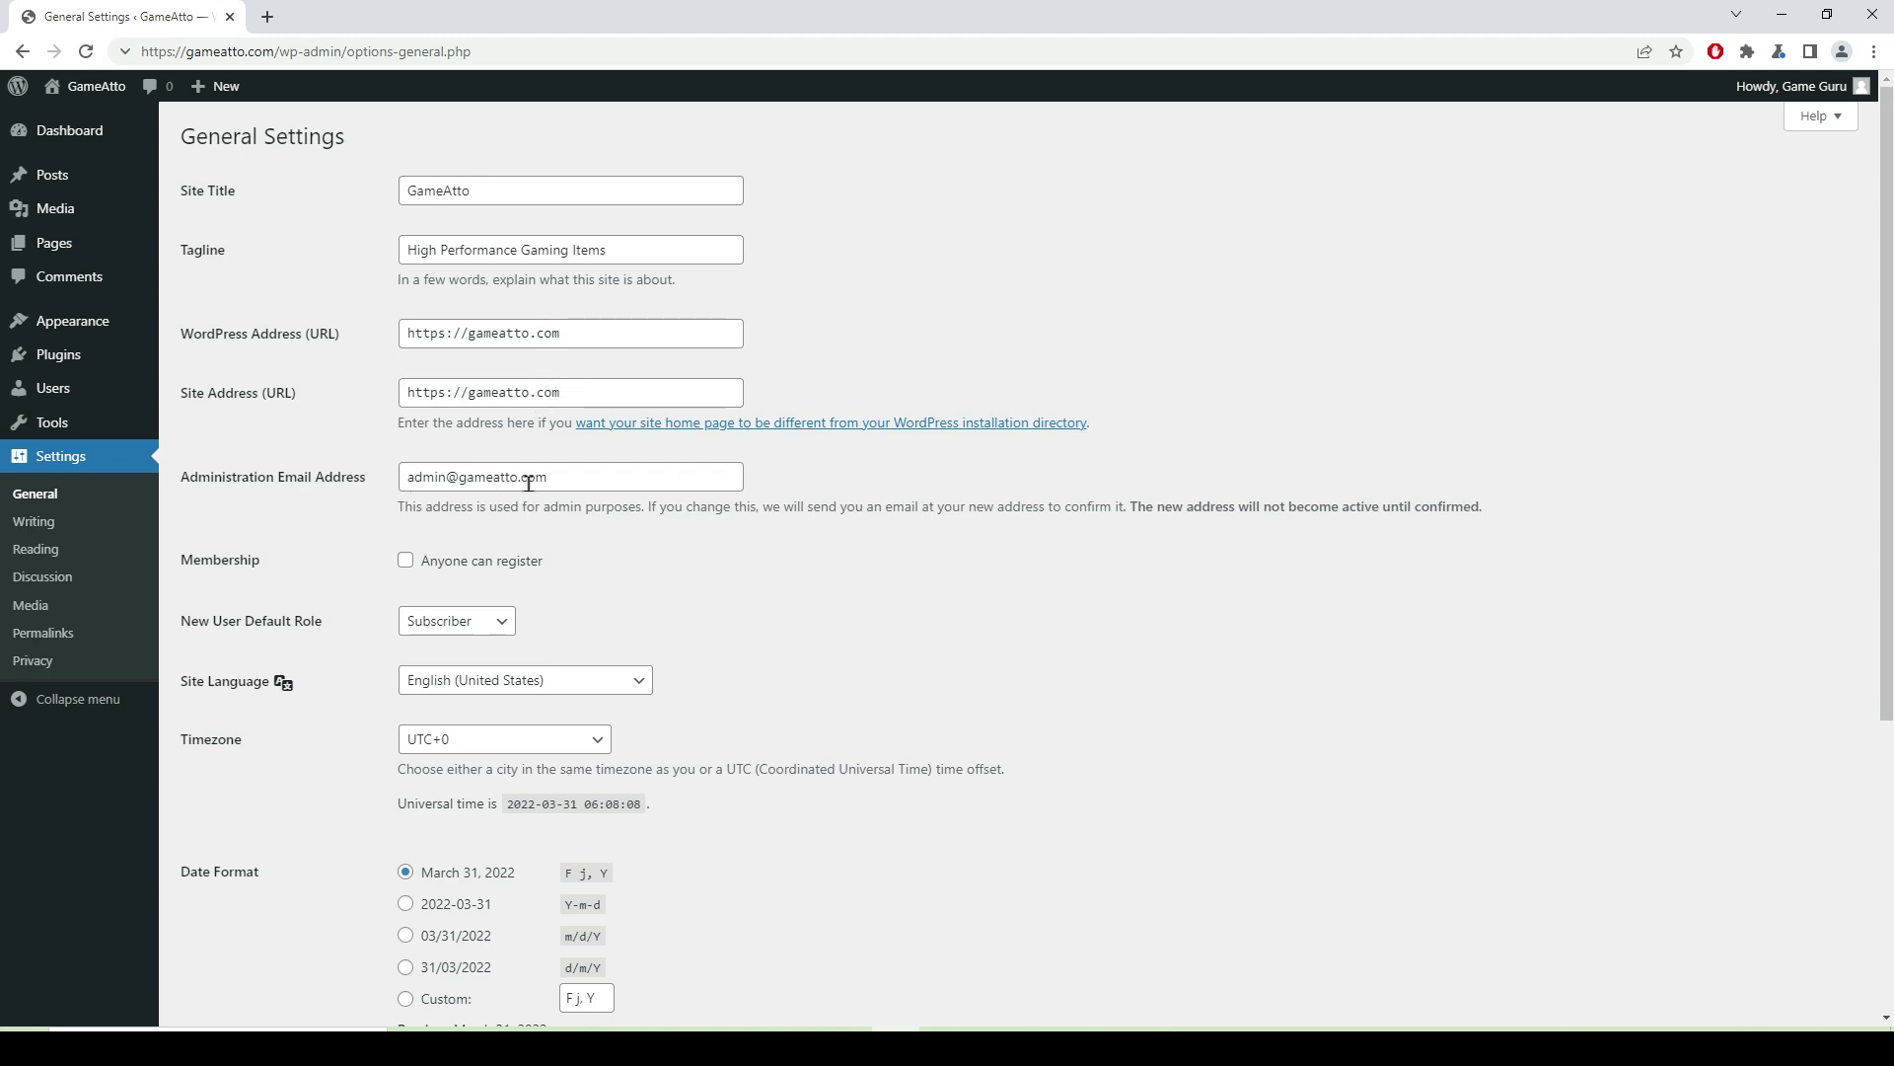
{"action": "scroll", "coordinate": [553, 624], "scroll_direction": "down", "scroll_amount": 3}
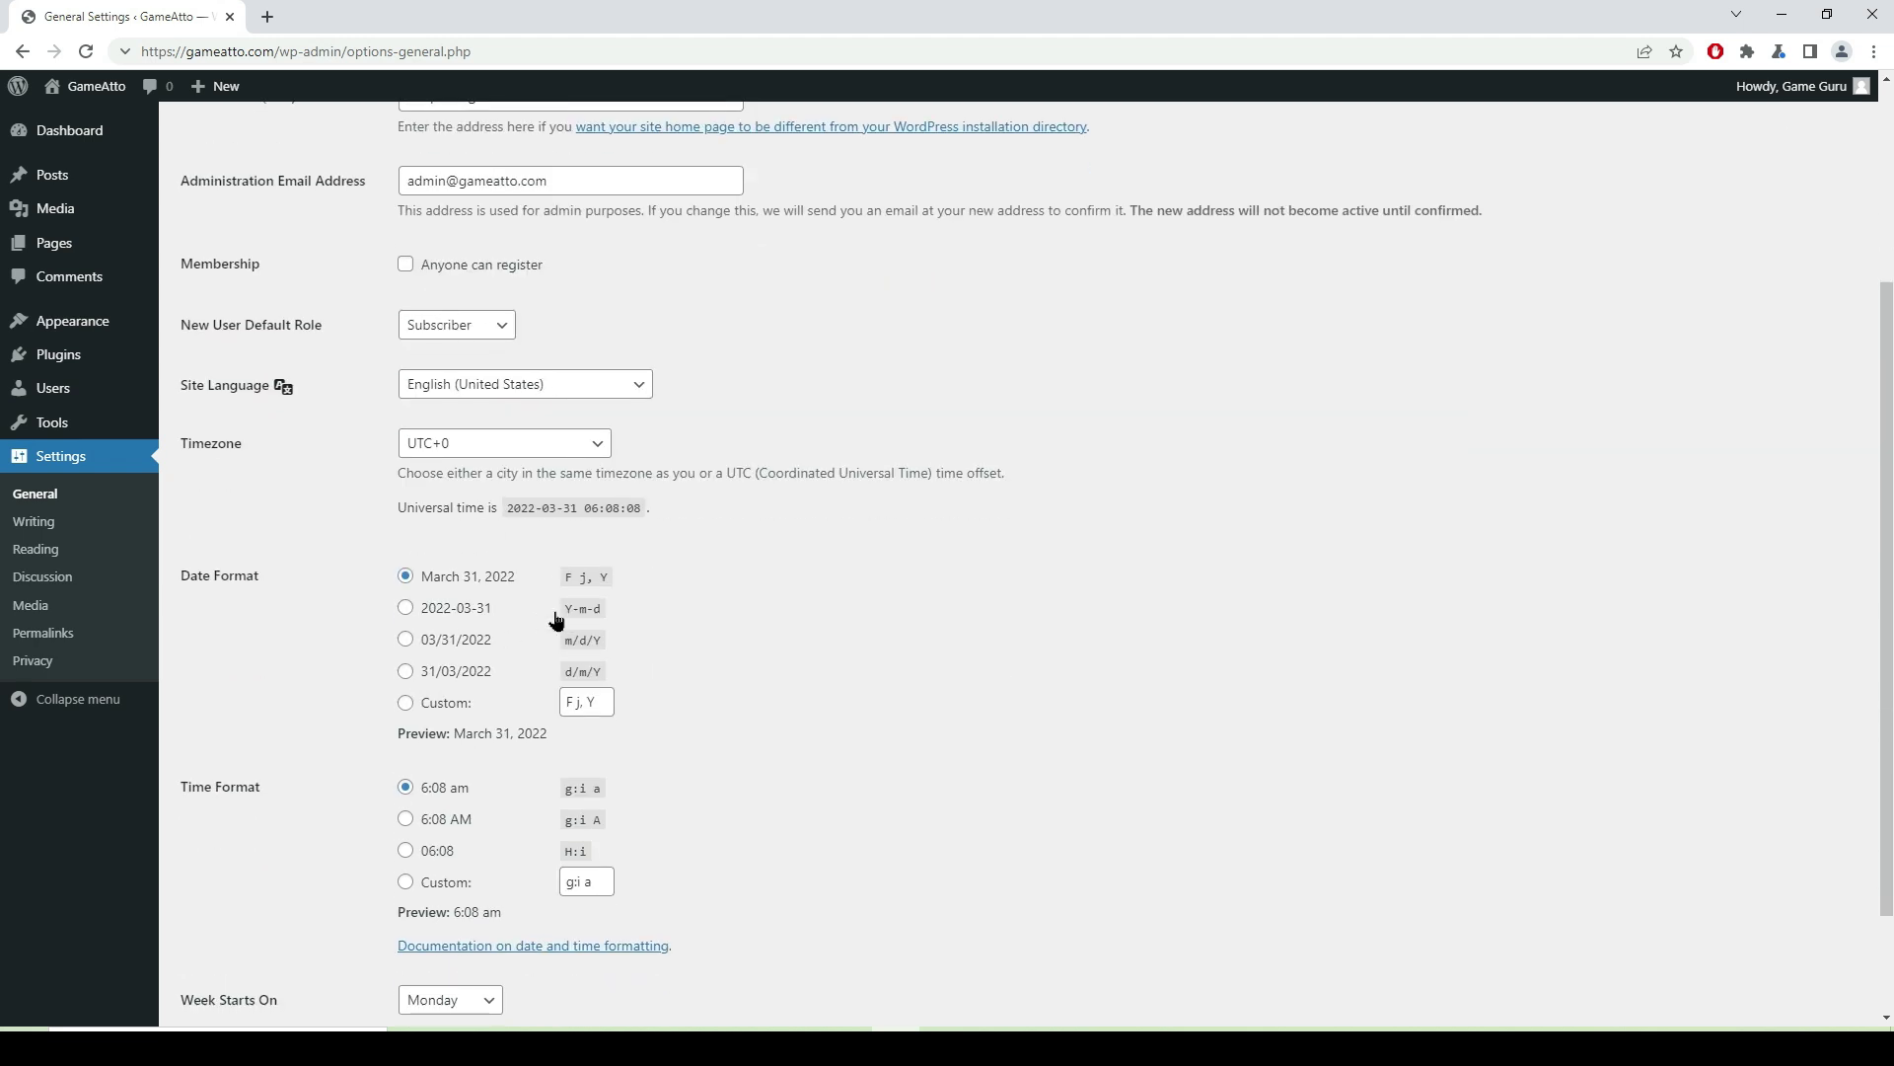
{"action": "left_click", "coordinate": [596, 451]}
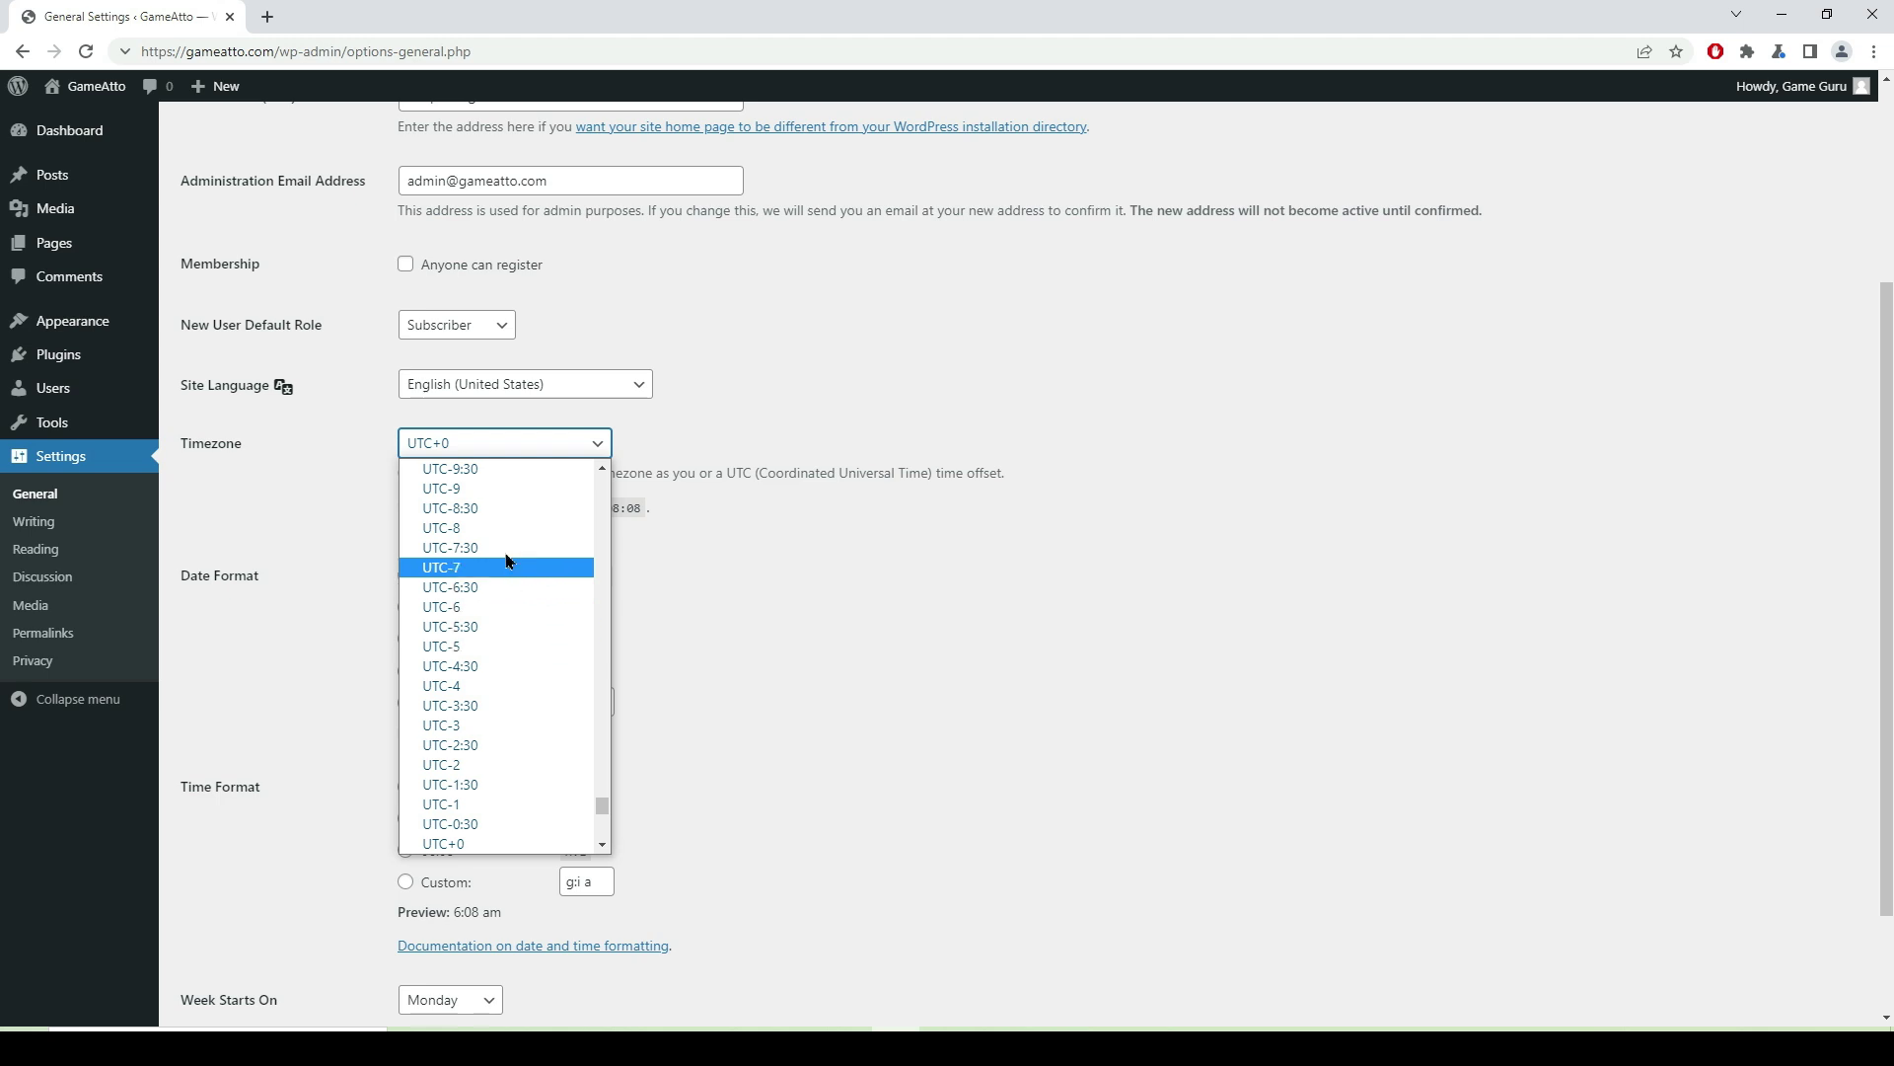
{"action": "scroll", "coordinate": [539, 642], "scroll_direction": "down", "scroll_amount": 6}
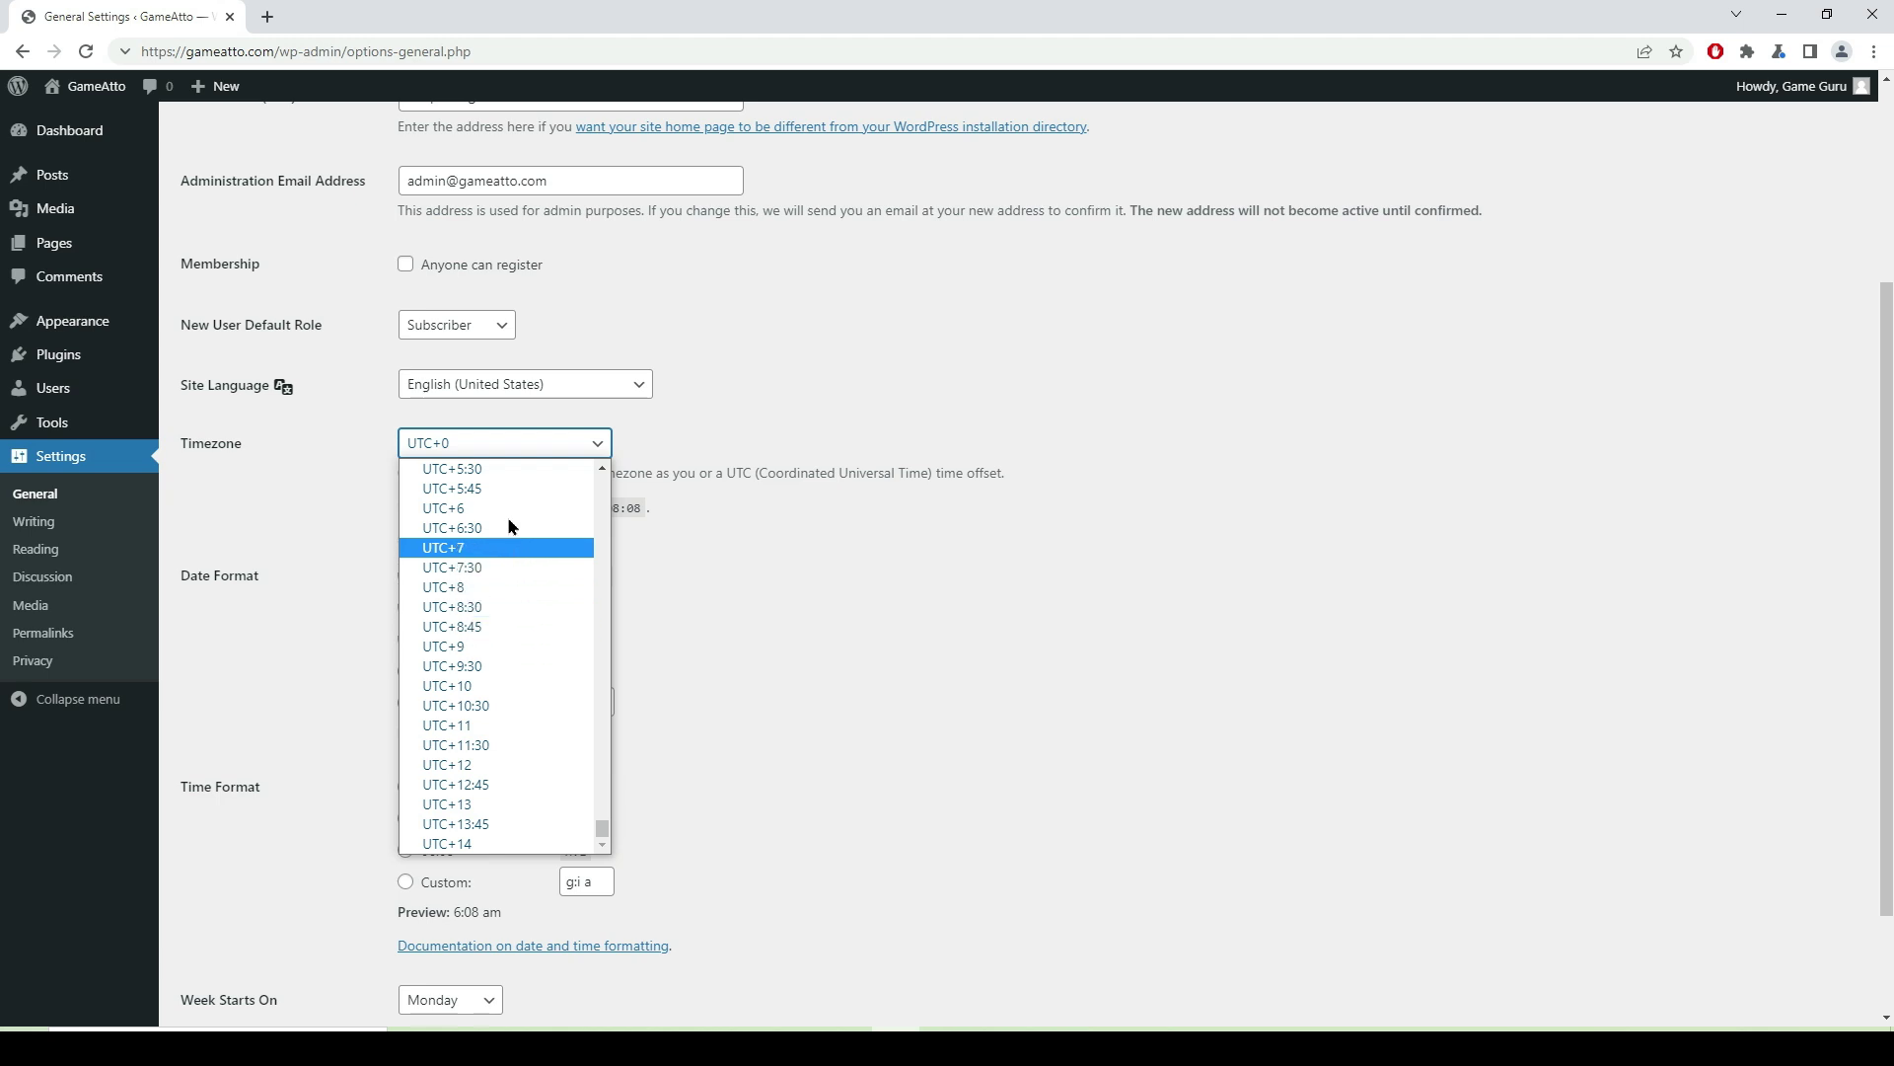
{"action": "left_click", "coordinate": [474, 479]}
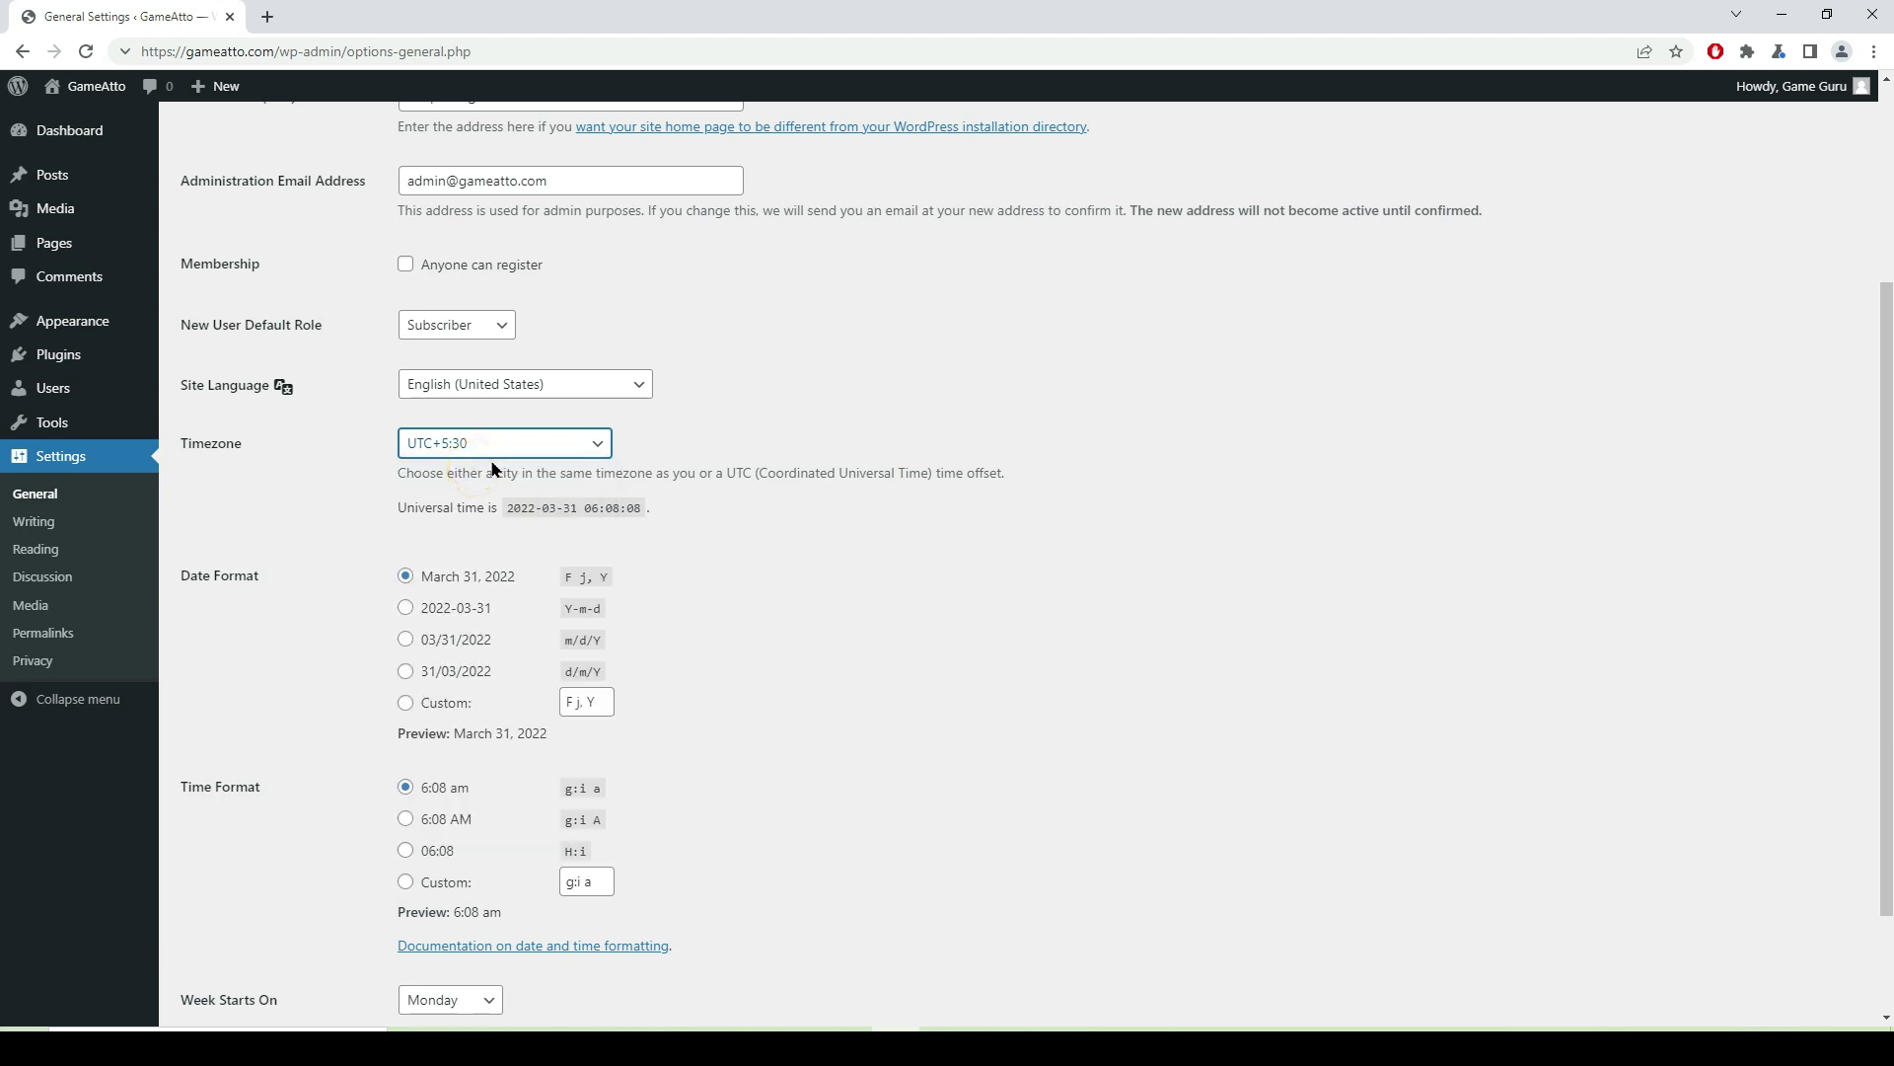
{"action": "scroll", "coordinate": [697, 784], "scroll_direction": "down", "scroll_amount": 3}
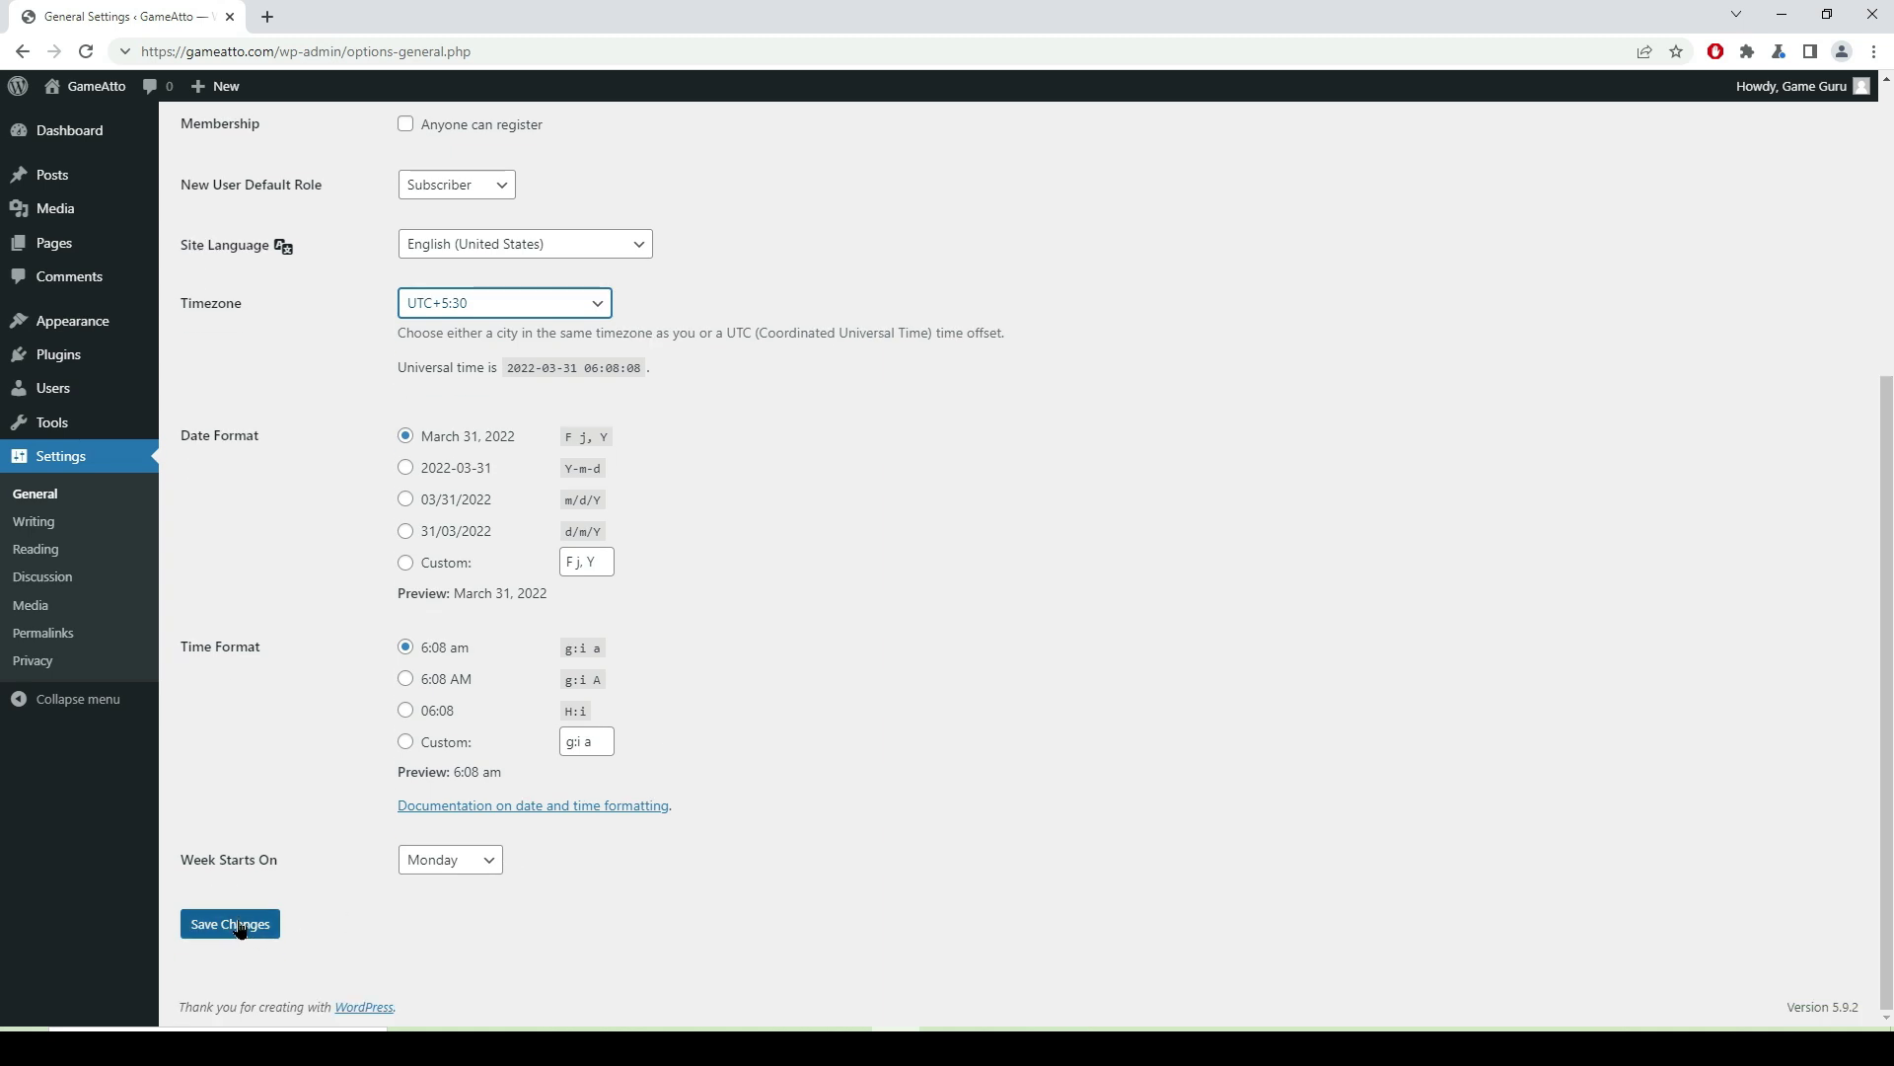
{"action": "left_click", "coordinate": [259, 932]}
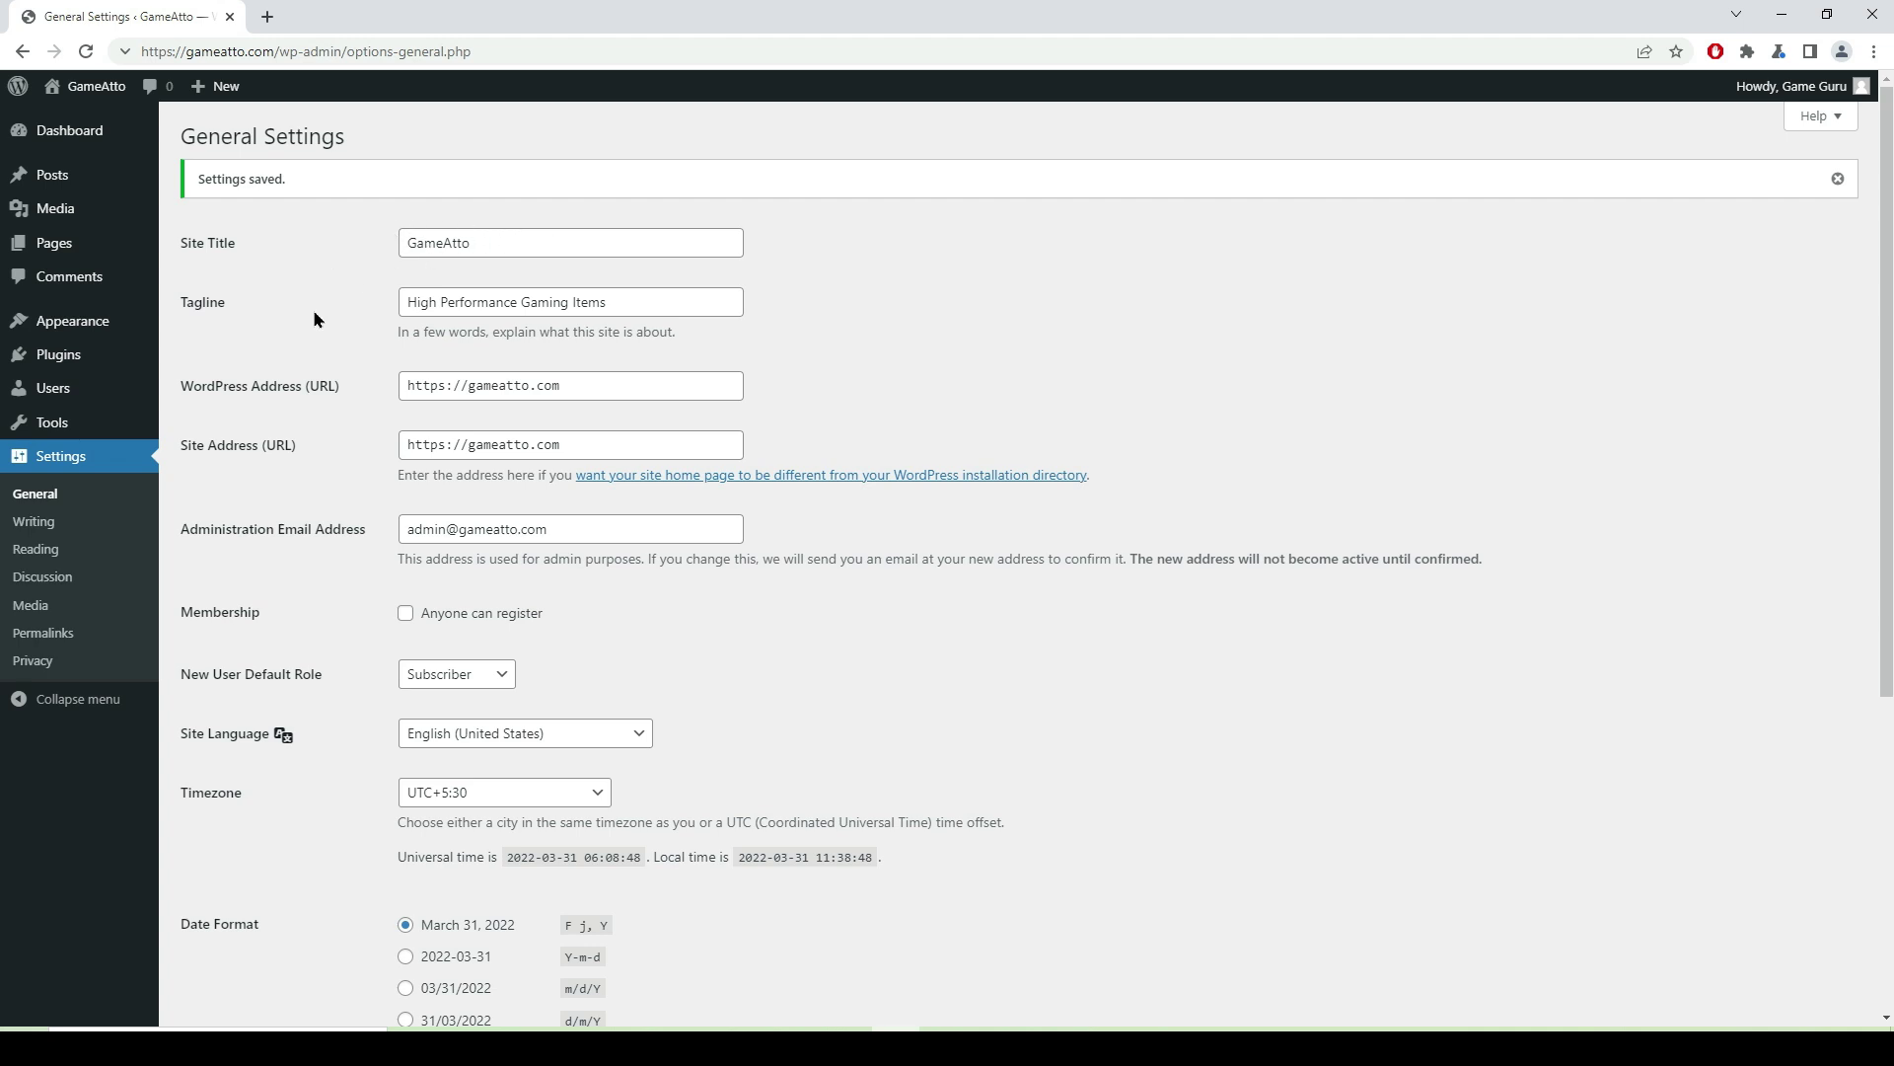
- Go to the Permalink Settings page
{"action": "left_click", "coordinate": [635, 302]}
{"action": "left_click", "coordinate": [561, 246]}
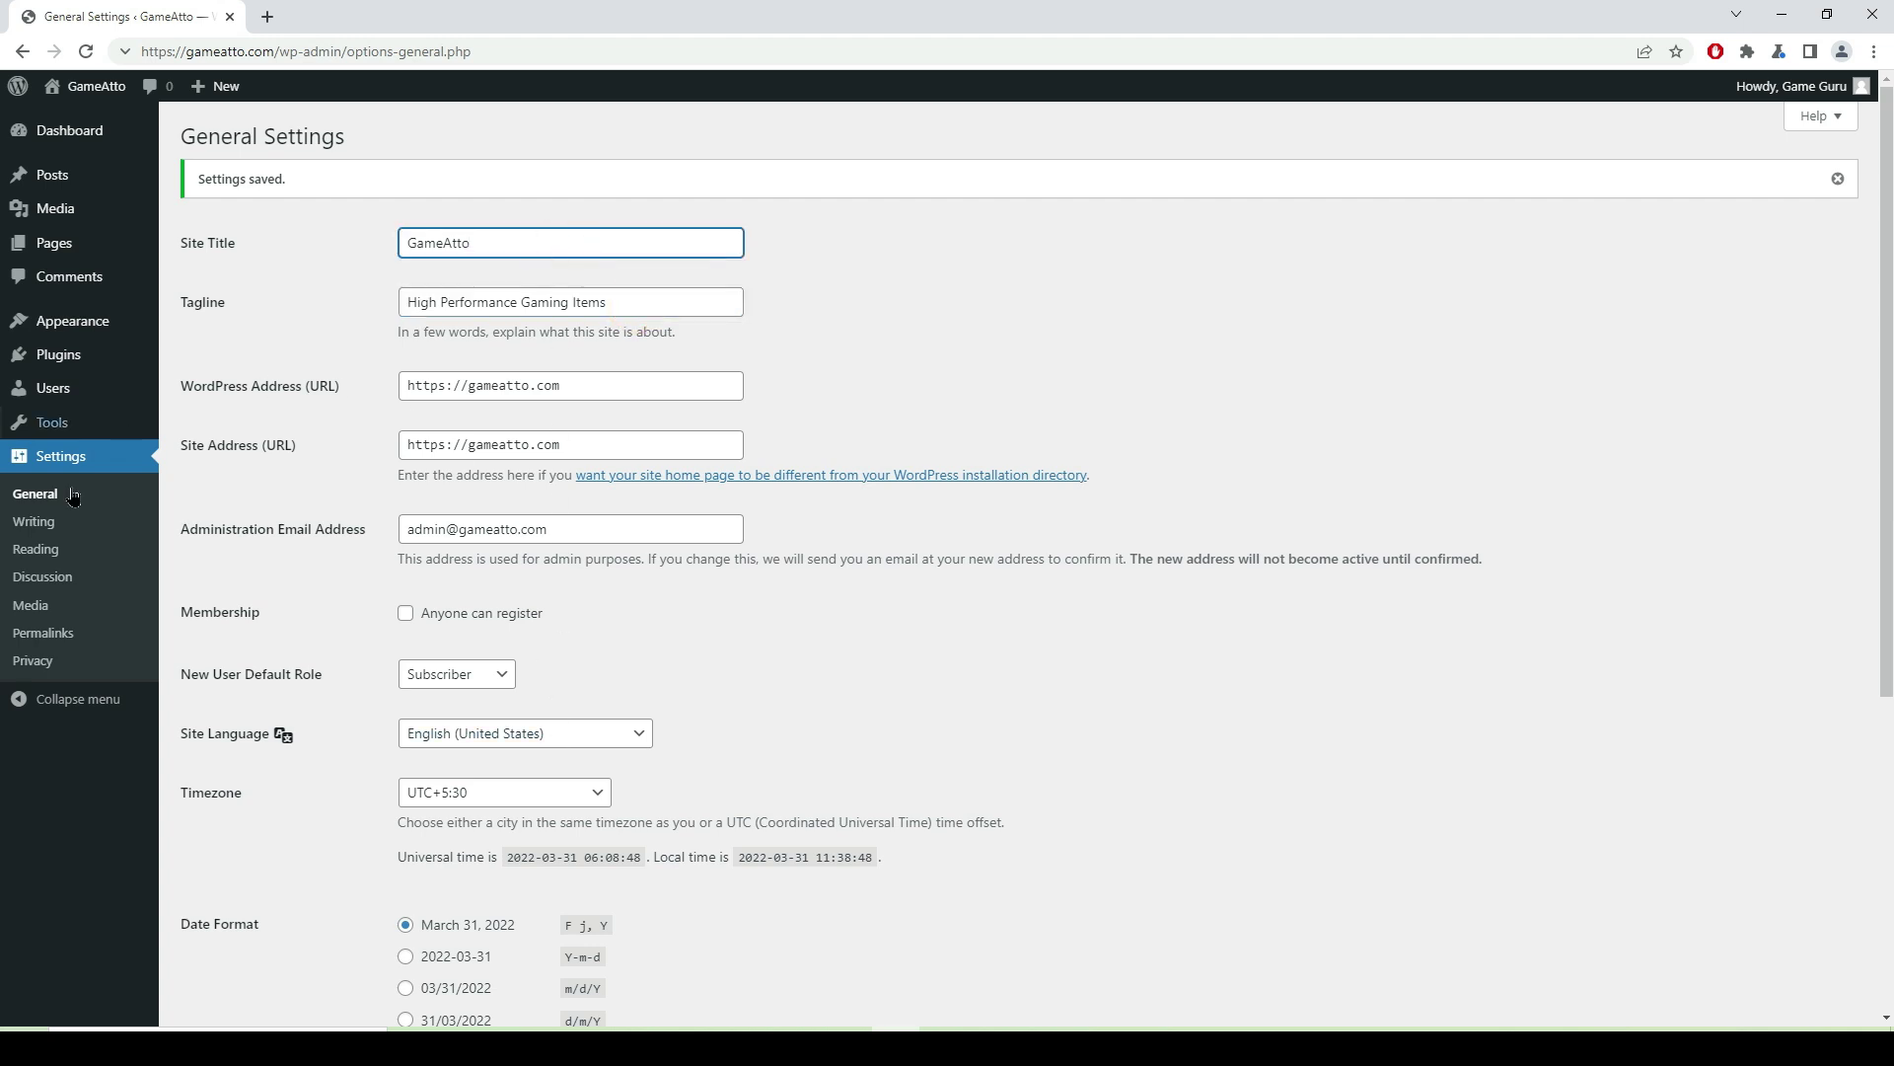
{"action": "left_click", "coordinate": [66, 646]}
{"action": "left_click", "coordinate": [65, 648]}
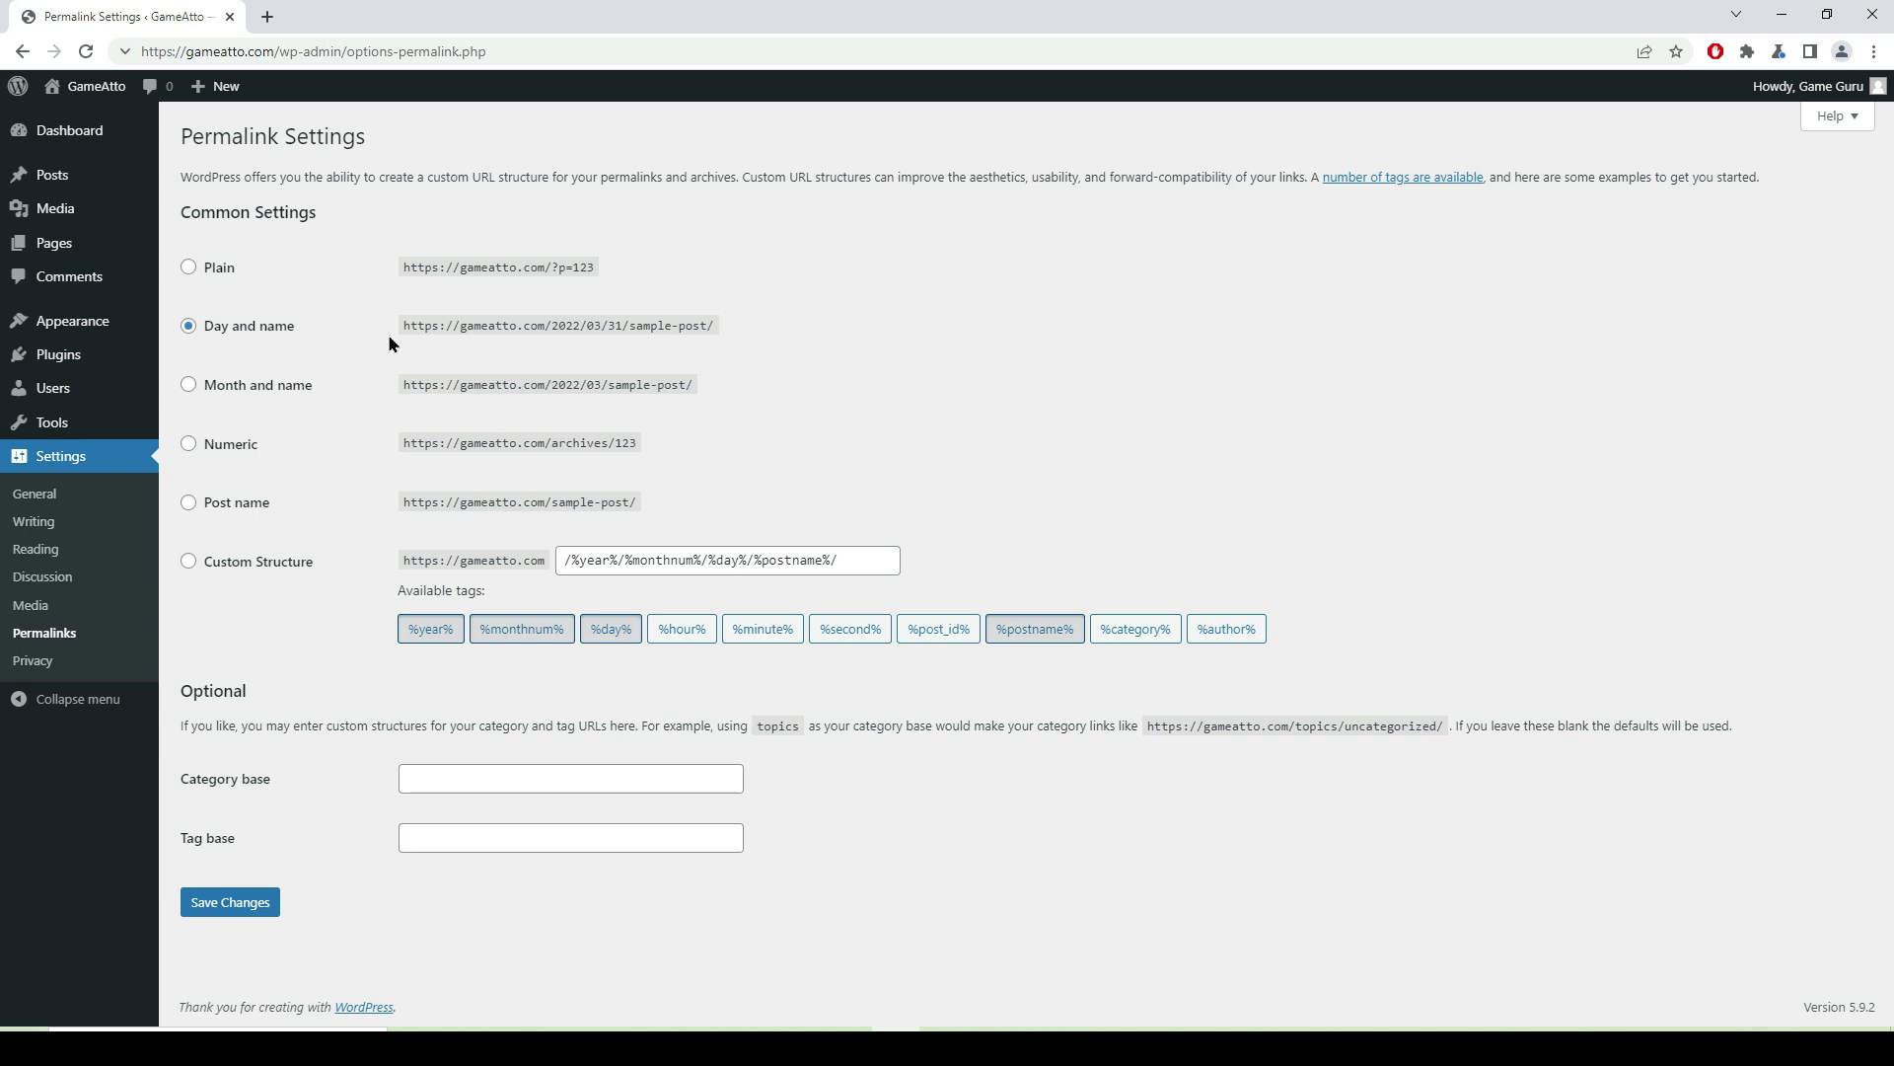
- Save Post name permalinks, then turn off link notifications in Discussion settings and save
{"action": "left_click", "coordinate": [188, 505]}
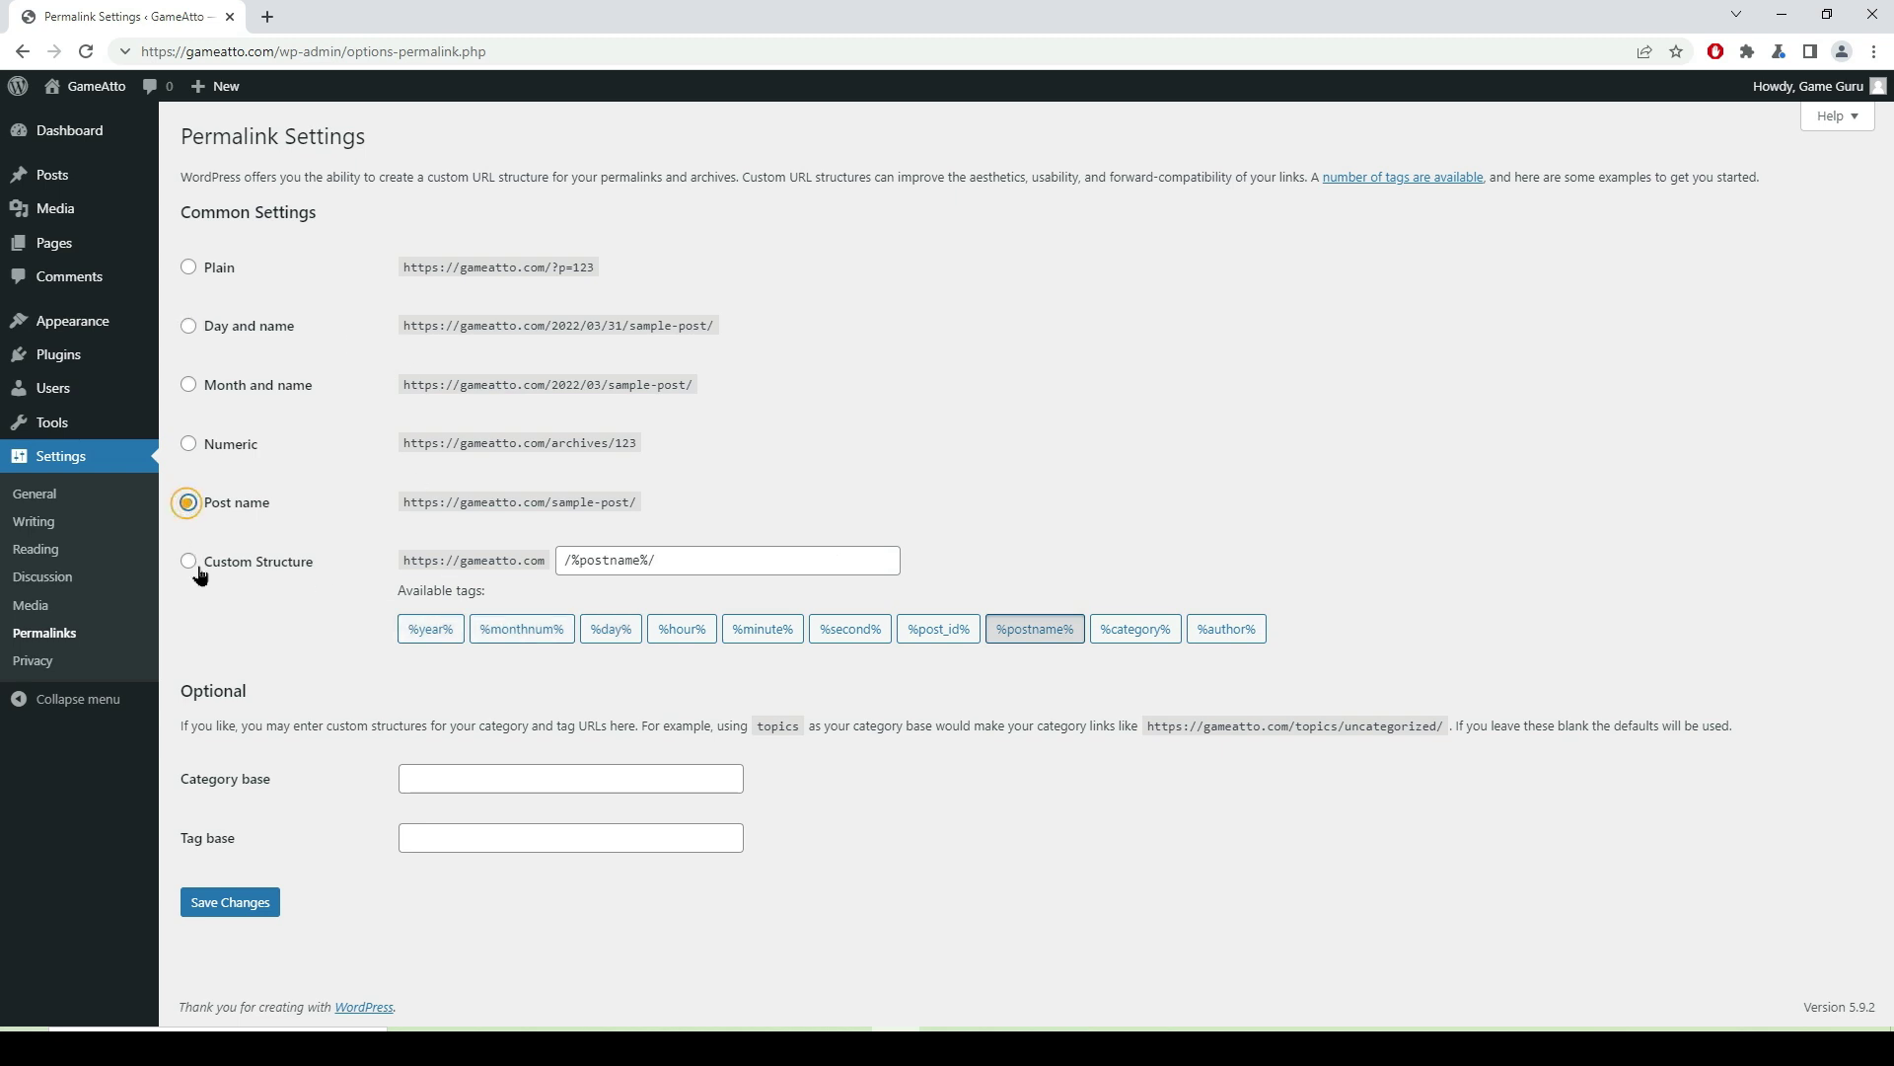
{"action": "left_click", "coordinate": [237, 908]}
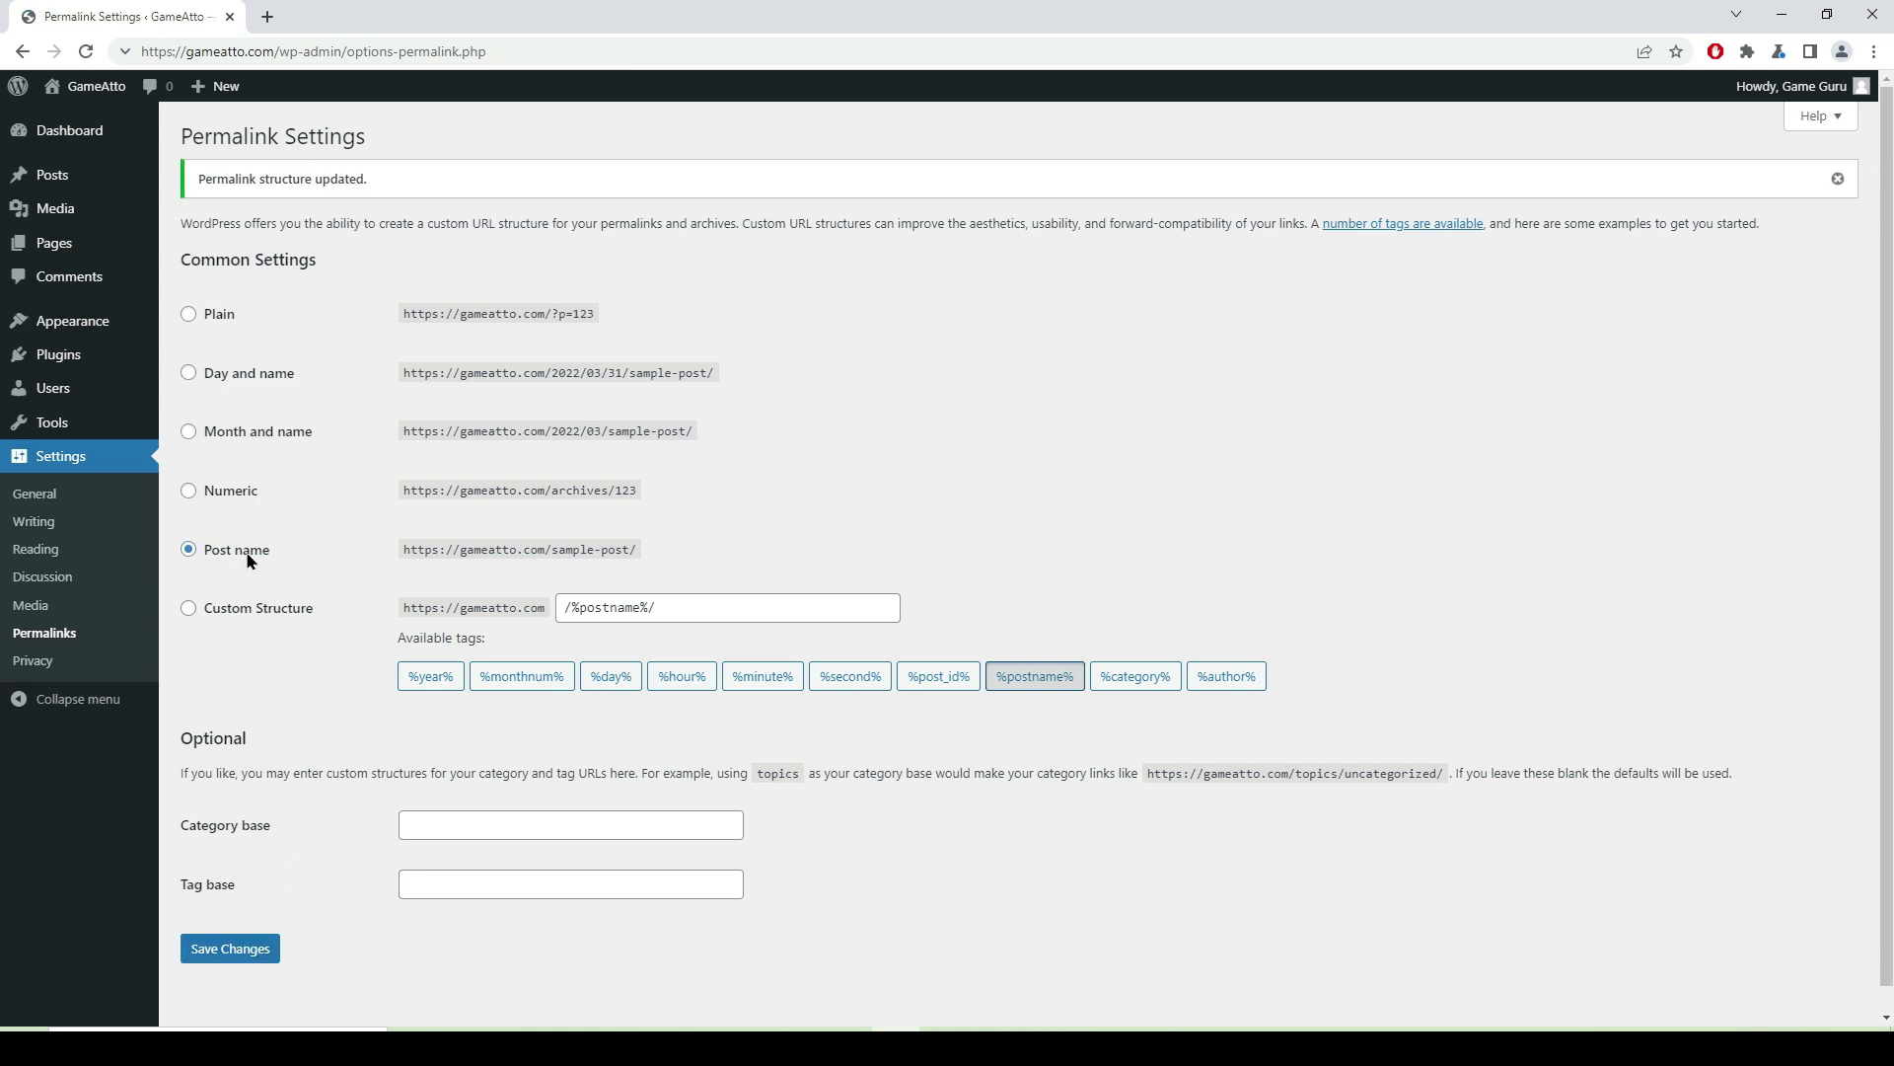
{"action": "left_click", "coordinate": [57, 580]}
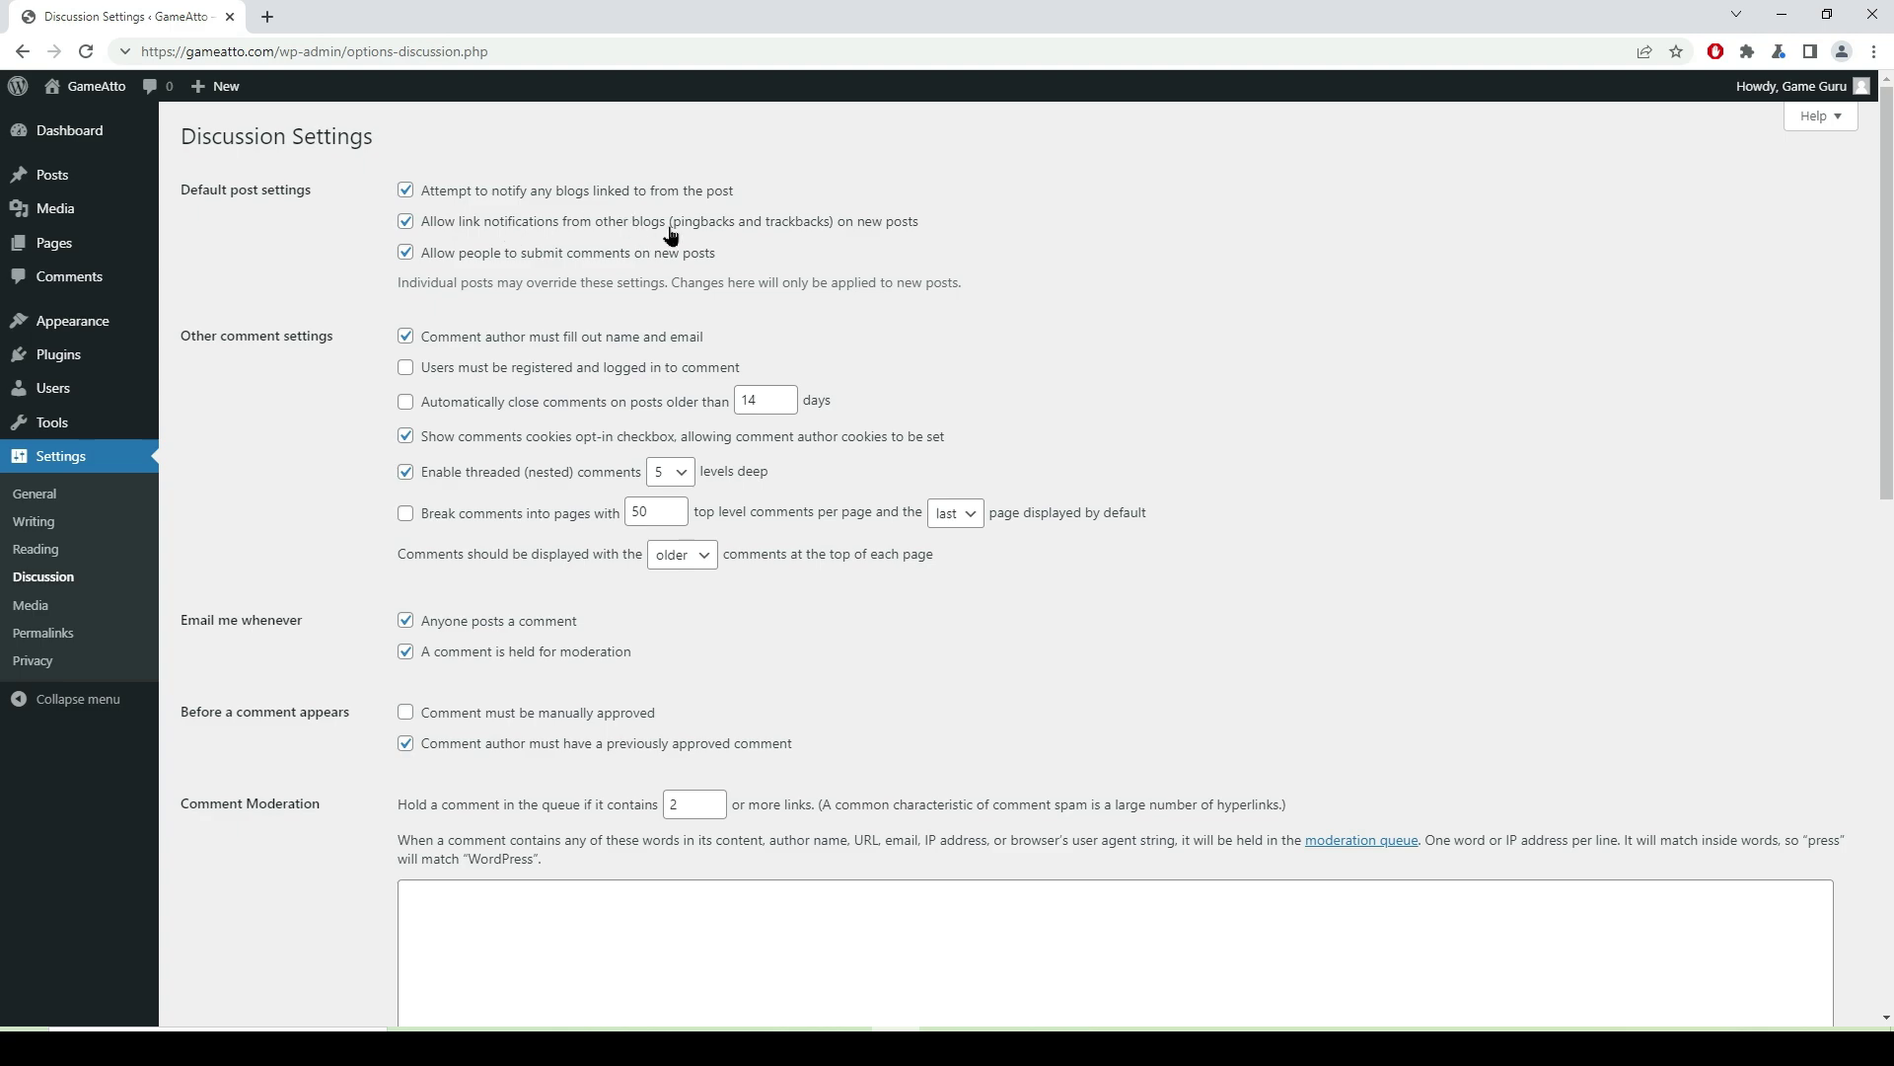
{"action": "left_click", "coordinate": [406, 221]}
{"action": "scroll", "coordinate": [254, 846], "scroll_direction": "down", "scroll_amount": 6}
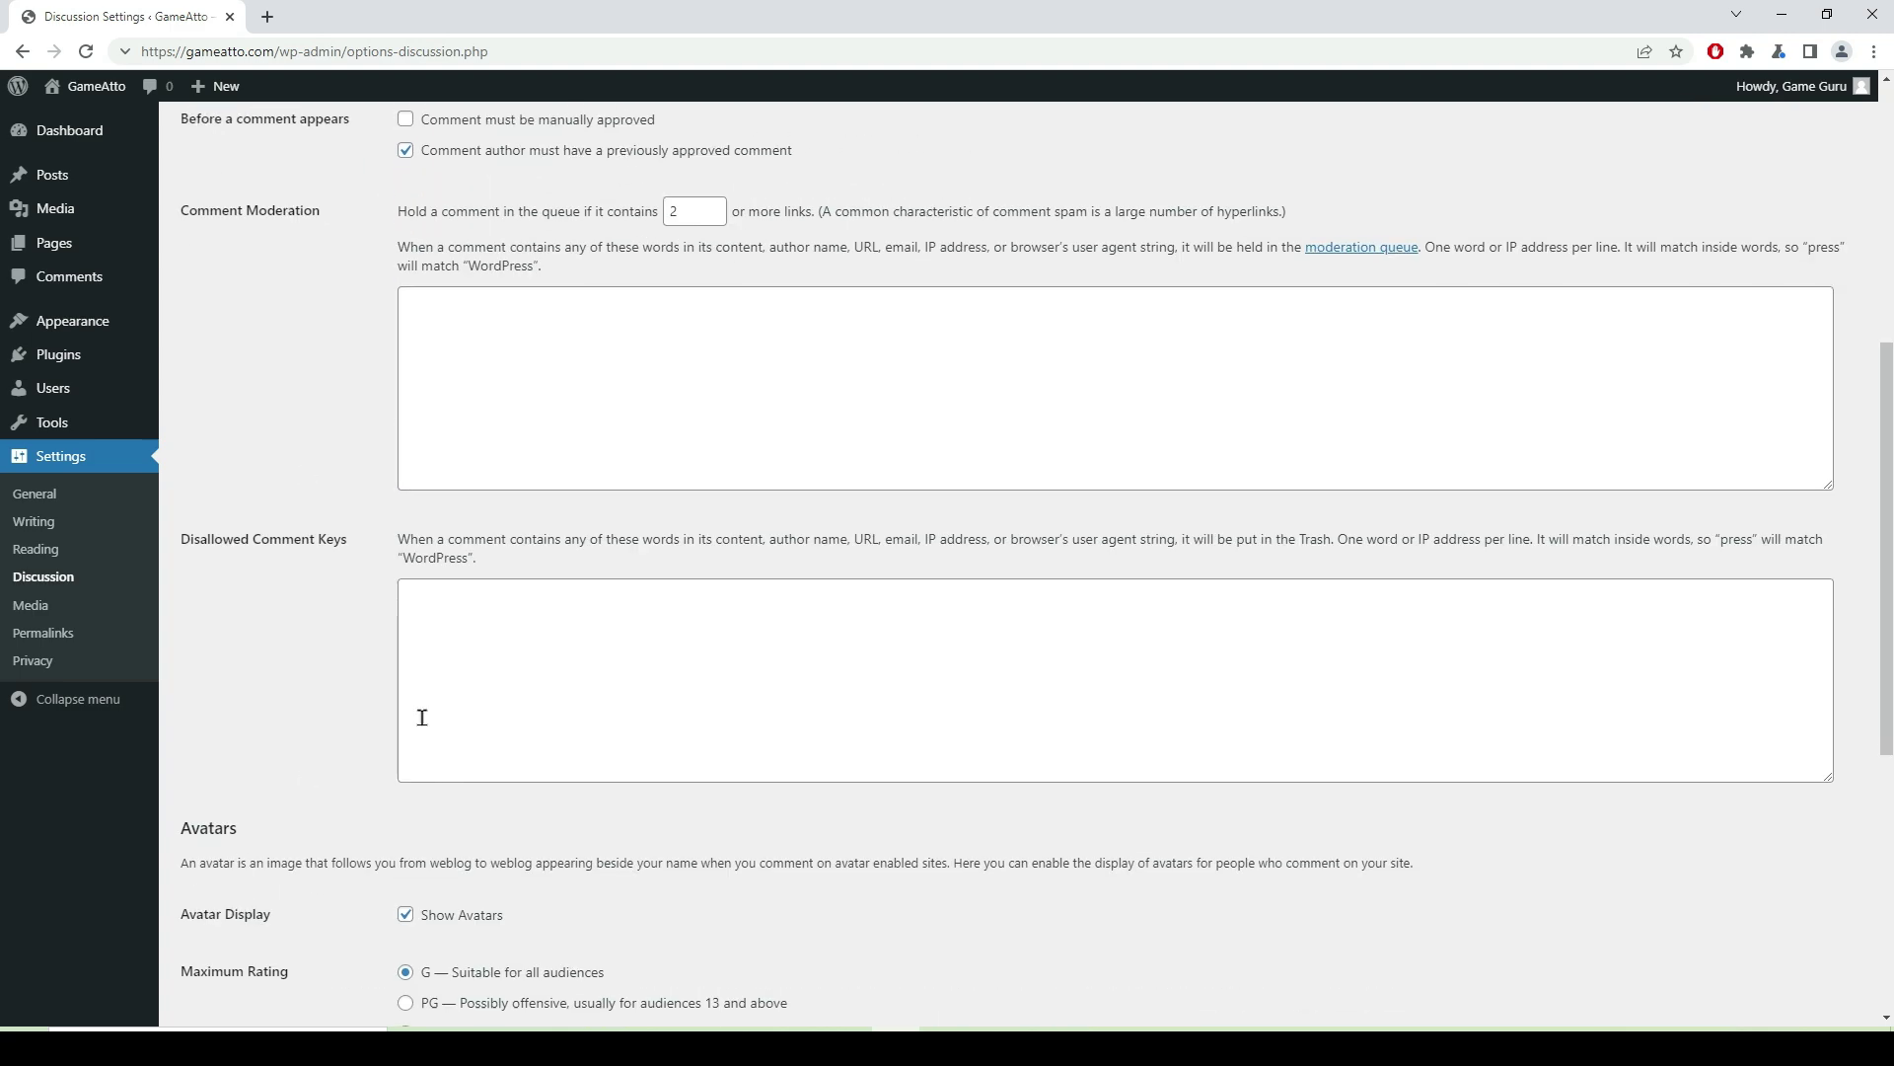
{"action": "scroll", "coordinate": [422, 739], "scroll_direction": "down", "scroll_amount": 6}
{"action": "left_click", "coordinate": [247, 930]}
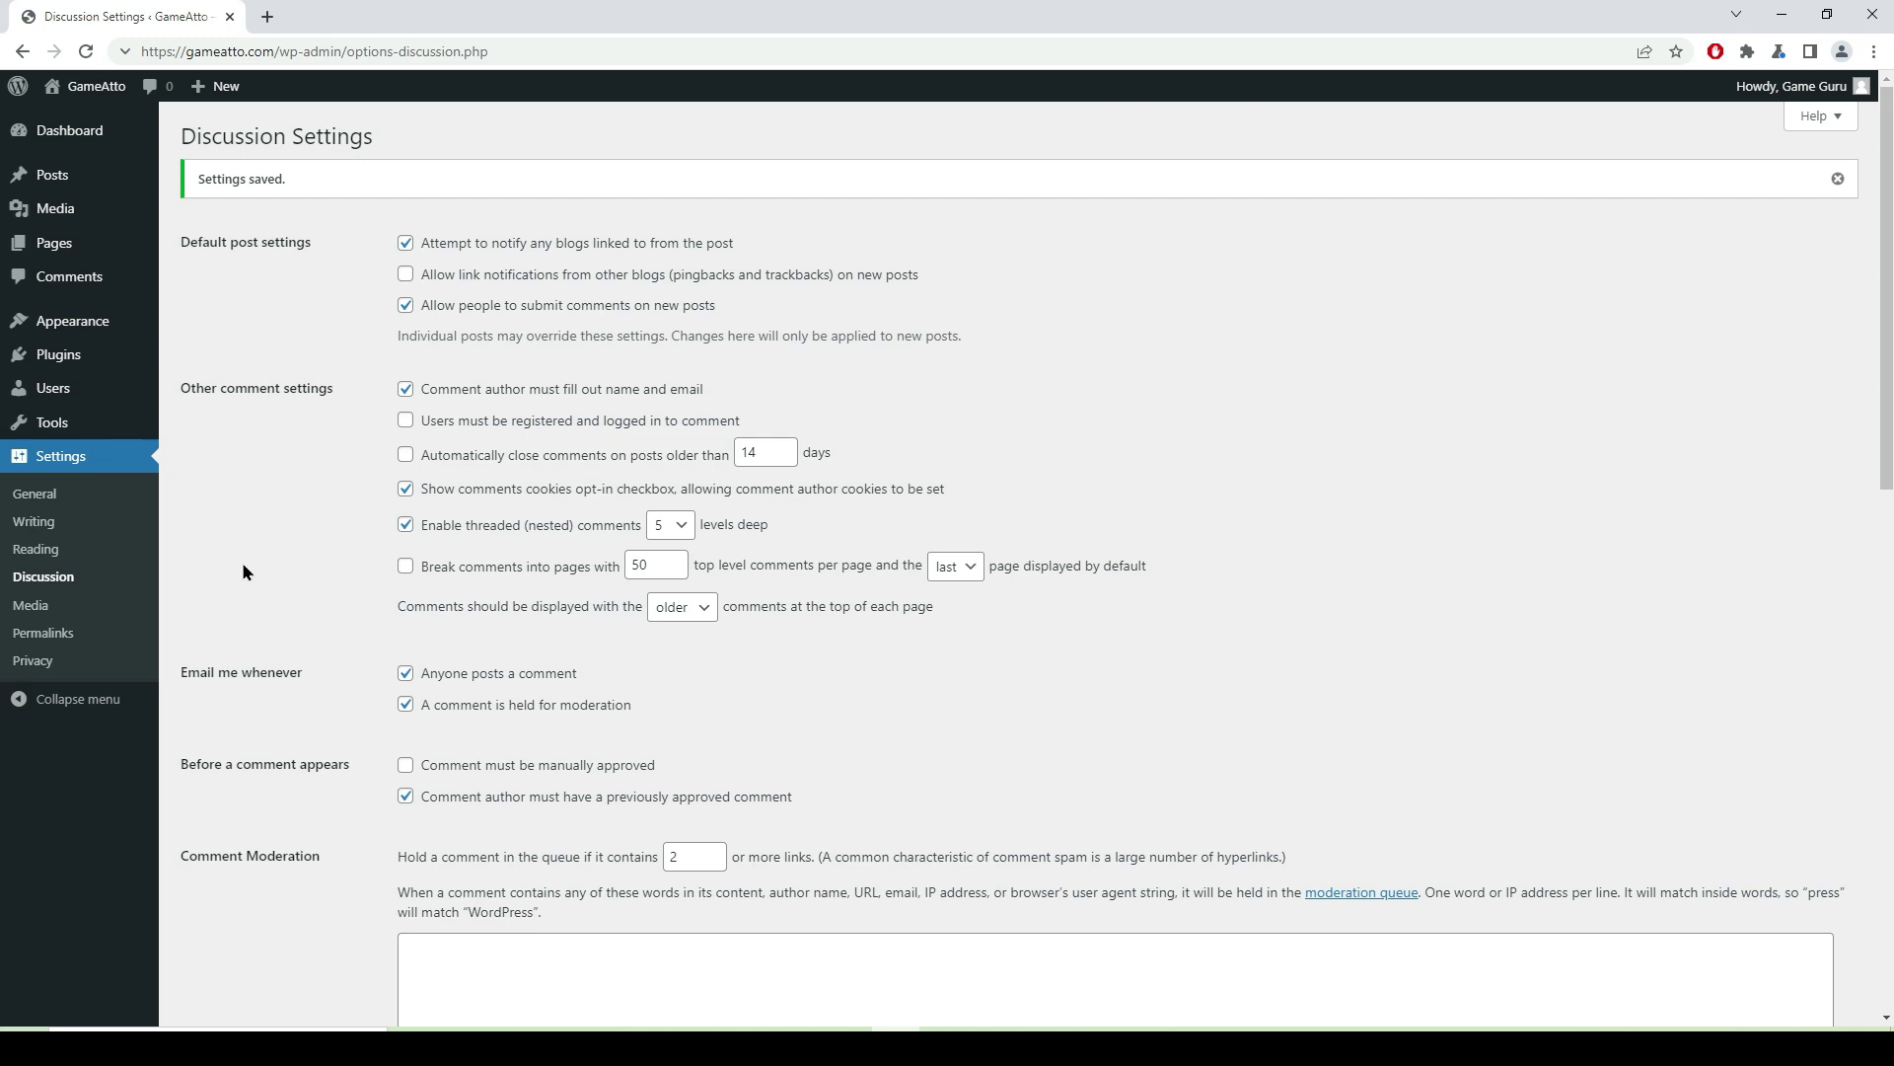
- From the Themes page, search Google for 'rishitheme' in a new tab
{"action": "mouse_move", "coordinate": [72, 320]}
{"action": "left_click", "coordinate": [216, 331]}
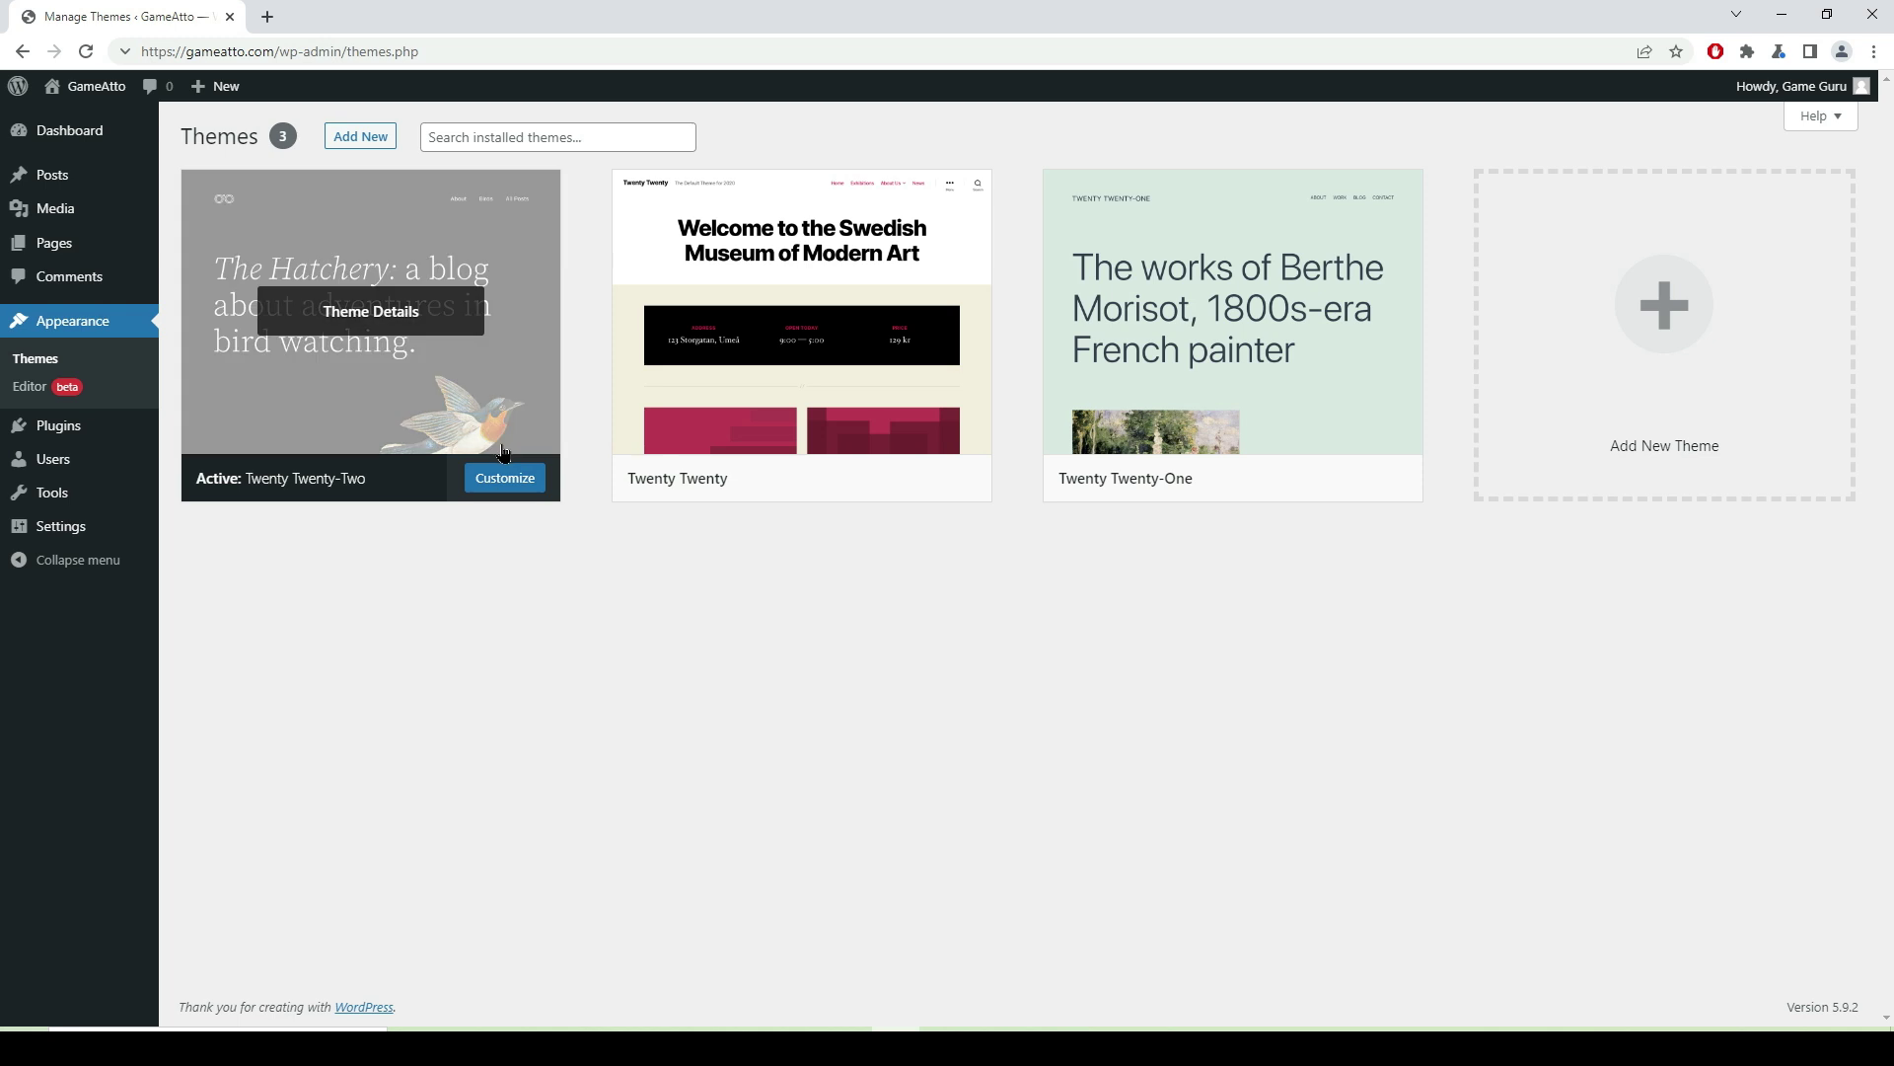
{"action": "left_click", "coordinate": [268, 17]}
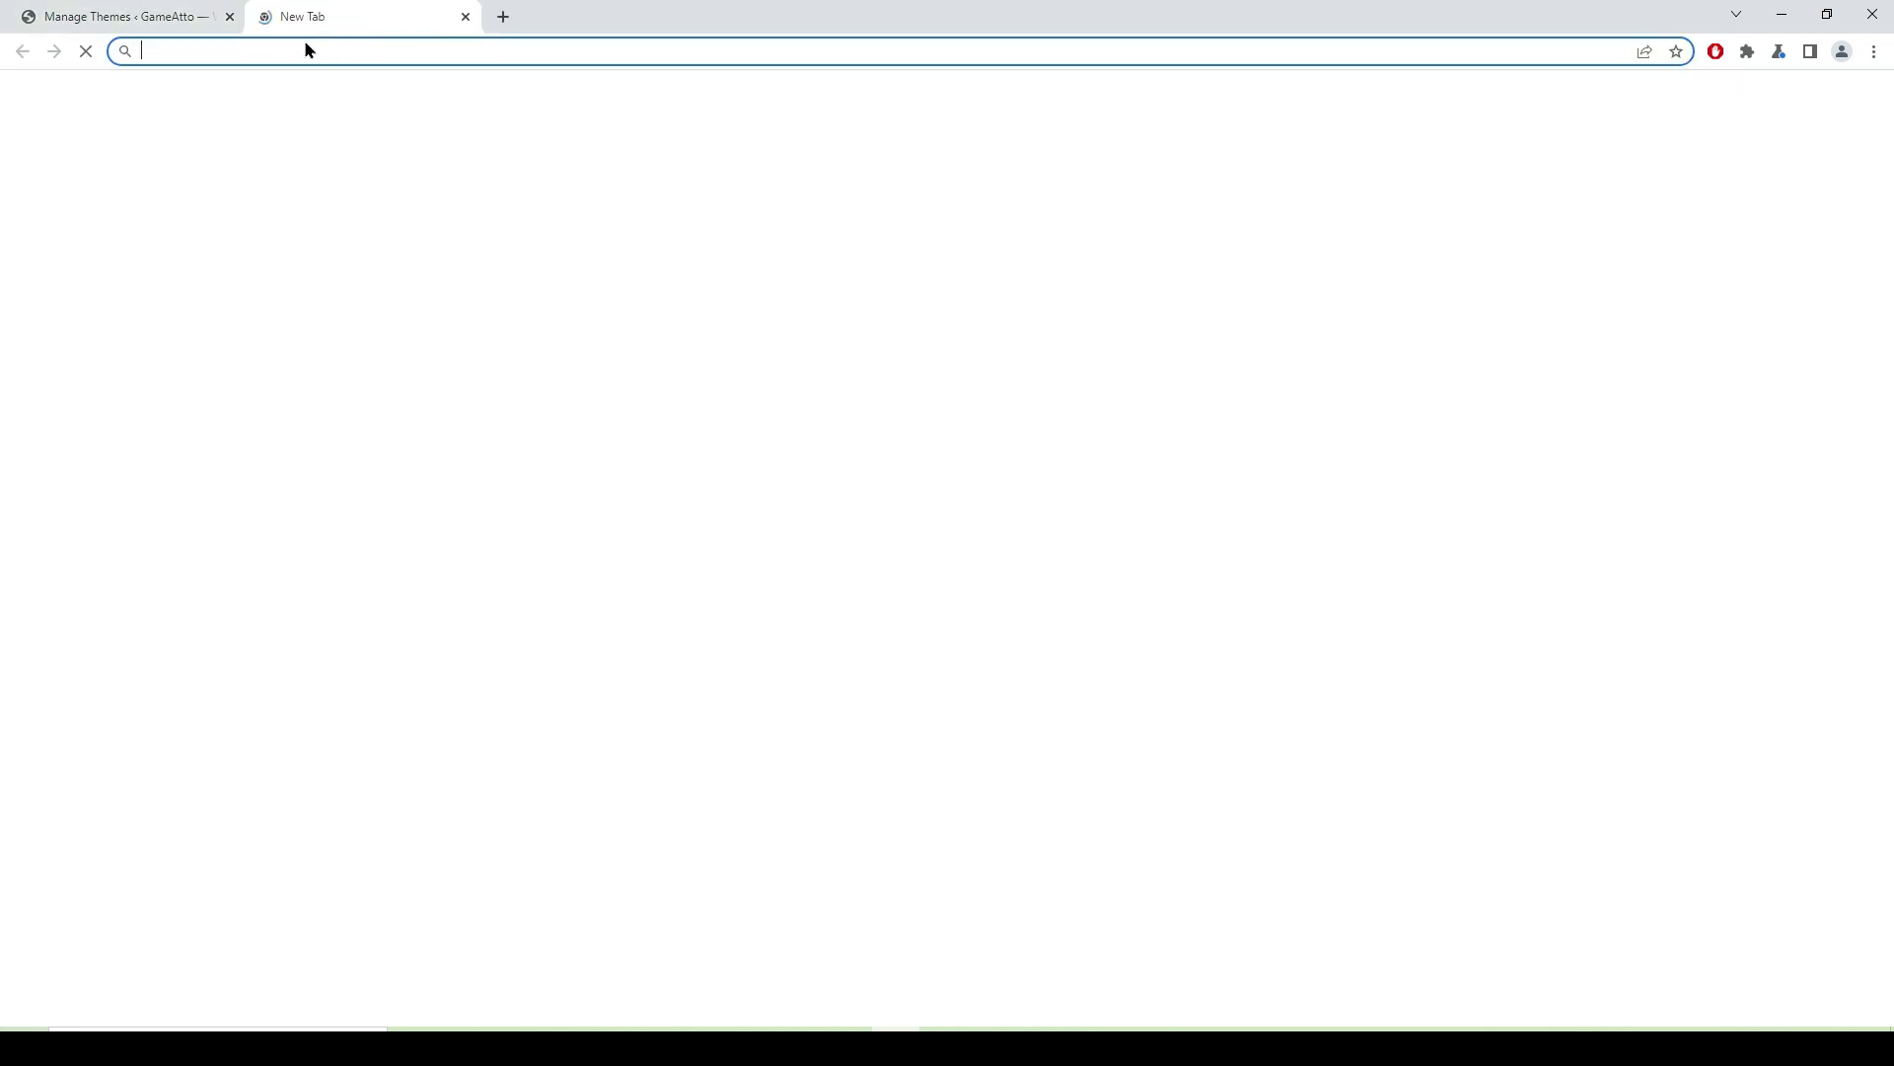
{"action": "type", "text": "rishitheme"}
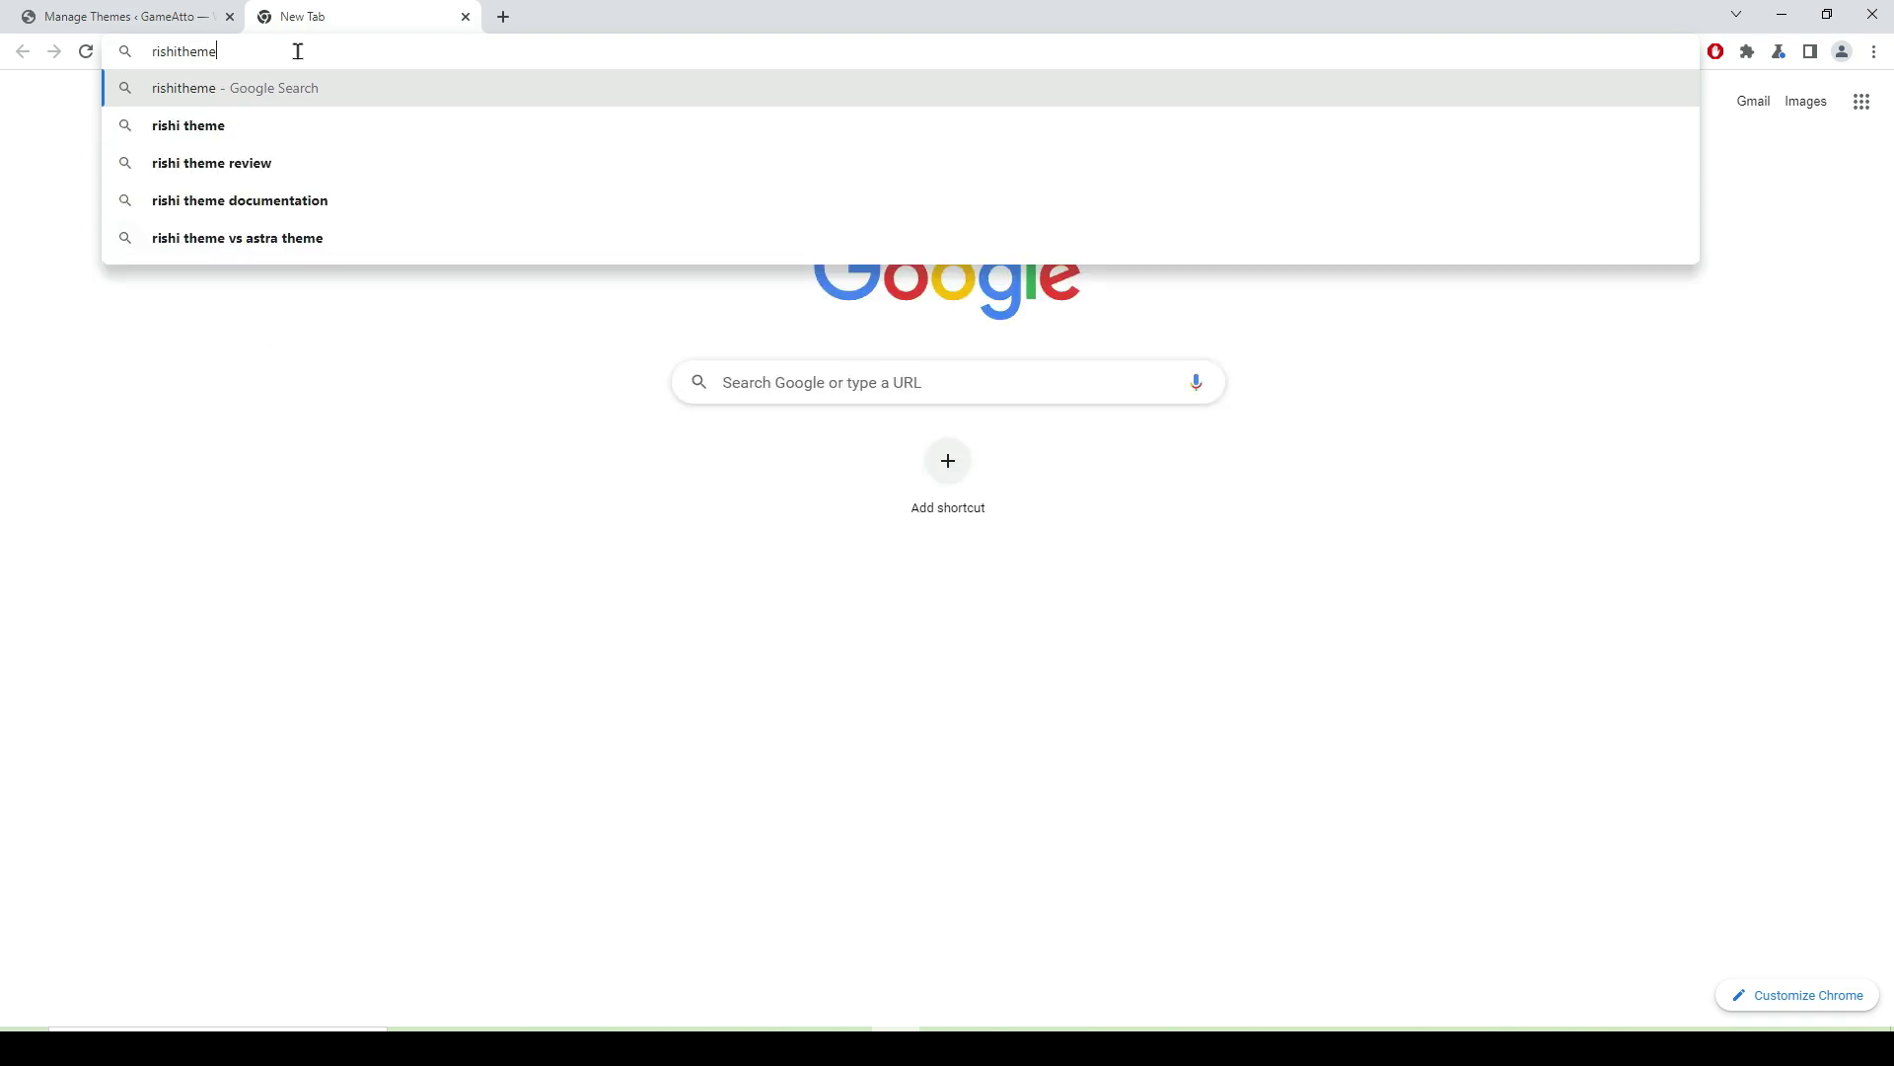
{"action": "key", "text": "Return"}
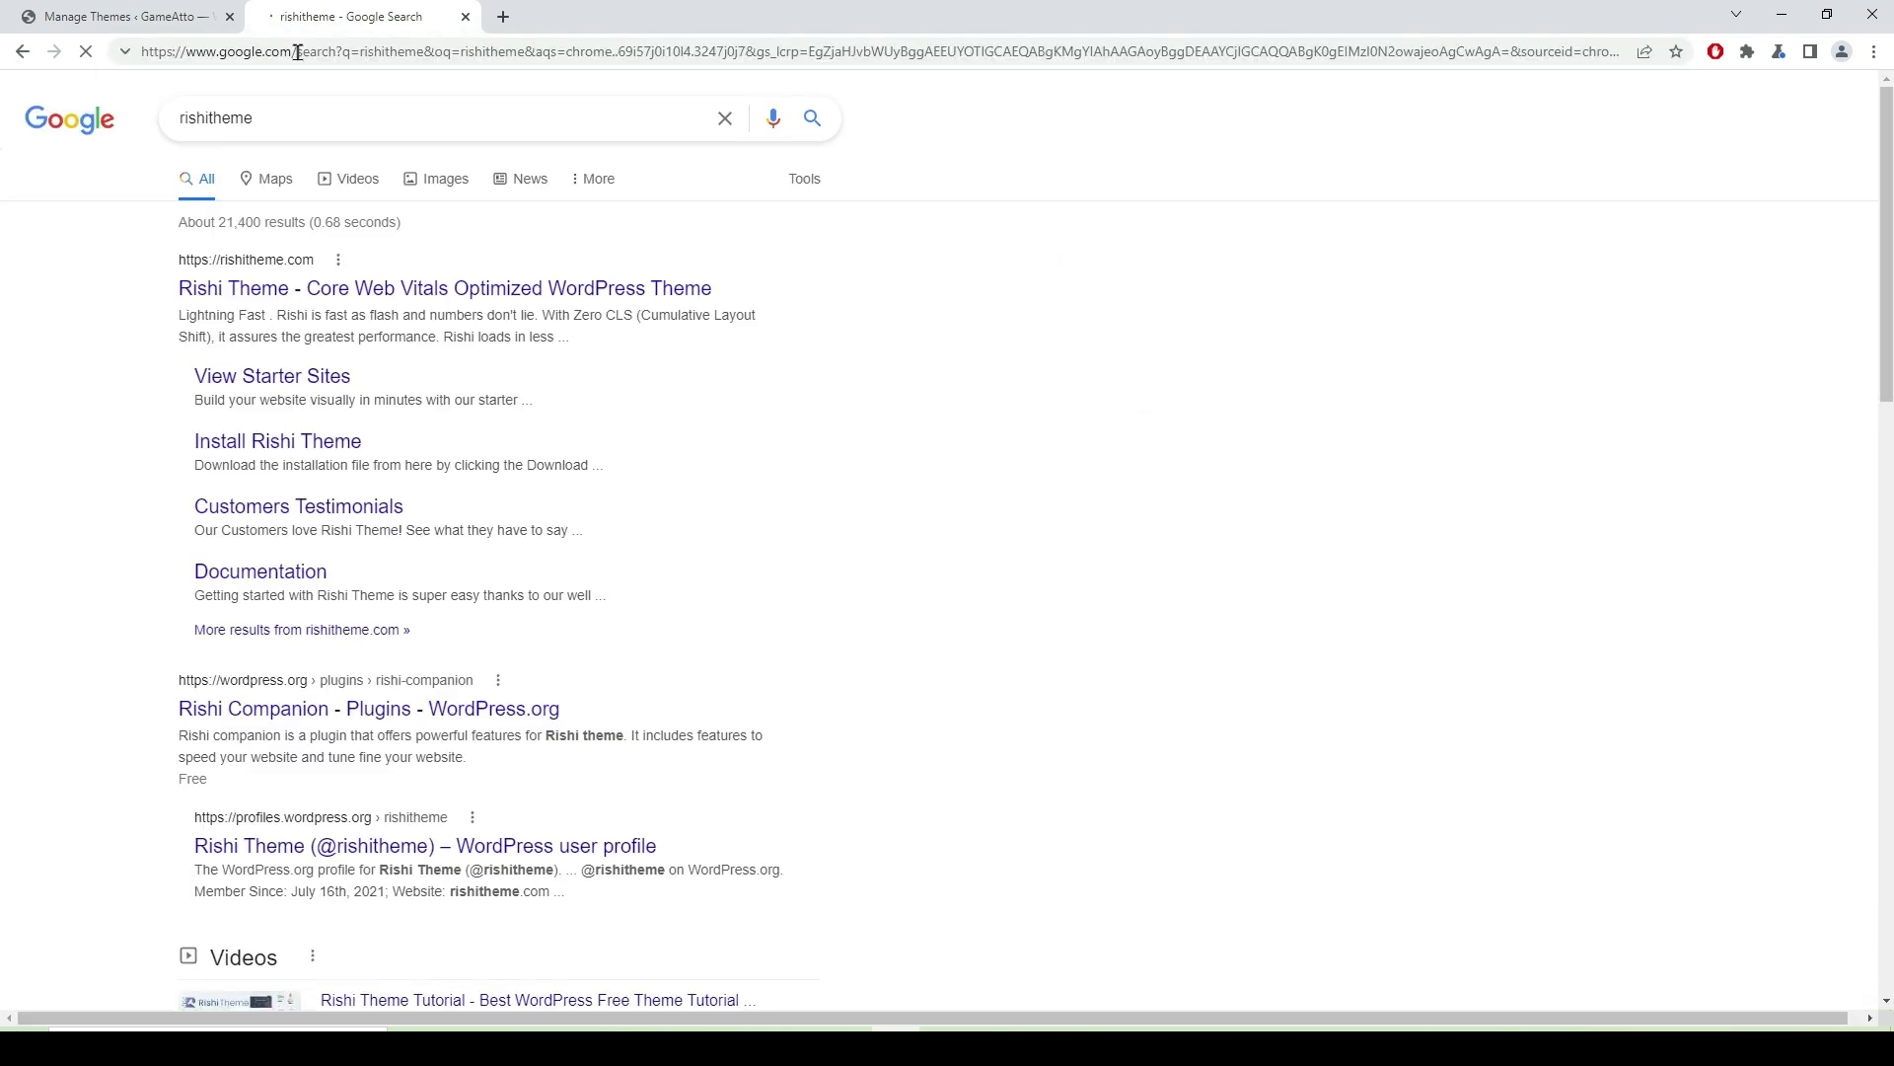
- Open the Rishi Theme site and submit the free download form with e-mail, first and last name
{"action": "left_click", "coordinate": [385, 294]}
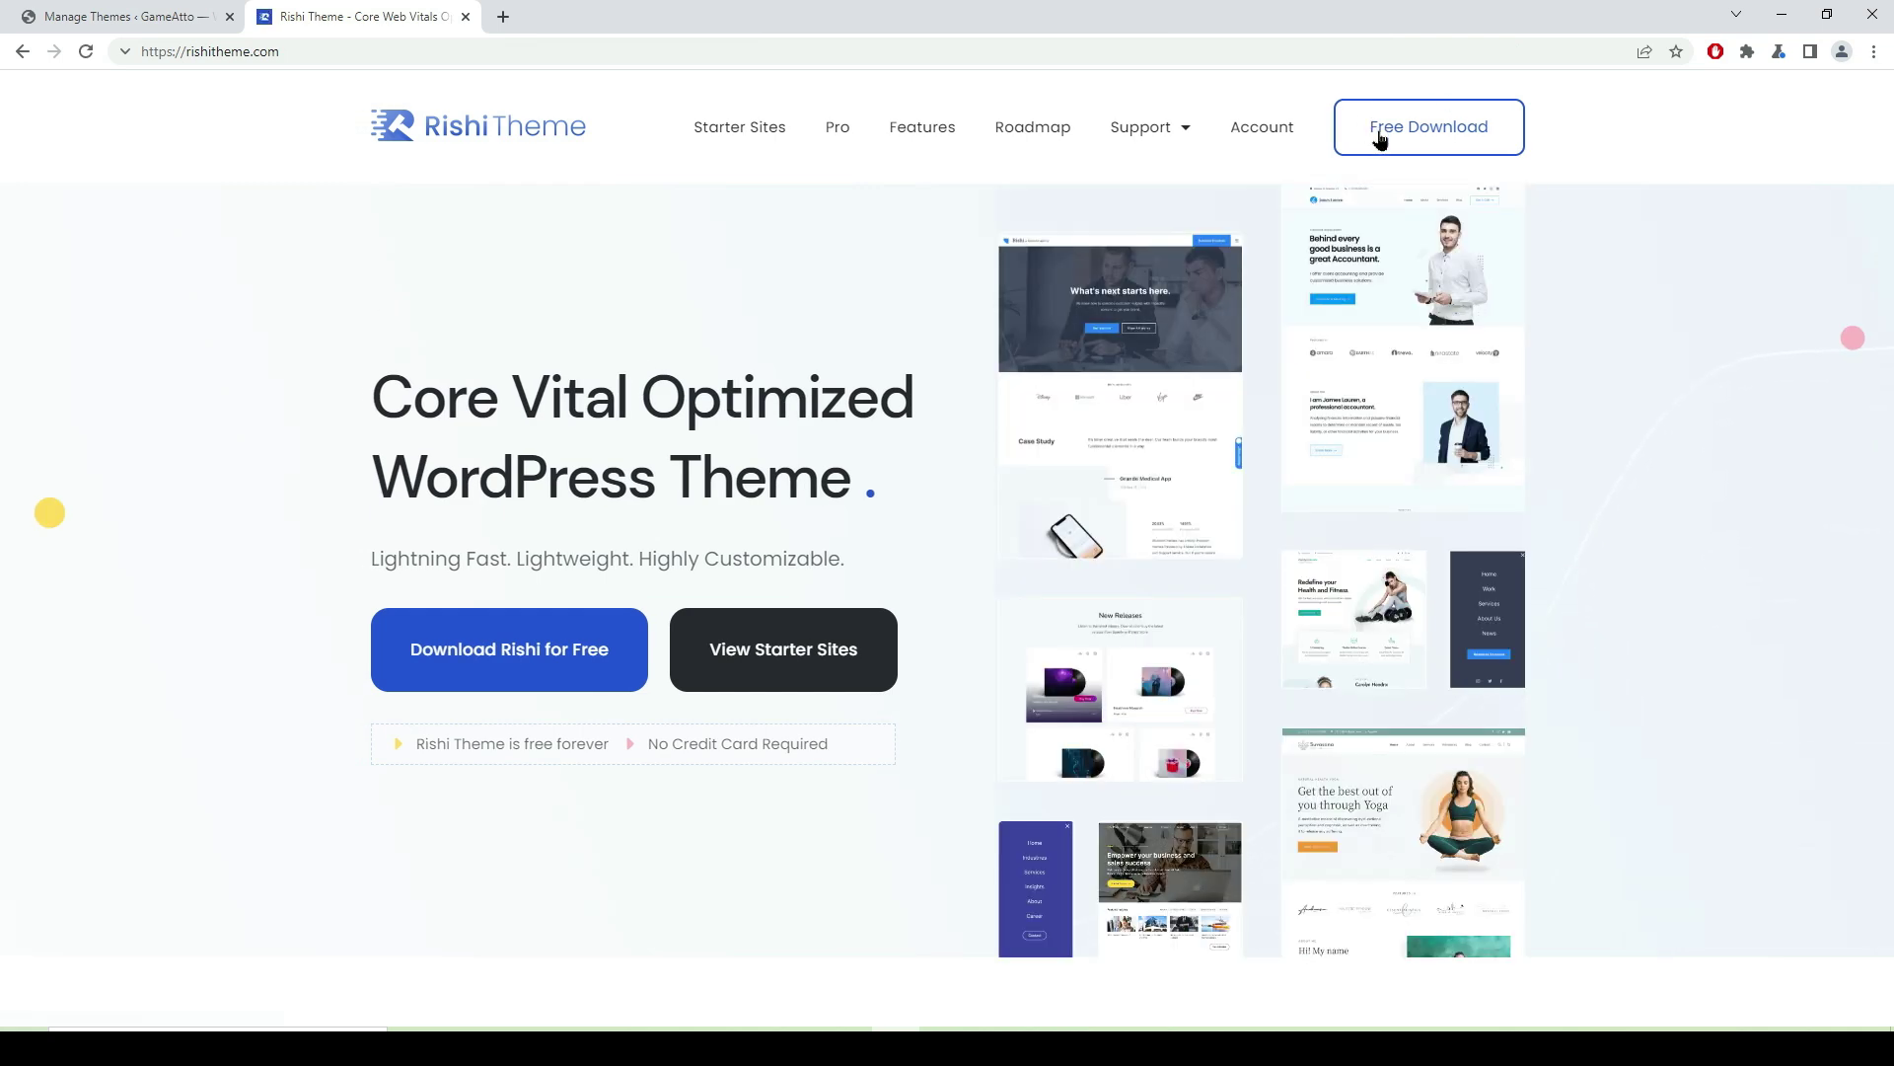
{"action": "left_click", "coordinate": [1419, 138]}
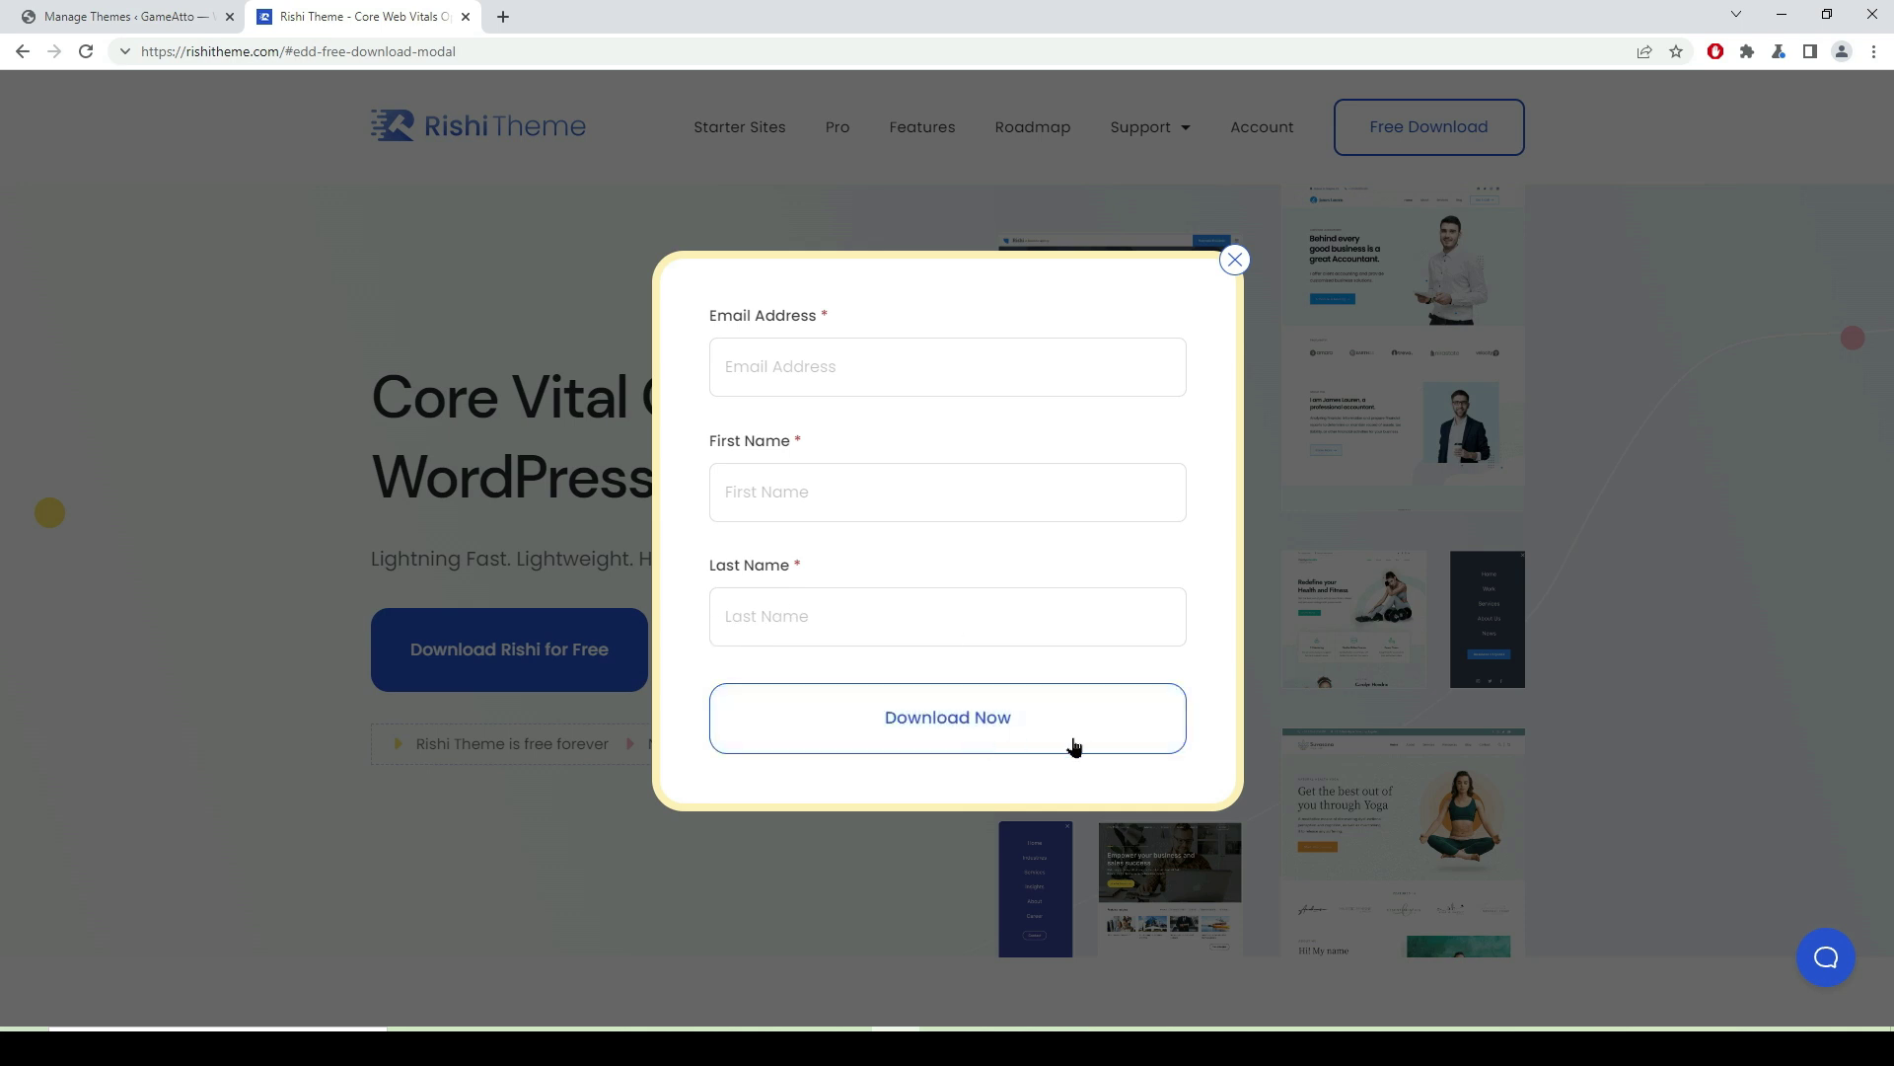
{"action": "left_click", "coordinate": [779, 364]}
{"action": "left_click", "coordinate": [888, 427]}
{"action": "left_click", "coordinate": [816, 493]}
{"action": "left_click", "coordinate": [782, 609]}
{"action": "left_click", "coordinate": [938, 717]}
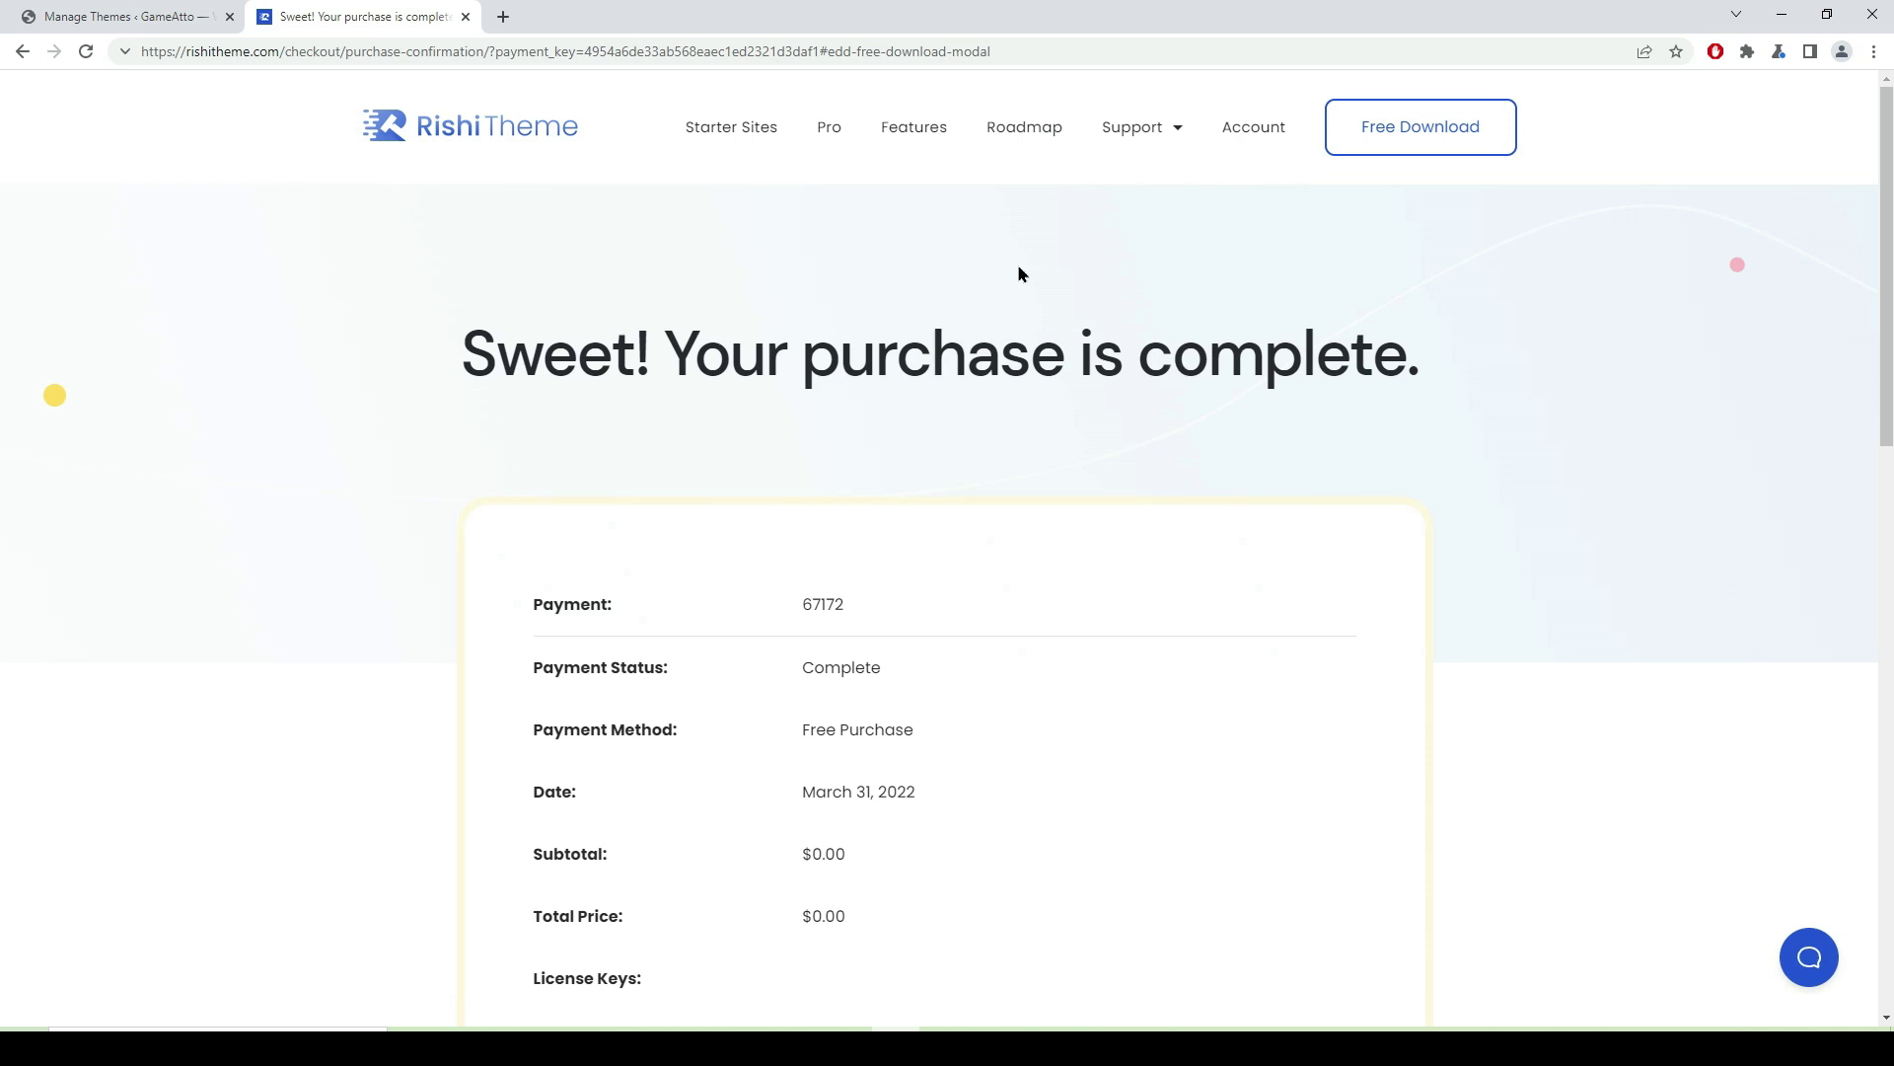
- Download the rishi_1.1.2 theme file from the purchase confirmation page, then close that tab
{"action": "scroll", "coordinate": [936, 580], "scroll_direction": "down", "scroll_amount": 2}
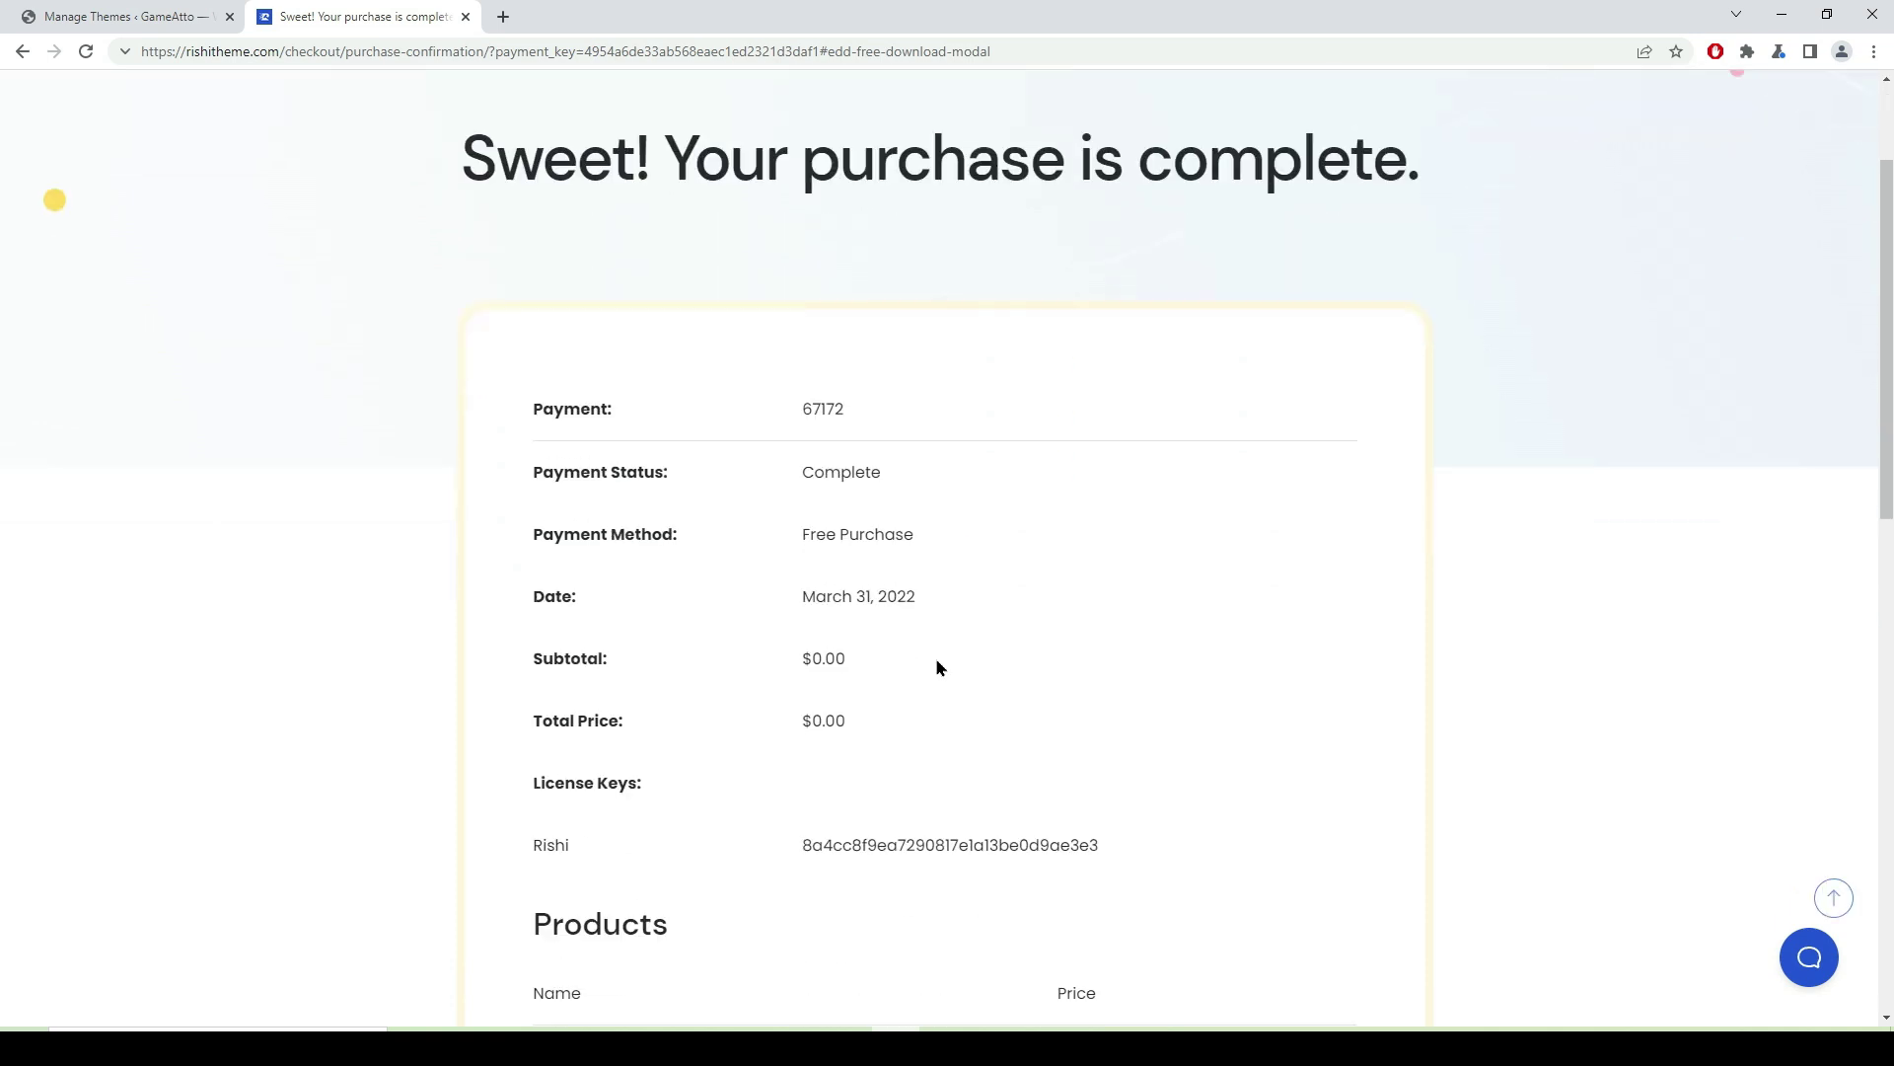
{"action": "left_click_drag", "start_coordinate": [866, 657], "coordinate": [785, 655]}
{"action": "left_click_drag", "start_coordinate": [855, 714], "coordinate": [752, 719]}
{"action": "left_click_drag", "start_coordinate": [1125, 846], "coordinate": [777, 838]}
{"action": "scroll", "coordinate": [998, 631], "scroll_direction": "down", "scroll_amount": 4}
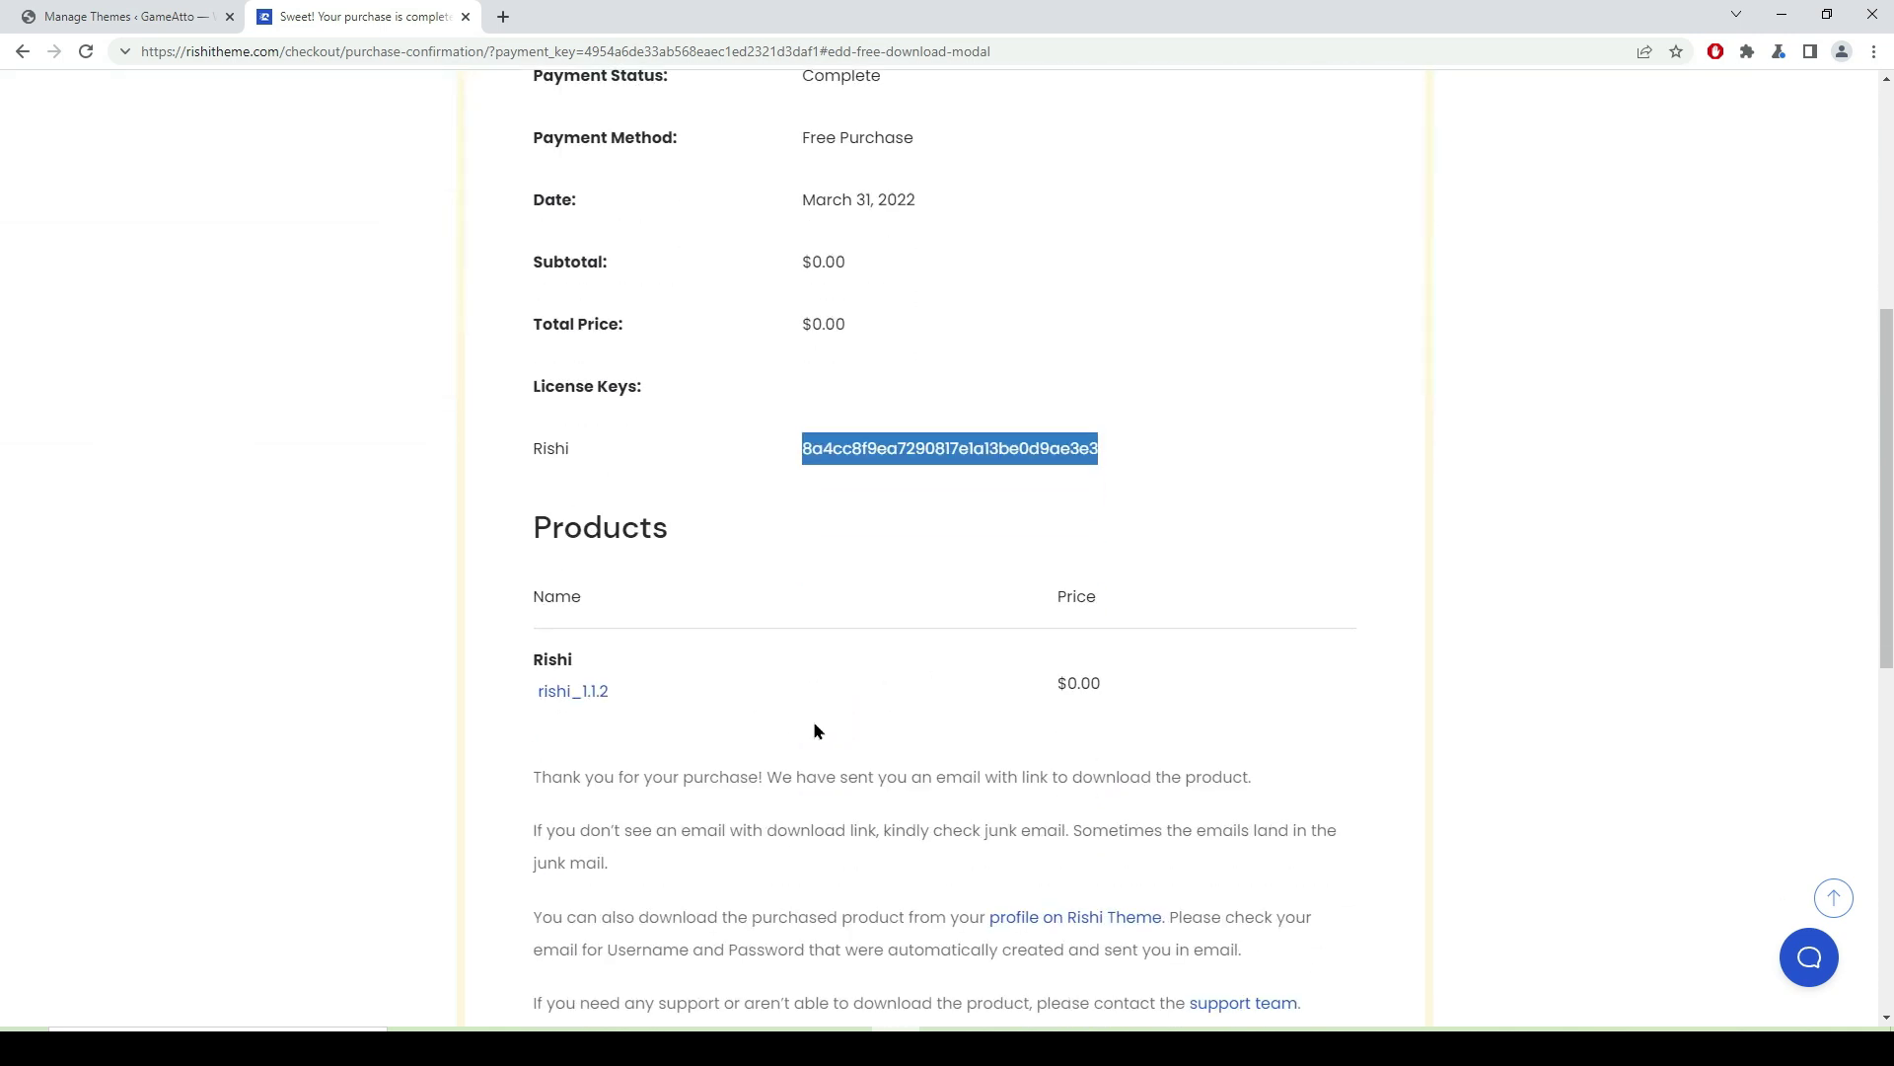
{"action": "left_click_drag", "start_coordinate": [619, 690], "coordinate": [483, 708]}
{"action": "left_click", "coordinate": [482, 706]}
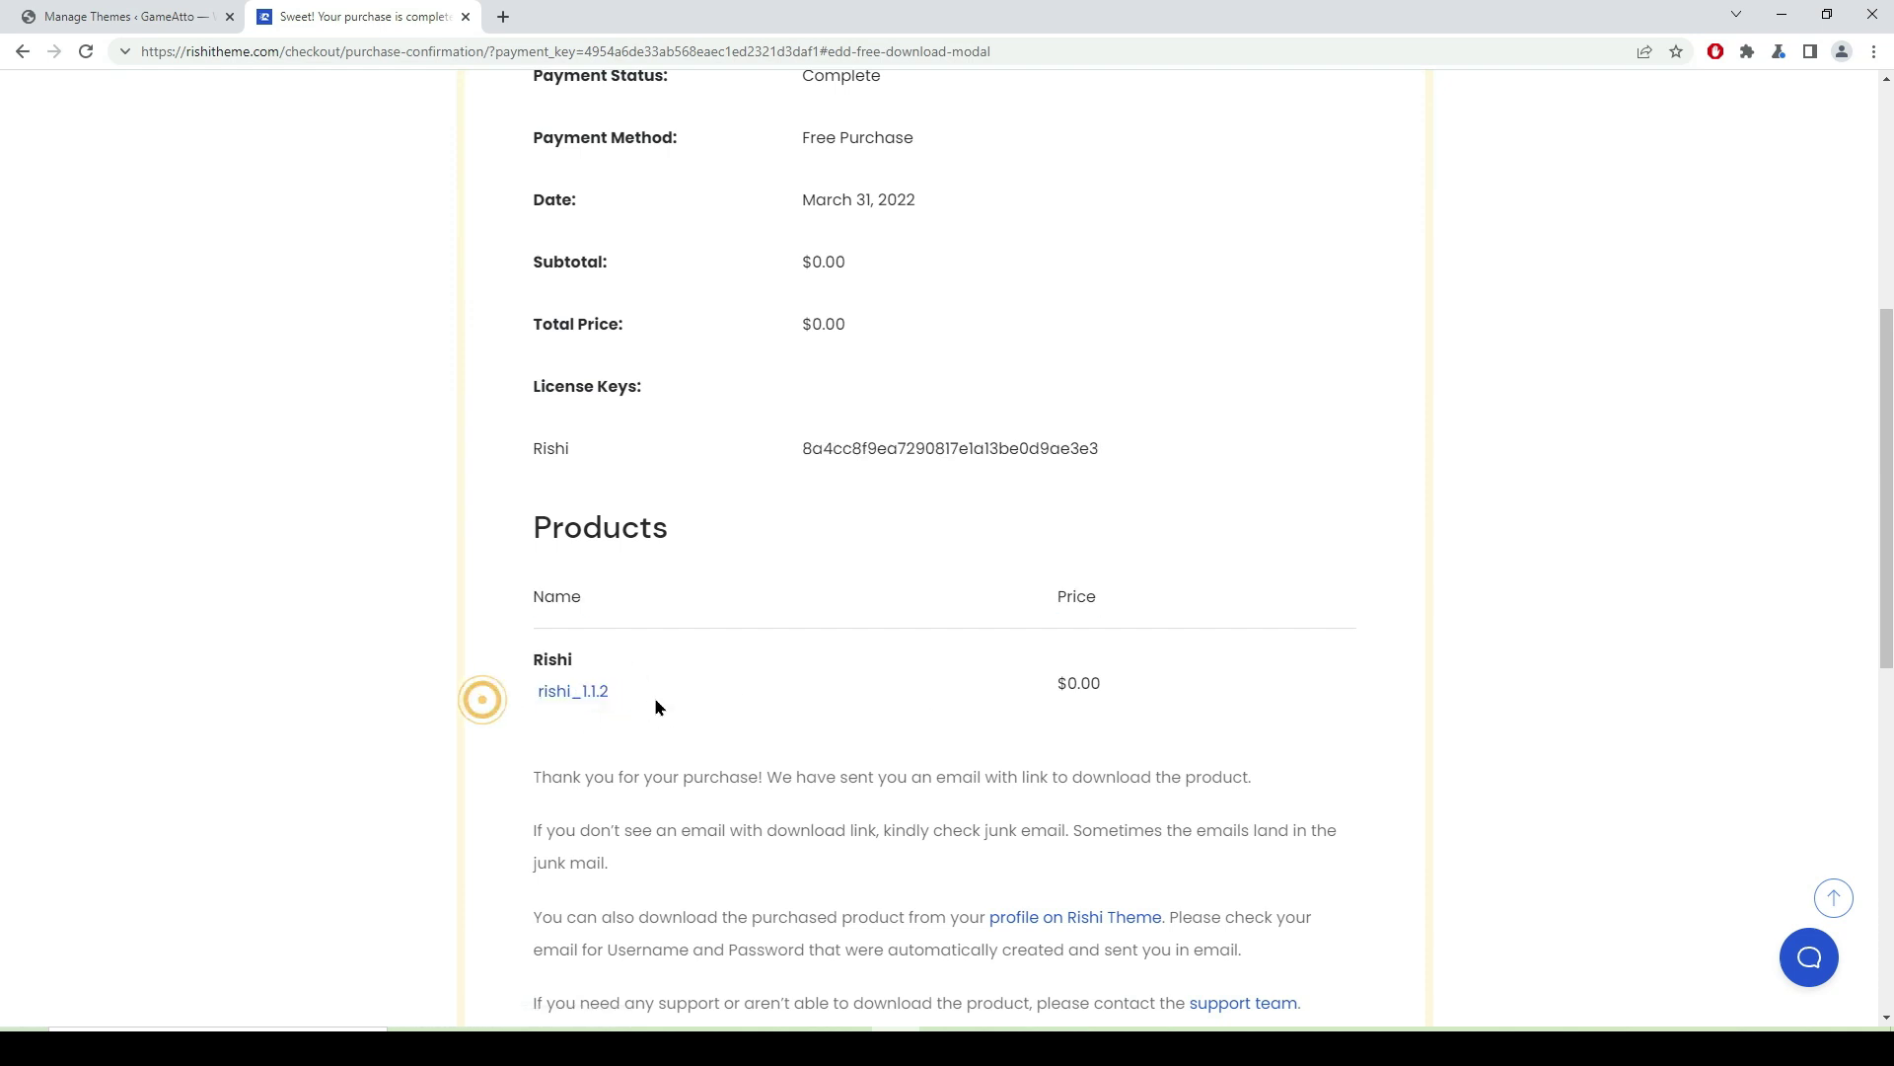
{"action": "left_click", "coordinate": [570, 696]}
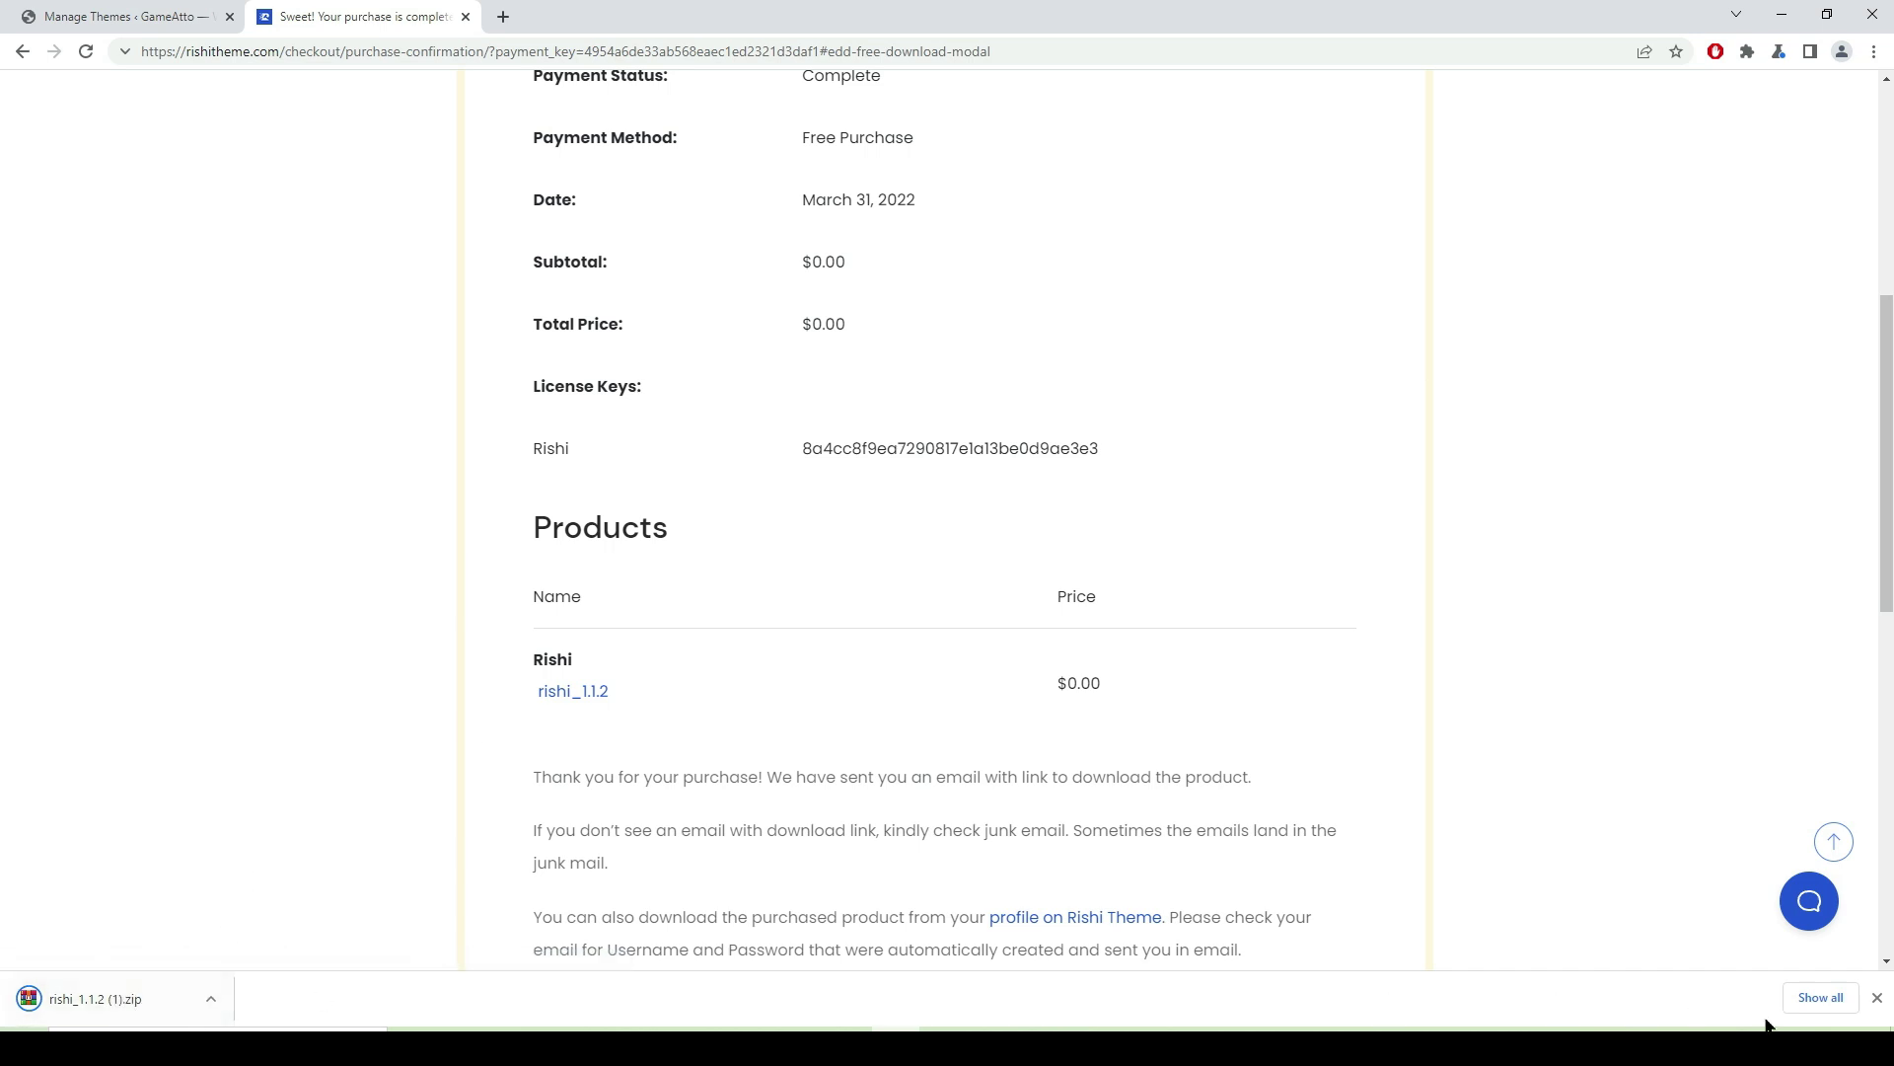
{"action": "left_click", "coordinate": [1874, 998]}
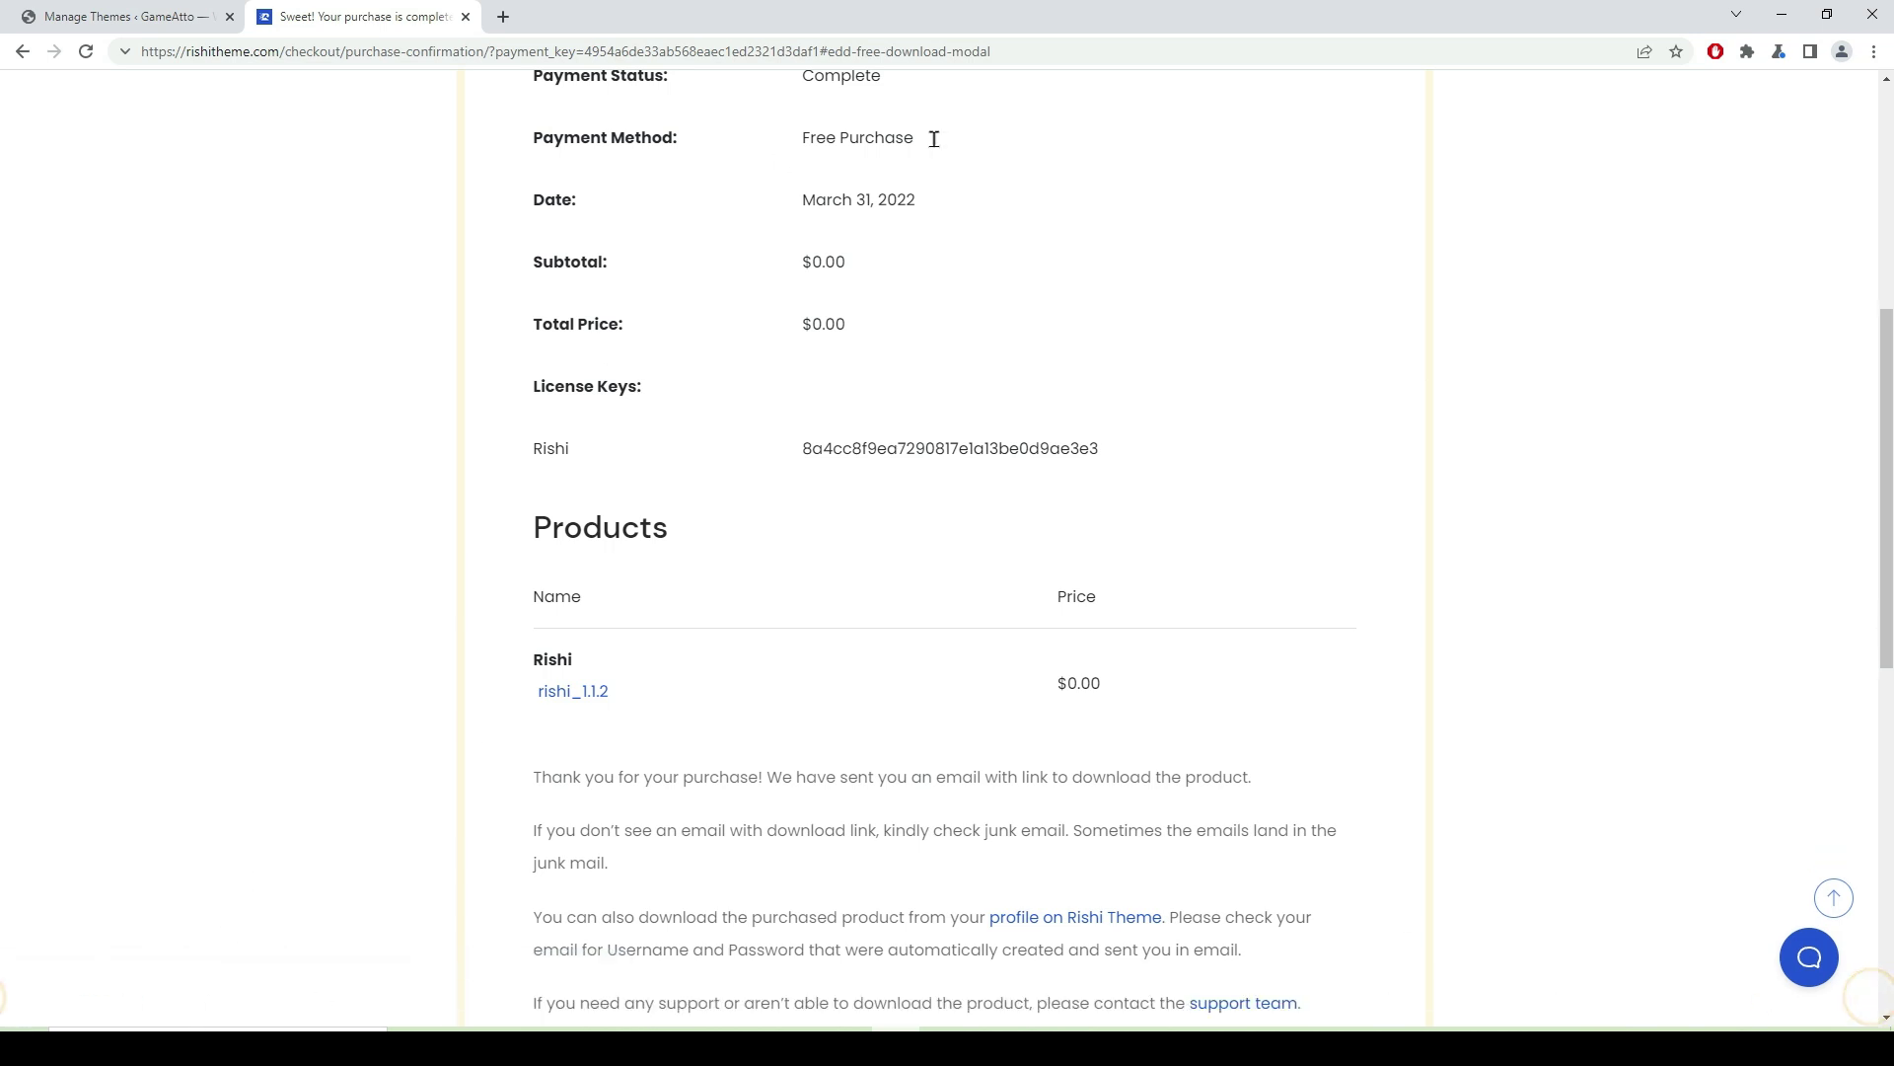
{"action": "left_click", "coordinate": [466, 16]}
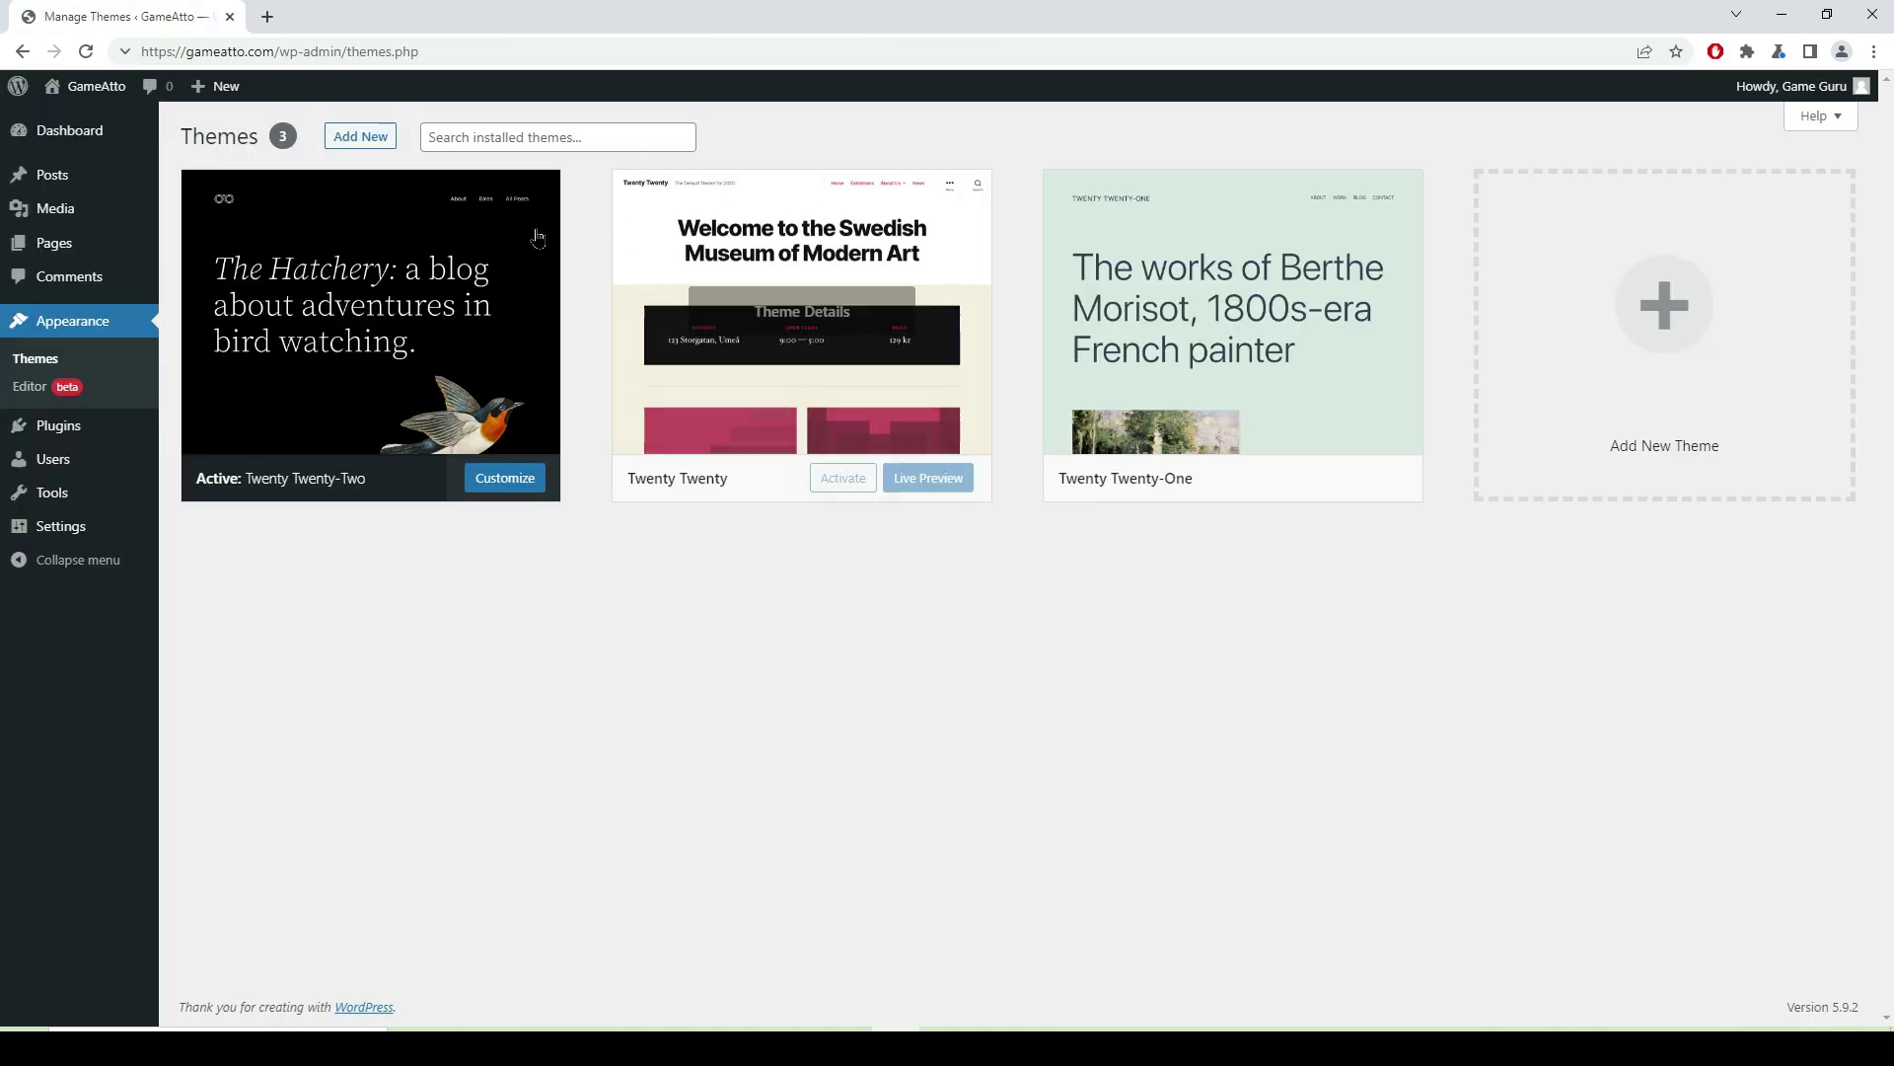
- Upload rishi_1.1.2 (1).zip through Upload Theme, install it and activate Rishi
{"action": "left_click", "coordinate": [375, 143]}
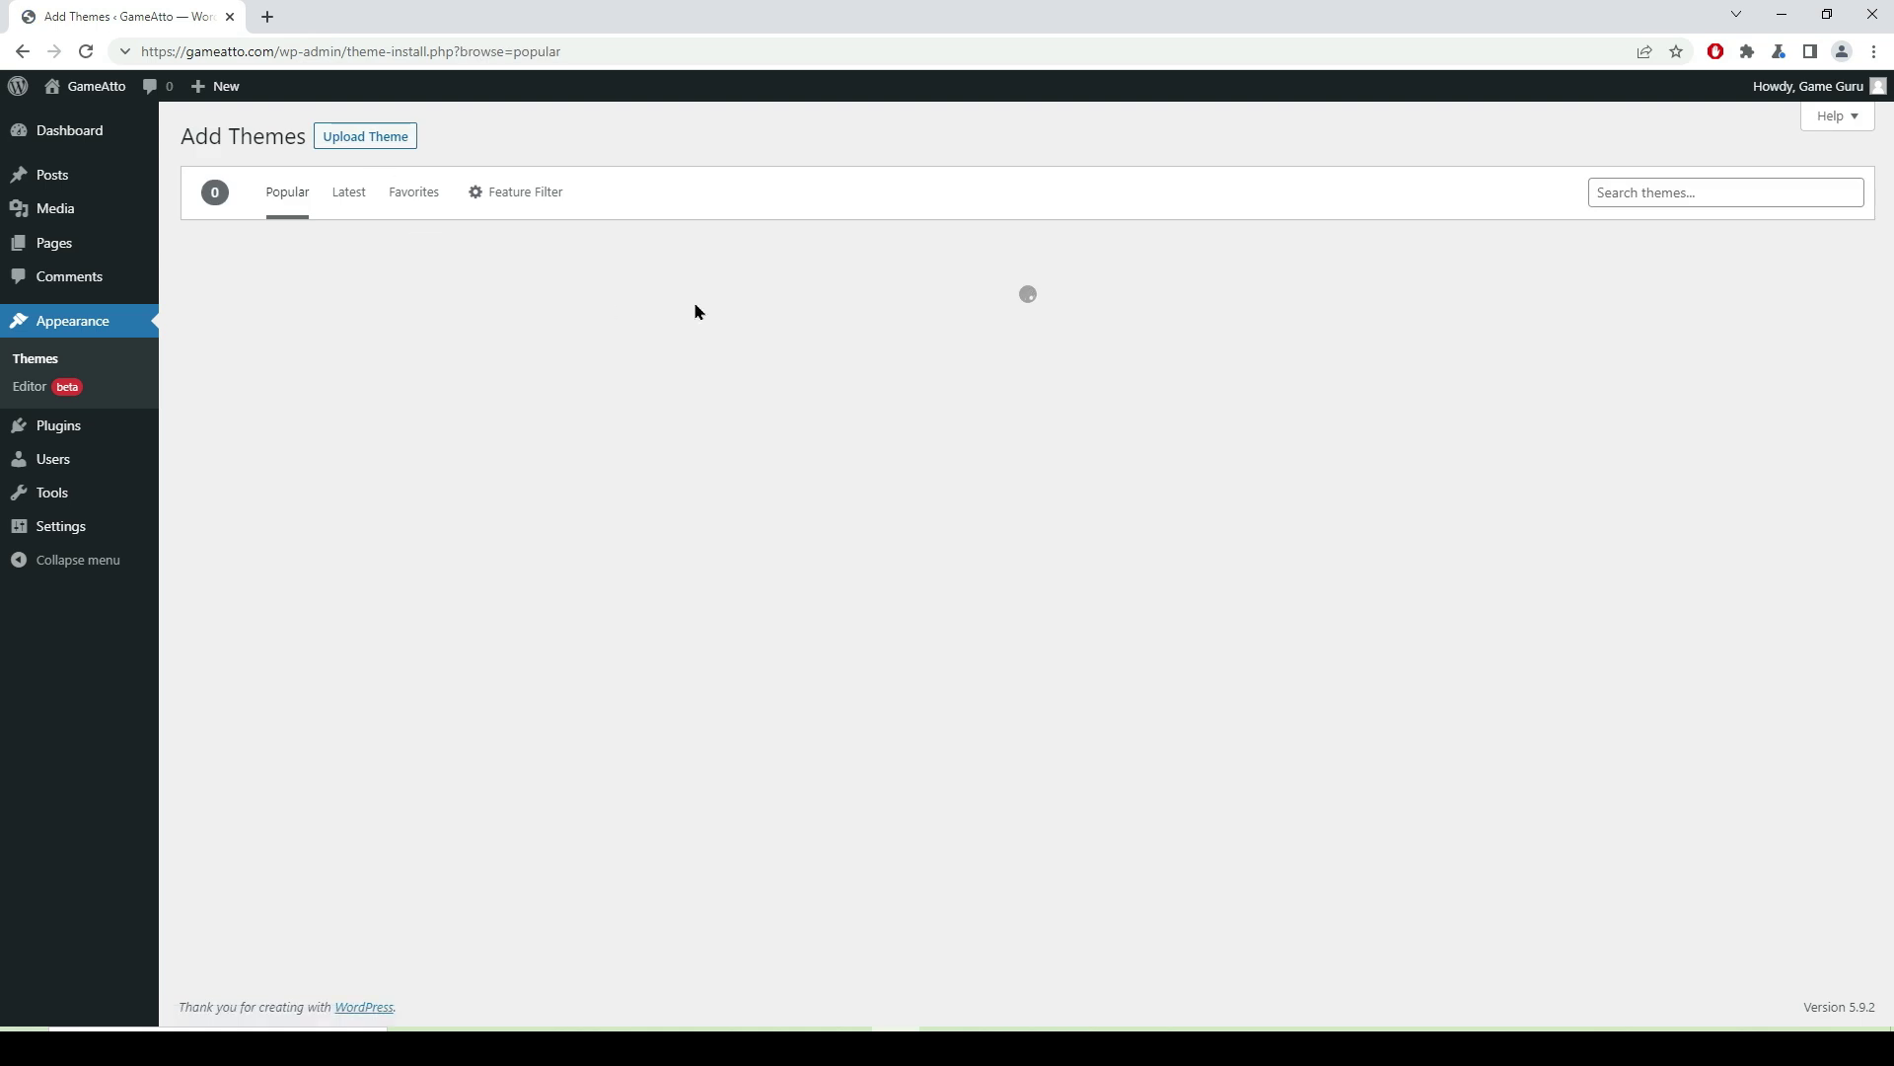
{"action": "left_click", "coordinate": [375, 141]}
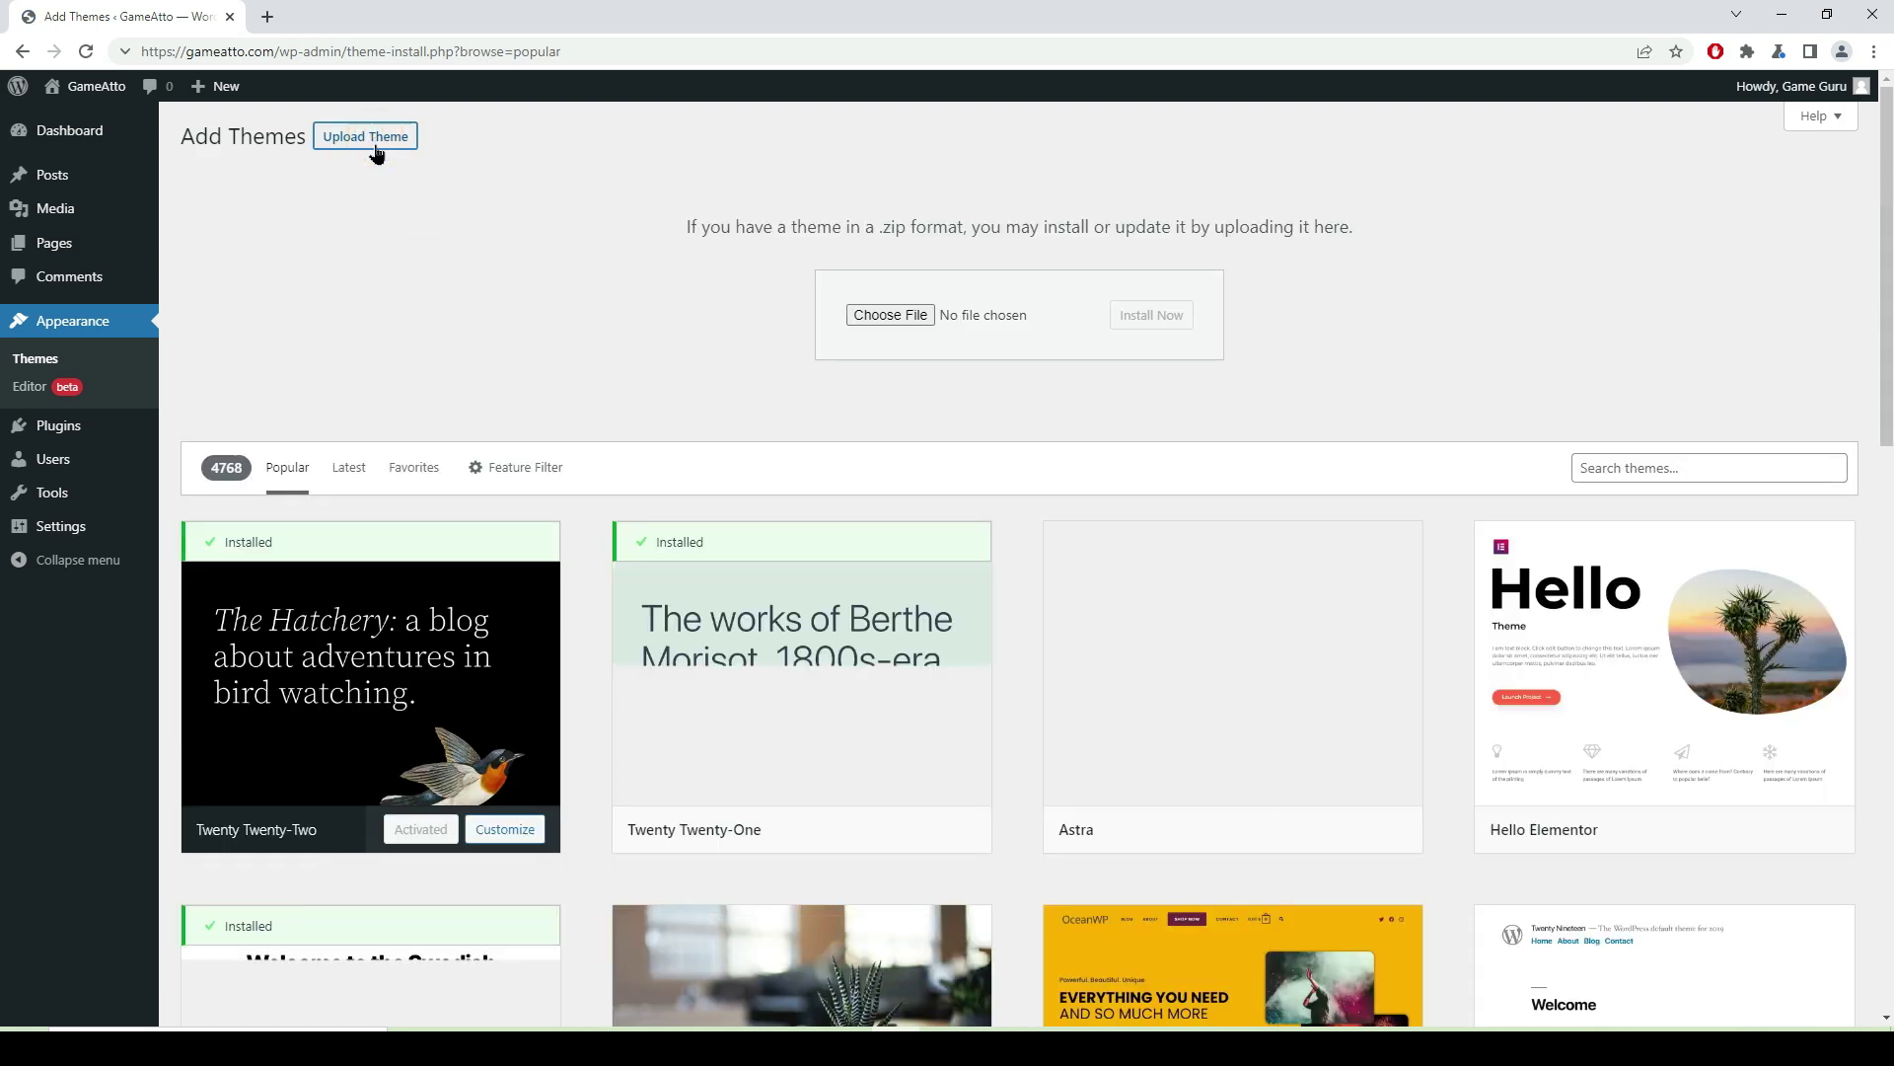
{"action": "left_click", "coordinate": [875, 317]}
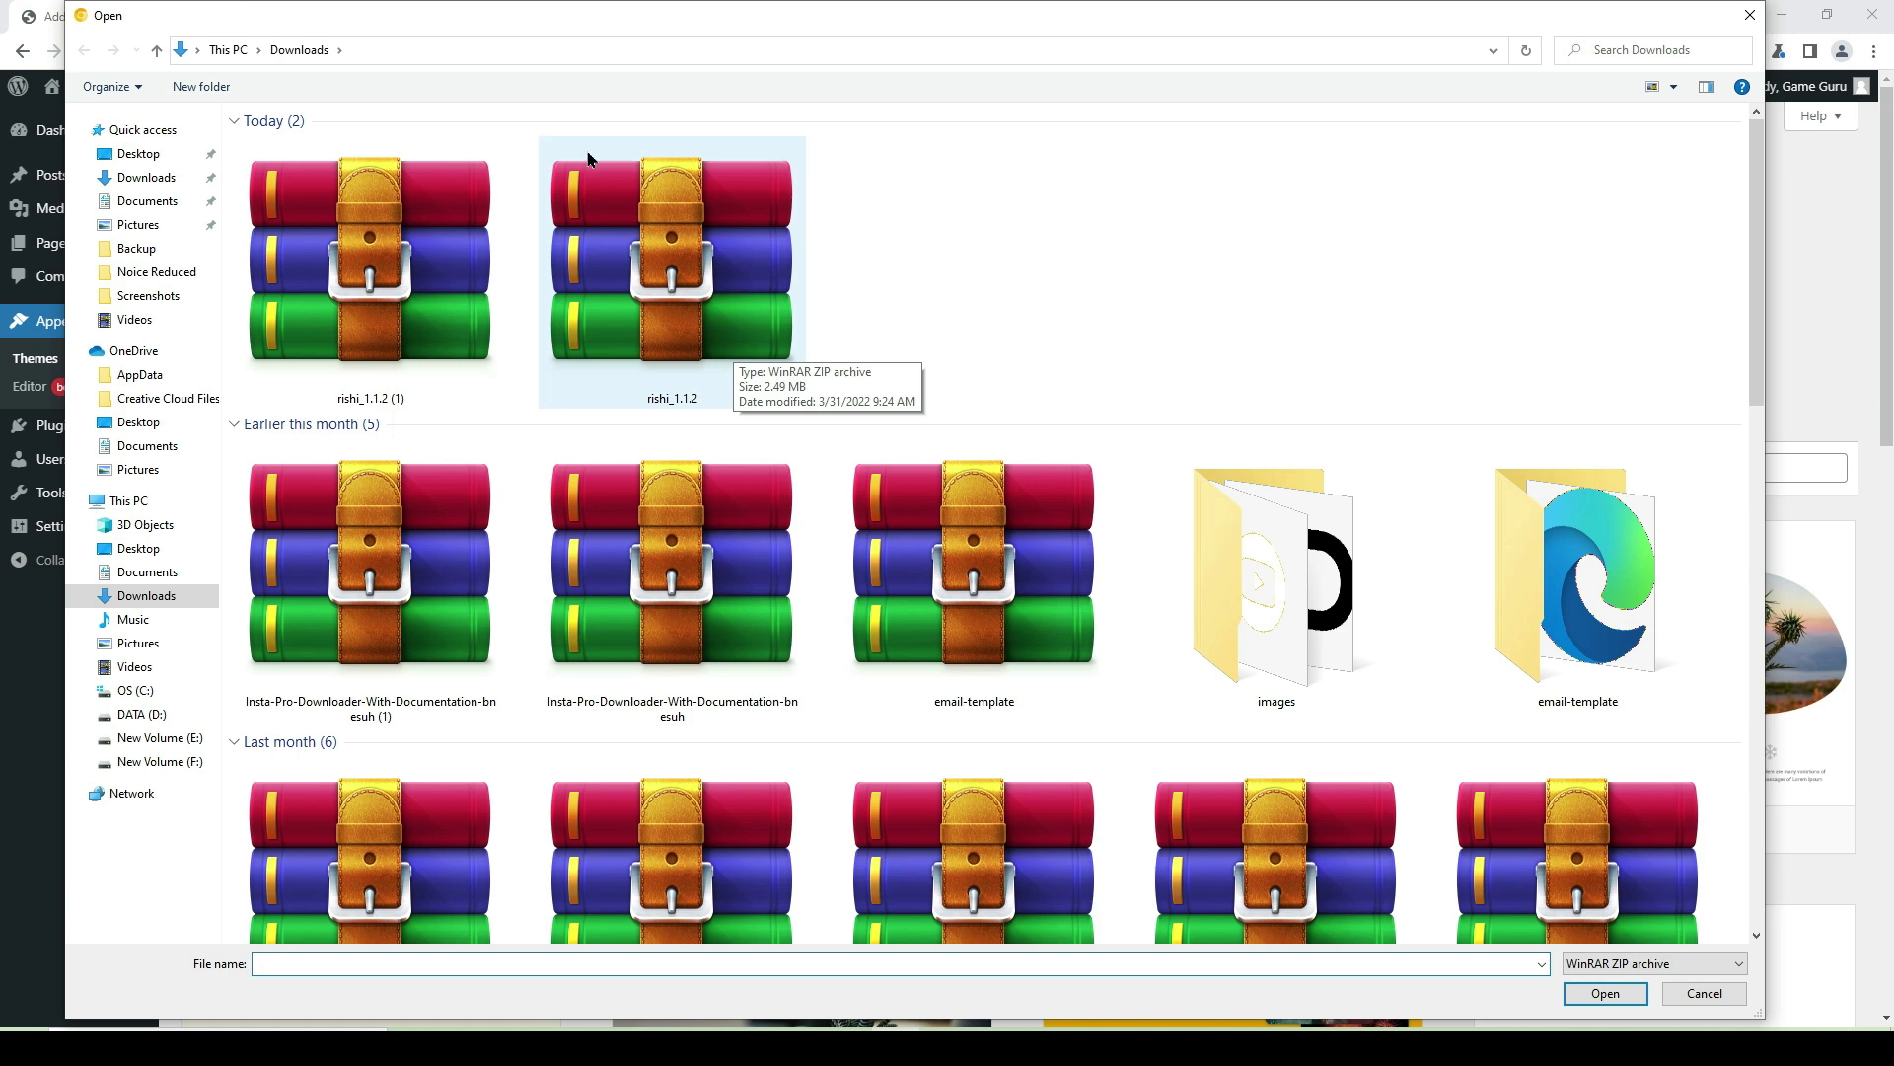
{"action": "left_click", "coordinate": [394, 300]}
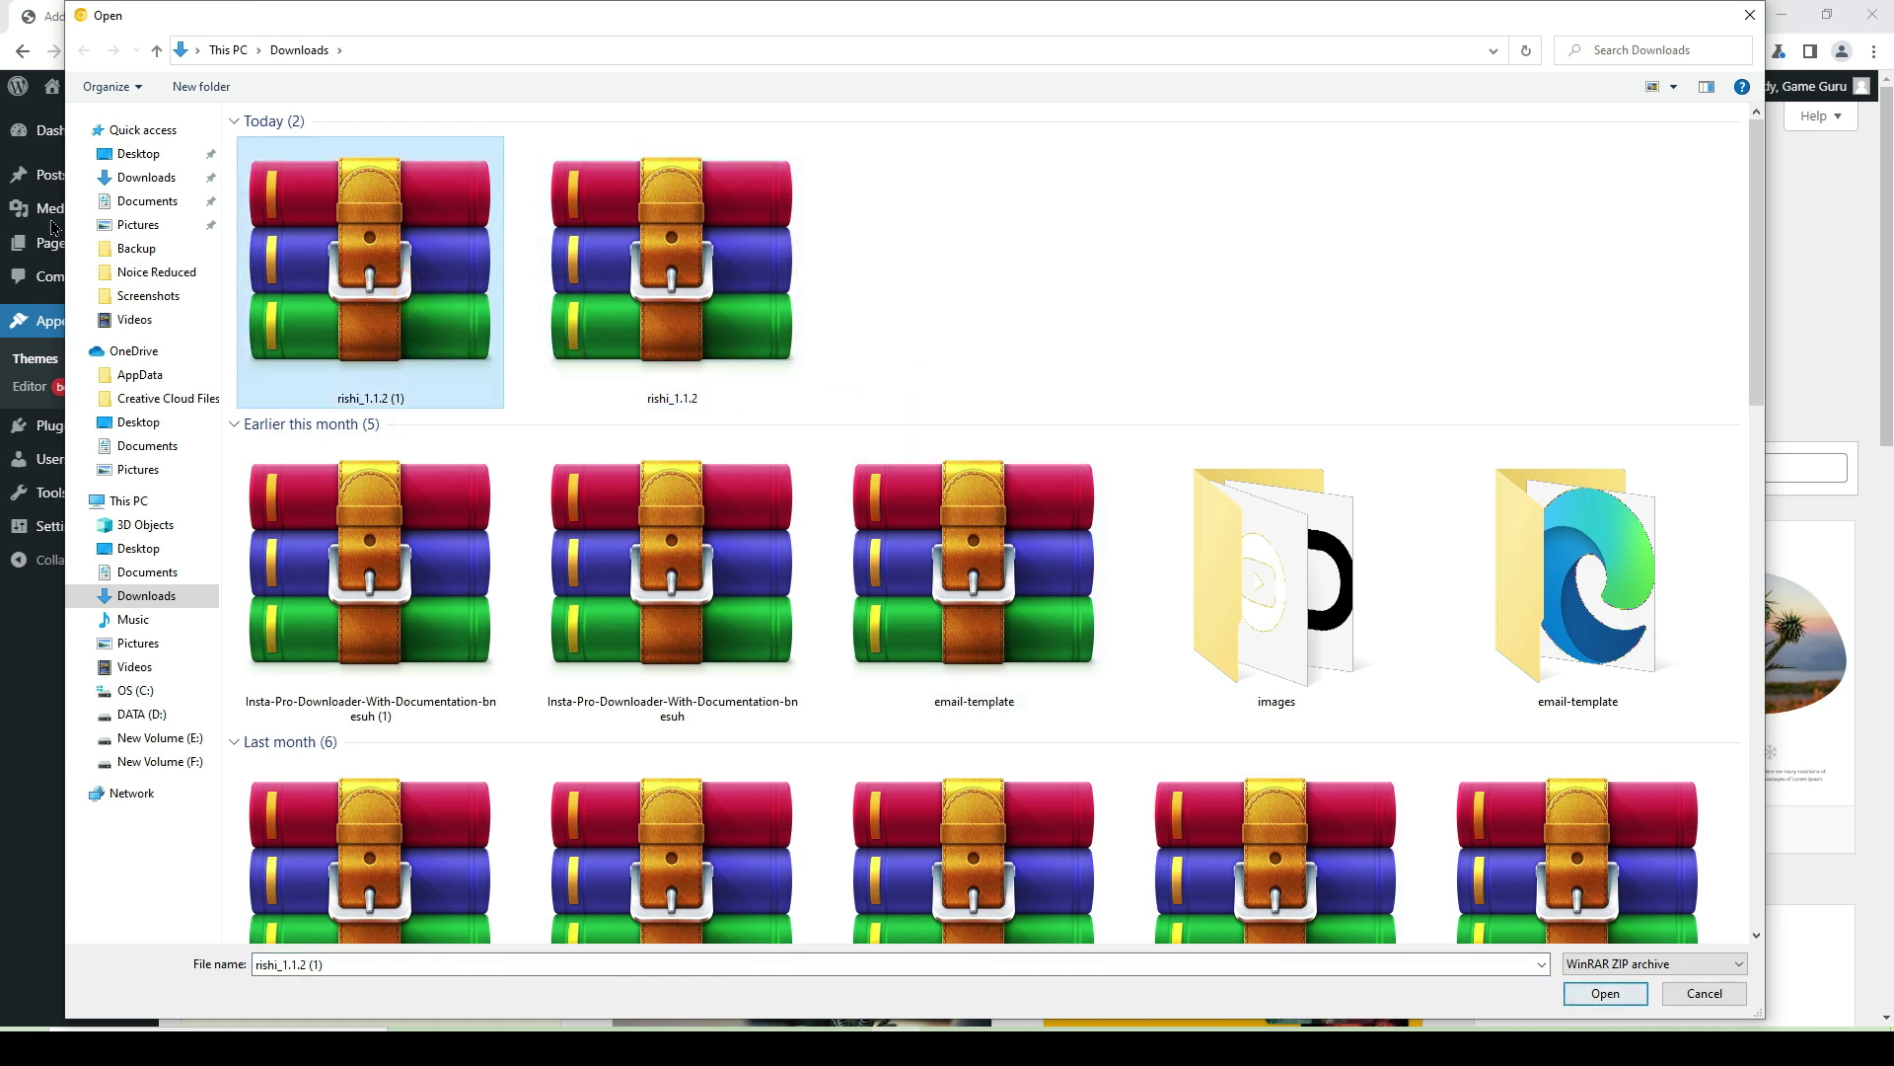
{"action": "left_click", "coordinate": [1603, 994]}
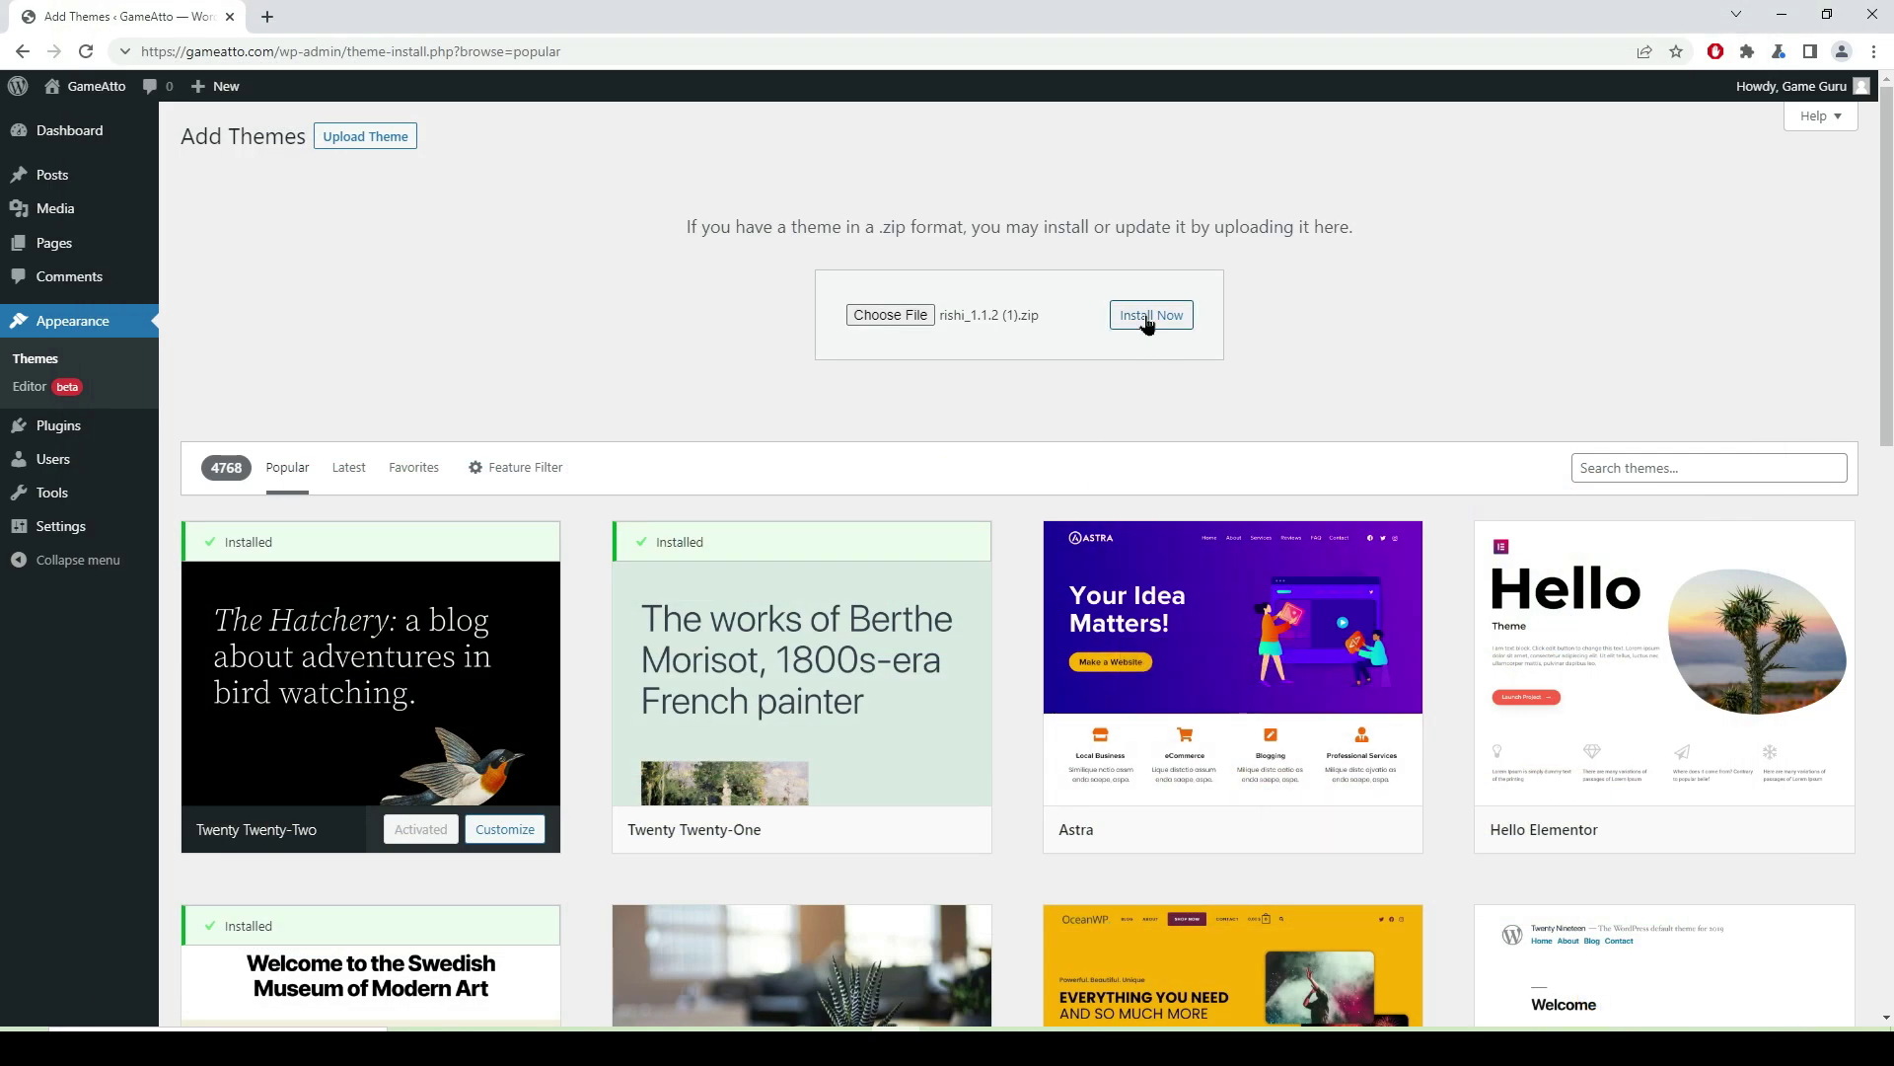
{"action": "left_click", "coordinate": [1147, 318]}
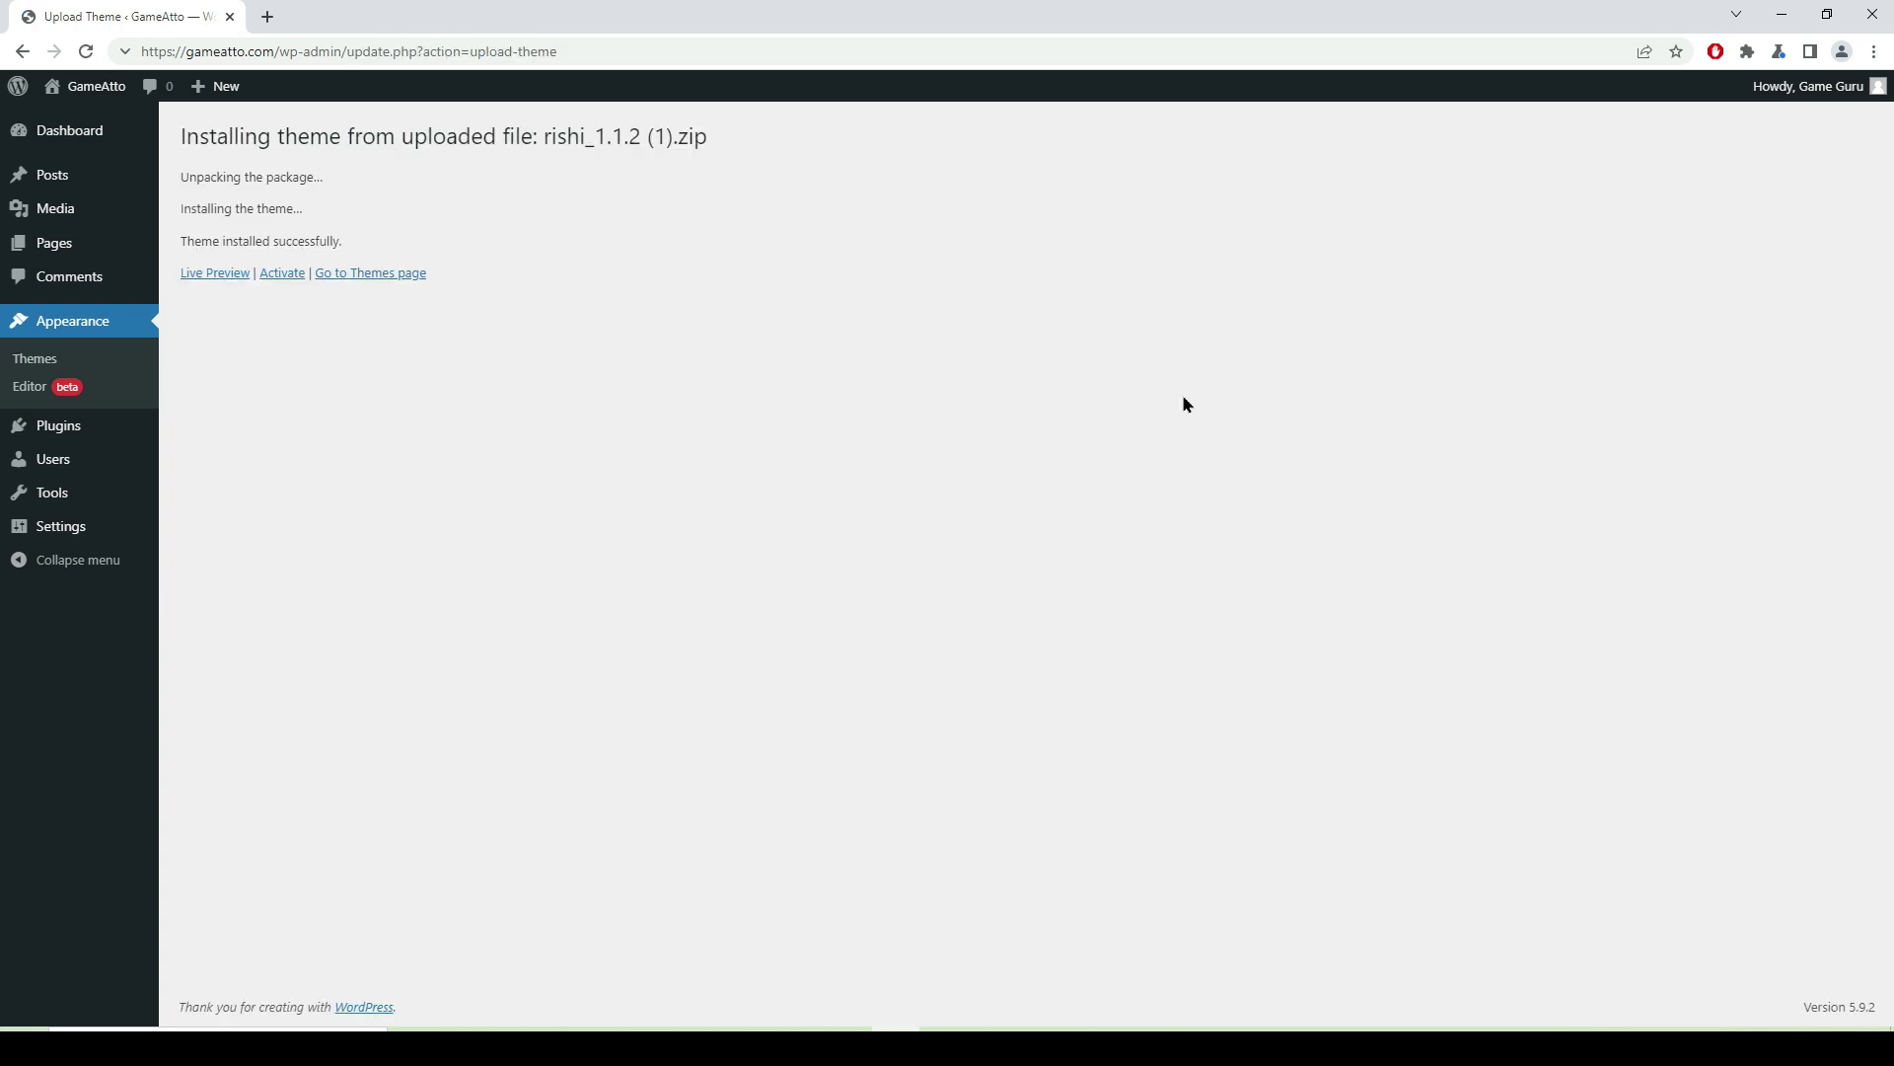
{"action": "left_click", "coordinate": [281, 279]}
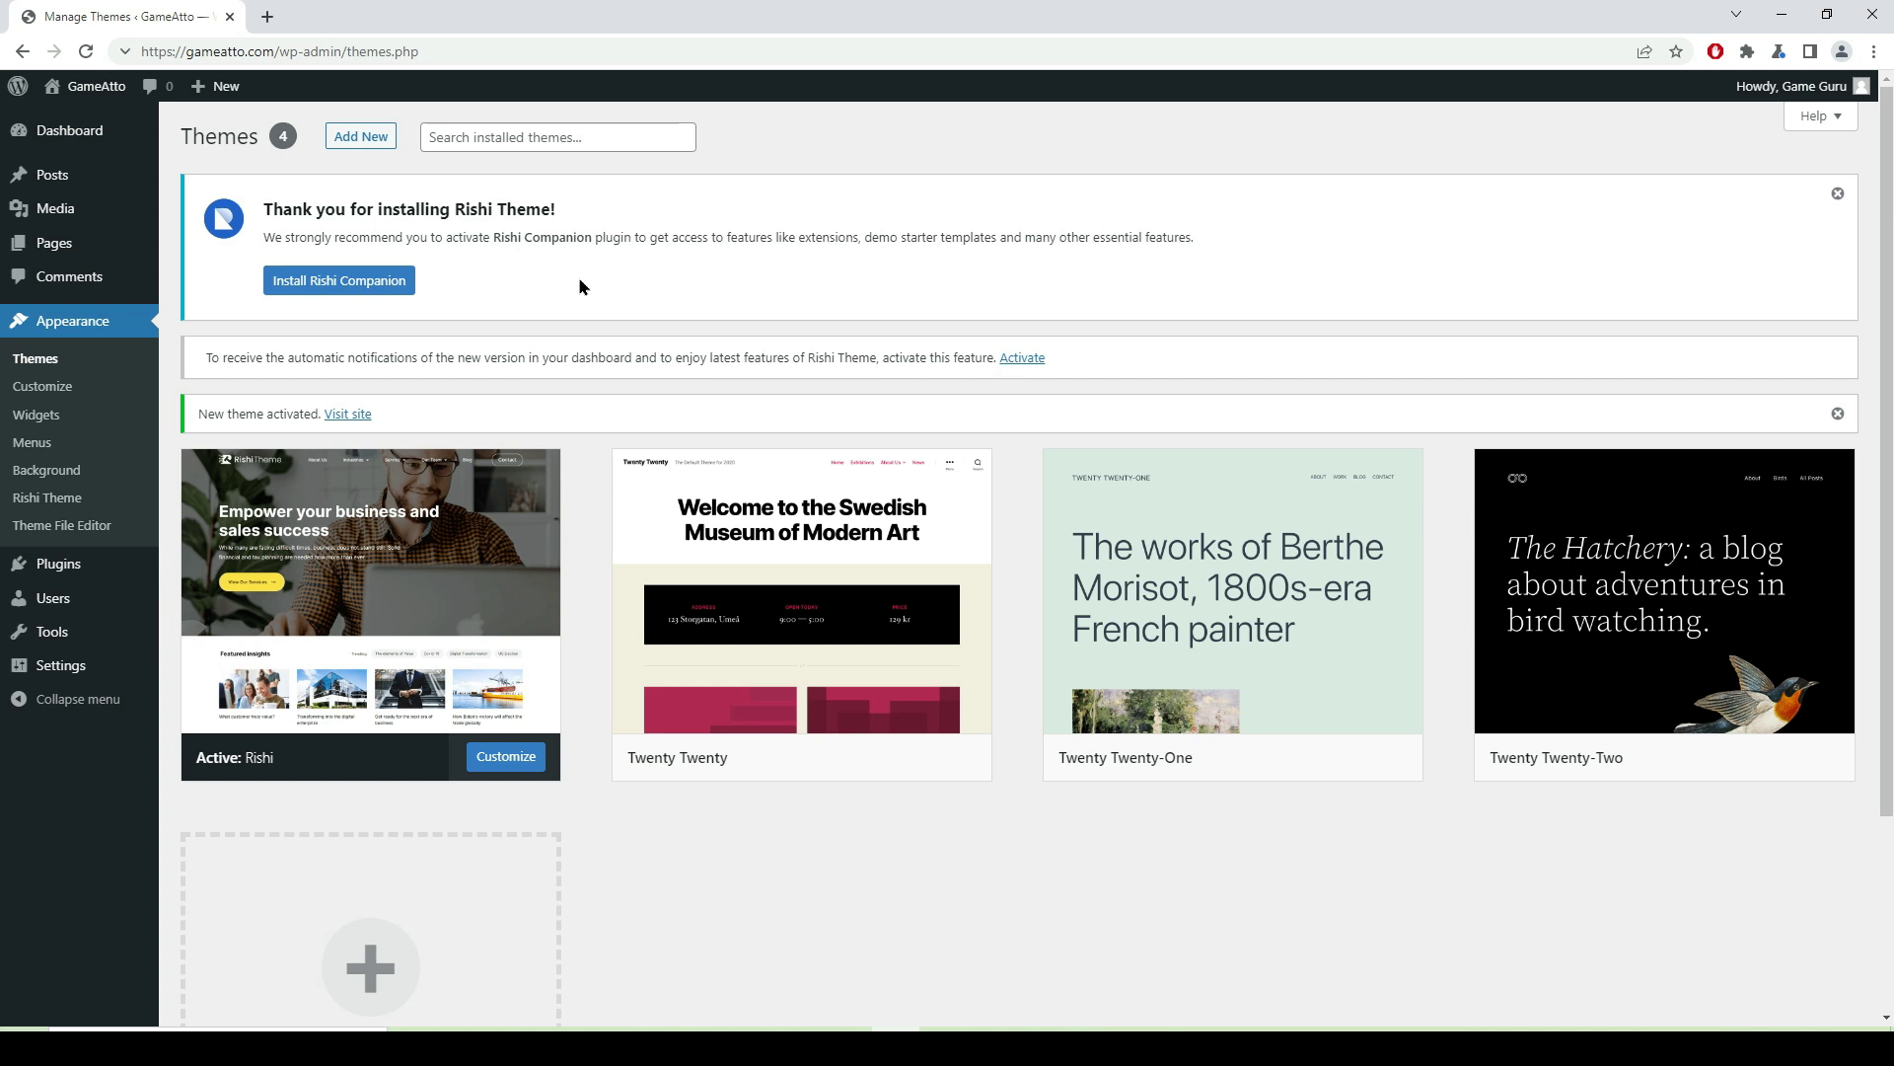
- Install and activate Rishi Companion from the Rishi dashboard, then go to Installed Plugins
{"action": "left_click", "coordinate": [346, 286]}
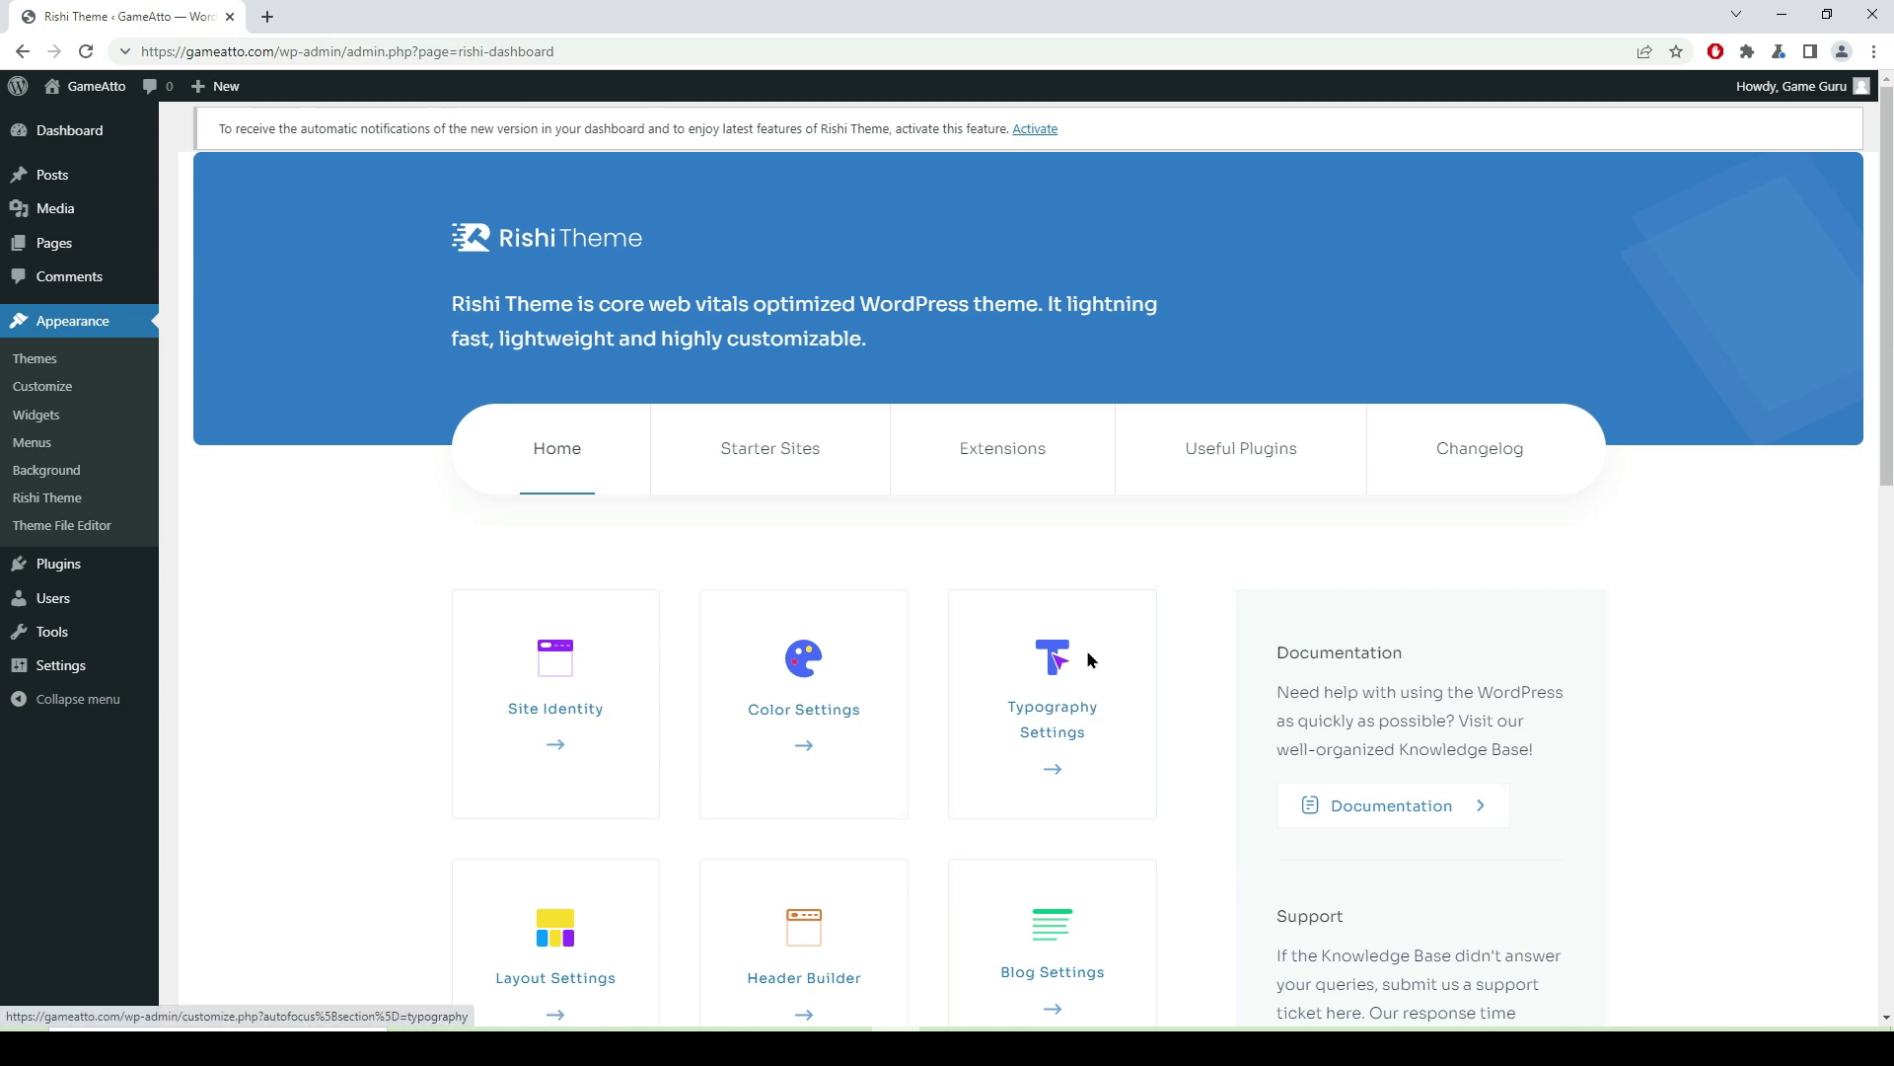
{"action": "scroll", "coordinate": [1089, 659], "scroll_direction": "down", "scroll_amount": 3}
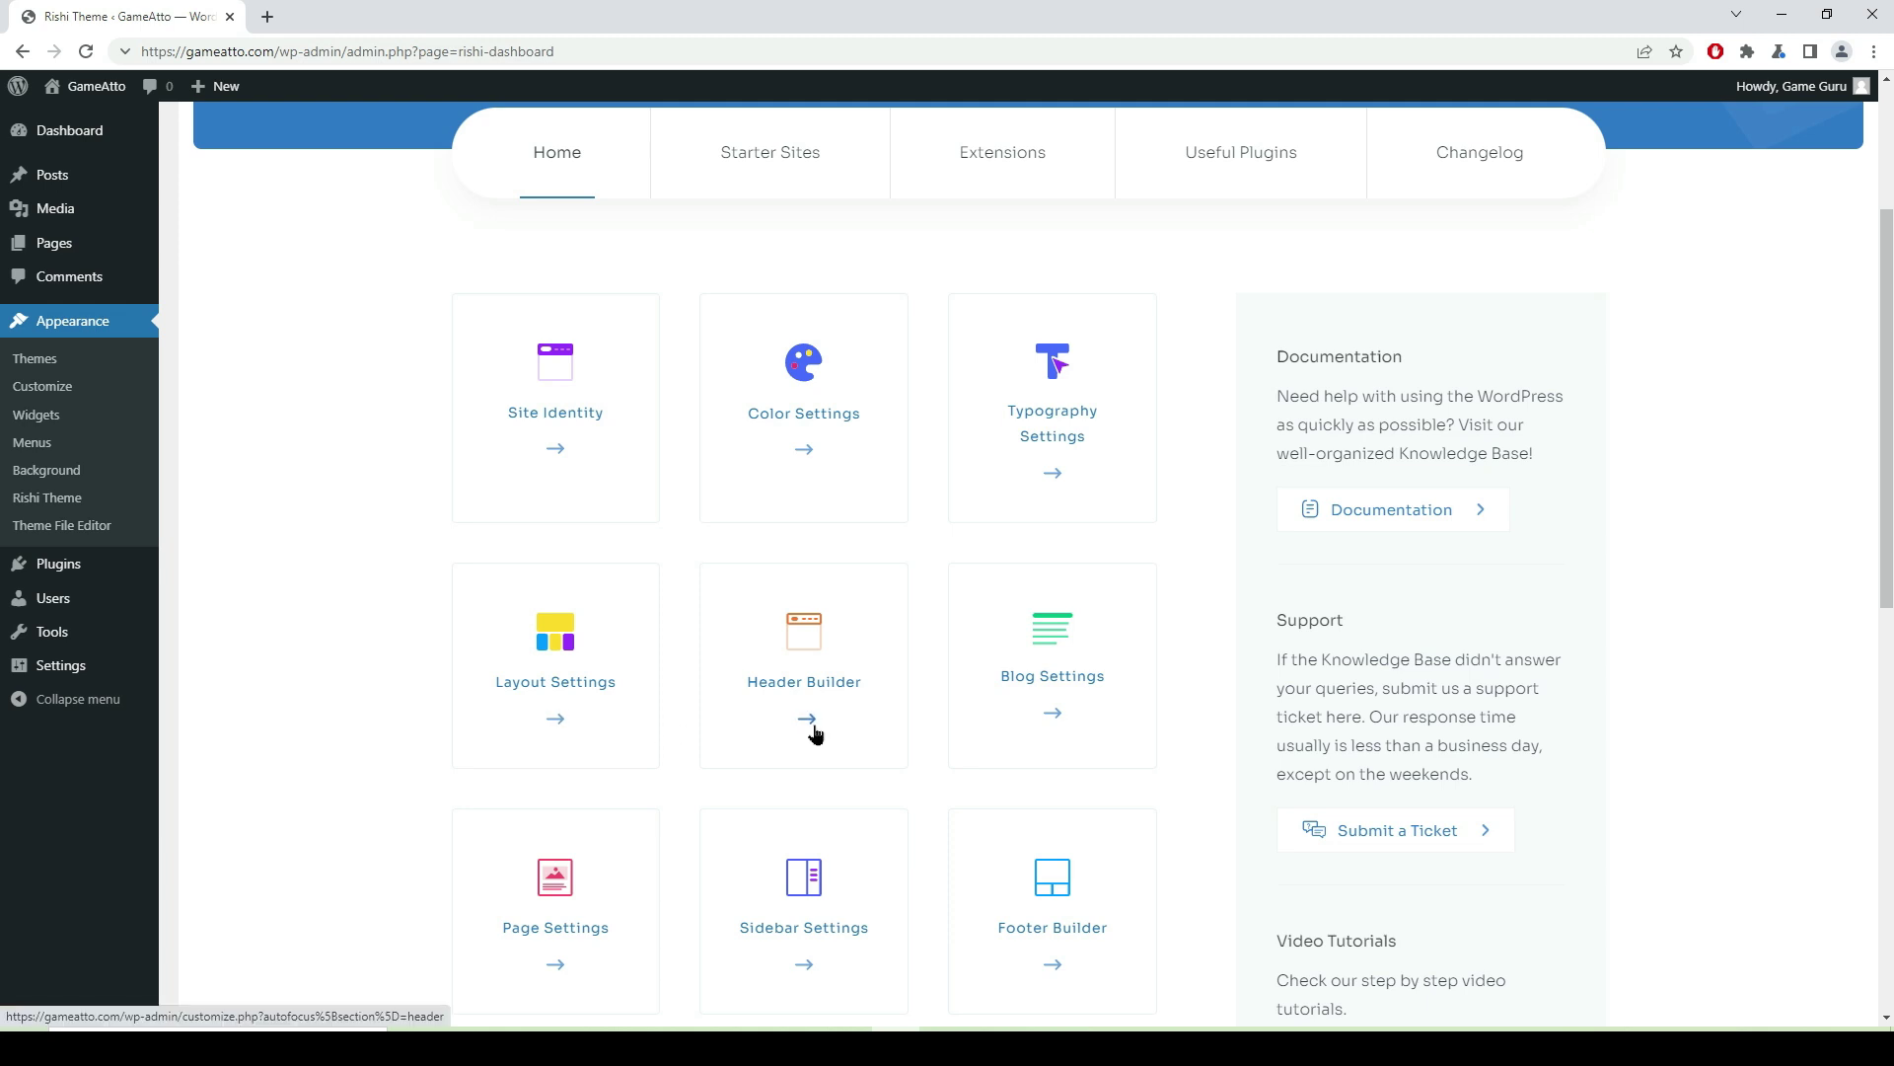
{"action": "scroll", "coordinate": [944, 724], "scroll_direction": "down", "scroll_amount": 3}
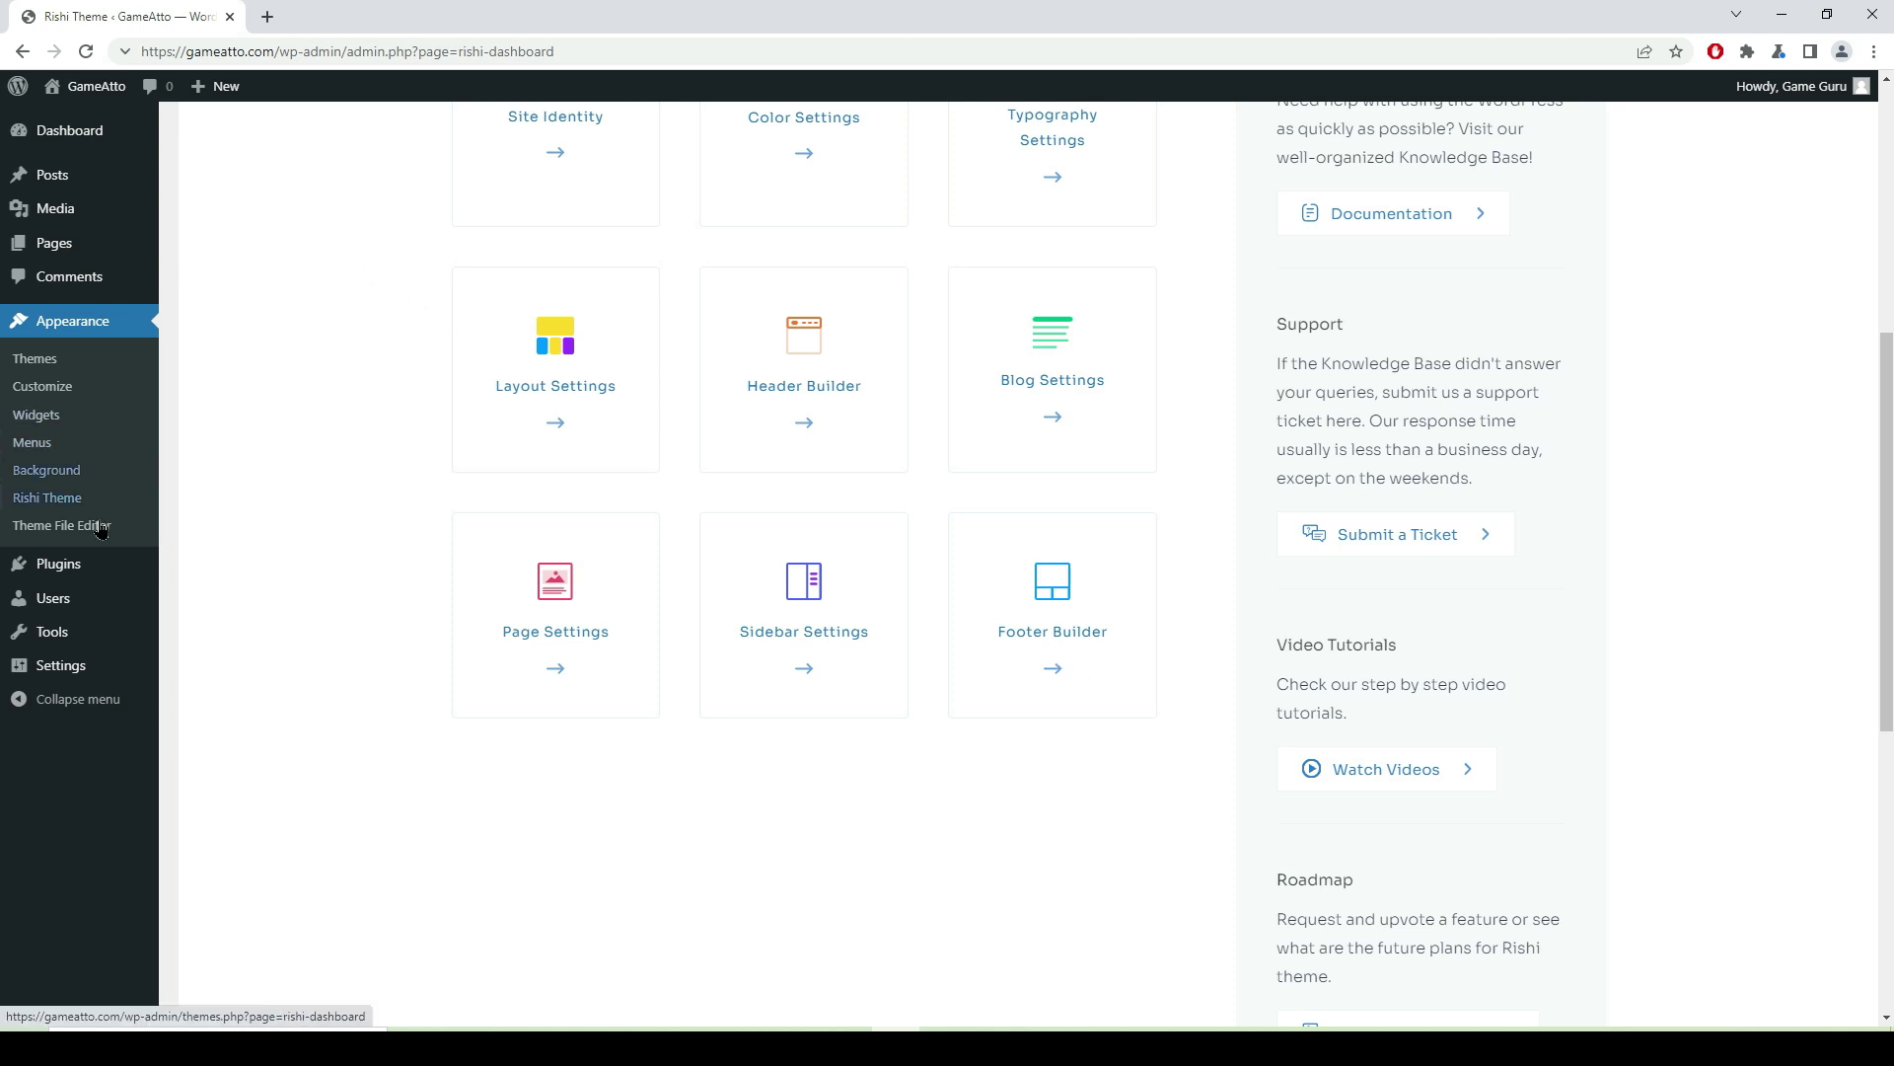
{"action": "mouse_move", "coordinate": [66, 576]}
{"action": "left_click", "coordinate": [197, 572]}
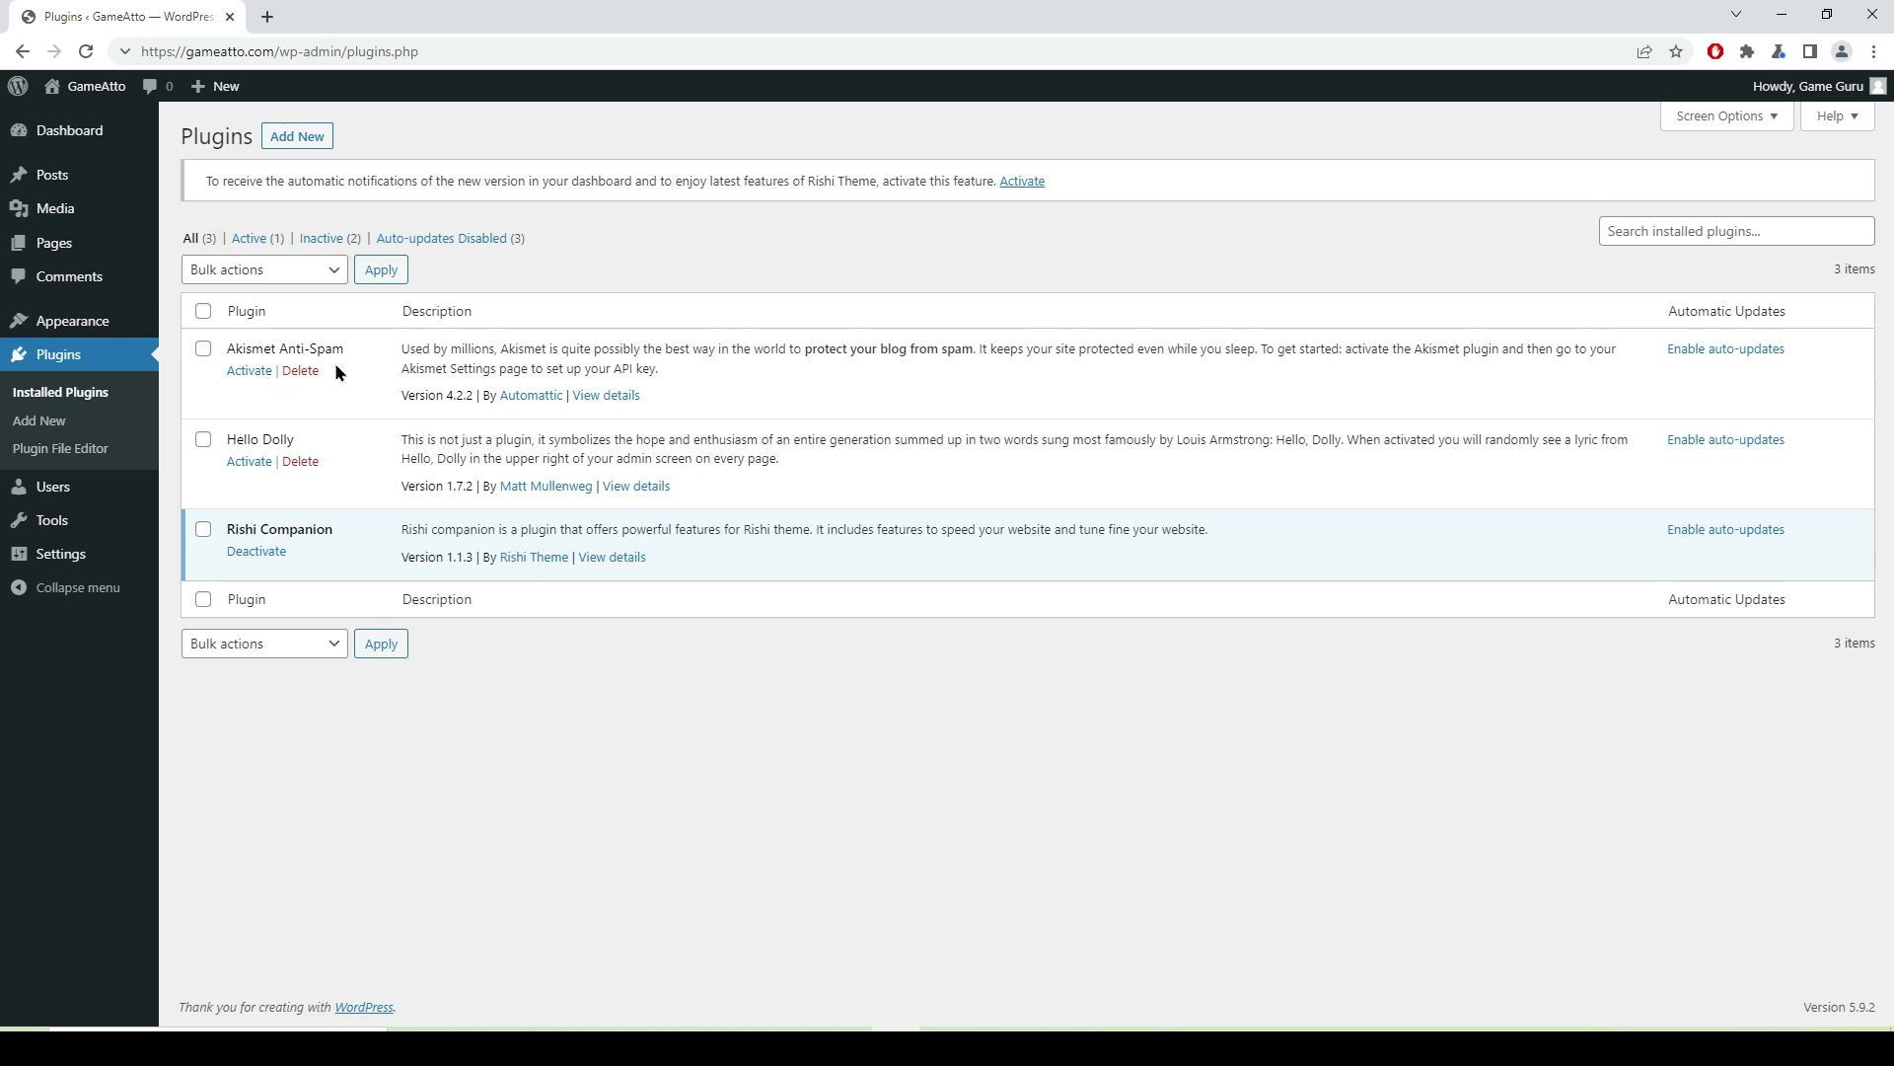
- Bulk-delete the Akismet Anti-Spam and Hello Dolly plugins, leaving only Rishi Companion
{"action": "left_click", "coordinate": [203, 349]}
{"action": "left_click", "coordinate": [203, 440]}
{"action": "left_click", "coordinate": [334, 269]}
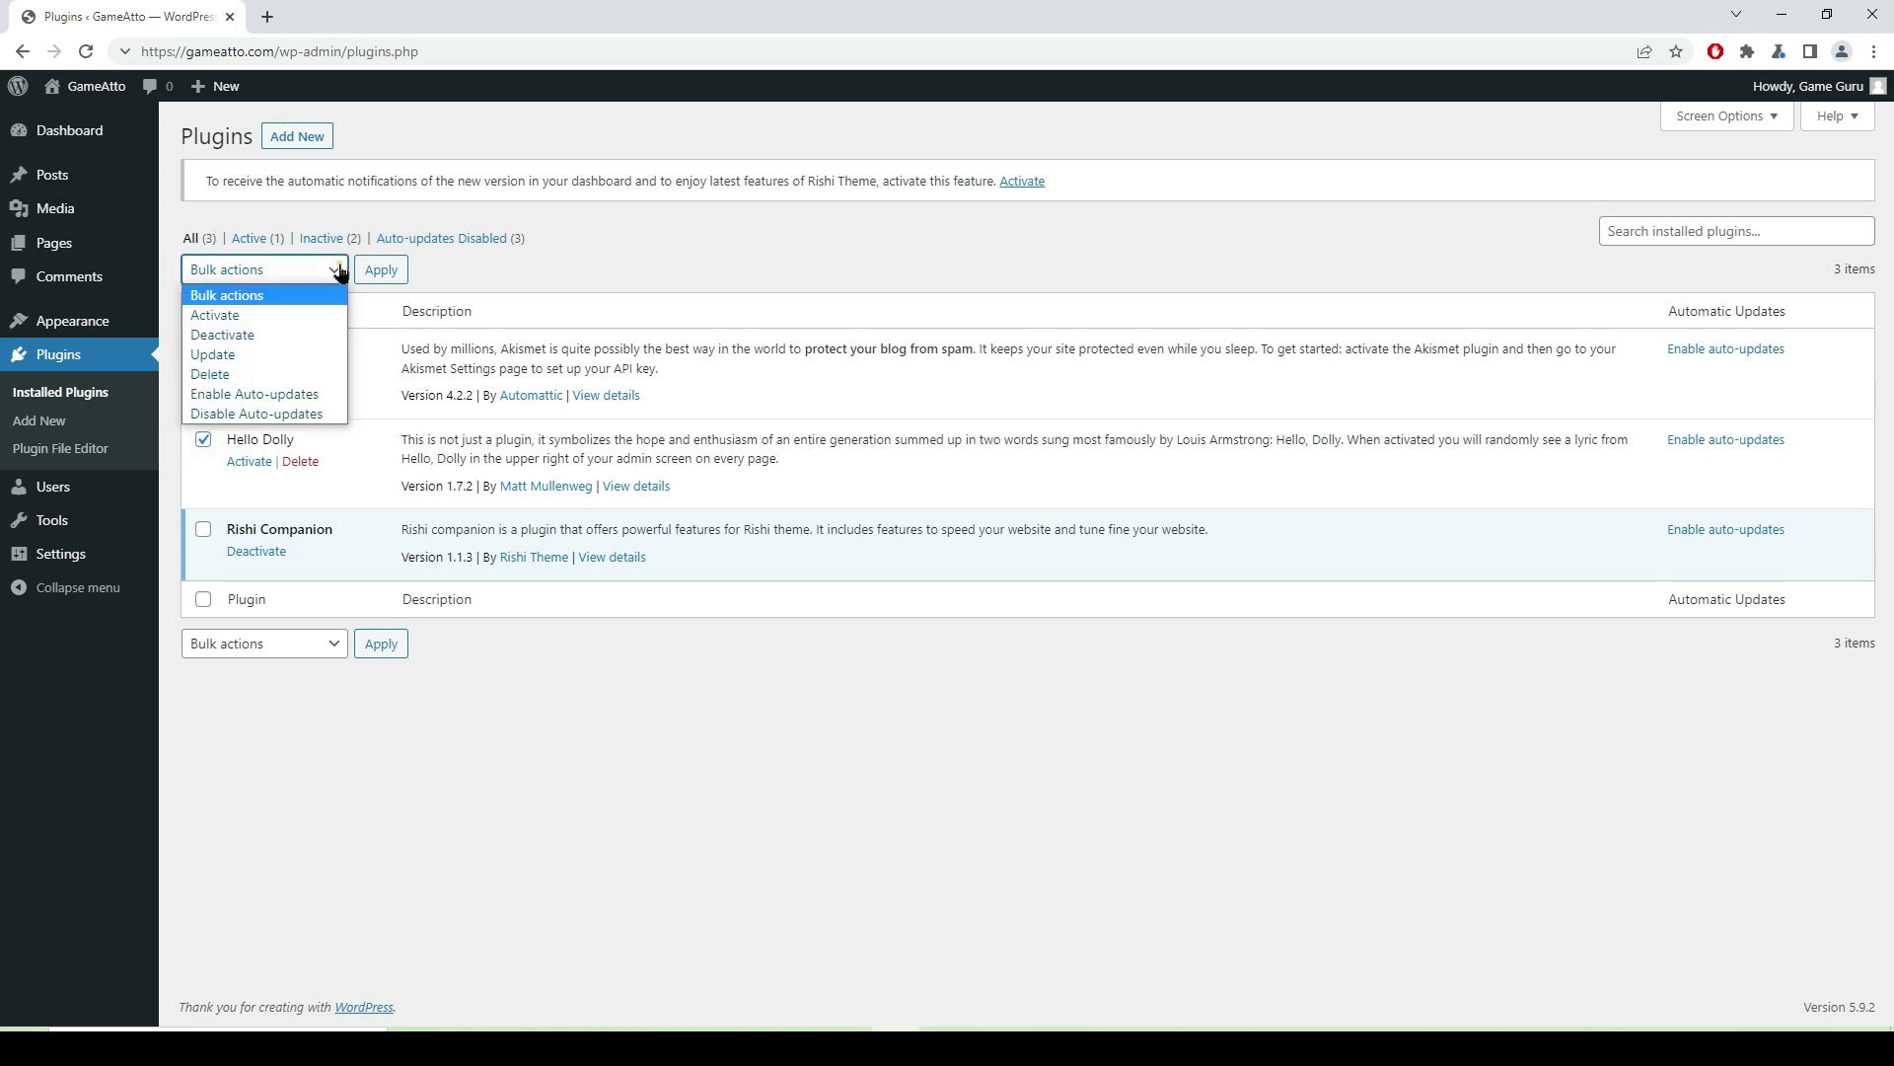
{"action": "left_click", "coordinate": [254, 374]}
{"action": "left_click", "coordinate": [383, 271]}
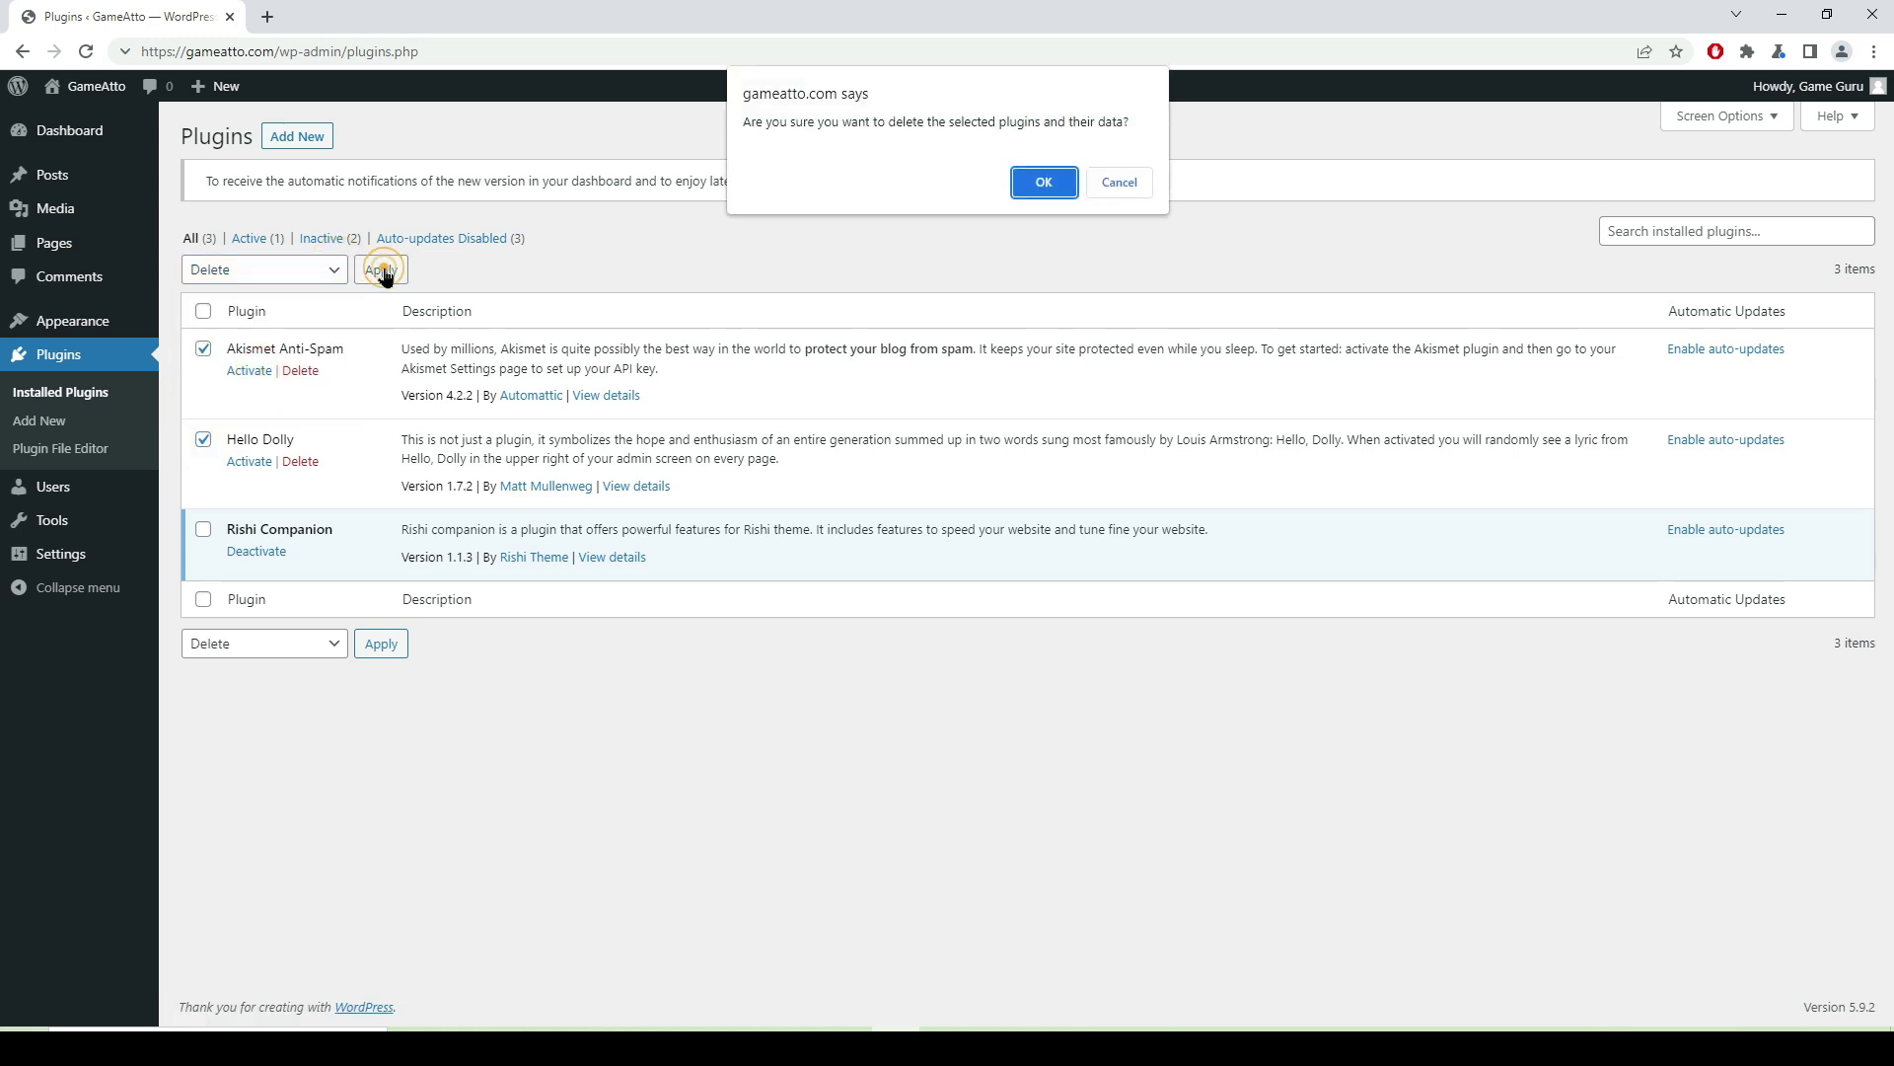
{"action": "left_click", "coordinate": [1044, 183]}
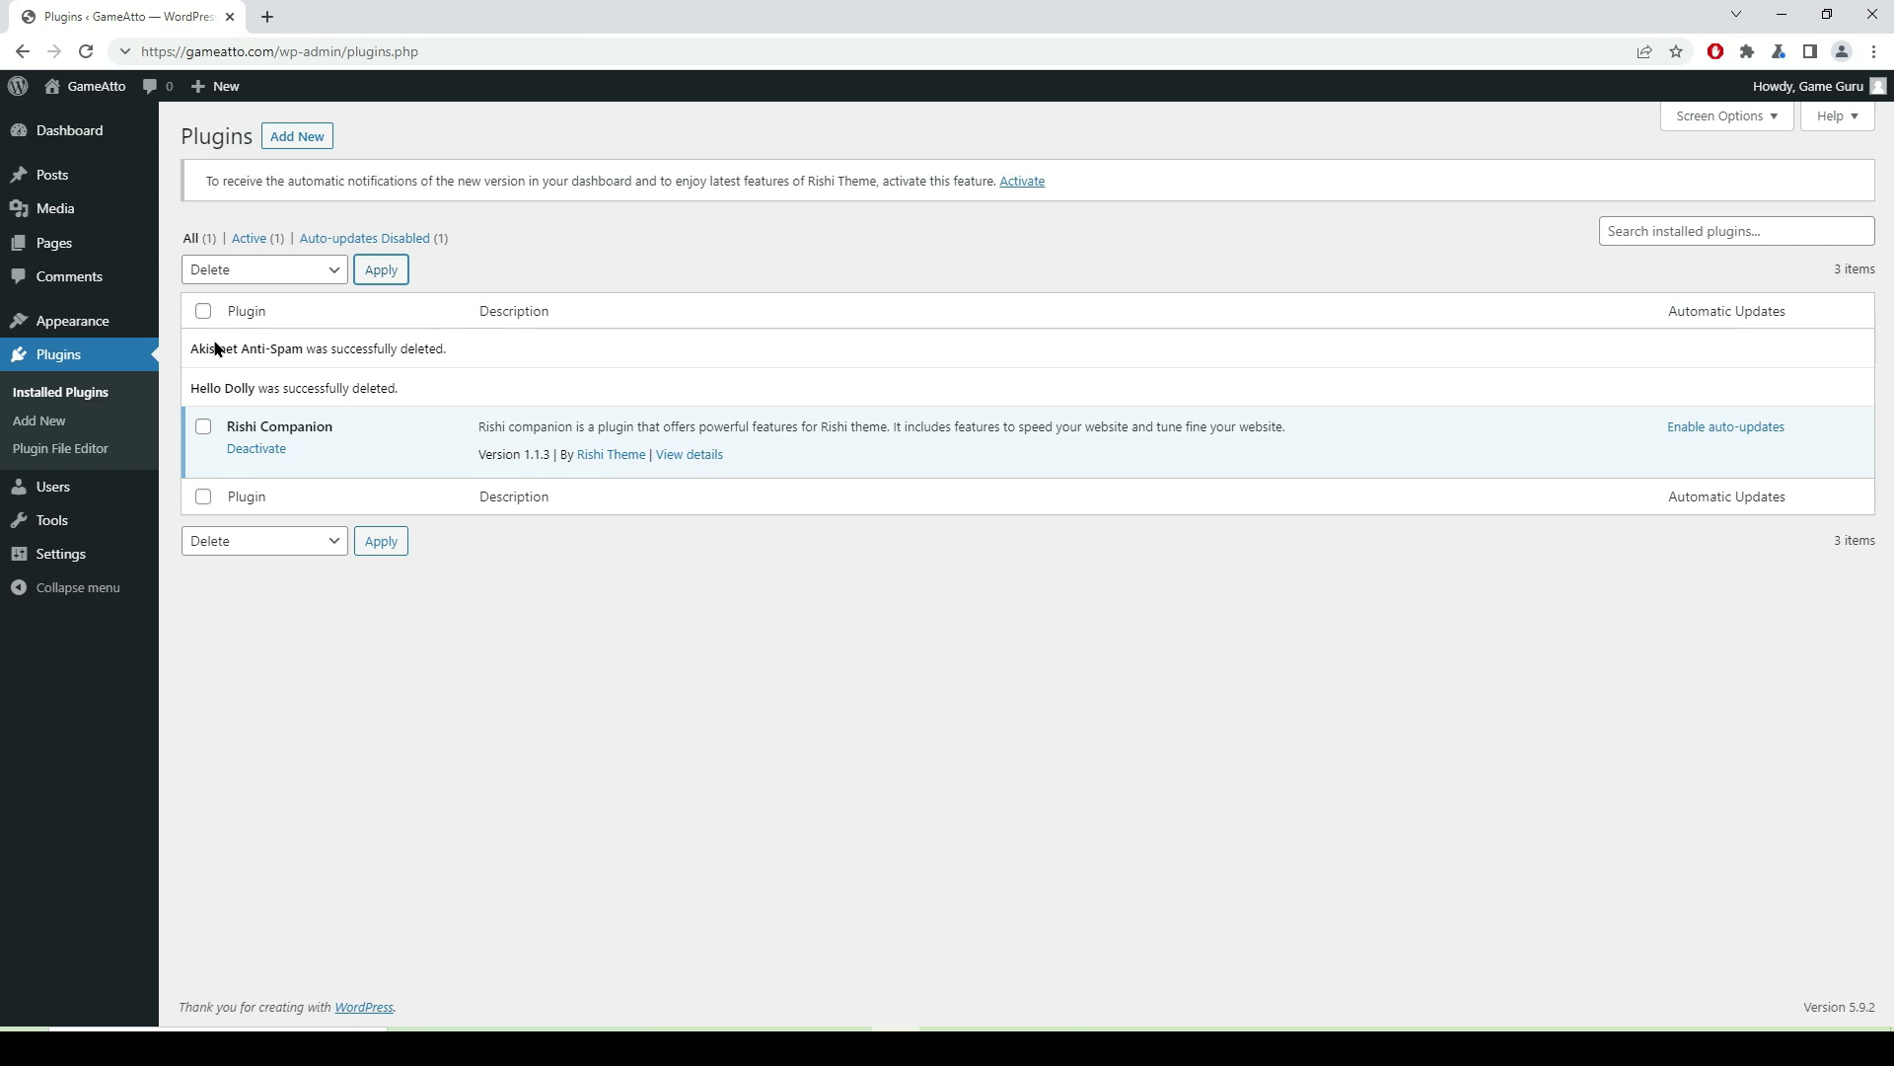
{"action": "left_click", "coordinate": [299, 143]}
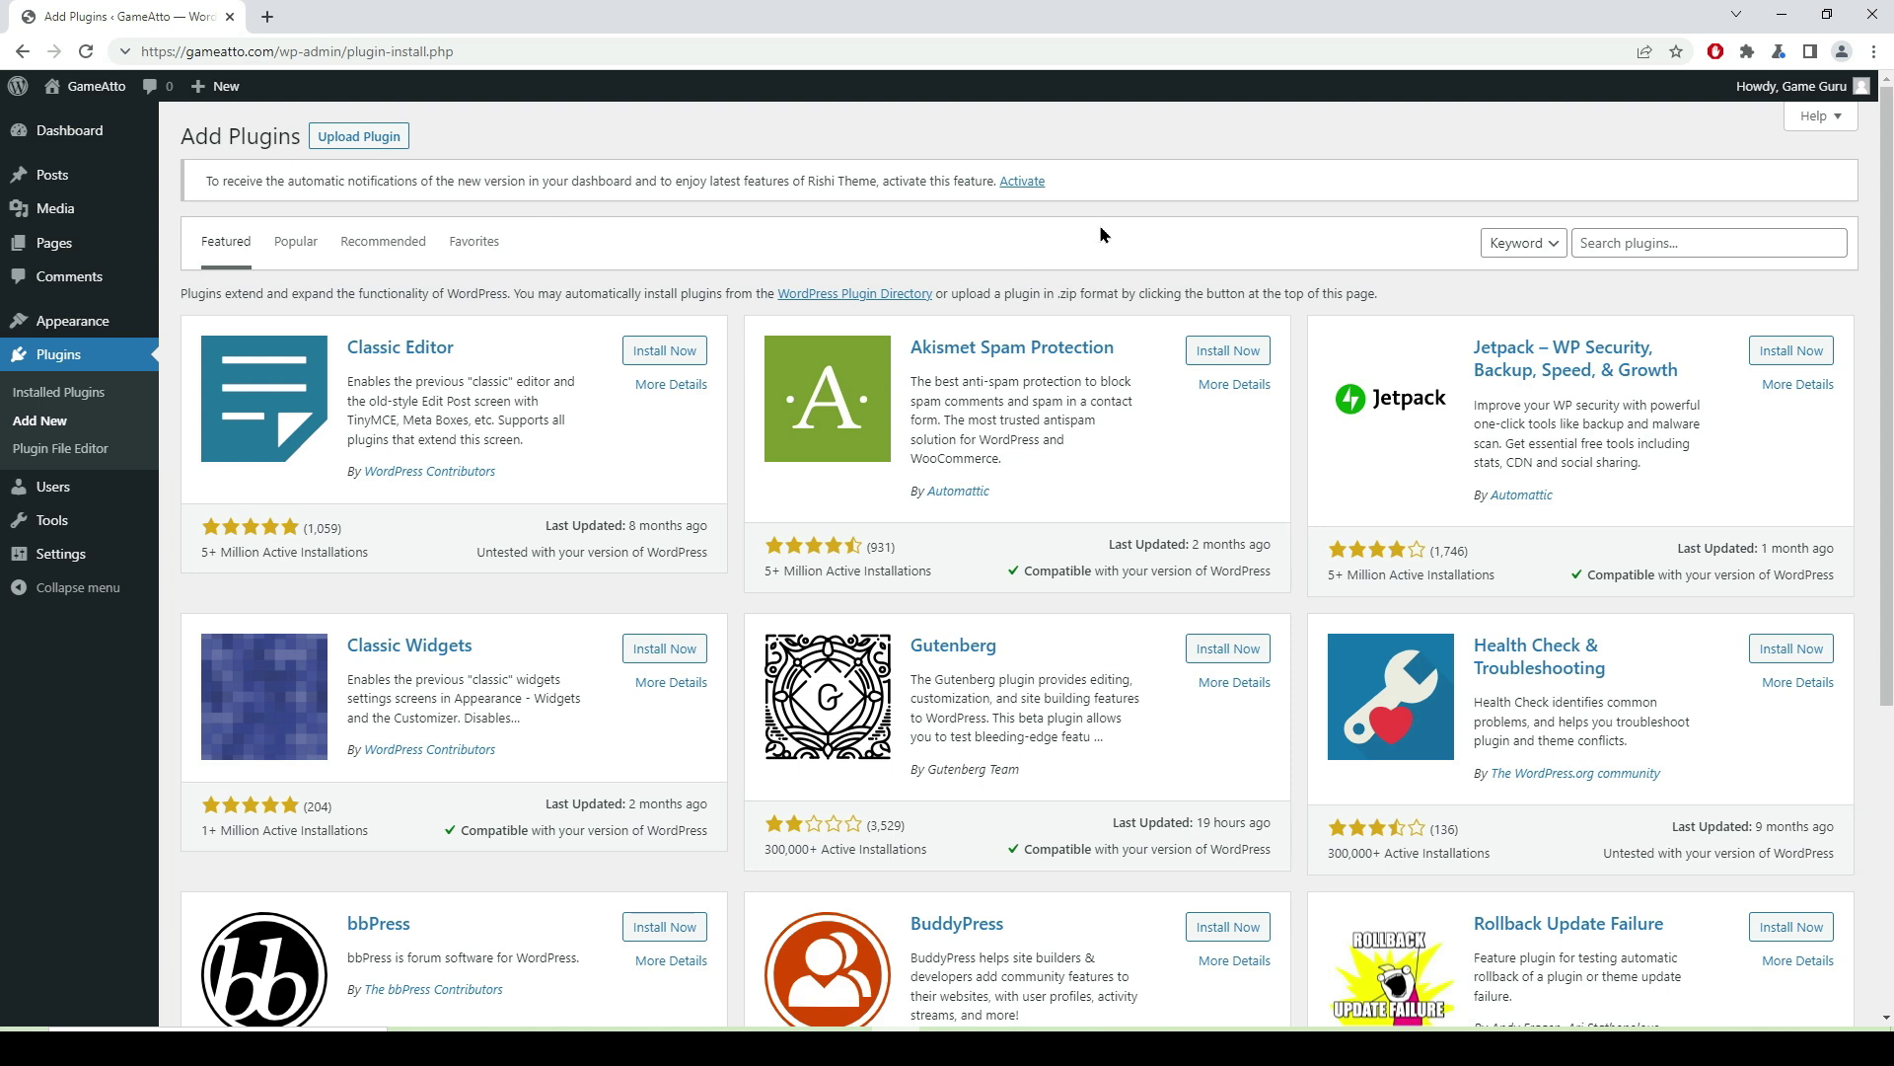
- Search the plugin directory for 'affiliatex' and open the AffiliateX plugin's details
{"action": "left_click", "coordinate": [1024, 184]}
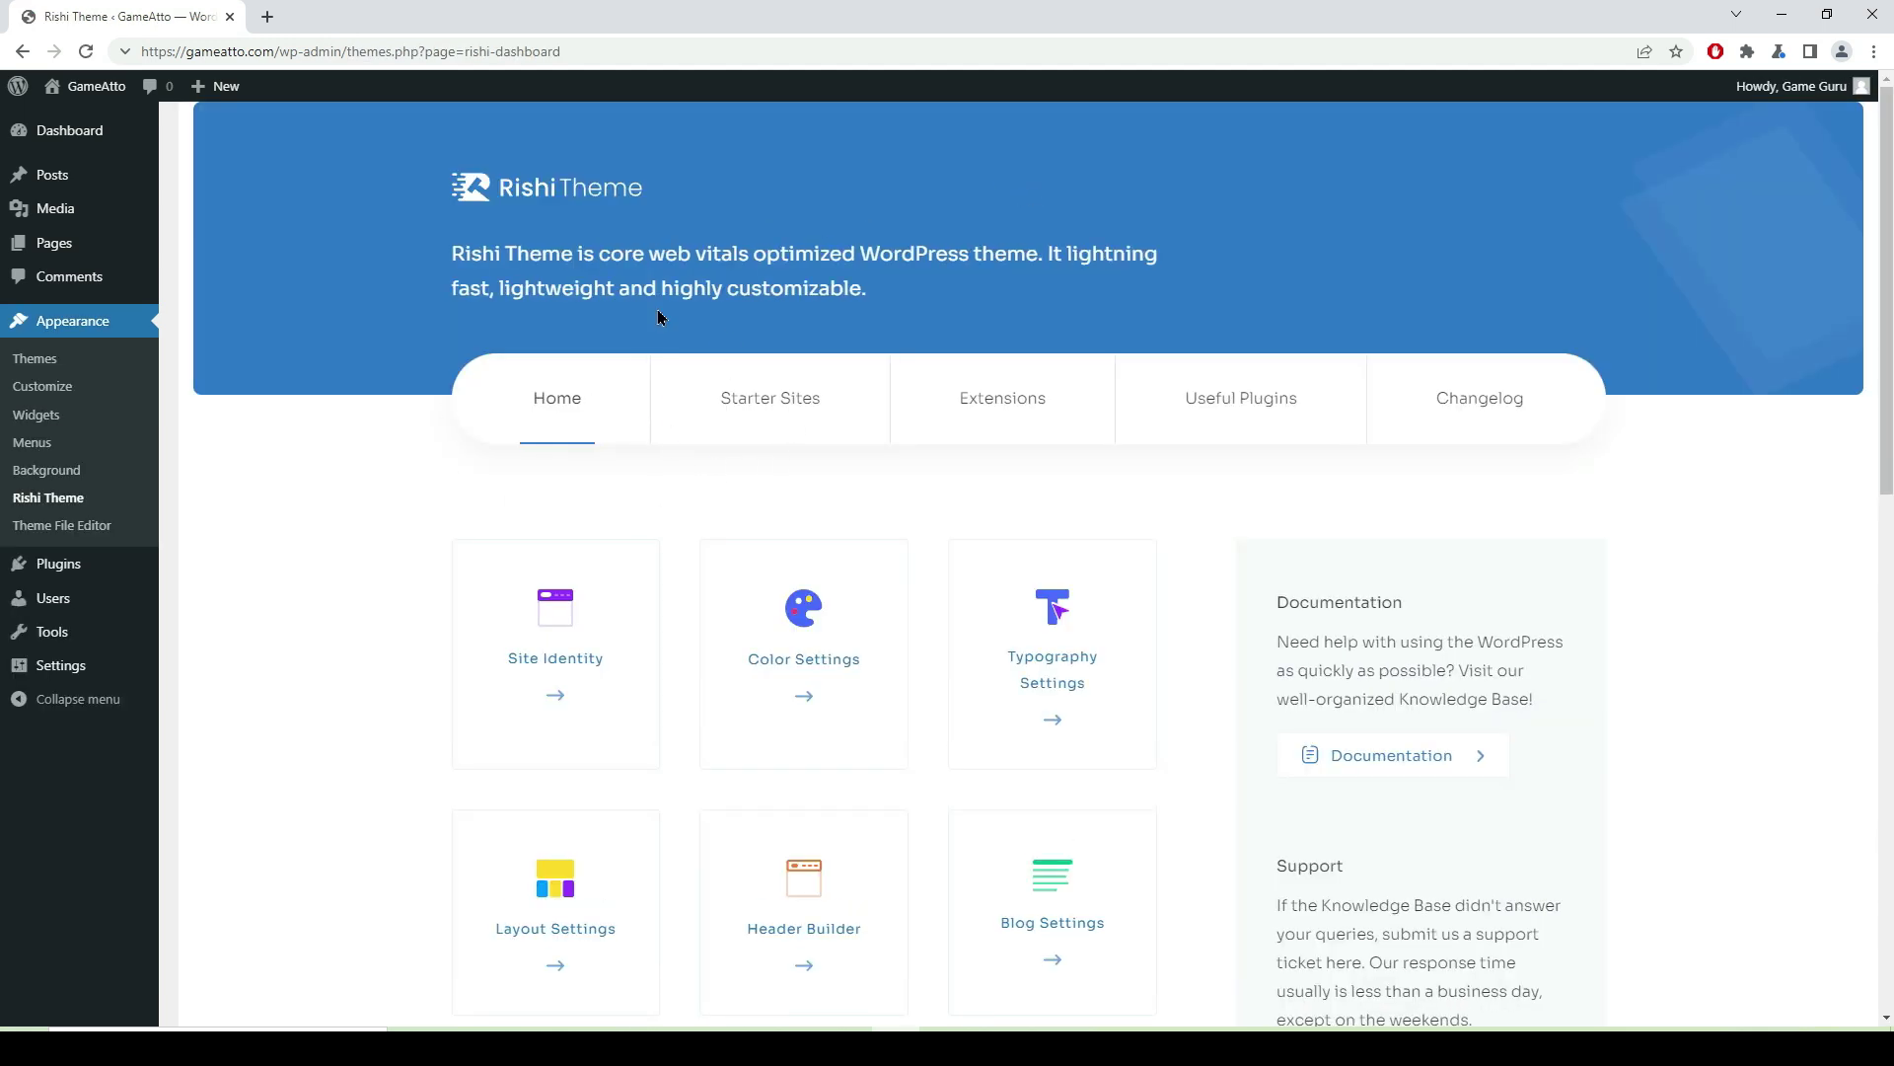
{"action": "mouse_move", "coordinate": [61, 563]}
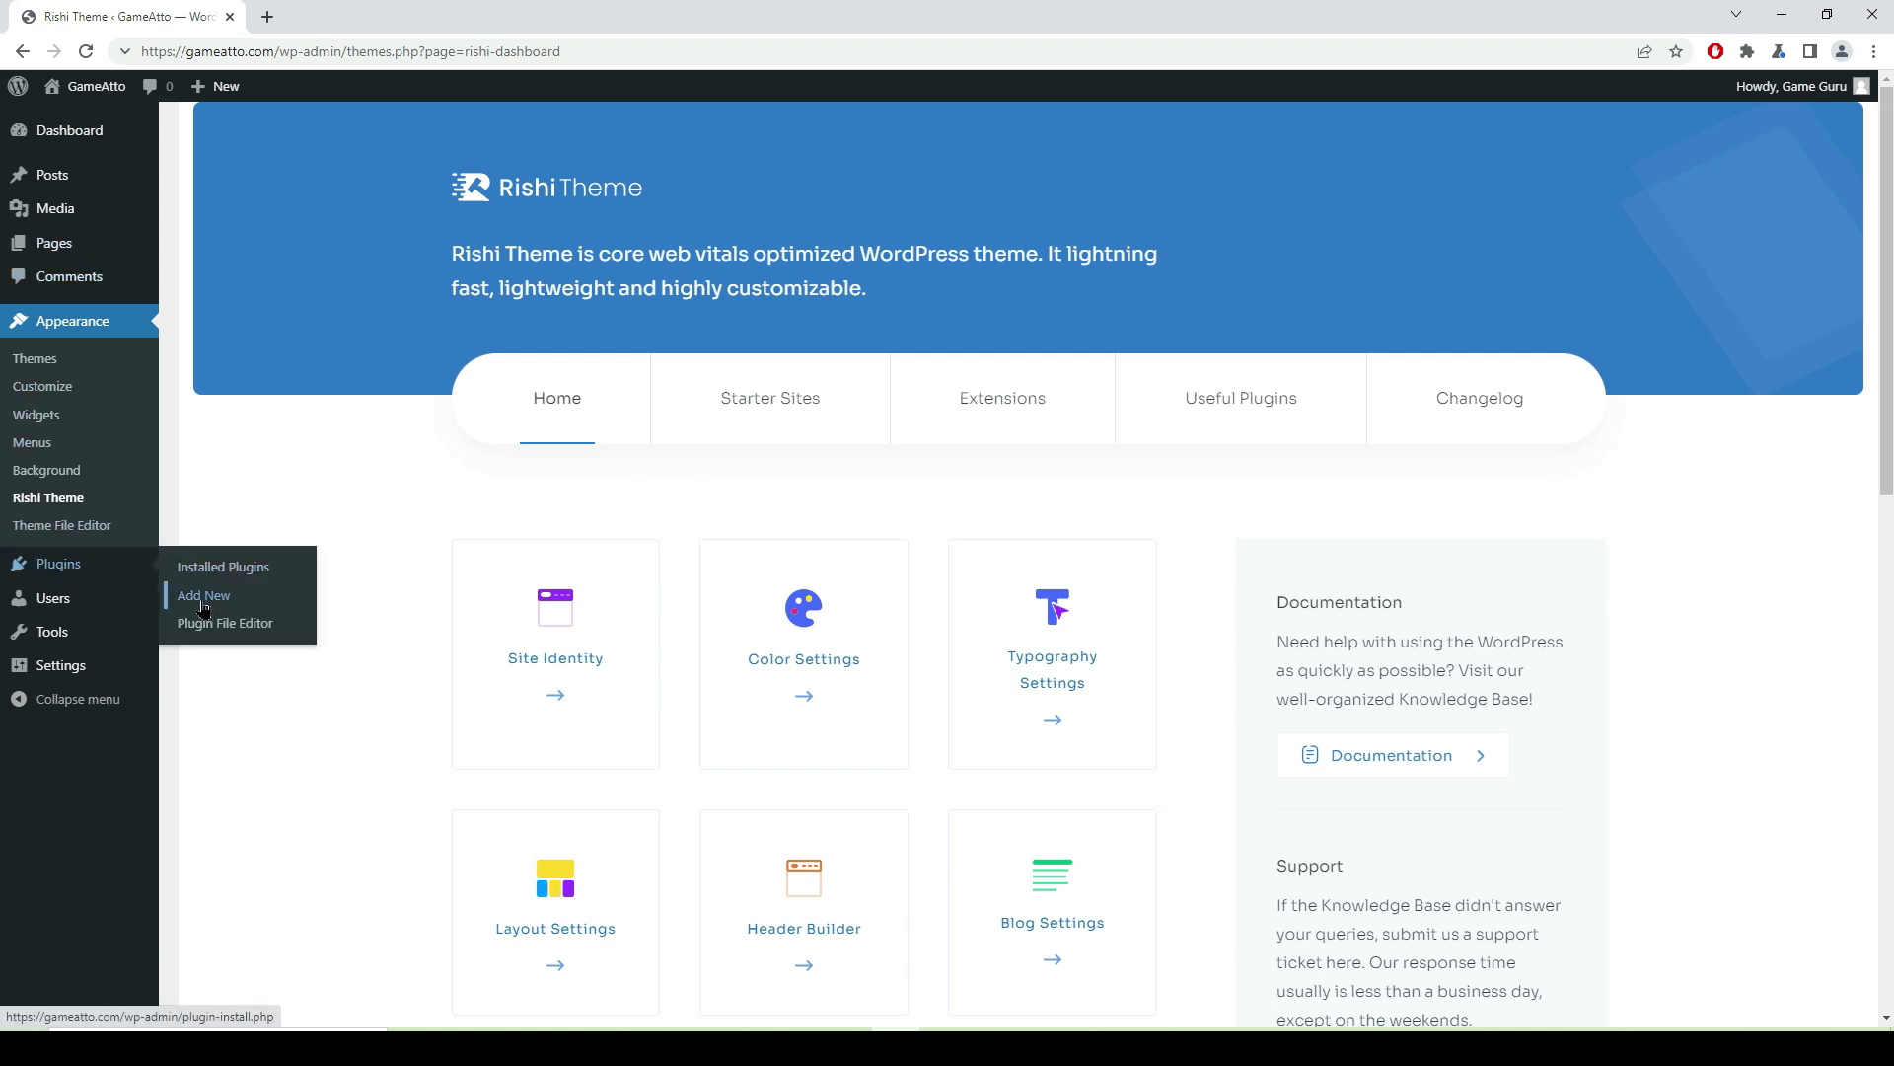
{"action": "left_click", "coordinate": [209, 598]}
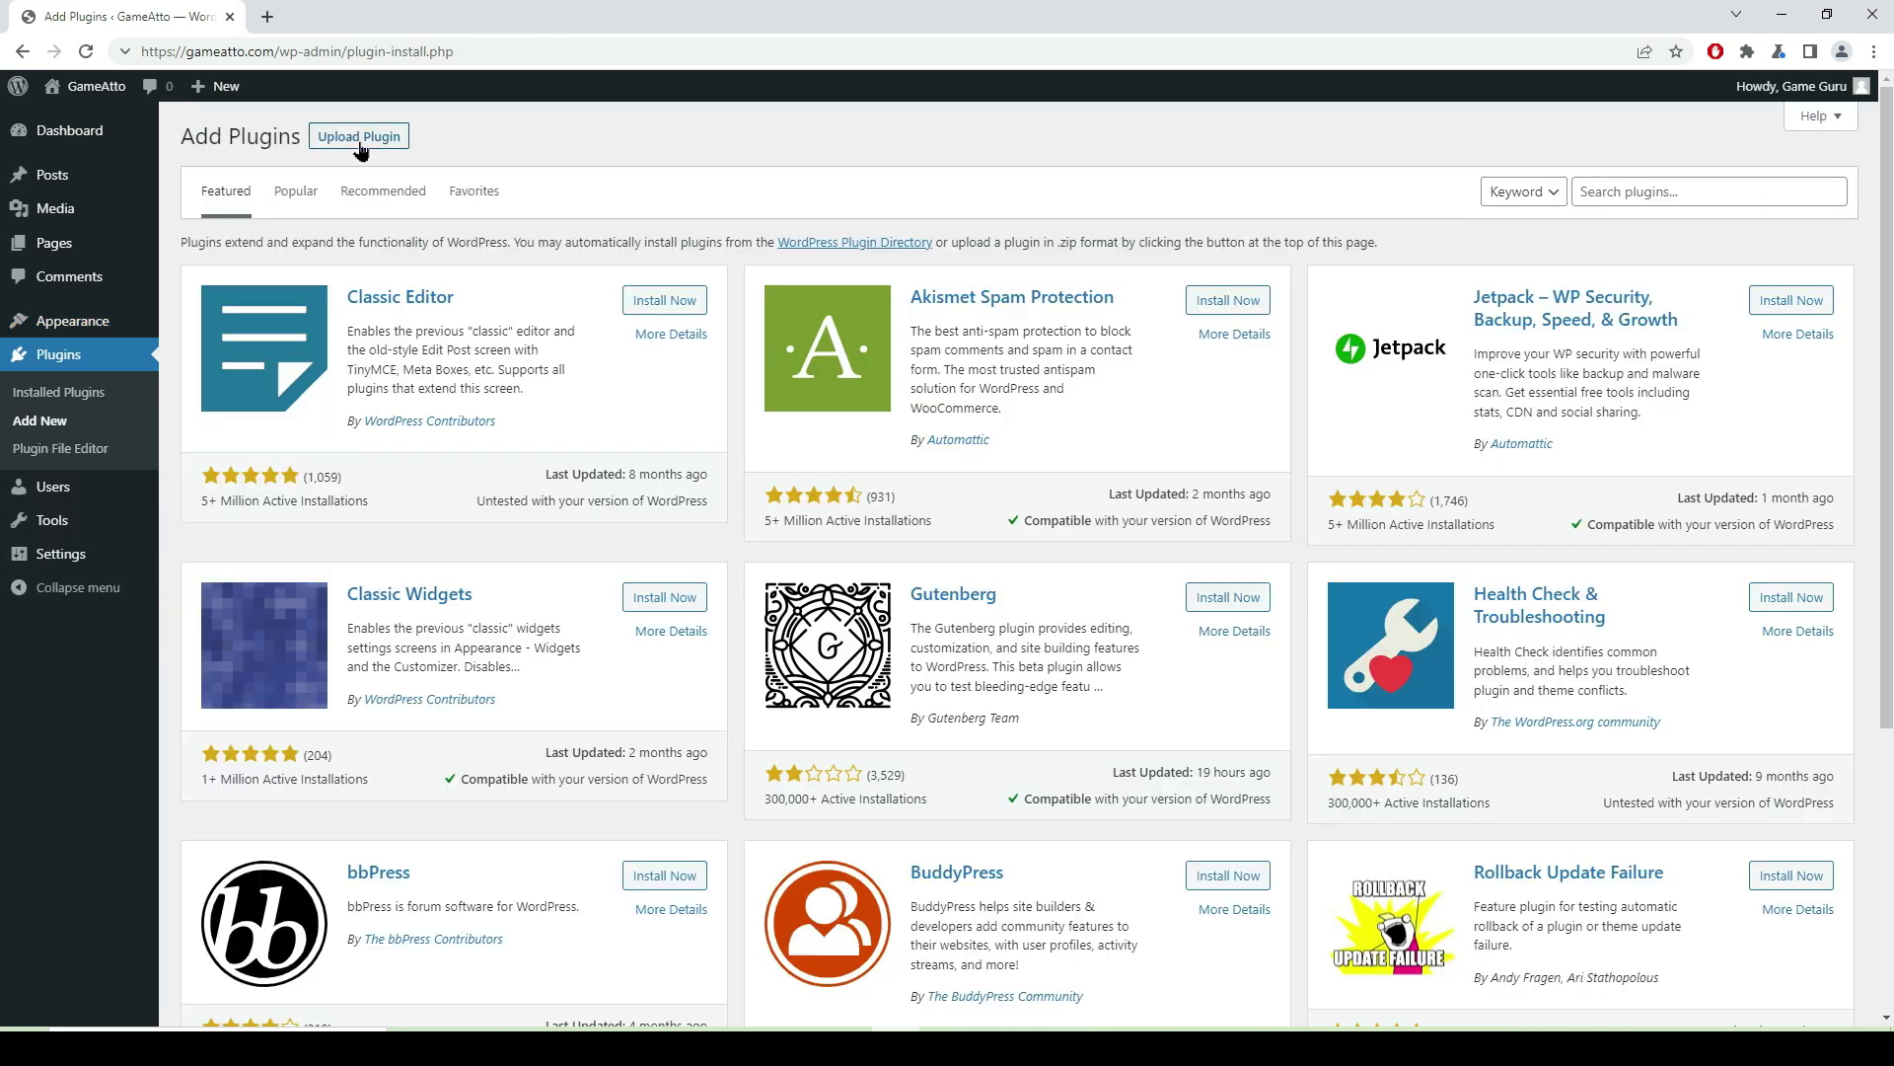
{"action": "left_click", "coordinate": [1600, 194]}
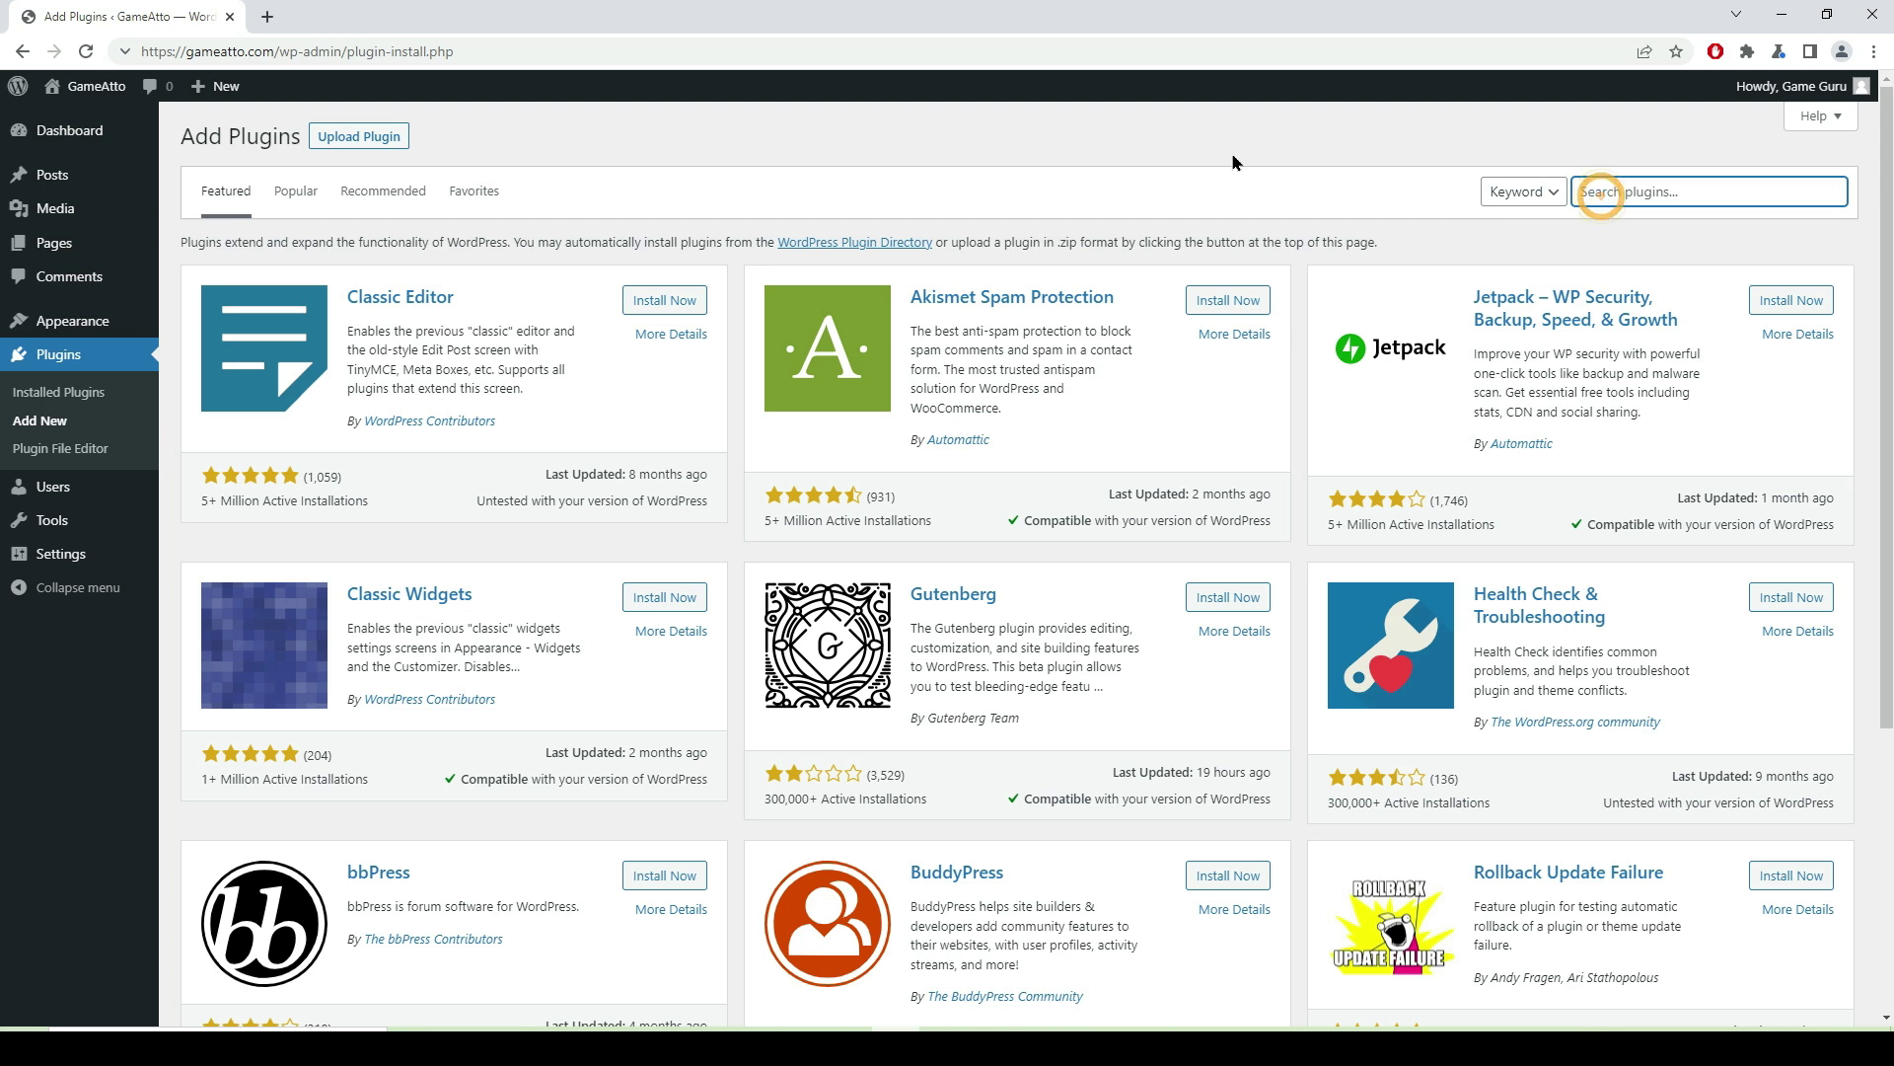
{"action": "type", "text": "affiliatex"}
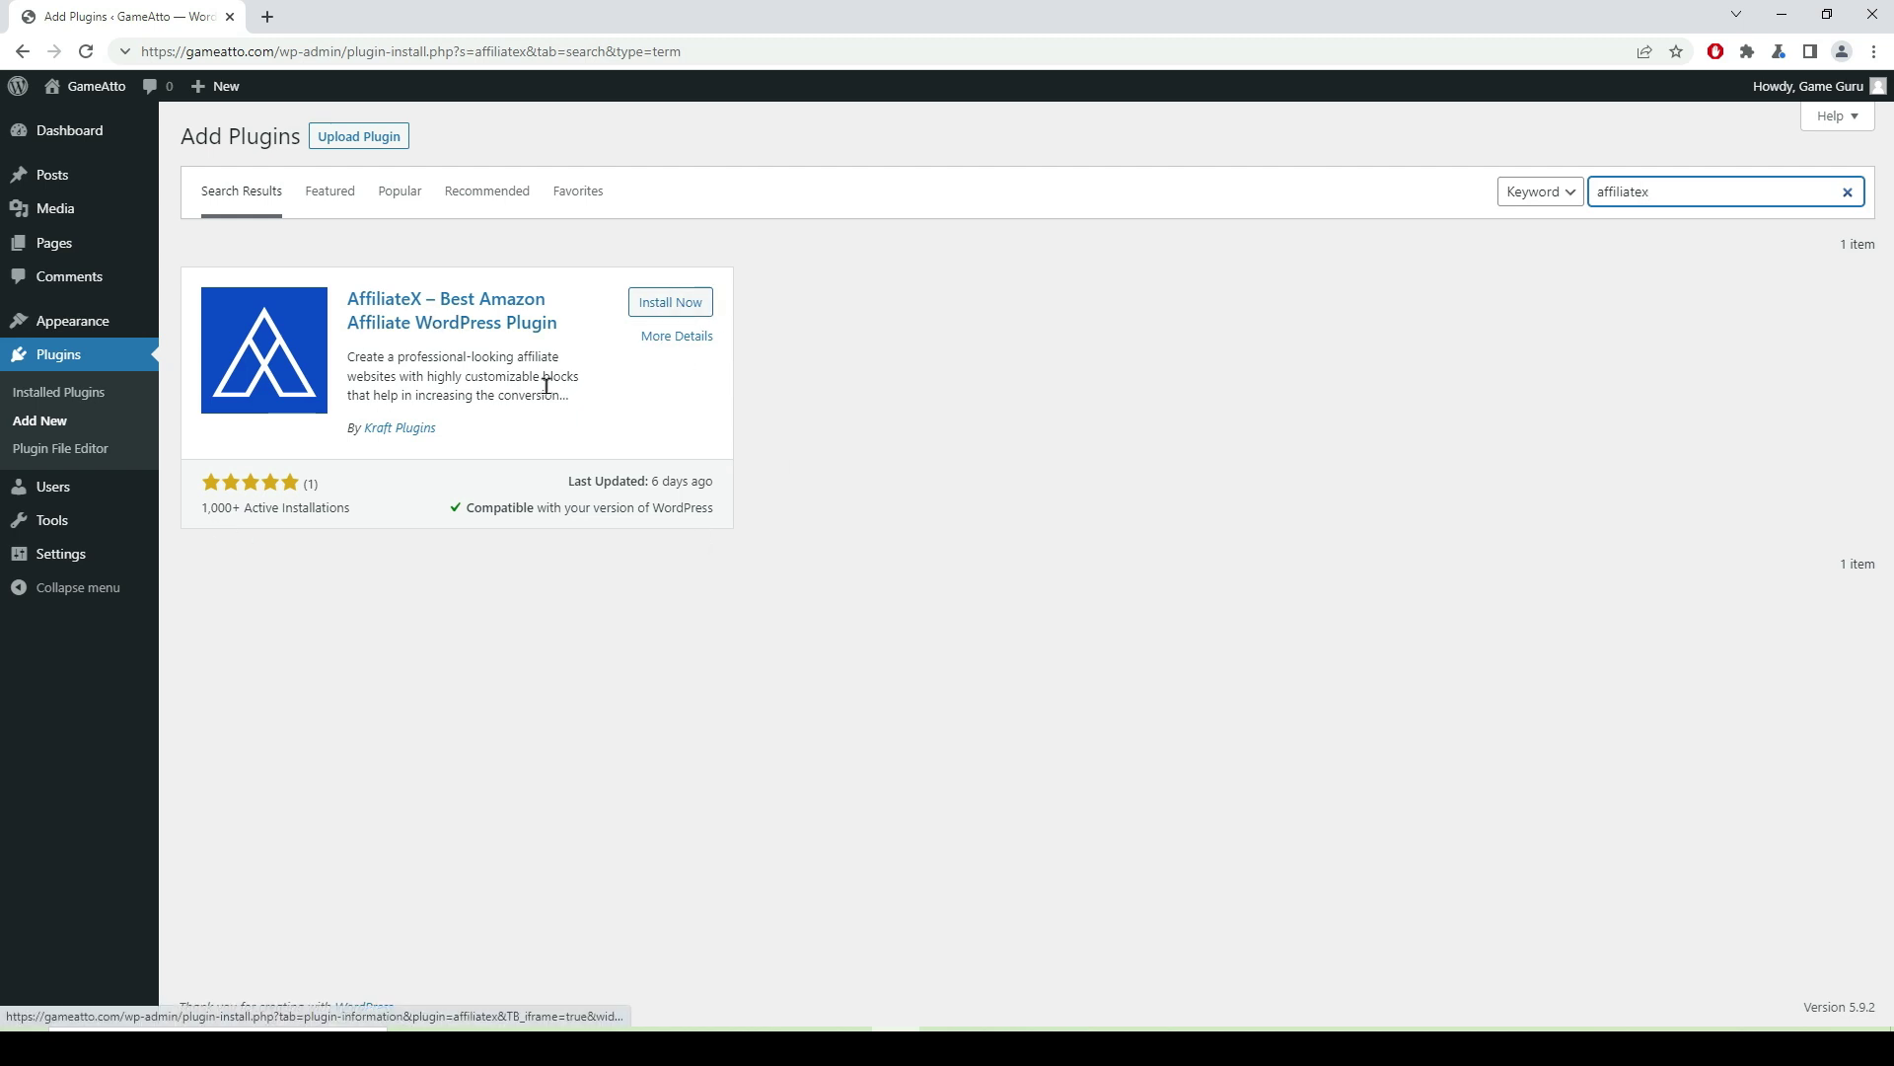
{"action": "left_click_drag", "start_coordinate": [567, 489], "coordinate": [718, 475]}
{"action": "double_click", "coordinate": [718, 476]}
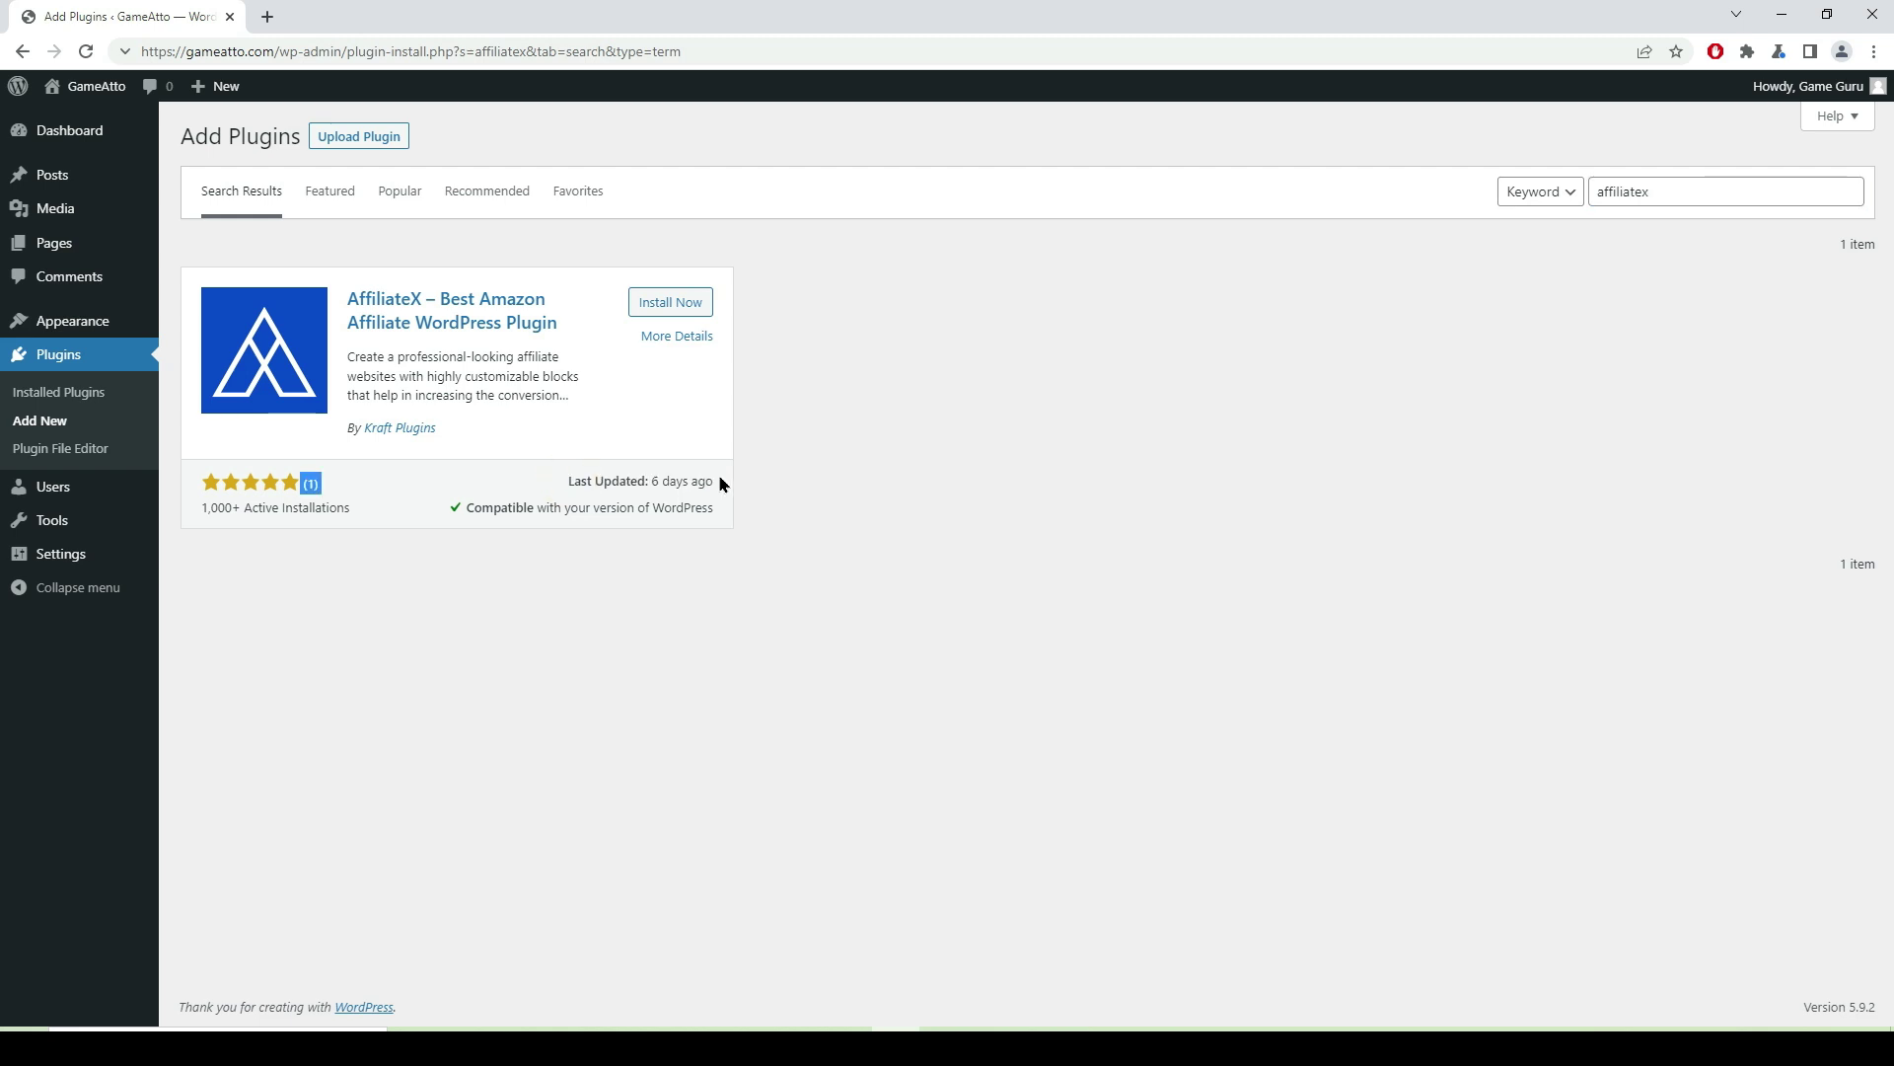
{"action": "left_click", "coordinate": [679, 337]}
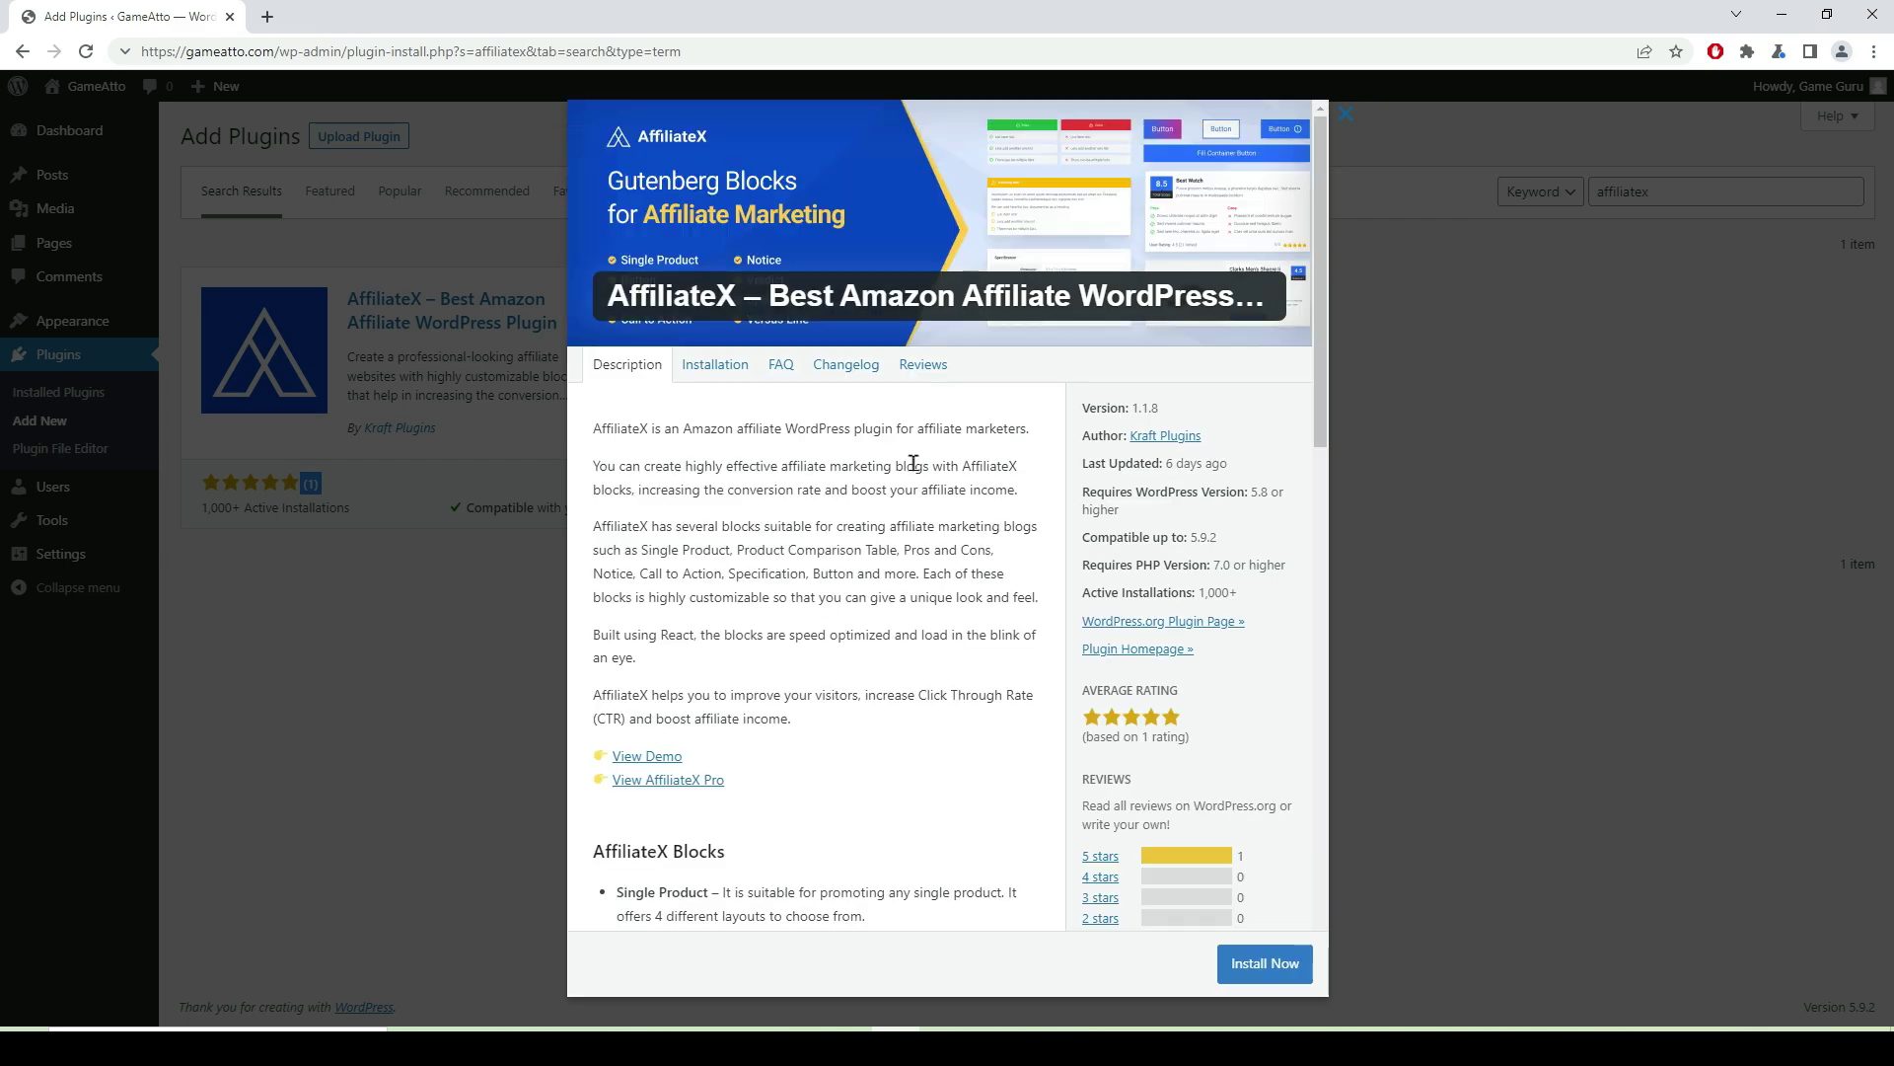
- Open the AffiliateX View Demo link from the plugin details in a new tab
{"action": "scroll", "coordinate": [874, 477], "scroll_direction": "down", "scroll_amount": 3}
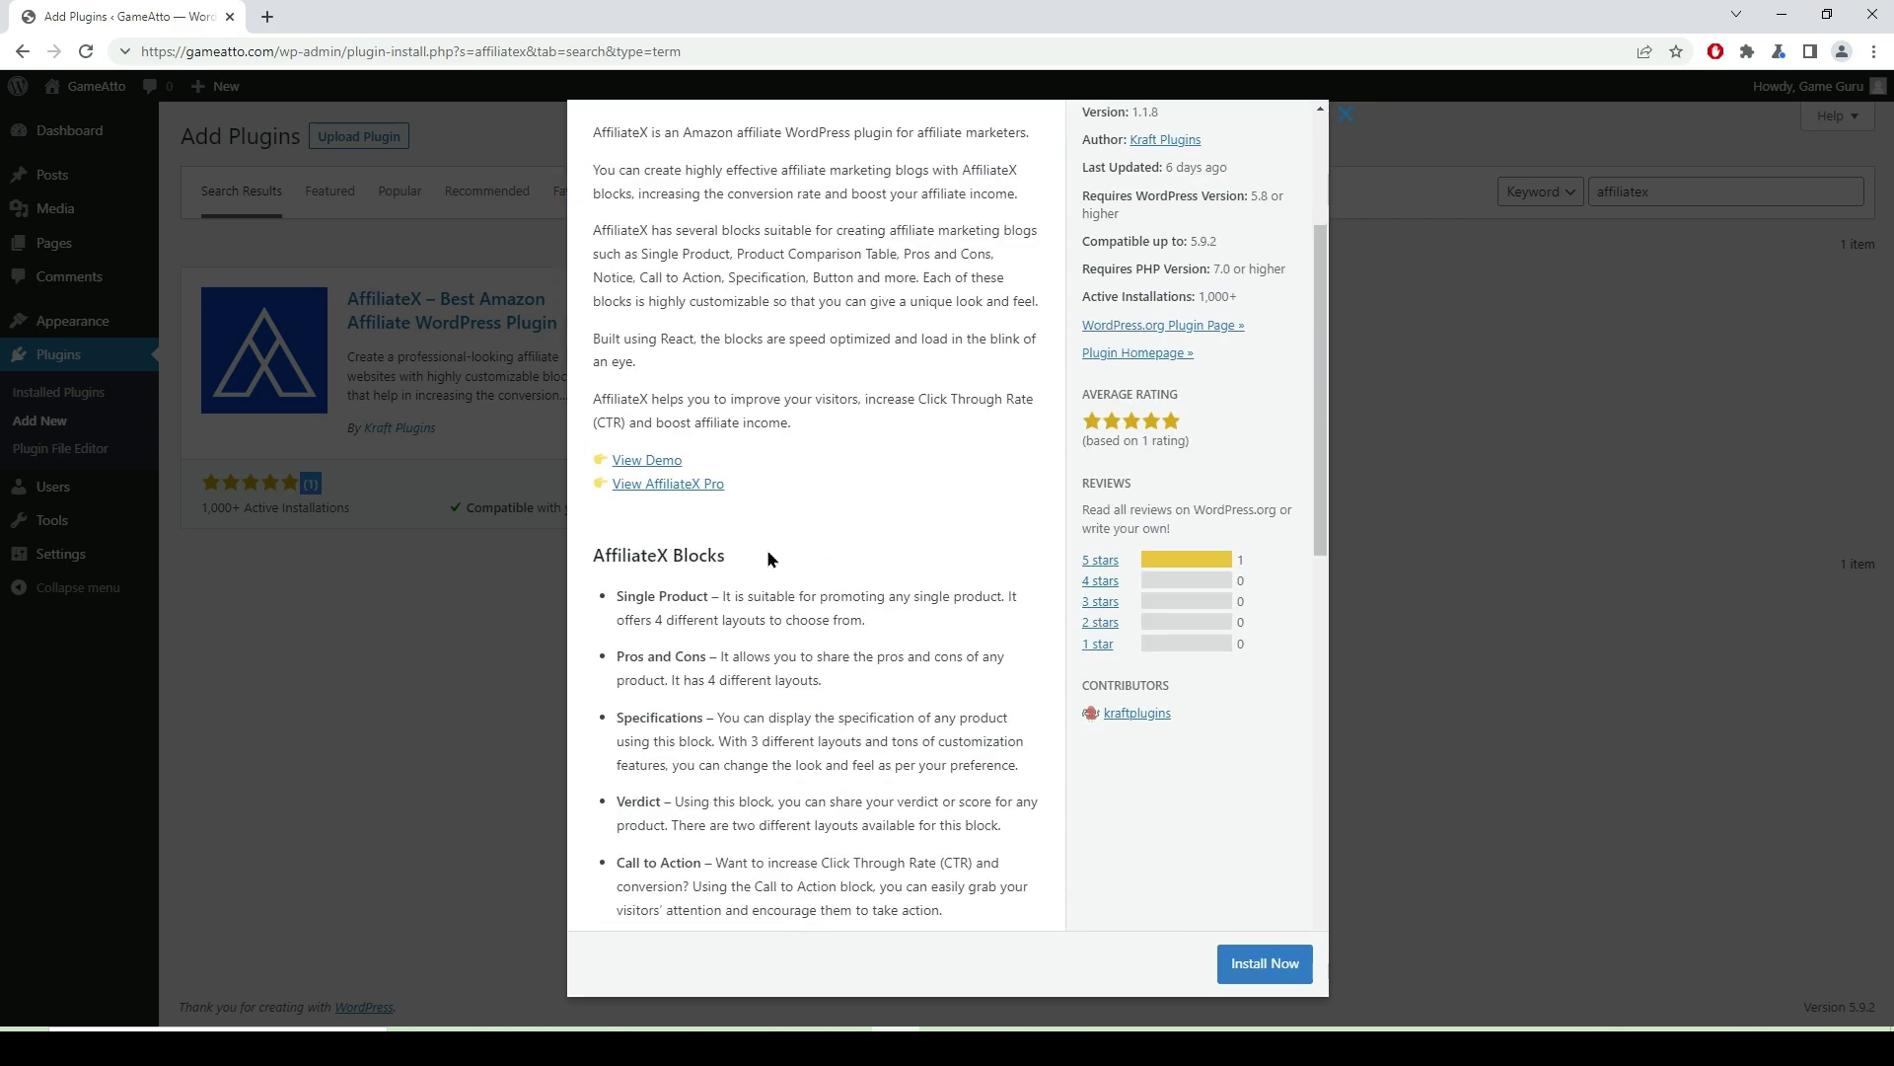
{"action": "left_click", "coordinate": [653, 462]}
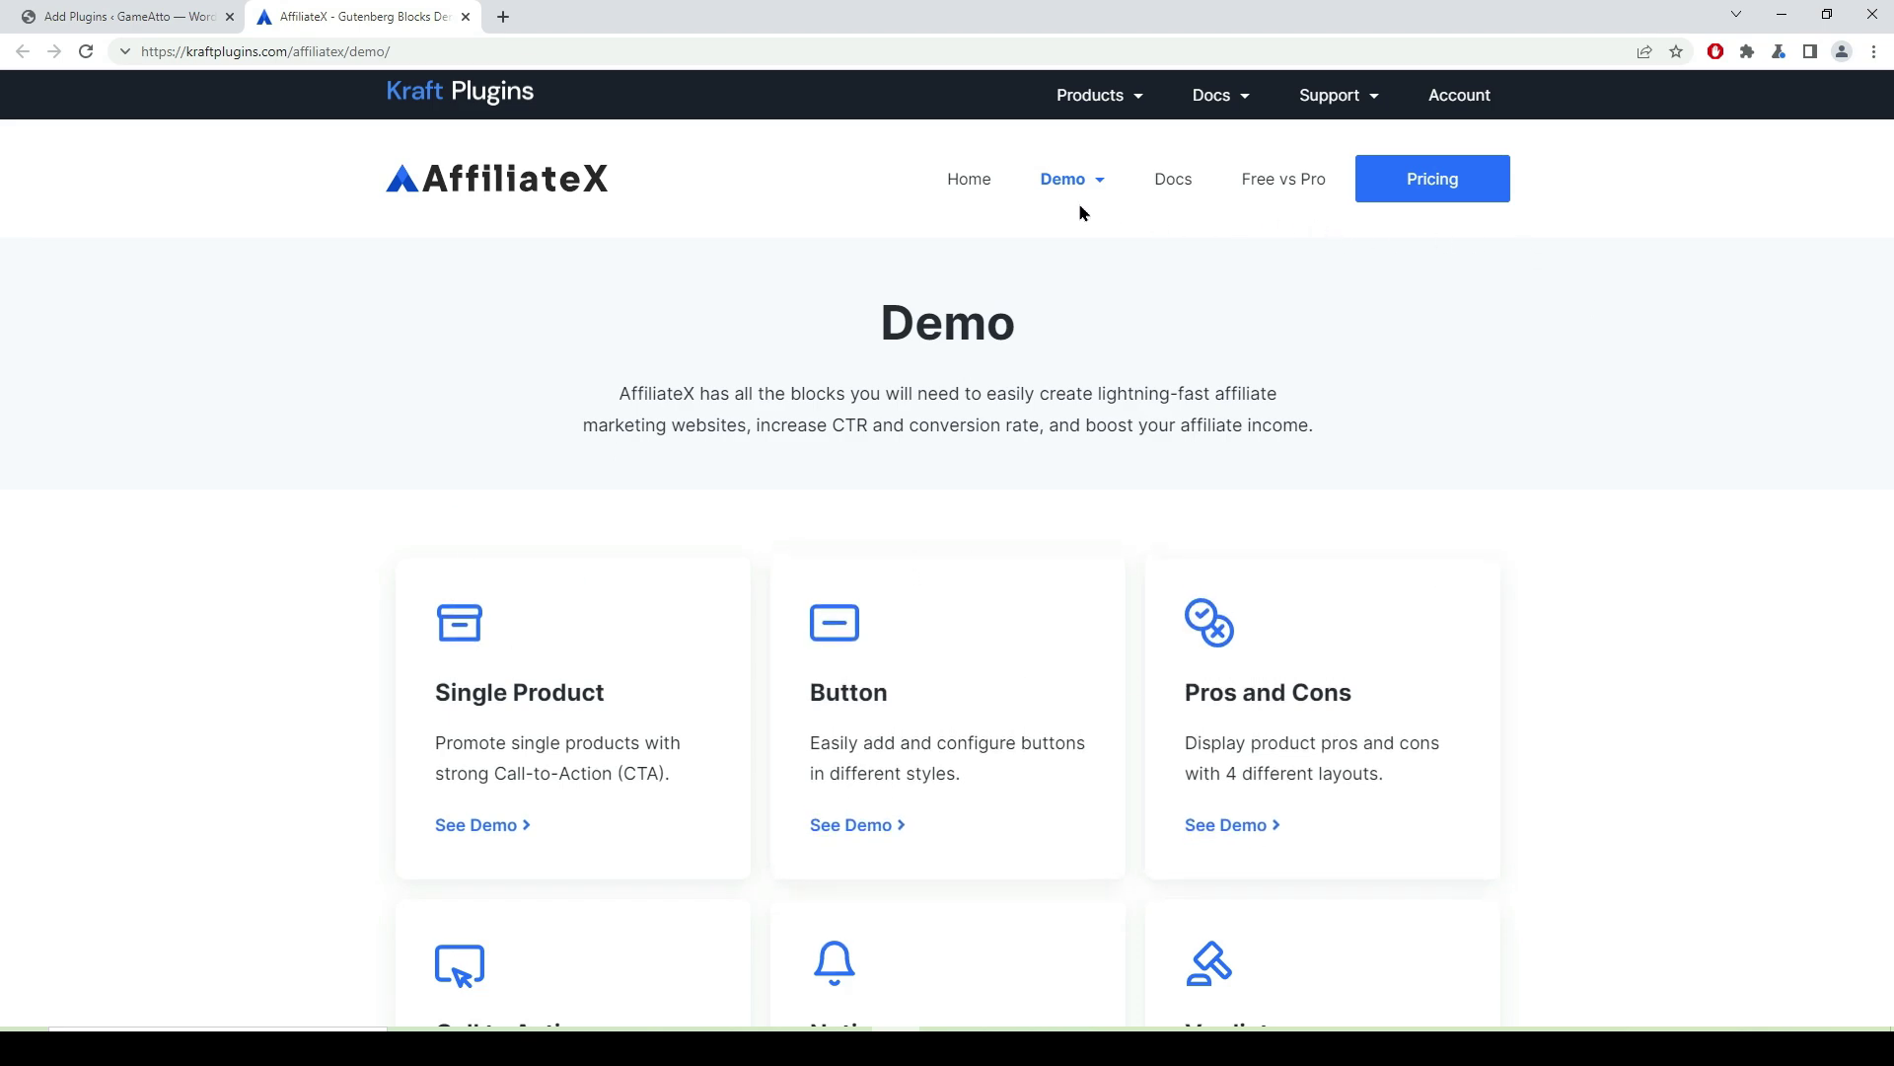
- Browse the AffiliateX demo blocks such as Single Product, Button and Pros and Cons, then close the demo tab
{"action": "scroll", "coordinate": [1340, 283], "scroll_direction": "down", "scroll_amount": 10}
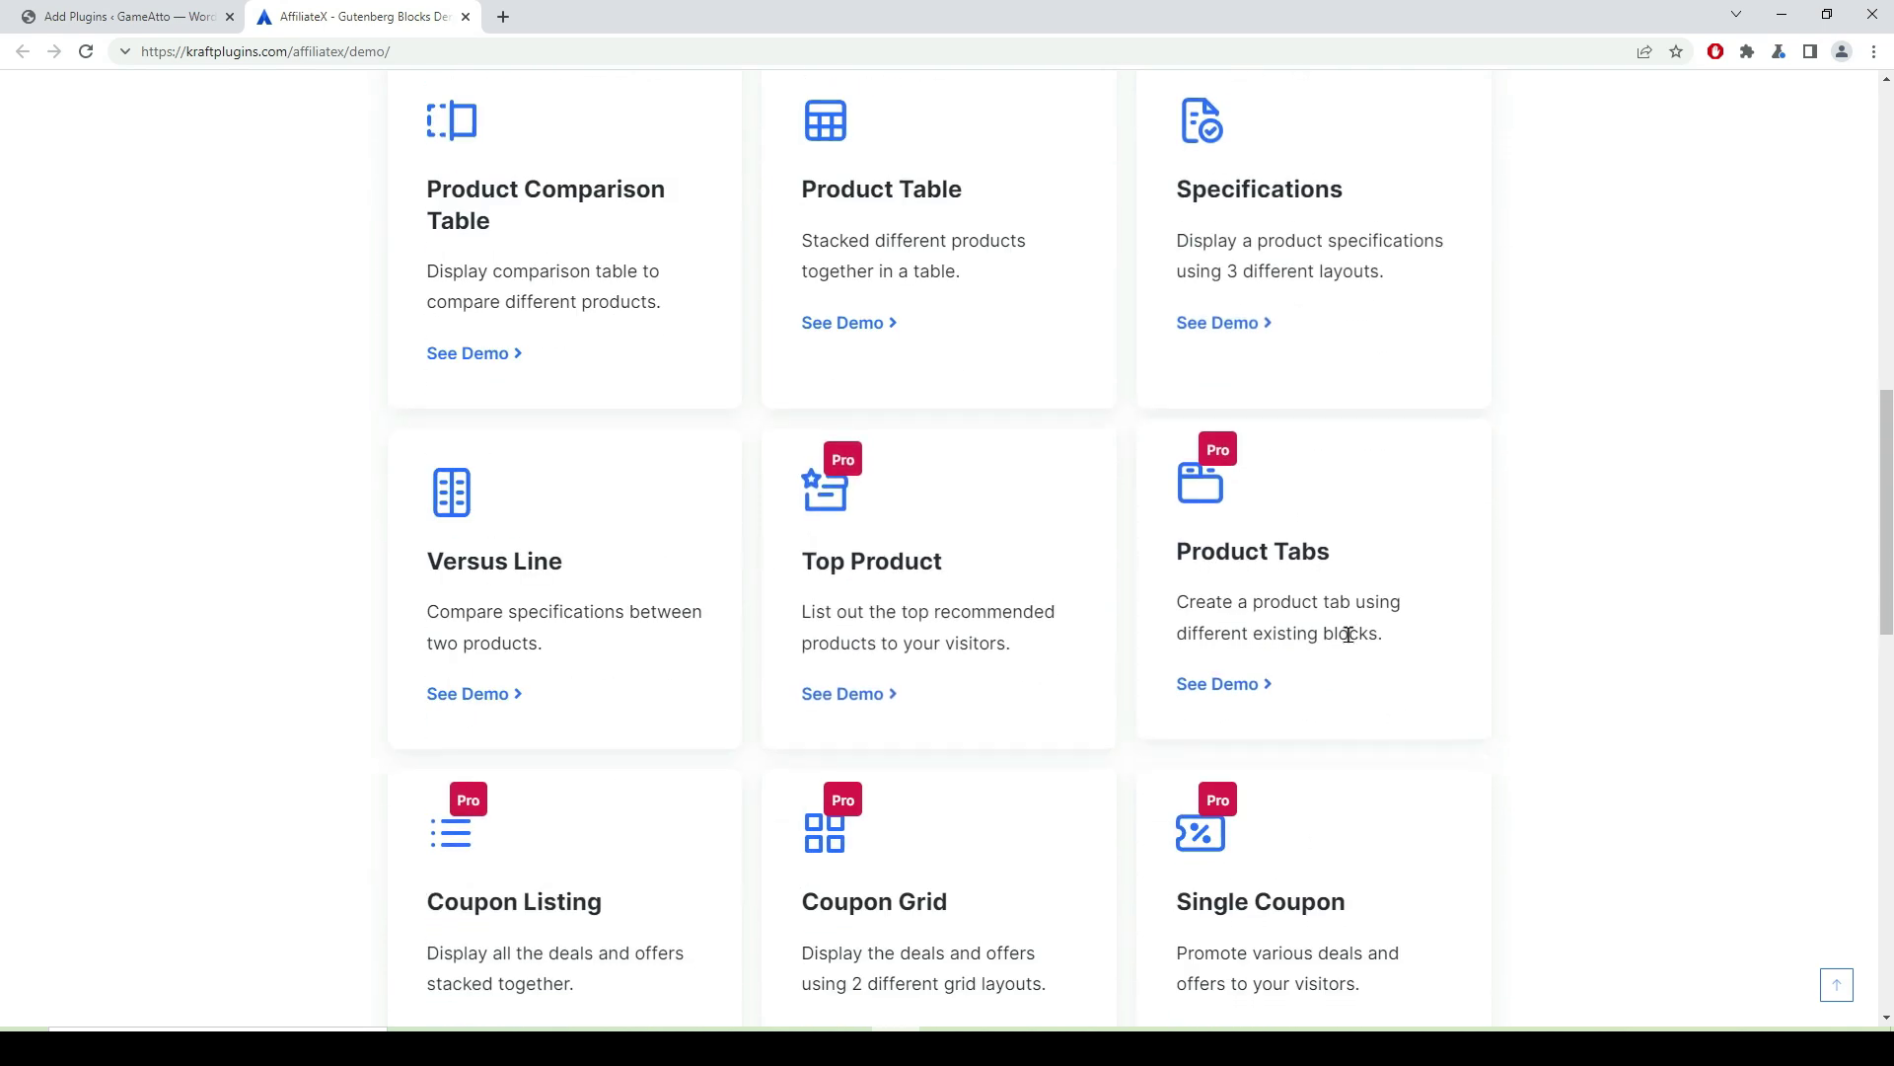
{"action": "scroll", "coordinate": [1348, 632], "scroll_direction": "up", "scroll_amount": 10}
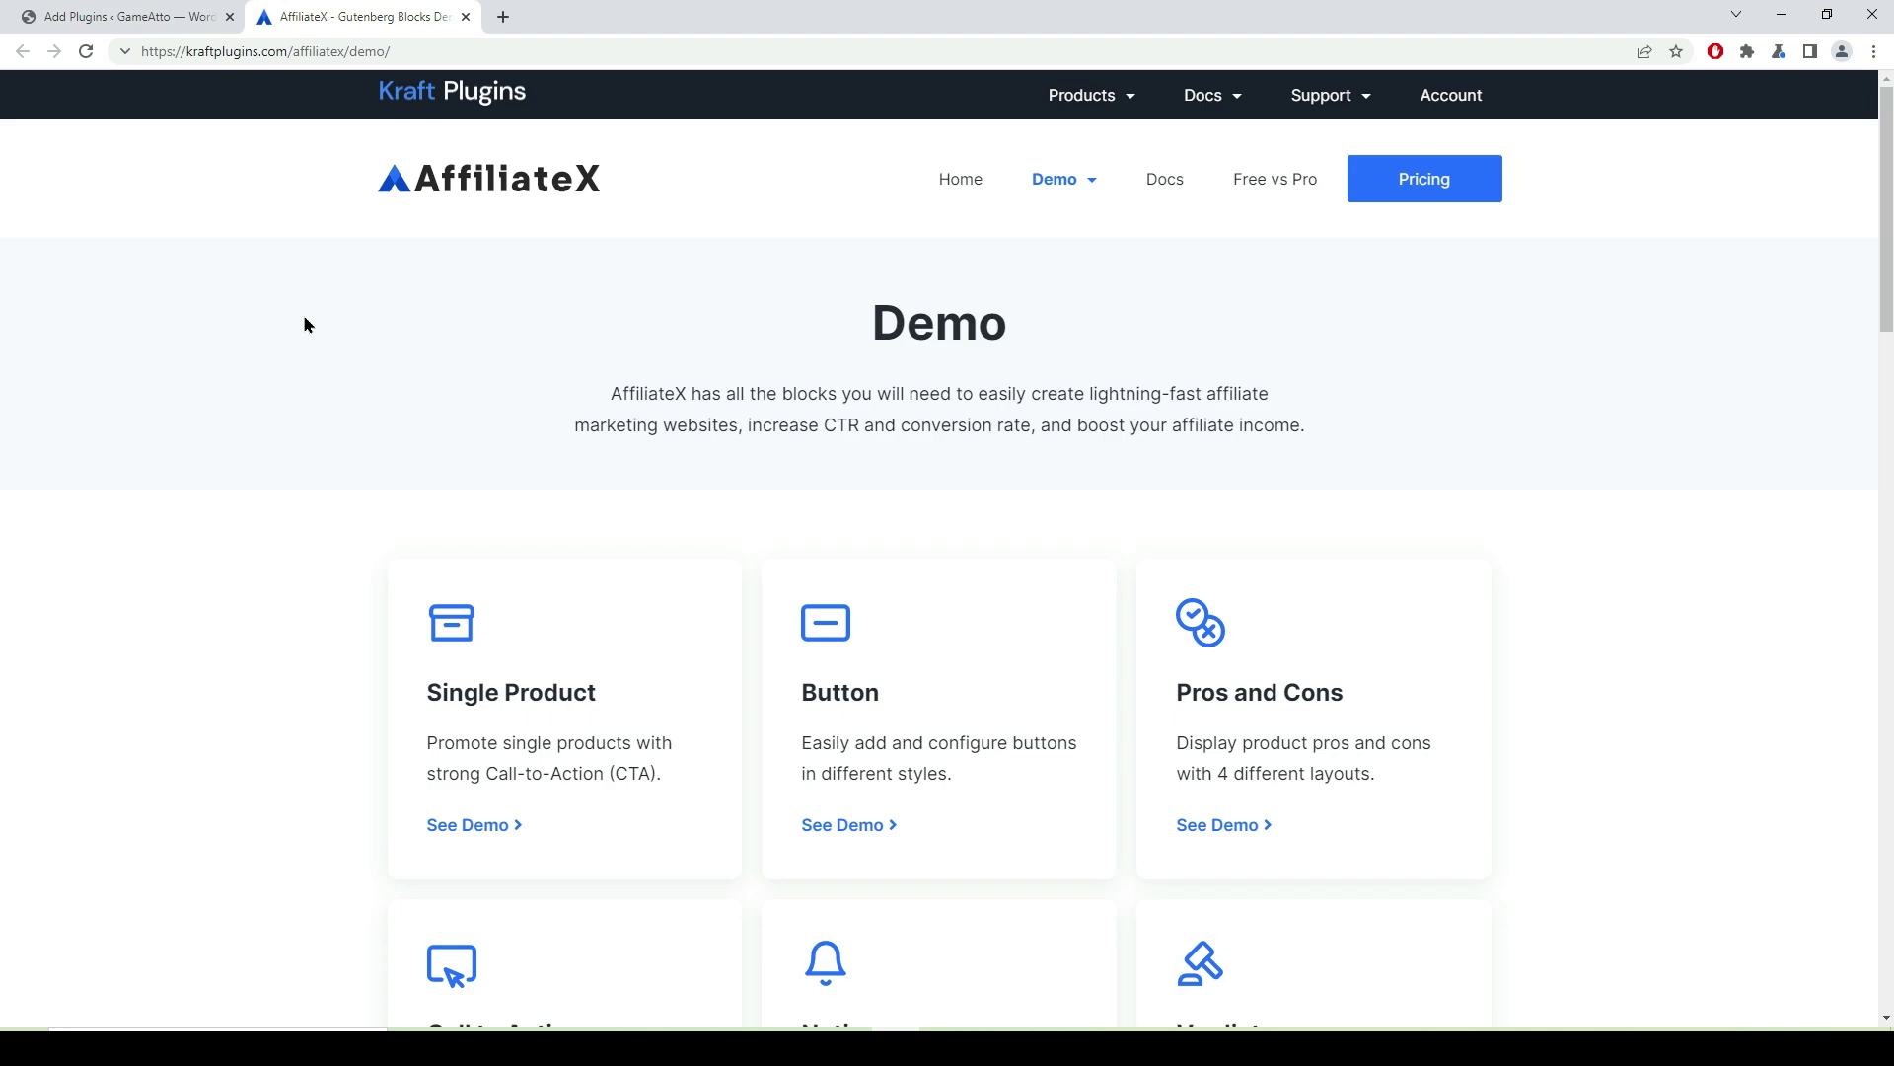
{"action": "left_click", "coordinate": [465, 17]}
- Install and activate the AffiliateX plugin
{"action": "left_click", "coordinate": [1348, 120]}
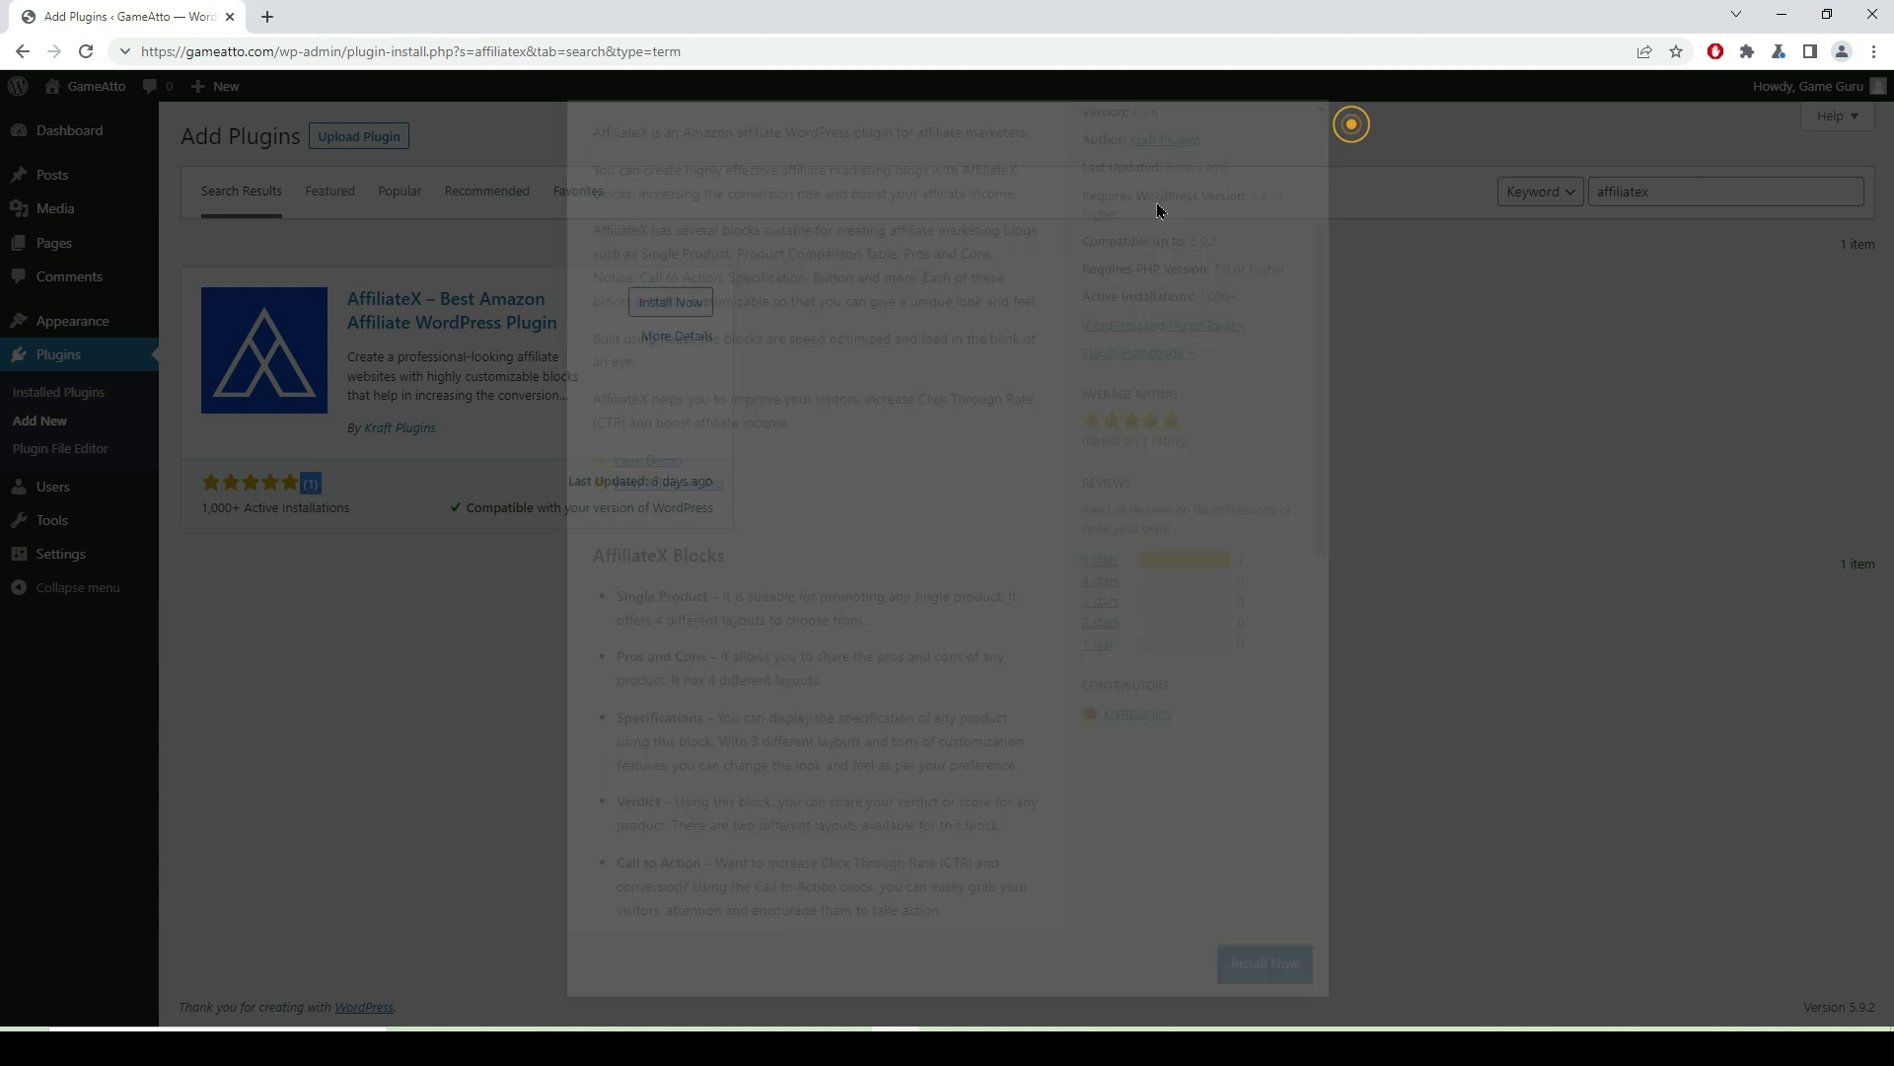
{"action": "left_click", "coordinate": [672, 309]}
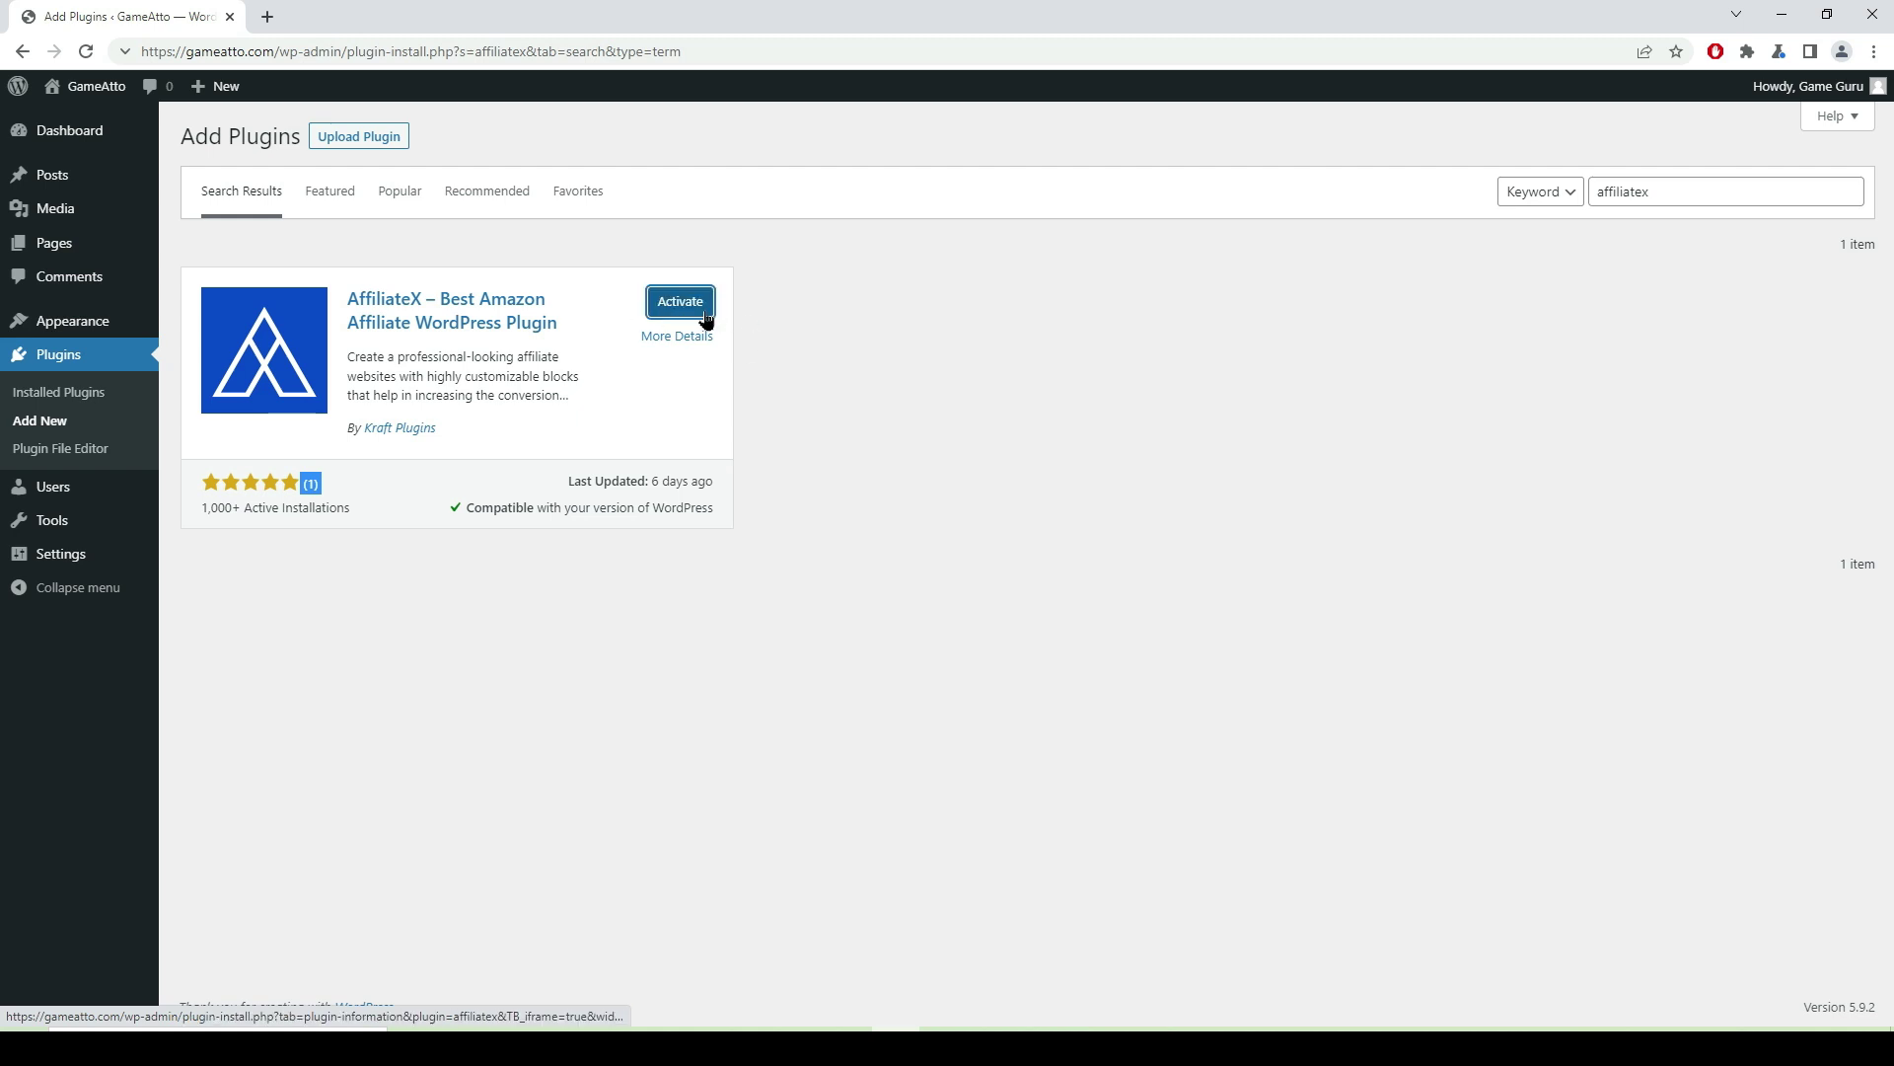
{"action": "left_click", "coordinate": [687, 312]}
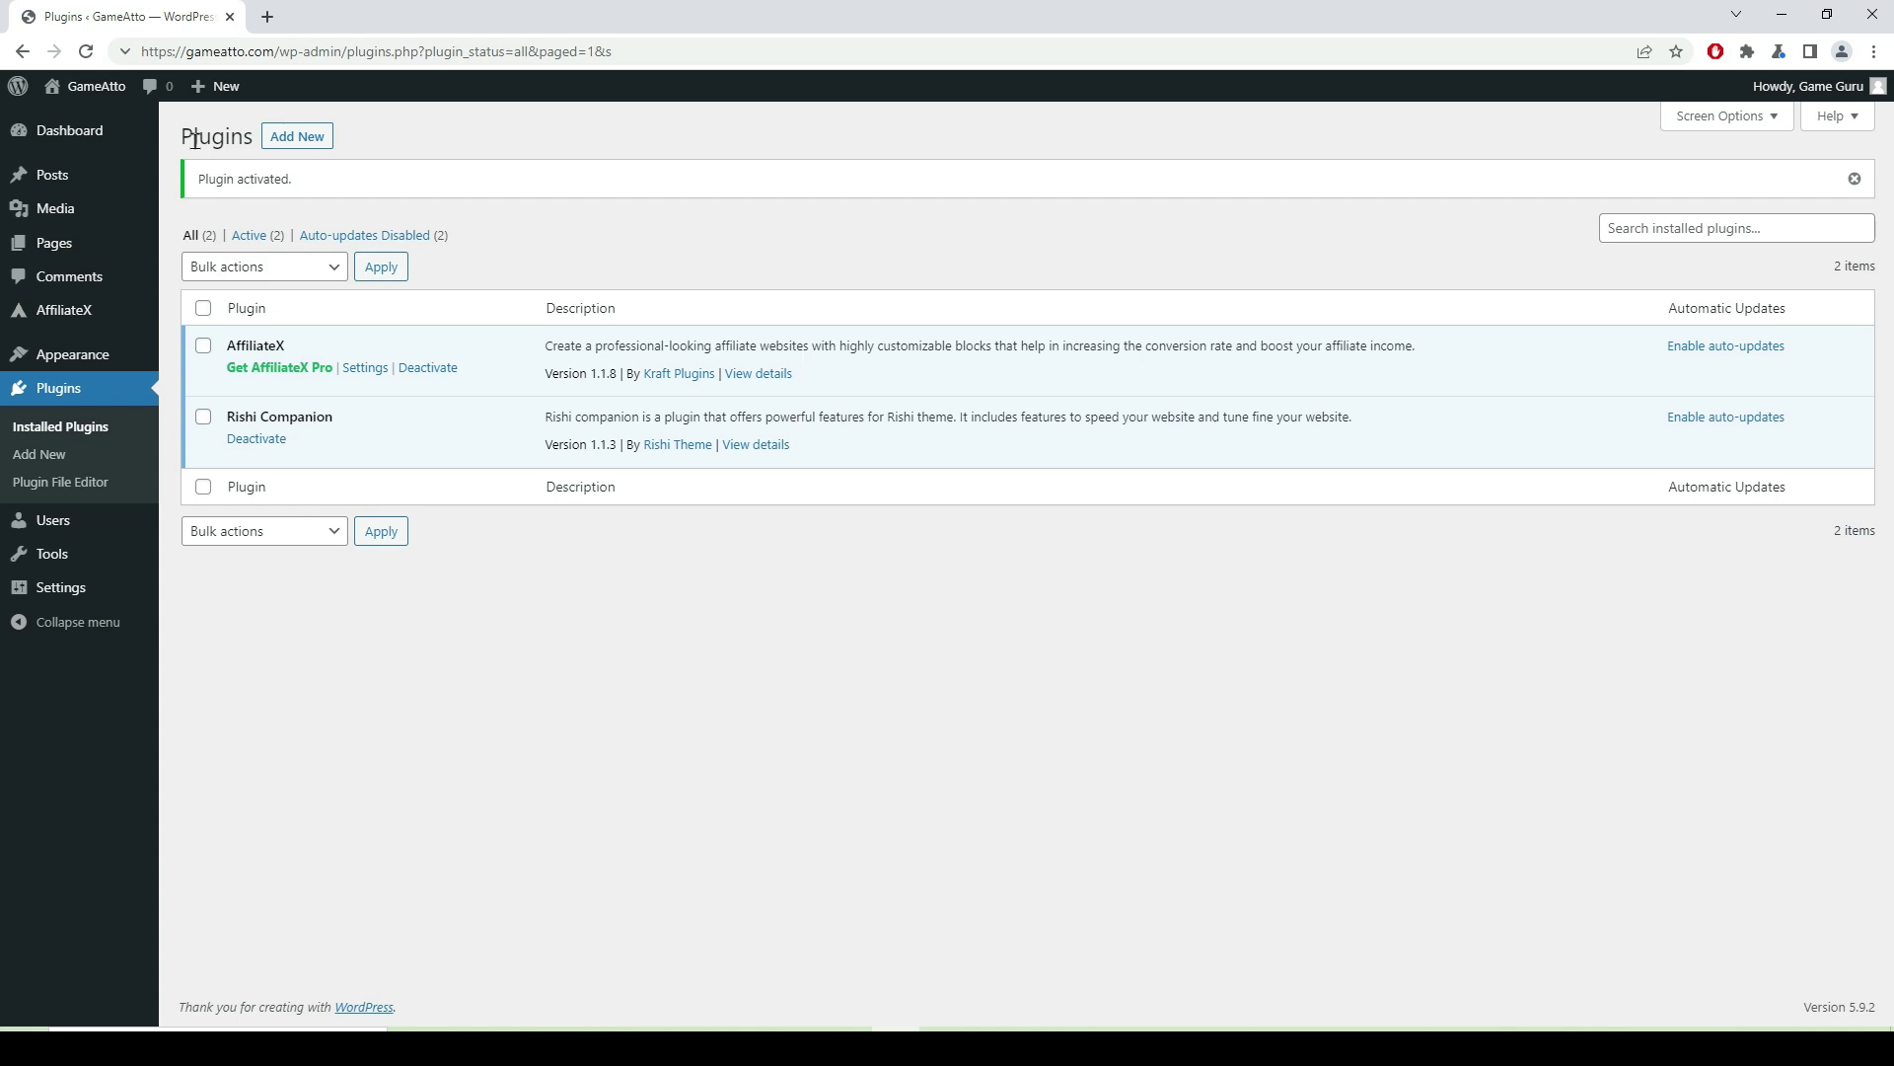
- Go to the All Posts list showing the 'Hello world!' post
{"action": "mouse_move", "coordinate": [57, 187]}
{"action": "left_click", "coordinate": [202, 179]}
{"action": "mouse_move", "coordinate": [325, 300]}
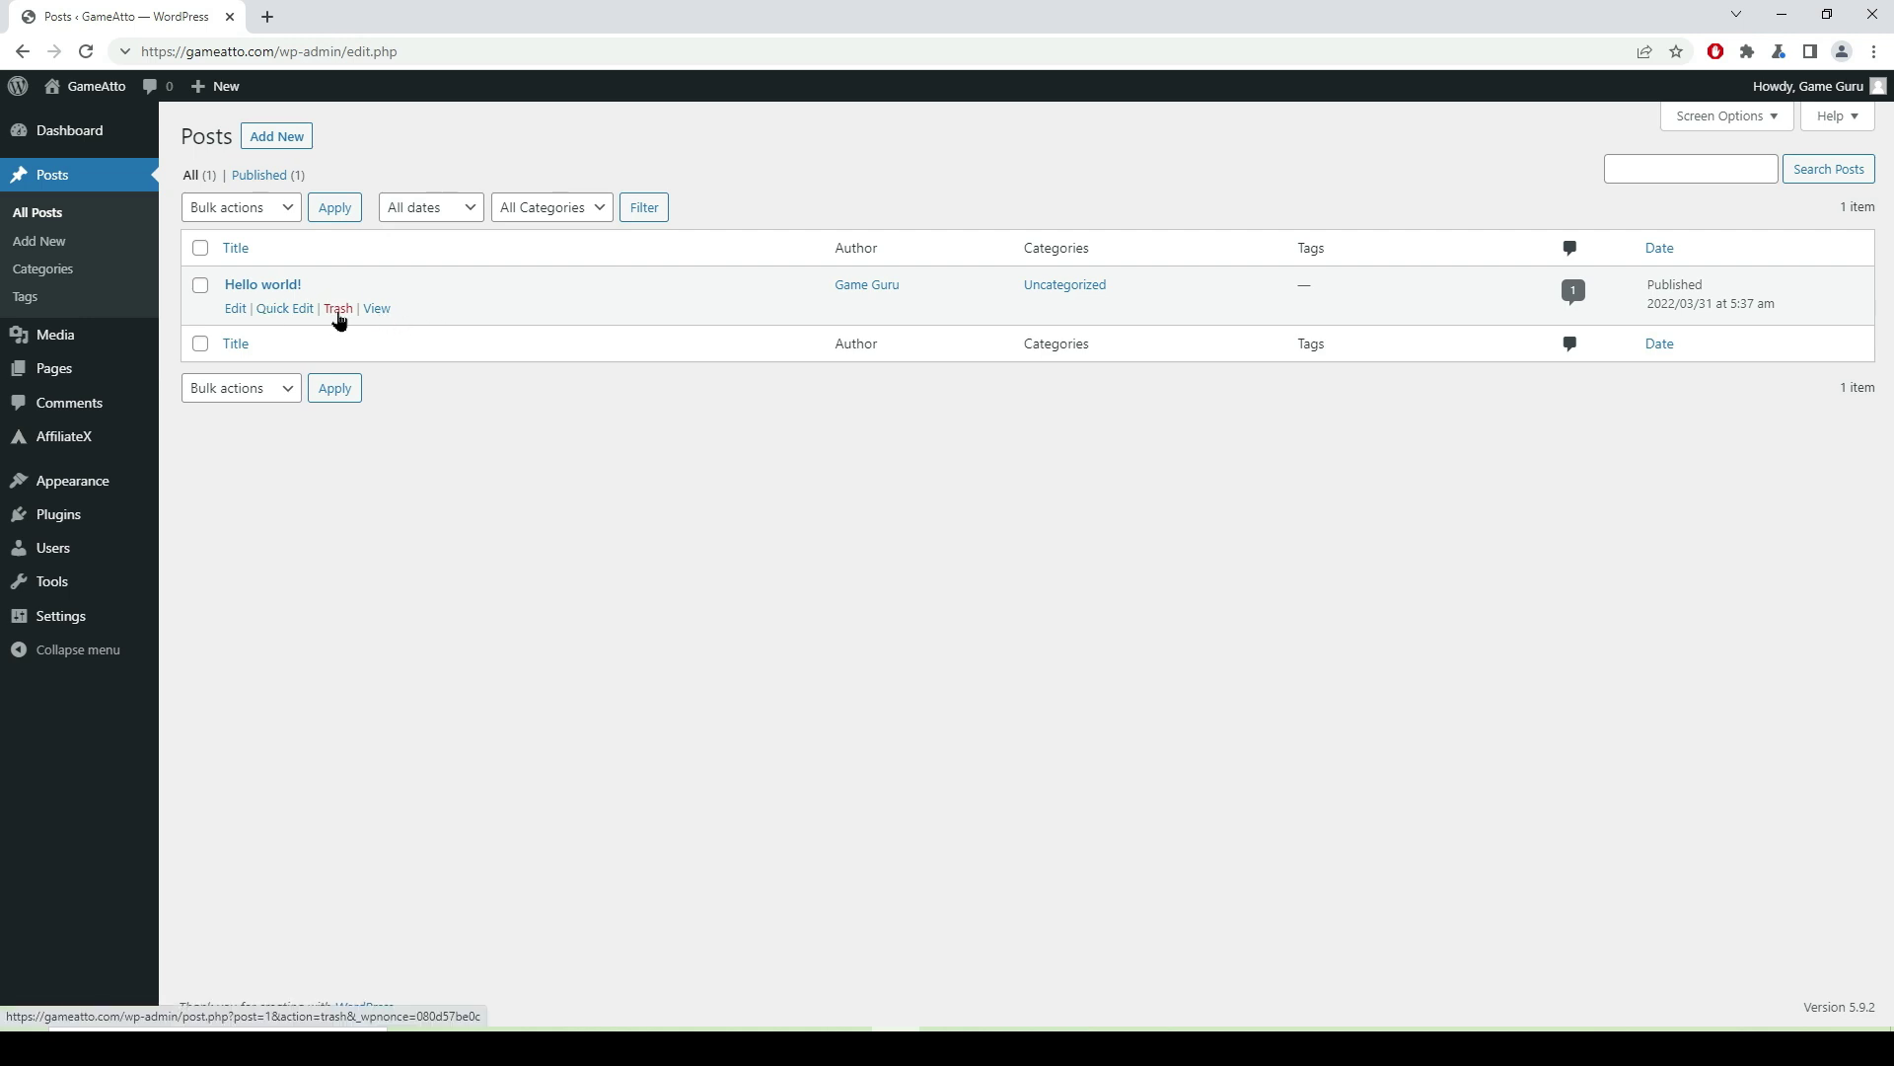
- Trash and permanently delete the 'Hello world!' post, then view the empty live GameAtto site
{"action": "left_click", "coordinate": [337, 312]}
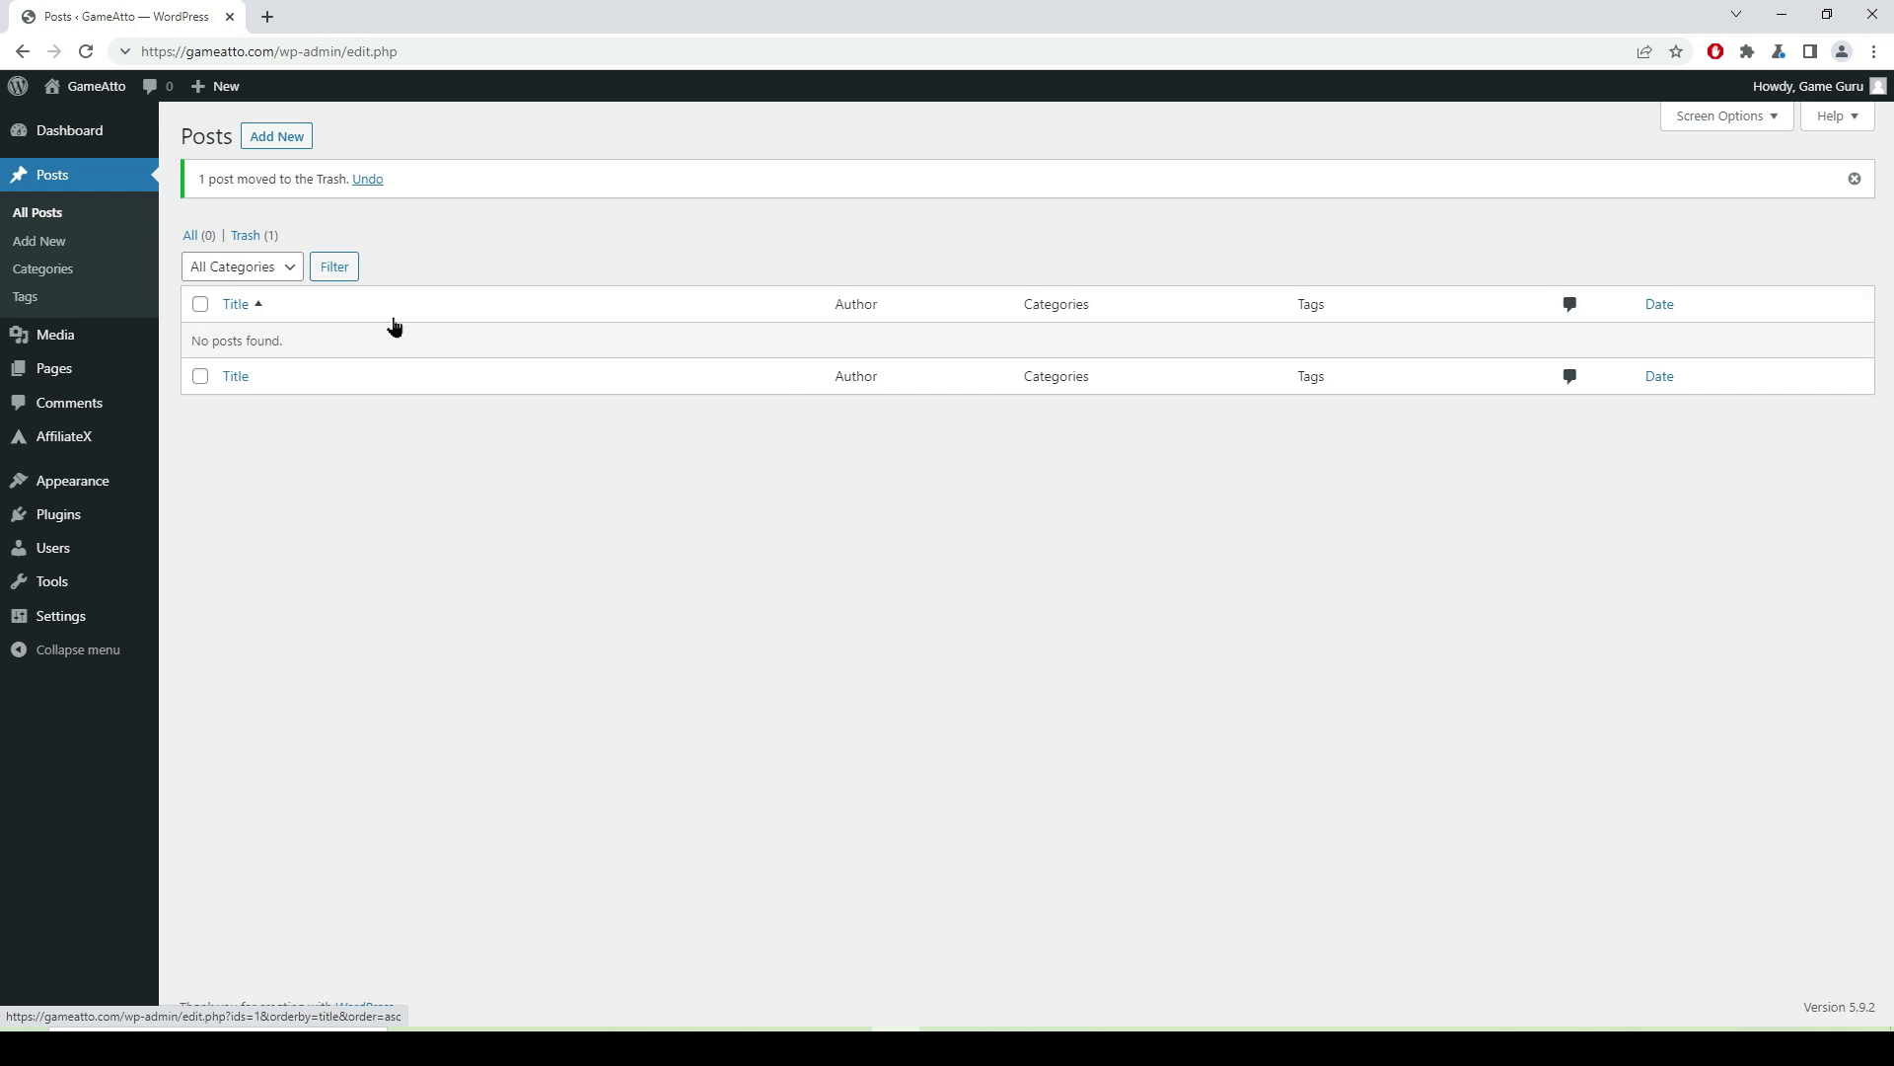
{"action": "left_click", "coordinate": [251, 238]}
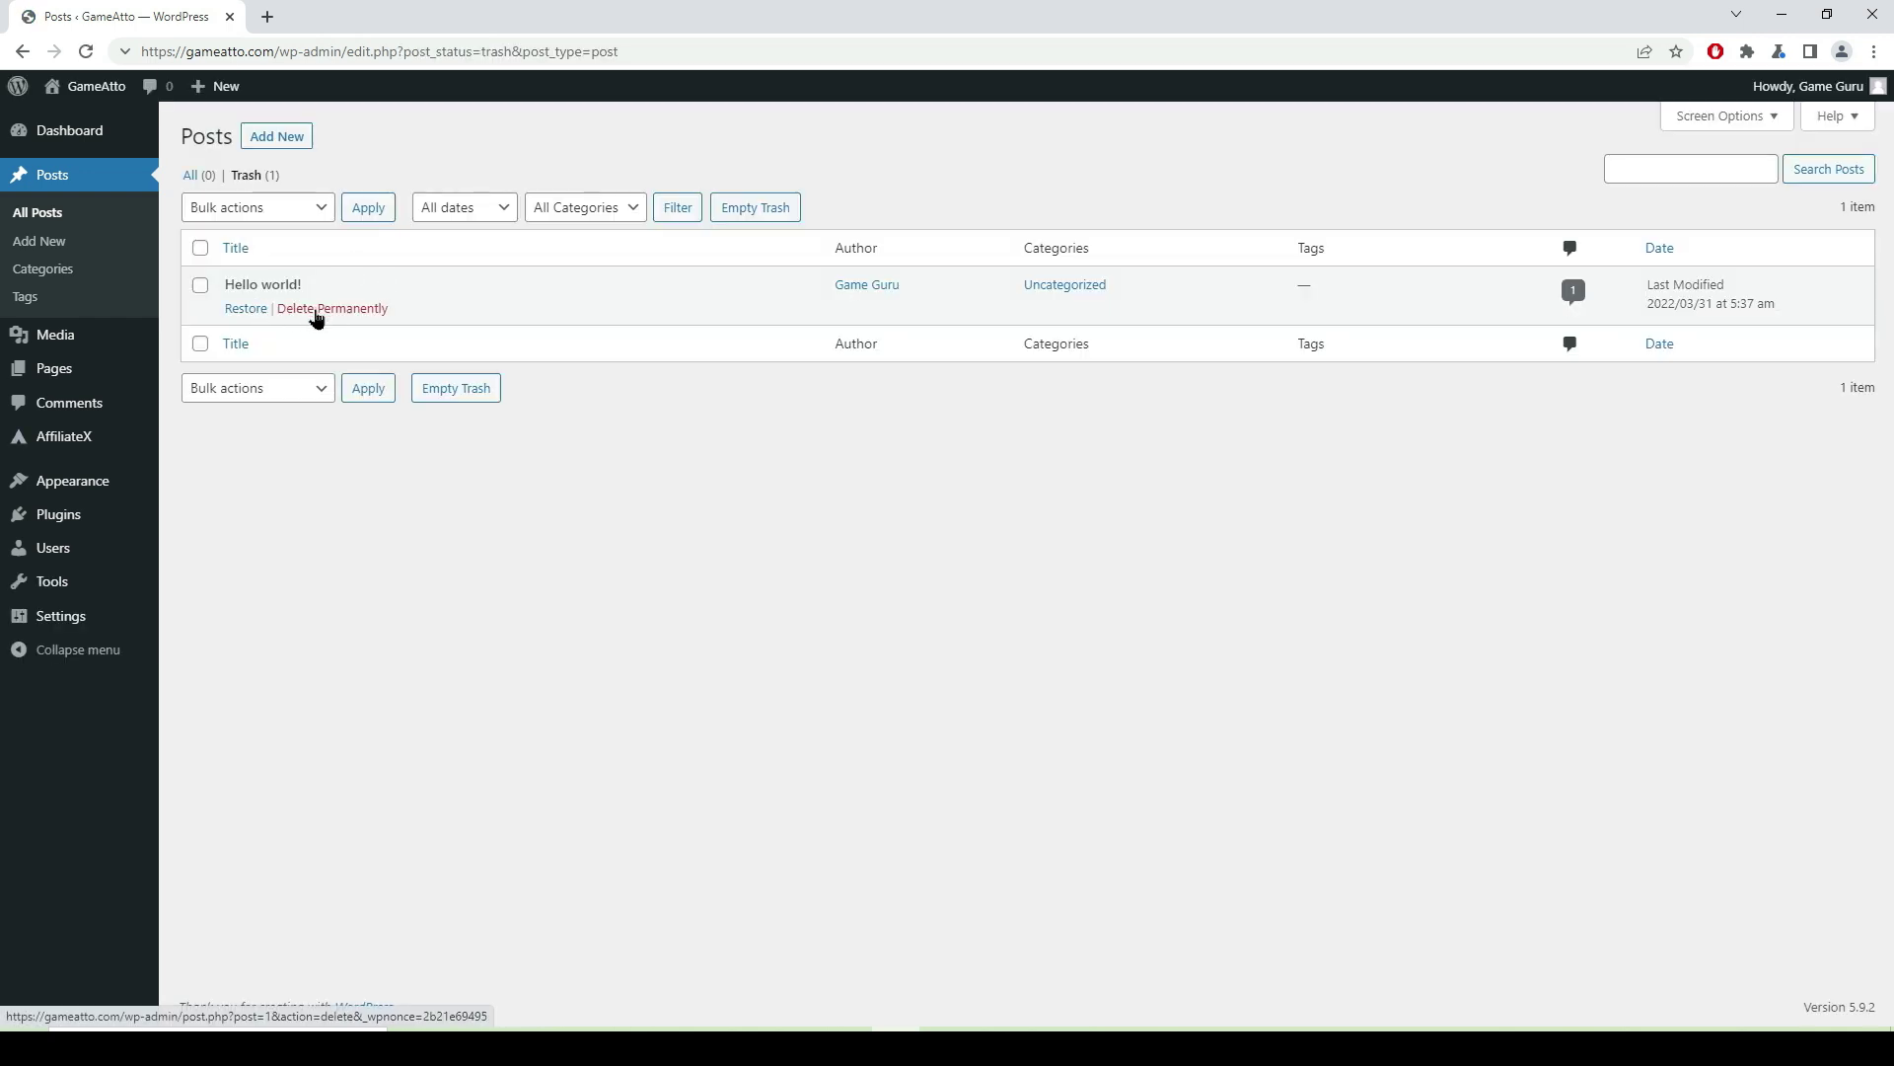
{"action": "left_click", "coordinate": [316, 318]}
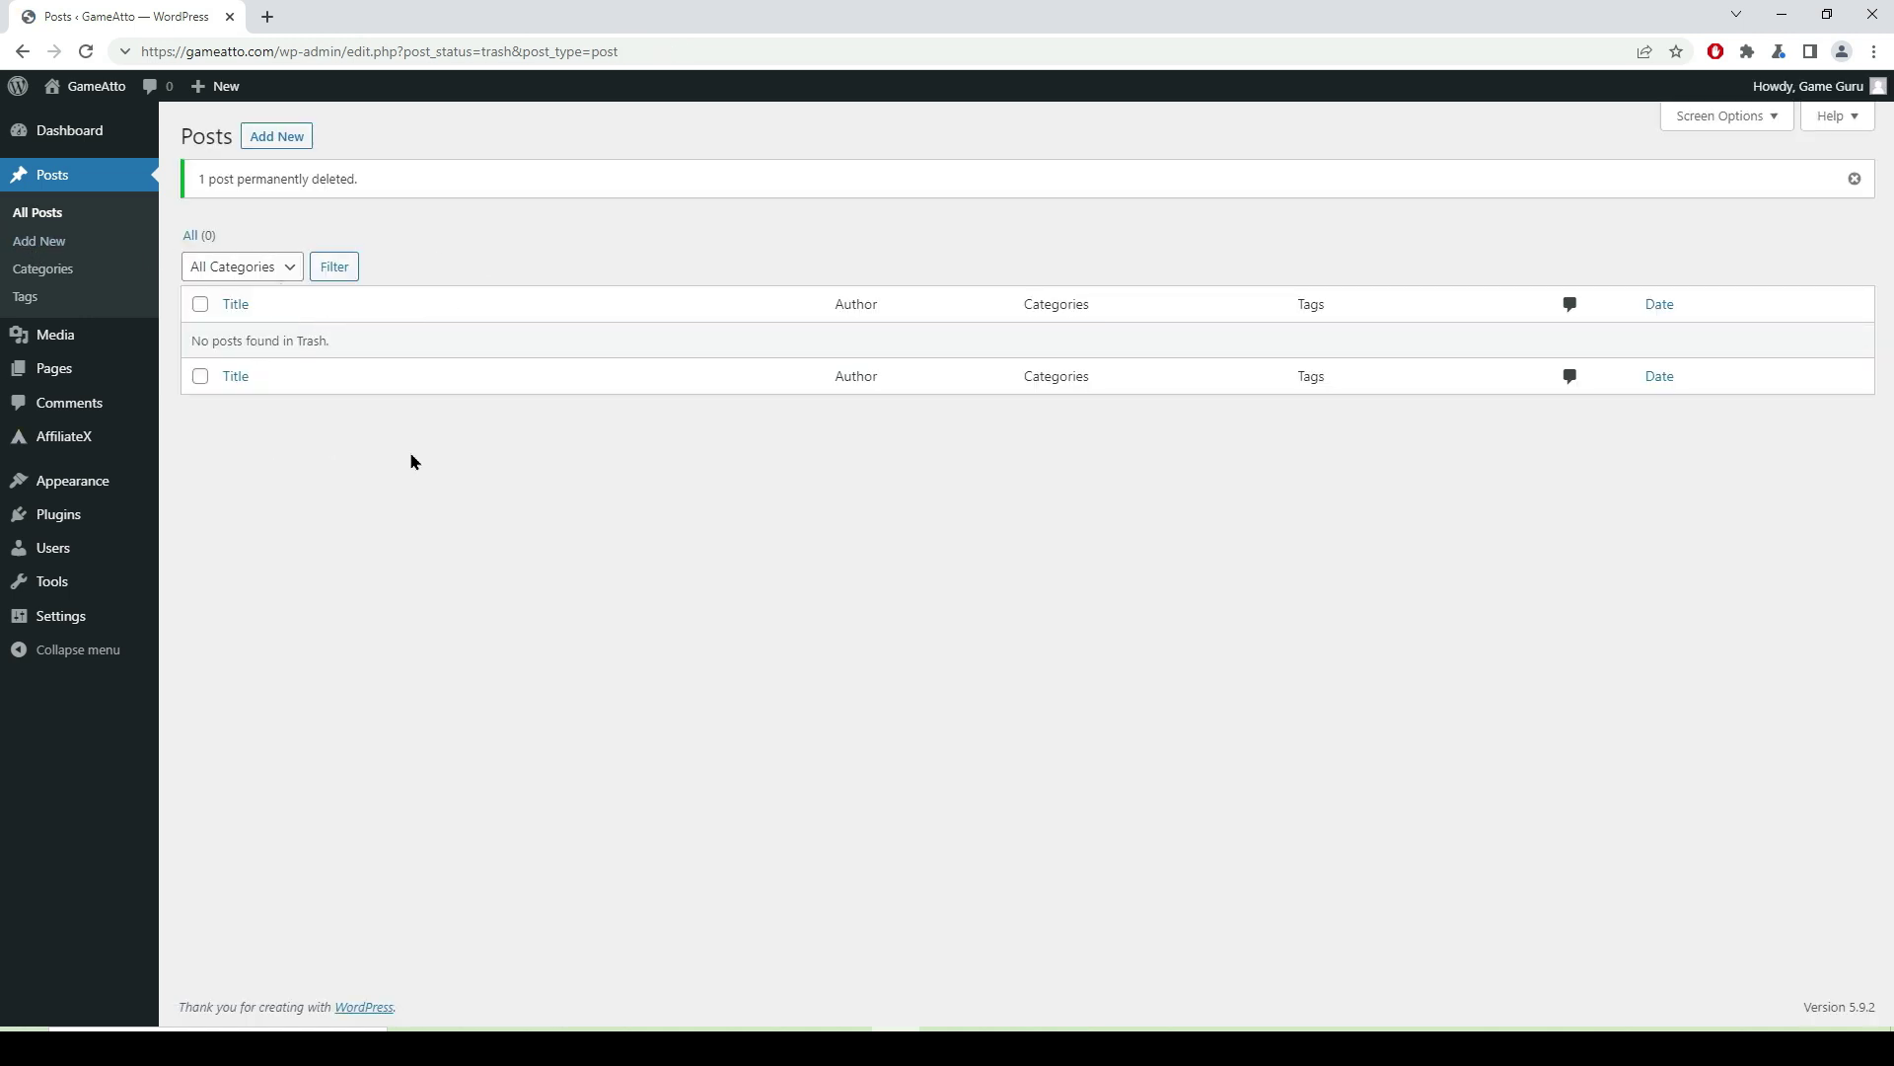
{"action": "mouse_move", "coordinate": [89, 93]}
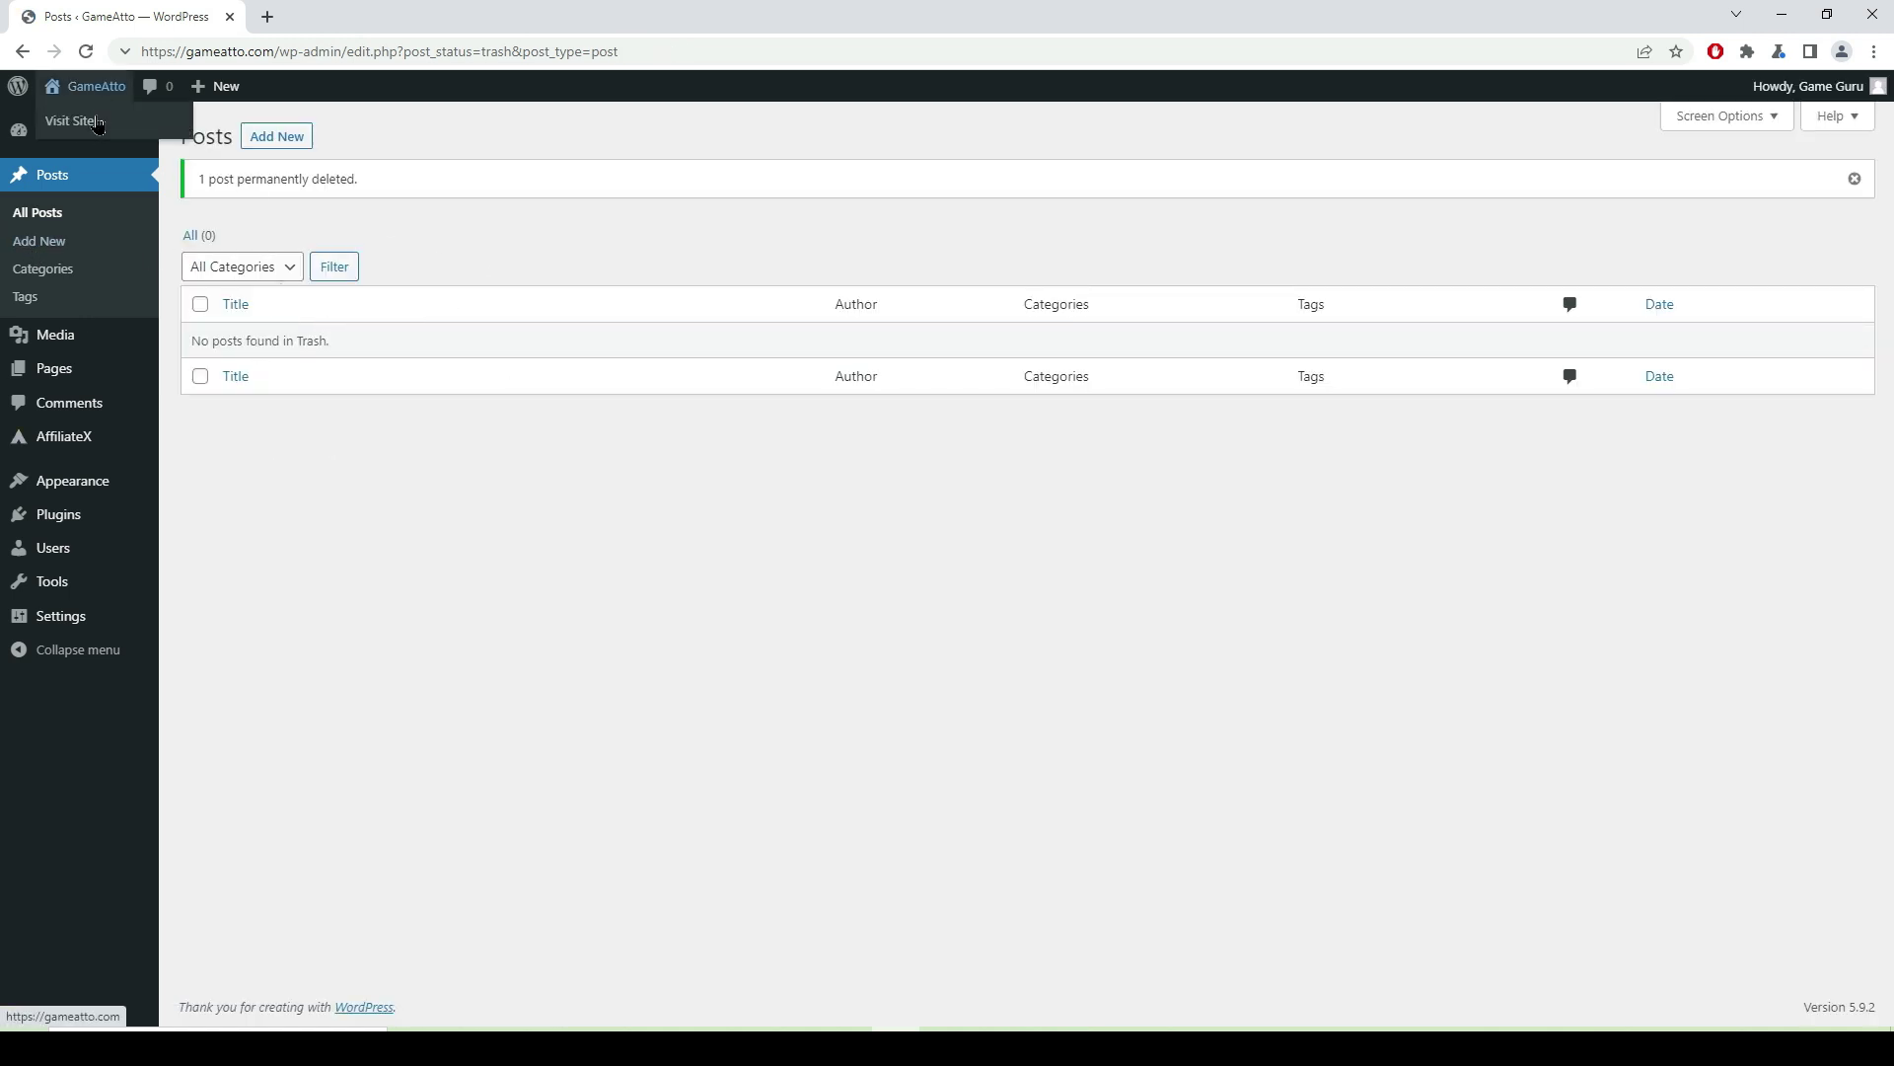
{"action": "left_click", "coordinate": [87, 126]}
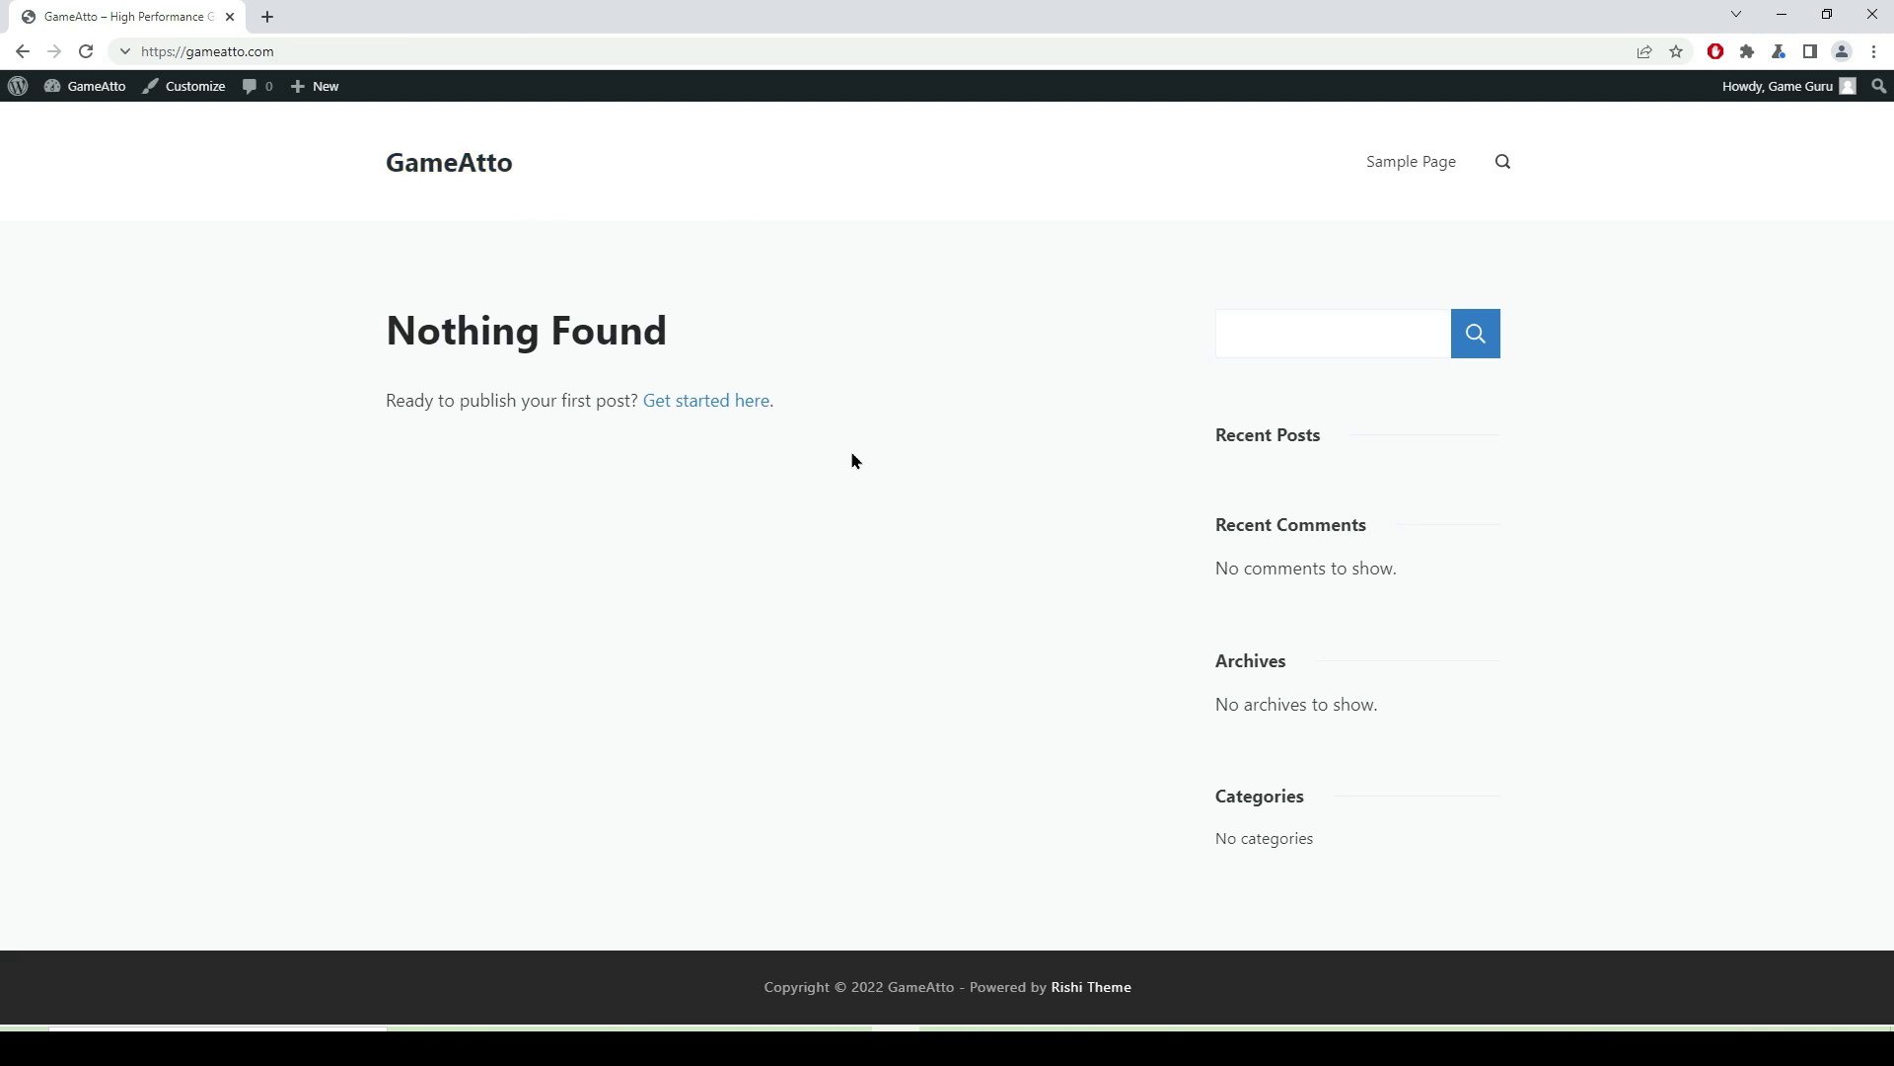
- Duplicate the site's browser tab to keep a second copy open
{"action": "mouse_move", "coordinate": [91, 91]}
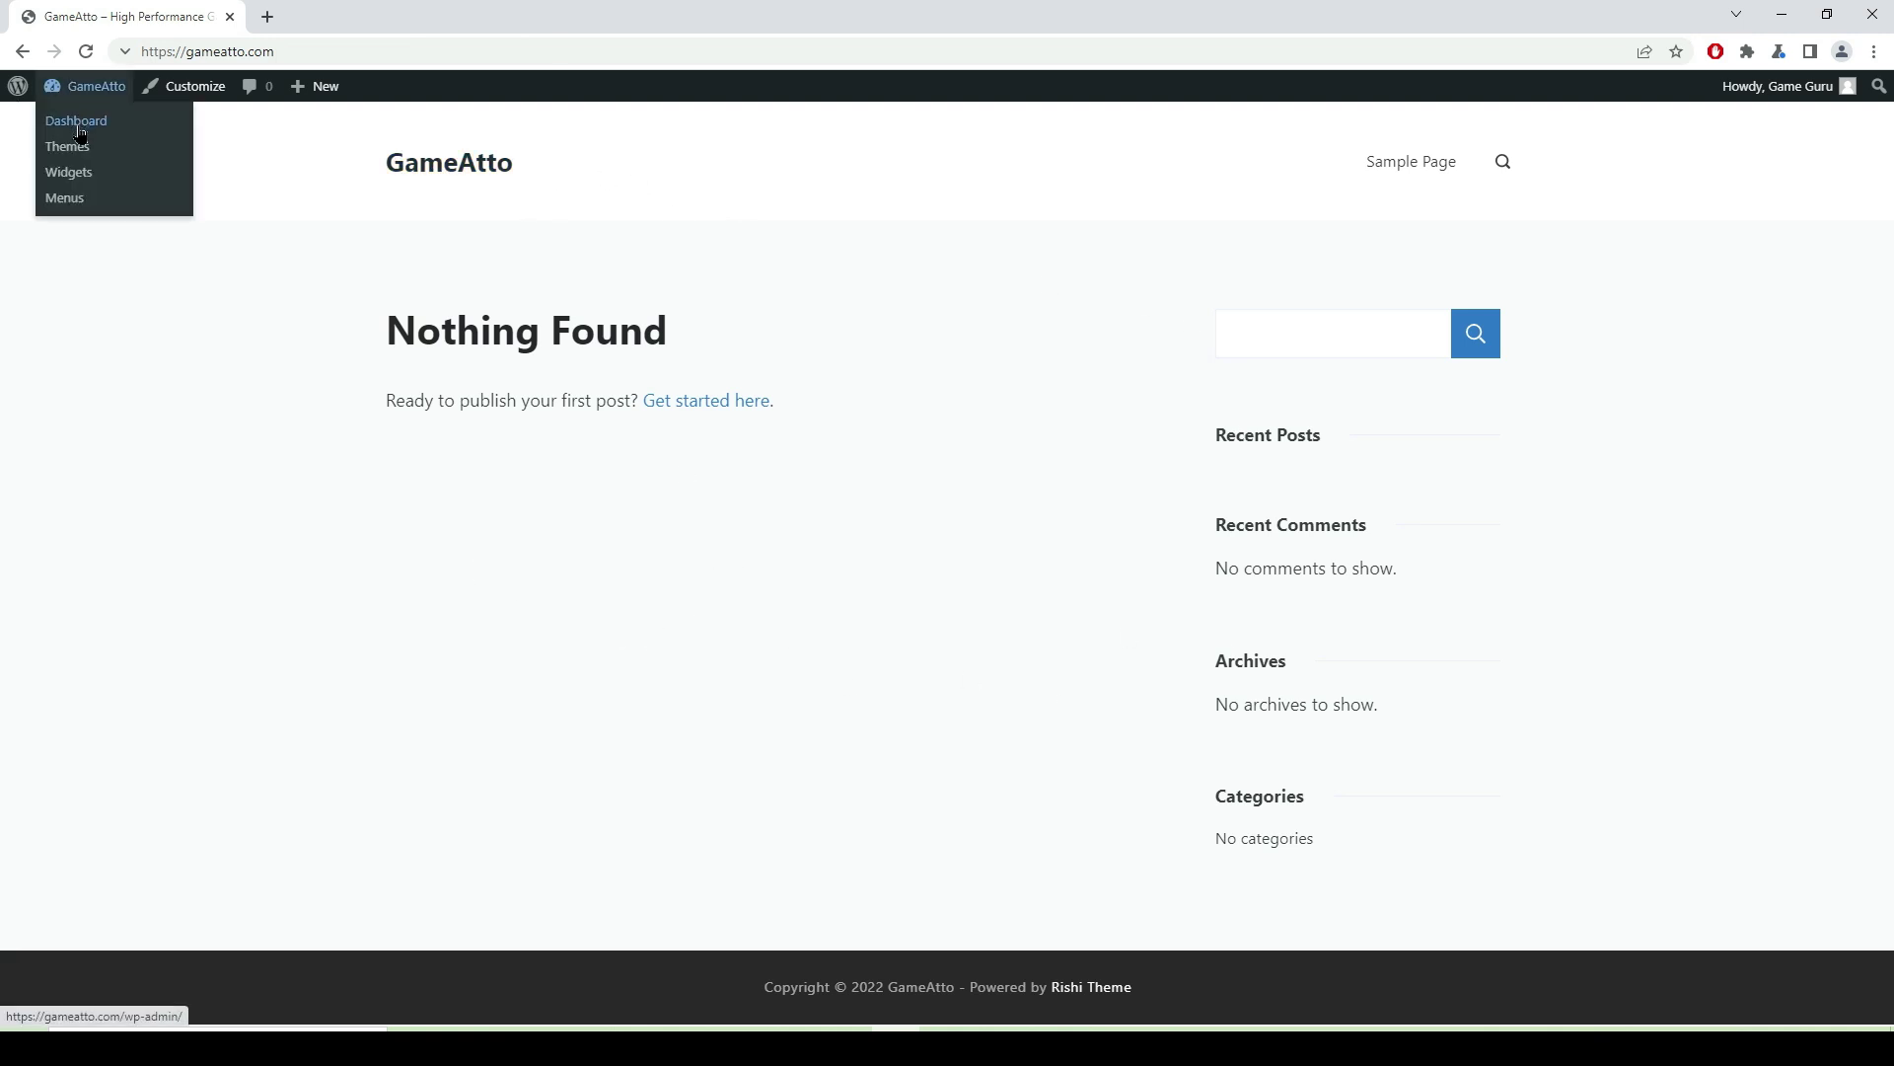
{"action": "right_click", "coordinate": [139, 14]}
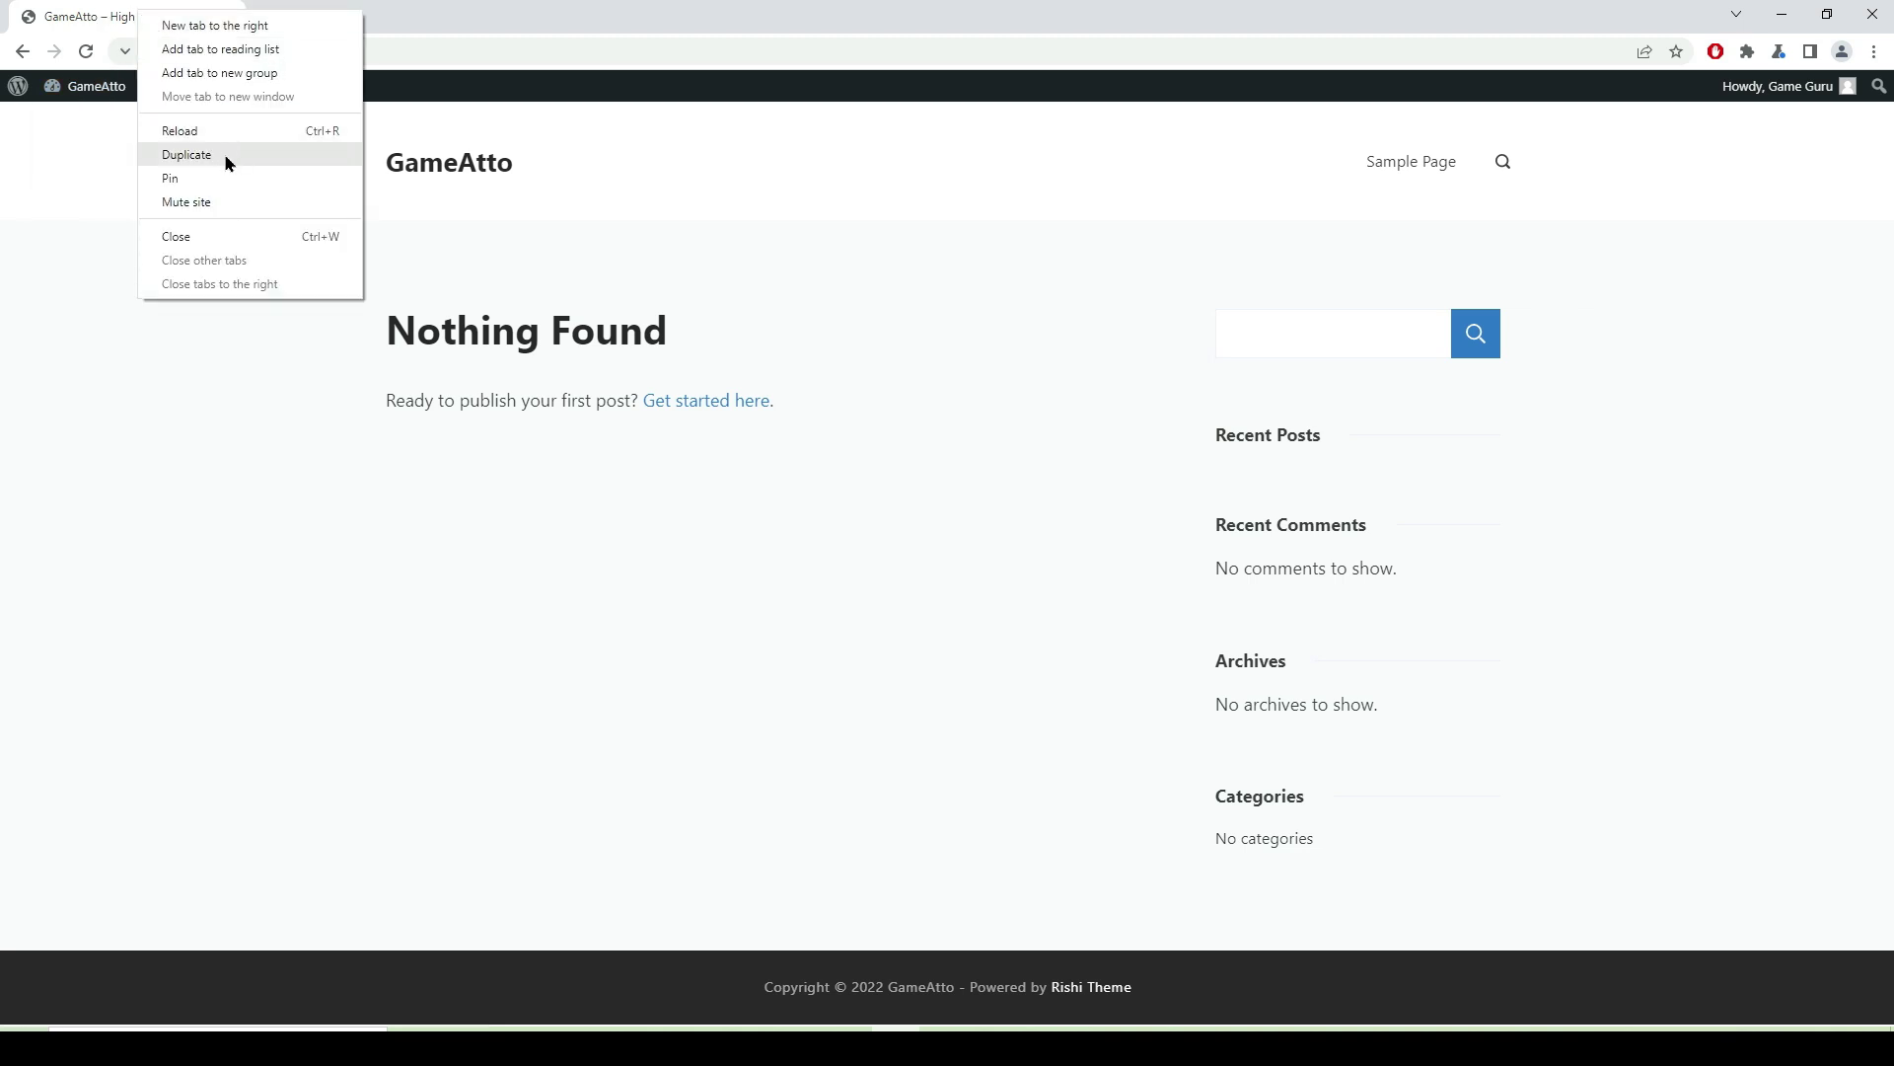
{"action": "left_click", "coordinate": [186, 155]}
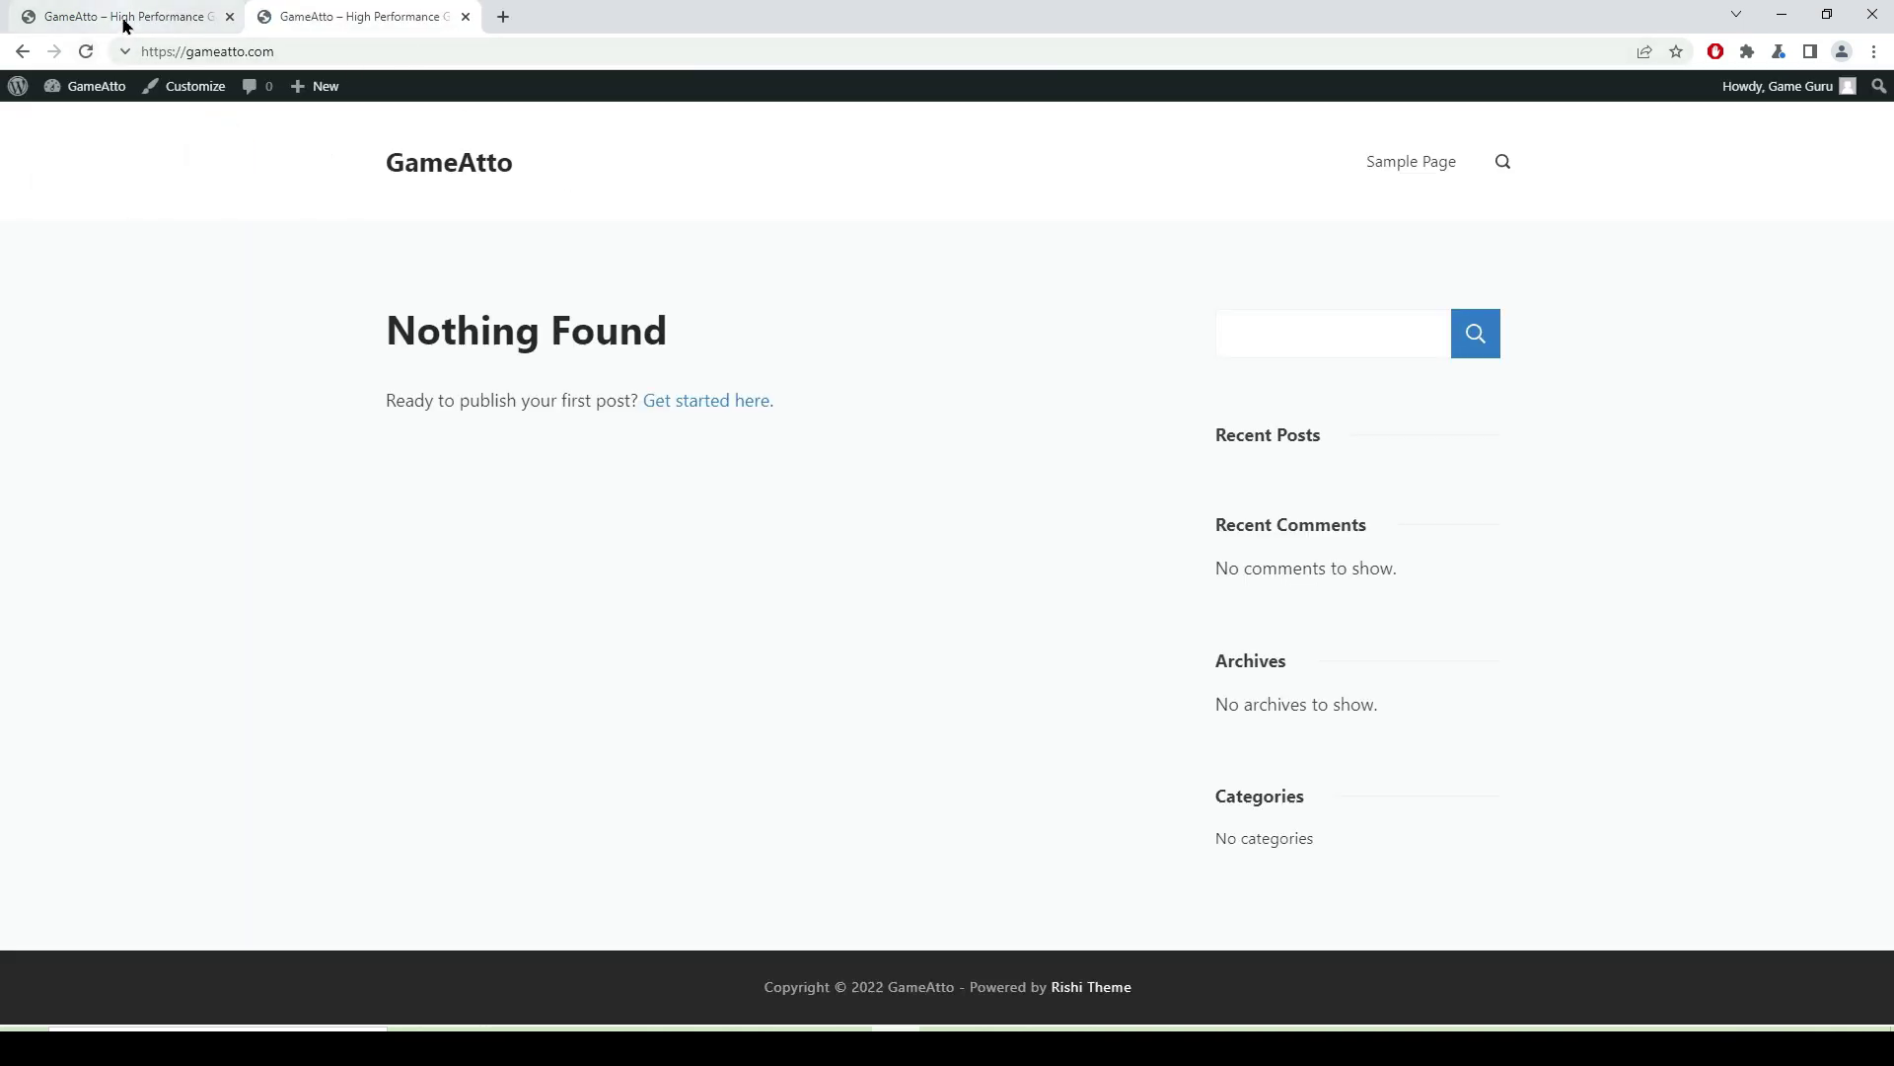
- Go to Posts > Categories in the admin and enter 'Gaming Chair' as a new category name
{"action": "left_click", "coordinate": [125, 24]}
{"action": "mouse_move", "coordinate": [113, 91]}
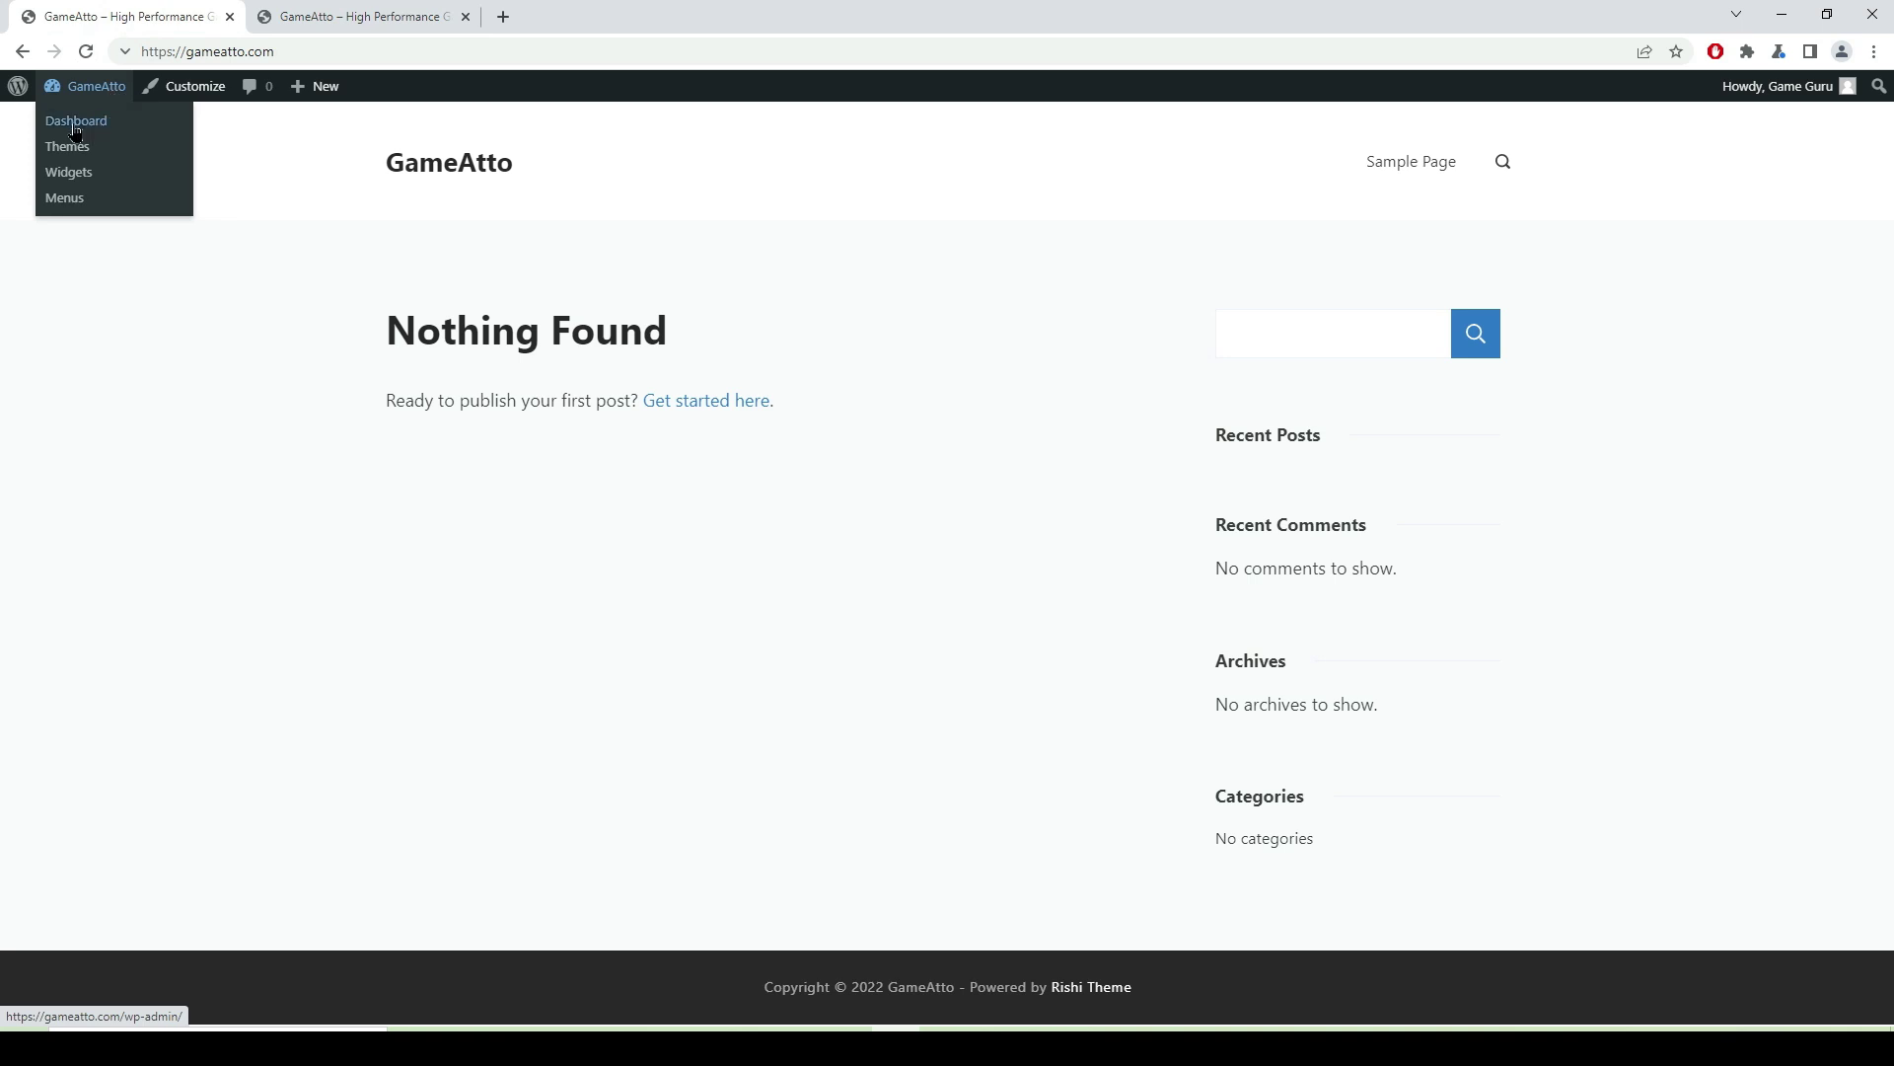
{"action": "left_click", "coordinate": [76, 123]}
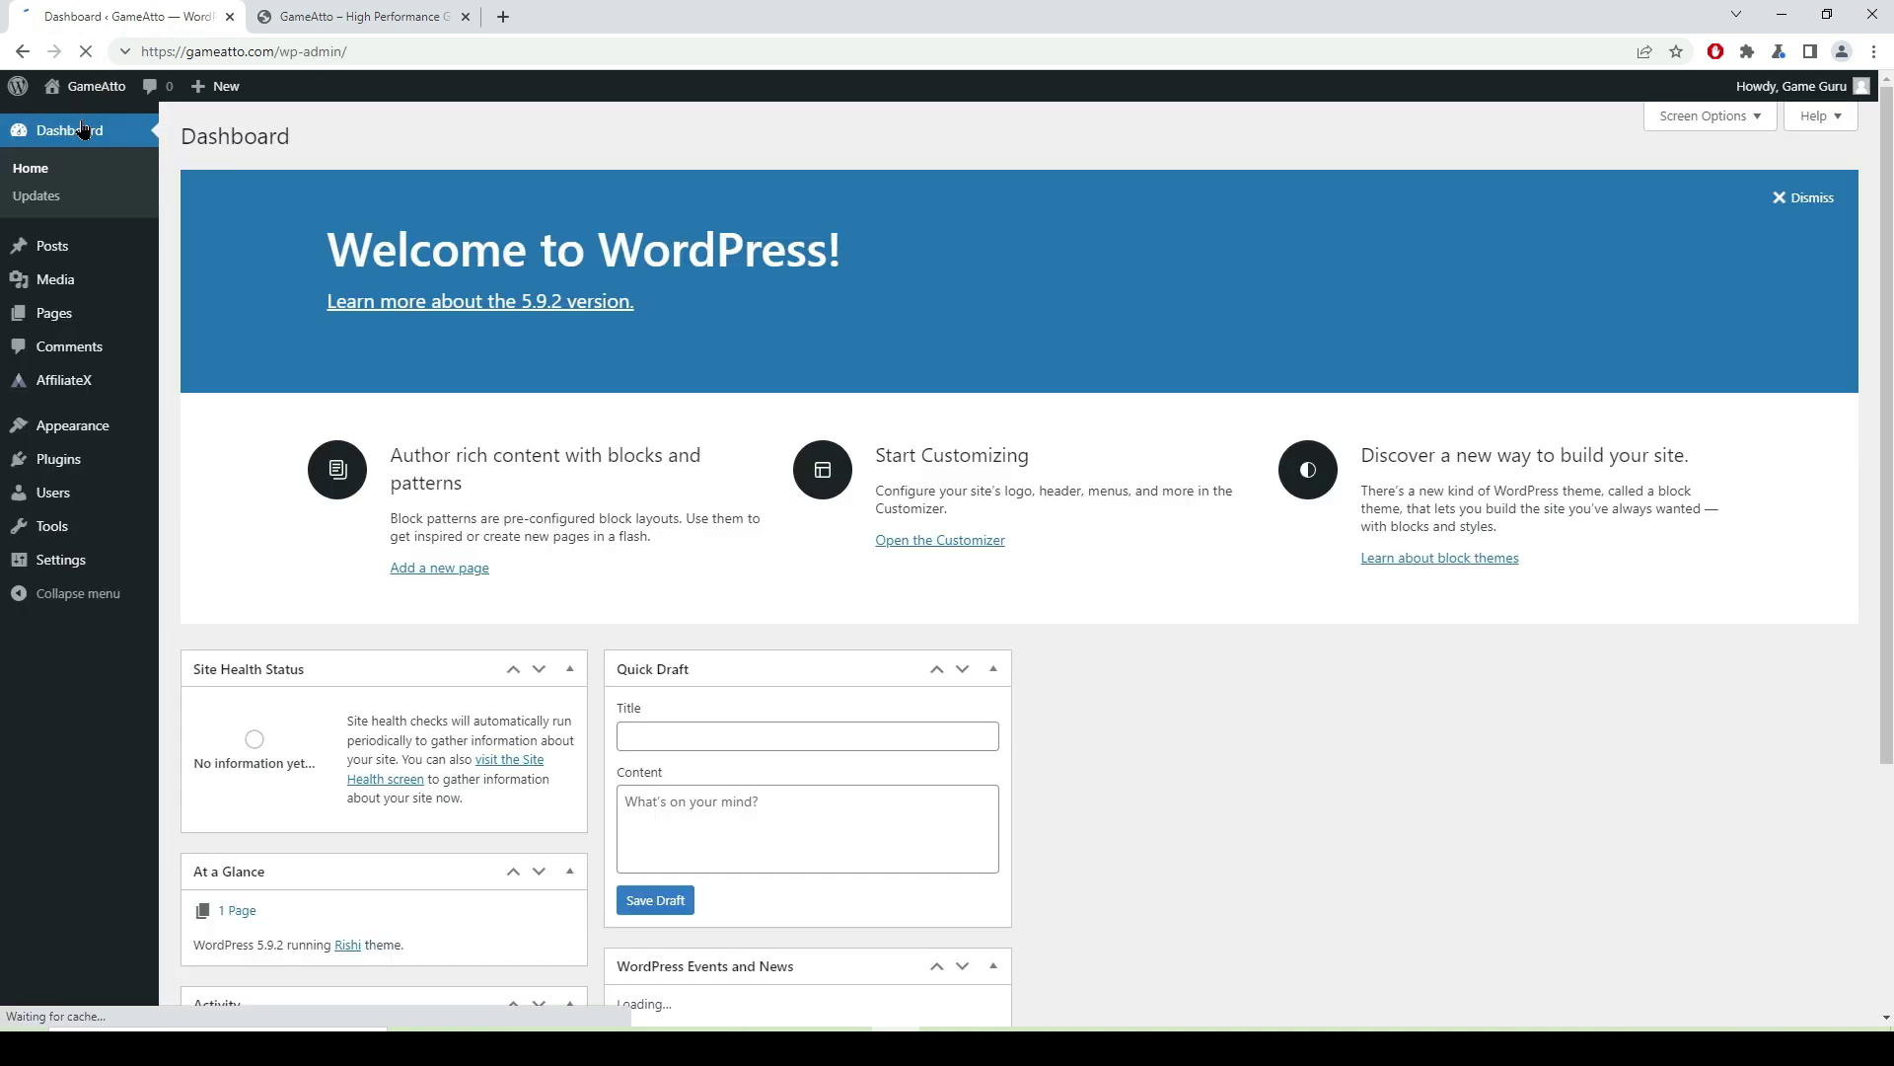
{"action": "mouse_move", "coordinate": [53, 251]}
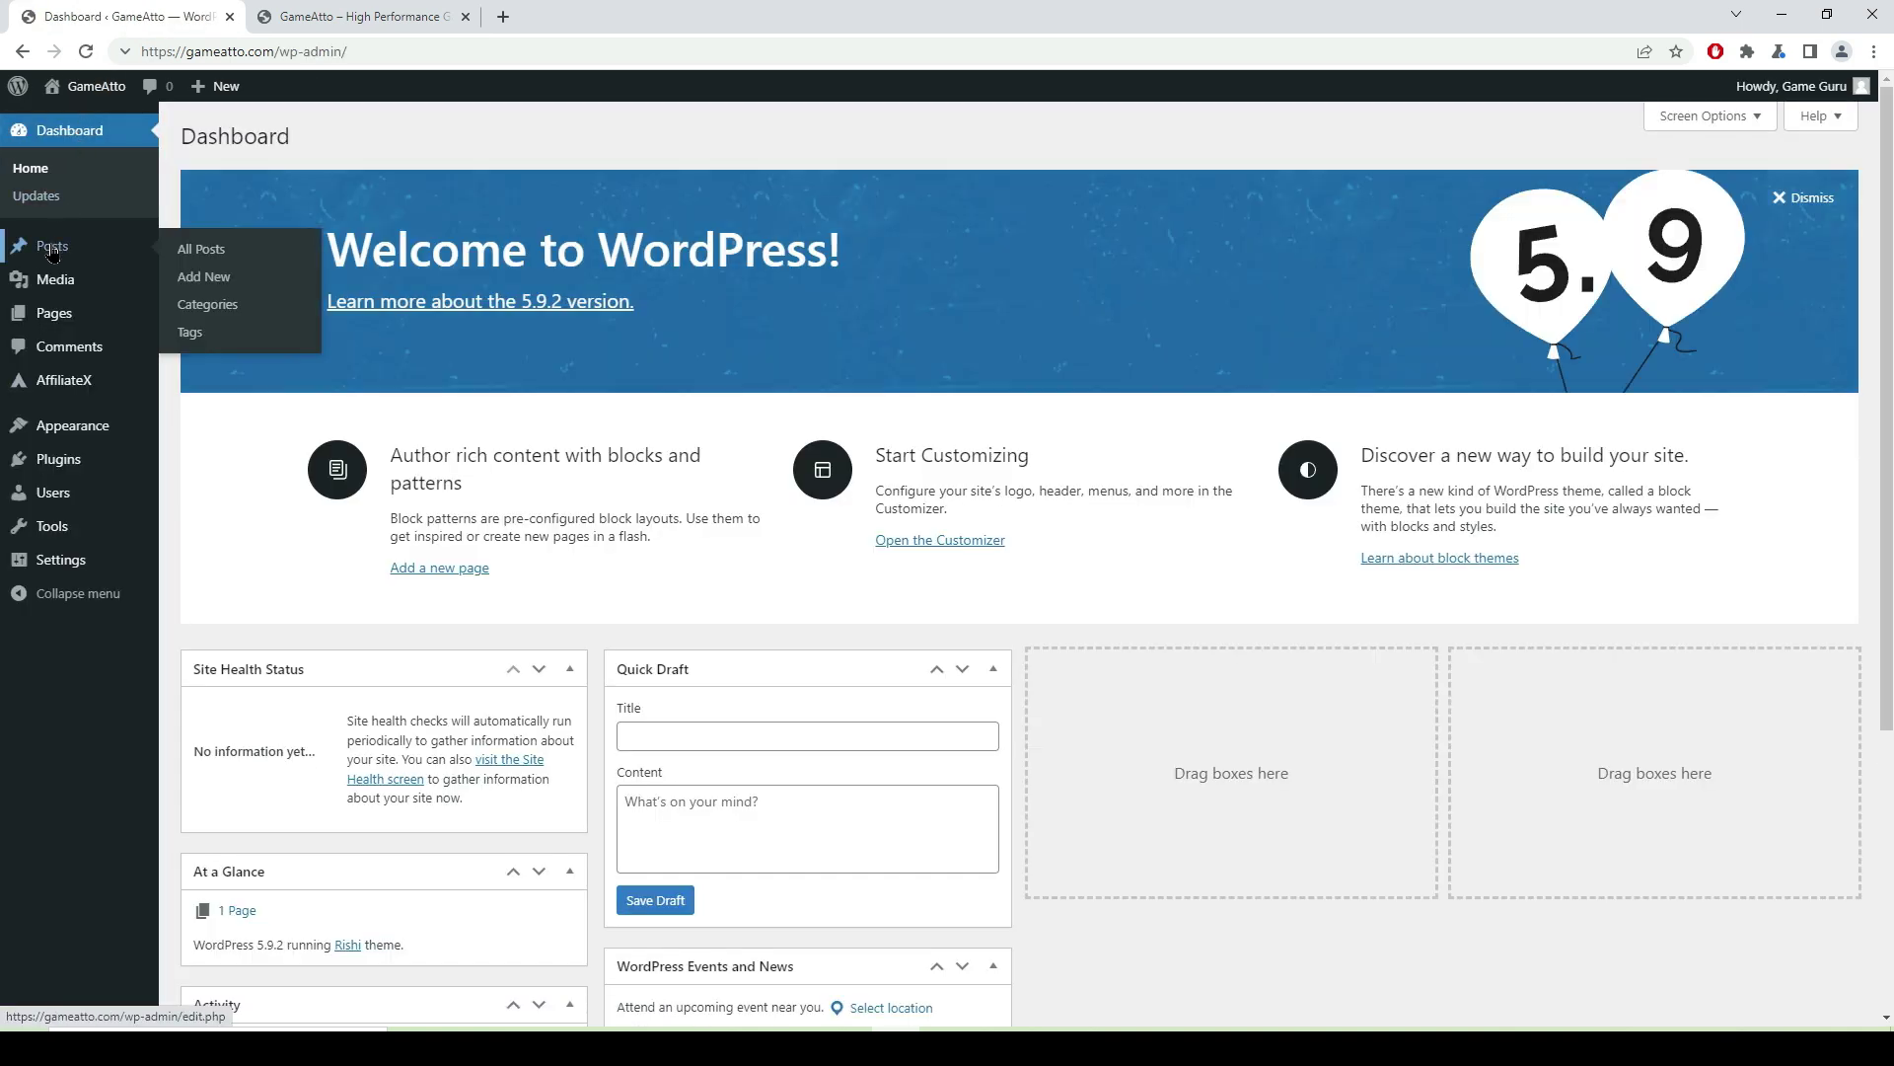
{"action": "left_click", "coordinate": [222, 306]}
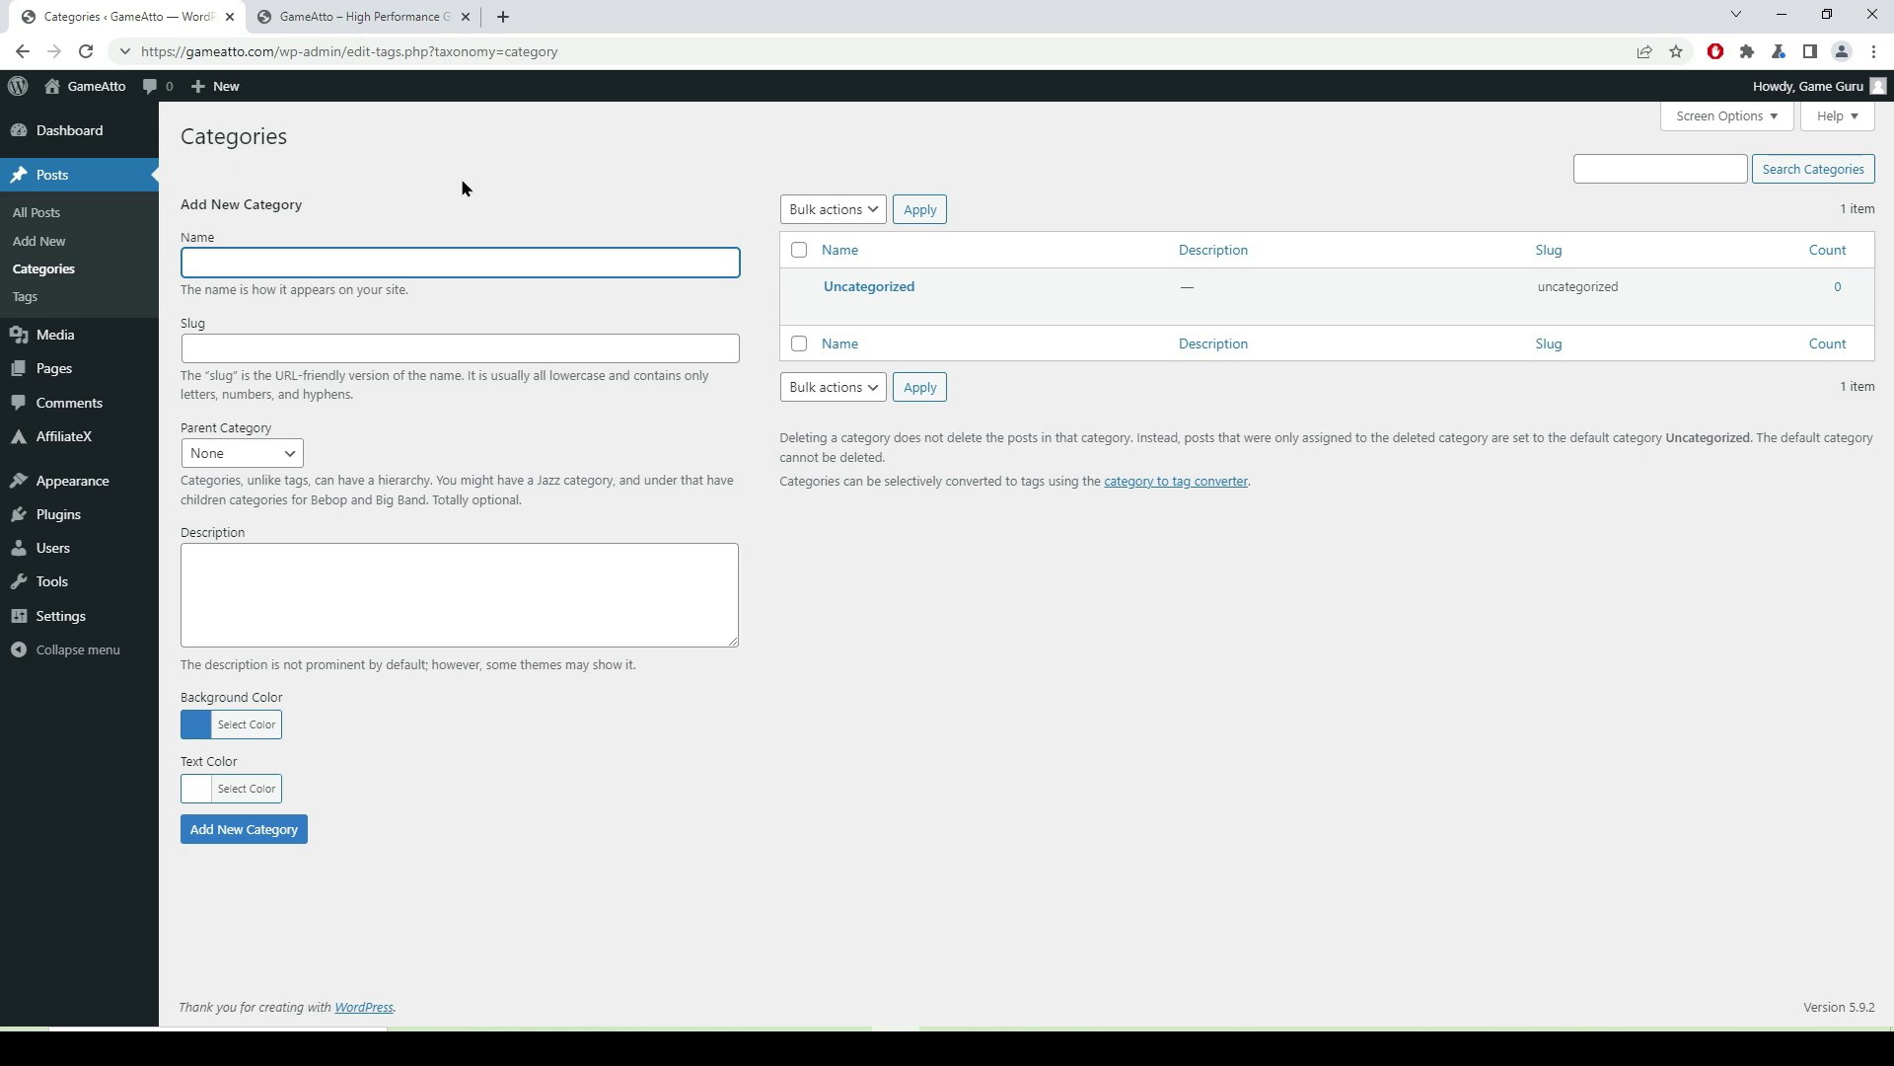
{"action": "type", "text": "Gaming Chair"}
- Add the Gaming Chair, Gaming Laptop and Mouse categories
{"action": "key", "text": "Return"}
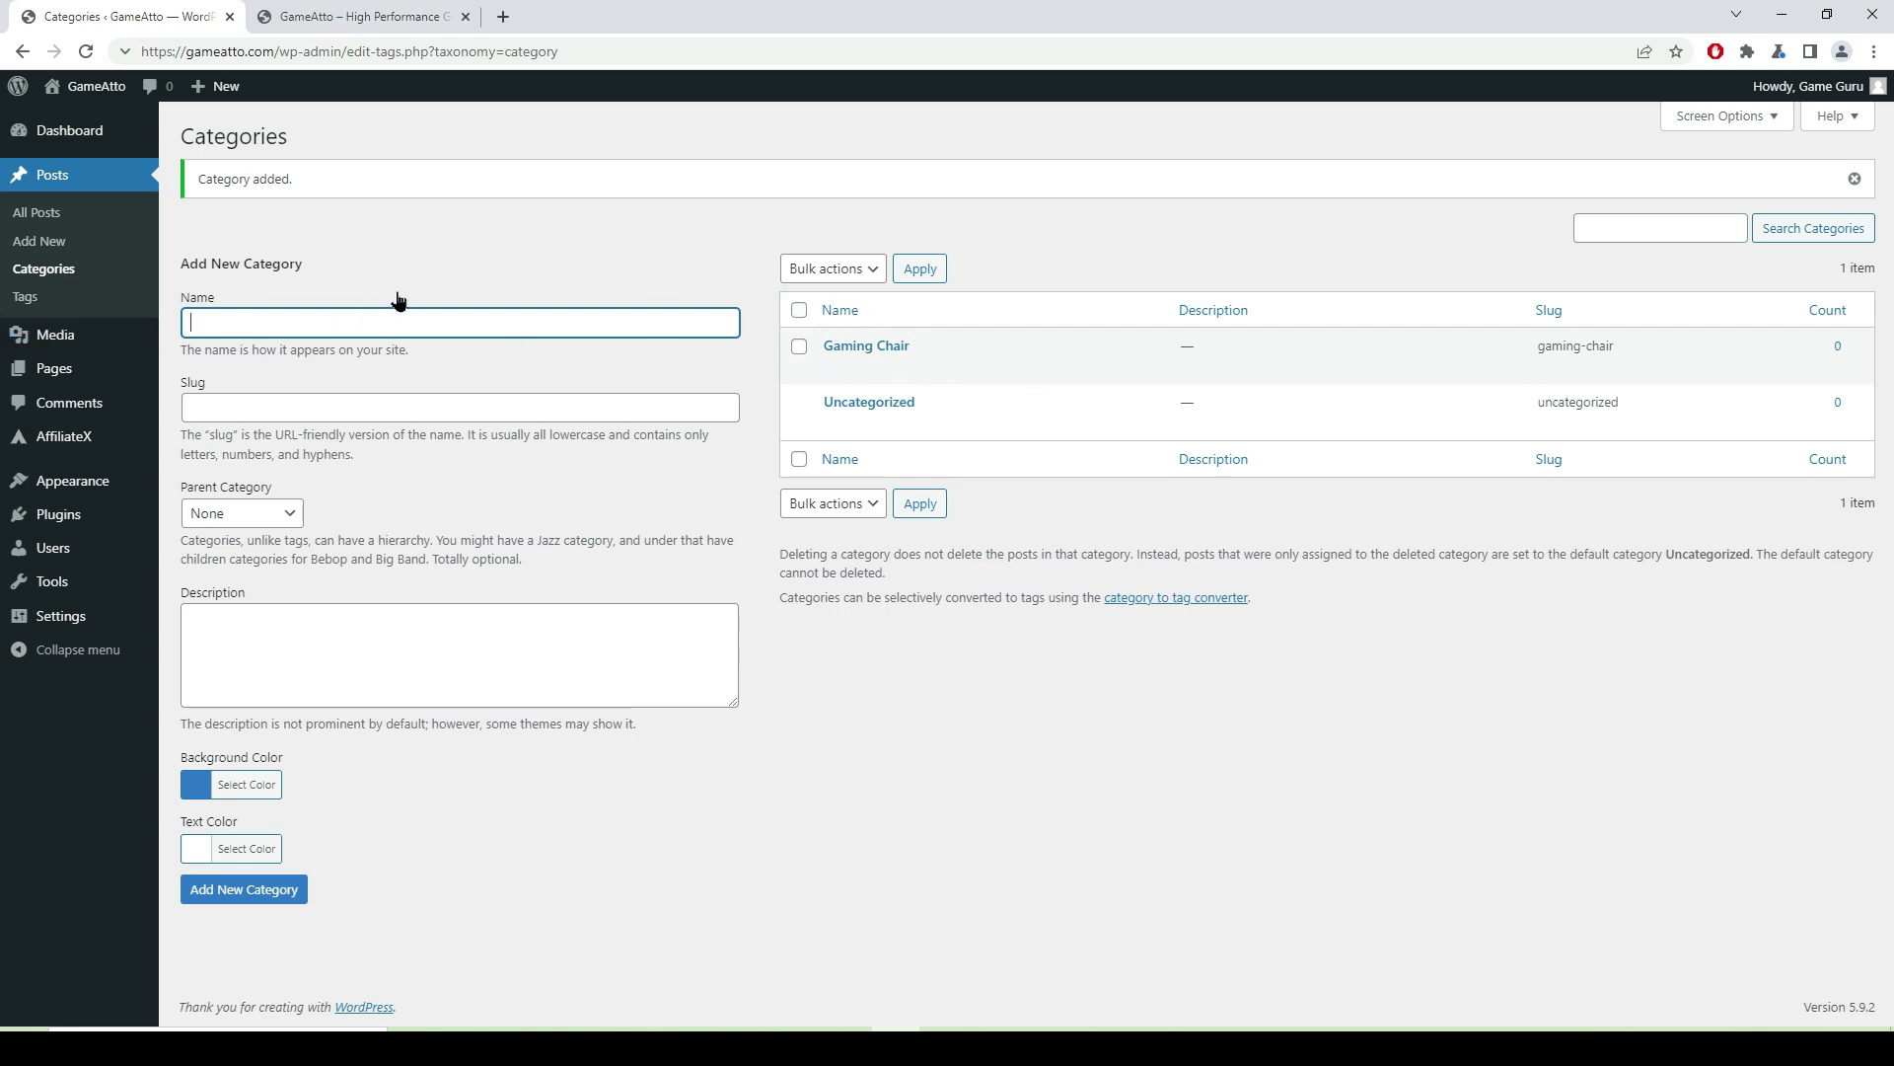
{"action": "type", "text": "Gaming Laptop"}
{"action": "key", "text": "Return"}
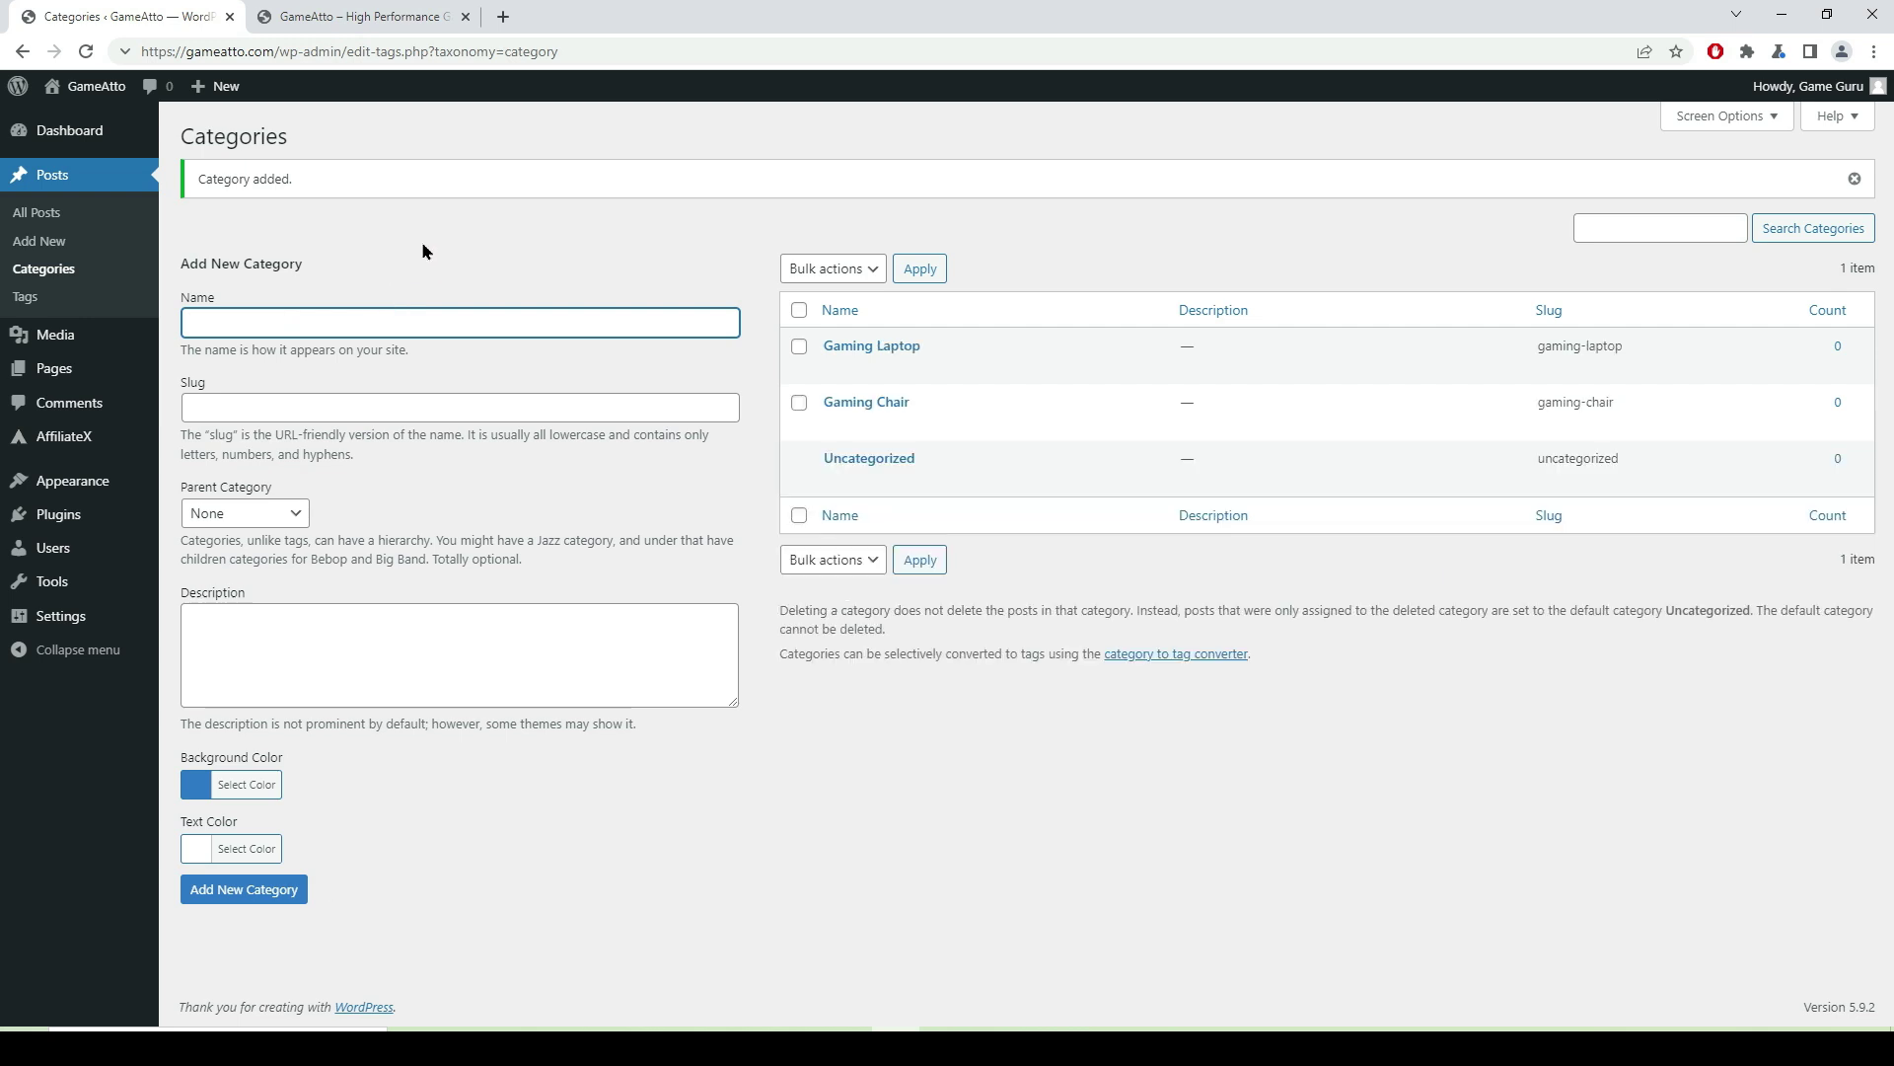
{"action": "type", "text": "Mouse"}
{"action": "key", "text": "Return"}
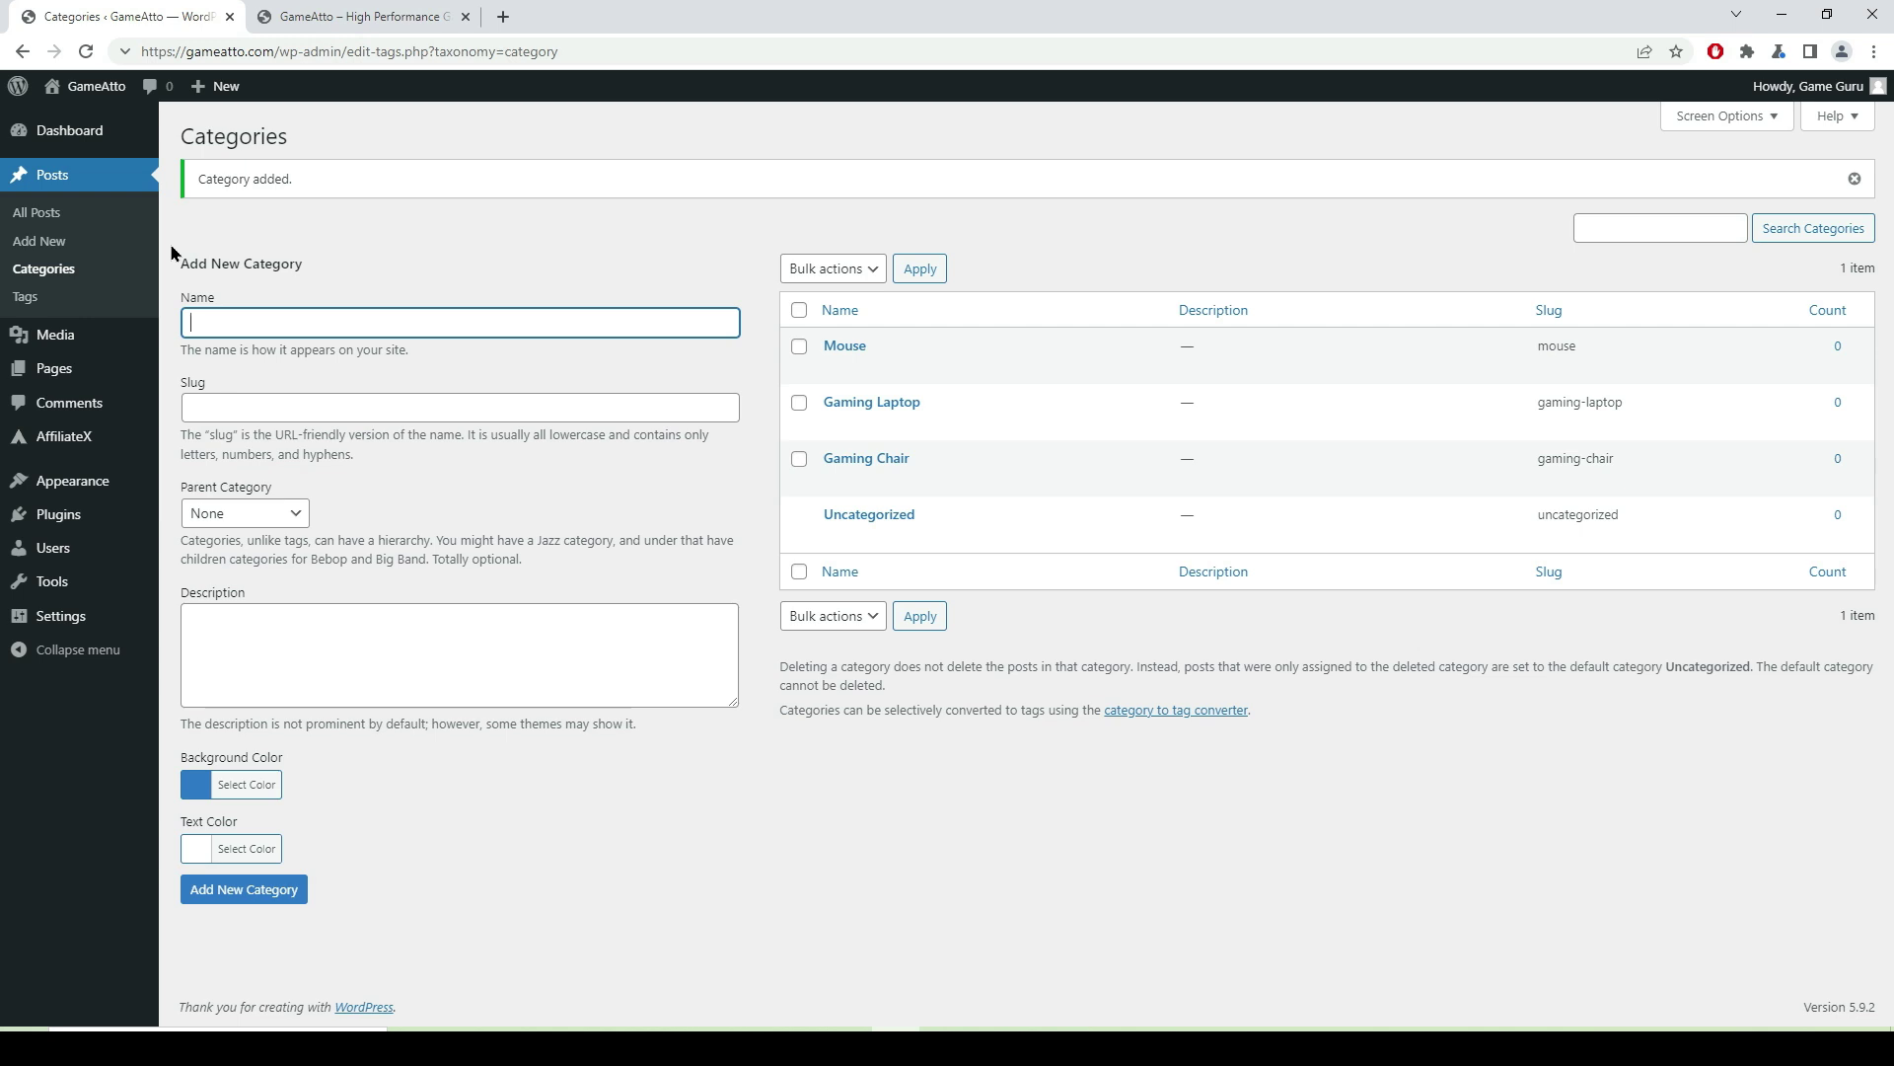
- Add an Accessories category with a capital A, then go to the All Posts list
{"action": "type", "text": "accessories"}
{"action": "key", "text": "BackSpace"}
{"action": "type", "text": "A"}
{"action": "key", "text": "Return"}
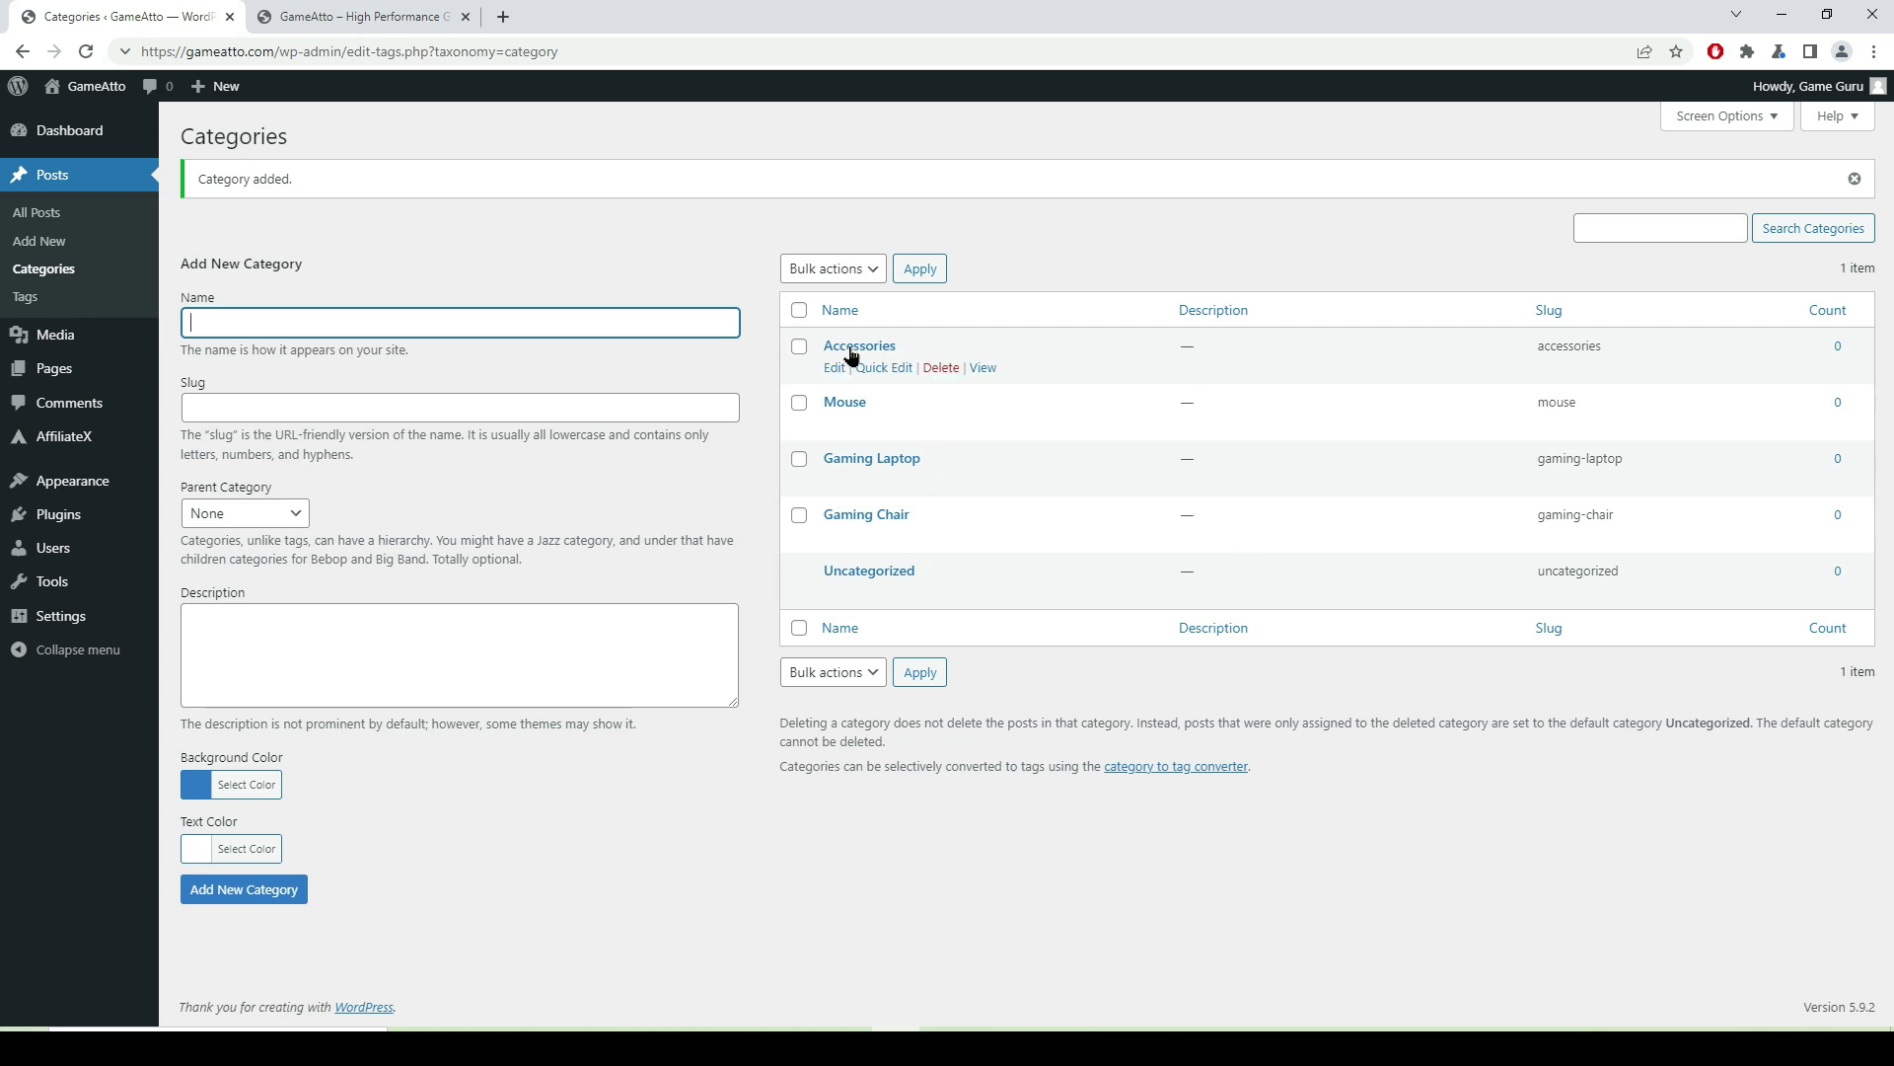
{"action": "mouse_move", "coordinate": [910, 457]}
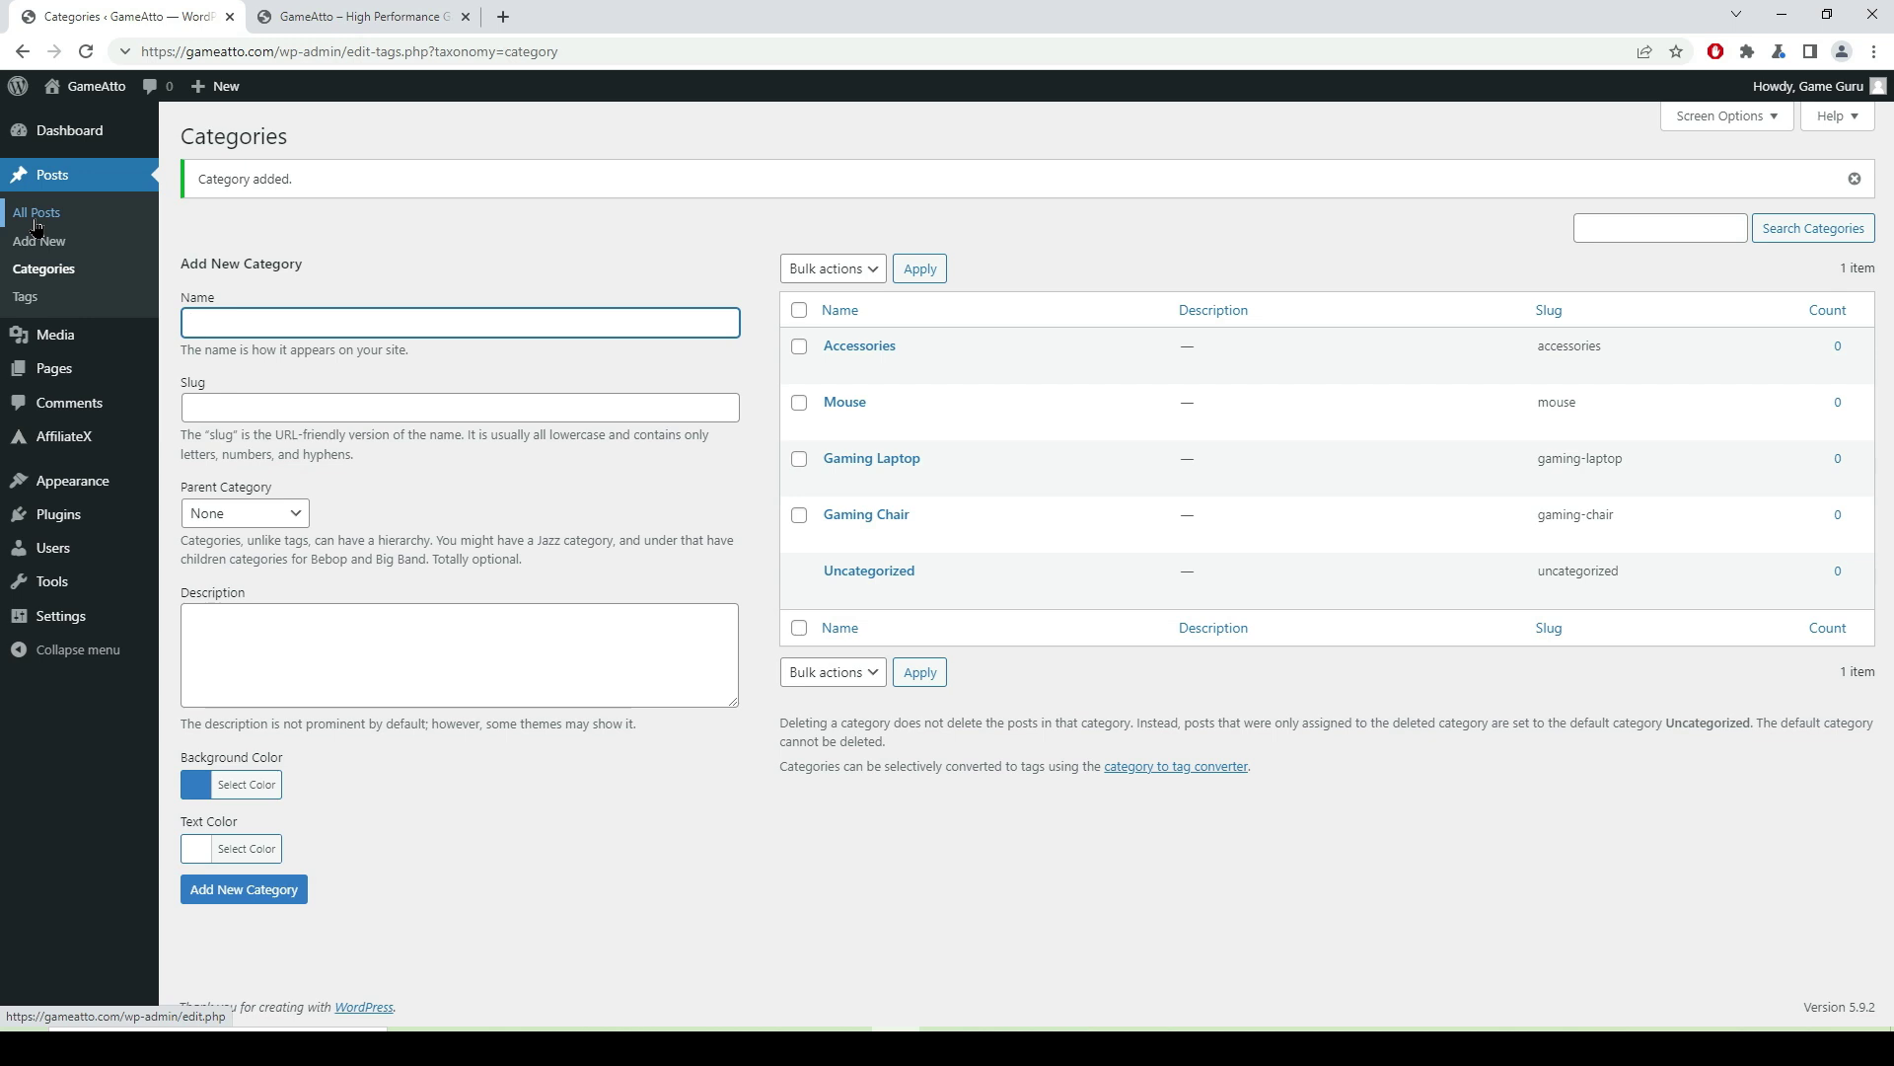
{"action": "left_click", "coordinate": [37, 217]}
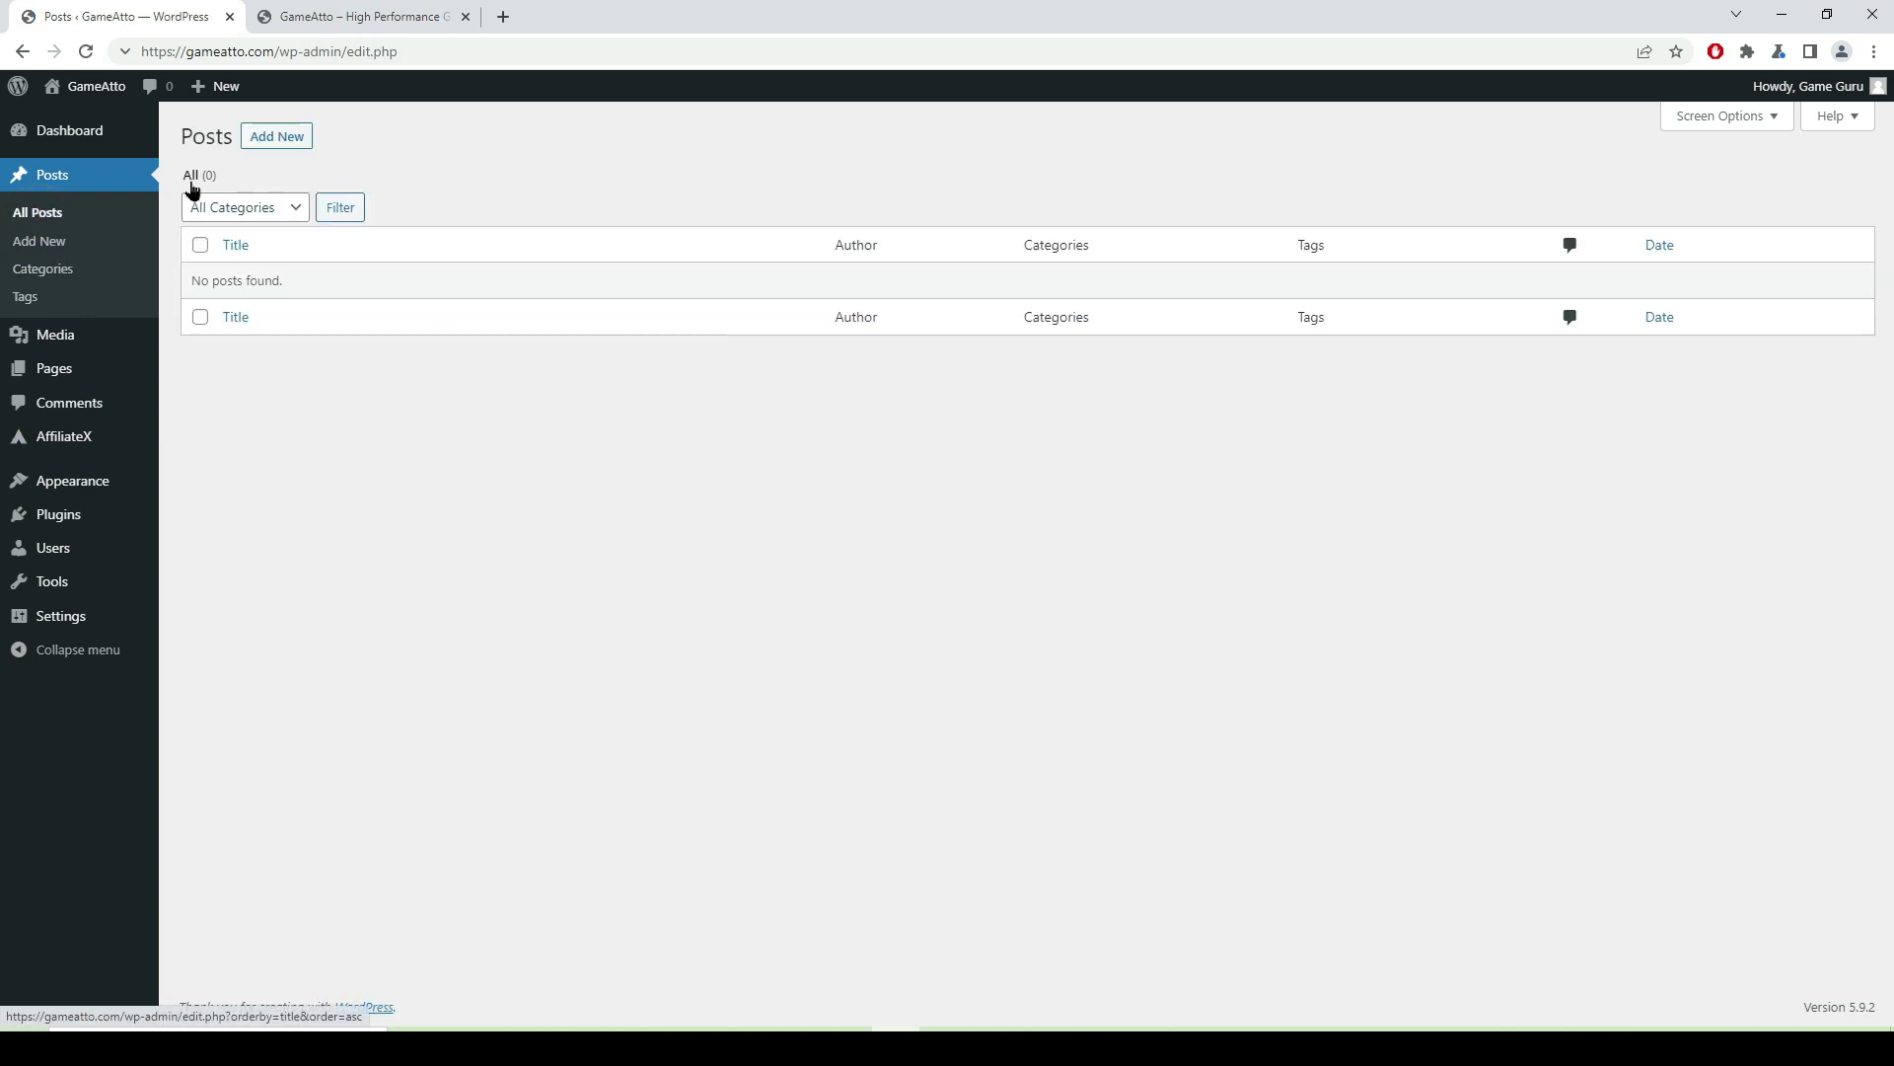
- Create a new post titled 'High Performance Gaming Chair Under 10,000 - 20,000' and start its first paragraph
{"action": "left_click", "coordinate": [289, 141]}
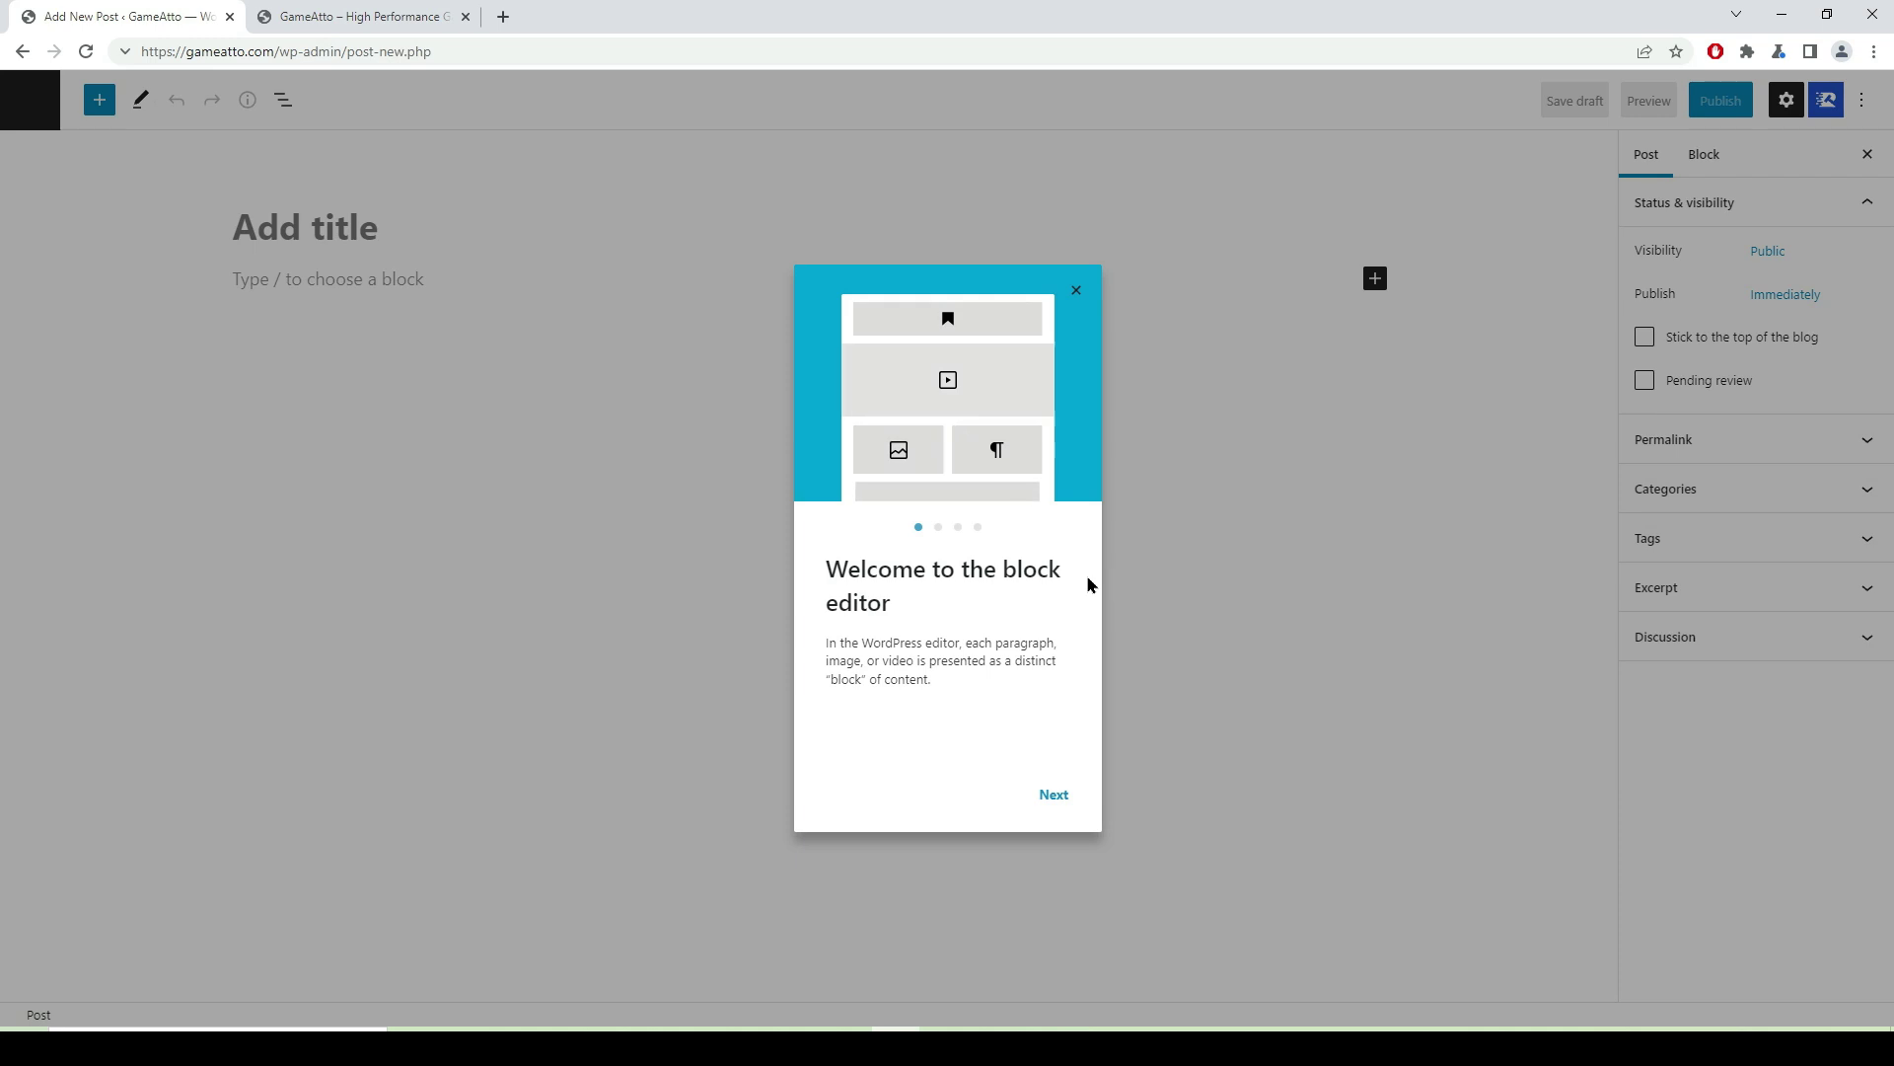
{"action": "left_click", "coordinate": [1077, 293]}
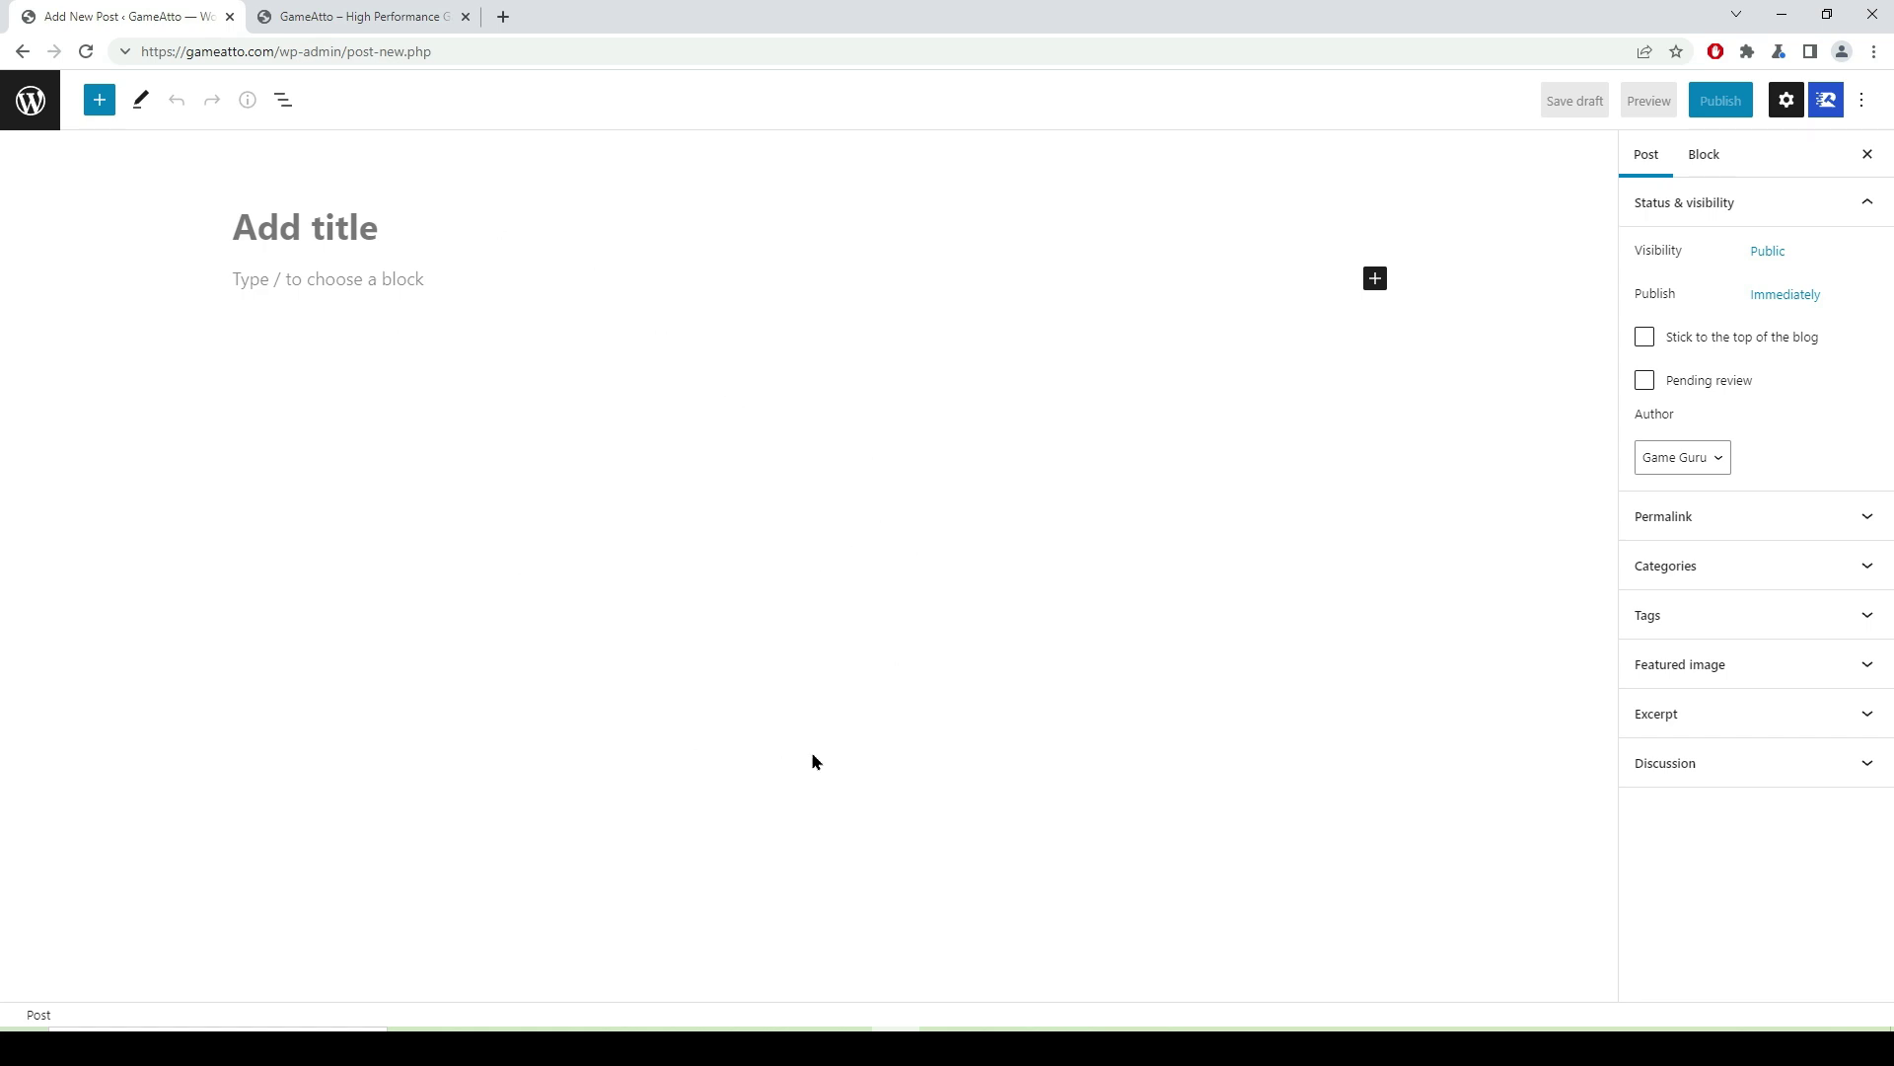
{"action": "left_click", "coordinate": [264, 228]}
{"action": "type", "text": "High "}
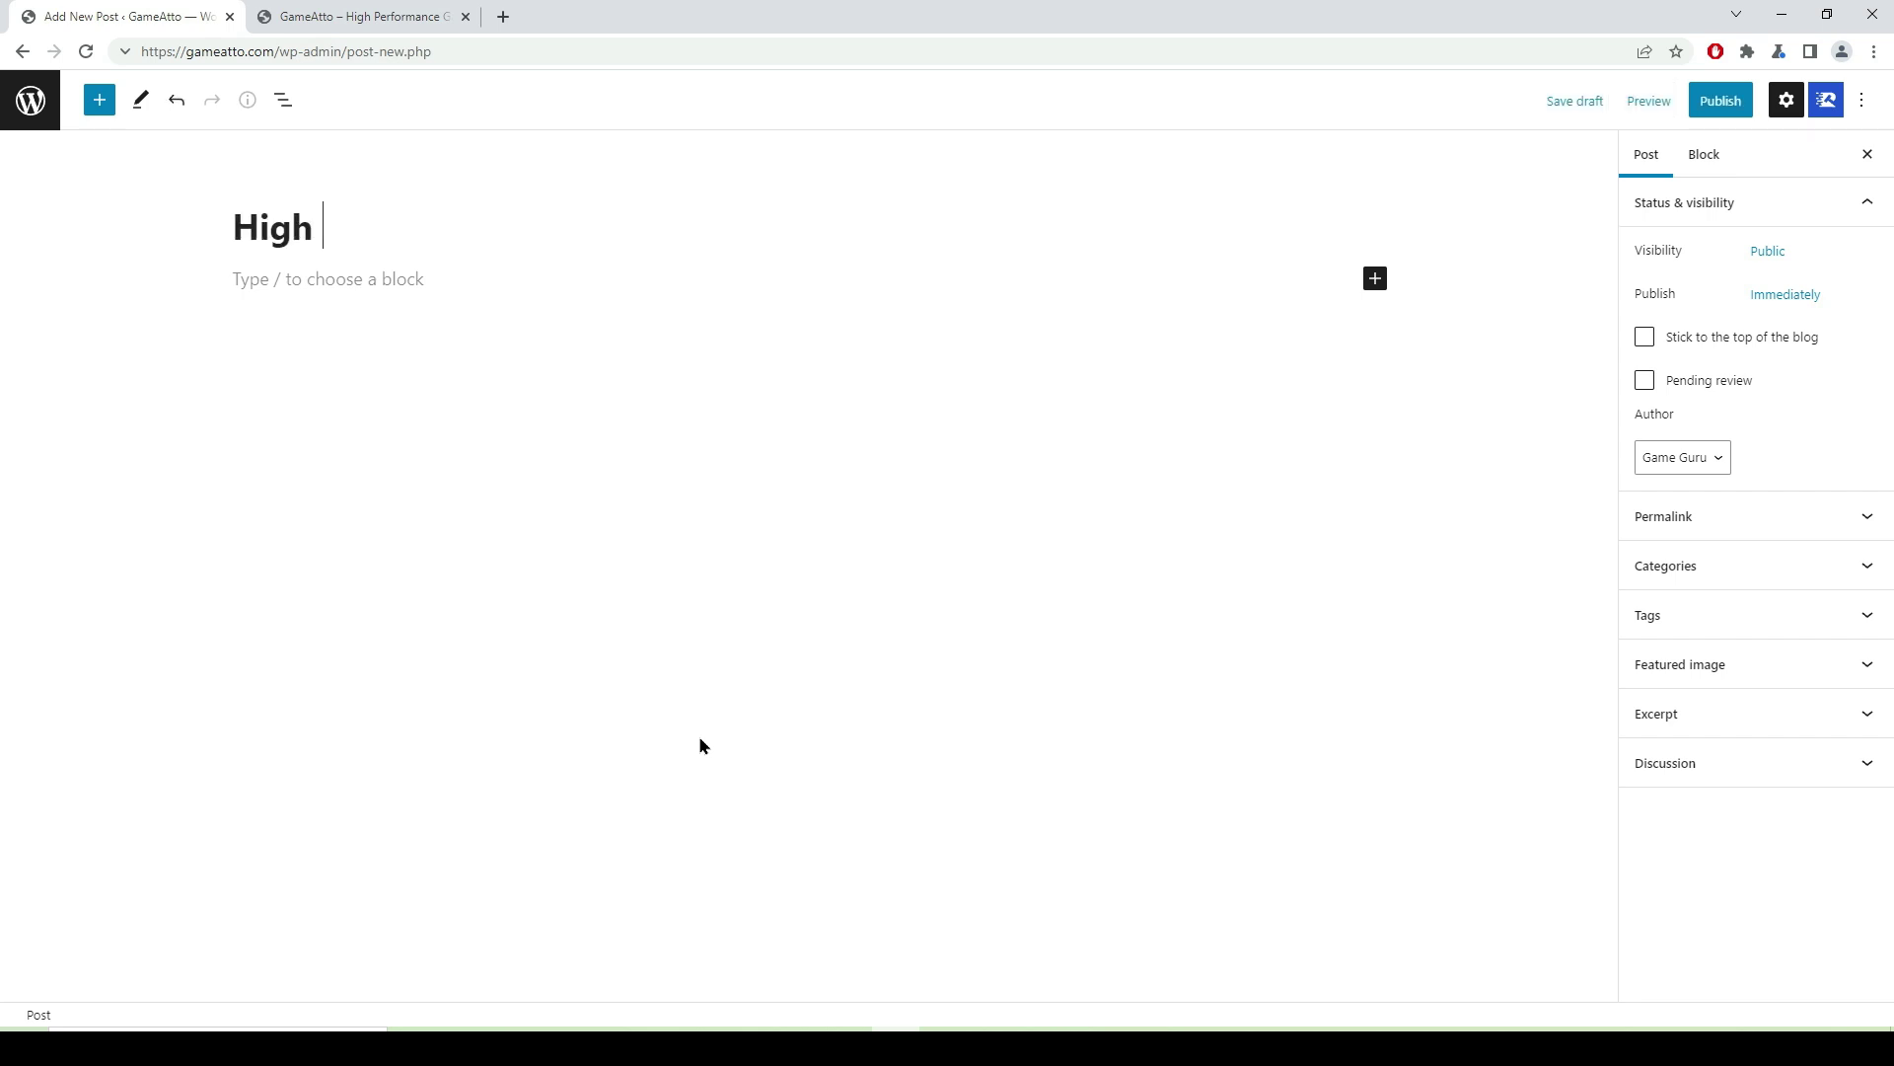
{"action": "type", "text": "Performance Gaming Chair Under 10"}
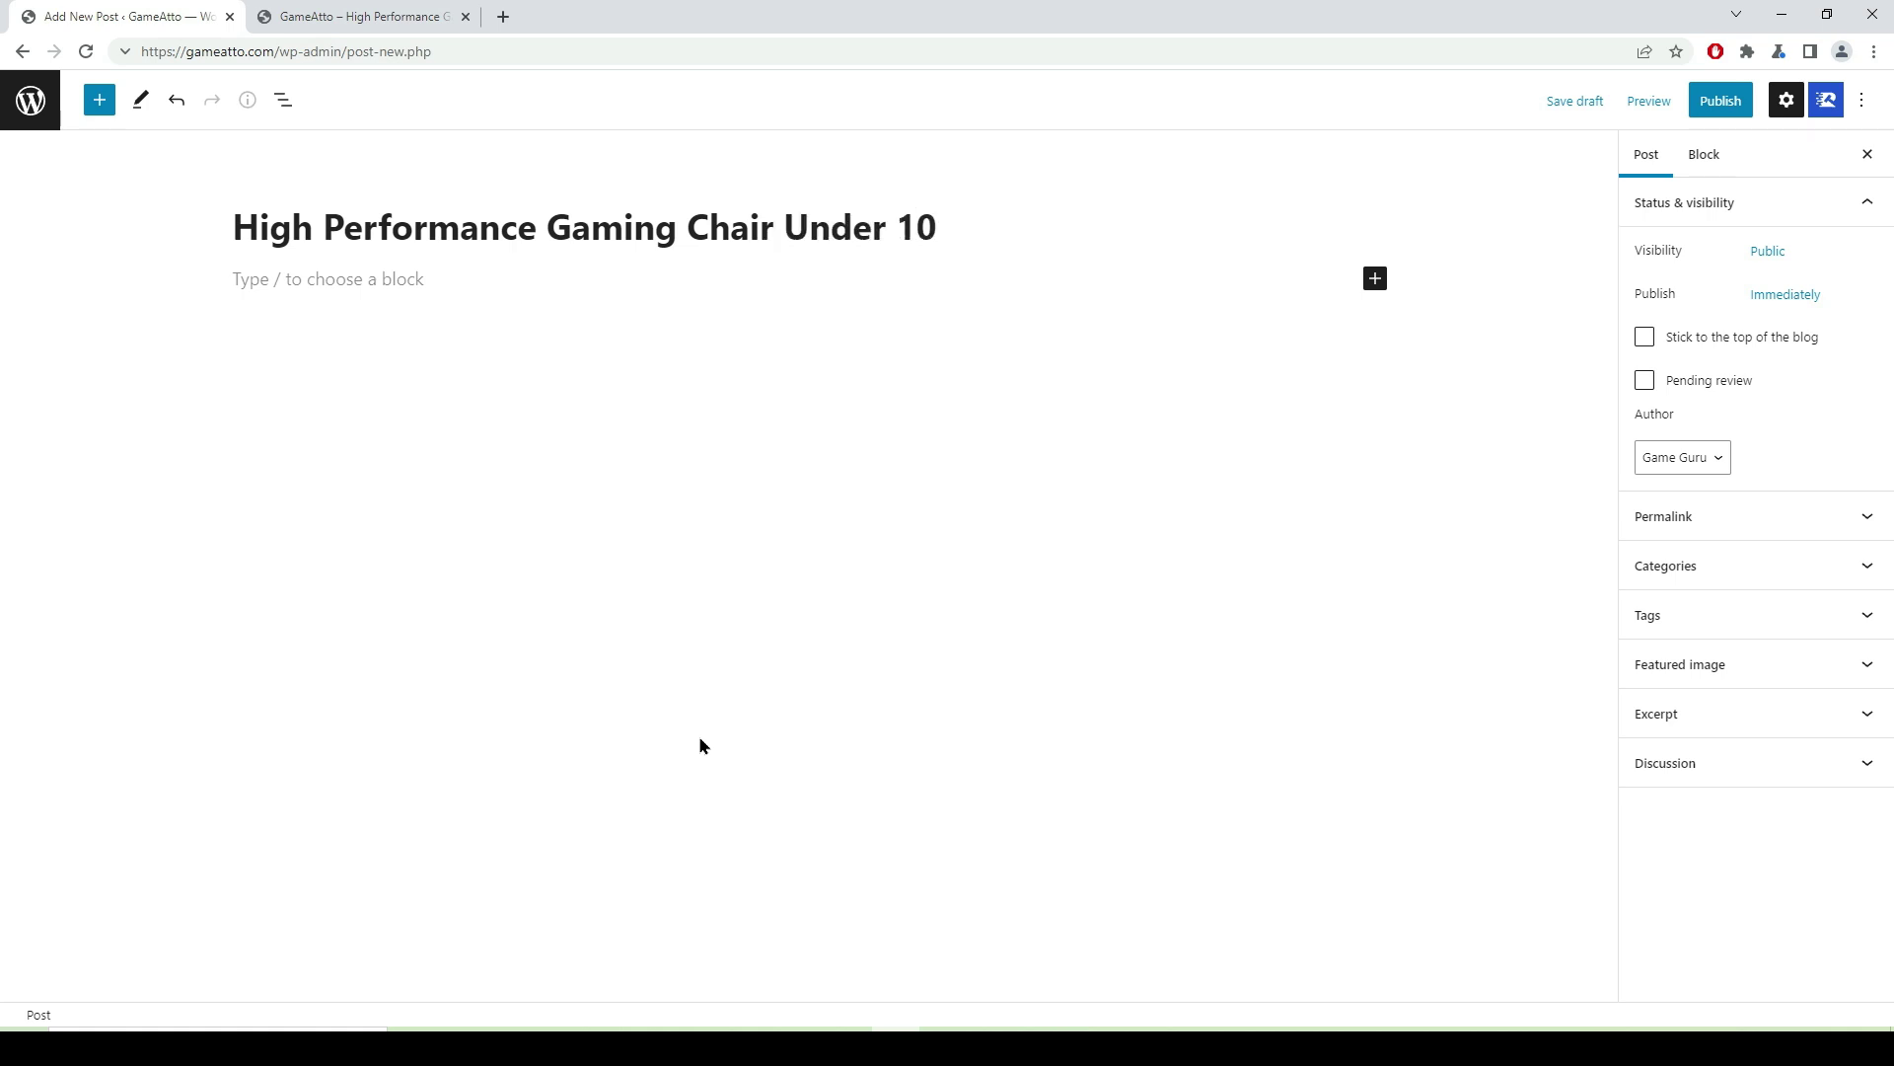
{"action": "type", "text": ",000 - 20,000"}
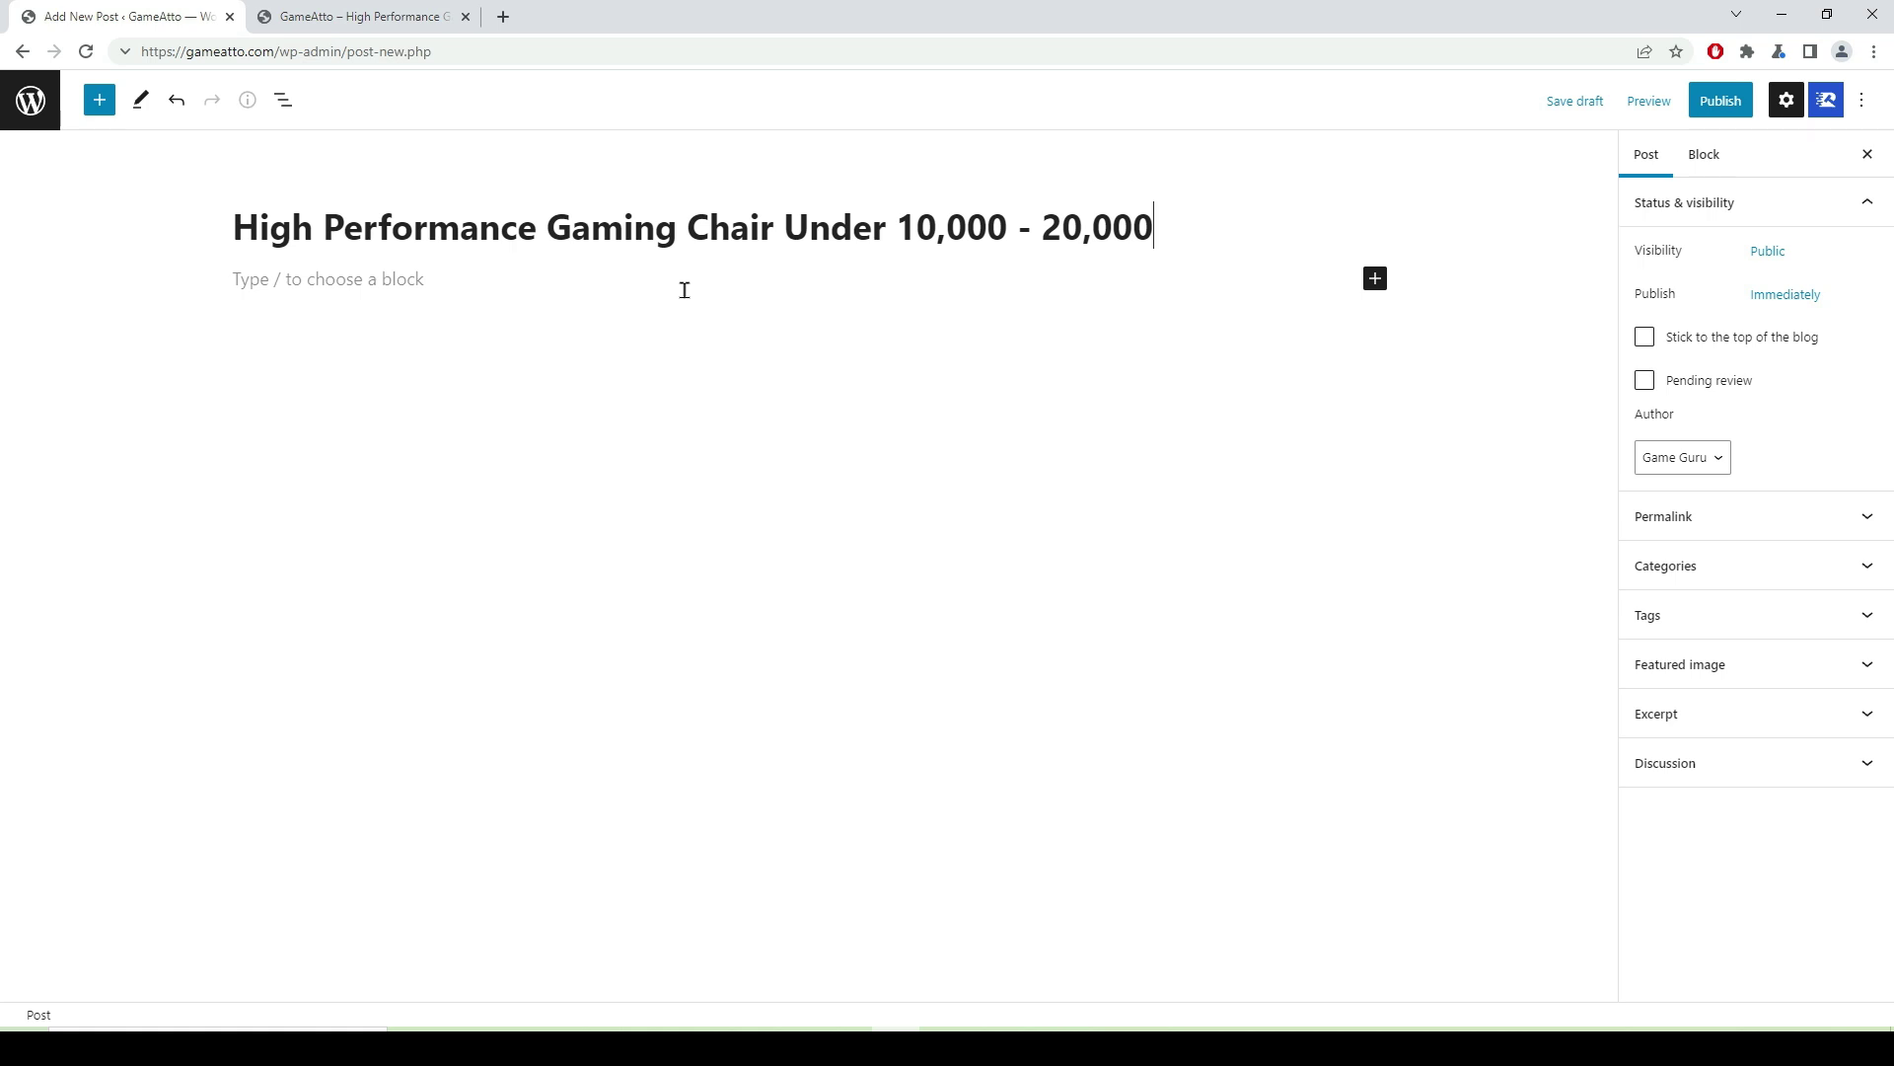
{"action": "left_click", "coordinate": [303, 282]}
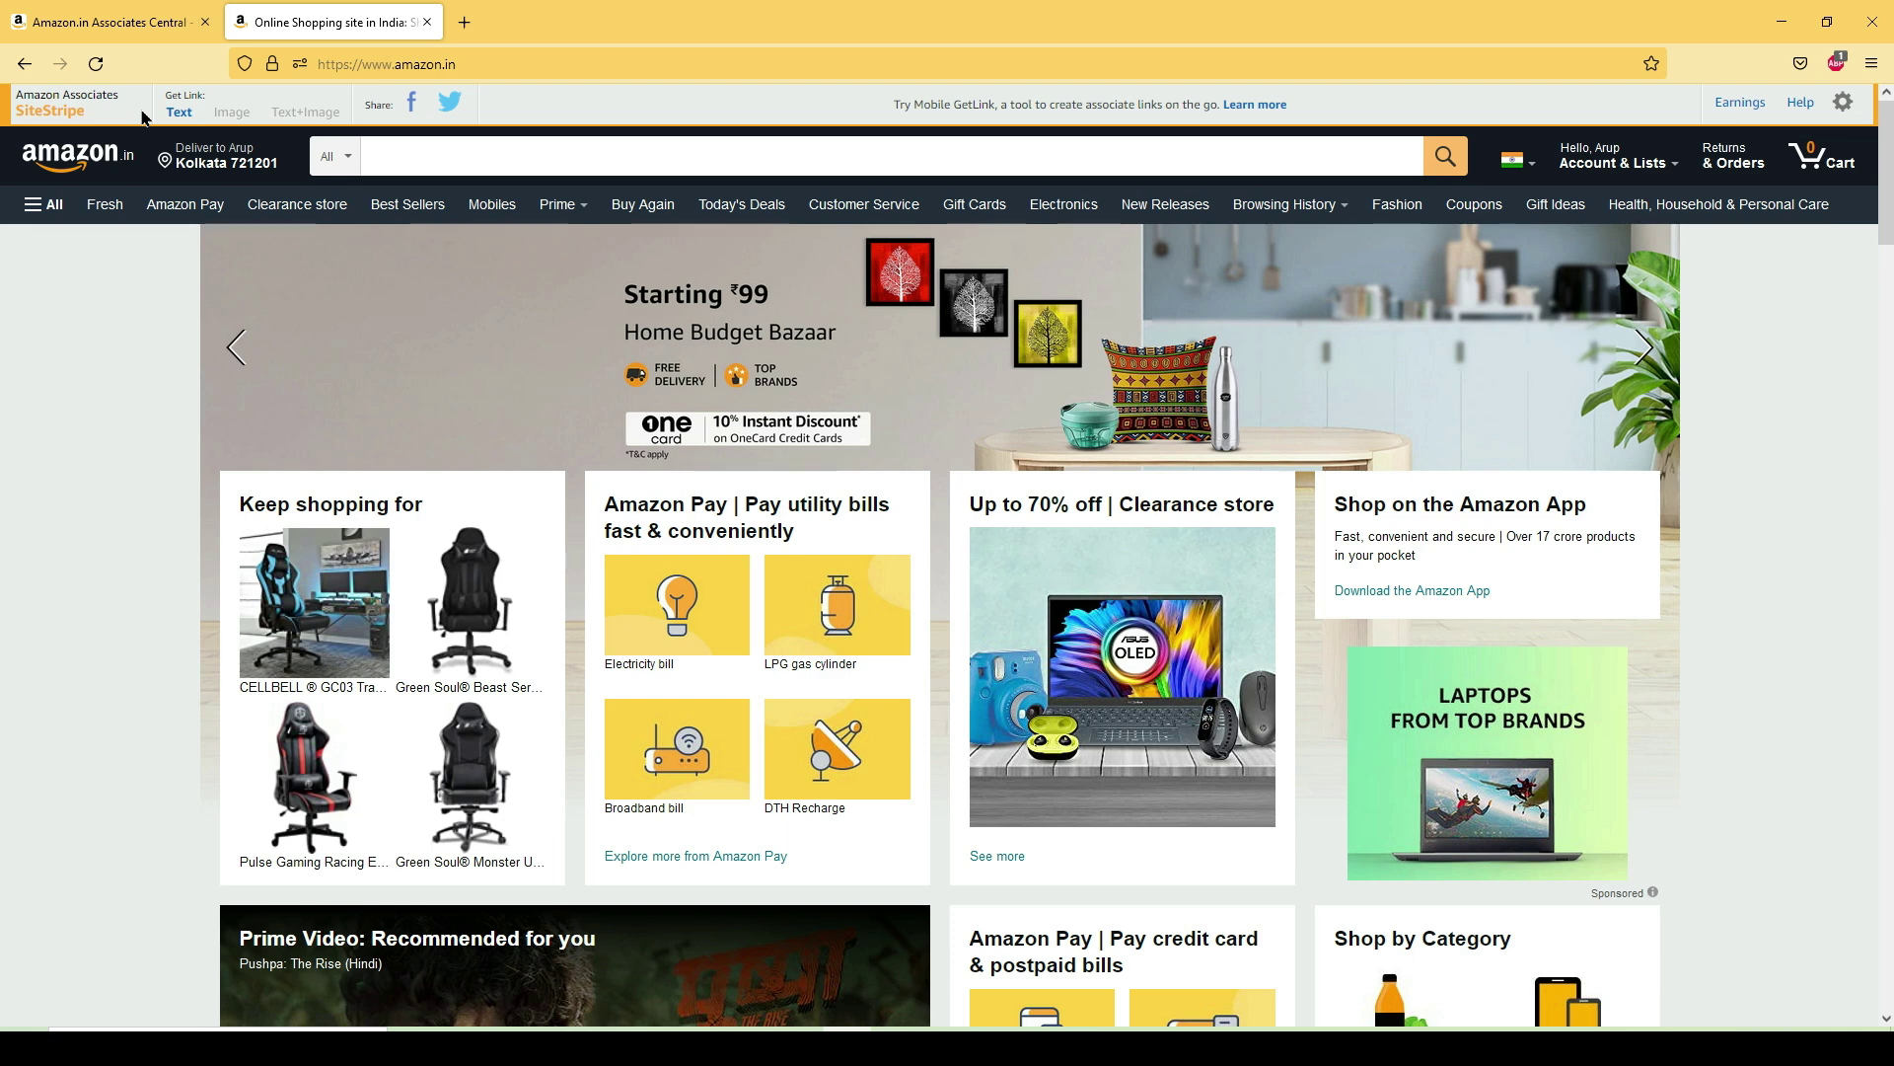
{"action": "left_click", "coordinate": [134, 27]}
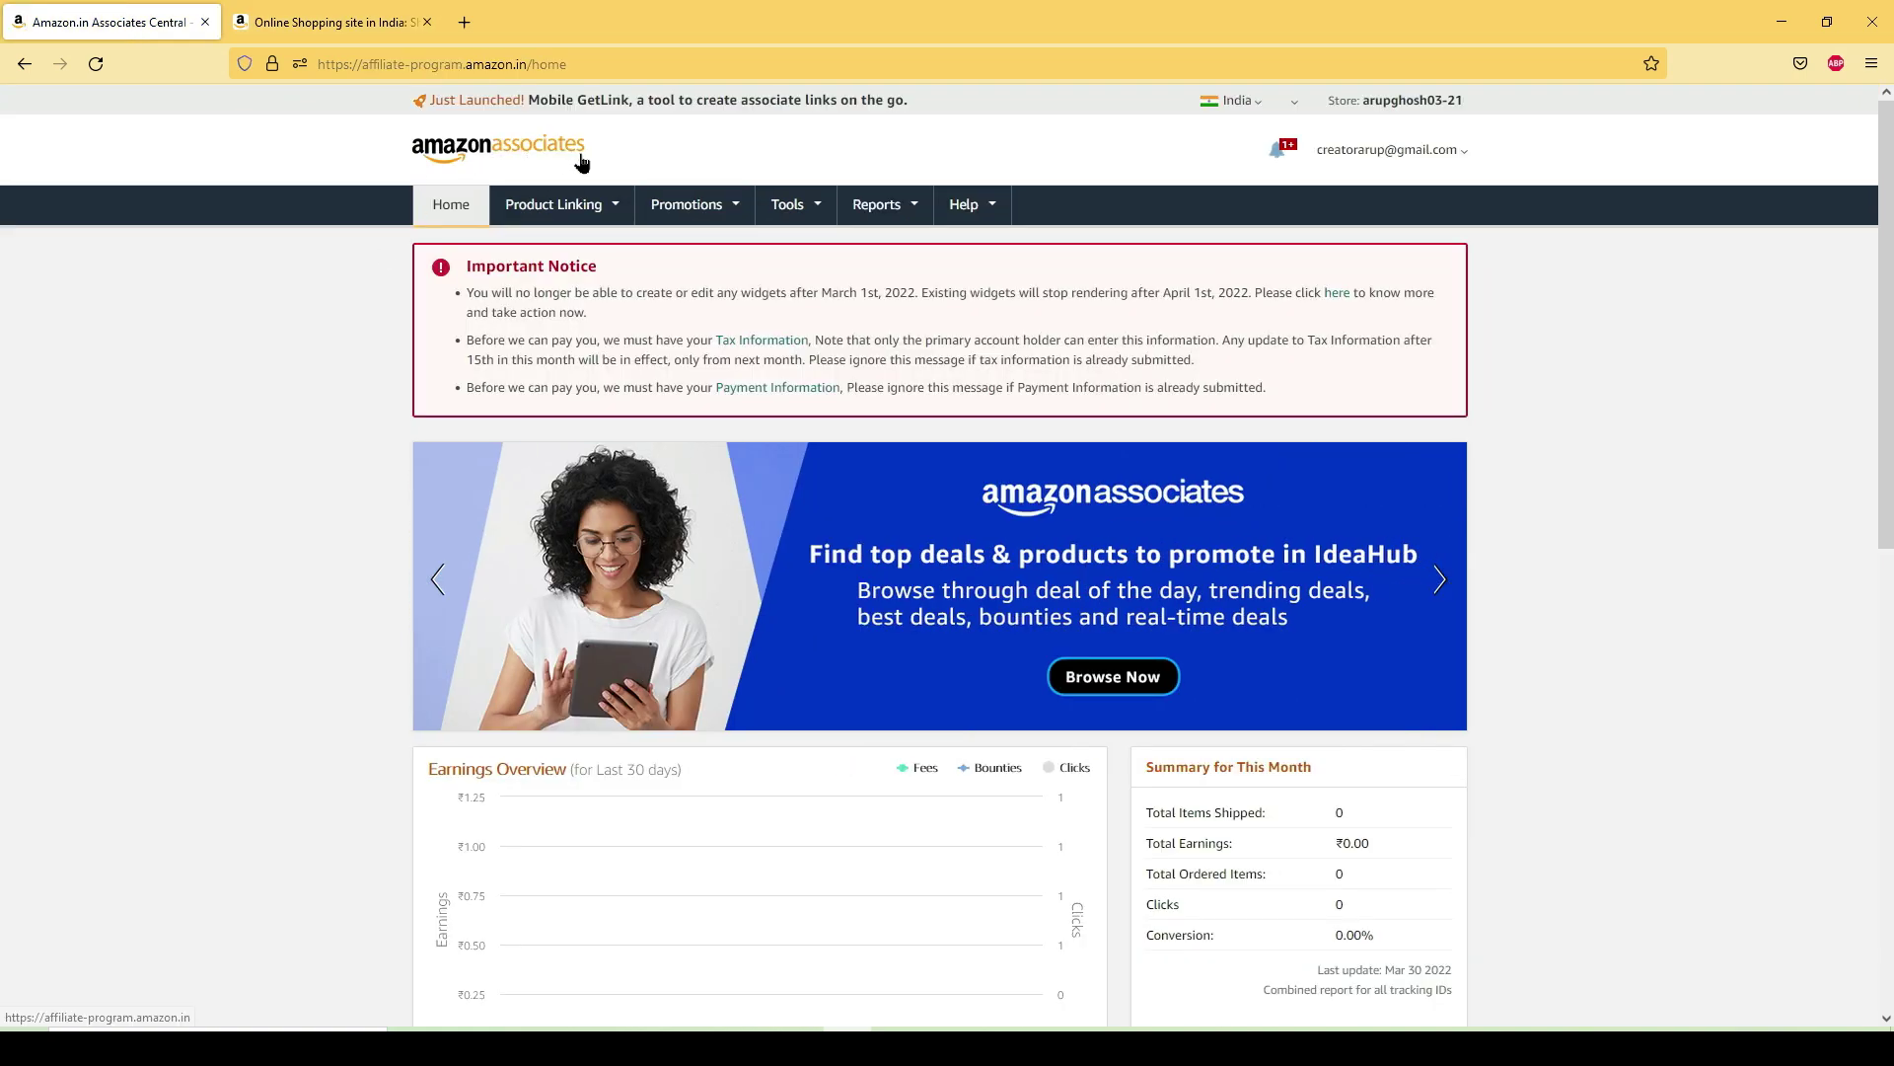
{"action": "scroll", "coordinate": [956, 445], "scroll_direction": "down", "scroll_amount": 1}
{"action": "scroll", "coordinate": [956, 445], "scroll_direction": "down", "scroll_amount": 5}
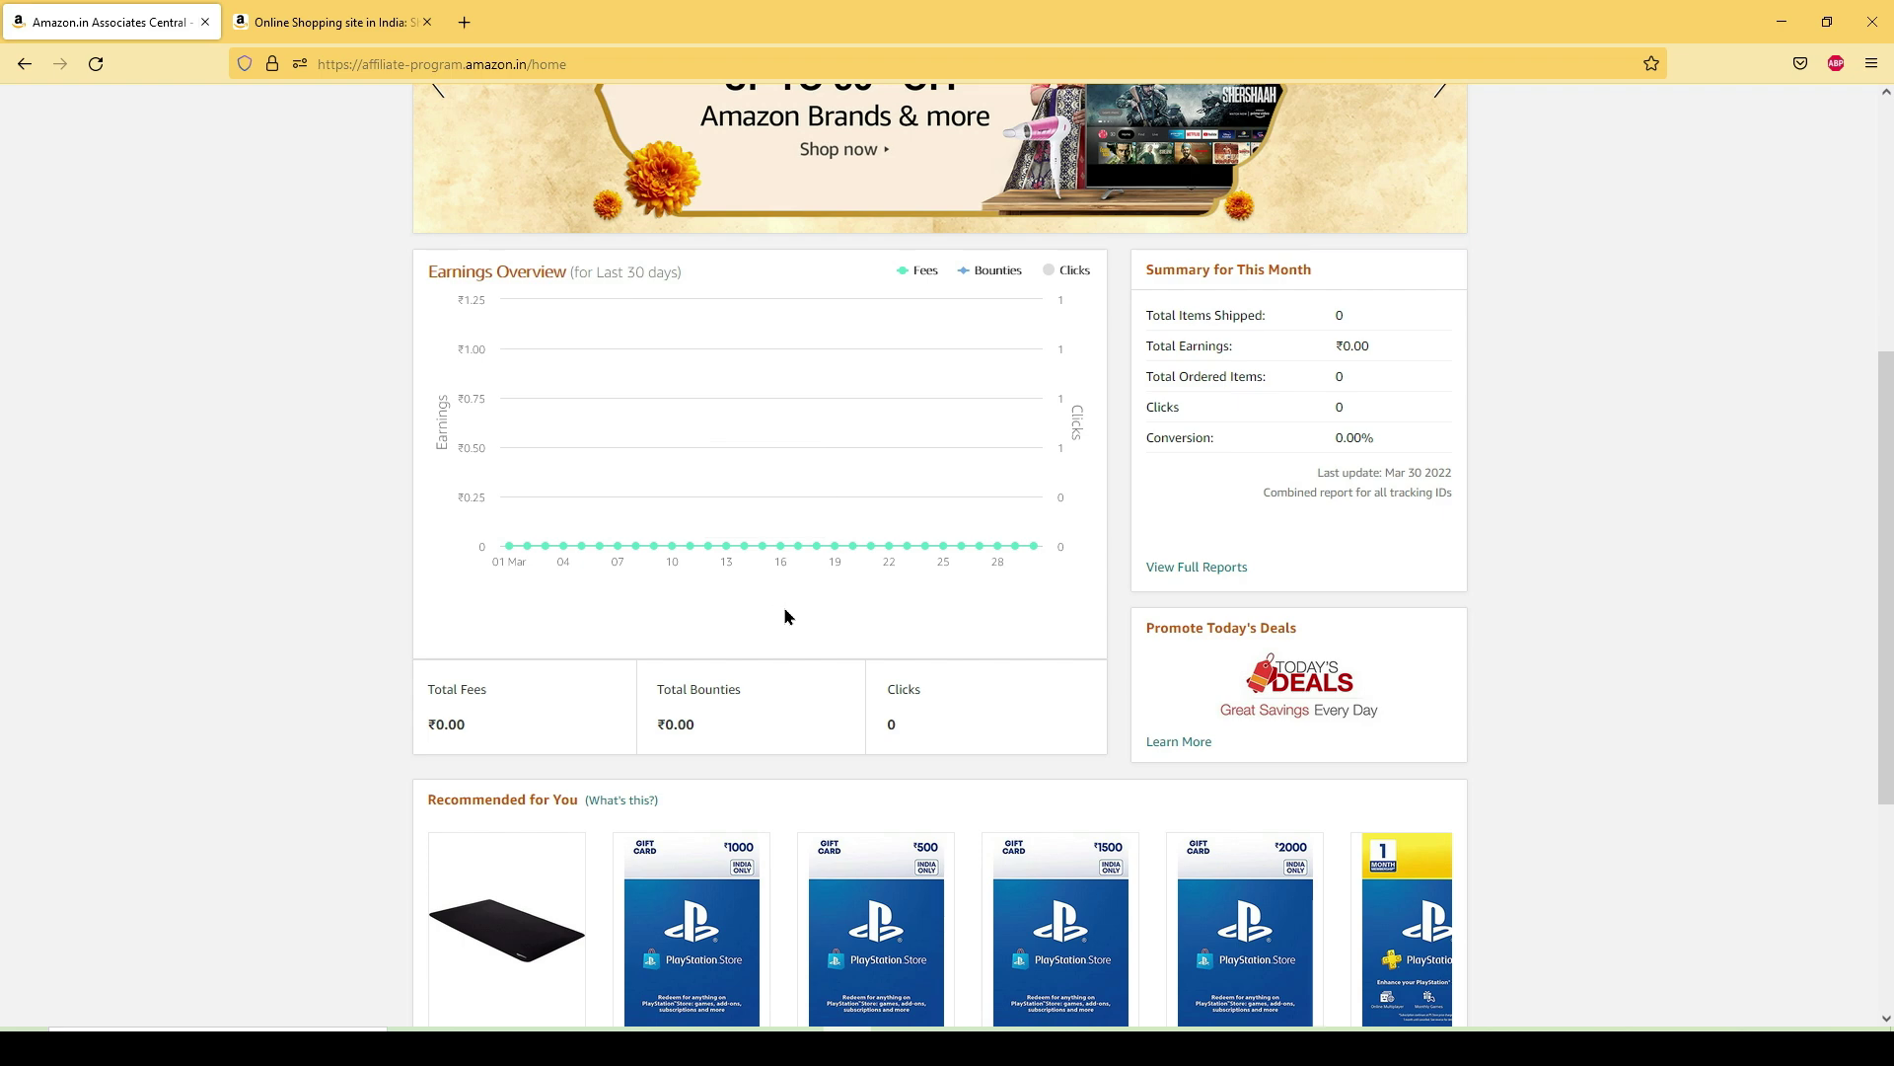
{"action": "scroll", "coordinate": [784, 615], "scroll_direction": "up", "scroll_amount": 4}
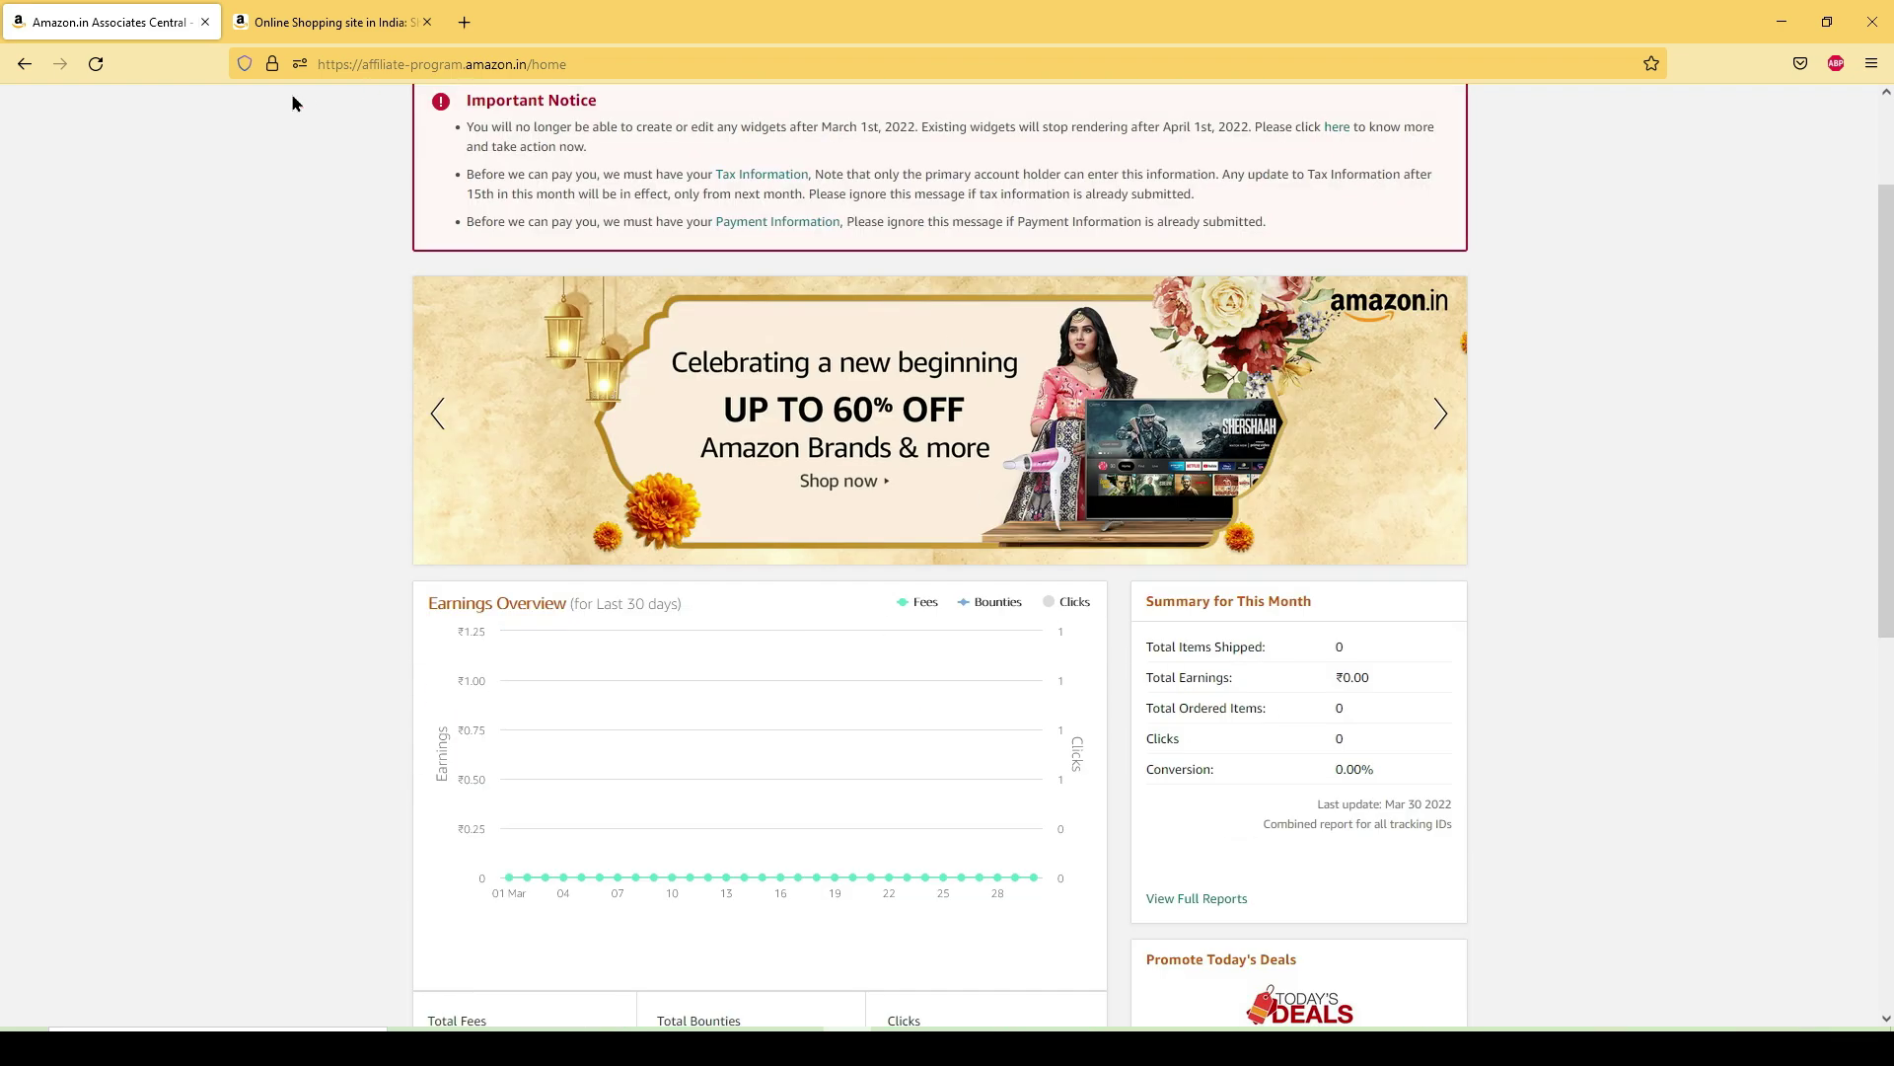
{"action": "left_click", "coordinate": [308, 16]}
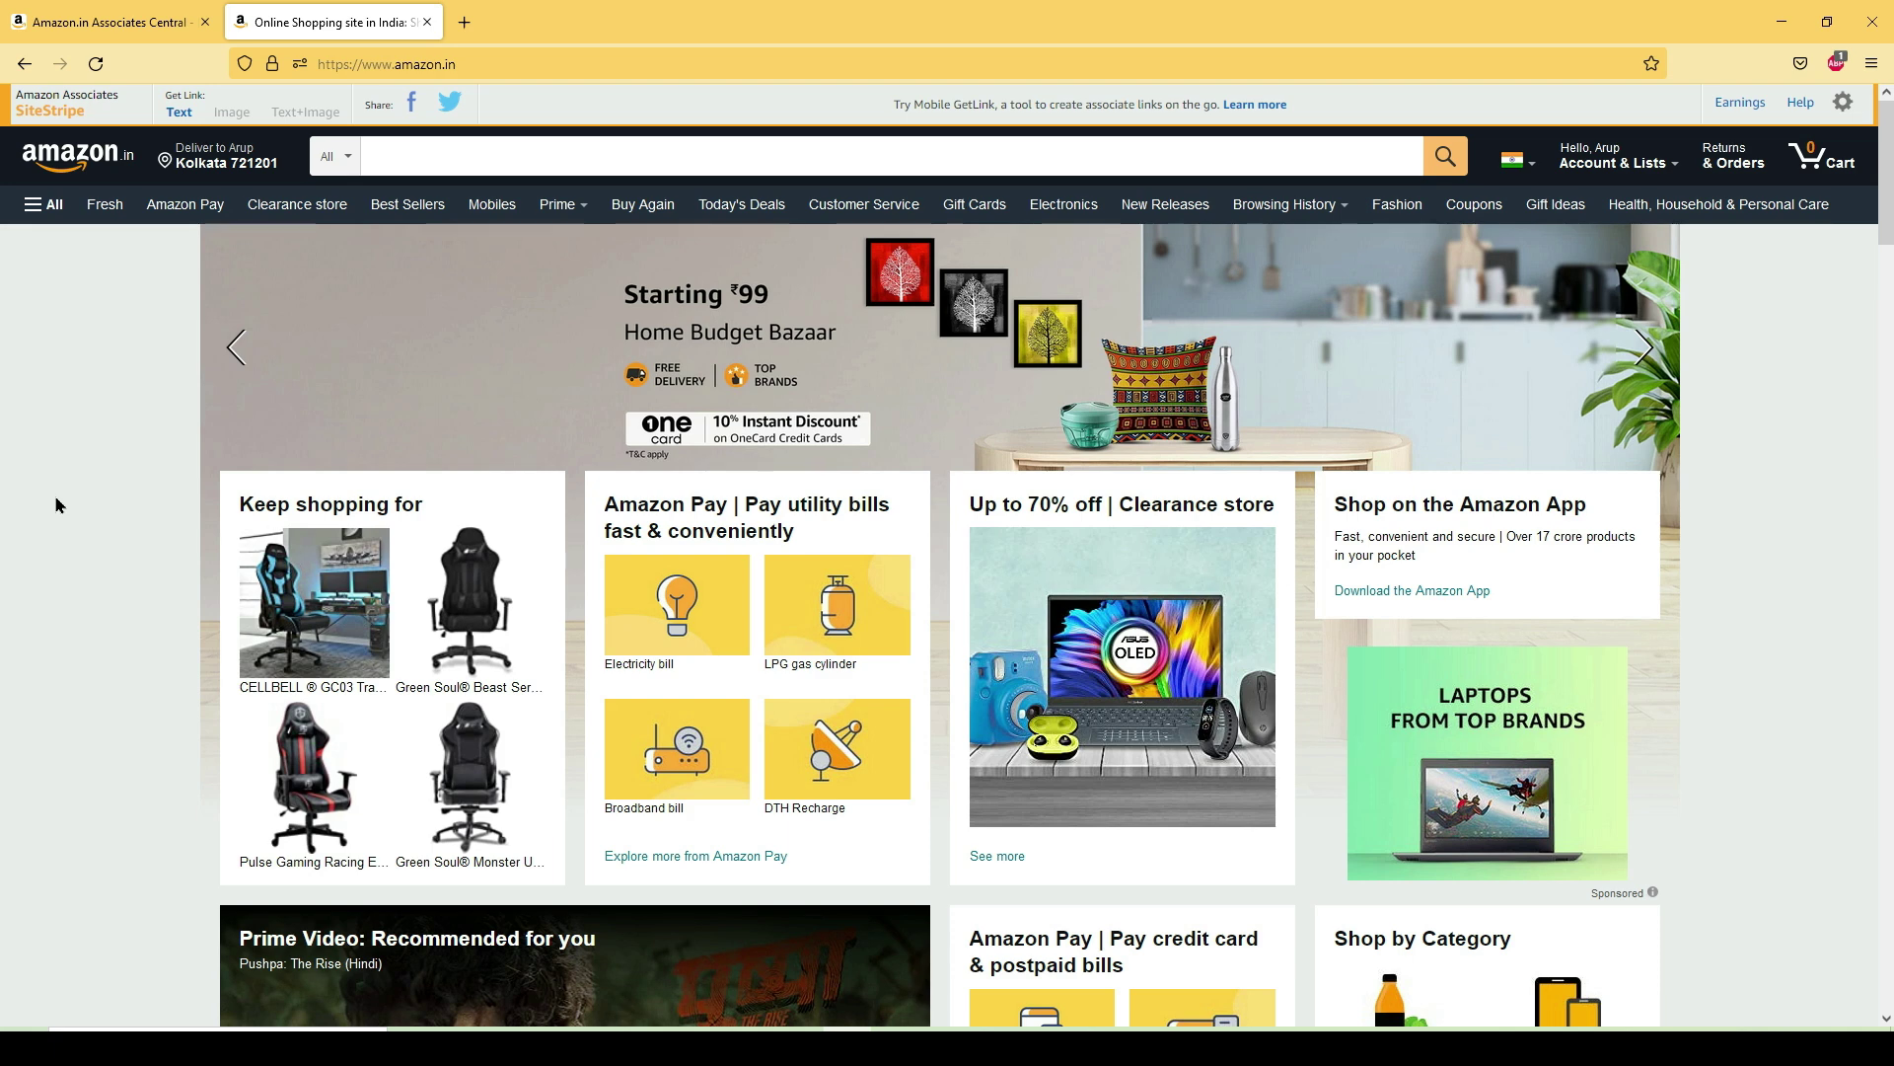
- Search Amazon for 'gaming chair' priced over ₹3,000
{"action": "left_click", "coordinate": [493, 161]}
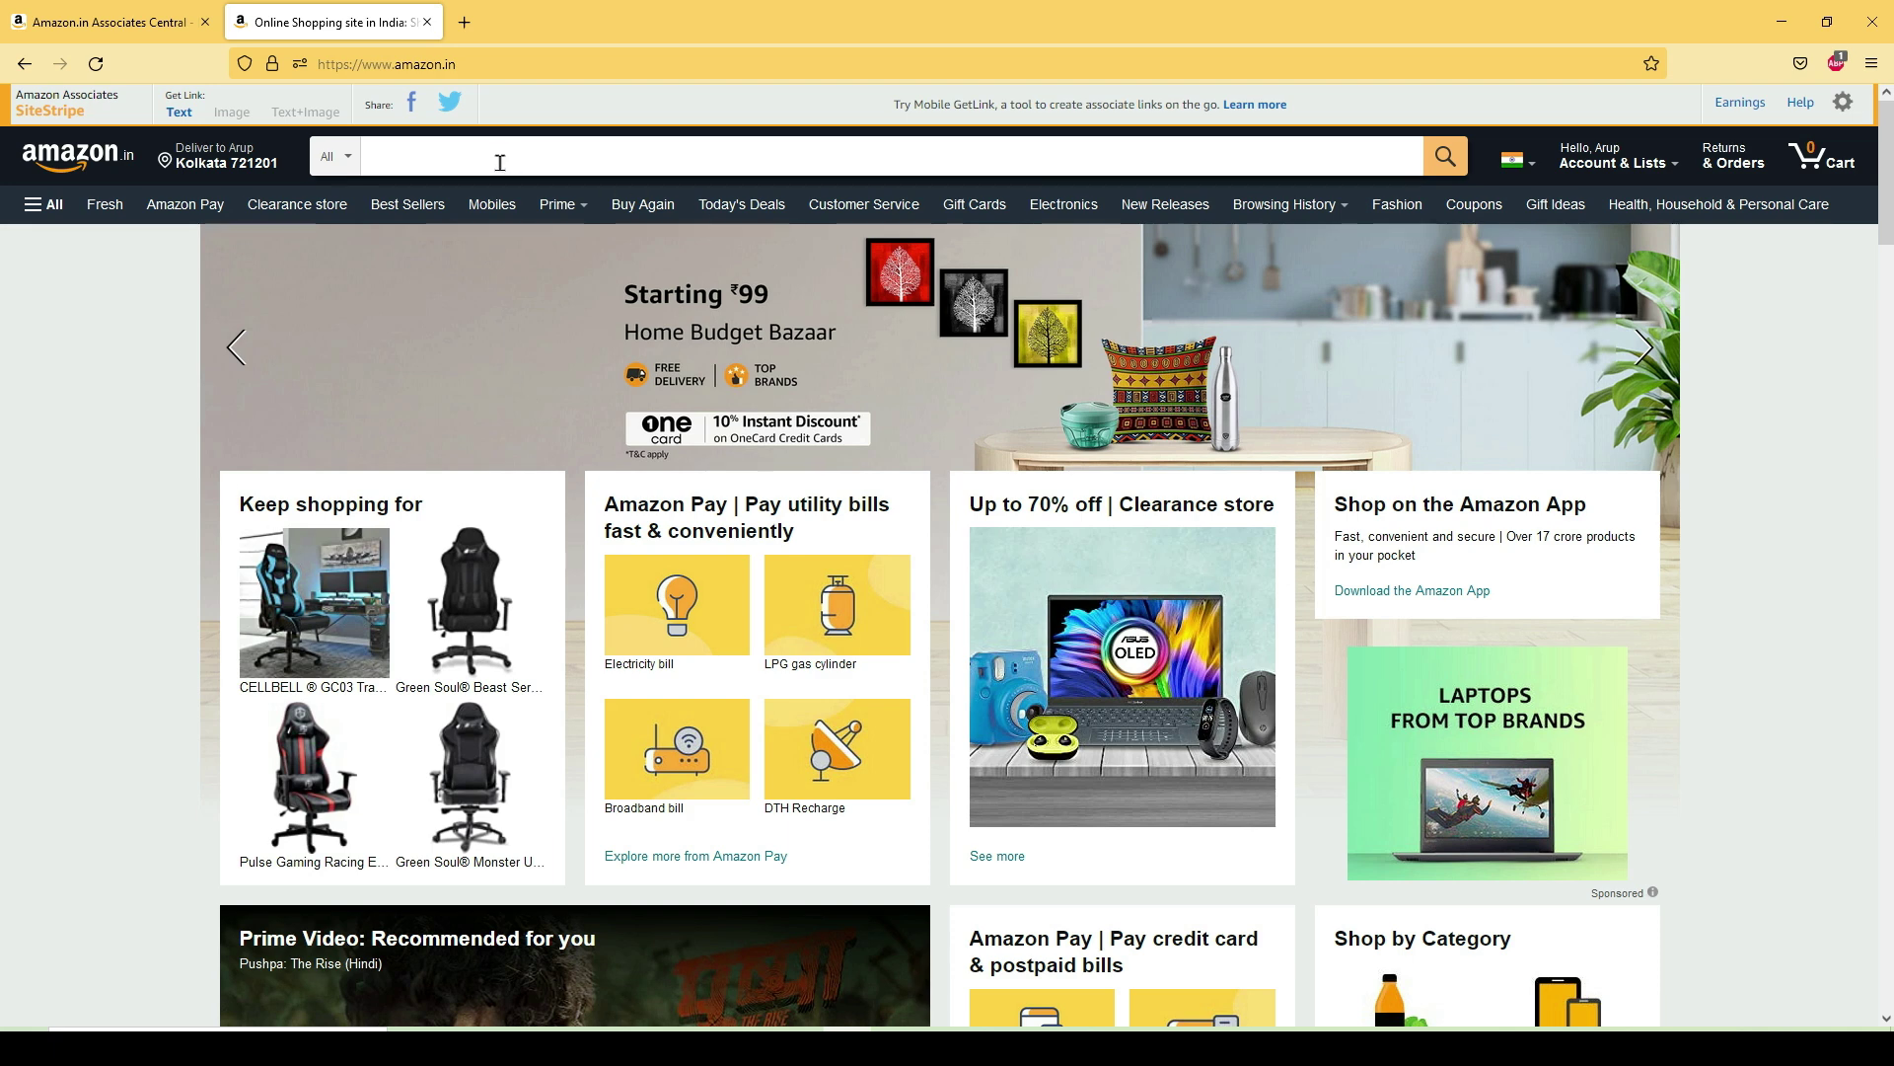
{"action": "type", "text": "gam"}
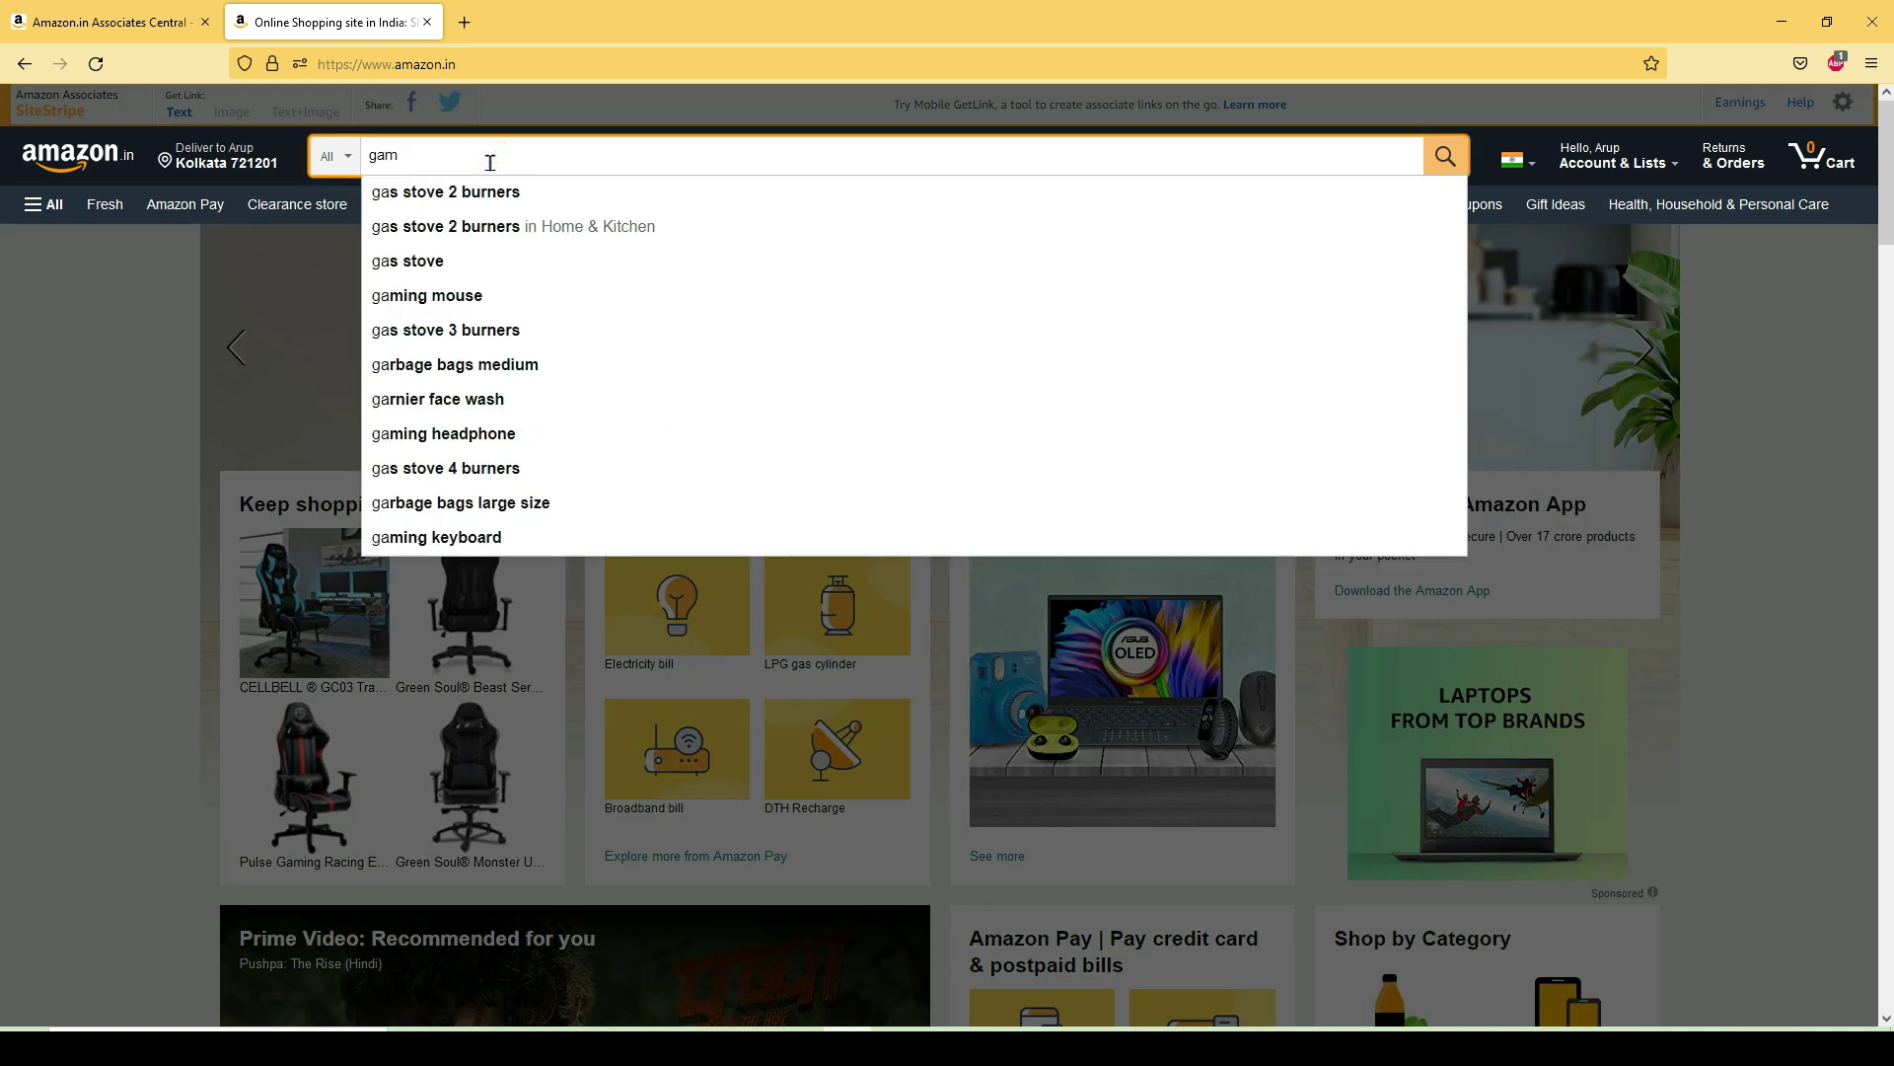
{"action": "type", "text": "ing chair"}
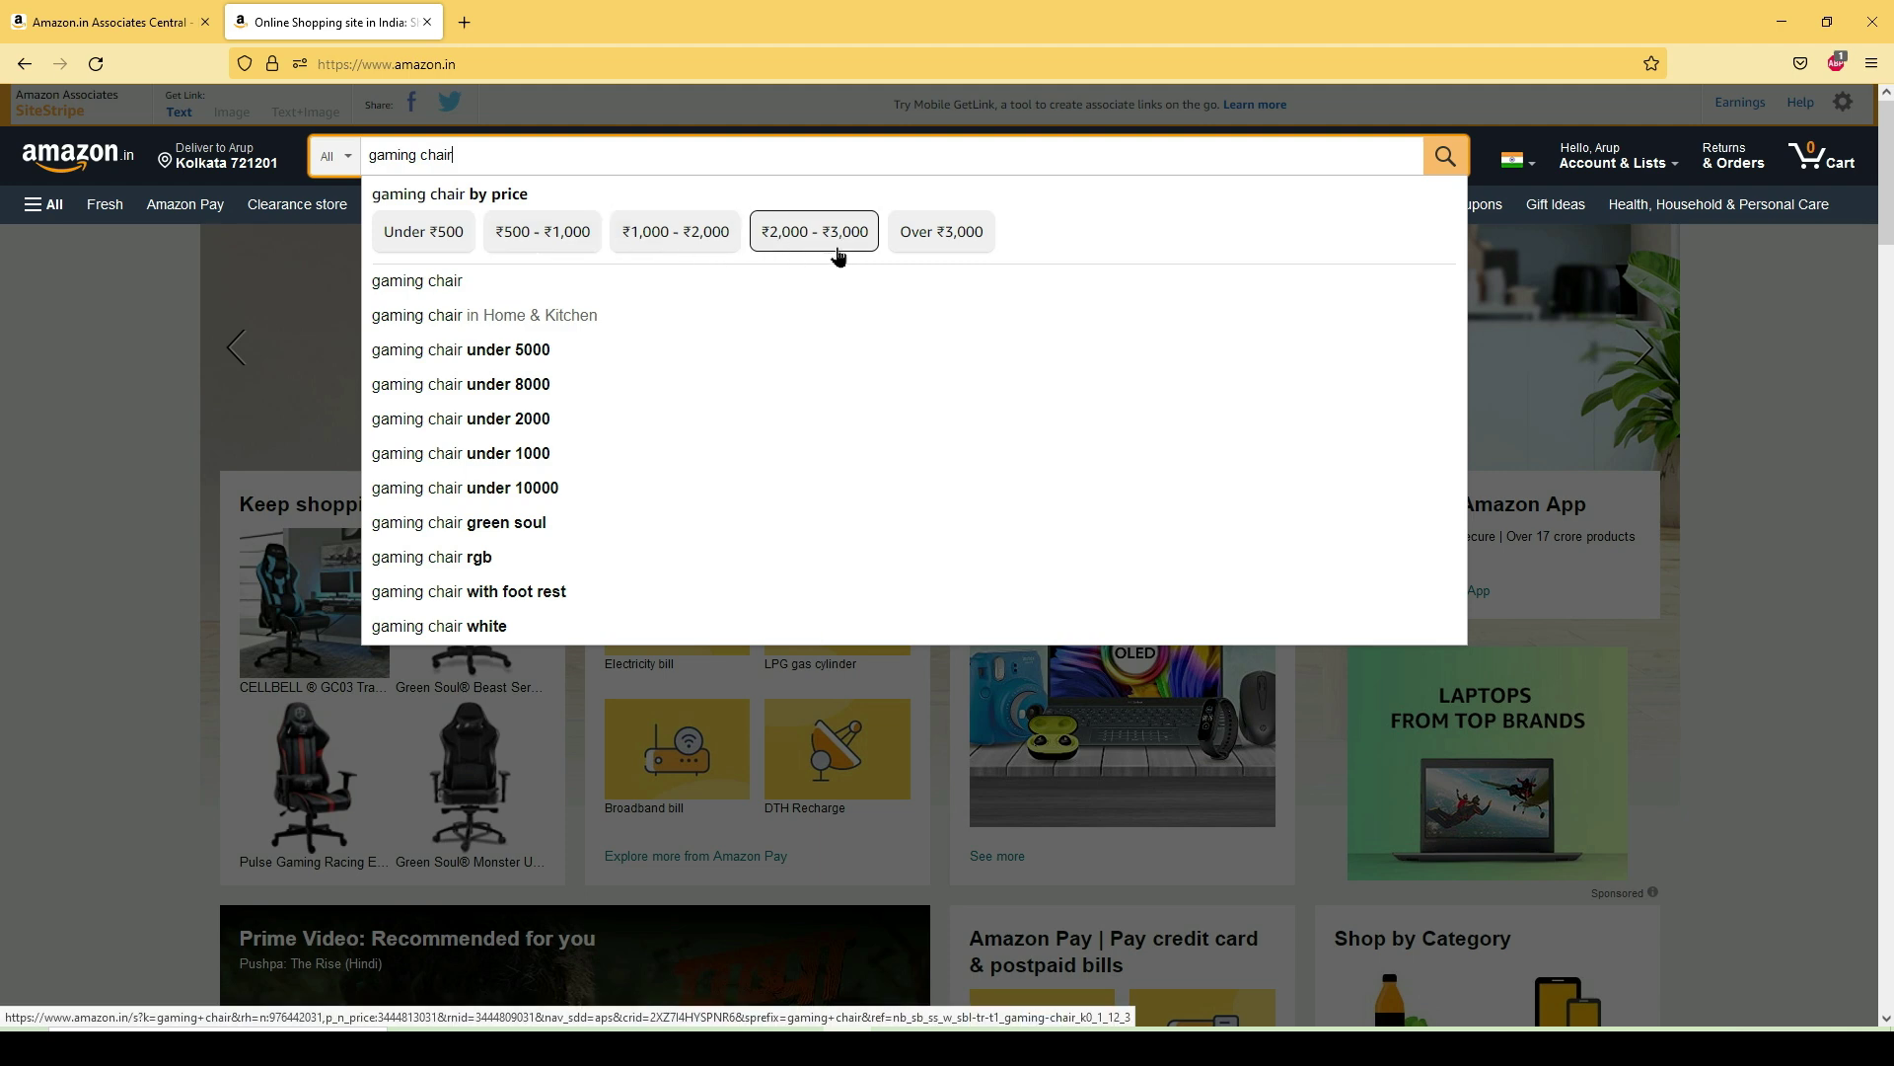
{"action": "left_click", "coordinate": [942, 231]}
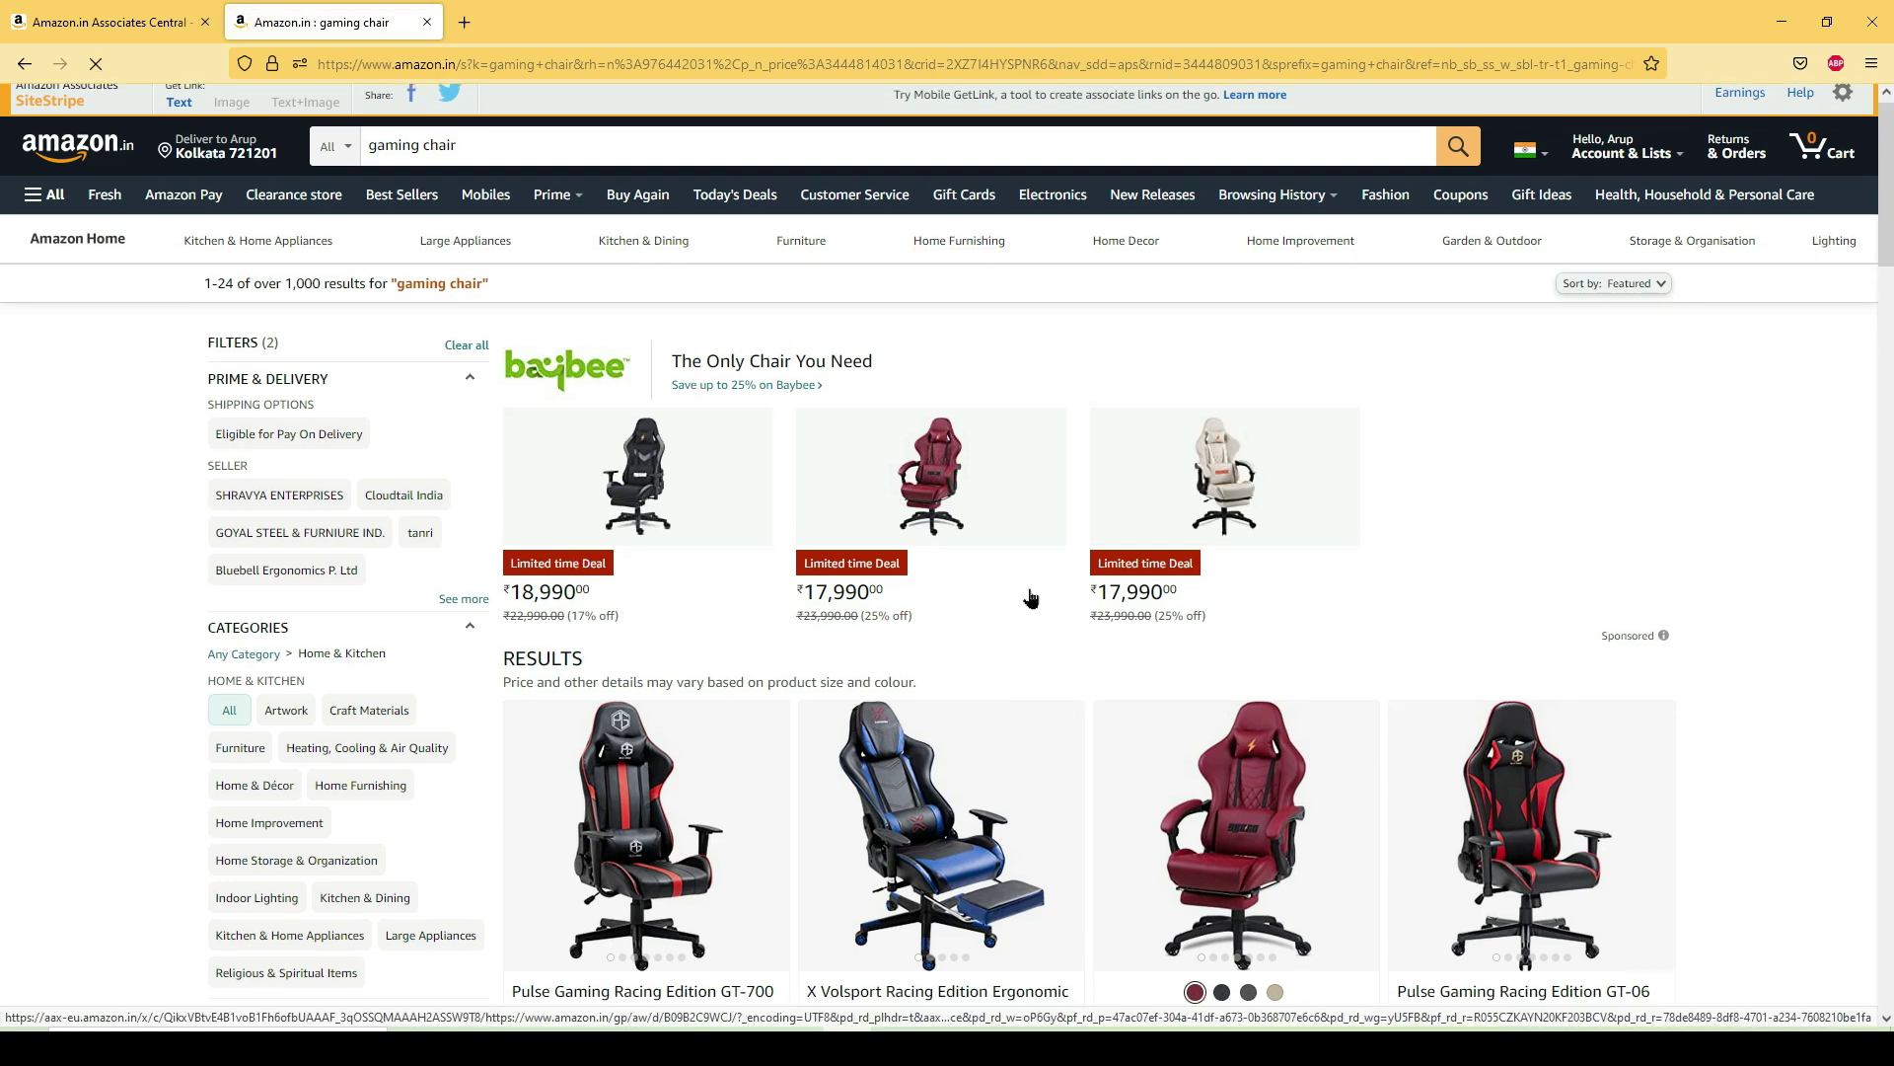
- Scroll the results and open the Sunon Multi-Functional Gaming Chair product page
{"action": "scroll", "coordinate": [1056, 583], "scroll_direction": "down", "scroll_amount": 4}
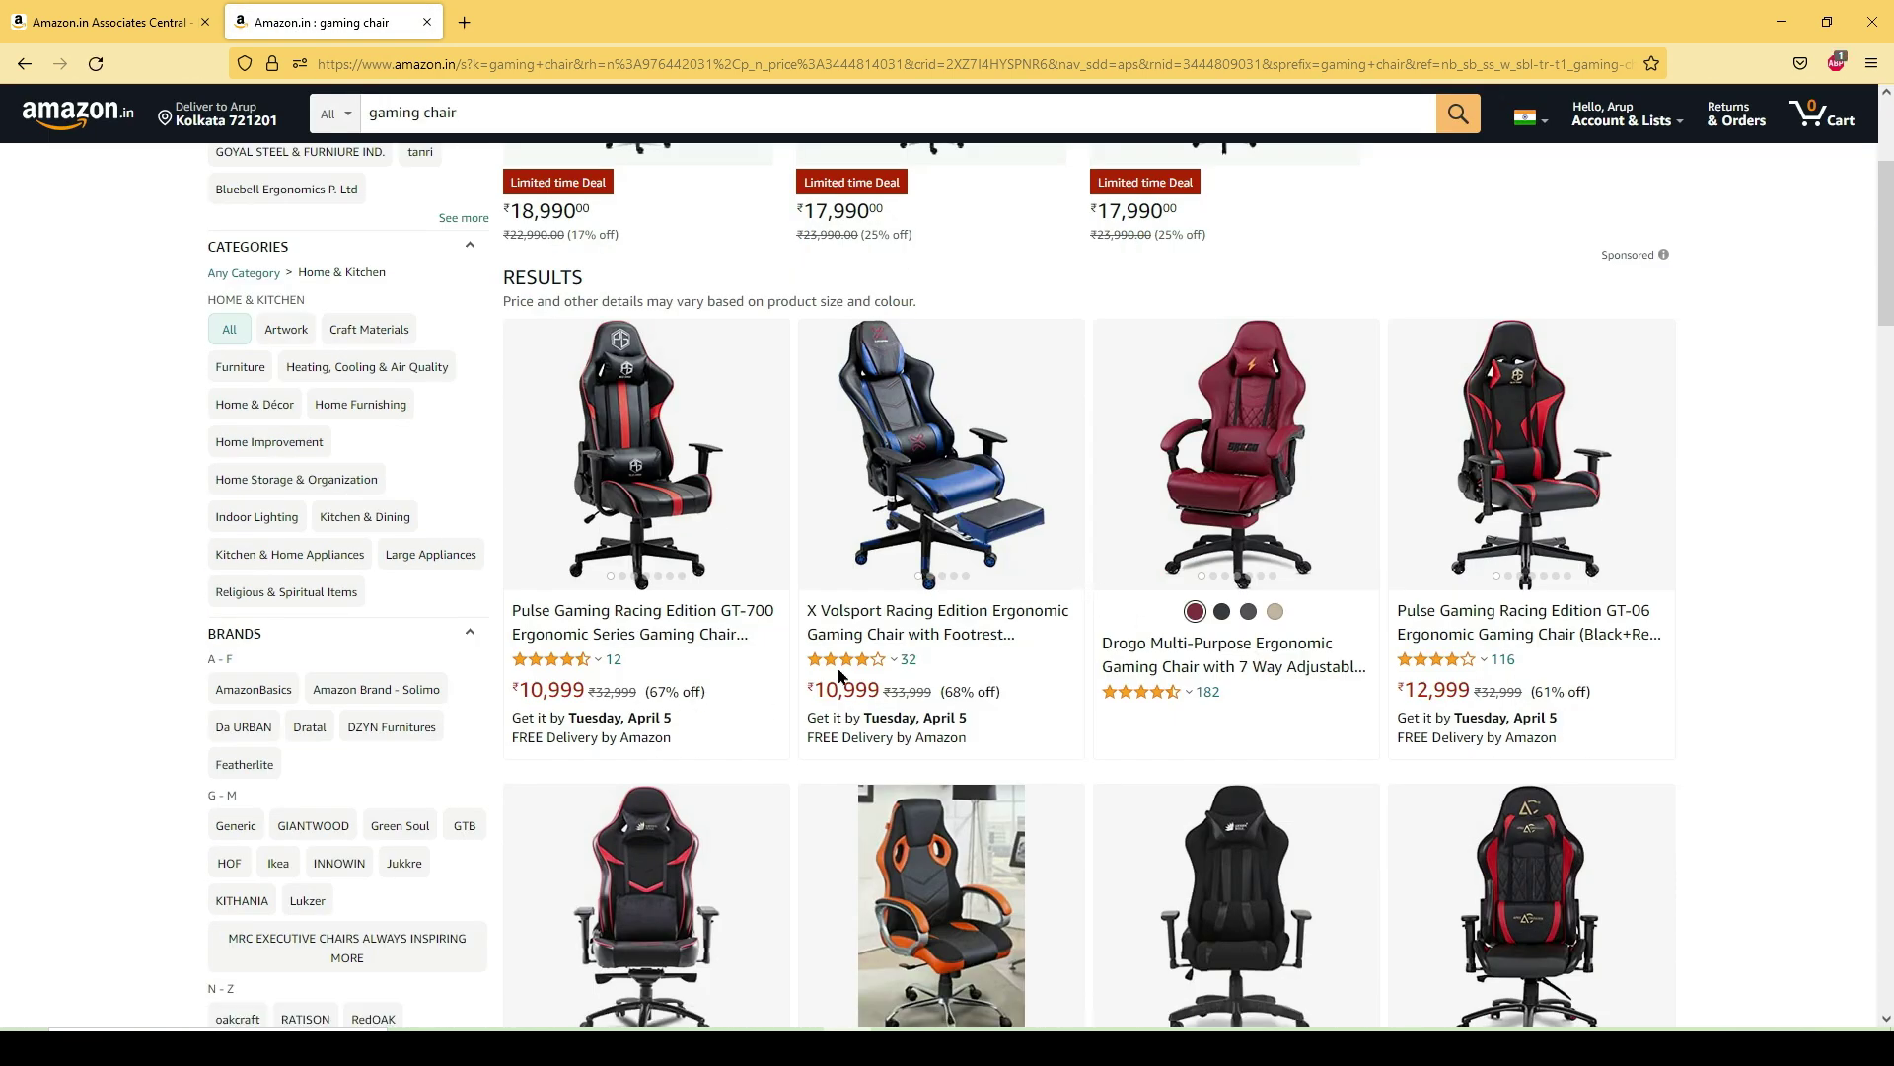
{"action": "scroll", "coordinate": [1083, 582], "scroll_direction": "down", "scroll_amount": 4}
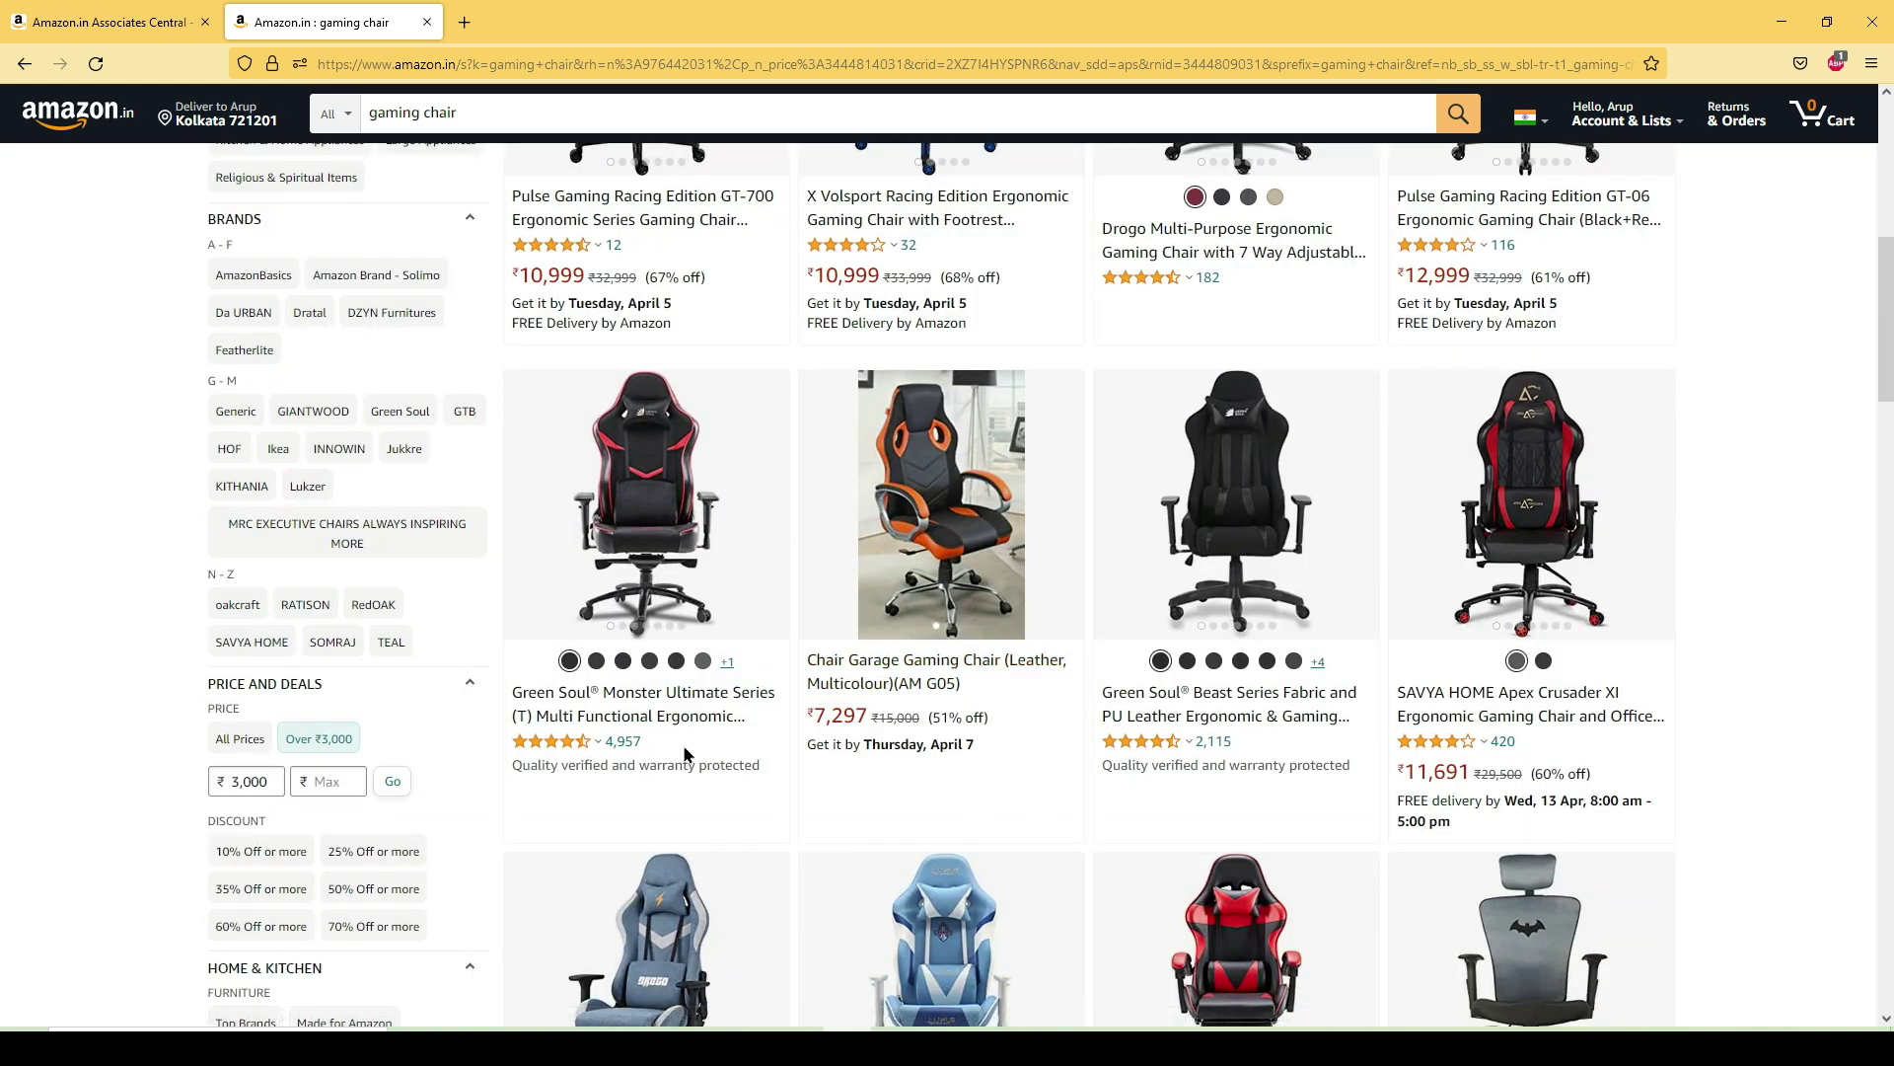
{"action": "scroll", "coordinate": [1072, 737], "scroll_direction": "down", "scroll_amount": 2}
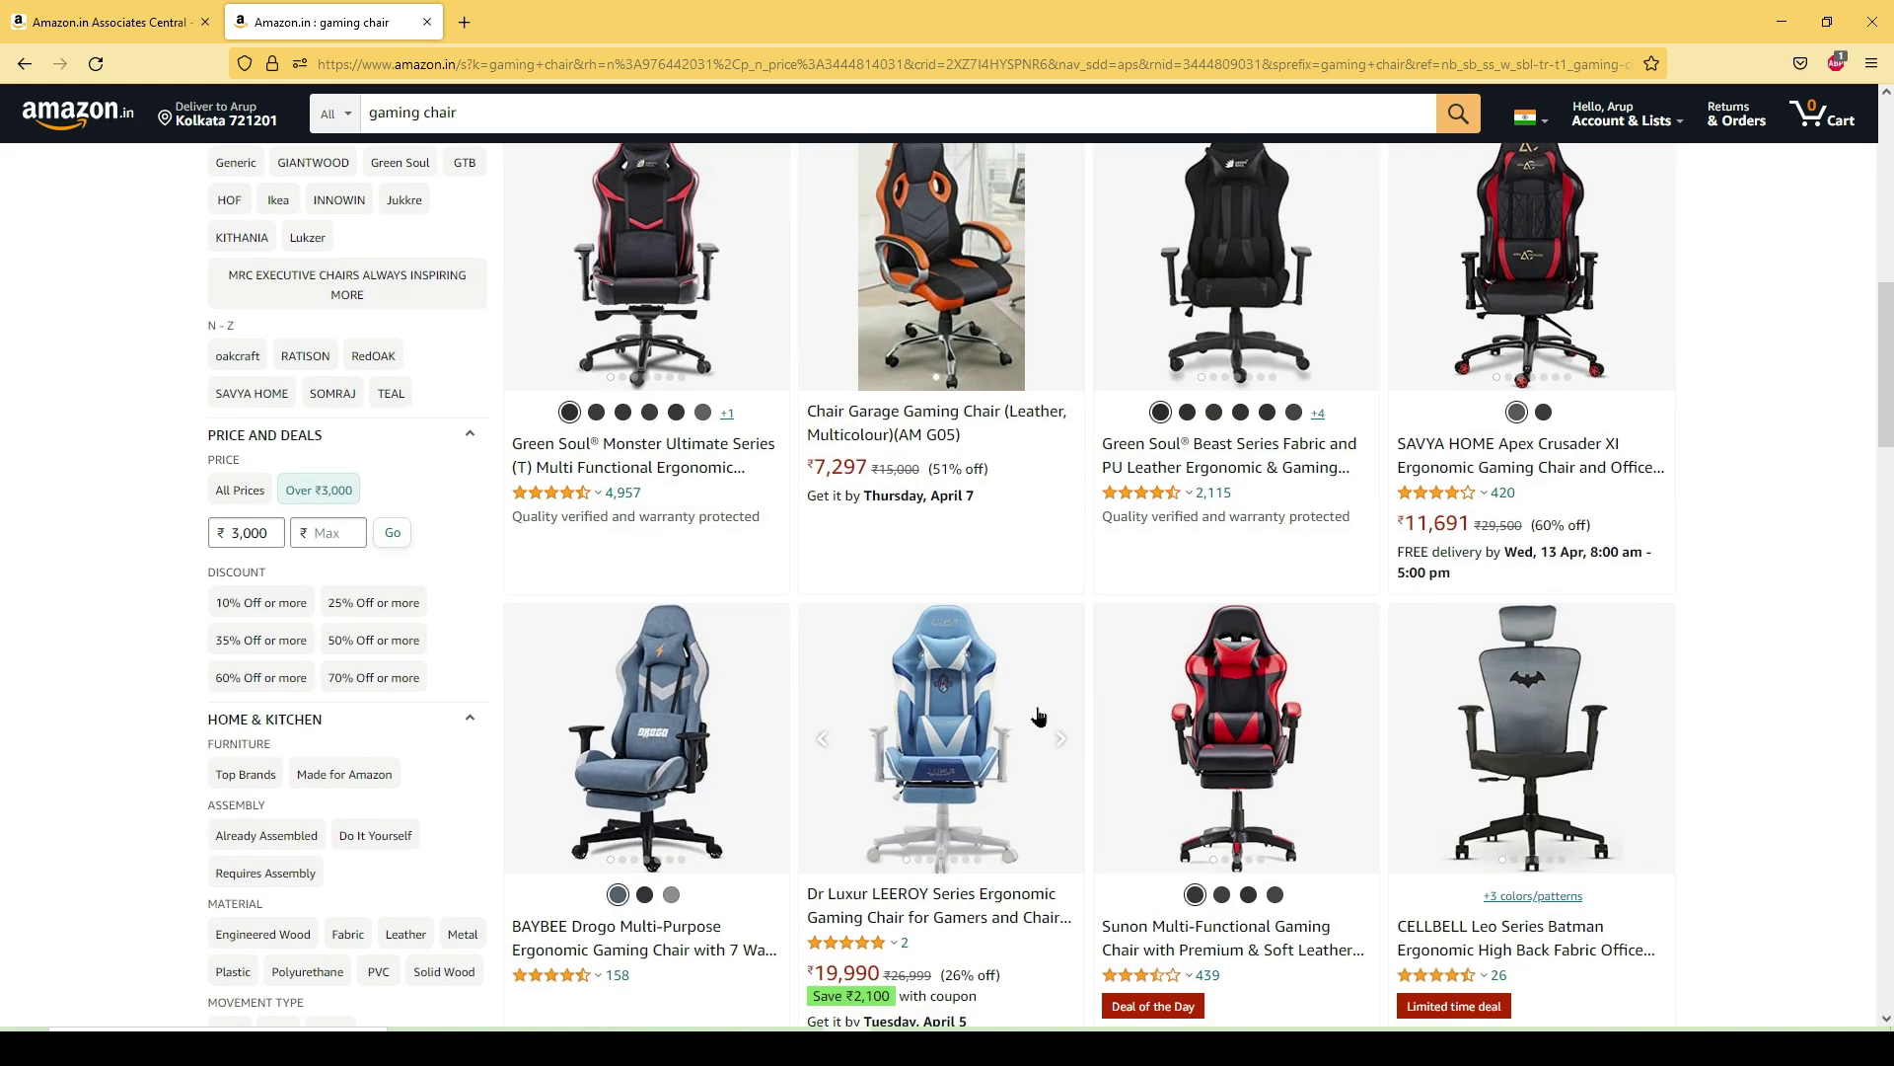
{"action": "scroll", "coordinate": [1278, 690], "scroll_direction": "down", "scroll_amount": 2}
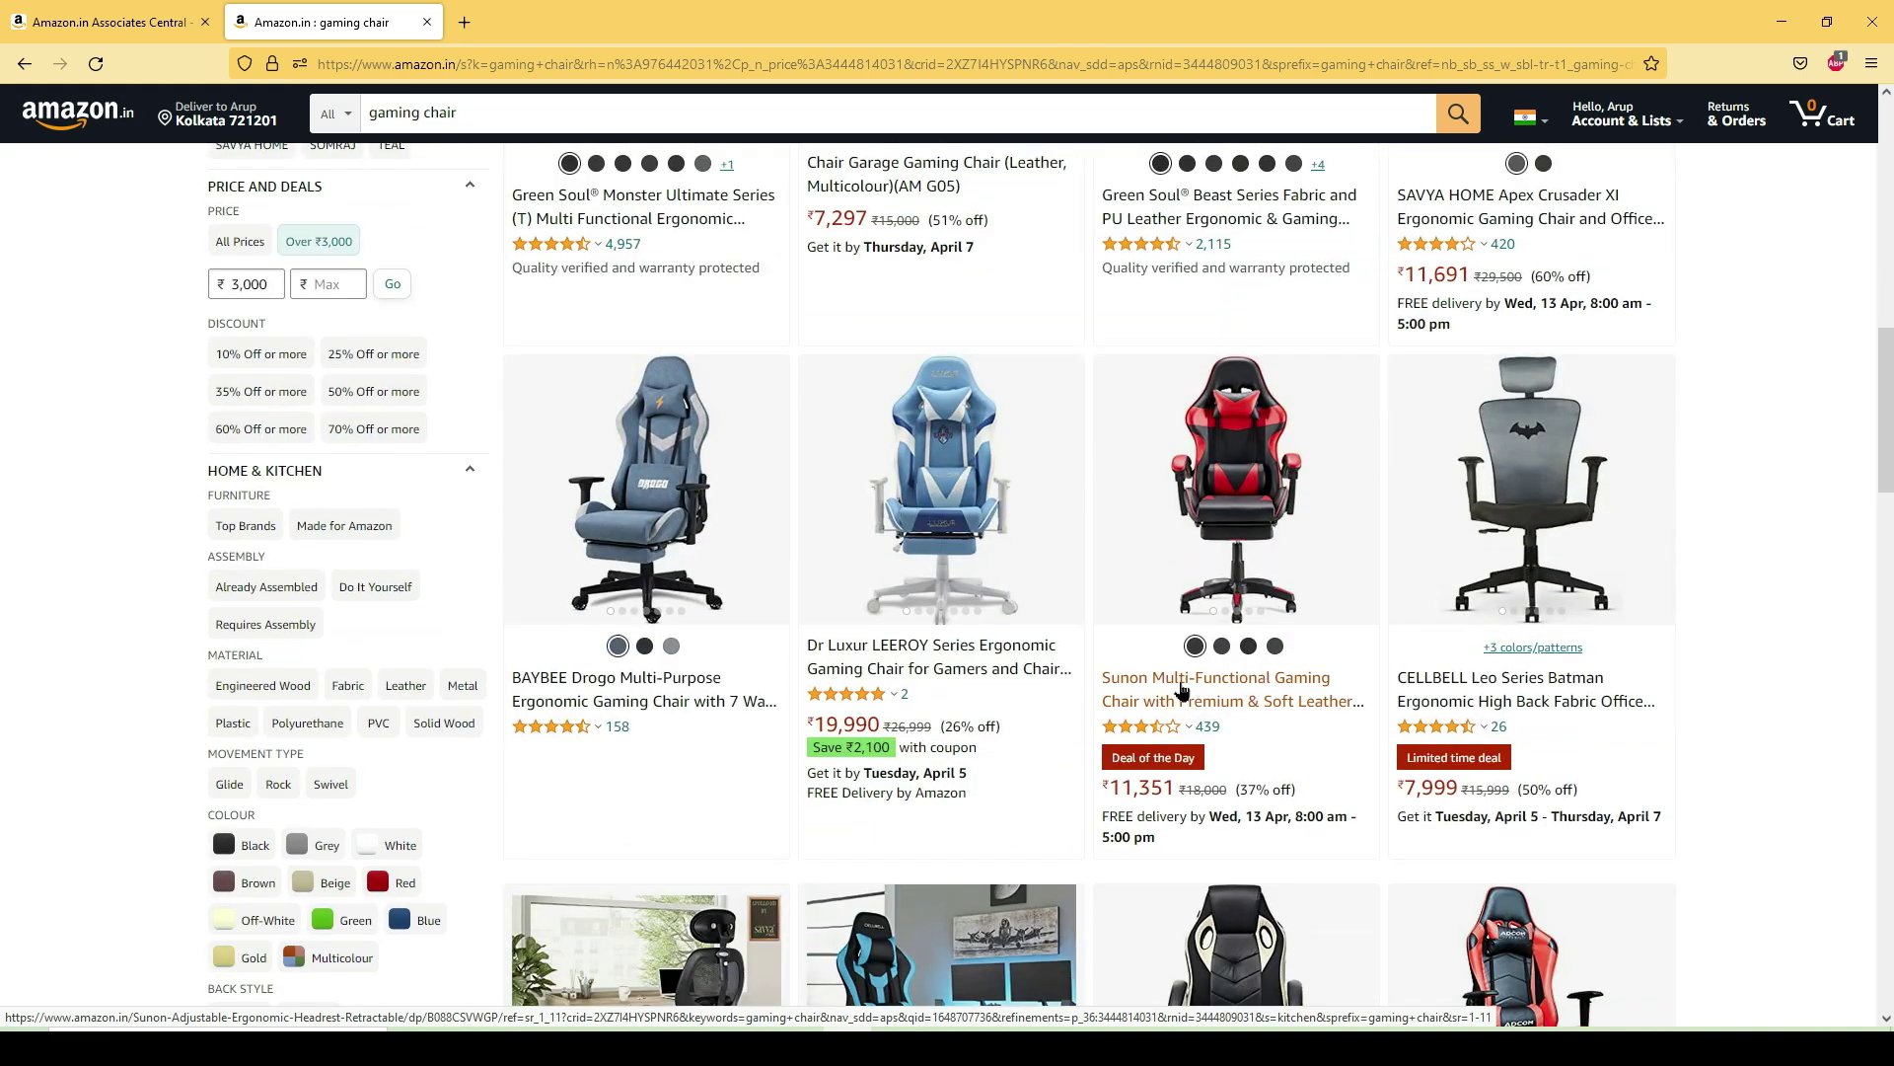
{"action": "scroll", "coordinate": [1300, 638], "scroll_direction": "down", "scroll_amount": 3}
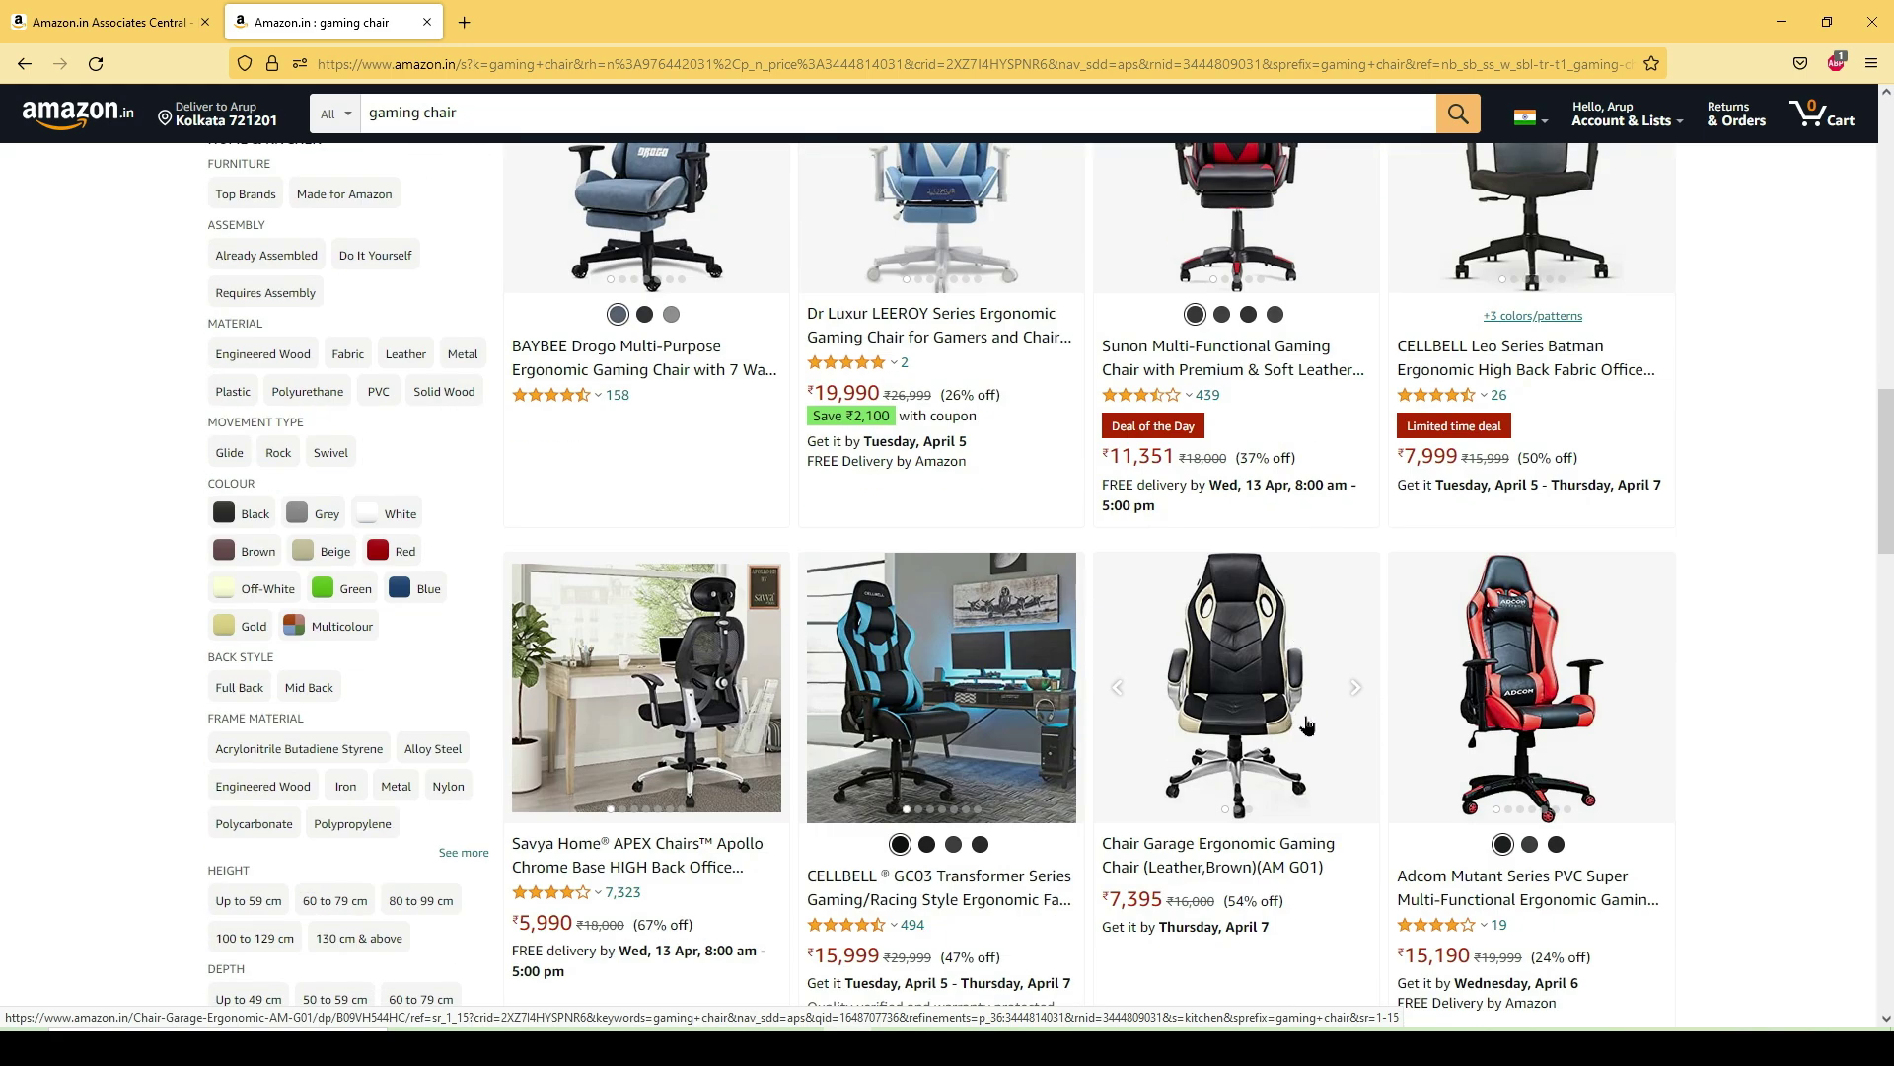
{"action": "scroll", "coordinate": [1206, 454], "scroll_direction": "up", "scroll_amount": 1}
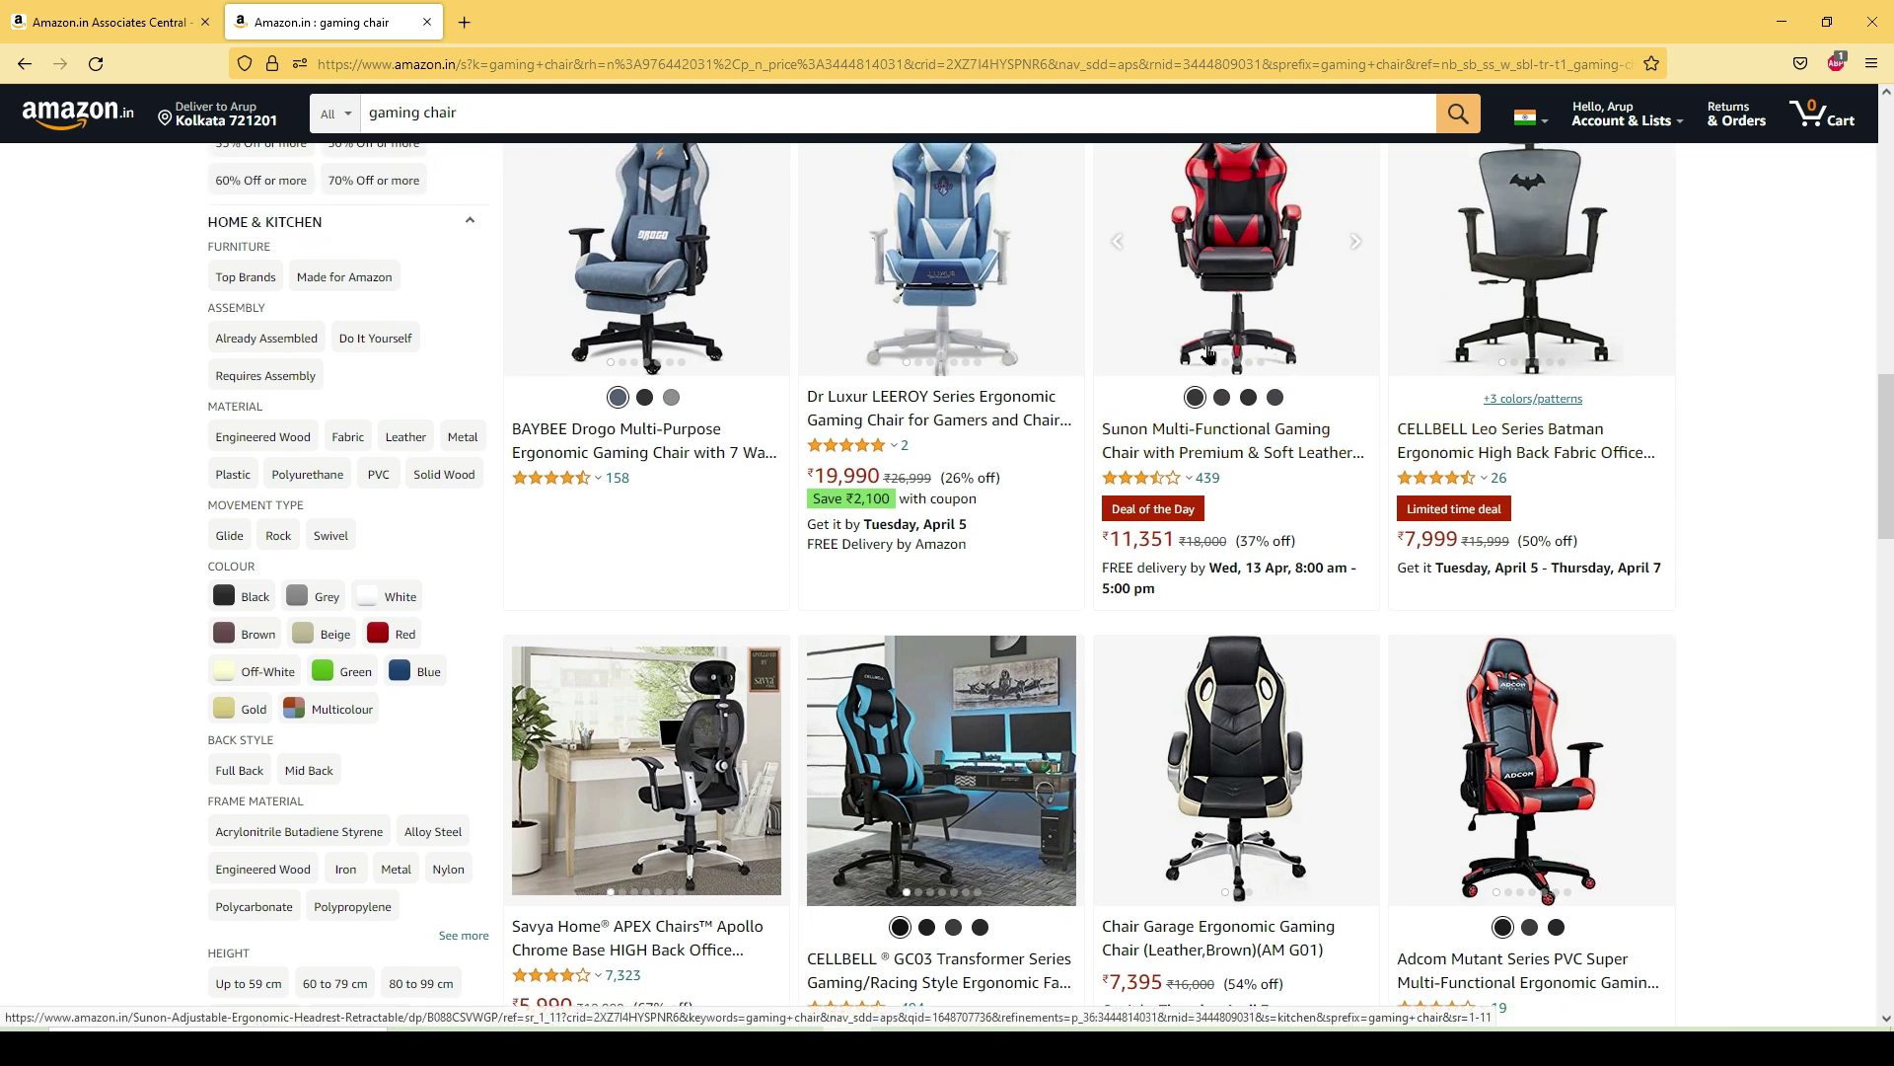
{"action": "scroll", "coordinate": [1232, 369], "scroll_direction": "up", "scroll_amount": 1}
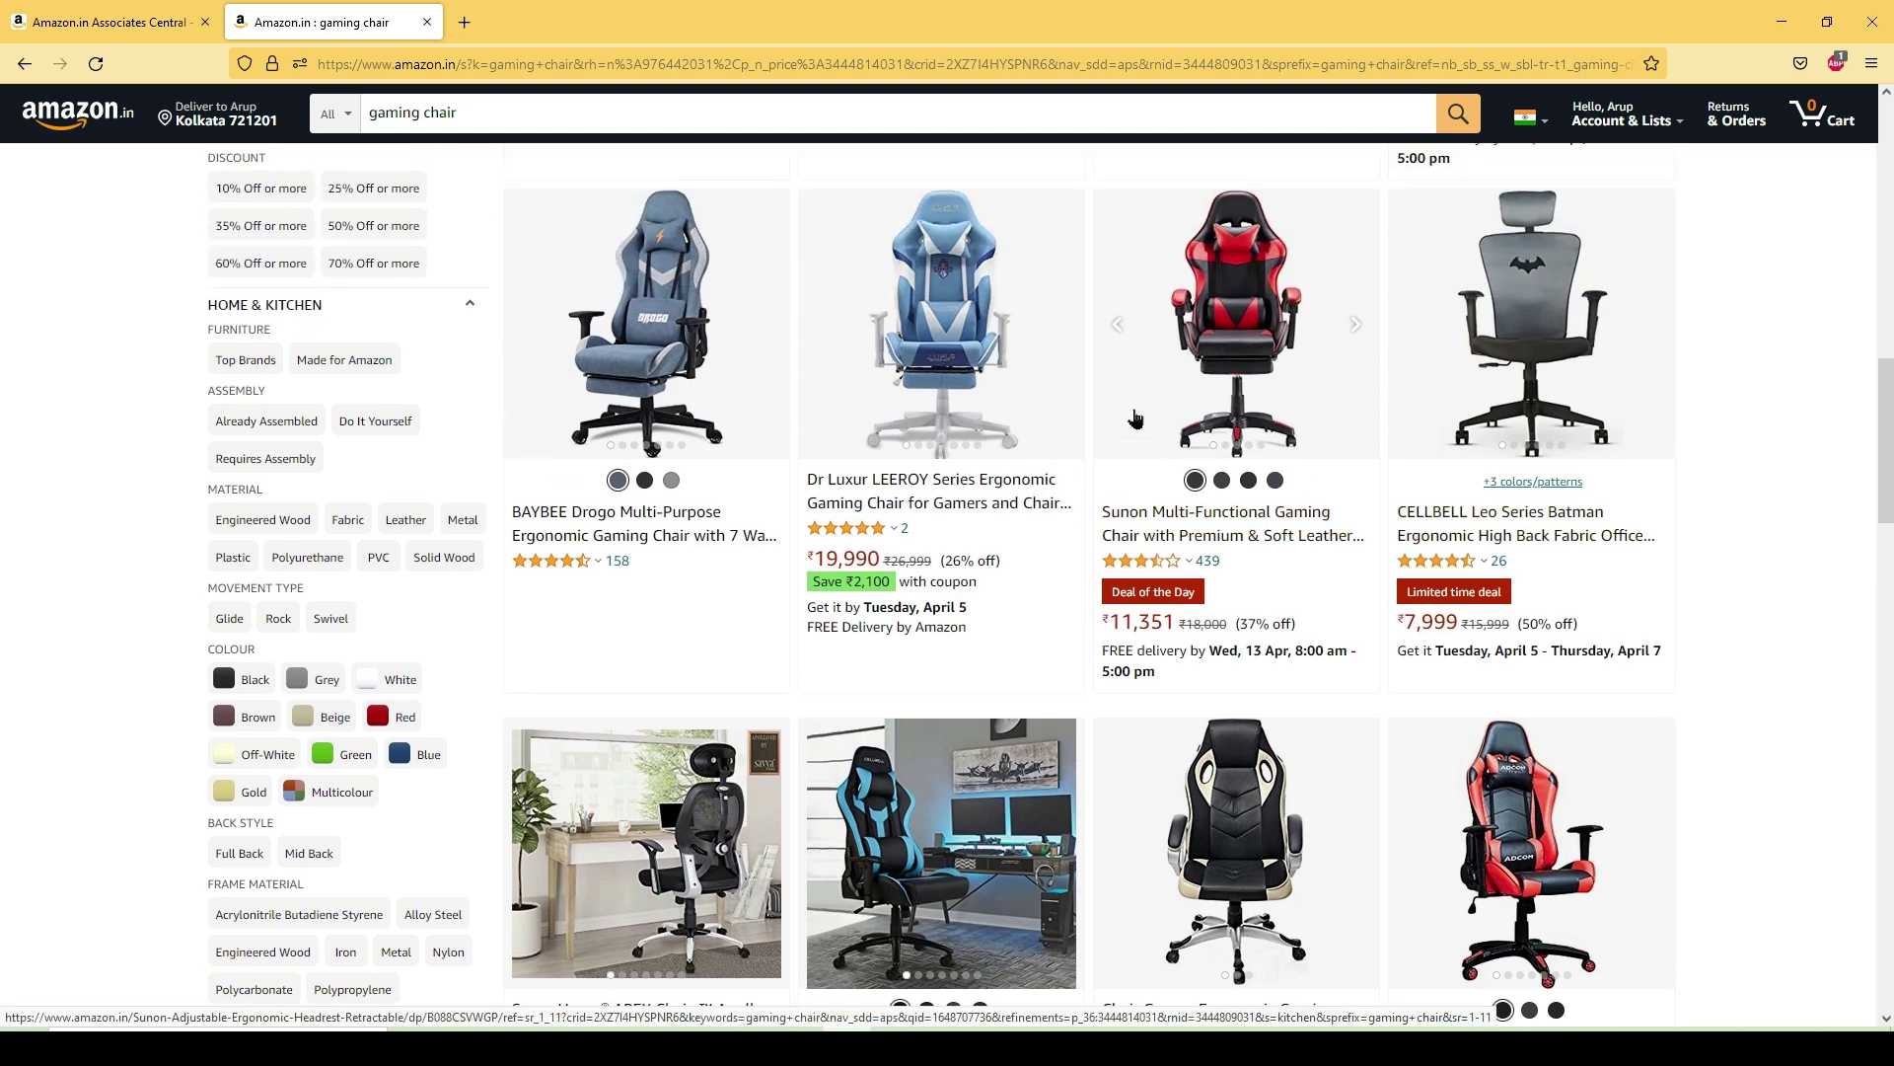
{"action": "left_click", "coordinate": [1215, 523]}
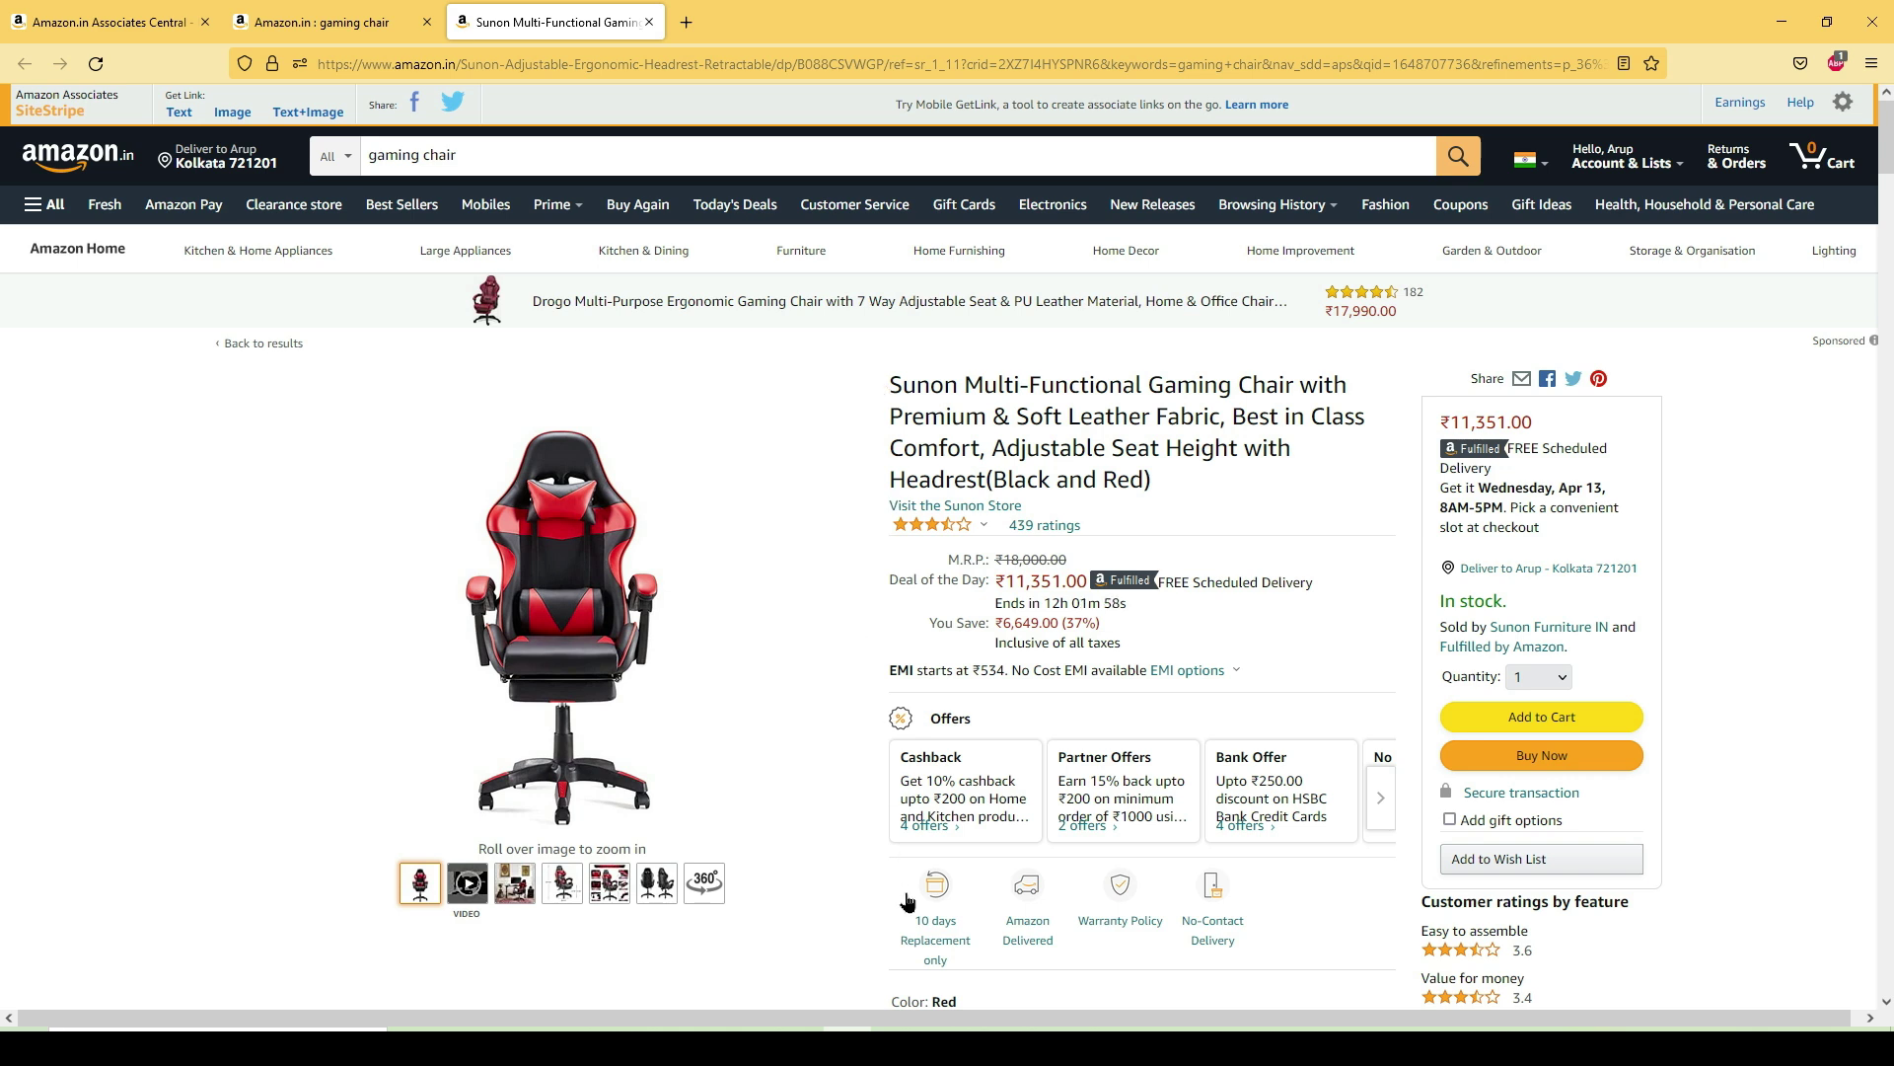
- Switch to the WordPress editor with the 'High Performance Gaming Chair Under 10,000 - 20,000' draft
{"action": "mouse_move", "coordinate": [895, 1048]}
{"action": "left_click", "coordinate": [895, 947]}
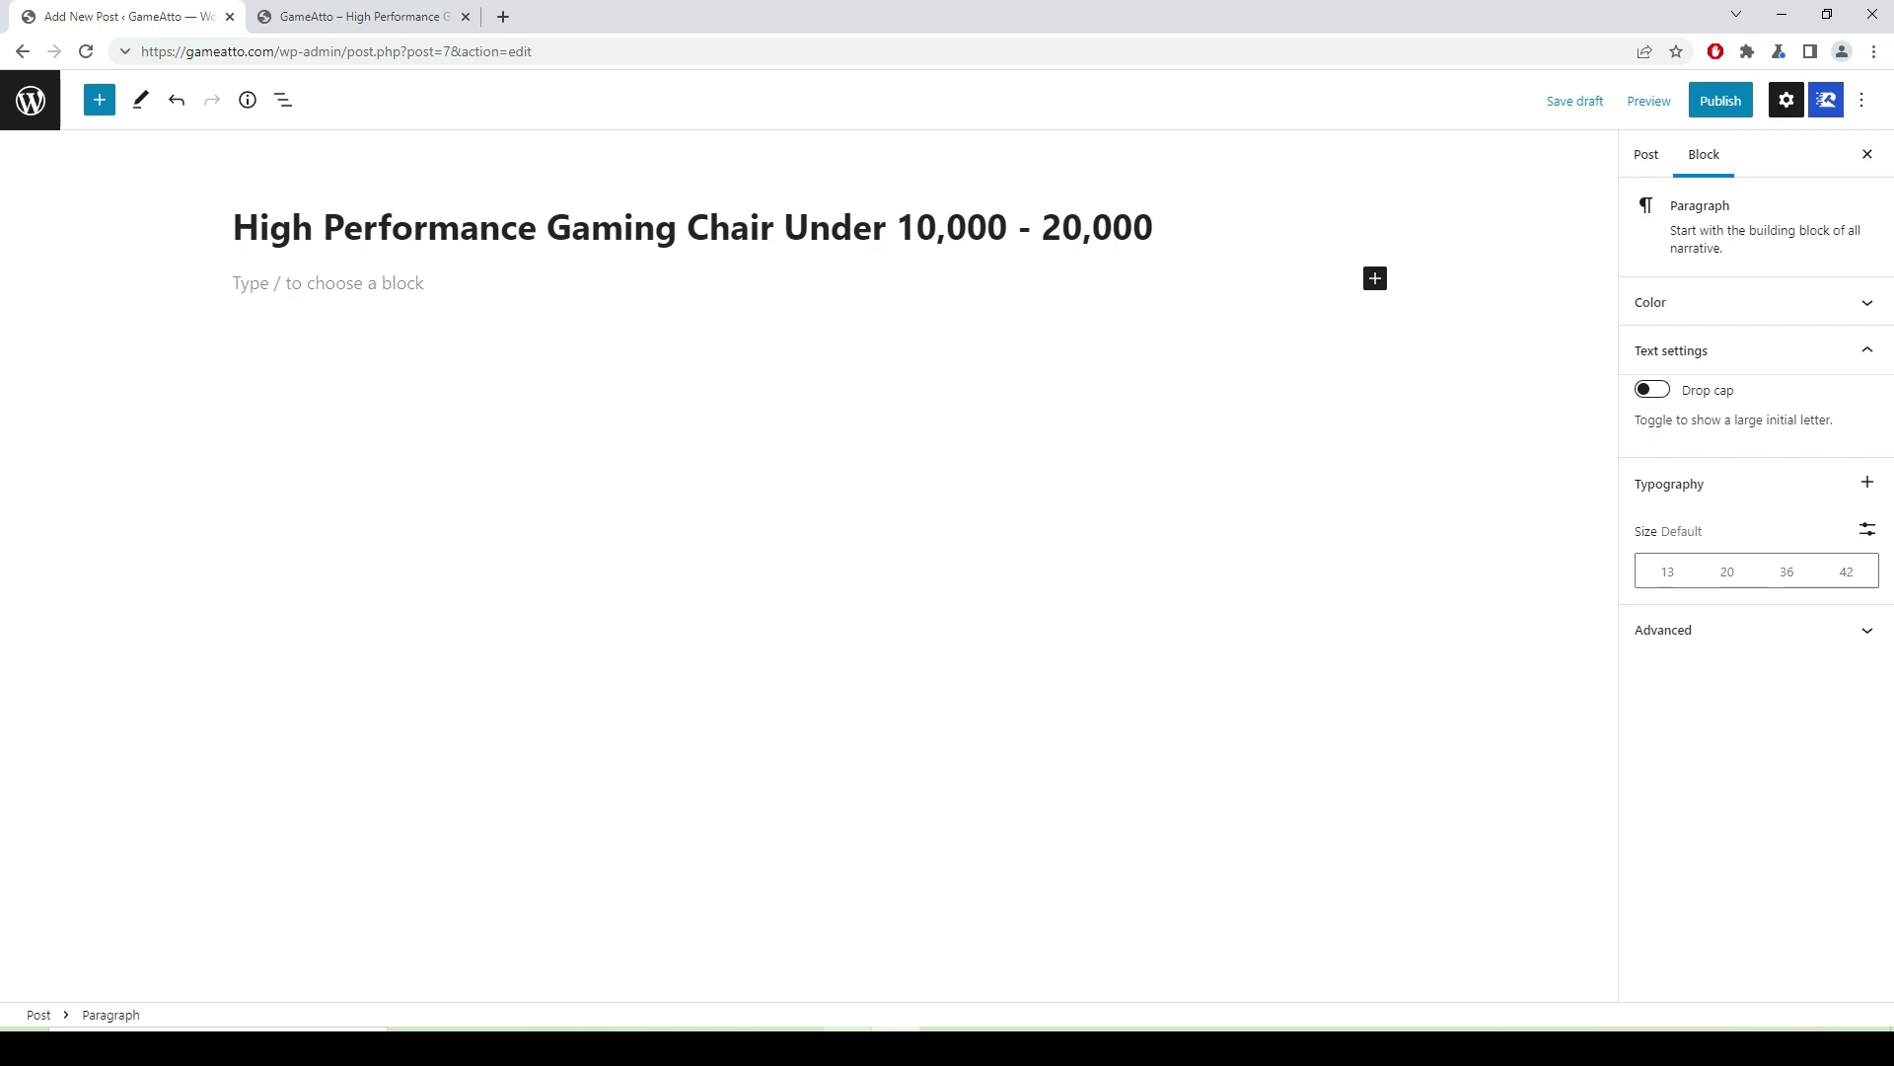
- Copy the Sunon gaming chair's full product title from the Amazon page
{"action": "key", "text": "alt+Tab"}
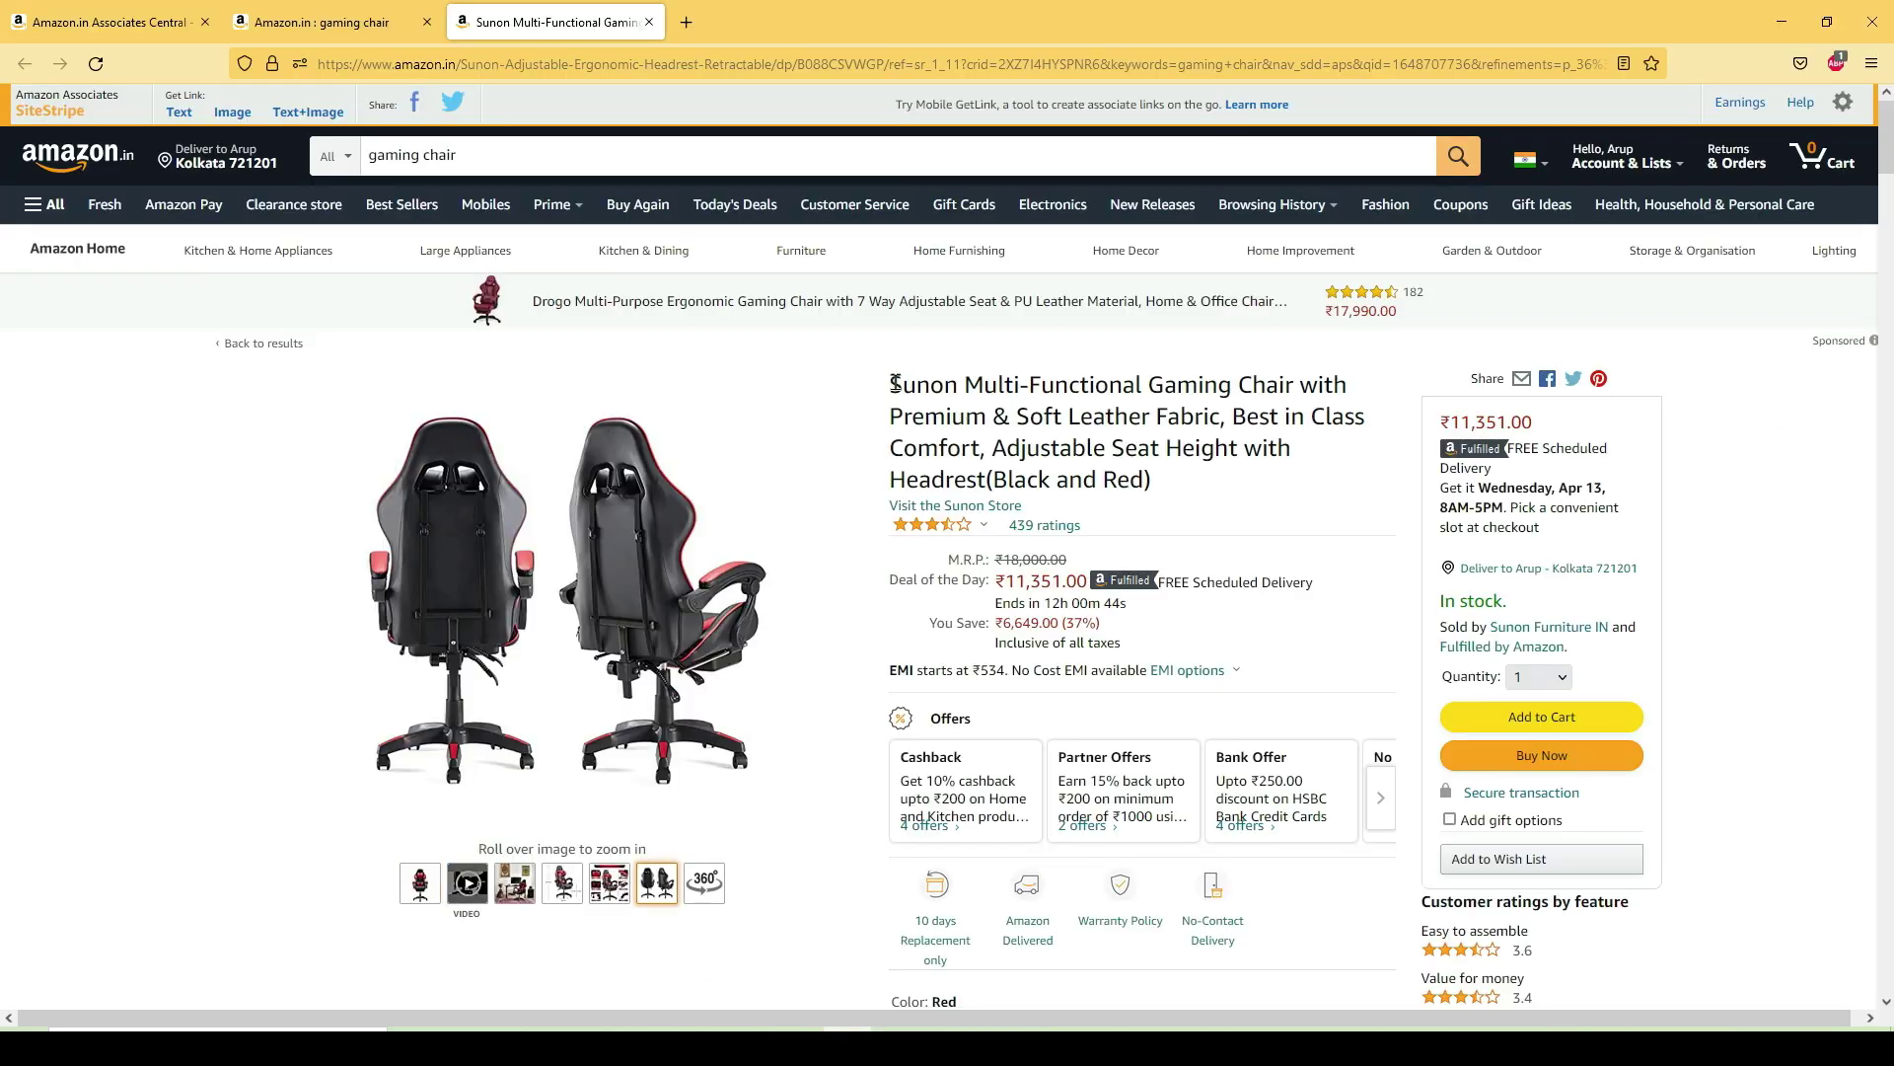
{"action": "left_click_drag", "start_coordinate": [891, 379], "coordinate": [1162, 500]}
{"action": "key", "text": "super+c"}
{"action": "right_click", "coordinate": [1107, 470]}
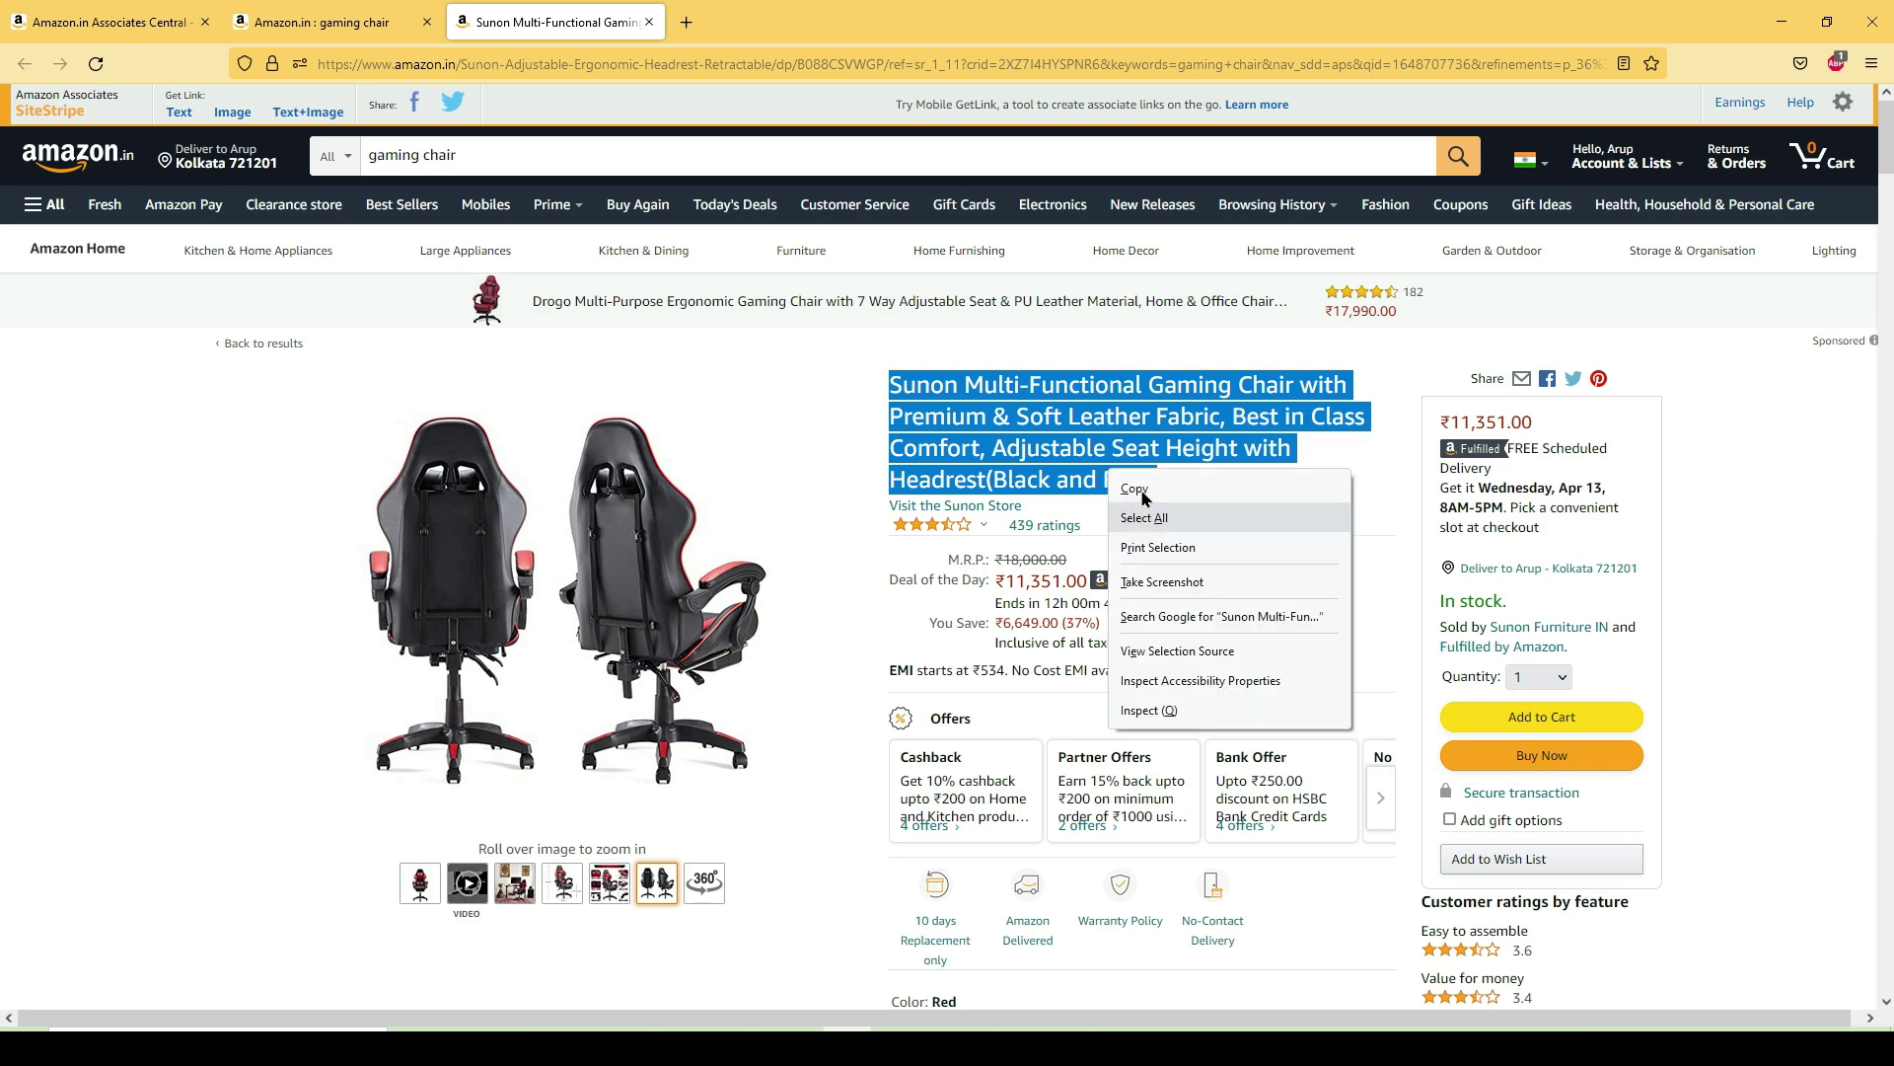
{"action": "left_click", "coordinate": [1135, 488]}
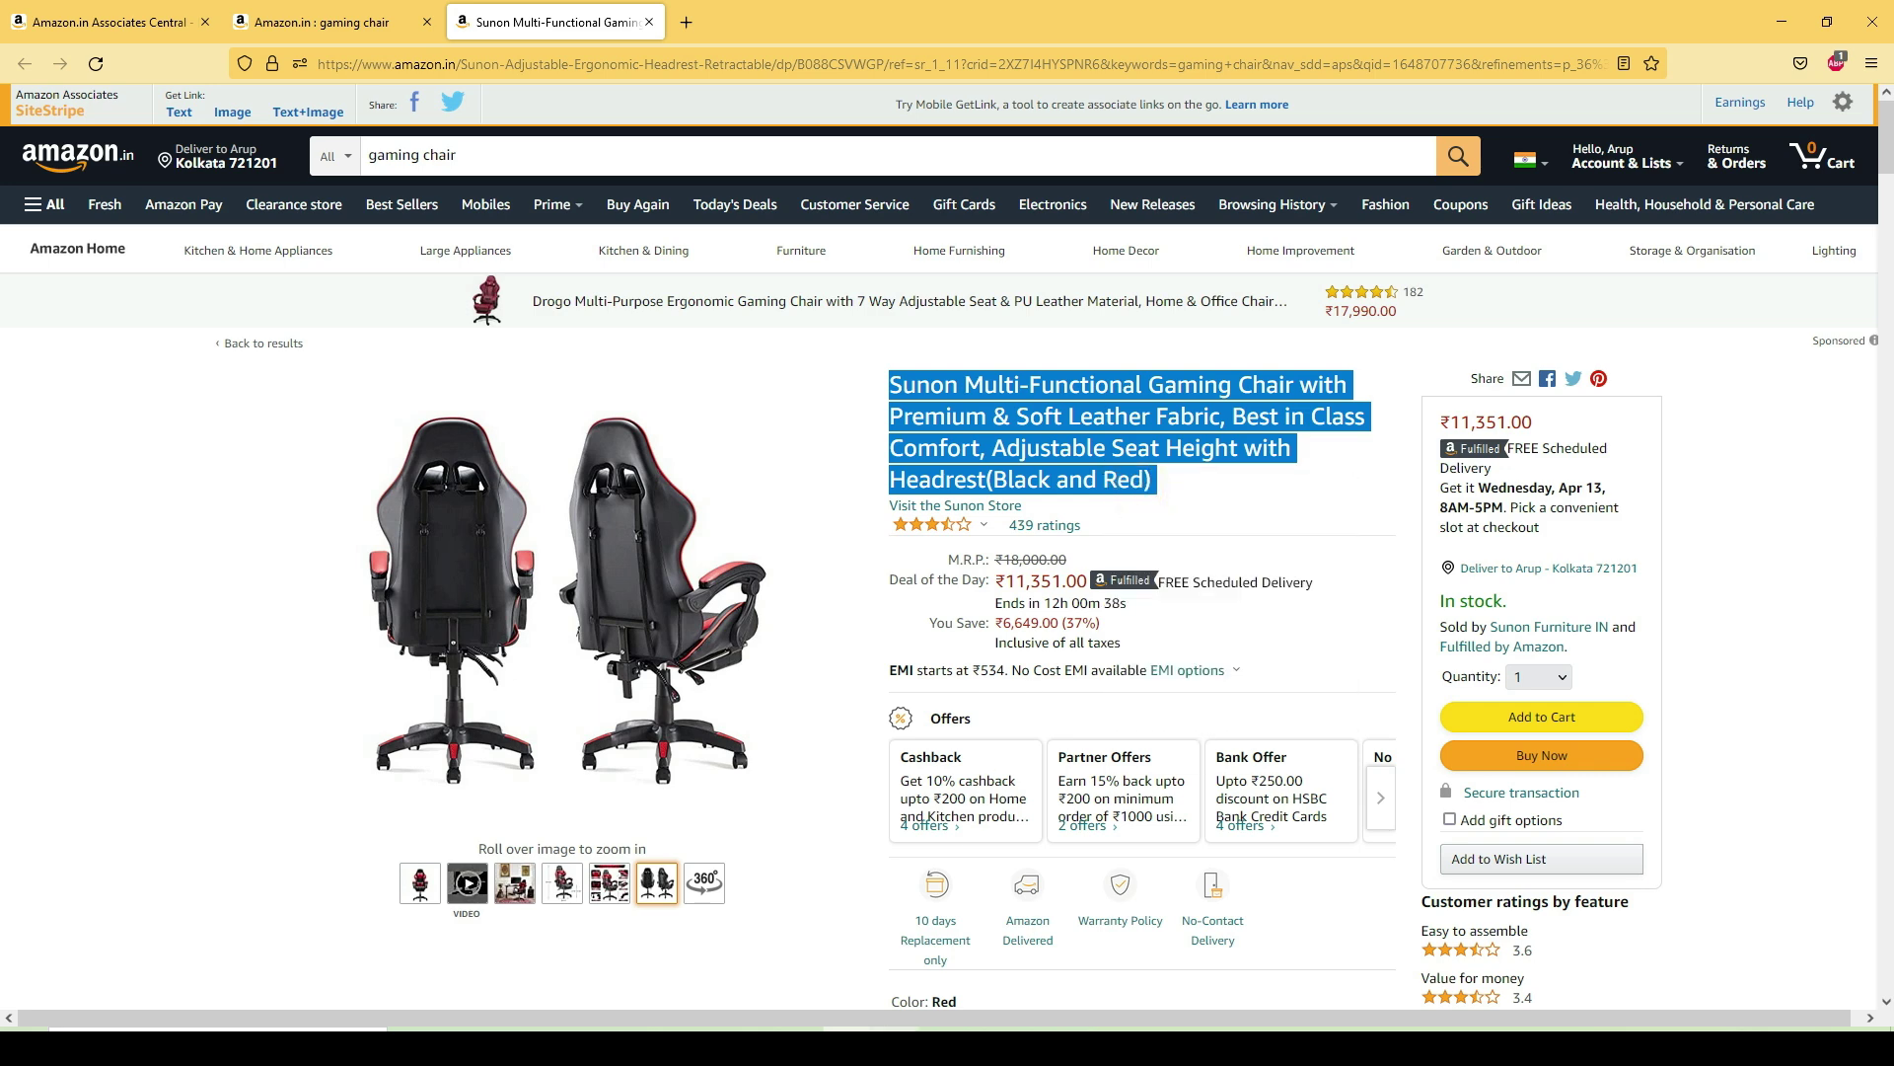
- Paste the title into the draft's empty paragraph as bold italic text, followed by a new empty paragraph
{"action": "left_click", "coordinate": [900, 1046]}
{"action": "right_click", "coordinate": [261, 286]}
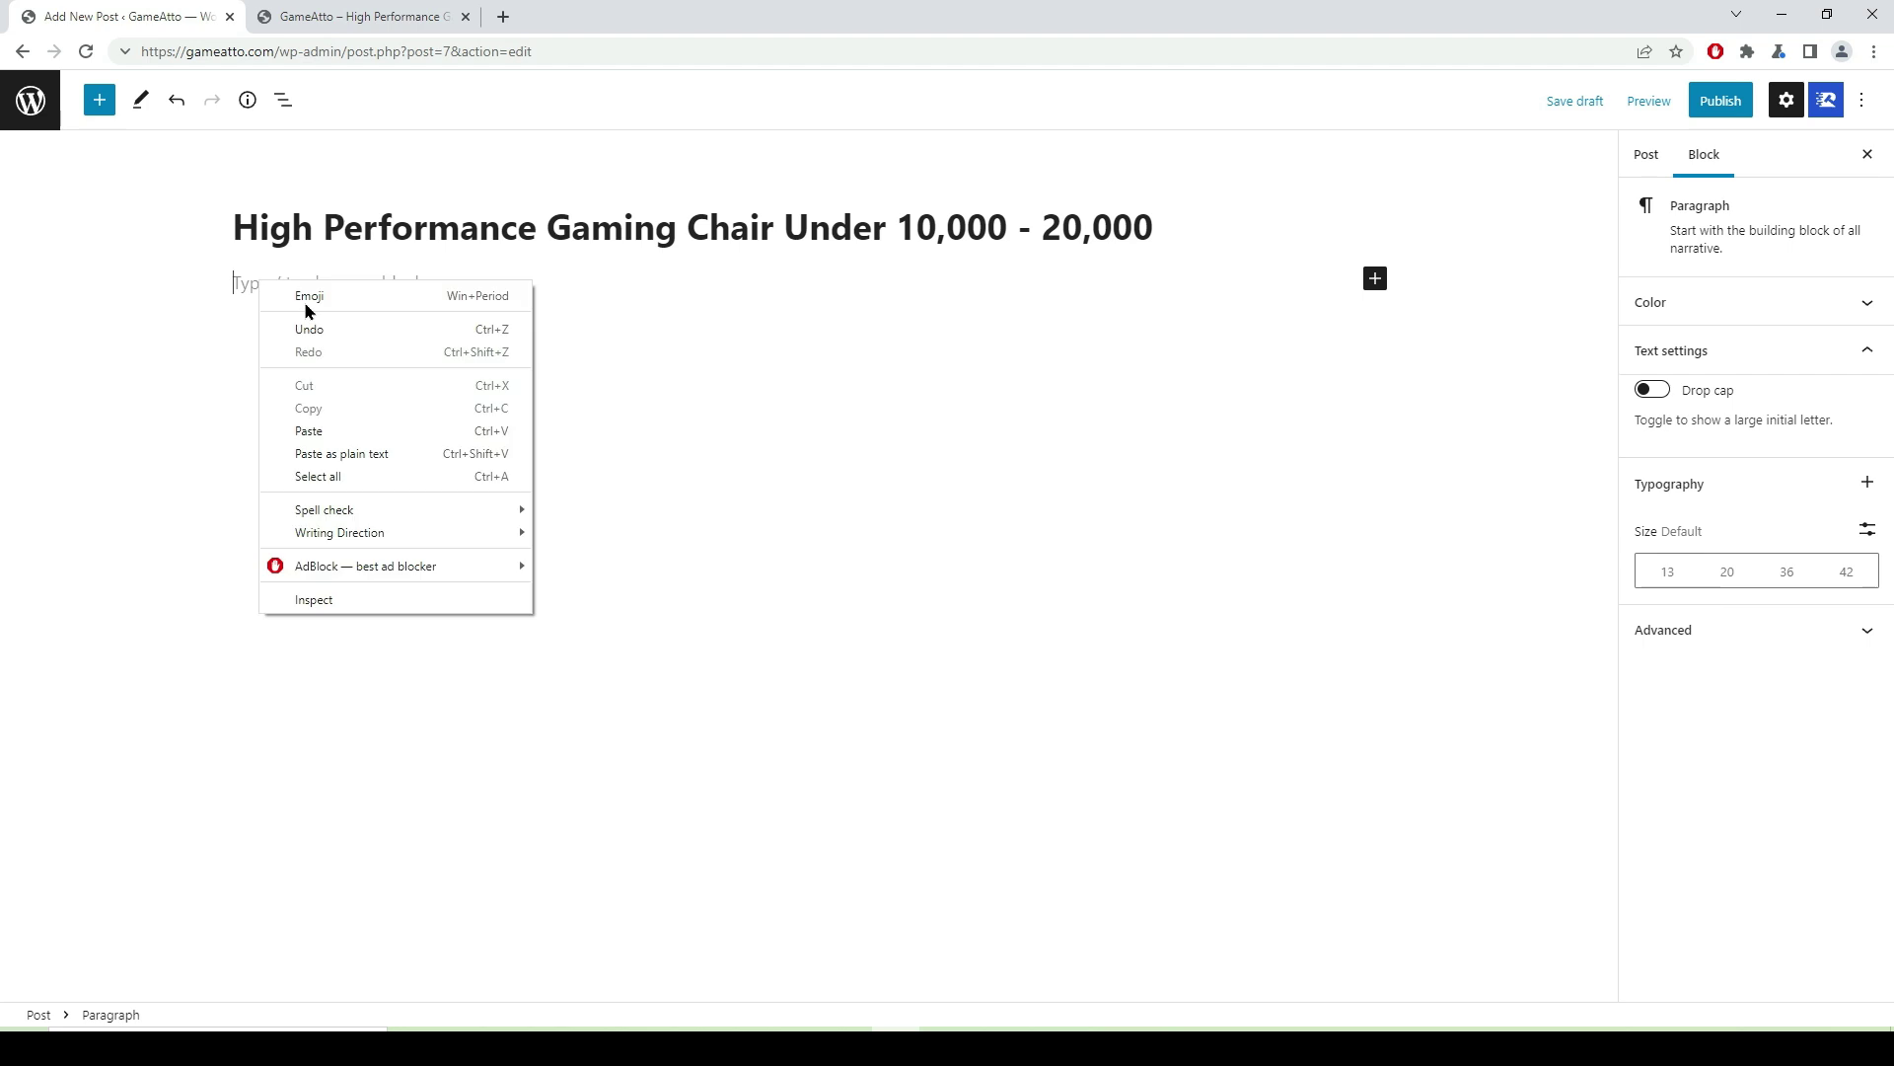
{"action": "left_click", "coordinate": [335, 430]}
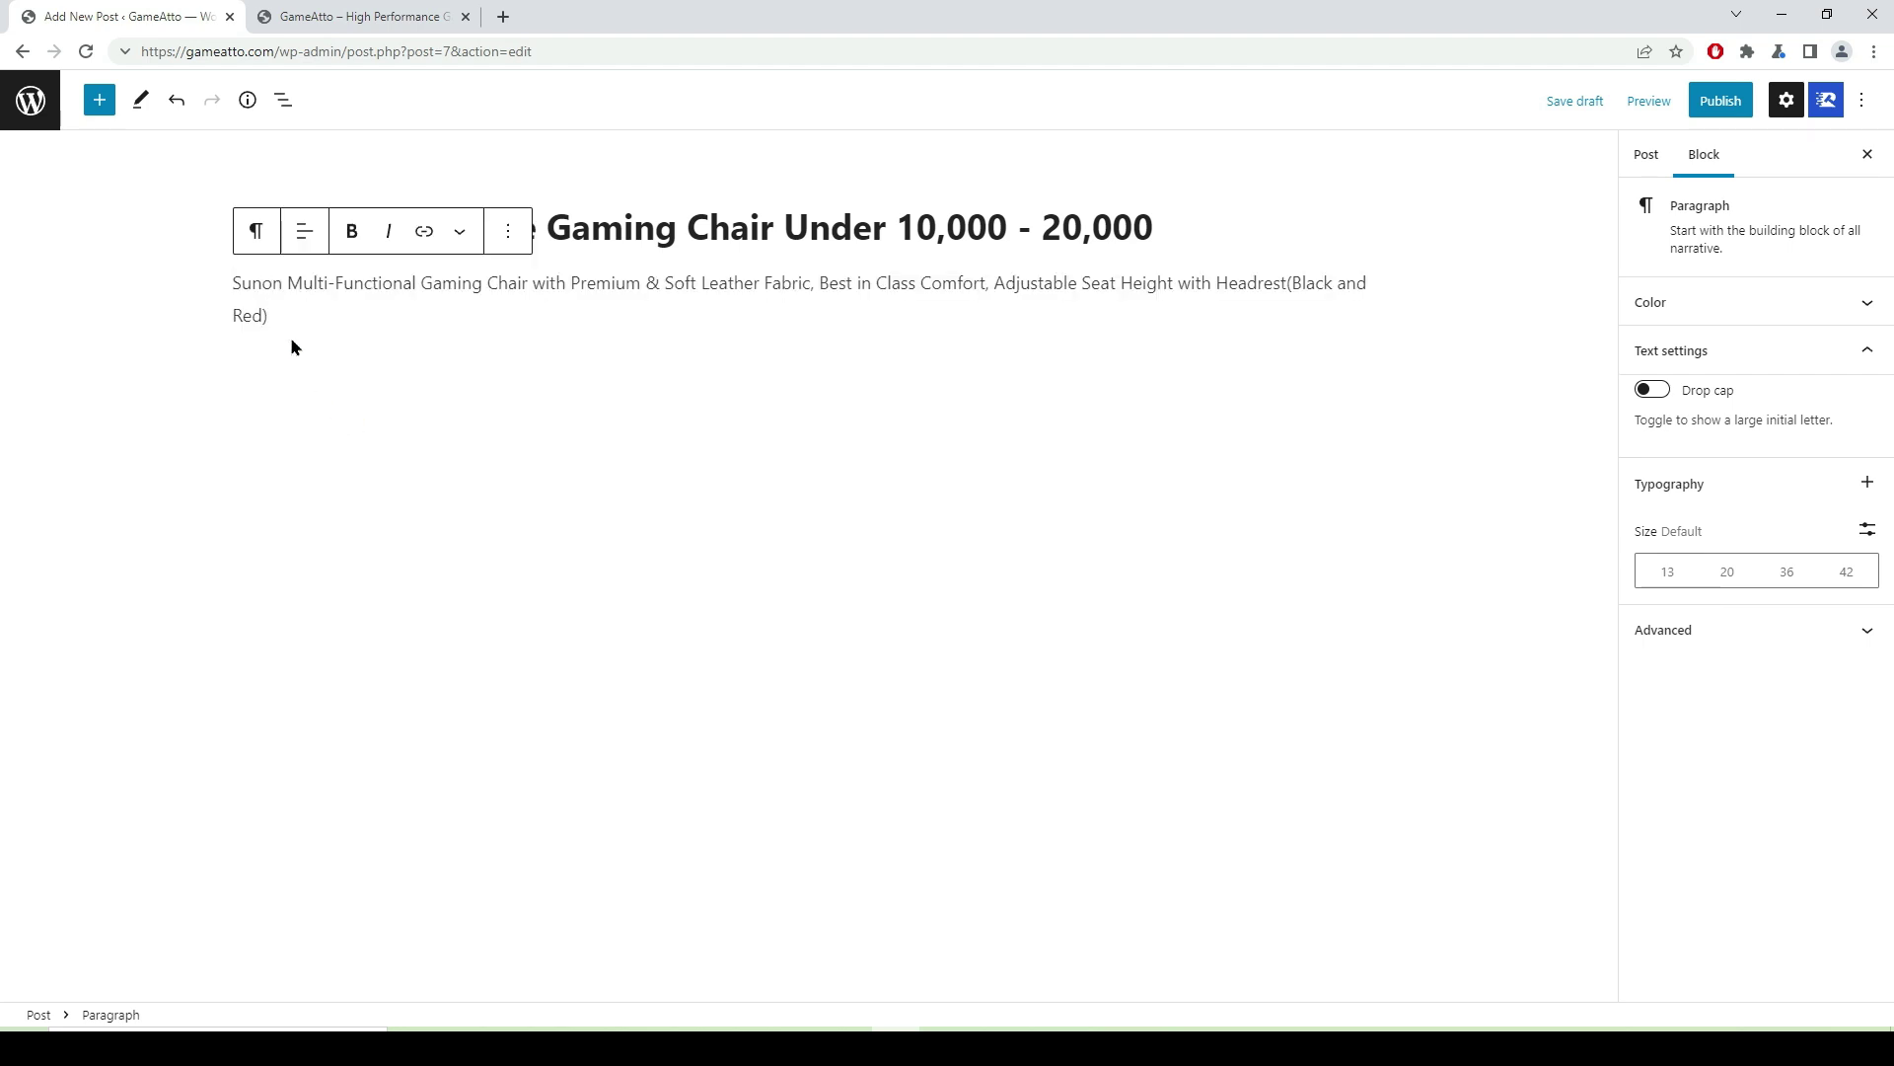
{"action": "left_click_drag", "start_coordinate": [288, 316], "coordinate": [222, 296]}
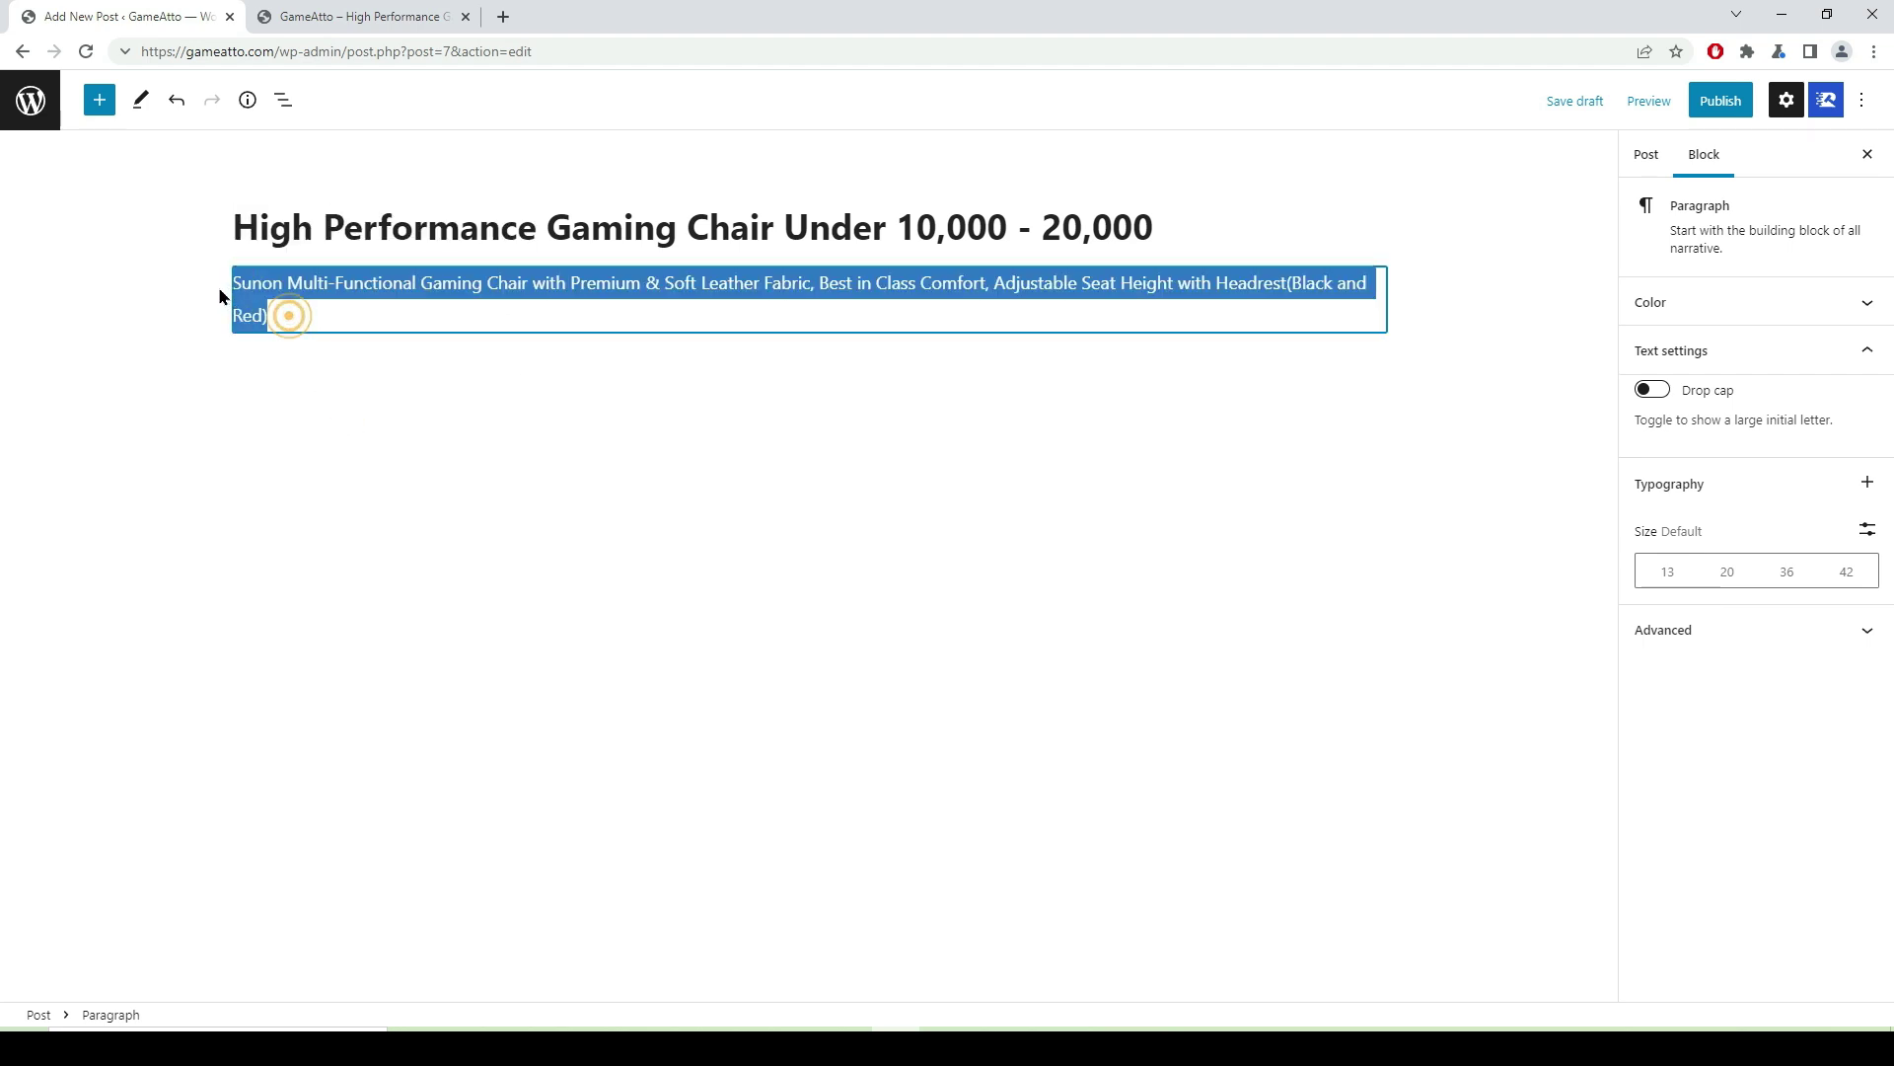
{"action": "left_click", "coordinate": [353, 231]}
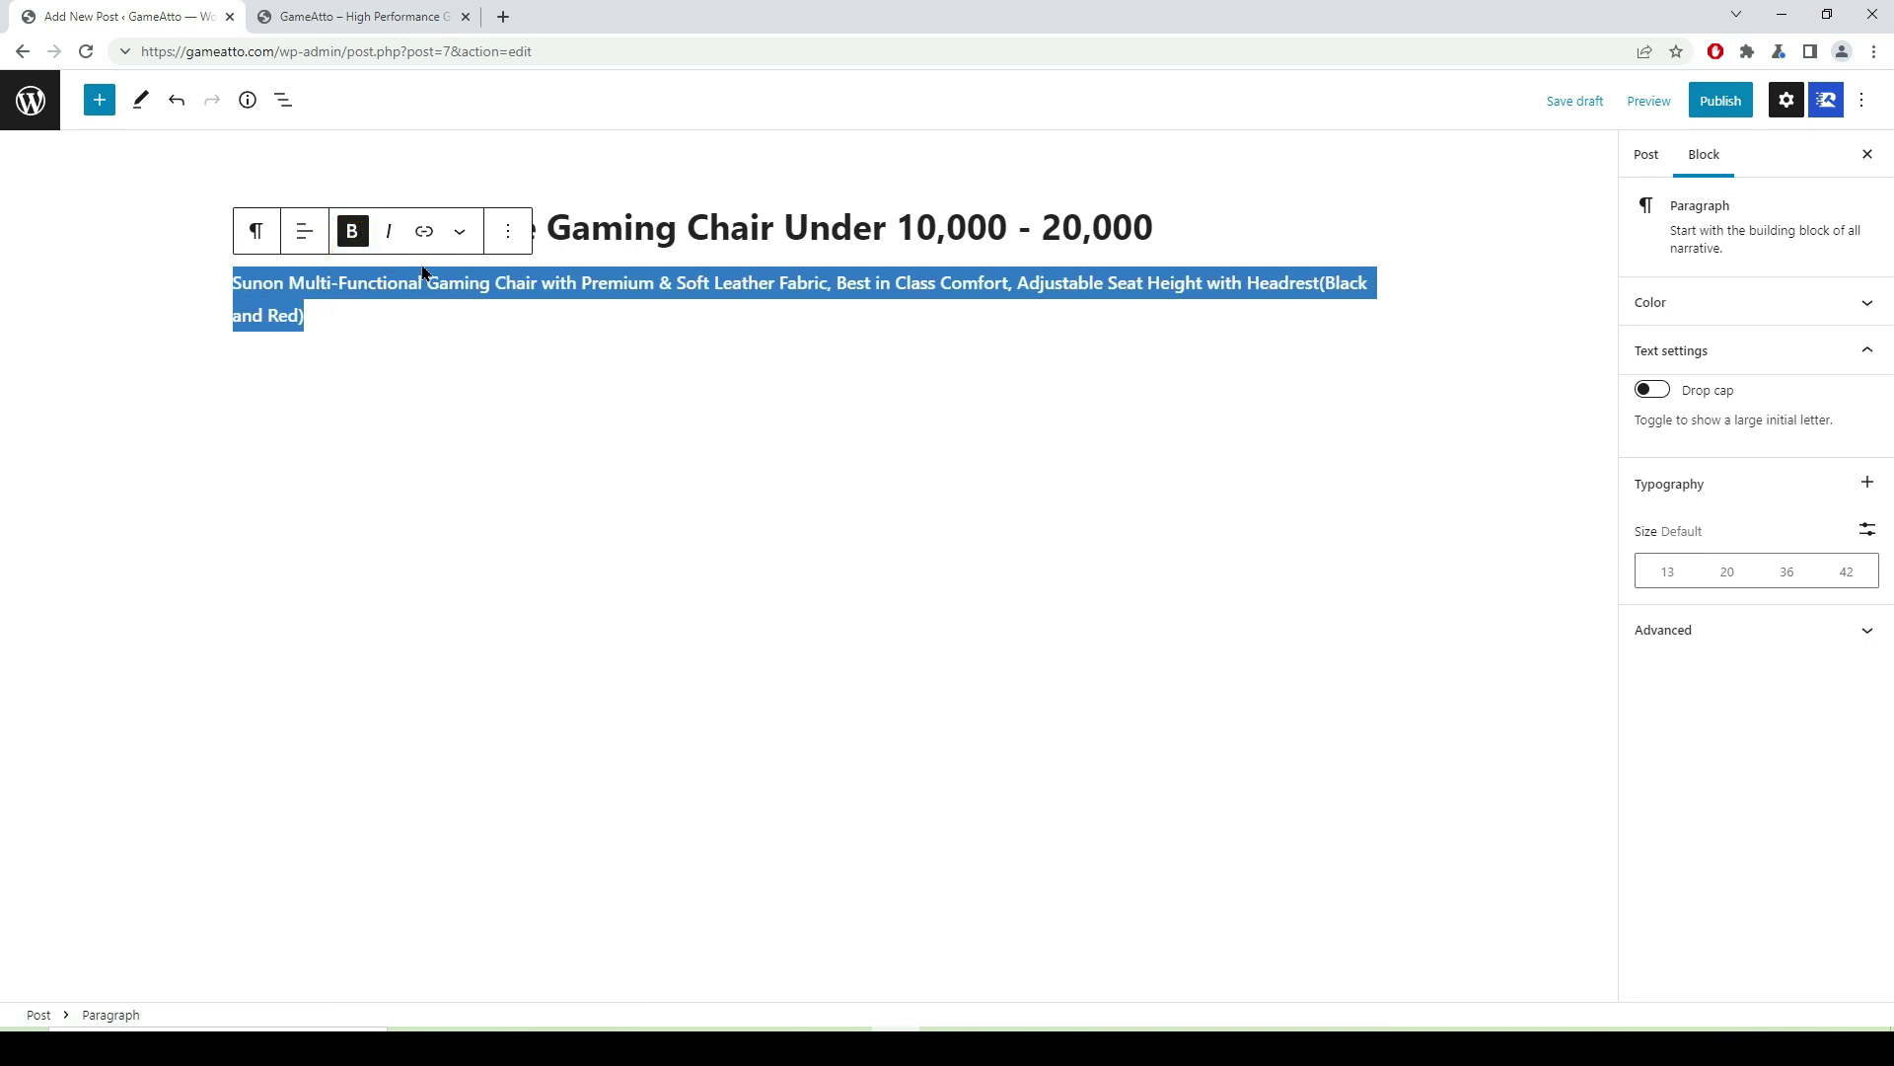
{"action": "left_click", "coordinate": [388, 231]}
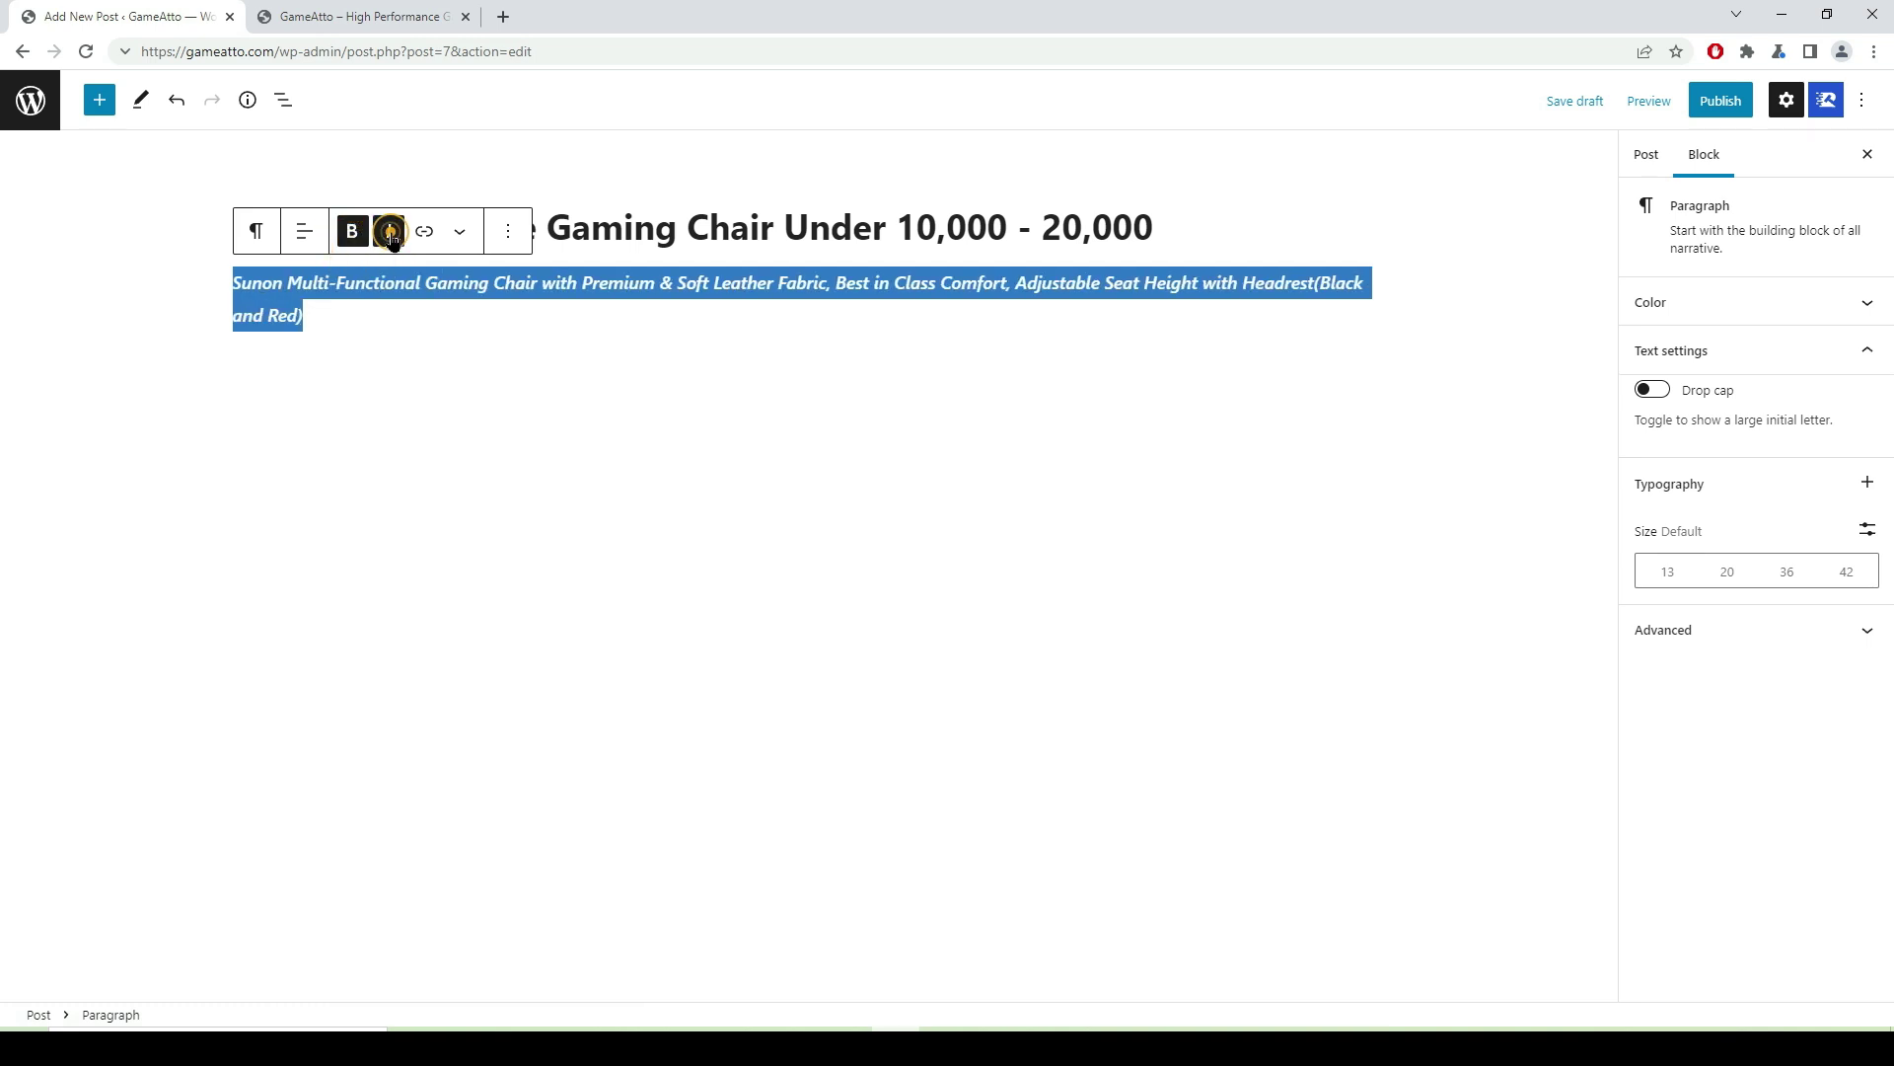
{"action": "left_click", "coordinate": [367, 316]}
{"action": "key", "text": "Return"}
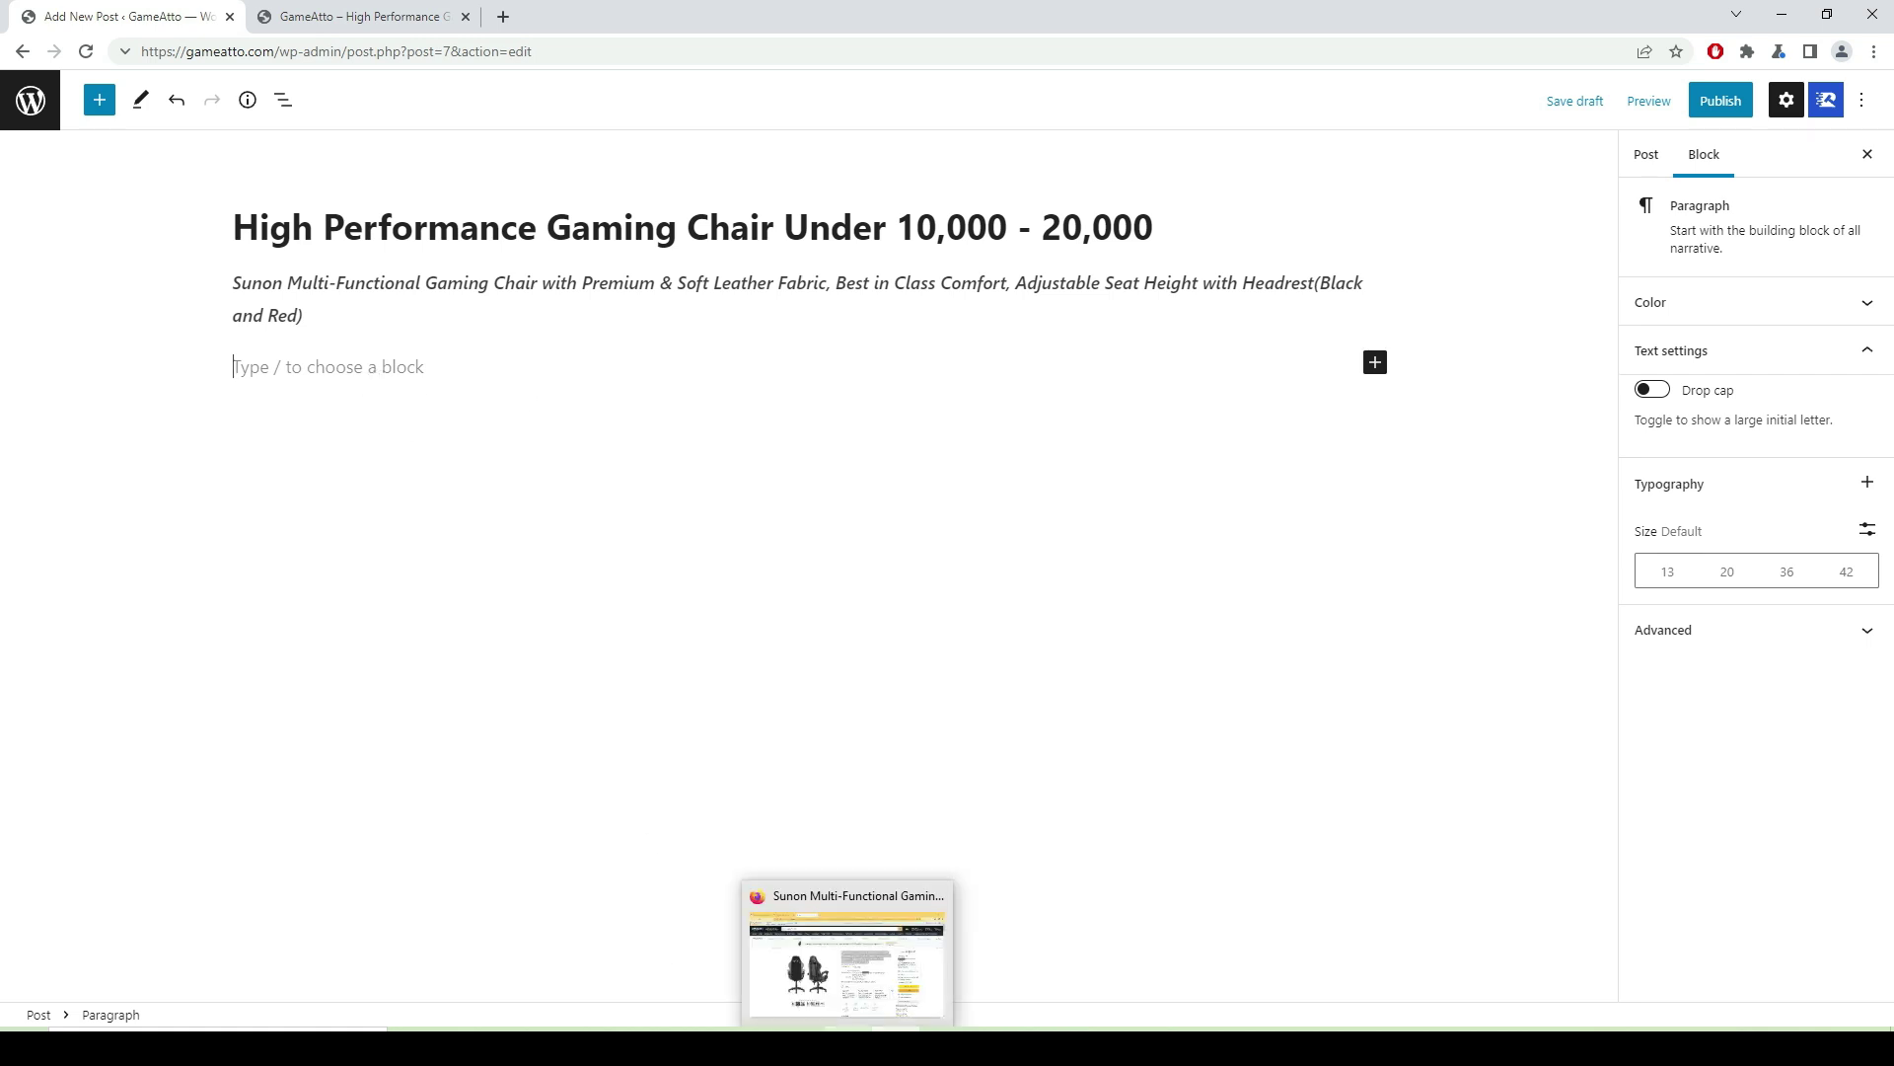
{"action": "left_click", "coordinate": [846, 1046]}
- Scroll through the Sunon chair's Amazon product page and look over its images
{"action": "left_click", "coordinate": [139, 516]}
{"action": "scroll", "coordinate": [139, 516], "scroll_direction": "down", "scroll_amount": 5}
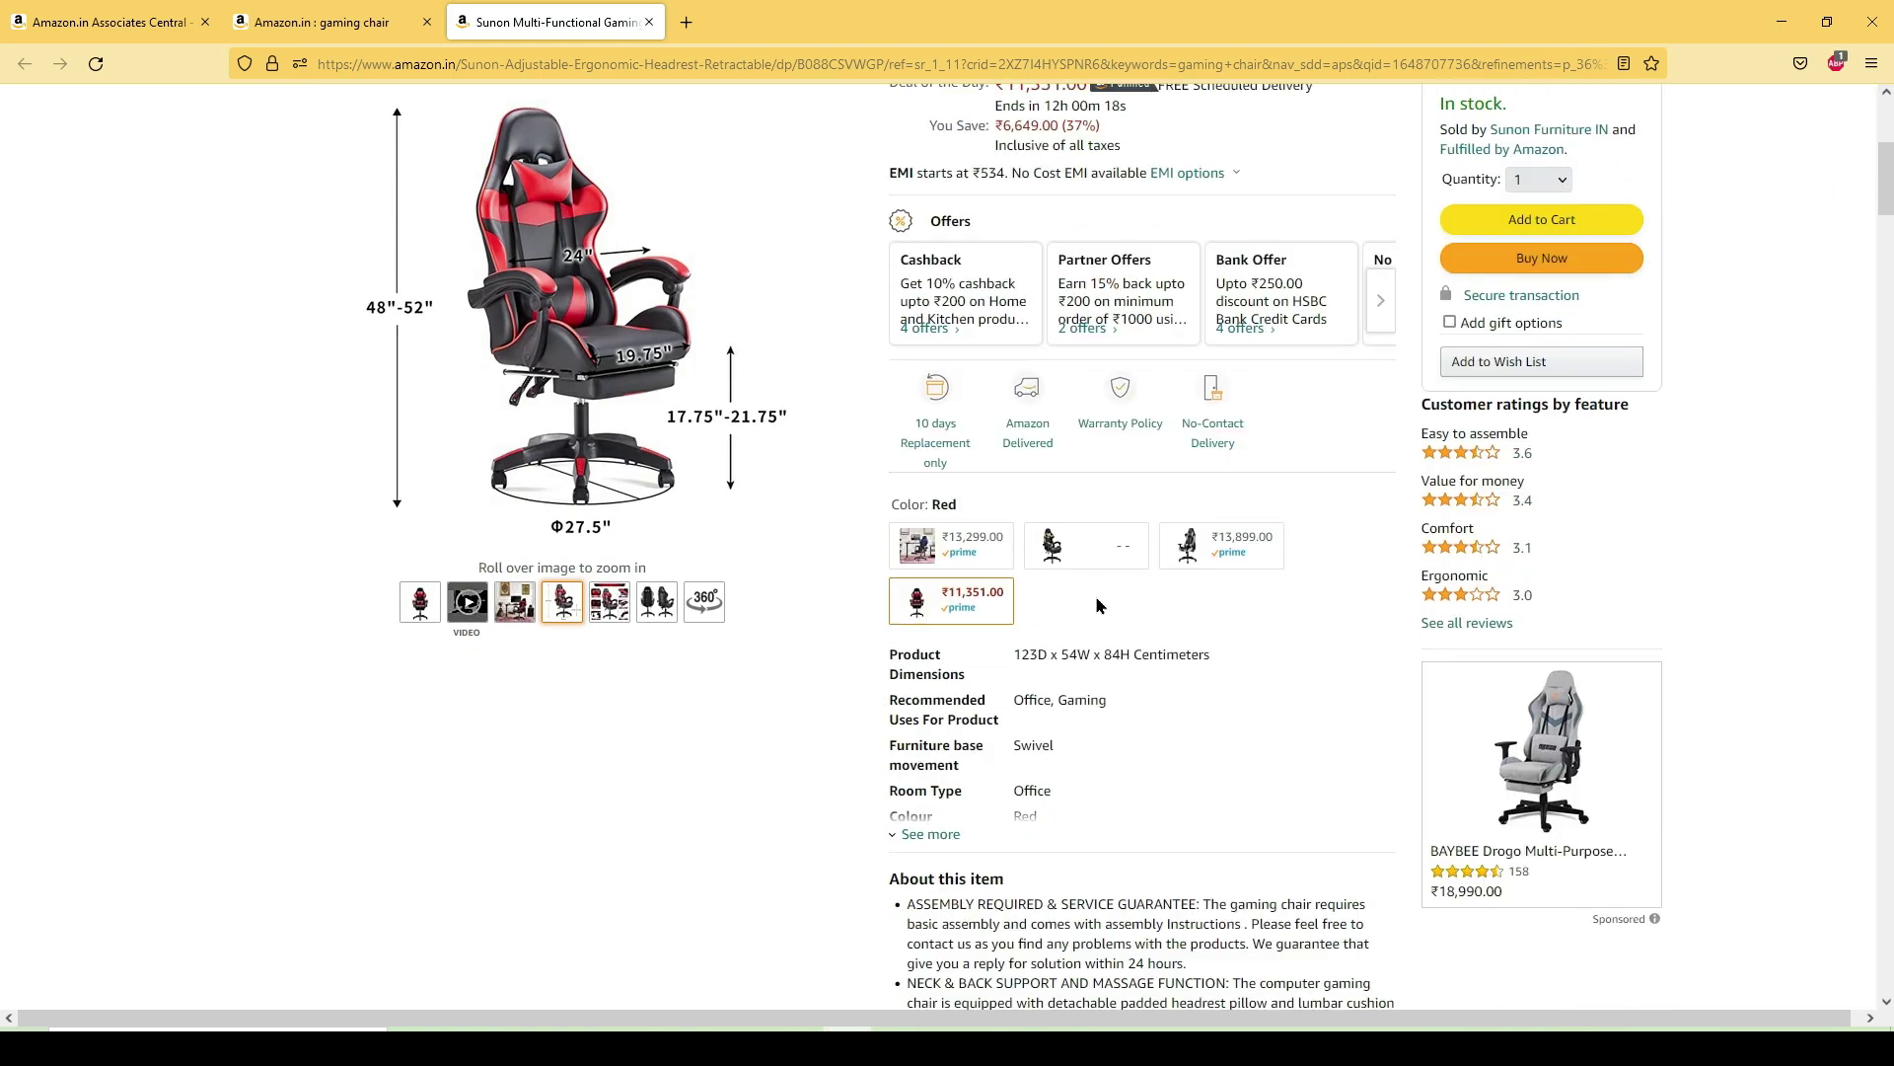
{"action": "scroll", "coordinate": [1100, 607], "scroll_direction": "down", "scroll_amount": 3}
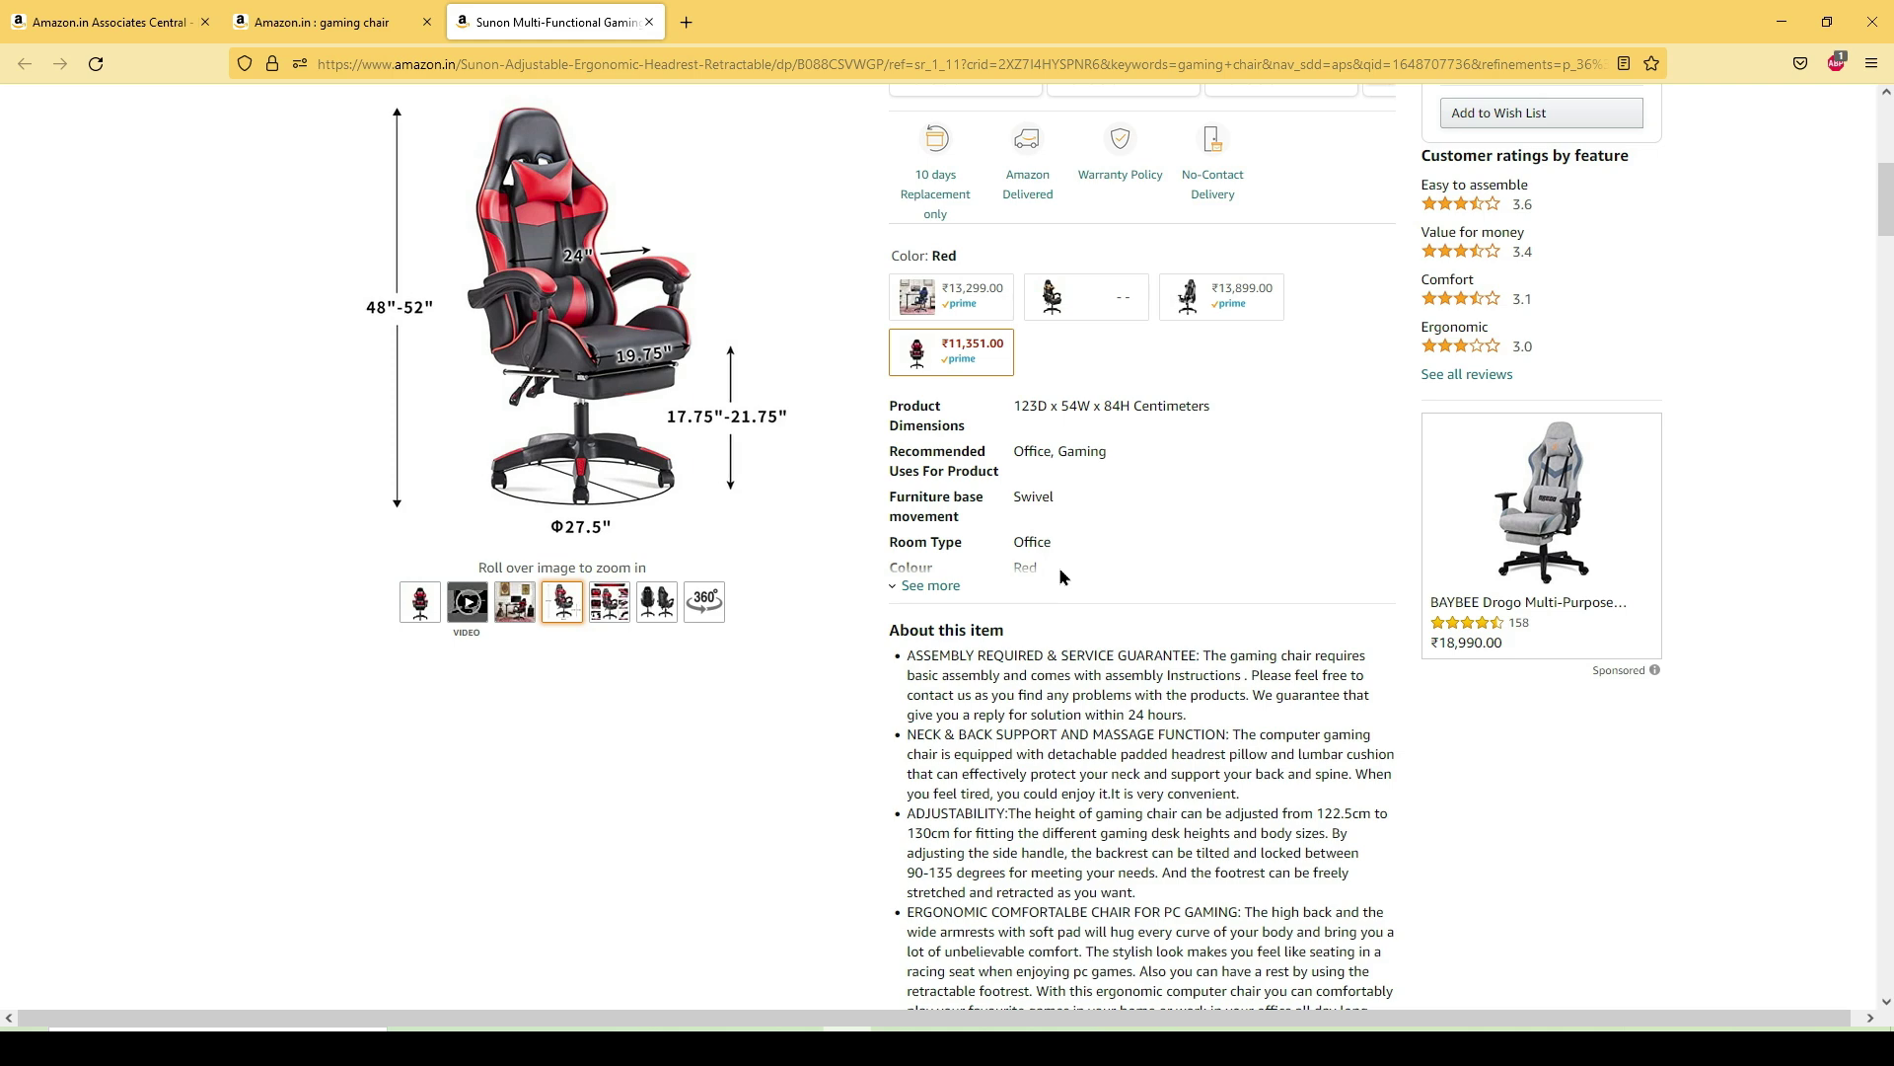
{"action": "scroll", "coordinate": [1079, 661], "scroll_direction": "down", "scroll_amount": 2}
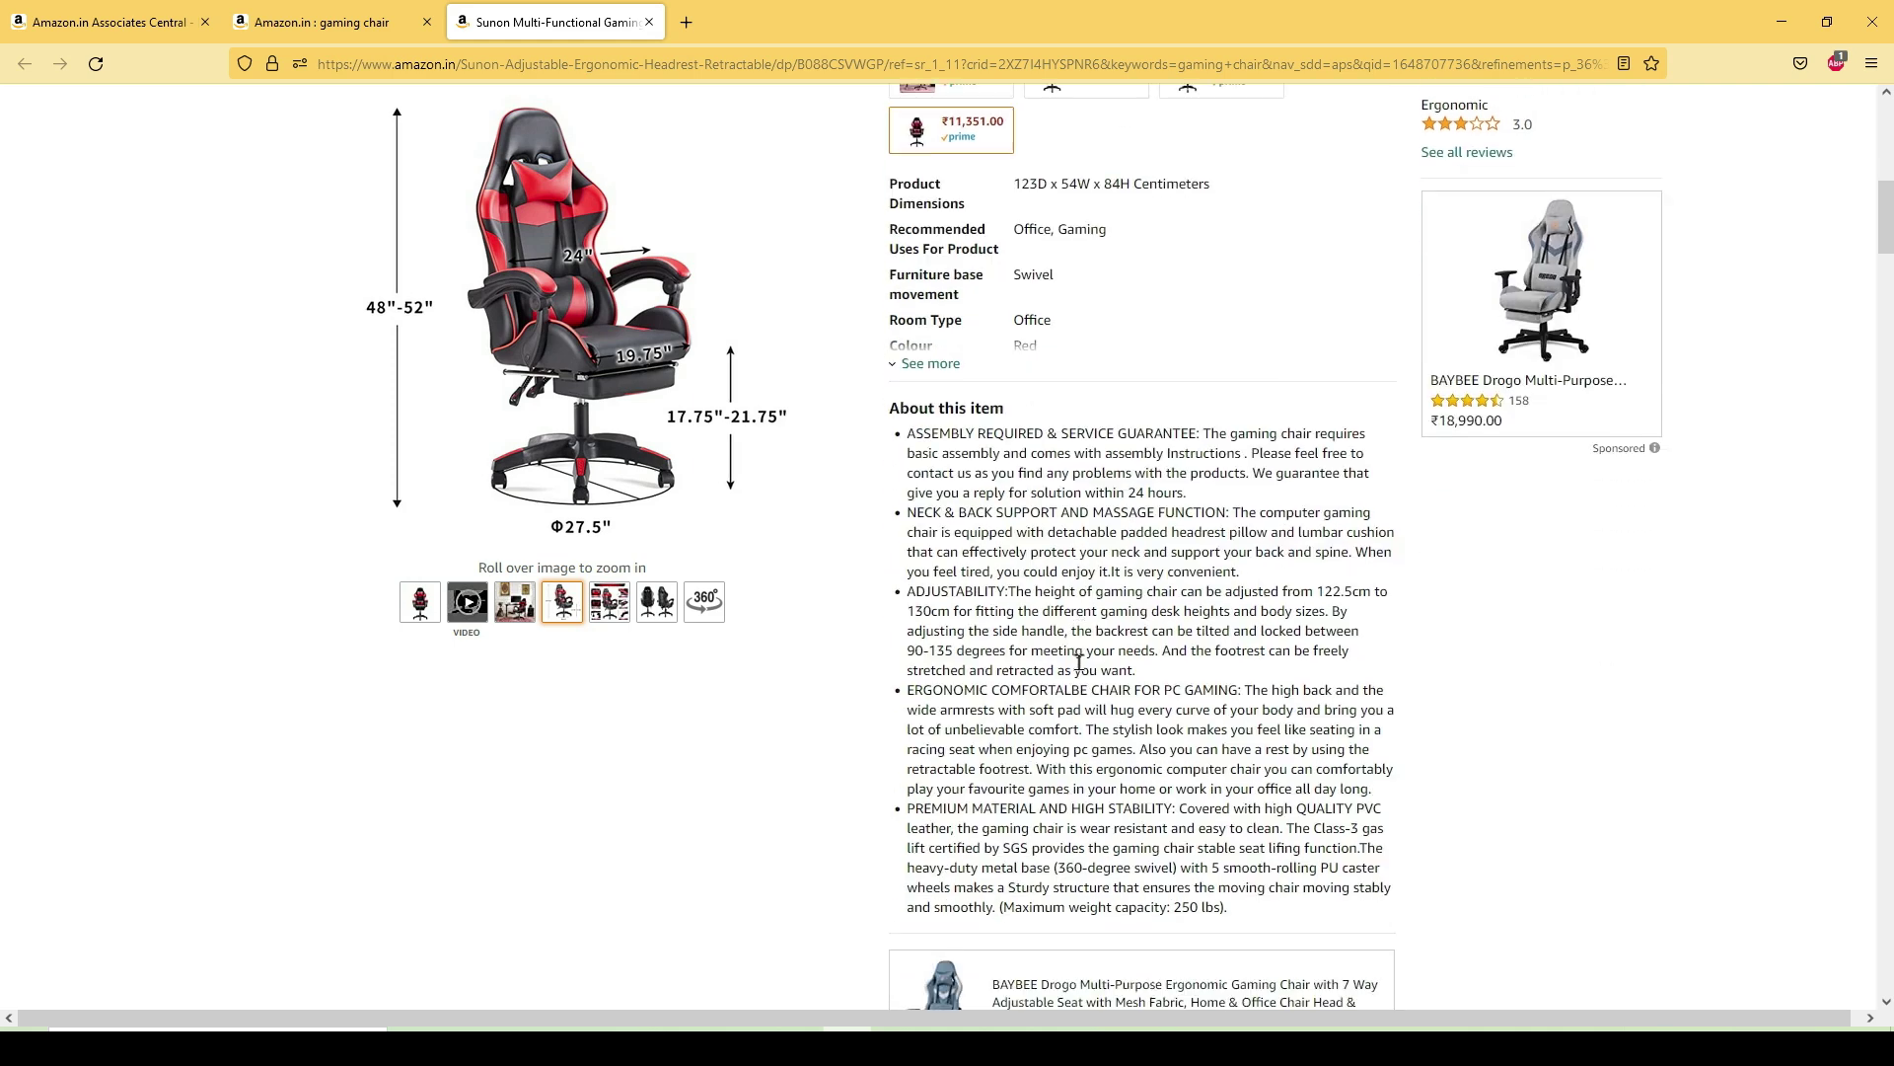
{"action": "scroll", "coordinate": [1079, 661], "scroll_direction": "down", "scroll_amount": 4}
{"action": "scroll", "coordinate": [1080, 661], "scroll_direction": "up", "scroll_amount": 9}
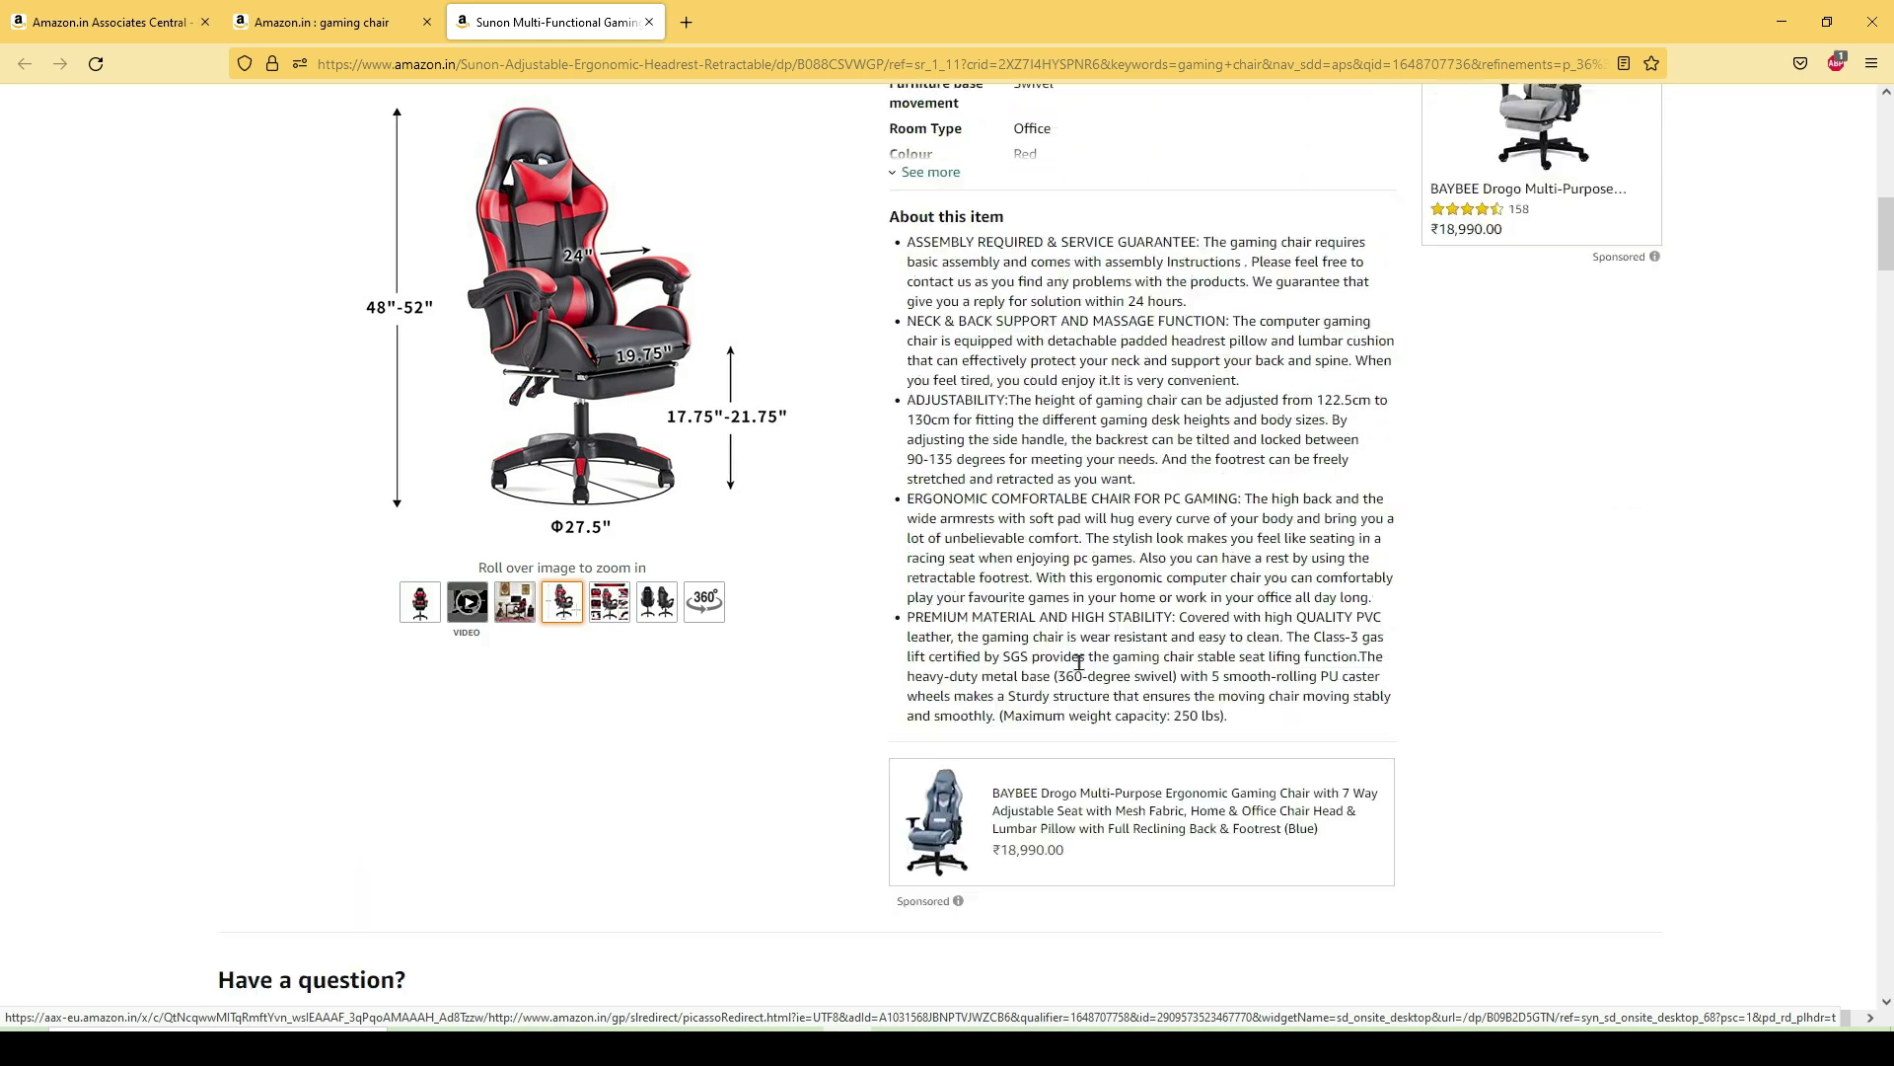
{"action": "mouse_move", "coordinate": [570, 367]}
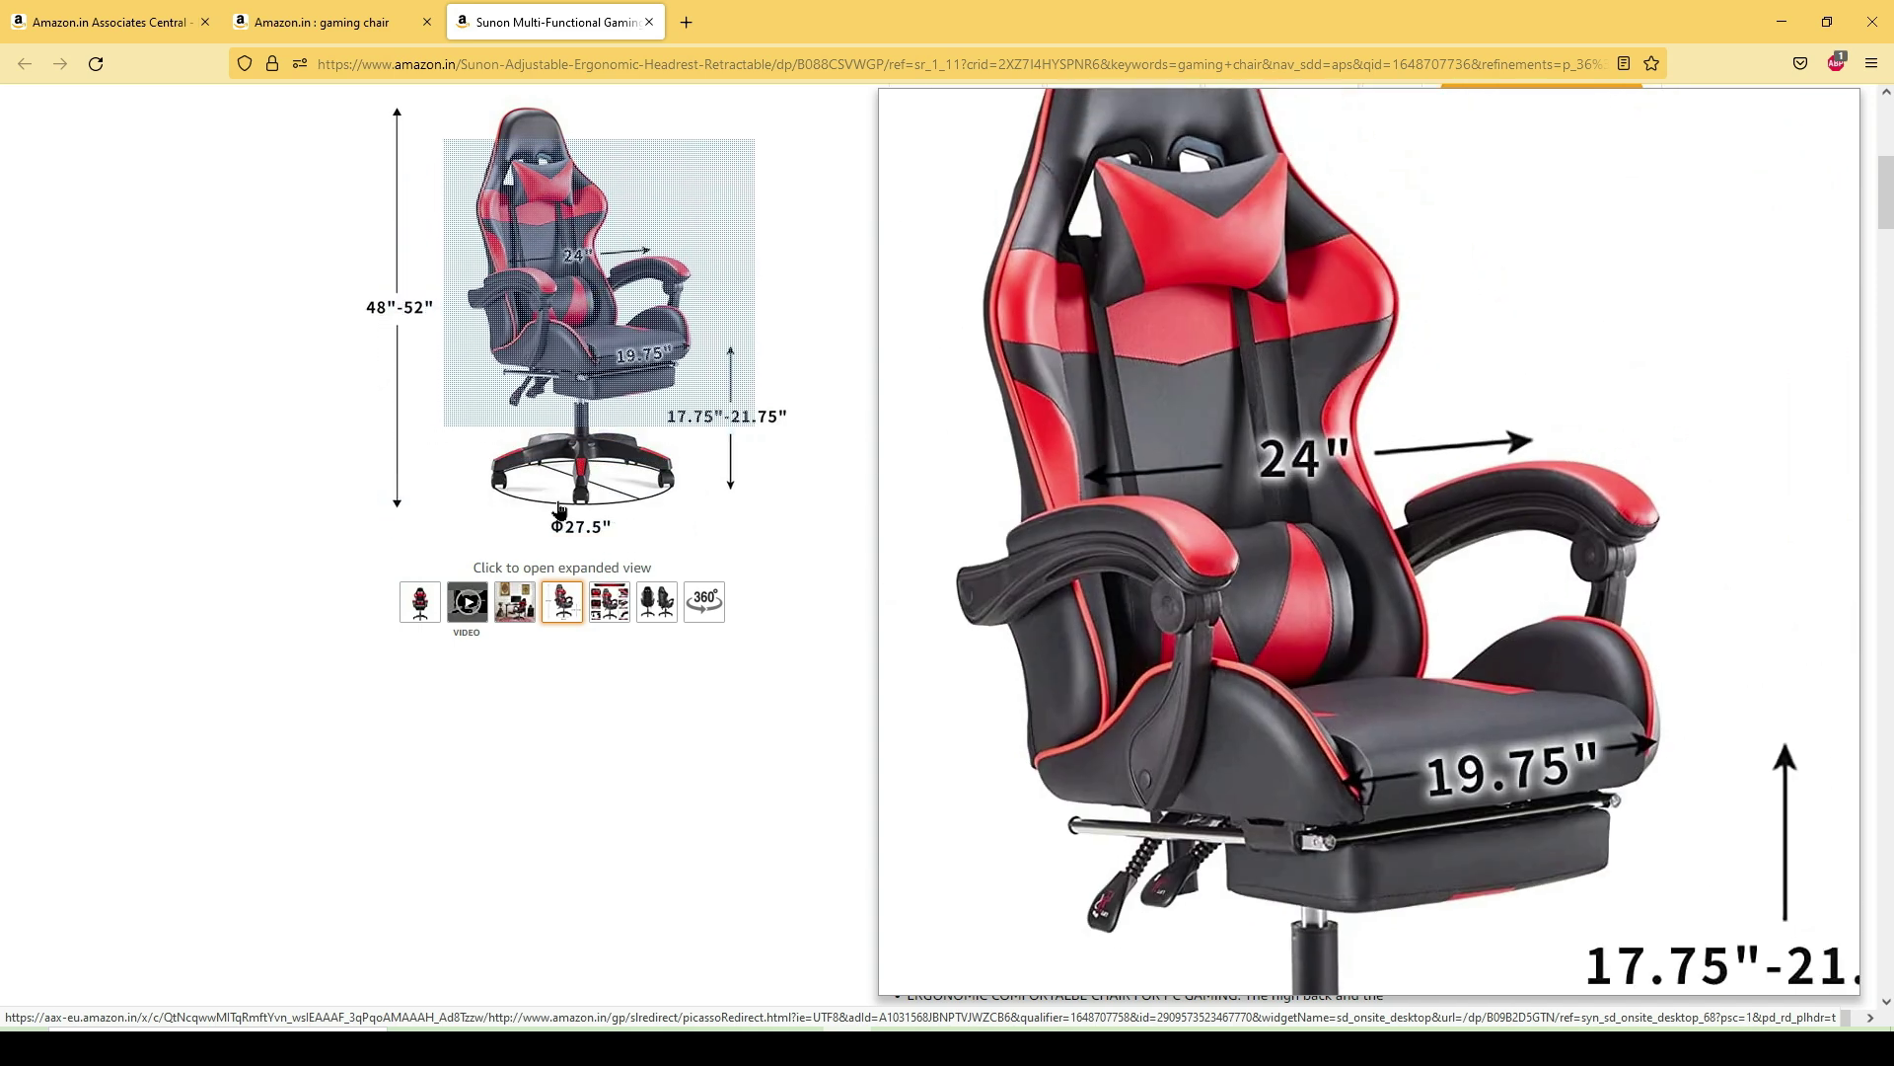
{"action": "mouse_move", "coordinate": [415, 622]}
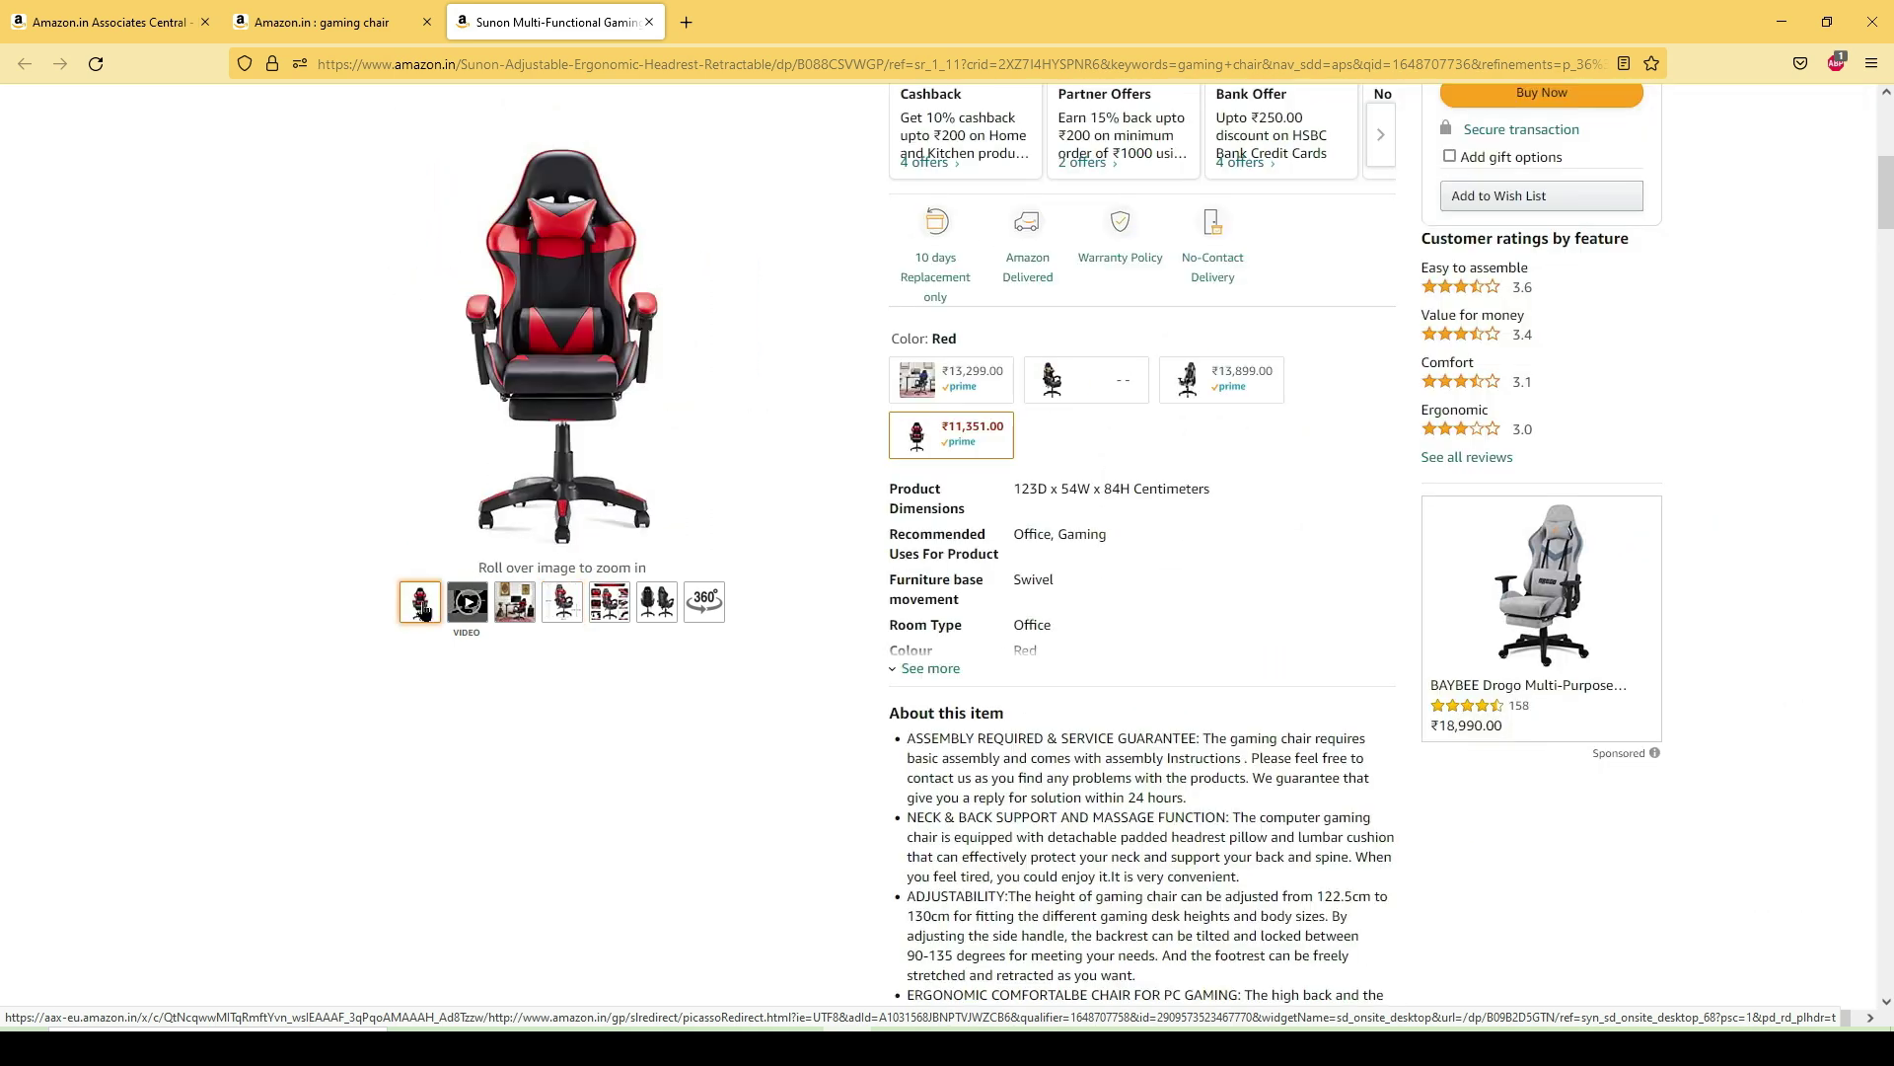
{"action": "mouse_move", "coordinate": [562, 614]}
- Save the enlarged main chair image 71-2V7Yd9gL._SL1500_.jpg to the Downloads folder
{"action": "left_click", "coordinate": [556, 370]}
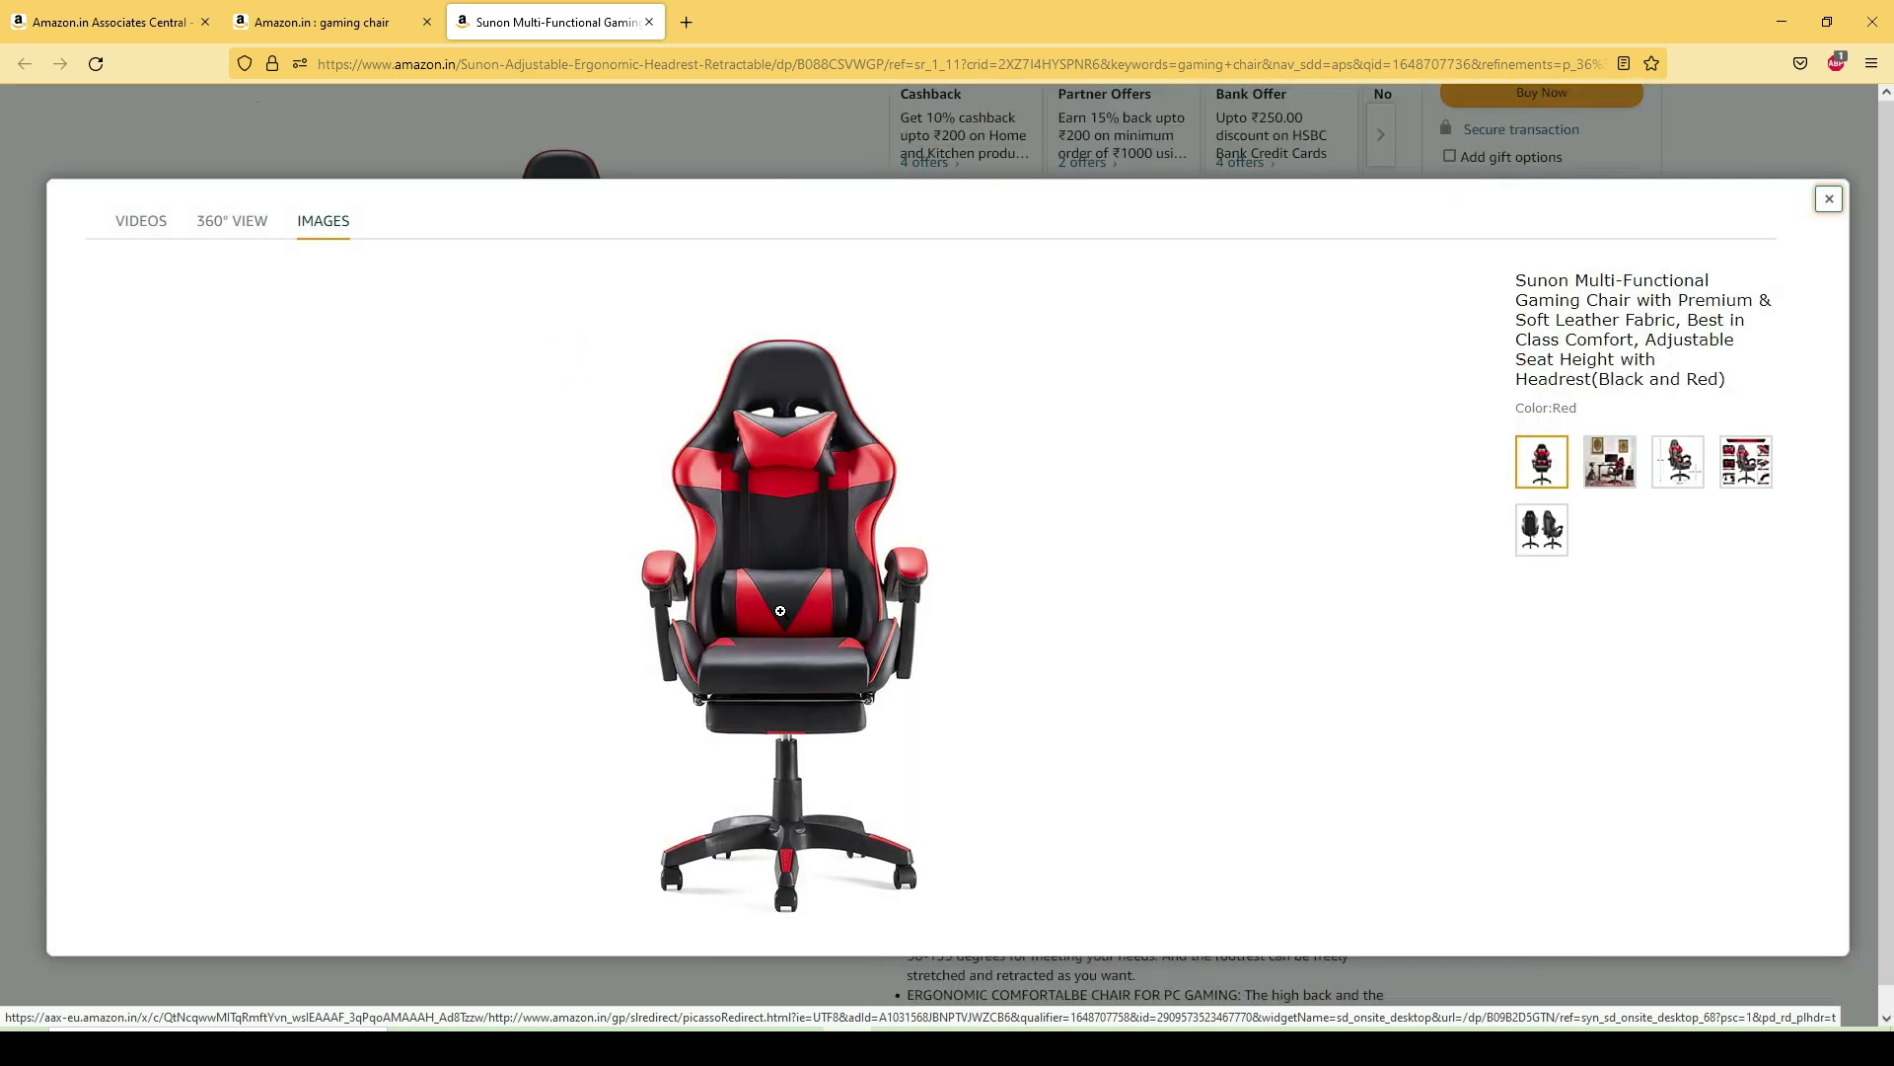
{"action": "right_click", "coordinate": [804, 560]}
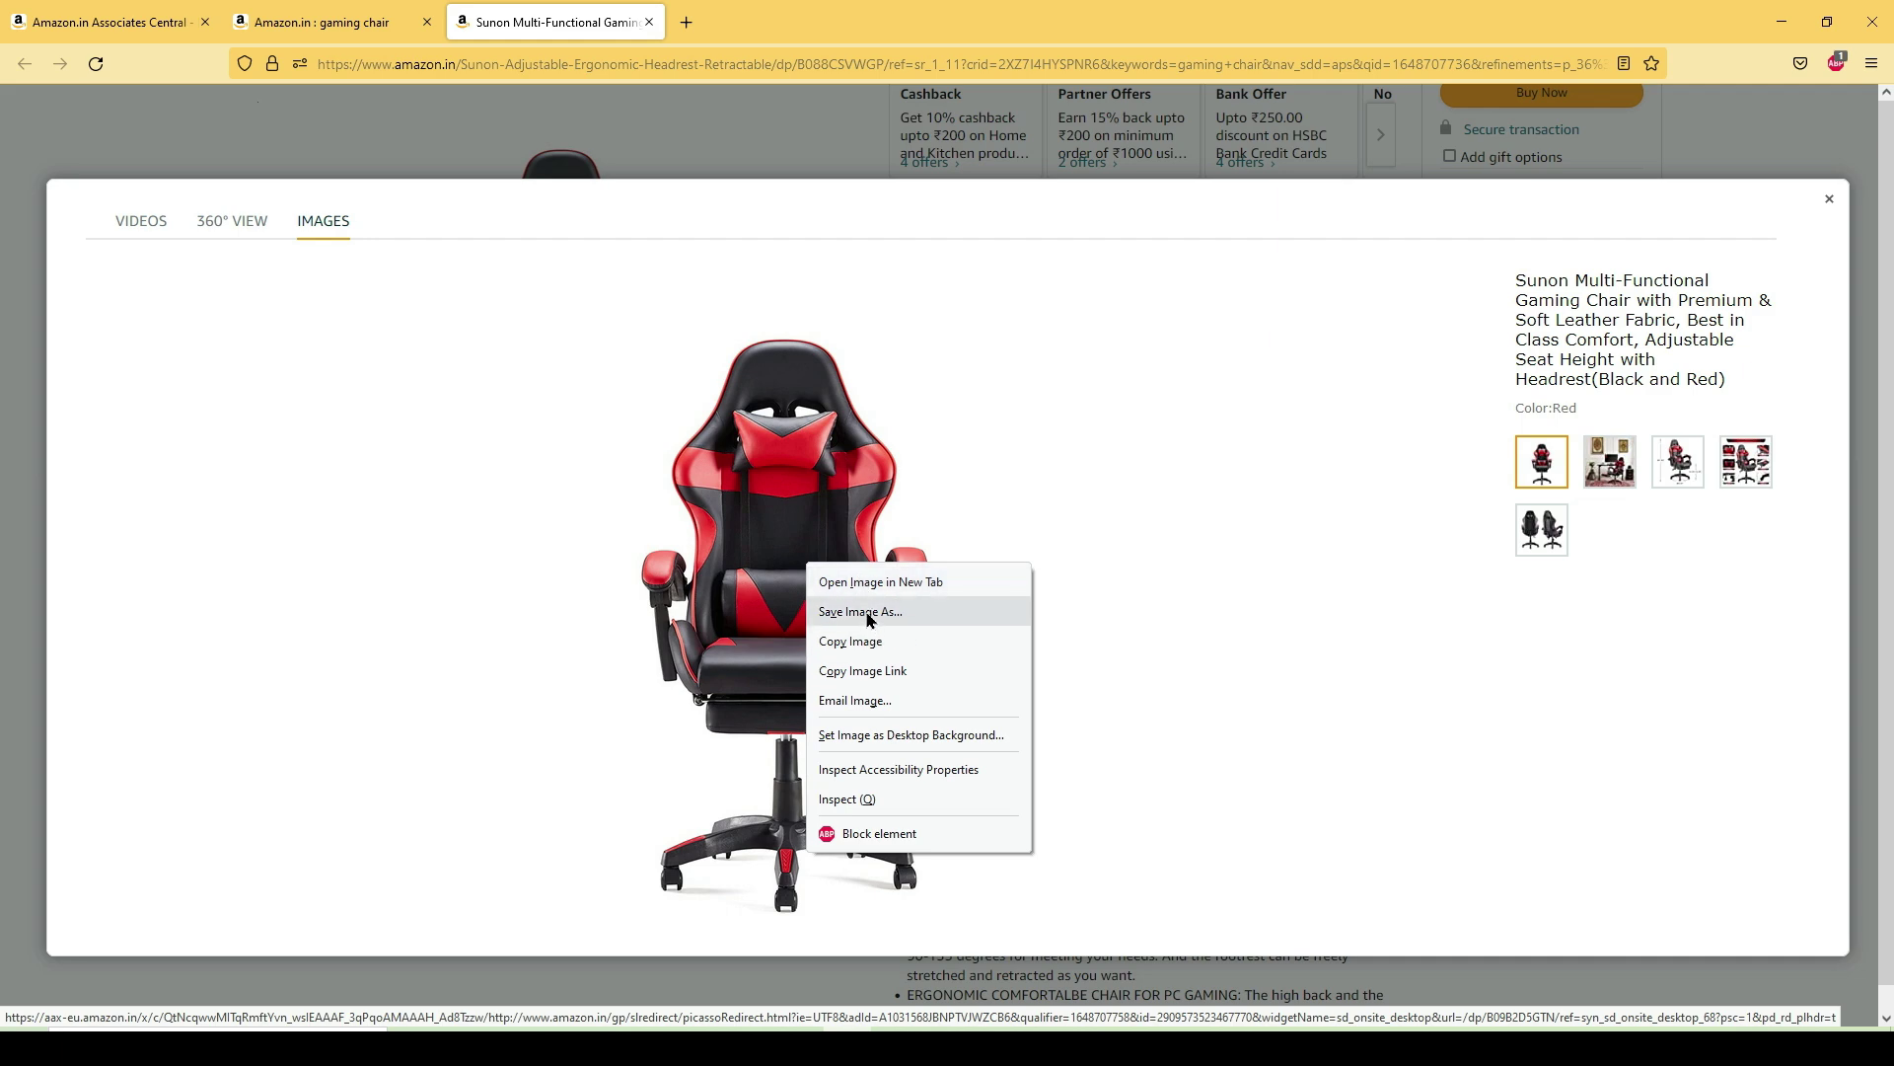
{"action": "left_click", "coordinate": [869, 612]}
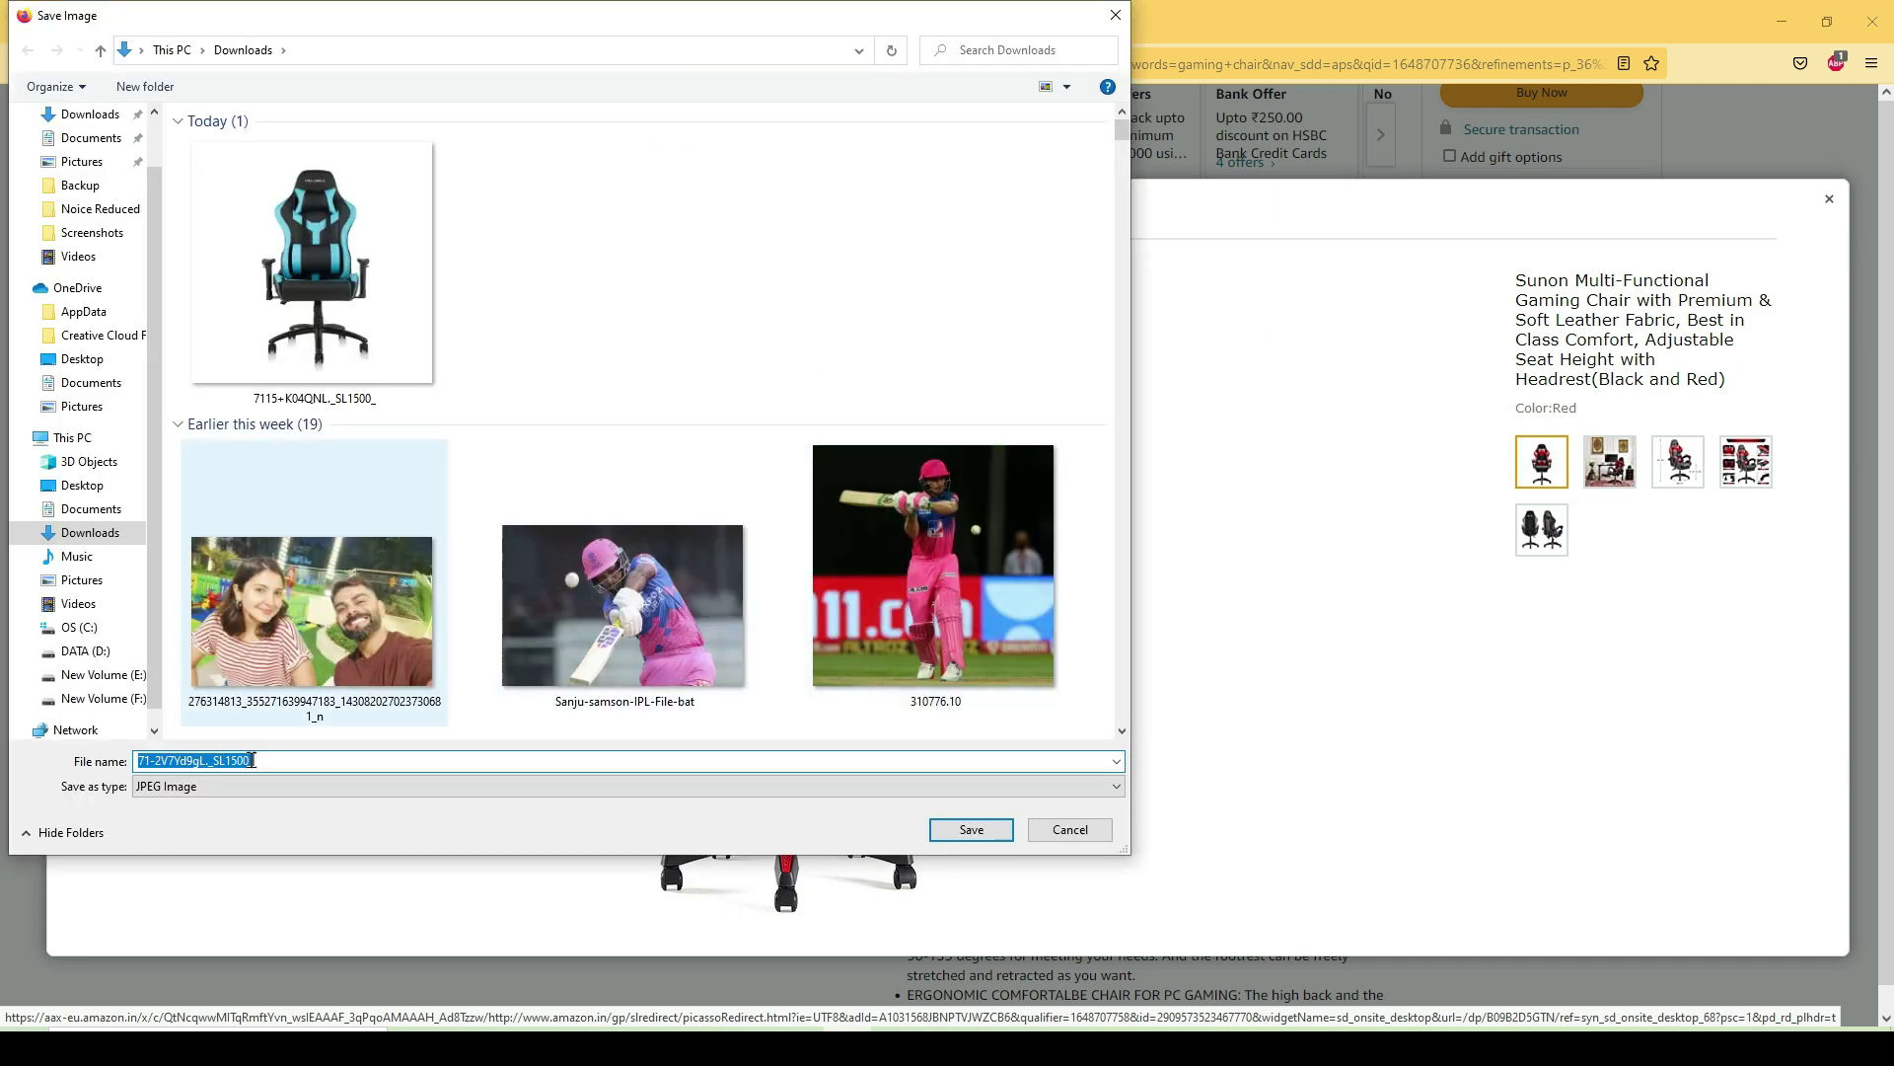
{"action": "left_click", "coordinate": [971, 829]}
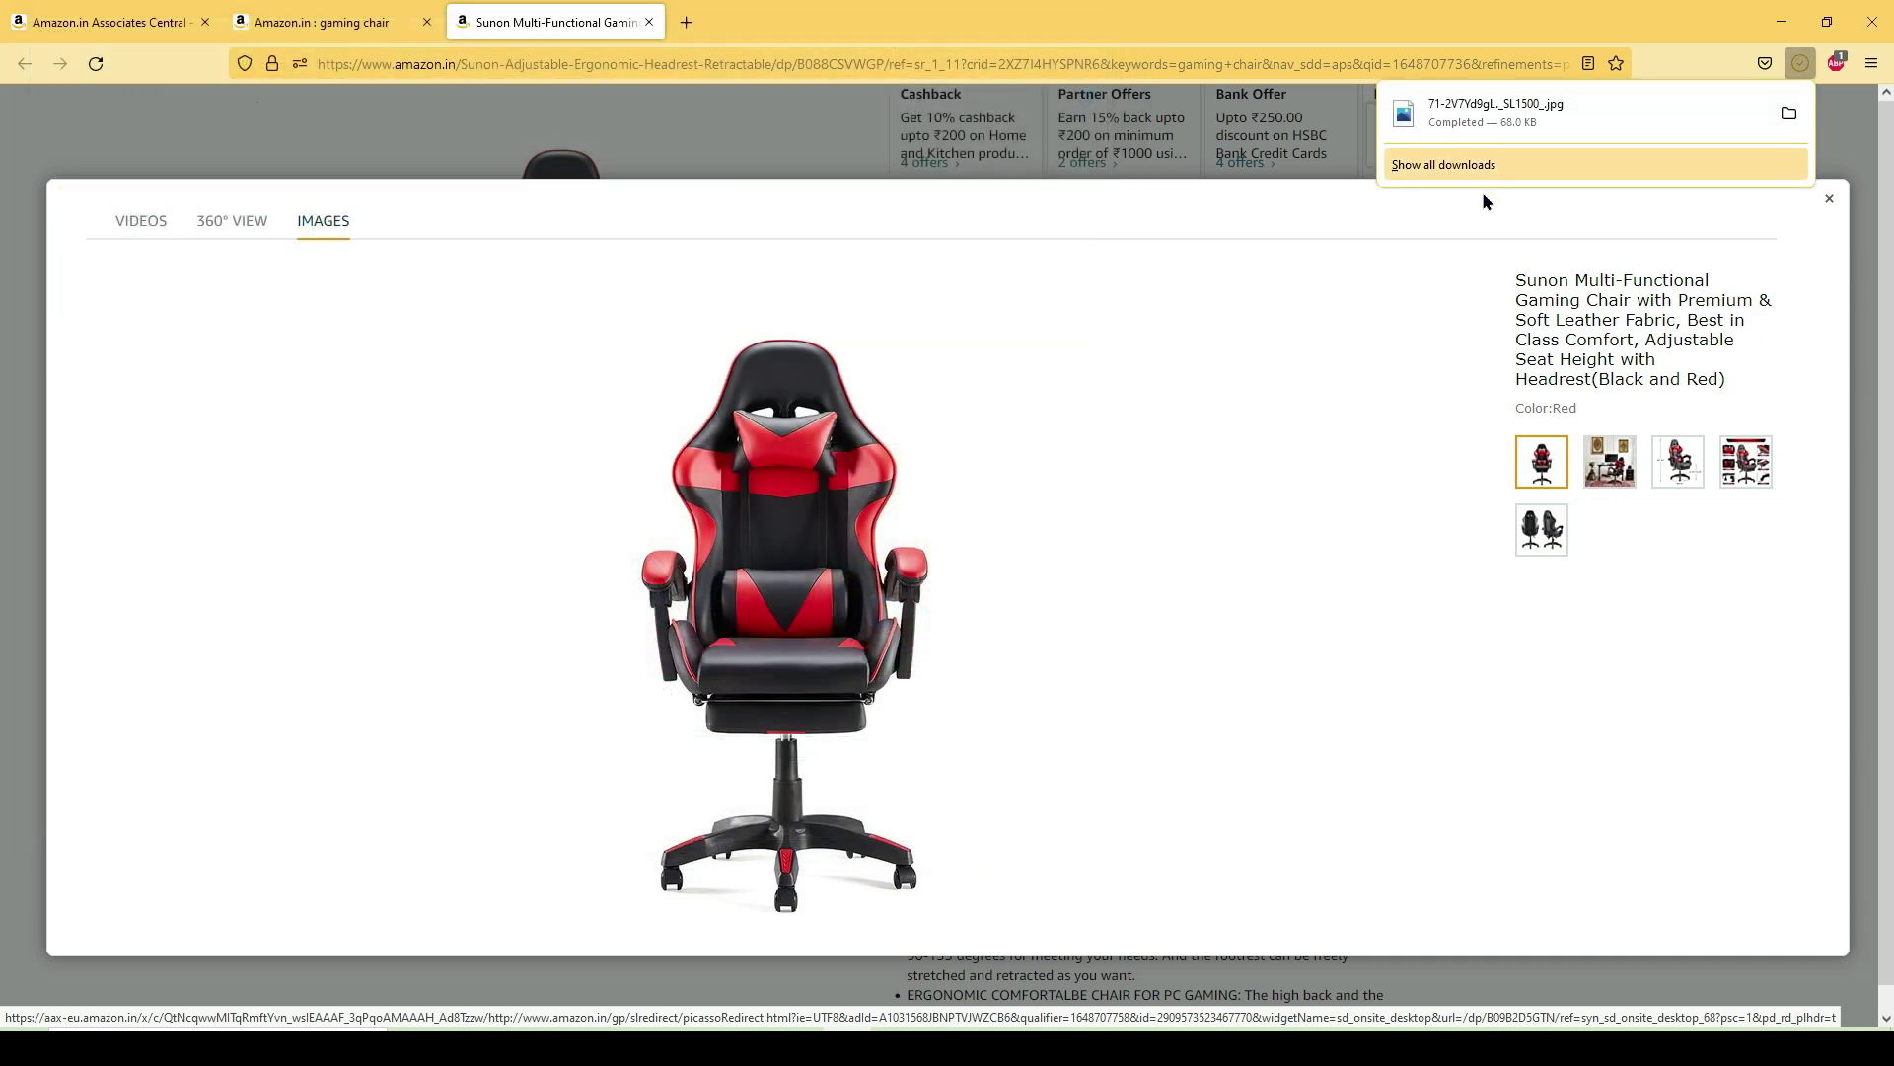
{"action": "left_click", "coordinate": [889, 1046]}
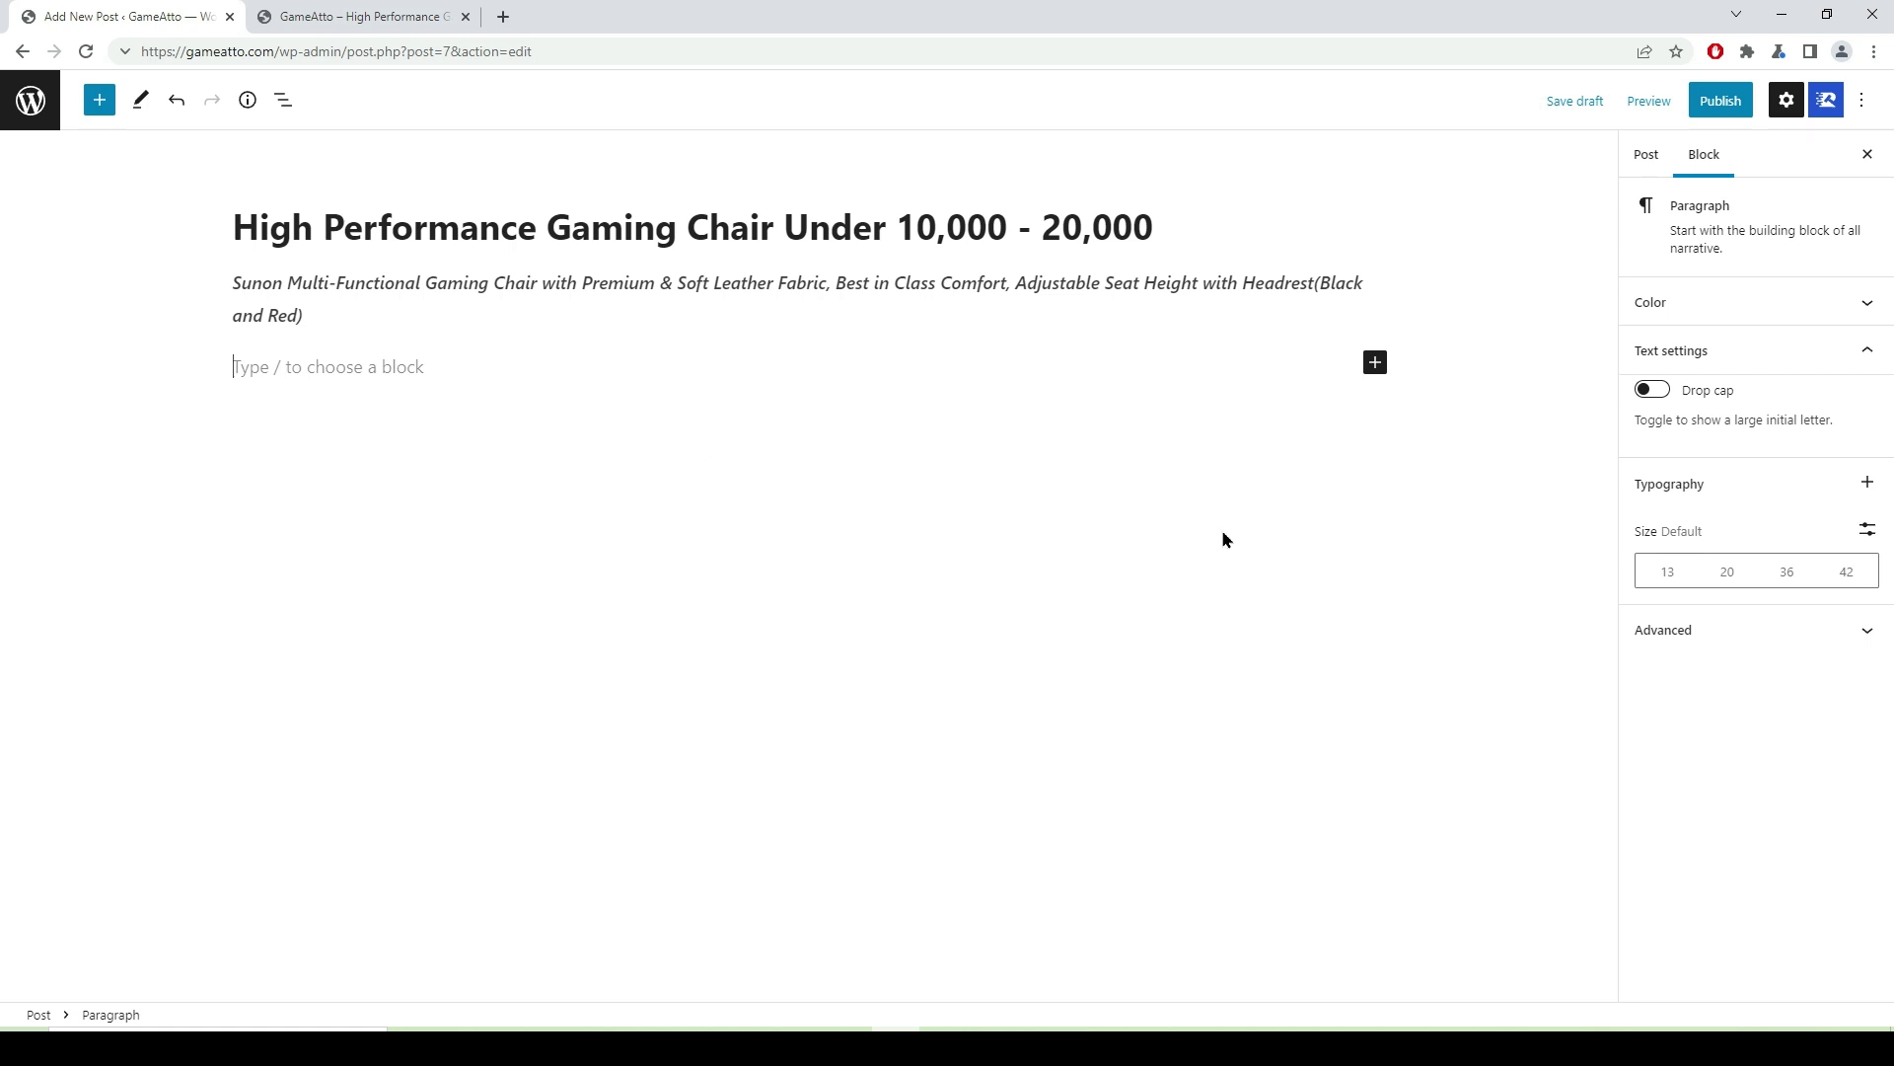
- Insert an AffiliateX Single Product block from the full block library below the Sunon paragraph
{"action": "left_click", "coordinate": [1373, 367]}
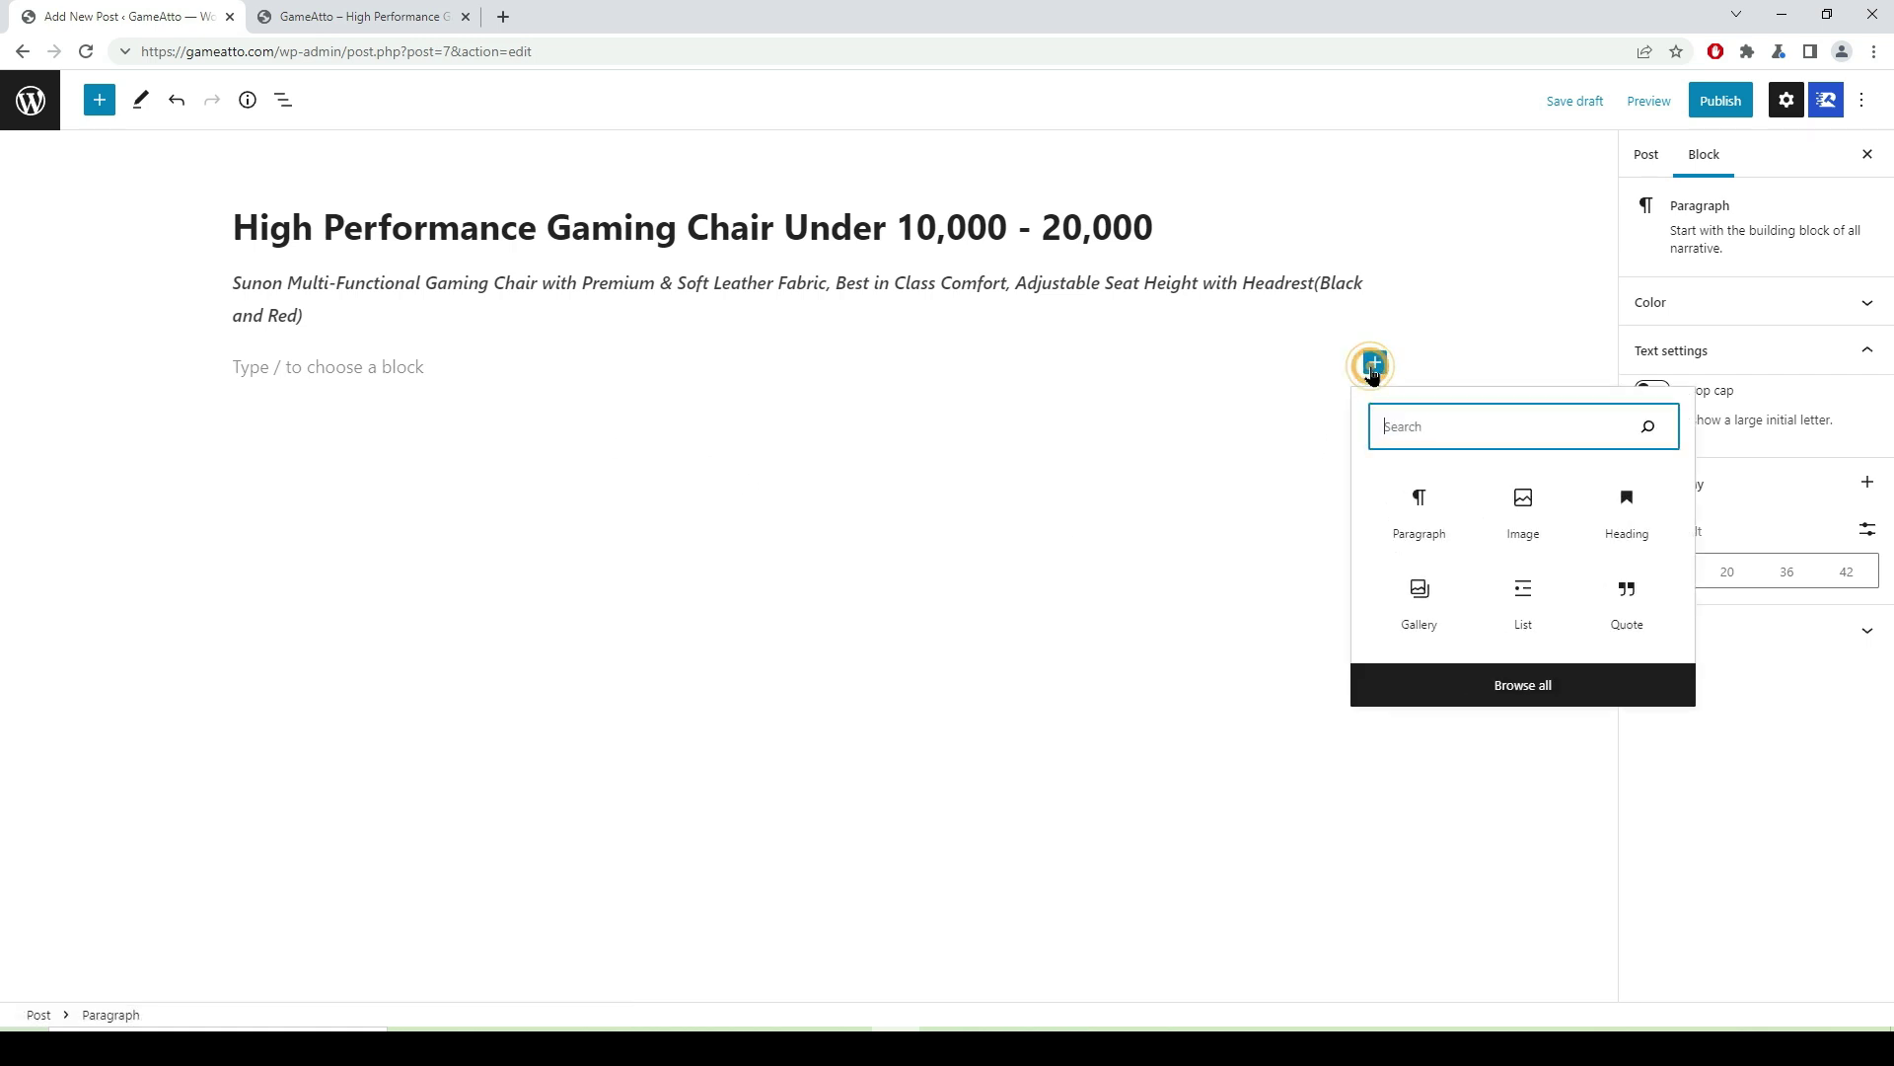
{"action": "left_click", "coordinate": [1523, 691]}
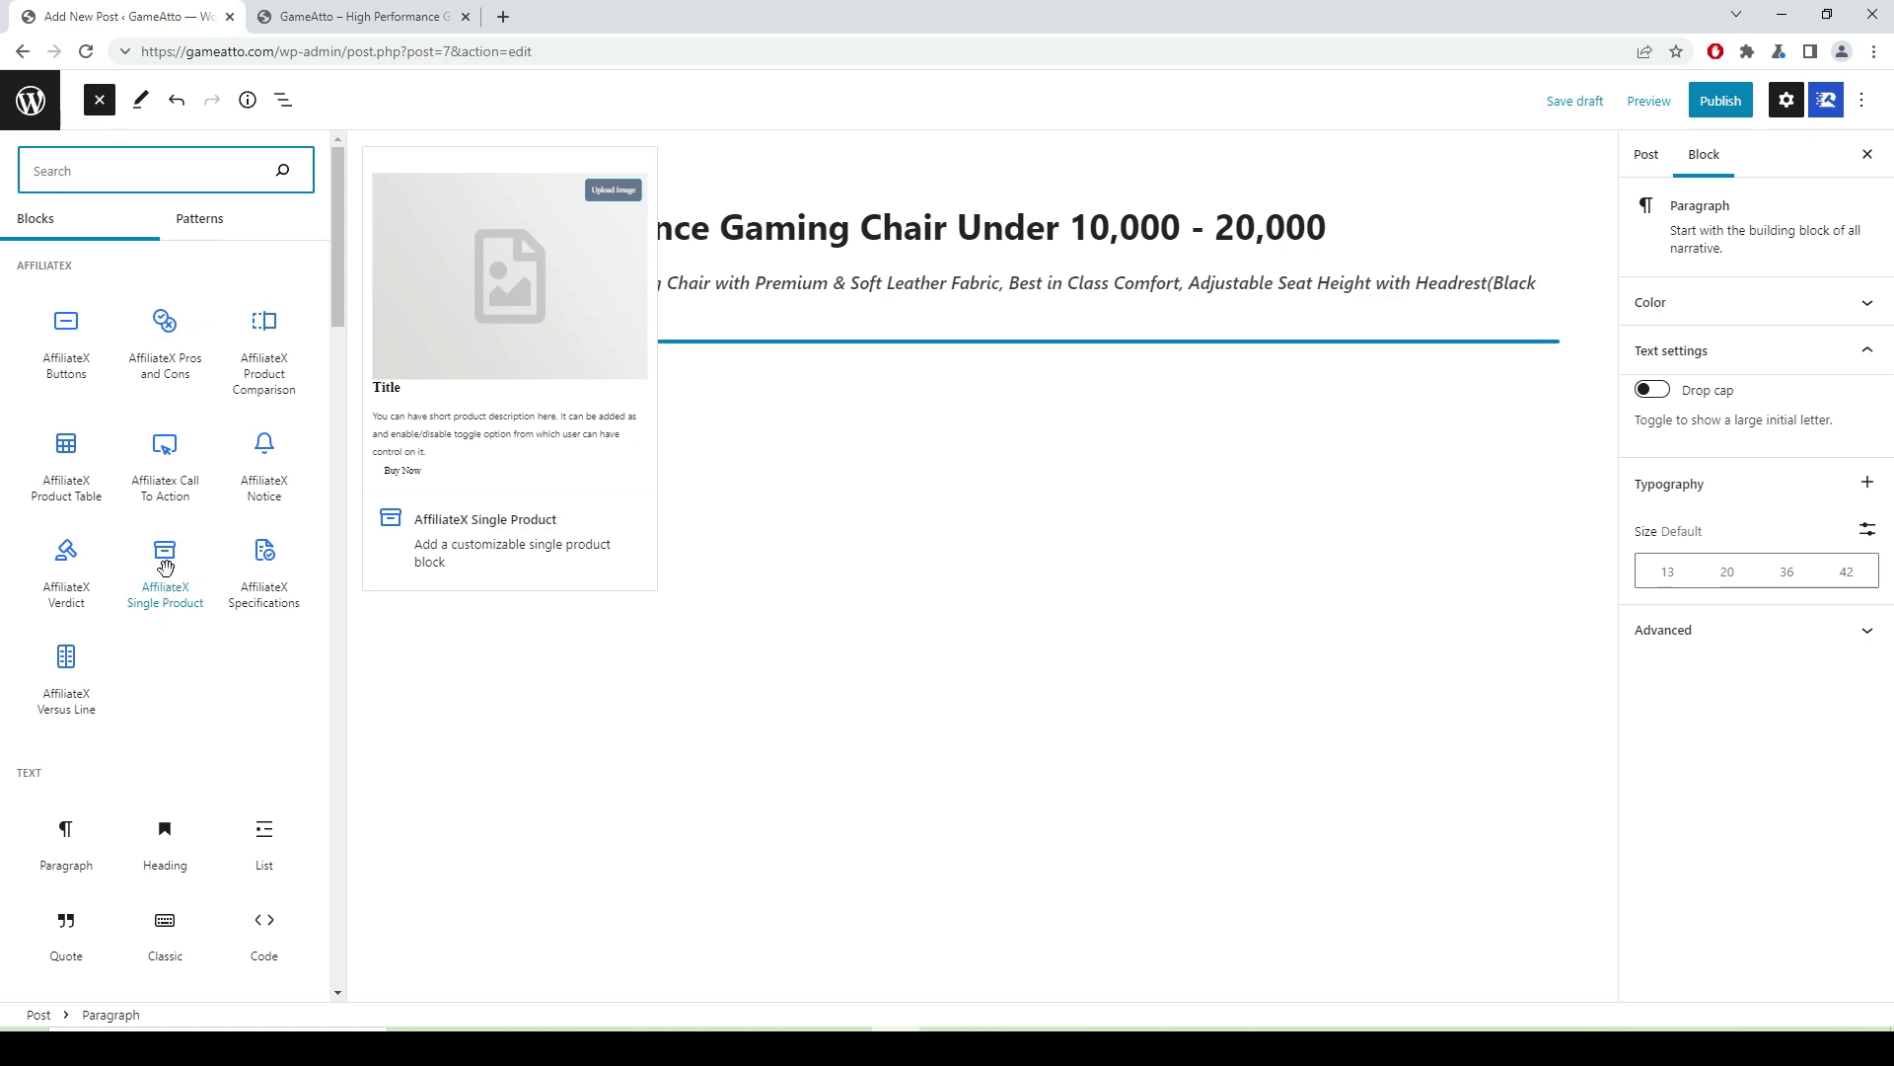
{"action": "left_click", "coordinate": [164, 569]}
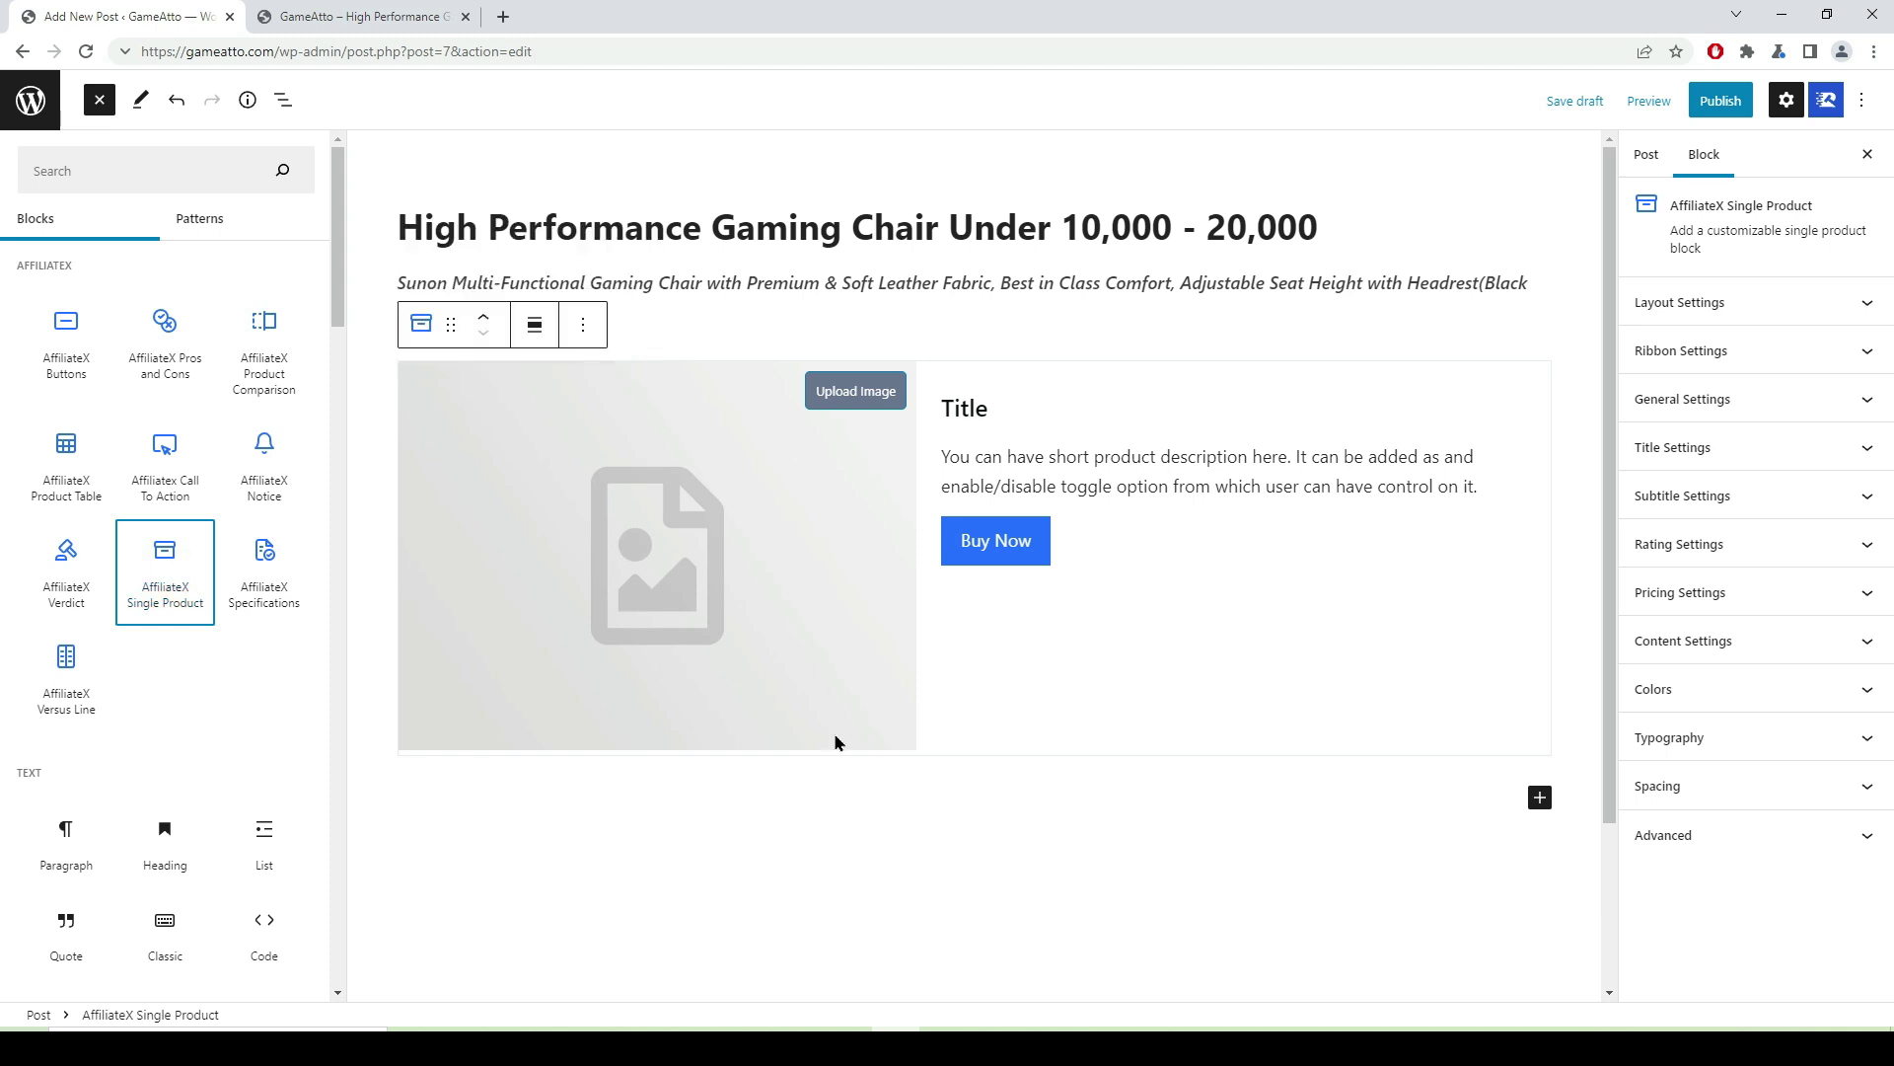
{"action": "left_click", "coordinate": [859, 395]}
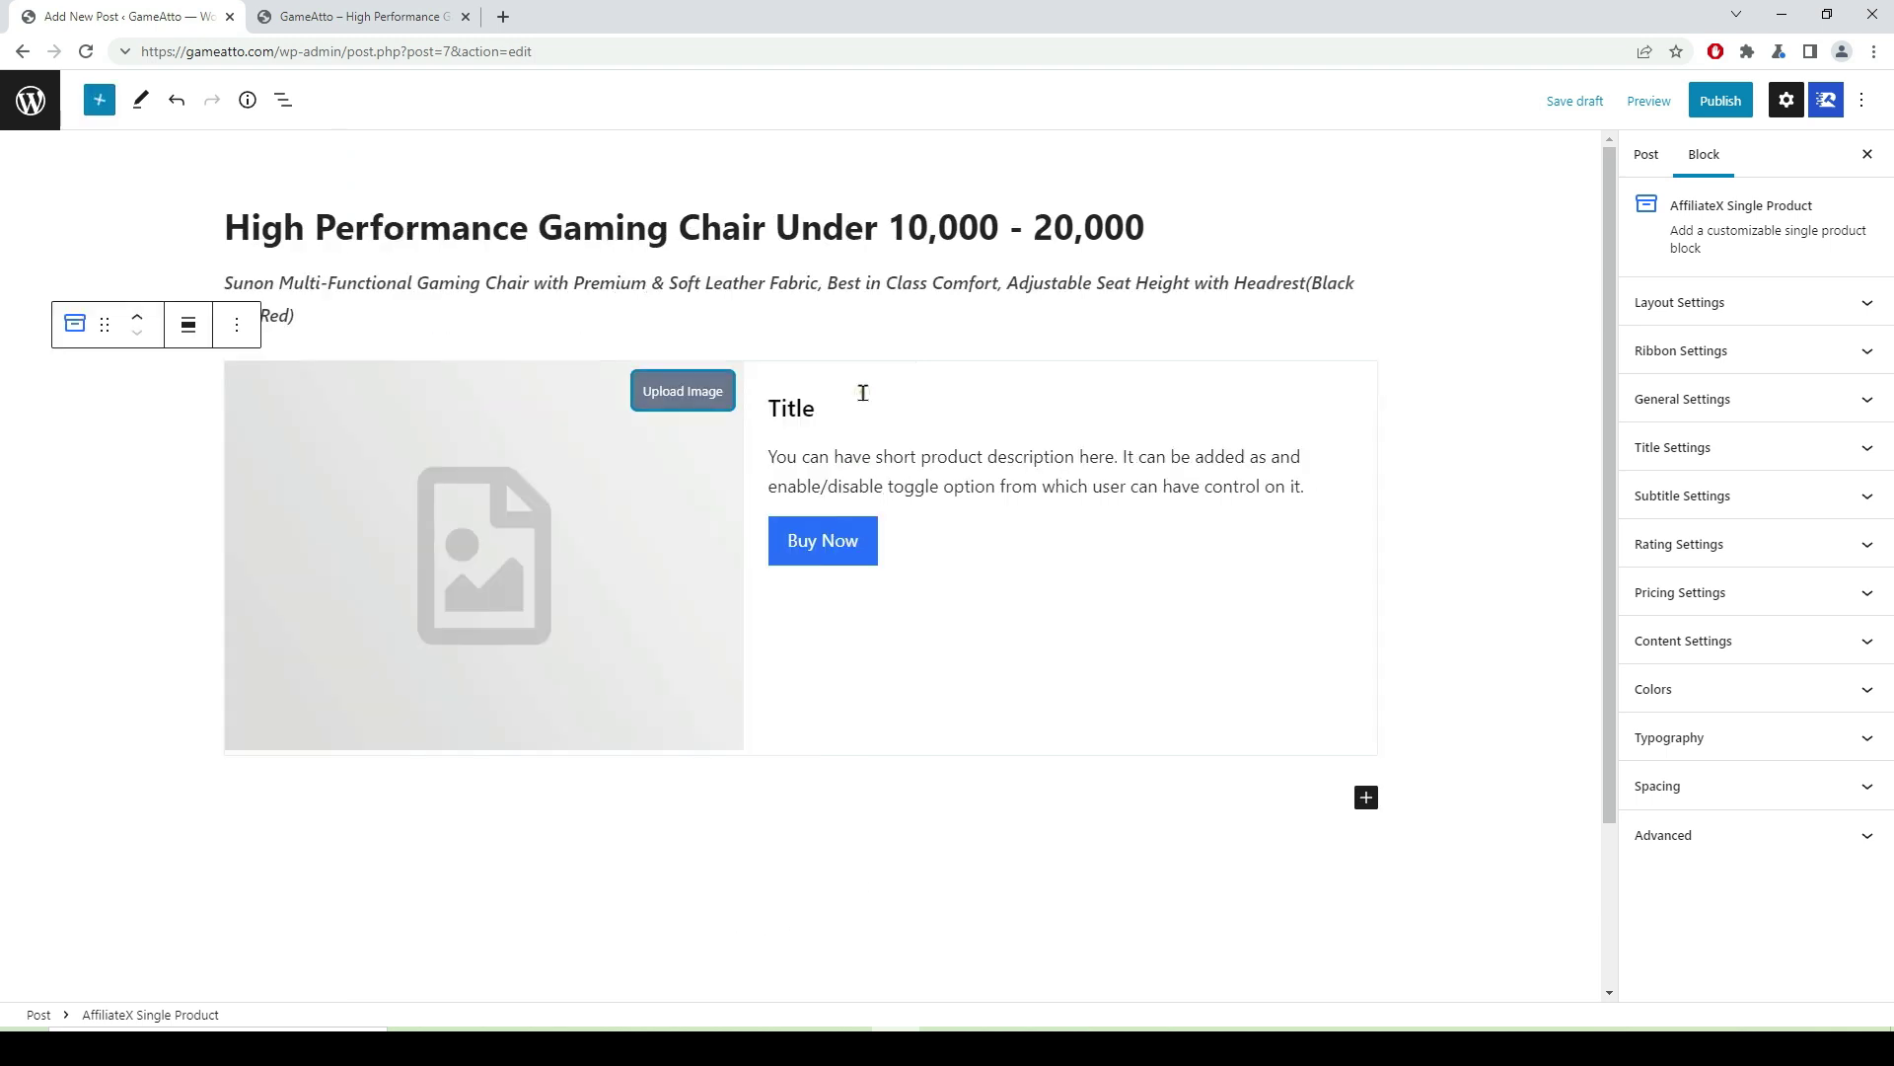
- Upload photo 71-2V7Yd9gL._SL1500_ with alt text 'High performence gaming chair' as the product image
{"action": "left_click", "coordinate": [667, 399]}
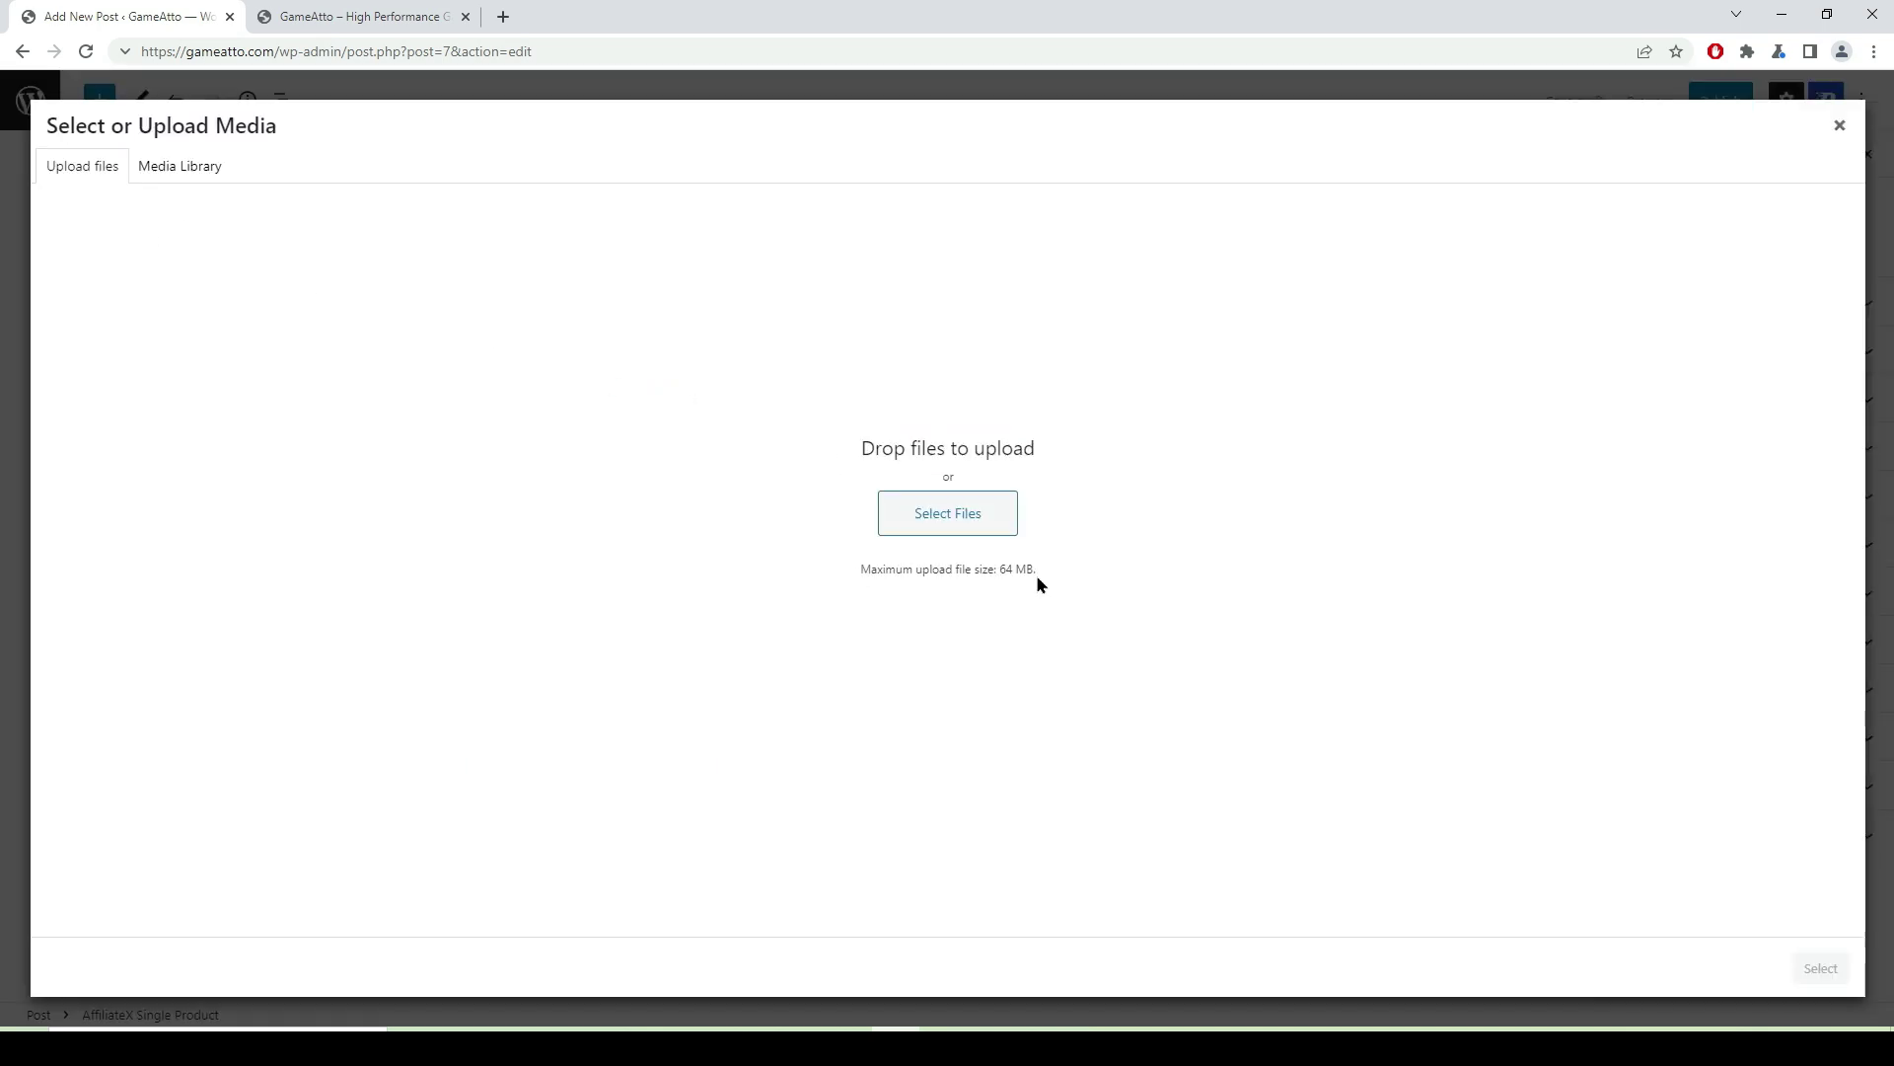
{"action": "left_click", "coordinate": [976, 524]}
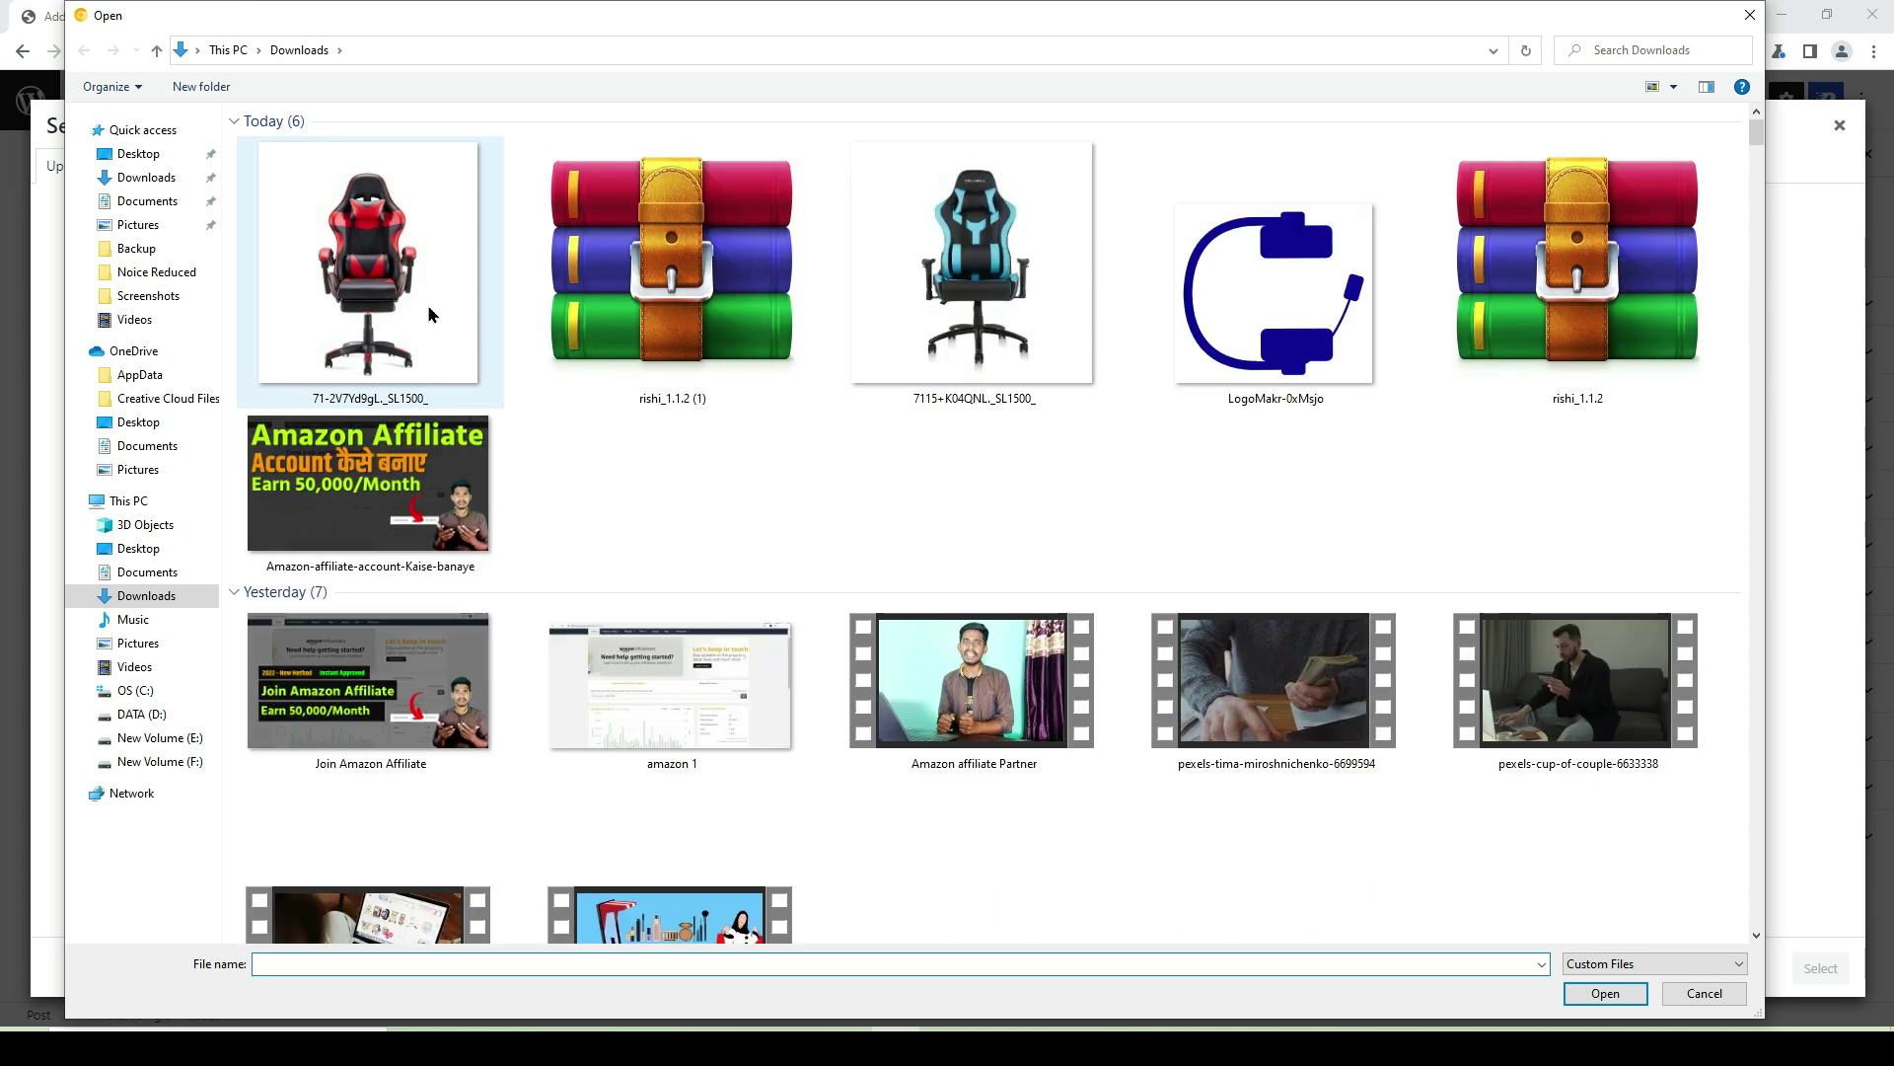
{"action": "left_click", "coordinate": [428, 314]}
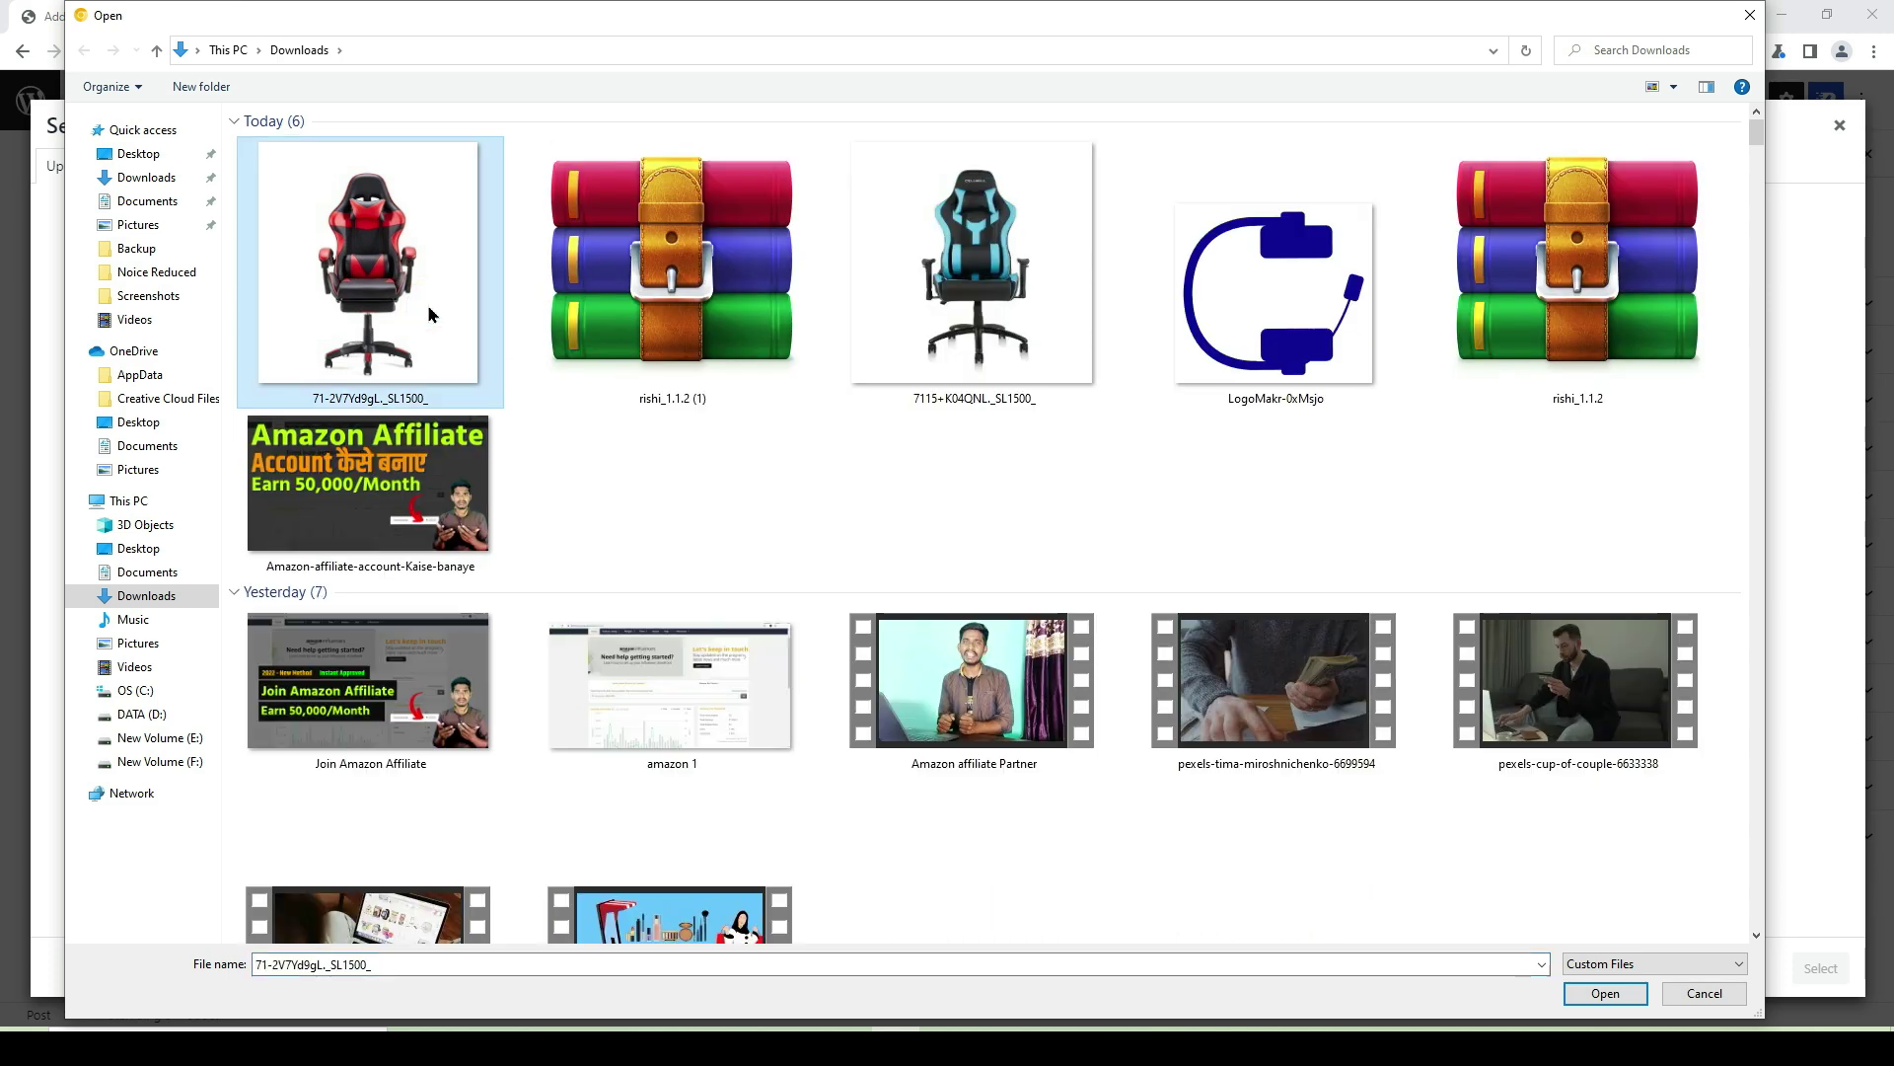
{"action": "left_click", "coordinate": [1608, 994]}
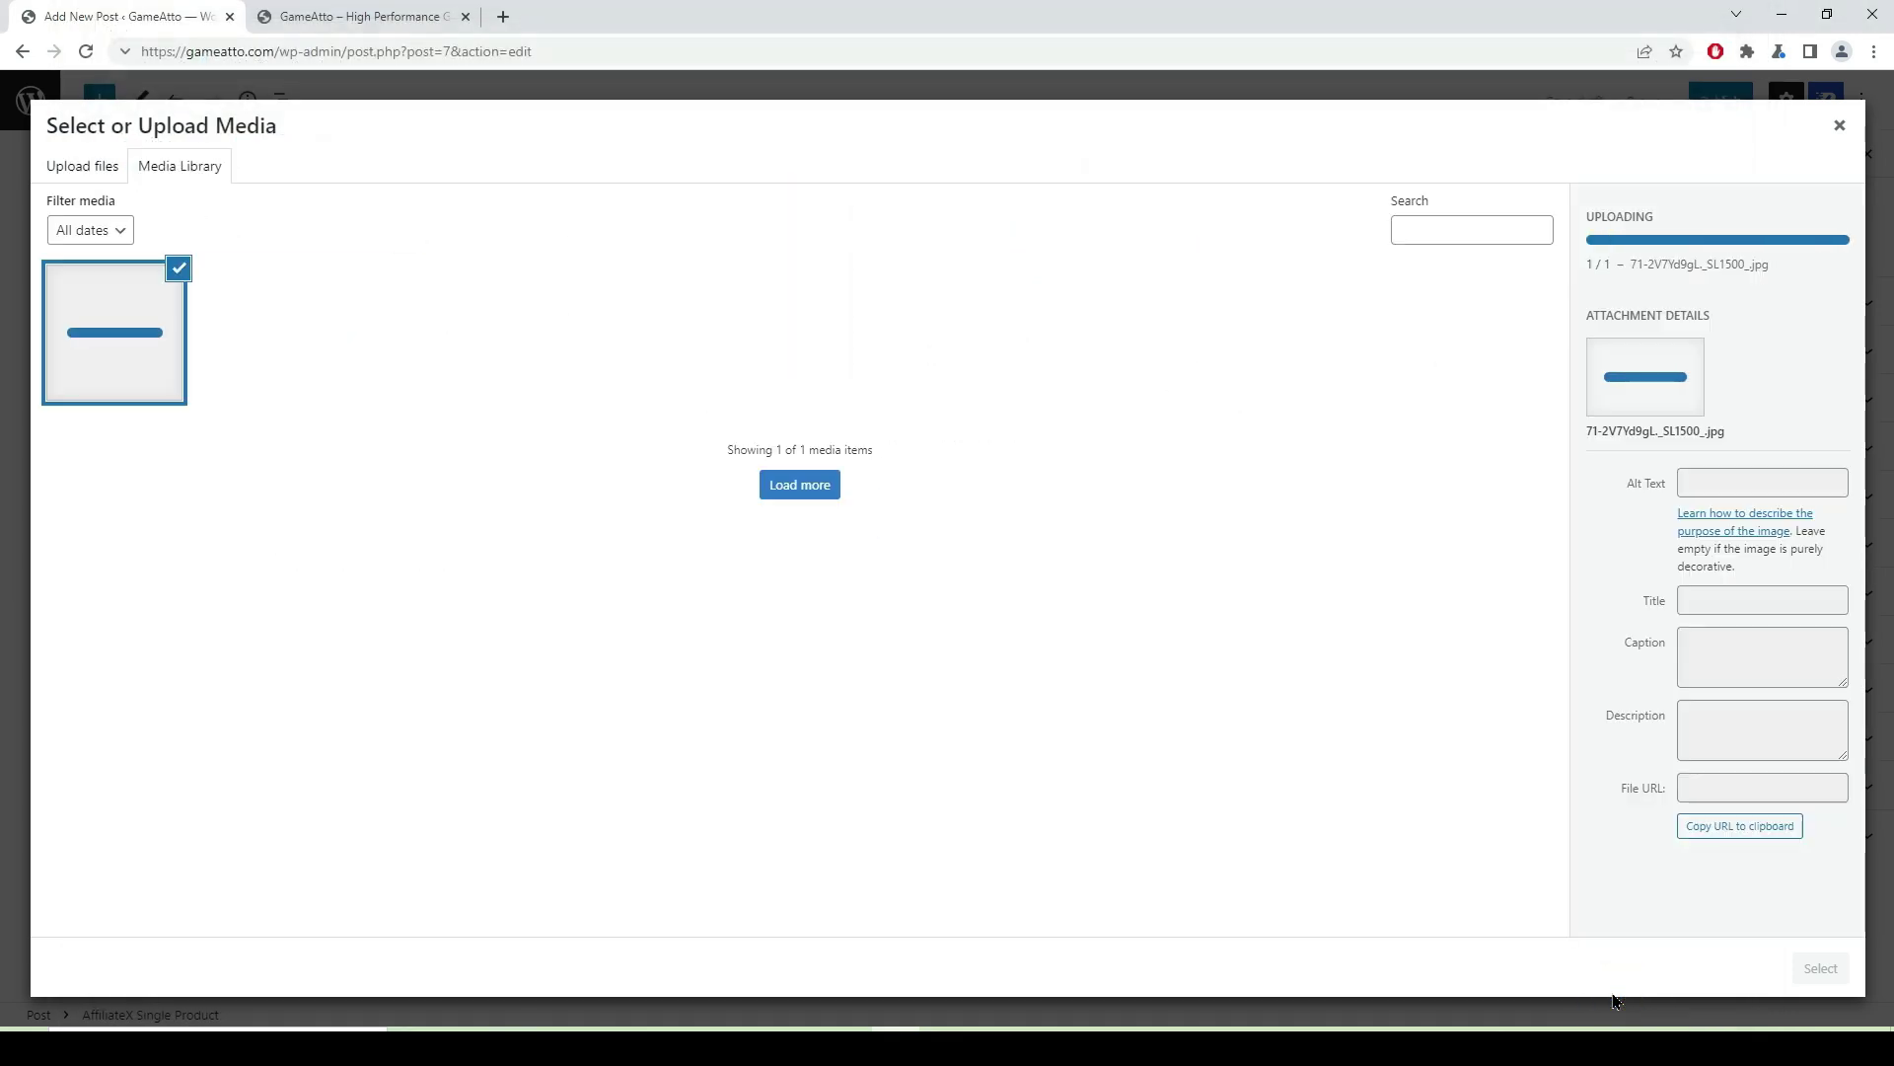
{"action": "left_click", "coordinate": [1704, 405]}
{"action": "type", "text": "High"}
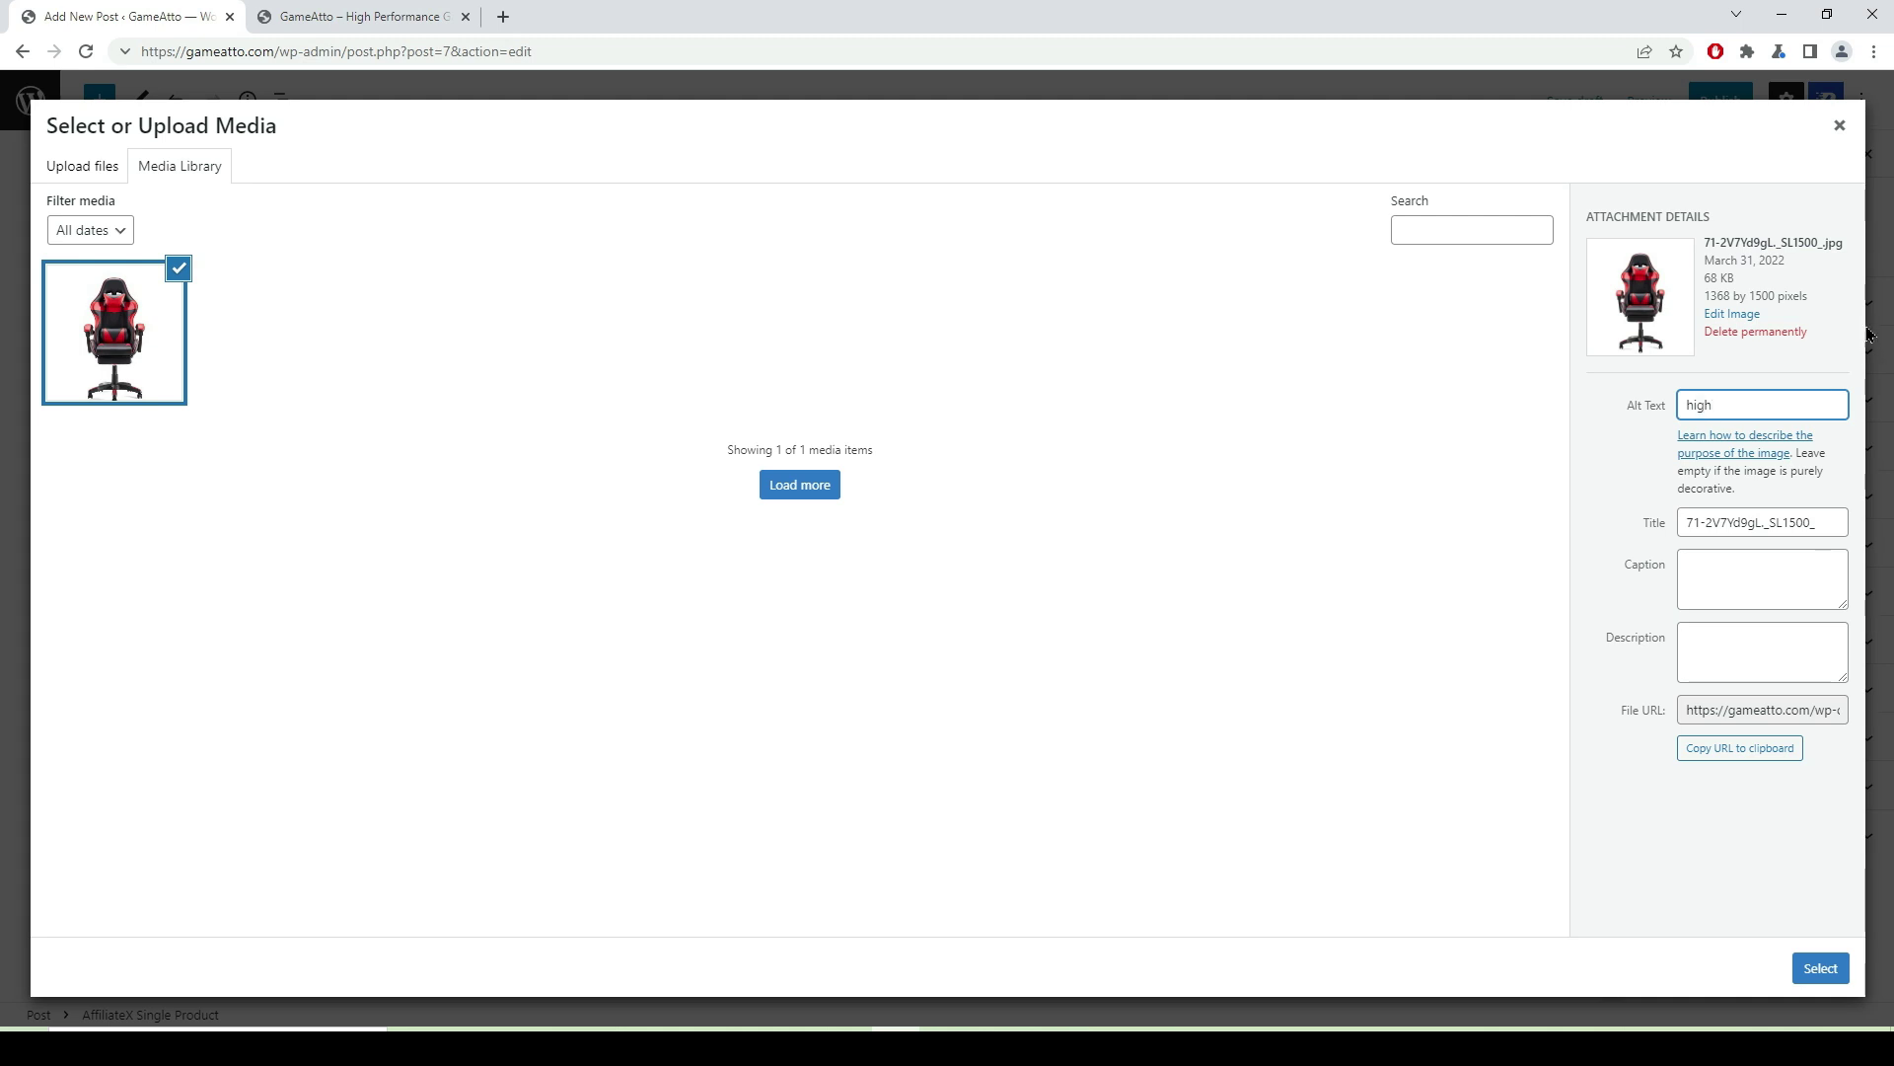
{"action": "type", "text": " performence gaming chair"}
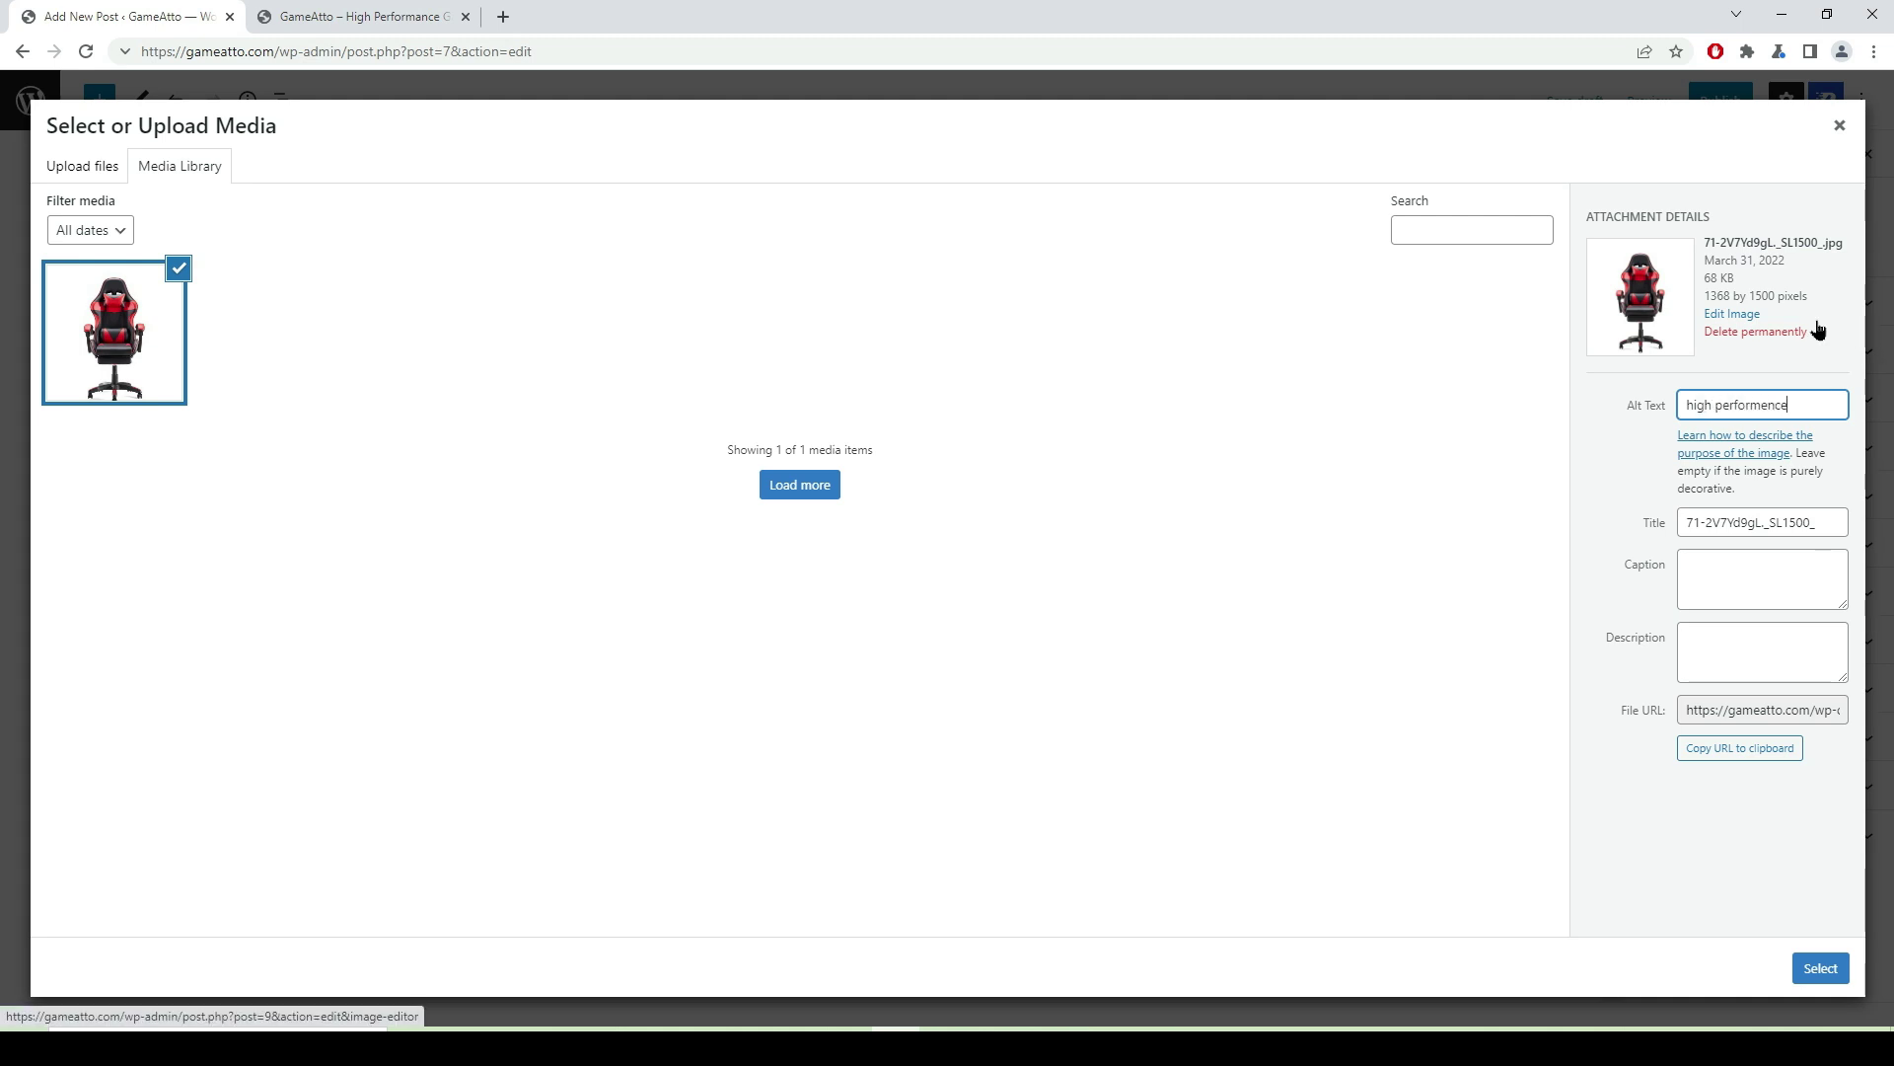
{"action": "left_click", "coordinate": [1820, 969]}
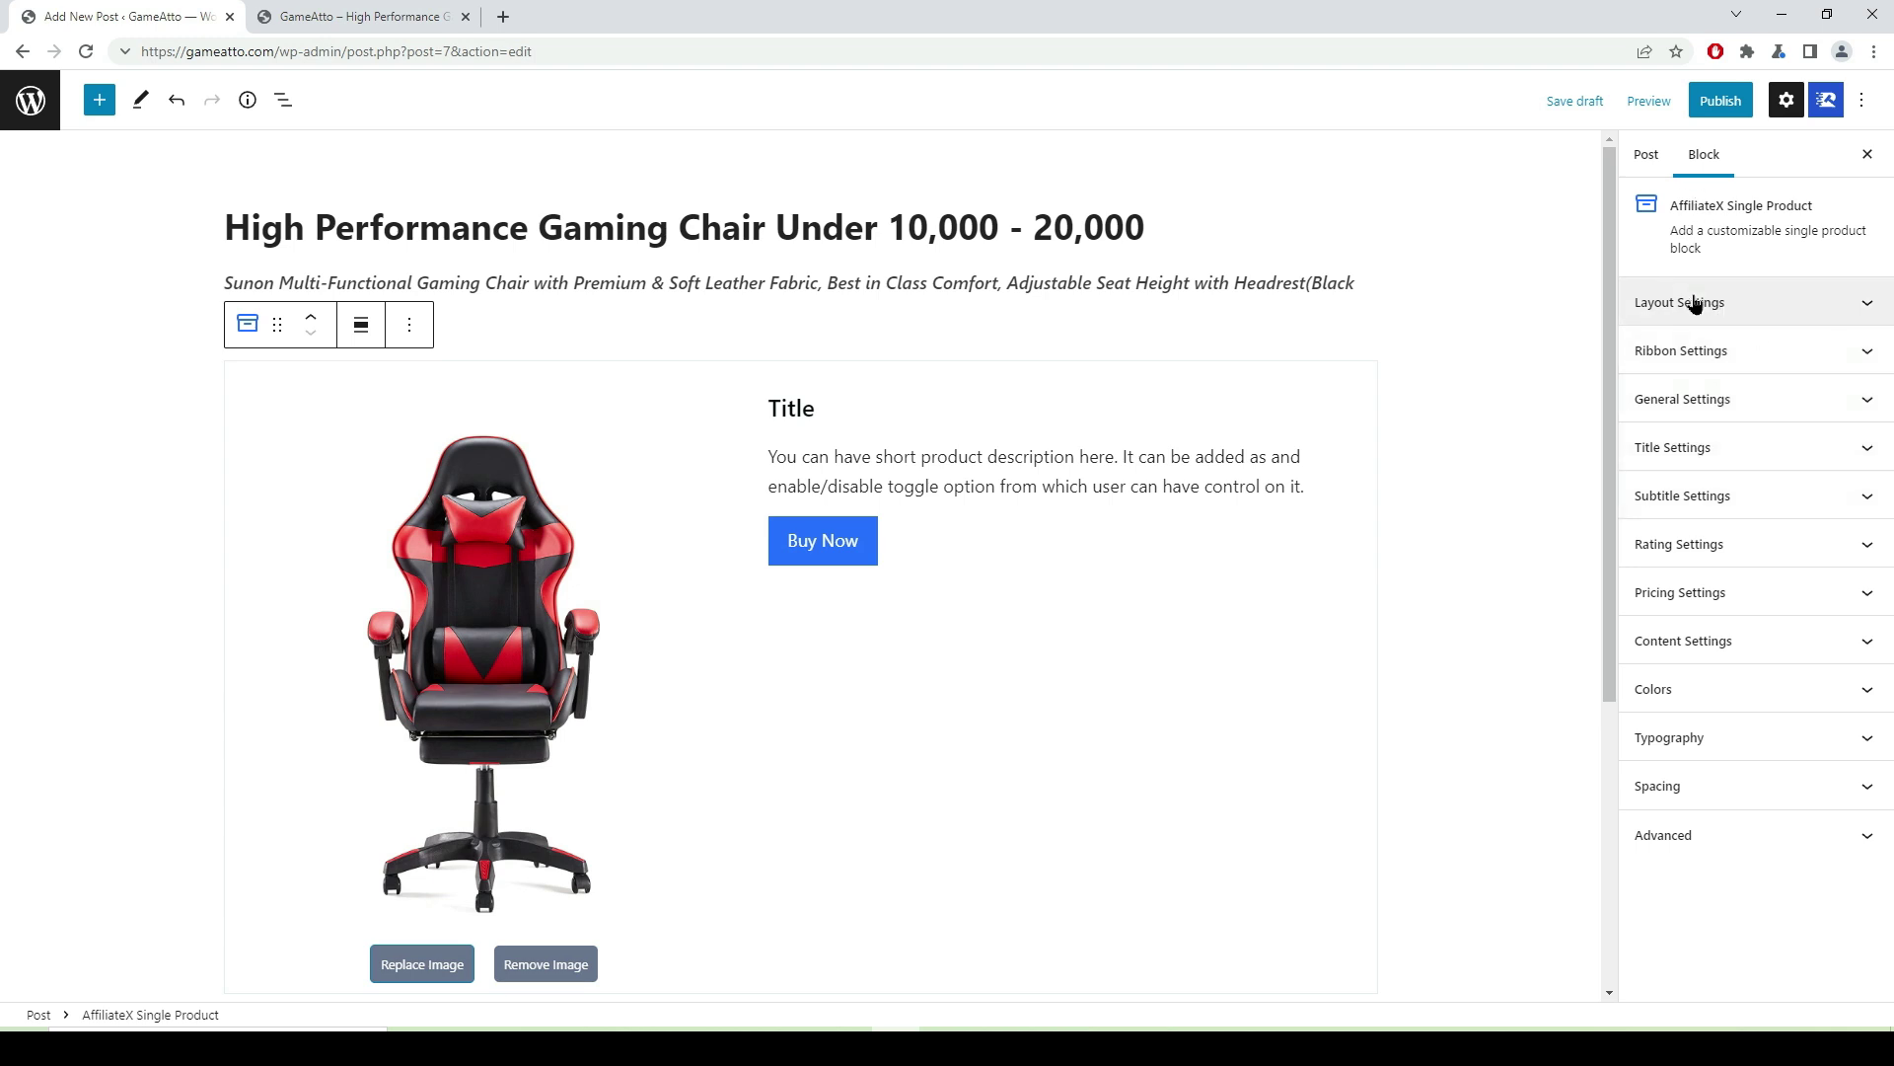
{"action": "left_click", "coordinate": [1870, 308]}
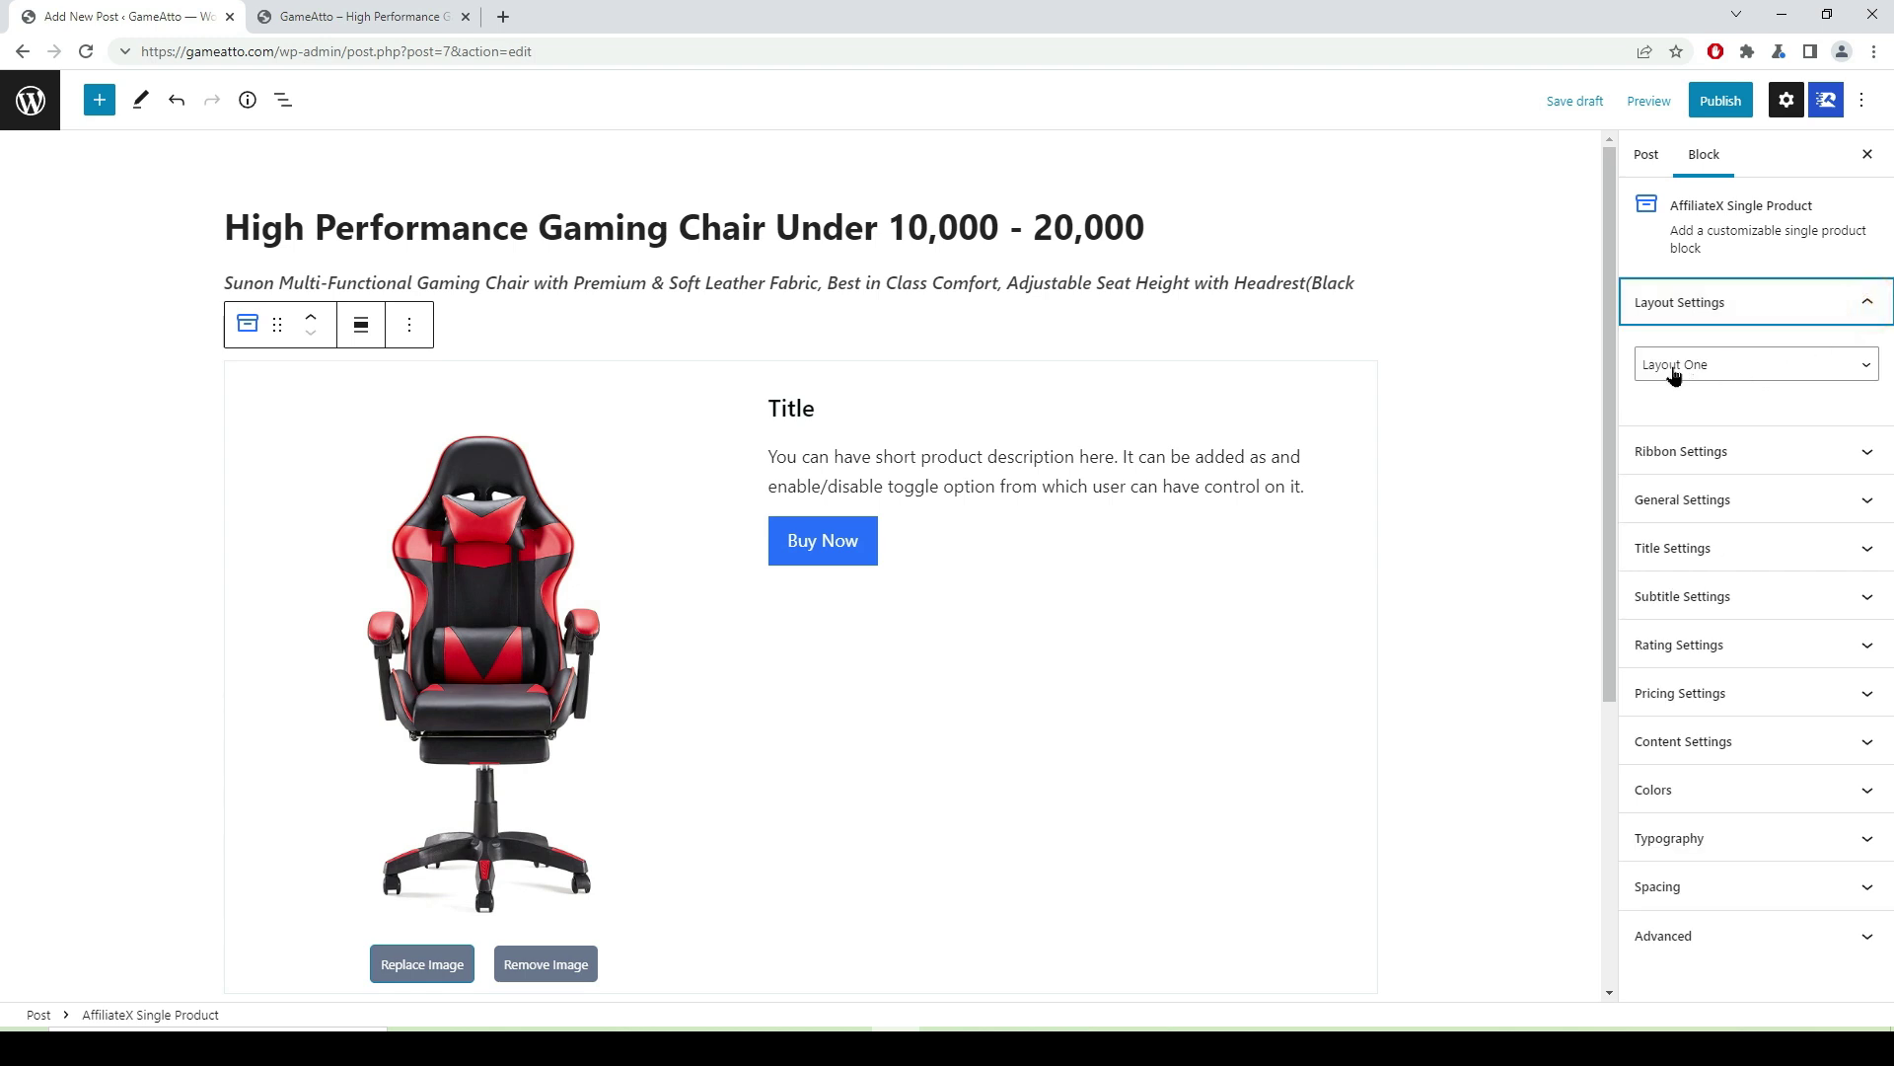
{"action": "left_click", "coordinate": [1866, 365]}
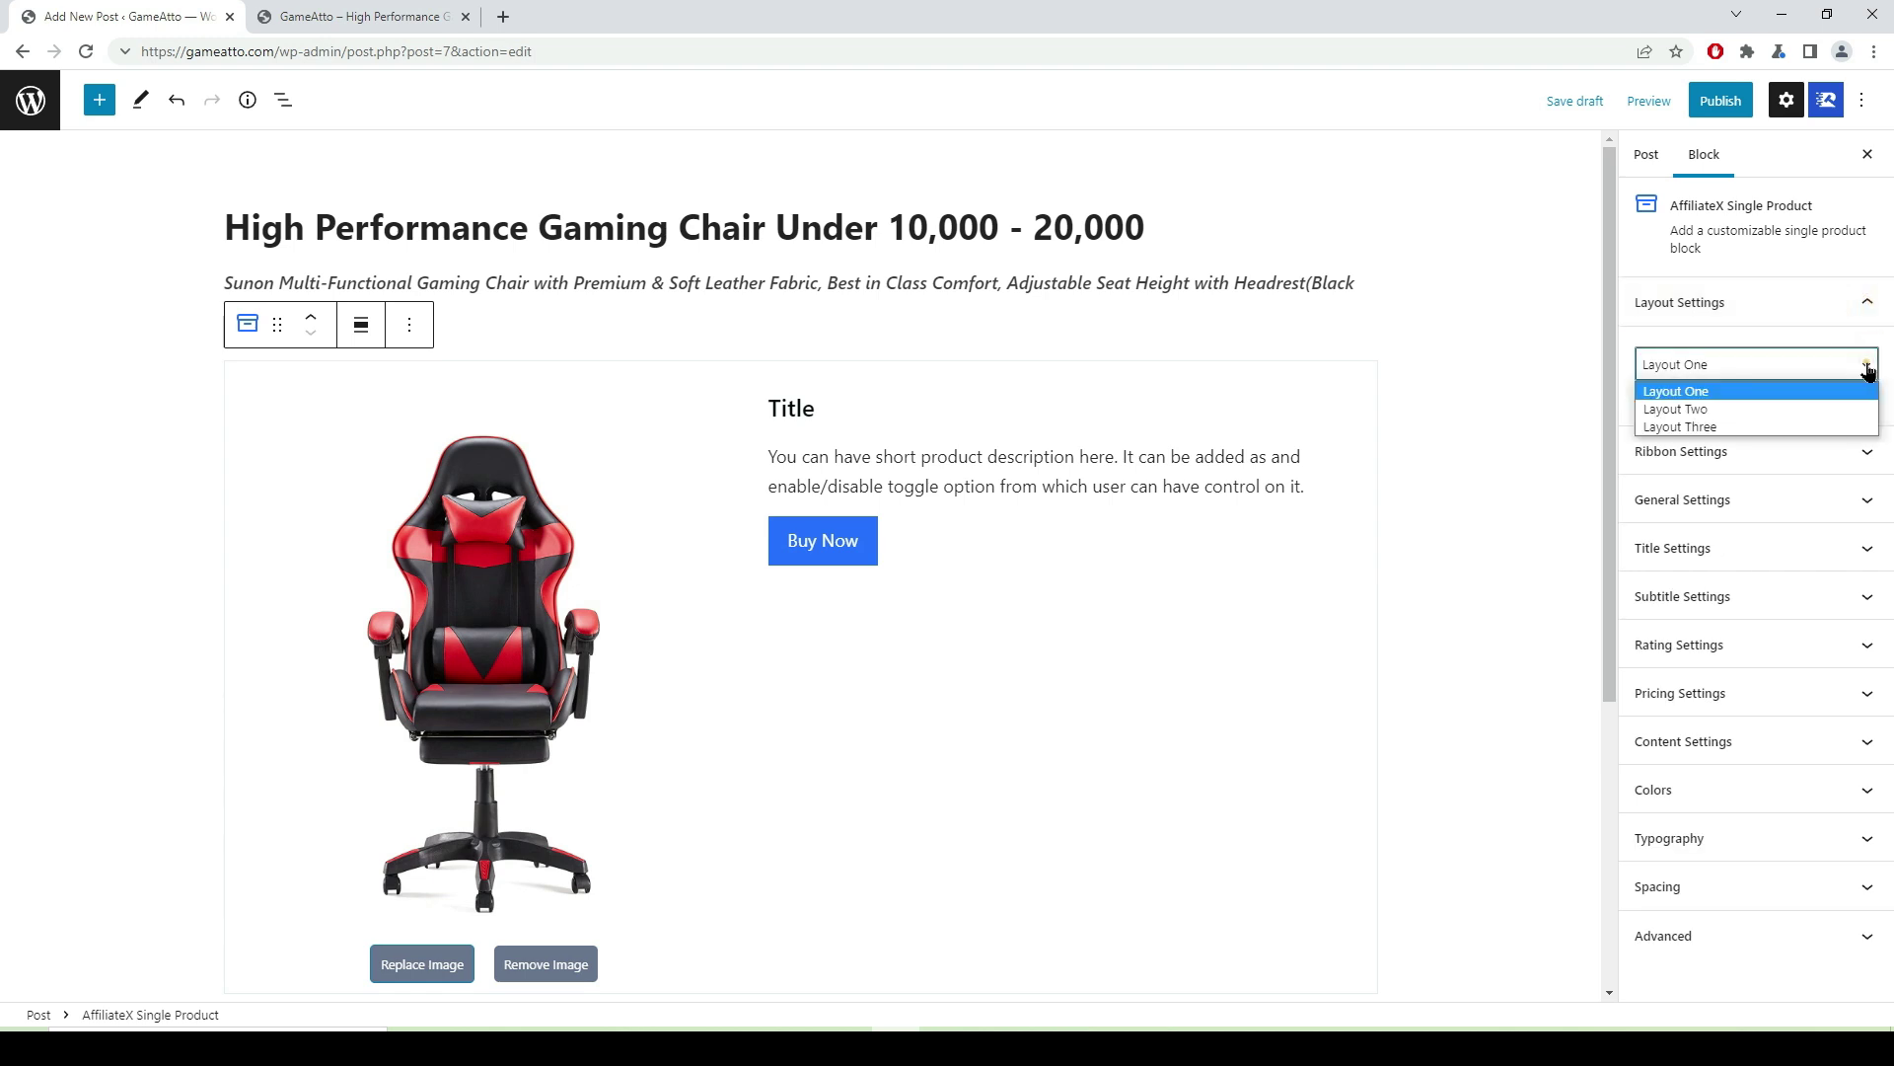
{"action": "left_click", "coordinate": [1779, 410]}
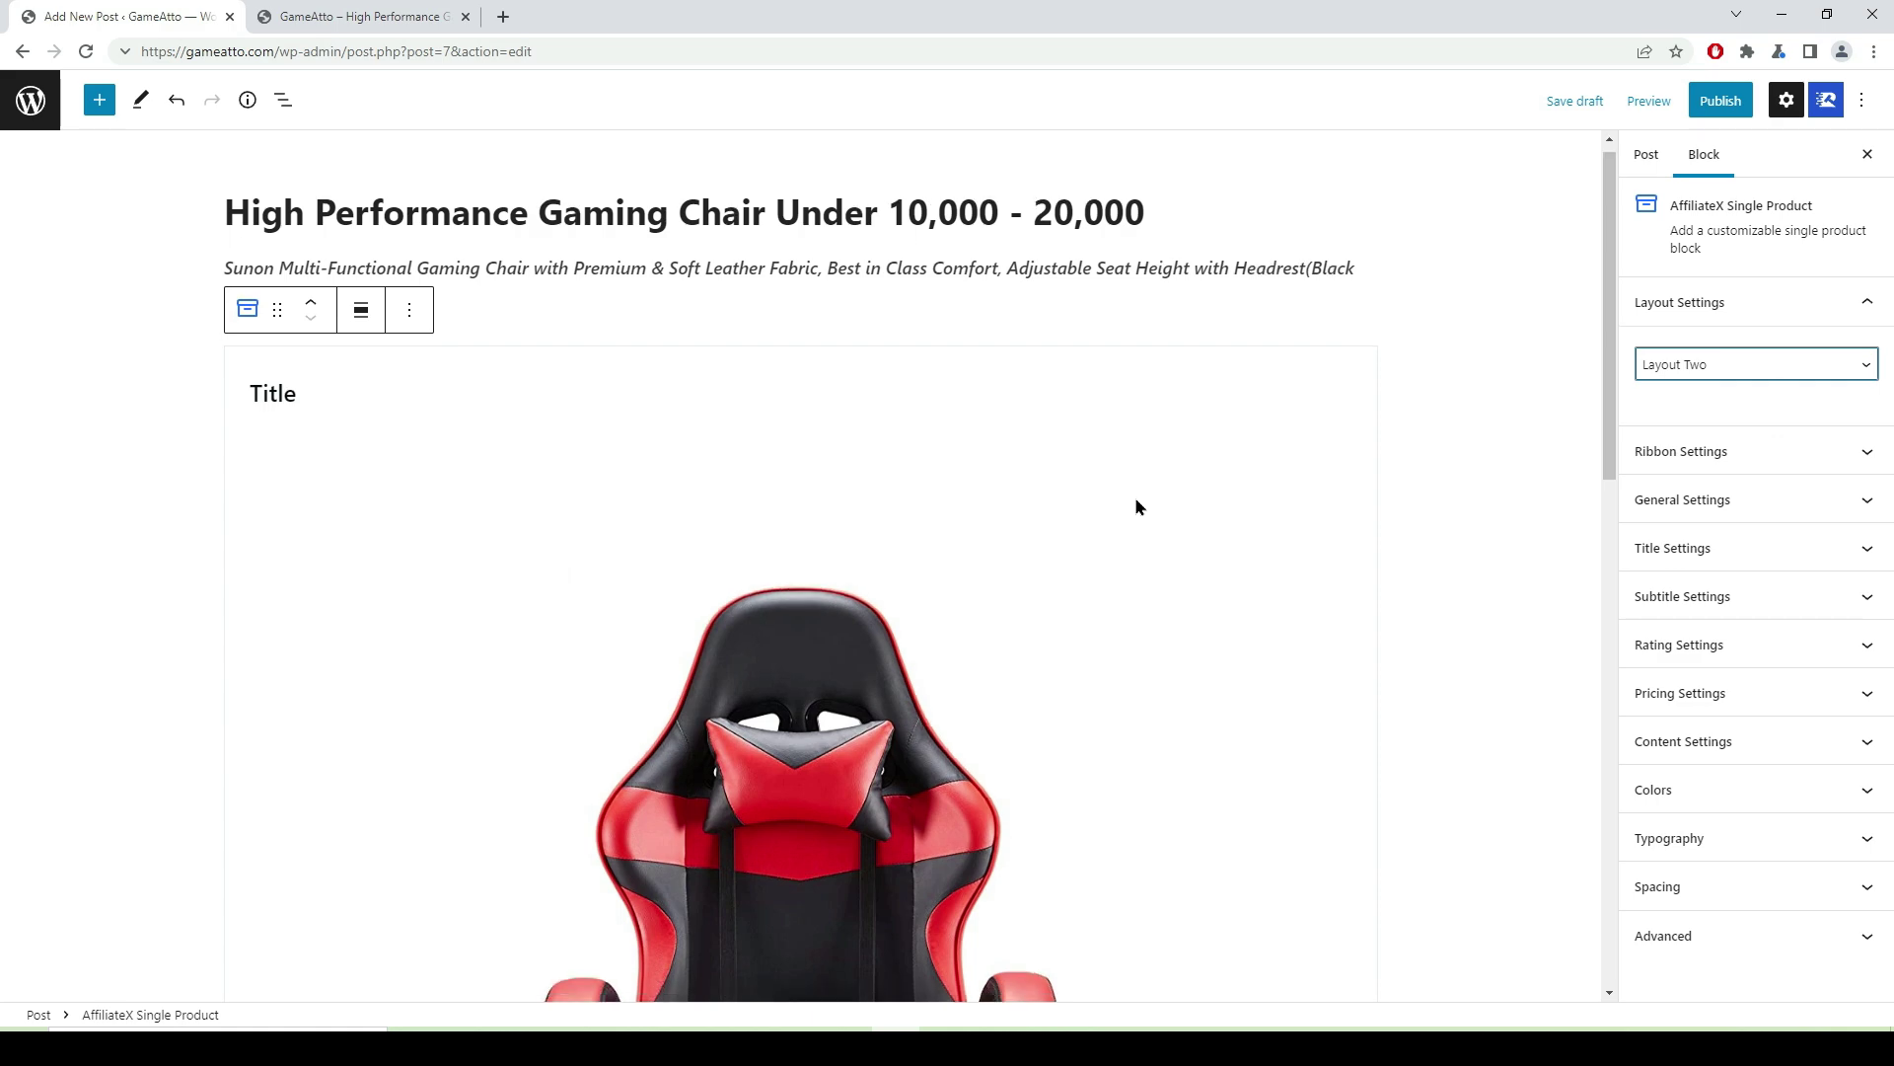
{"action": "scroll", "coordinate": [987, 503], "scroll_direction": "down", "scroll_amount": 5}
{"action": "scroll", "coordinate": [887, 571], "scroll_direction": "down", "scroll_amount": 3}
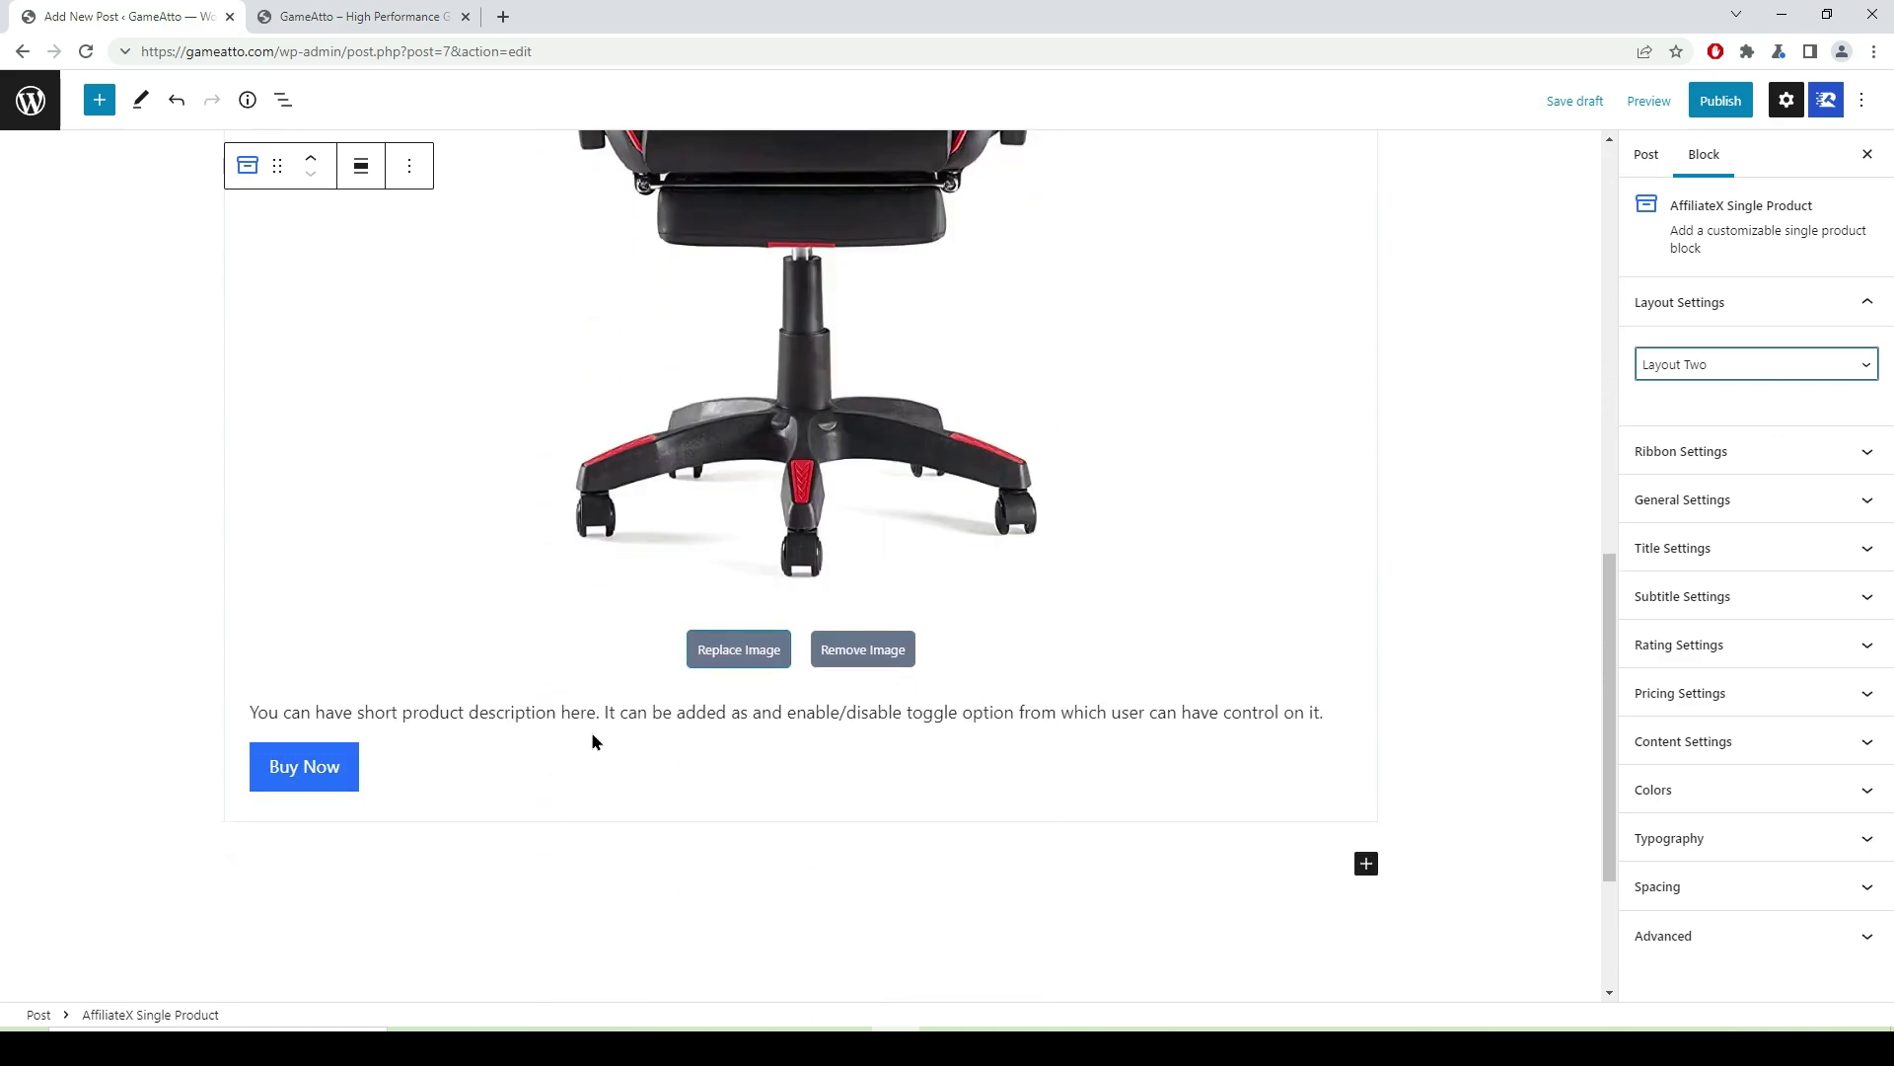
{"action": "left_click", "coordinate": [1866, 364]}
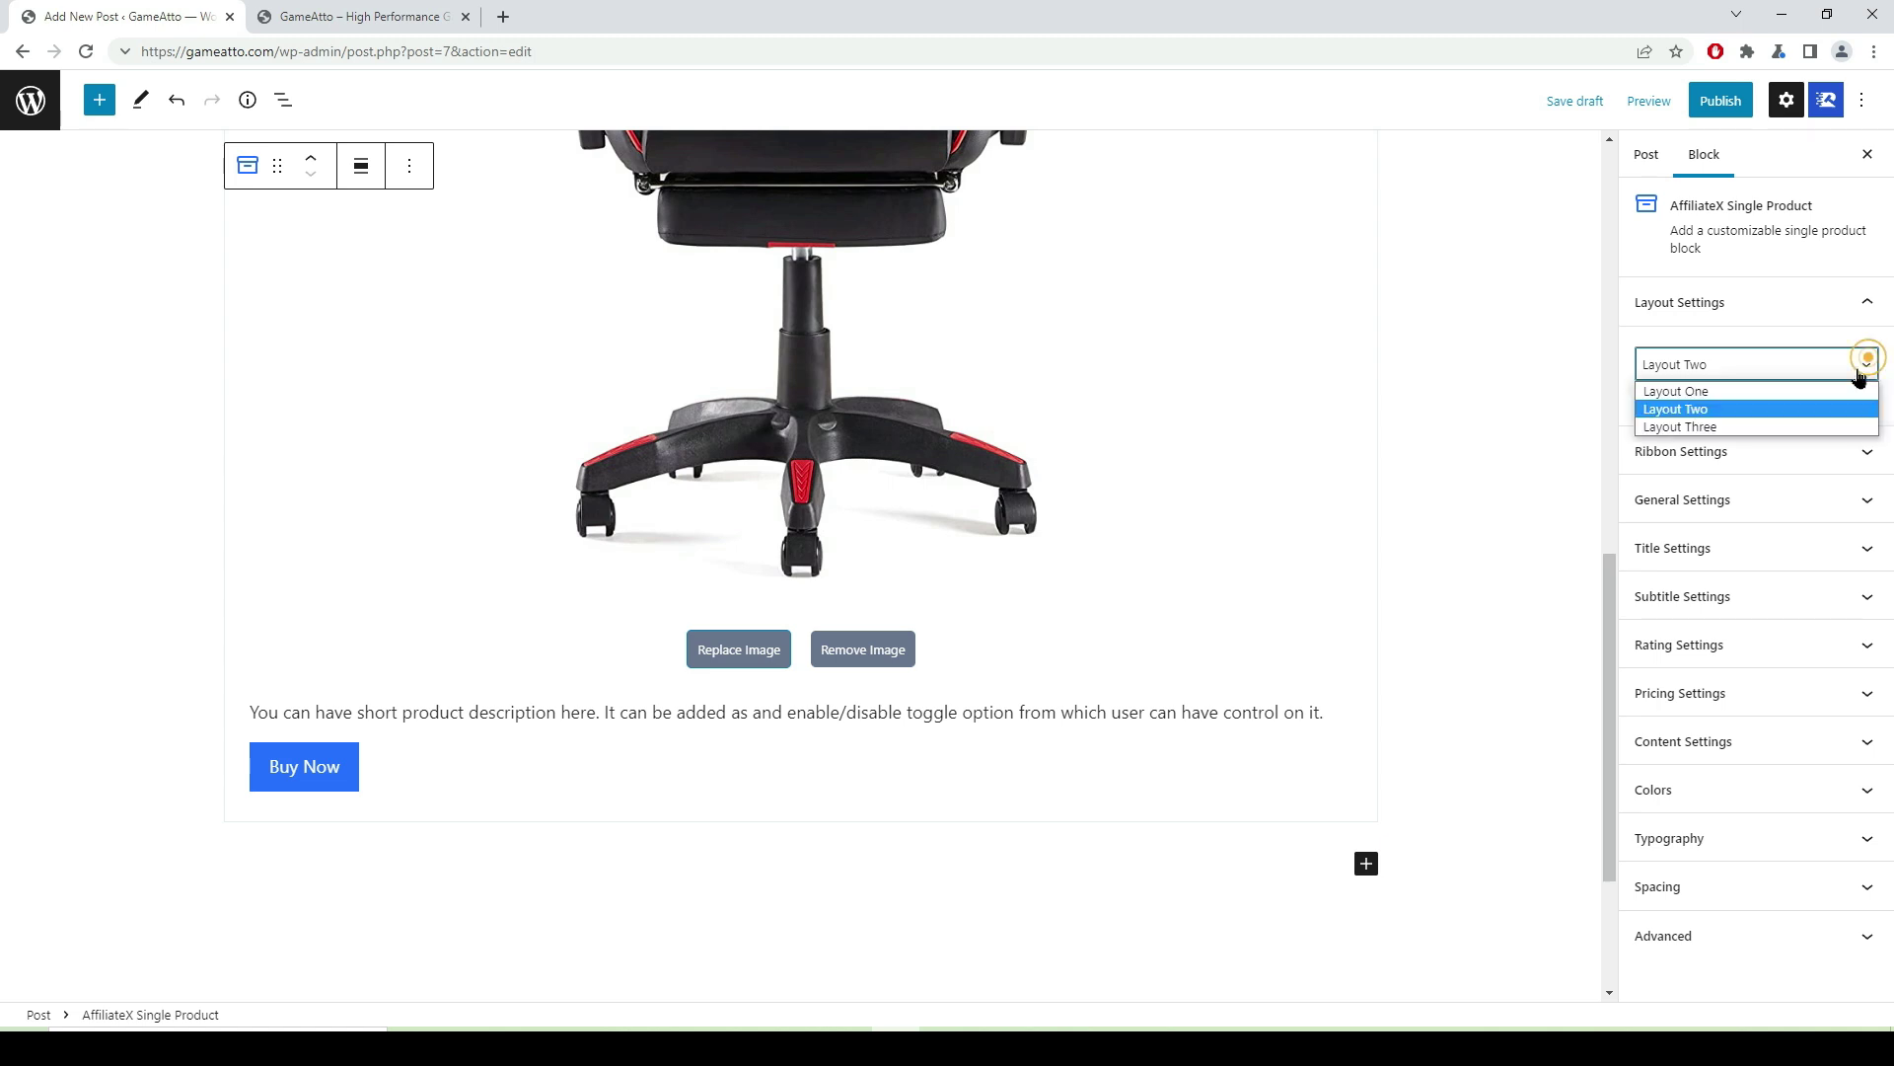
{"action": "left_click", "coordinate": [1779, 425]}
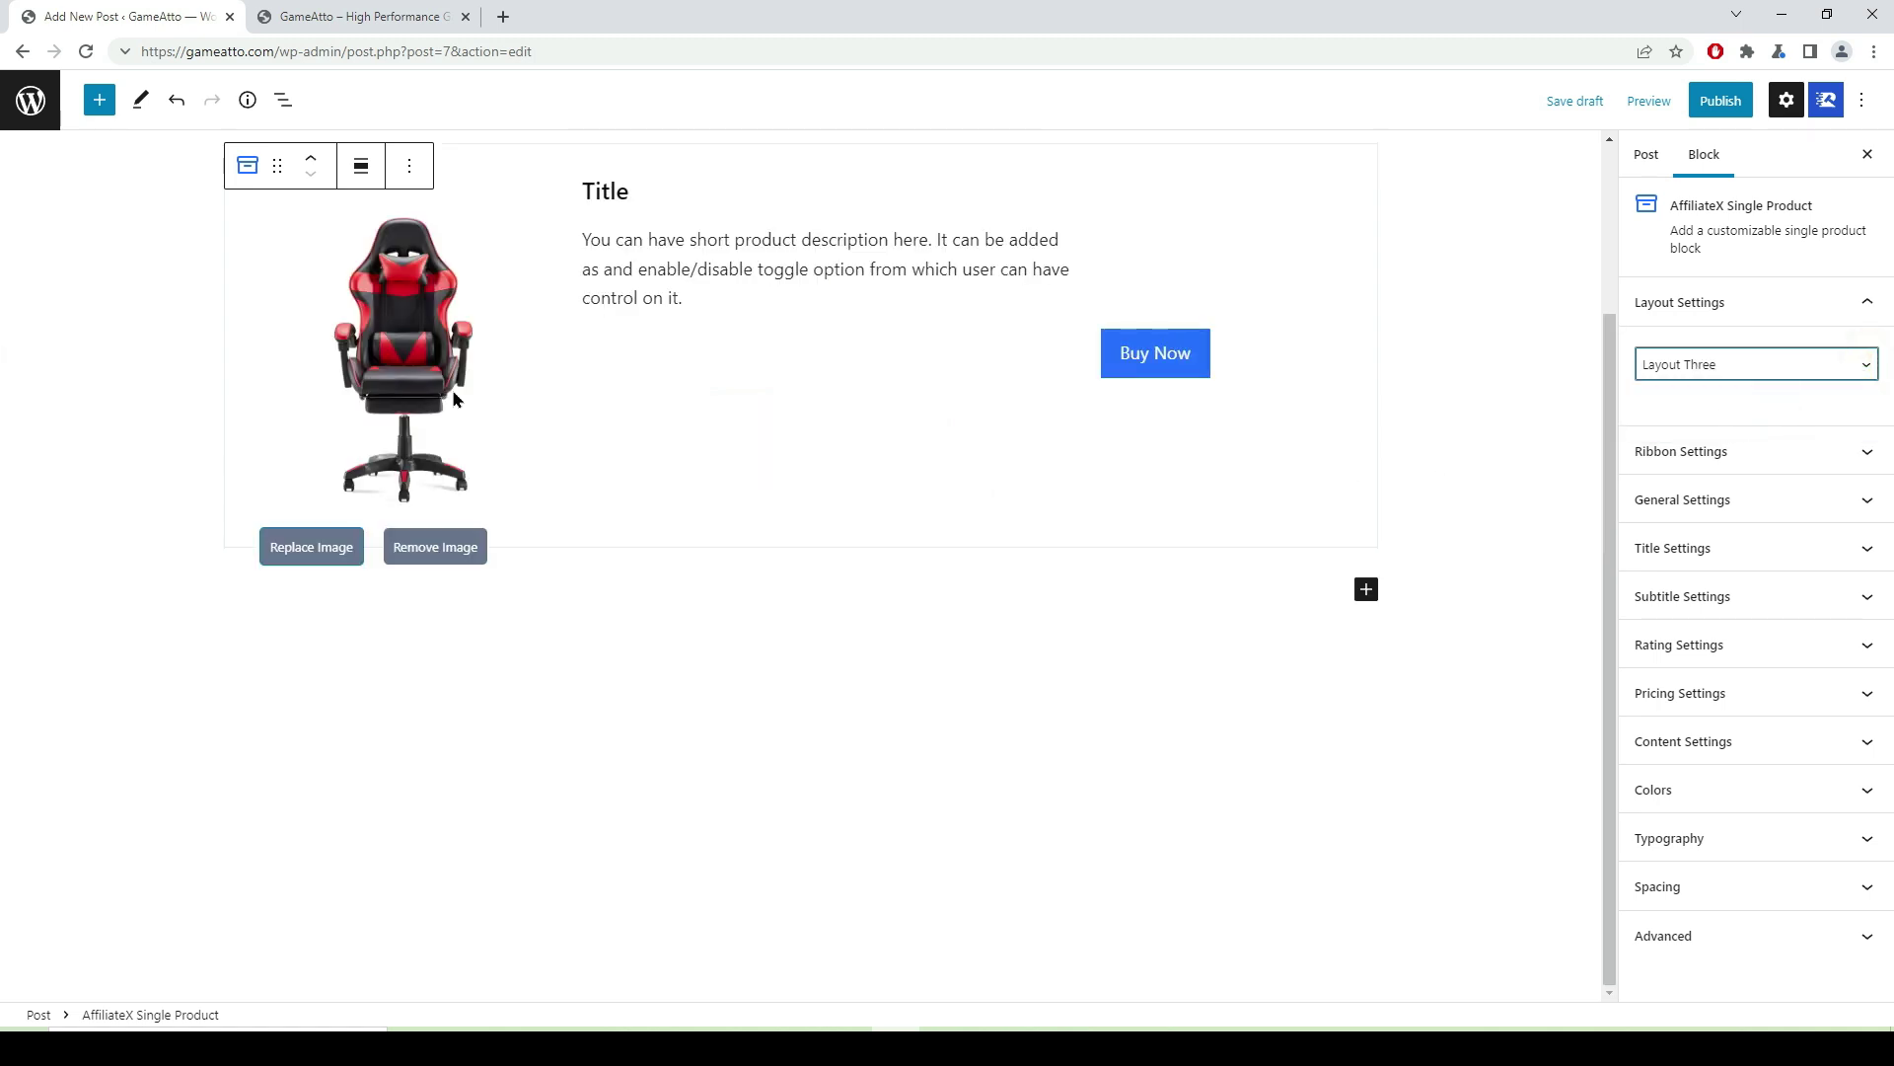
{"action": "scroll", "coordinate": [429, 437], "scroll_direction": "up", "scroll_amount": 1}
{"action": "scroll", "coordinate": [430, 437], "scroll_direction": "up", "scroll_amount": 2}
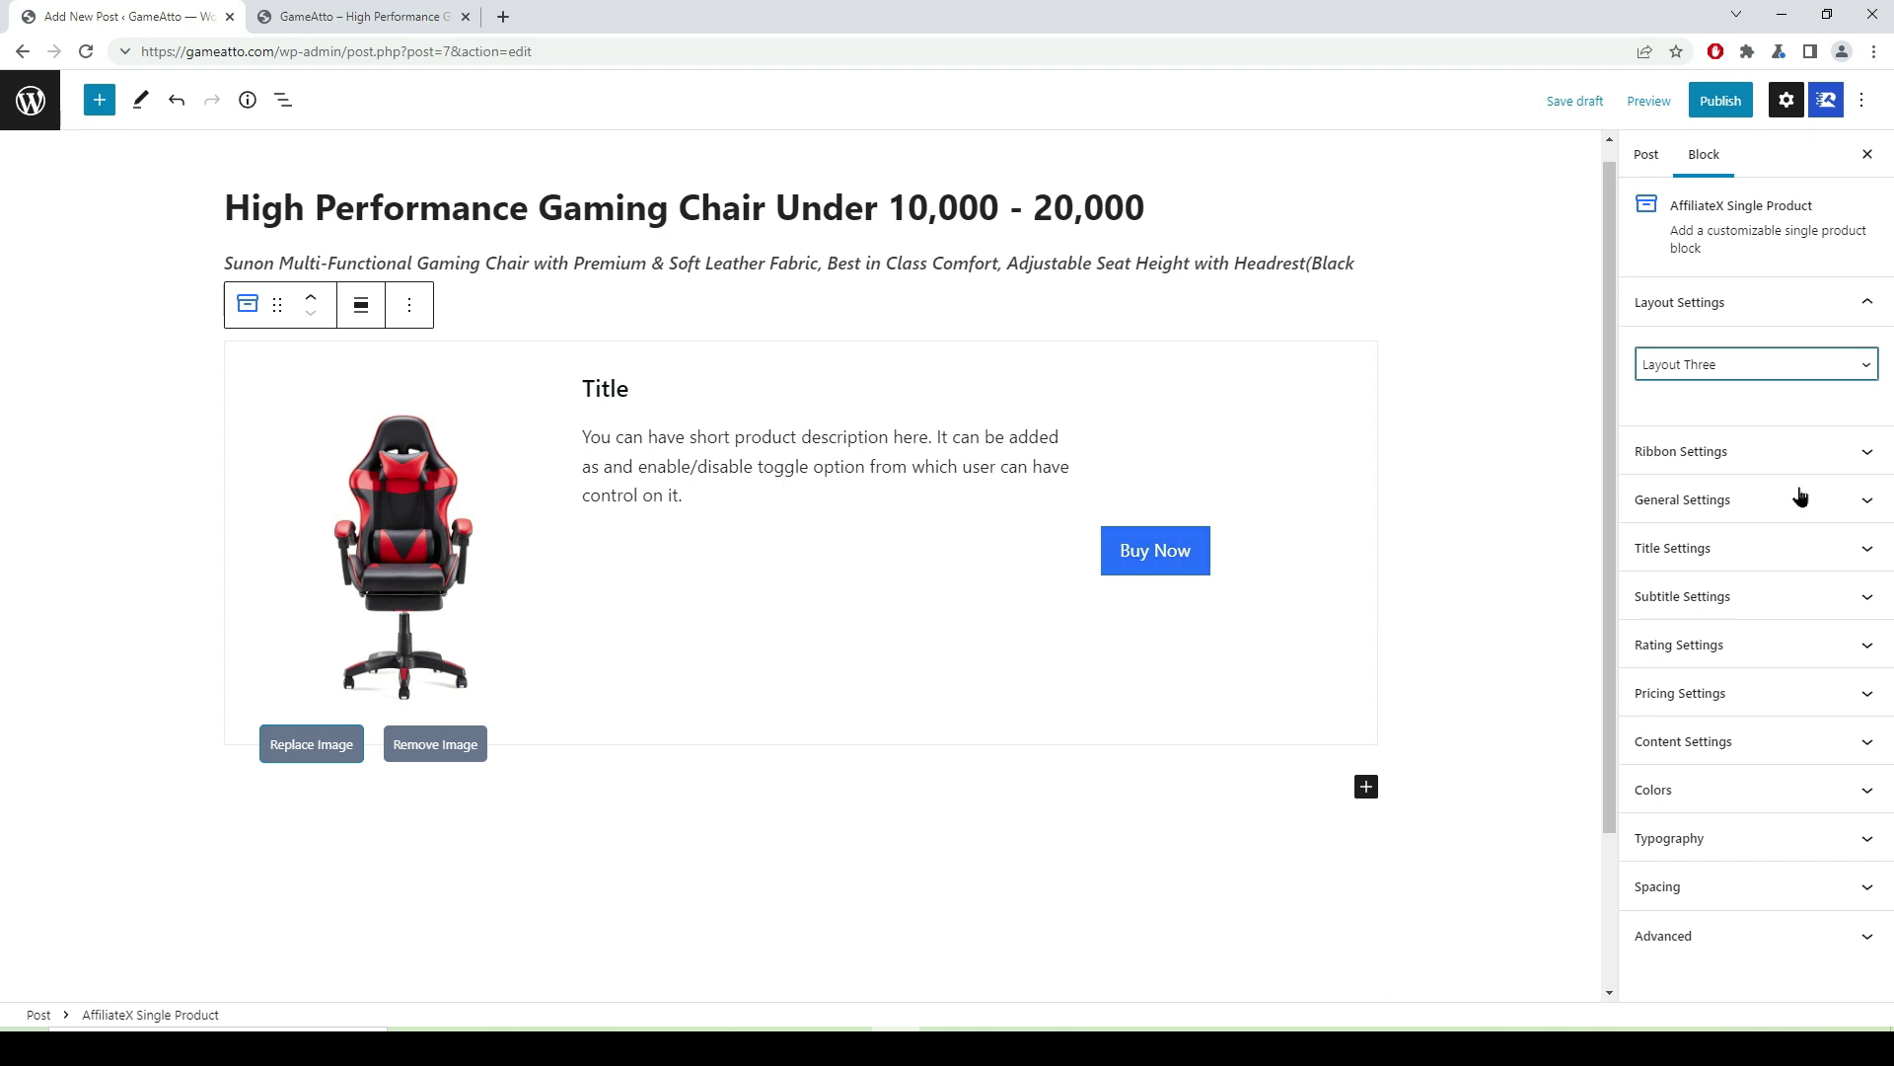
{"action": "left_click", "coordinate": [1860, 365]}
{"action": "left_click", "coordinate": [1714, 391]}
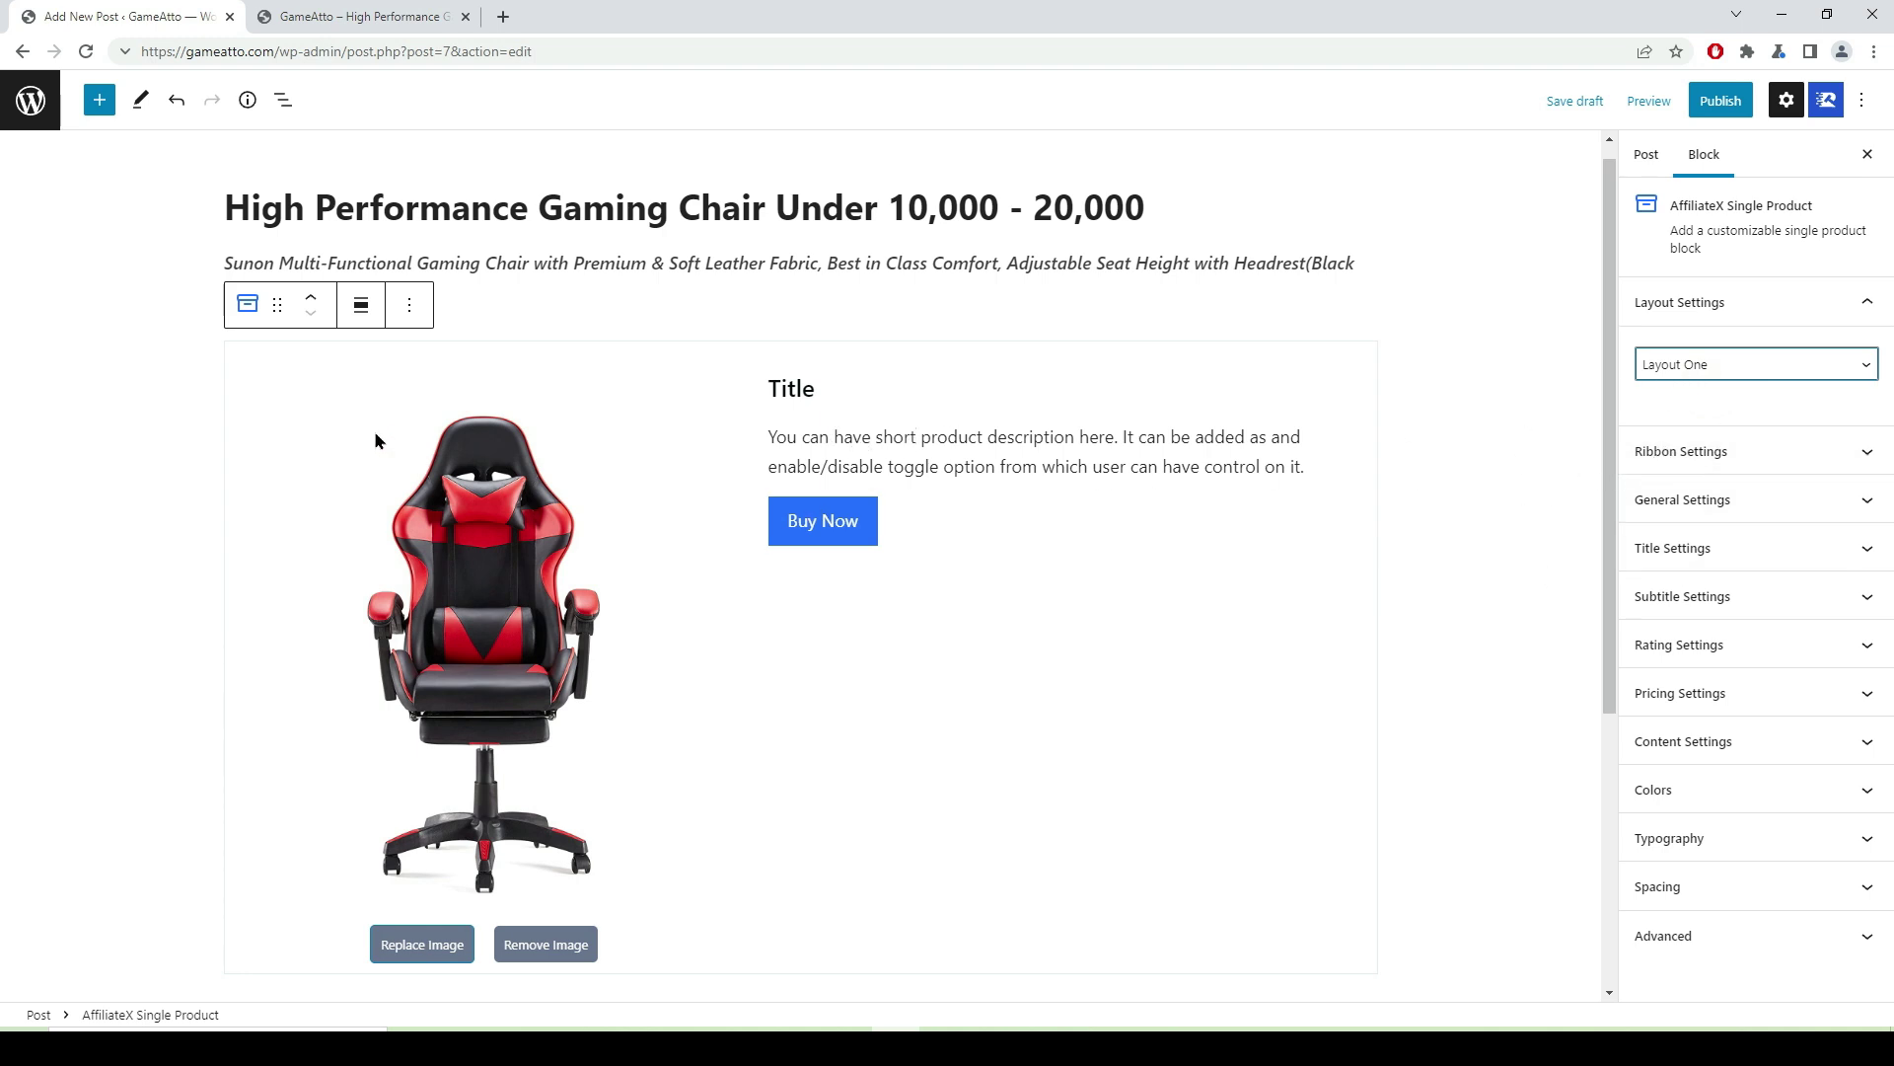
- Enable the ribbon, change its text from Sale to 'High Perfomance', and choose Ribbon Two
{"action": "left_click", "coordinate": [1864, 458]}
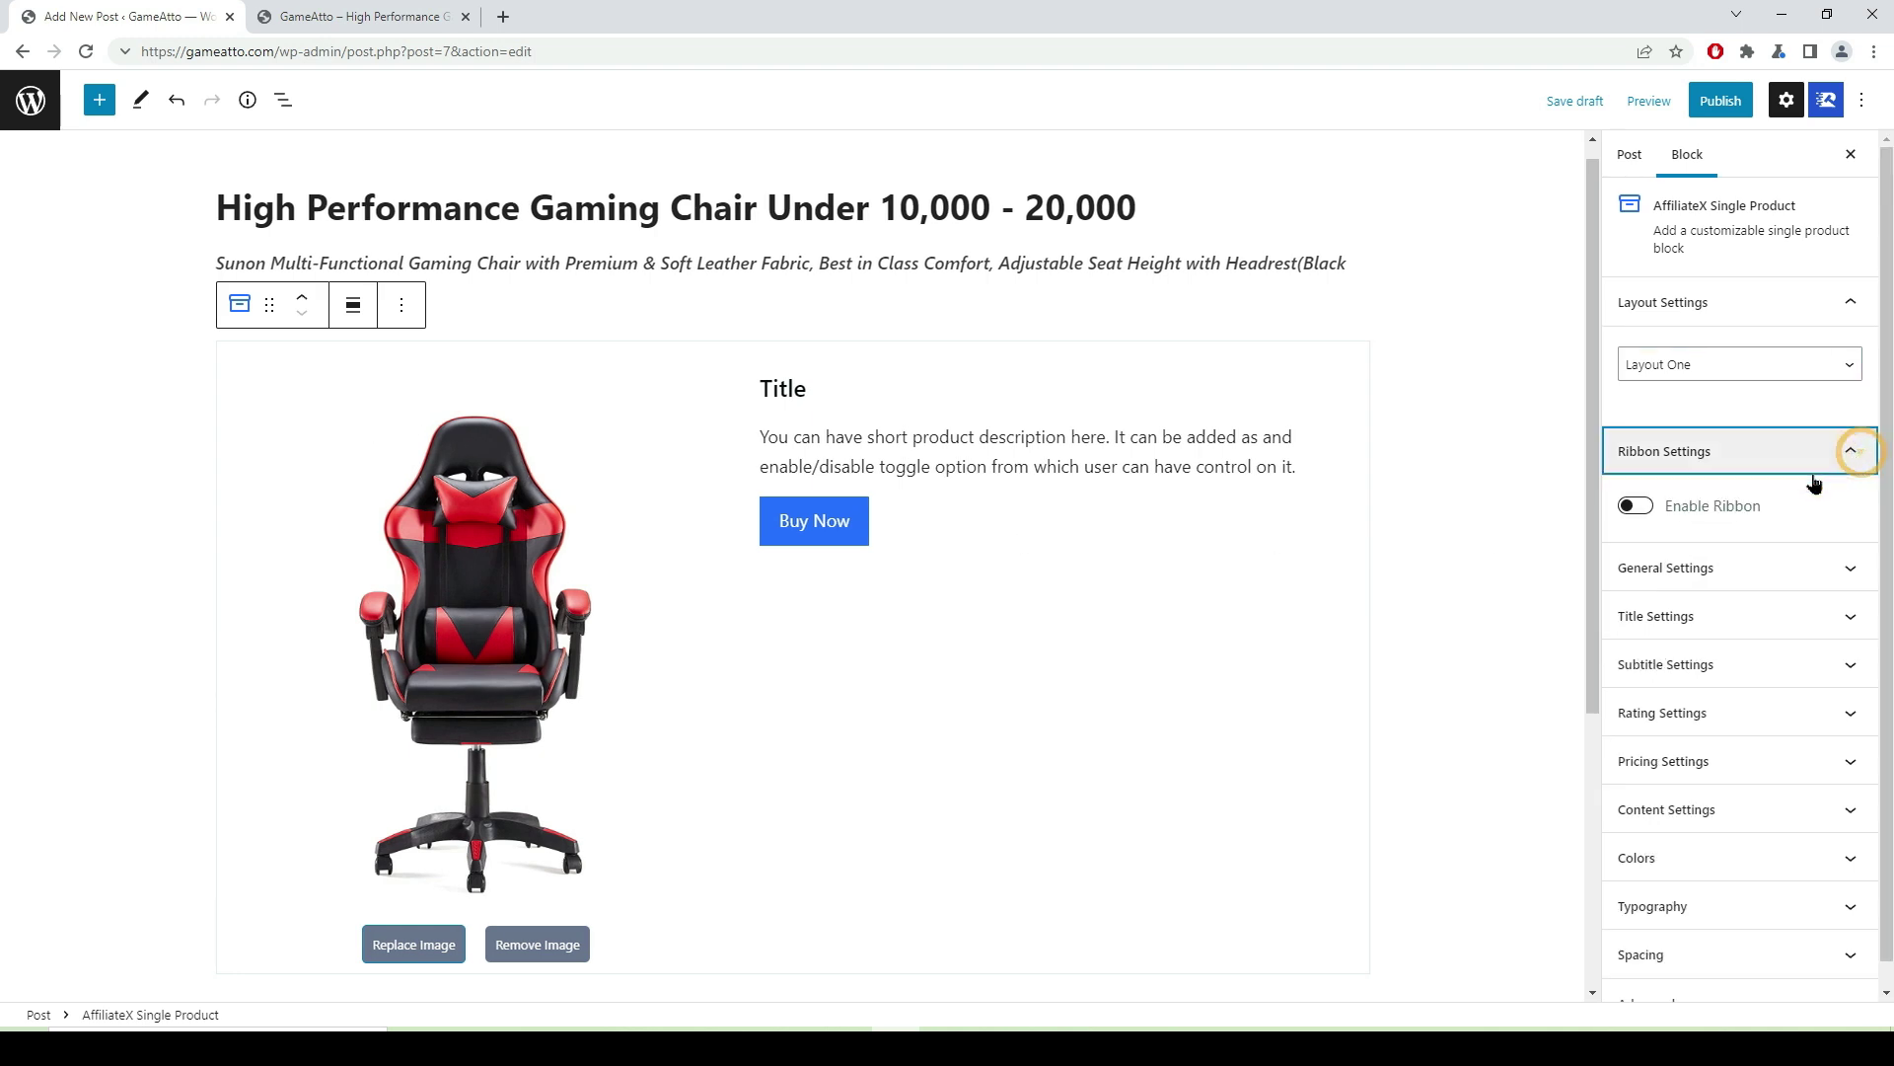
{"action": "left_click", "coordinate": [1646, 510]}
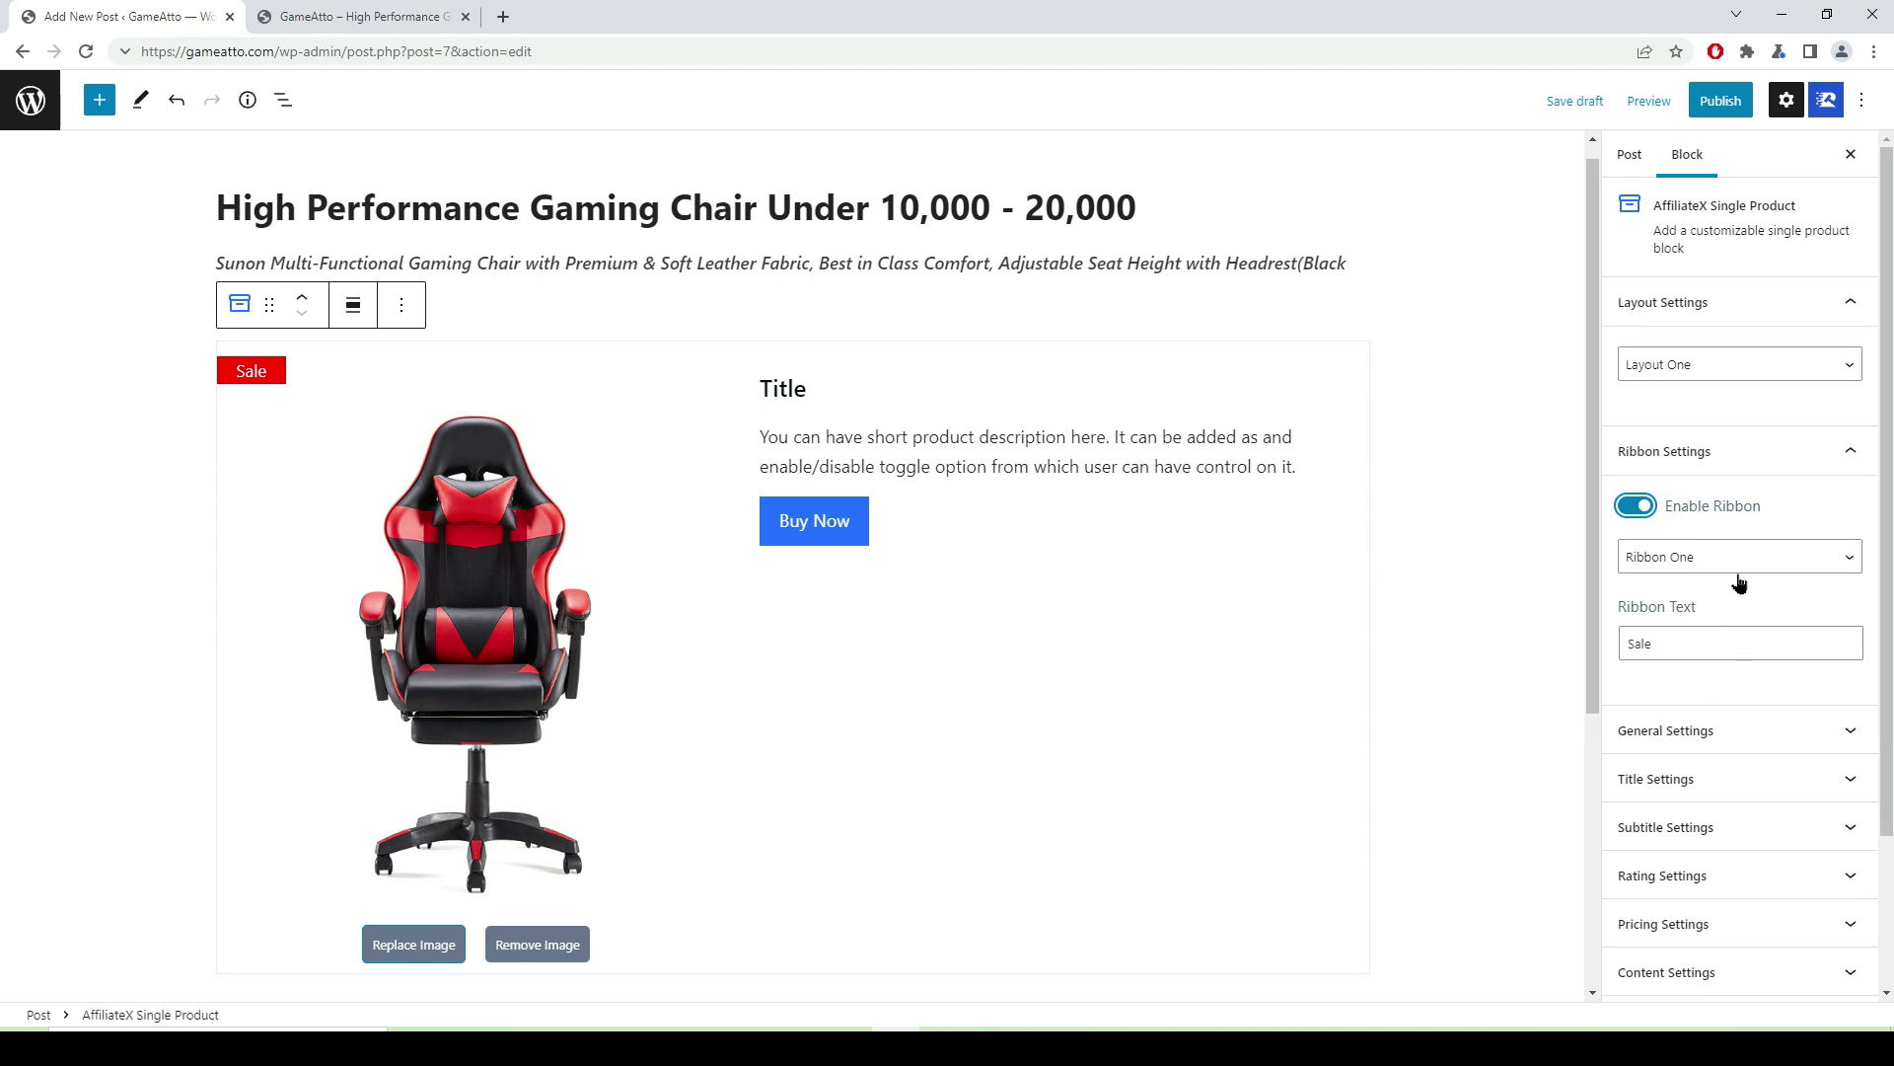
{"action": "left_click", "coordinate": [1678, 642]}
{"action": "double_click", "coordinate": [1622, 643]}
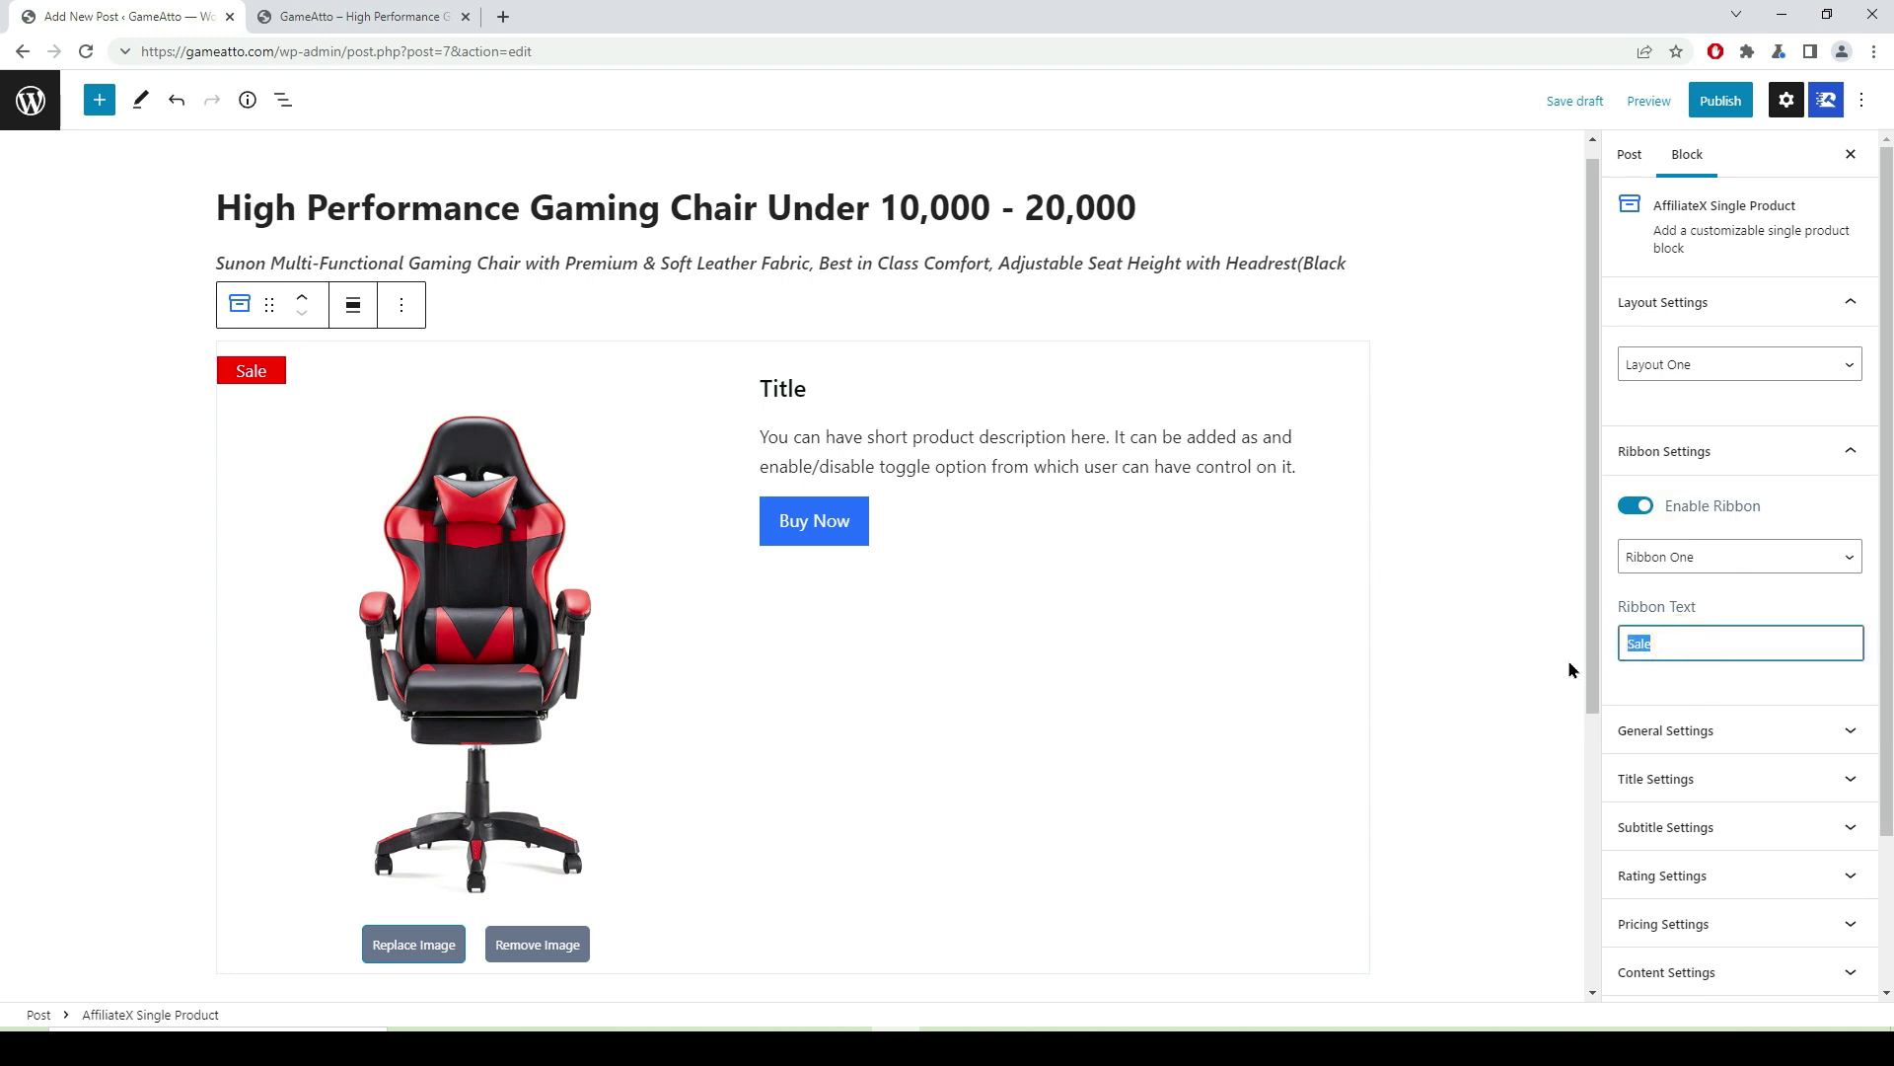
{"action": "key", "text": "BackSpace"}
{"action": "type", "text": "High Perfomance"}
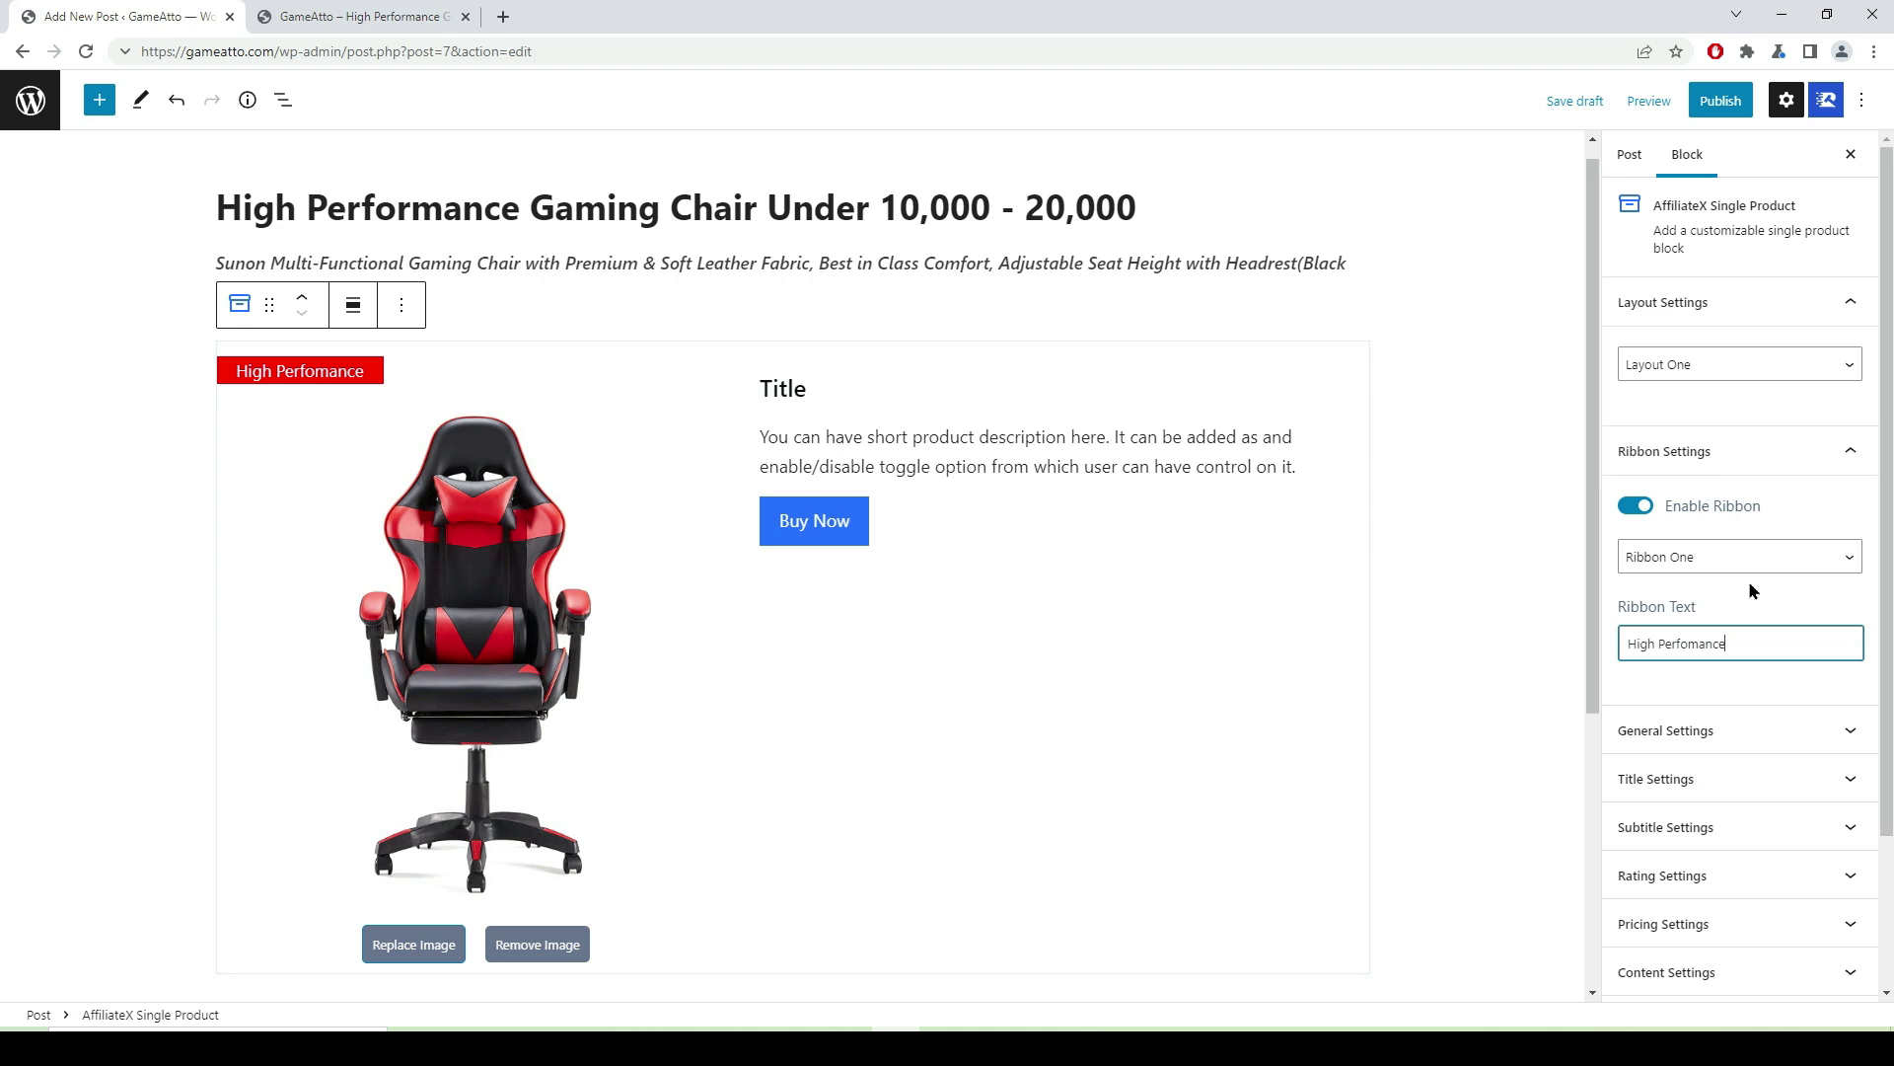
{"action": "left_click", "coordinate": [1846, 558]}
{"action": "left_click", "coordinate": [1774, 603]}
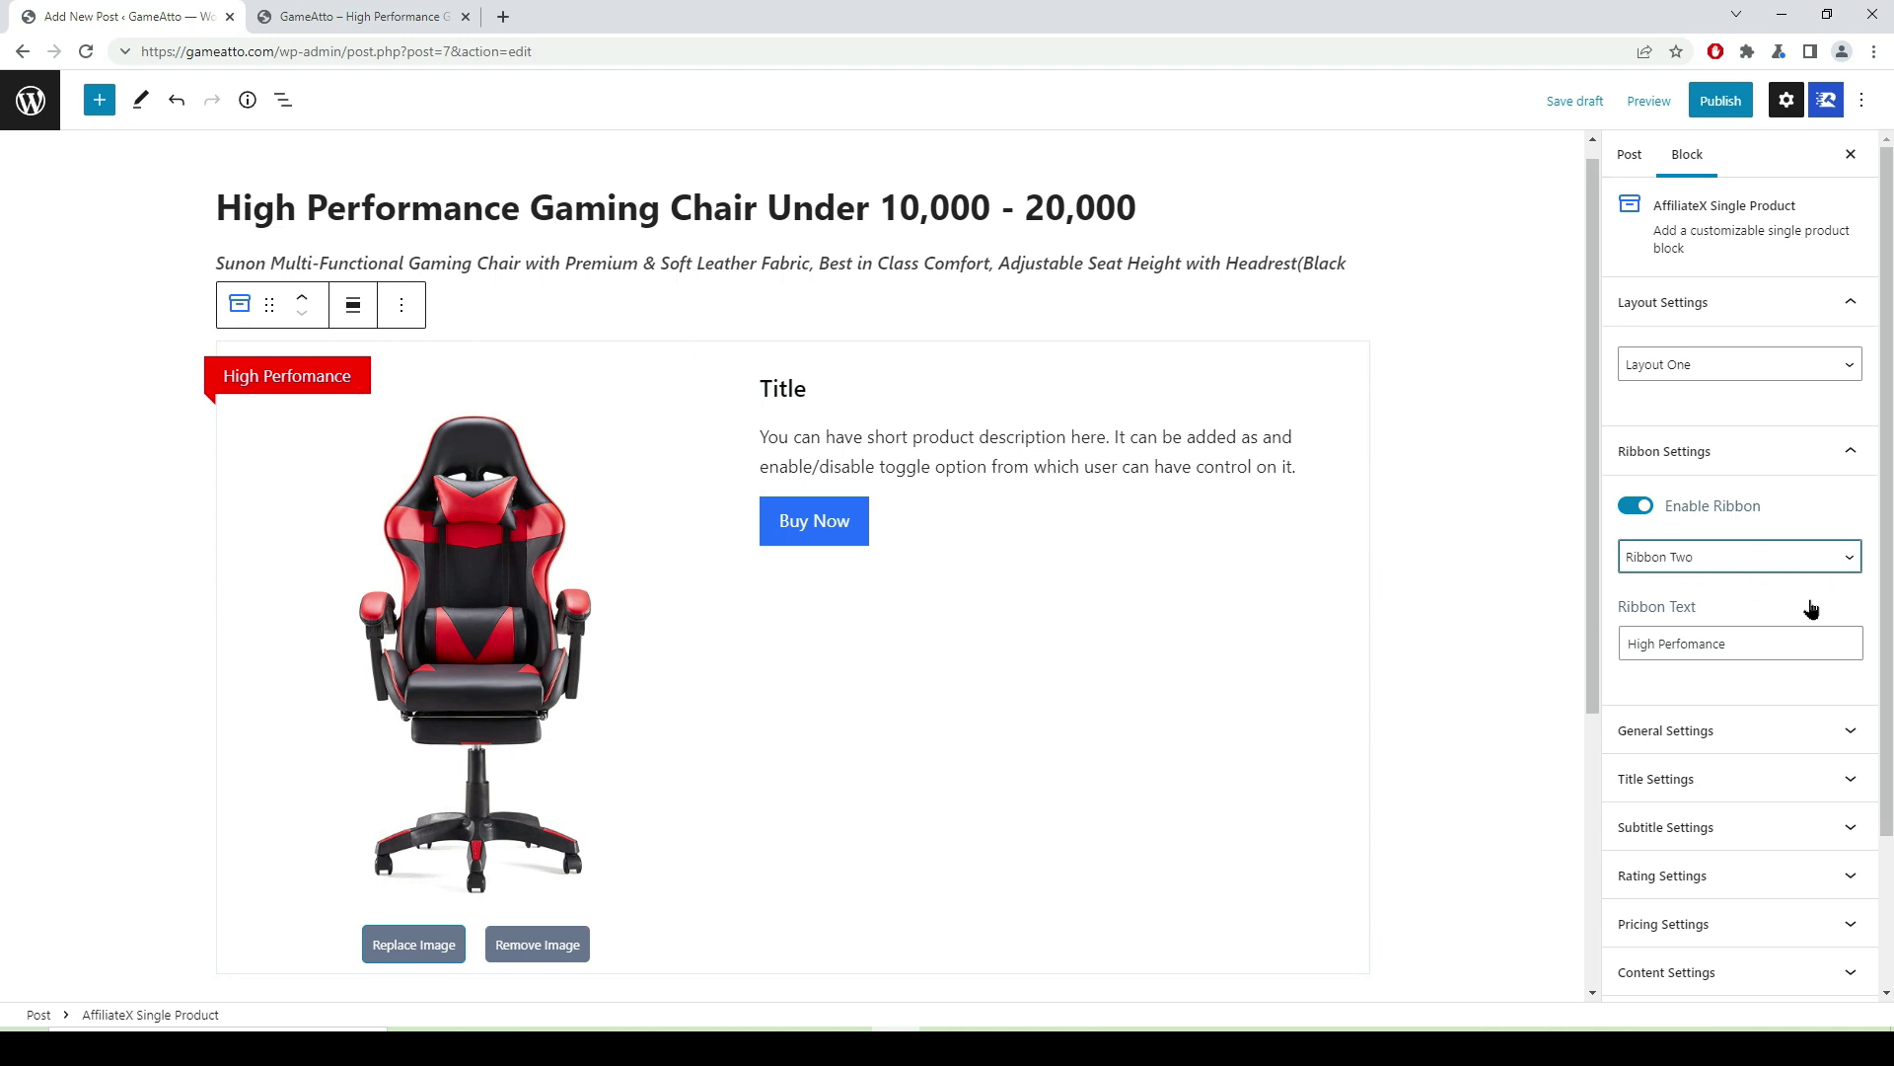
{"action": "scroll", "coordinate": [1805, 583], "scroll_direction": "down", "scroll_amount": 3}
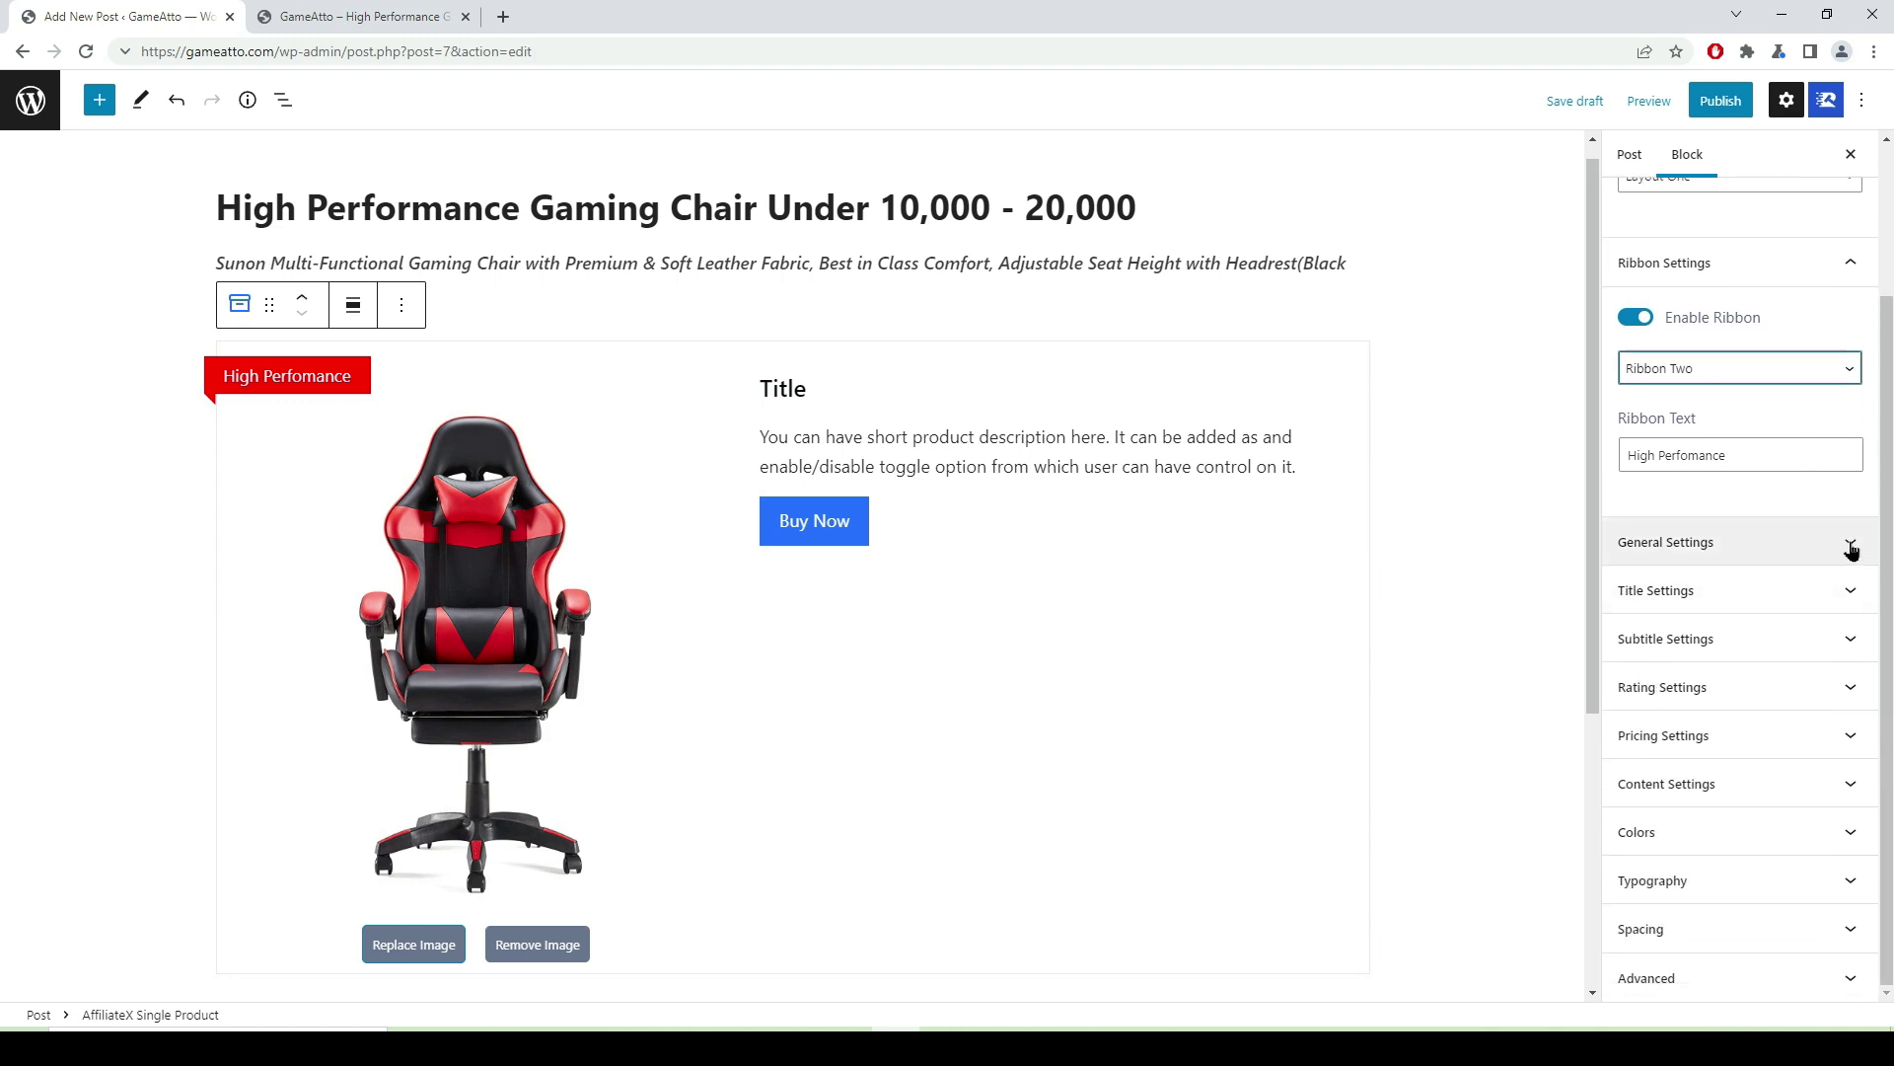
- Try the product image on the right side, then return it to the left
{"action": "left_click", "coordinate": [1851, 546]}
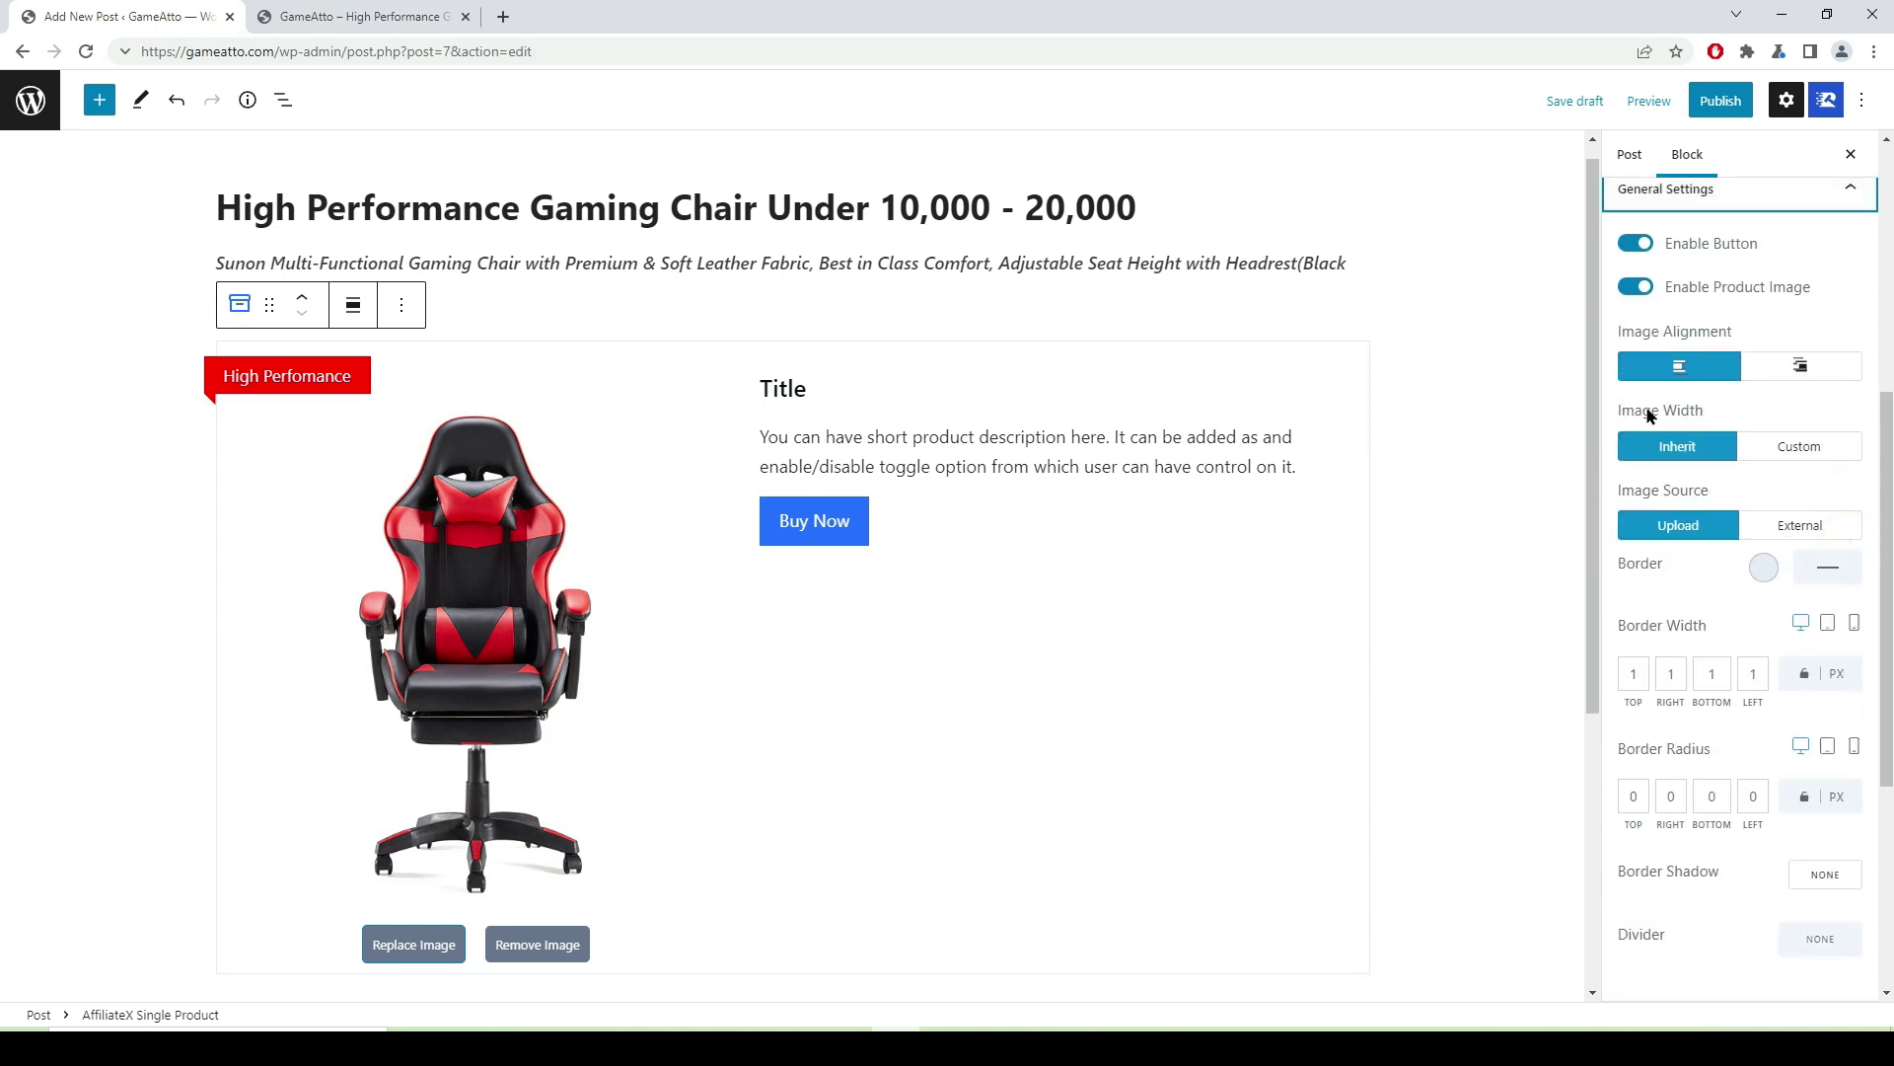
{"action": "scroll", "coordinate": [1712, 311], "scroll_direction": "up", "scroll_amount": 1}
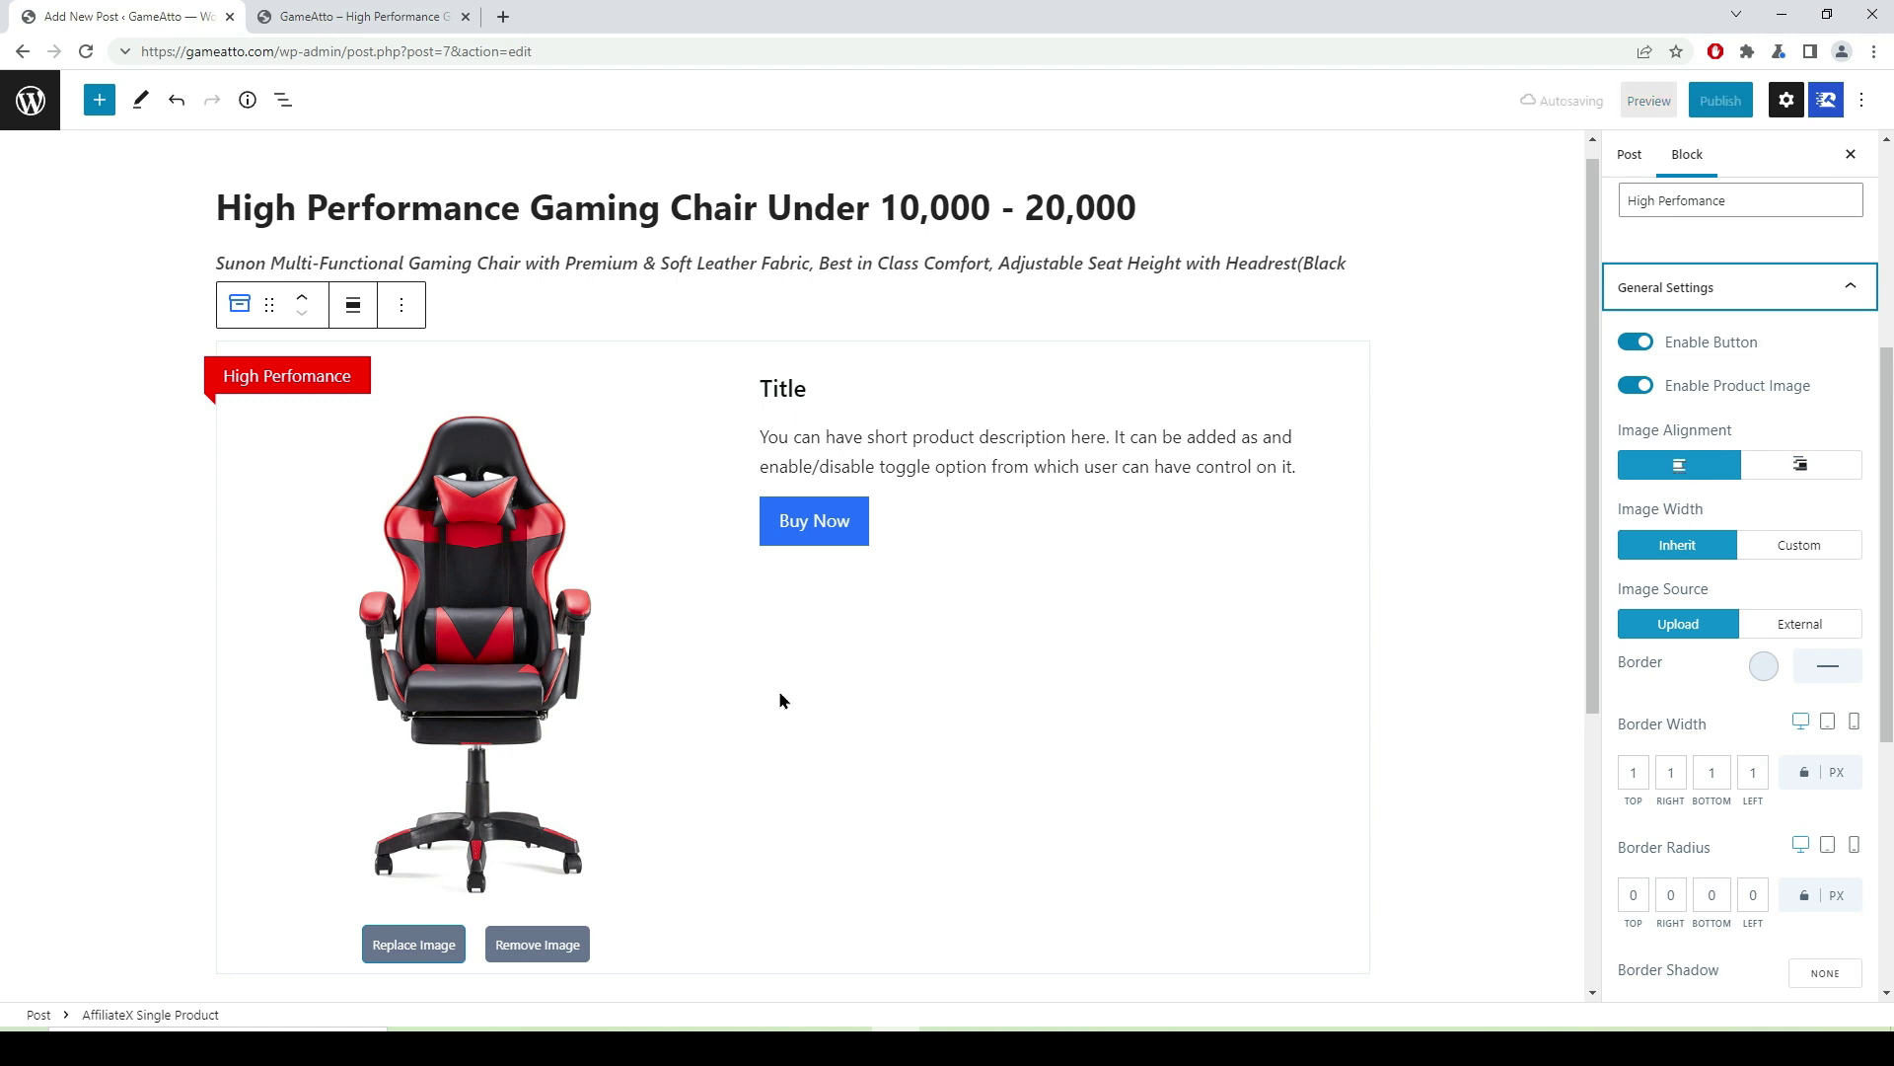
{"action": "left_click", "coordinate": [1803, 471]}
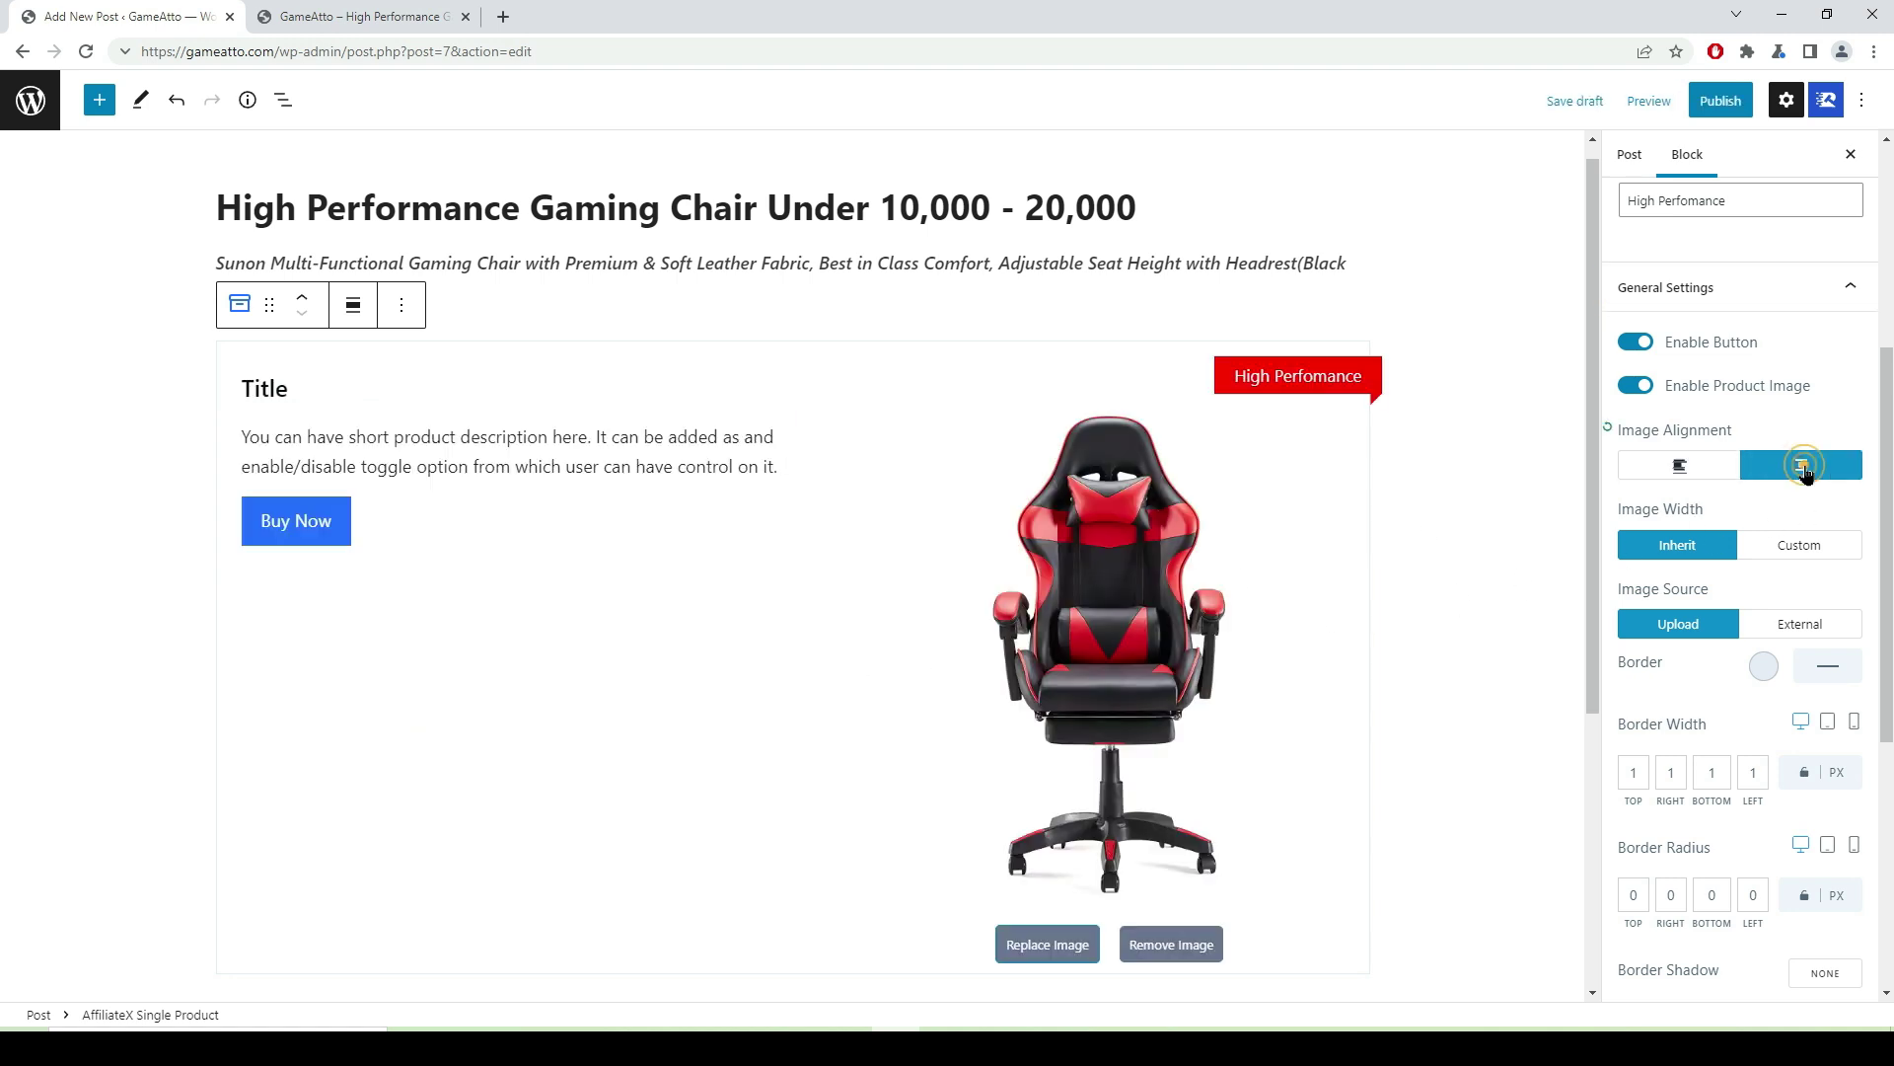
{"action": "left_click", "coordinate": [1680, 466]}
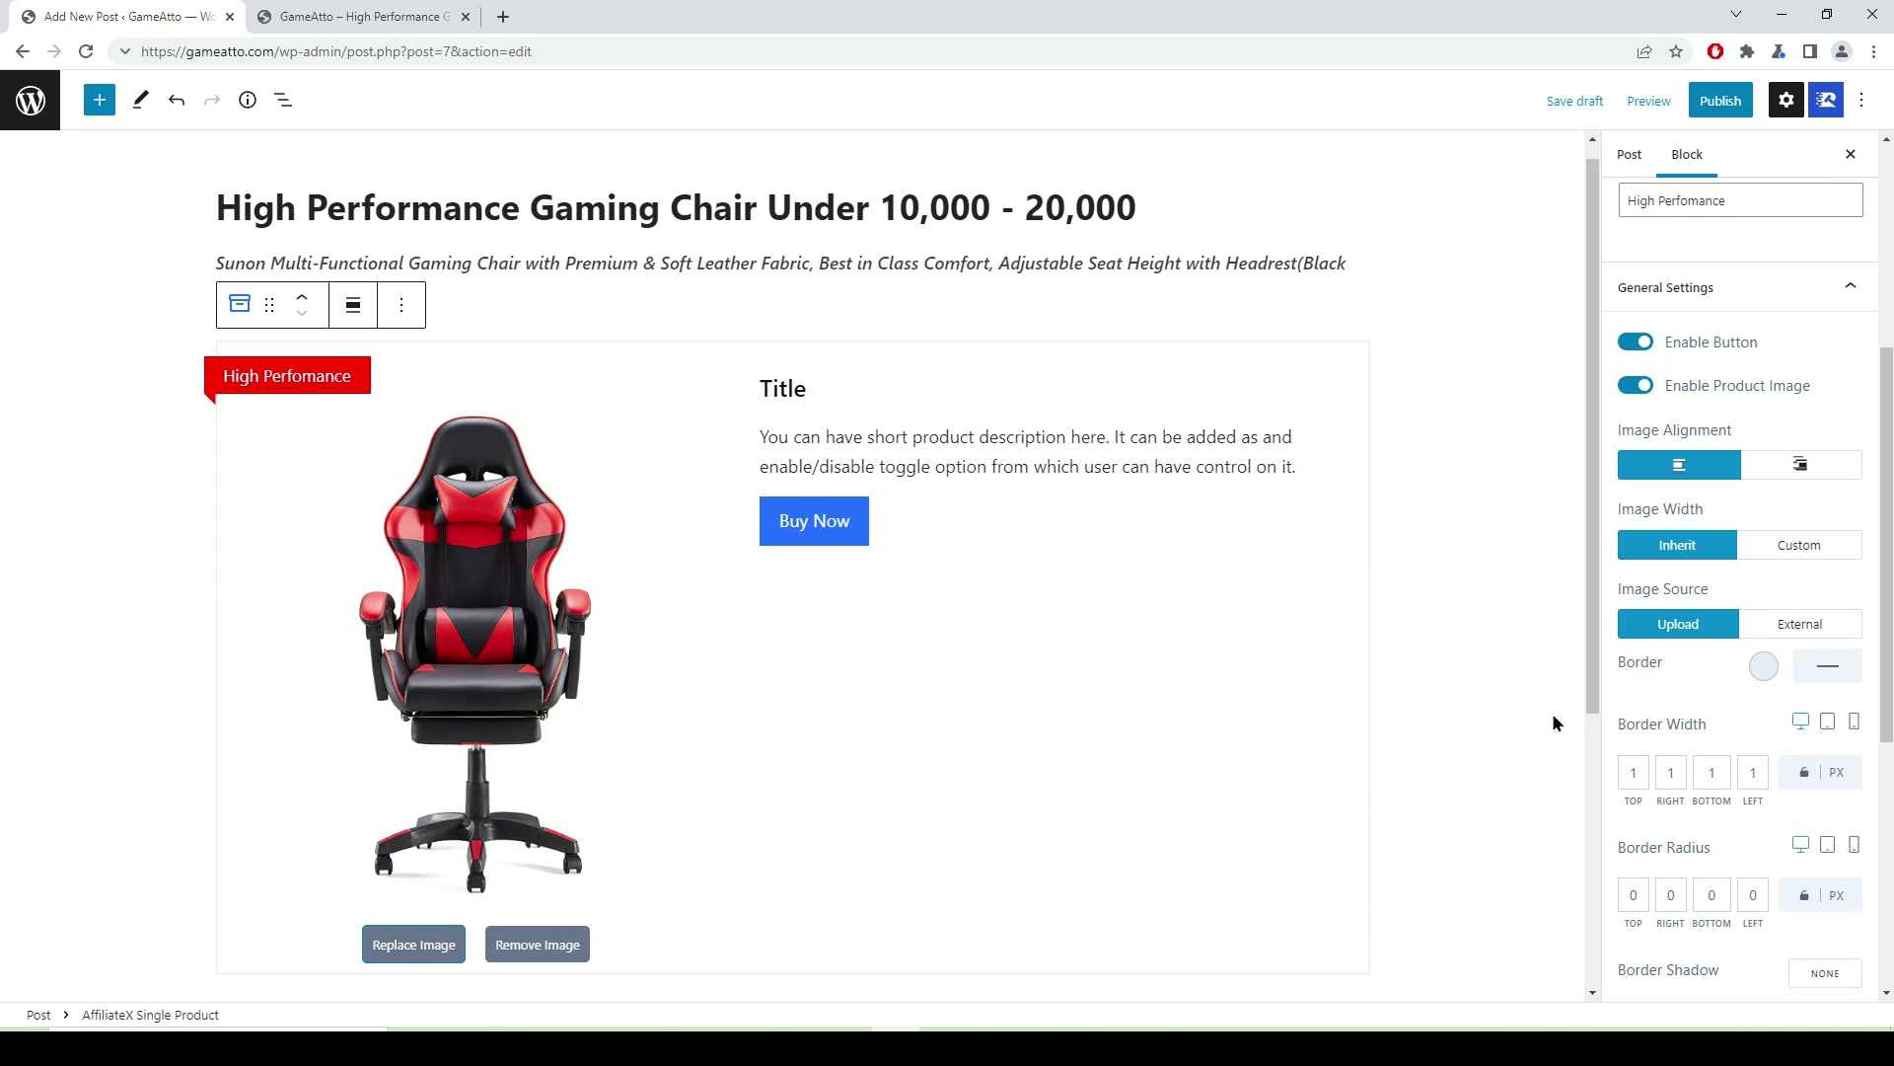
- Set a custom image width of 30% and save the draft, leaving the source on Upload
{"action": "left_click", "coordinate": [1795, 549]}
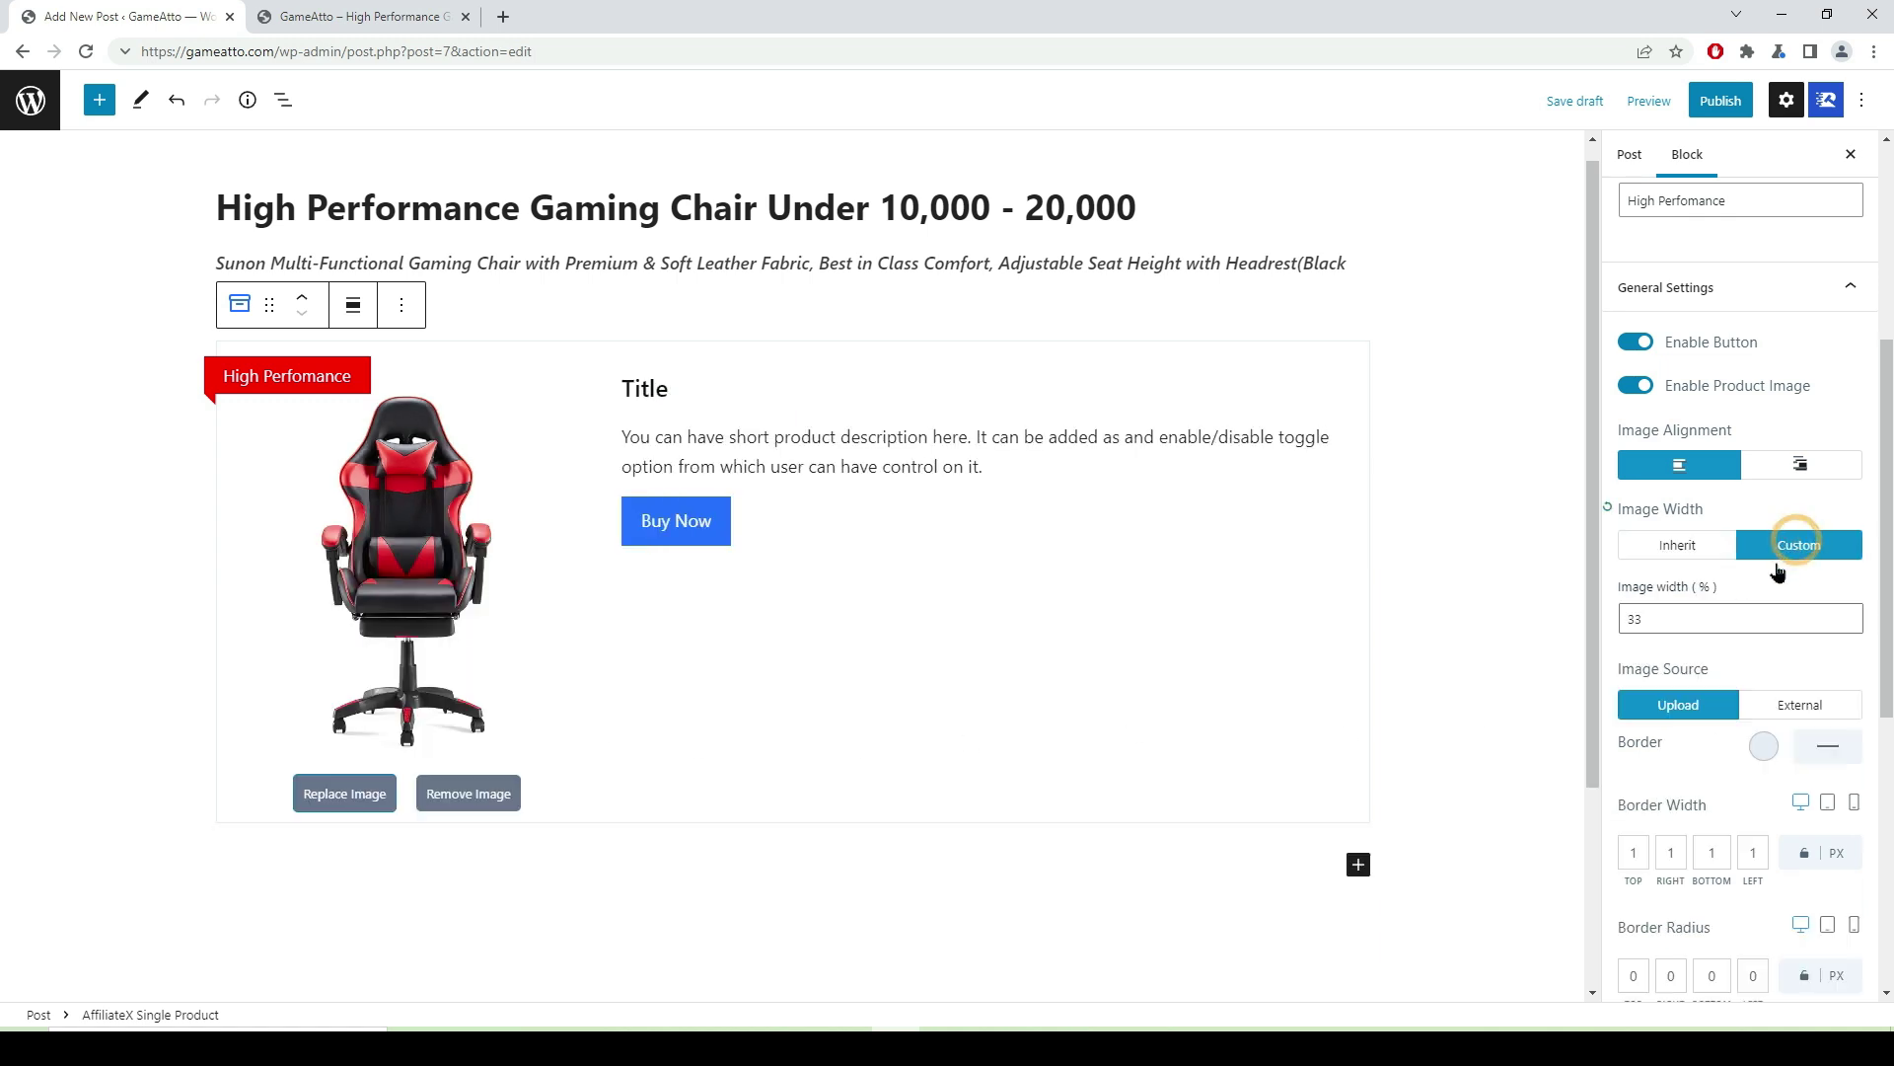
{"action": "left_click", "coordinate": [1658, 619]}
{"action": "scroll", "coordinate": [1813, 434], "scroll_direction": "down", "scroll_amount": 1}
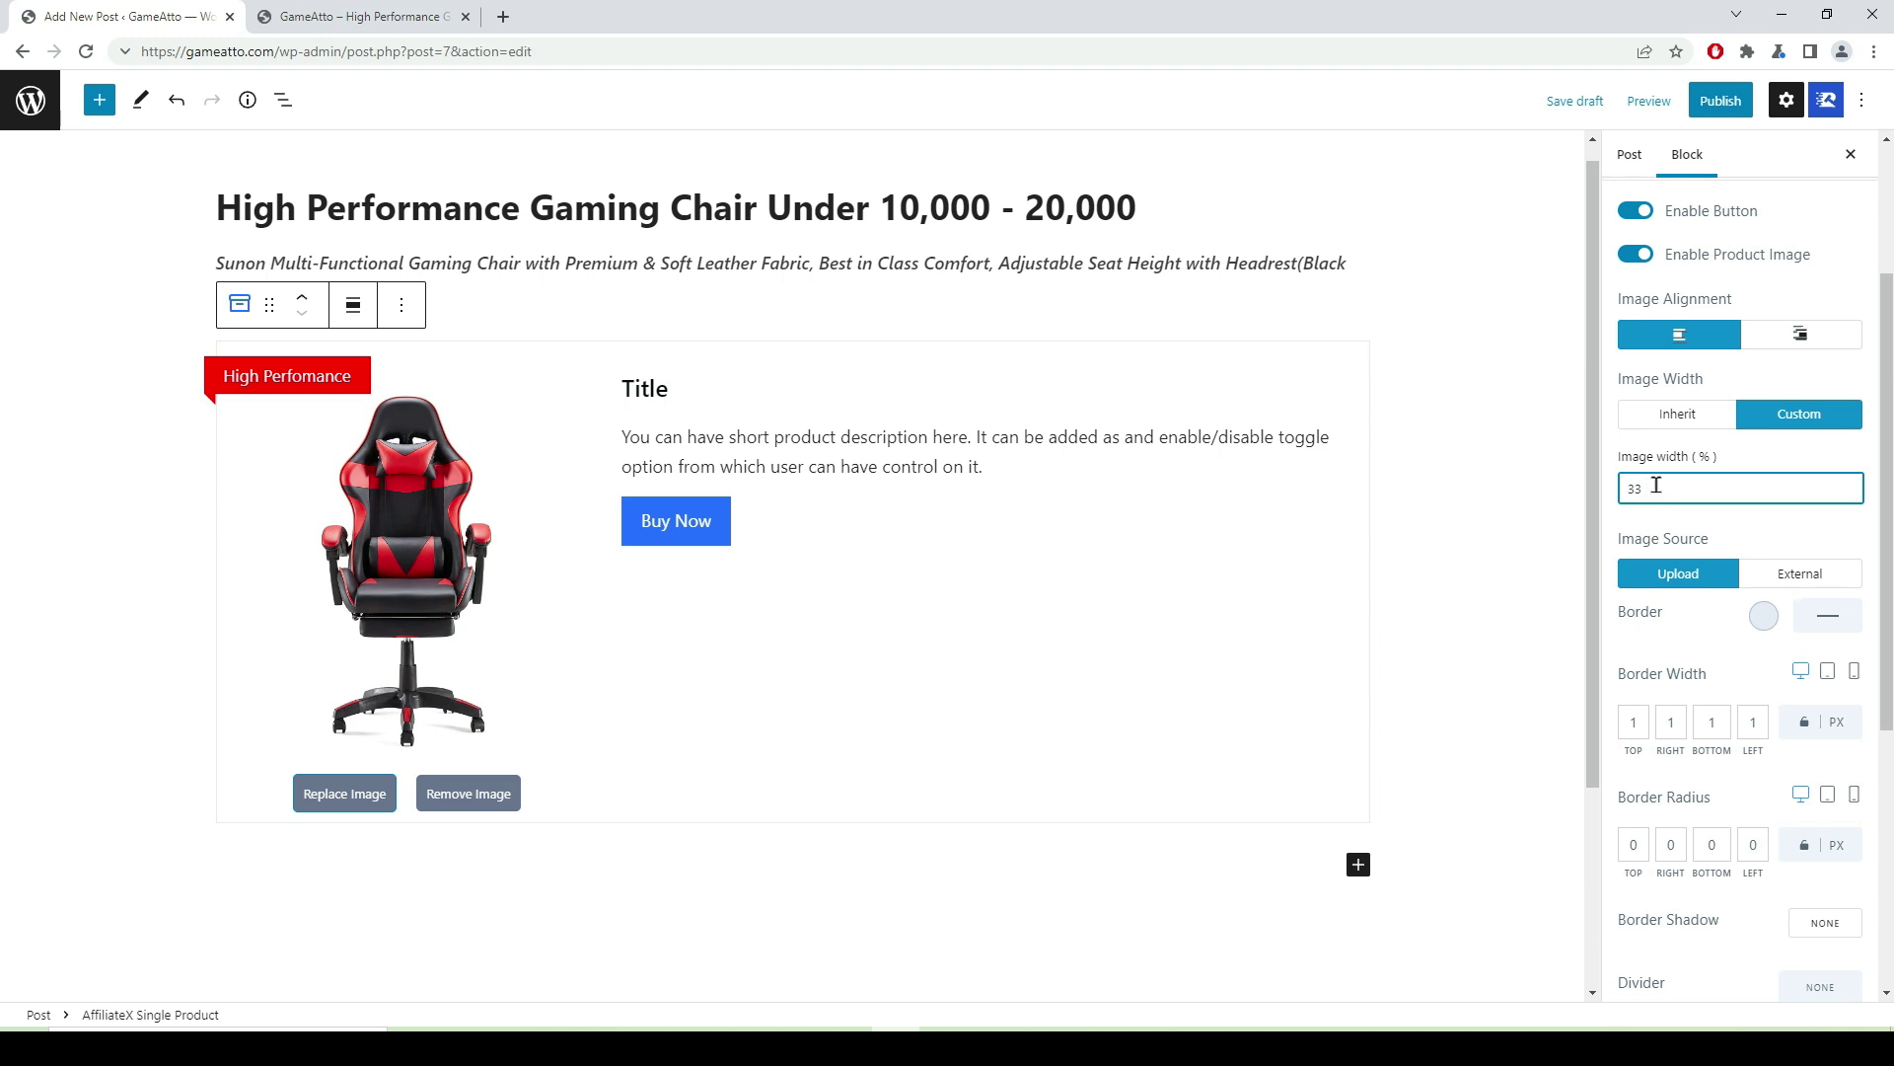
{"action": "key", "text": "ctrl+s"}
{"action": "key", "text": "BackSpace"}
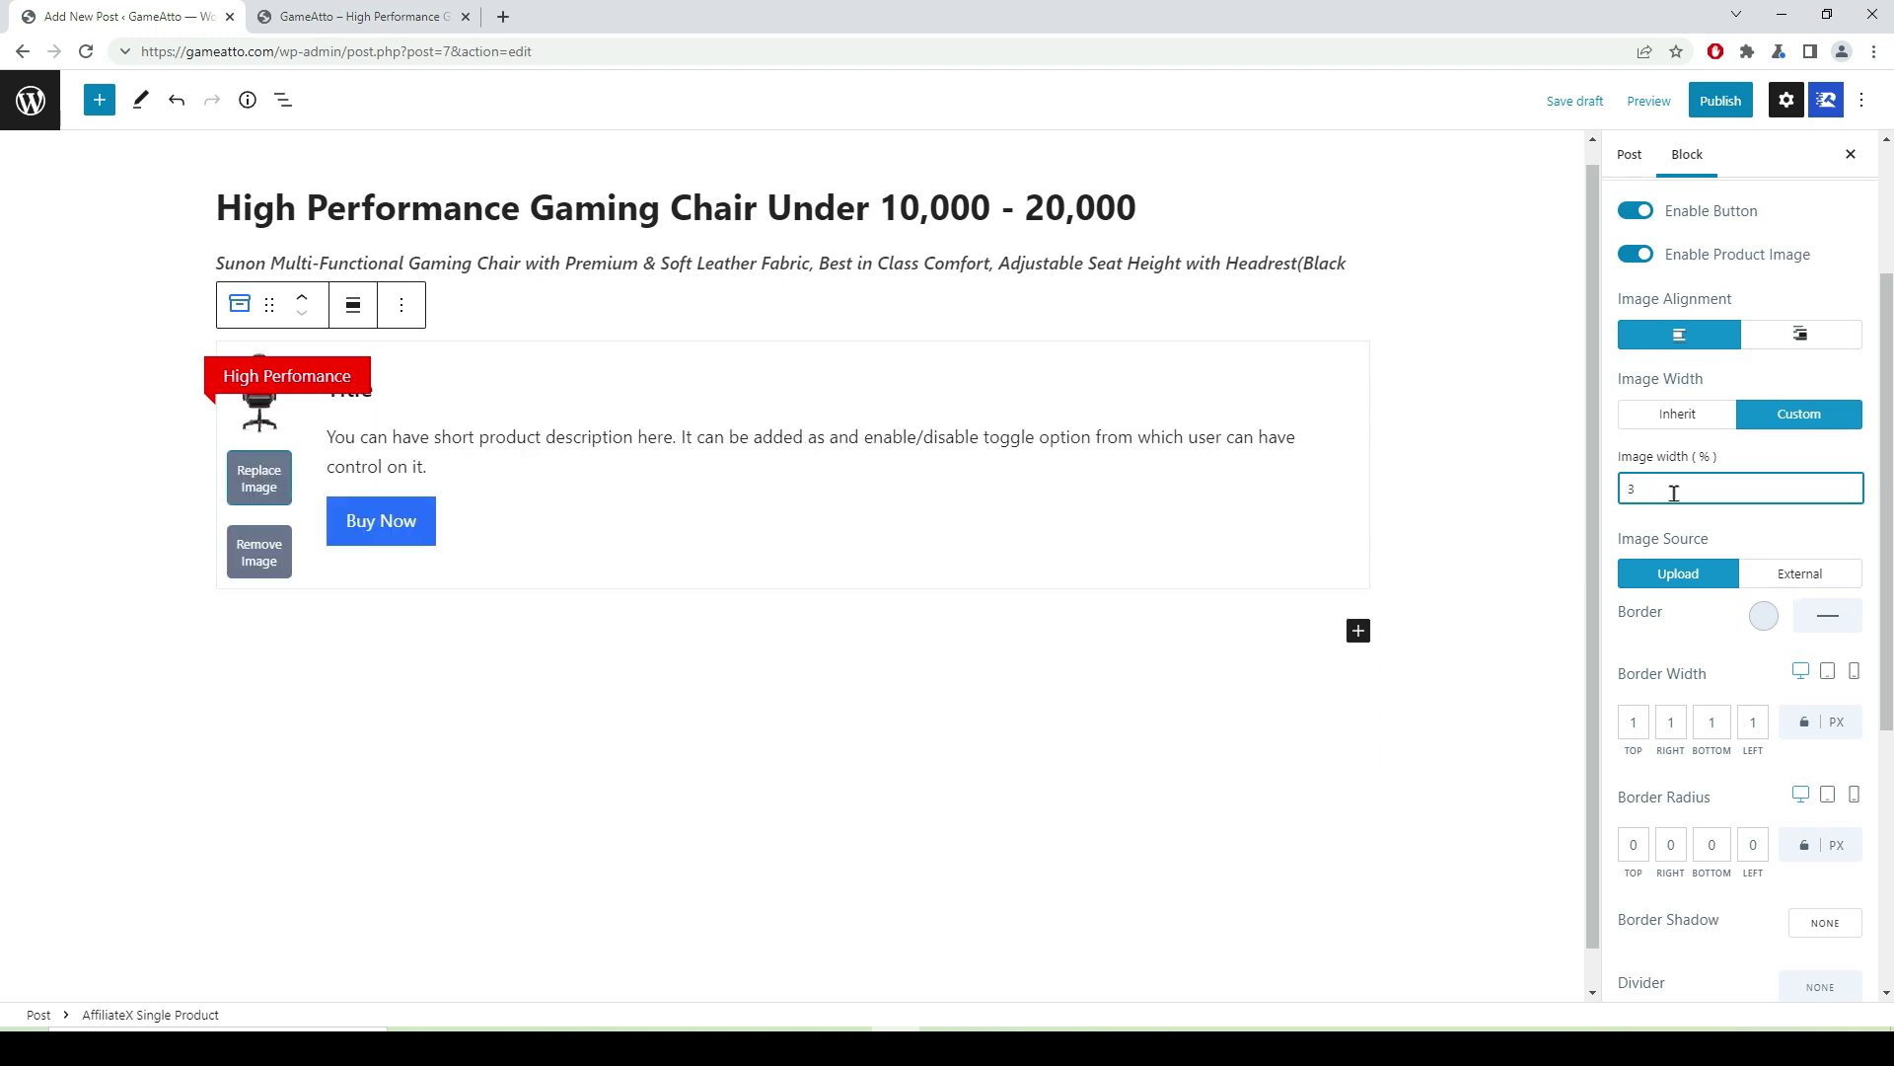
{"action": "type", "text": "0"}
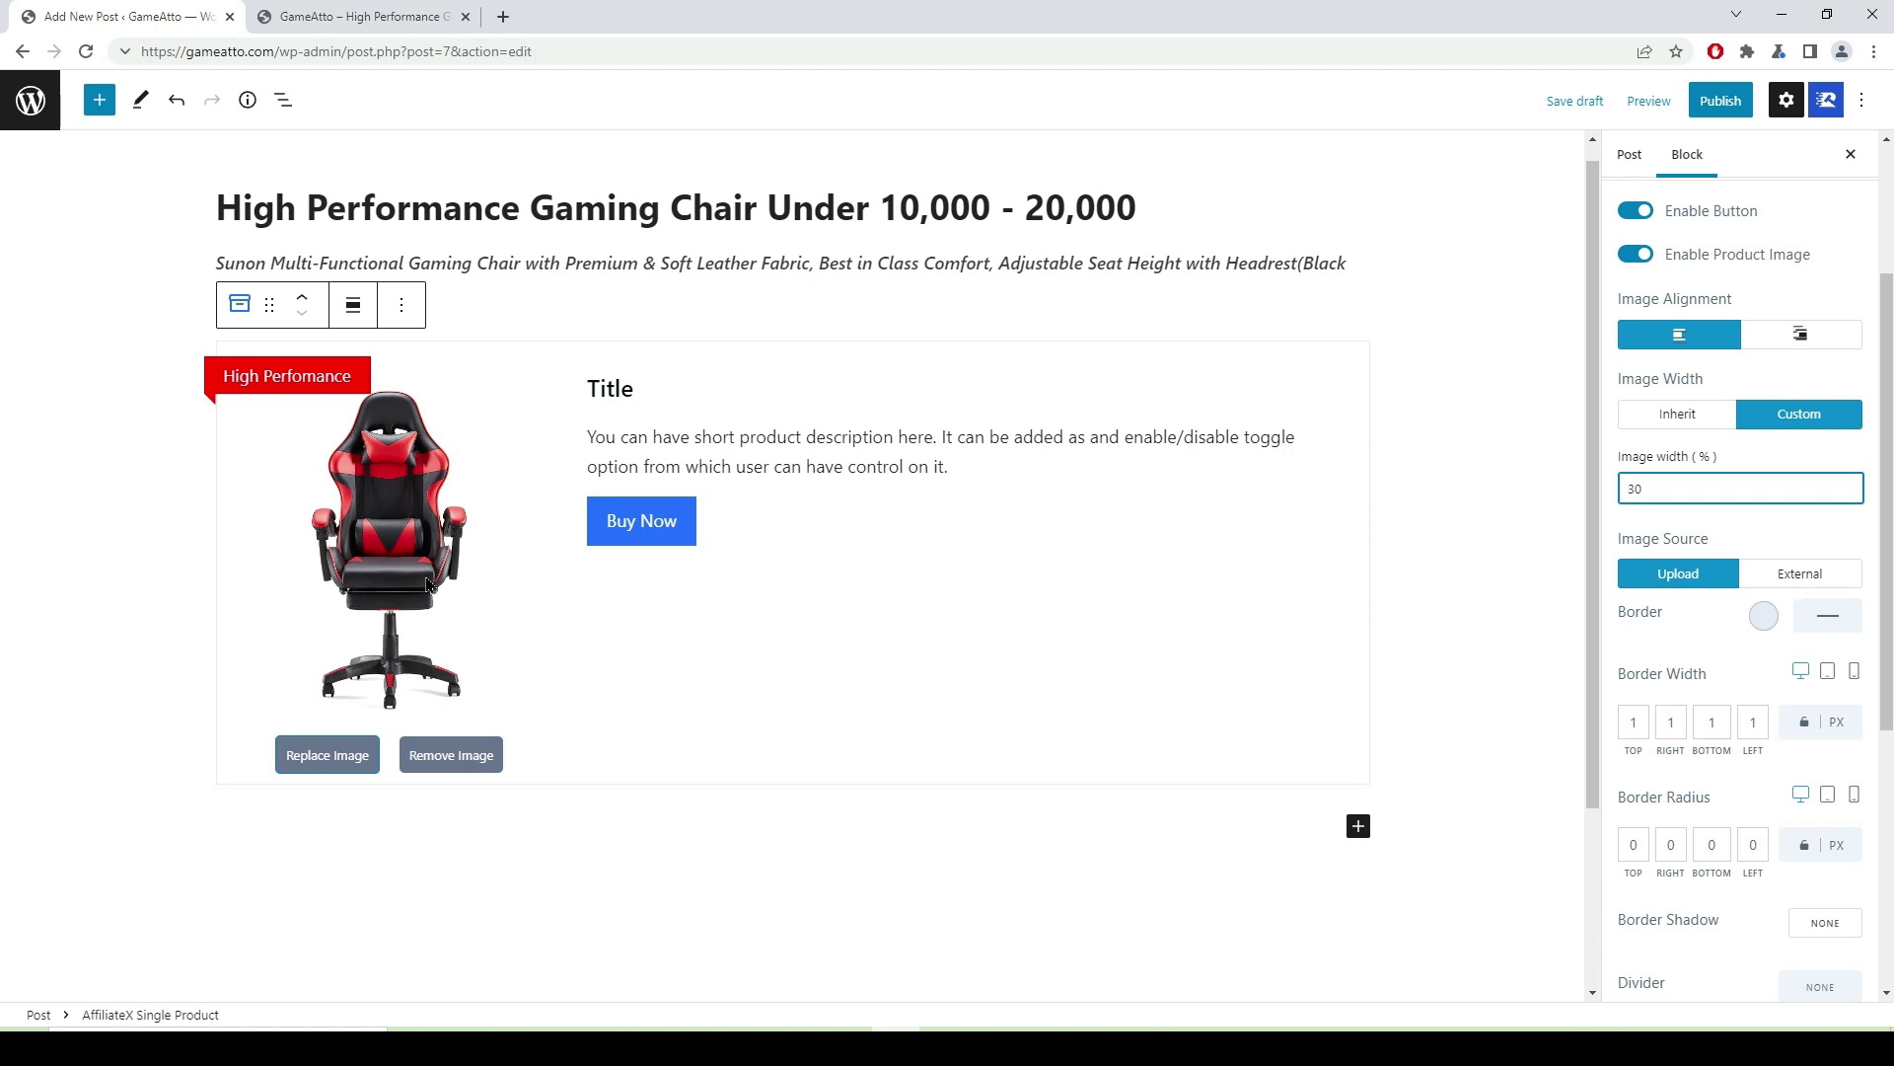
{"action": "left_click", "coordinate": [1802, 576]}
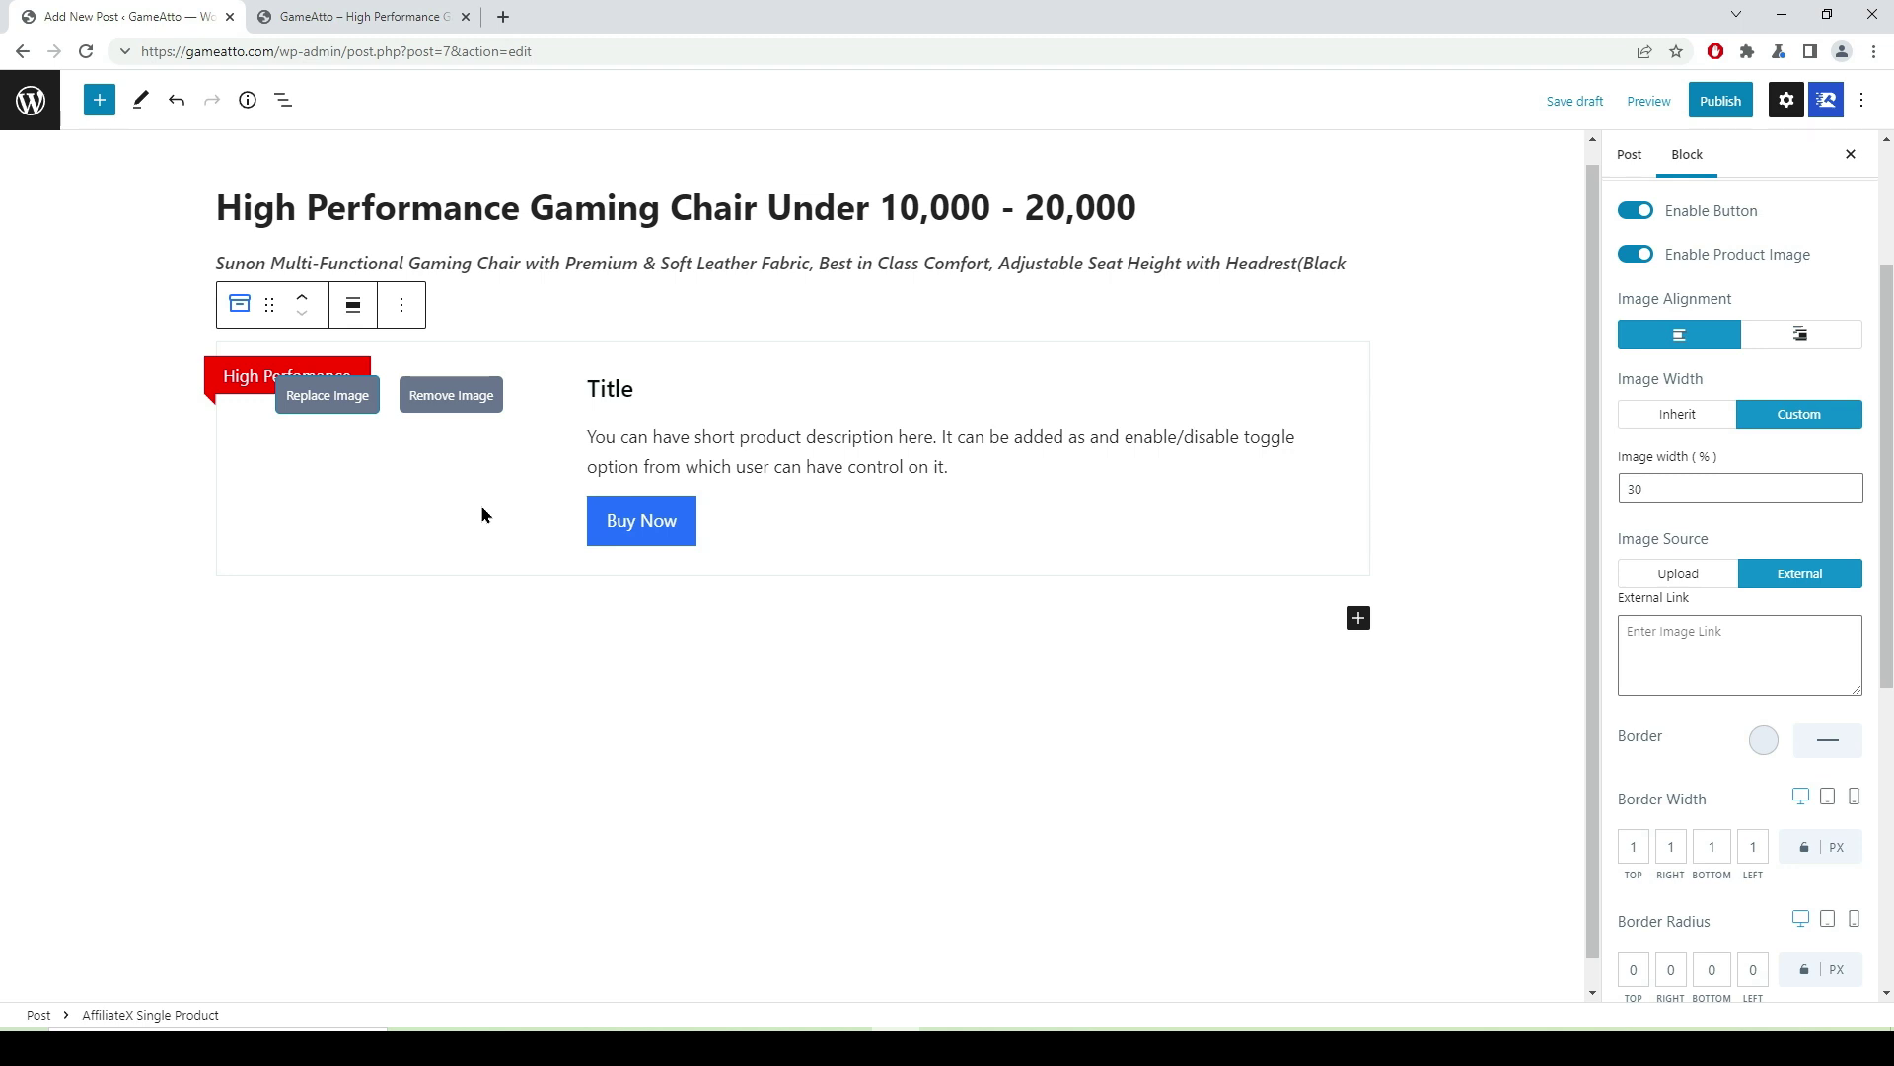
{"action": "left_click", "coordinate": [1680, 576]}
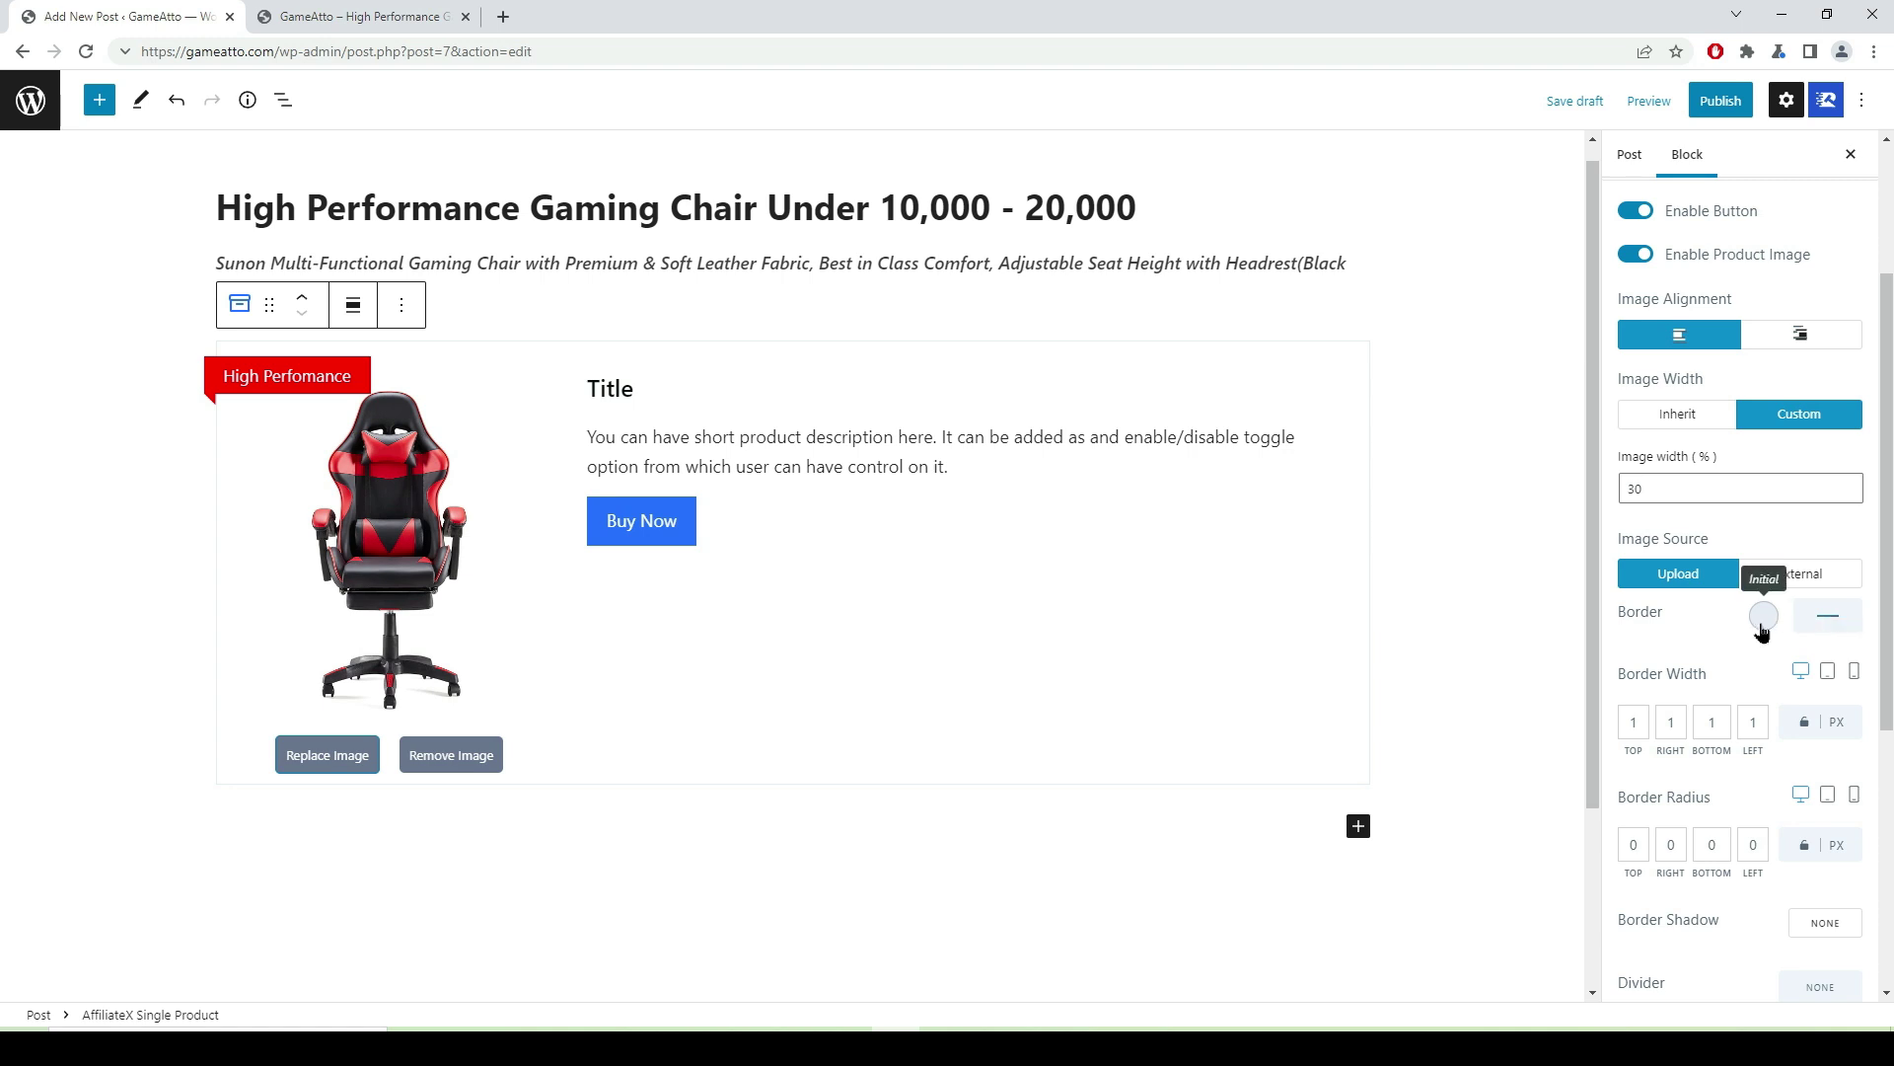
- Make the product card border dotted and colour it bright blue (#1065E4)
{"action": "left_click", "coordinate": [1826, 616]}
{"action": "left_click", "coordinate": [1819, 648]}
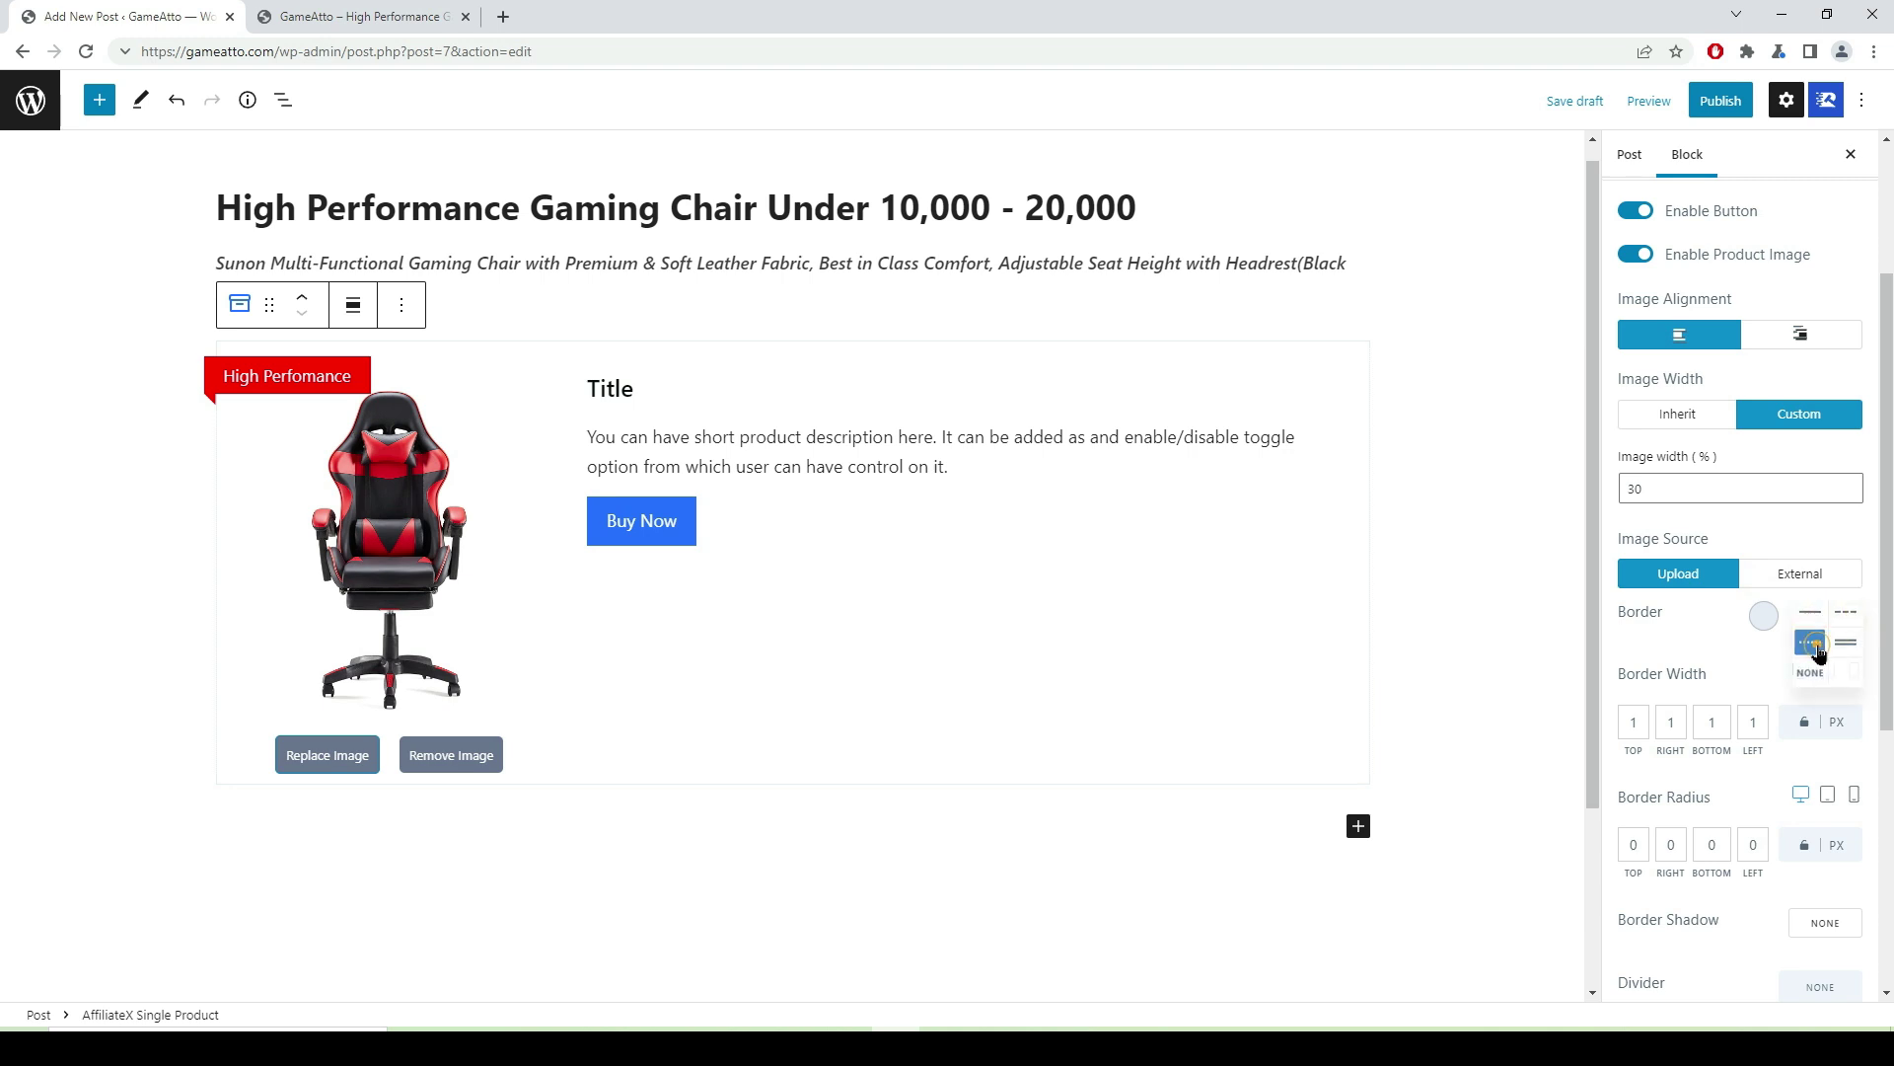
{"action": "left_click", "coordinate": [1765, 617]}
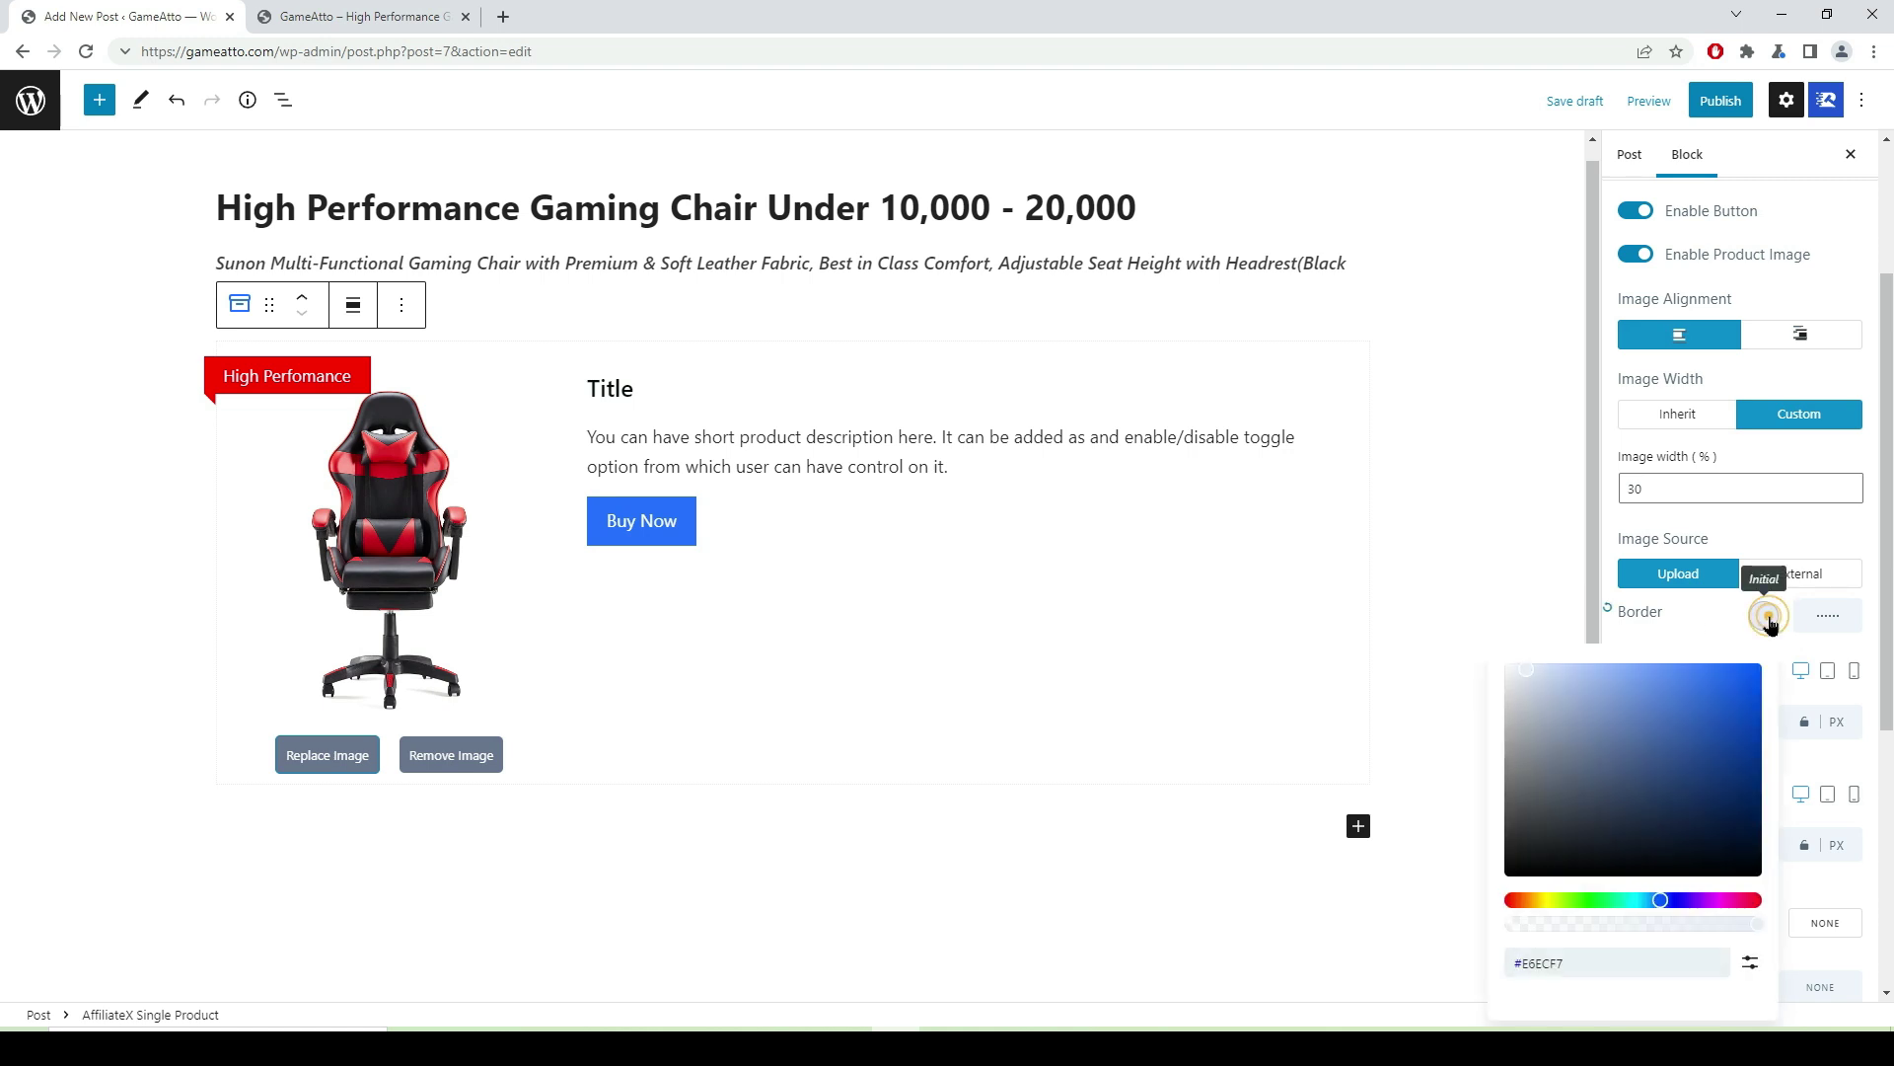
{"action": "left_click_drag", "start_coordinate": [1526, 675], "coordinate": [1658, 724]}
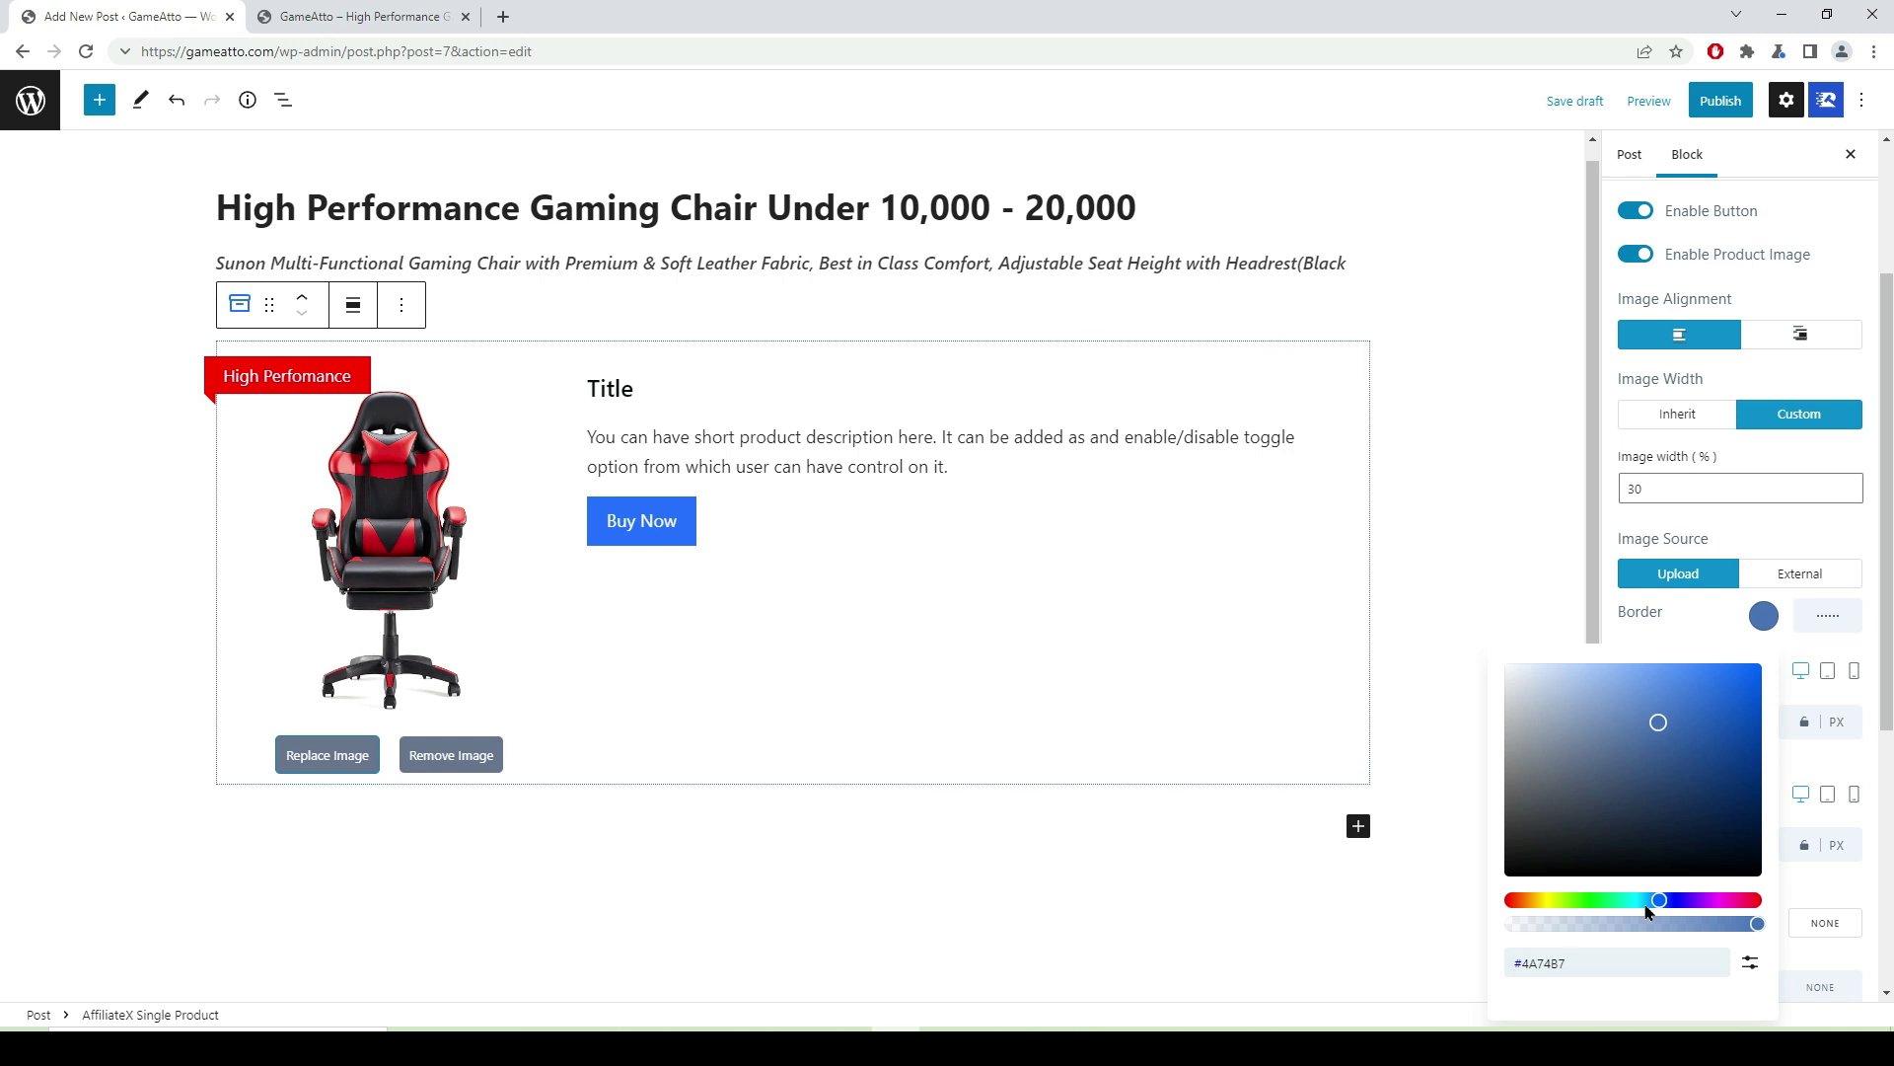
{"action": "left_click_drag", "start_coordinate": [1658, 724], "coordinate": [1532, 858]}
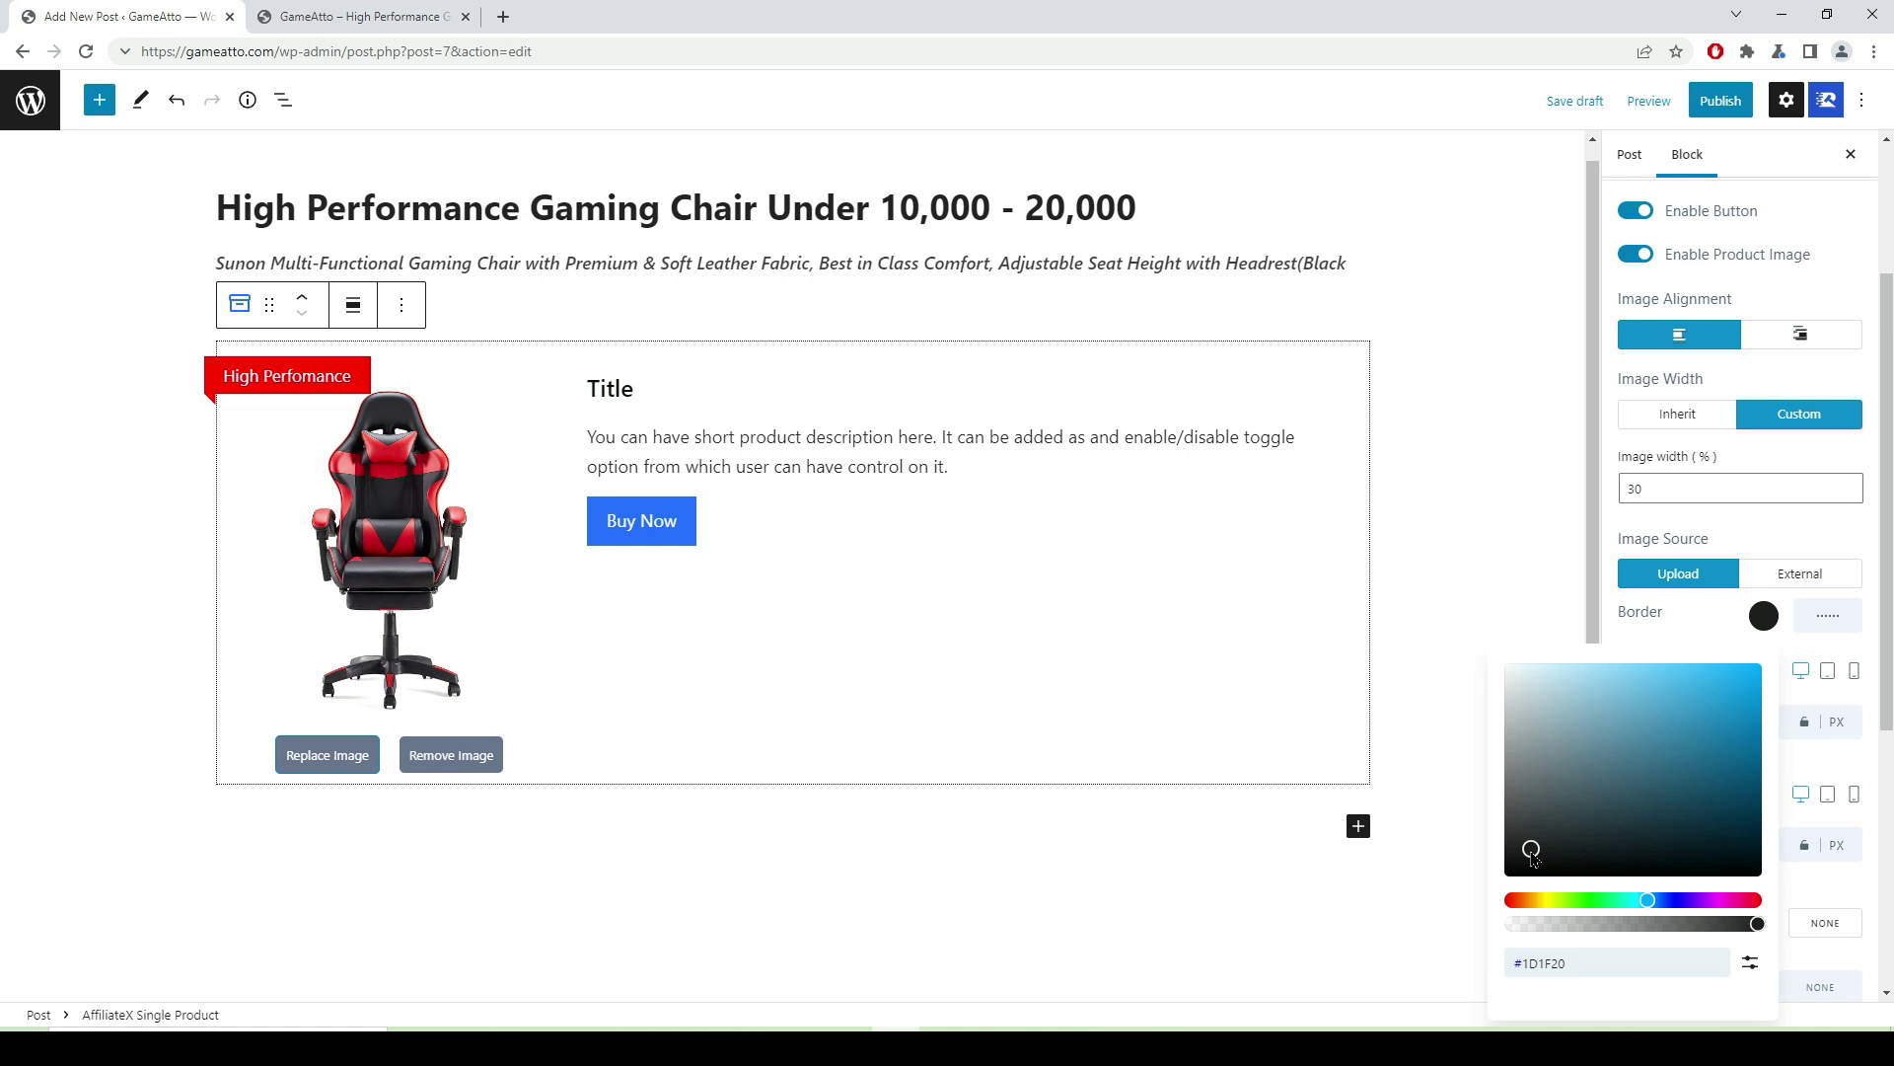
{"action": "left_click_drag", "start_coordinate": [1532, 858], "coordinate": [1736, 691]}
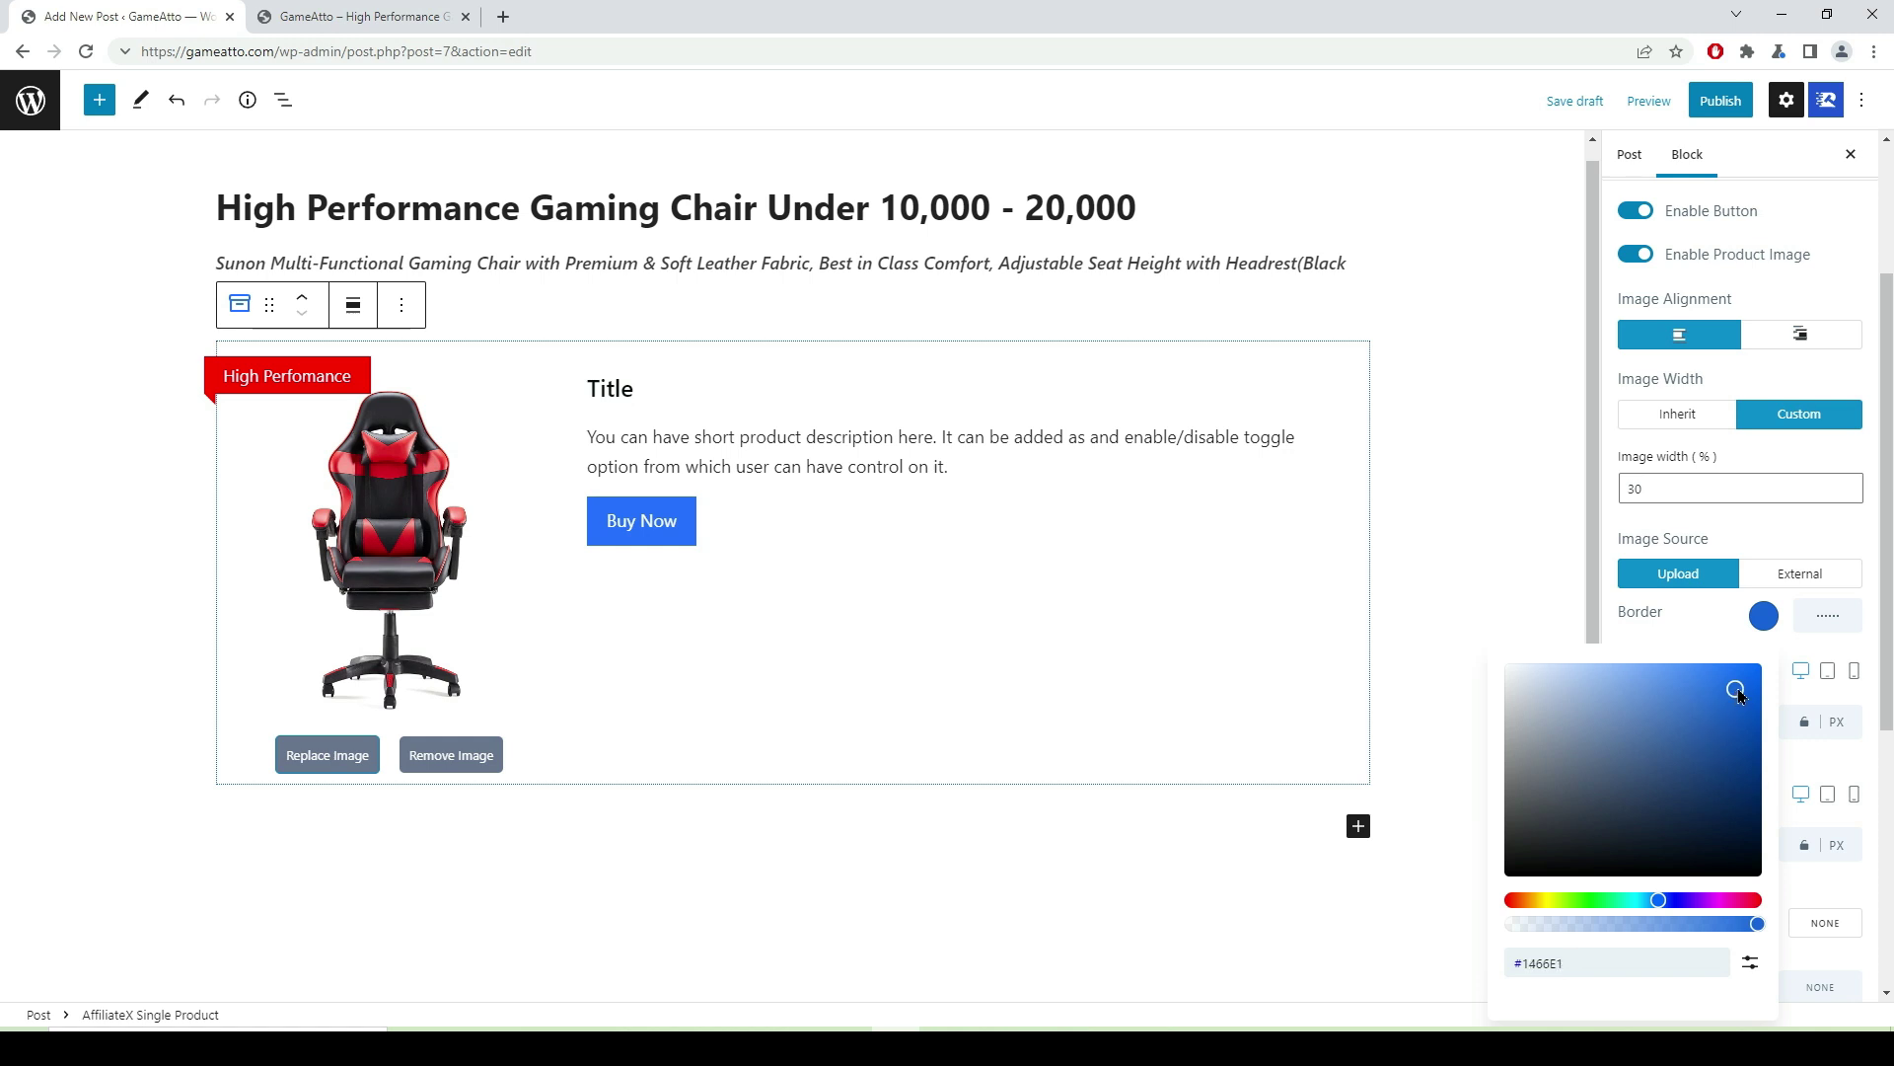
{"action": "left_click", "coordinate": [1530, 590]}
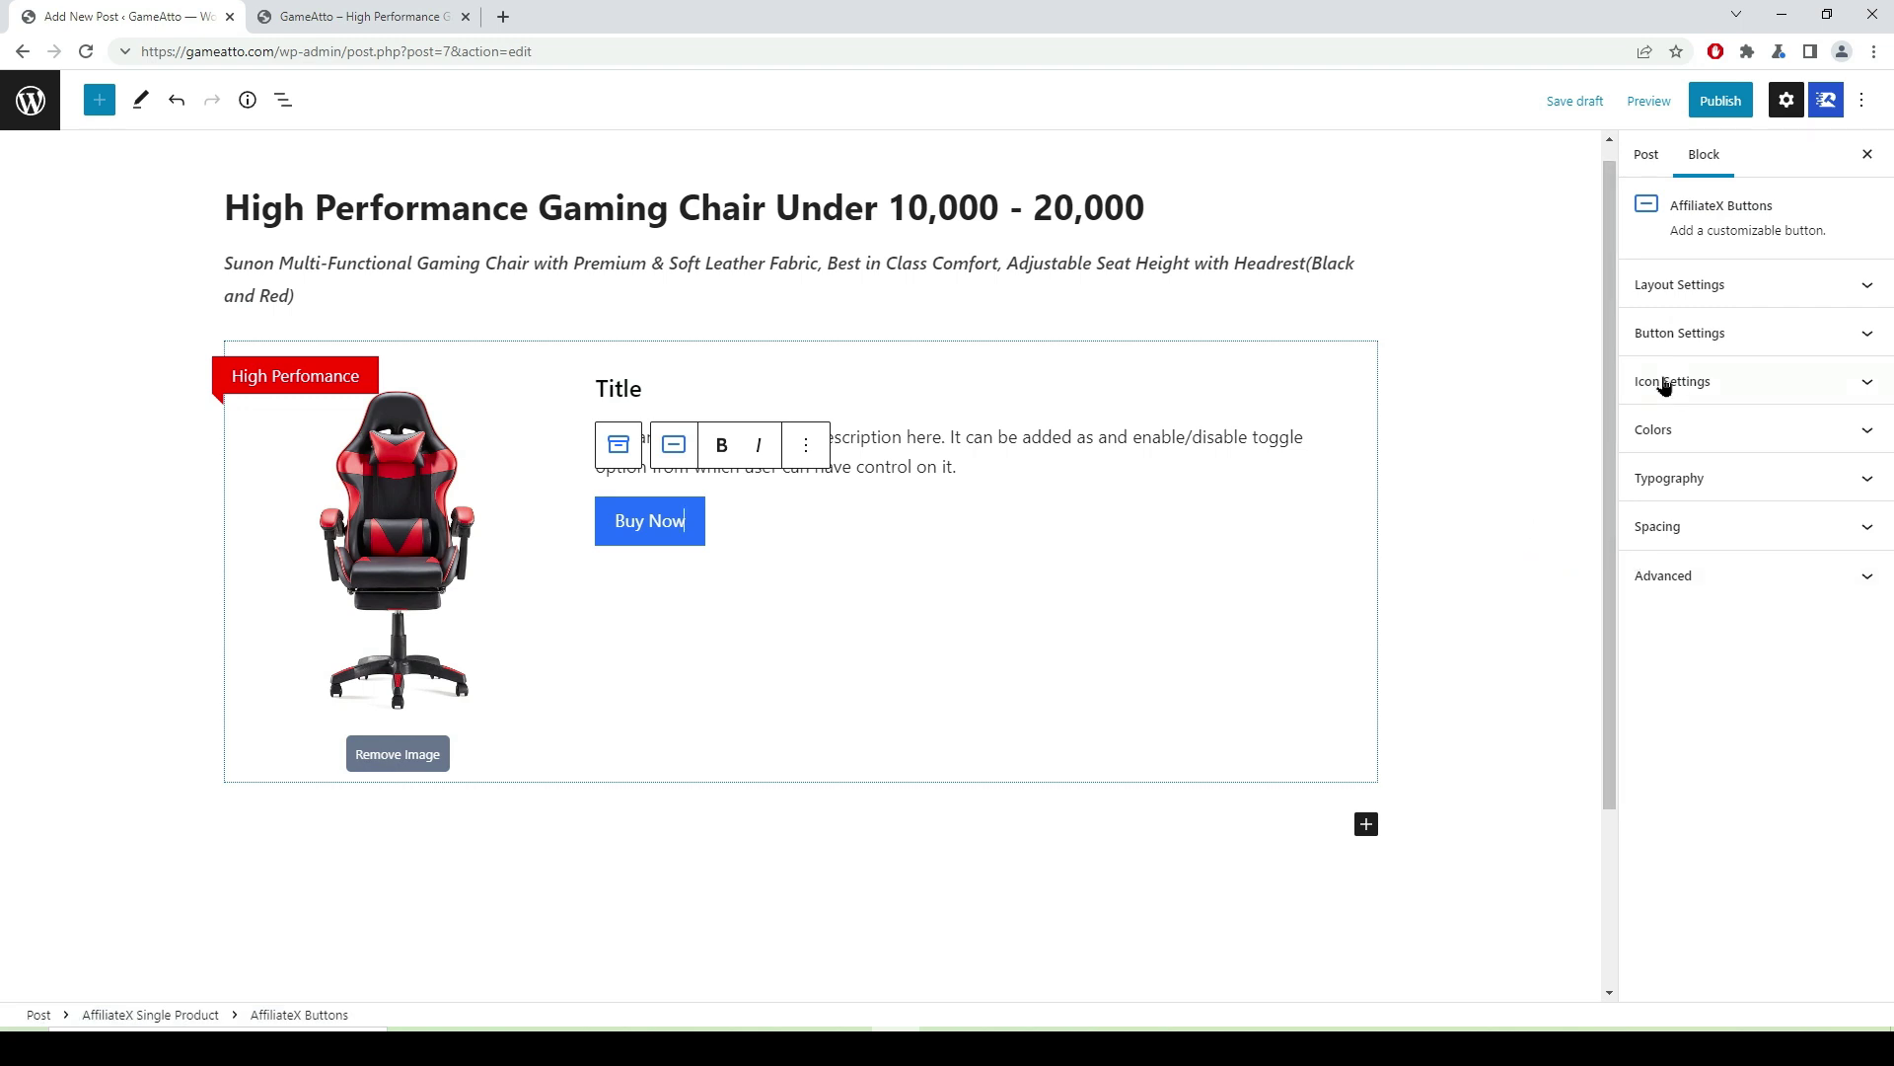
{"action": "left_click", "coordinate": [1063, 604]}
{"action": "left_click", "coordinate": [1844, 400]}
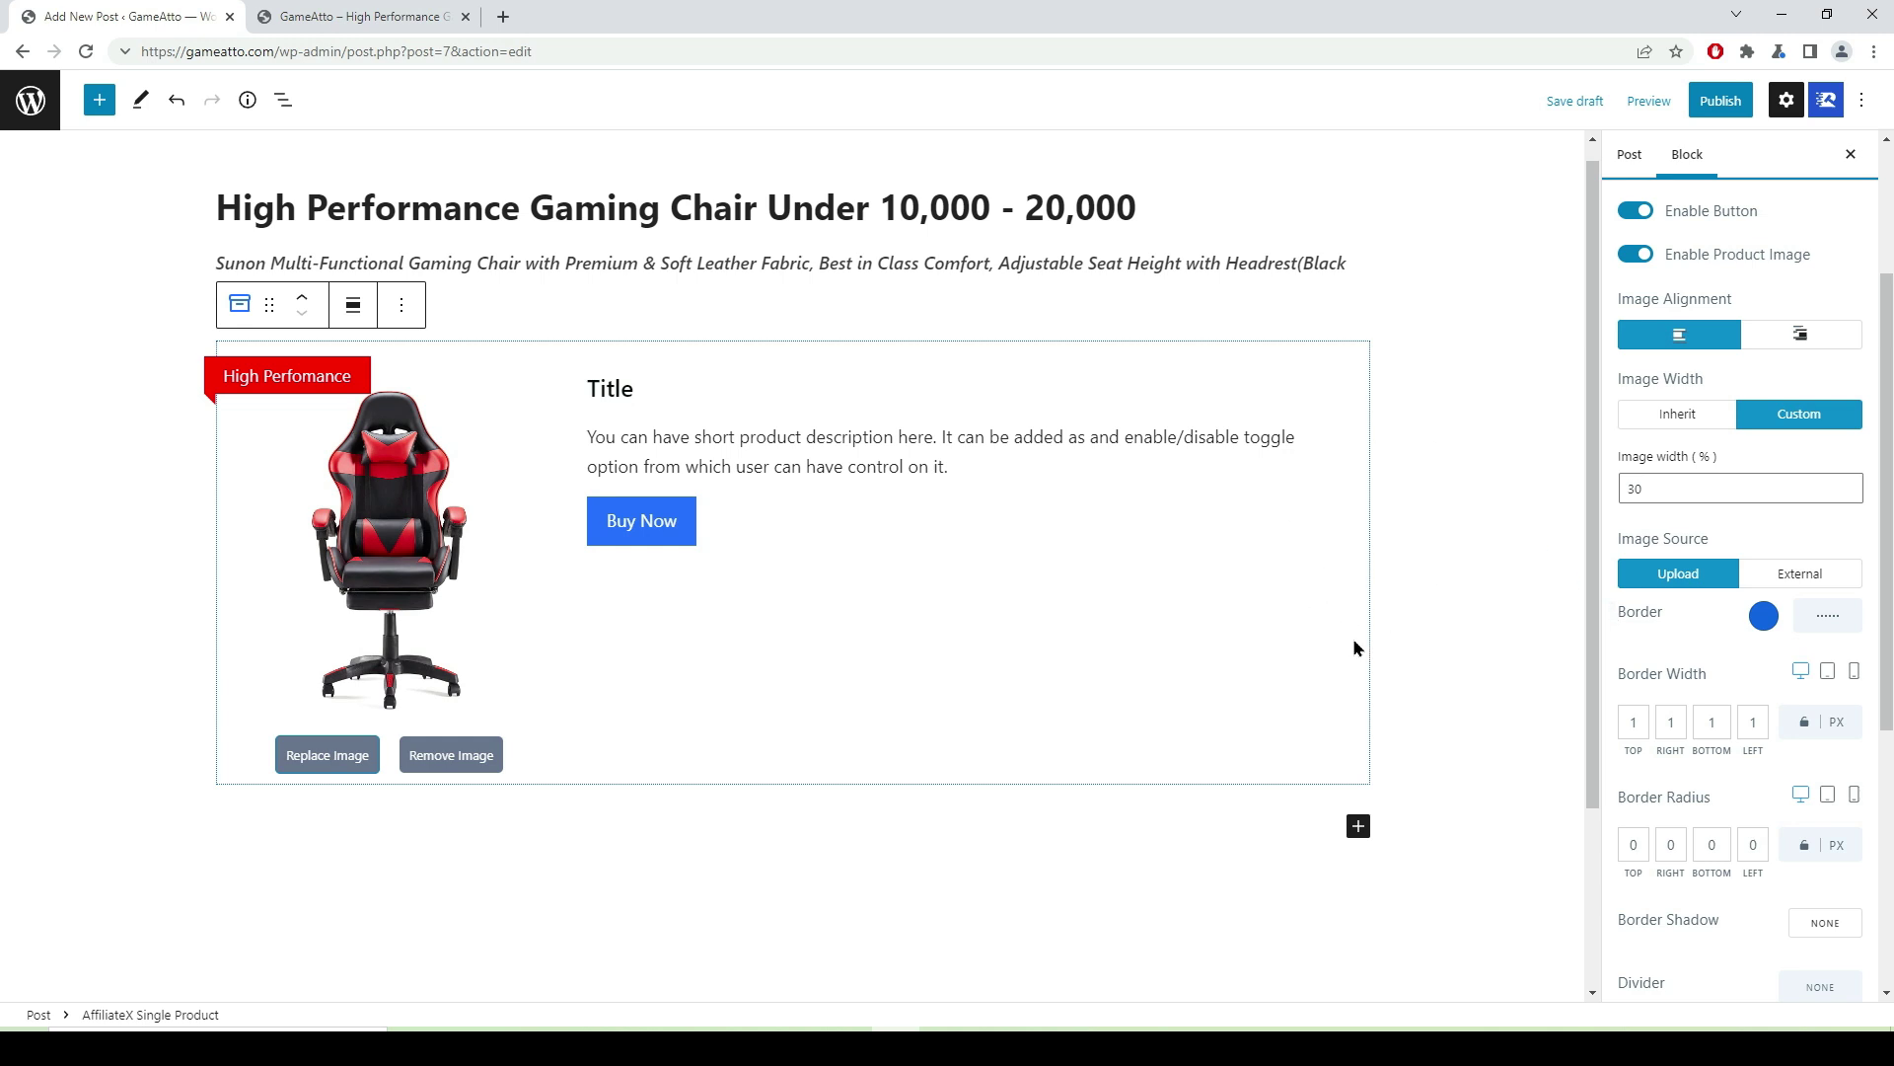
- Try solid and dotted border styles before settling on a dashed card border
{"action": "left_click", "coordinate": [1828, 613]}
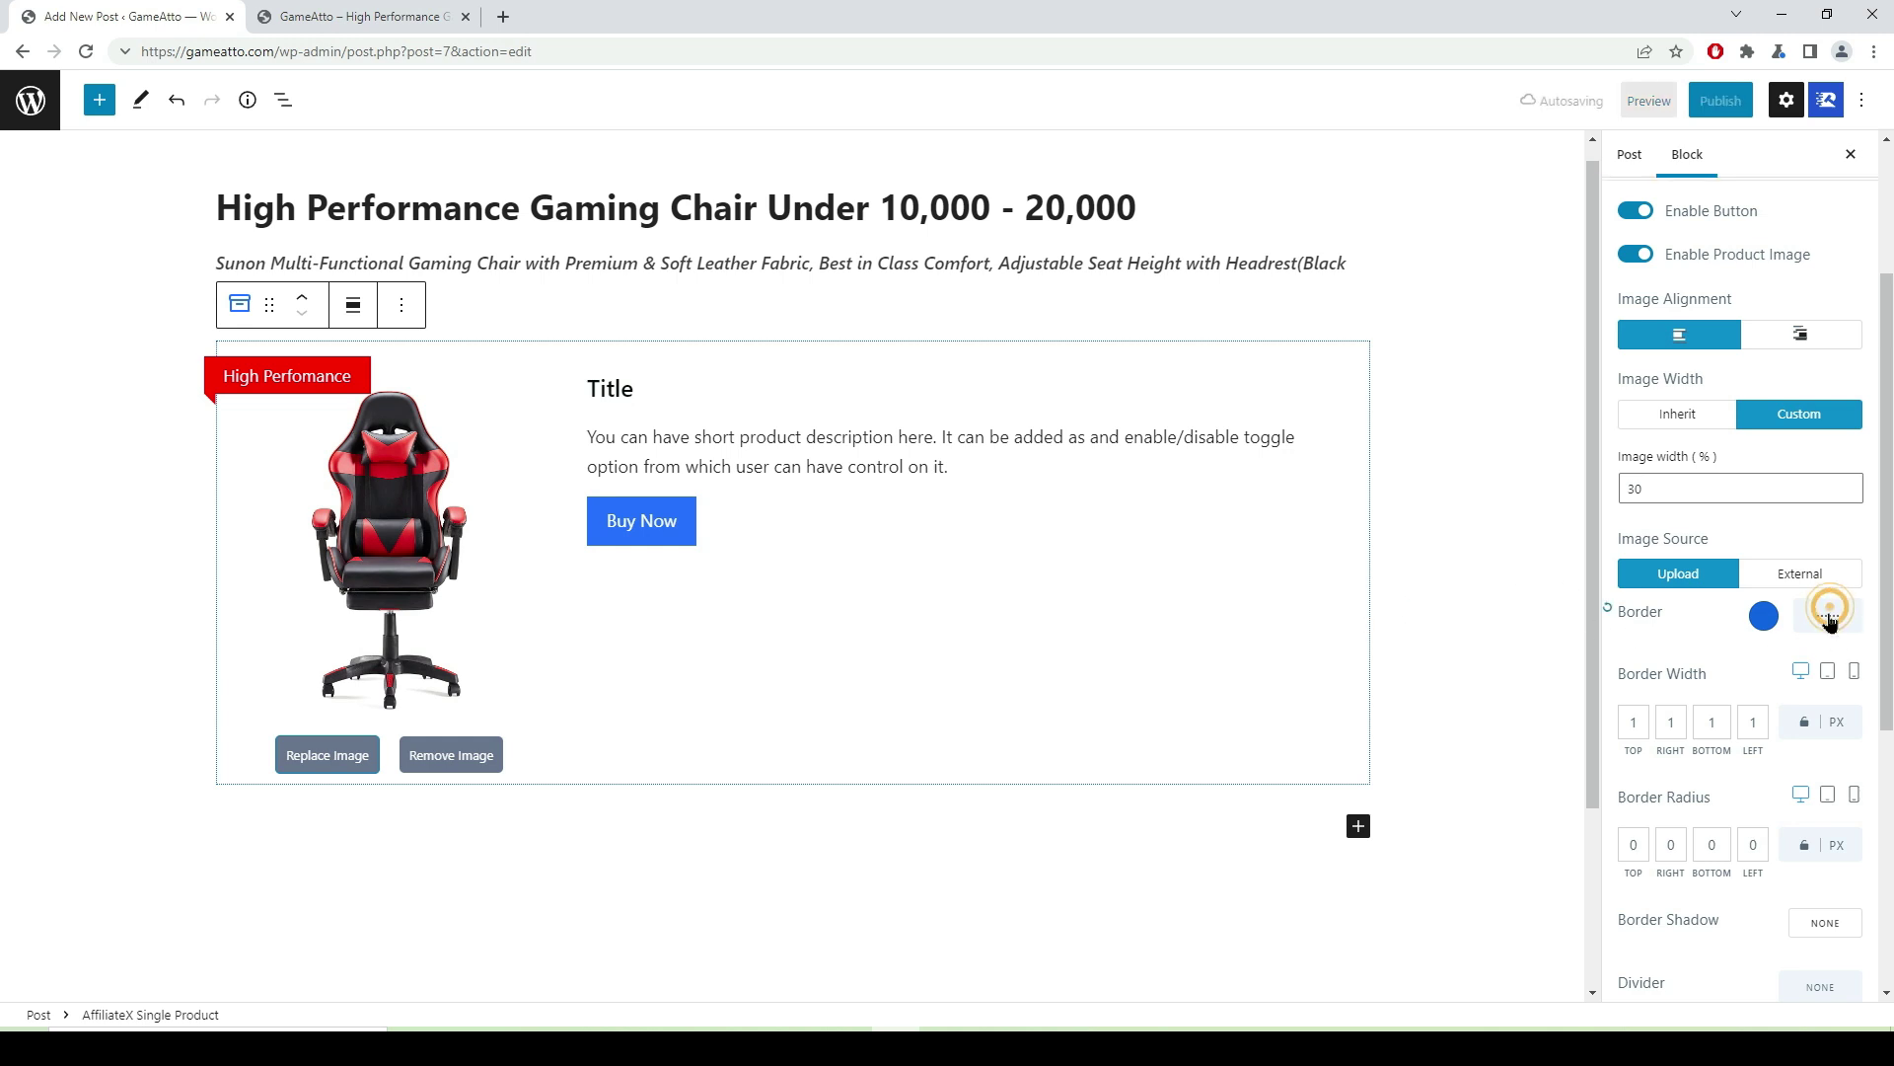
{"action": "left_click", "coordinate": [1827, 612]}
{"action": "left_click", "coordinate": [1843, 648]}
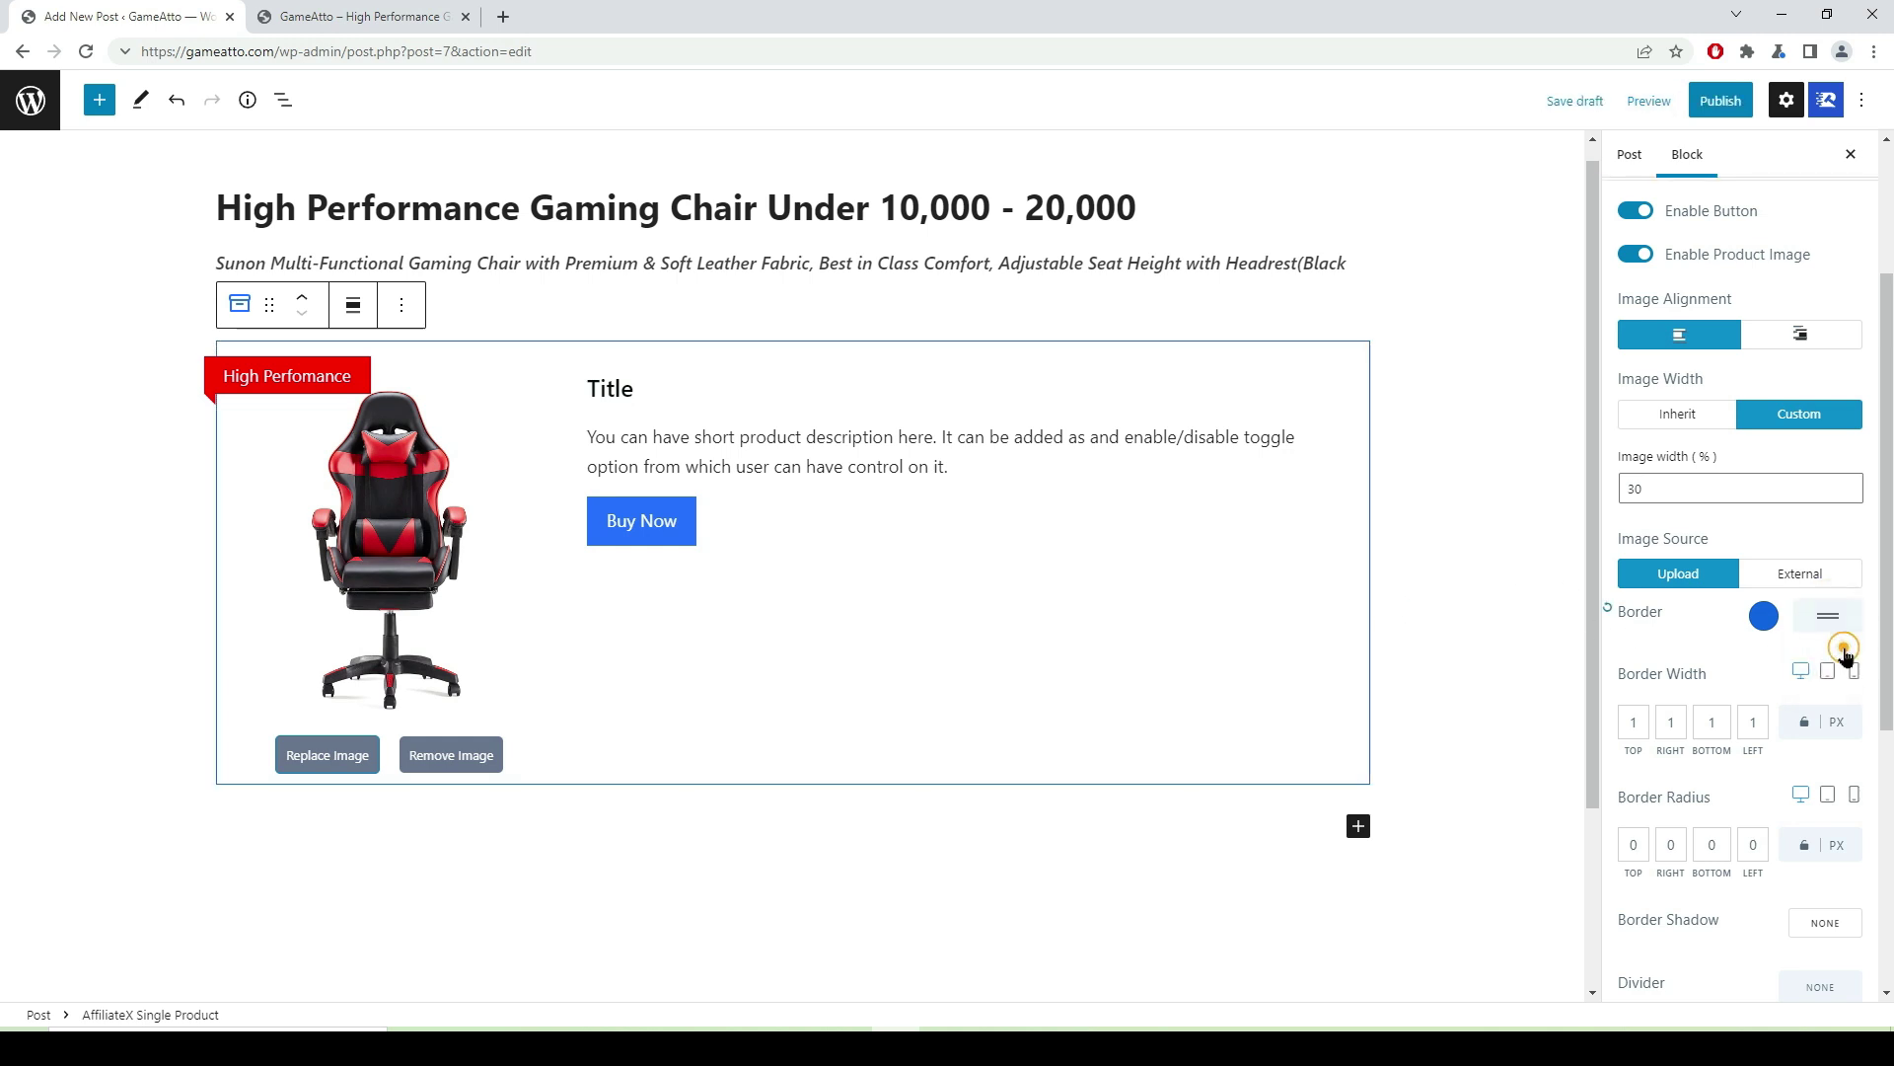
{"action": "left_click", "coordinate": [1838, 612]}
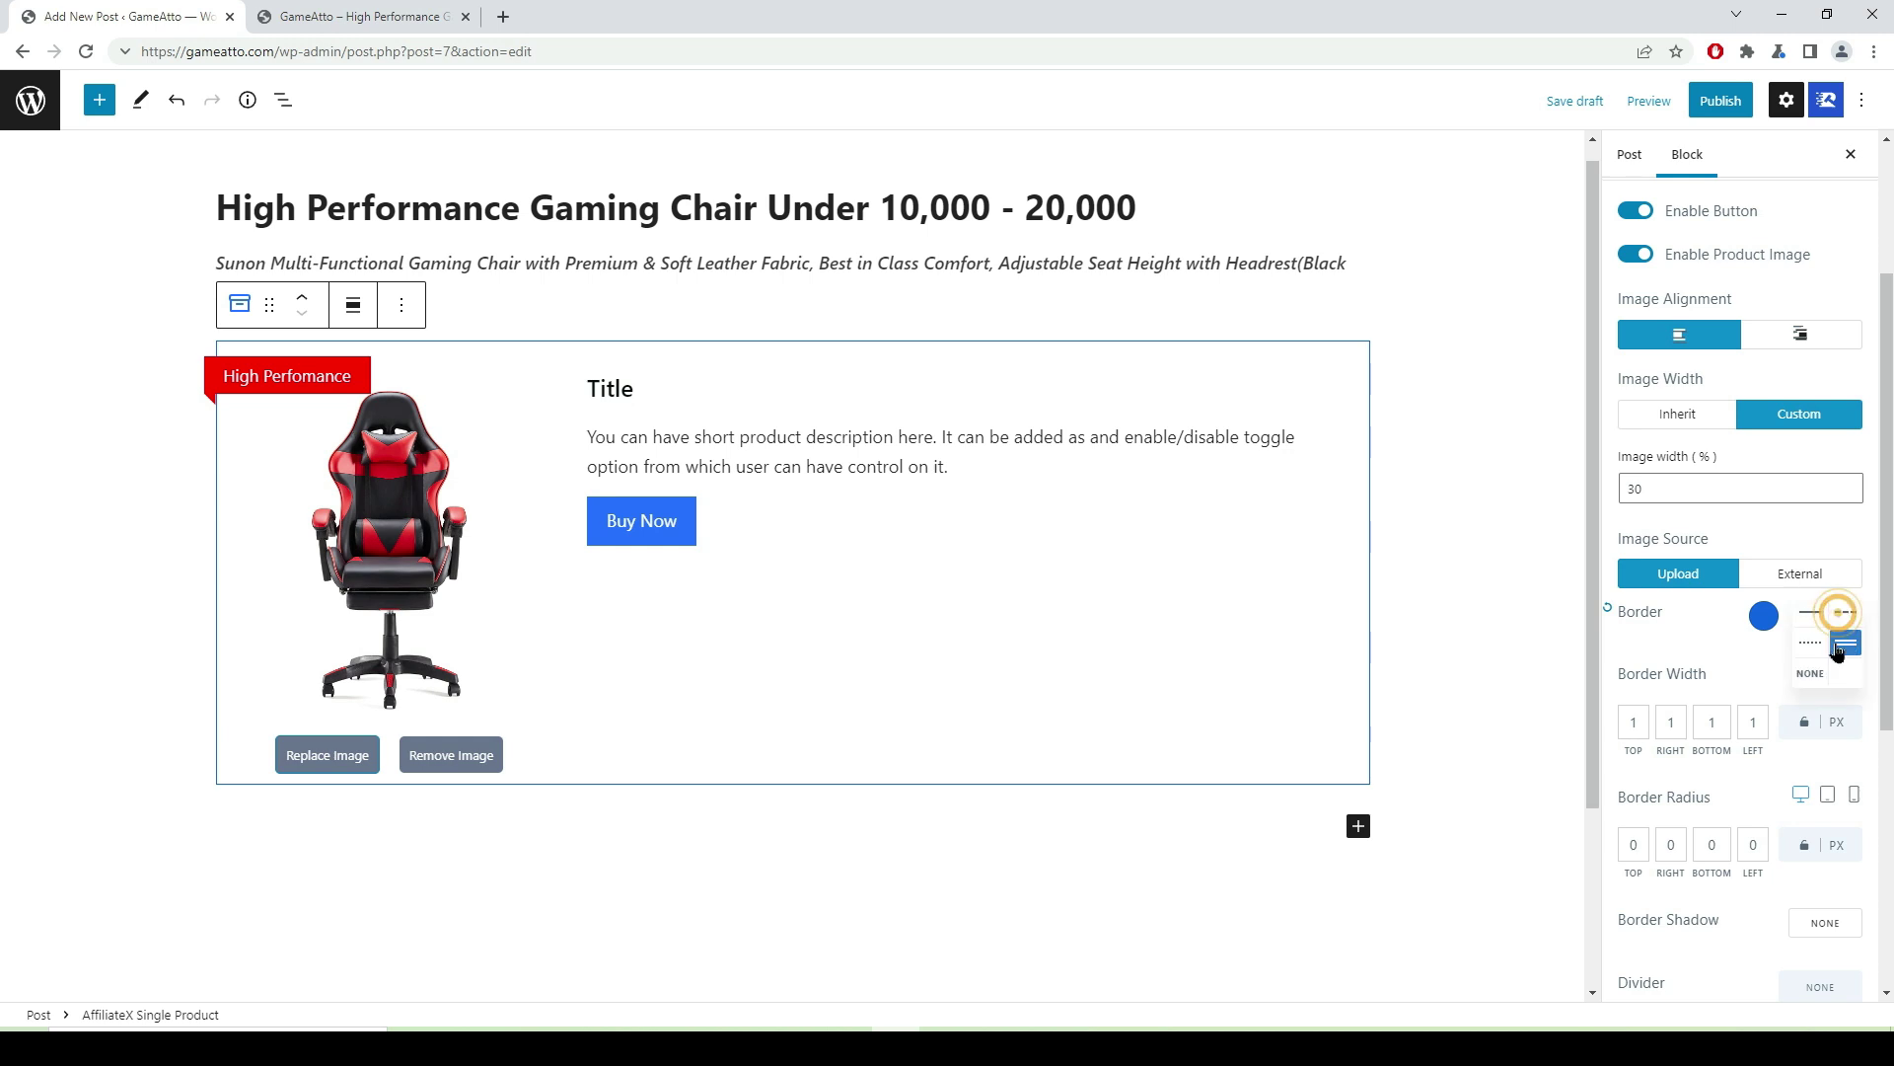
{"action": "left_click", "coordinate": [1843, 614]}
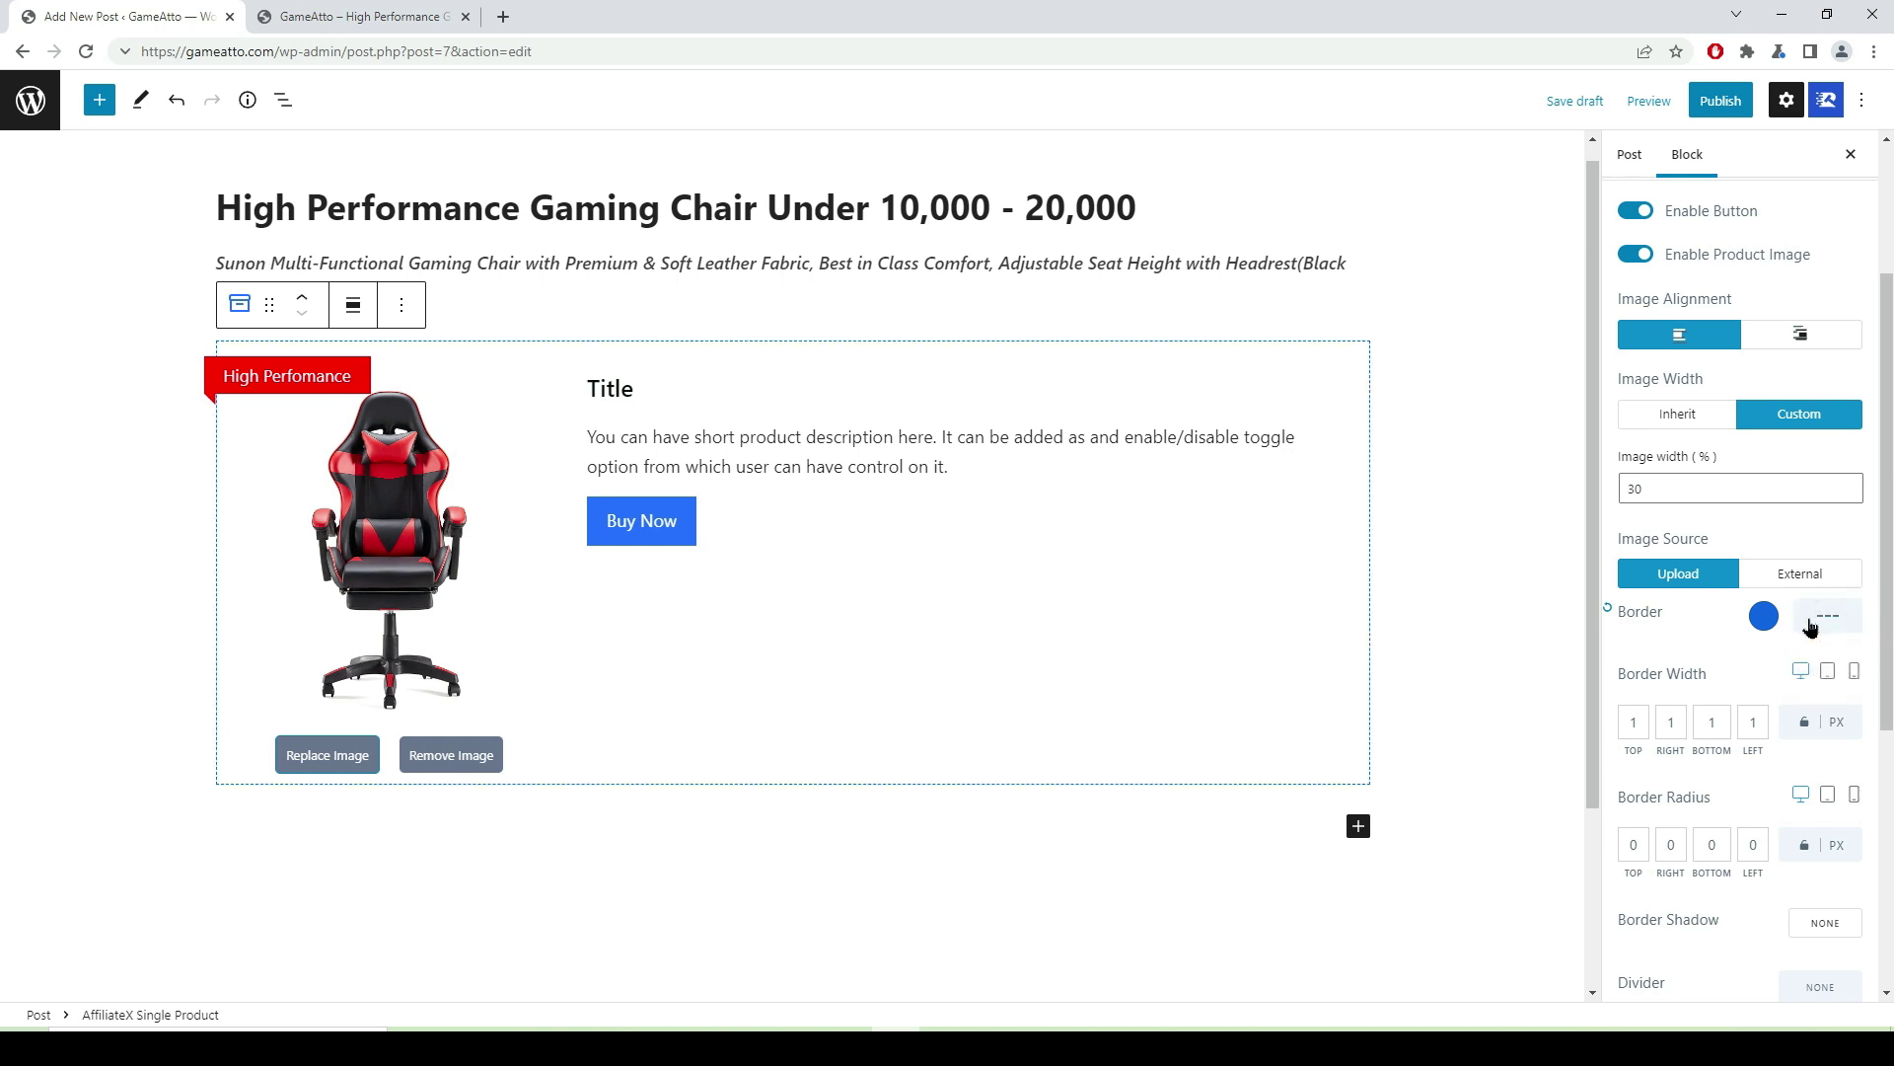
{"action": "left_click", "coordinate": [1831, 620]}
{"action": "left_click", "coordinate": [1818, 648]}
{"action": "left_click", "coordinate": [1835, 625]}
{"action": "left_click", "coordinate": [1848, 622]}
- Bring up the Border Shadow settings, which show shadow disabled with offsets 9 and 5 px and 89 px blur
{"action": "scroll", "coordinate": [1761, 834], "scroll_direction": "down", "scroll_amount": 1}
{"action": "scroll", "coordinate": [1761, 834], "scroll_direction": "down", "scroll_amount": 3}
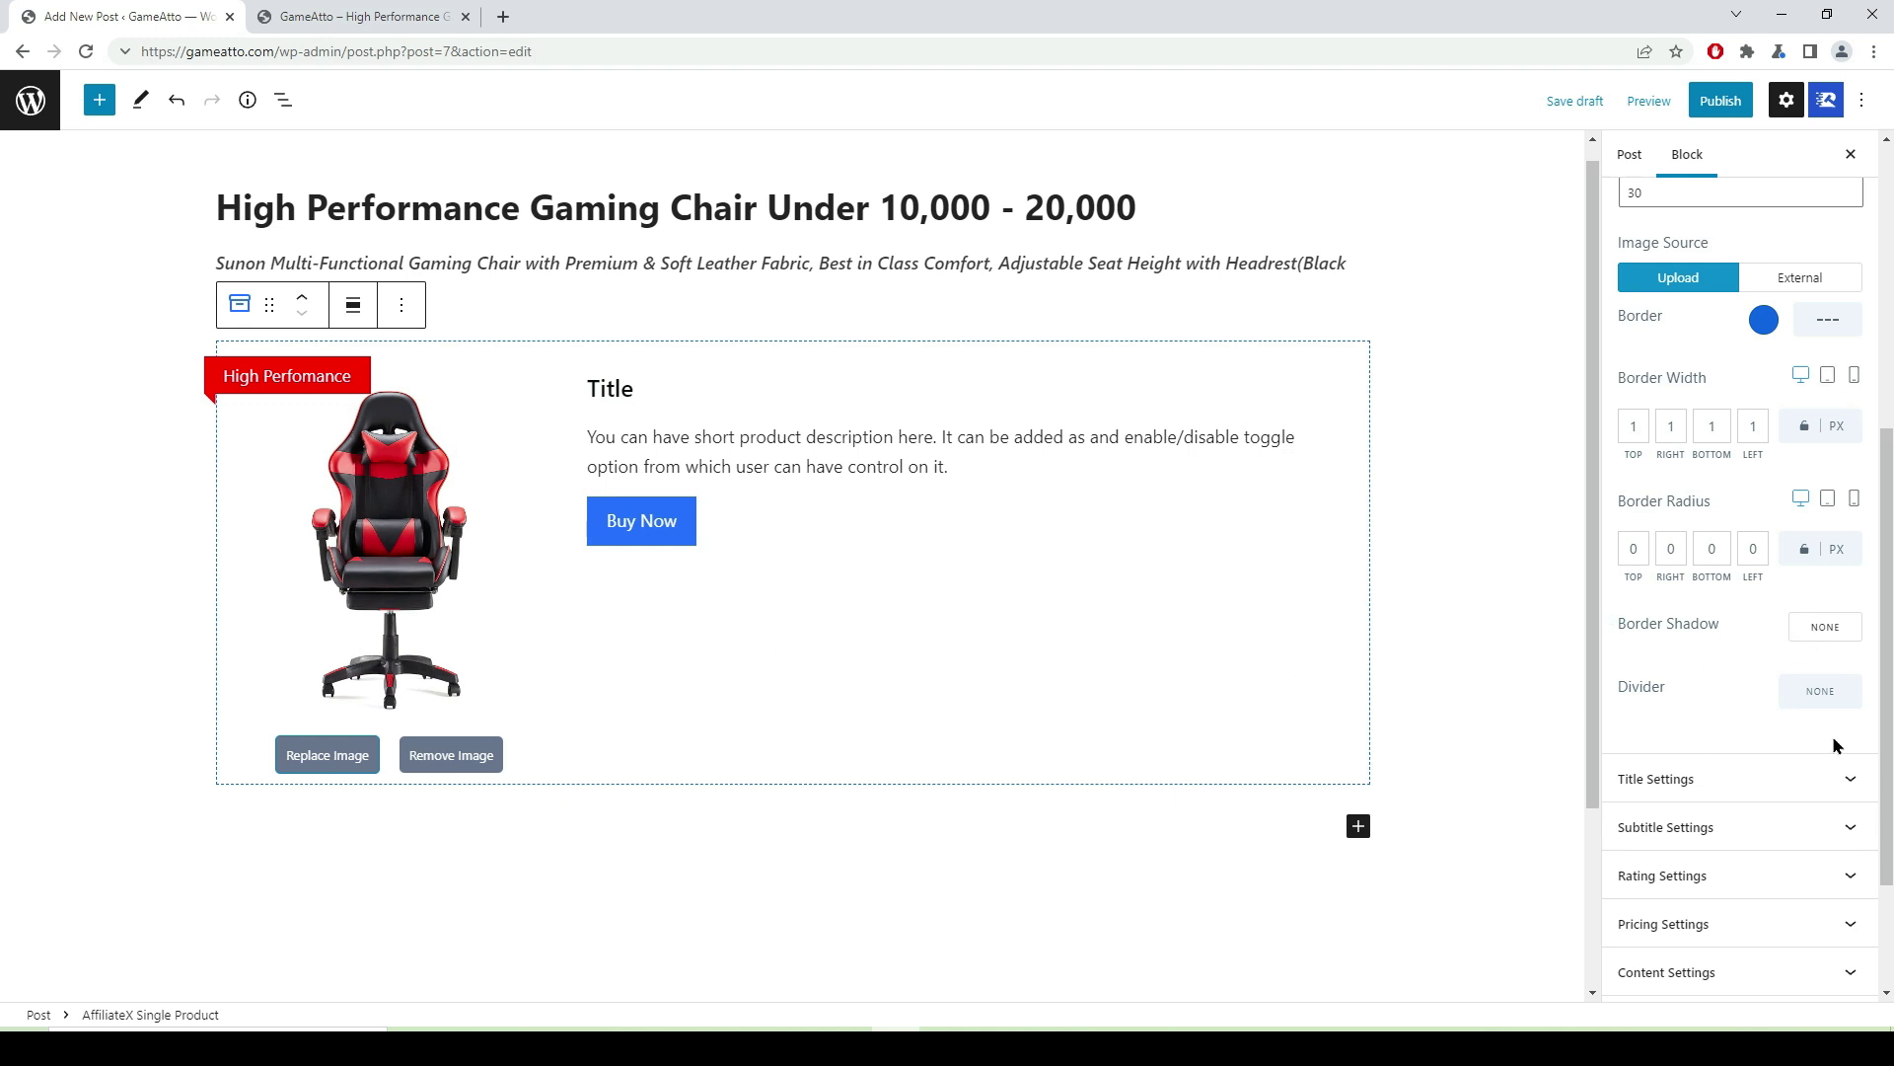
{"action": "left_click", "coordinate": [1824, 628]}
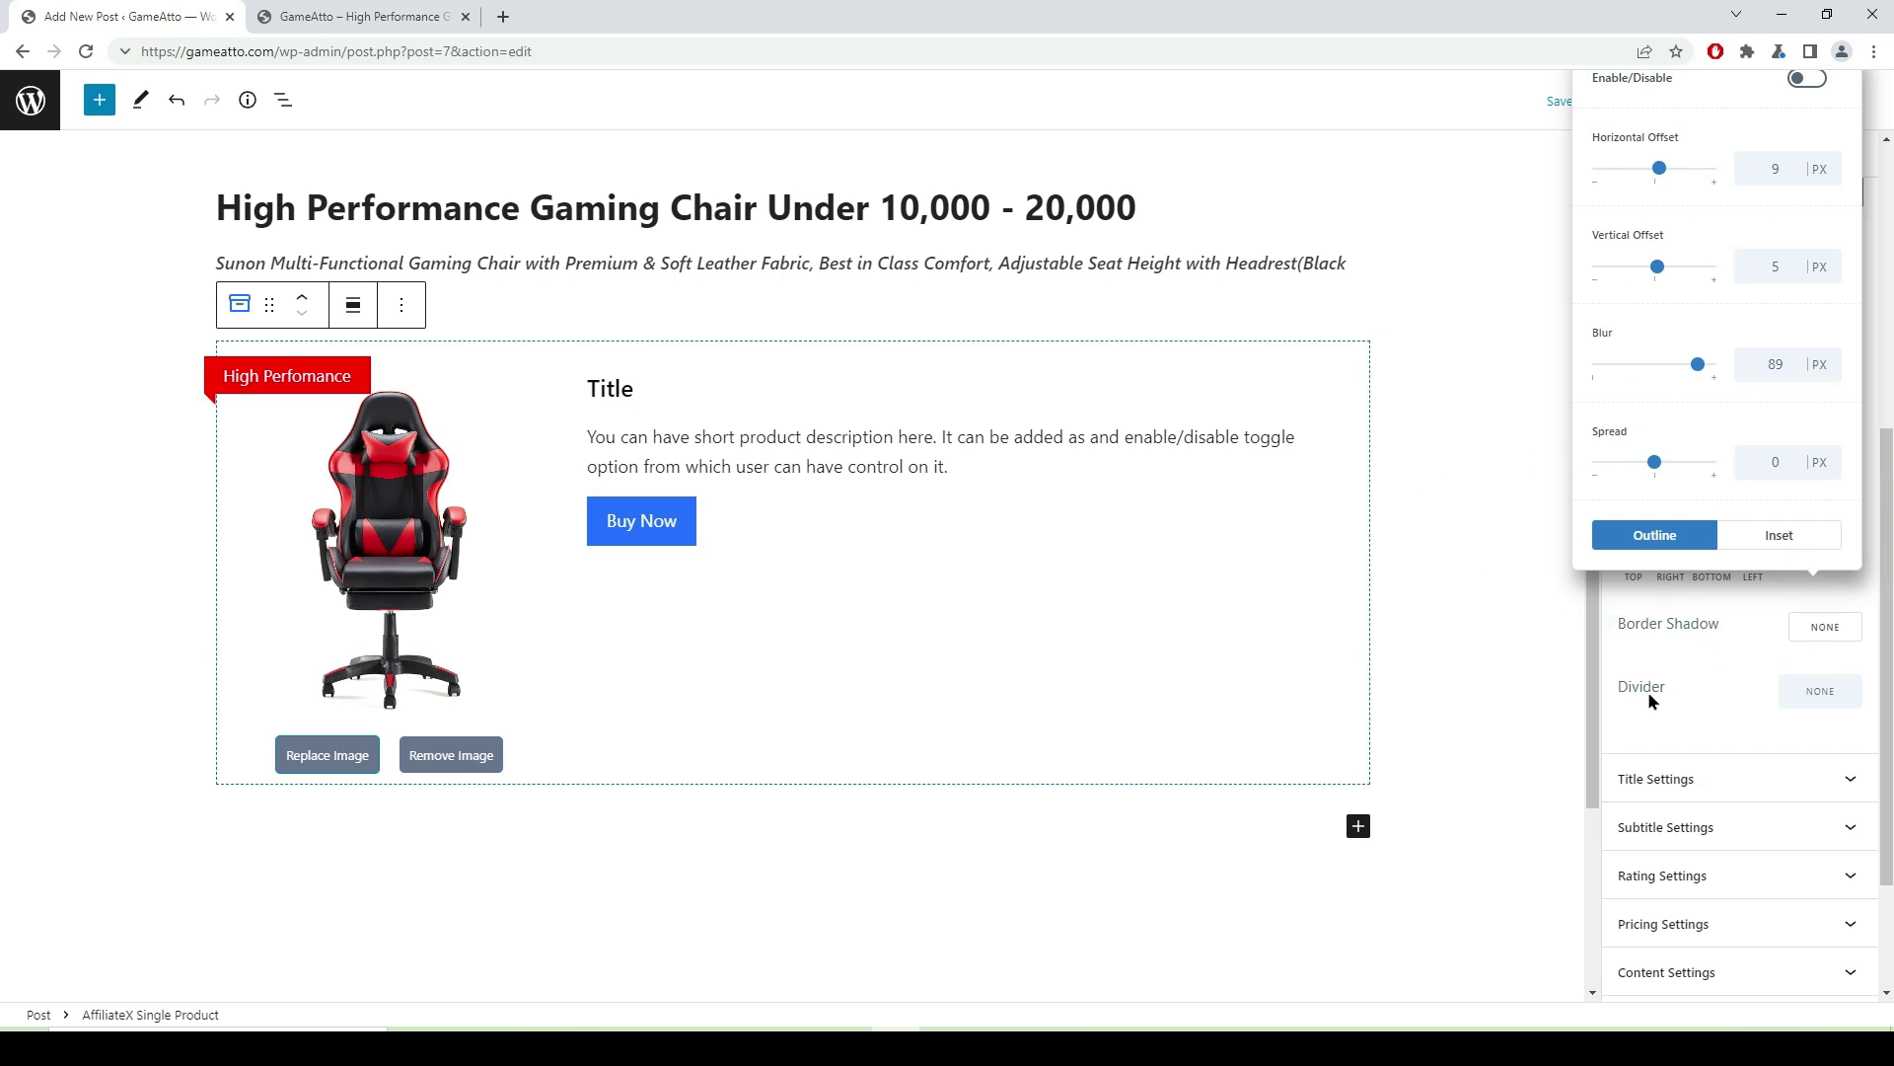
- Set the divider under the title to dotted style with colour #111111
{"action": "left_click", "coordinate": [1825, 702]}
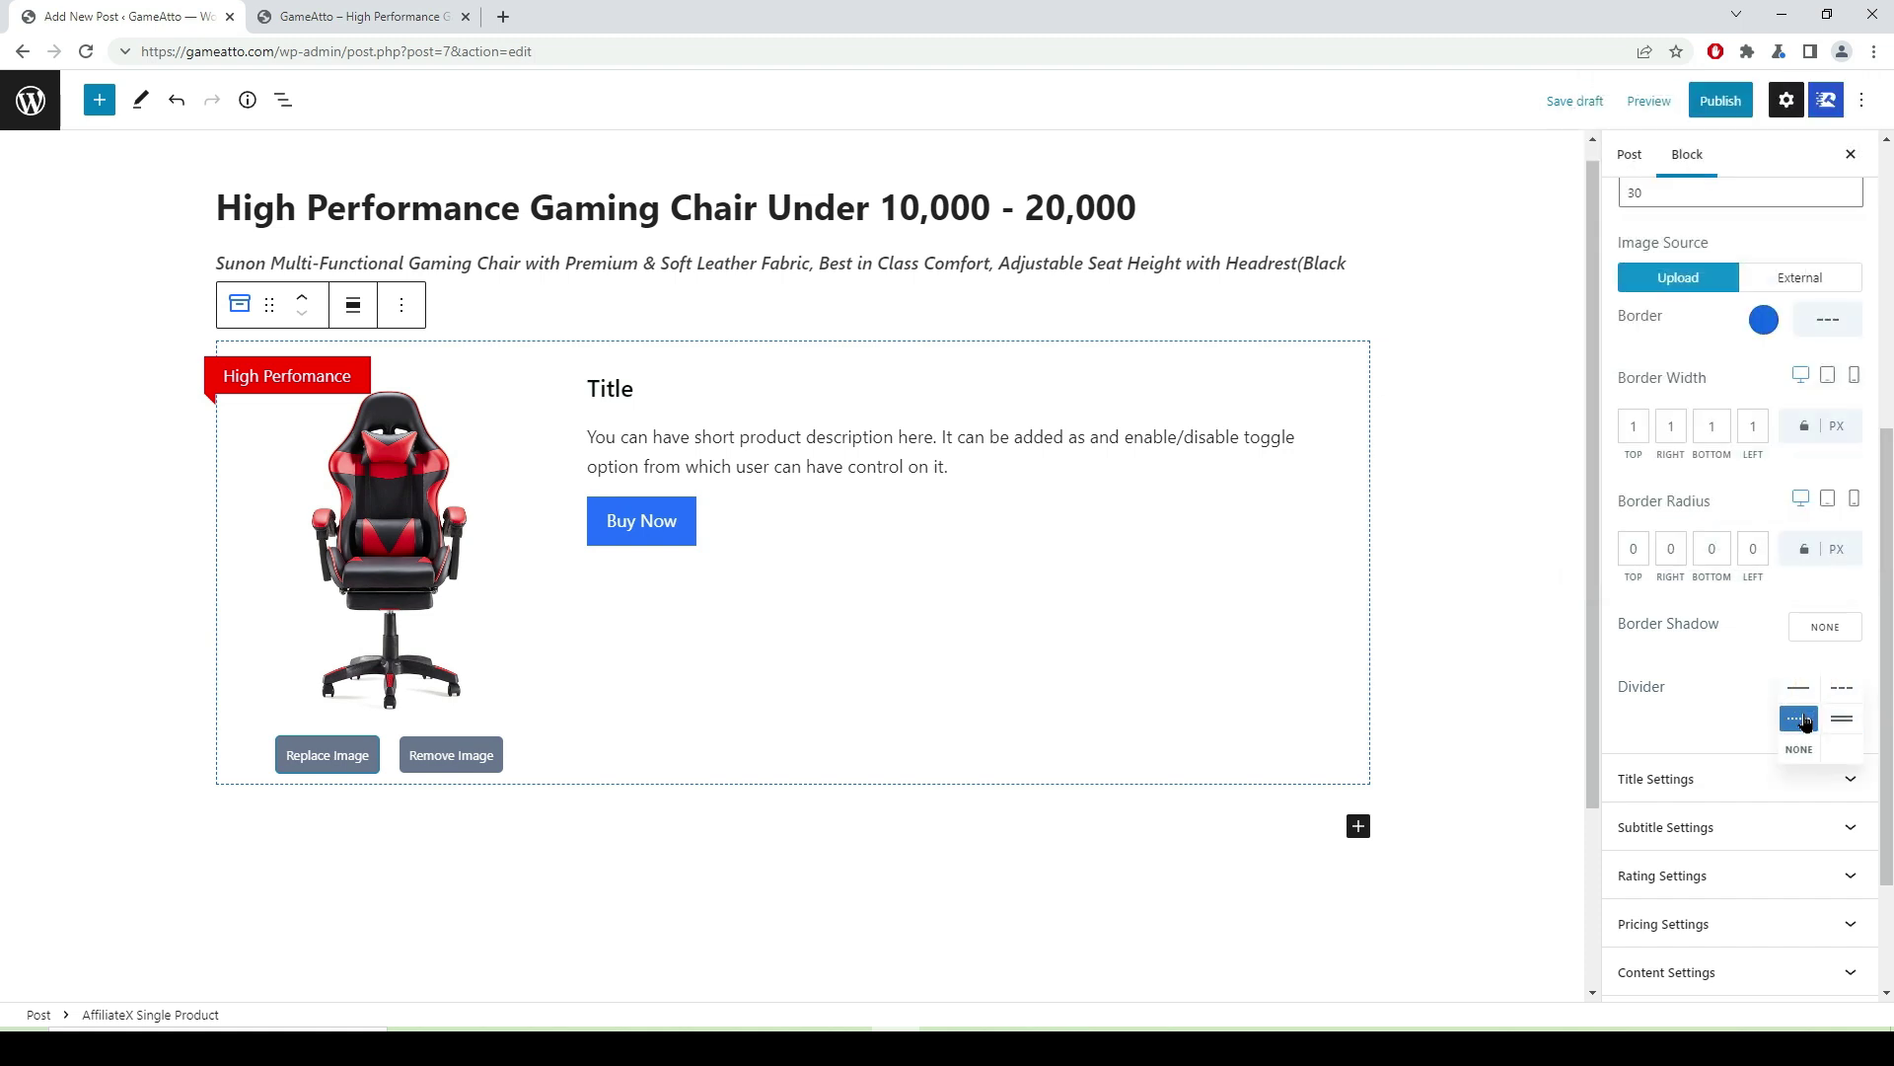
{"action": "left_click", "coordinate": [1802, 719]}
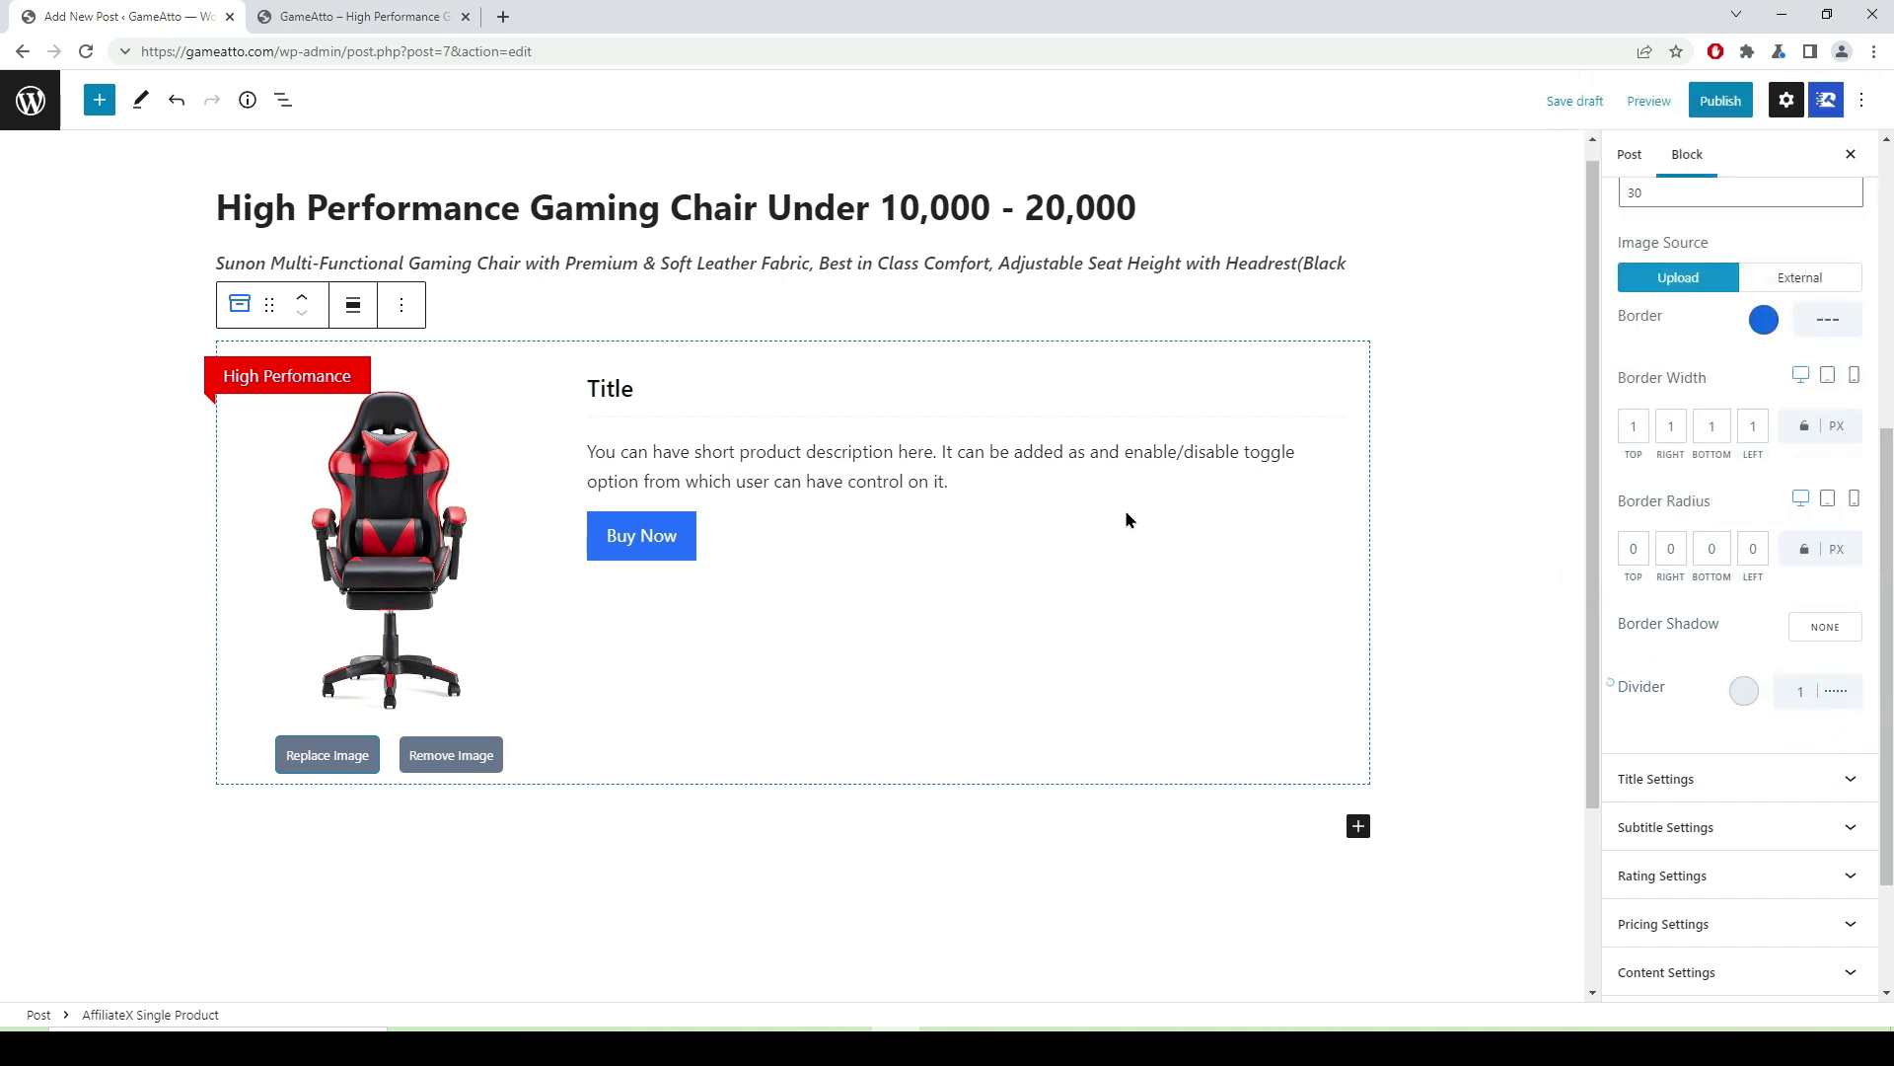
{"action": "left_click", "coordinate": [1743, 690]}
{"action": "left_click", "coordinate": [1494, 509]}
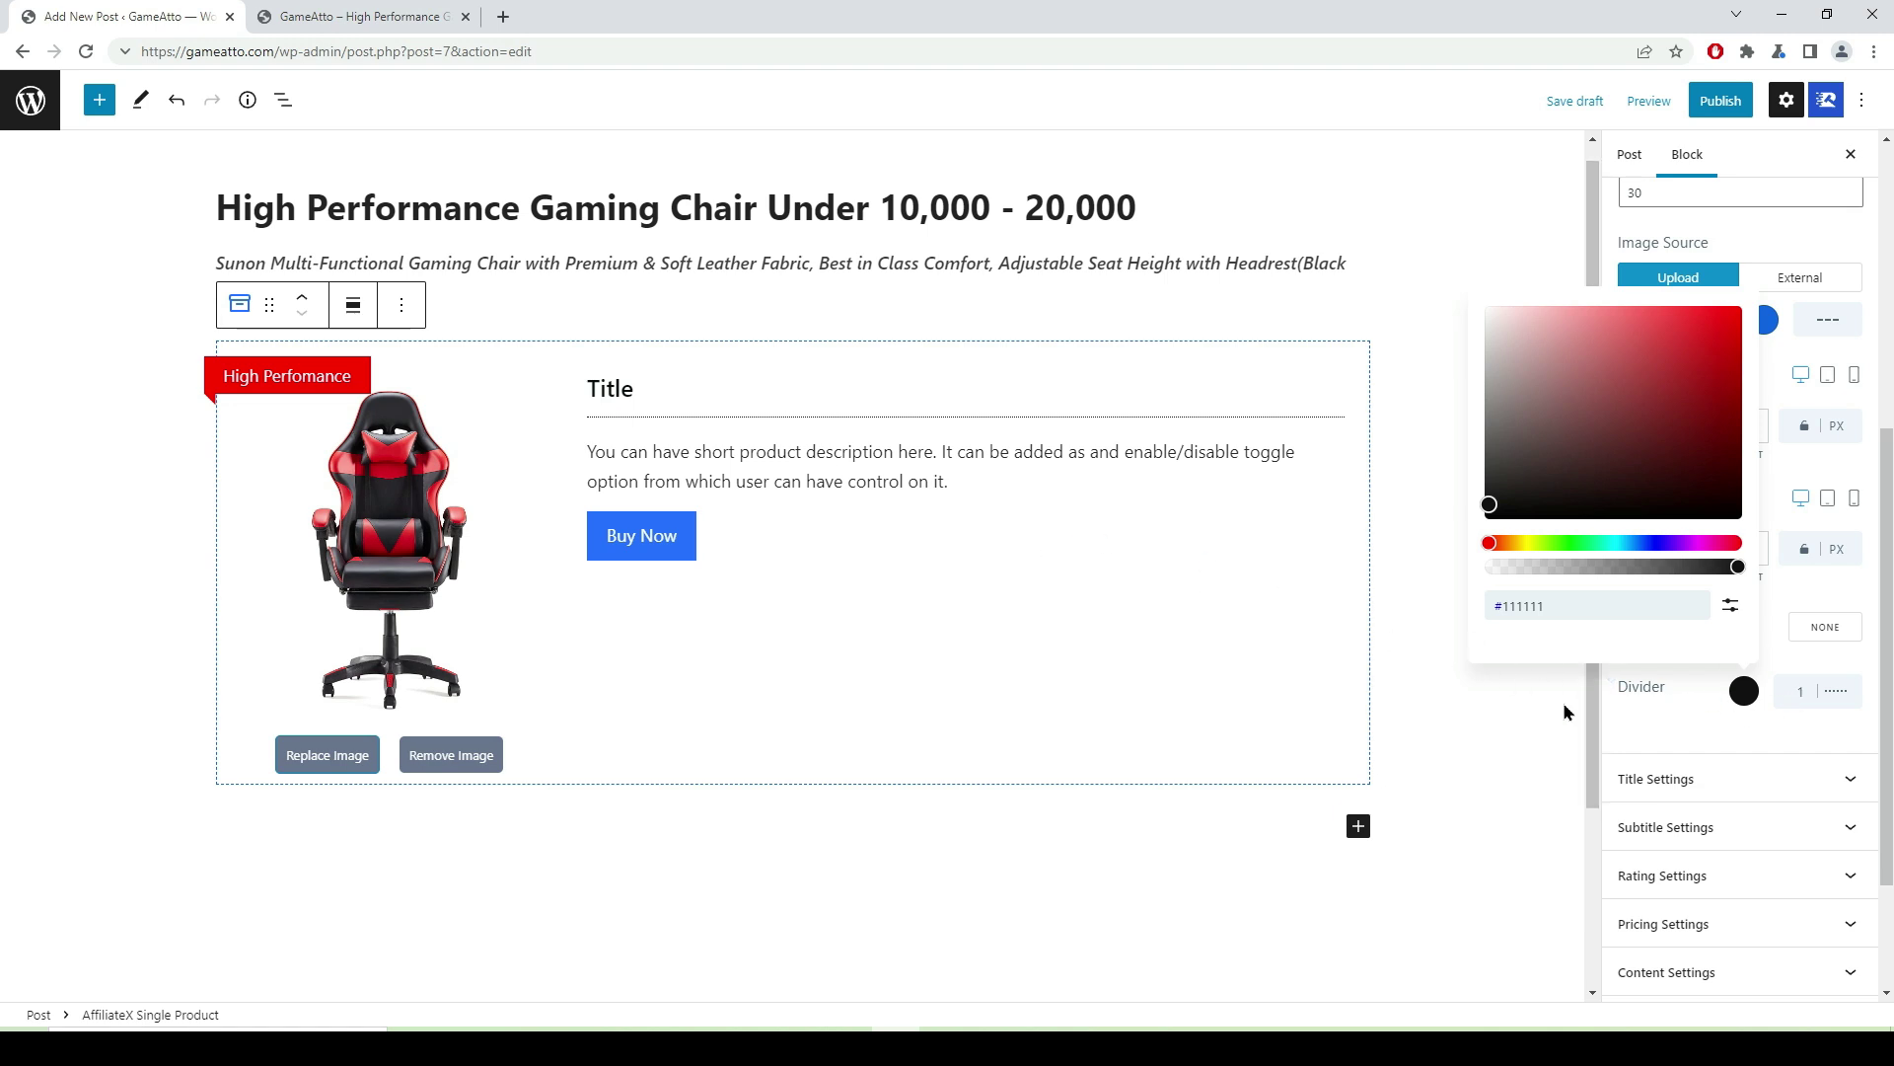
{"action": "left_click", "coordinate": [1851, 788]}
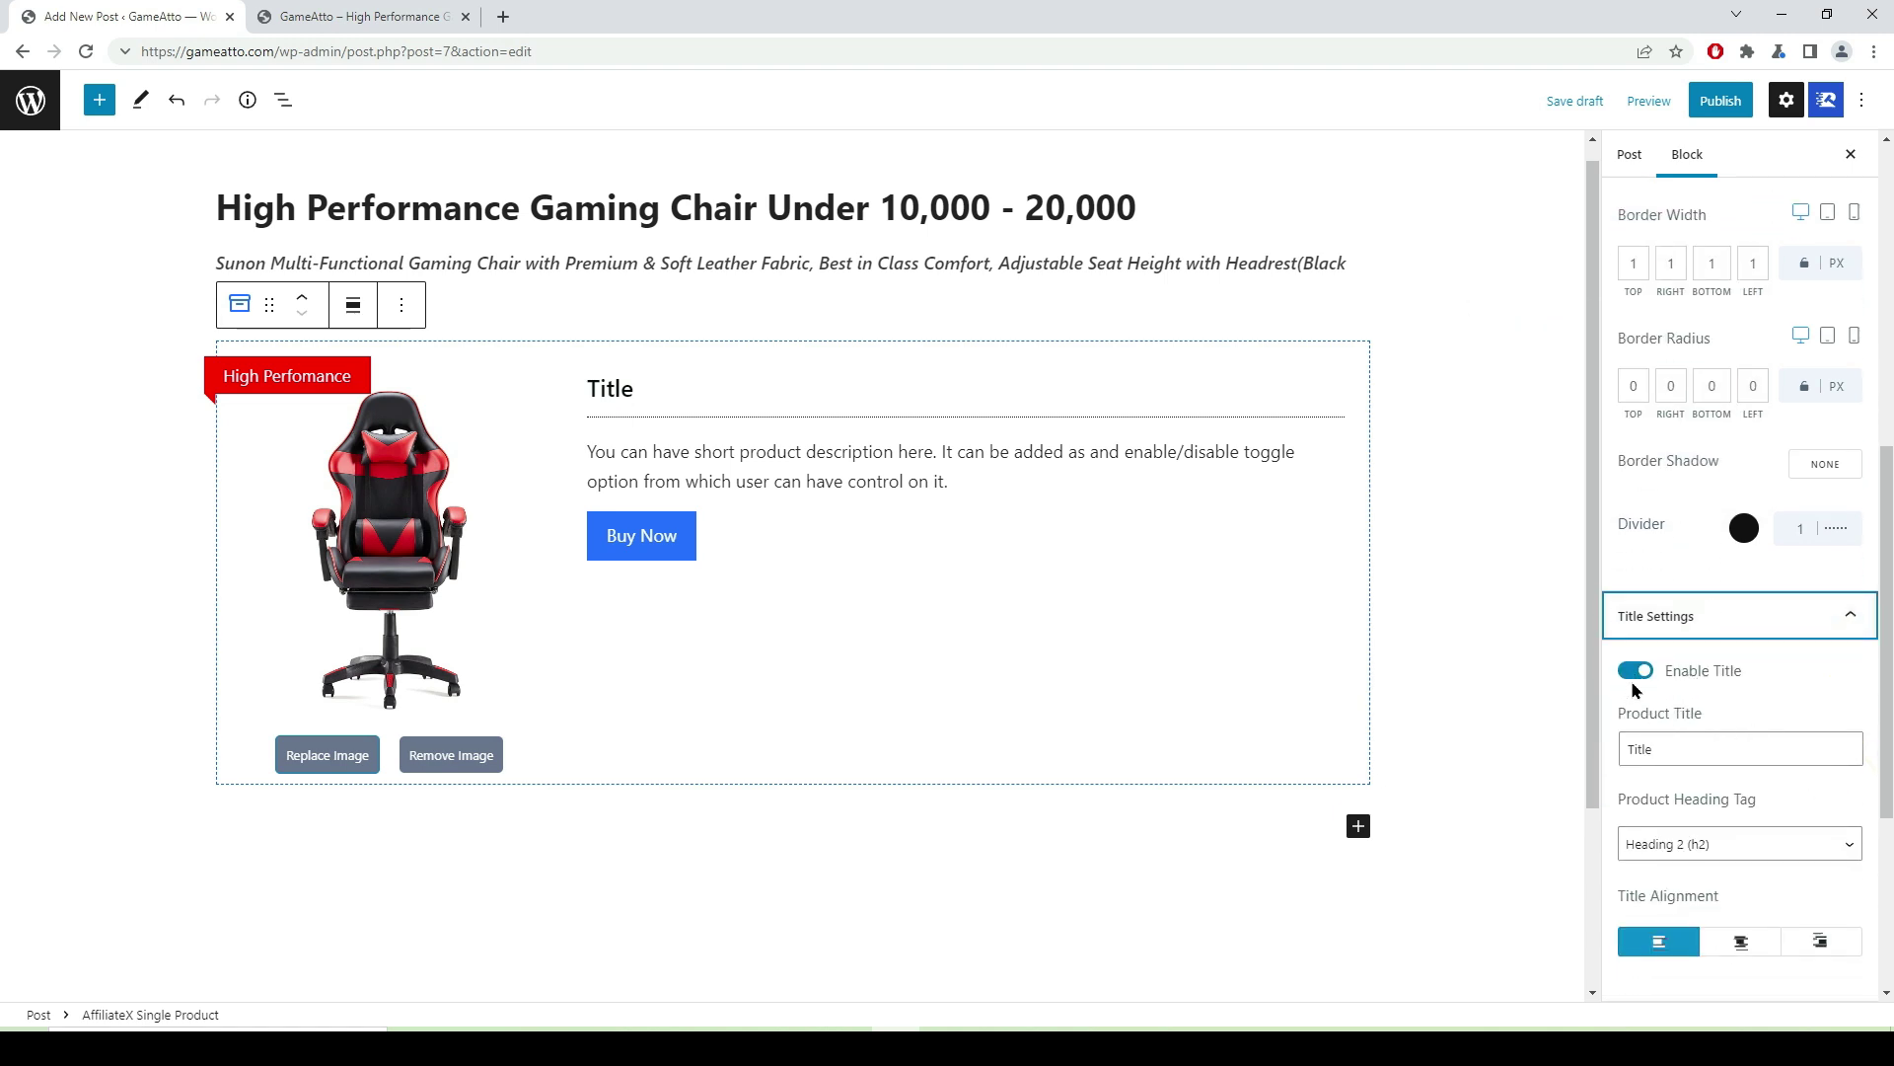
{"action": "left_click", "coordinate": [1634, 674]}
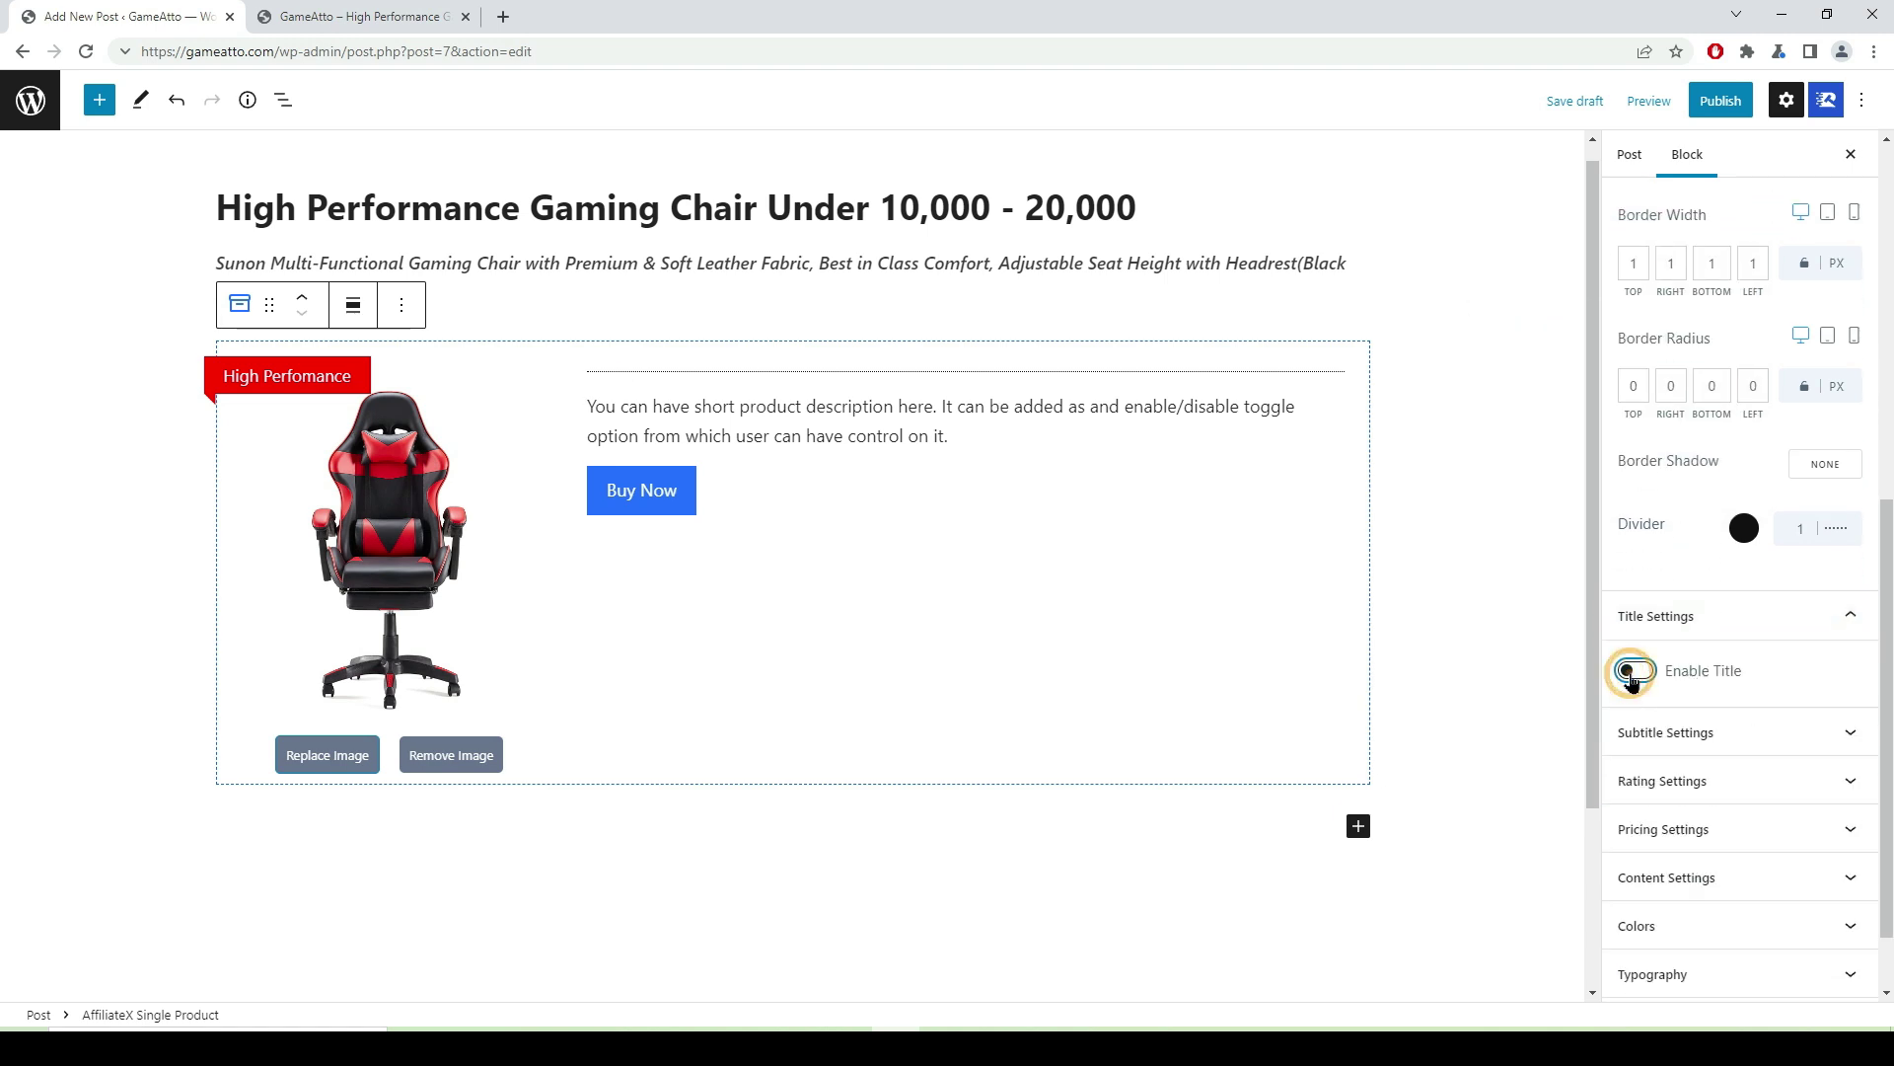
{"action": "left_click", "coordinate": [1650, 675]}
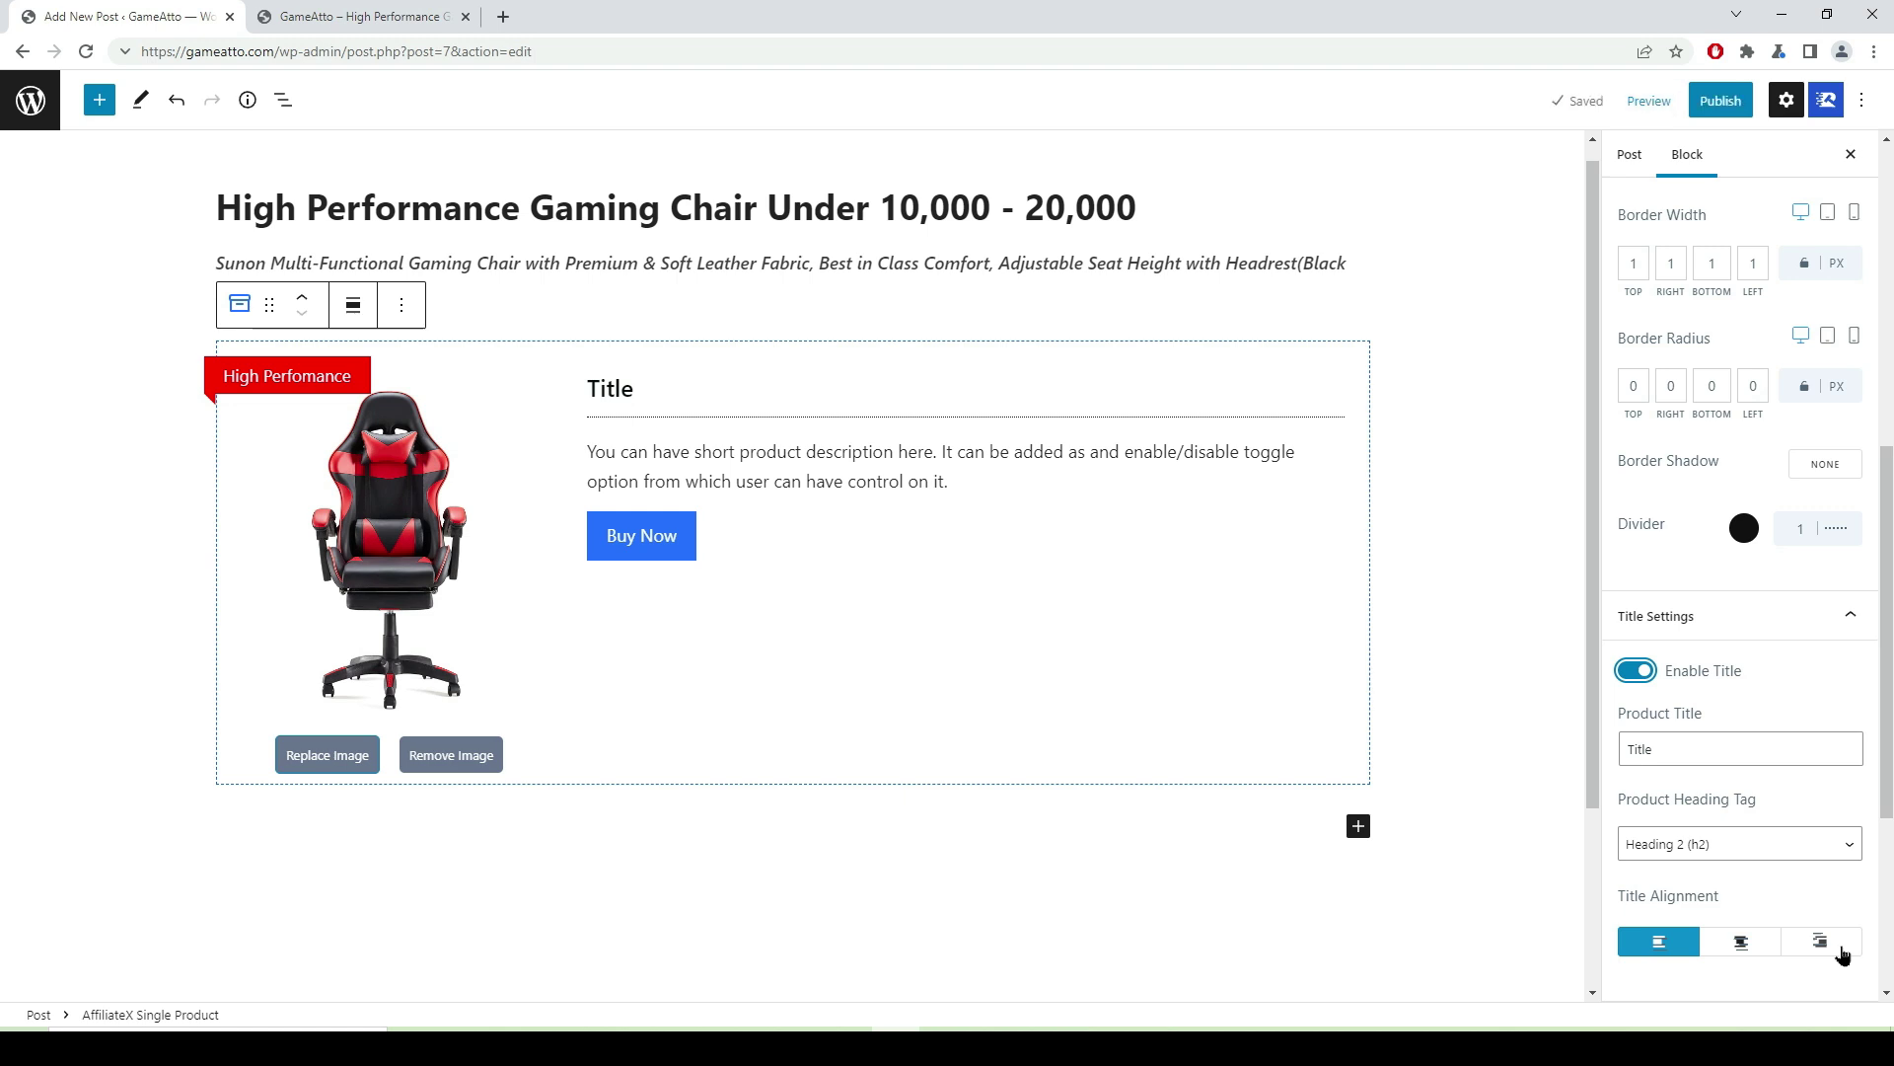
{"action": "scroll", "coordinate": [1773, 778], "scroll_direction": "down", "scroll_amount": 2}
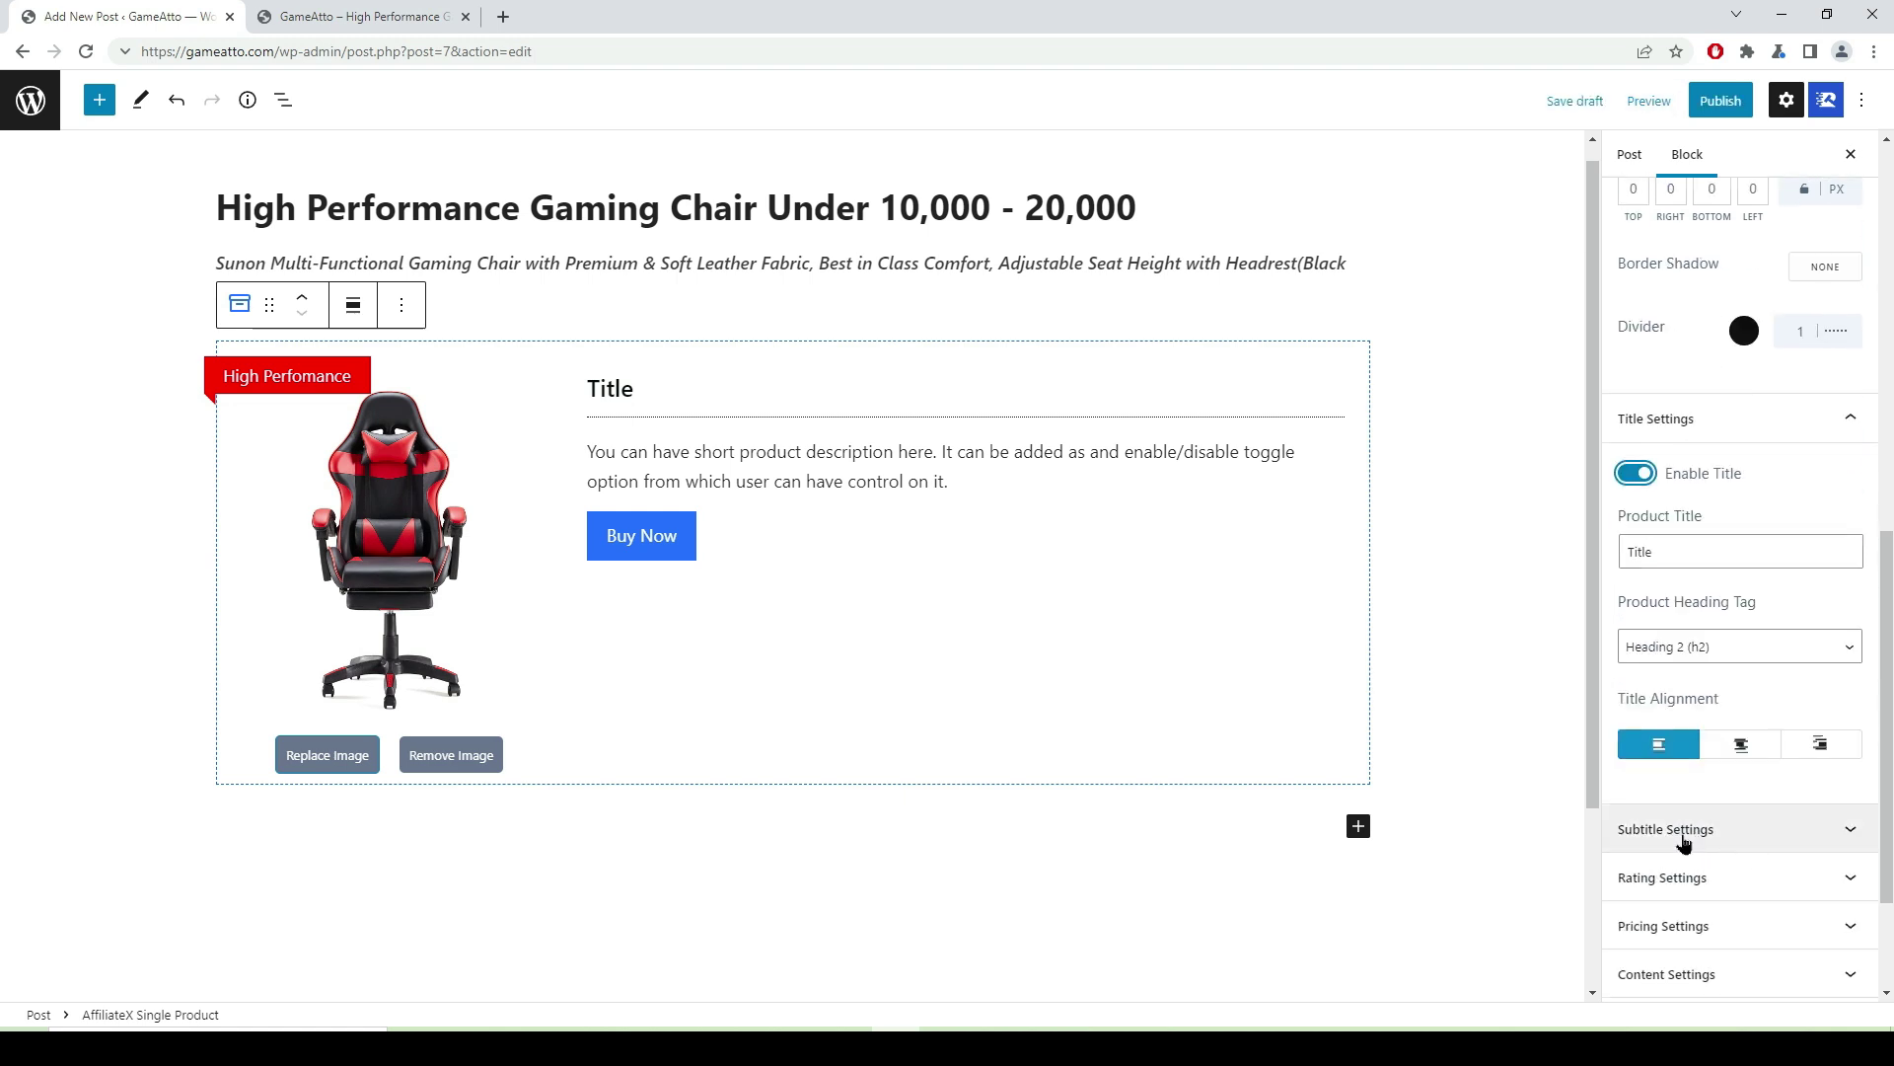
{"action": "left_click", "coordinate": [1852, 839]}
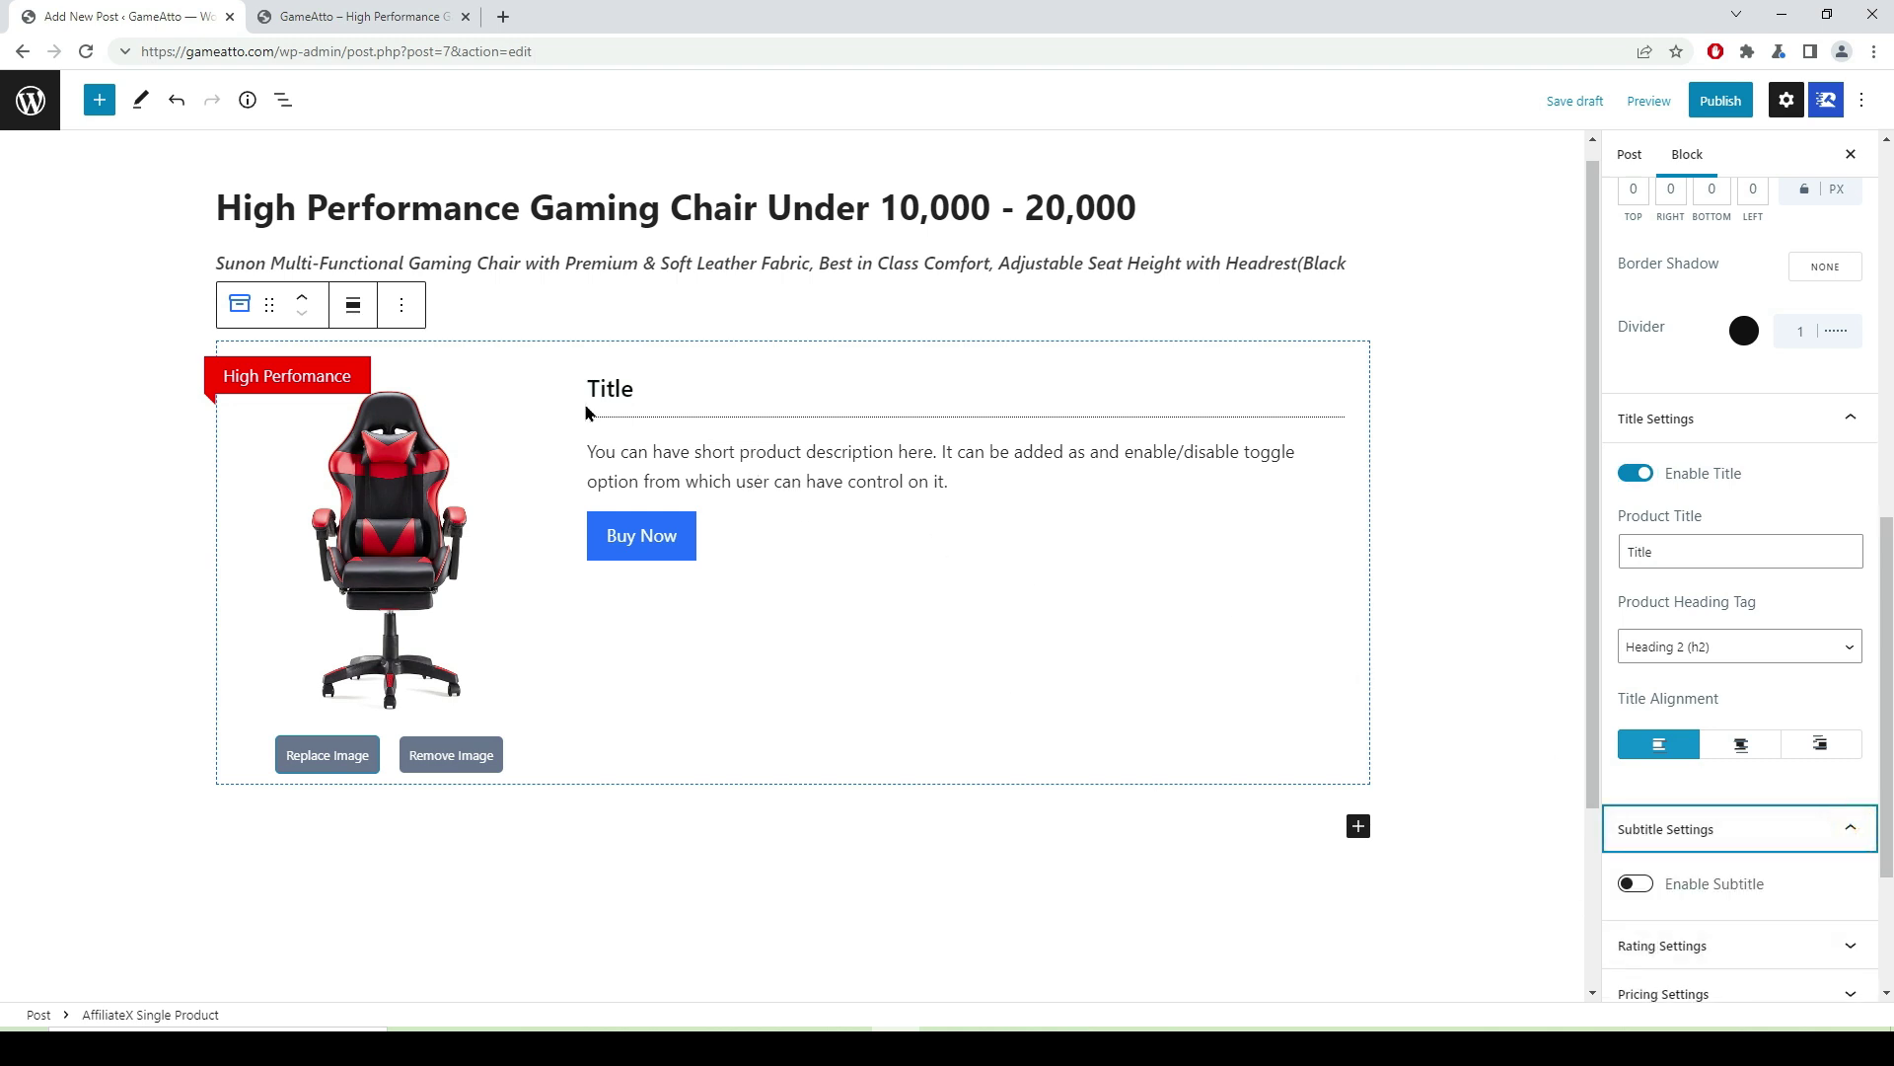
{"action": "left_click", "coordinate": [1629, 888]}
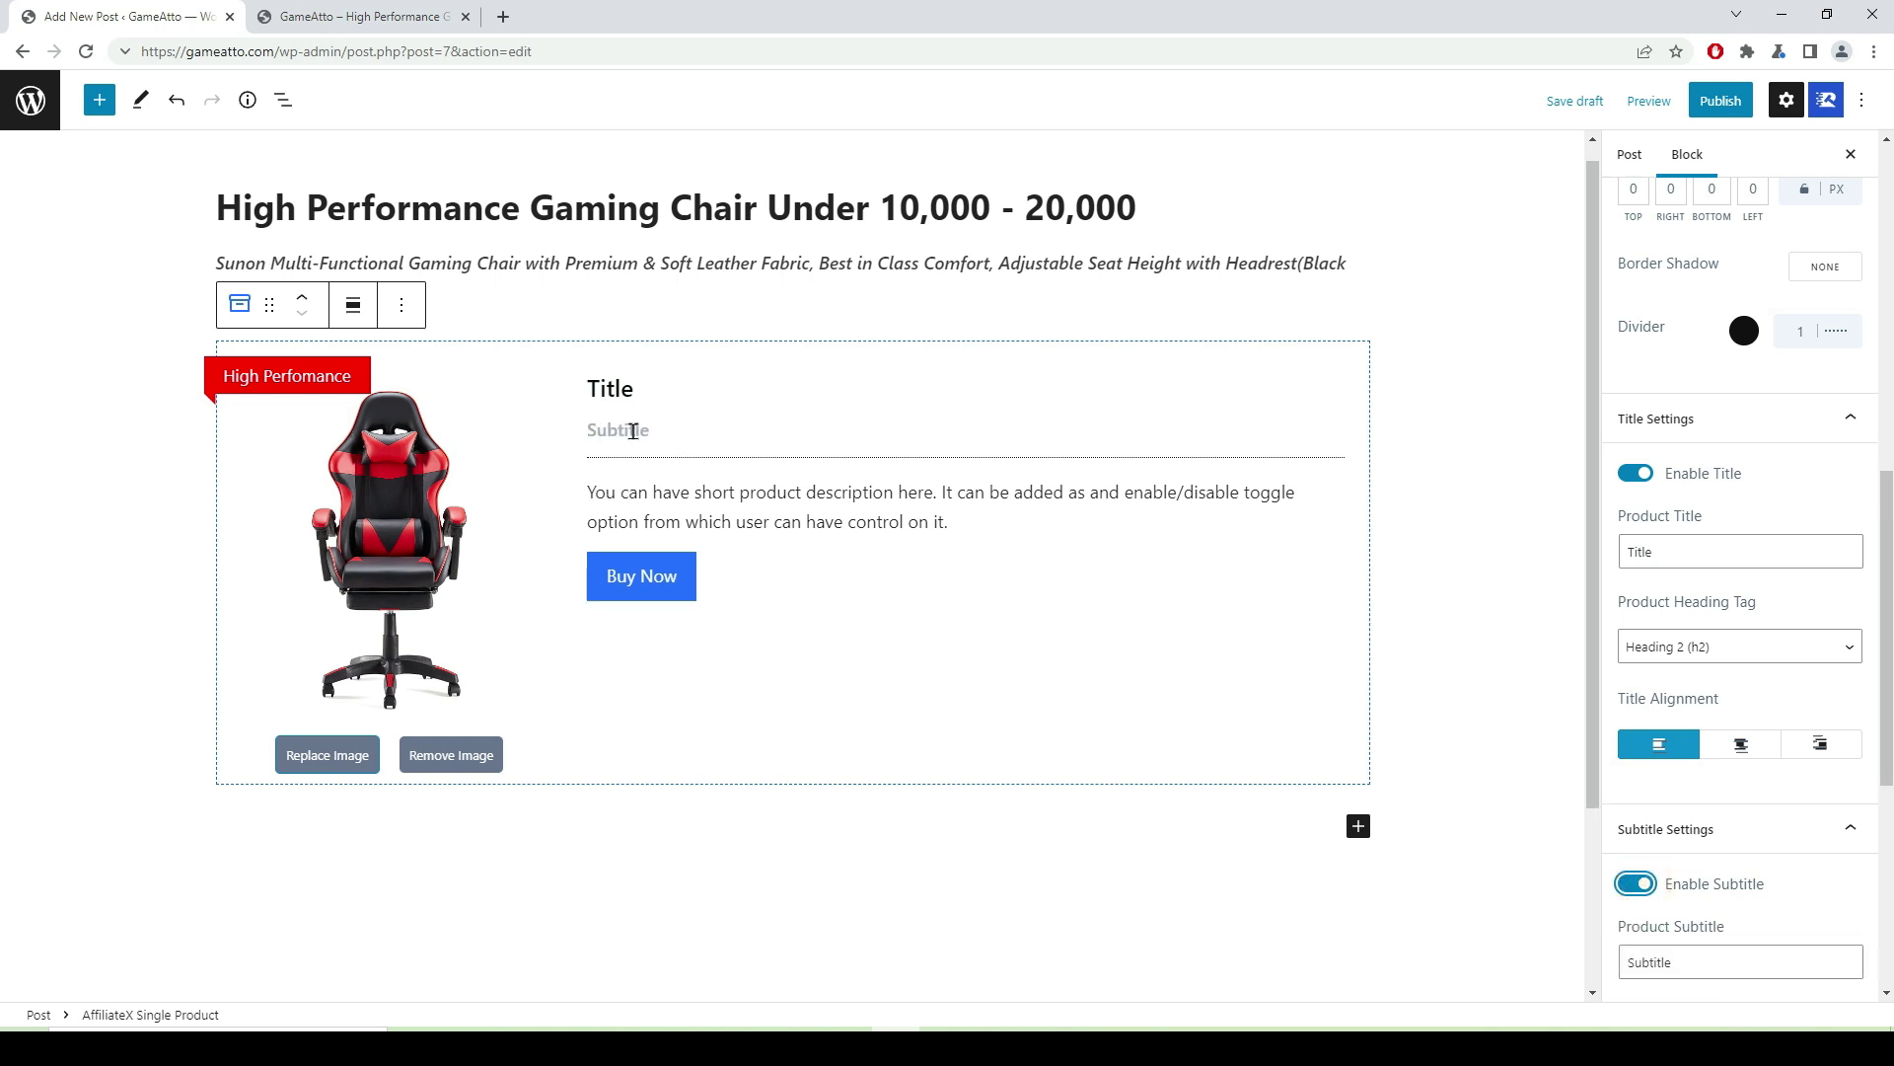
{"action": "left_click", "coordinate": [1629, 888]}
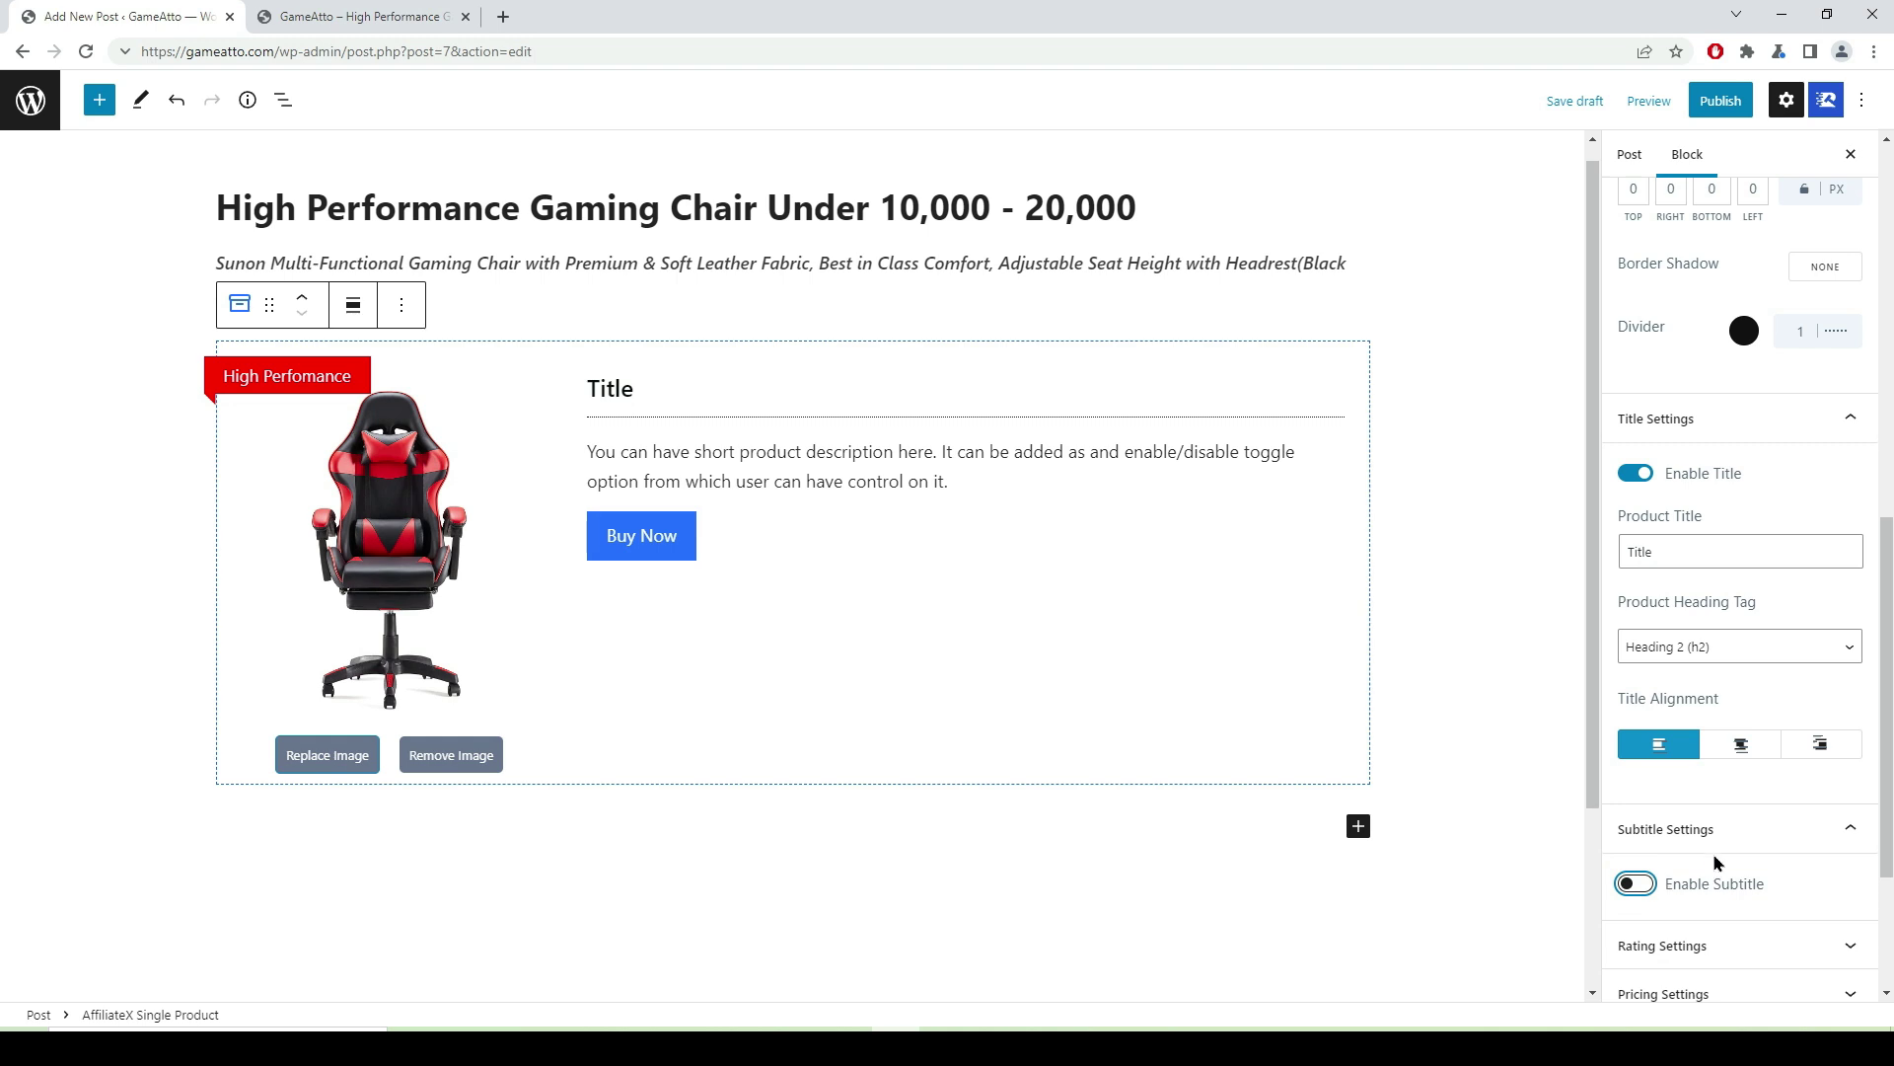
{"action": "scroll", "coordinate": [1739, 811], "scroll_direction": "down", "scroll_amount": 1}
{"action": "scroll", "coordinate": [1738, 811], "scroll_direction": "down", "scroll_amount": 3}
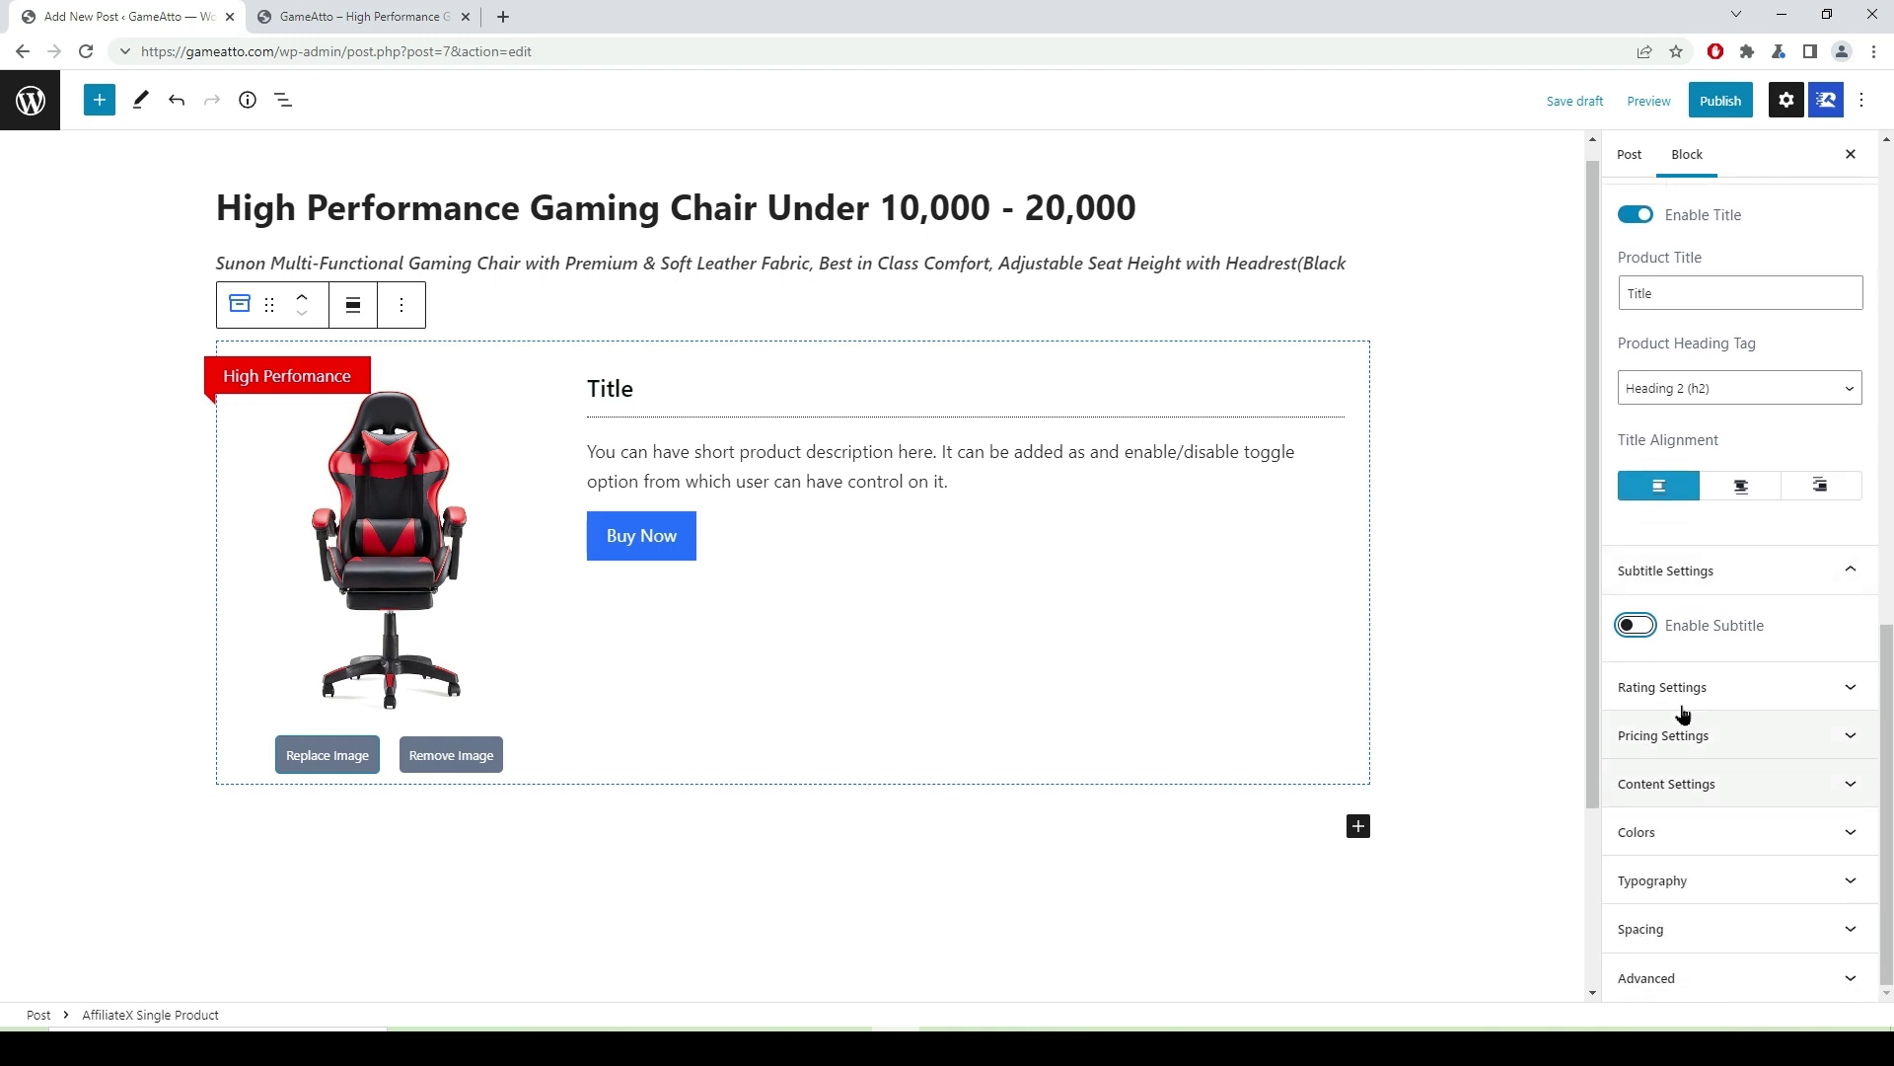
- Enable the rating, shrink stars to size 20, and keep Star rating instead of Score Box
{"action": "left_click", "coordinate": [1843, 693]}
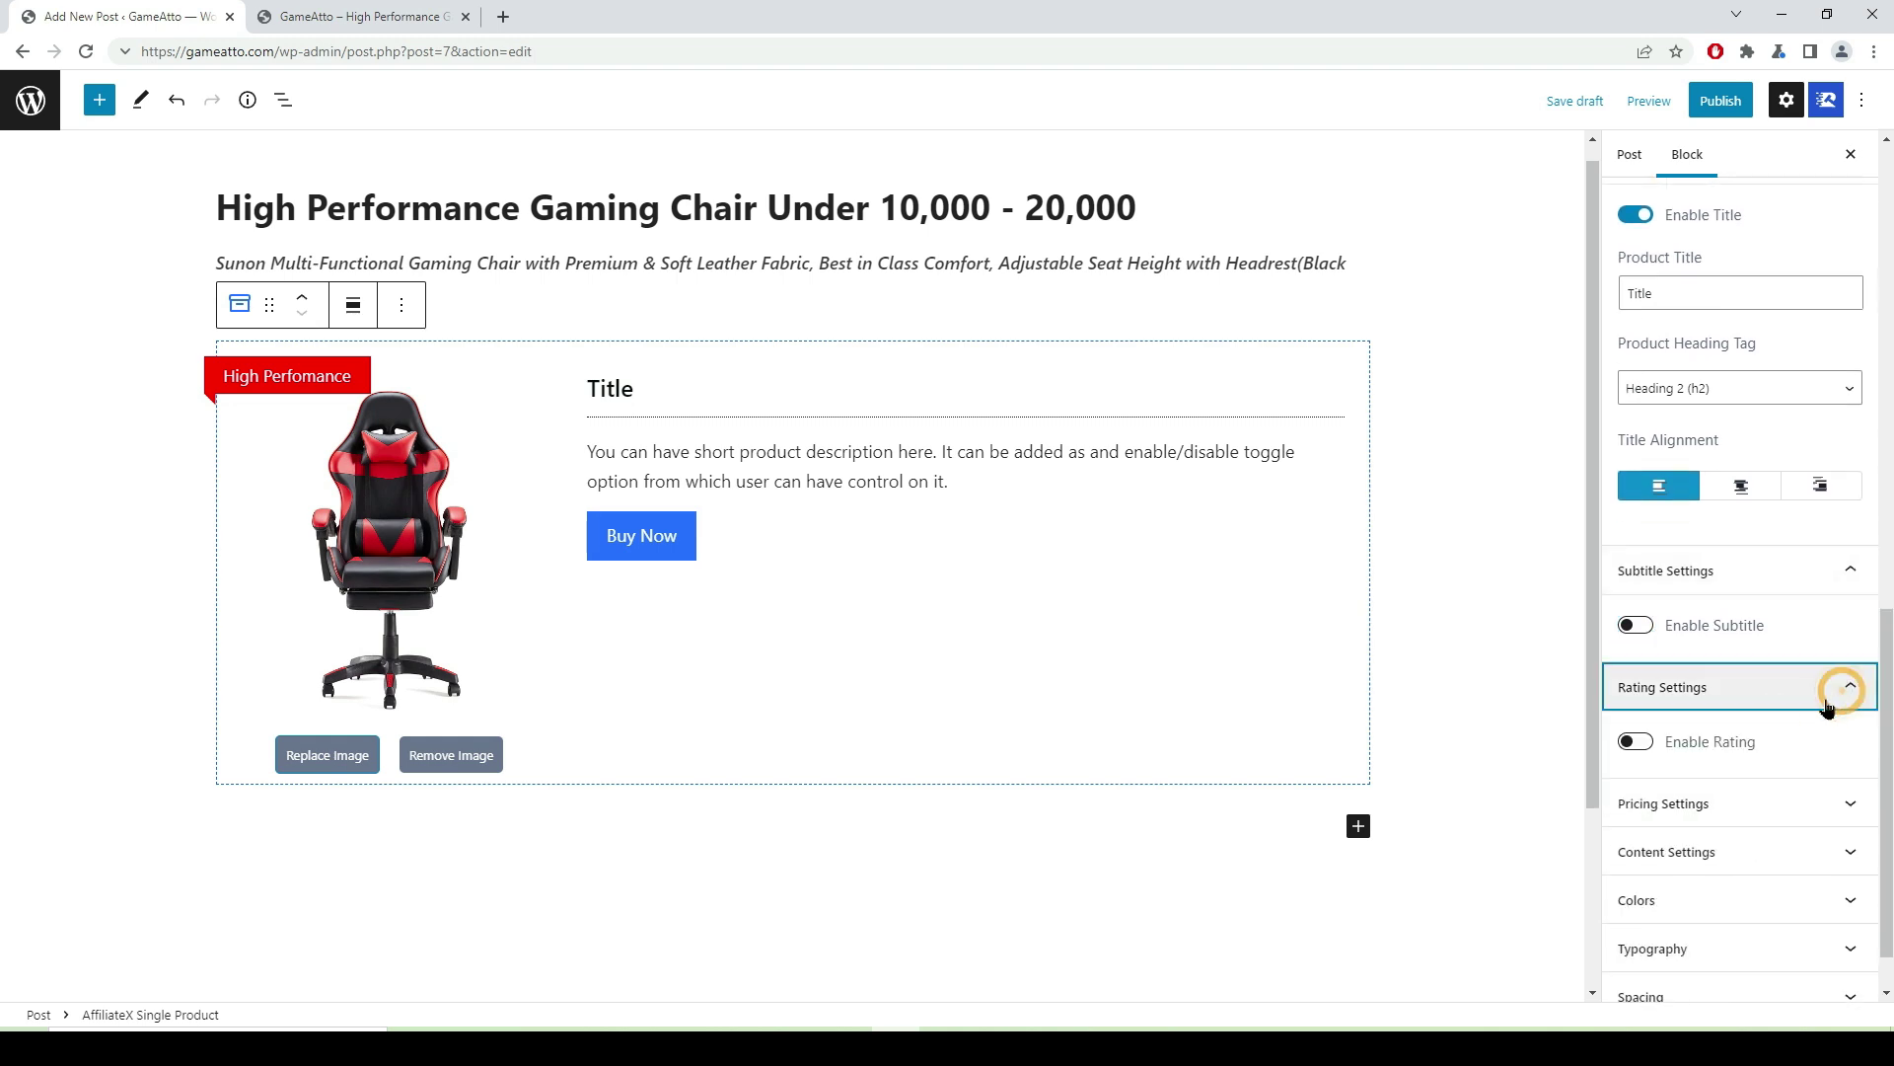
{"action": "left_click", "coordinate": [1644, 750]}
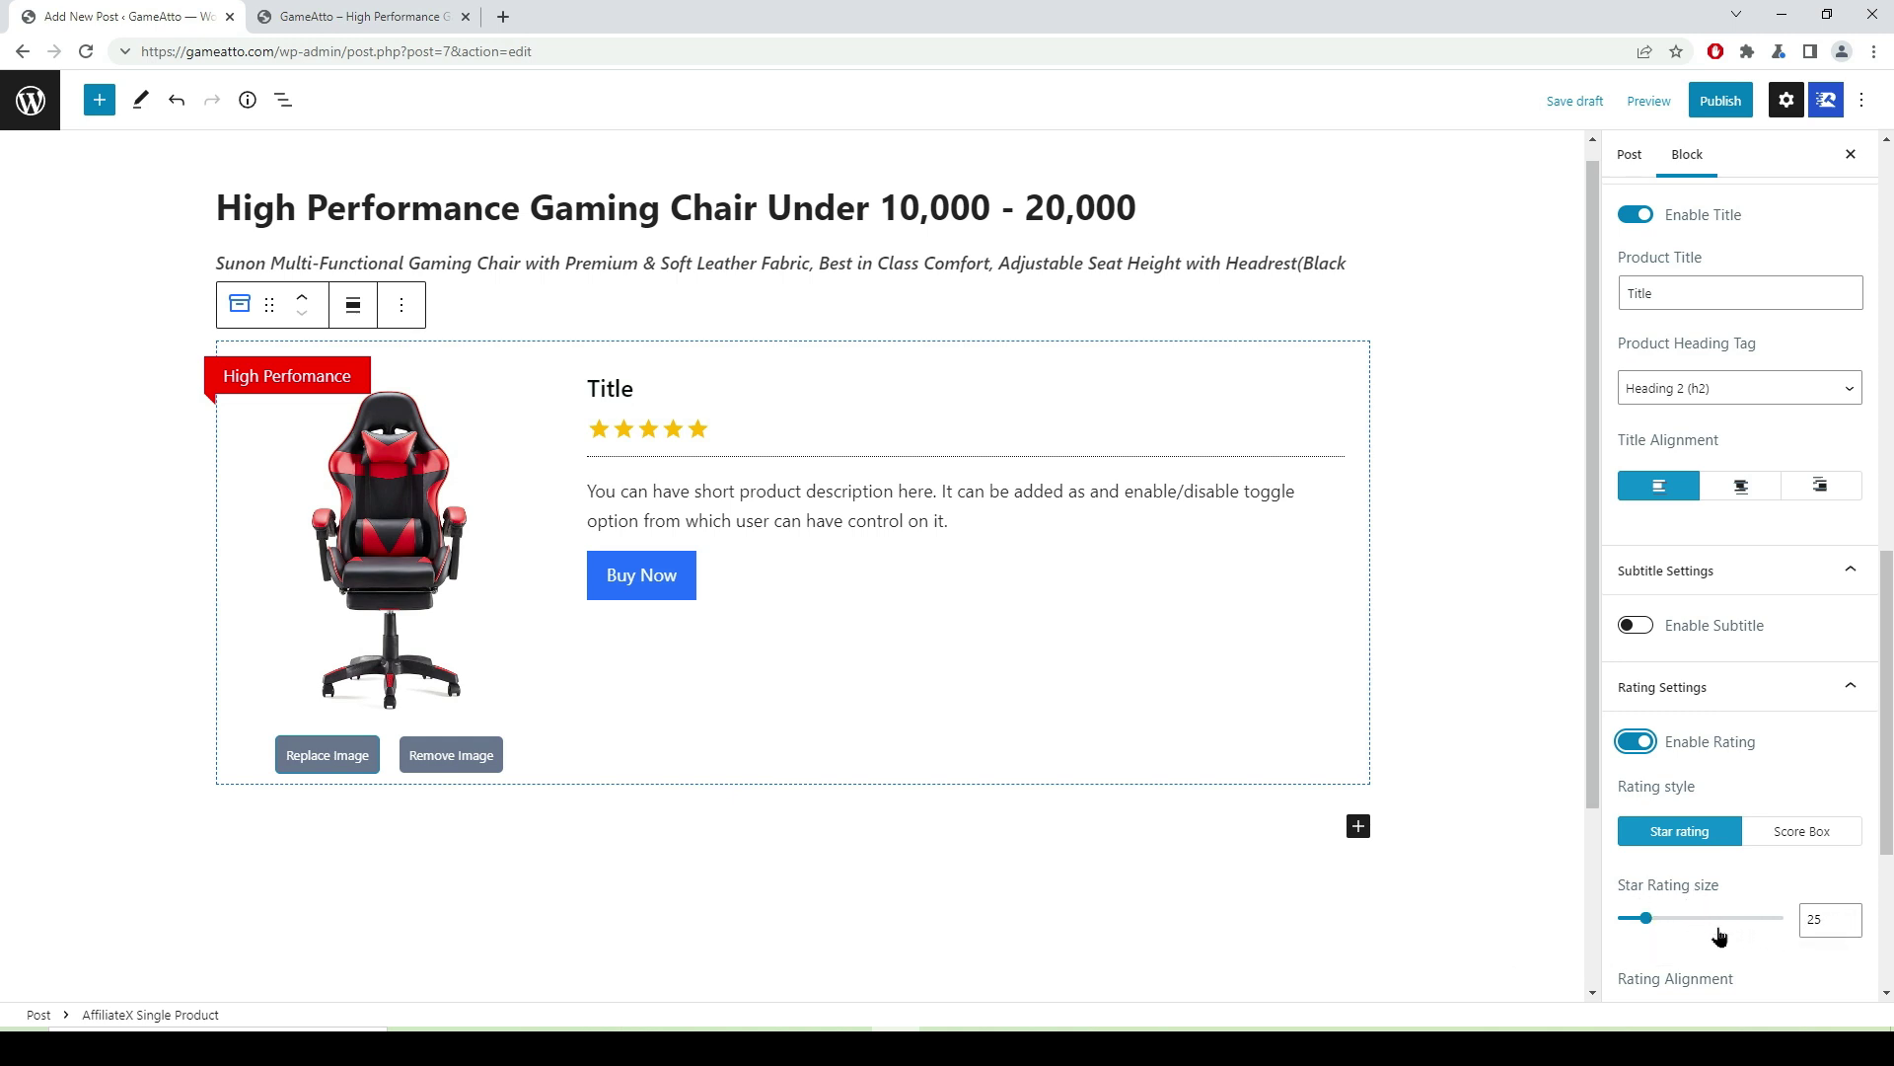
{"action": "left_click", "coordinate": [1847, 926]}
{"action": "left_click", "coordinate": [1847, 925]}
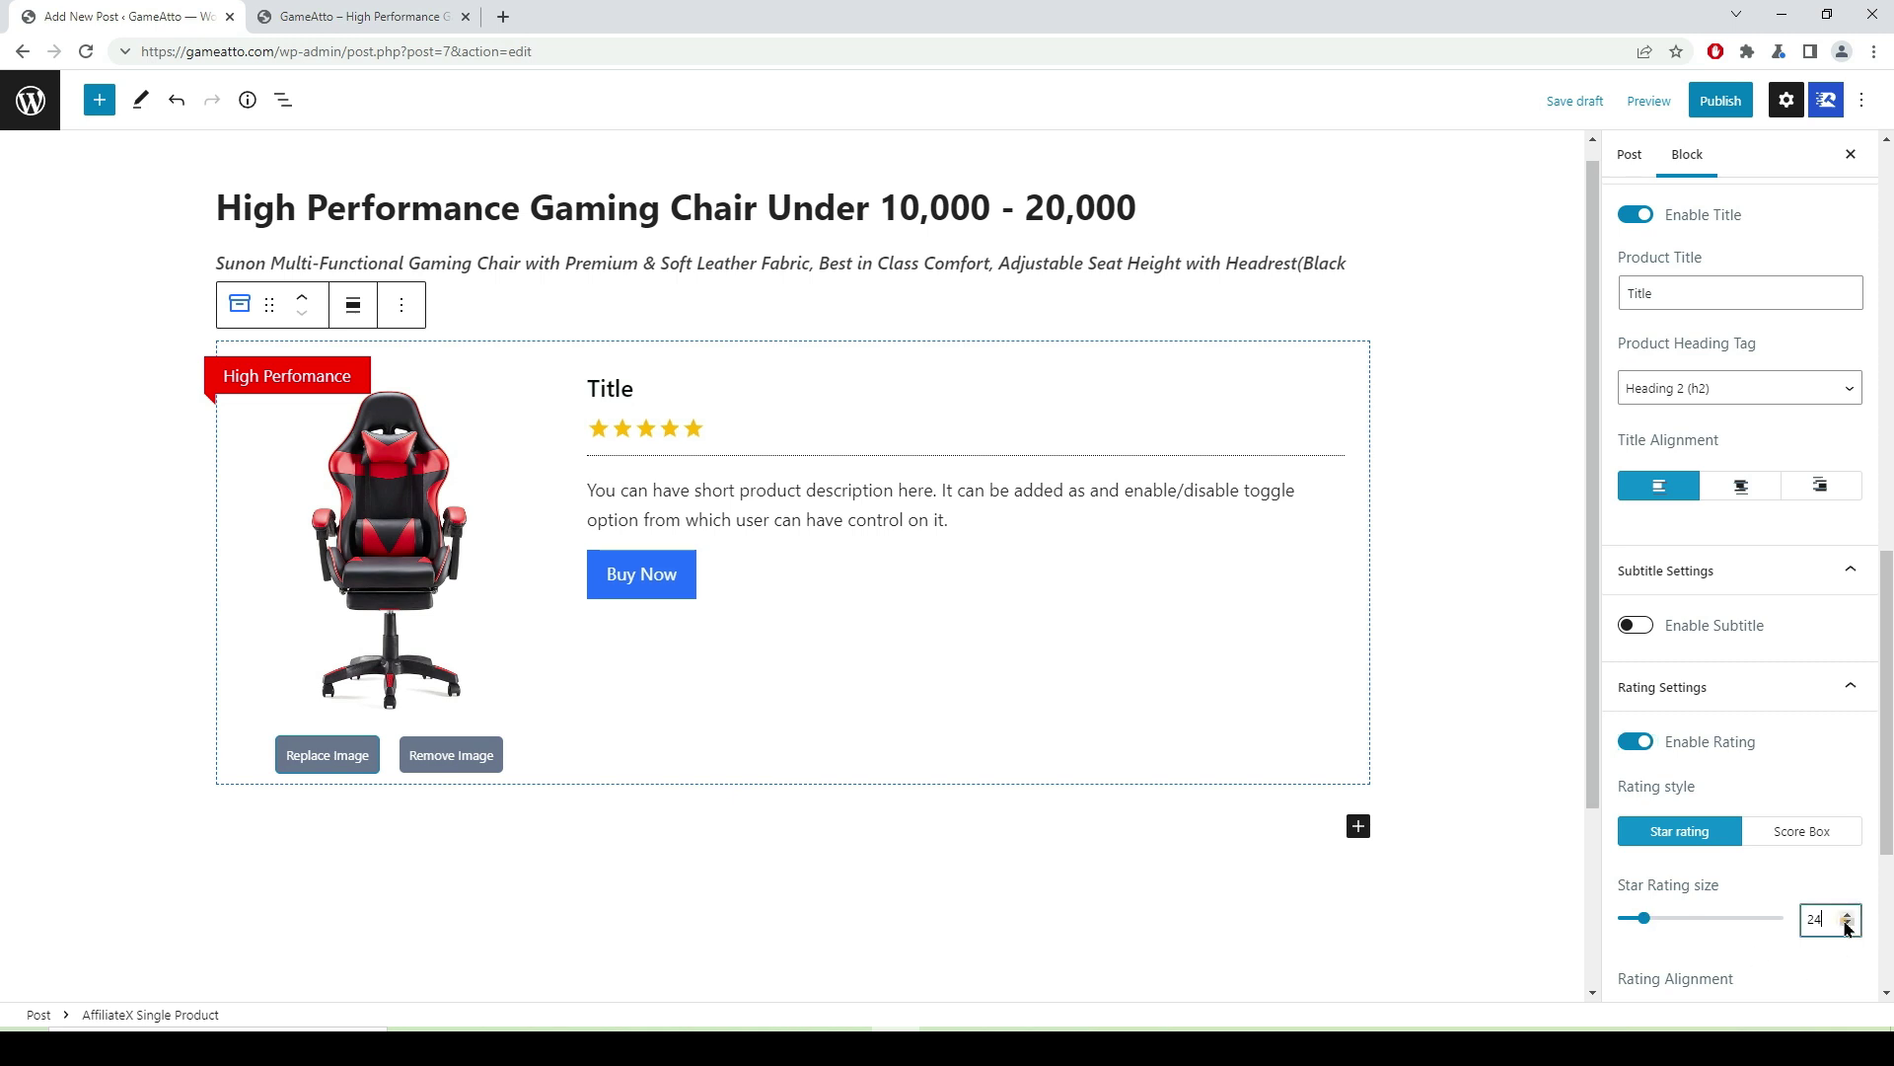
{"action": "left_click", "coordinate": [1847, 926]}
{"action": "left_click", "coordinate": [1846, 926]}
{"action": "left_click", "coordinate": [1847, 926]}
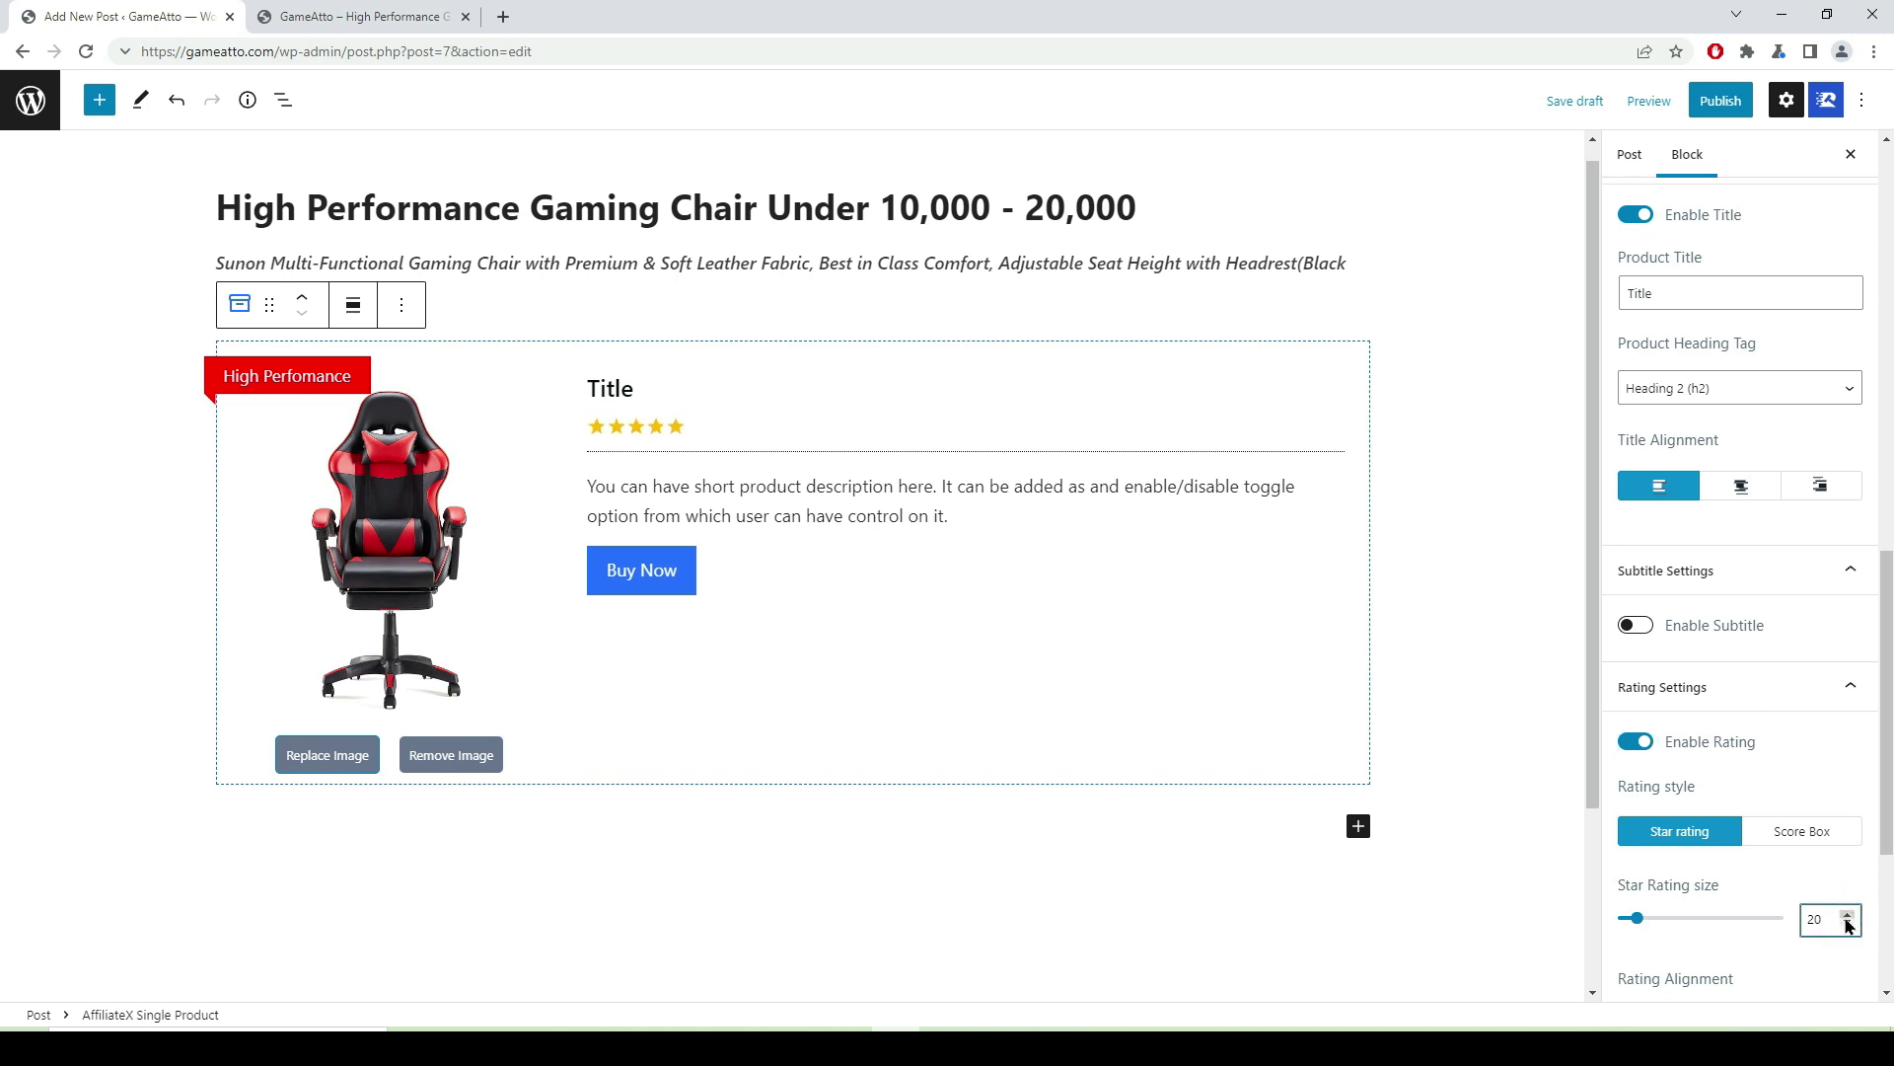
{"action": "left_click", "coordinate": [1796, 837]}
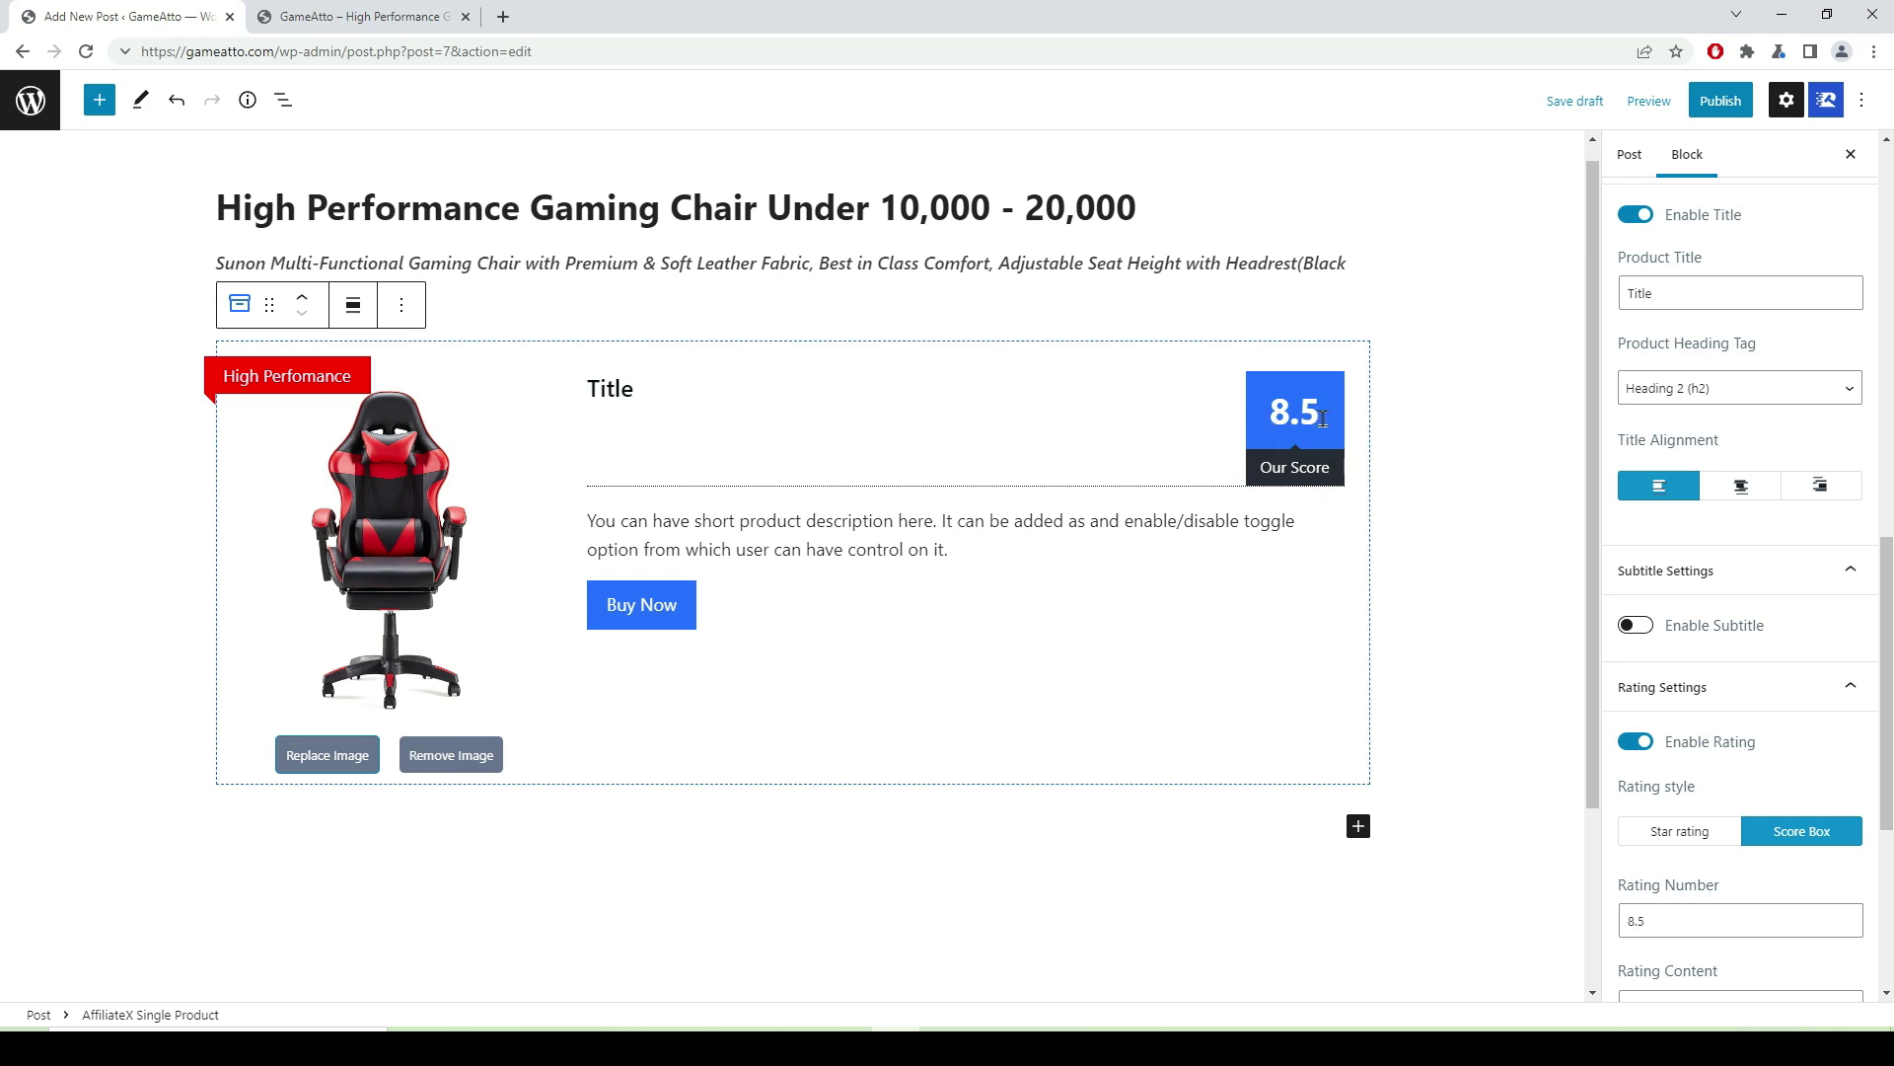
{"action": "left_click", "coordinate": [1680, 832]}
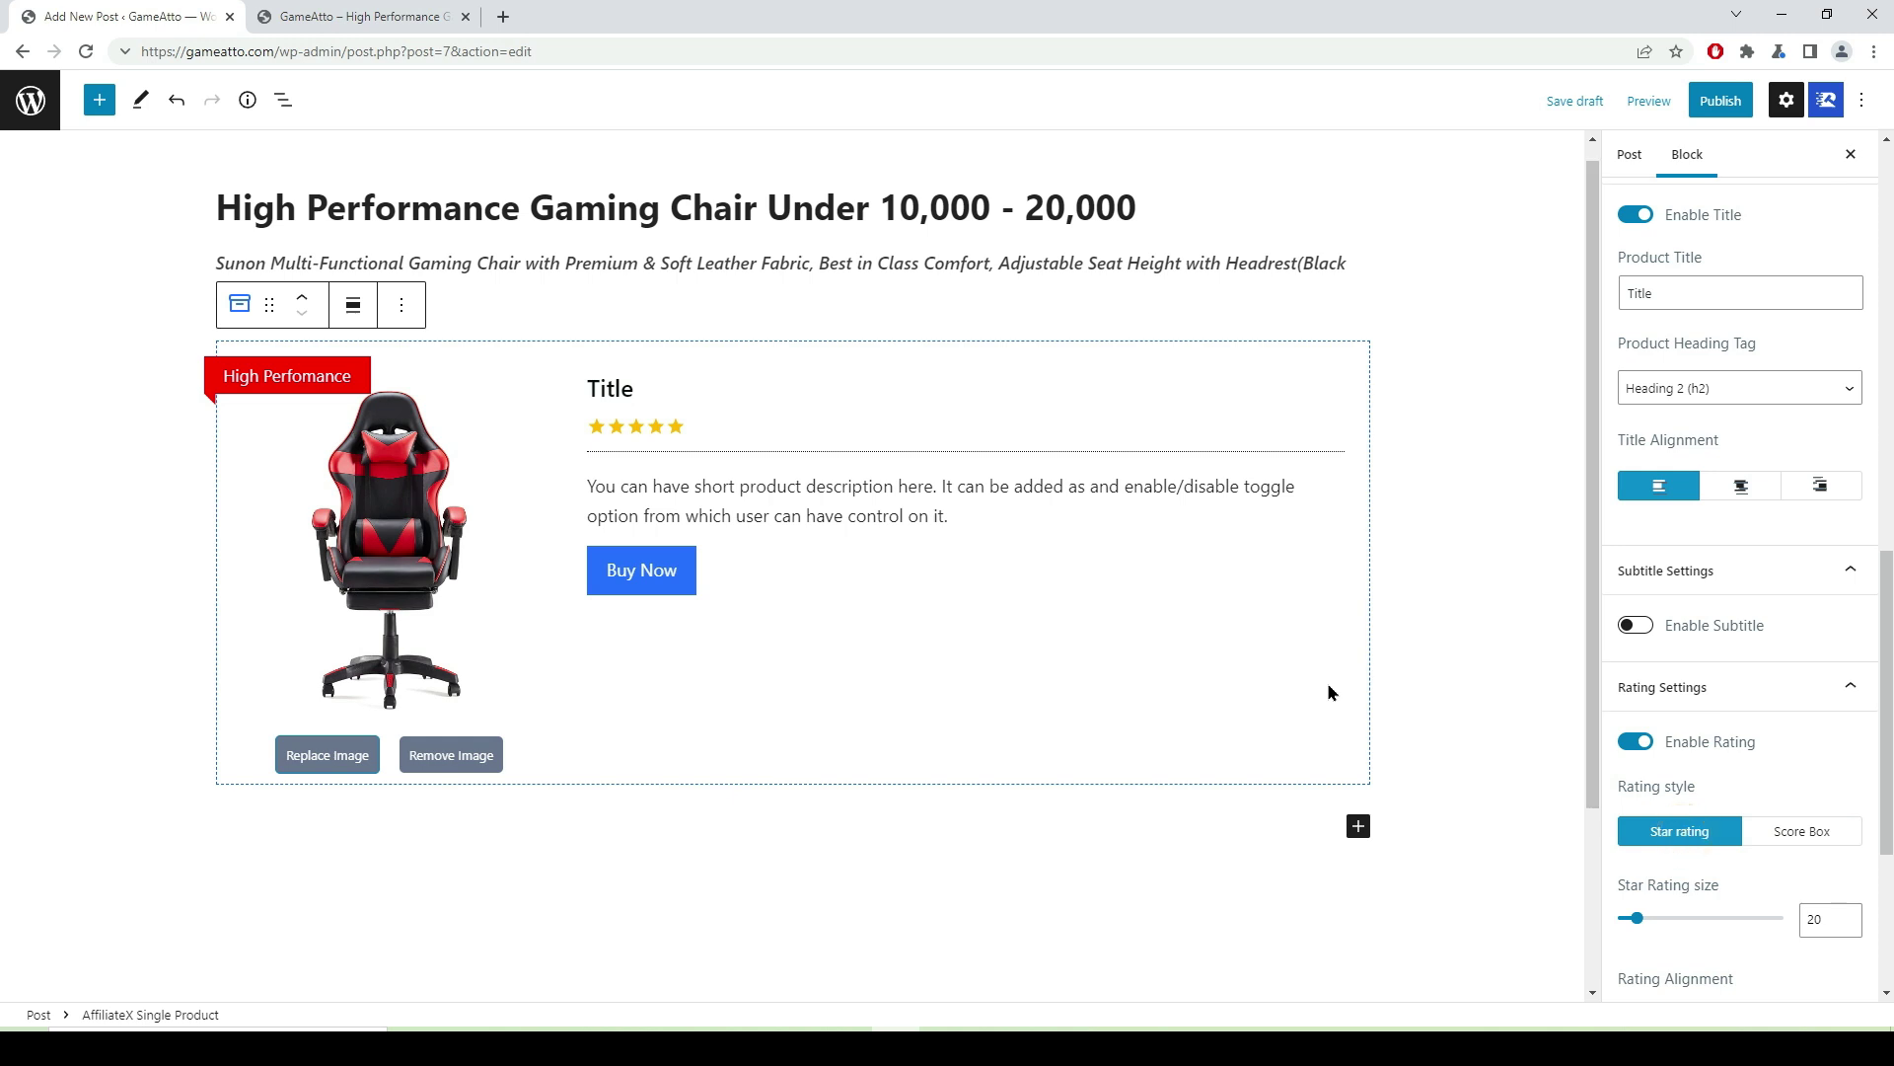
{"action": "scroll", "coordinate": [1762, 695], "scroll_direction": "down", "scroll_amount": 3}
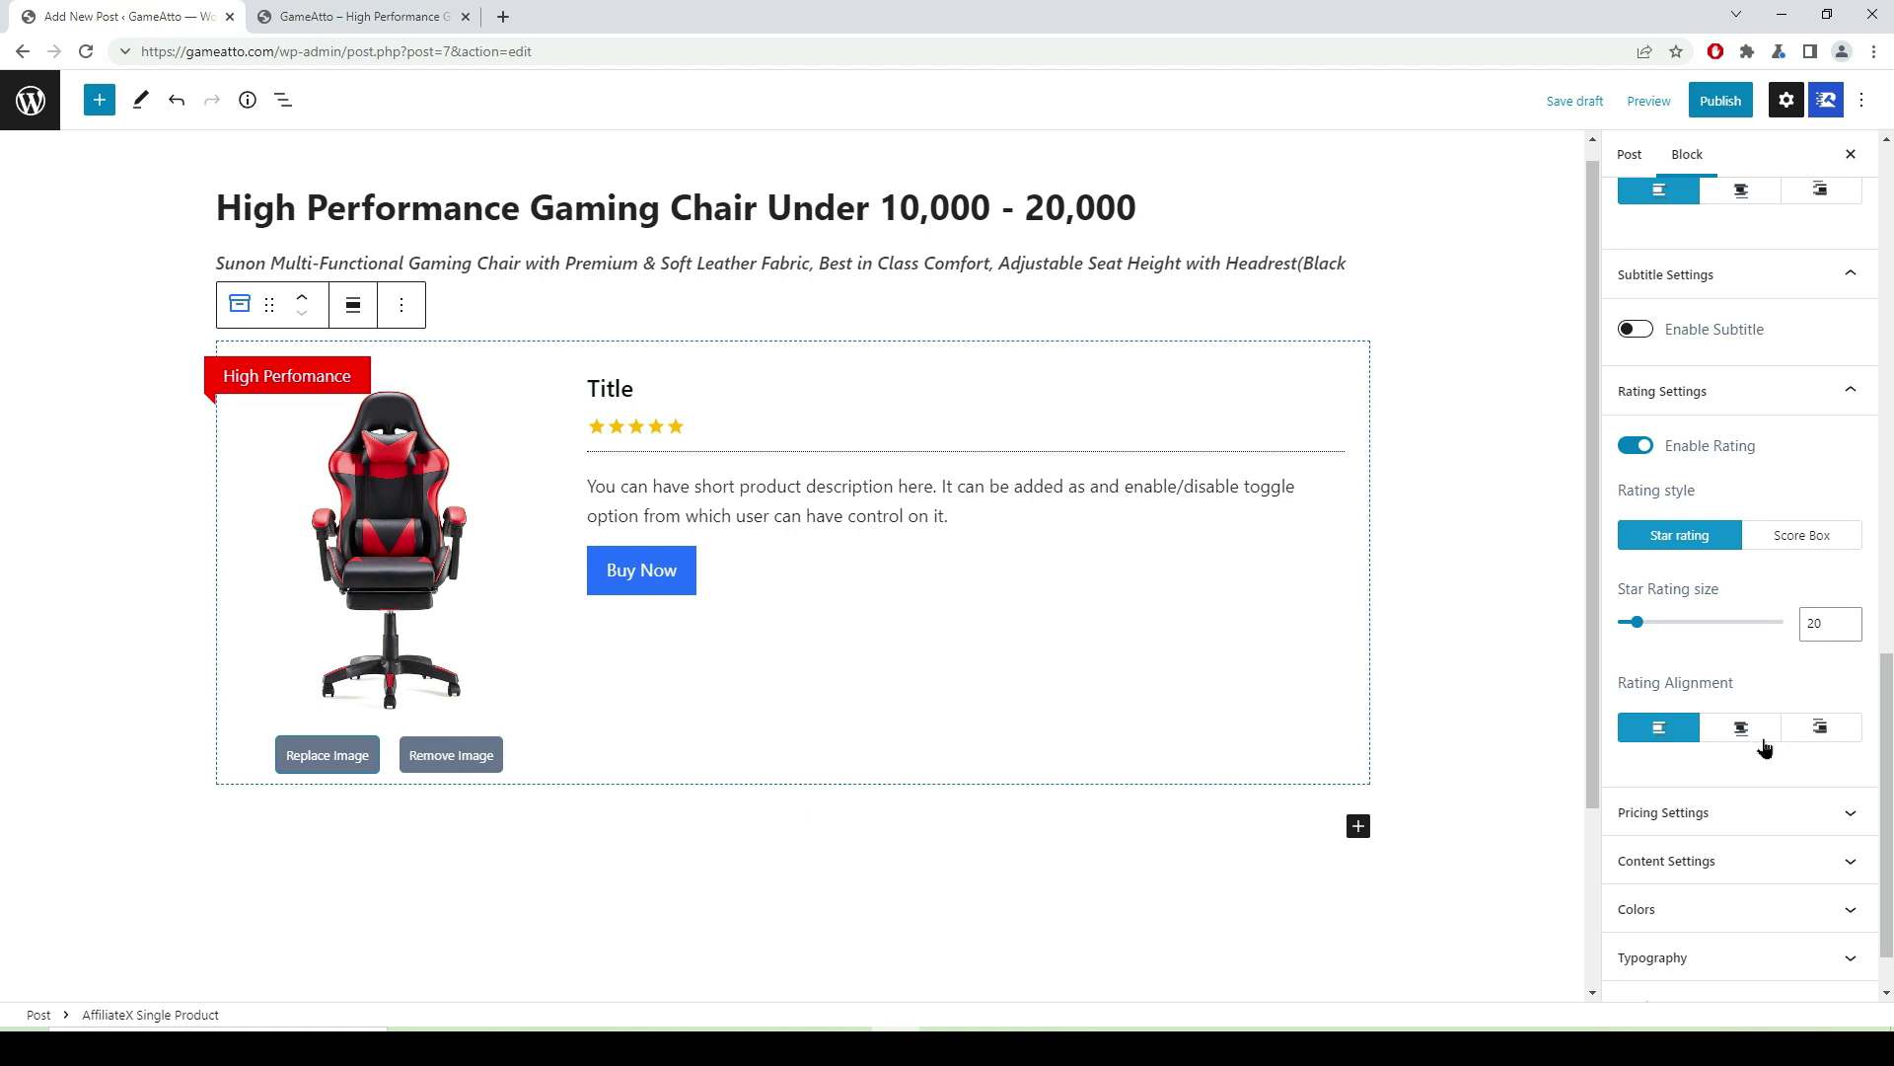
{"action": "scroll", "coordinate": [1767, 744], "scroll_direction": "down", "scroll_amount": 1}
{"action": "left_click", "coordinate": [1851, 745]}
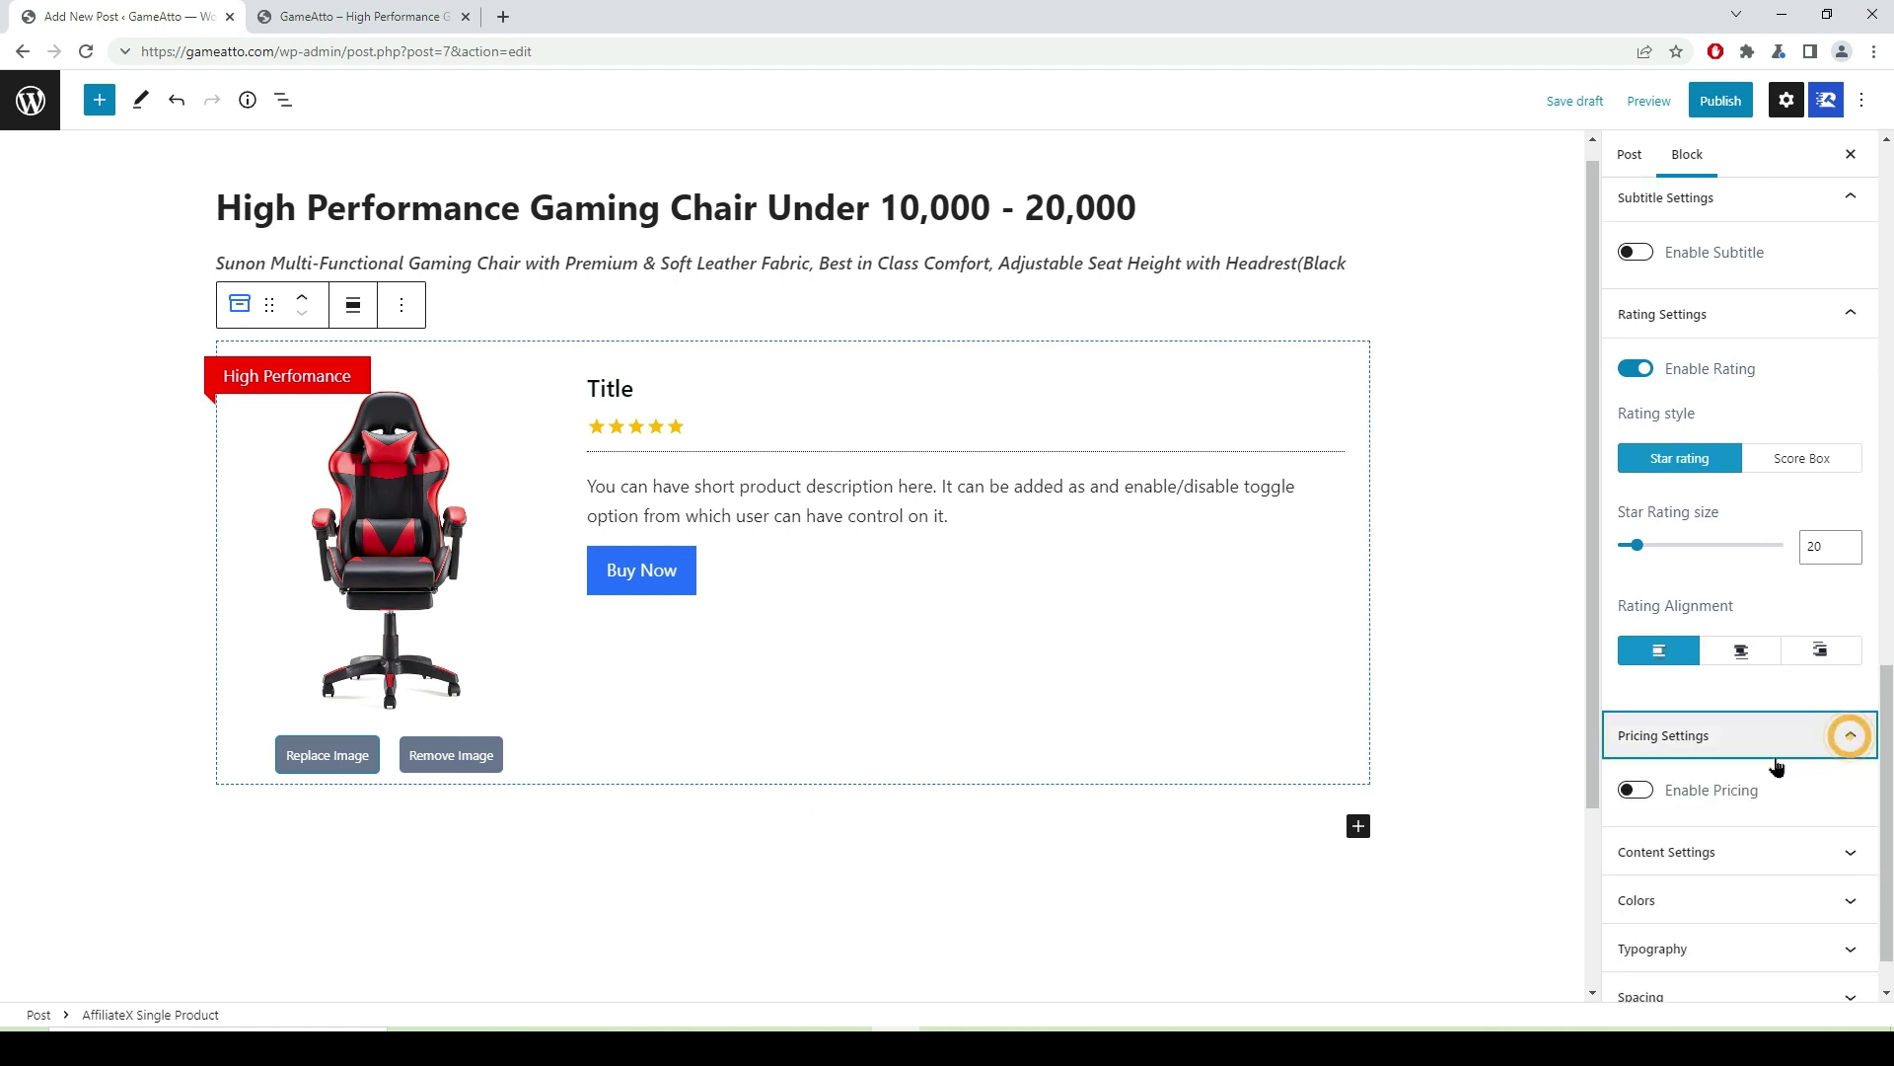
- Switch Enable Pricing off to hide the $49 and $59 prices, then expand Colors
{"action": "left_click", "coordinate": [1638, 789]}
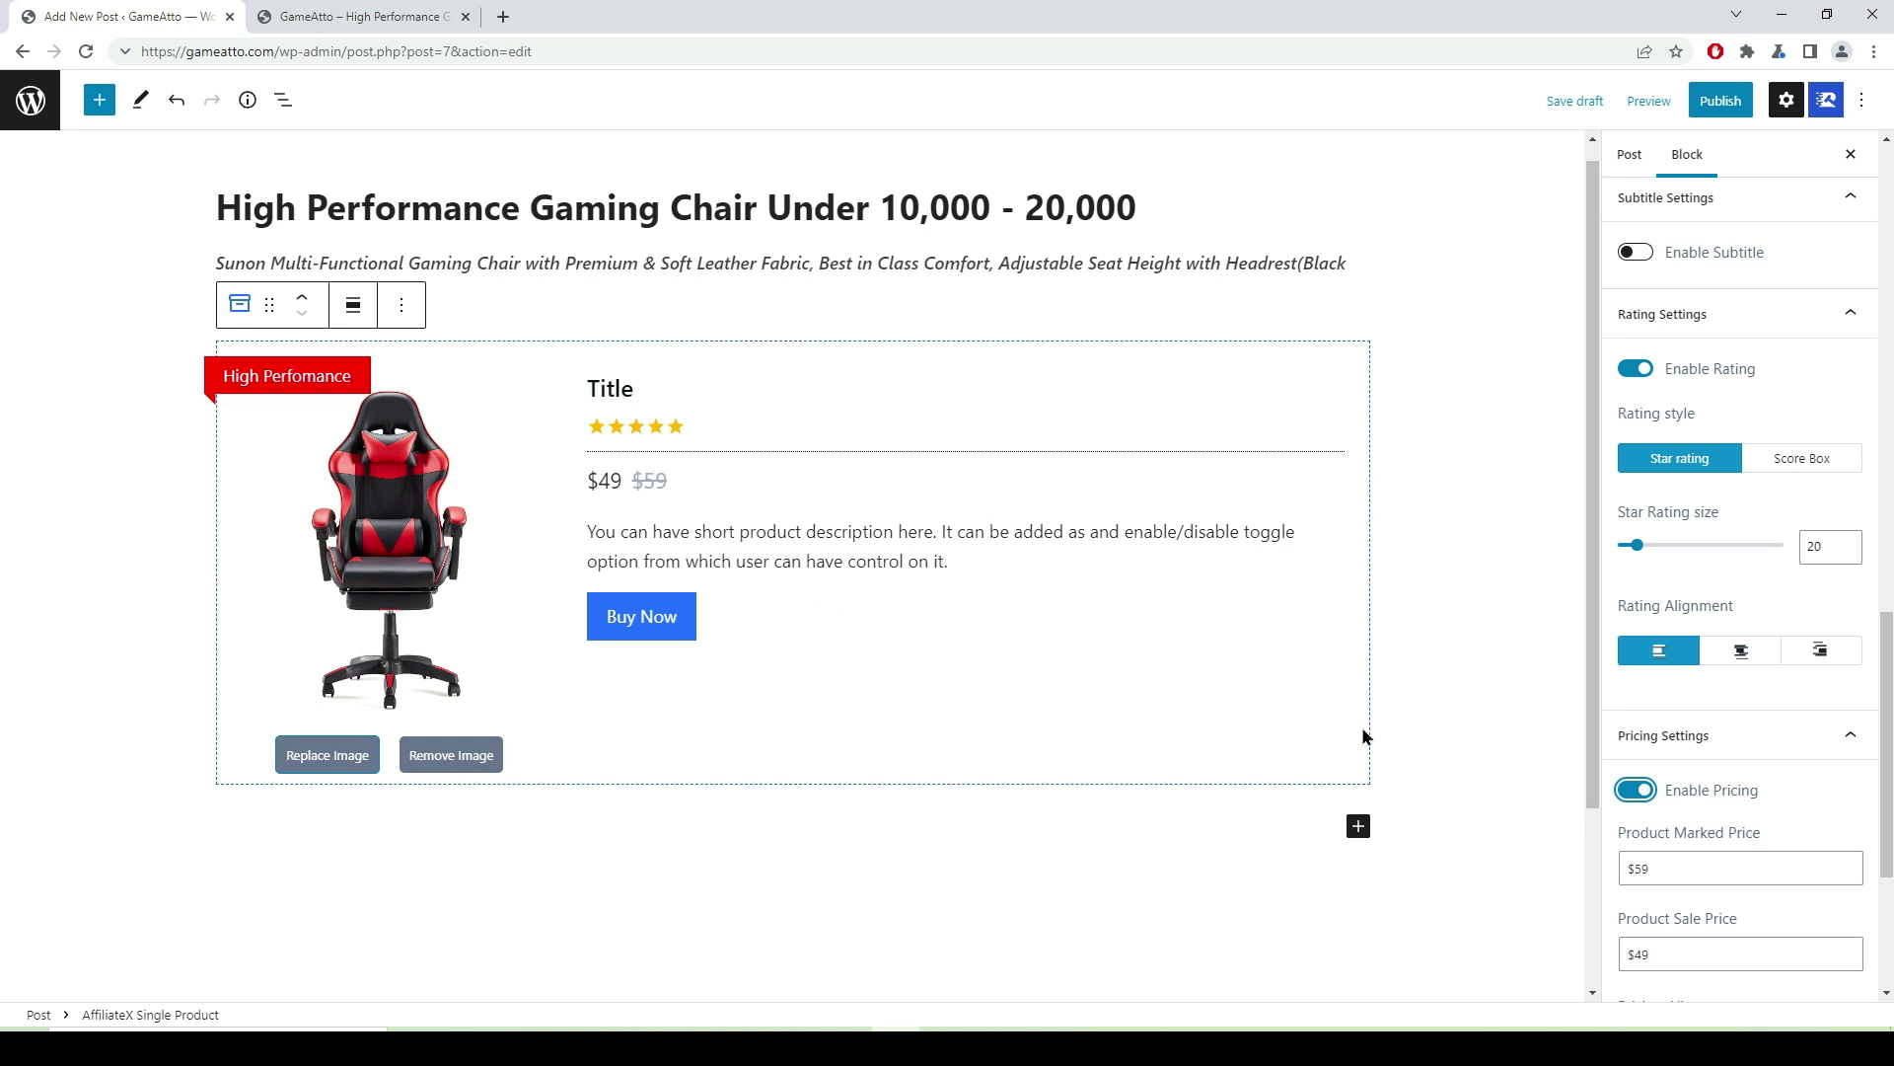
{"action": "left_click", "coordinate": [1633, 791]}
{"action": "scroll", "coordinate": [1789, 770], "scroll_direction": "down", "scroll_amount": 1}
{"action": "left_click", "coordinate": [1846, 835]}
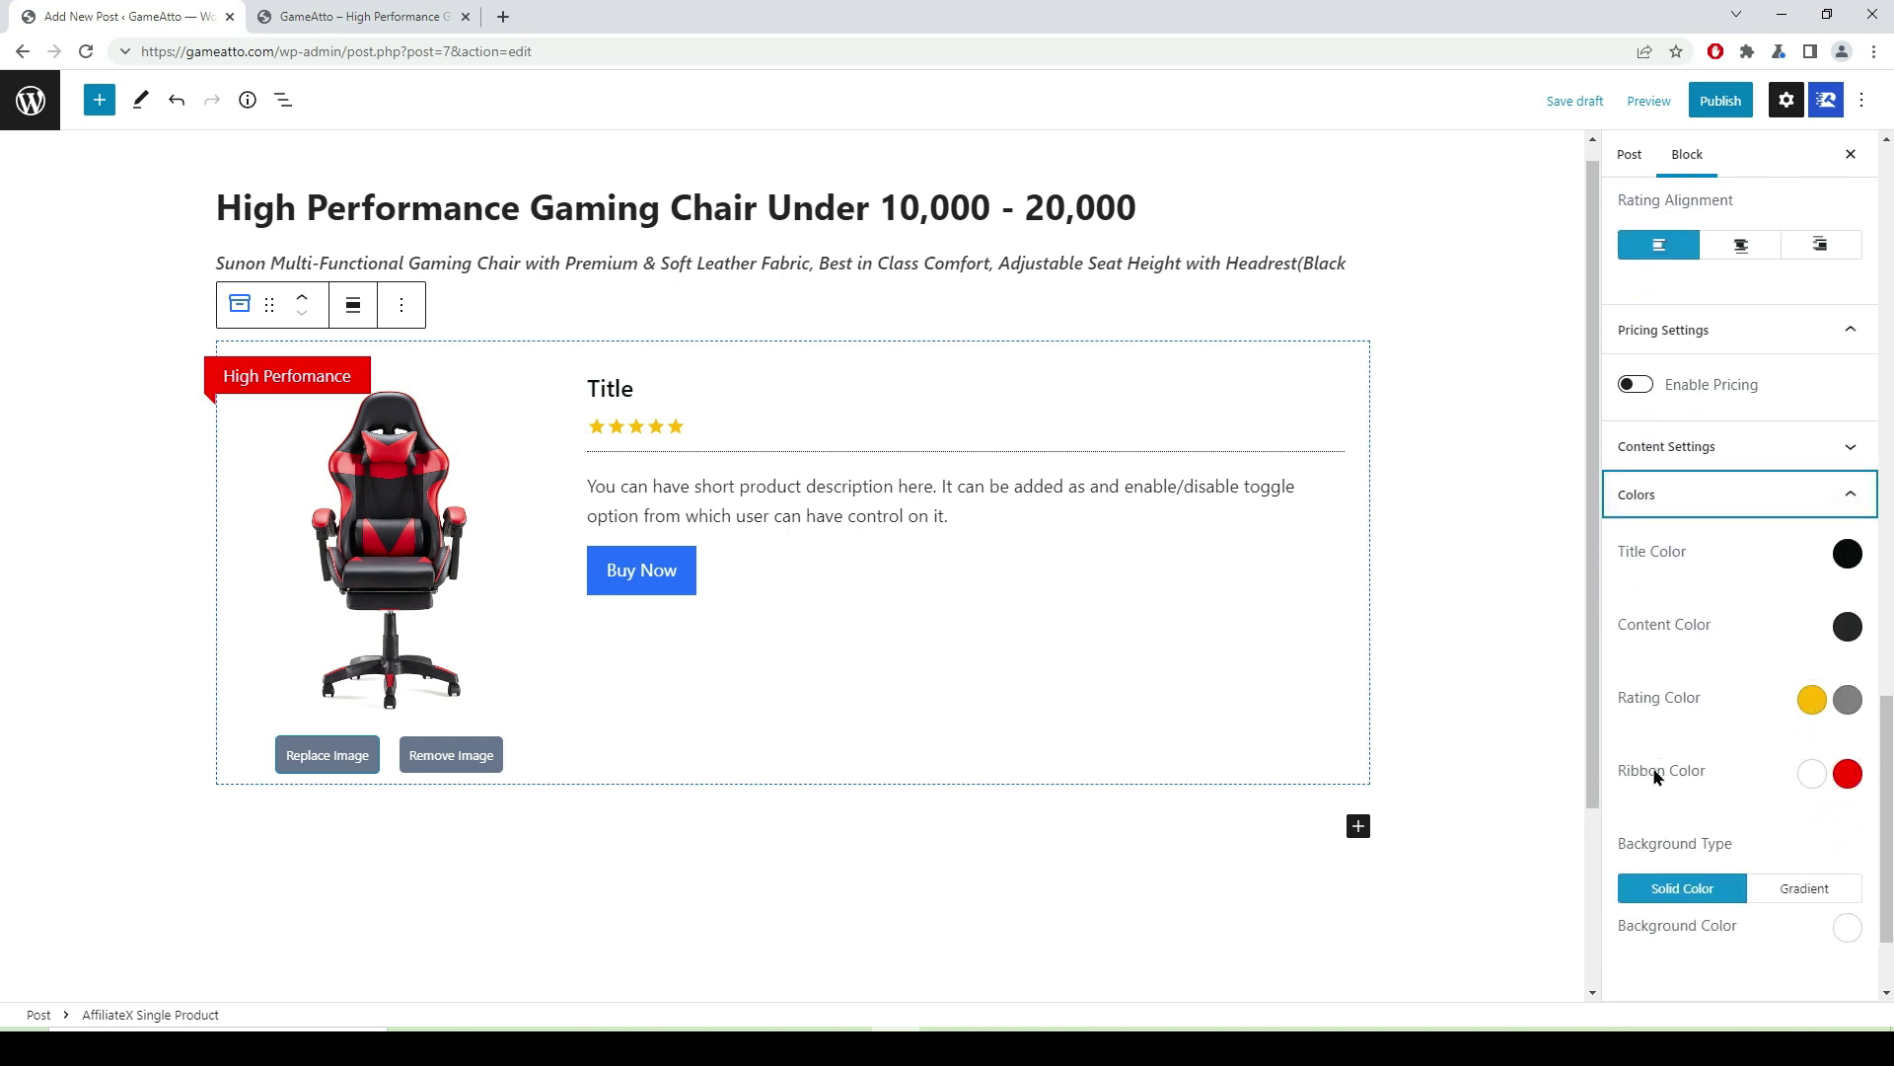
{"action": "left_click", "coordinate": [1847, 774]}
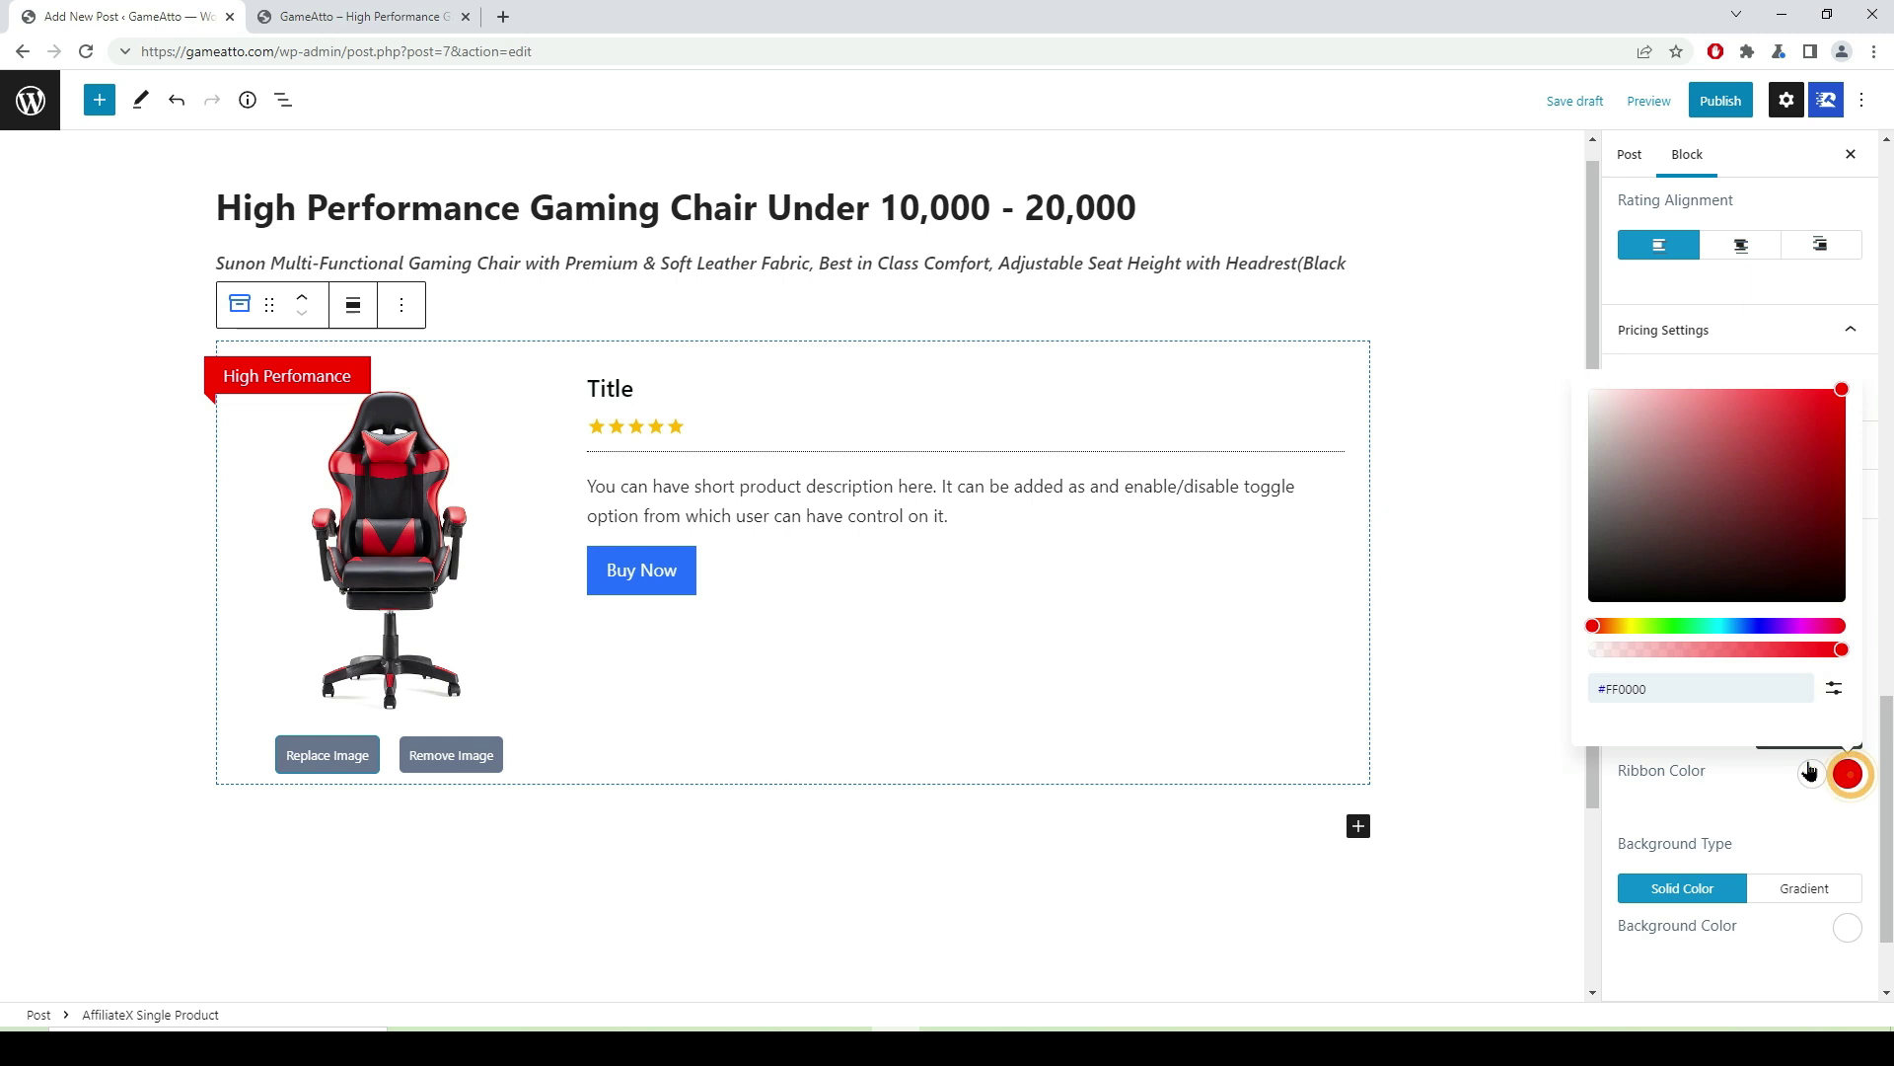
{"action": "left_click", "coordinate": [1677, 631]}
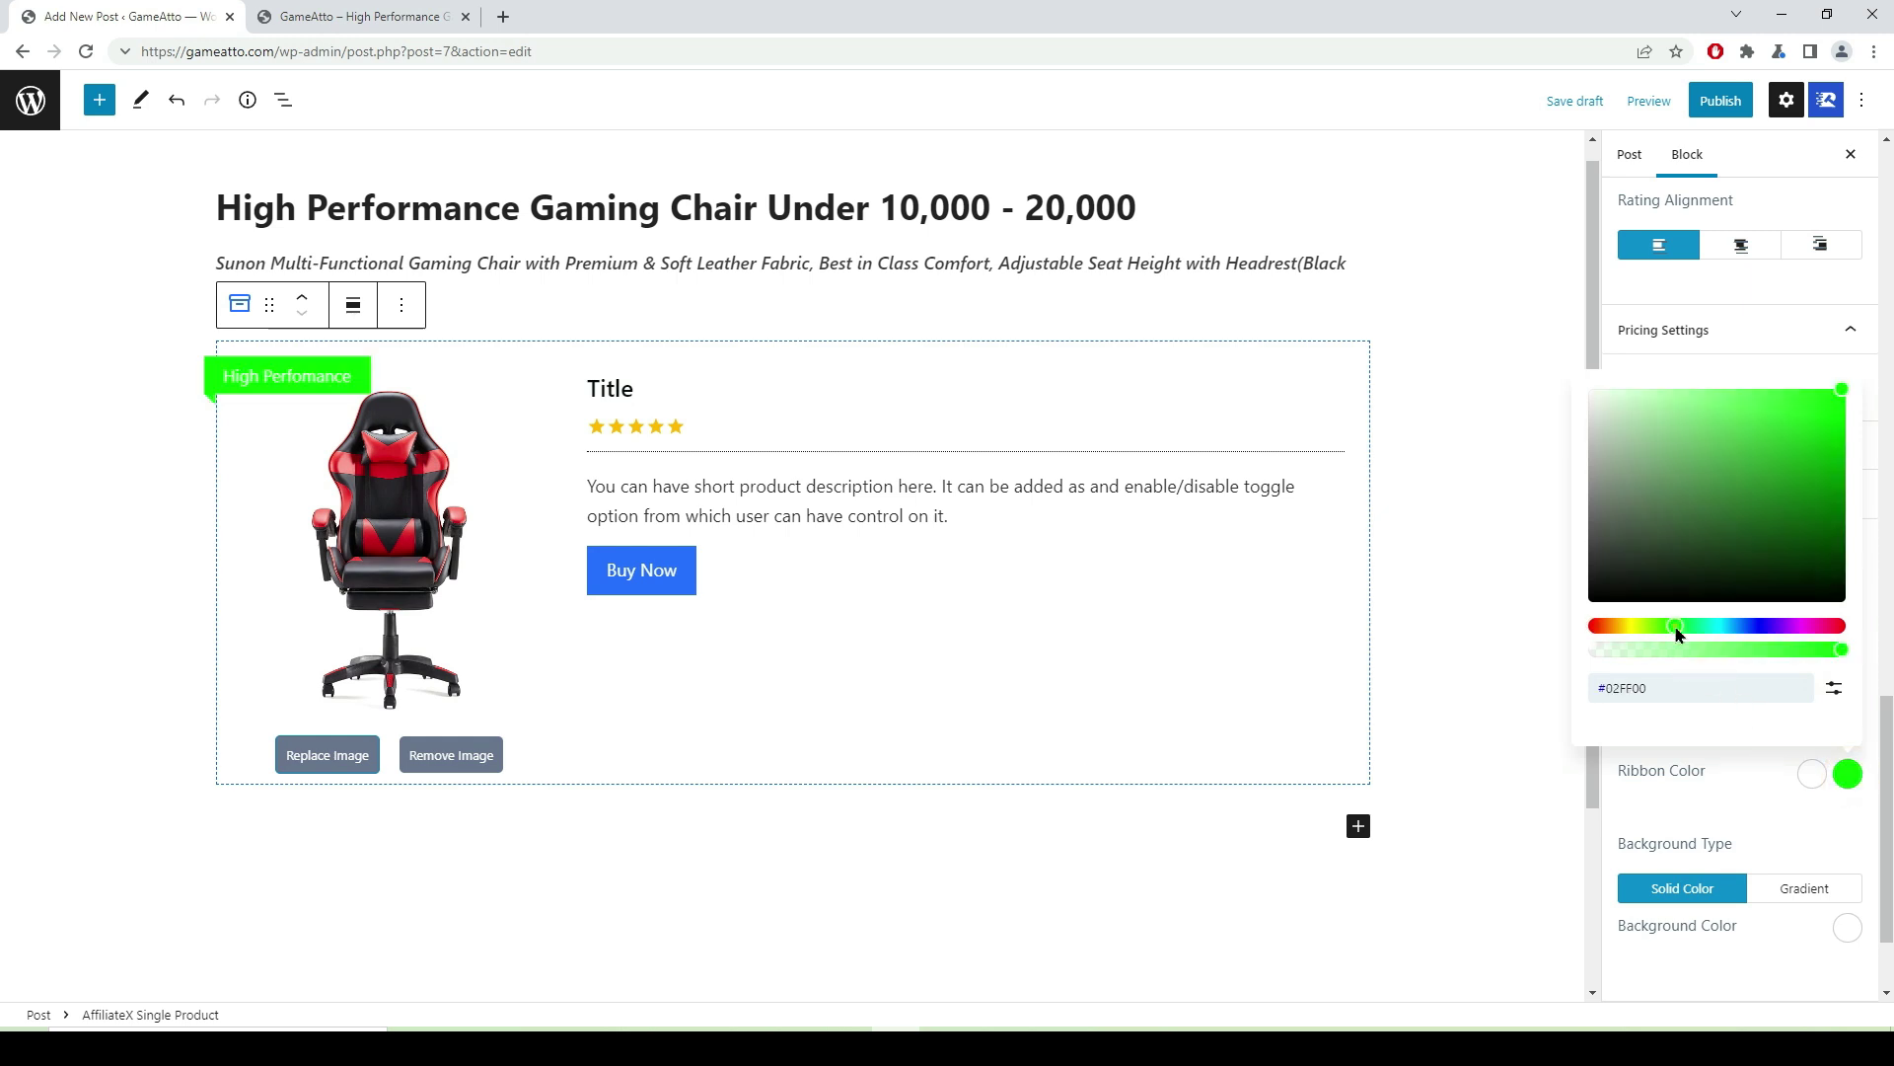
{"action": "left_click", "coordinate": [1745, 631]}
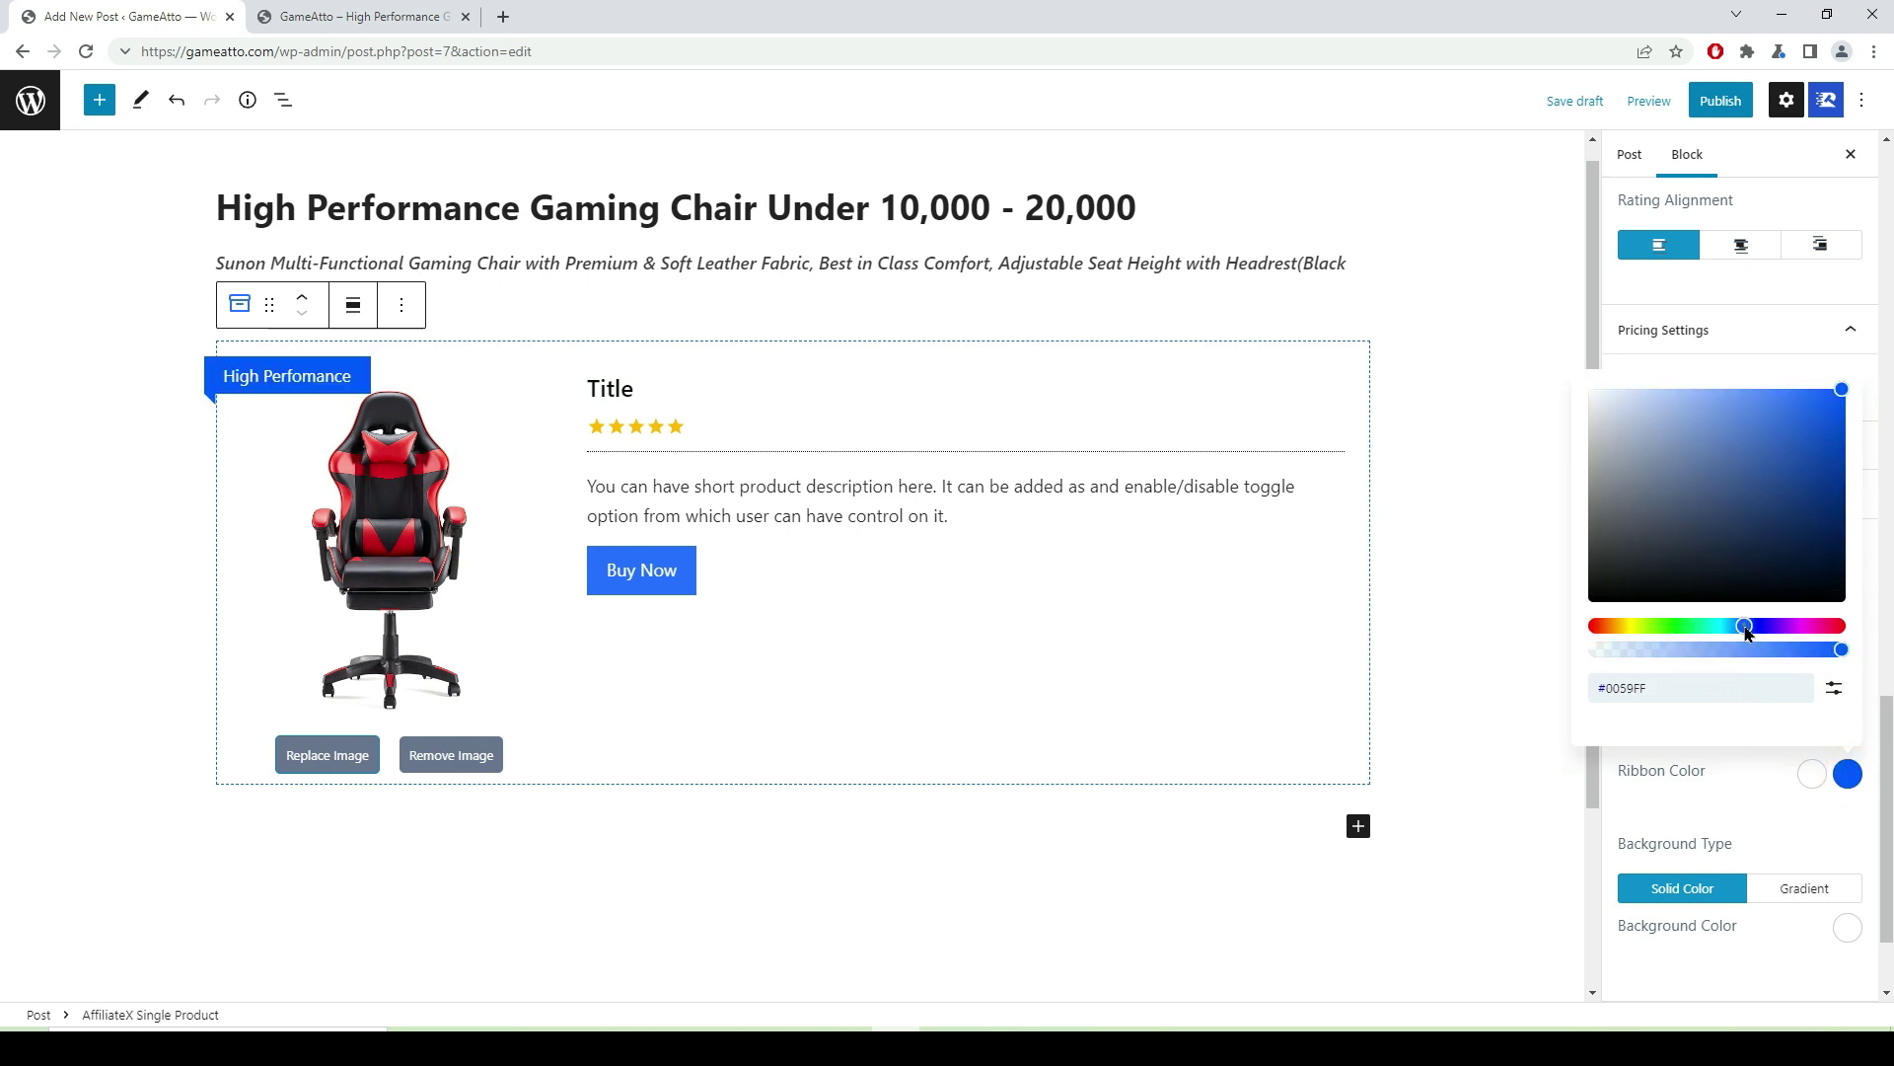
{"action": "left_click", "coordinate": [1824, 627]}
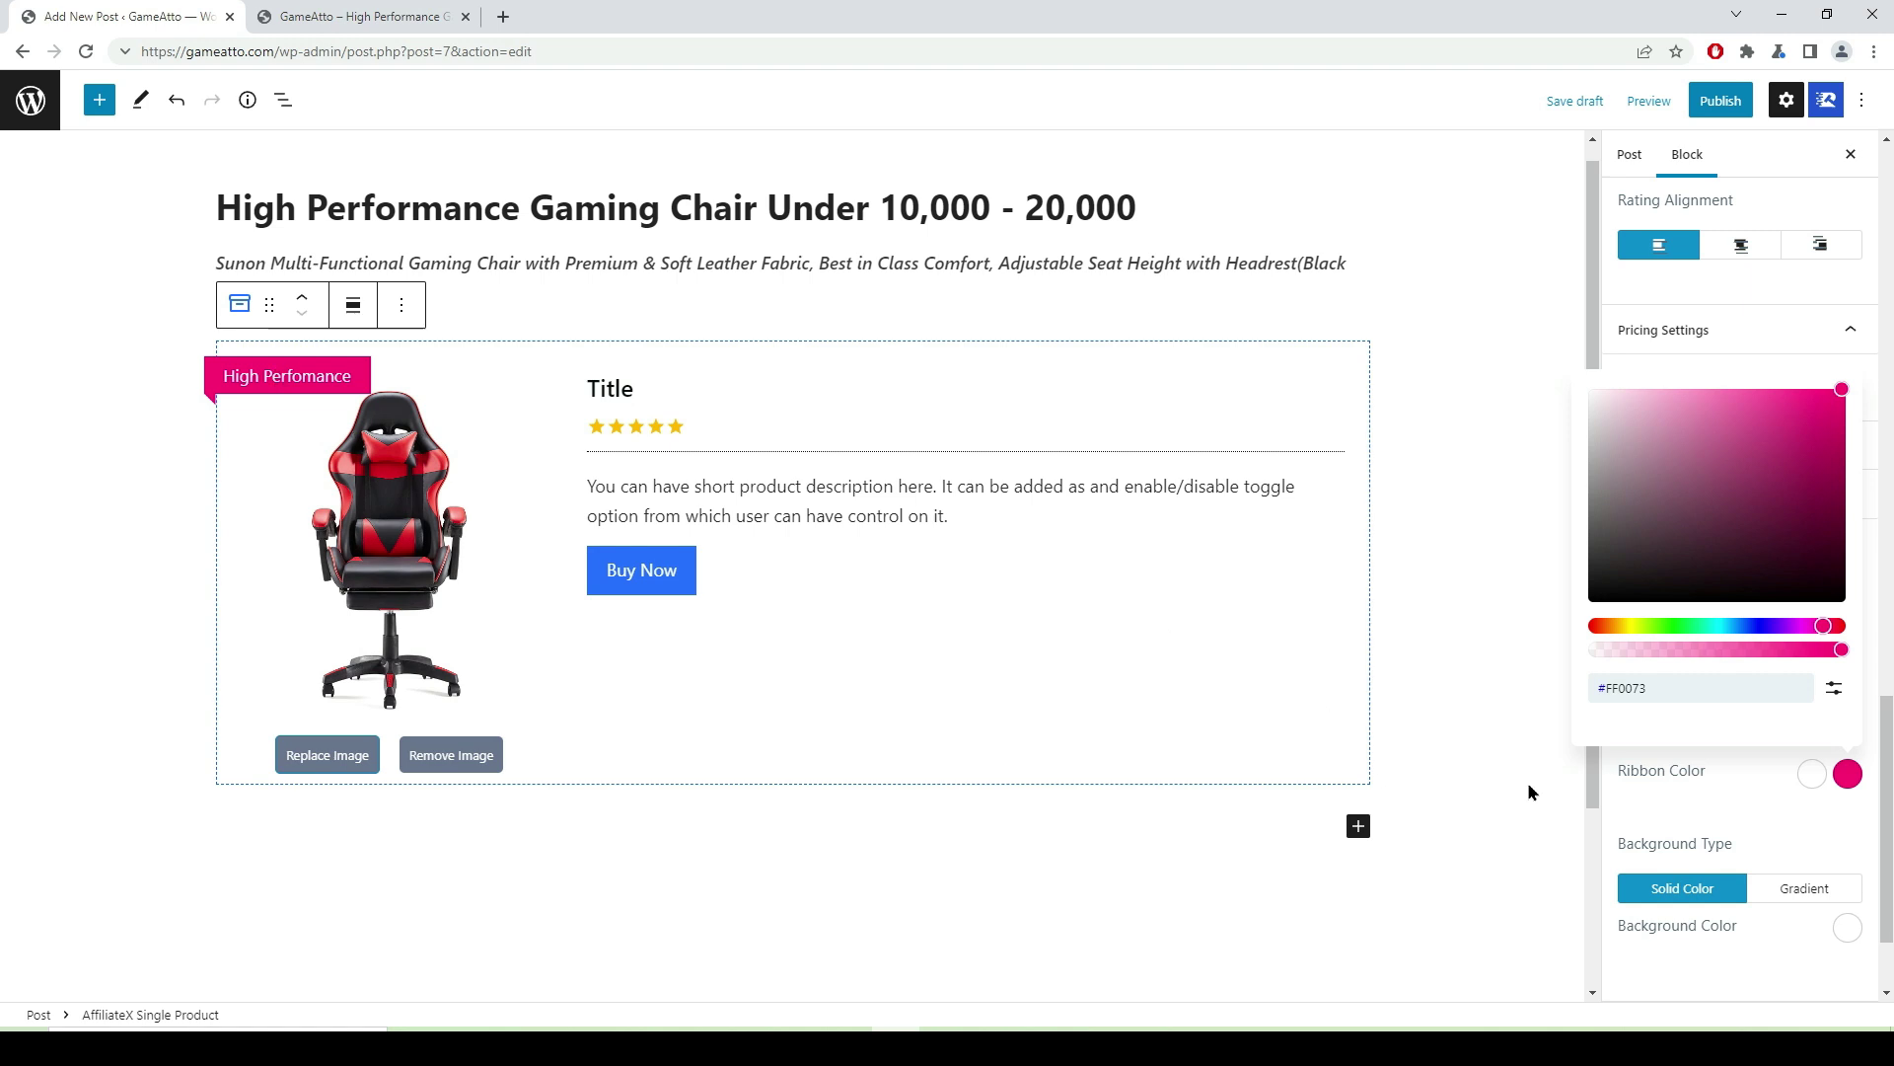
{"action": "left_click", "coordinate": [1812, 780]}
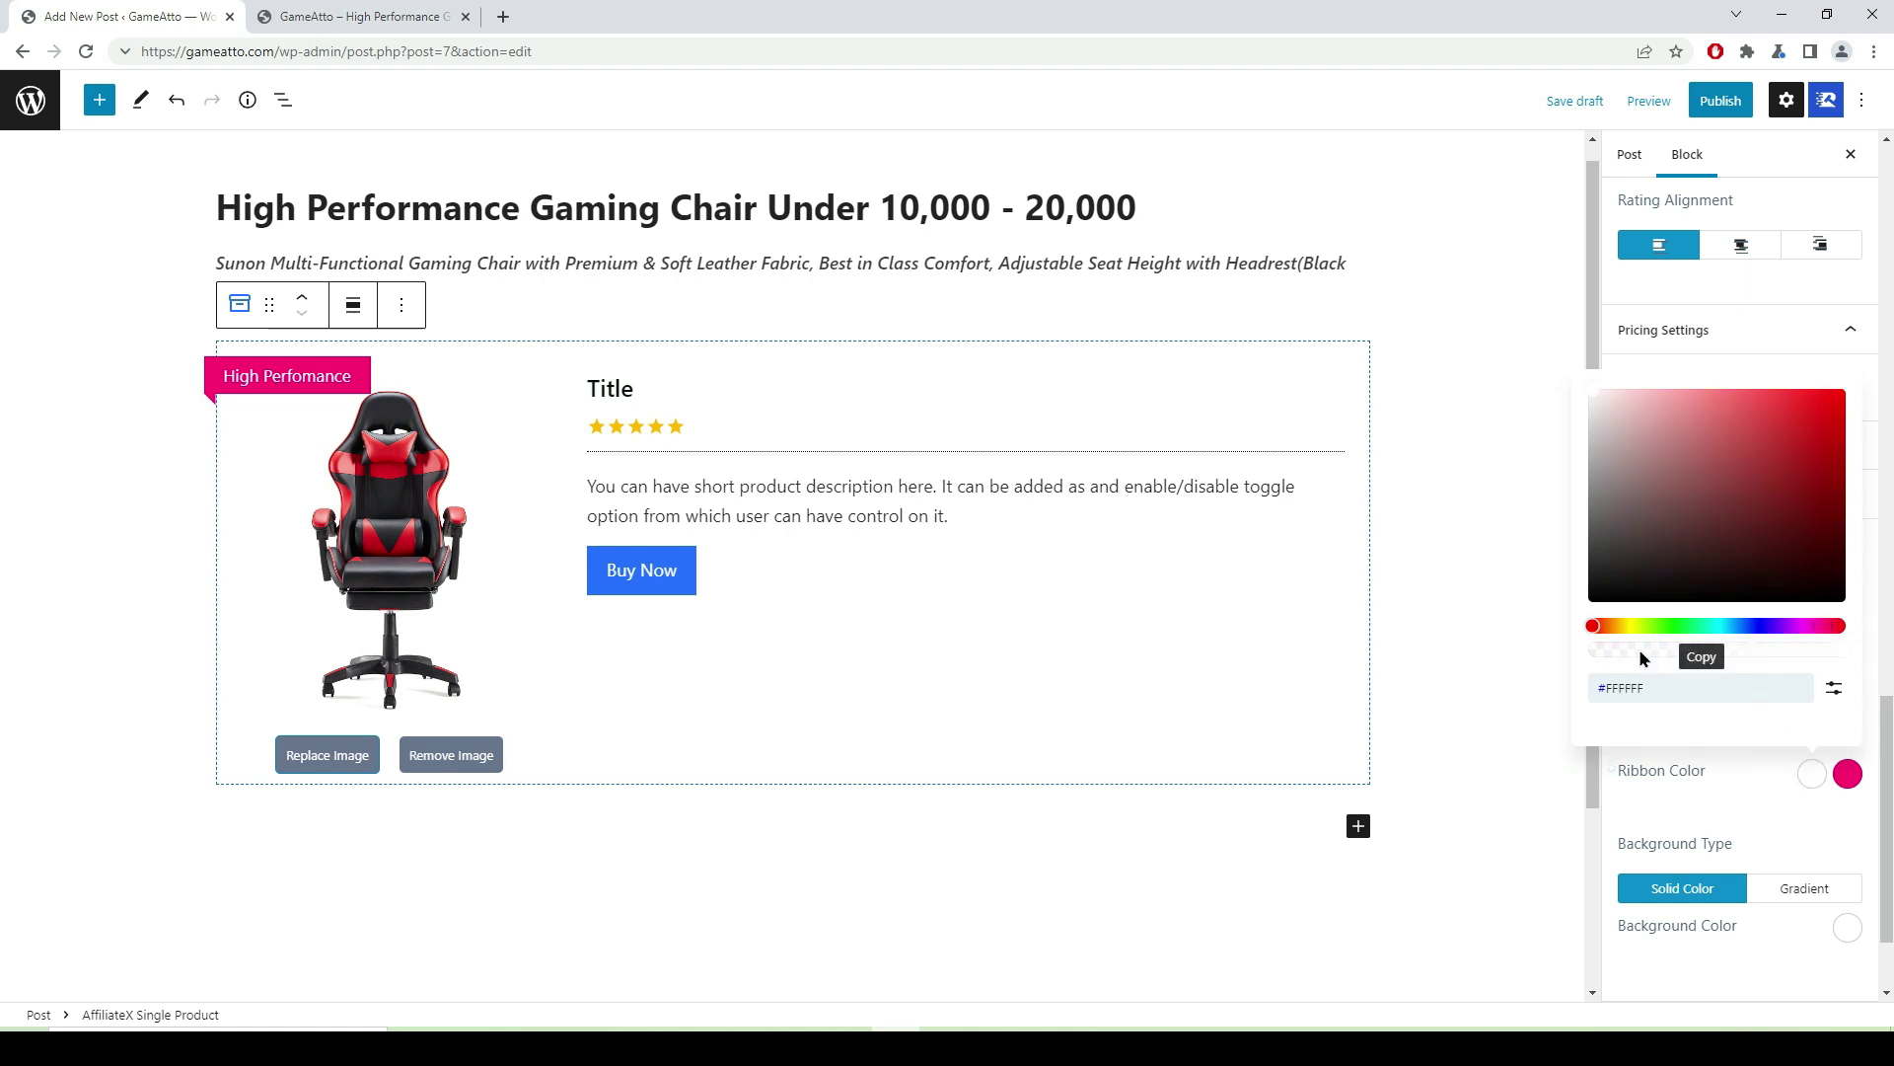
{"action": "left_click", "coordinate": [1820, 420]}
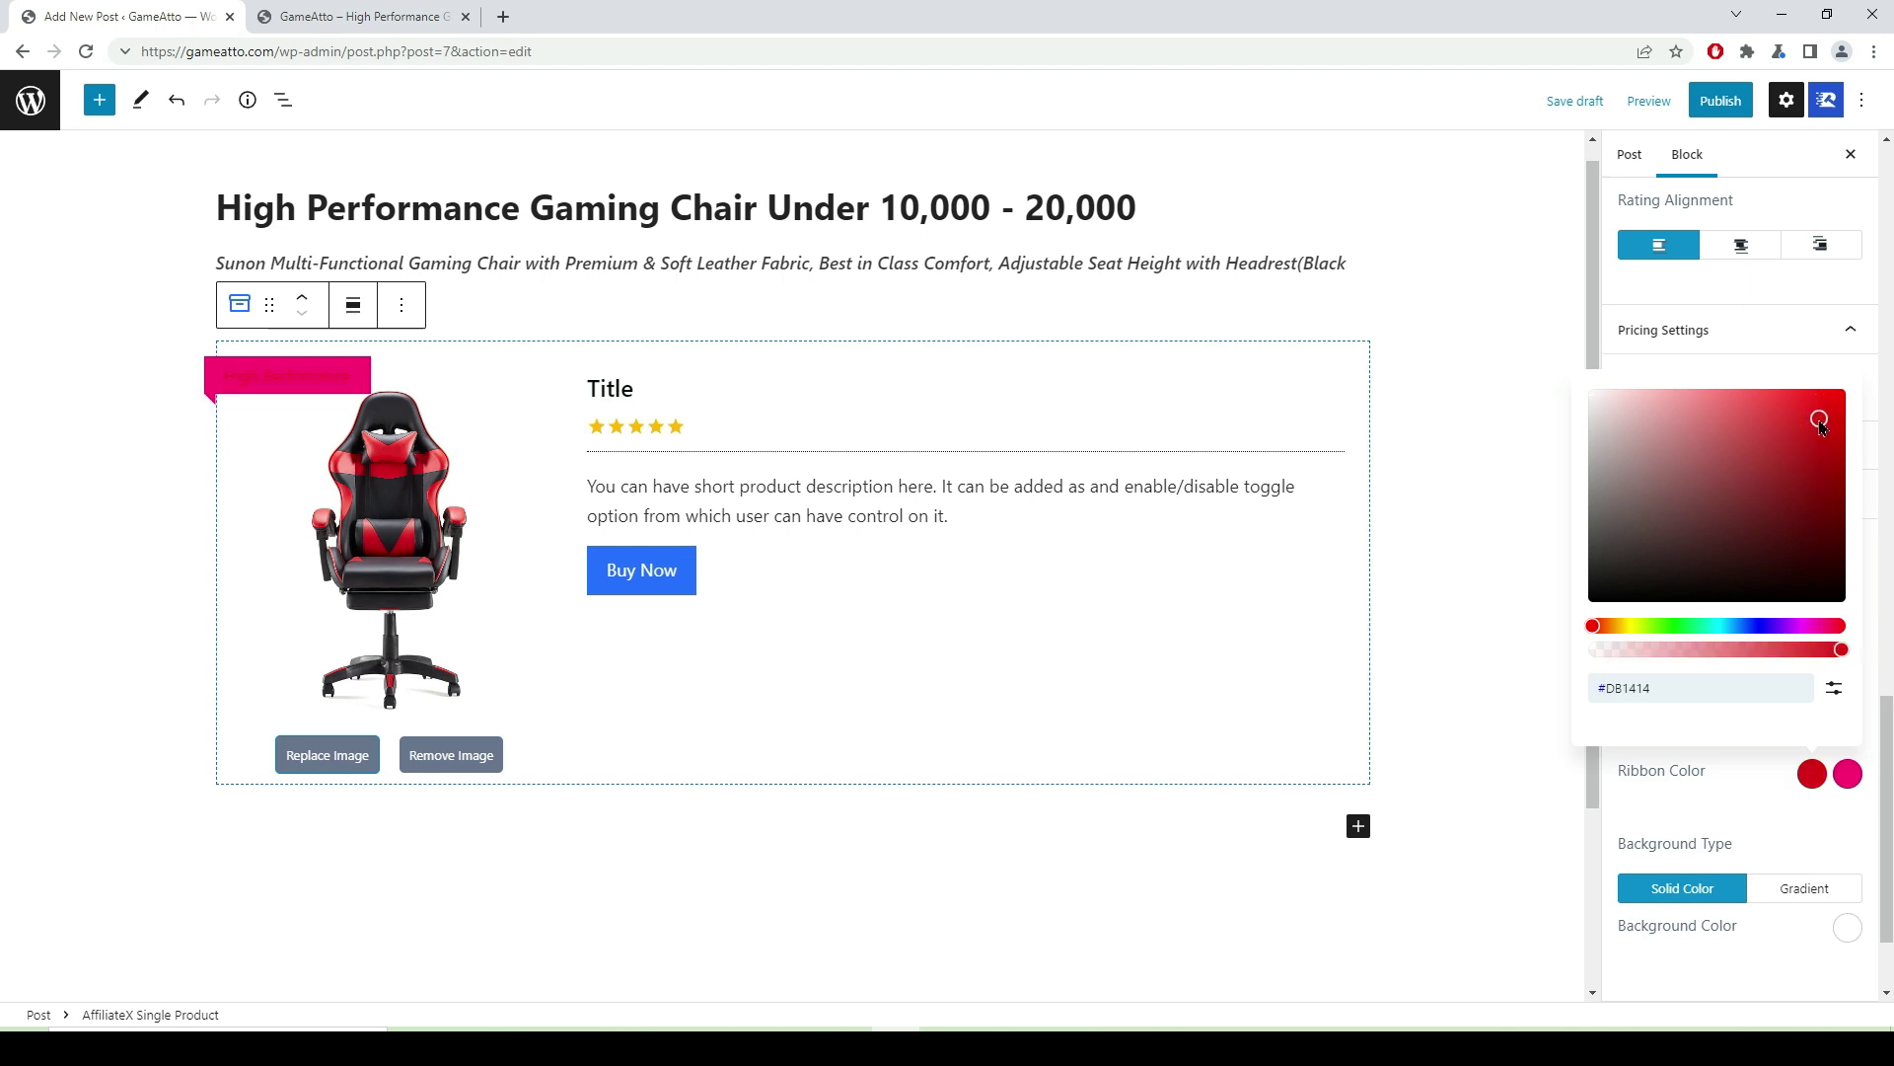
{"action": "left_click_drag", "start_coordinate": [1793, 434], "coordinate": [1574, 396]}
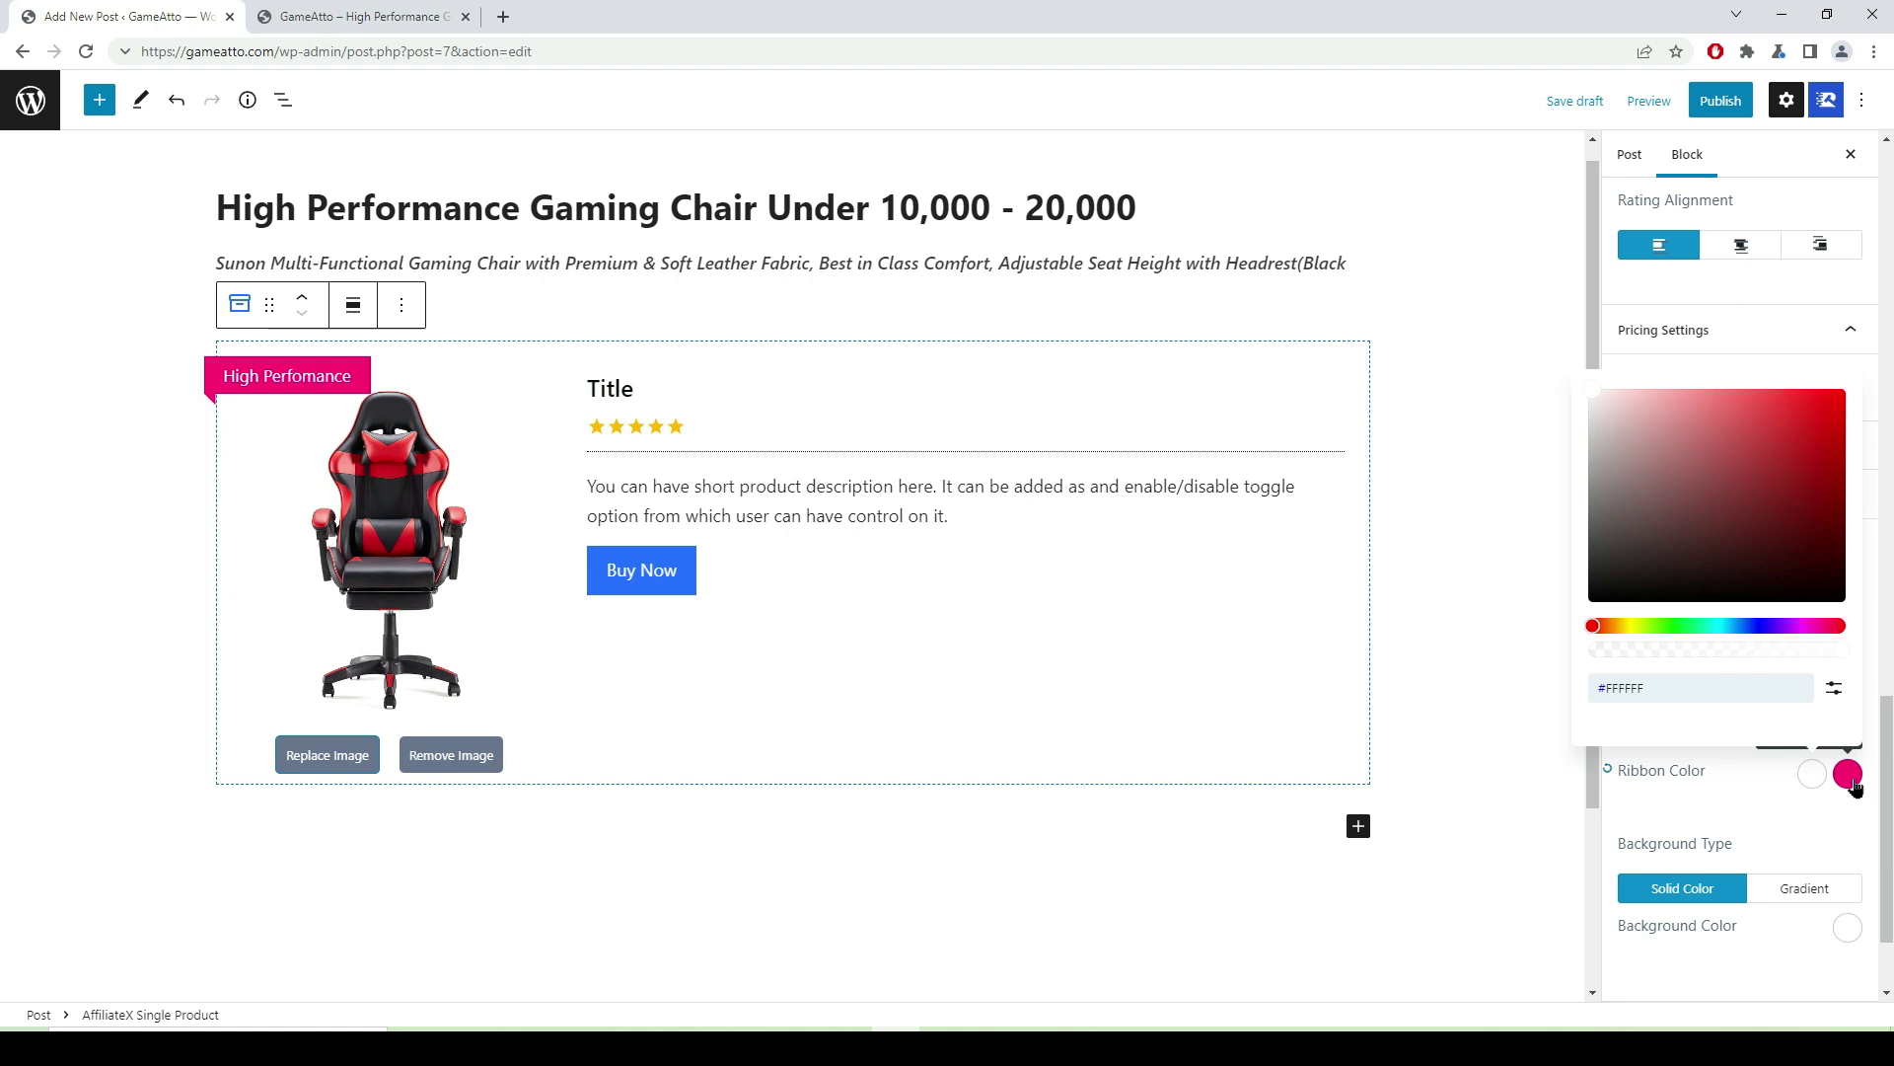
{"action": "left_click", "coordinate": [1848, 775]}
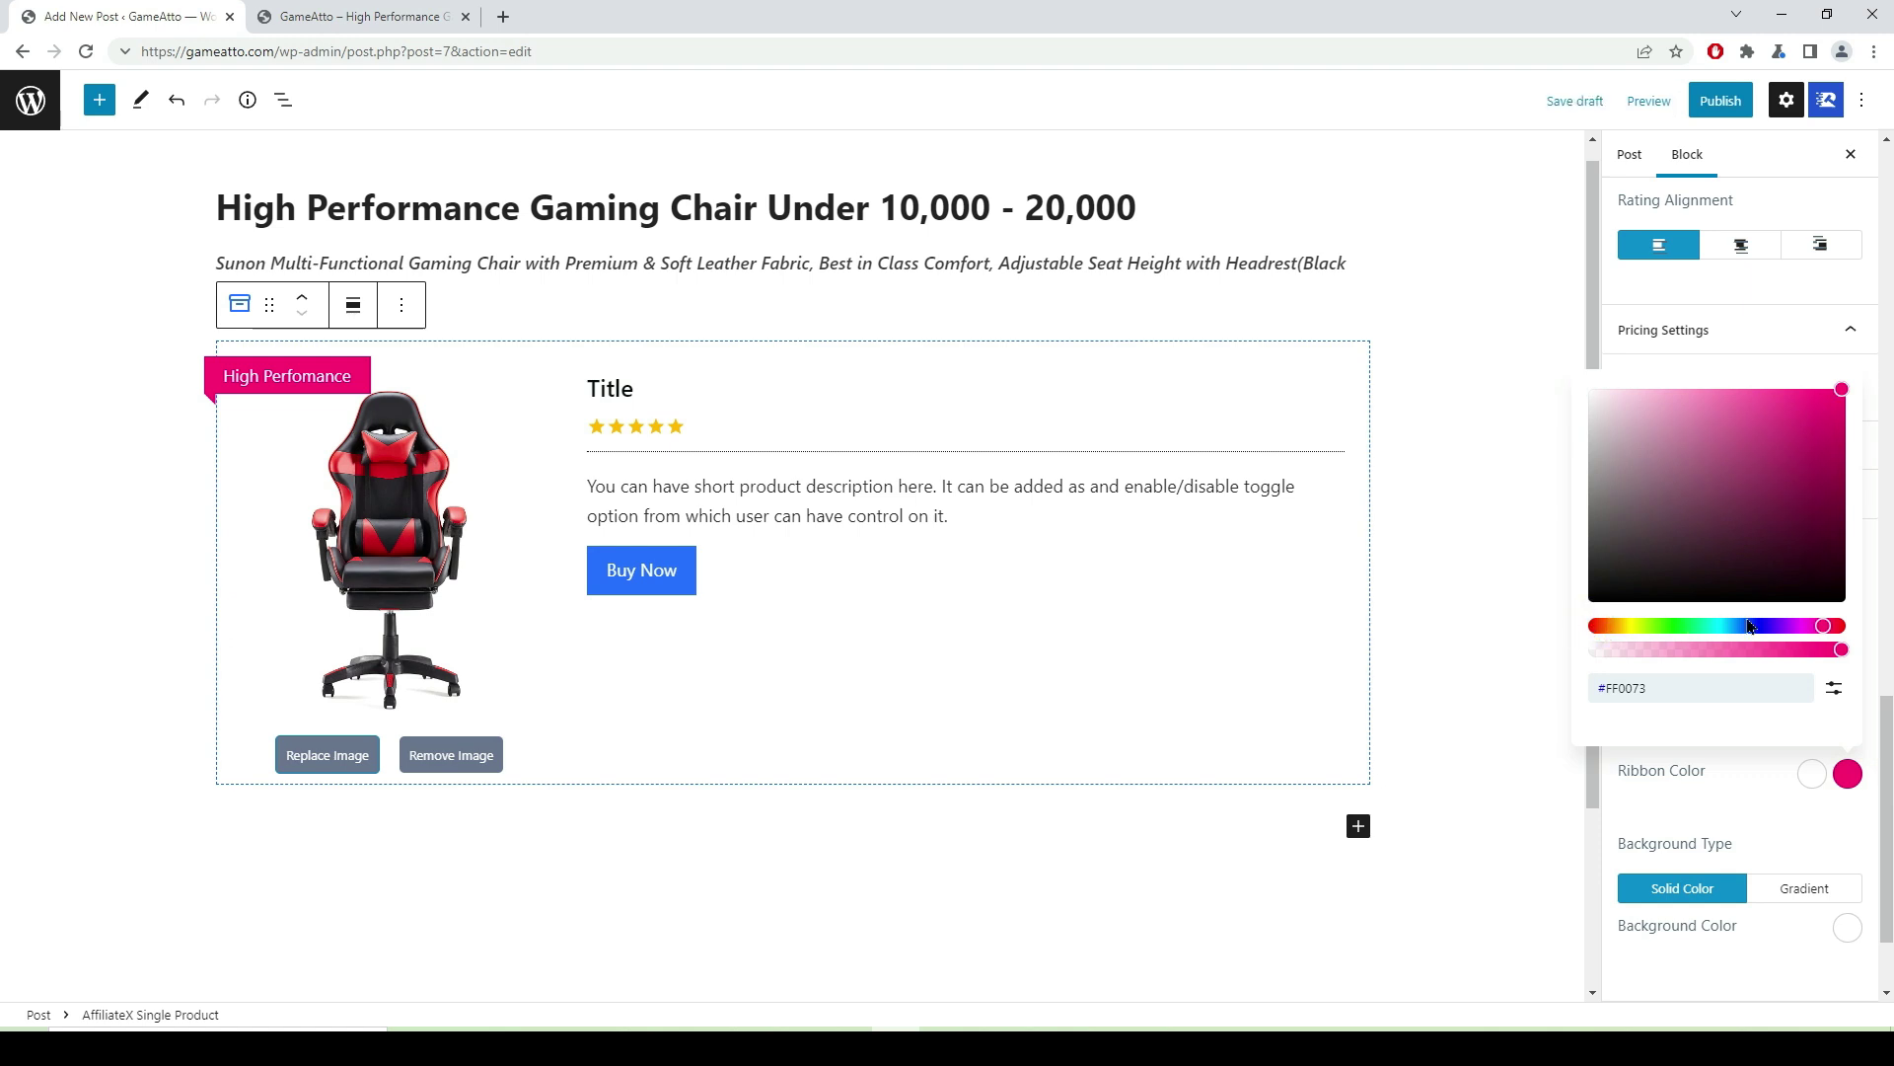
{"action": "left_click_drag", "start_coordinate": [1831, 630], "coordinate": [1564, 635]}
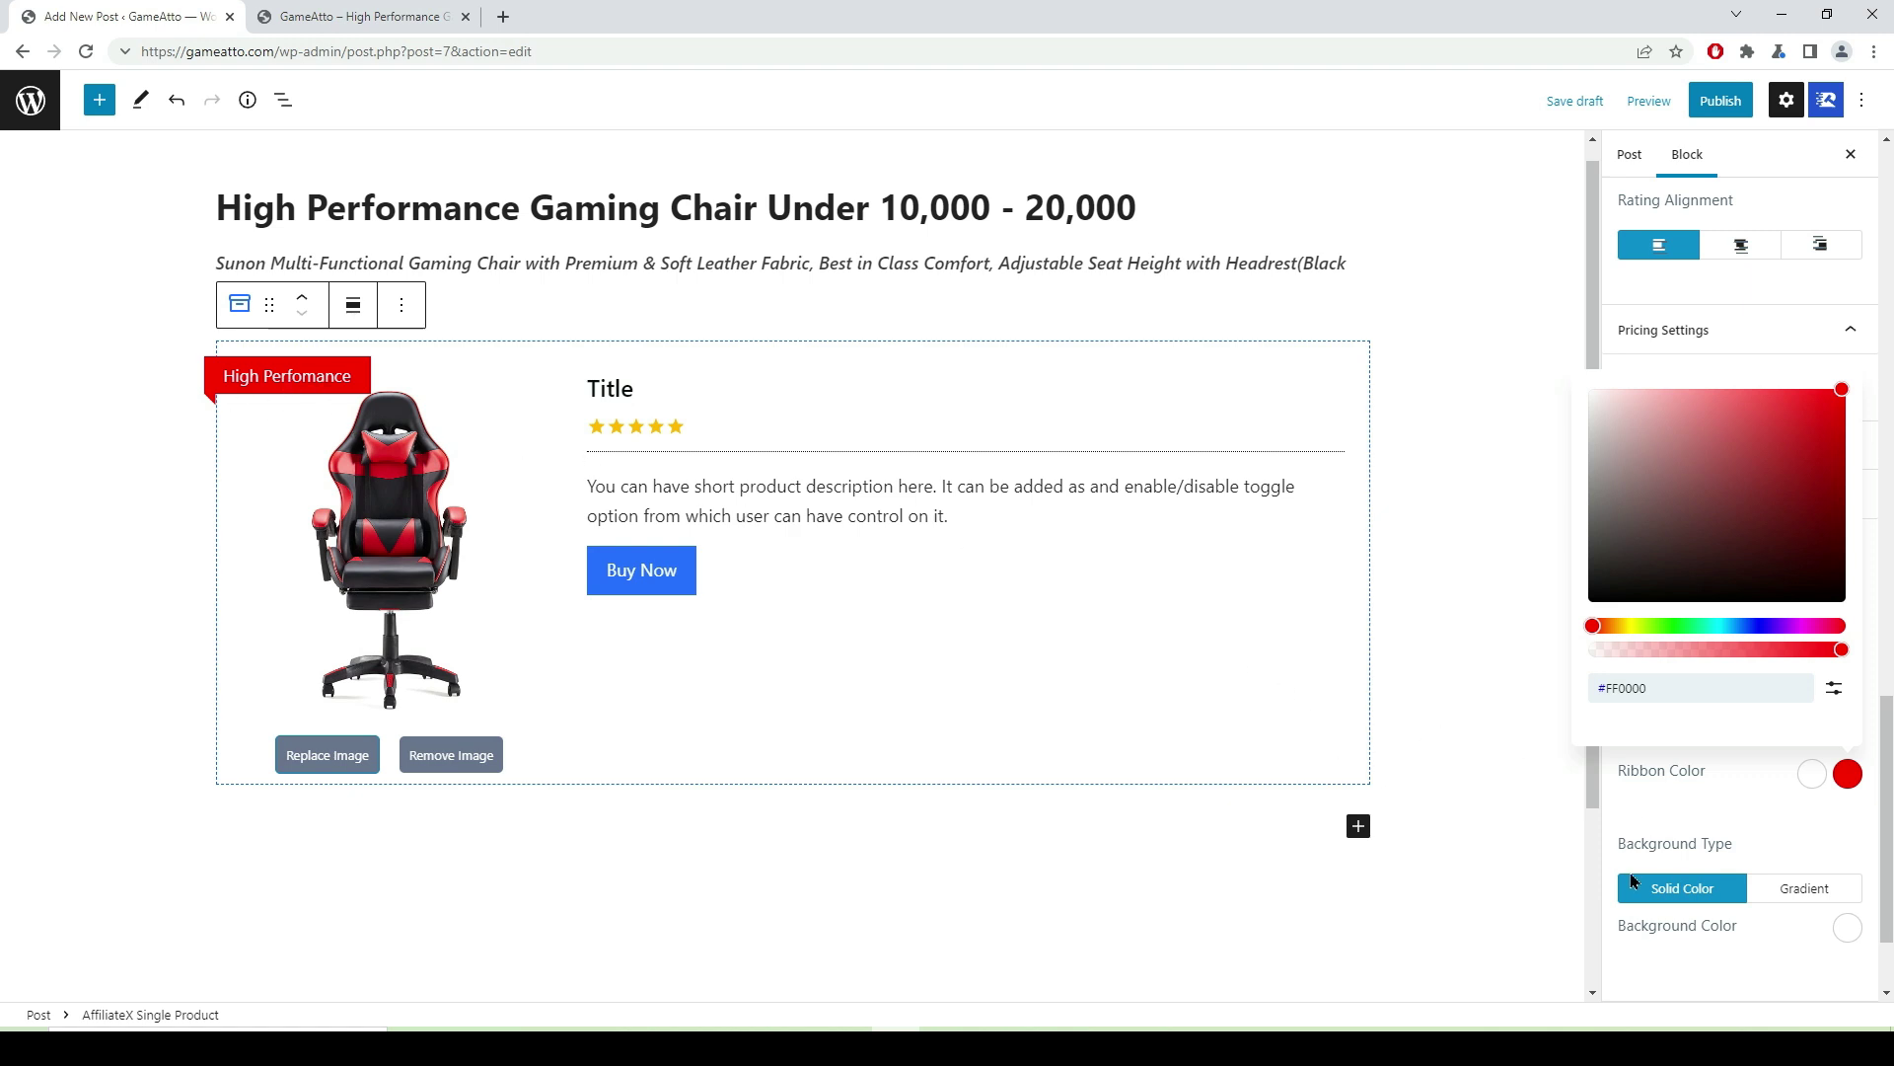
{"action": "scroll", "coordinate": [1762, 817], "scroll_direction": "down", "scroll_amount": 2}
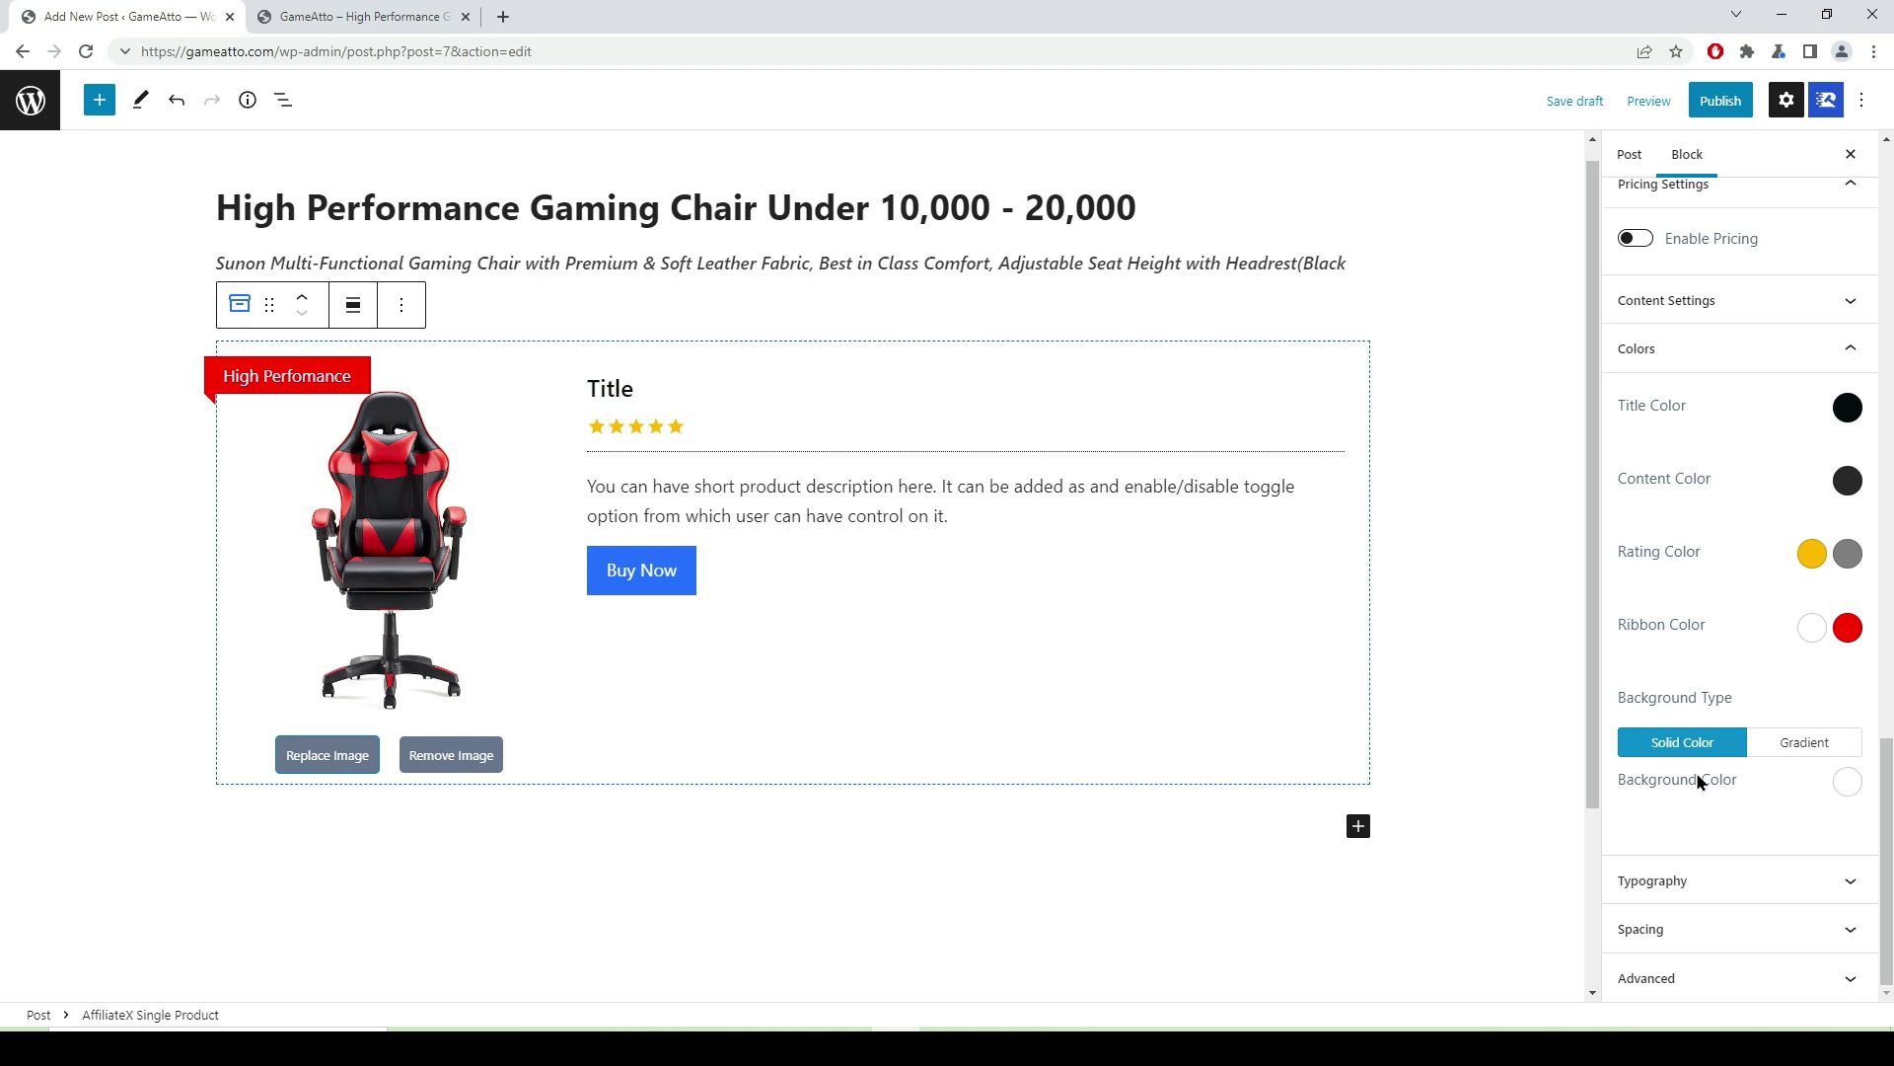
{"action": "left_click", "coordinate": [1847, 781]}
{"action": "left_click", "coordinate": [1677, 558]}
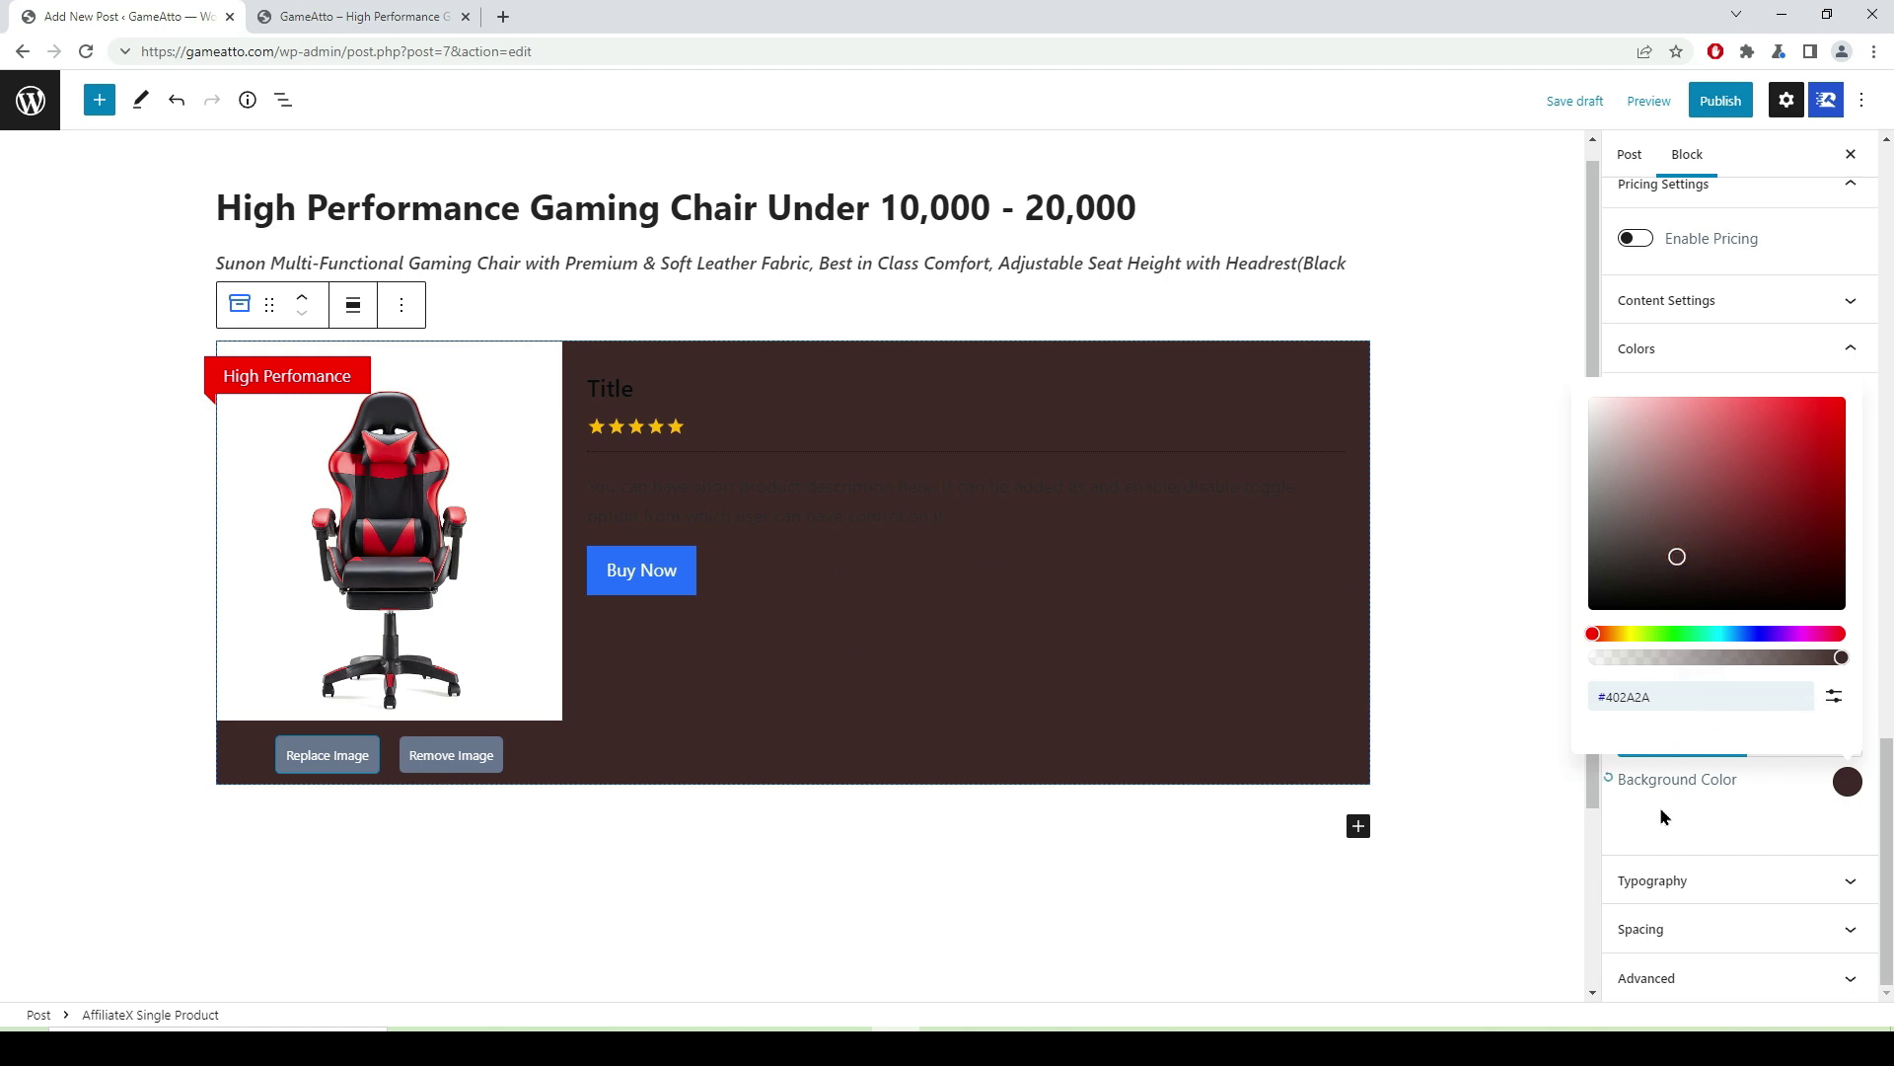
{"action": "left_click", "coordinate": [1608, 779]}
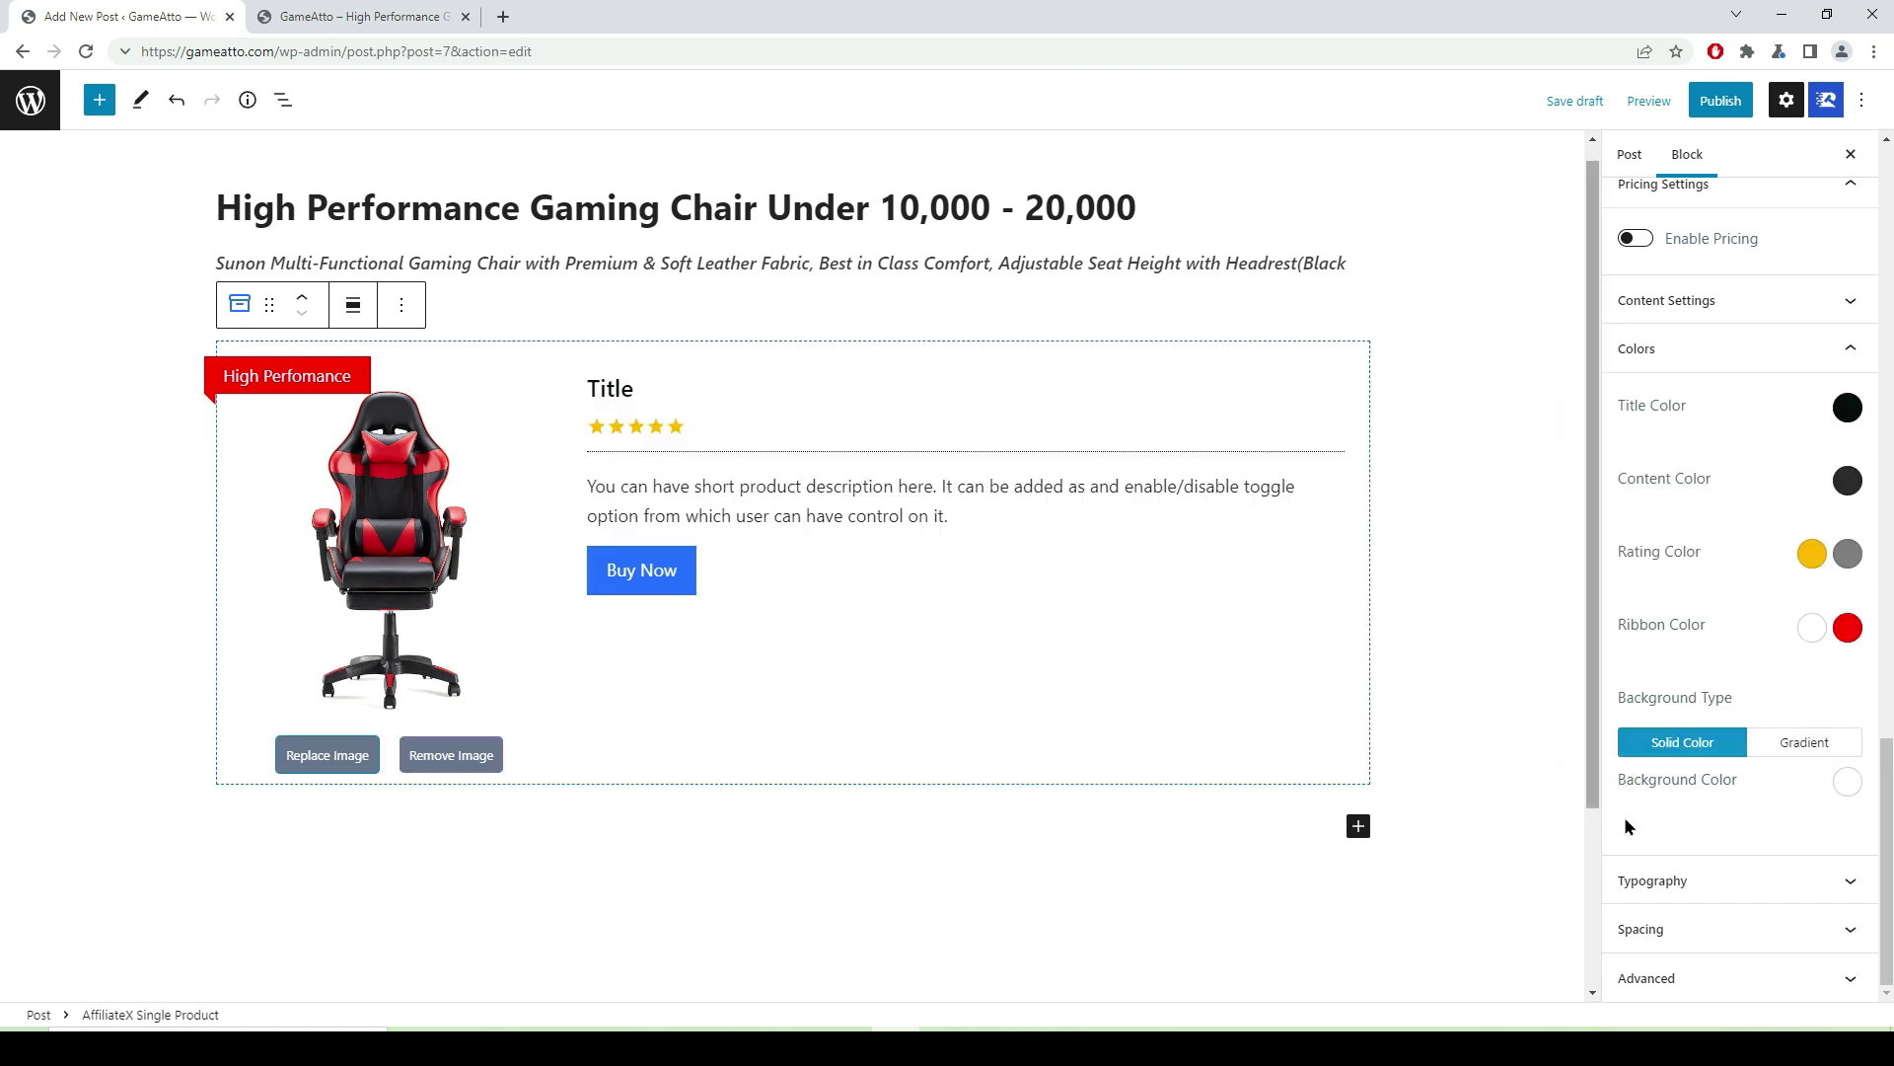
- Look through the block's Typography, Spacing and Advanced settings panels
{"action": "left_click", "coordinate": [1848, 880]}
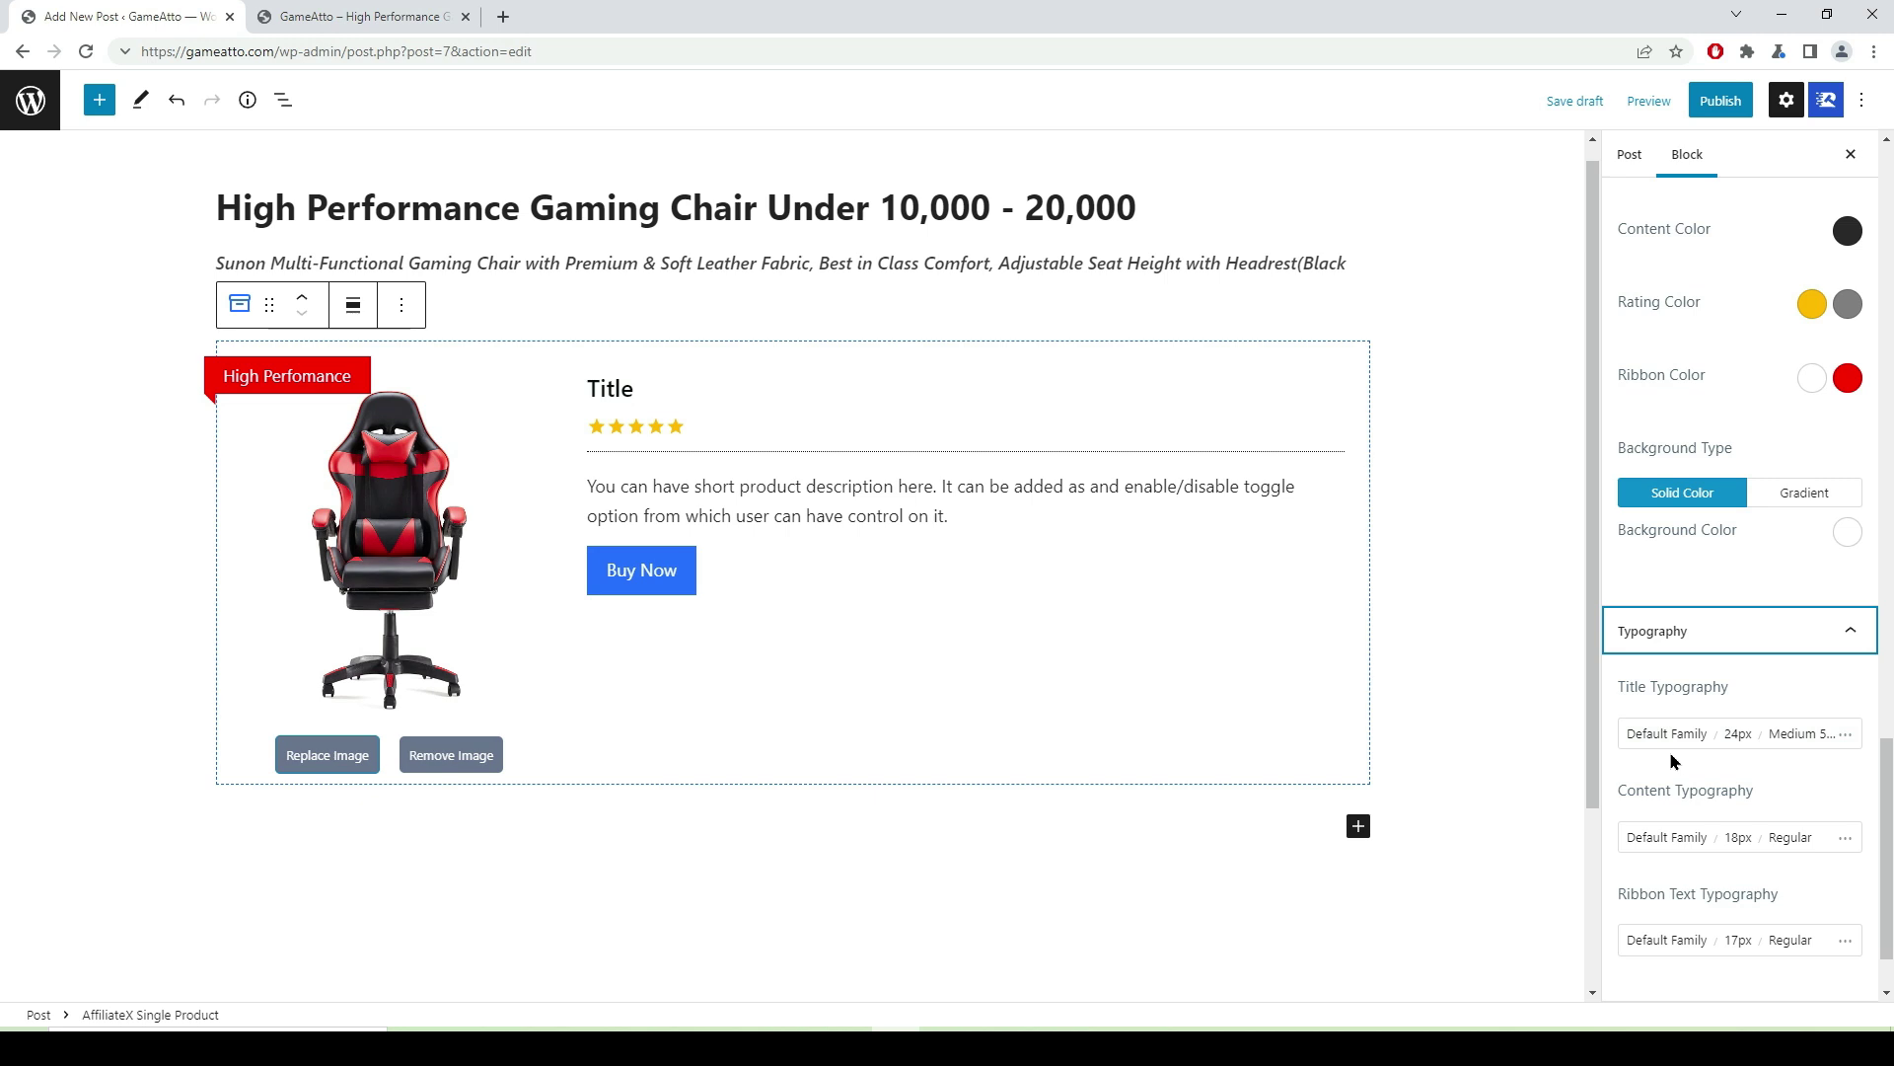
{"action": "scroll", "coordinate": [1670, 756], "scroll_direction": "down", "scroll_amount": 1}
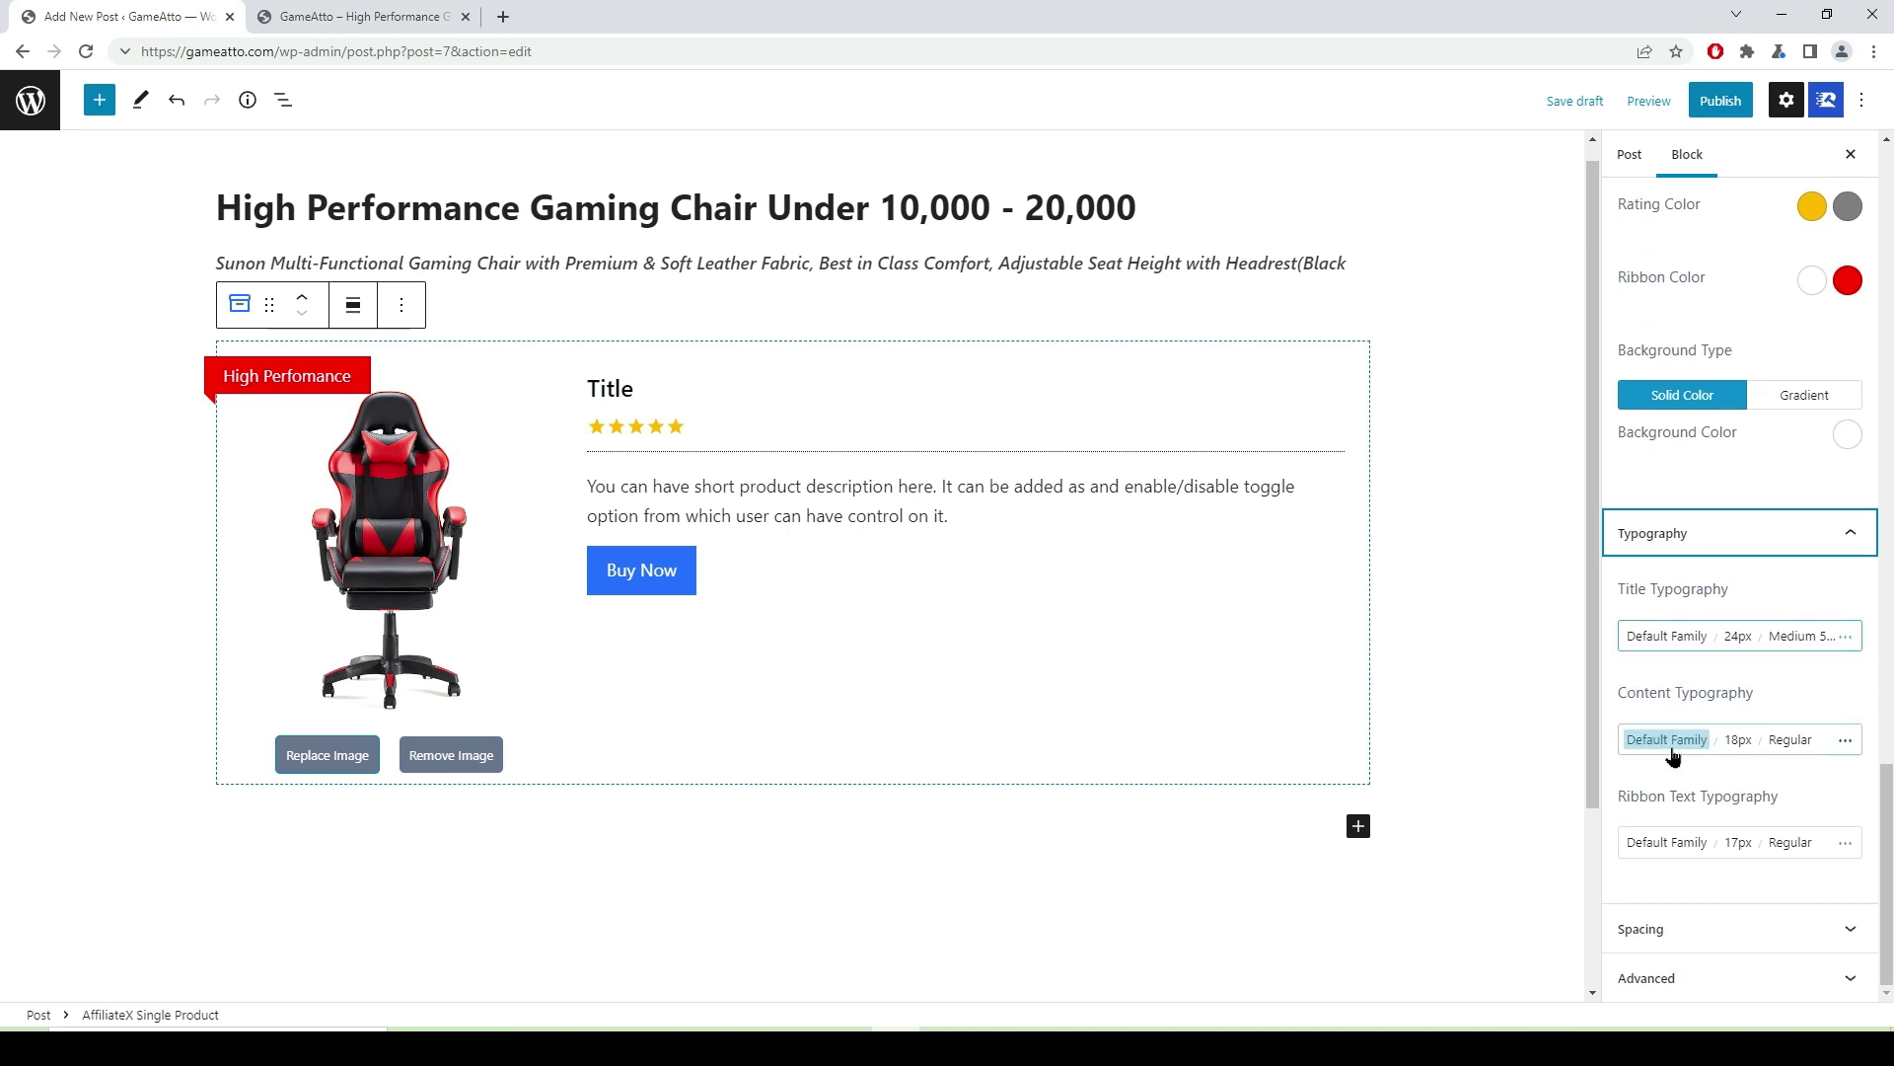
{"action": "left_click", "coordinate": [1855, 932]}
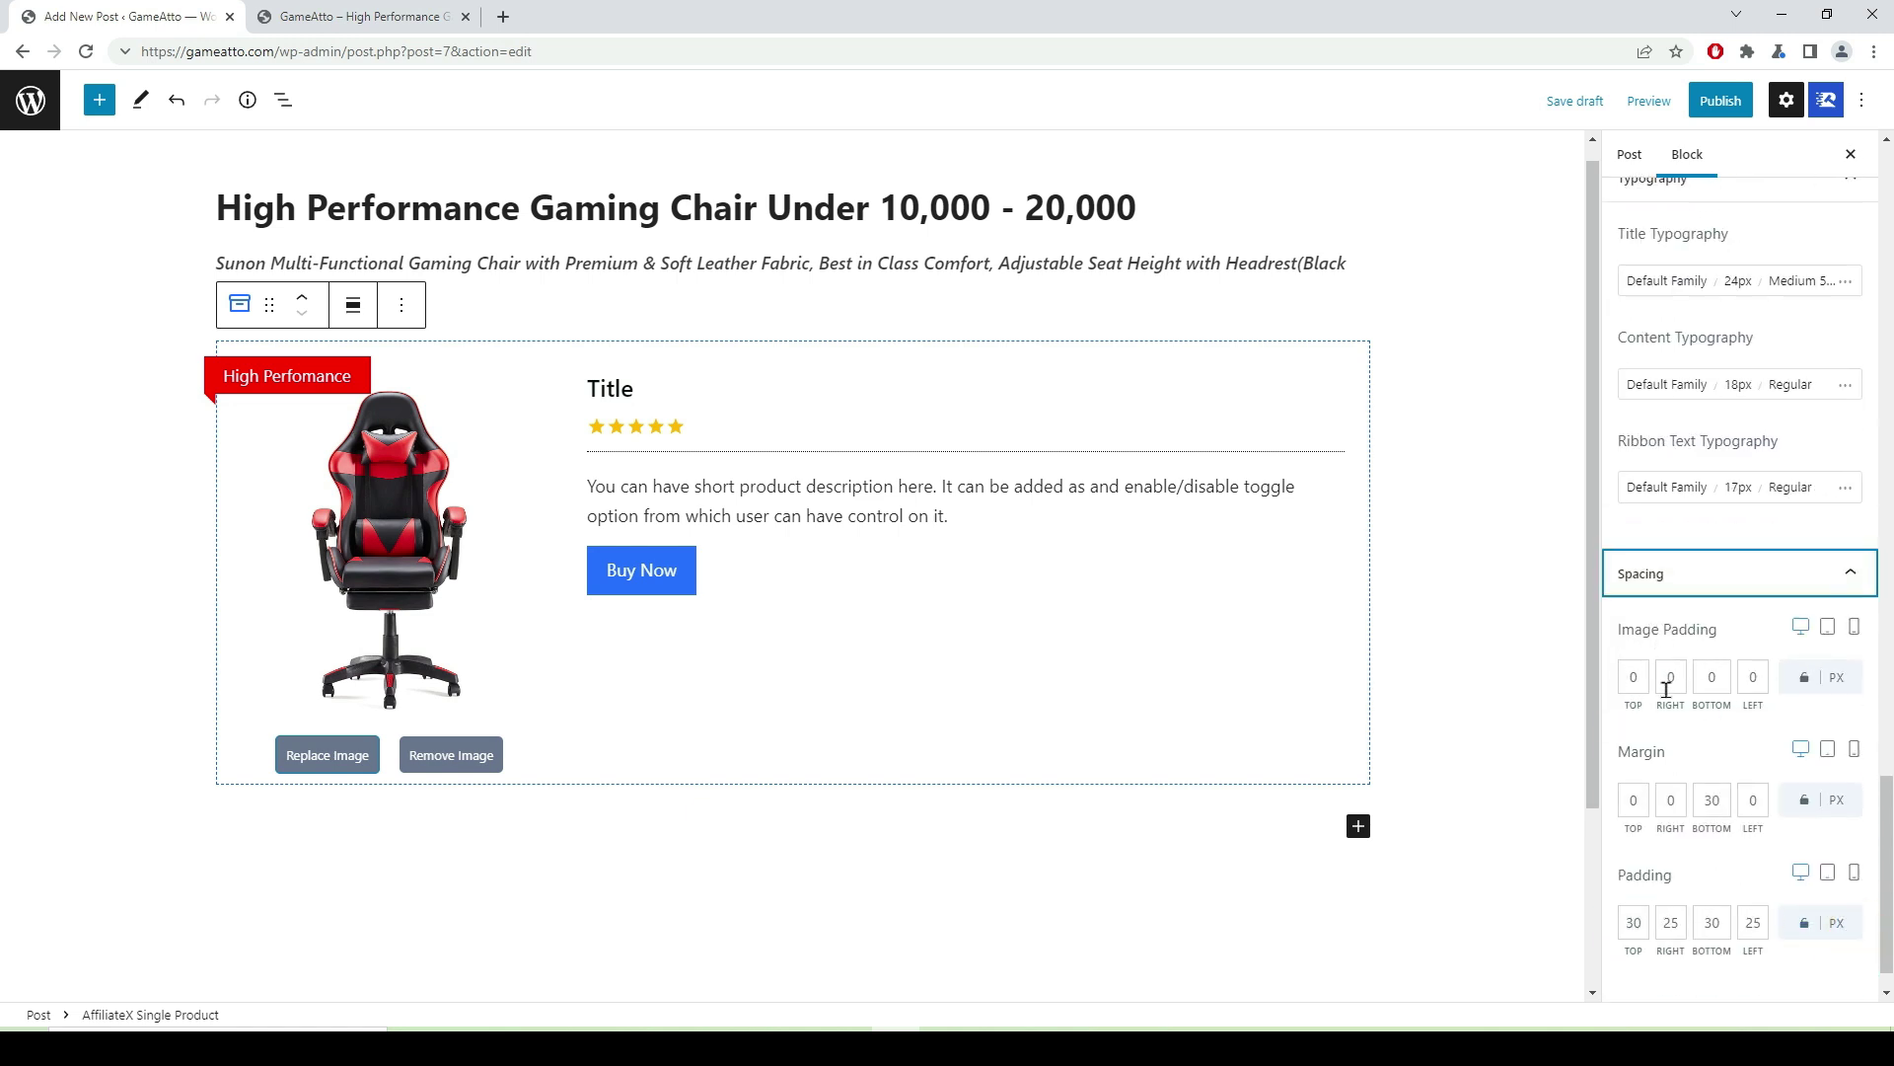
{"action": "left_click", "coordinate": [1850, 573]}
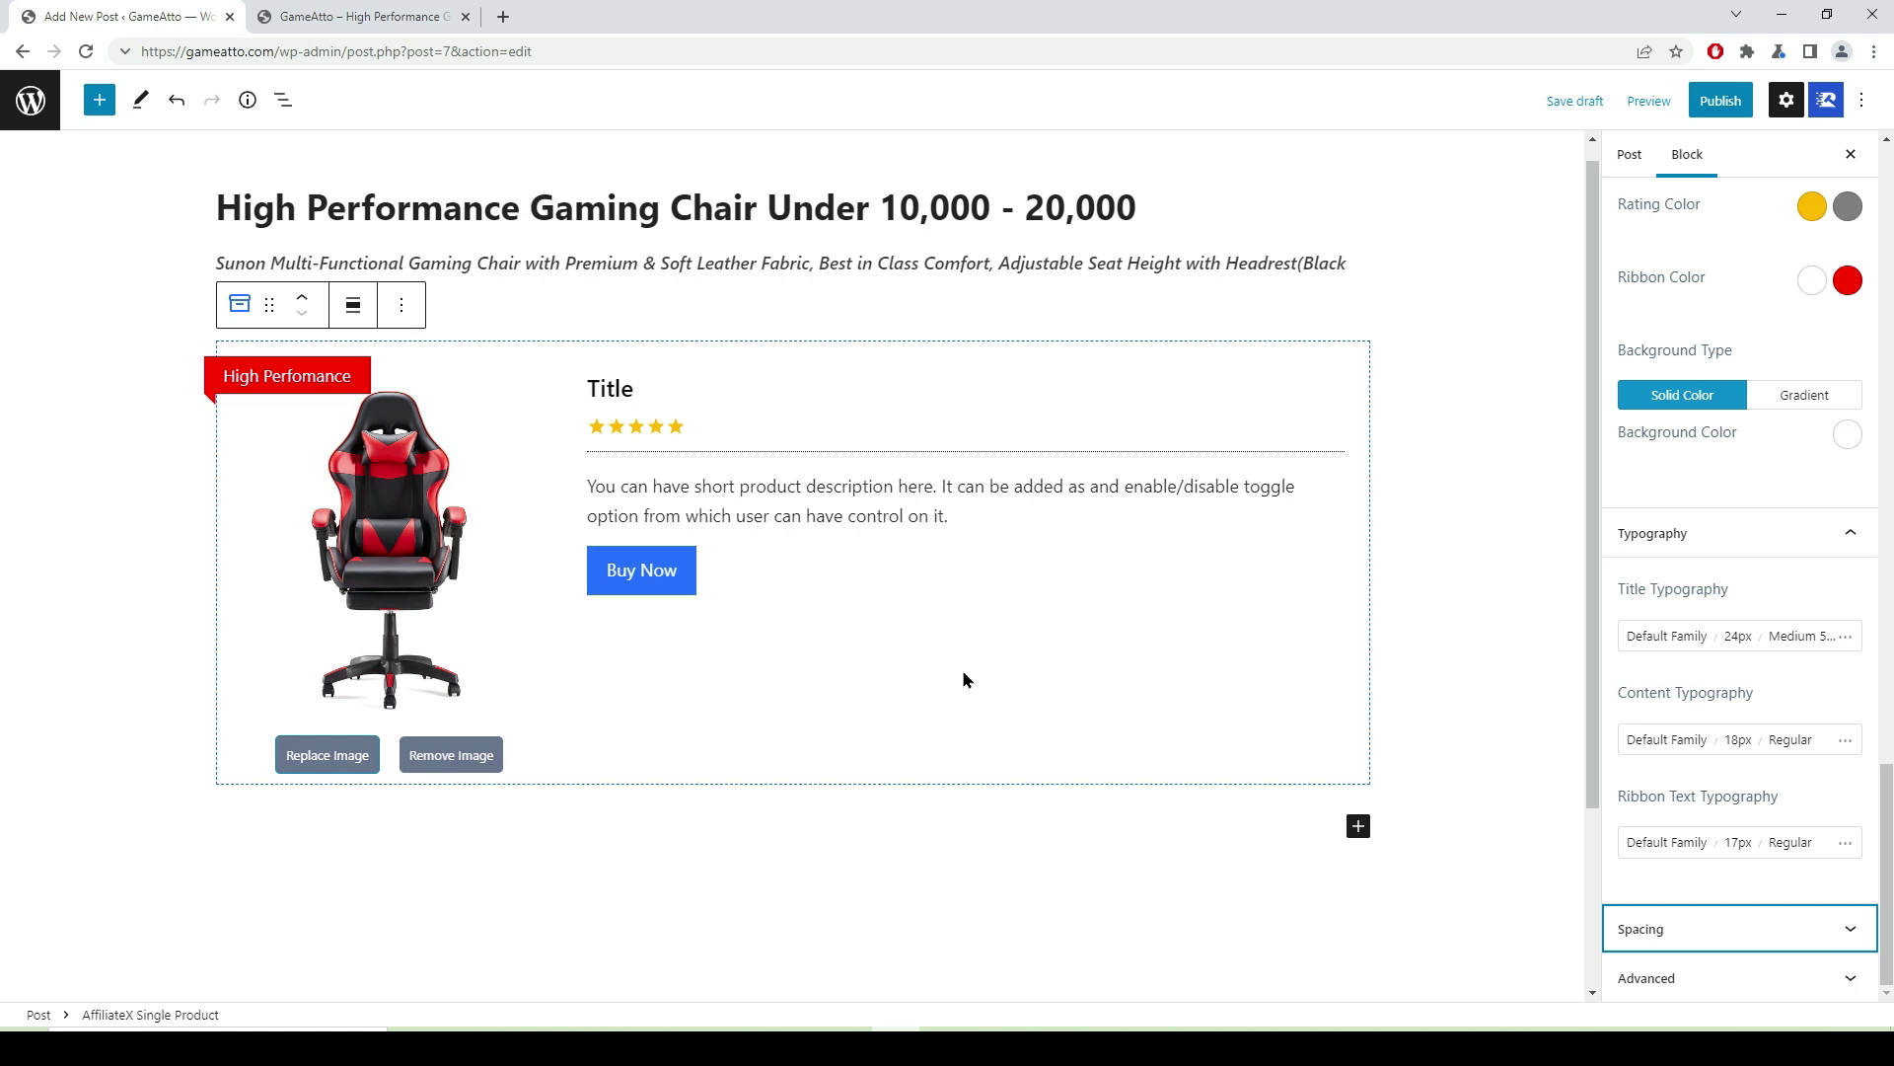
{"action": "left_click", "coordinate": [1852, 977]}
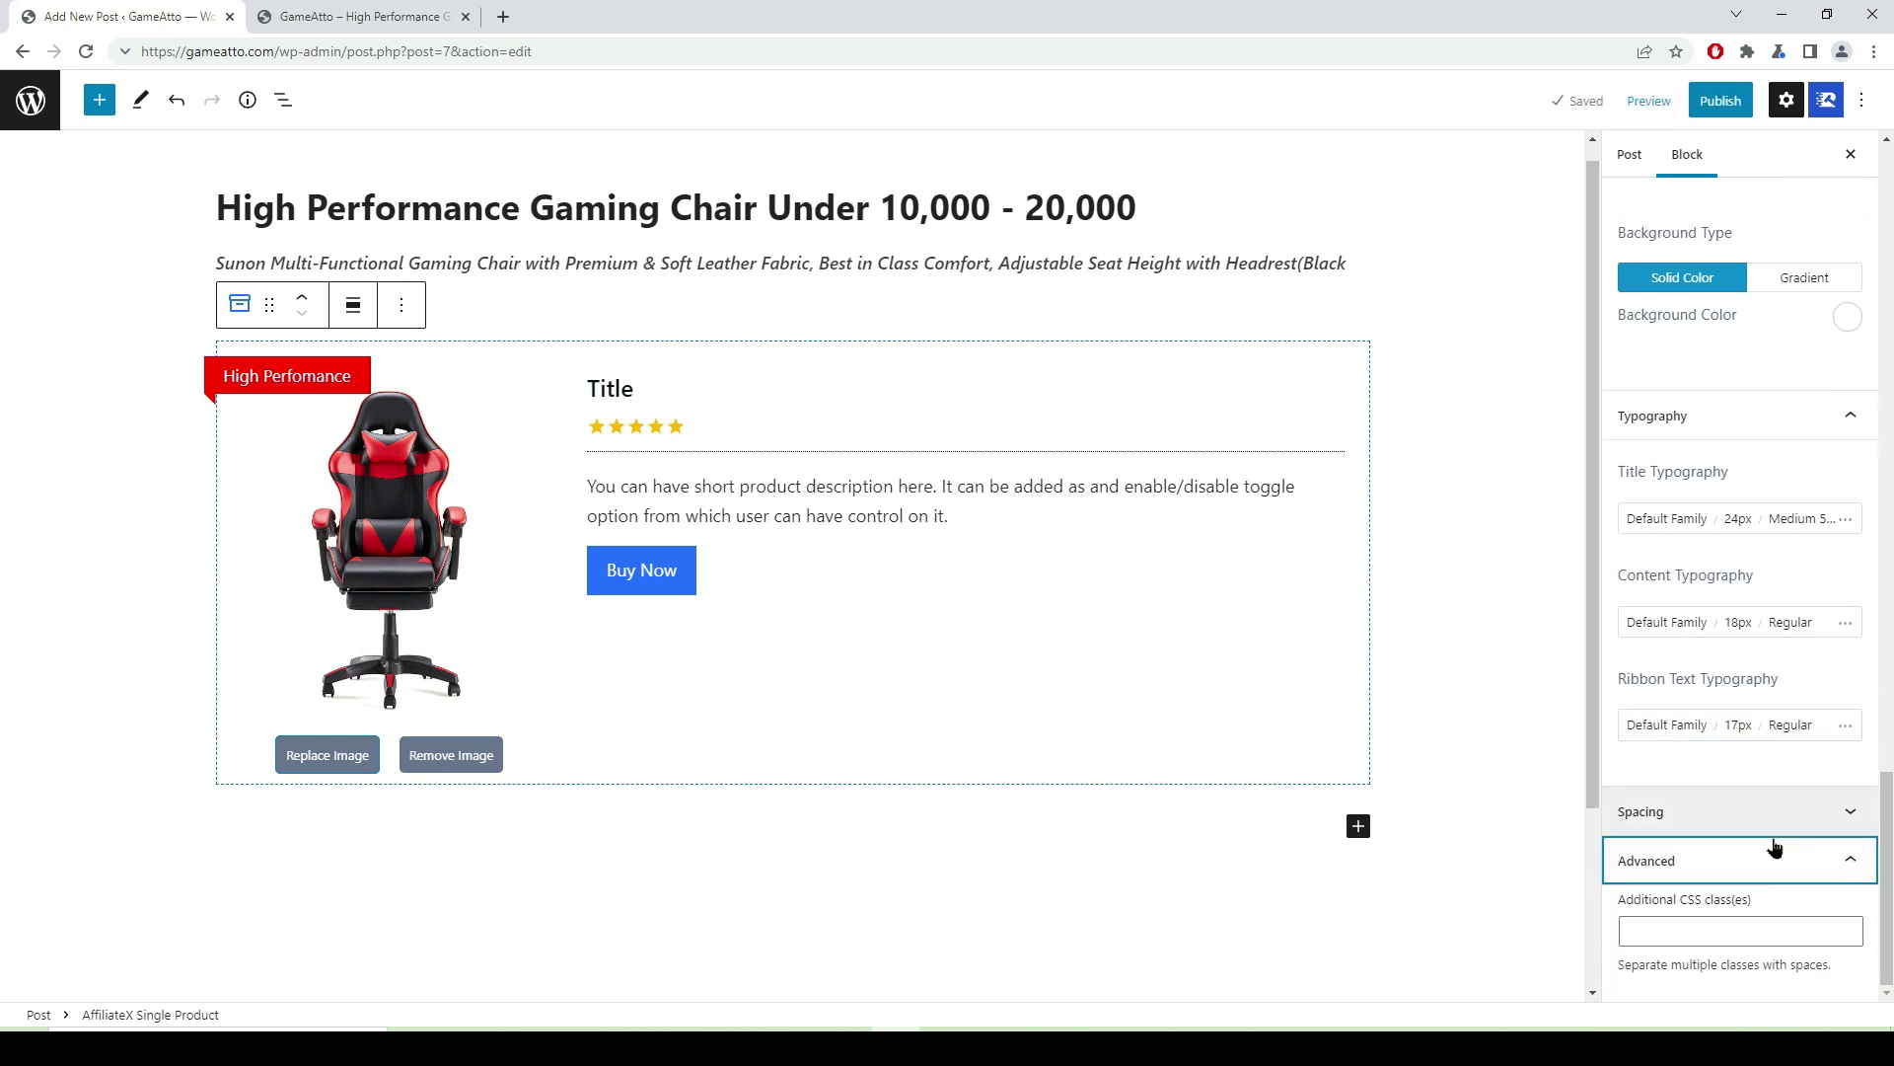
{"action": "left_click", "coordinate": [1855, 868]}
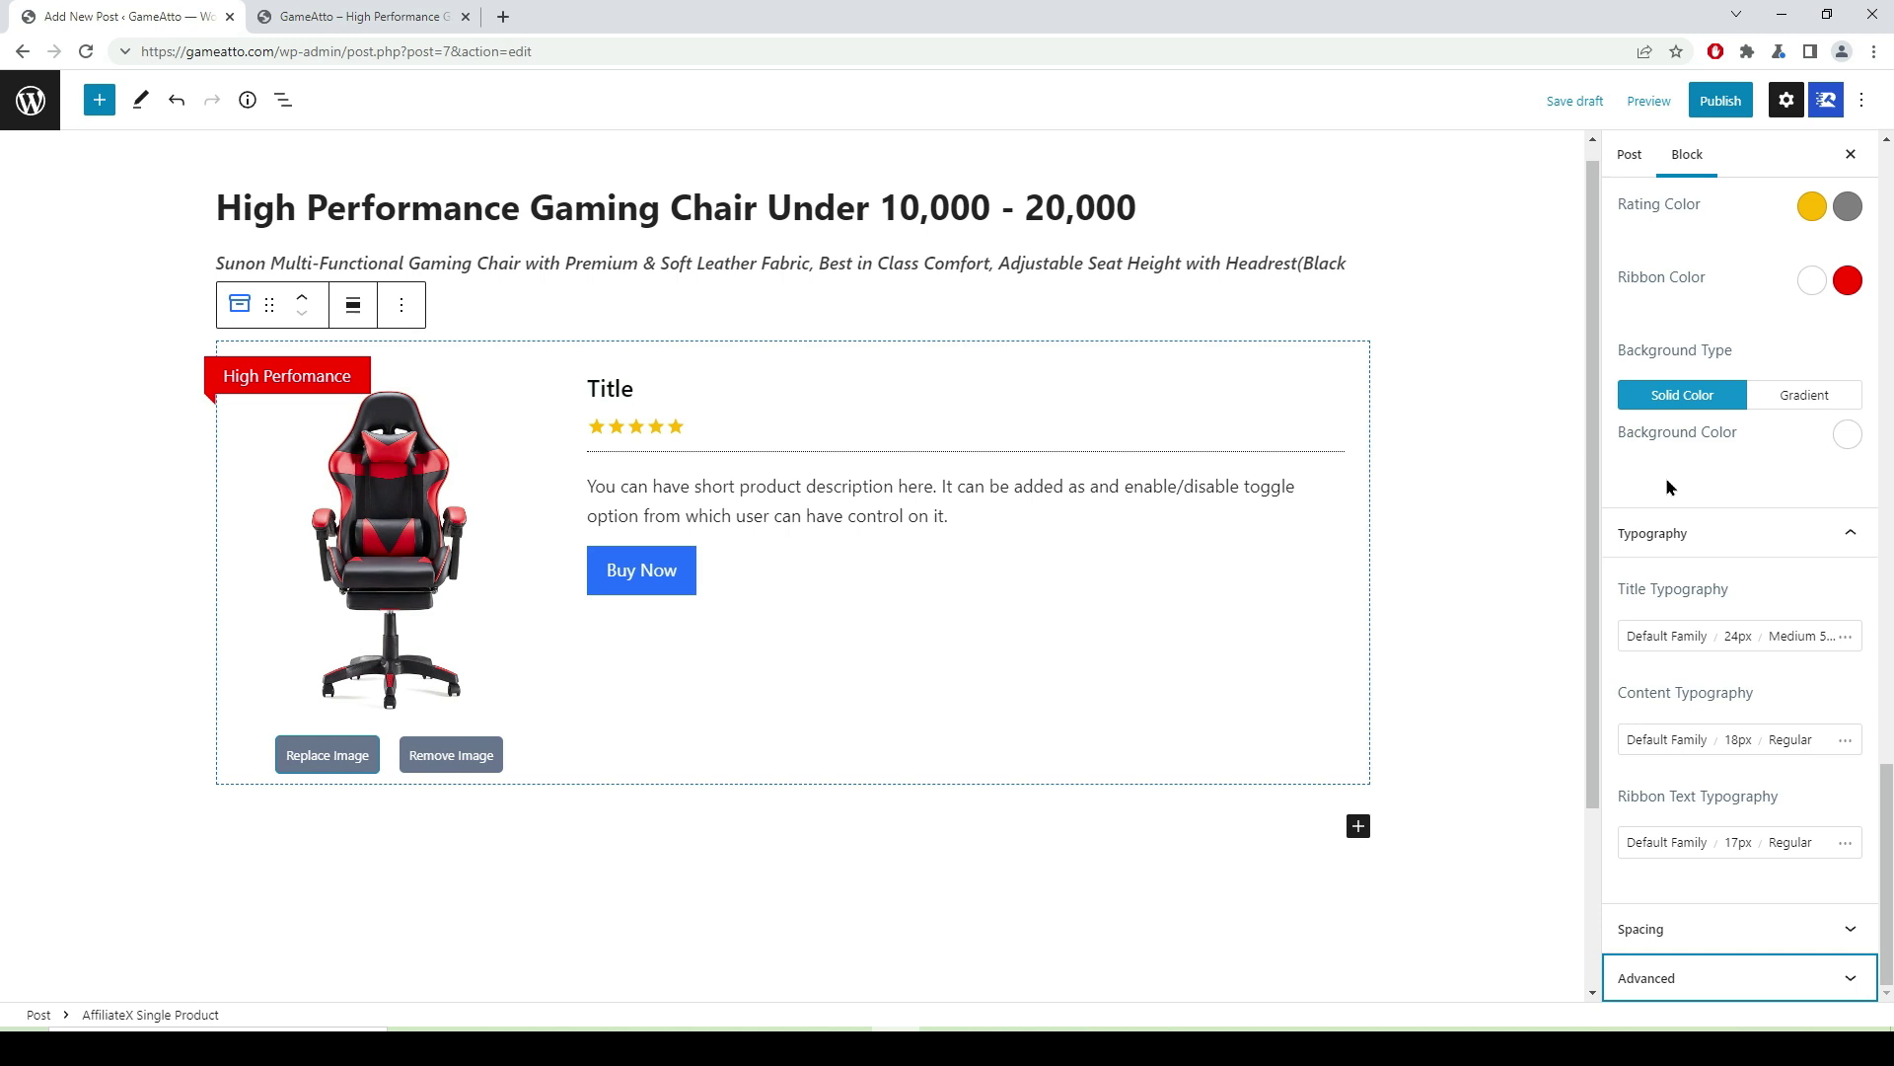
{"action": "scroll", "coordinate": [1666, 476], "scroll_direction": "up", "scroll_amount": 10}
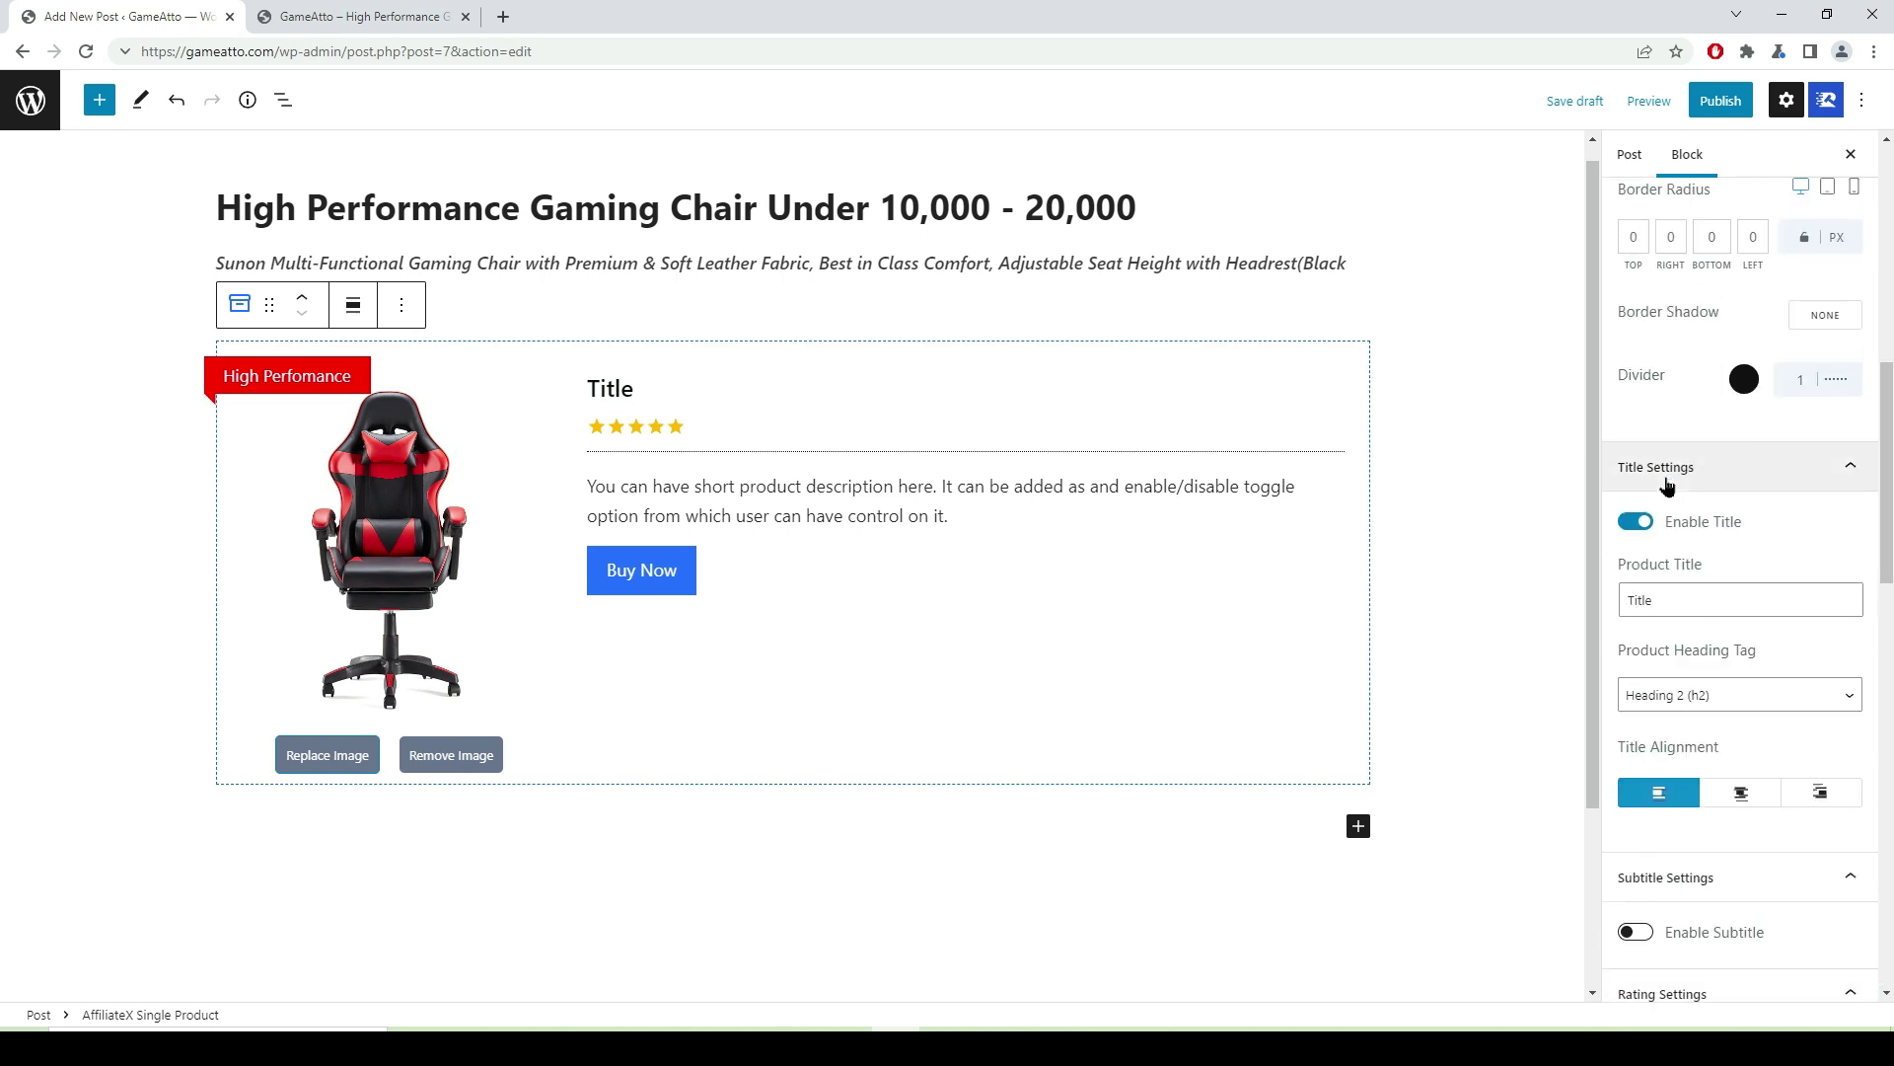
{"action": "scroll", "coordinate": [1036, 513], "scroll_direction": "up", "scroll_amount": 1}
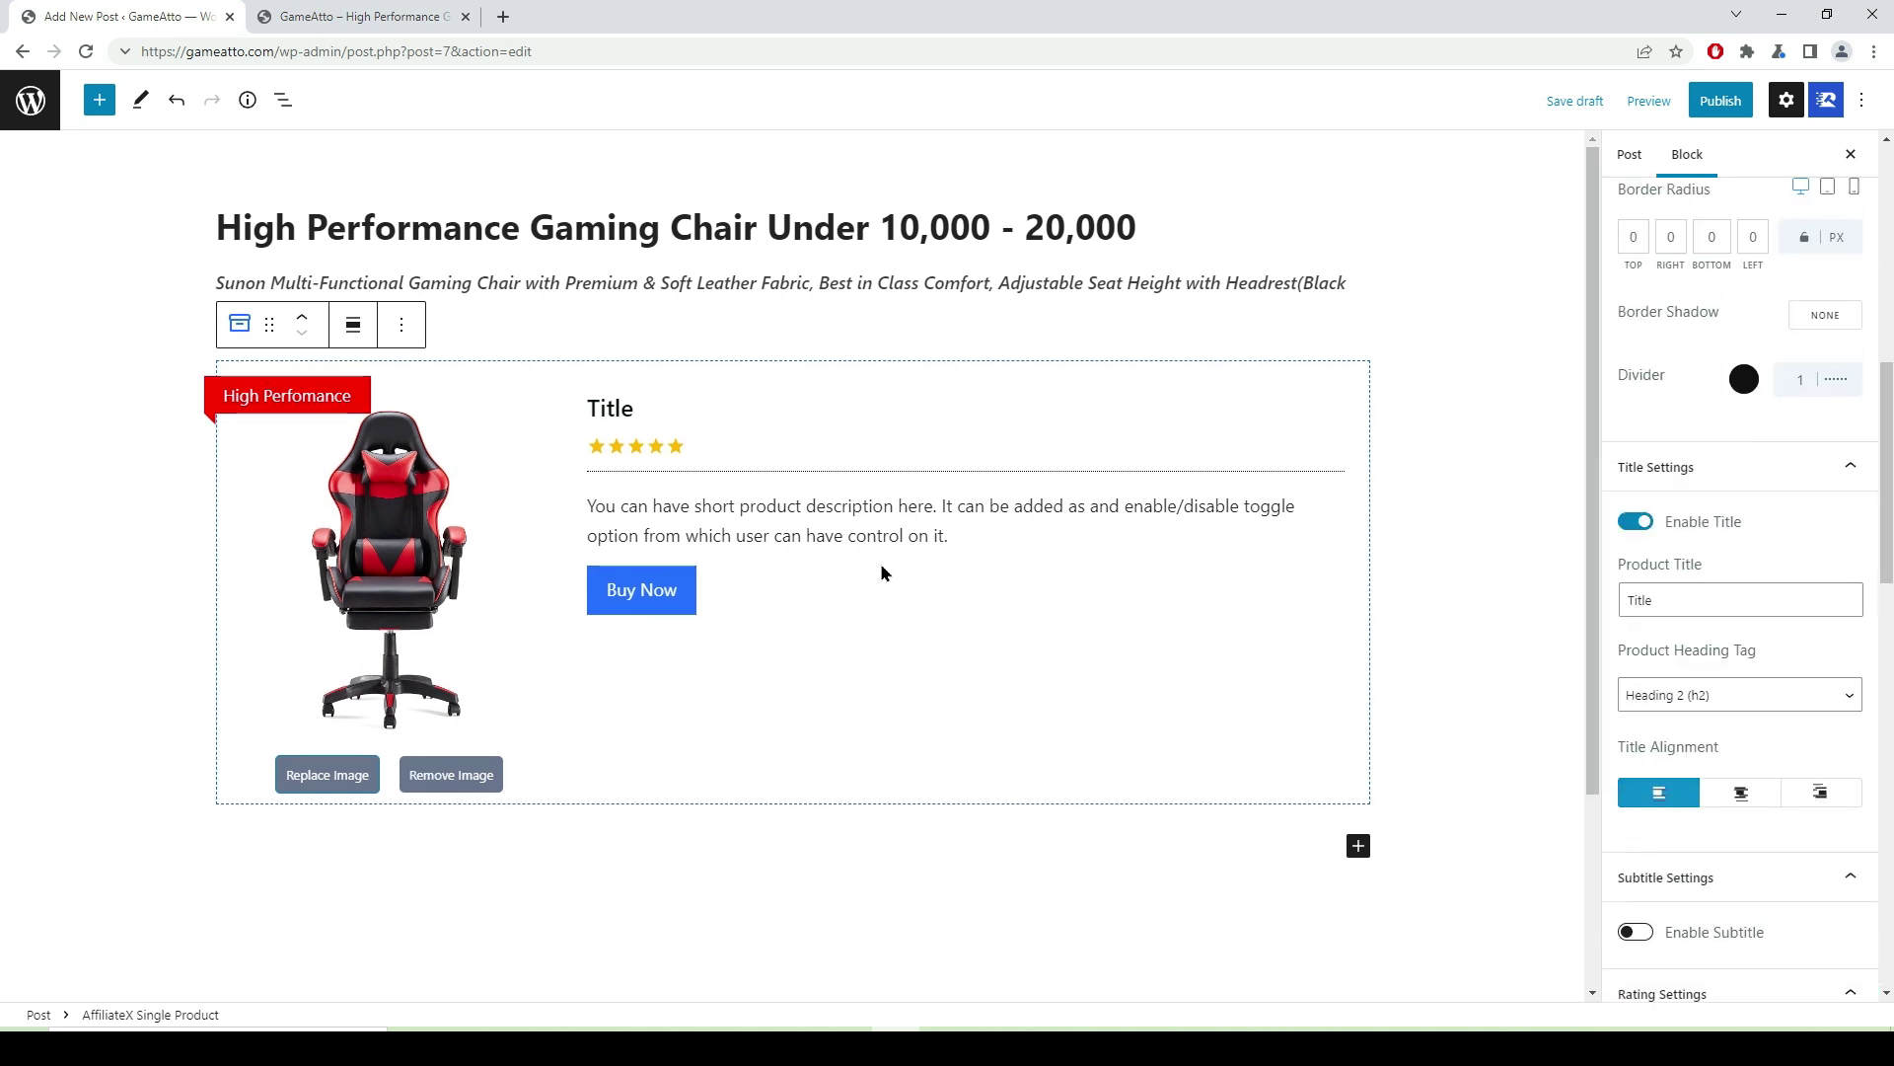
- Replace the placeholder description with the Sunon chair name from clipboard history
{"action": "left_click", "coordinate": [876, 531]}
{"action": "left_click_drag", "start_coordinate": [971, 538], "coordinate": [566, 513]}
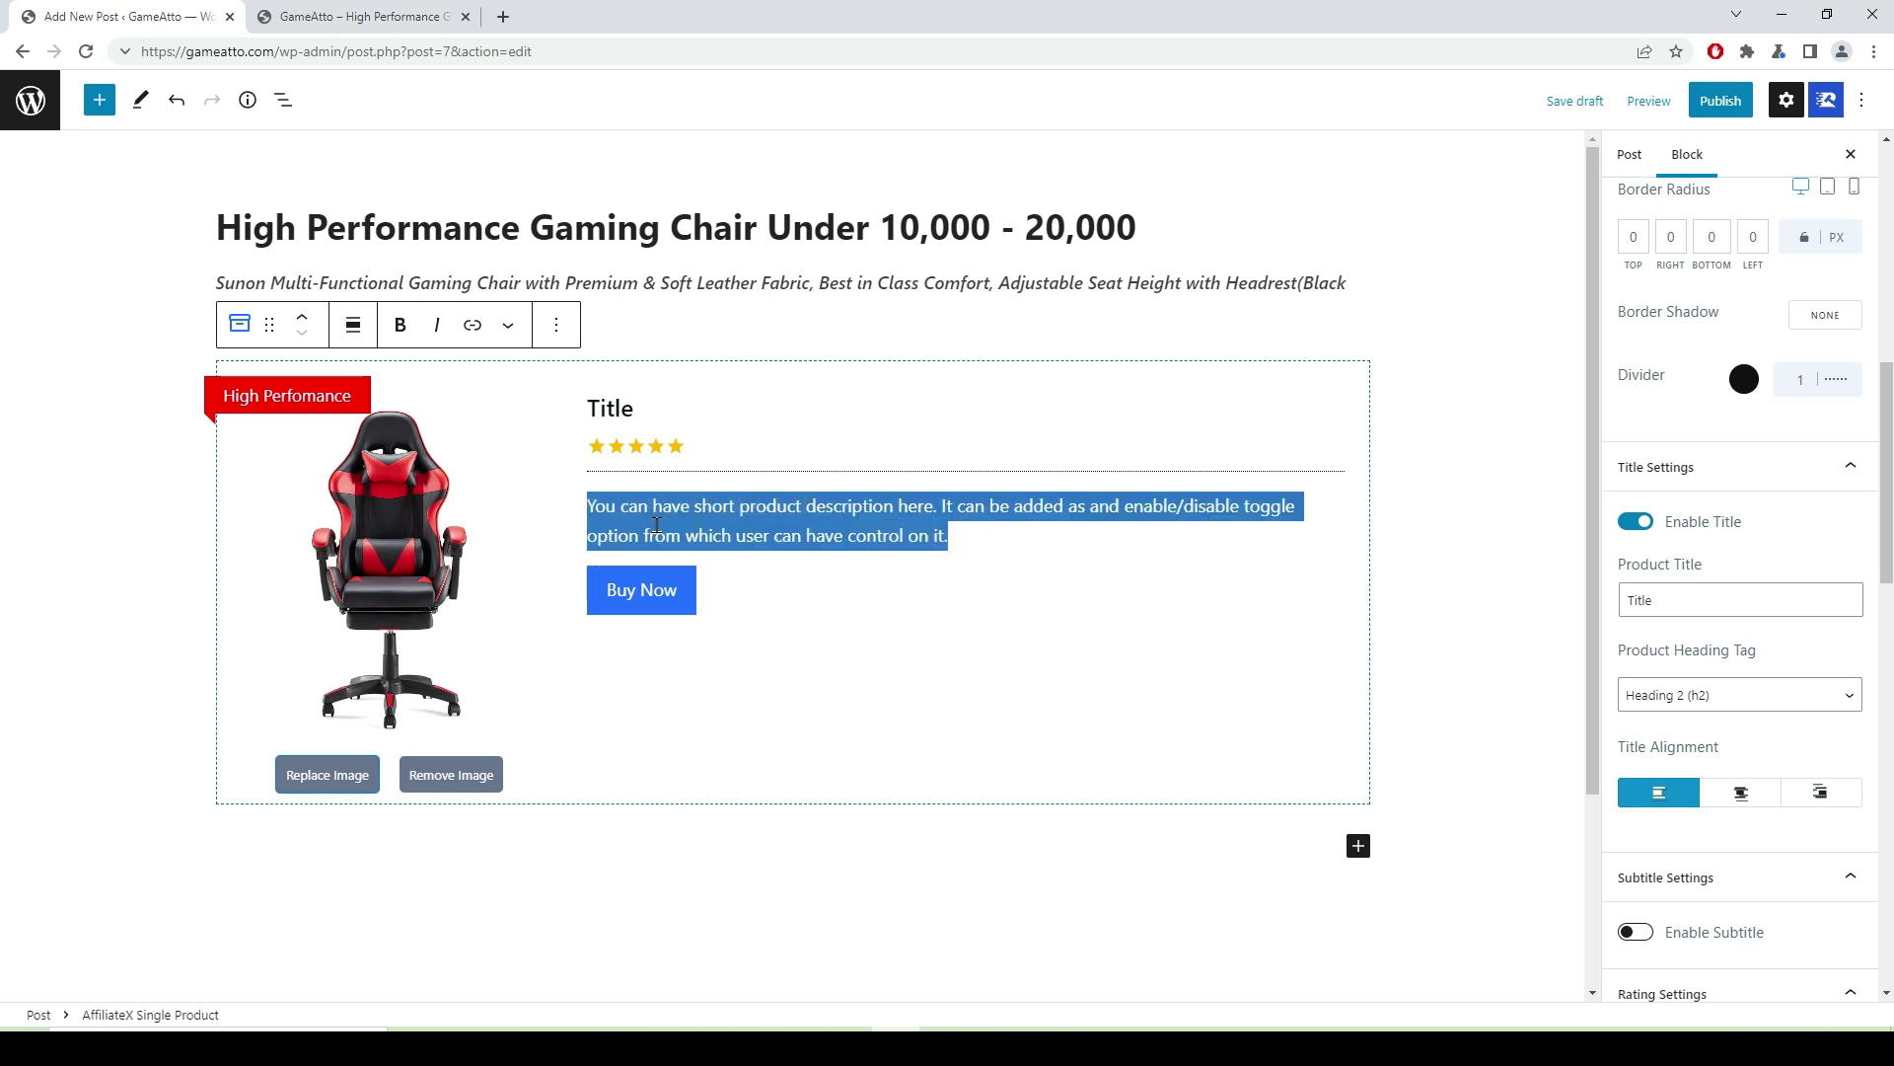
{"action": "key", "text": "super+v"}
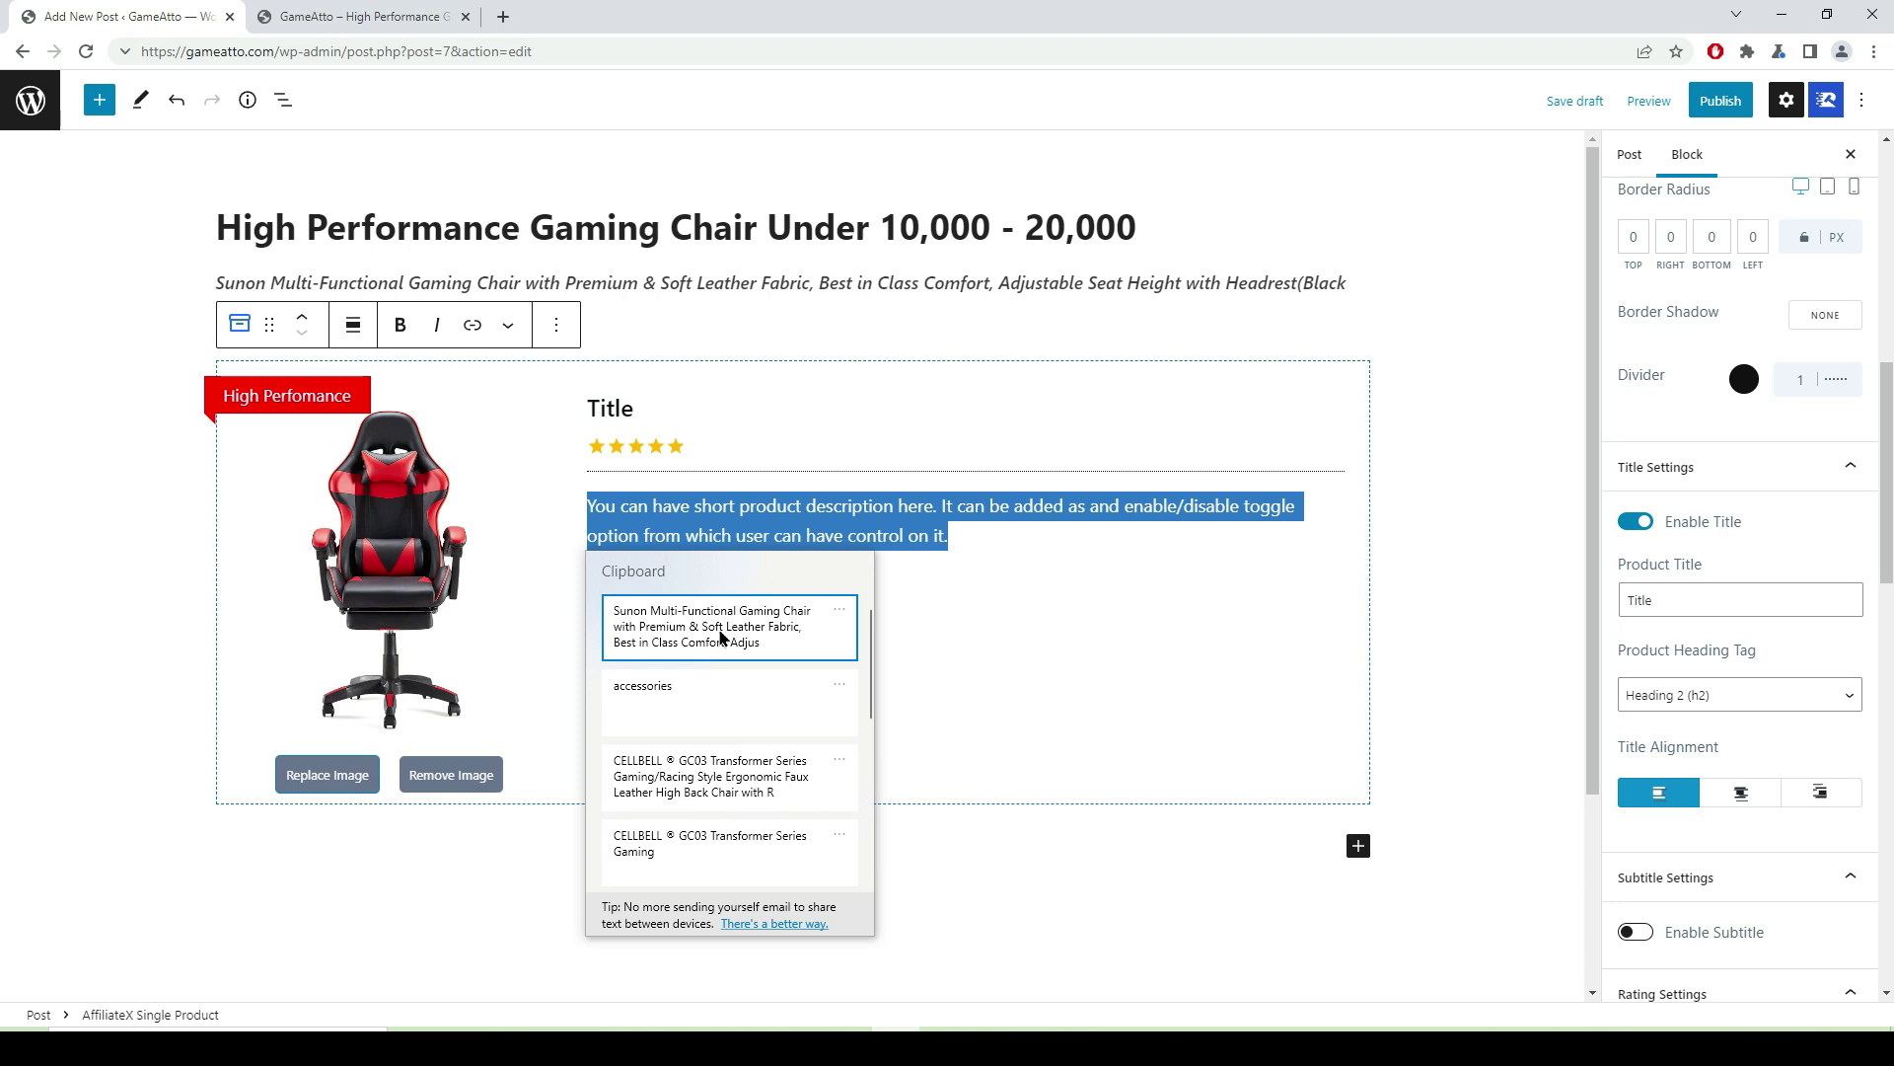
{"action": "left_click", "coordinate": [717, 637]}
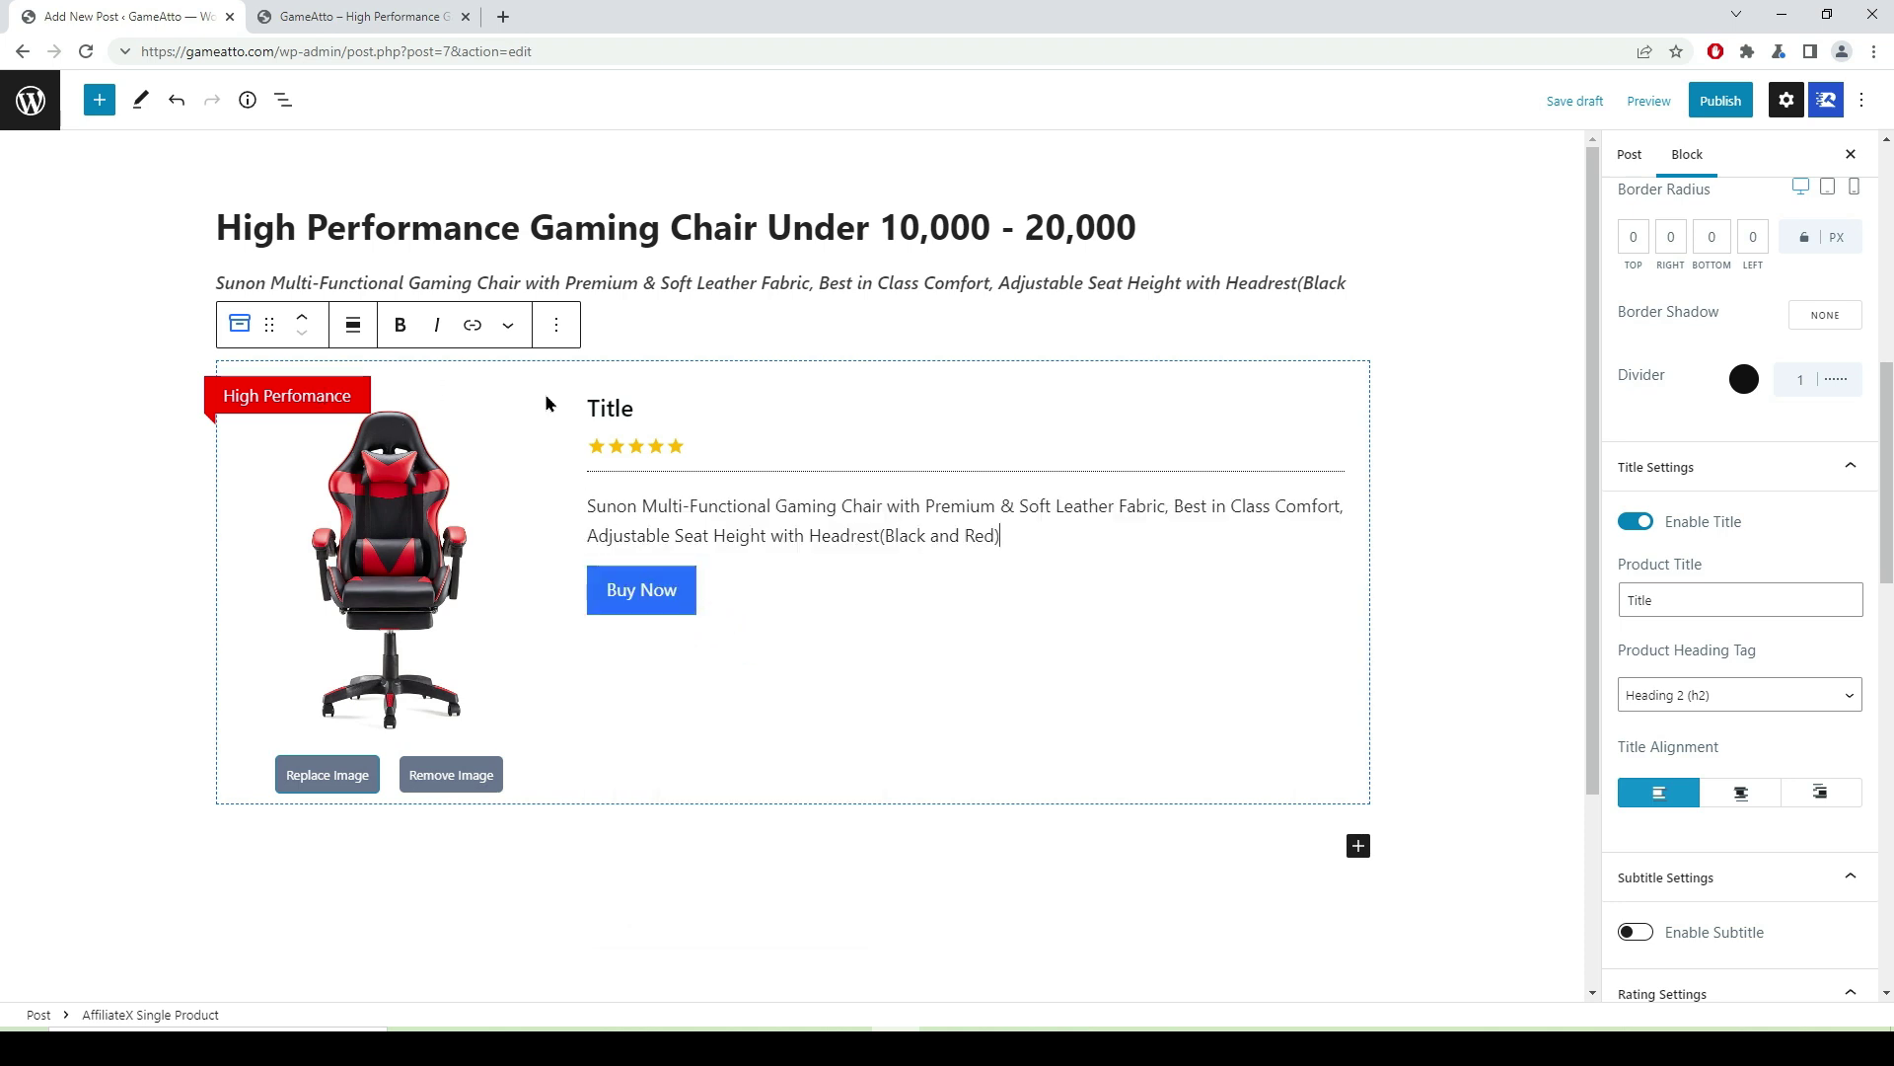
{"action": "left_click_drag", "start_coordinate": [651, 408], "coordinate": [555, 418]}
{"action": "key", "text": "super+v"}
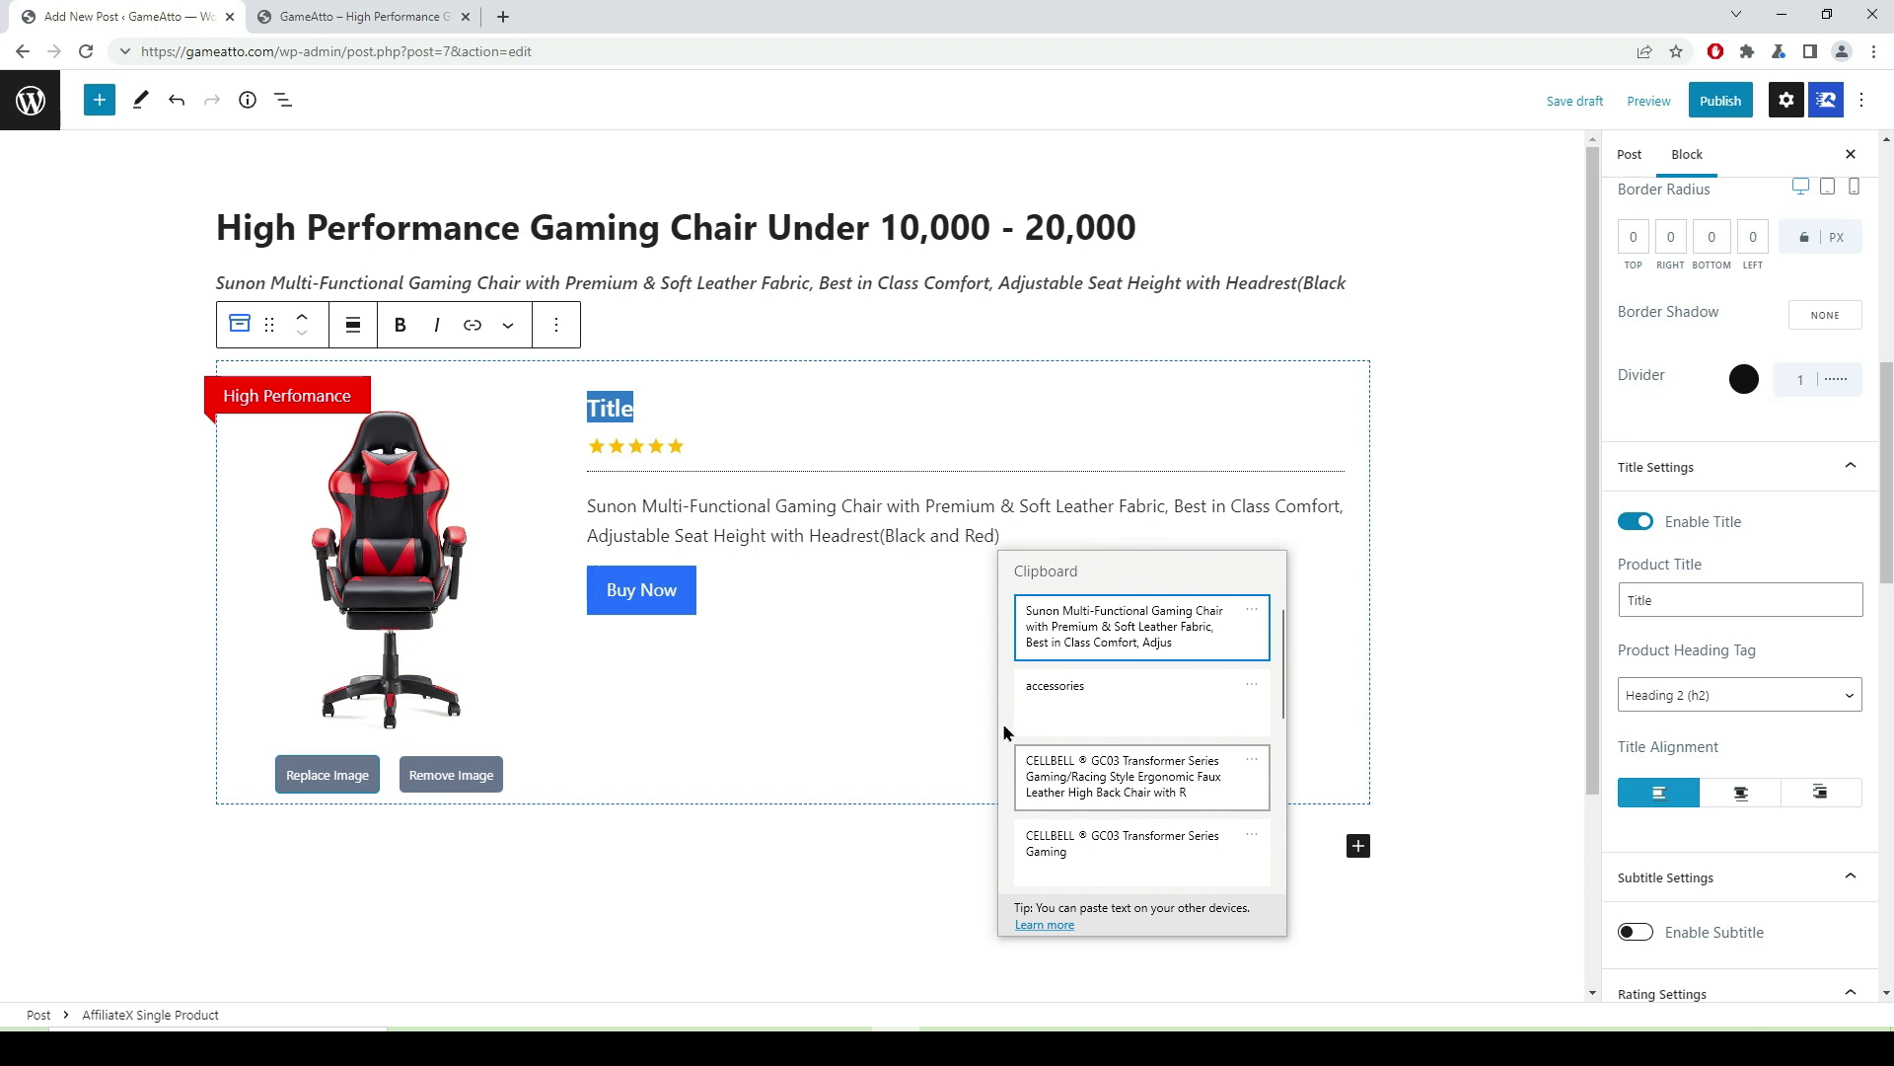
{"action": "key", "text": "Escape"}
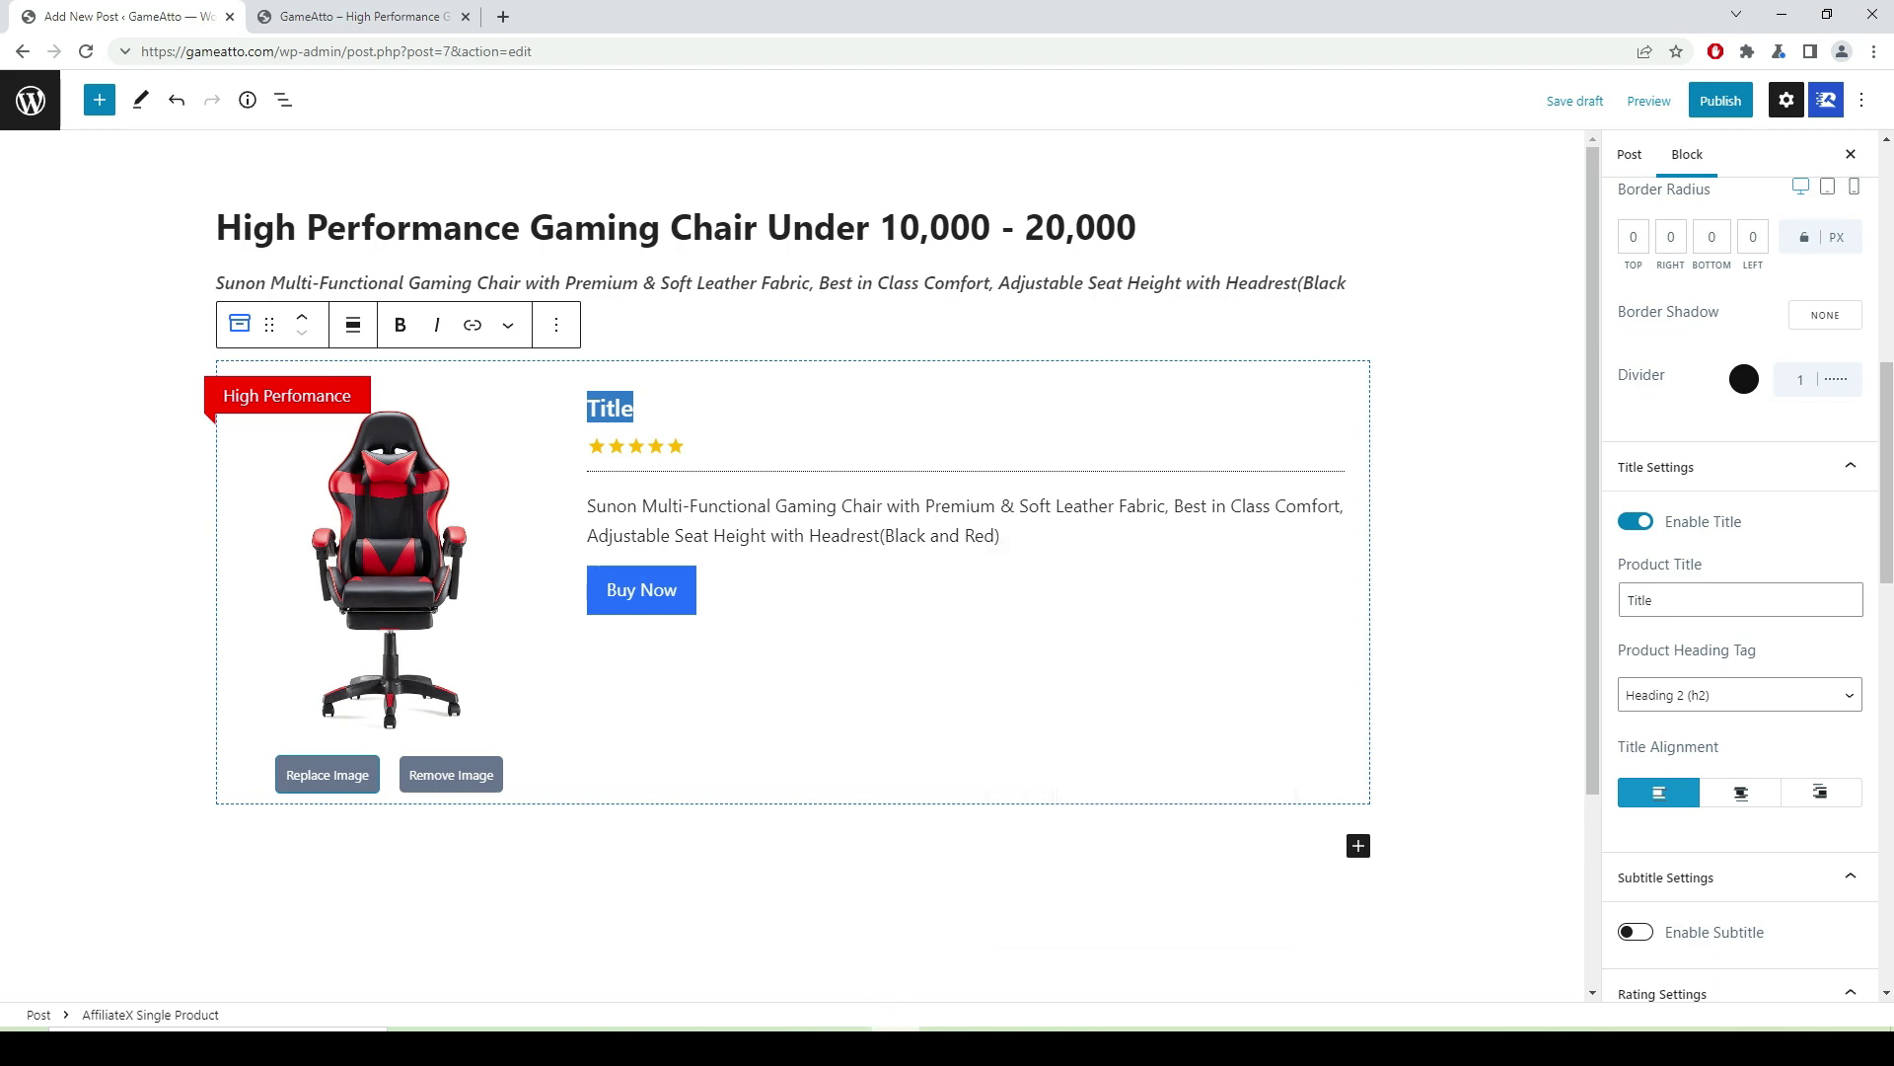
{"action": "key", "text": "alt+Tab"}
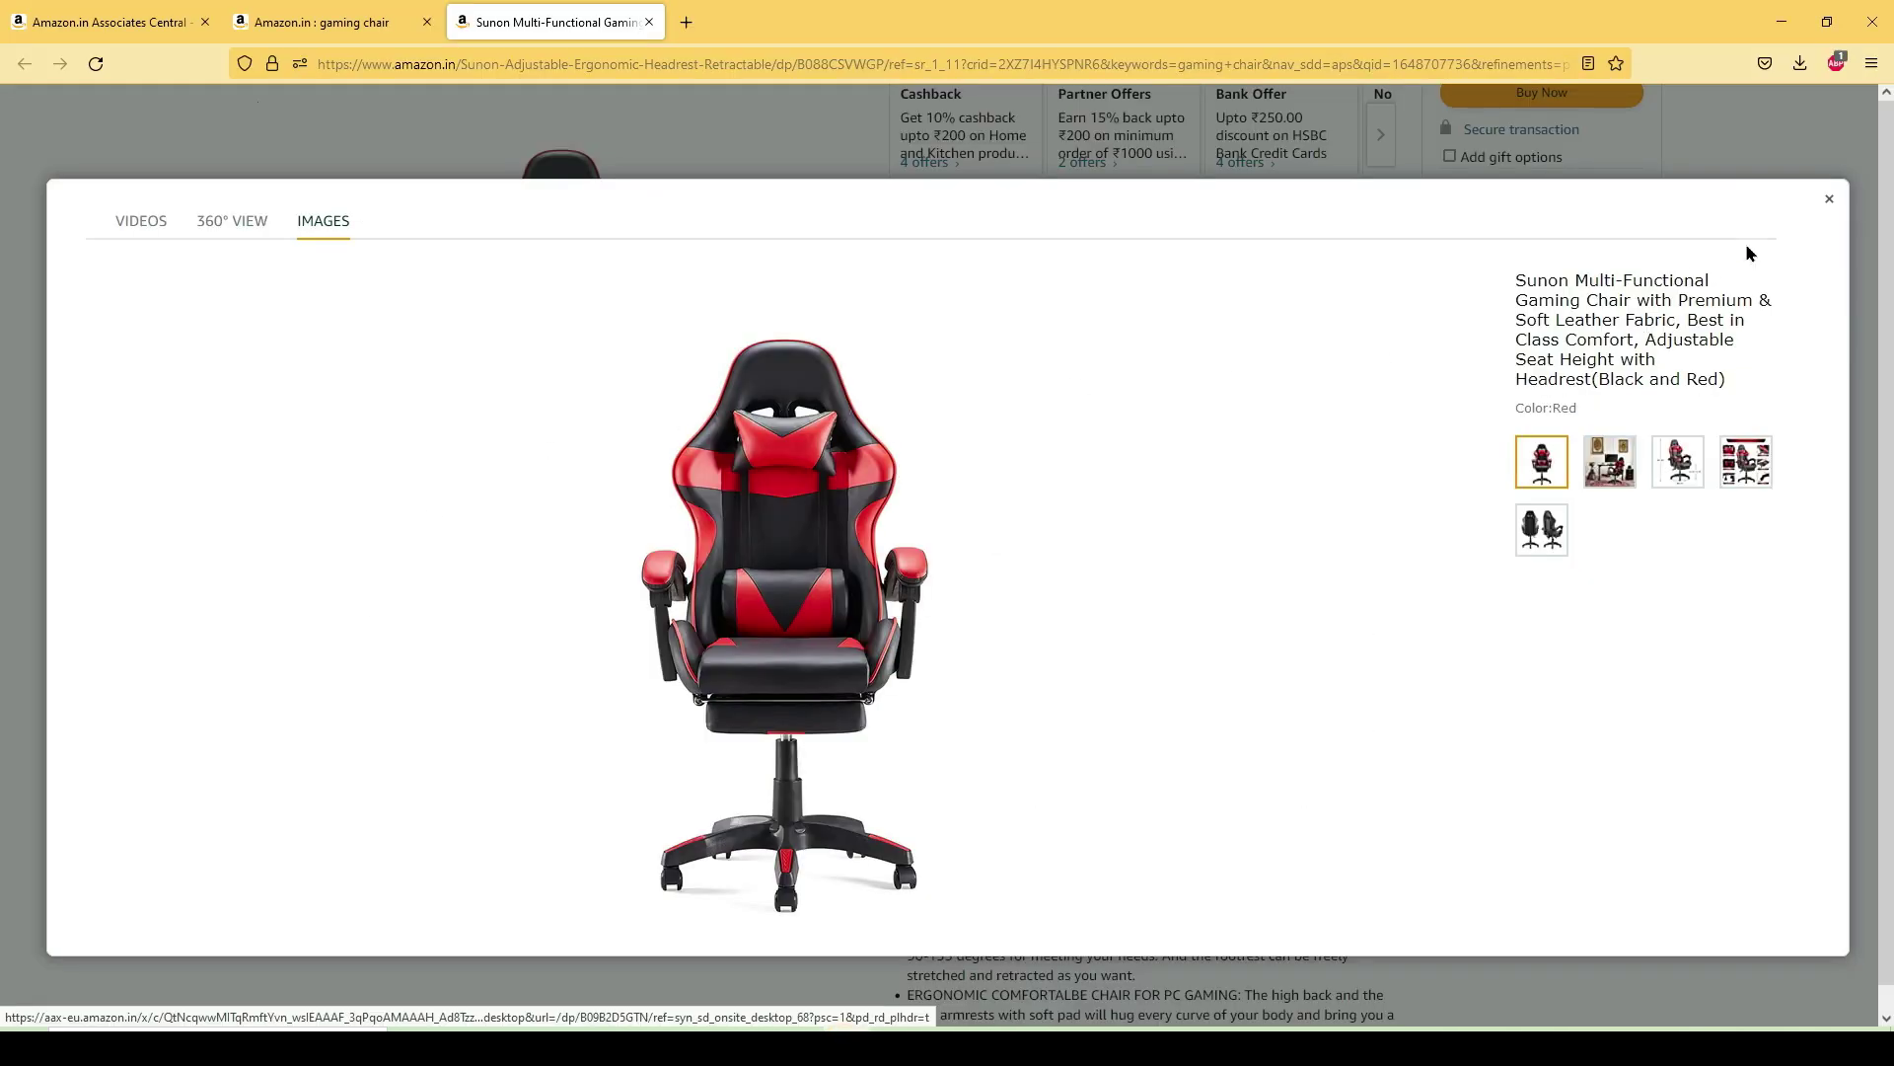
- Copy the product name 'Sunon Multi-Functional Gaming Chair' from the Amazon.in chair listing
{"action": "left_click", "coordinate": [1829, 198]}
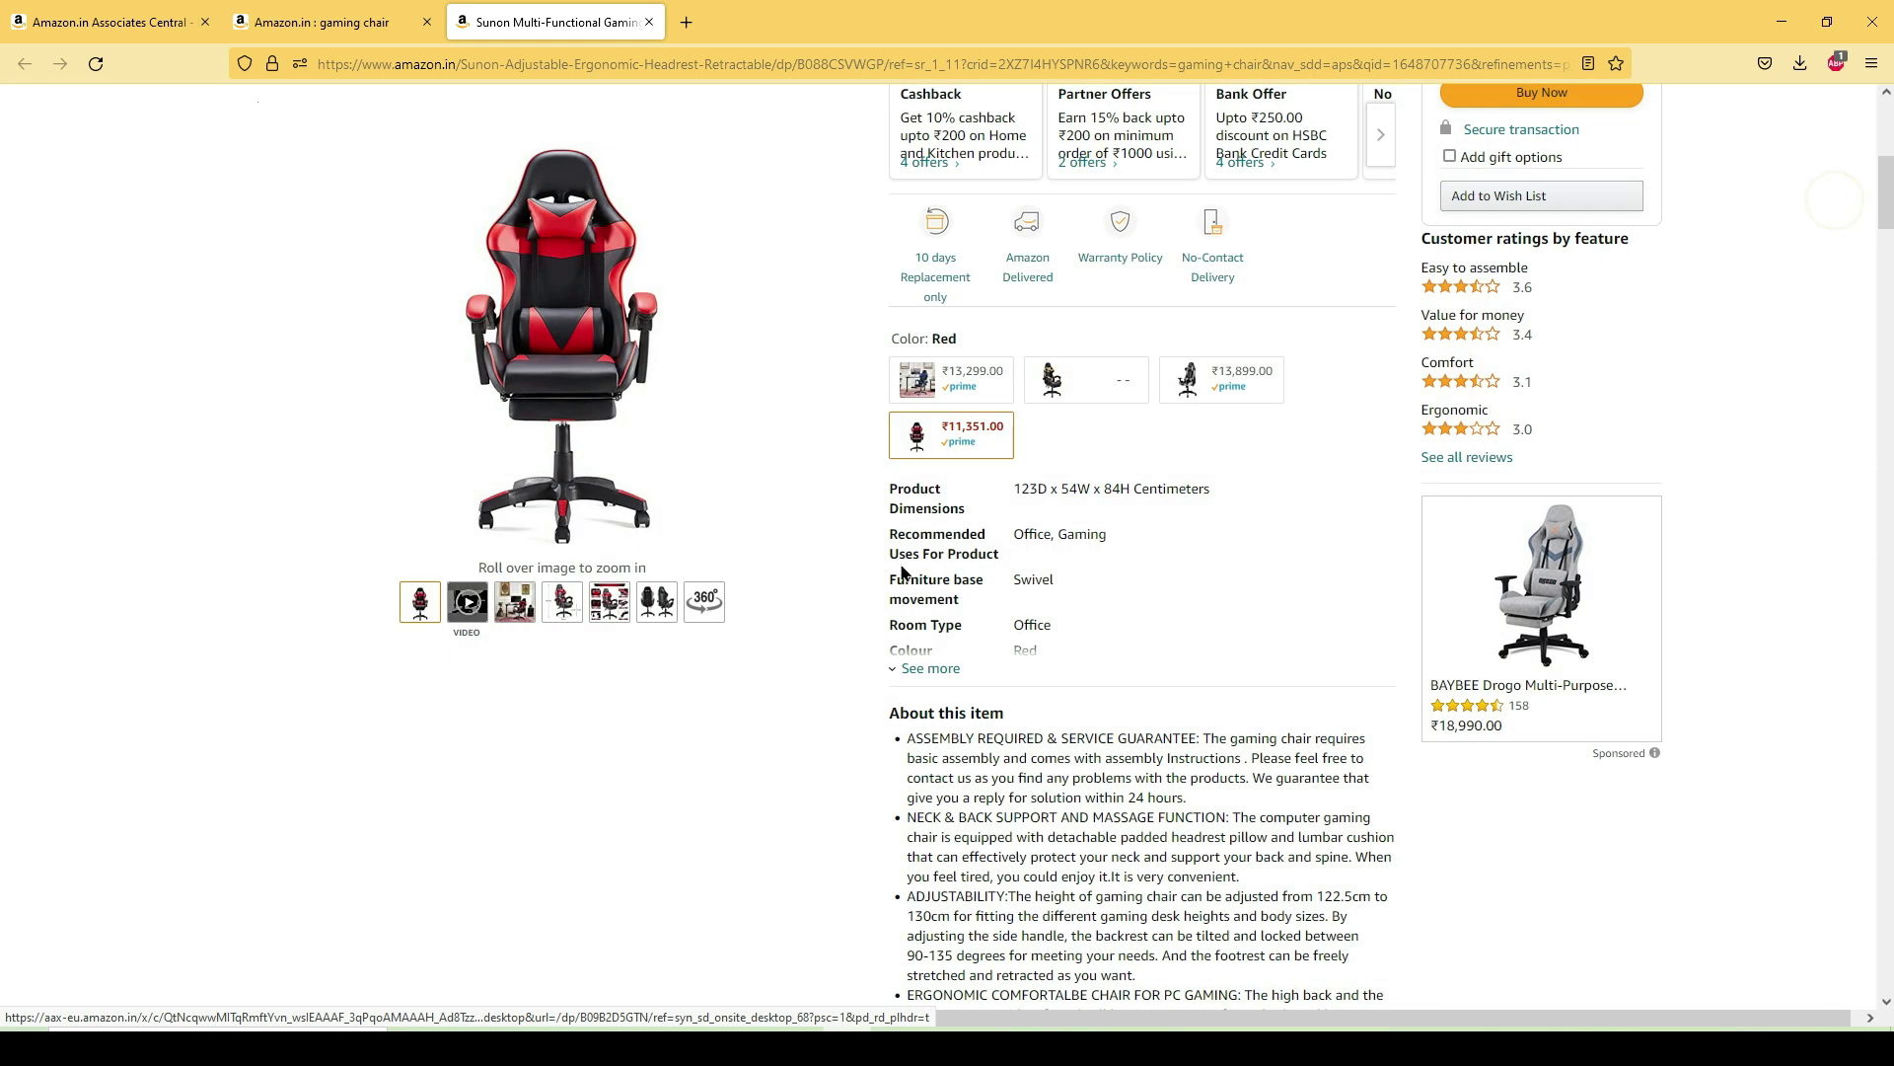
{"action": "scroll", "coordinate": [1002, 571], "scroll_direction": "up", "scroll_amount": 10}
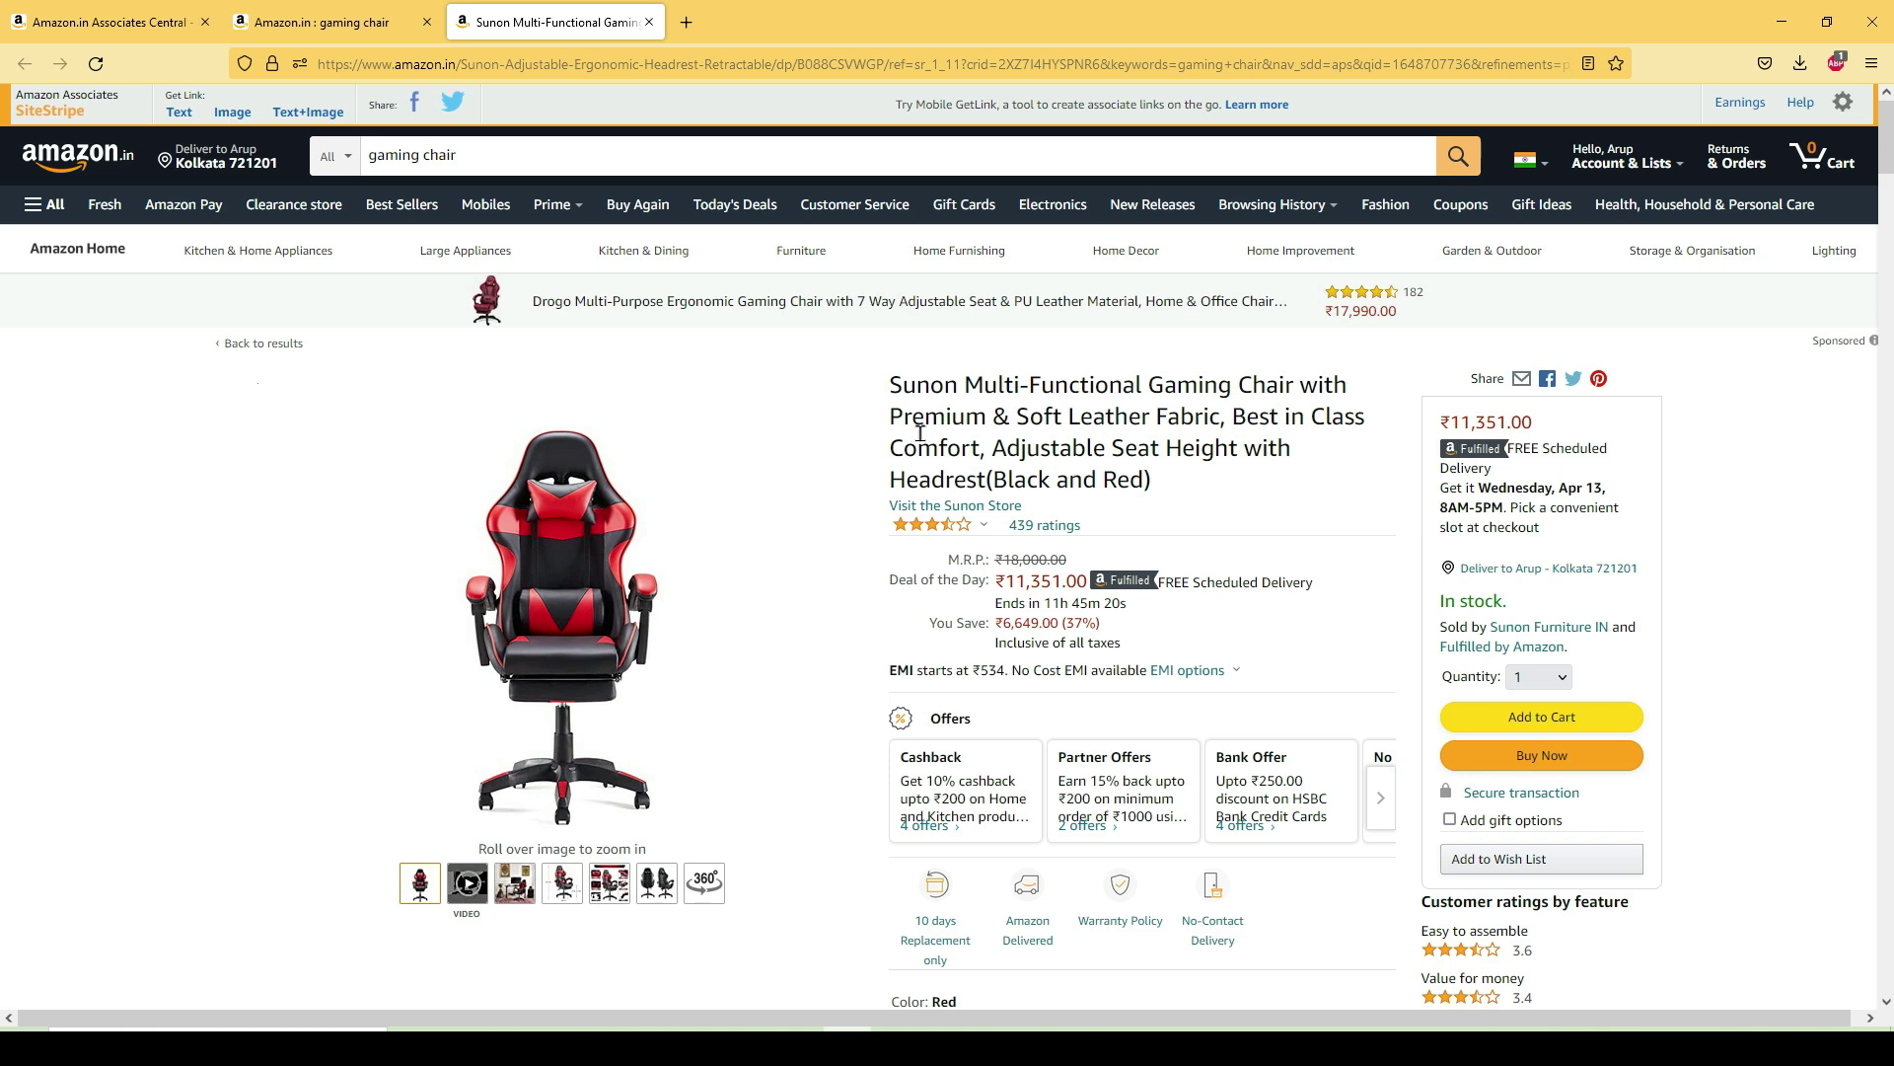
{"action": "left_click_drag", "start_coordinate": [1291, 386], "coordinate": [927, 388]}
{"action": "right_click", "coordinate": [956, 382]}
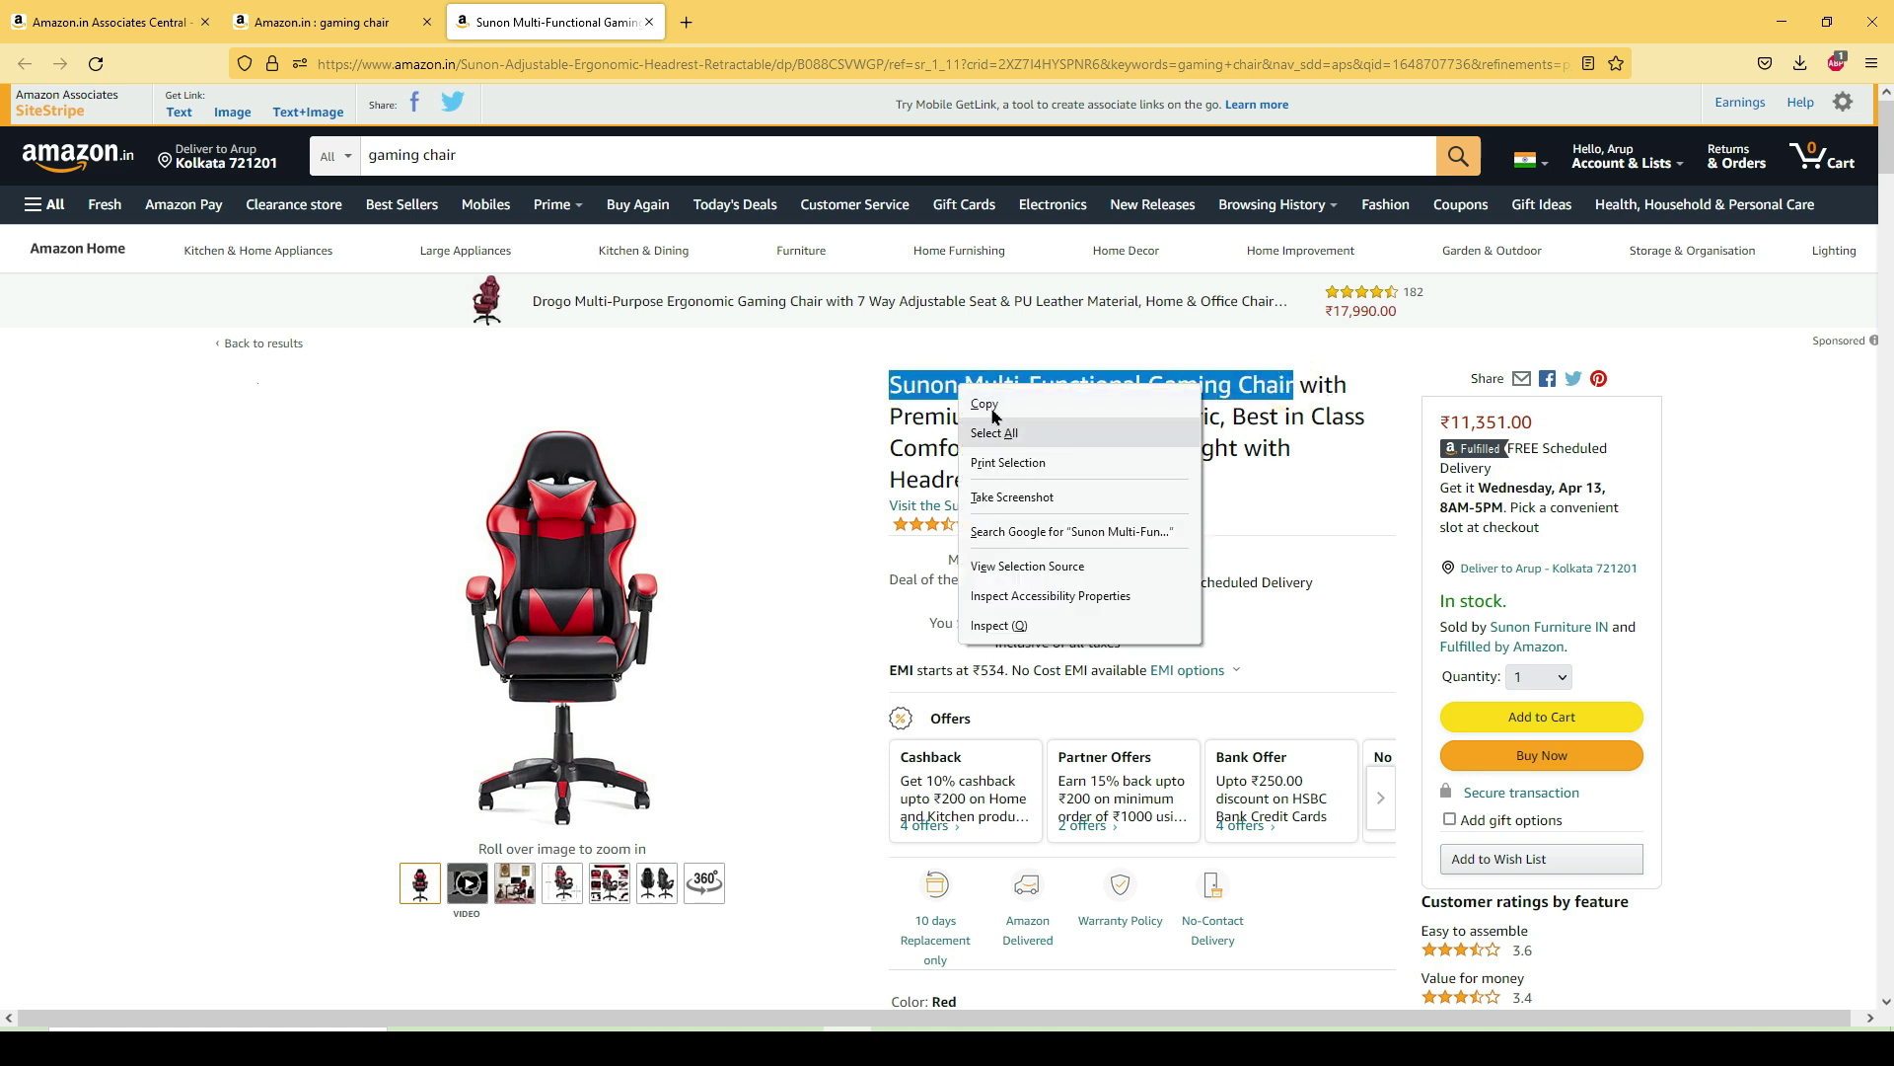
{"action": "left_click", "coordinate": [984, 405]}
{"action": "key", "text": "alt+Tab"}
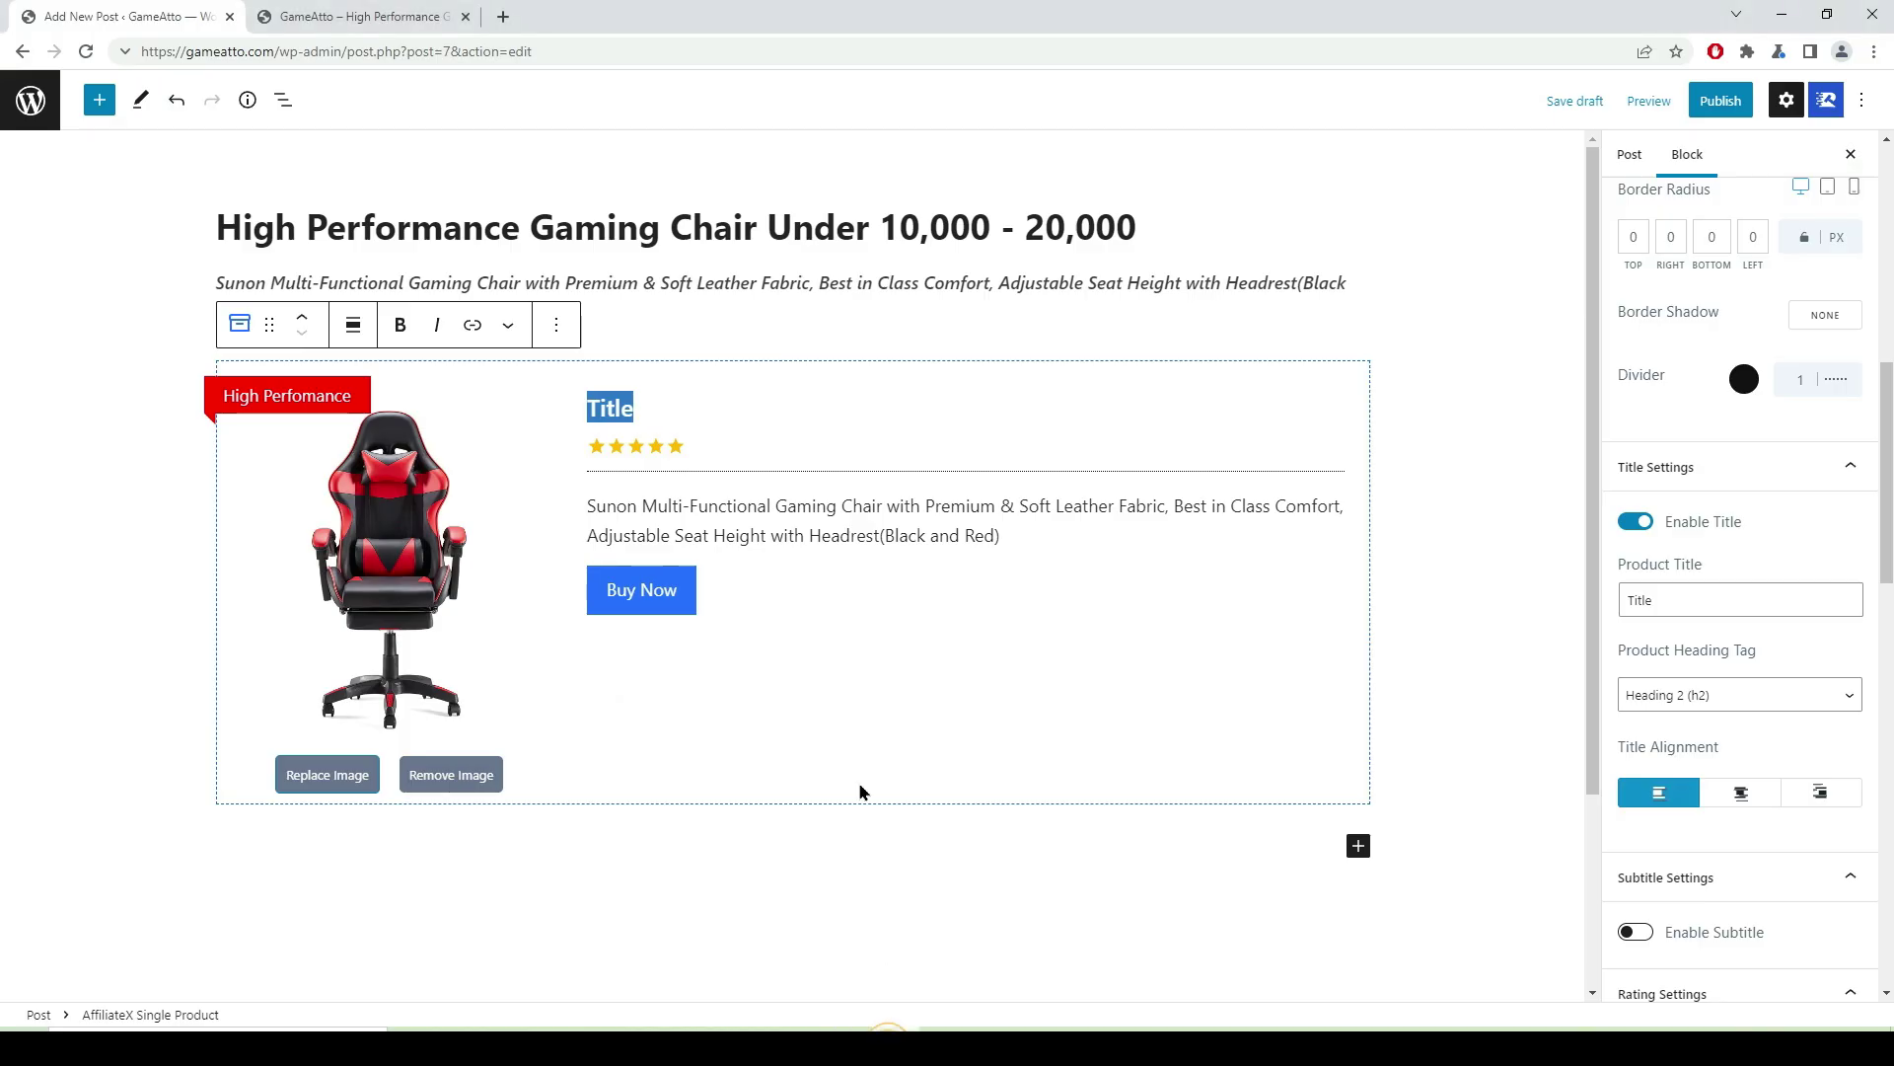
- Paste the copied product name over the card's placeholder 'Title' heading
{"action": "right_click", "coordinate": [596, 407]}
{"action": "left_click", "coordinate": [617, 493]}
{"action": "left_click", "coordinate": [637, 596]}
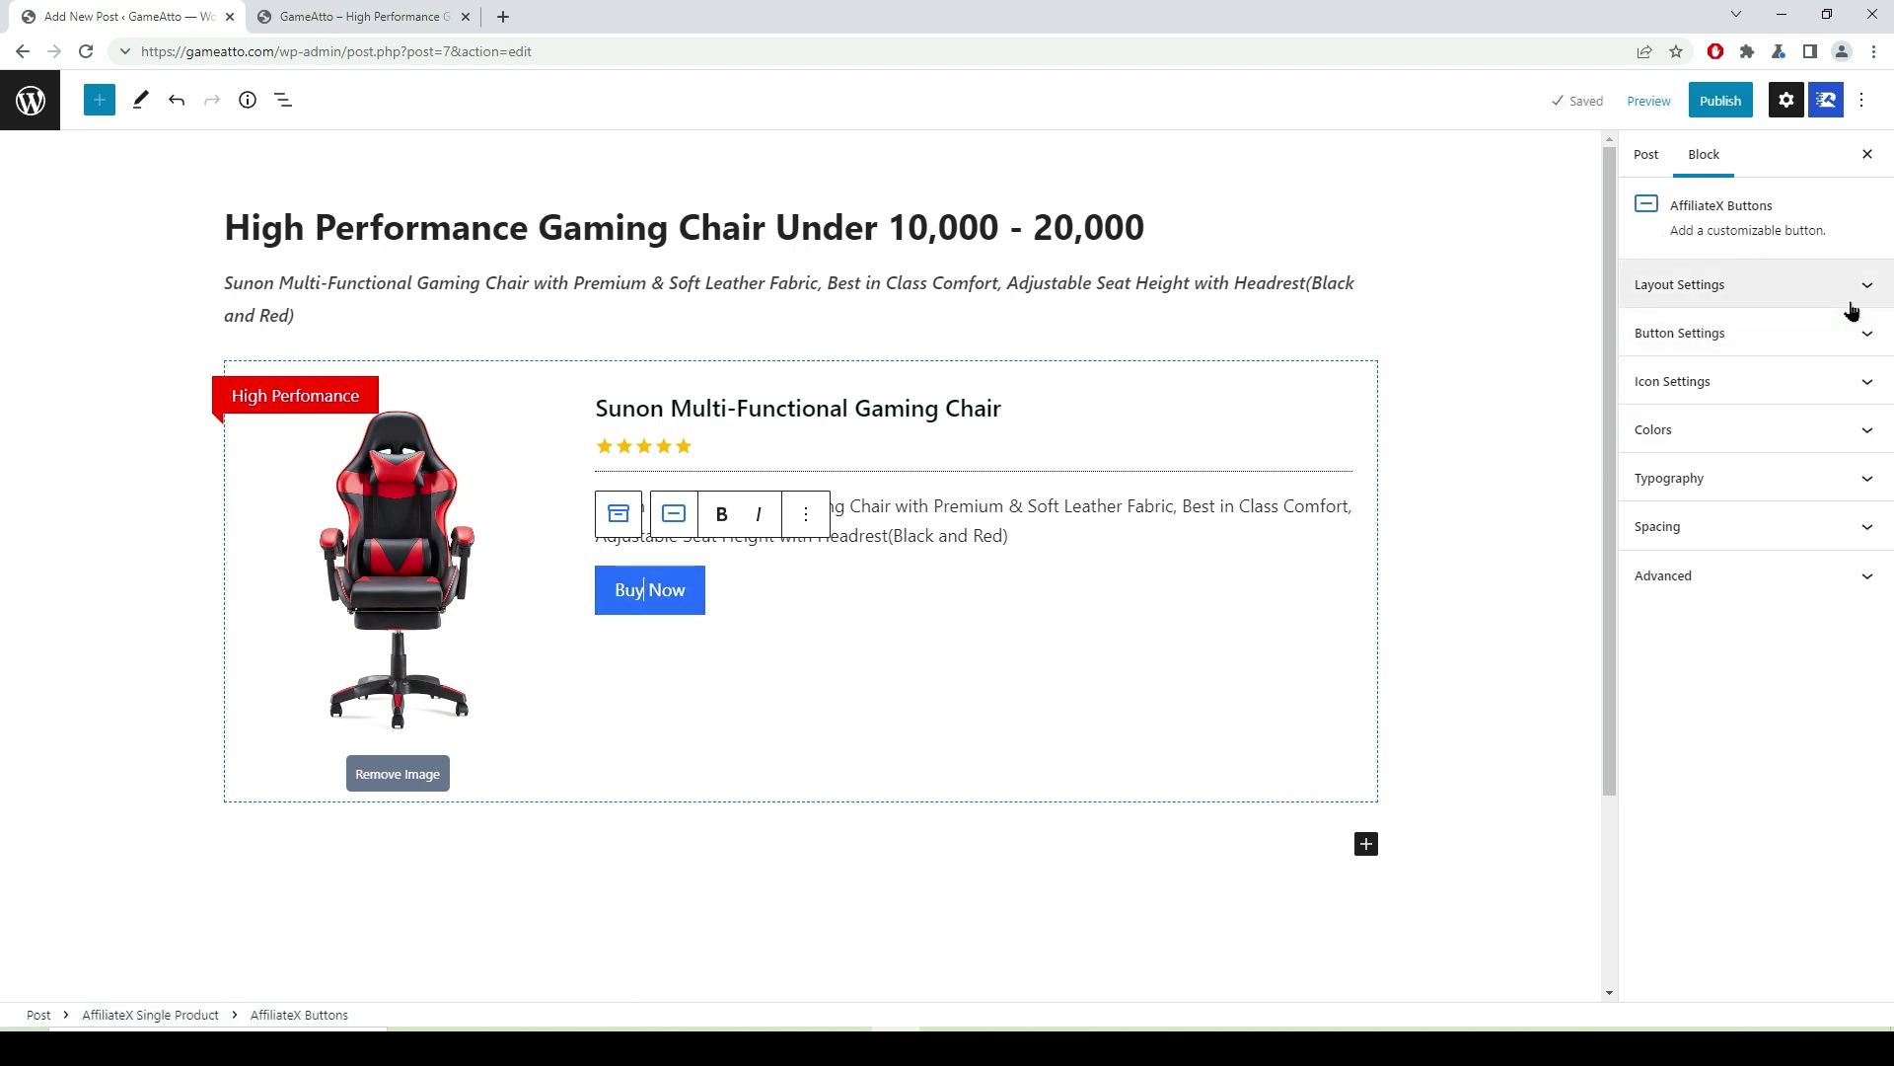
- Turn on the Buy Now button icon and choose the filled circle-check icon
{"action": "left_click", "coordinate": [1863, 386]}
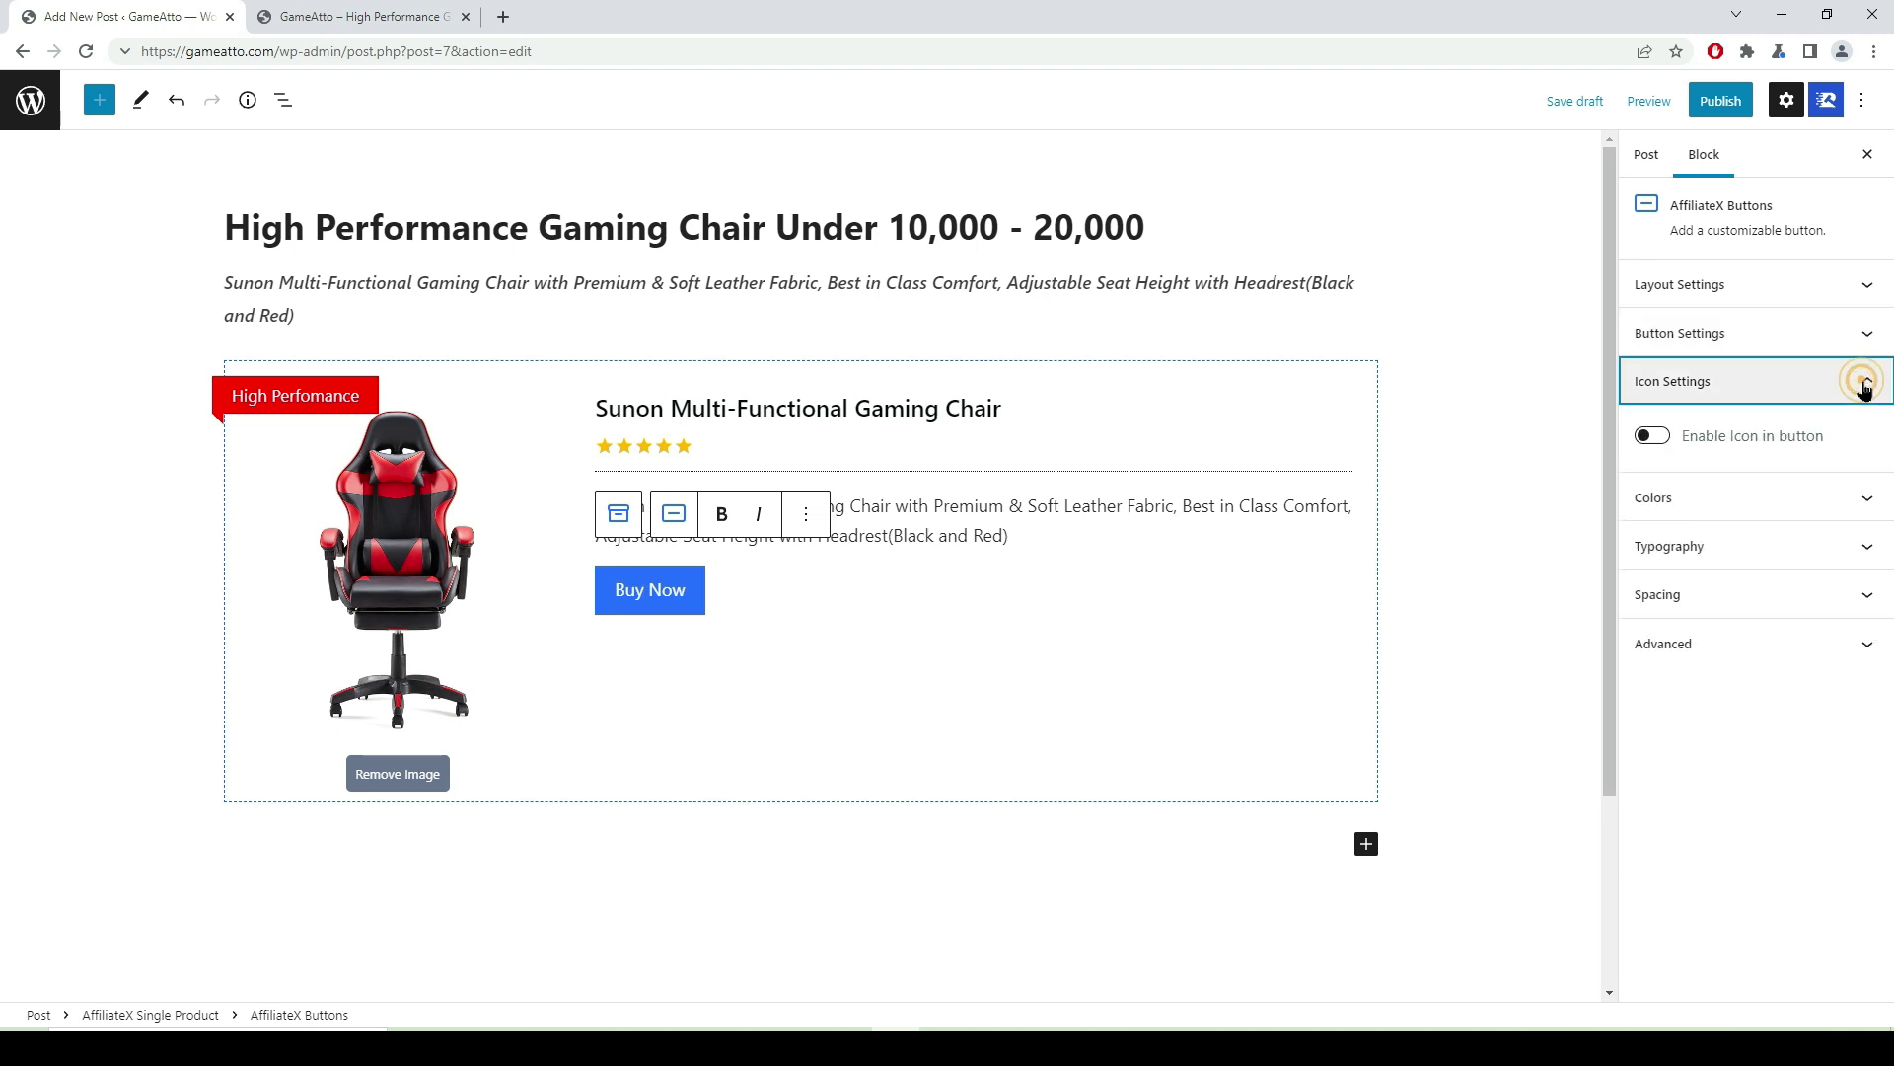
{"action": "left_click", "coordinate": [1666, 436]}
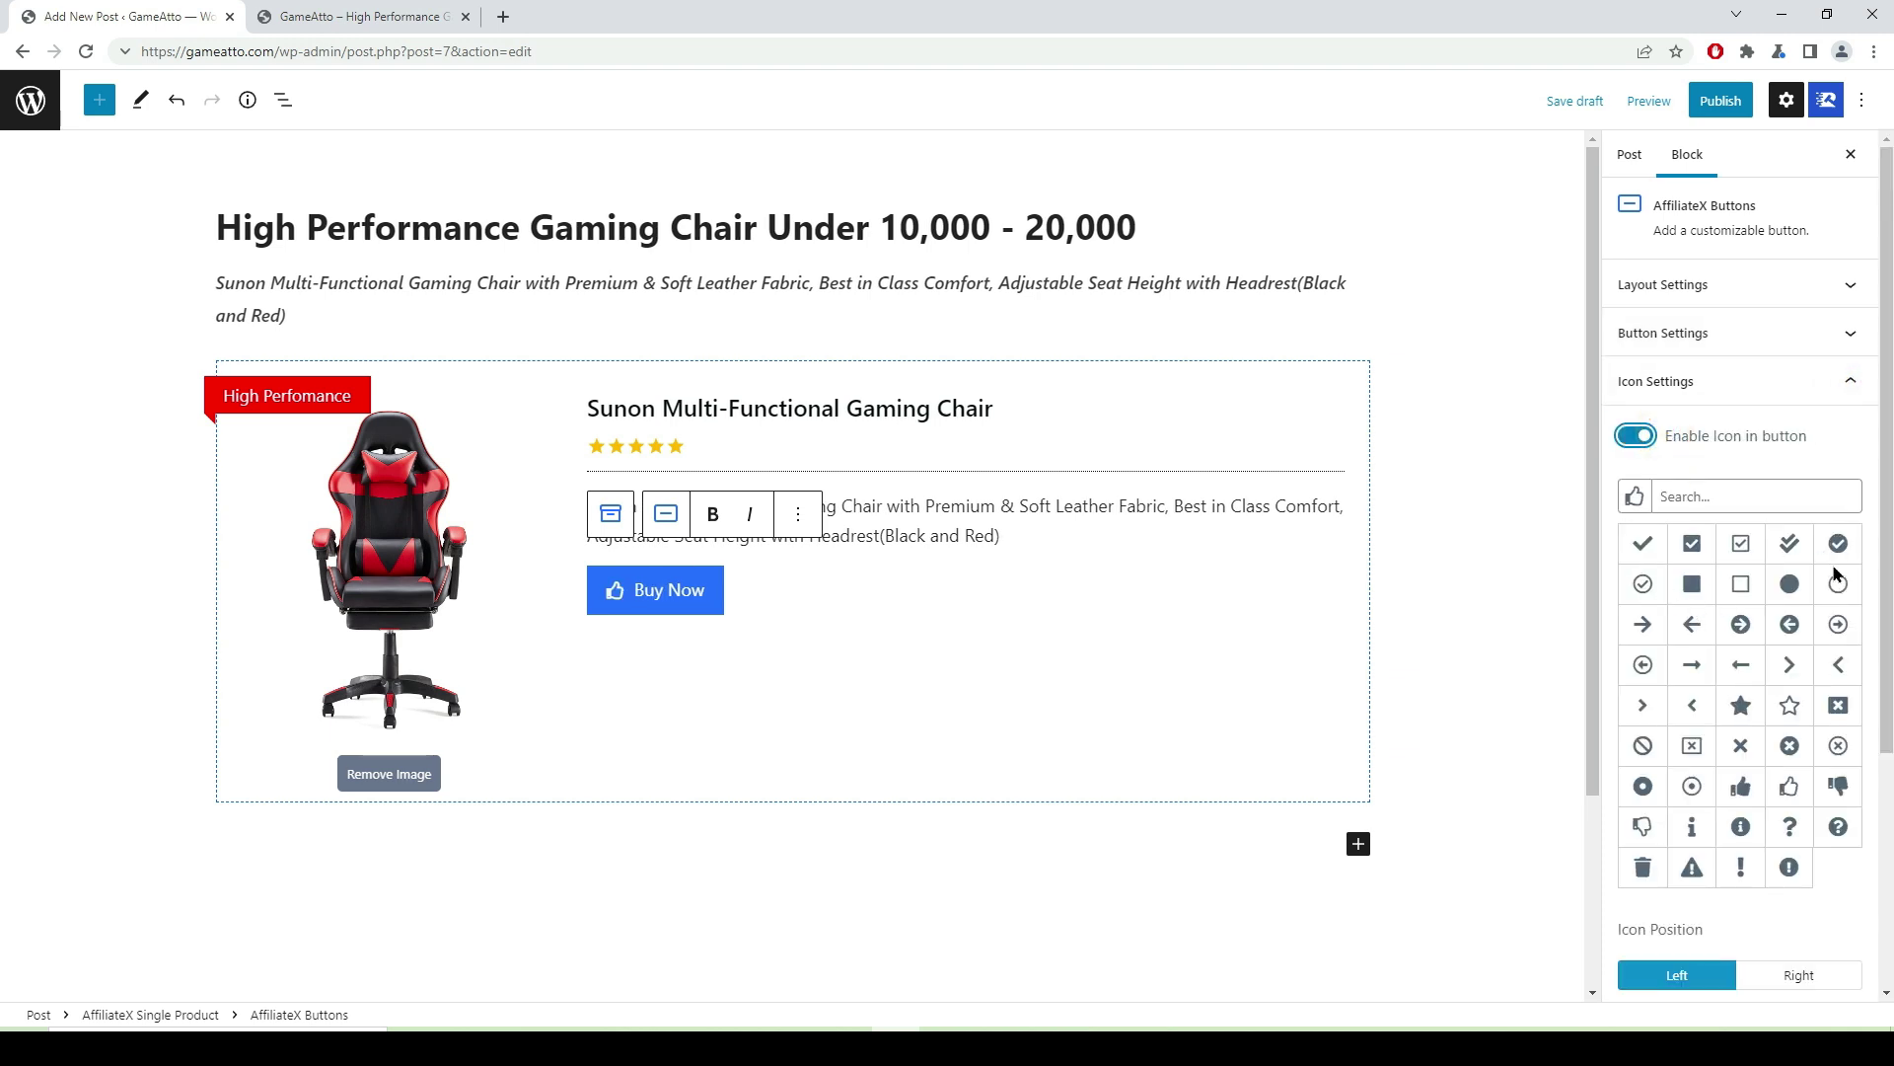
{"action": "left_click", "coordinate": [1839, 544]}
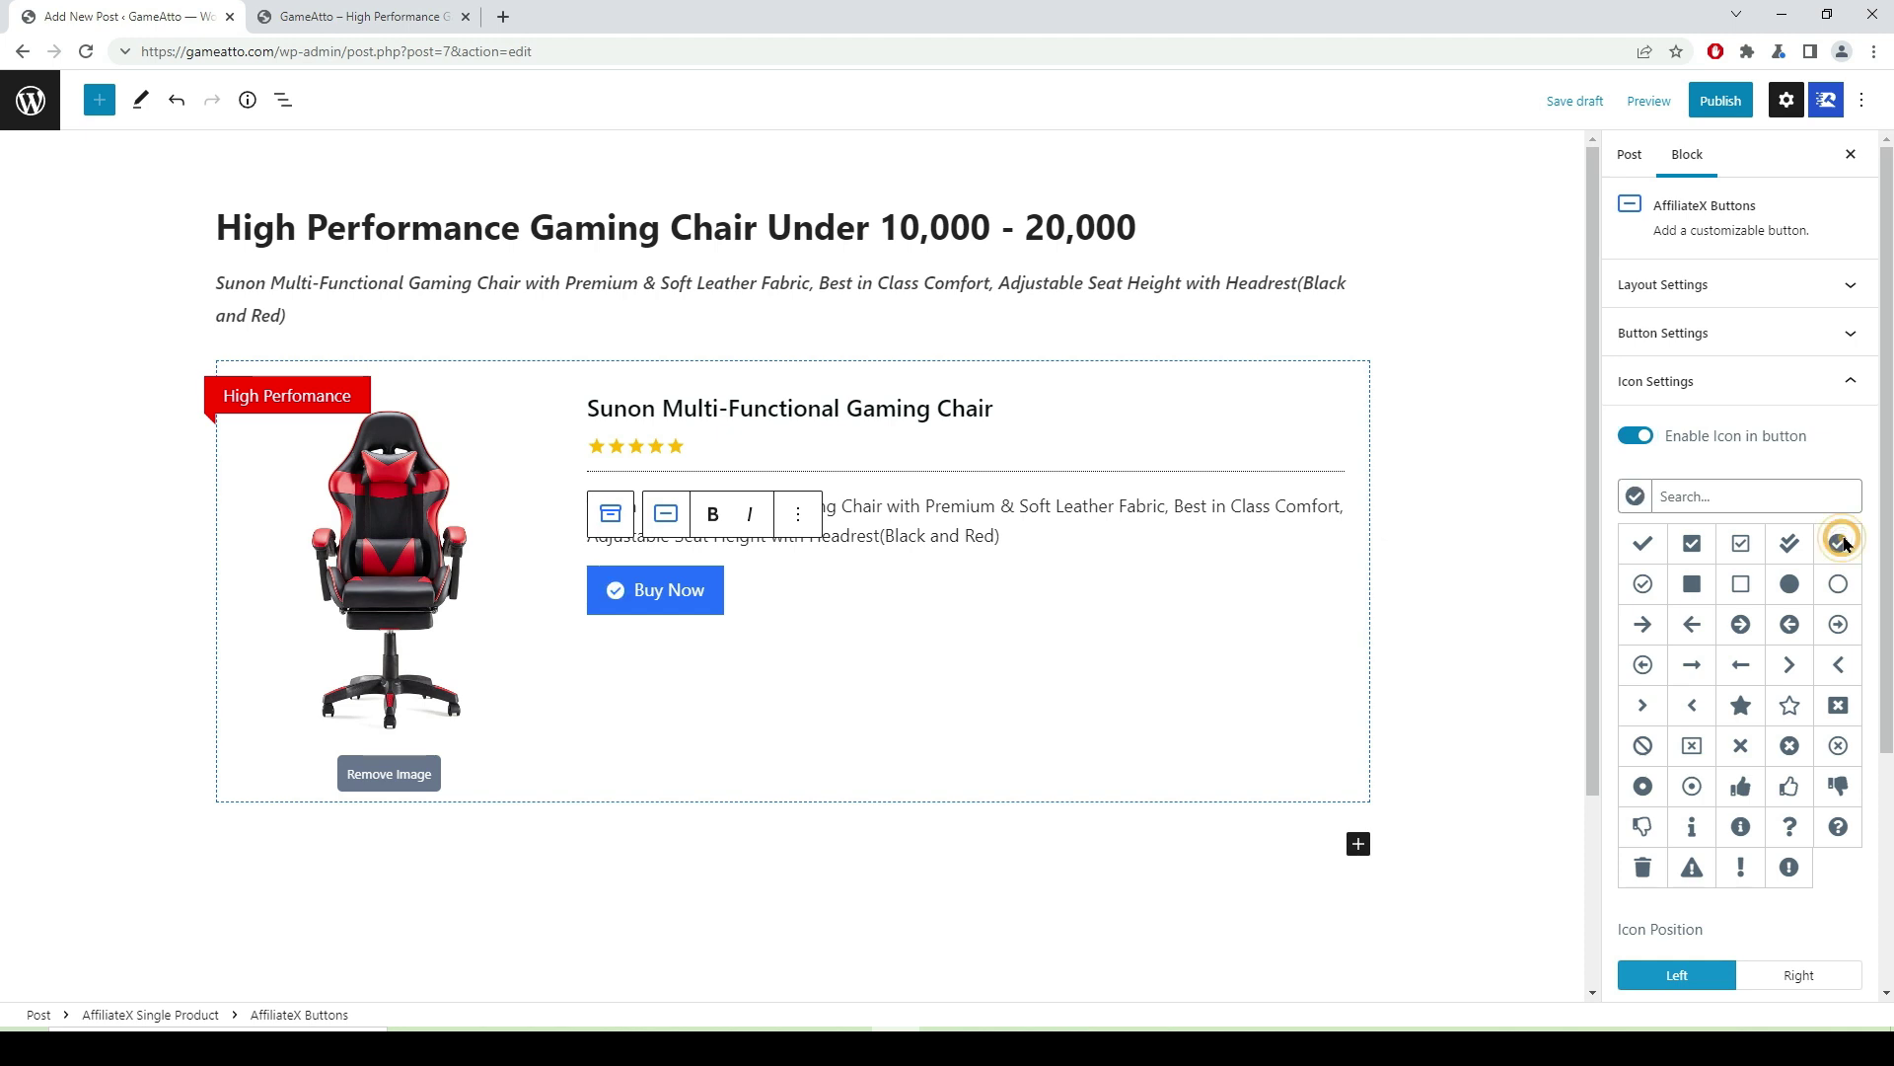
{"action": "left_click", "coordinate": [1737, 664]}
{"action": "left_click", "coordinate": [1692, 664]}
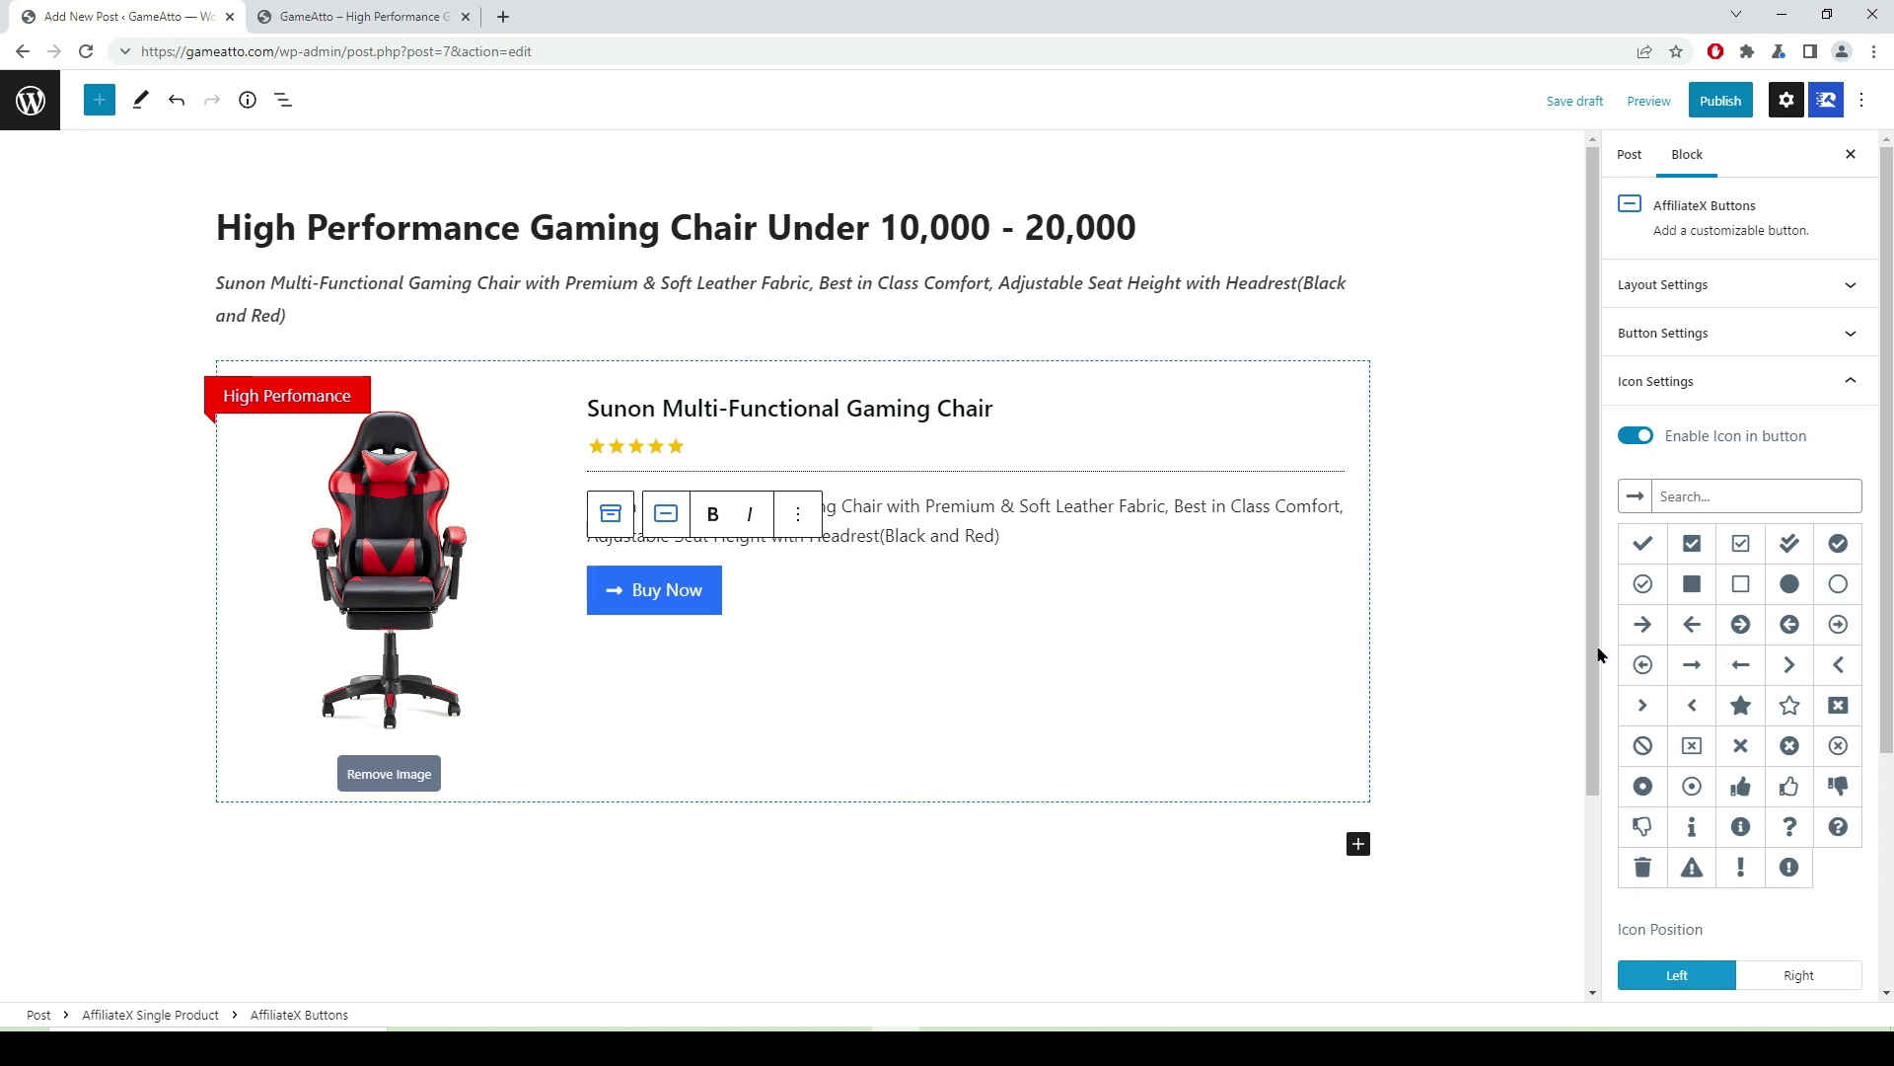
{"action": "left_click", "coordinate": [1648, 587]}
{"action": "left_click", "coordinate": [1837, 549]}
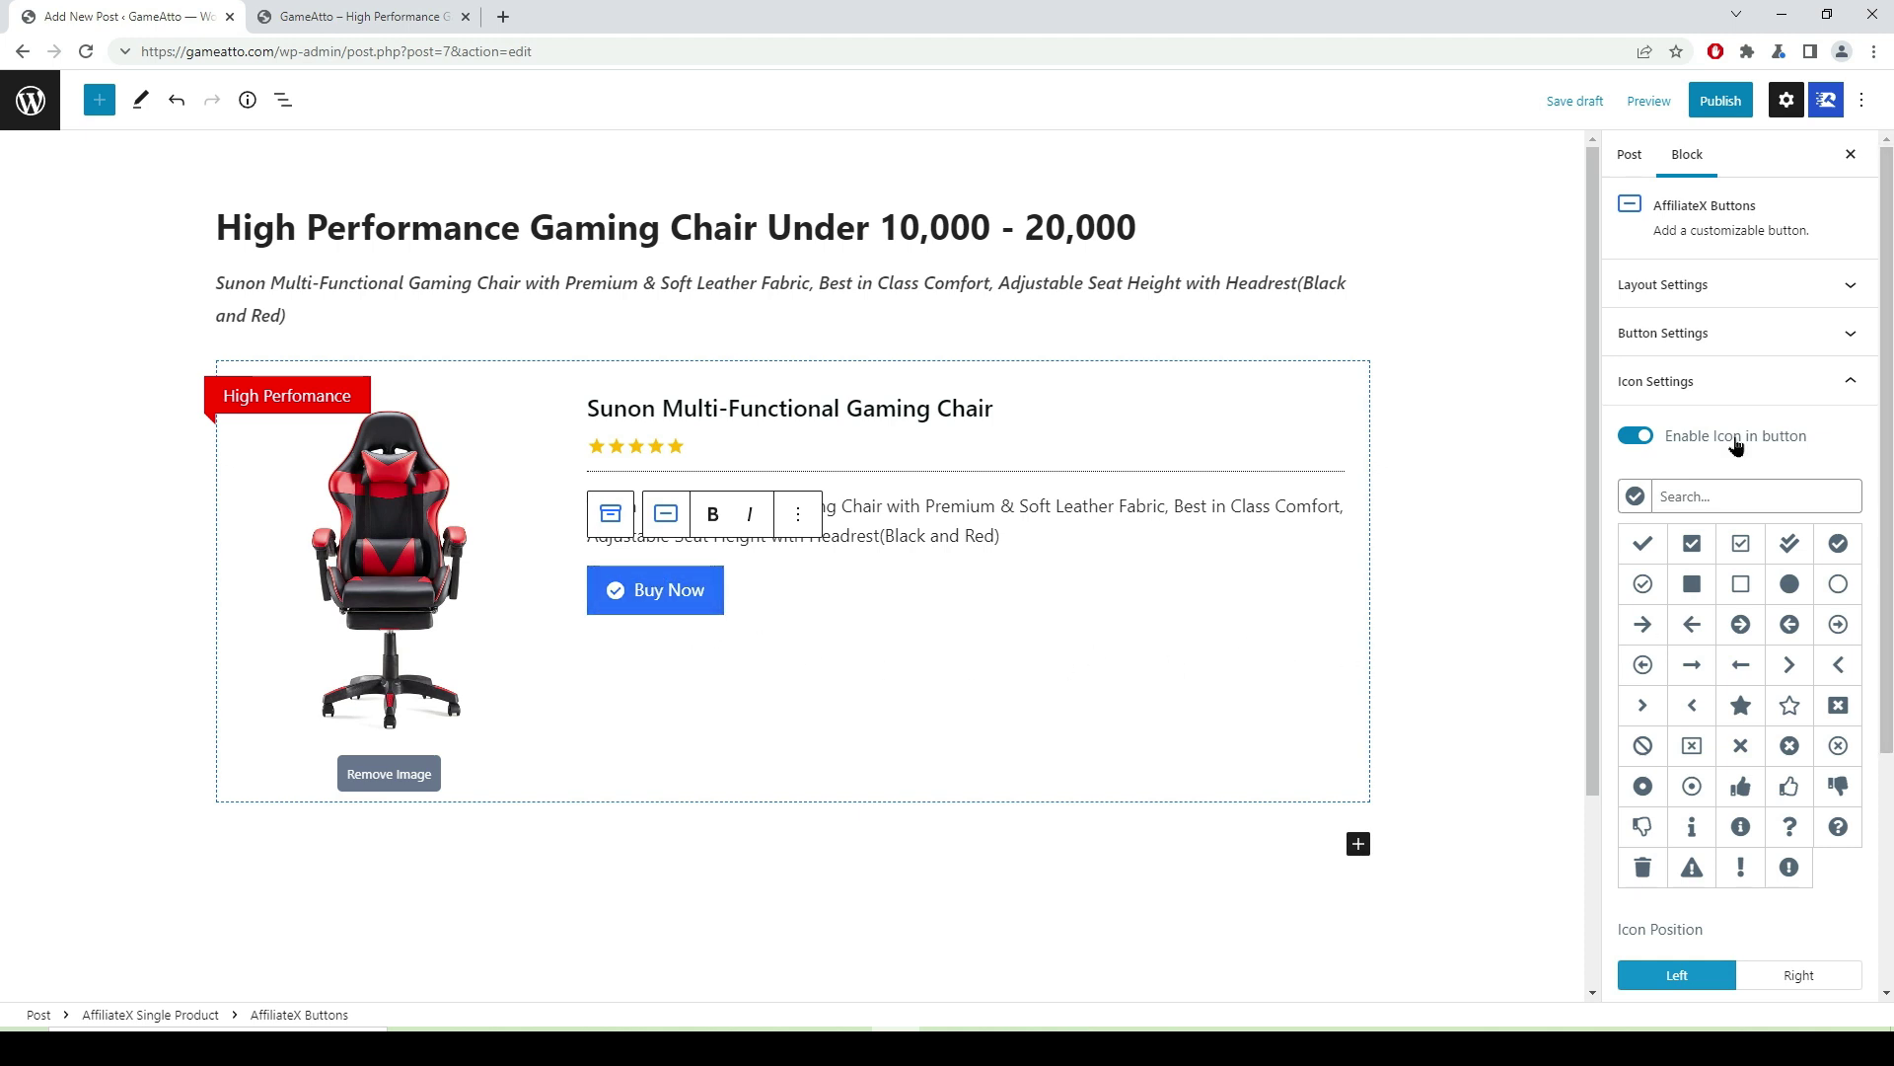
{"action": "left_click", "coordinate": [1852, 385]}
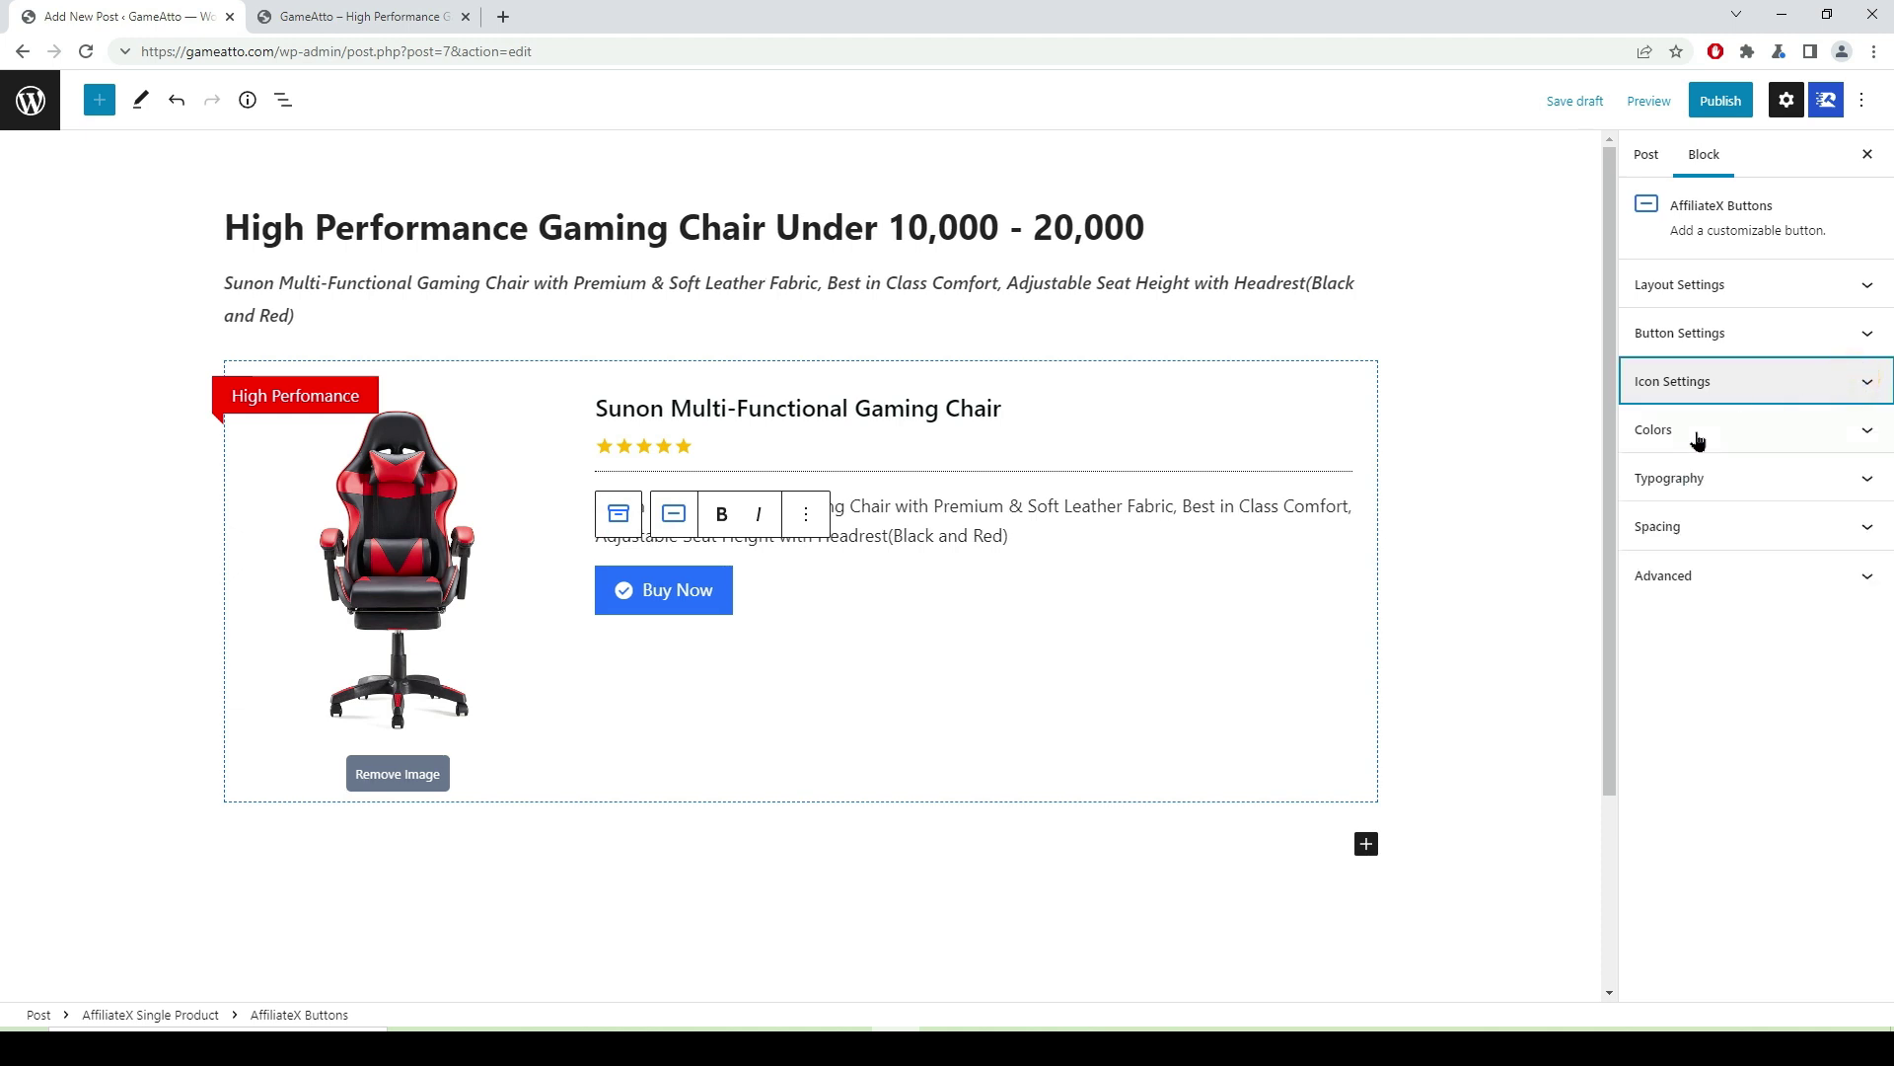
{"action": "left_click", "coordinate": [1867, 426]}
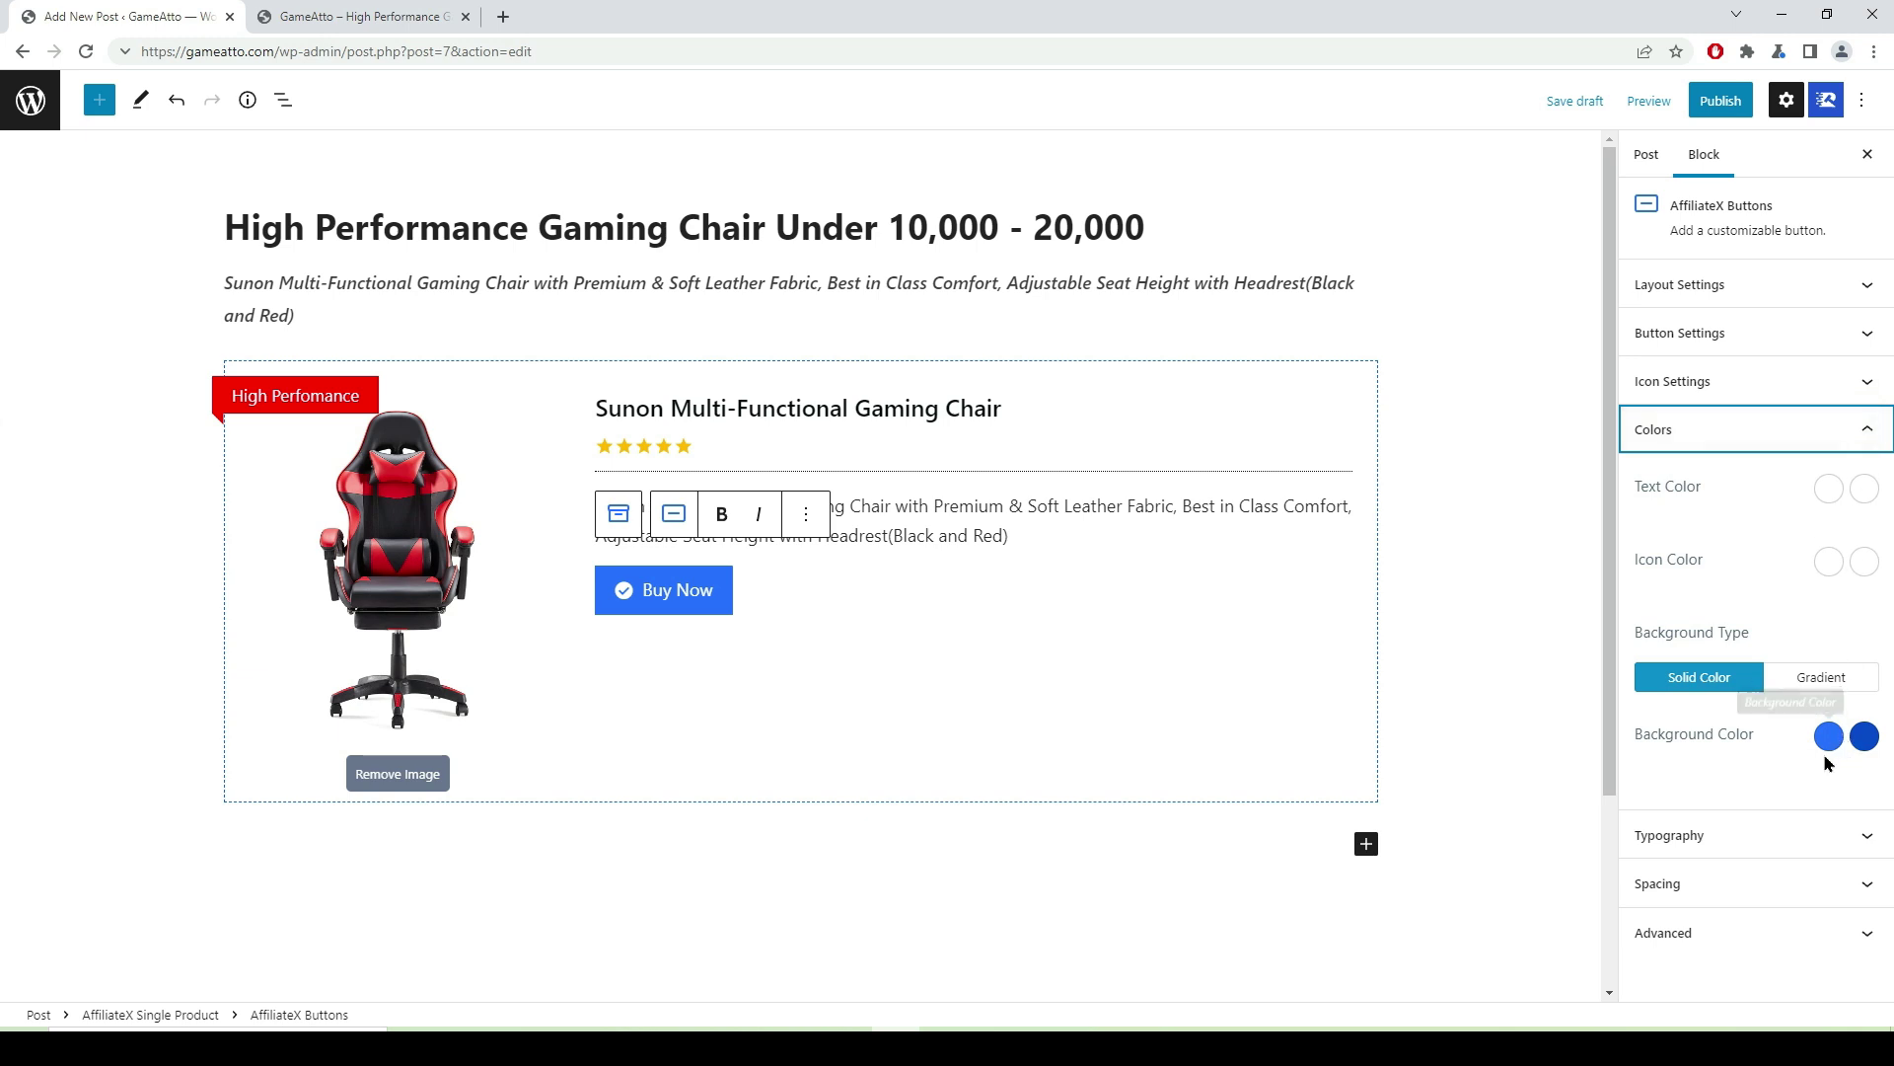
{"action": "left_click", "coordinate": [1828, 740]}
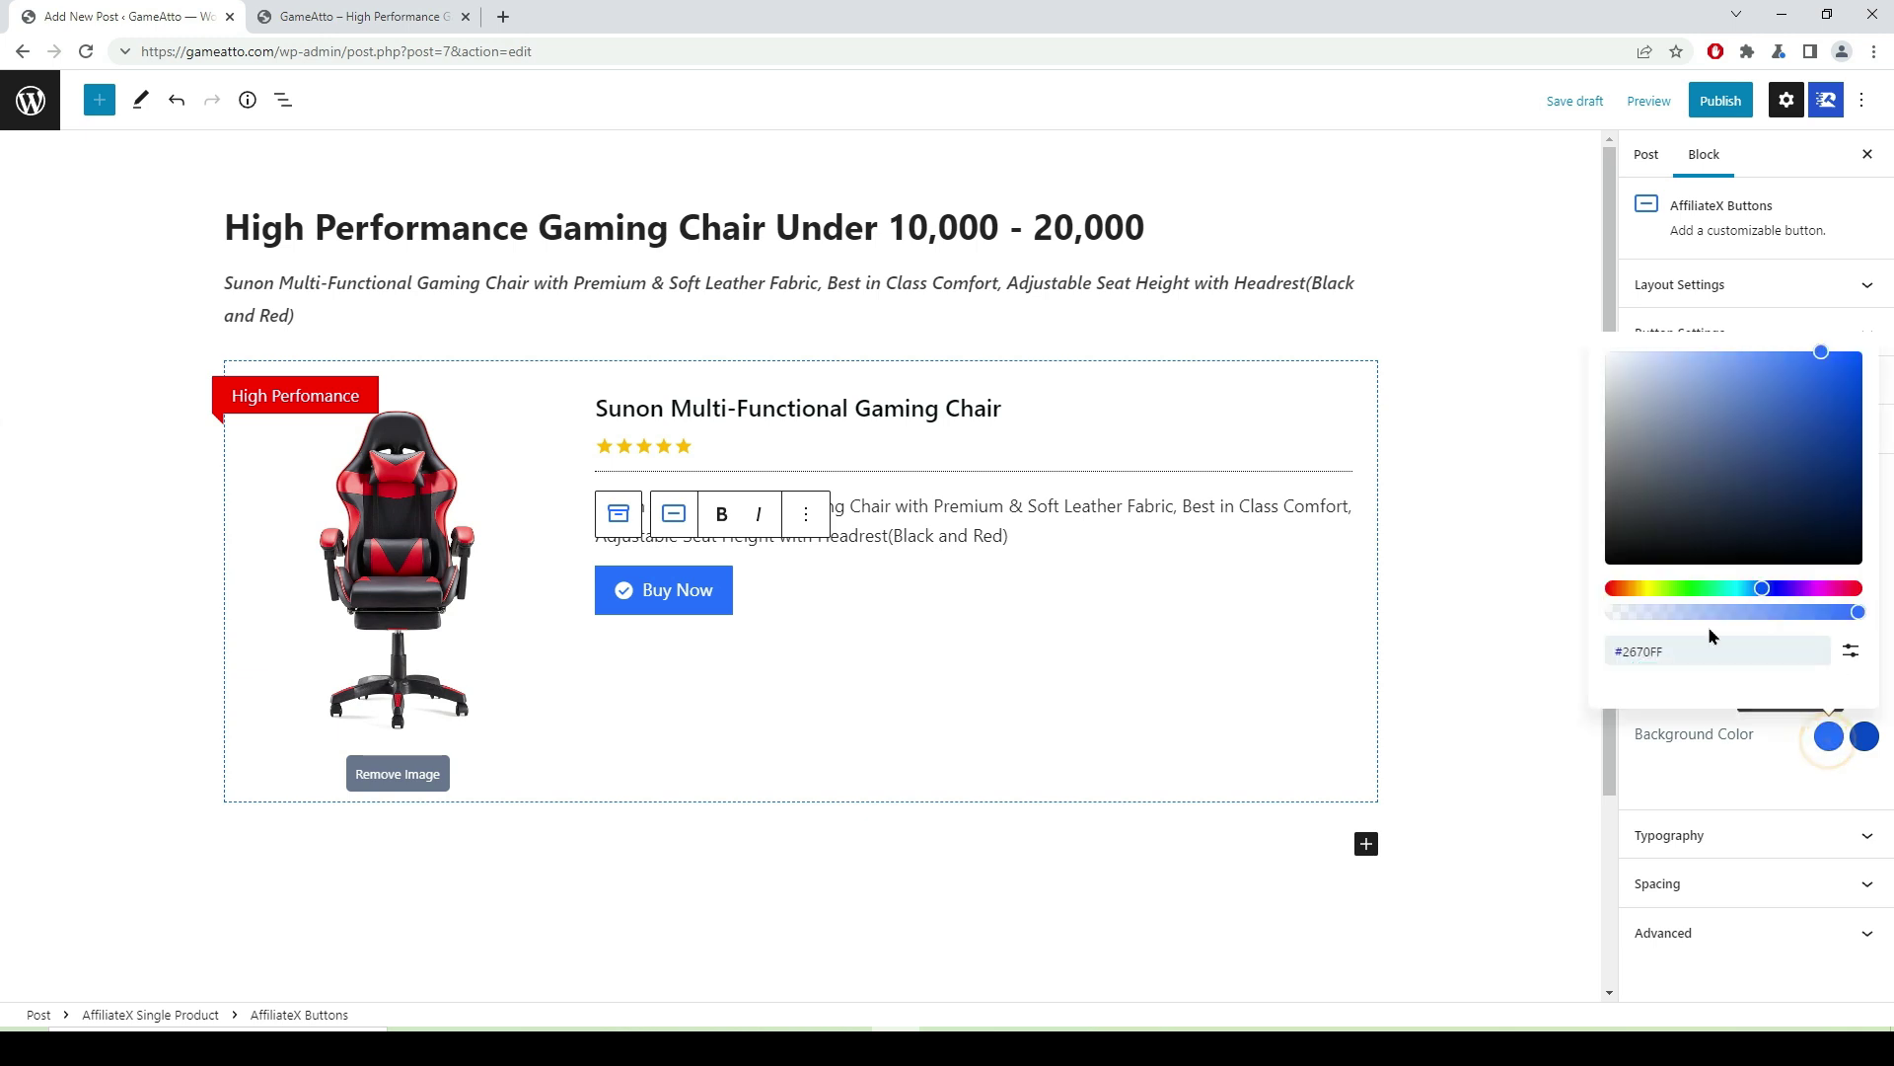
{"action": "left_click", "coordinate": [1635, 590]}
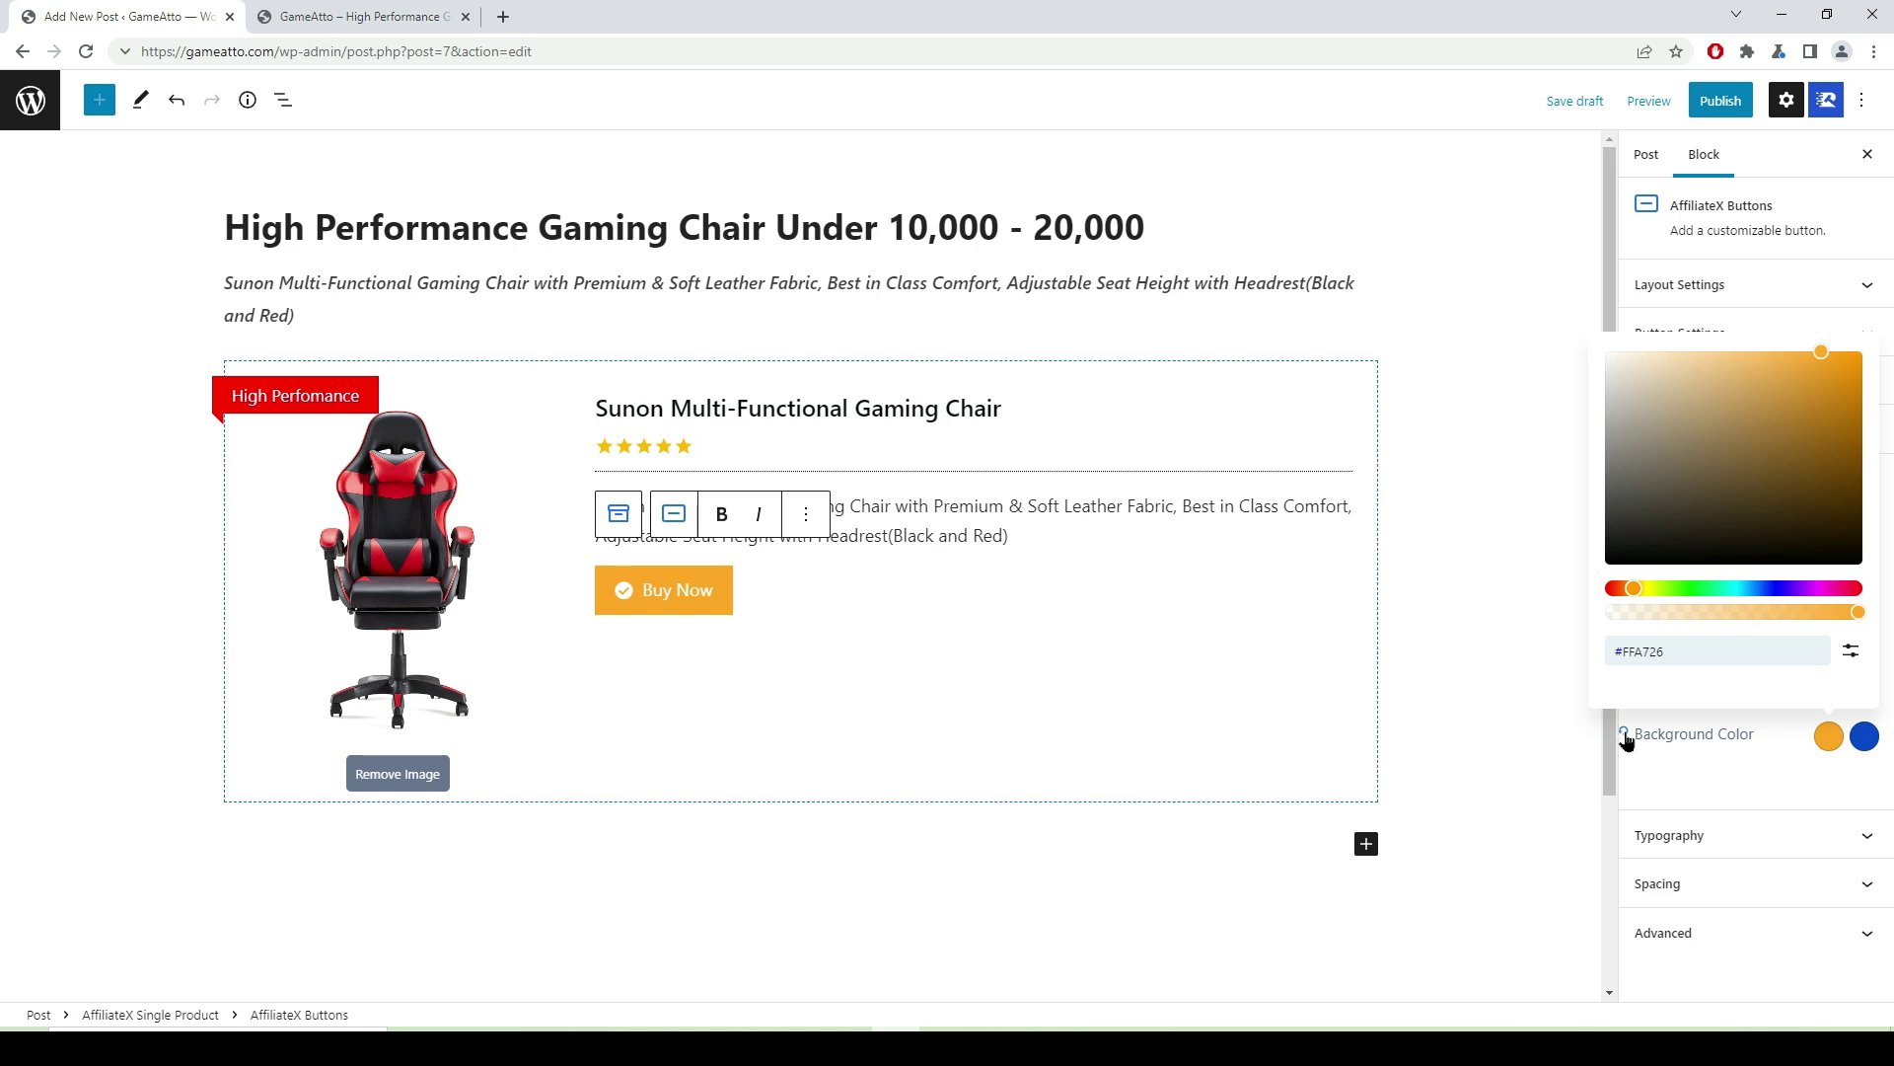
{"action": "left_click", "coordinate": [1625, 740]}
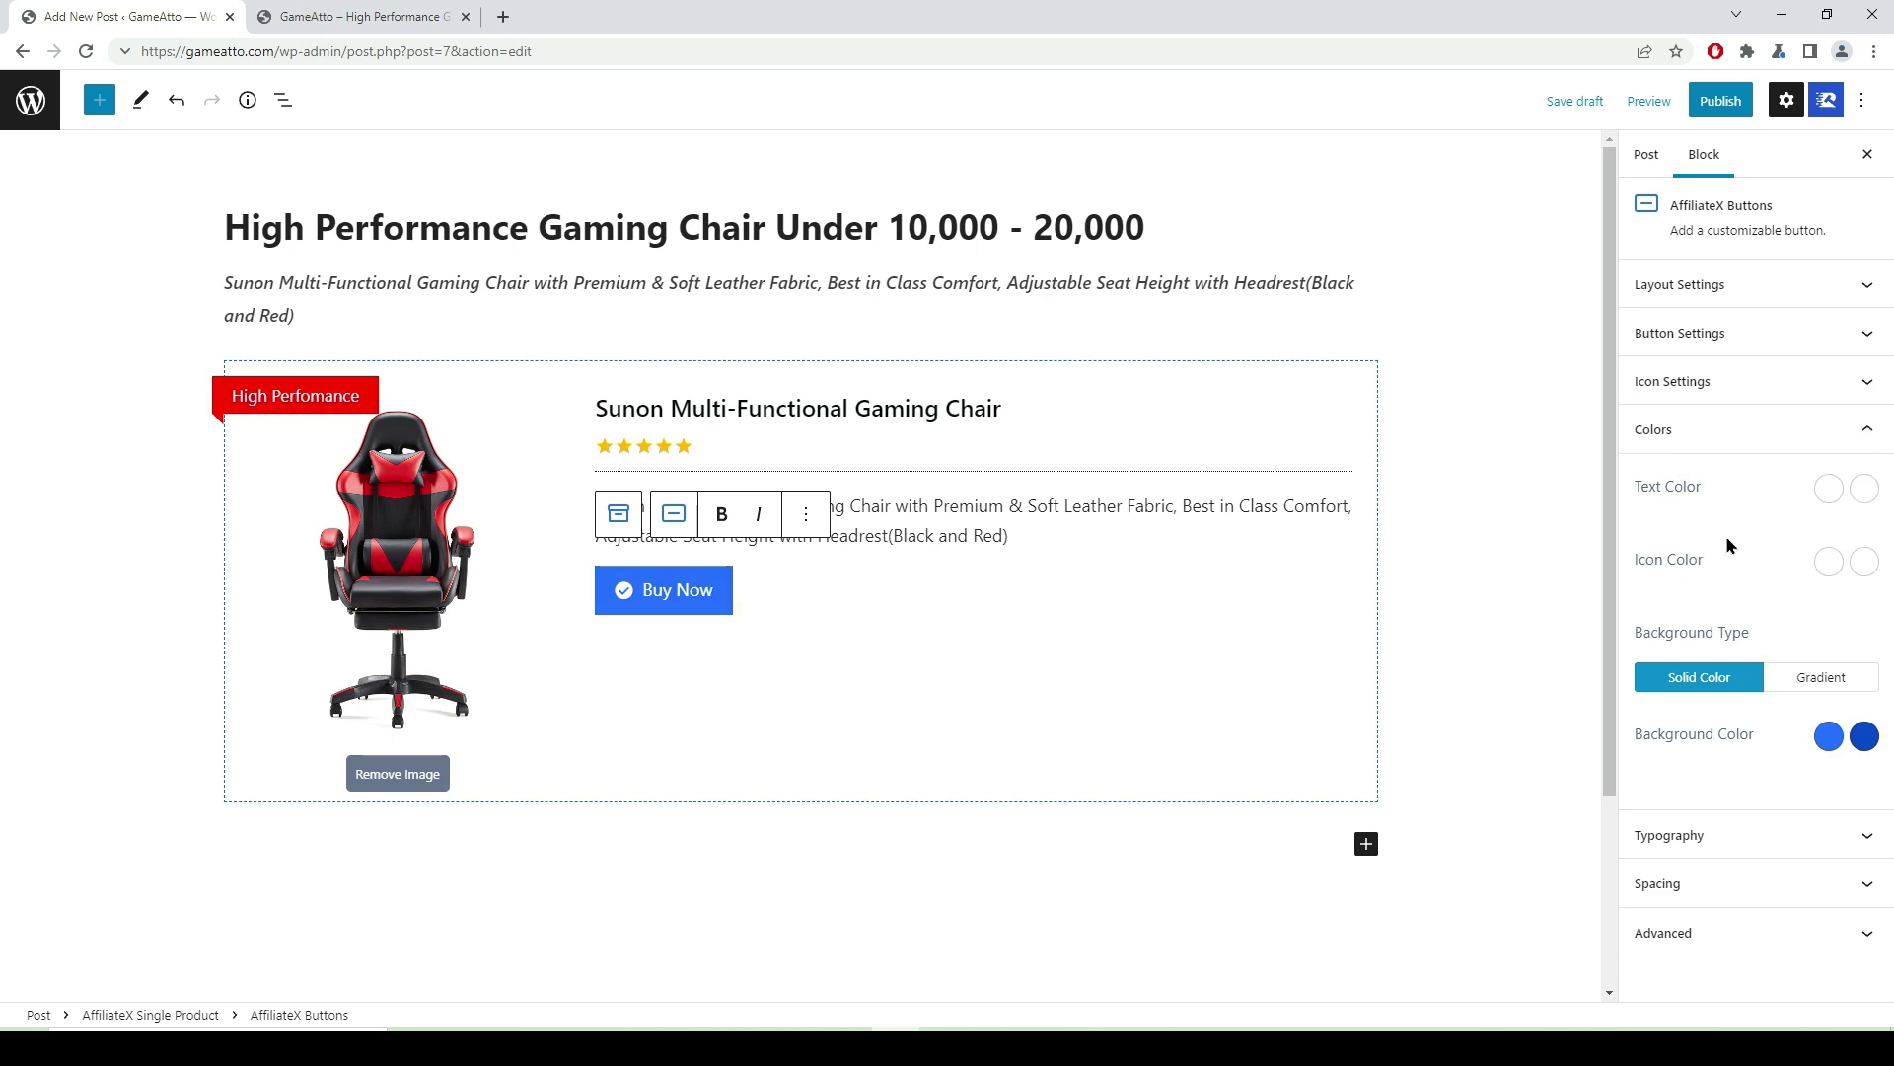
{"action": "left_click", "coordinate": [1867, 442]}
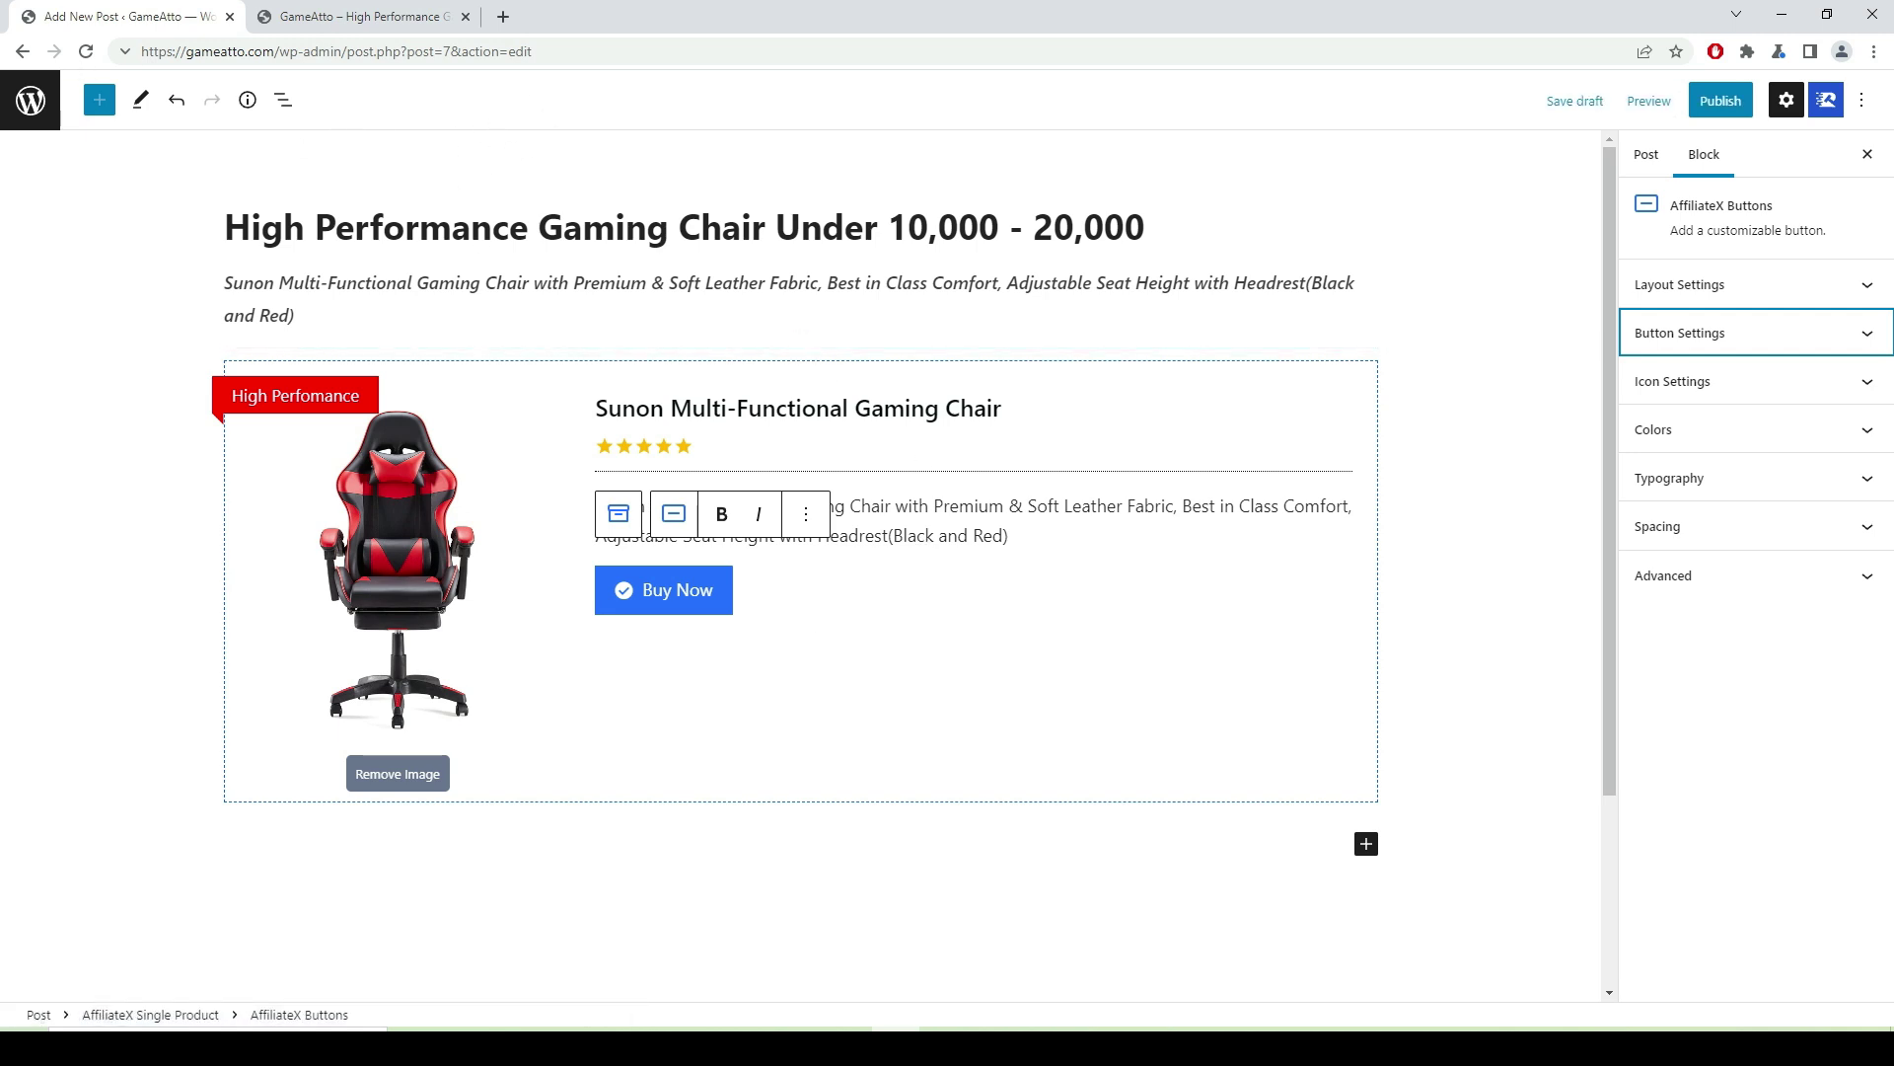
- Generate a SiteStripe short amzn.to text link for the Sunon chair and copy it
{"action": "key", "text": "alt+Tab"}
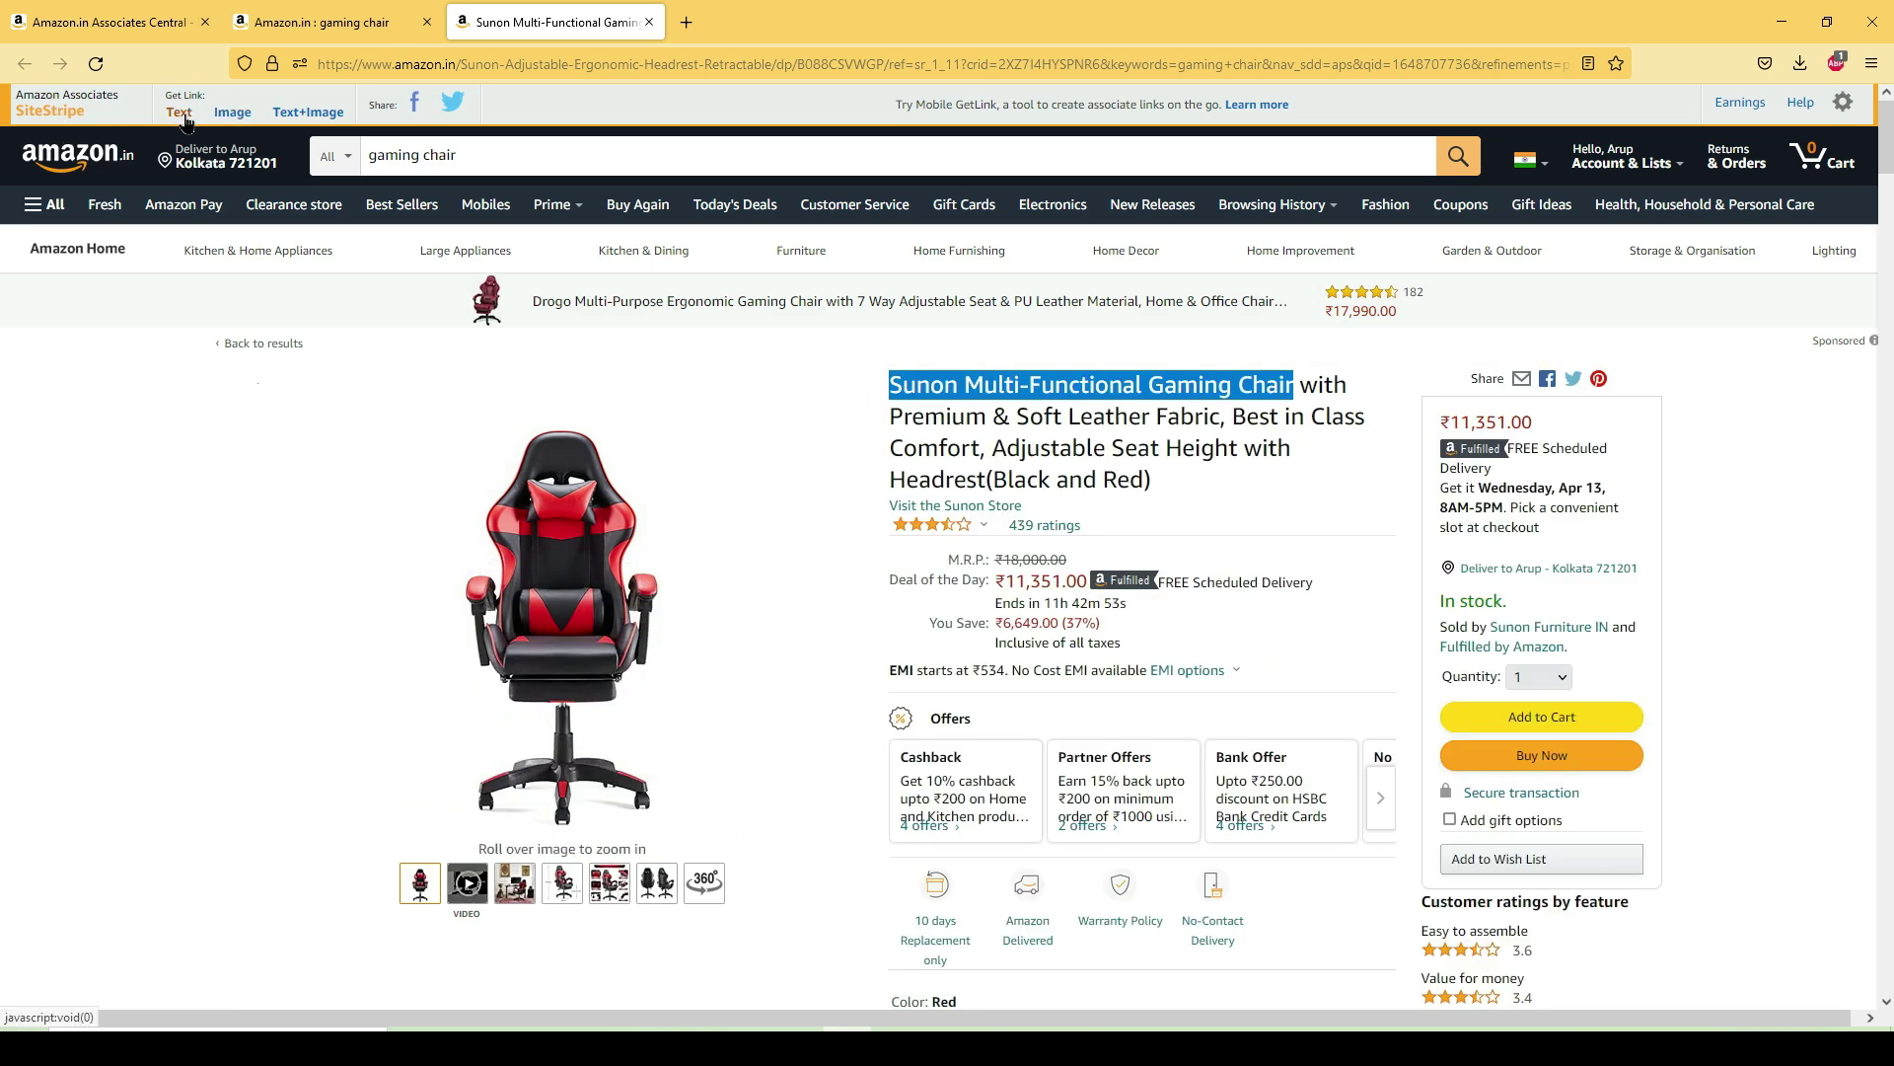
{"action": "left_click", "coordinate": [185, 121]}
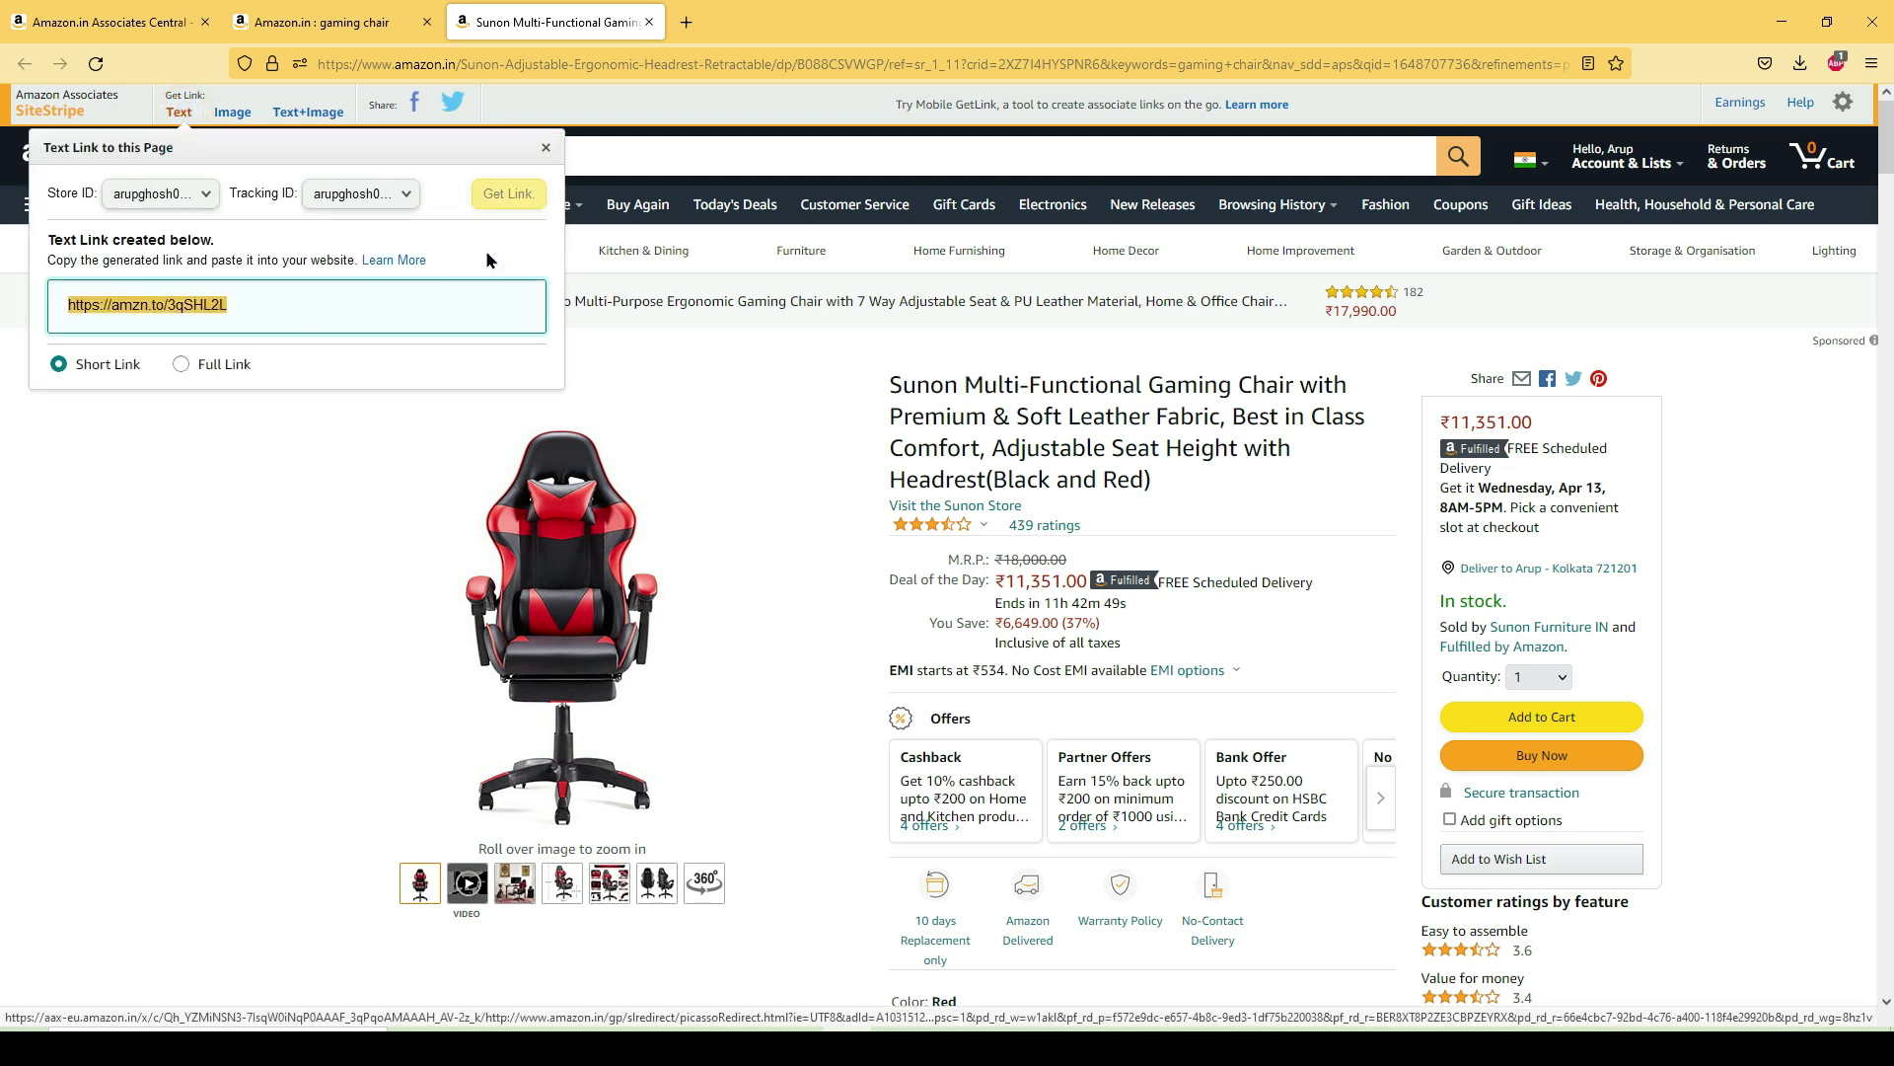
{"action": "left_click", "coordinate": [508, 195]}
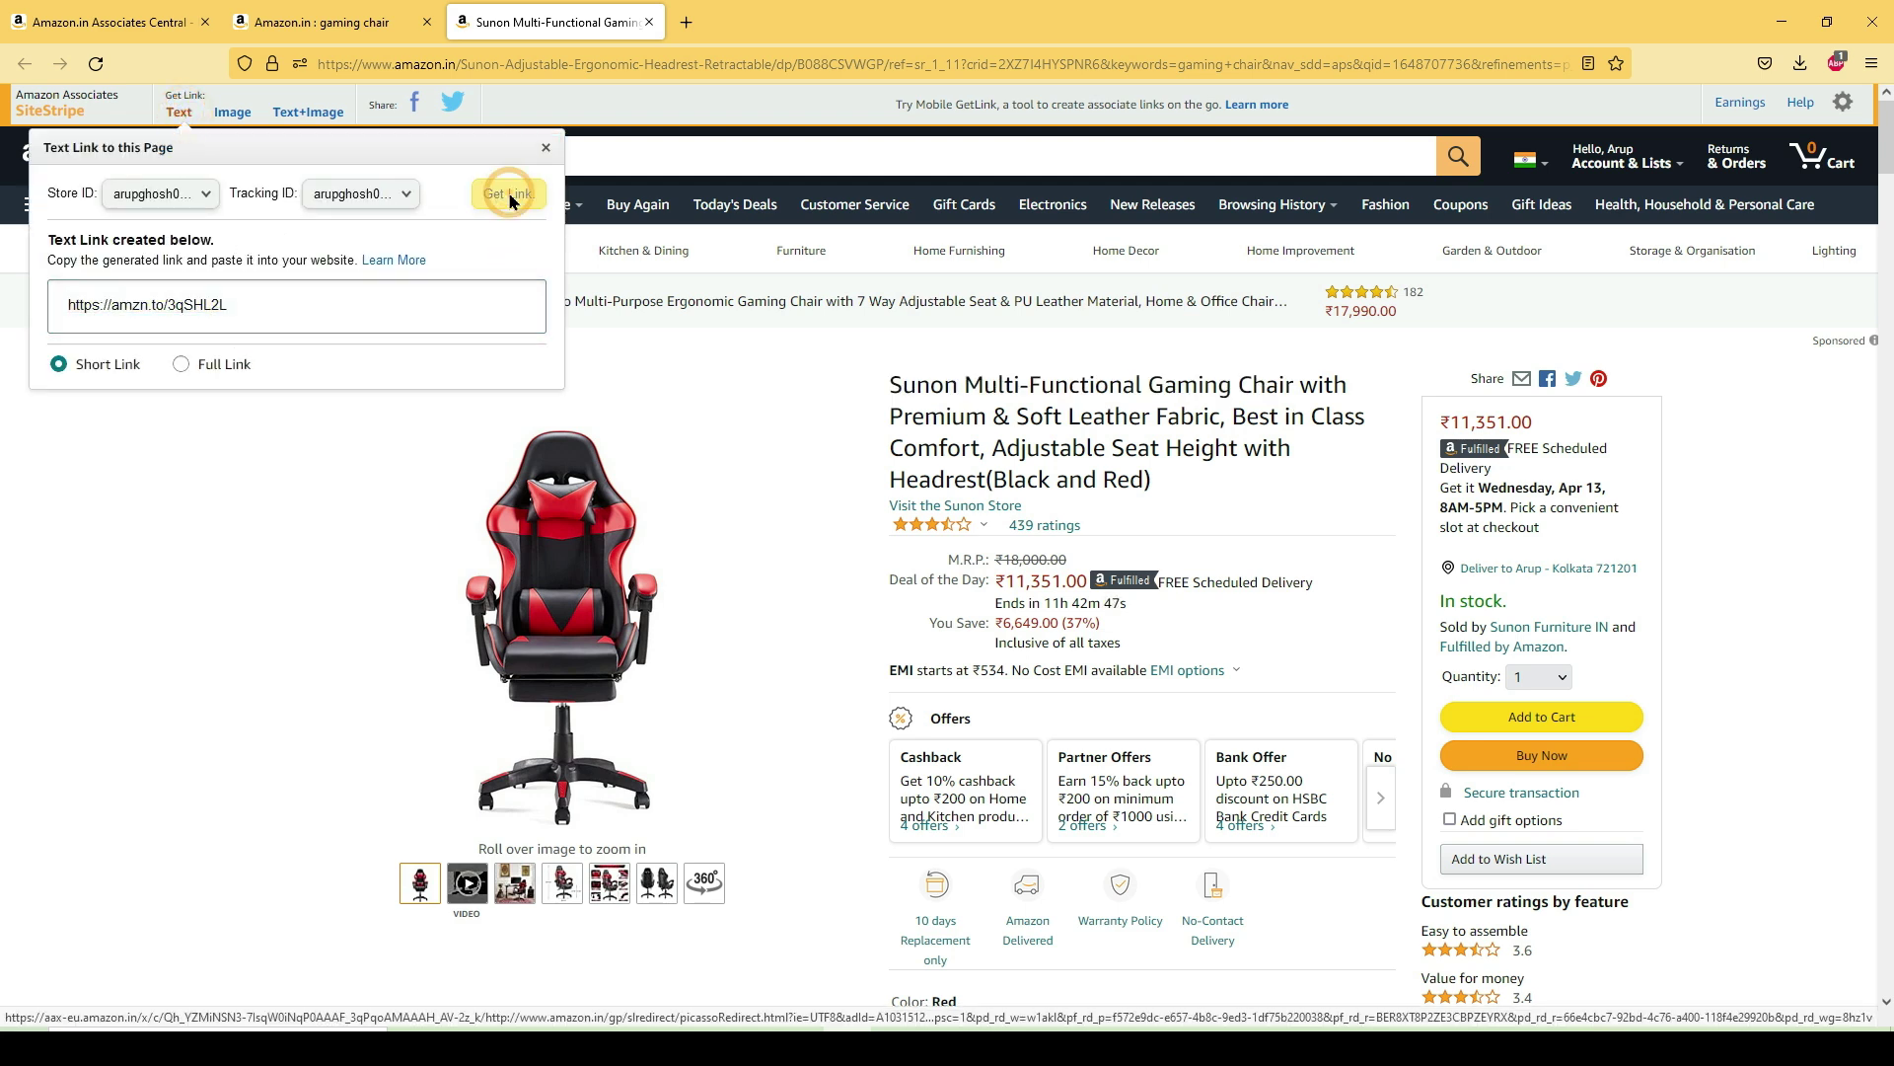
{"action": "left_click_drag", "start_coordinate": [249, 302], "coordinate": [69, 303]}
{"action": "key", "text": "super+c"}
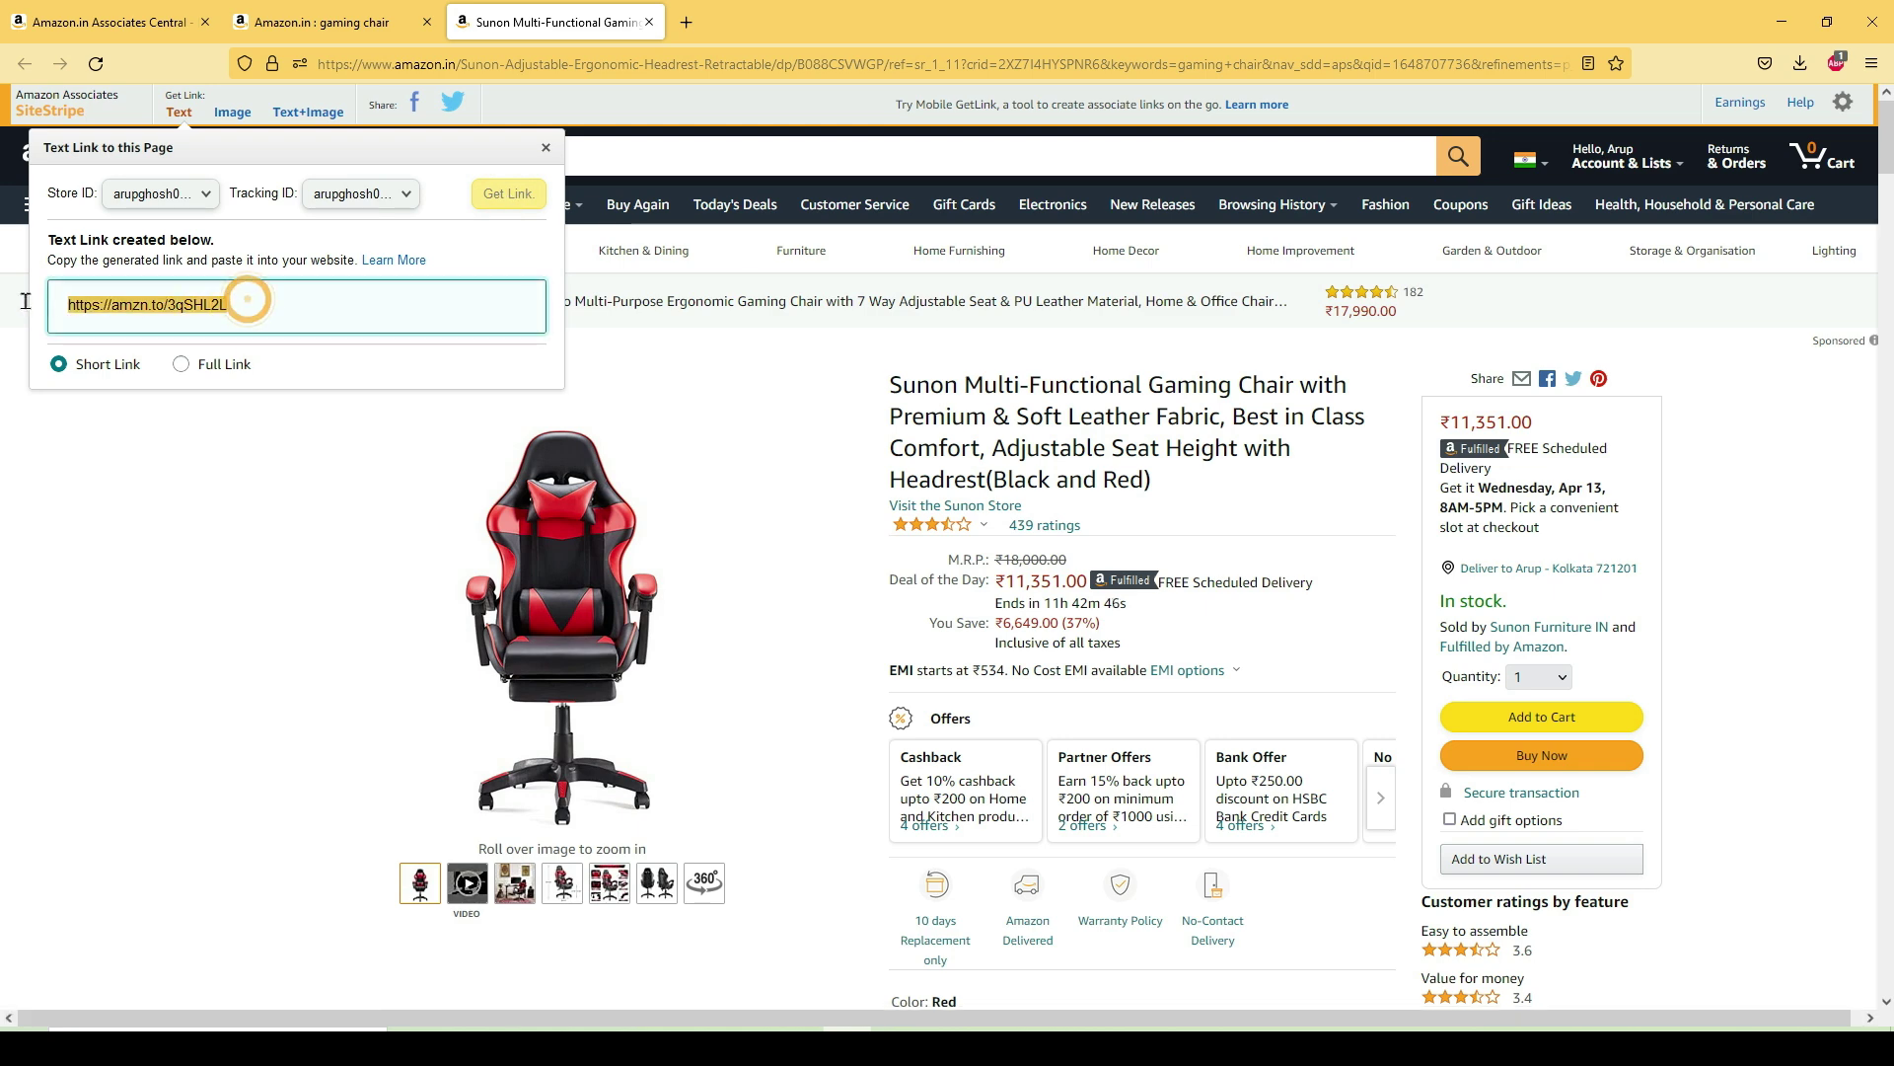
{"action": "right_click", "coordinate": [111, 309]}
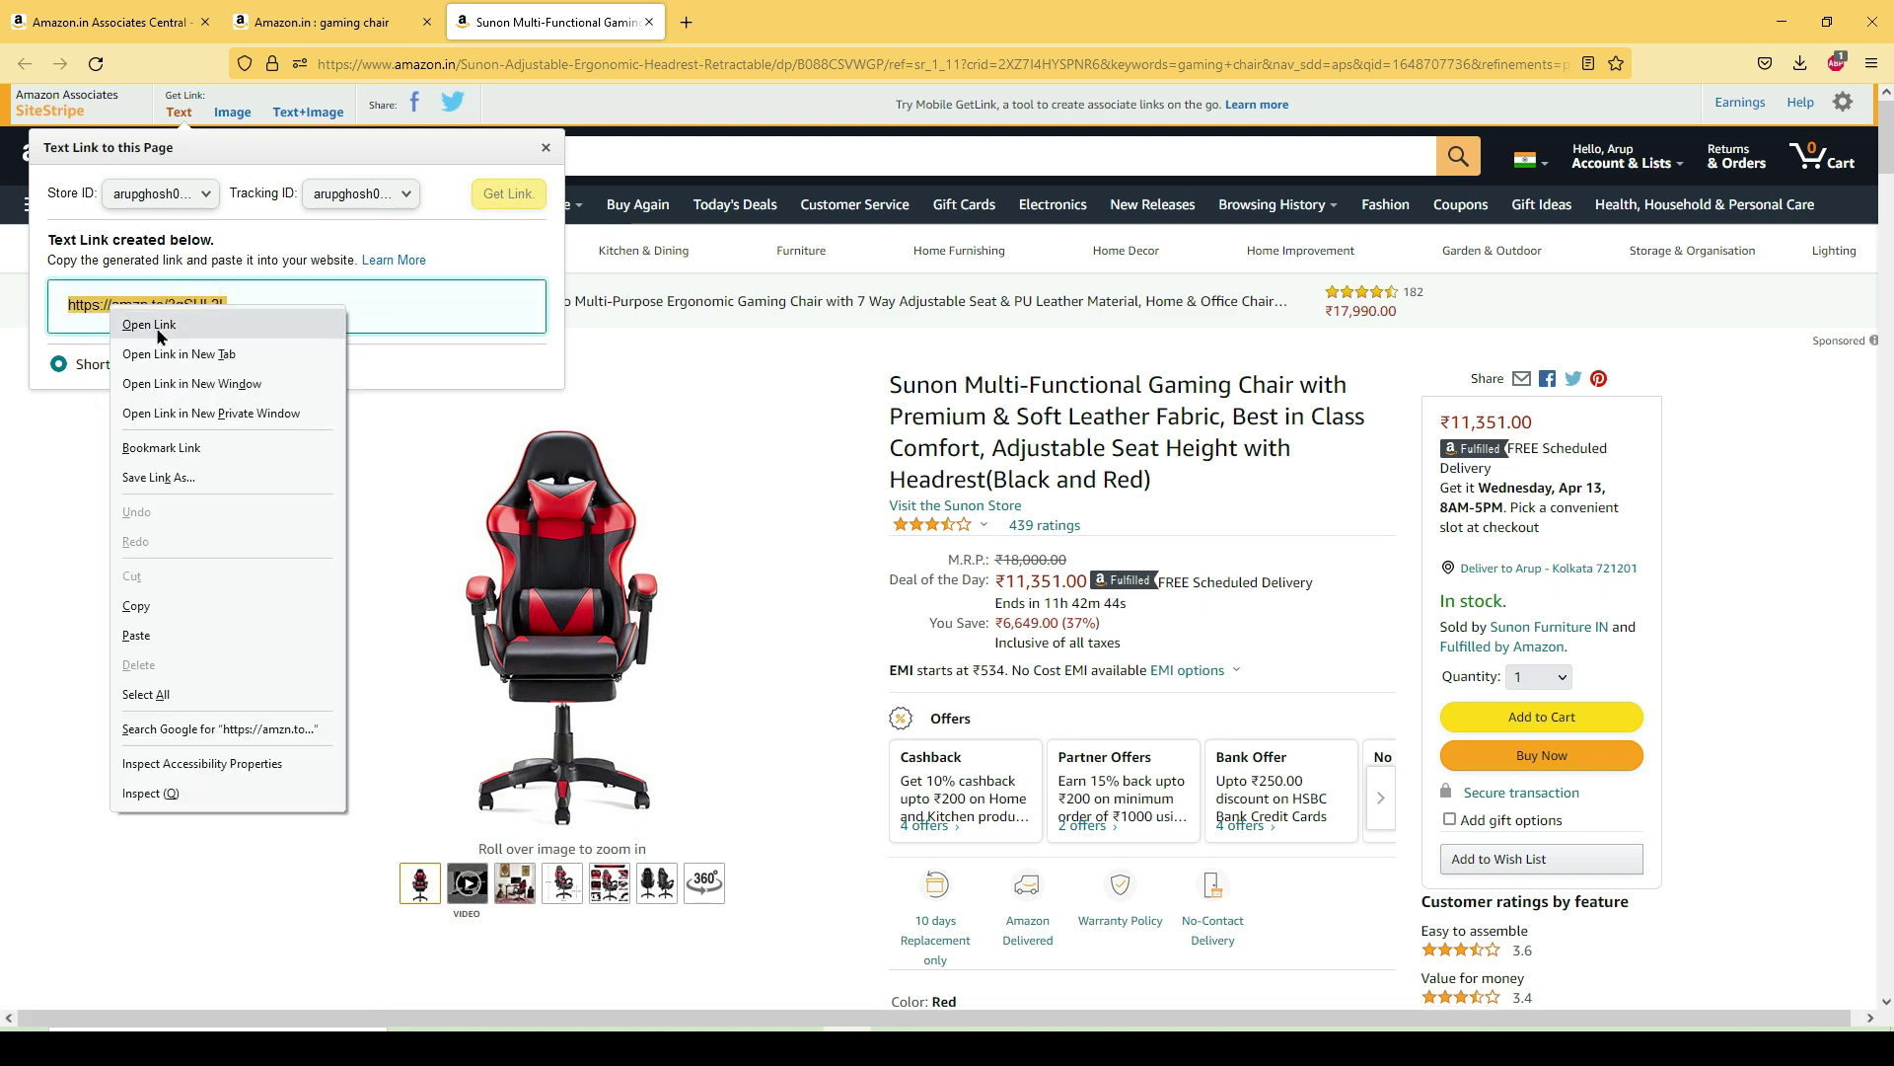
{"action": "left_click", "coordinate": [153, 605]}
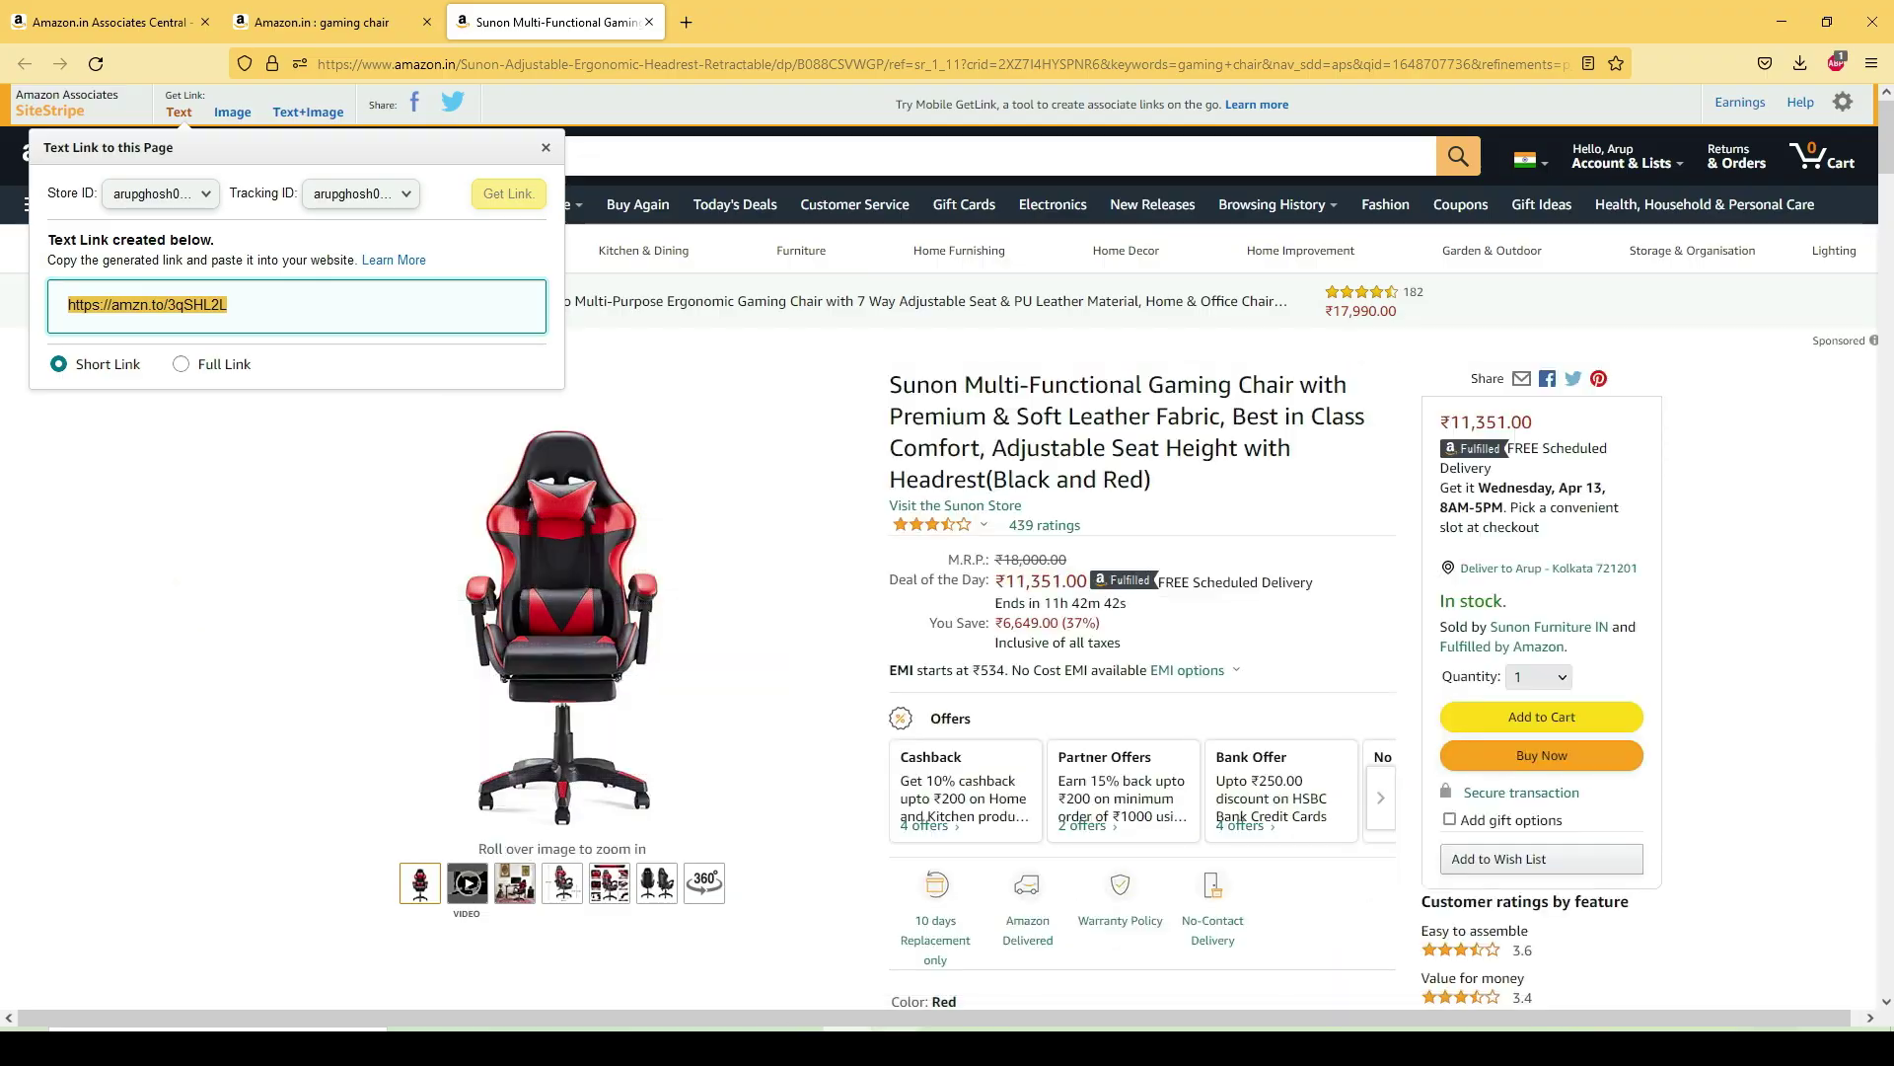
{"action": "key", "text": "alt+Tab"}
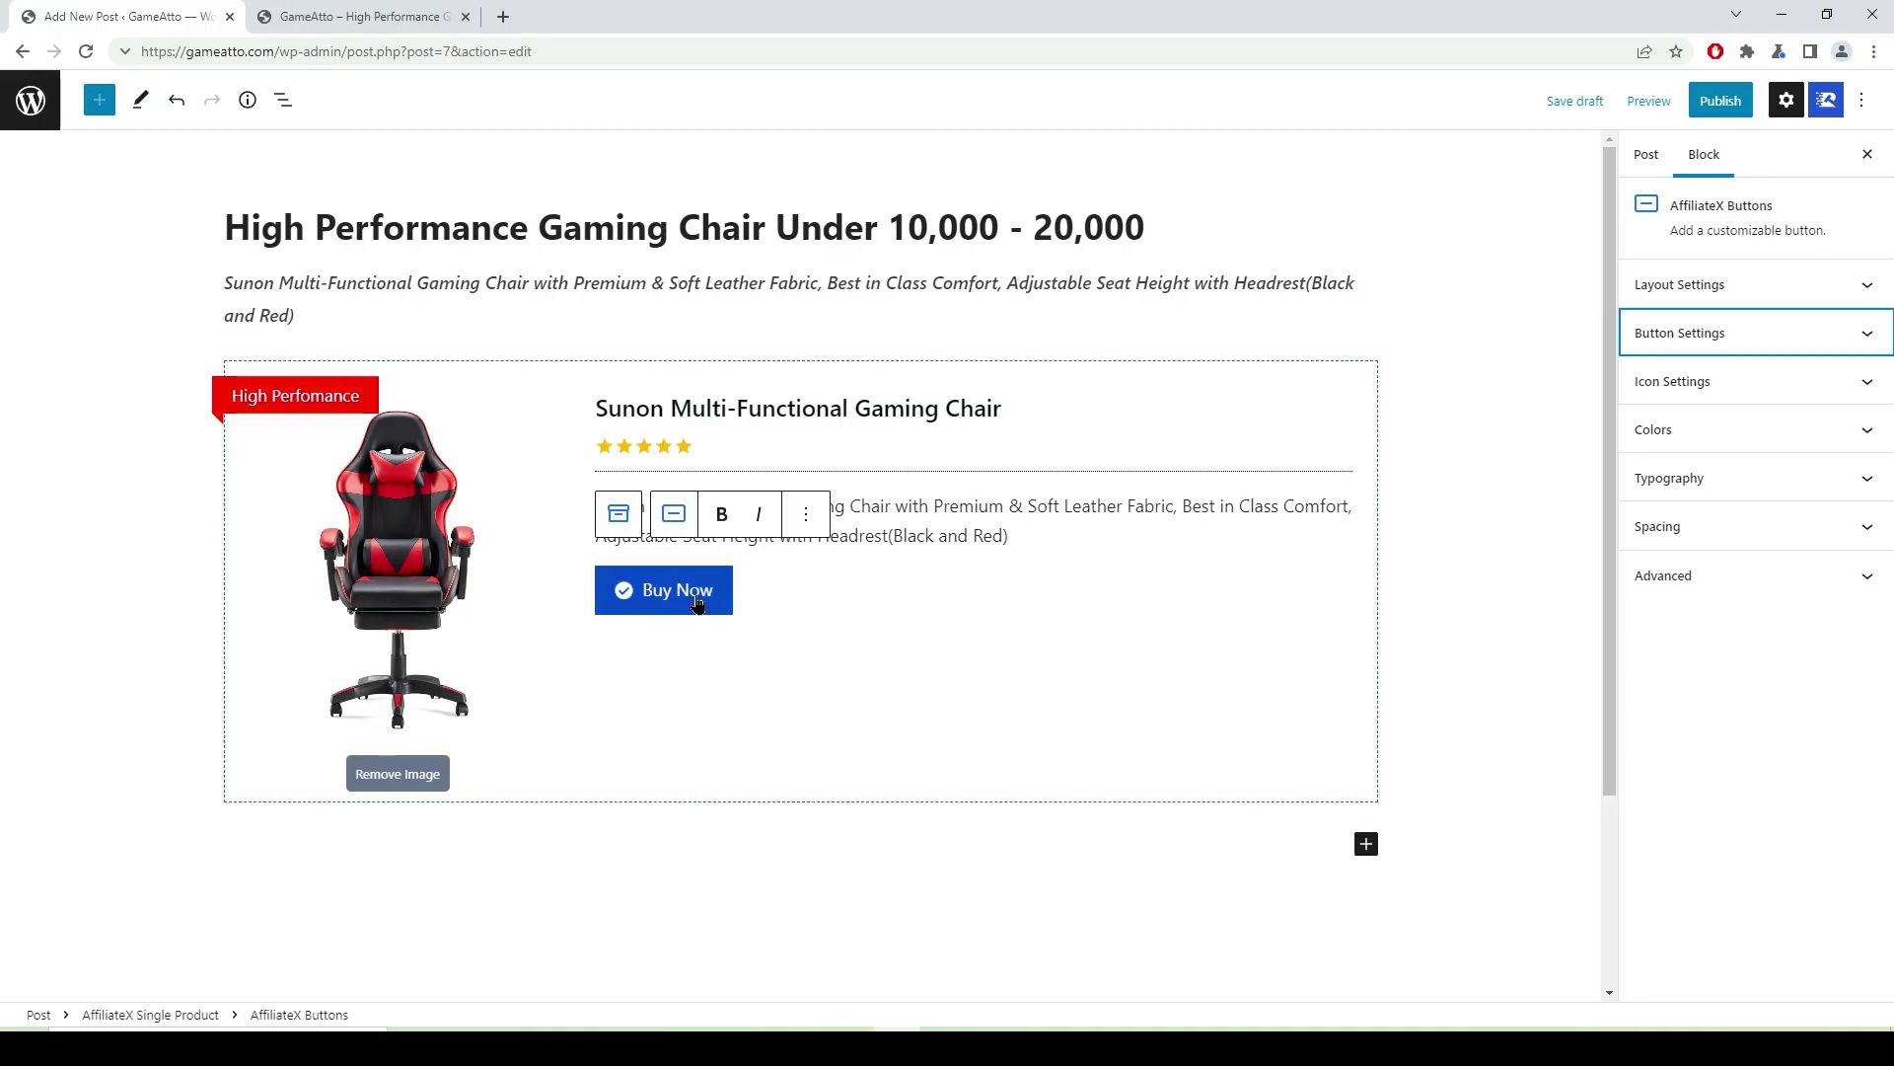
- Enable nofollow, sponsored and open-in-new-window on the Buy Now button's link
{"action": "left_click", "coordinate": [1866, 337]}
{"action": "scroll", "coordinate": [1855, 335], "scroll_direction": "down", "scroll_amount": 2}
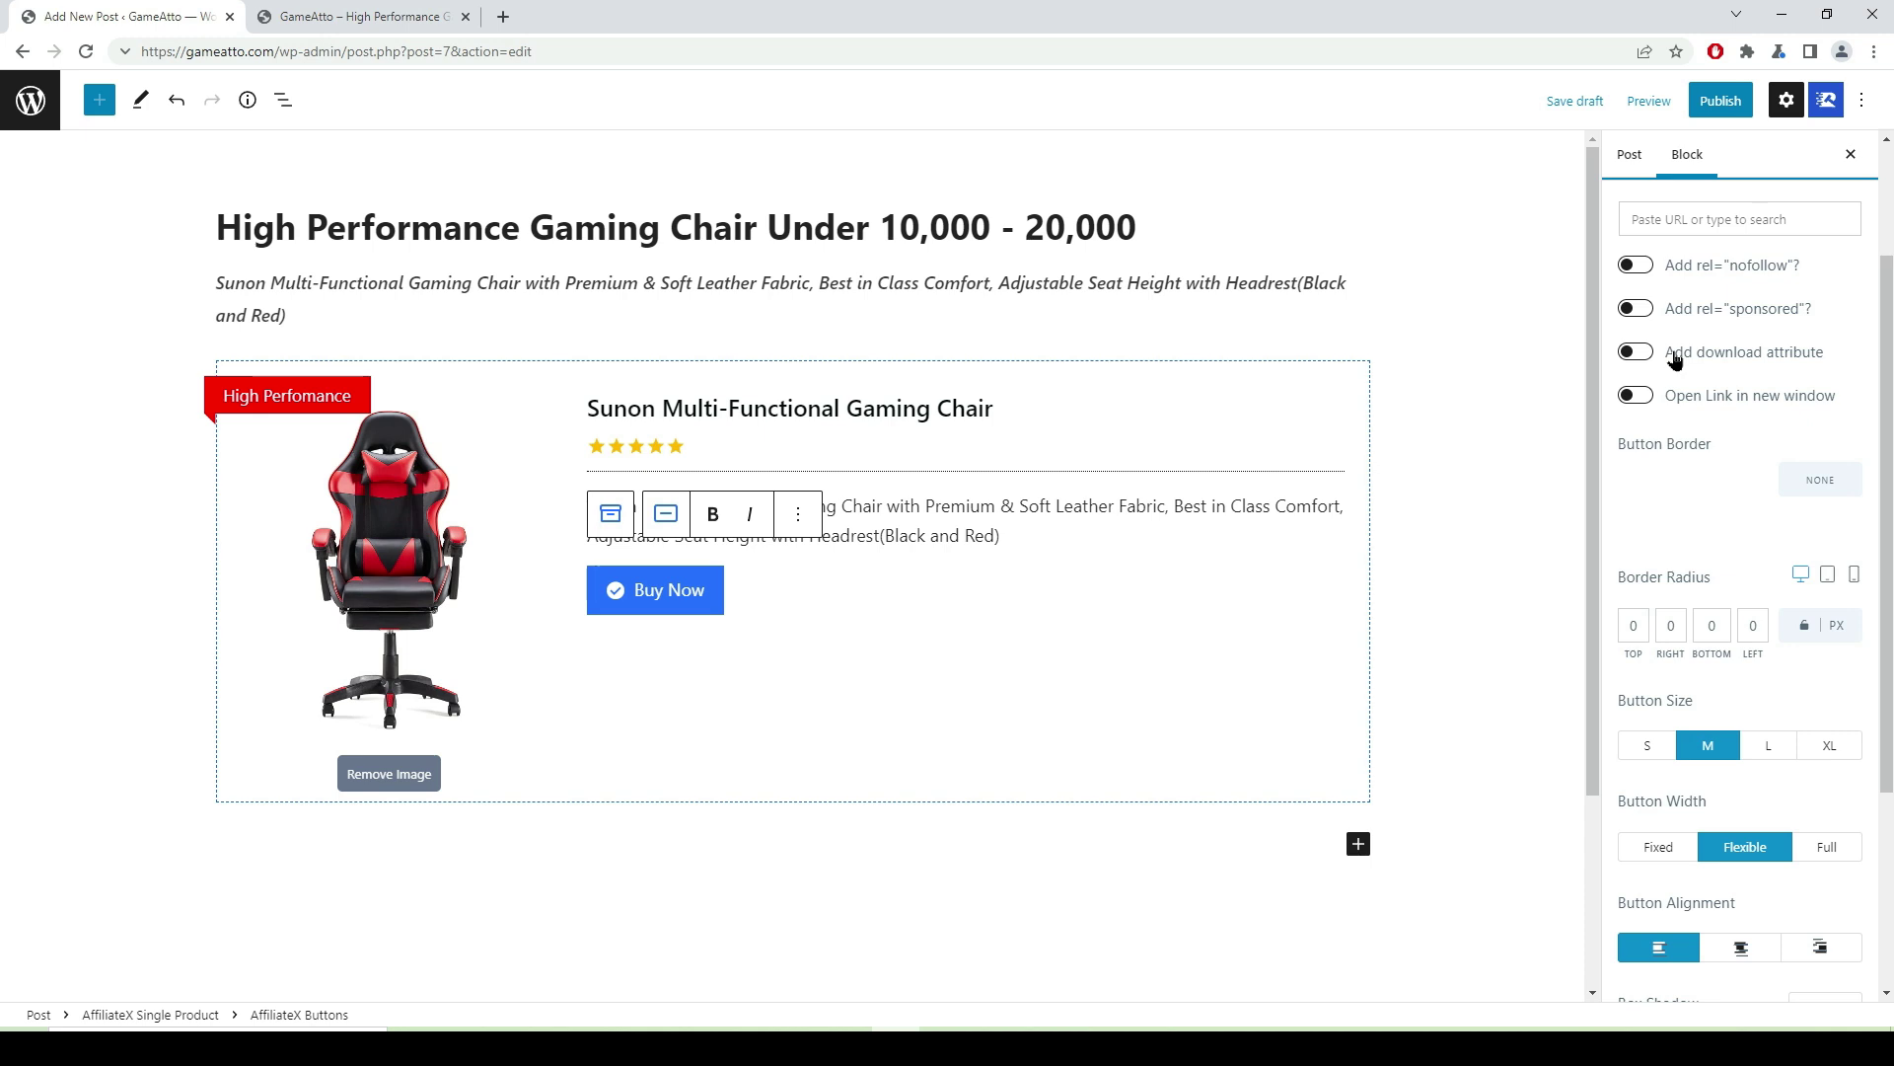
{"action": "left_click", "coordinate": [1648, 273]}
{"action": "left_click", "coordinate": [1643, 320]}
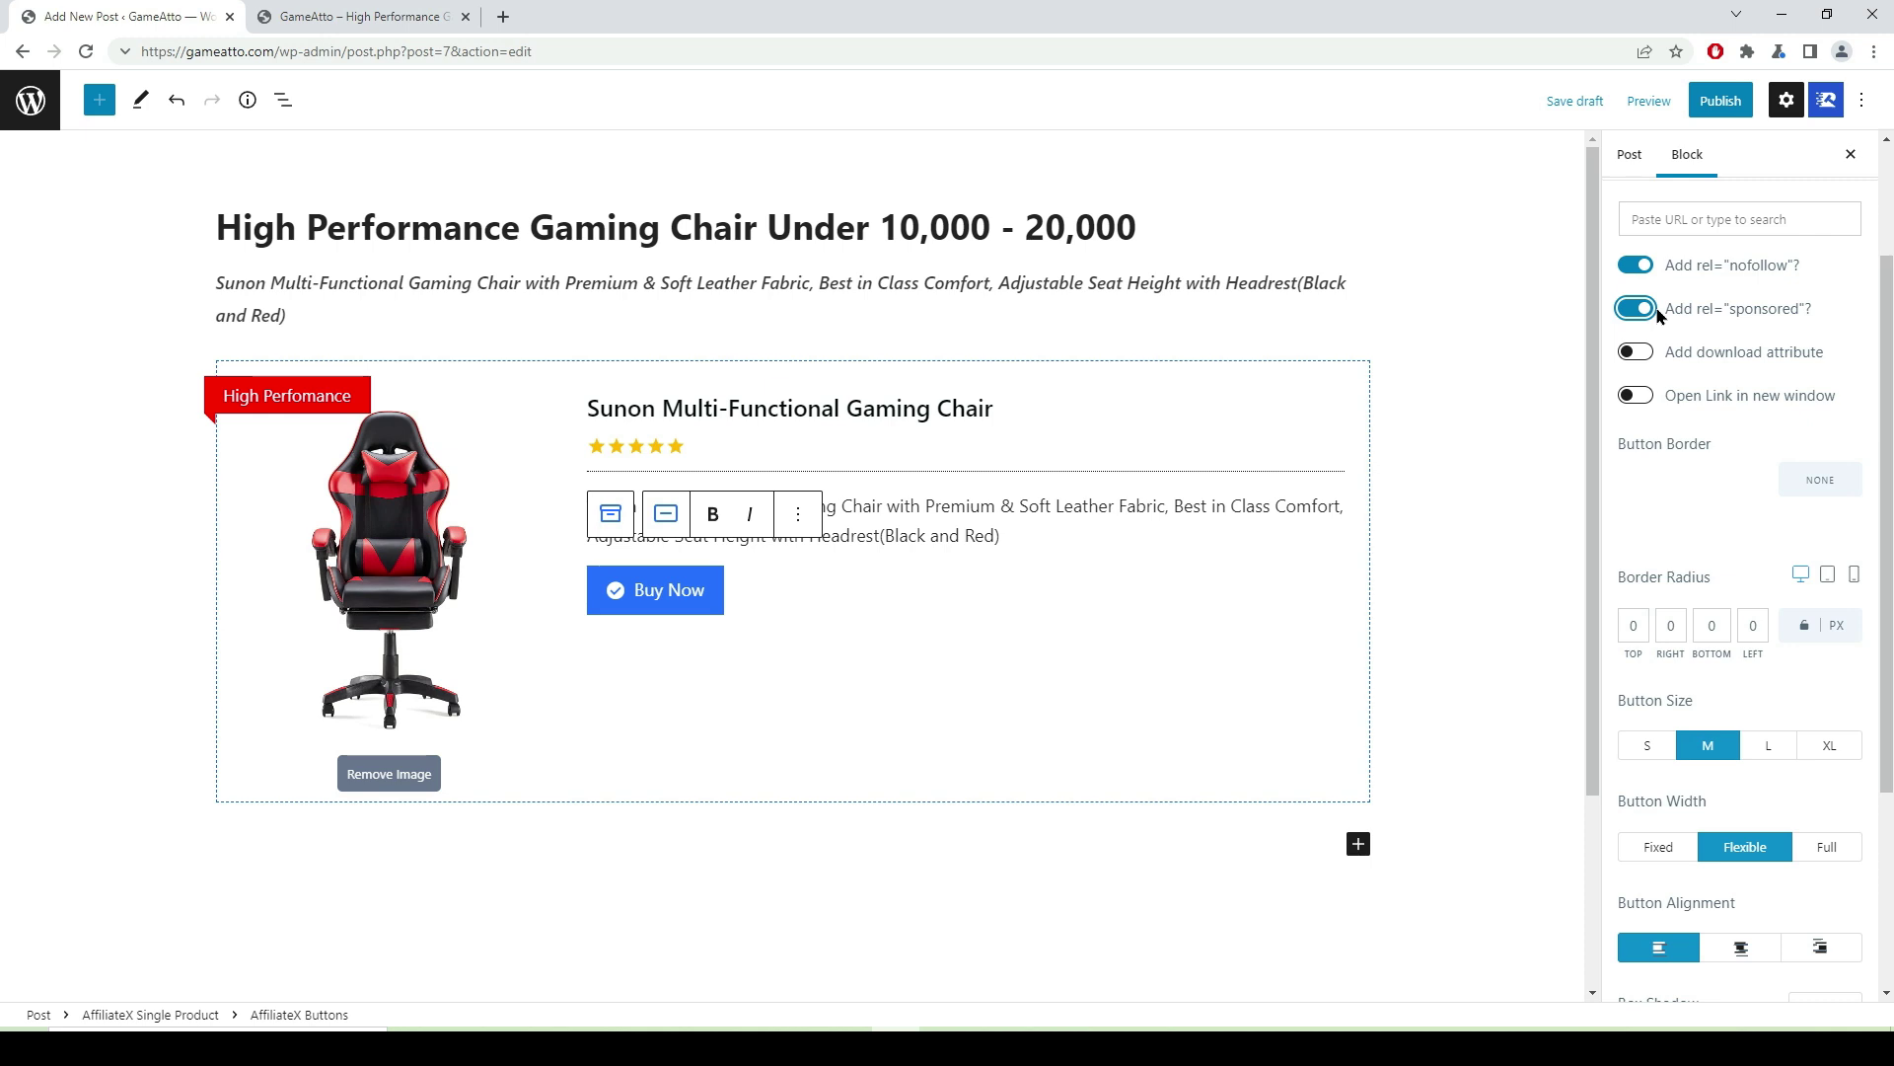
{"action": "left_click", "coordinate": [1643, 404]}
{"action": "left_click", "coordinate": [1651, 225]}
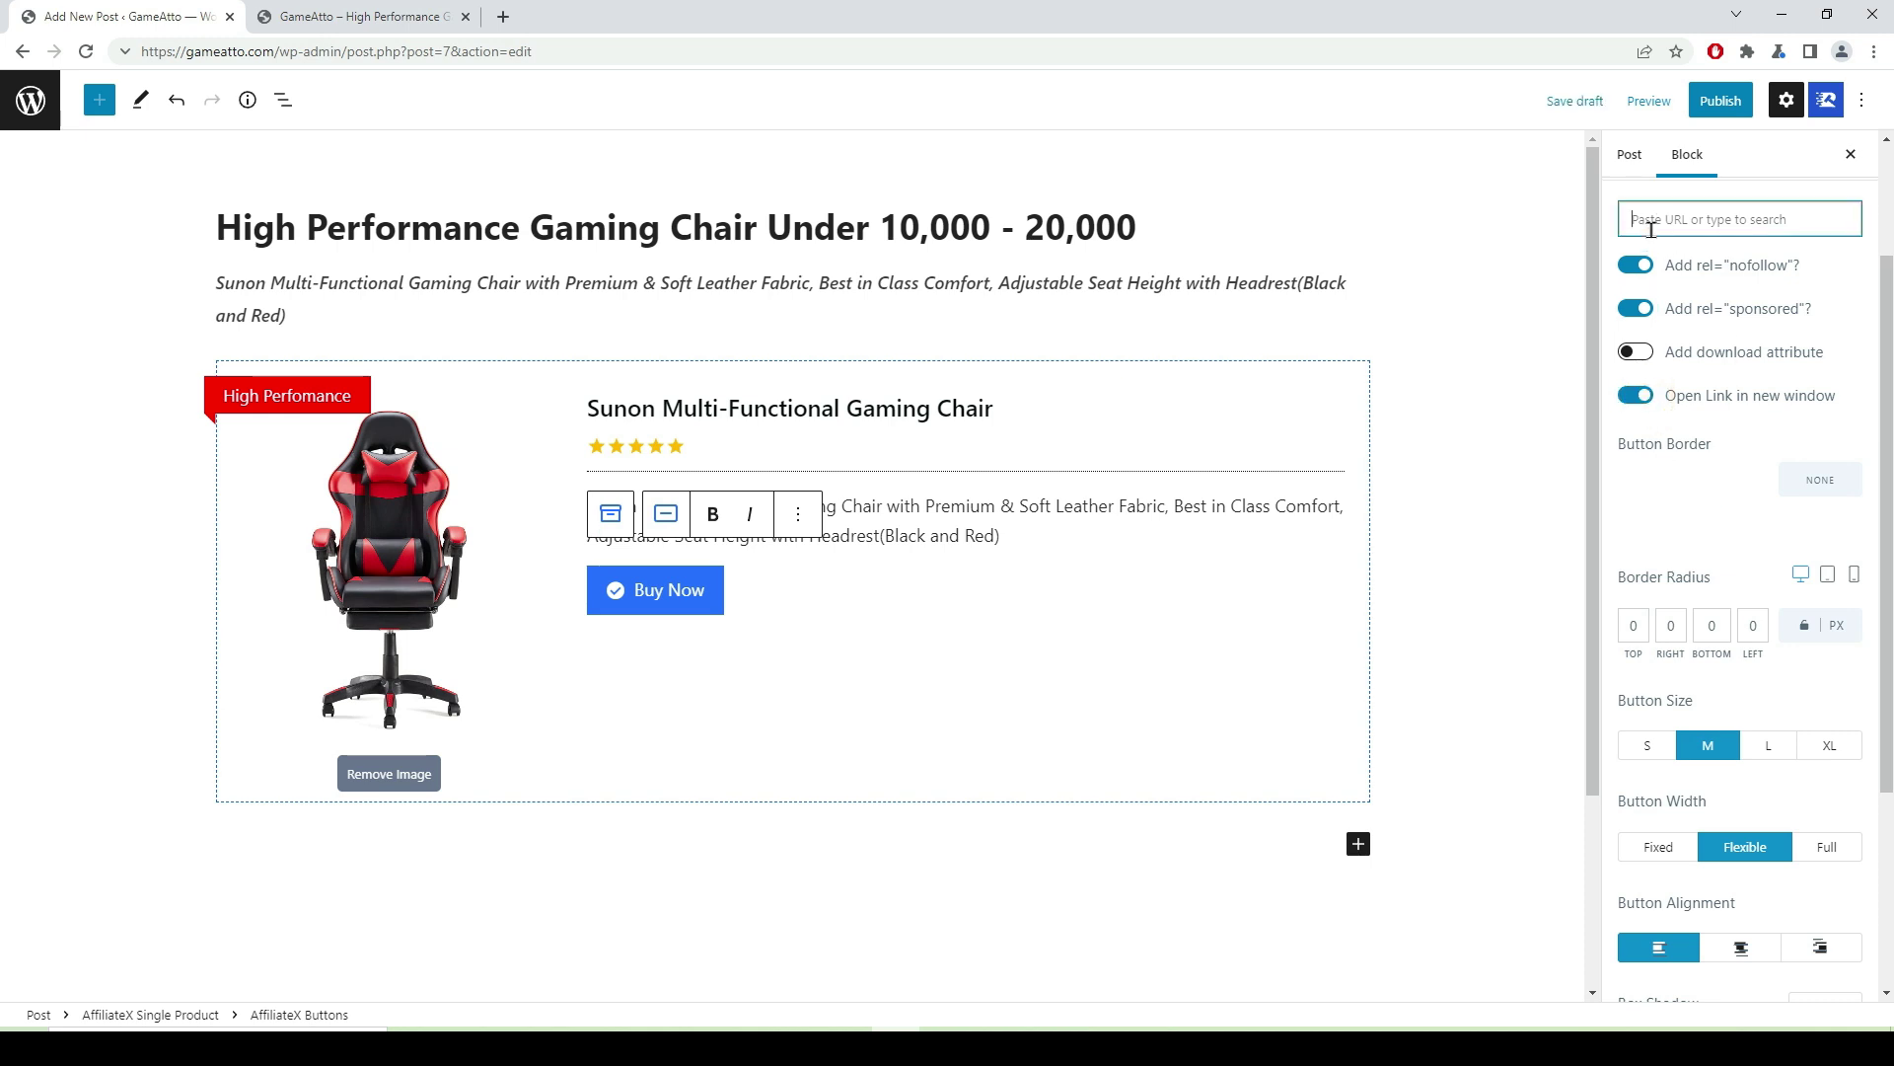
- Paste the copied Amazon short link into the Buy Now button's URL field
{"action": "right_click", "coordinate": [1650, 225]}
{"action": "left_click", "coordinate": [1687, 376]}
{"action": "left_click", "coordinate": [1822, 490]}
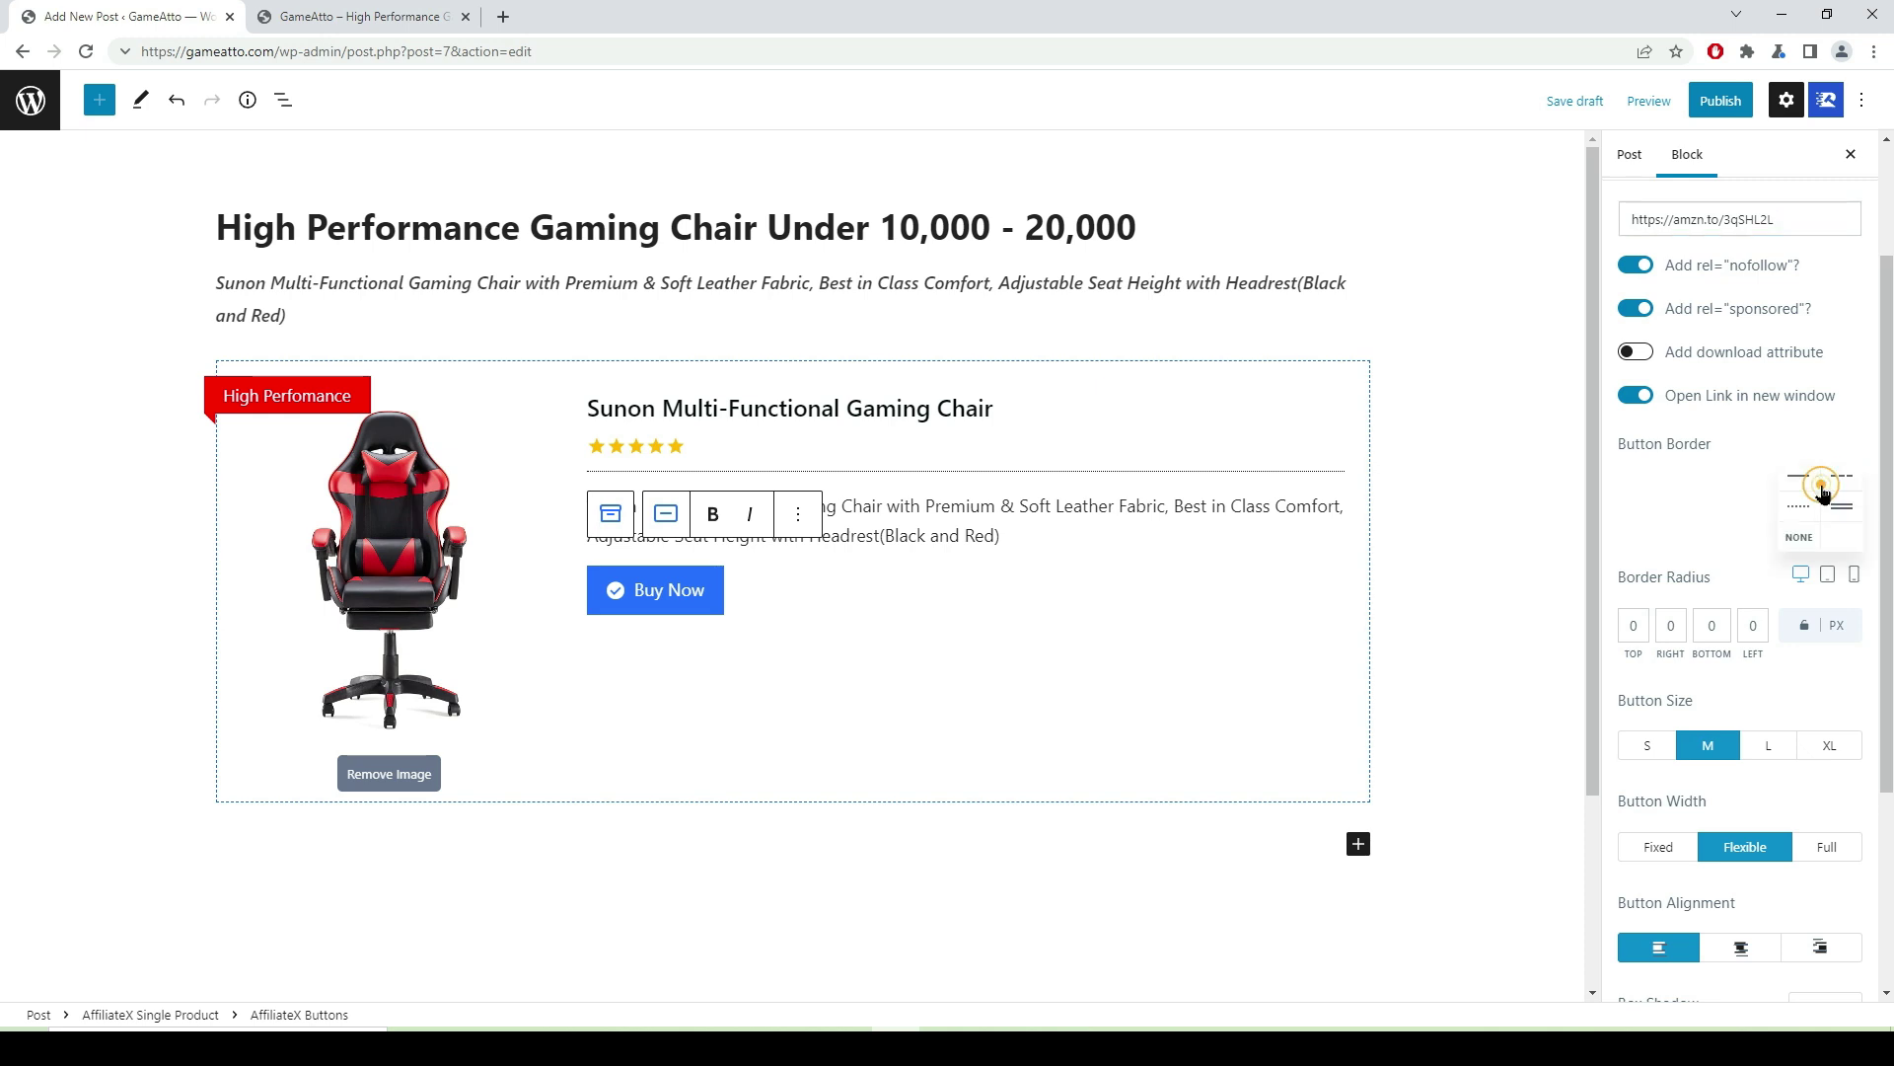
- Try dotted and dashed black button borders, then set the border to None
{"action": "left_click", "coordinate": [1799, 511]}
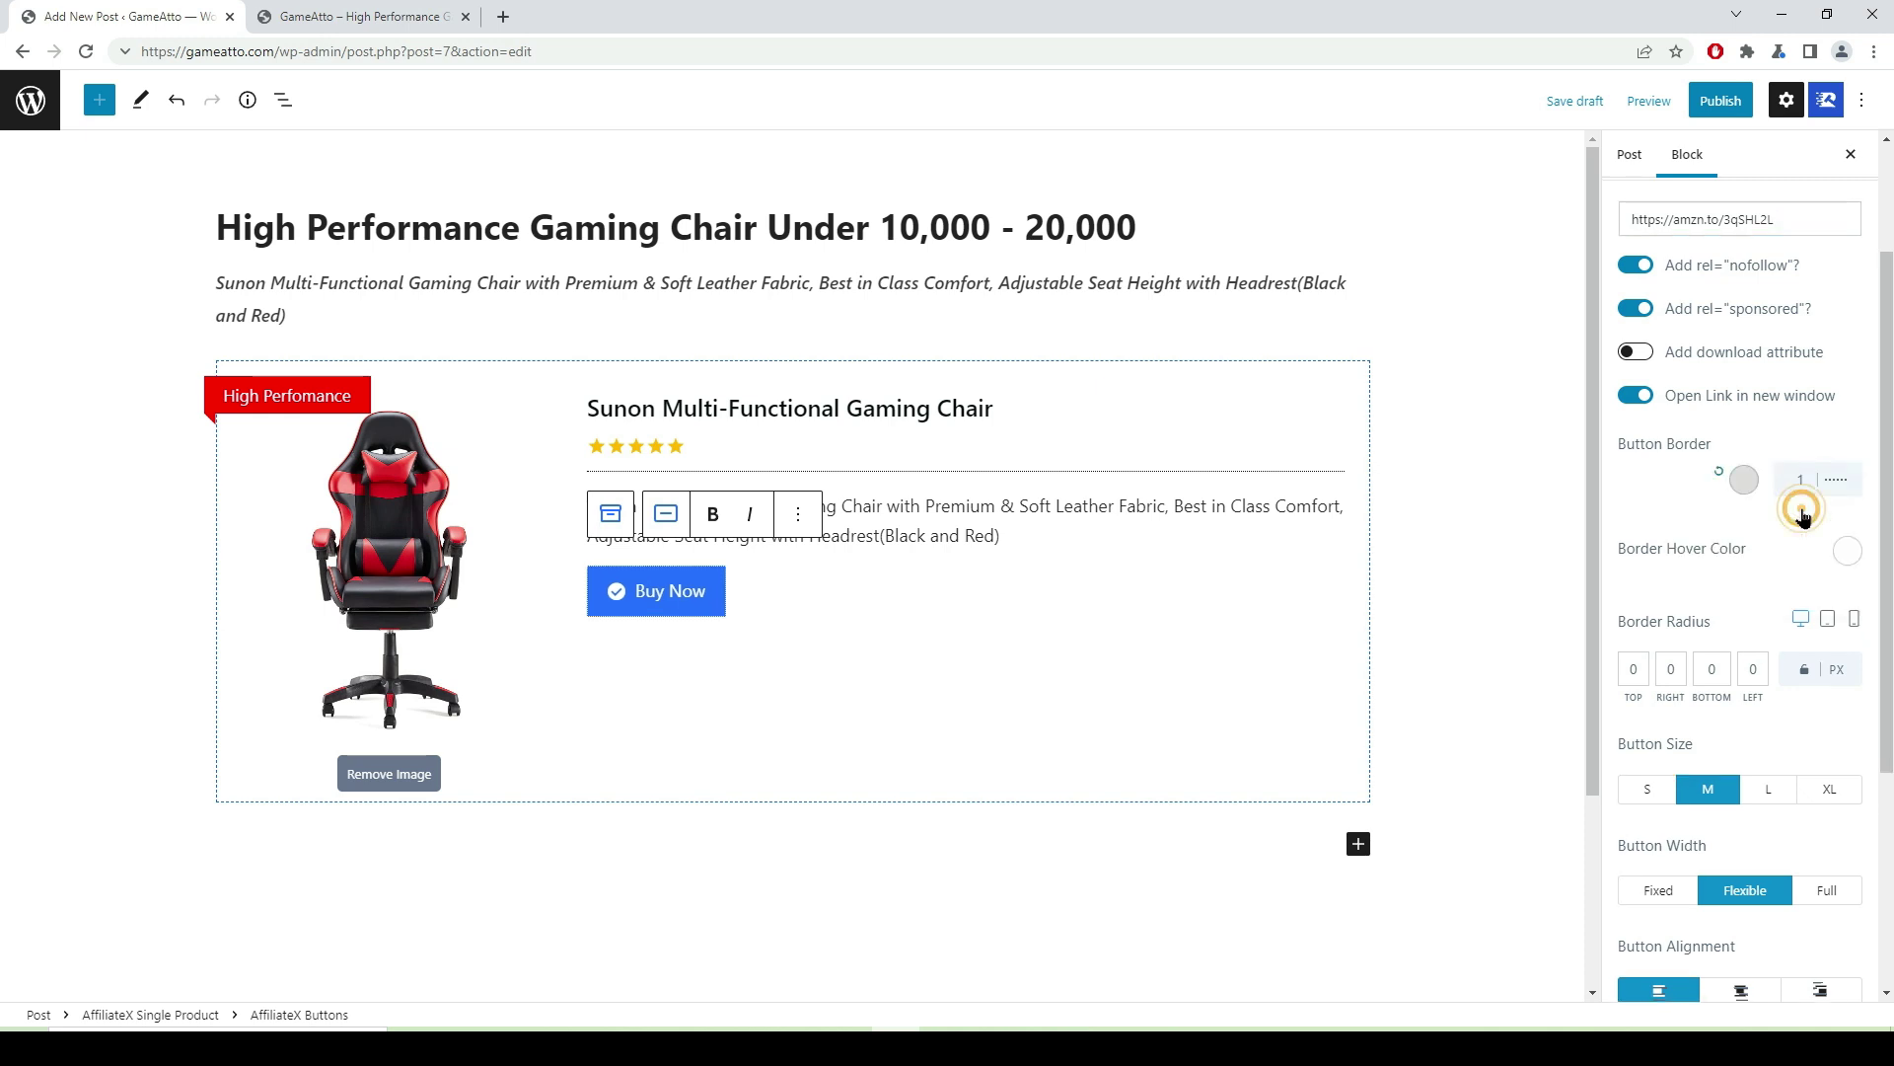
{"action": "left_click", "coordinate": [1744, 482]}
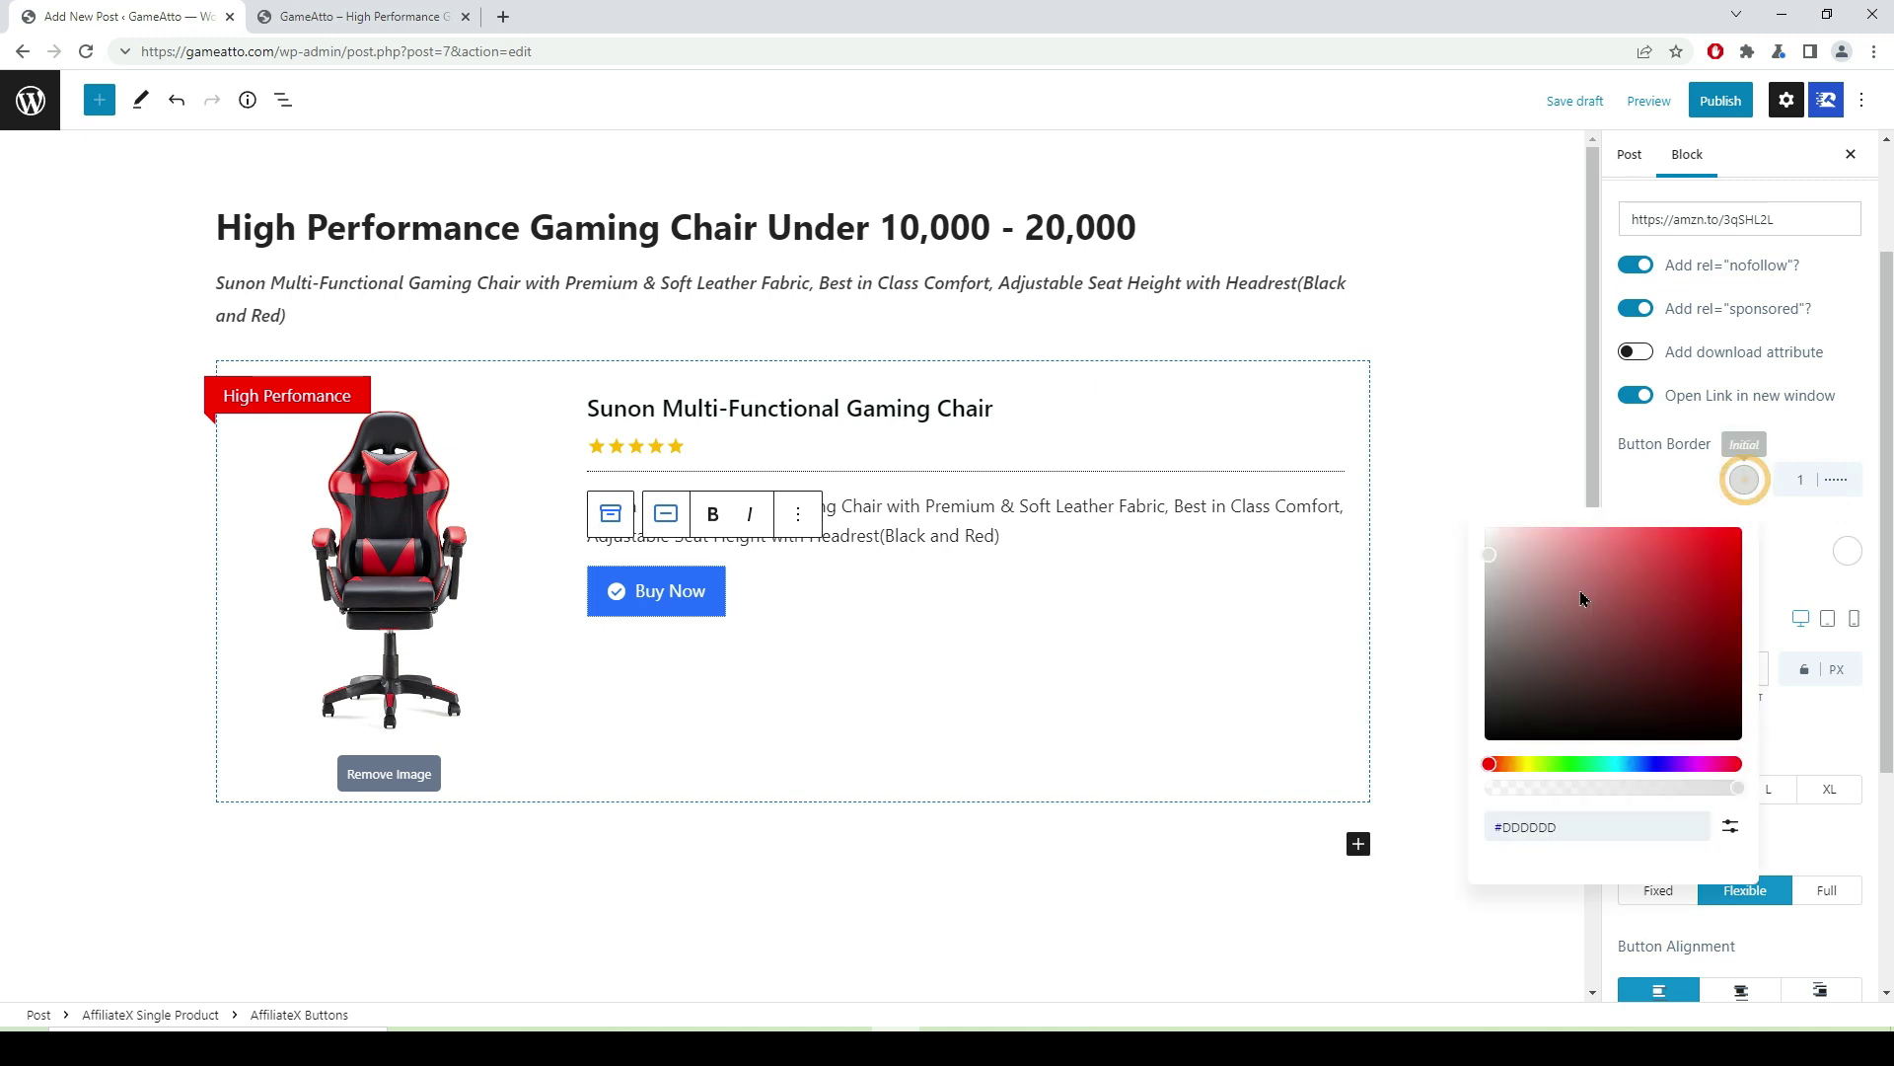
{"action": "left_click", "coordinate": [1500, 727]}
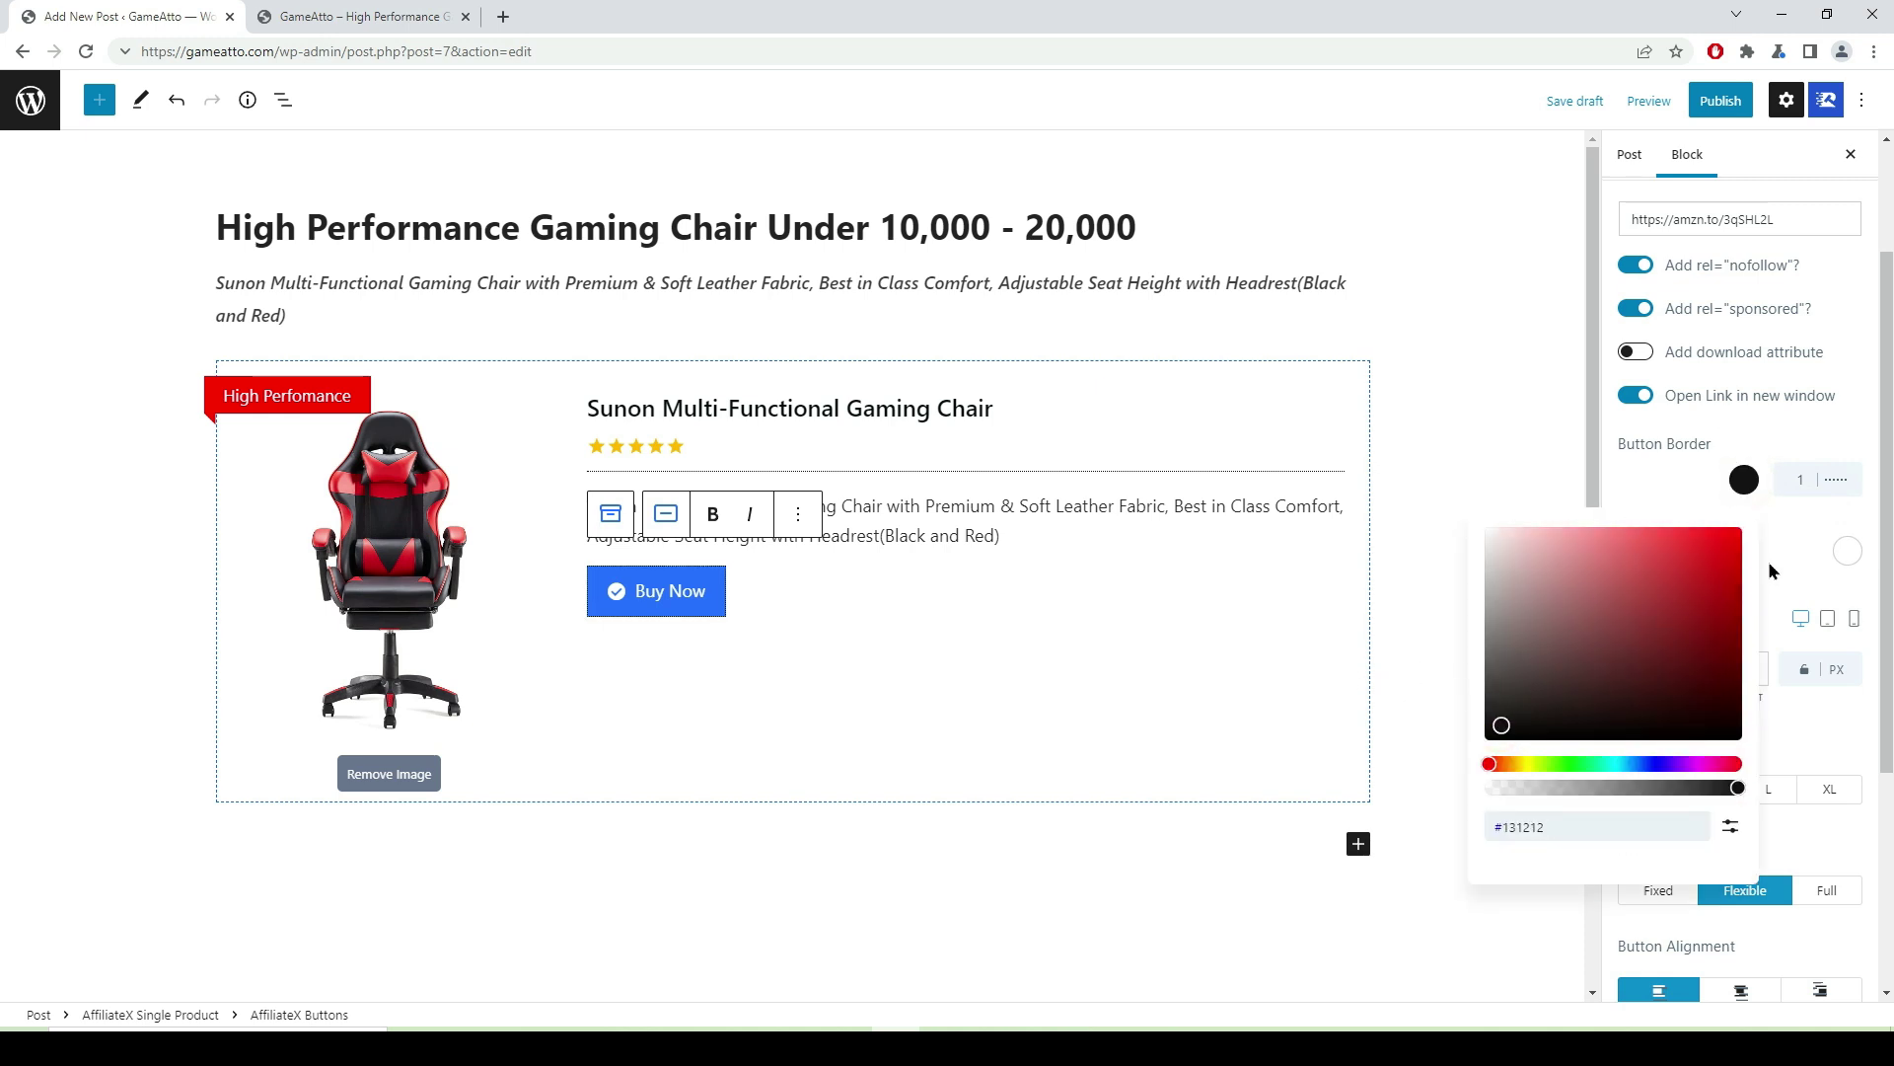
{"action": "left_click_drag", "start_coordinate": [1506, 731], "coordinate": [1484, 749]}
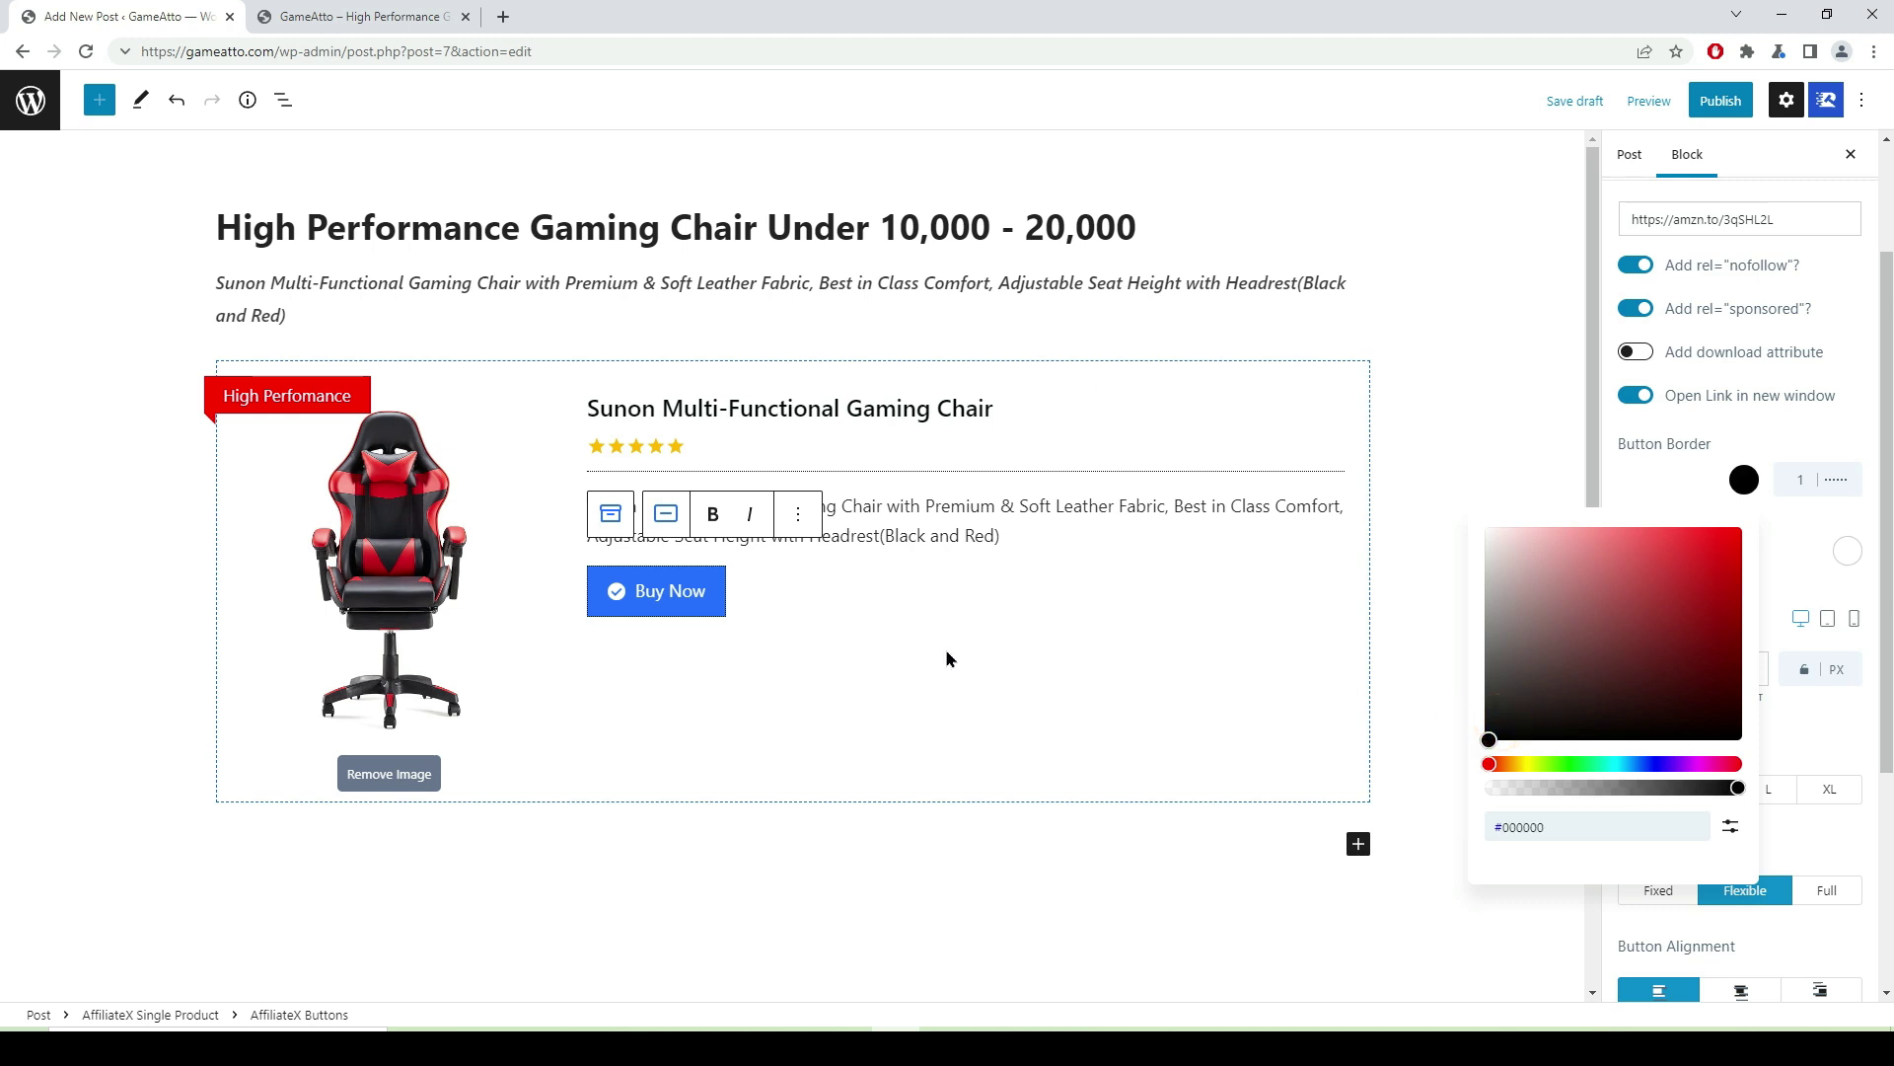
{"action": "left_click", "coordinate": [1841, 491]}
{"action": "left_click", "coordinate": [1848, 481]}
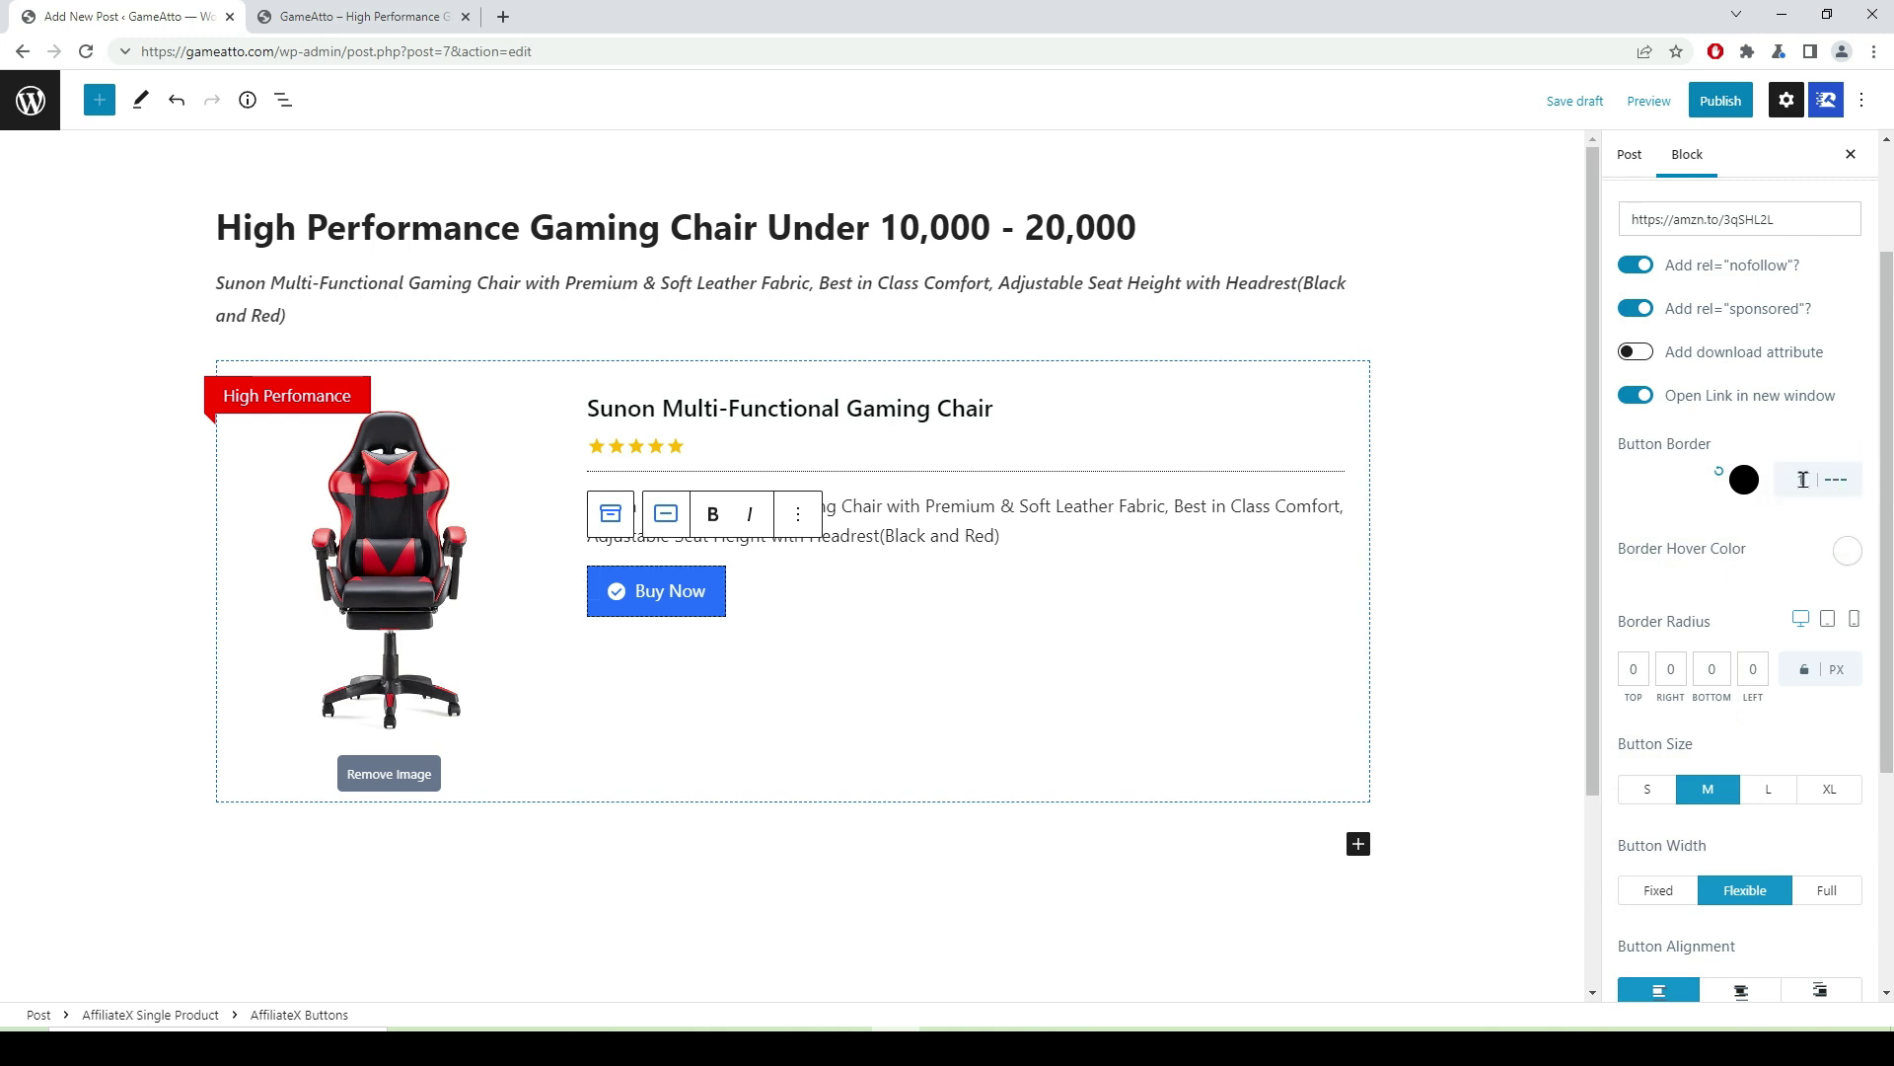
{"action": "left_click", "coordinate": [1718, 478]}
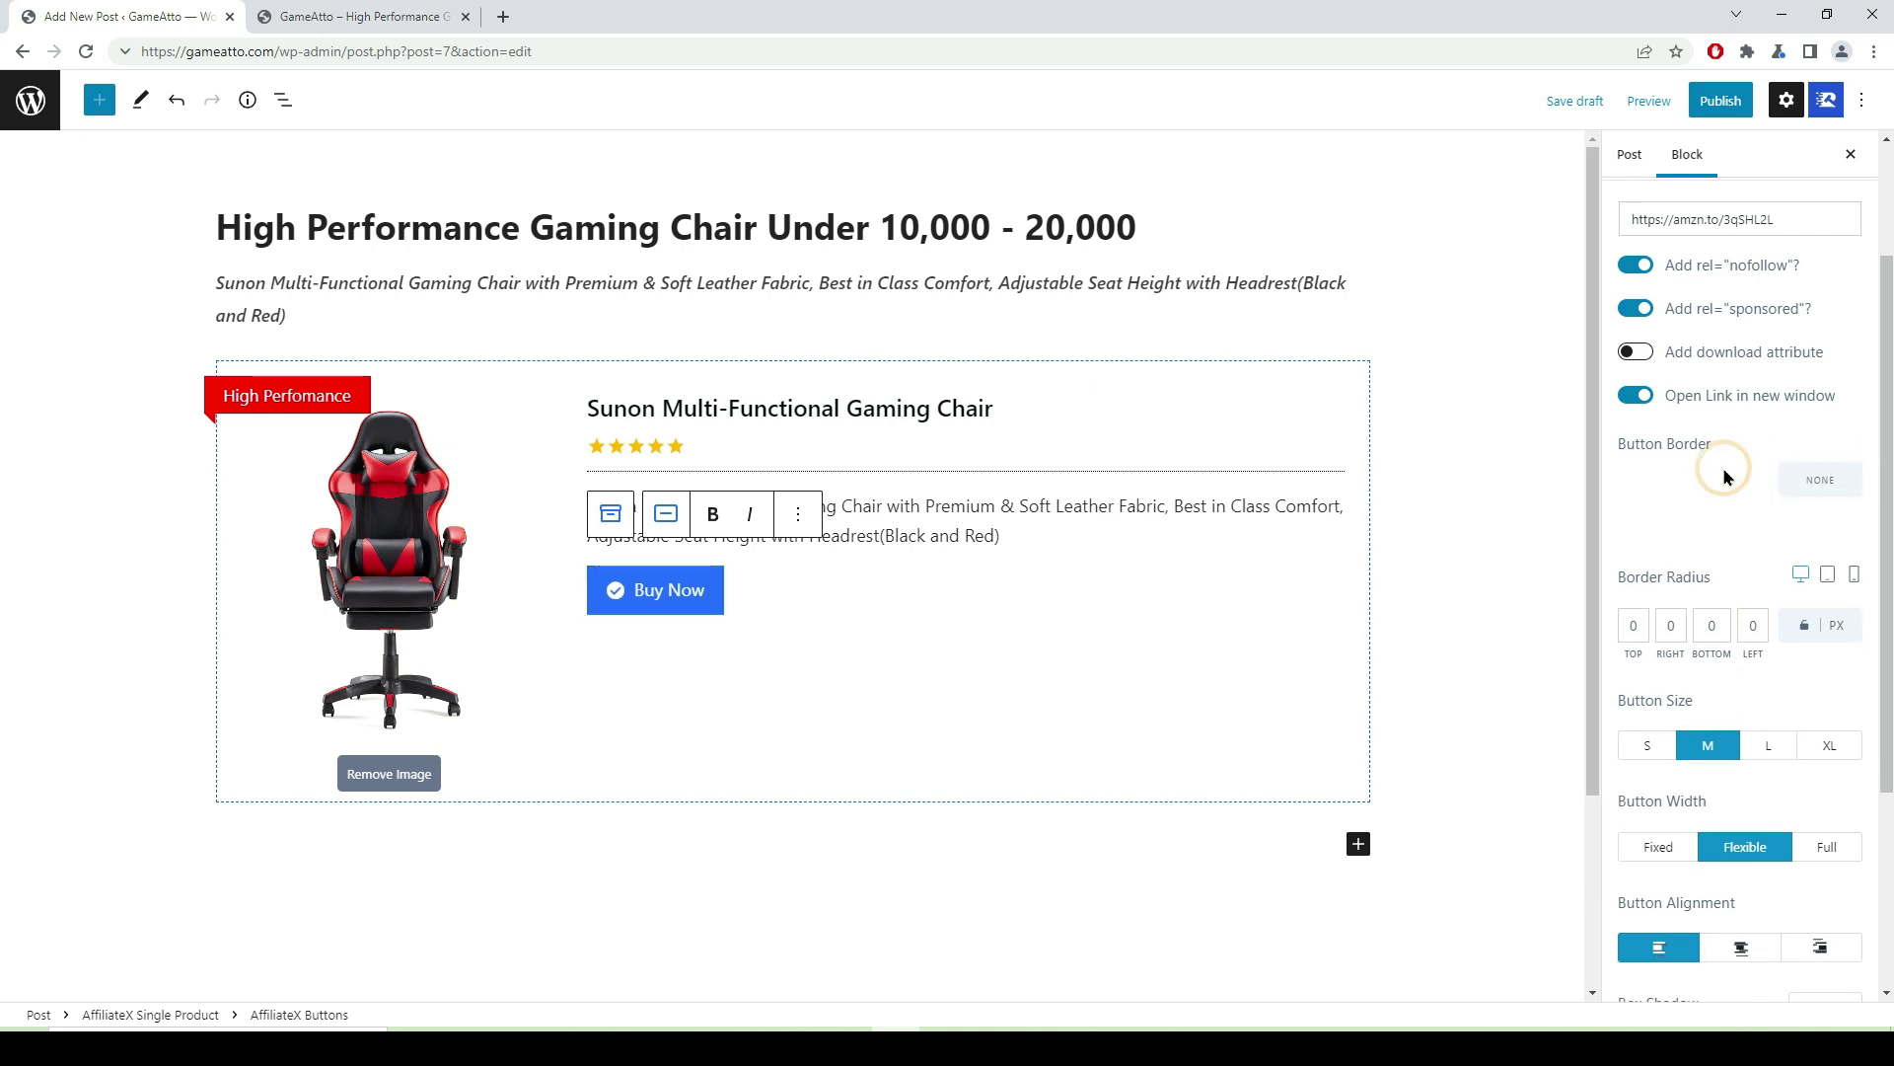
{"action": "scroll", "coordinate": [1724, 483], "scroll_direction": "down", "scroll_amount": 2}
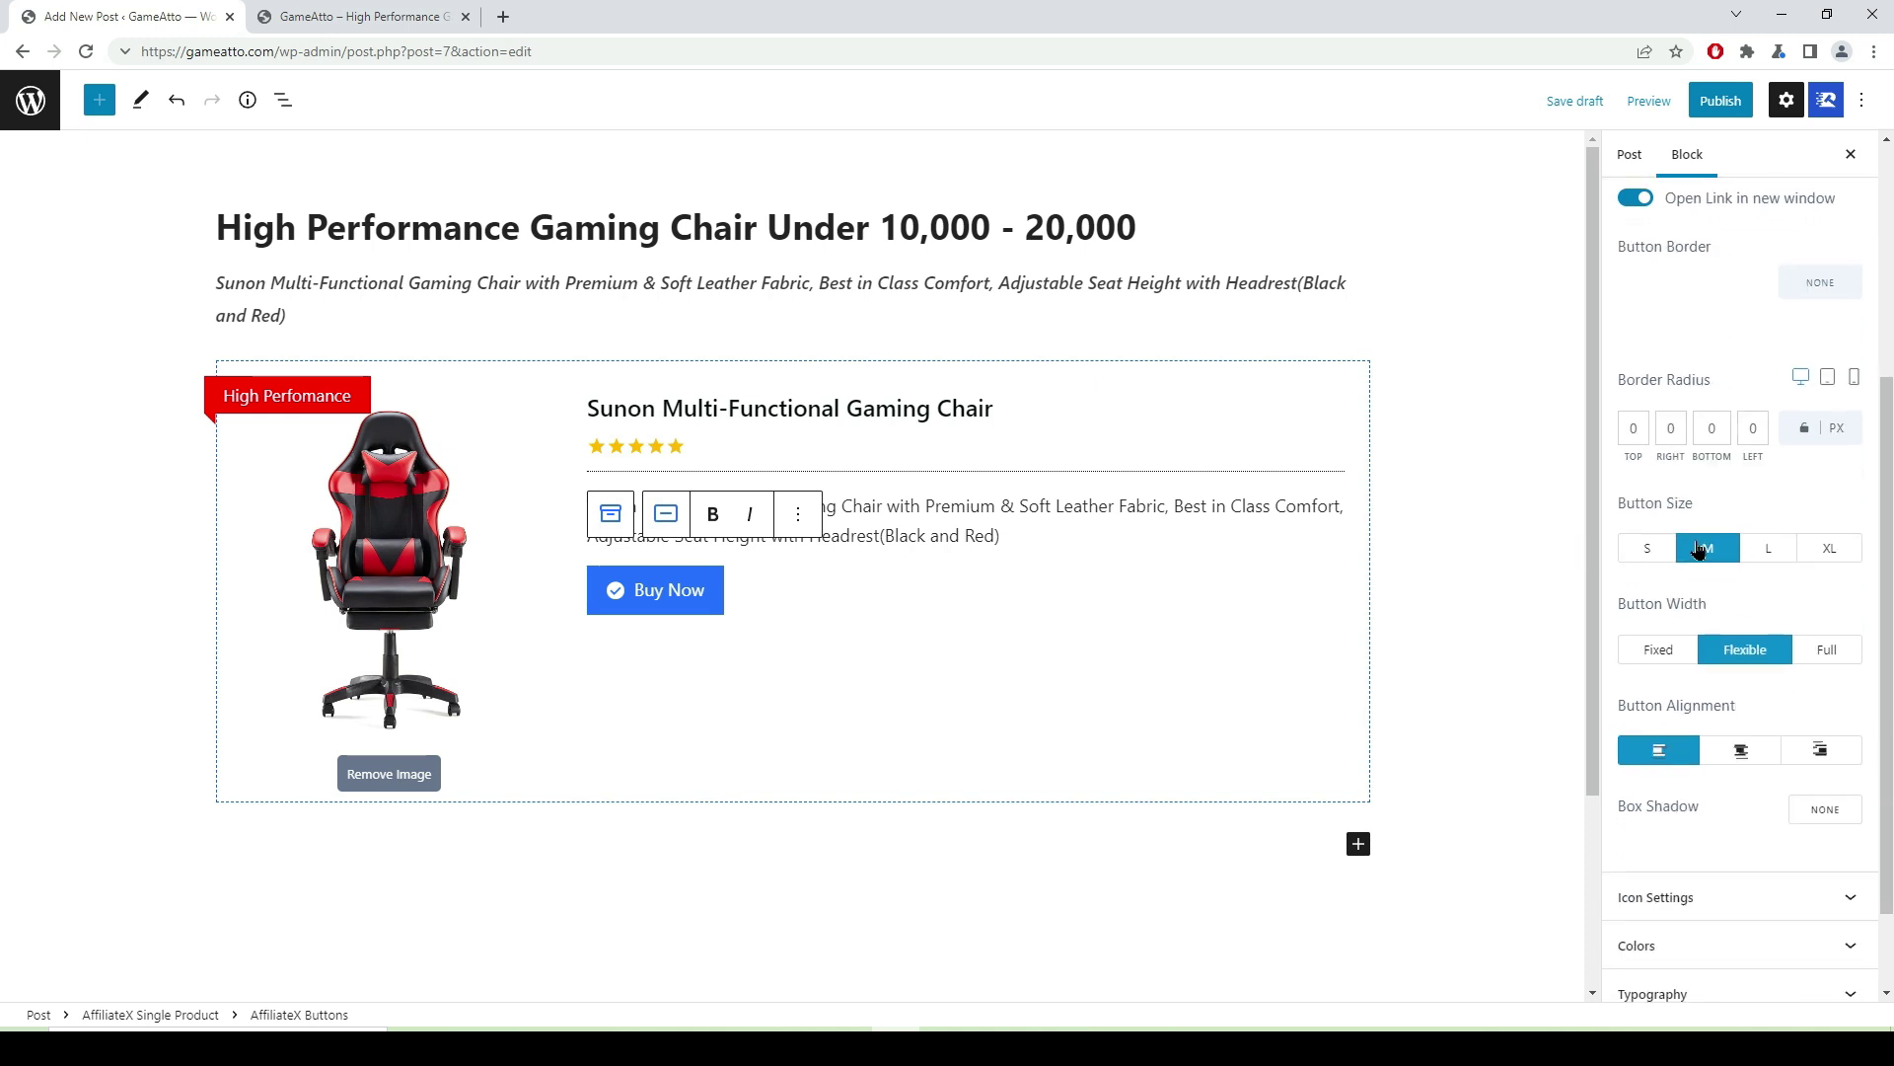
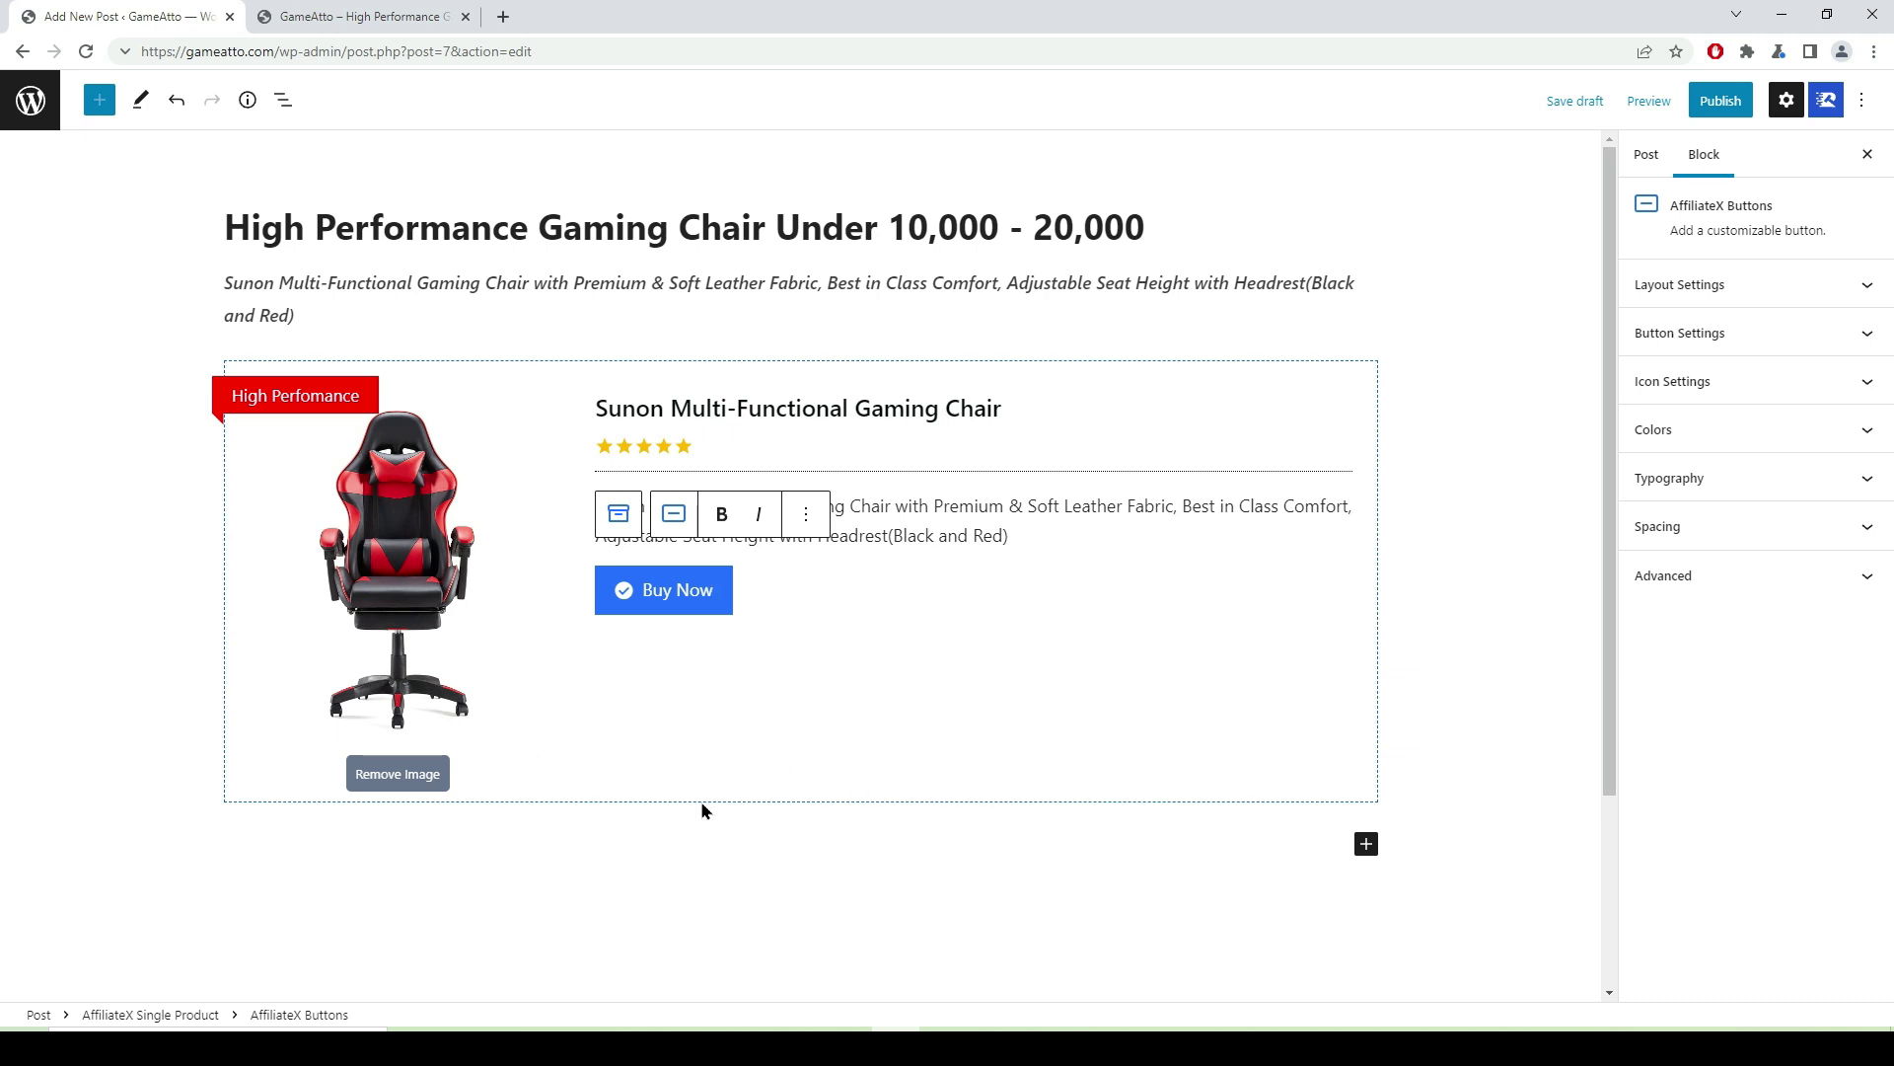
- Add an empty paragraph below the Sunon product box and switch to the Amazon chair page
{"action": "left_click", "coordinate": [732, 884]}
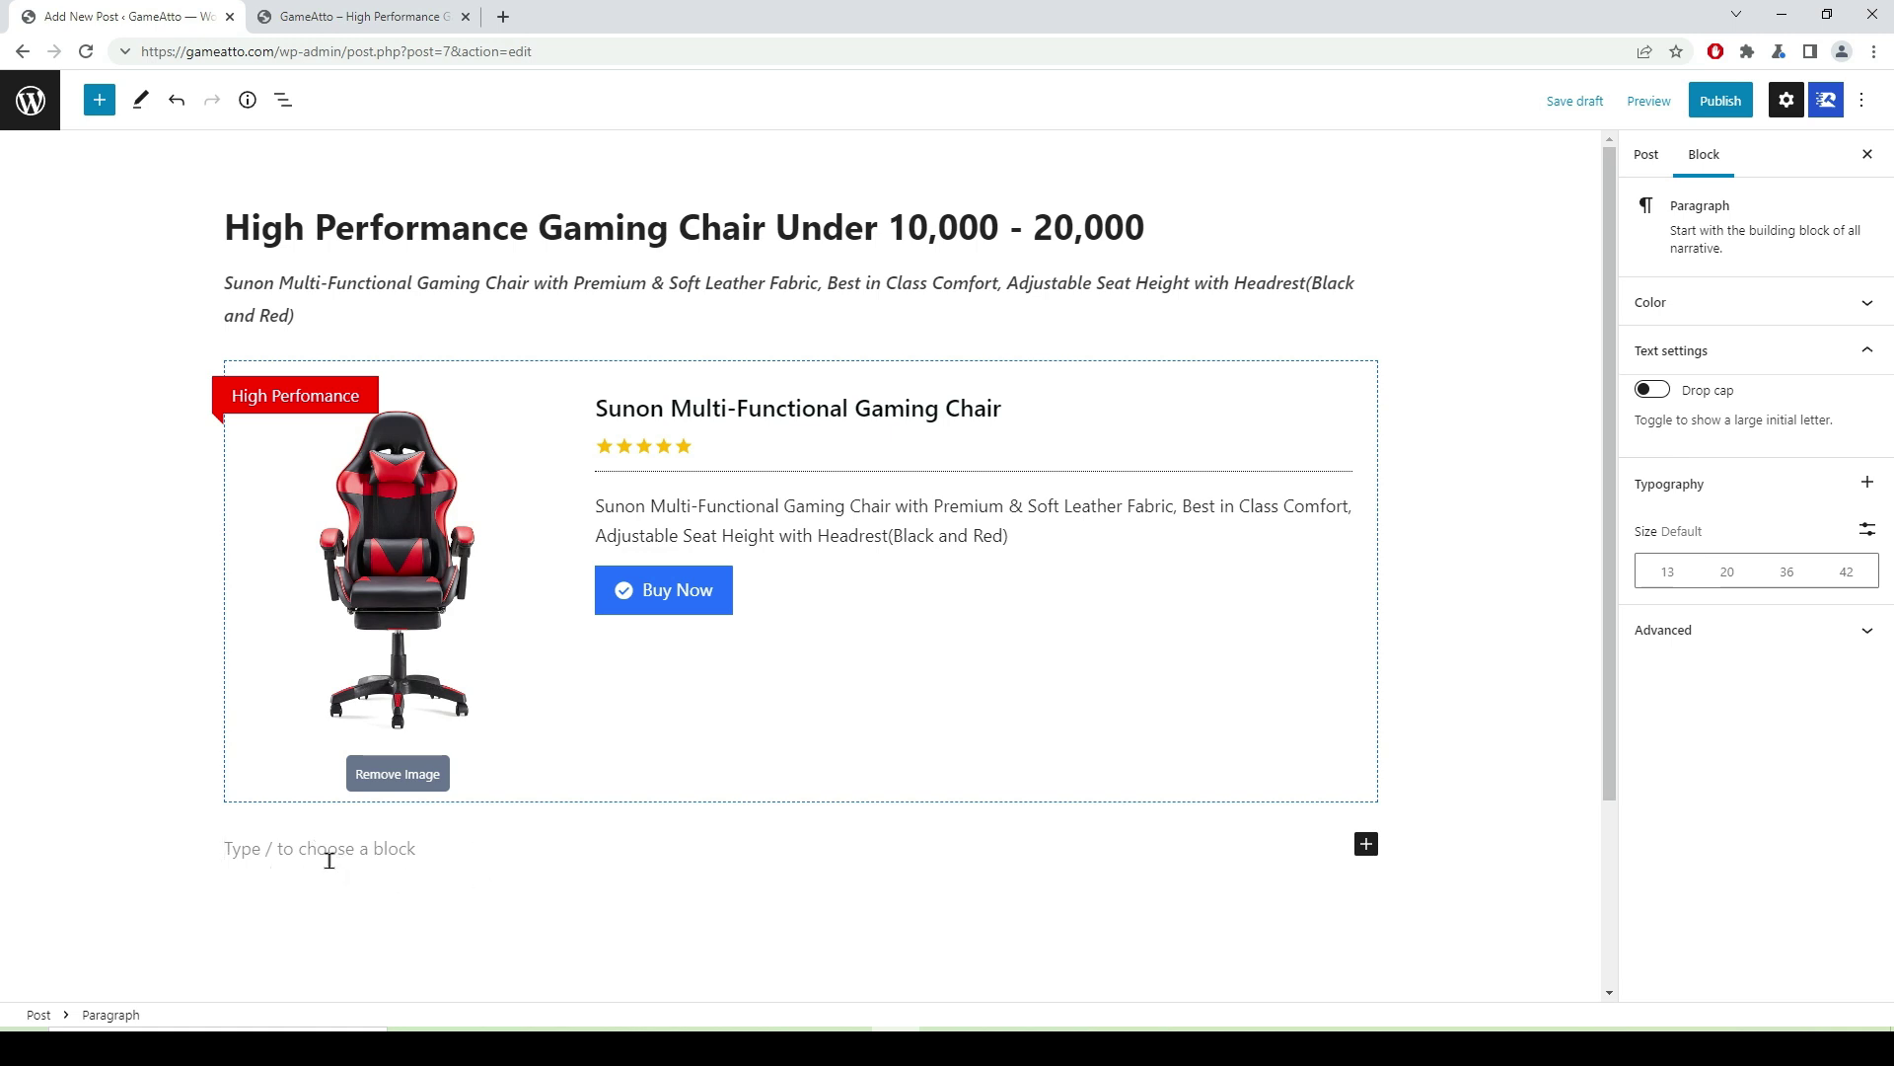
{"action": "key", "text": "alt+Tab"}
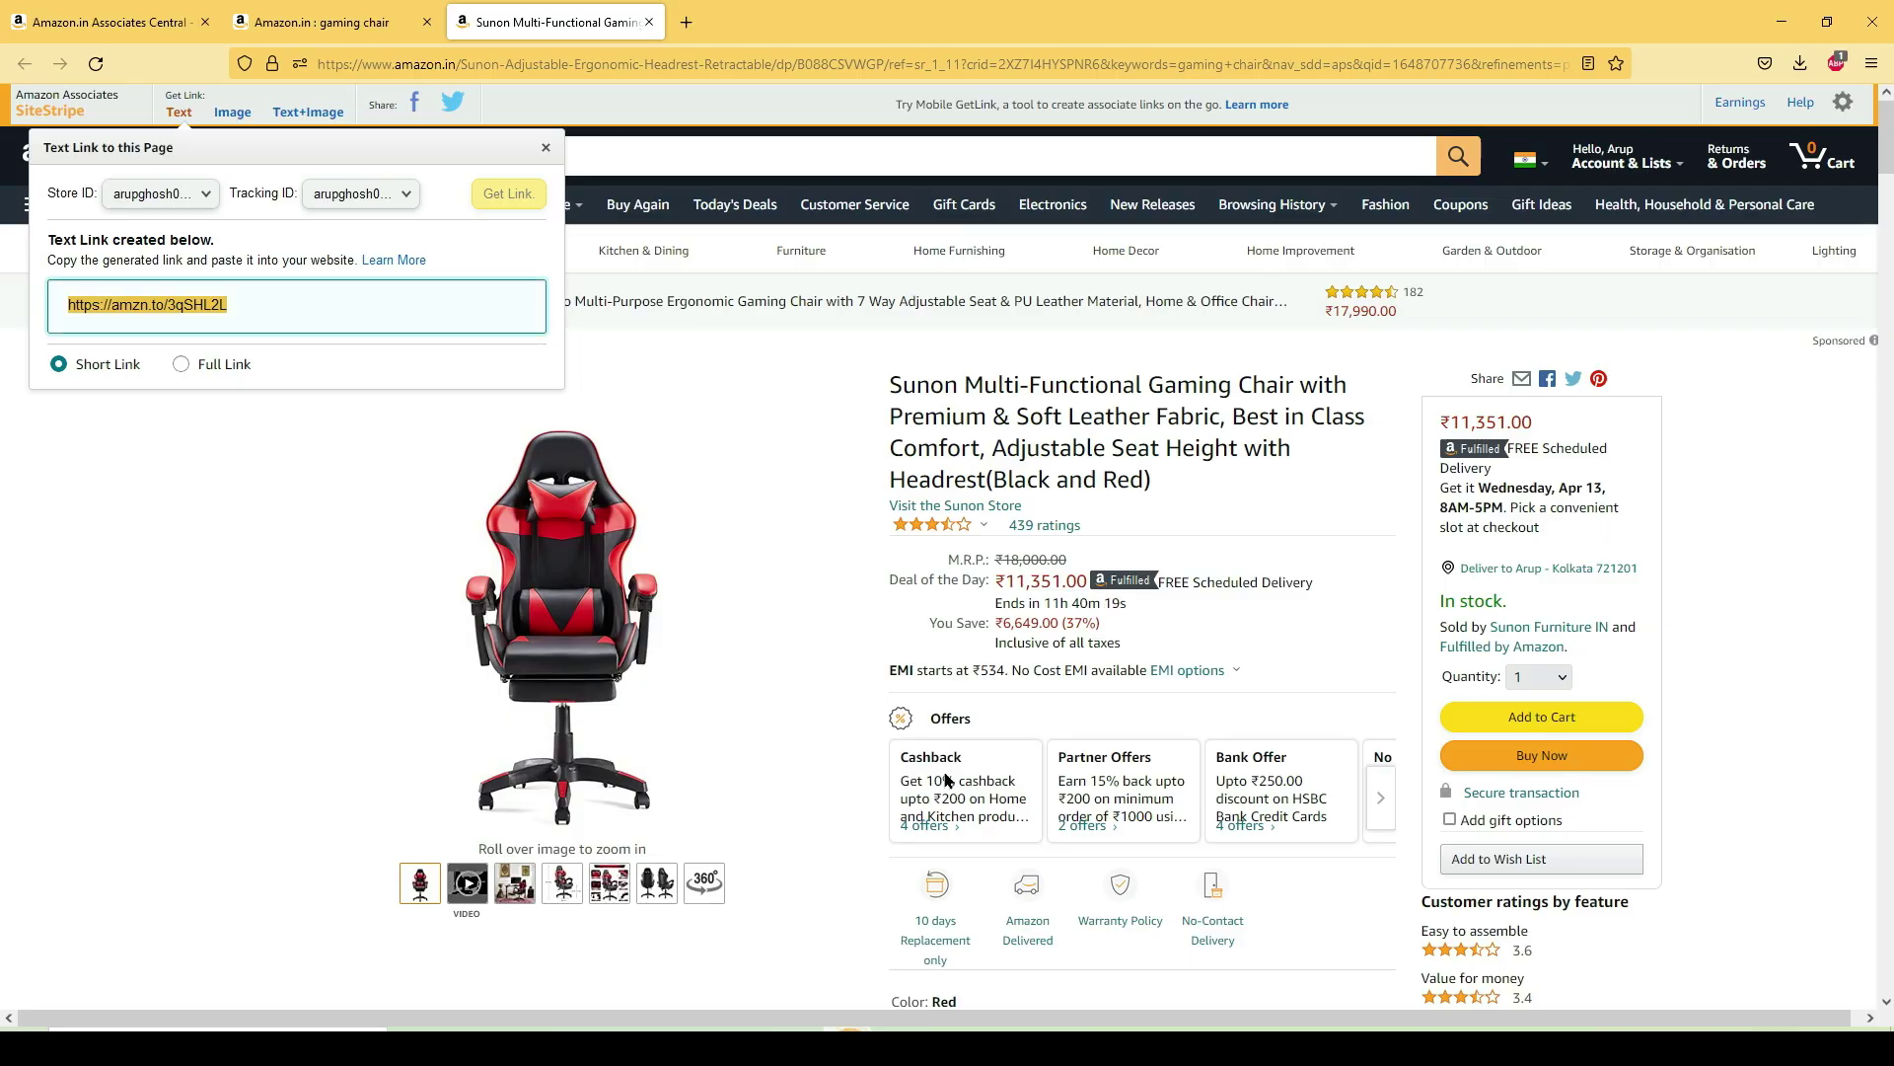
- Copy the Sunon chair's About this item bullets from Amazon.in into the clipboard for the empty paragraph
{"action": "scroll", "coordinate": [1016, 671], "scroll_direction": "down", "scroll_amount": 8}
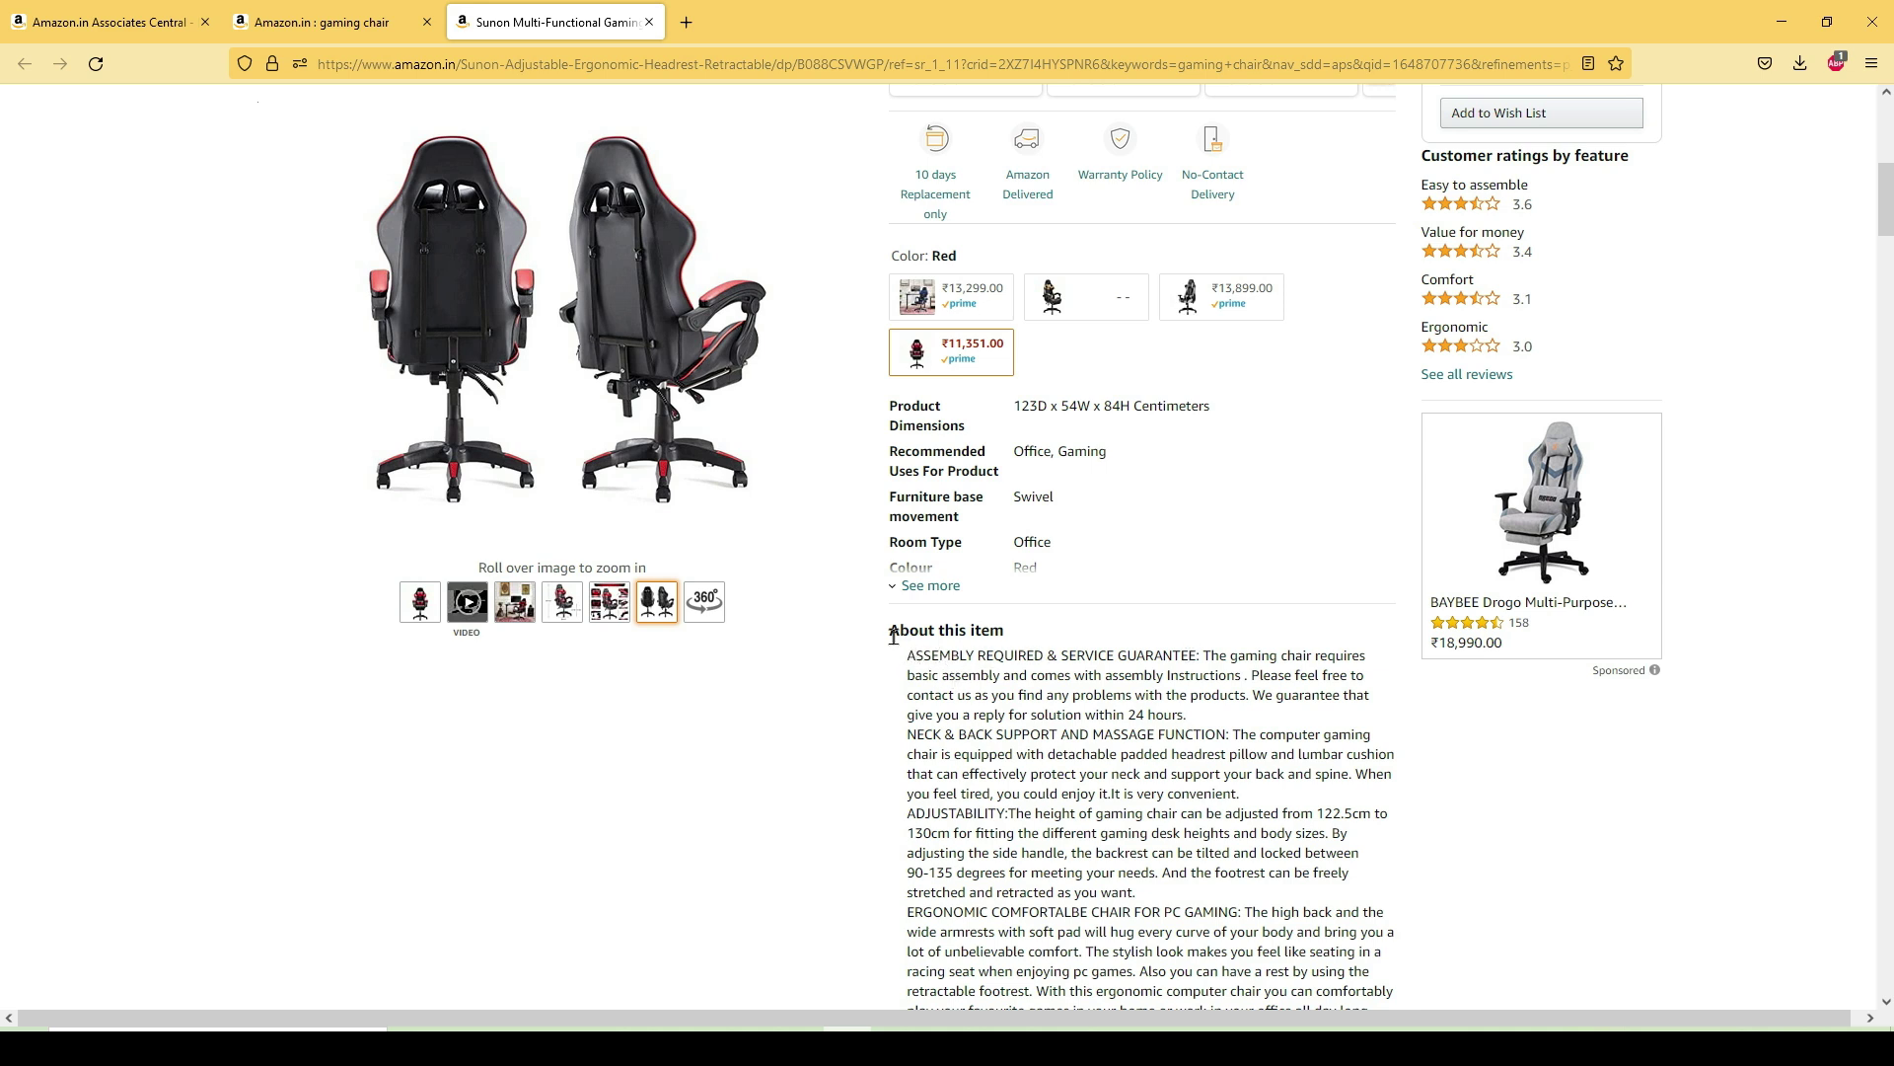
{"action": "left_click_drag", "start_coordinate": [880, 636], "coordinate": [1256, 933]}
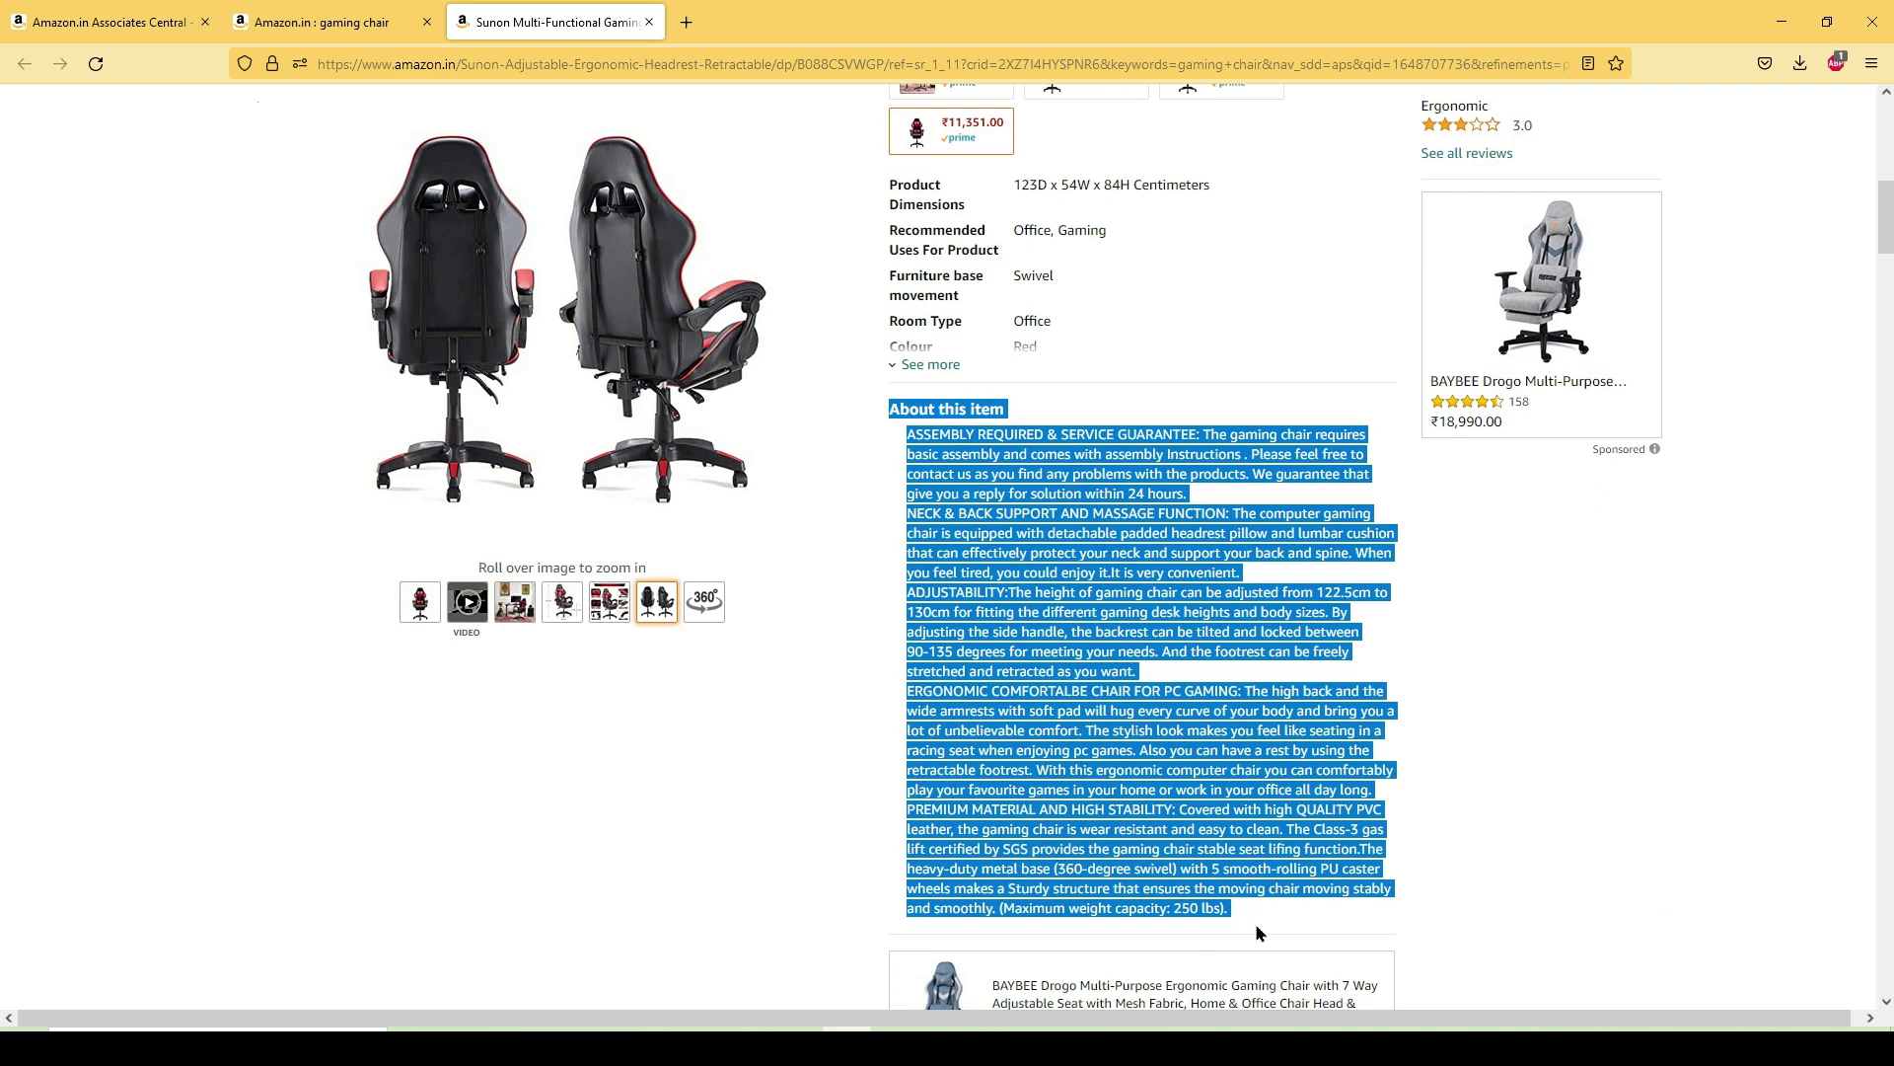
{"action": "right_click", "coordinate": [1171, 818]}
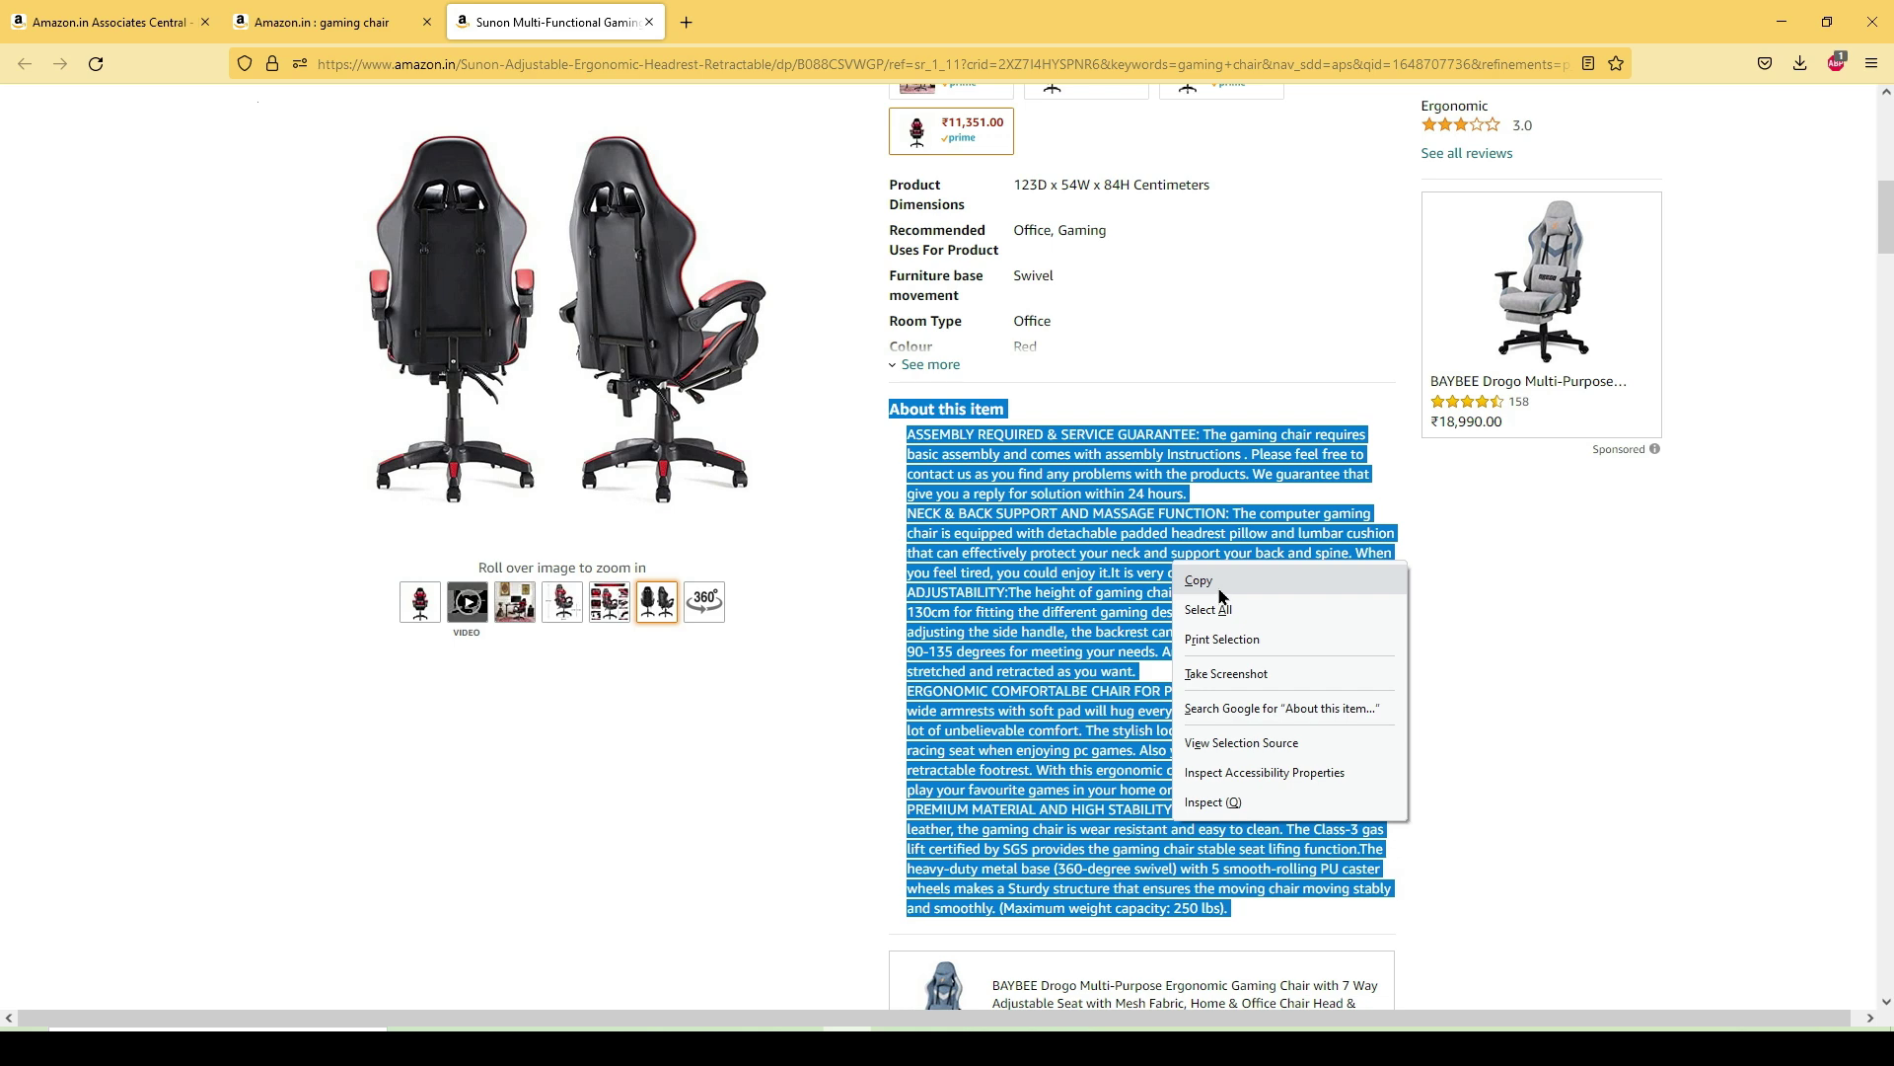
{"action": "left_click", "coordinate": [1219, 586]}
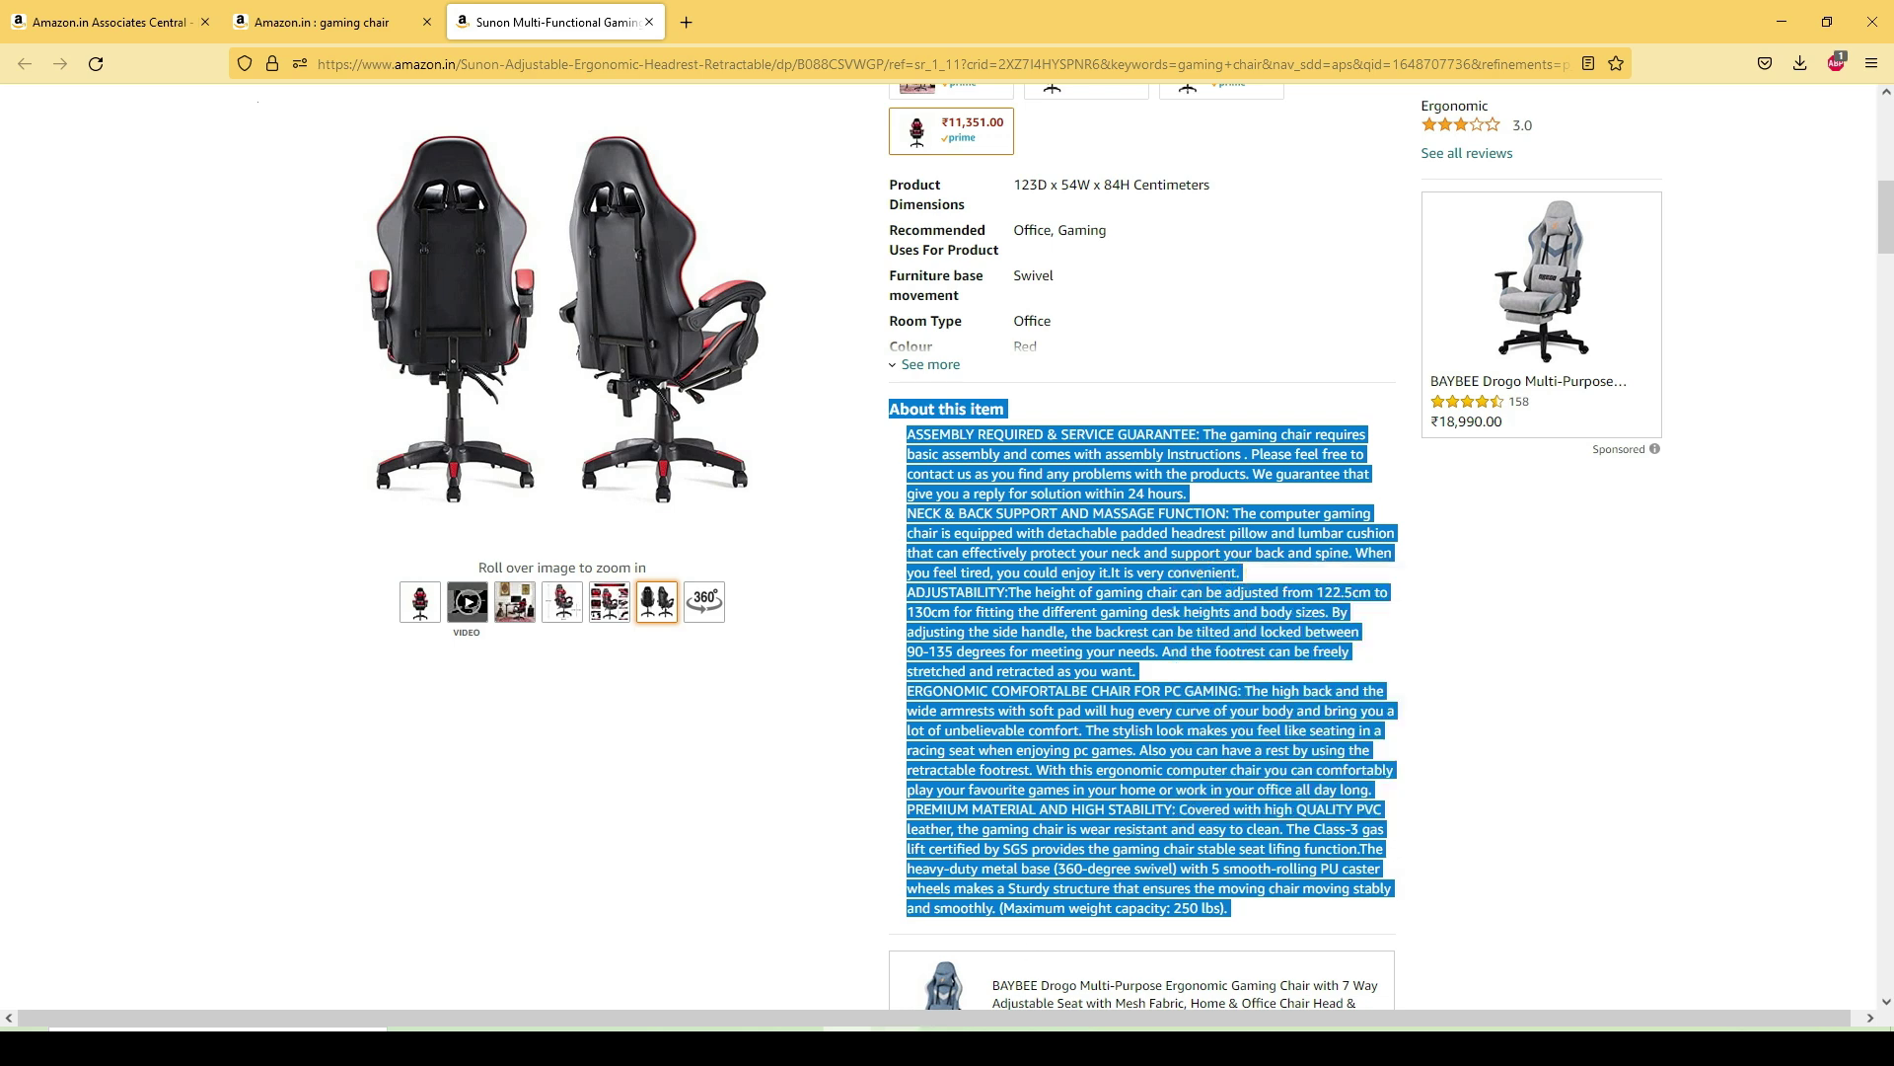
{"action": "key", "text": "alt+Tab"}
{"action": "right_click", "coordinate": [245, 855]}
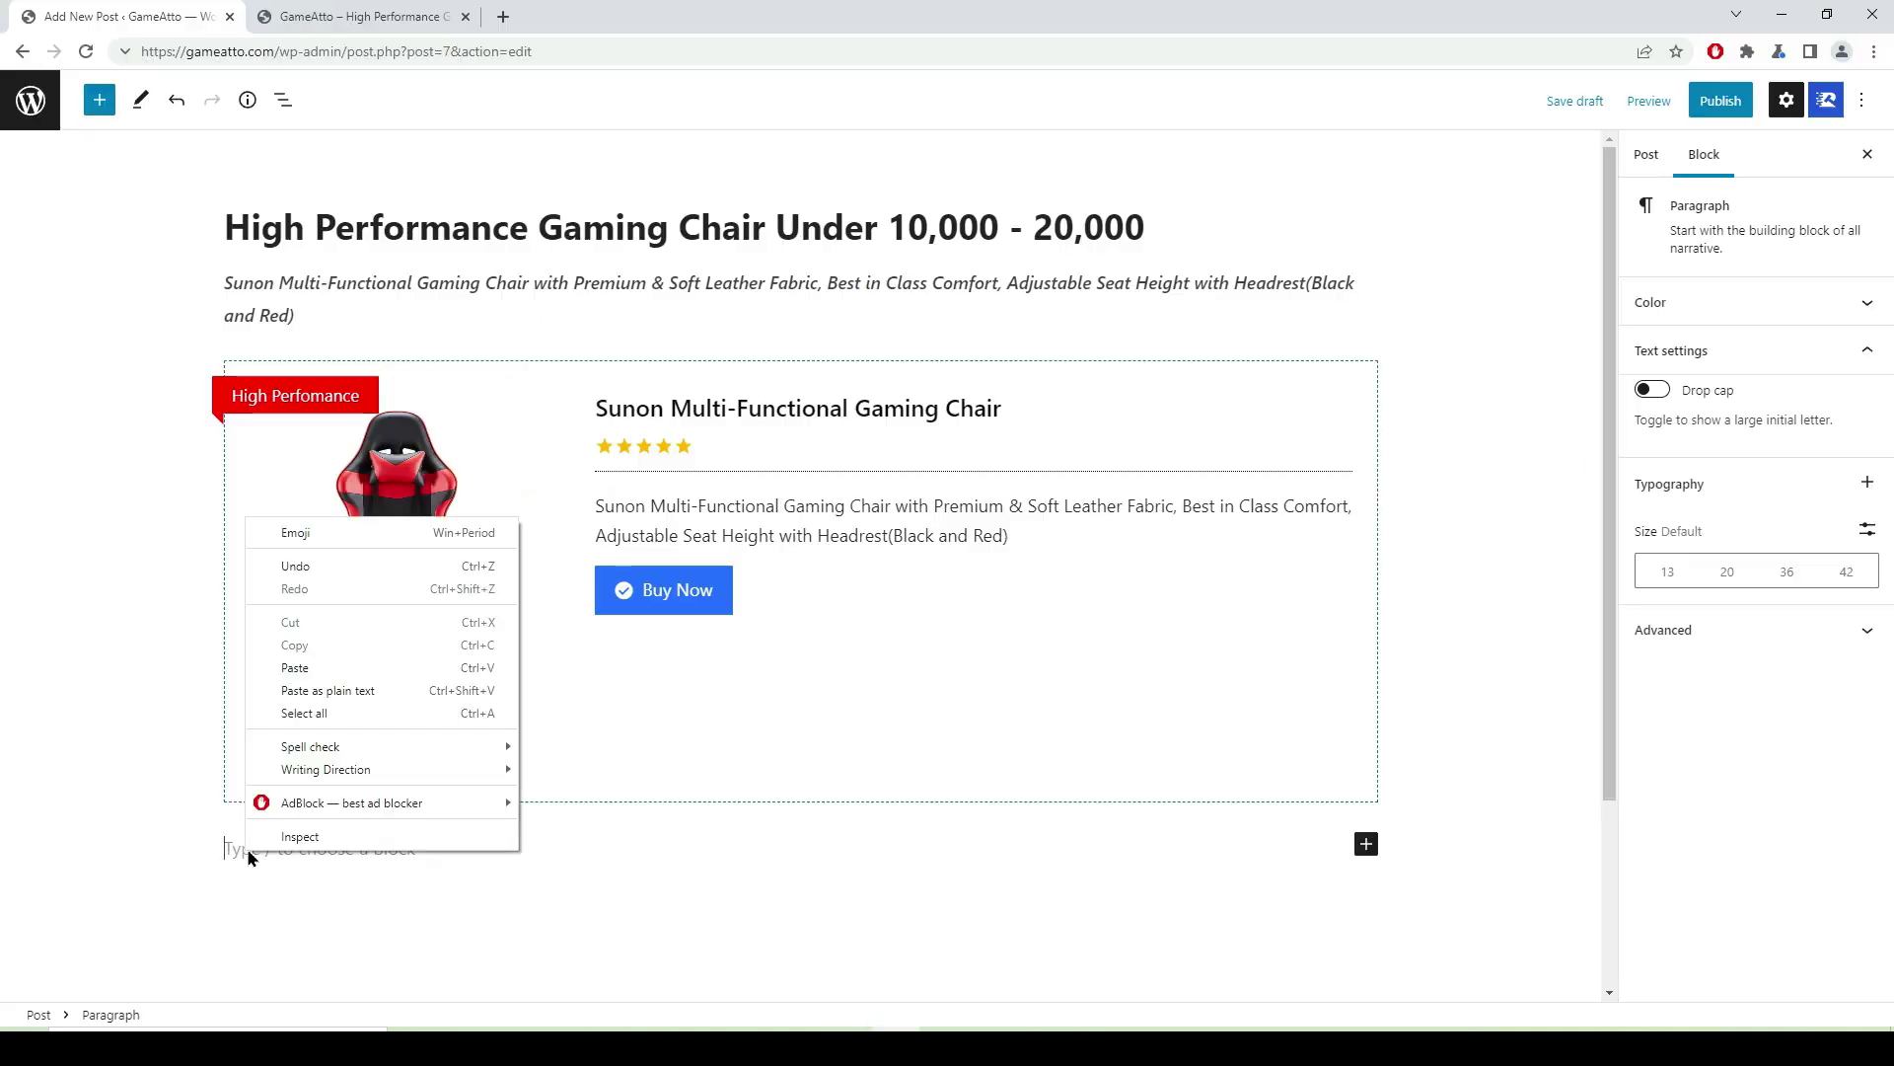
- Paste the About this item feature list into the empty paragraph
{"action": "left_click", "coordinate": [296, 668]}
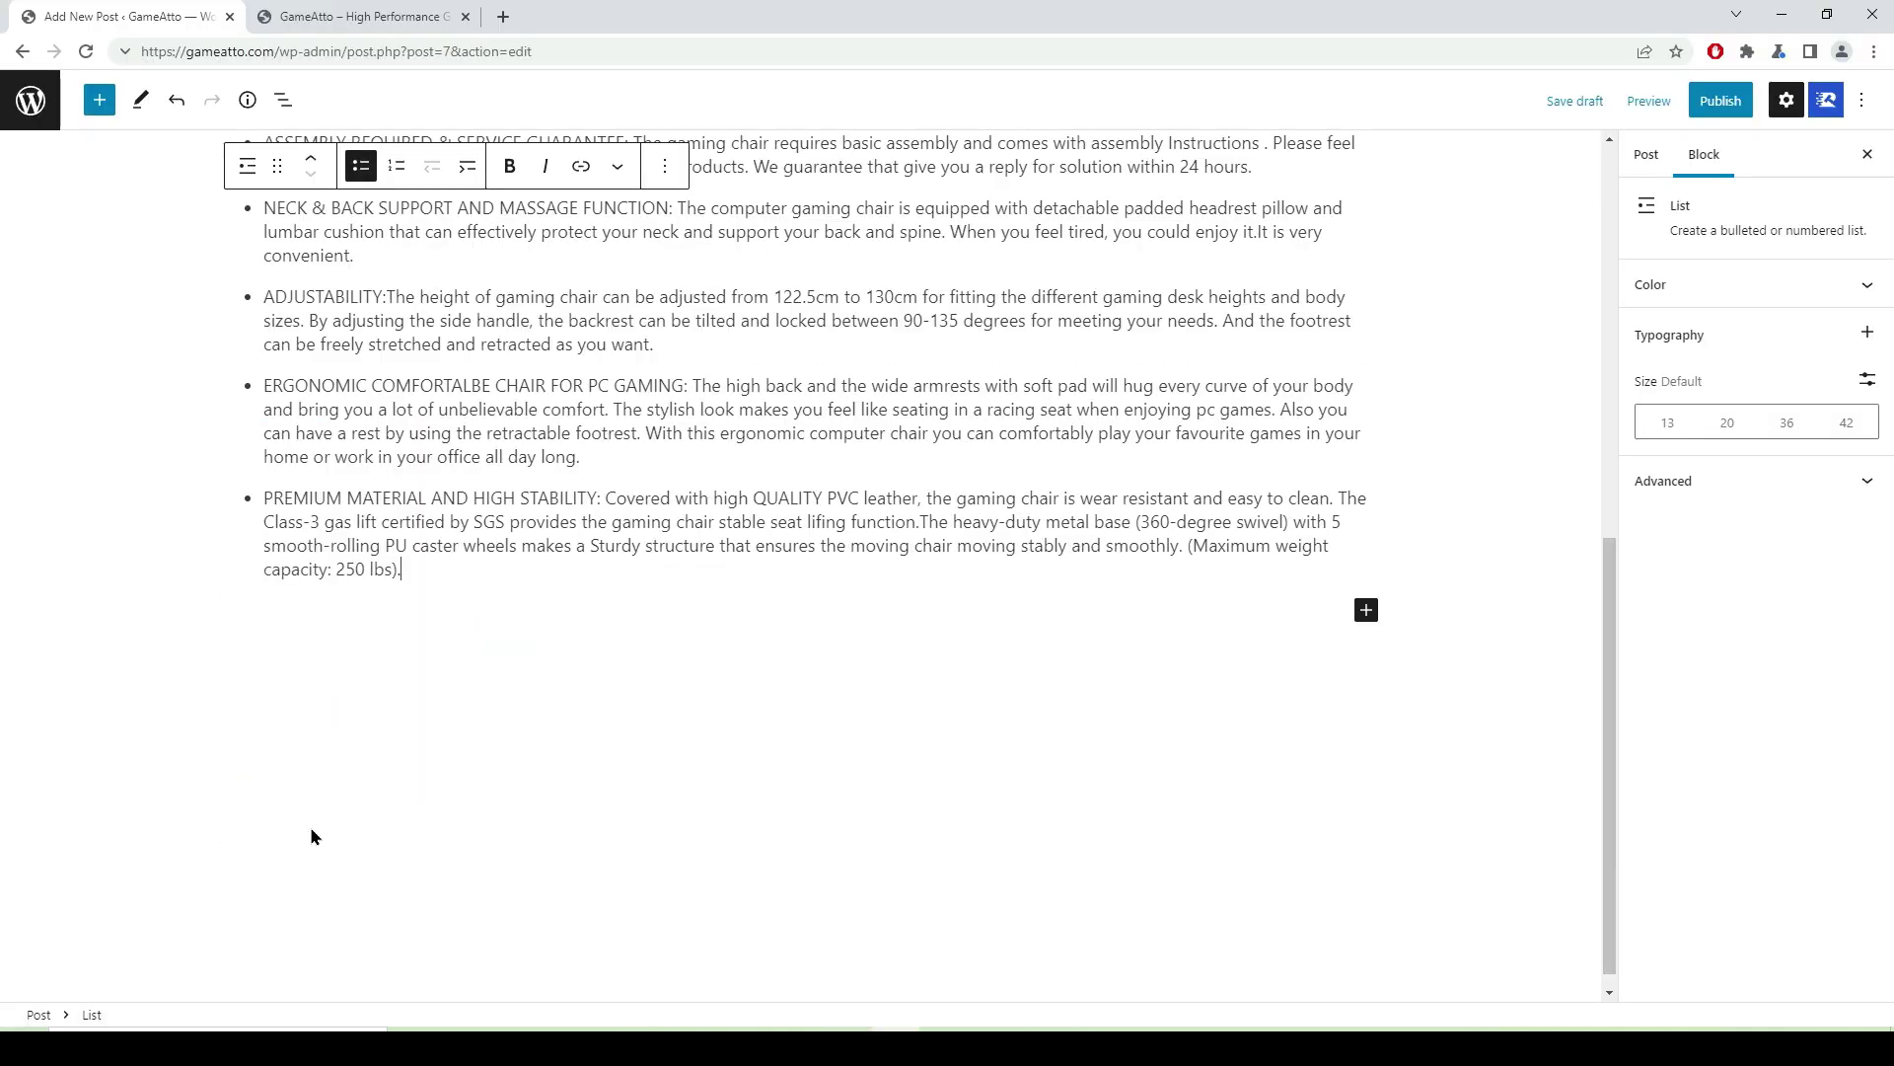
{"action": "scroll", "coordinate": [579, 638], "scroll_direction": "up", "scroll_amount": 6}
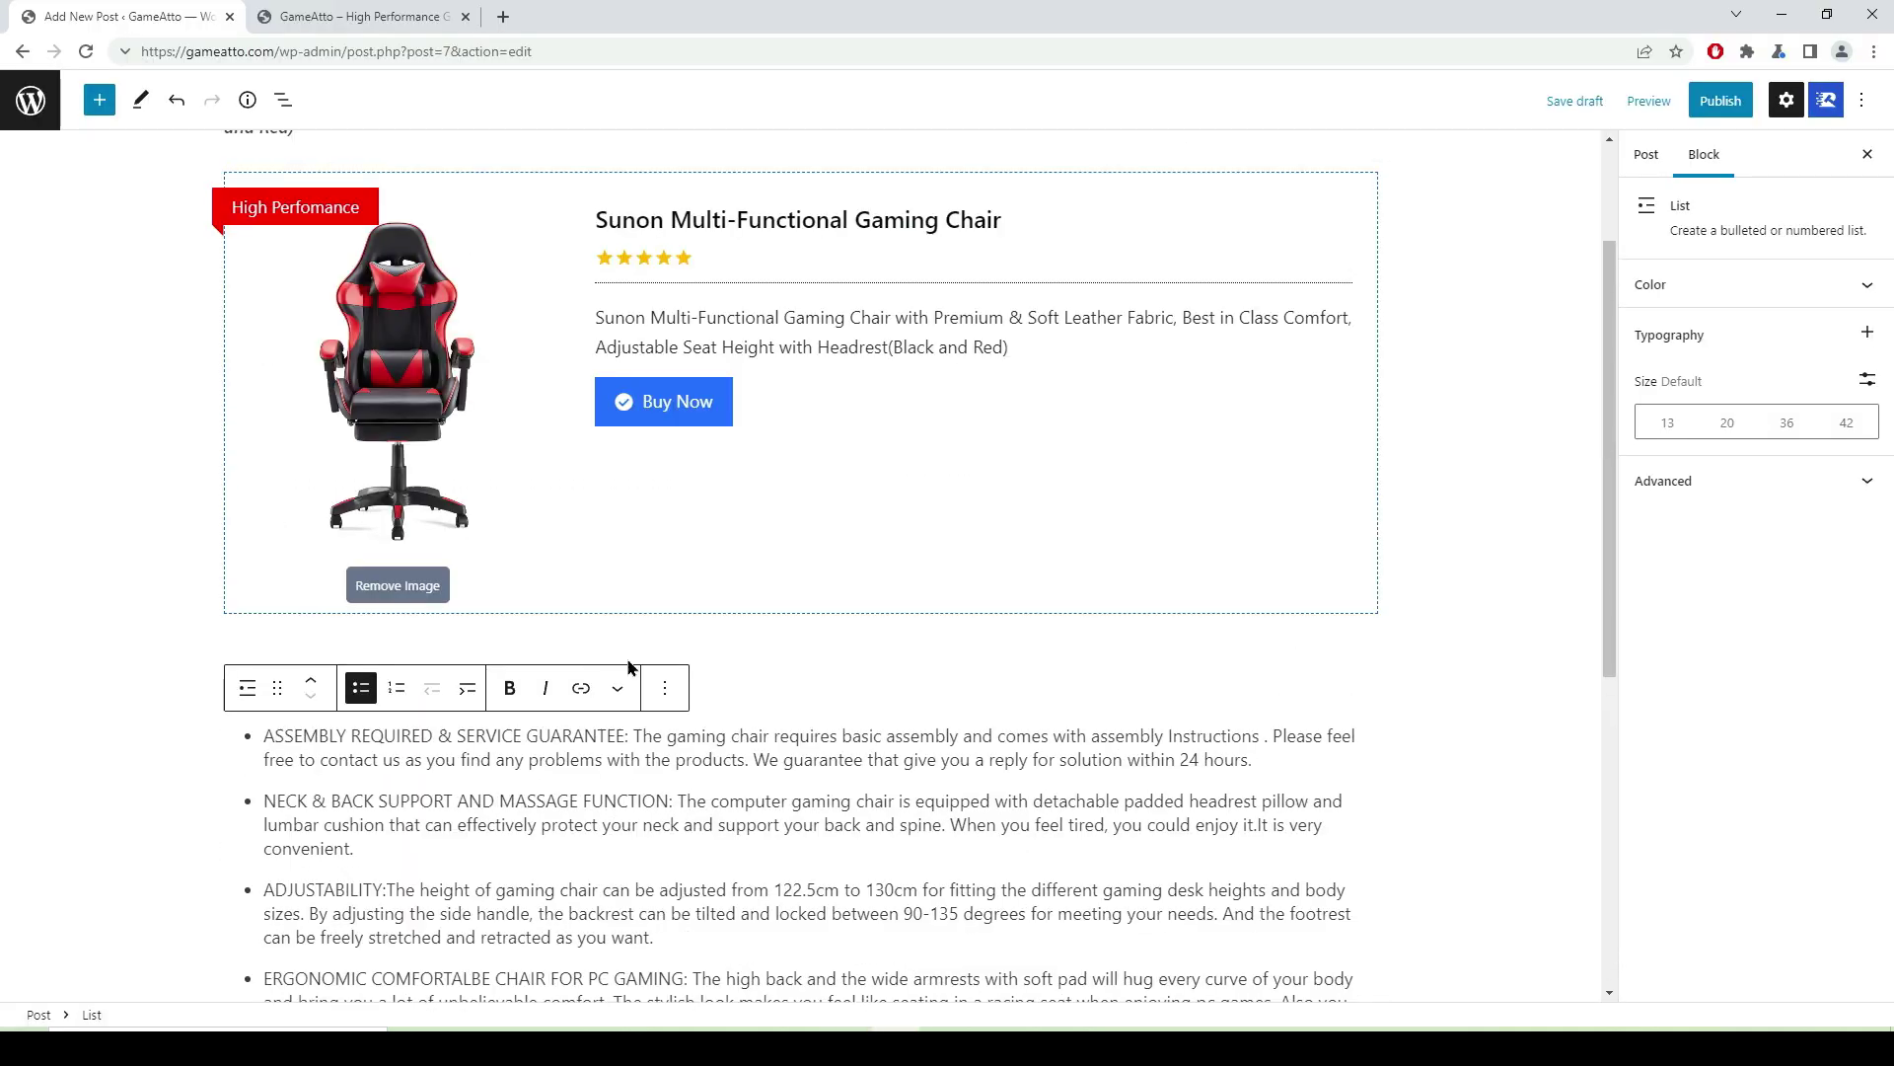
{"action": "left_click", "coordinate": [150, 761]}
{"action": "scroll", "coordinate": [874, 730], "scroll_direction": "down", "scroll_amount": 5}
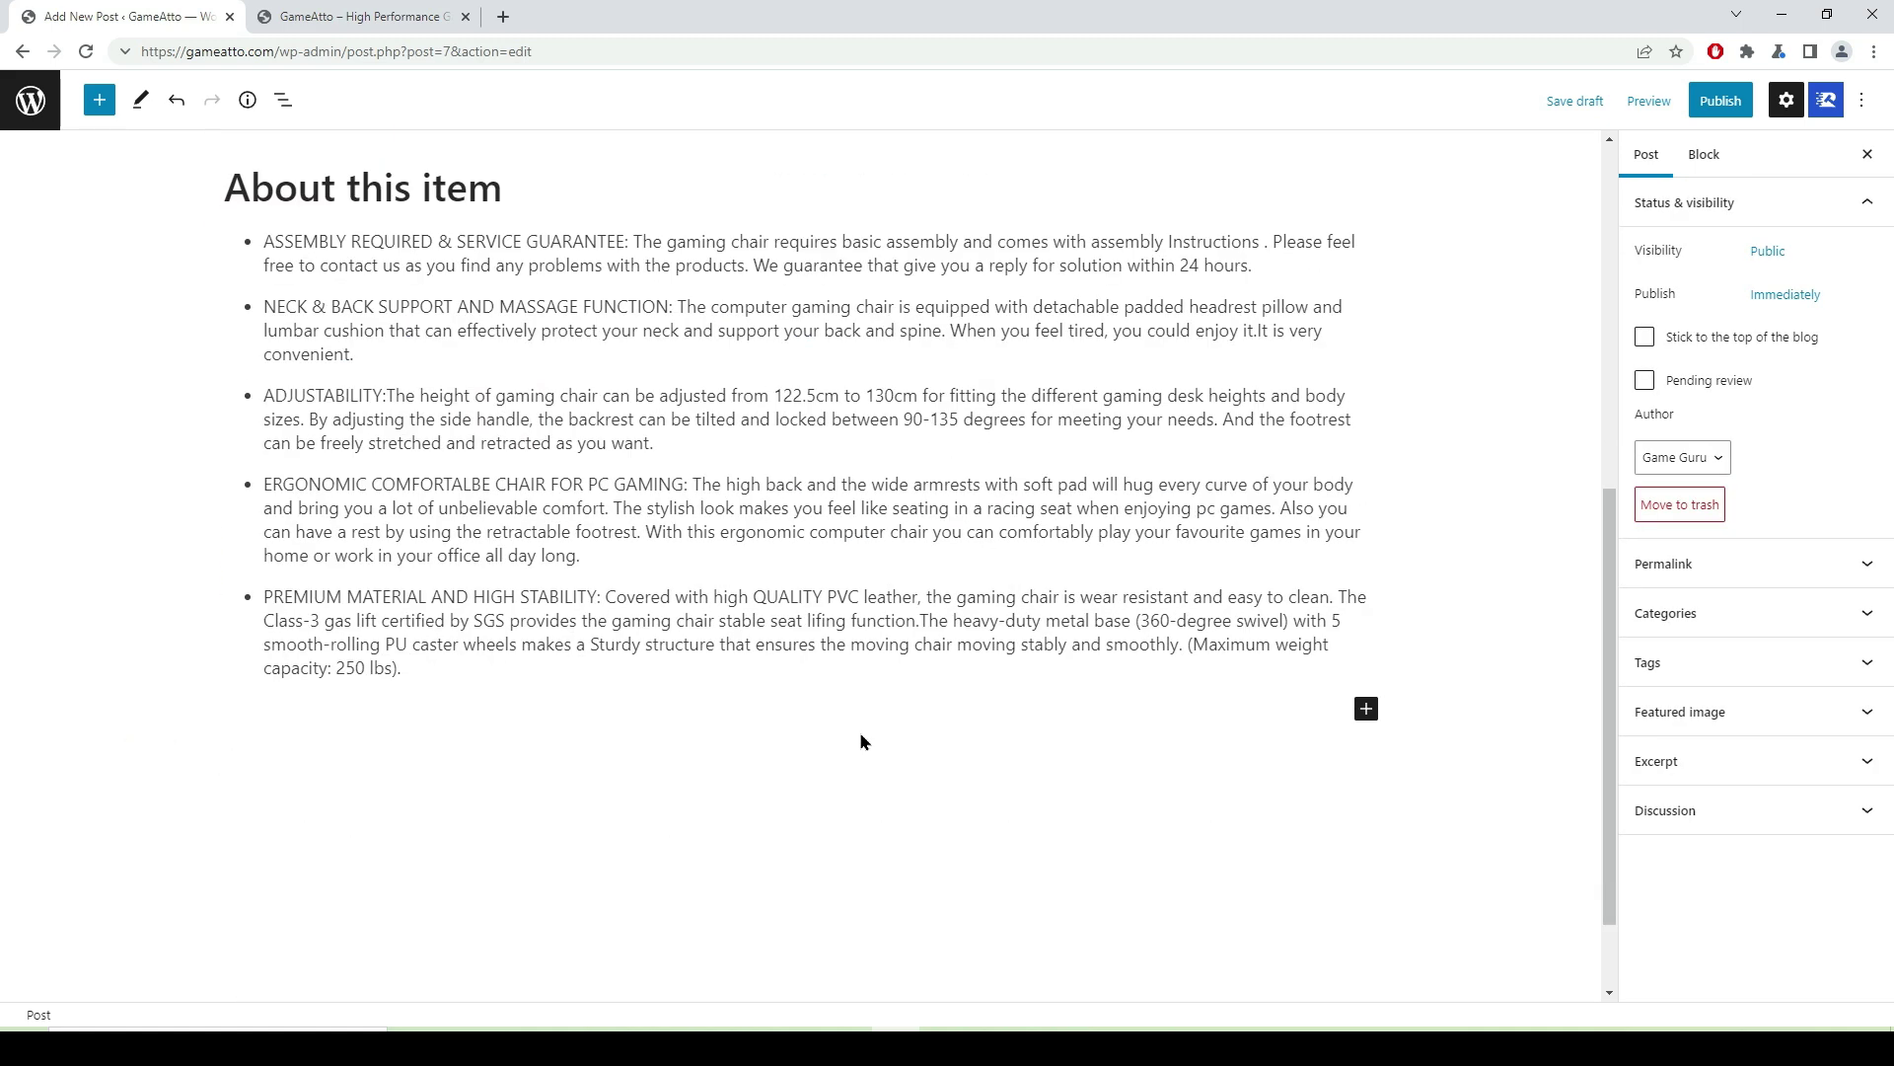
- Insert an AffiliateX Specifications block at the end of the post
{"action": "left_click", "coordinate": [1366, 713]}
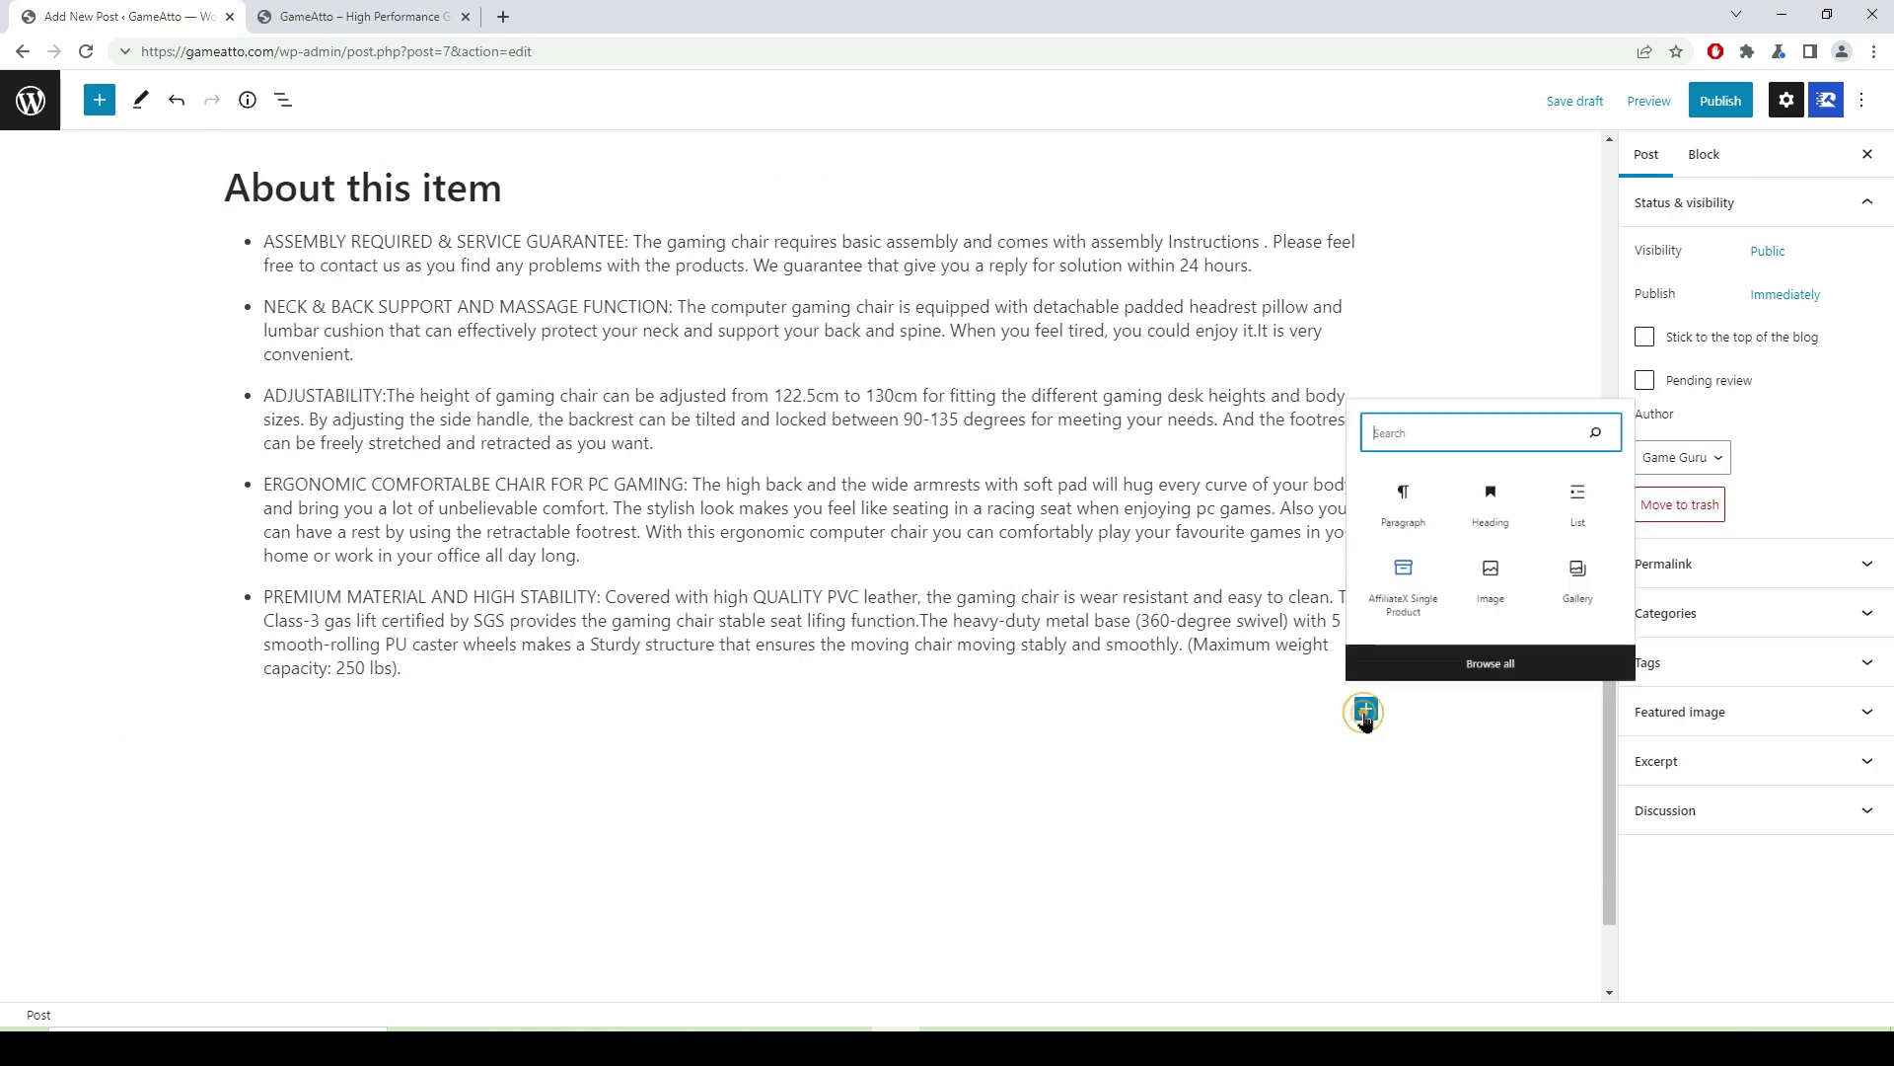
{"action": "left_click", "coordinate": [1523, 675]}
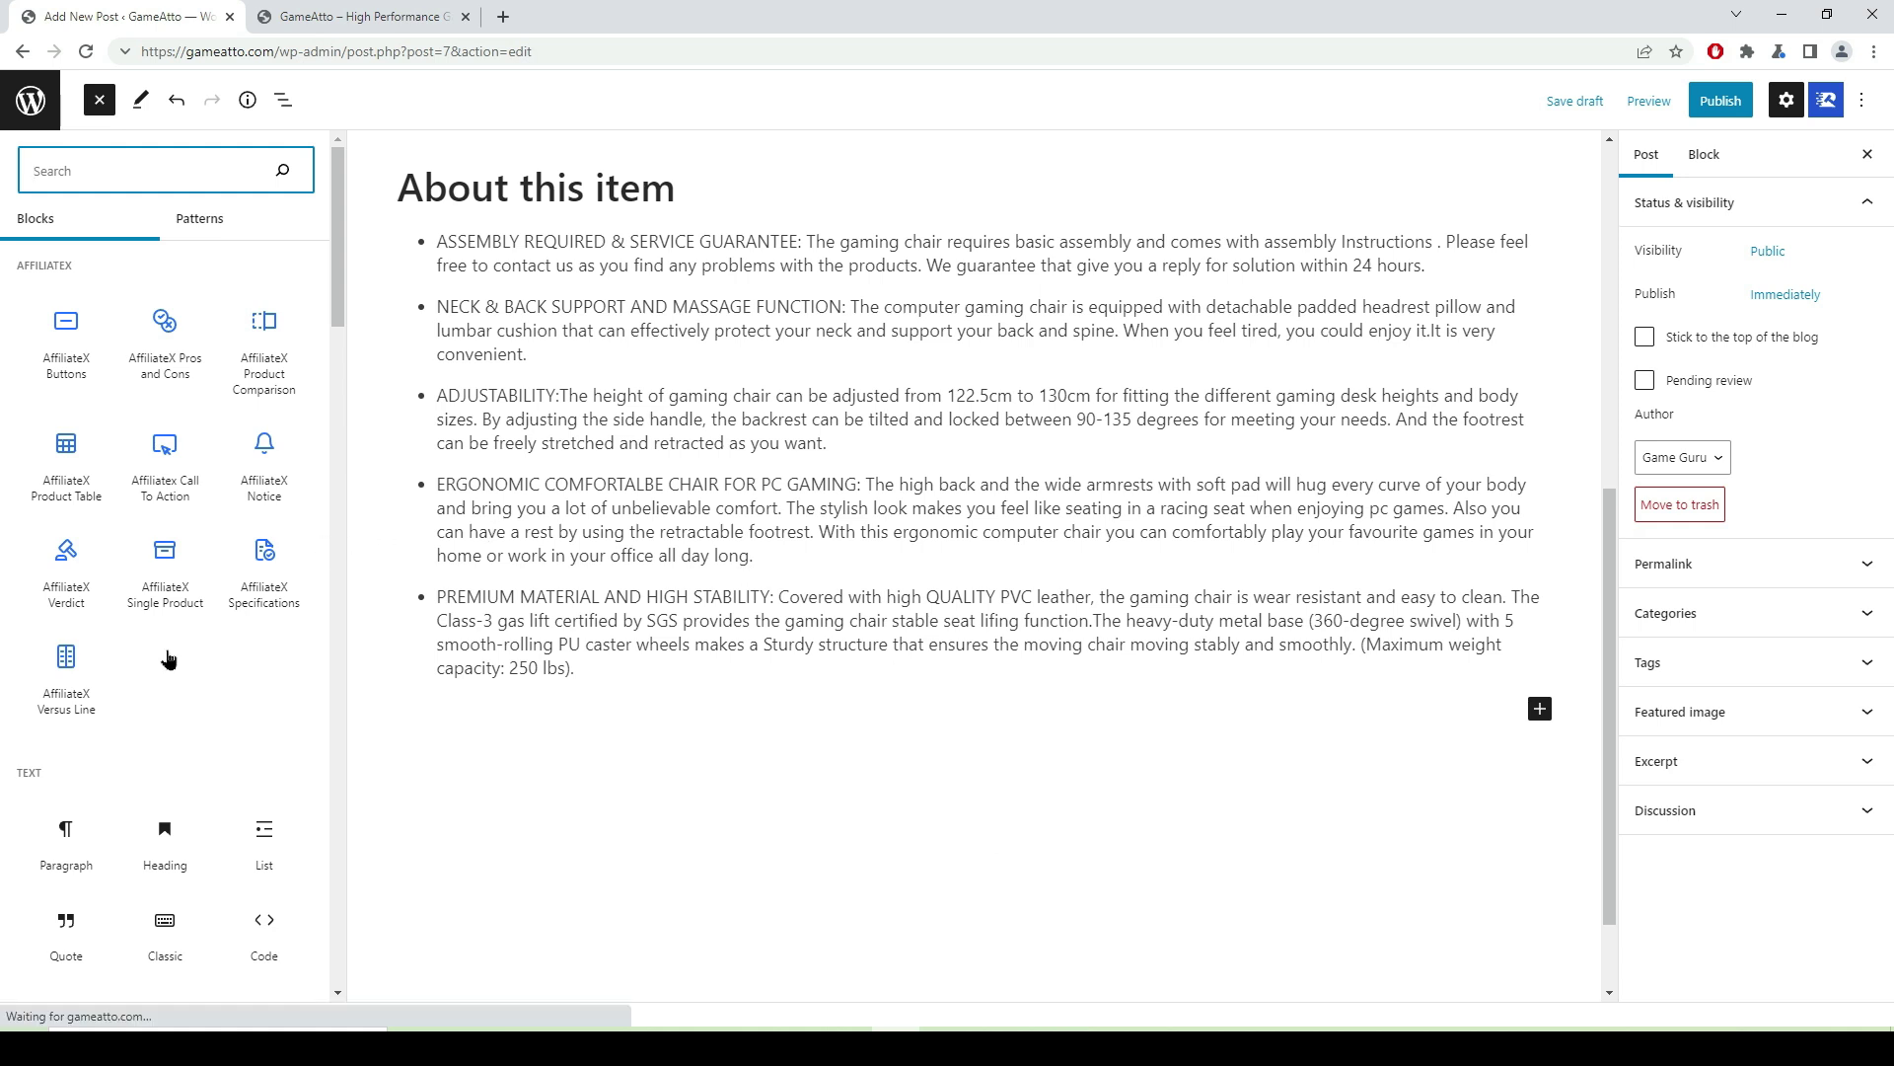
{"action": "mouse_move", "coordinate": [125, 639]}
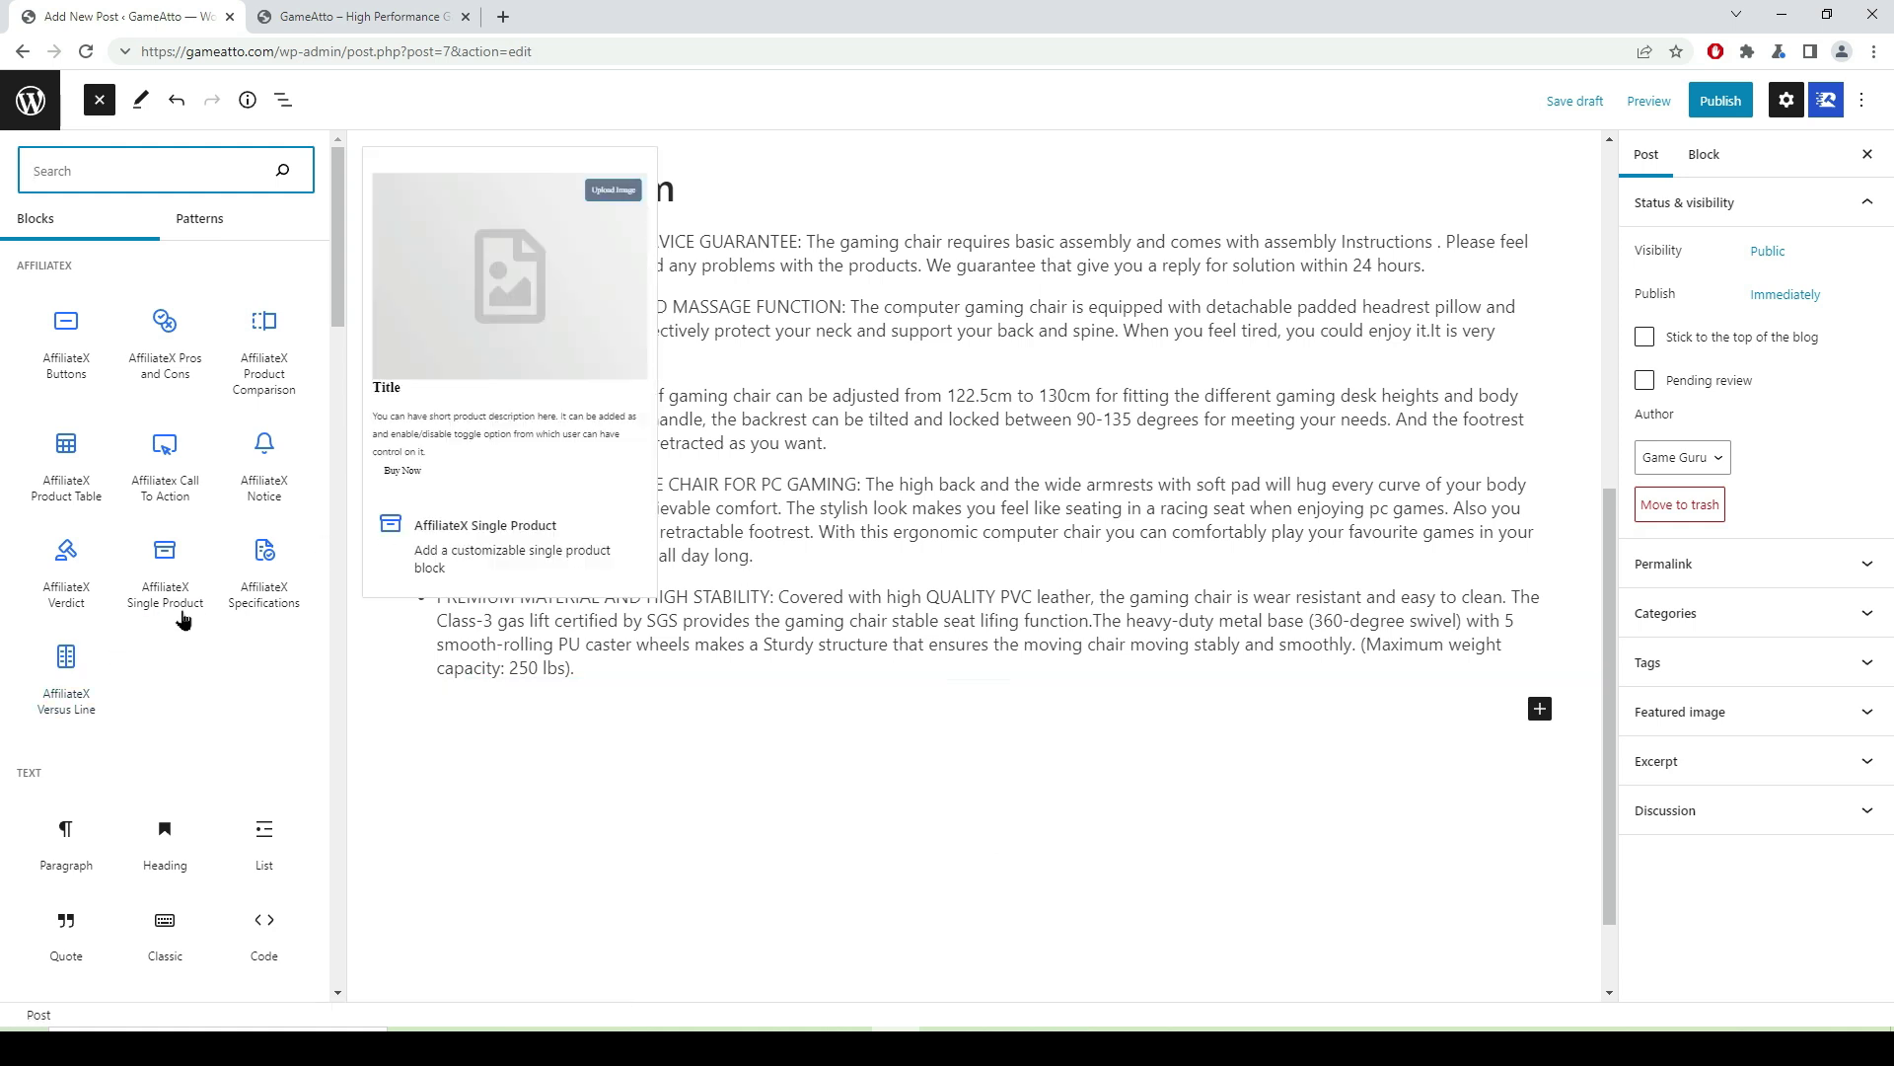
{"action": "left_click", "coordinate": [264, 594]}
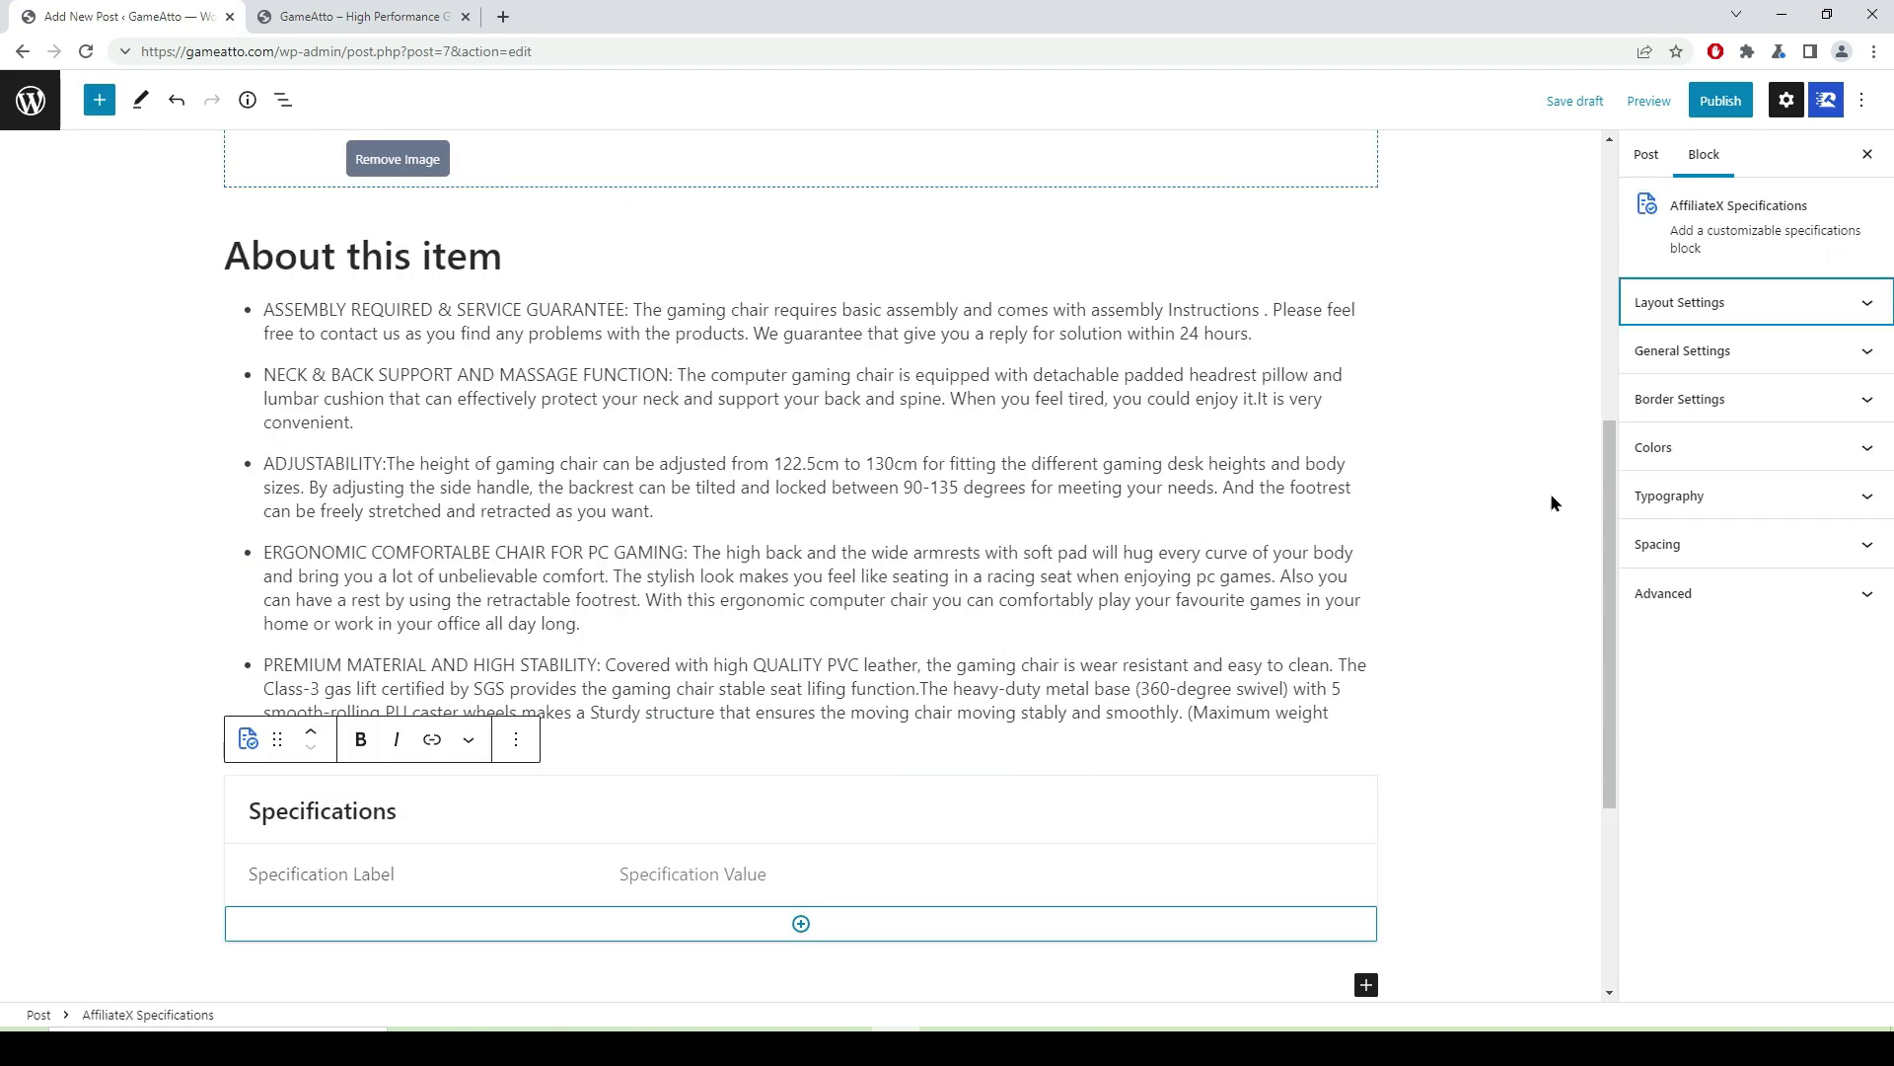
- Fill the first row with bold label 'Item' and value 'Sunon Multi-Functional Gaming Chair'
{"action": "left_click", "coordinate": [1865, 303]}
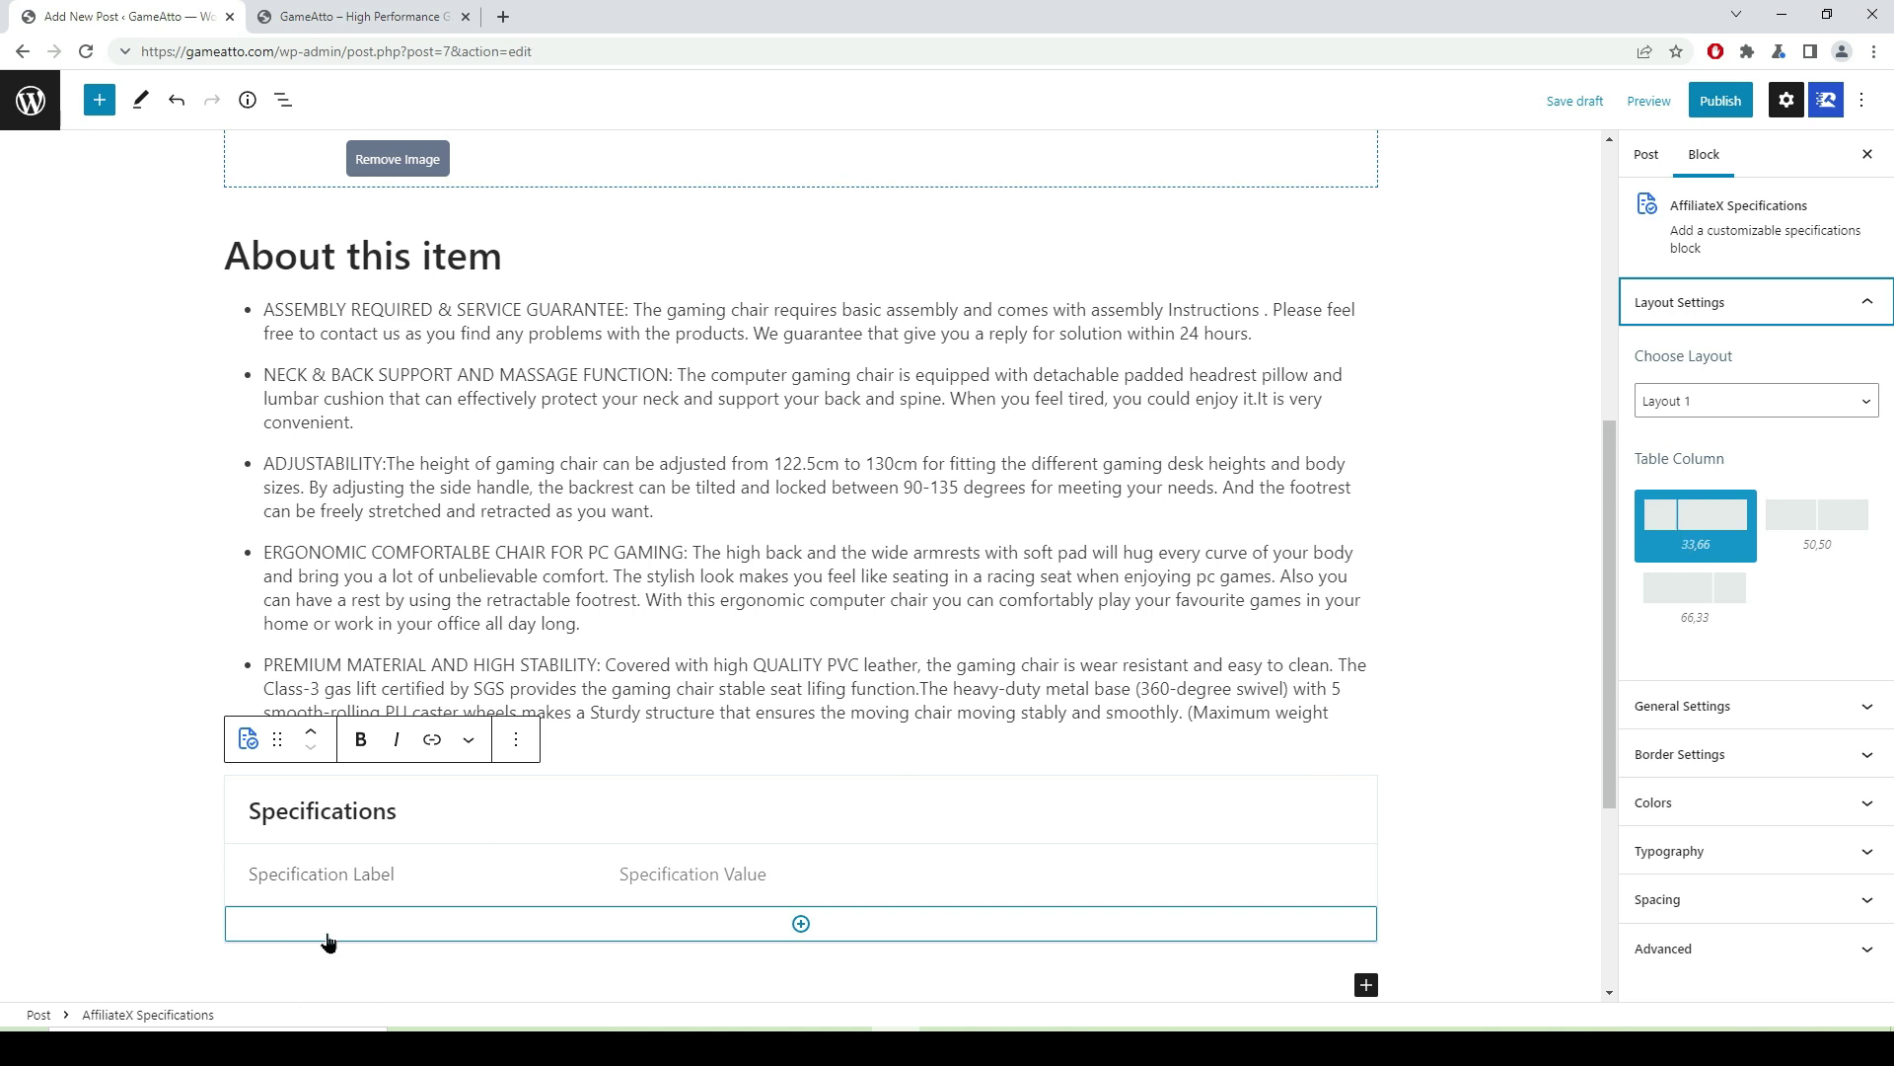
{"action": "left_click", "coordinate": [296, 875]}
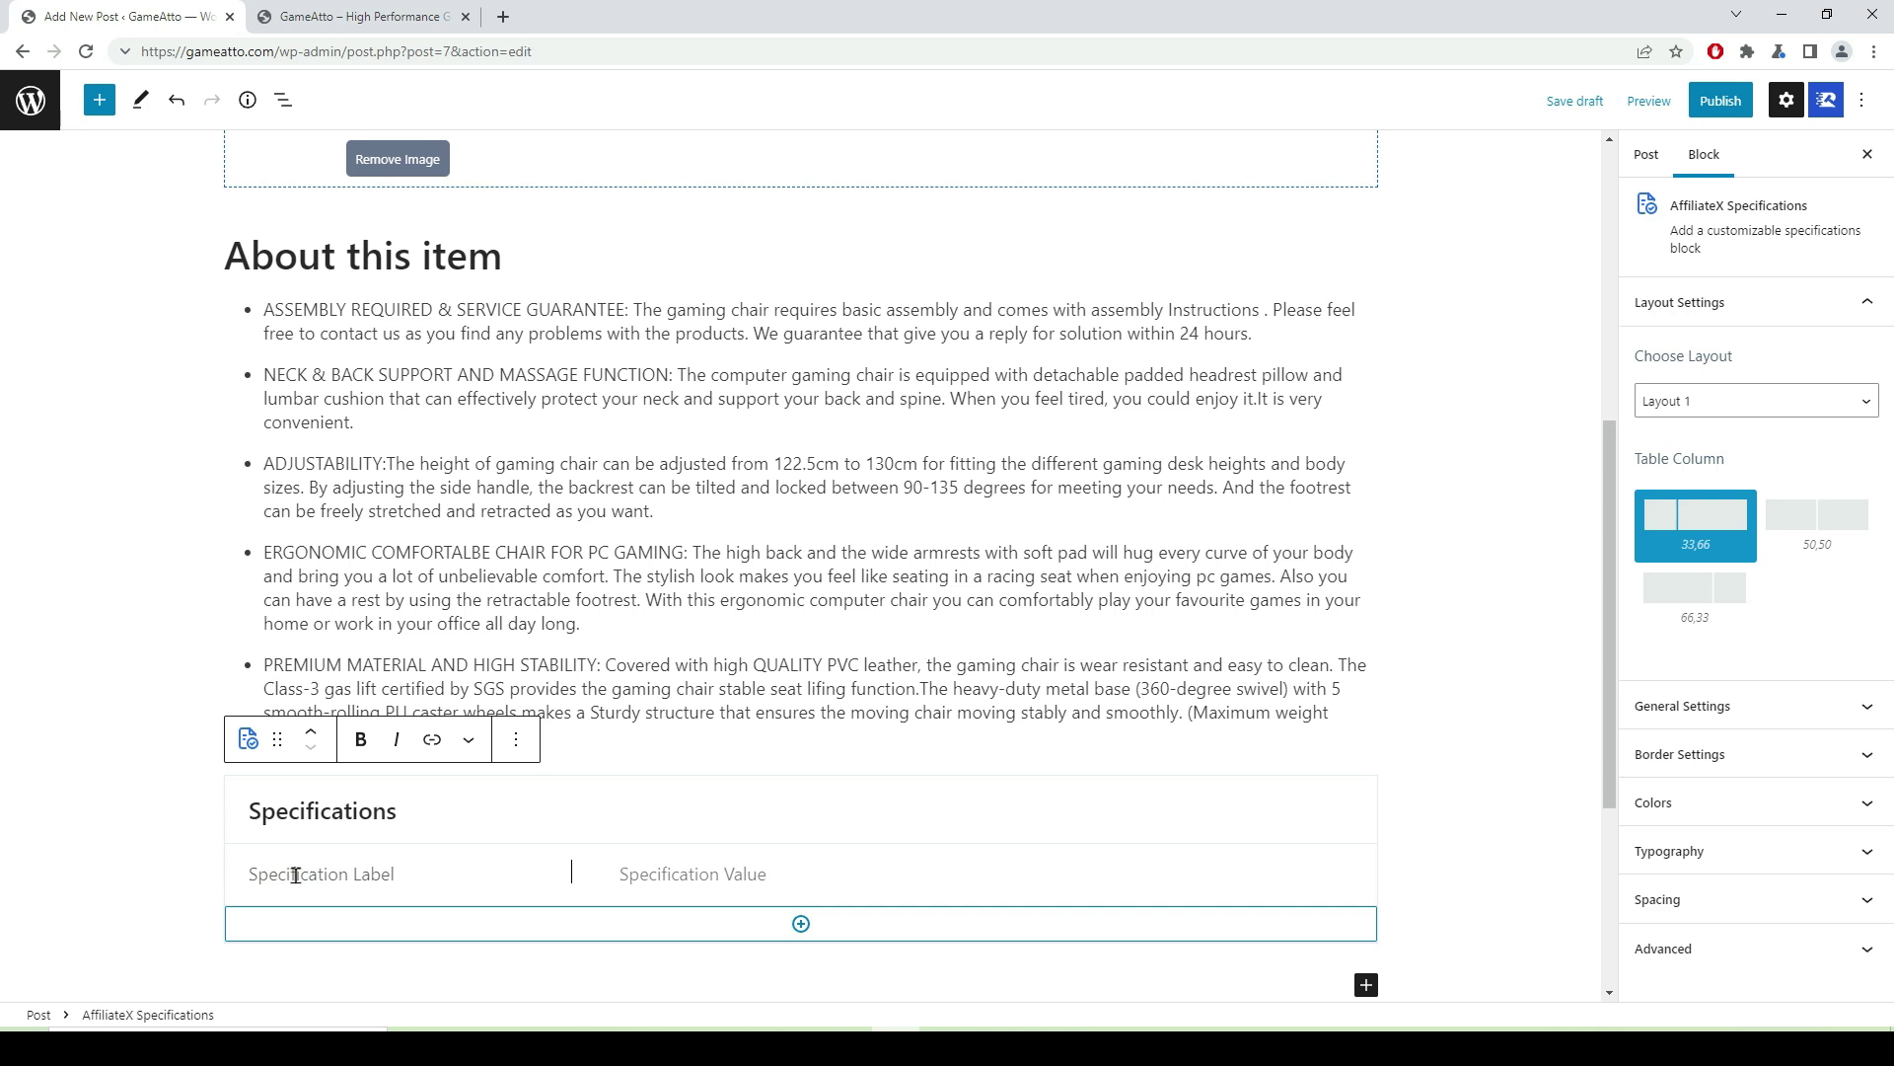
{"action": "left_click", "coordinate": [295, 875]}
{"action": "type", "text": "Item"}
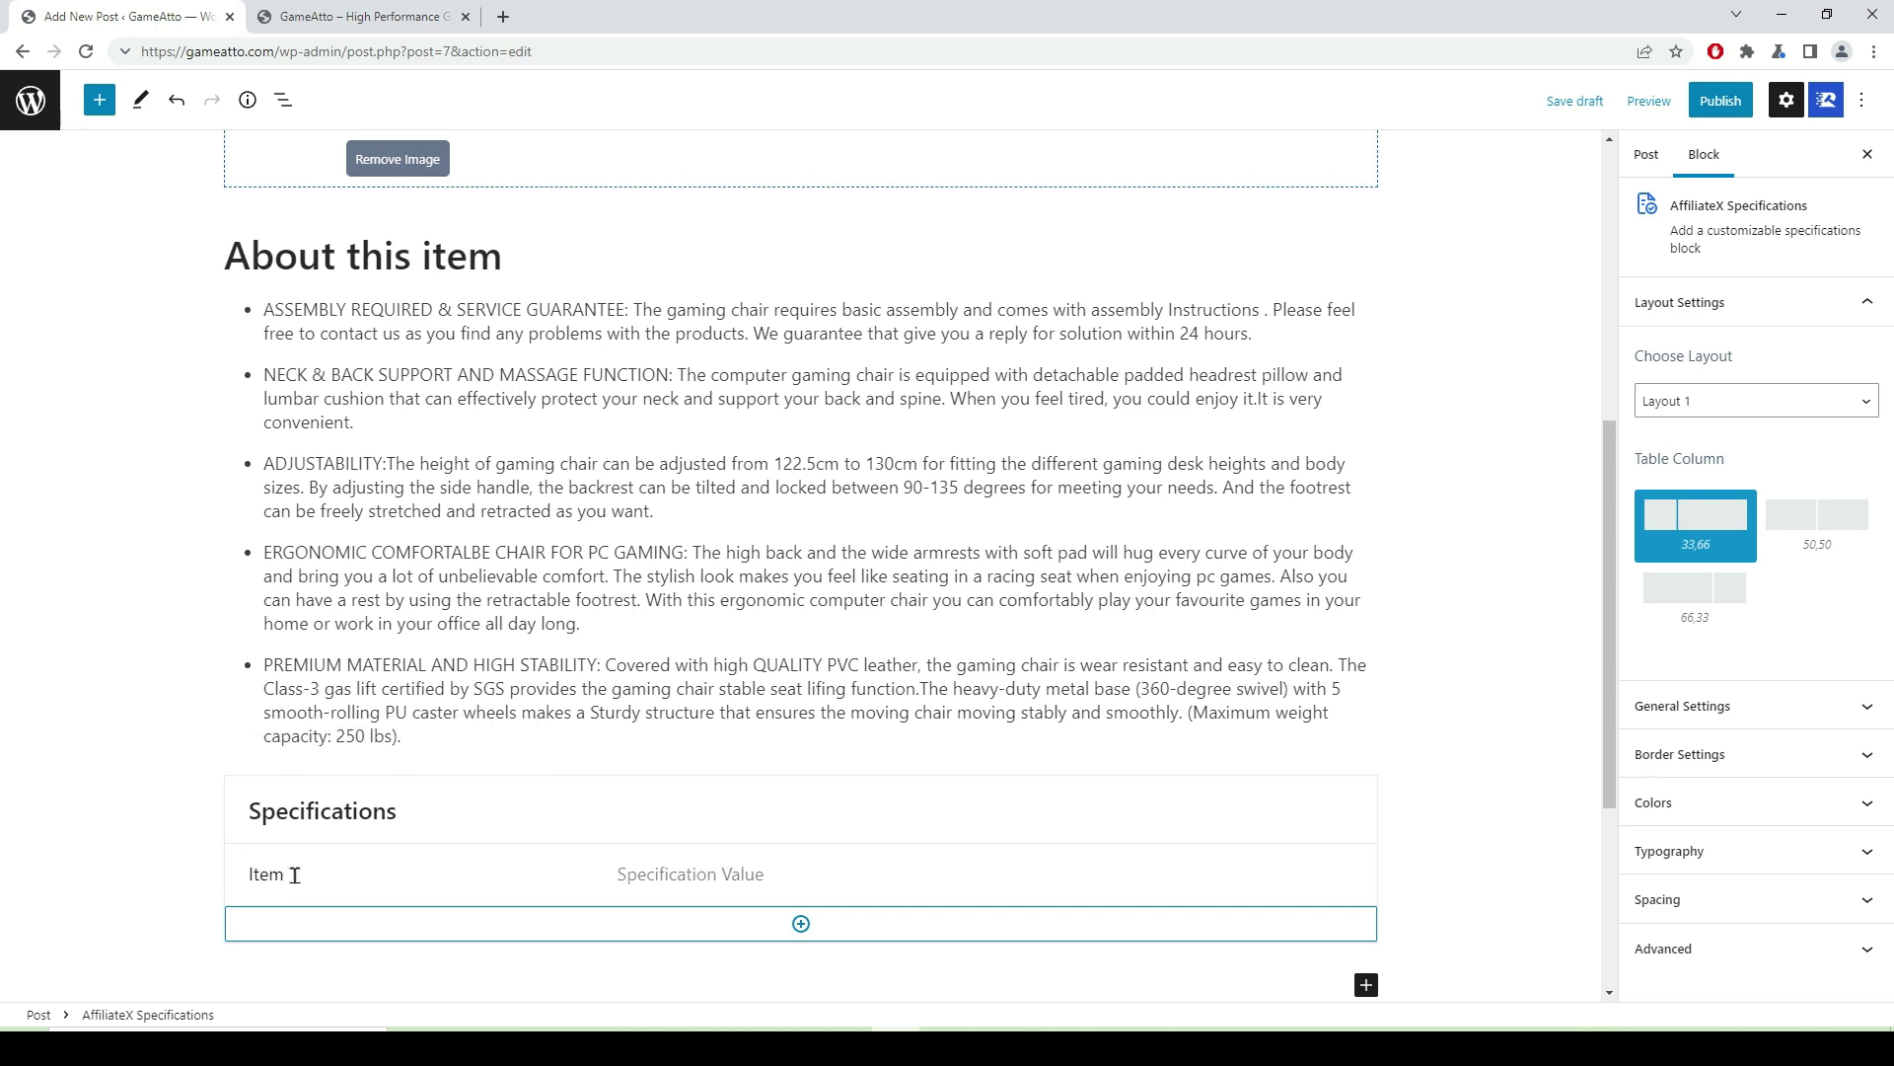
{"action": "double_click", "coordinate": [295, 876]}
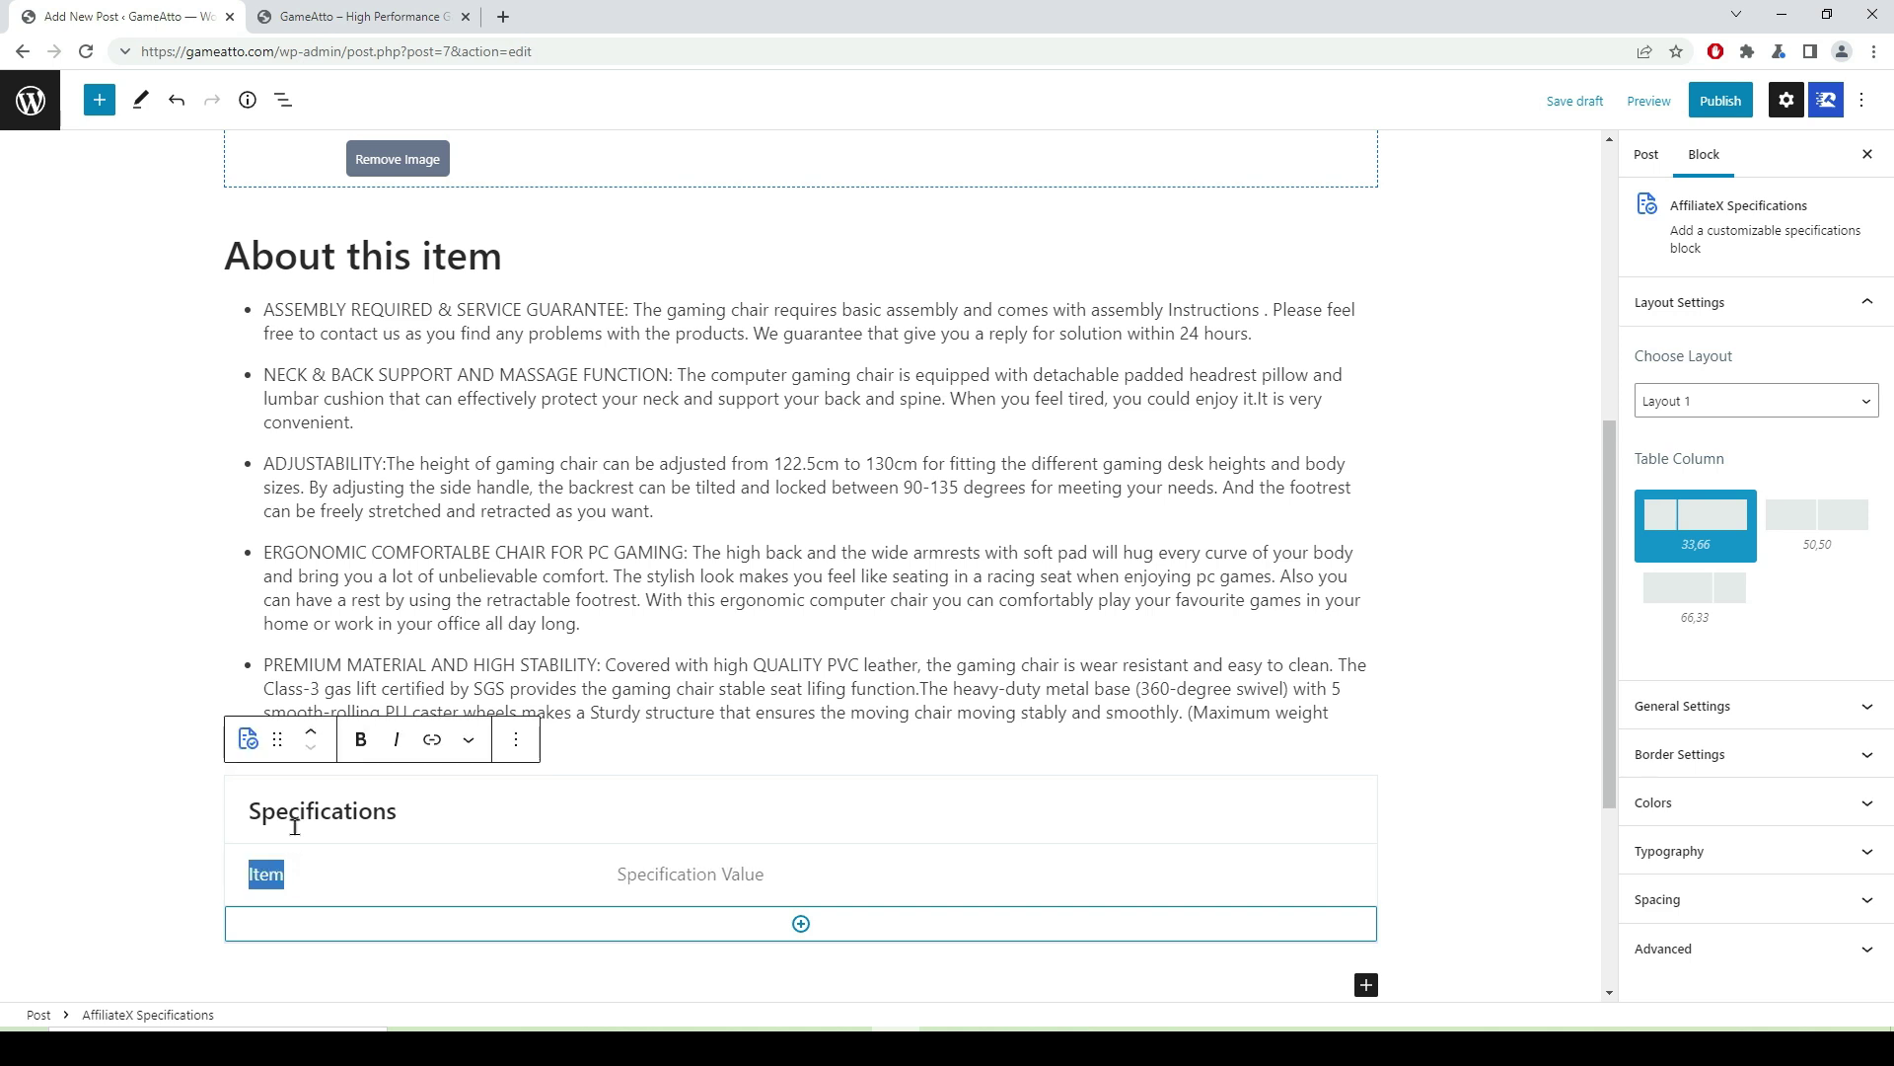
{"action": "left_click", "coordinate": [360, 742]}
{"action": "left_click", "coordinate": [758, 876]}
{"action": "left_click", "coordinate": [703, 868]}
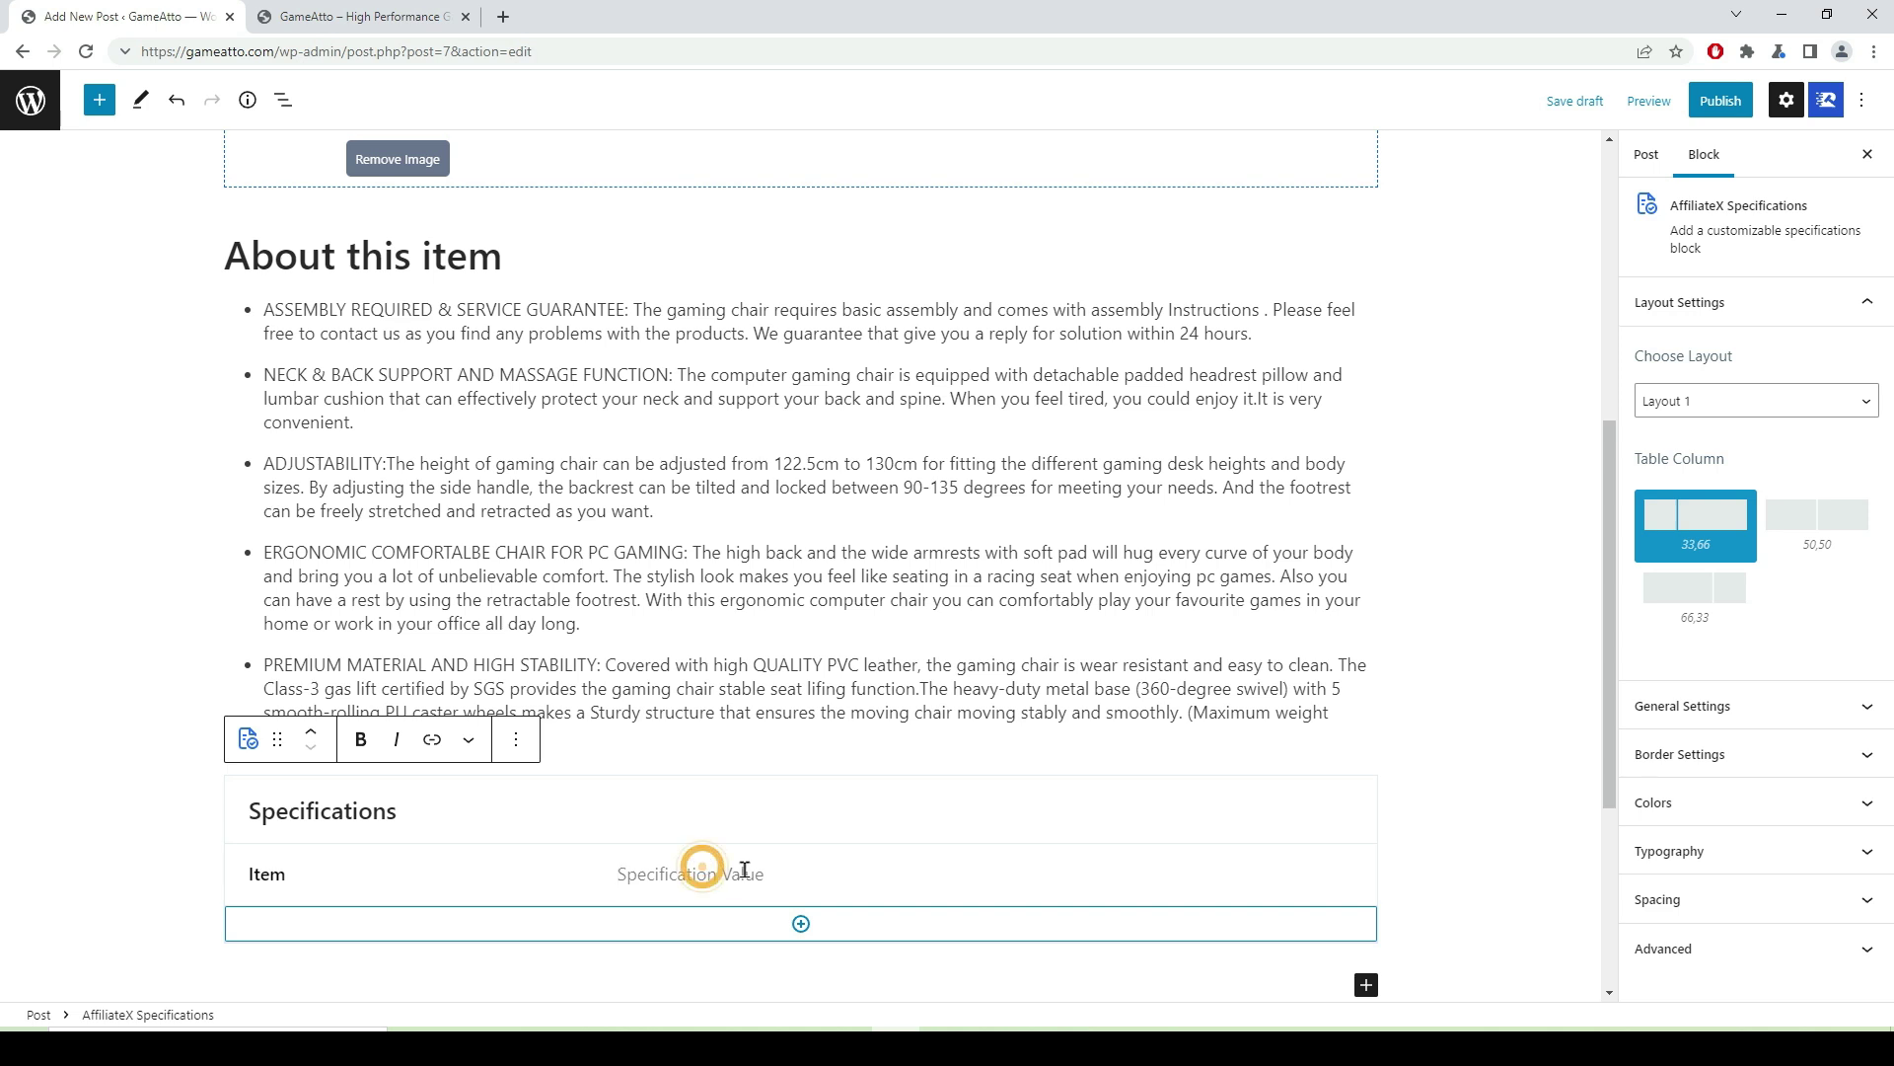
{"action": "key", "text": "super+v"}
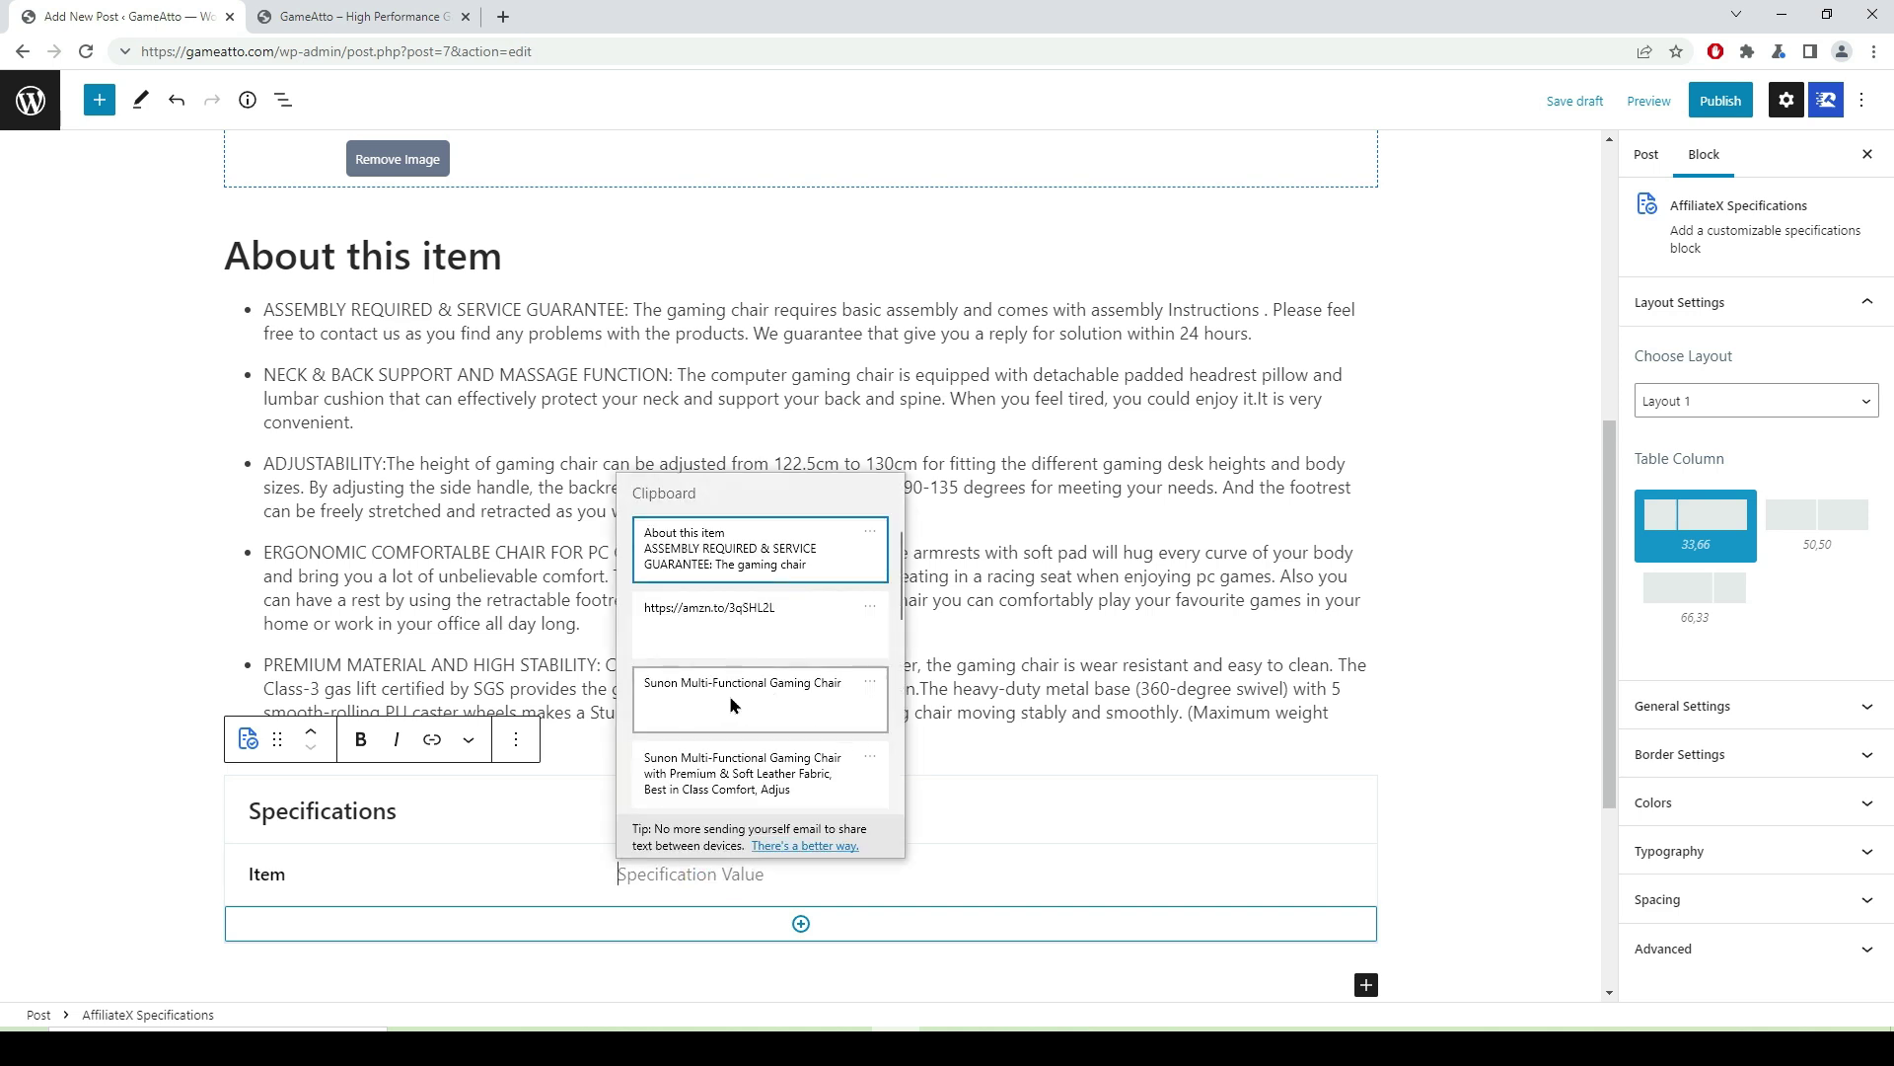
{"action": "left_click", "coordinate": [762, 691]}
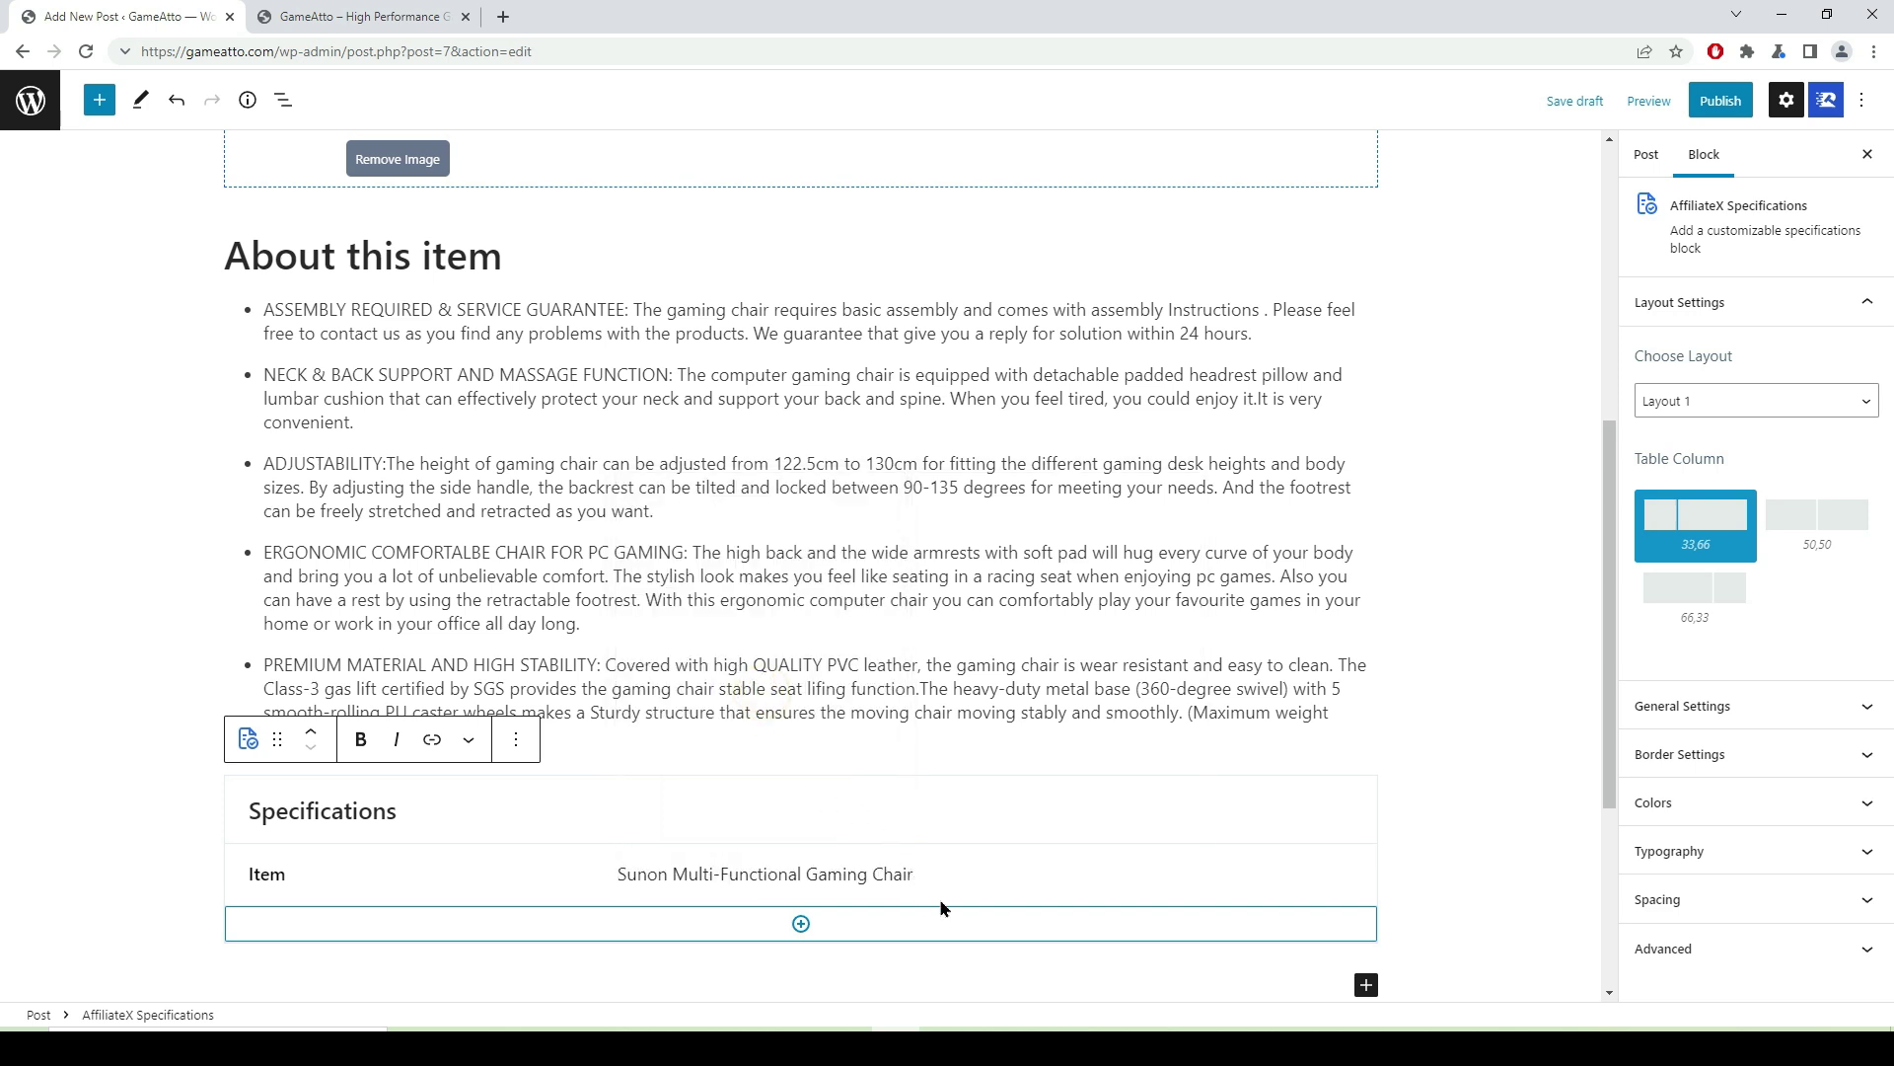
- Add a second specification row labelled 'Brand' in bold
{"action": "left_click", "coordinate": [802, 927]}
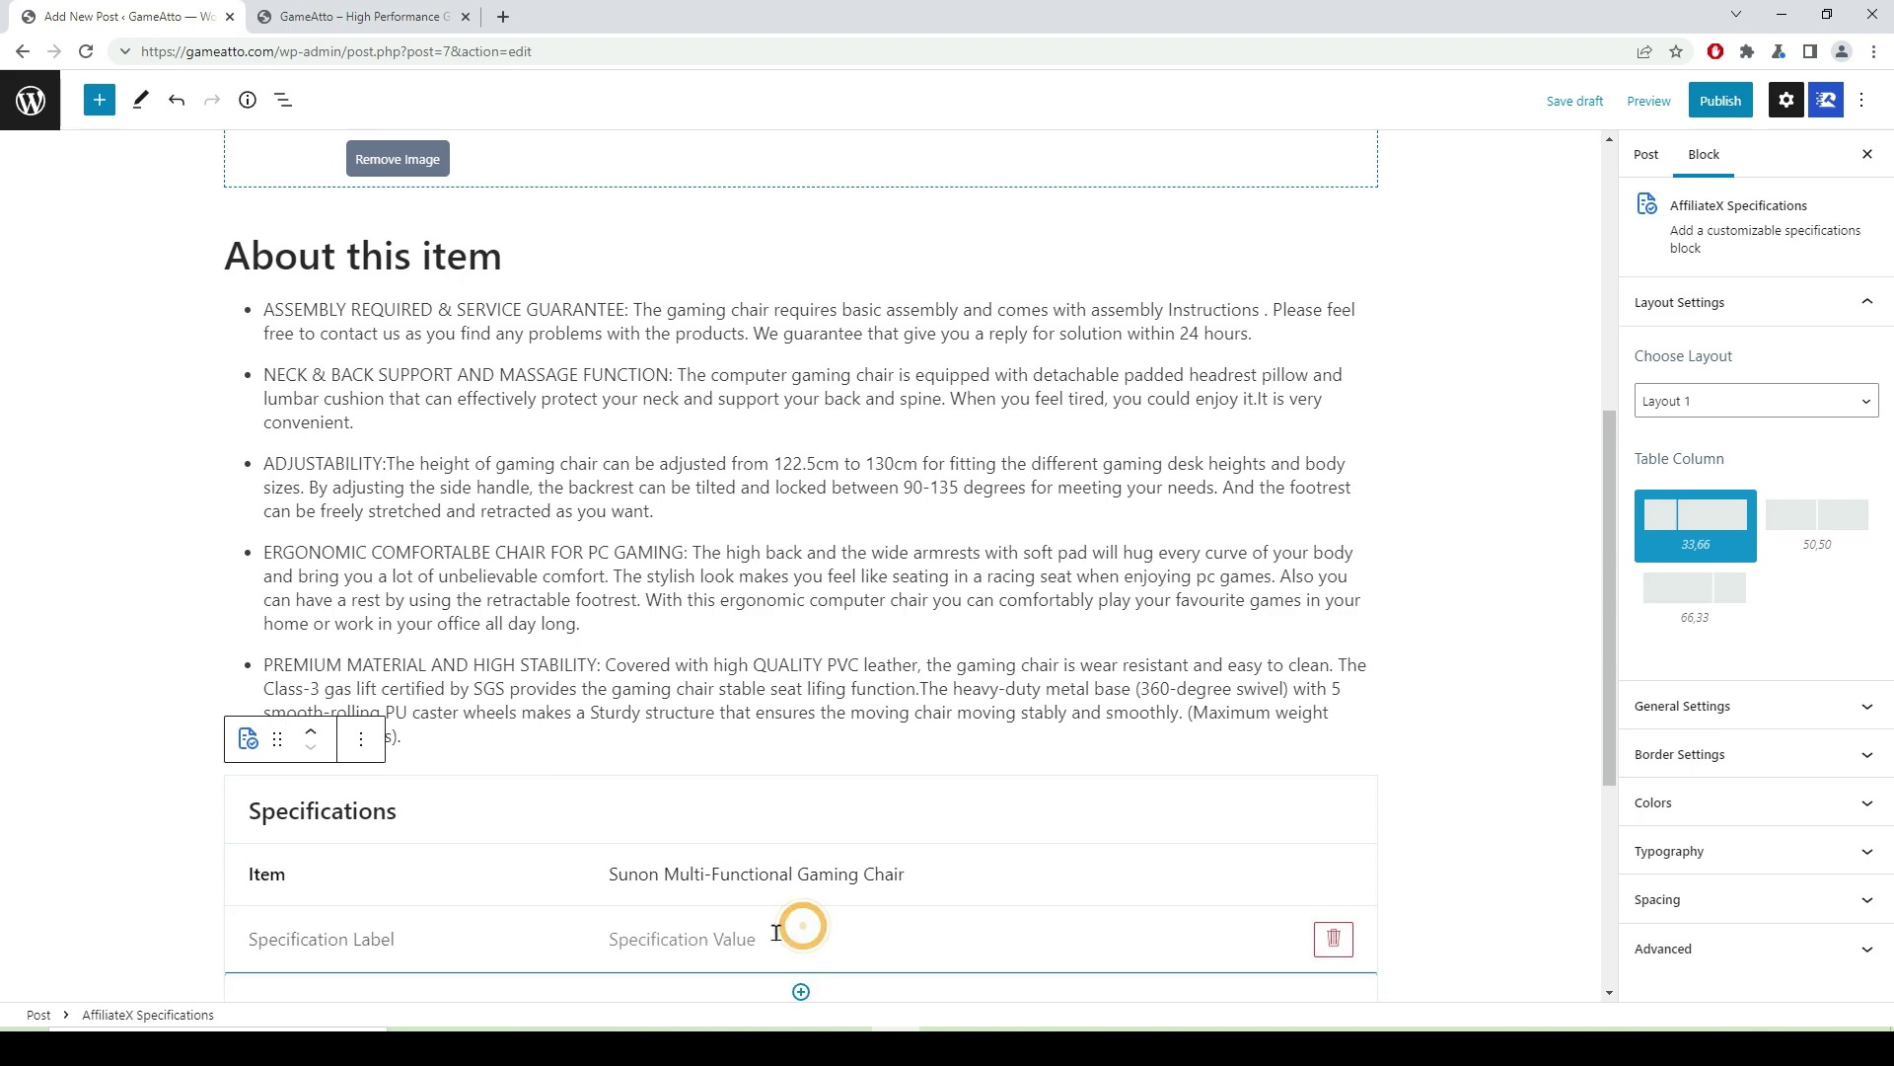
{"action": "scroll", "coordinate": [641, 738], "scroll_direction": "down", "scroll_amount": 3}
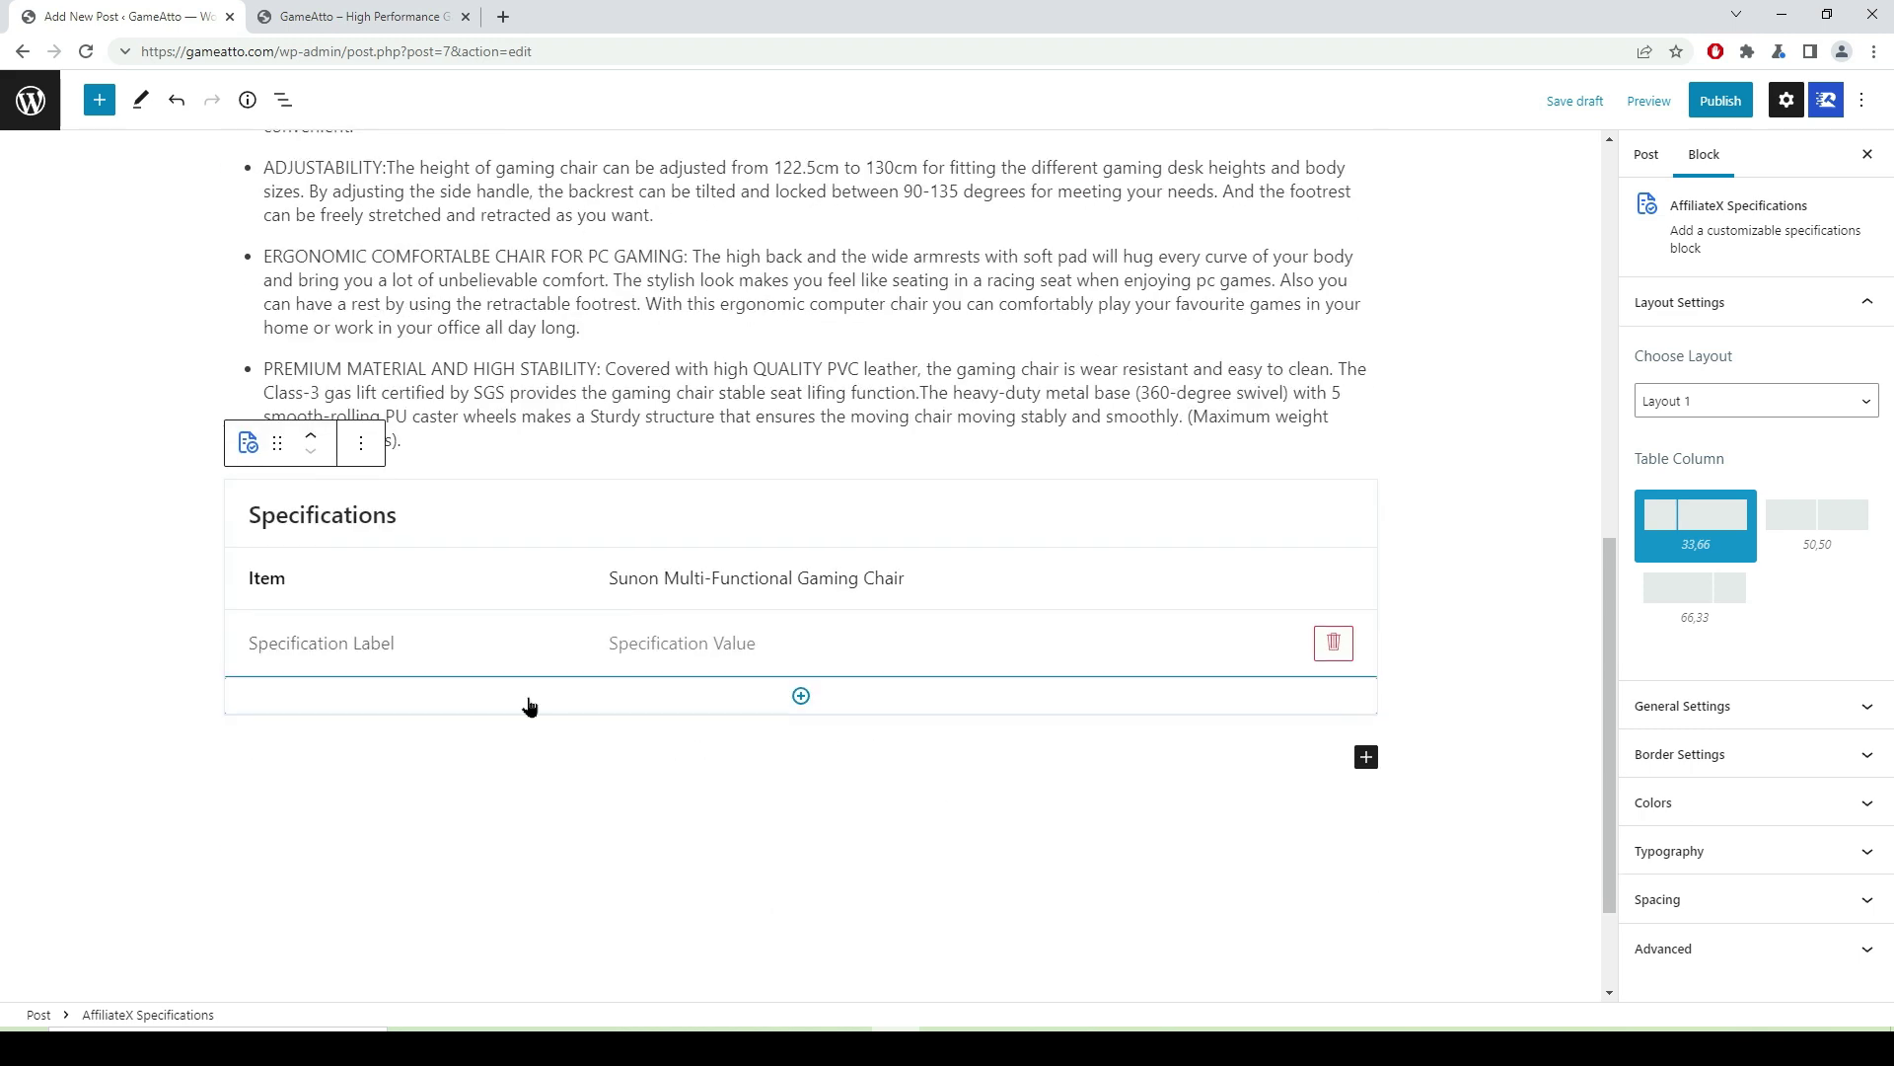
{"action": "left_click", "coordinate": [305, 646]}
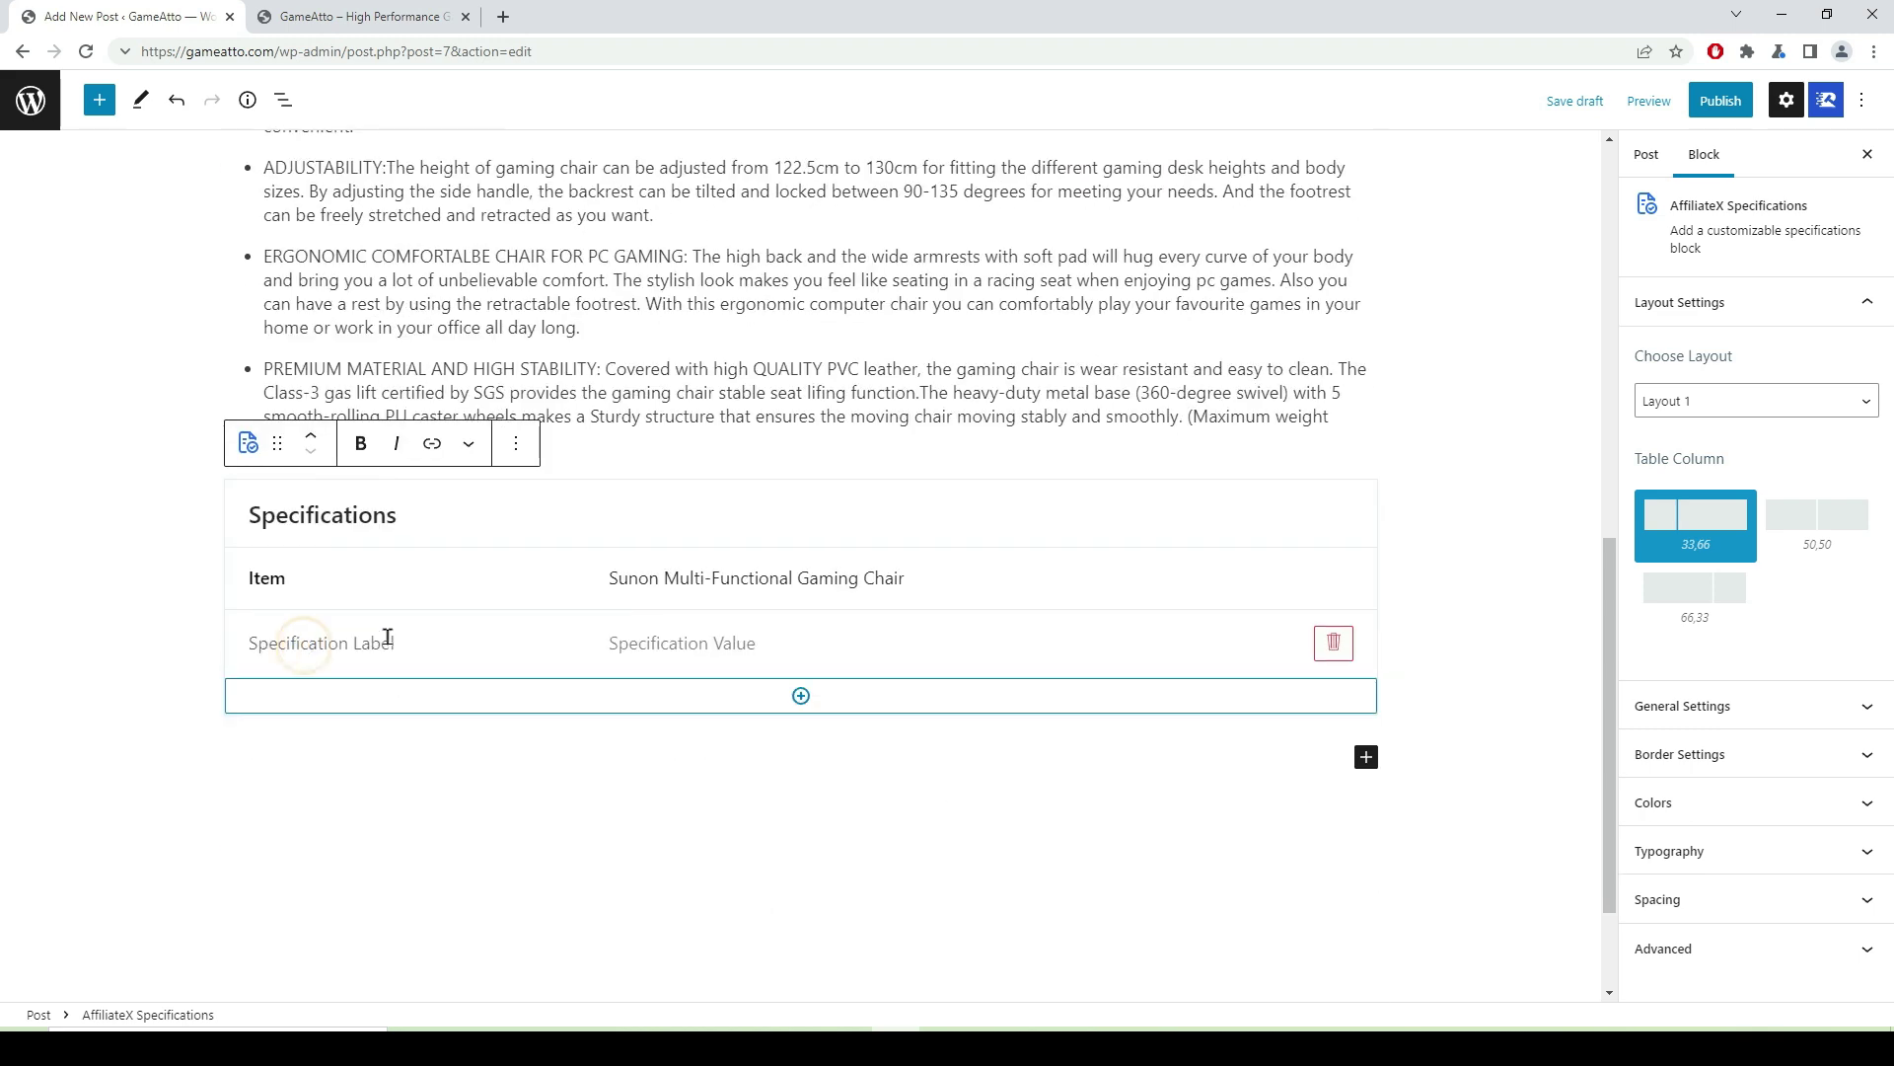
{"action": "type", "text": "Brand"}
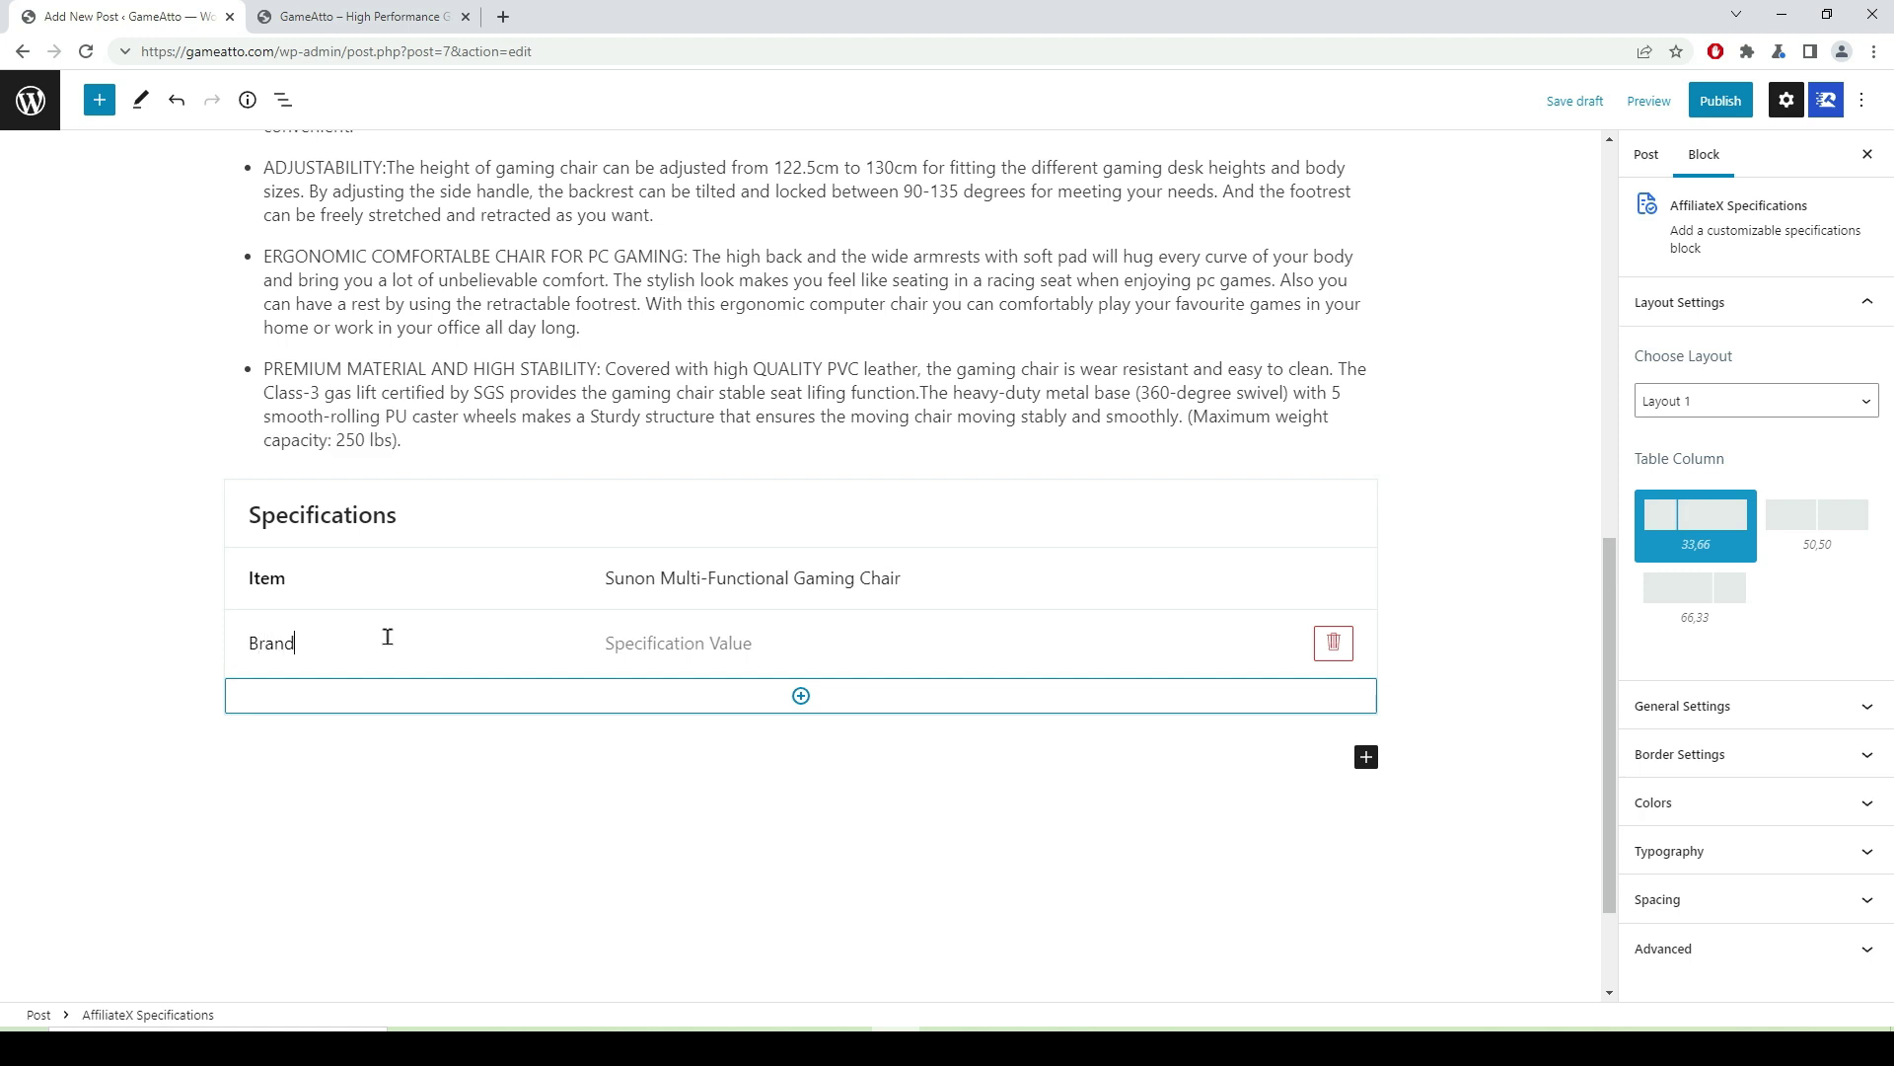
{"action": "key", "text": "ctrl+a"}
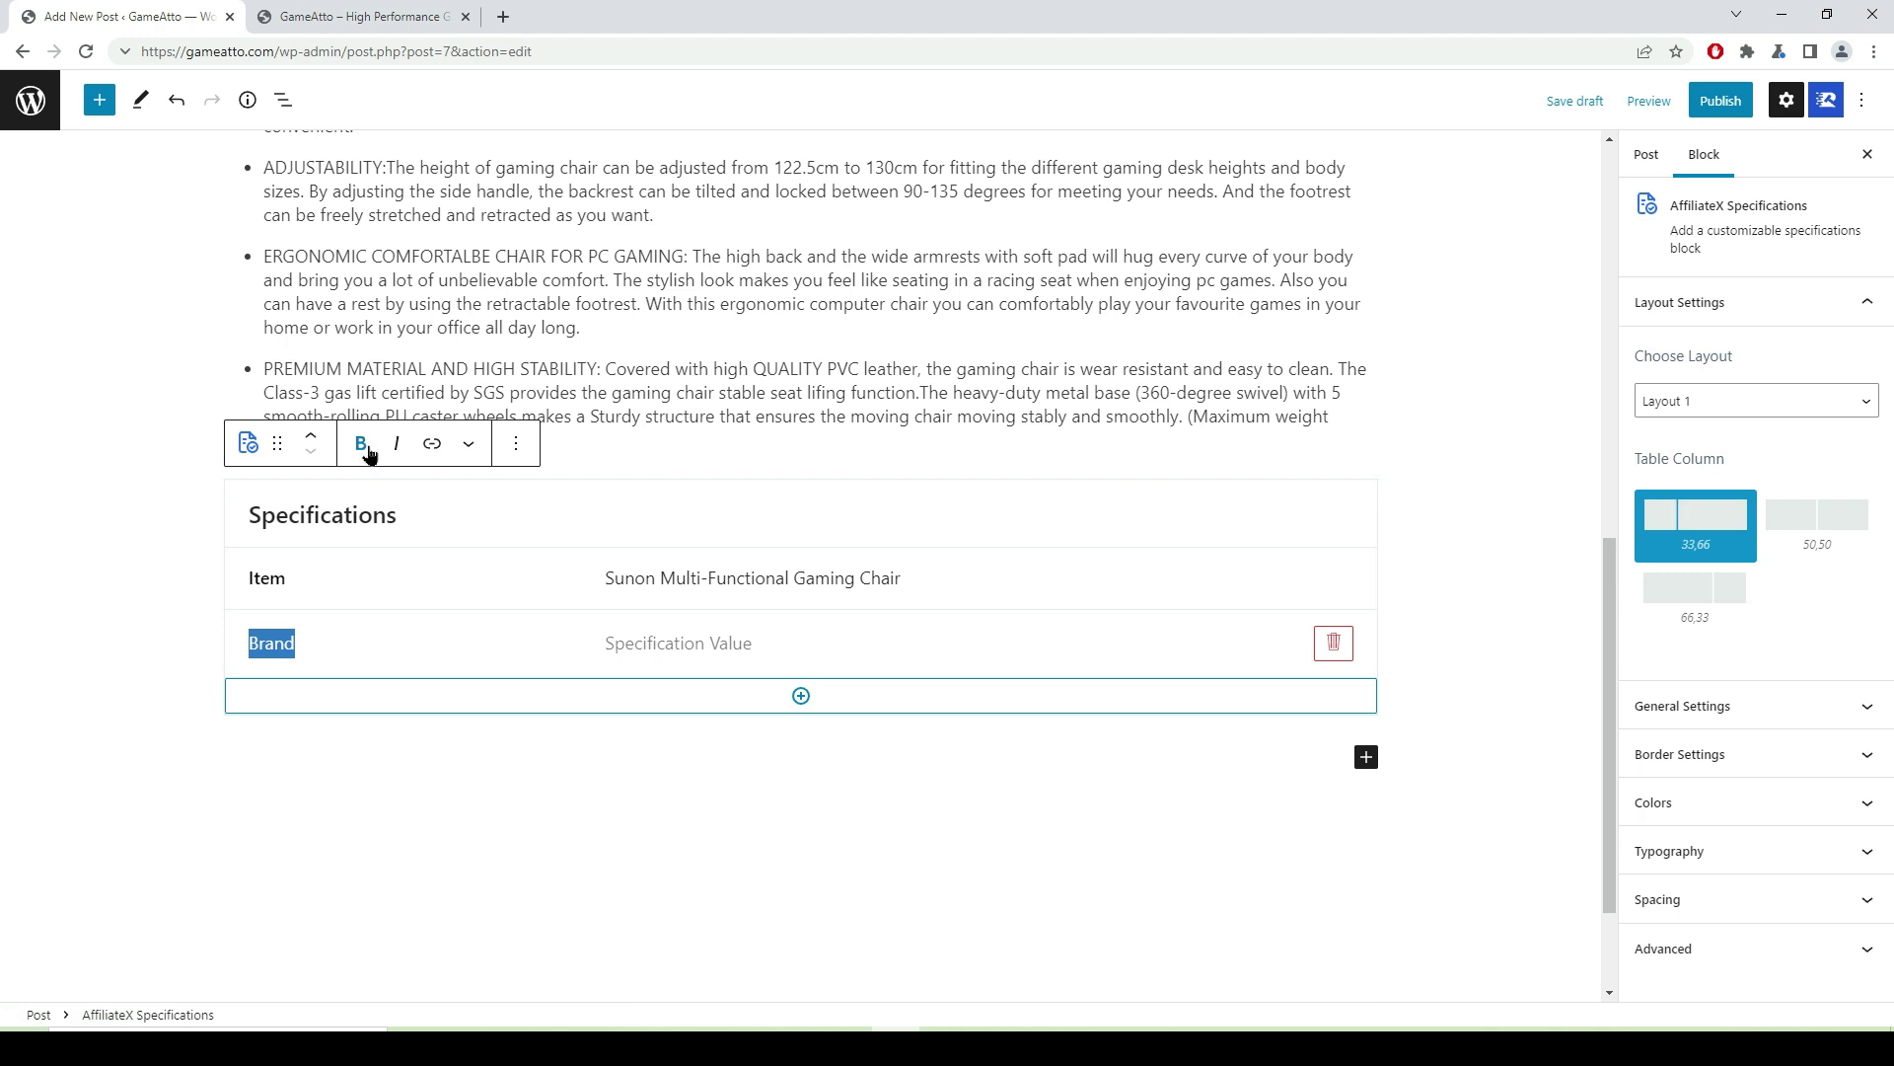
{"action": "left_click", "coordinate": [361, 443]}
{"action": "left_click", "coordinate": [646, 644]}
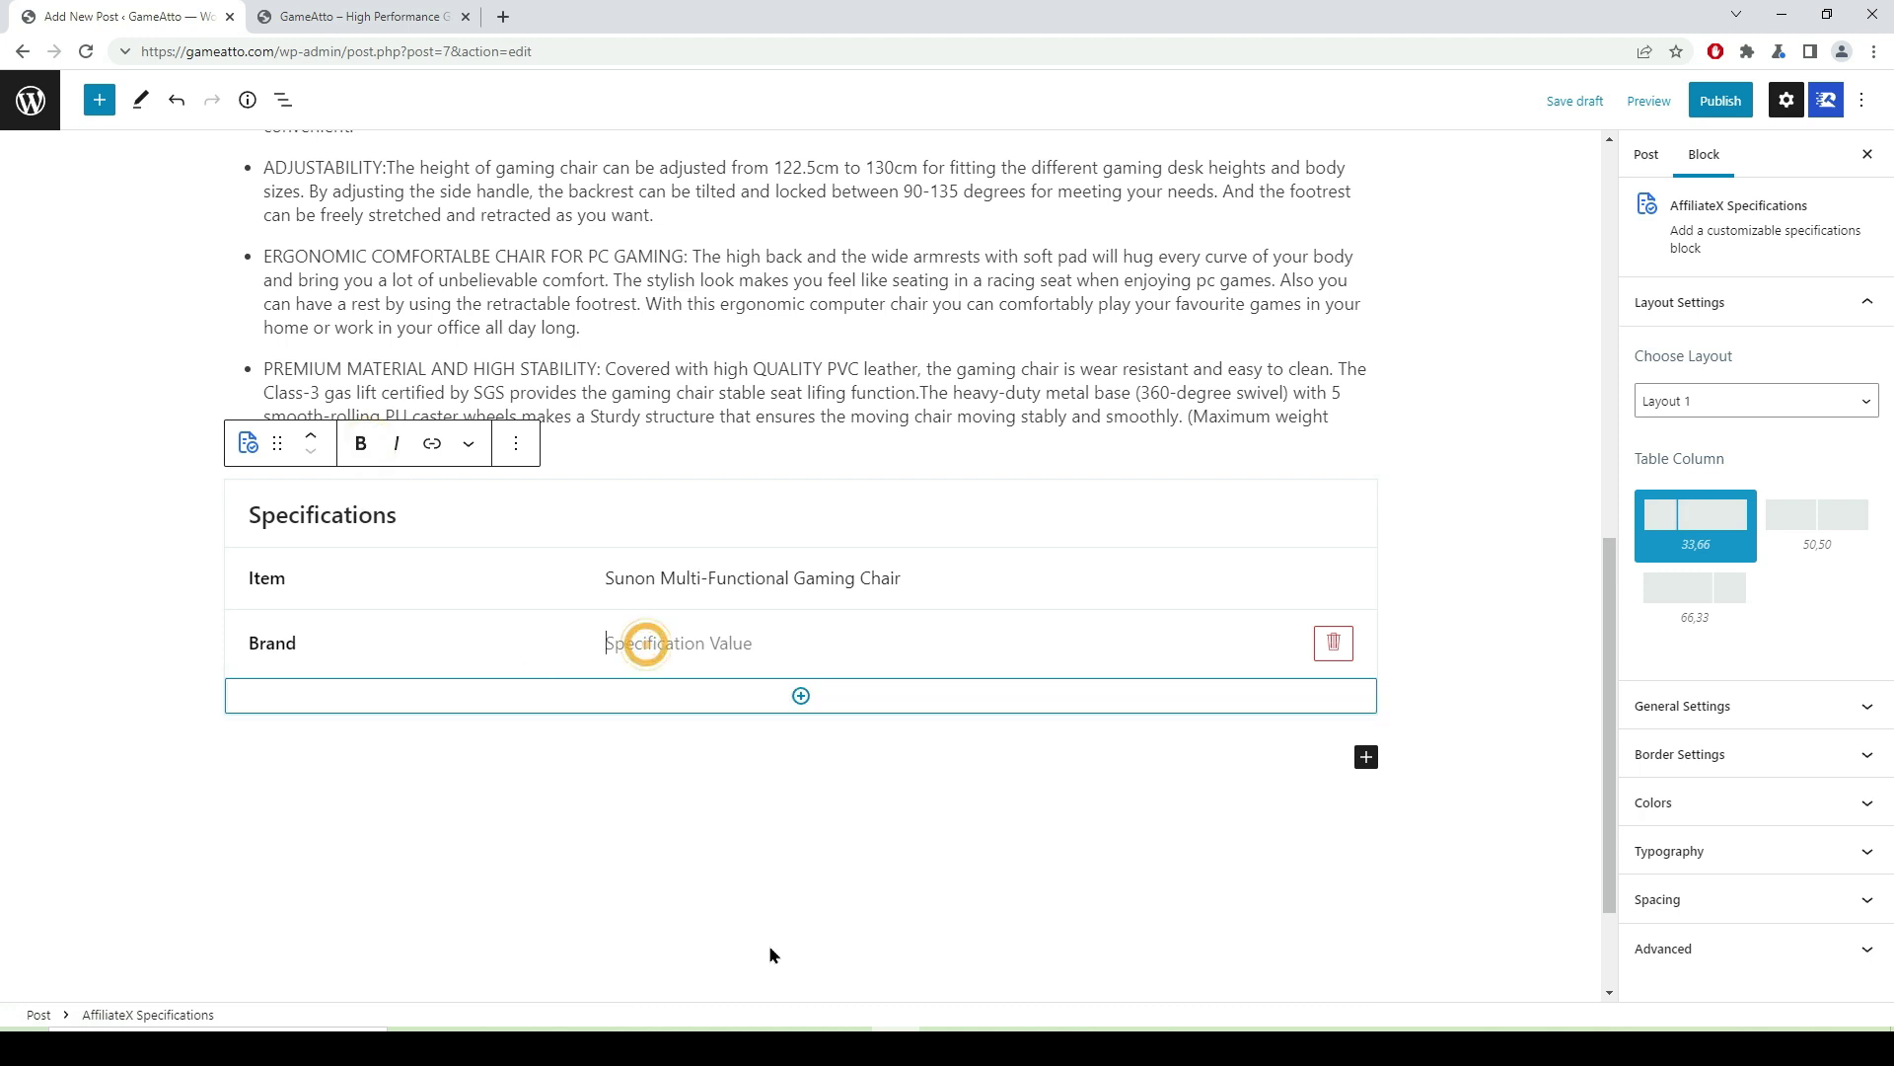
{"action": "key", "text": "alt+Tab"}
{"action": "scroll", "coordinate": [1223, 334], "scroll_direction": "up", "scroll_amount": 8}
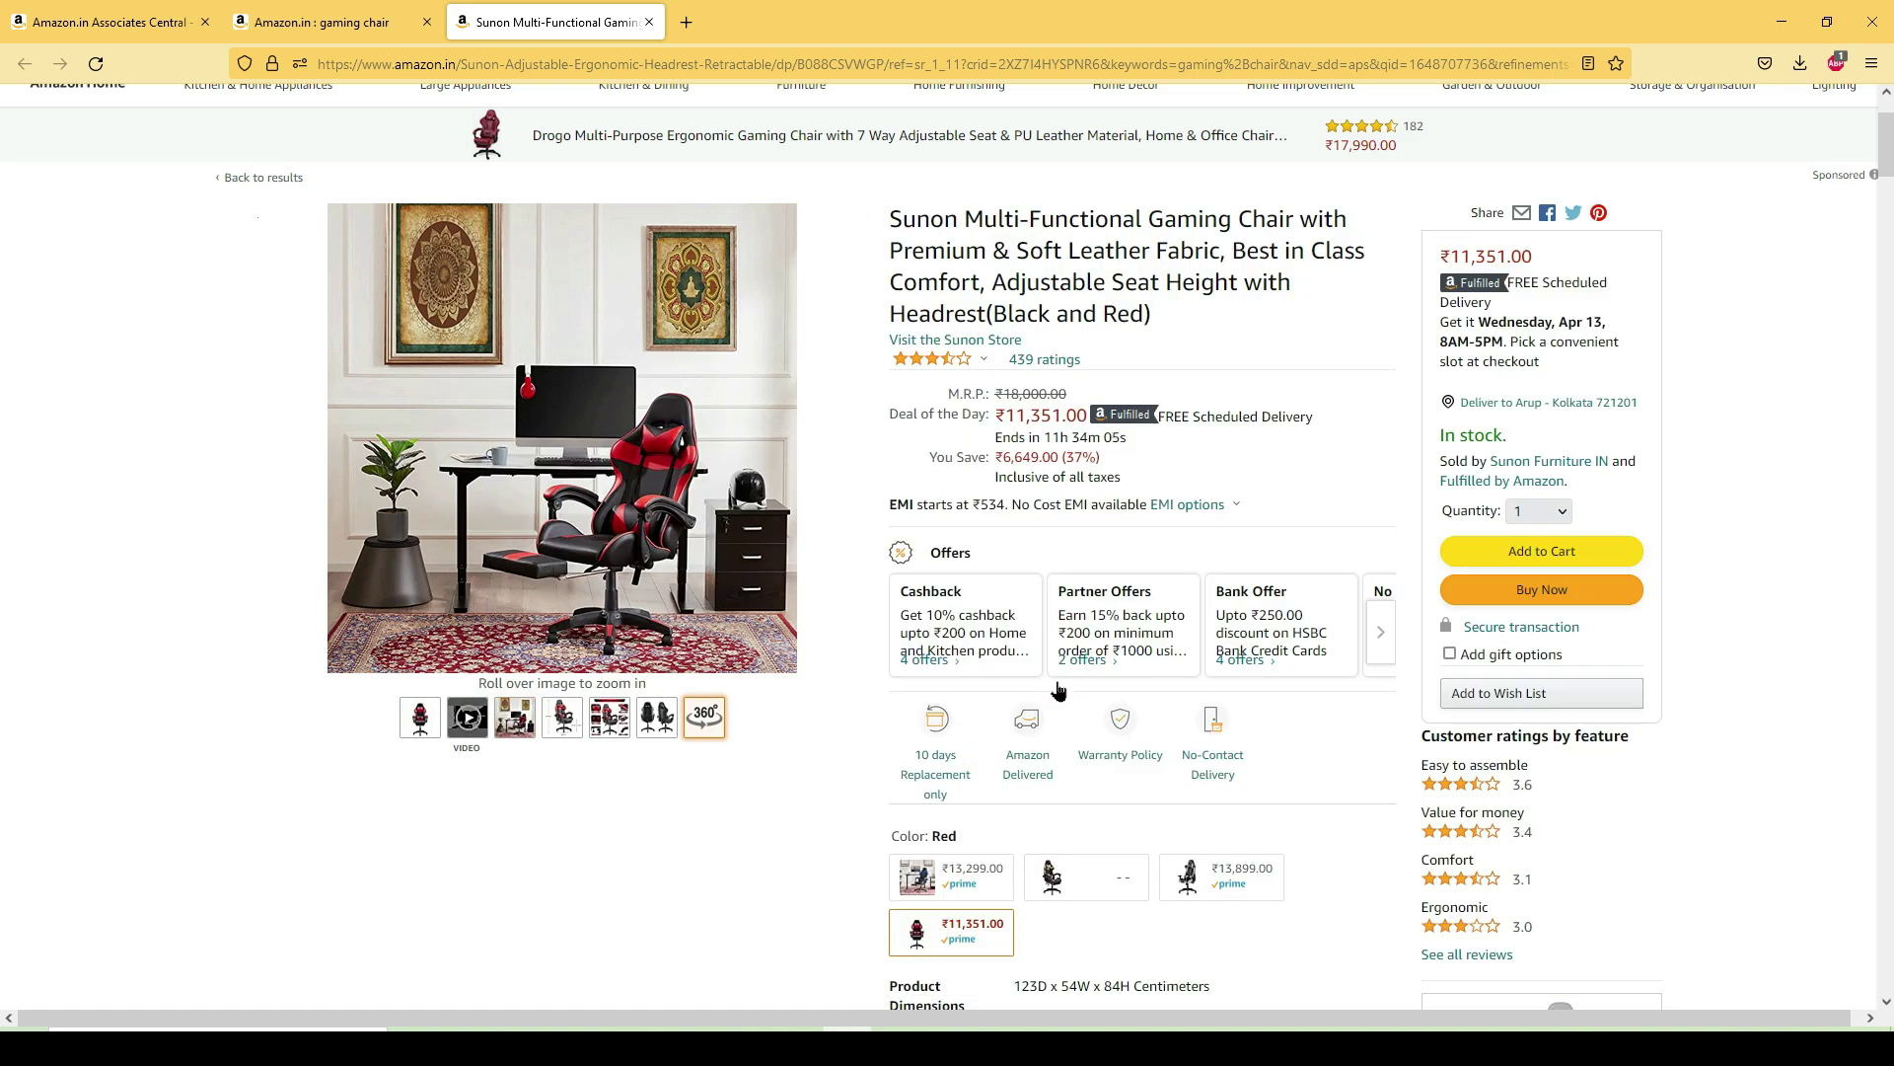
- Copy the manufacturer name Sunon from Amazon and paste it as the Brand value
{"action": "scroll", "coordinate": [1016, 681], "scroll_direction": "down", "scroll_amount": 15}
{"action": "scroll", "coordinate": [1020, 620], "scroll_direction": "down", "scroll_amount": 10}
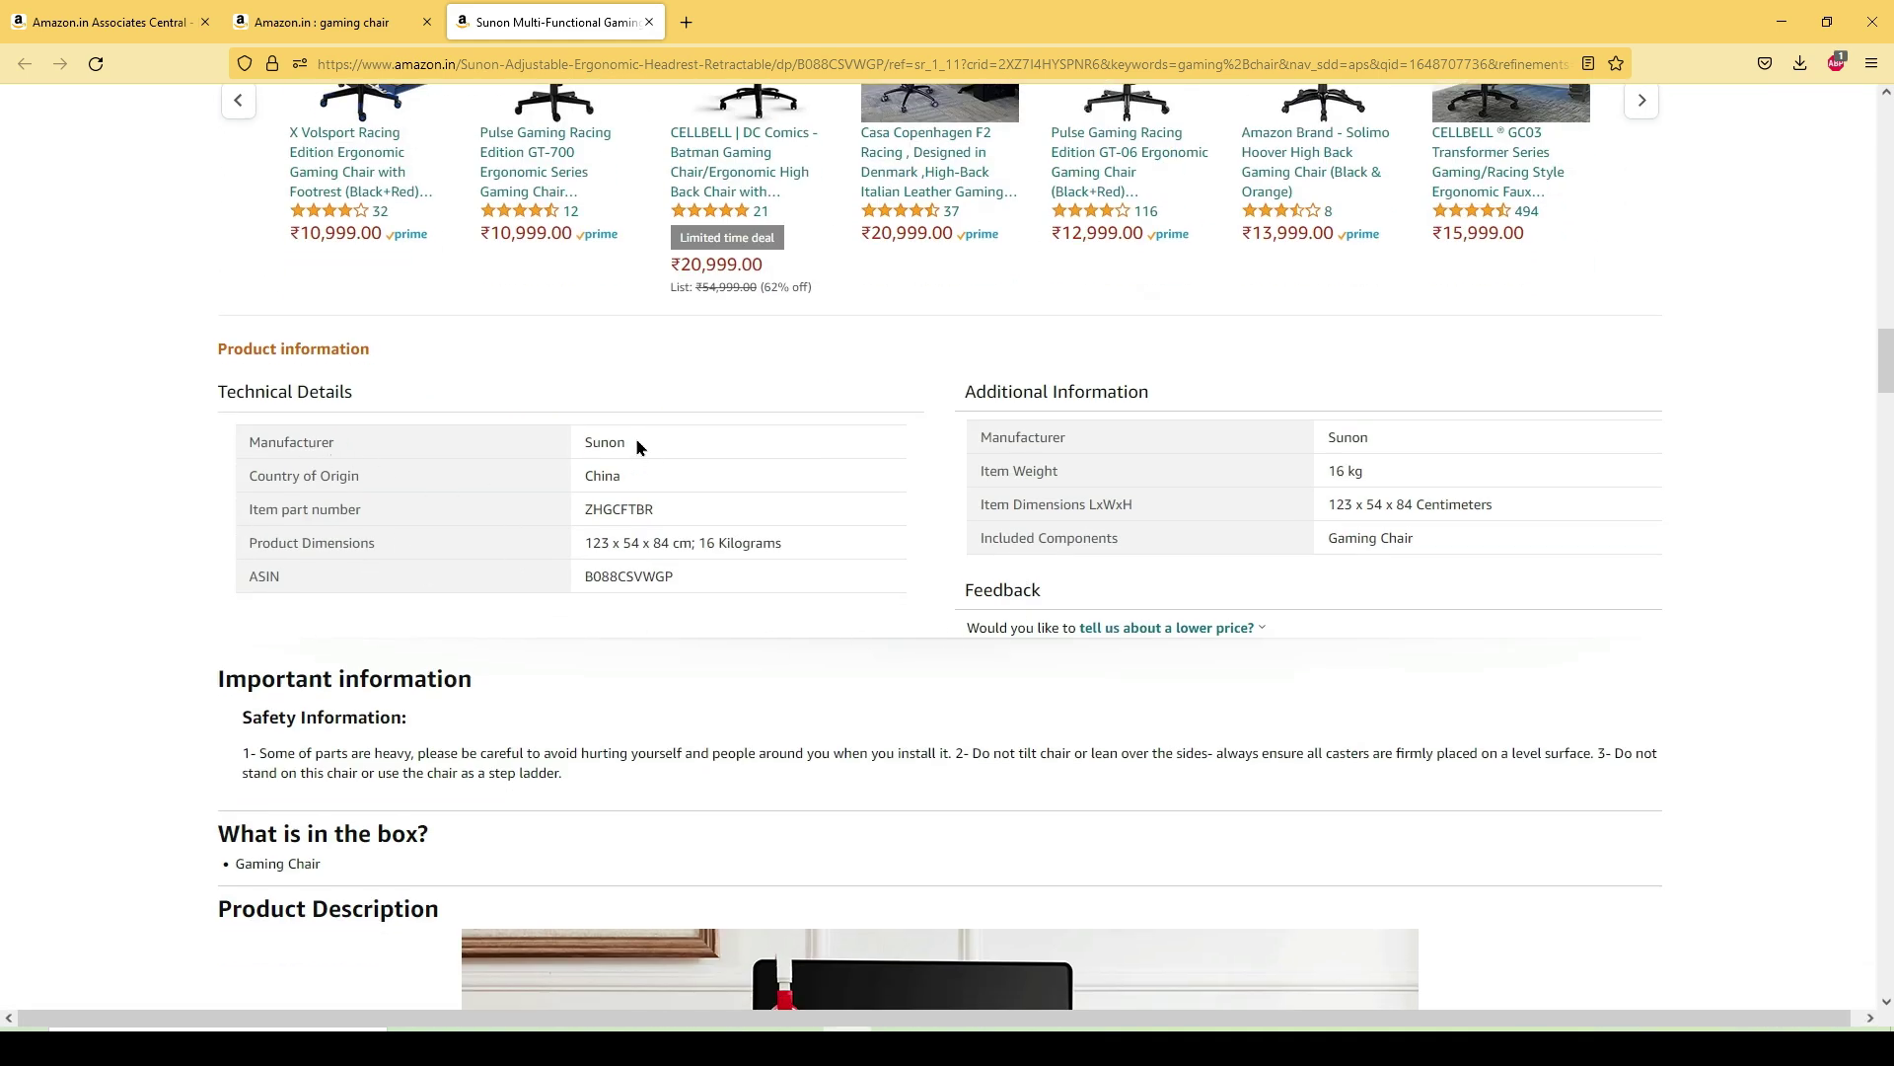
{"action": "left_click_drag", "start_coordinate": [632, 440], "coordinate": [591, 441]}
{"action": "right_click", "coordinate": [591, 441]}
{"action": "left_click", "coordinate": [631, 466]}
{"action": "key", "text": "alt+Tab"}
{"action": "right_click", "coordinate": [638, 648]}
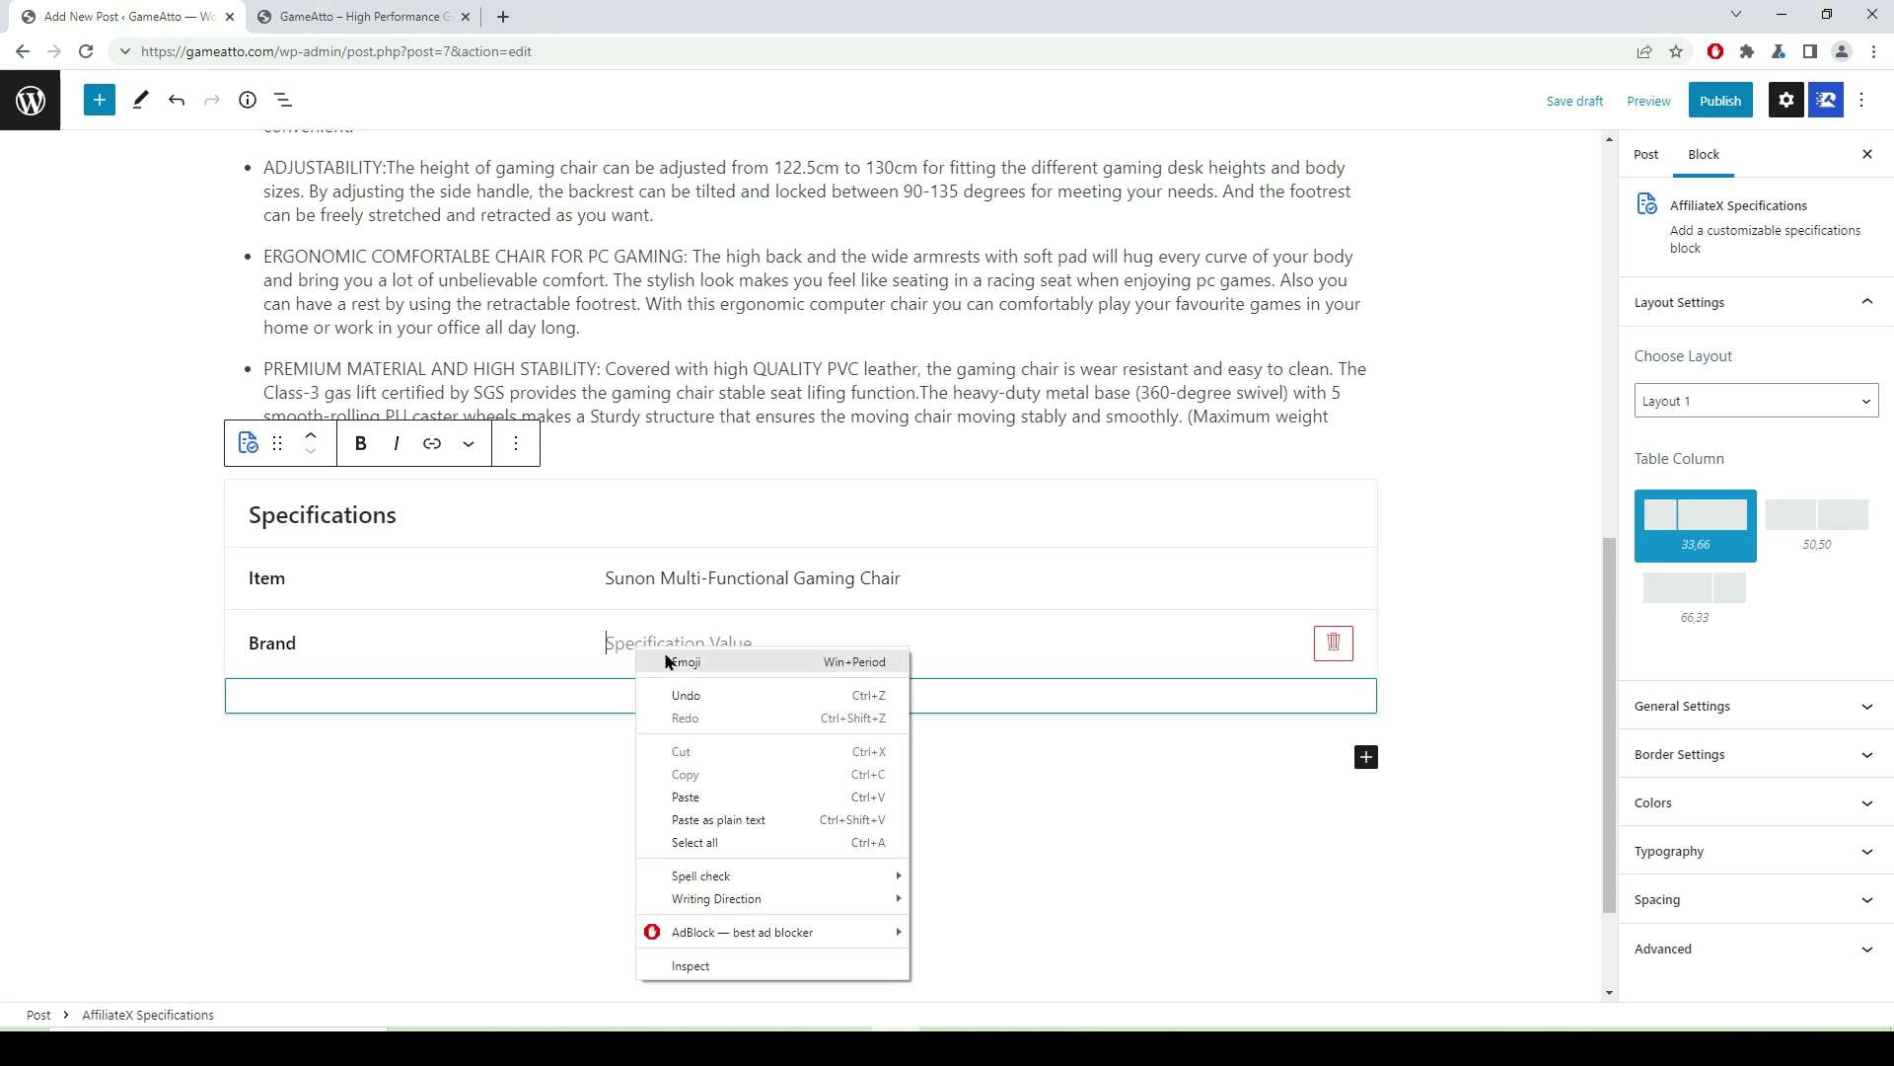
{"action": "left_click", "coordinate": [686, 796]}
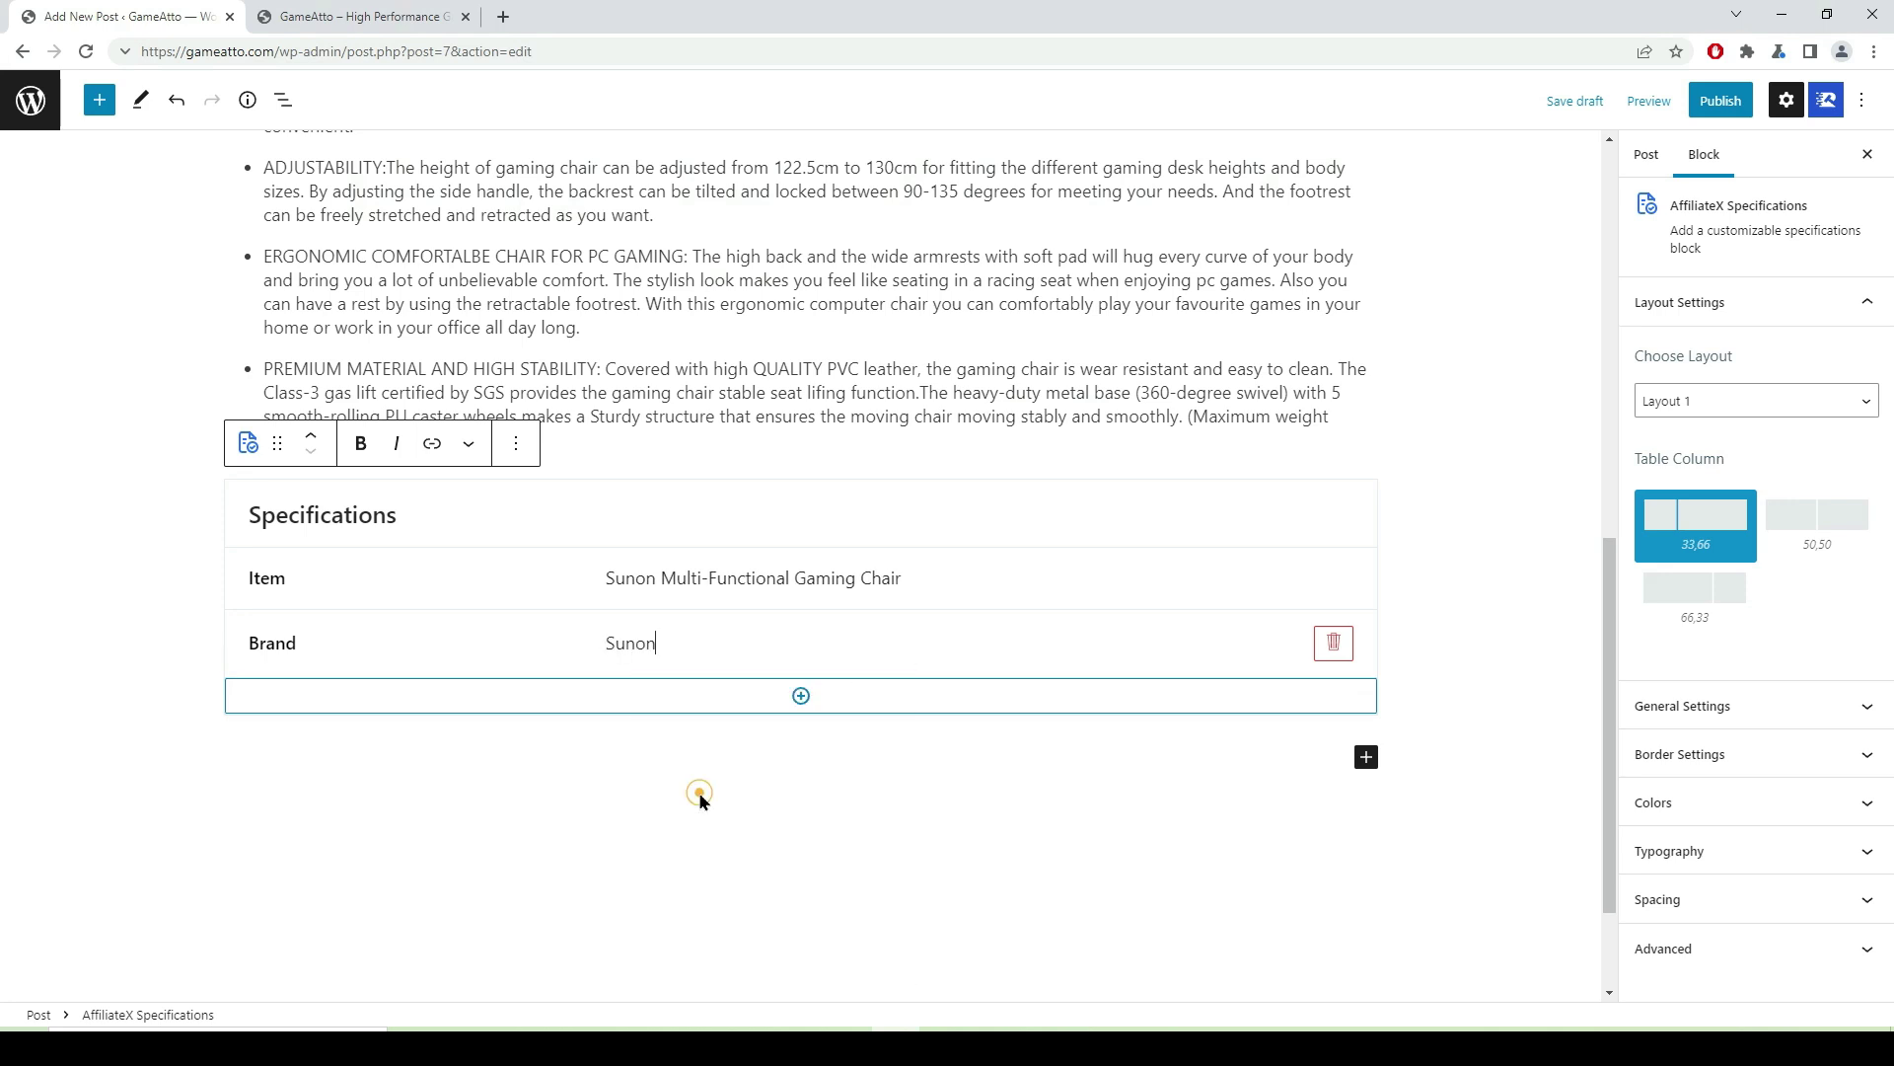
- Add a third specification row and copy the 'Country of Origin' label from Amazon
{"action": "left_click", "coordinate": [803, 705]}
{"action": "left_click", "coordinate": [297, 714]}
{"action": "left_click", "coordinate": [297, 713]}
{"action": "key", "text": "alt+Tab"}
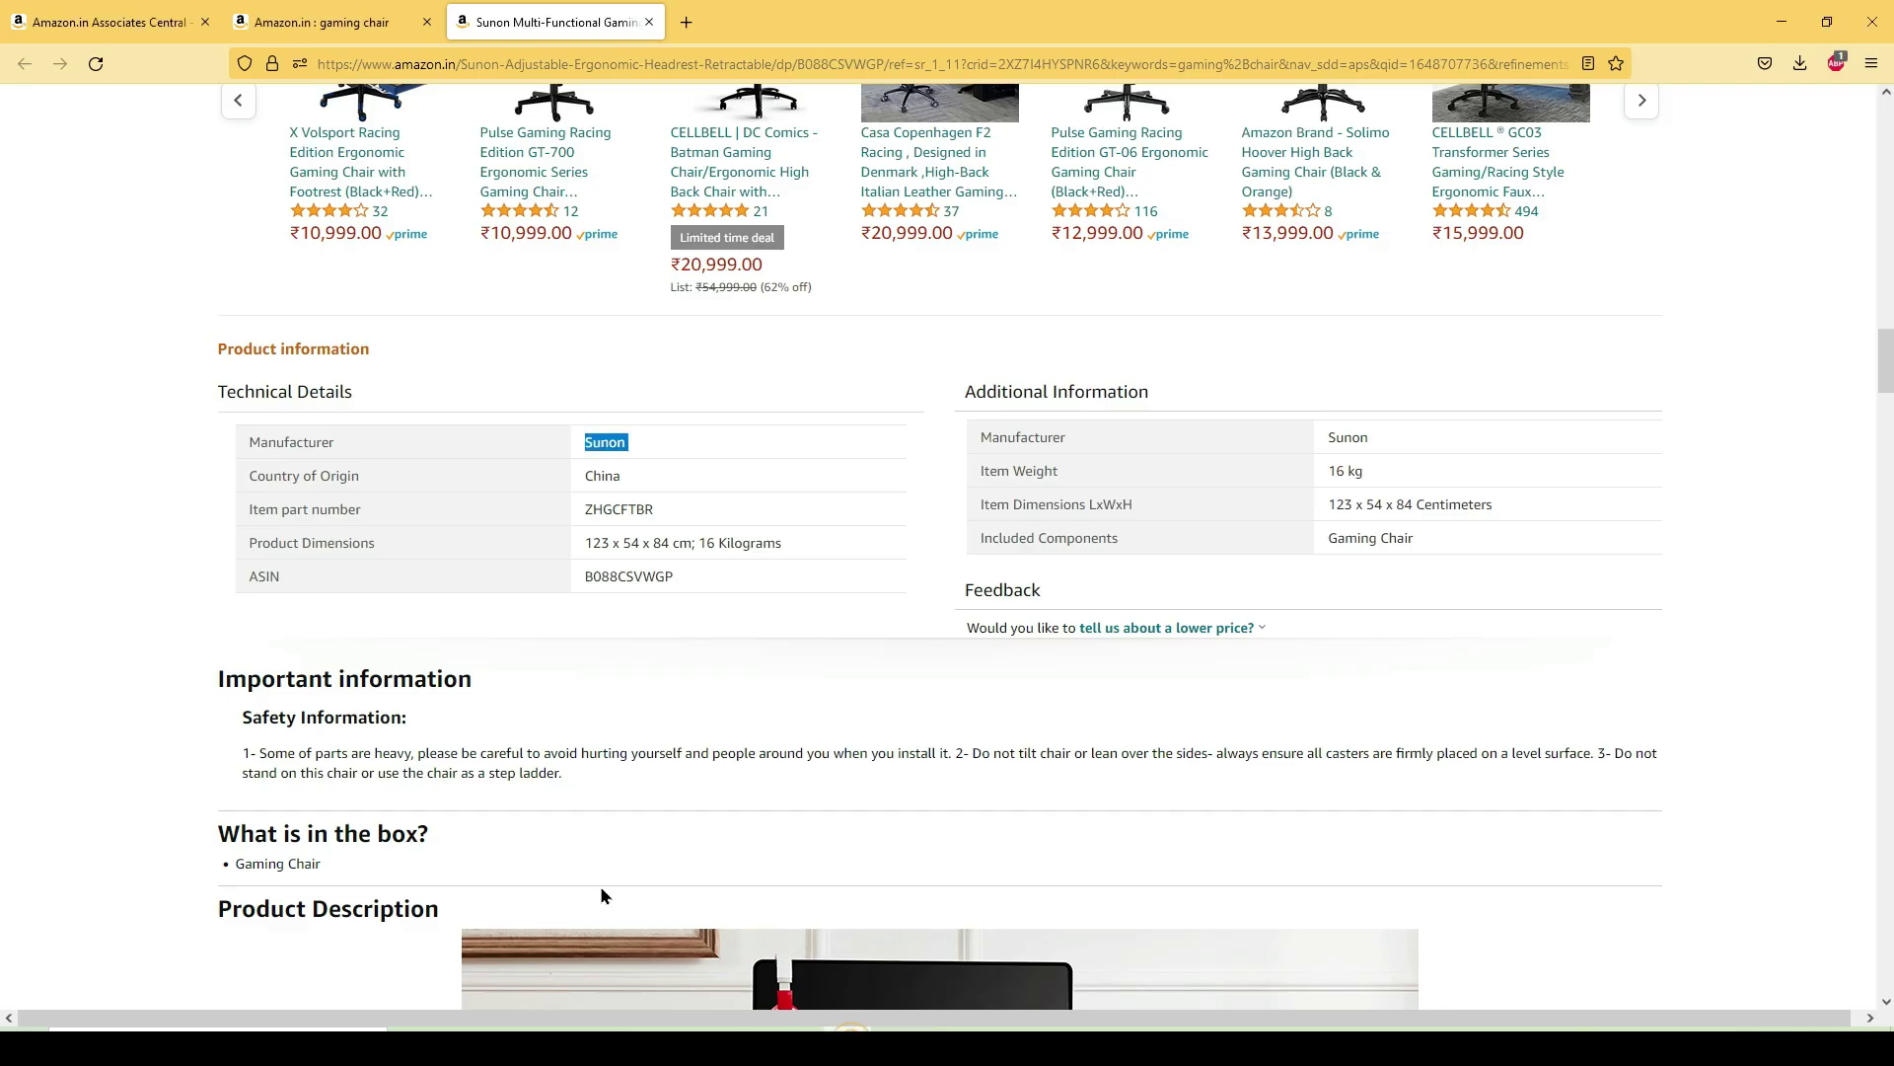
{"action": "triple_click", "coordinate": [359, 478]}
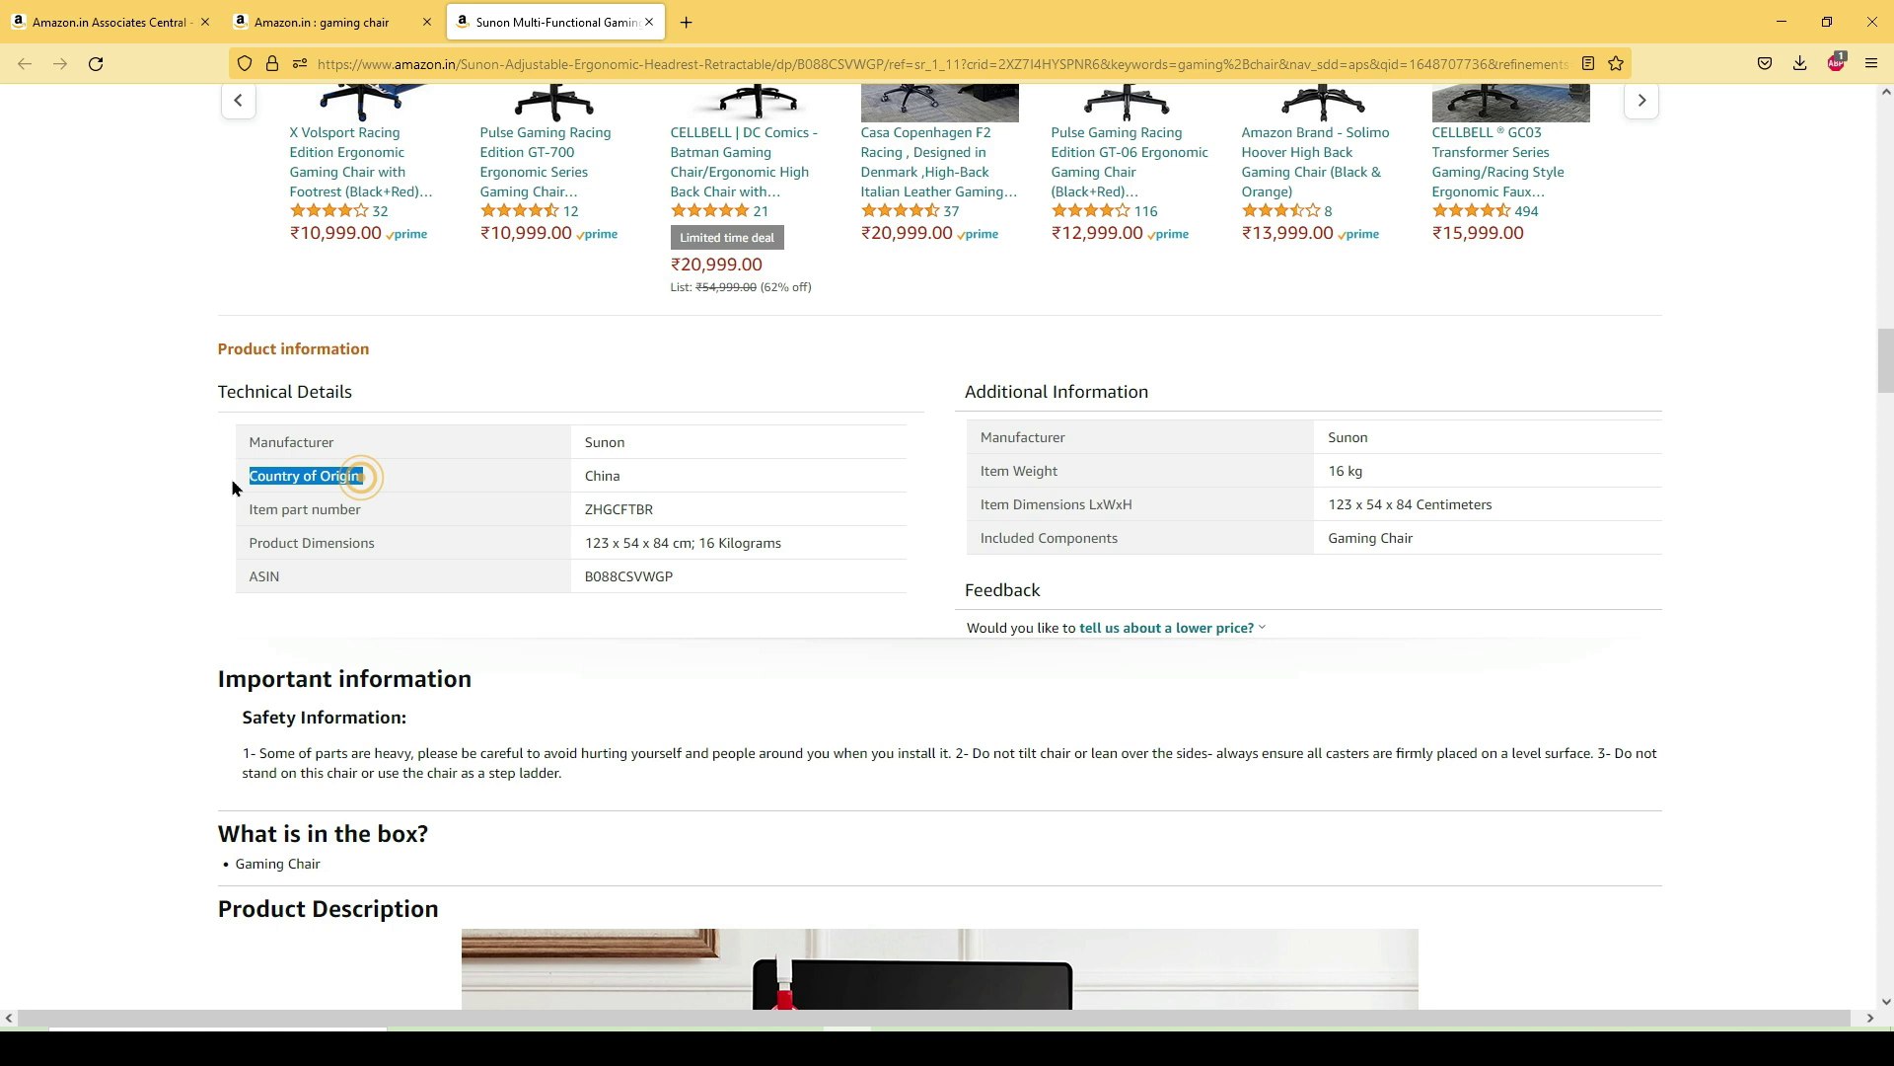
{"action": "right_click", "coordinate": [281, 482]}
{"action": "left_click", "coordinate": [306, 501]}
- Paste 'Country of Origin' as a bold label and enter 'china' as its value
{"action": "key", "text": "alt+Tab"}
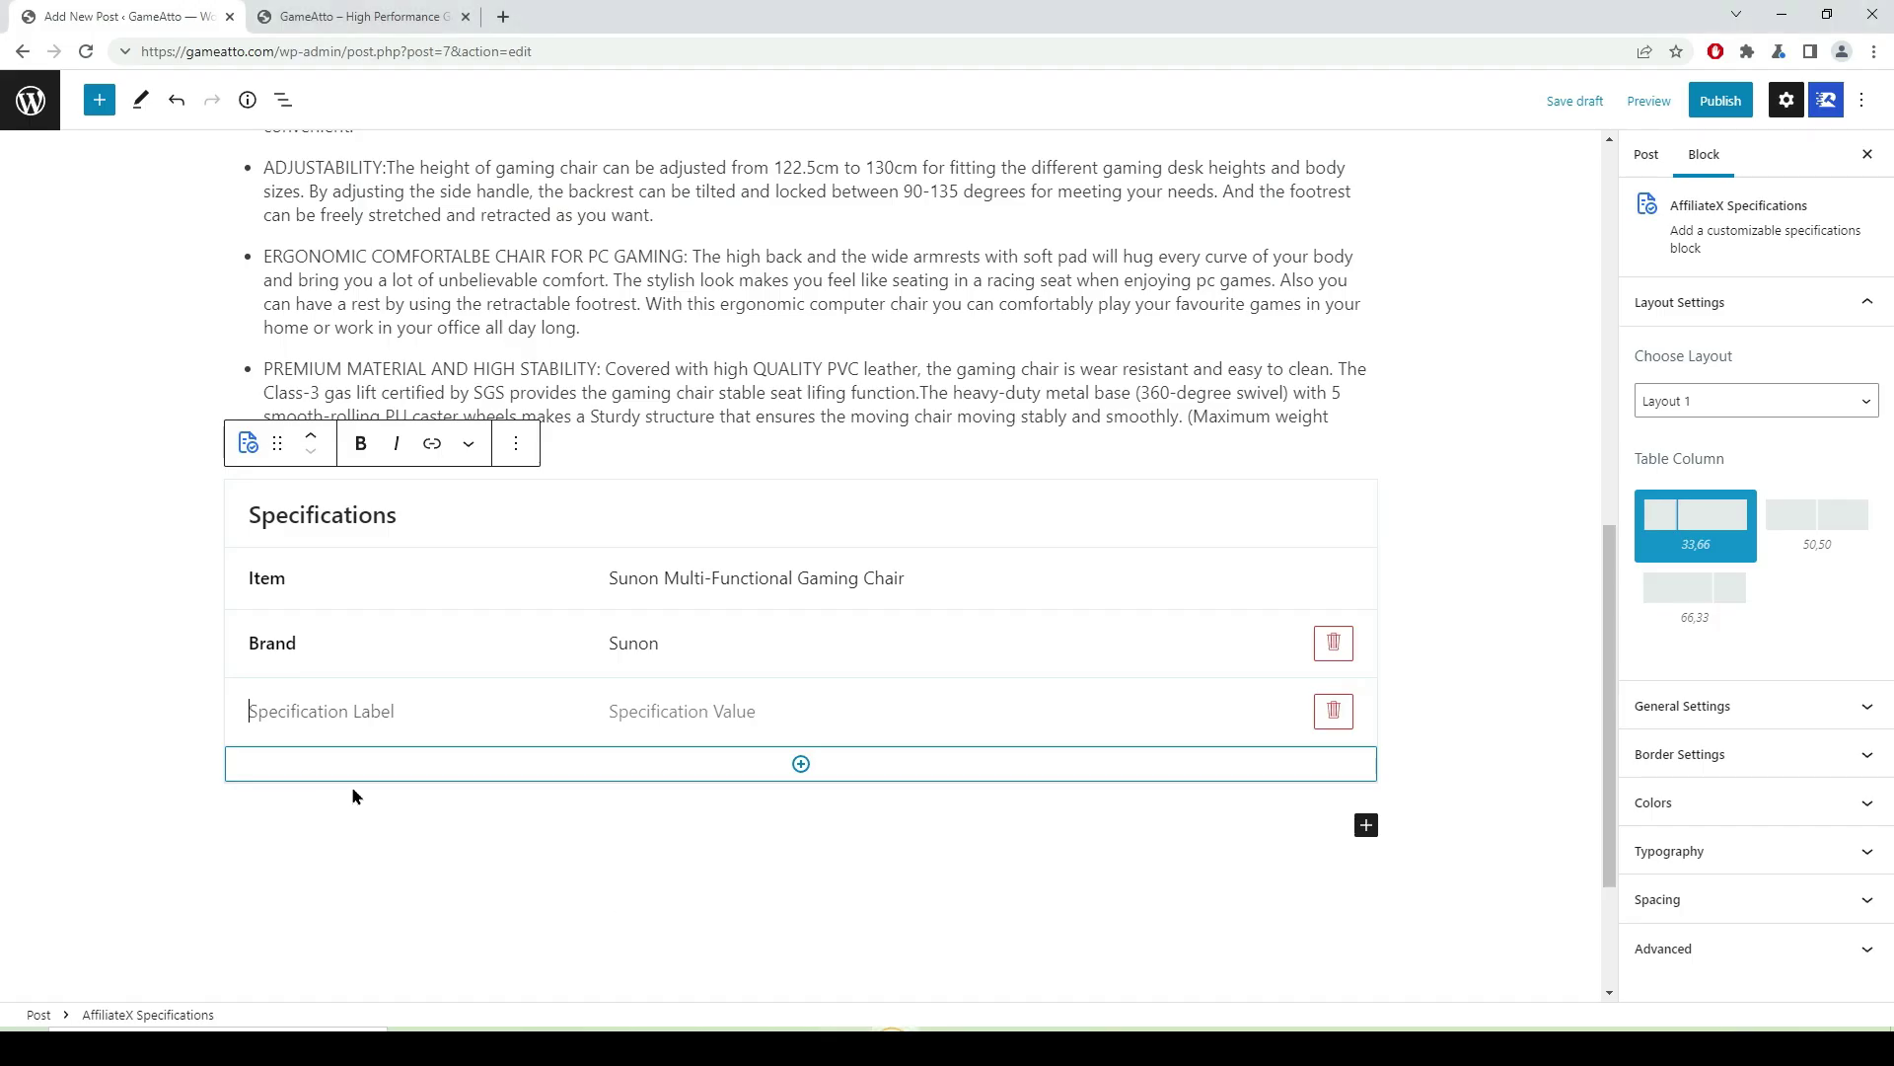
{"action": "right_click", "coordinate": [263, 710]}
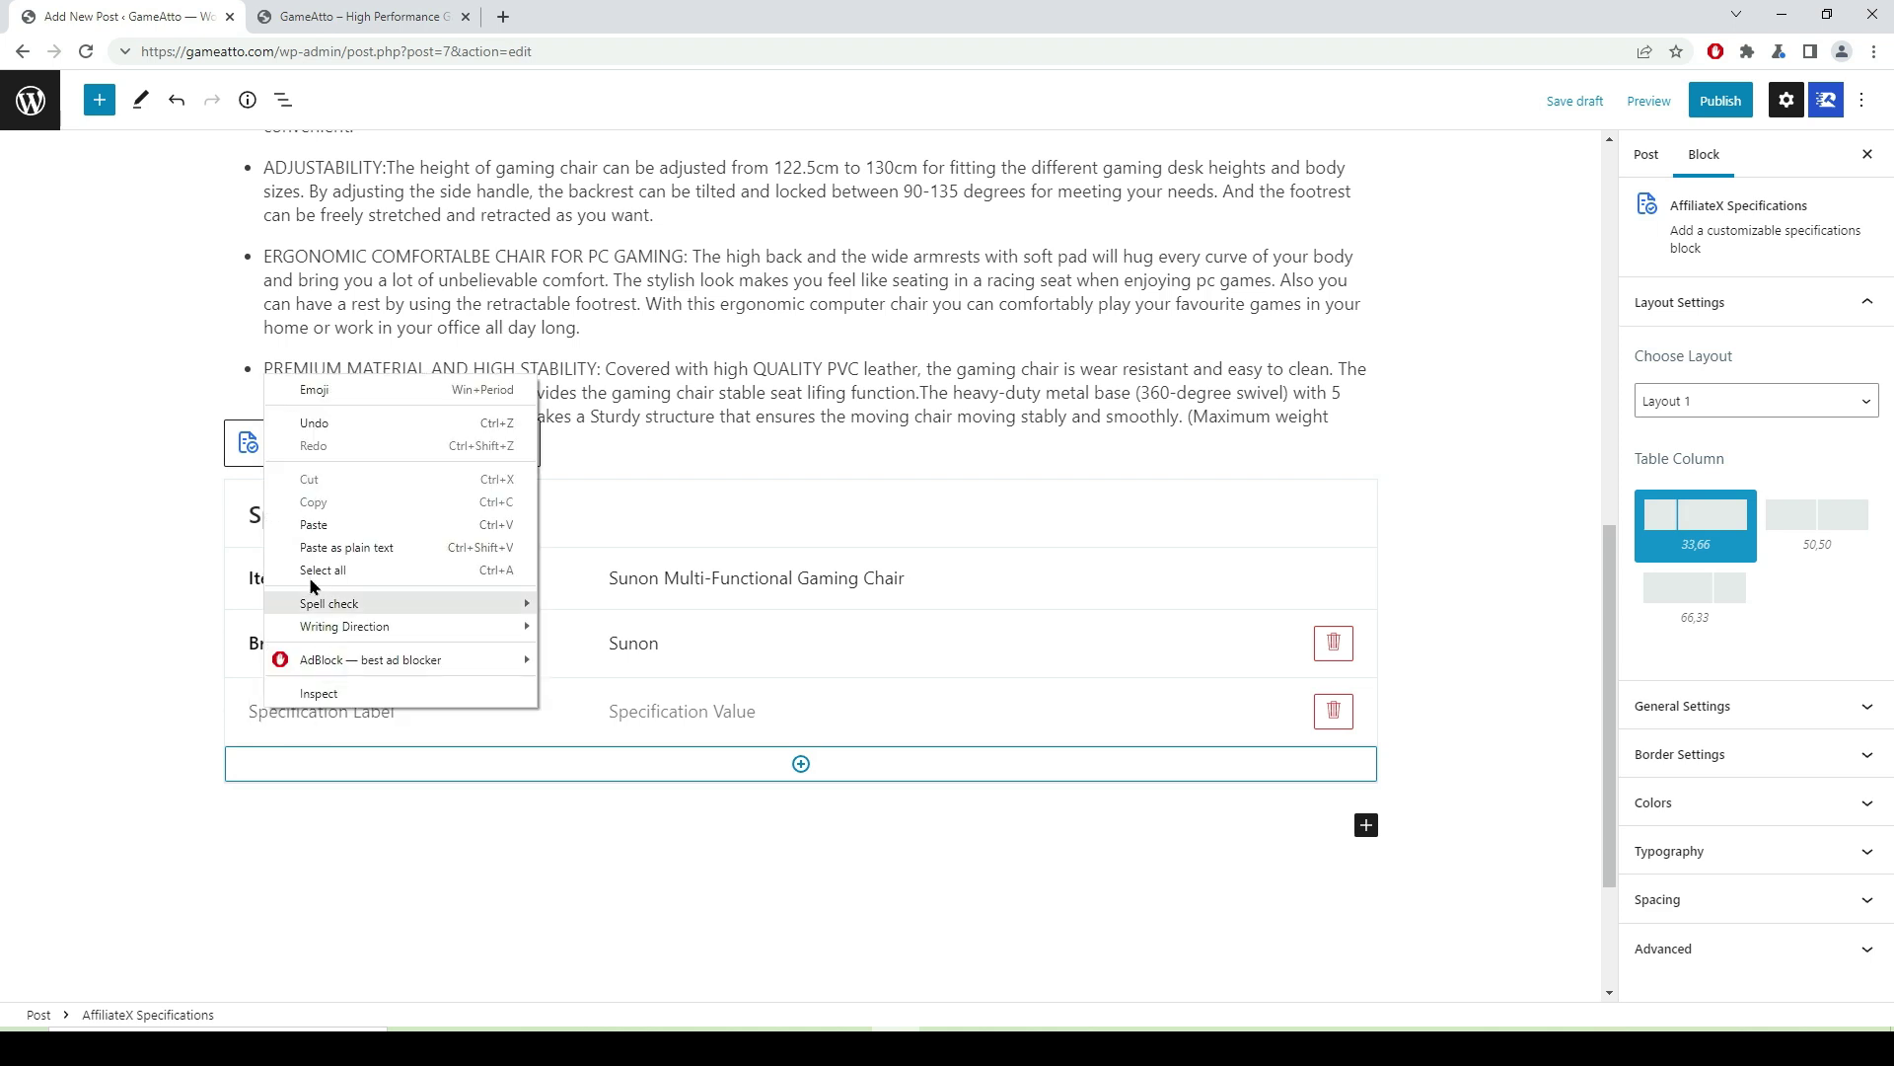
{"action": "left_click", "coordinate": [314, 521]}
{"action": "left_click_drag", "start_coordinate": [395, 710], "coordinate": [211, 719]}
{"action": "left_click", "coordinate": [317, 714]}
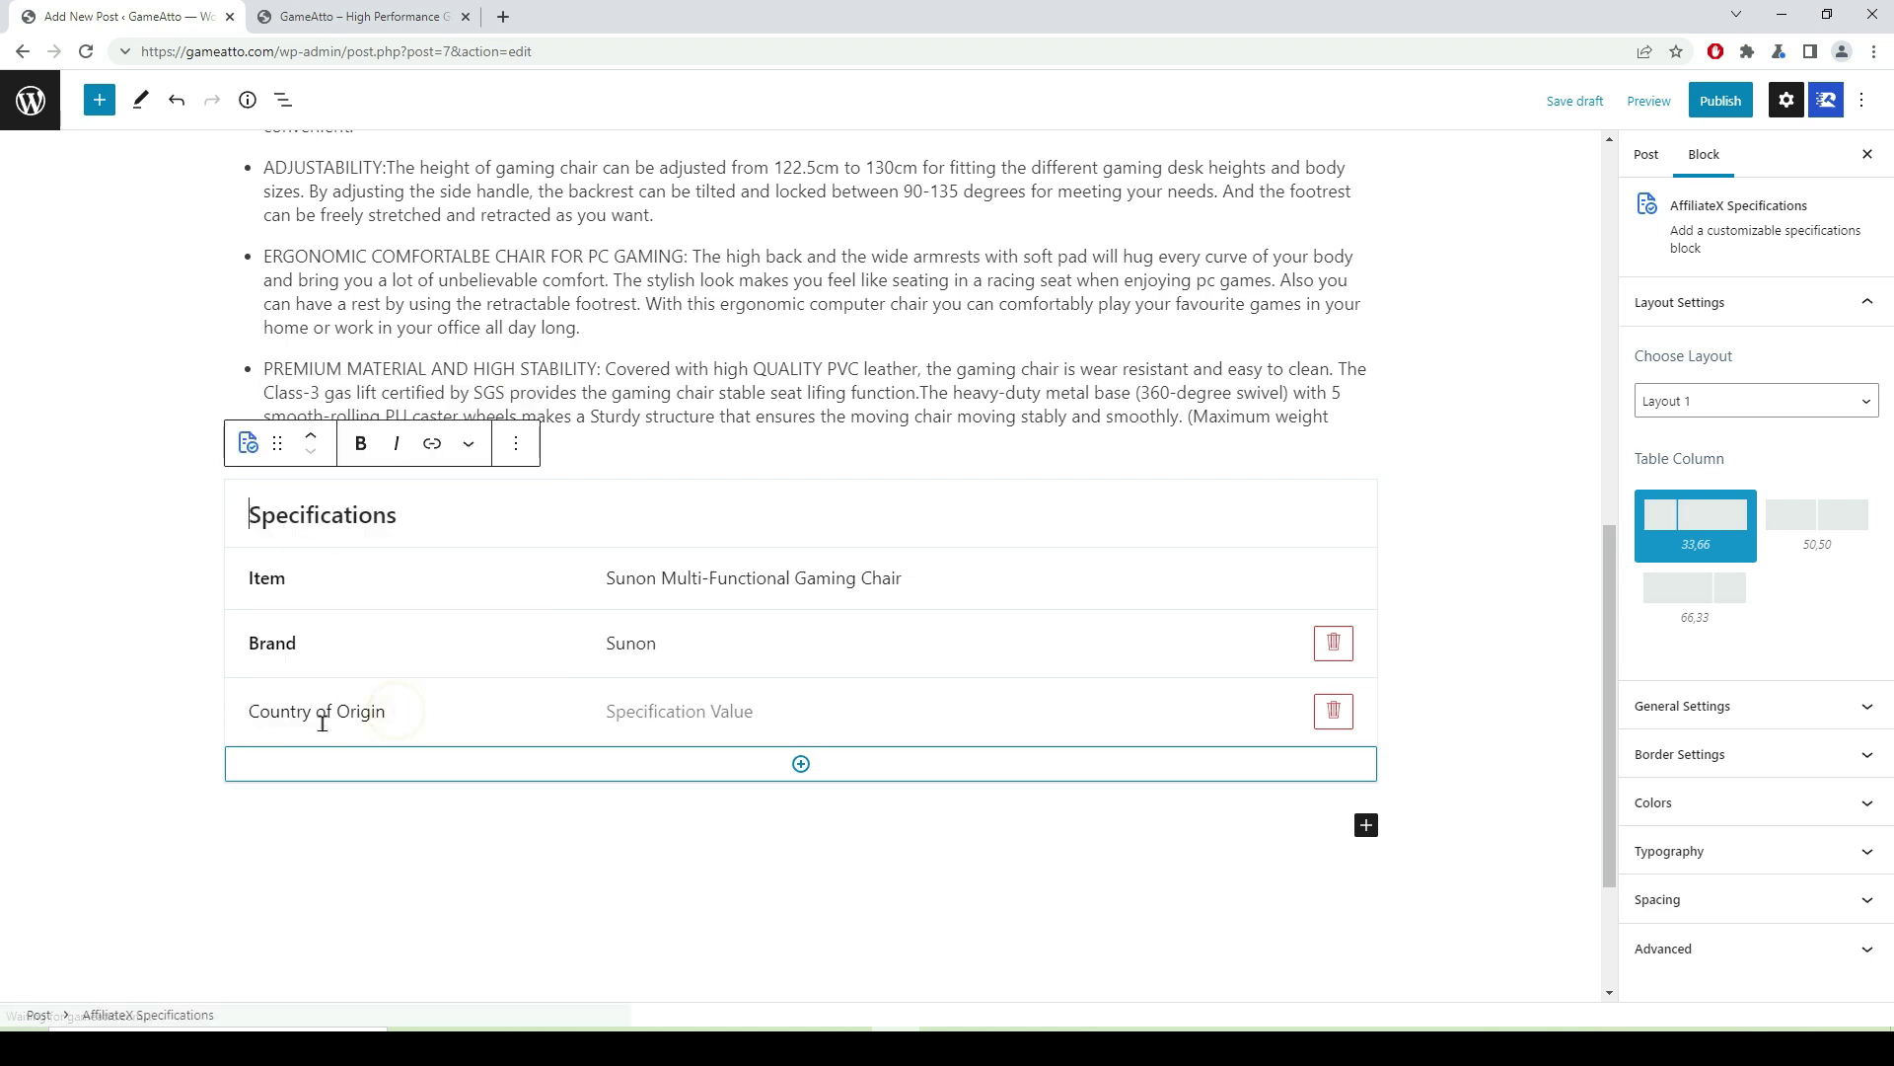
{"action": "left_click_drag", "start_coordinate": [399, 710], "coordinate": [343, 711]}
{"action": "triple_click", "coordinate": [383, 710]}
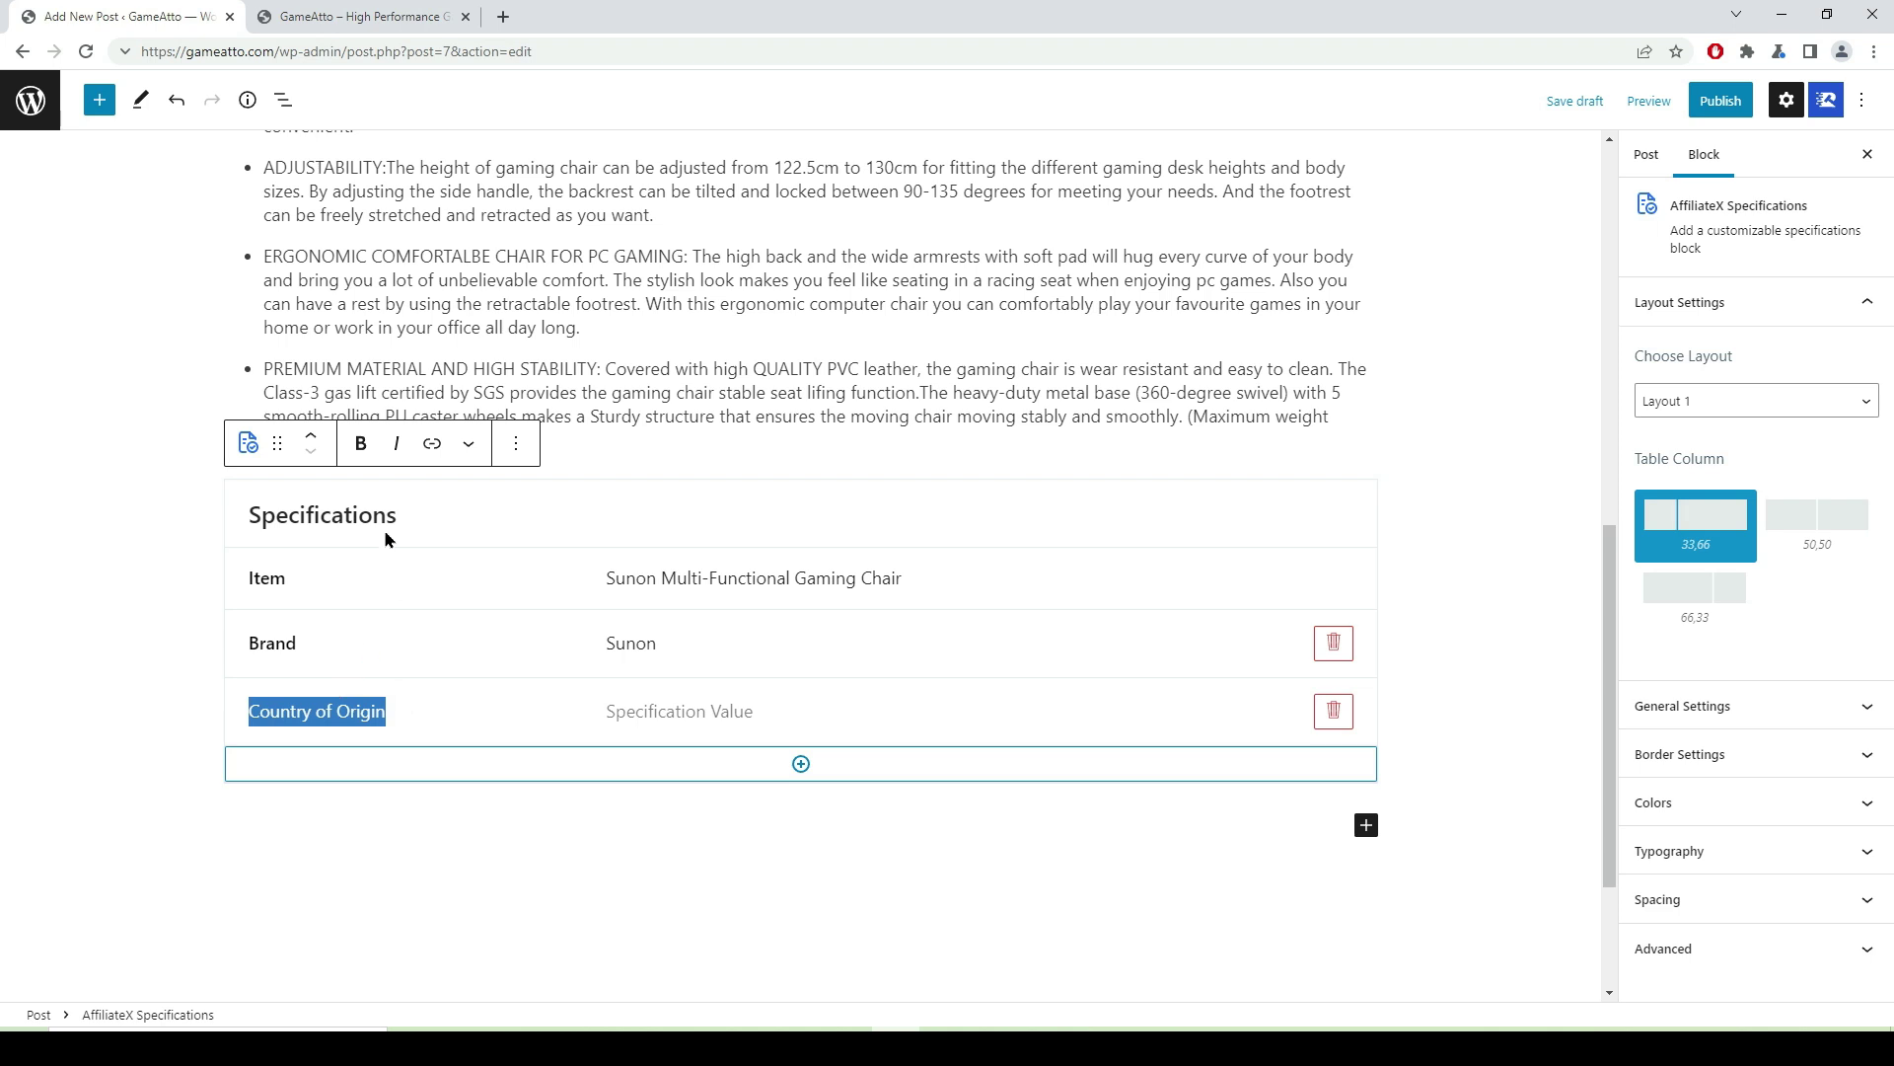
{"action": "left_click", "coordinate": [361, 444]}
{"action": "left_click", "coordinate": [222, 716]}
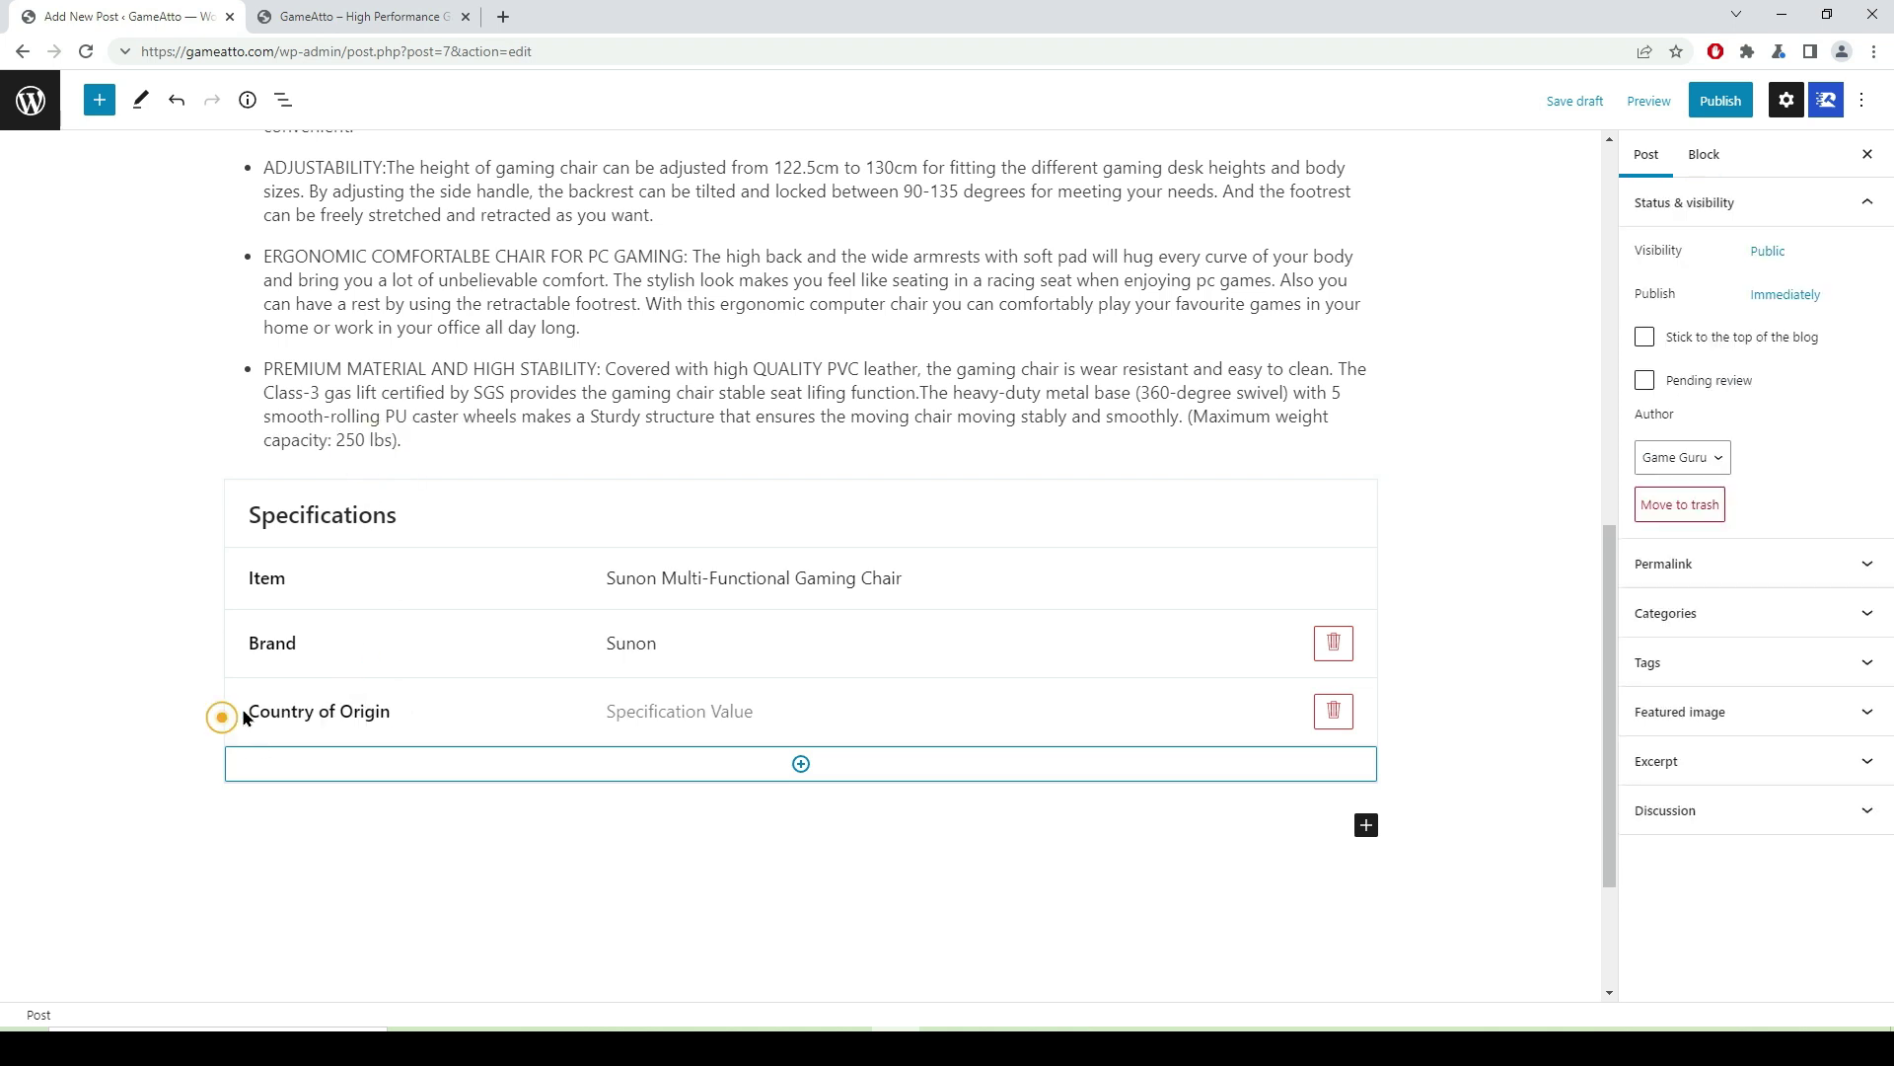
{"action": "left_click", "coordinate": [250, 710]}
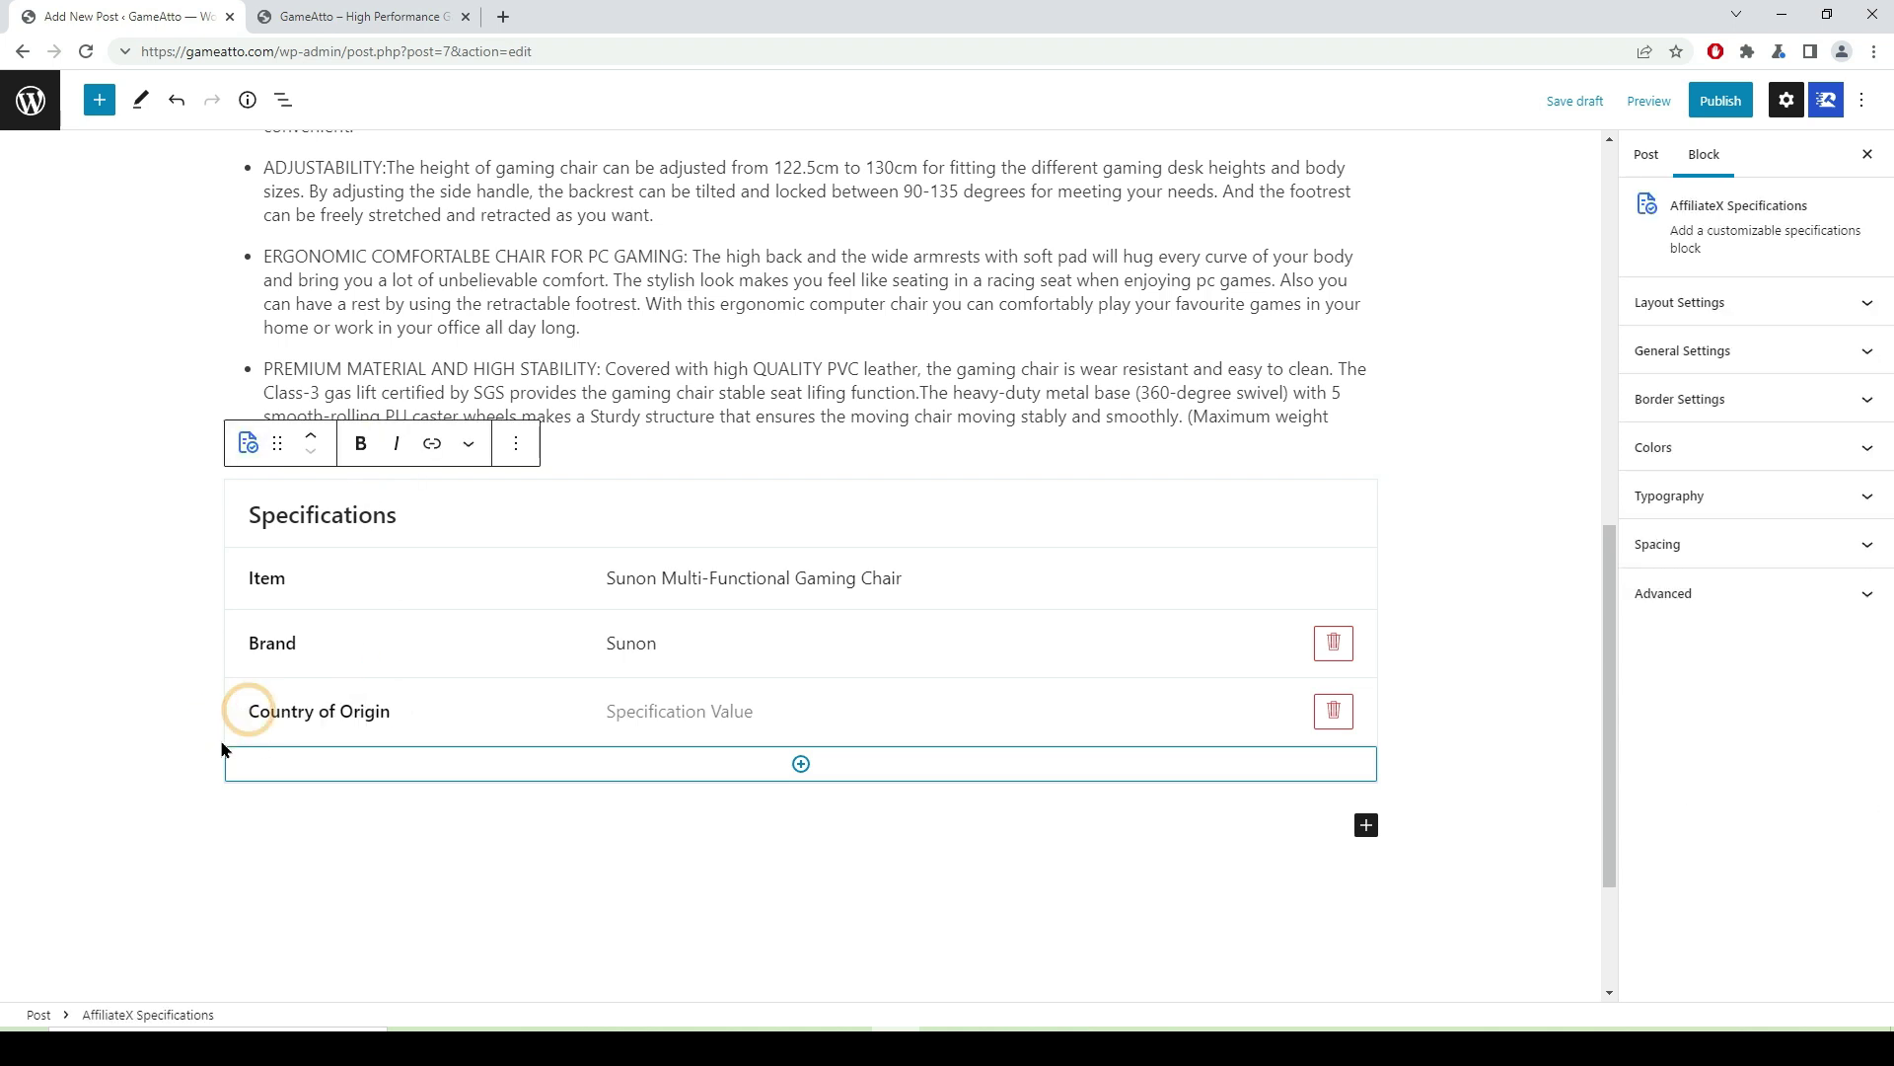
{"action": "left_click", "coordinate": [624, 718]}
{"action": "type", "text": "china"}
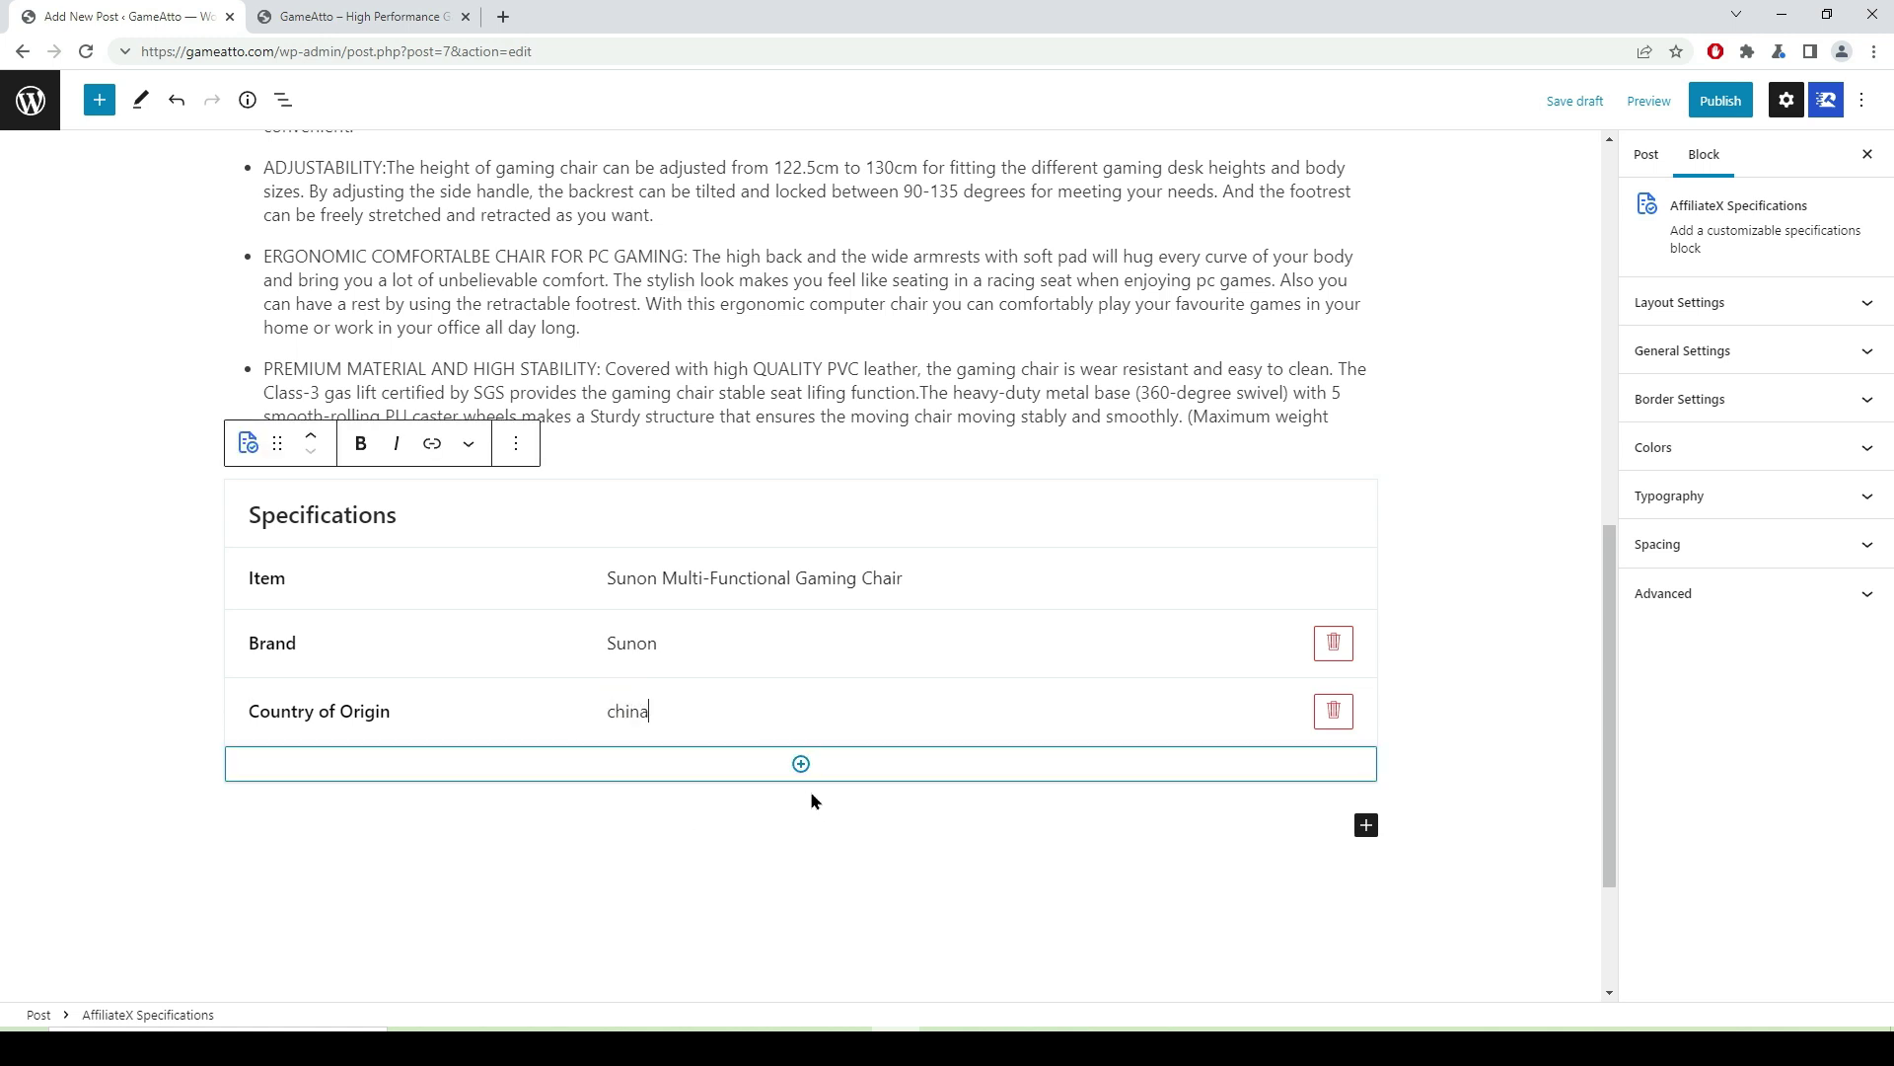
- Add a fourth row with the bold label 'Item Weight' copied from Amazon
{"action": "left_click", "coordinate": [794, 768]}
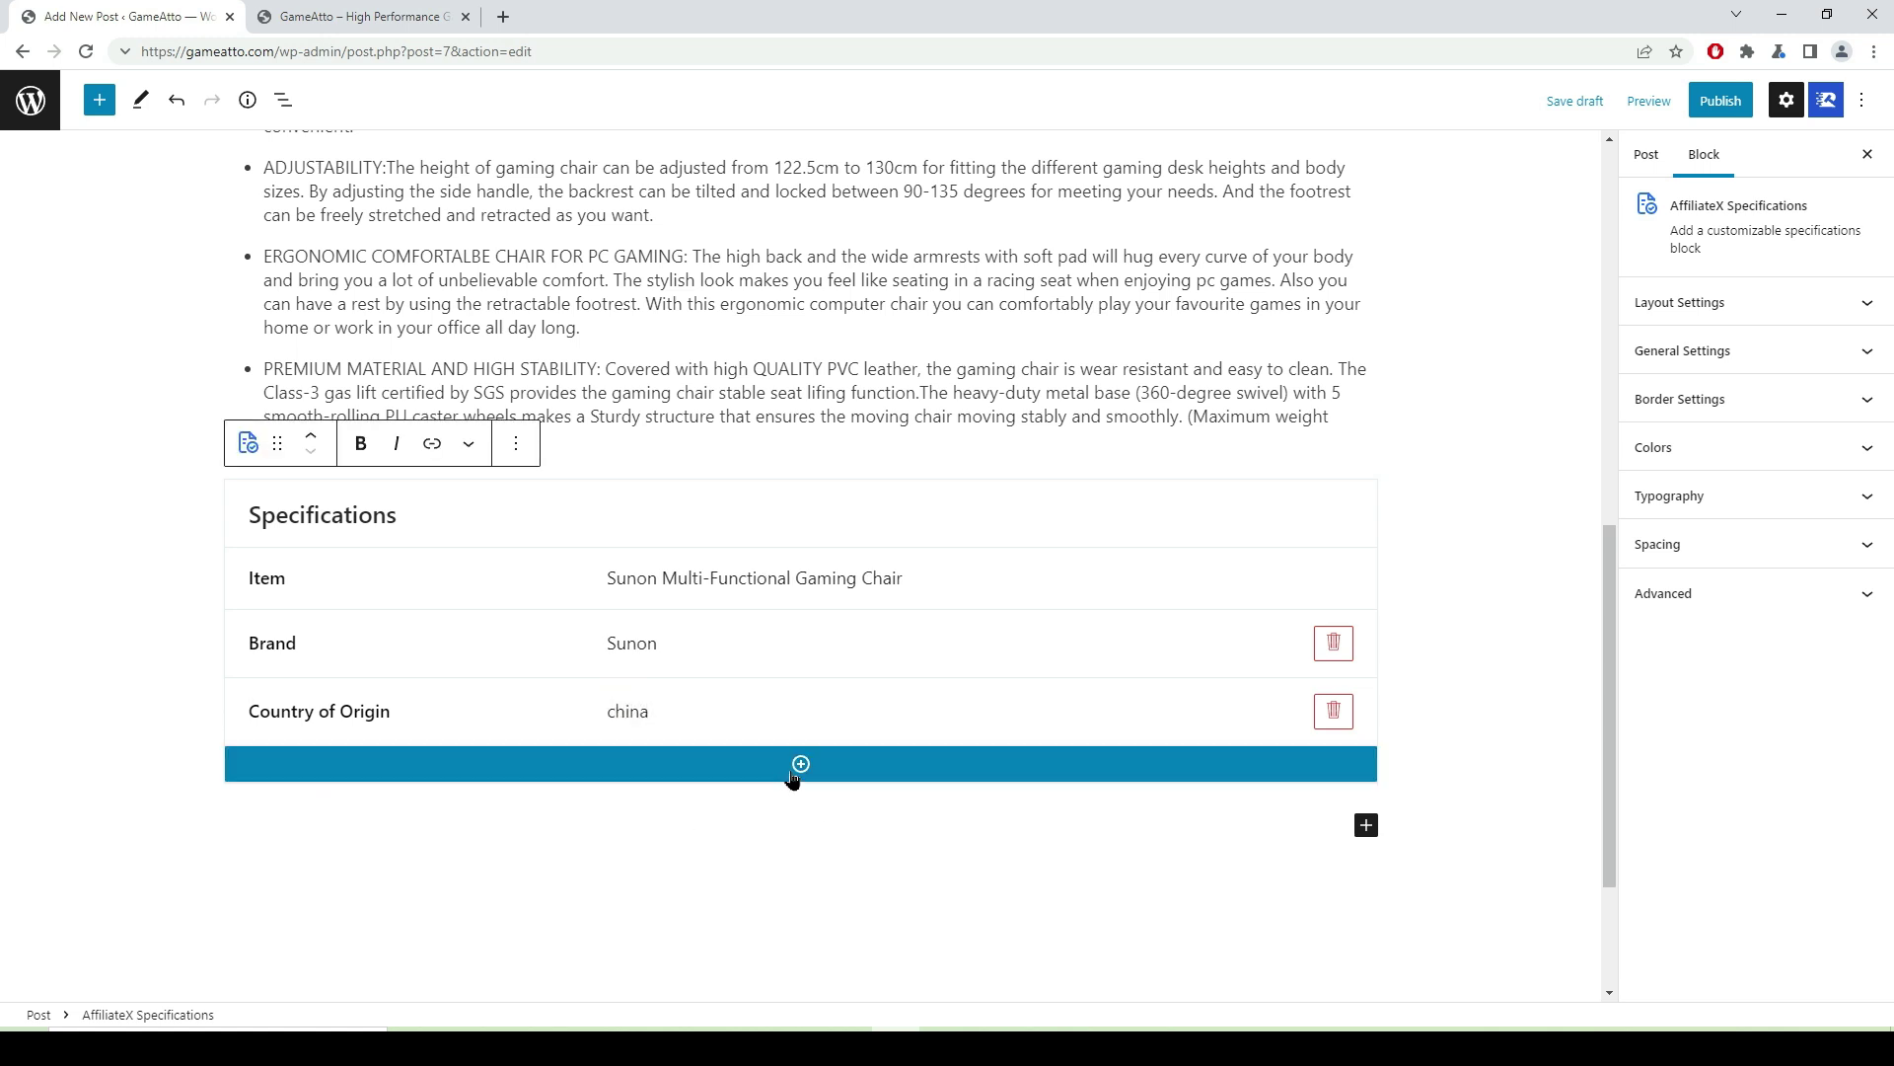
{"action": "left_click", "coordinate": [301, 781]}
{"action": "key", "text": "alt+Tab"}
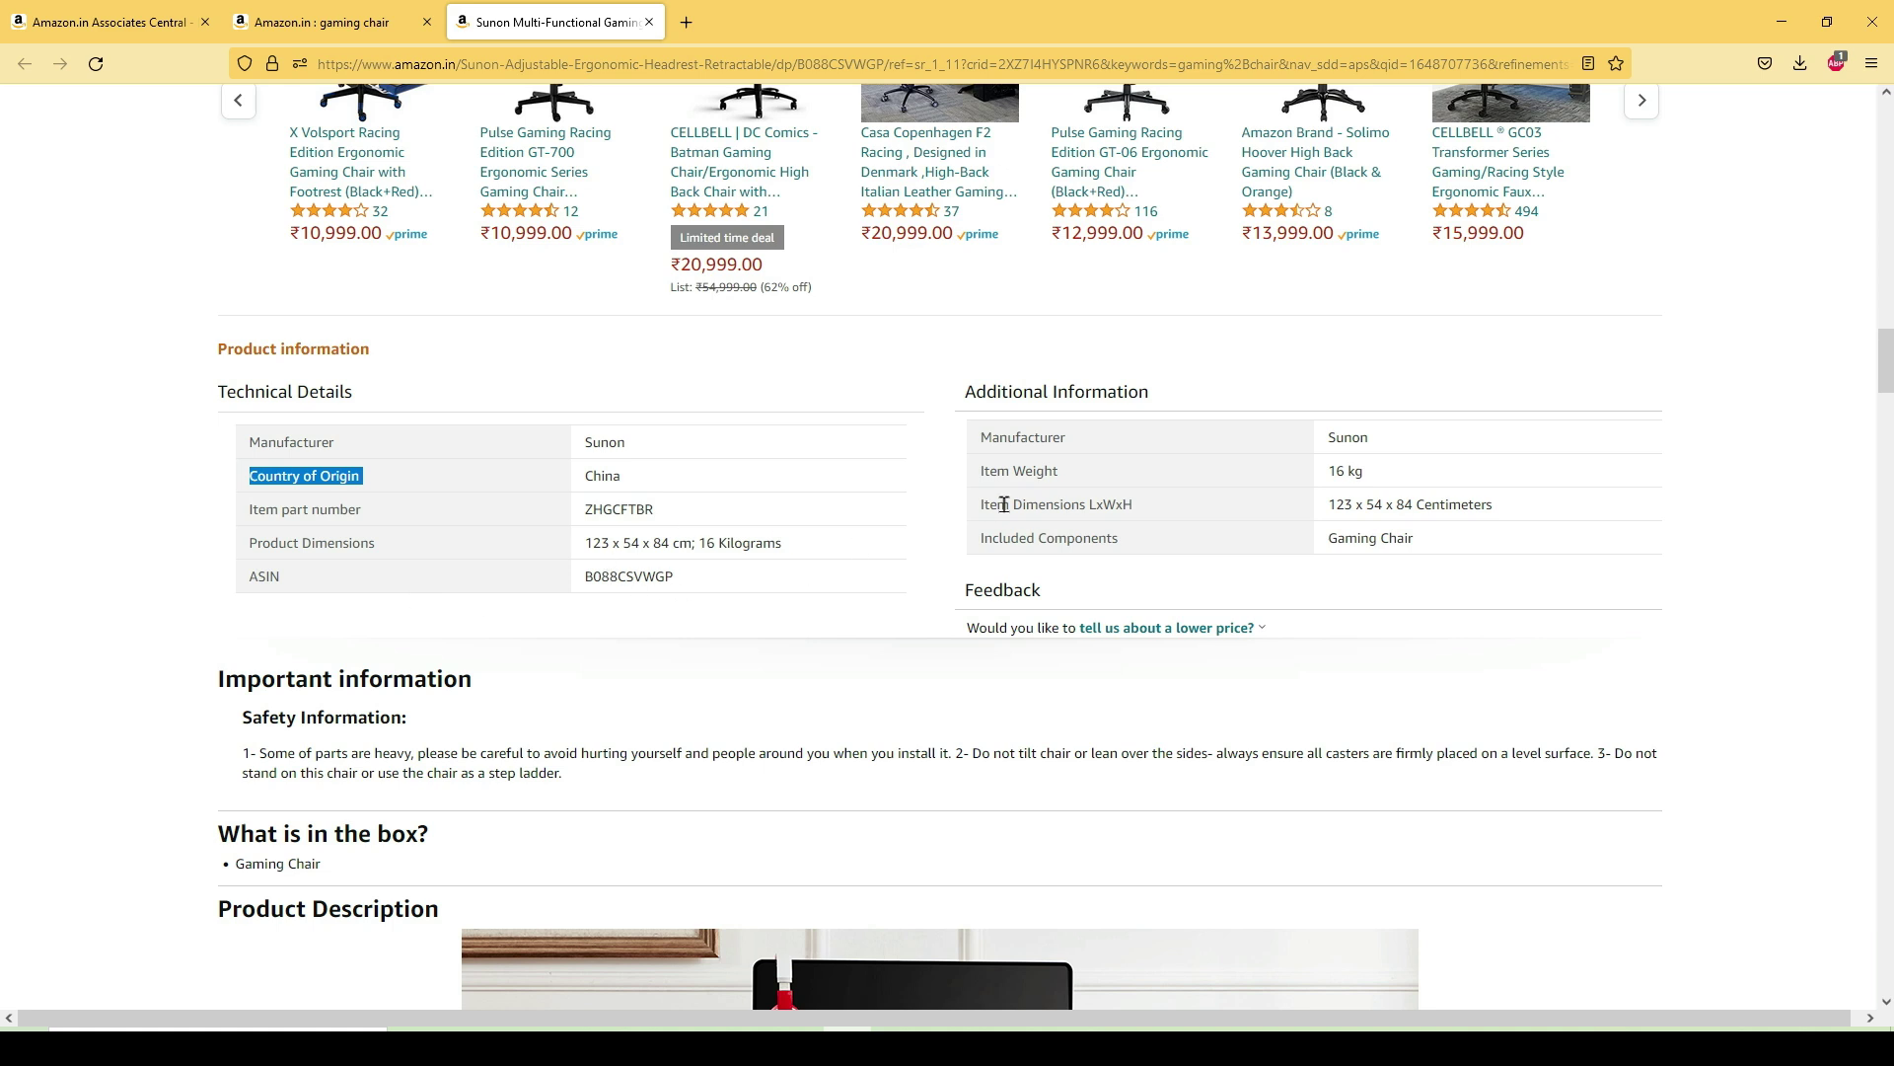
{"action": "triple_click", "coordinate": [1076, 474]}
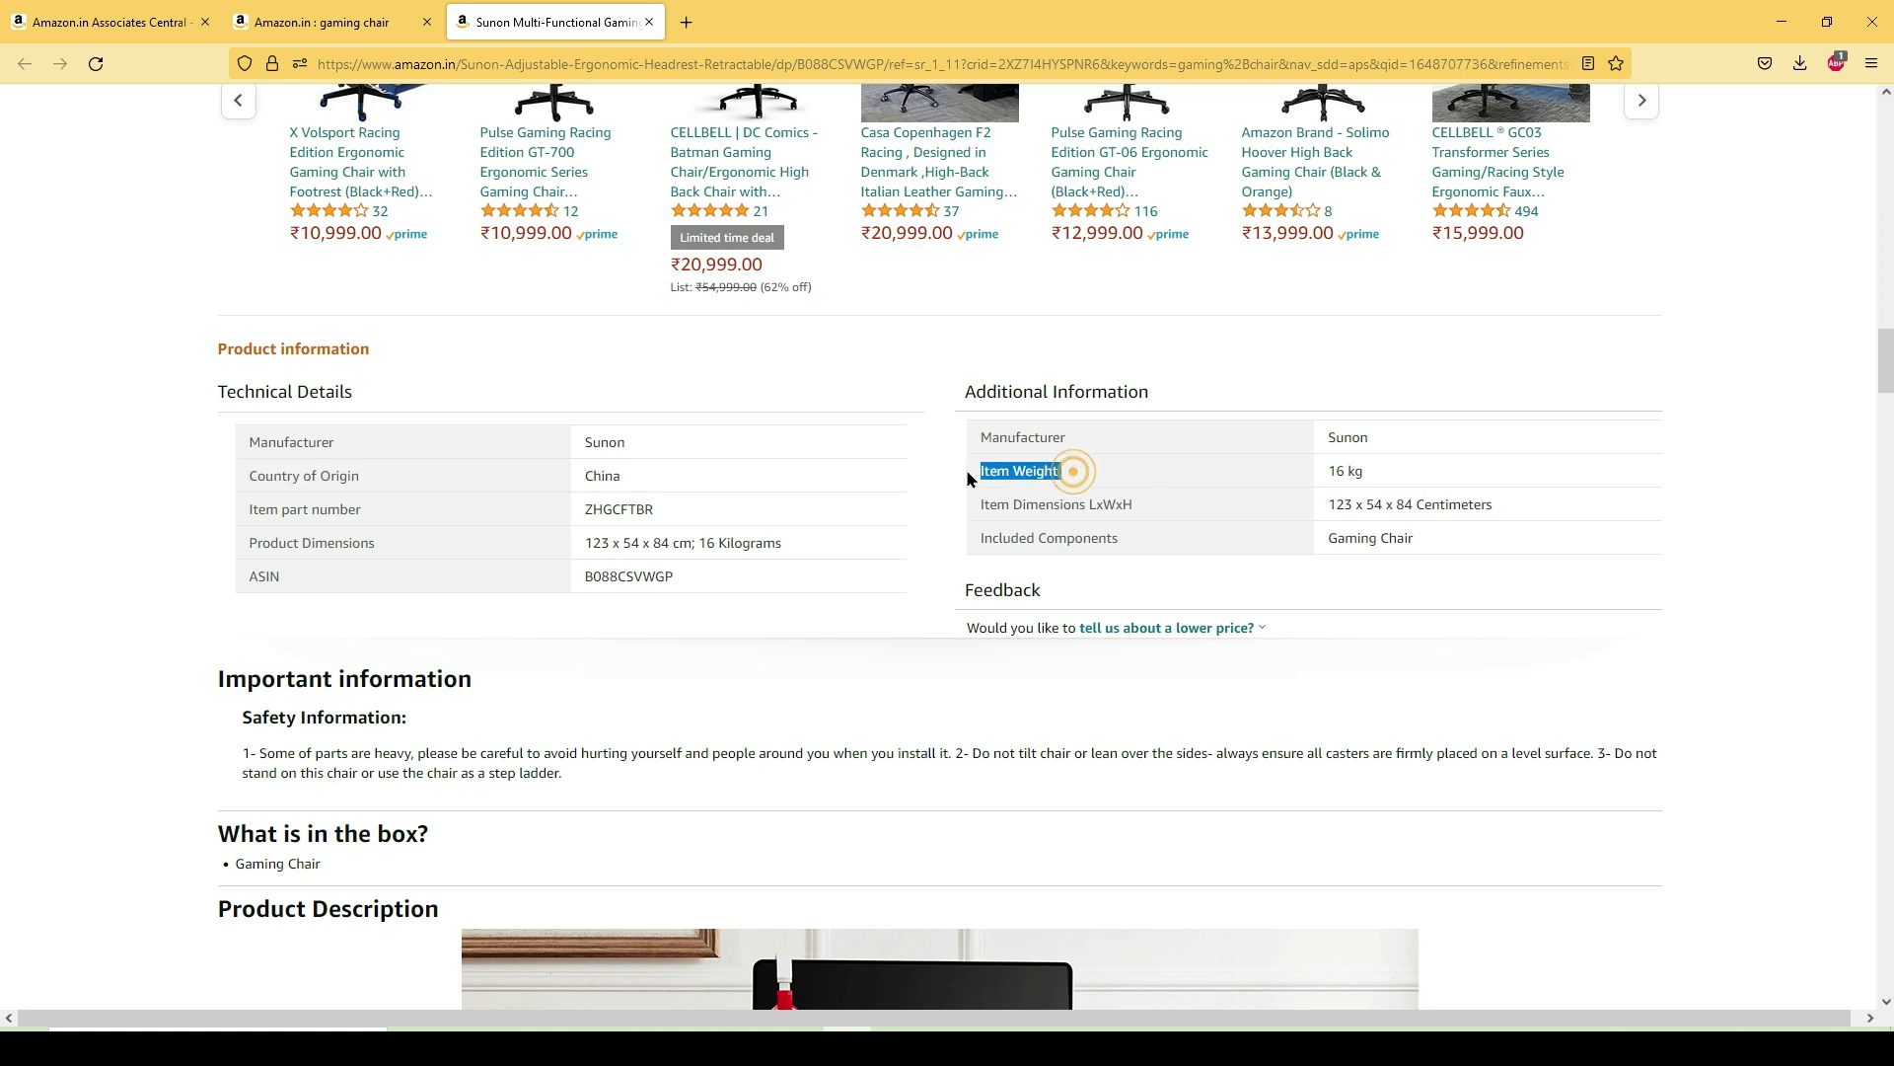
{"action": "right_click", "coordinate": [1014, 472]}
{"action": "left_click", "coordinate": [1041, 489]}
{"action": "key", "text": "alt+Tab"}
{"action": "right_click", "coordinate": [263, 772]}
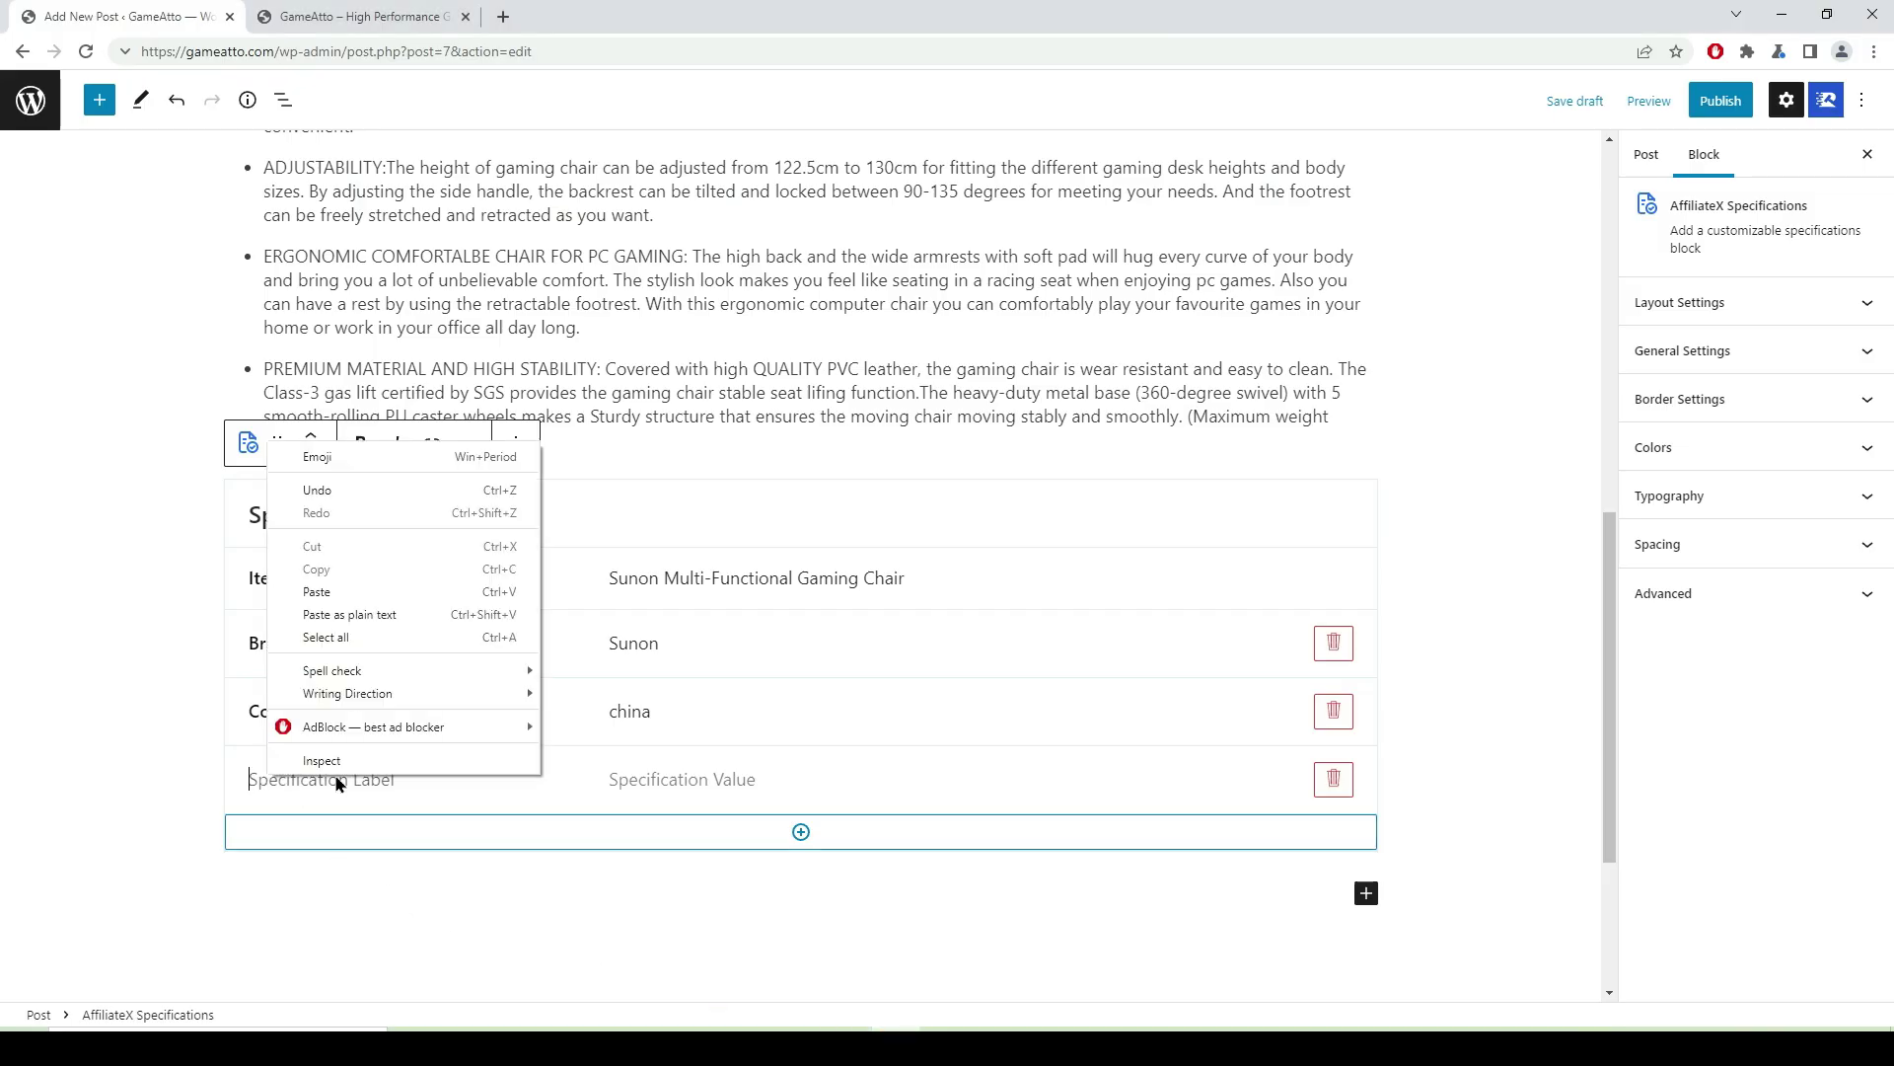
{"action": "left_click", "coordinate": [320, 593]}
{"action": "left_click_drag", "start_coordinate": [359, 779], "coordinate": [244, 784]}
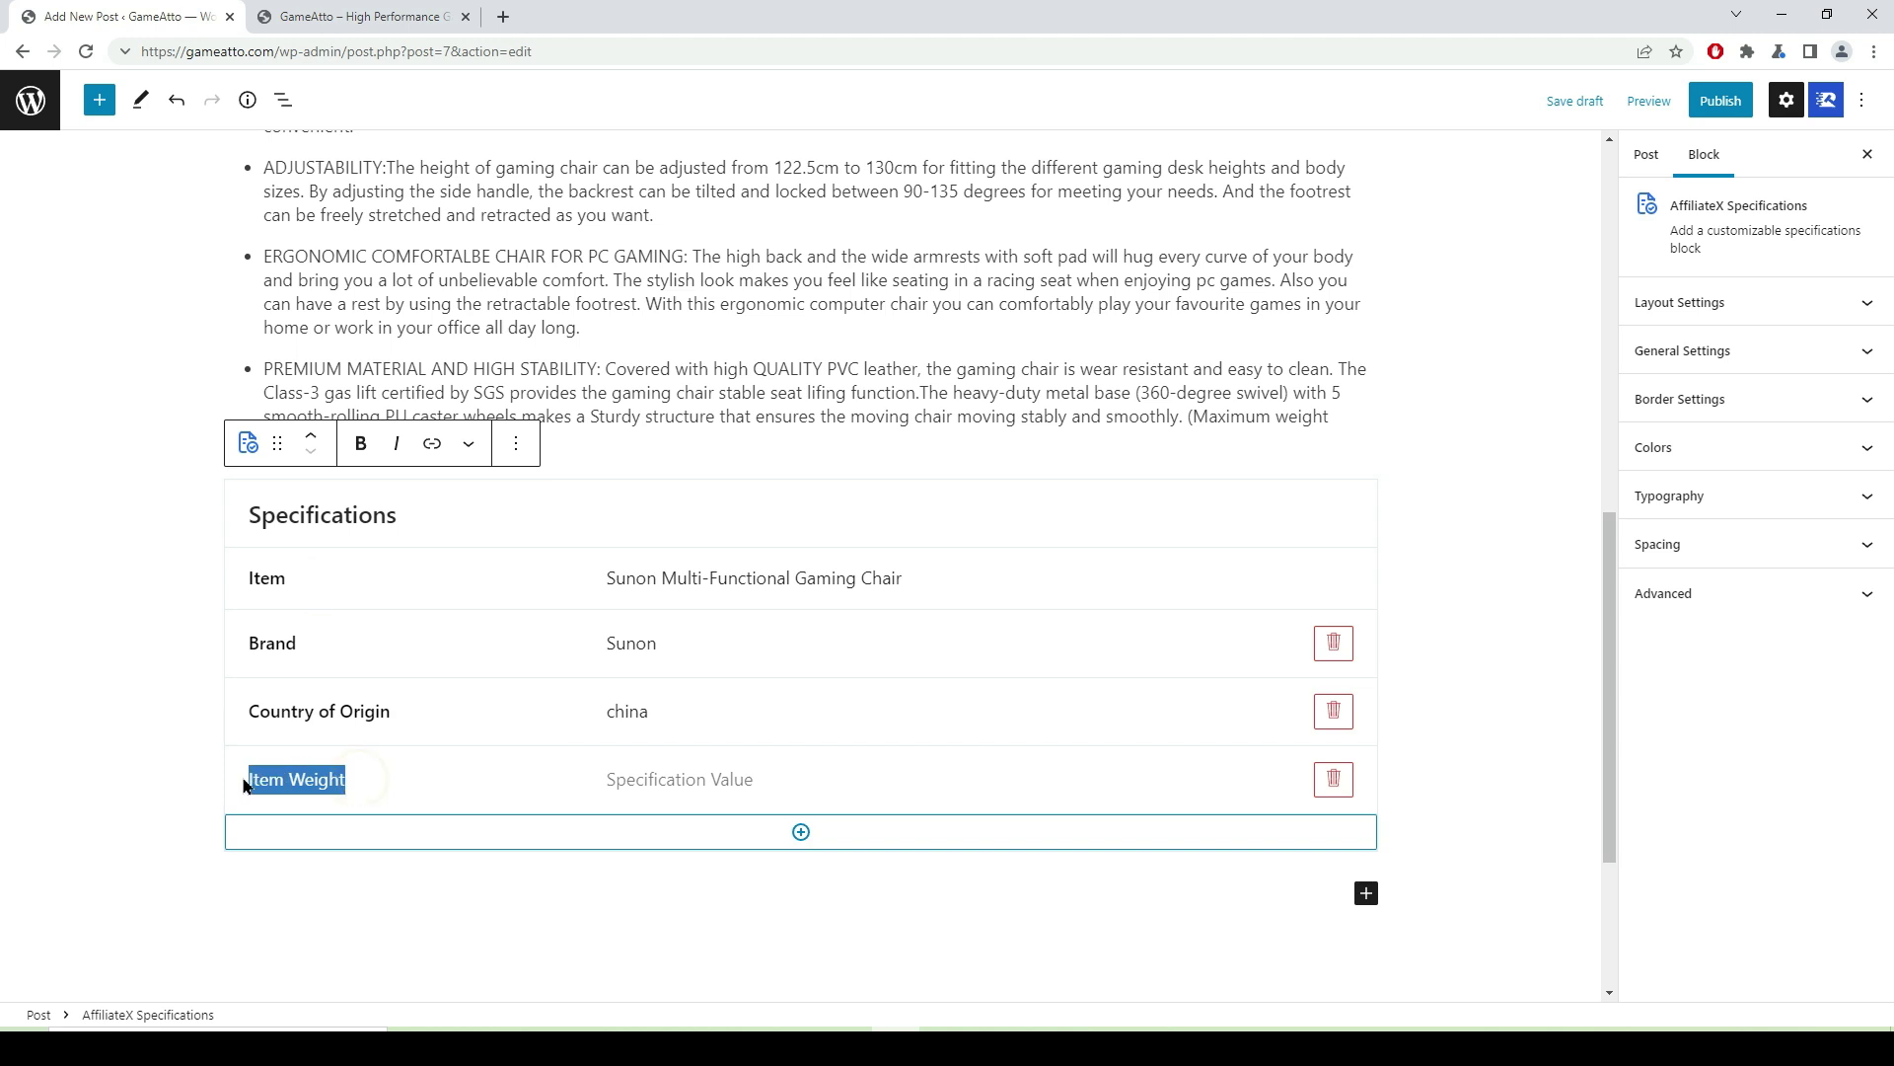
{"action": "left_click", "coordinate": [361, 443]}
- Copy '16 kg' from Amazon and paste it as the Item Weight value
{"action": "left_click", "coordinate": [666, 779]}
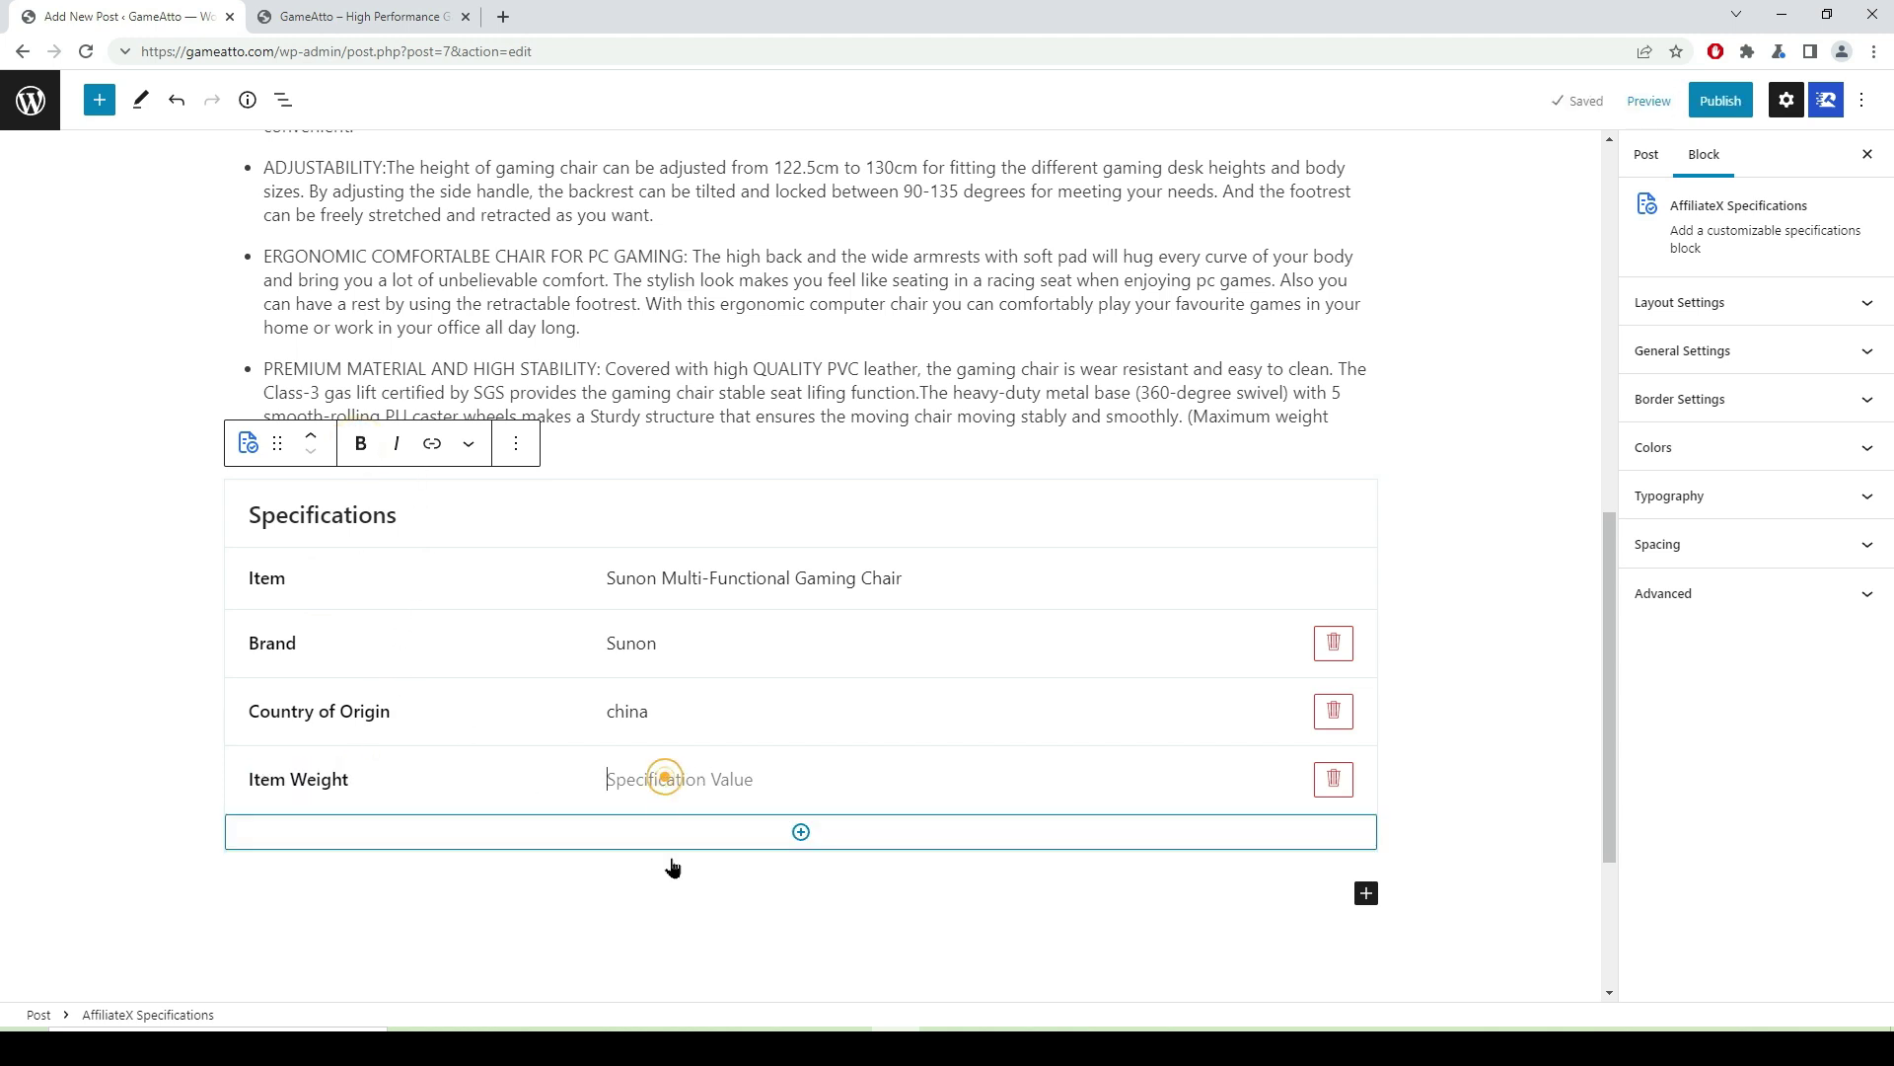
{"action": "key", "text": "alt+Tab"}
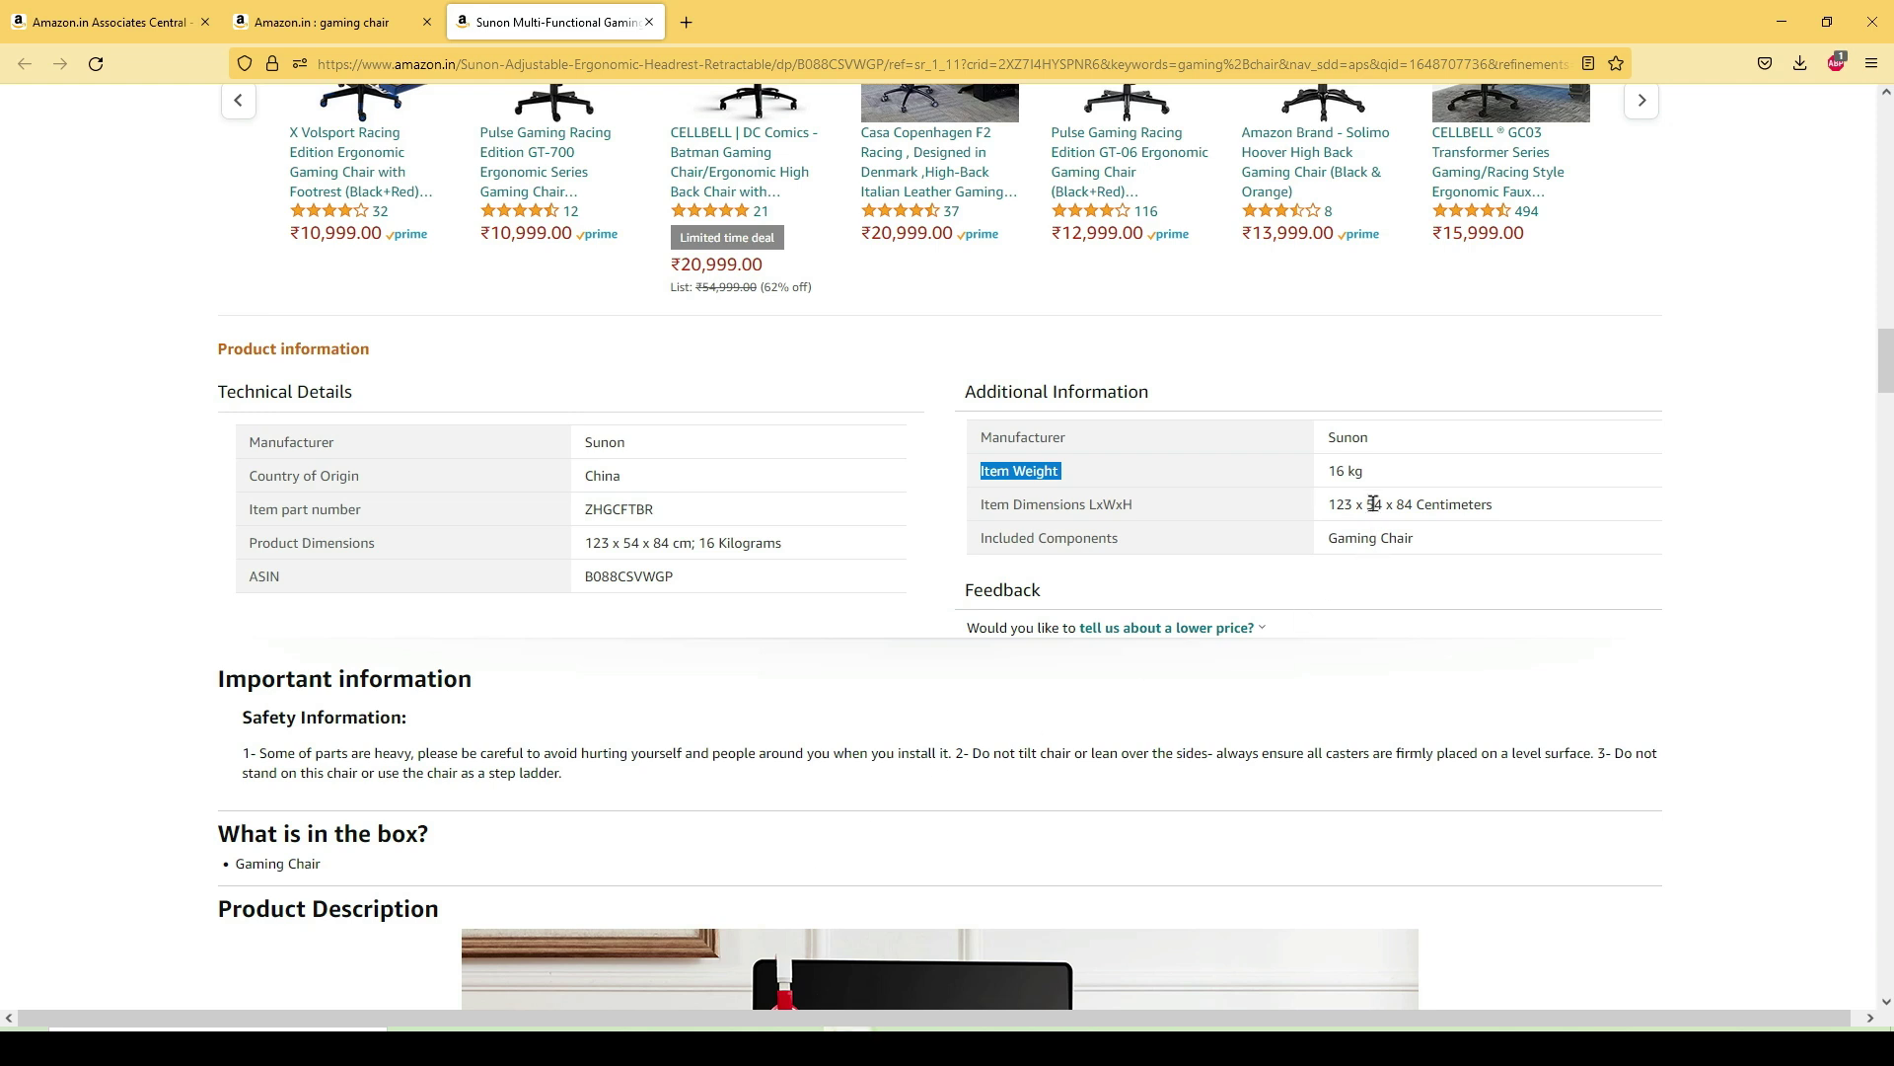
{"action": "left_click_drag", "start_coordinate": [1377, 482], "coordinate": [1334, 477]}
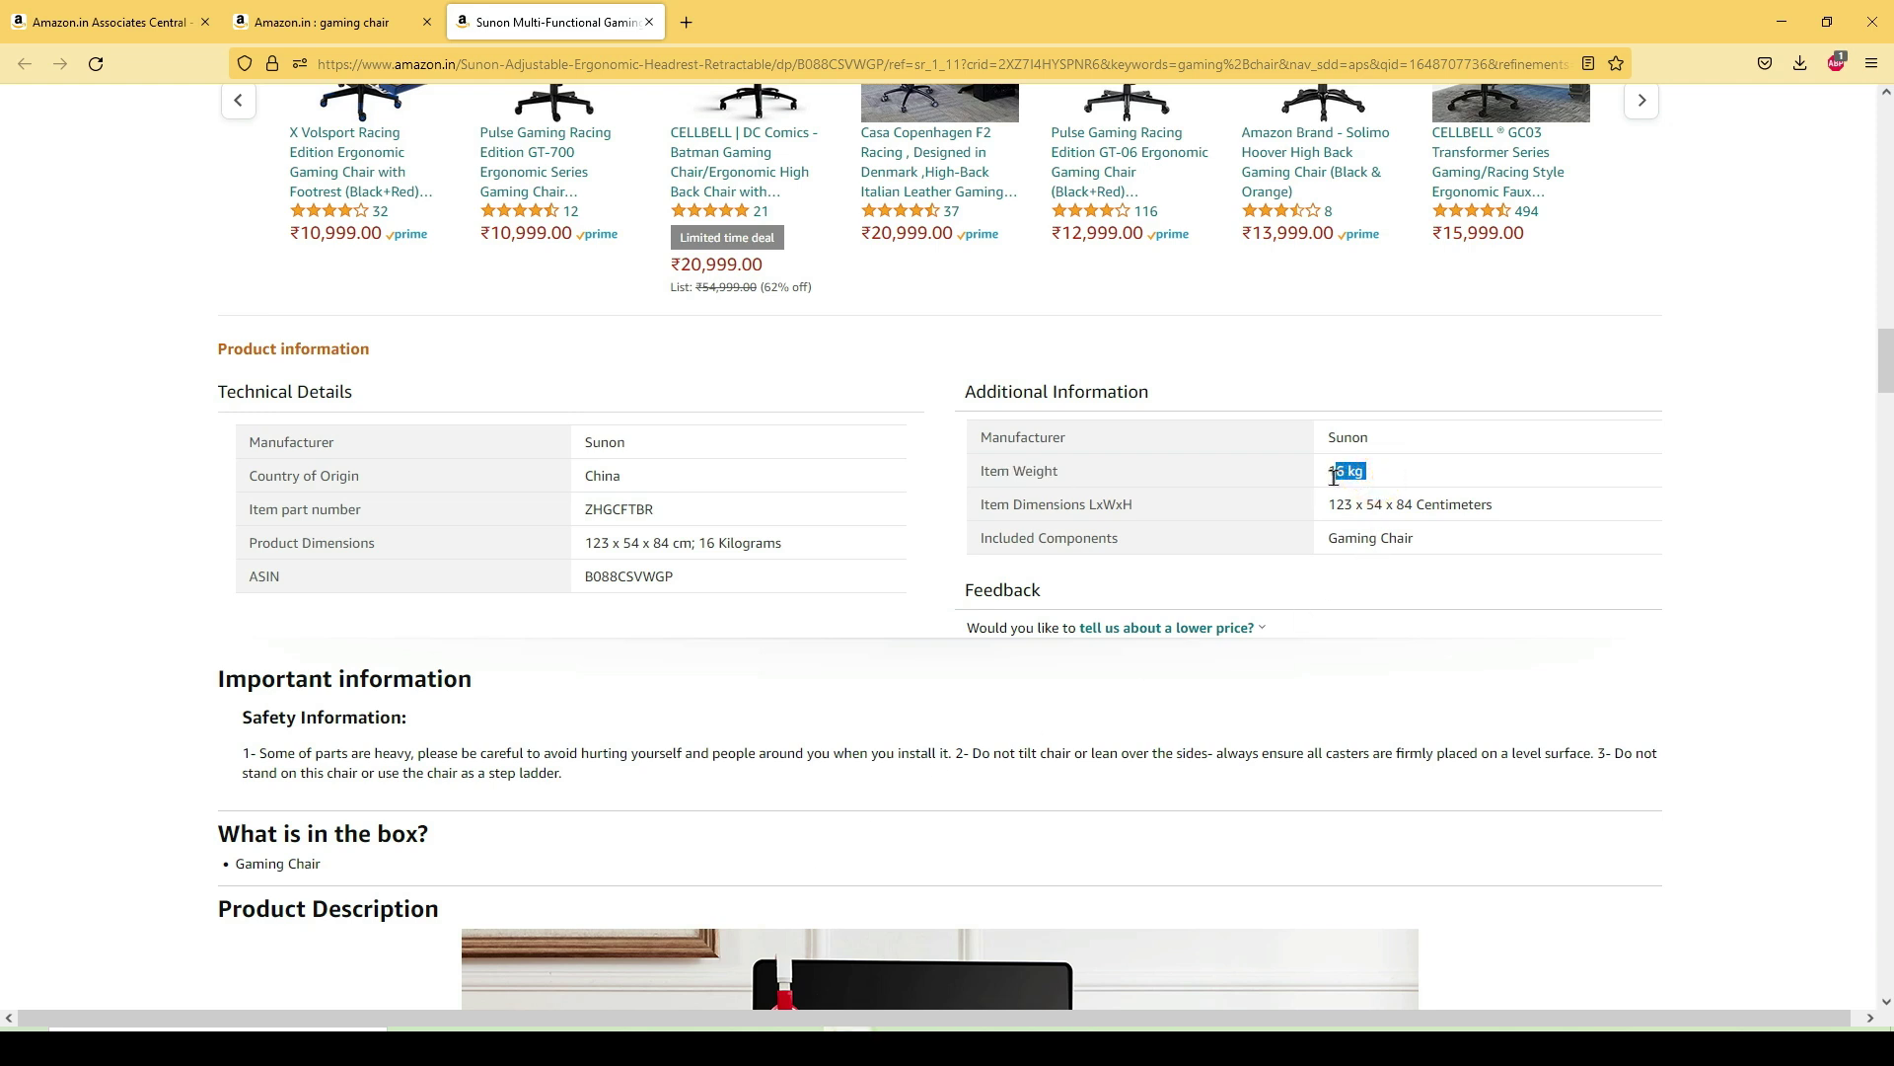
{"action": "right_click", "coordinate": [1350, 471]}
{"action": "left_click", "coordinate": [1374, 498]}
{"action": "key", "text": "alt+Tab"}
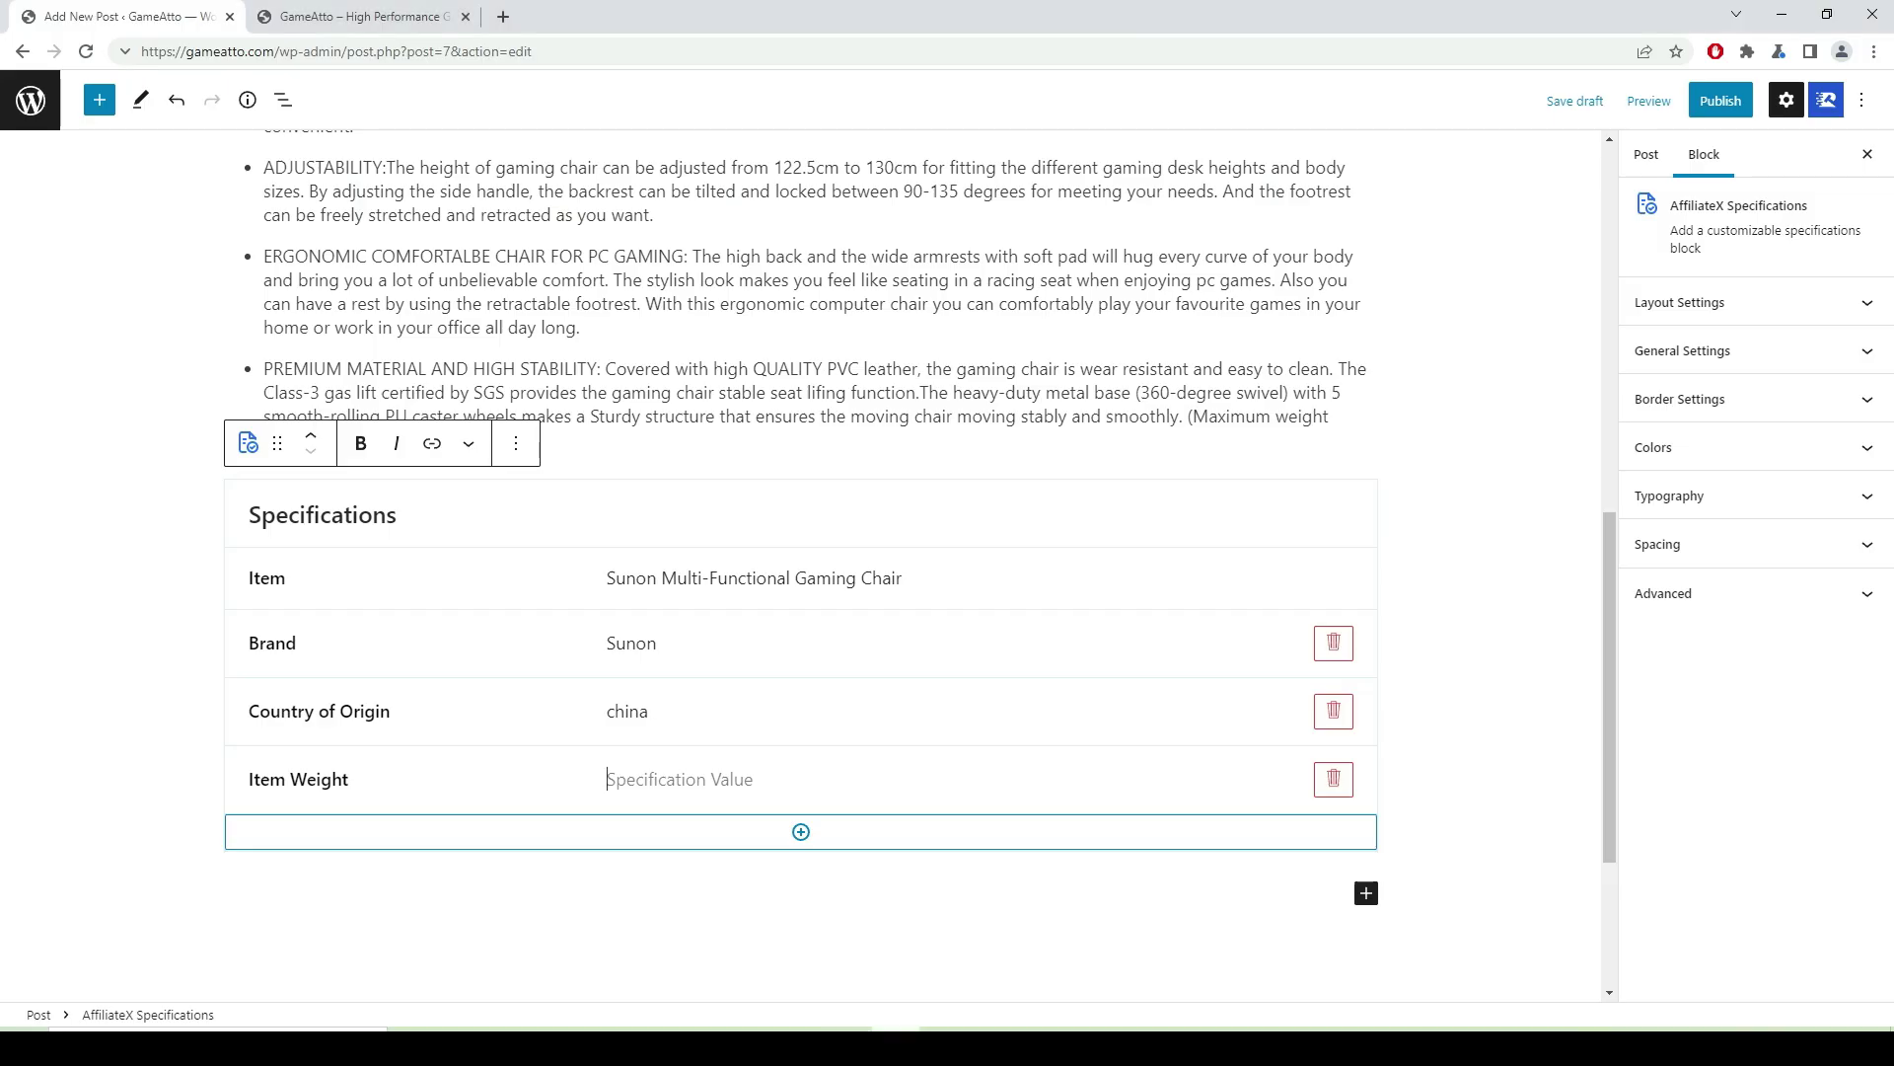
{"action": "right_click", "coordinate": [639, 789]}
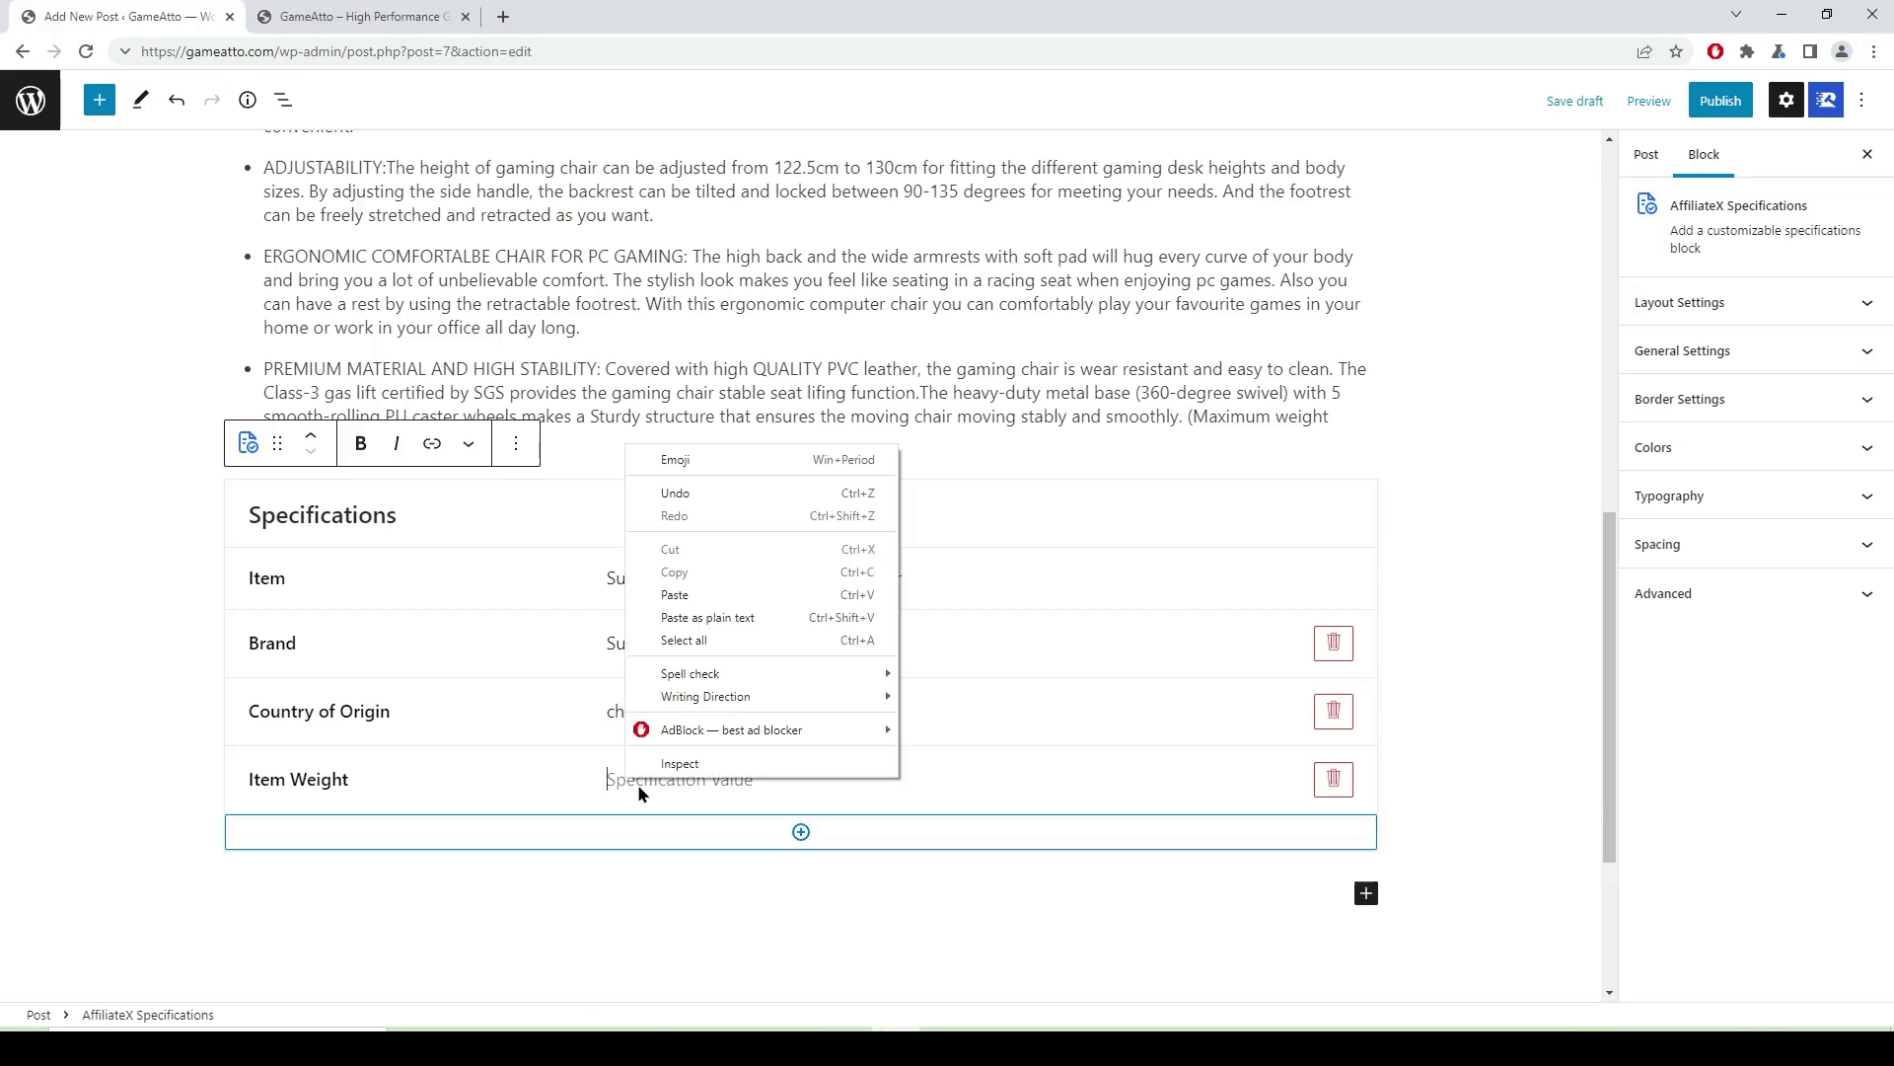
{"action": "left_click", "coordinate": [686, 594]}
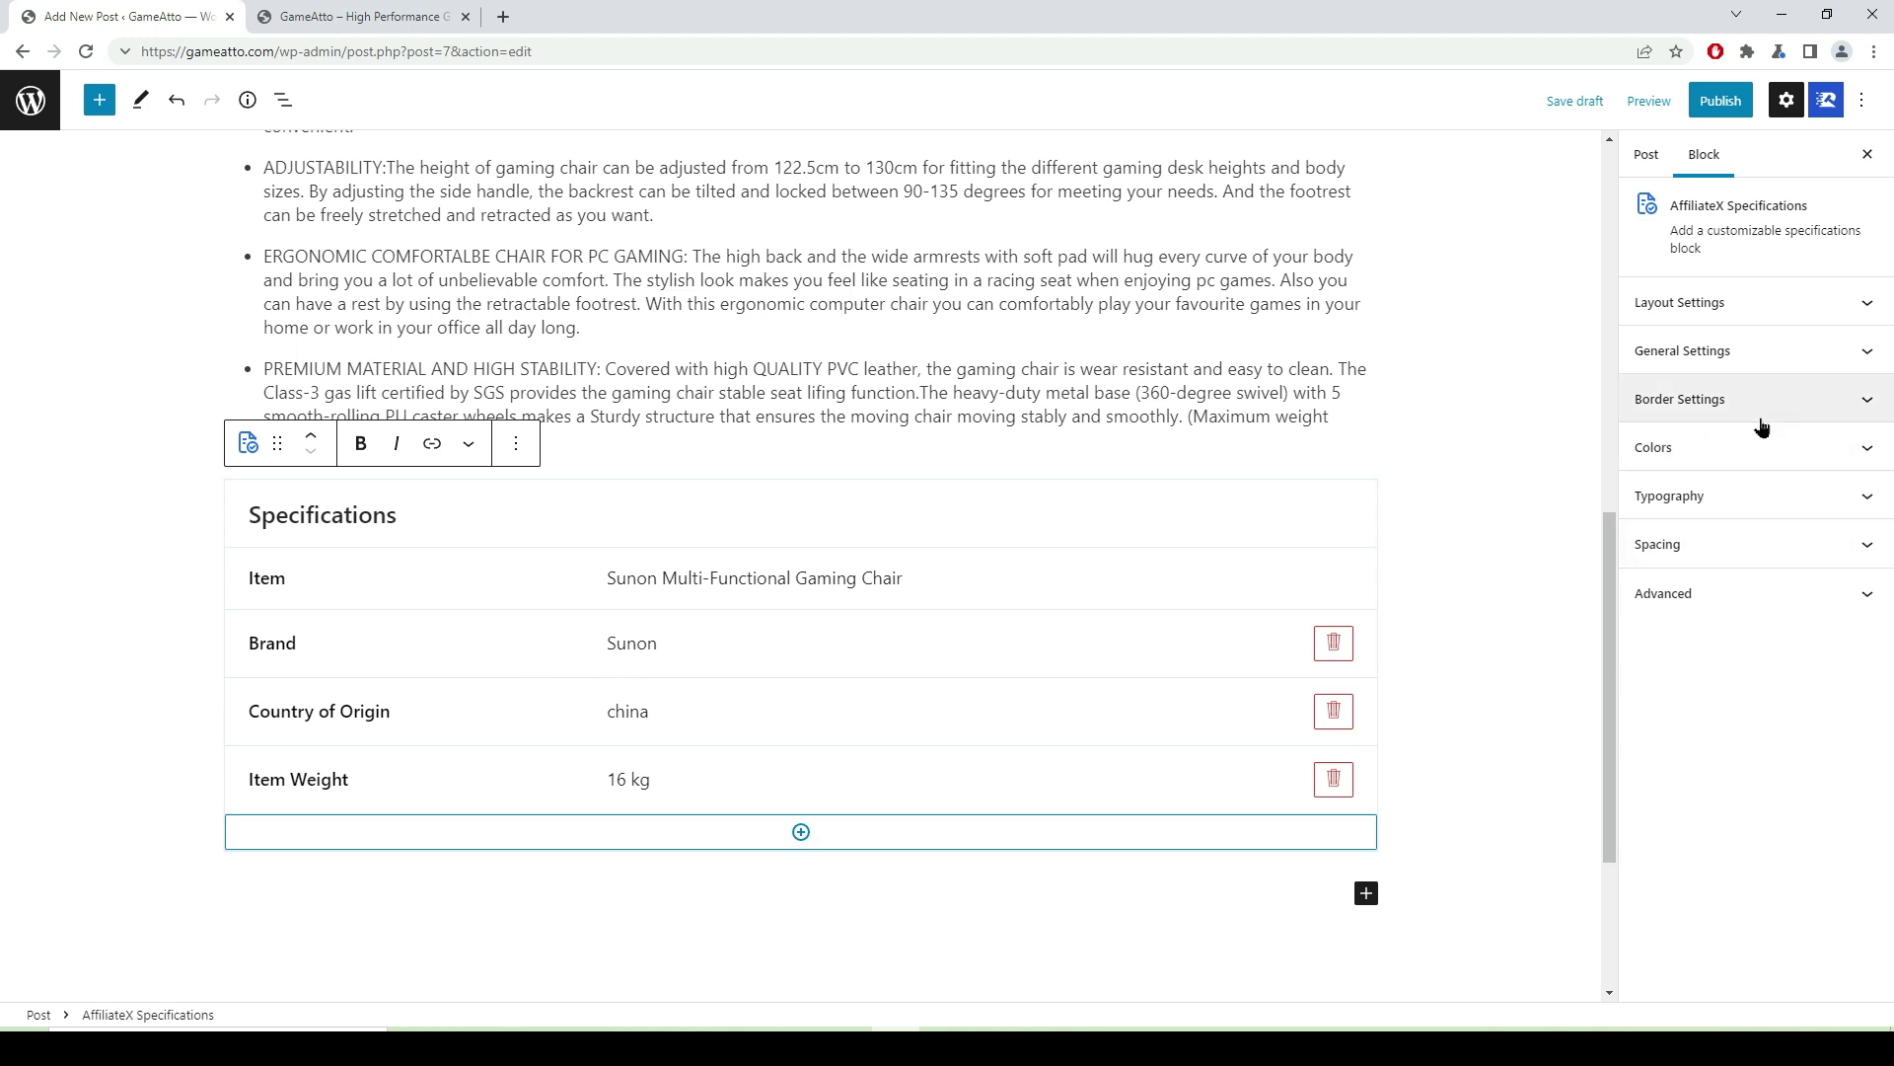
- Give the Specifications table a blue border and choose a border style
{"action": "left_click", "coordinate": [1864, 353]}
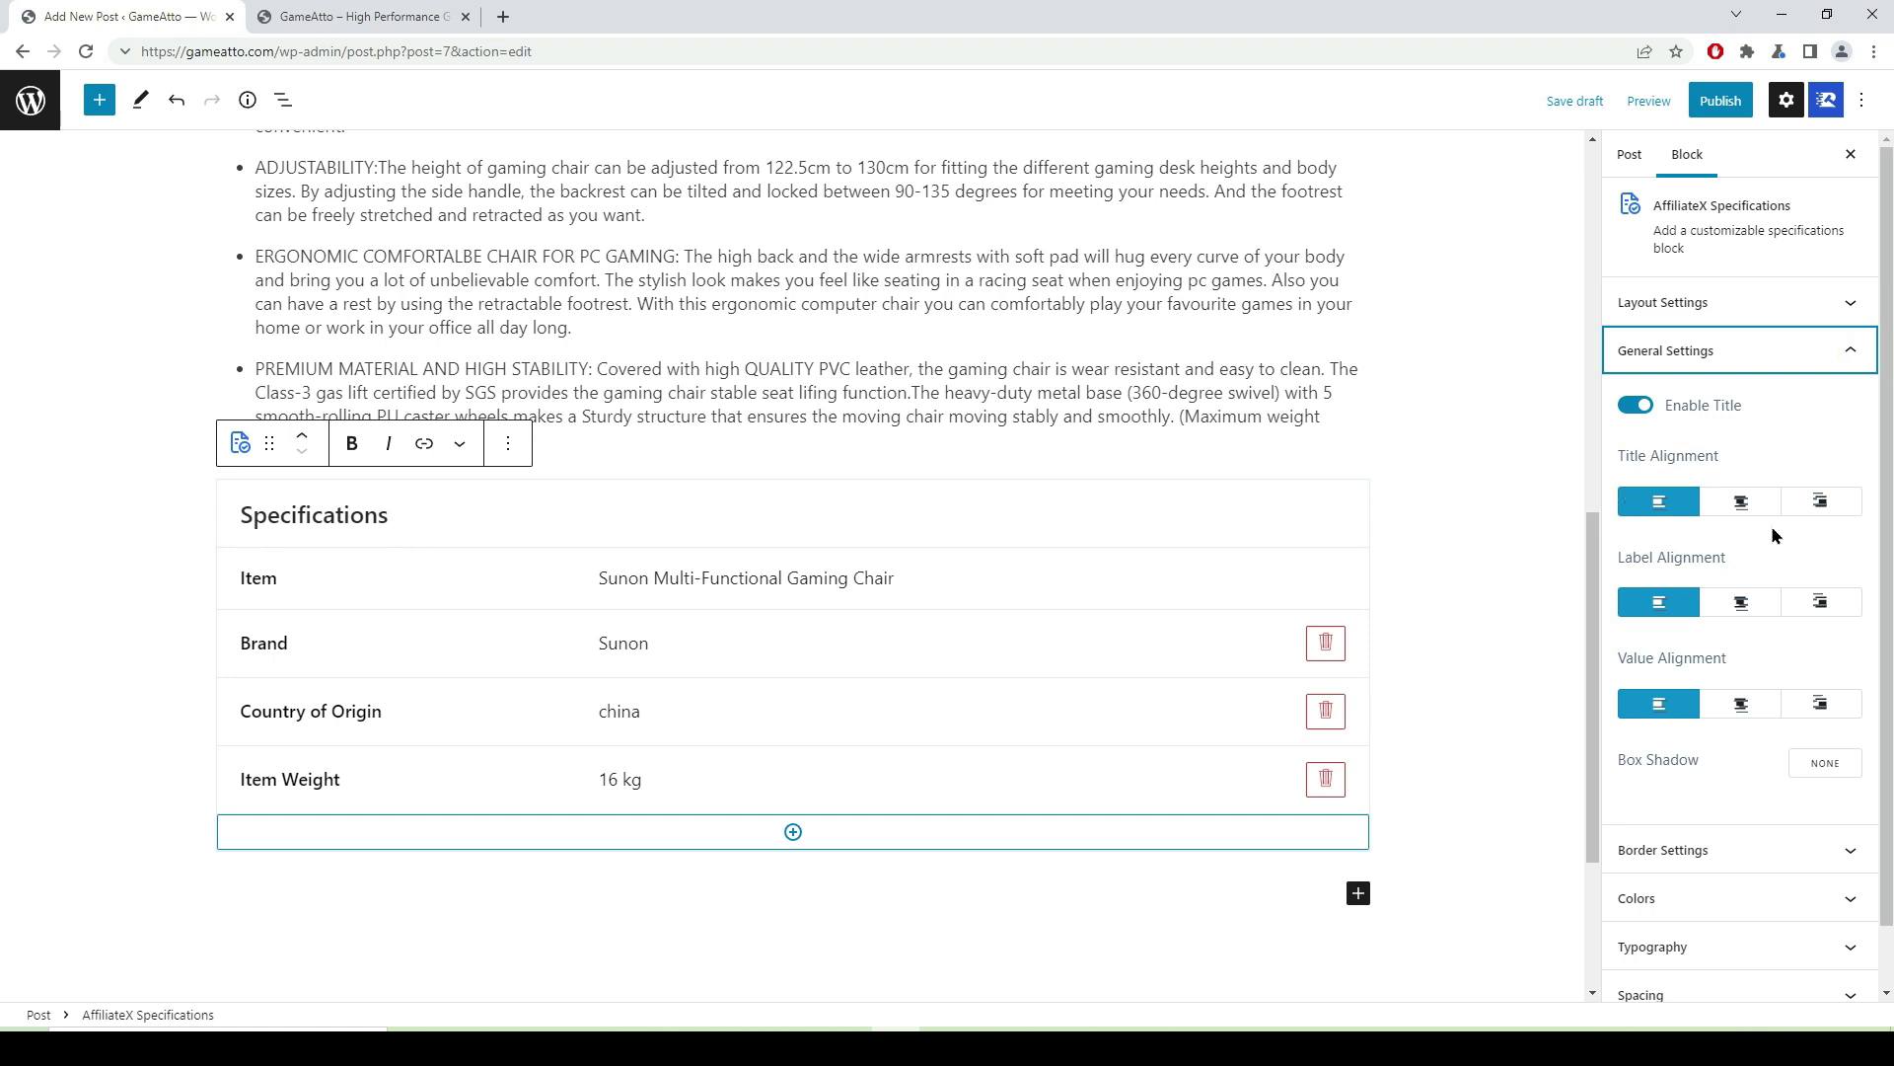
{"action": "scroll", "coordinate": [1755, 630], "scroll_direction": "down", "scroll_amount": 1}
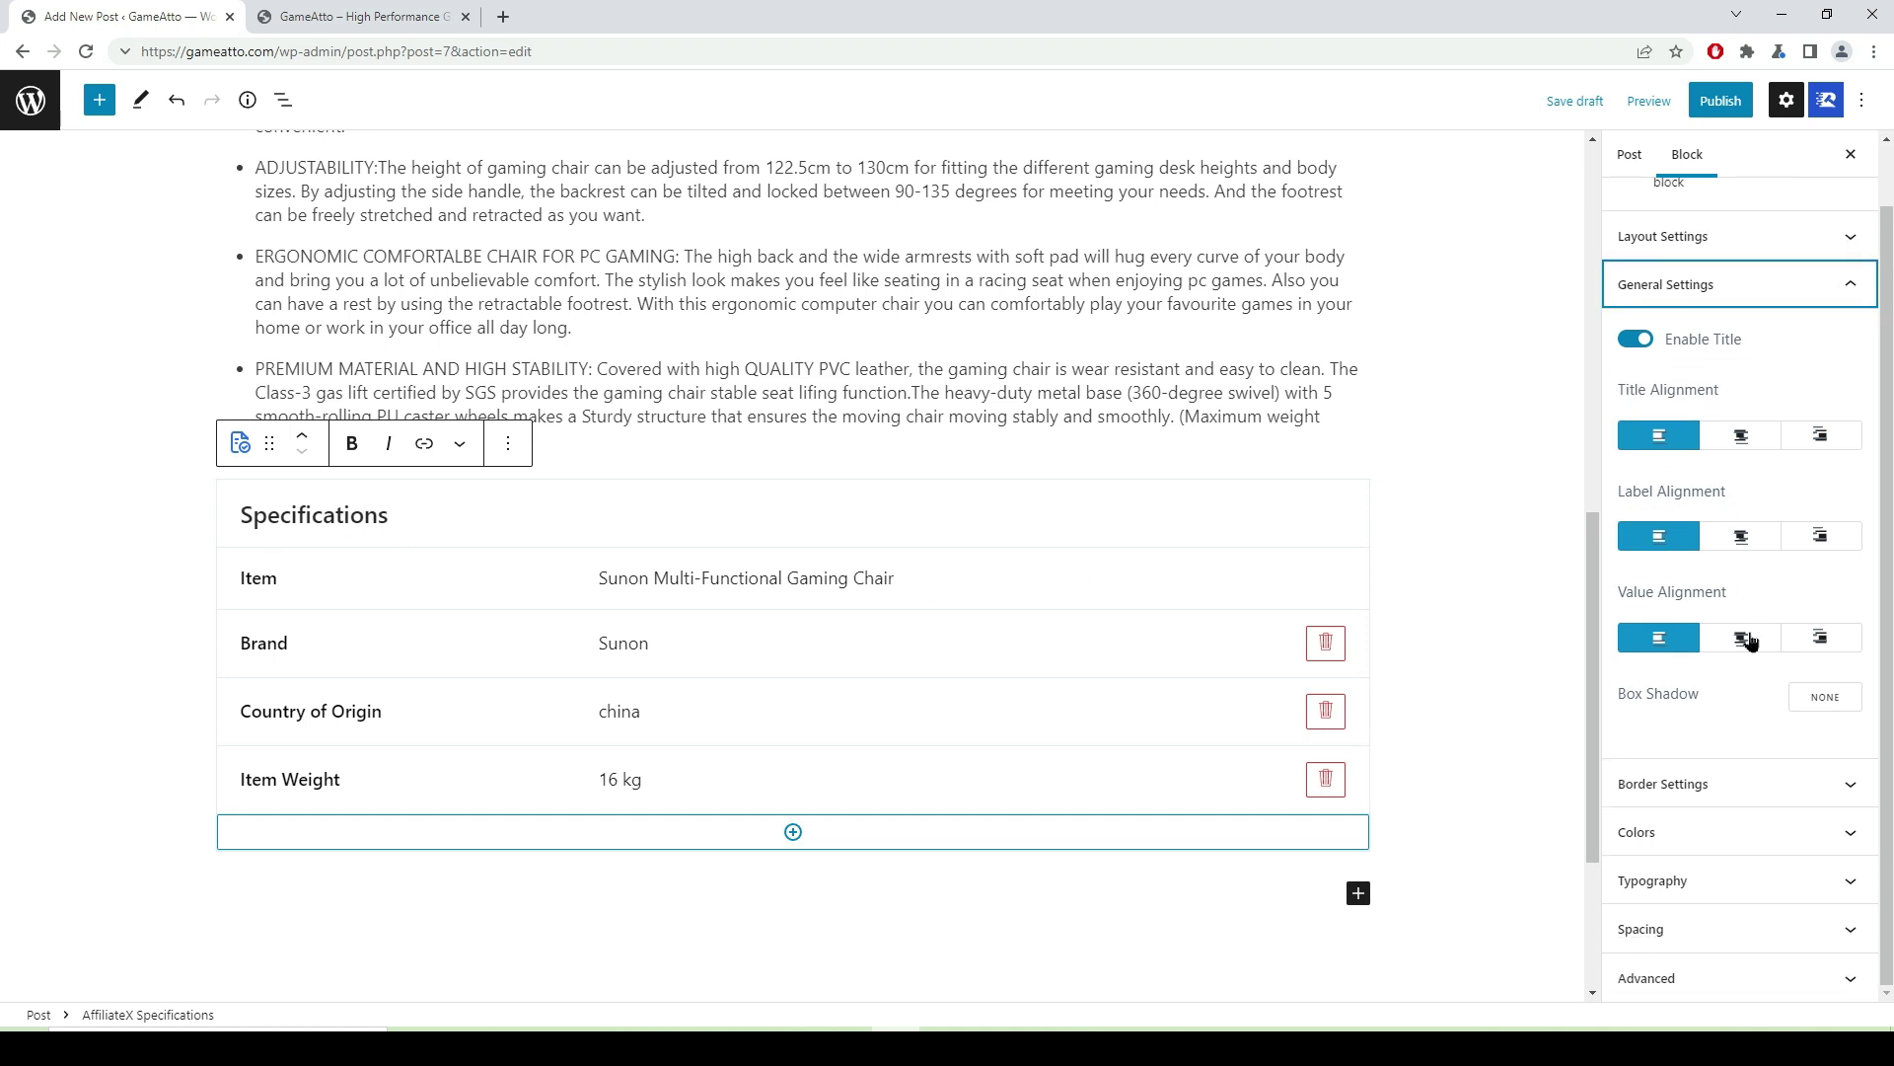
{"action": "left_click", "coordinate": [1847, 787]}
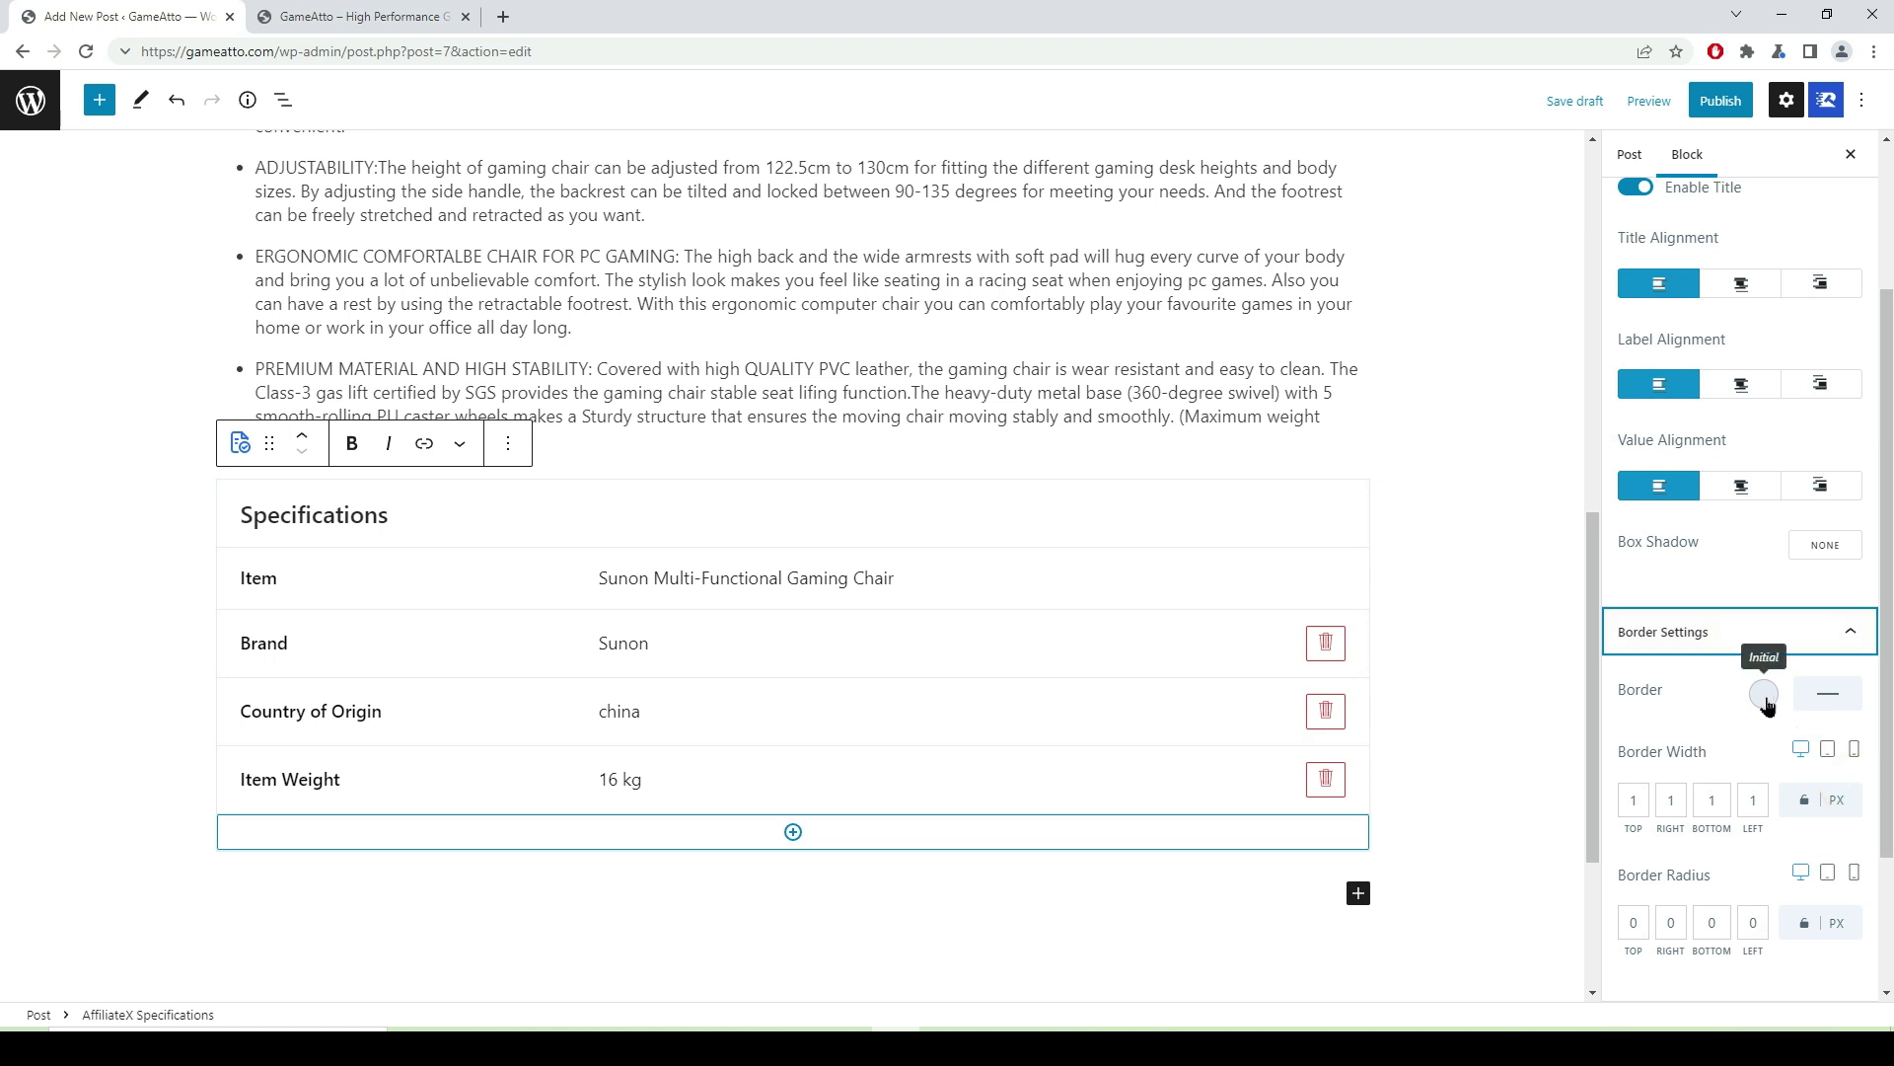
{"action": "left_click", "coordinate": [1764, 696]}
{"action": "left_click", "coordinate": [1752, 329]}
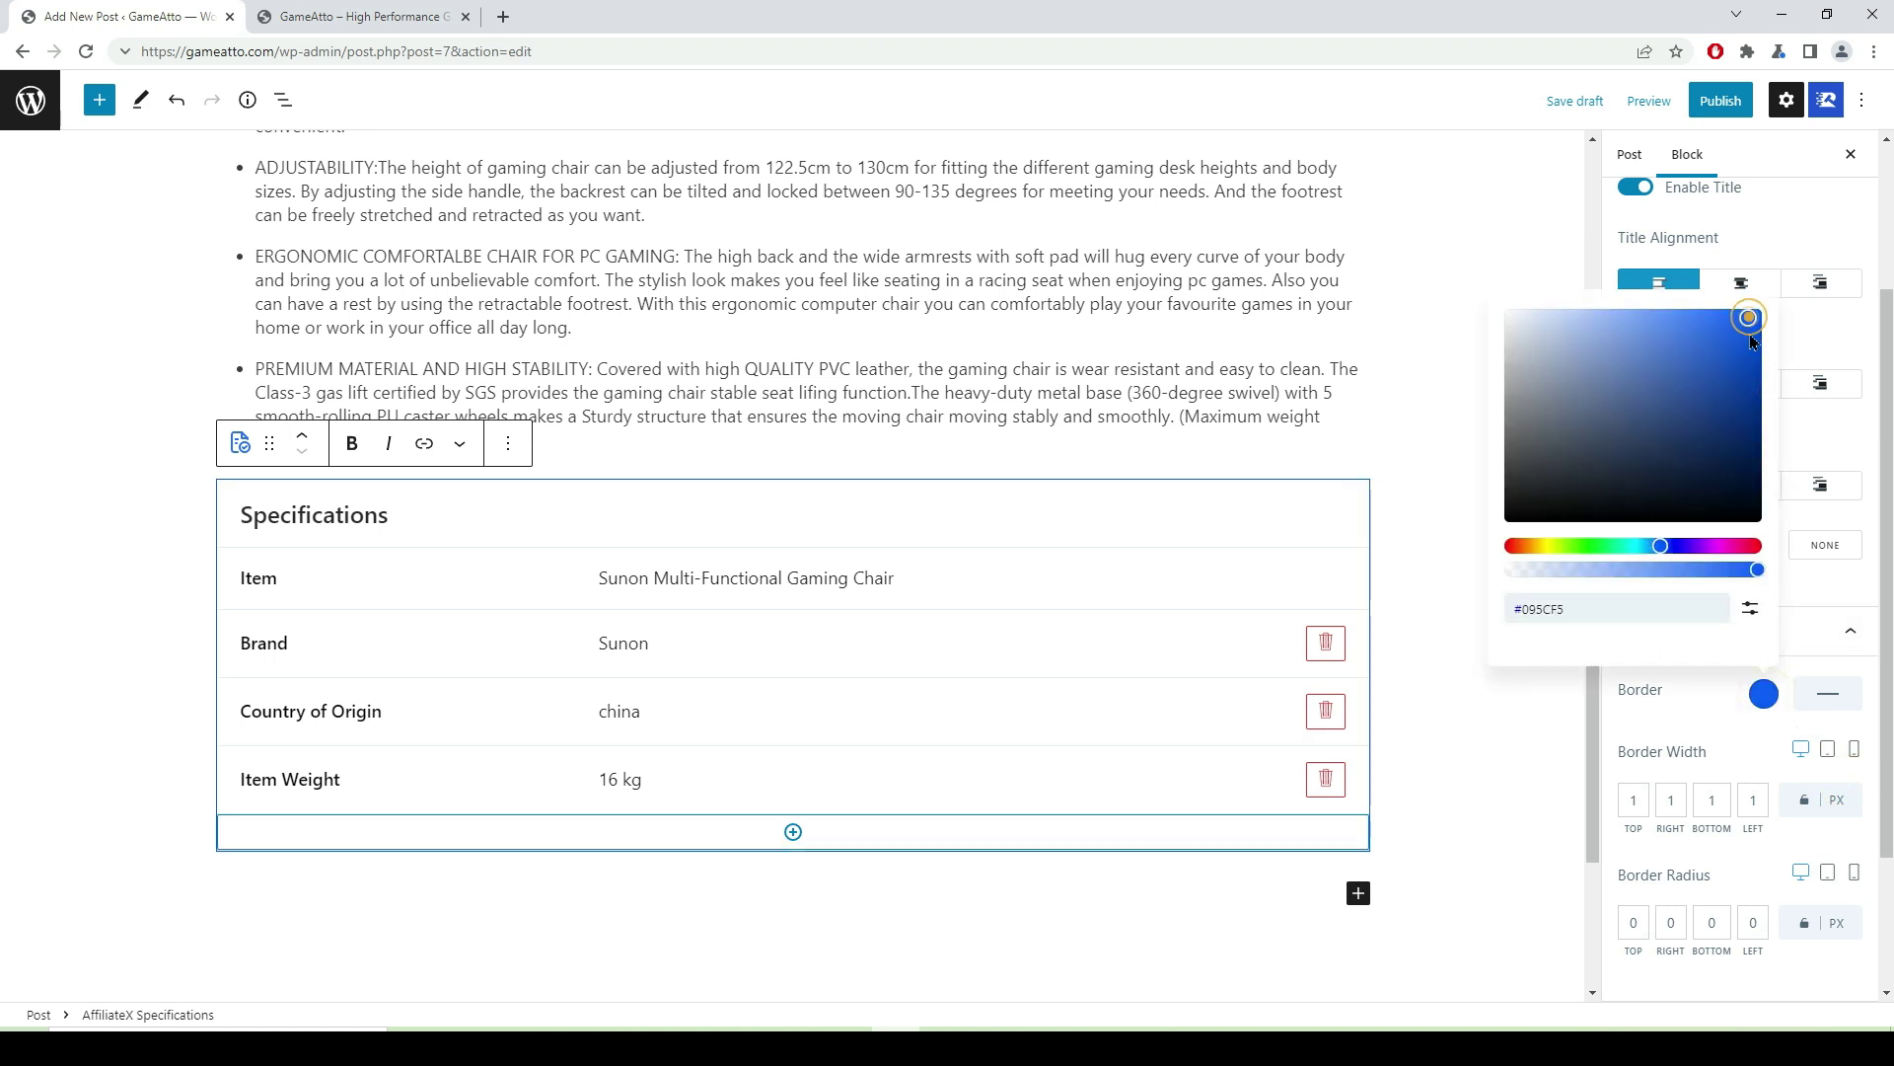
{"action": "left_click", "coordinate": [1828, 692]}
{"action": "left_click", "coordinate": [1843, 689]}
{"action": "left_click", "coordinate": [1496, 738]}
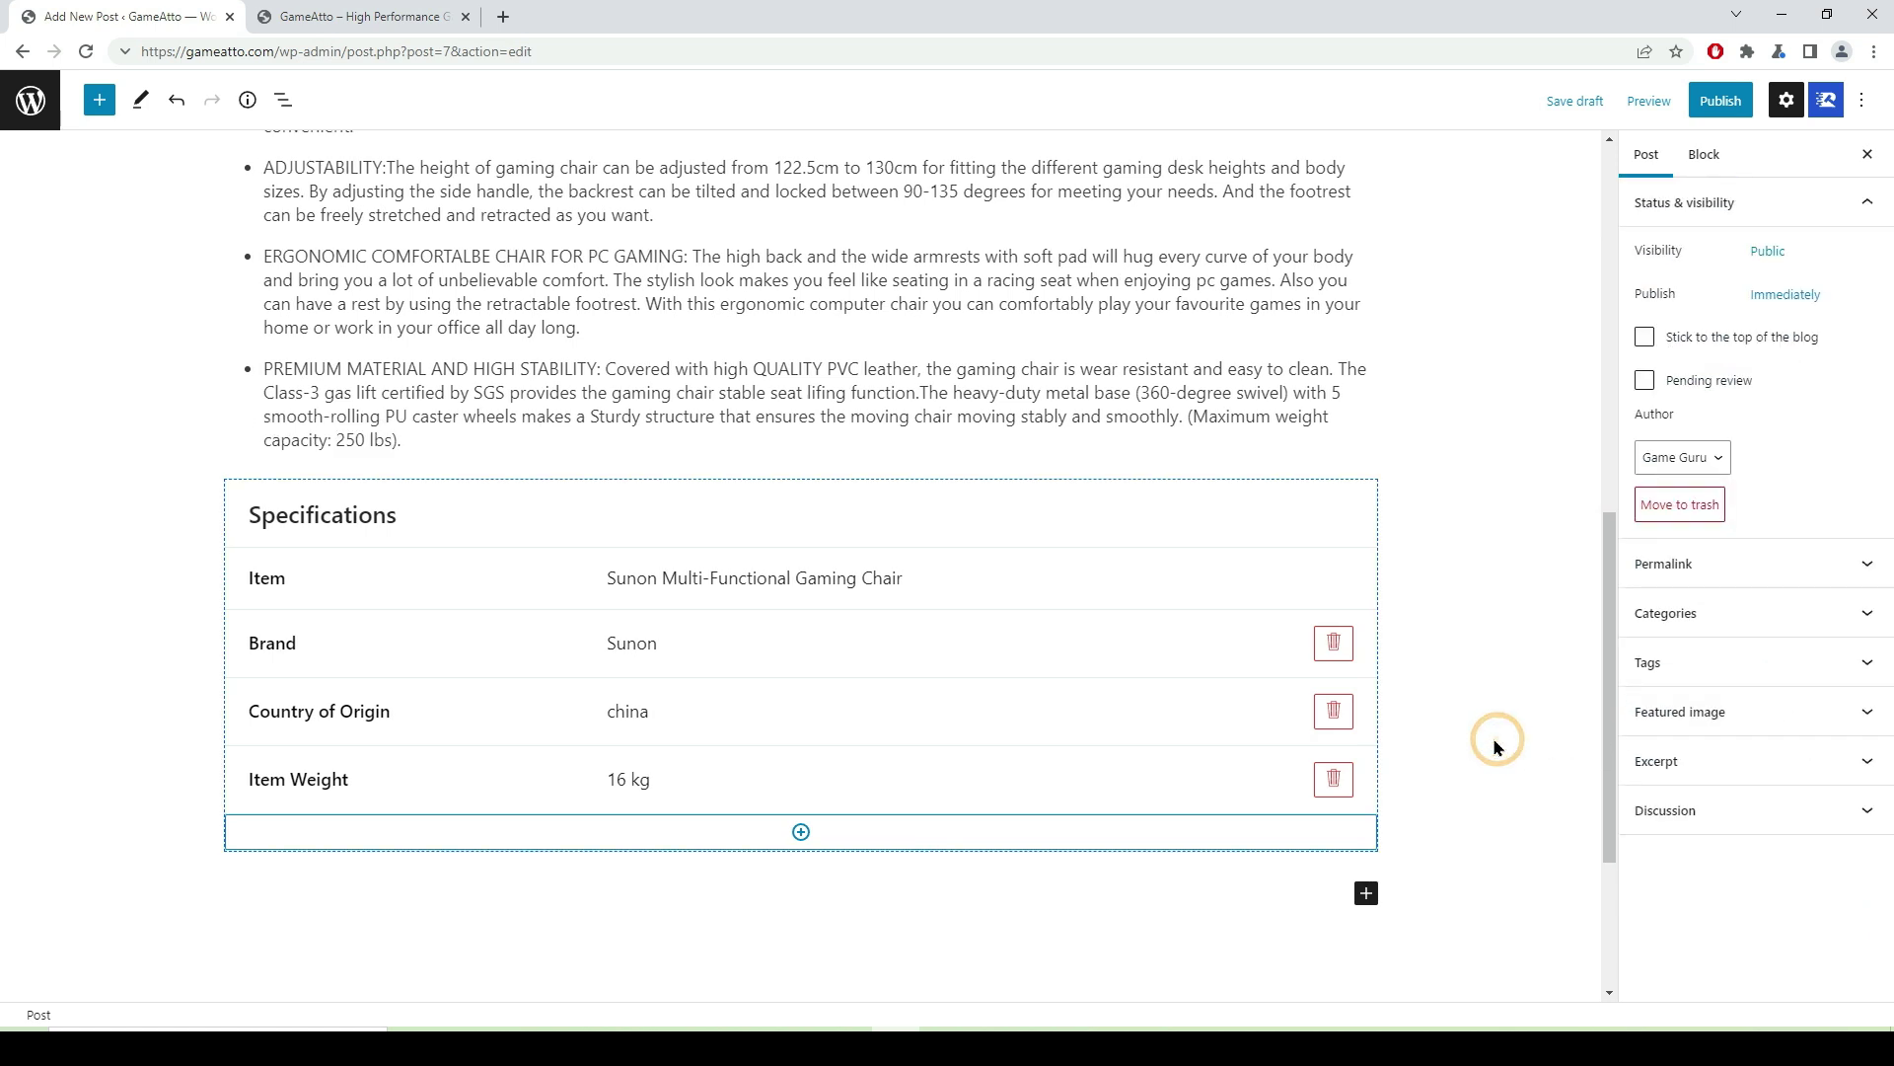
{"action": "left_click", "coordinate": [1256, 588]}
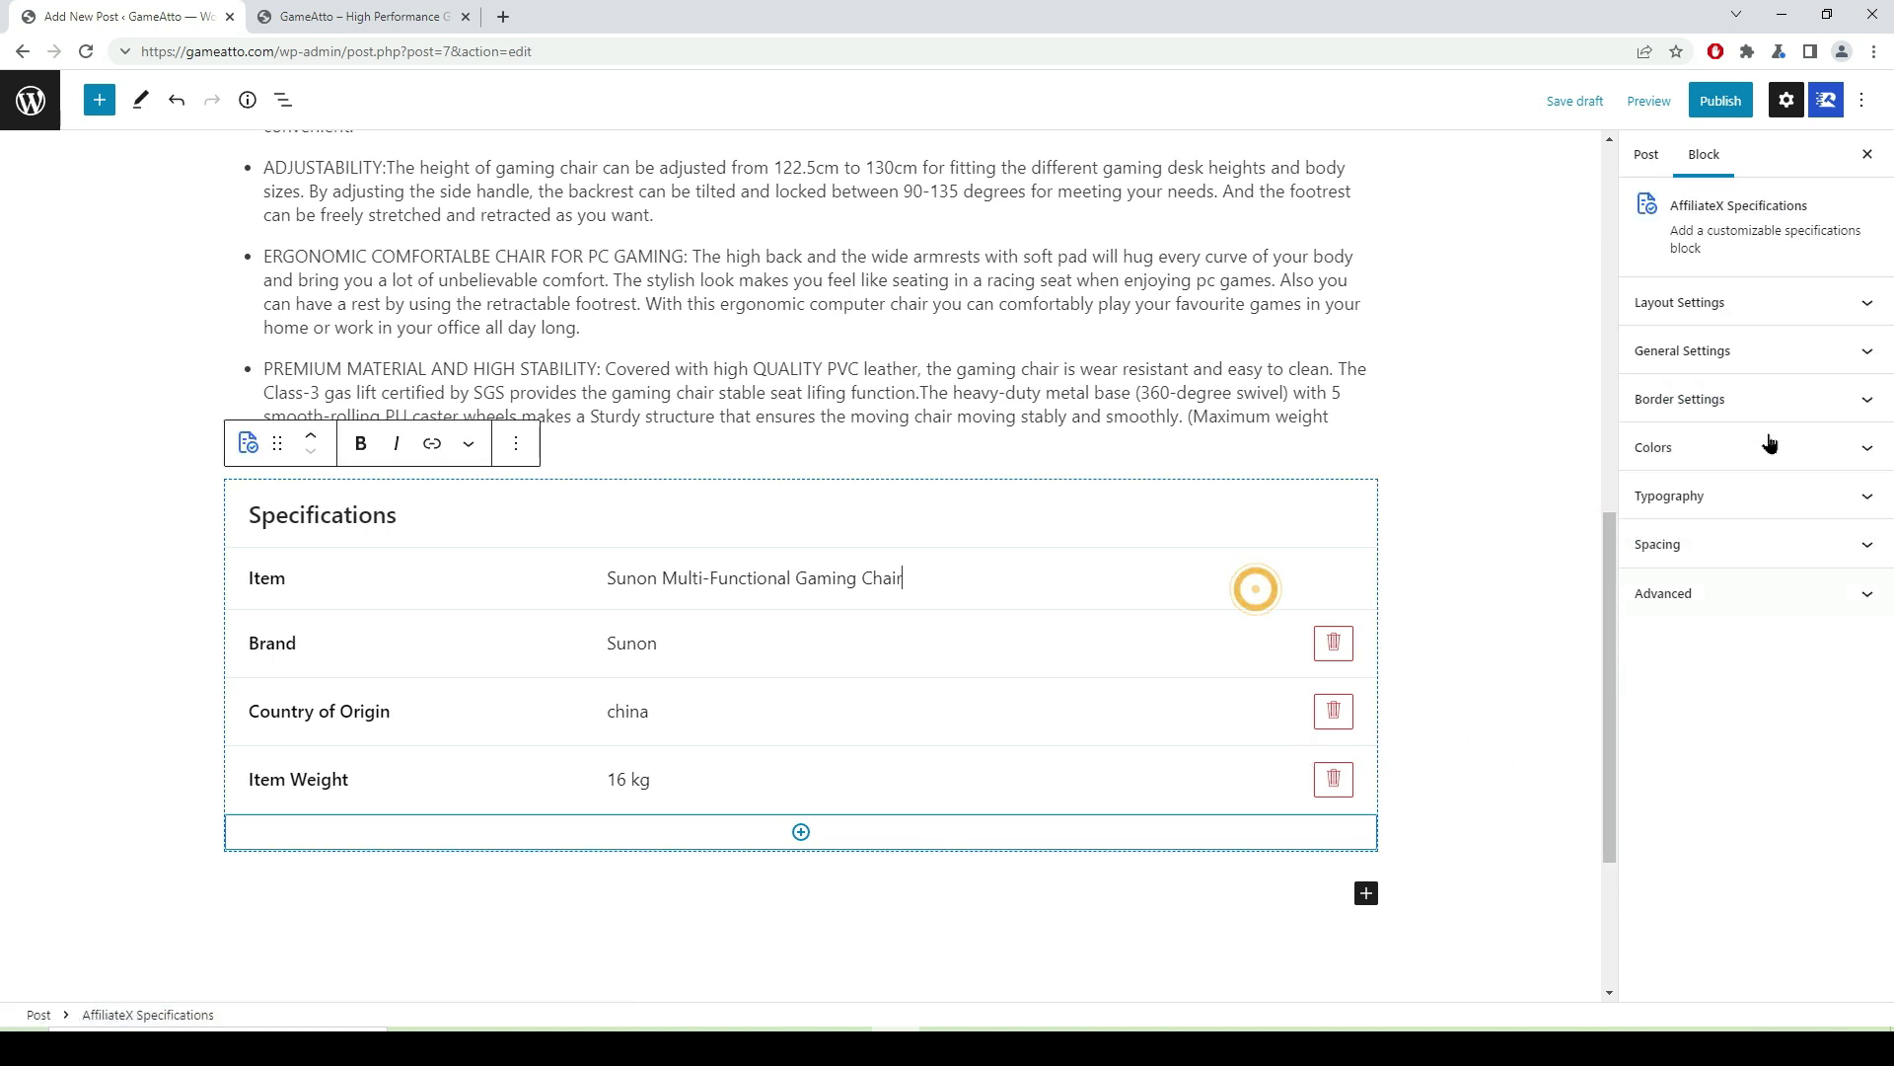
- Set the Specifications block's Title Color to bright blue
{"action": "left_click", "coordinate": [1862, 452]}
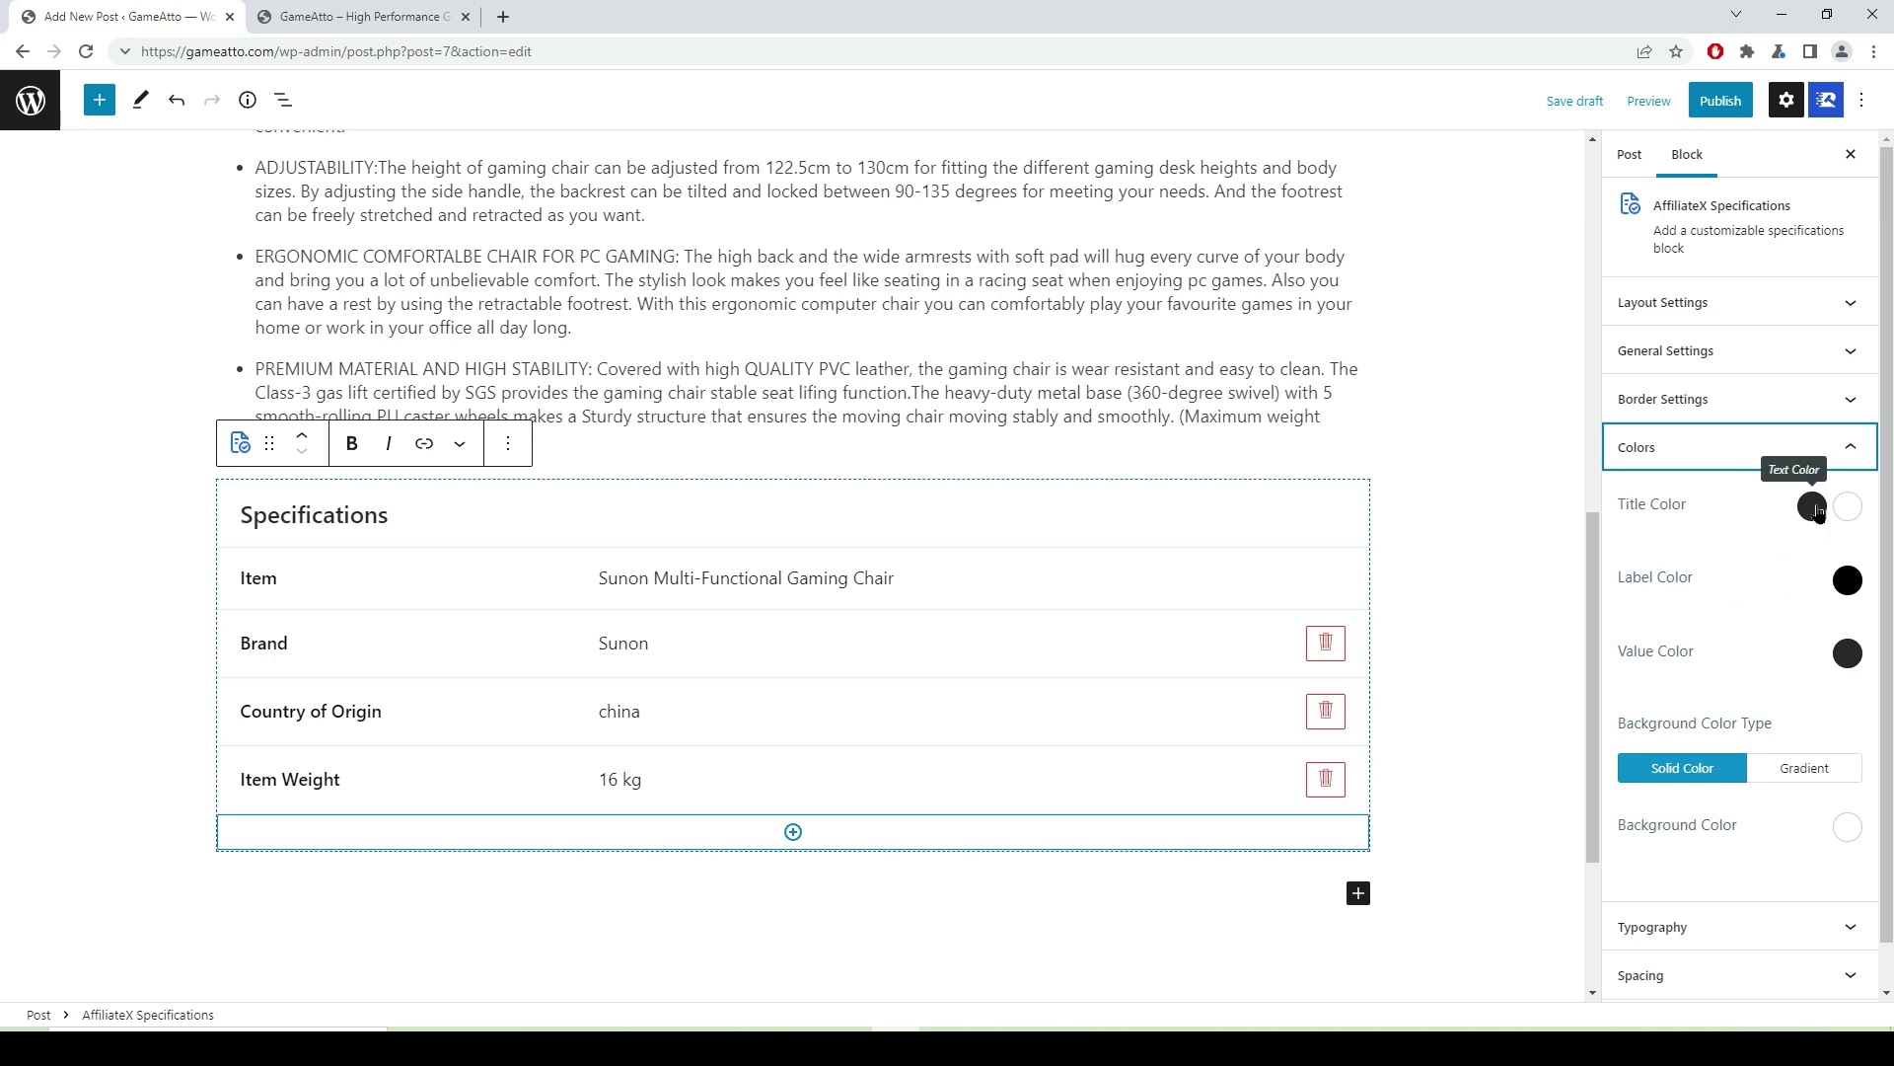
{"action": "left_click", "coordinate": [1813, 507]}
{"action": "left_click", "coordinate": [1761, 793]}
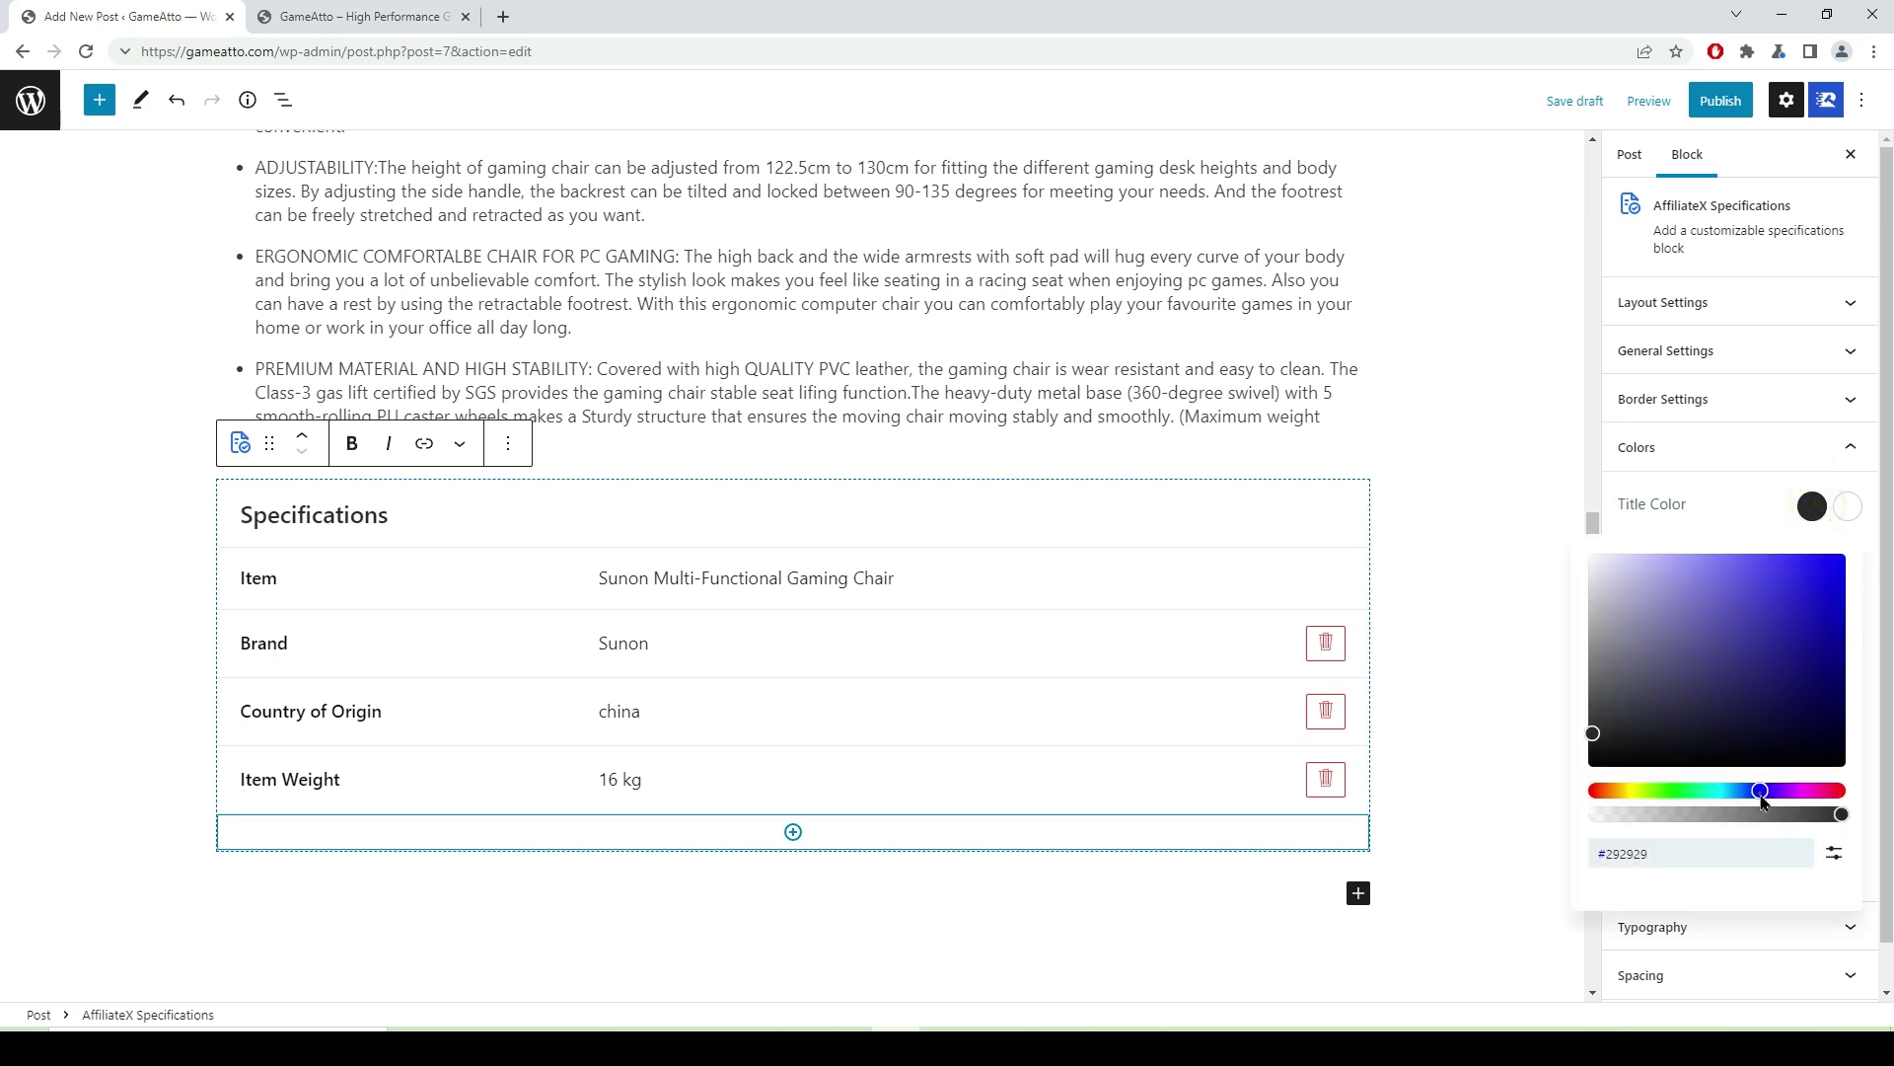
{"action": "left_click_drag", "start_coordinate": [1595, 738], "coordinate": [1823, 564]}
{"action": "scroll", "coordinate": [1598, 665], "scroll_direction": "down", "scroll_amount": 1}
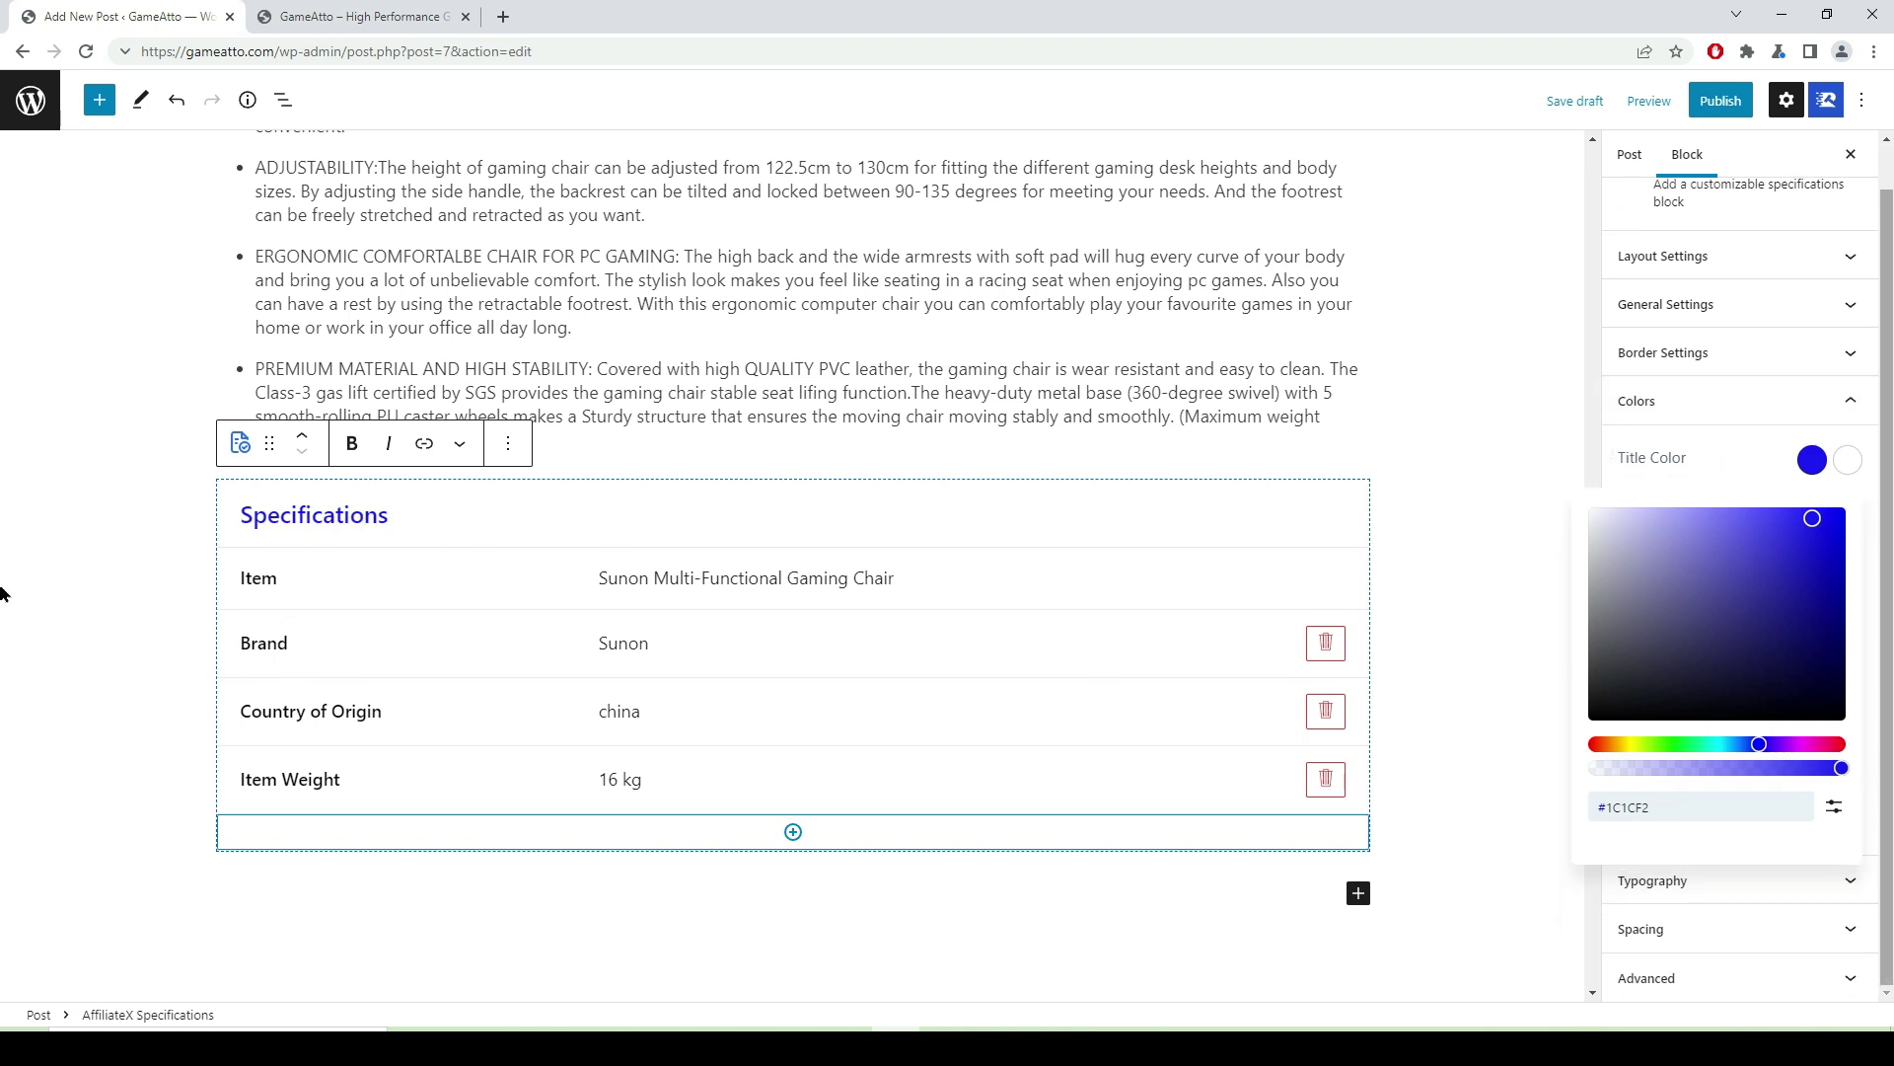
{"action": "left_click", "coordinate": [1818, 470]}
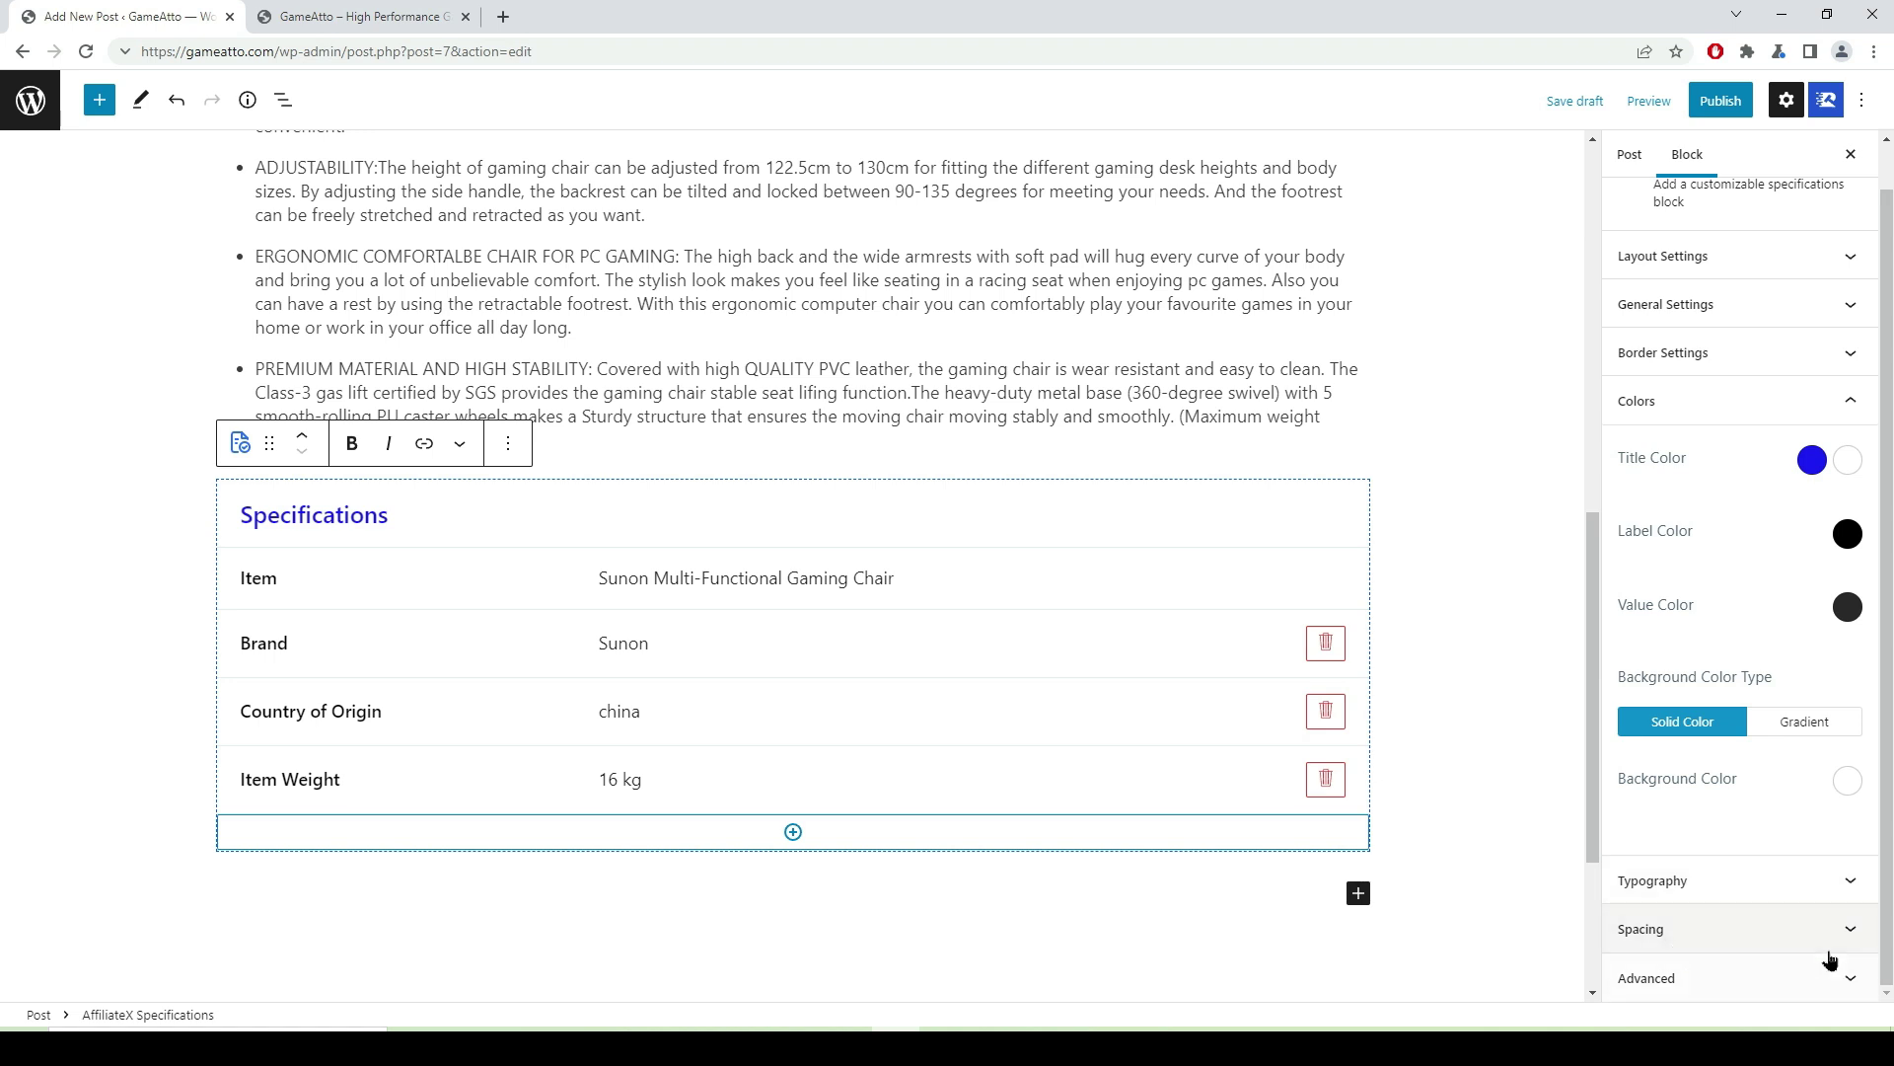
{"action": "scroll", "coordinate": [1687, 838], "scroll_direction": "up", "scroll_amount": 1}
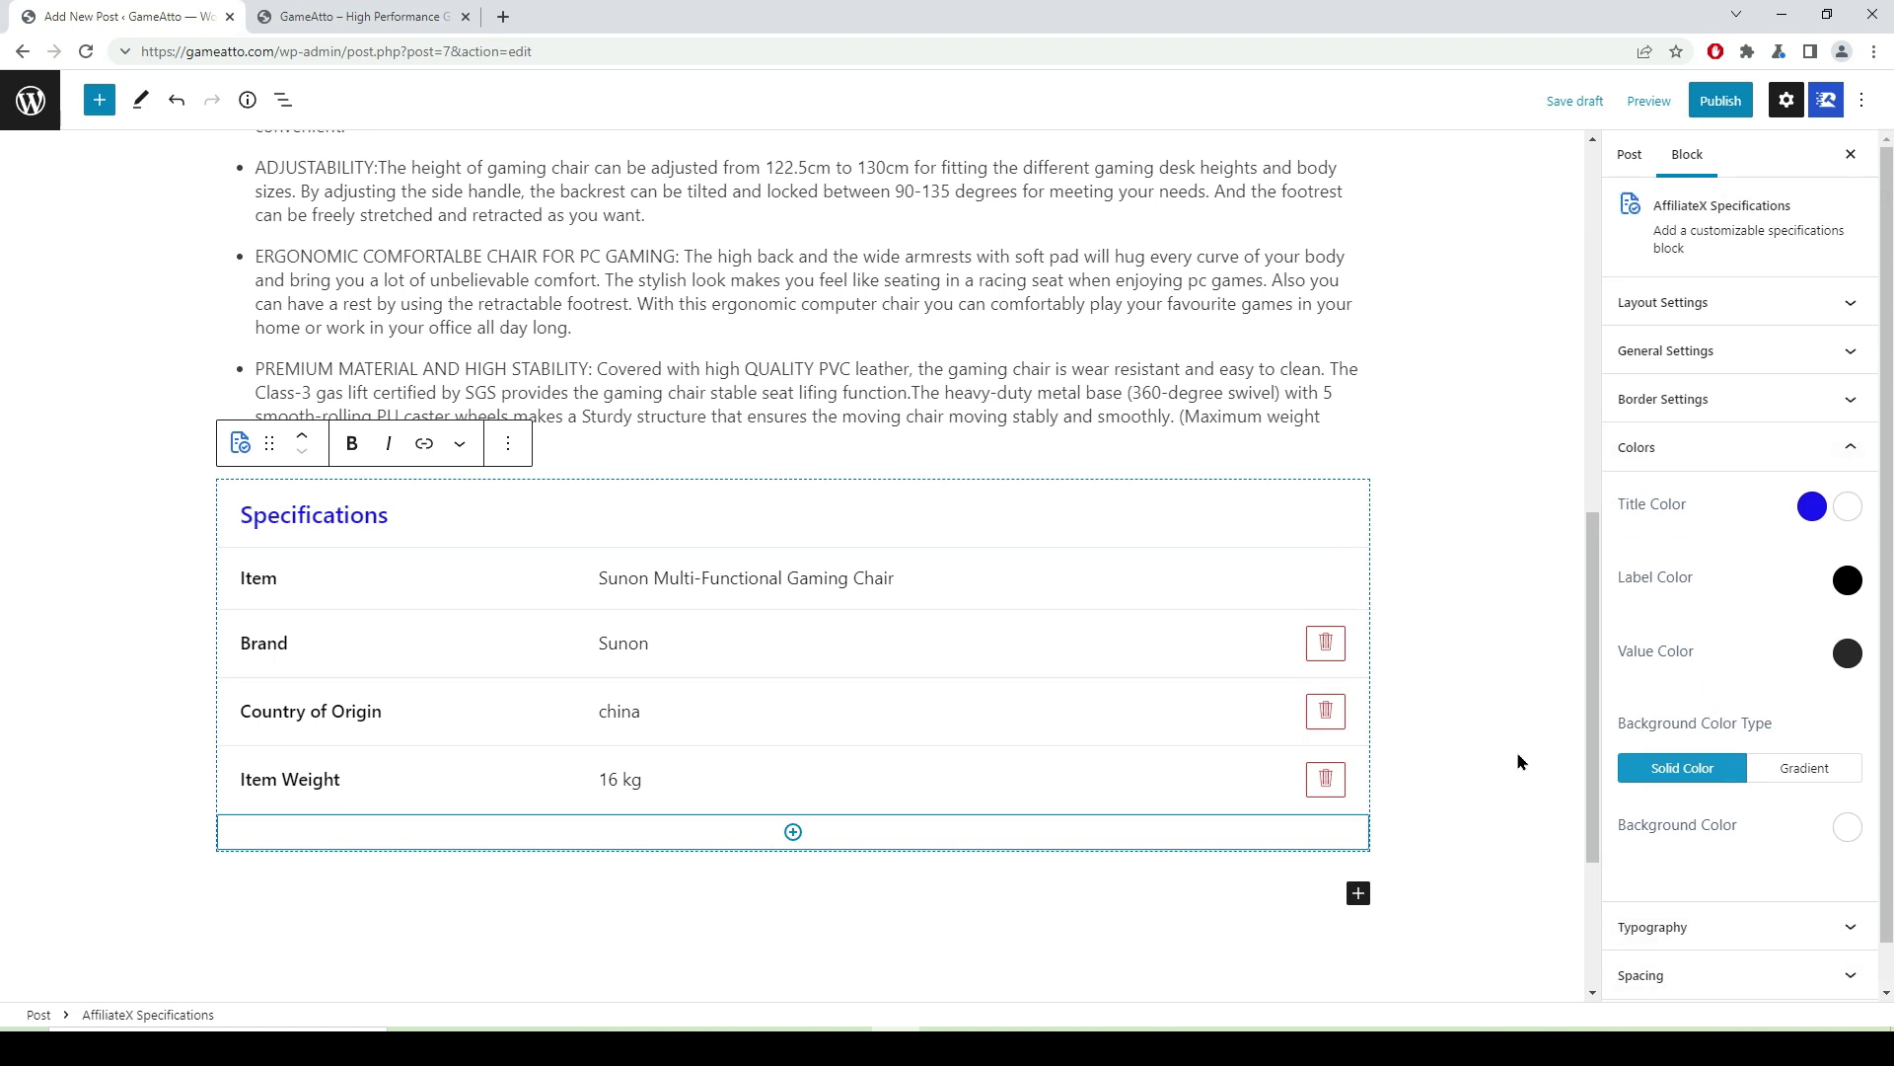
{"action": "scroll", "coordinate": [918, 558], "scroll_direction": "up", "scroll_amount": 6}
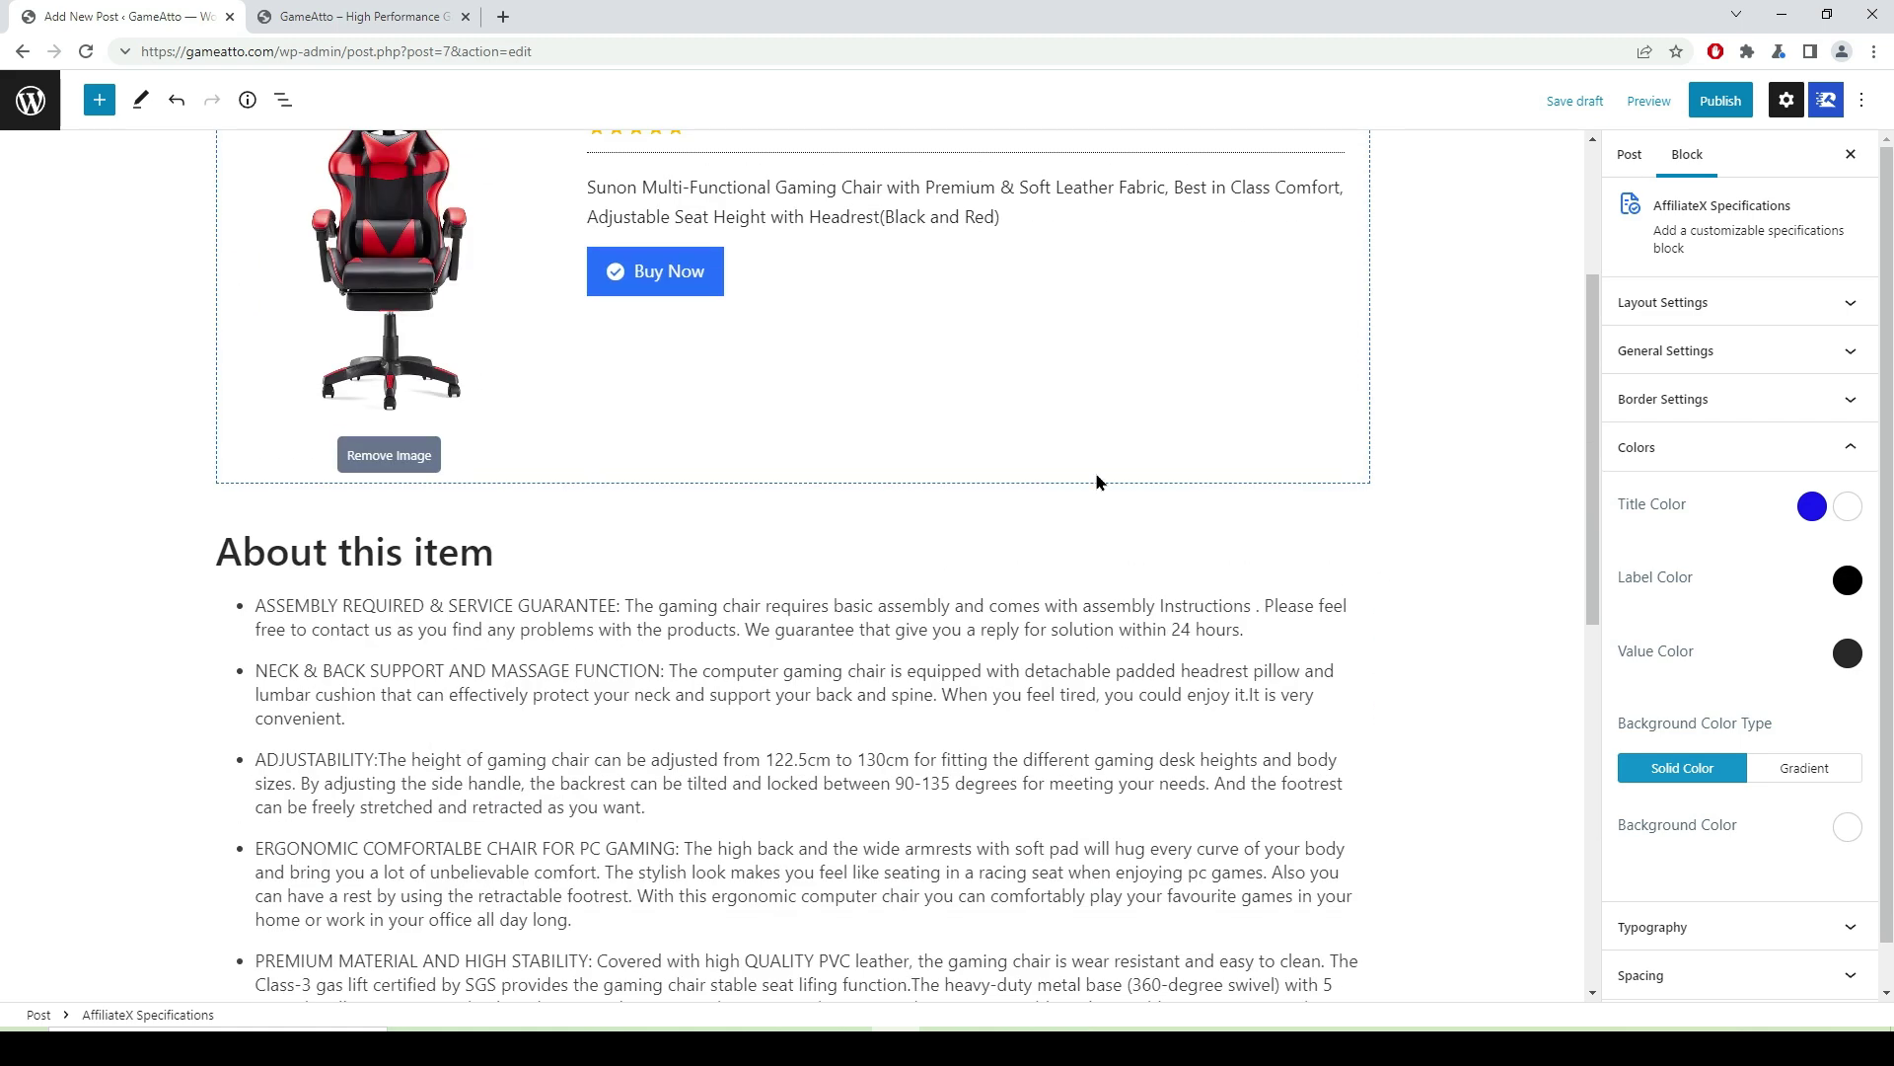
- Preview the chair post in a new tab, then return to the editor's Post settings
{"action": "left_click", "coordinate": [1649, 101]}
{"action": "left_click", "coordinate": [1512, 281]}
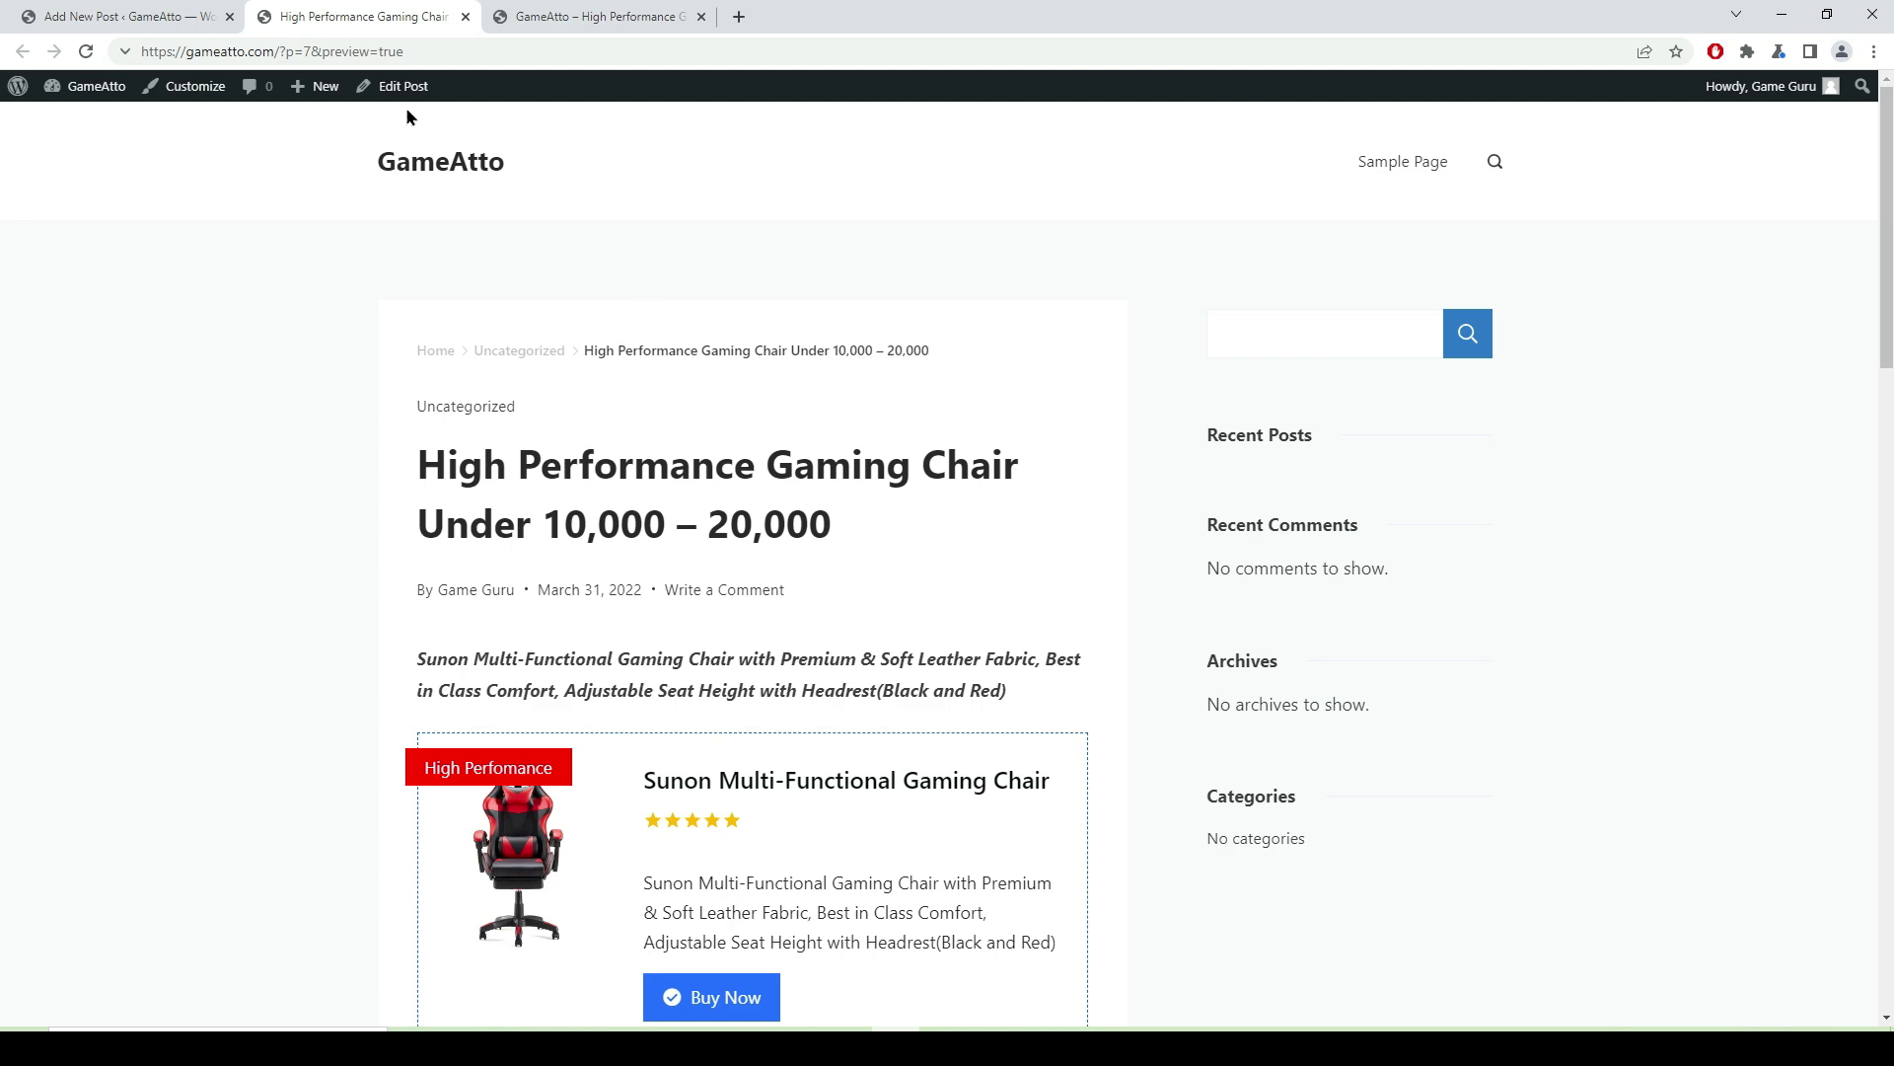
{"action": "left_click", "coordinate": [152, 19]}
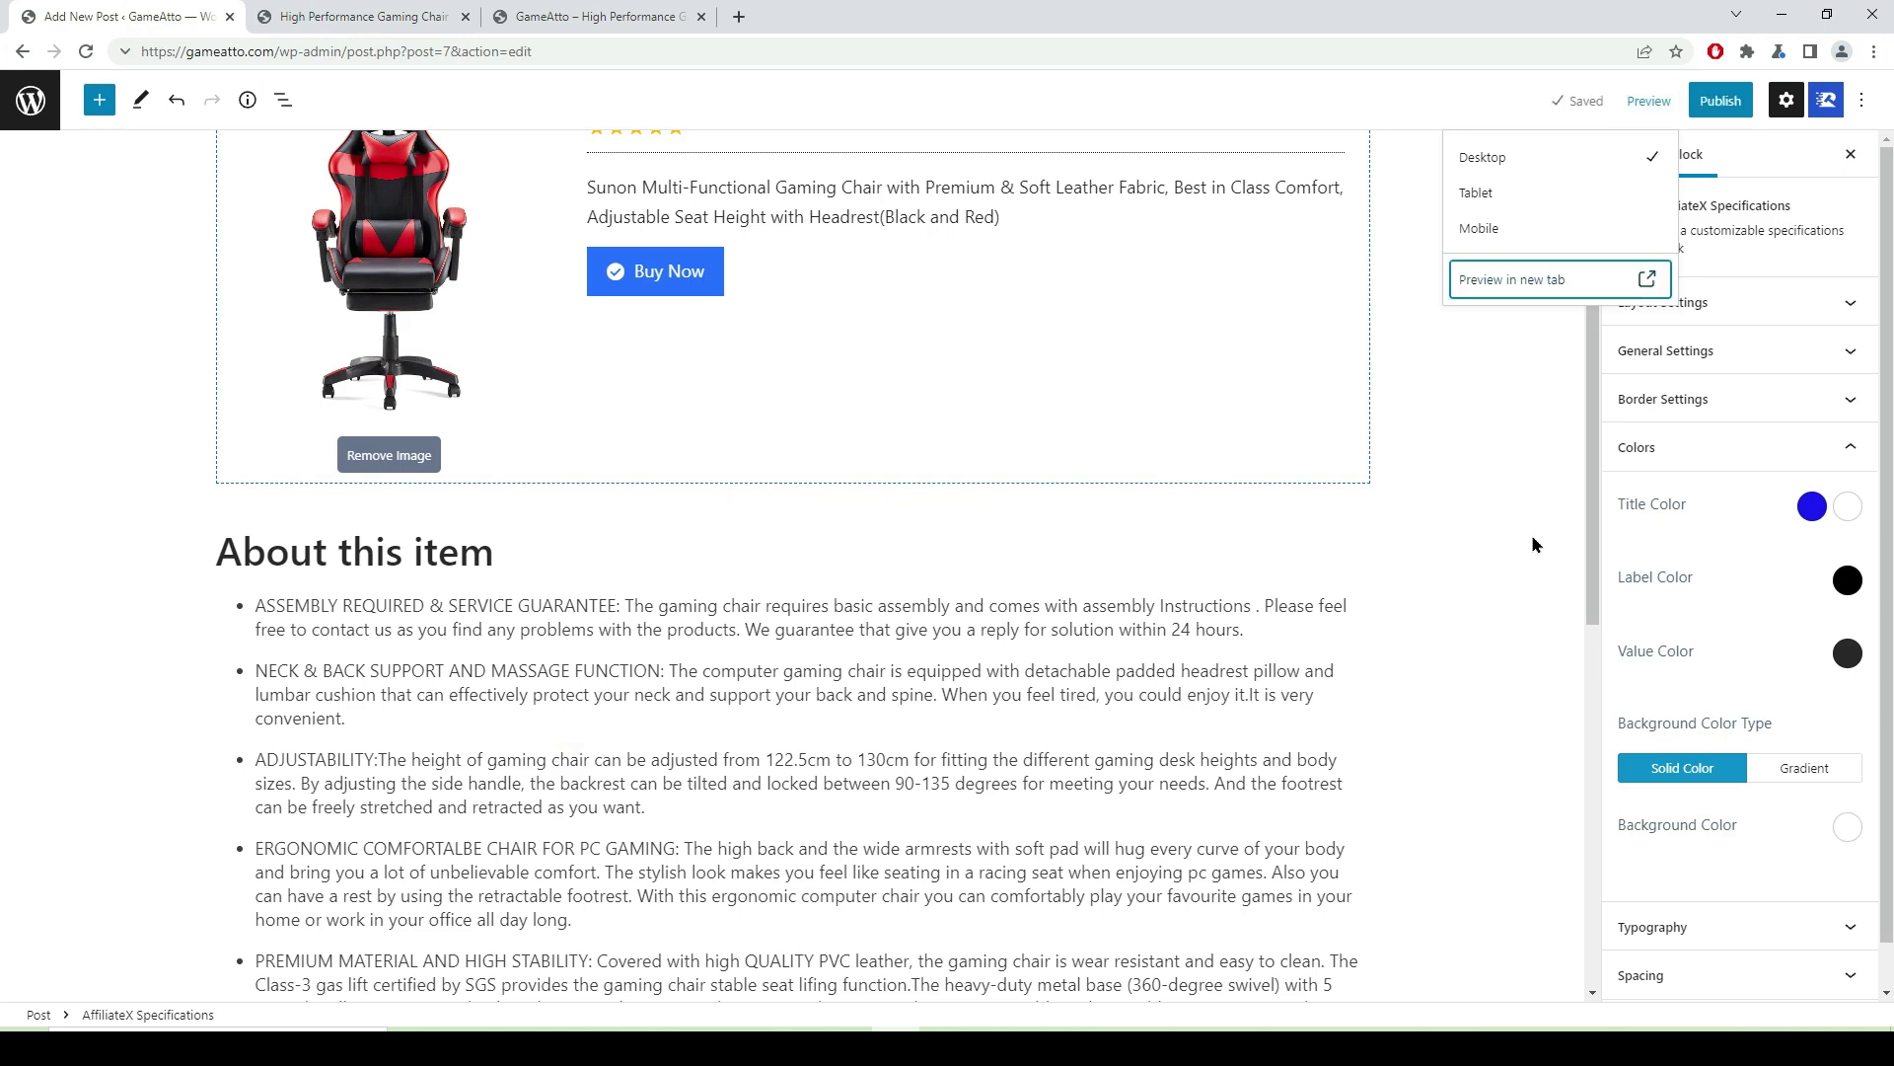
{"action": "scroll", "coordinate": [1586, 515], "scroll_direction": "up", "scroll_amount": 3}
{"action": "left_click", "coordinate": [1498, 495]}
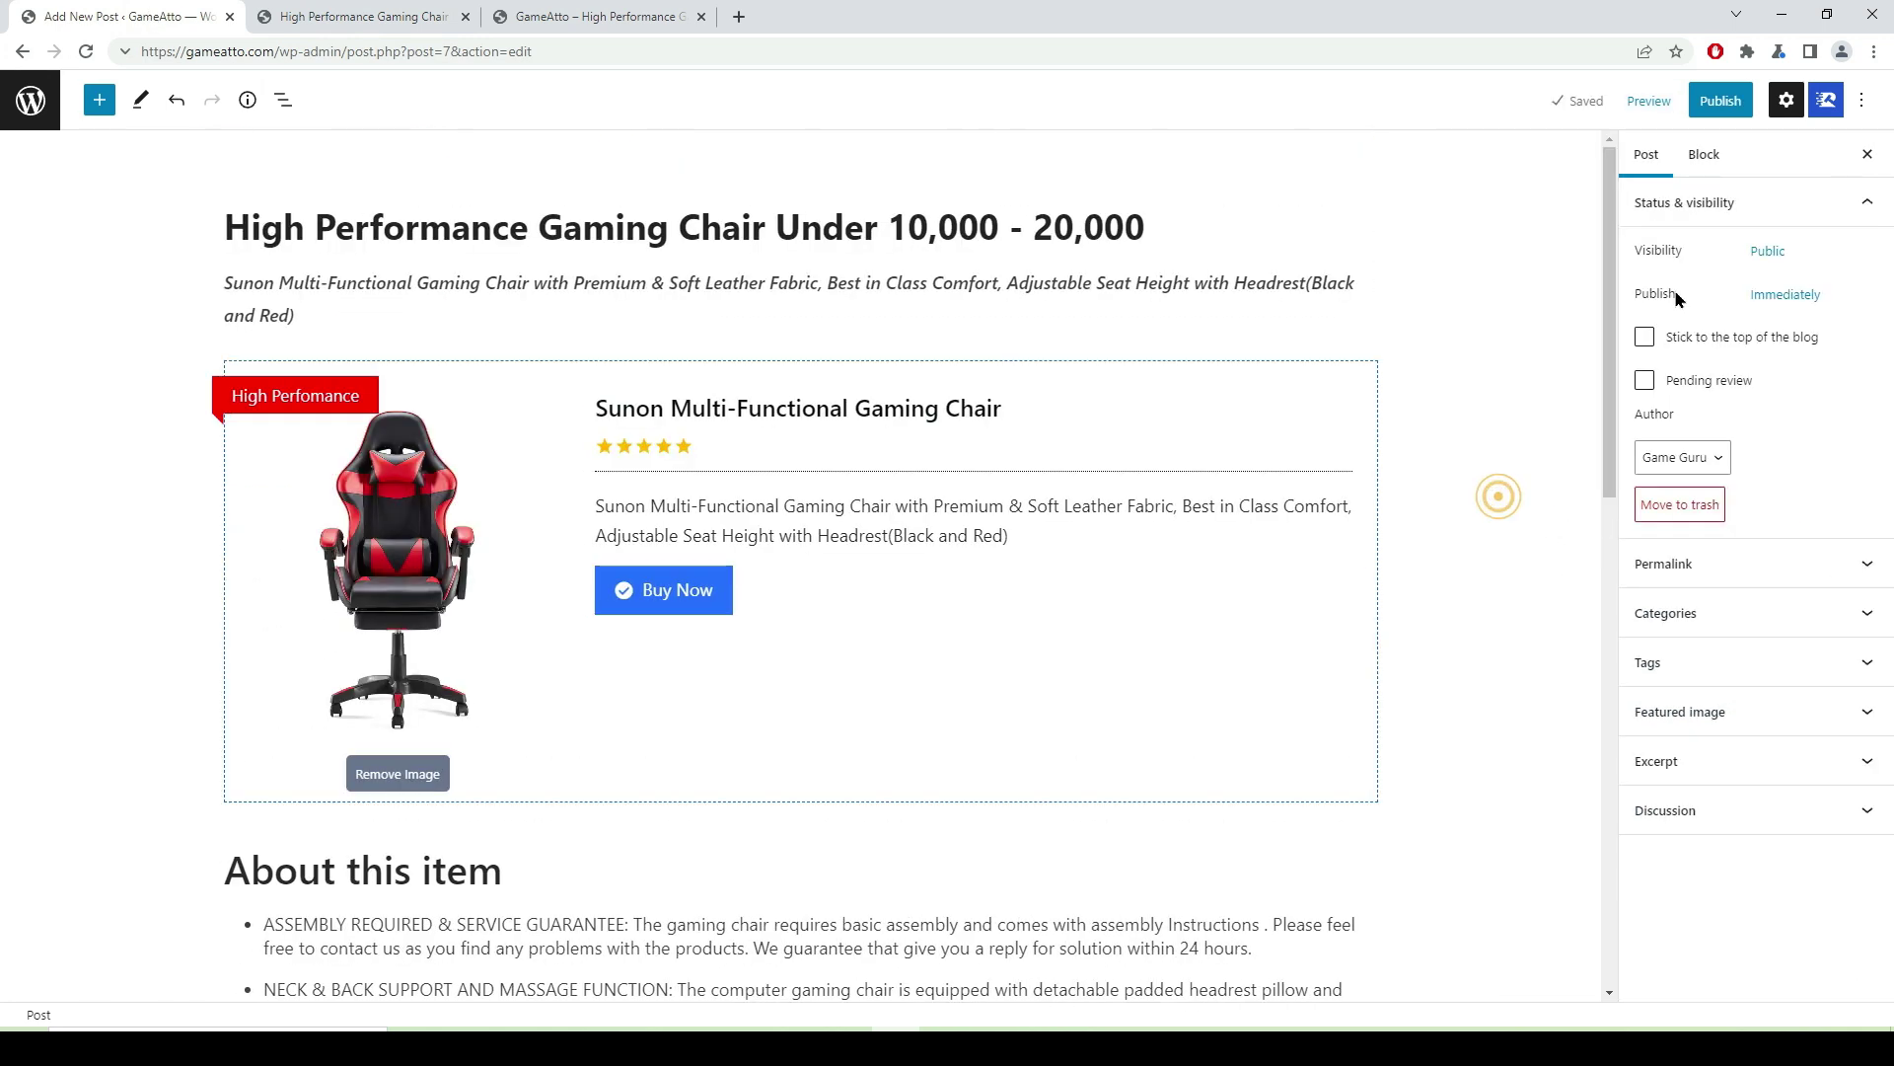
- Remove the extra hyphen from the URL slug and move the post from Uncategorized to Gaming Chair
{"action": "left_click", "coordinate": [1864, 563]}
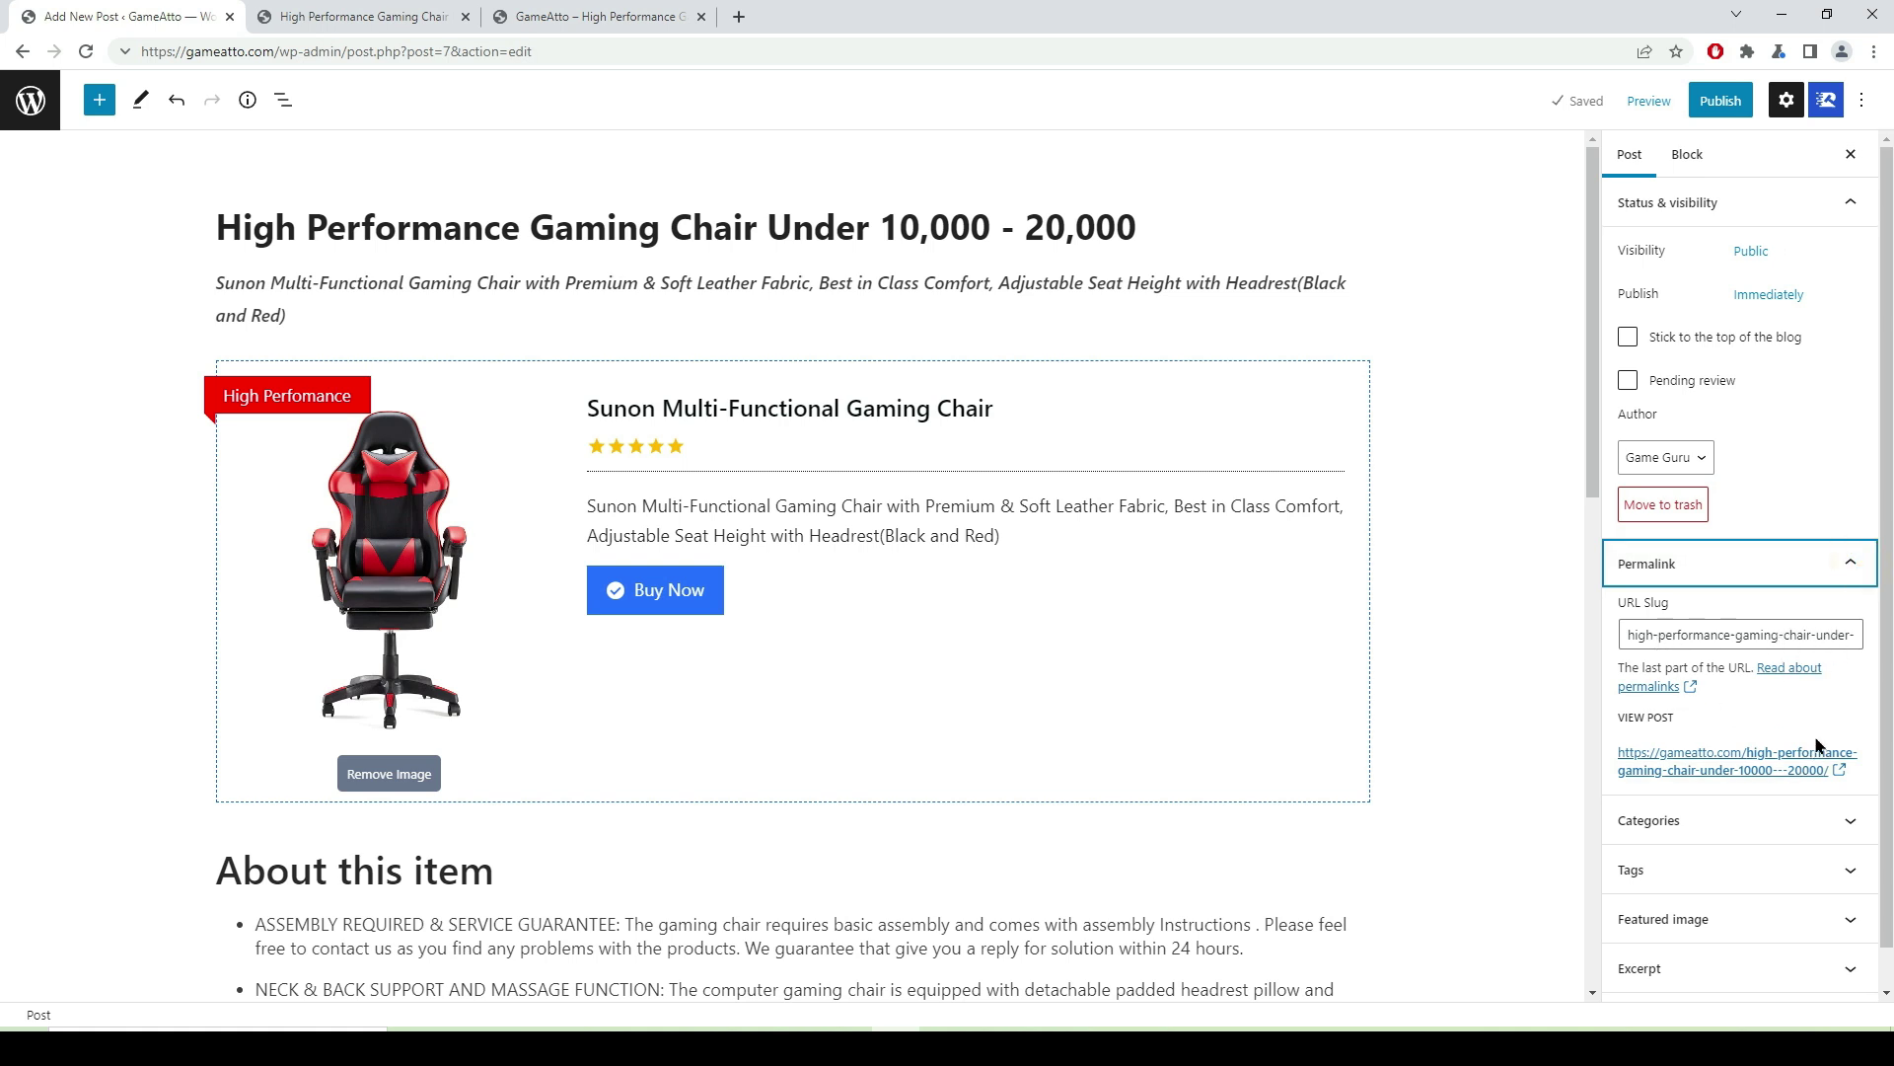
{"action": "left_click", "coordinate": [1842, 636]}
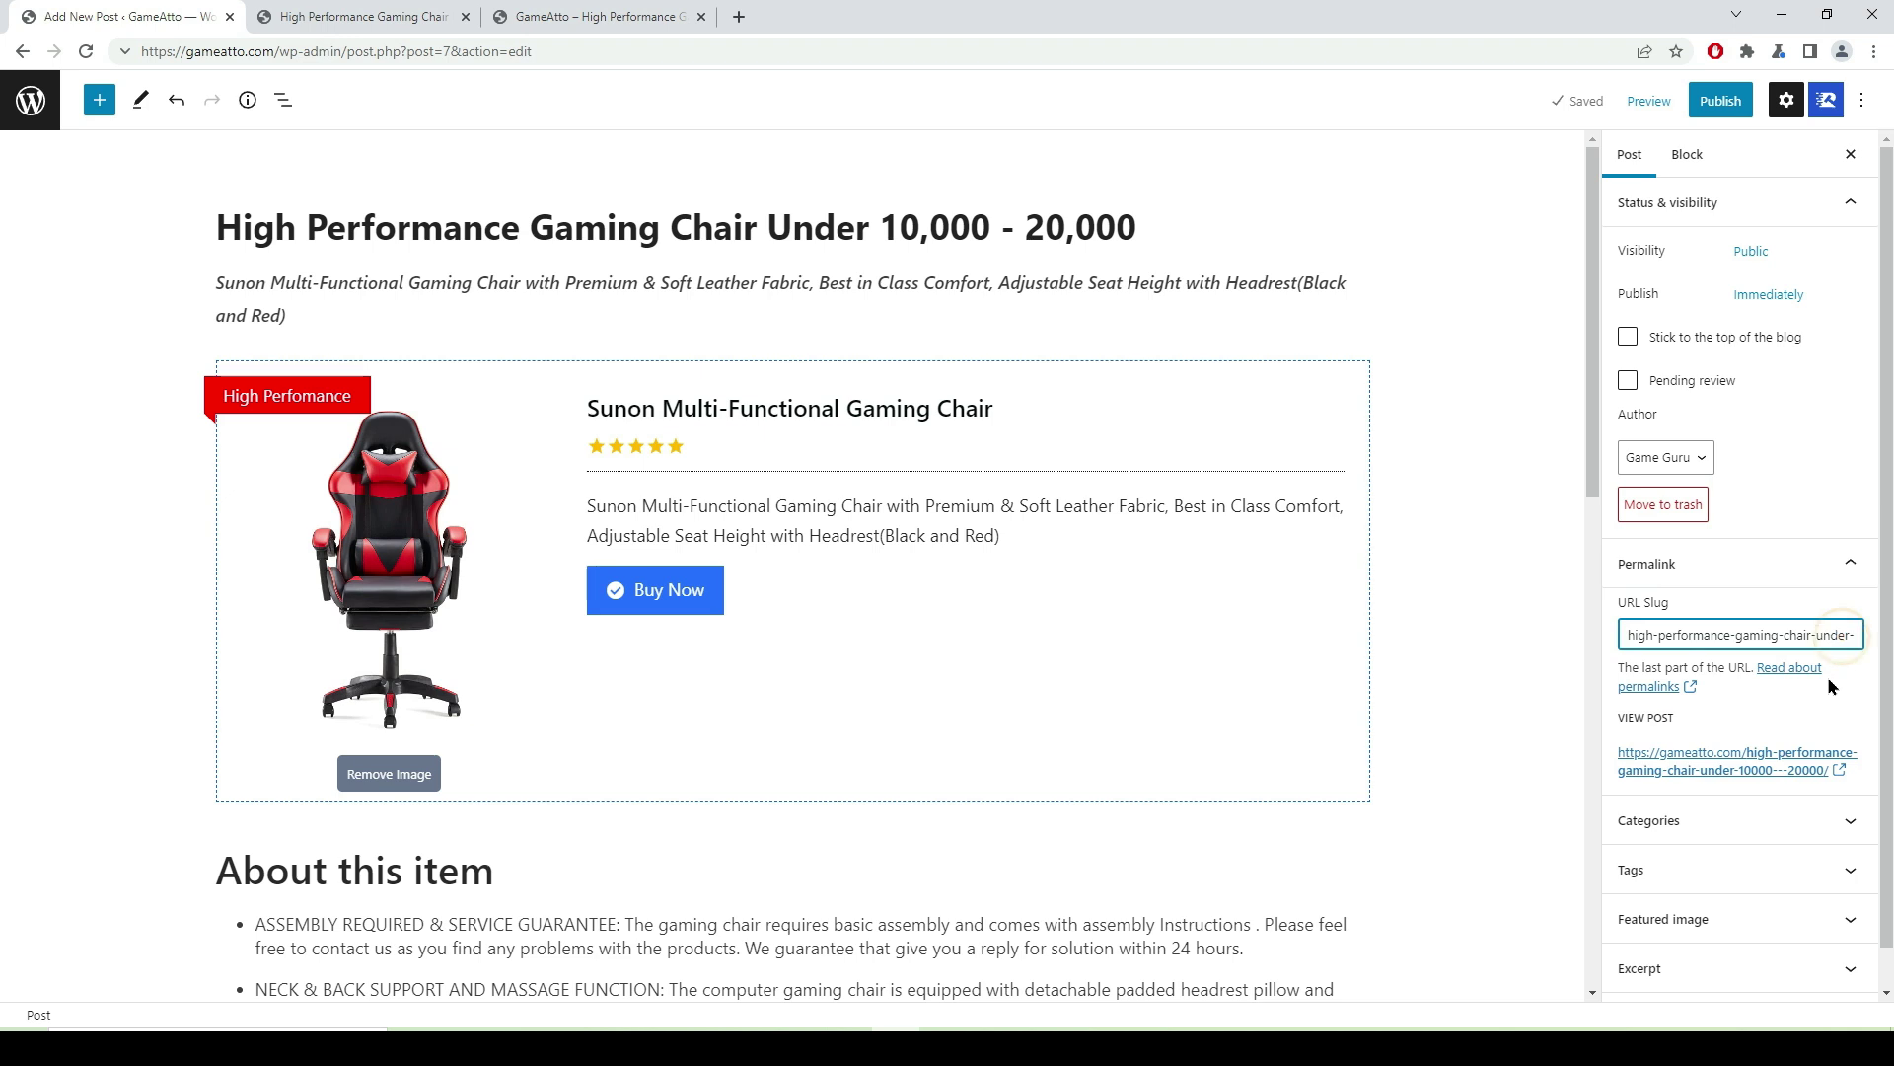
{"action": "key", "text": "Right"}
{"action": "key", "text": "Right"}
{"action": "key", "text": "Right"}
{"action": "key", "text": "Right"}
{"action": "key", "text": "Right"}
{"action": "key", "text": "Right"}
{"action": "key", "text": "Right"}
{"action": "key", "text": "Right"}
{"action": "key", "text": "Right"}
{"action": "key", "text": "Right"}
{"action": "key", "text": "Right"}
{"action": "key", "text": "Right"}
{"action": "key", "text": "Right"}
{"action": "key", "text": "Right"}
{"action": "key", "text": "Right"}
{"action": "key", "text": "Right"}
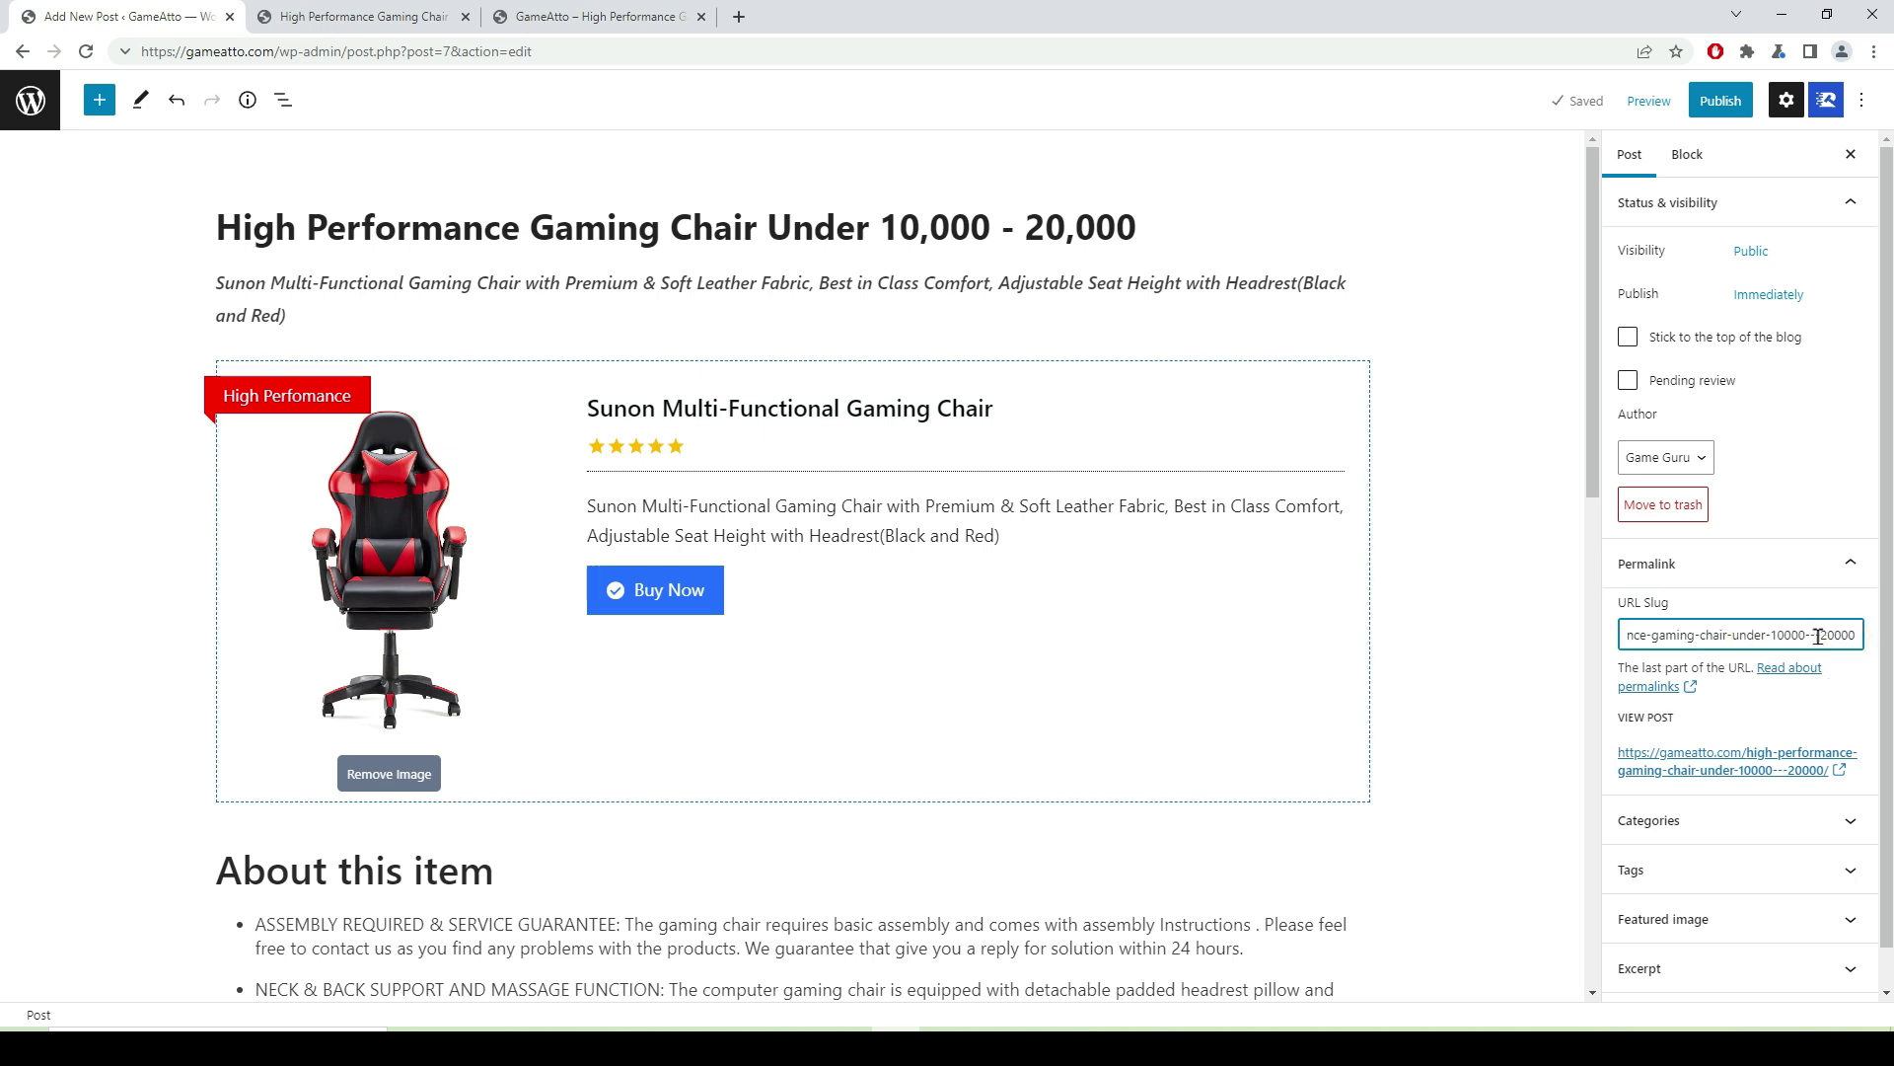
{"action": "left_click", "coordinate": [1819, 637]}
{"action": "key", "text": "BackSpace"}
{"action": "key", "text": "BackSpace"}
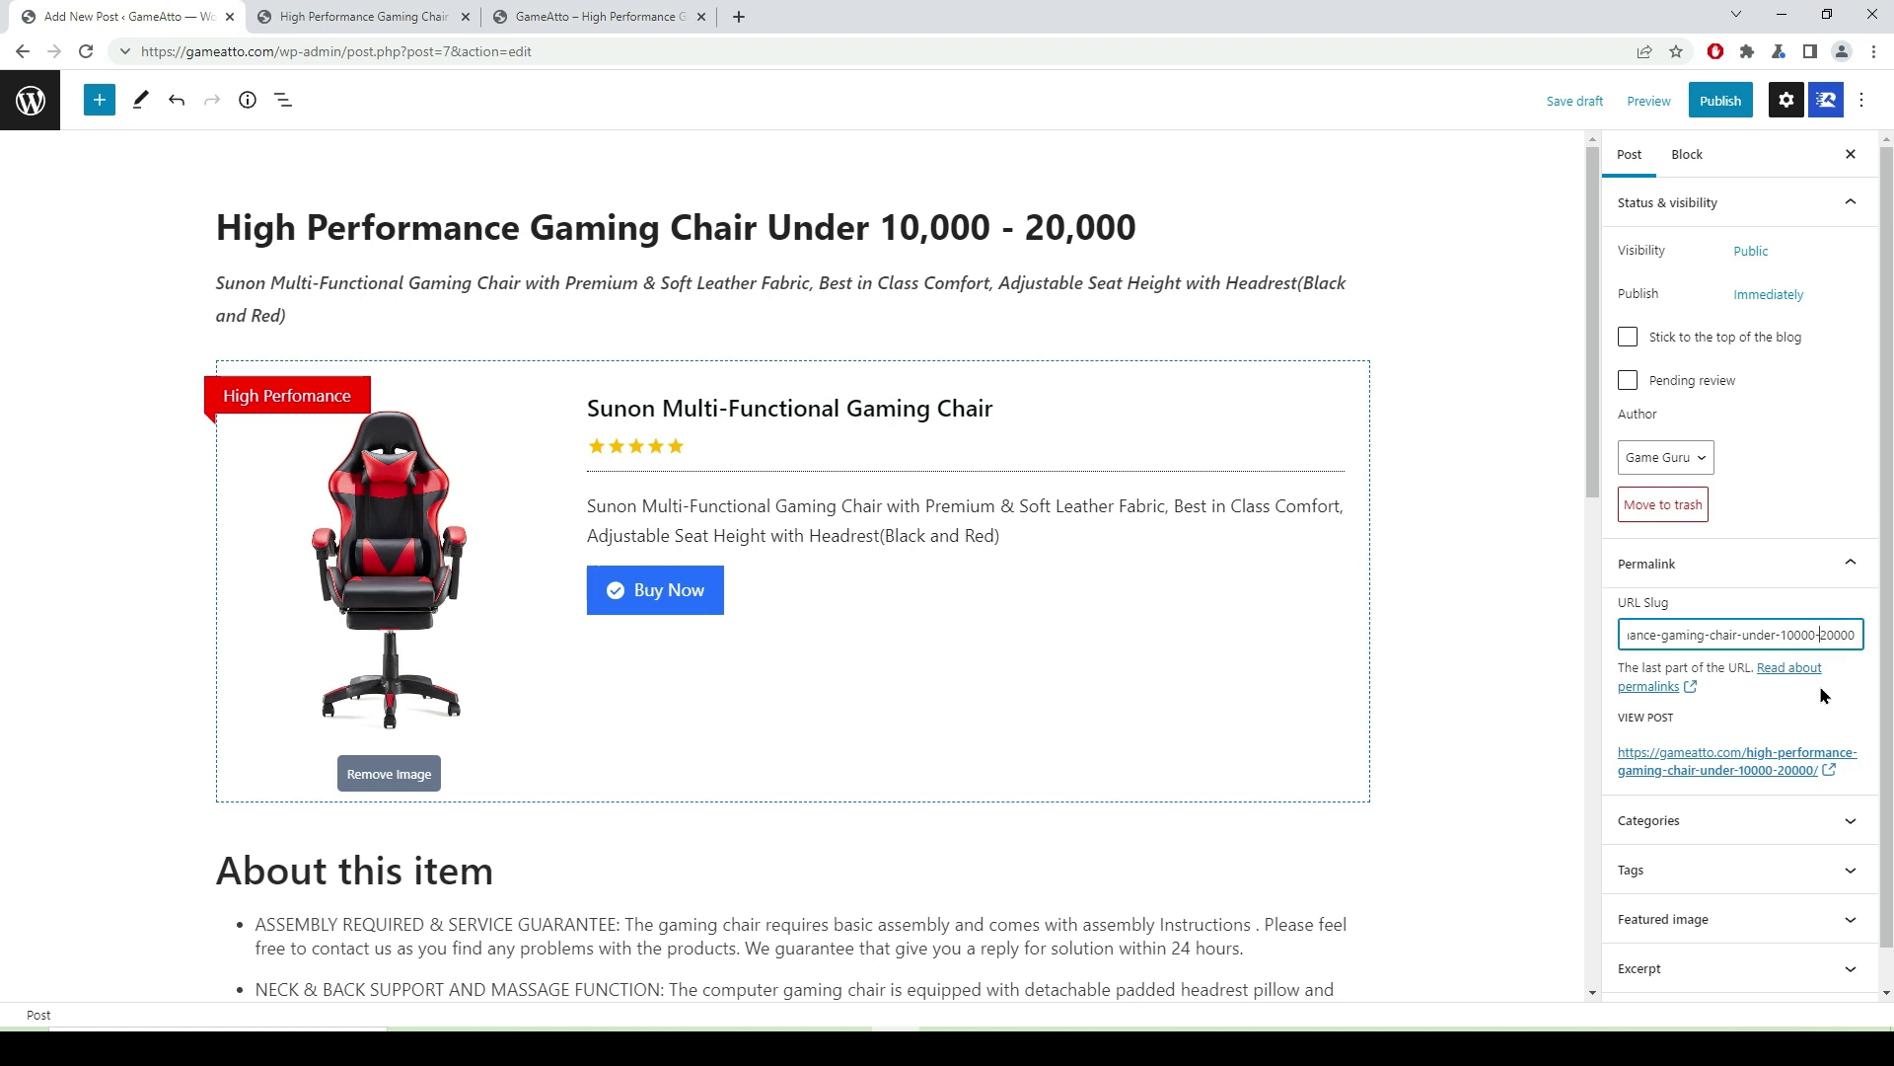
{"action": "left_click", "coordinate": [1743, 825]}
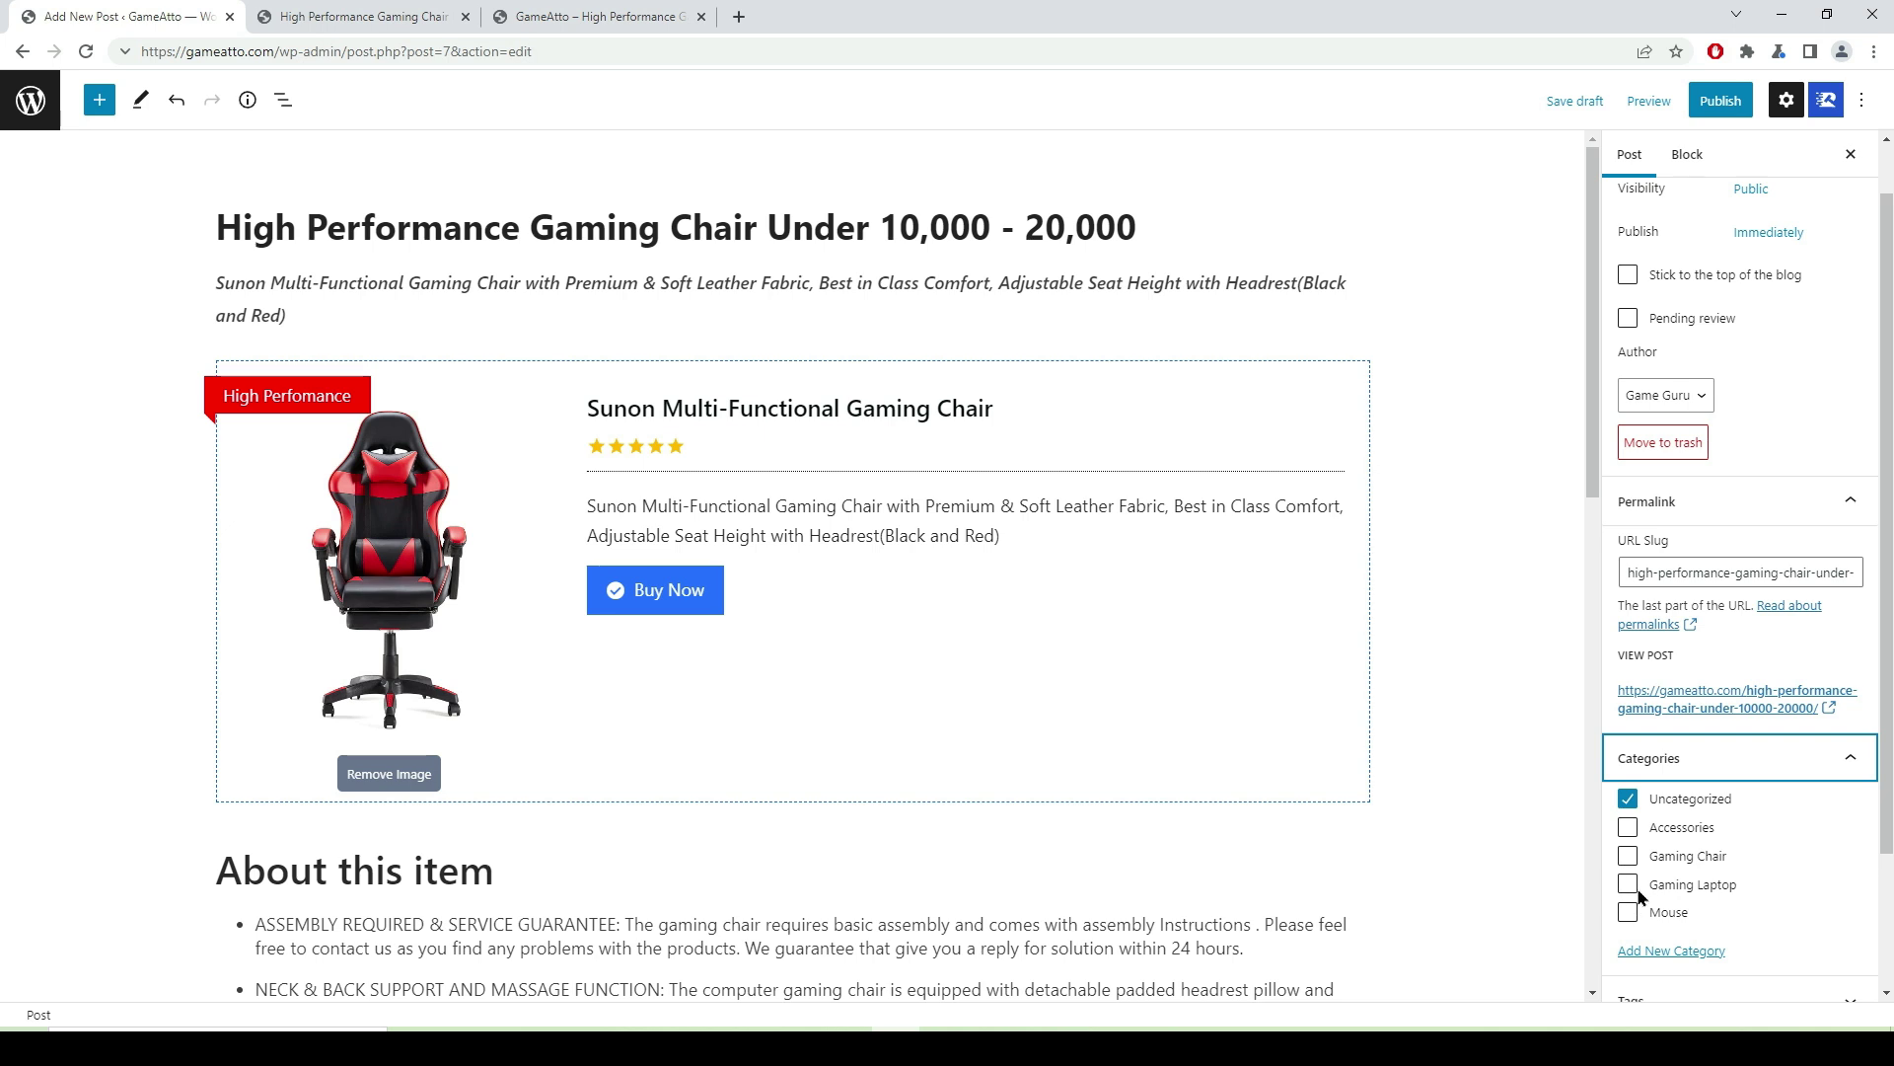
{"action": "left_click", "coordinate": [1627, 855]}
{"action": "left_click", "coordinate": [1628, 798]}
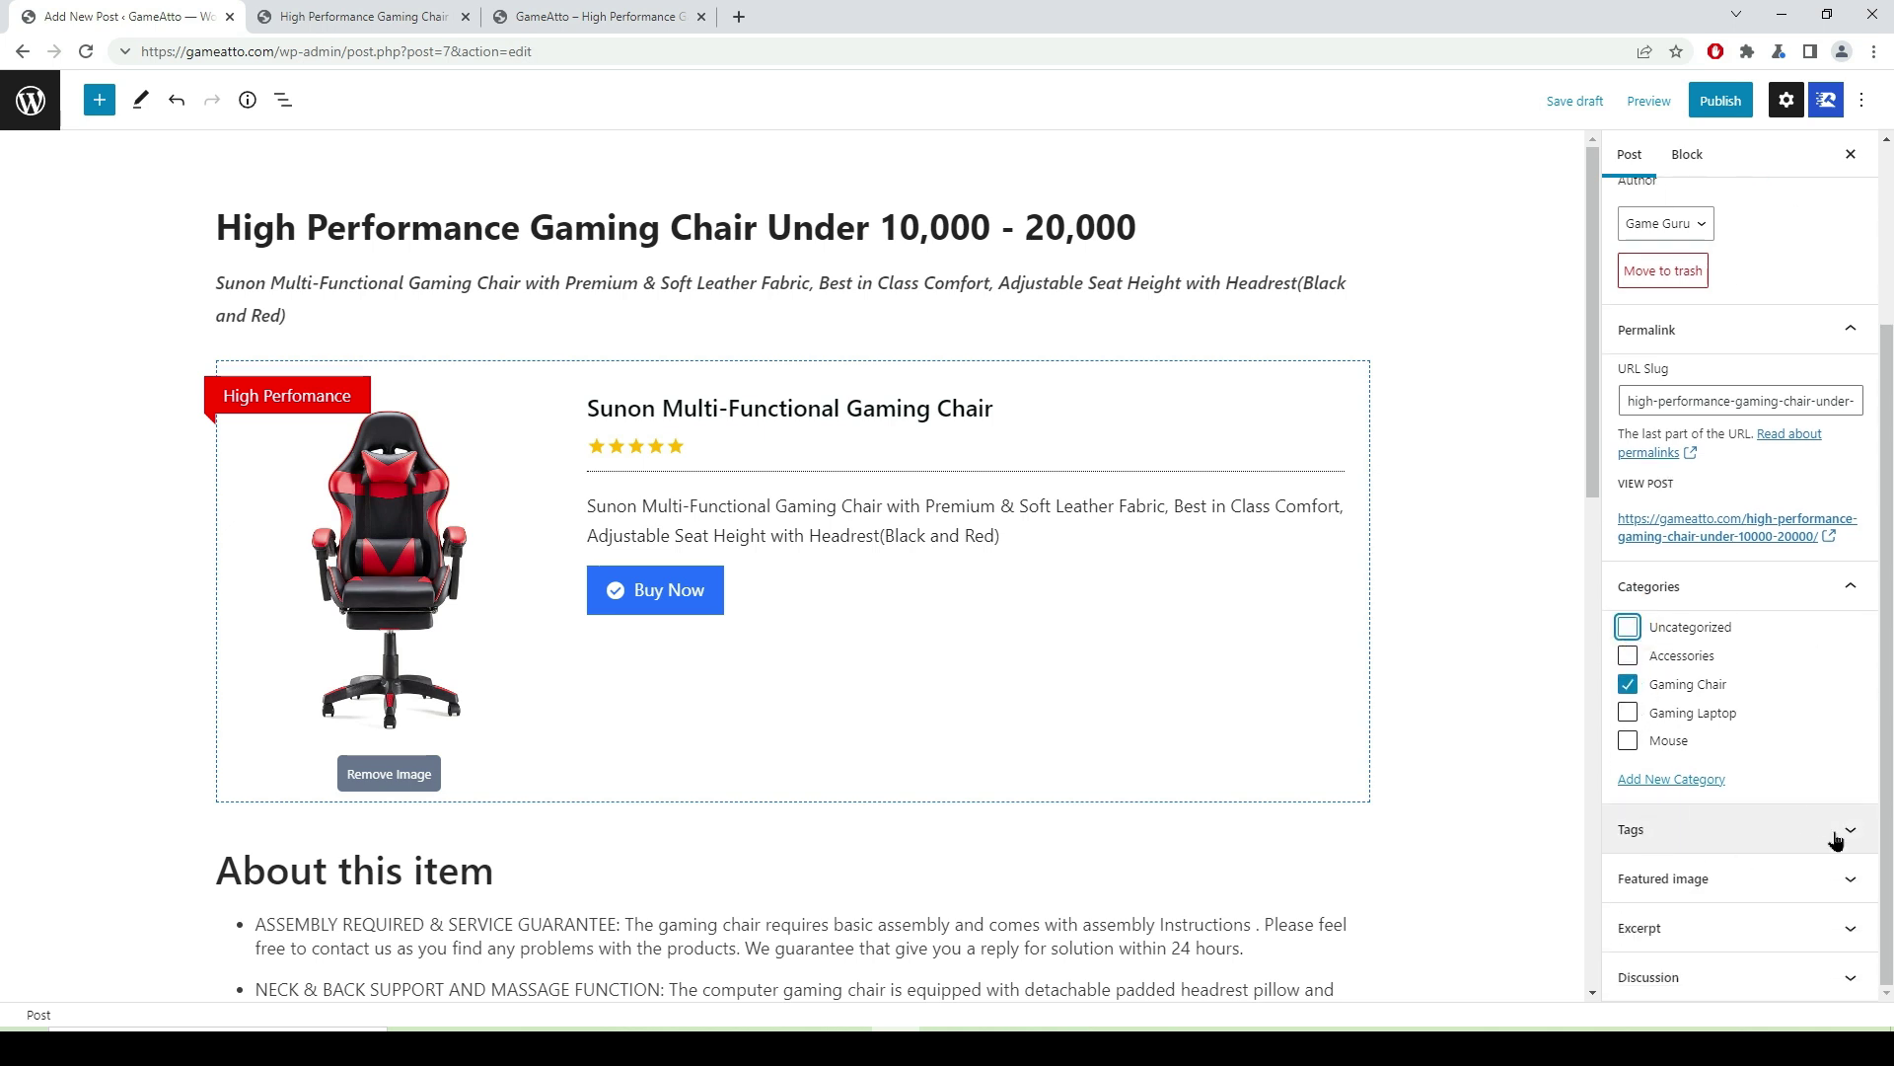
- Add the tags 'gaming chair' and 'best gaming chair'
{"action": "left_click", "coordinate": [1835, 839]}
{"action": "left_click", "coordinate": [1669, 892]}
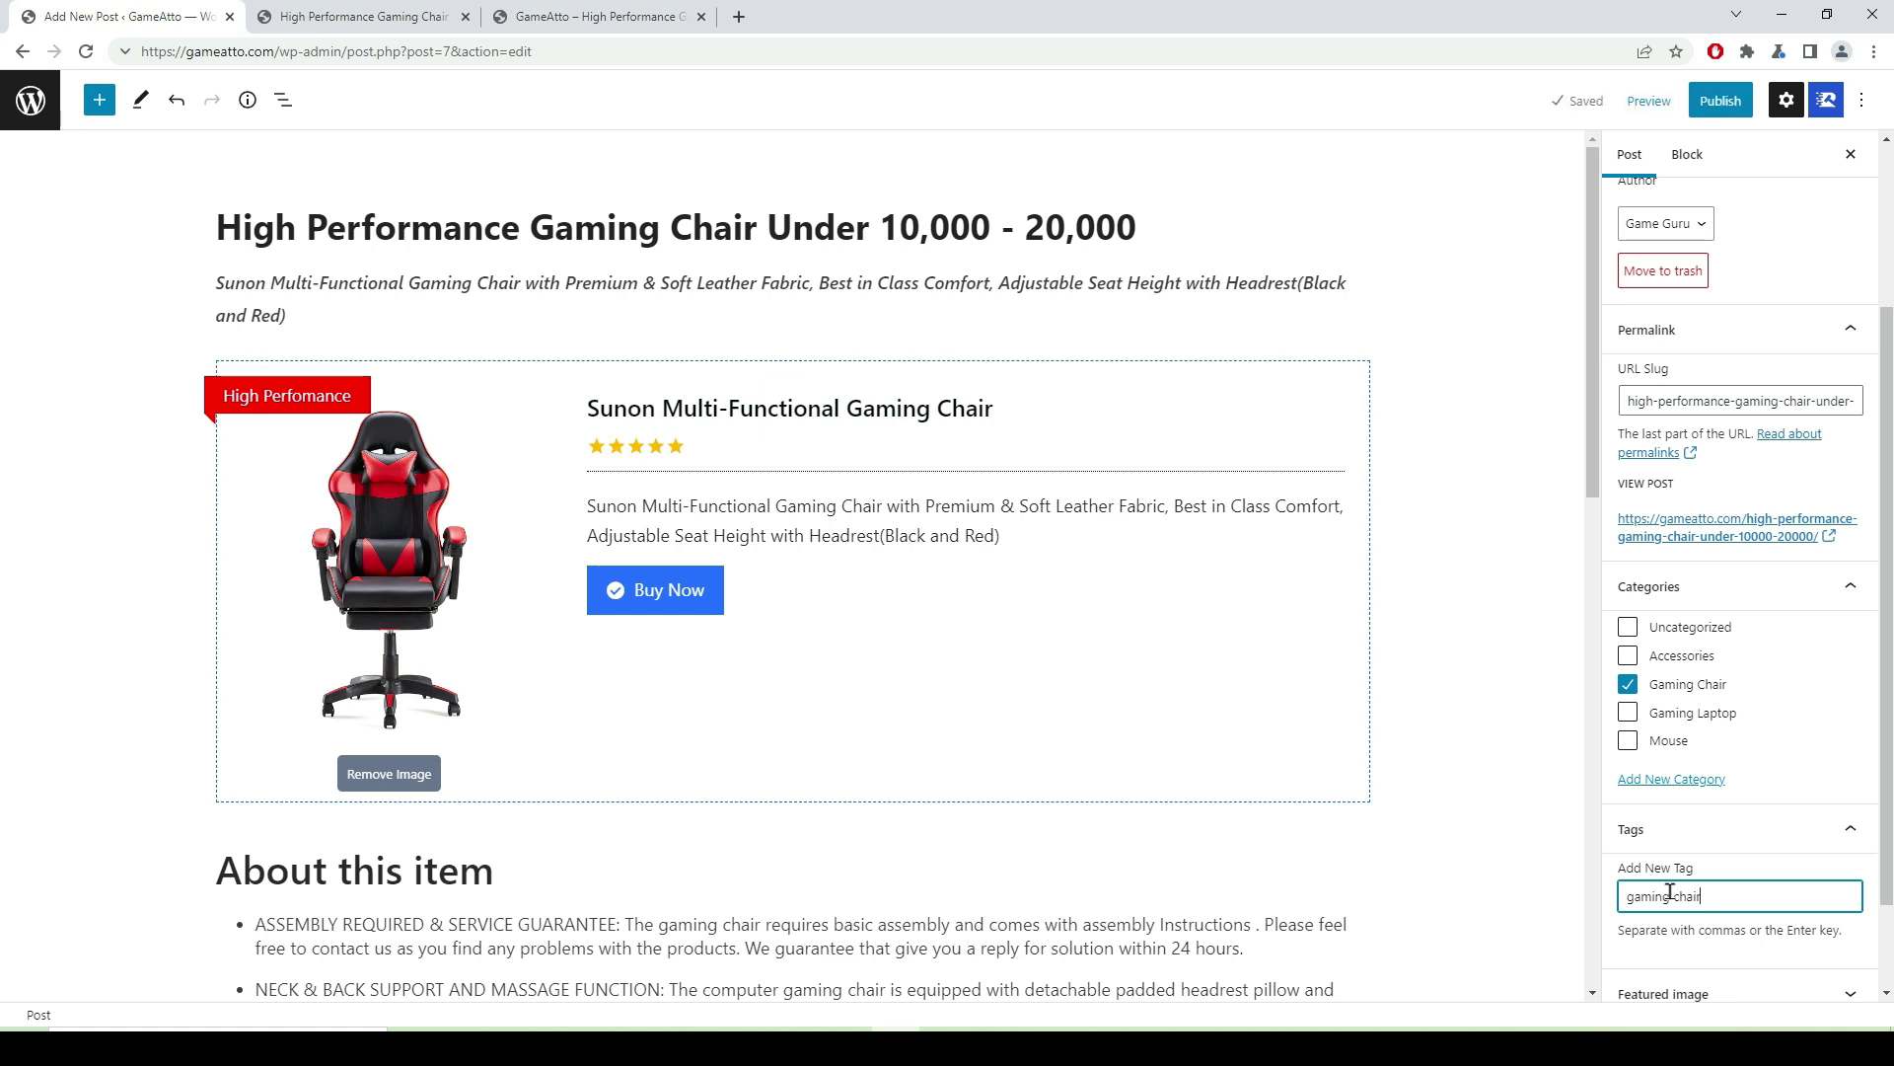
{"action": "key", "text": "Return"}
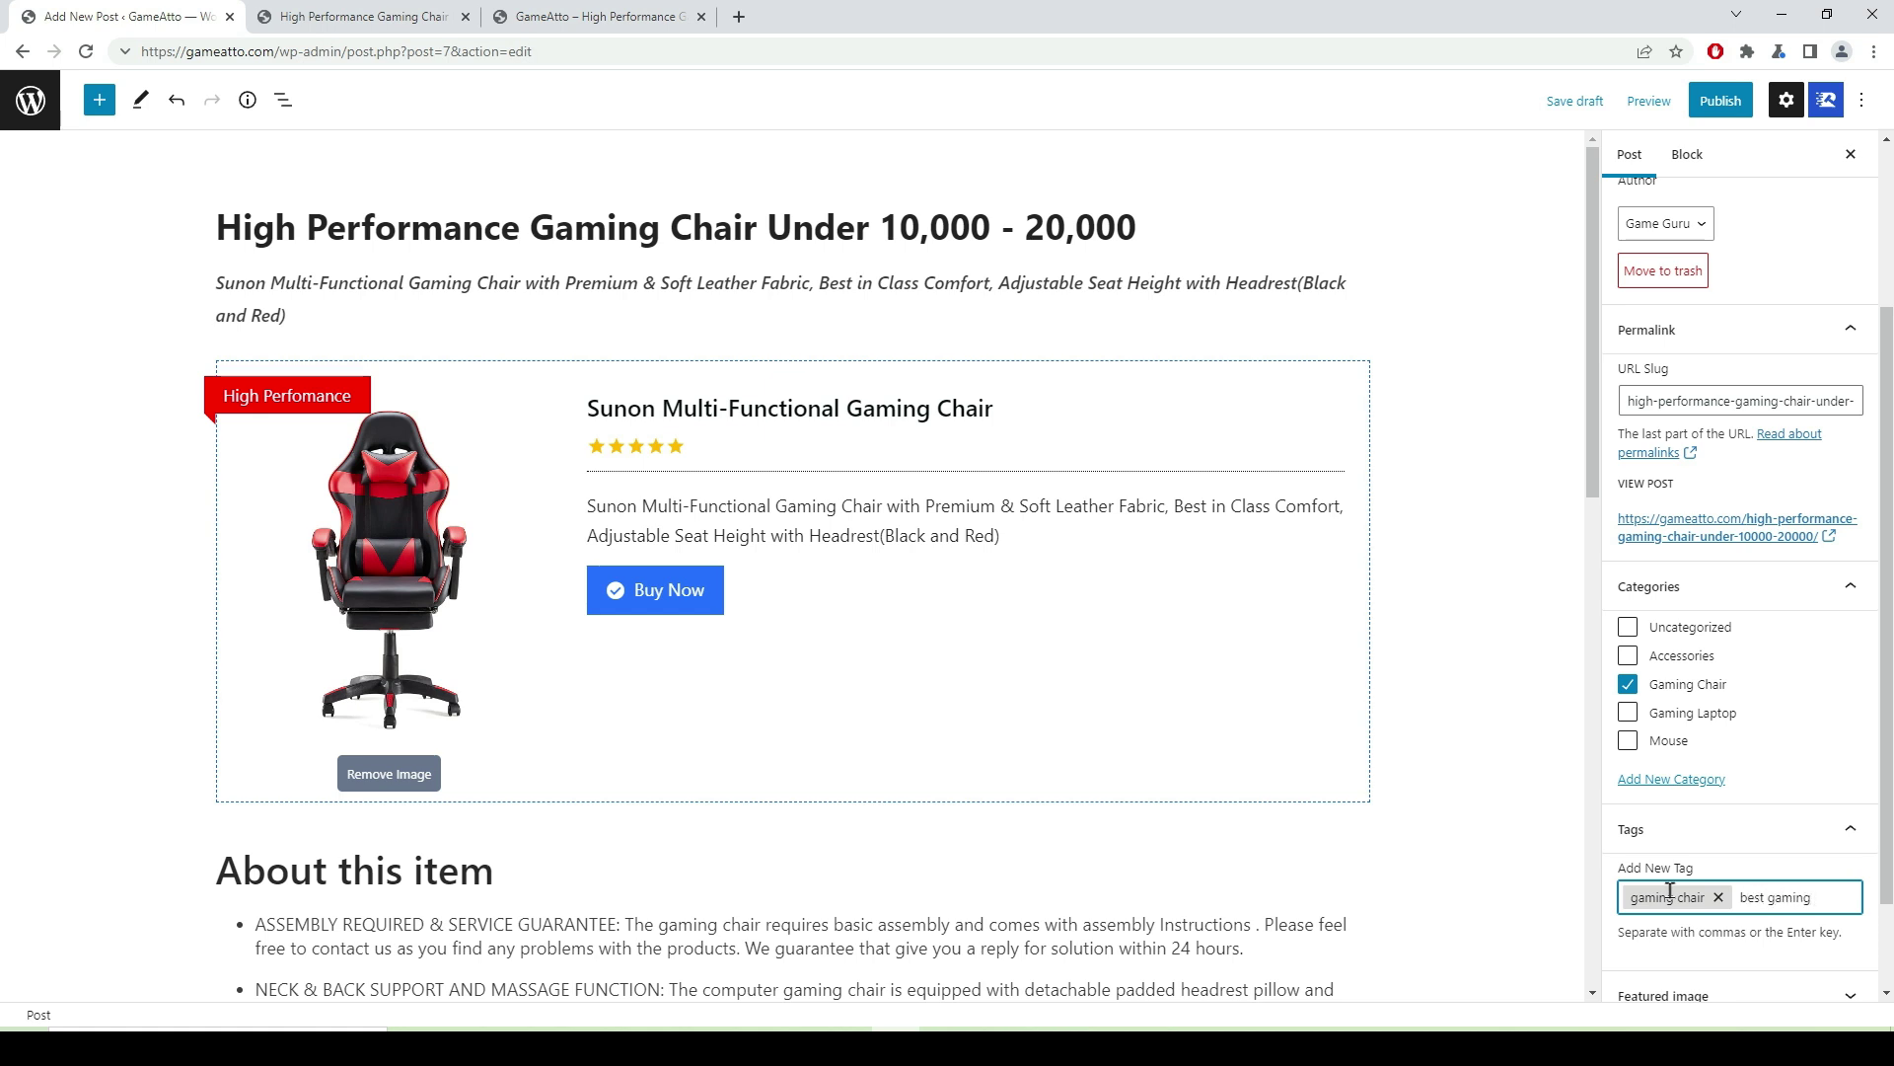
{"action": "key", "text": "ctrl+a"}
{"action": "key", "text": "BackSpace"}
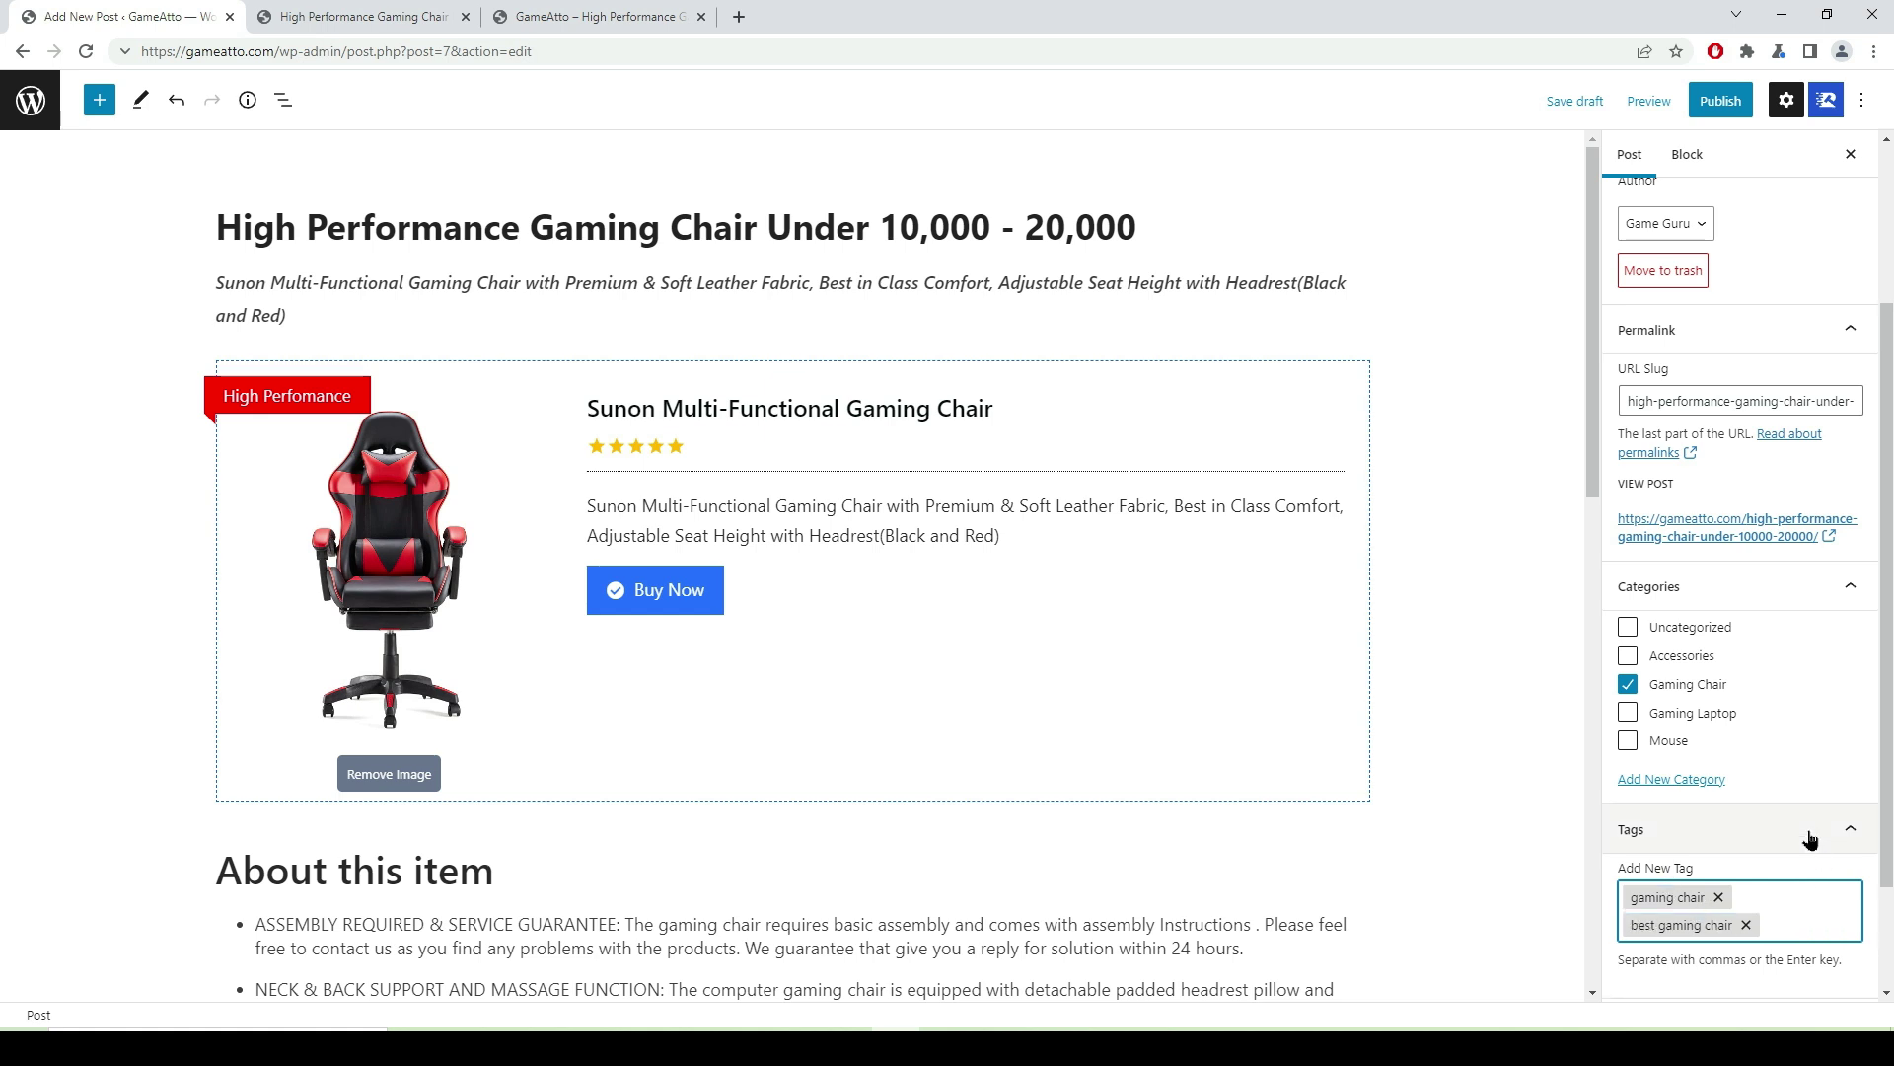
{"action": "scroll", "coordinate": [1801, 858], "scroll_direction": "down", "scroll_amount": 2}
- Set the gaming chair photo from the media library as the featured image
{"action": "left_click", "coordinate": [1848, 883]}
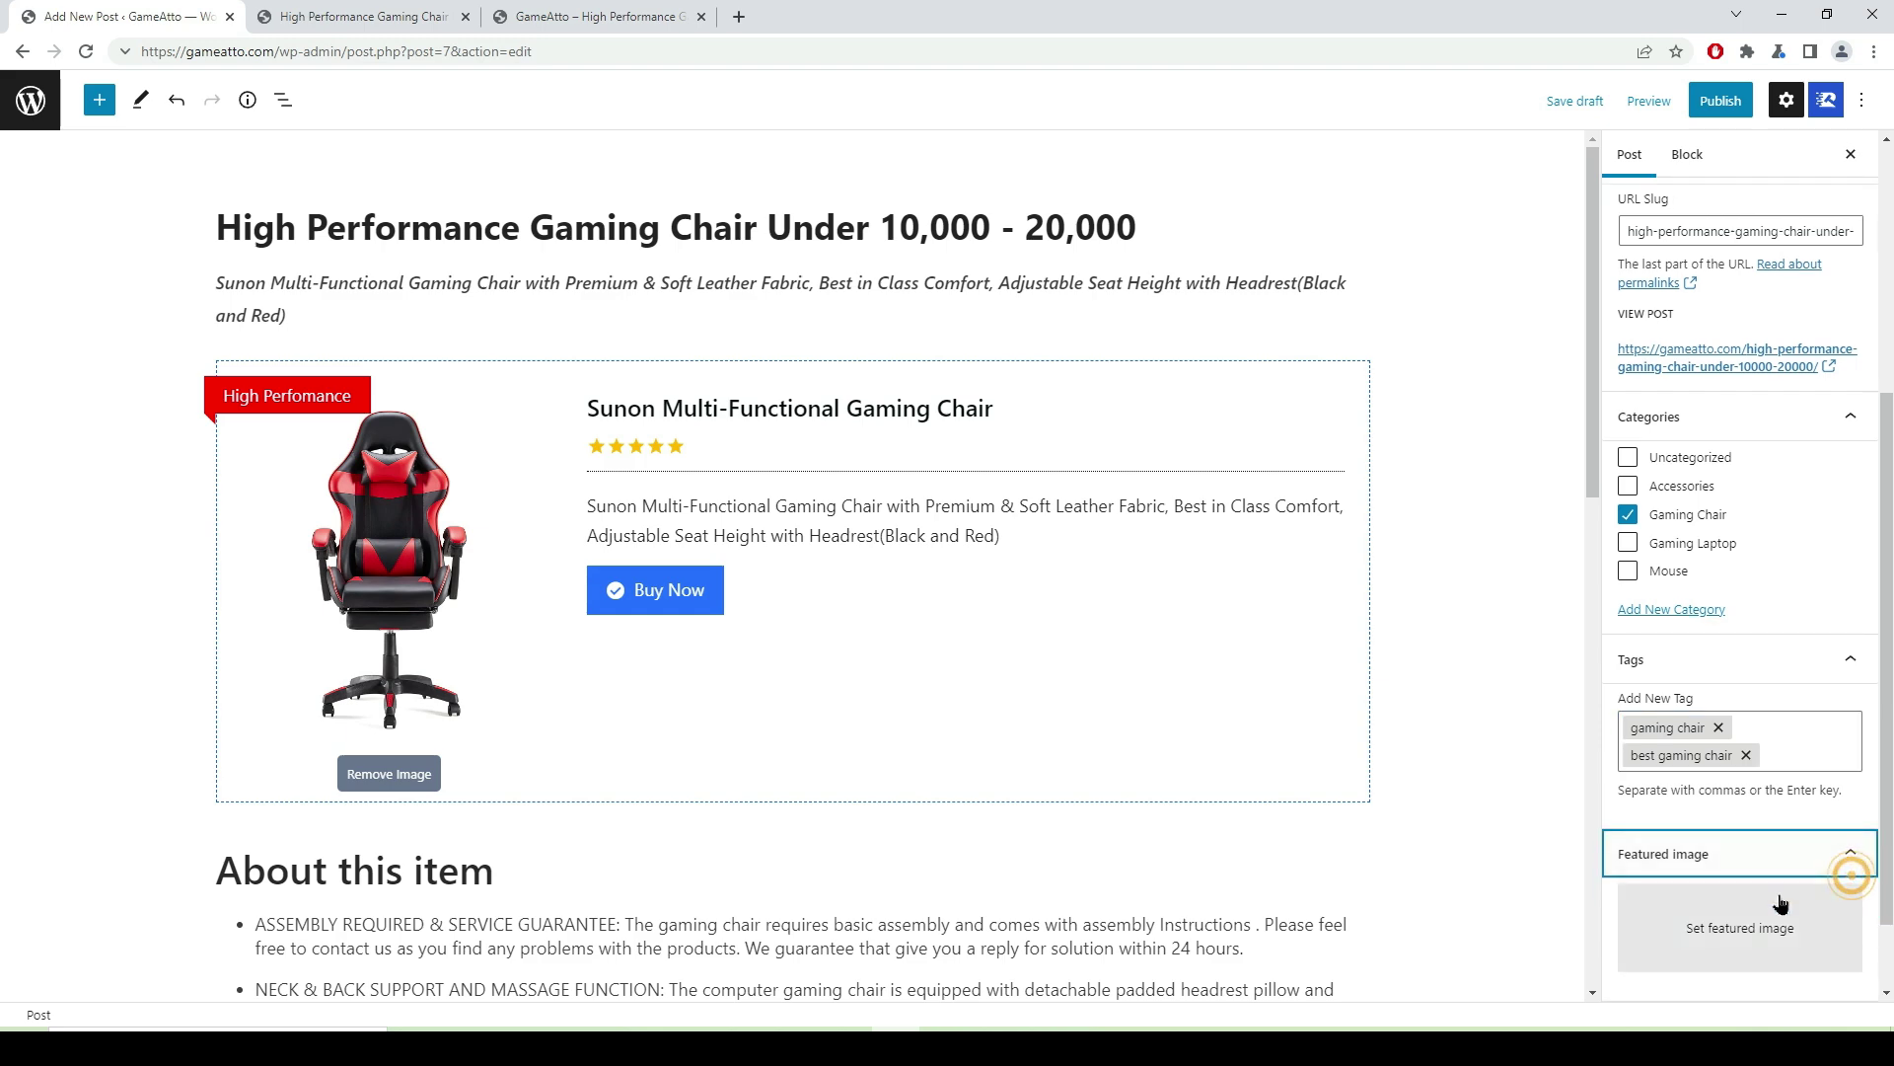
{"action": "left_click", "coordinate": [1742, 928]}
{"action": "left_click", "coordinate": [109, 343]}
{"action": "left_click", "coordinate": [1791, 974]}
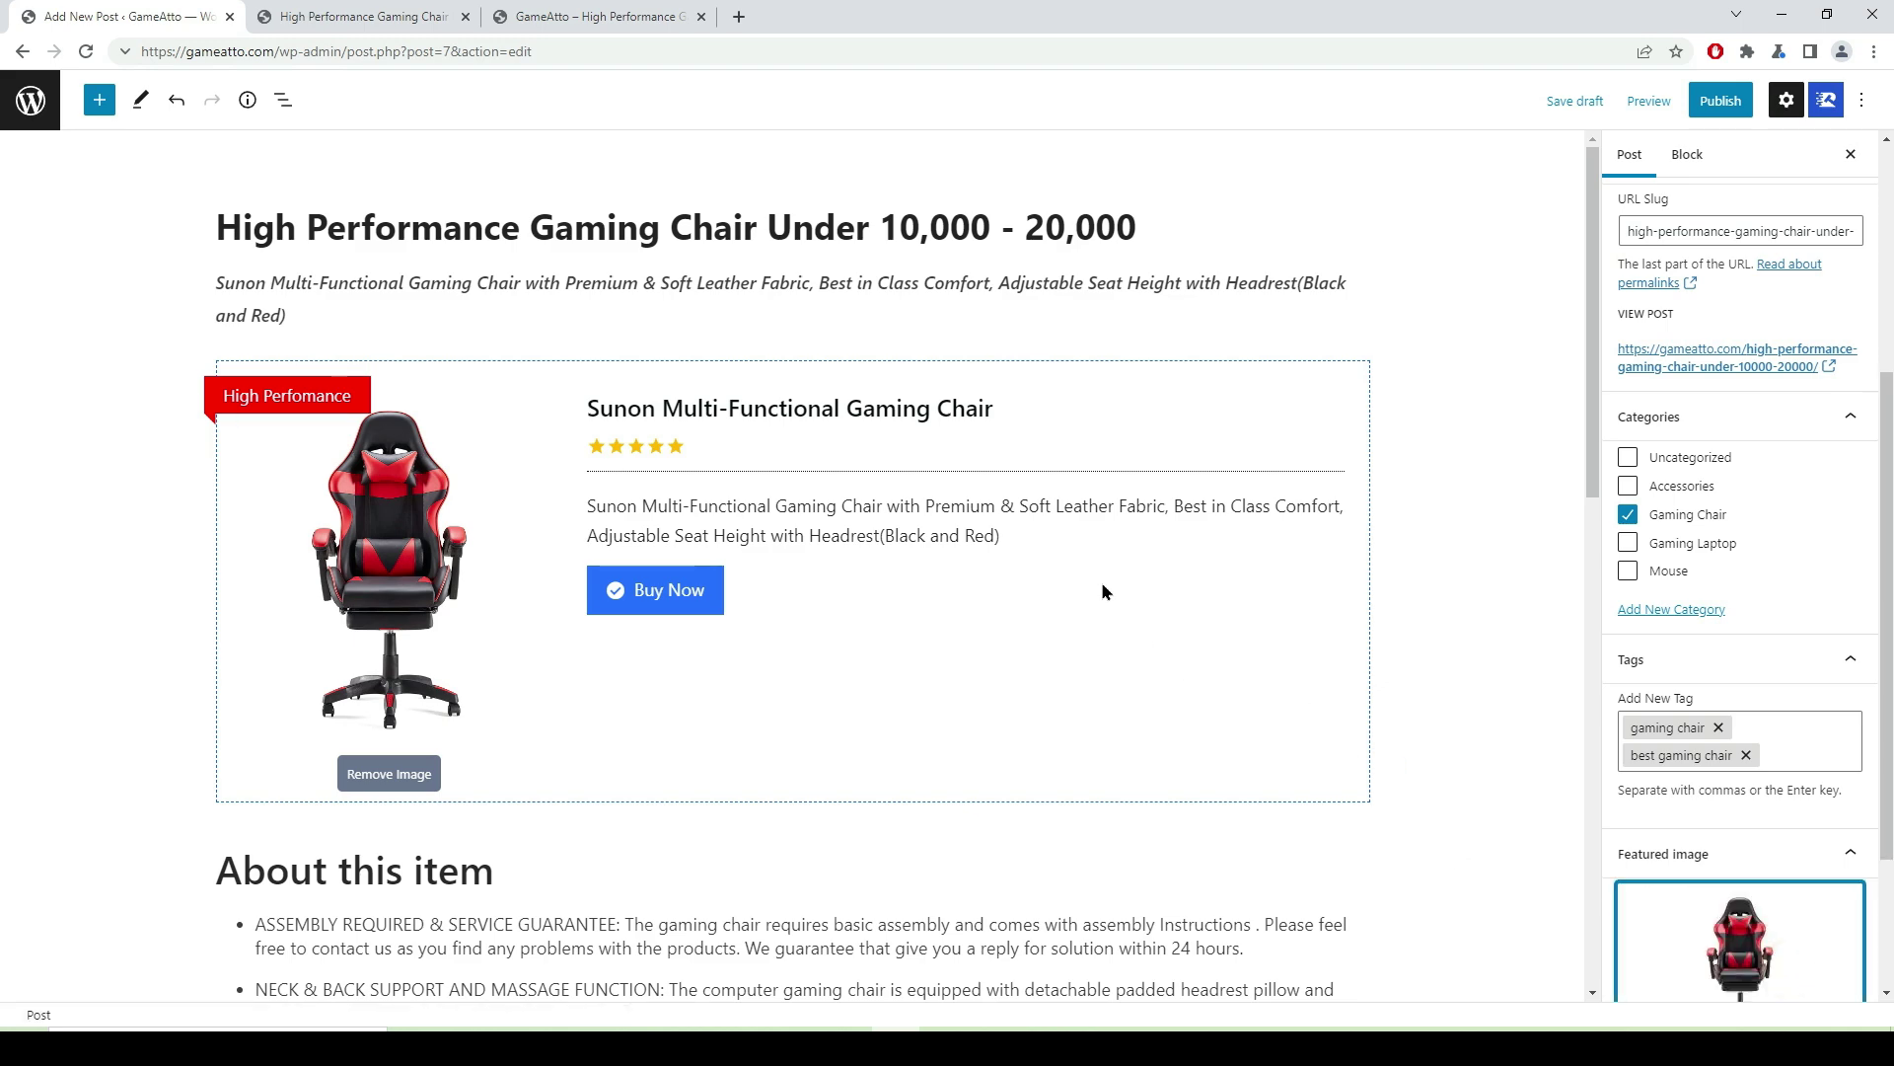
{"action": "scroll", "coordinate": [1101, 582], "scroll_direction": "down", "scroll_amount": 7}
{"action": "scroll", "coordinate": [1677, 824], "scroll_direction": "down", "scroll_amount": 2}
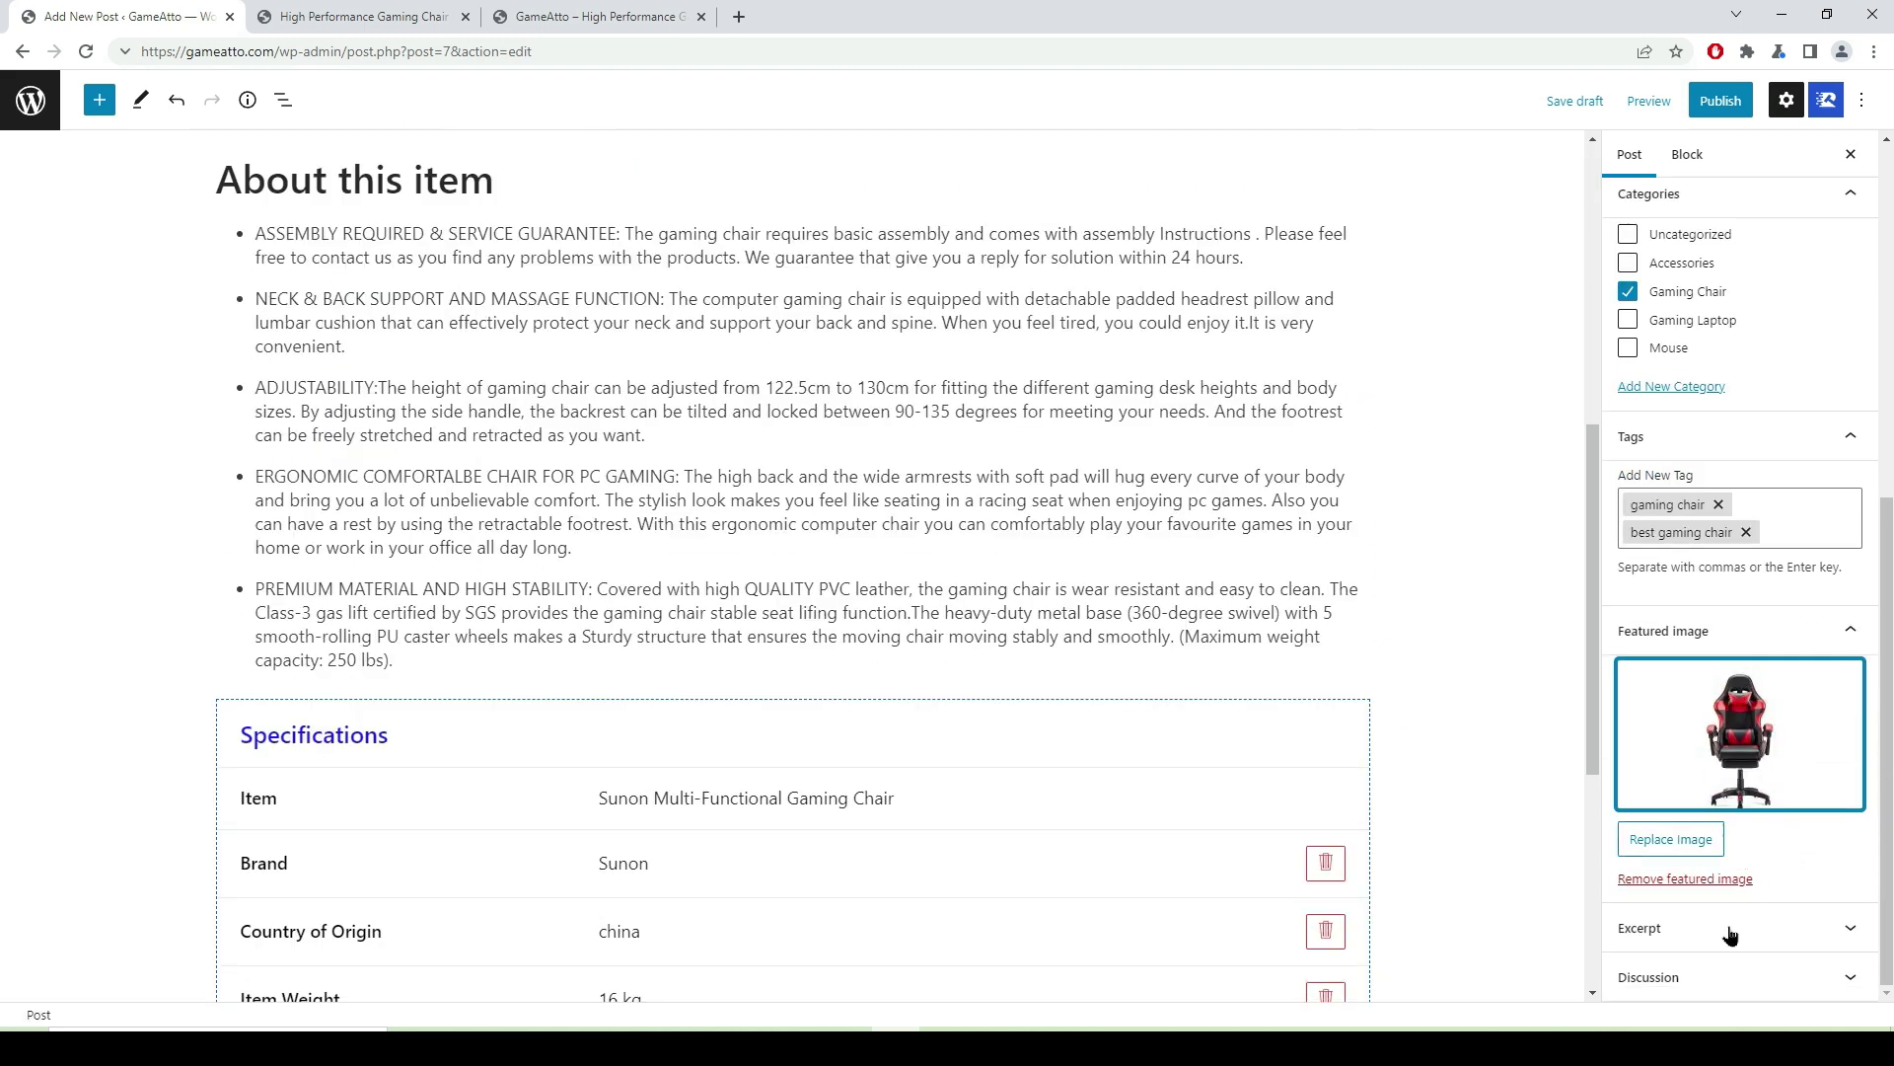
{"action": "left_click", "coordinate": [1841, 933]}
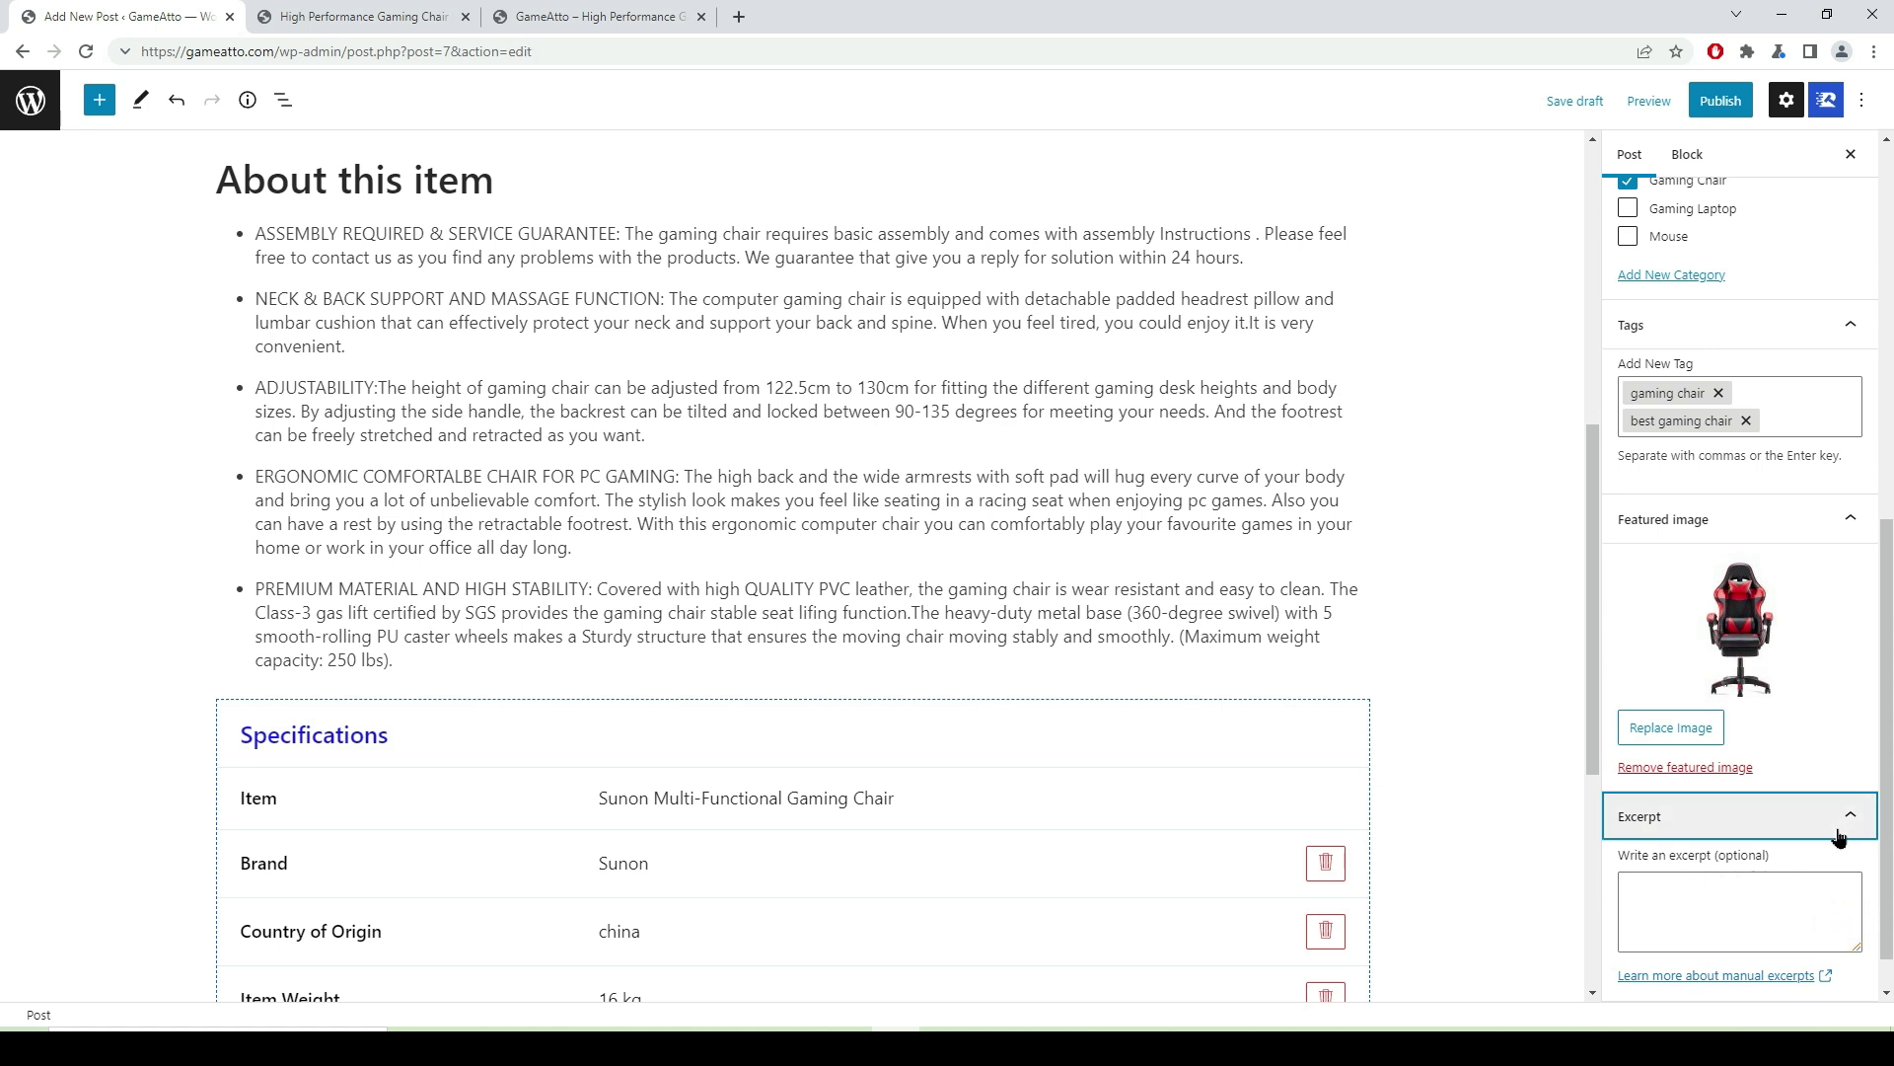
{"action": "left_click", "coordinate": [1839, 836]}
{"action": "left_click", "coordinate": [1858, 977]}
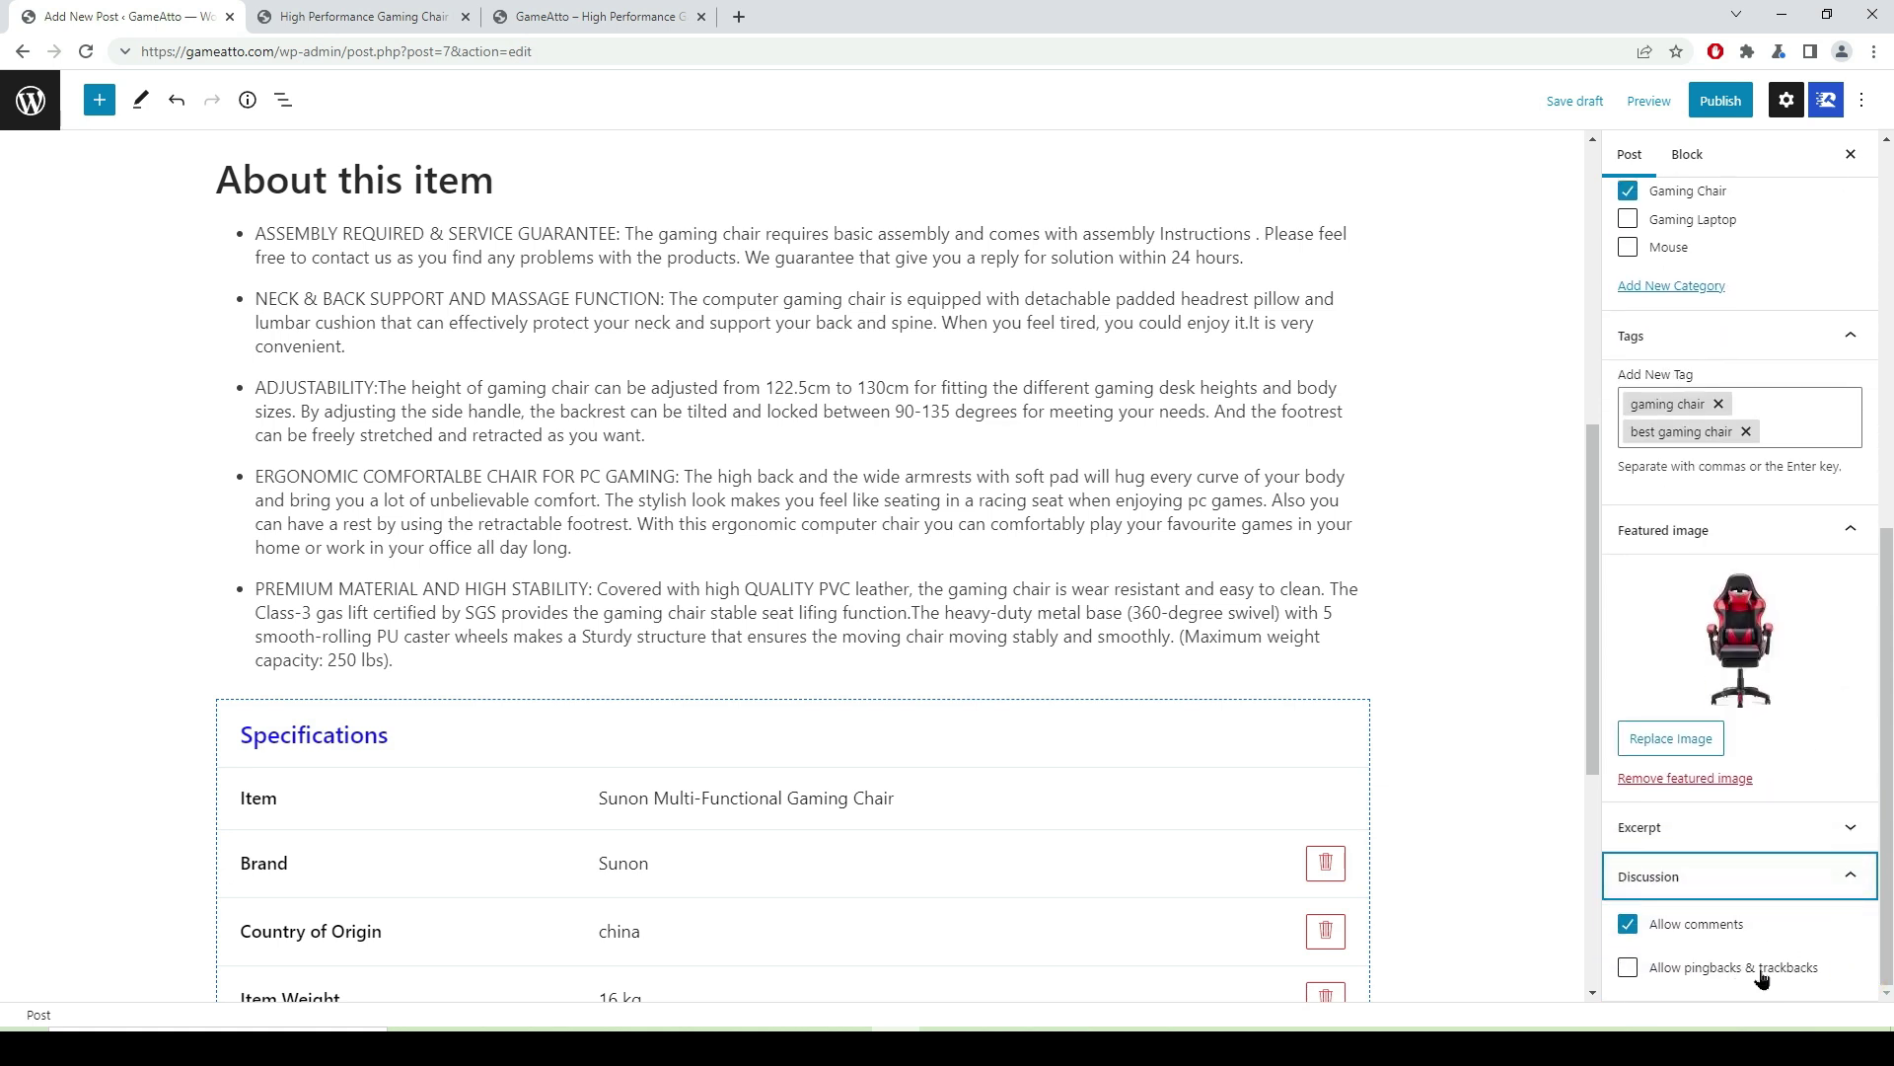
{"action": "left_click", "coordinate": [1850, 878]}
{"action": "scroll", "coordinate": [1835, 869], "scroll_direction": "up", "scroll_amount": 7}
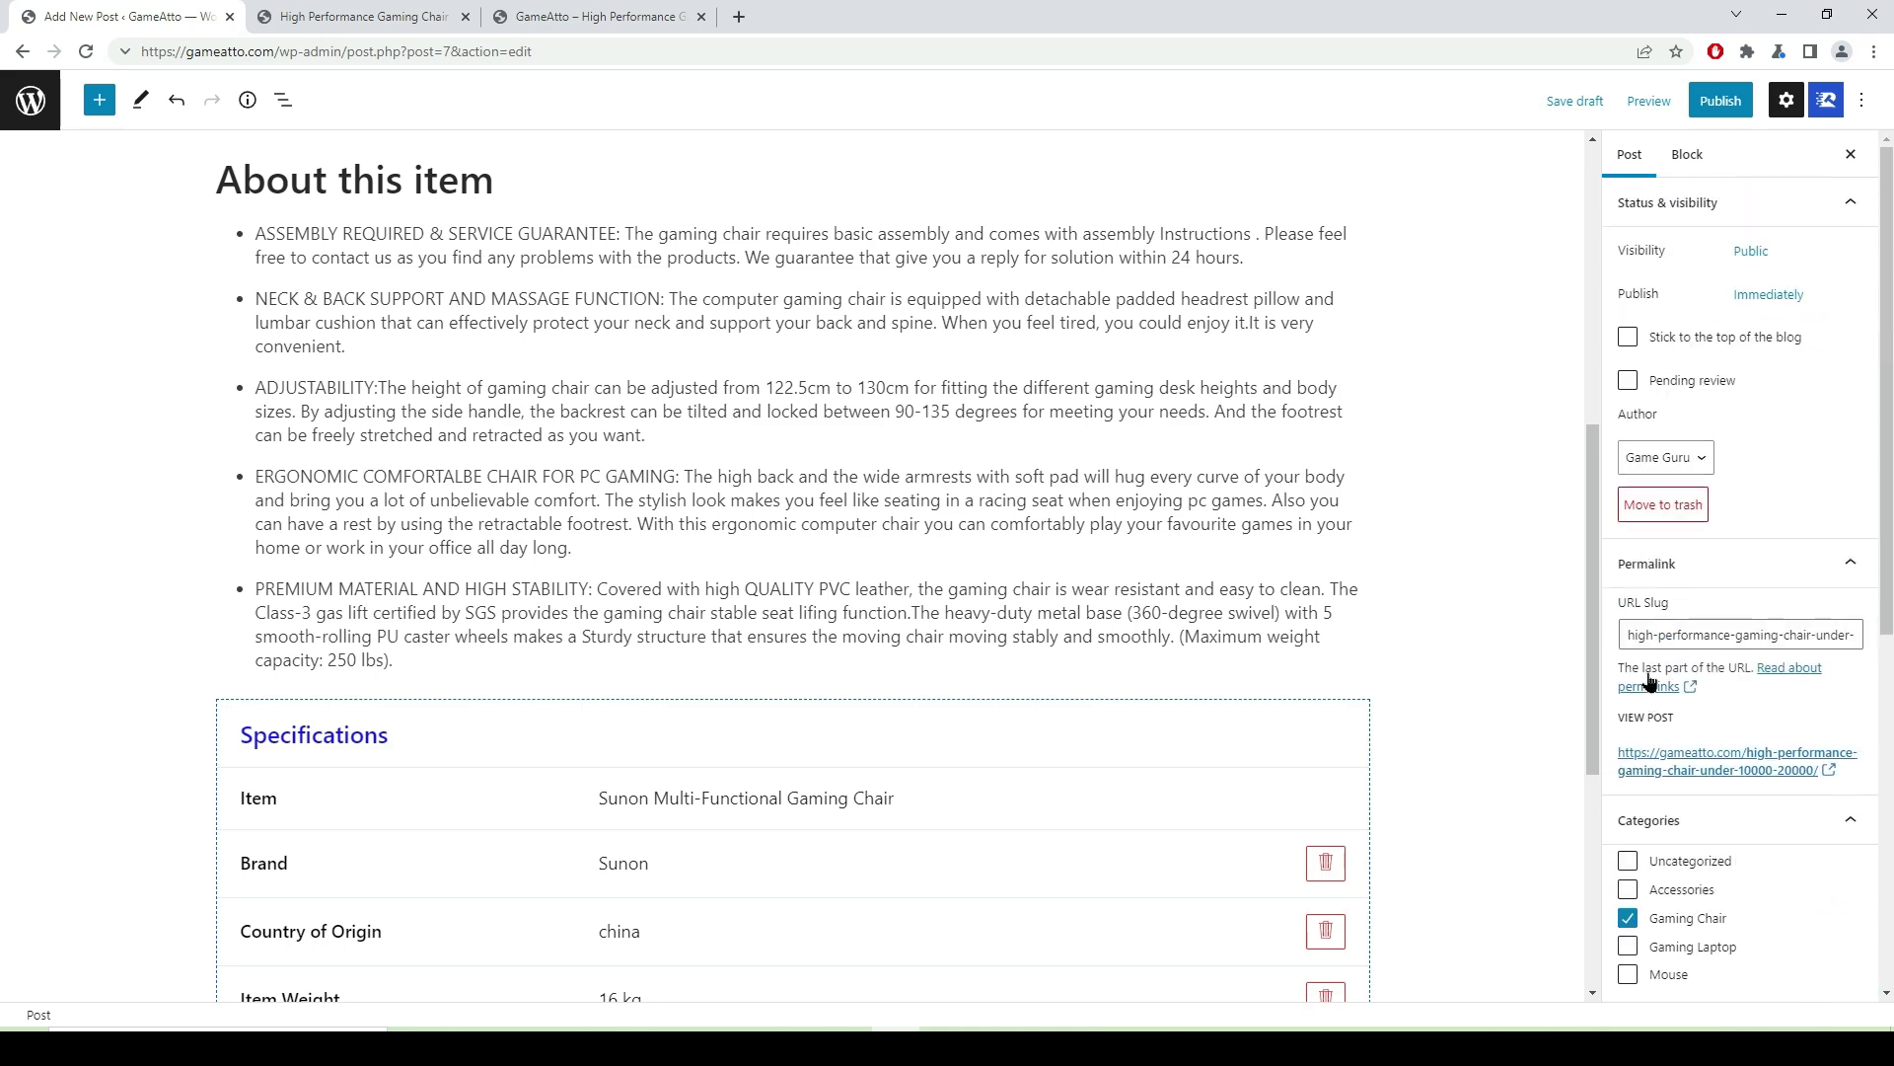
{"action": "scroll", "coordinate": [816, 449], "scroll_direction": "up", "scroll_amount": 7}
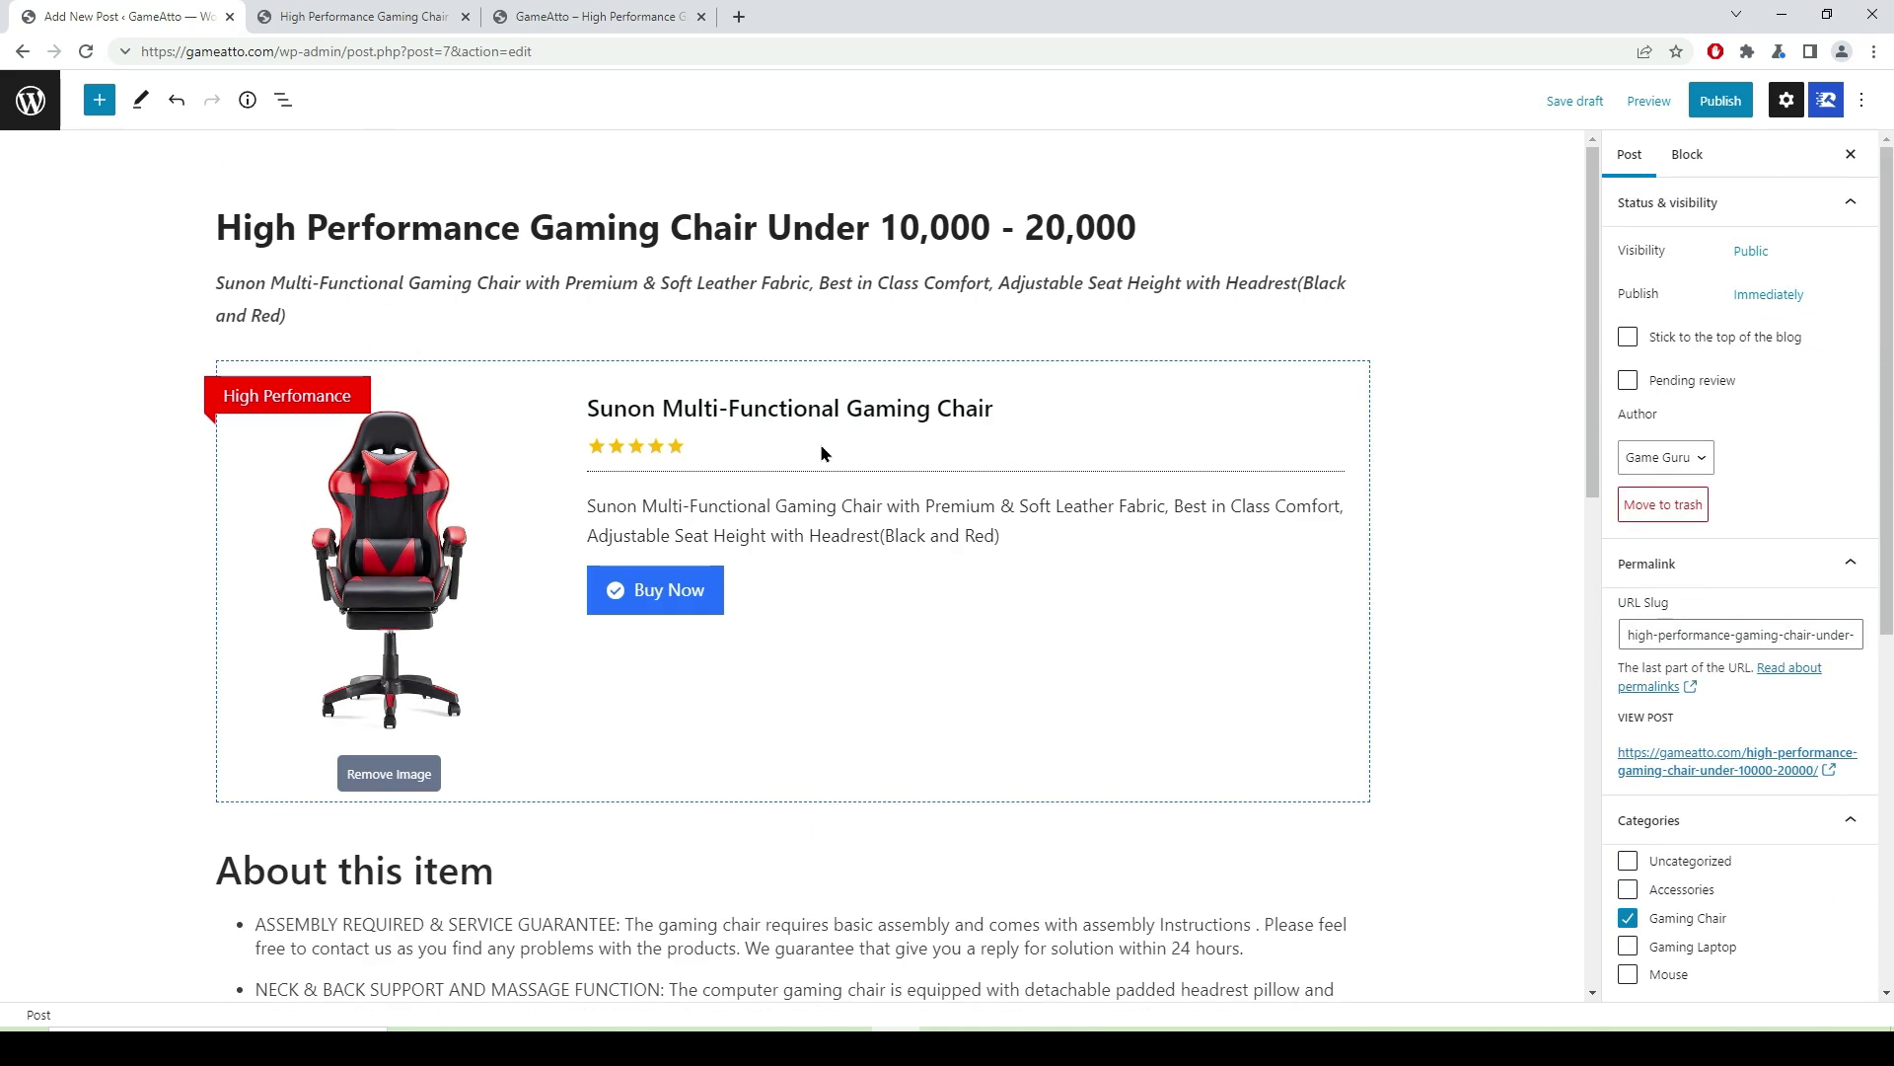
- Preview the updated post in a new tab, scroll through it, then return to the editor
{"action": "left_click", "coordinate": [1649, 102]}
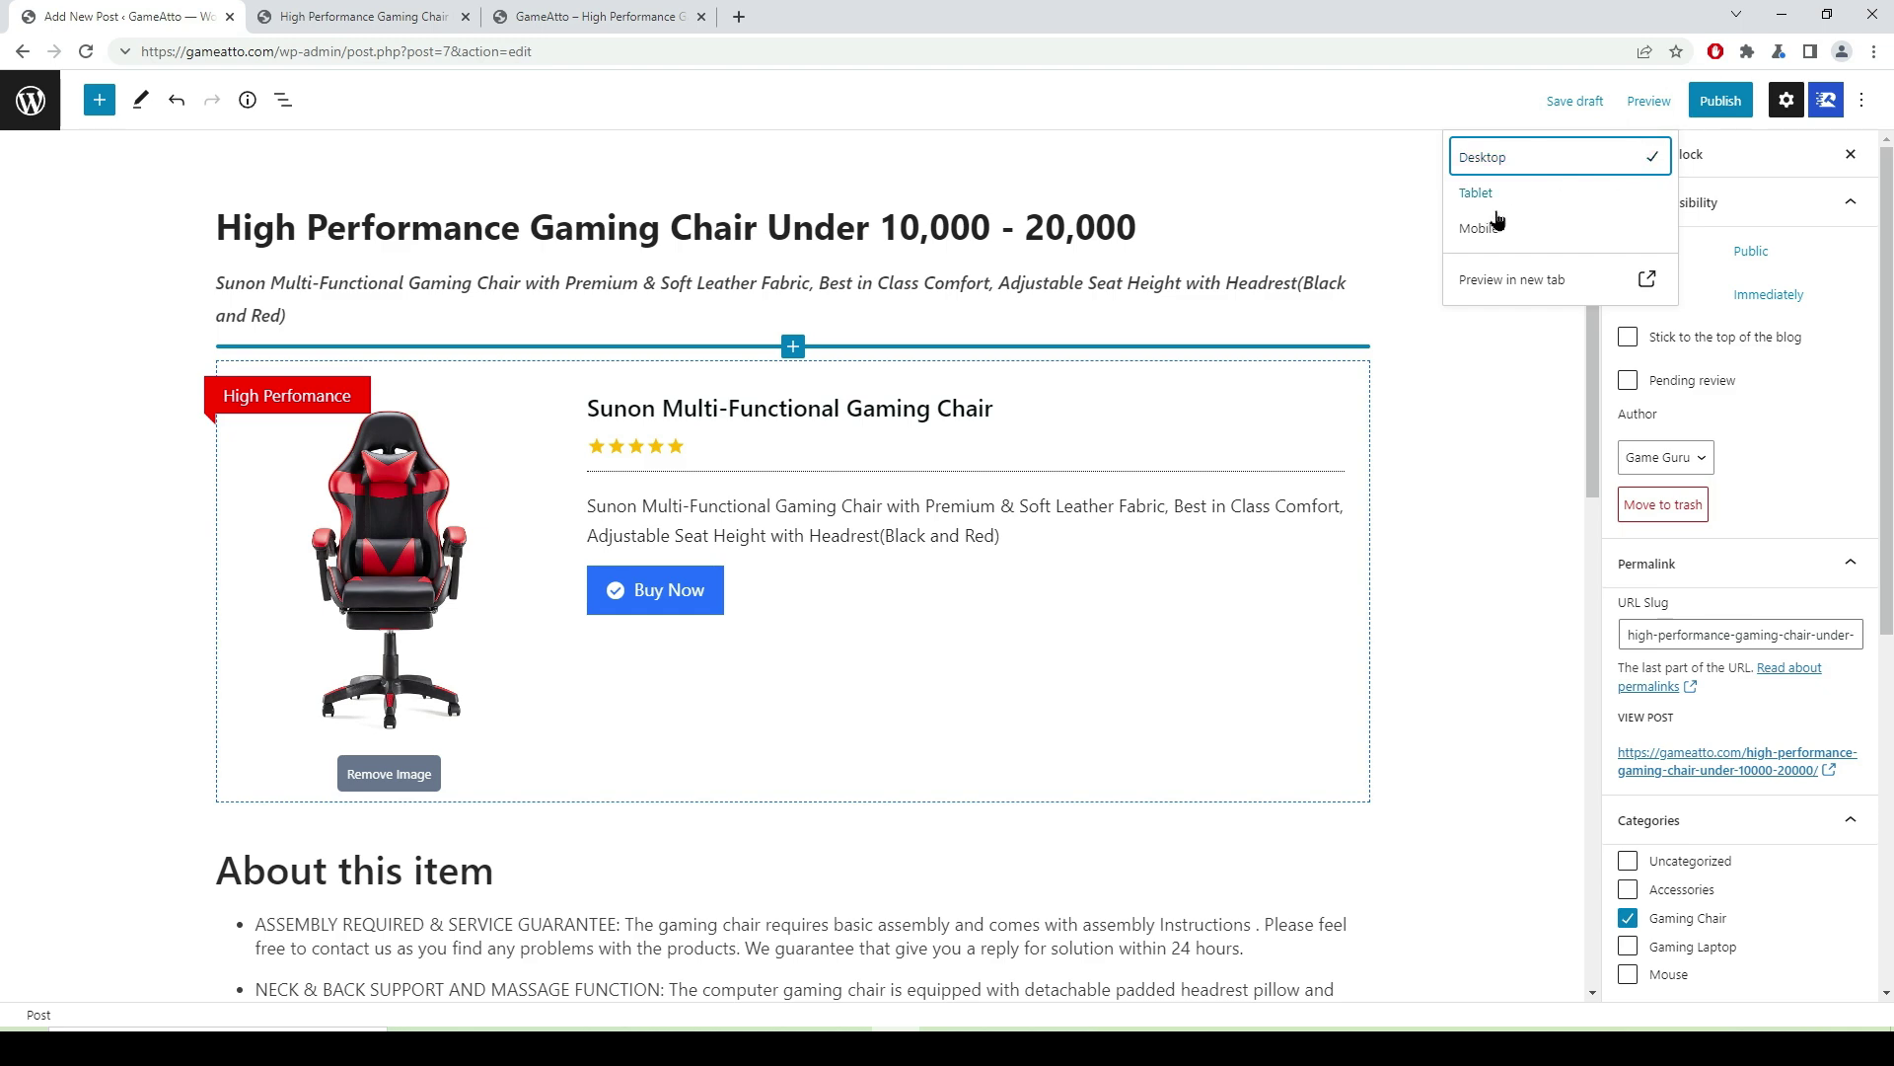
{"action": "left_click", "coordinate": [1512, 284]}
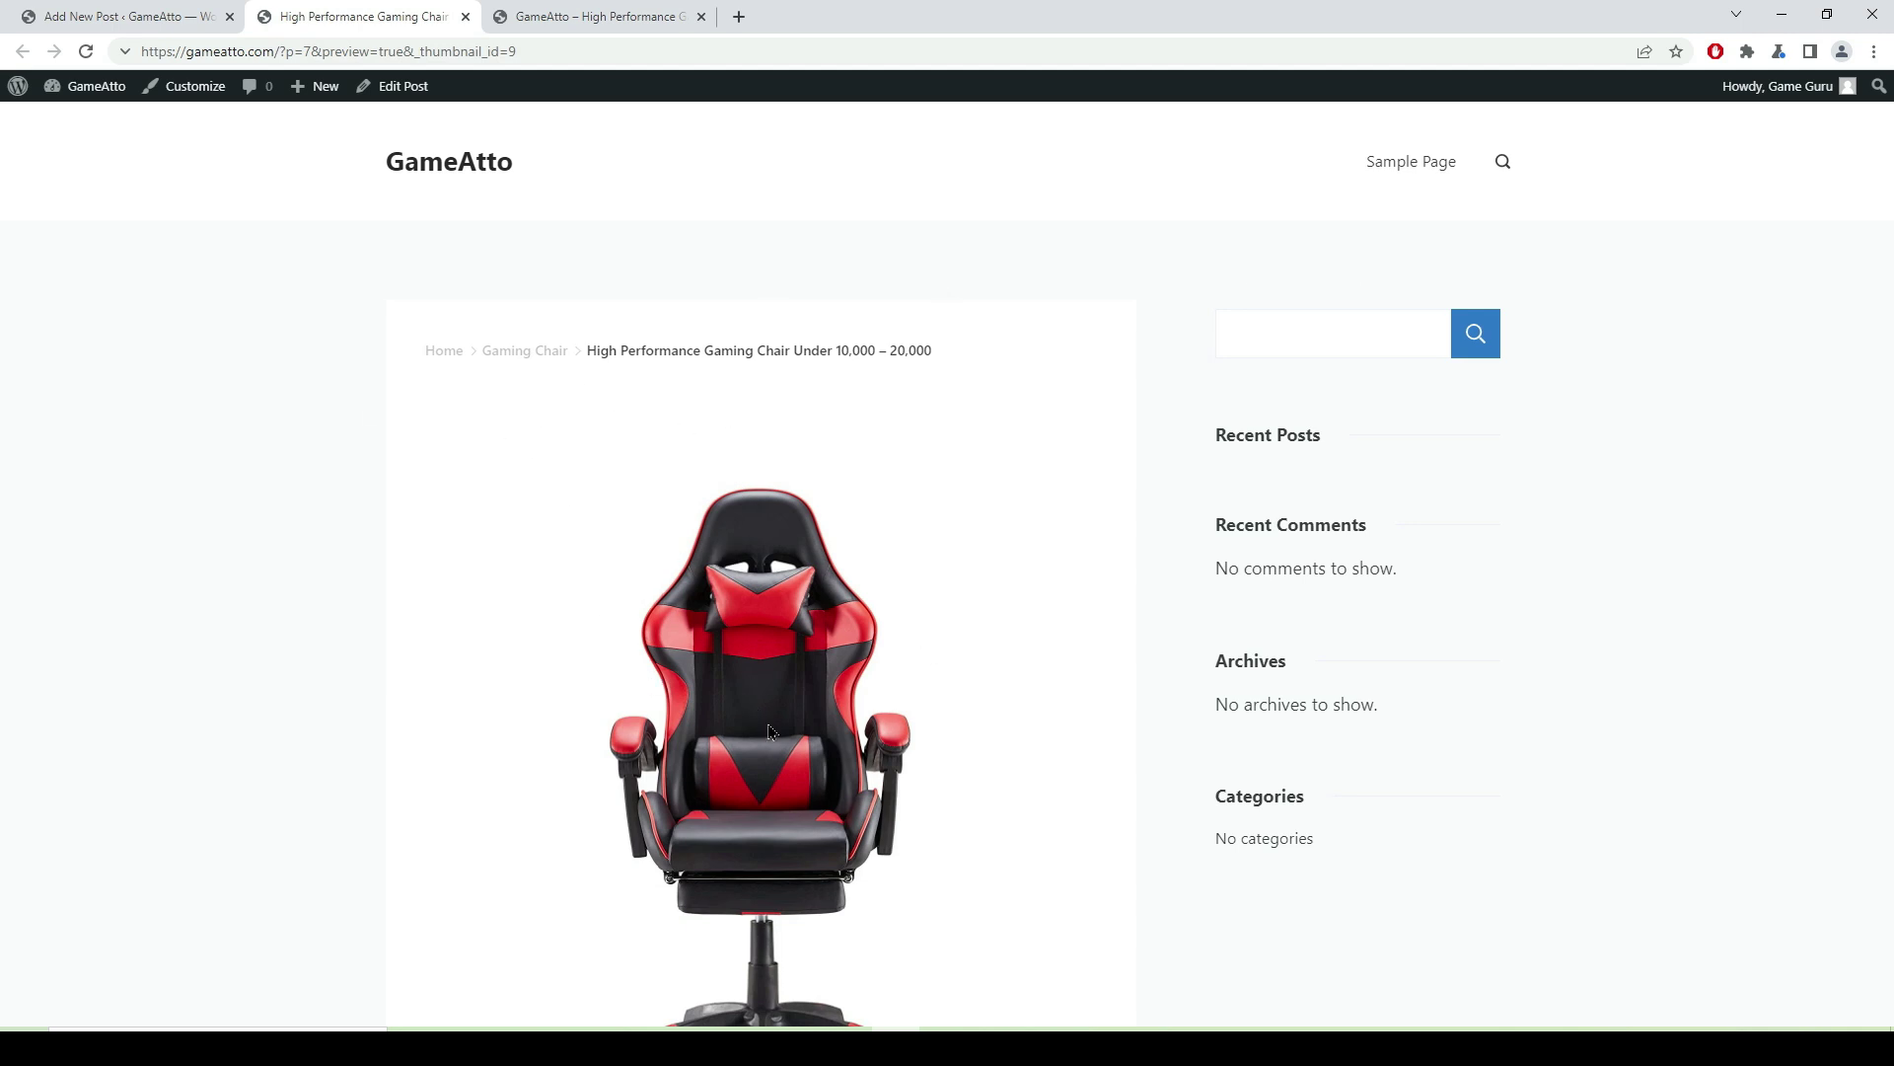
{"action": "scroll", "coordinate": [989, 458], "scroll_direction": "down", "scroll_amount": 8}
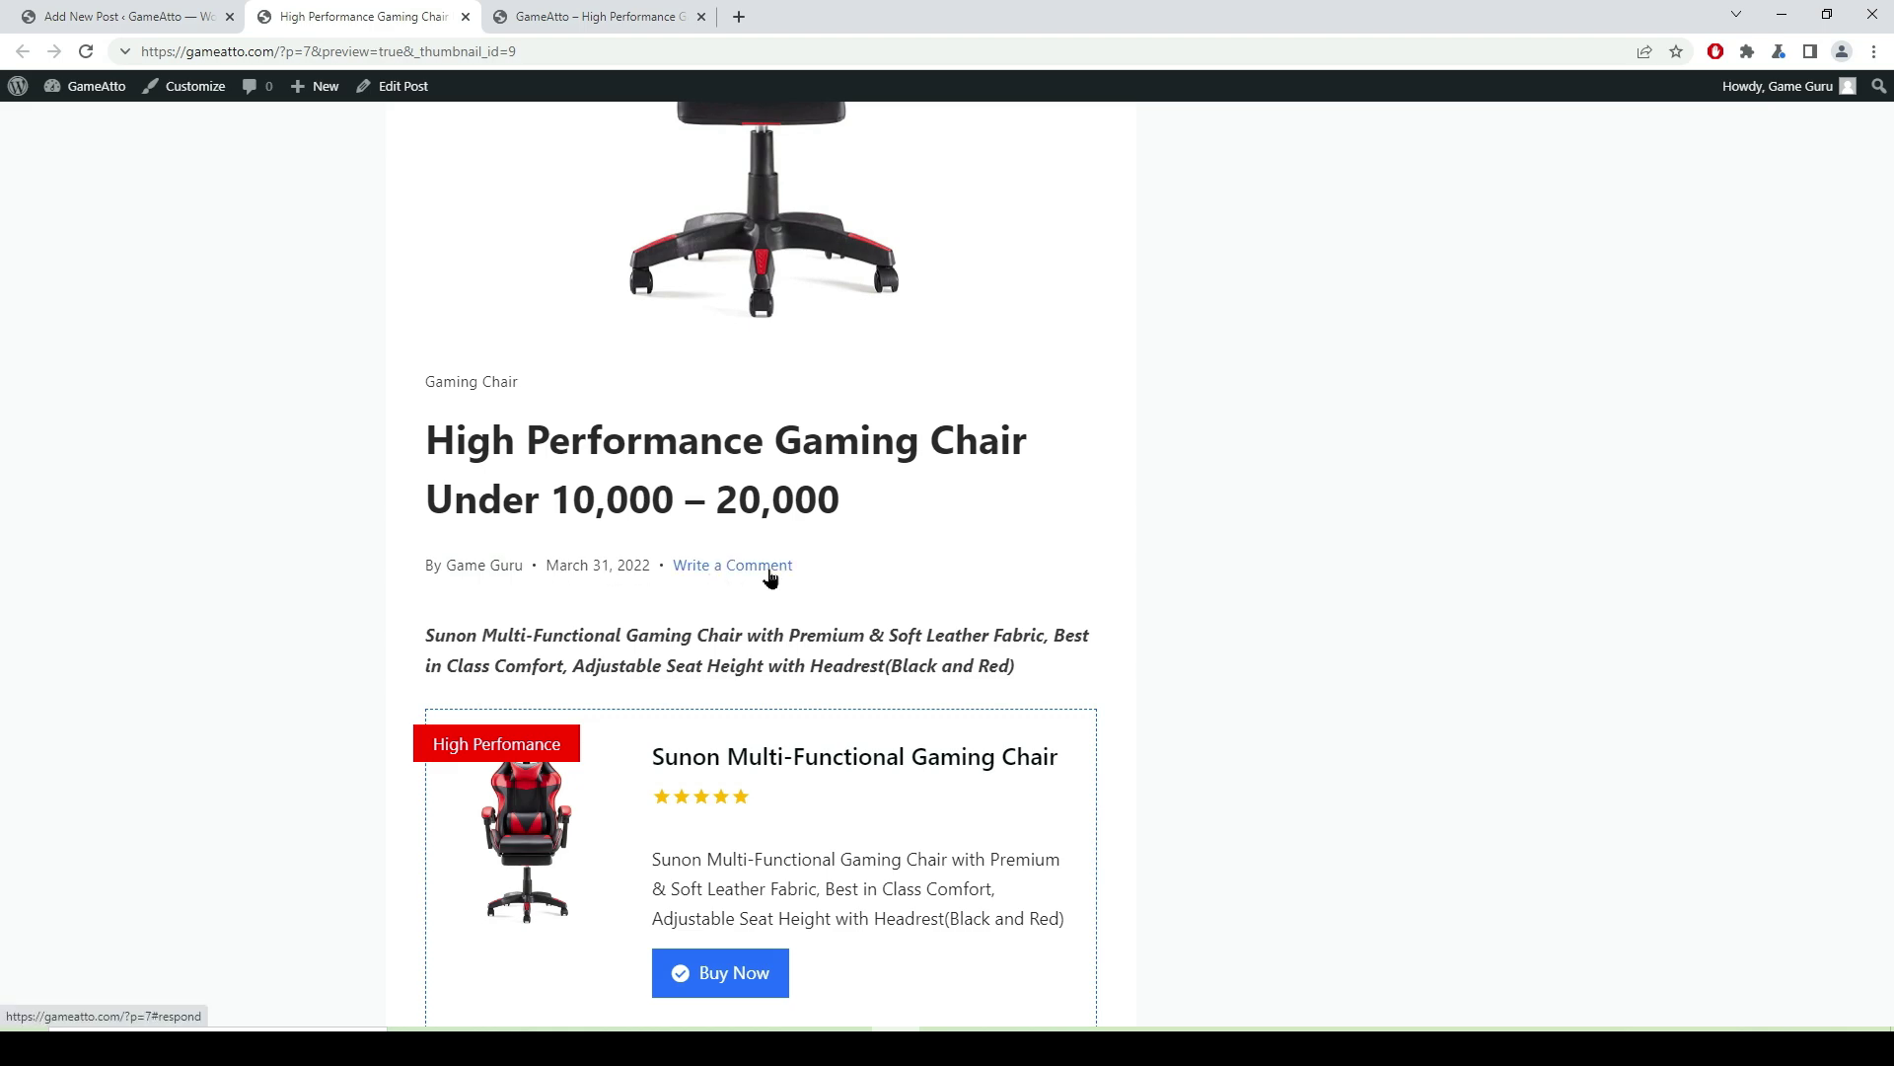
{"action": "scroll", "coordinate": [873, 612], "scroll_direction": "down", "scroll_amount": 9}
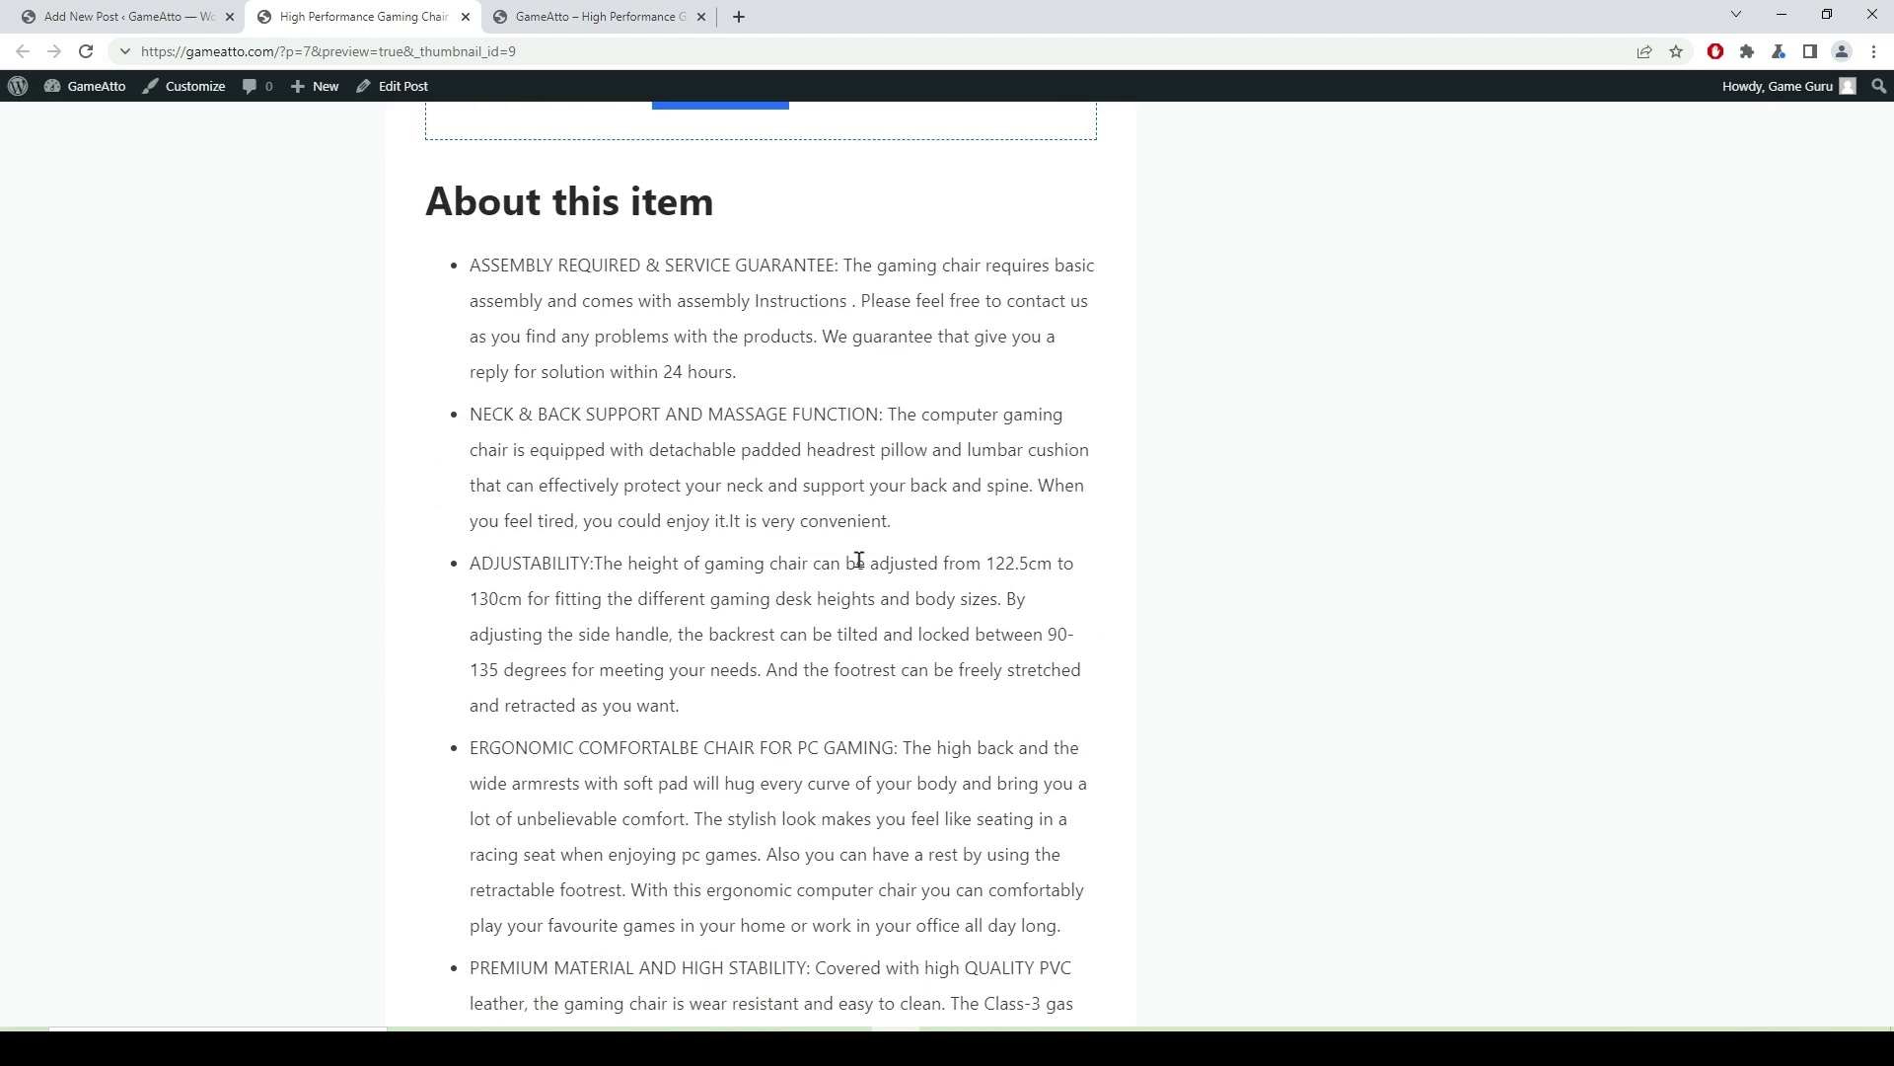
{"action": "scroll", "coordinate": [797, 345], "scroll_direction": "down", "scroll_amount": 10}
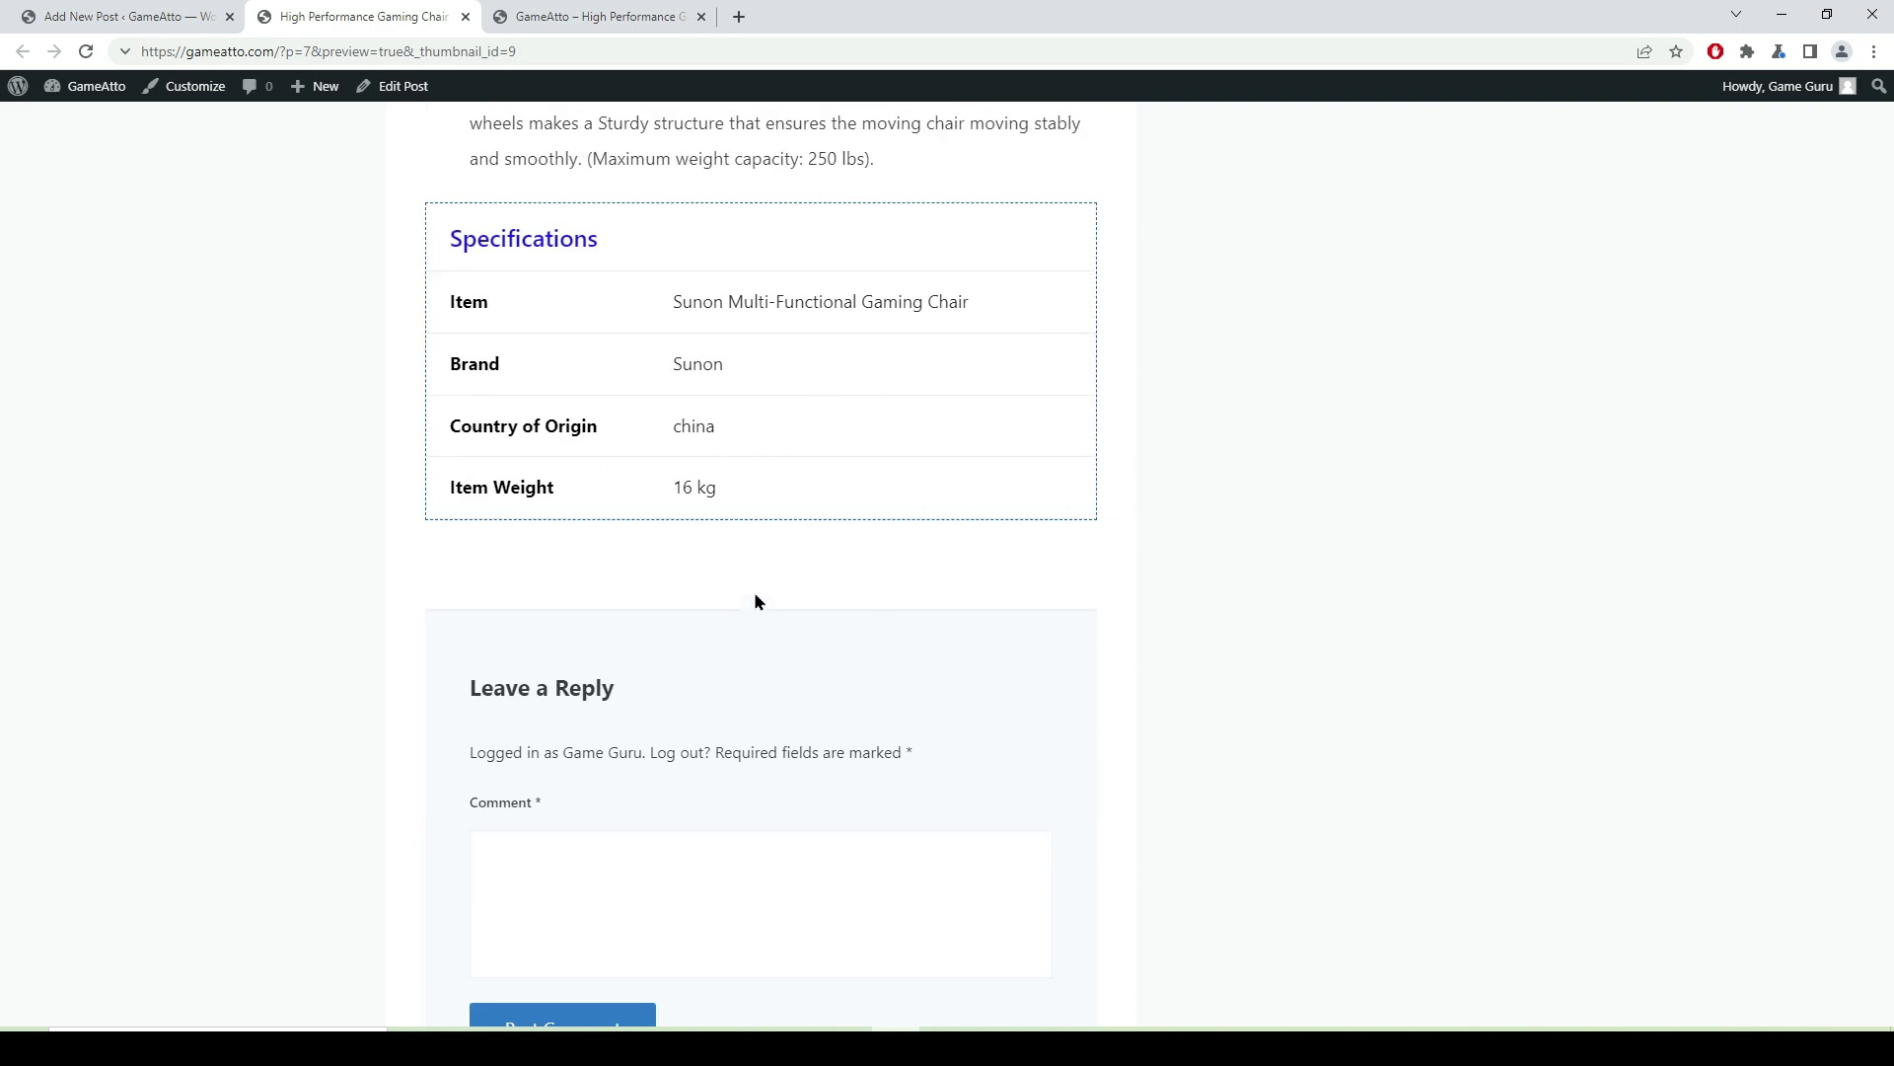
{"action": "scroll", "coordinate": [755, 592], "scroll_direction": "up", "scroll_amount": 20}
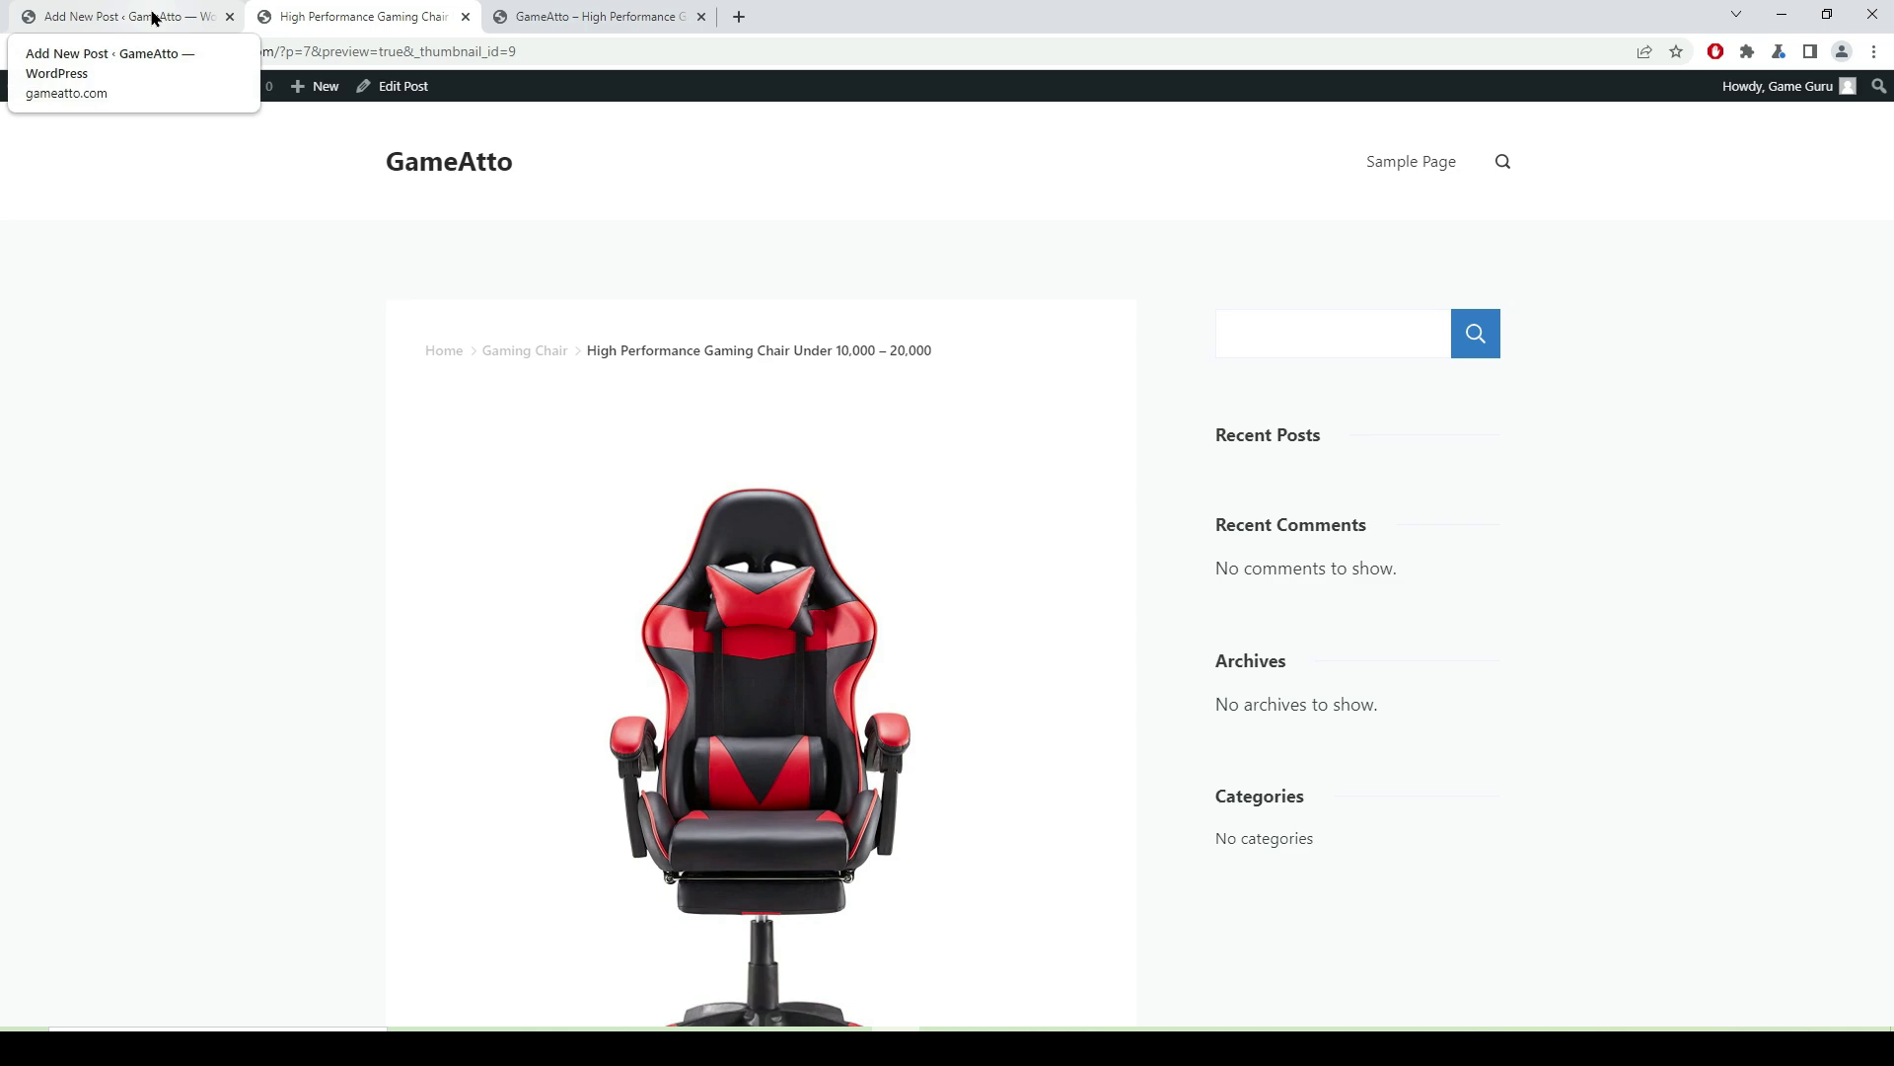
{"action": "left_click", "coordinate": [145, 20]}
- Close the preview options, look over the chair post preview, then return to the post editor
{"action": "left_click", "coordinate": [1499, 536]}
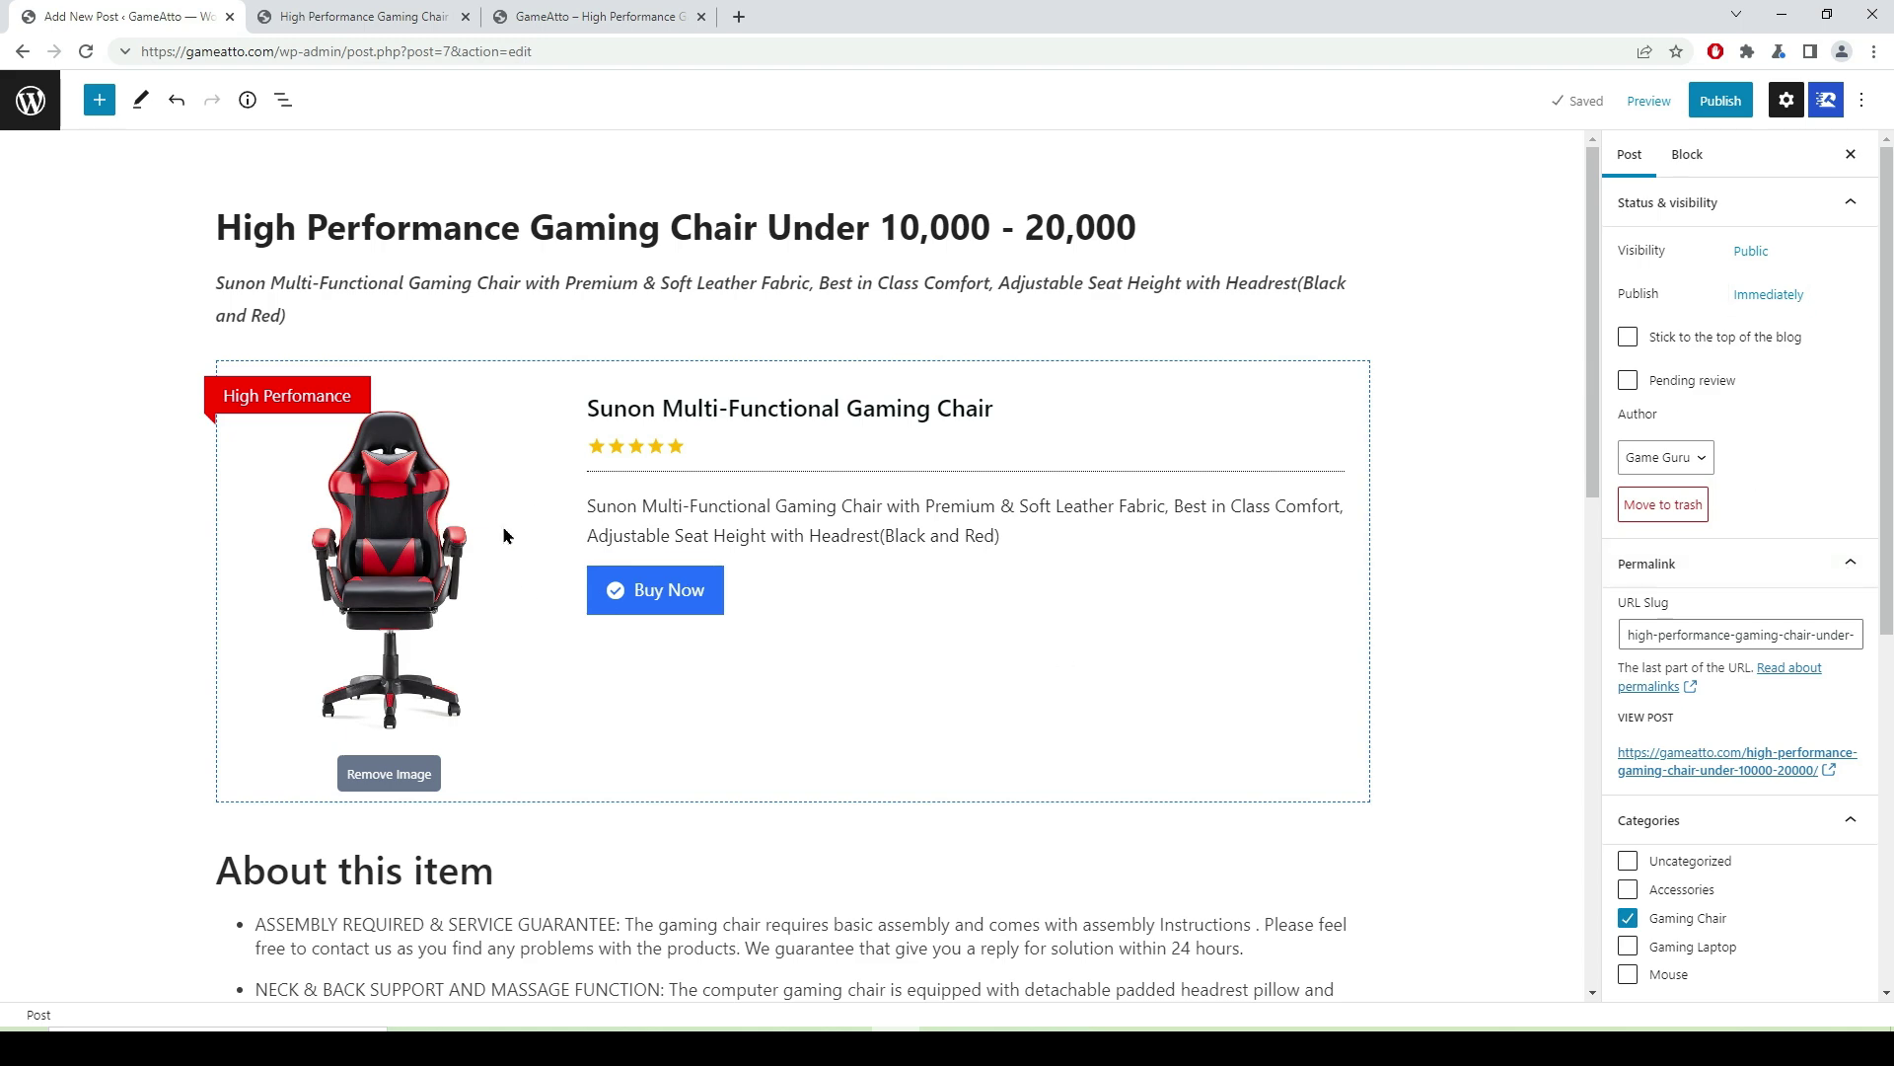
{"action": "left_click", "coordinate": [326, 17]}
{"action": "scroll", "coordinate": [789, 664], "scroll_direction": "down", "scroll_amount": 3}
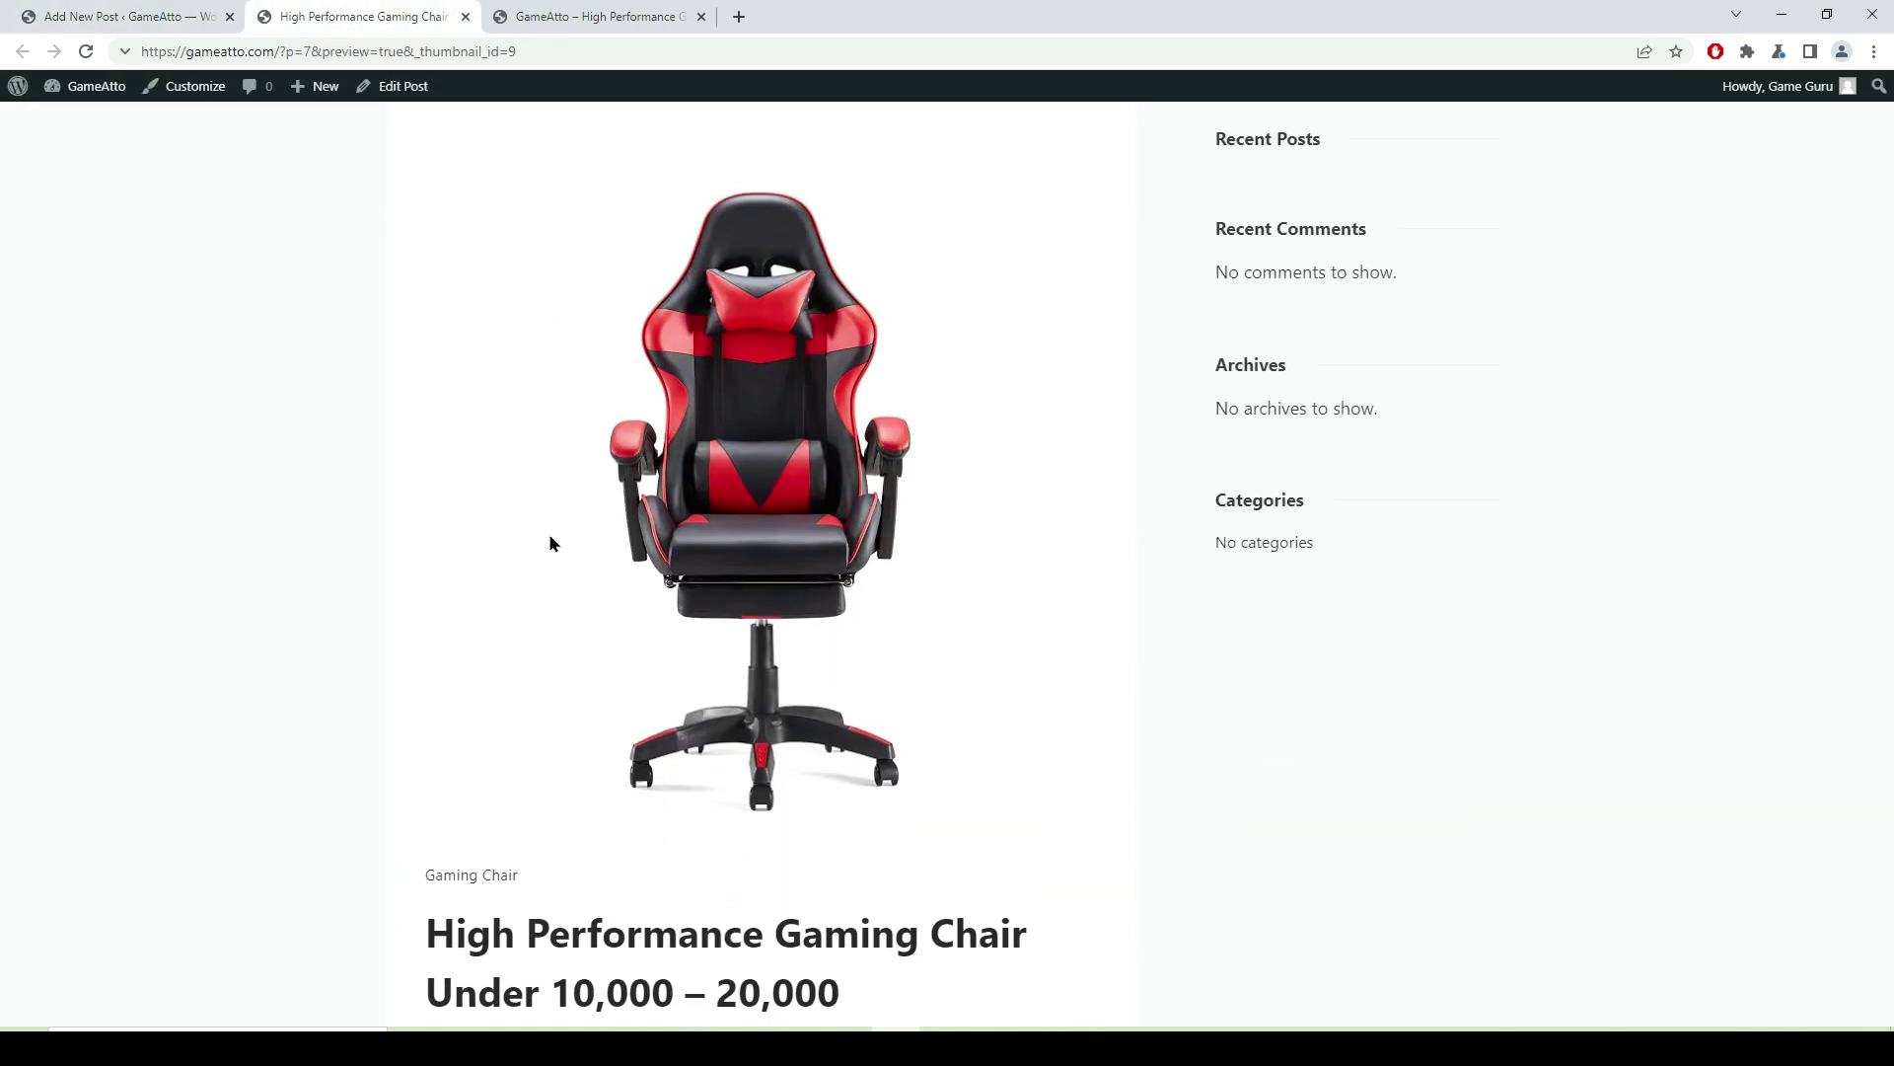
{"action": "scroll", "coordinate": [869, 598], "scroll_direction": "up", "scroll_amount": 3}
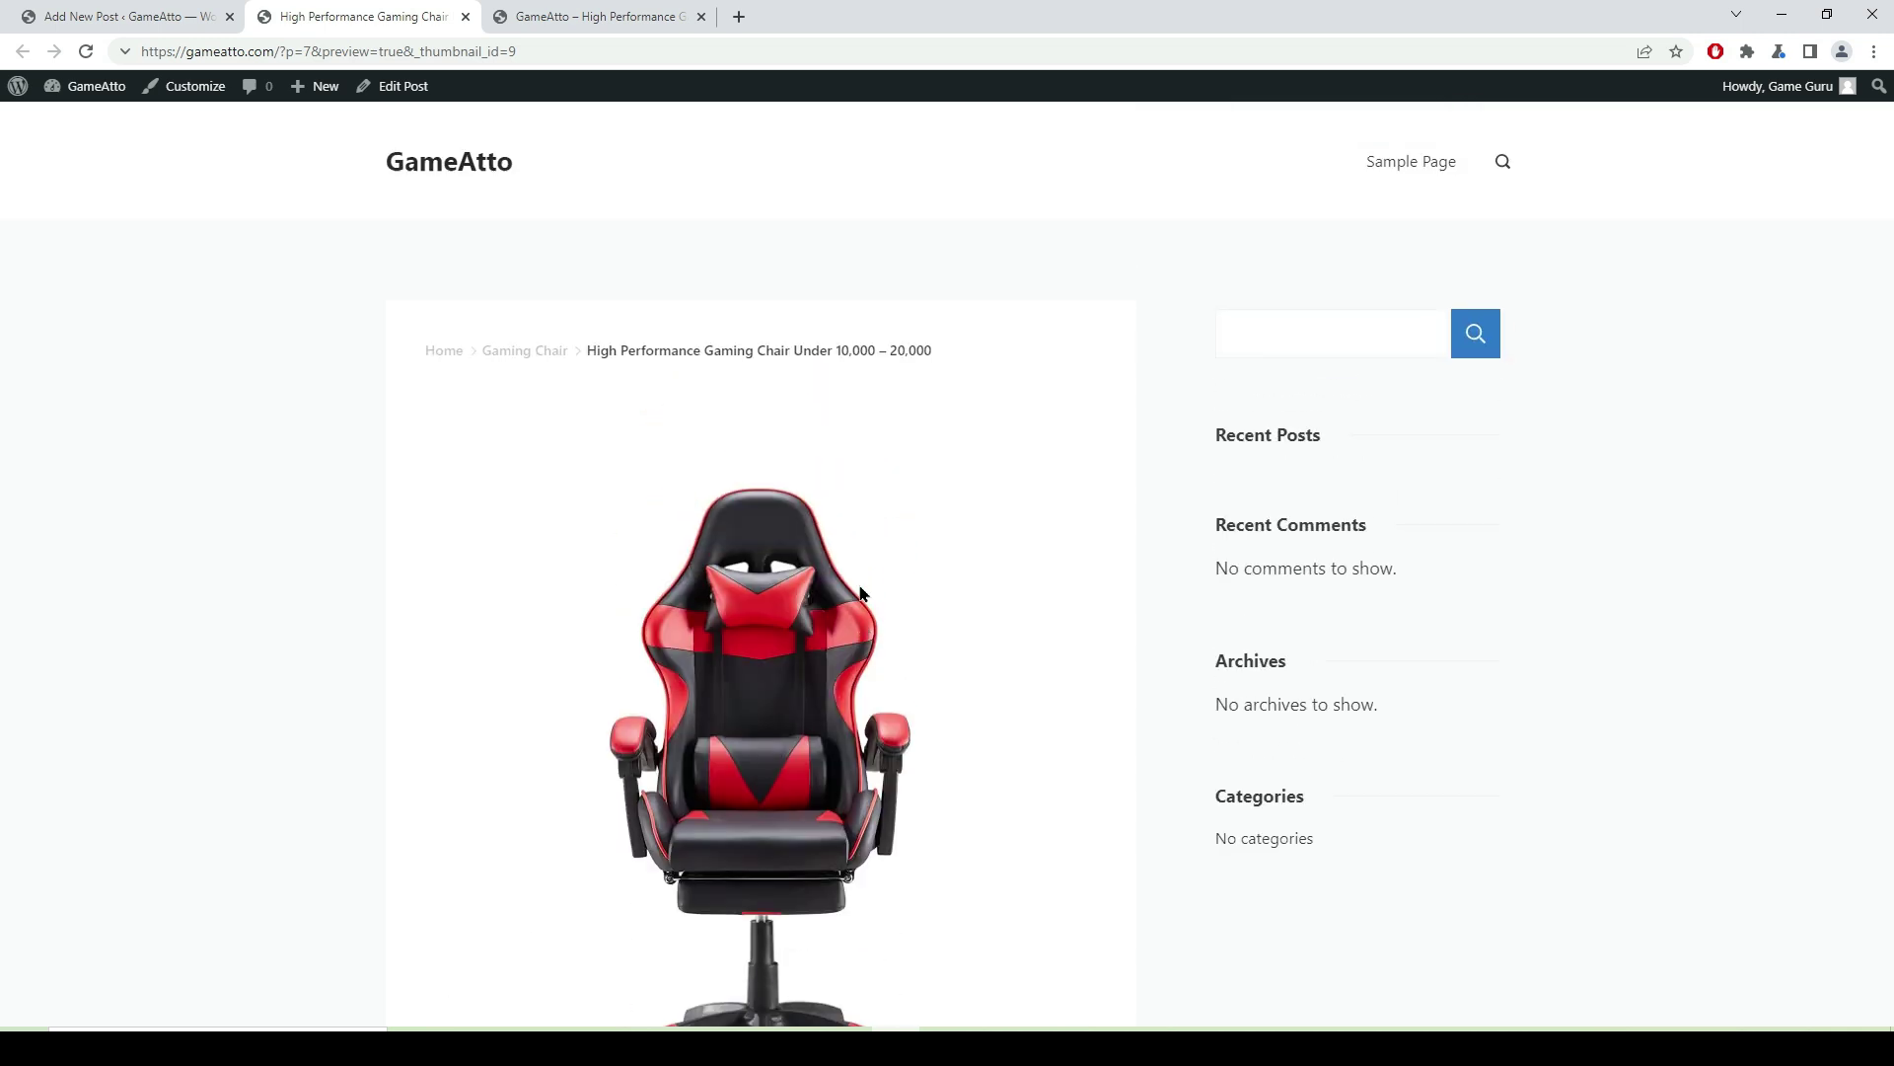
{"action": "scroll", "coordinate": [771, 584], "scroll_direction": "down", "scroll_amount": 2}
{"action": "scroll", "coordinate": [766, 570], "scroll_direction": "up", "scroll_amount": 2}
{"action": "left_click_drag", "start_coordinate": [399, 352], "coordinate": [845, 371]}
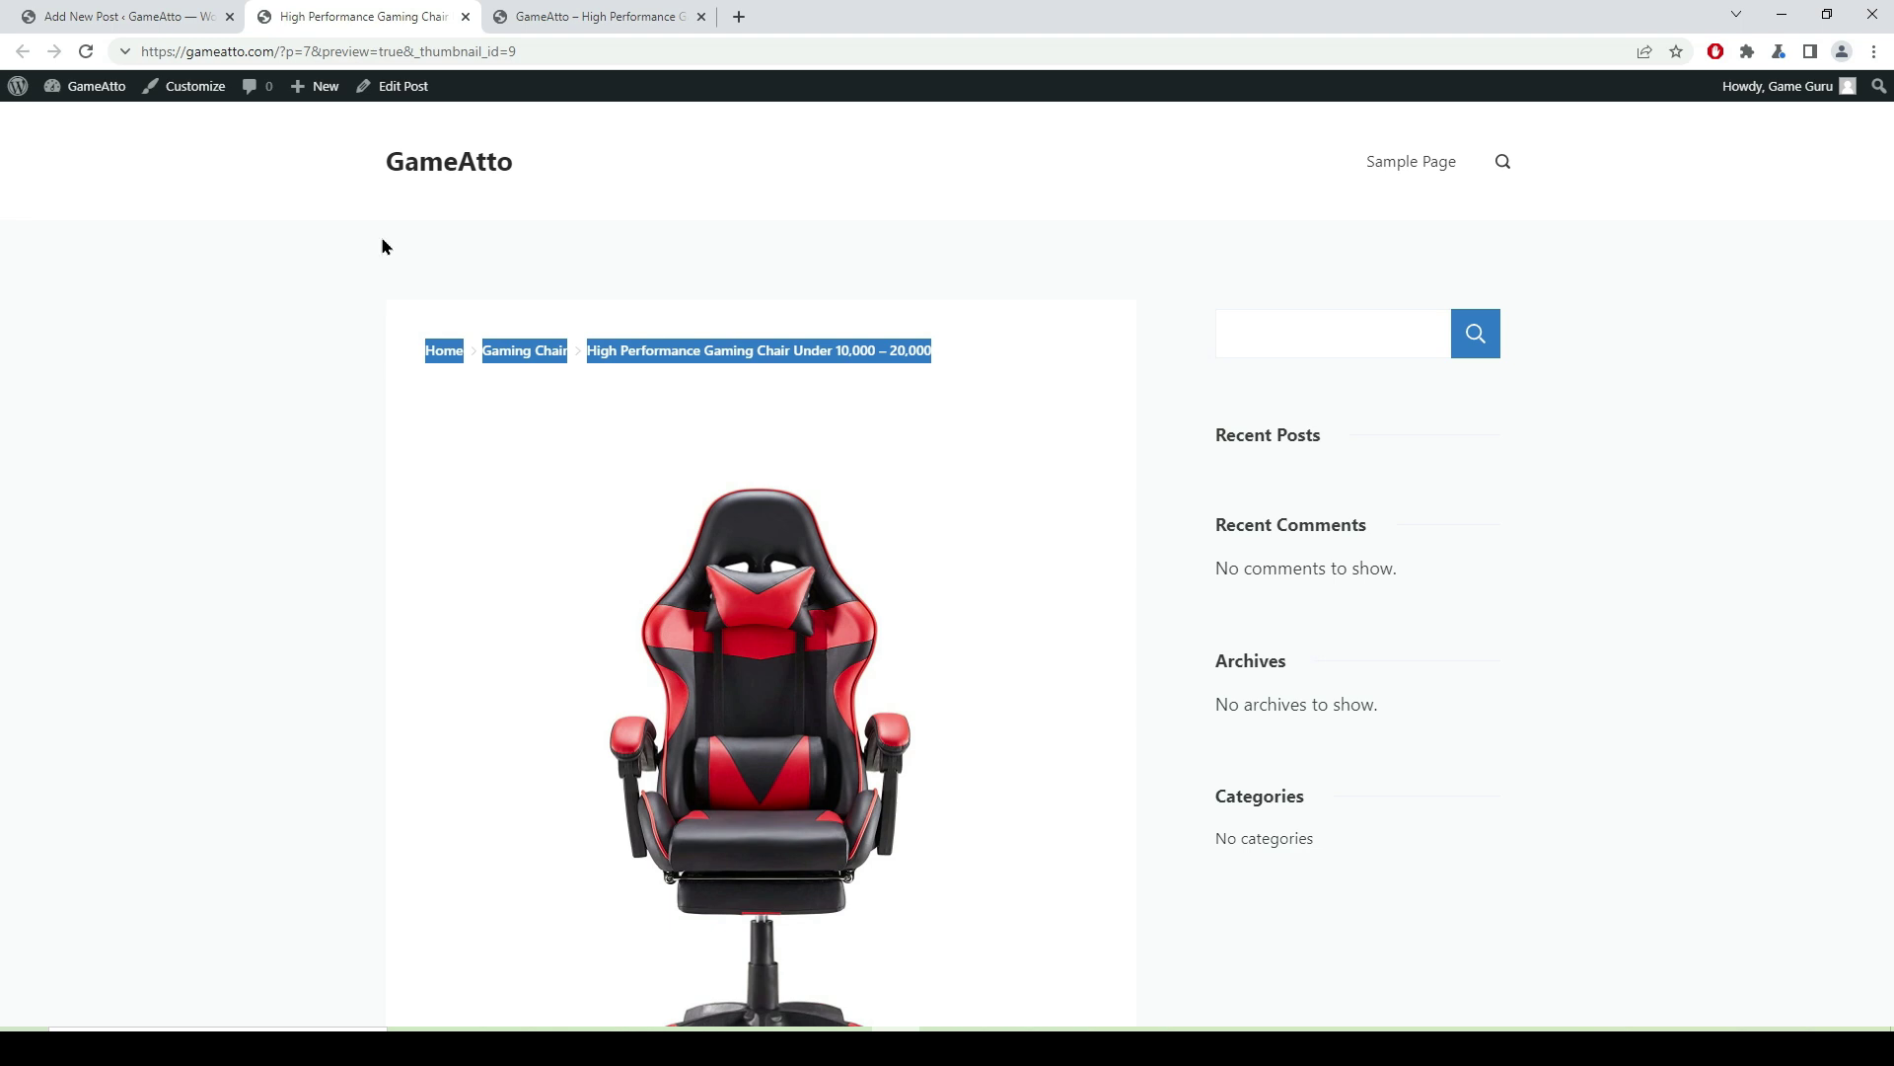
{"action": "key", "text": "ctrl+Page_Up"}
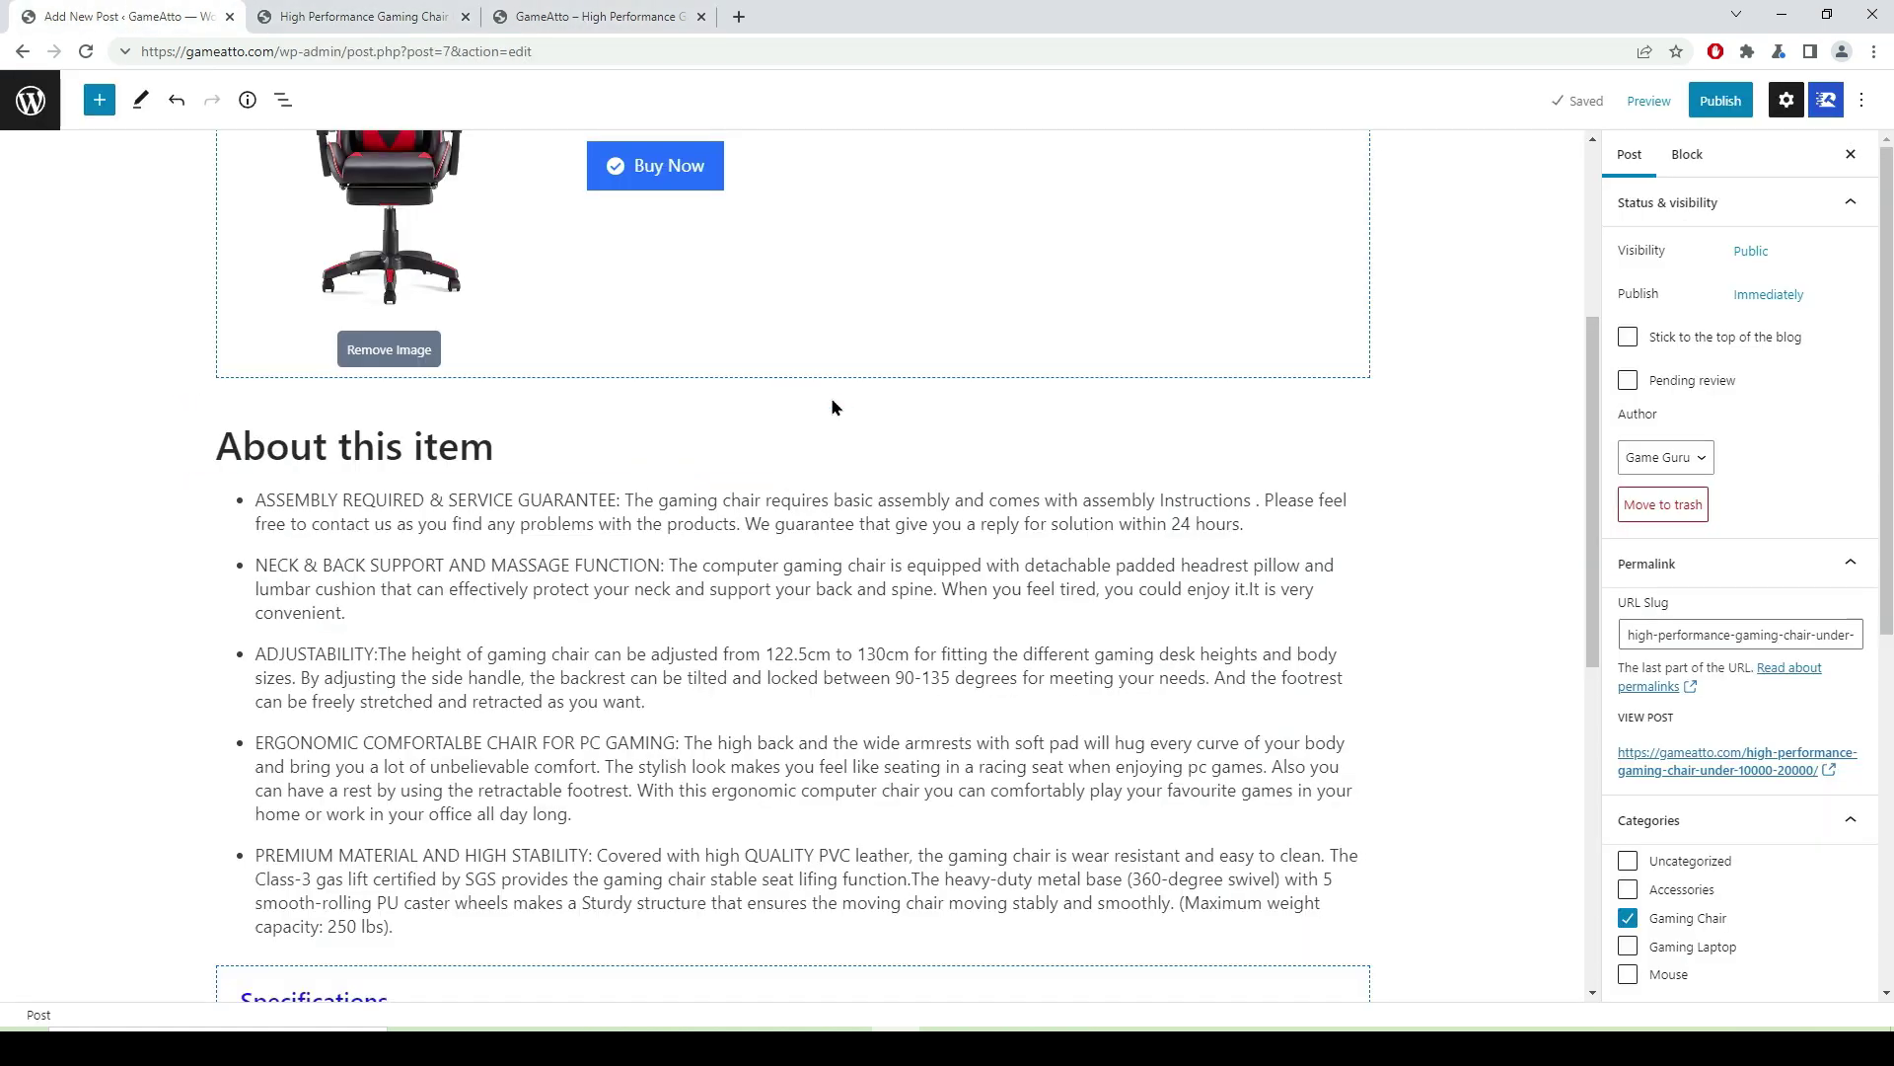
- Insert an empty Paragraph block below the Specifications table, then bring up the Amazon.in chair page
{"action": "scroll", "coordinate": [817, 469], "scroll_direction": "down", "scroll_amount": 5}
{"action": "scroll", "coordinate": [819, 513], "scroll_direction": "down", "scroll_amount": 2}
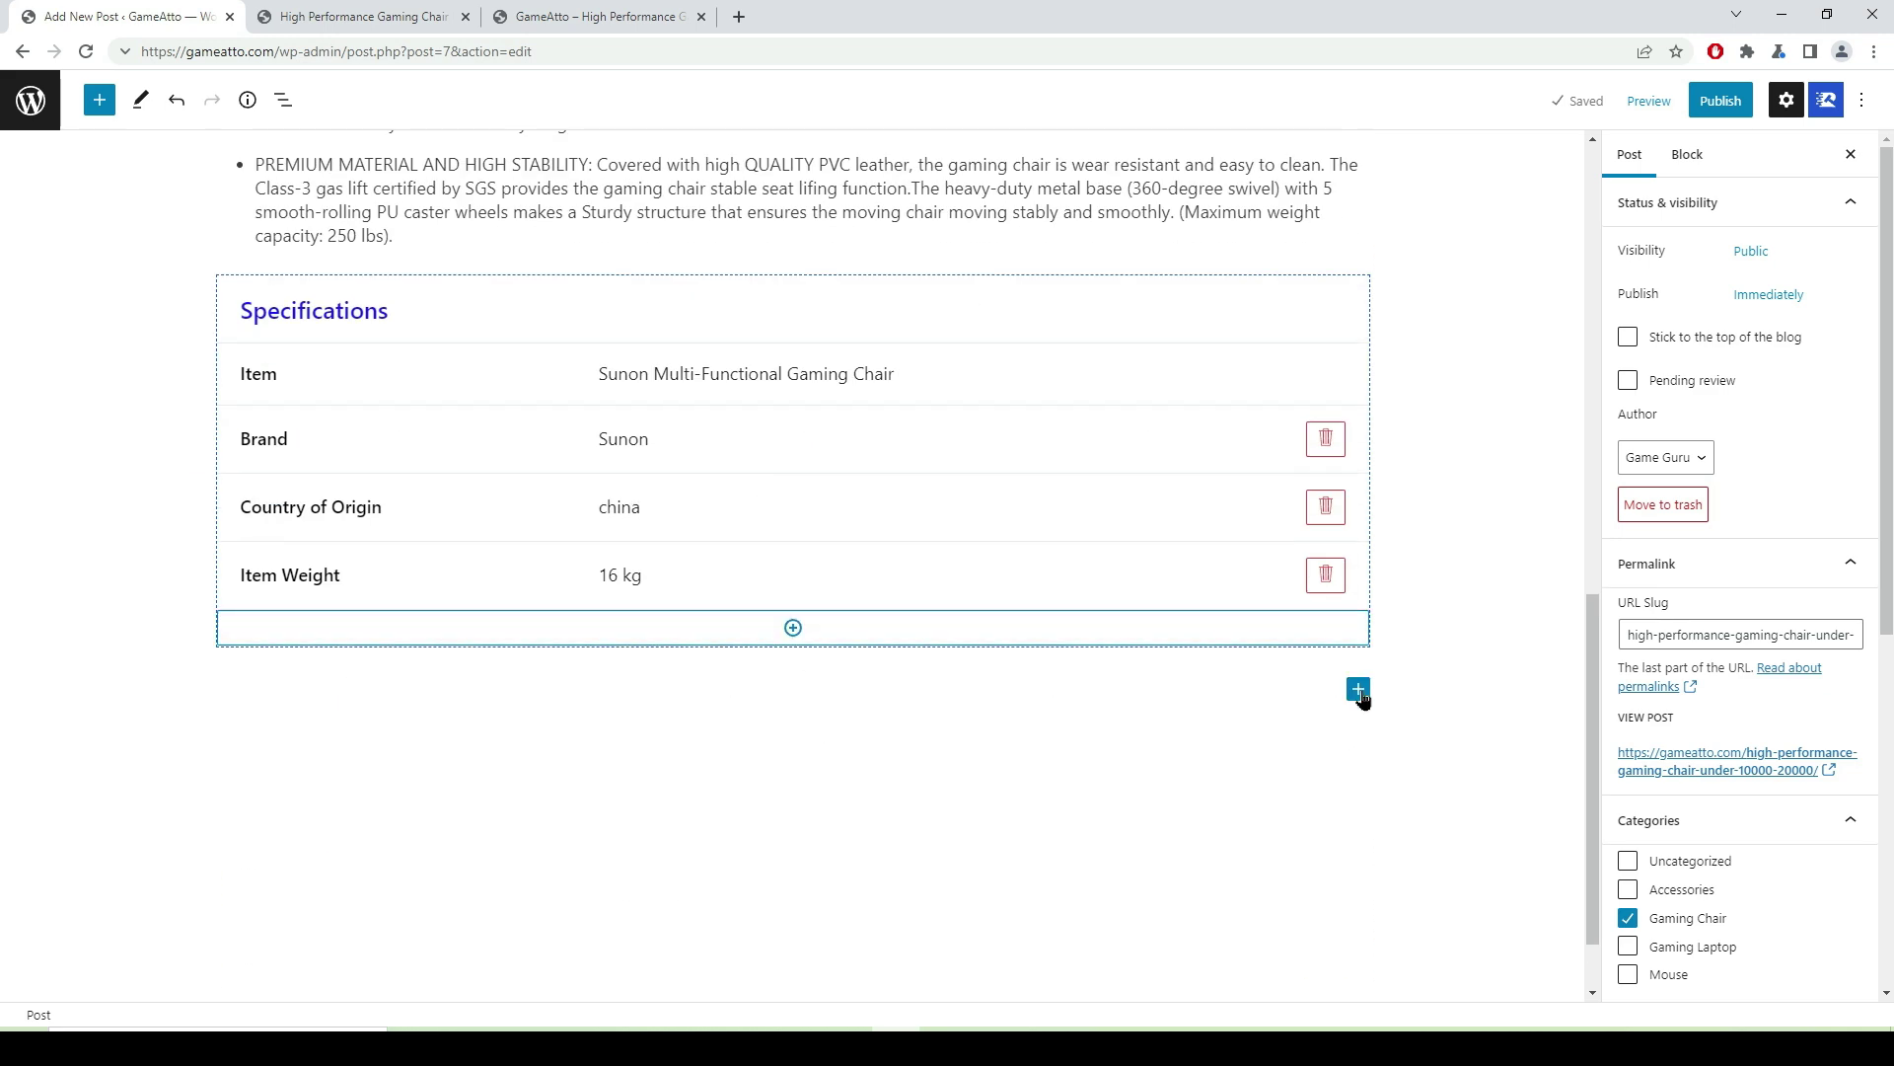
{"action": "left_click", "coordinate": [1359, 690]}
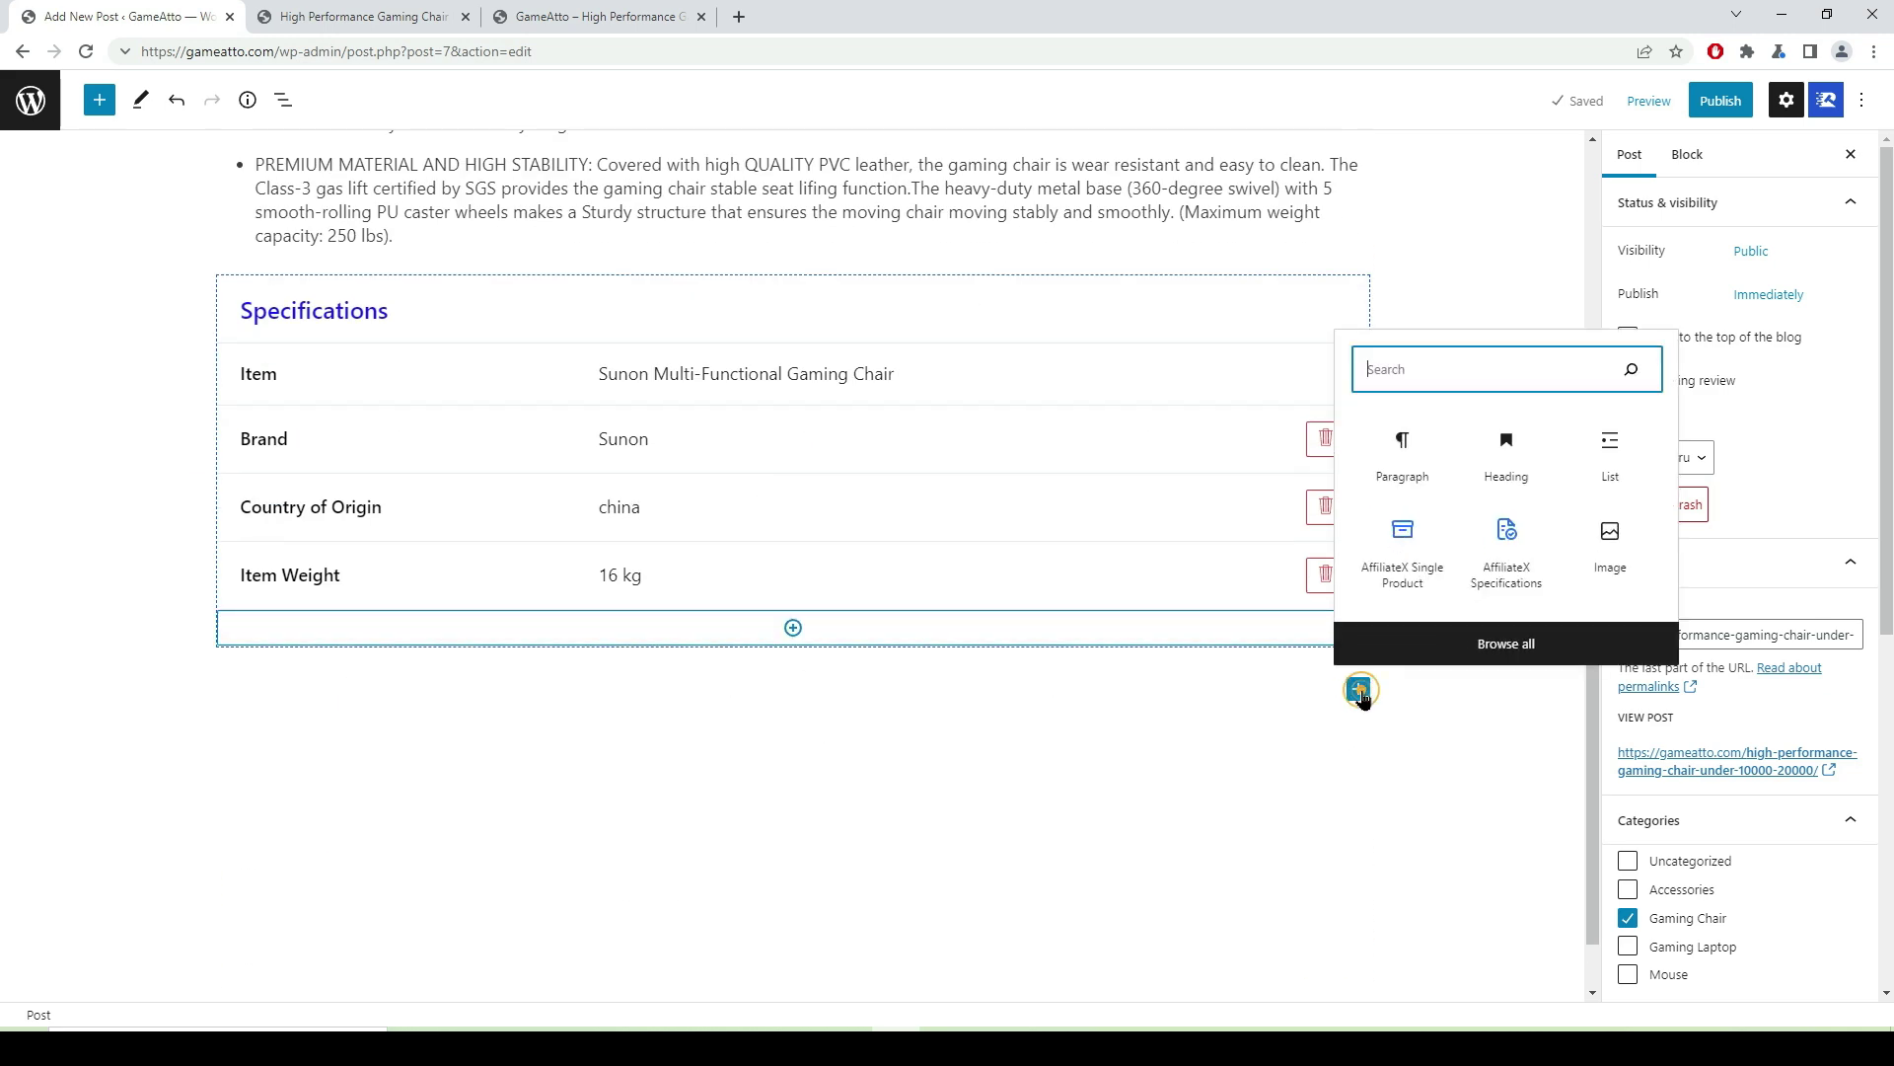
{"action": "left_click", "coordinate": [1399, 452]}
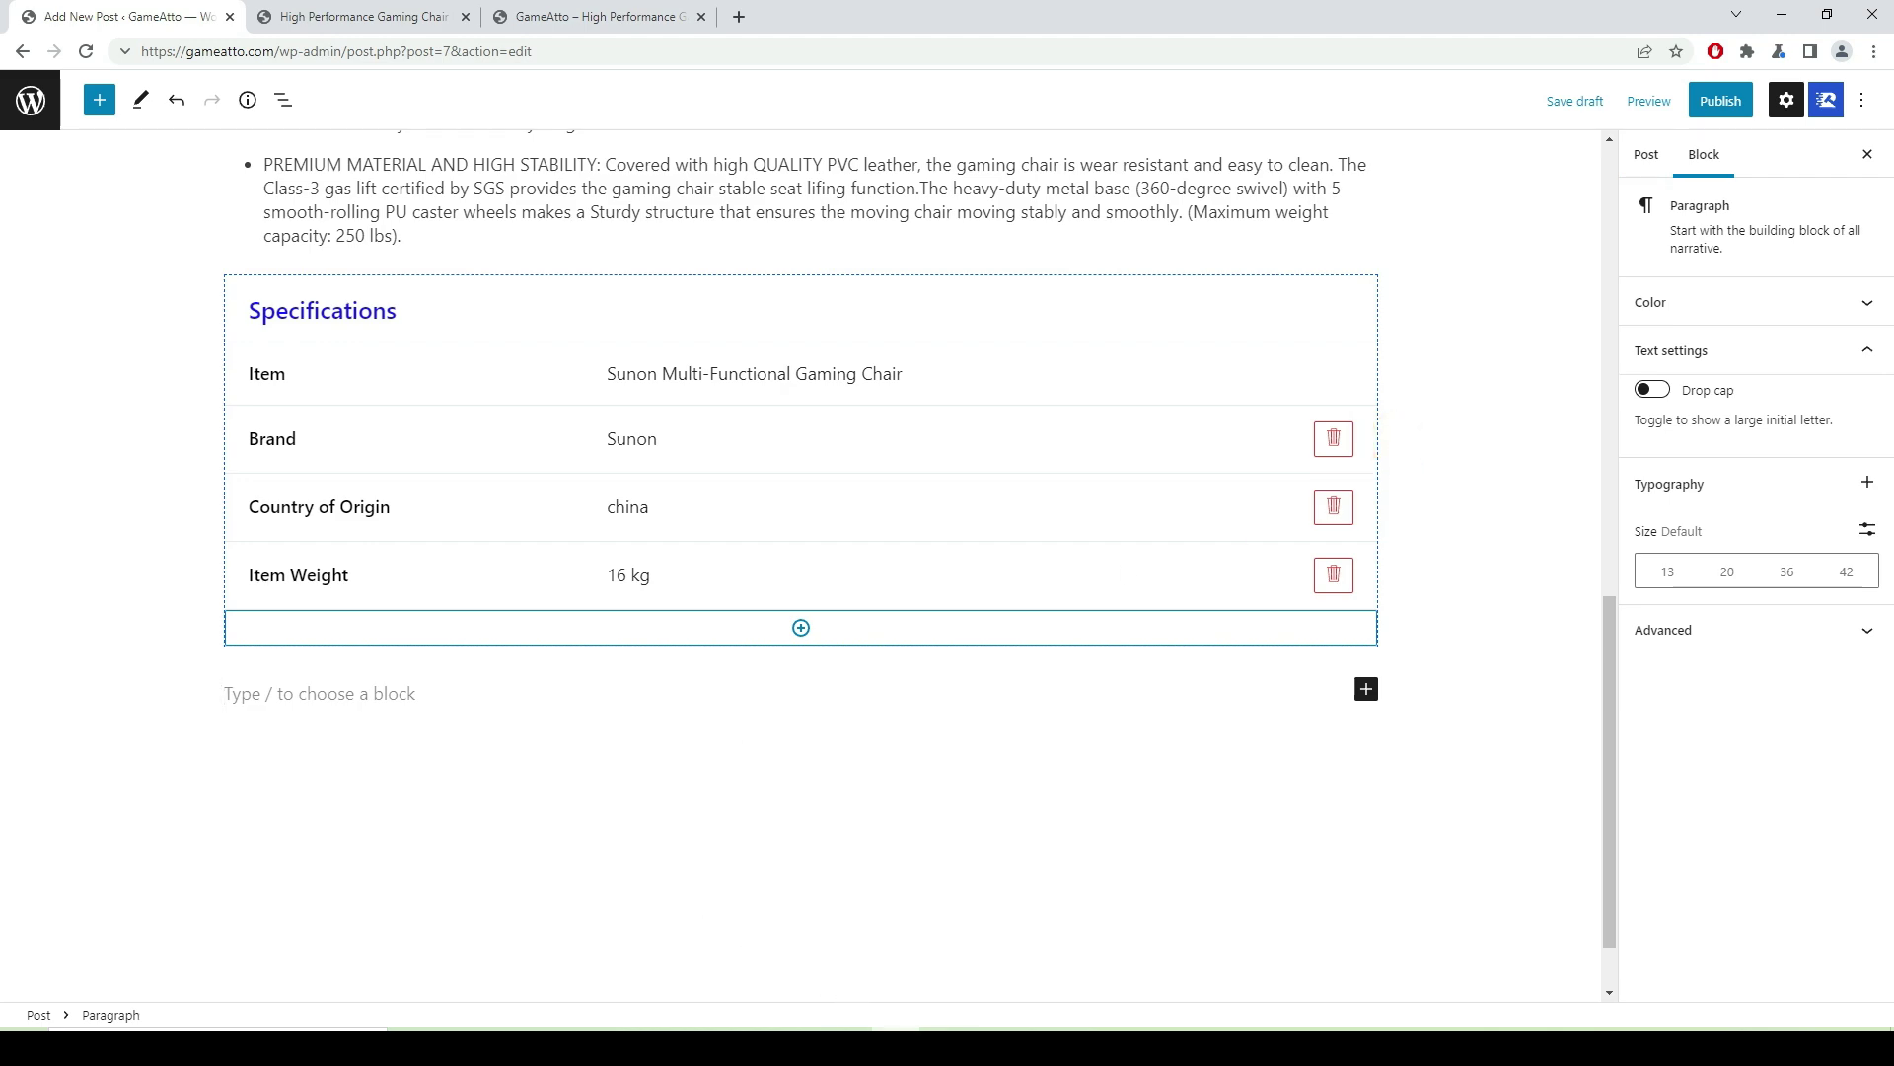
{"action": "mouse_move", "coordinate": [847, 1029]}
{"action": "left_click", "coordinate": [850, 948]}
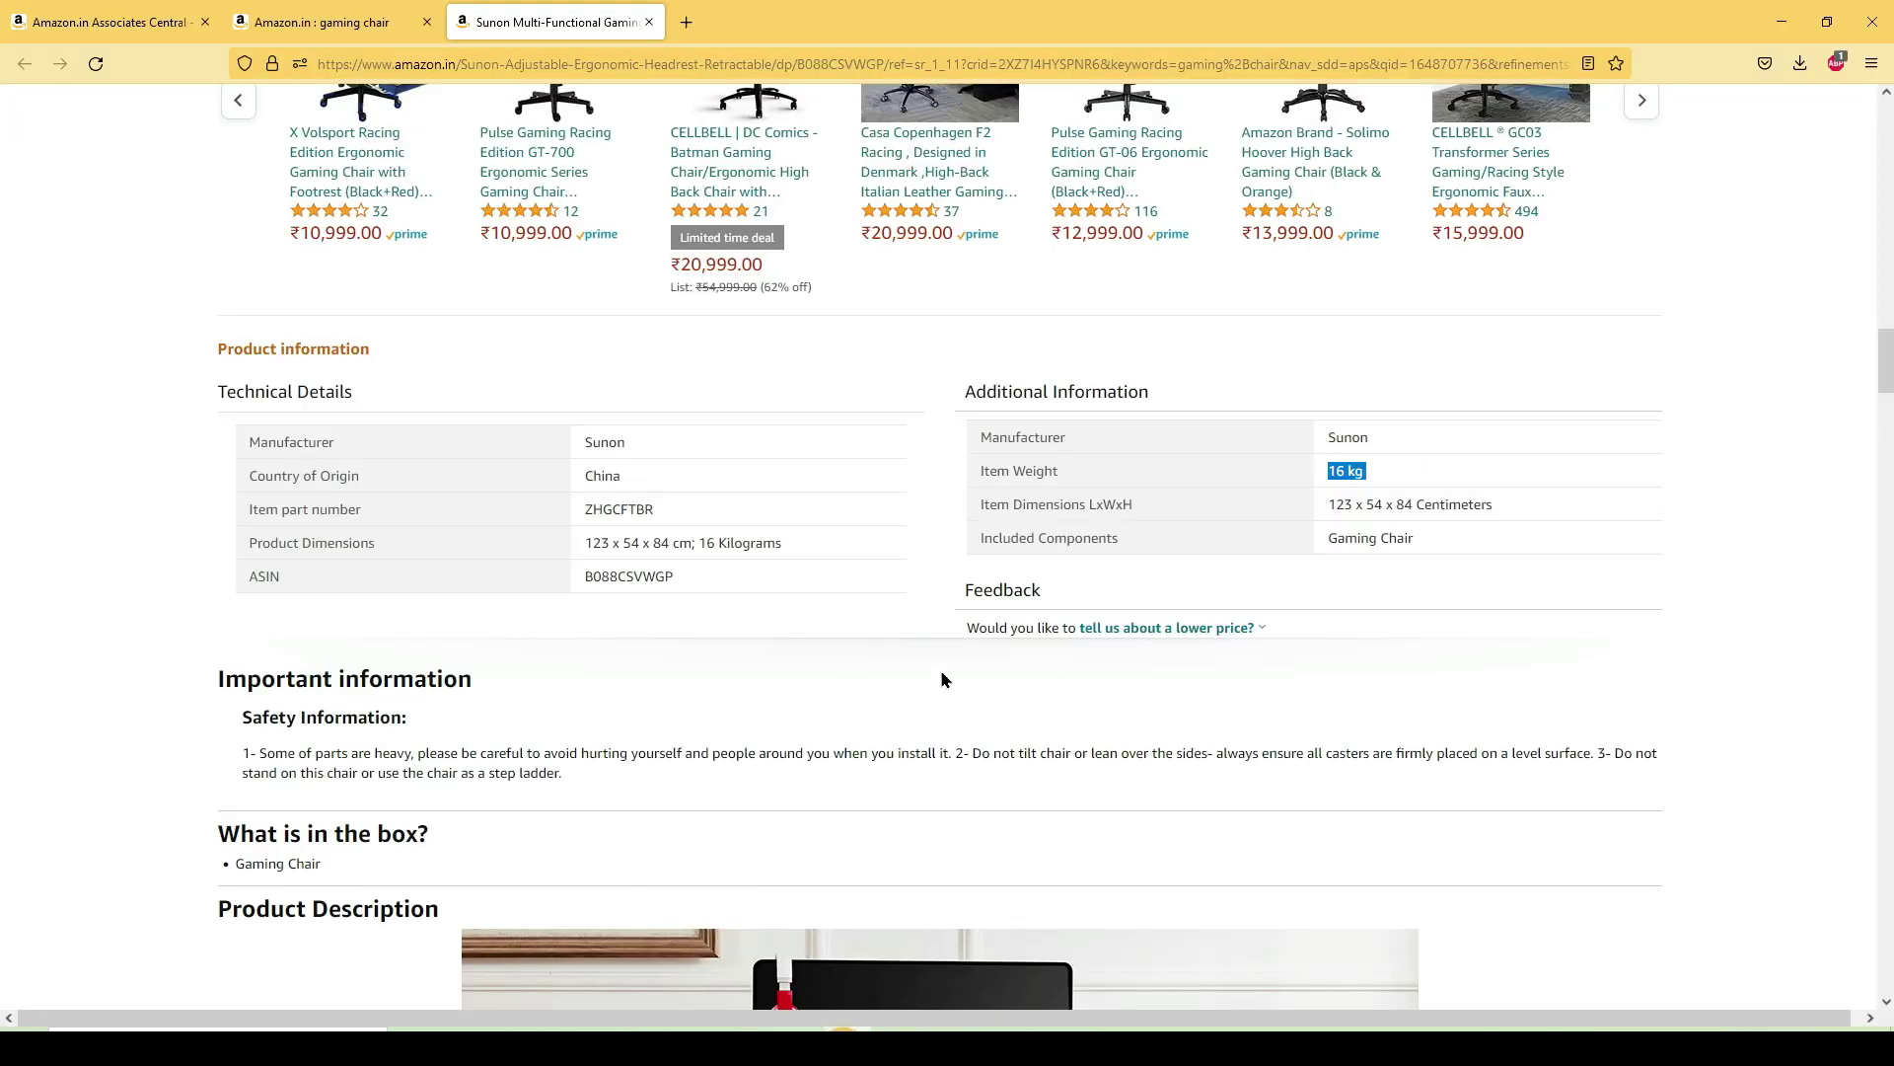
- Copy the About this item heading and bullets through '250 lbs).', then return to WordPress
{"action": "scroll", "coordinate": [817, 614], "scroll_direction": "down", "scroll_amount": 5}
{"action": "scroll", "coordinate": [894, 434], "scroll_direction": "up", "scroll_amount": 20}
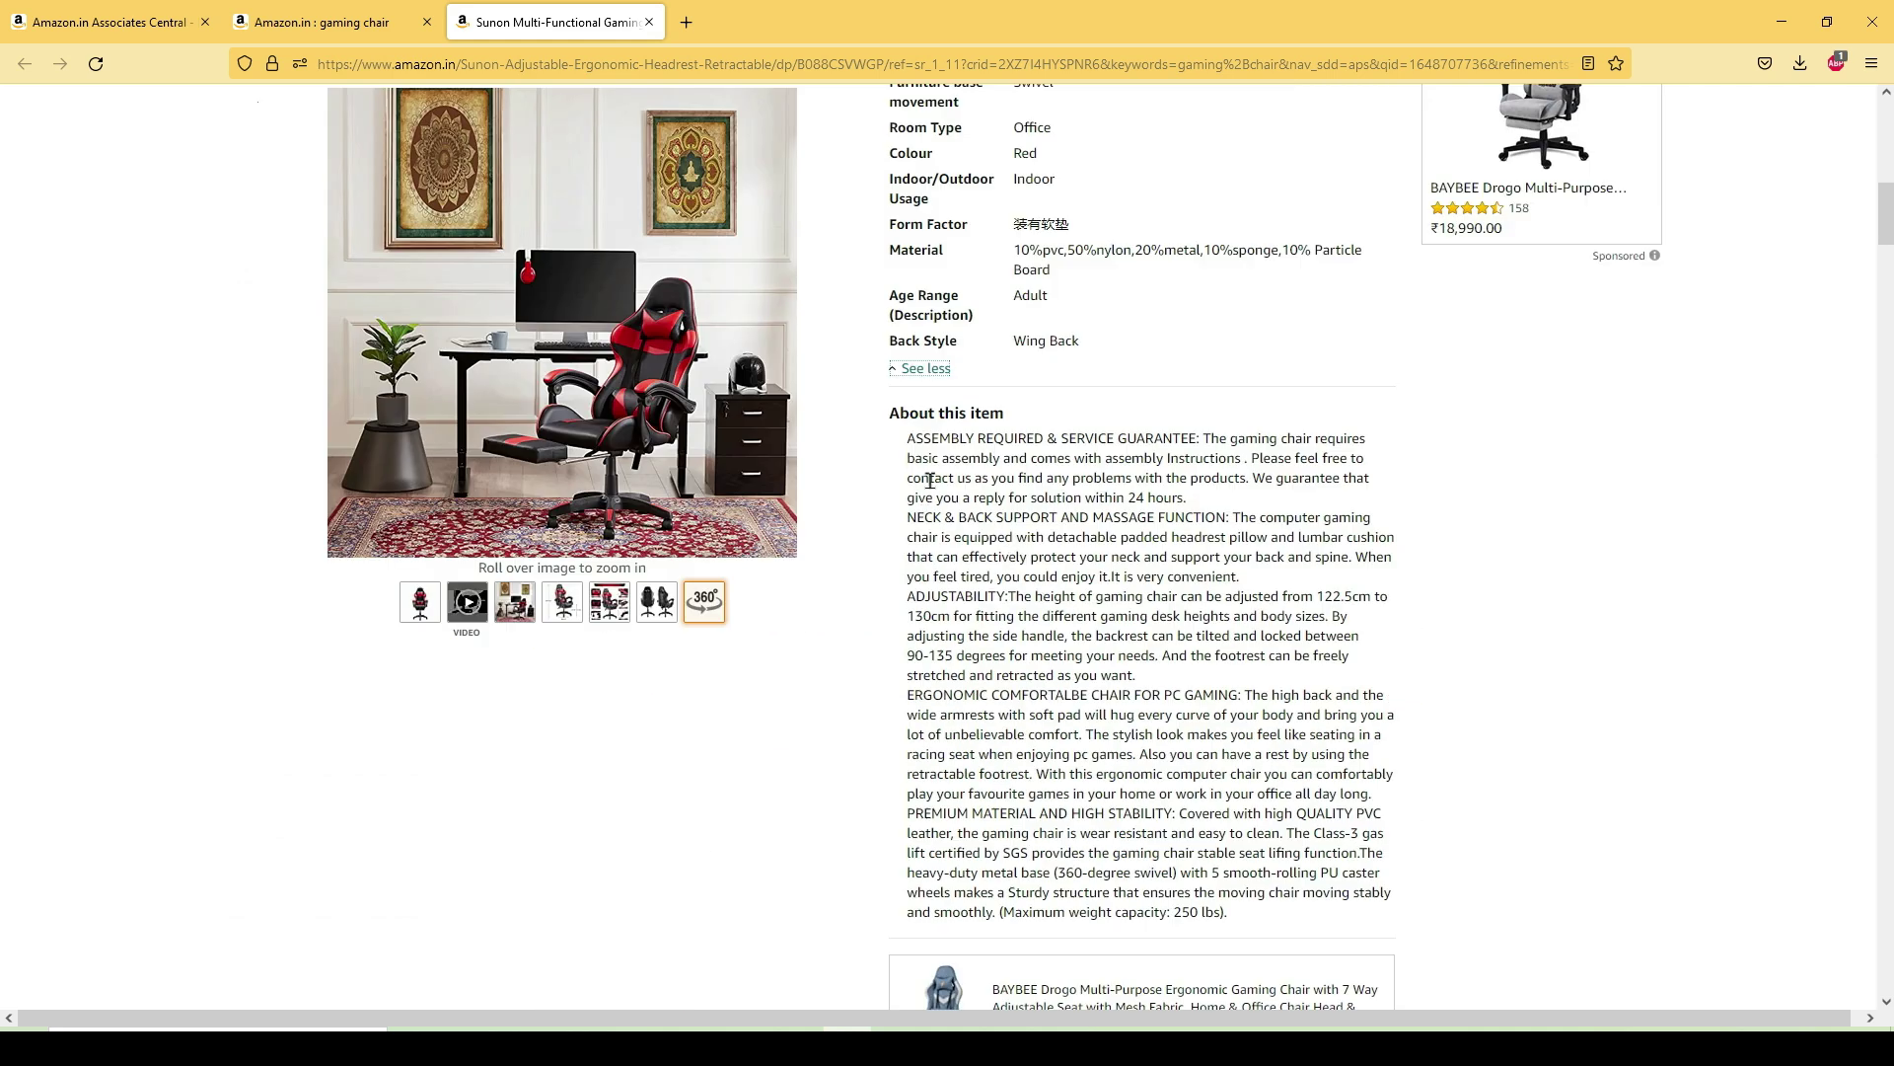
{"action": "left_click_drag", "start_coordinate": [885, 419], "coordinate": [1251, 939]}
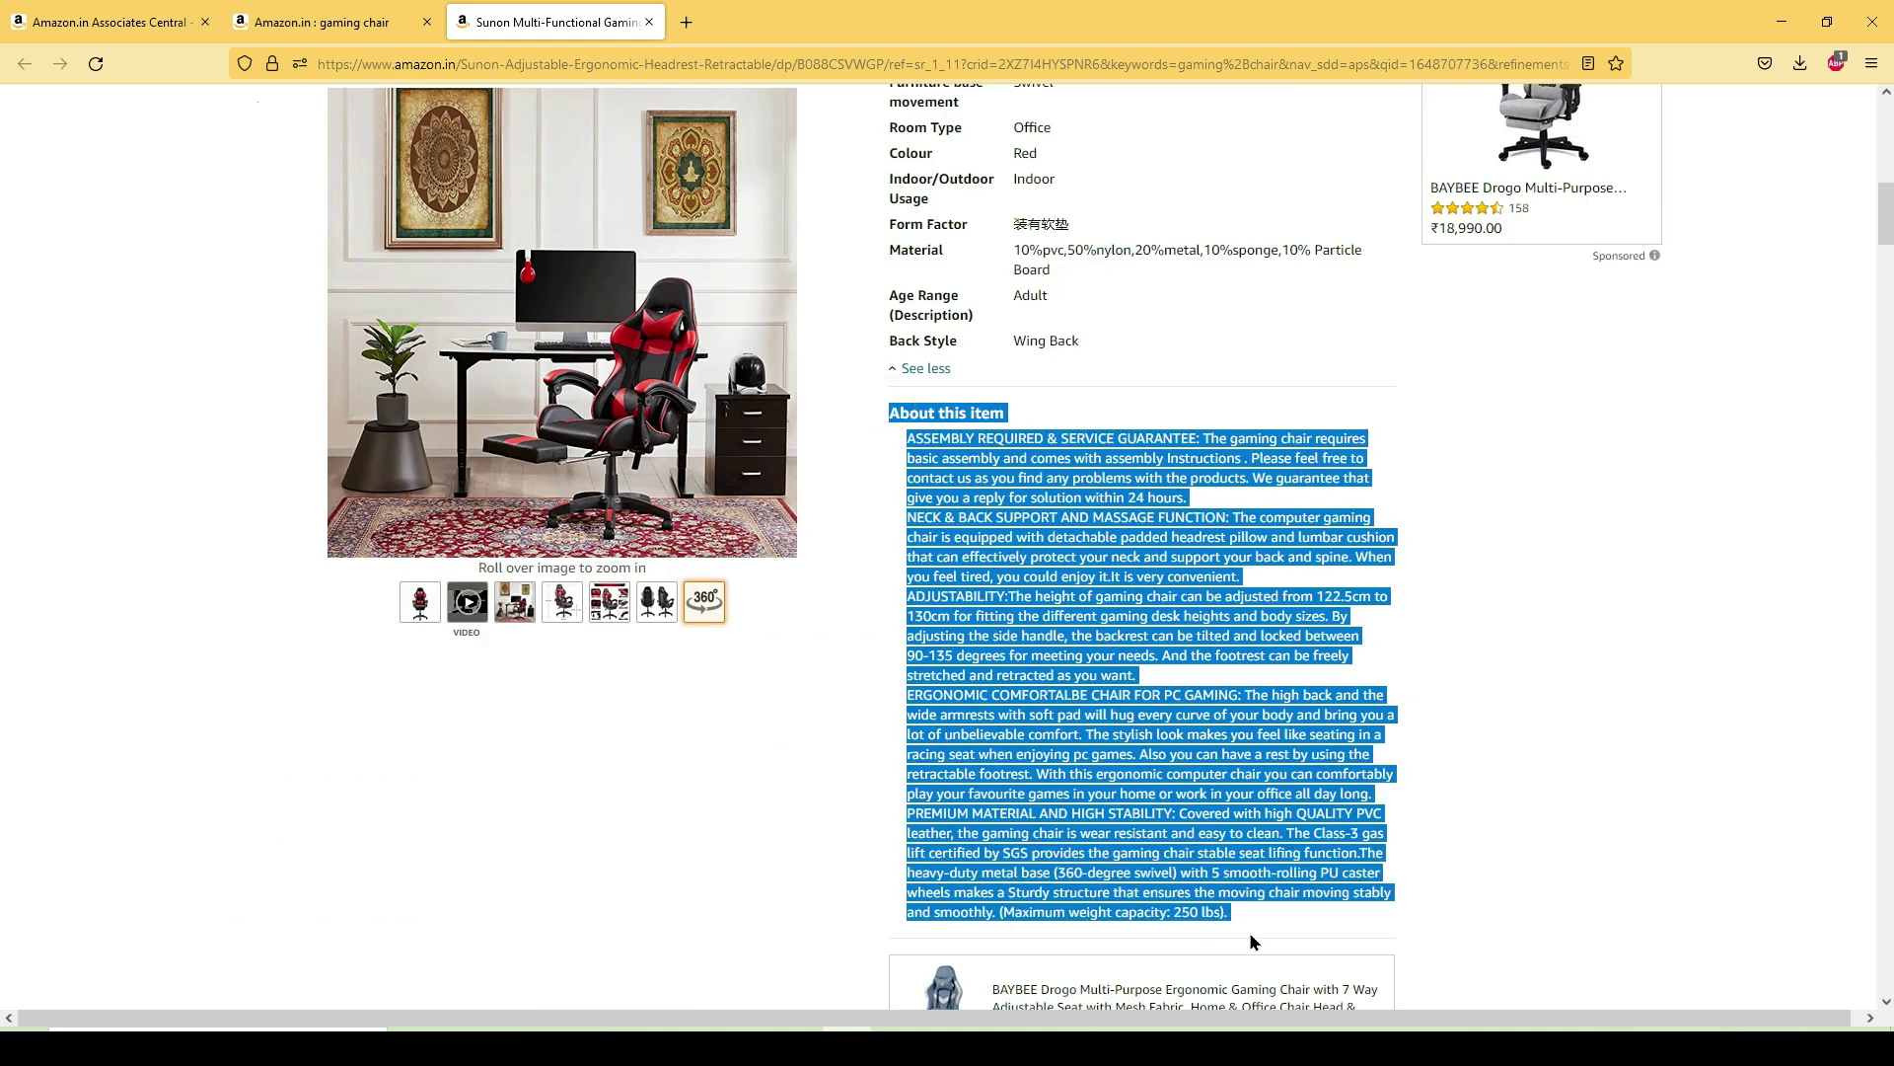
{"action": "right_click", "coordinate": [1186, 856]}
{"action": "left_click", "coordinate": [1224, 616]}
{"action": "key", "text": "alt+Tab"}
- Paste the copied About this item heading and bullet list into the empty paragraph
{"action": "right_click", "coordinate": [259, 696]}
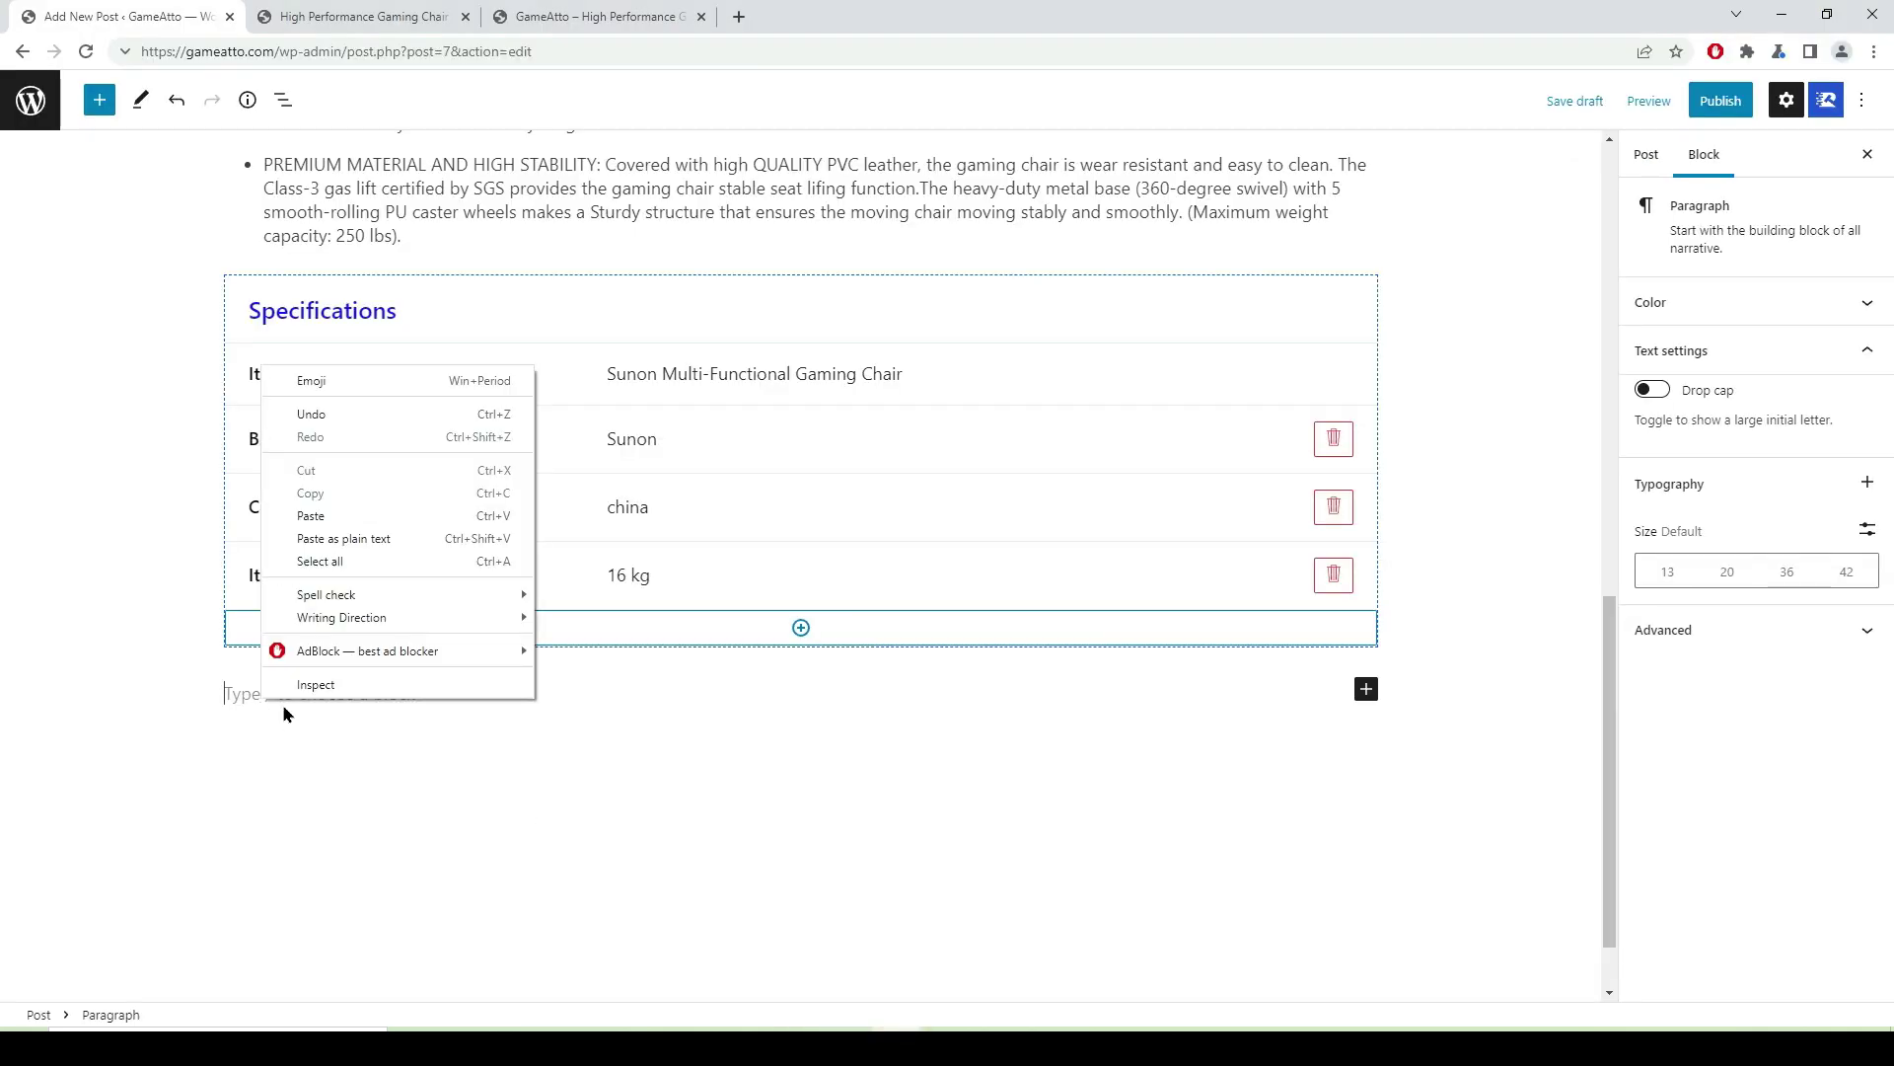
{"action": "left_click", "coordinate": [330, 516]}
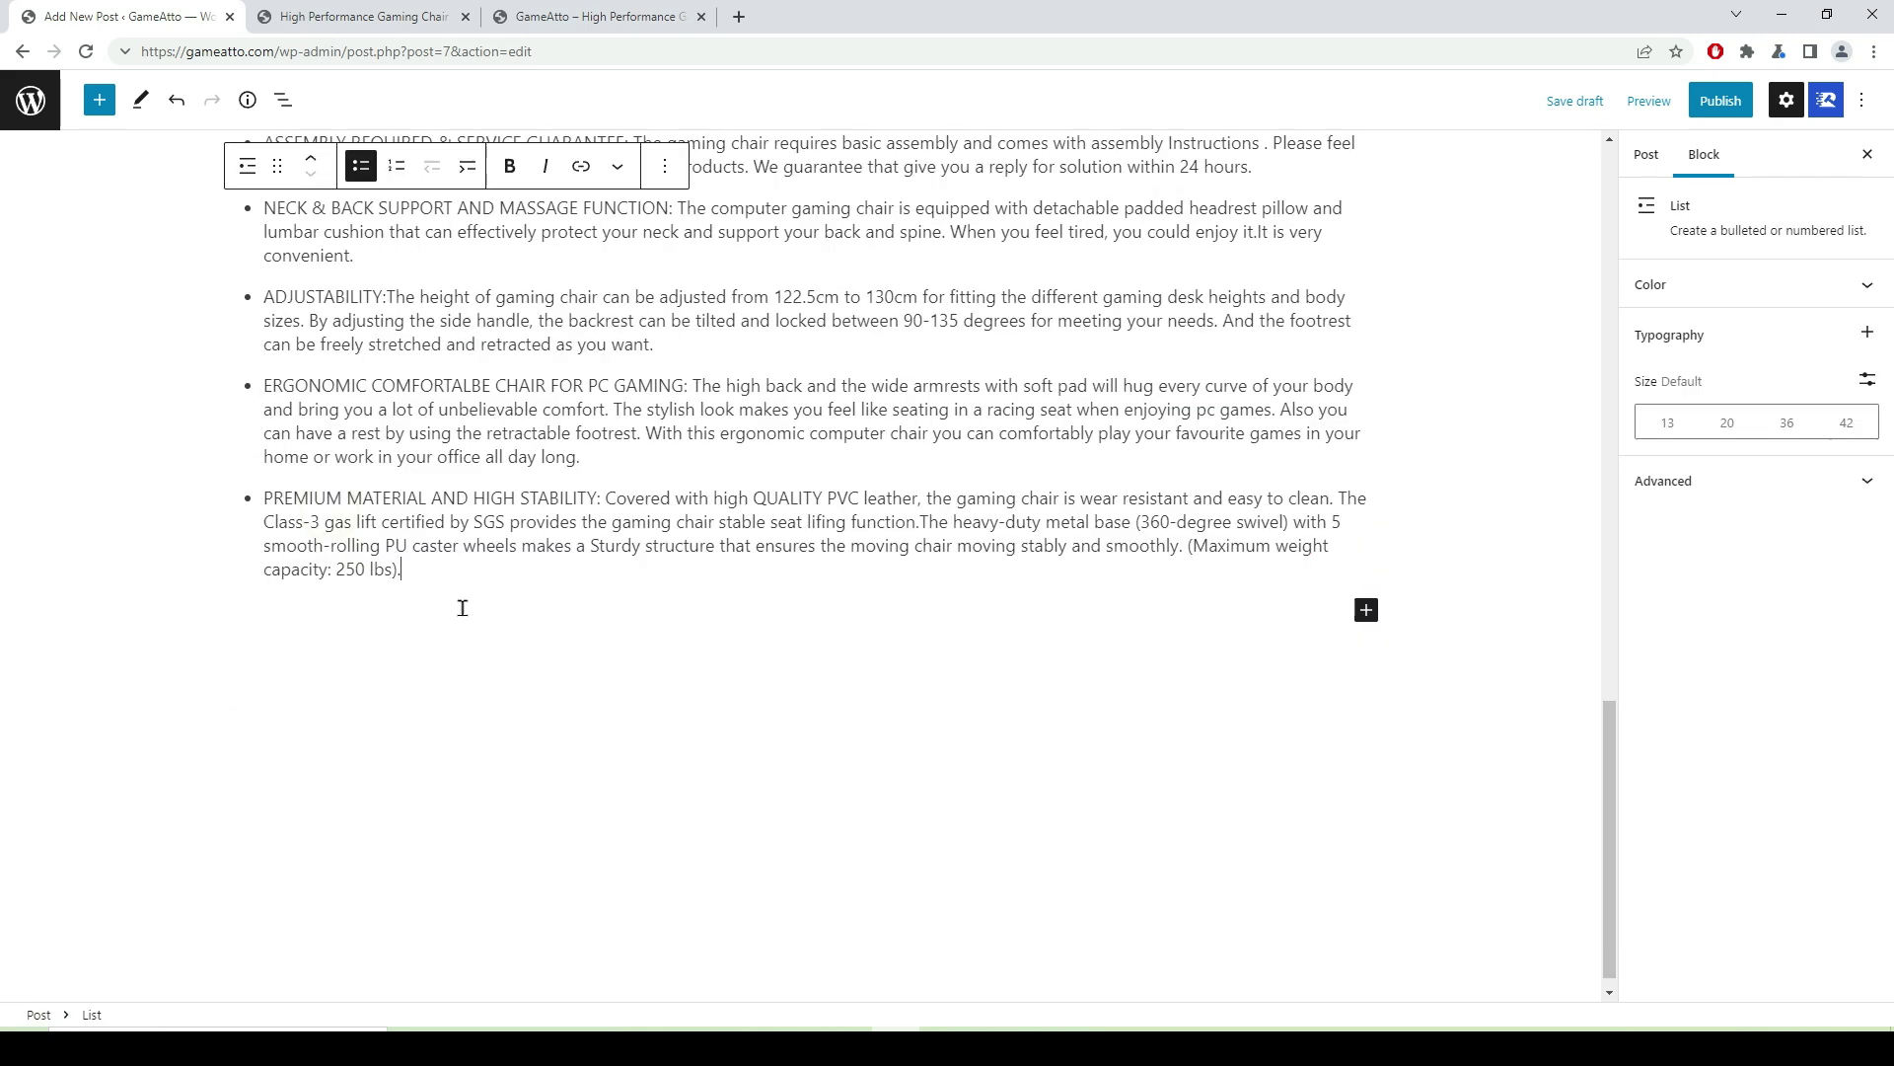
{"action": "scroll", "coordinate": [136, 539], "scroll_direction": "up", "scroll_amount": 6}
{"action": "left_click", "coordinate": [38, 568]}
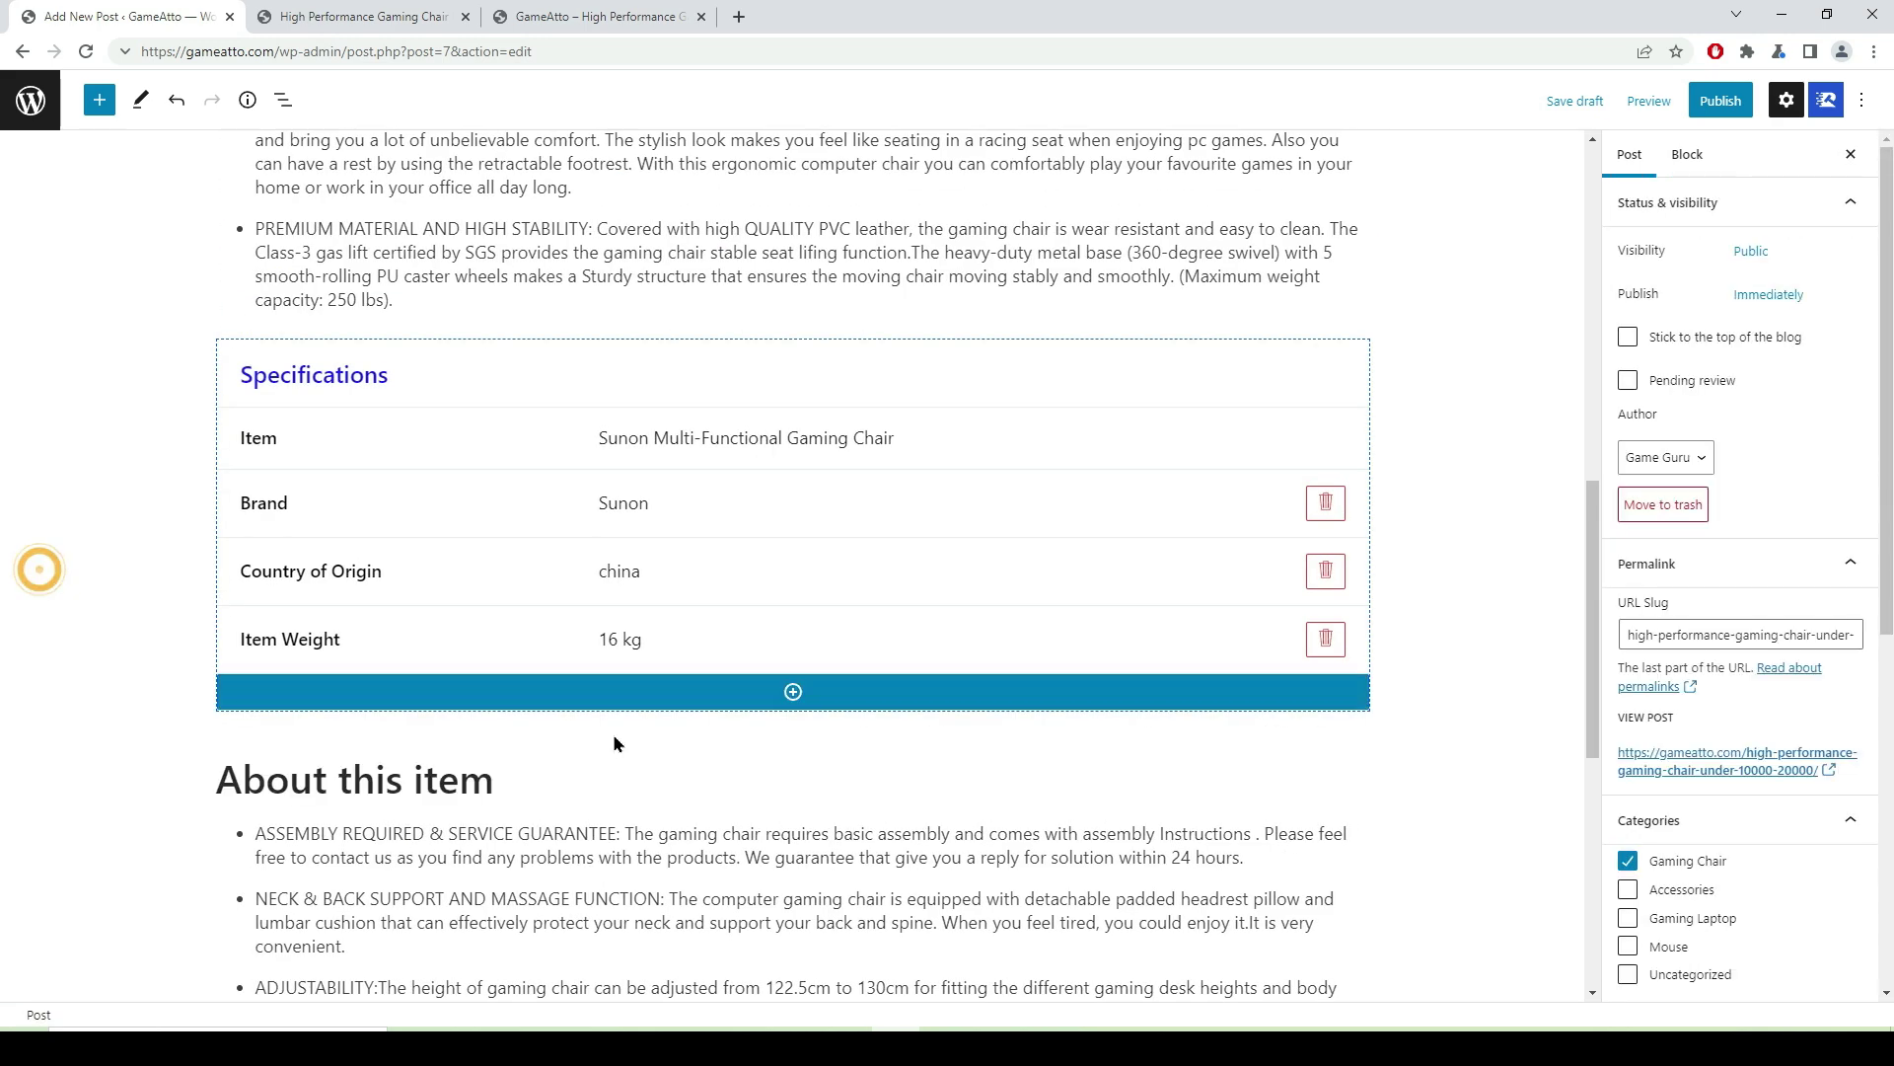
- Bring up the full block library from the inserter below the pasted list
{"action": "scroll", "coordinate": [901, 643], "scroll_direction": "down", "scroll_amount": 4}
{"action": "scroll", "coordinate": [900, 642], "scroll_direction": "down", "scroll_amount": 3}
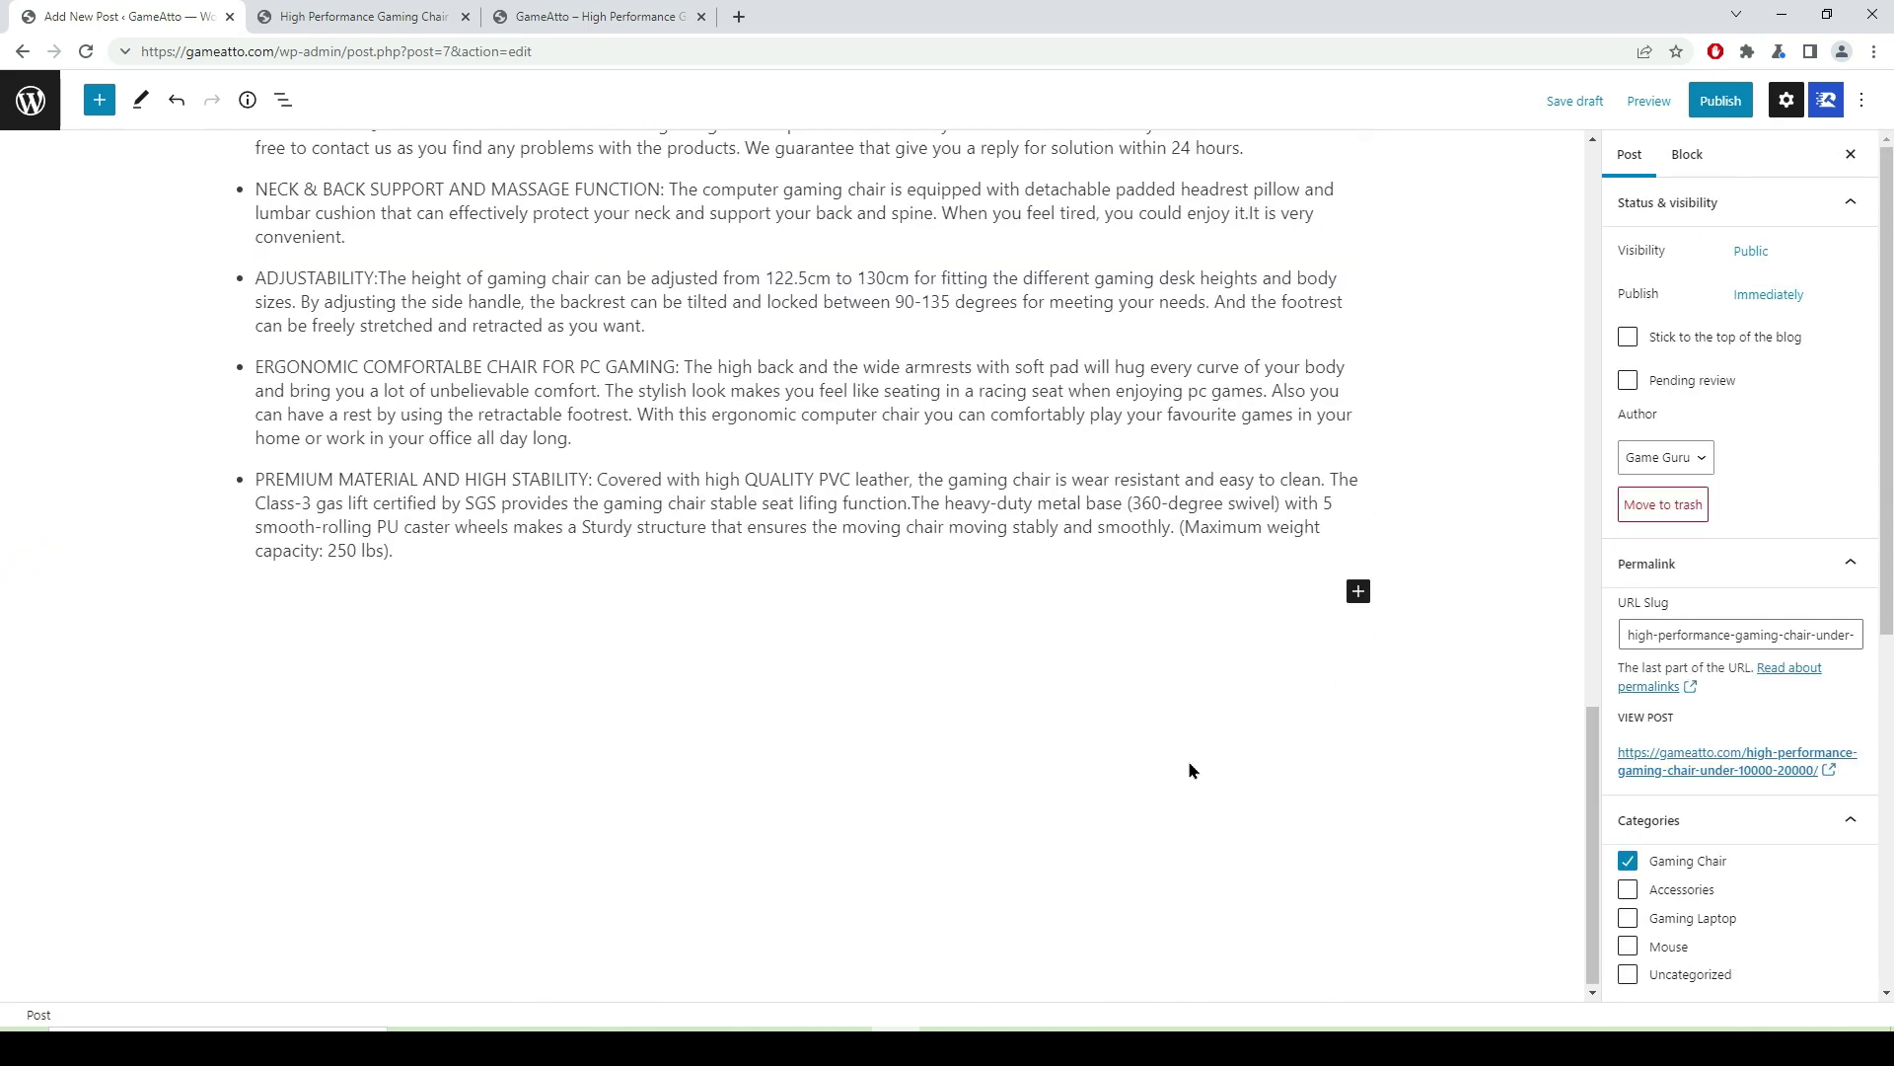
{"action": "left_click", "coordinate": [1357, 592]}
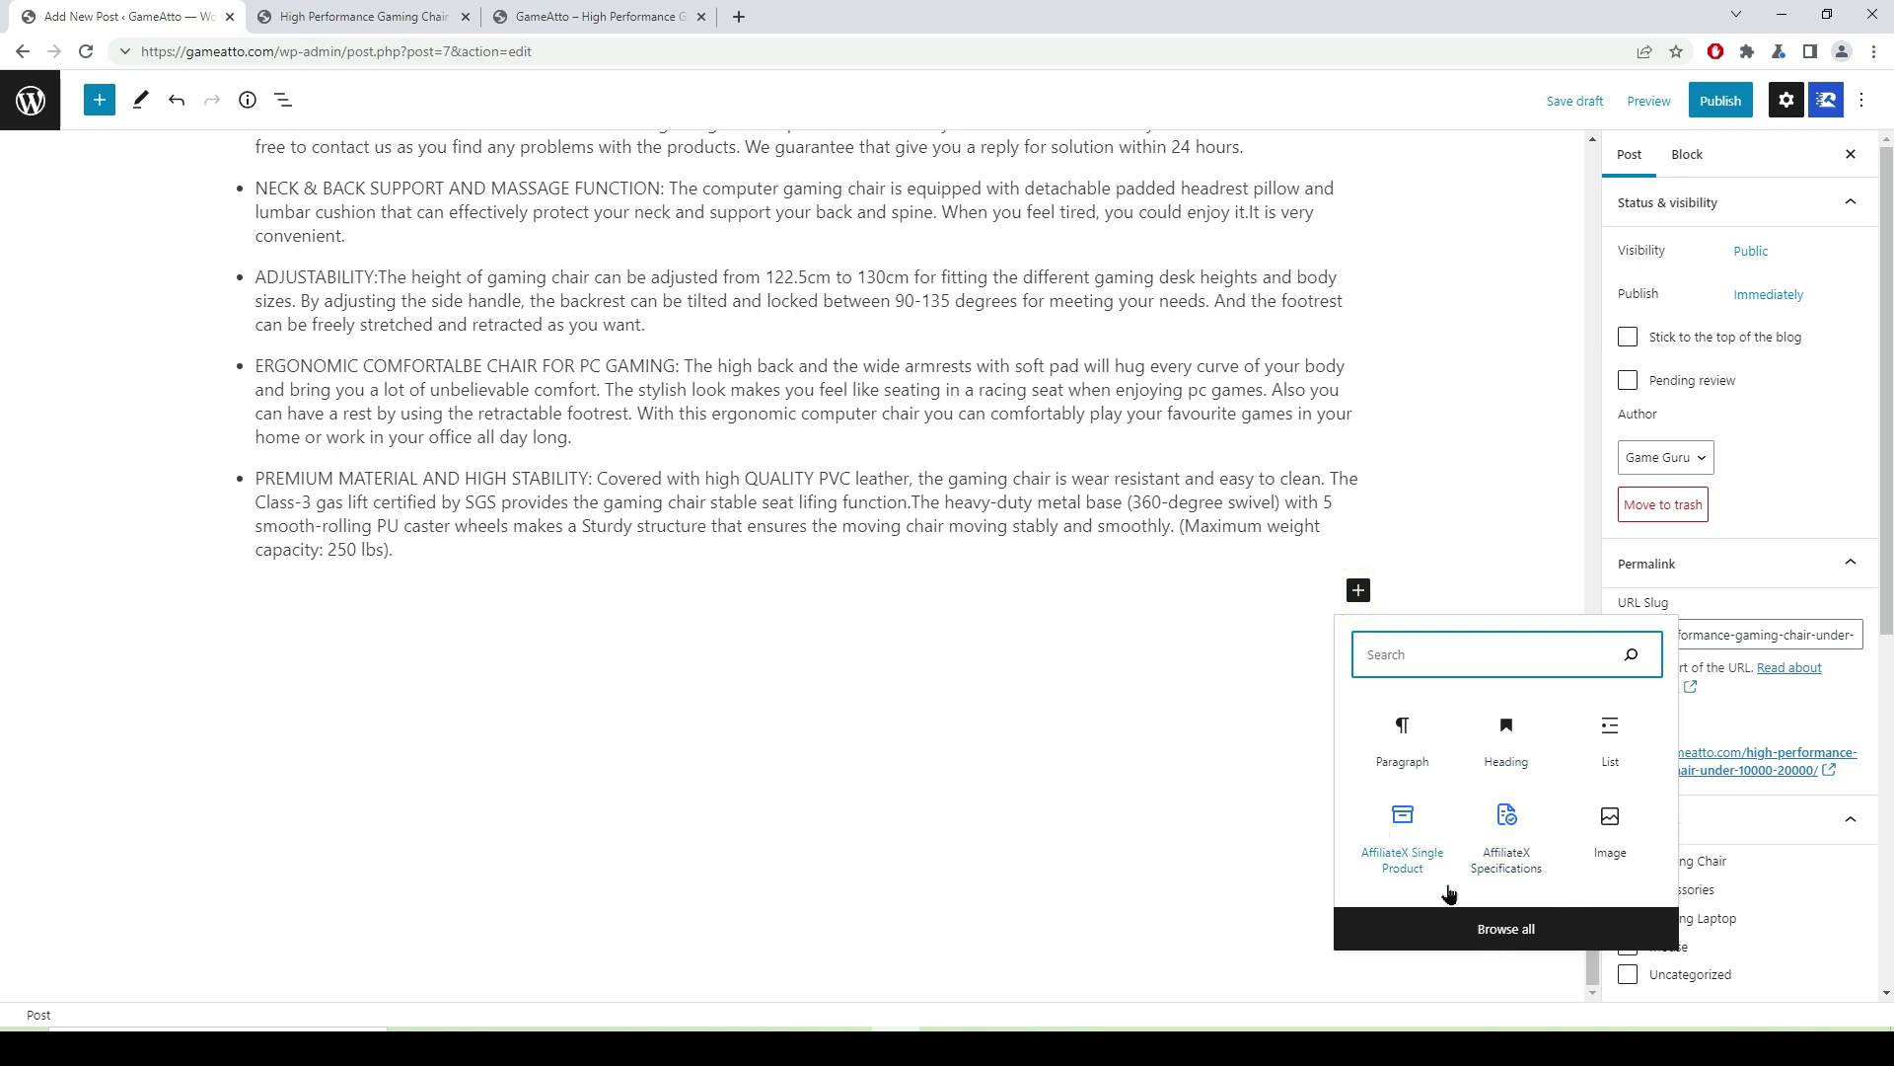
{"action": "left_click", "coordinate": [1507, 928]}
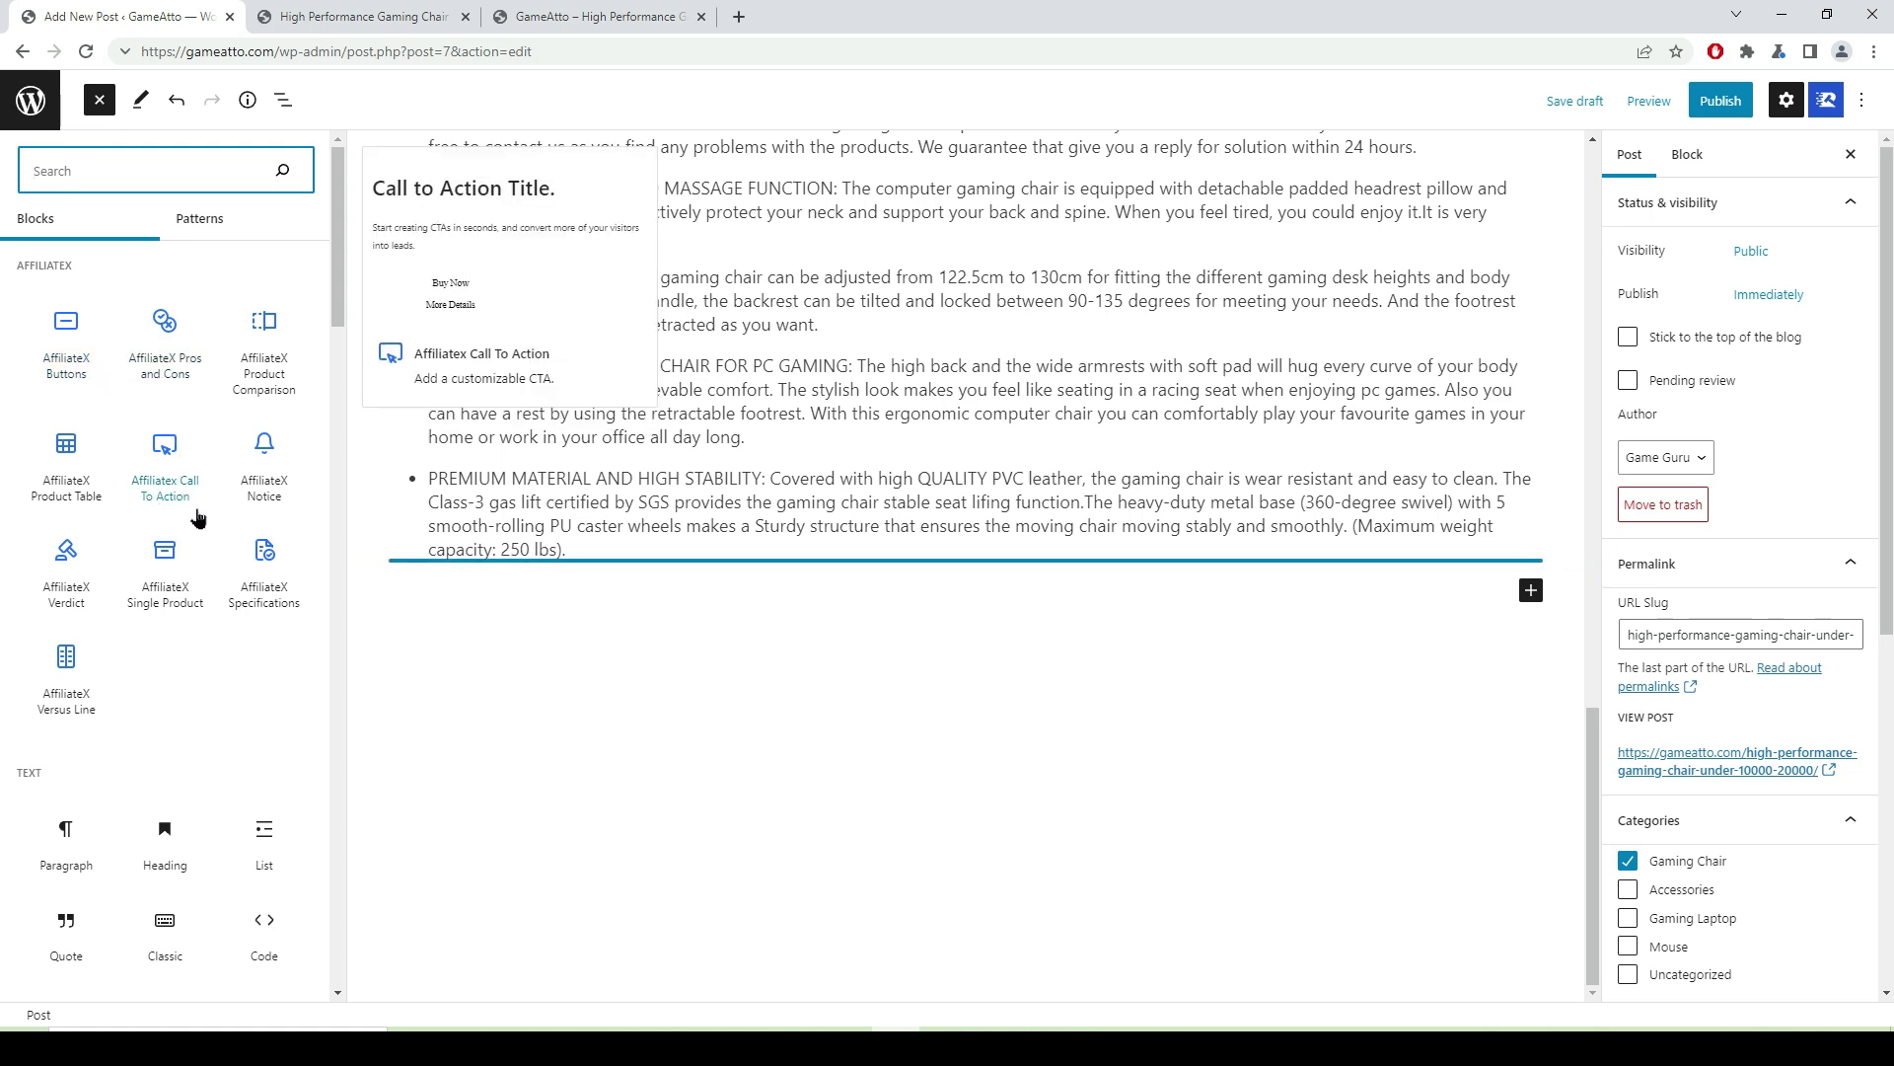
- Insert an AffiliateX Call To Action block and set its Layout alignment to left
{"action": "left_click", "coordinate": [160, 462]}
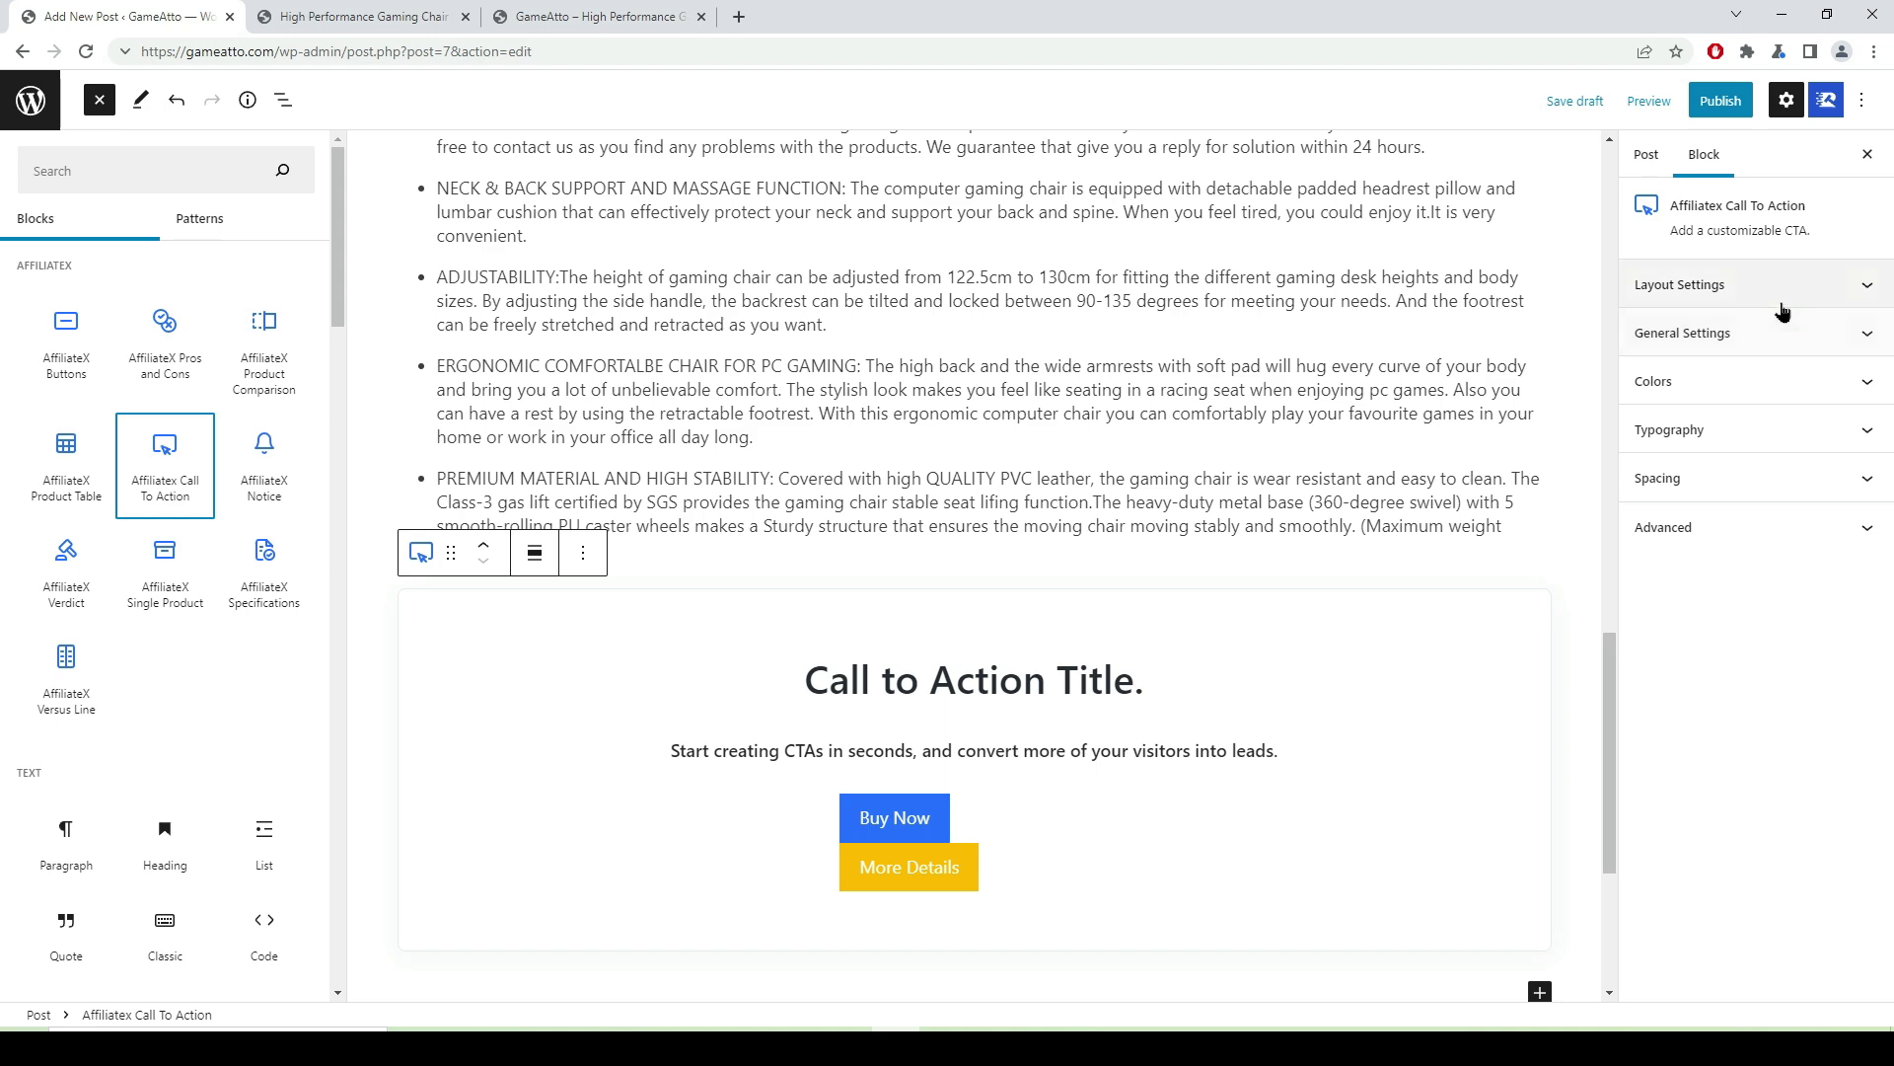
{"action": "left_click", "coordinate": [1722, 285]}
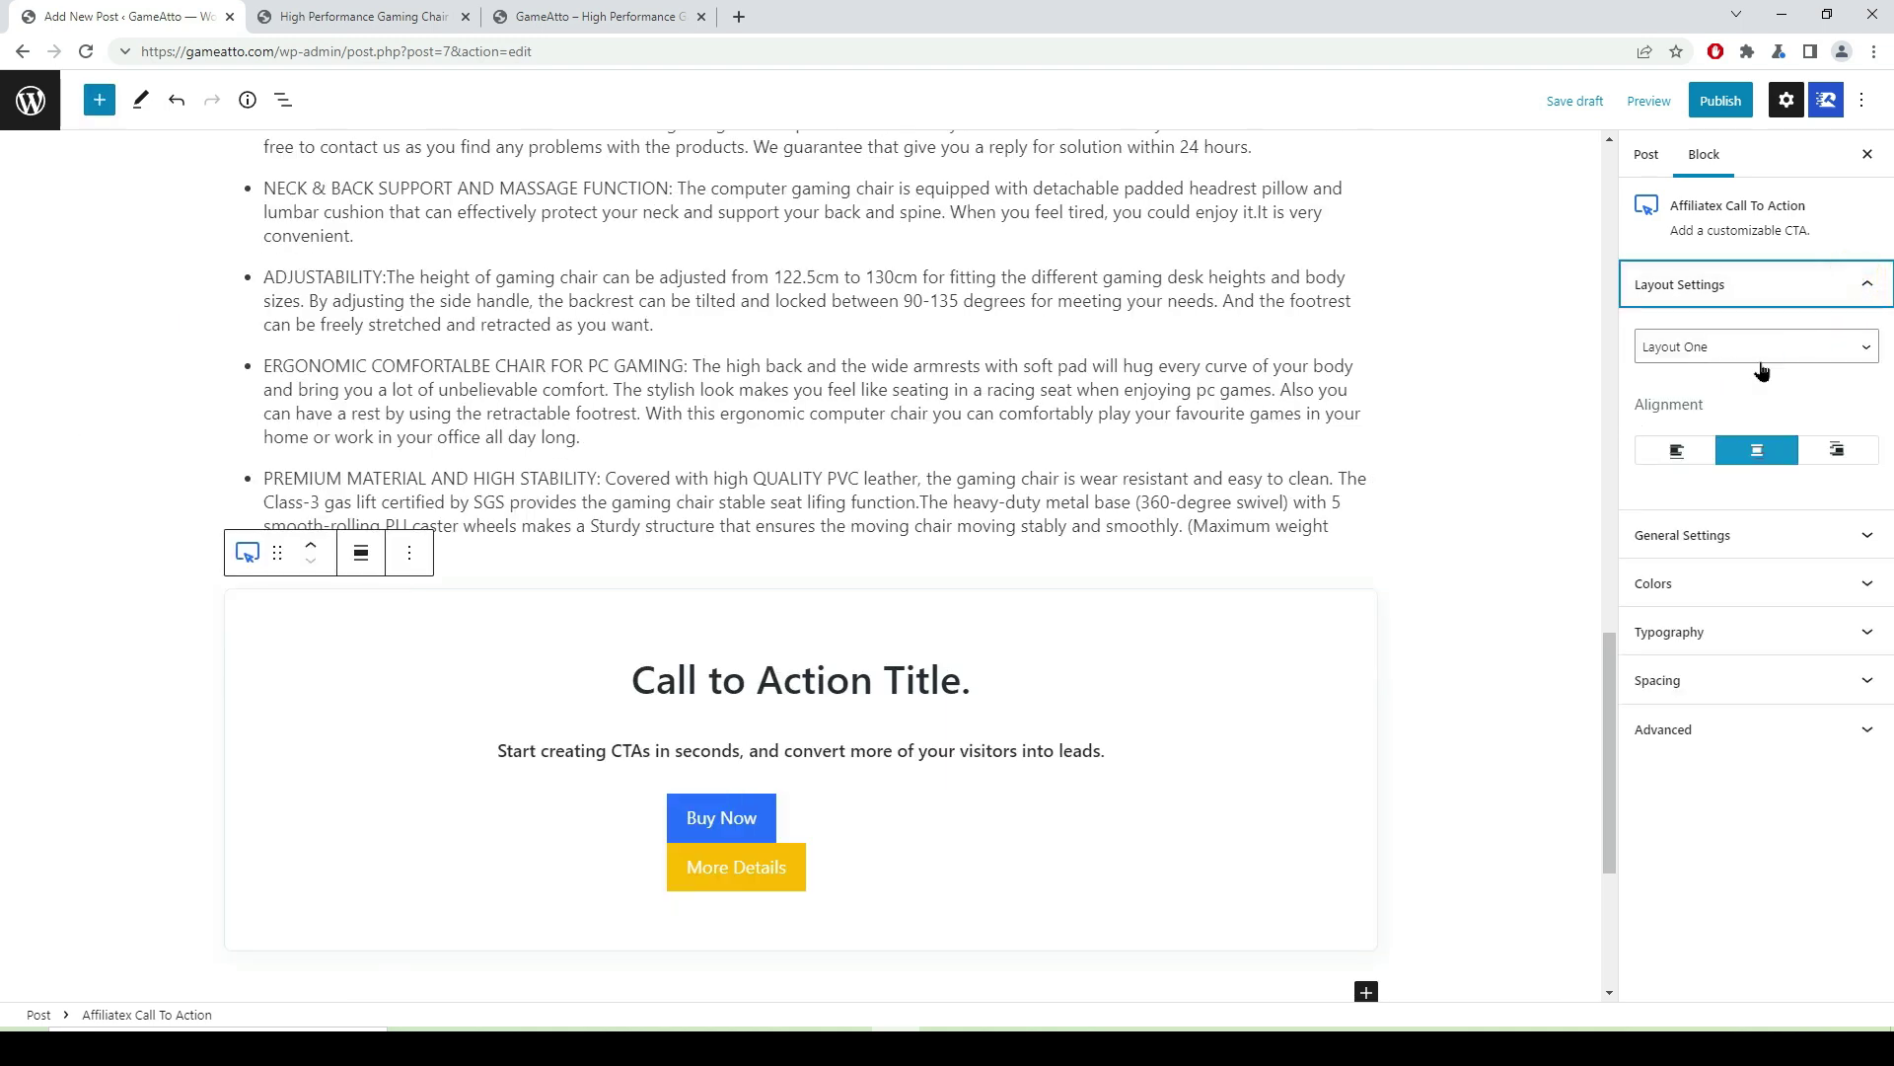
{"action": "left_click", "coordinate": [1678, 456]}
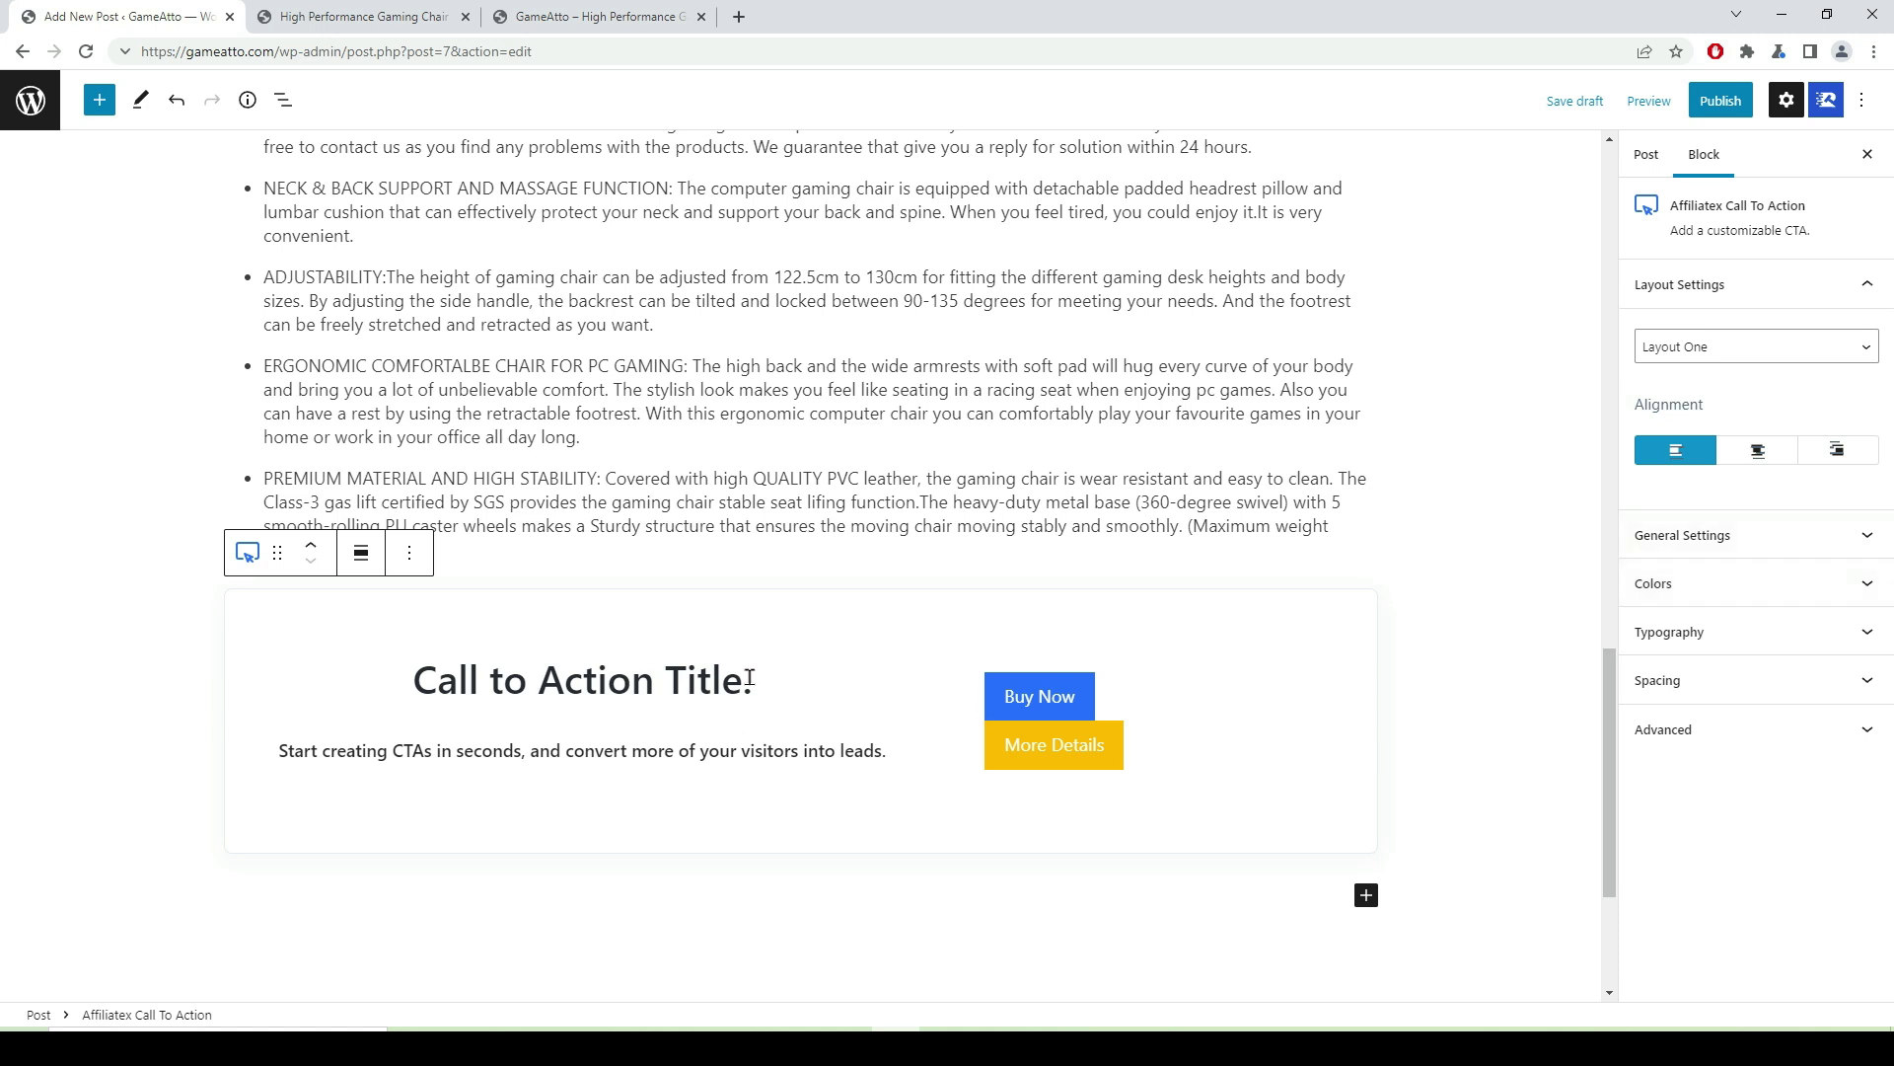
{"action": "left_click_drag", "start_coordinate": [744, 682], "coordinate": [418, 680]}
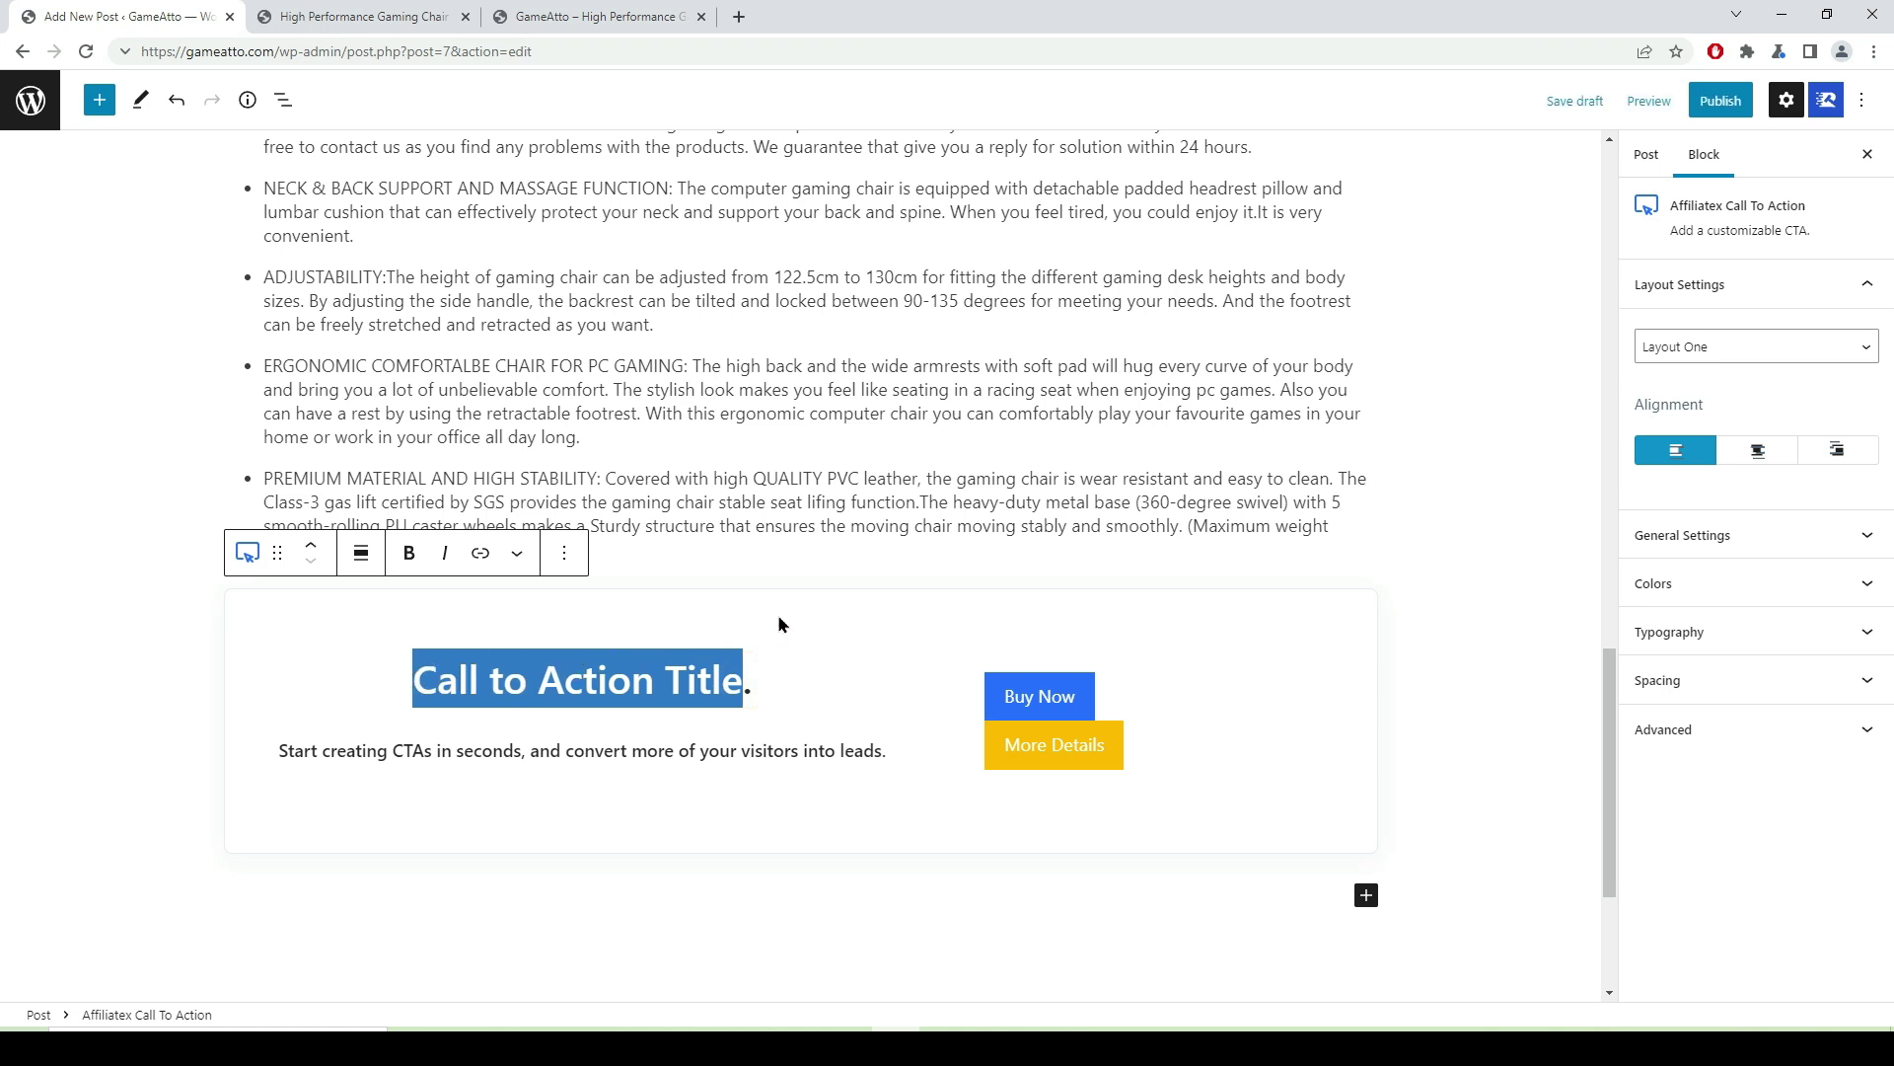
- Retitle the call-to-action 'Best Gaming Chair', fixing the capital G
{"action": "type", "text": "Best "}
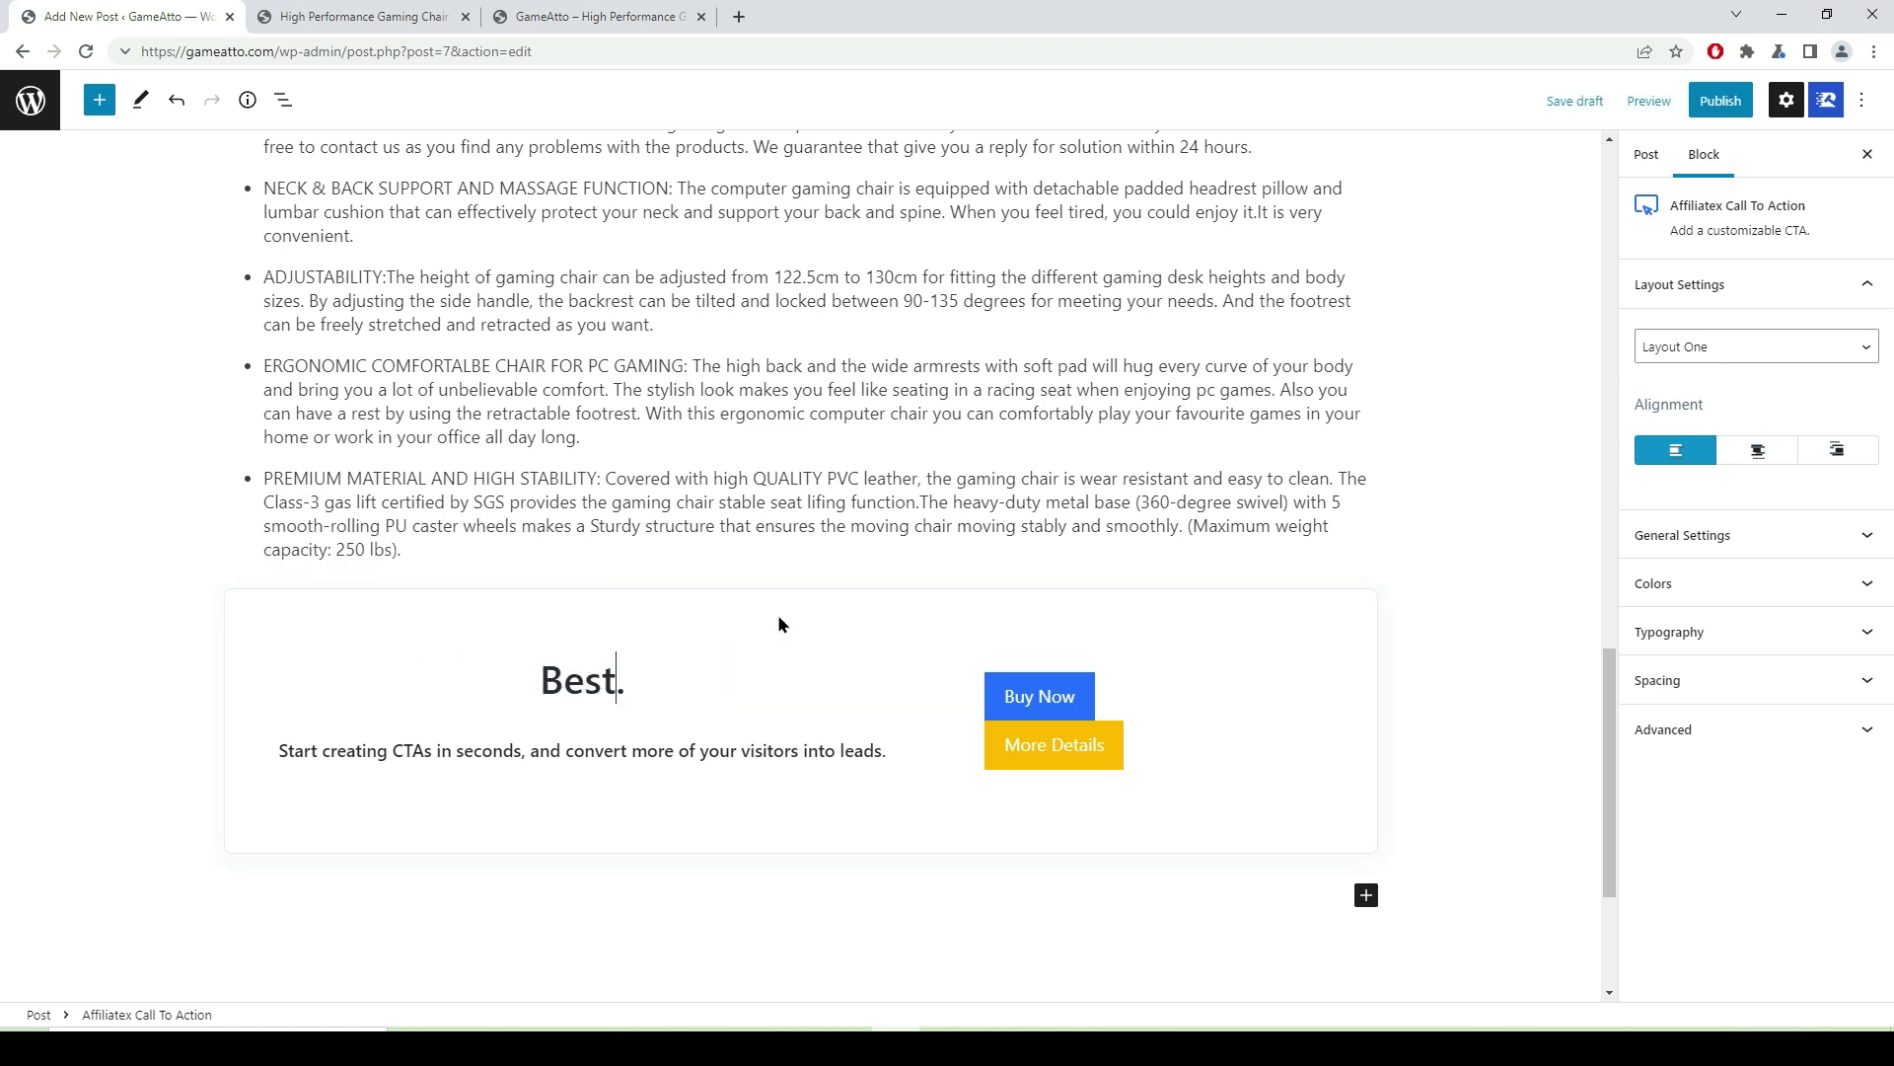
{"action": "type", "text": "gaming "}
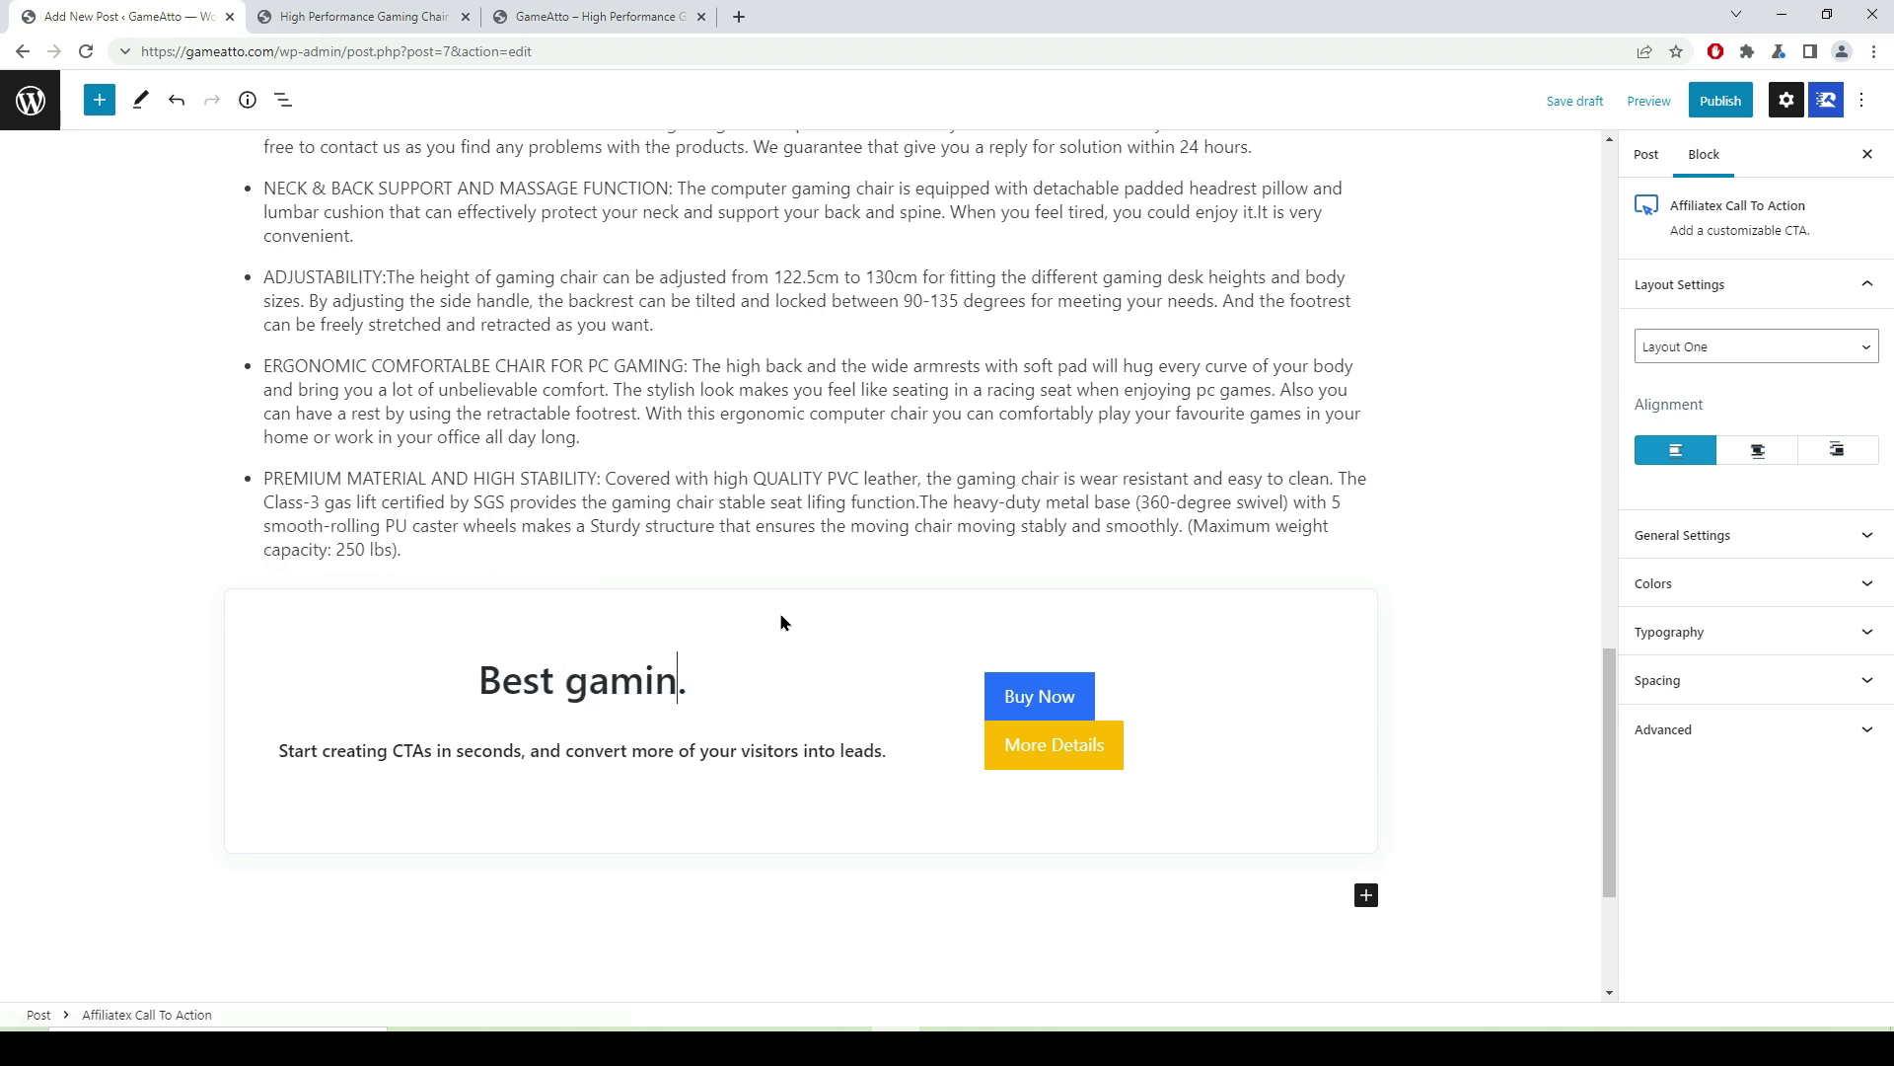
{"action": "type", "text": "Chair"}
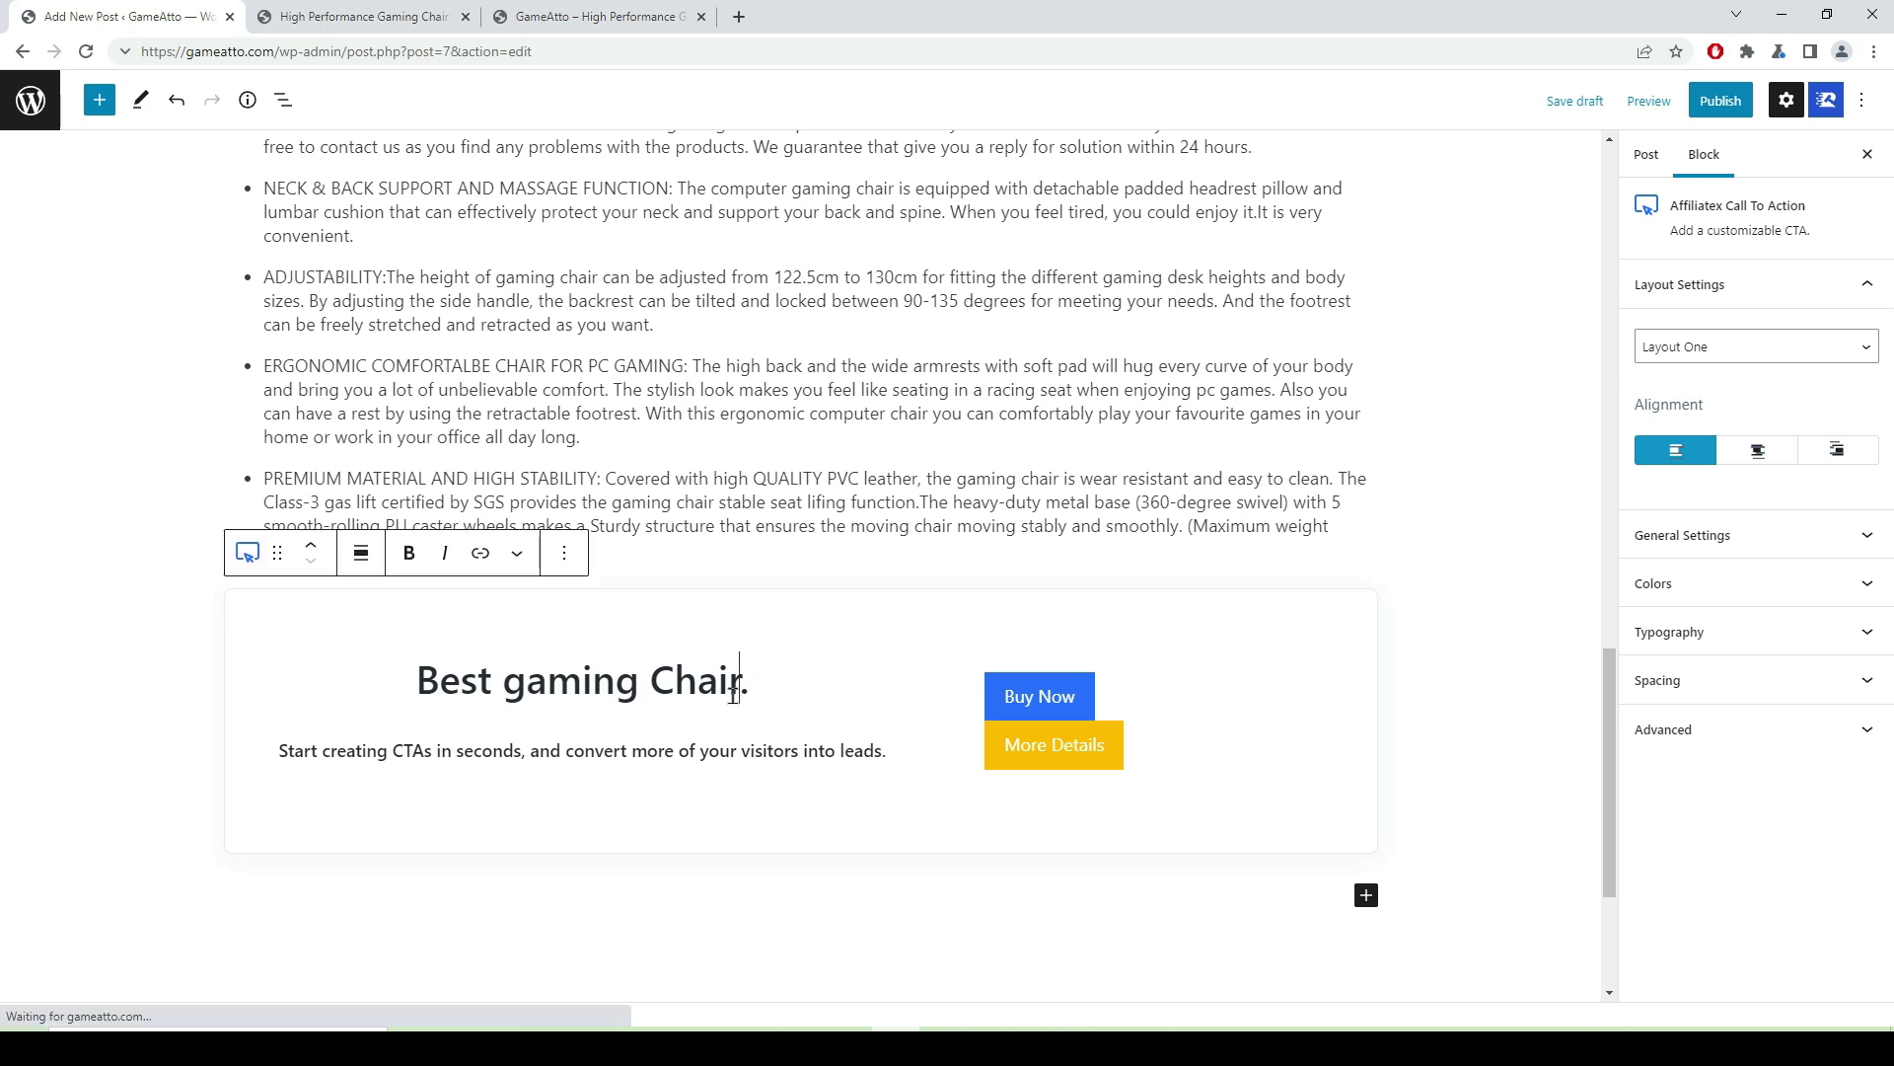
{"action": "left_click", "coordinate": [527, 681]}
{"action": "key", "text": "BackSpace"}
{"action": "type", "text": "G"}
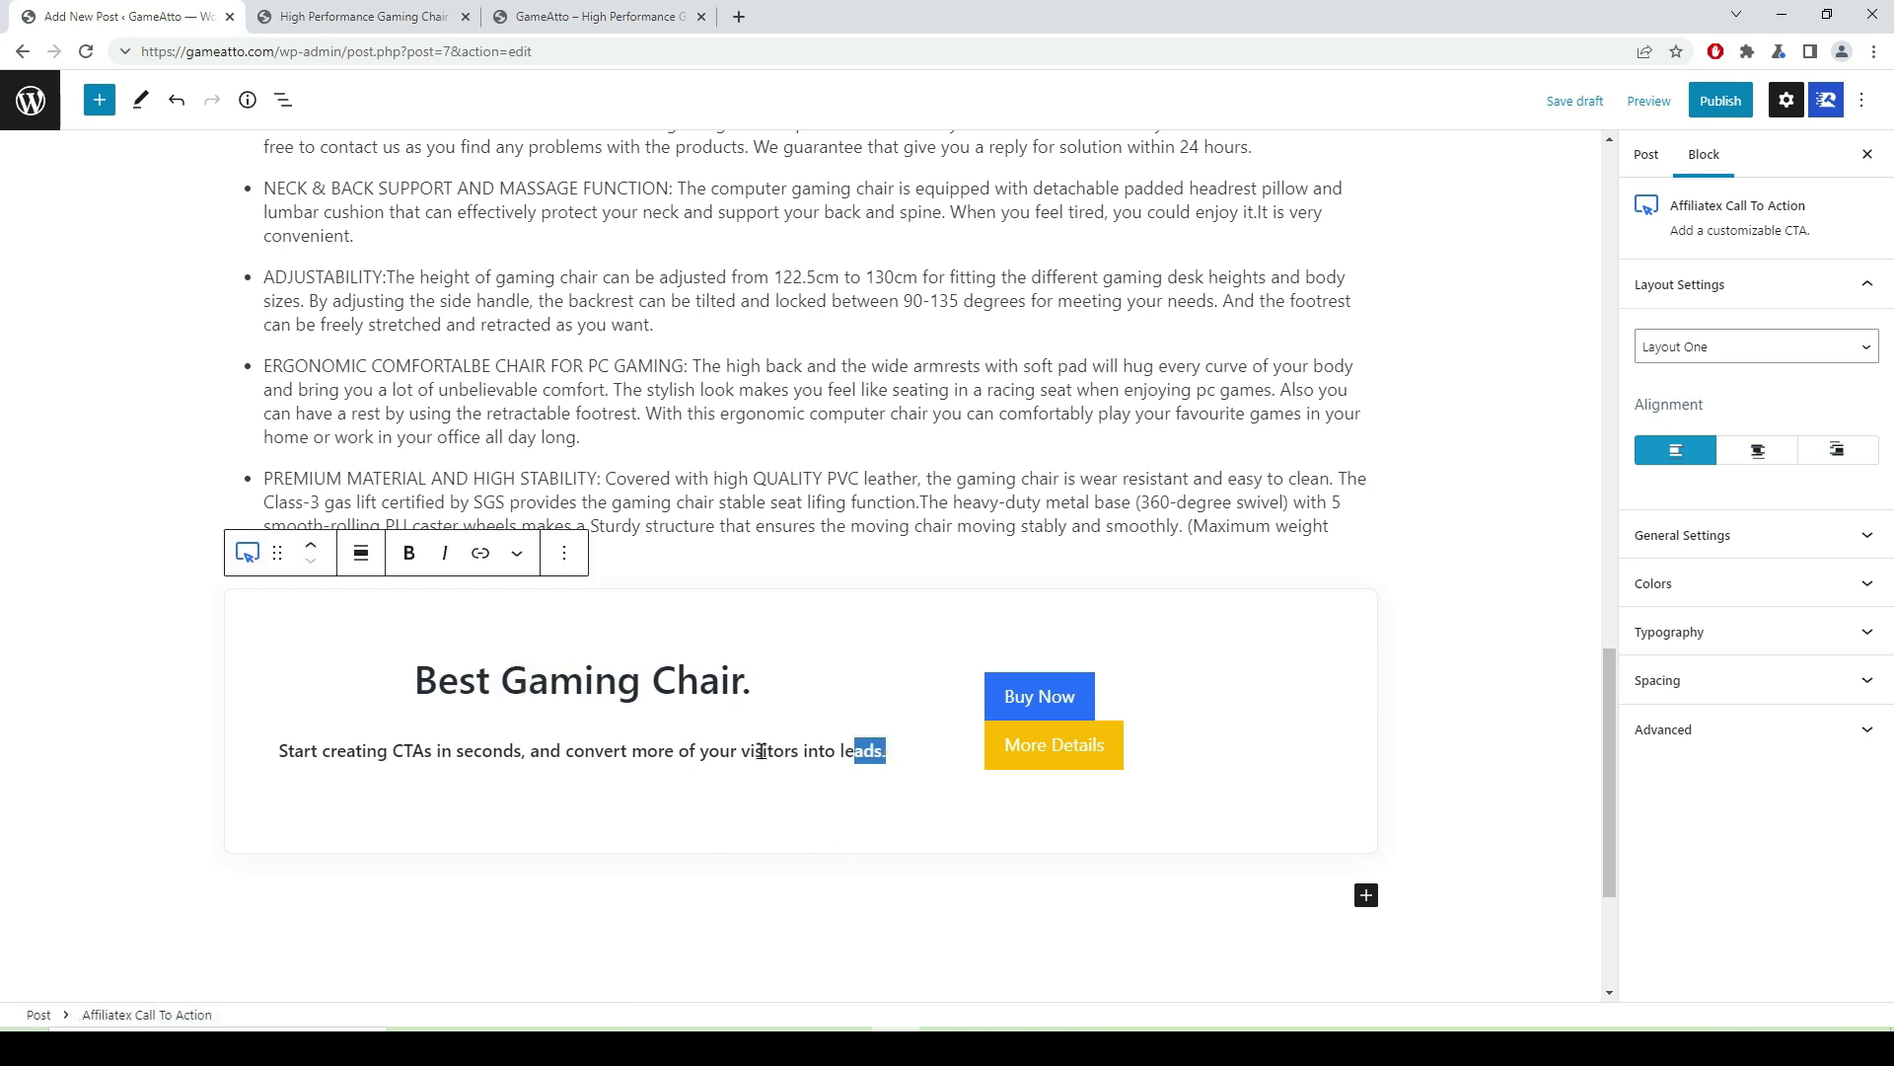
- Replace the placeholder description with the full Sunon chair product name from clipboard history
{"action": "left_click_drag", "start_coordinate": [885, 754], "coordinate": [220, 728]}
{"action": "key", "text": "super+v"}
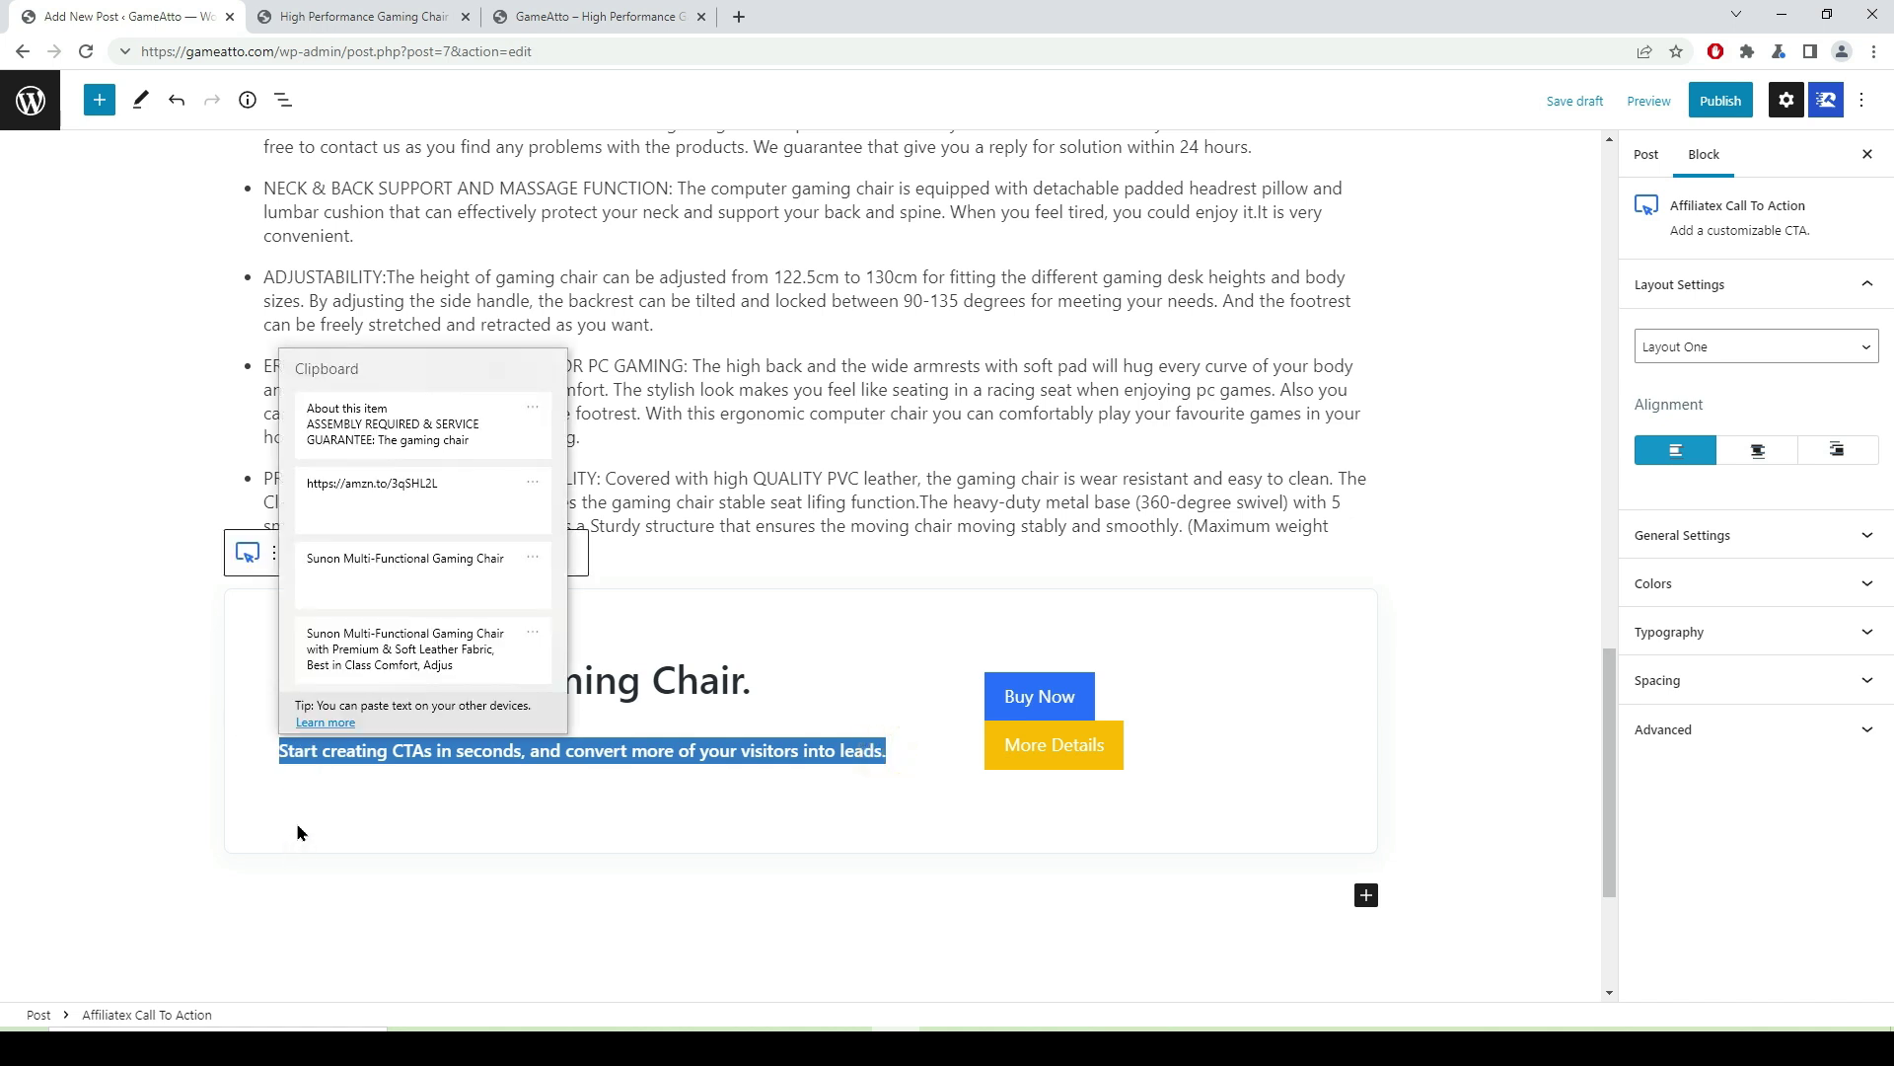
{"action": "scroll", "coordinate": [439, 549], "scroll_direction": "down", "scroll_amount": 1}
{"action": "scroll", "coordinate": [439, 550], "scroll_direction": "down", "scroll_amount": 3}
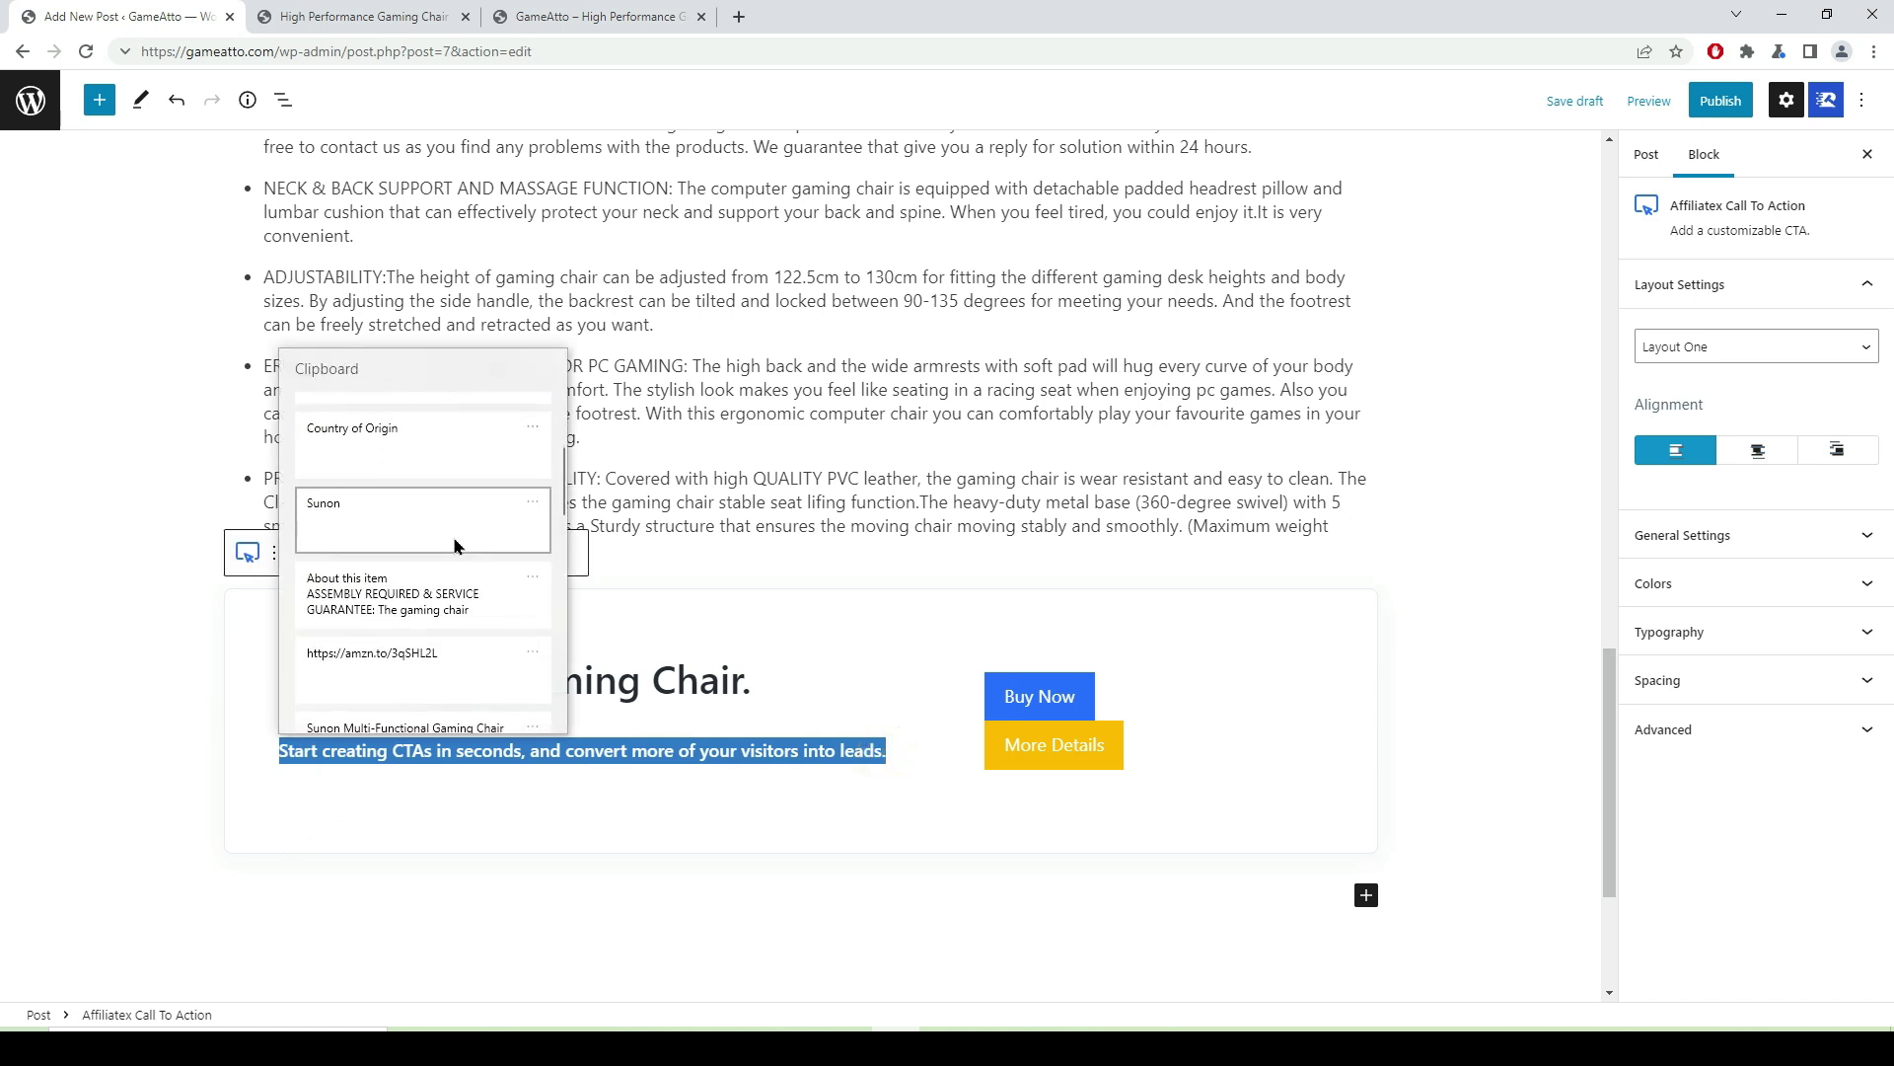
{"action": "scroll", "coordinate": [474, 565], "scroll_direction": "down", "scroll_amount": 1}
{"action": "left_click", "coordinate": [457, 623]}
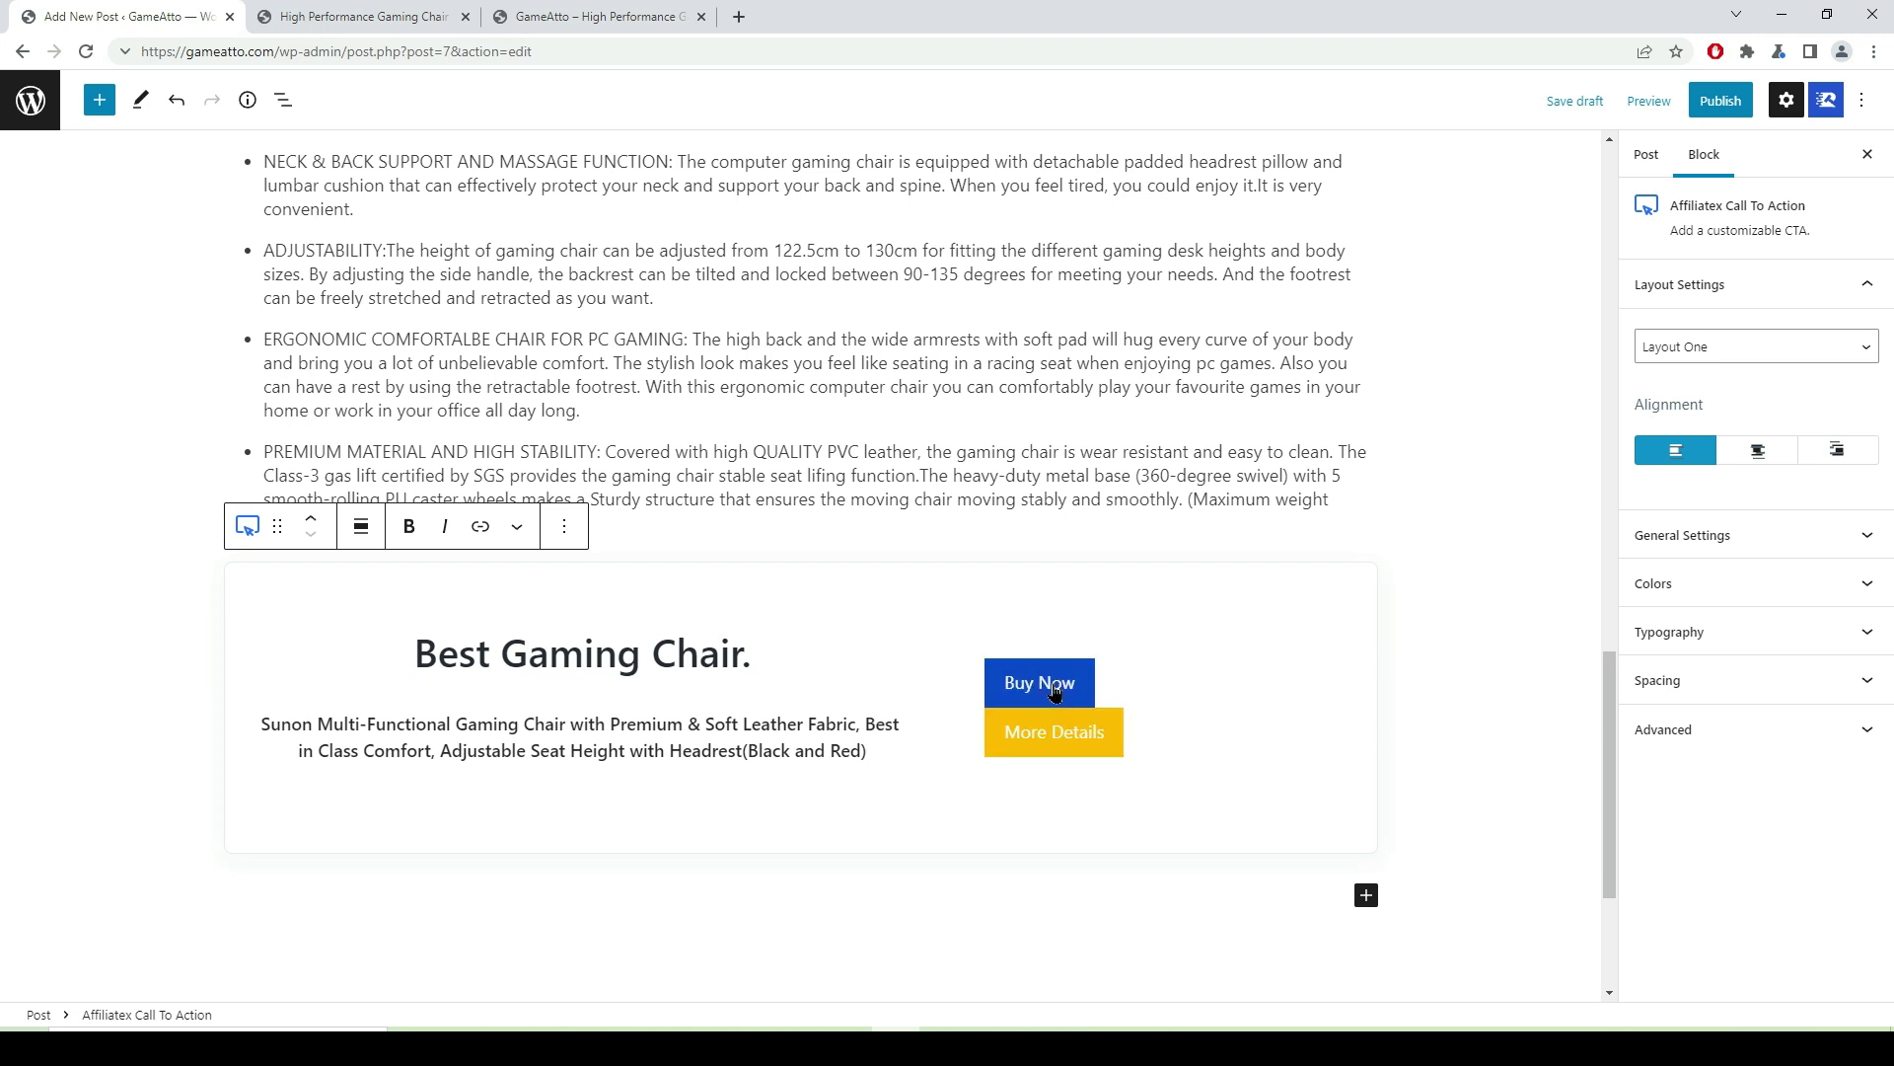
- Give Buy Now the amzn.to link, marked nofollow and sponsored, opening in a new window
{"action": "left_click", "coordinate": [1054, 692]}
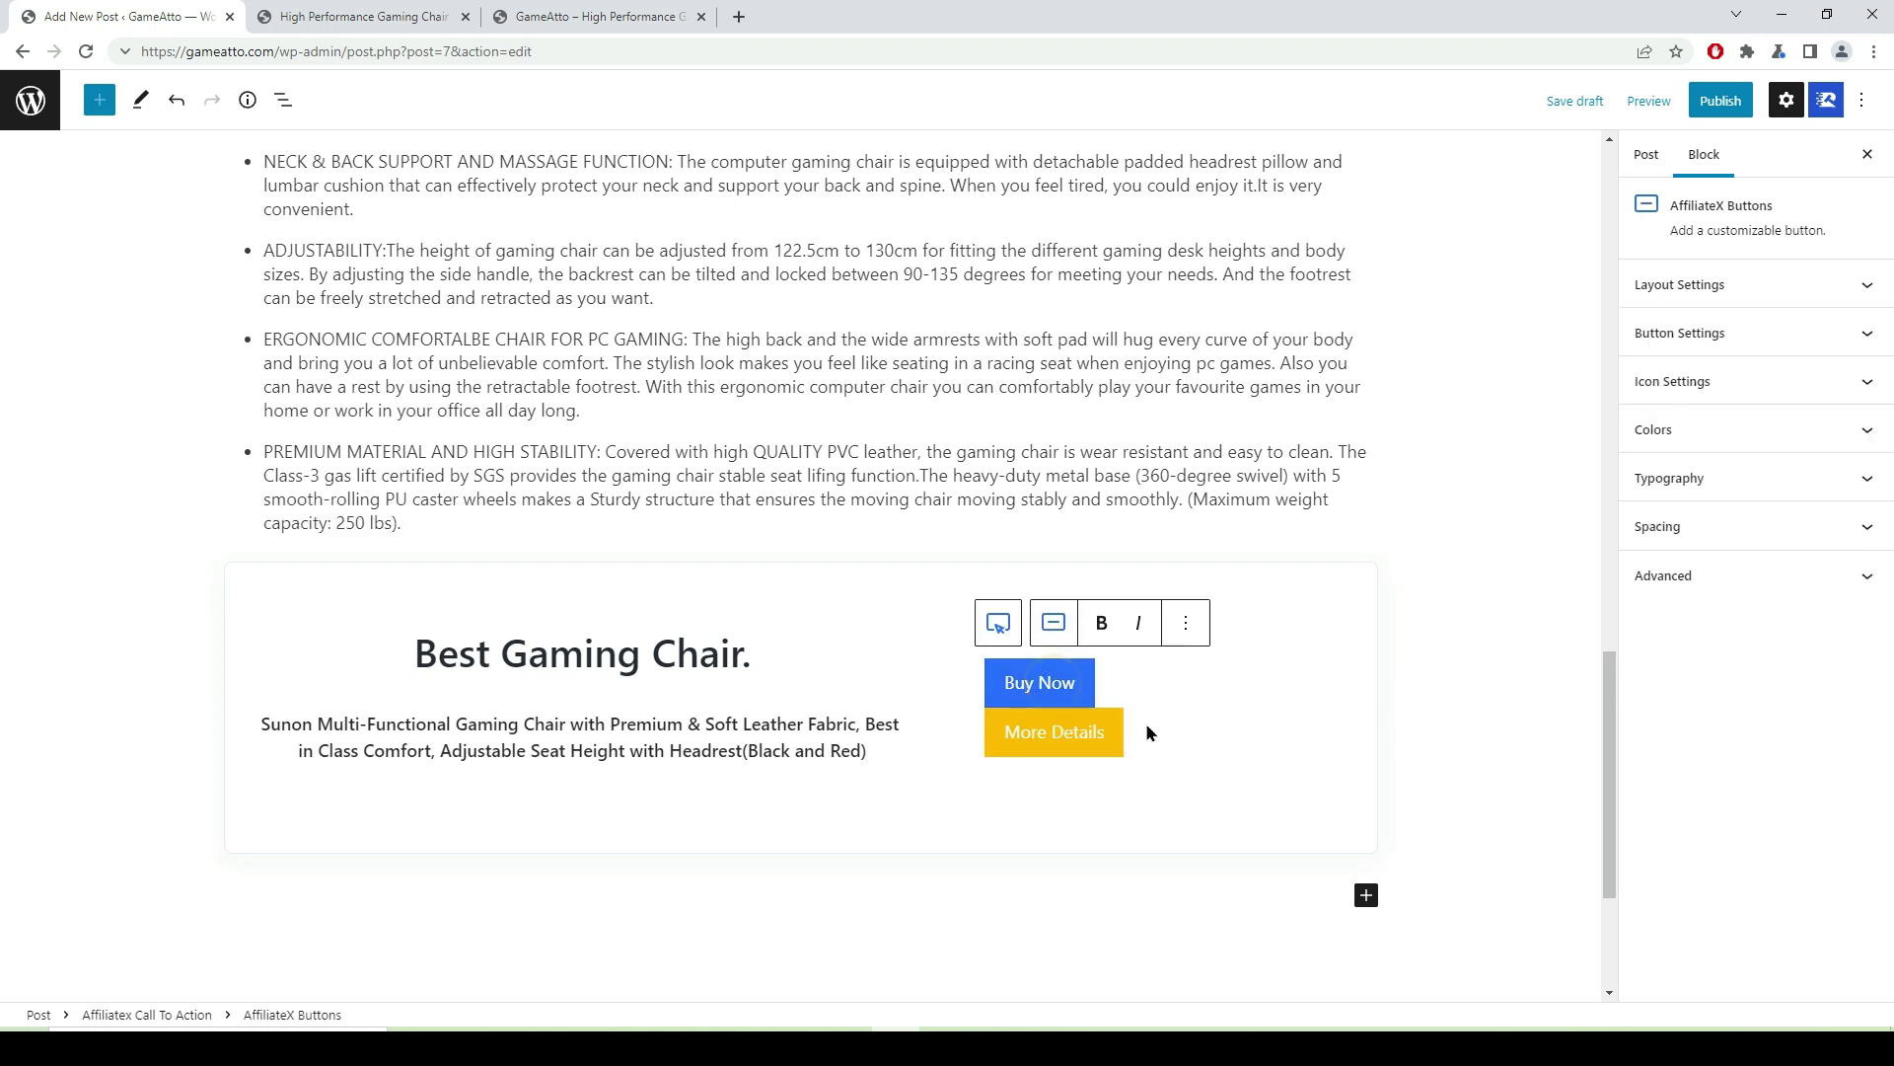
{"action": "left_click", "coordinate": [1861, 334]}
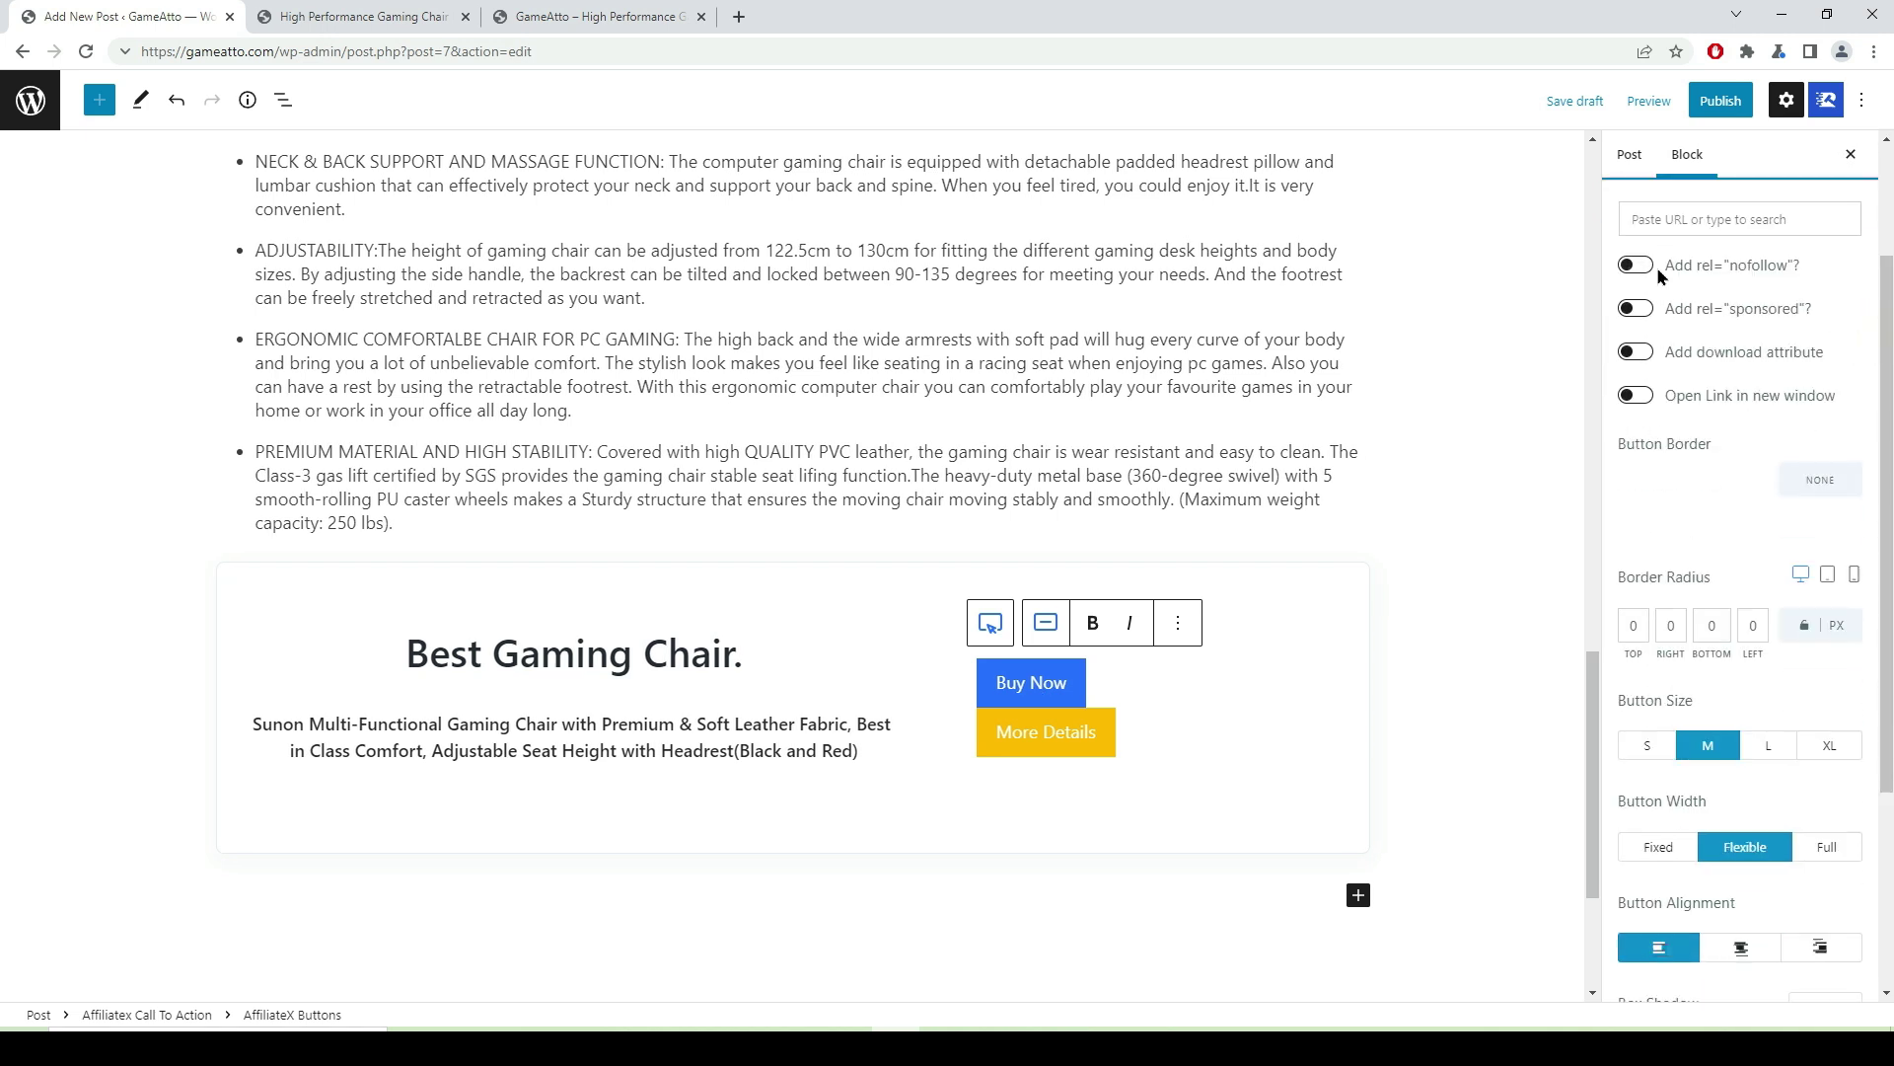
{"action": "left_click", "coordinate": [1650, 267]}
{"action": "left_click", "coordinate": [1645, 310]}
{"action": "left_click", "coordinate": [1649, 221]}
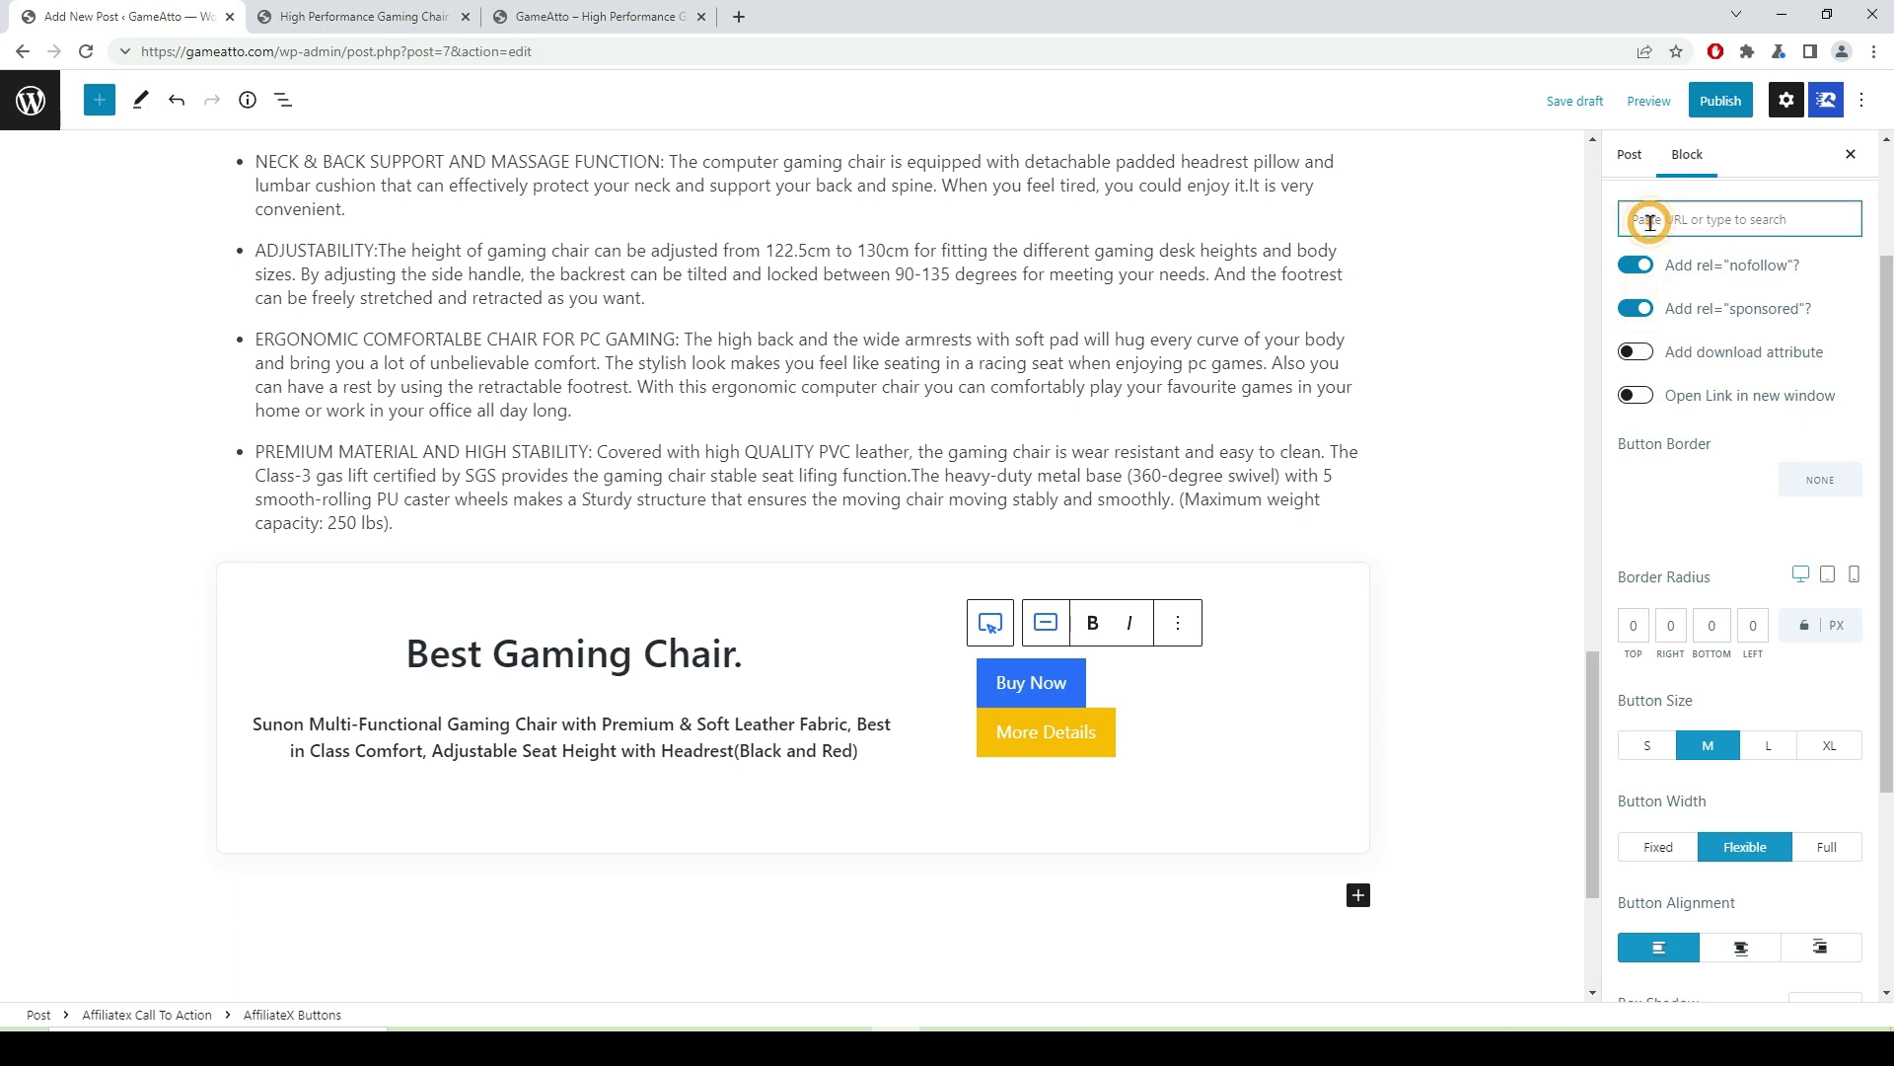
{"action": "key", "text": "super+v"}
{"action": "scroll", "coordinate": [1749, 444], "scroll_direction": "down", "scroll_amount": 3}
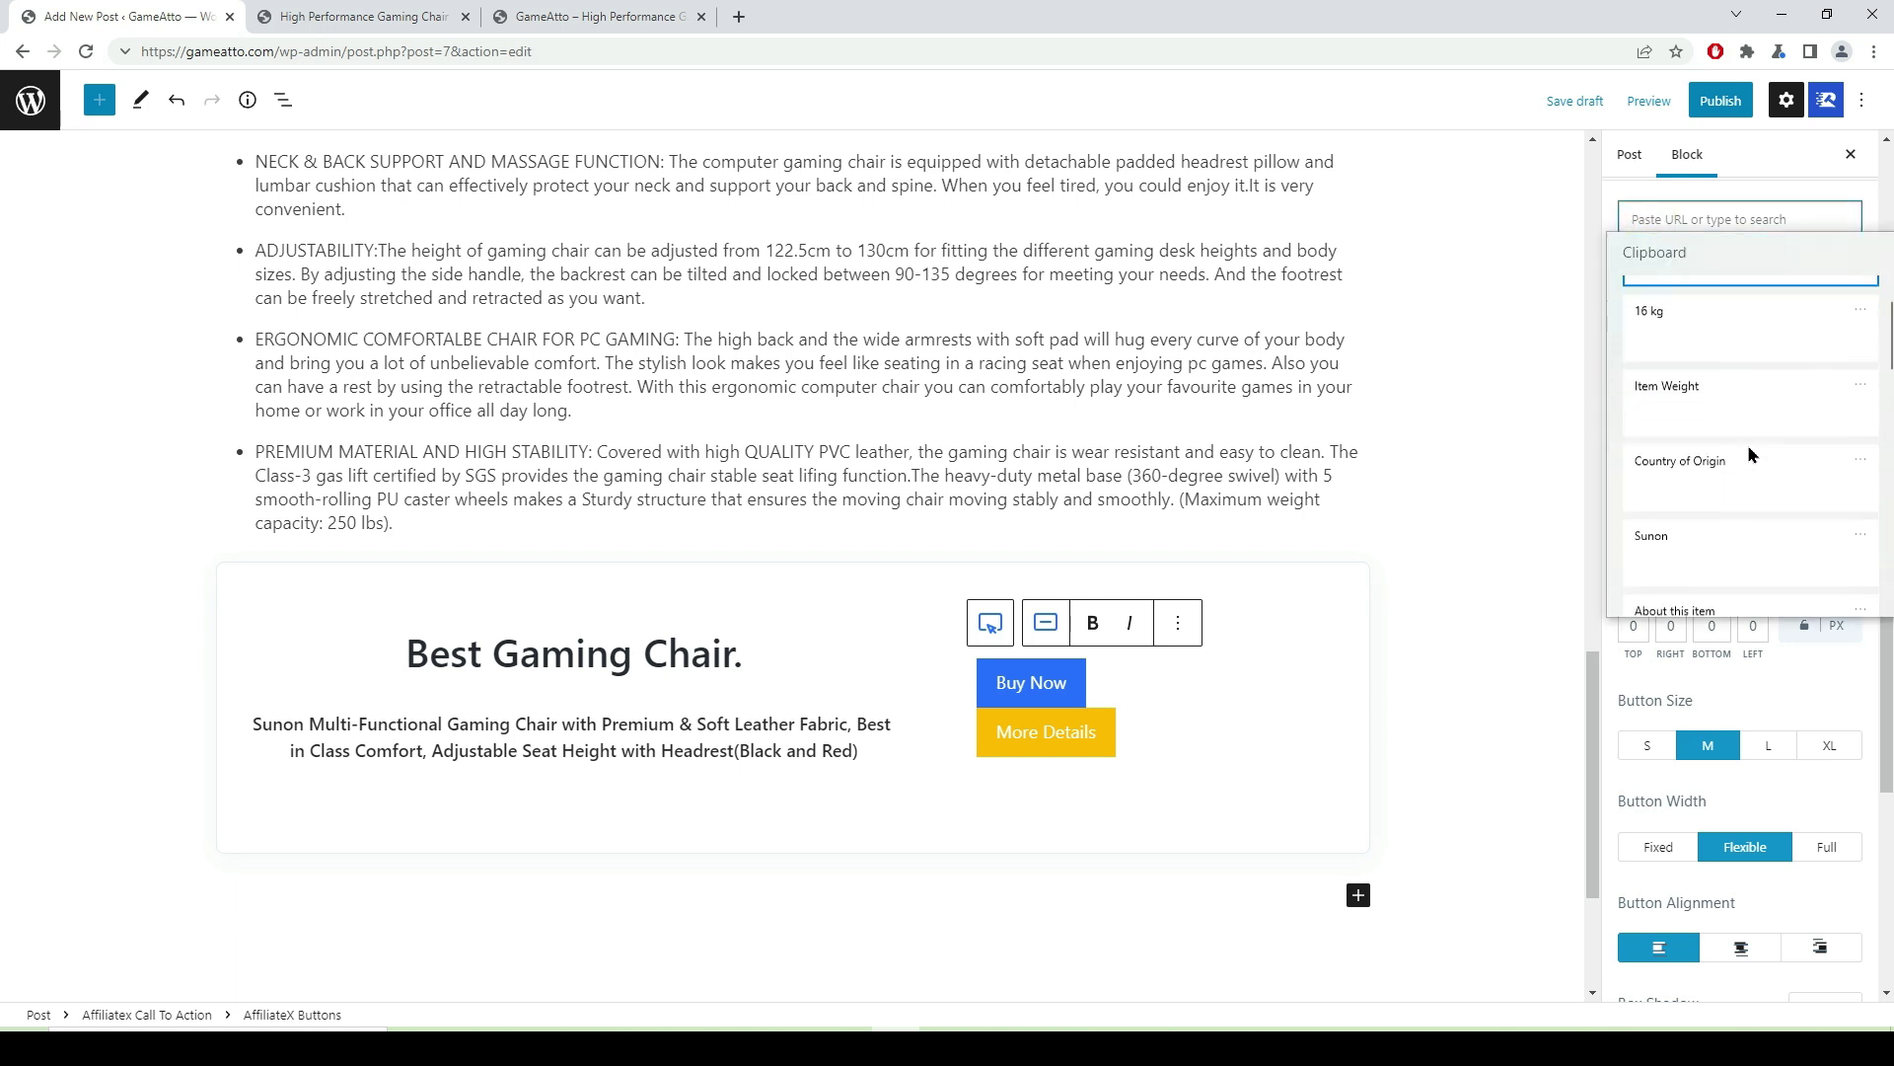
{"action": "scroll", "coordinate": [1734, 456], "scroll_direction": "down", "scroll_amount": 1}
{"action": "left_click", "coordinate": [1720, 559]}
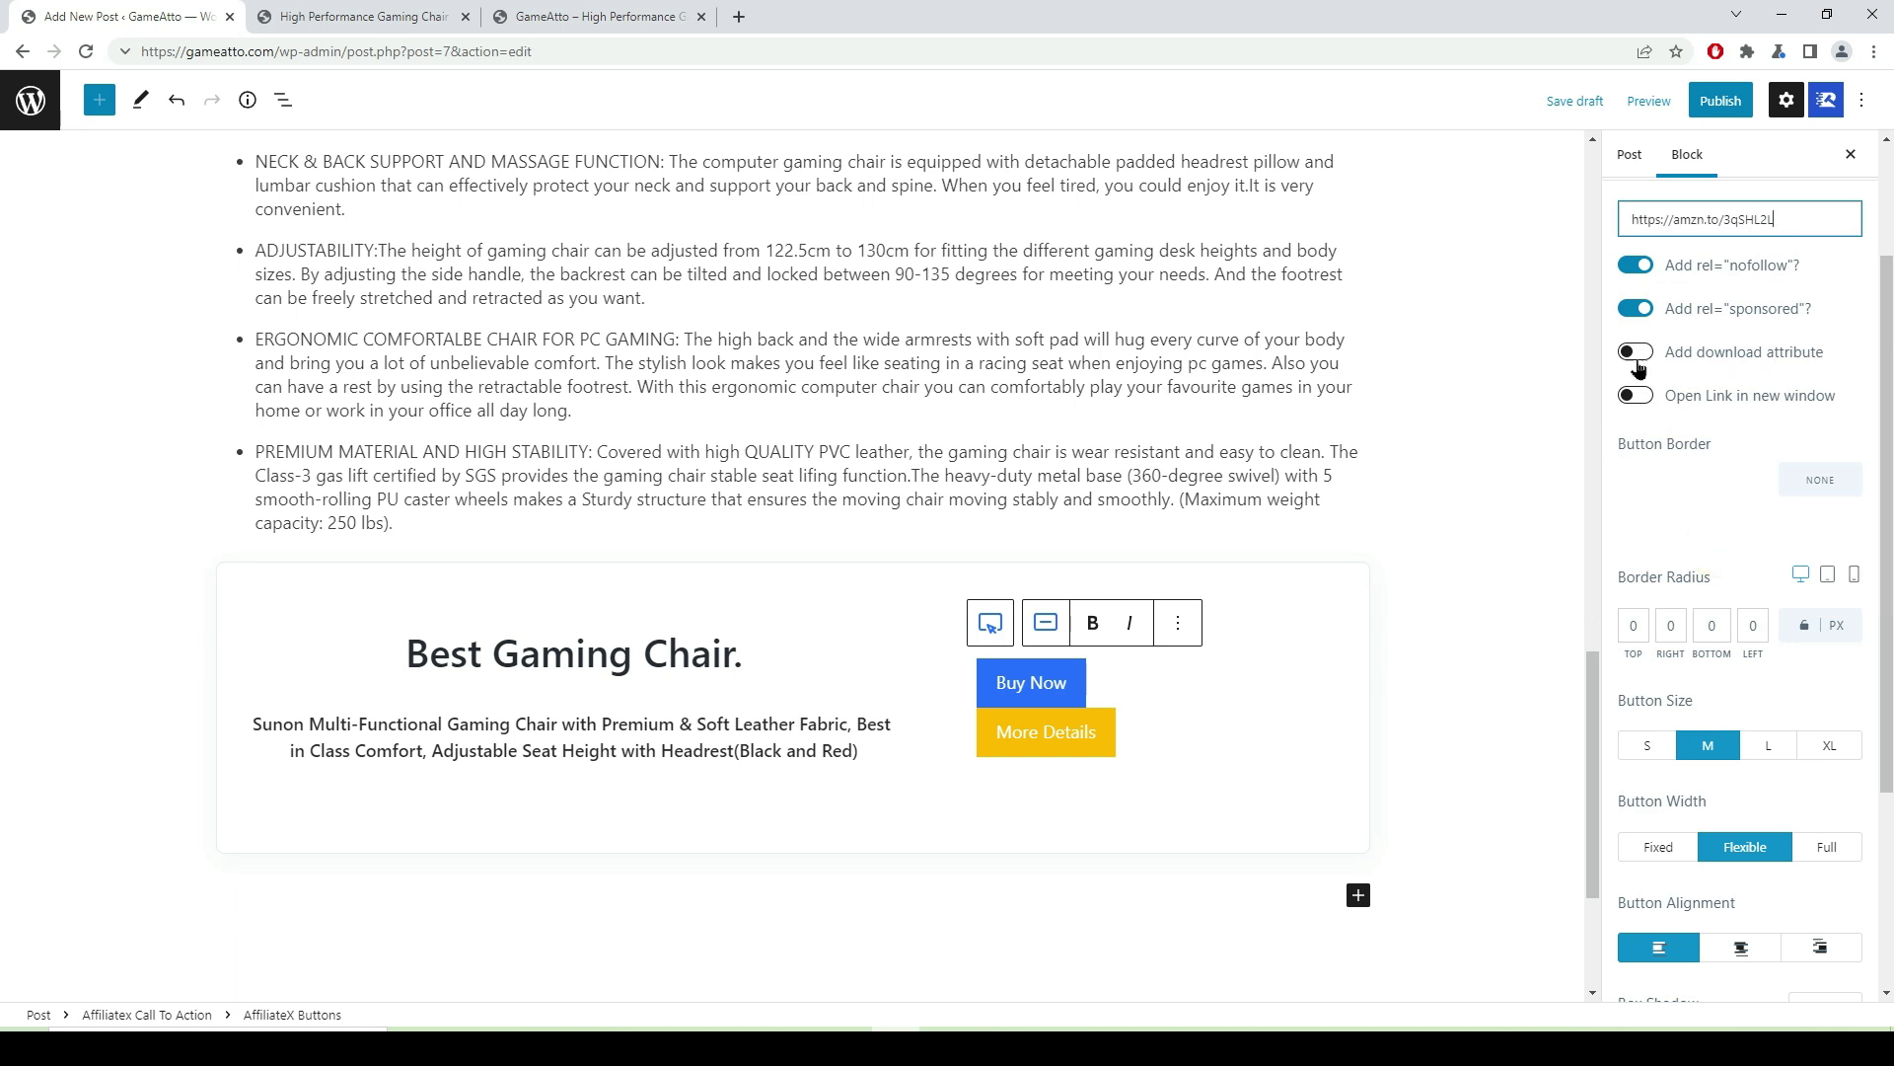
{"action": "left_click", "coordinate": [1637, 396]}
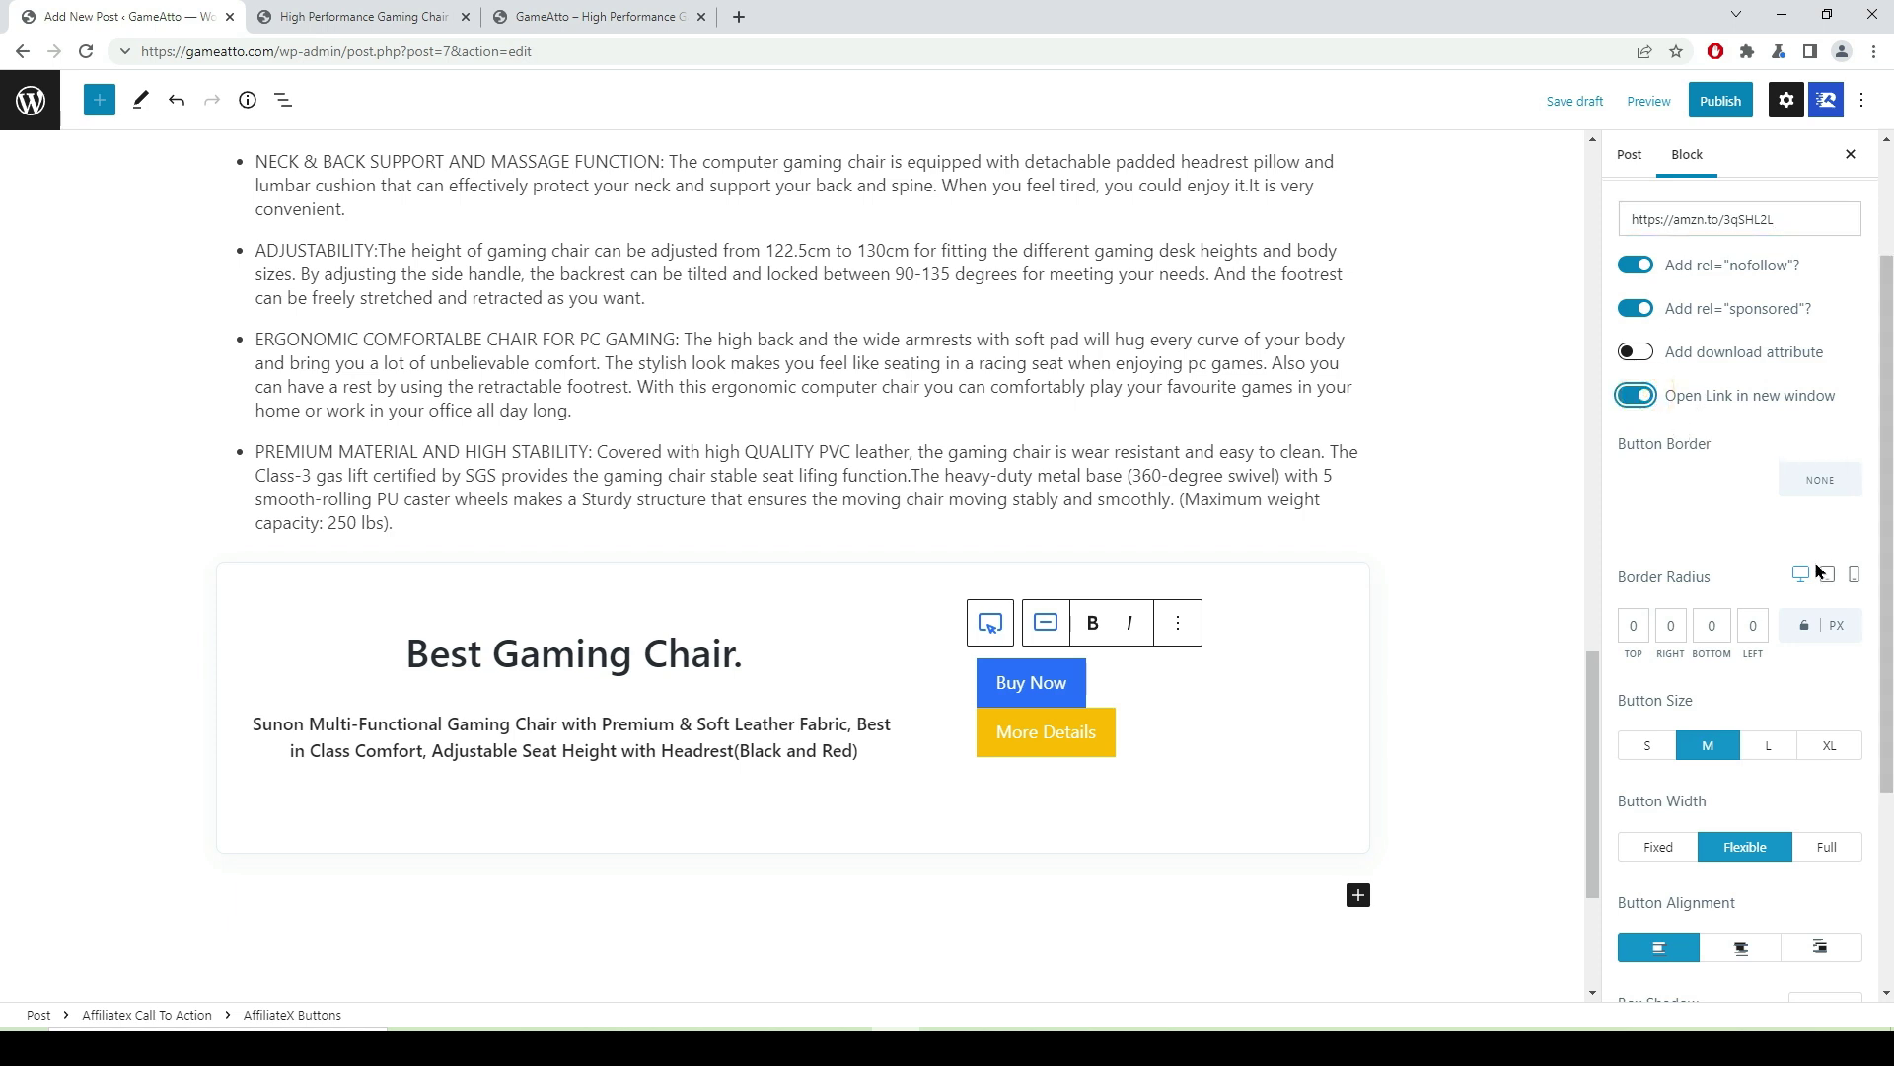
{"action": "left_click", "coordinate": [1216, 797]}
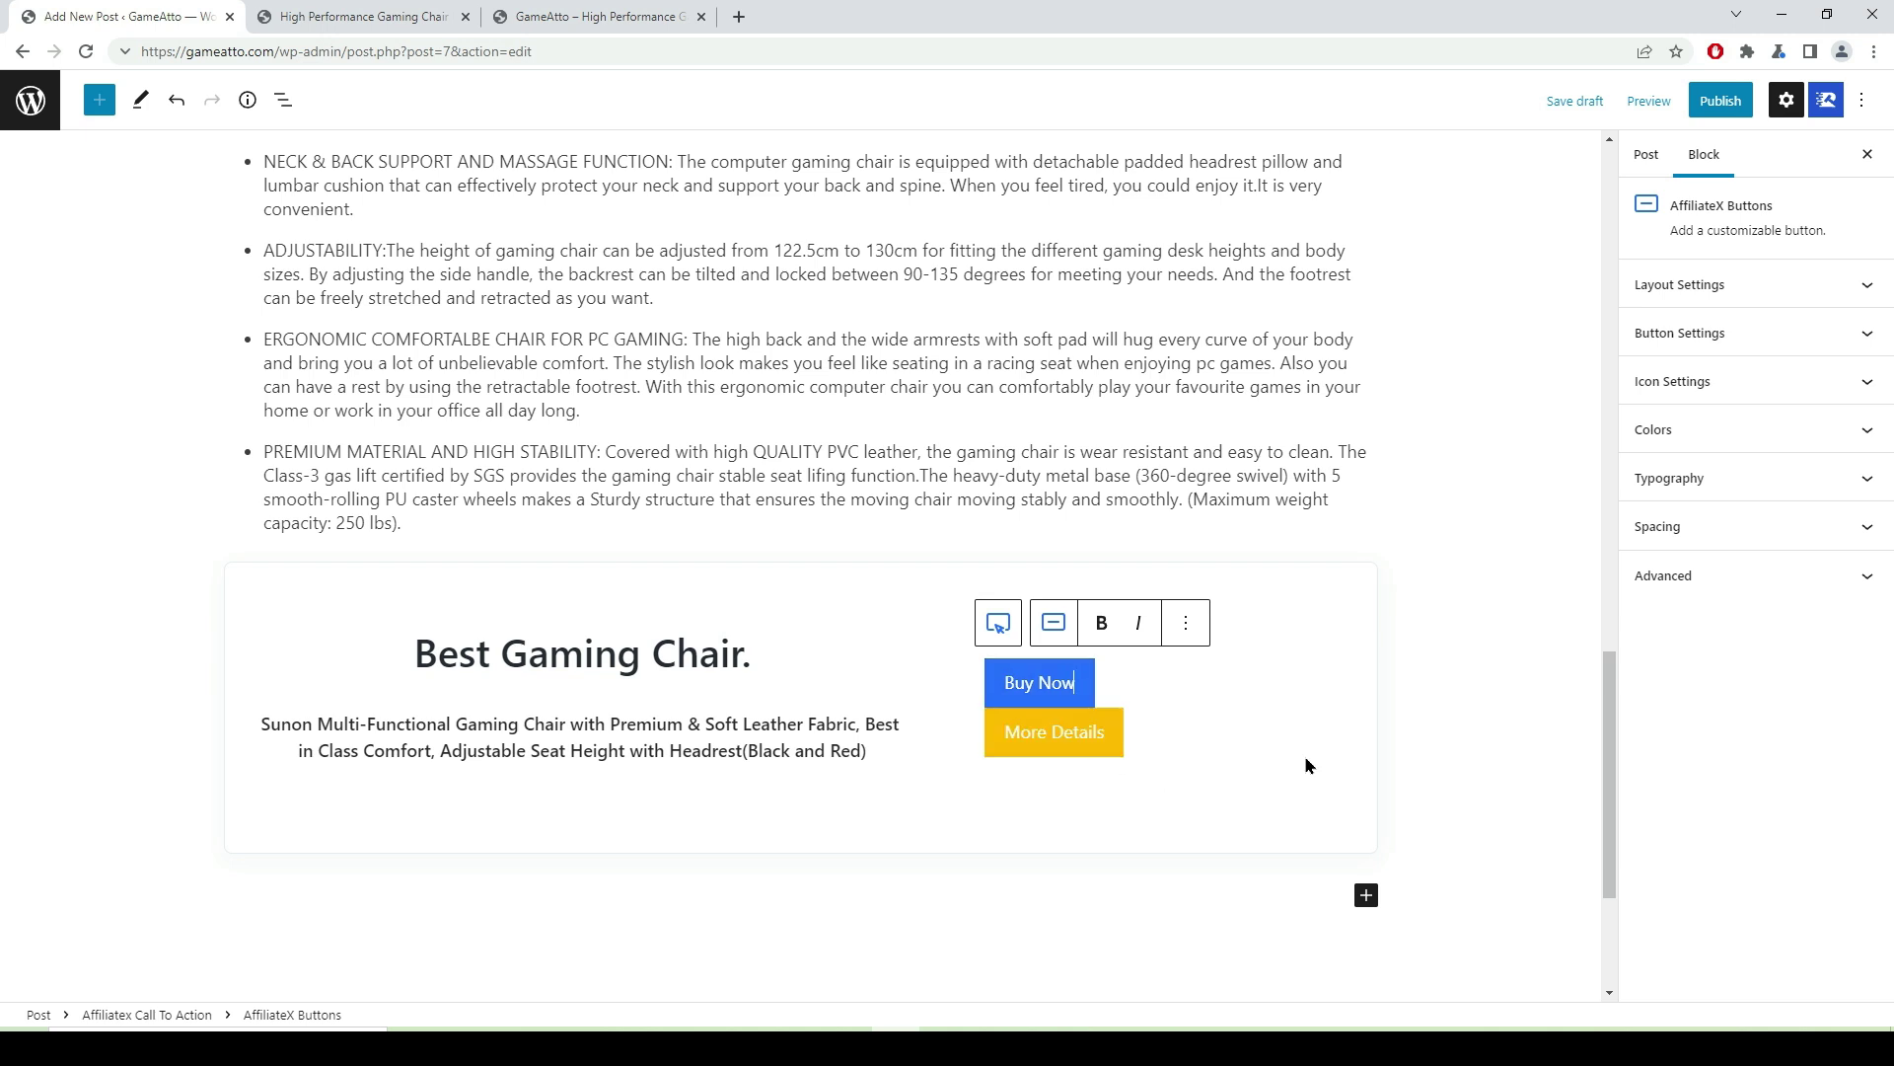
- Turn off Enable Button Two to remove the More Details button
{"action": "left_click", "coordinate": [1371, 592]}
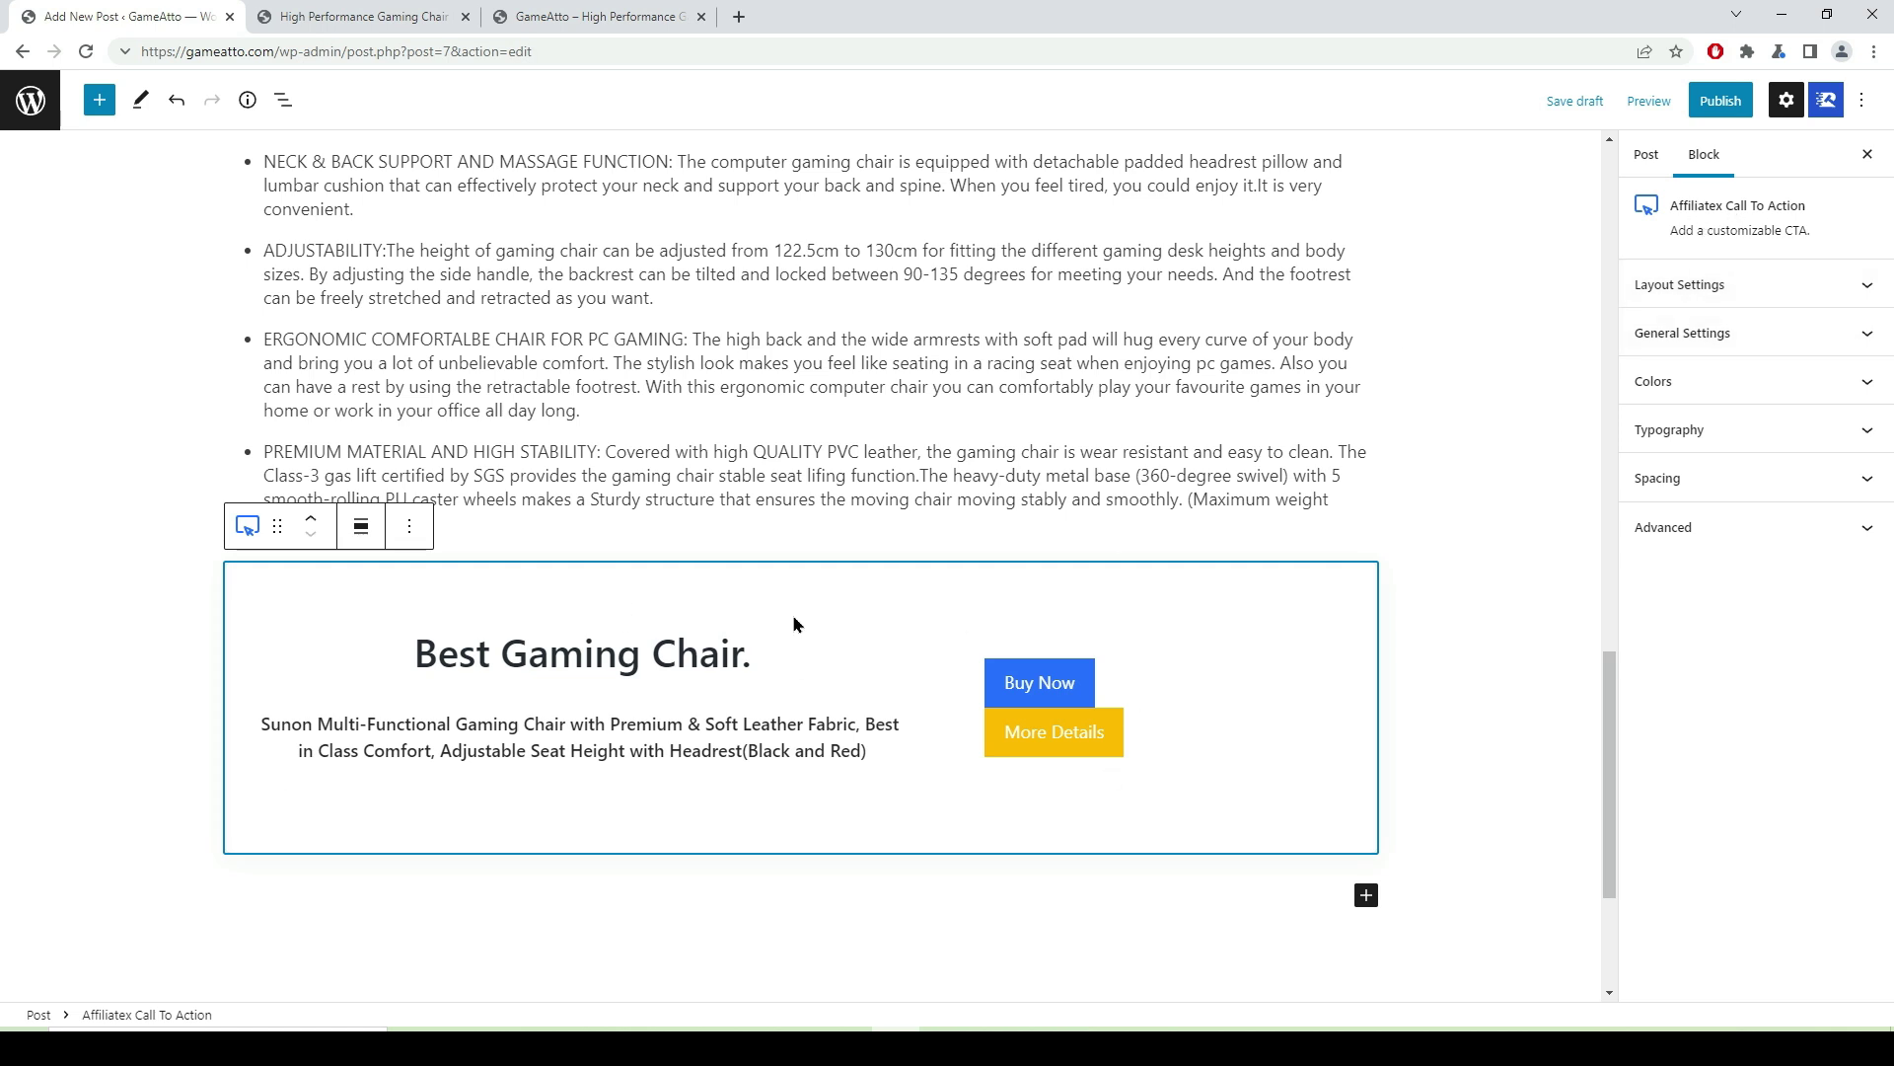
{"action": "left_click", "coordinate": [1863, 335]}
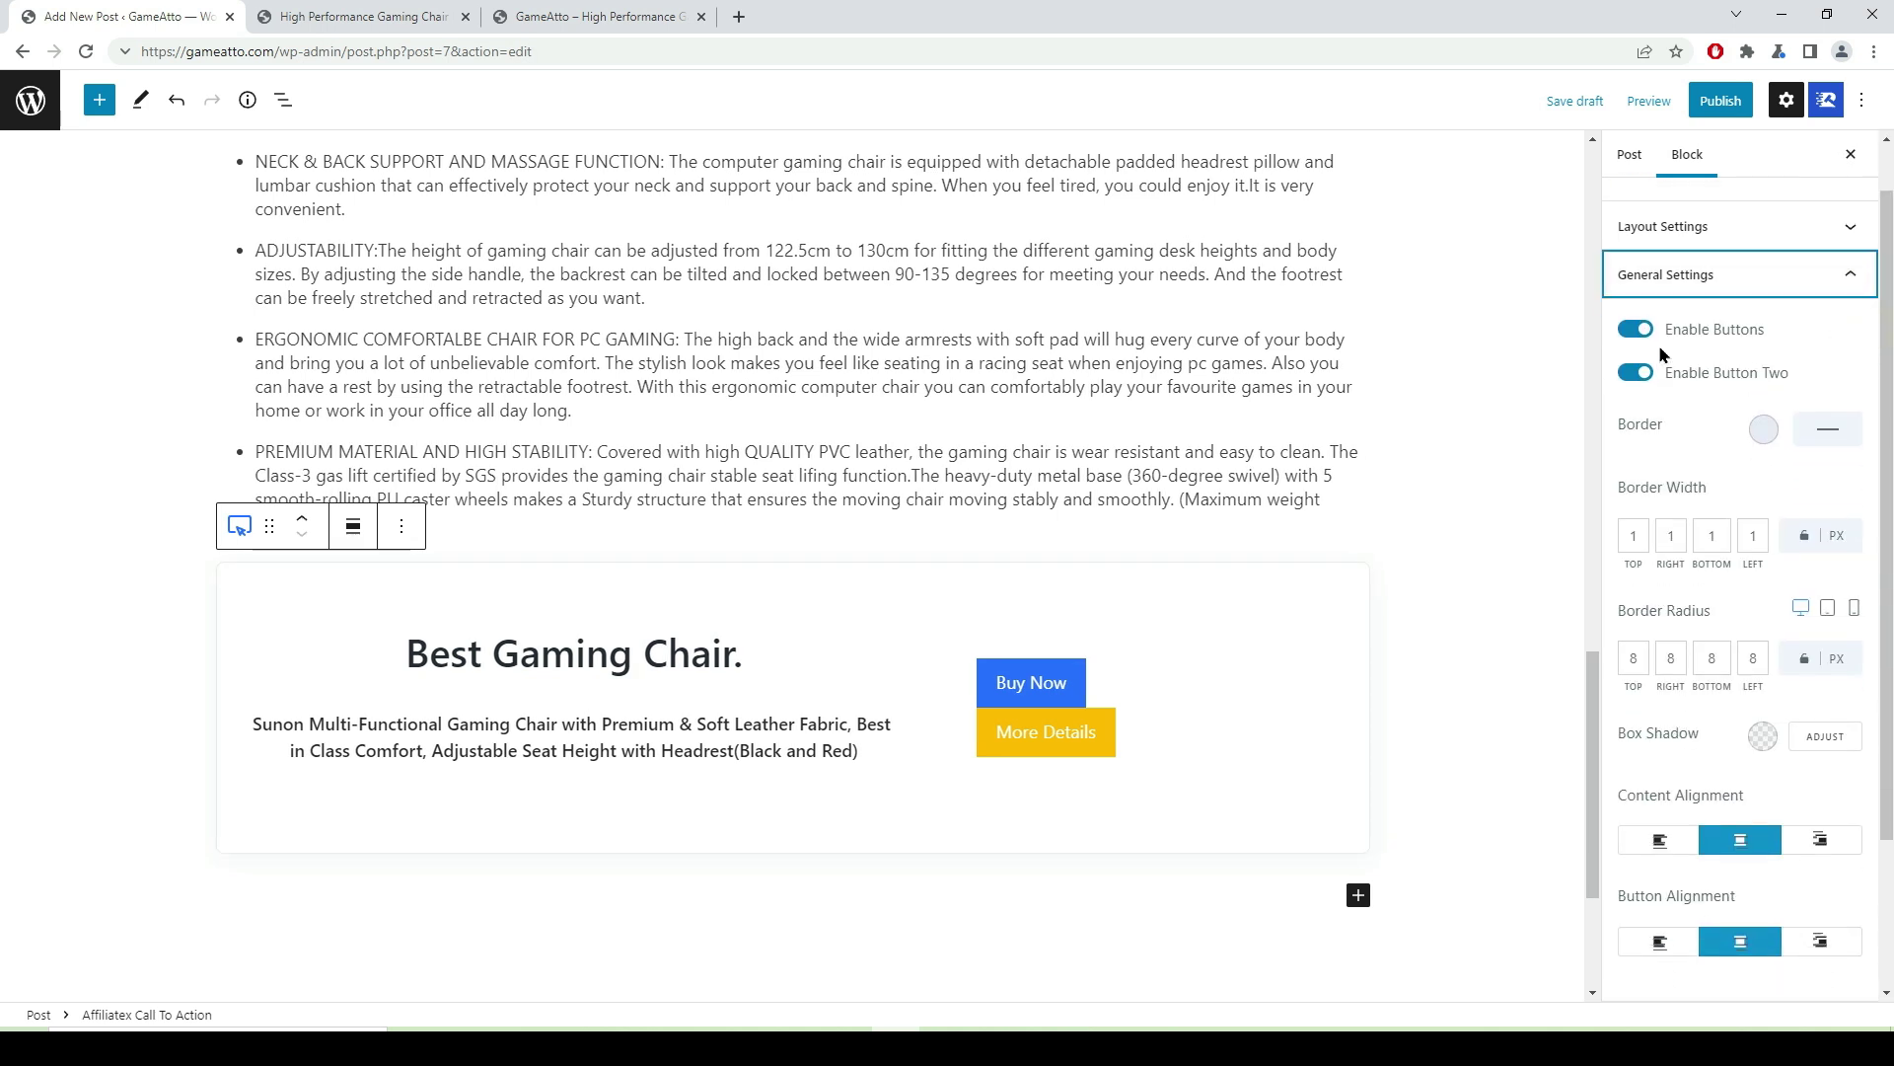
{"action": "left_click", "coordinate": [1639, 374]}
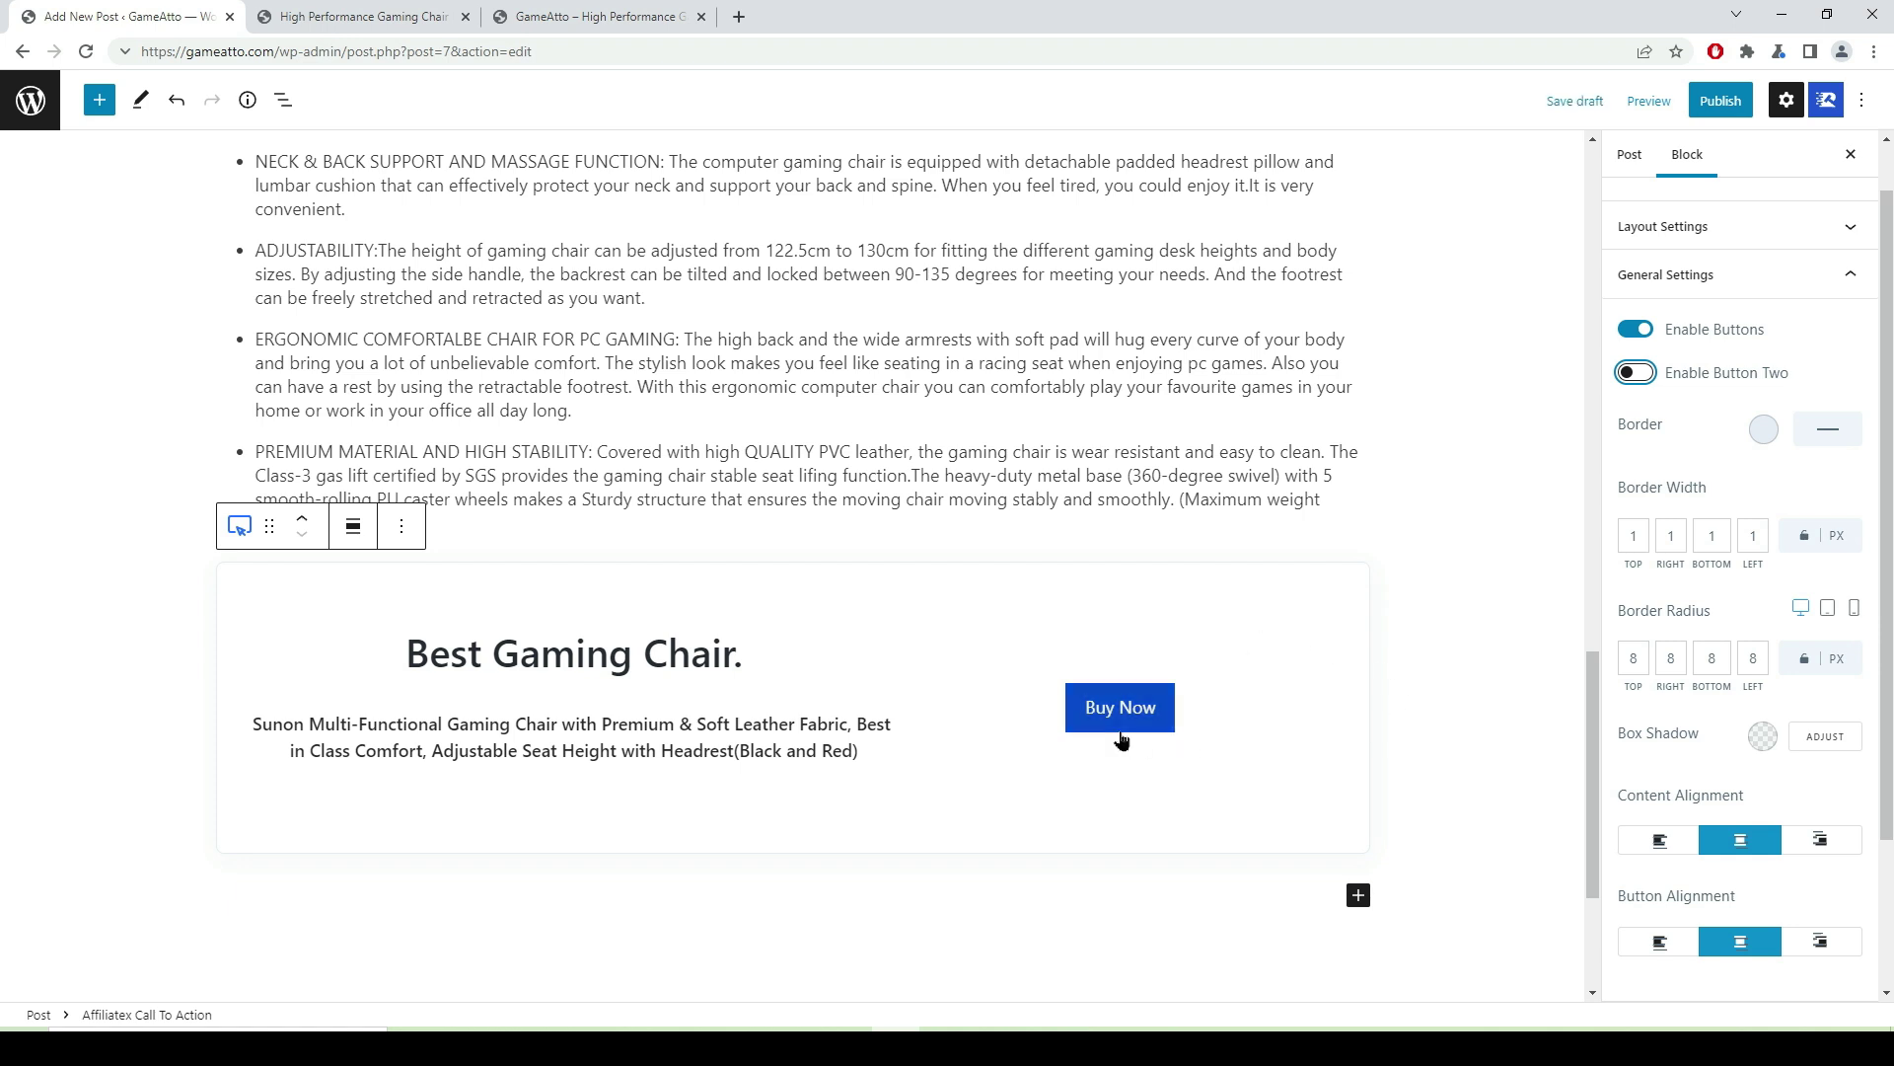
- Give the call-to-action box a blue, dashed border
{"action": "left_click", "coordinate": [1833, 432]}
{"action": "left_click", "coordinate": [1764, 431]}
{"action": "left_click", "coordinate": [1746, 493]}
{"action": "left_click", "coordinate": [1833, 437]}
{"action": "left_click", "coordinate": [1839, 432]}
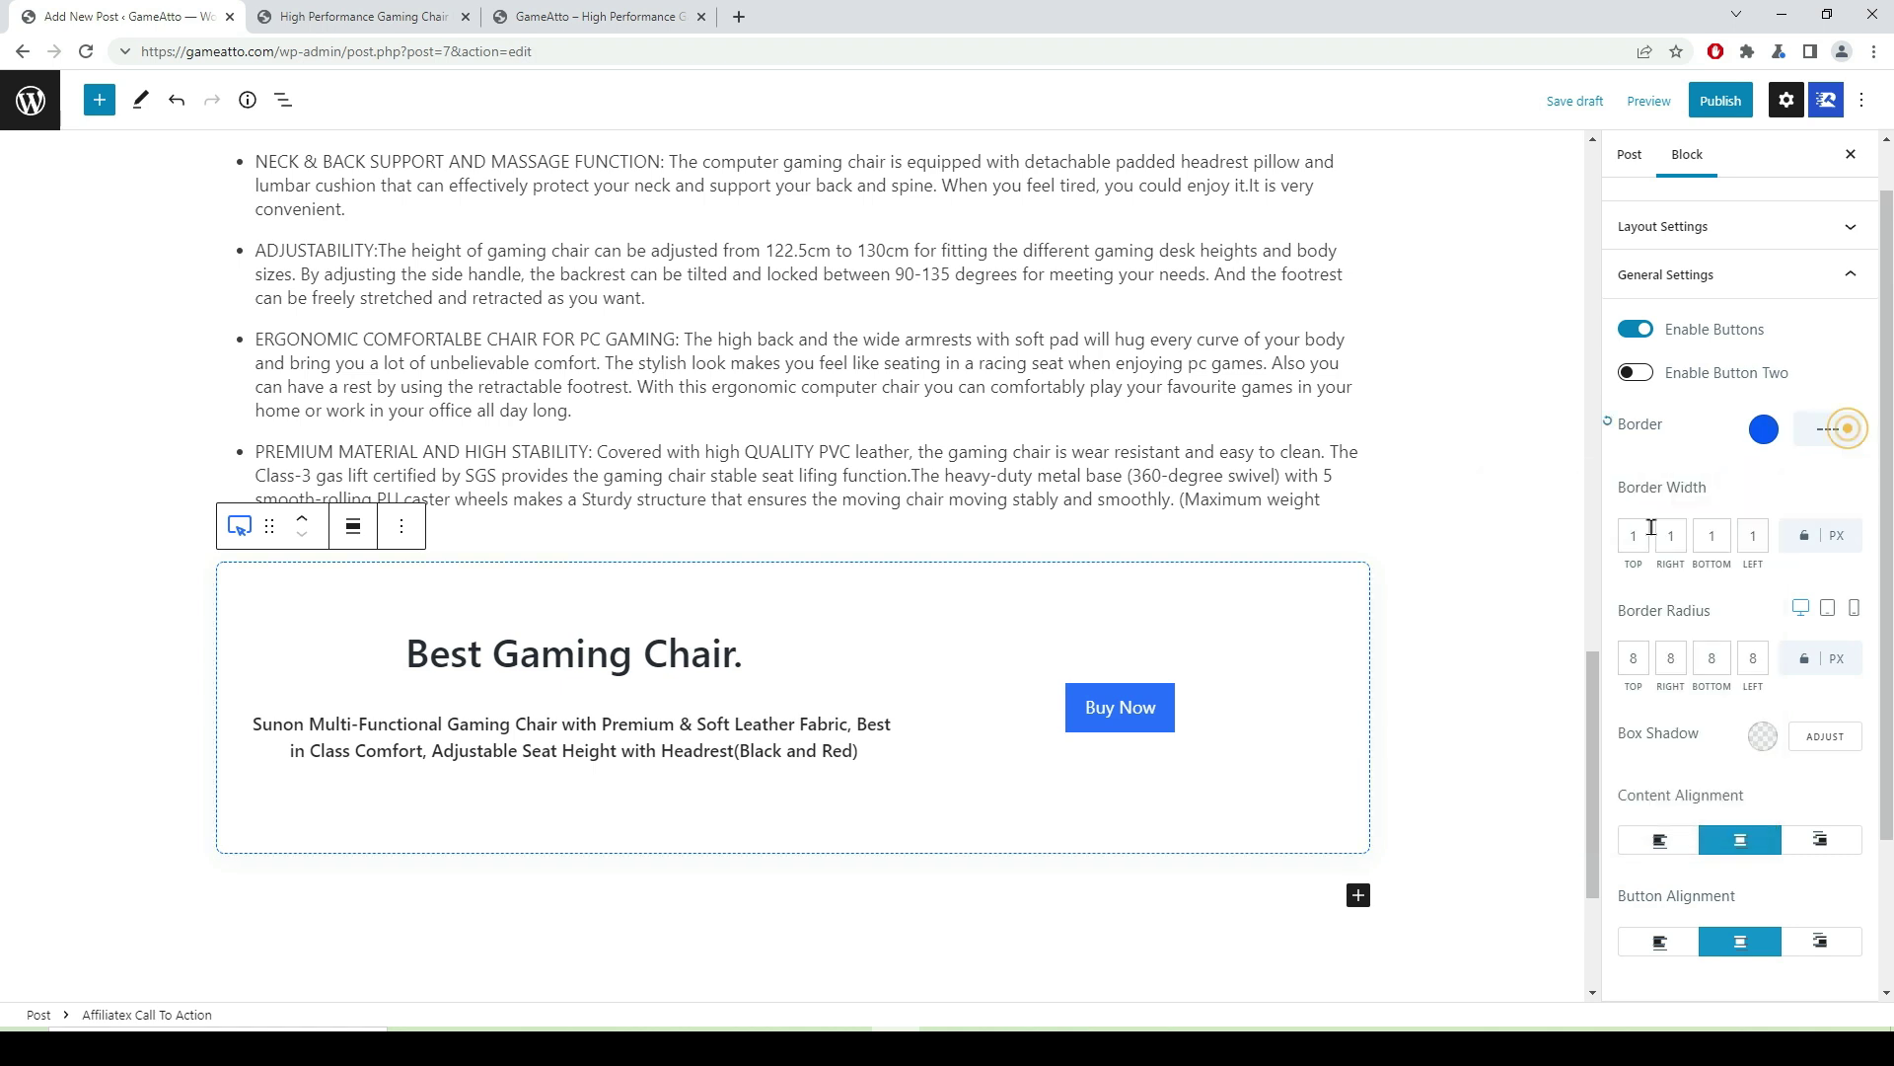
{"action": "left_click", "coordinate": [1462, 480]}
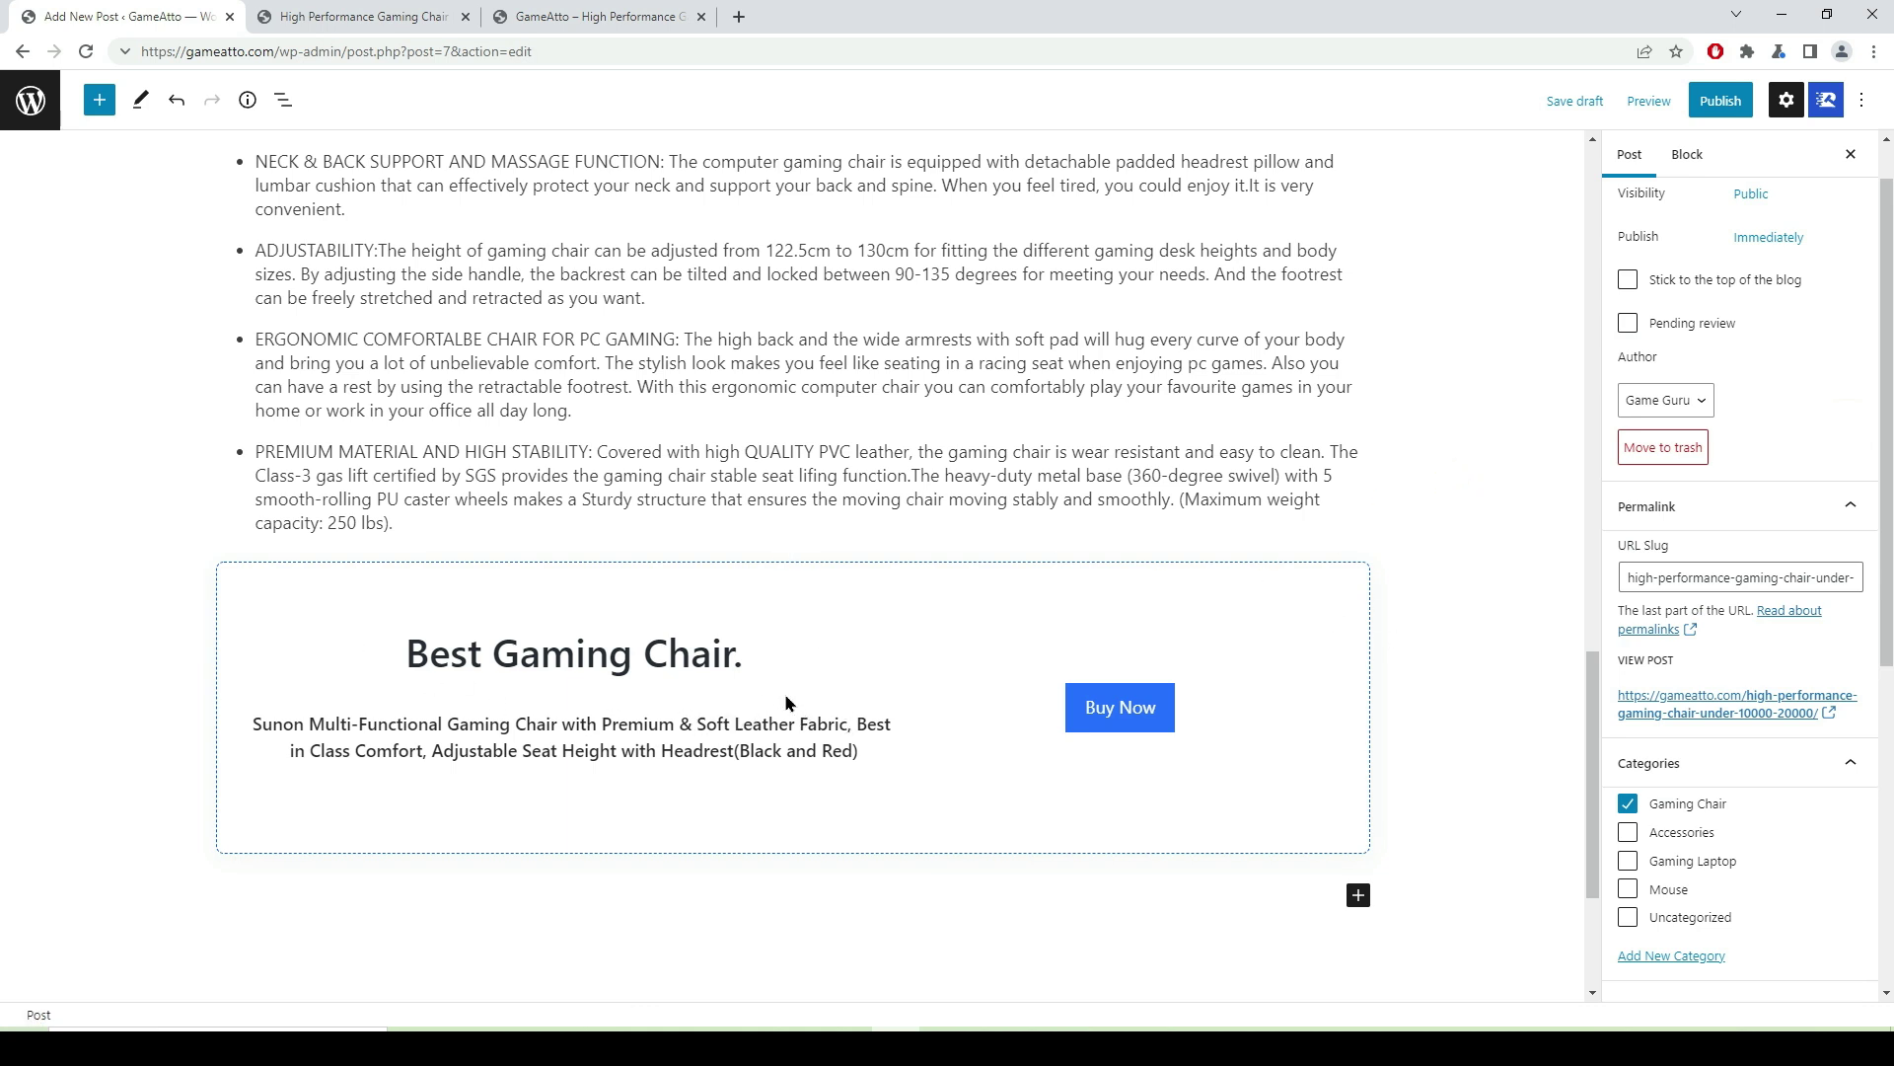
- Insert an AffiliateX Single Product block below the call-to-action, then go to Amazon for its image
{"action": "left_click", "coordinate": [1357, 894]}
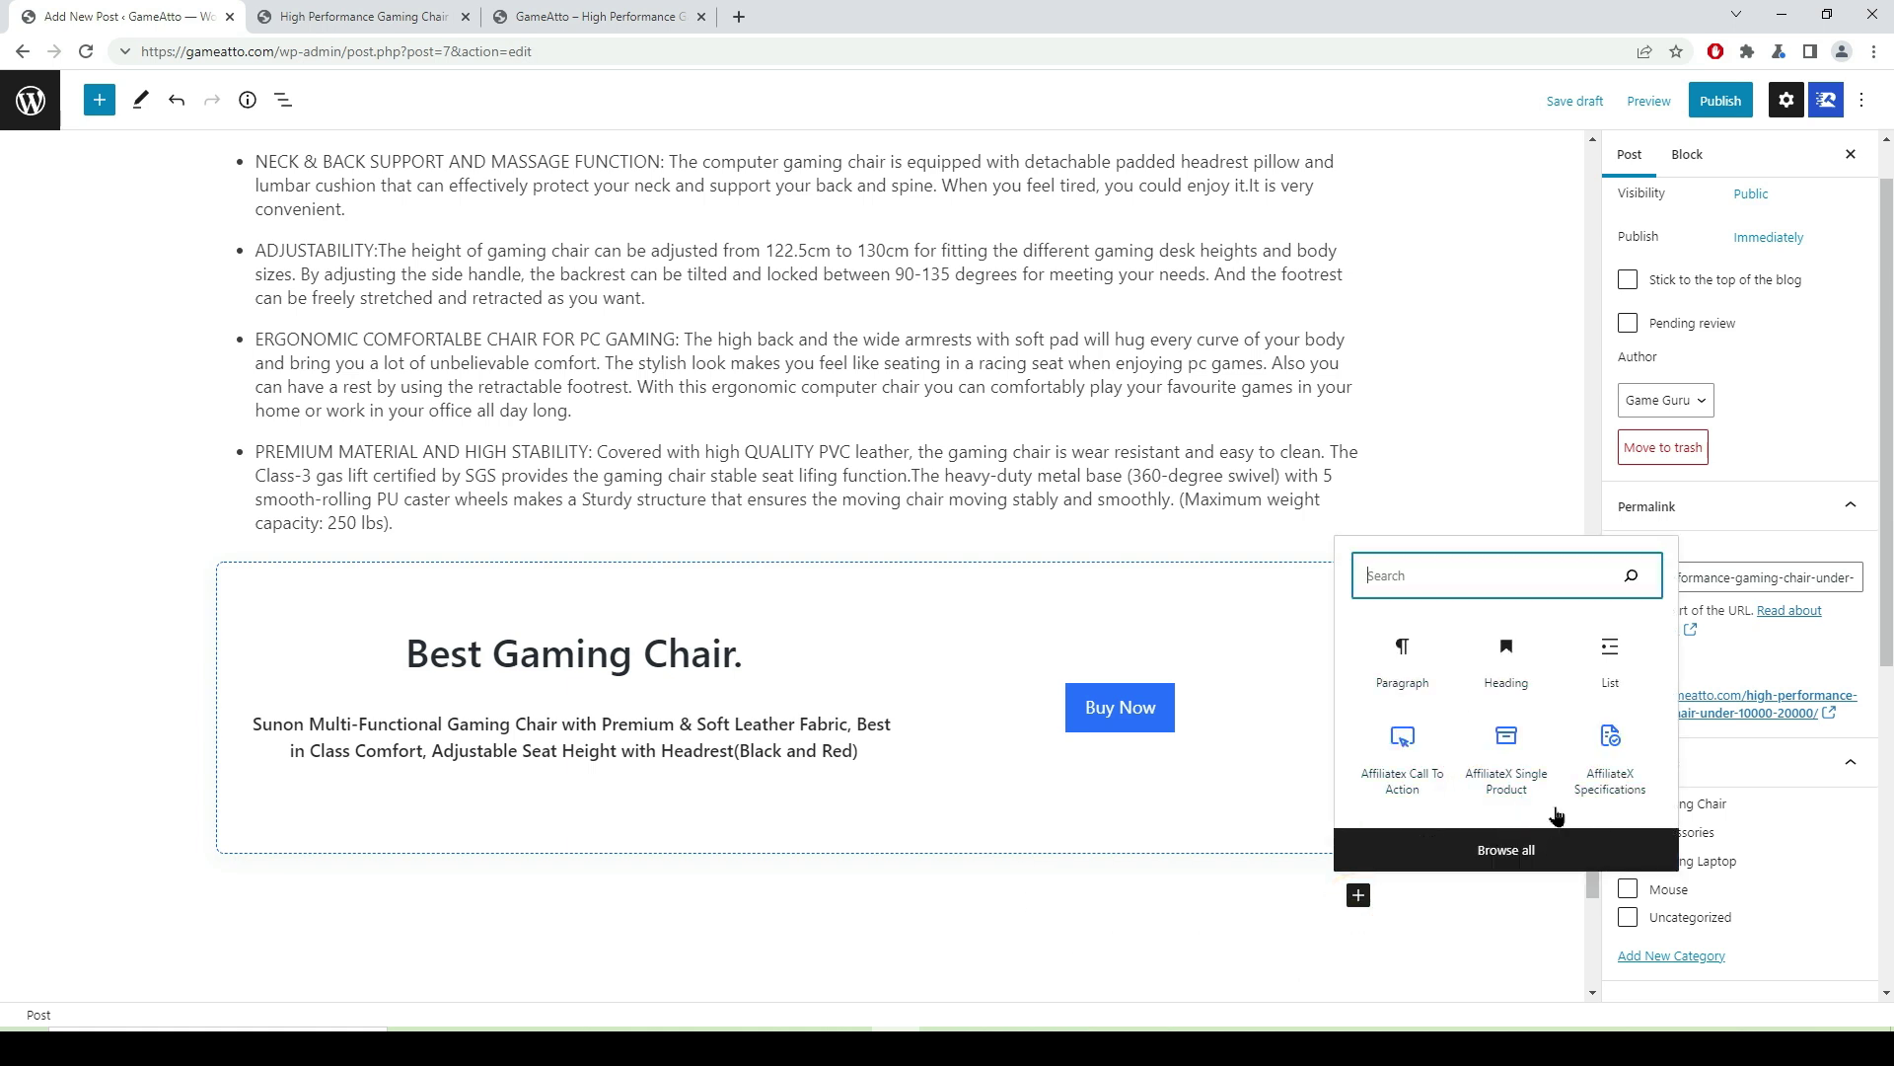
{"action": "left_click", "coordinate": [1510, 770]}
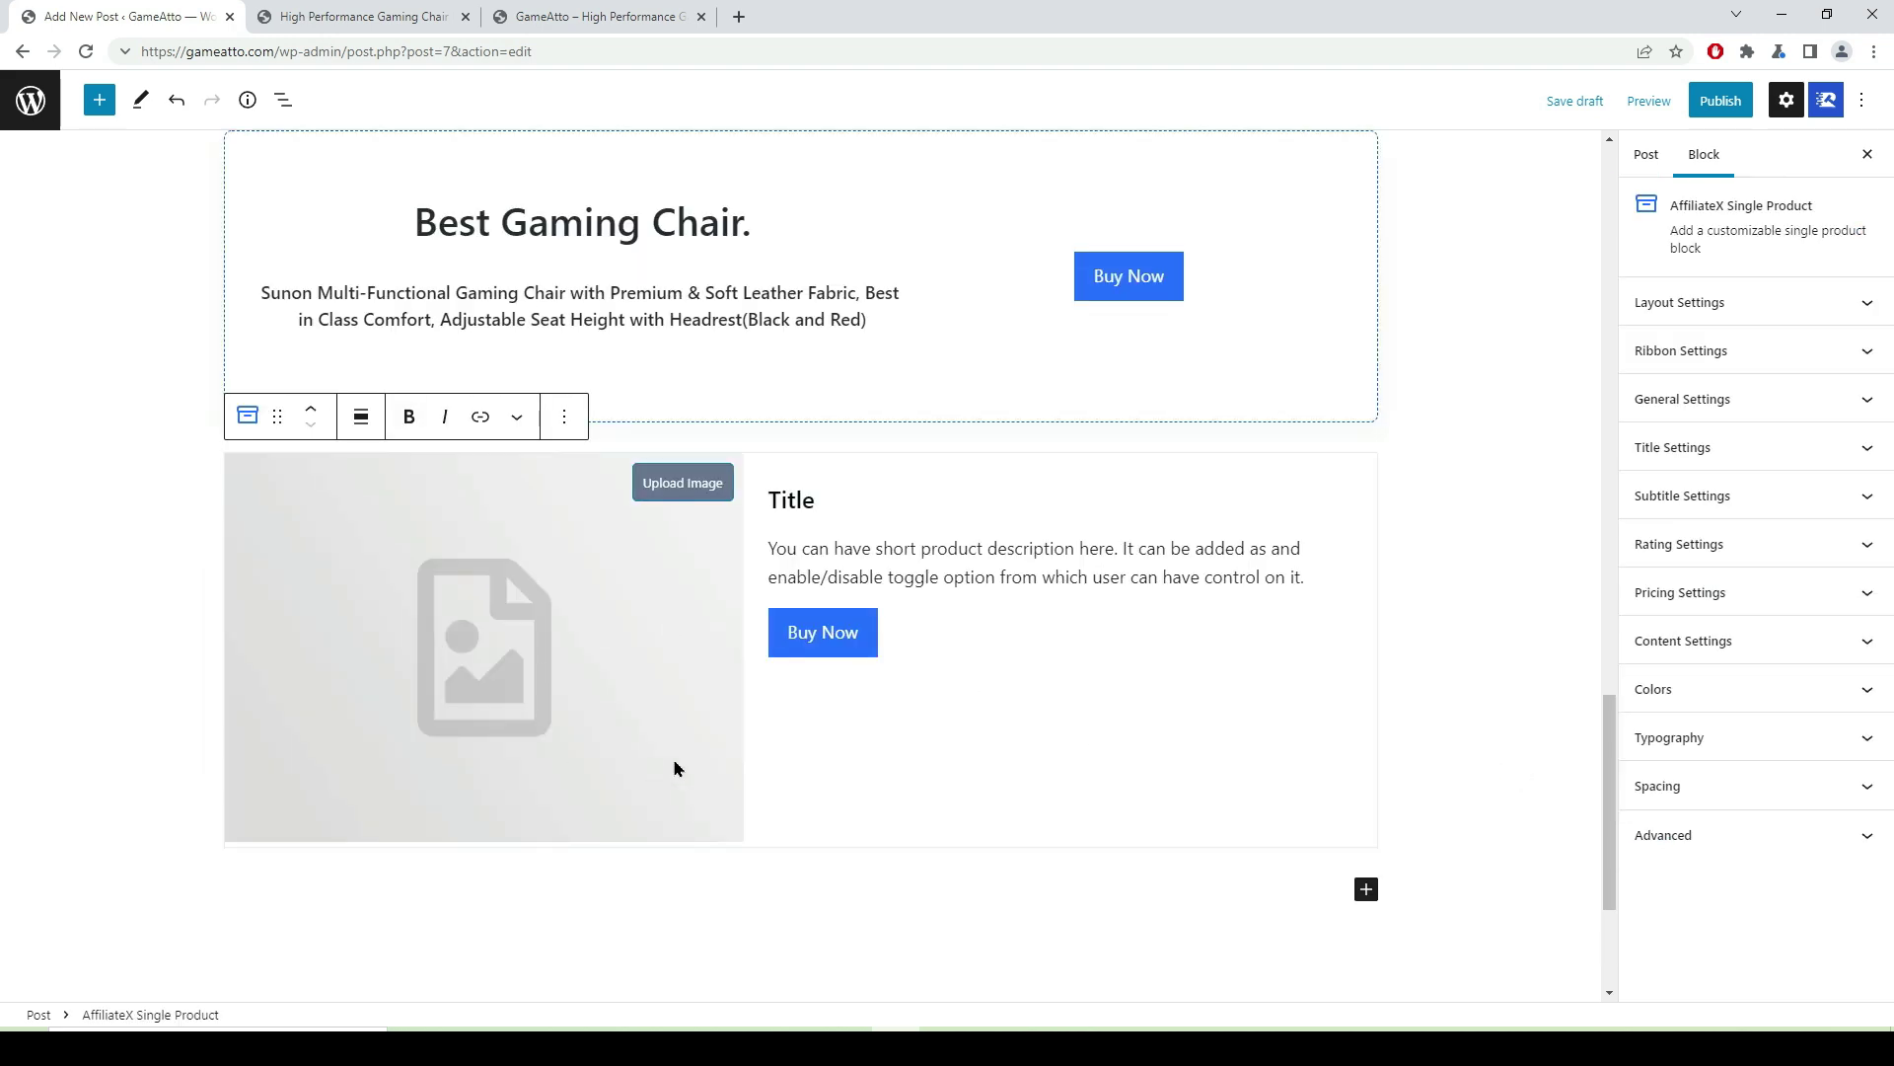
{"action": "left_click", "coordinate": [667, 500]}
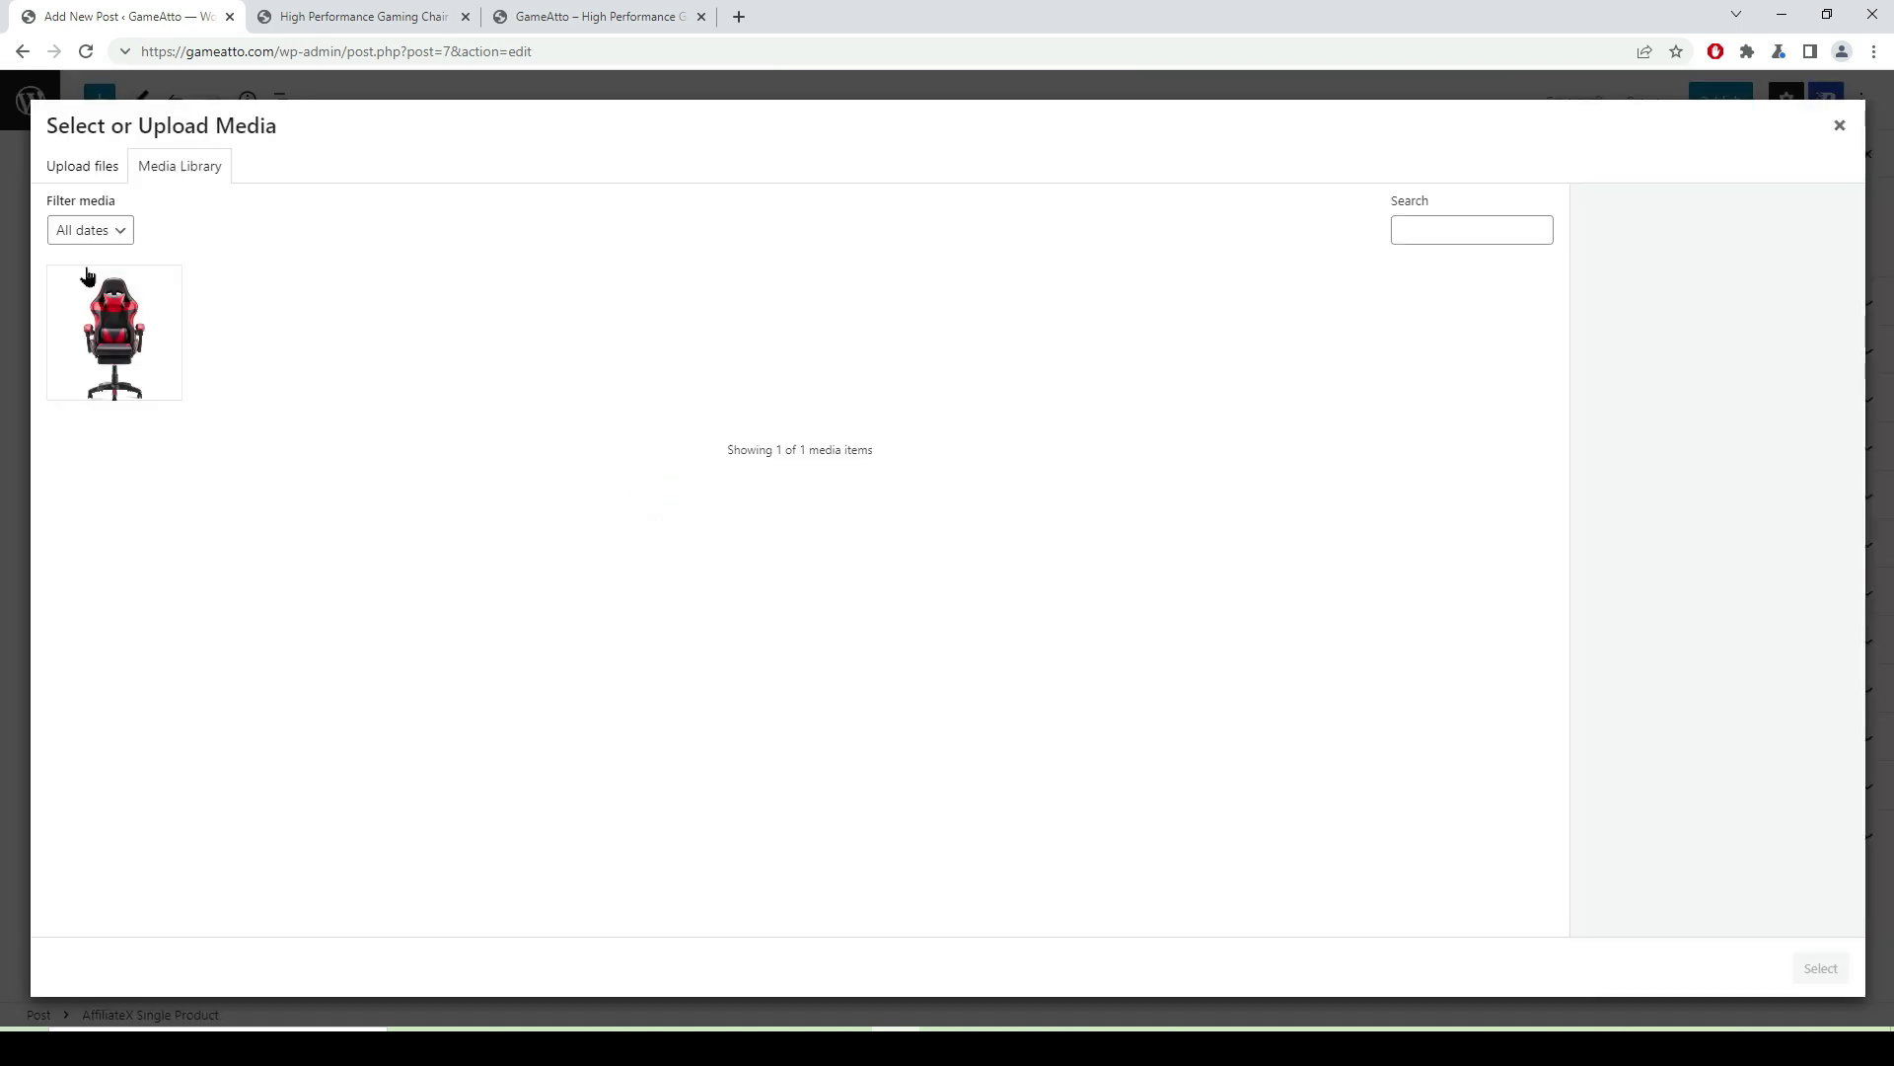
{"action": "left_click", "coordinate": [849, 1026]}
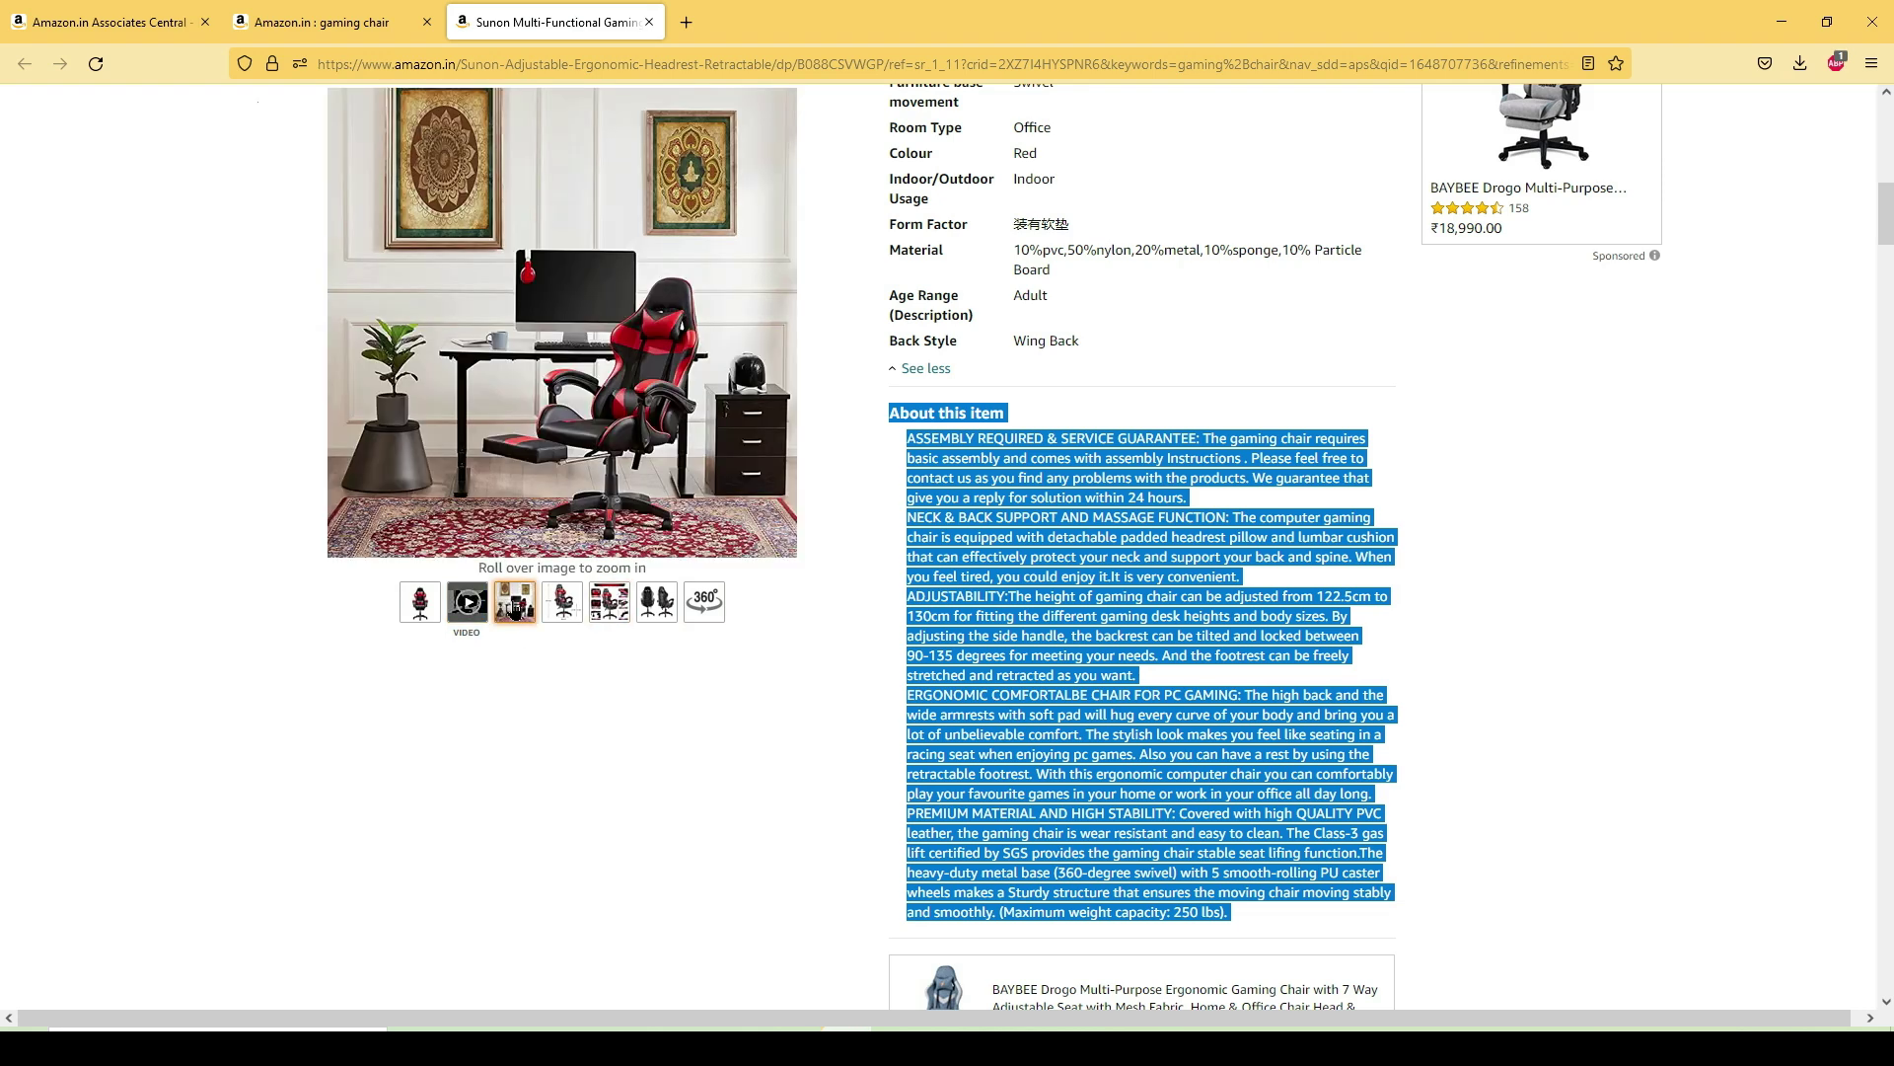
- Save the chair's full-size feature-diagram image into Downloads and return to the WordPress media picker
{"action": "mouse_move", "coordinate": [669, 619]}
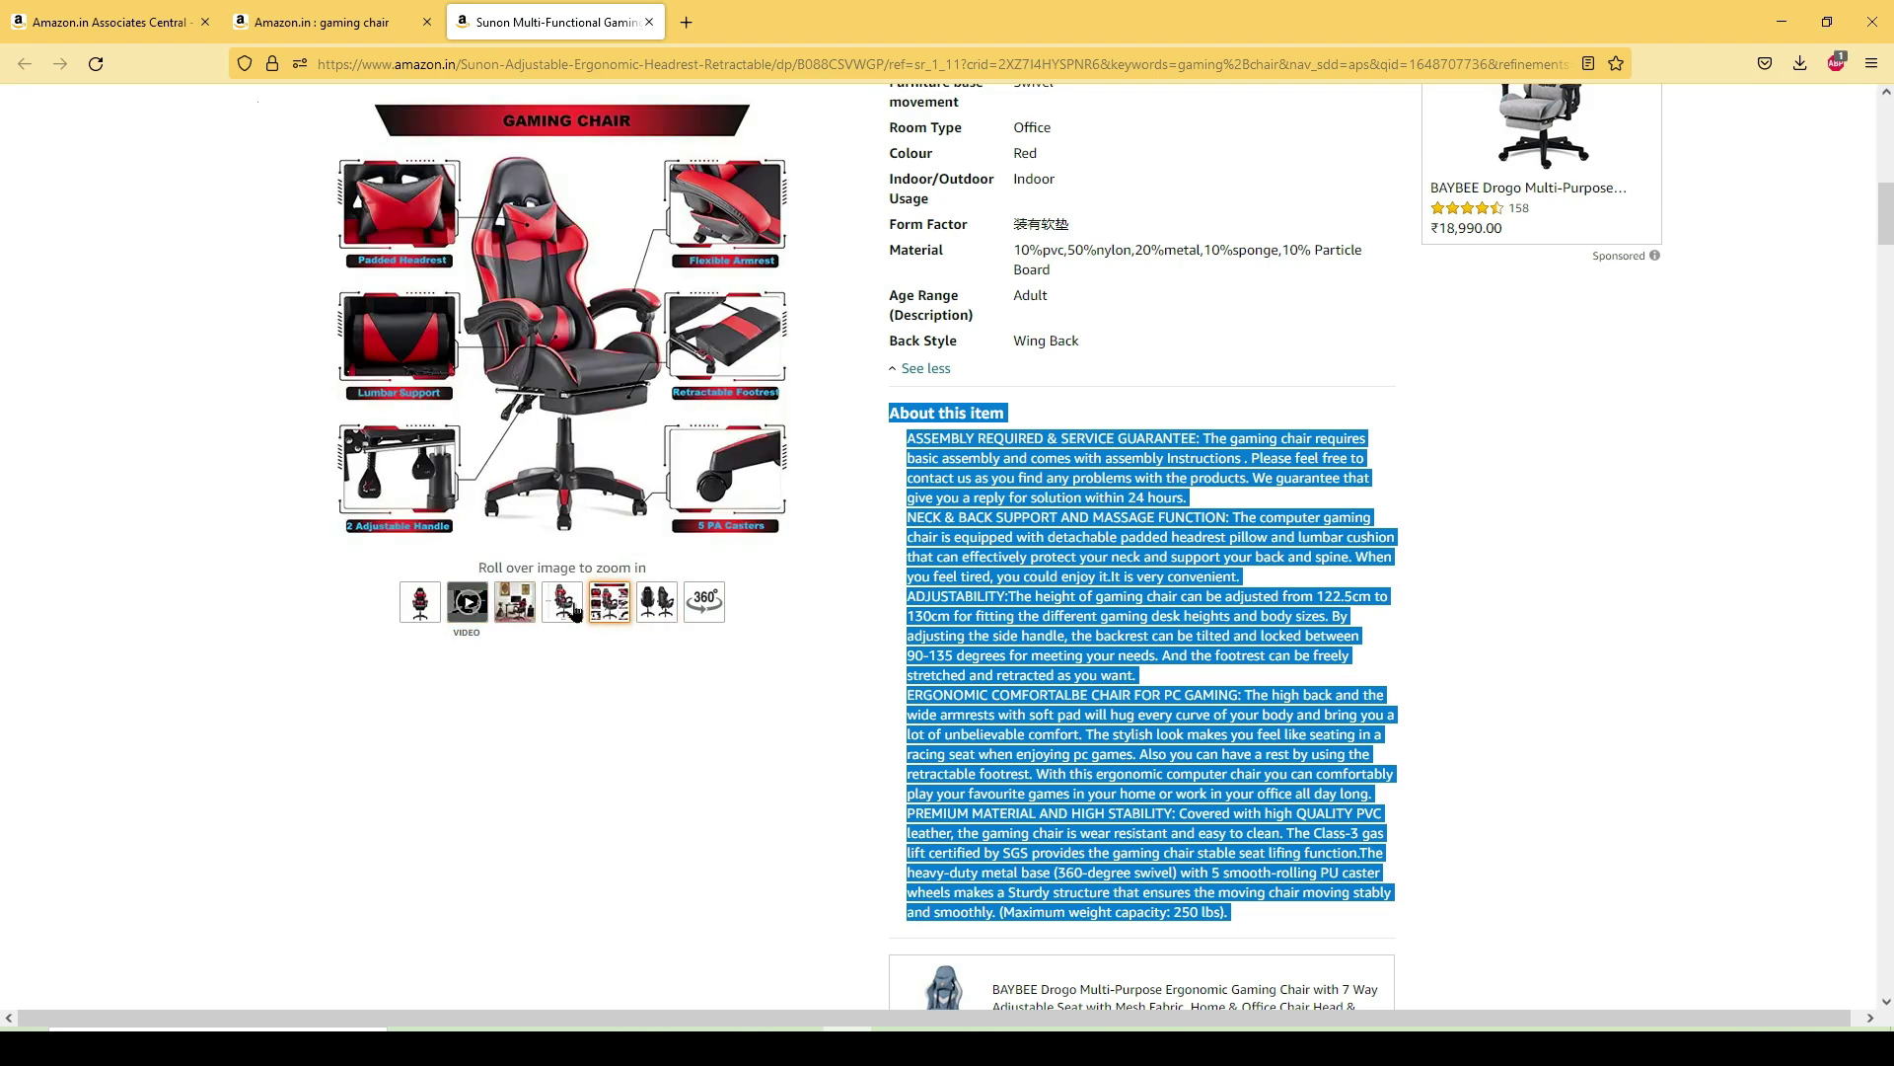
{"action": "mouse_move", "coordinate": [617, 419]}
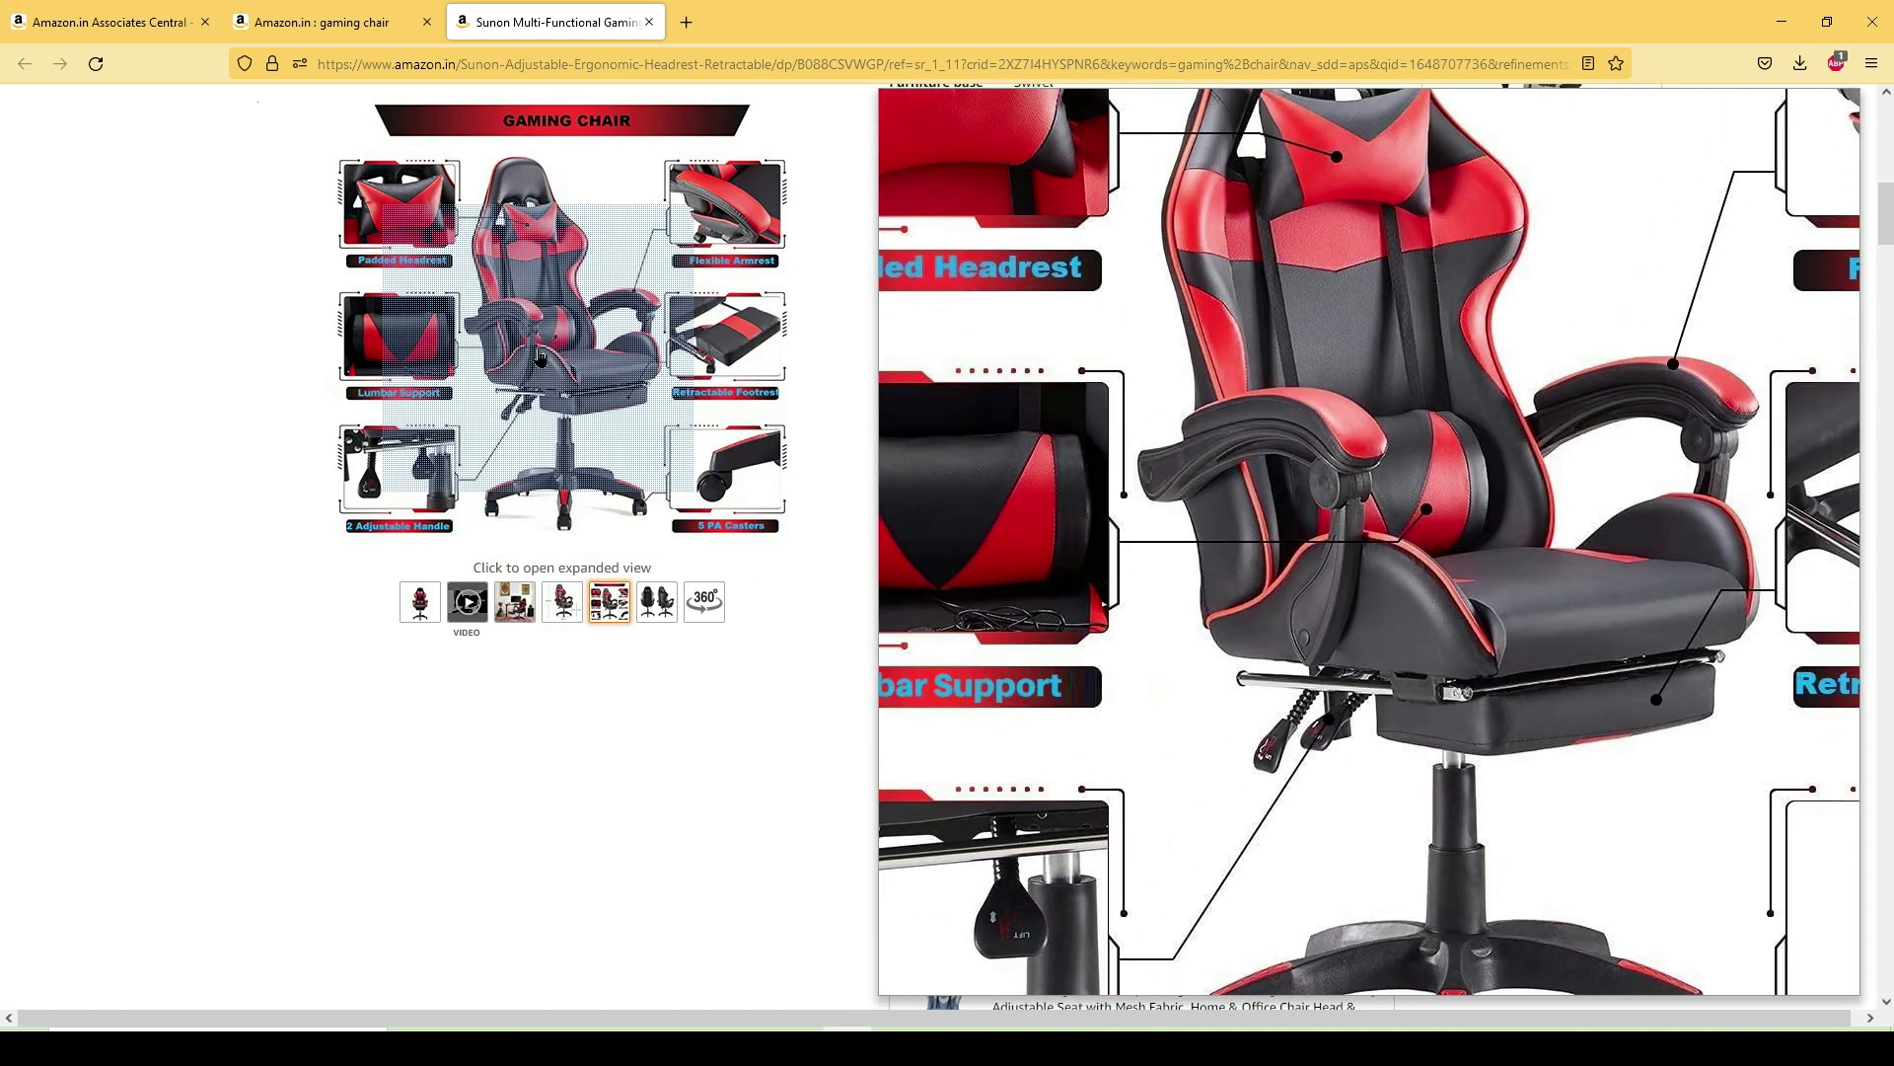
{"action": "left_click", "coordinate": [541, 358]}
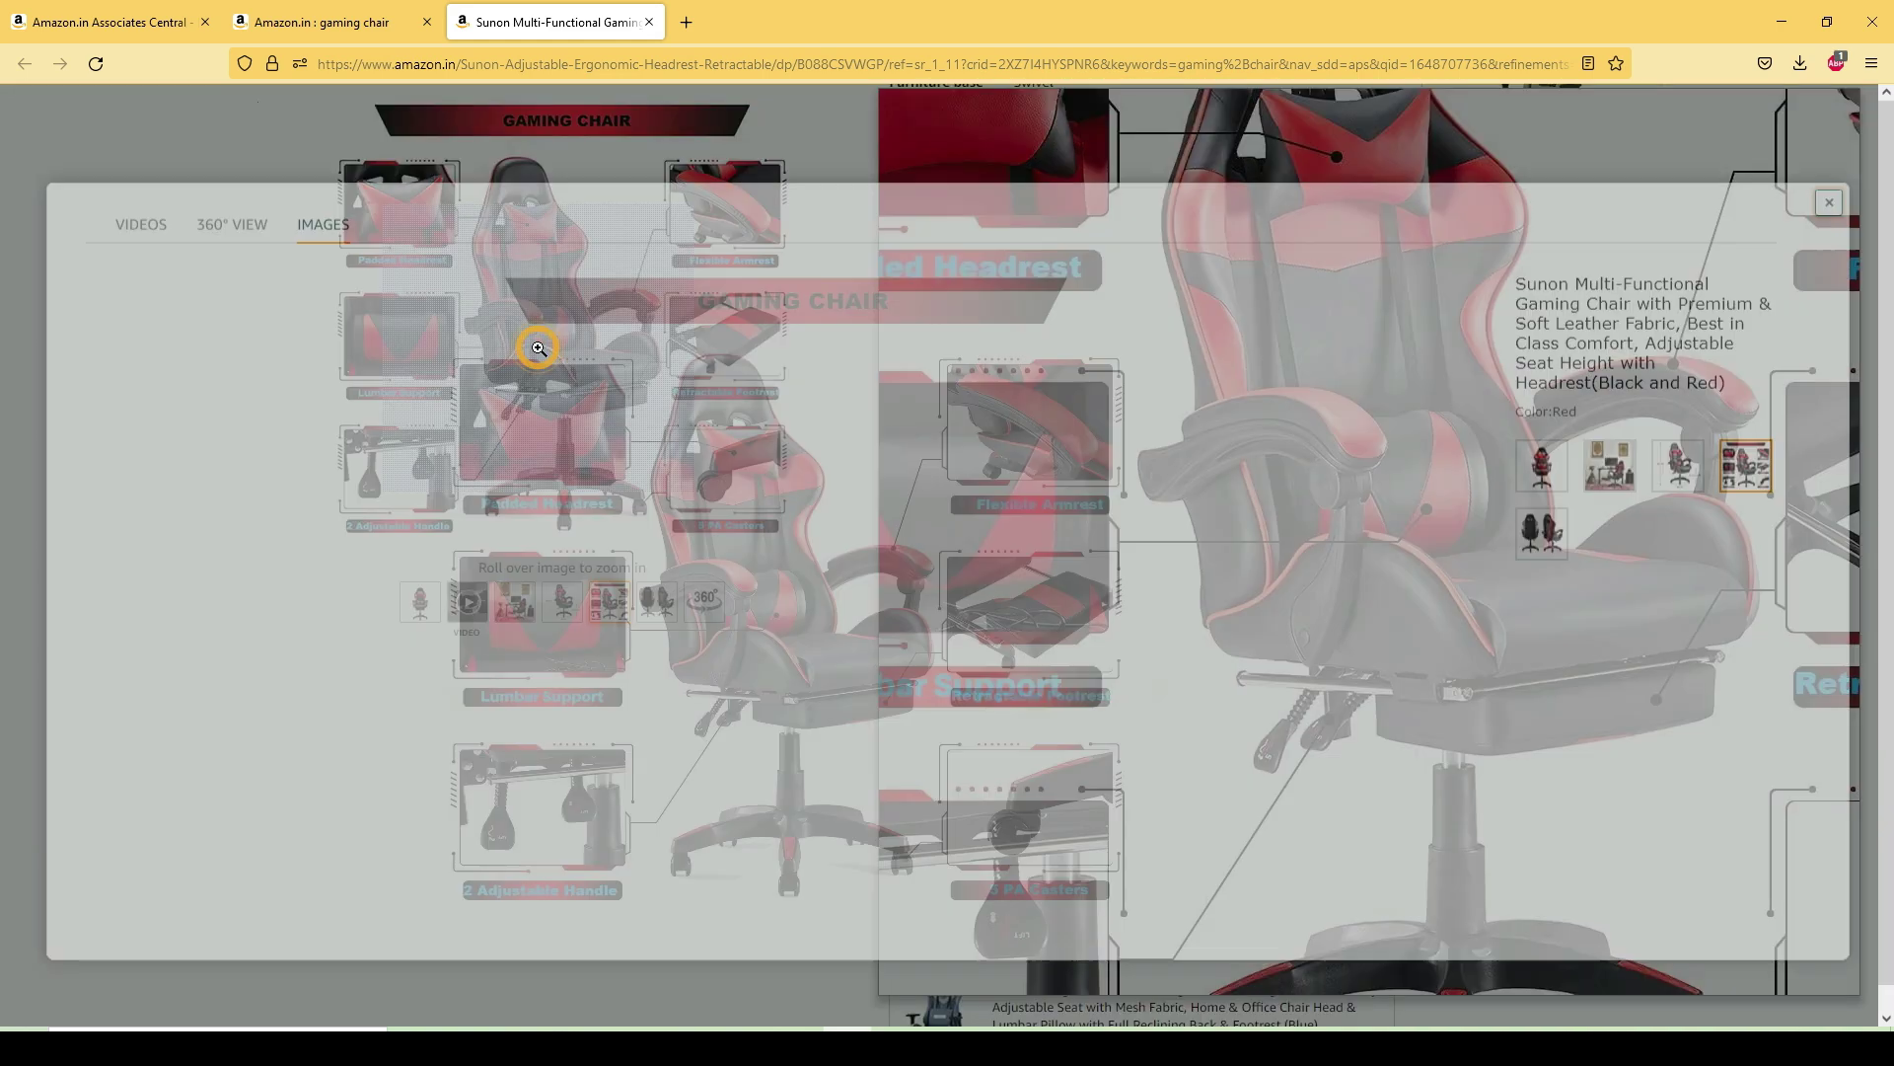
{"action": "right_click", "coordinate": [735, 527]}
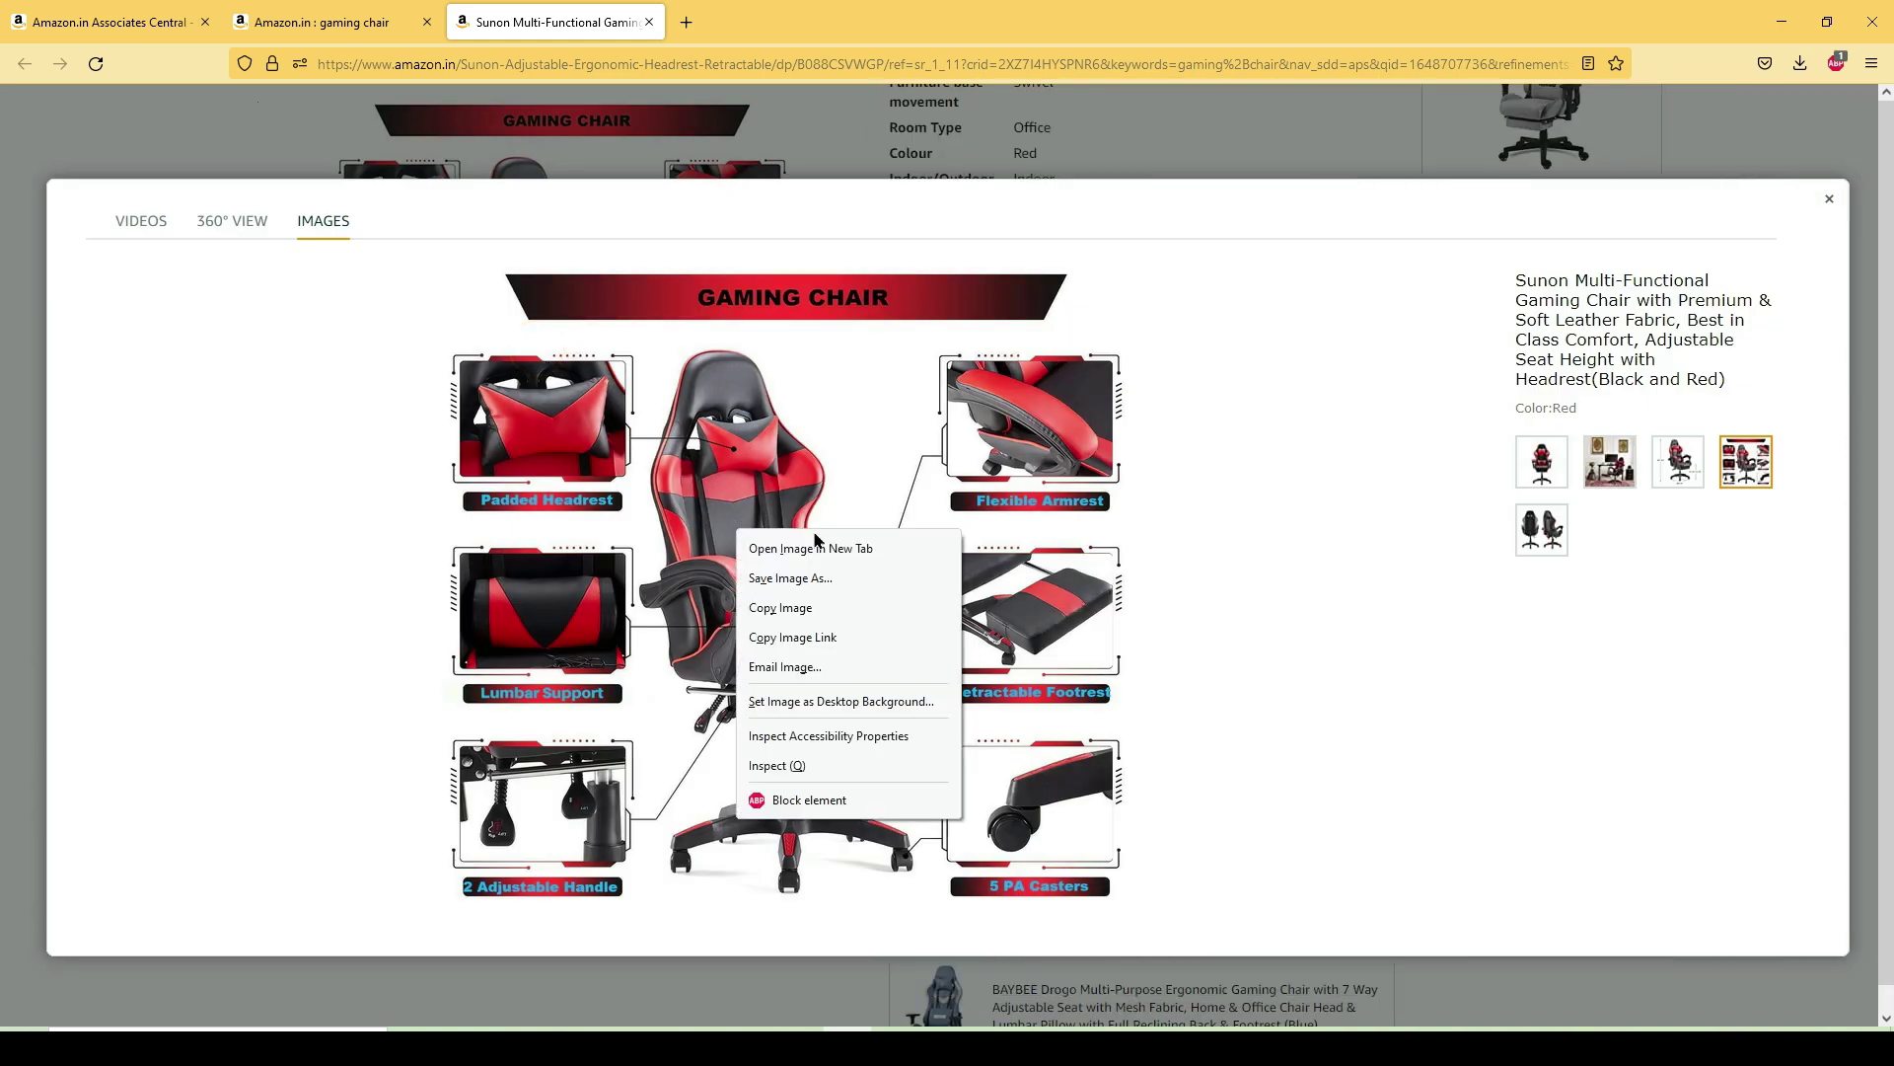
{"action": "left_click", "coordinate": [793, 579]}
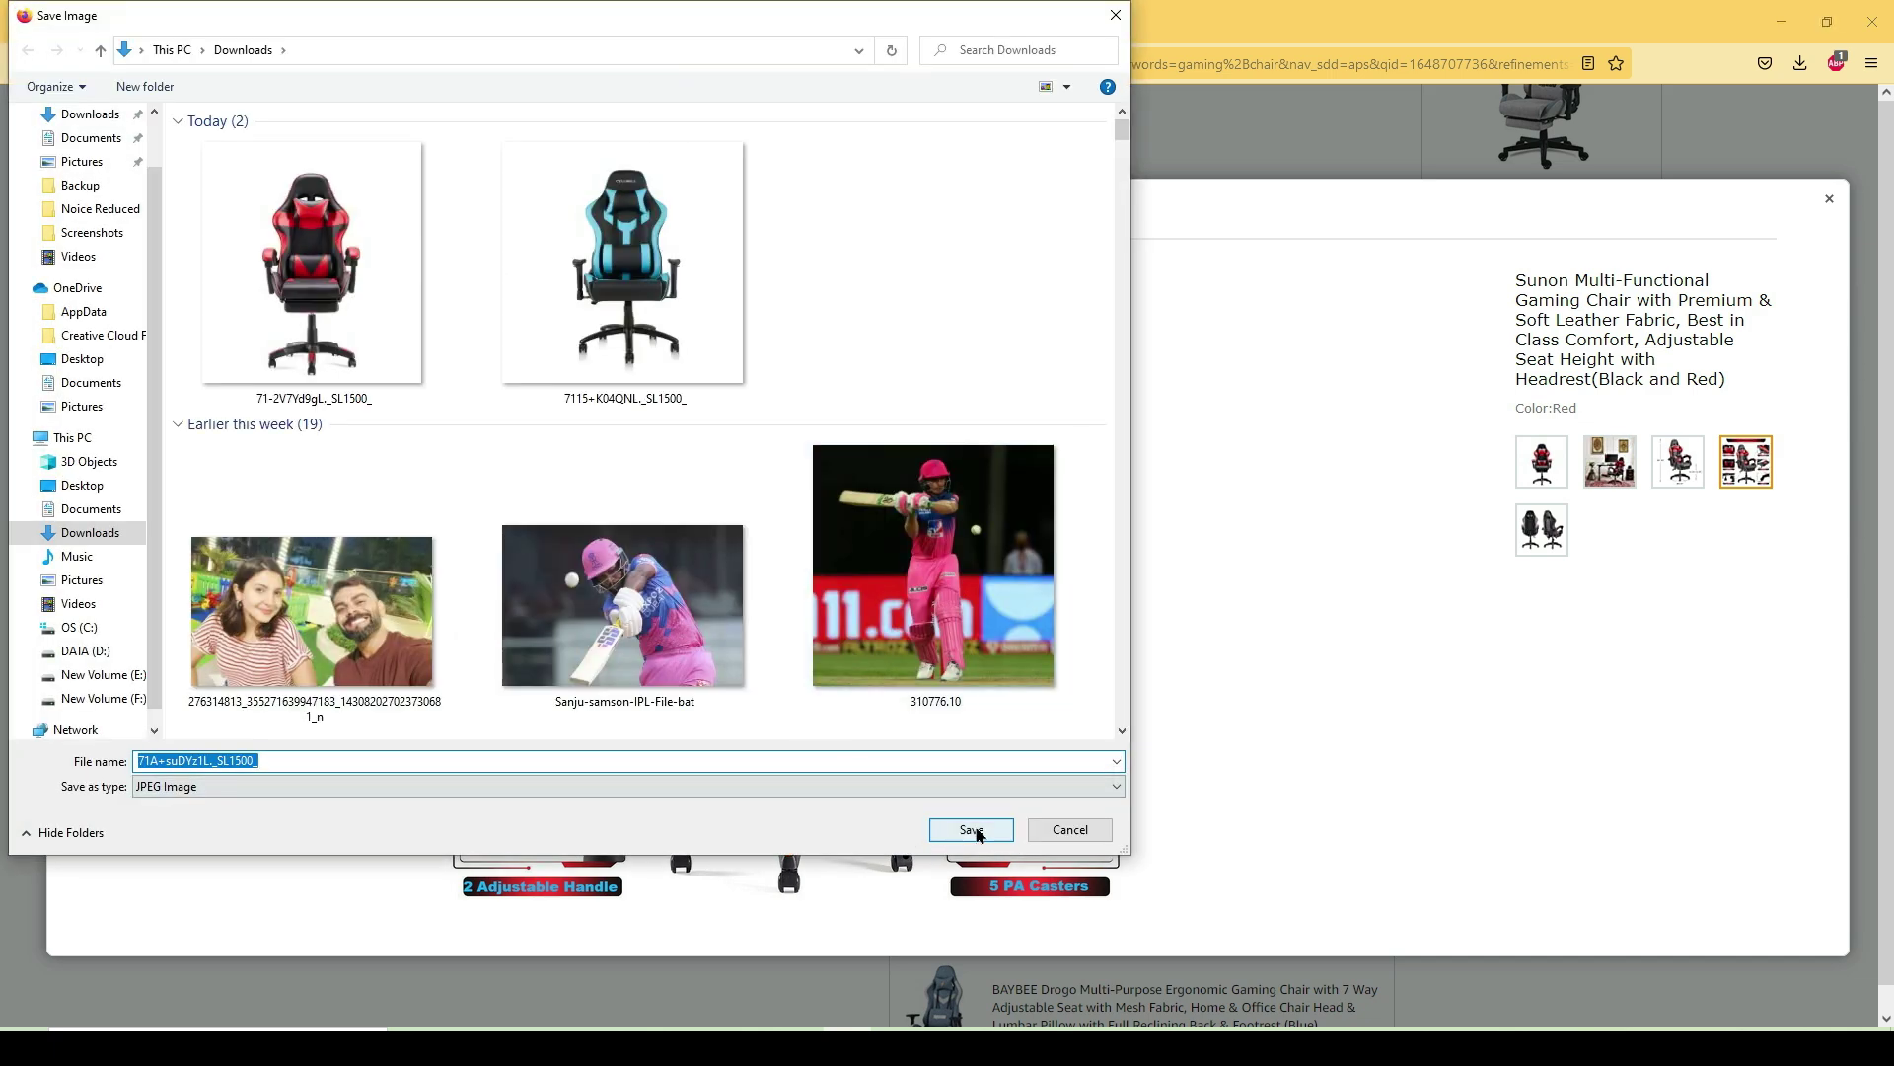
{"action": "left_click", "coordinate": [974, 830]}
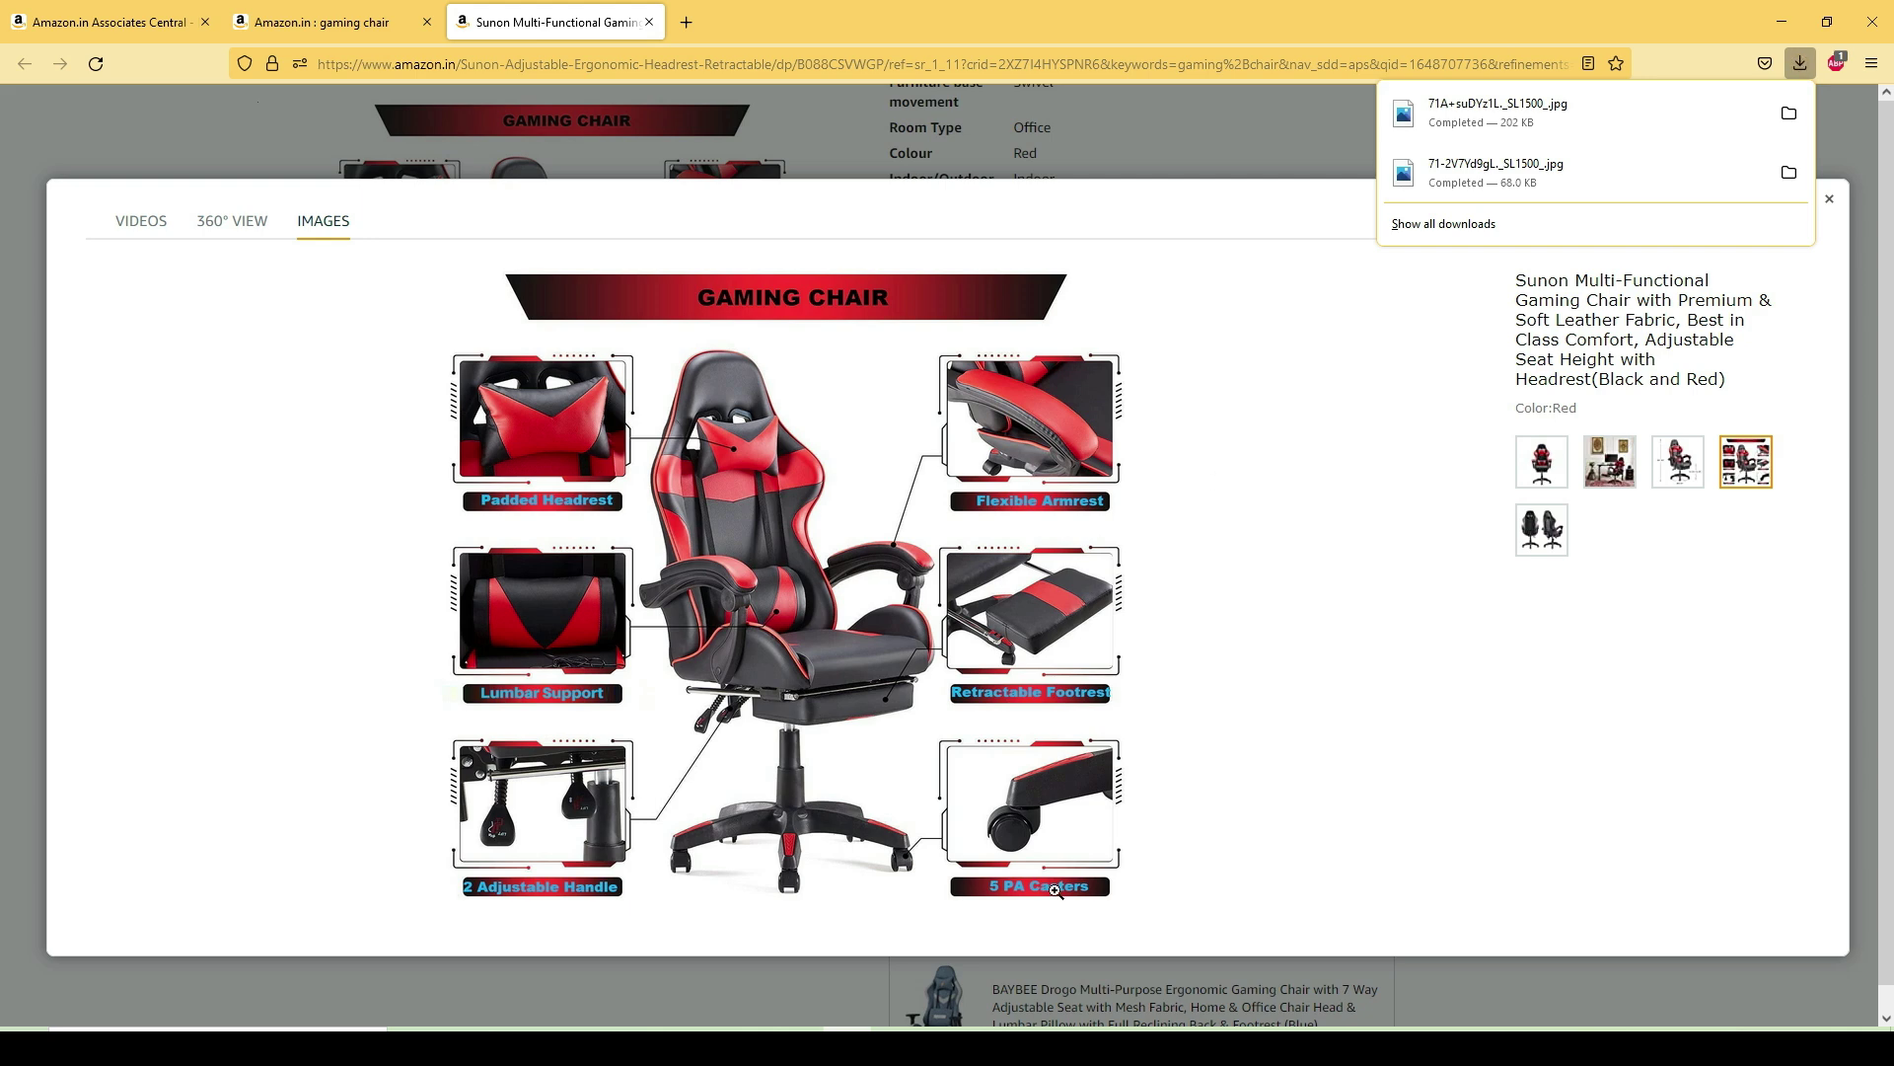
{"action": "key", "text": "alt+Tab"}
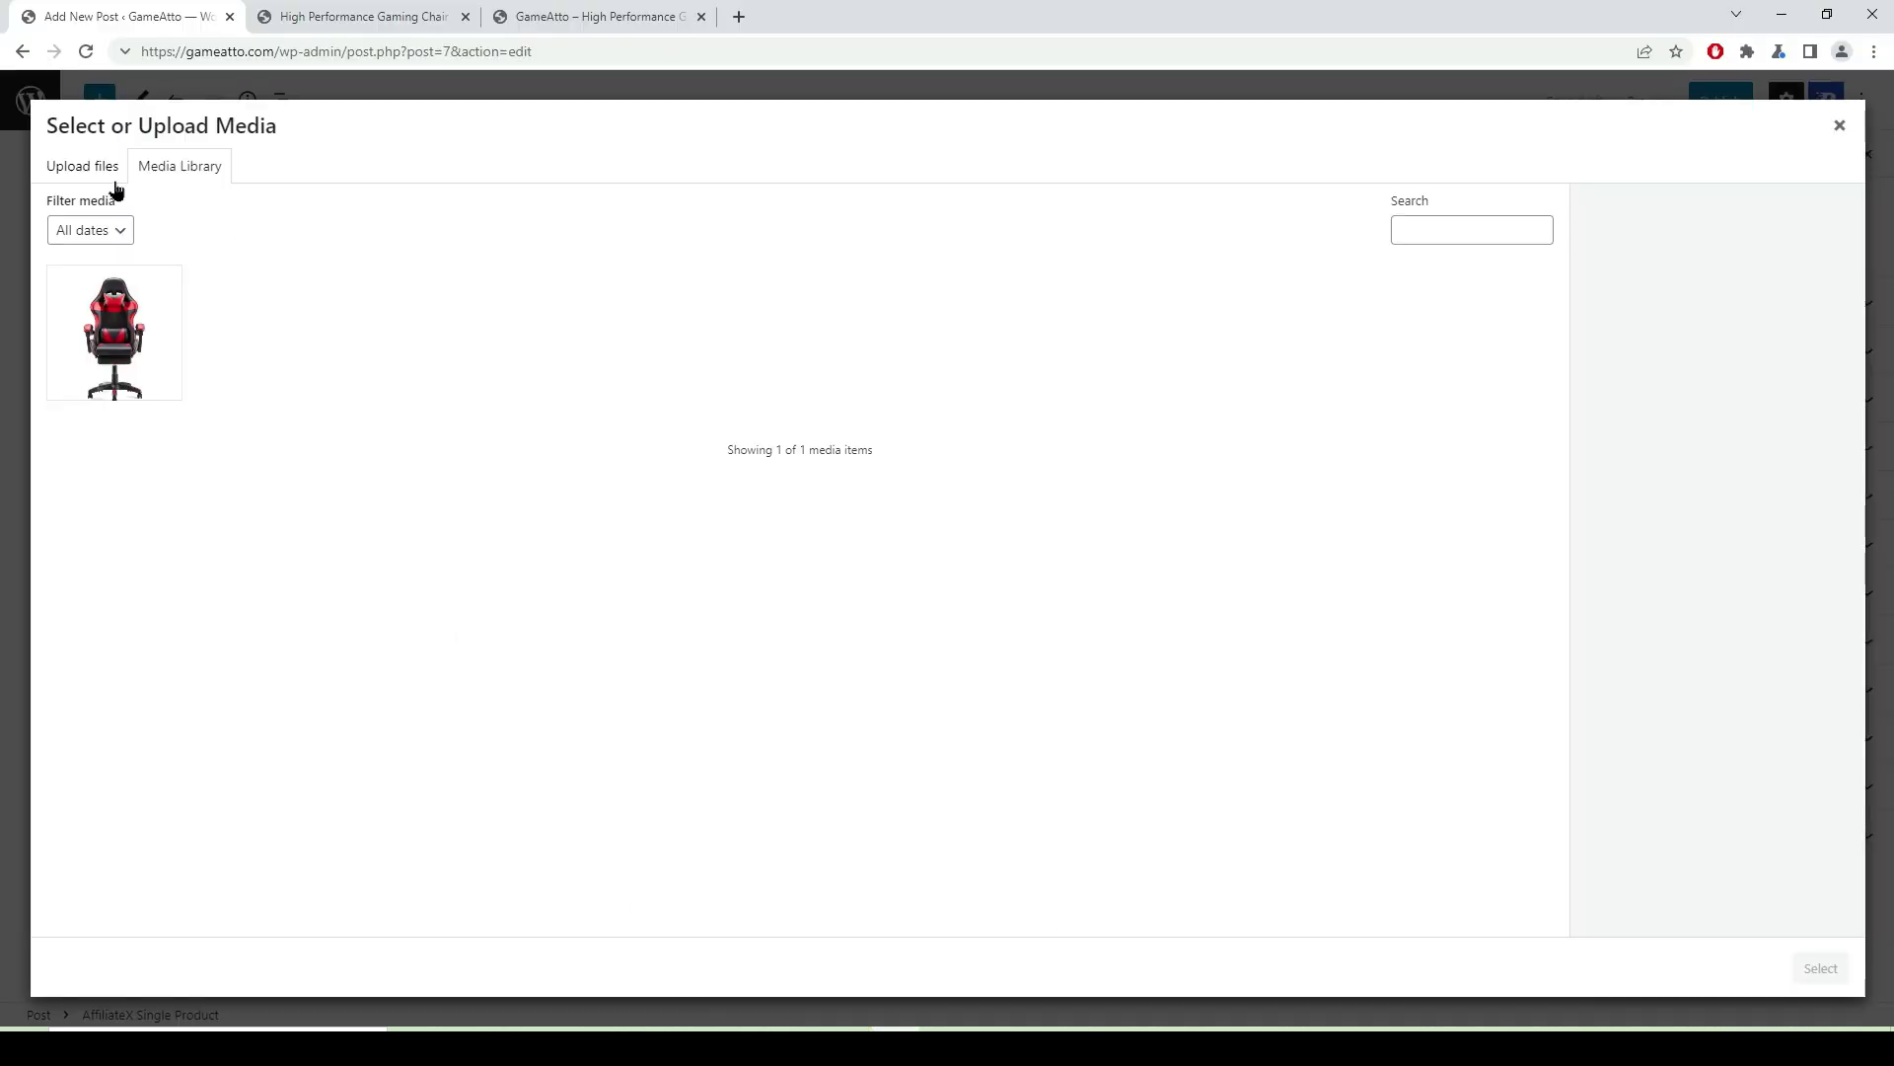
- Upload the 71A+suDYz1L._SL1500_ chair feature-diagram image from Downloads into the Single Product block
{"action": "left_click", "coordinate": [94, 170]}
{"action": "left_click", "coordinate": [972, 515]}
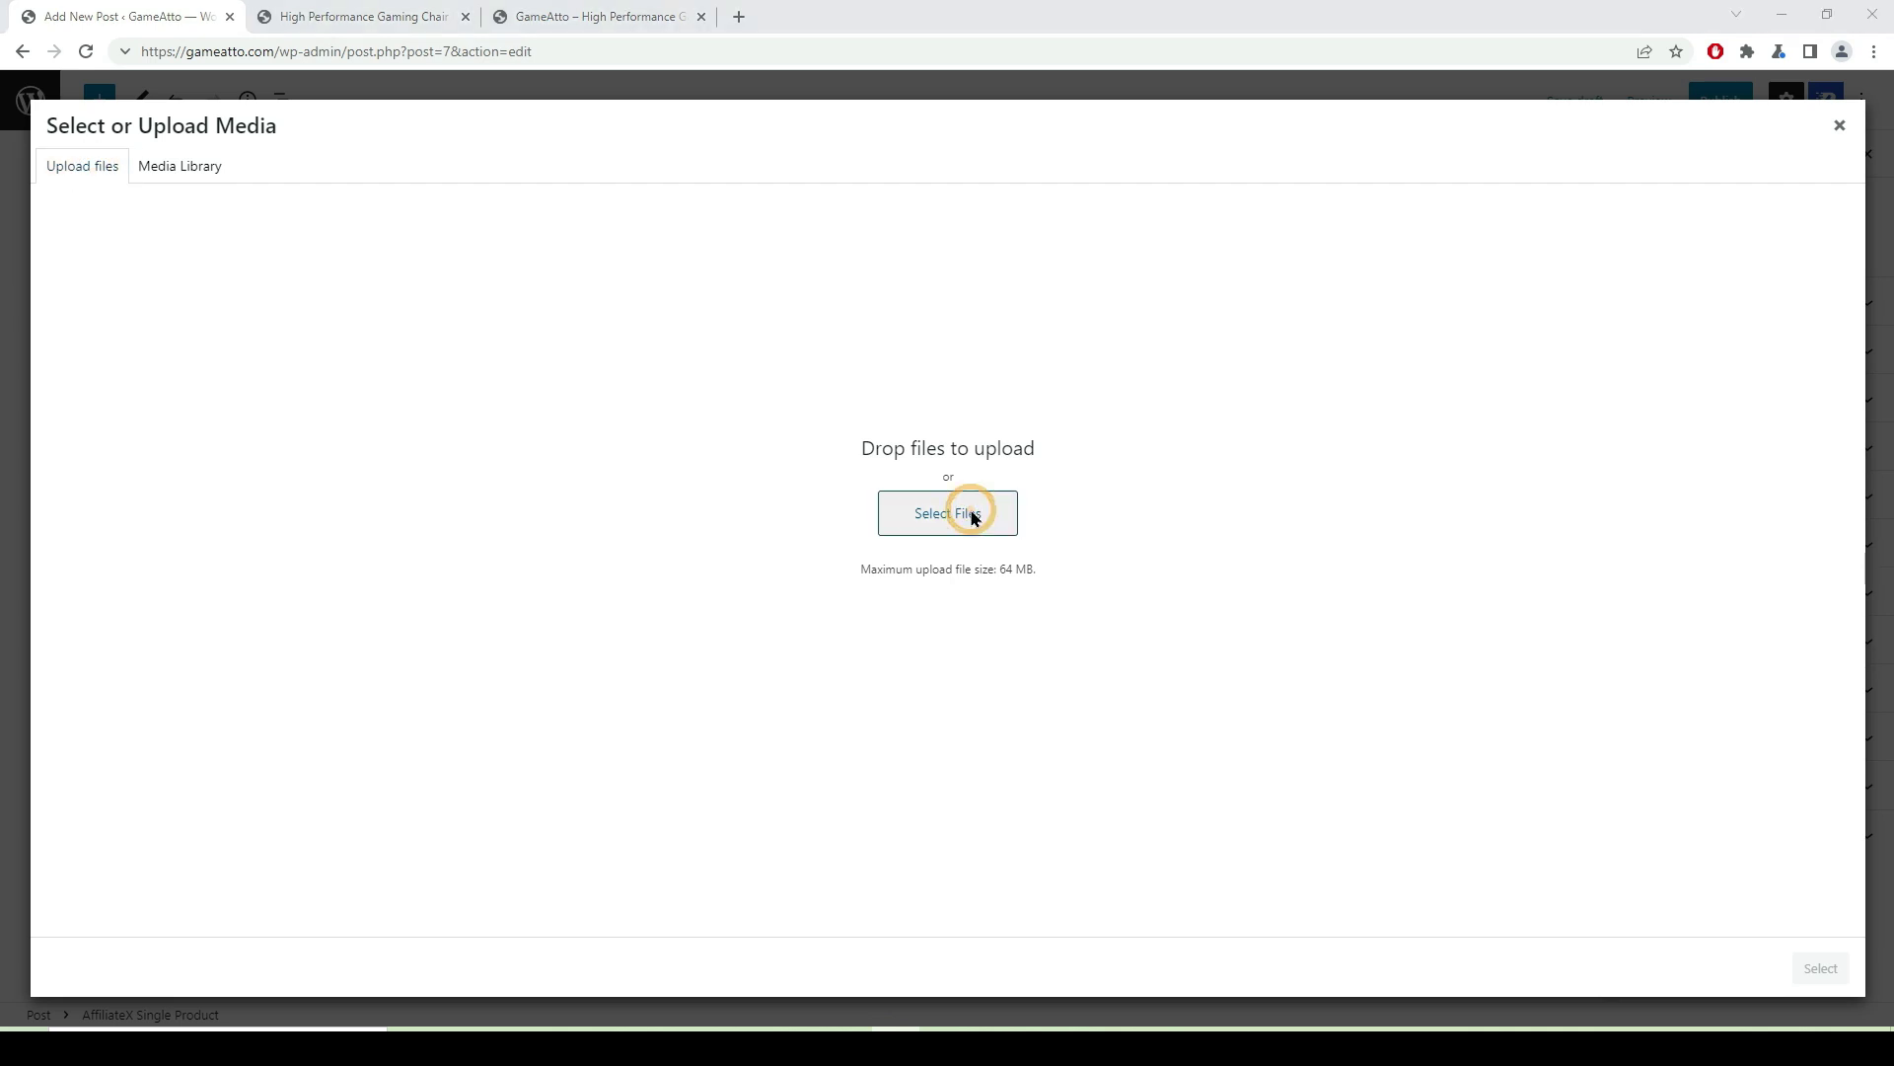
{"action": "left_click", "coordinate": [414, 266]}
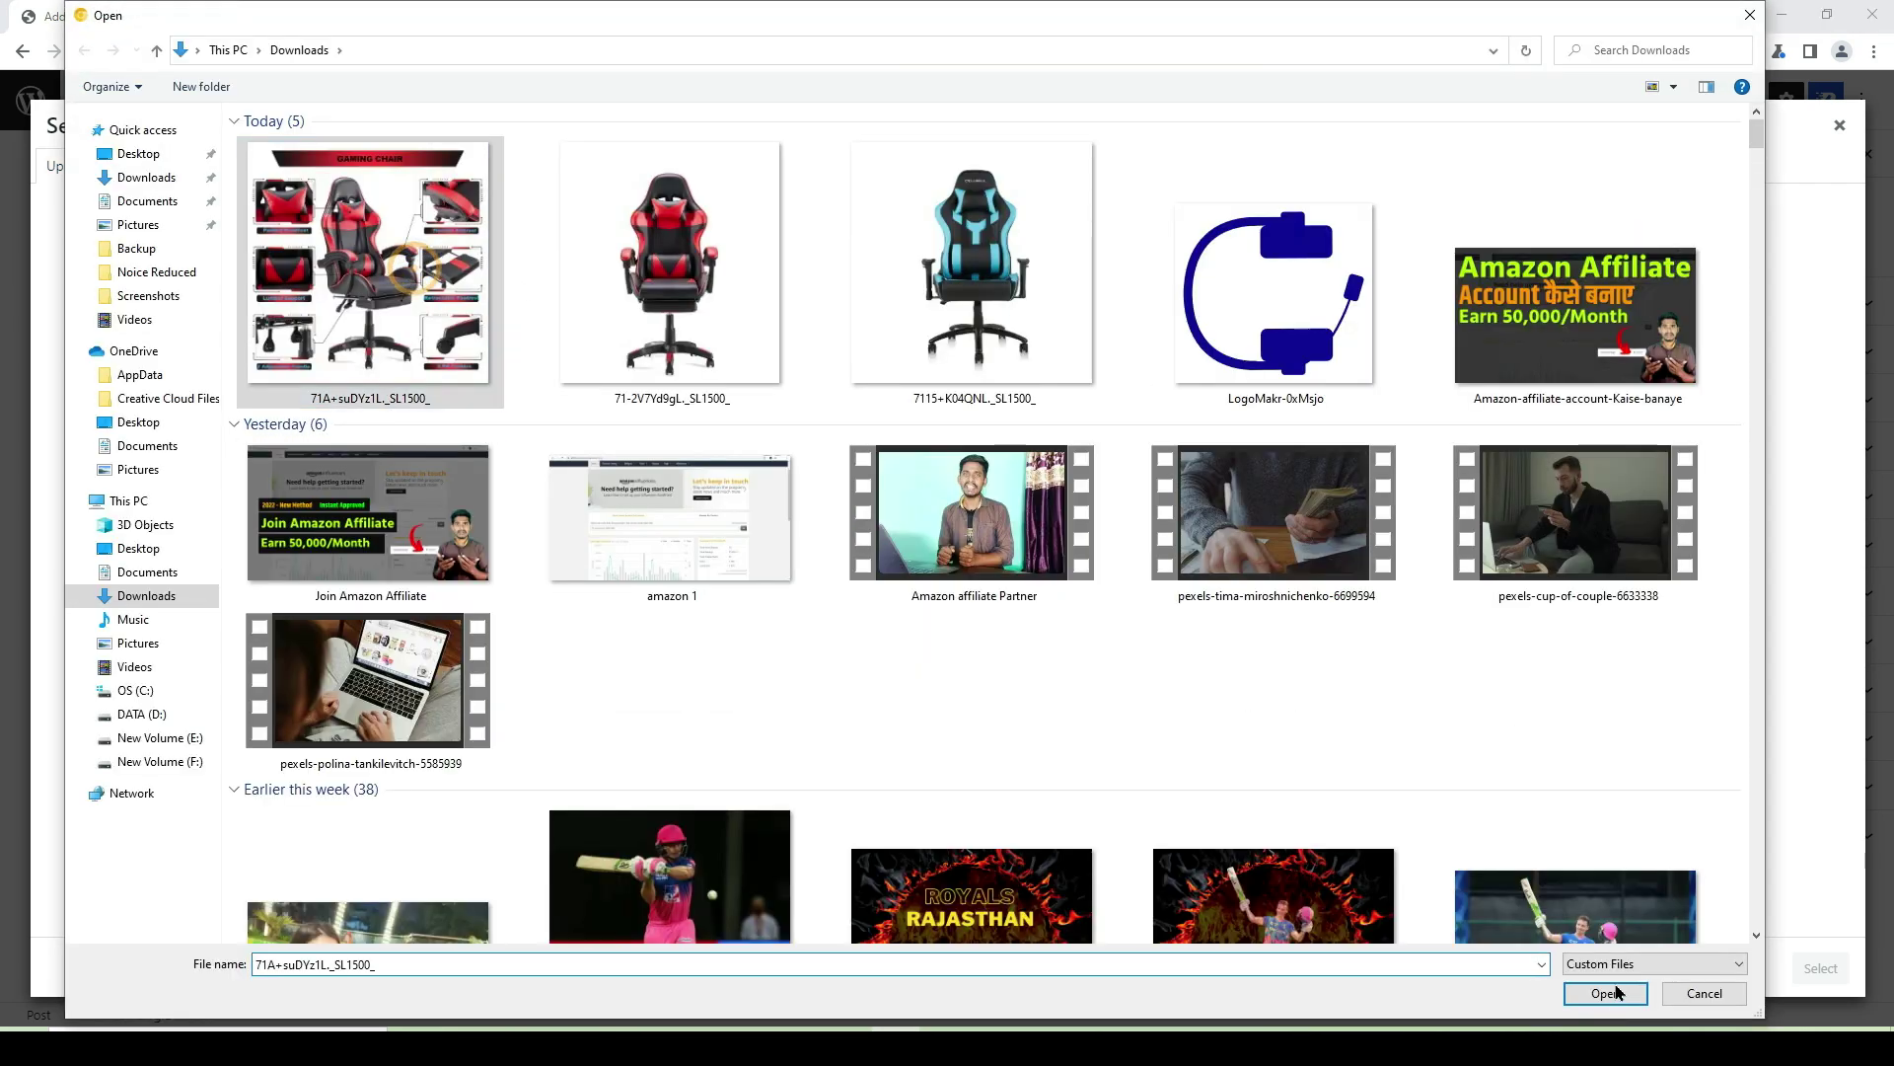
{"action": "left_click", "coordinate": [1604, 992]}
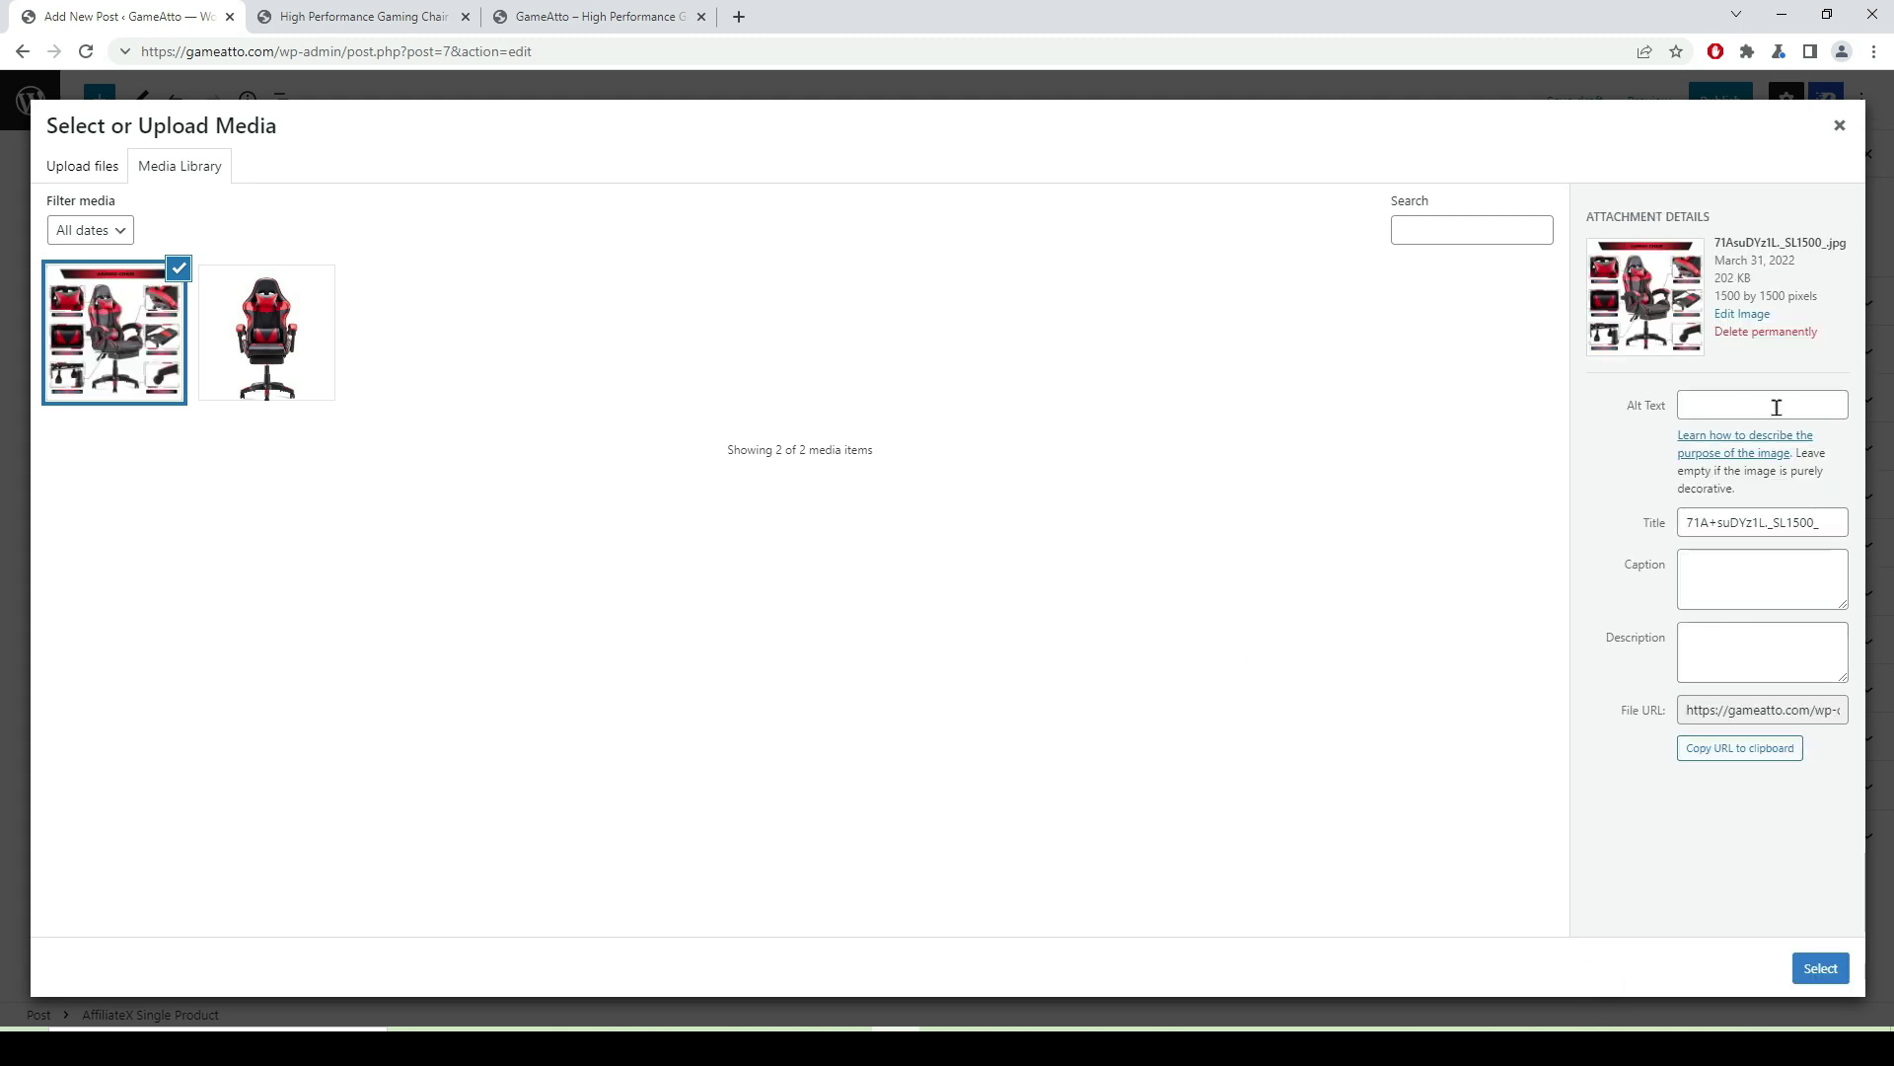
{"action": "left_click", "coordinate": [1822, 968]}
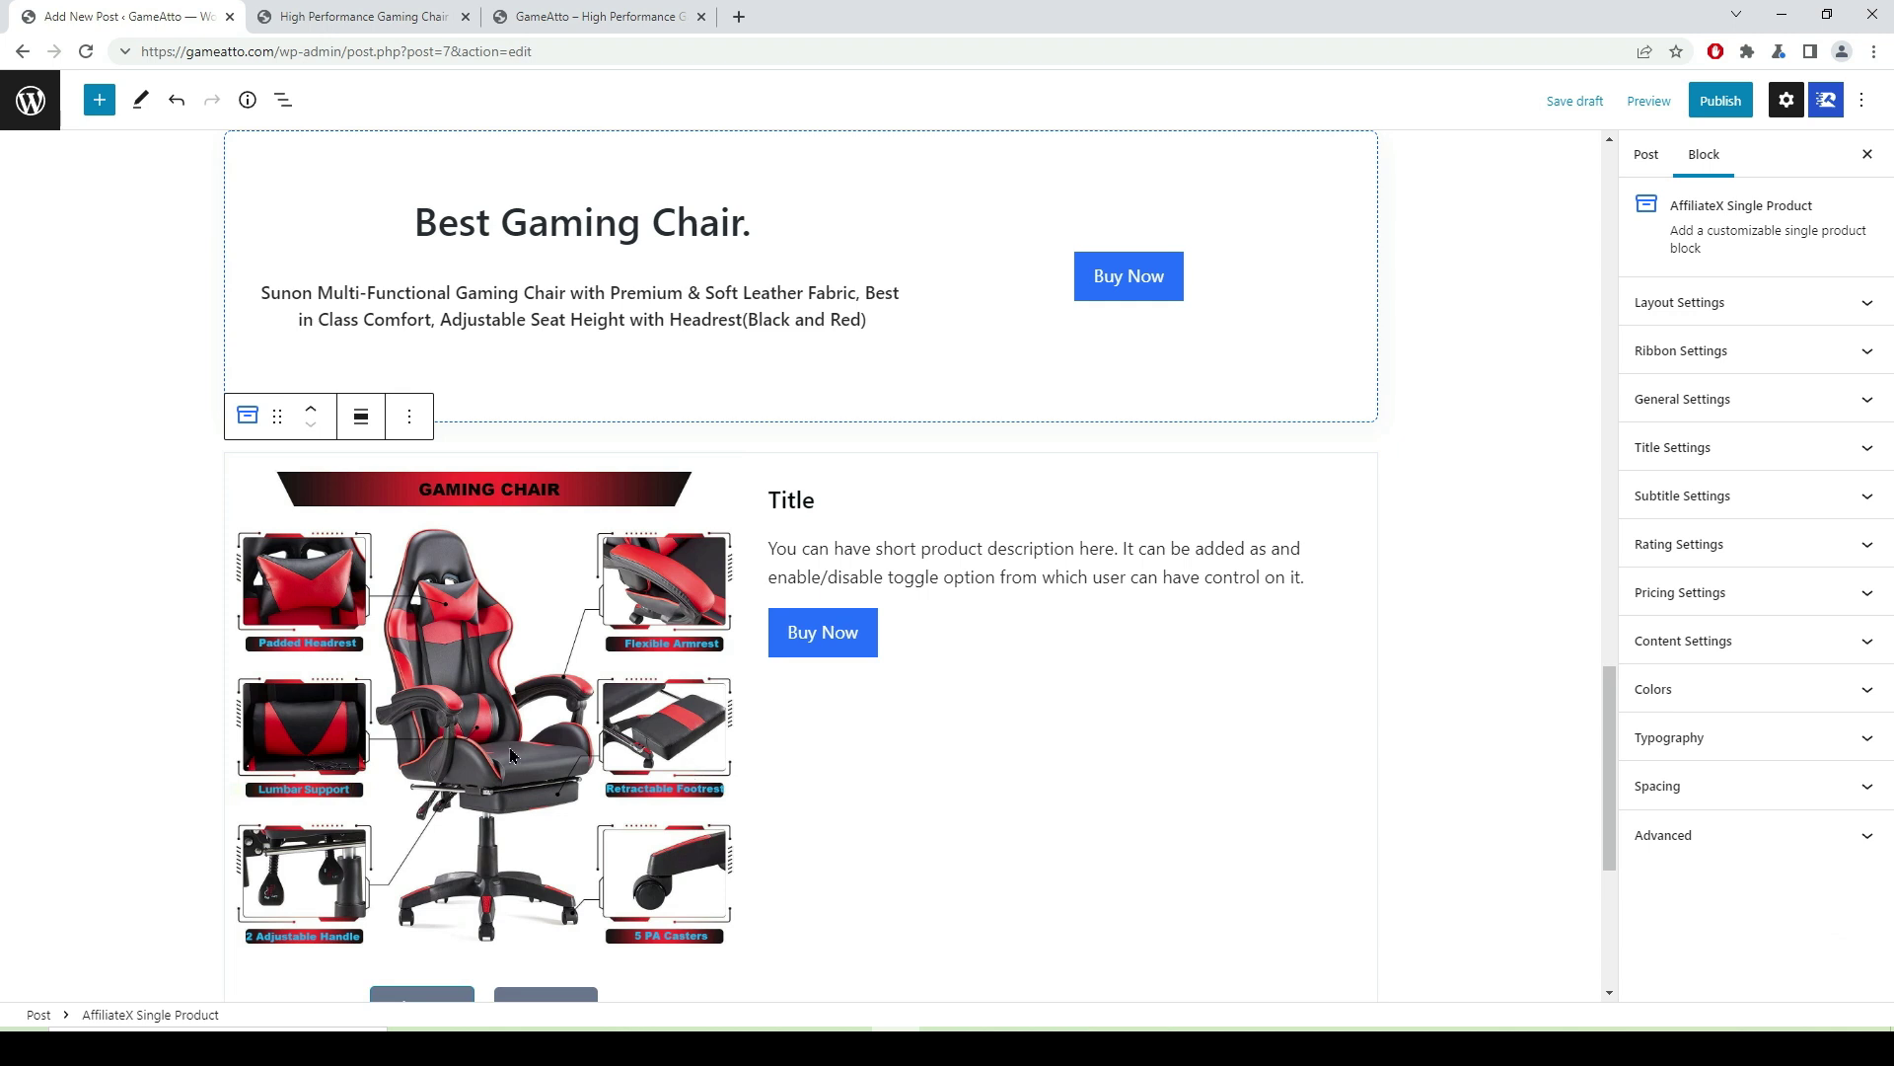
{"action": "left_click", "coordinate": [832, 497]}
- Replace the placeholder title with 'Sunon Multi-Functional Gaming Chair' from clipboard history
{"action": "double_click", "coordinate": [829, 497]}
{"action": "key", "text": "BackSpace"}
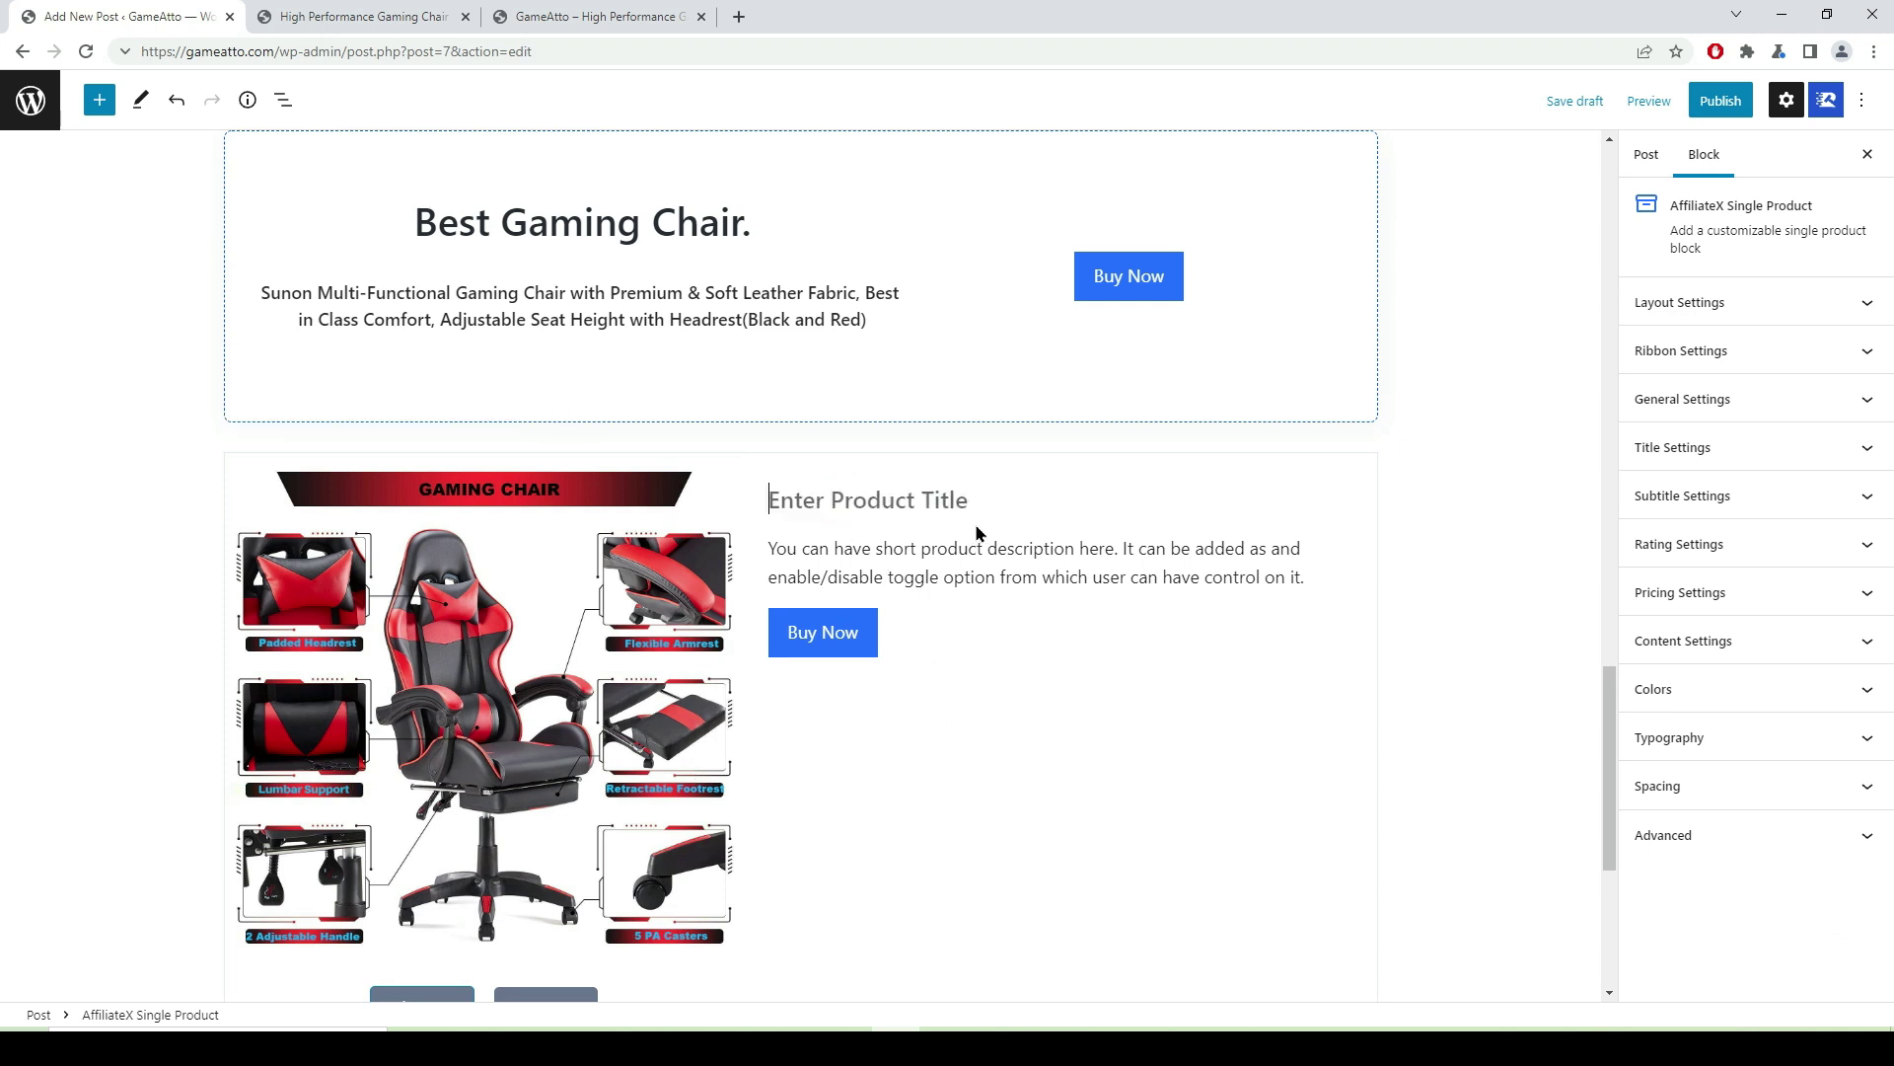
{"action": "key", "text": "super+v"}
{"action": "scroll", "coordinate": [990, 618], "scroll_direction": "down", "scroll_amount": 5}
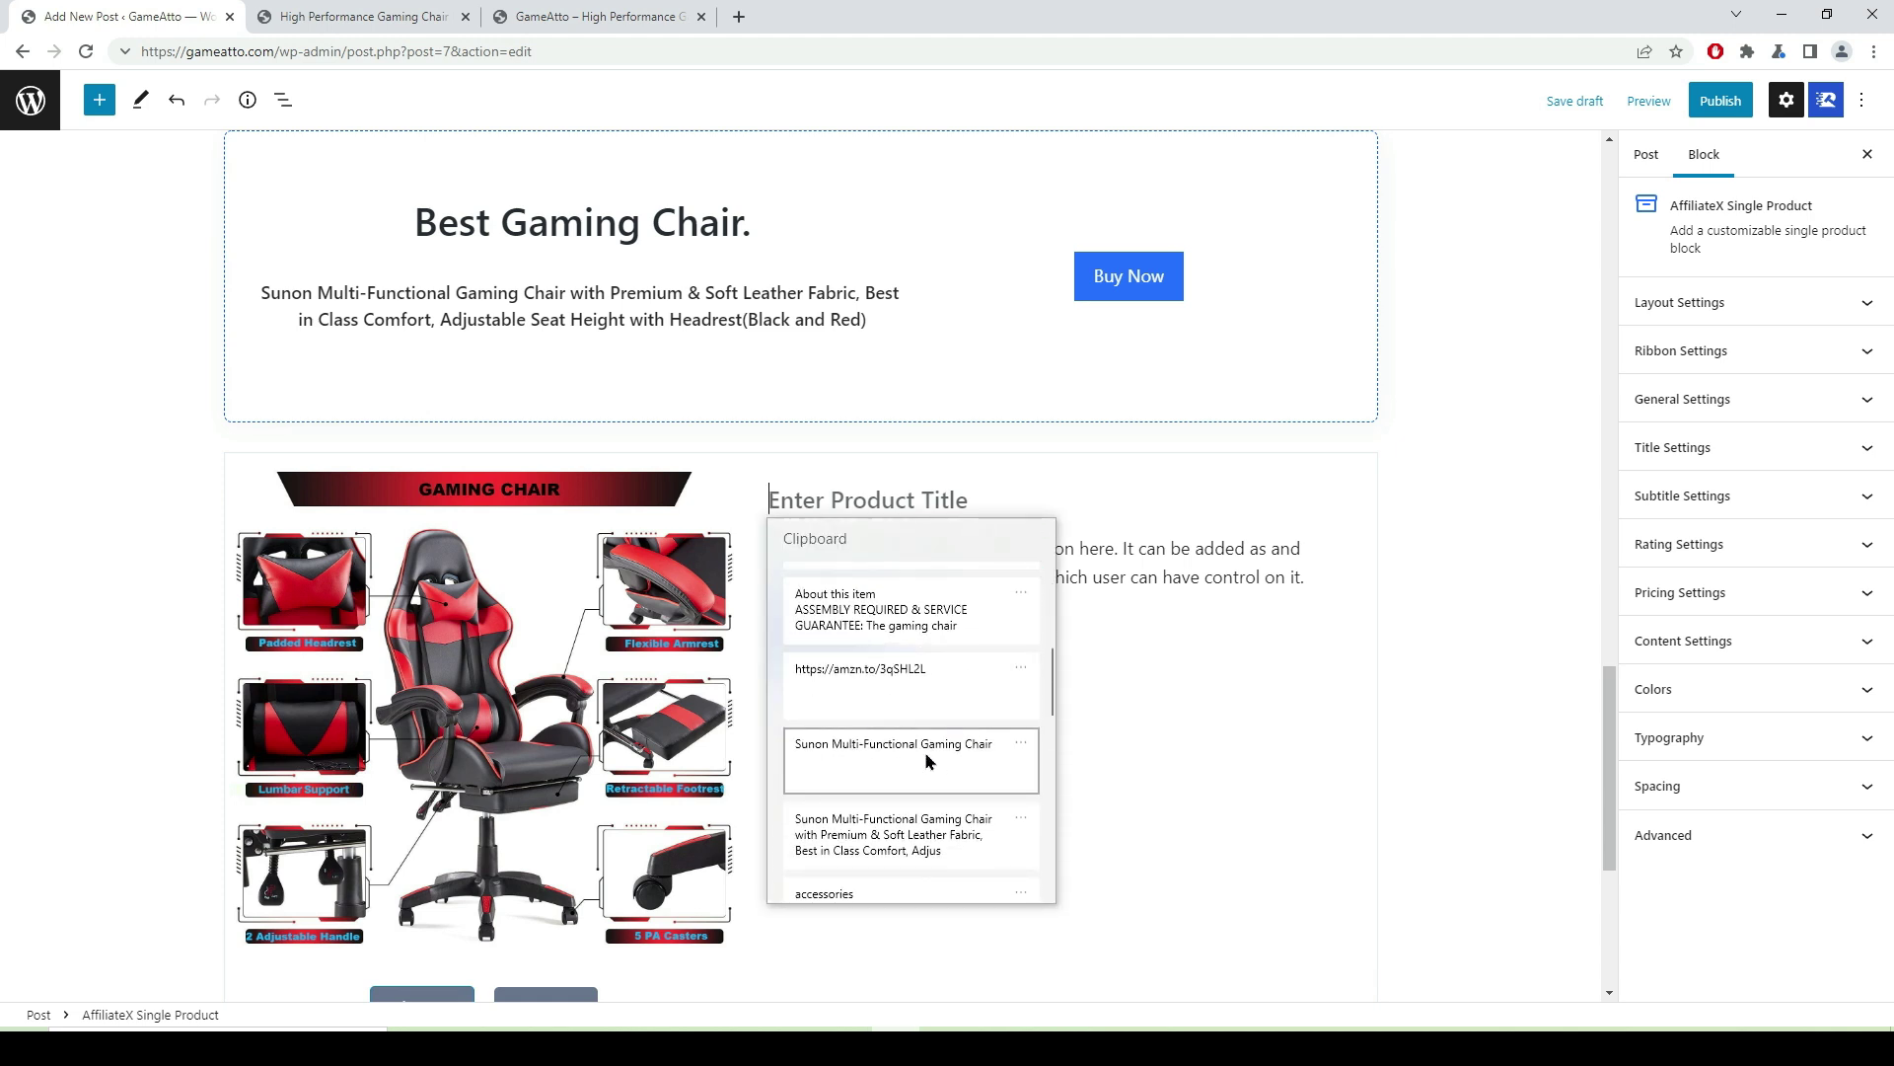
{"action": "left_click", "coordinate": [926, 760]}
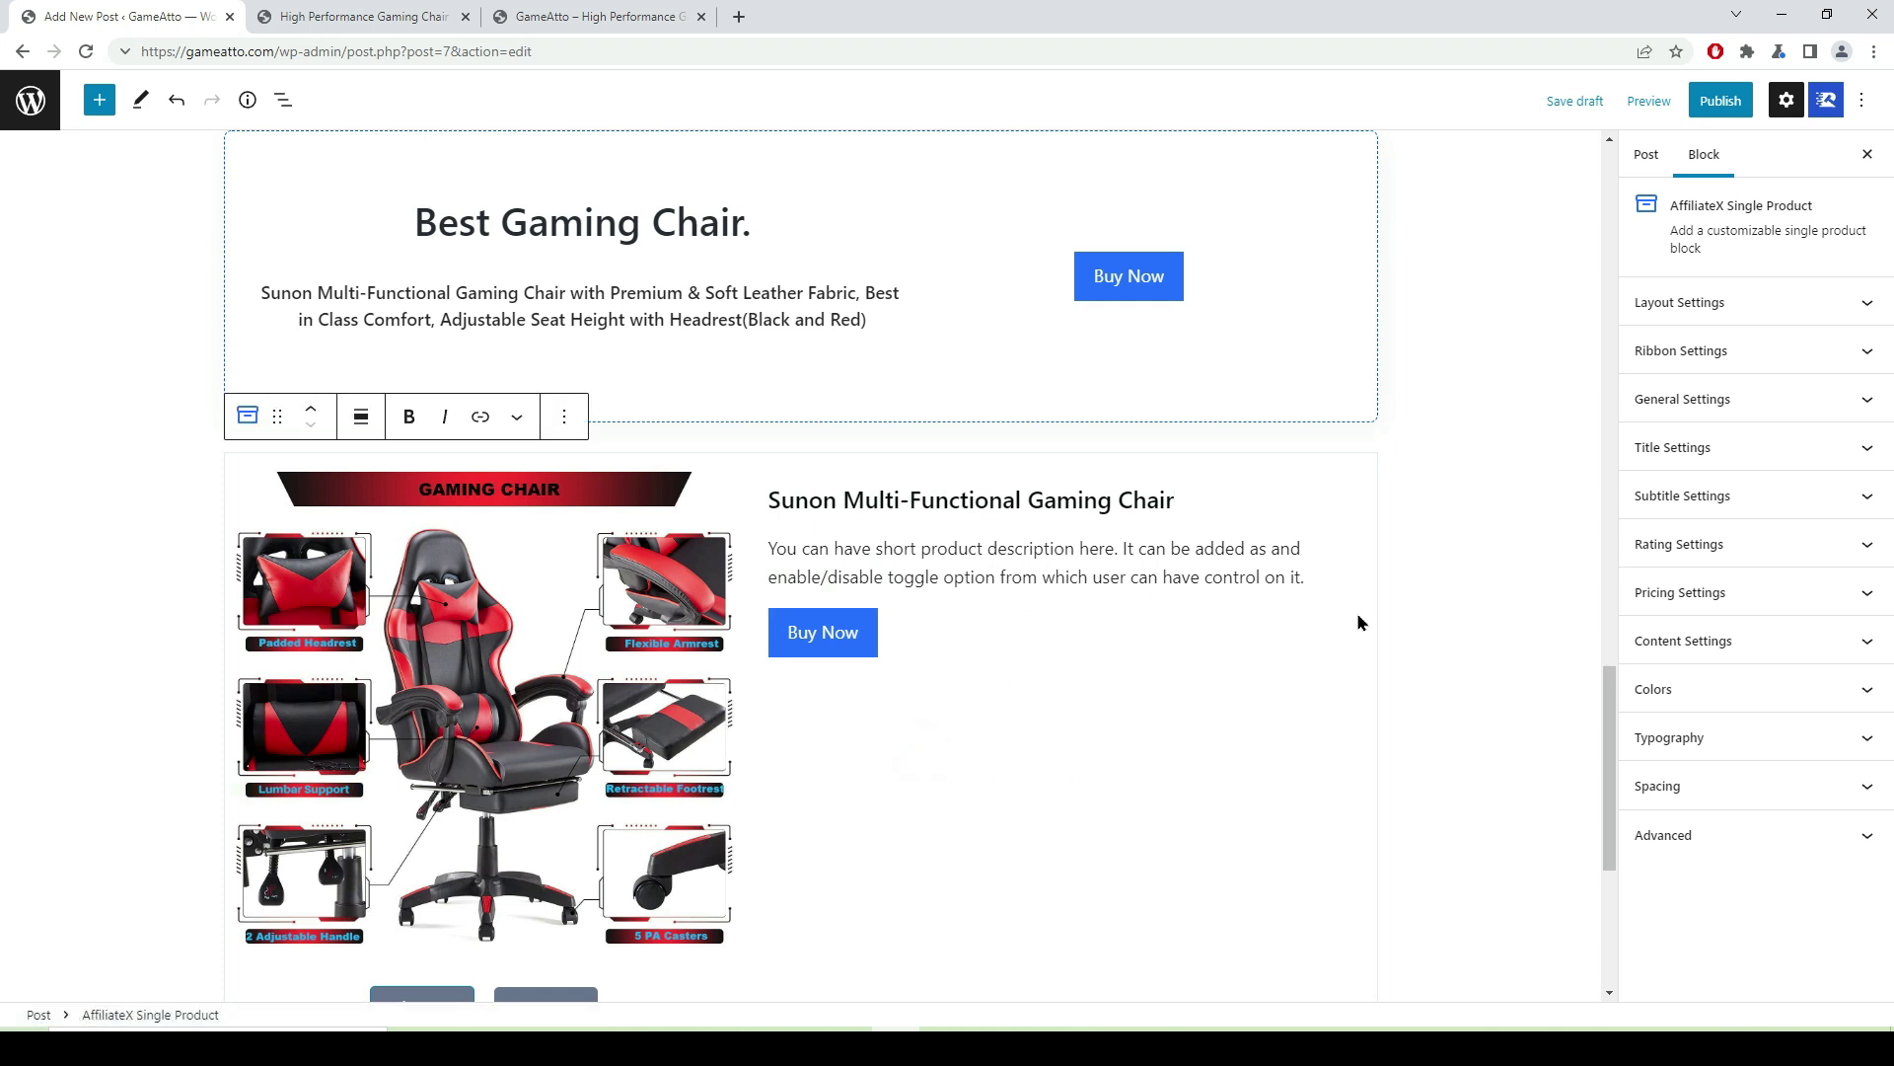
- Replace the placeholder description with the full product name pasted from clipboard history
{"action": "triple_click", "coordinate": [1307, 579]}
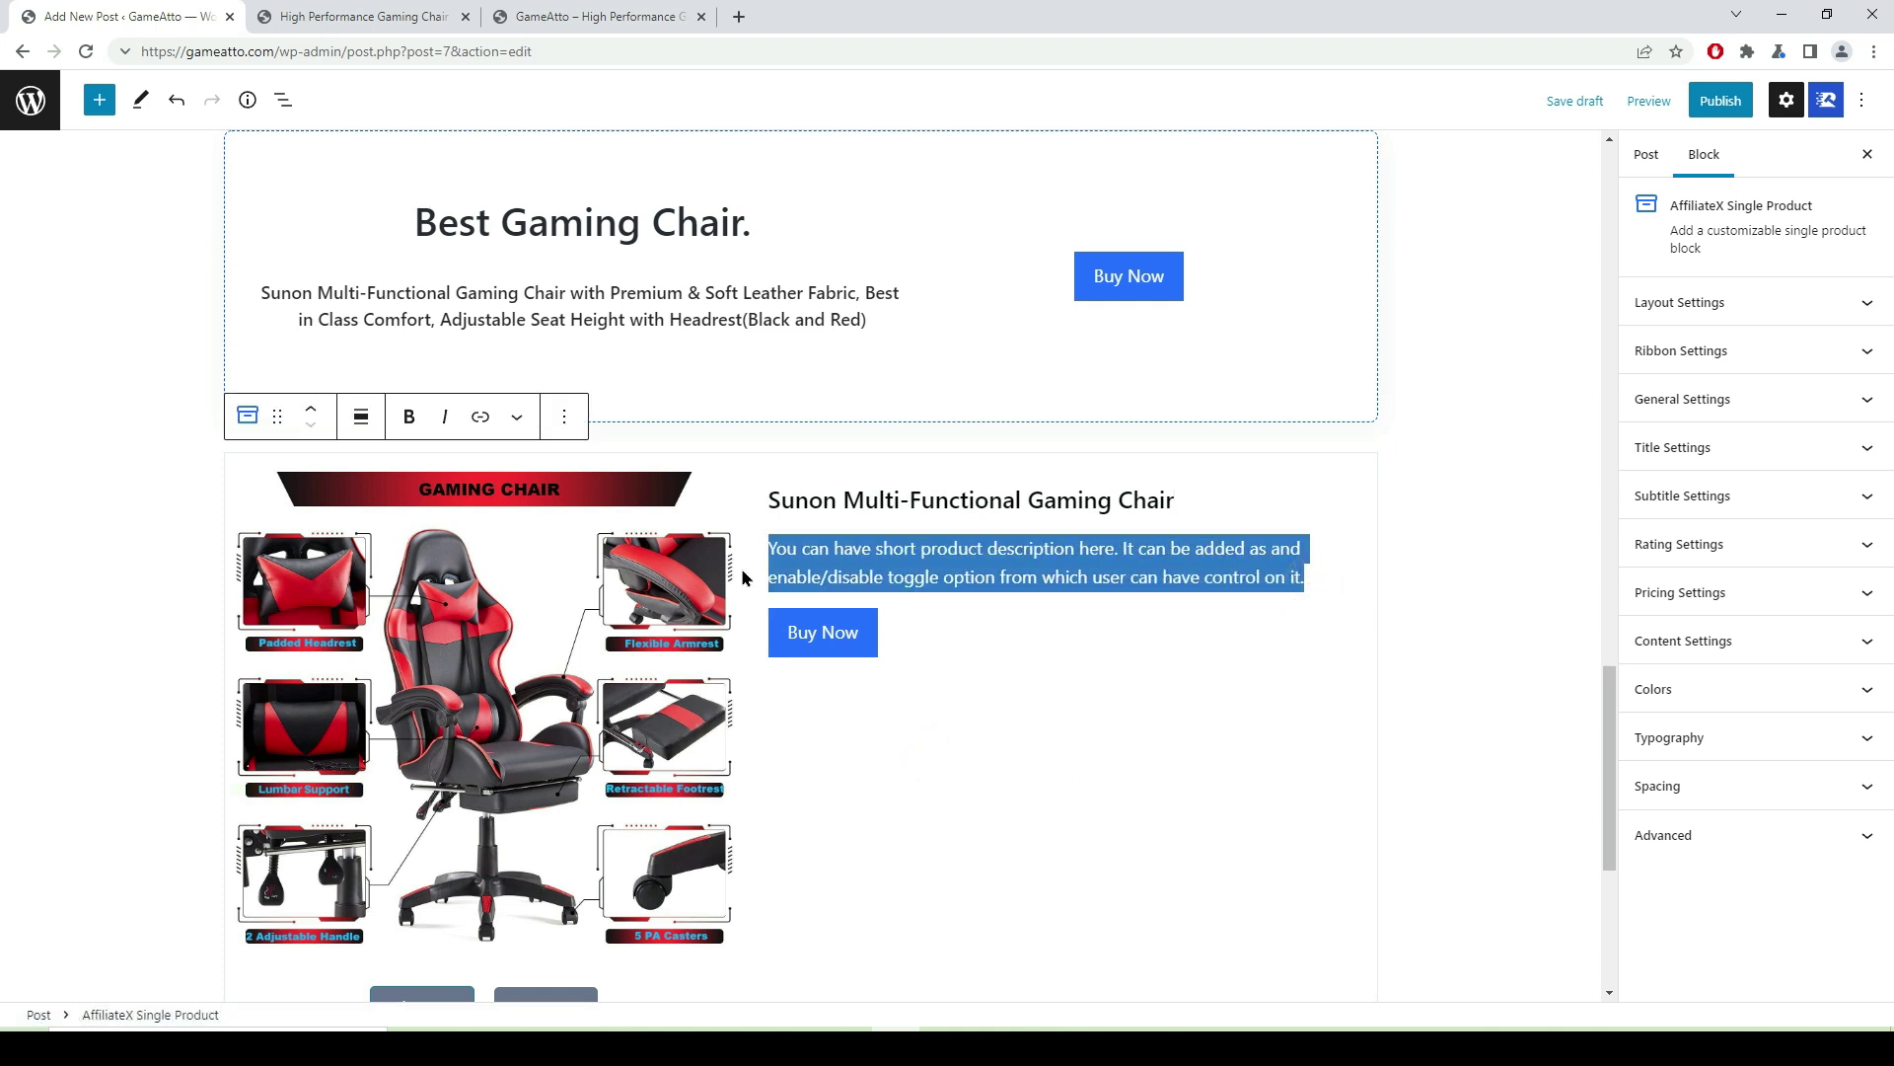
{"action": "scroll", "coordinate": [742, 577], "scroll_direction": "up", "scroll_amount": 1}
{"action": "key", "text": "super+v"}
{"action": "scroll", "coordinate": [937, 691], "scroll_direction": "down", "scroll_amount": 5}
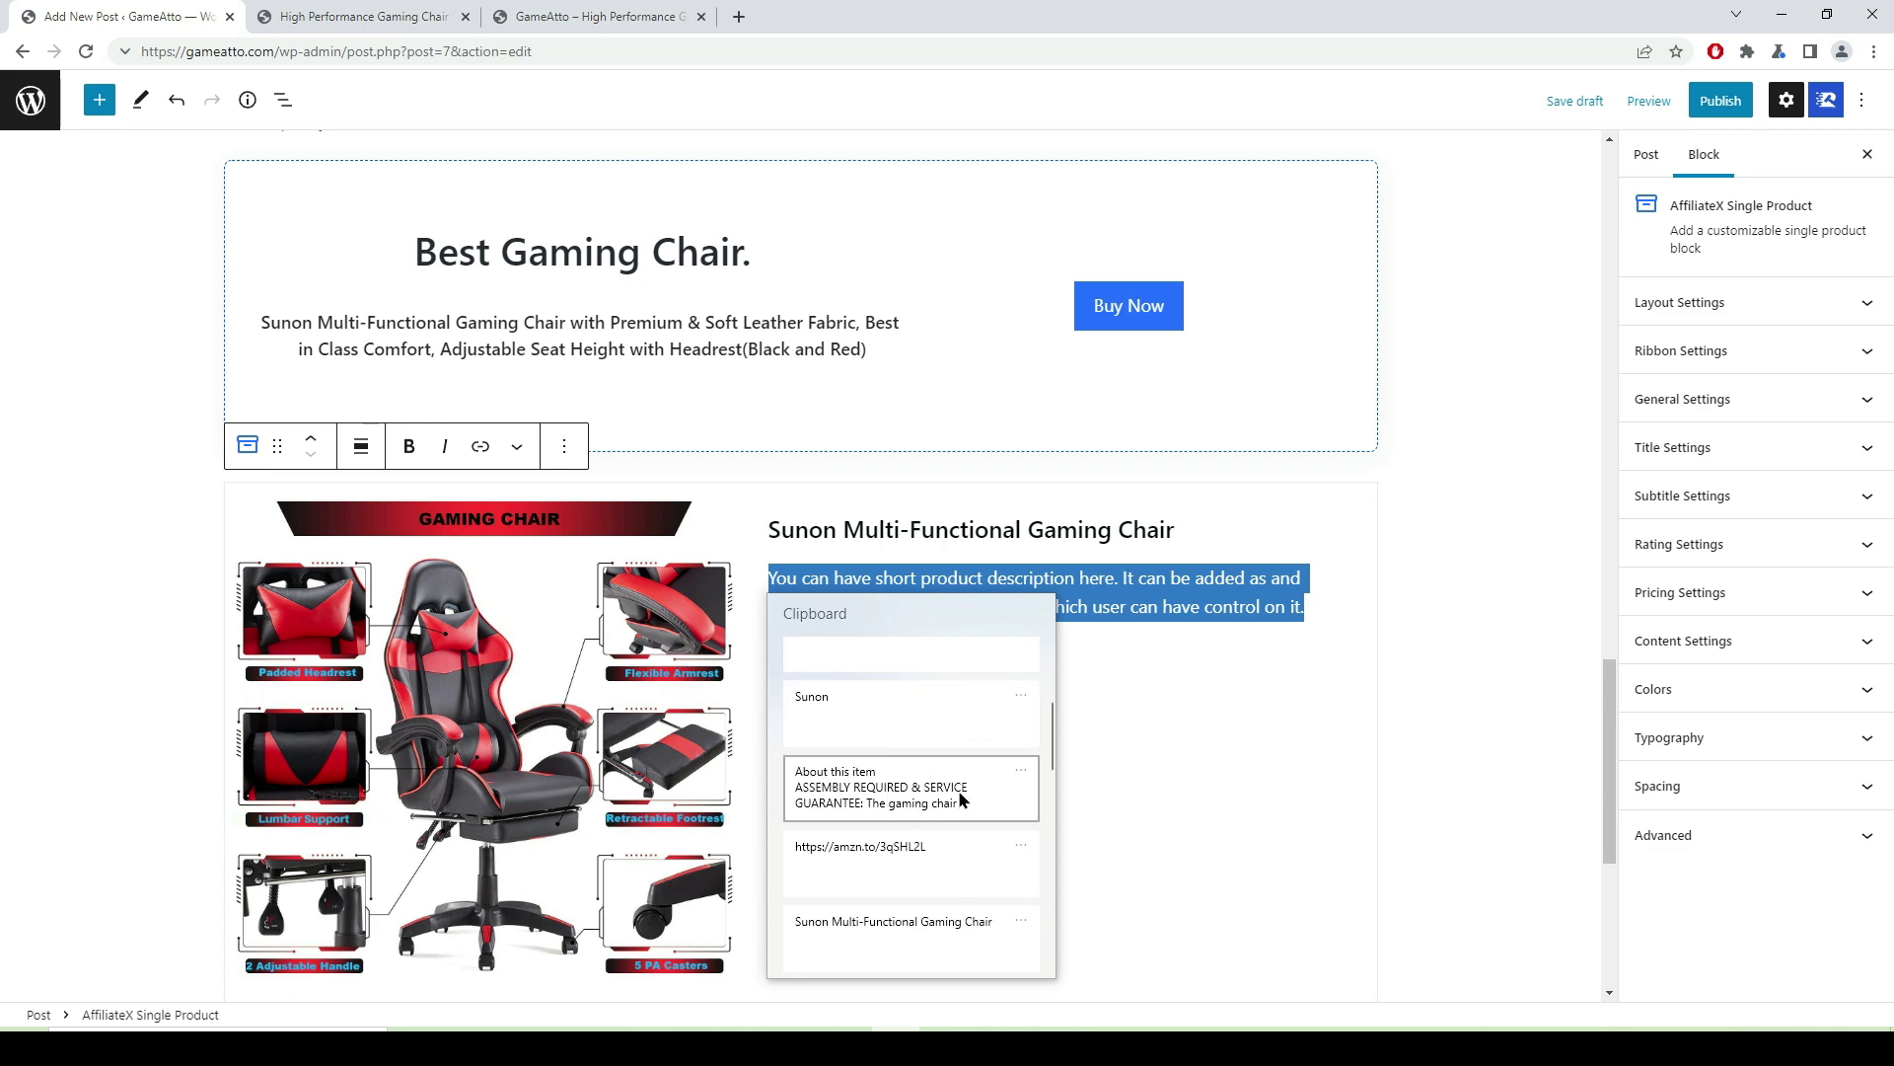
{"action": "scroll", "coordinate": [966, 792], "scroll_direction": "down", "scroll_amount": 3}
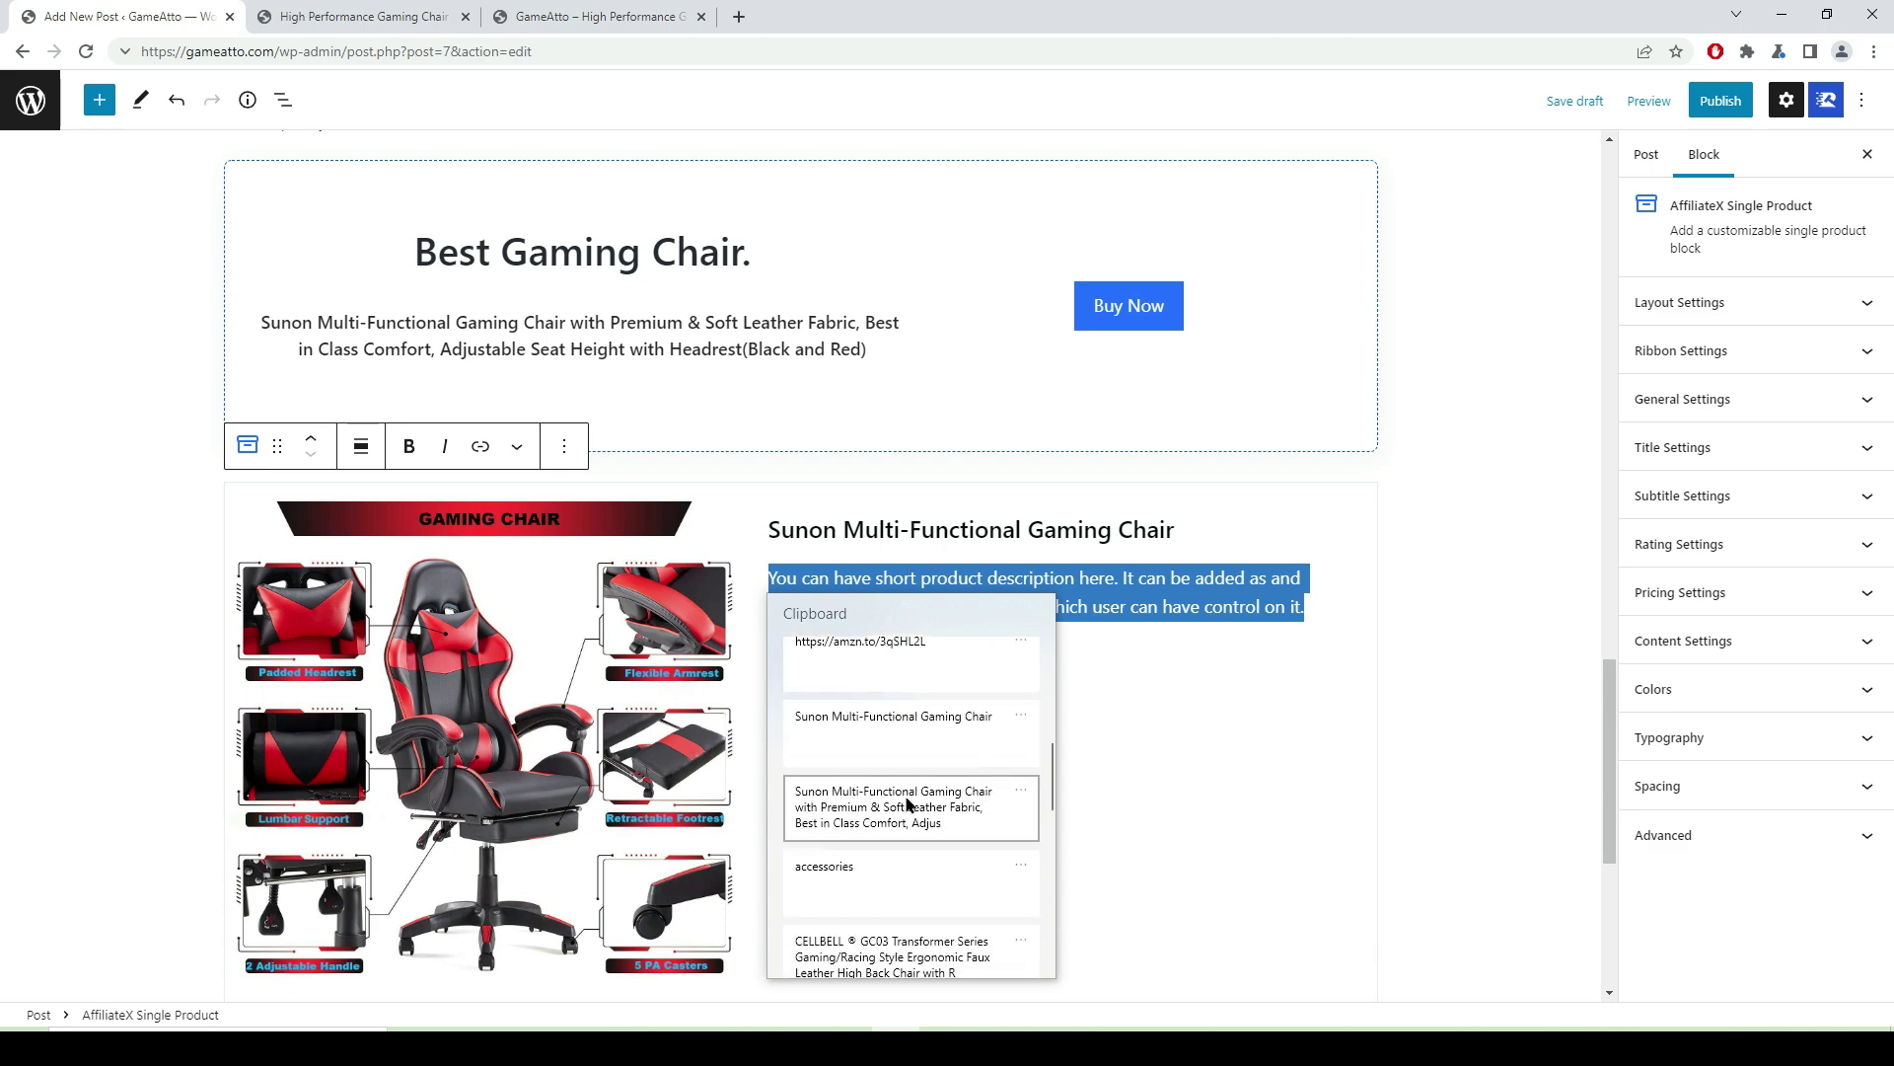
{"action": "left_click", "coordinate": [935, 802]}
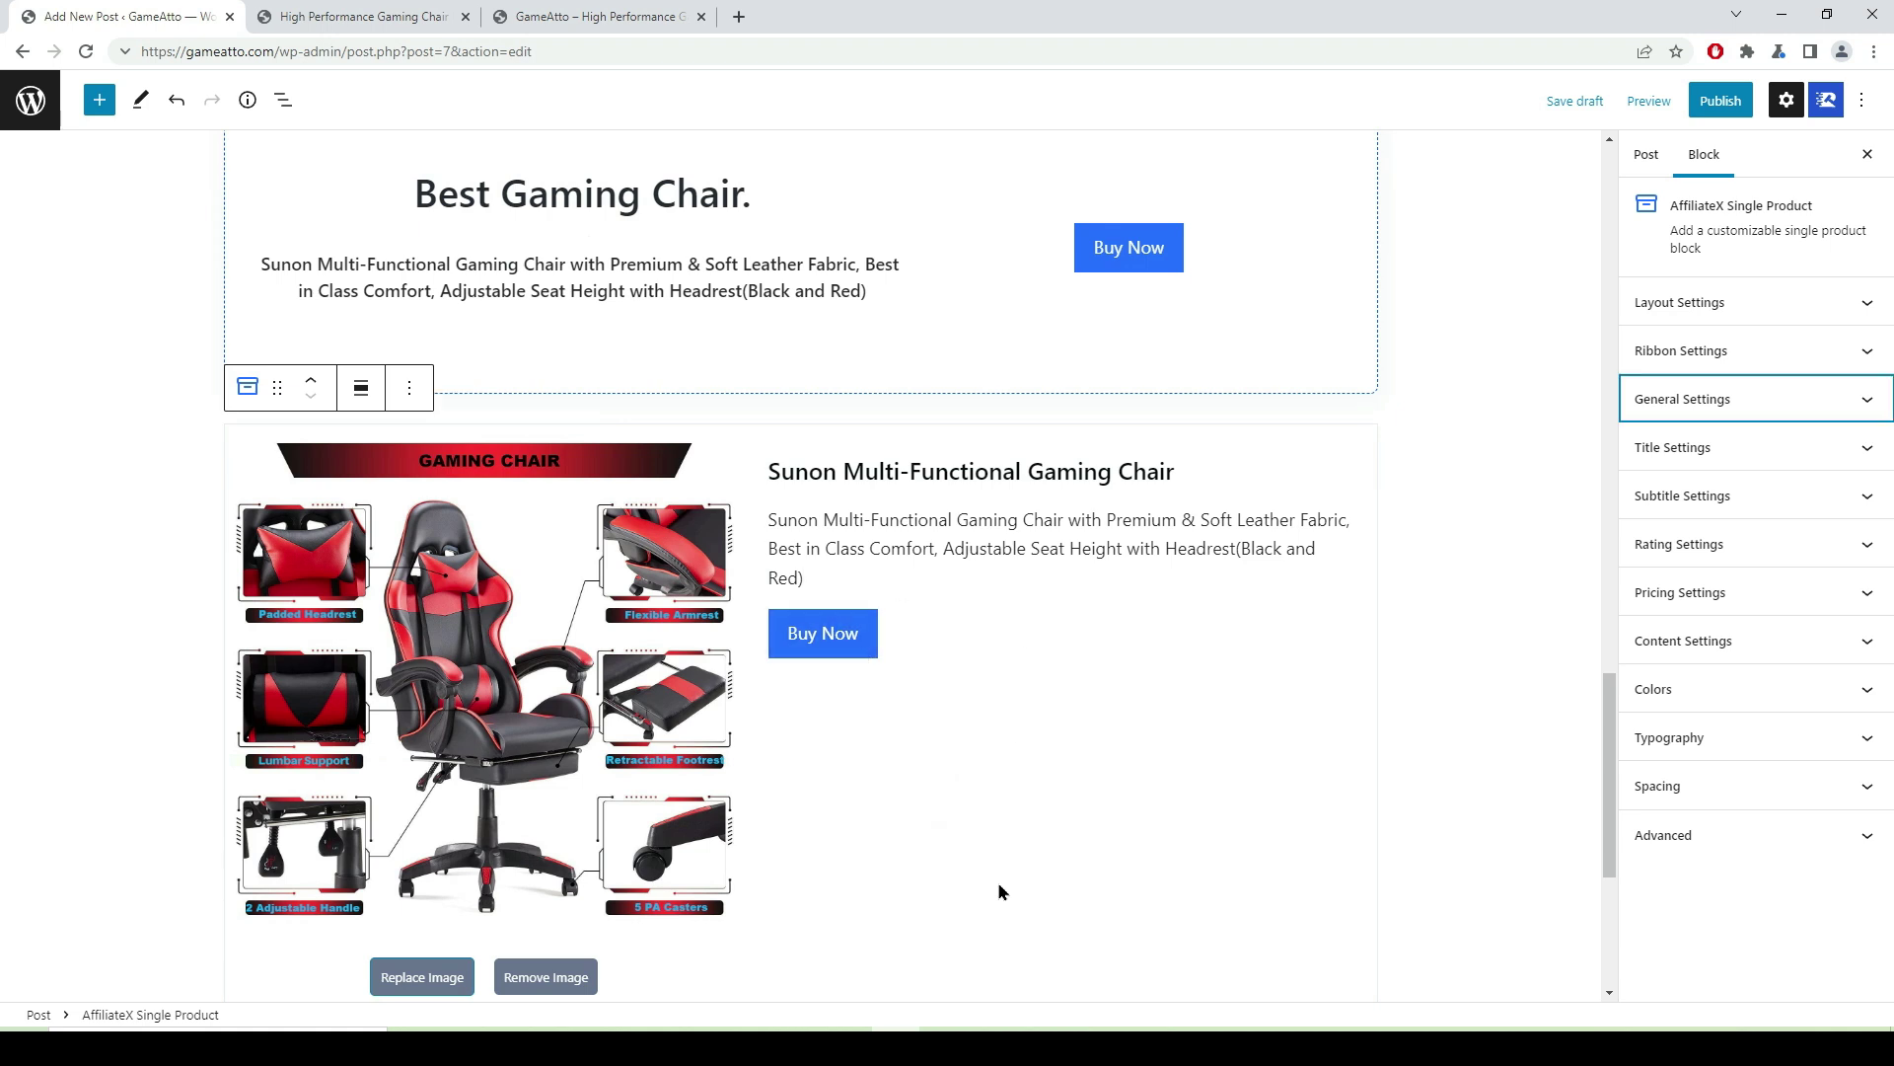
- Set the Single Product block's Image Width to Custom at 33%
{"action": "left_click", "coordinate": [1018, 839]}
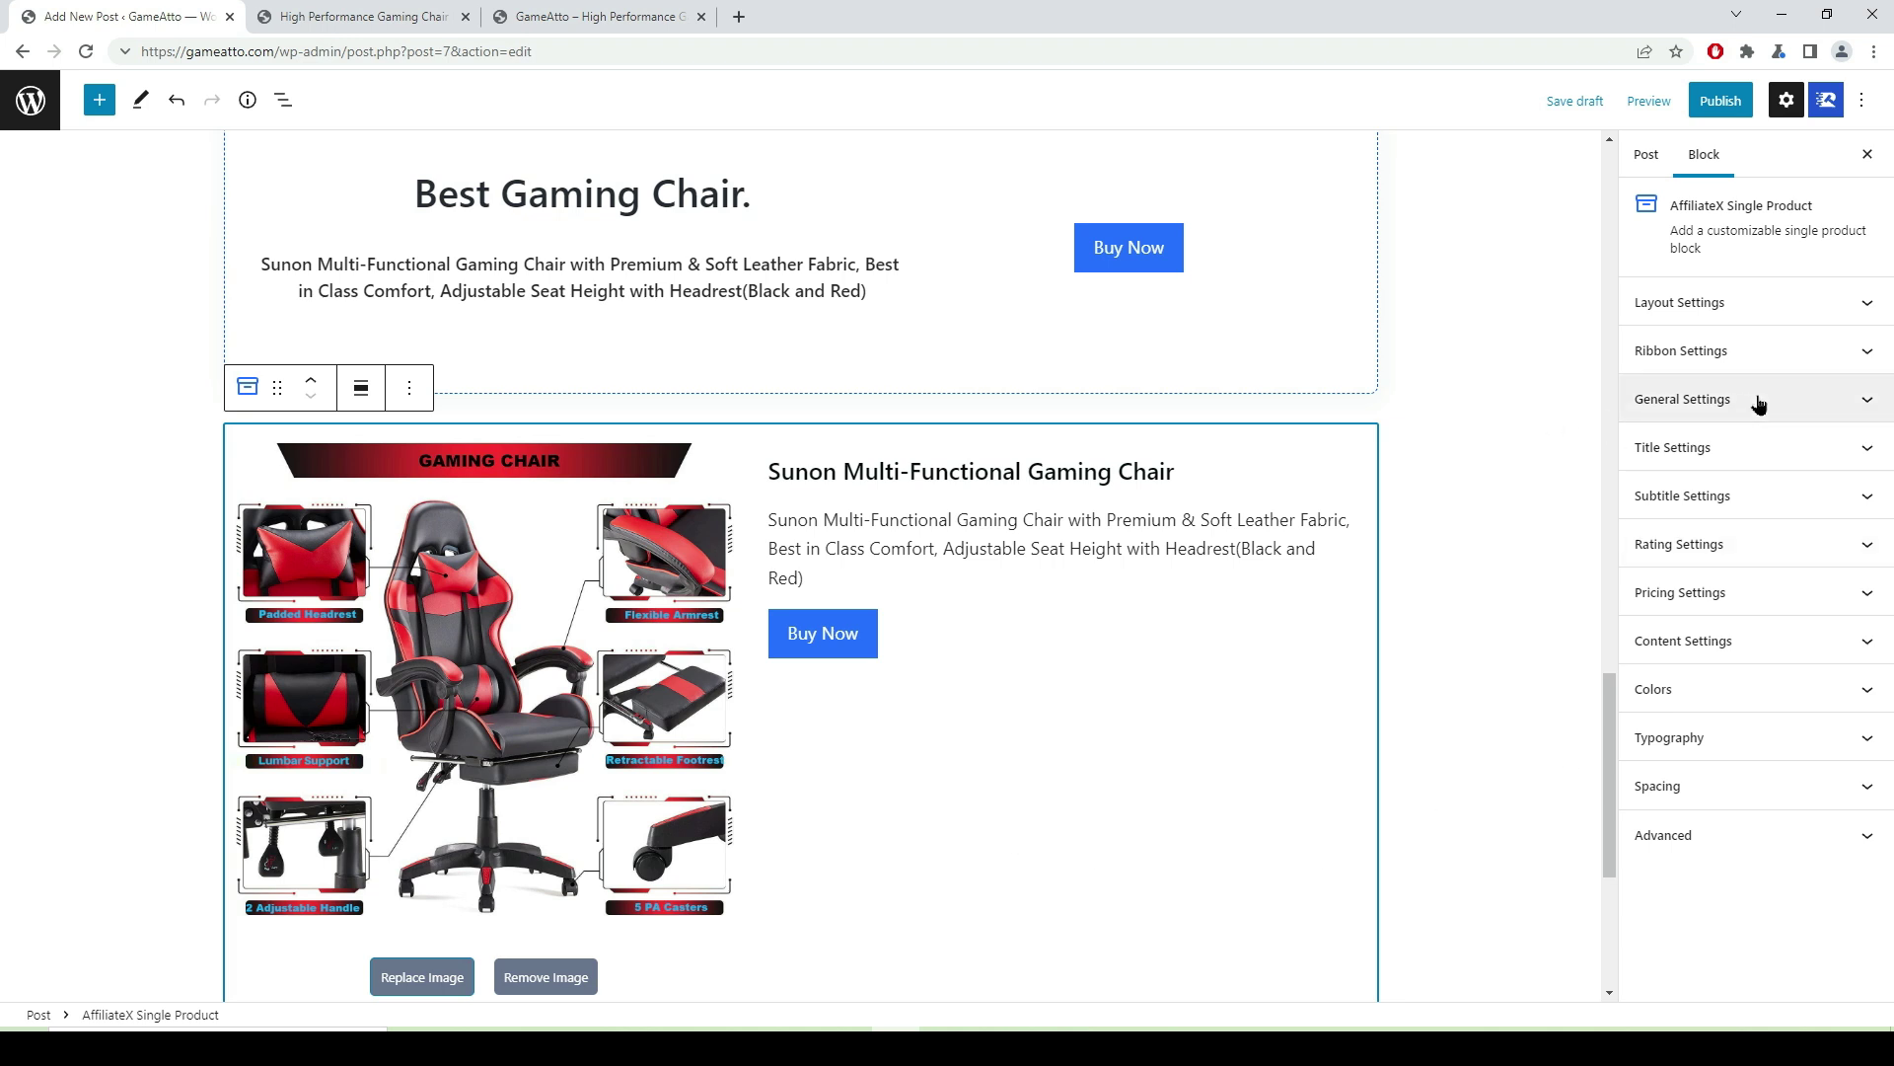
{"action": "left_click", "coordinate": [1862, 407]}
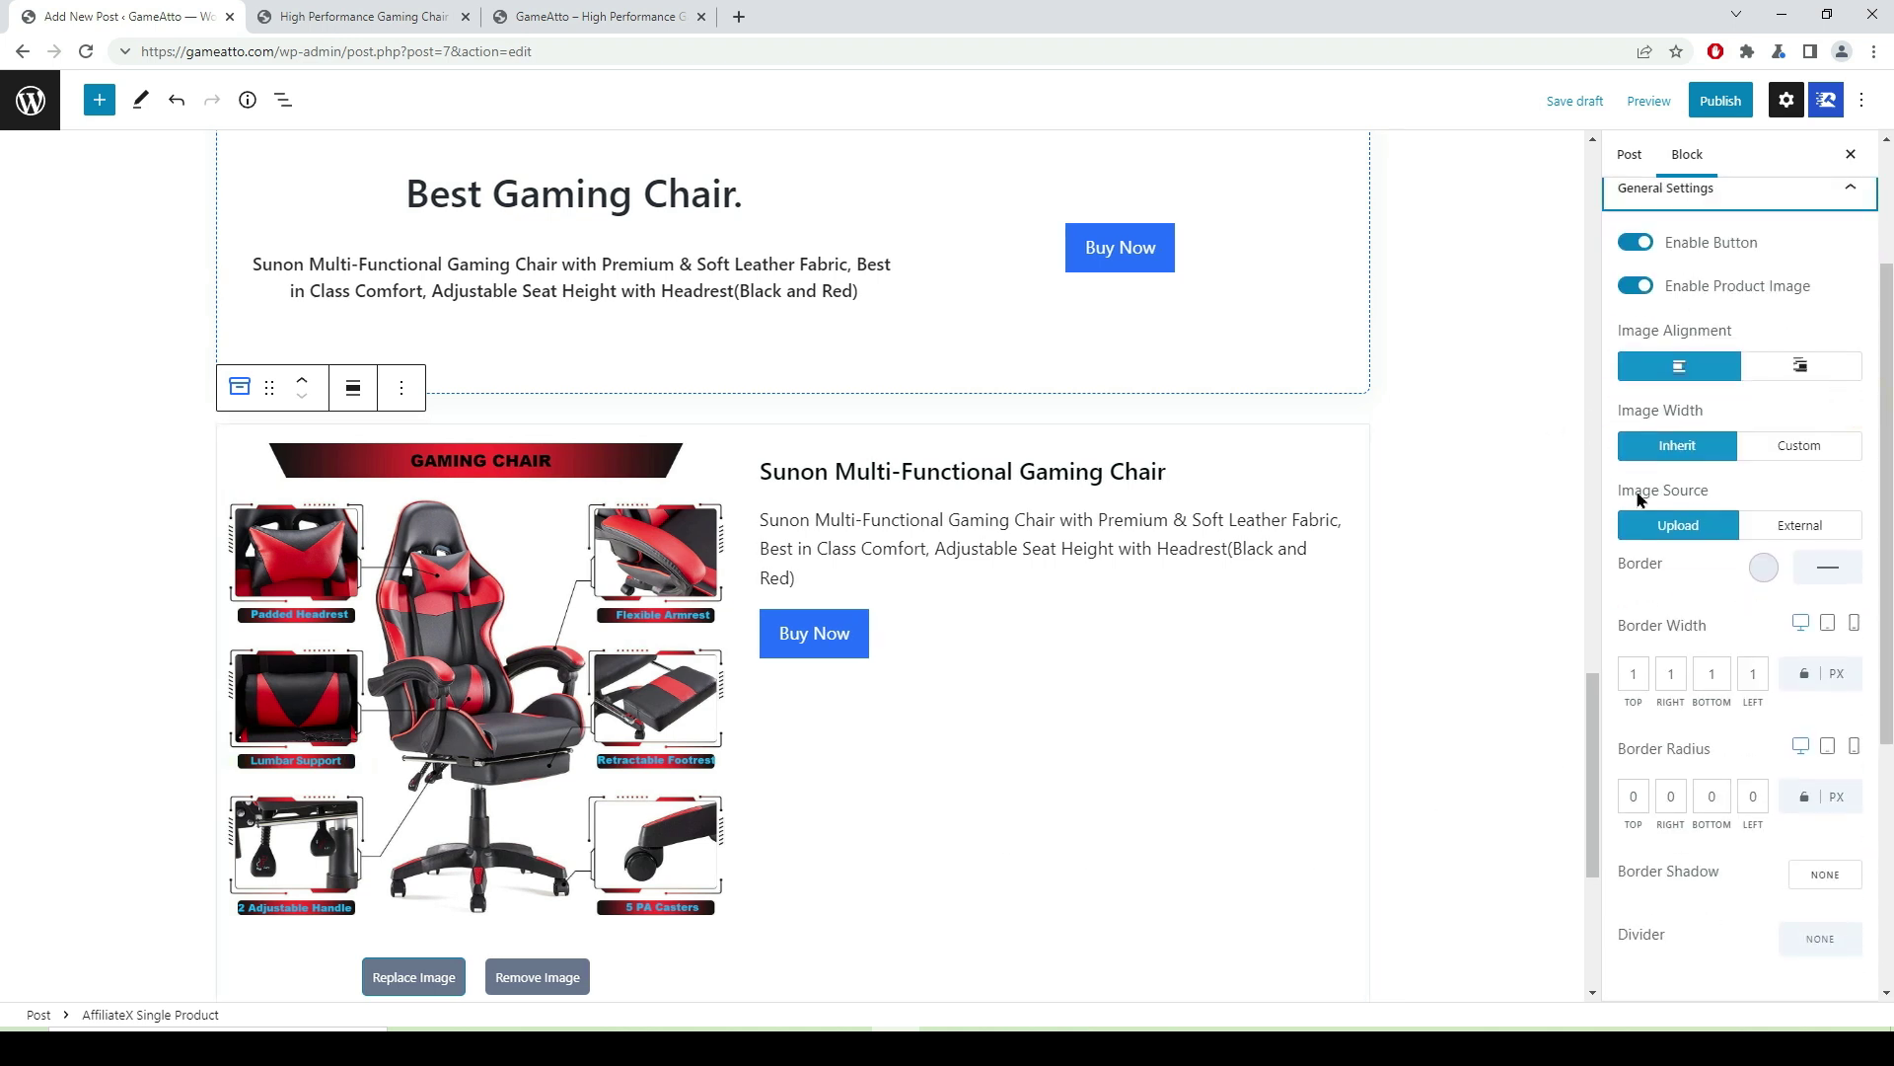
{"action": "left_click", "coordinate": [1793, 454]}
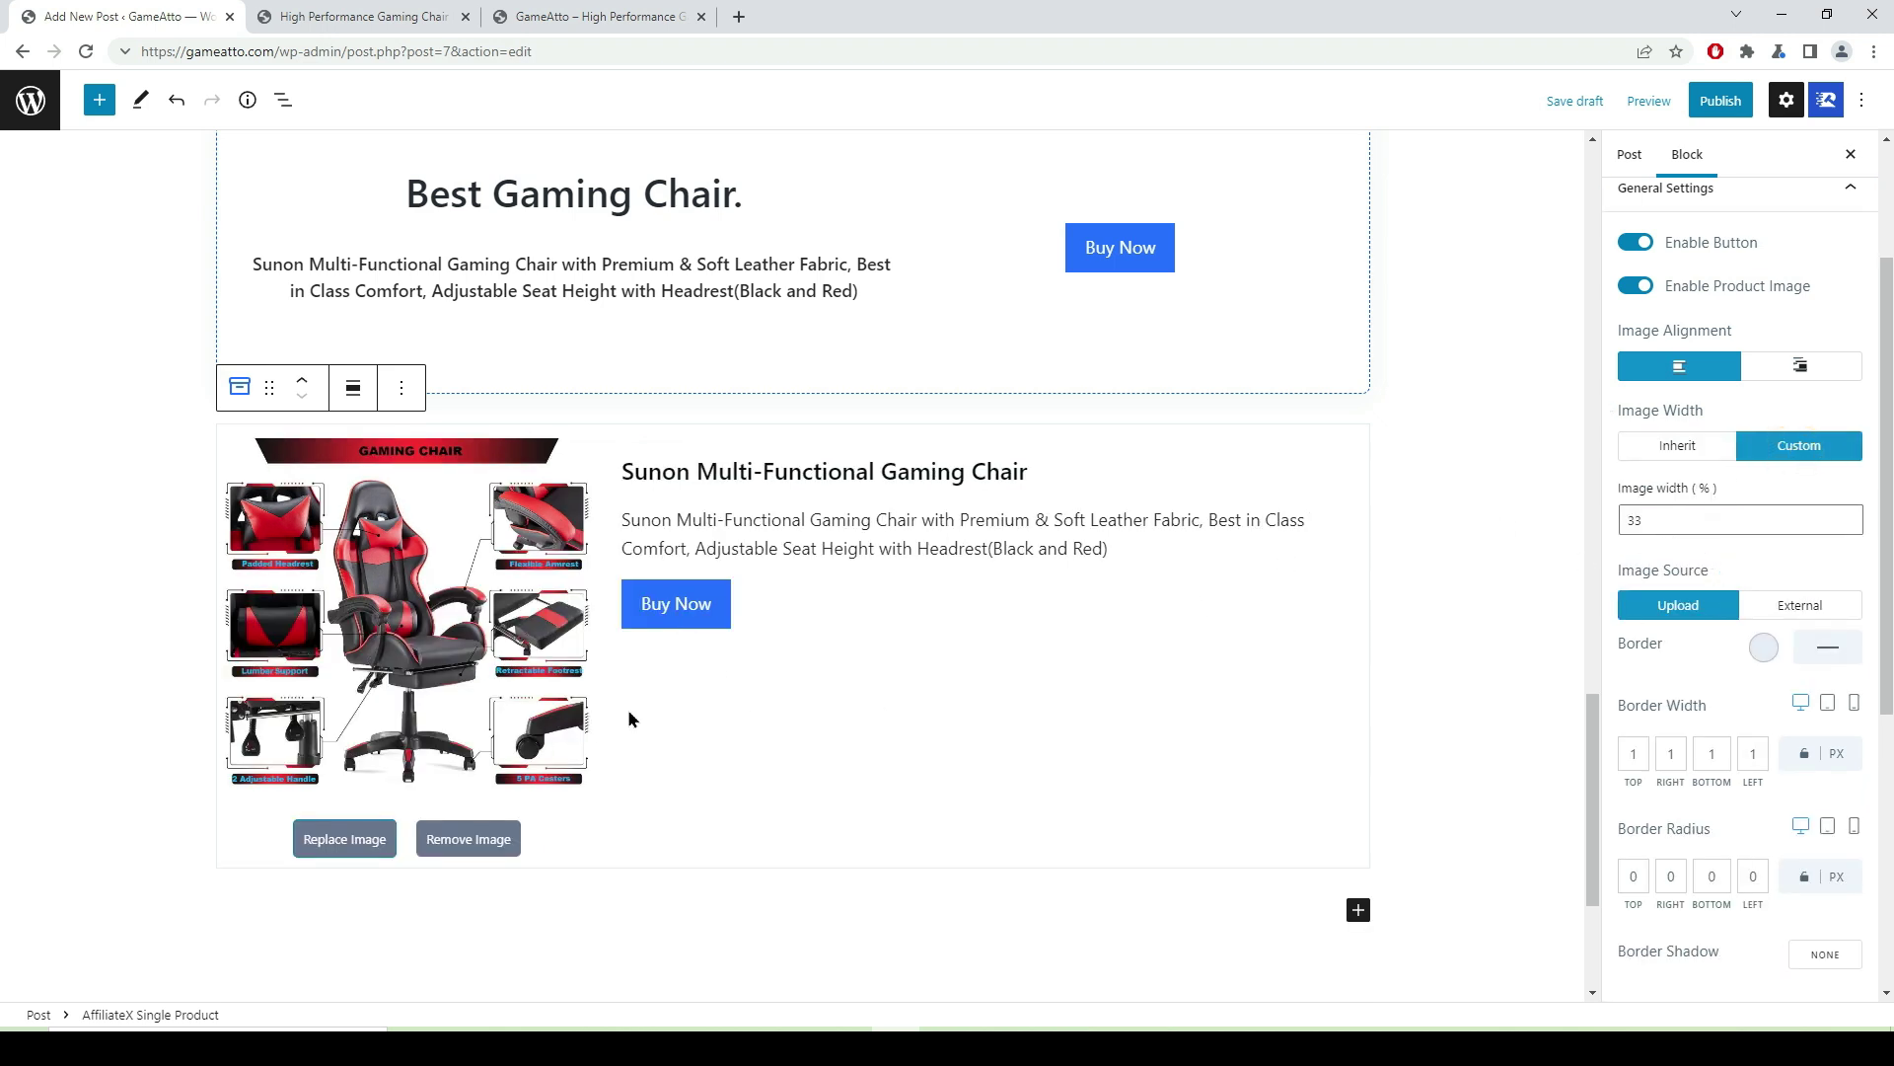
{"action": "left_click", "coordinate": [701, 623]}
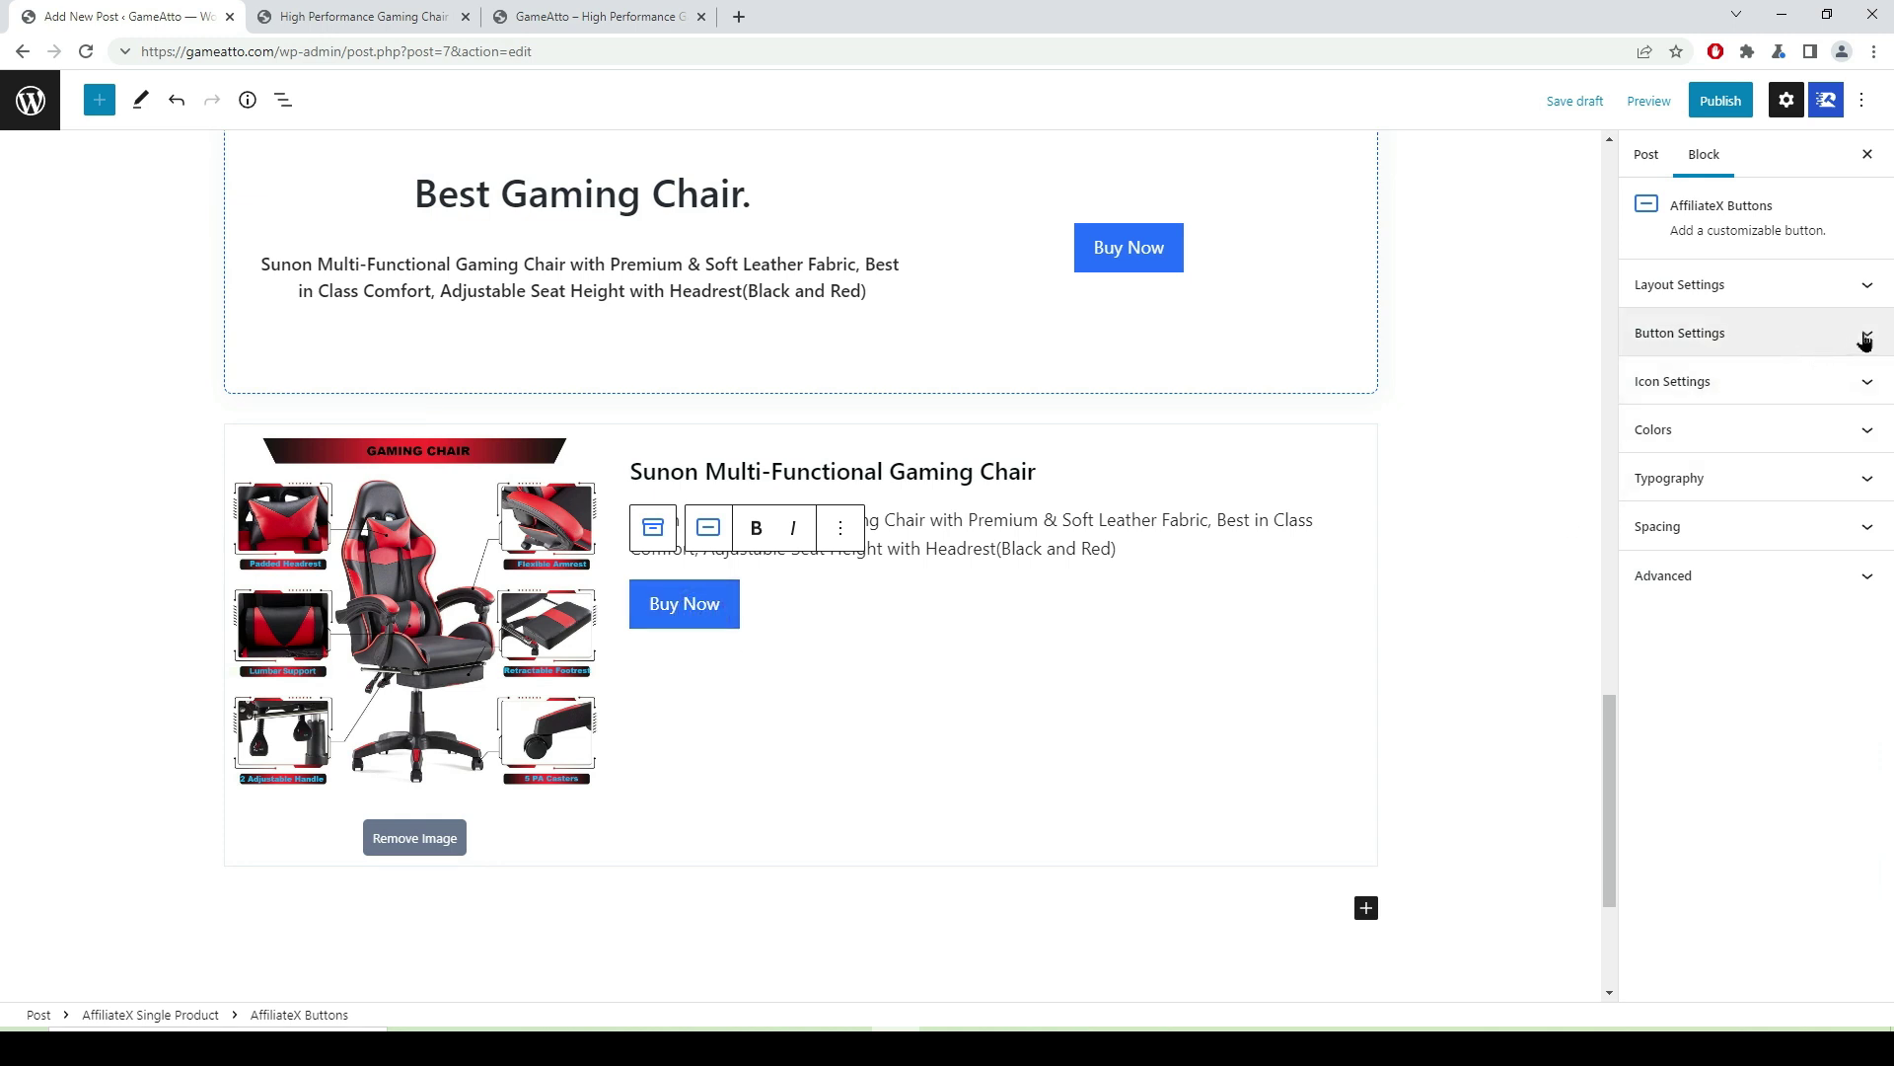
- Paste the amzn.to Amazon short link into the Buy Now button's URL field
{"action": "left_click", "coordinate": [1863, 337]}
{"action": "scroll", "coordinate": [1736, 326], "scroll_direction": "down", "scroll_amount": 2}
{"action": "left_click", "coordinate": [1646, 224]}
{"action": "key", "text": "super+v"}
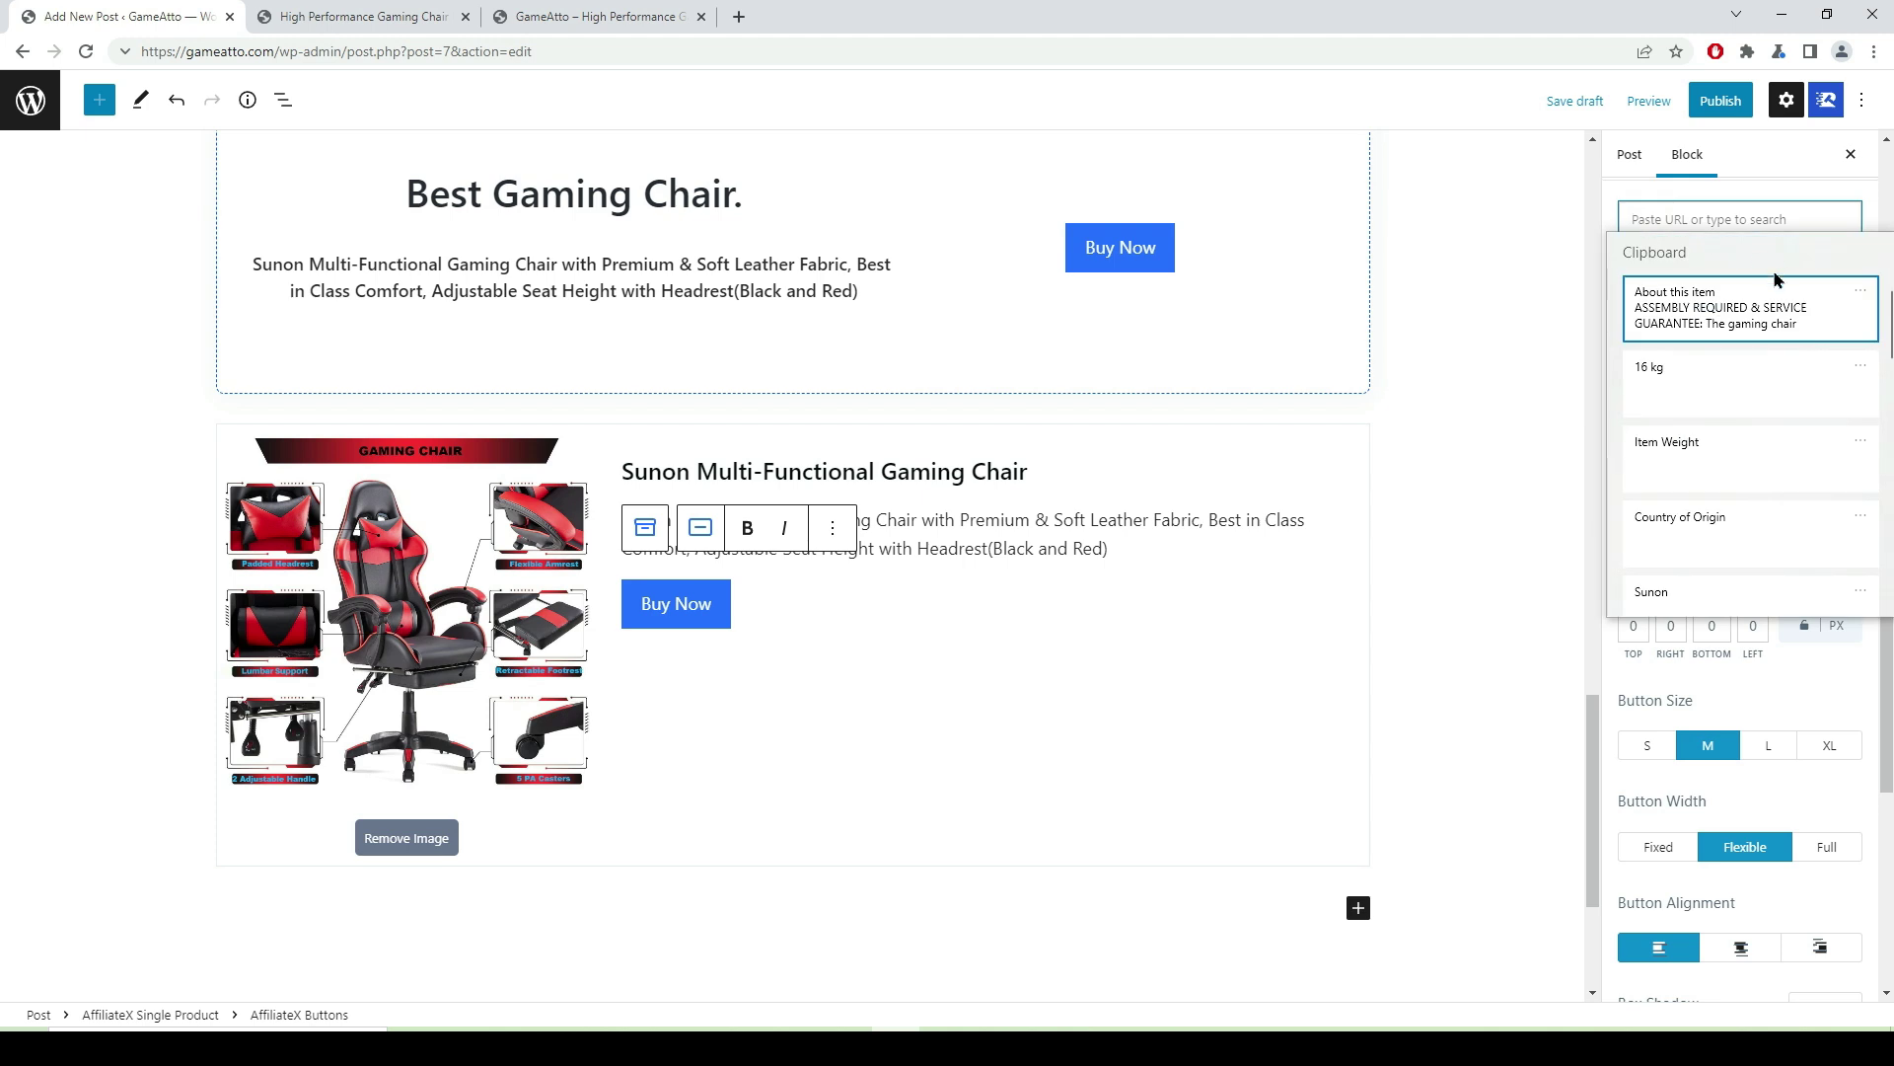
{"action": "scroll", "coordinate": [1732, 426], "scroll_direction": "down", "scroll_amount": 5}
{"action": "scroll", "coordinate": [1731, 429], "scroll_direction": "down", "scroll_amount": 1}
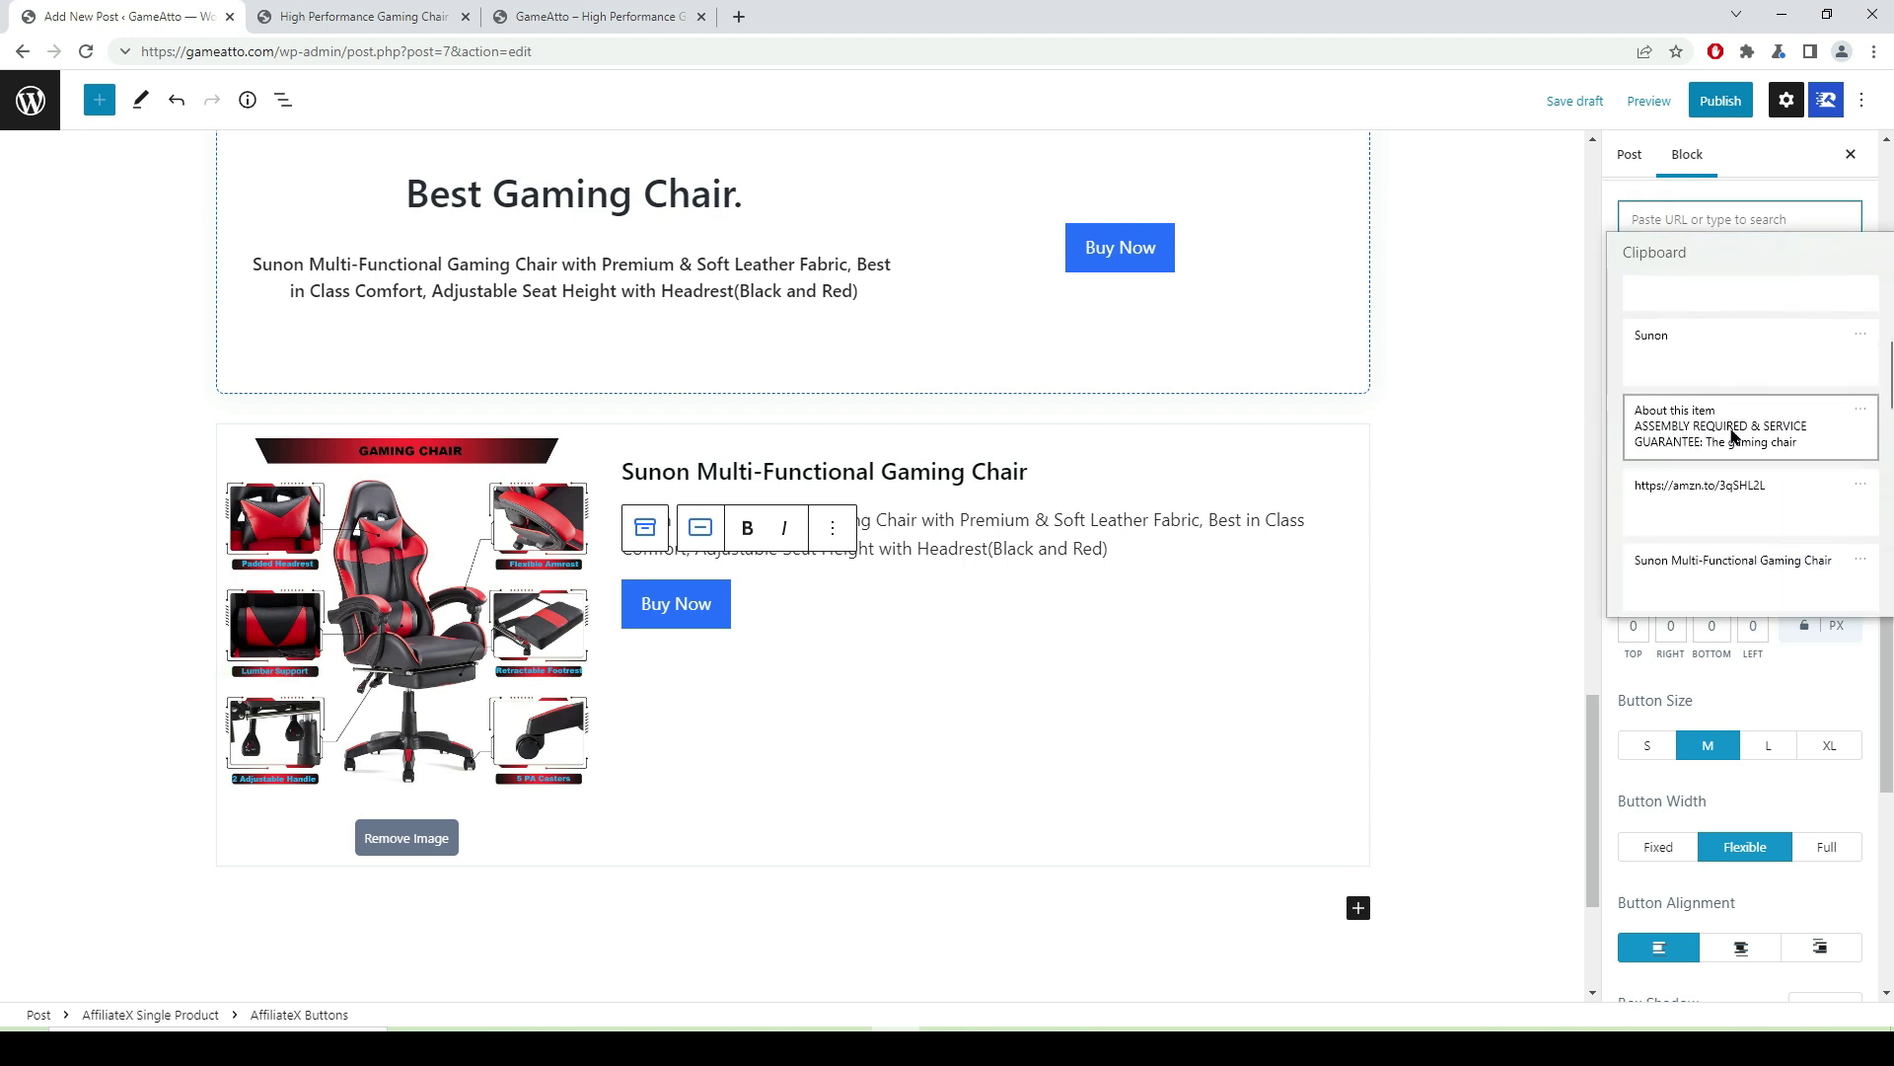
{"action": "left_click", "coordinate": [1726, 514]}
- Mark the button link nofollow and sponsored, opening in a new window
{"action": "left_click", "coordinate": [1641, 269]}
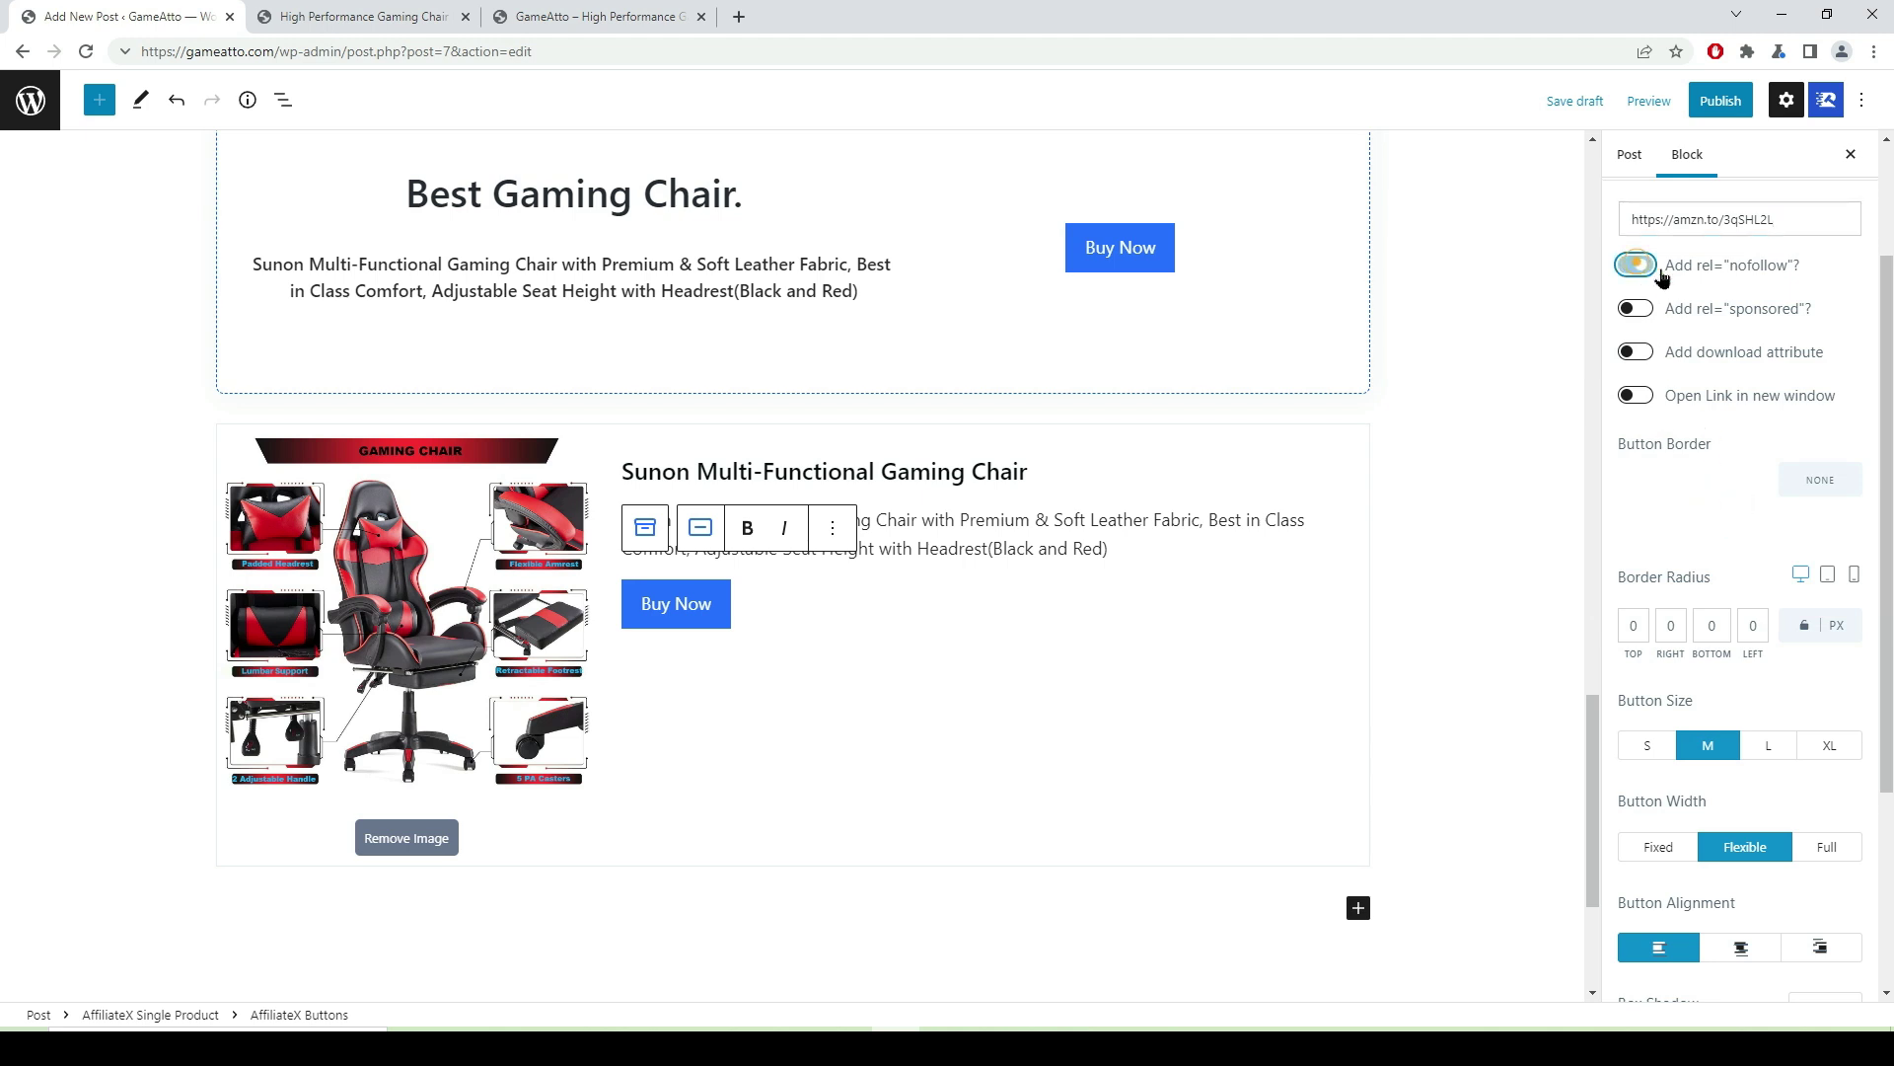
{"action": "left_click", "coordinate": [1637, 314]}
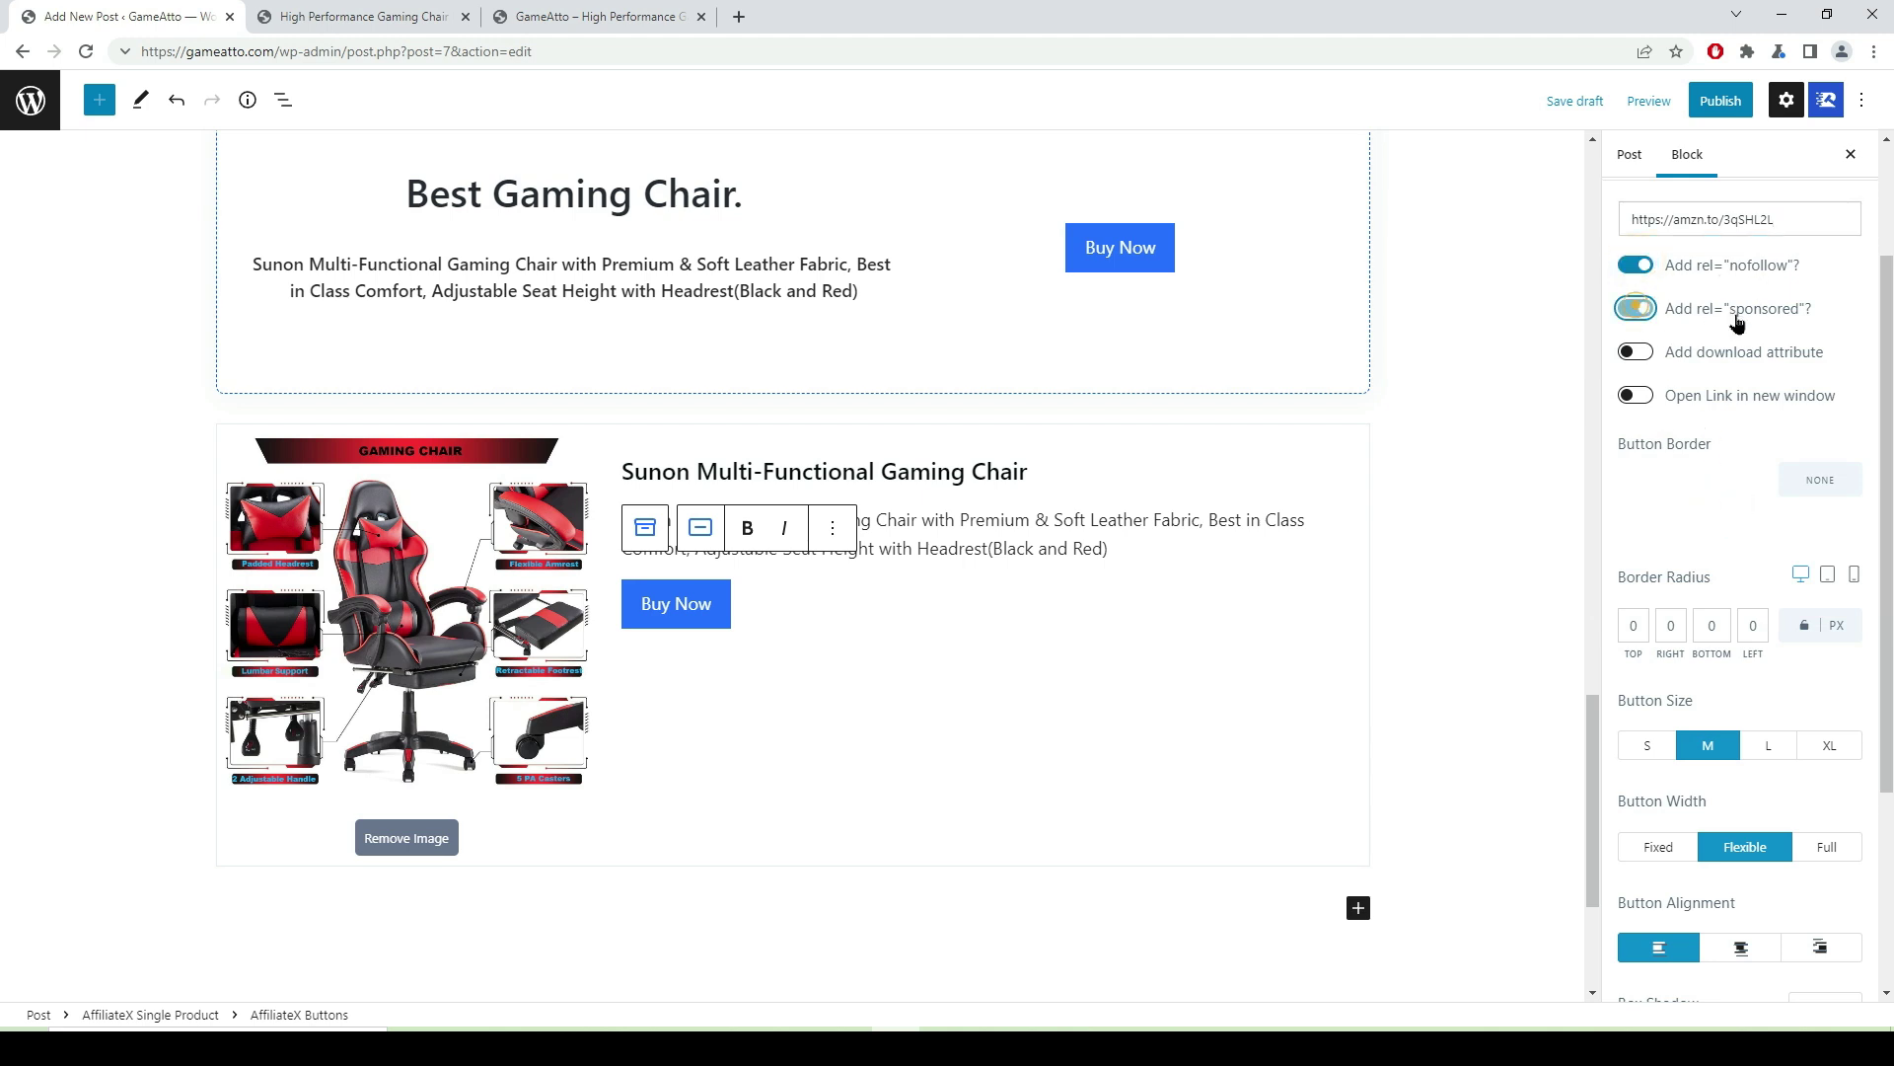
{"action": "left_click", "coordinate": [1640, 396]}
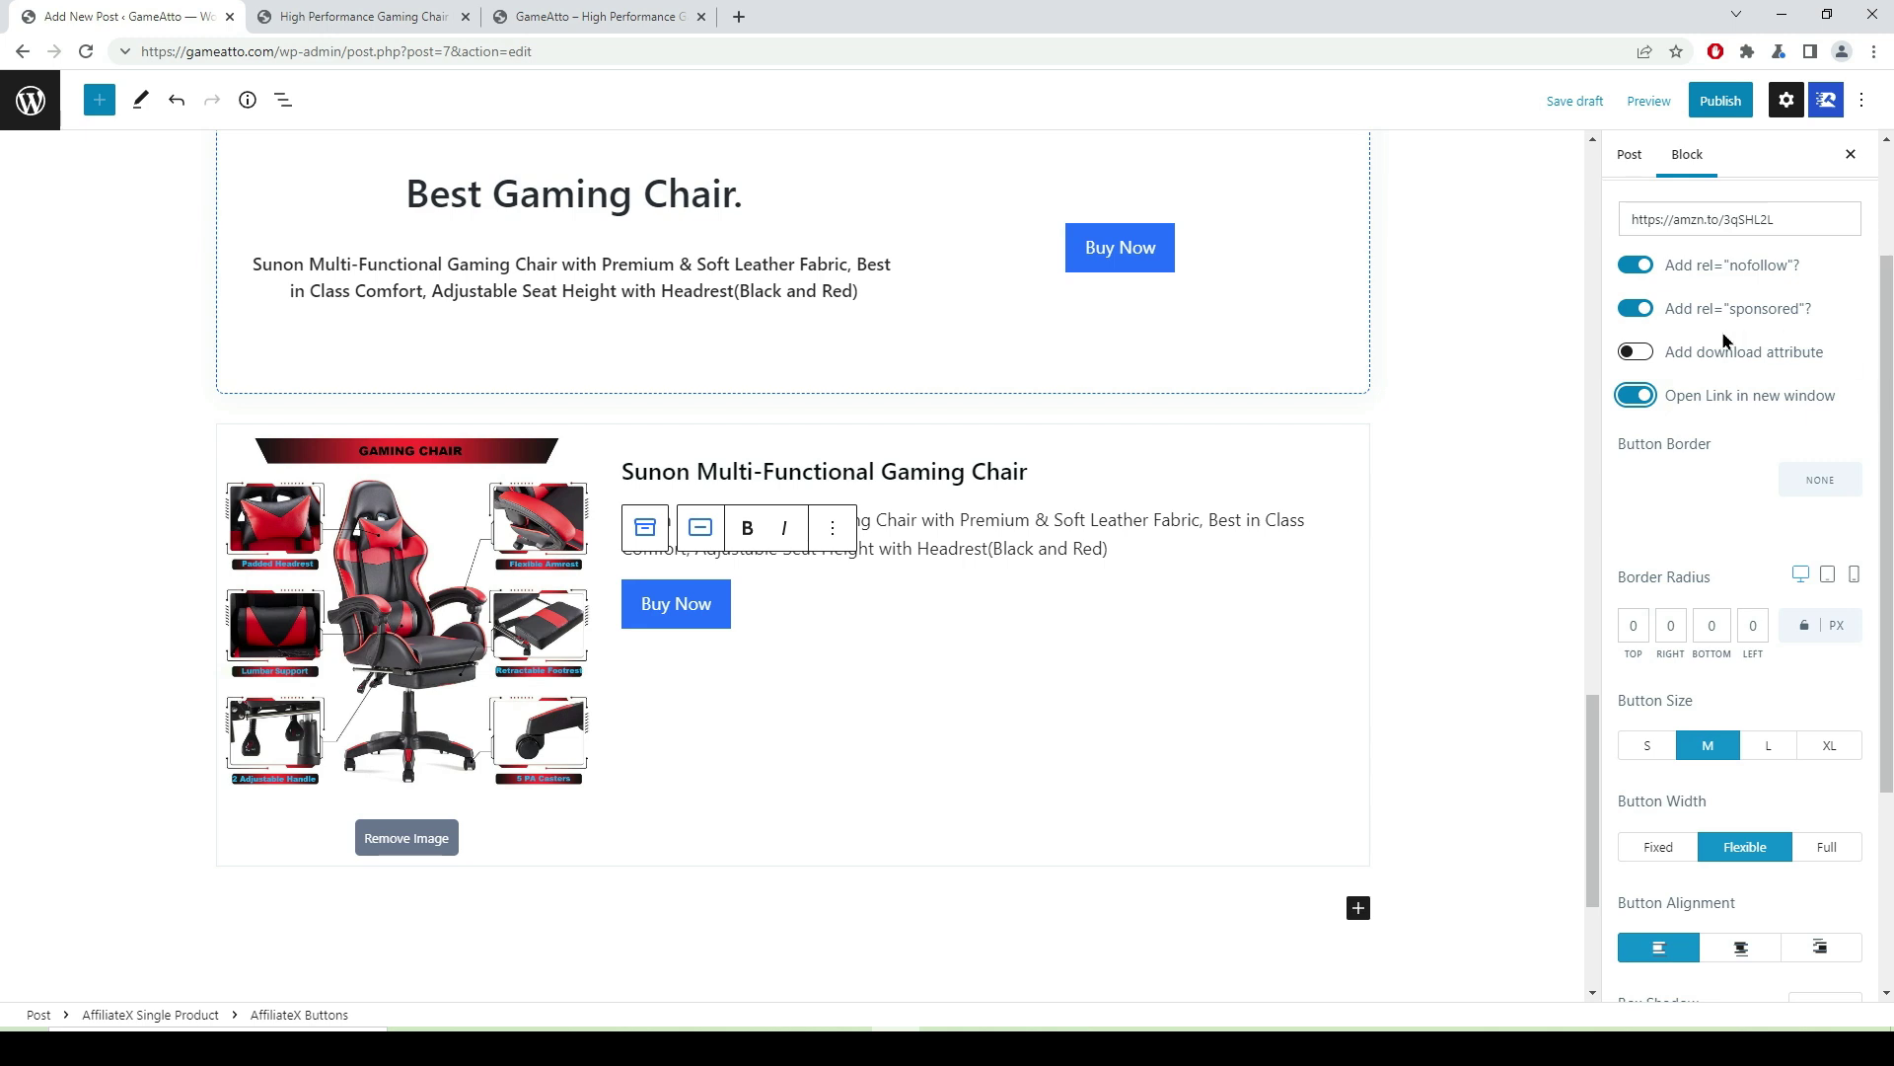
{"action": "left_click", "coordinate": [1477, 690]}
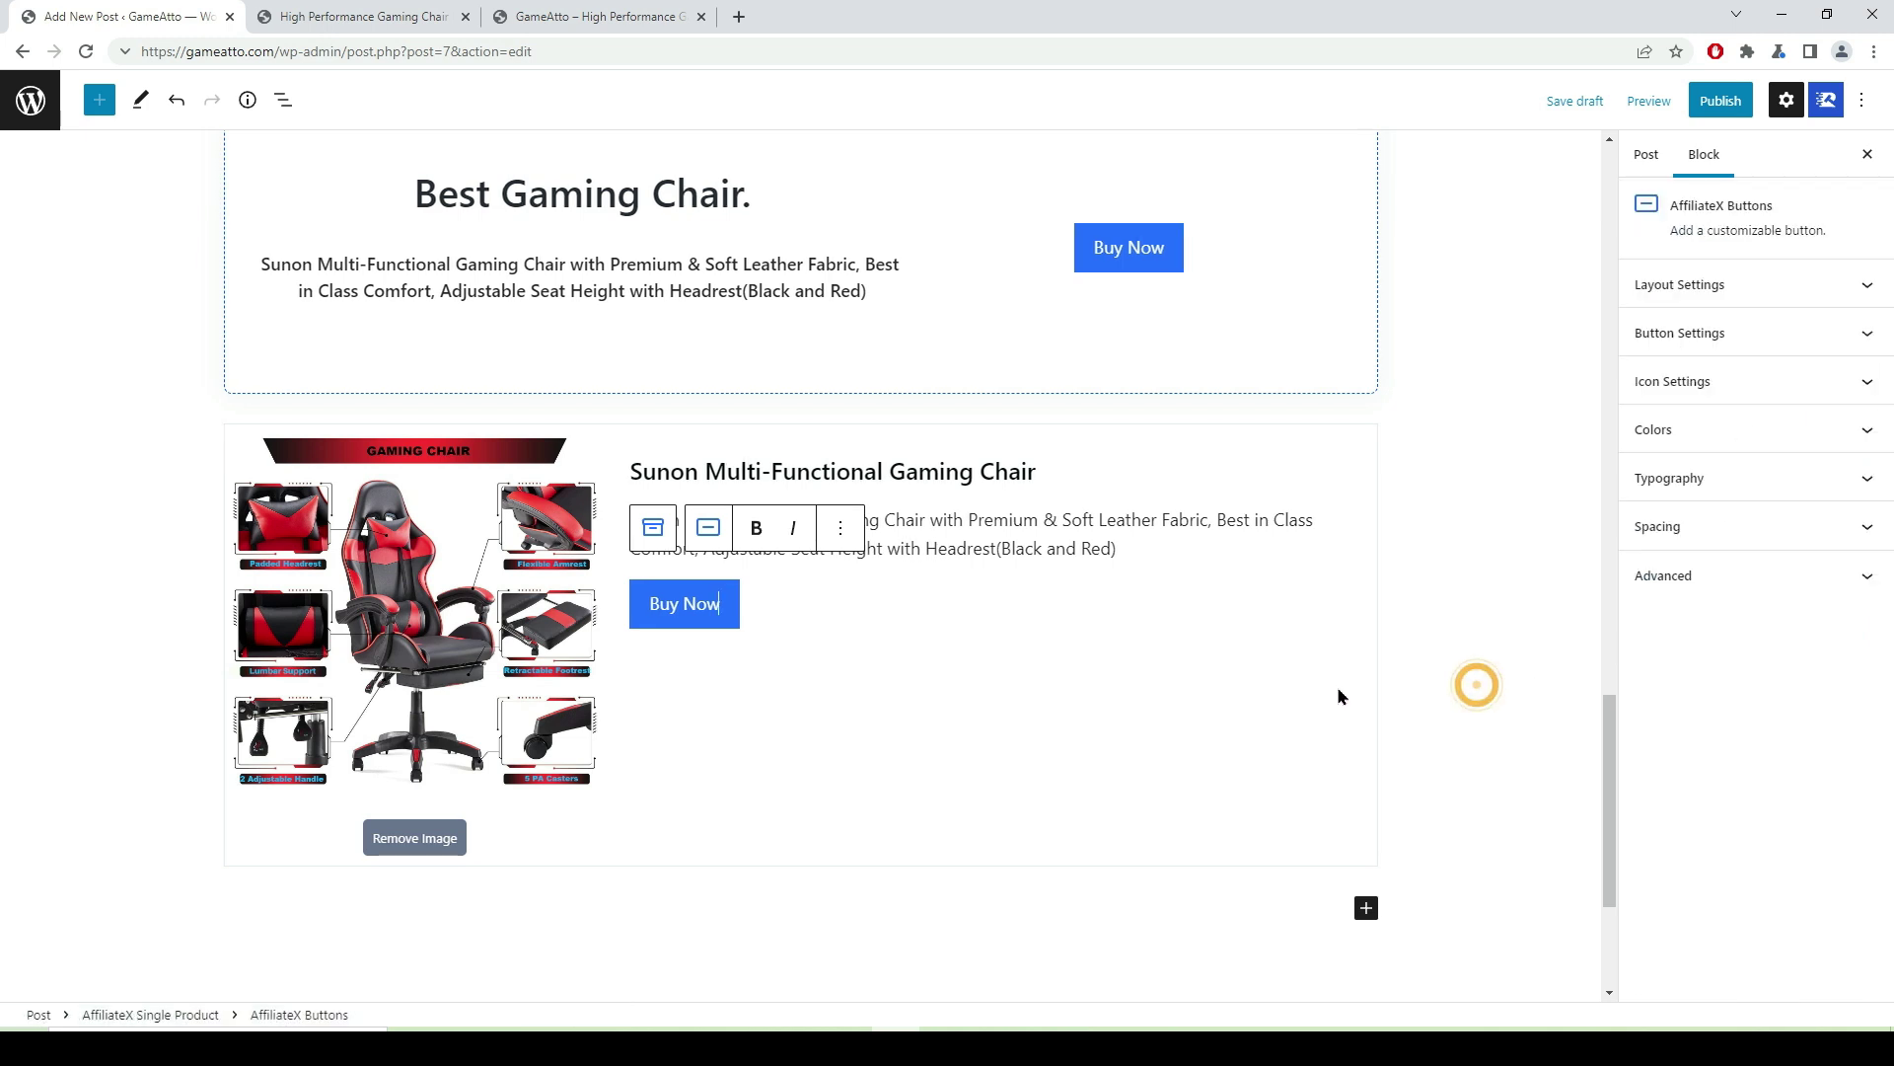
{"action": "left_click", "coordinate": [1338, 688]}
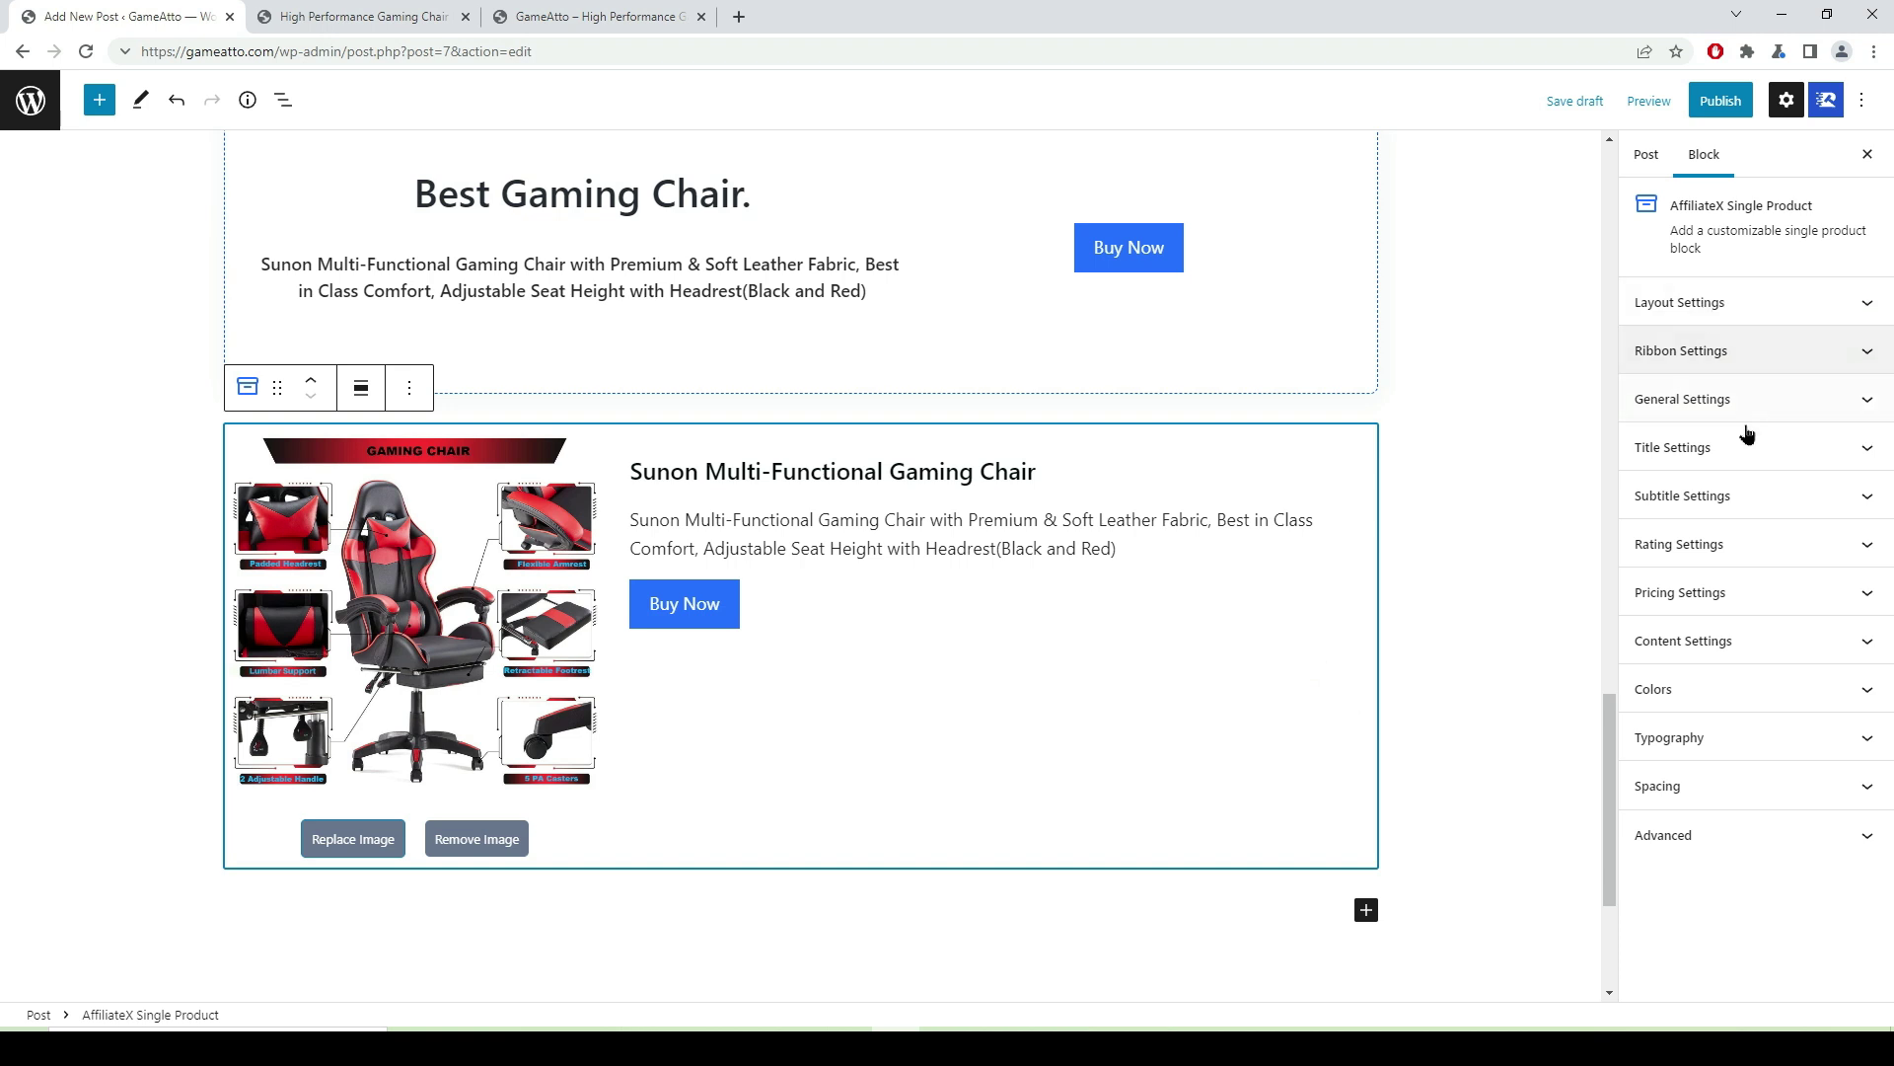
- Give the product card a dashed border coloured blue #095BF4
{"action": "left_click", "coordinate": [1862, 402]}
{"action": "scroll", "coordinate": [1658, 375], "scroll_direction": "down", "scroll_amount": 3}
{"action": "left_click", "coordinate": [1826, 618]}
{"action": "left_click", "coordinate": [1835, 619]}
{"action": "left_click", "coordinate": [1764, 617]}
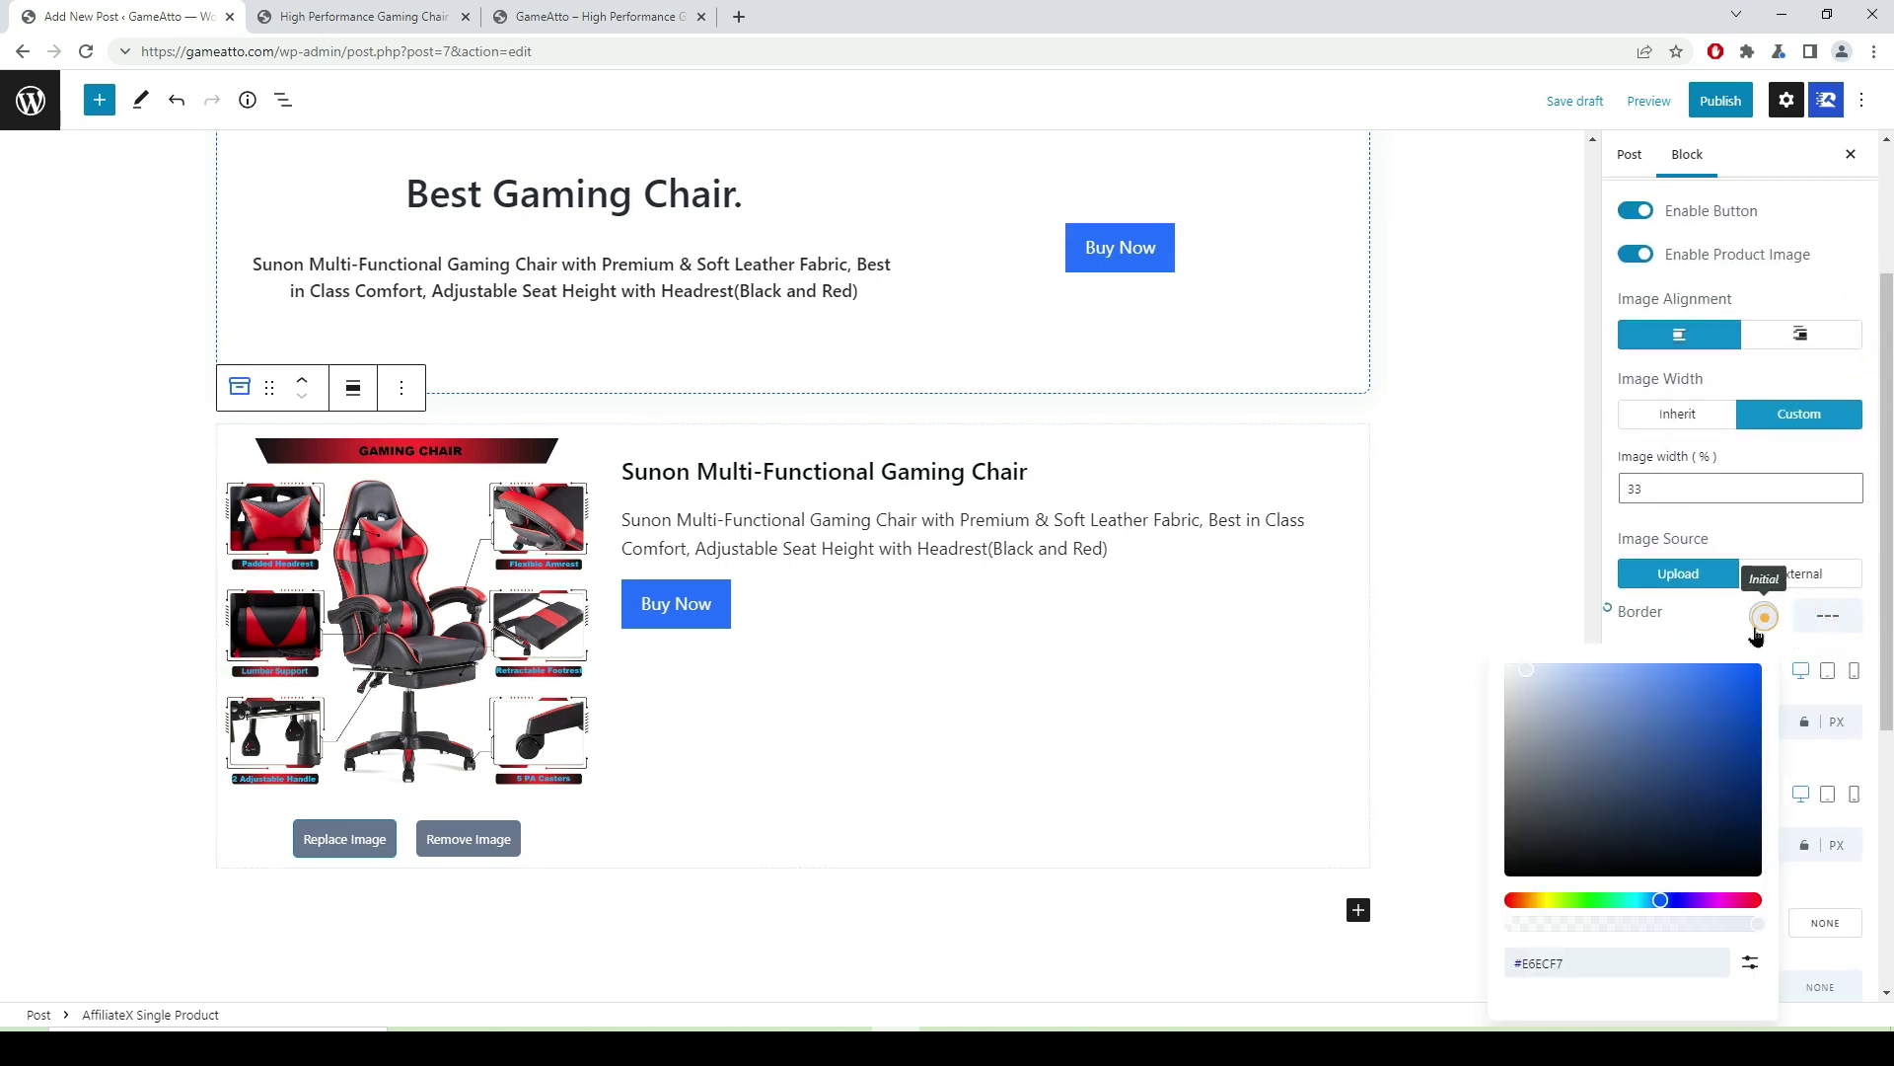
{"action": "left_click", "coordinate": [1748, 672]}
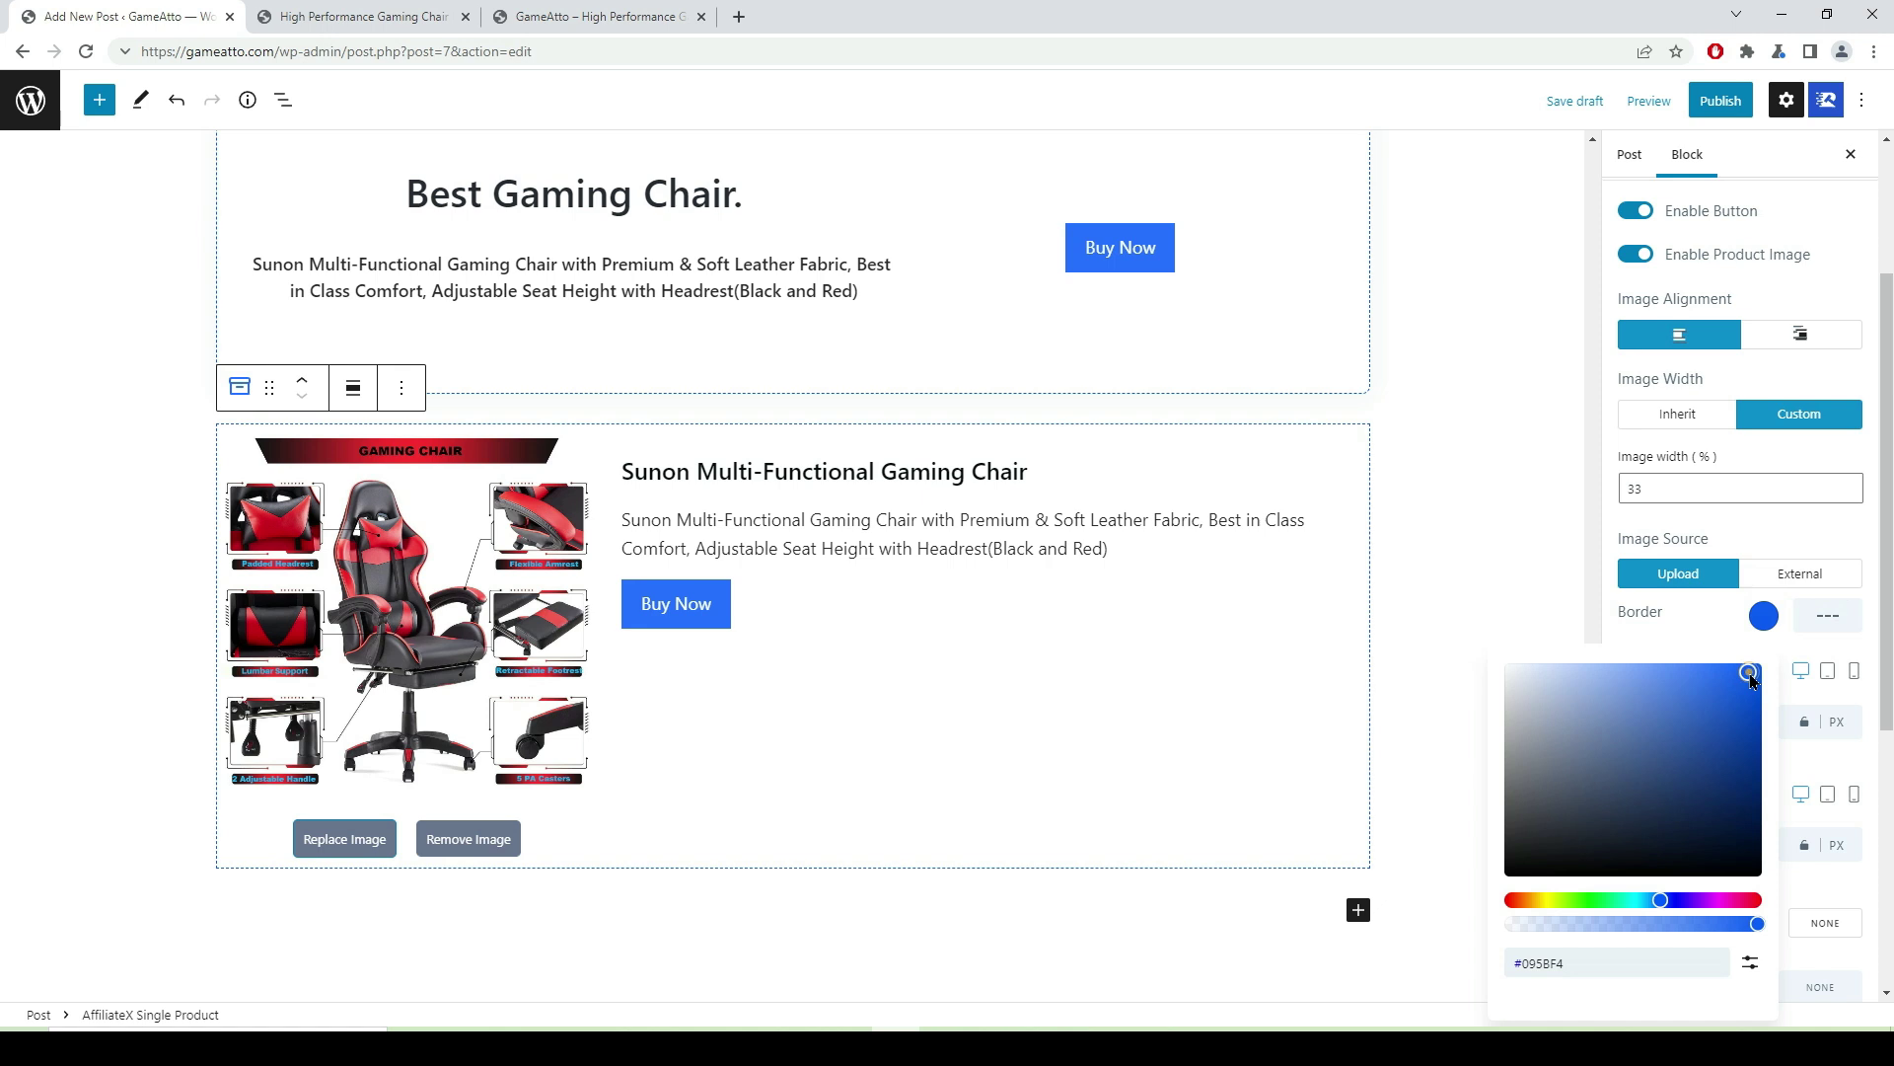
{"action": "left_click", "coordinate": [1480, 529]}
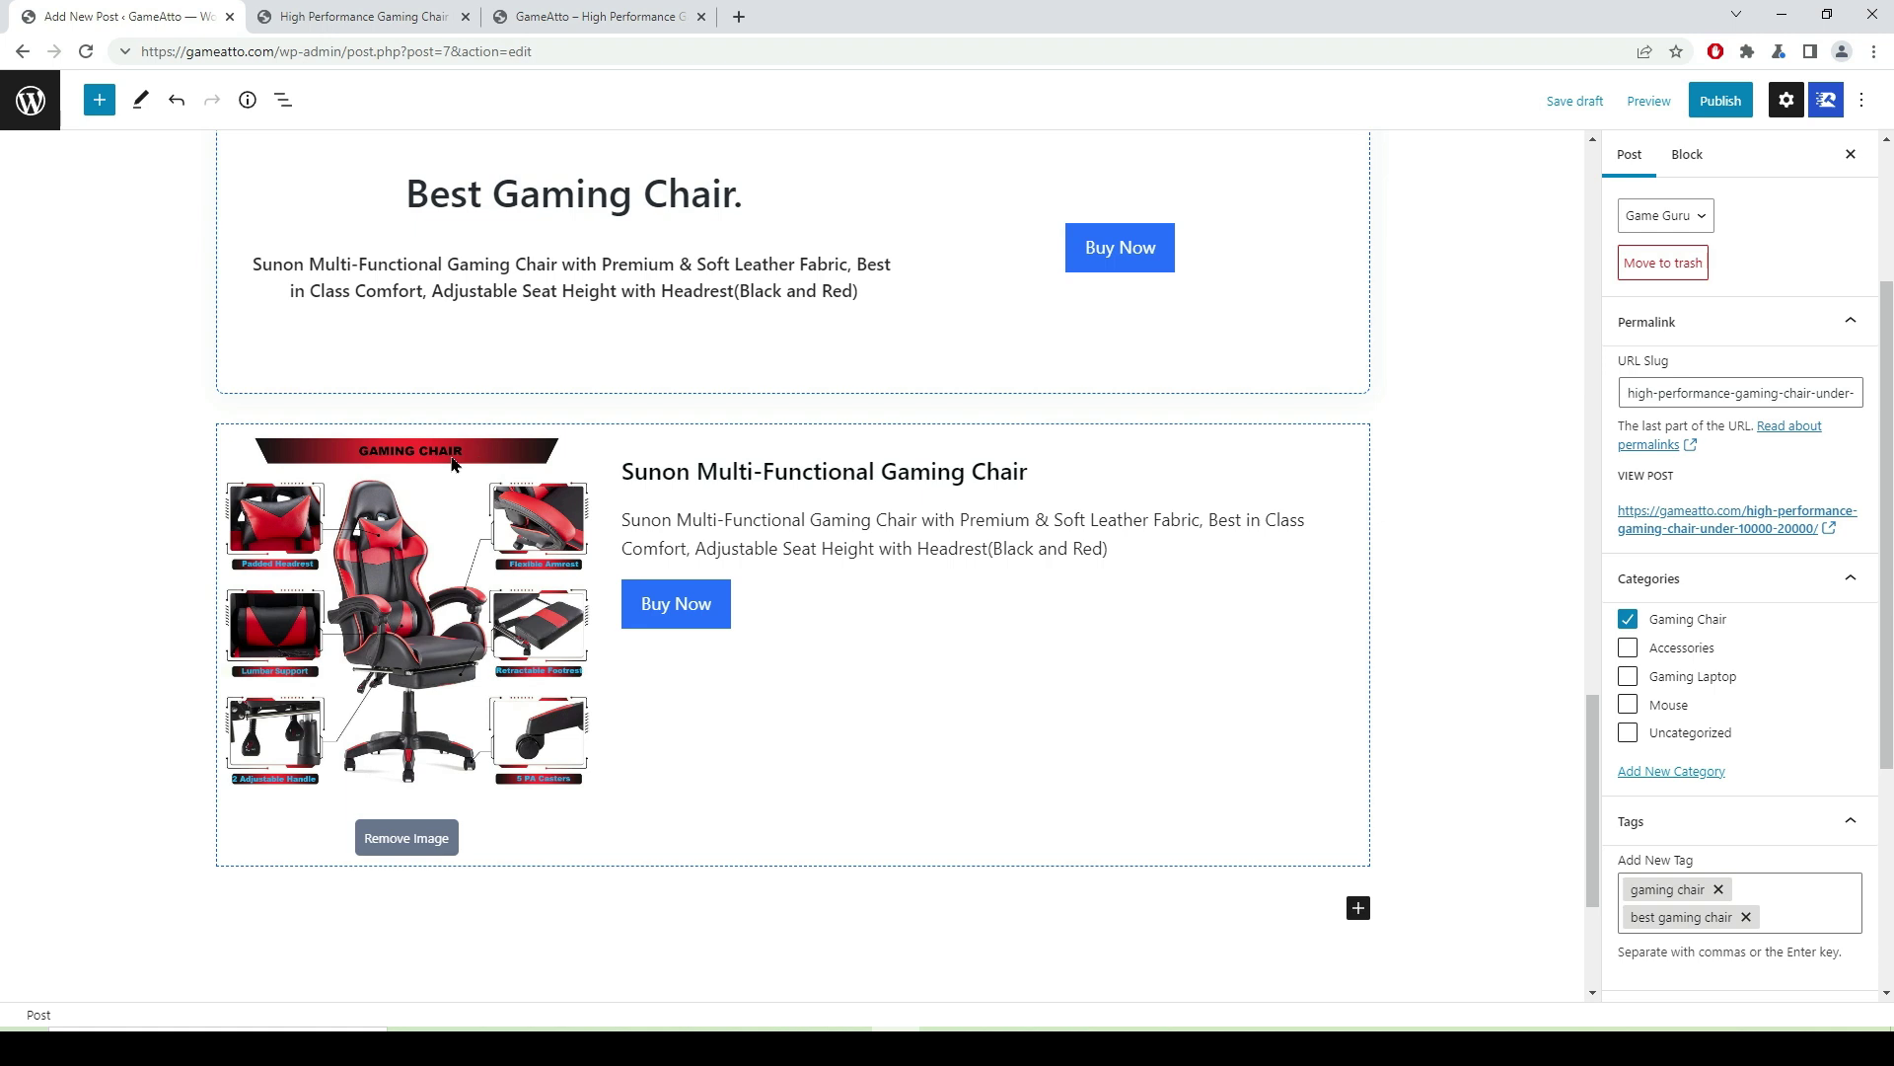
{"action": "left_click", "coordinate": [1308, 732]}
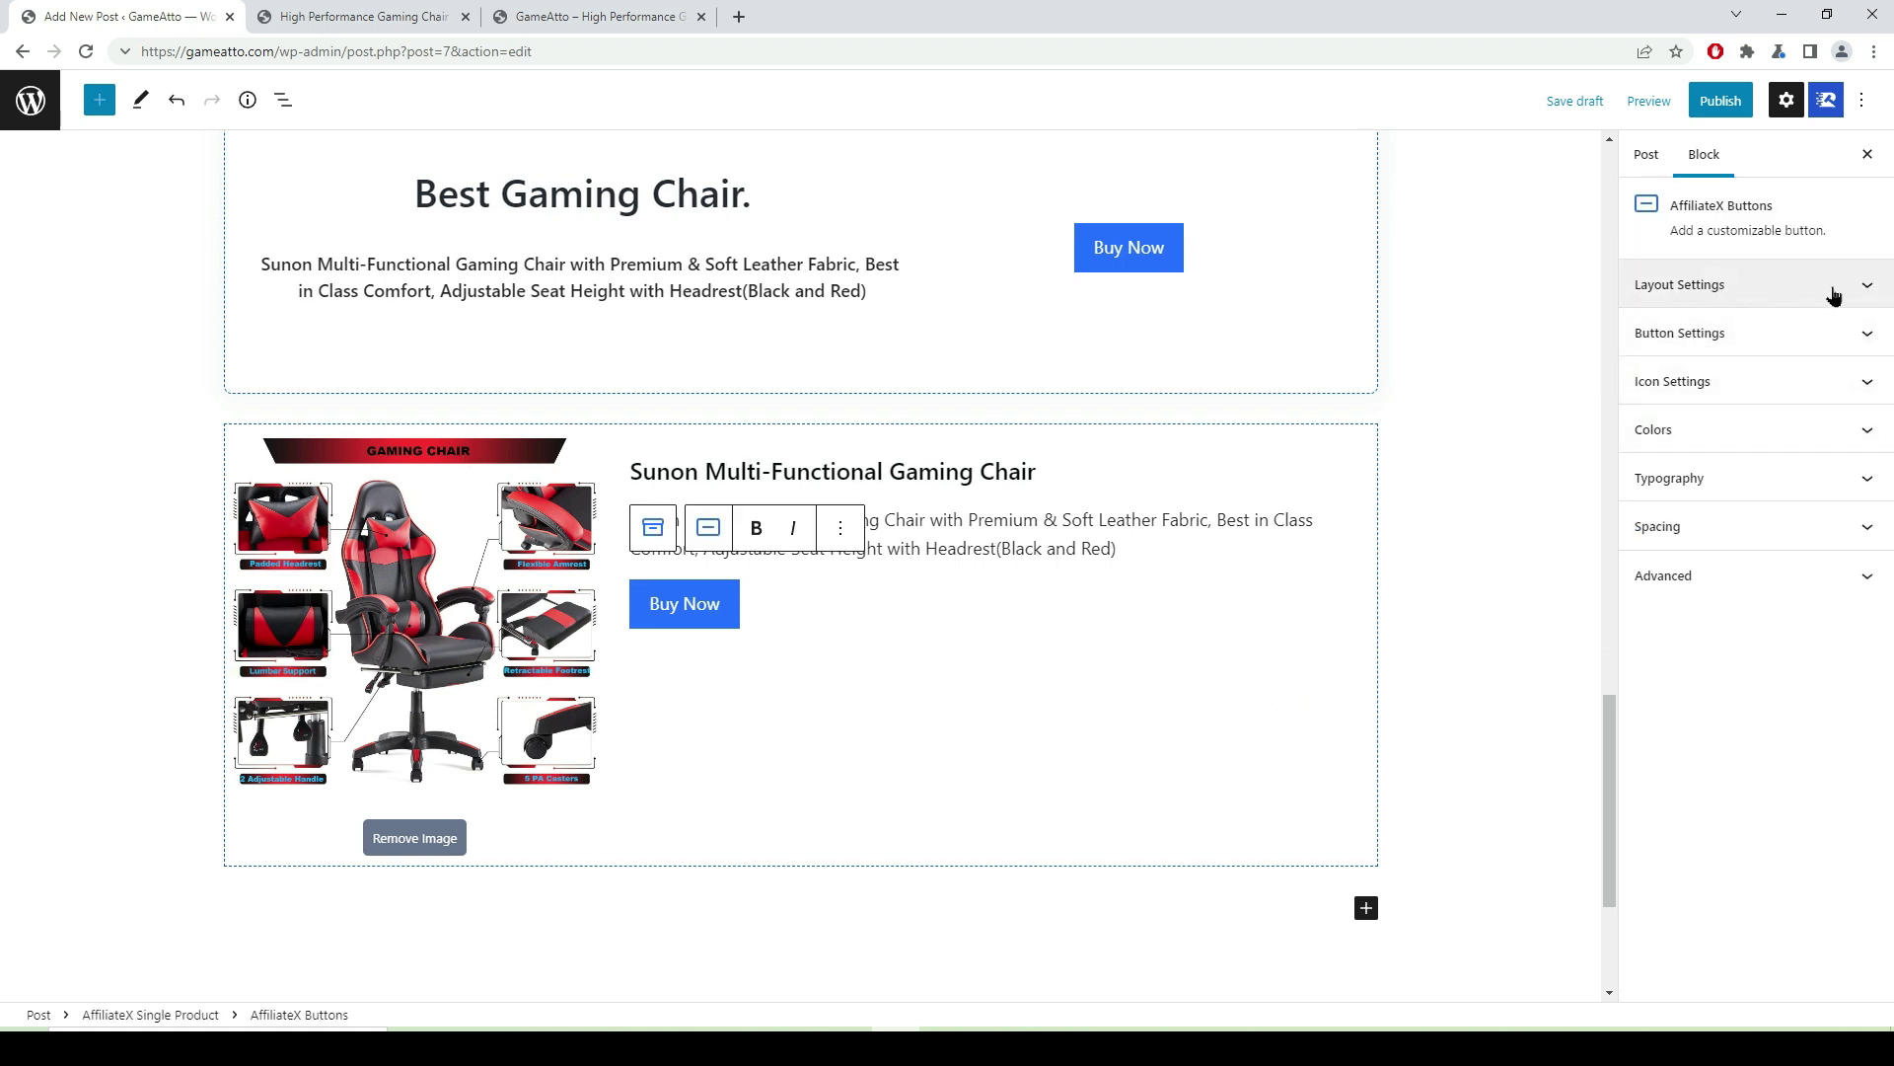
- Enable a Sale ribbon in the Ribbon Two style on the product card, then begin publishing
{"action": "left_click", "coordinate": [1338, 683]}
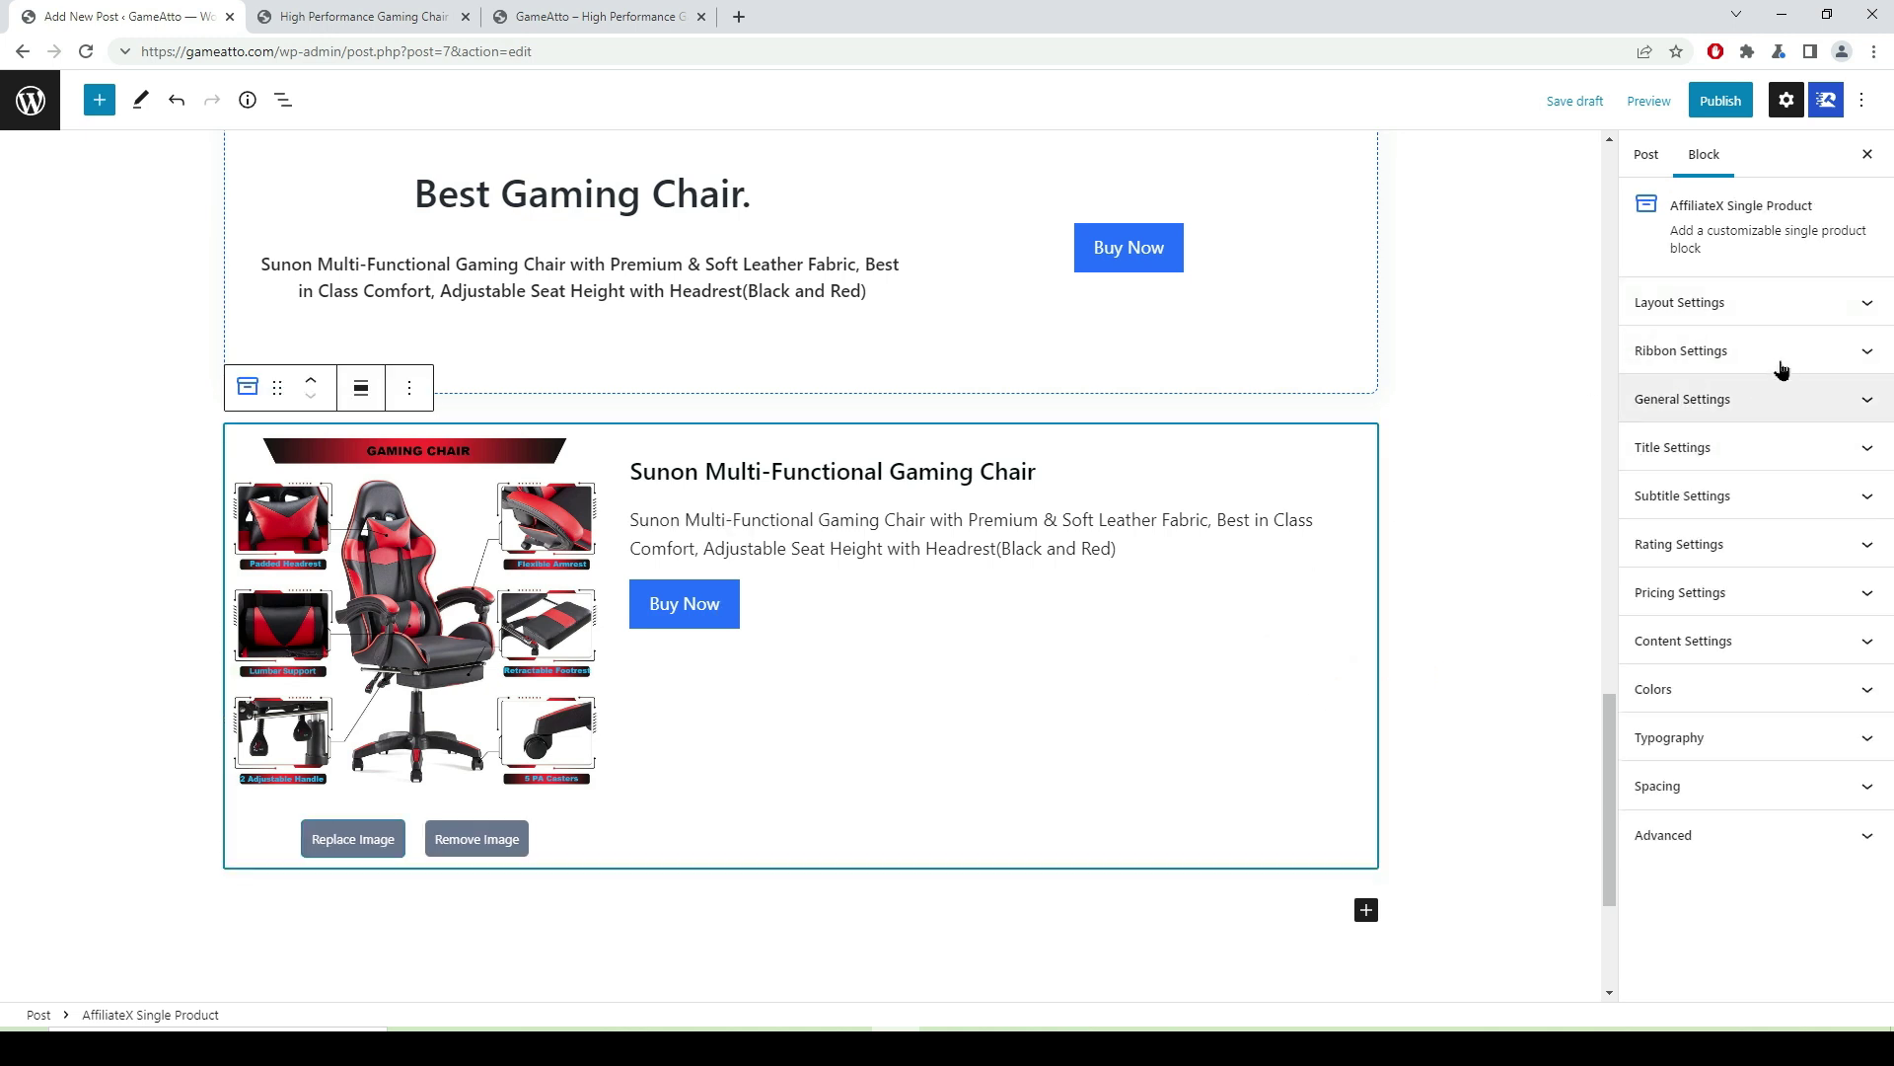
{"action": "left_click", "coordinate": [1869, 356]}
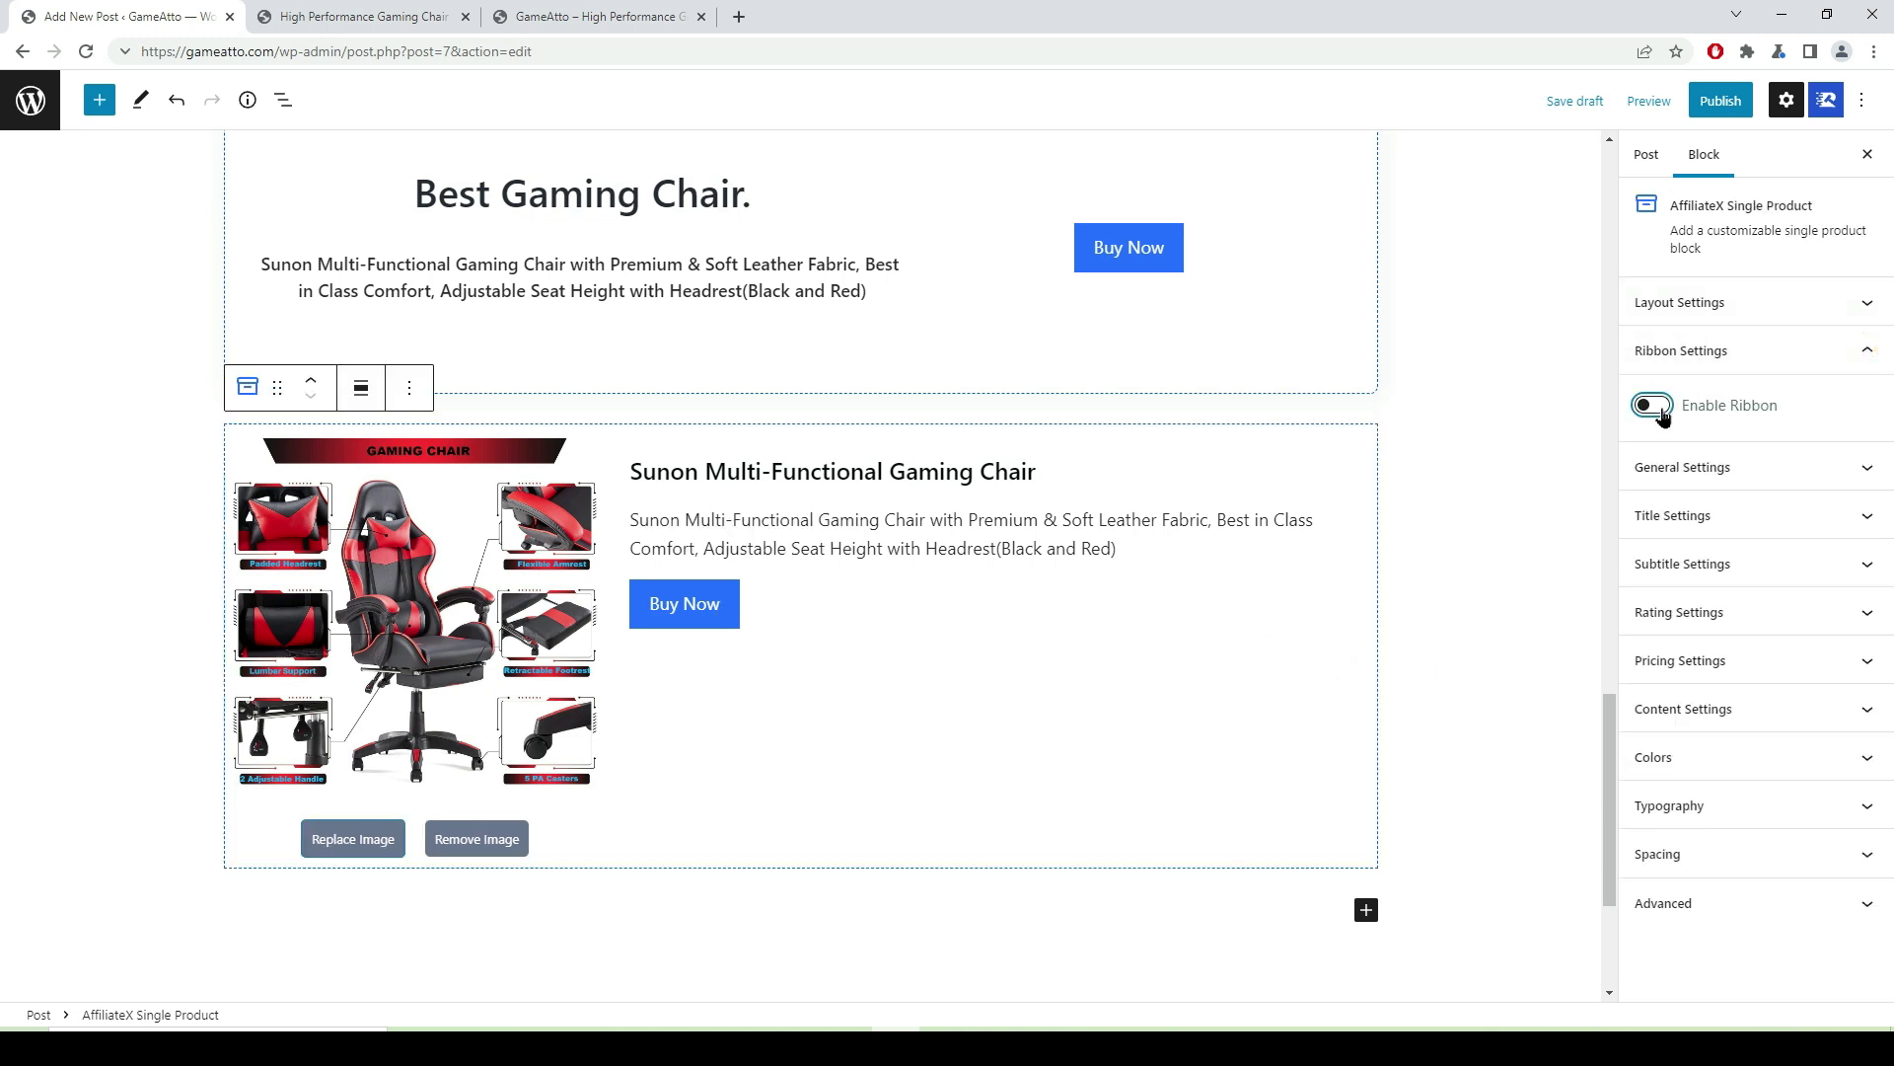
{"action": "left_click", "coordinate": [1661, 410]}
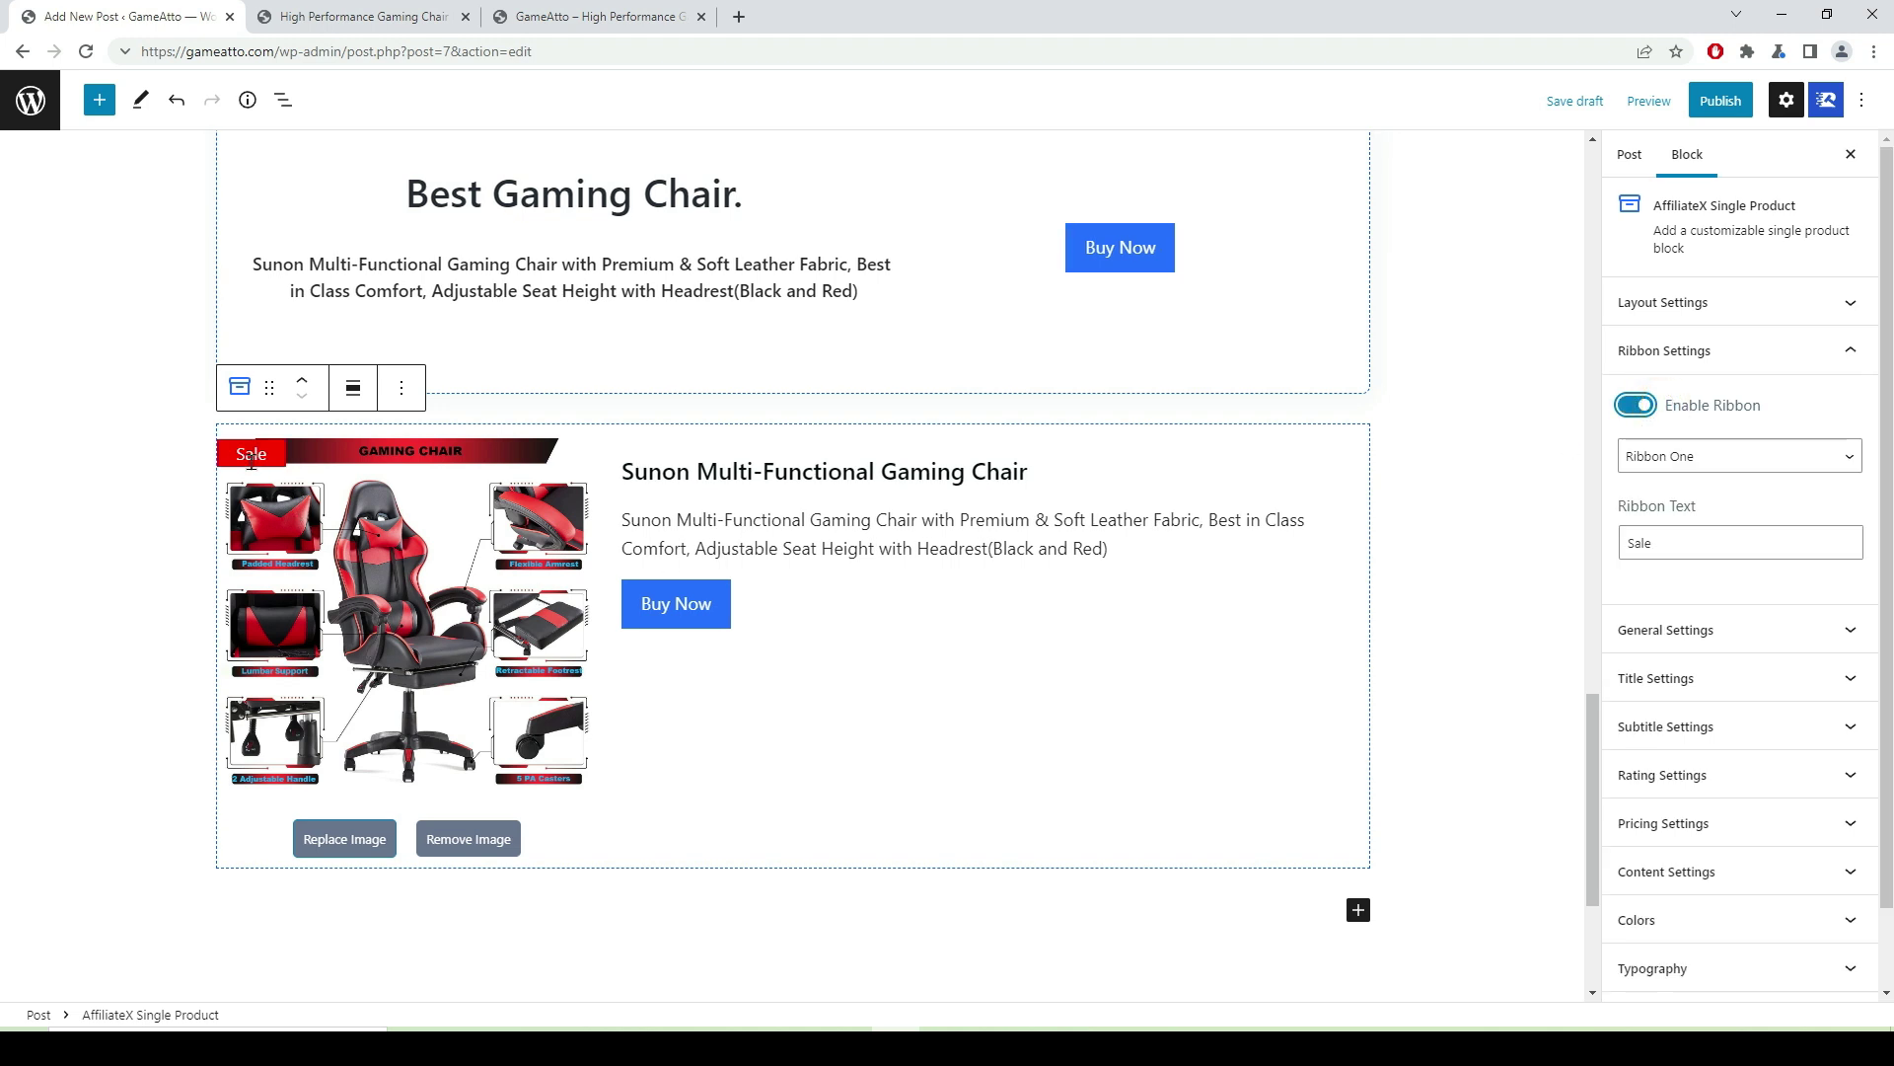
{"action": "left_click", "coordinate": [1848, 459]}
{"action": "left_click", "coordinate": [1773, 498]}
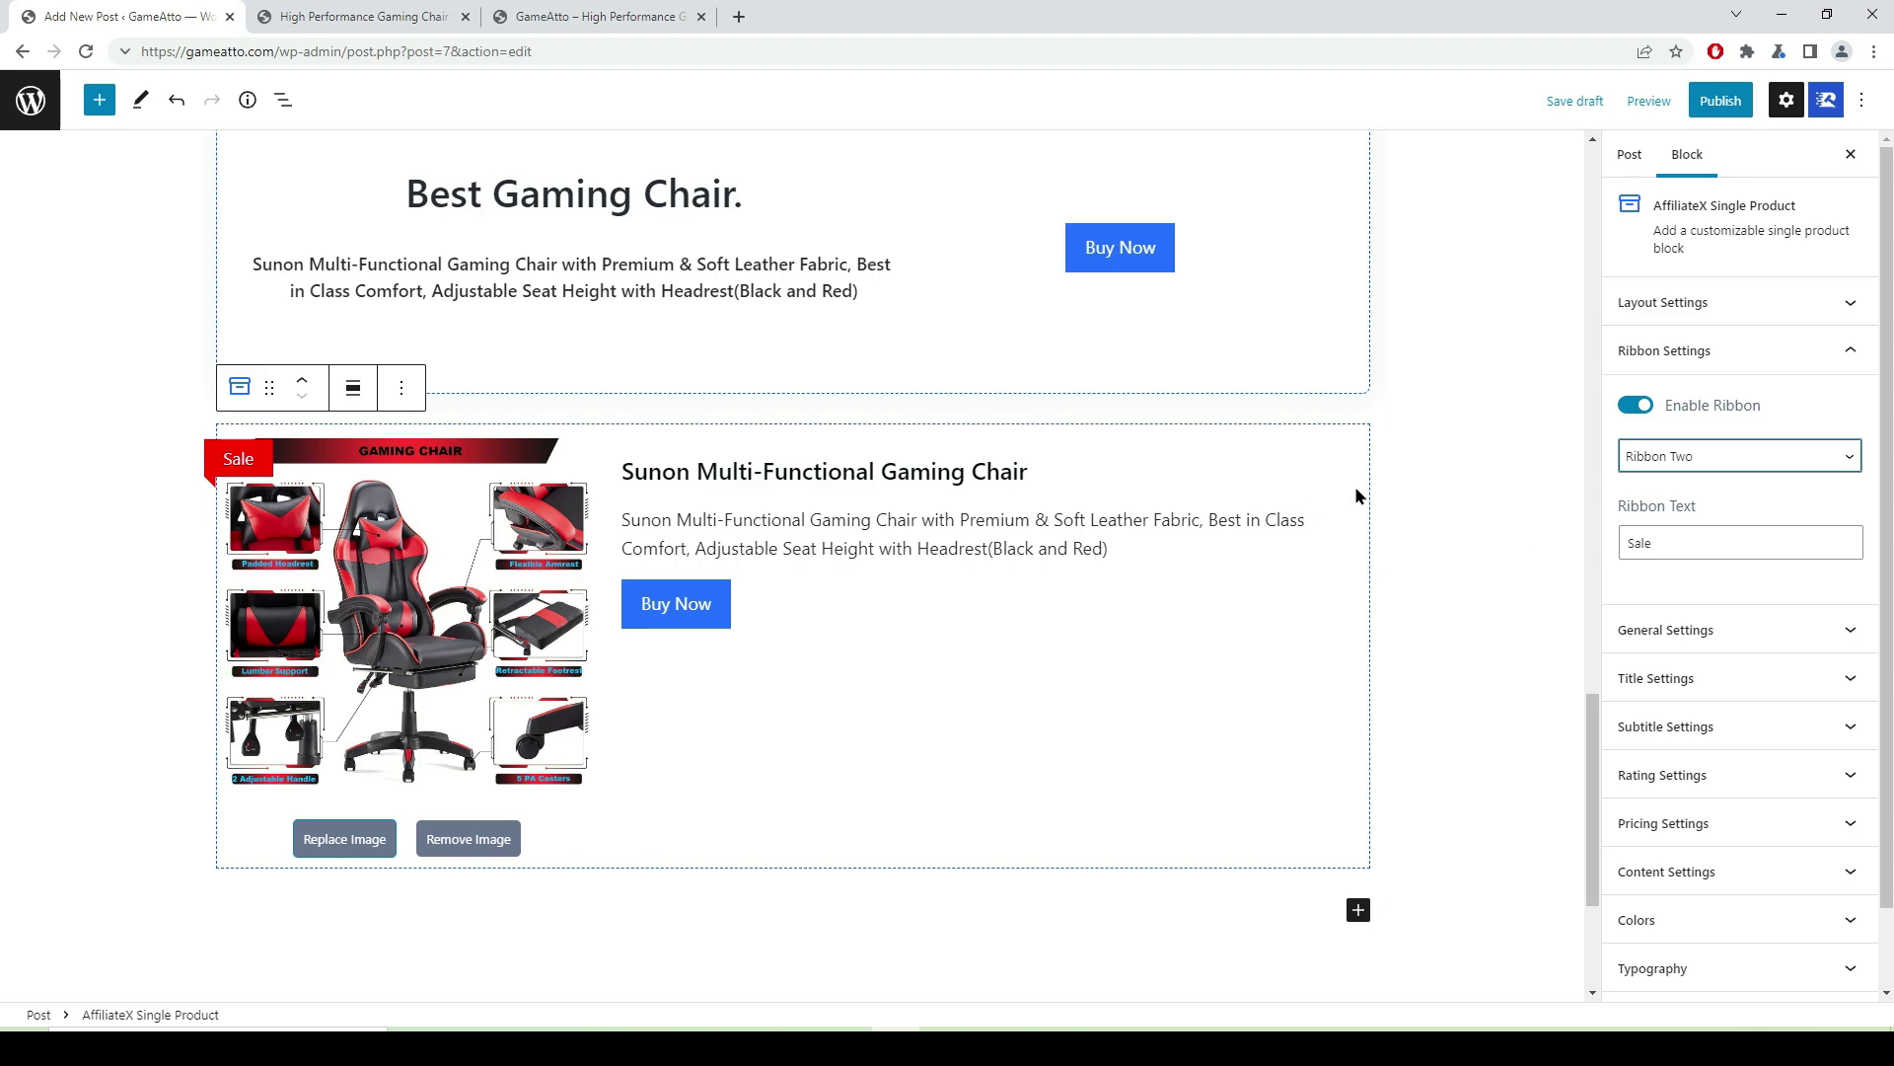
{"action": "scroll", "coordinate": [1356, 496], "scroll_direction": "up", "scroll_amount": 7}
{"action": "left_click", "coordinate": [1705, 106]}
- Confirm publishing the post and open it on the live site
{"action": "left_click", "coordinate": [1705, 110]}
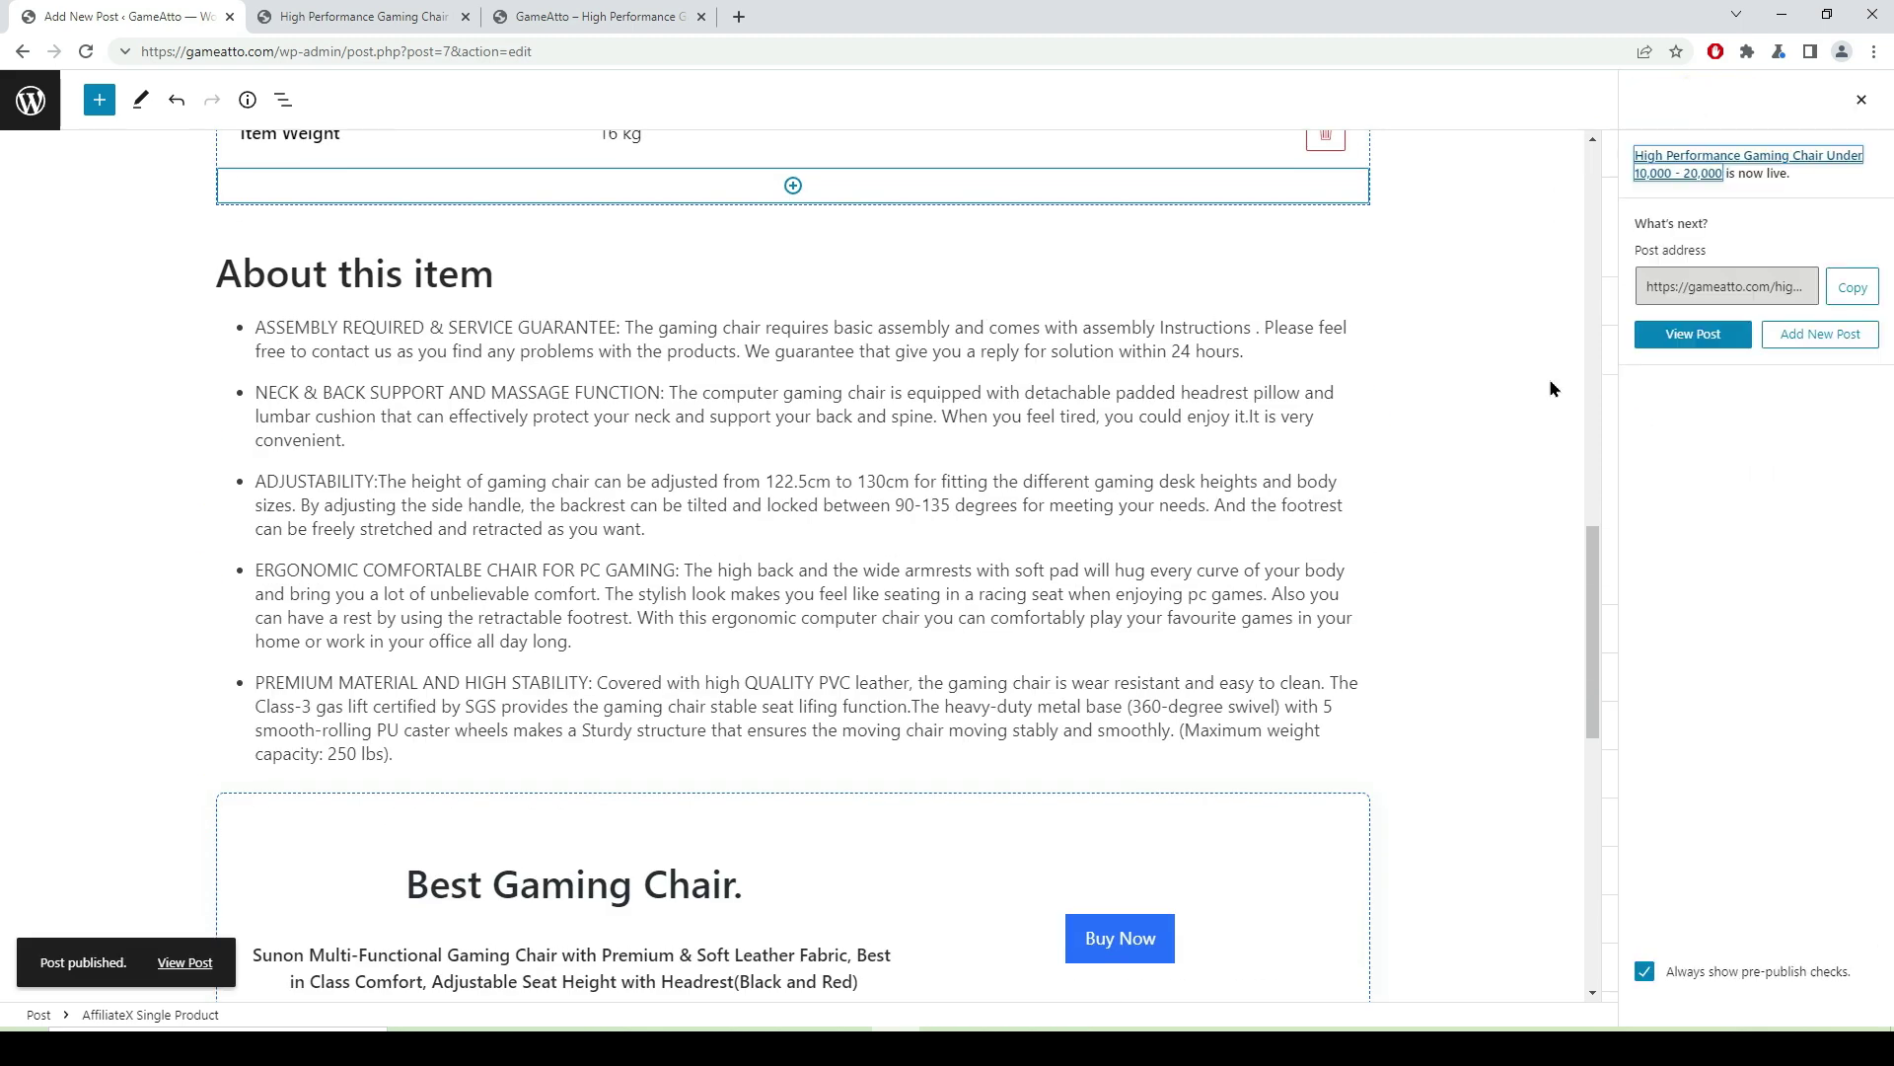
{"action": "scroll", "coordinate": [972, 572], "scroll_direction": "up", "scroll_amount": 6}
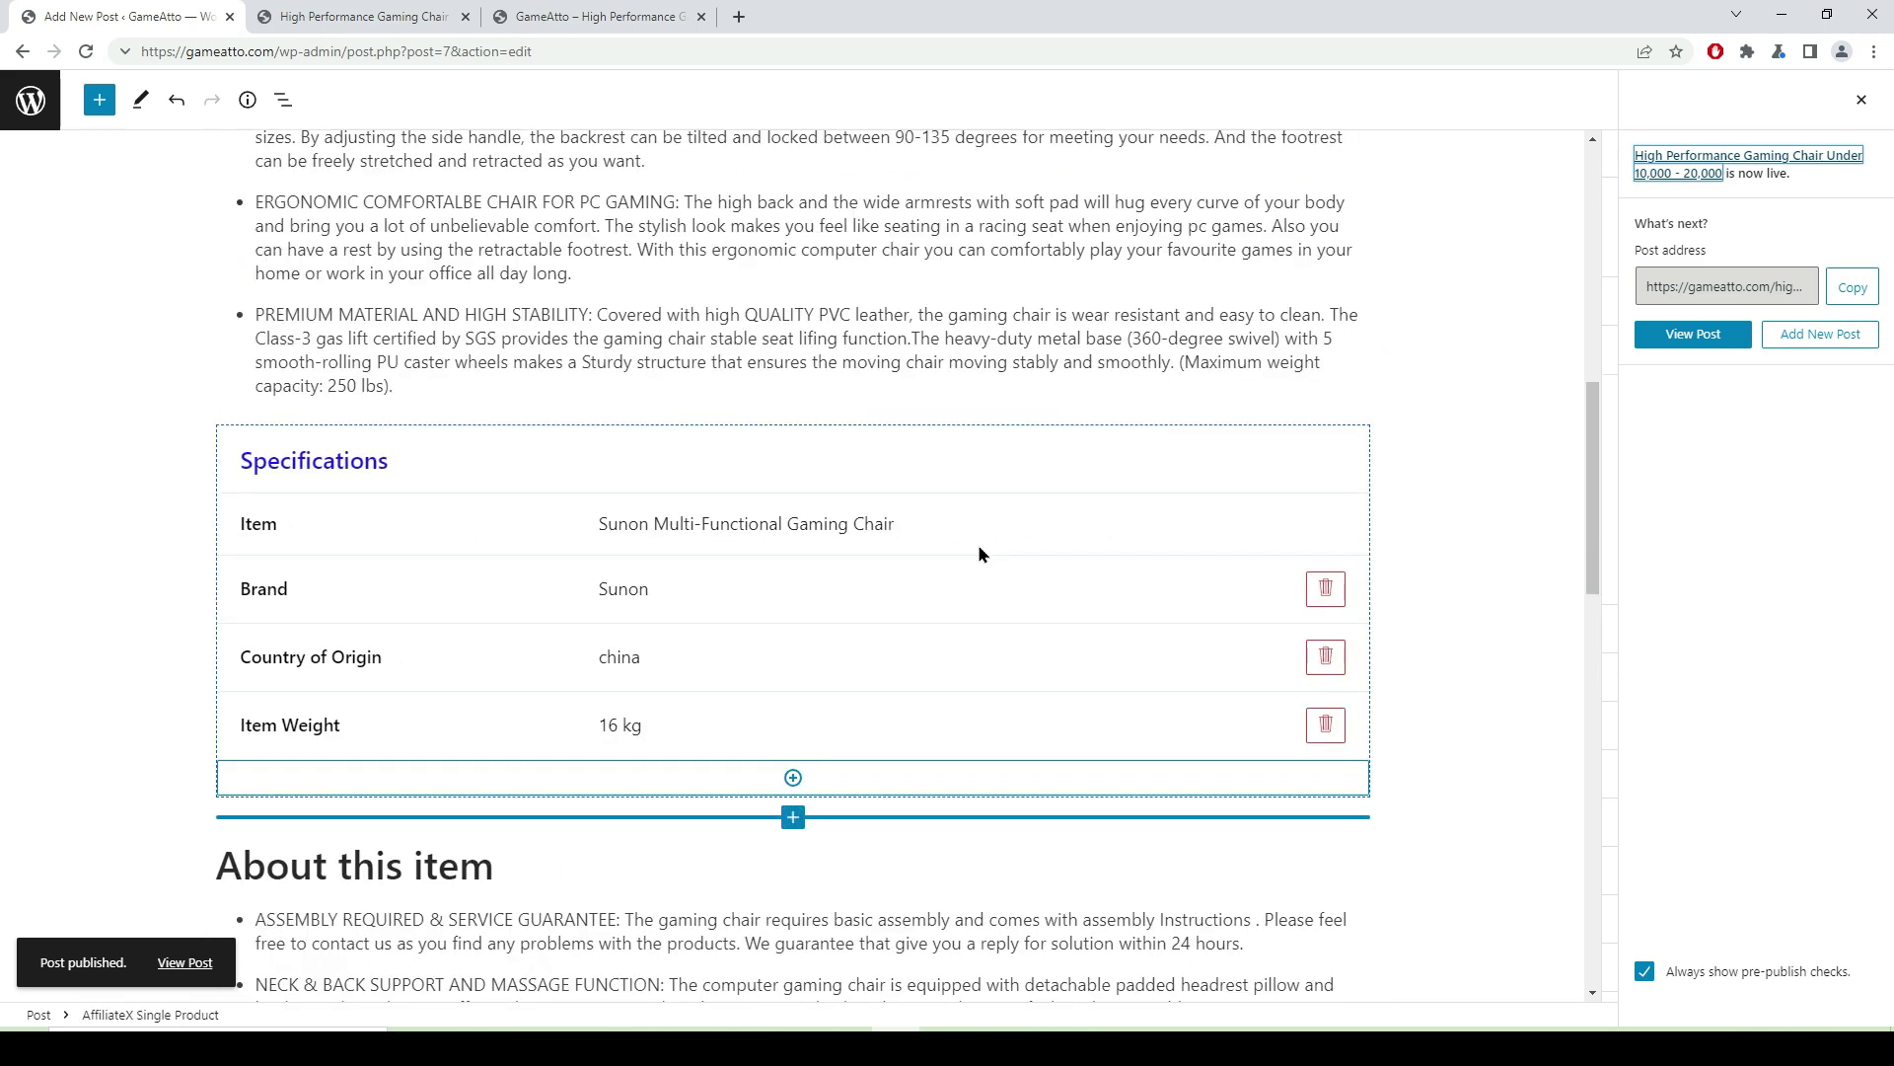
{"action": "left_click", "coordinate": [1688, 336]}
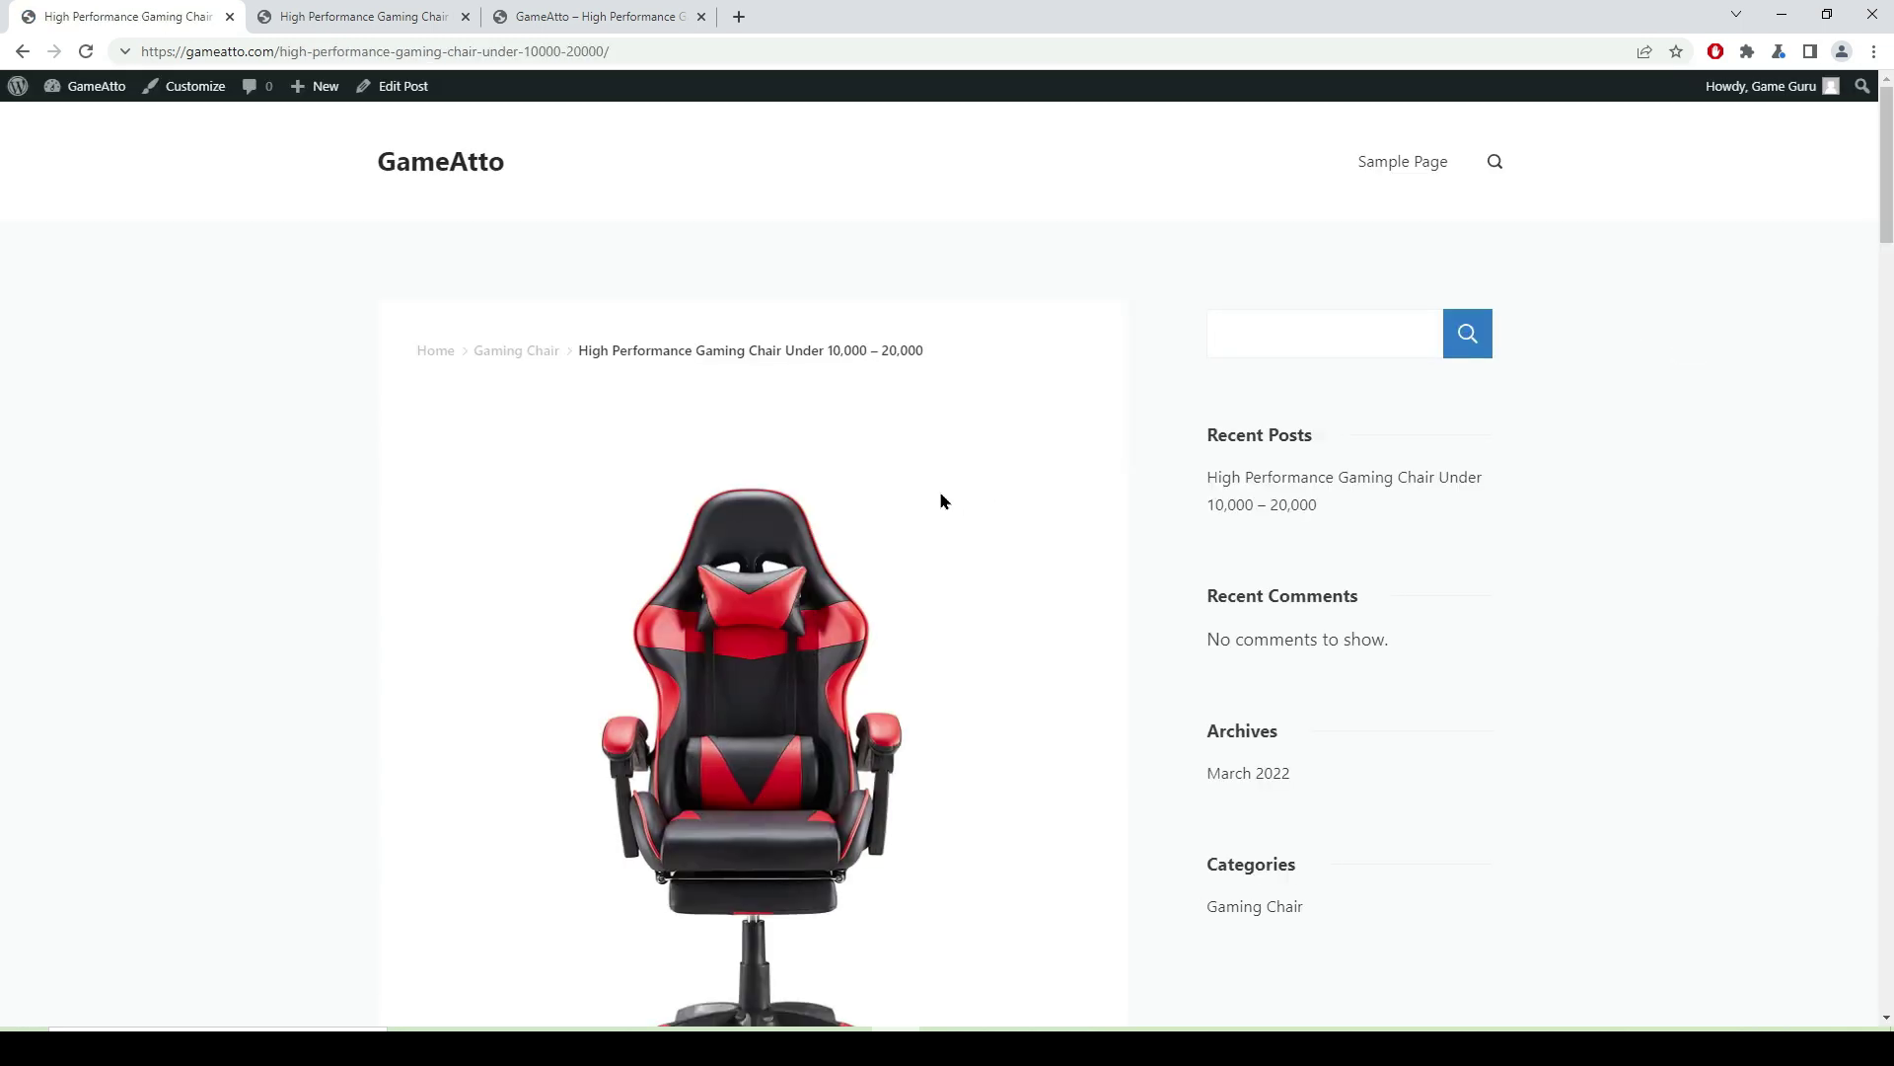
- Scroll through the live gaming chair post, then open the site Customizer
{"action": "scroll", "coordinate": [938, 496], "scroll_direction": "down", "scroll_amount": 20}
{"action": "scroll", "coordinate": [929, 493], "scroll_direction": "down", "scroll_amount": 20}
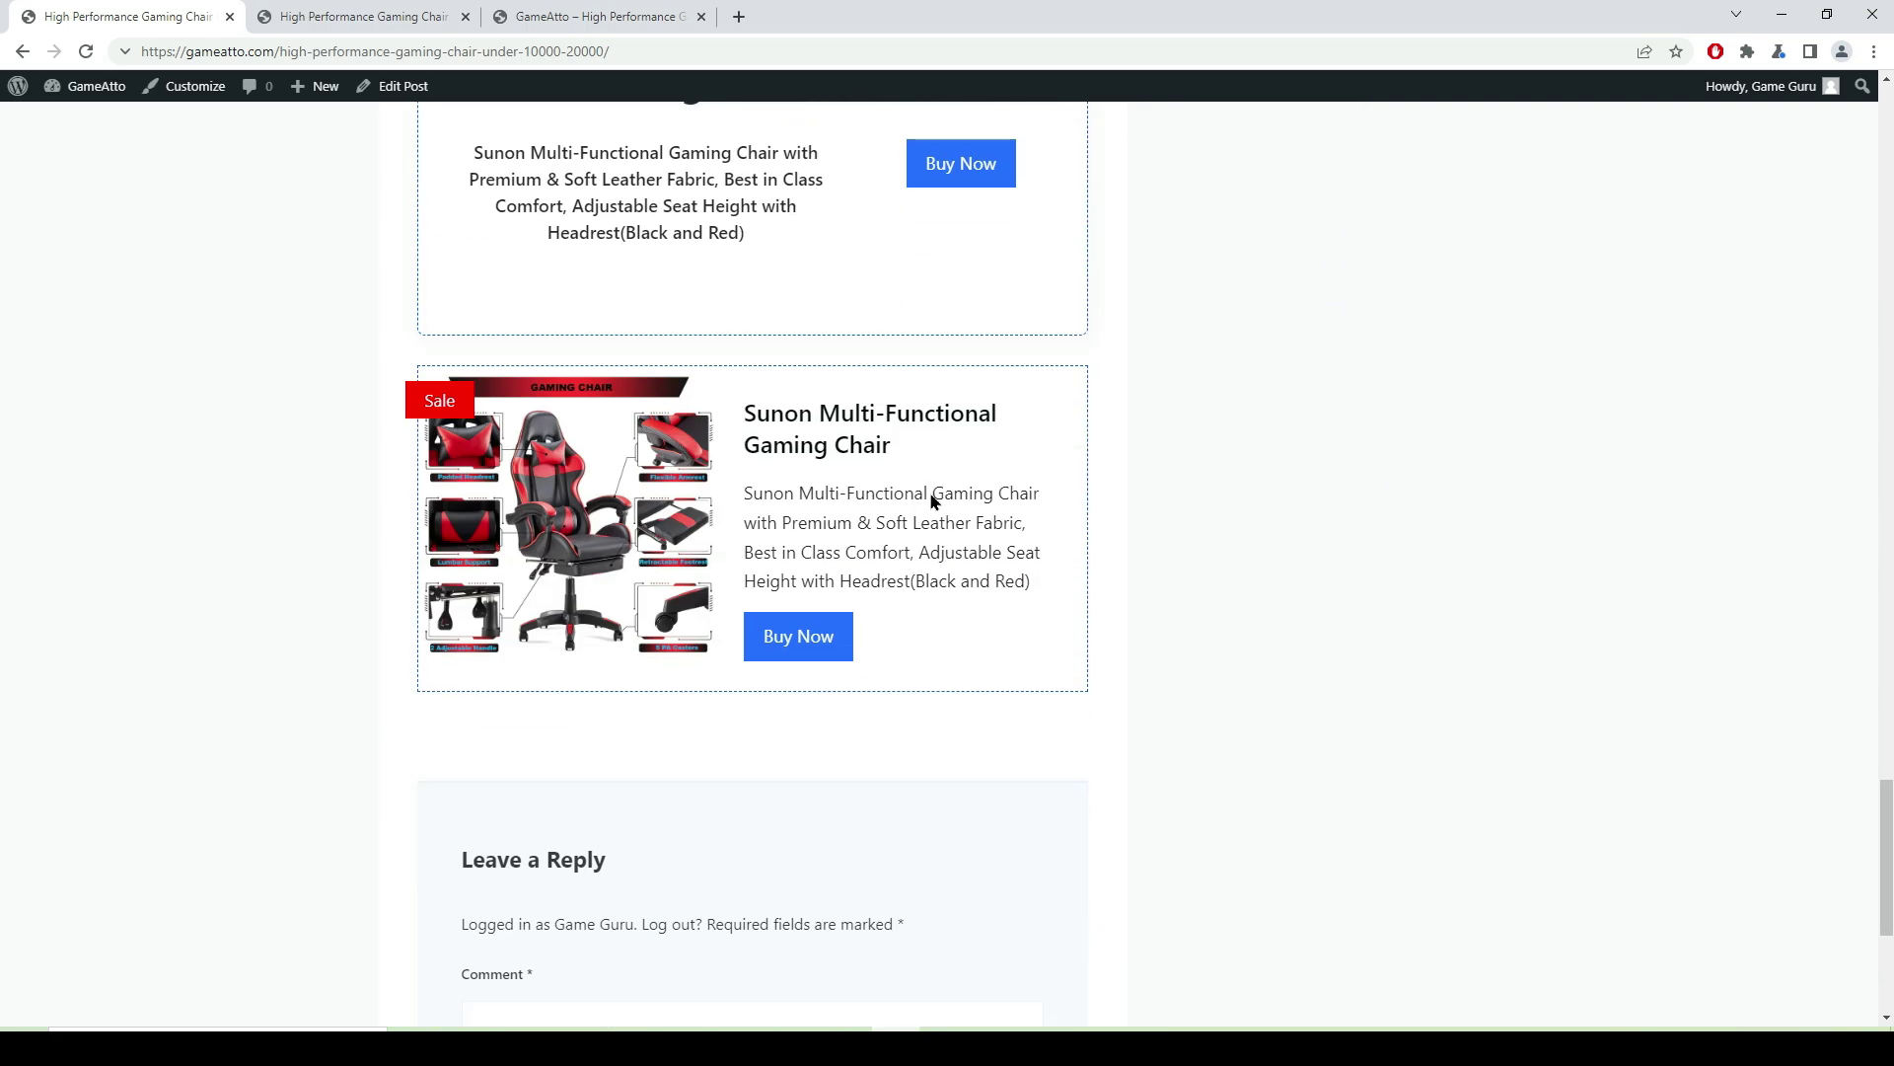
{"action": "scroll", "coordinate": [933, 491], "scroll_direction": "up", "scroll_amount": 18}
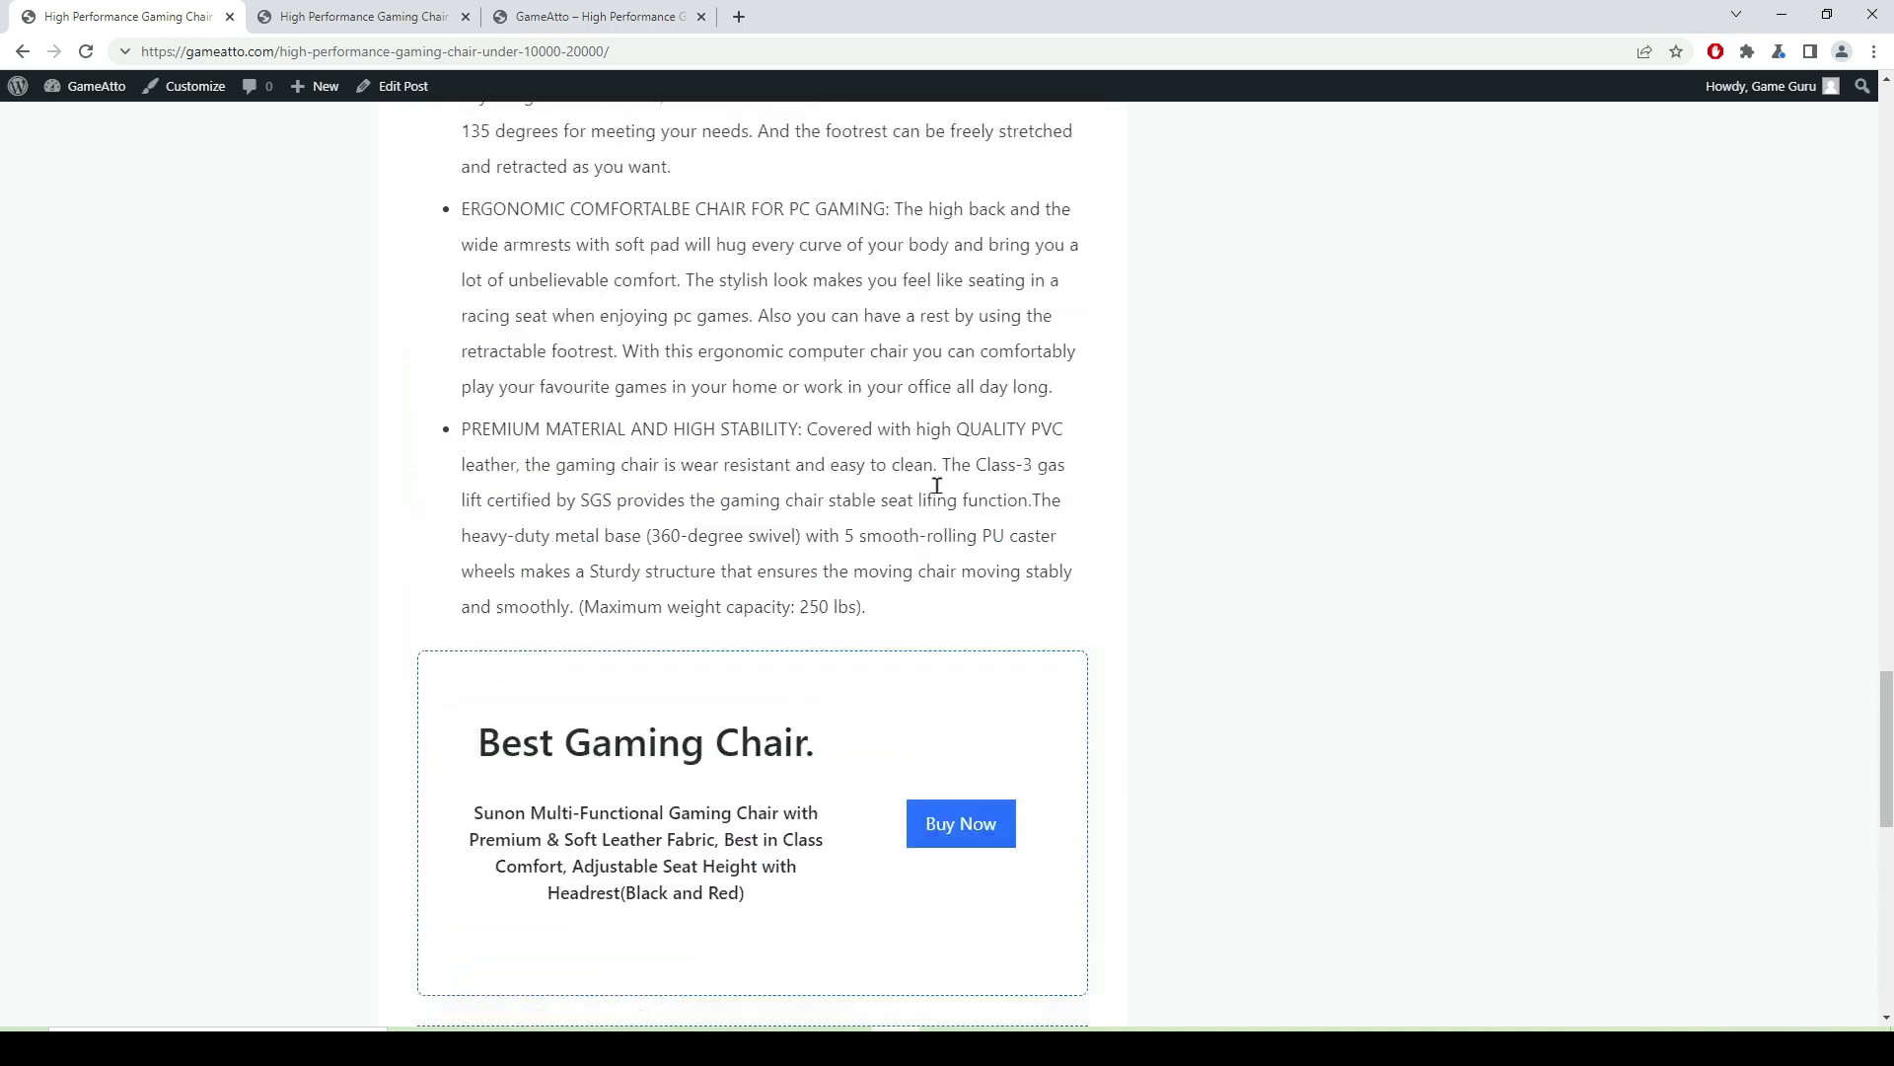
{"action": "scroll", "coordinate": [939, 464], "scroll_direction": "up", "scroll_amount": 12}
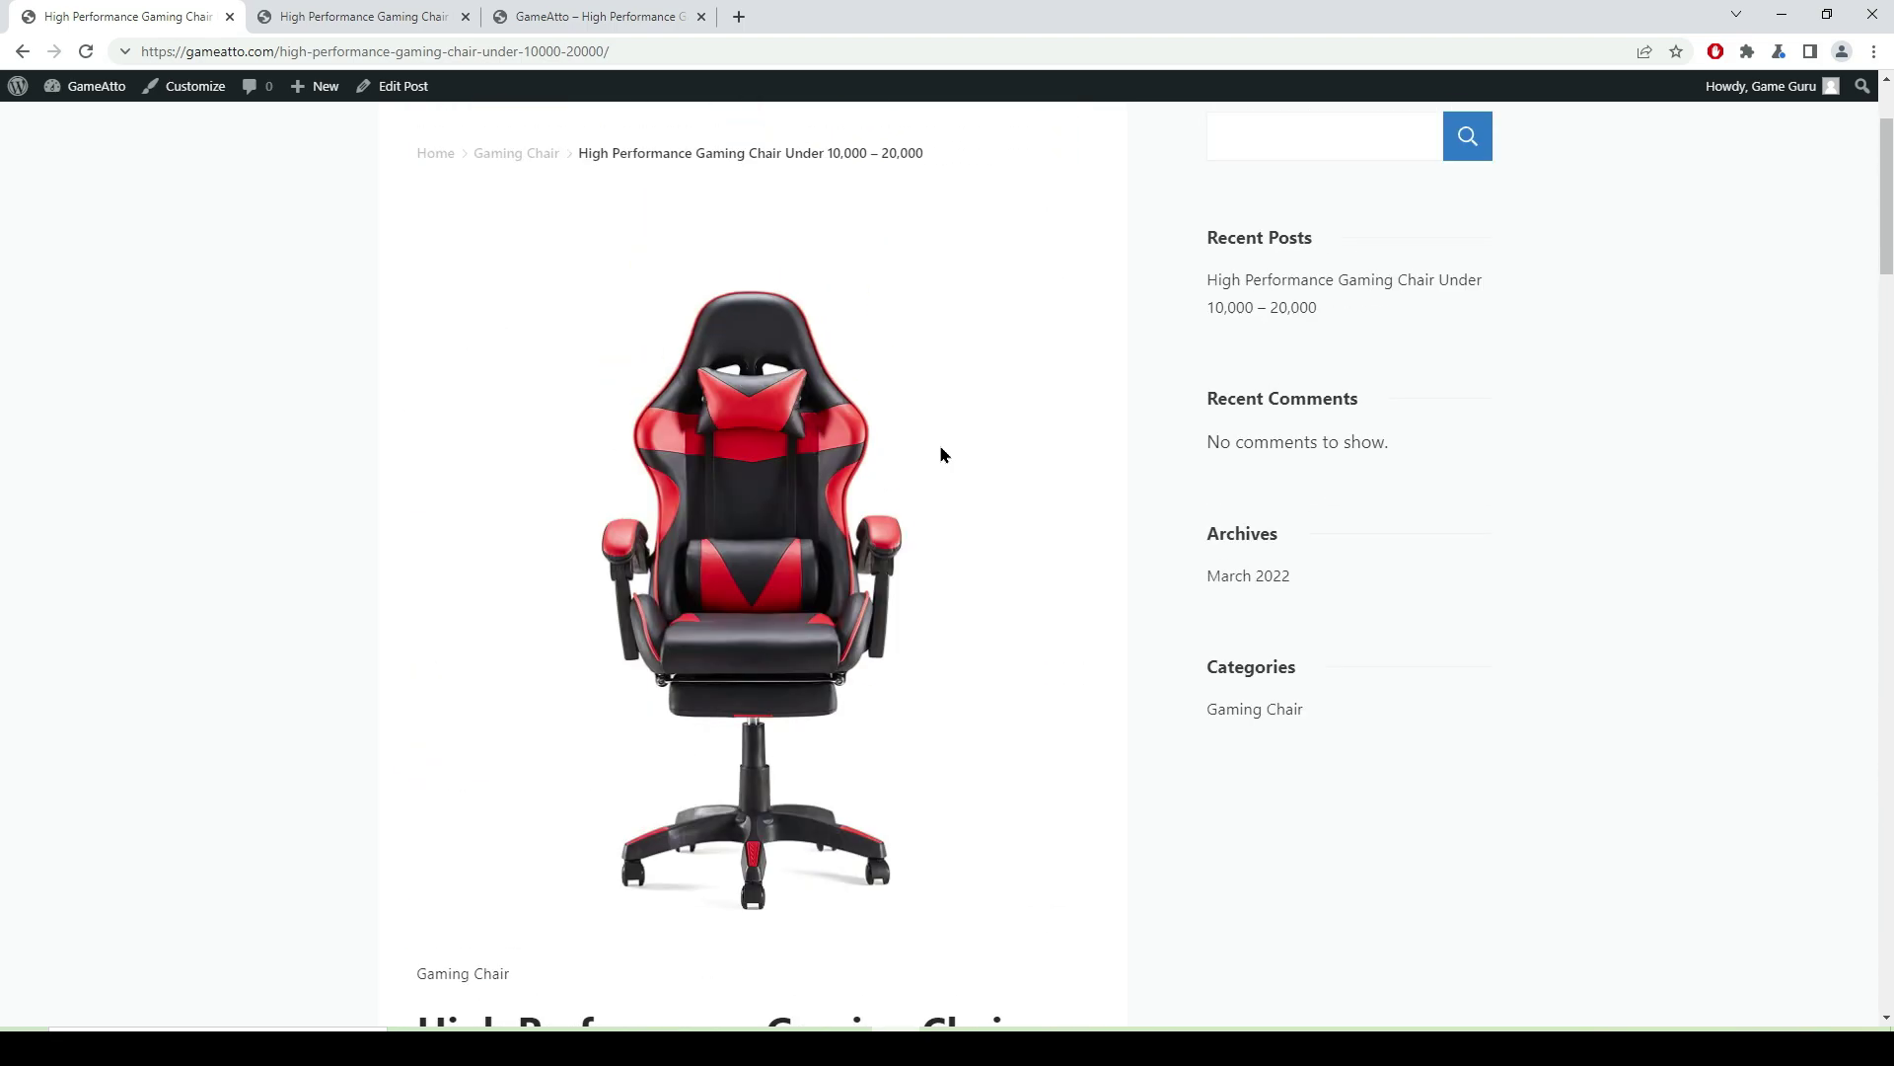
{"action": "left_click", "coordinate": [191, 96]}
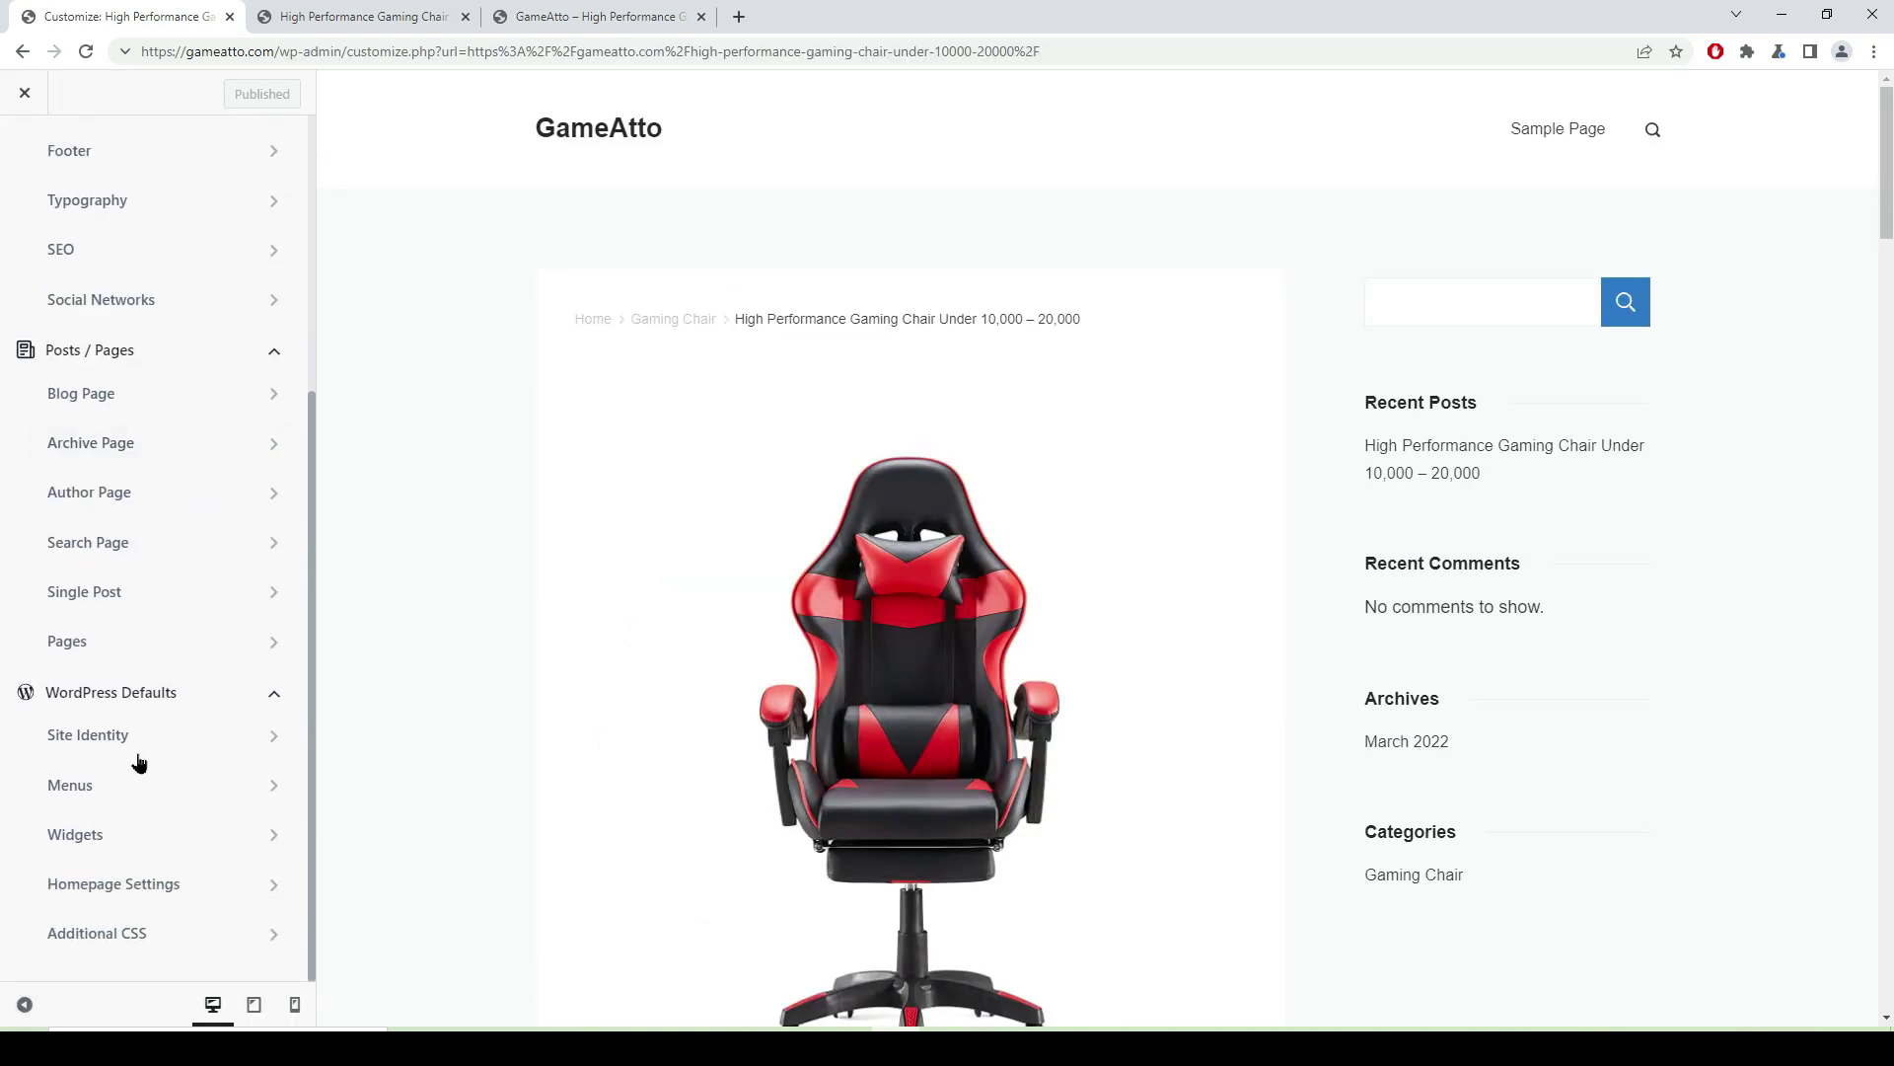
- Create a new menu named 'main Menu' assigned to the Primary location
{"action": "left_click", "coordinate": [253, 790]}
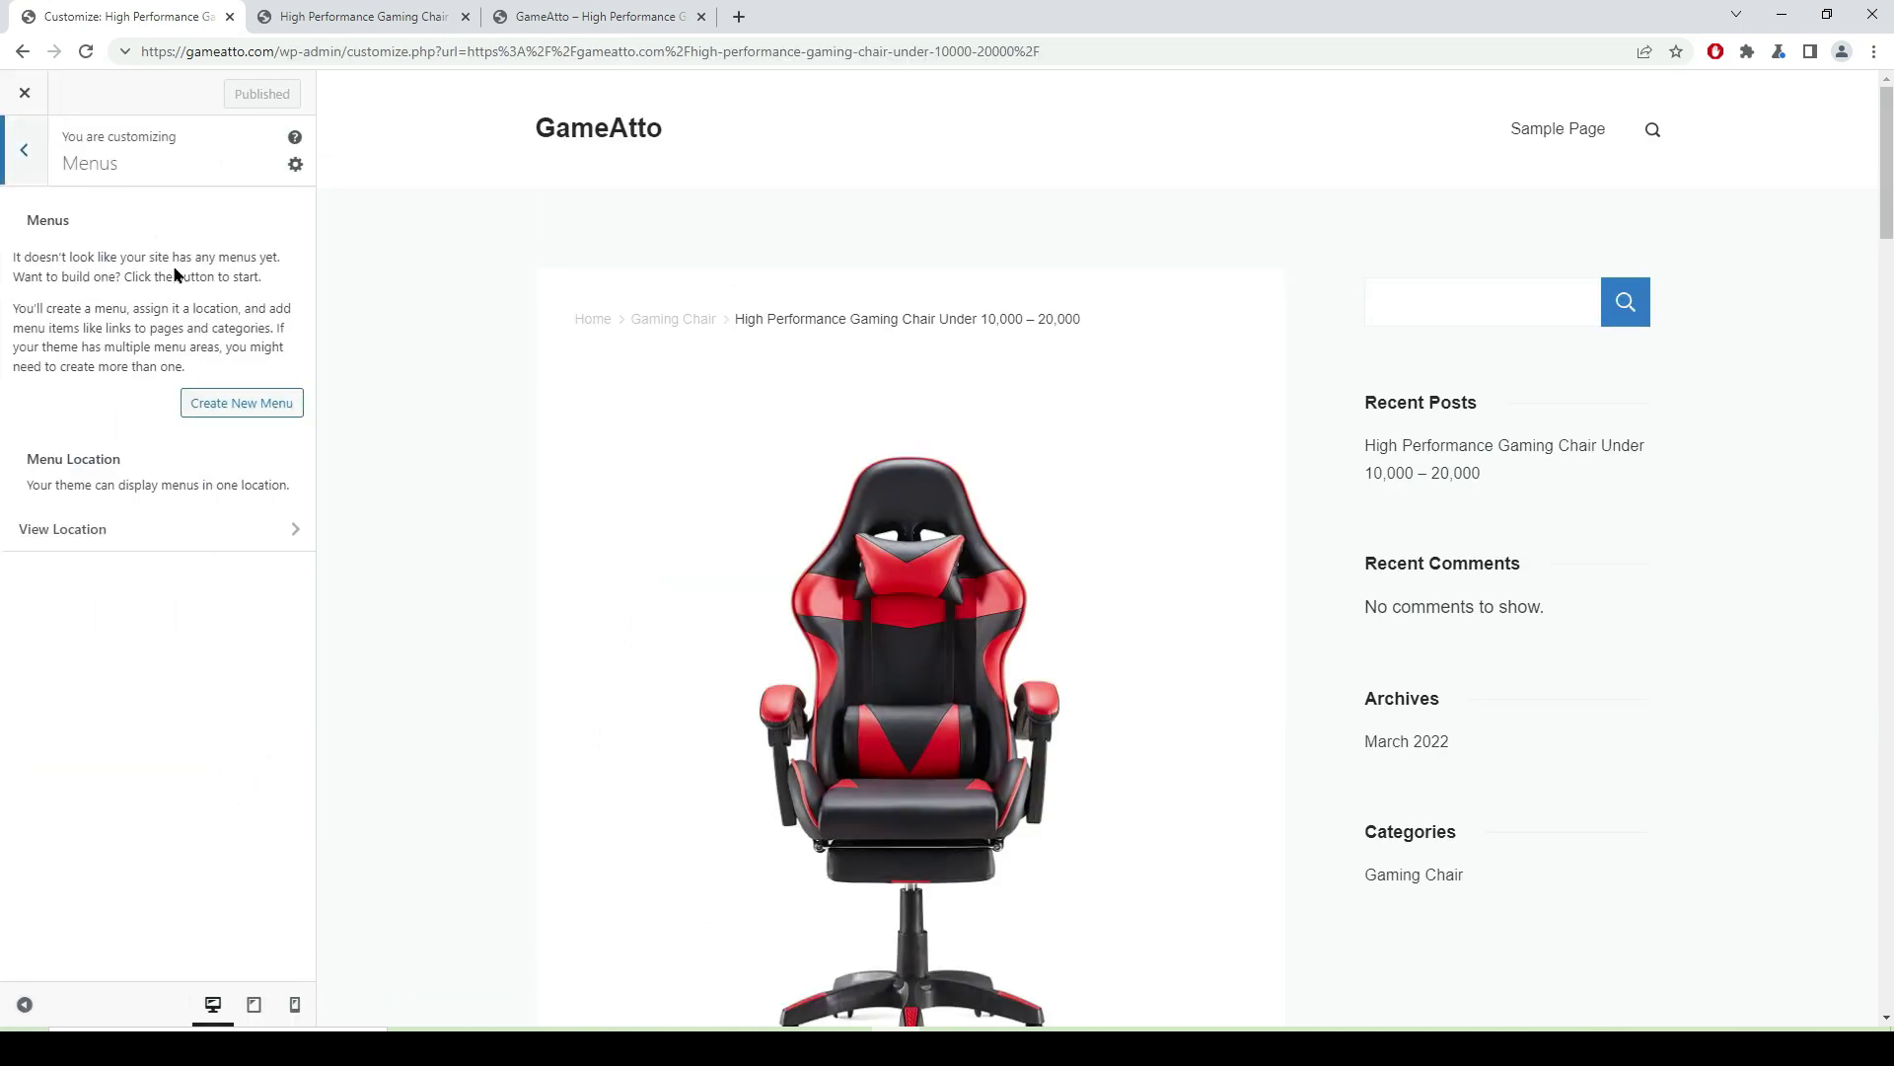
{"action": "left_click", "coordinate": [247, 405]}
{"action": "left_click", "coordinate": [110, 264]}
{"action": "type", "text": "main Menu"}
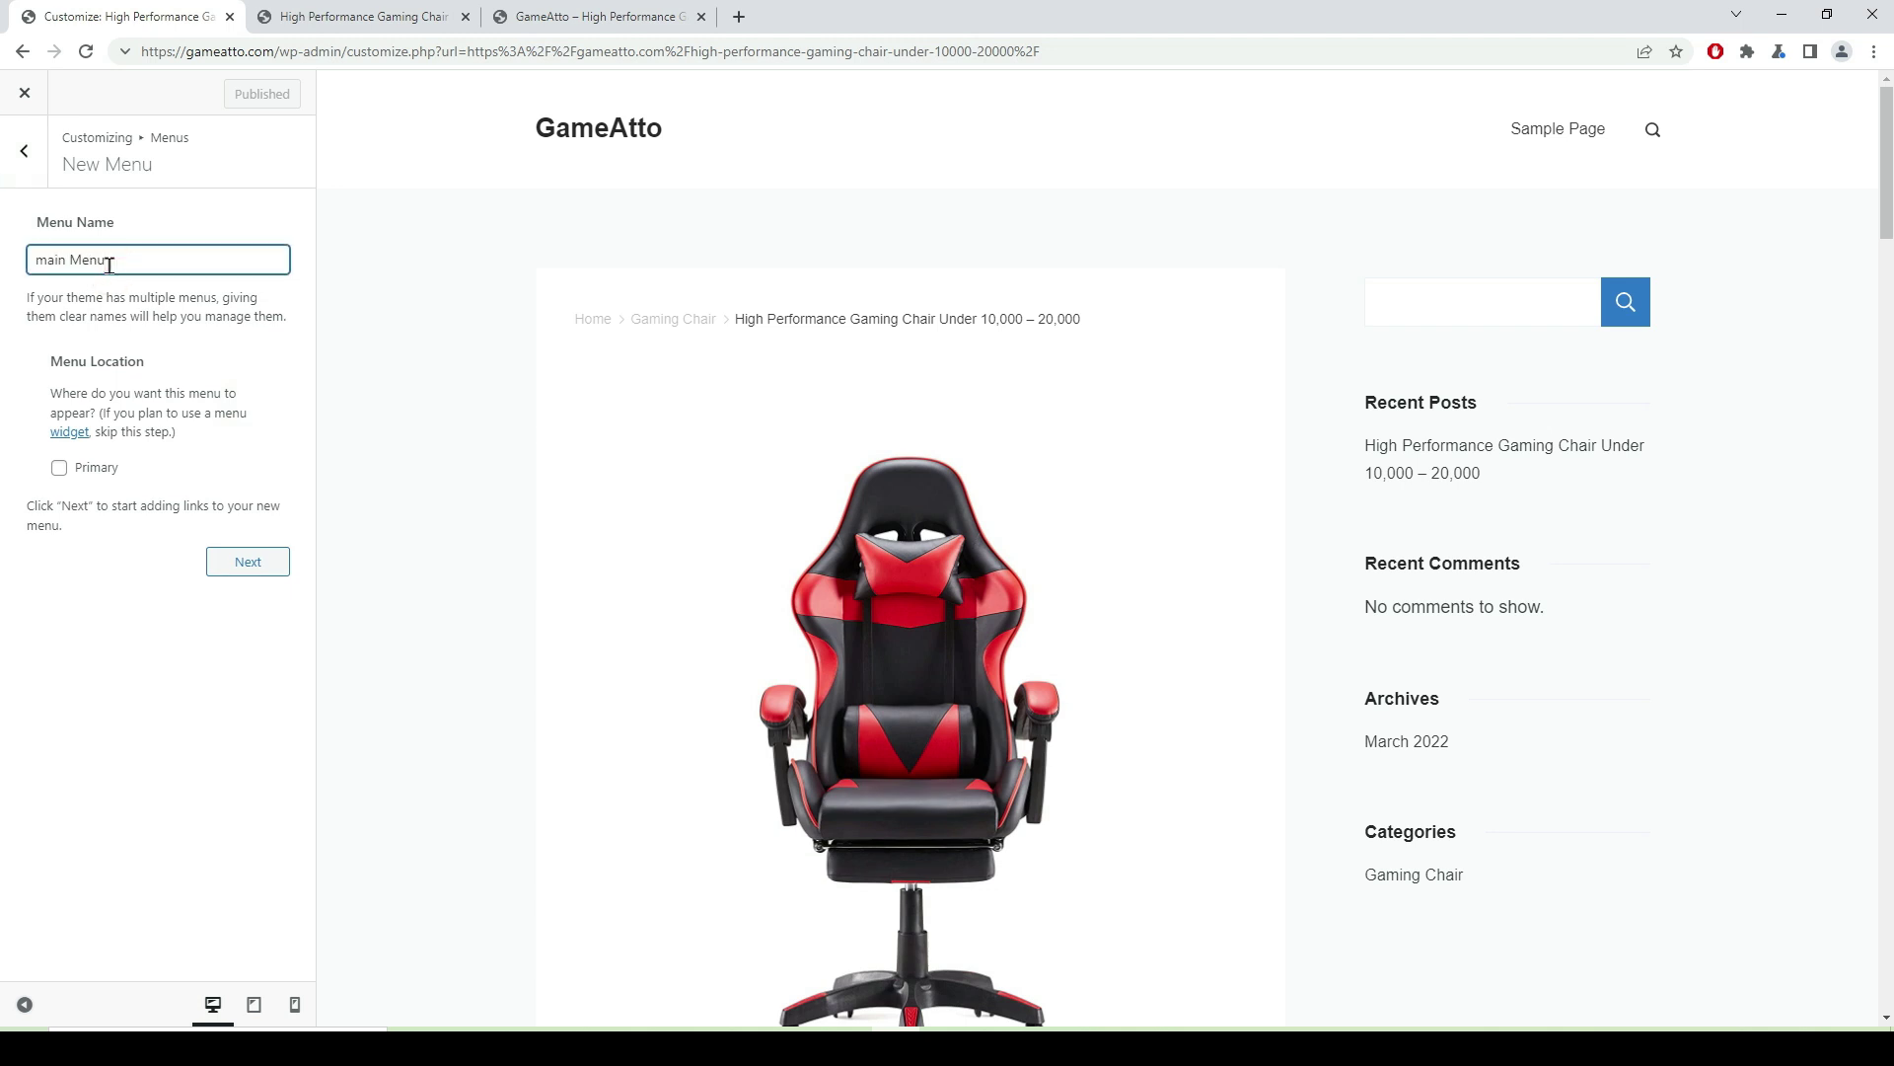
{"action": "left_click", "coordinate": [59, 467]}
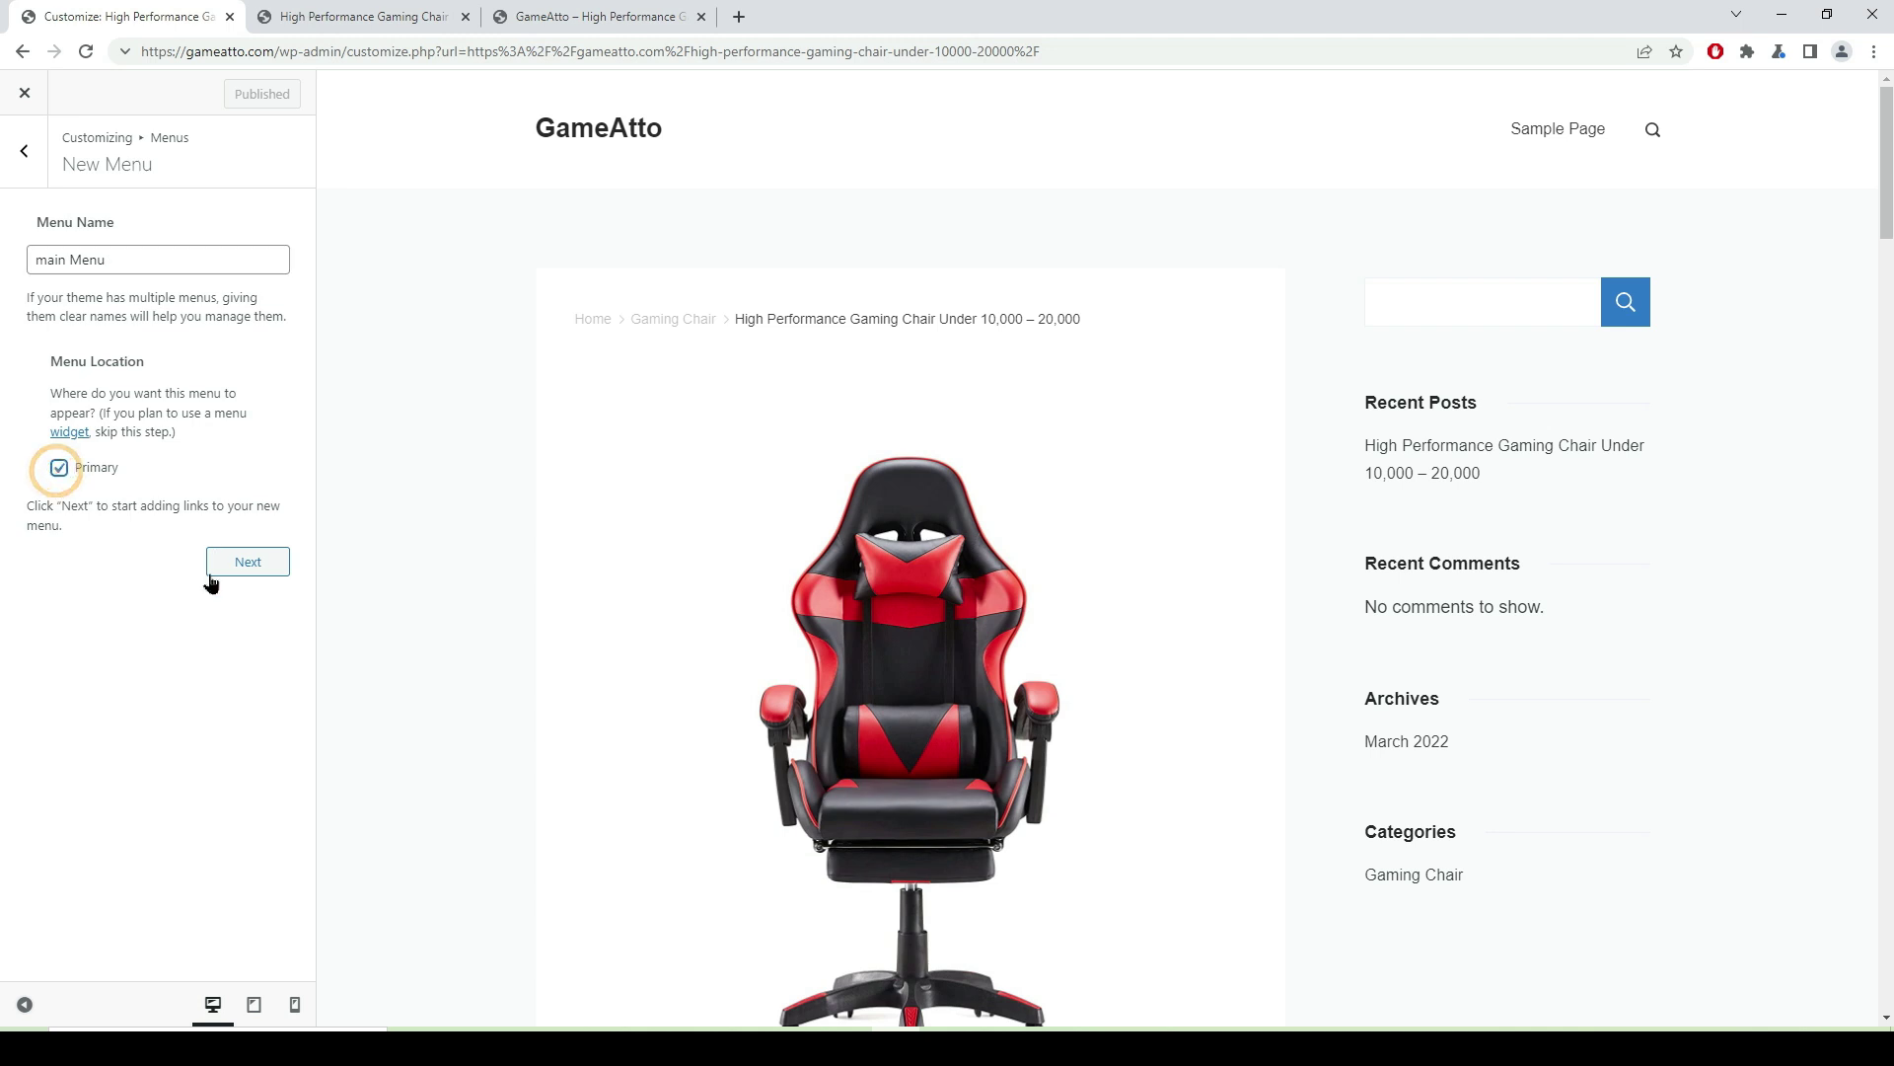
{"action": "left_click", "coordinate": [247, 562]}
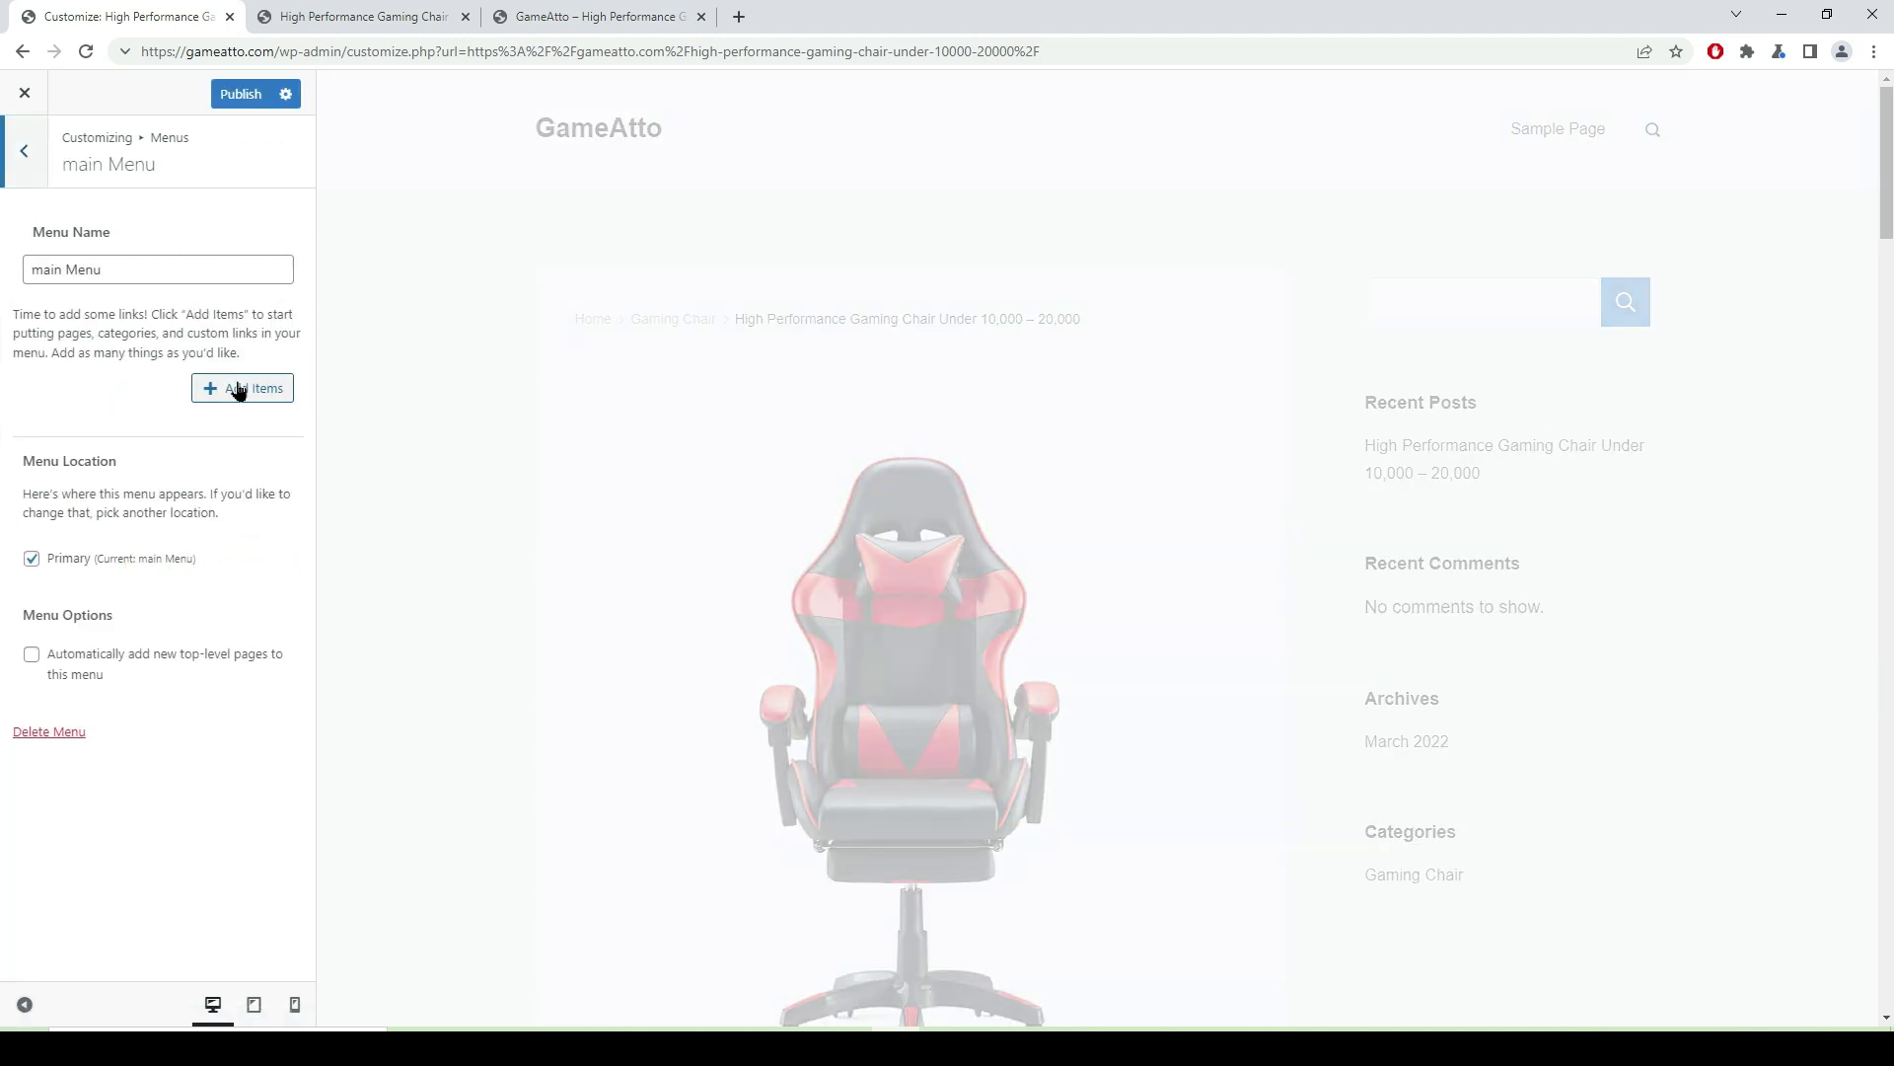
- Add the Gaming Chair, Gaming Laptop, Mouse and Accessories categories and publish
{"action": "left_click", "coordinate": [237, 395]}
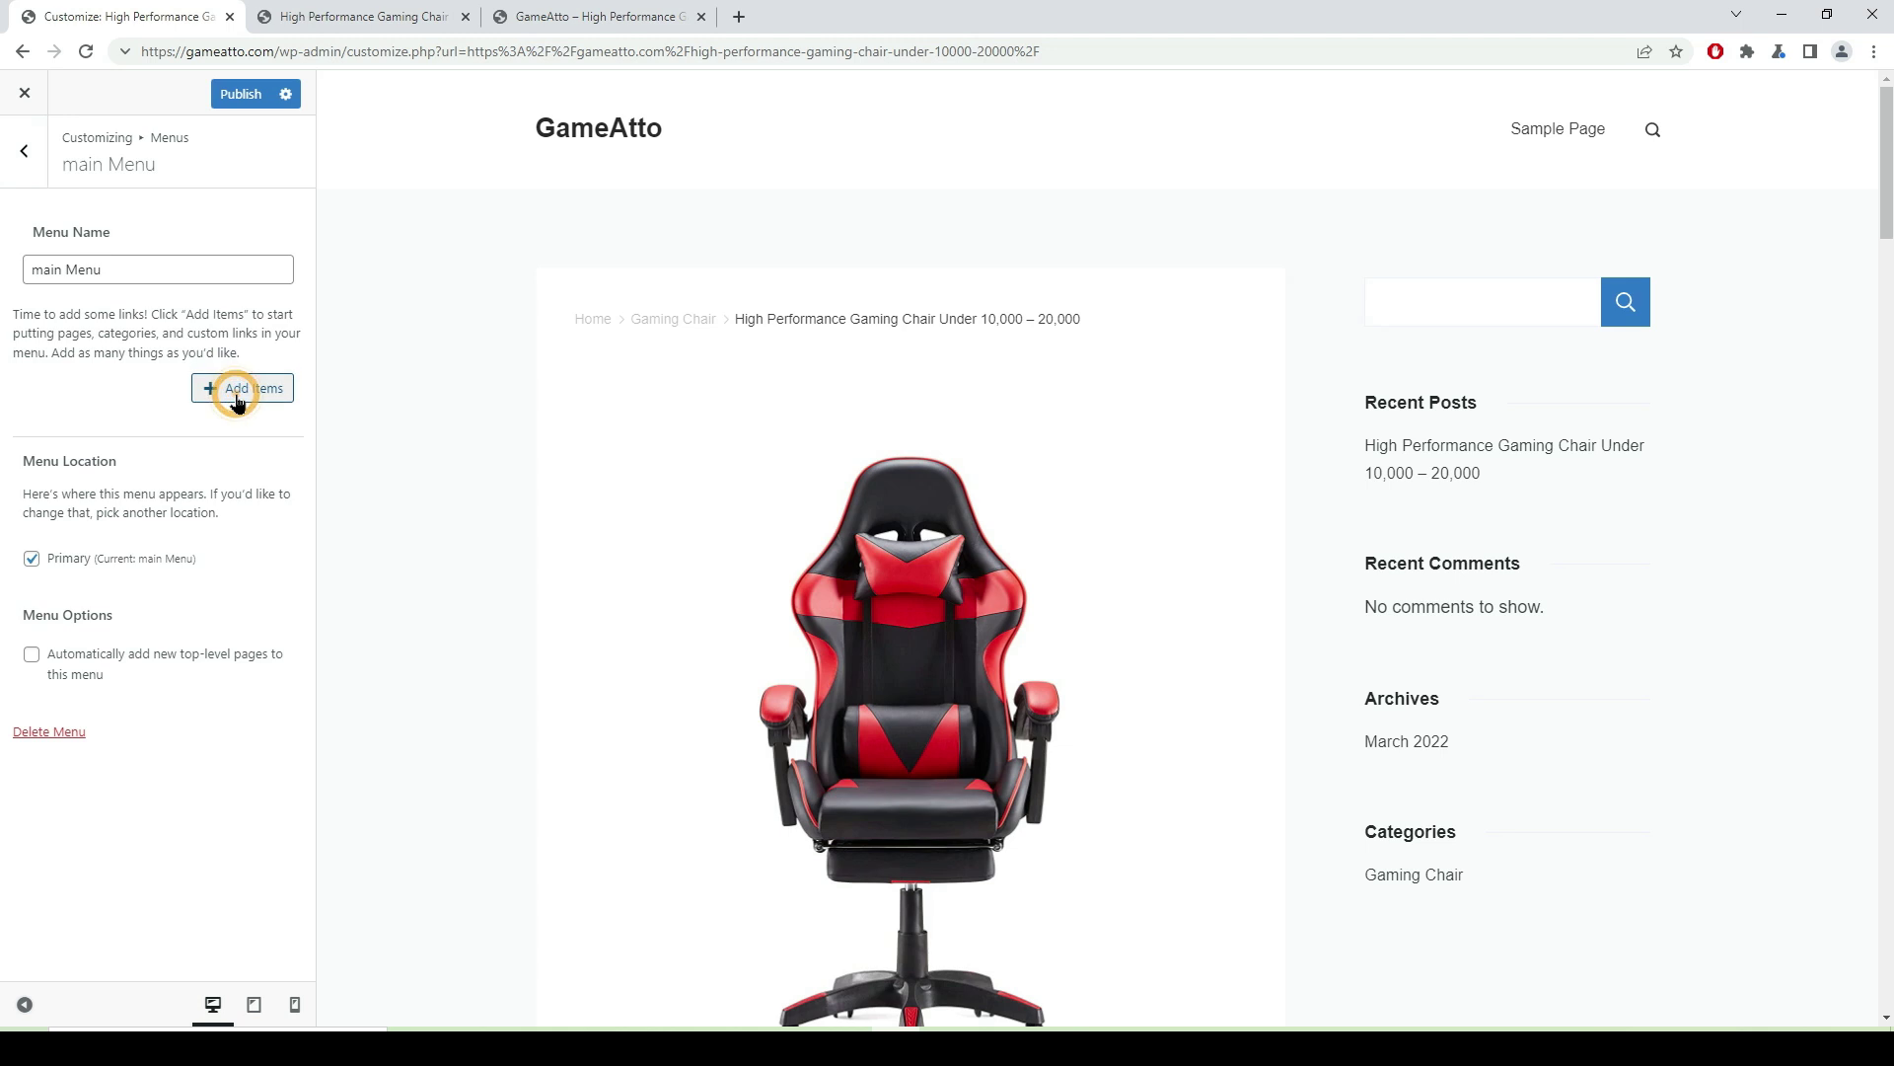
{"action": "left_click", "coordinate": [237, 395]}
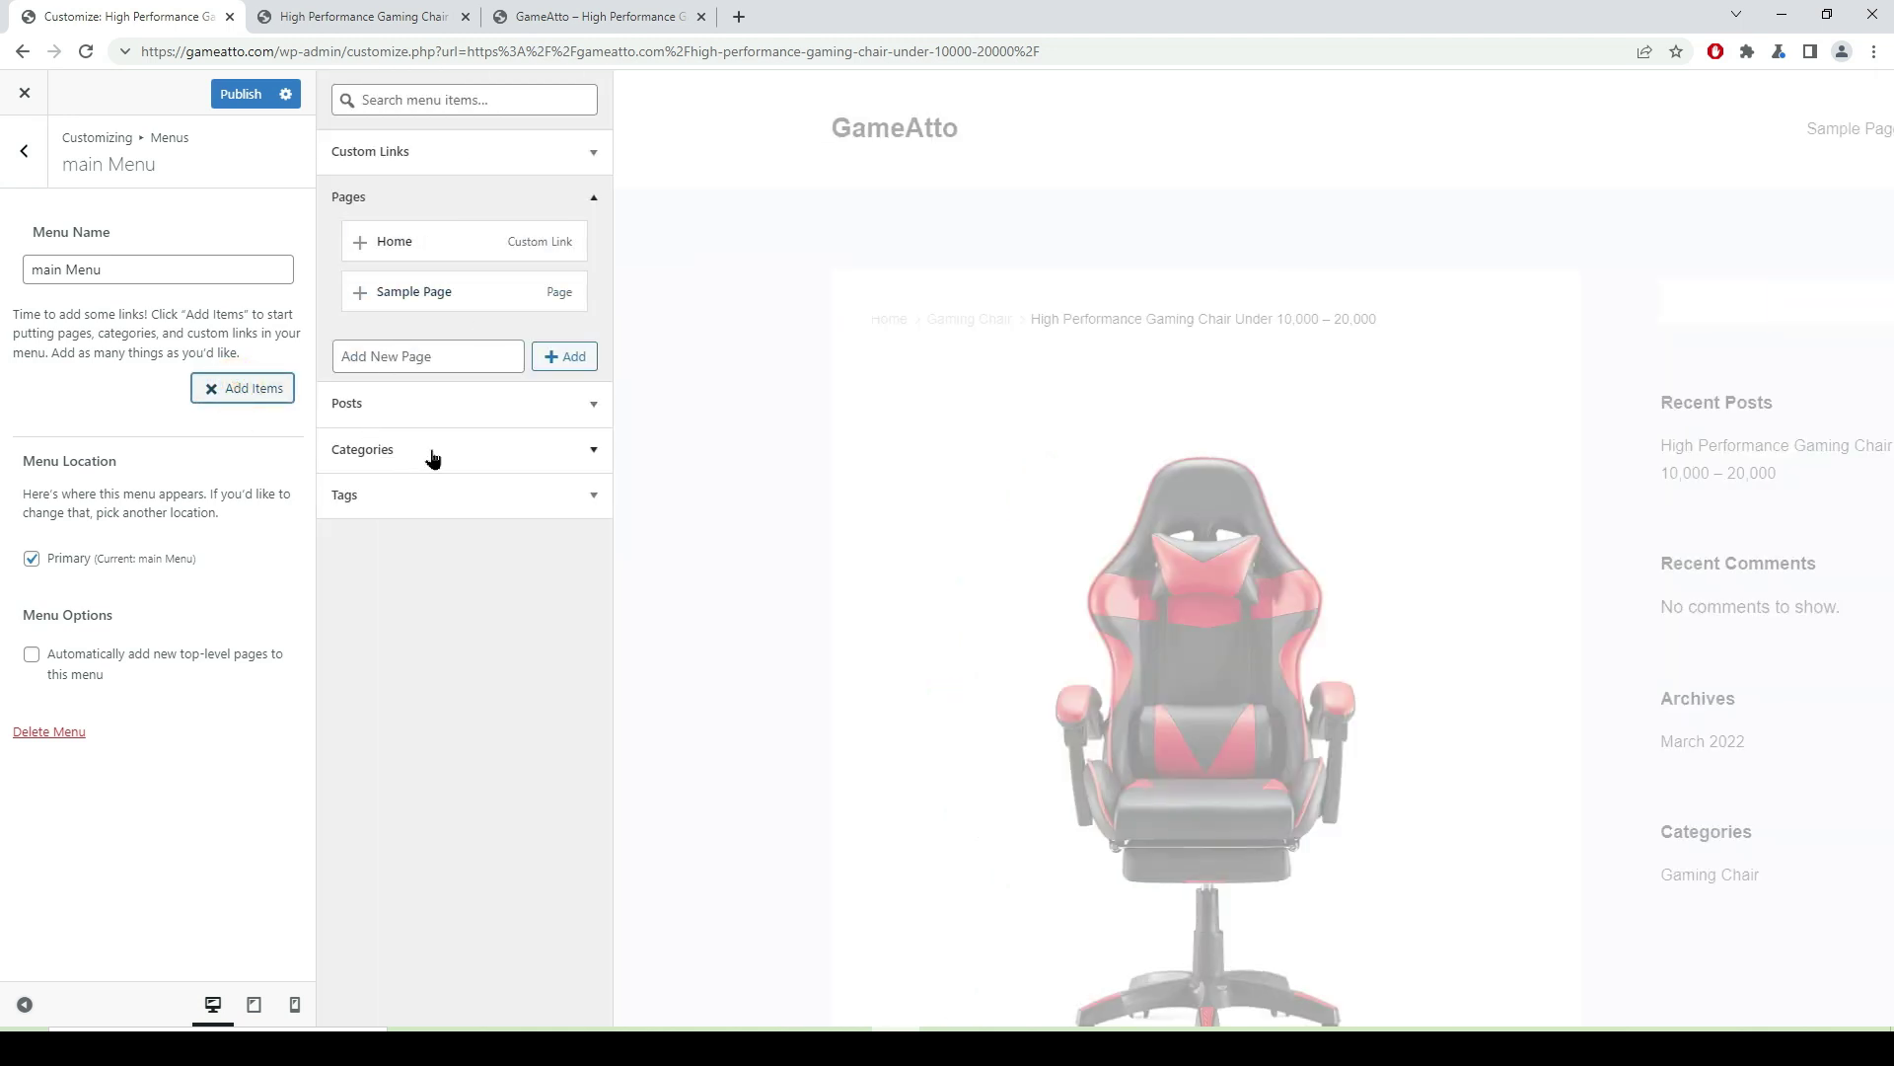
{"action": "left_click", "coordinate": [588, 450]}
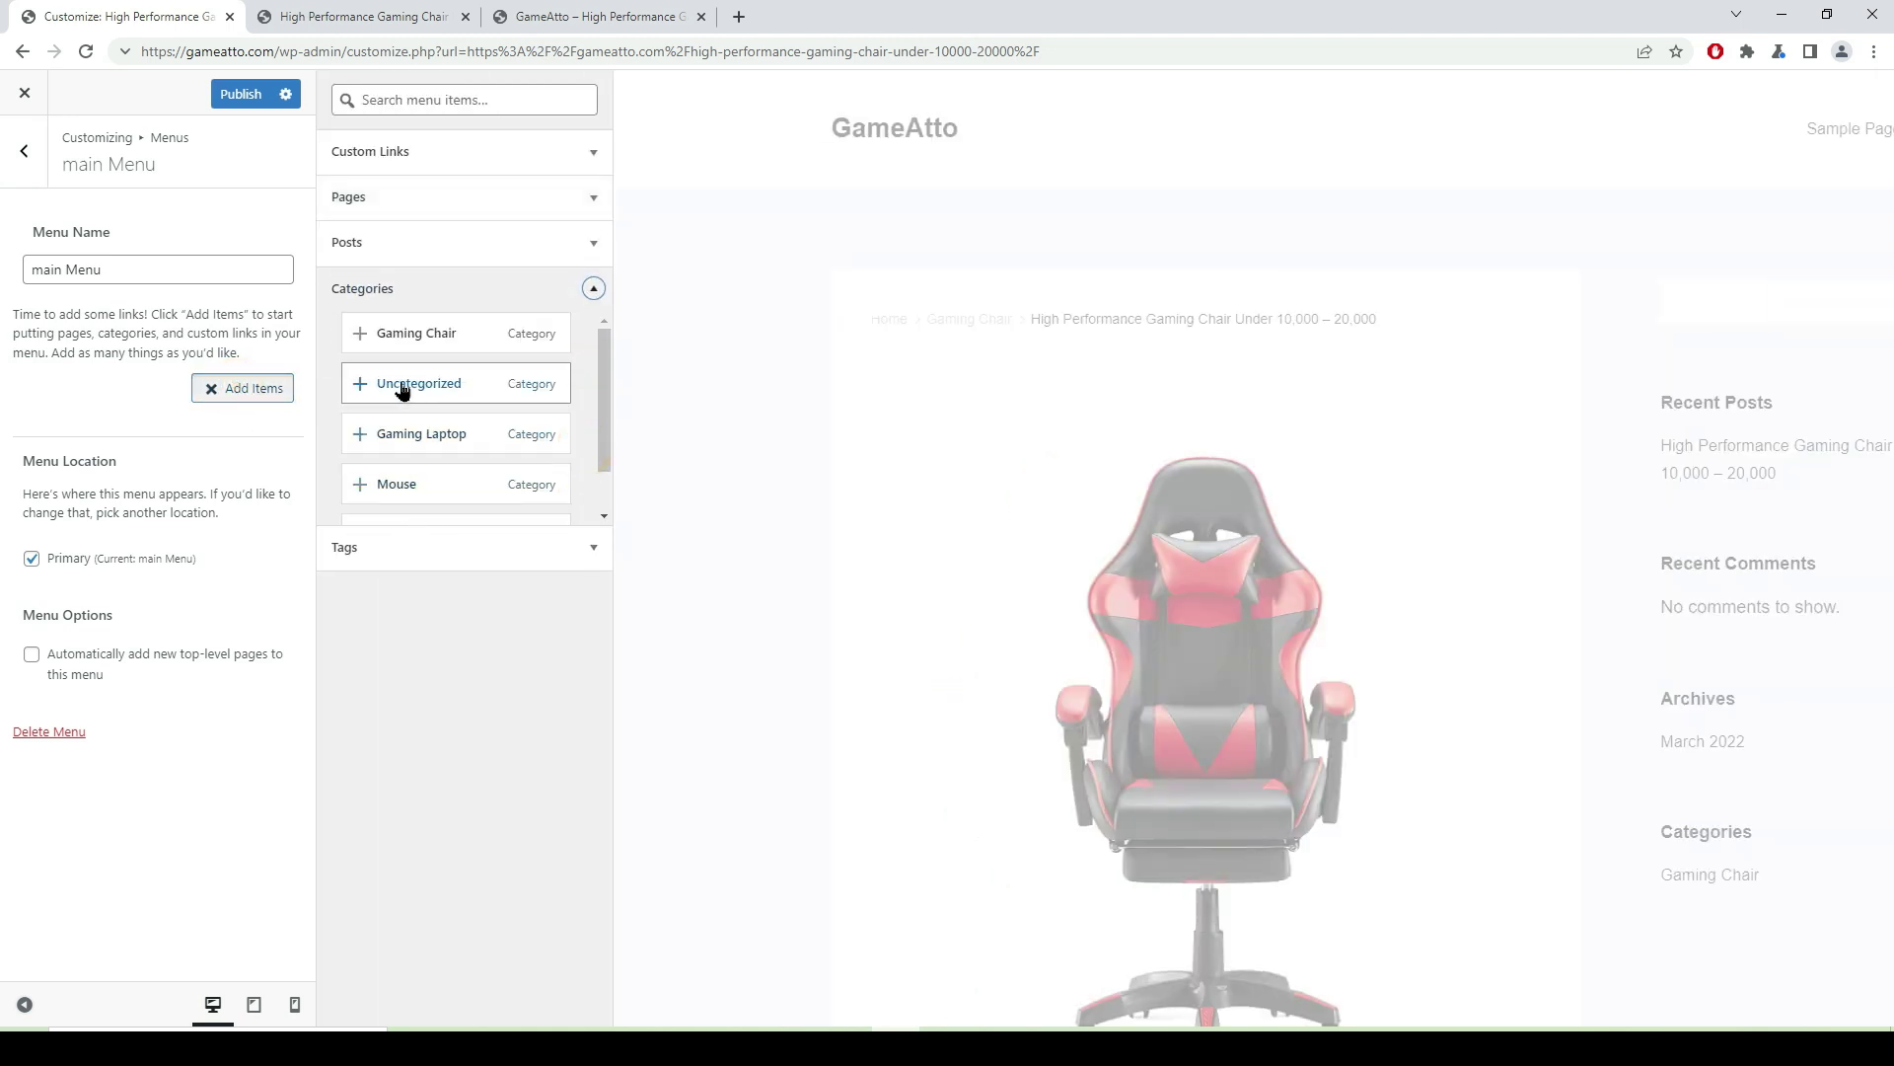
{"action": "left_click", "coordinate": [373, 335]}
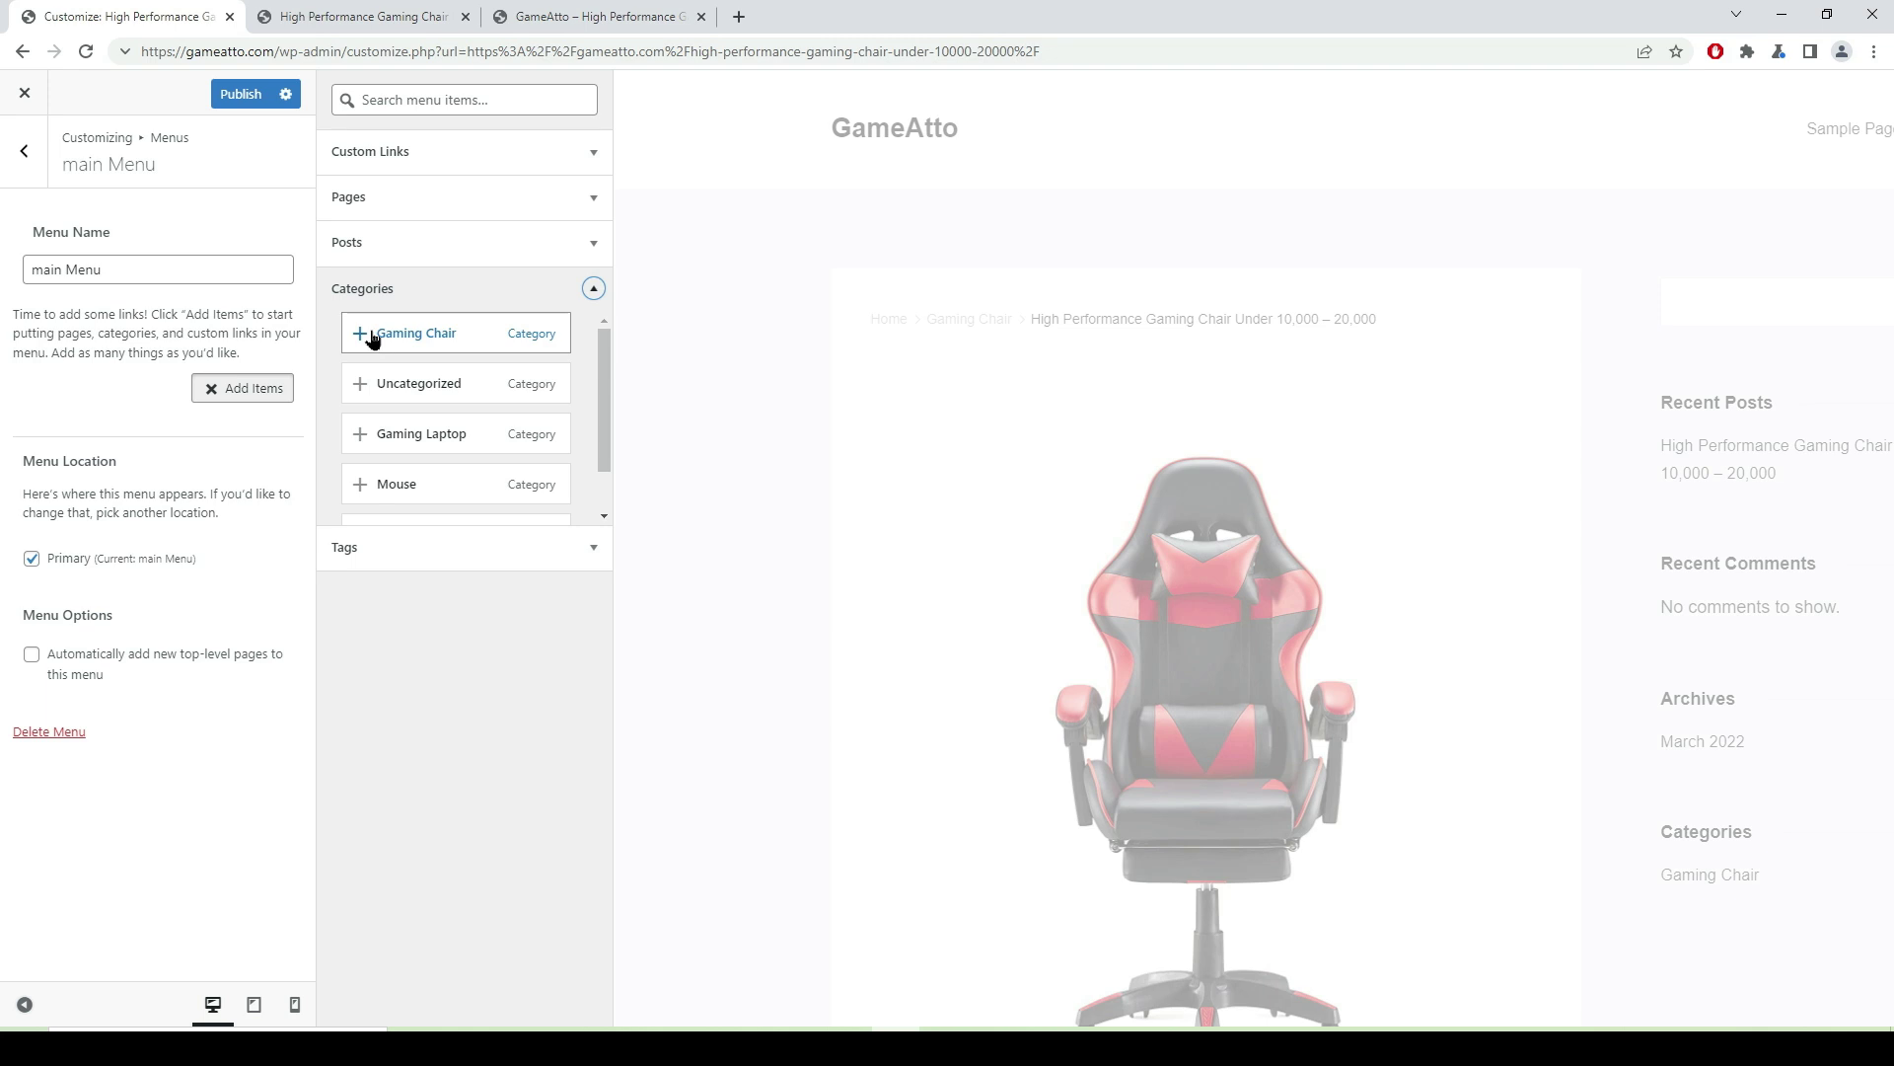
{"action": "left_click", "coordinate": [396, 433]}
{"action": "left_click", "coordinate": [413, 481]}
{"action": "scroll", "coordinate": [425, 489], "scroll_direction": "down", "scroll_amount": 1}
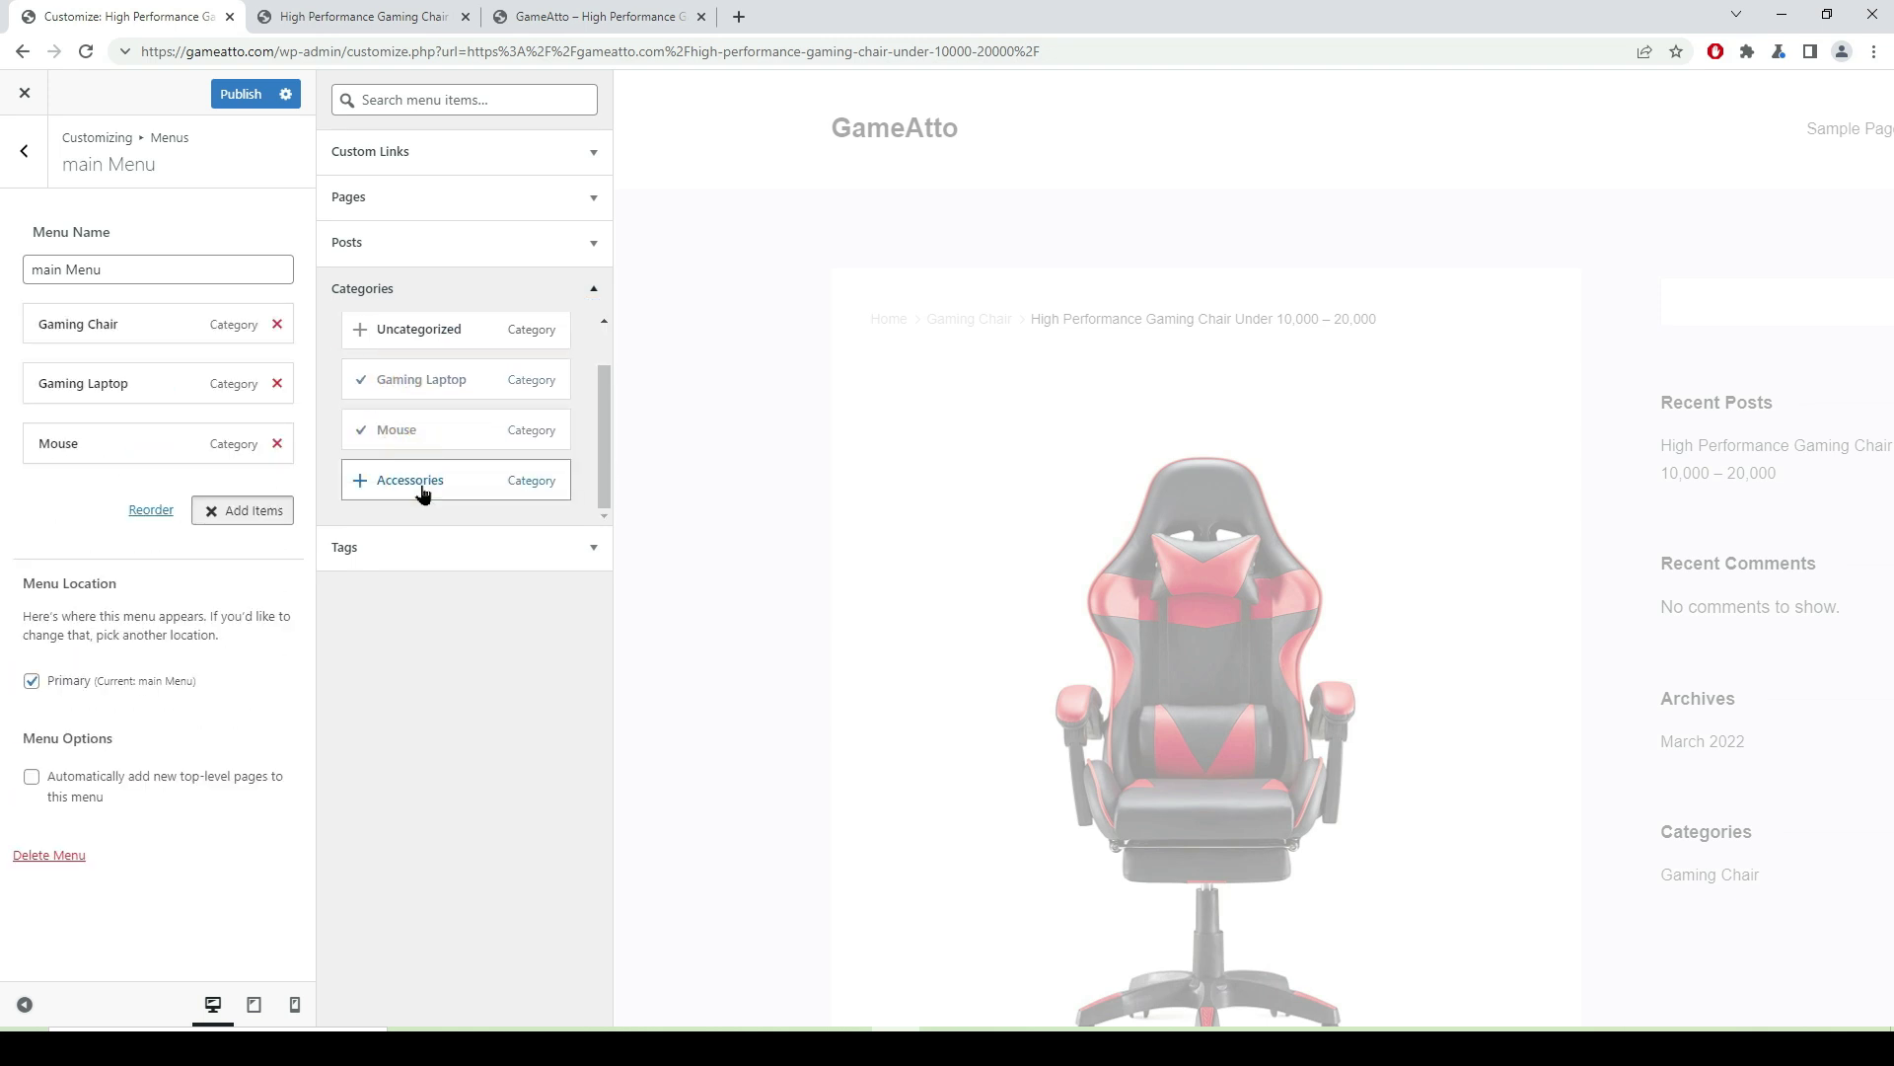
{"action": "left_click", "coordinate": [421, 481]}
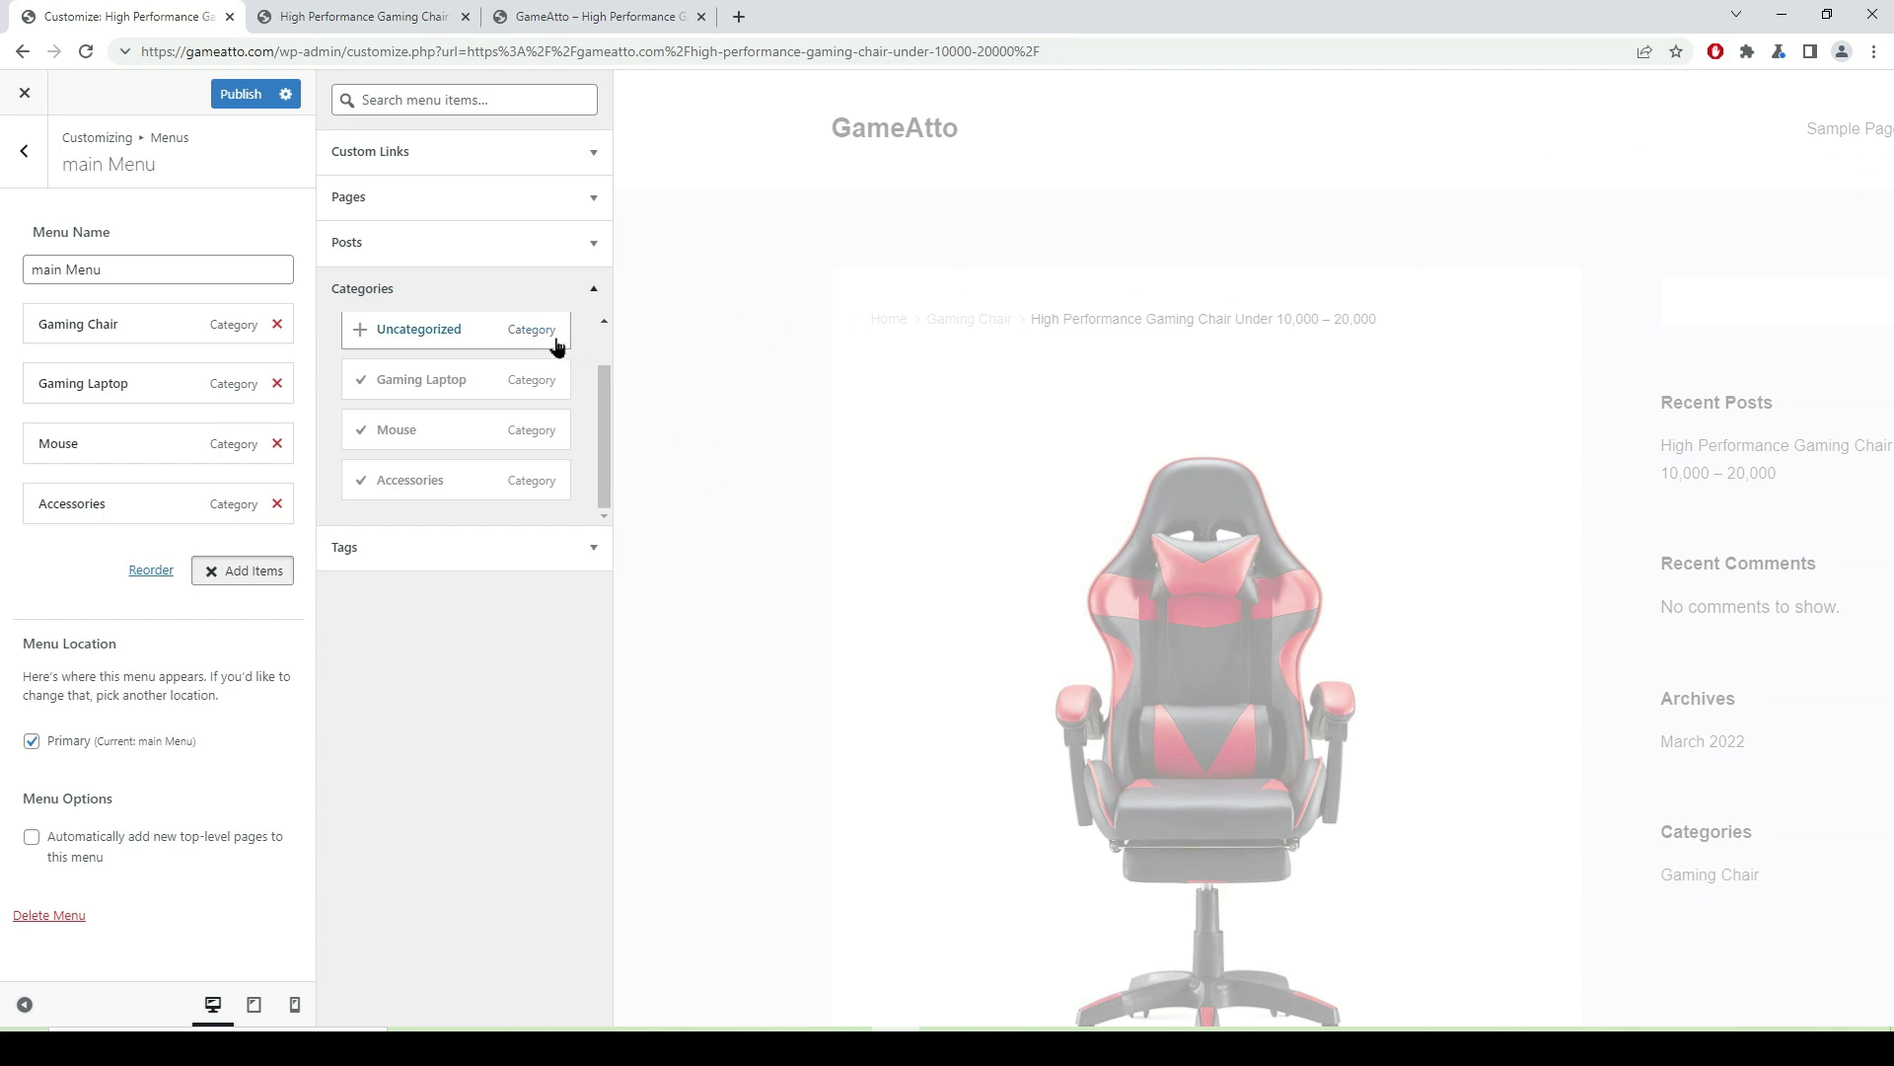
{"action": "left_click", "coordinate": [245, 95]}
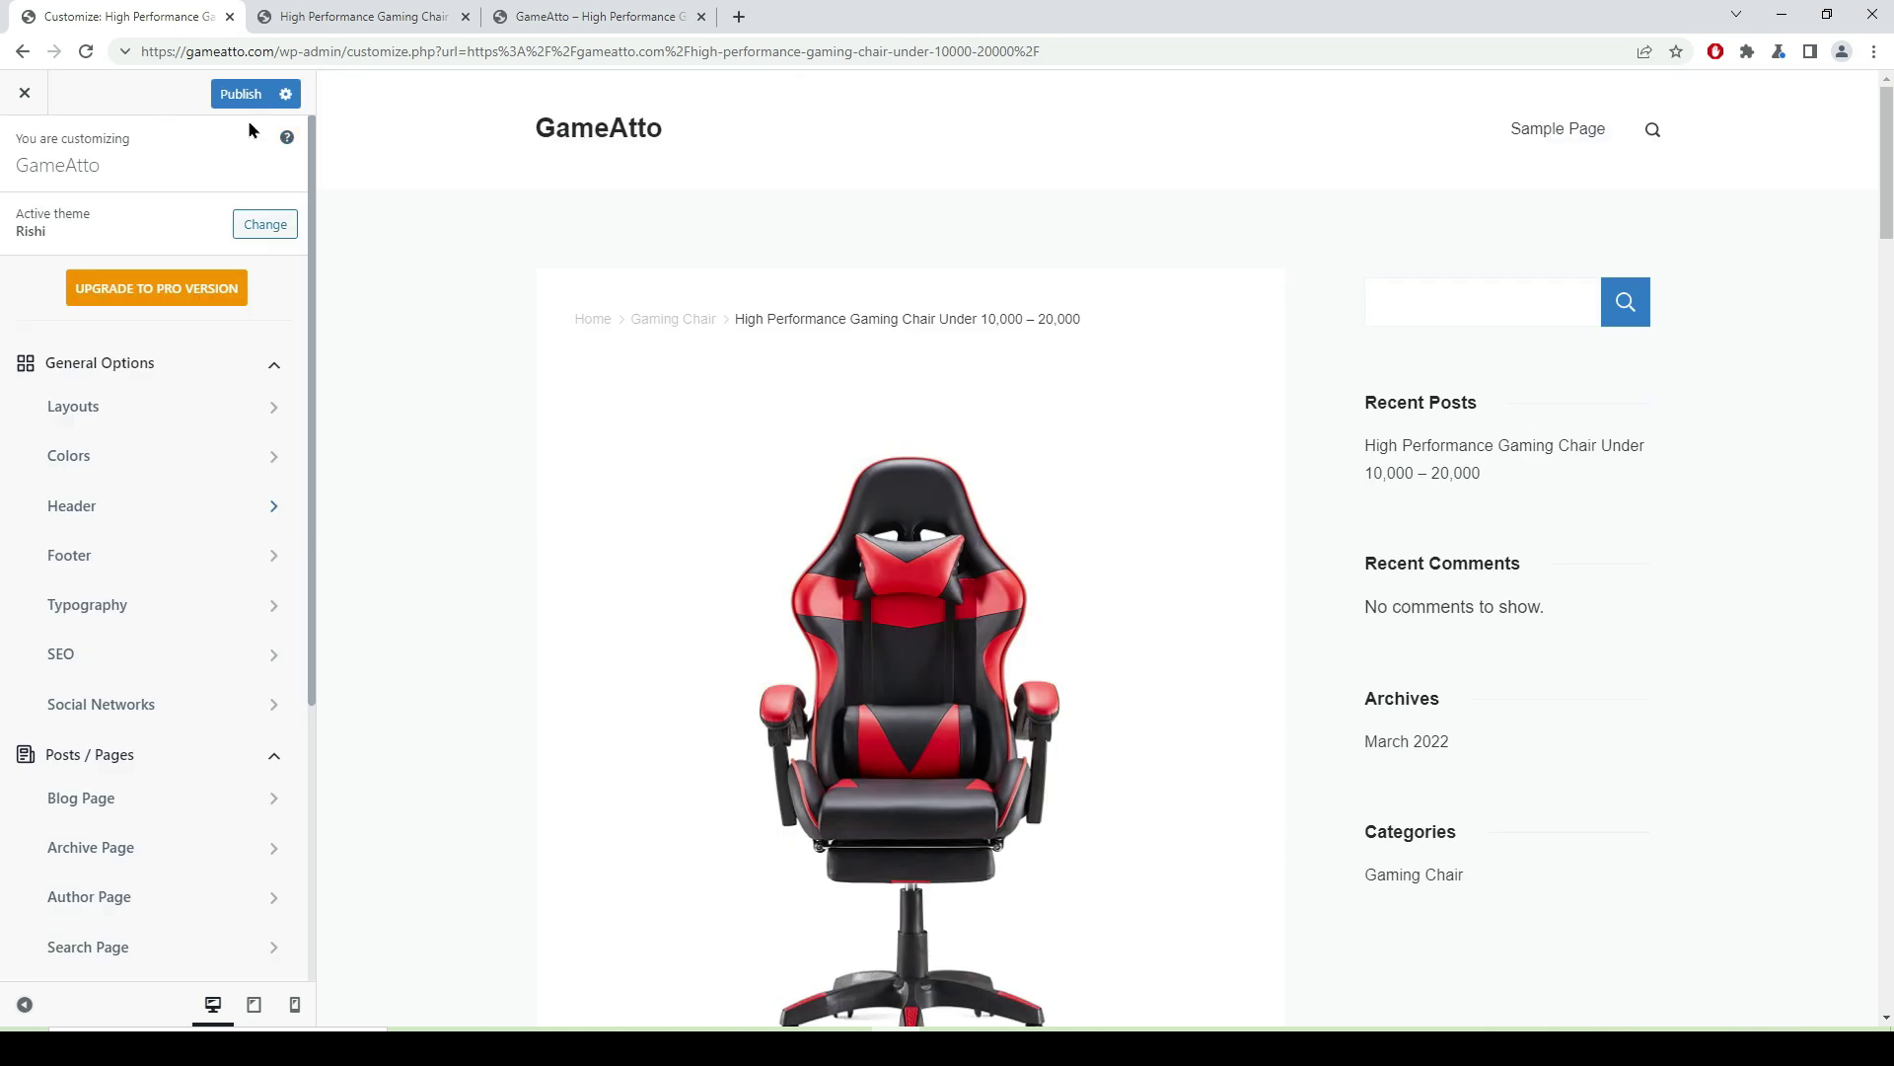
- Set the header Main Row's Menu 1 to 'main Menu' and publish
{"action": "mouse_move", "coordinate": [691, 135]}
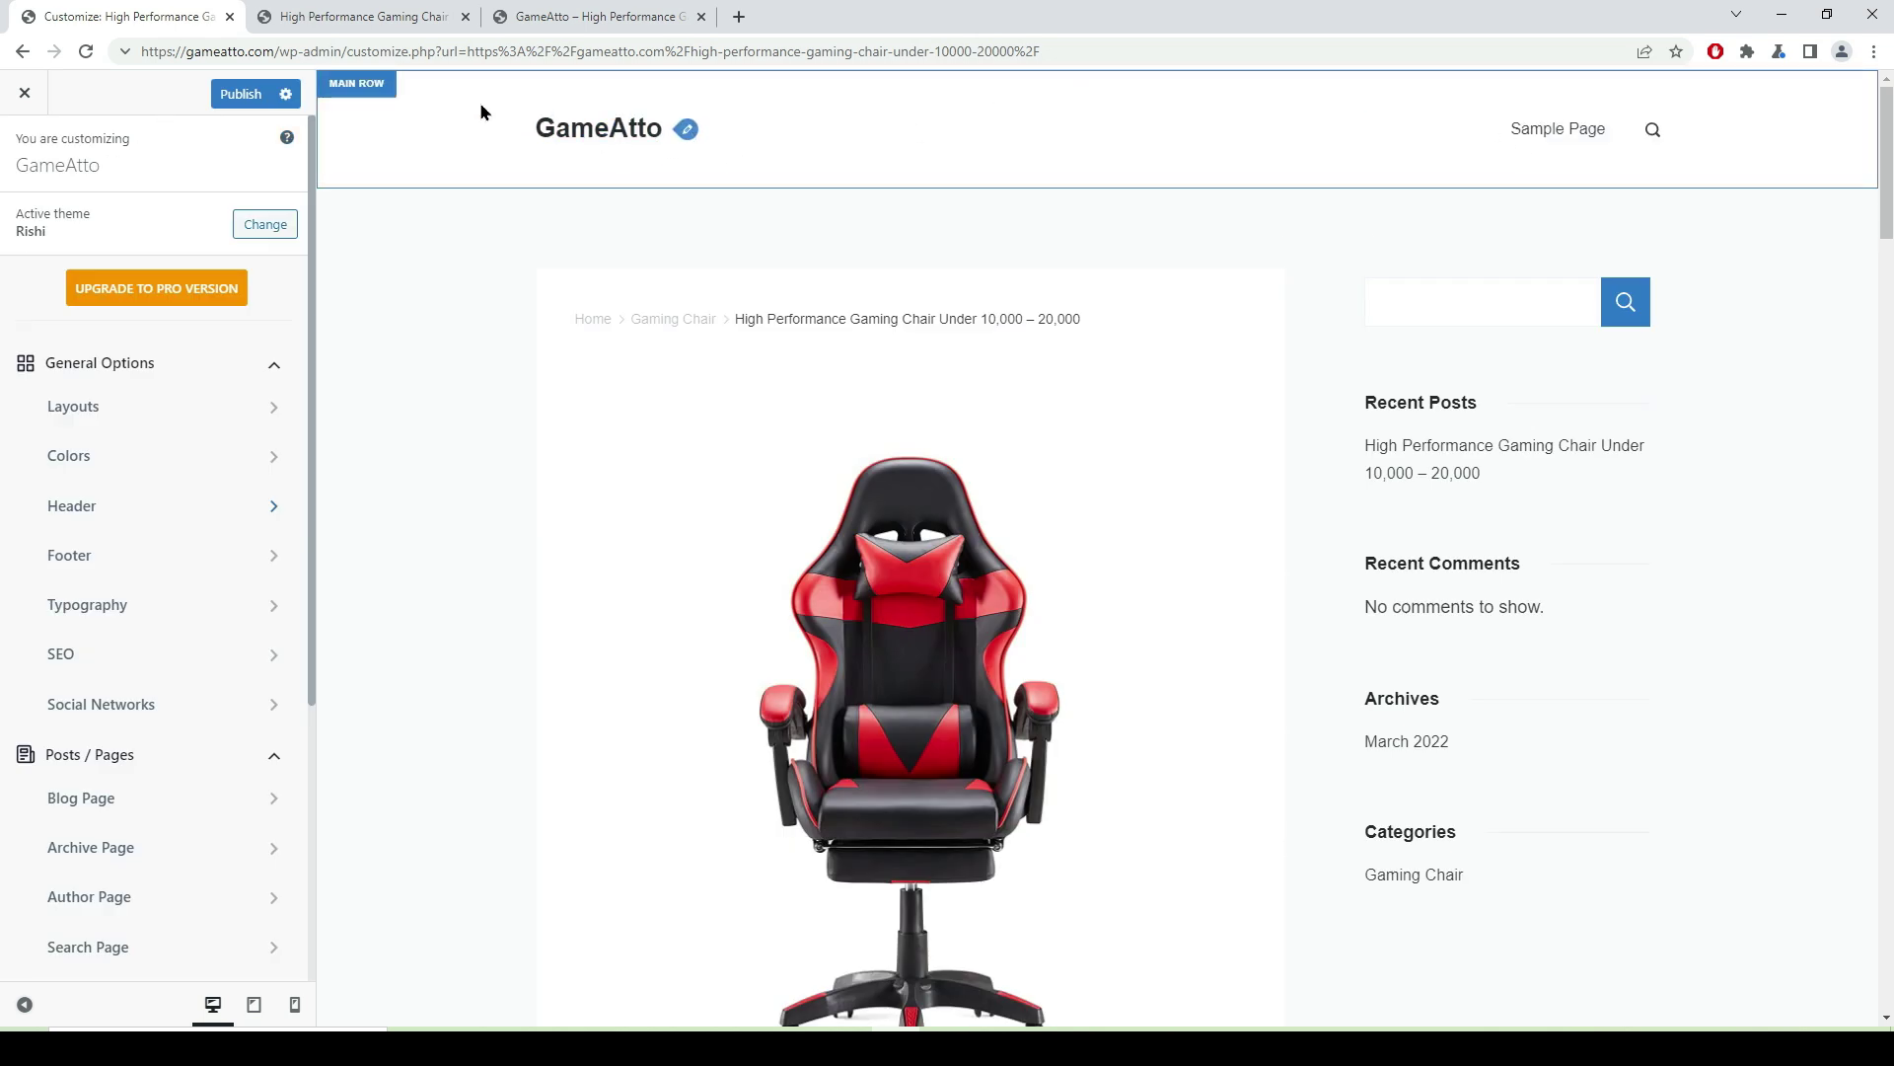
{"action": "left_click", "coordinate": [373, 96]}
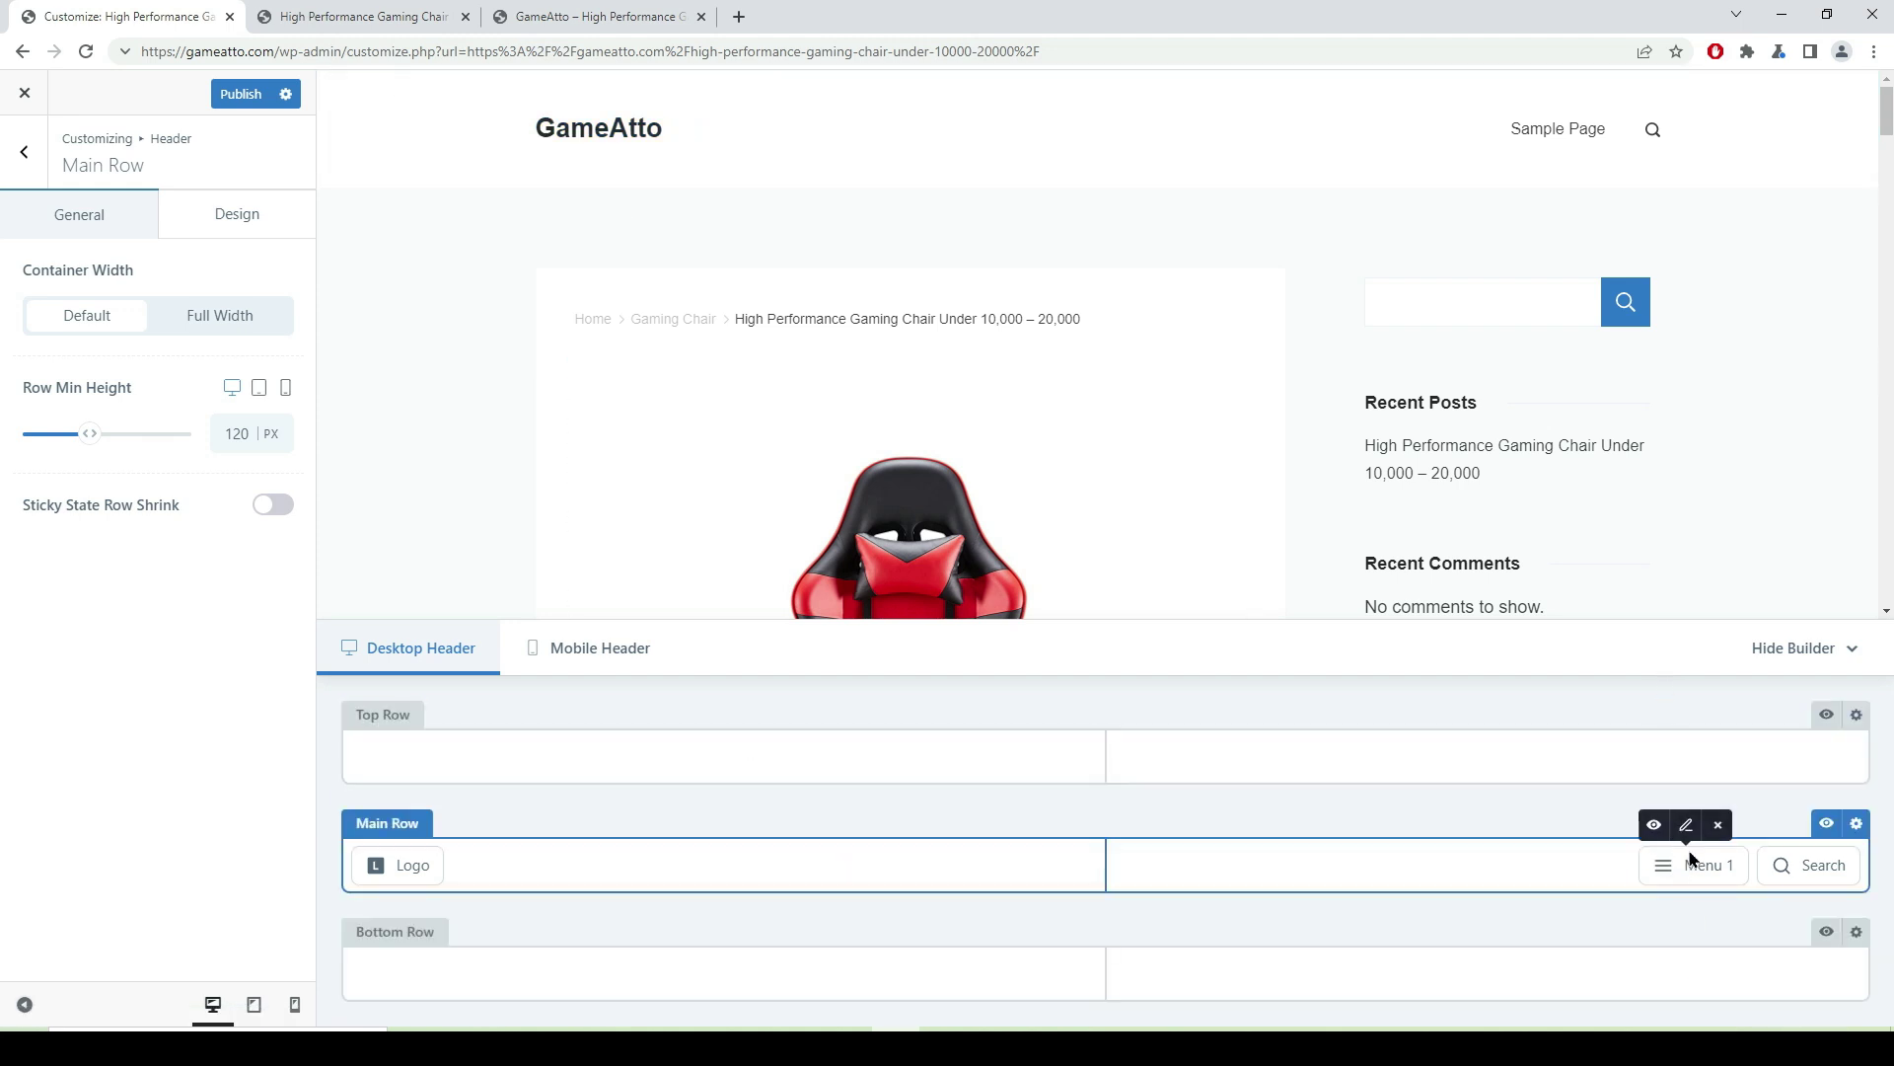
{"action": "left_click", "coordinate": [1686, 825]}
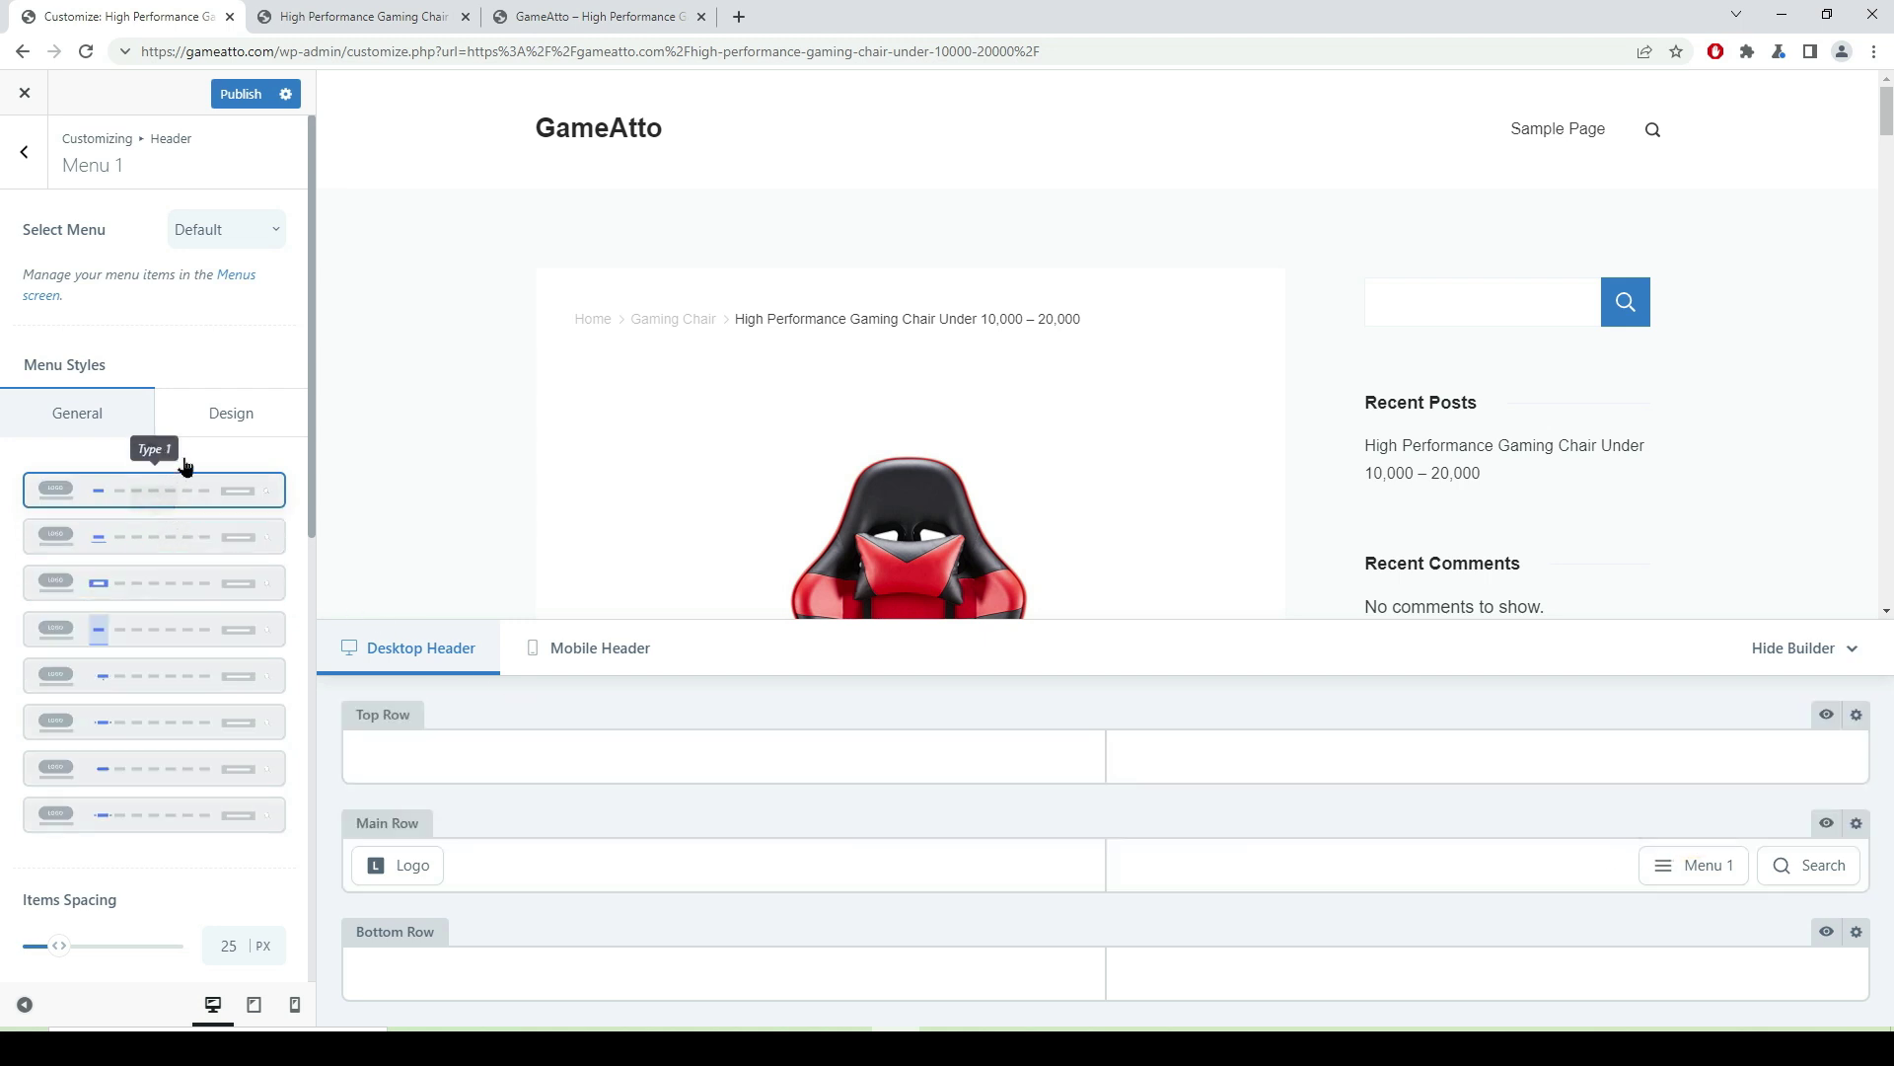
{"action": "left_click", "coordinate": [274, 234]}
{"action": "left_click", "coordinate": [243, 314]}
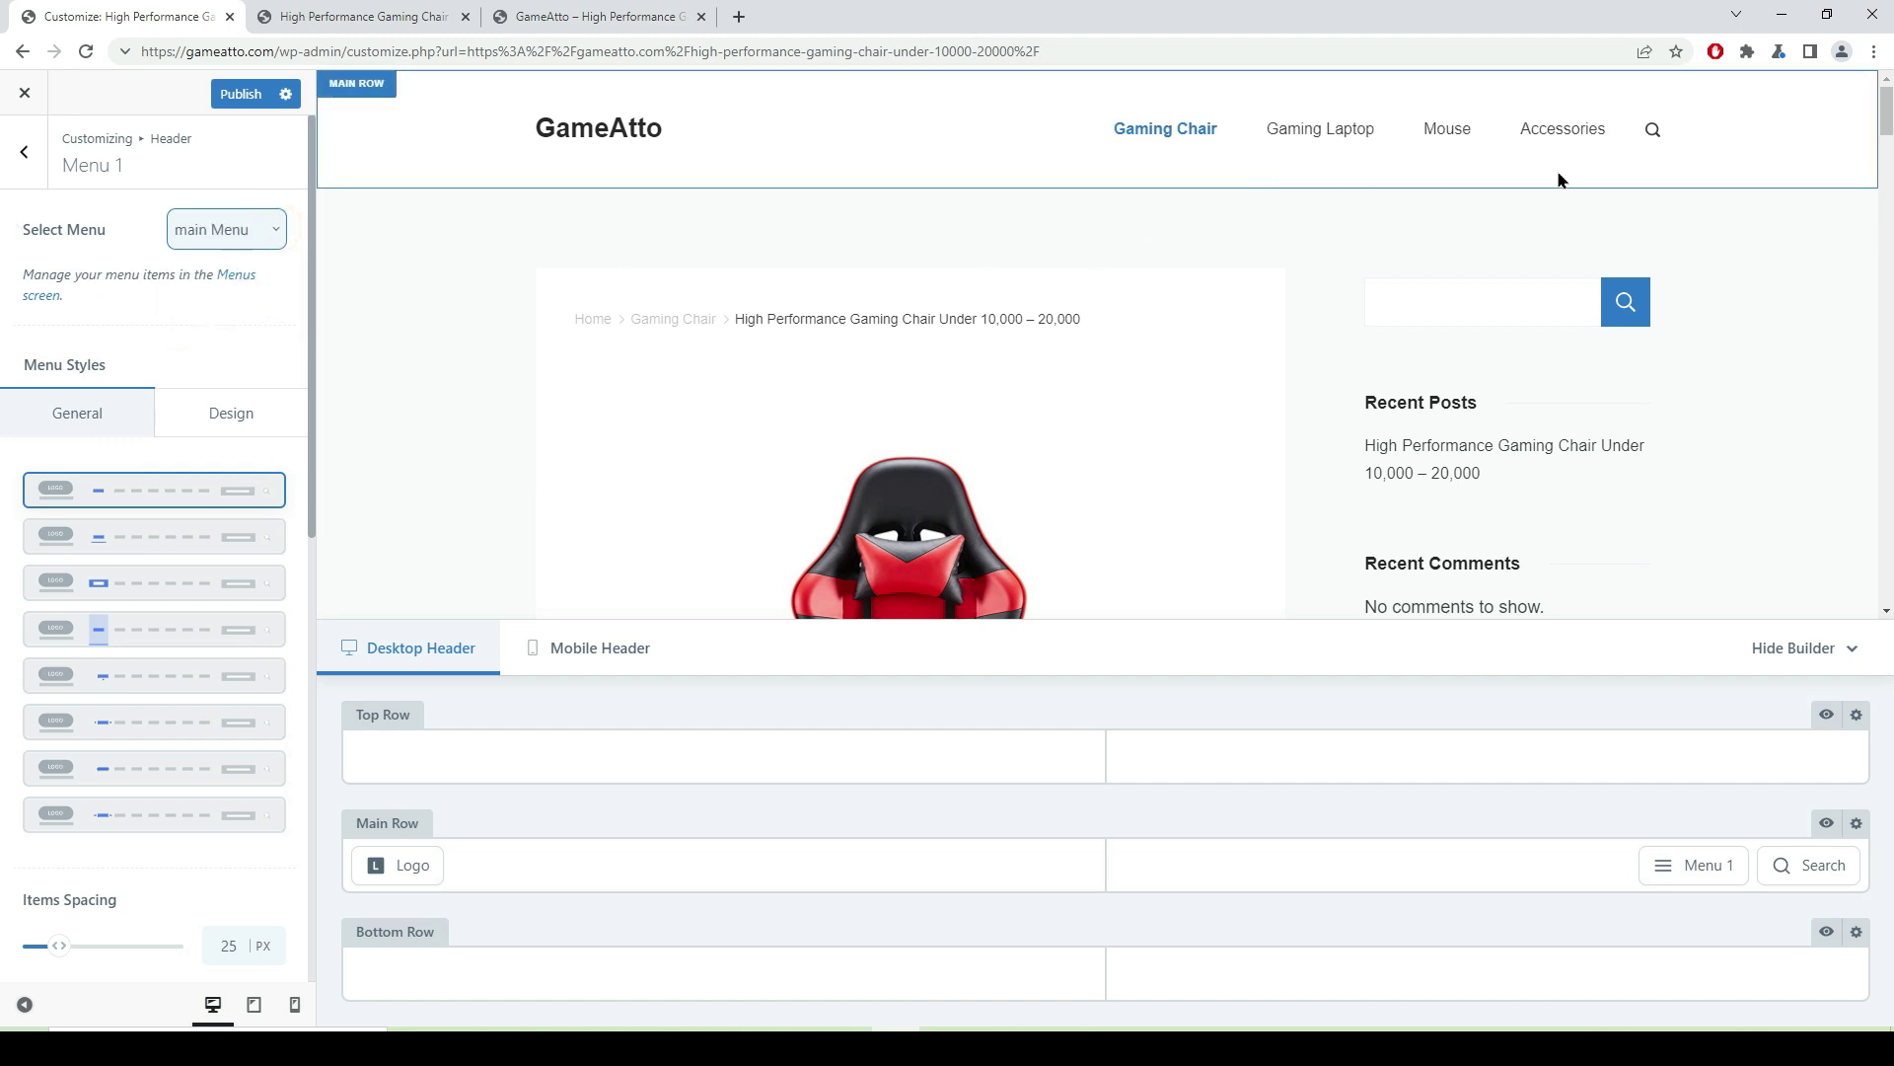
{"action": "left_click", "coordinate": [241, 94]}
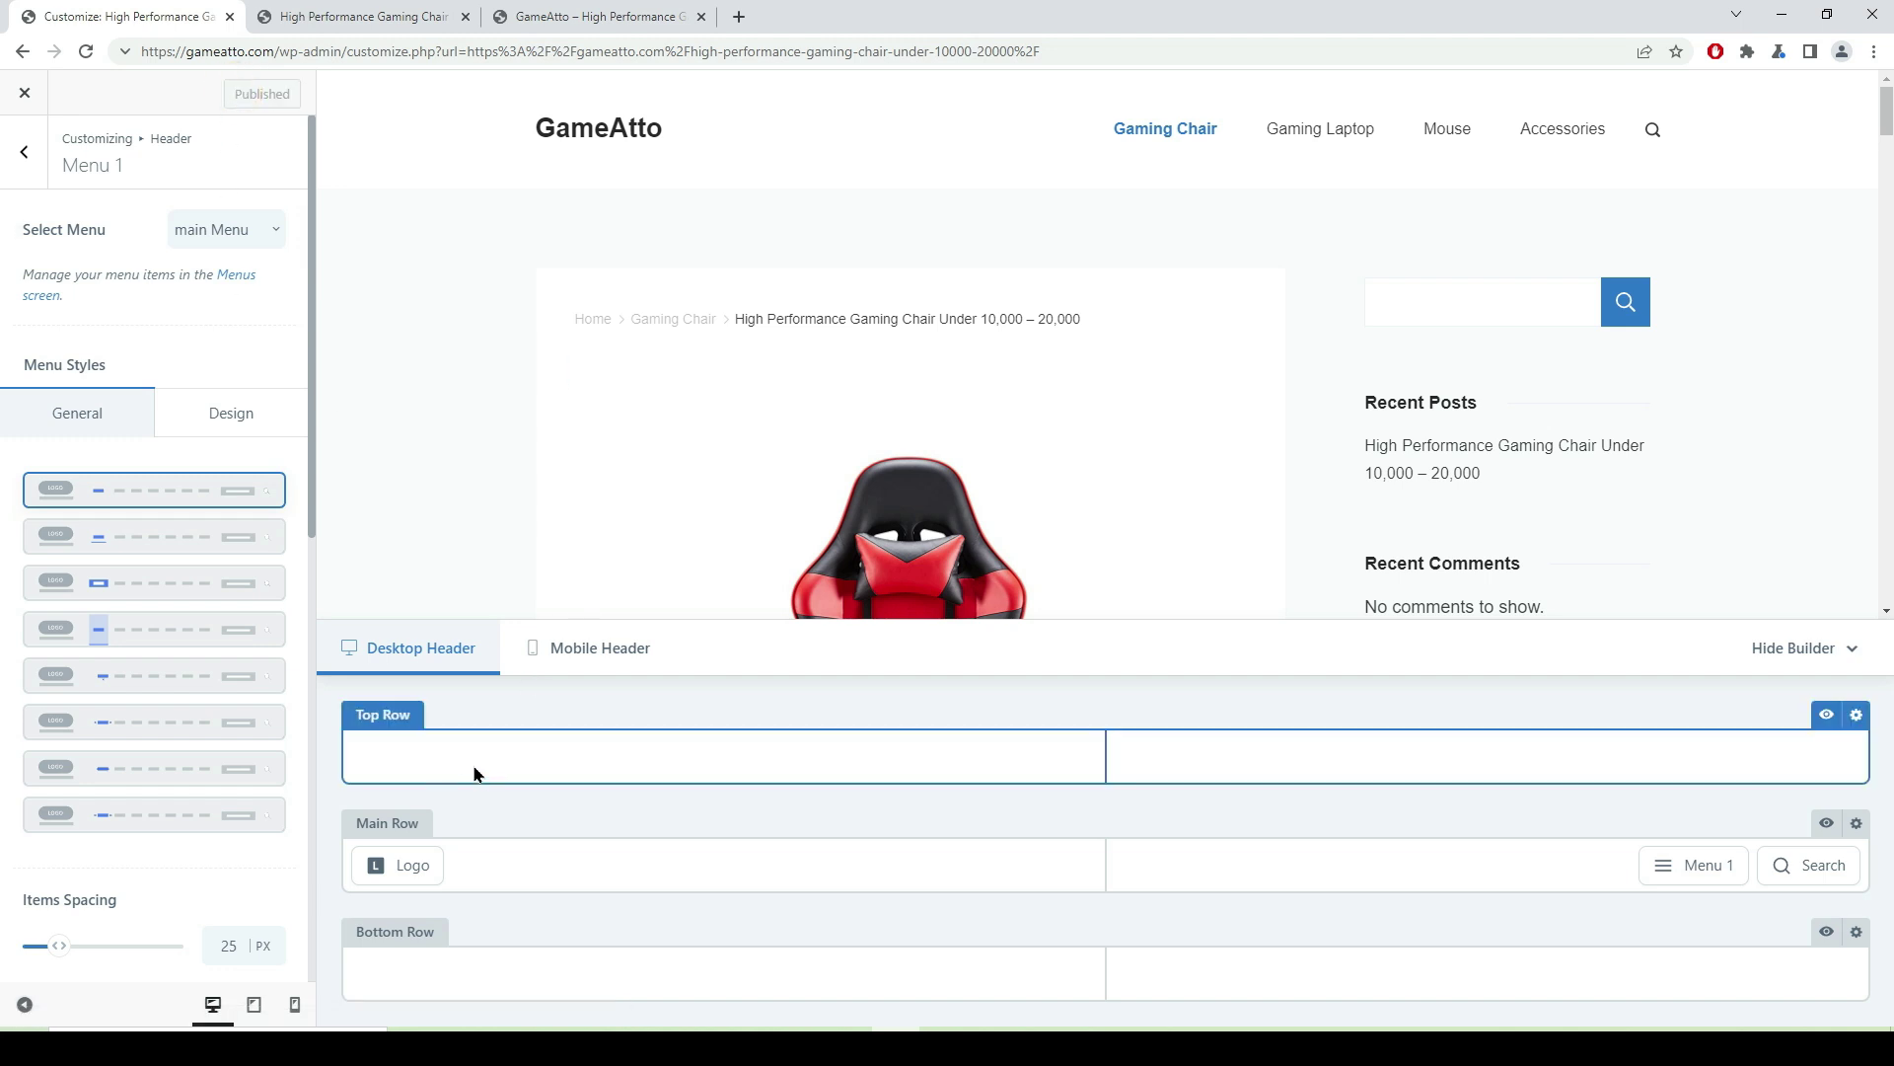
- Place Socials in the header Top Row's left column and Contacts in its right column
{"action": "left_click", "coordinate": [473, 771]}
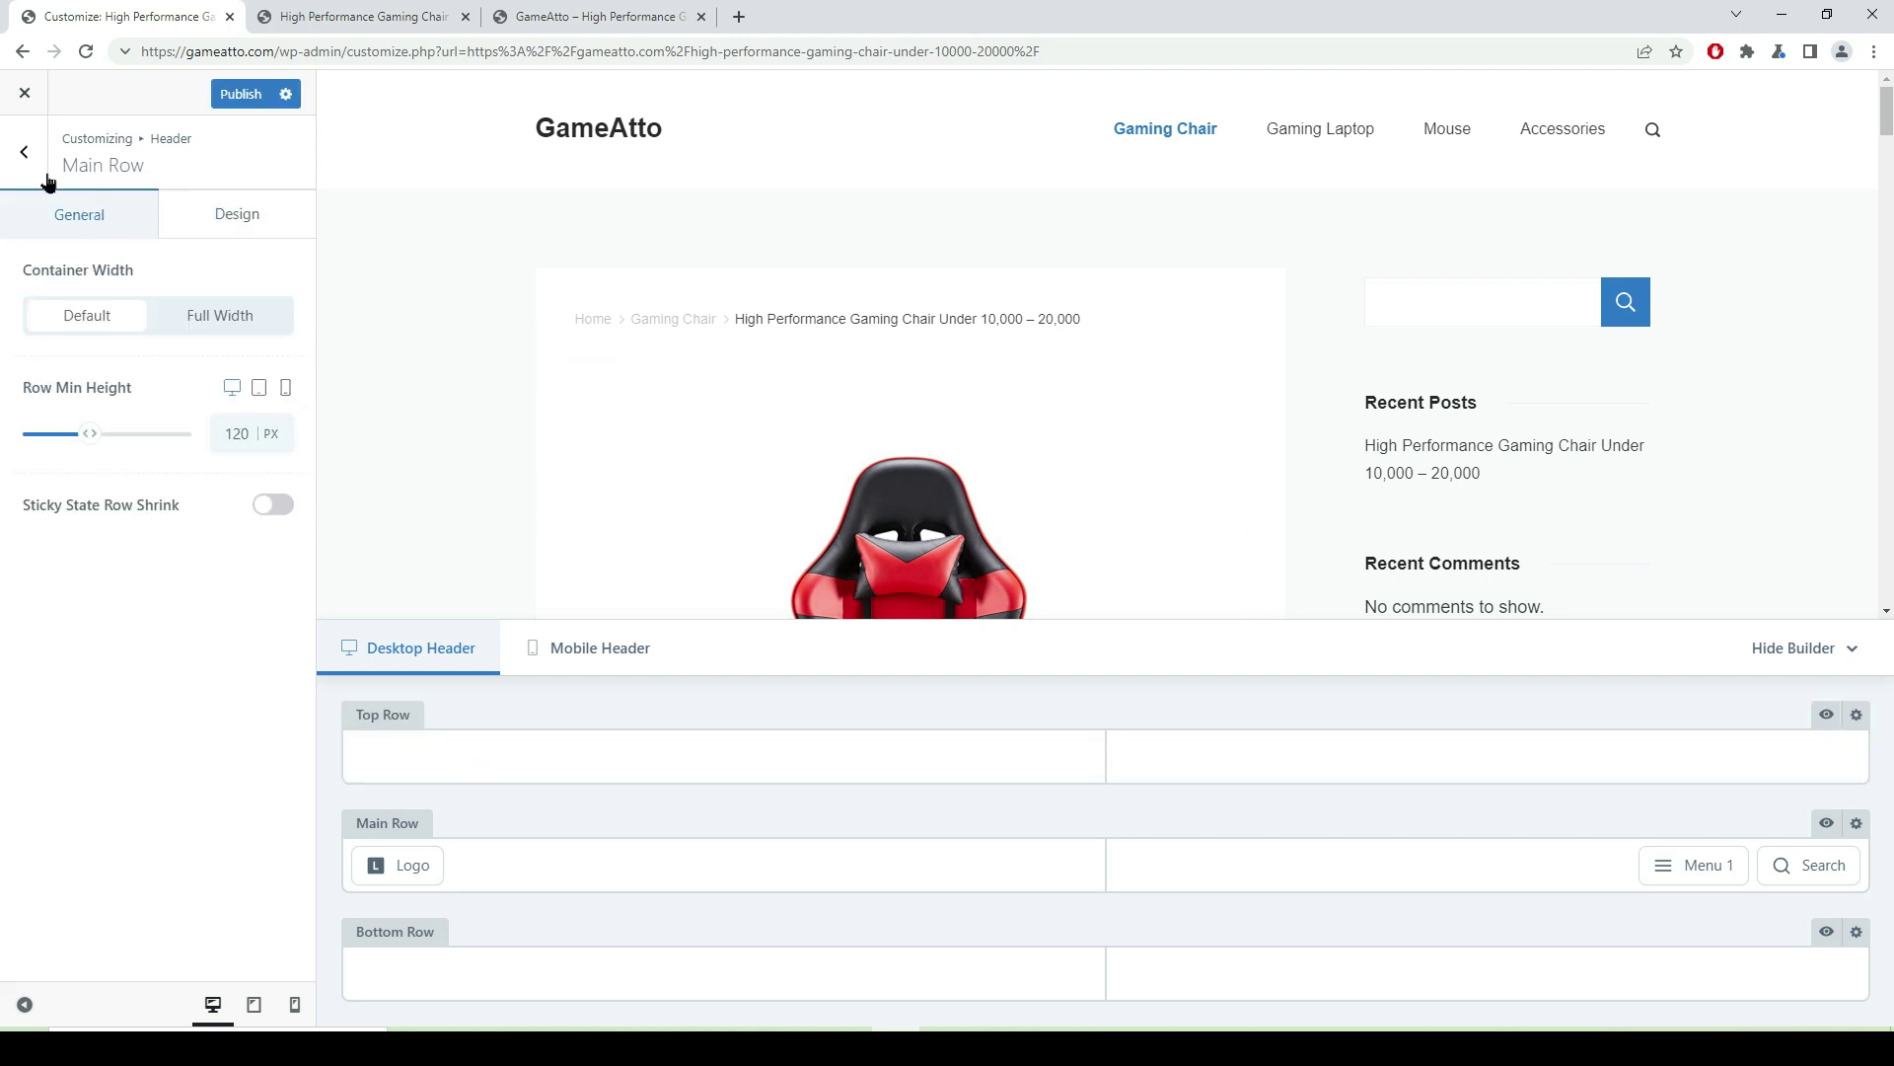
{"action": "left_click", "coordinate": [28, 153]}
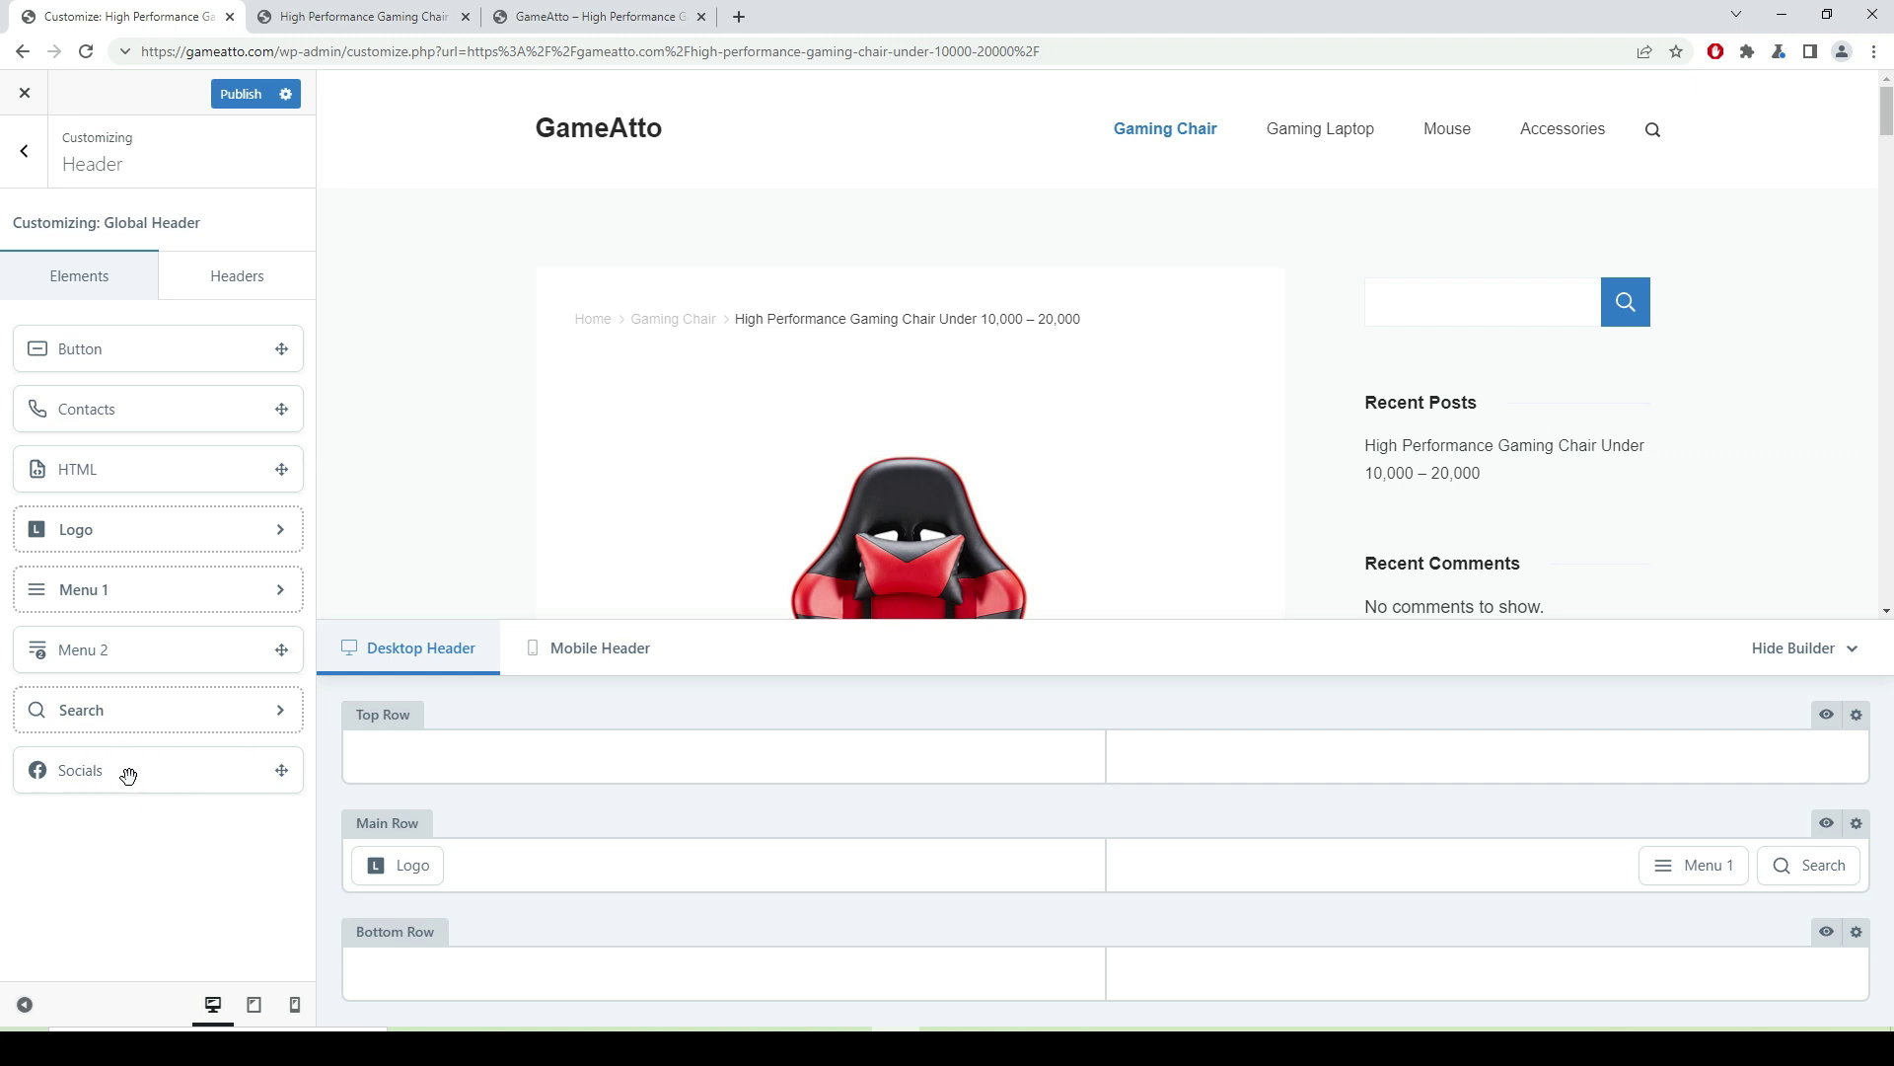
{"action": "left_click_drag", "start_coordinate": [177, 789], "coordinate": [420, 782]}
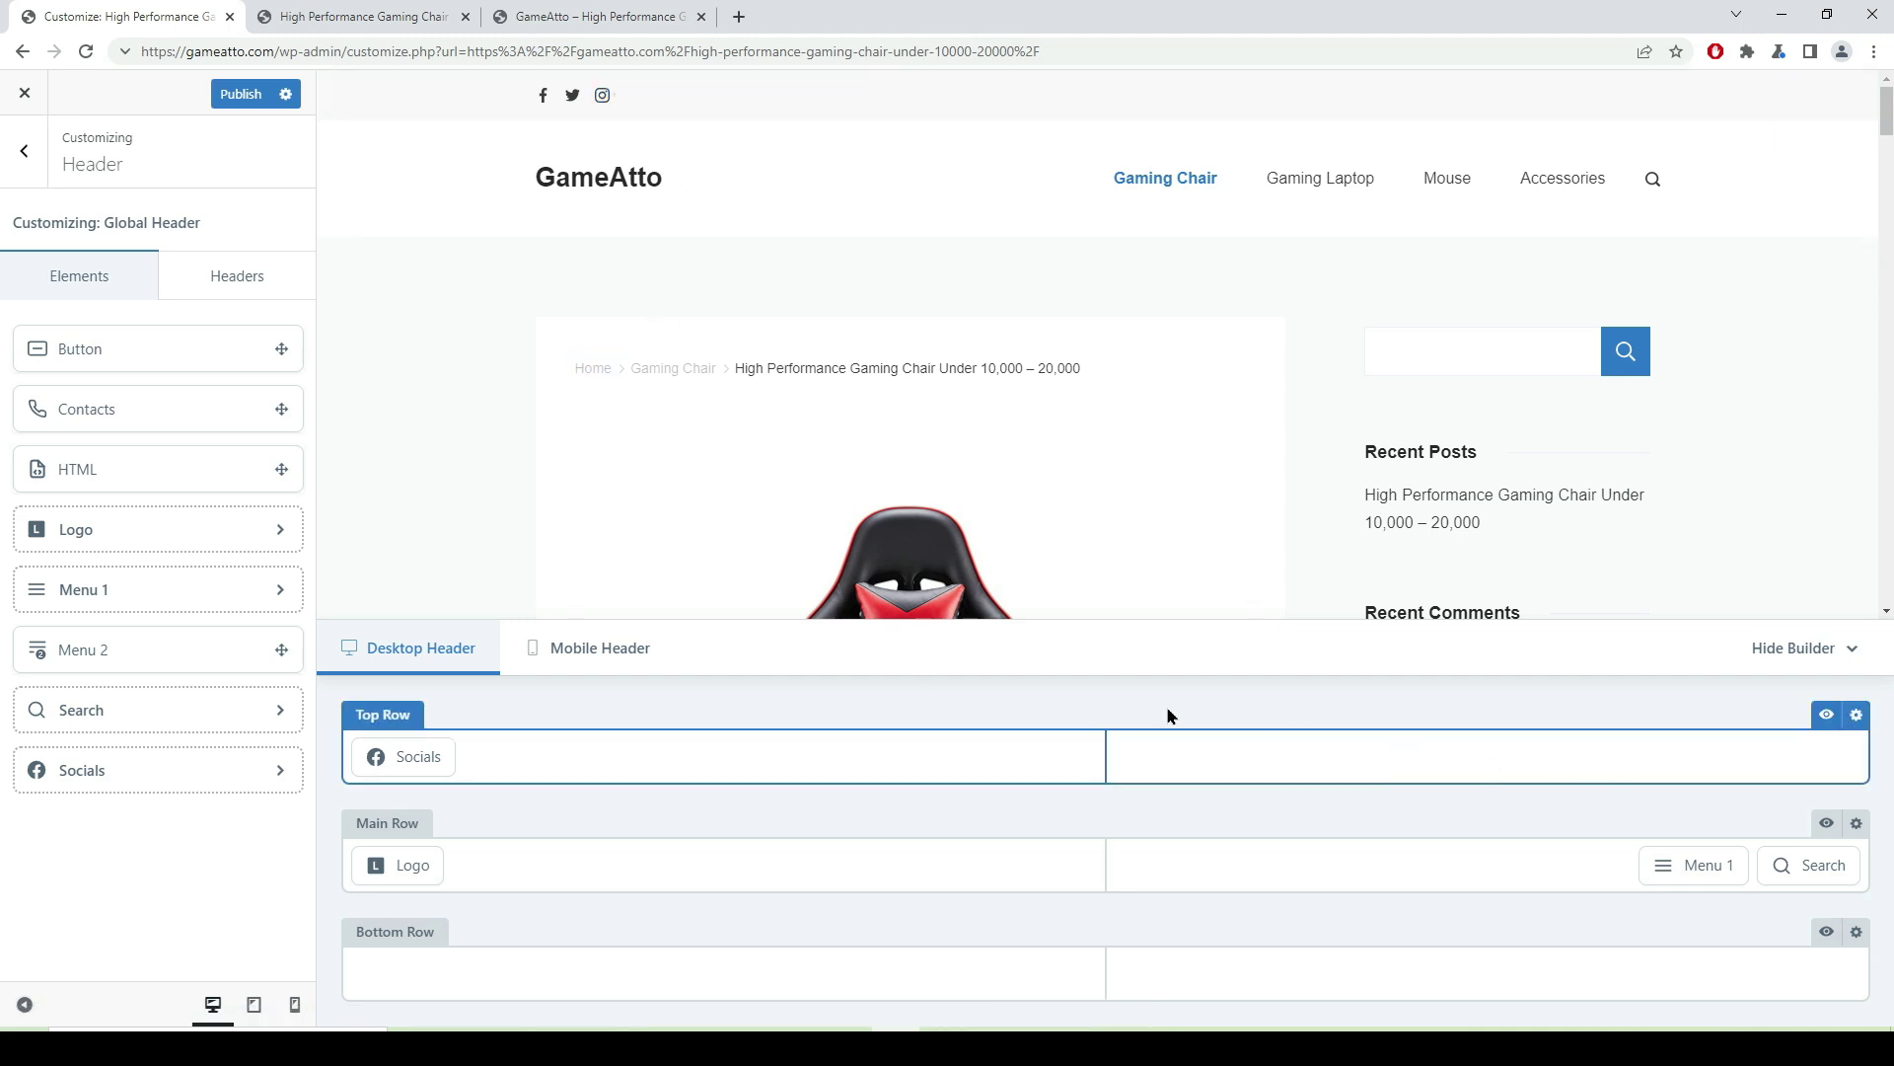
{"action": "left_click_drag", "start_coordinate": [84, 413], "coordinate": [1595, 783]}
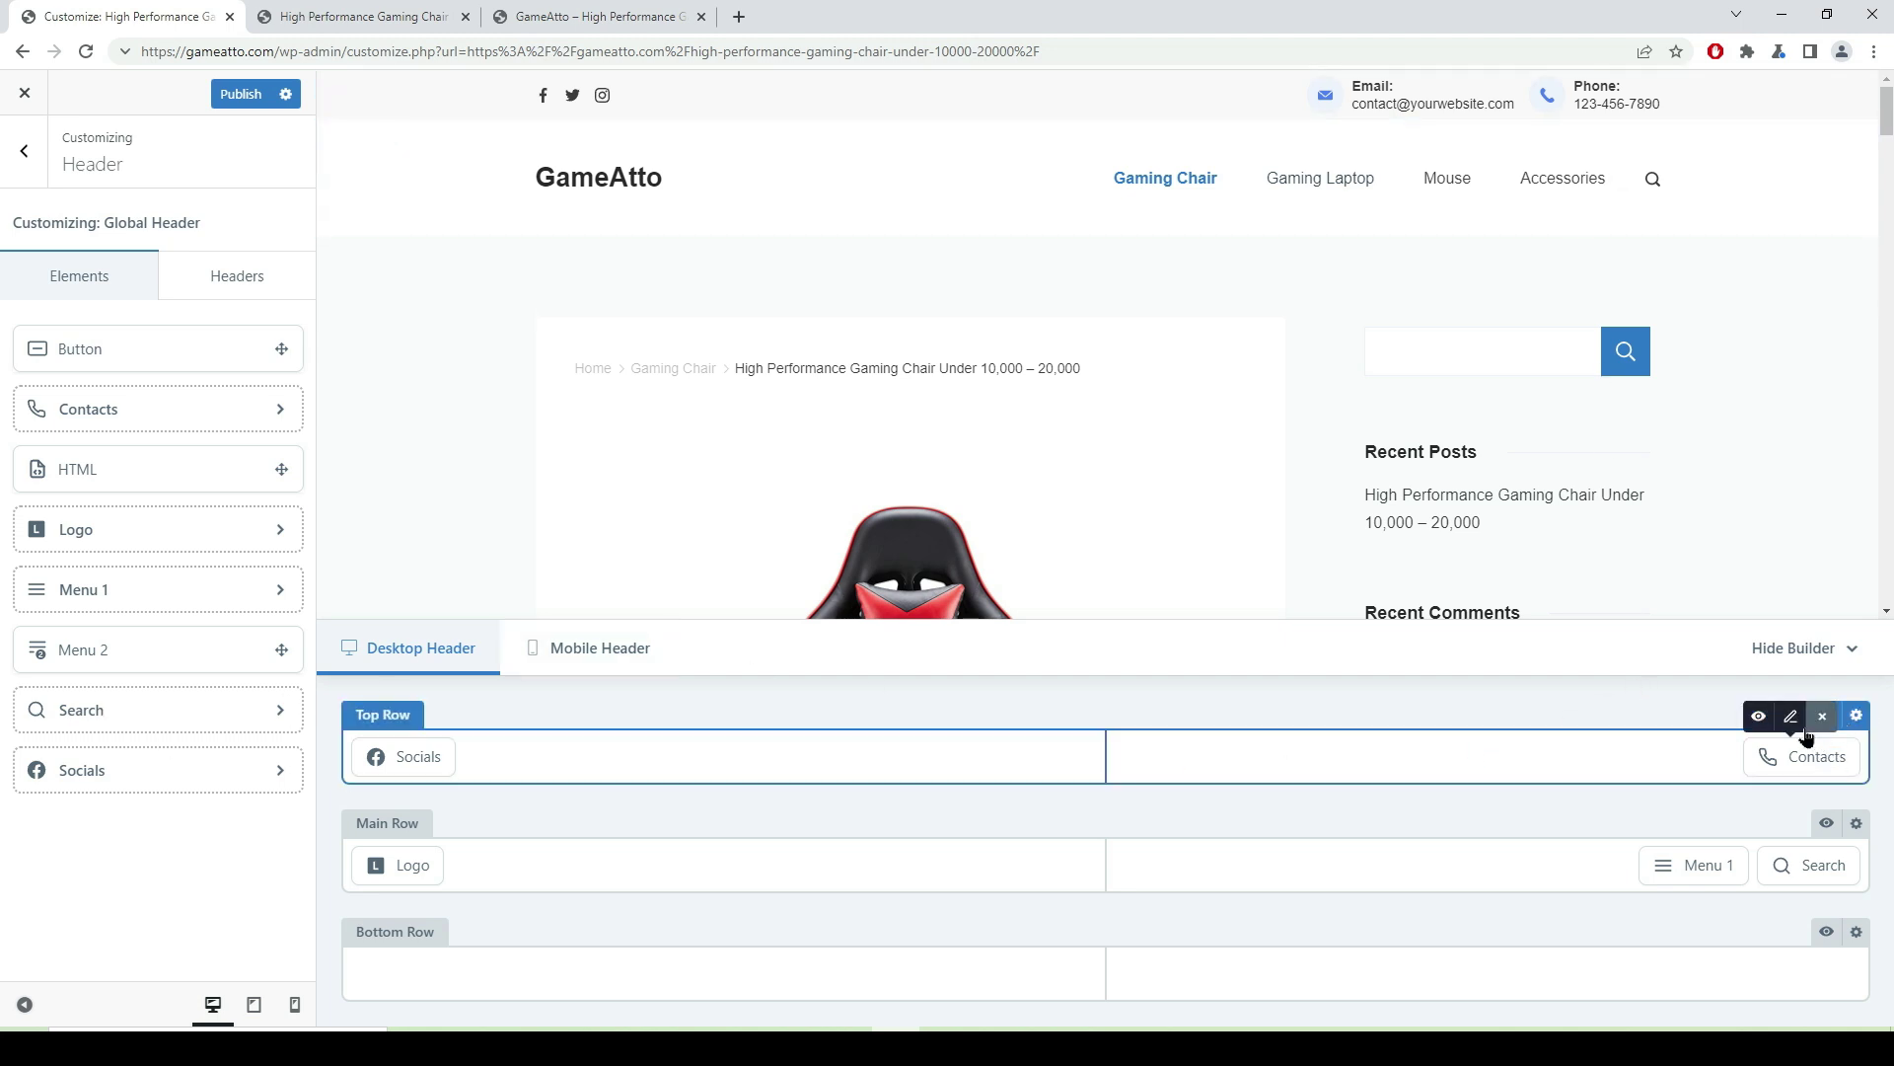
- Delete the Phone entry from the header Contacts element, leaving only the email
{"action": "left_click", "coordinate": [1792, 717]}
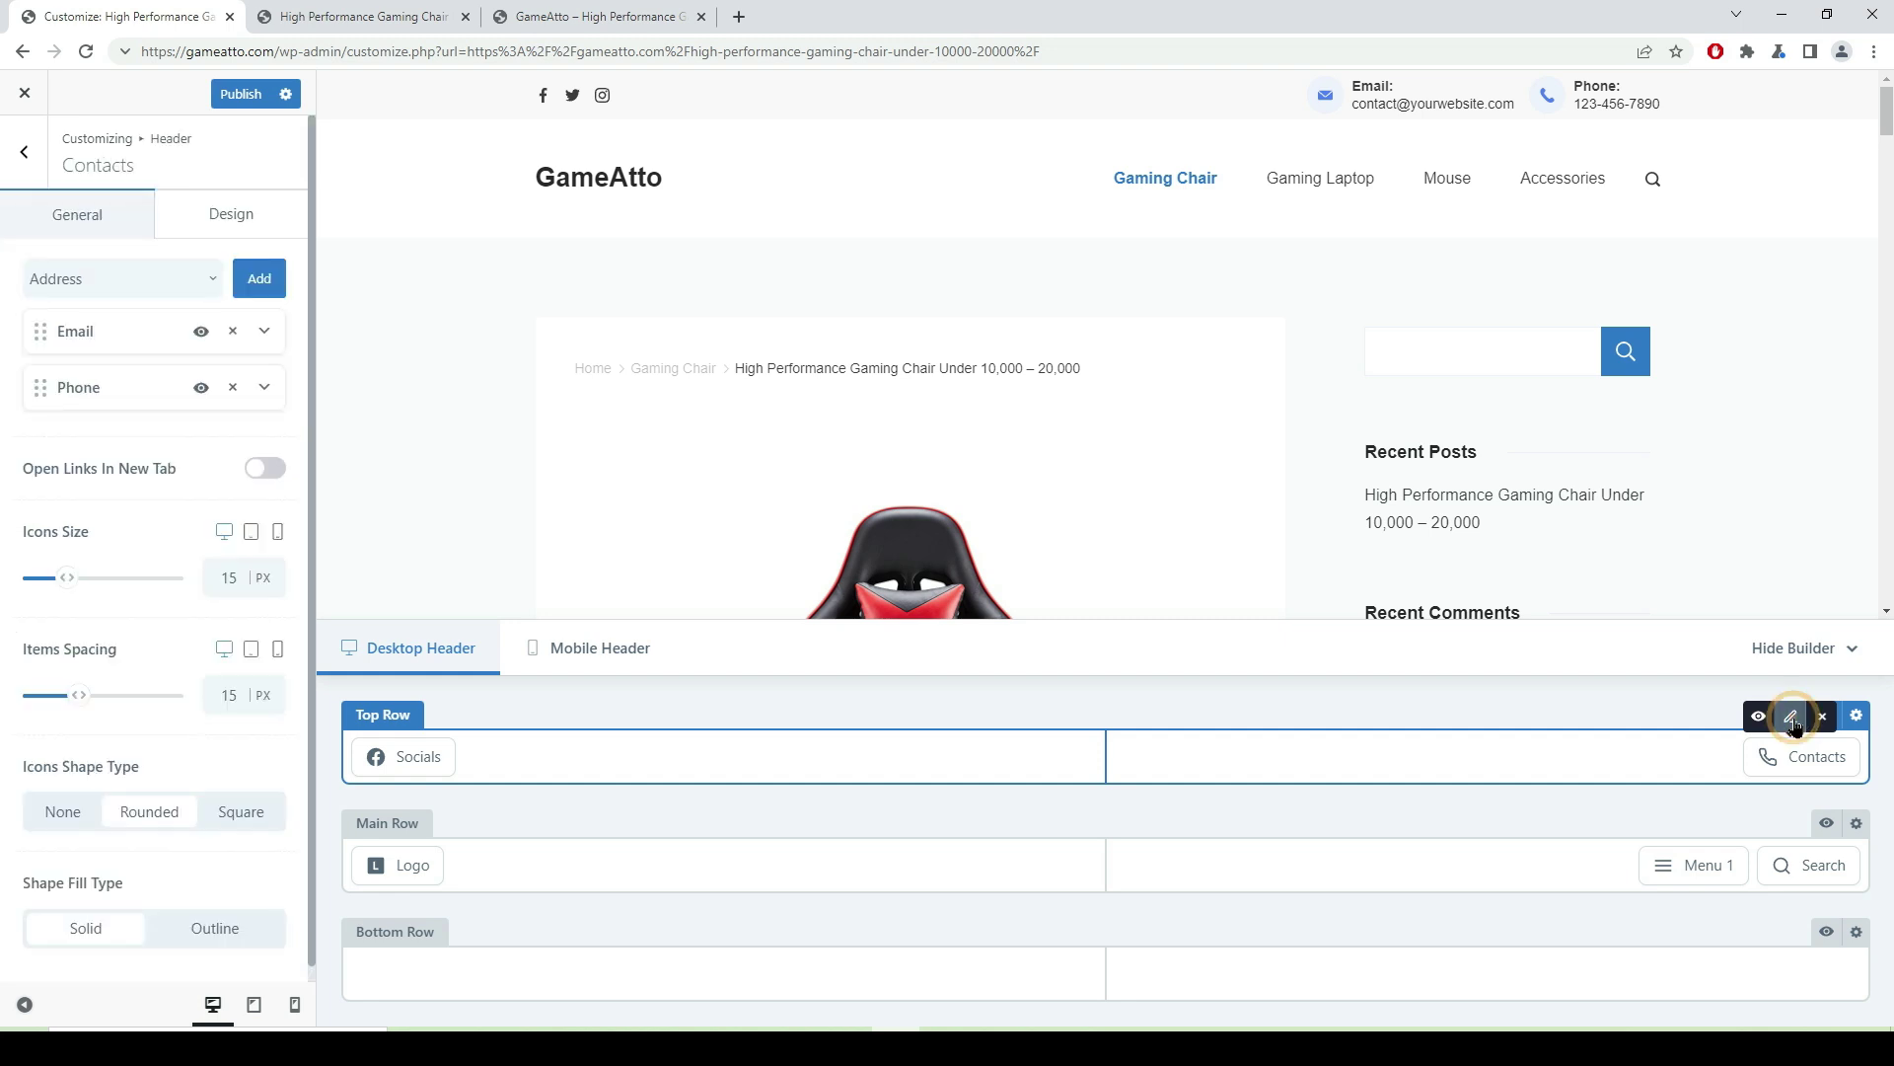
{"action": "left_click", "coordinate": [233, 388]}
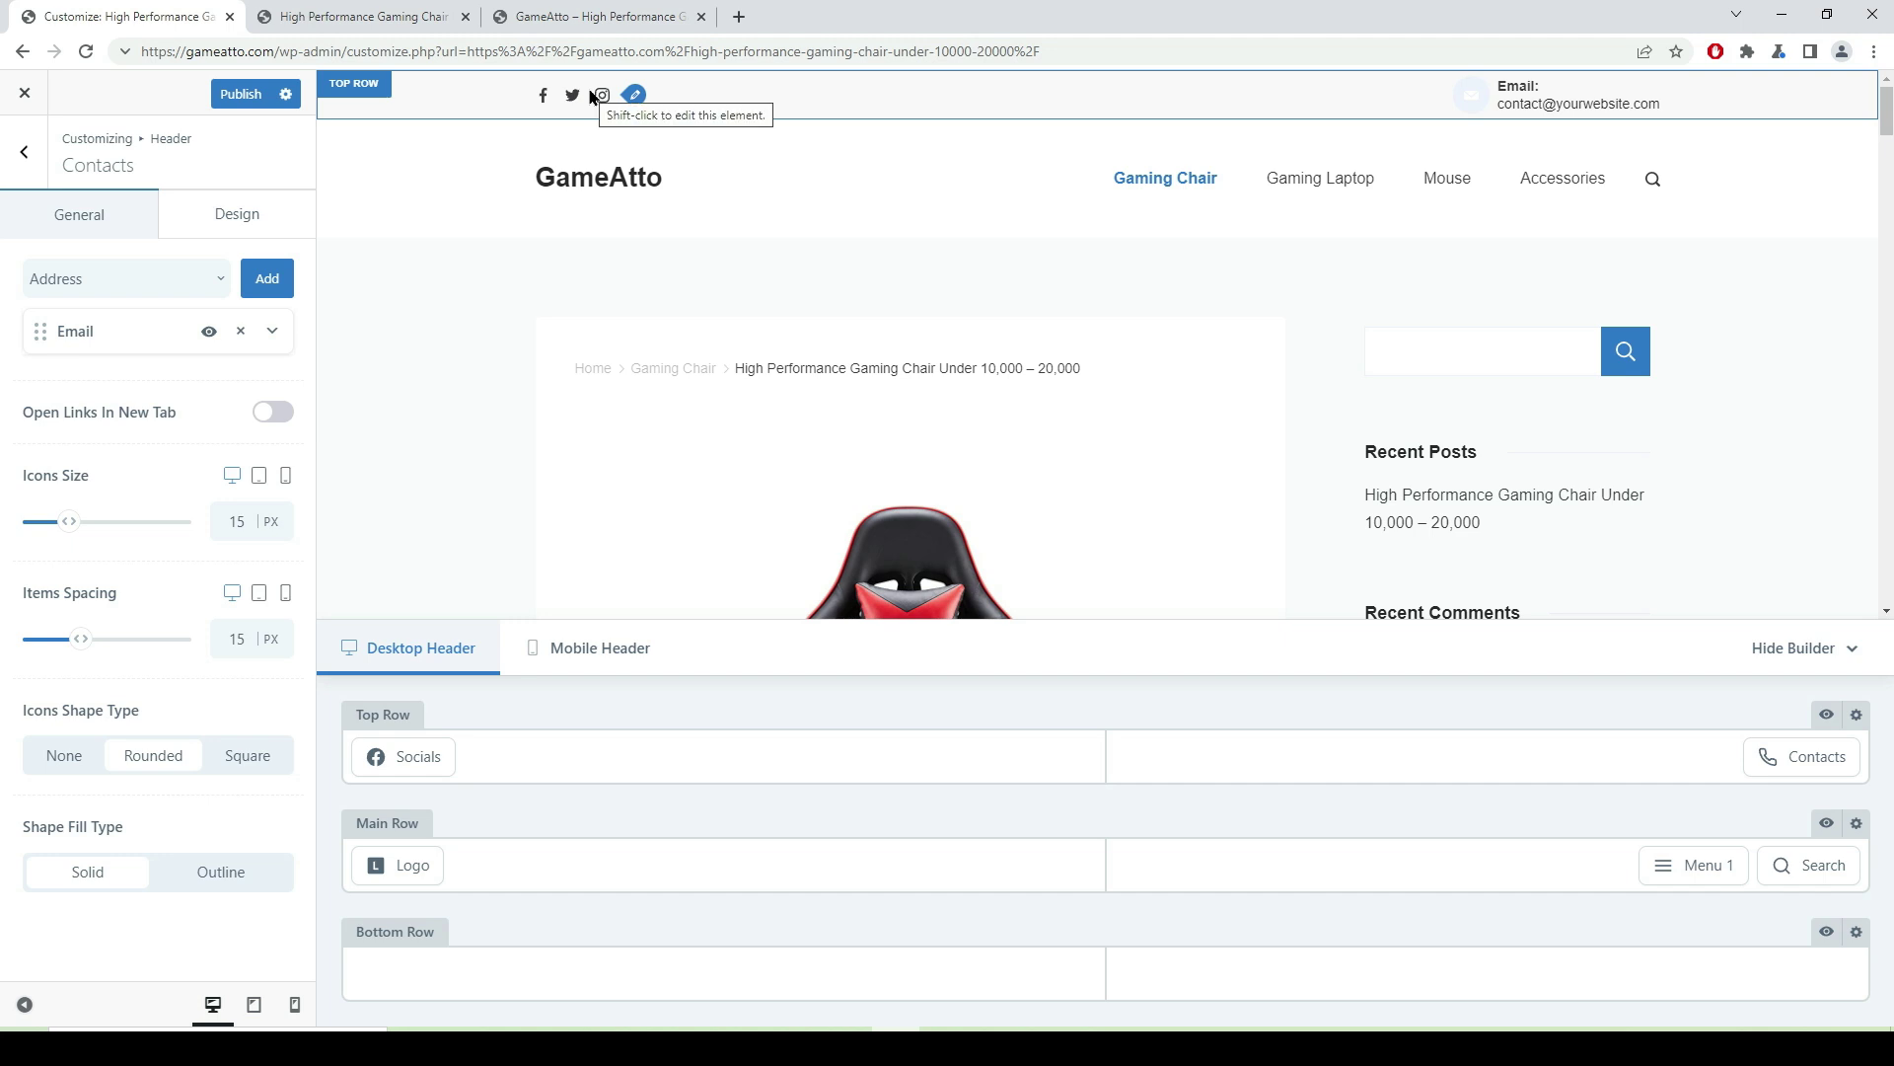
{"action": "left_click", "coordinate": [418, 756]}
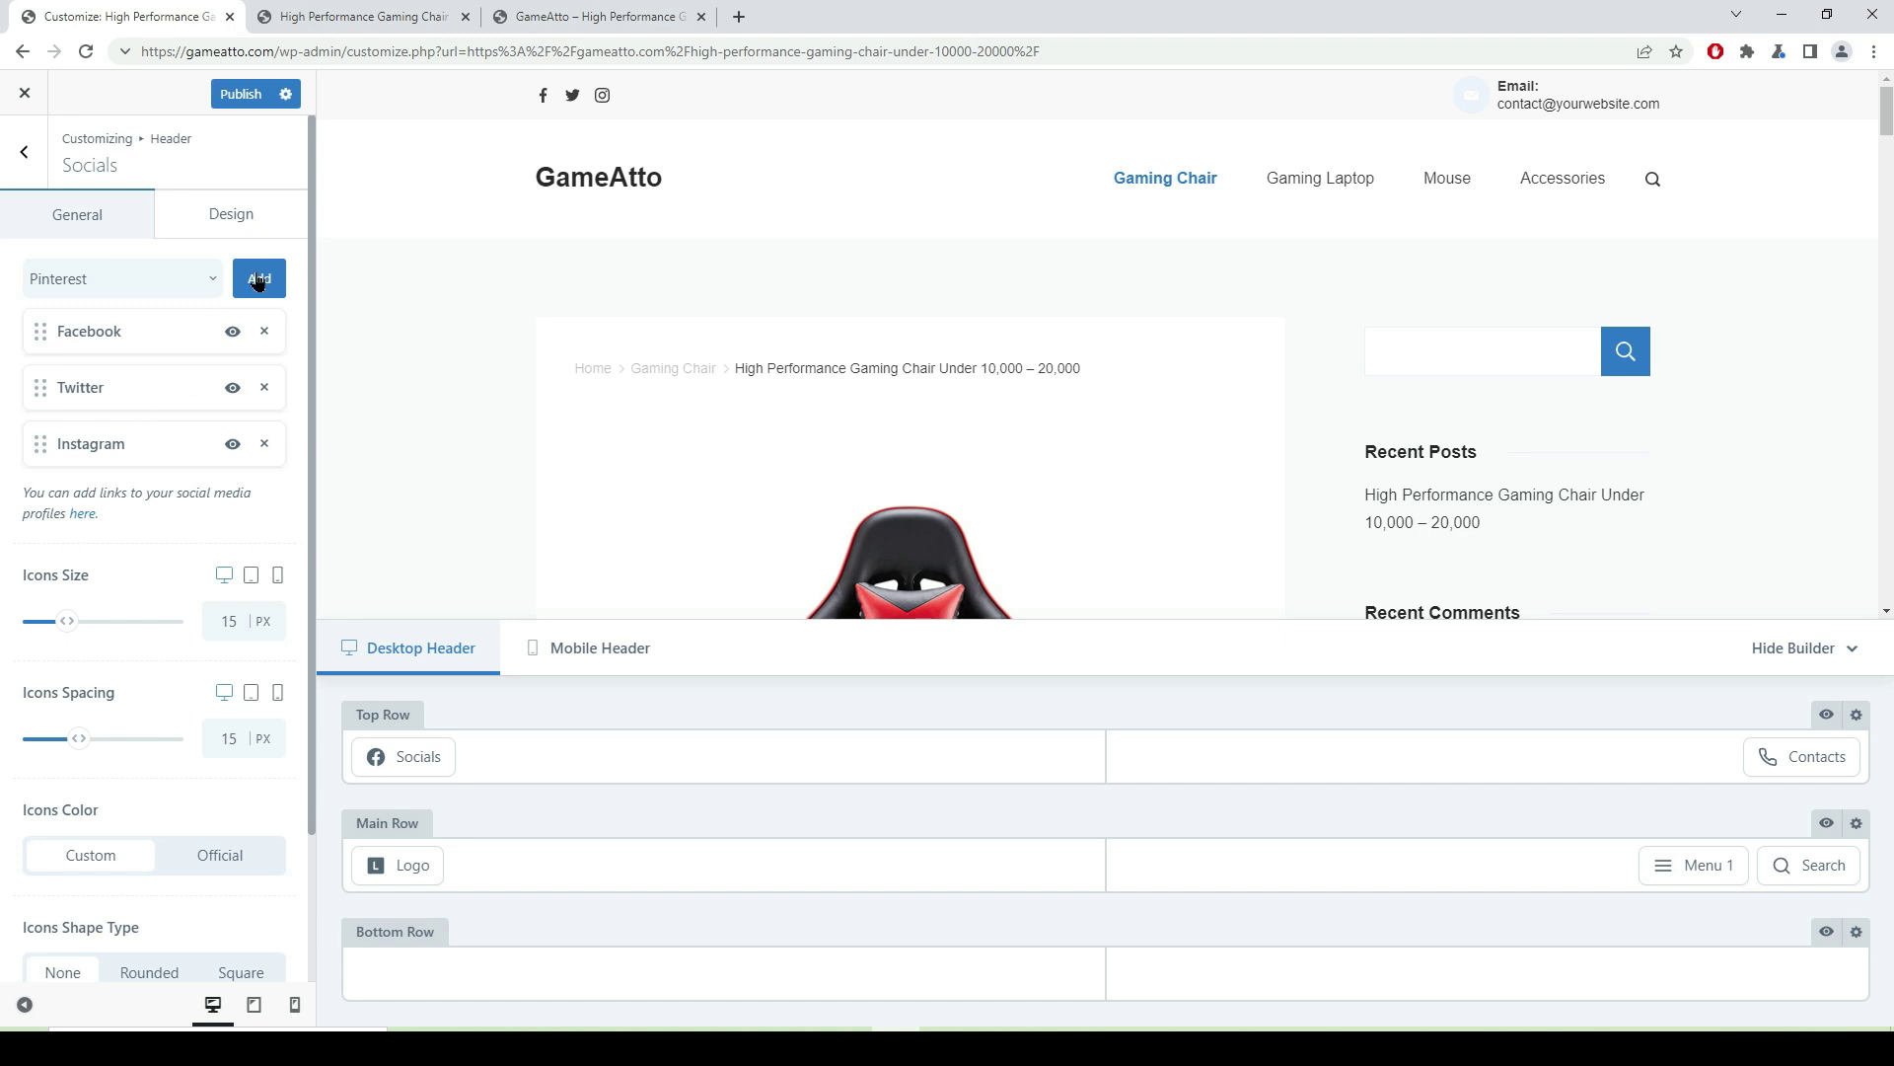
- Add a YouTube icon to the header Socials element
{"action": "left_click", "coordinate": [207, 285]}
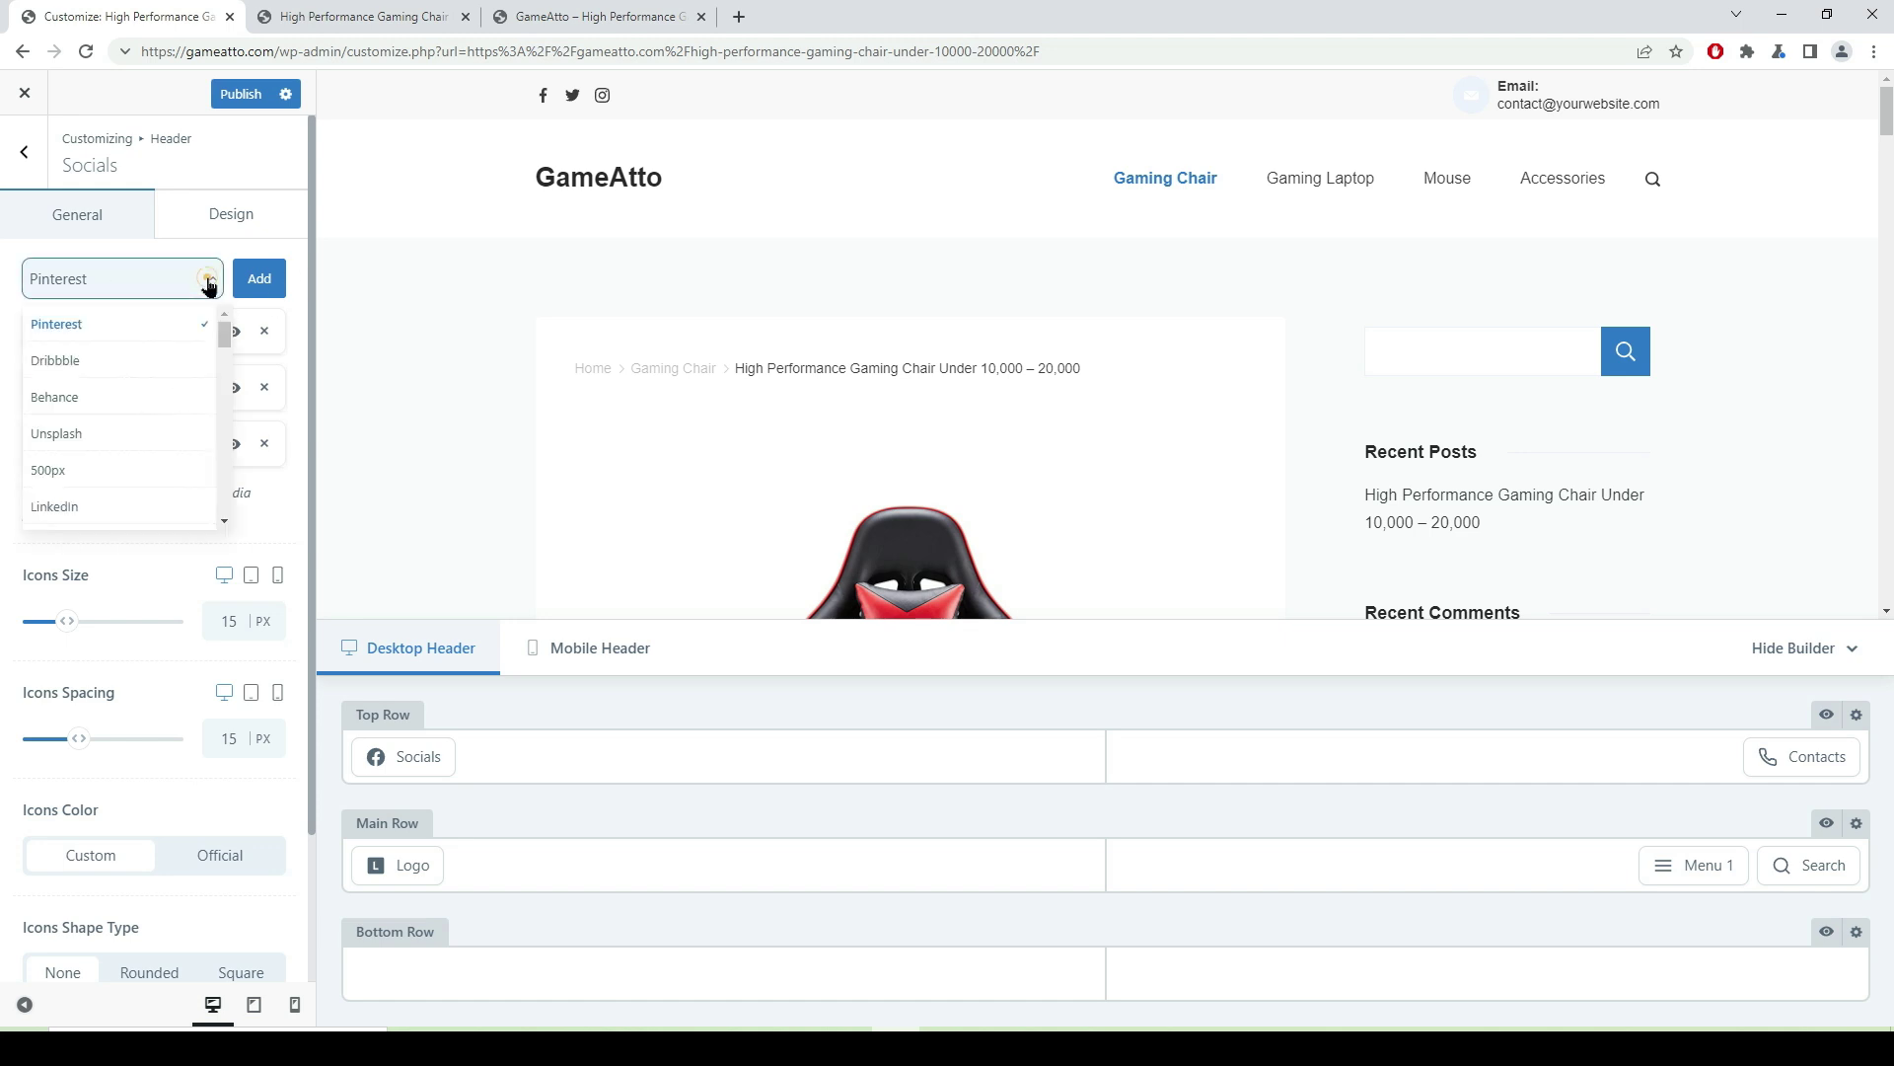
{"action": "scroll", "coordinate": [158, 406], "scroll_direction": "down", "scroll_amount": 6}
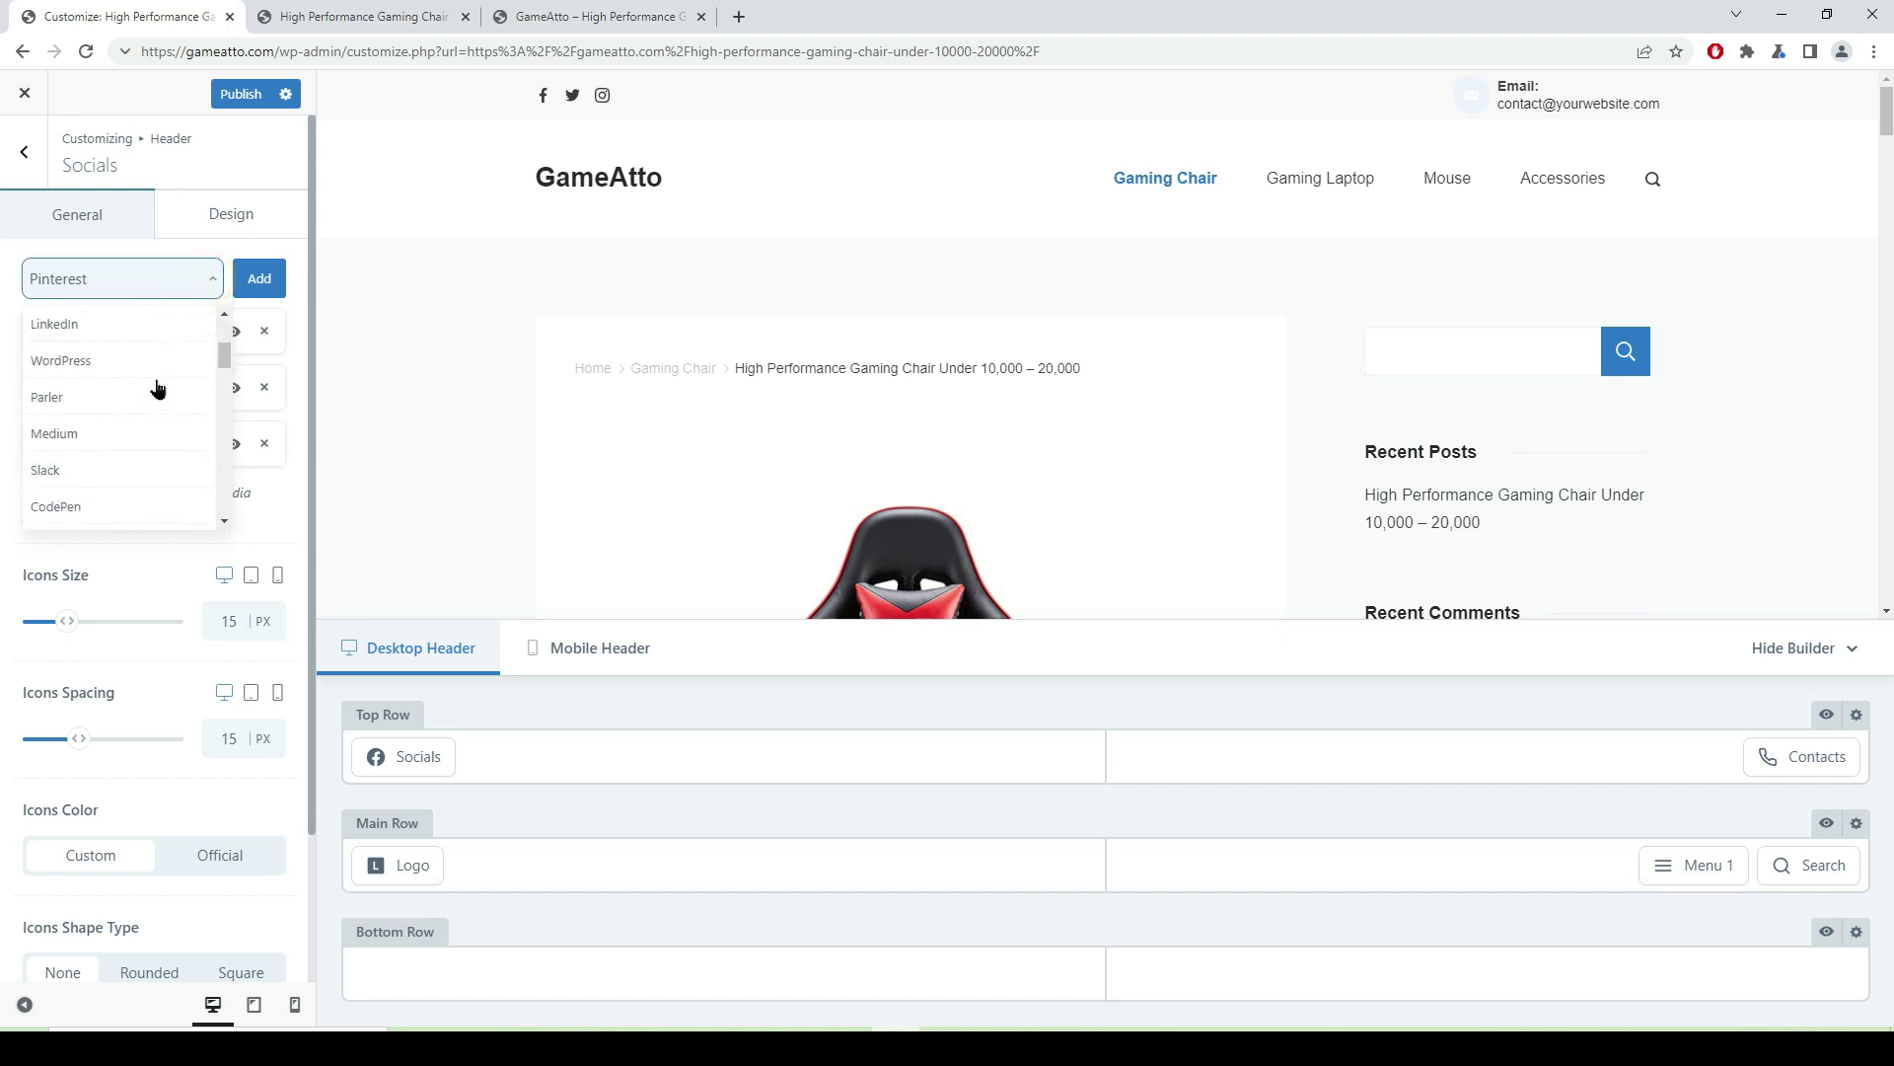
{"action": "scroll", "coordinate": [158, 394], "scroll_direction": "up", "scroll_amount": 2}
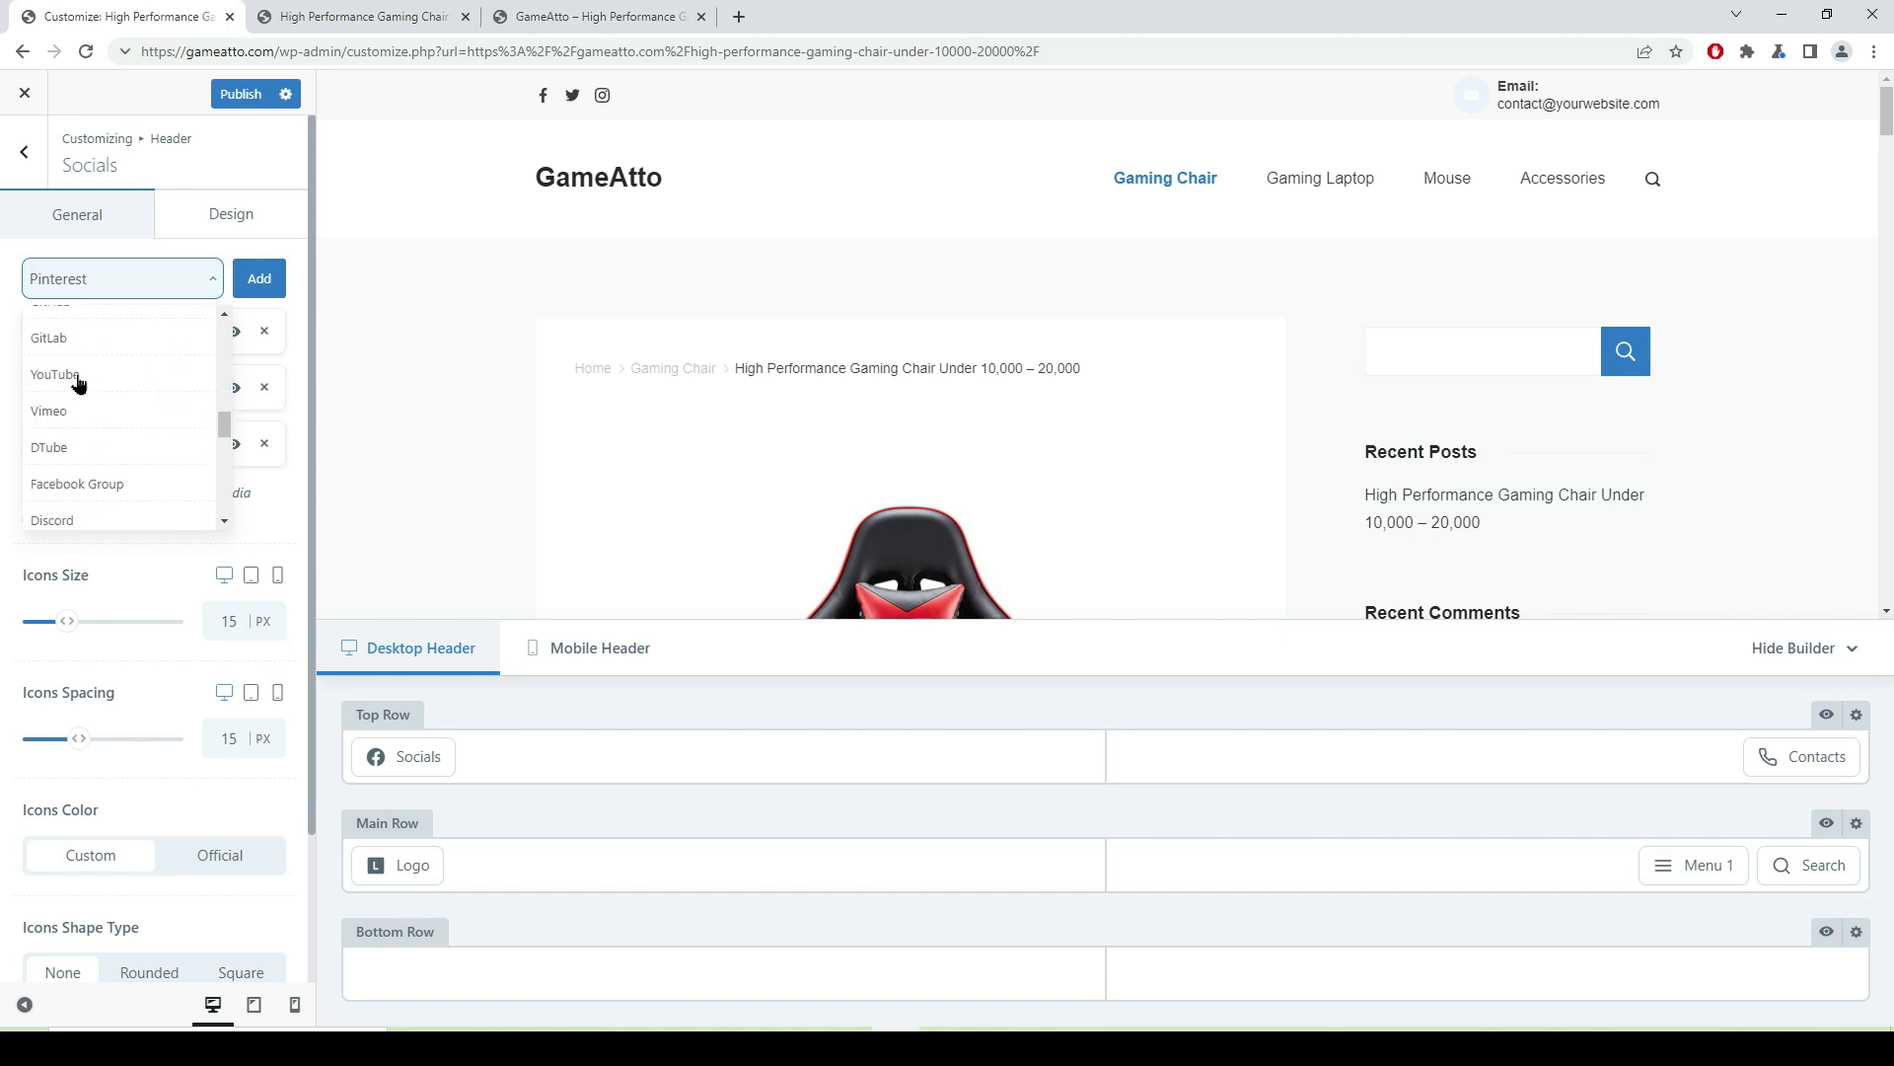
{"action": "left_click", "coordinate": [79, 383]}
{"action": "left_click", "coordinate": [267, 281]}
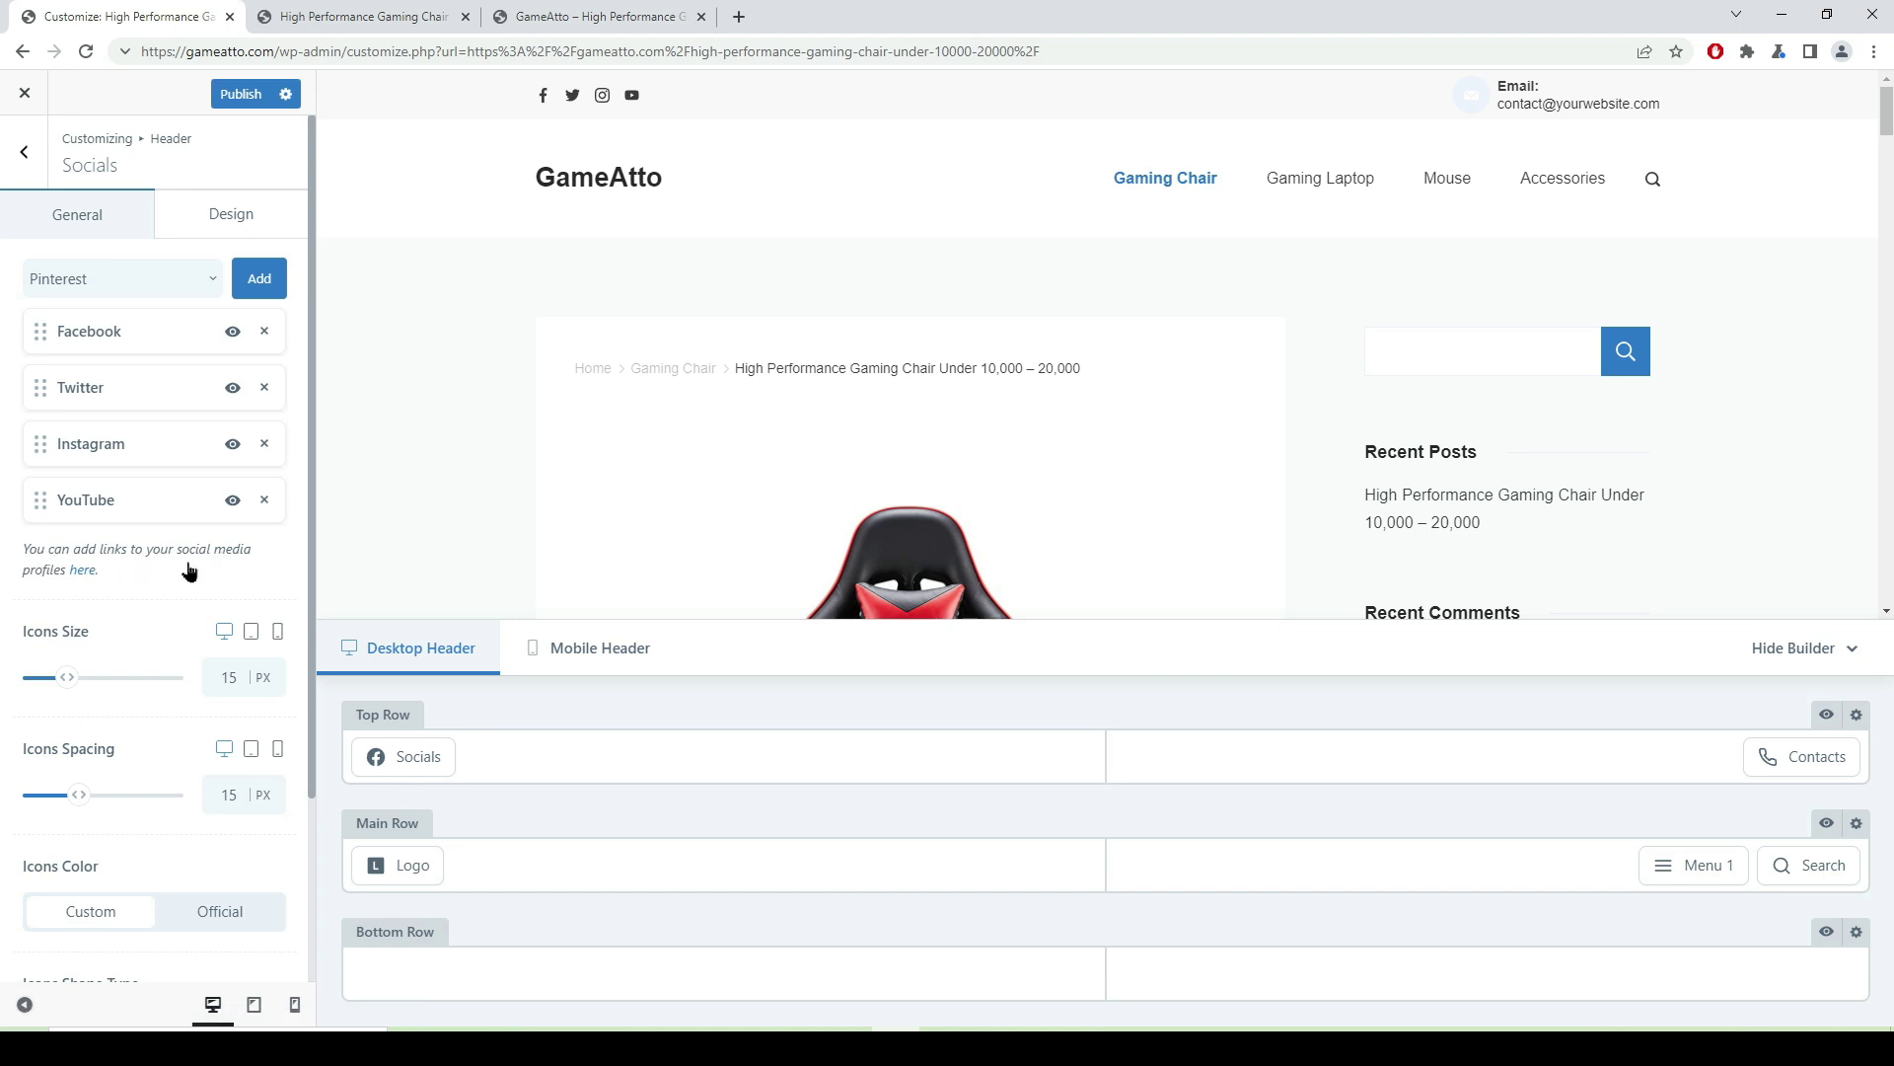
- Review the Social Networks accounts, then return to the header Contacts settings
{"action": "left_click", "coordinate": [82, 571]}
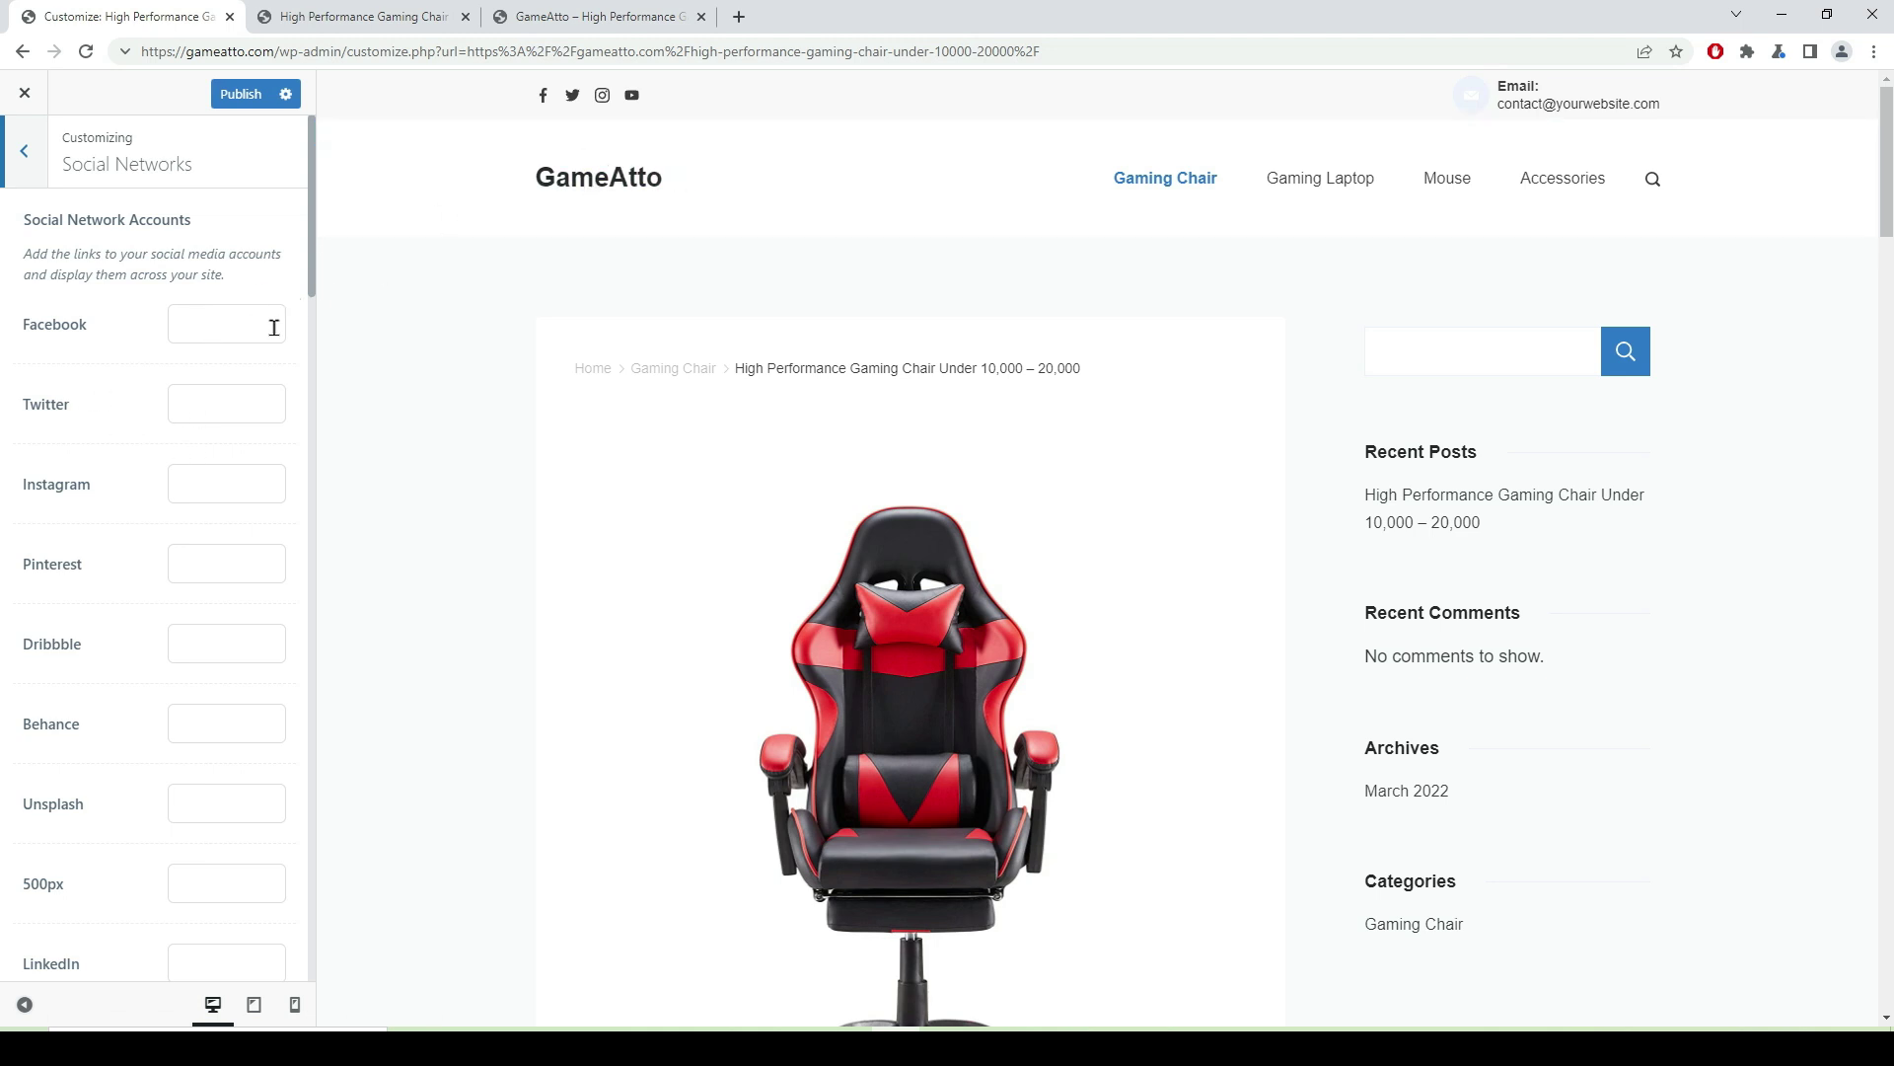
{"action": "left_click", "coordinate": [24, 153]}
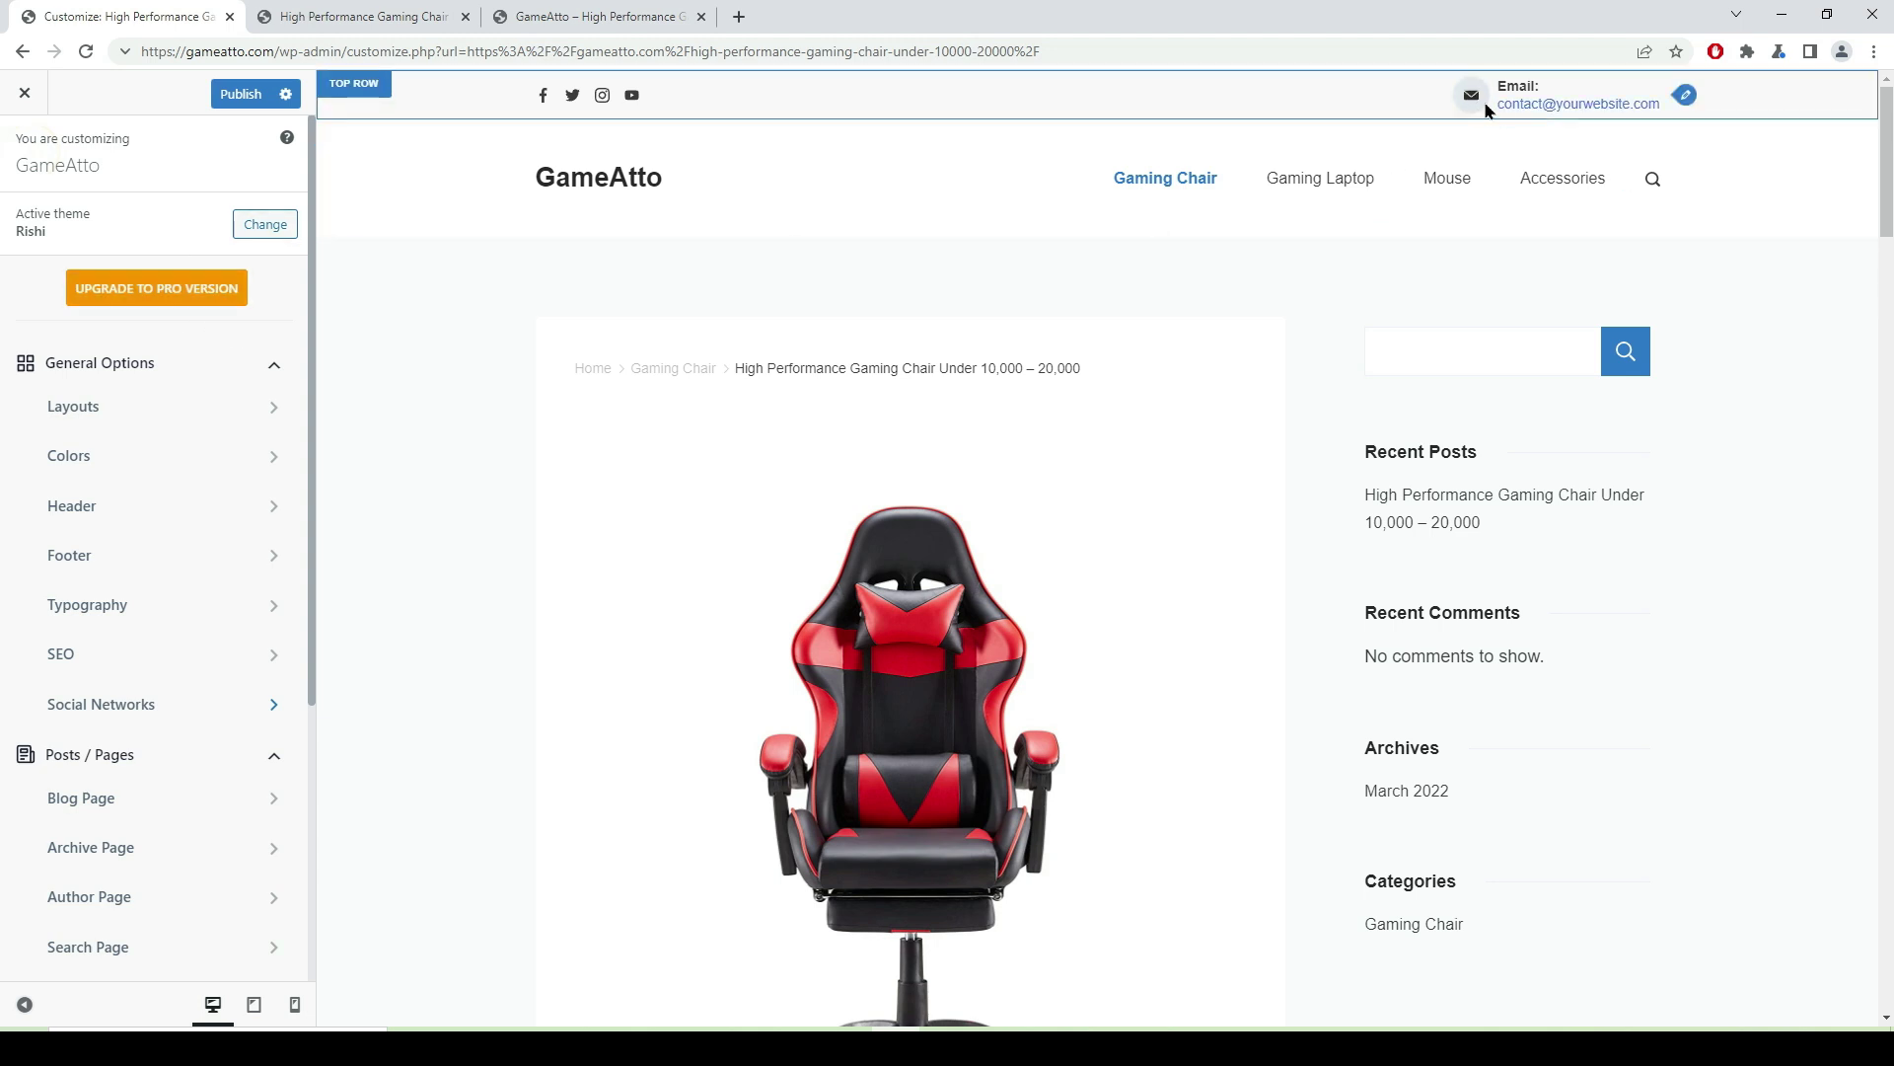
{"action": "left_click", "coordinate": [1686, 97]}
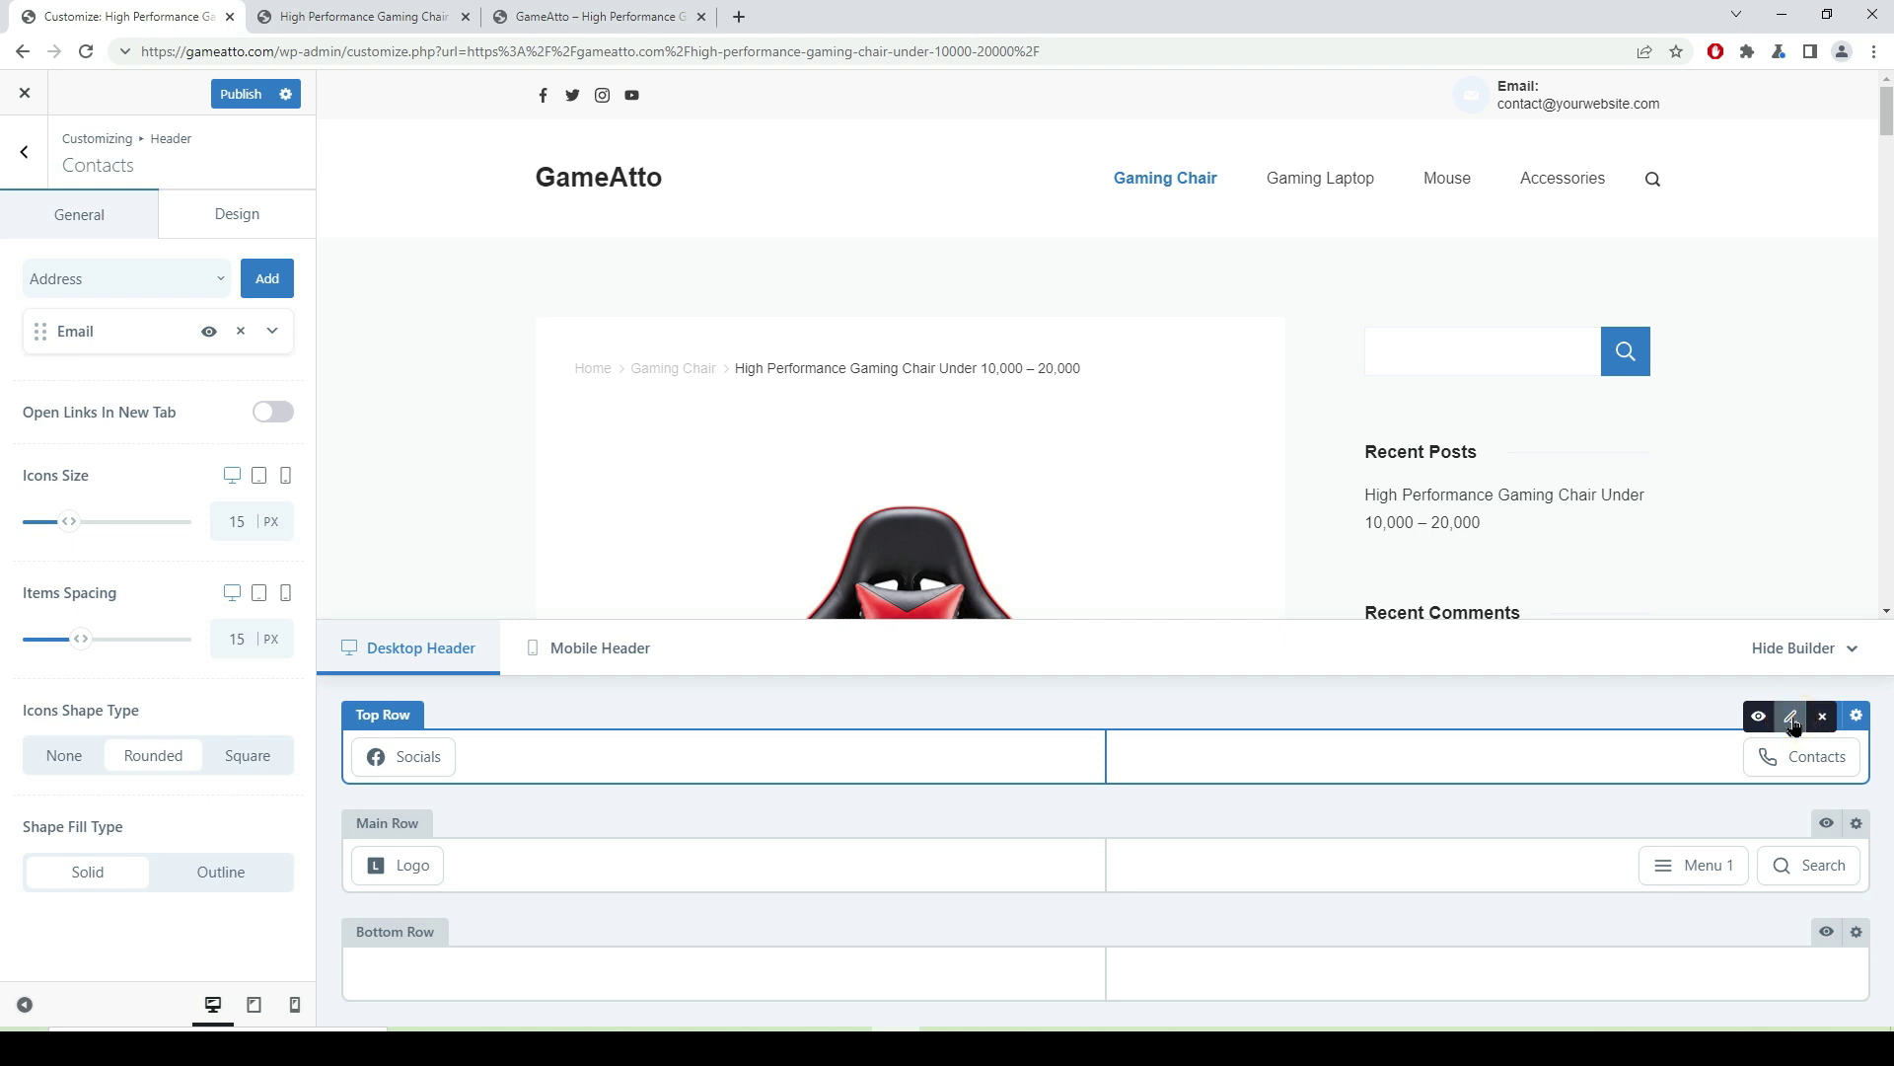
- Replace the placeholder domain in the header contact email with gameatto.com
{"action": "left_click", "coordinate": [272, 333]}
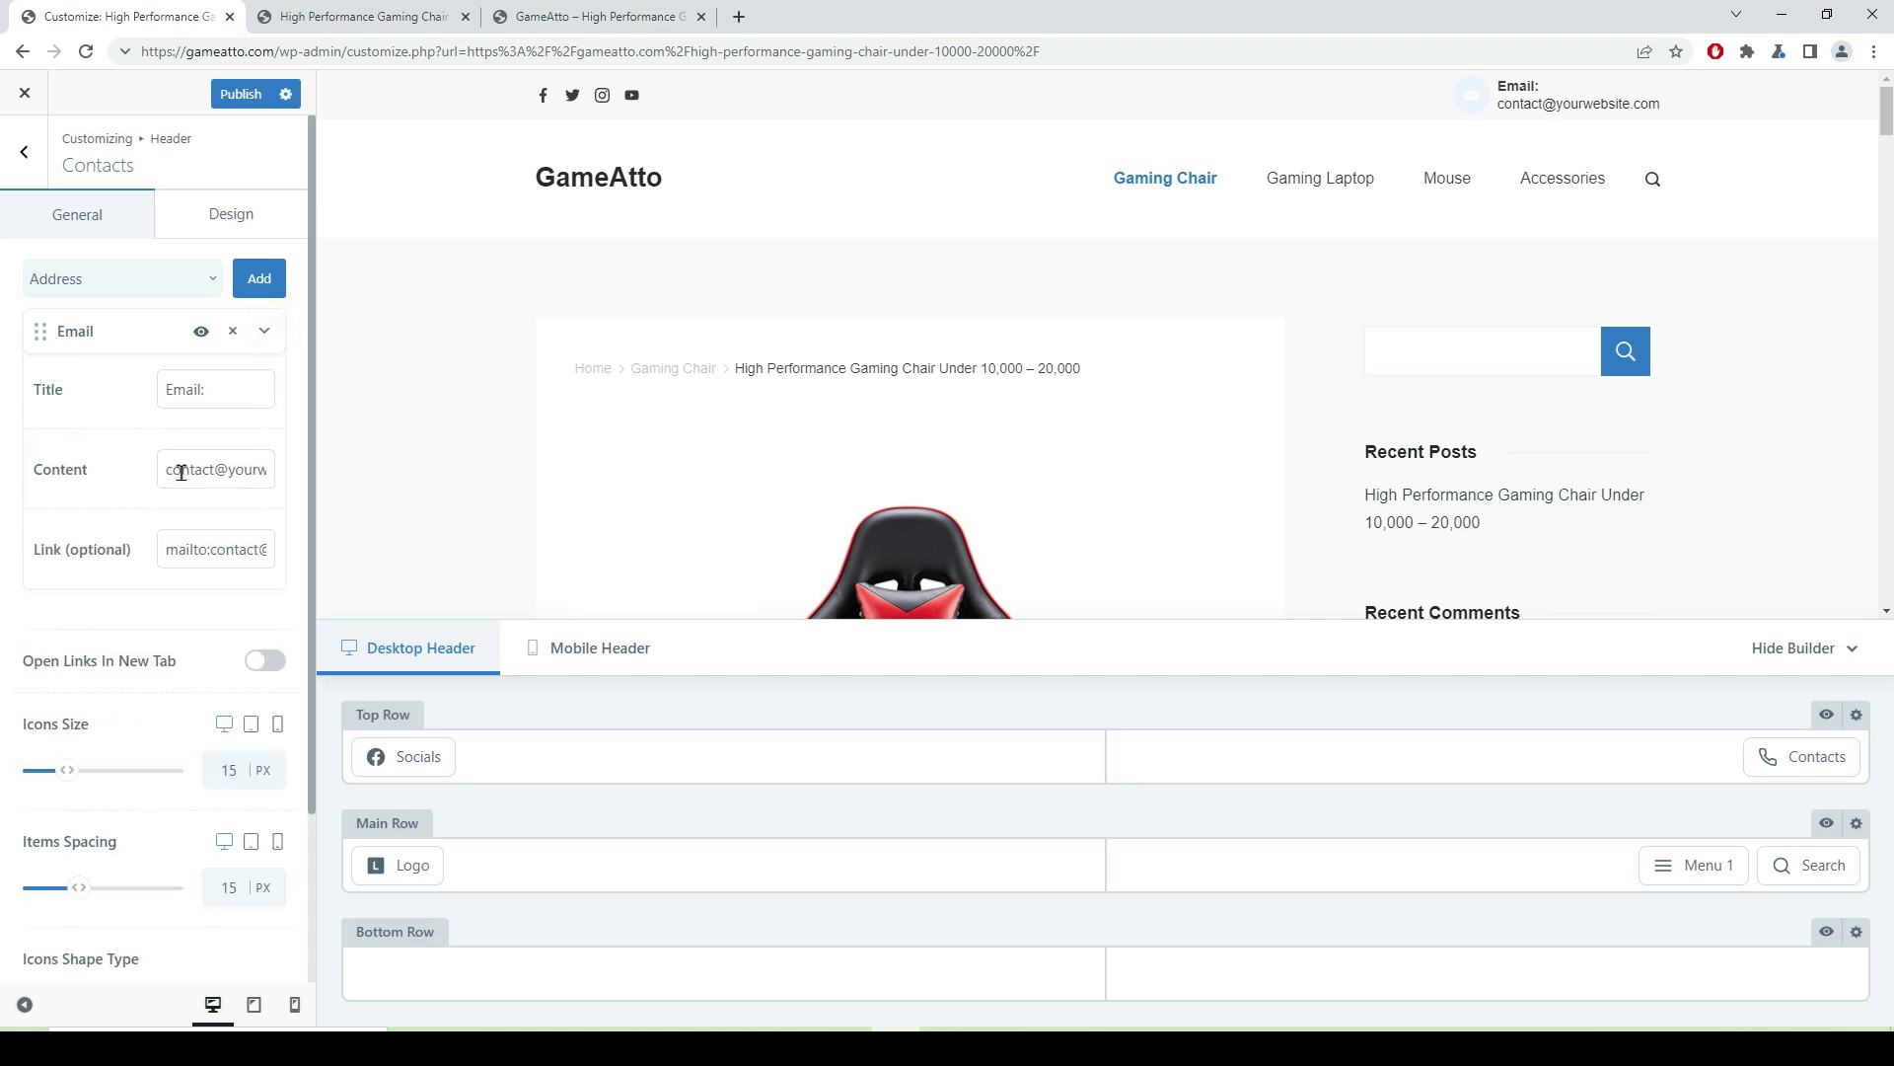
{"action": "left_click_drag", "start_coordinate": [230, 469], "coordinate": [329, 483]}
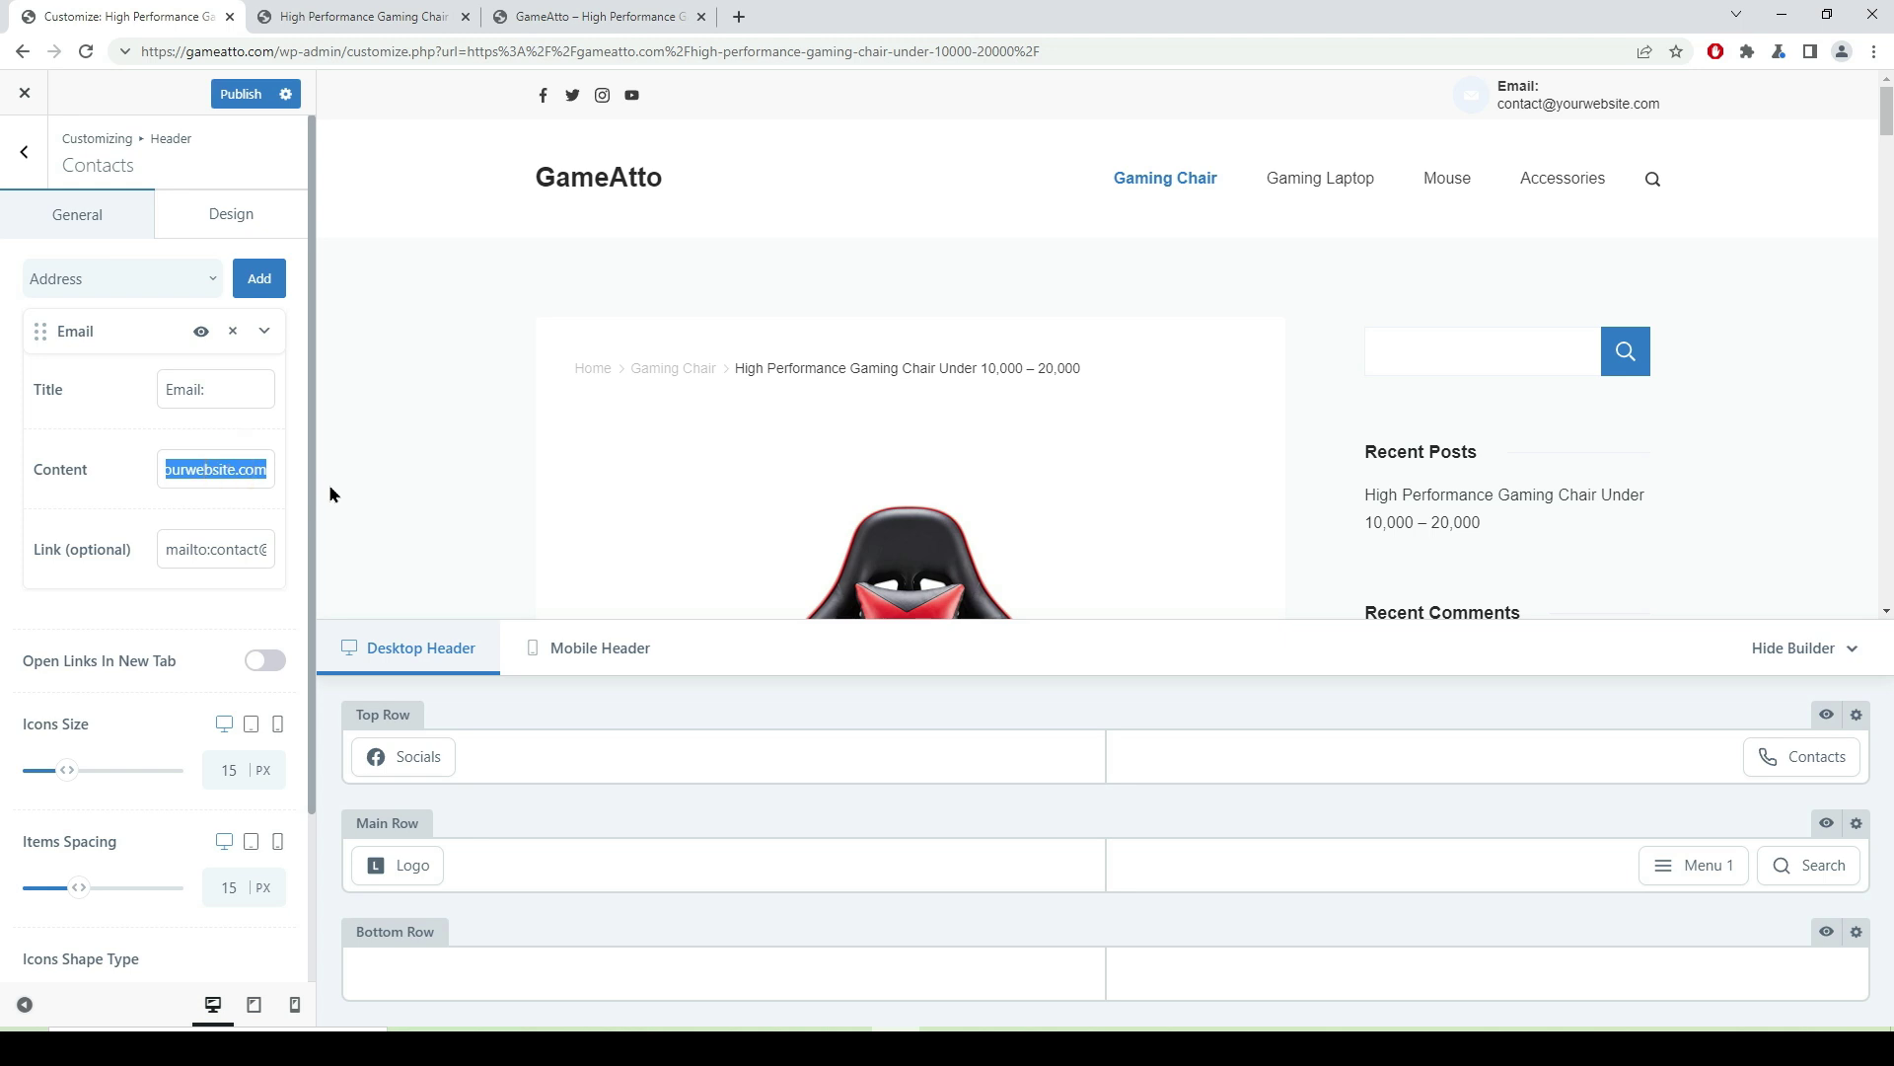
{"action": "key", "text": "BackSpace"}
{"action": "type", "text": "gam"}
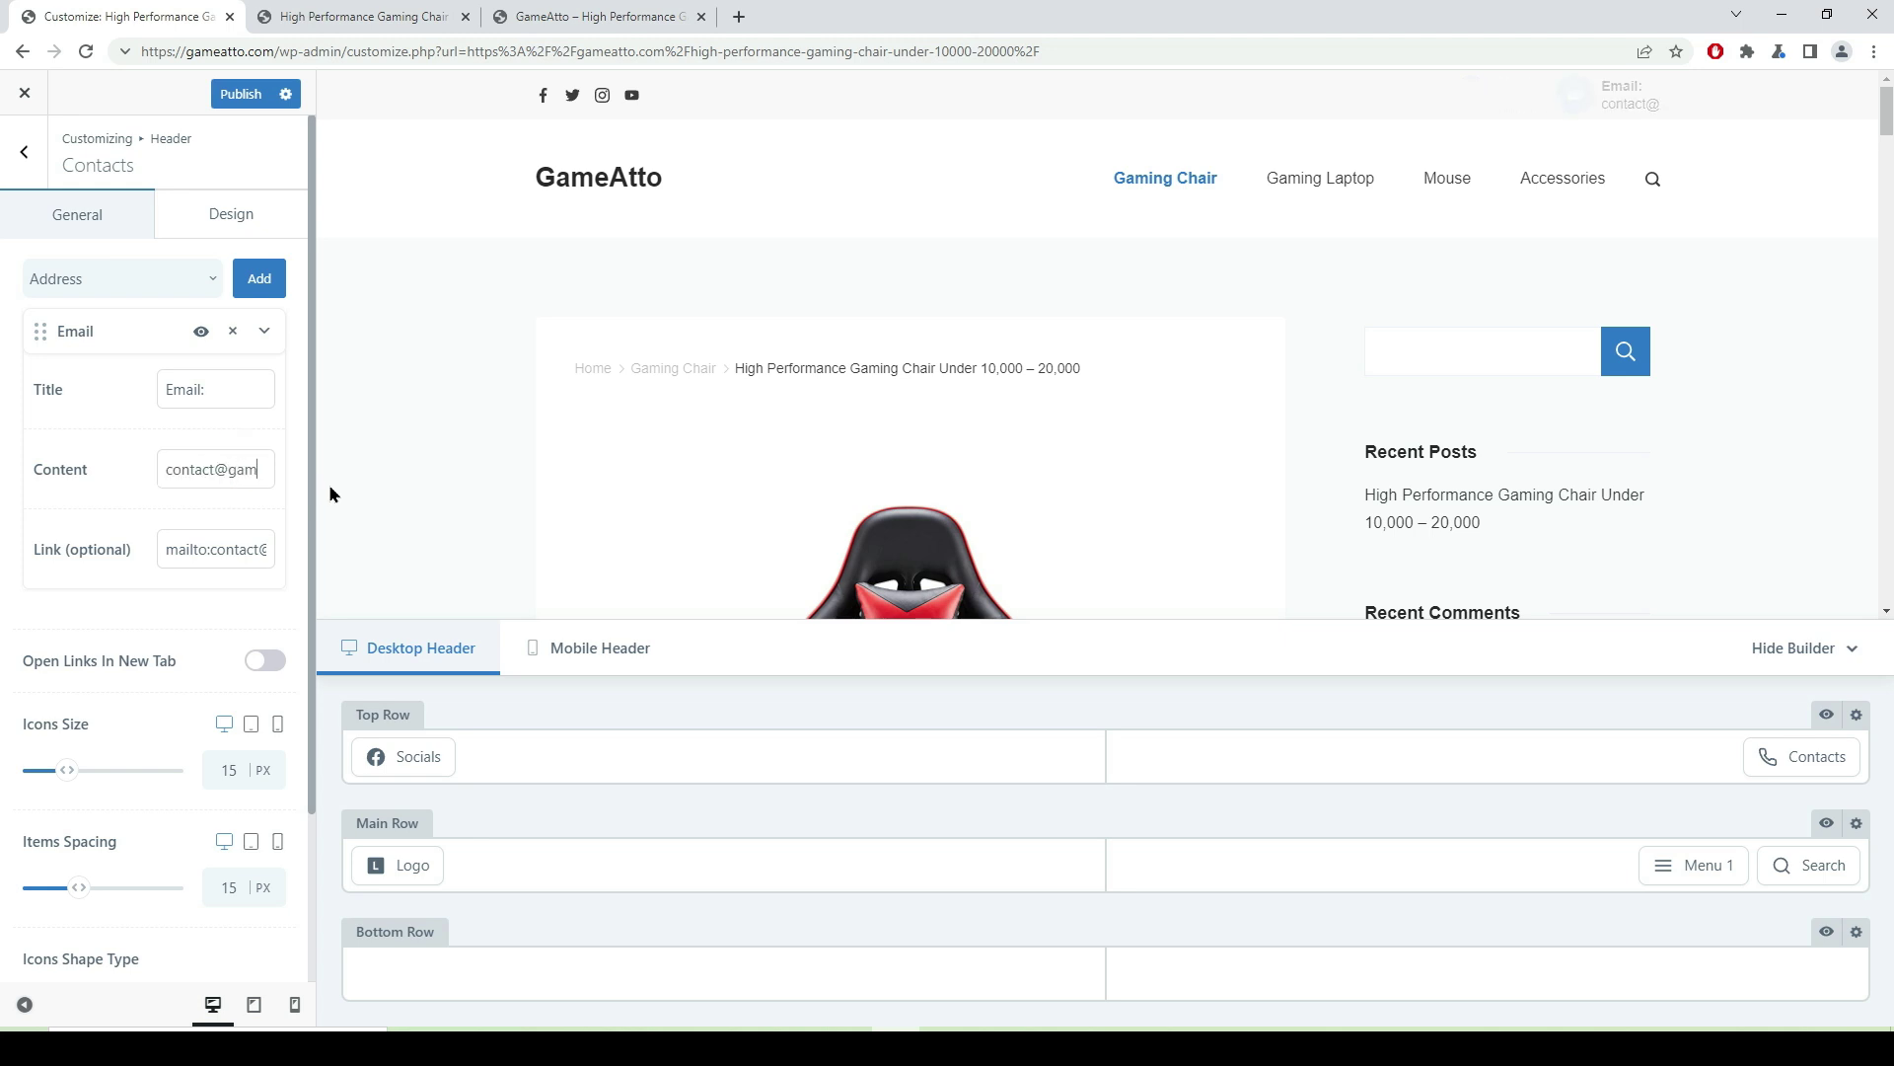
{"action": "type", "text": "eatt"}
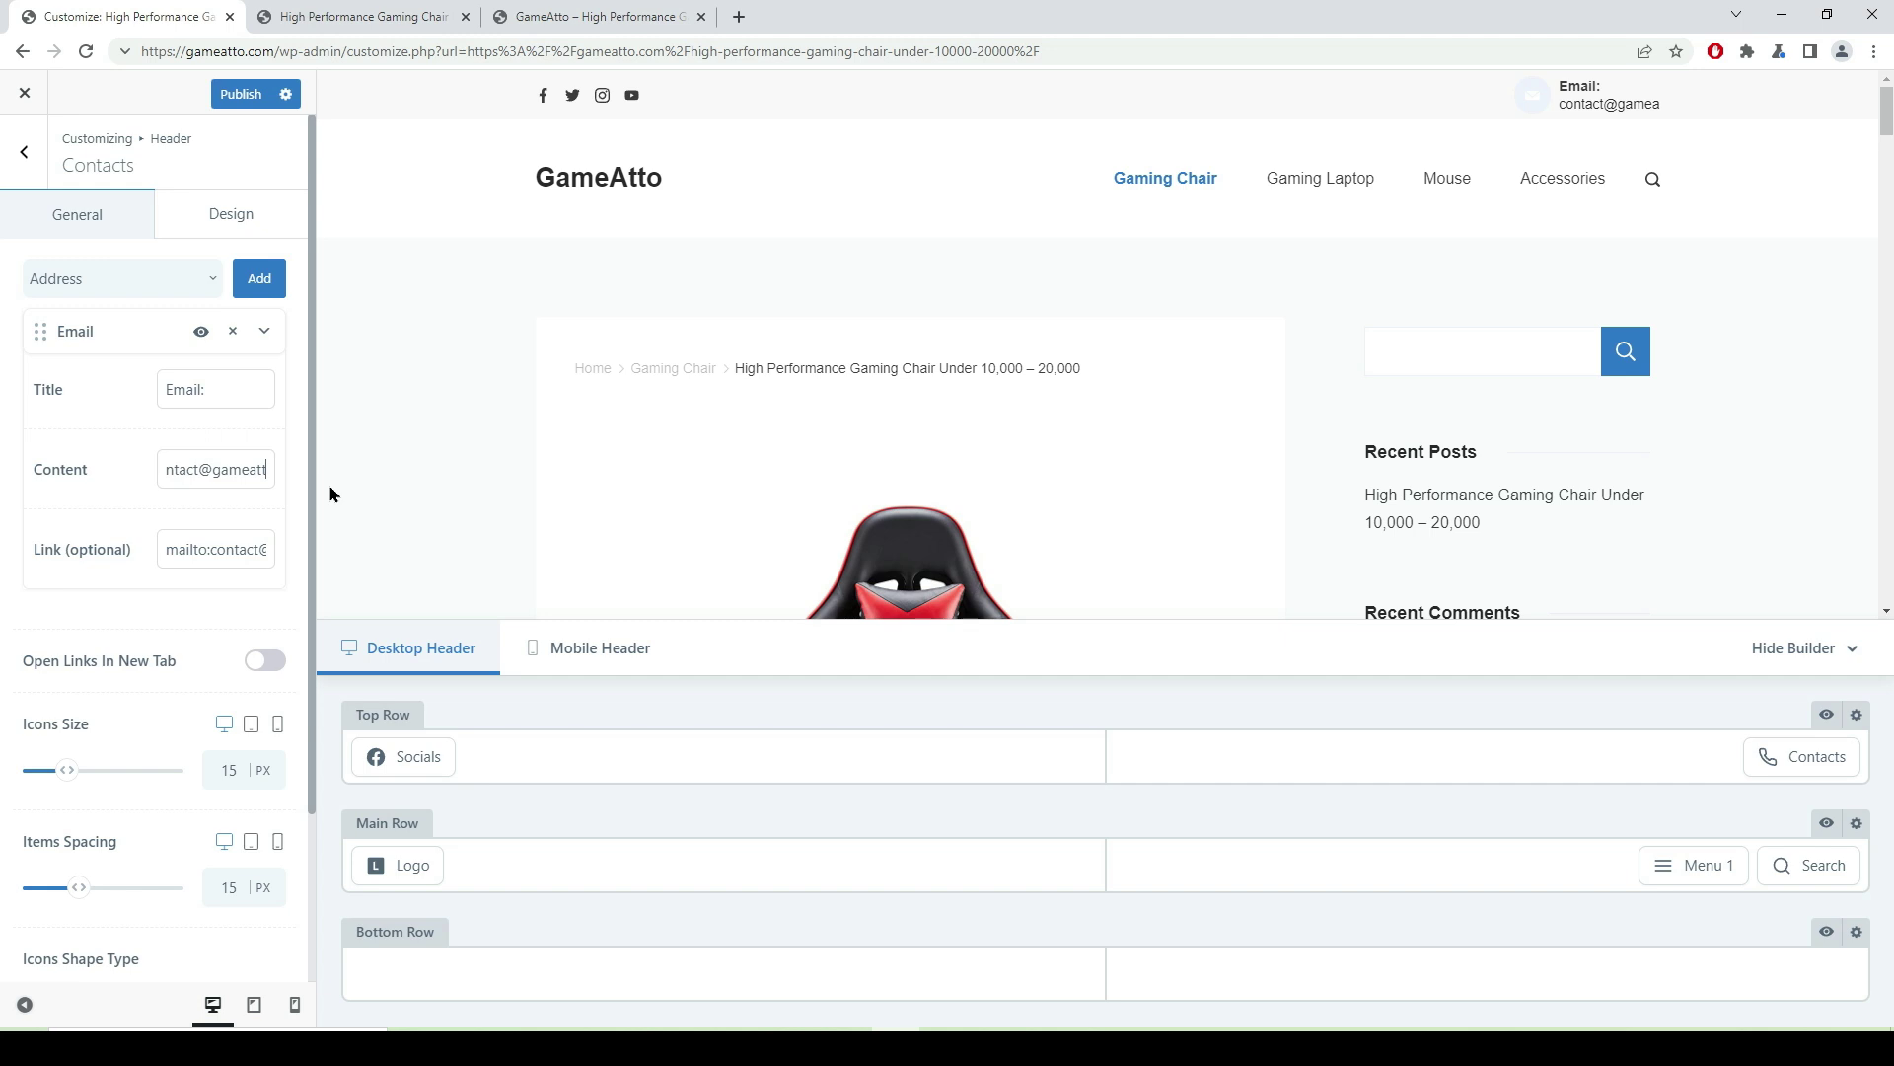
{"action": "type", "text": "o.com"}
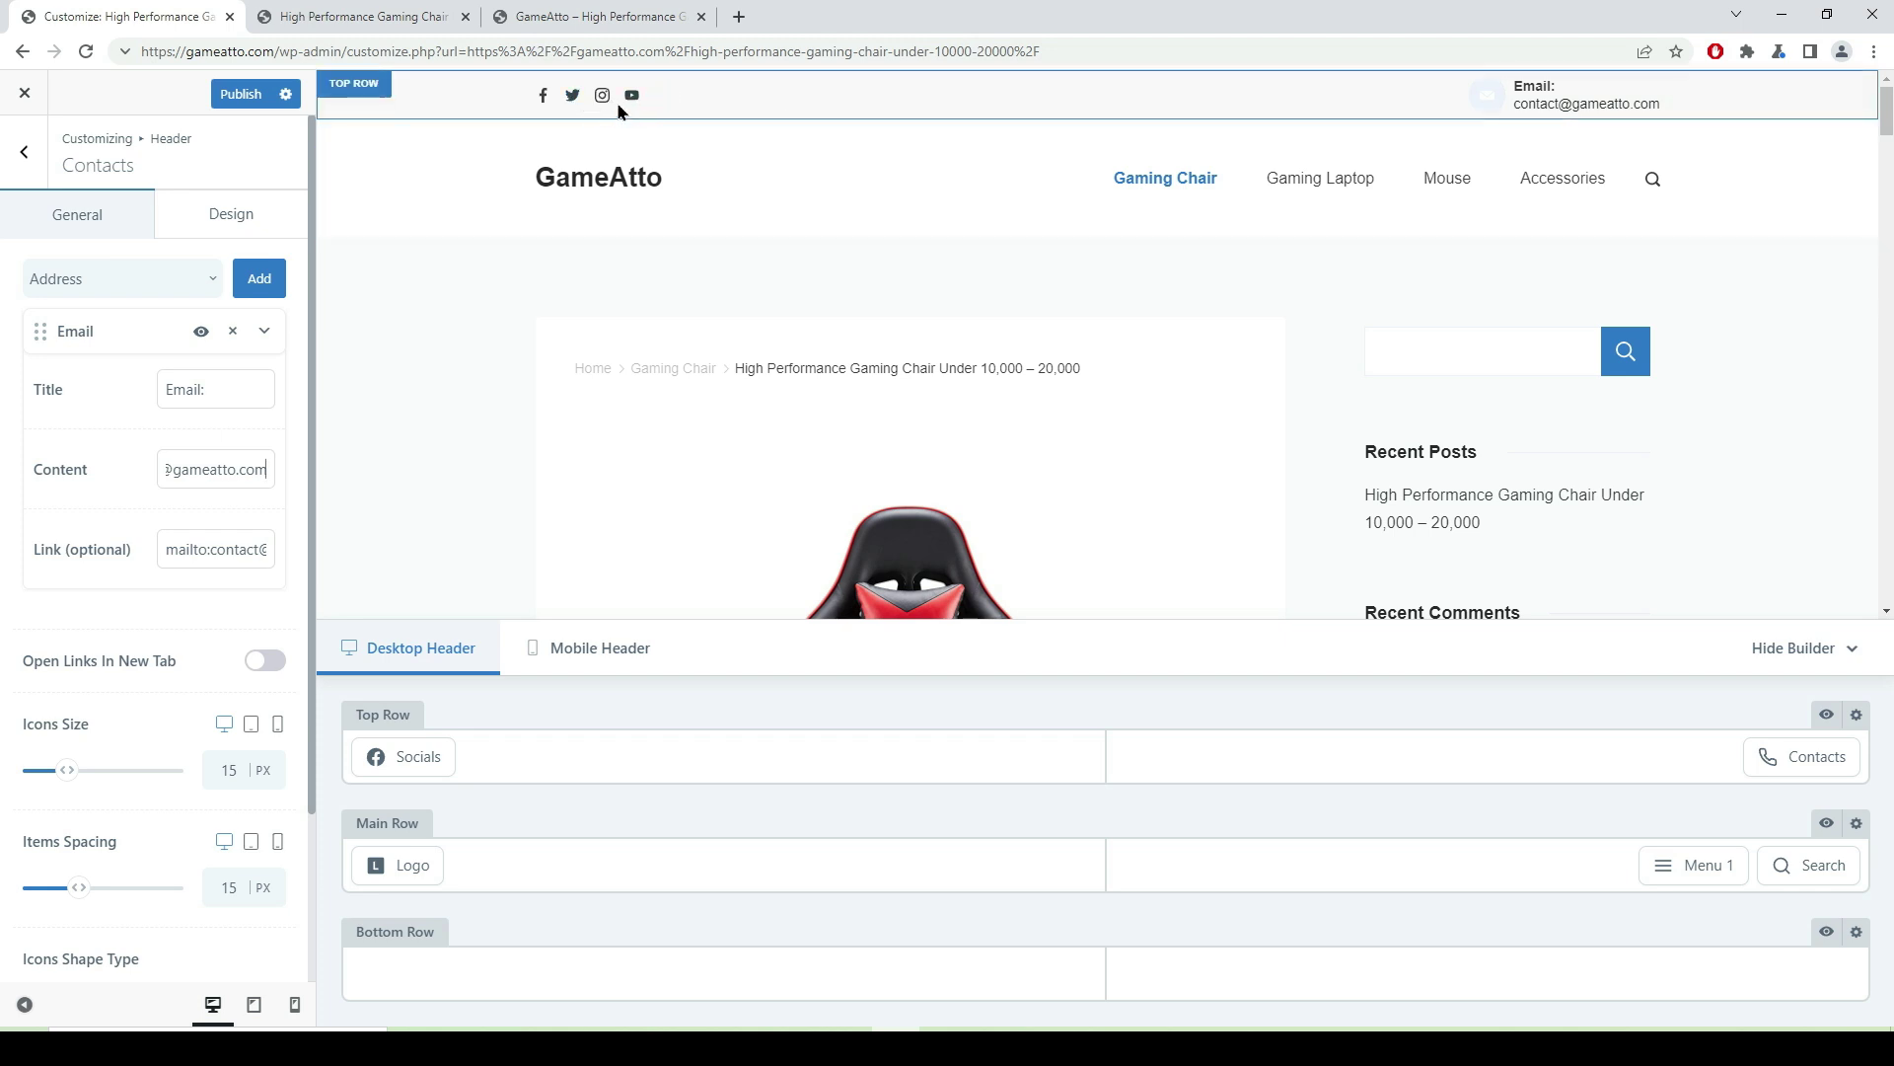
{"action": "left_click", "coordinate": [229, 213]}
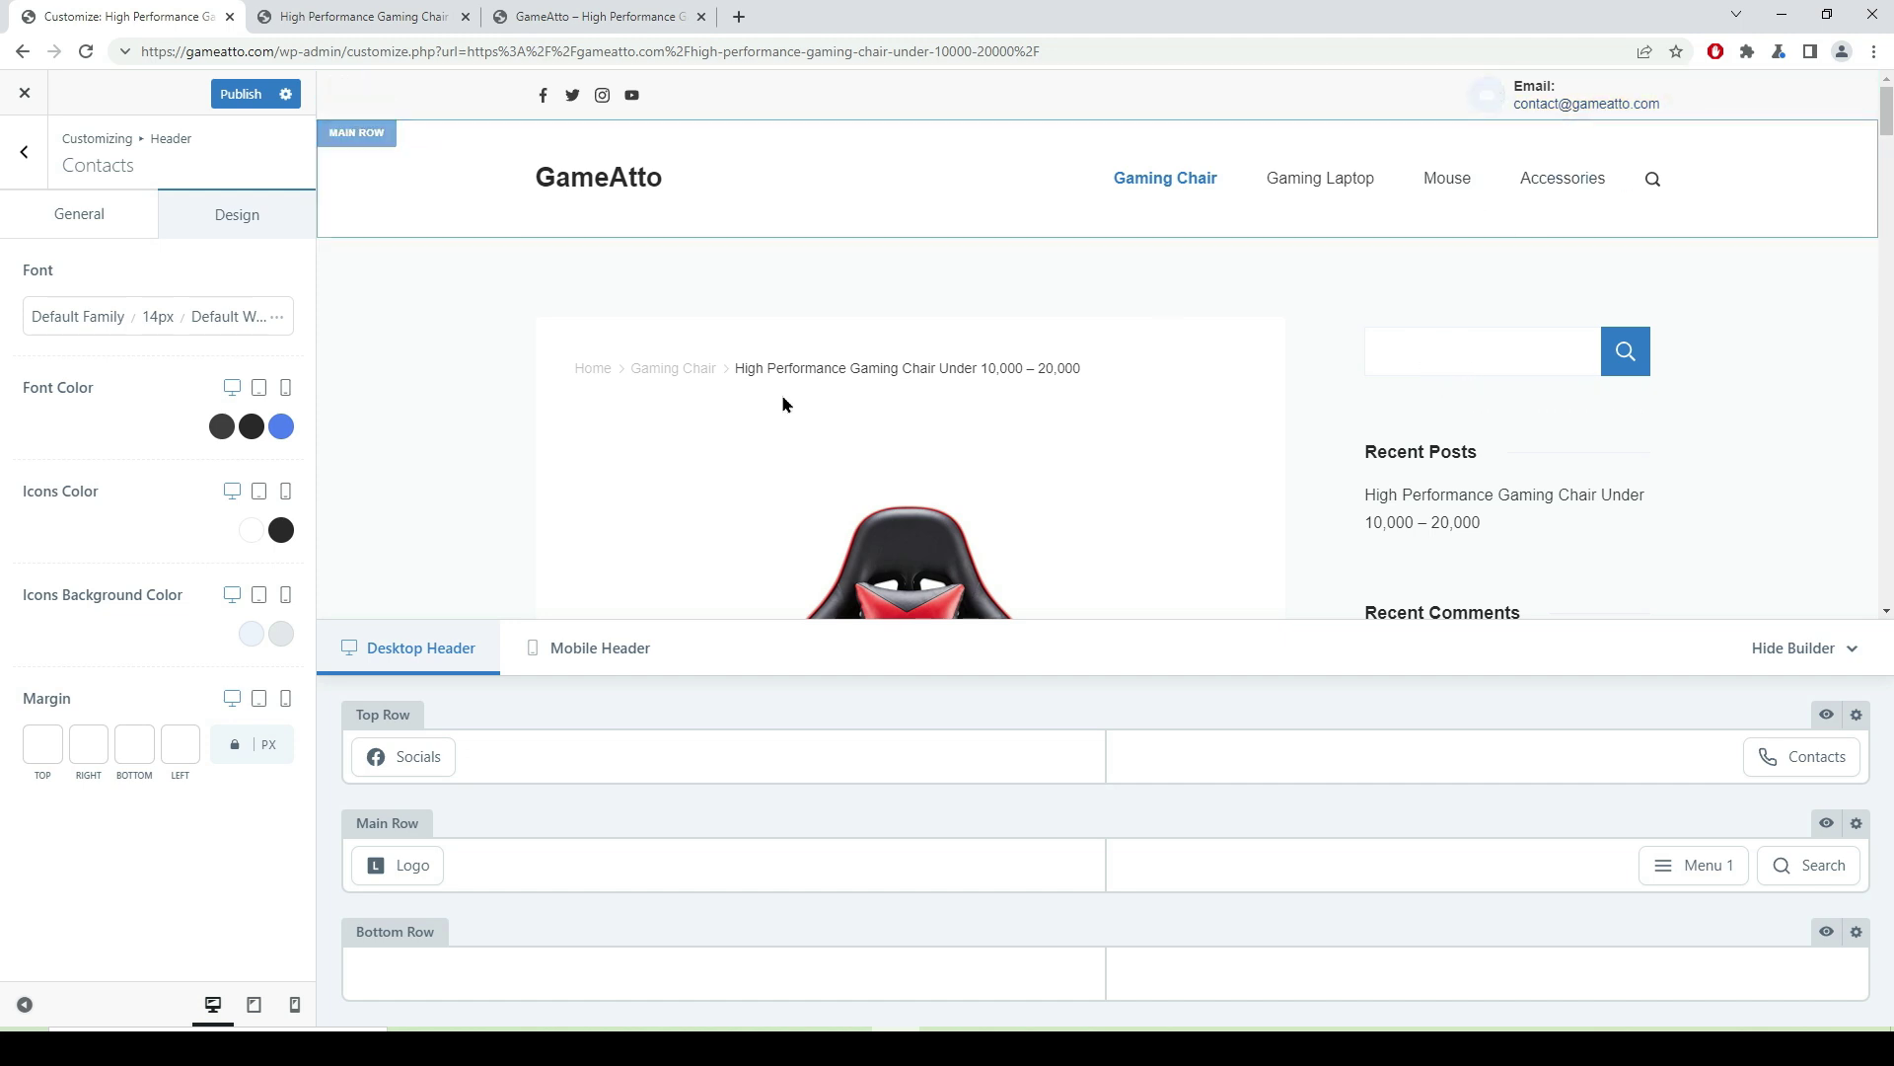
- Set the contact icons to dark normally and blue on hover
{"action": "left_click", "coordinate": [252, 530]}
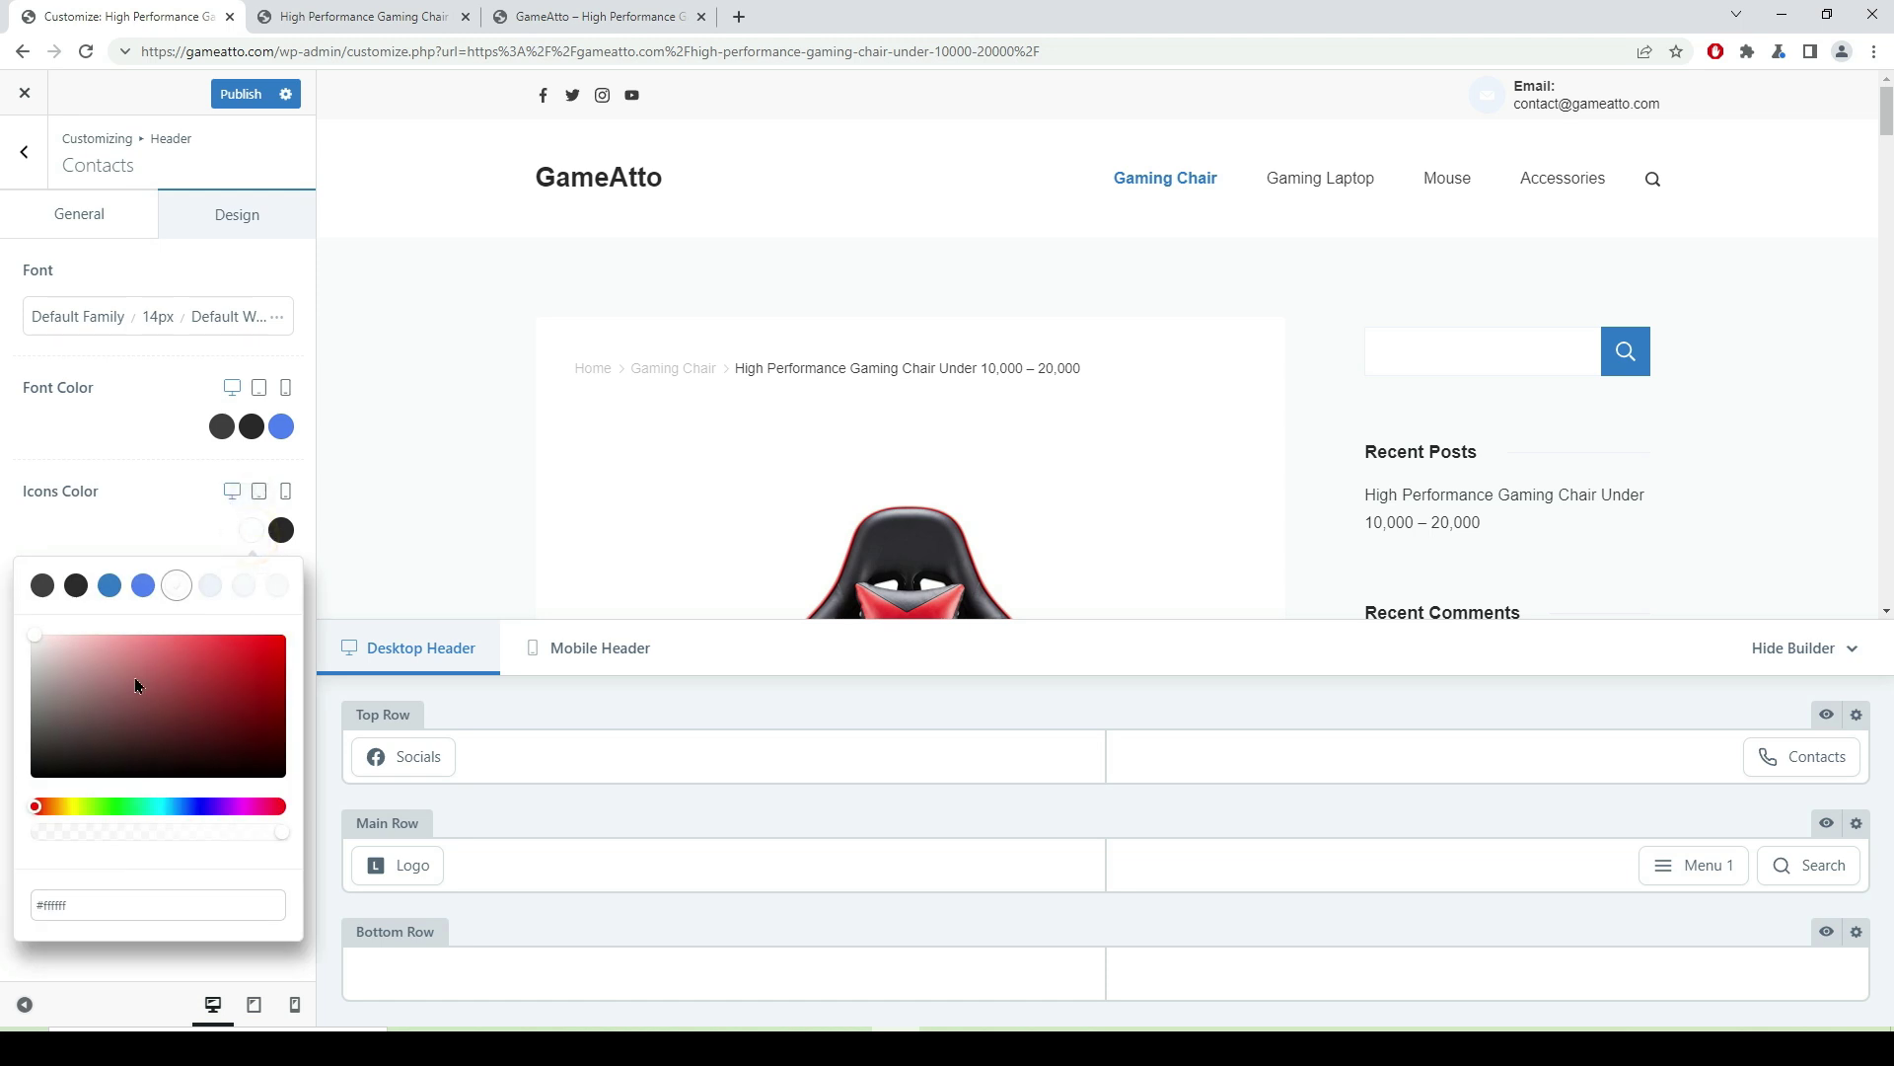
{"action": "left_click", "coordinate": [75, 588]}
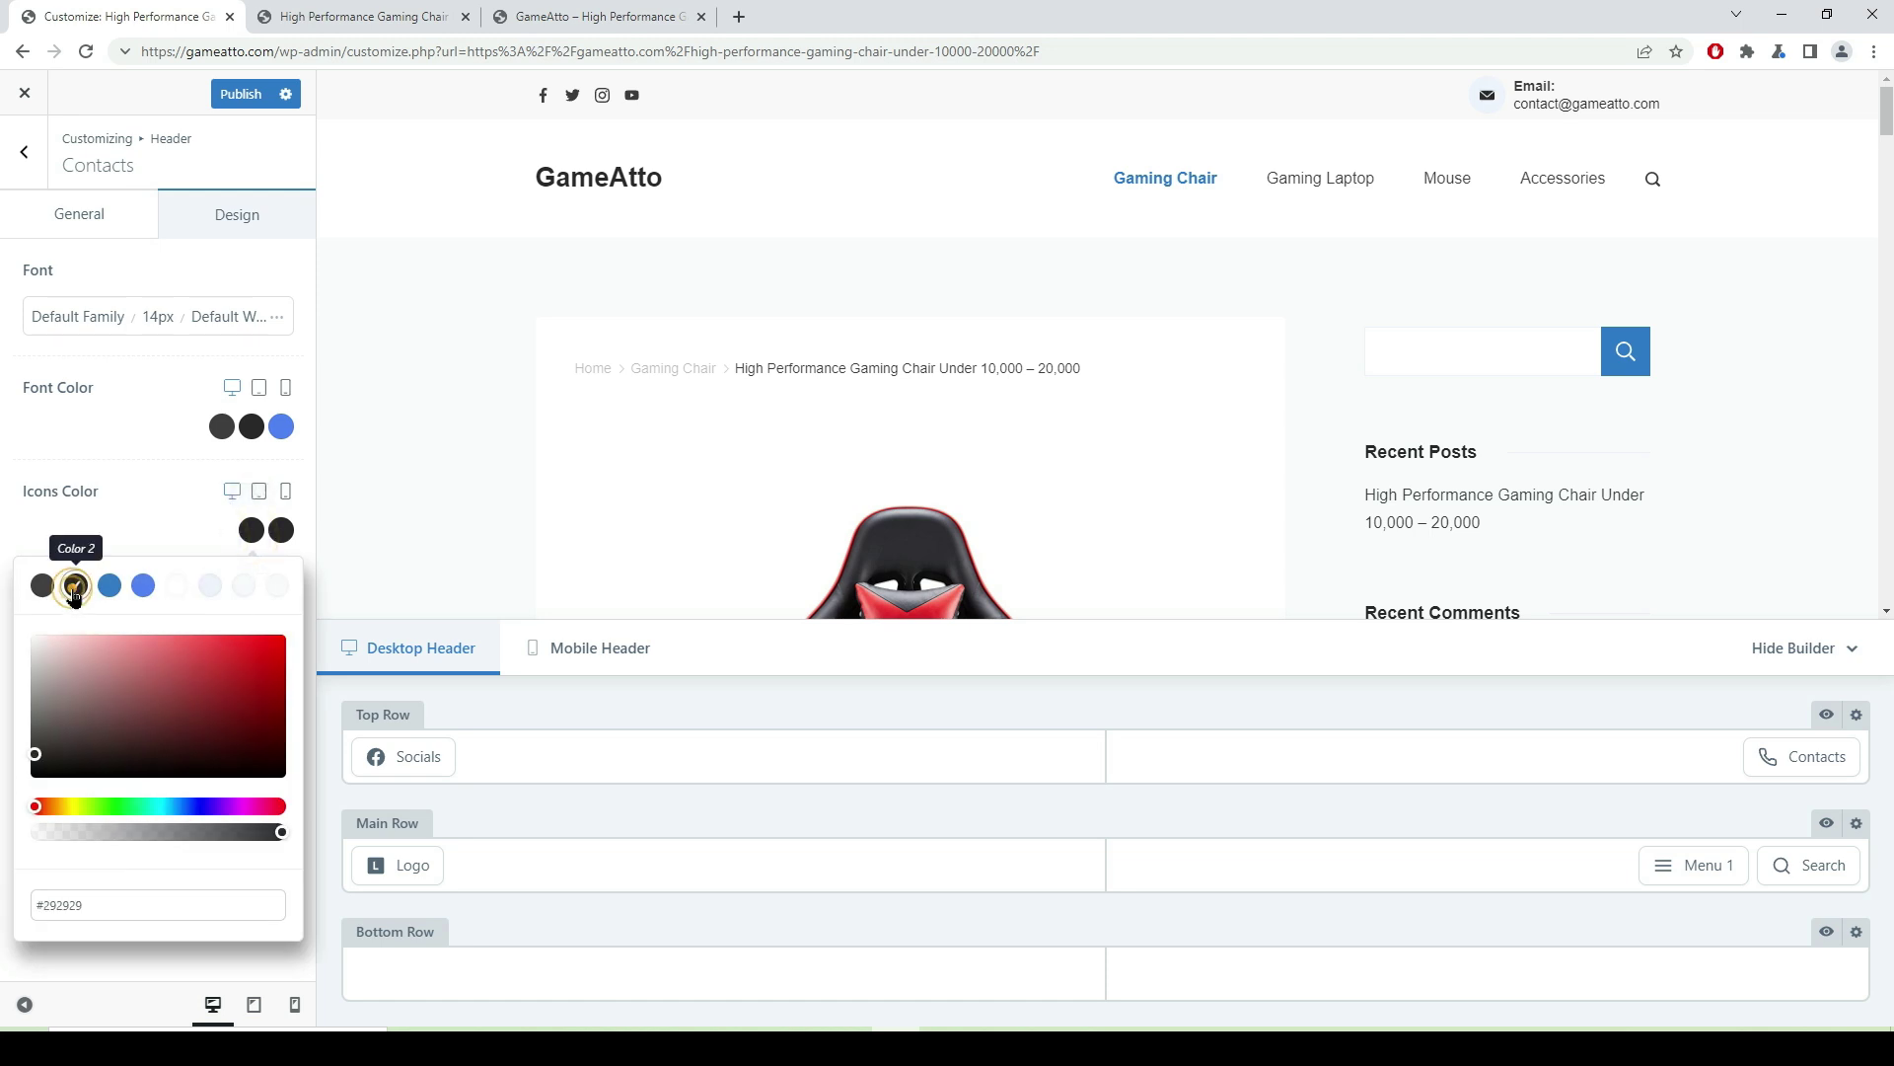
{"action": "left_click", "coordinate": [281, 532]}
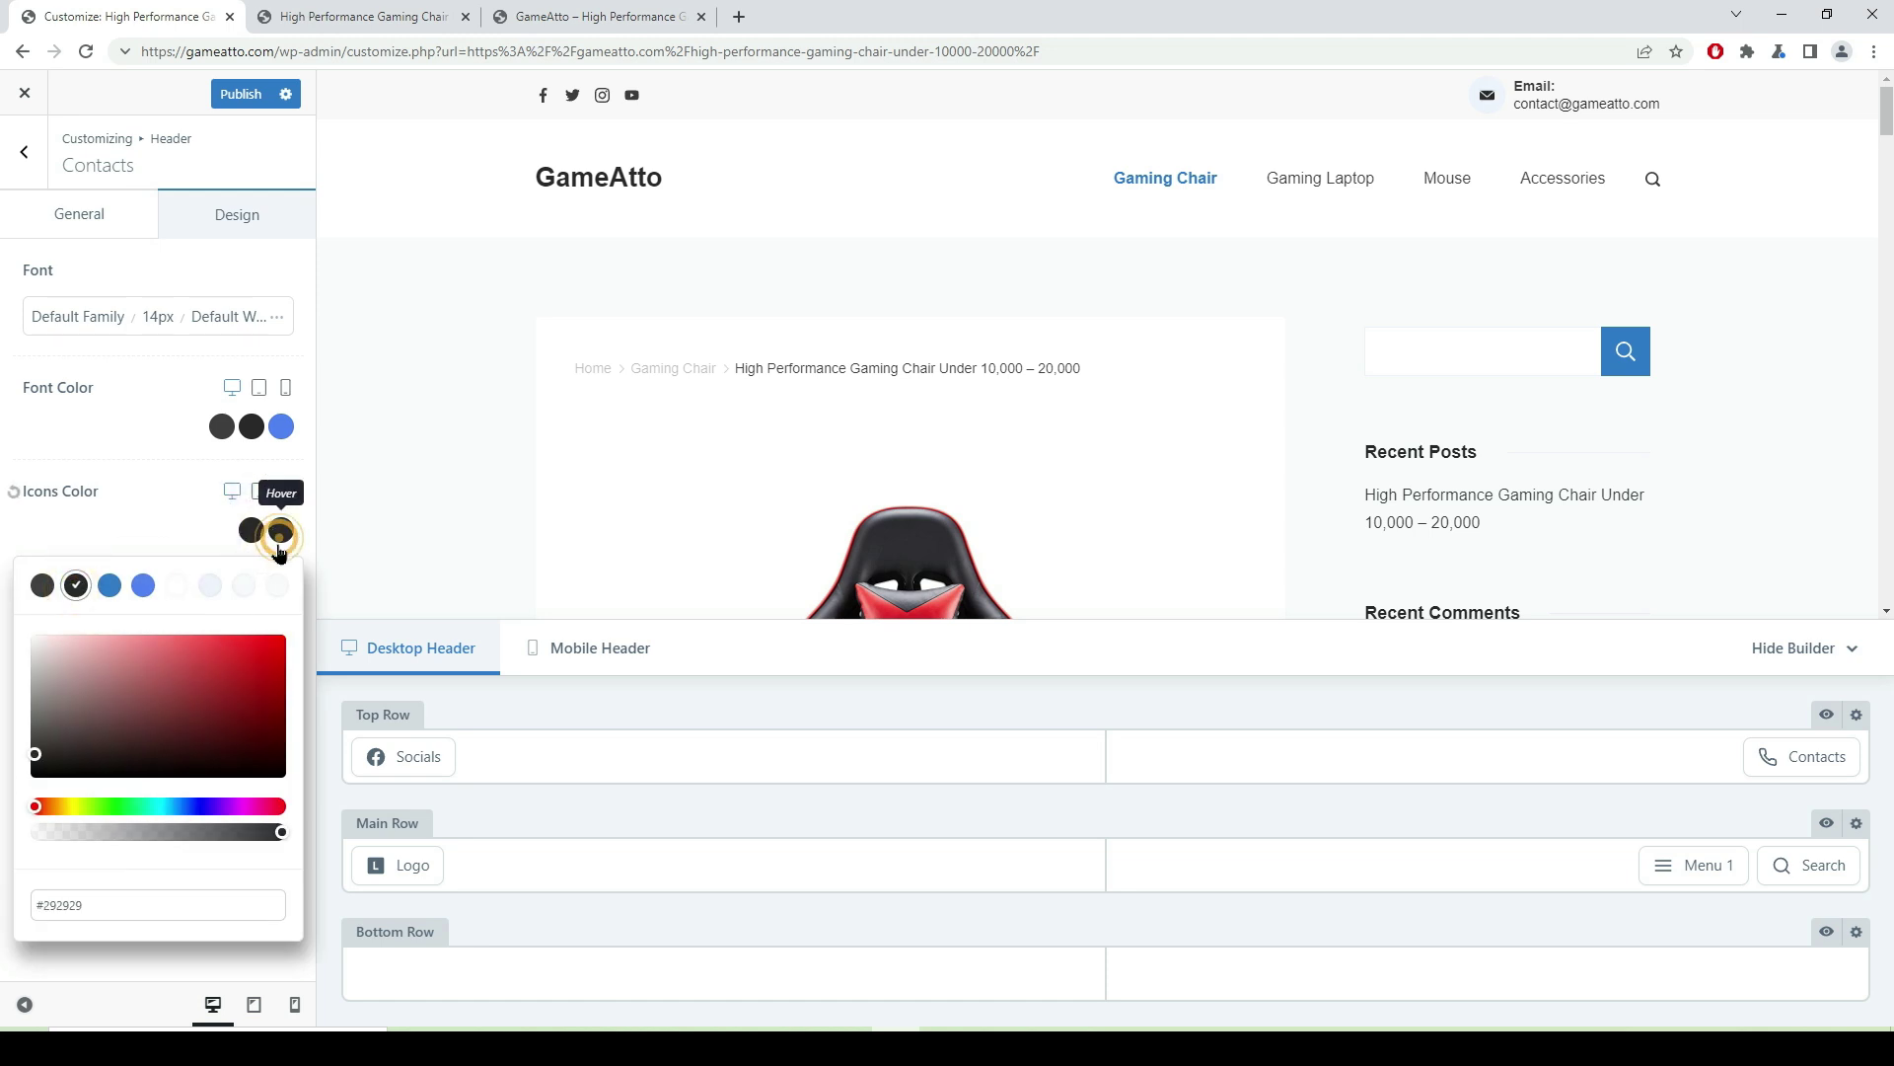
{"action": "left_click", "coordinate": [109, 586]}
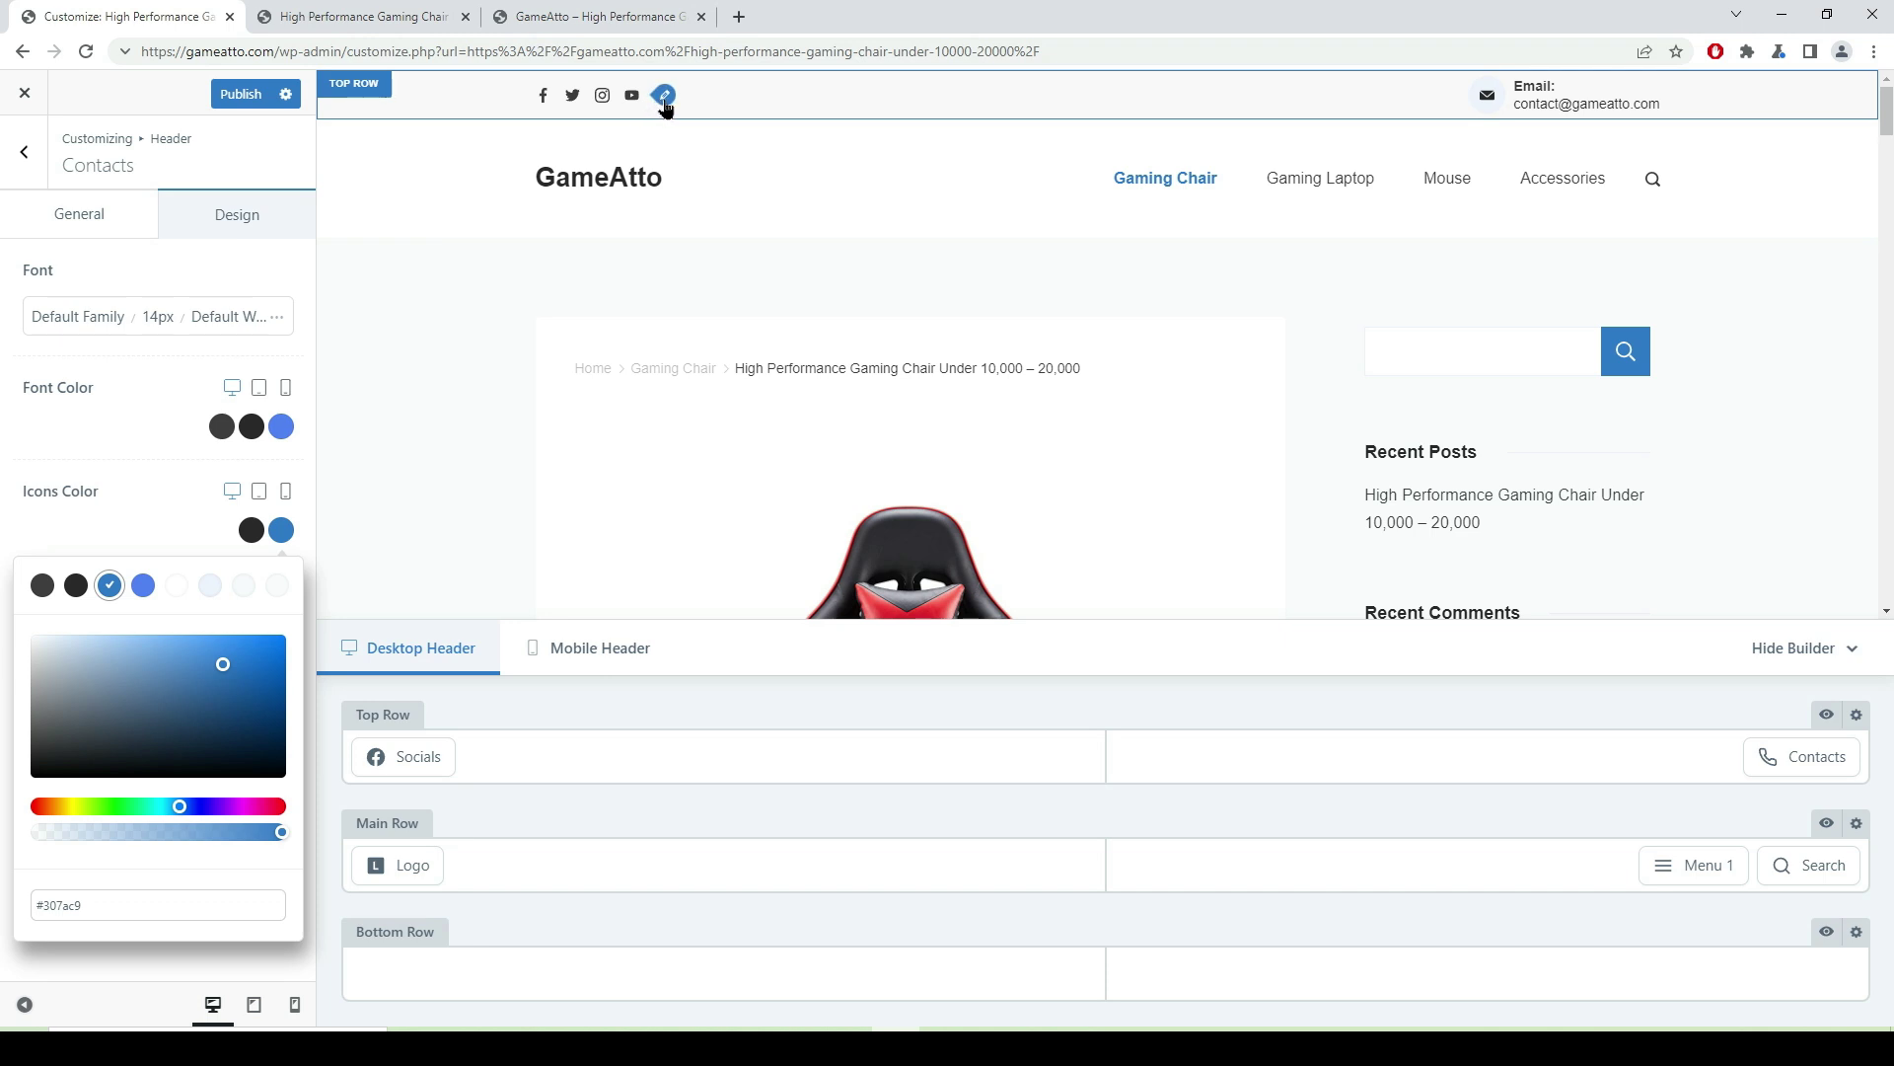
- Set the header Socials icons colour to red, rgba(232, 12, 12, 0.9)
{"action": "left_click", "coordinate": [664, 96]}
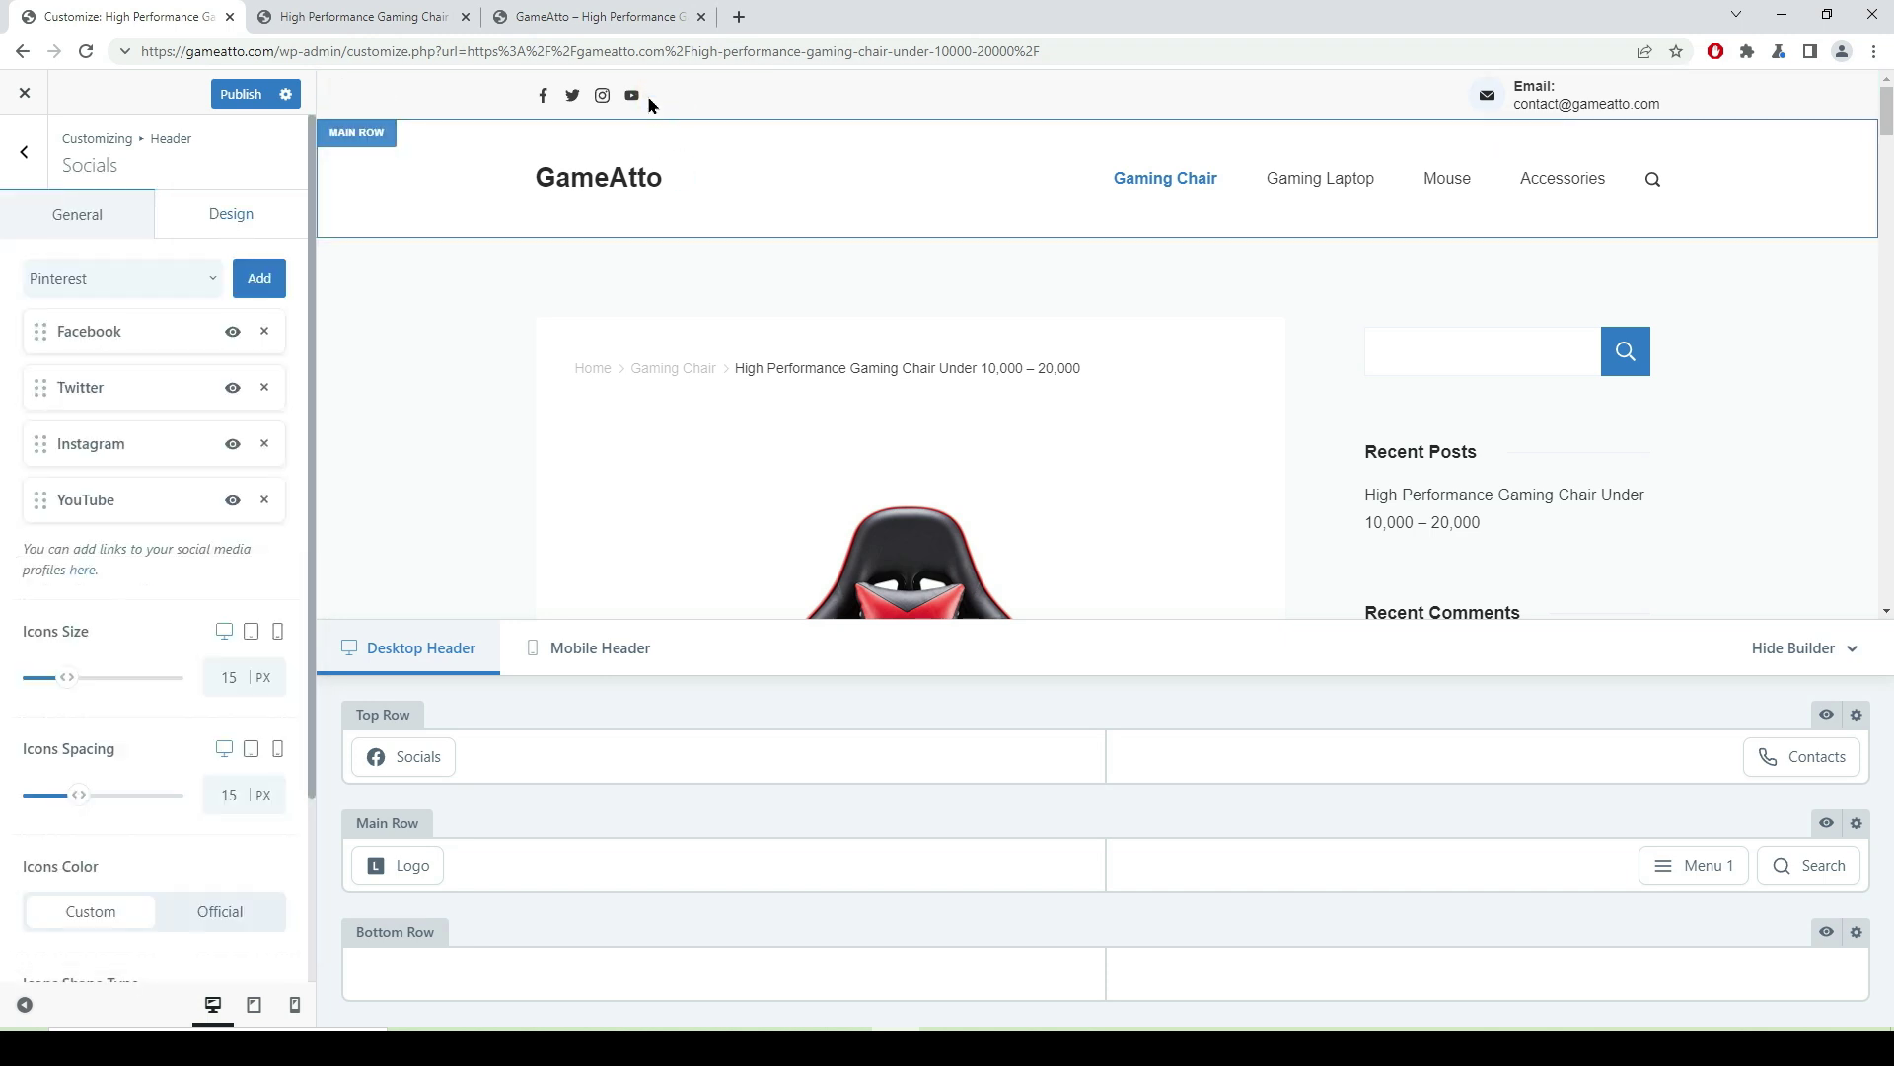
{"action": "left_click", "coordinate": [249, 225]}
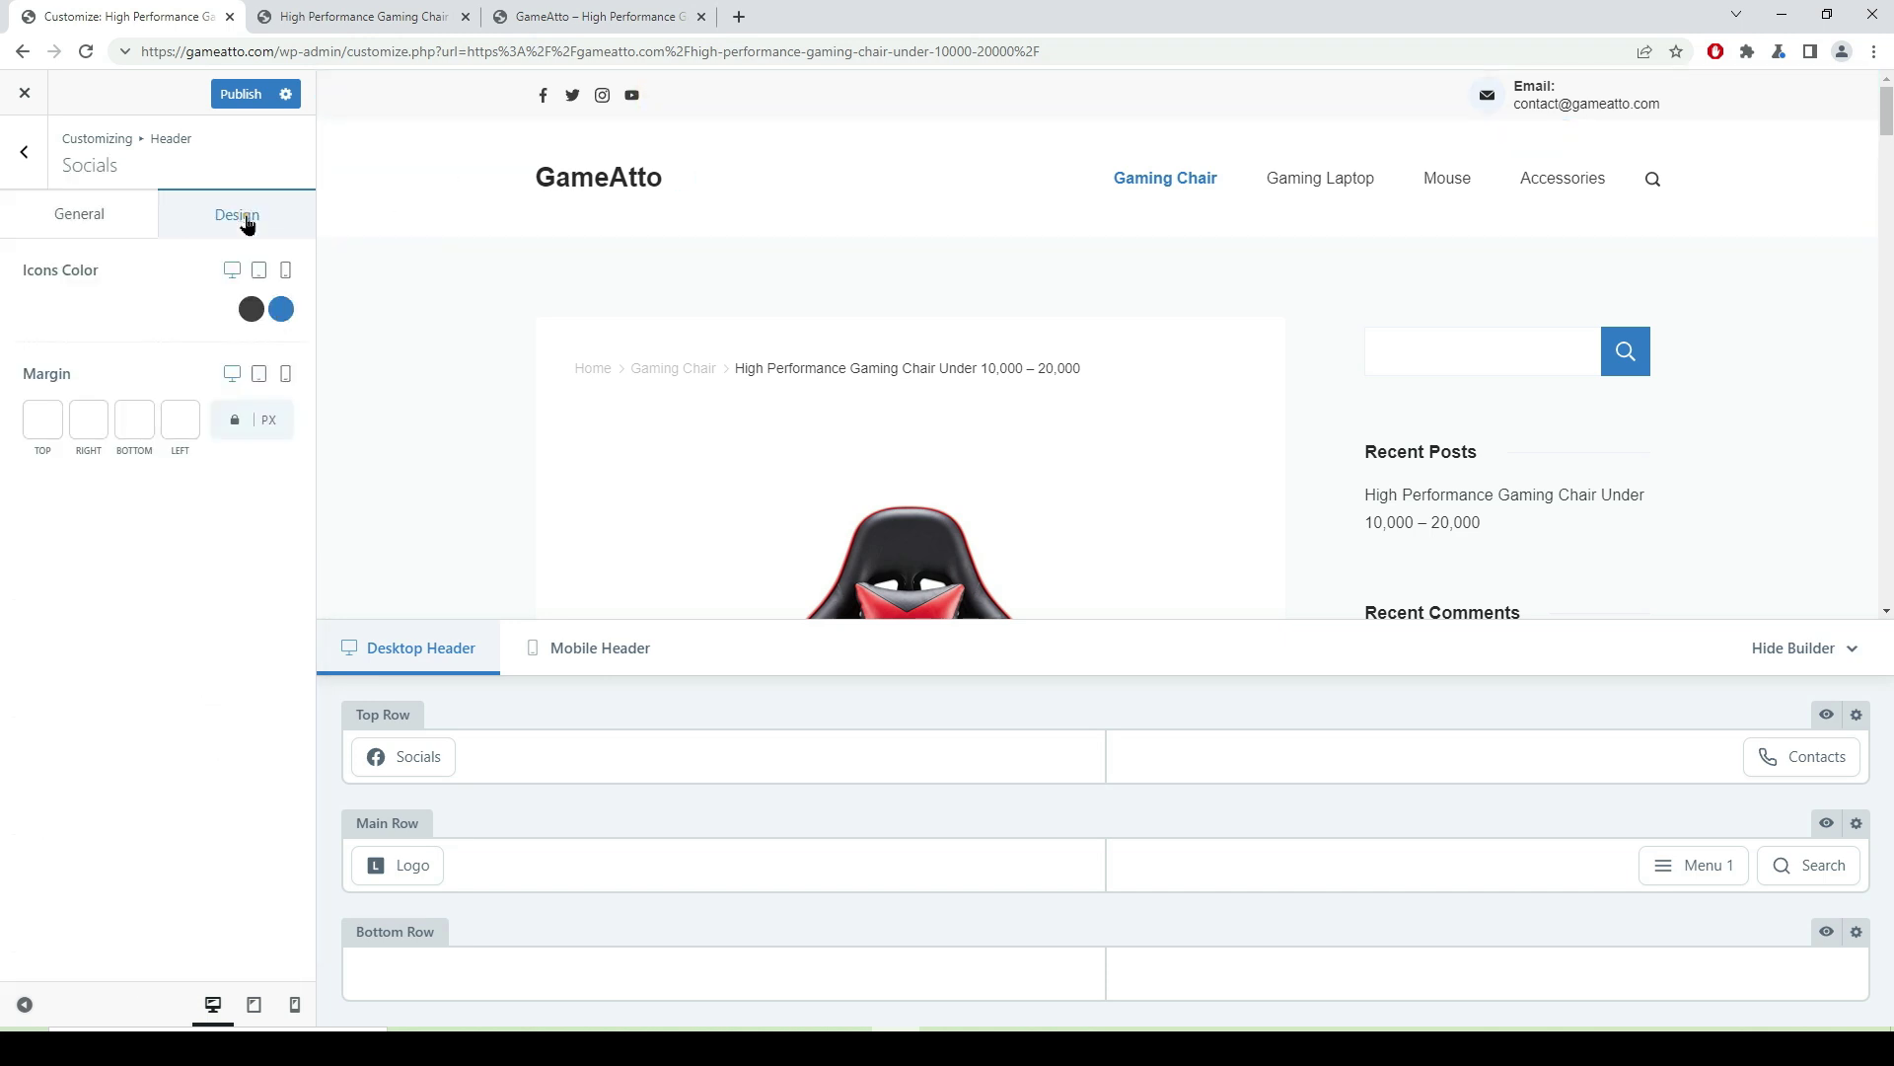
{"action": "left_click", "coordinate": [254, 318]}
{"action": "left_click", "coordinate": [269, 427]}
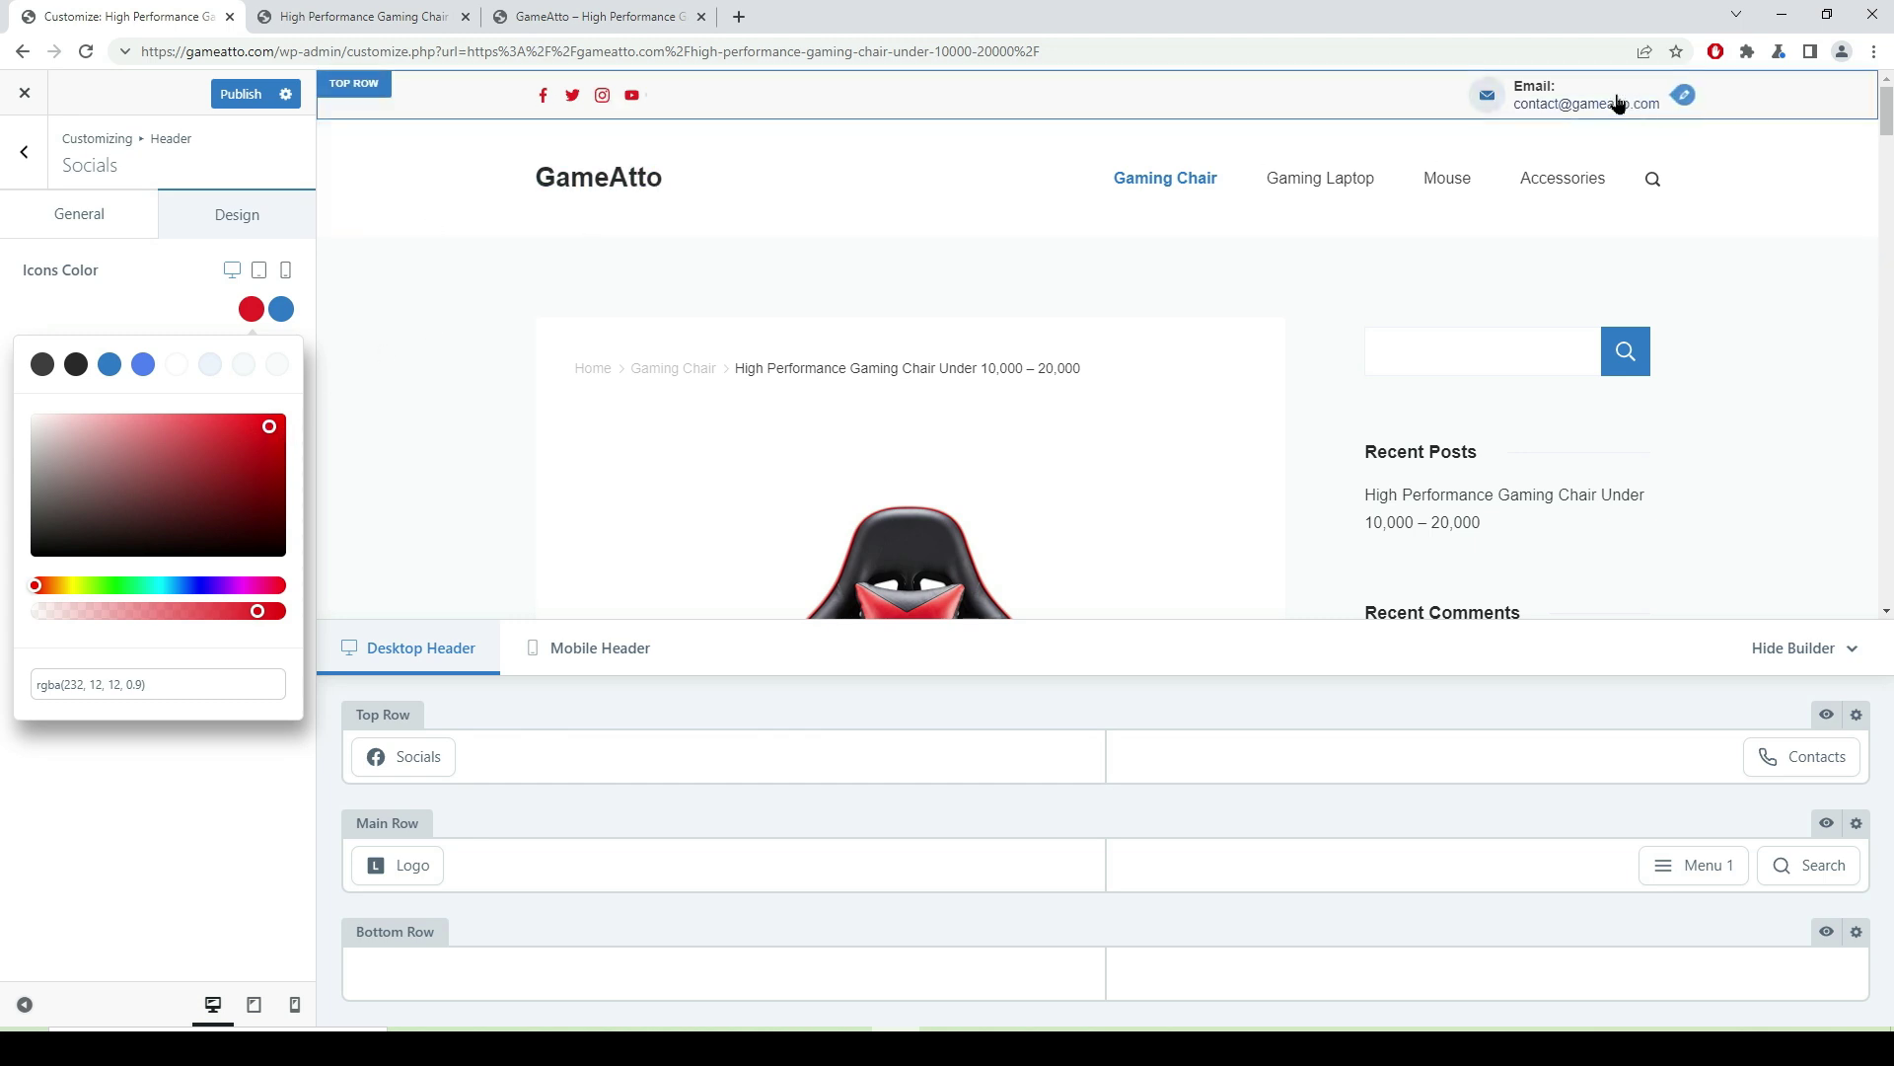
{"action": "left_click", "coordinate": [1687, 99]}
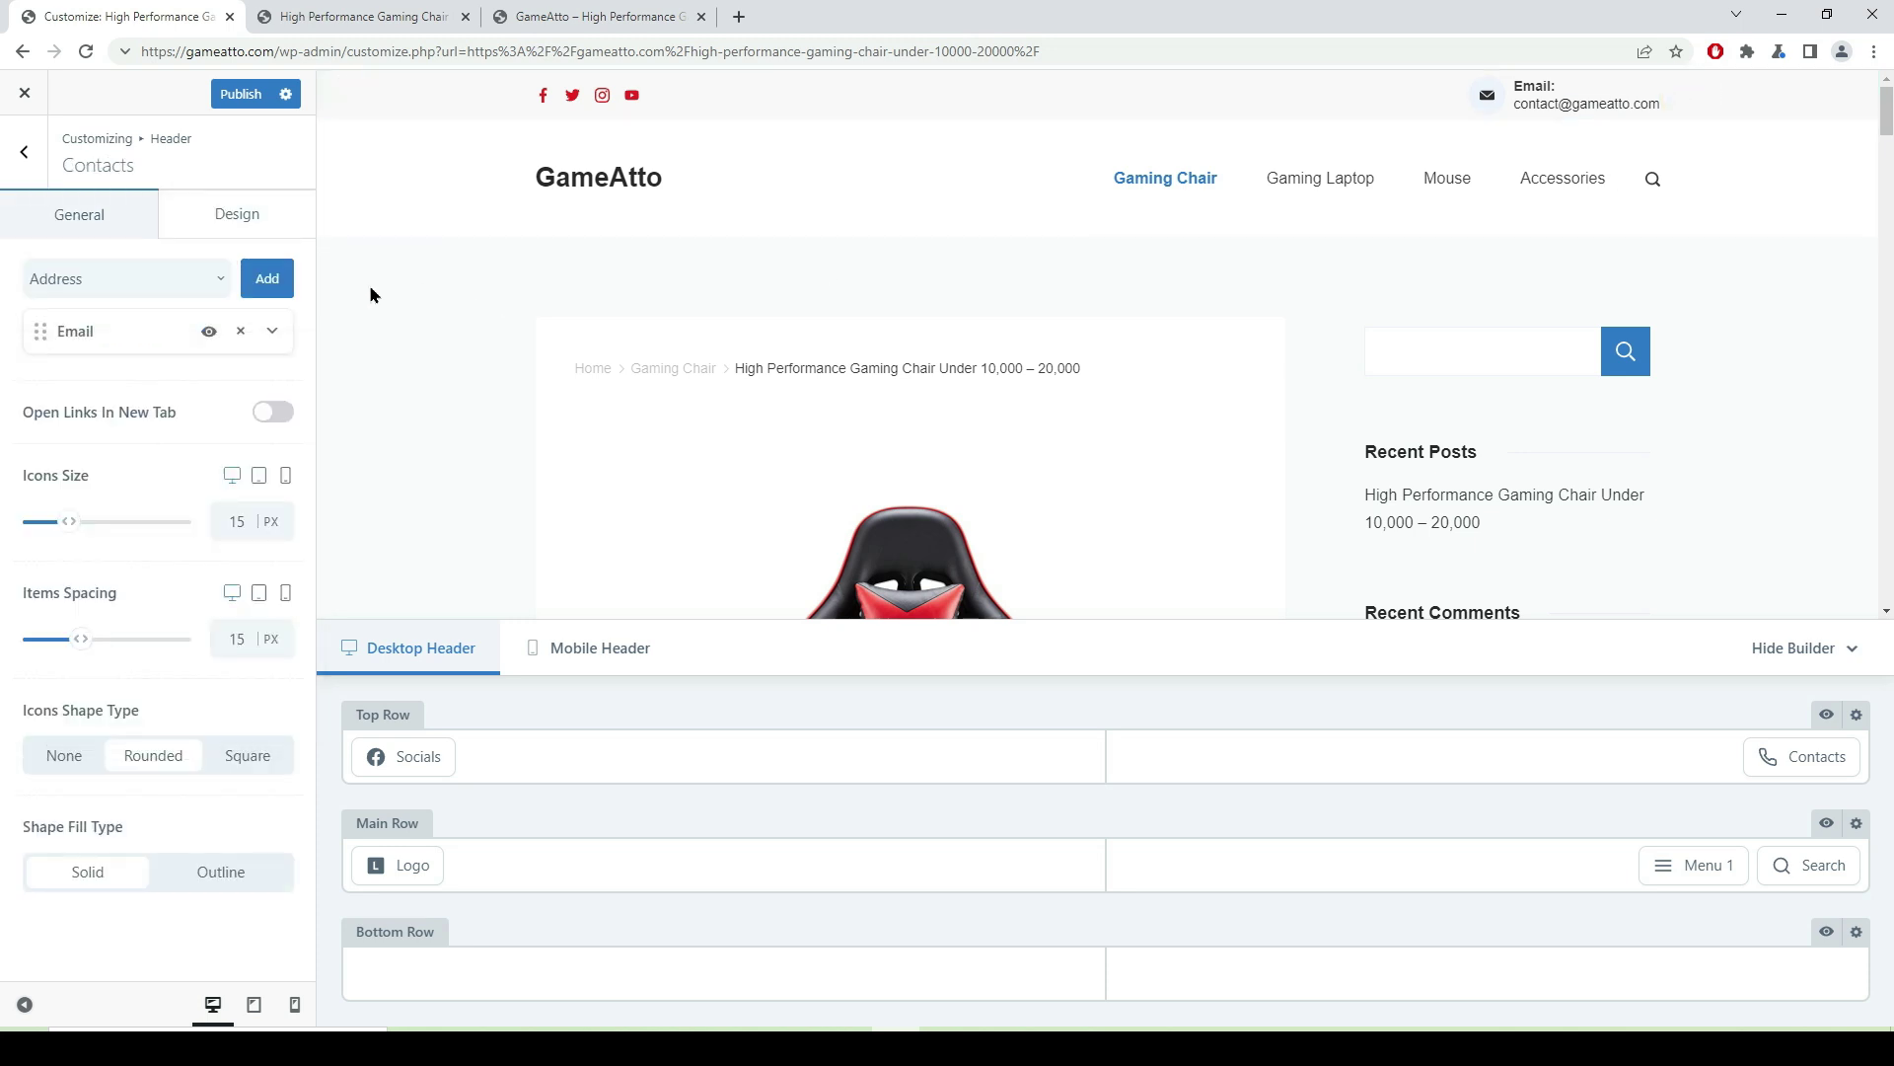
- Make the Contacts font colour, link colour and envelope icon red
{"action": "left_click", "coordinate": [246, 223]}
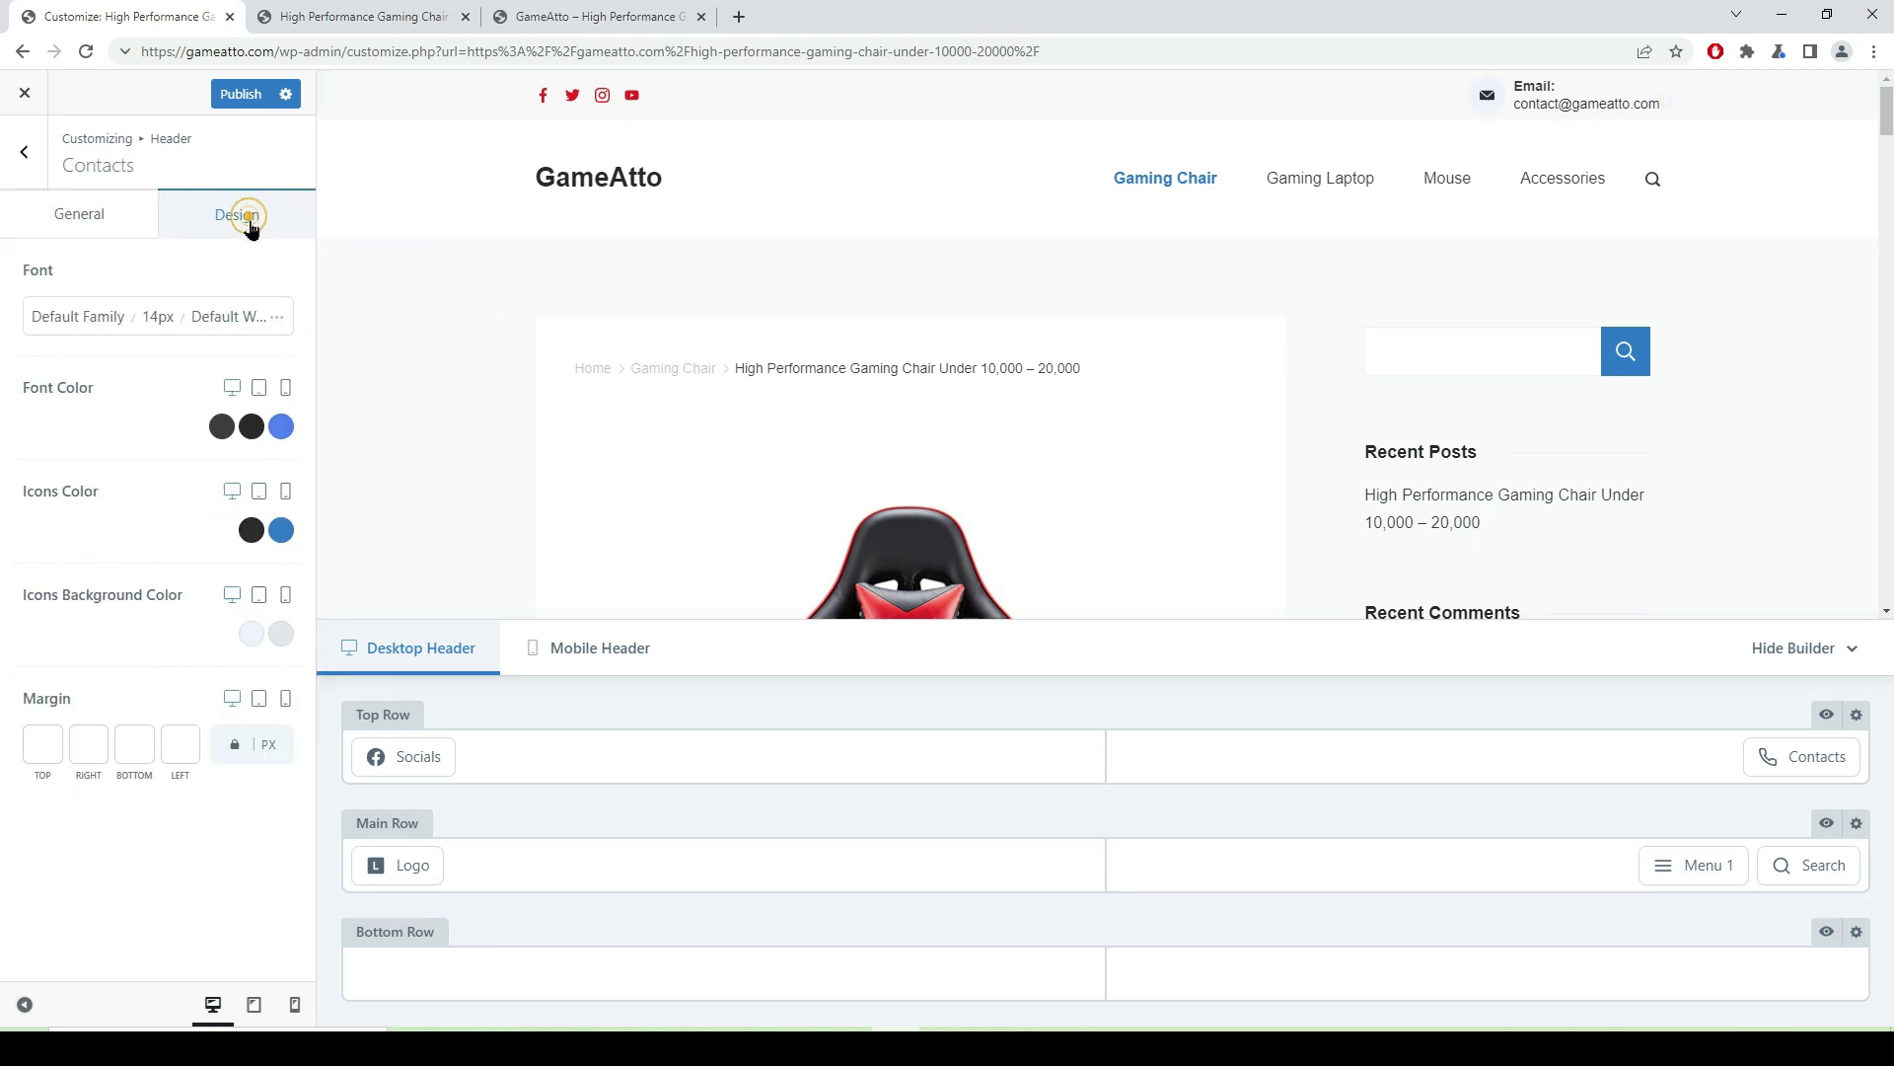
{"action": "left_click", "coordinate": [222, 426]}
{"action": "left_click", "coordinate": [272, 536]}
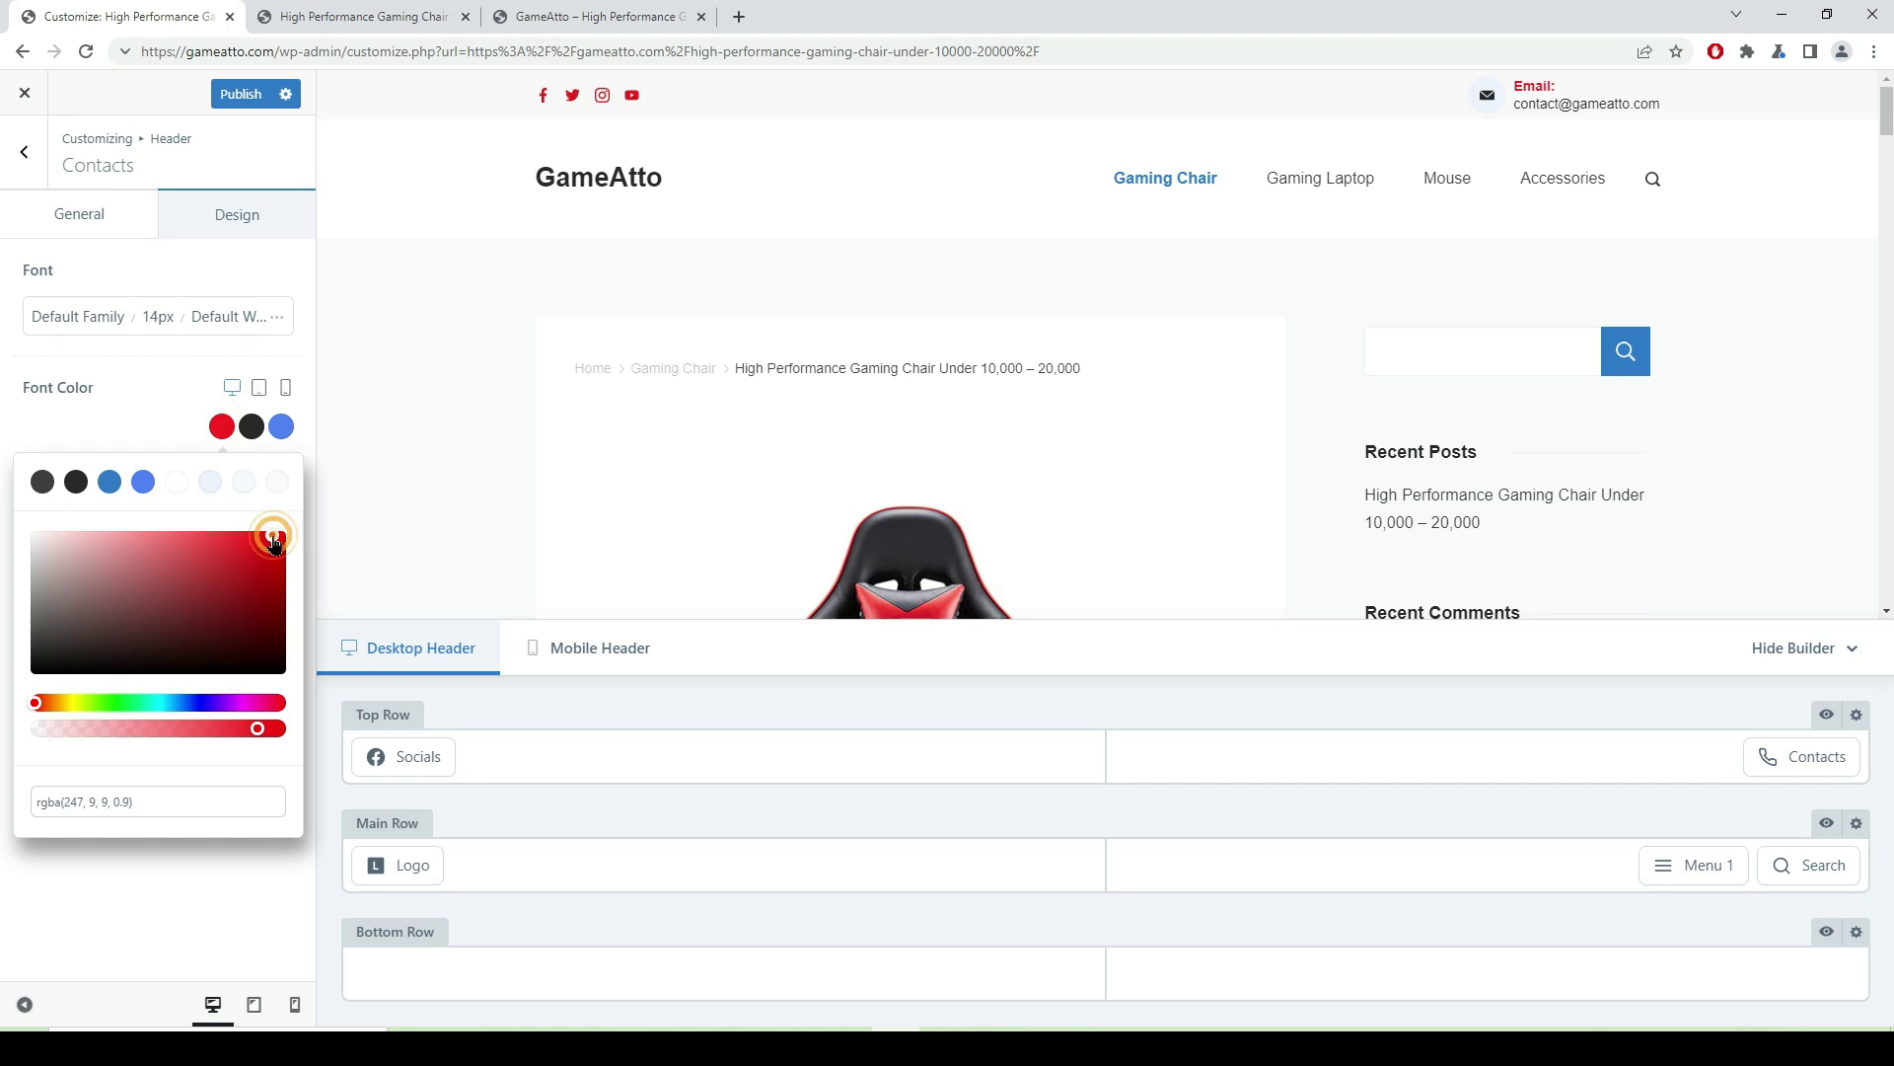
{"action": "left_click", "coordinate": [251, 426]}
{"action": "left_click", "coordinate": [271, 545]}
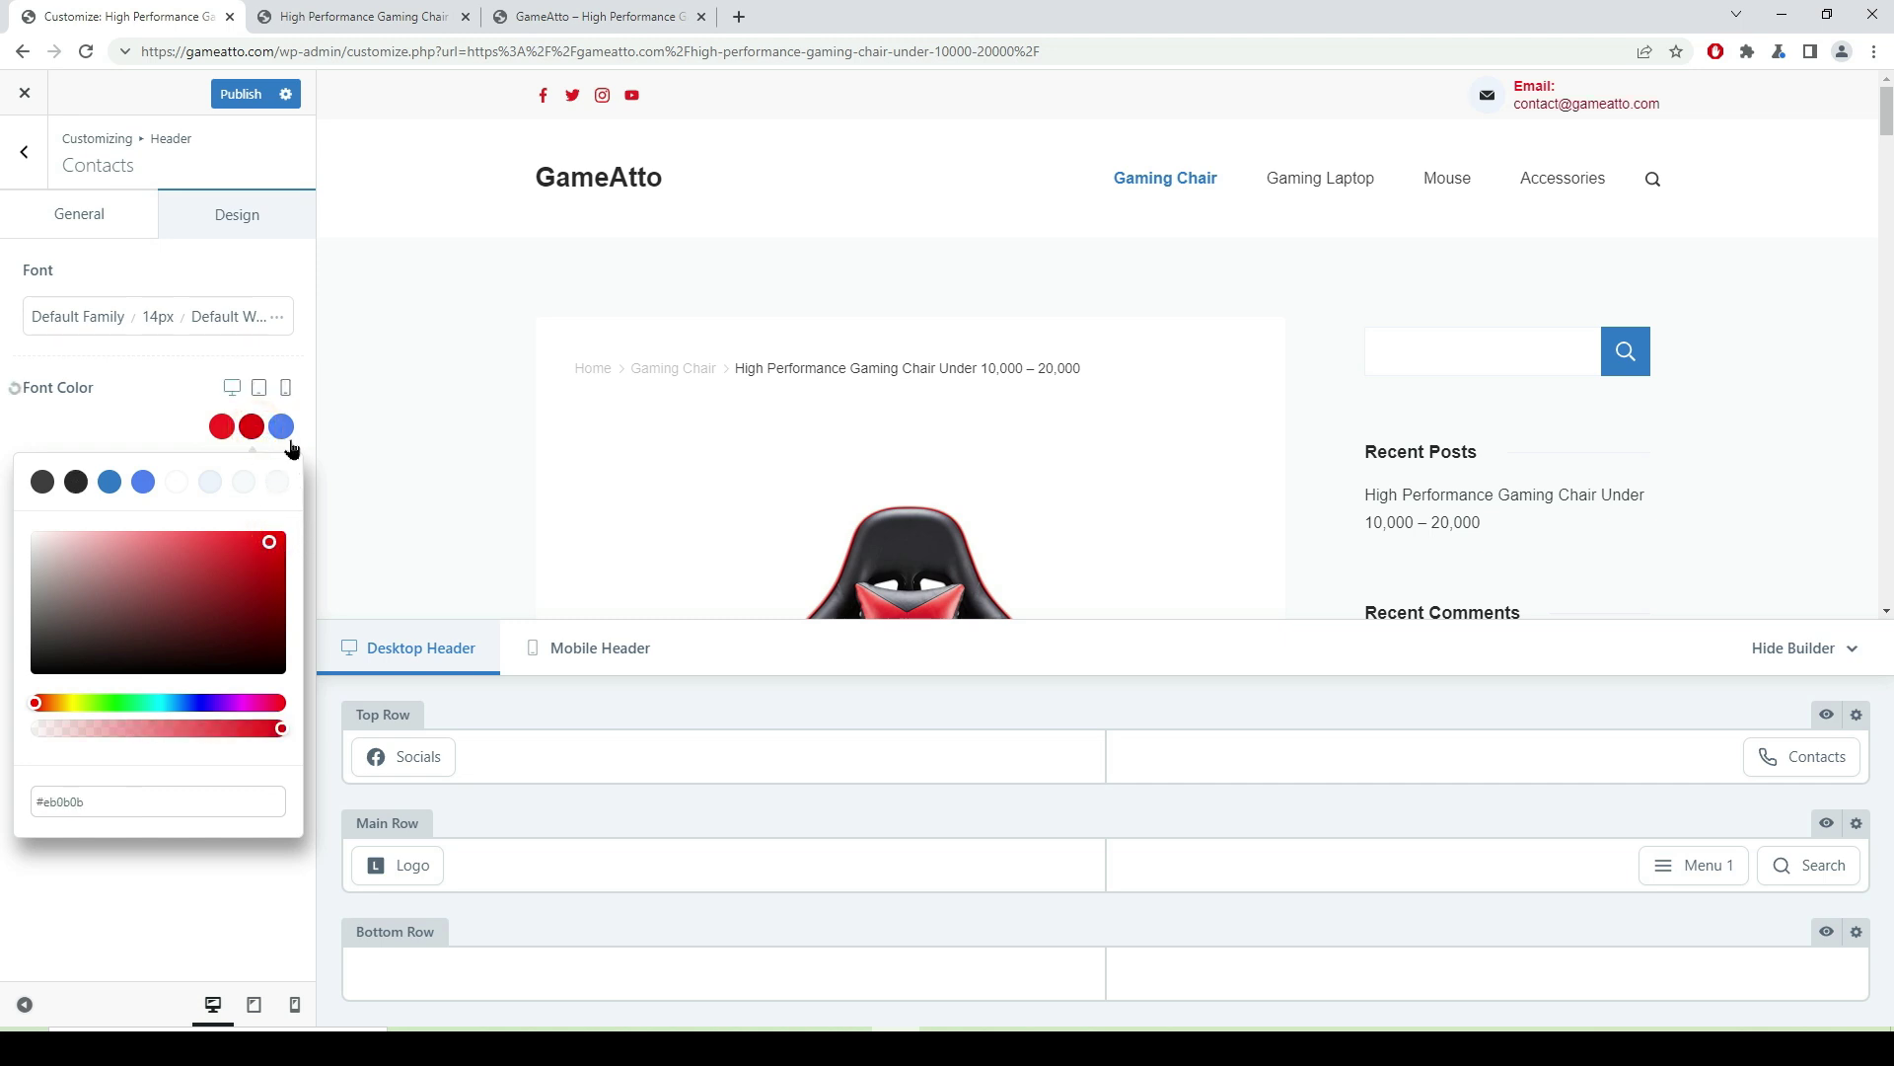
{"action": "left_click", "coordinate": [300, 299]}
{"action": "left_click", "coordinate": [251, 533]}
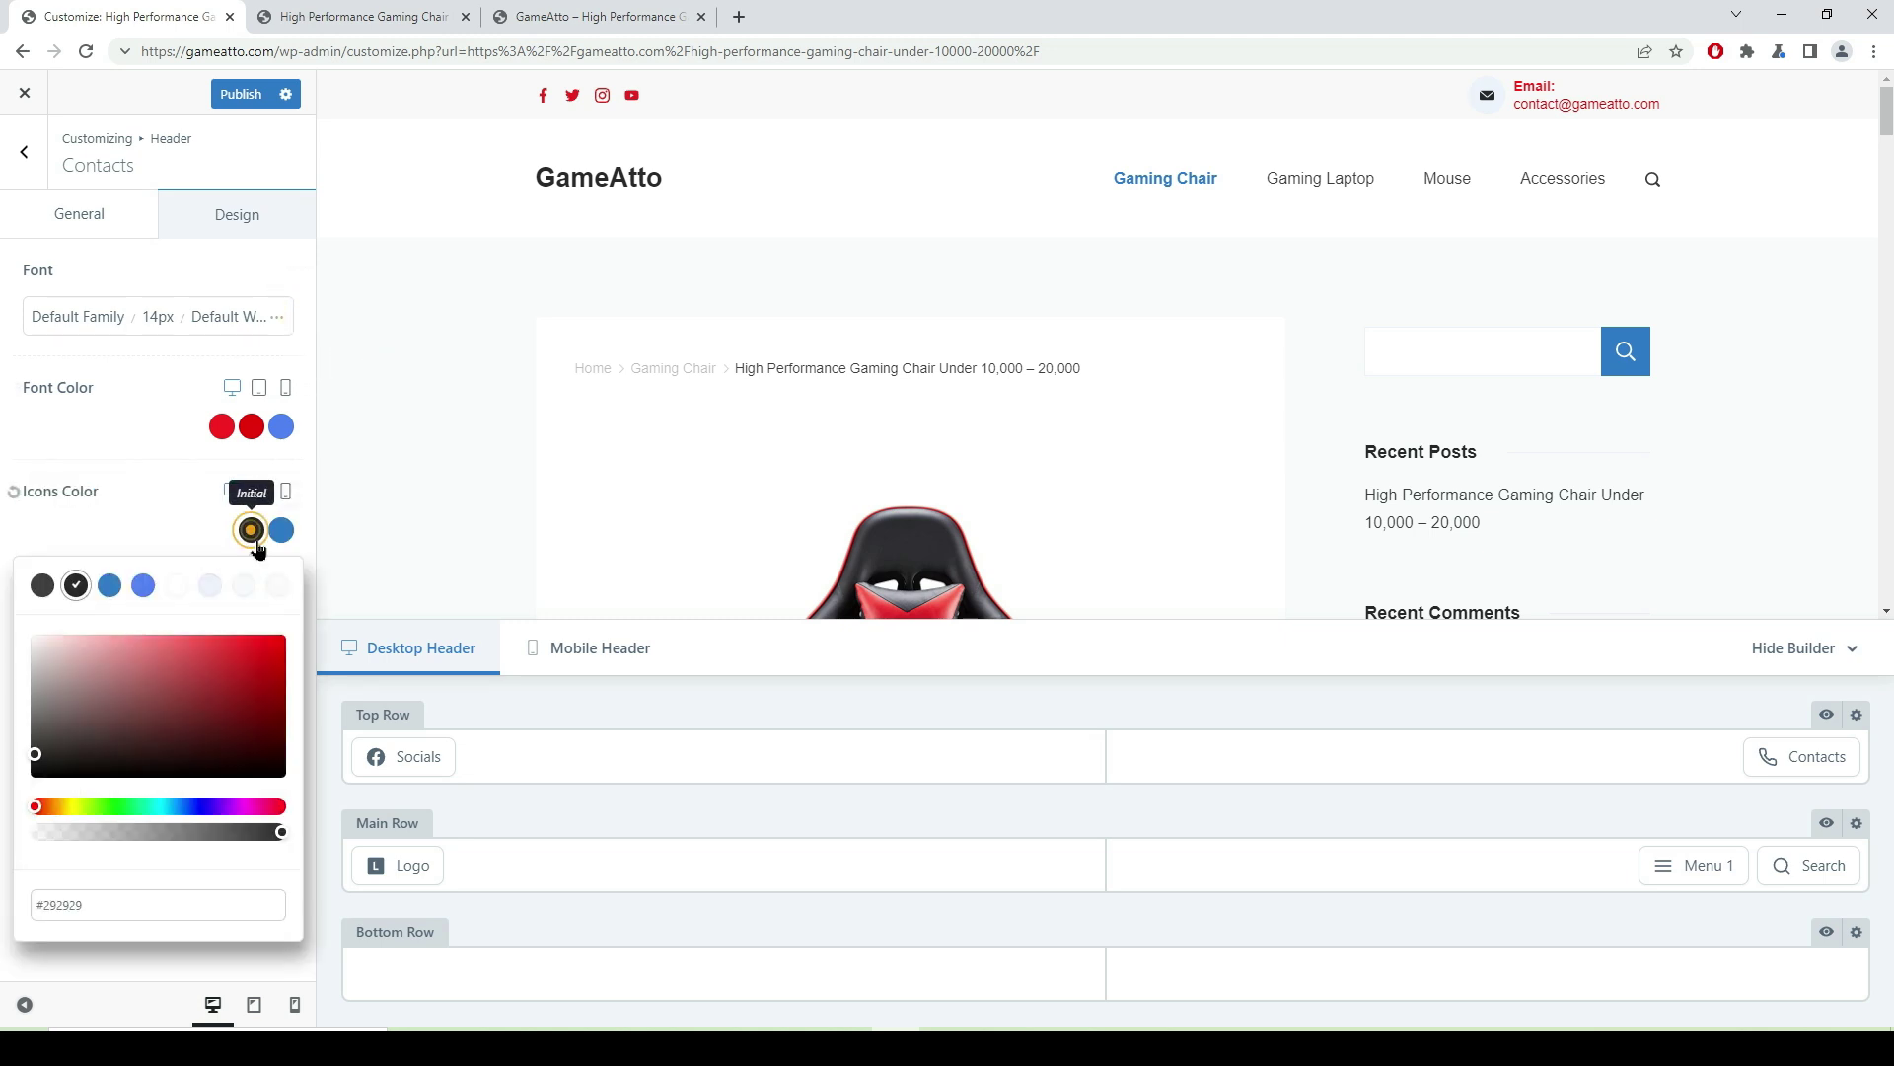
{"action": "left_click", "coordinate": [275, 648]}
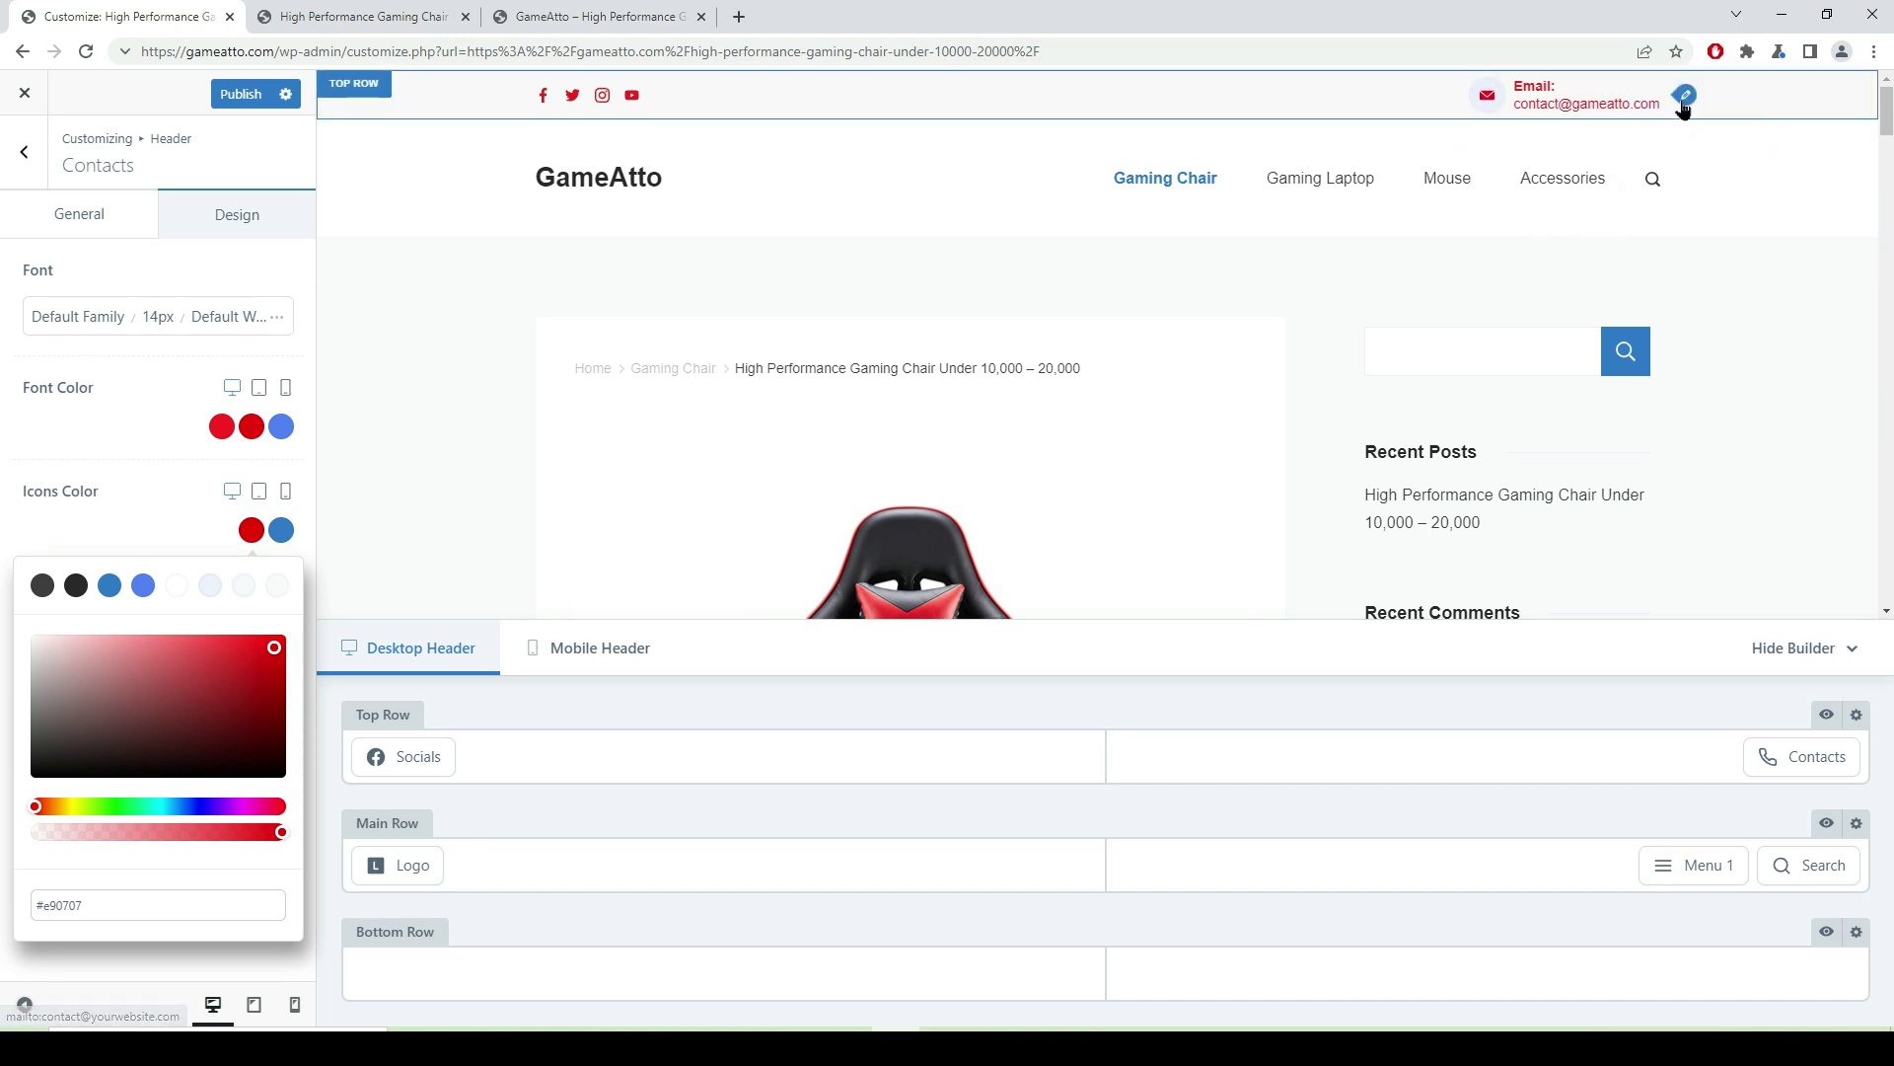
- Reset the contact link colour to dark #292929 and publish the changes
{"action": "left_click", "coordinate": [251, 426]}
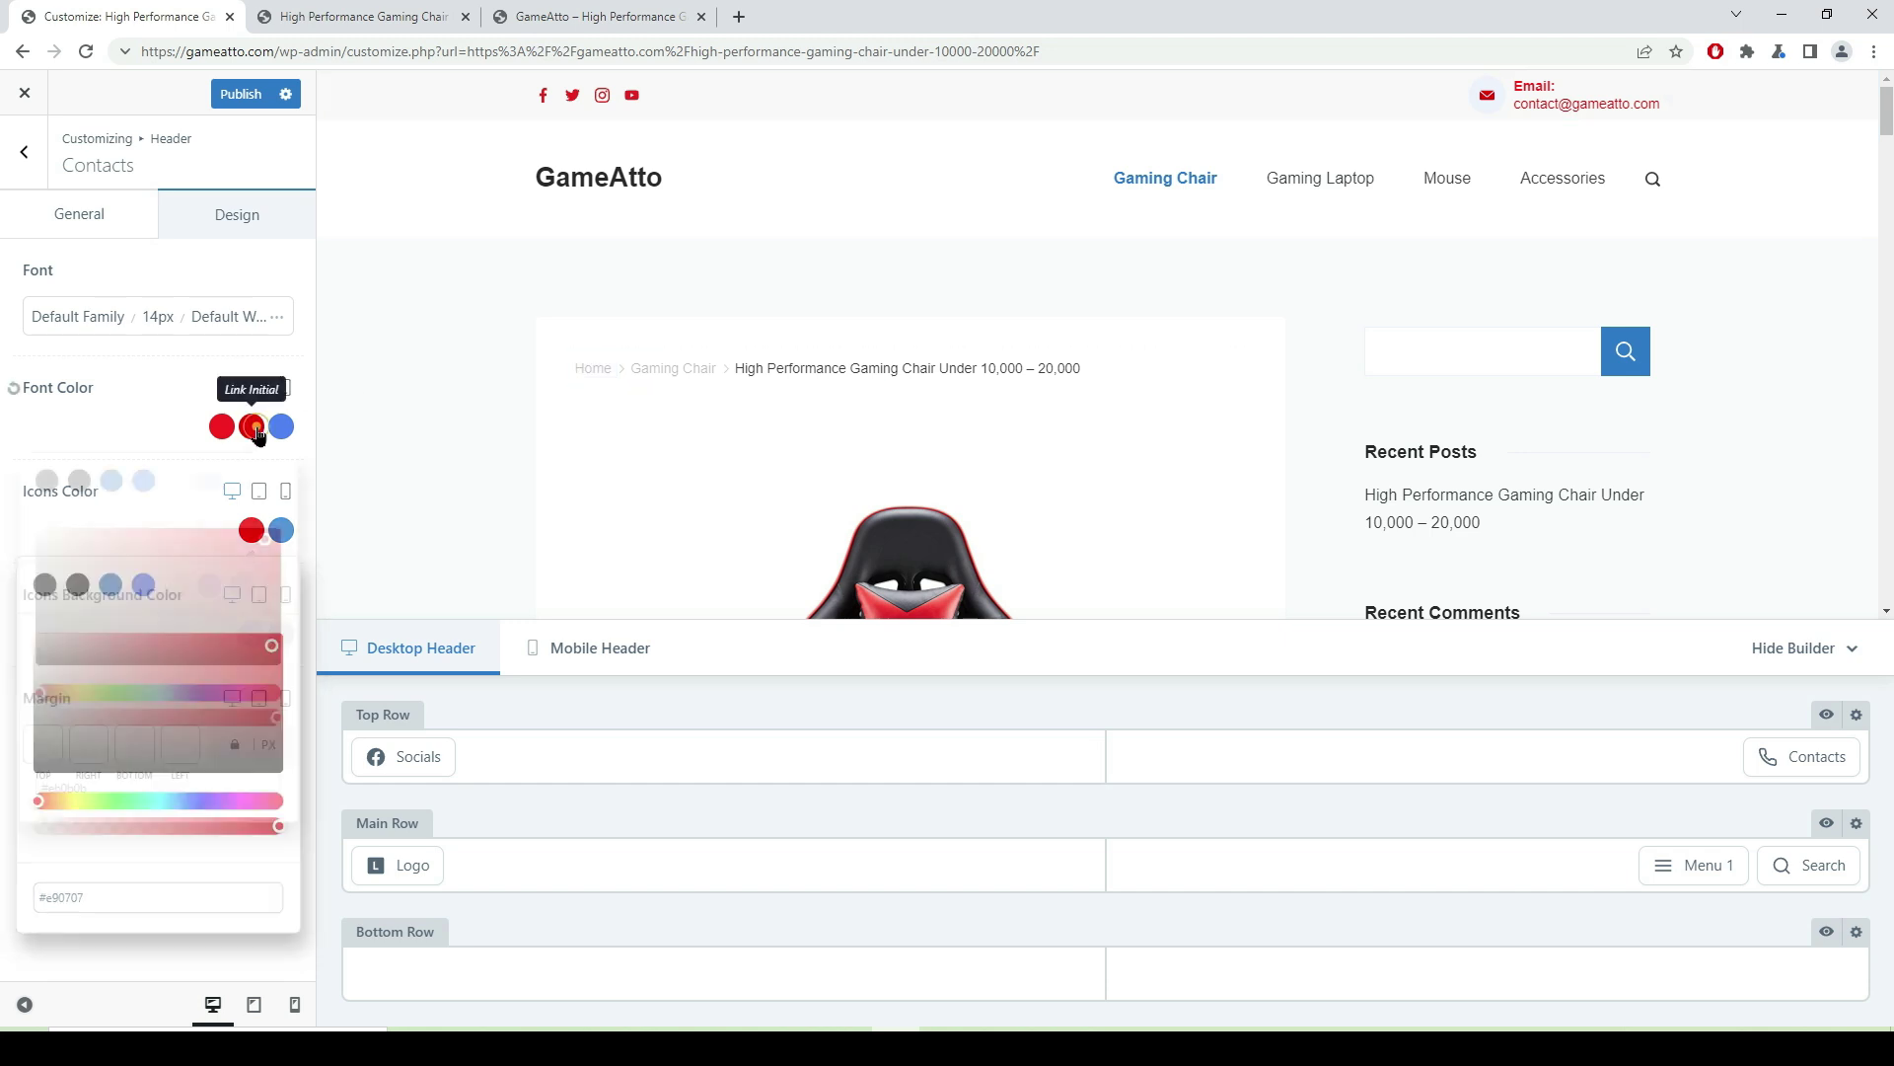
{"action": "left_click", "coordinate": [75, 484]}
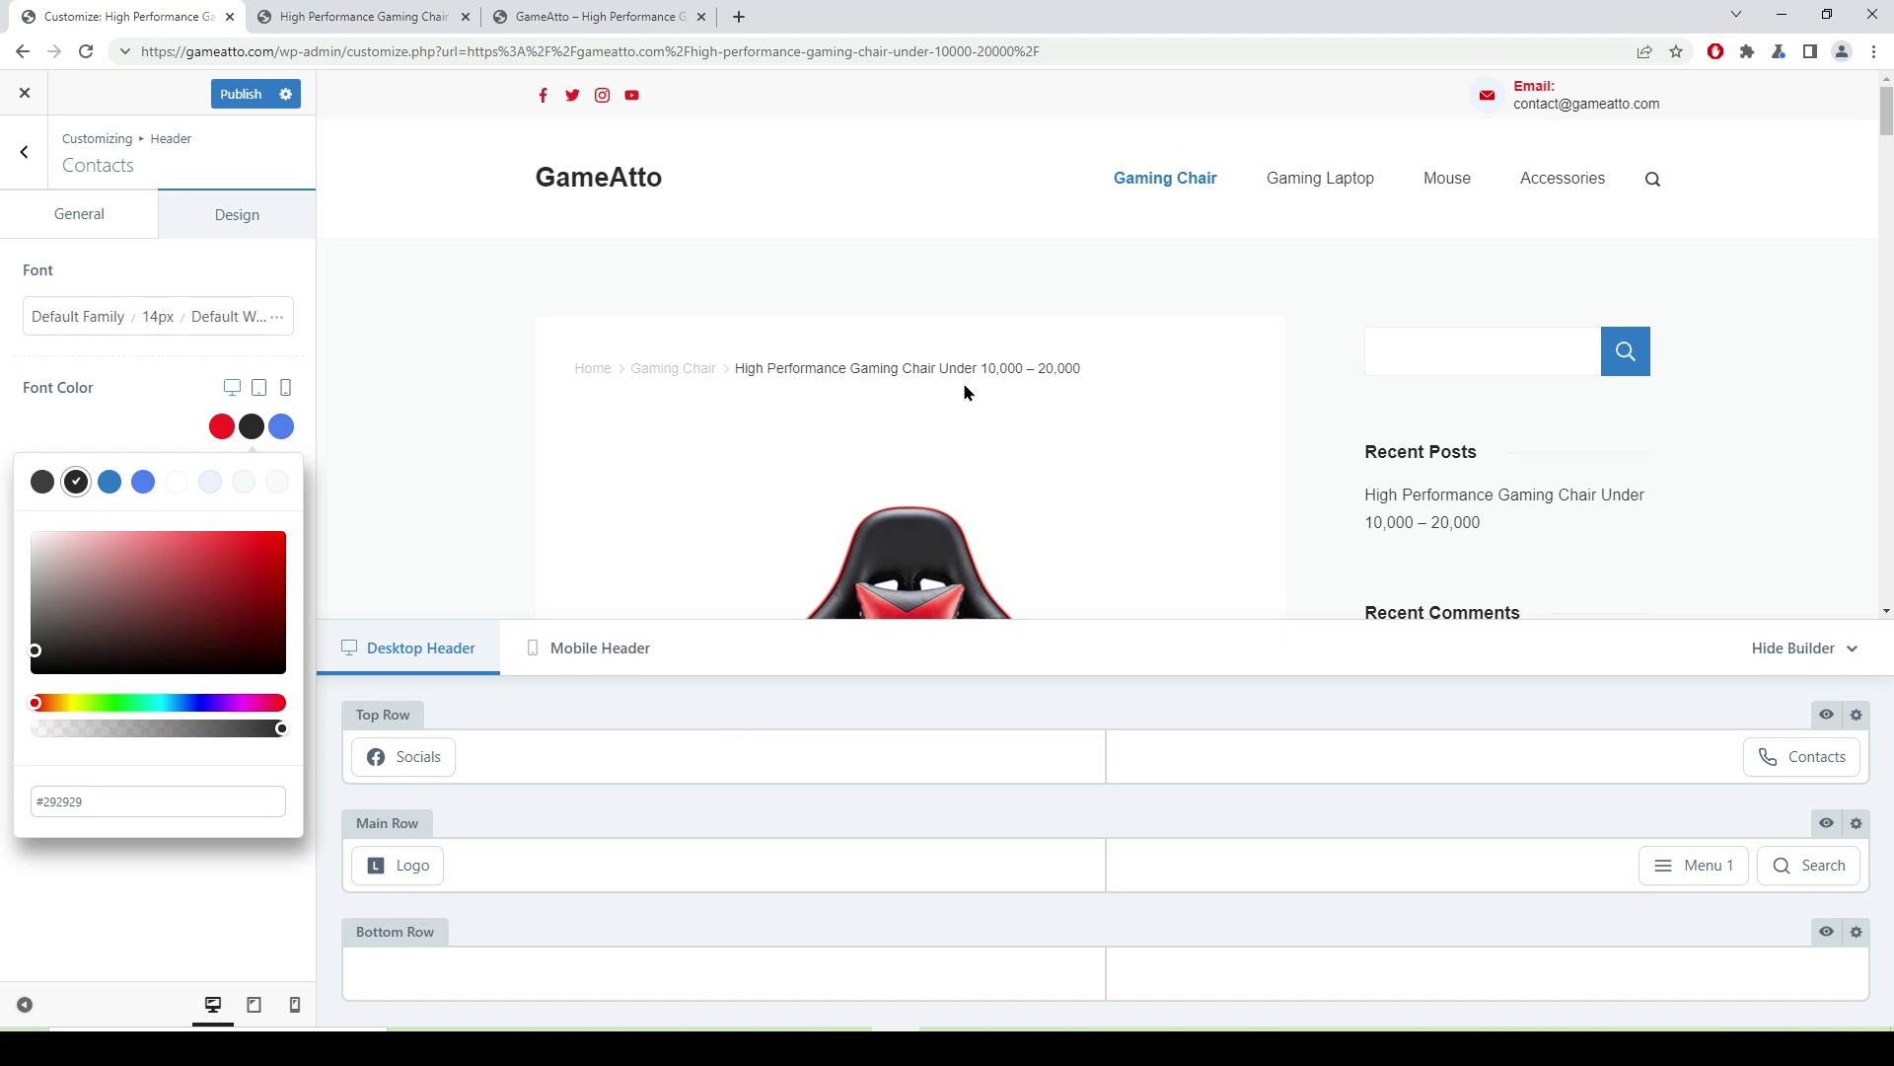
{"action": "left_click", "coordinate": [244, 103]}
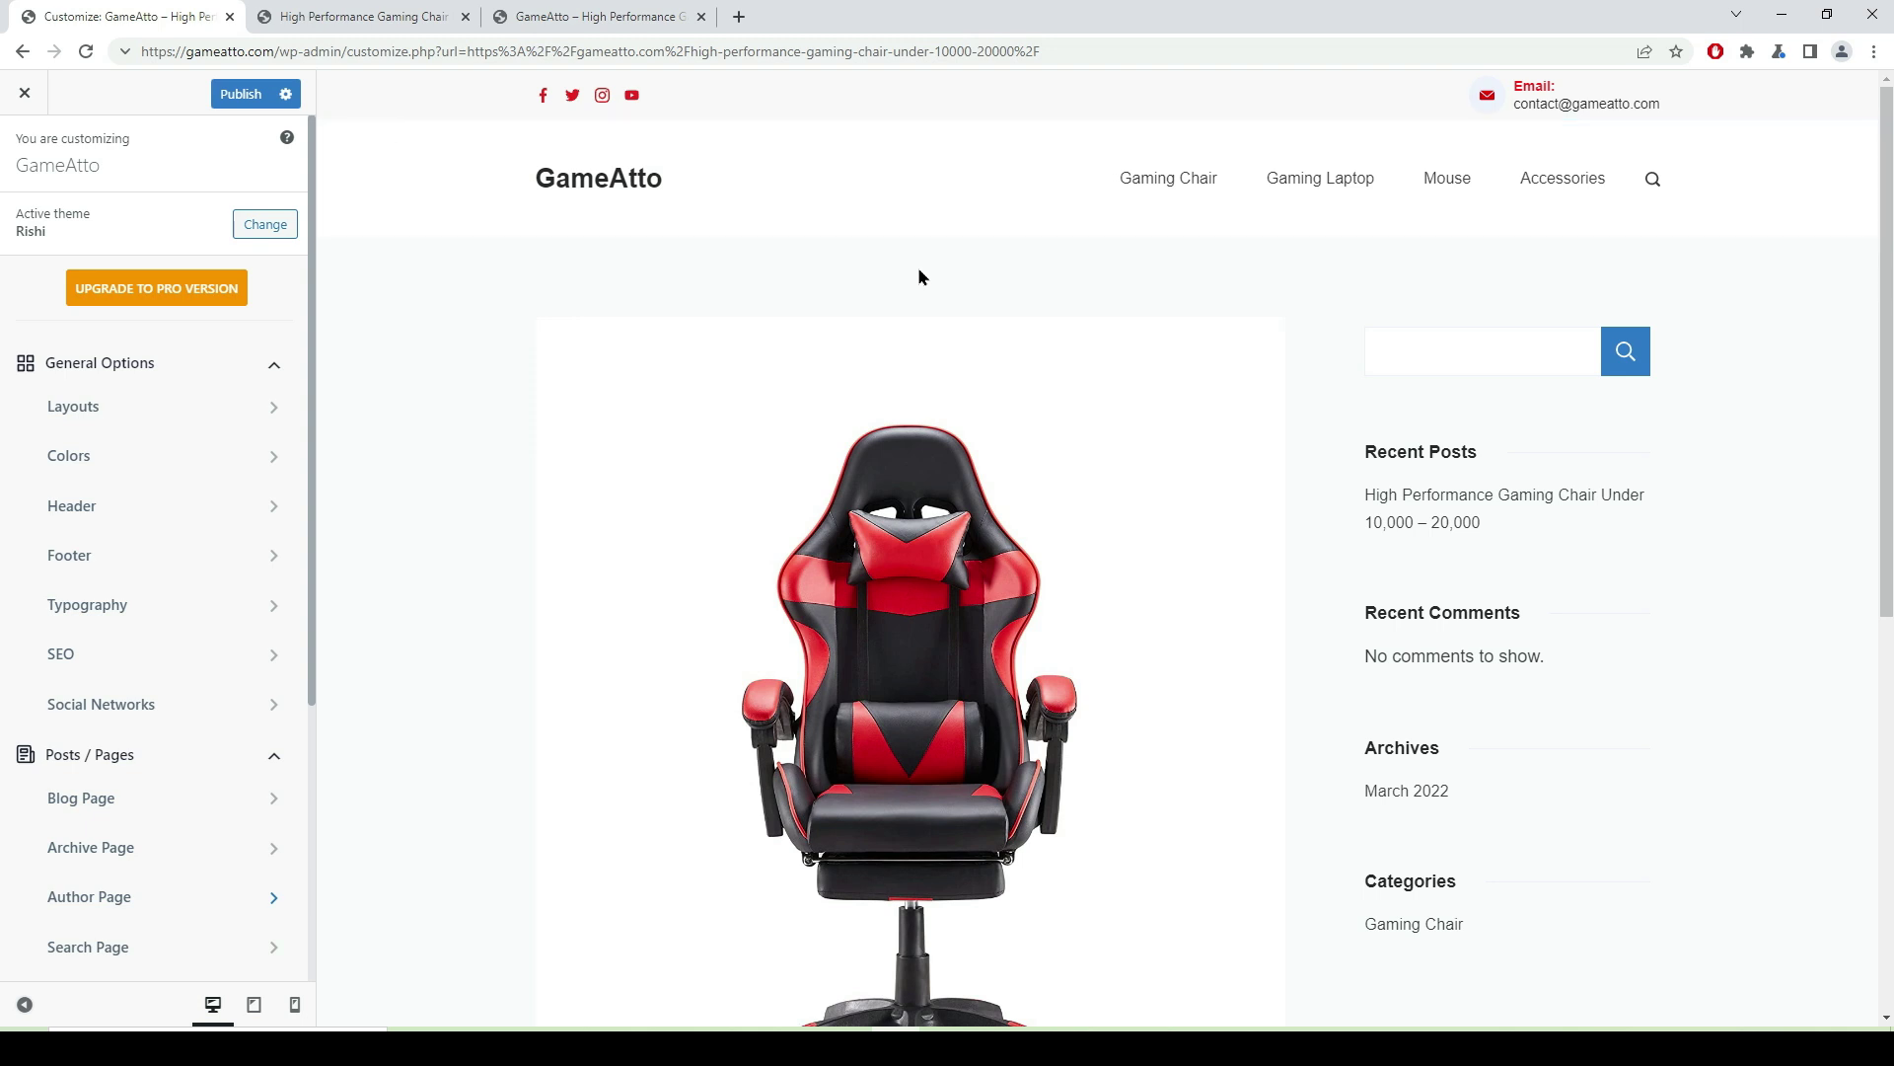
{"action": "scroll", "coordinate": [917, 281], "scroll_direction": "down", "scroll_amount": 4}
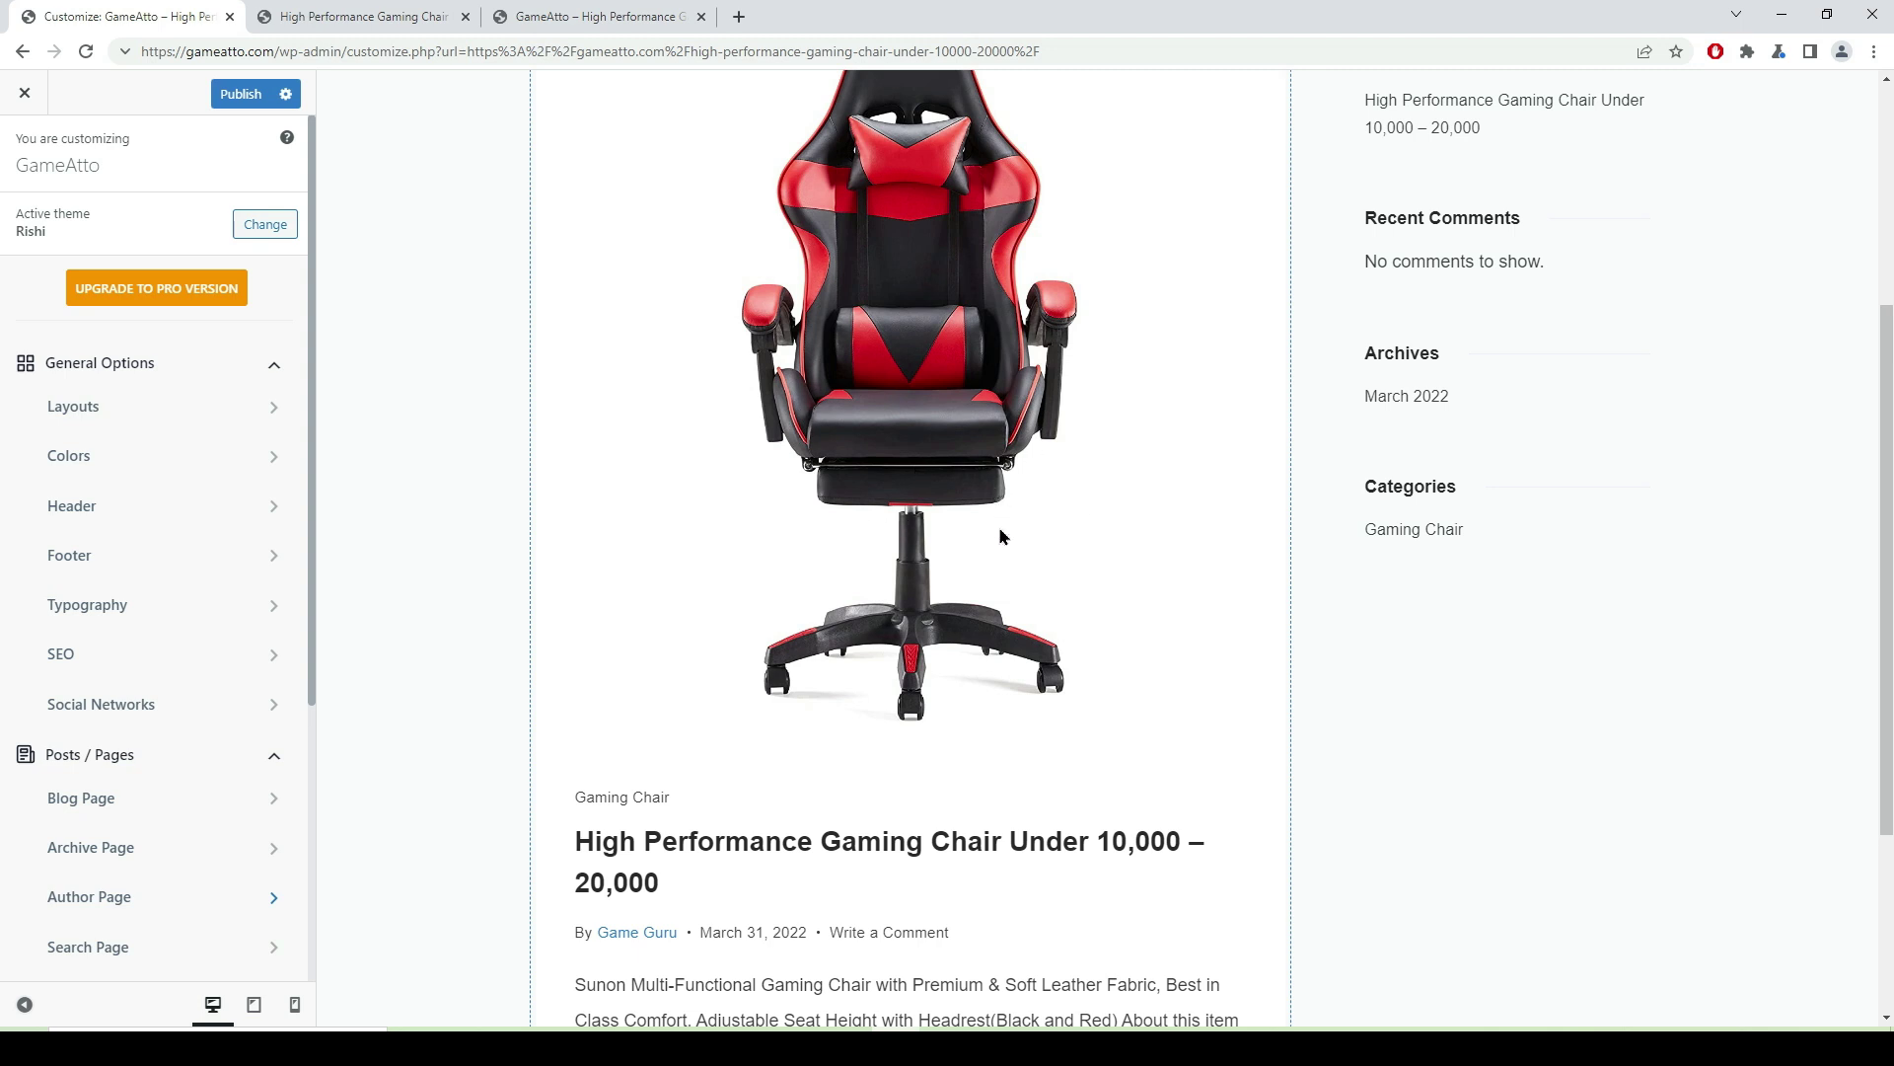
{"action": "scroll", "coordinate": [967, 545], "scroll_direction": "down", "scroll_amount": 3}
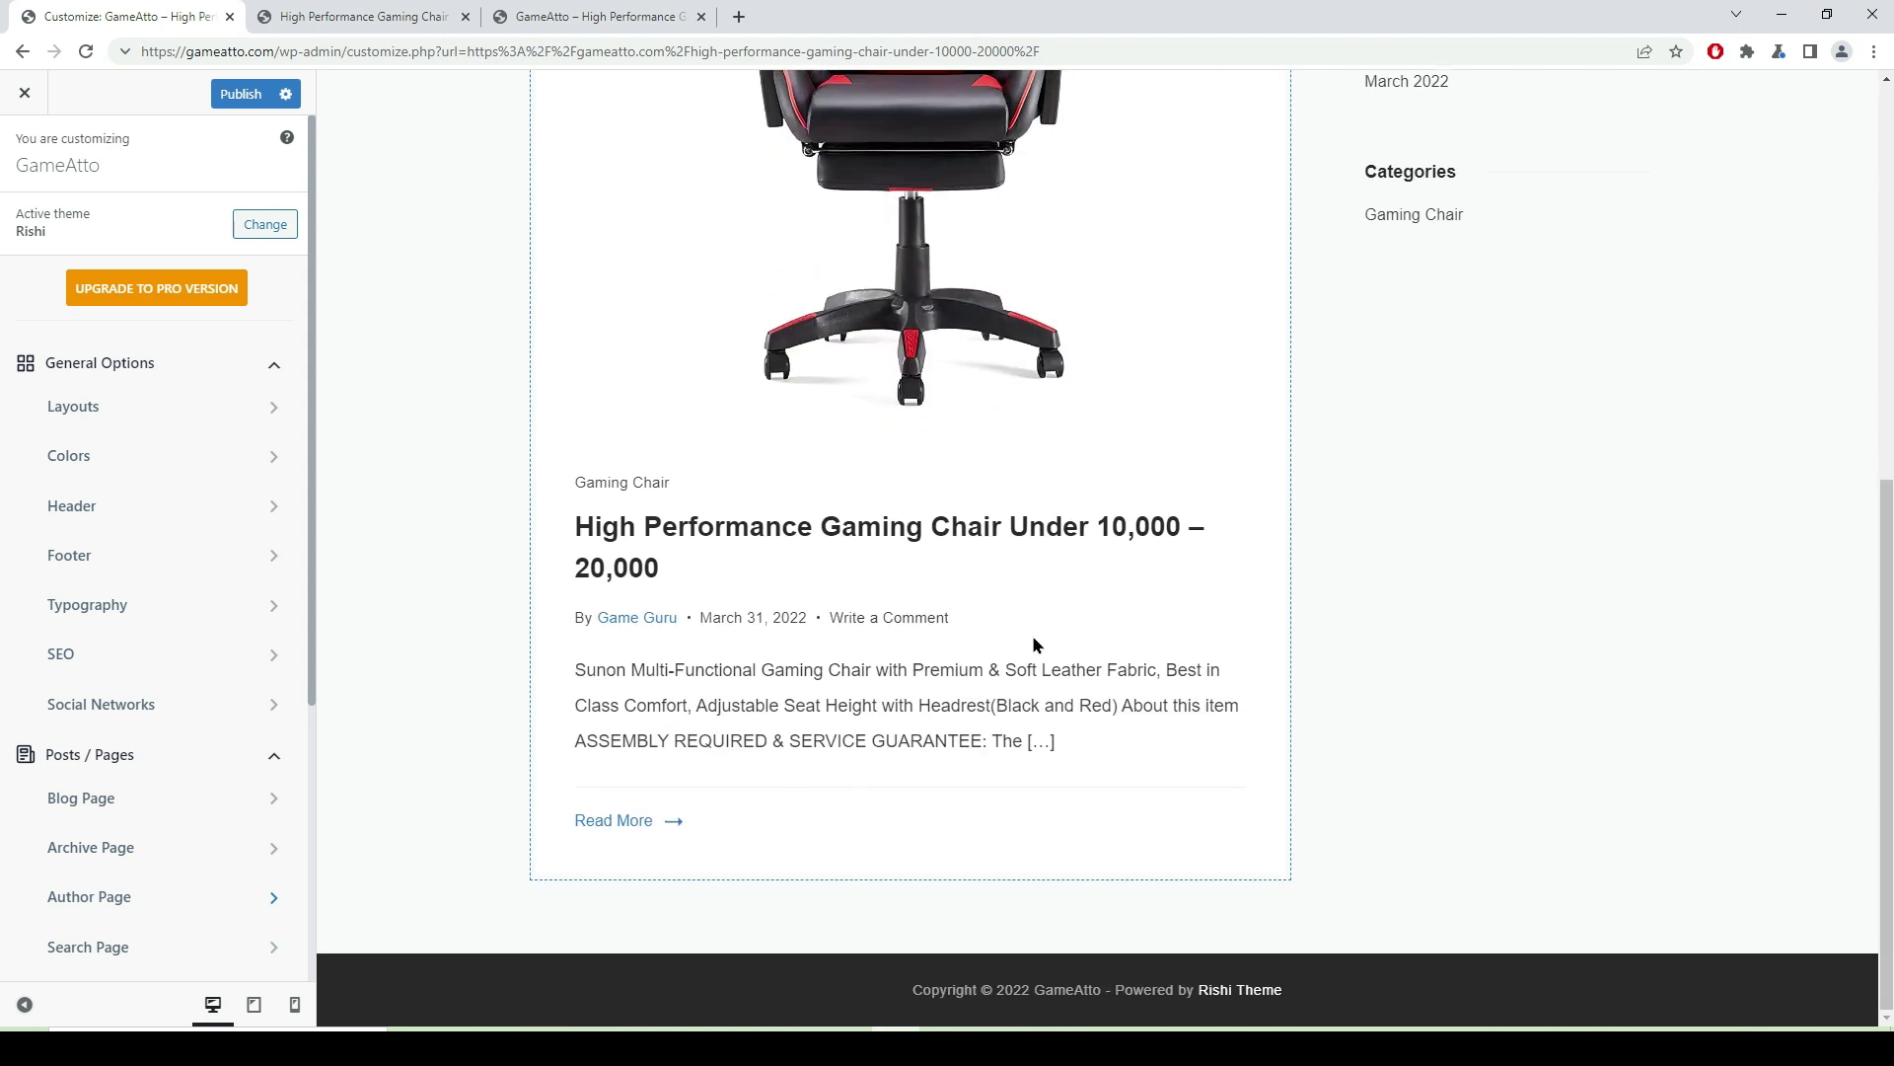
{"action": "left_click", "coordinate": [636, 825]}
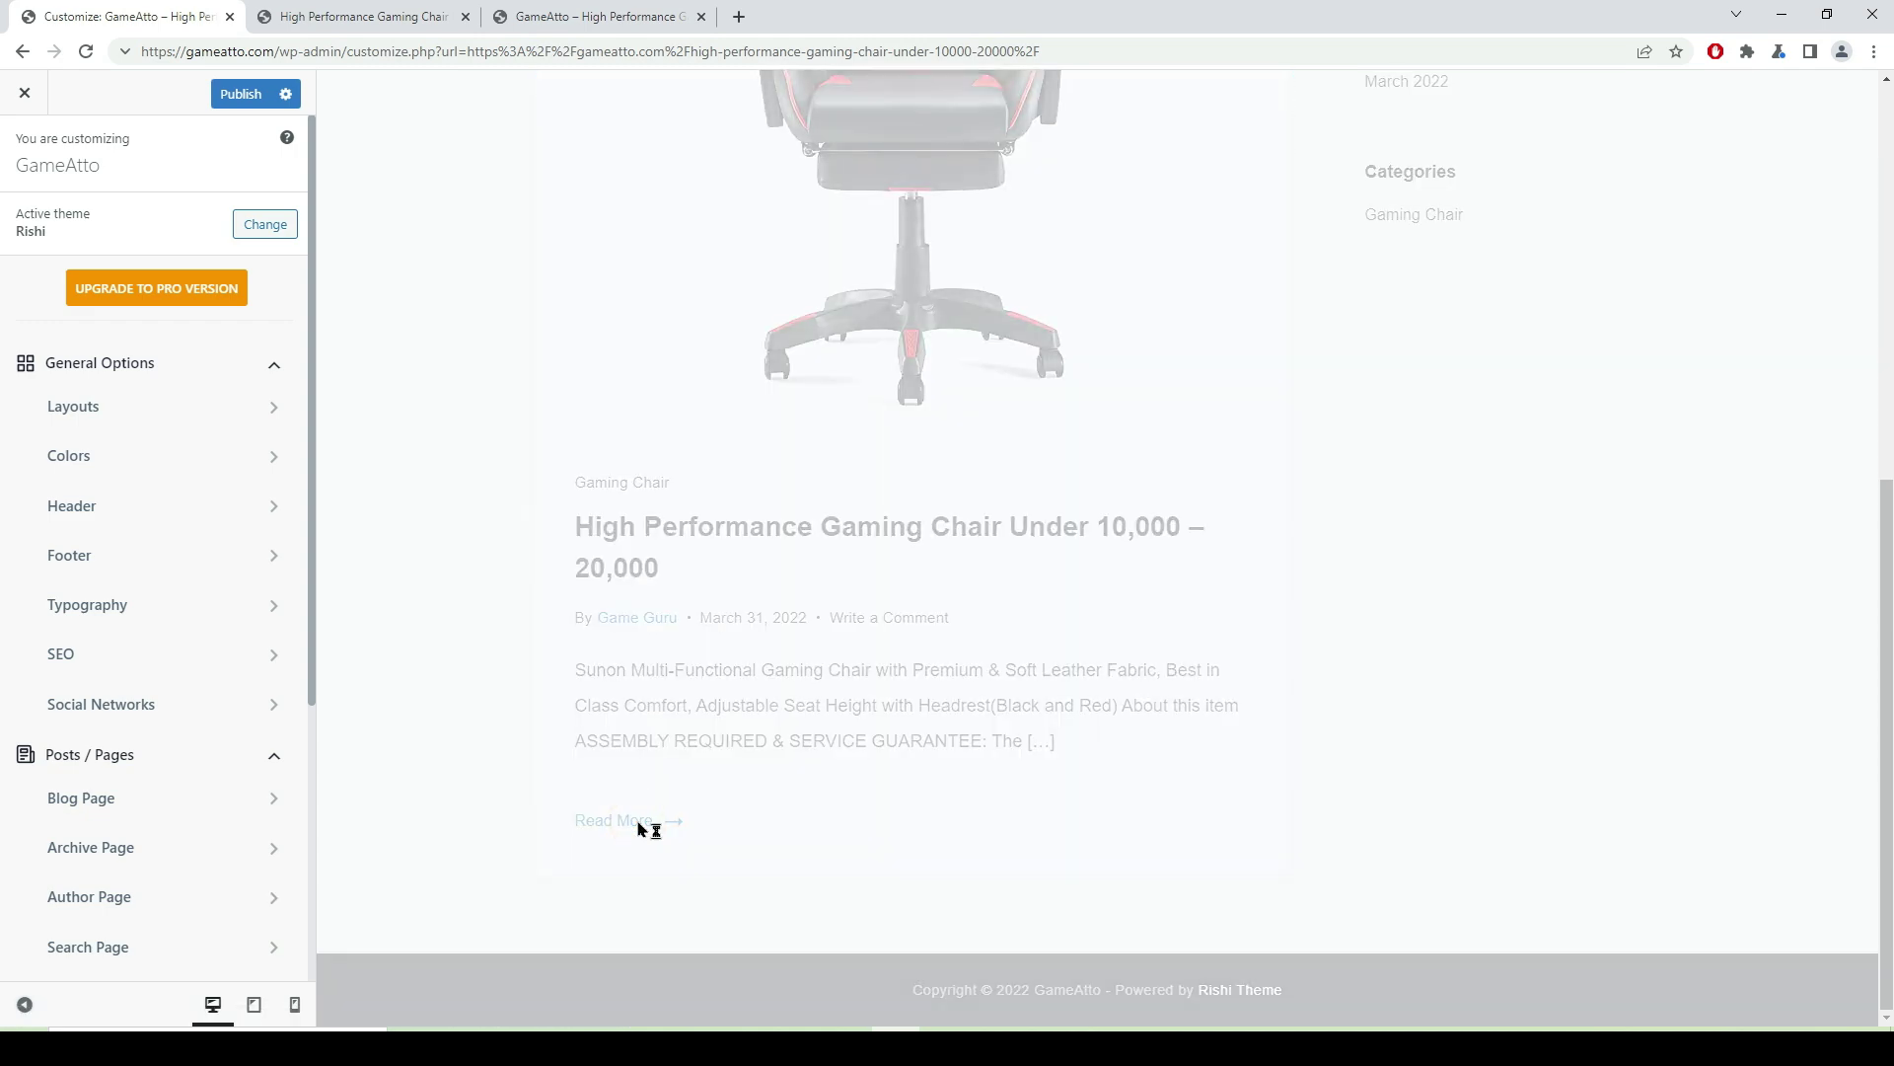
{"action": "scroll", "coordinate": [898, 493], "scroll_direction": "down", "scroll_amount": 12}
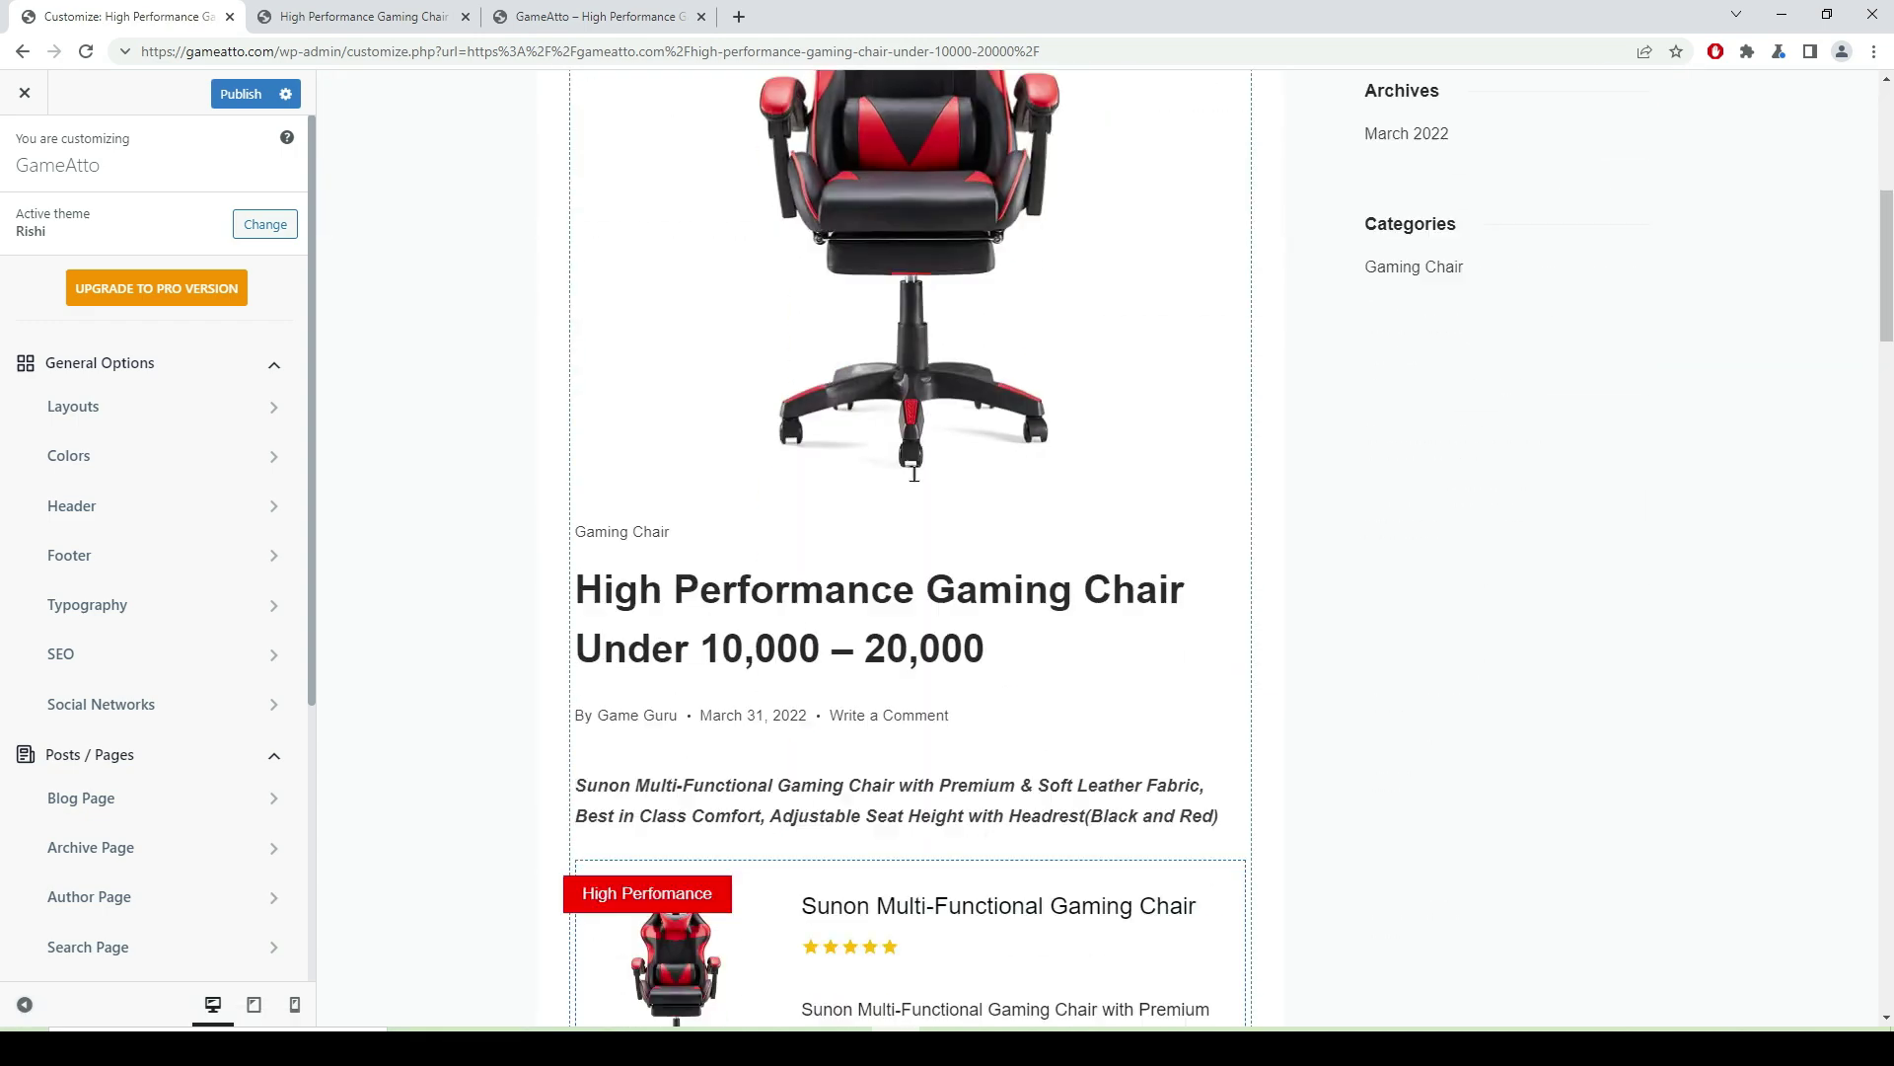
{"action": "scroll", "coordinate": [898, 493], "scroll_direction": "up", "scroll_amount": 12}
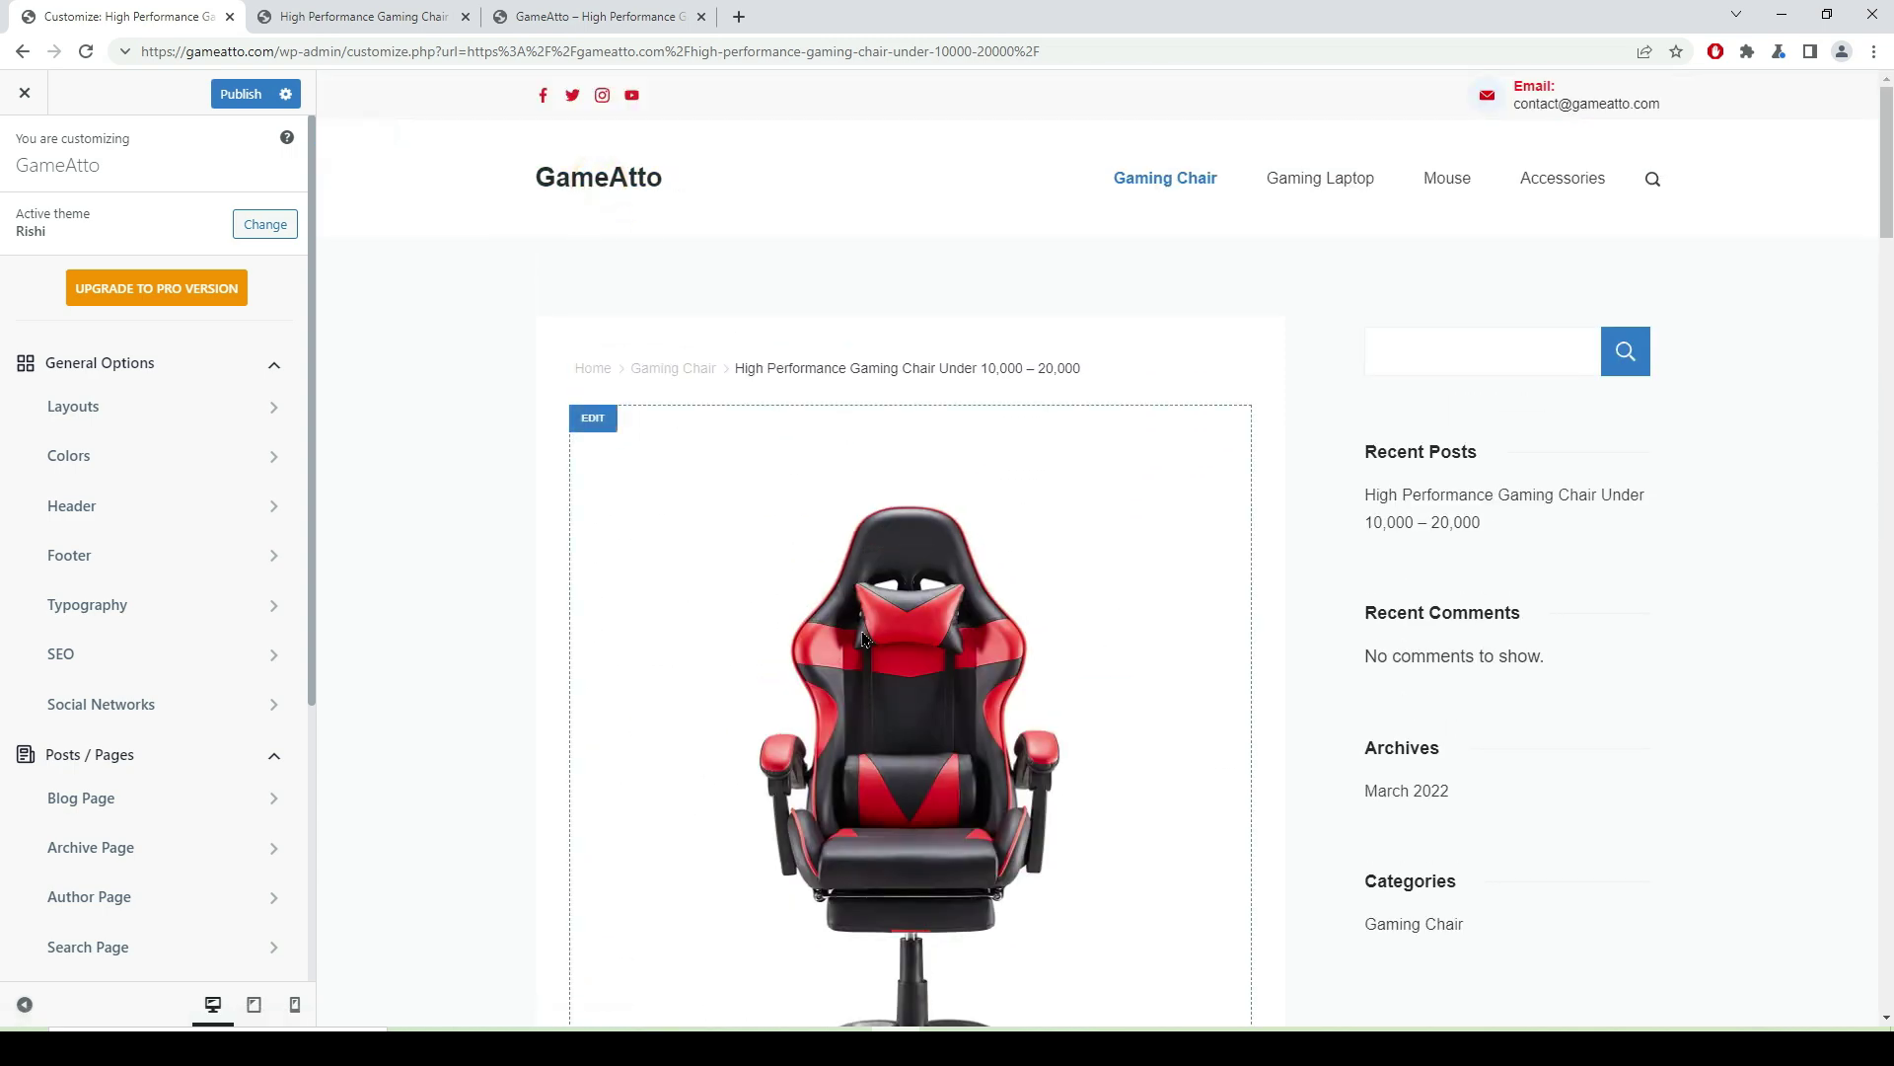
{"action": "scroll", "coordinate": [955, 313], "scroll_direction": "down", "scroll_amount": 7}
{"action": "scroll", "coordinate": [662, 302], "scroll_direction": "up", "scroll_amount": 5}
{"action": "scroll", "coordinate": [575, 233], "scroll_direction": "up", "scroll_amount": 2}
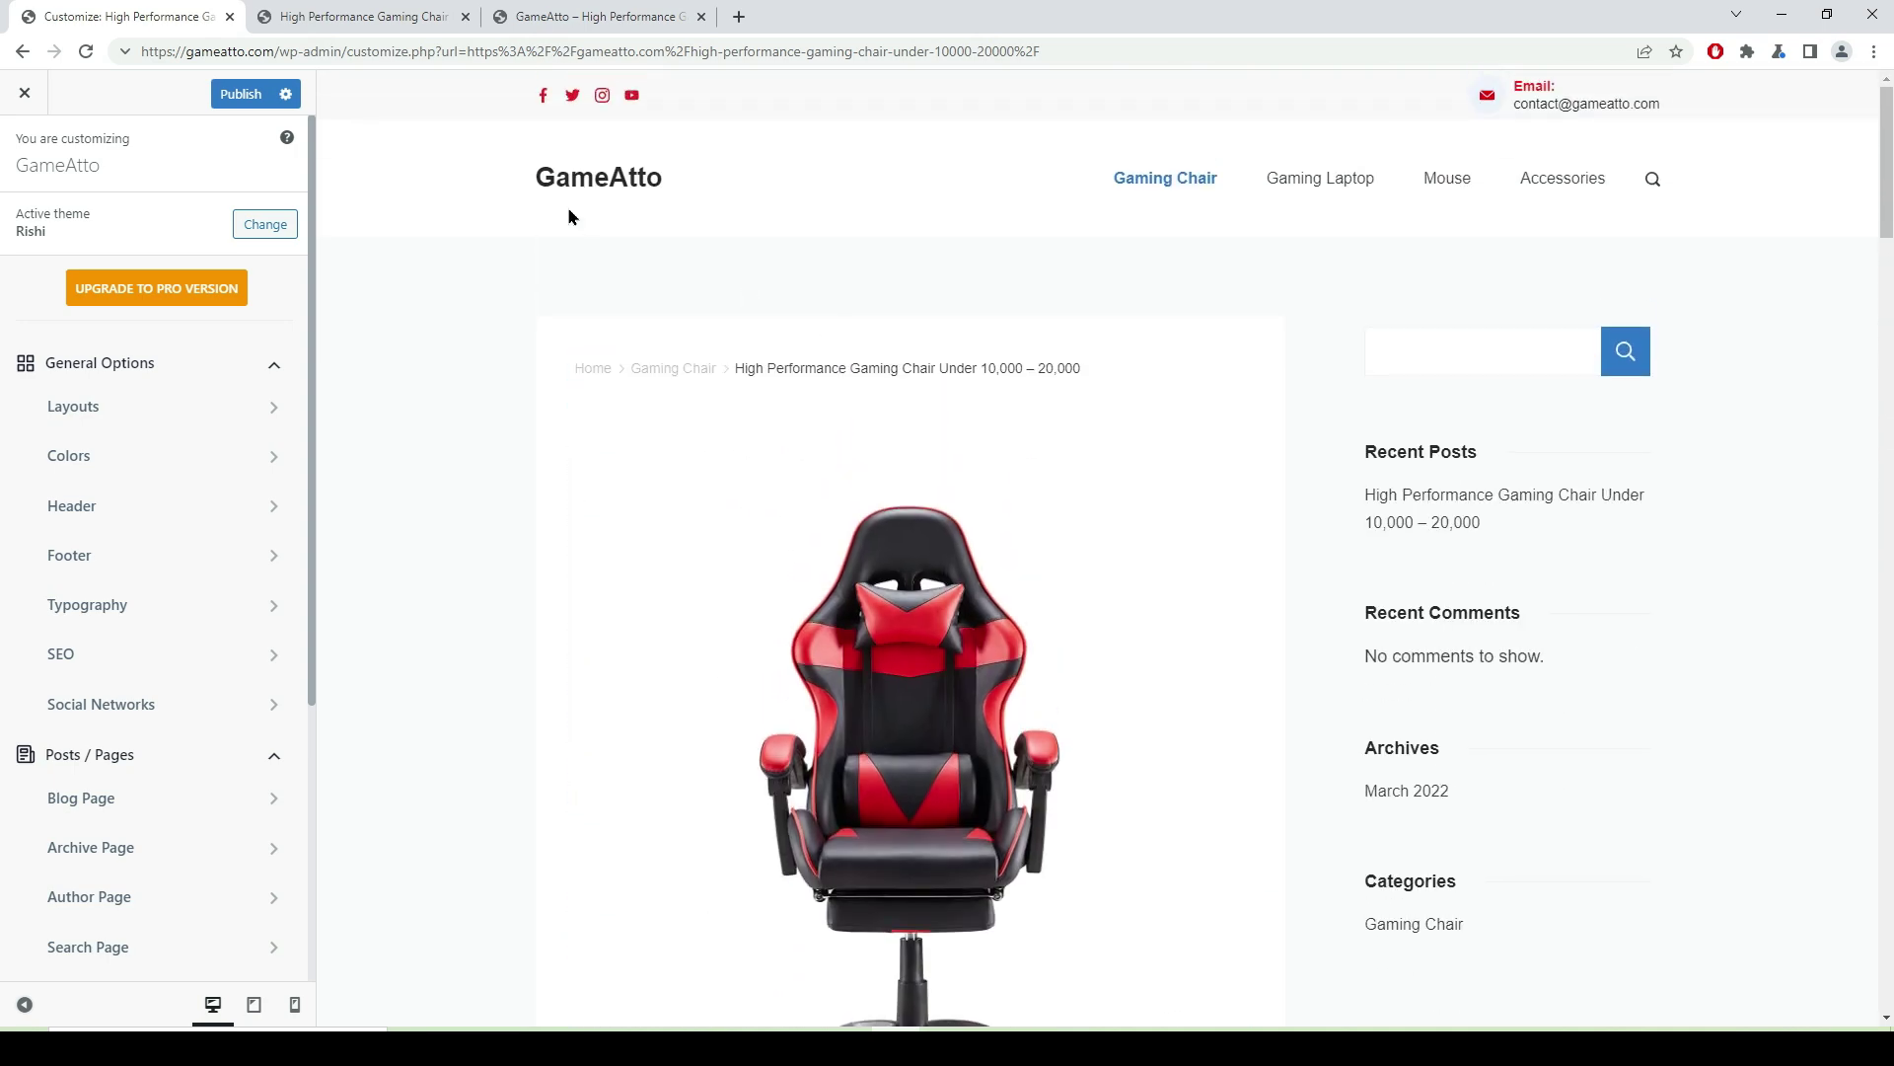
{"action": "left_click", "coordinate": [617, 176]}
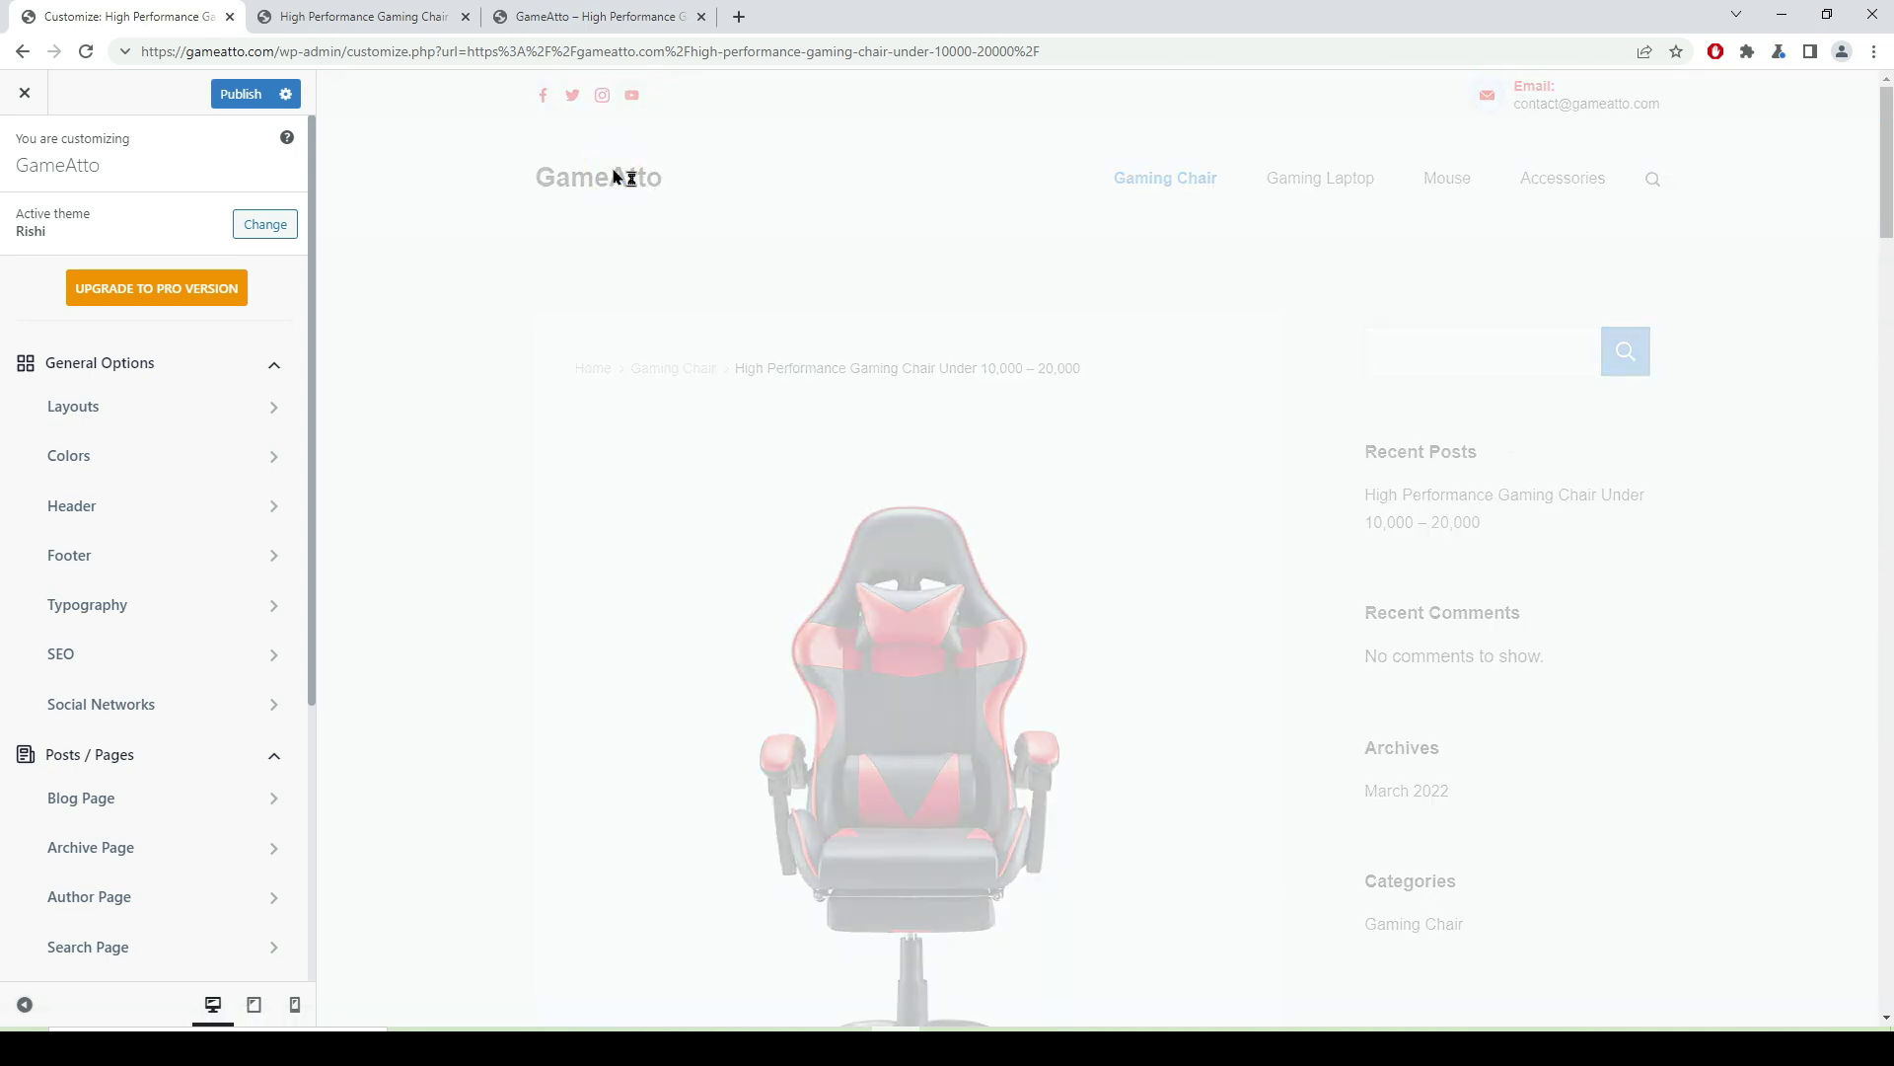
{"action": "scroll", "coordinate": [807, 329], "scroll_direction": "down", "scroll_amount": 7}
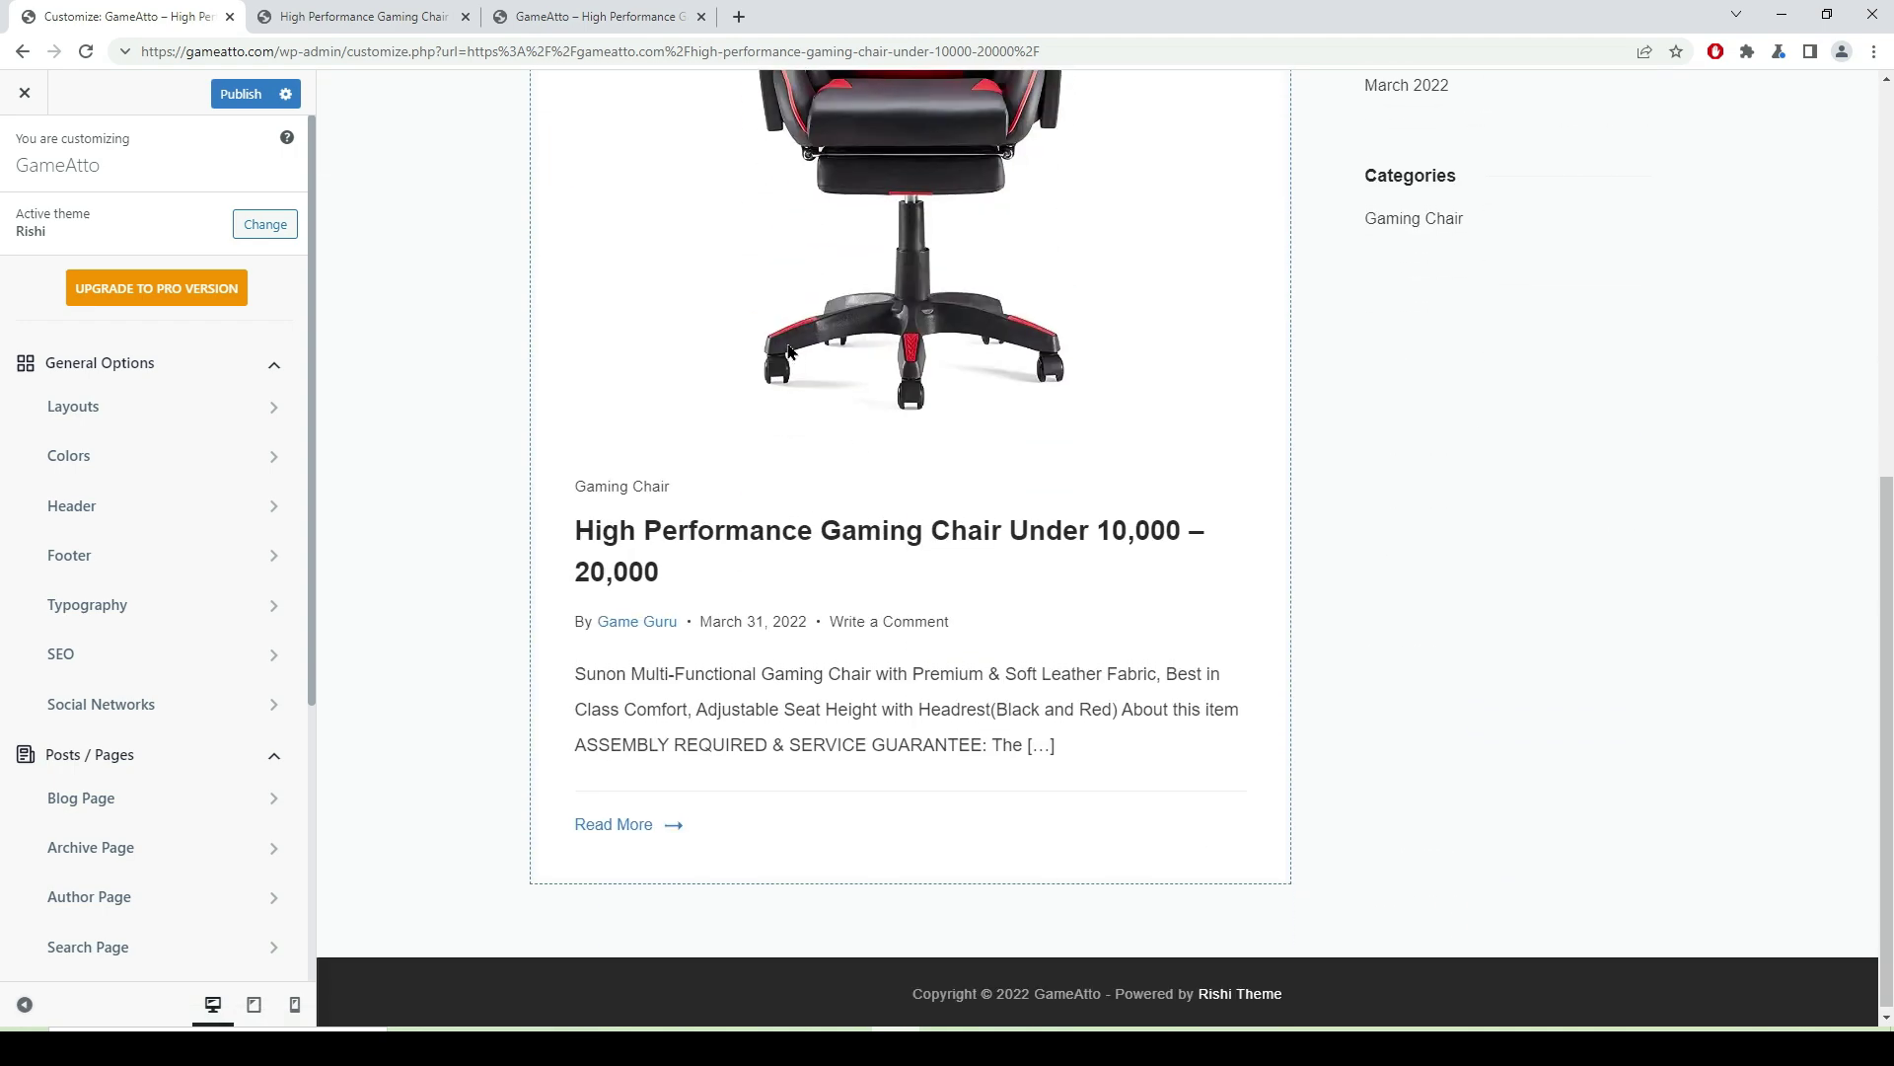
{"action": "scroll", "coordinate": [790, 350], "scroll_direction": "up", "scroll_amount": 7}
{"action": "left_click", "coordinate": [555, 310]}
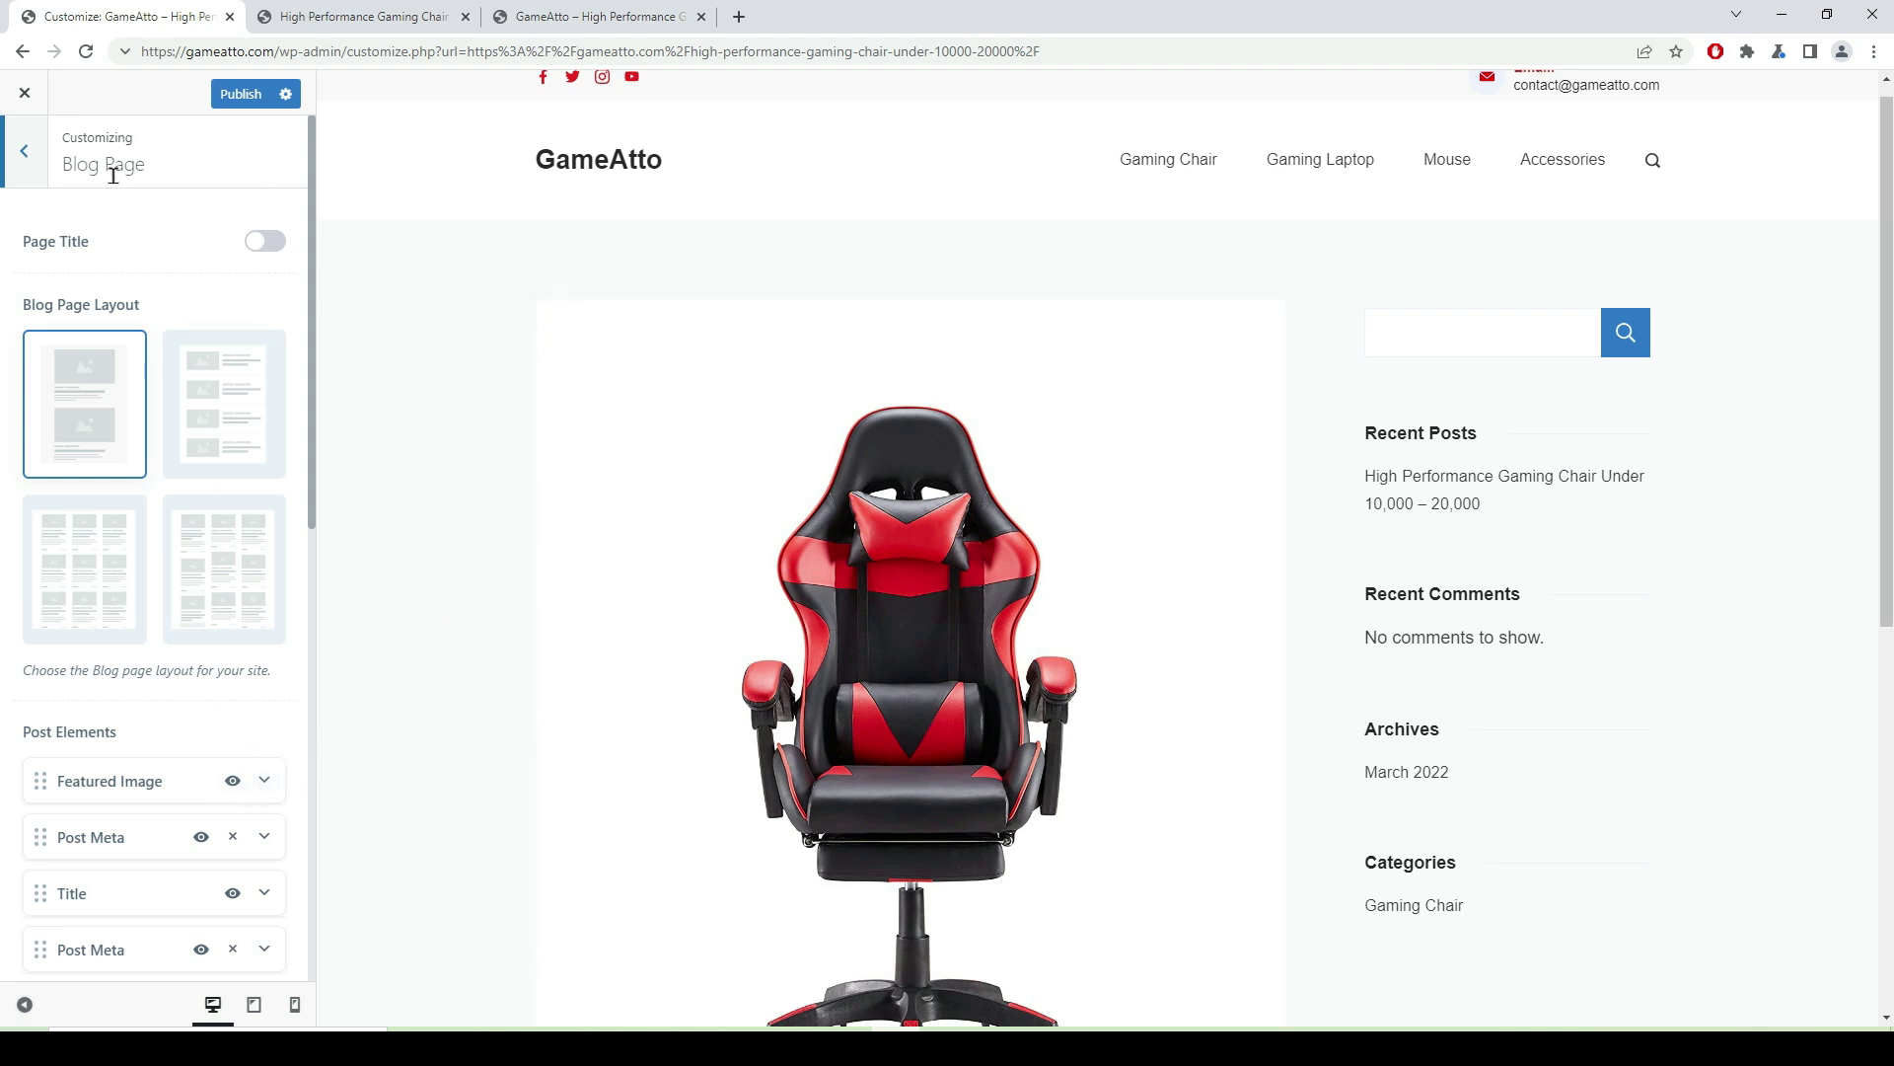
- Toggle Blog Page featured images off and back on, then expand their options
{"action": "scroll", "coordinate": [612, 326], "scroll_direction": "down", "scroll_amount": 3}
{"action": "left_click", "coordinate": [234, 782]}
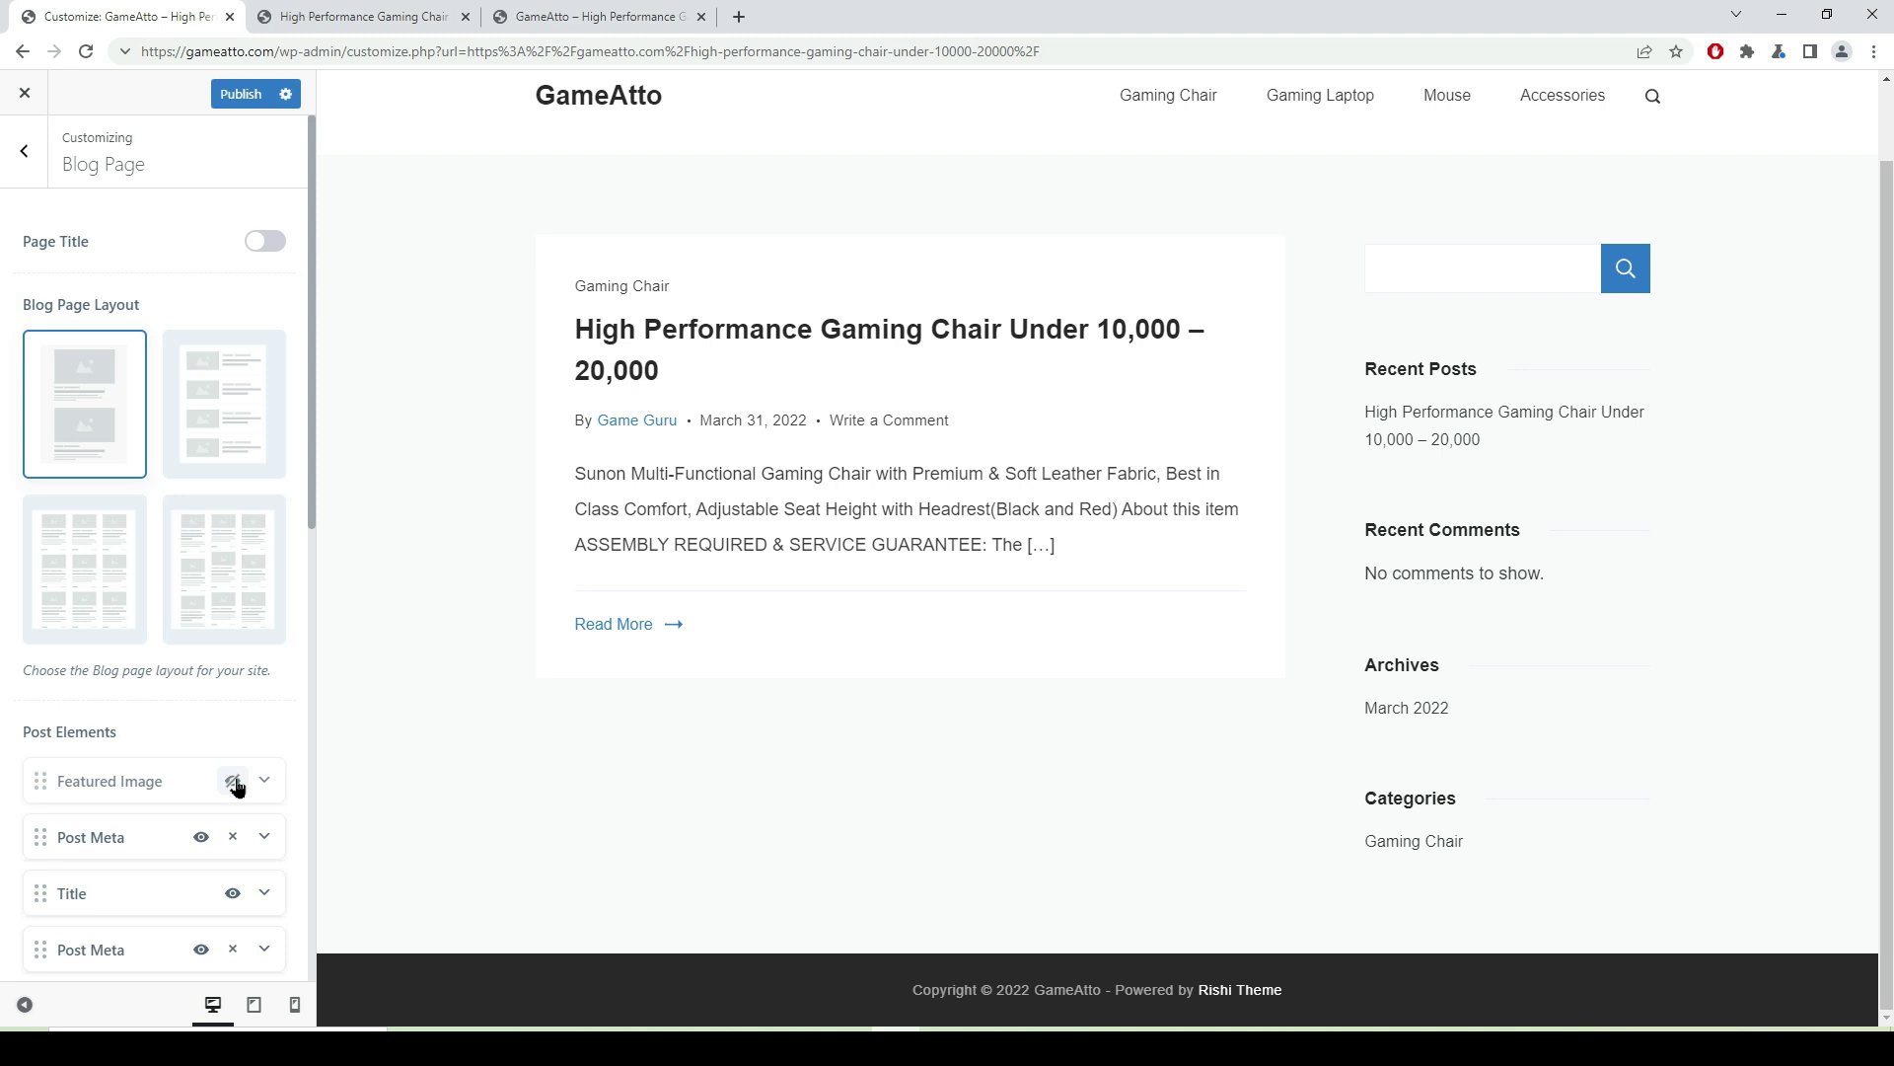
{"action": "left_click", "coordinate": [235, 782]}
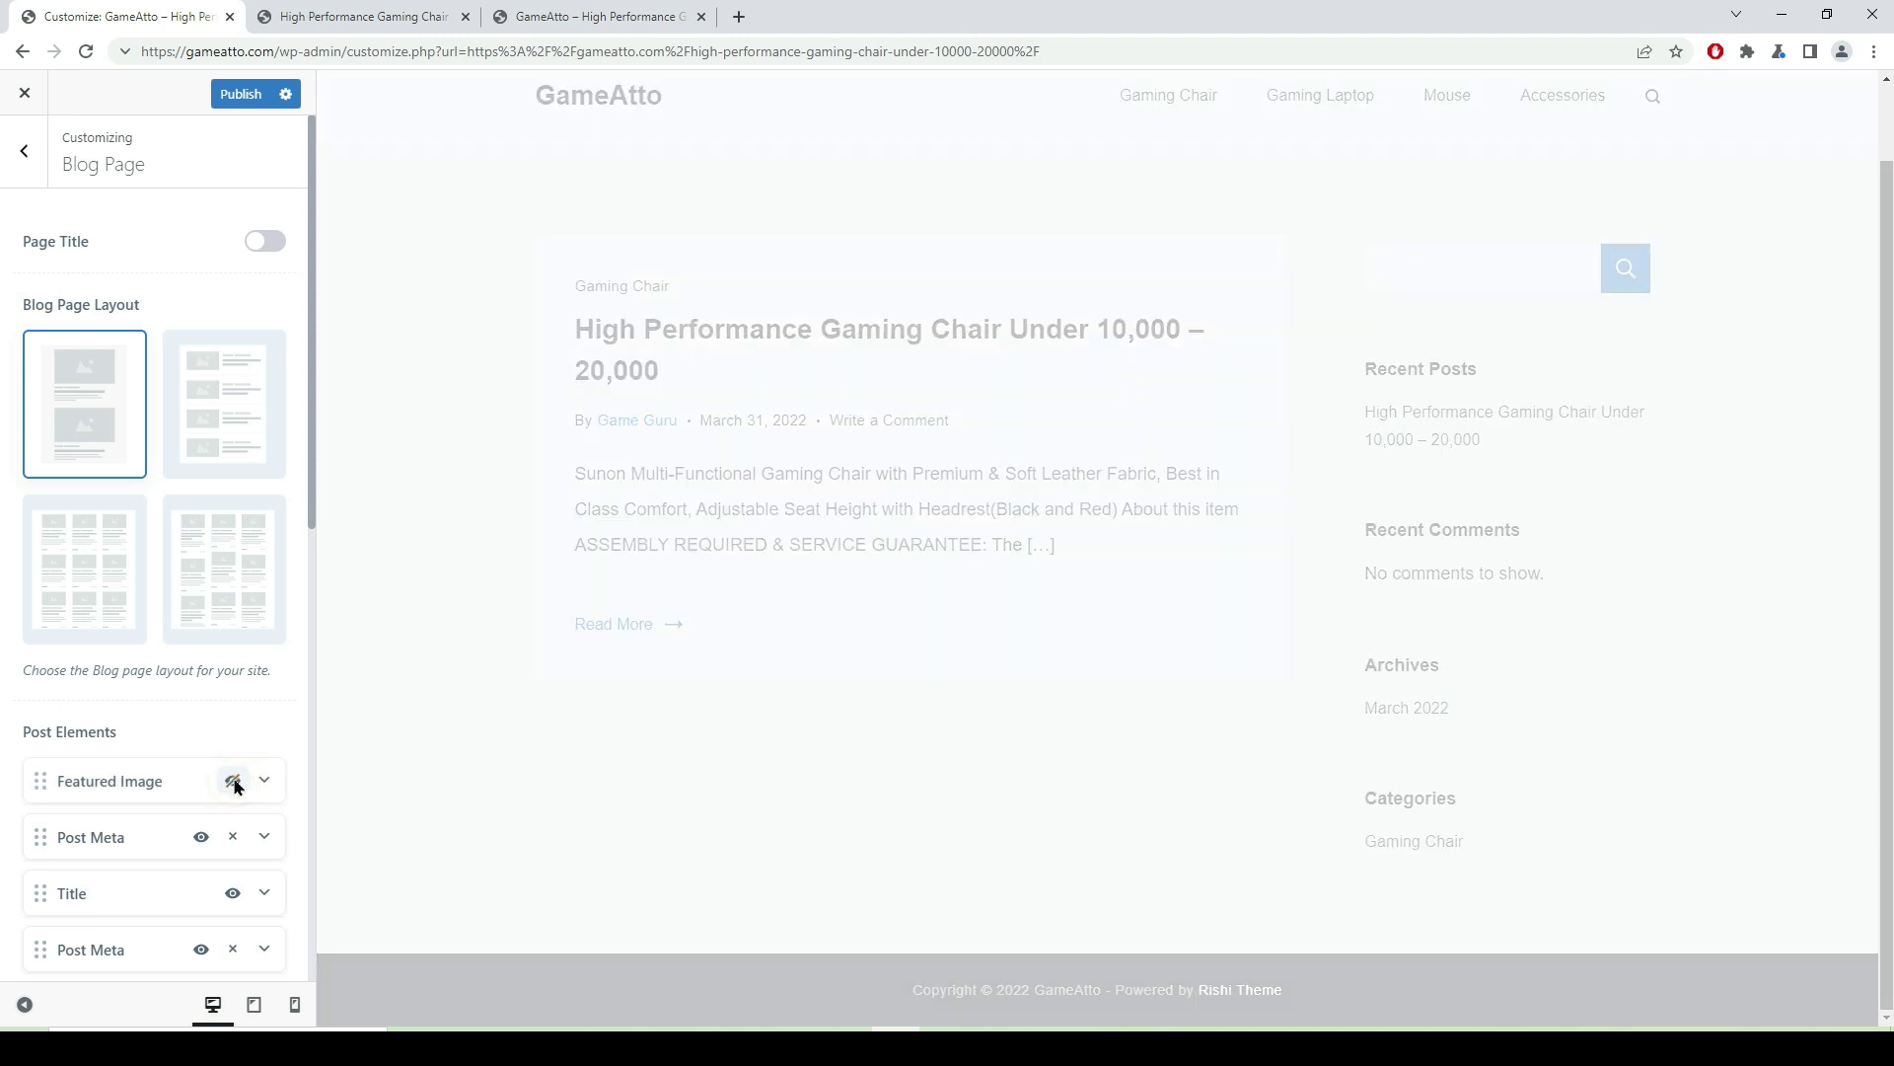
{"action": "left_click", "coordinate": [265, 782]}
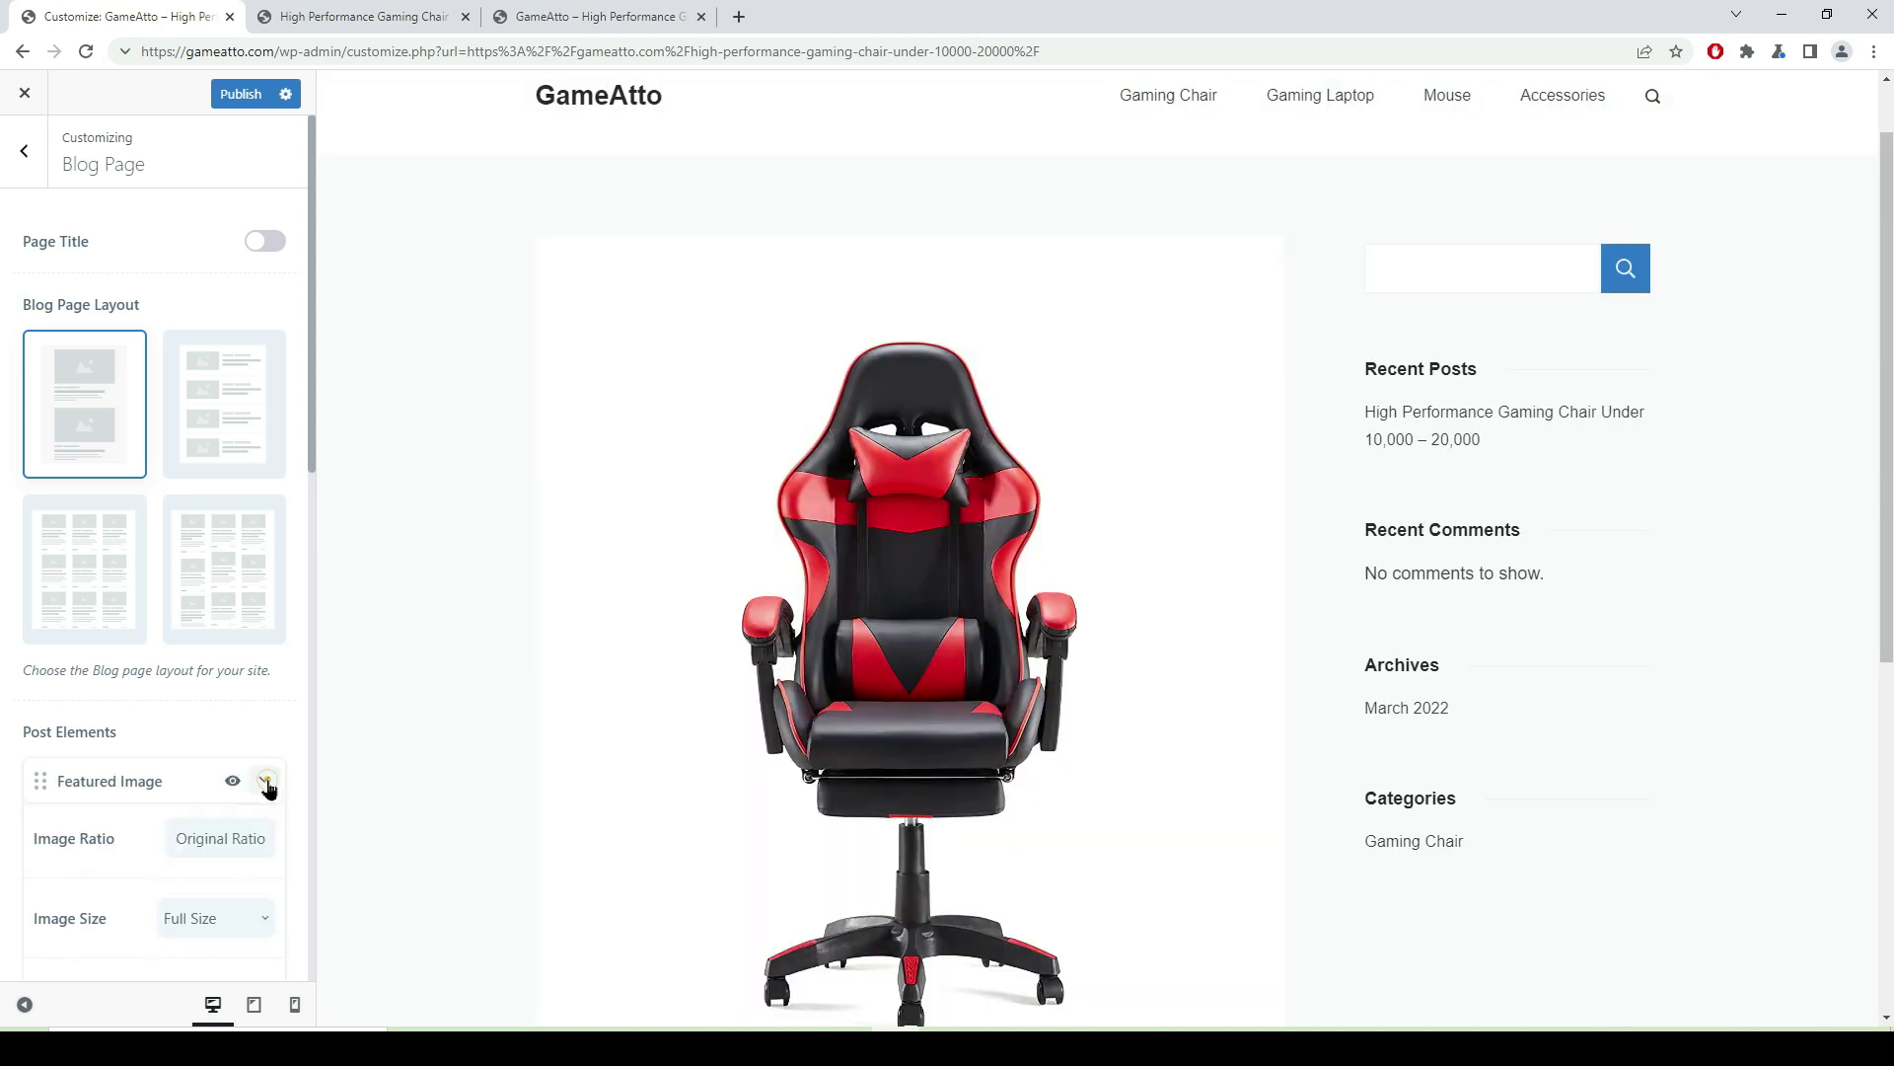
- Set the featured image ratio to Predefined 16/9, after briefly trying 4/3
{"action": "scroll", "coordinate": [254, 800], "scroll_direction": "down", "scroll_amount": 3}
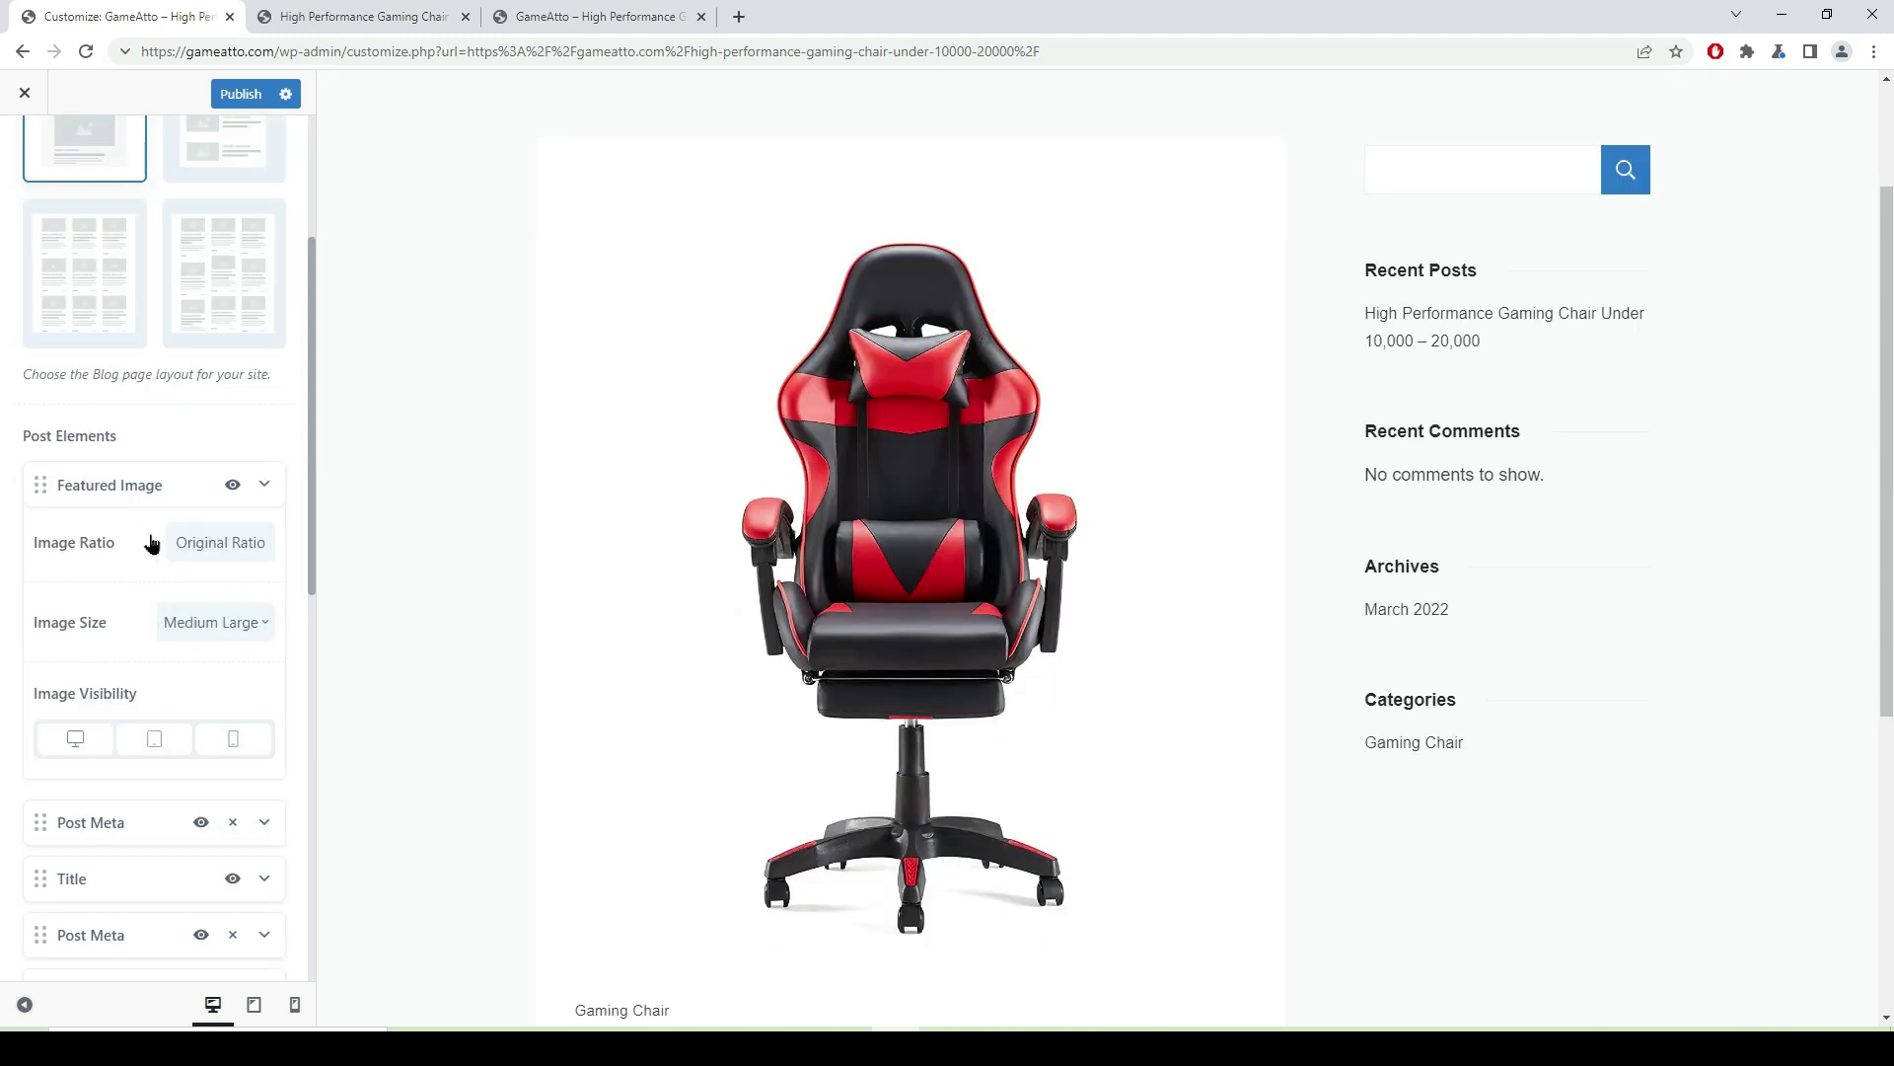
{"action": "left_click", "coordinate": [234, 547]}
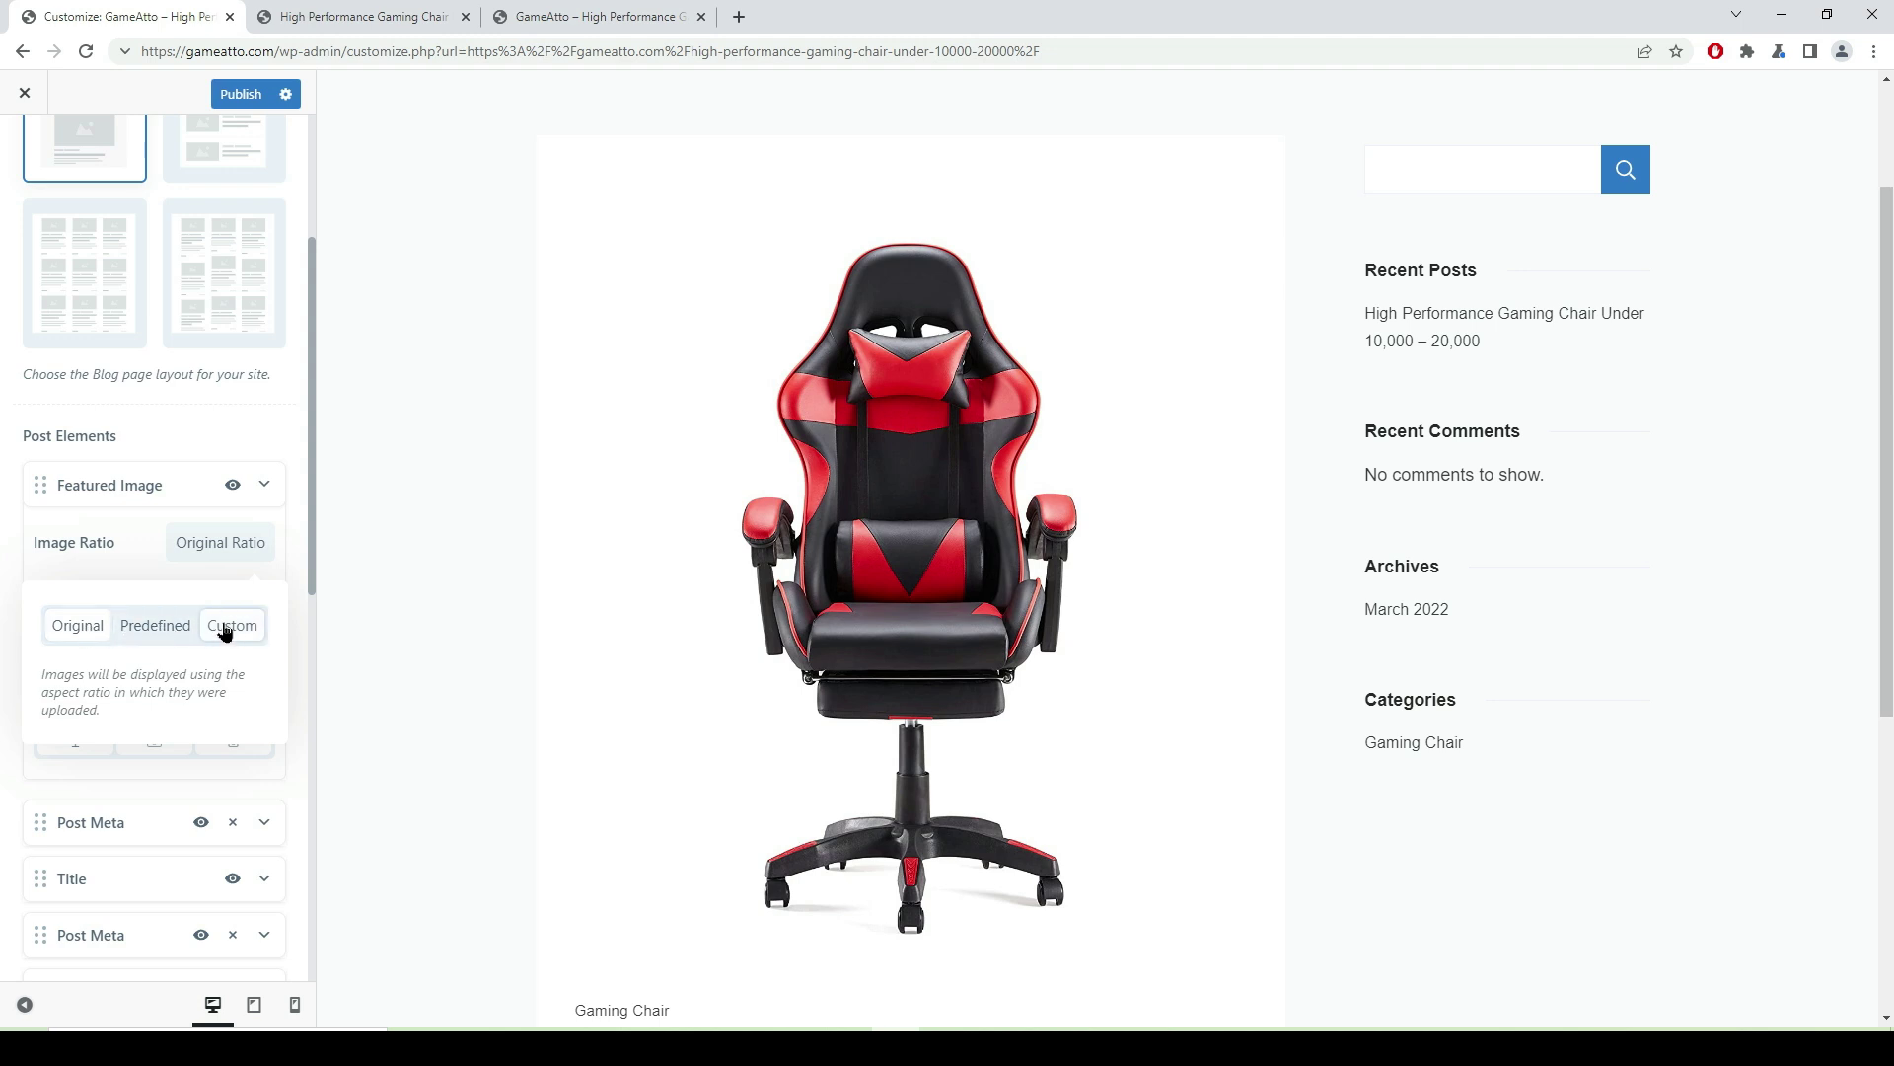
{"action": "left_click", "coordinate": [167, 632]}
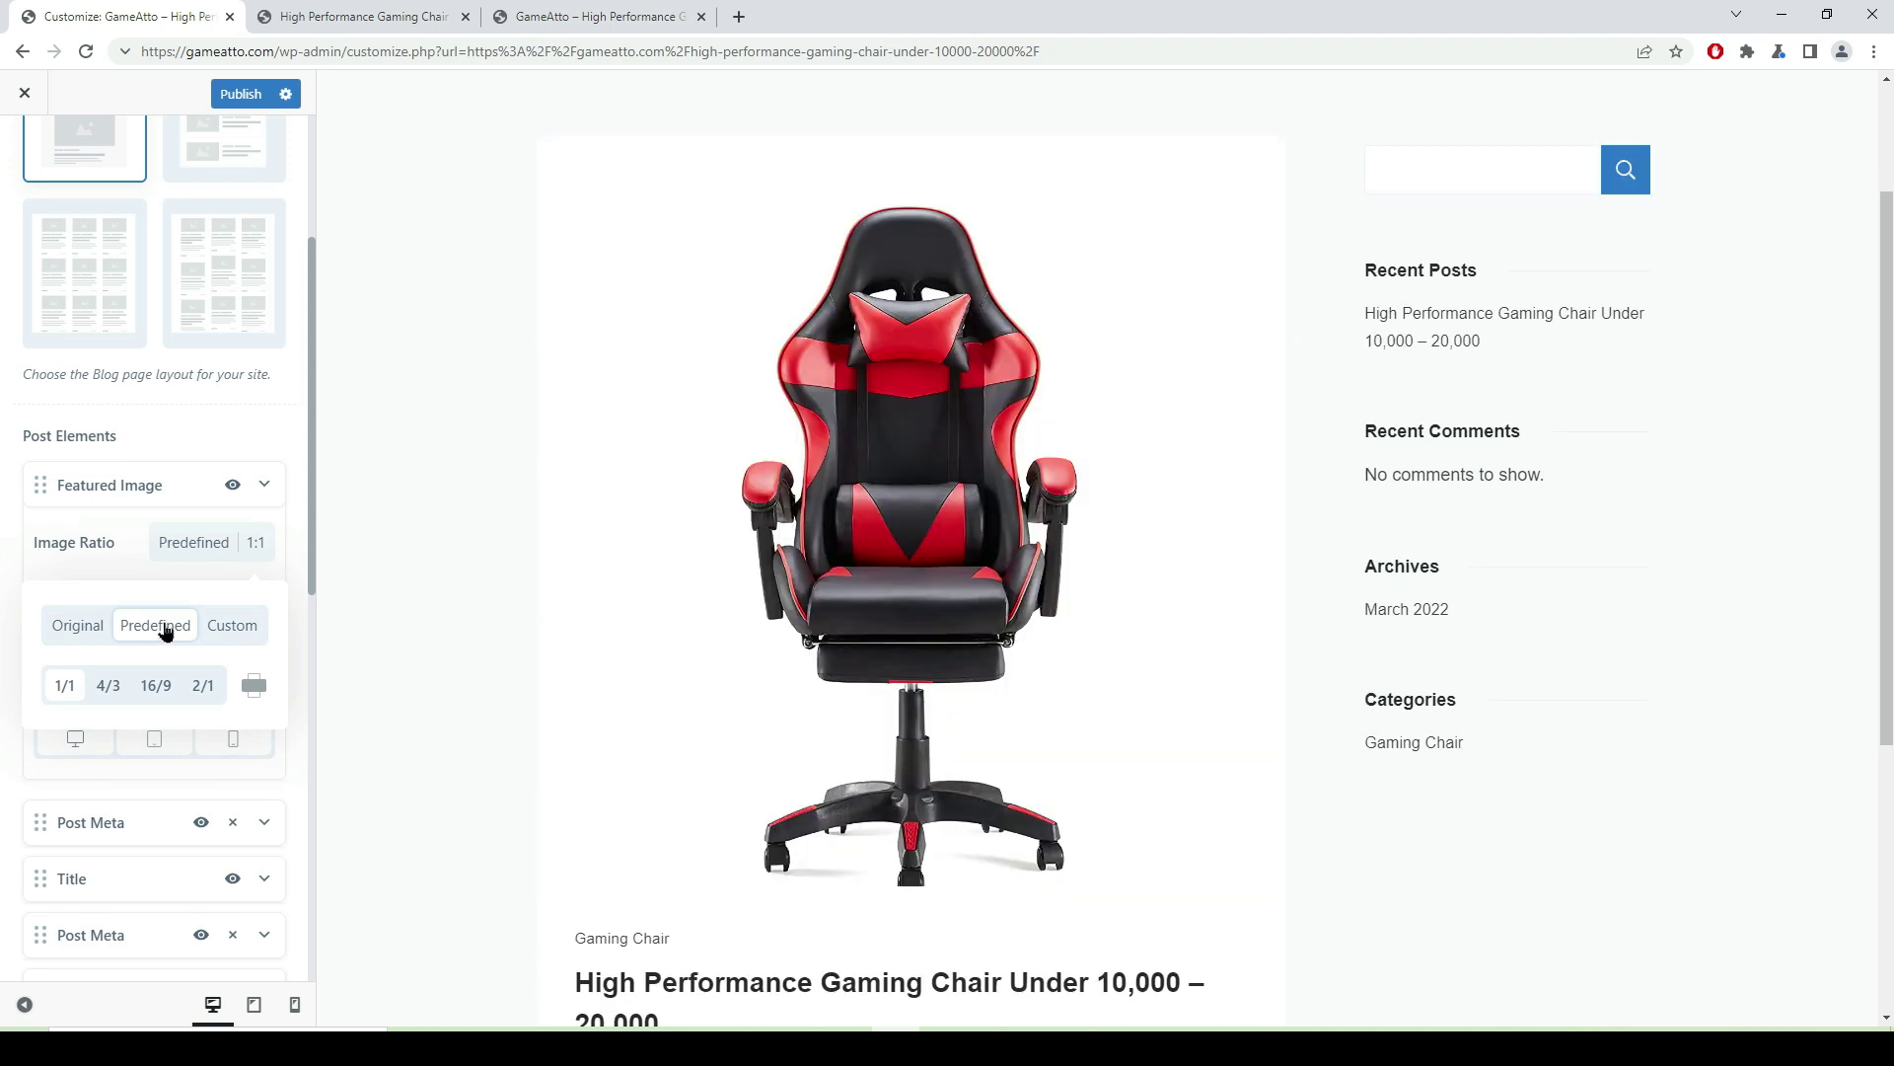
{"action": "left_click", "coordinate": [252, 691]}
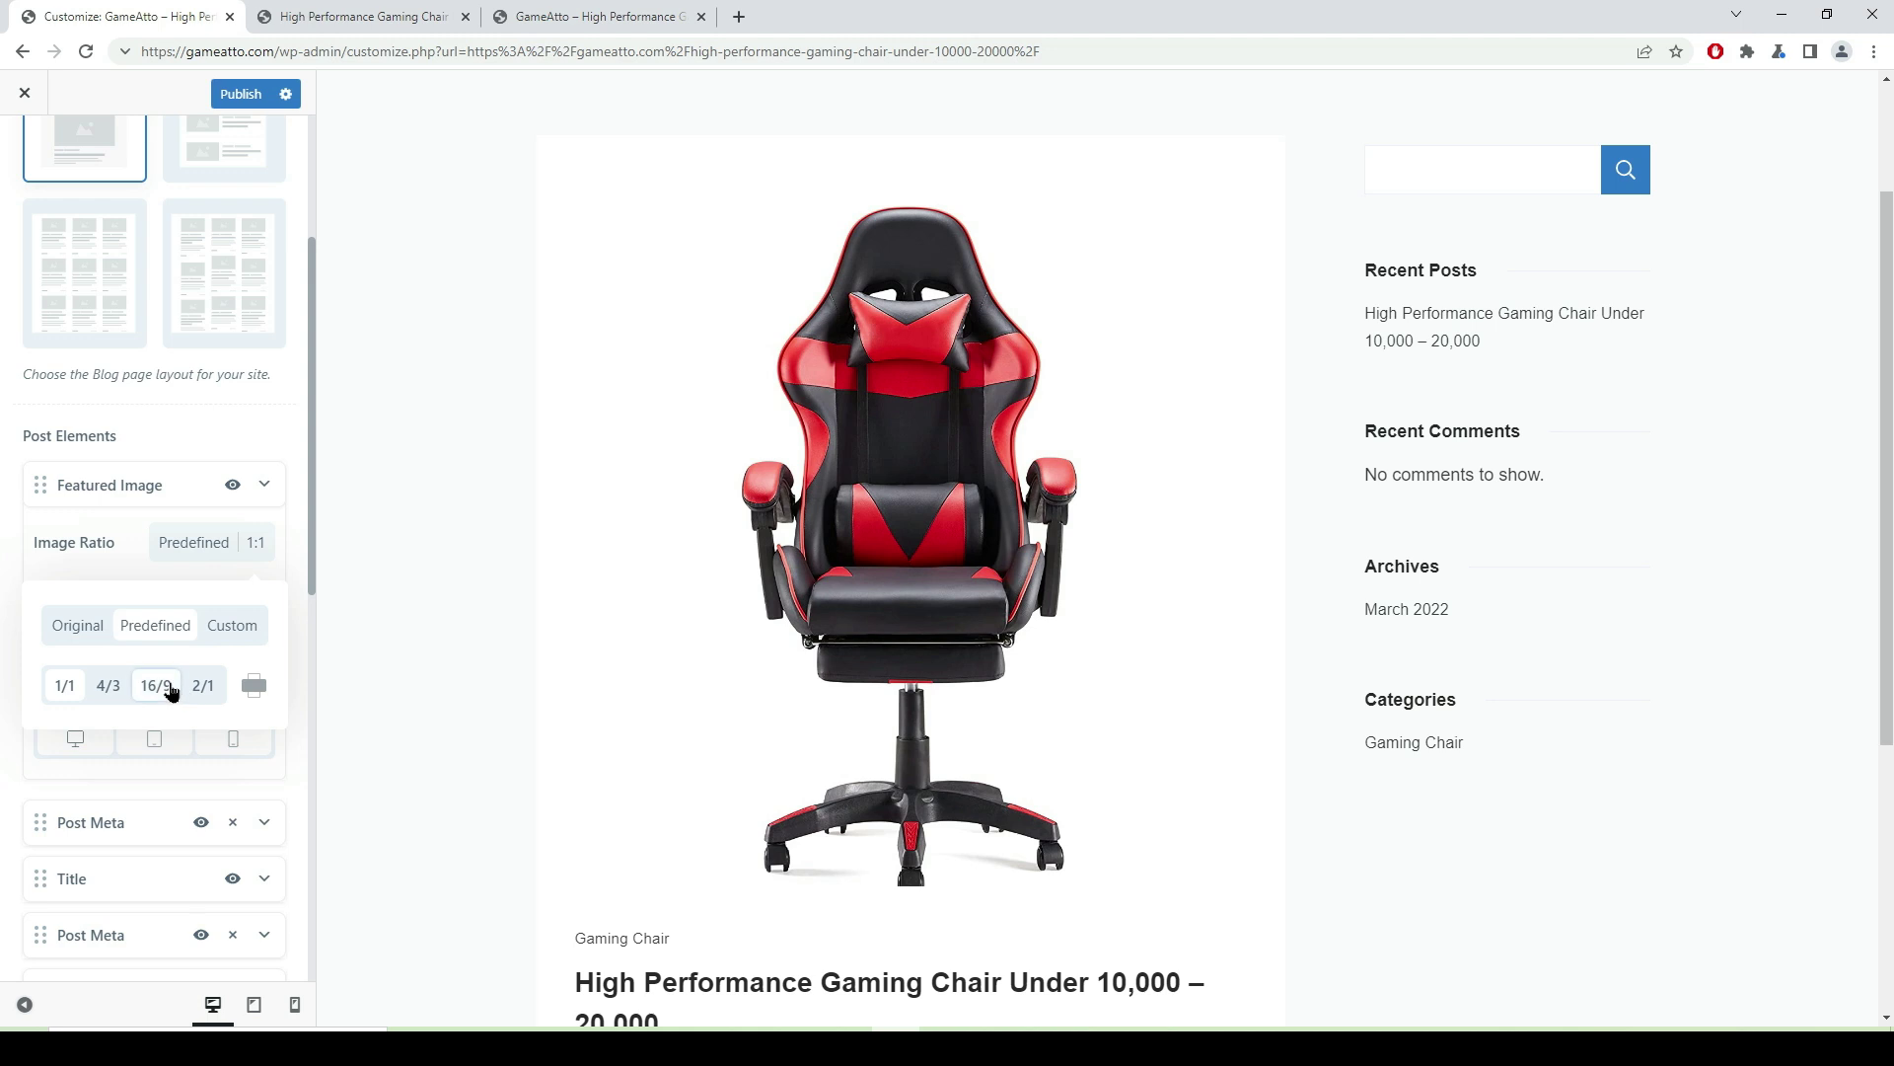
{"action": "left_click", "coordinate": [111, 686]}
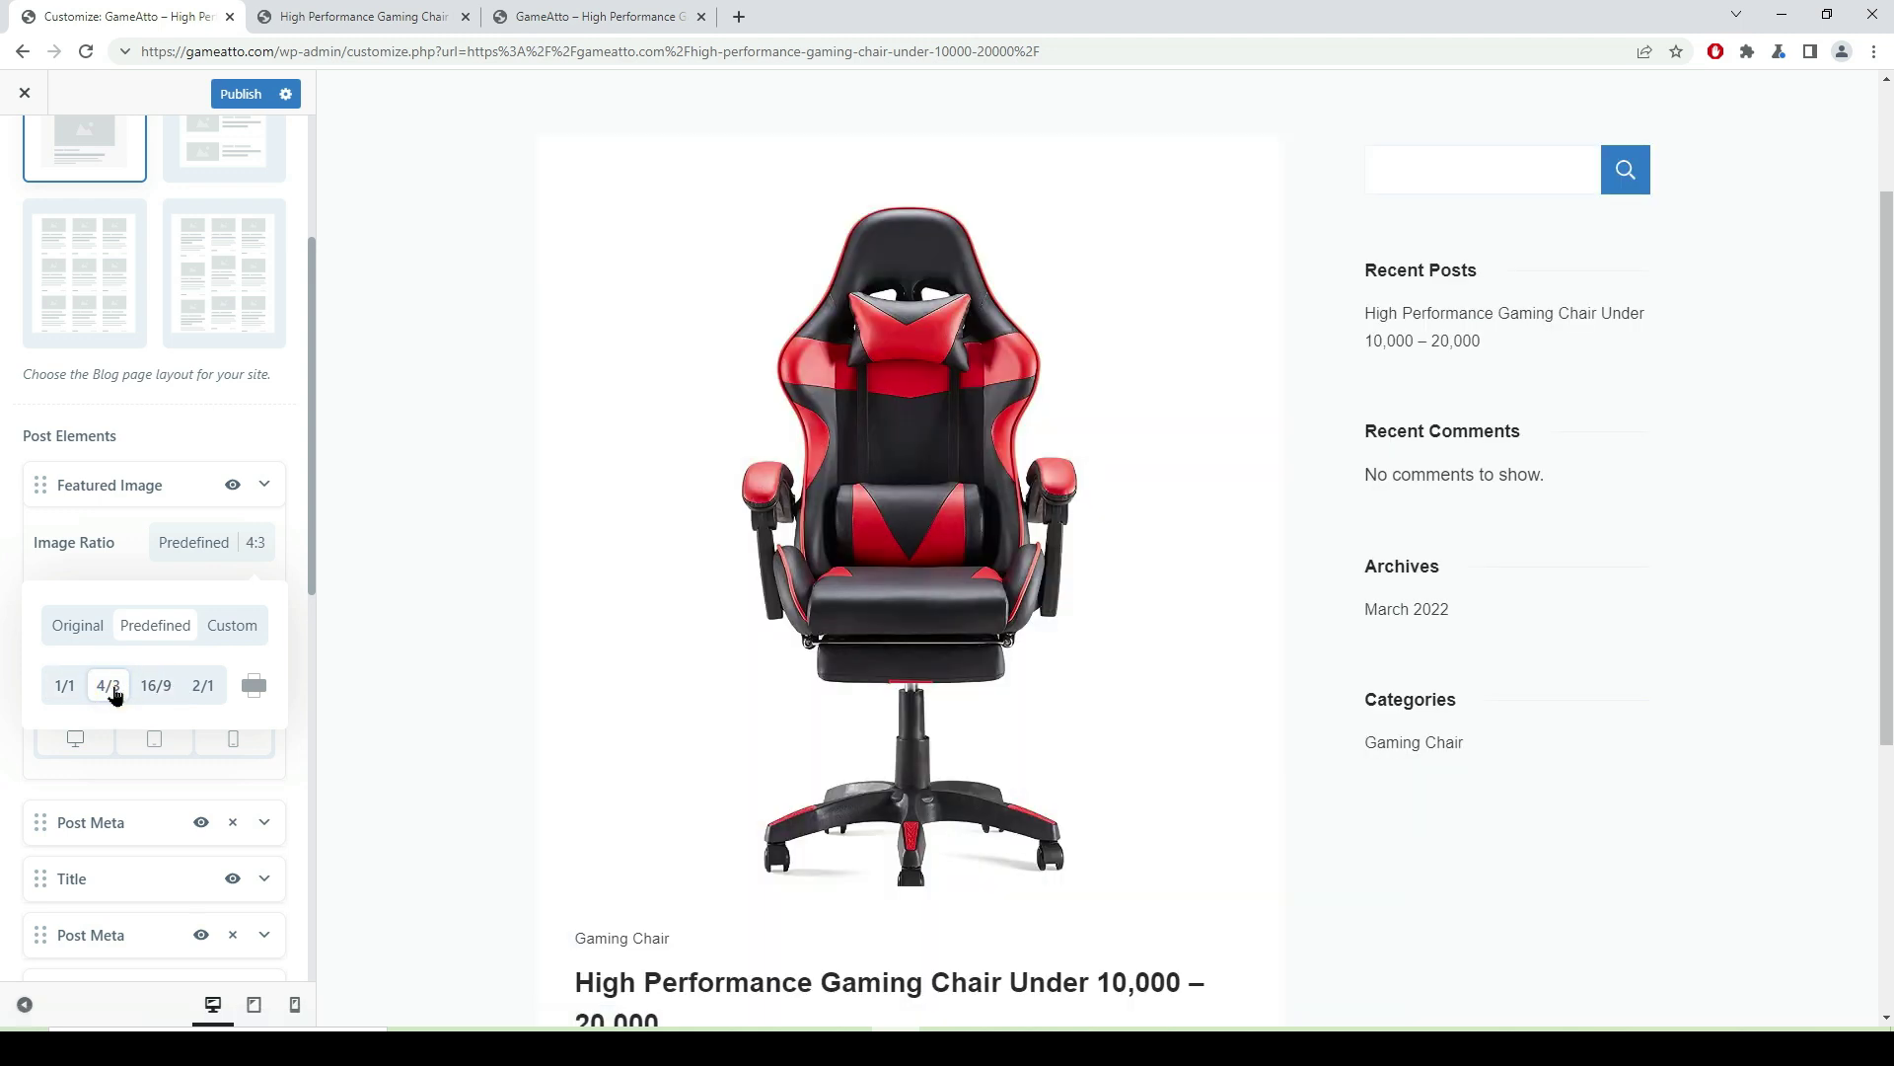
{"action": "left_click", "coordinate": [160, 689]}
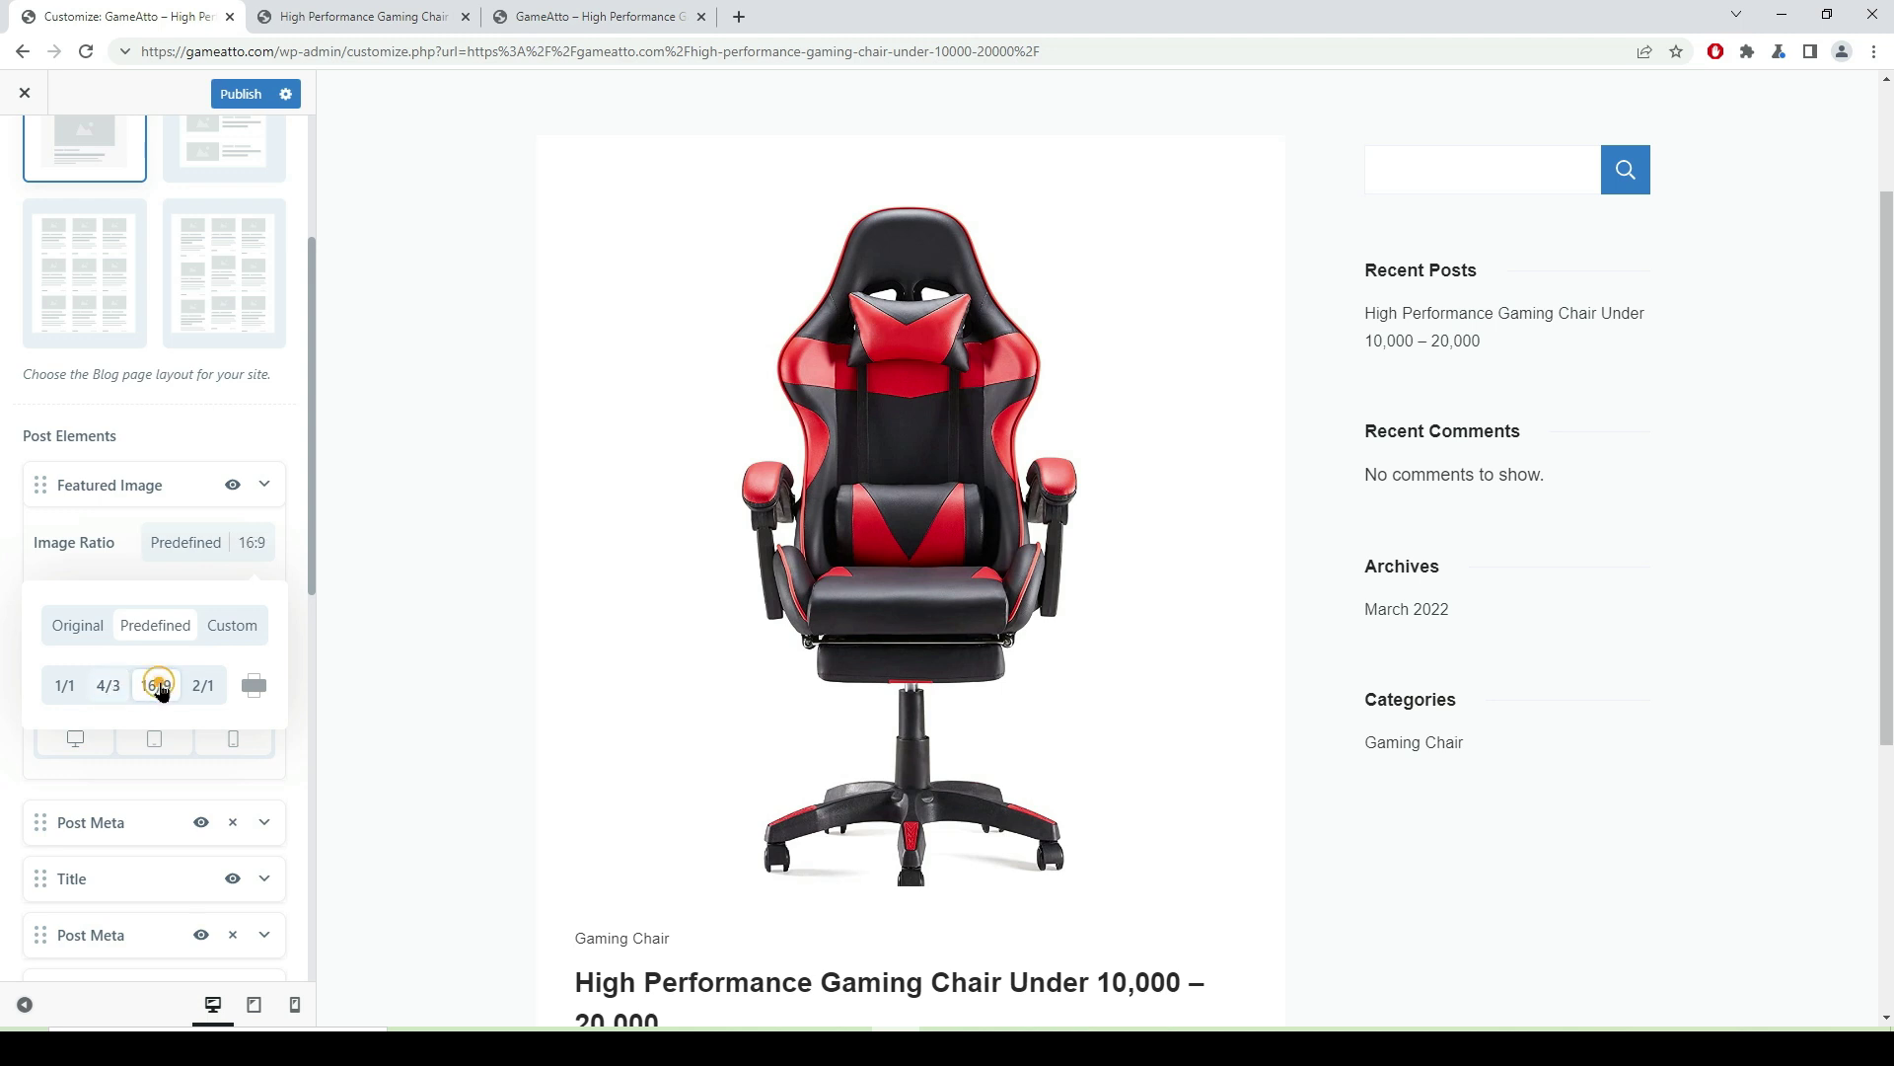
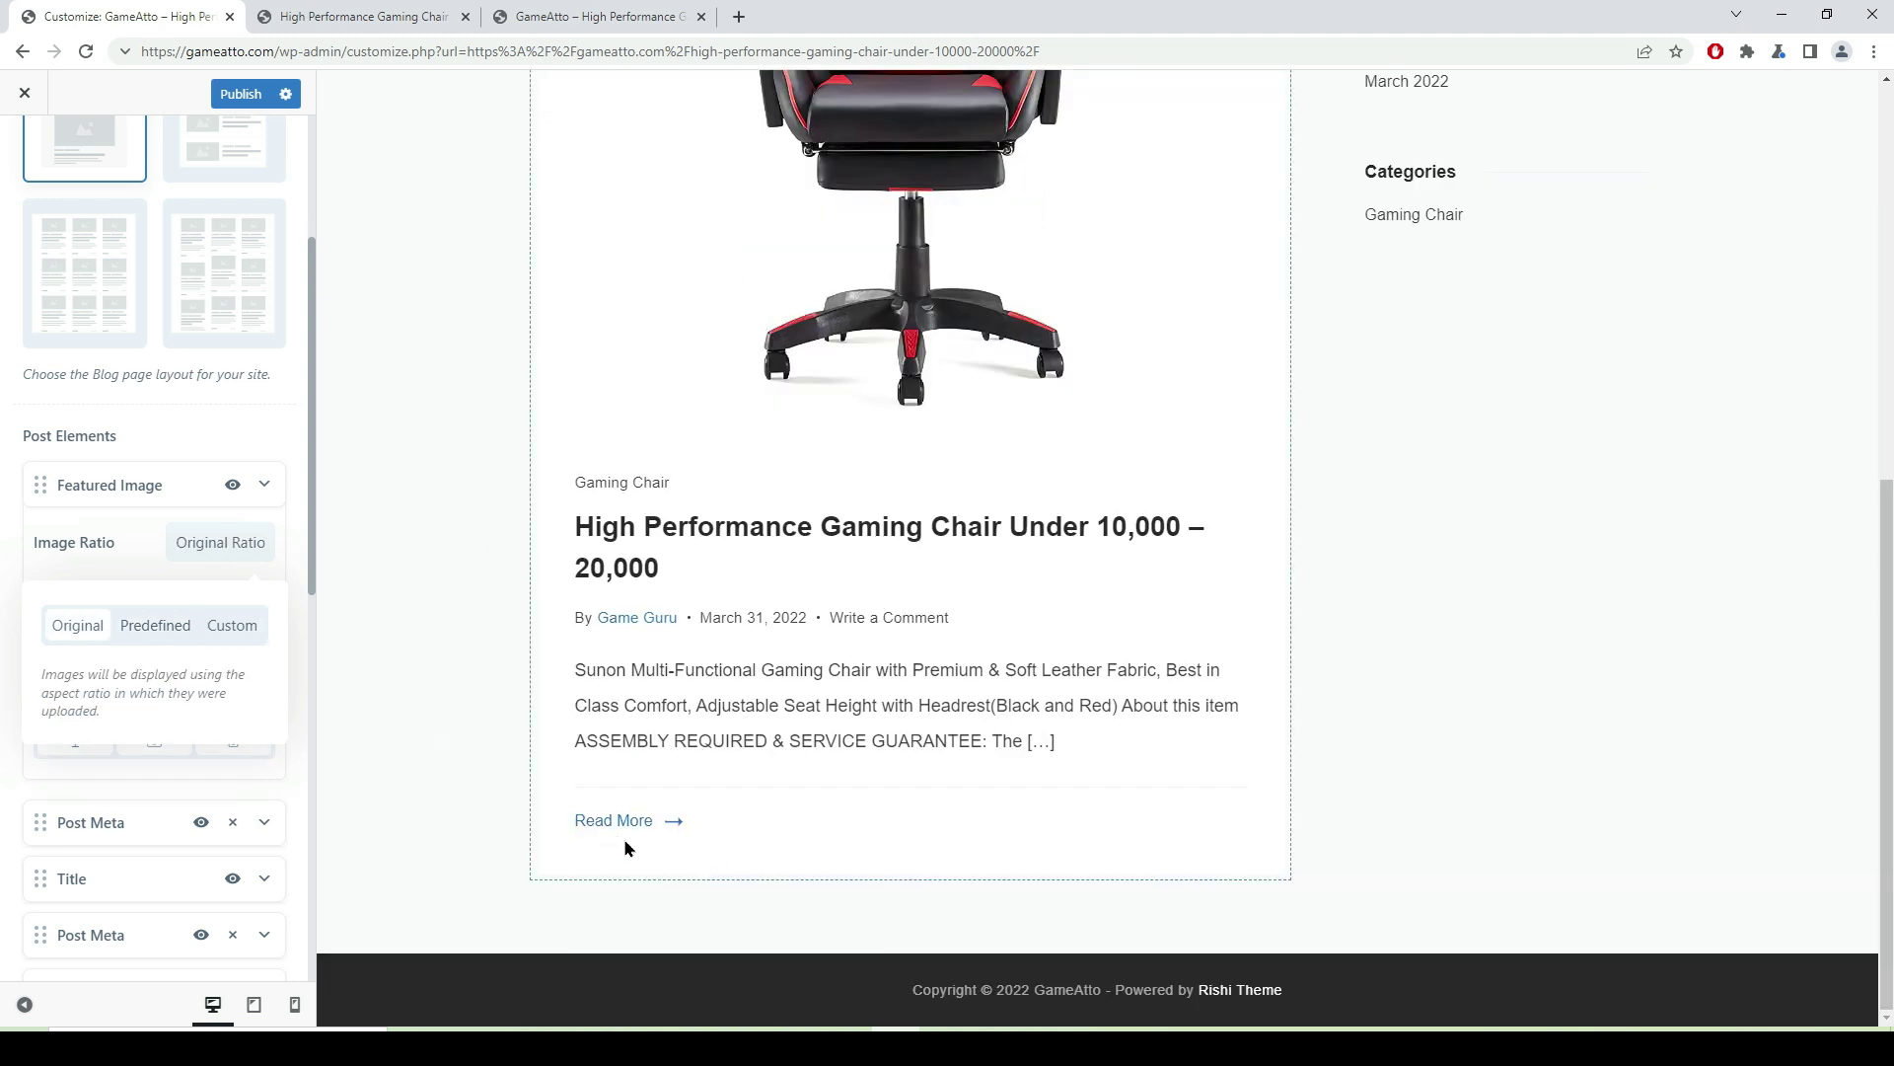
- Open the gaming chair post in the Customizer preview
{"action": "left_click", "coordinate": [626, 831]}
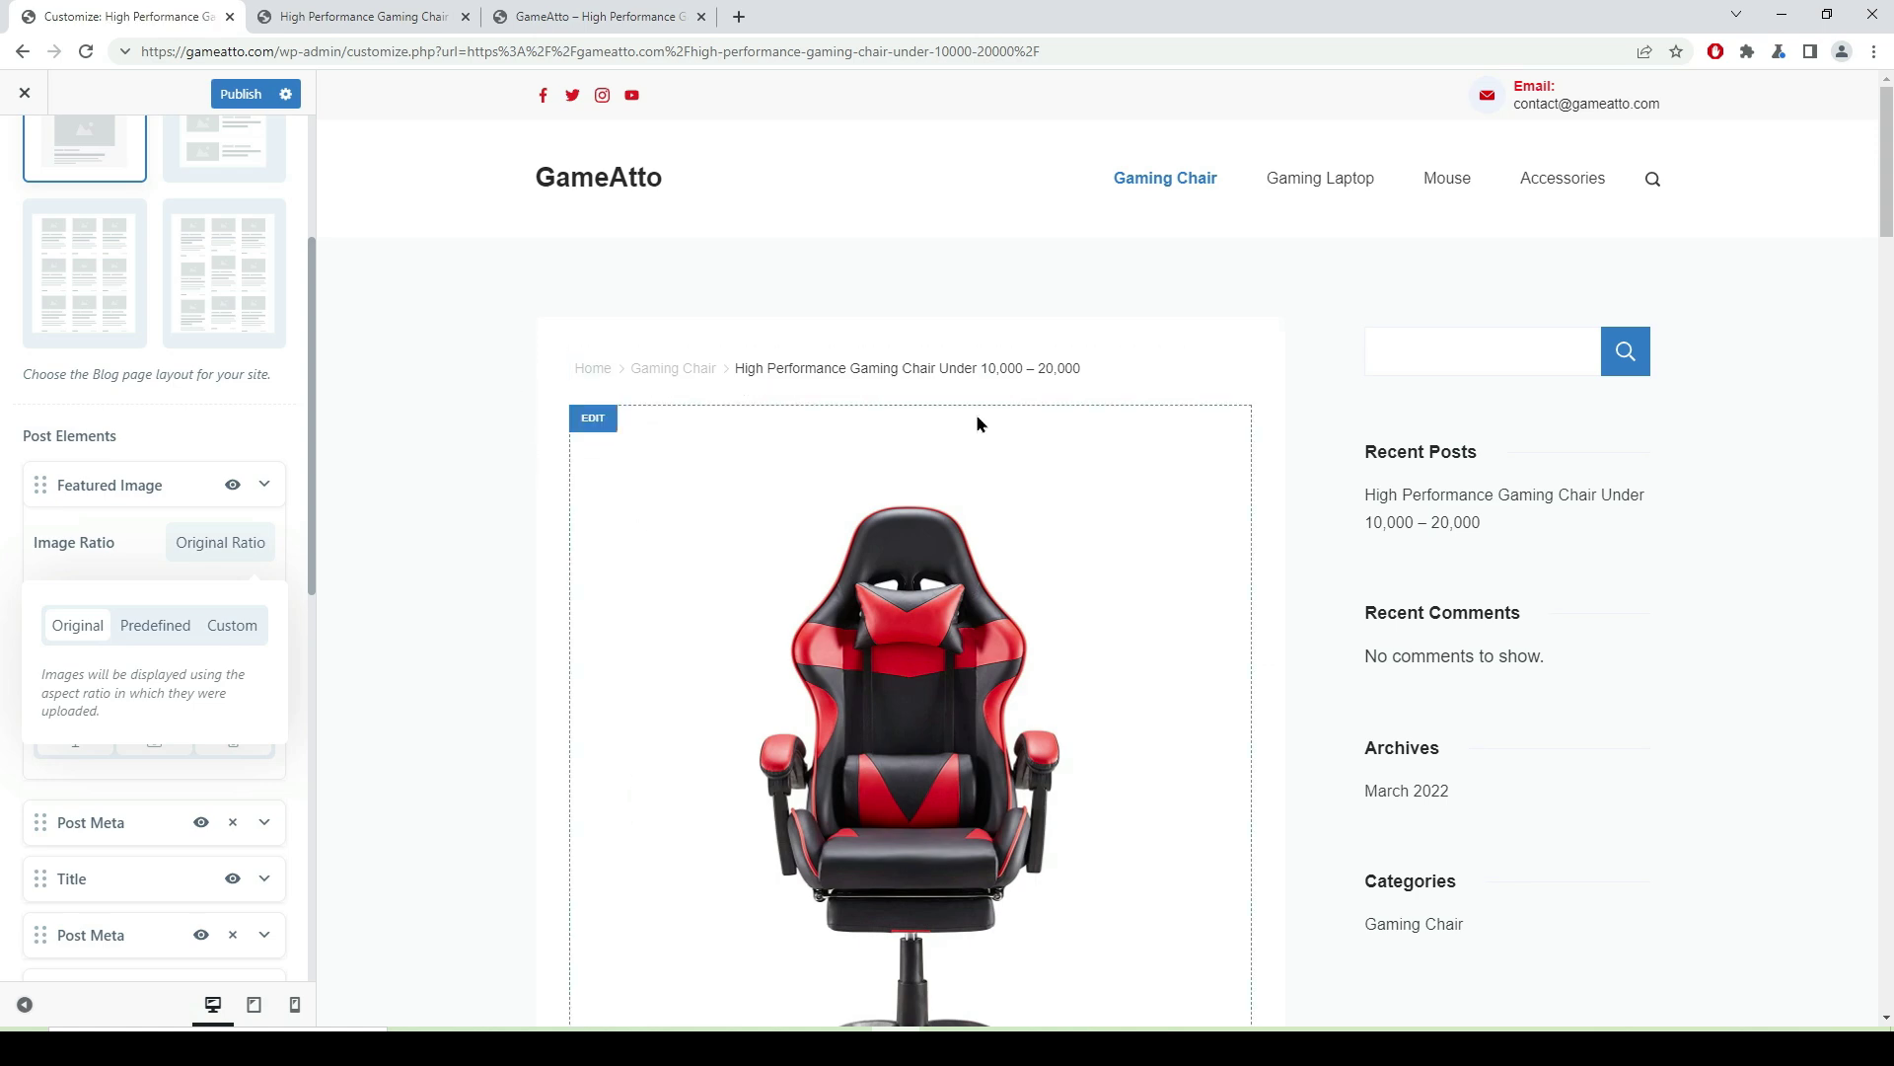
{"action": "scroll", "coordinate": [978, 422], "scroll_direction": "down", "scroll_amount": 6}
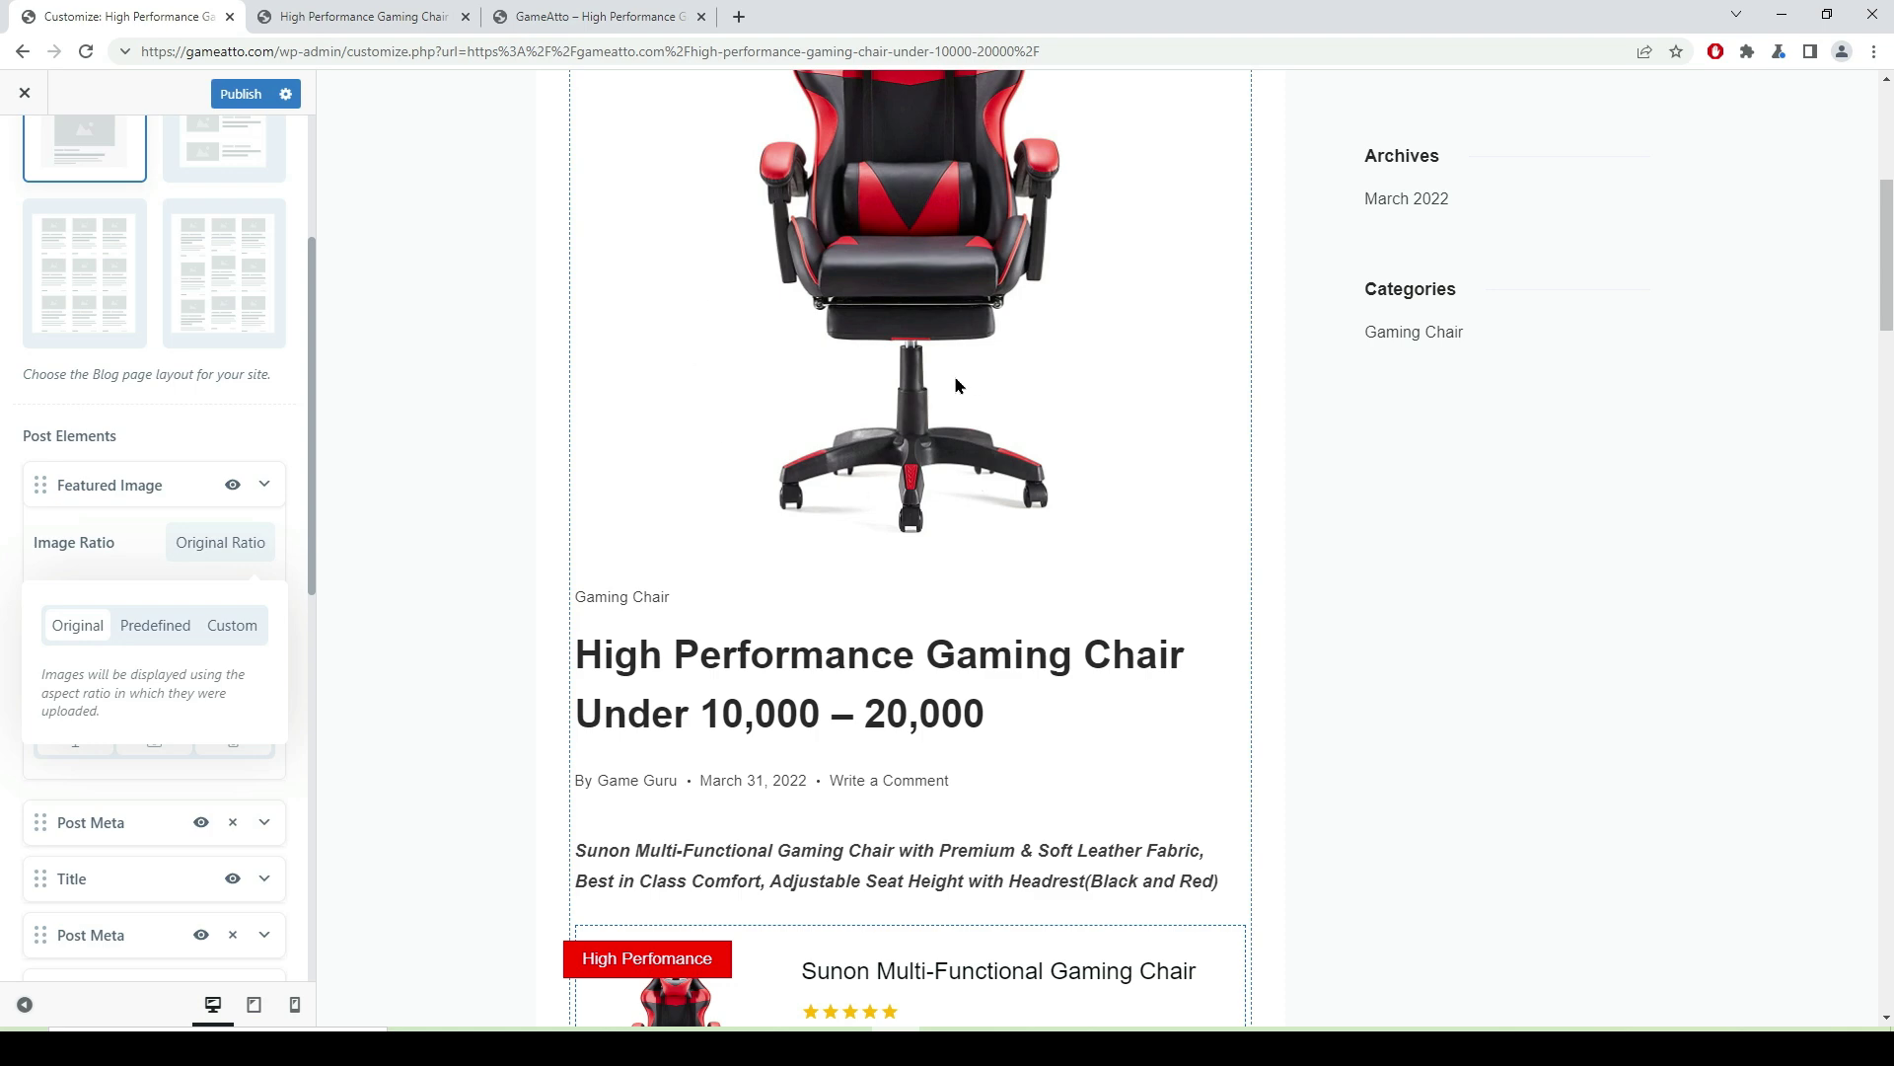
{"action": "scroll", "coordinate": [945, 481], "scroll_direction": "up", "scroll_amount": 4}
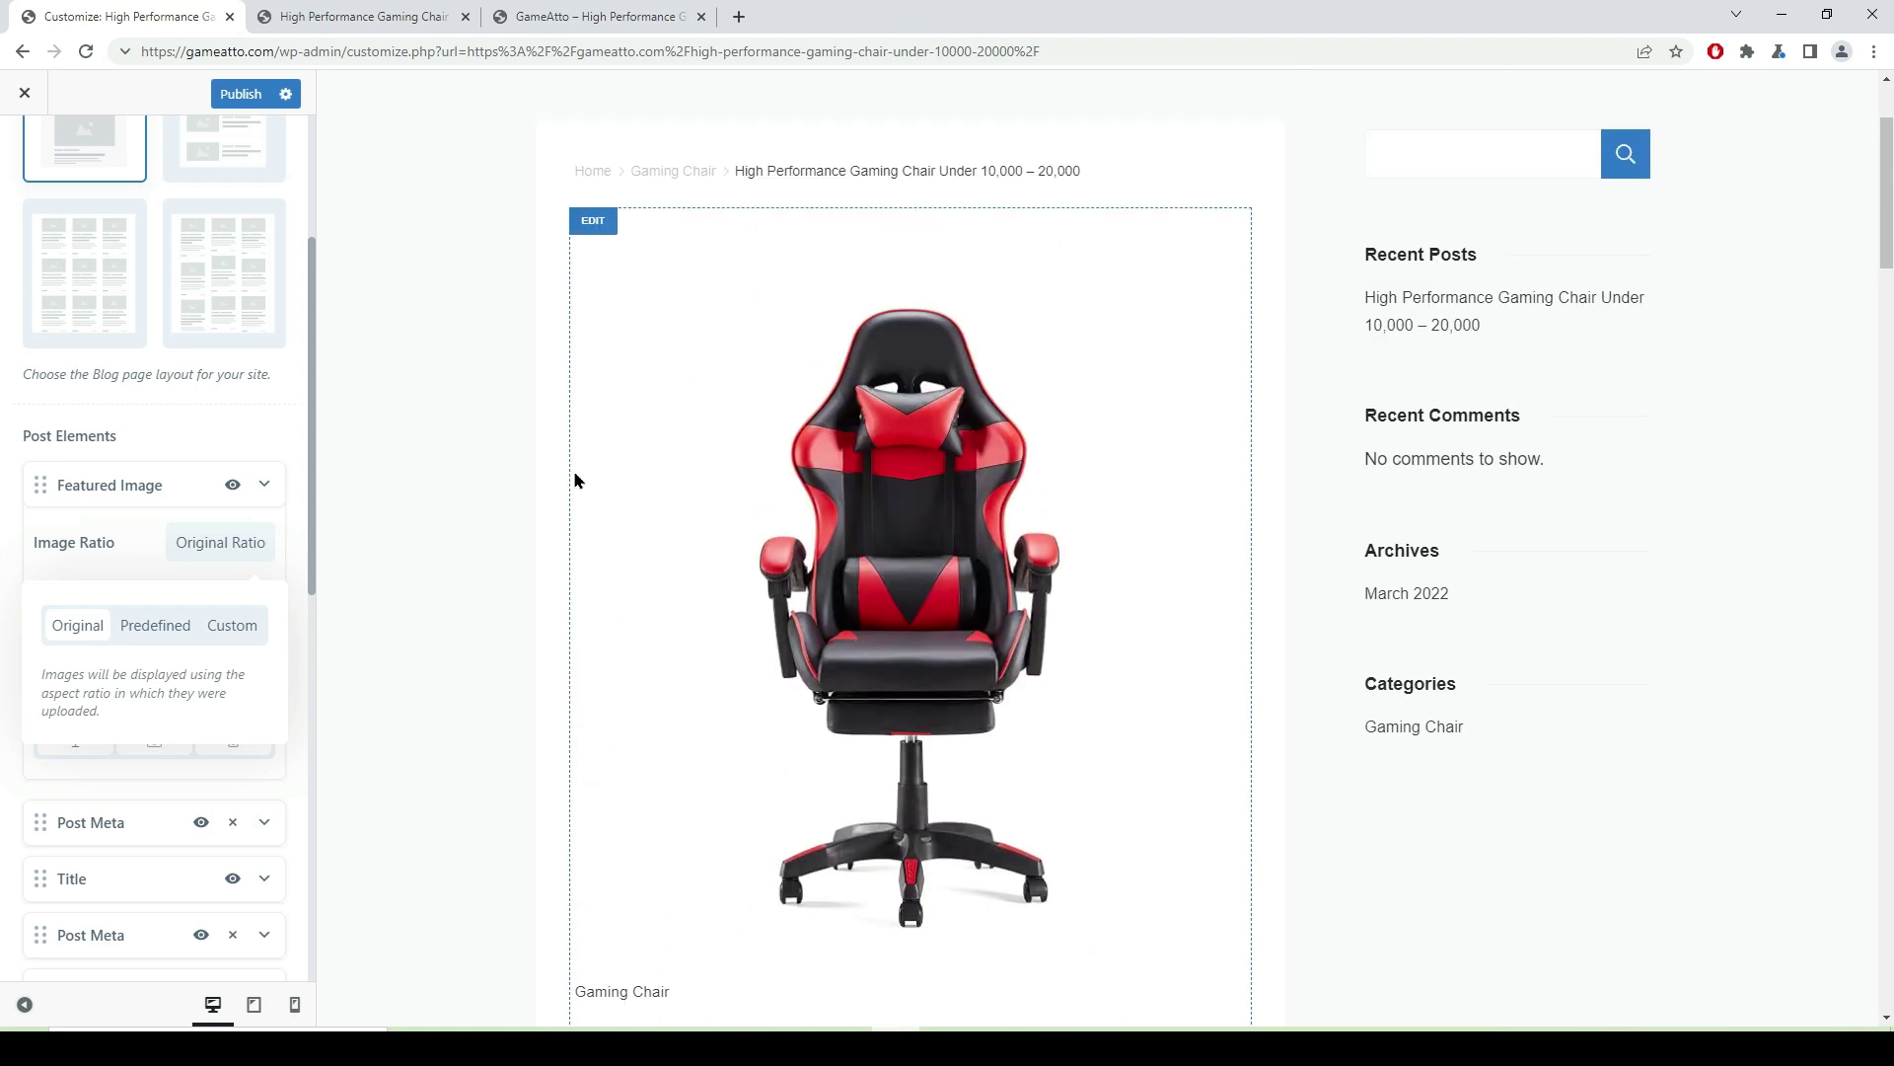
- Hide the Featured Image in the Single Post layout settings
{"action": "left_click", "coordinate": [595, 232]}
{"action": "left_click", "coordinate": [234, 293]}
{"action": "left_click", "coordinate": [234, 292]}
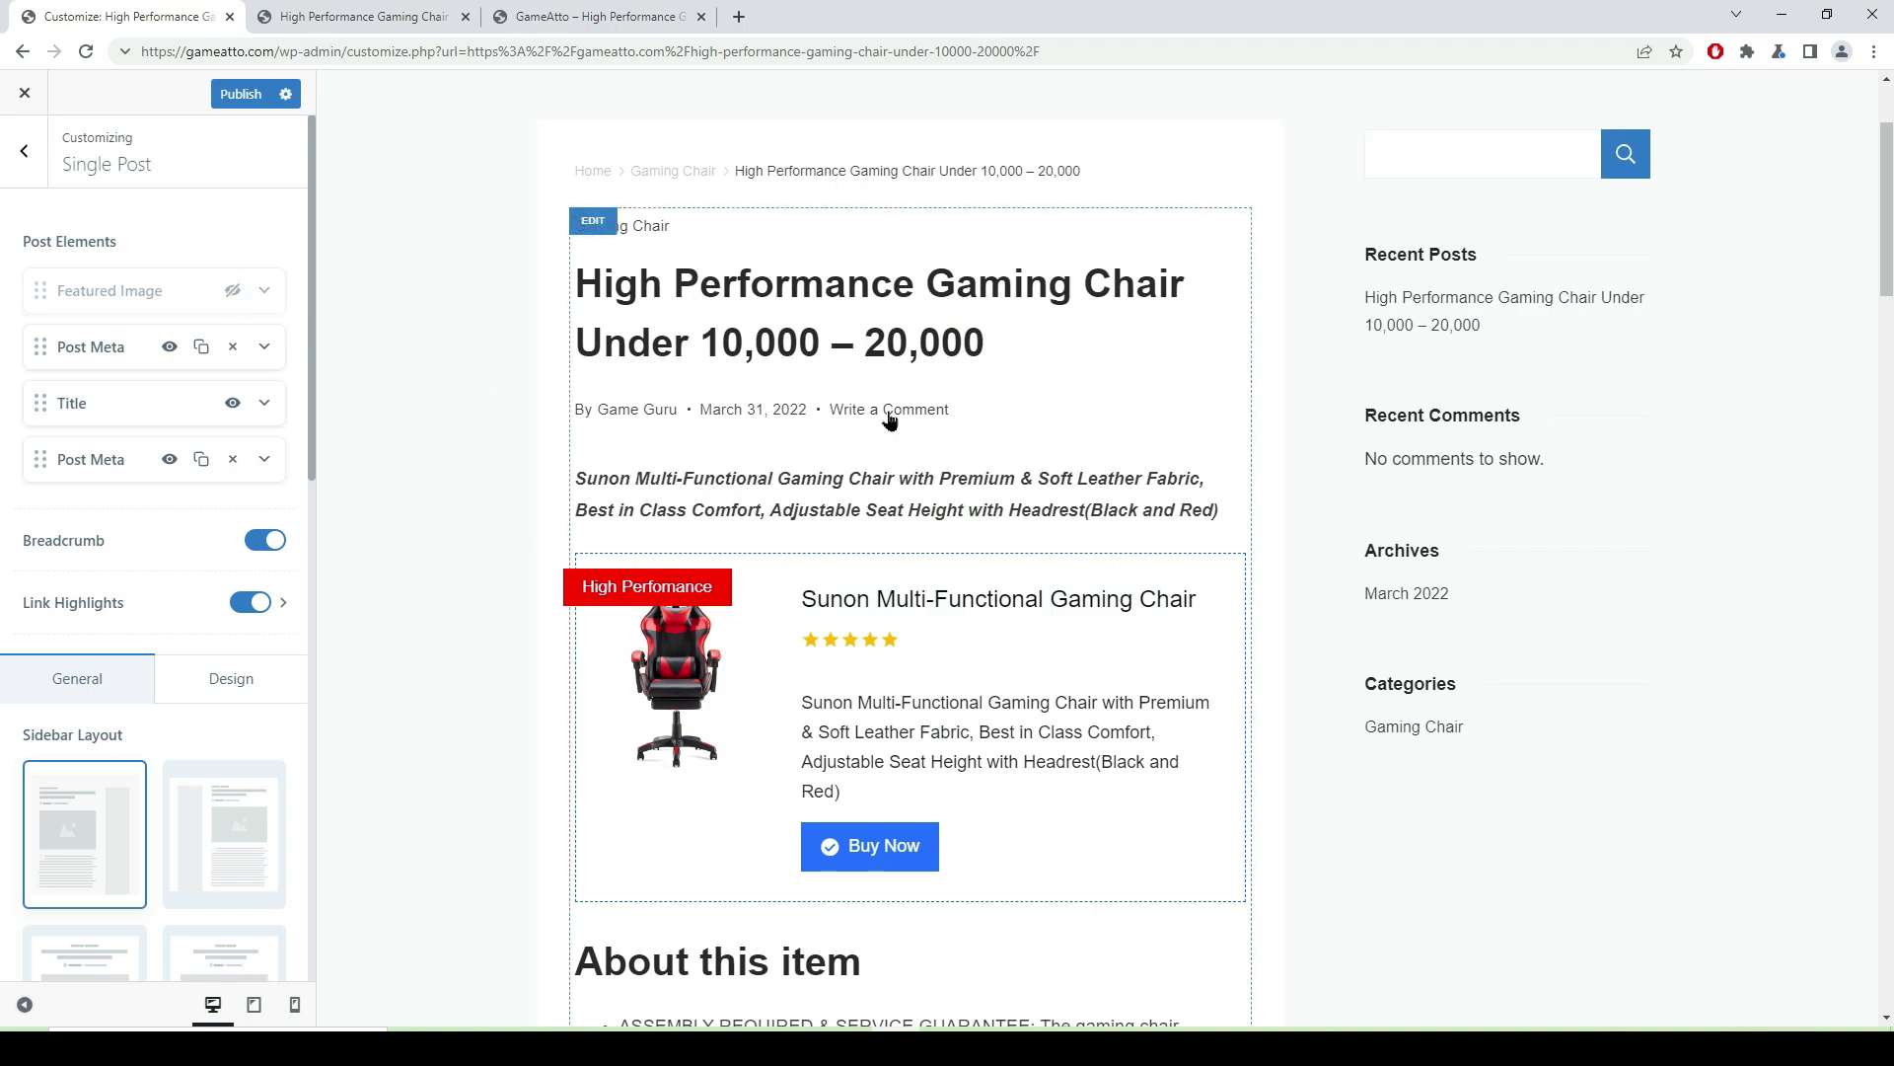
{"action": "scroll", "coordinate": [646, 472], "scroll_direction": "down", "scroll_amount": 3}
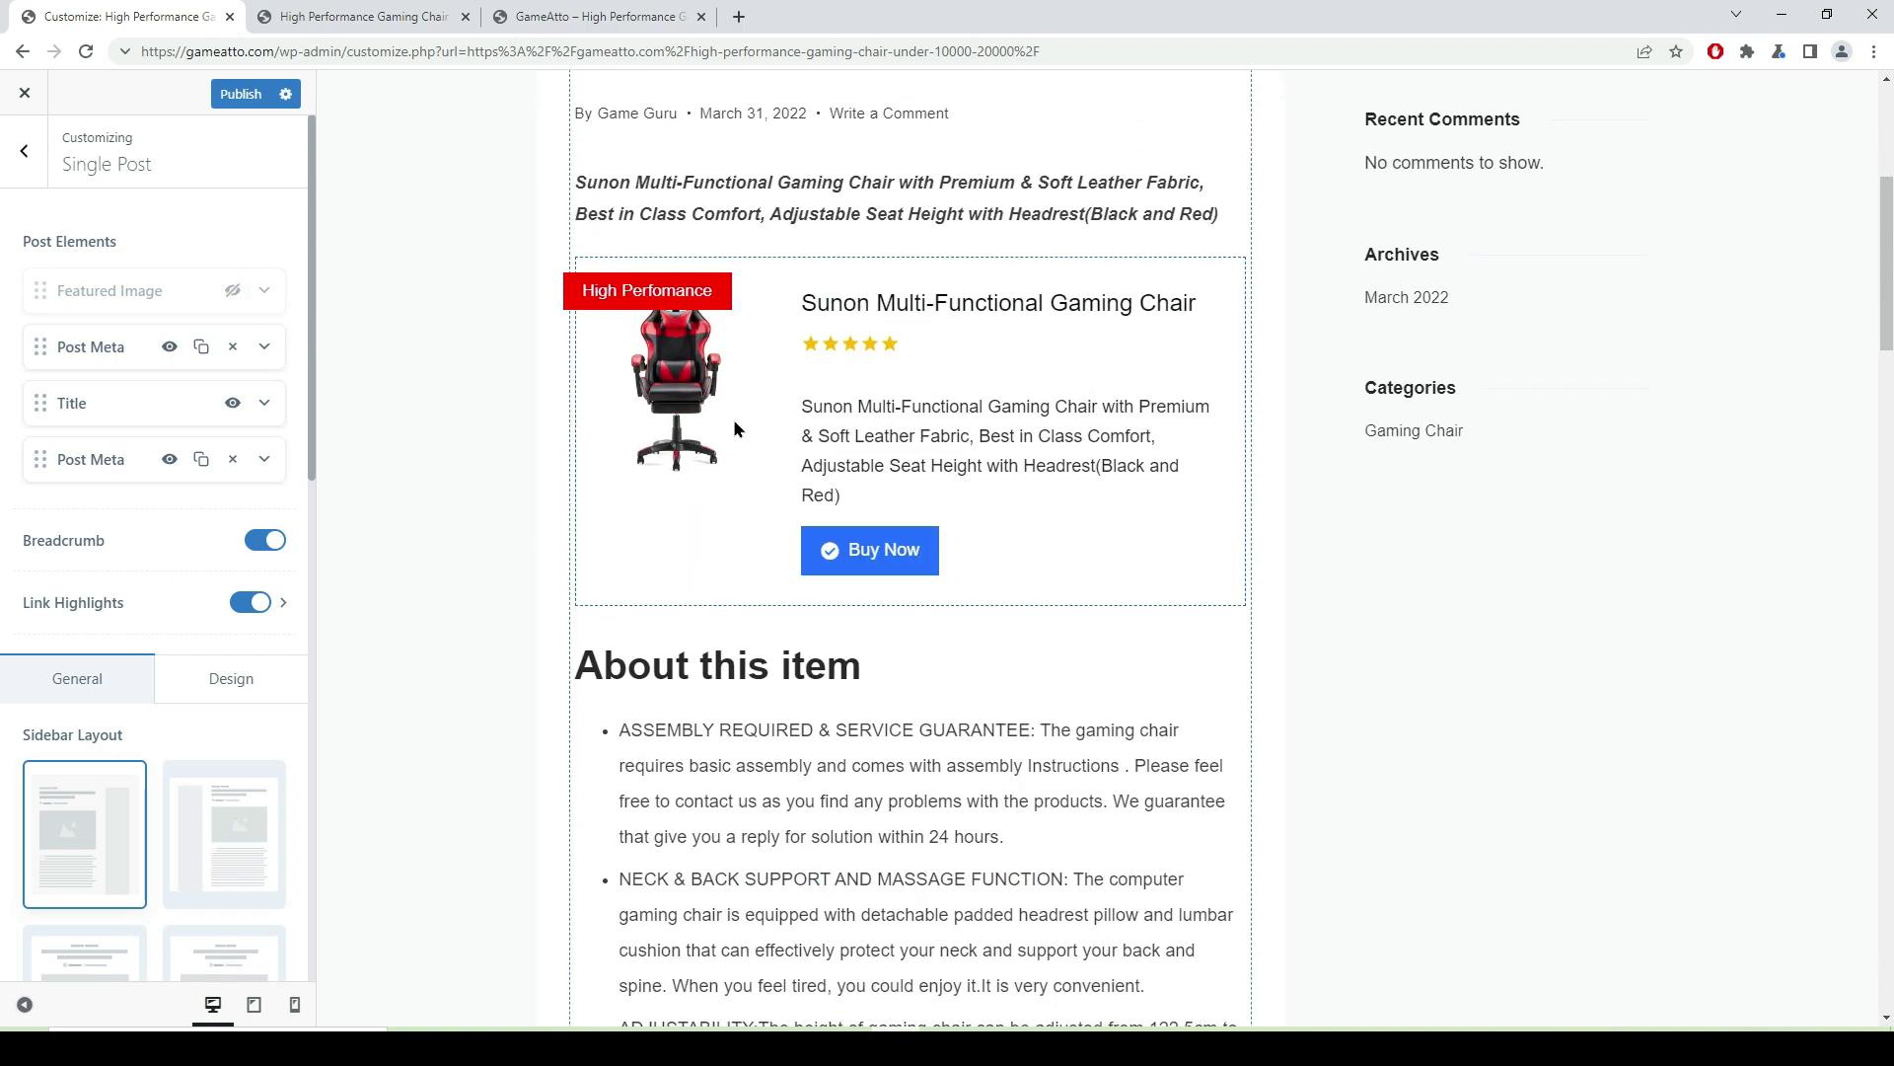
{"action": "scroll", "coordinate": [960, 475], "scroll_direction": "down", "scroll_amount": 20}
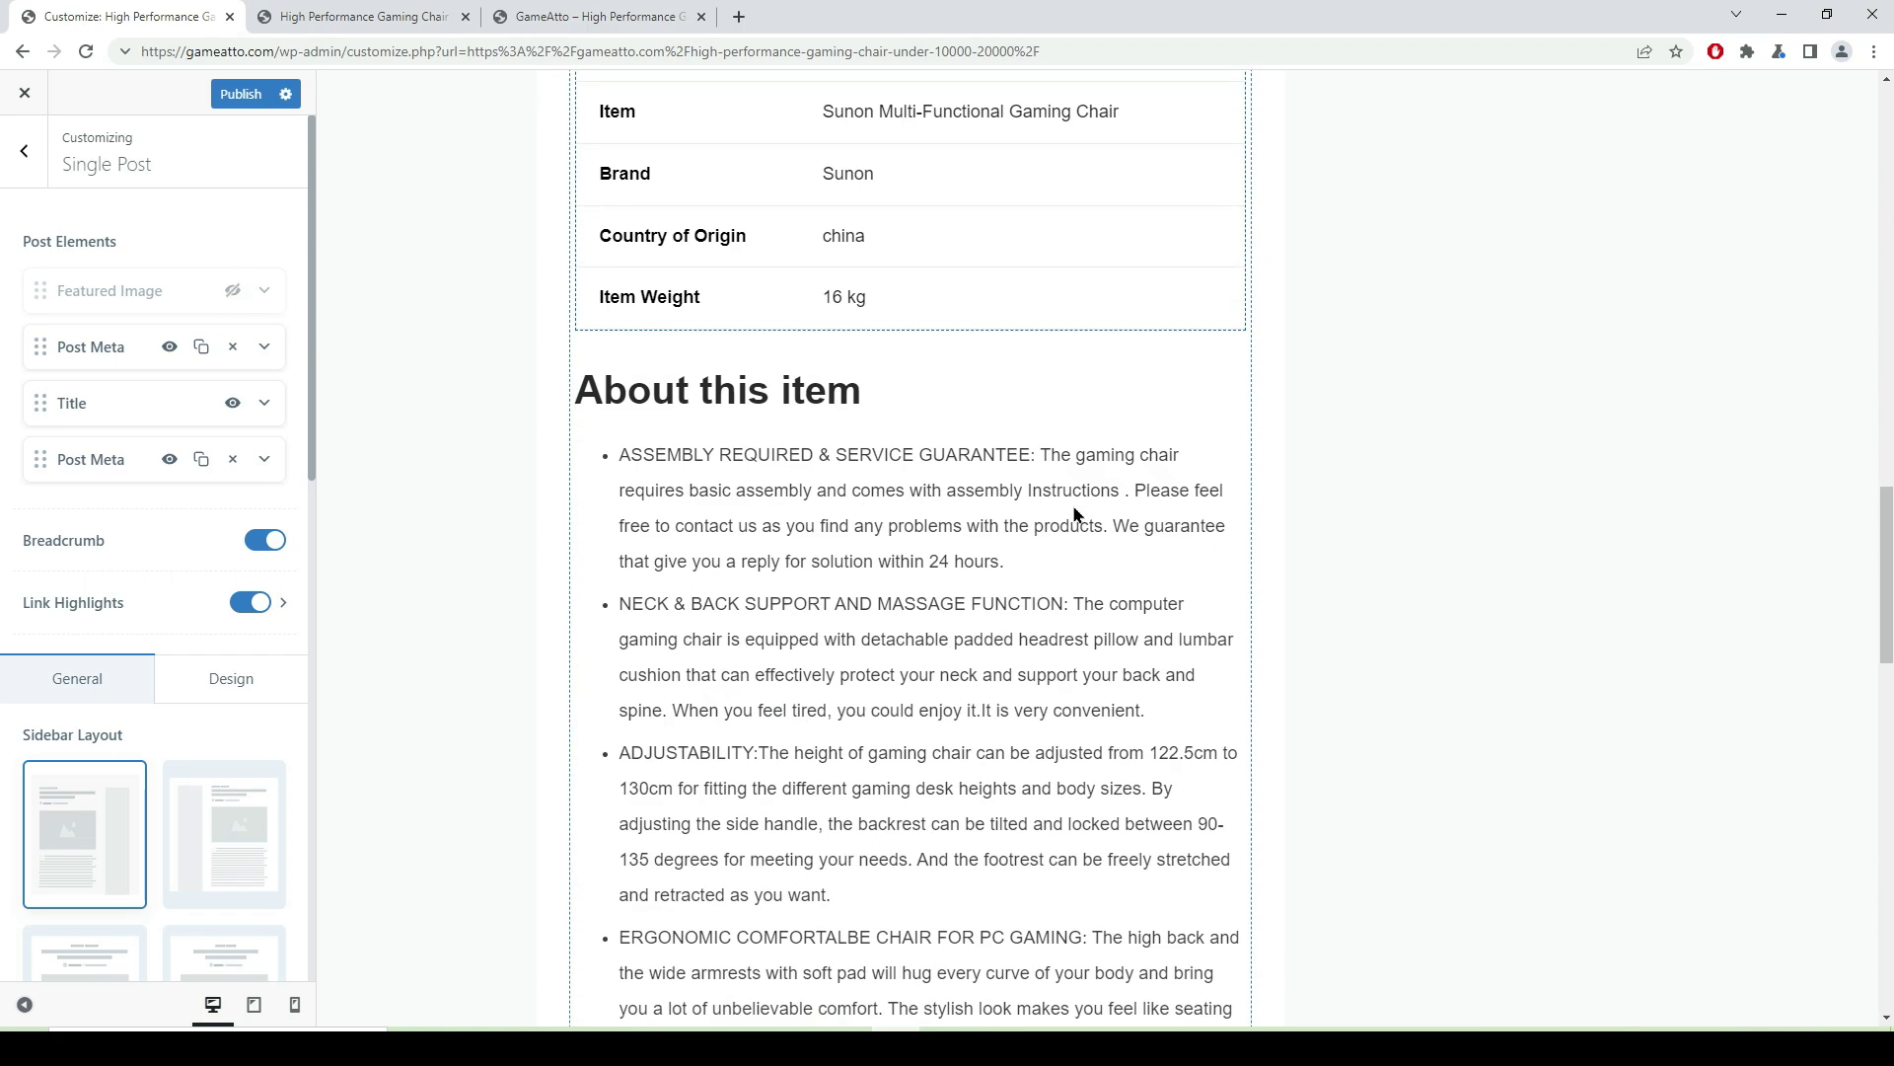
{"action": "scroll", "coordinate": [951, 500], "scroll_direction": "down", "scroll_amount": 5}
{"action": "scroll", "coordinate": [1034, 486], "scroll_direction": "up", "scroll_amount": 20}
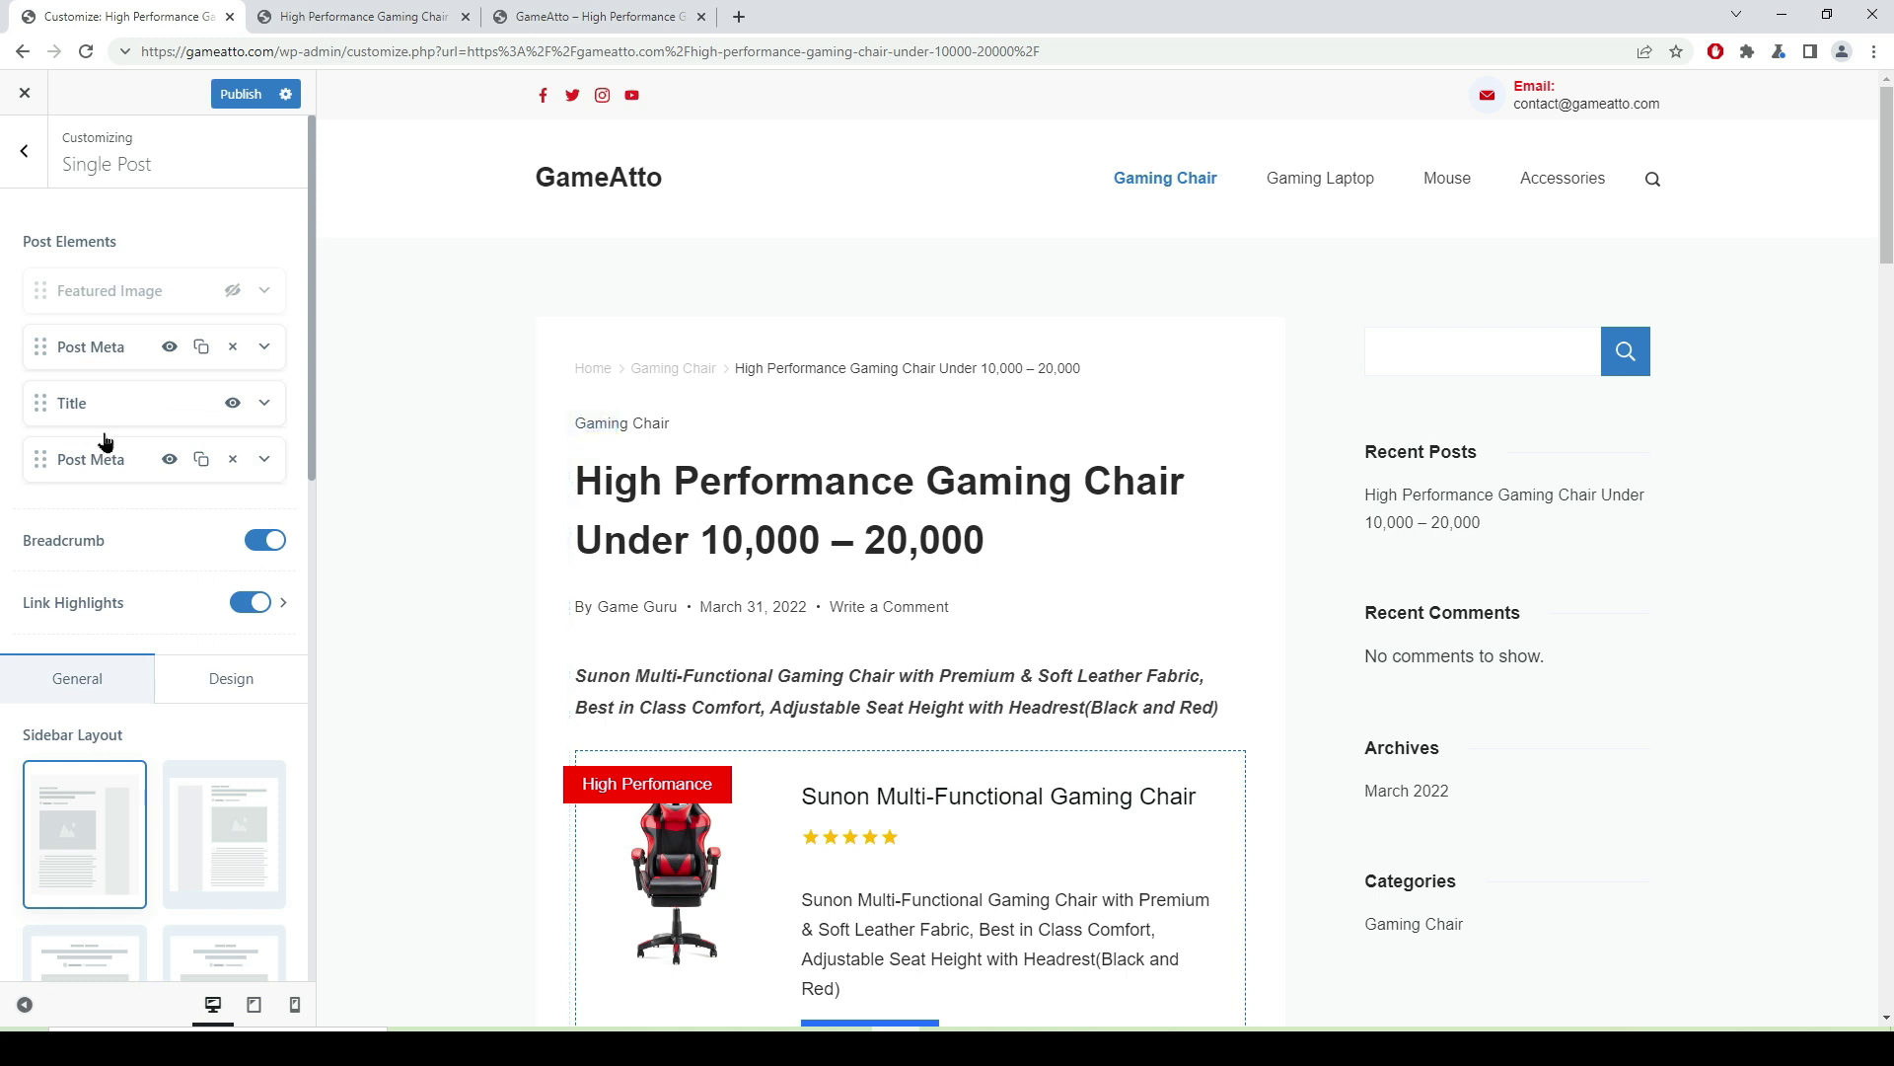
- Test toggling Post Meta off and back on, then publish the Single Post changes
{"action": "left_click", "coordinate": [170, 347]}
{"action": "left_click", "coordinate": [170, 347]}
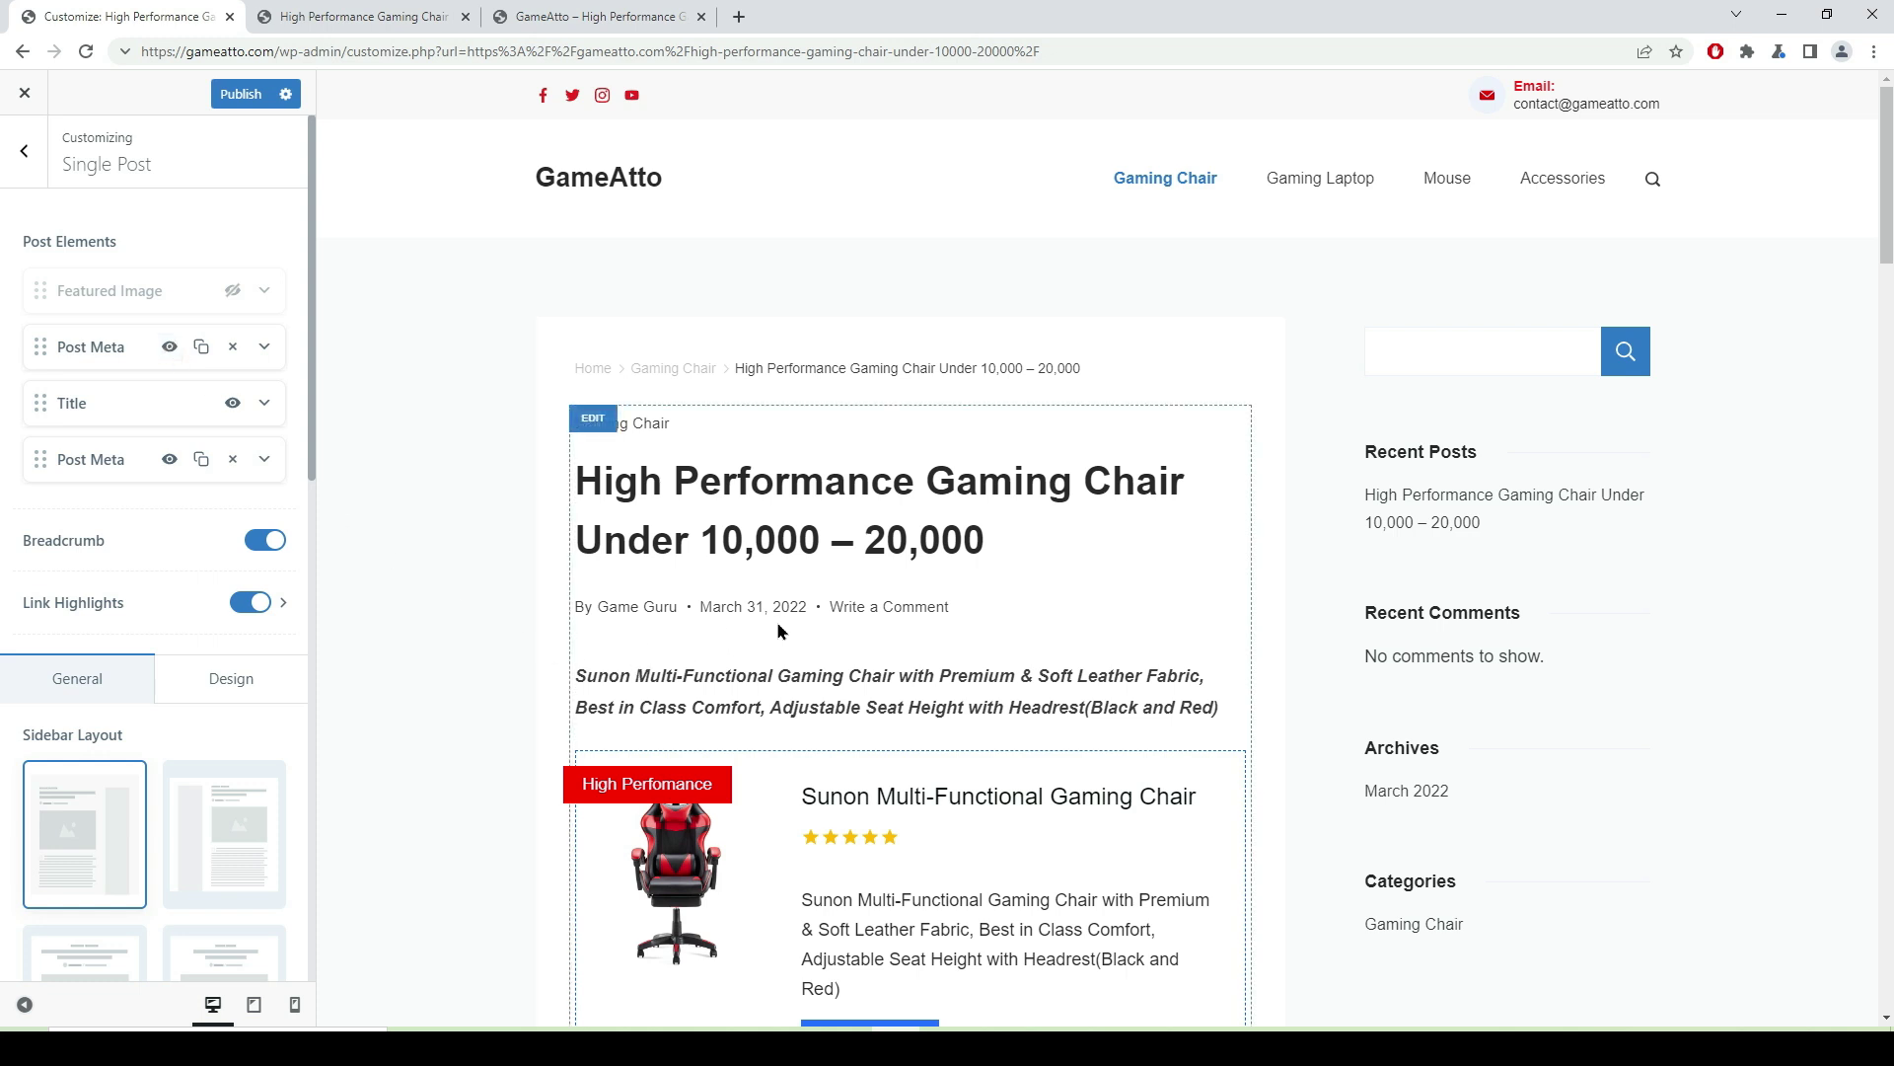
{"action": "left_click", "coordinate": [170, 348]}
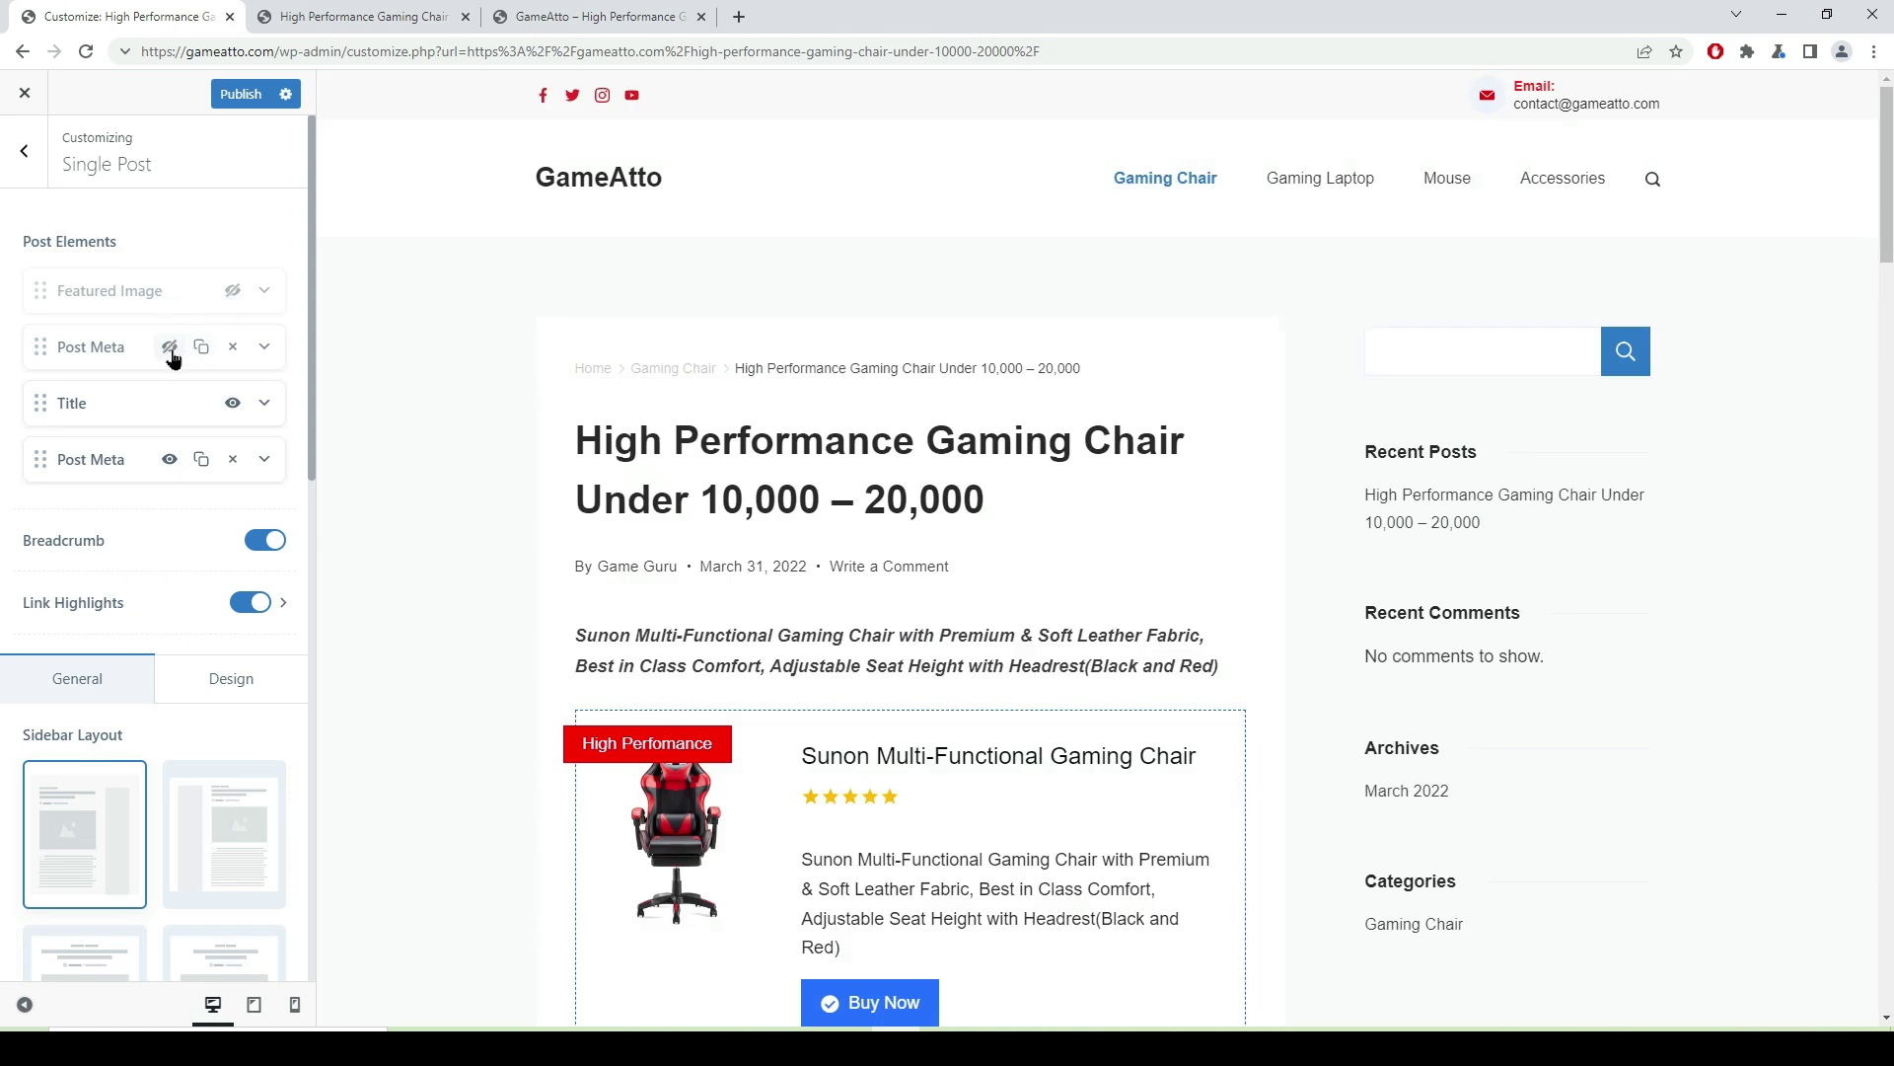
{"action": "left_click", "coordinate": [170, 351]}
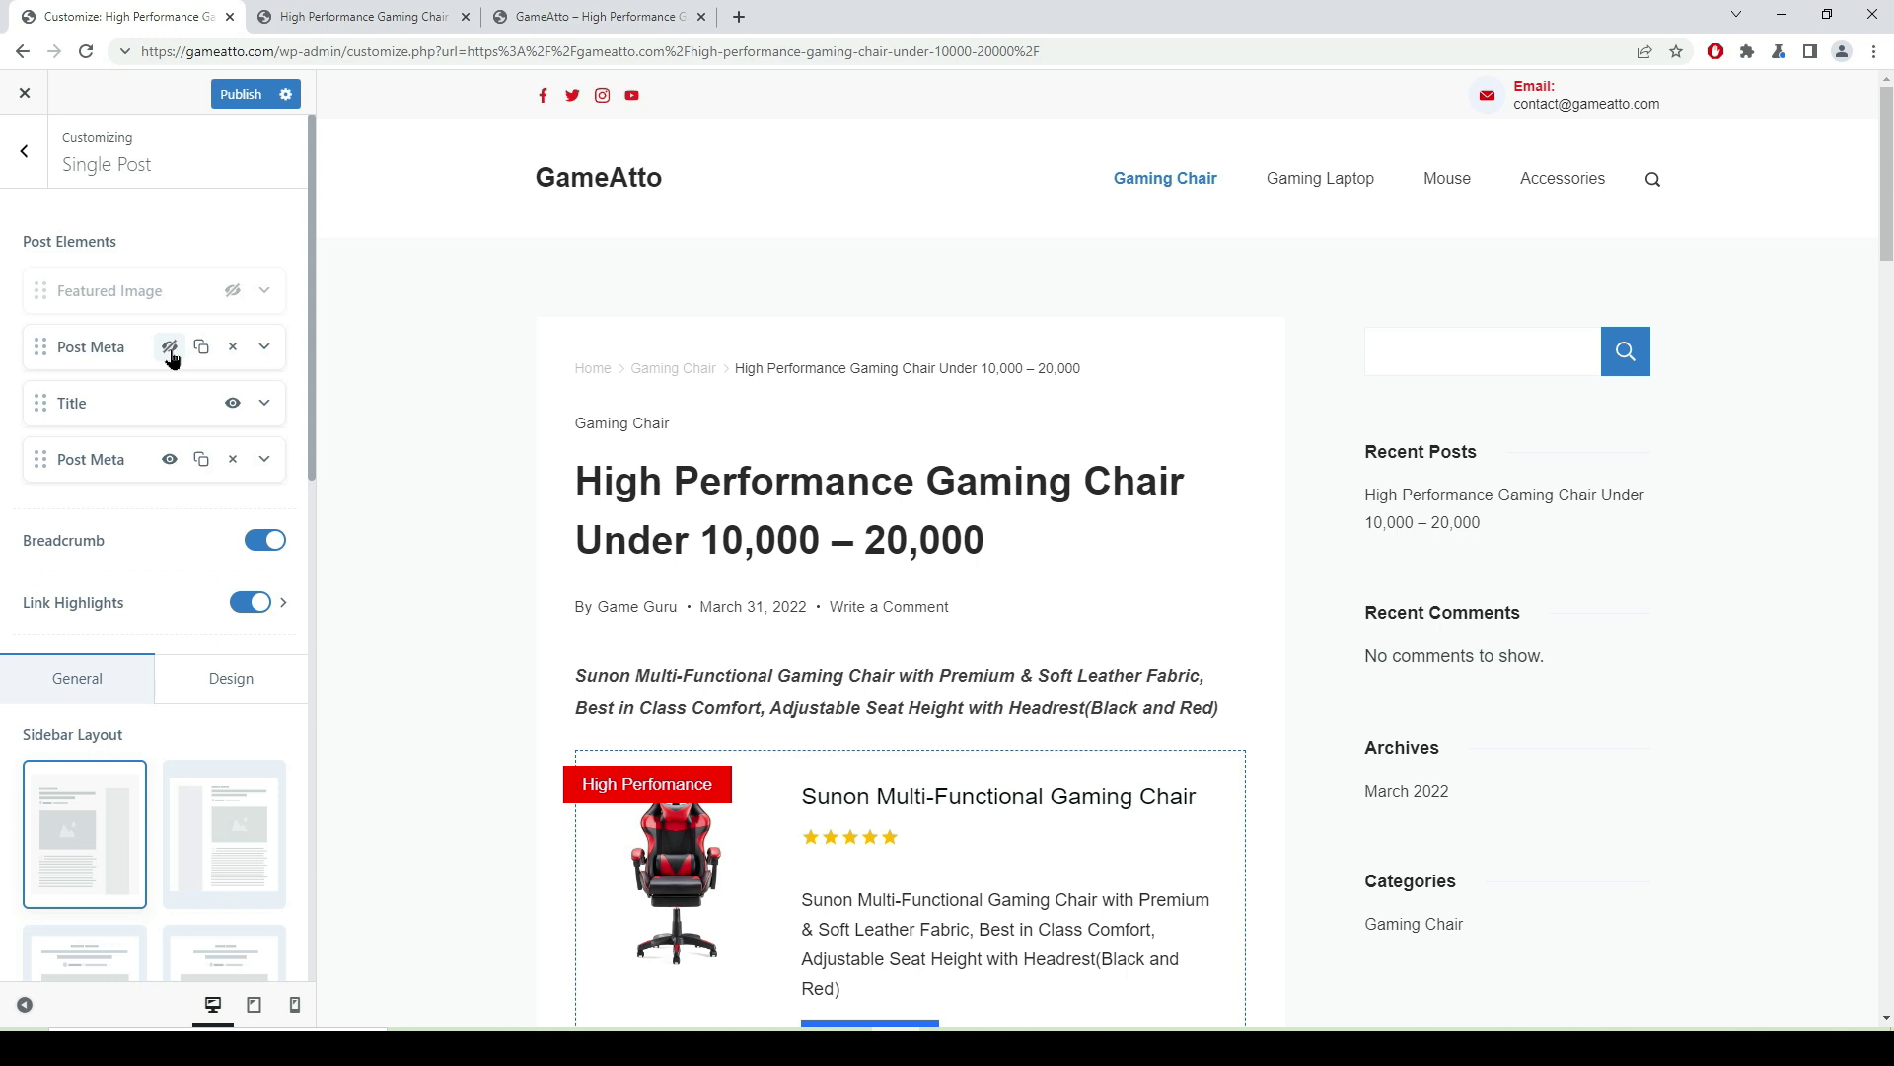
{"action": "left_click", "coordinate": [237, 99]}
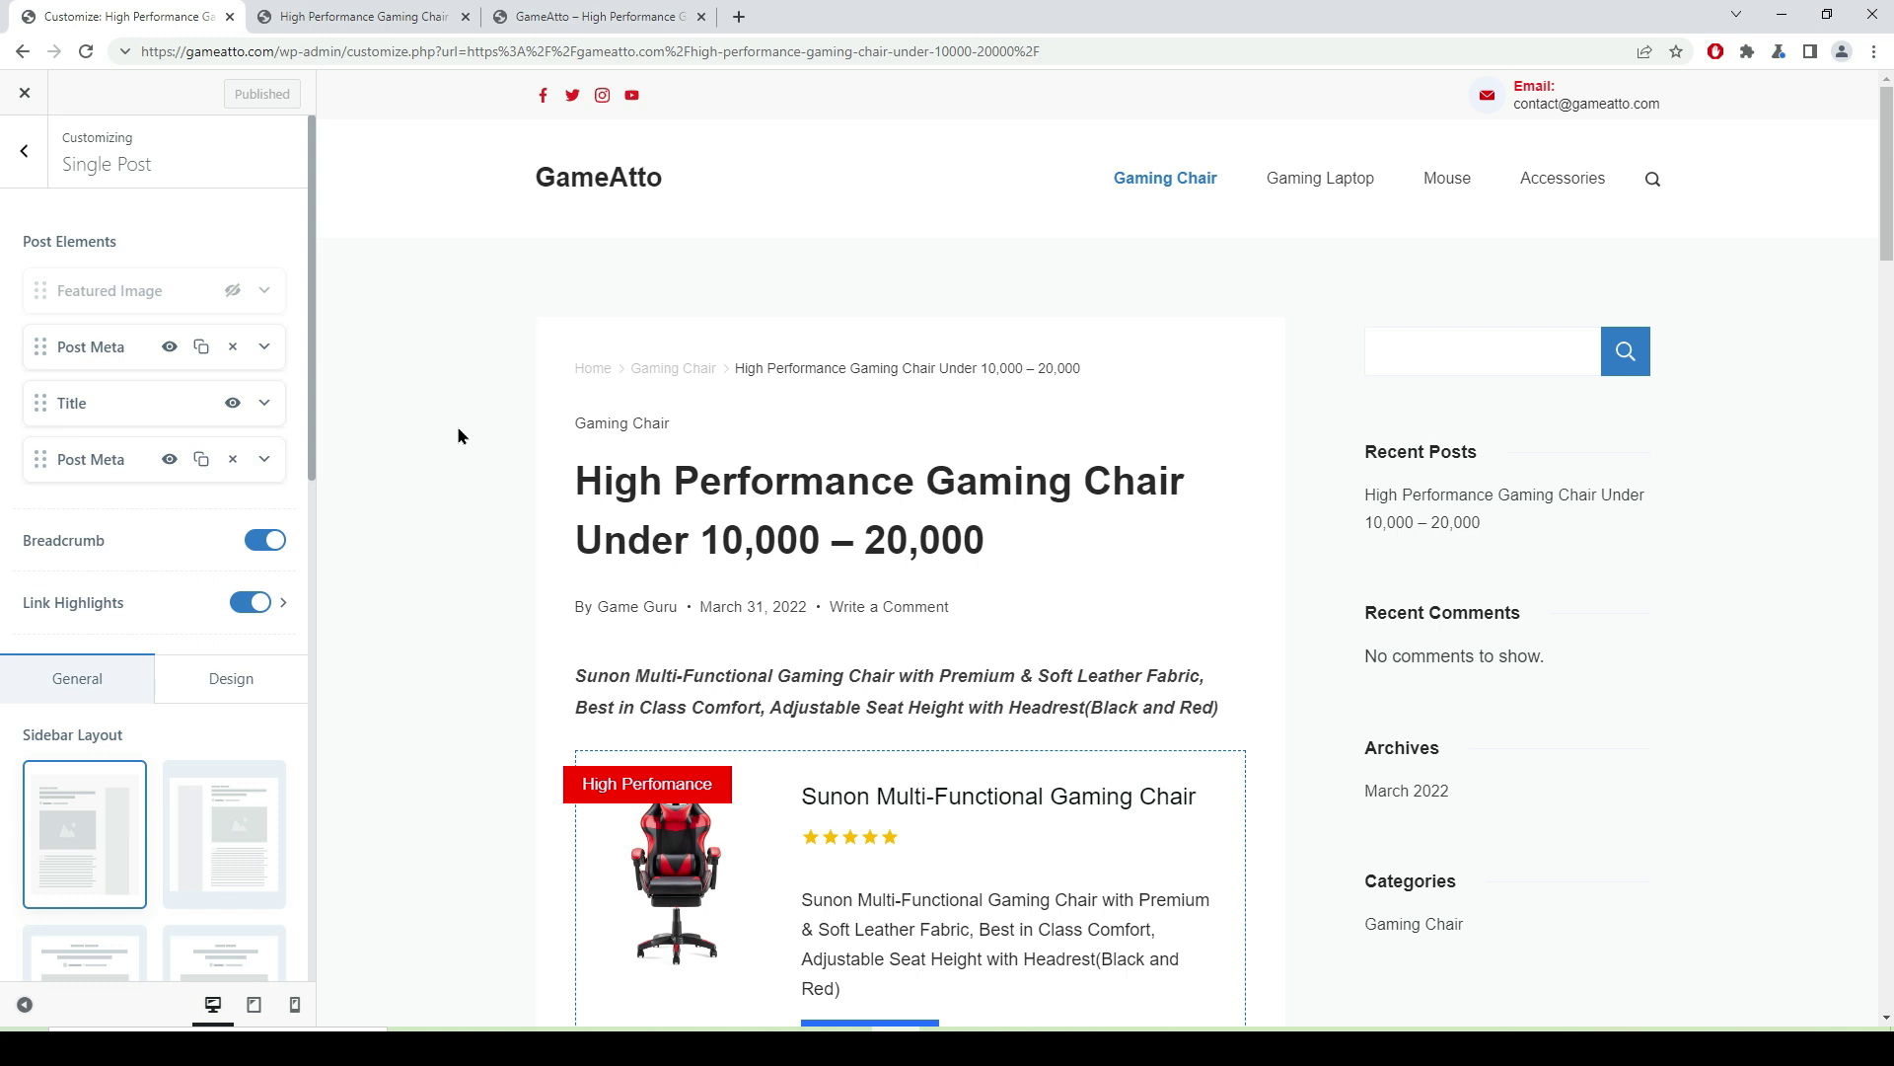
- Trim the footer copyright text to 'Copyright © GameAtto' and publish it
{"action": "left_click", "coordinate": [22, 158]}
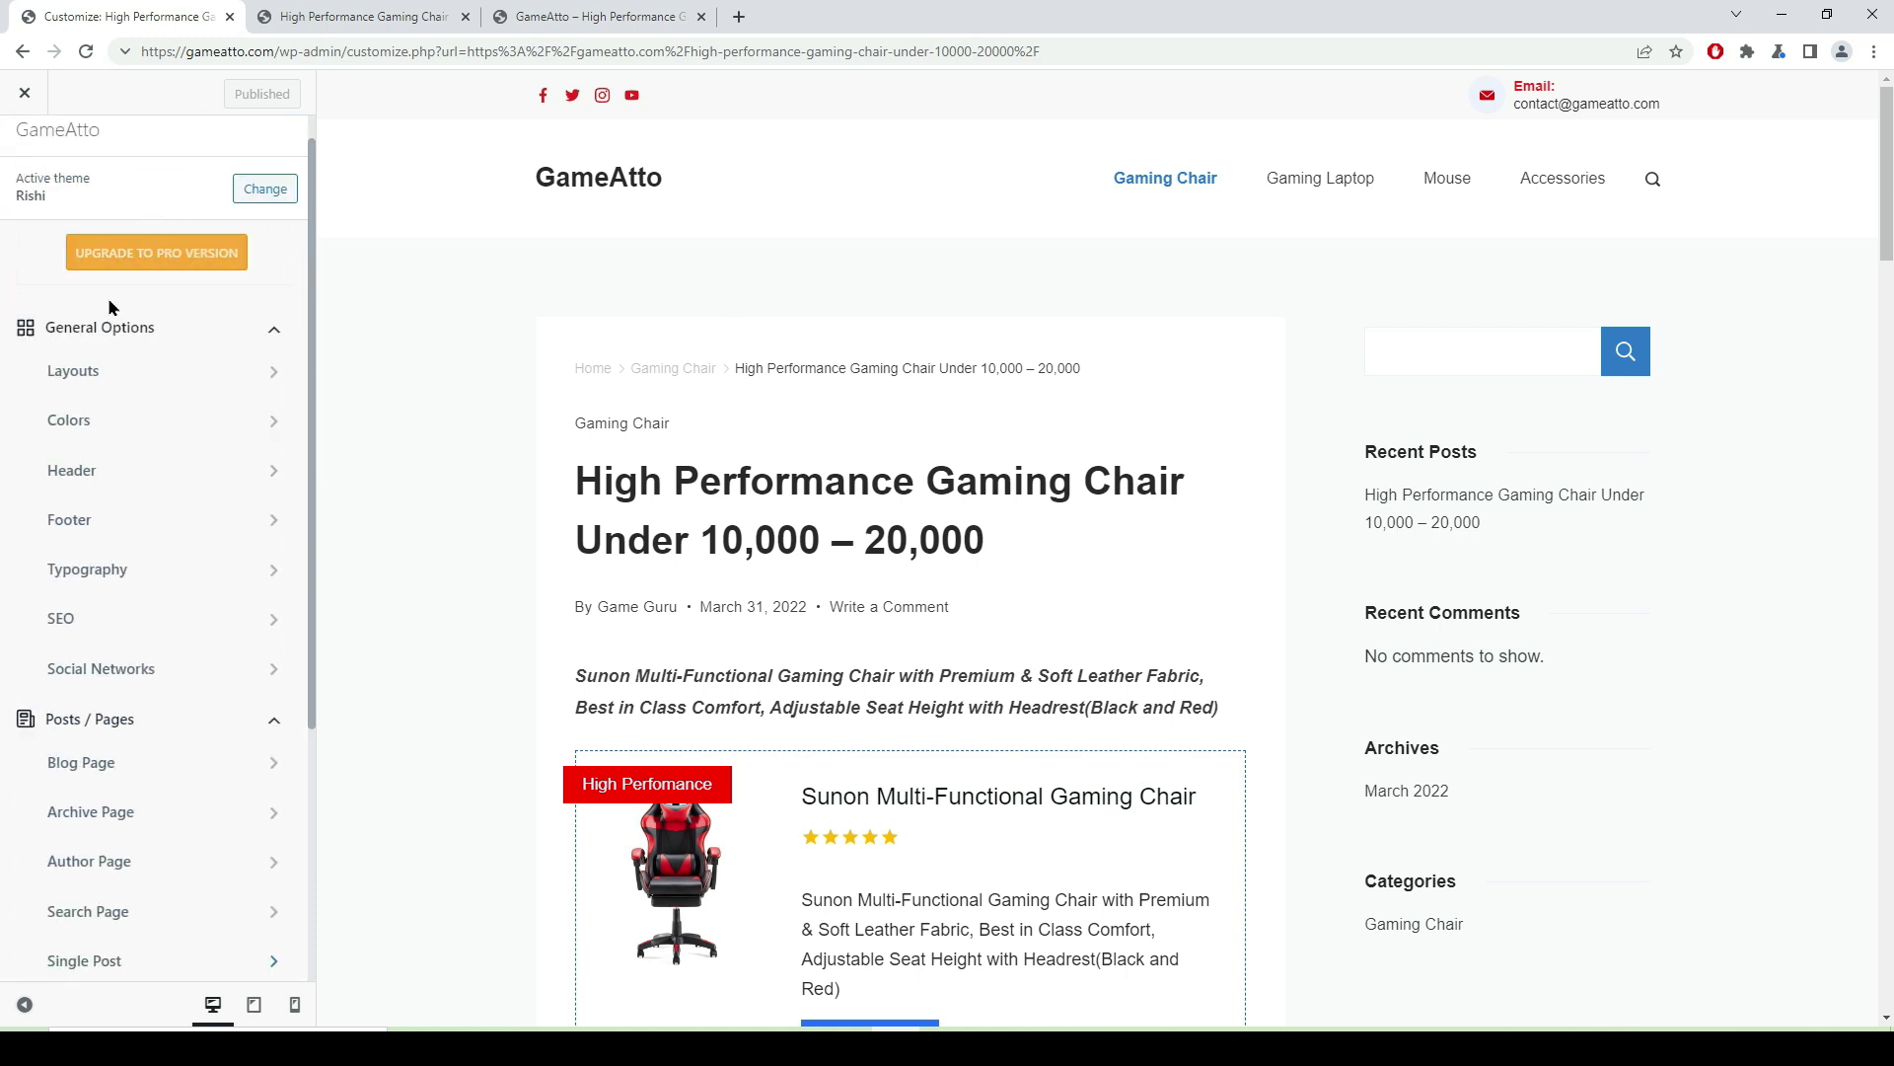
{"action": "scroll", "coordinate": [1209, 422], "scroll_direction": "down", "scroll_amount": 15}
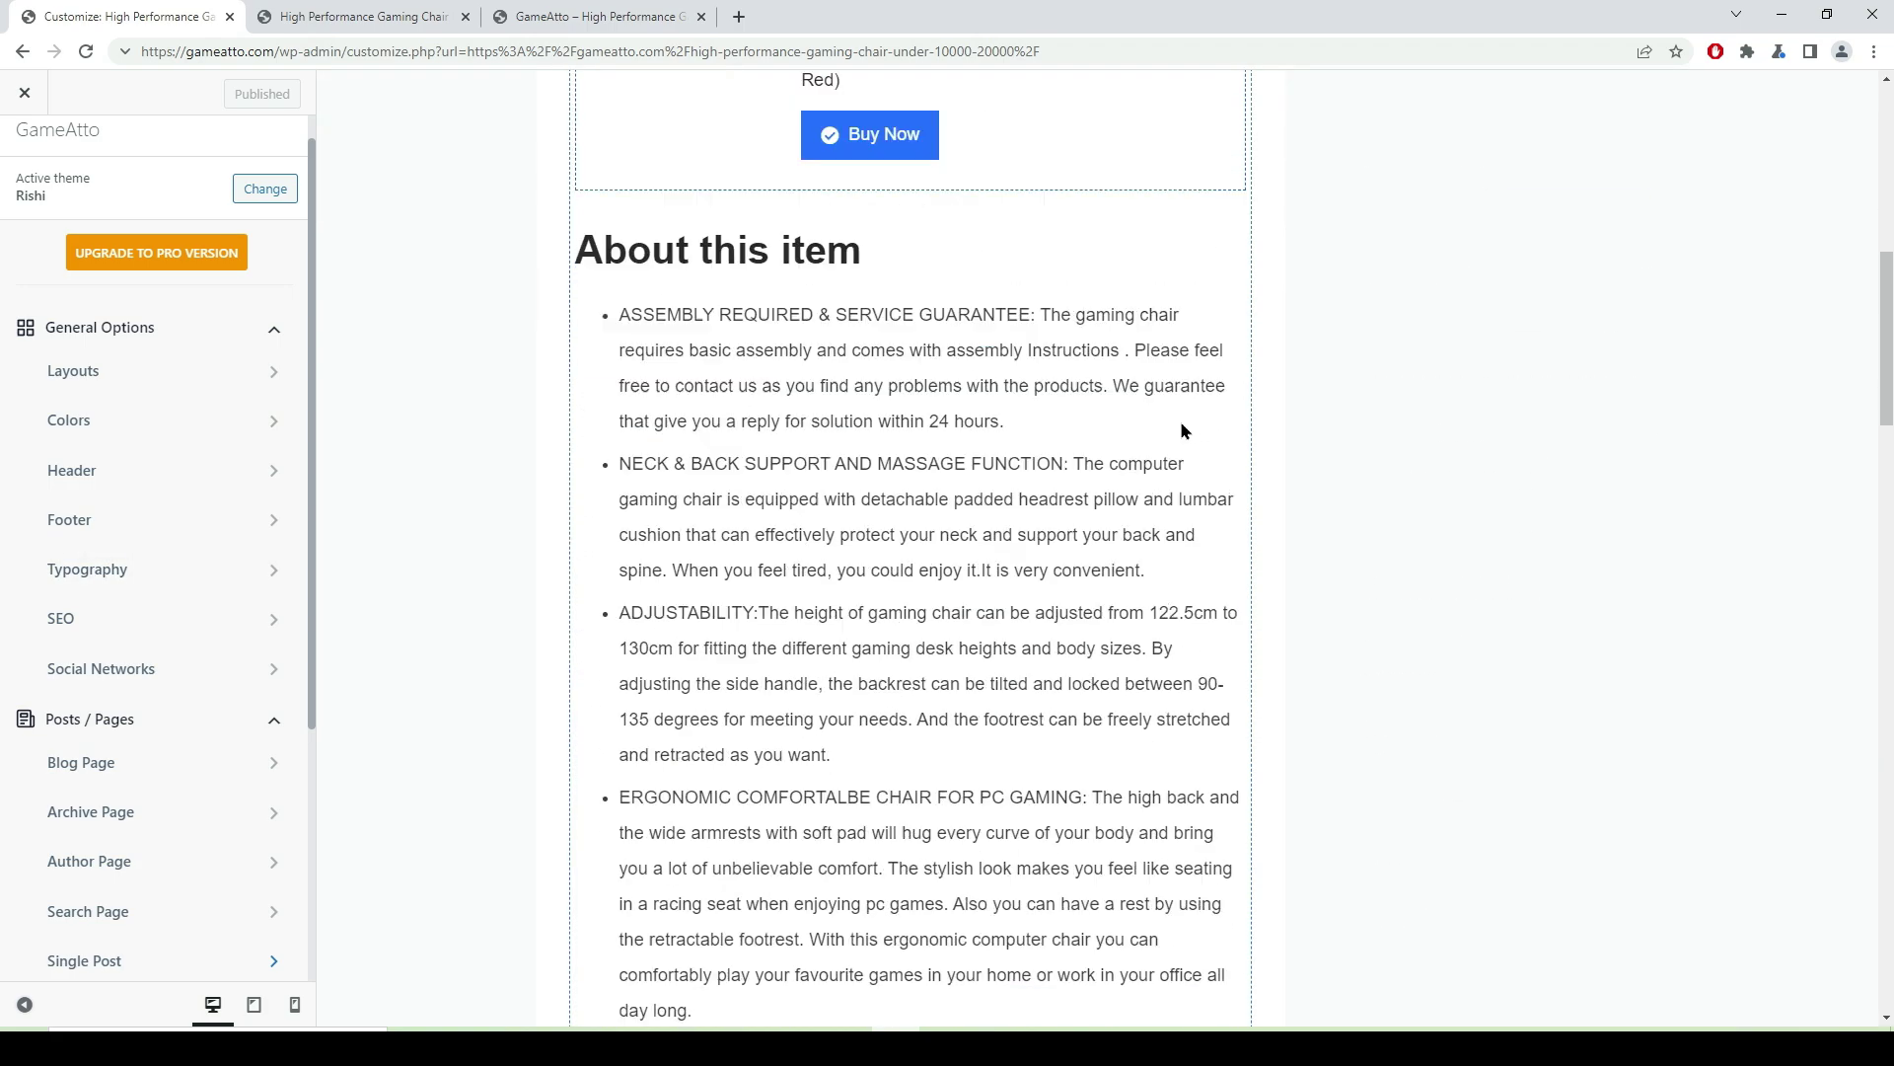
{"action": "scroll", "coordinate": [1111, 399], "scroll_direction": "down", "scroll_amount": 10}
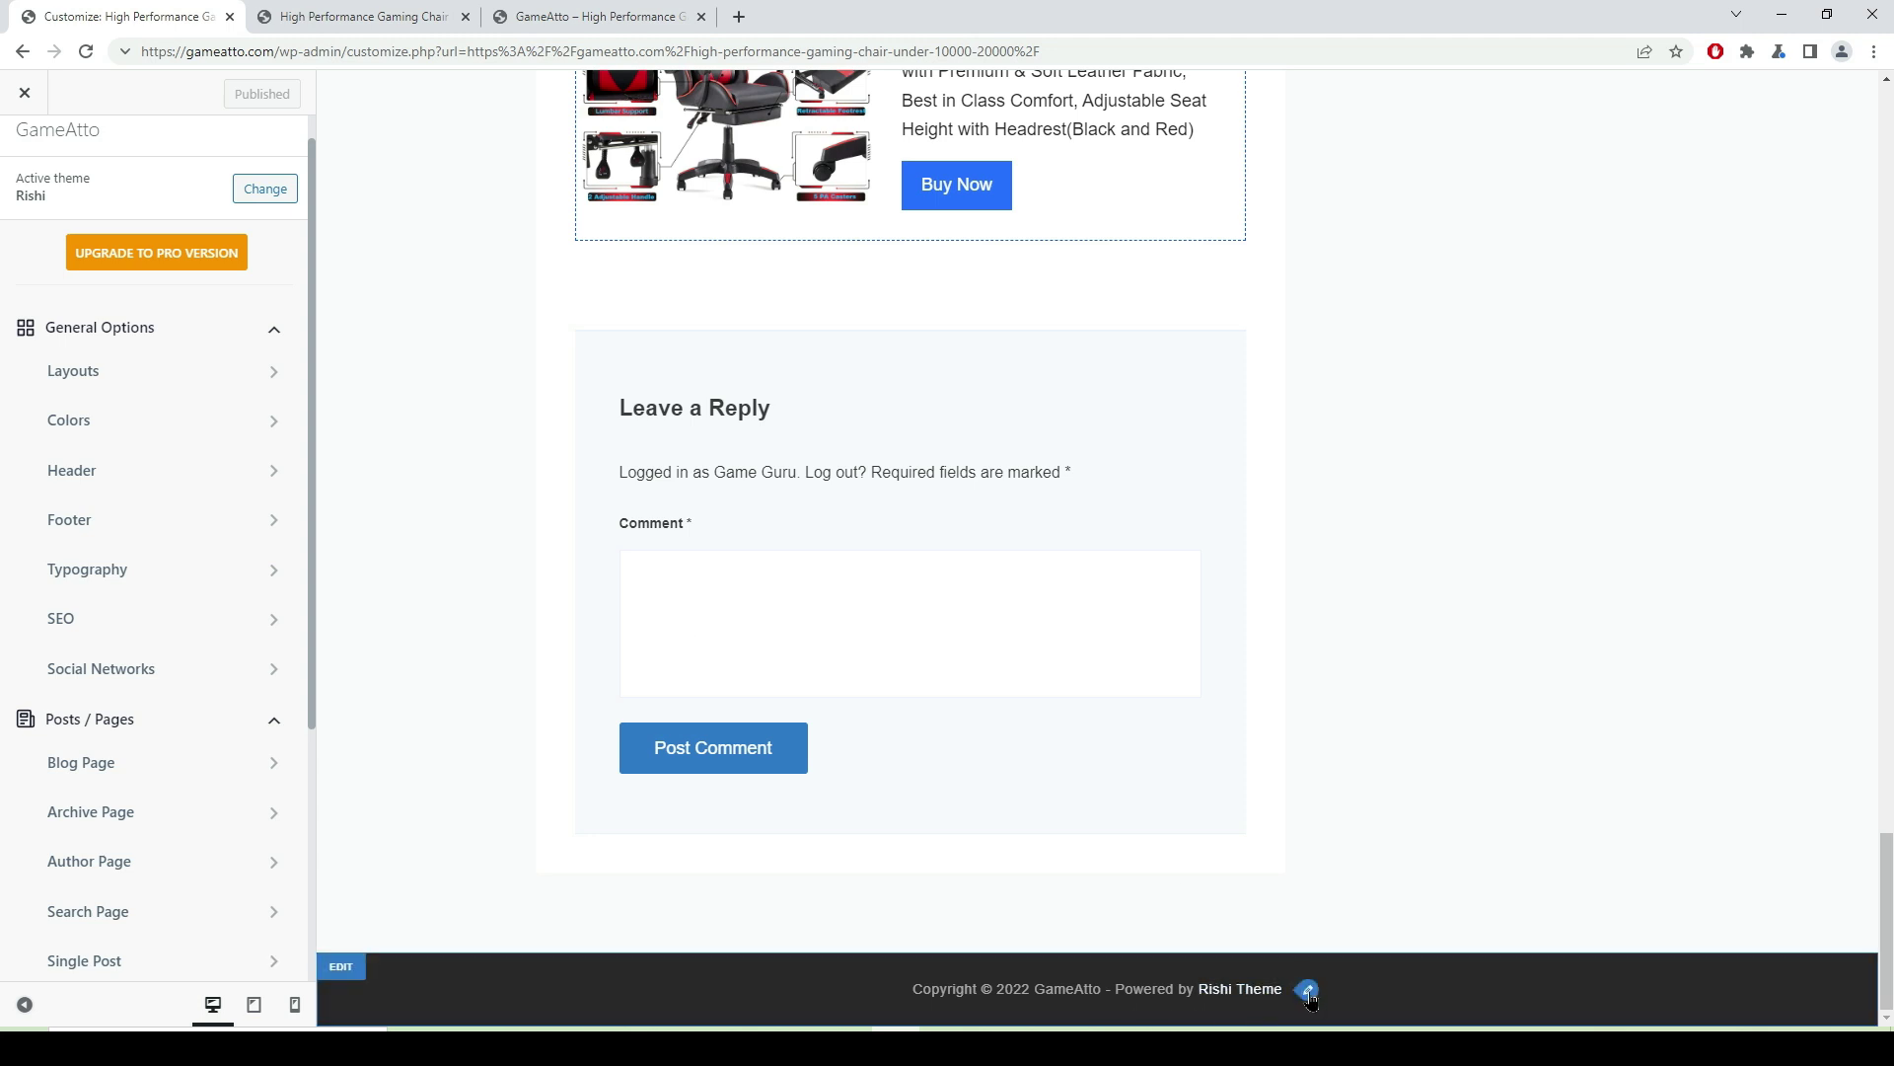
{"action": "left_click", "coordinate": [1308, 990]}
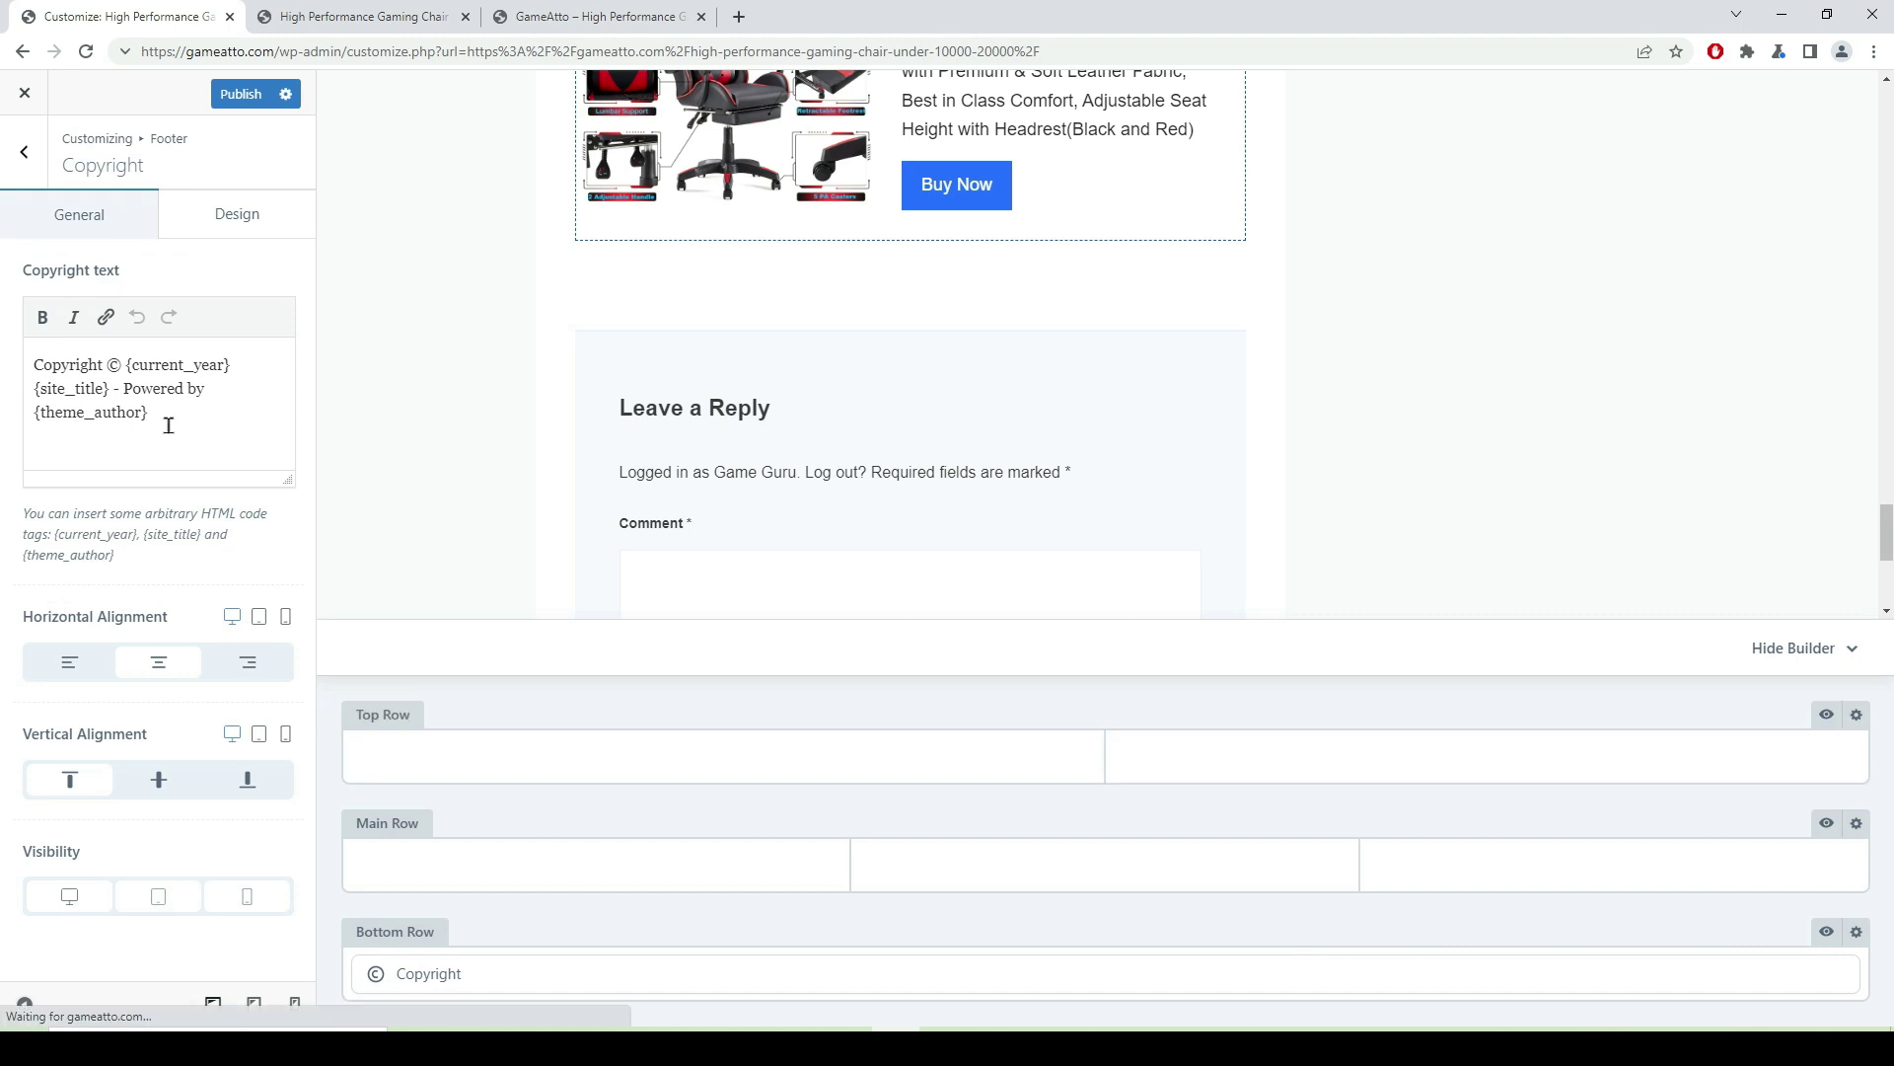
{"action": "left_click_drag", "start_coordinate": [150, 414], "coordinate": [125, 365]}
{"action": "key", "text": "BackSpace"}
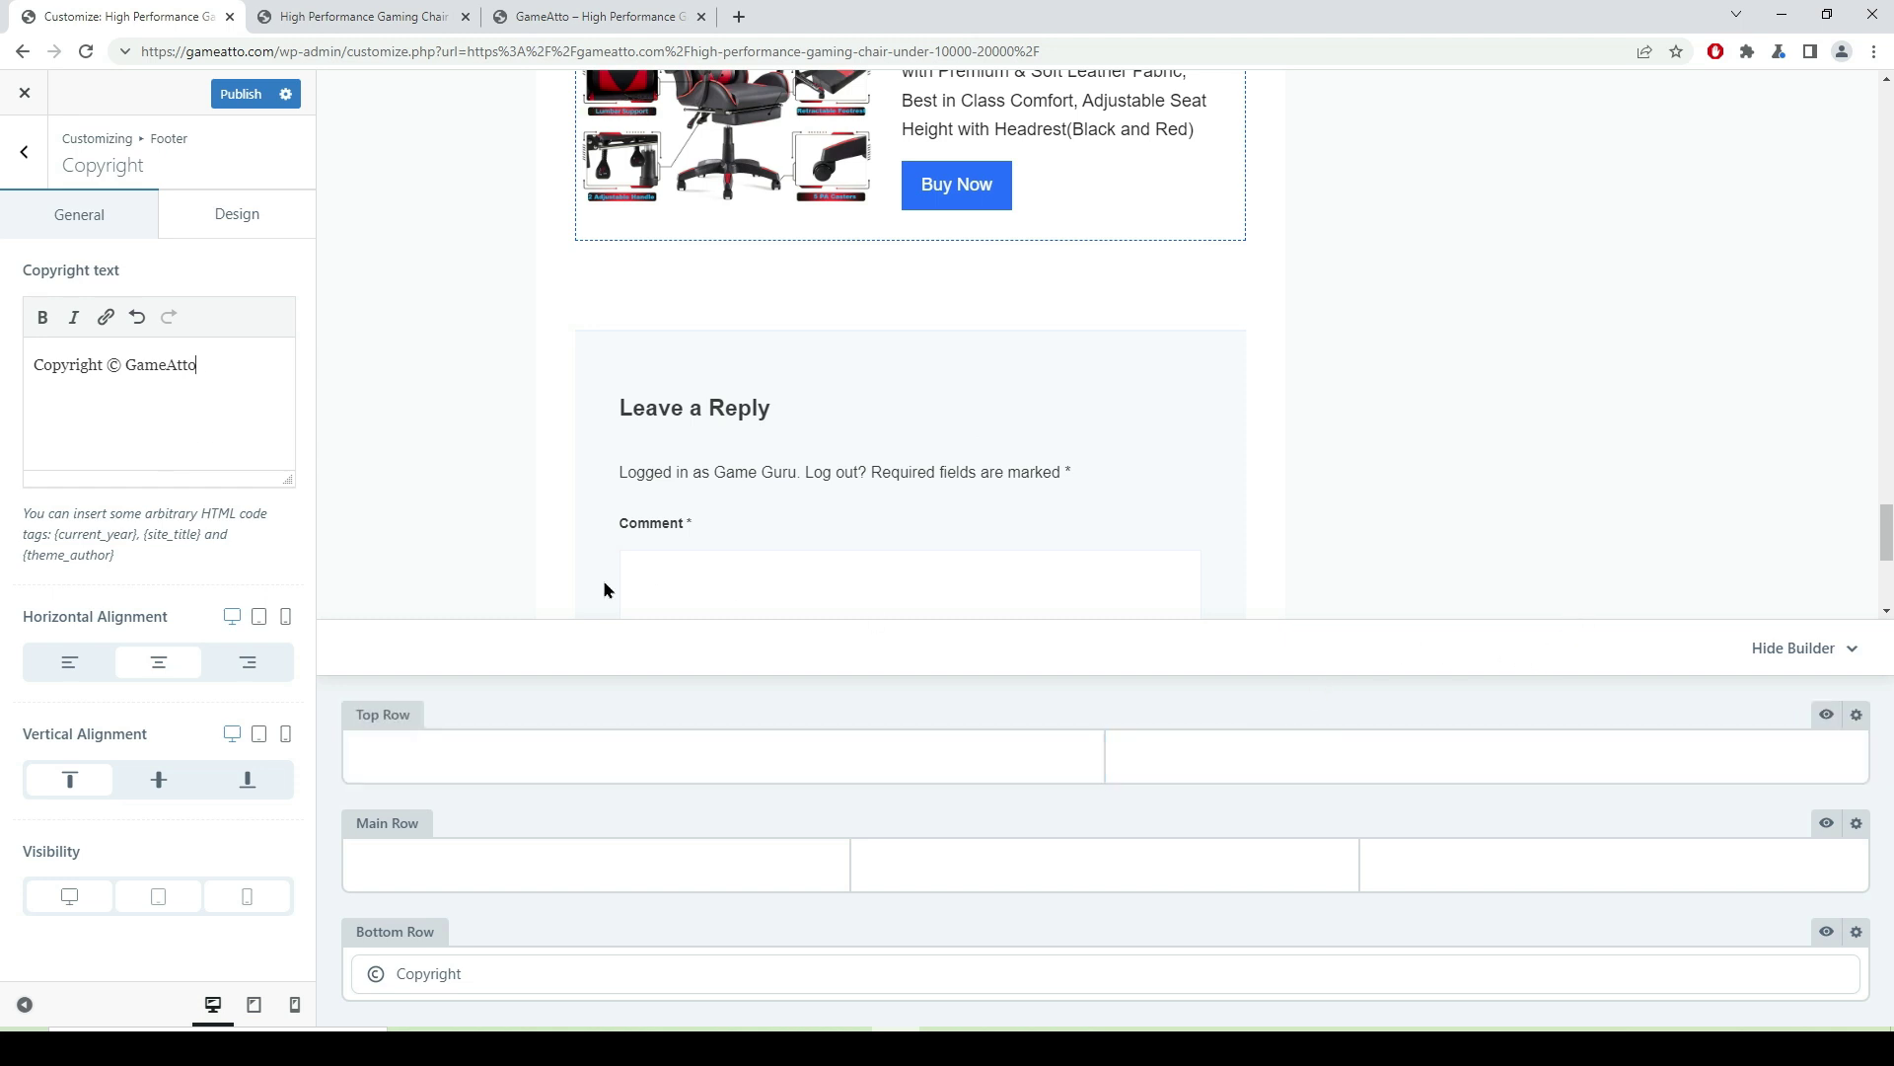
{"action": "left_click", "coordinate": [241, 95]}
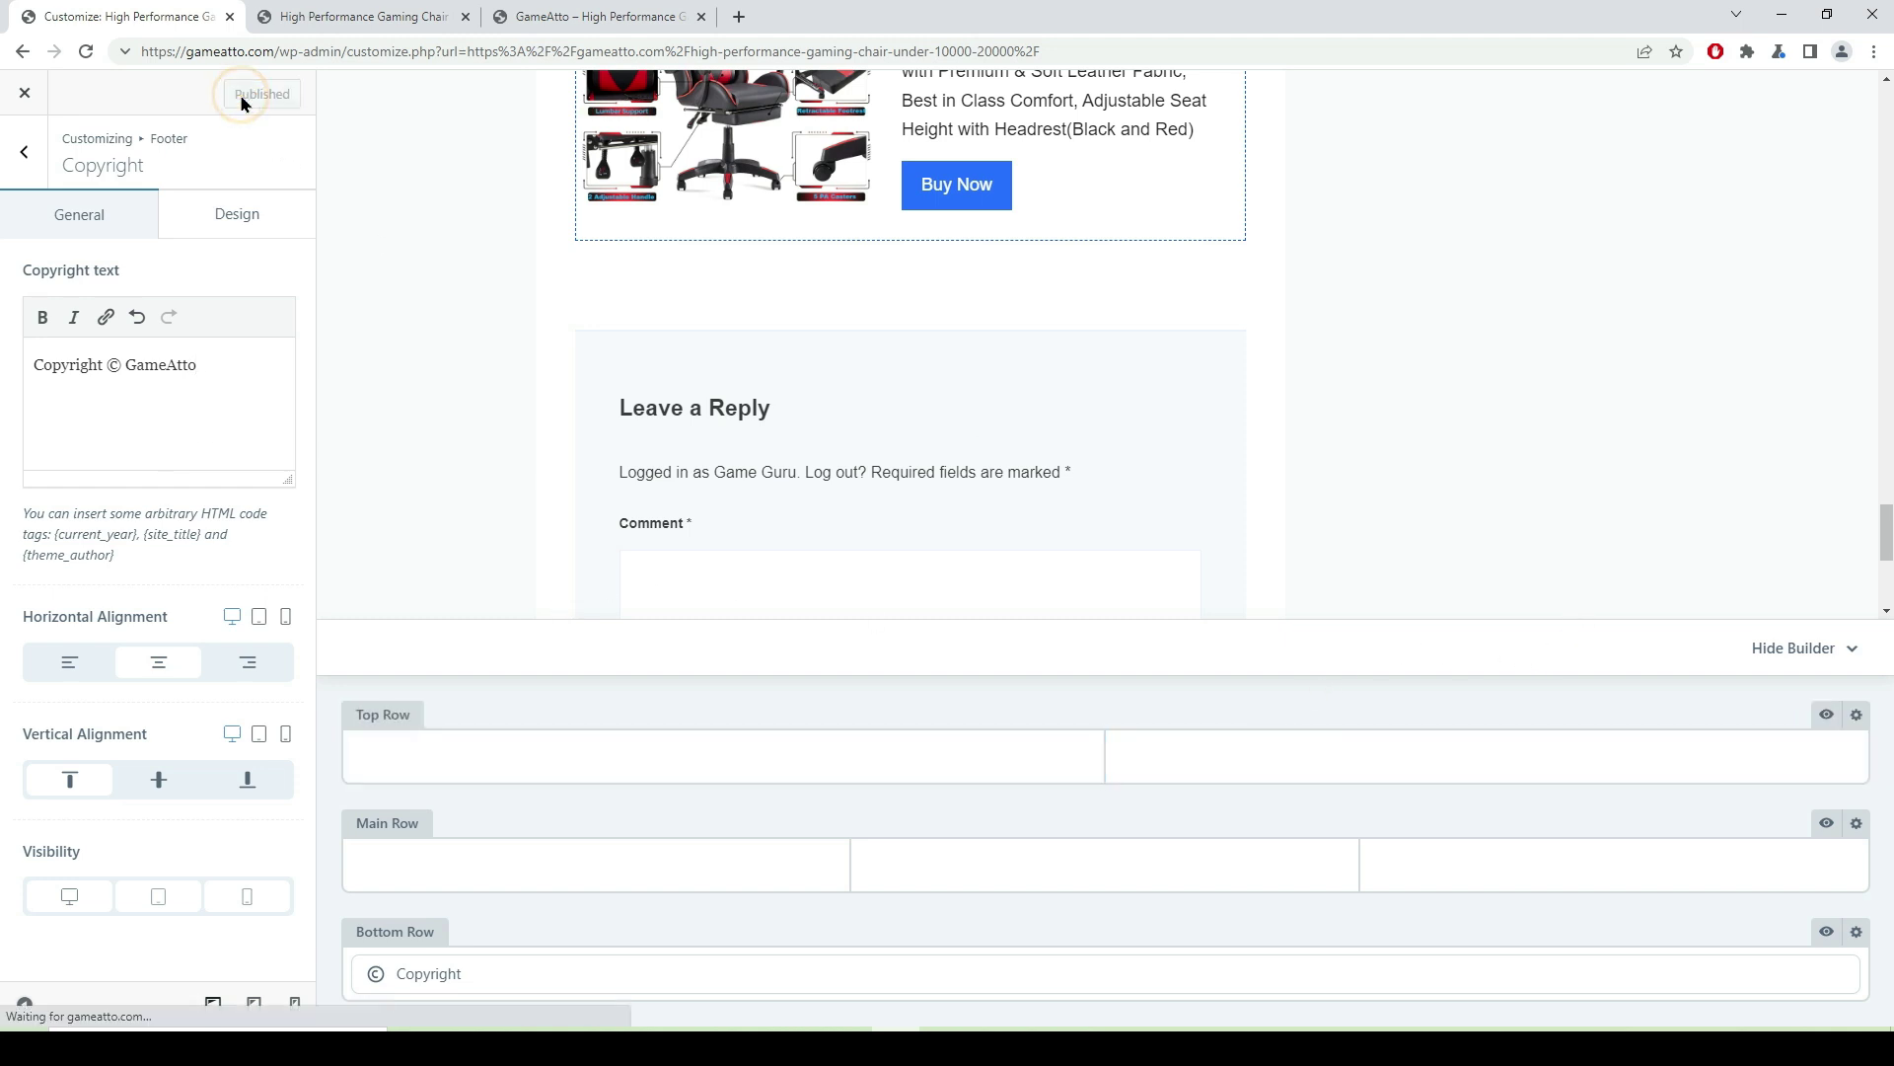
- Leave the Customizer and return to the live gaming chair post
{"action": "scroll", "coordinate": [964, 559], "scroll_direction": "up", "scroll_amount": 3}
{"action": "scroll", "coordinate": [881, 533], "scroll_direction": "down", "scroll_amount": 10}
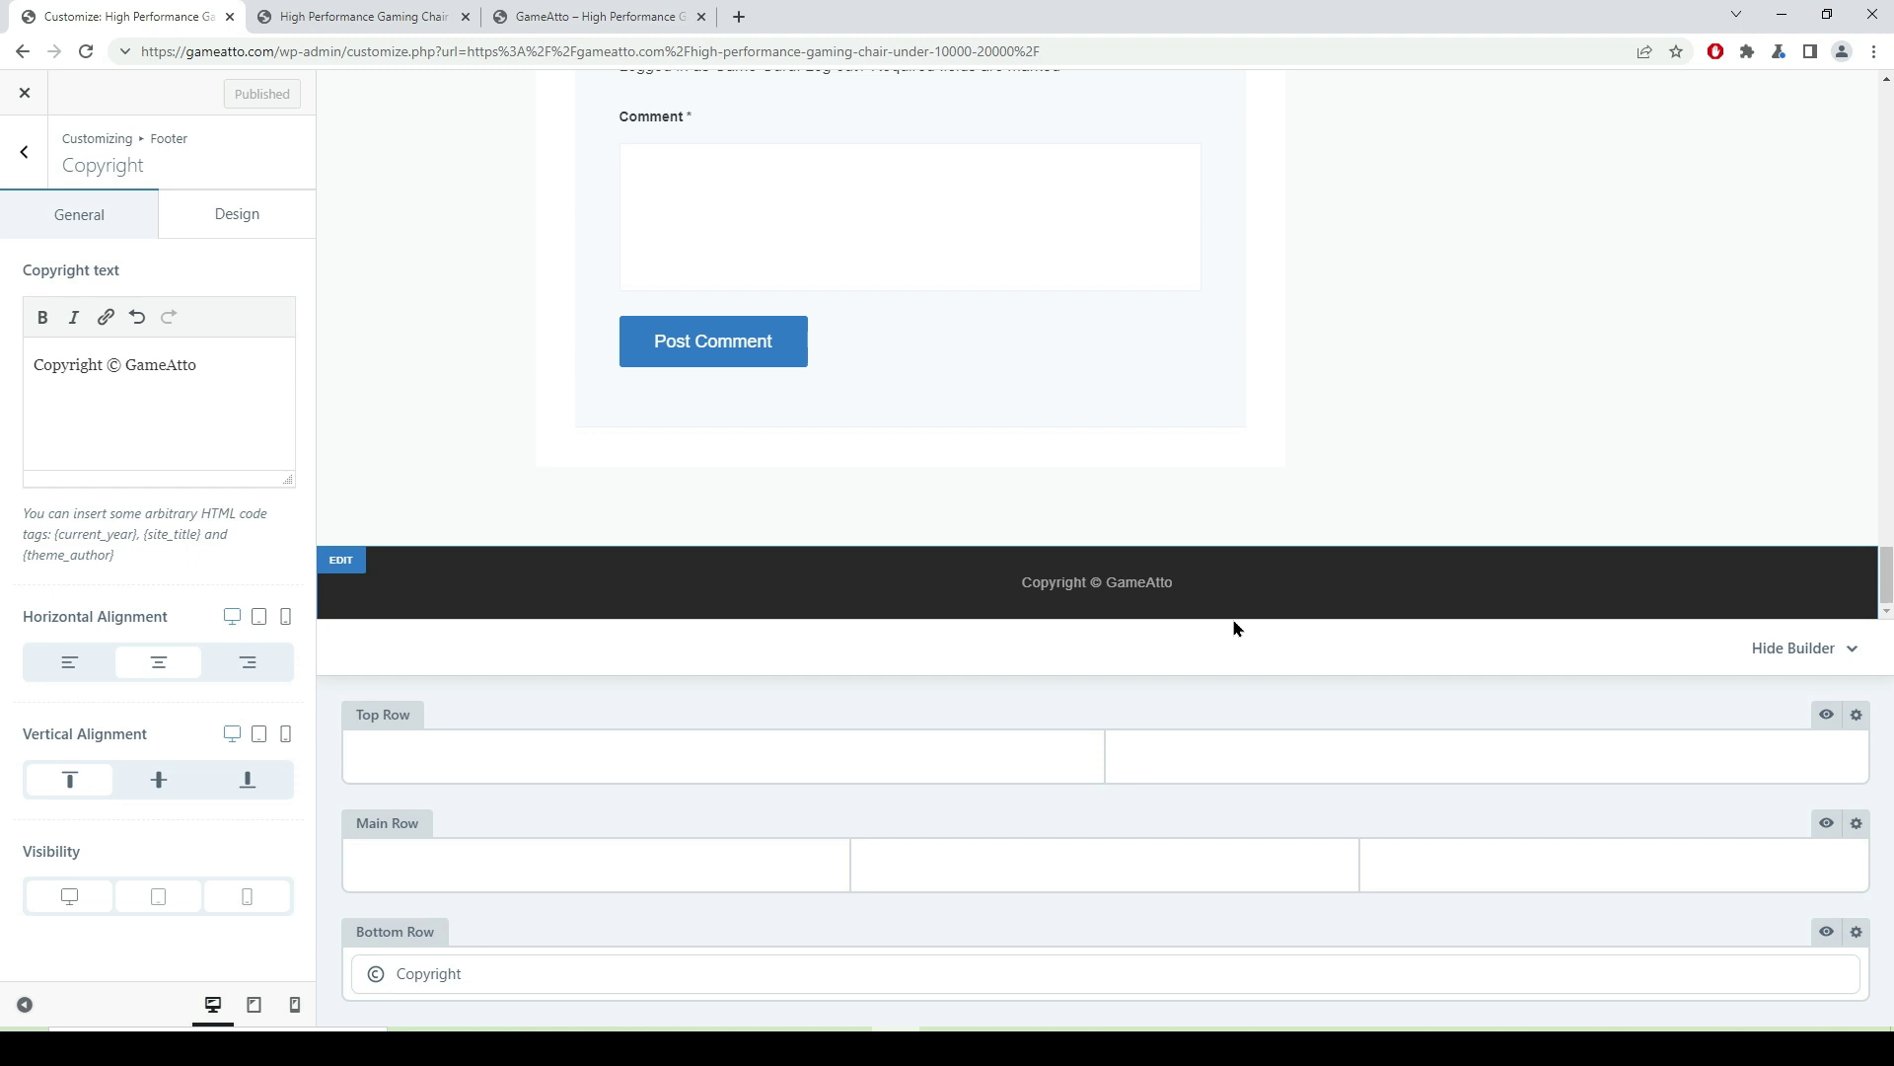
{"action": "left_click", "coordinate": [25, 155]}
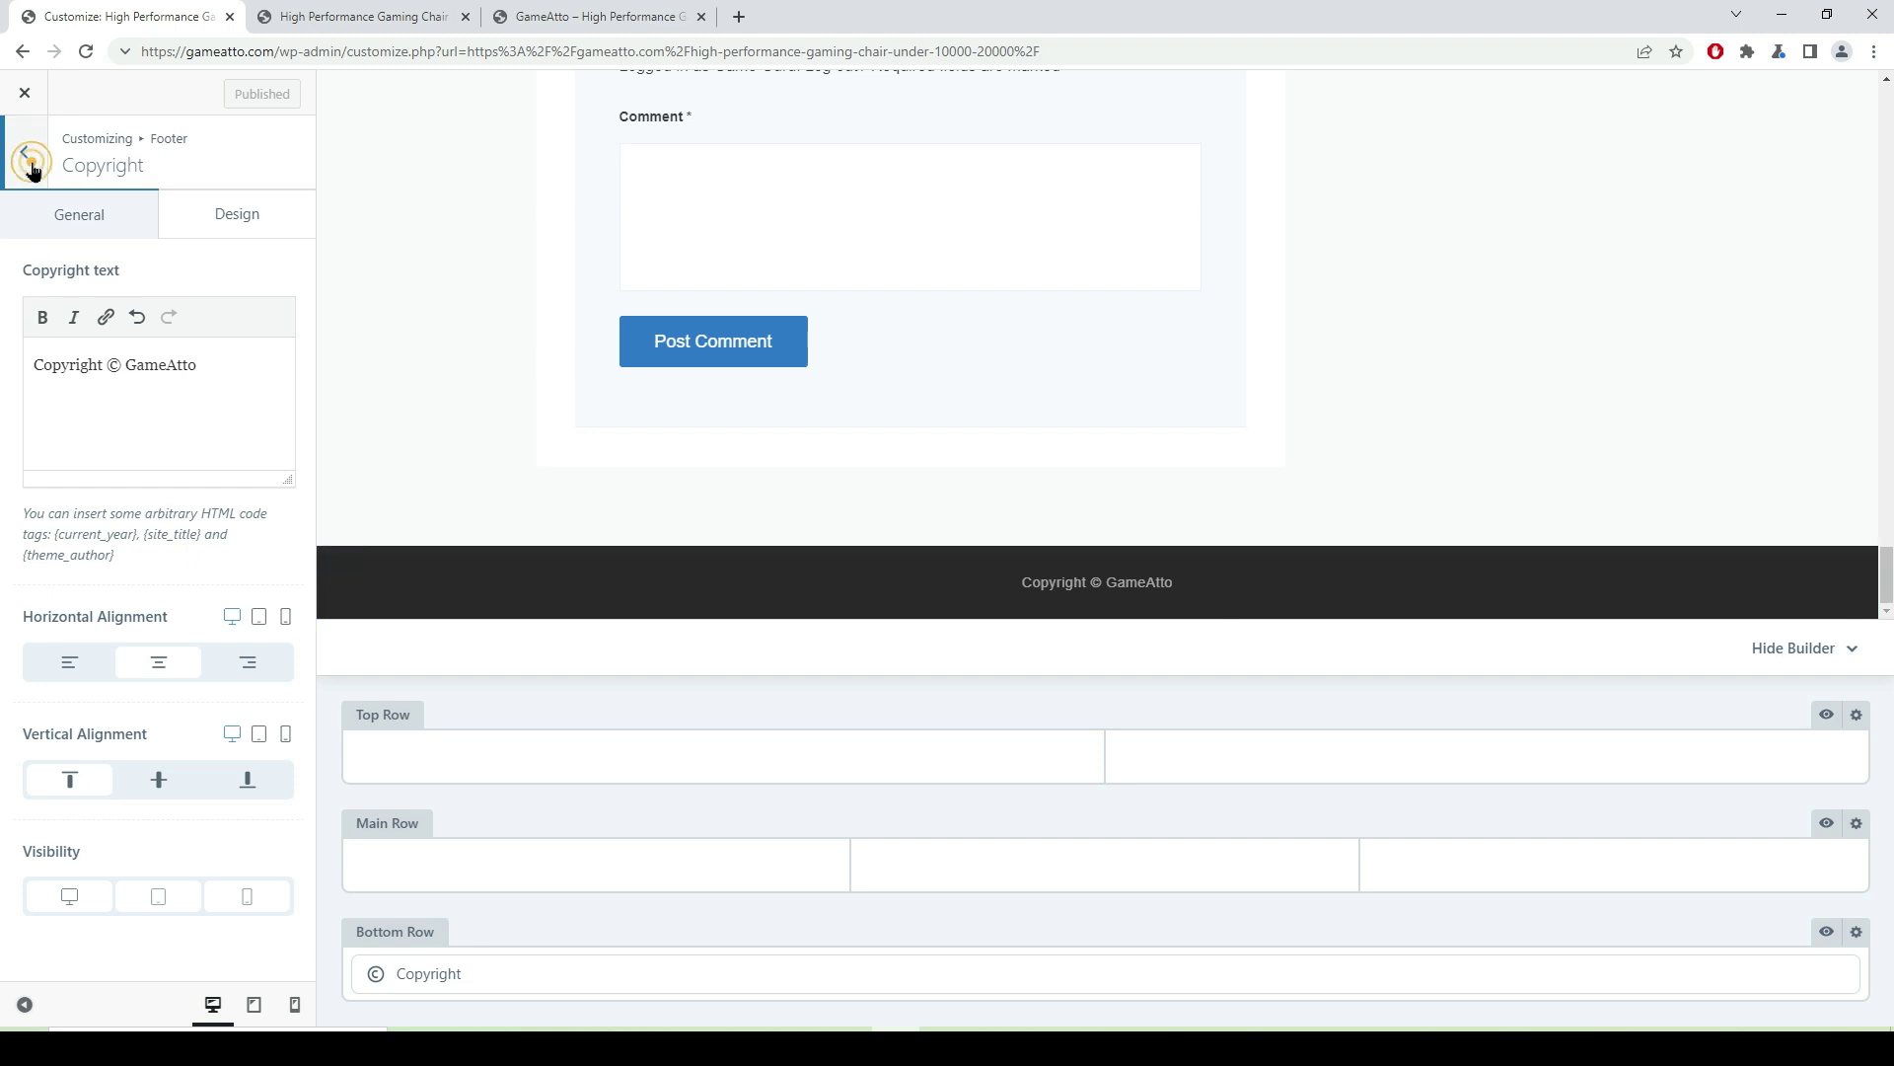
{"action": "key", "text": "Escape"}
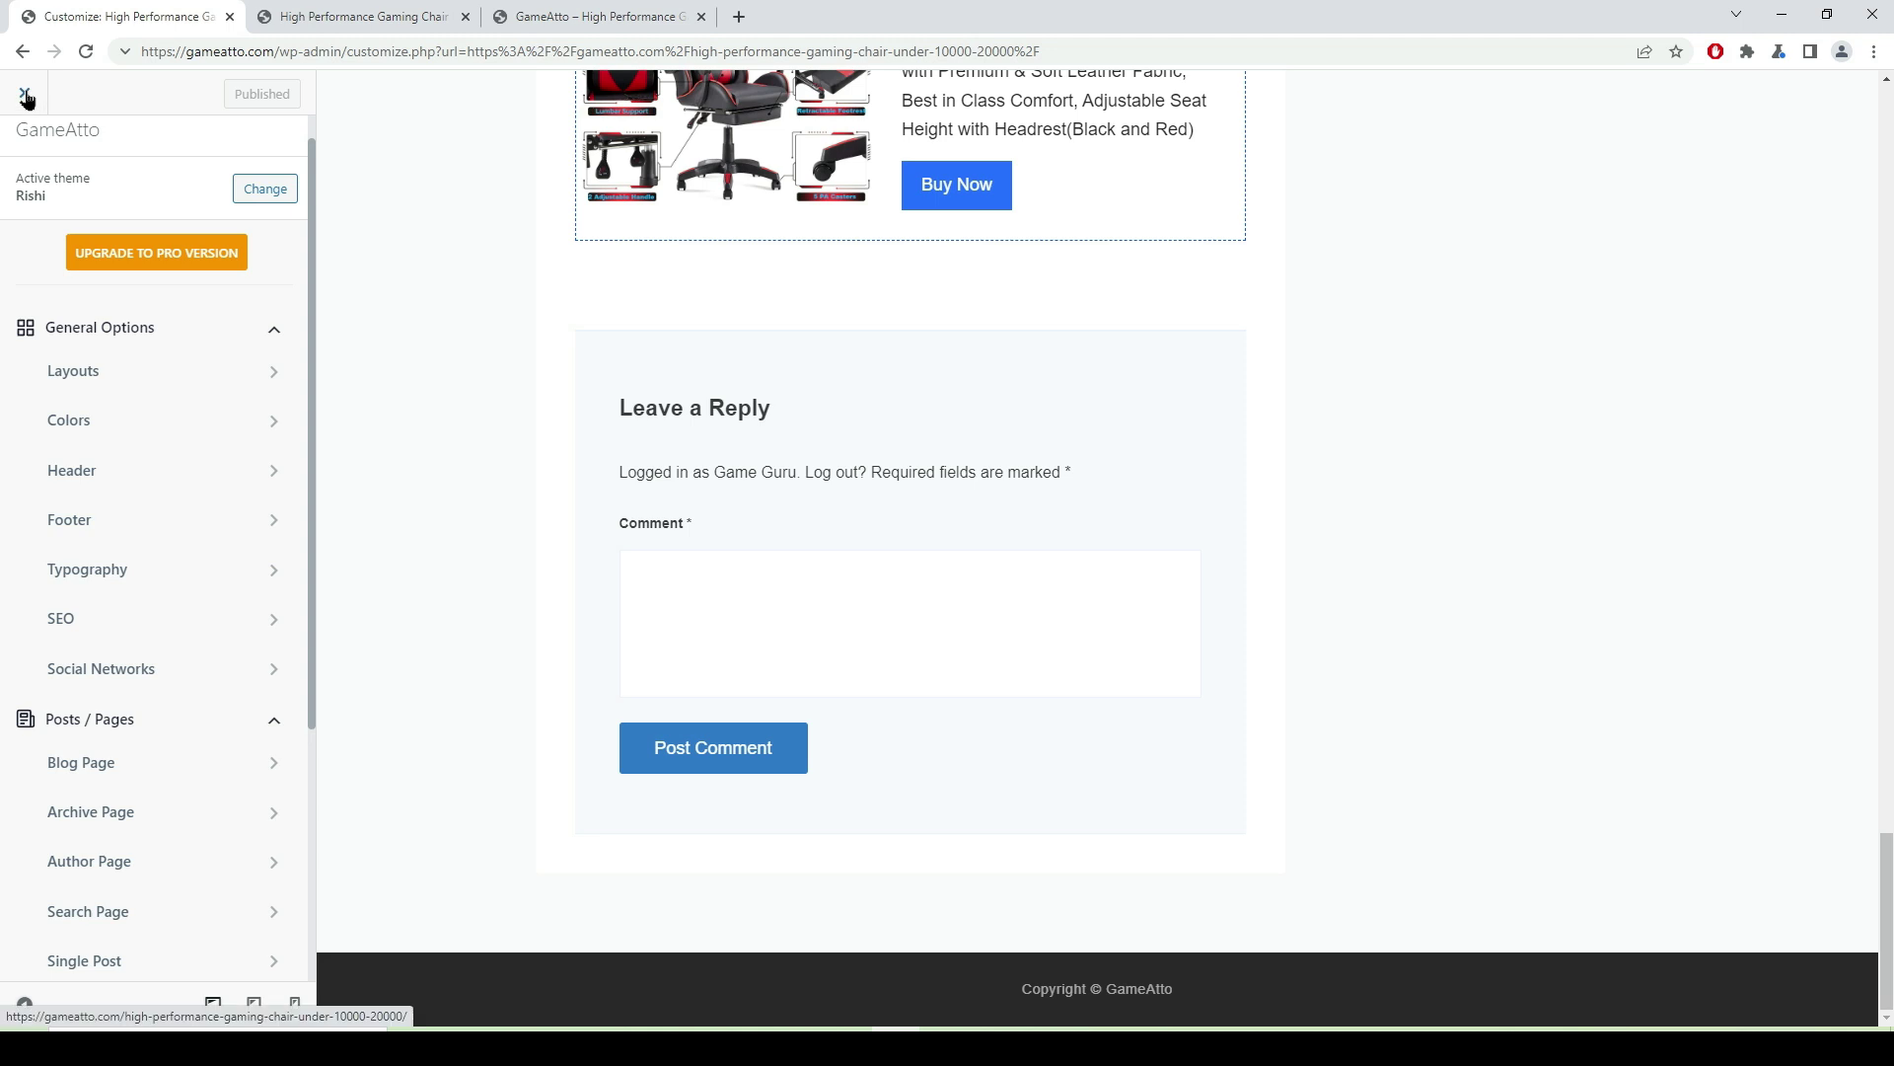
{"action": "left_click", "coordinate": [24, 96]}
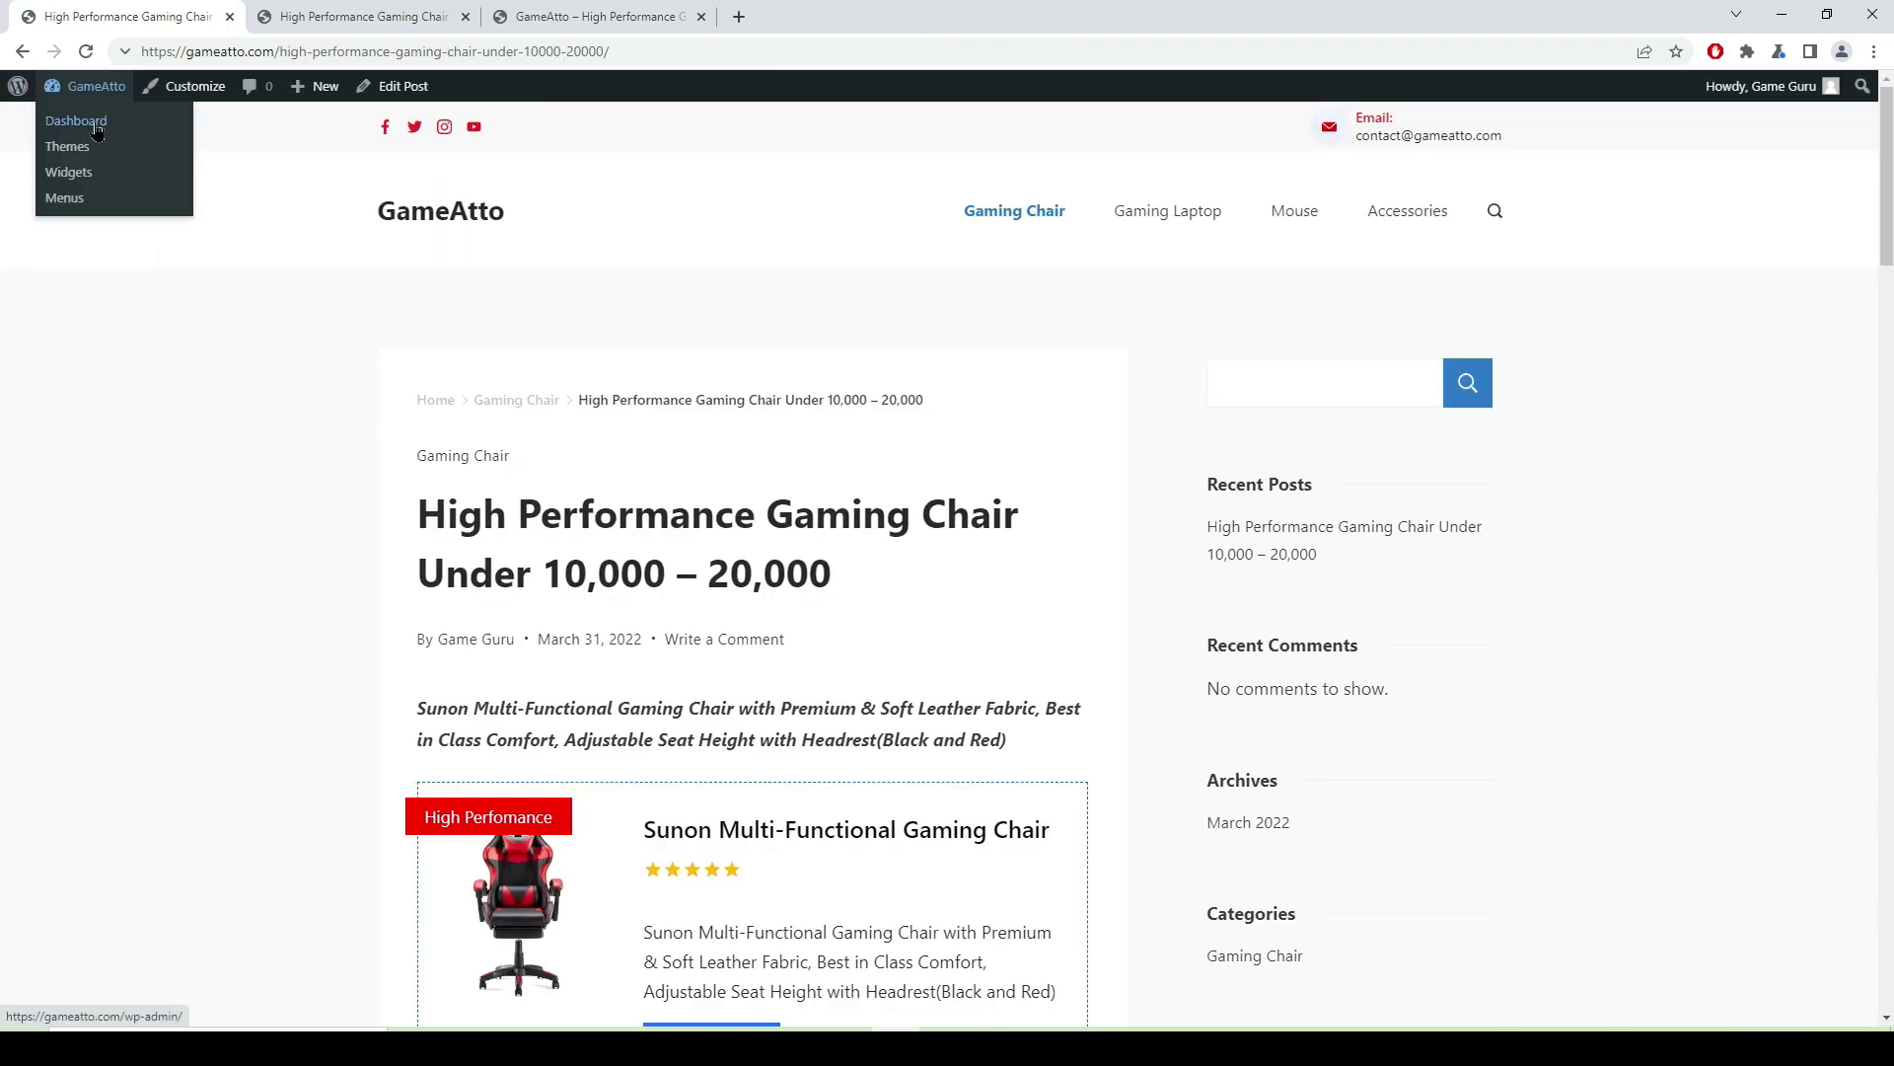
- Move the Sample Page to the trash from the All Pages list
{"action": "left_click", "coordinate": [95, 120]}
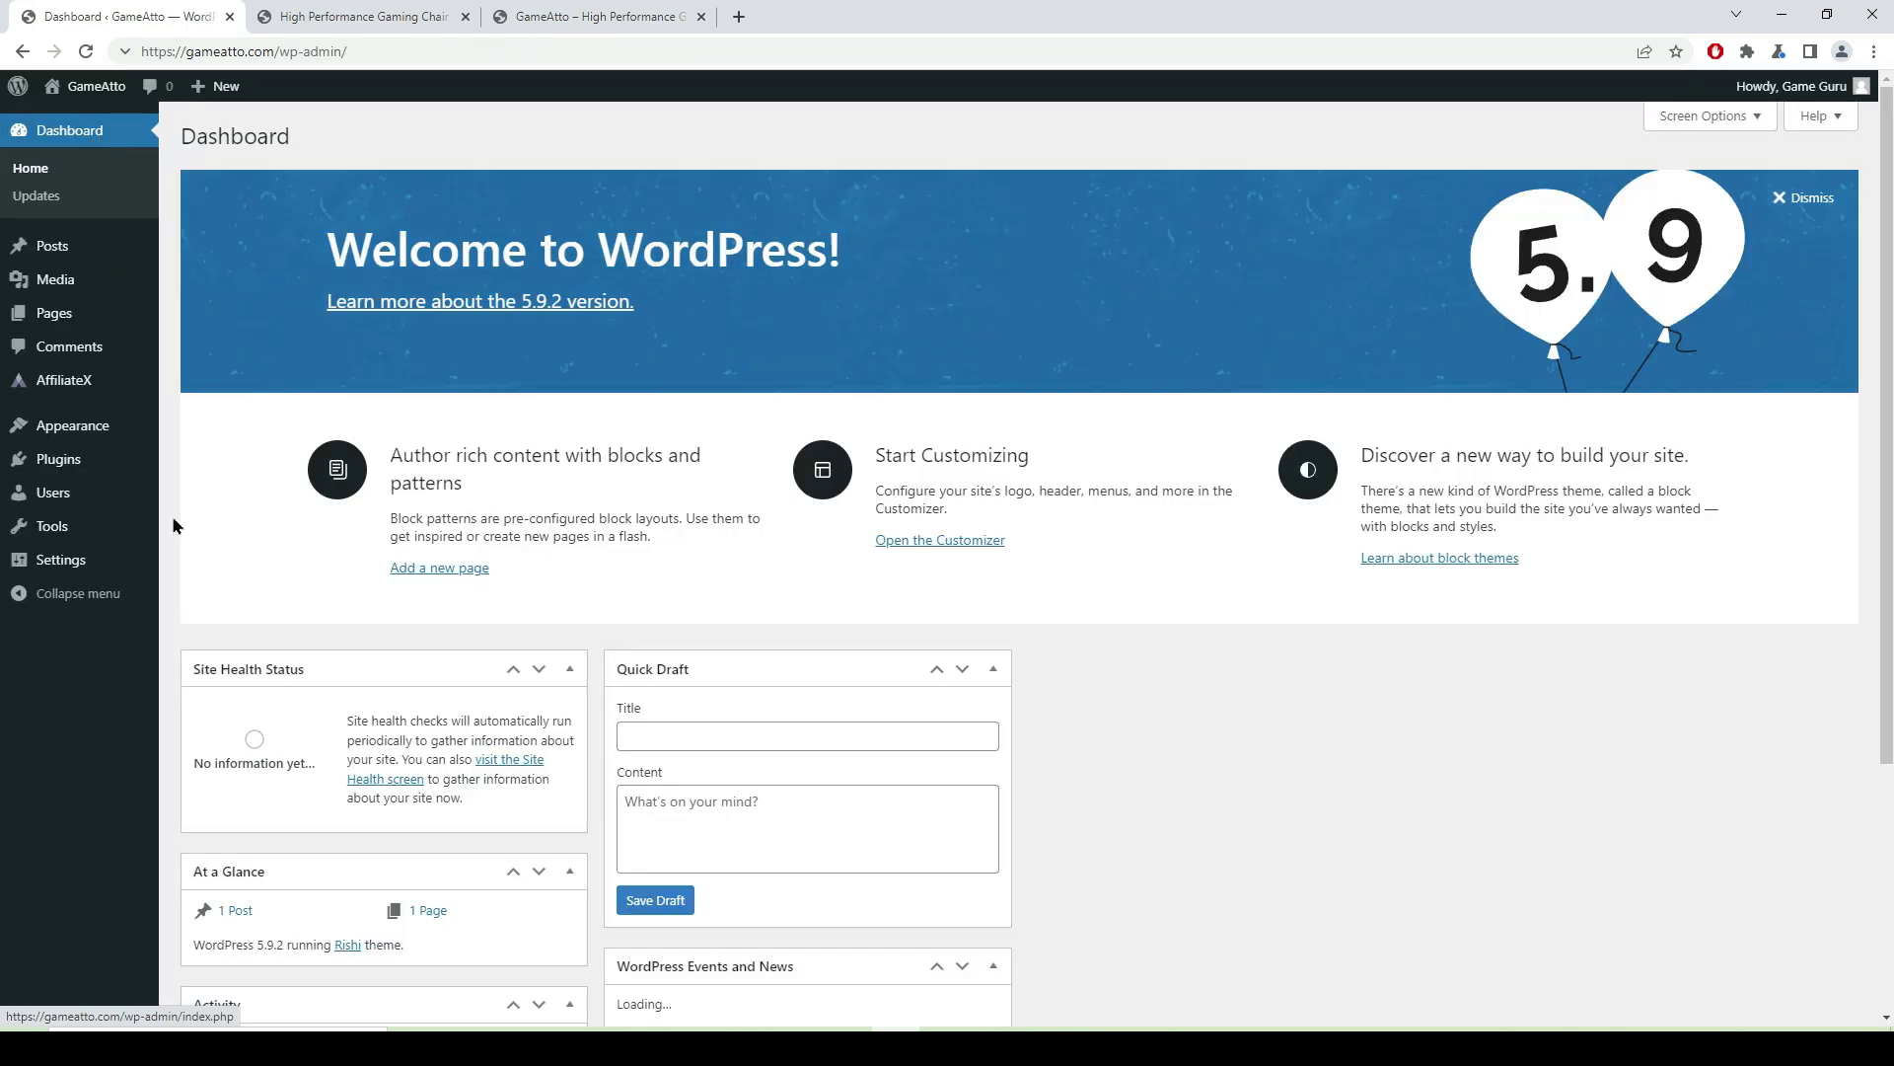
{"action": "mouse_move", "coordinate": [59, 313]}
{"action": "left_click", "coordinate": [202, 318]}
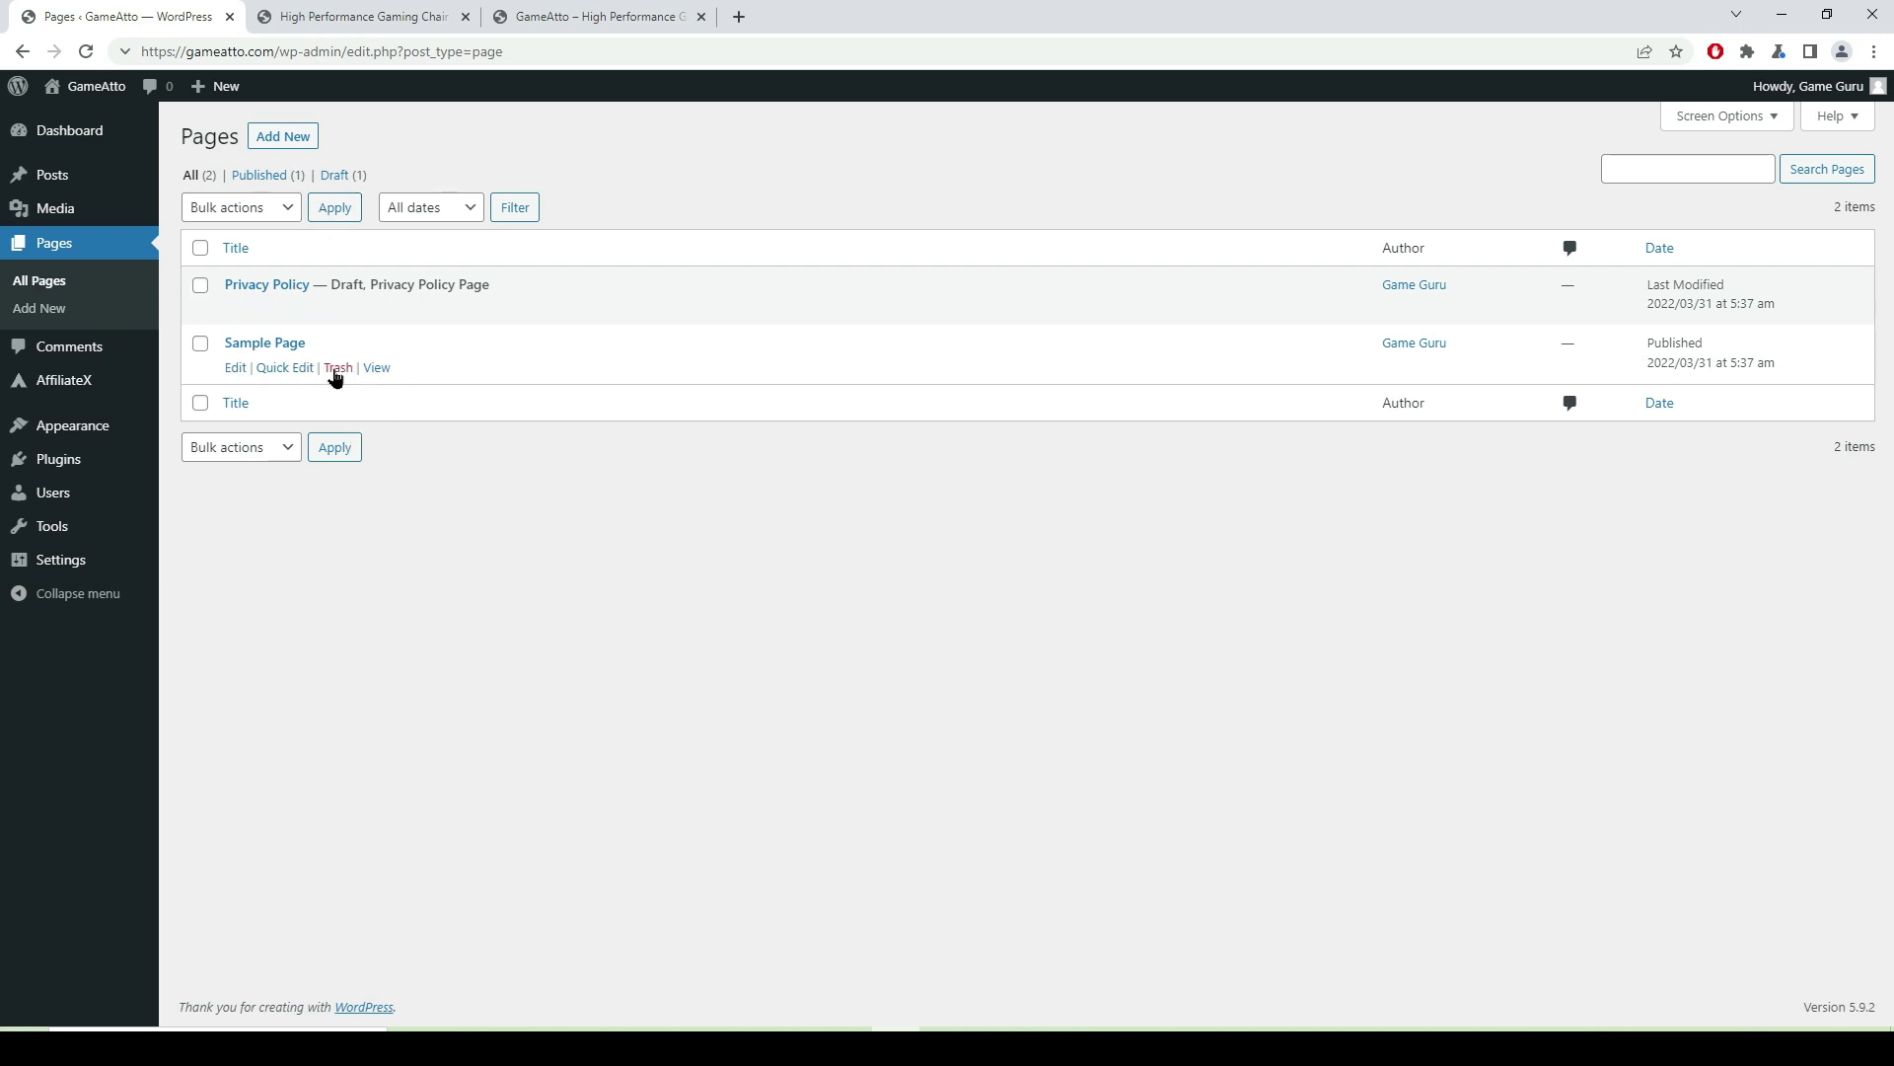
{"action": "left_click", "coordinate": [338, 368]}
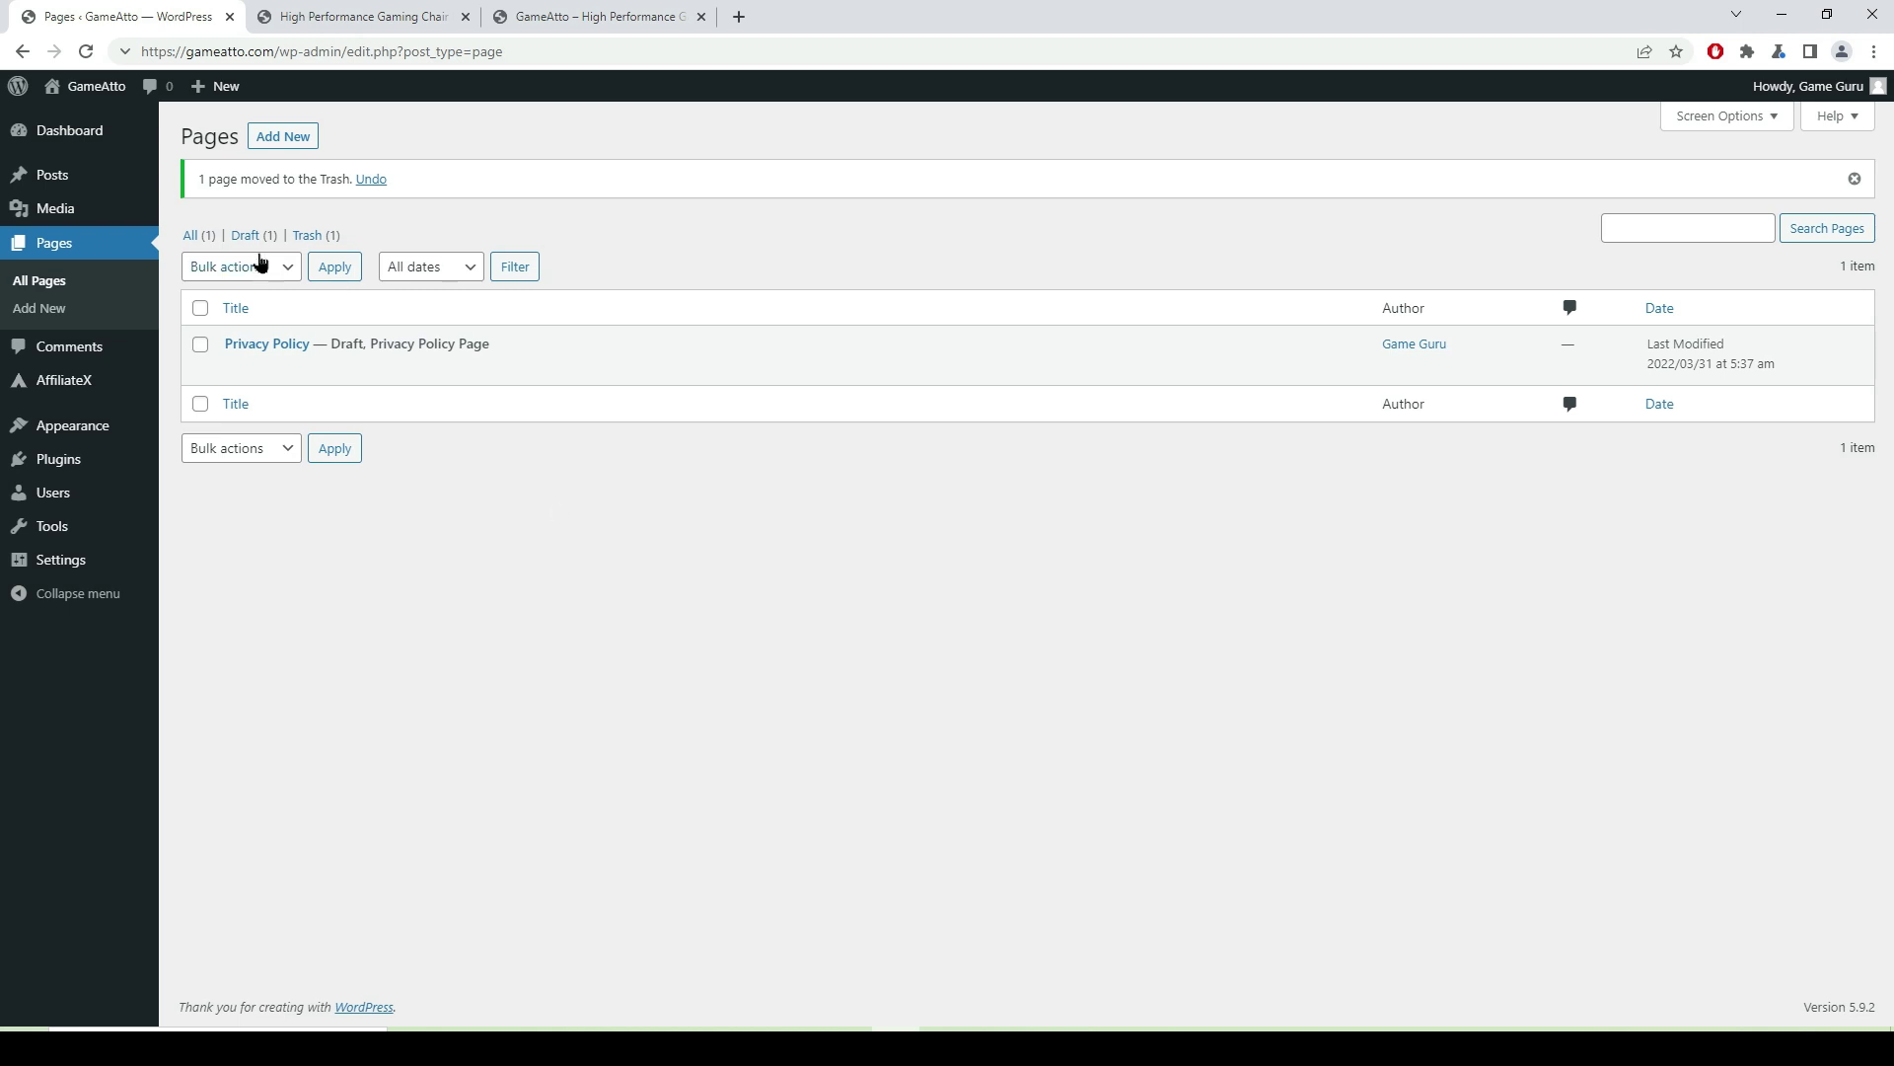
- Create and publish an empty page titled 'Home'
{"action": "left_click", "coordinate": [272, 144]}
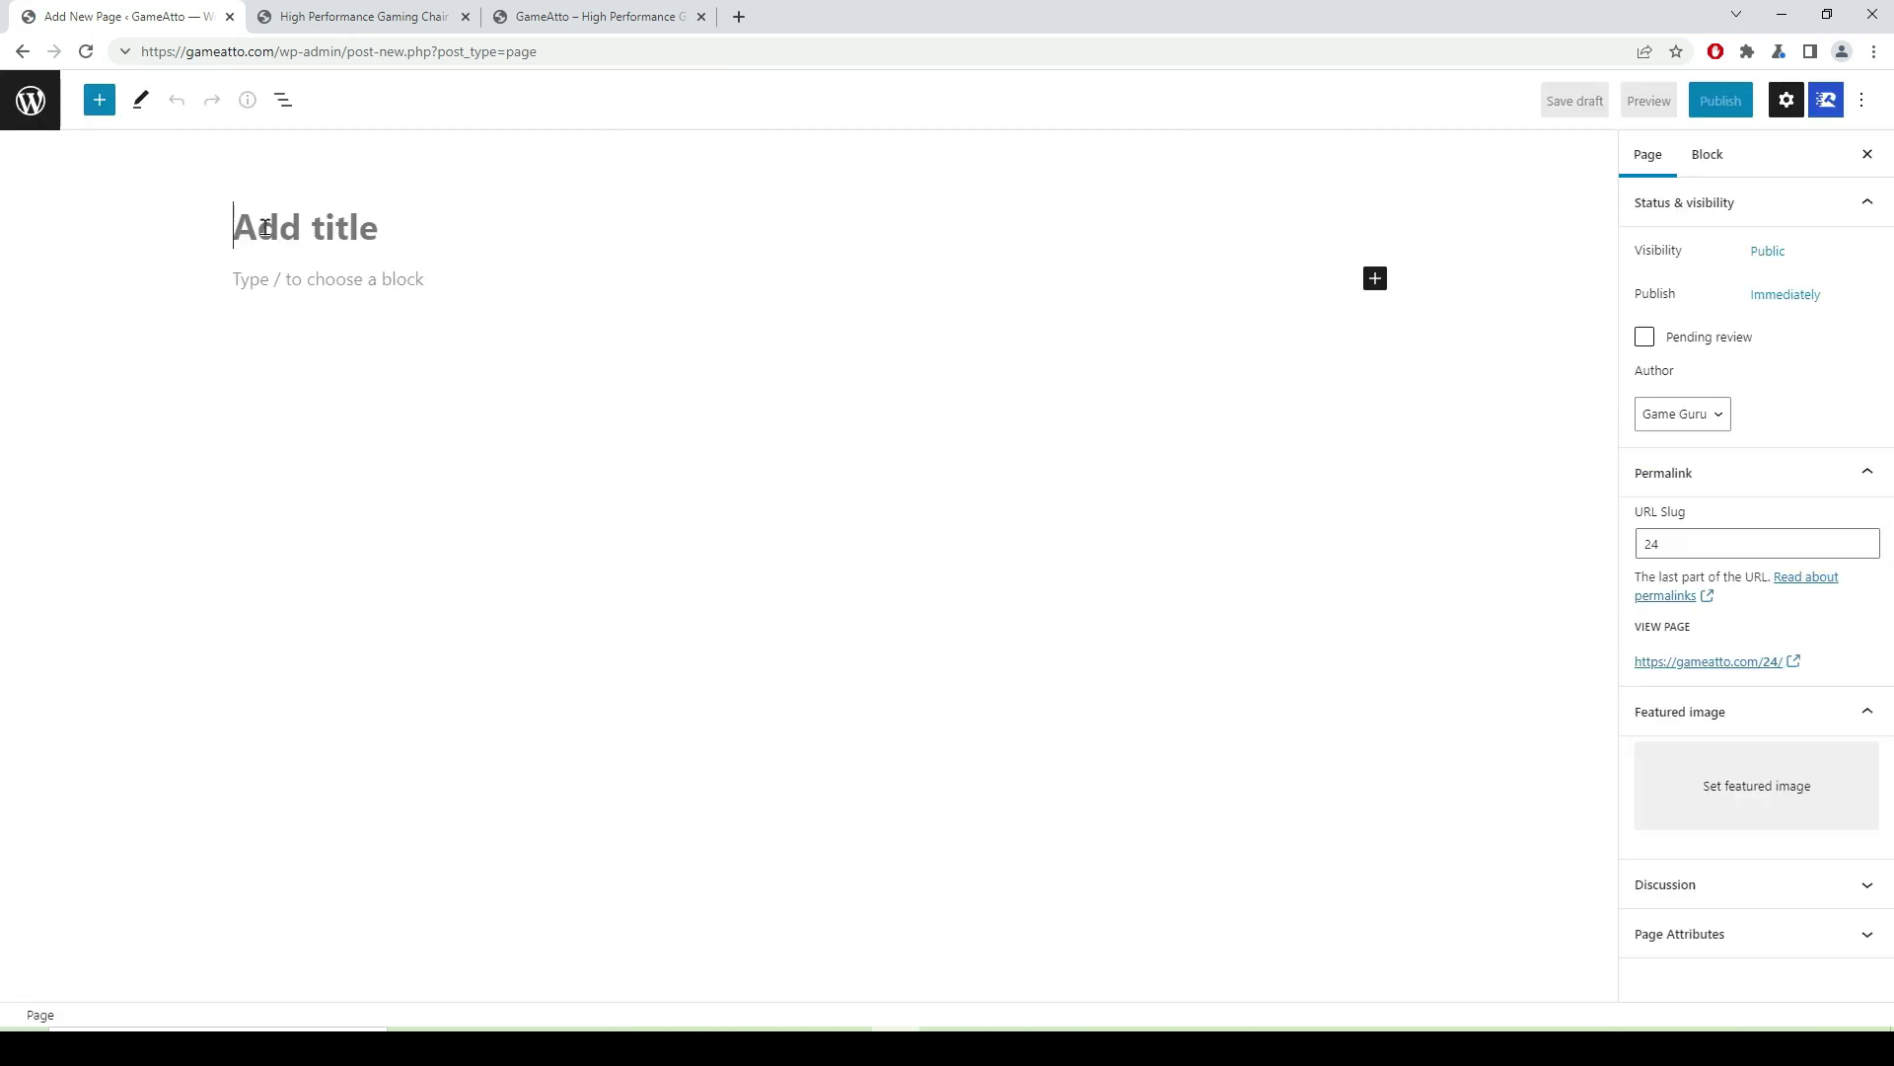
{"action": "type", "text": "Home"}
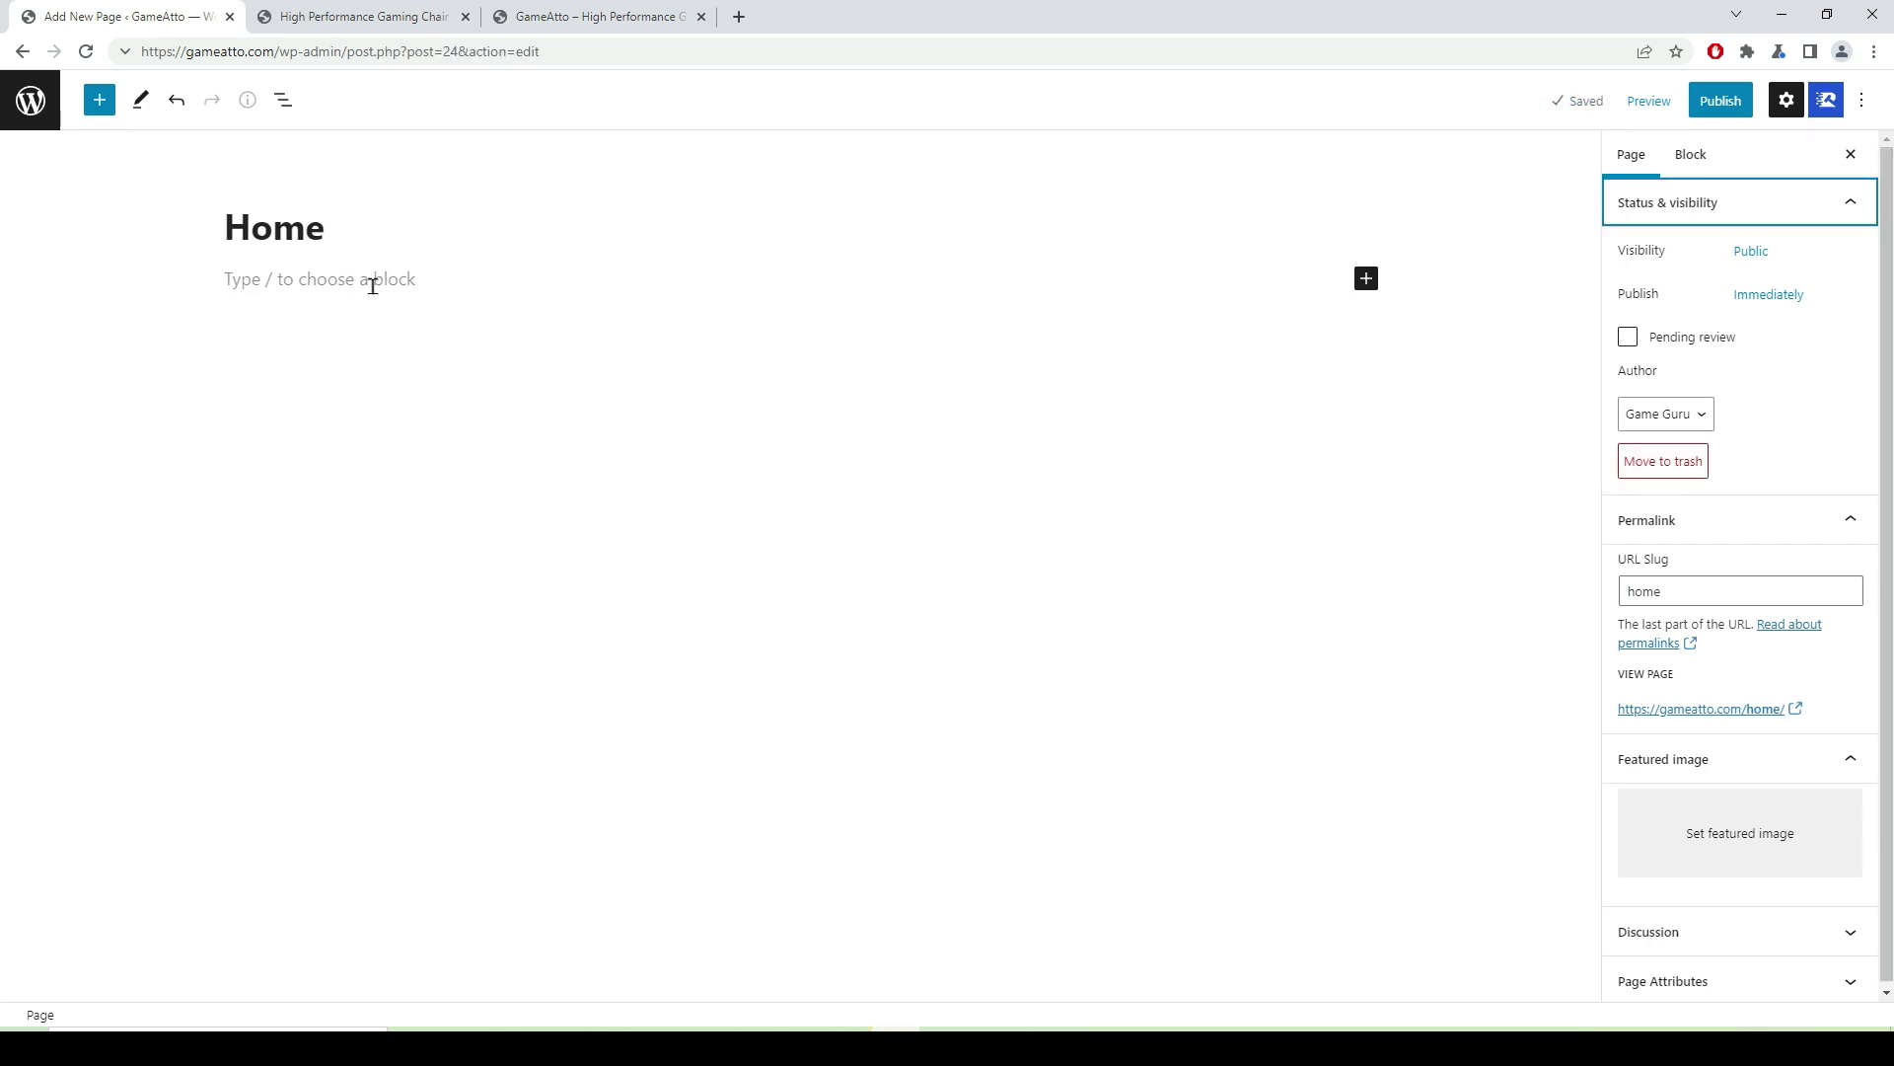
{"action": "left_click", "coordinate": [1725, 104]}
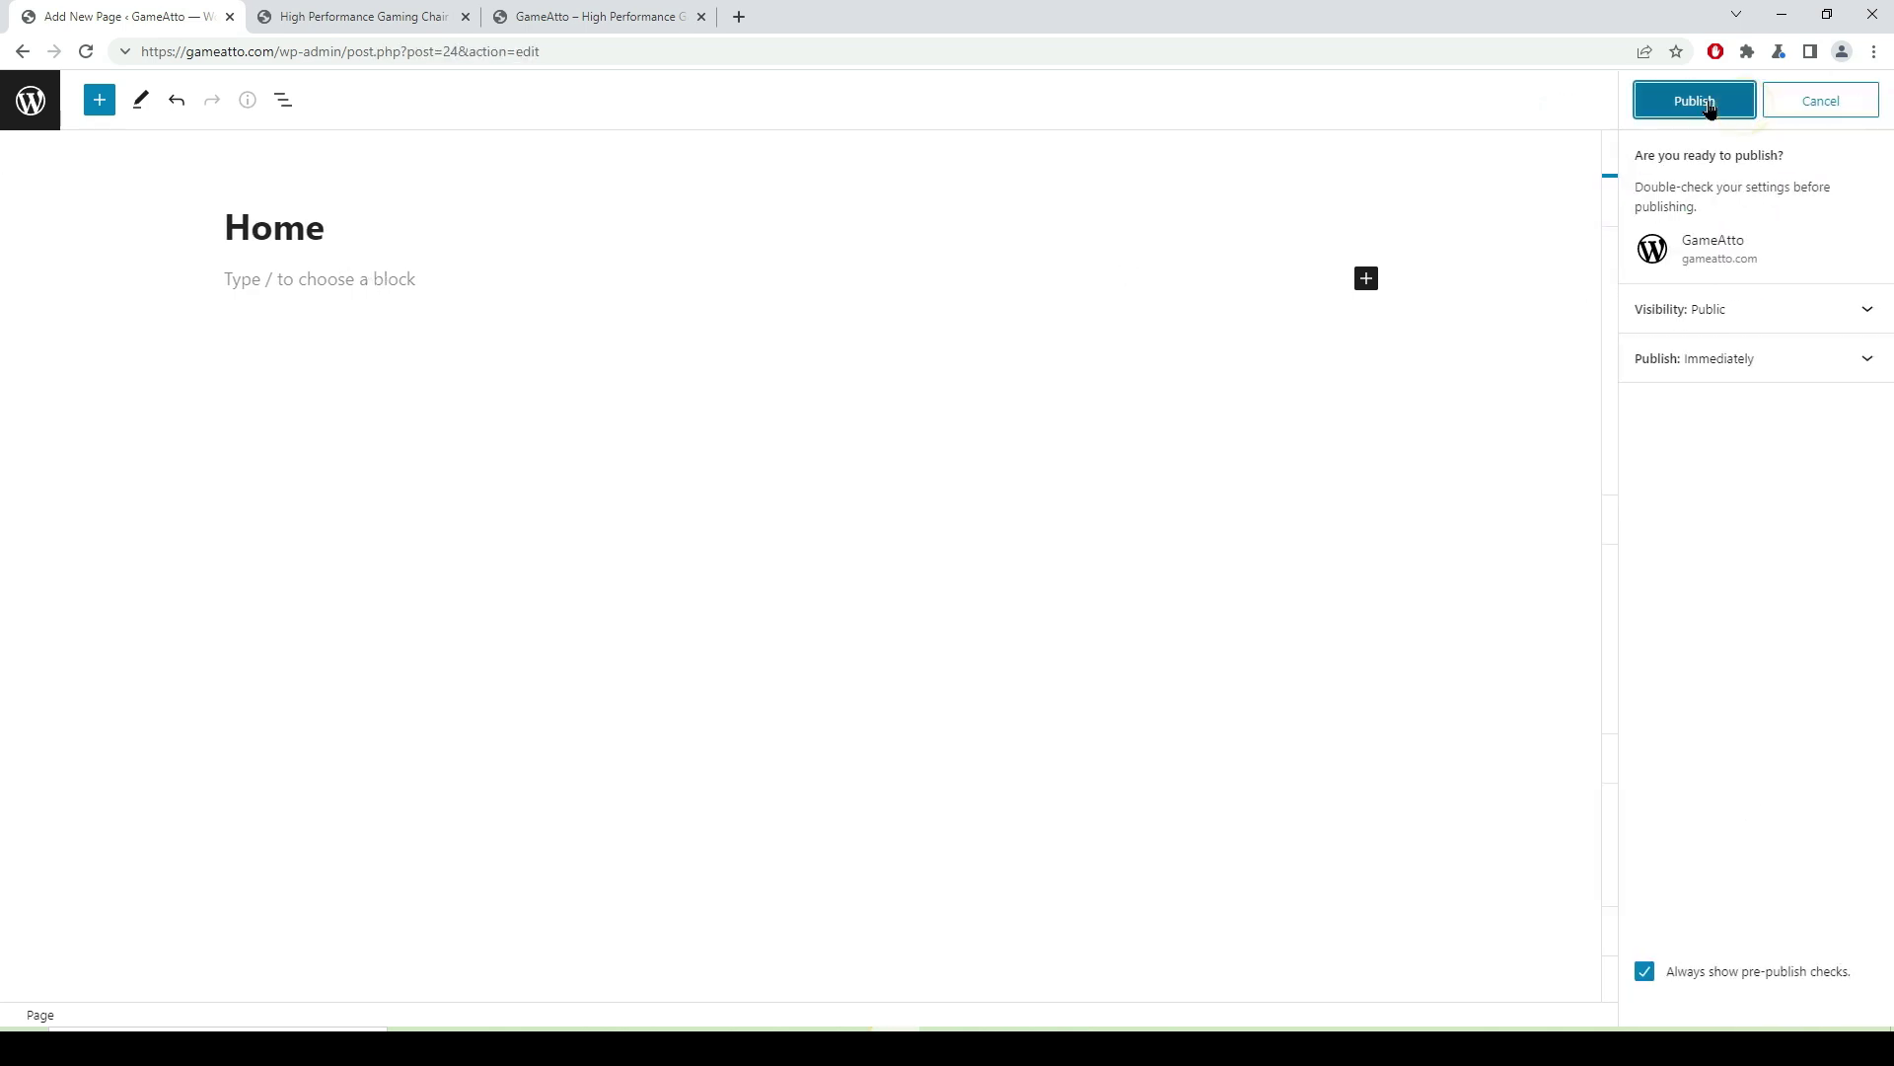
{"action": "left_click", "coordinate": [1711, 105]}
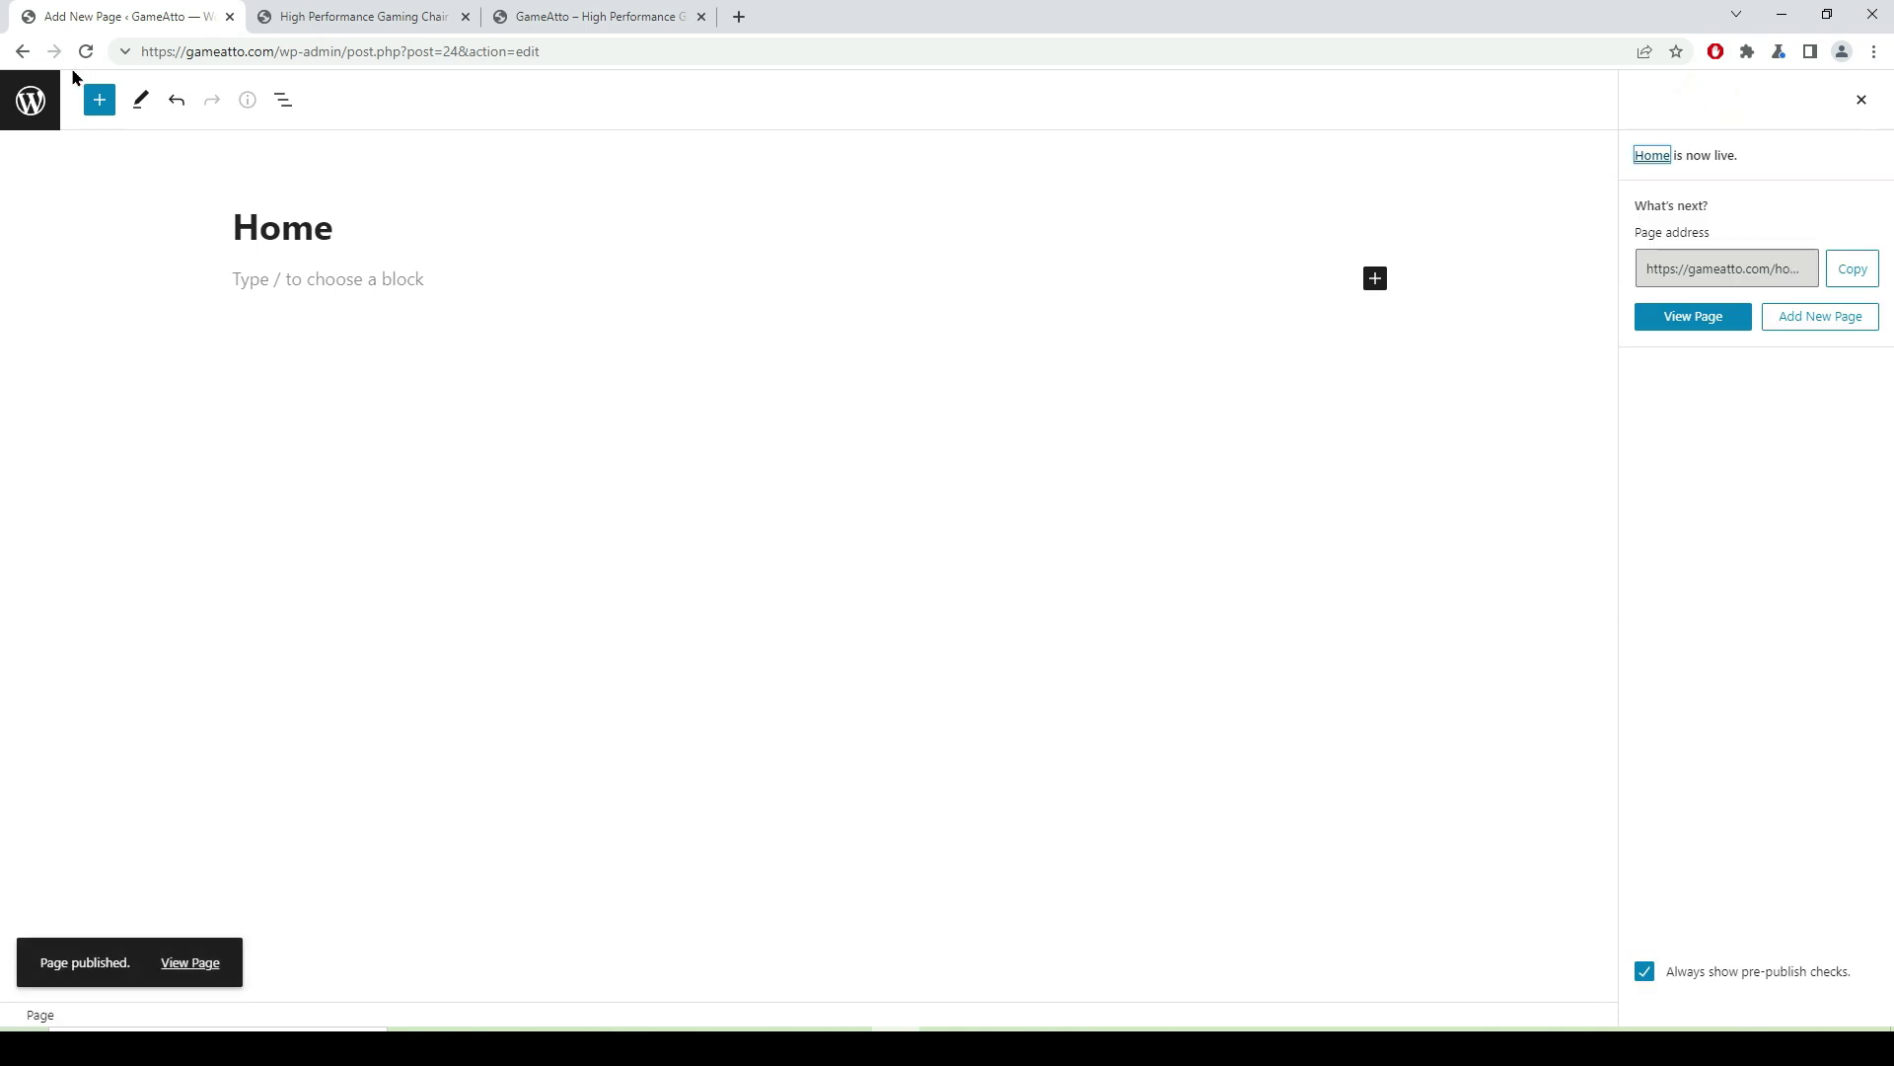
{"action": "left_click", "coordinate": [22, 52]}
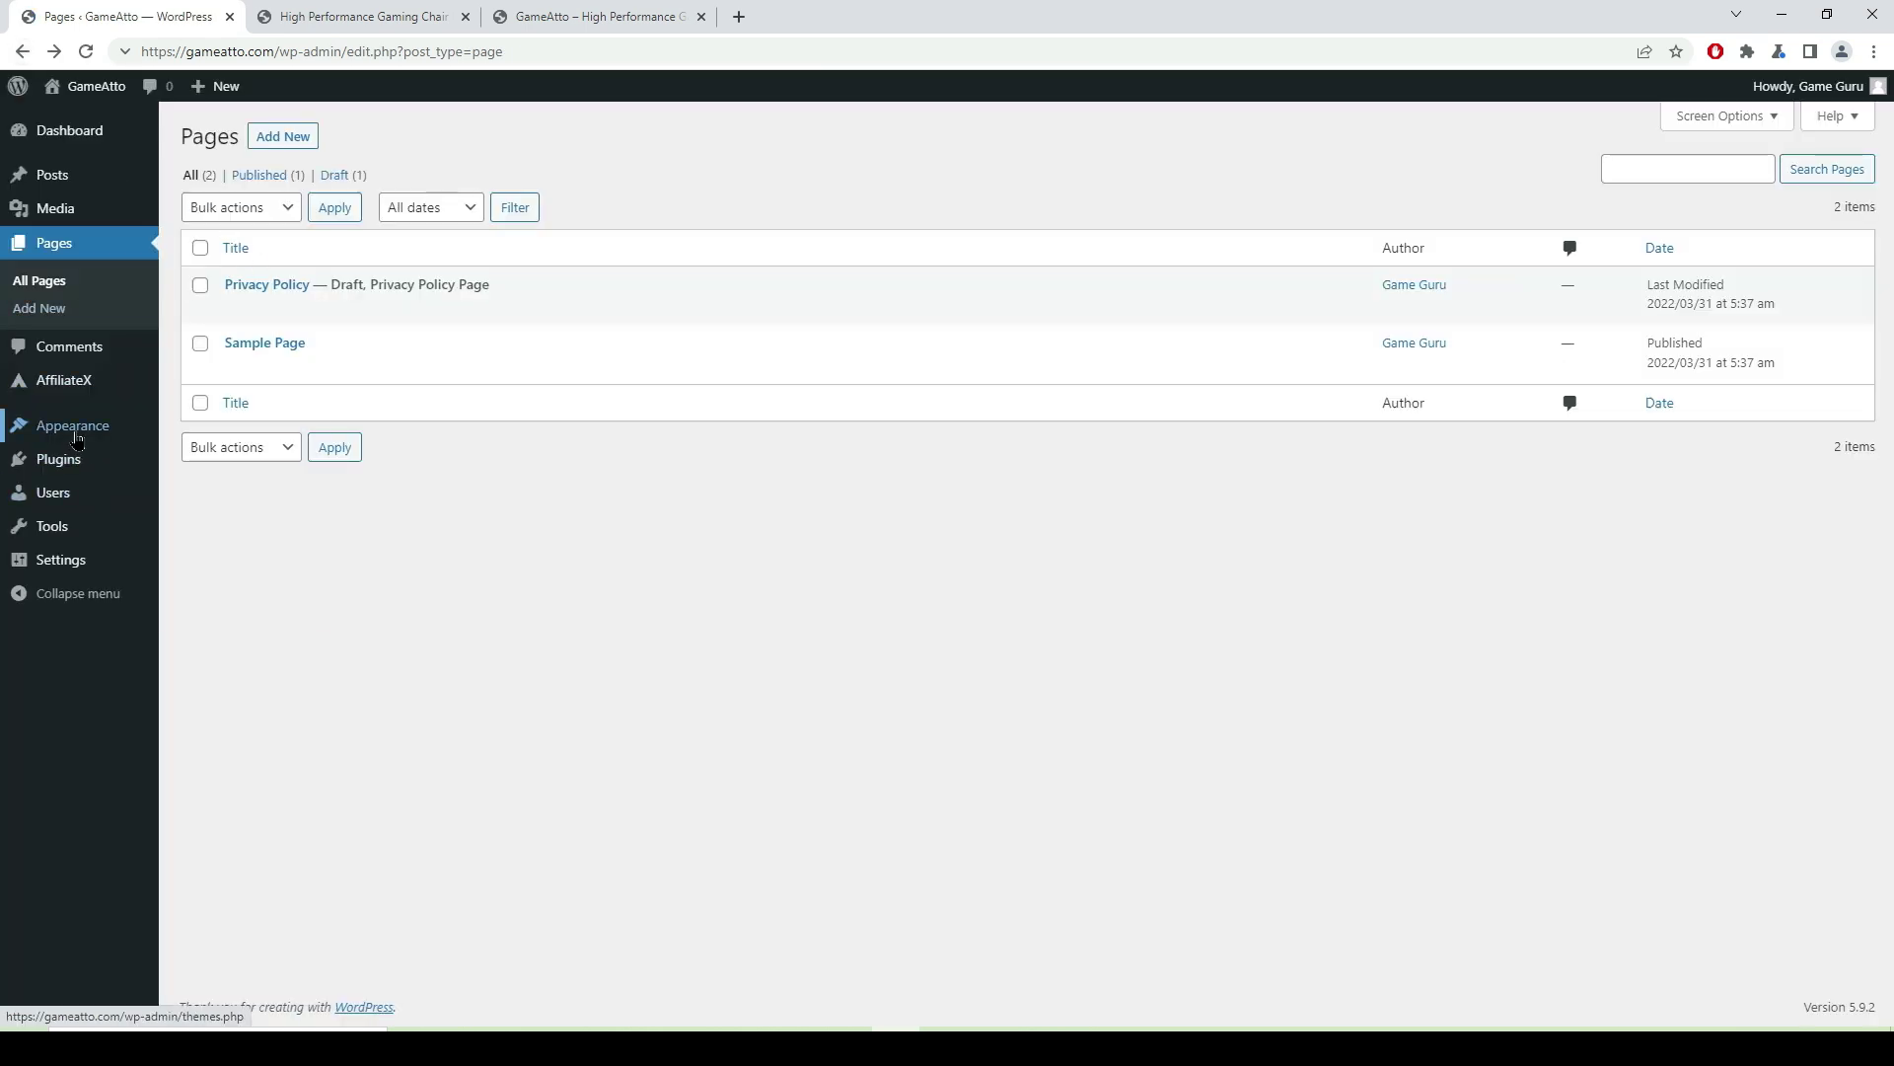
- Search Add New Plugins for 'Postx', then install and activate PostX
{"action": "mouse_move", "coordinate": [67, 432]}
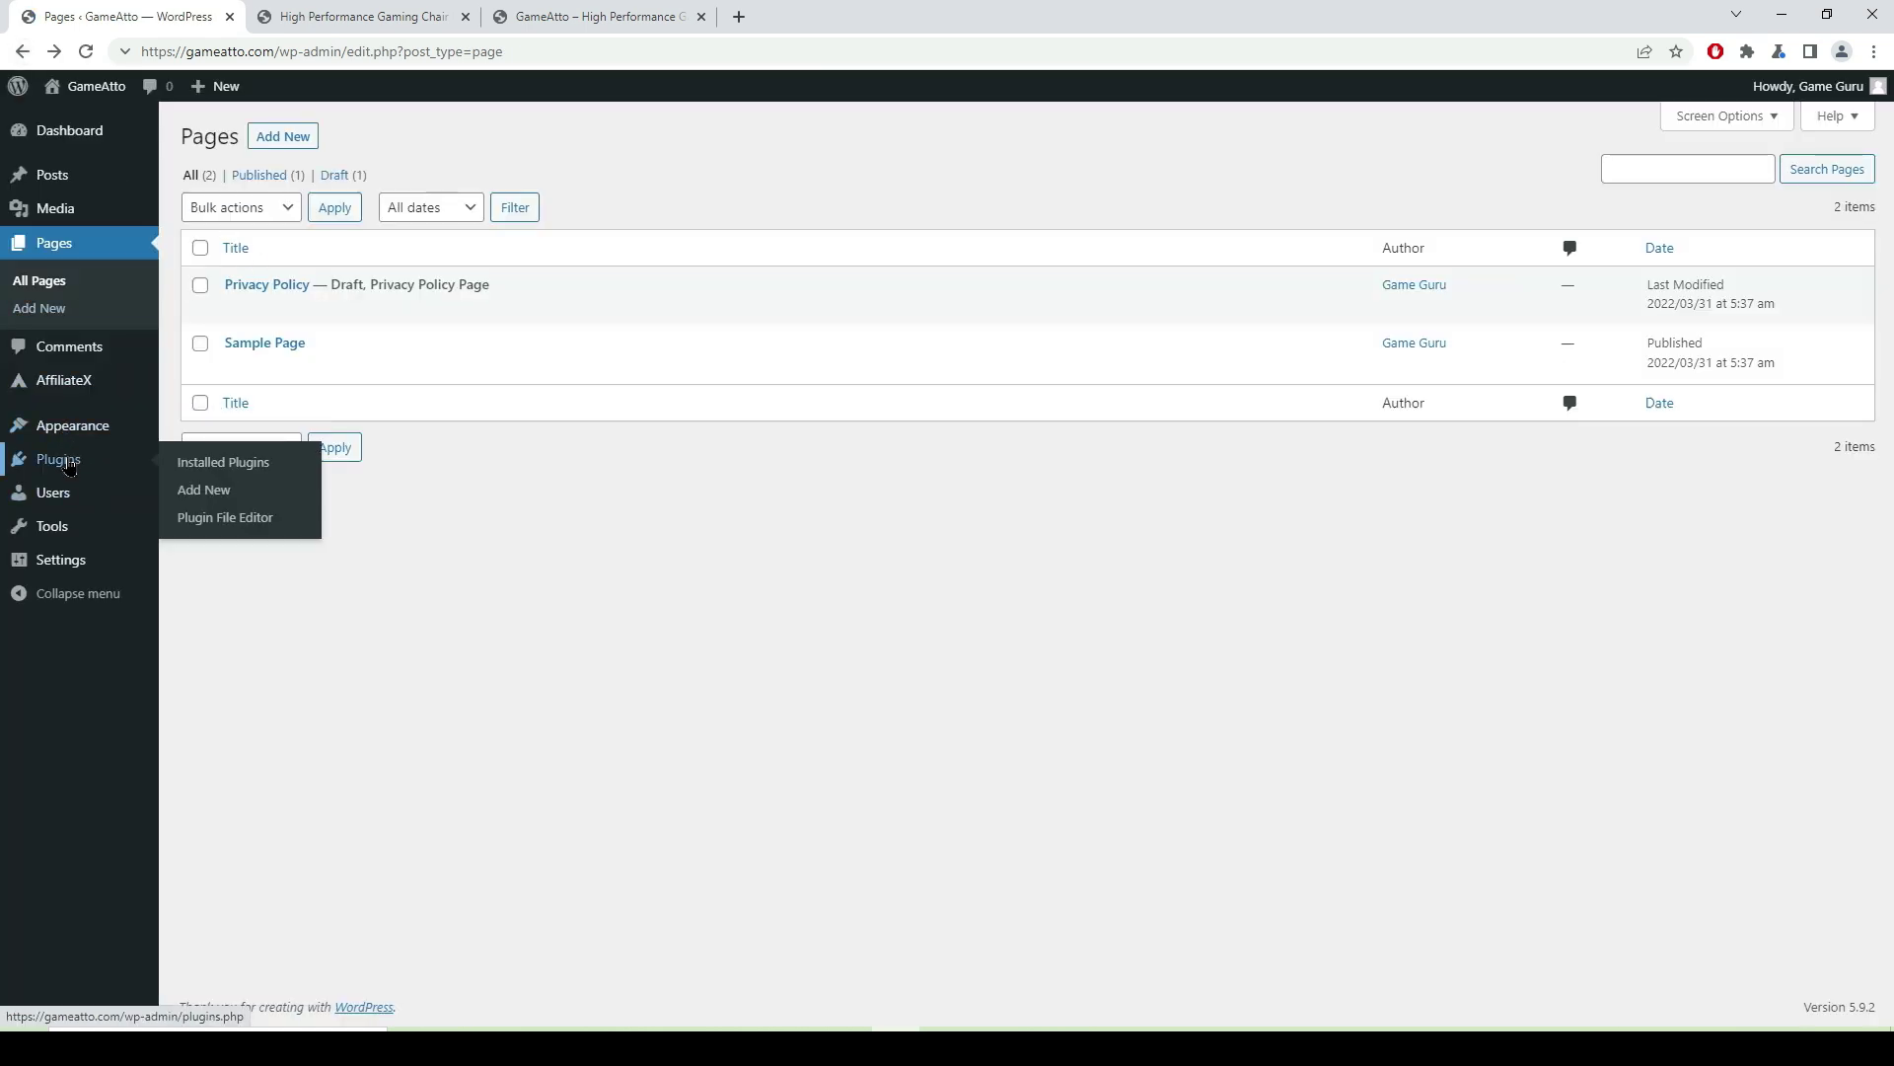
{"action": "left_click", "coordinate": [191, 498]}
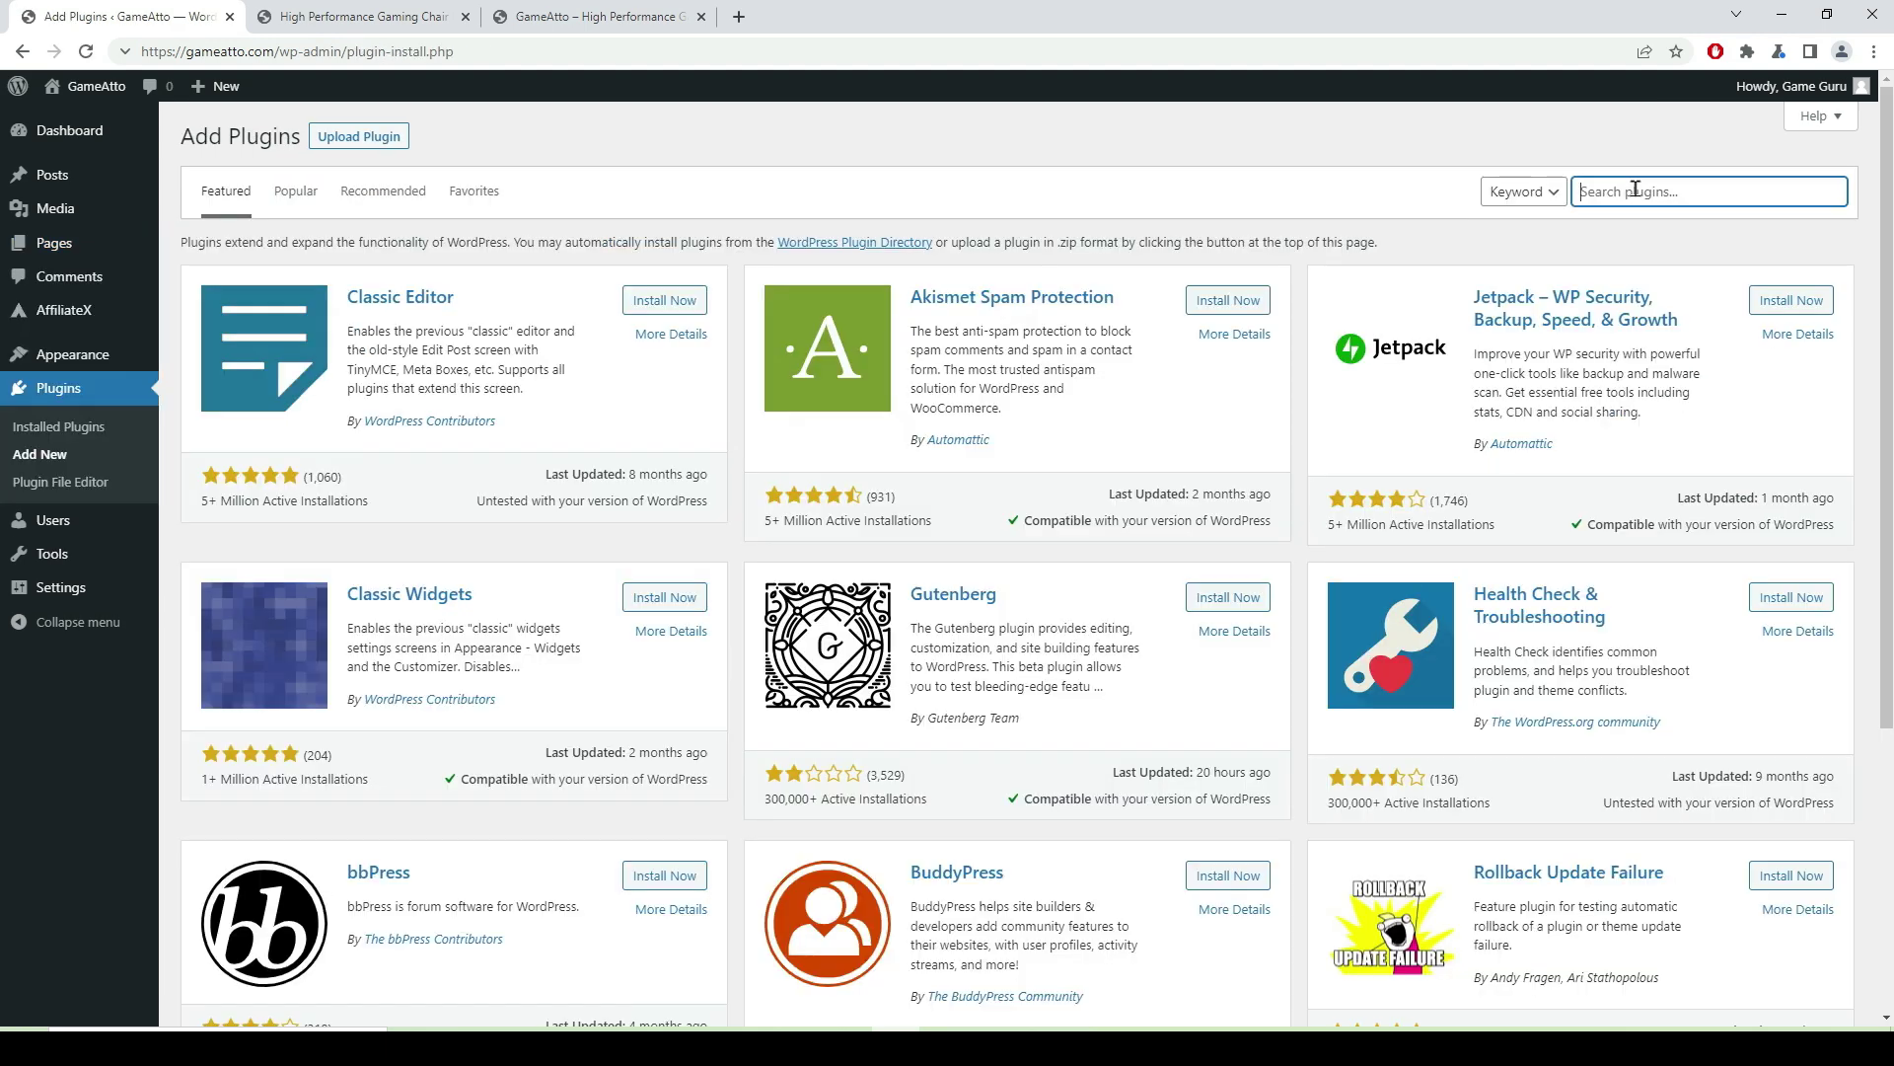
{"action": "left_click", "coordinate": [1637, 184]}
{"action": "type", "text": "Postx"}
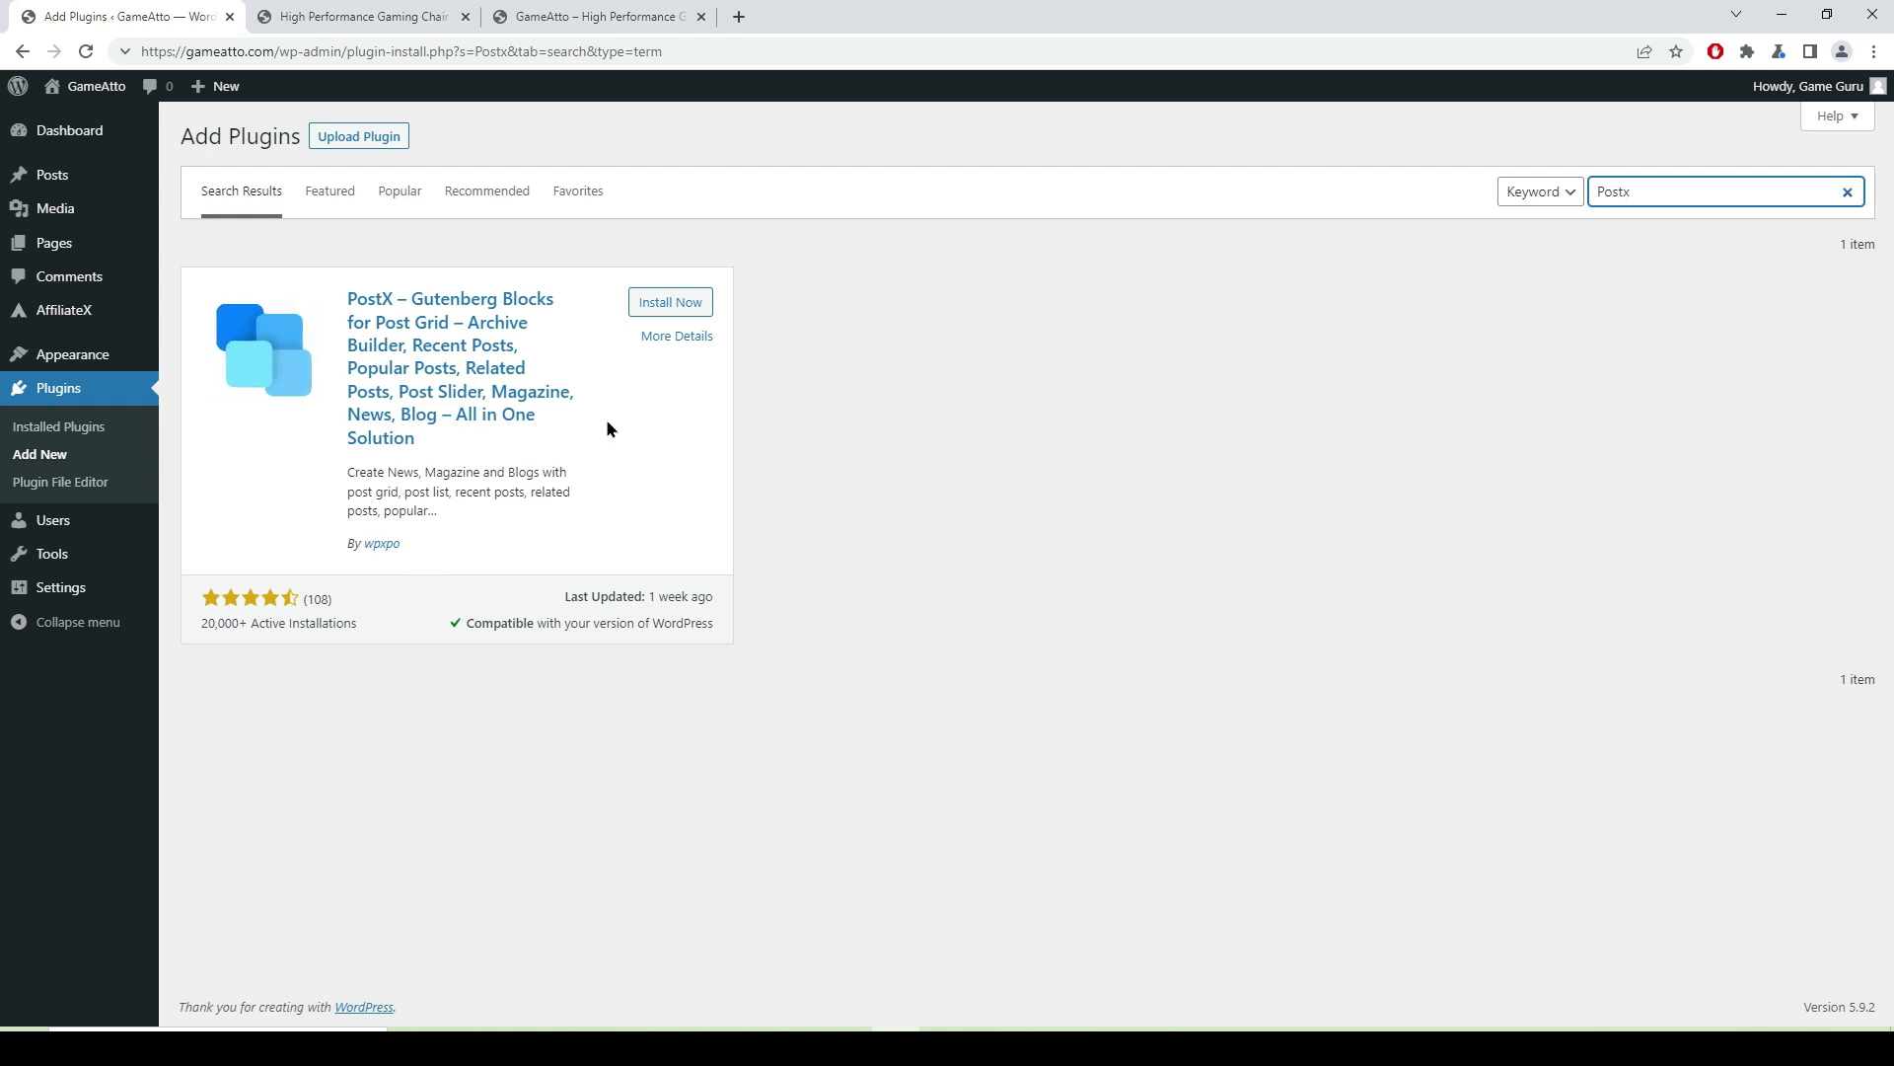
{"action": "left_click", "coordinate": [676, 310]}
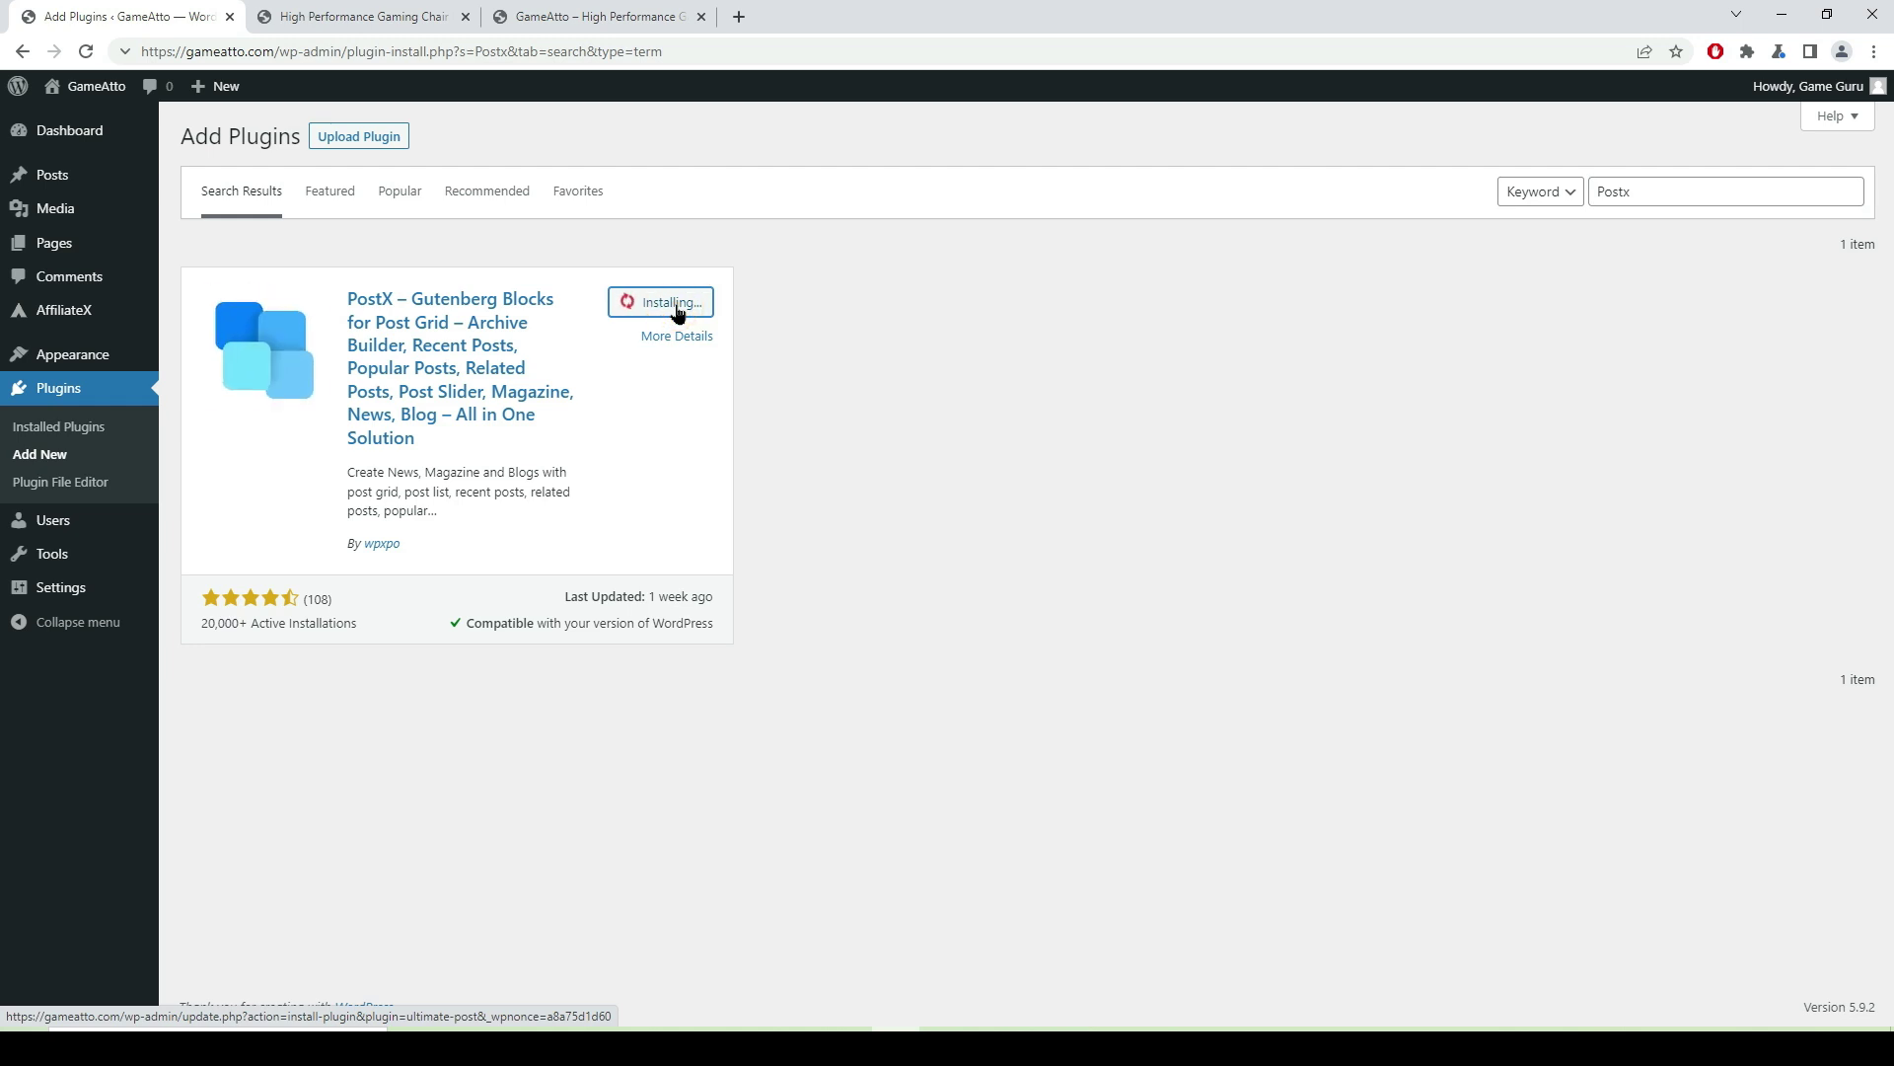
{"action": "left_click", "coordinate": [679, 308]}
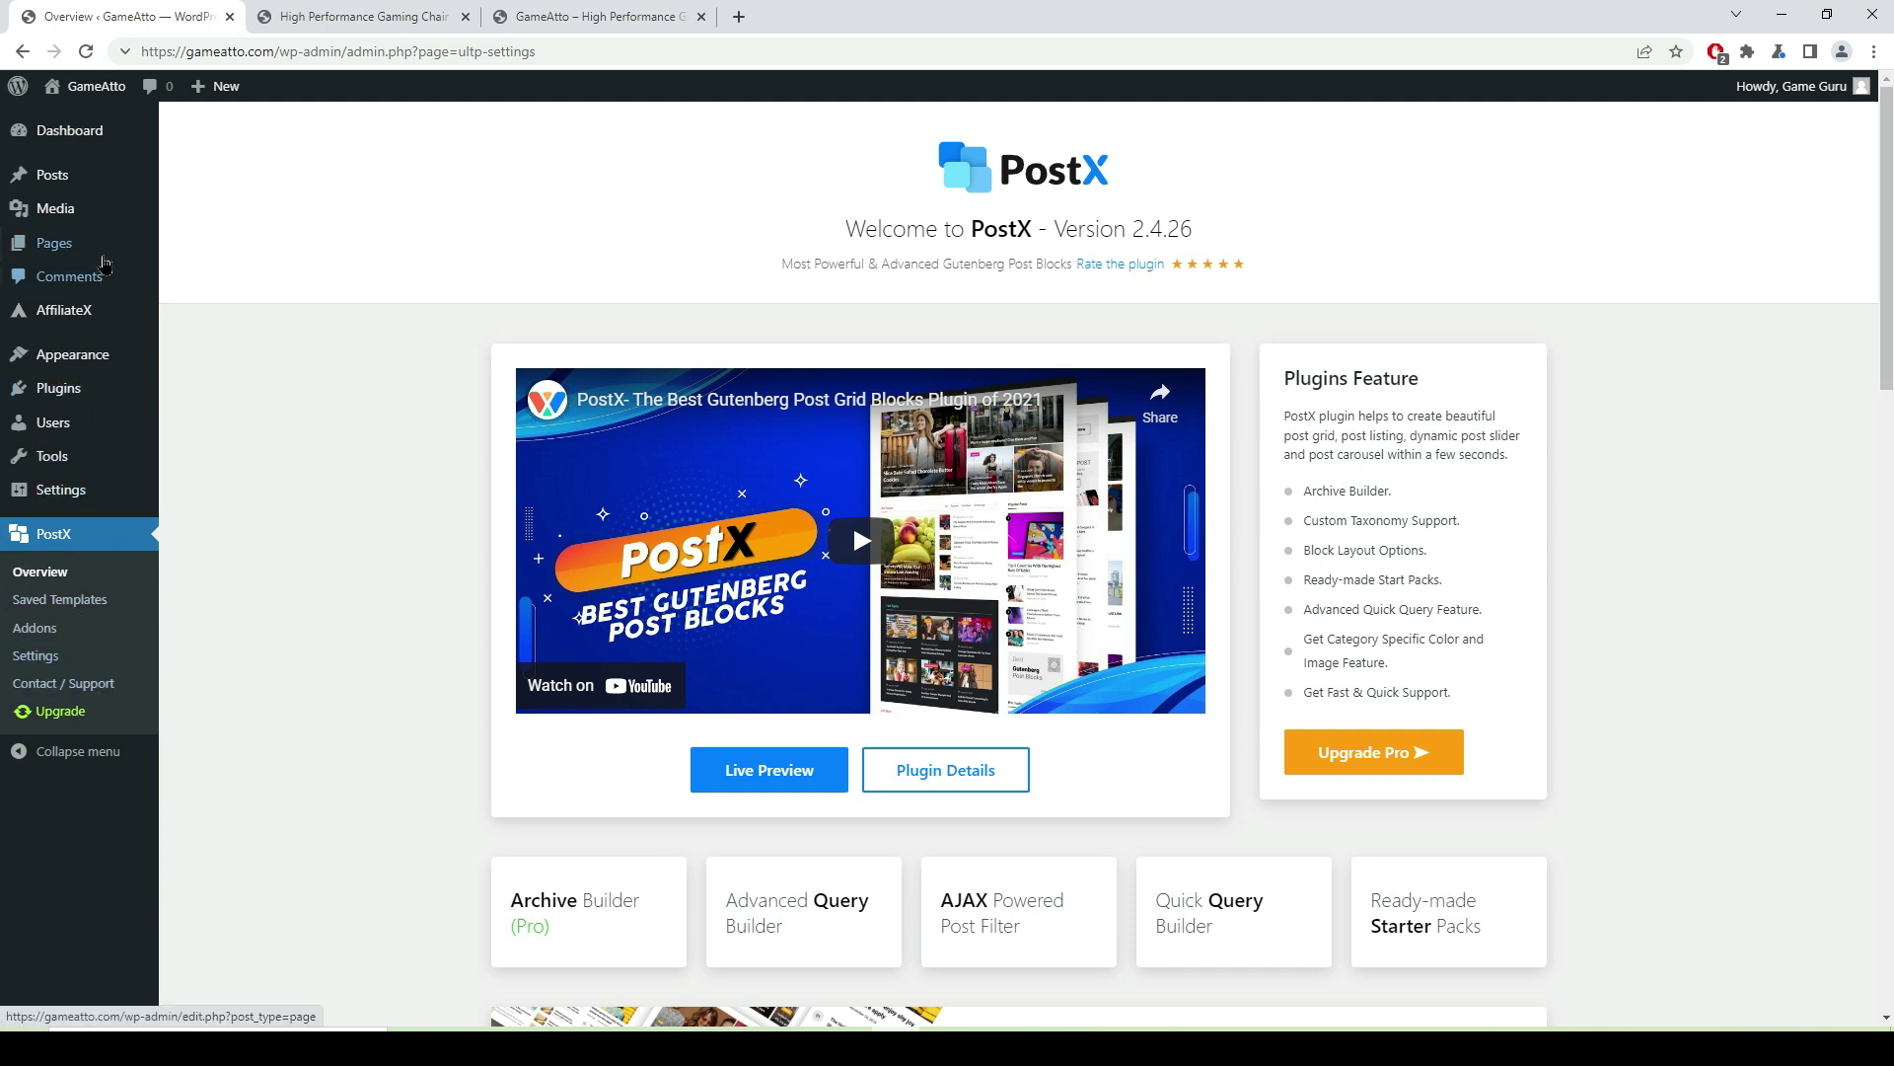
- Edit the Home page and bring up the PostX Library's Starter Packs
{"action": "mouse_move", "coordinate": [60, 249]}
{"action": "left_click", "coordinate": [209, 247]}
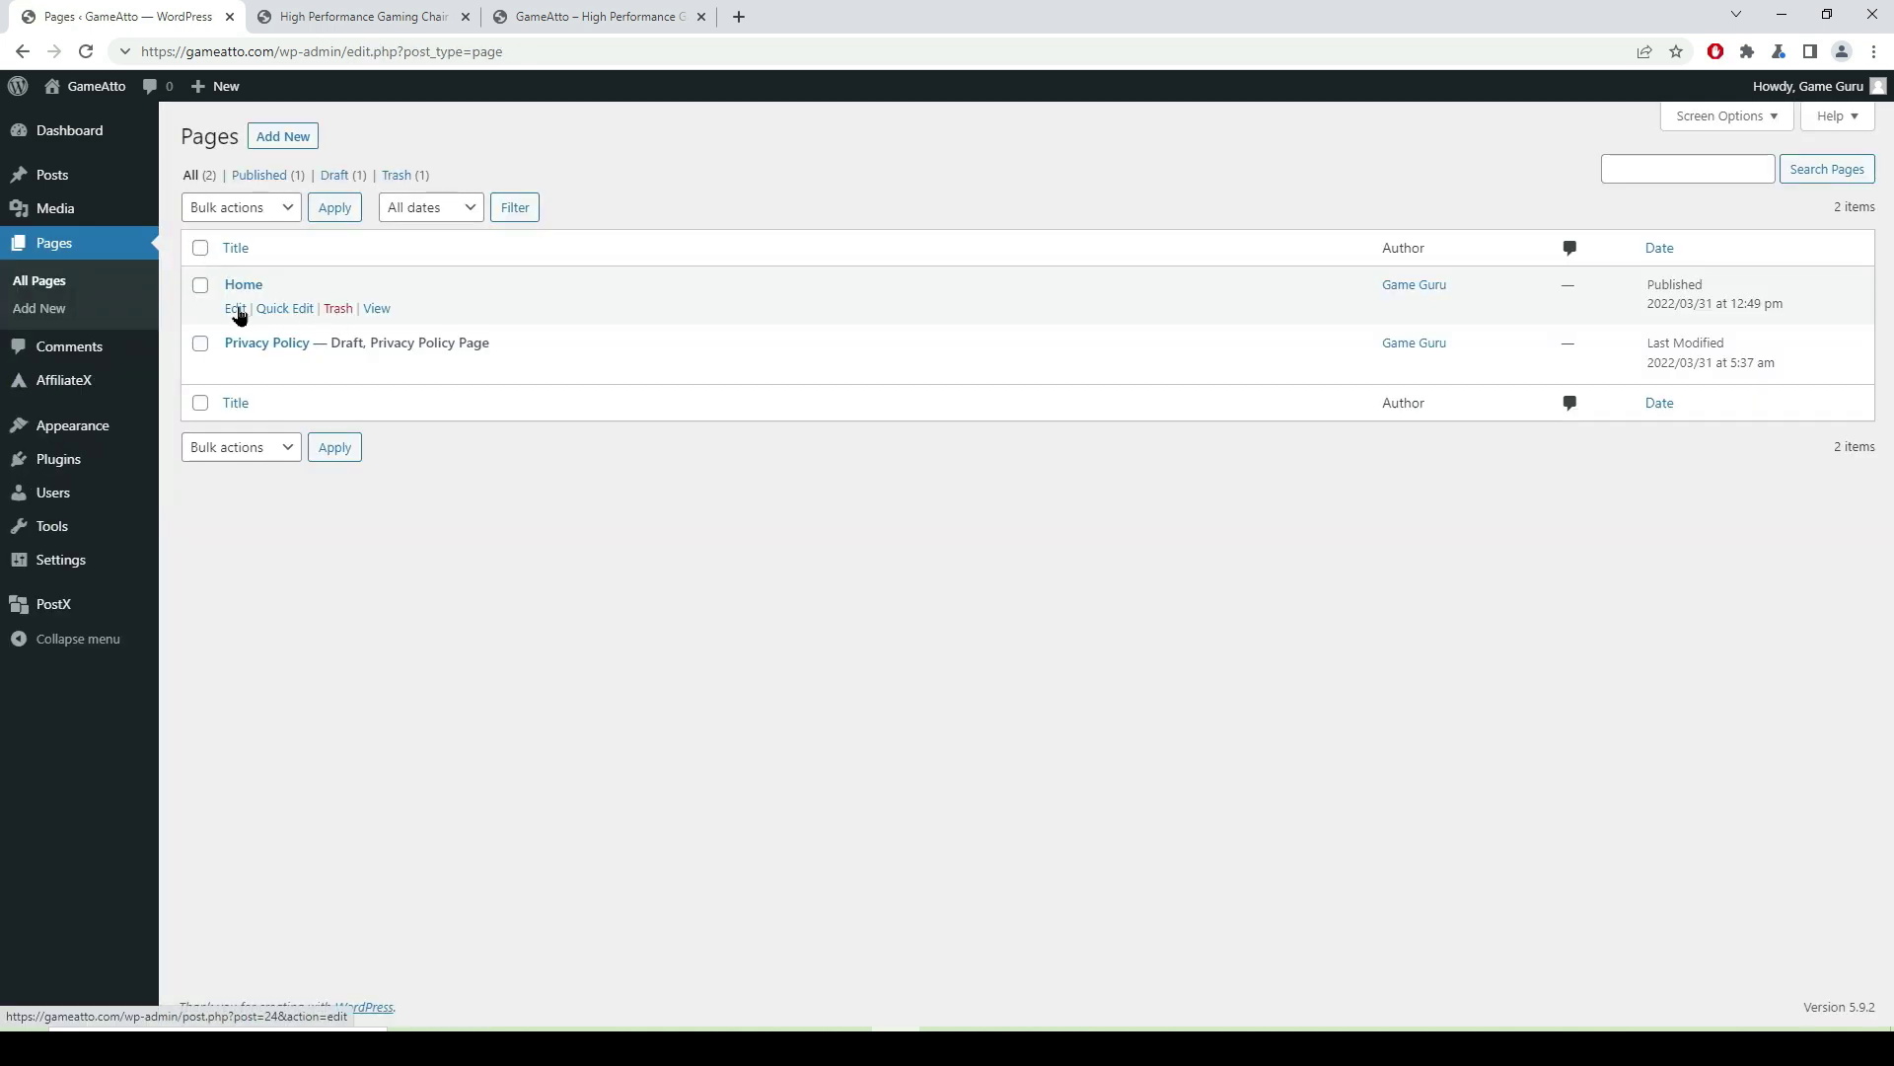
{"action": "left_click", "coordinate": [236, 309]}
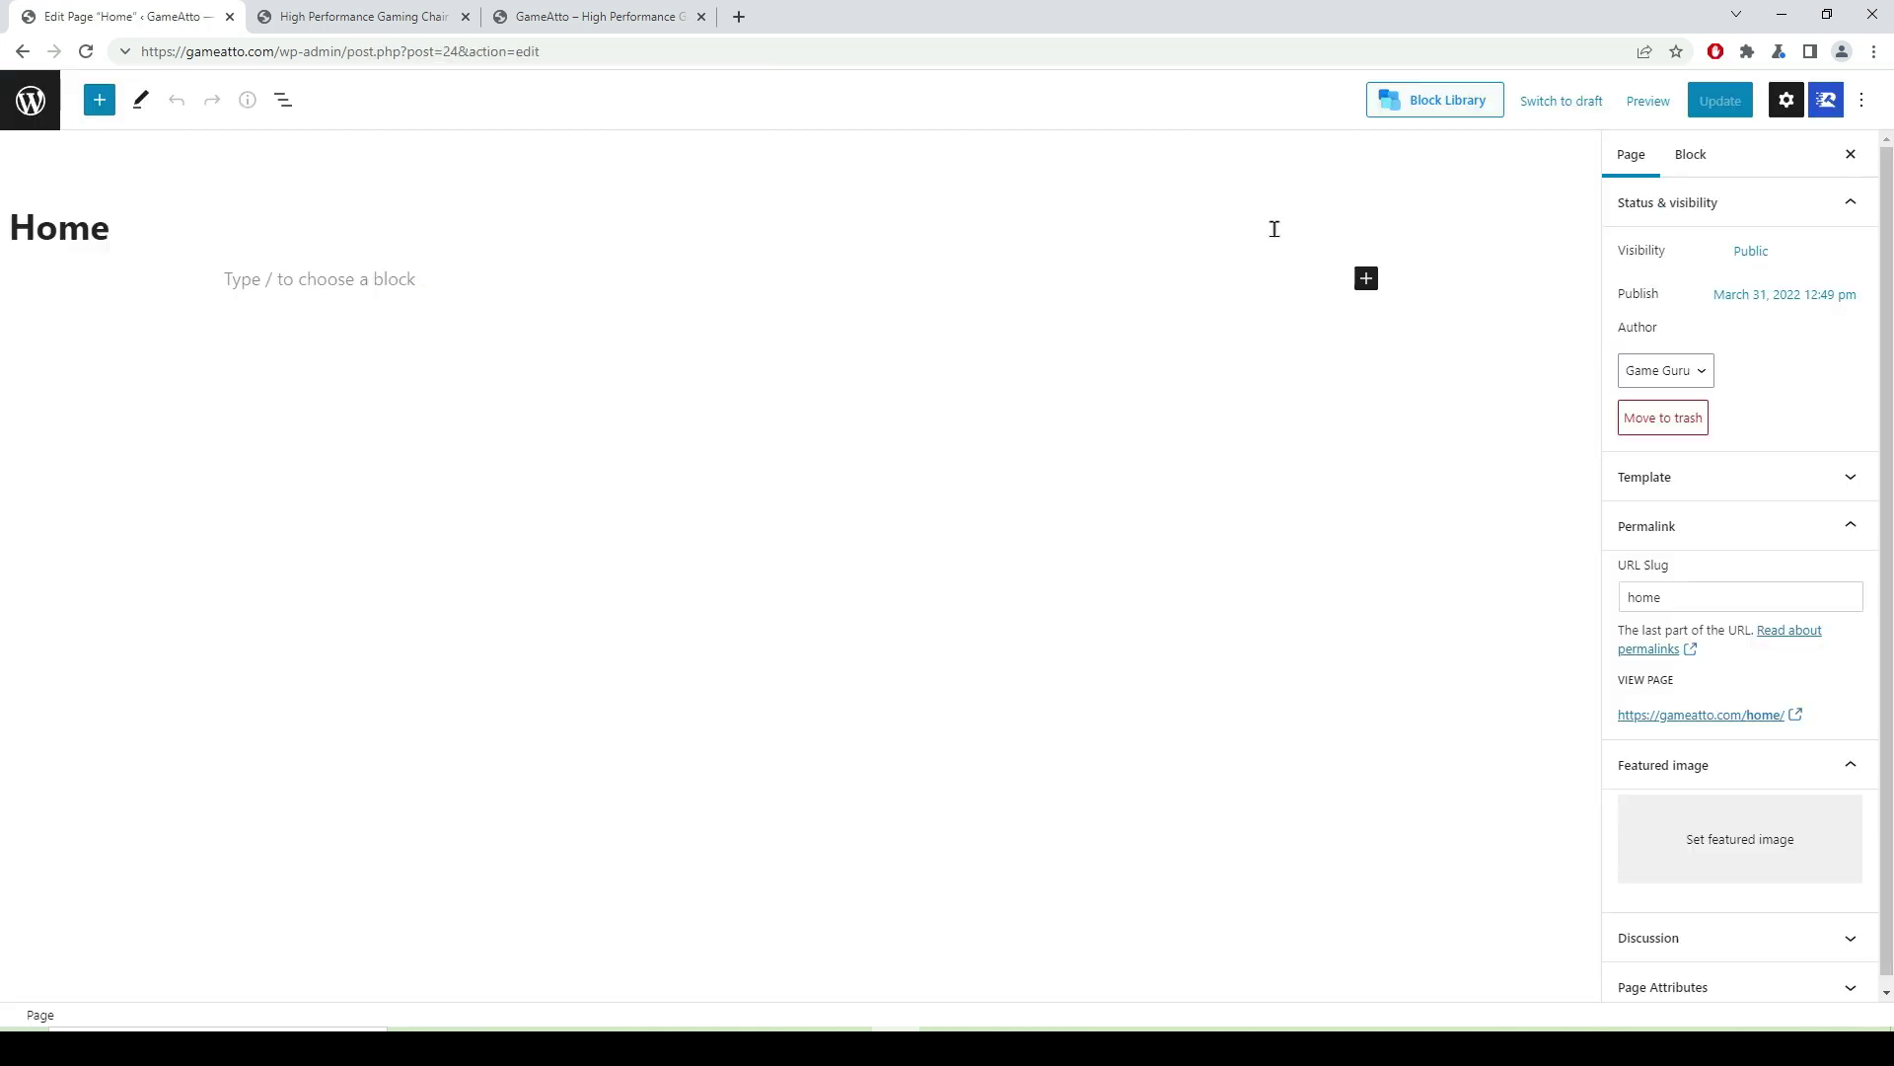
{"action": "left_click", "coordinate": [1440, 106]}
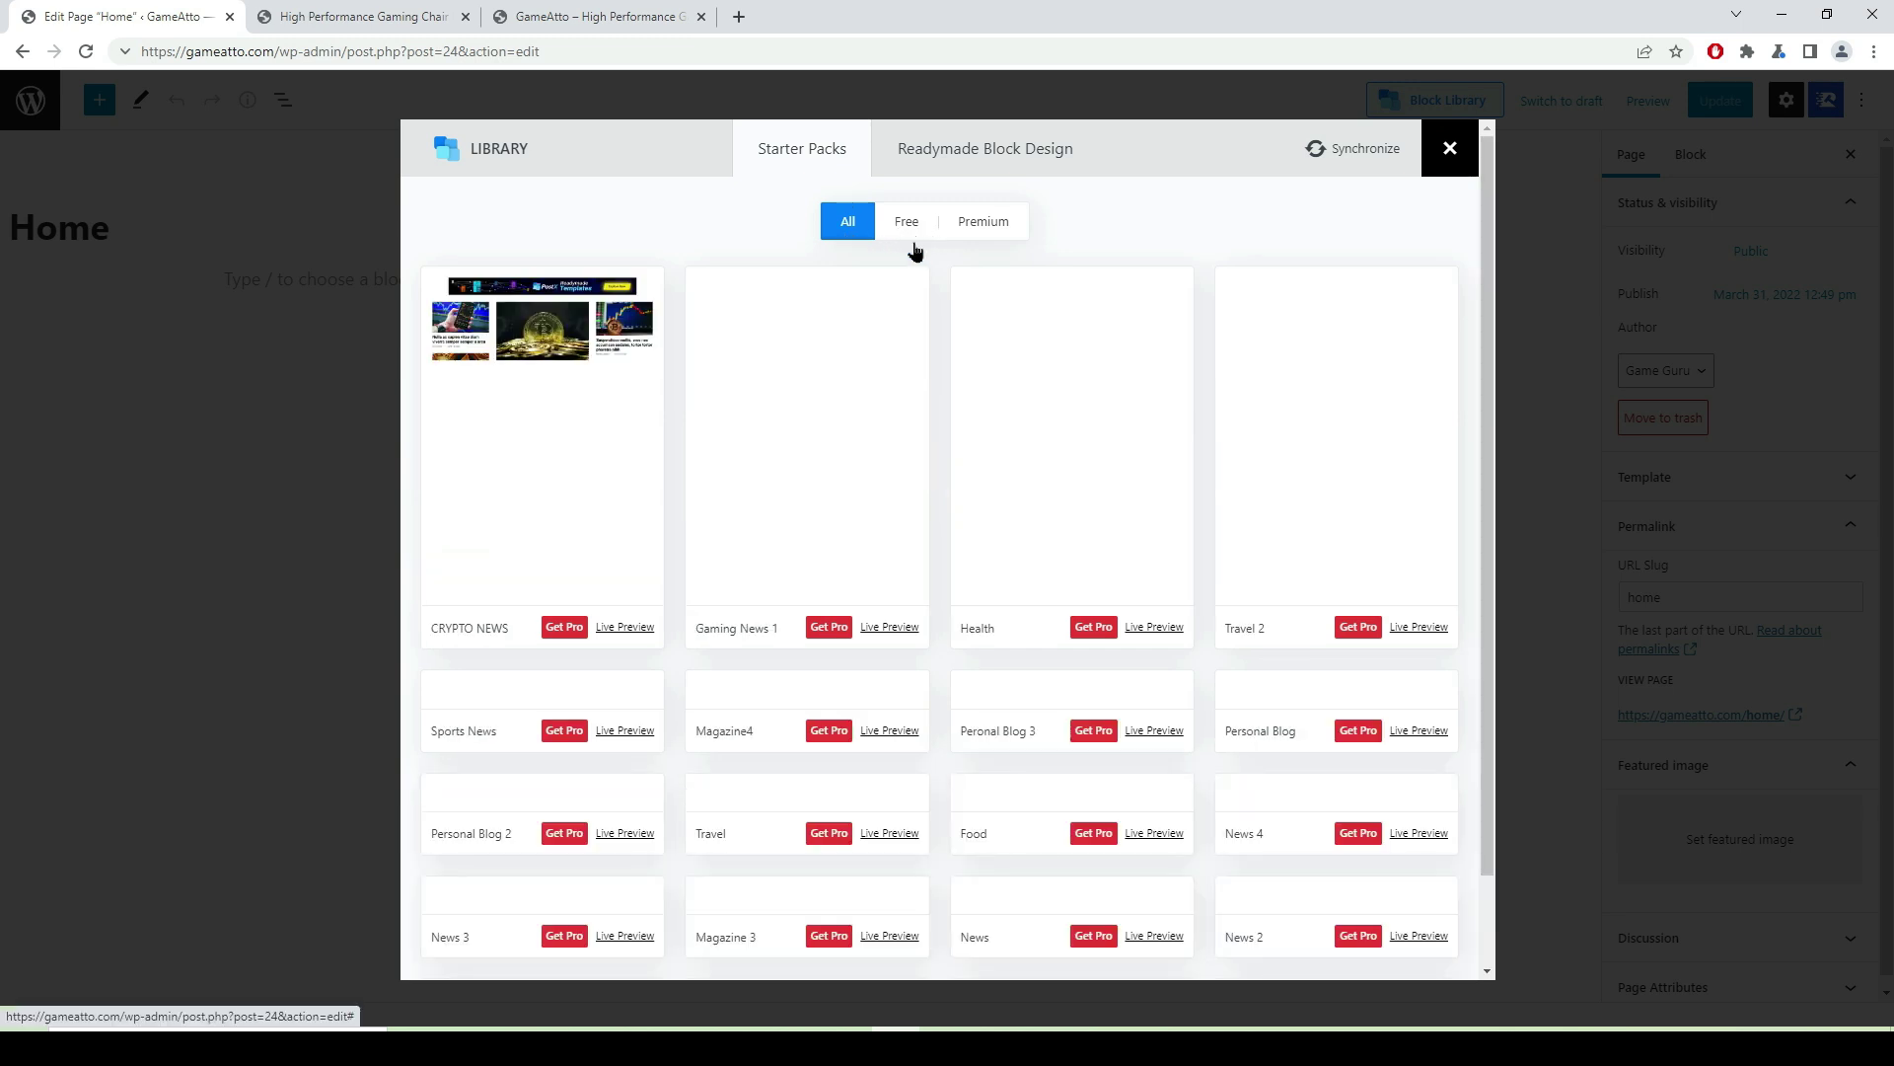
- Filter the starter packs to Free and import Magazine 2 into the Home page
{"action": "left_click", "coordinate": [906, 225]}
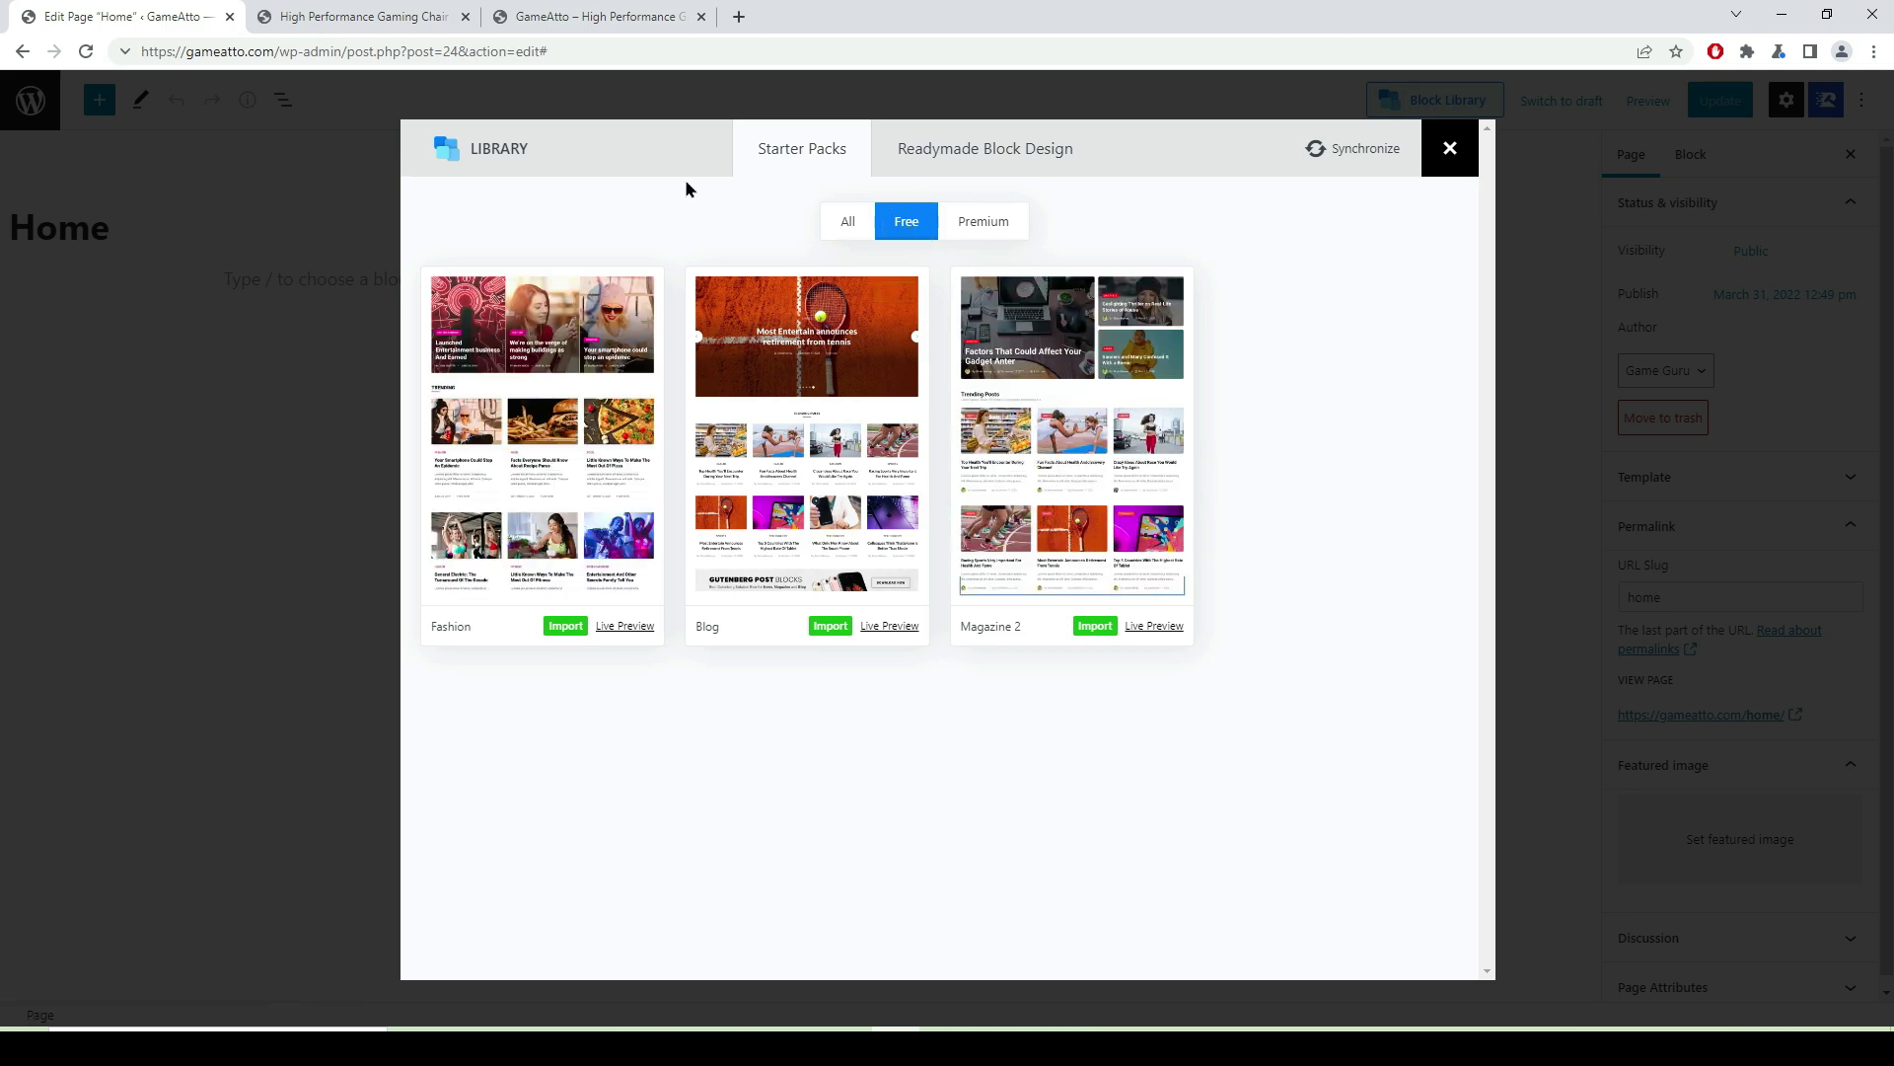
{"action": "left_click", "coordinate": [1095, 627]}
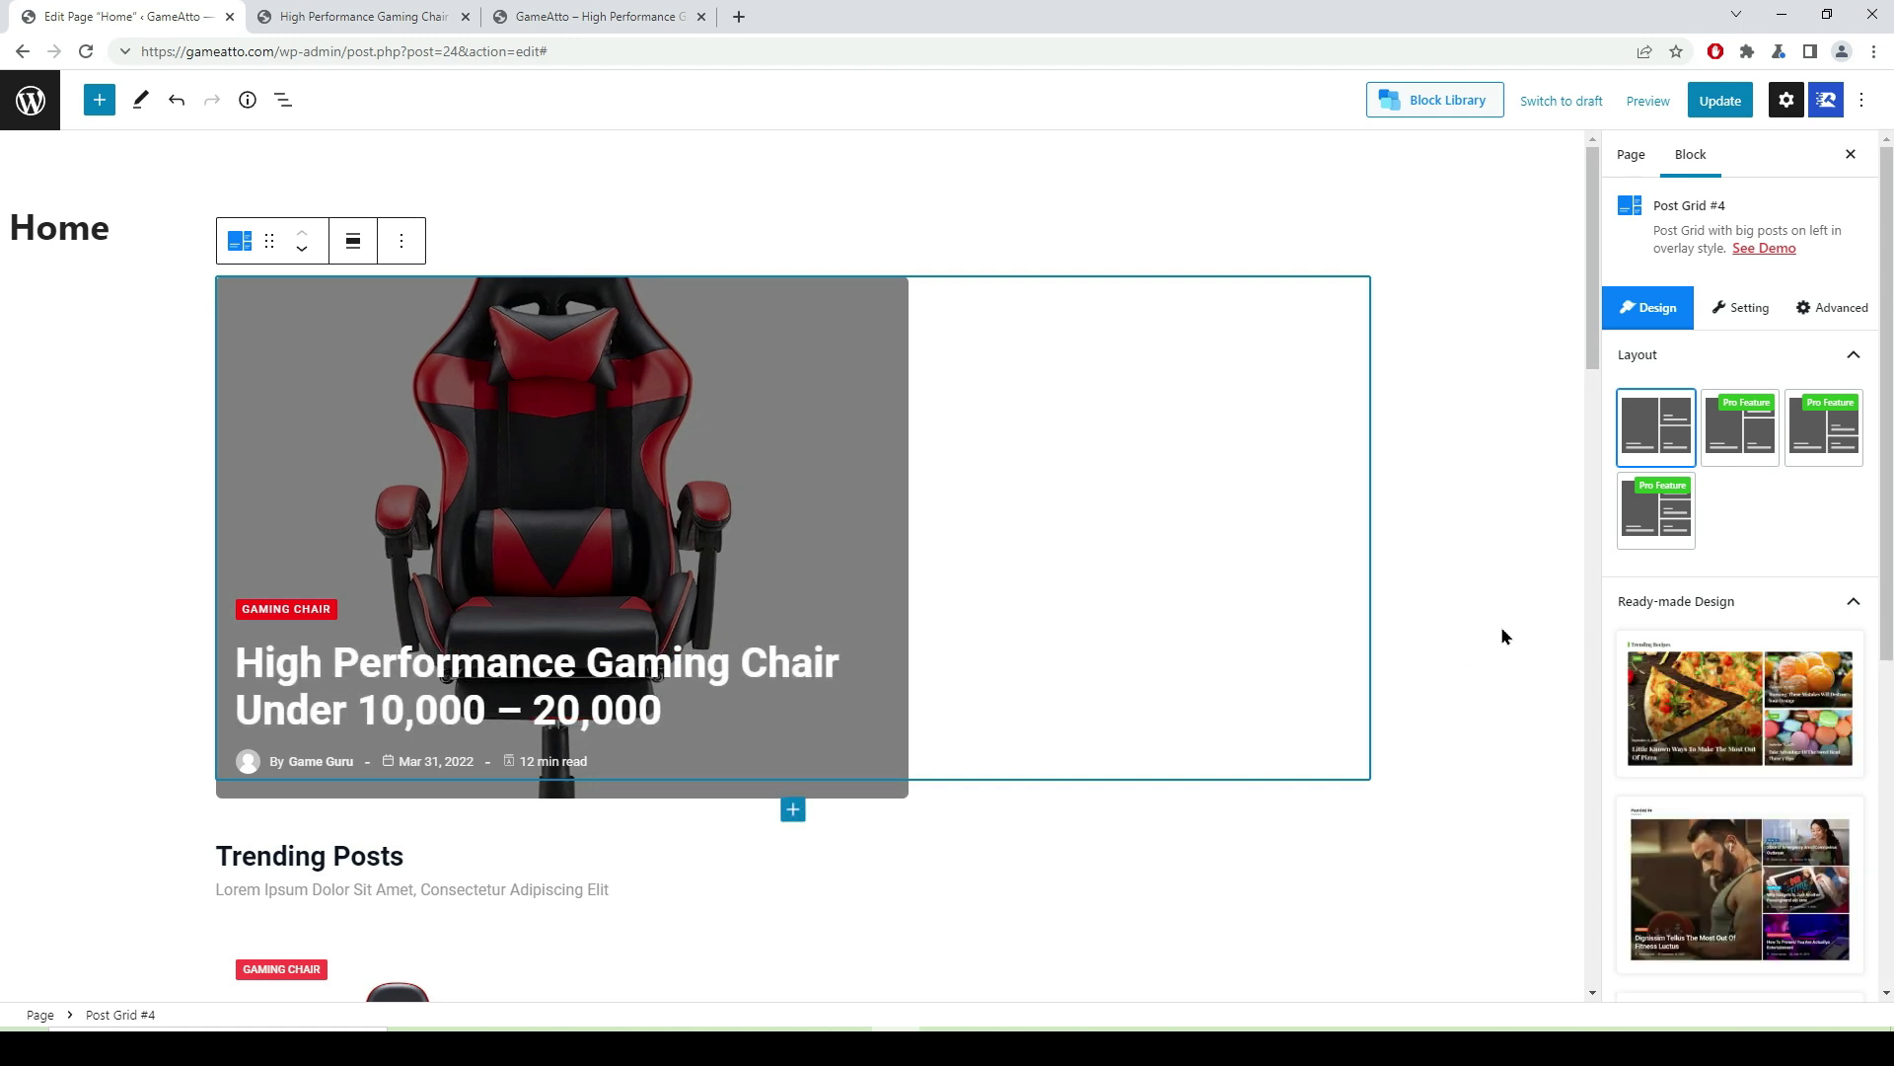
- Scroll the imported layout to confirm the grid shows the mouse, headphones and chair posts
{"action": "scroll", "coordinate": [1010, 478], "scroll_direction": "down", "scroll_amount": 12}
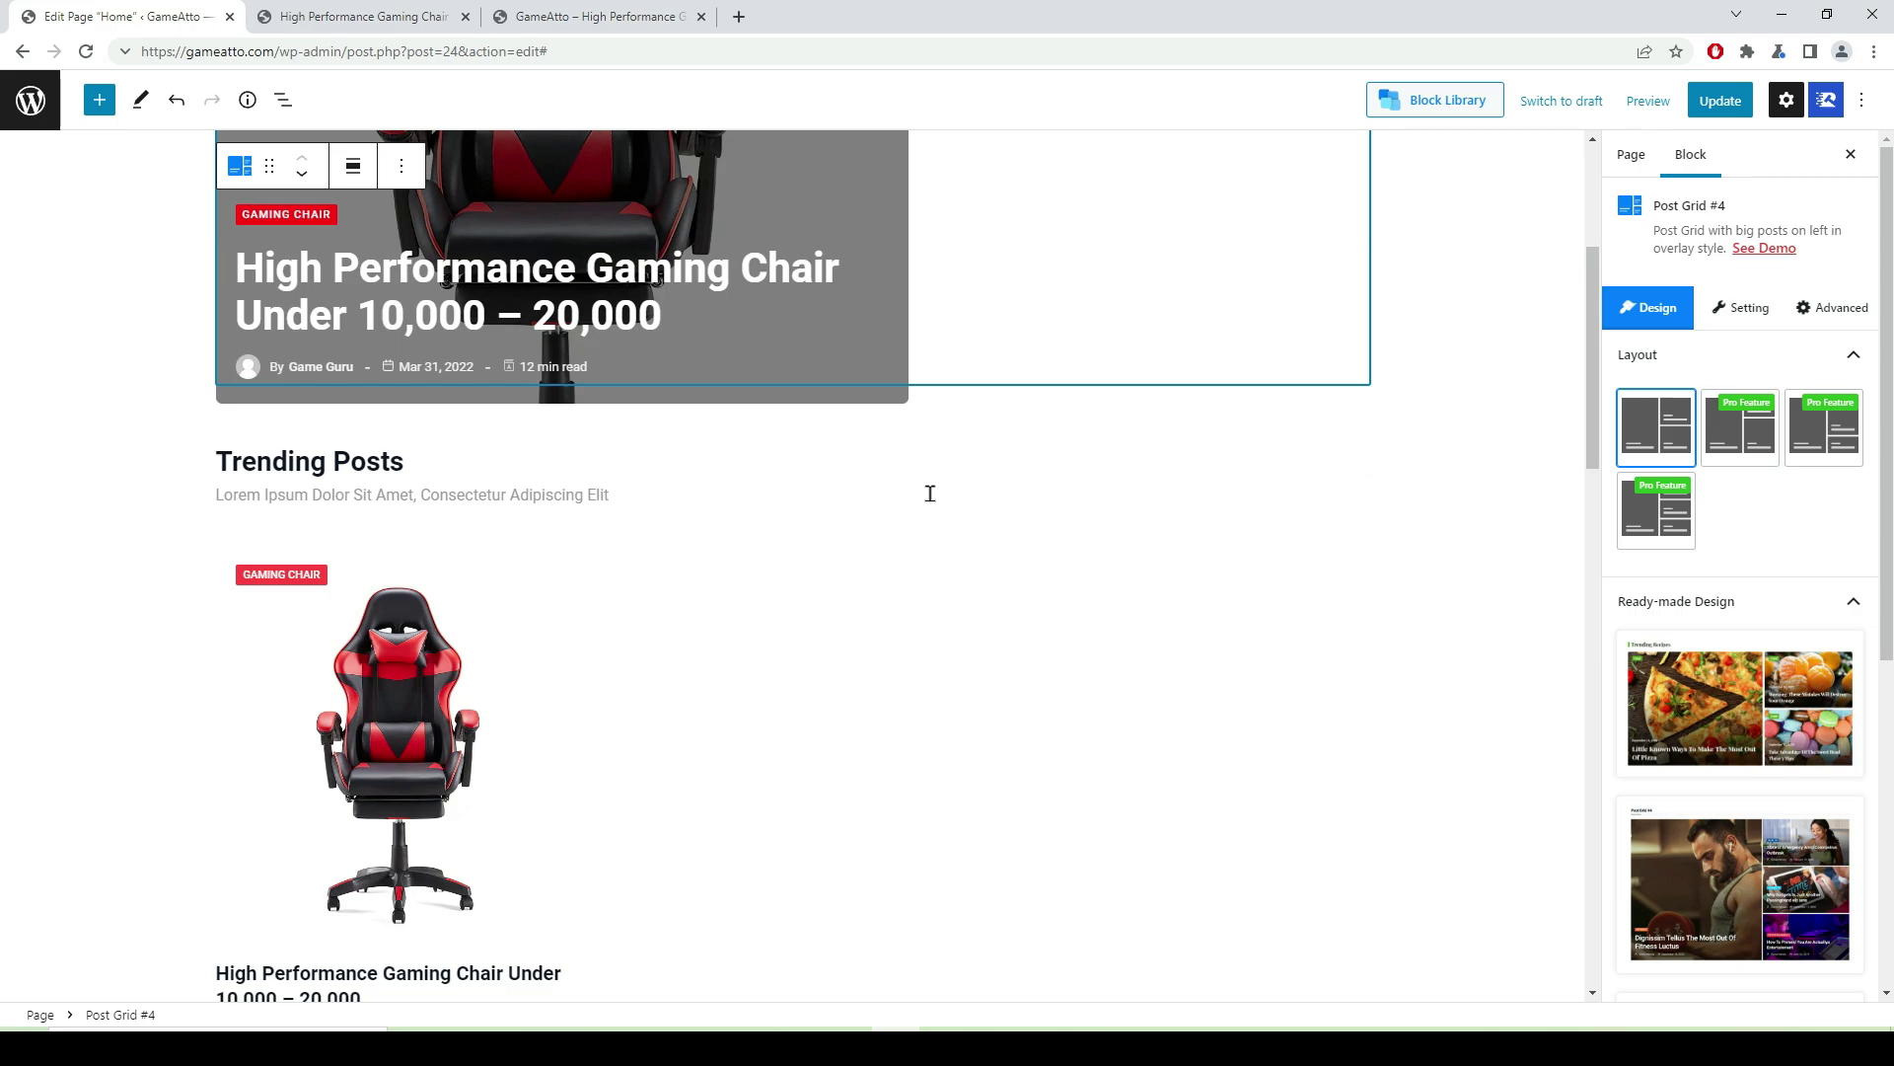
{"action": "scroll", "coordinate": [809, 542], "scroll_direction": "down", "scroll_amount": 1}
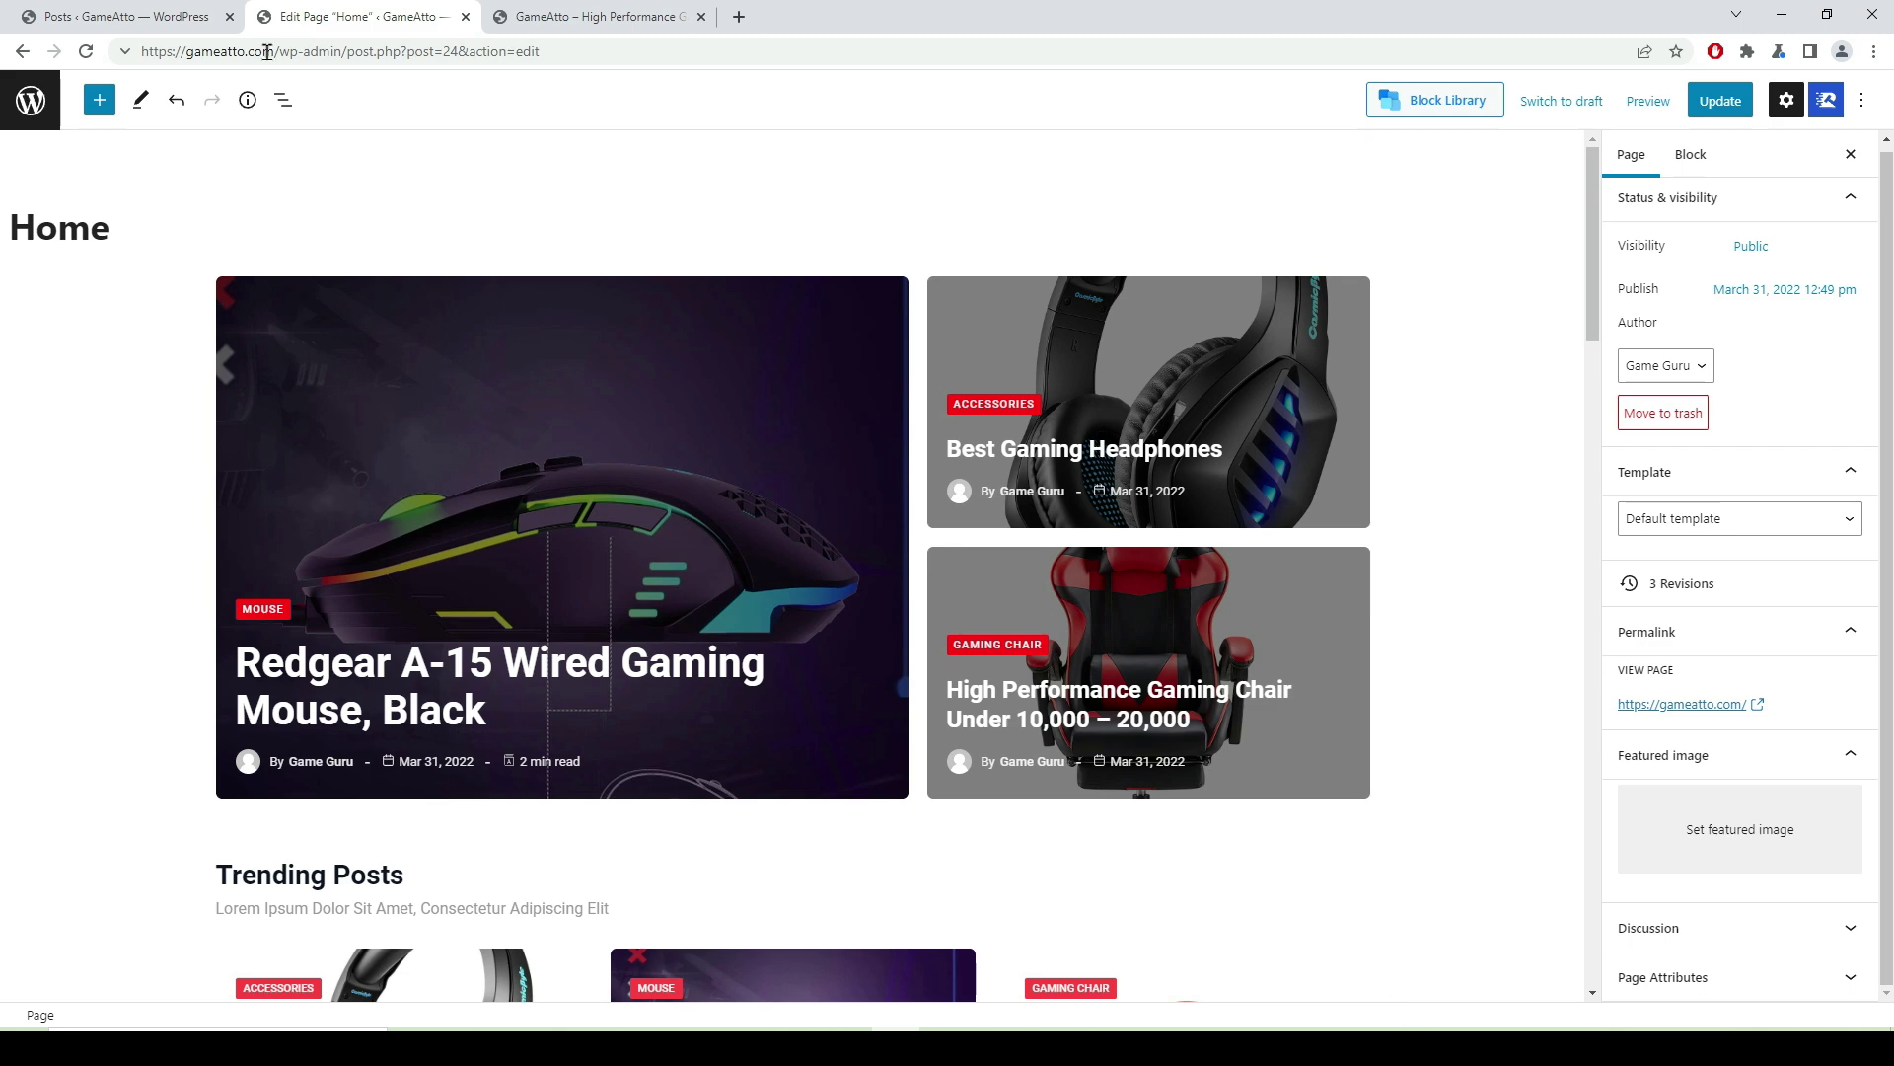
{"action": "left_click", "coordinate": [582, 17]}
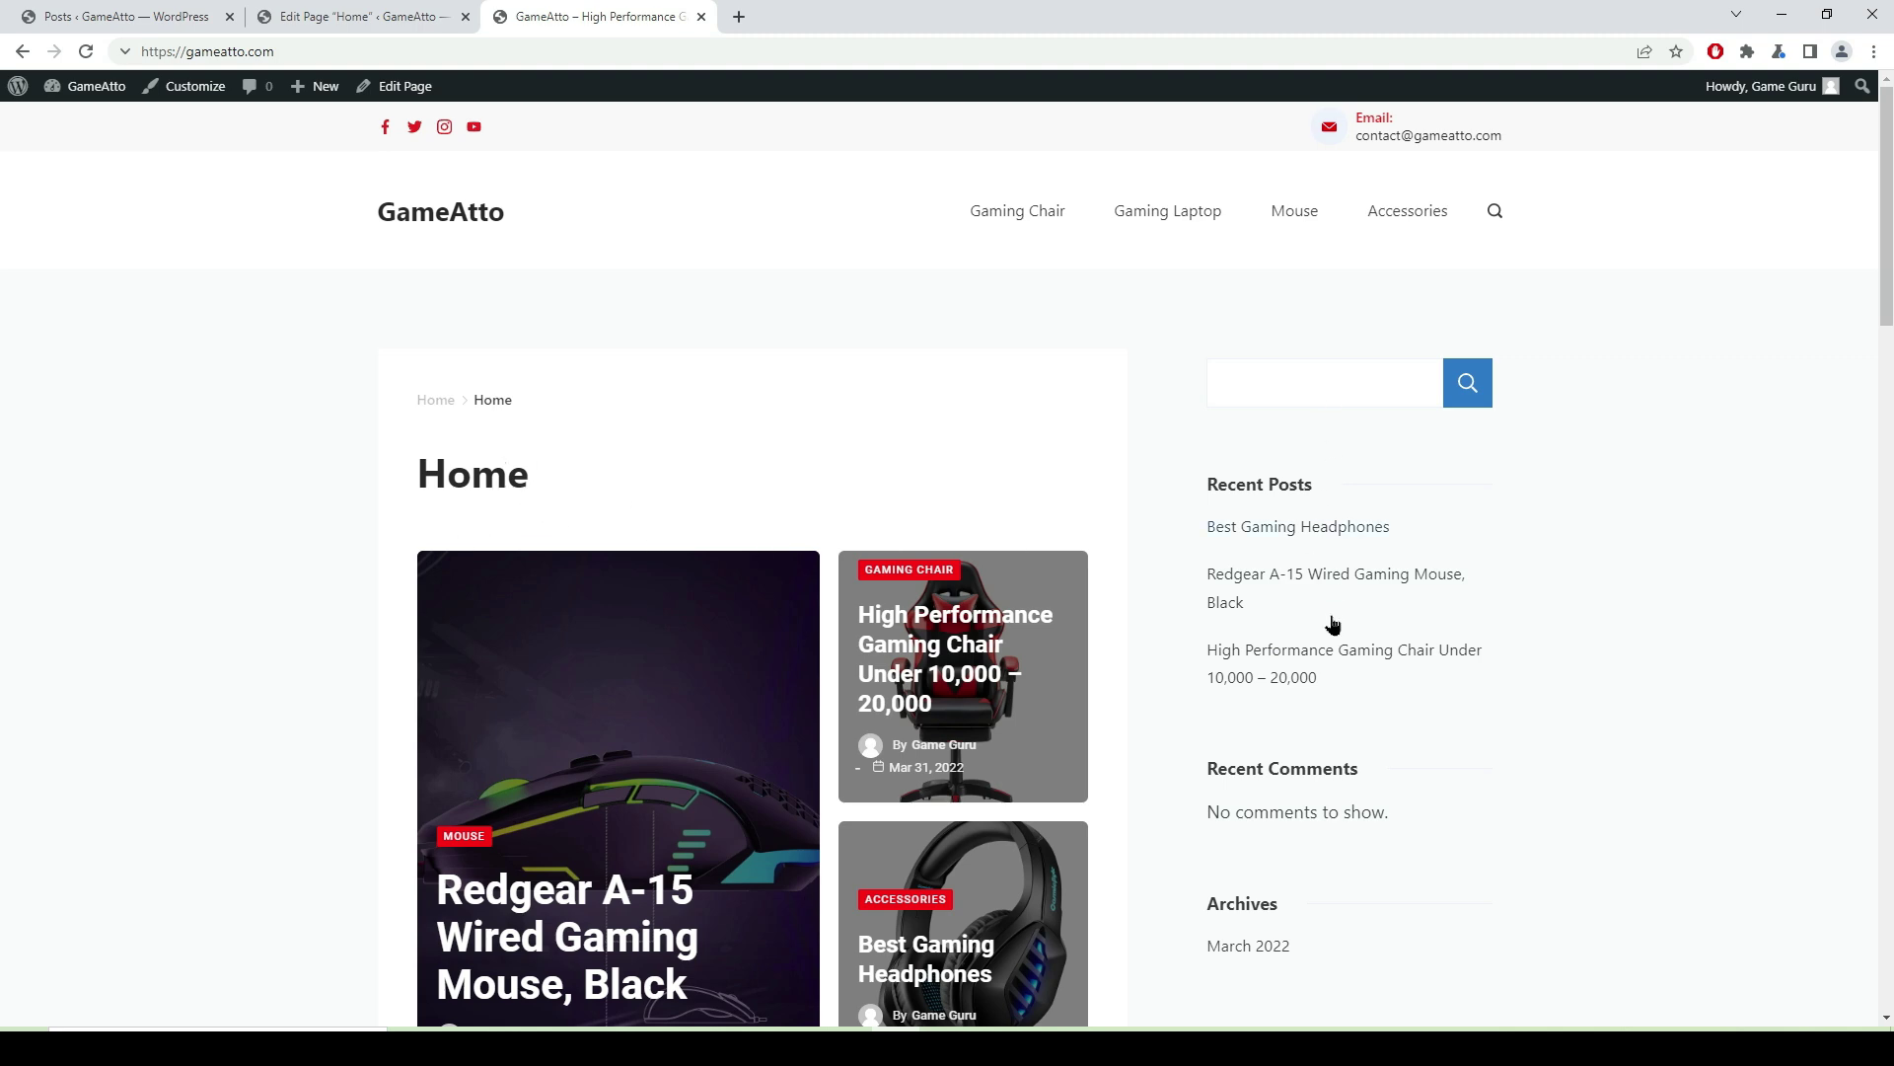
{"action": "scroll", "coordinate": [1328, 553], "scroll_direction": "down", "scroll_amount": 5}
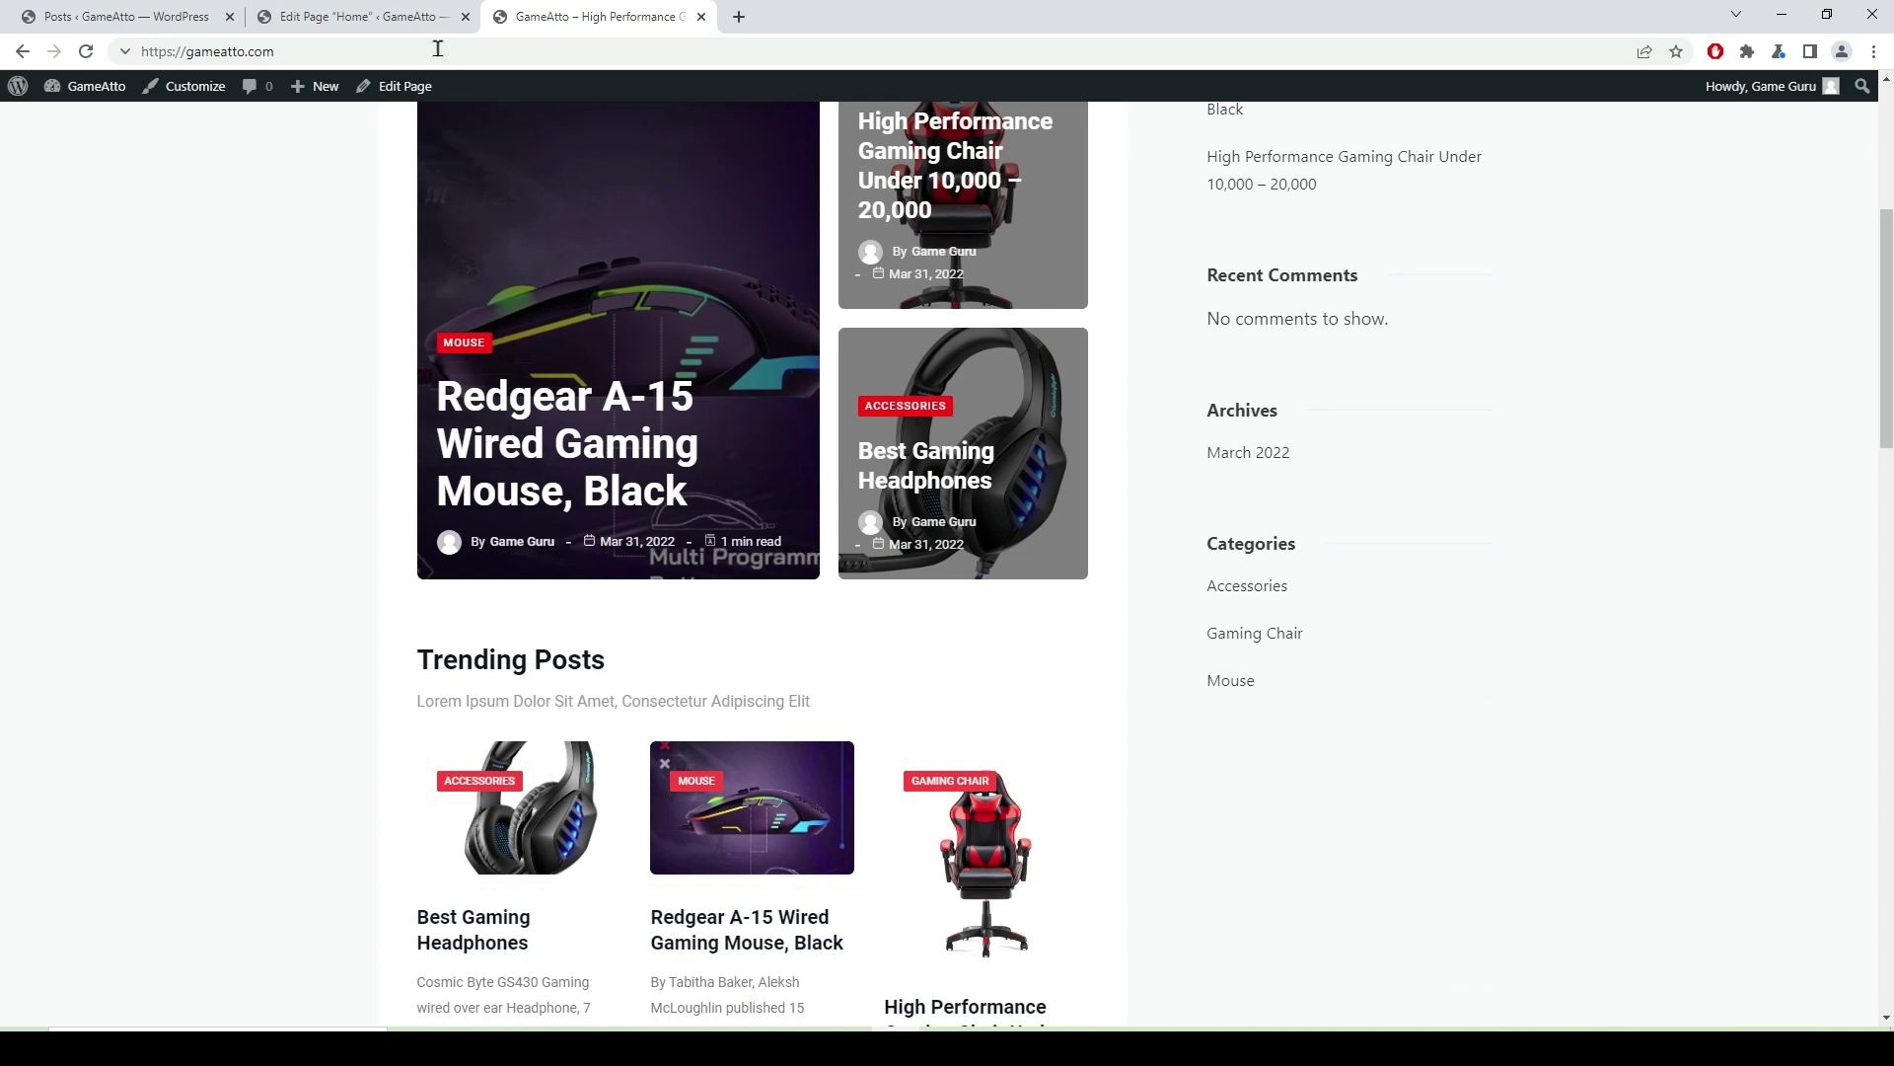
{"action": "left_click", "coordinate": [367, 18]}
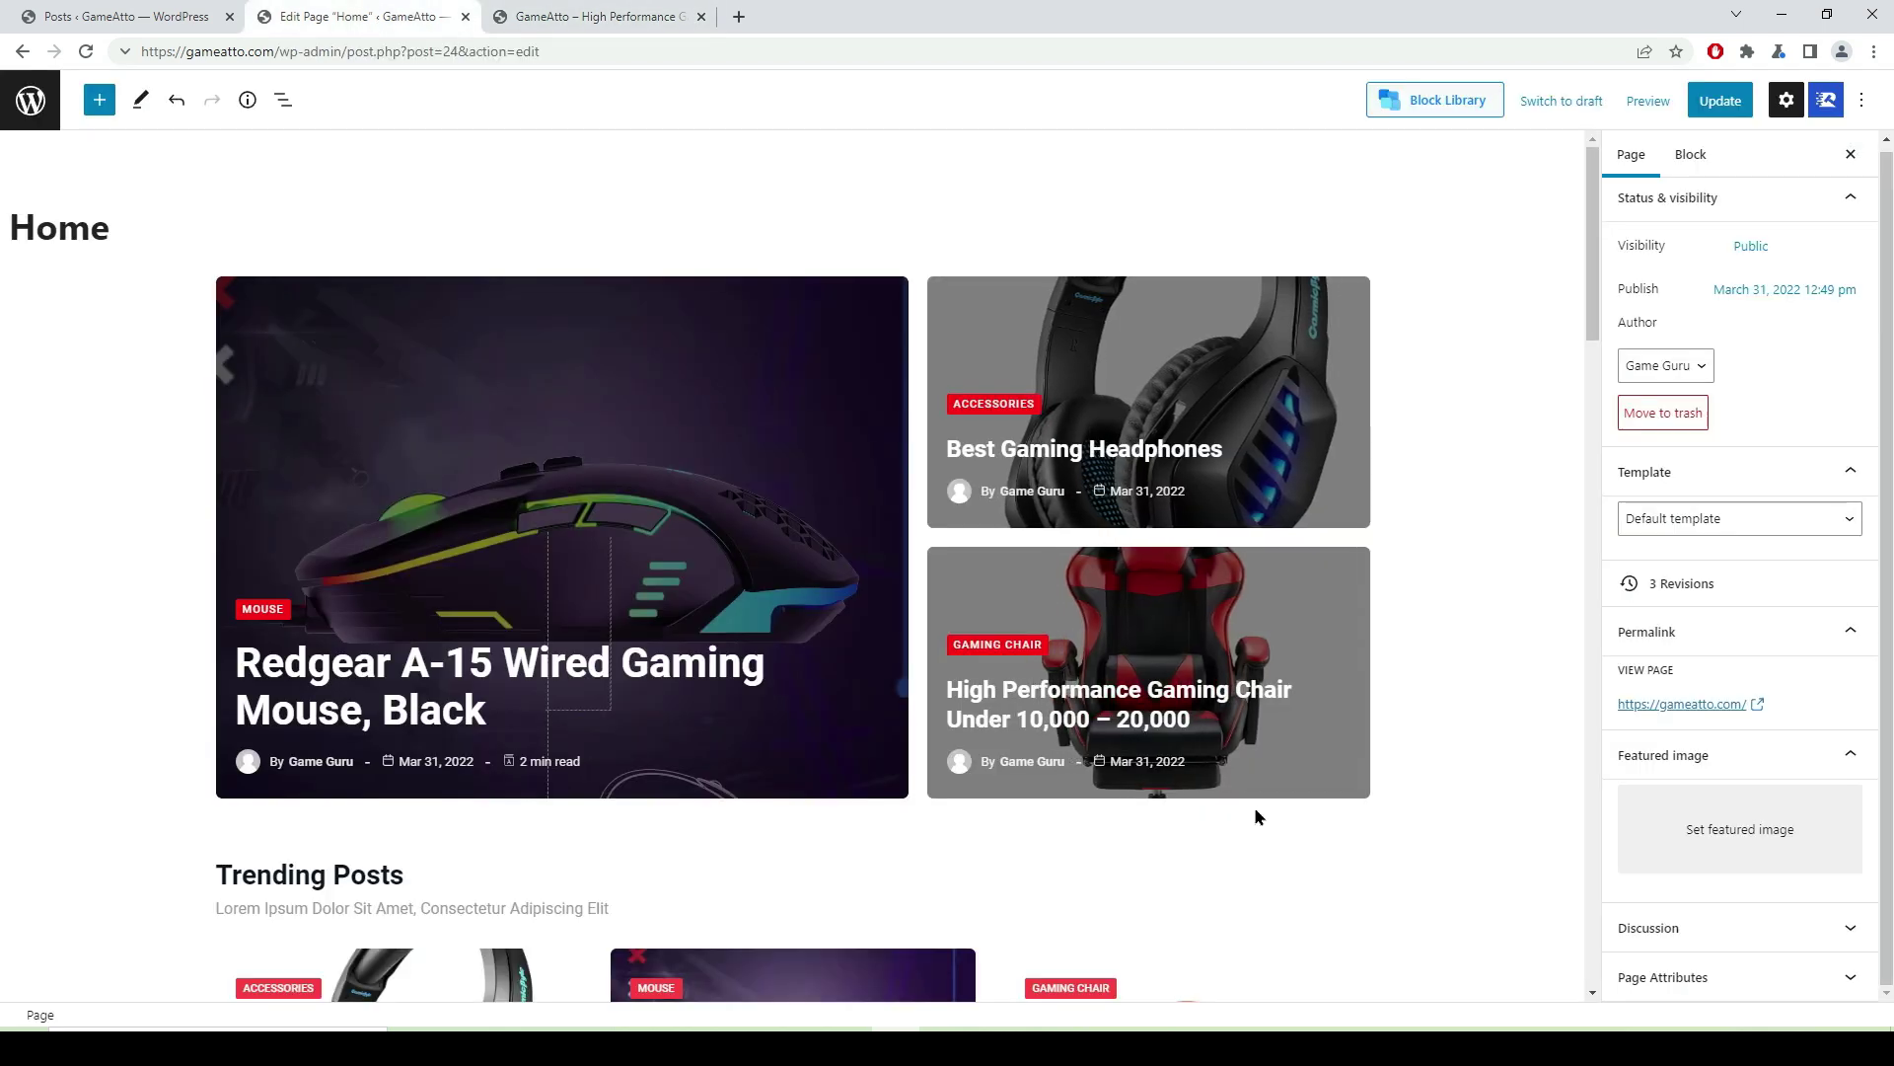
{"action": "mouse_move", "coordinate": [1036, 814]}
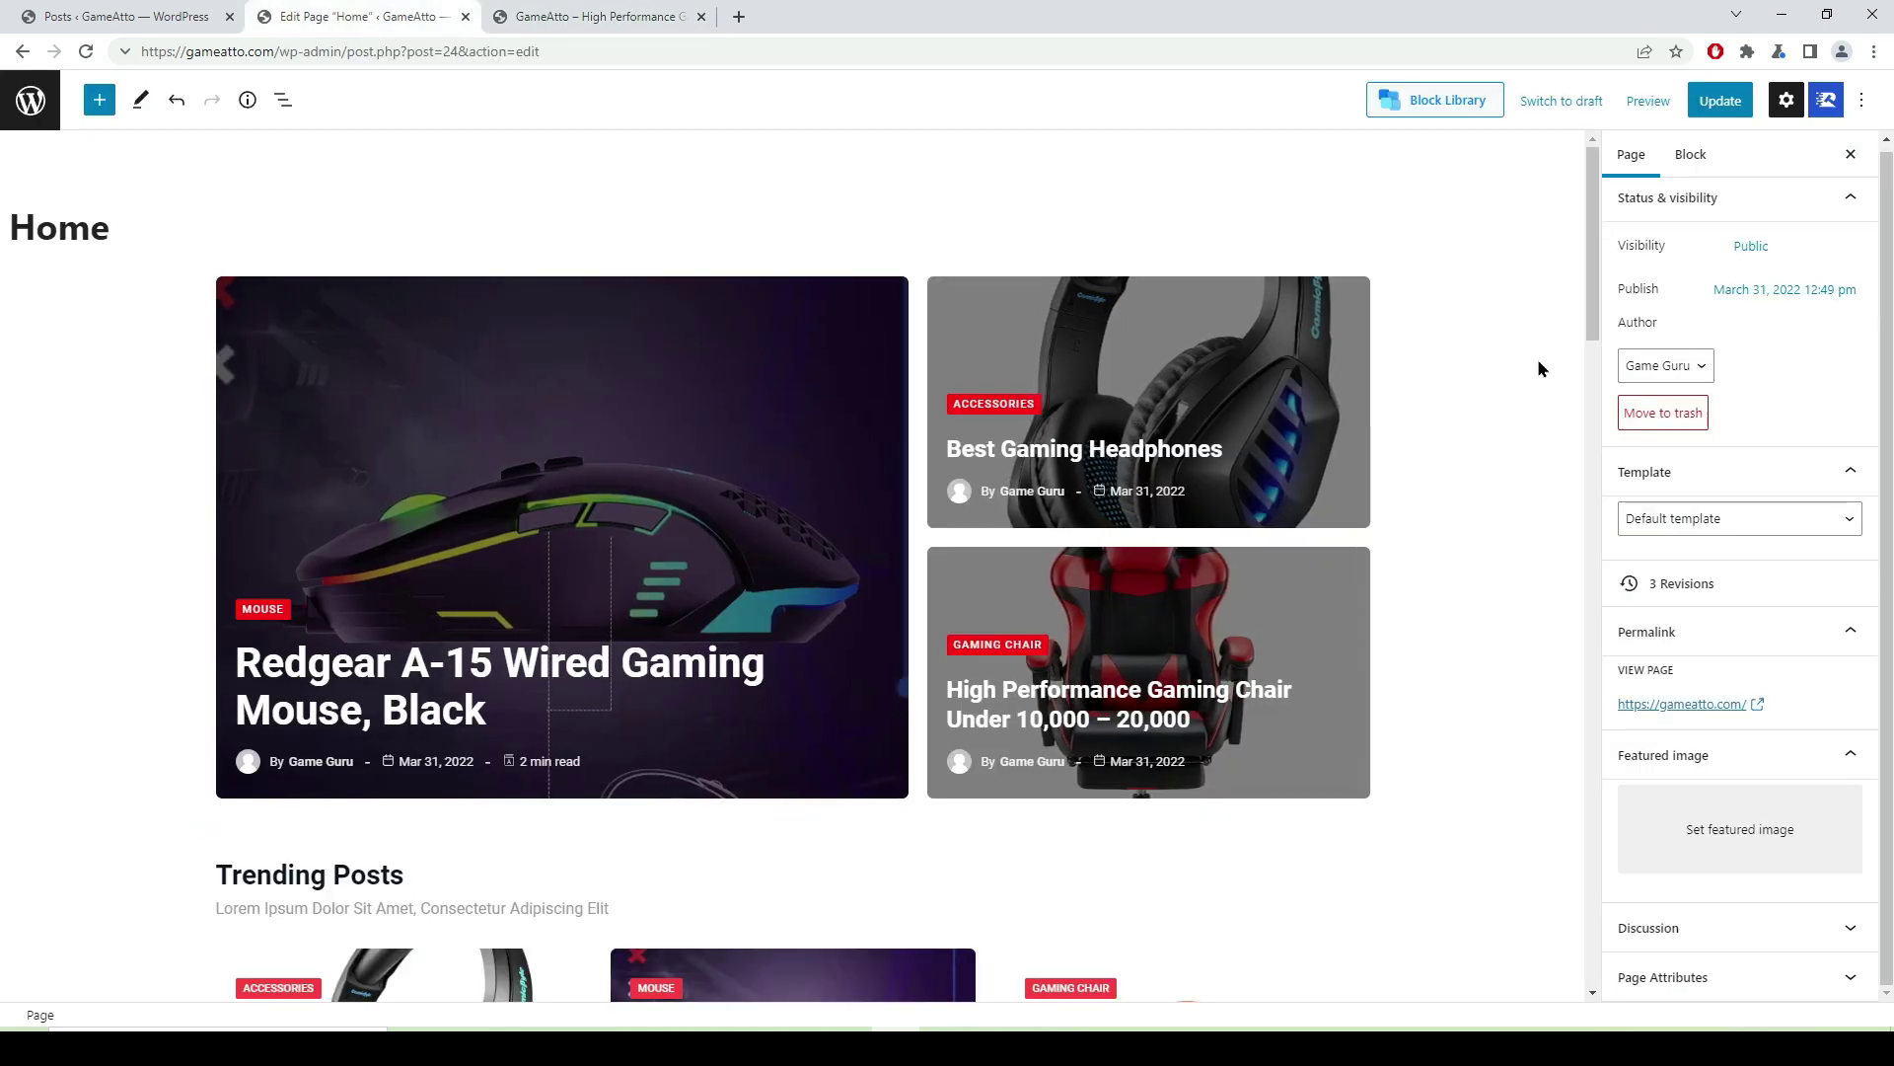
{"action": "left_click", "coordinate": [1693, 153]}
{"action": "left_click", "coordinate": [1649, 155]}
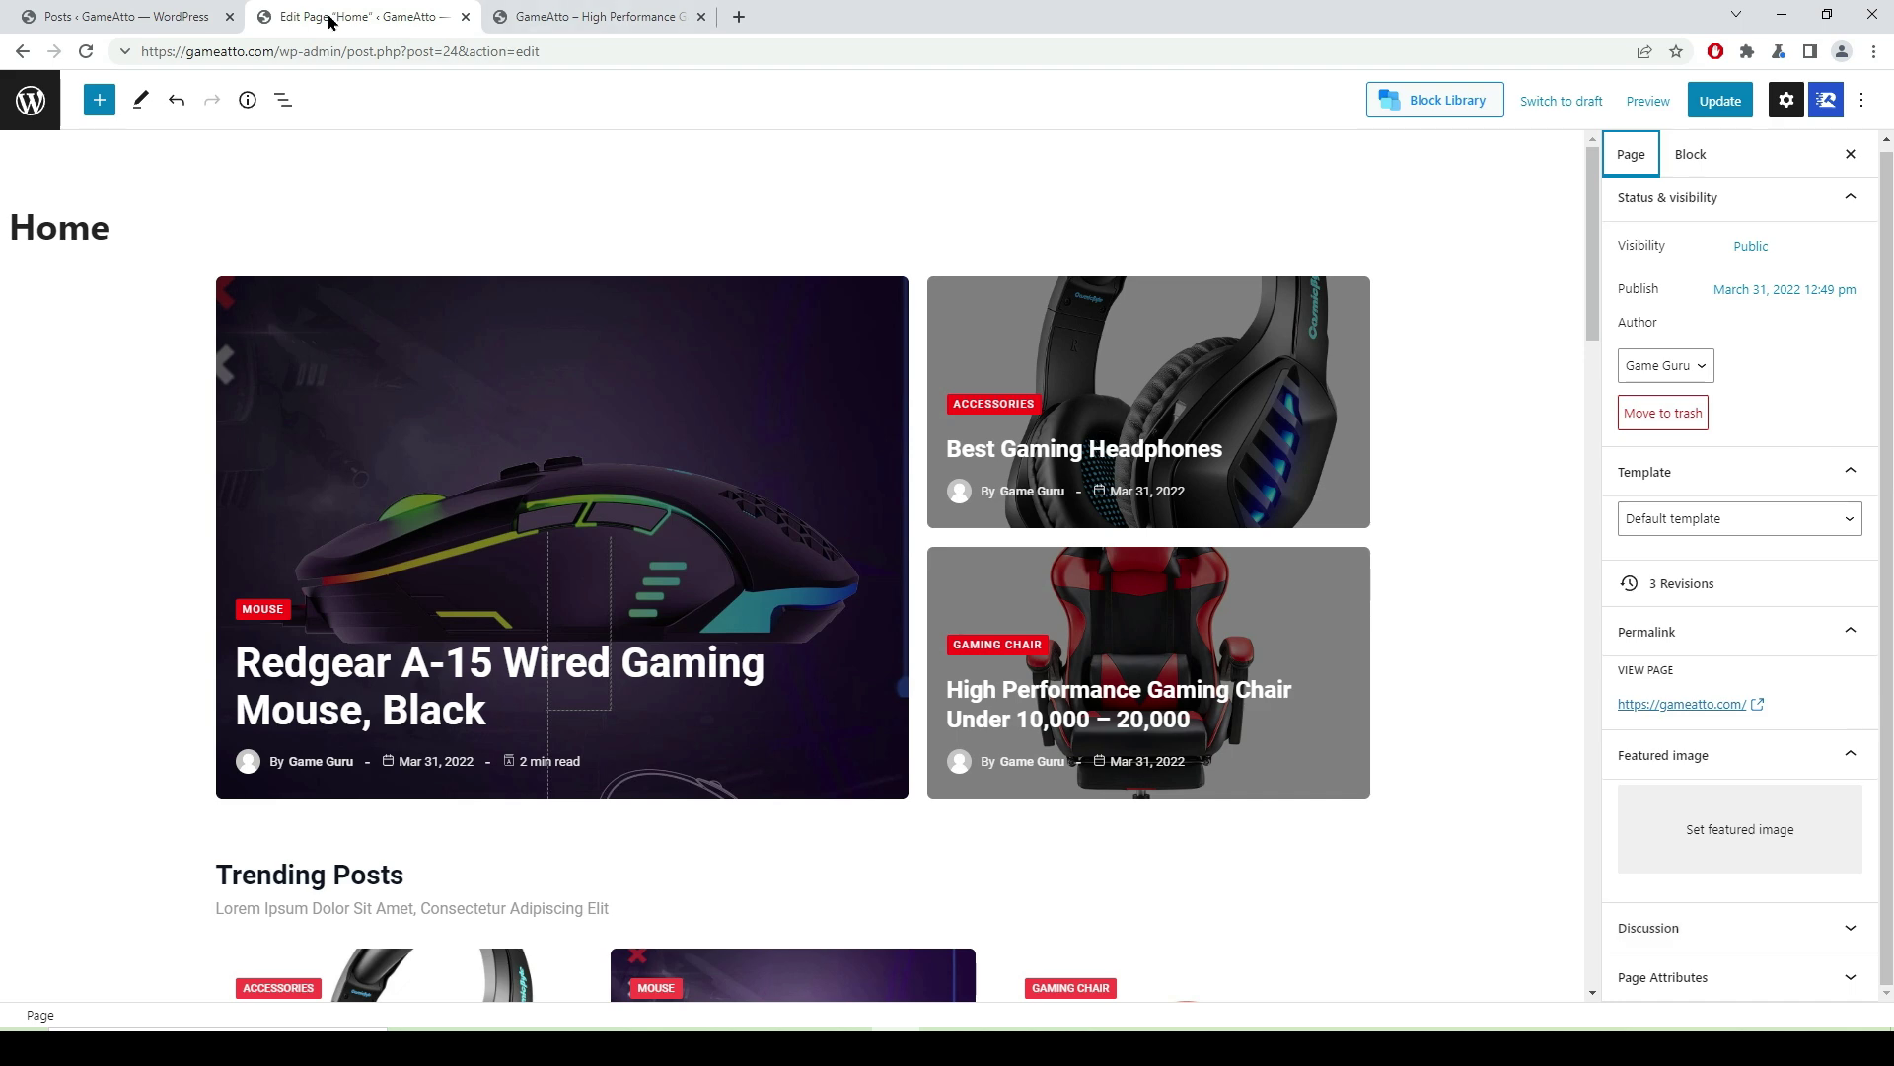
- Leave the editor and open Customize > Posts / Pages > Pages
{"action": "left_click", "coordinate": [19, 55]}
{"action": "left_click", "coordinate": [1026, 174]}
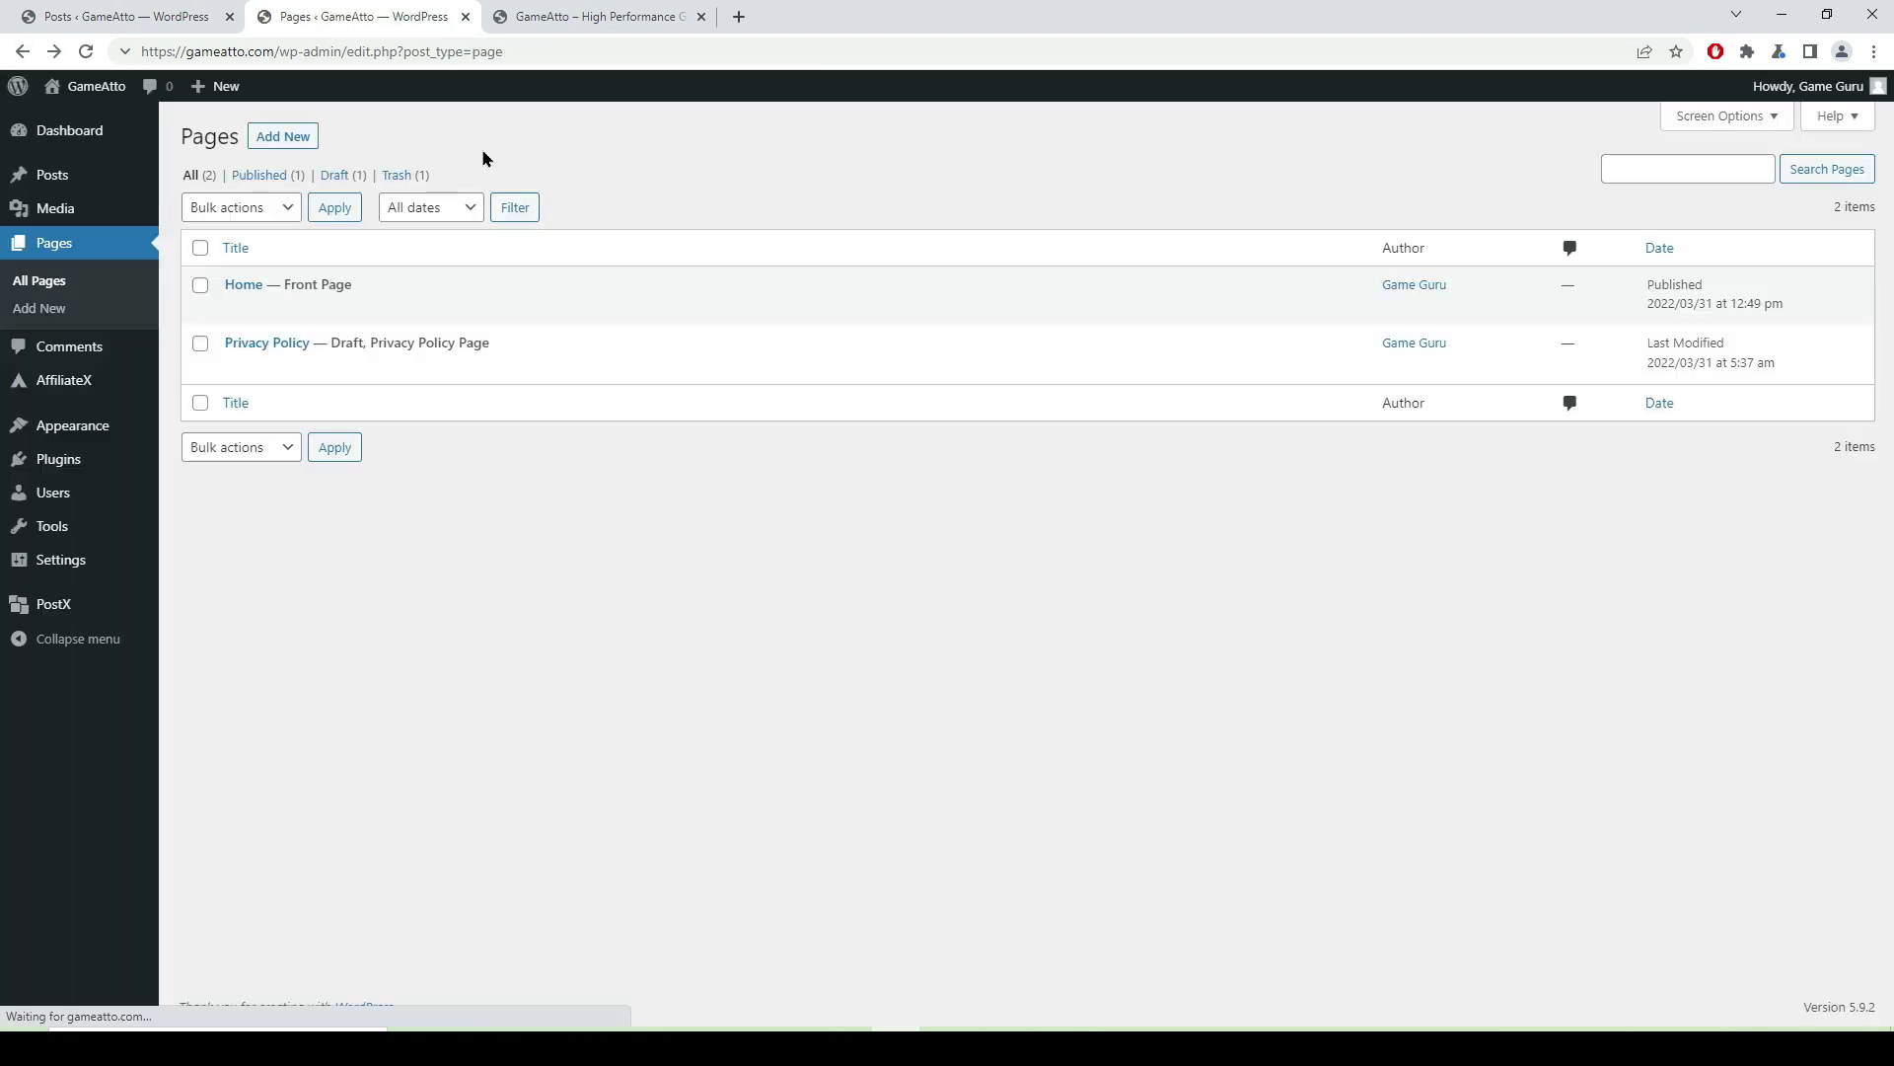
{"action": "mouse_move", "coordinate": [83, 438]}
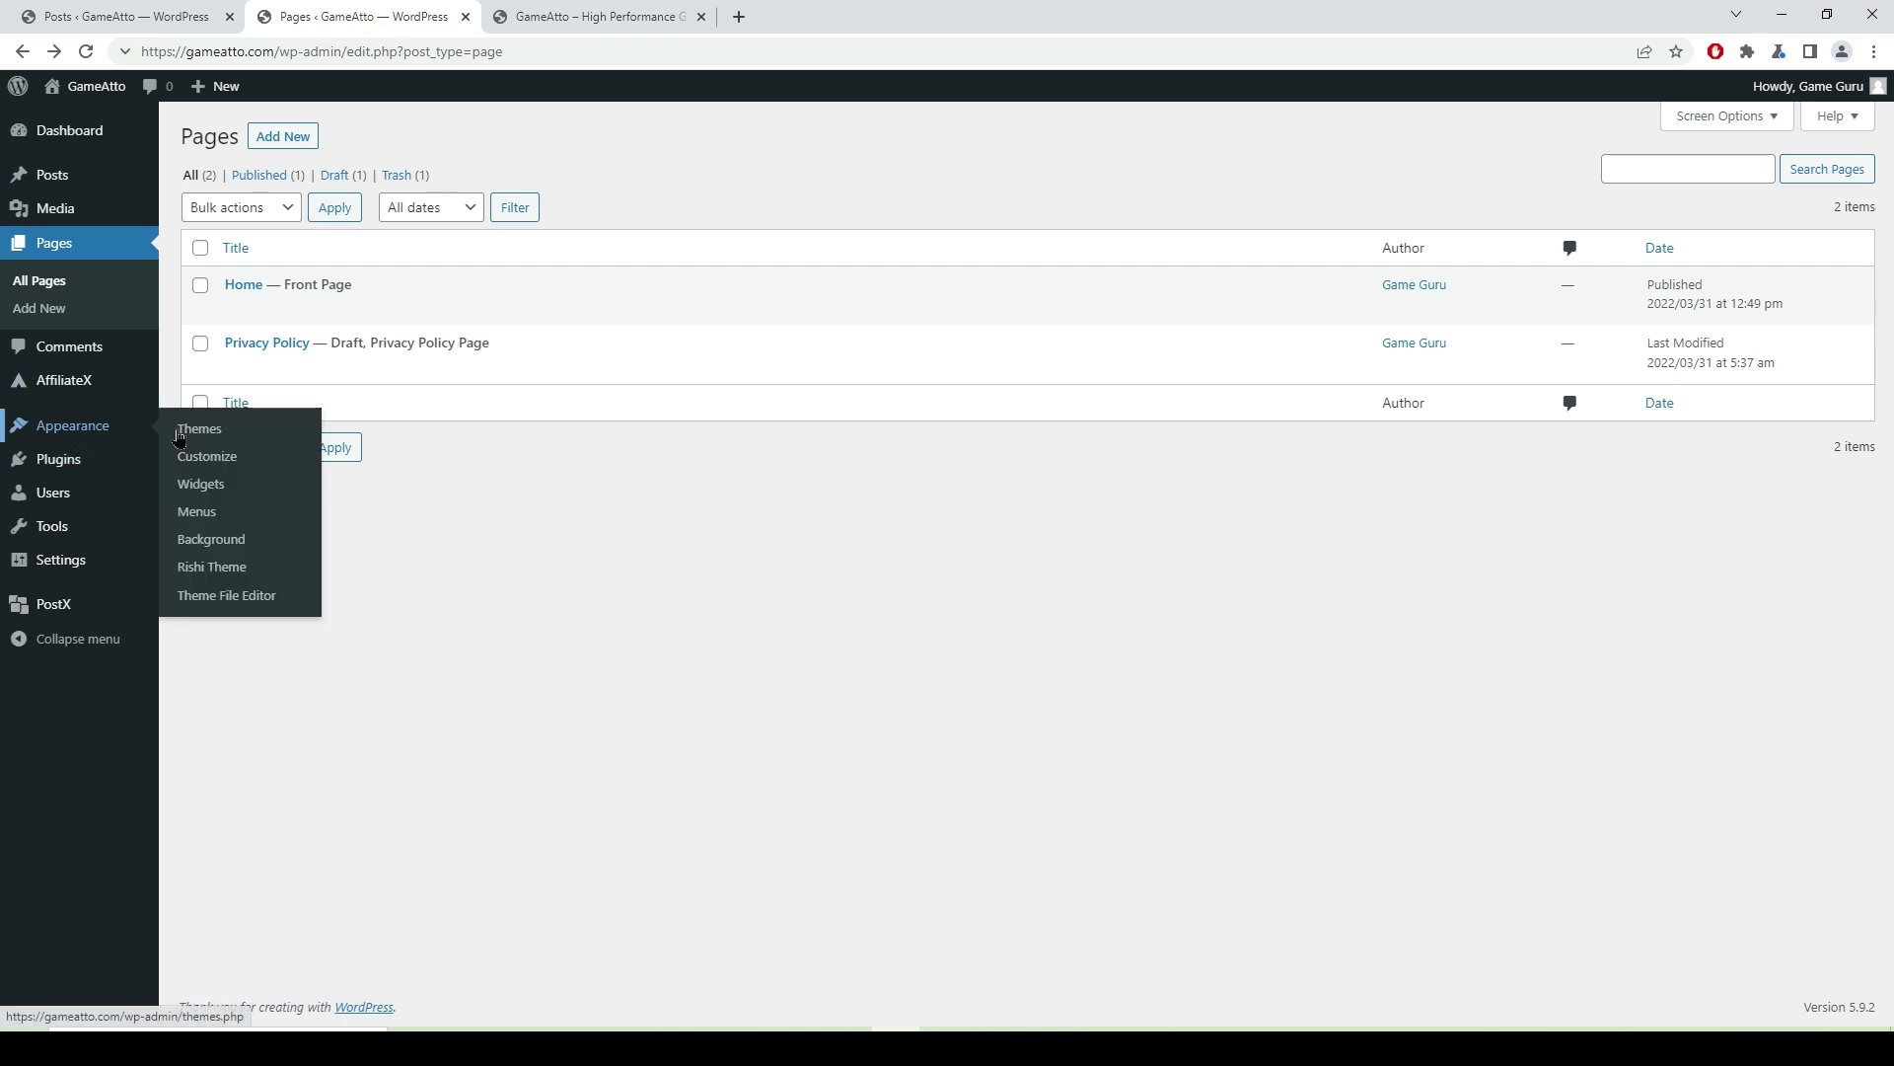
{"action": "left_click", "coordinate": [219, 466]}
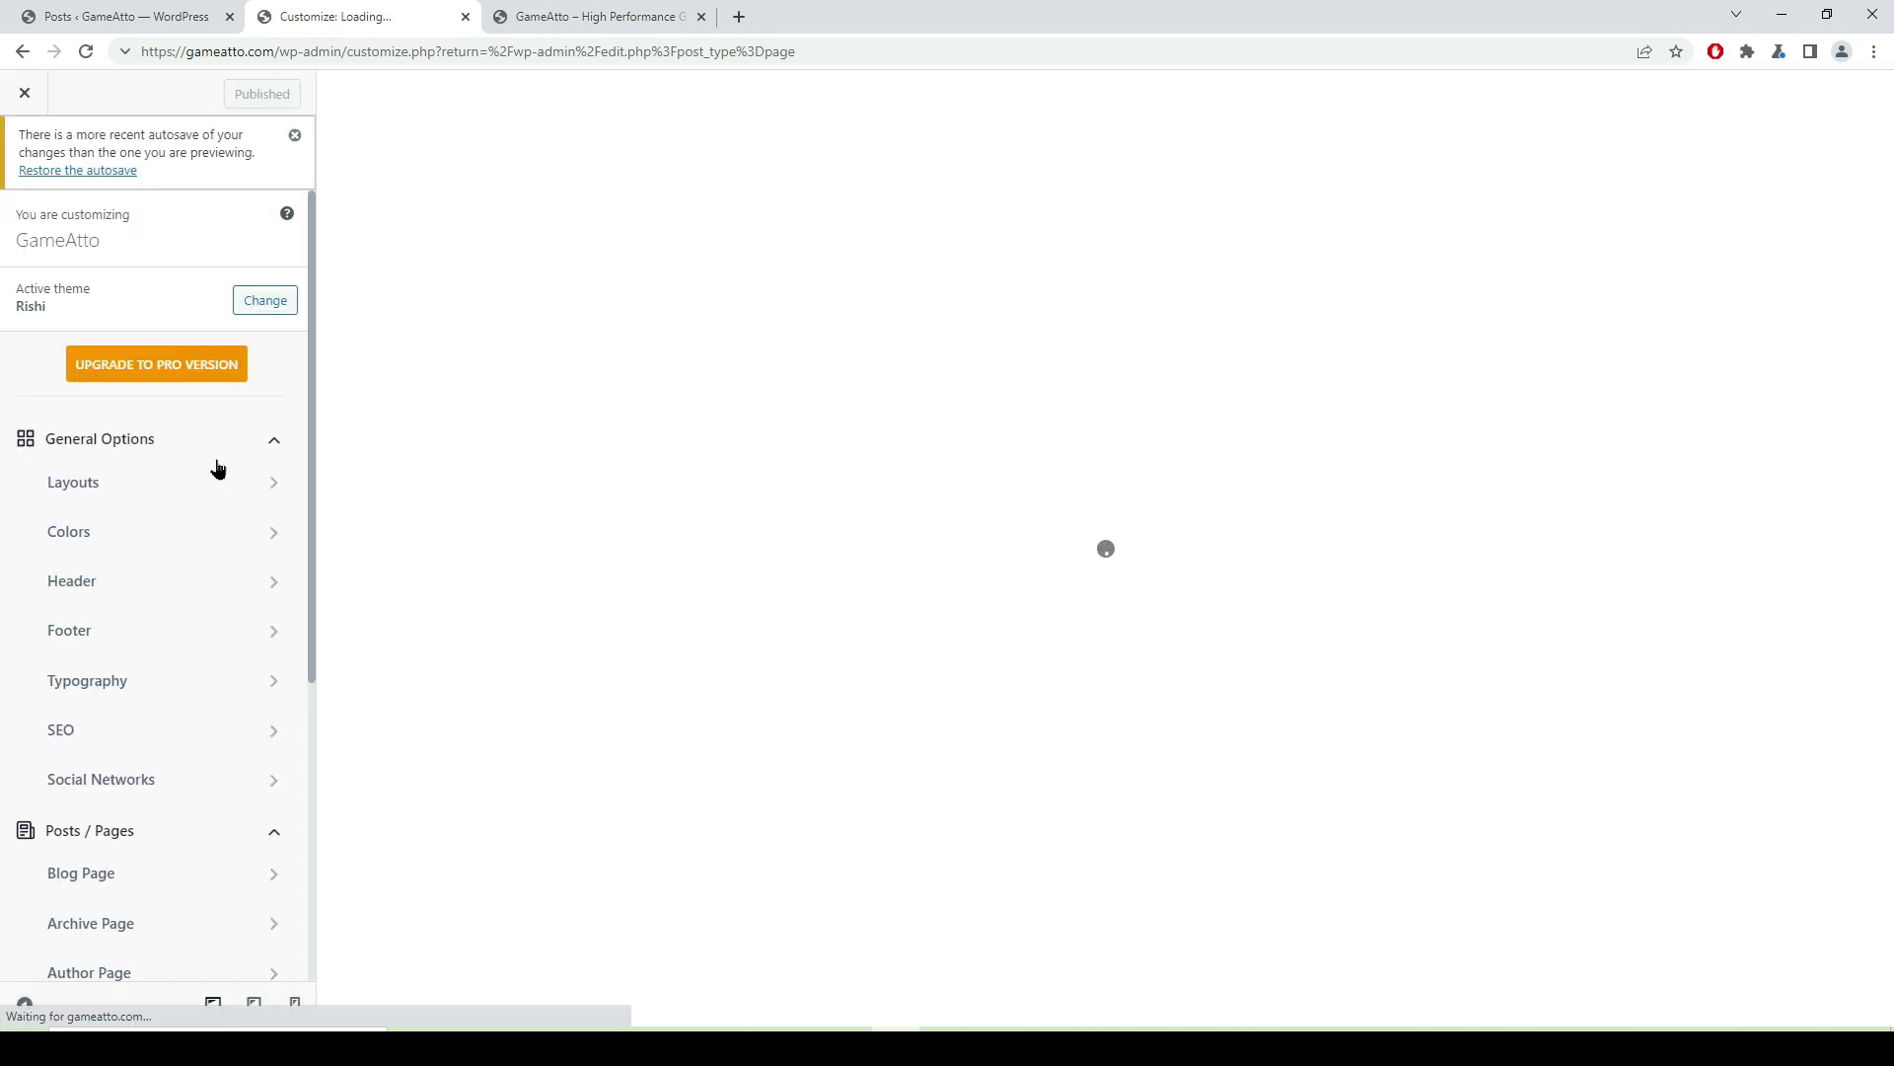
{"action": "scroll", "coordinate": [214, 465], "scroll_direction": "down", "scroll_amount": 5}
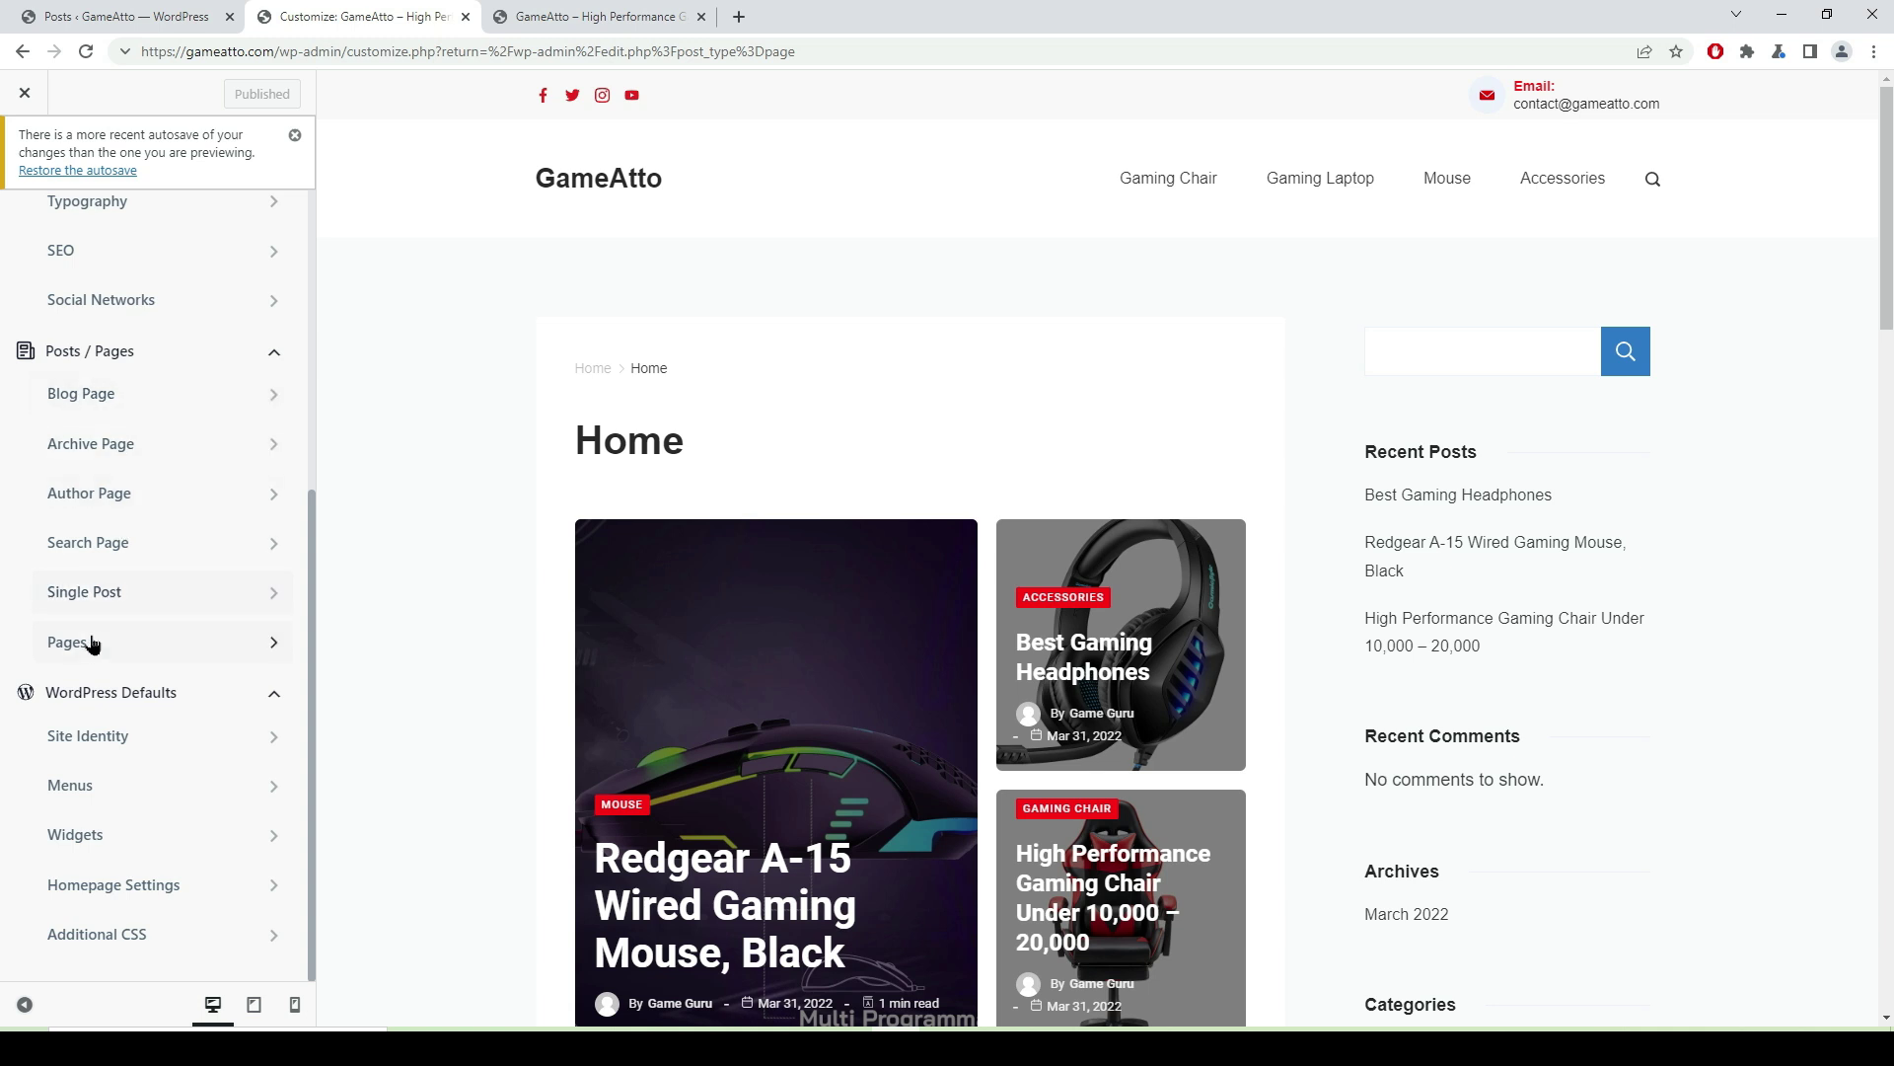
{"action": "left_click", "coordinate": [136, 654]}
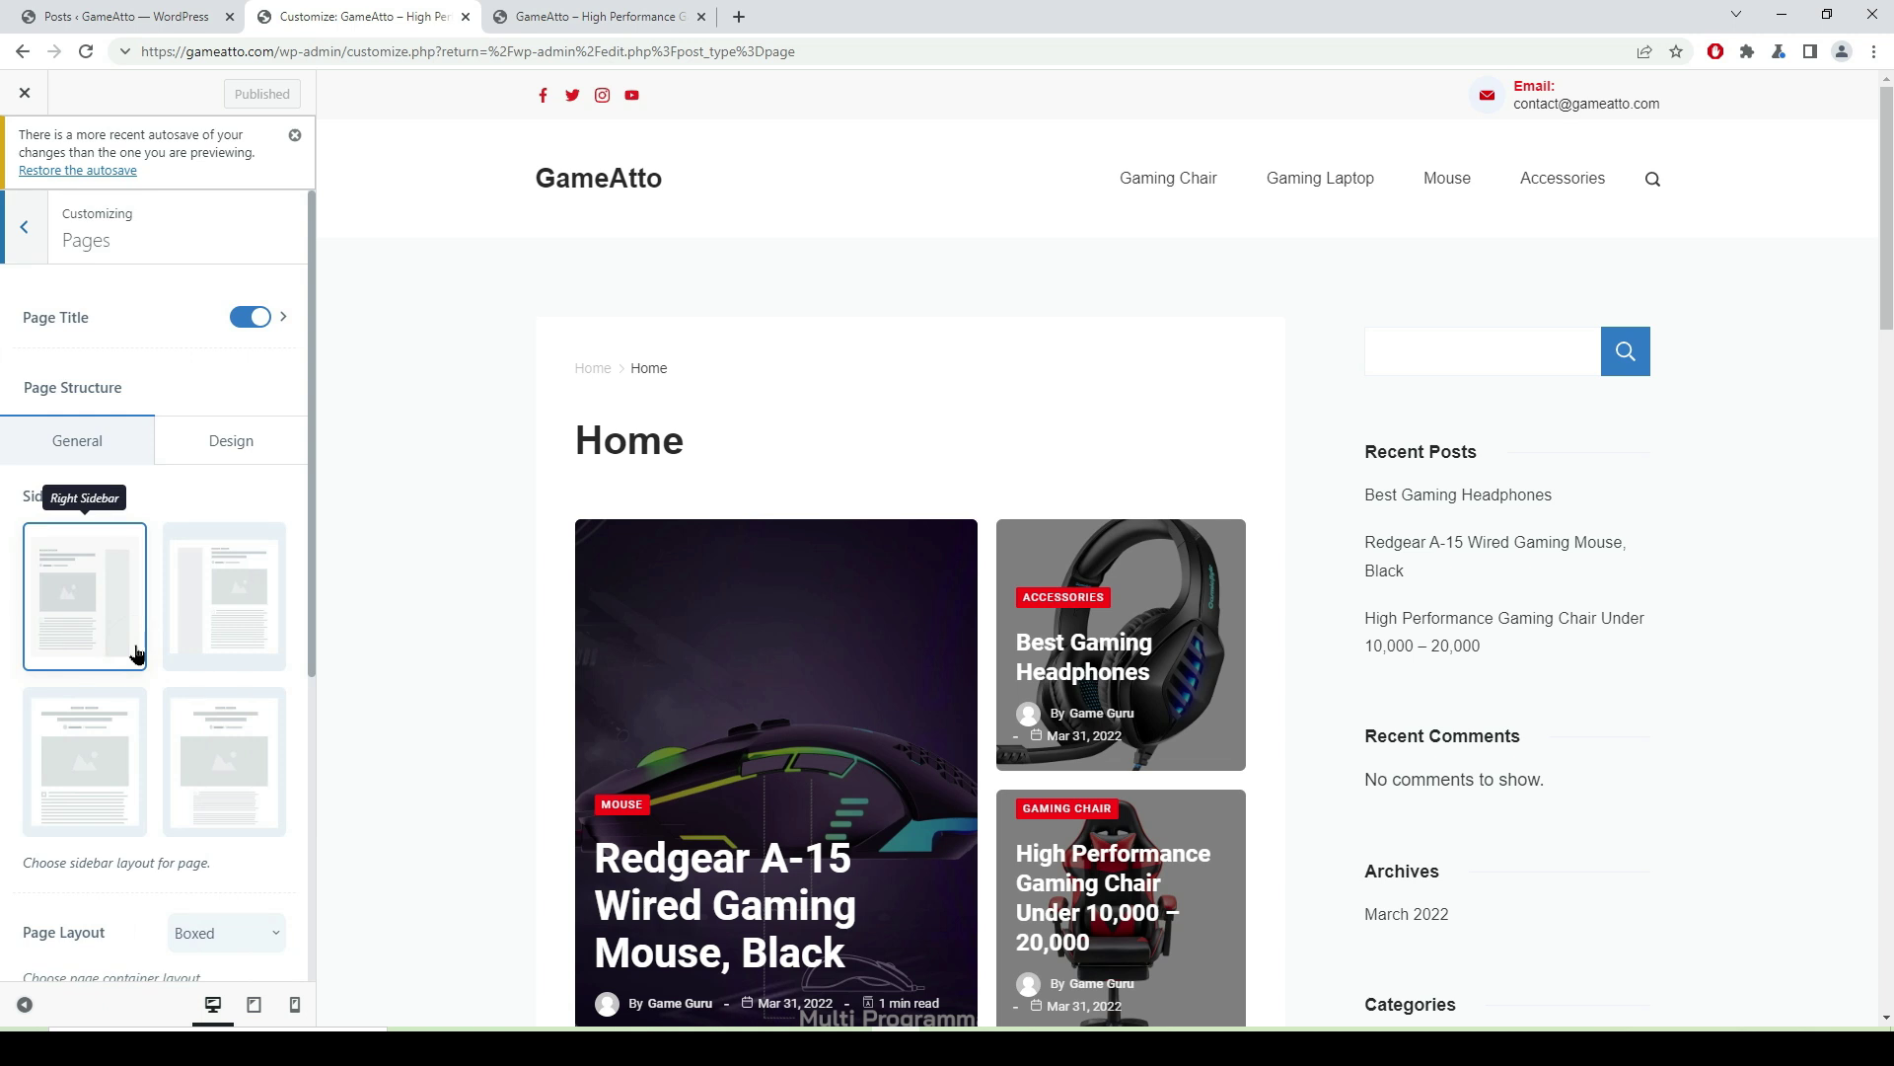
- Choose the Fullwidth sidebar layout, turn Page Title off, and publish
{"action": "left_click", "coordinate": [92, 757]}
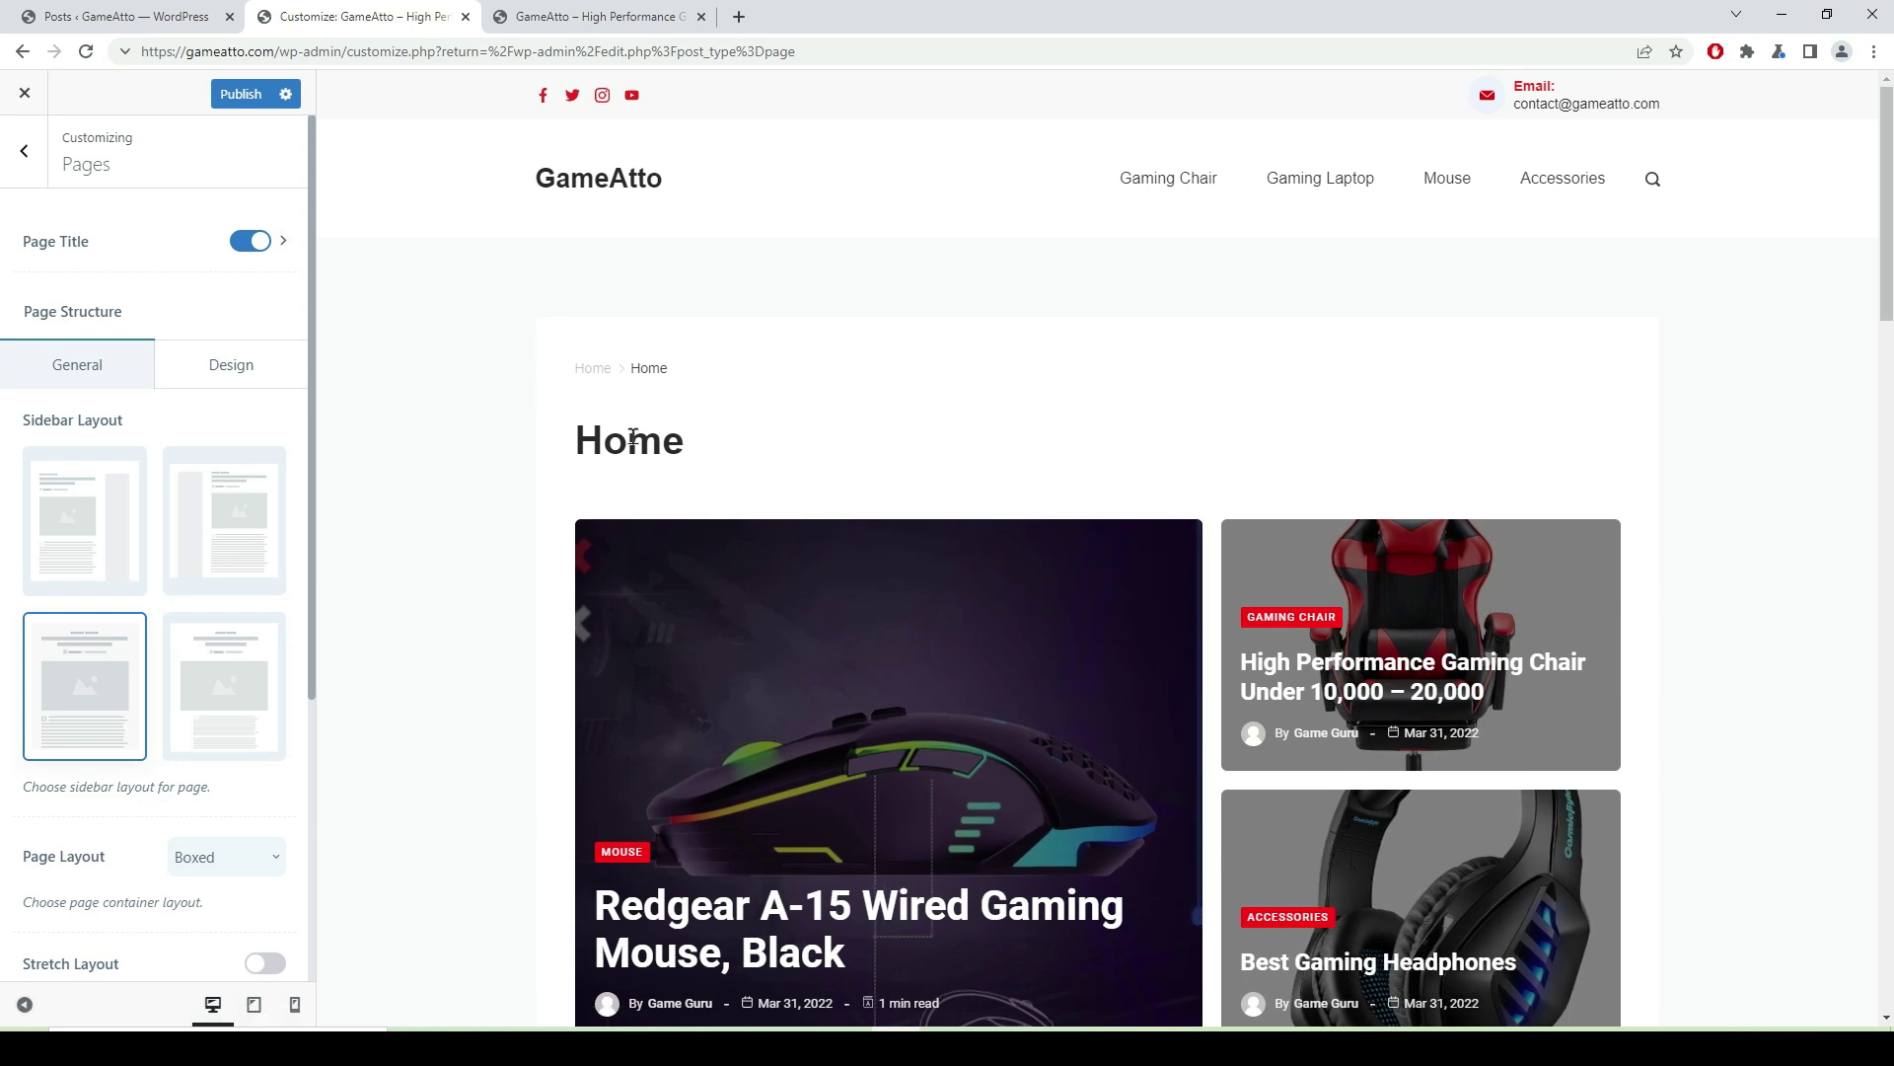
{"action": "left_click", "coordinate": [245, 246]}
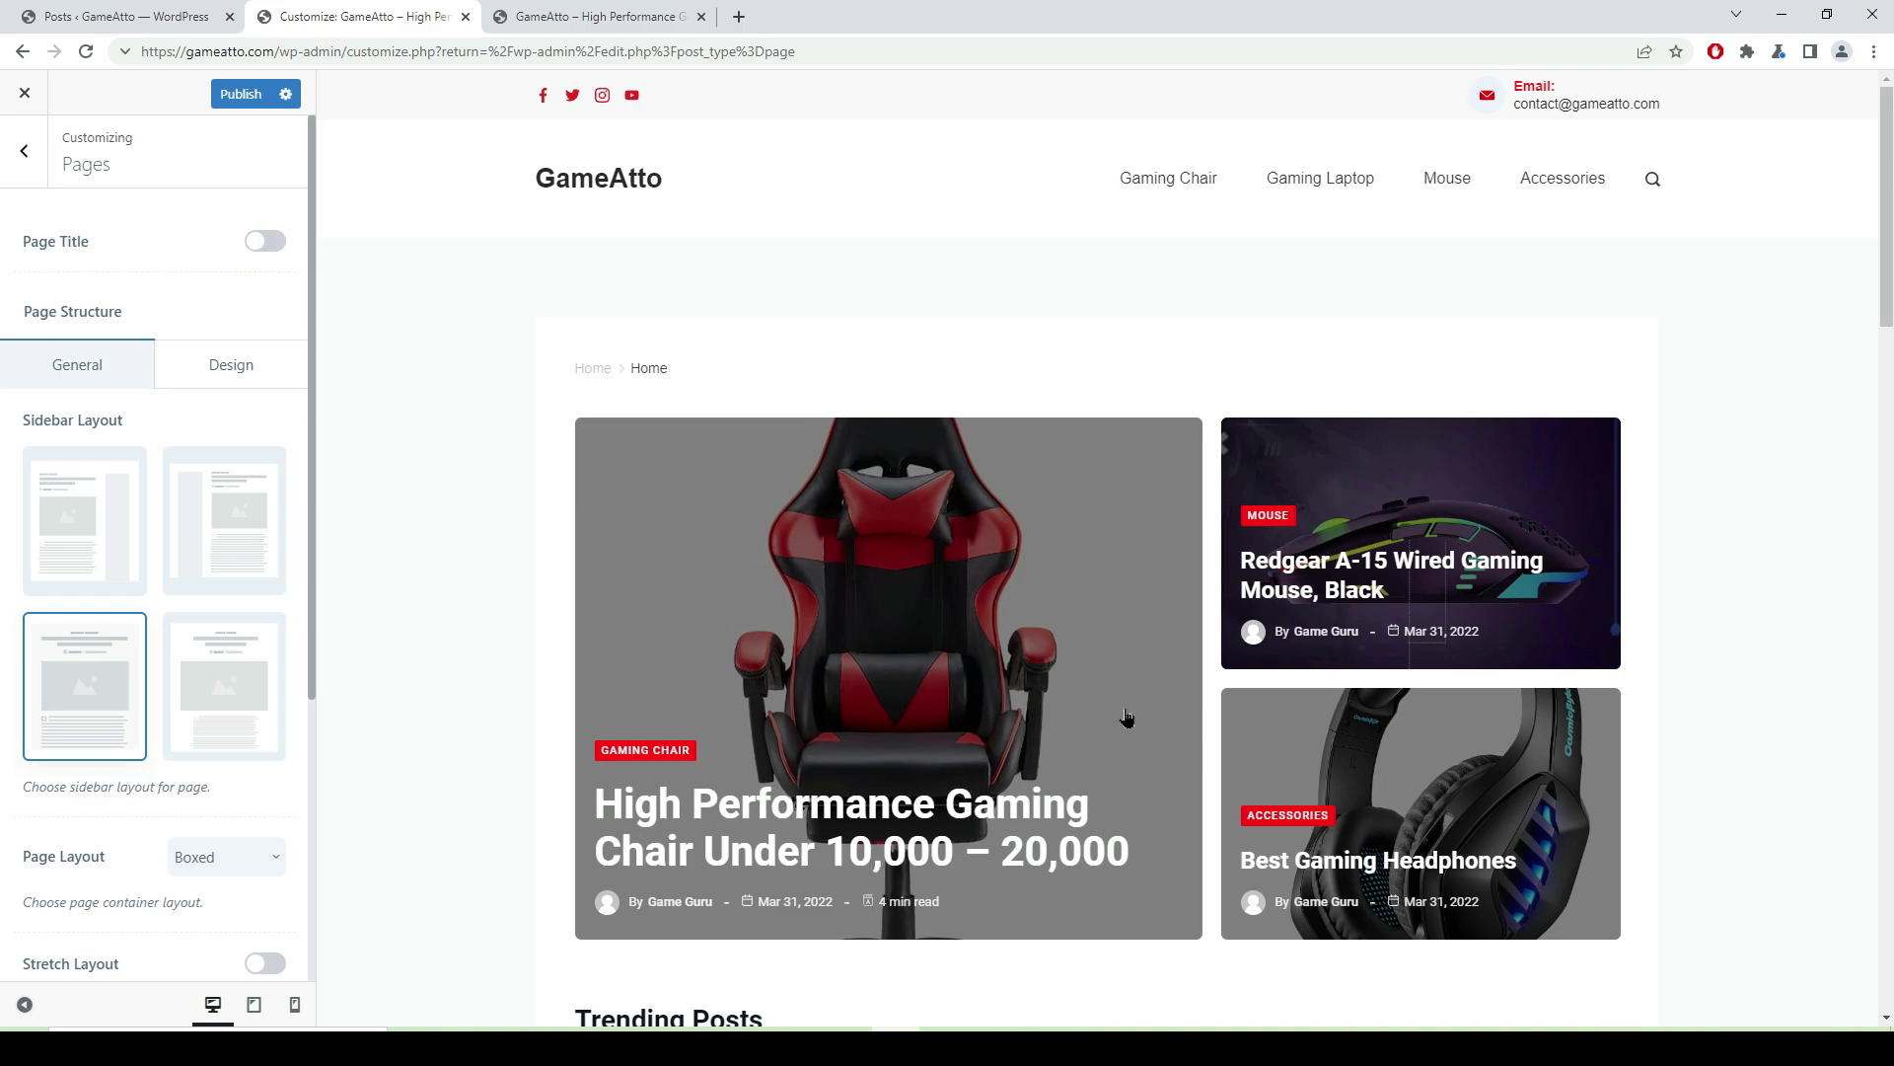
{"action": "scroll", "coordinate": [1217, 621], "scroll_direction": "down", "scroll_amount": 4}
{"action": "scroll", "coordinate": [1116, 619], "scroll_direction": "down", "scroll_amount": 9}
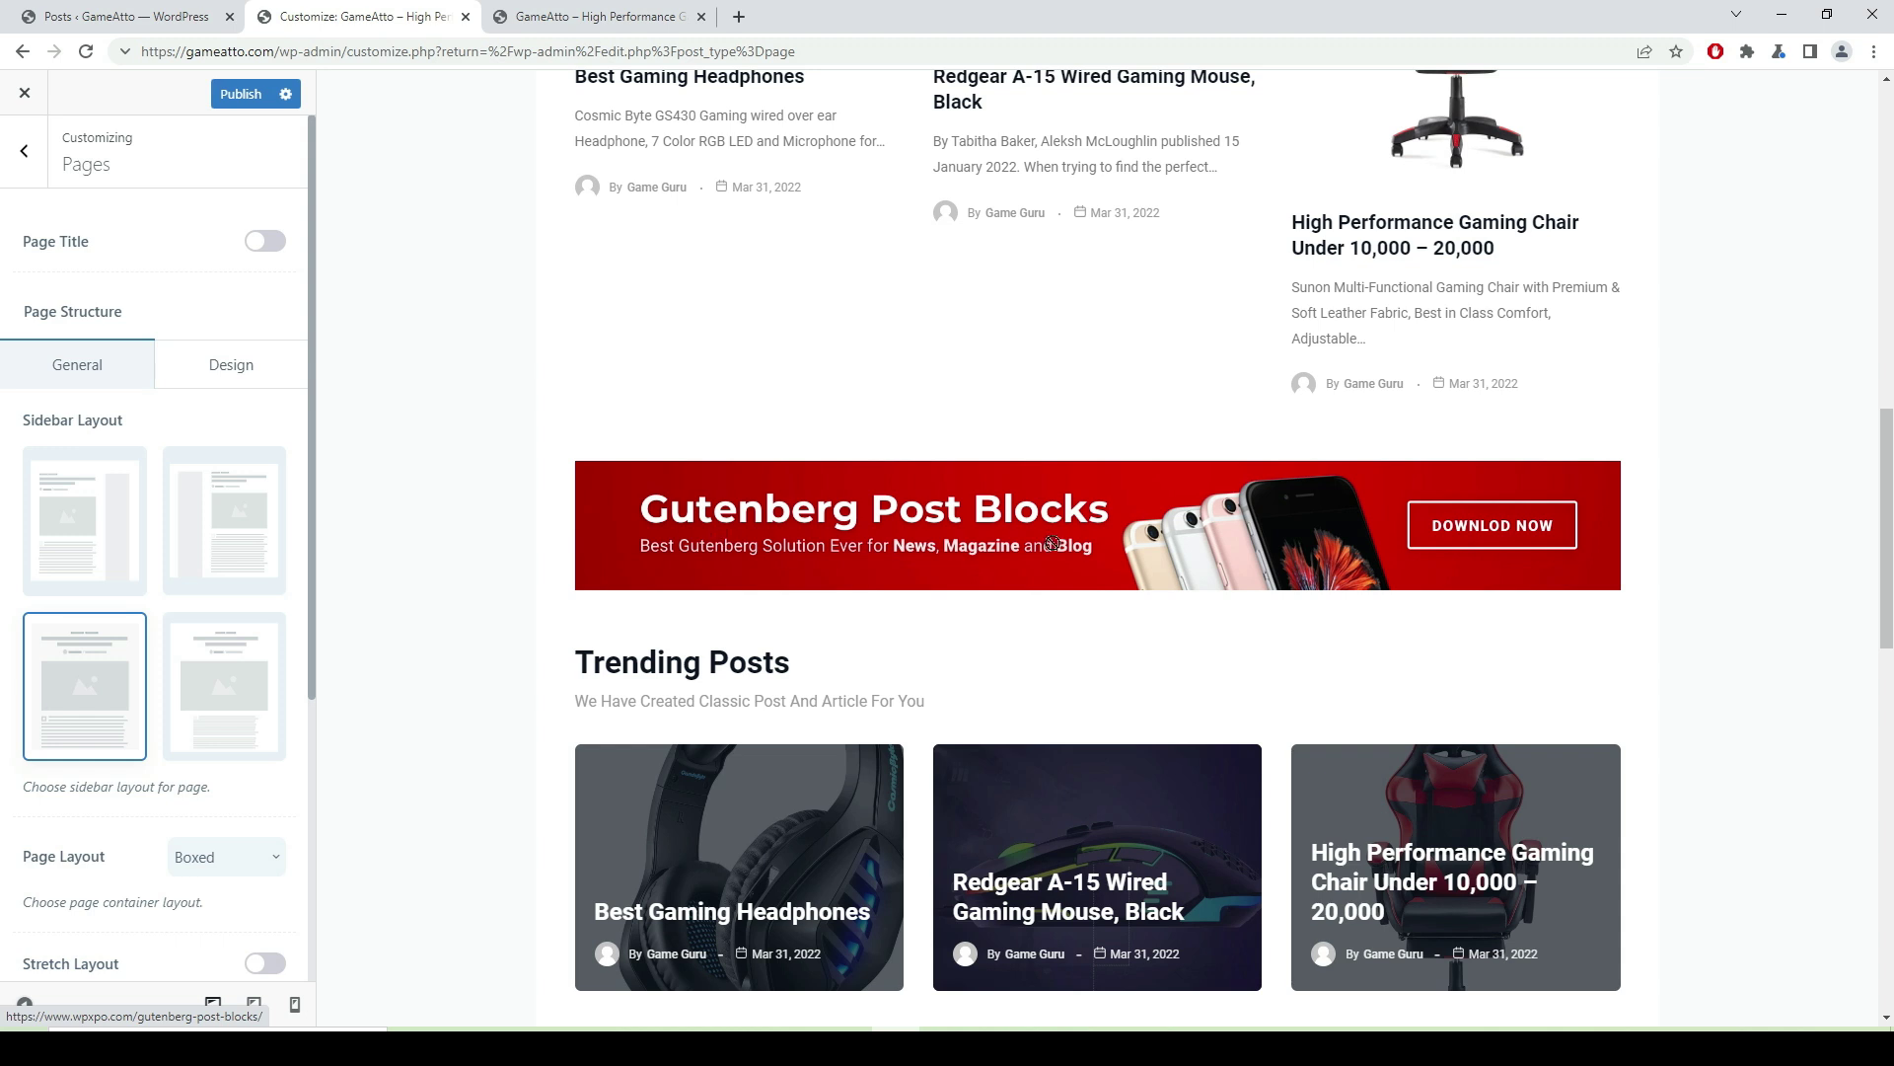
{"action": "scroll", "coordinate": [280, 520], "scroll_direction": "down", "scroll_amount": 4}
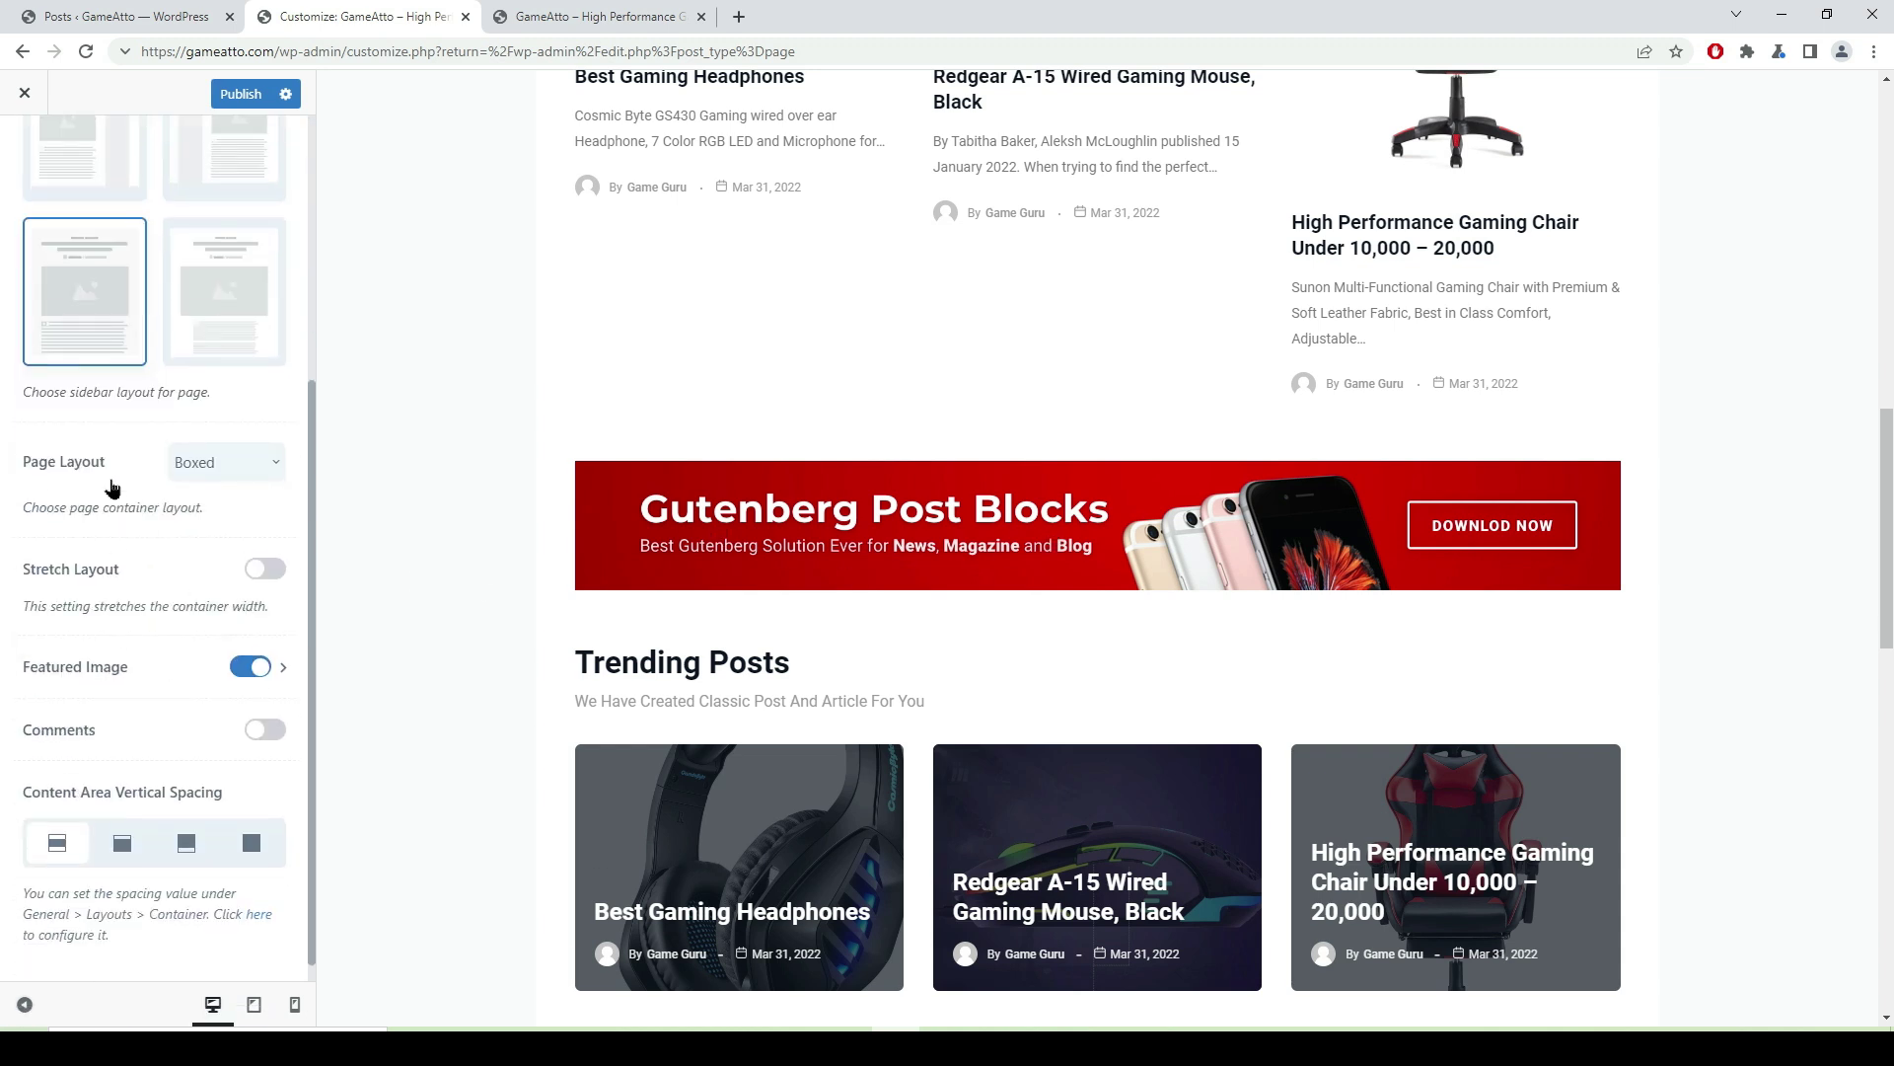
{"action": "scroll", "coordinate": [286, 514], "scroll_direction": "down", "scroll_amount": 1}
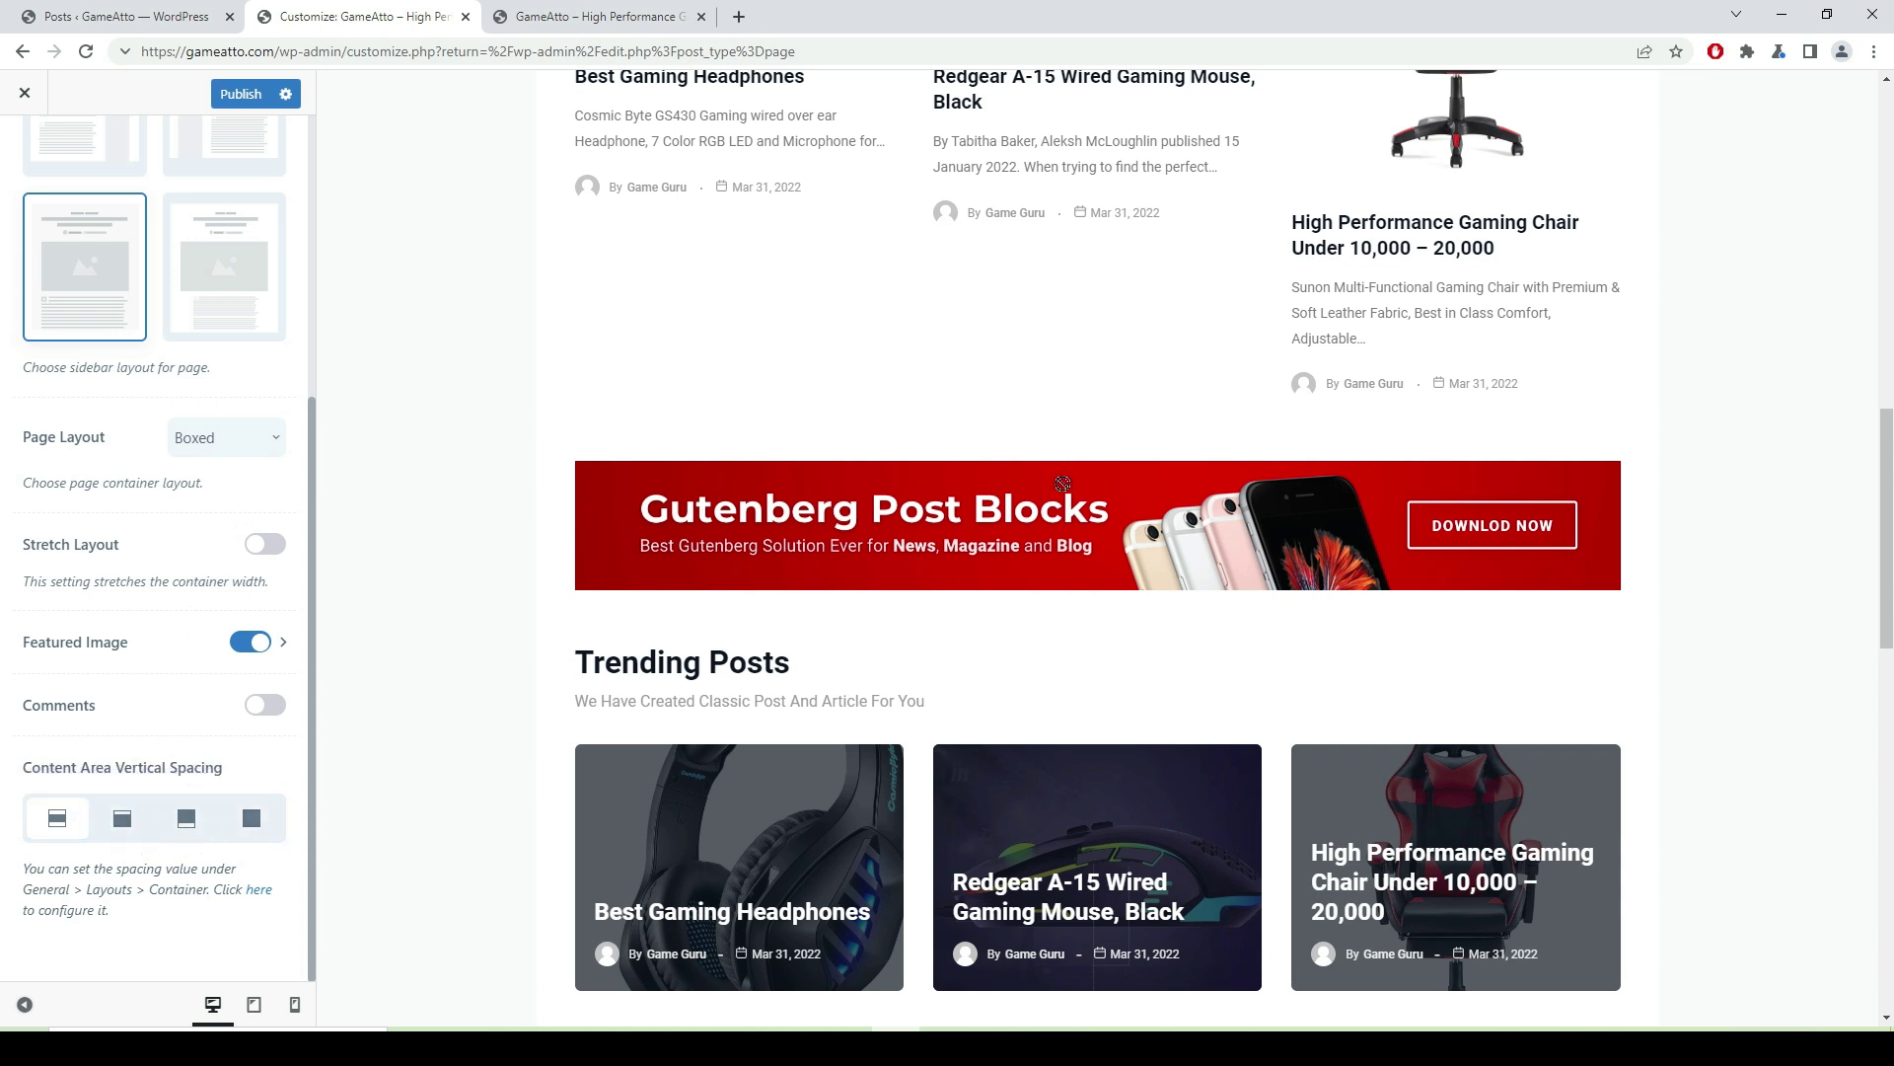
{"action": "scroll", "coordinate": [945, 483], "scroll_direction": "down", "scroll_amount": 15}
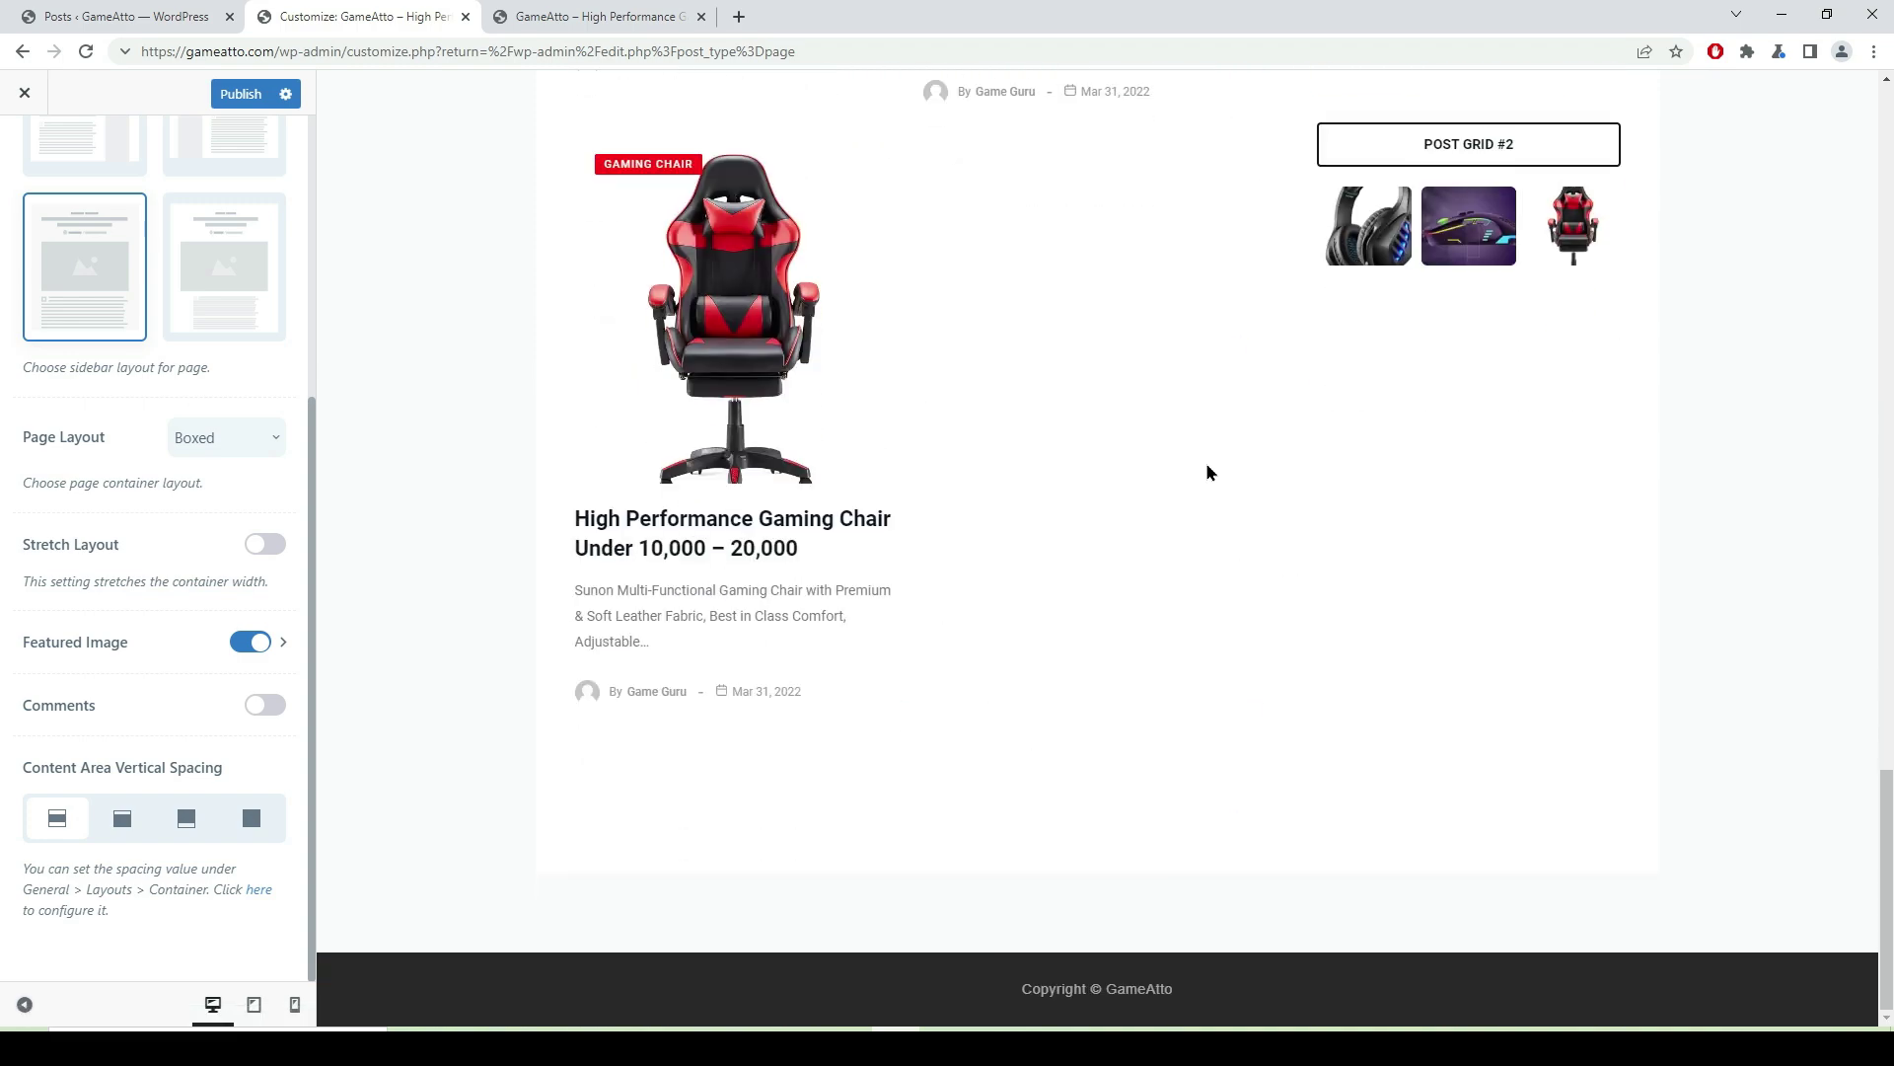
{"action": "scroll", "coordinate": [902, 579], "scroll_direction": "up", "scroll_amount": 8}
{"action": "scroll", "coordinate": [905, 578], "scroll_direction": "up", "scroll_amount": 10}
{"action": "left_click", "coordinate": [239, 96]}
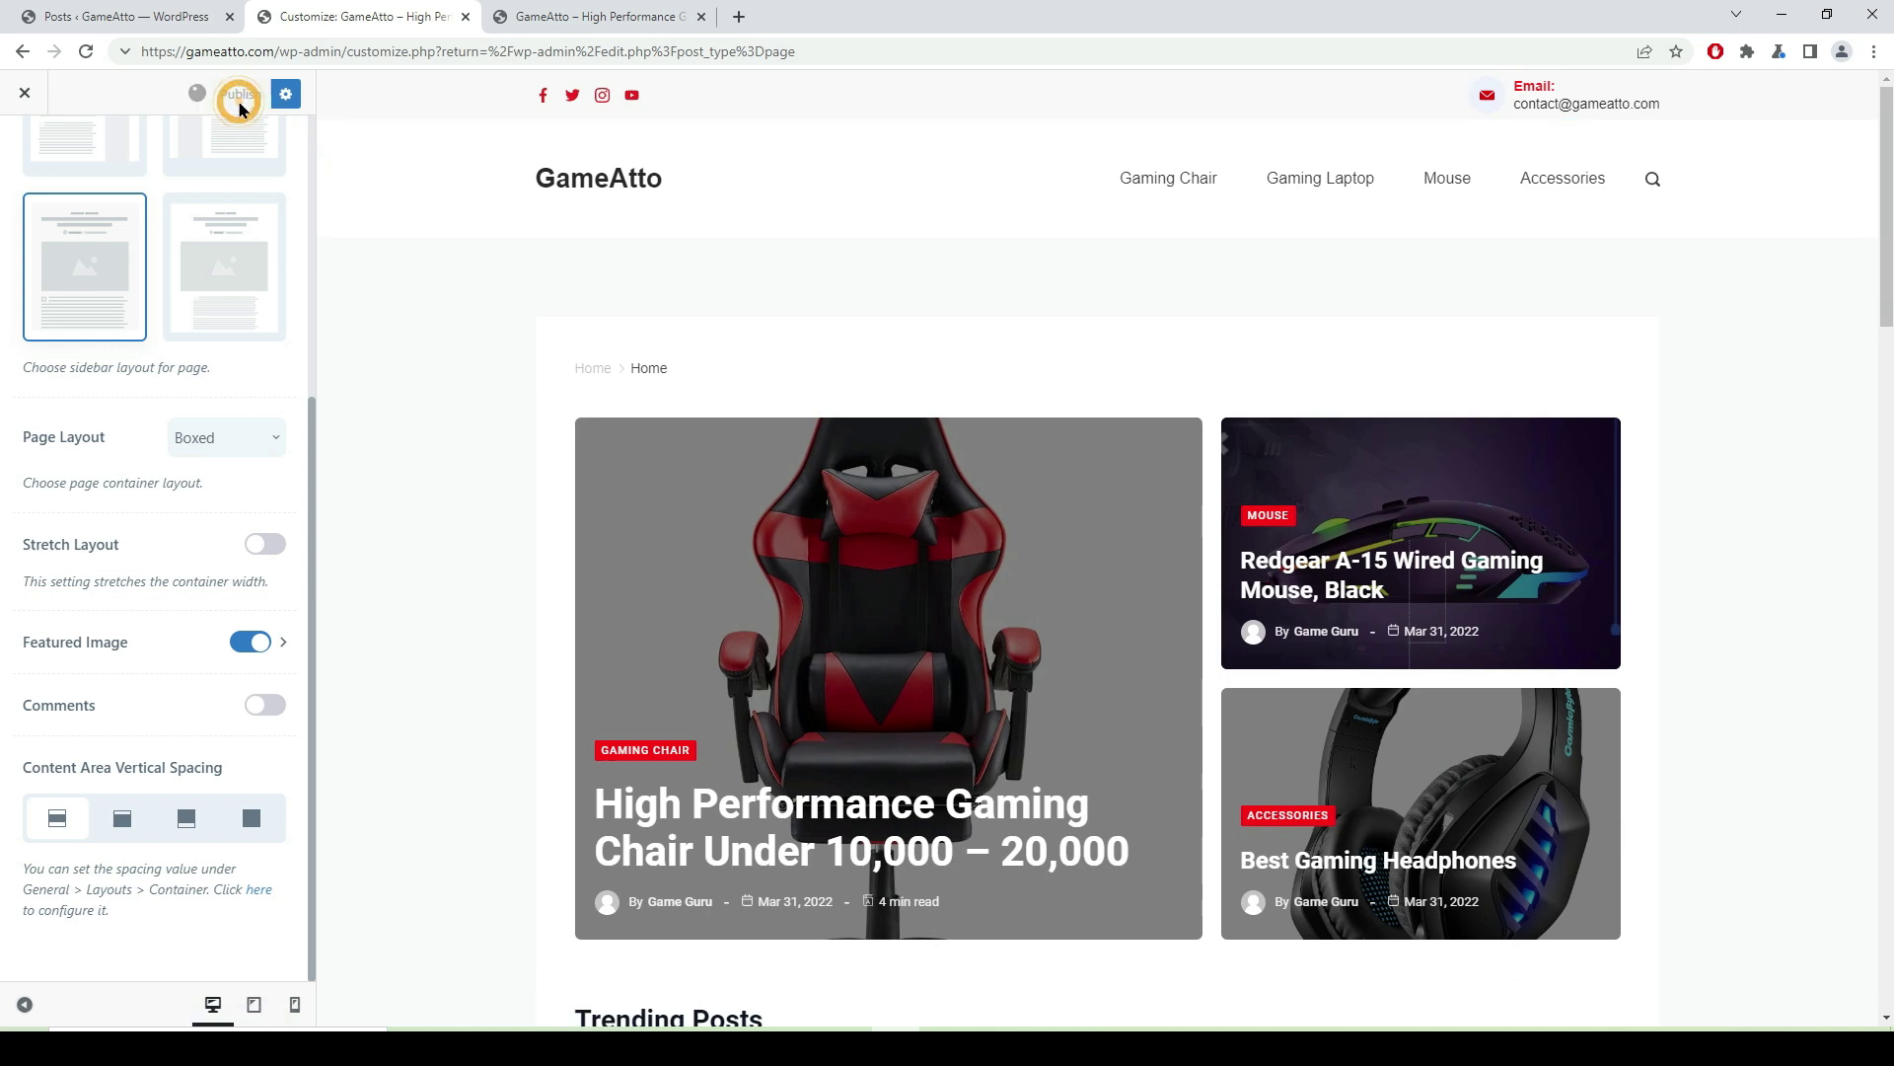
- Reload the live GameAtto homepage, scroll to Trending Posts, and open the gaming chair post
{"action": "left_click", "coordinate": [593, 19]}
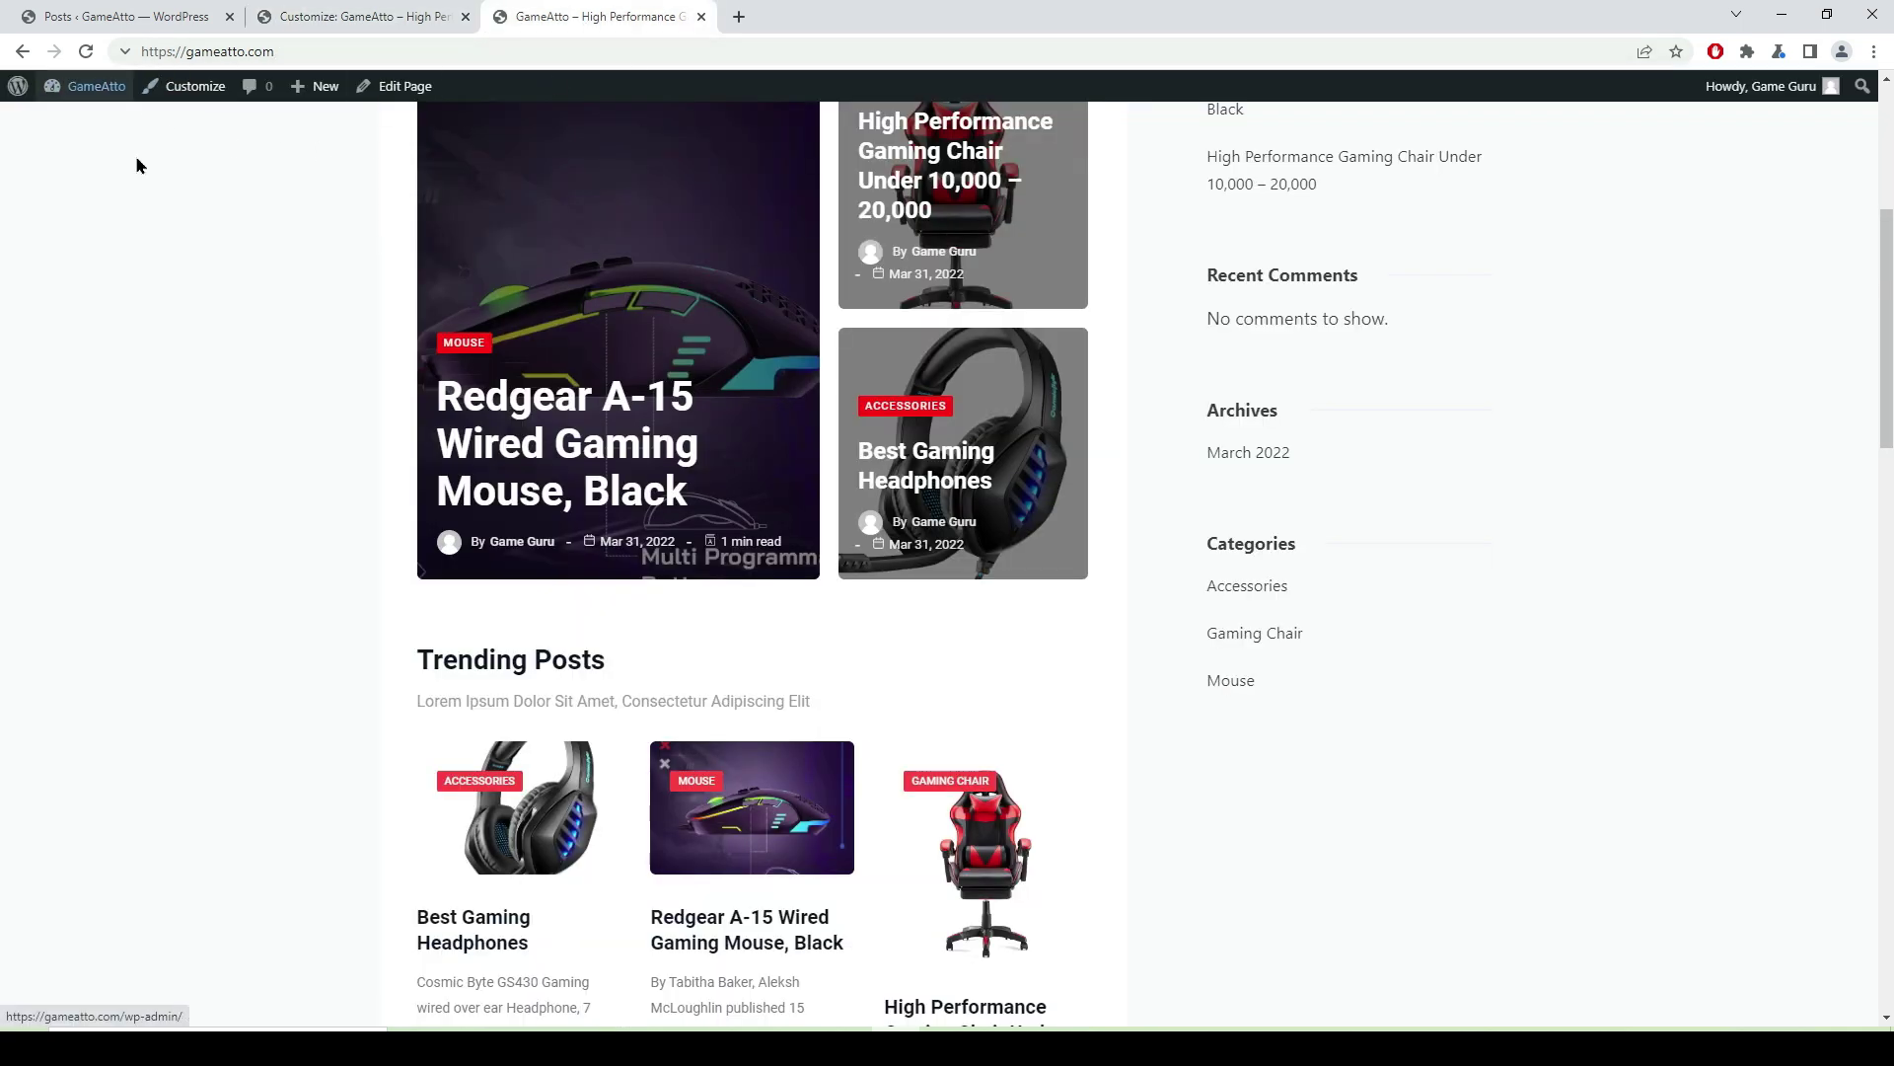
{"action": "left_click", "coordinate": [84, 60]}
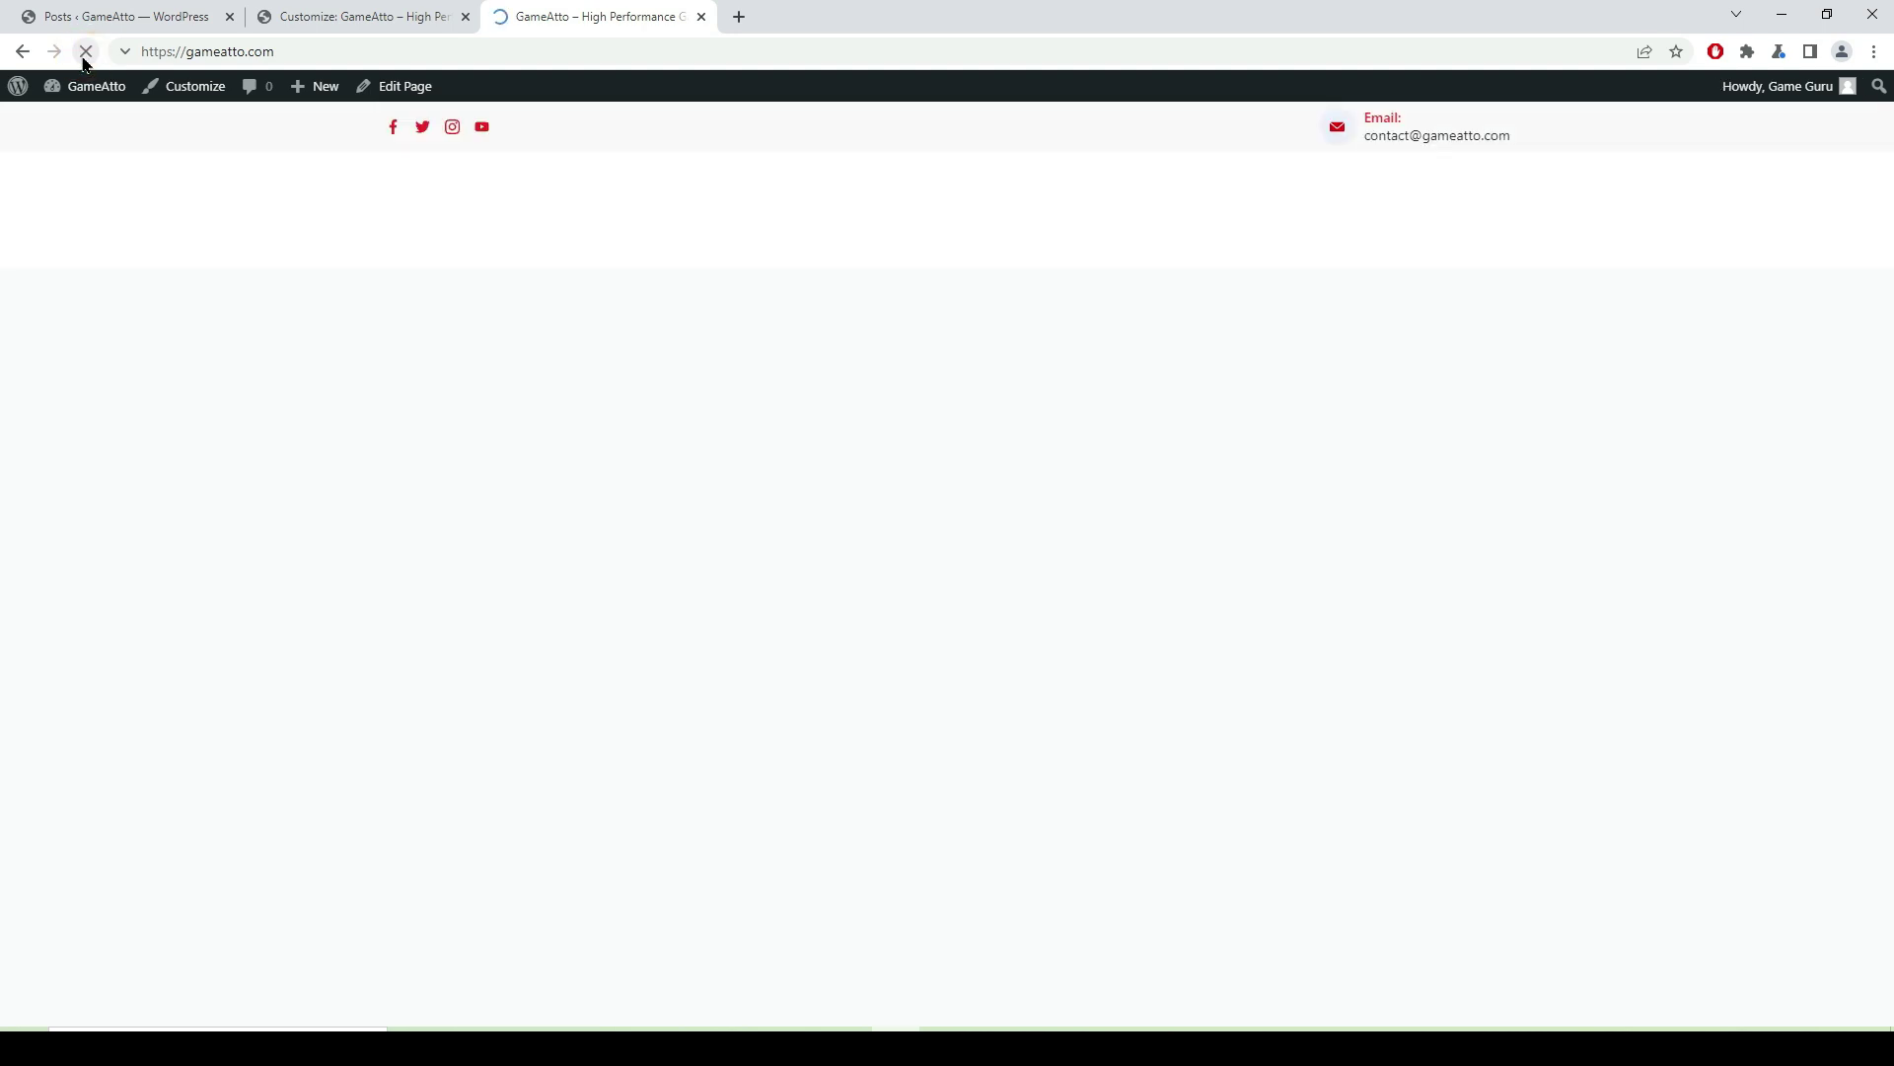
{"action": "scroll", "coordinate": [1140, 760], "scroll_direction": "up", "scroll_amount": 7}
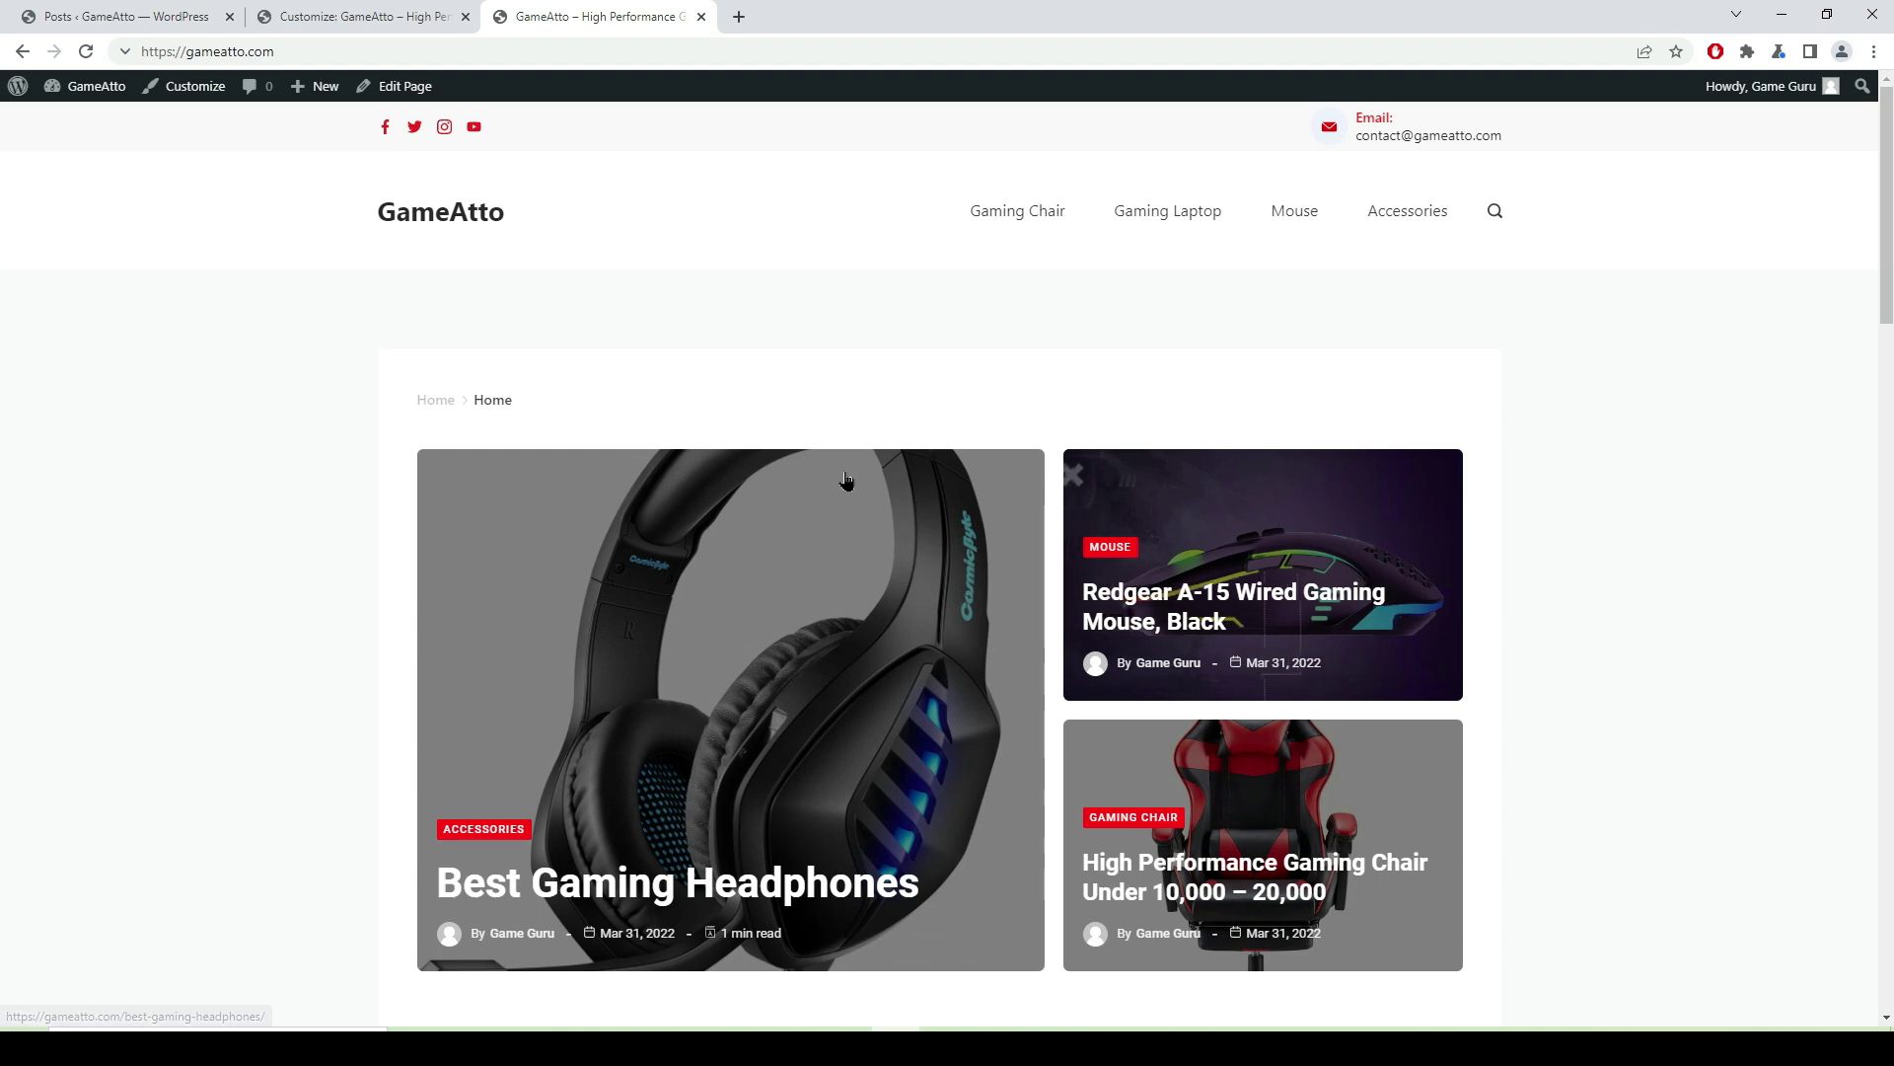
{"action": "scroll", "coordinate": [1233, 582], "scroll_direction": "down", "scroll_amount": 4}
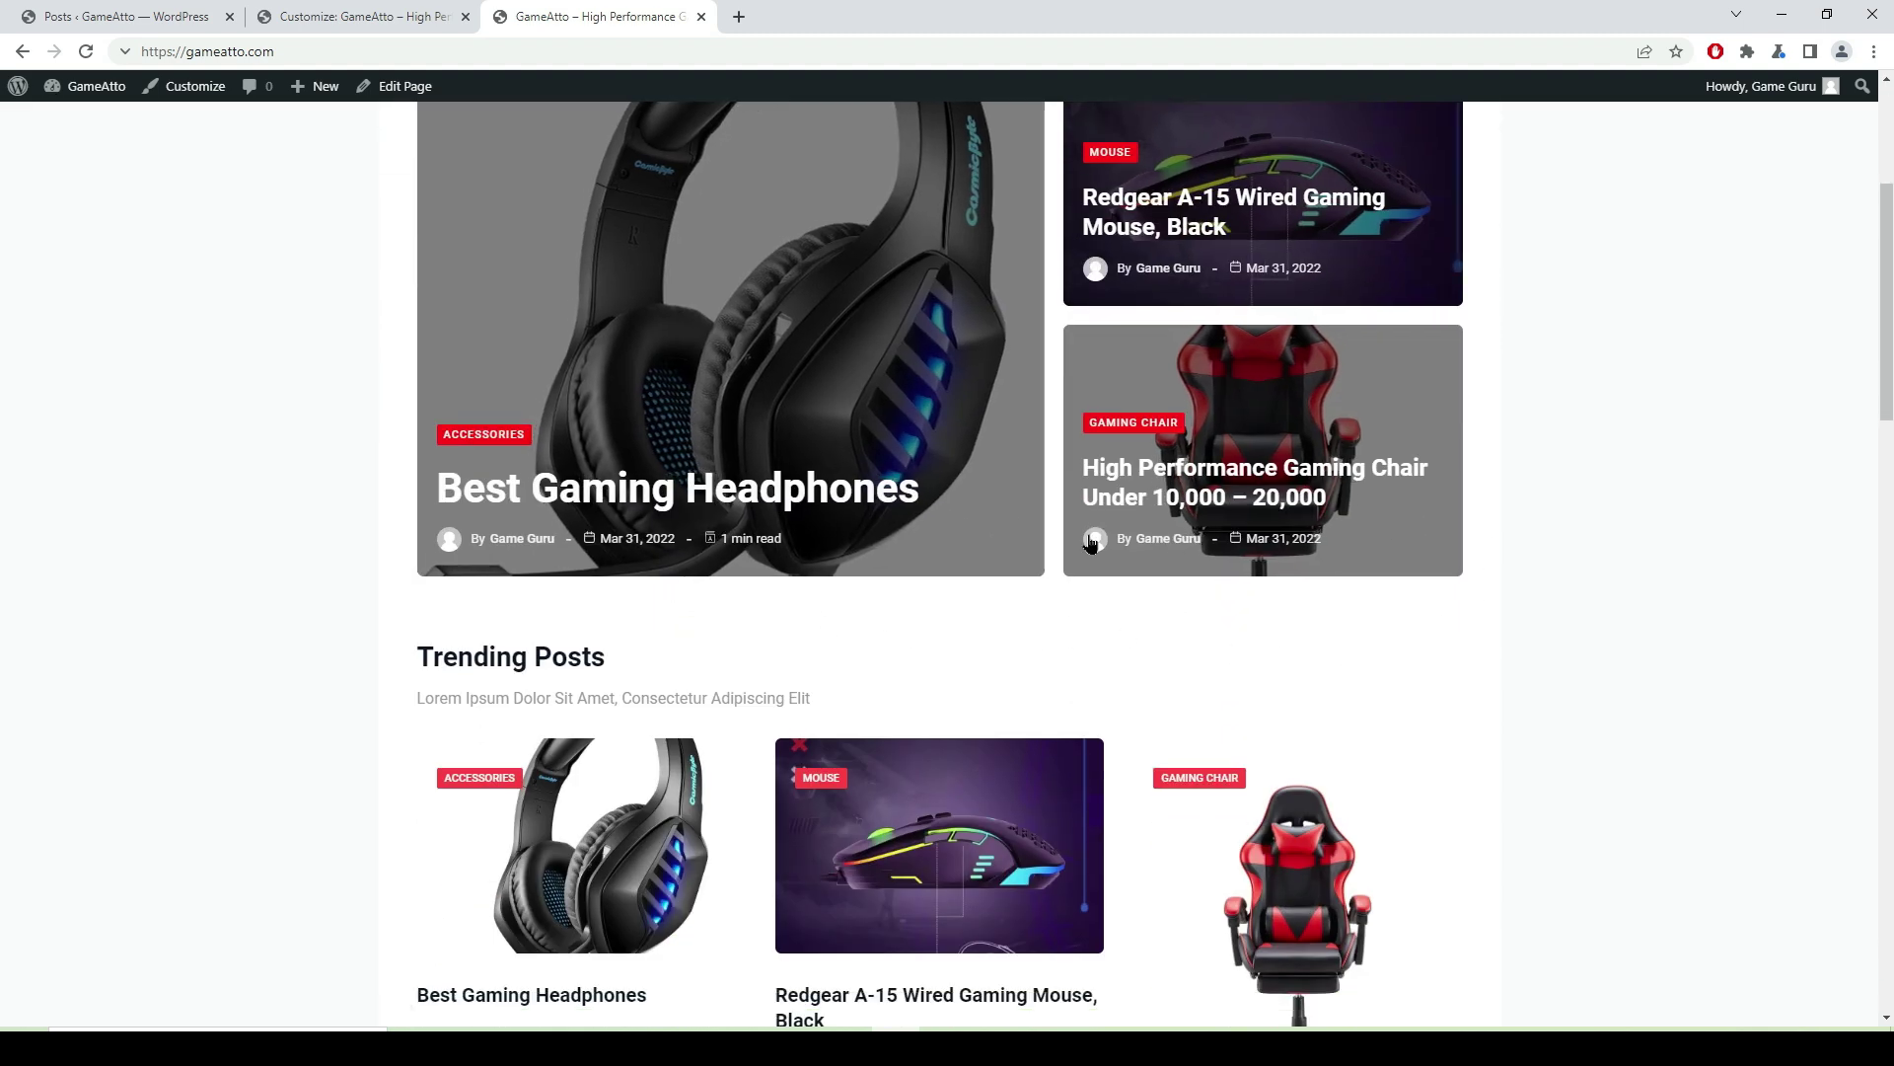
{"action": "scroll", "coordinate": [1442, 774], "scroll_direction": "down", "scroll_amount": 3}
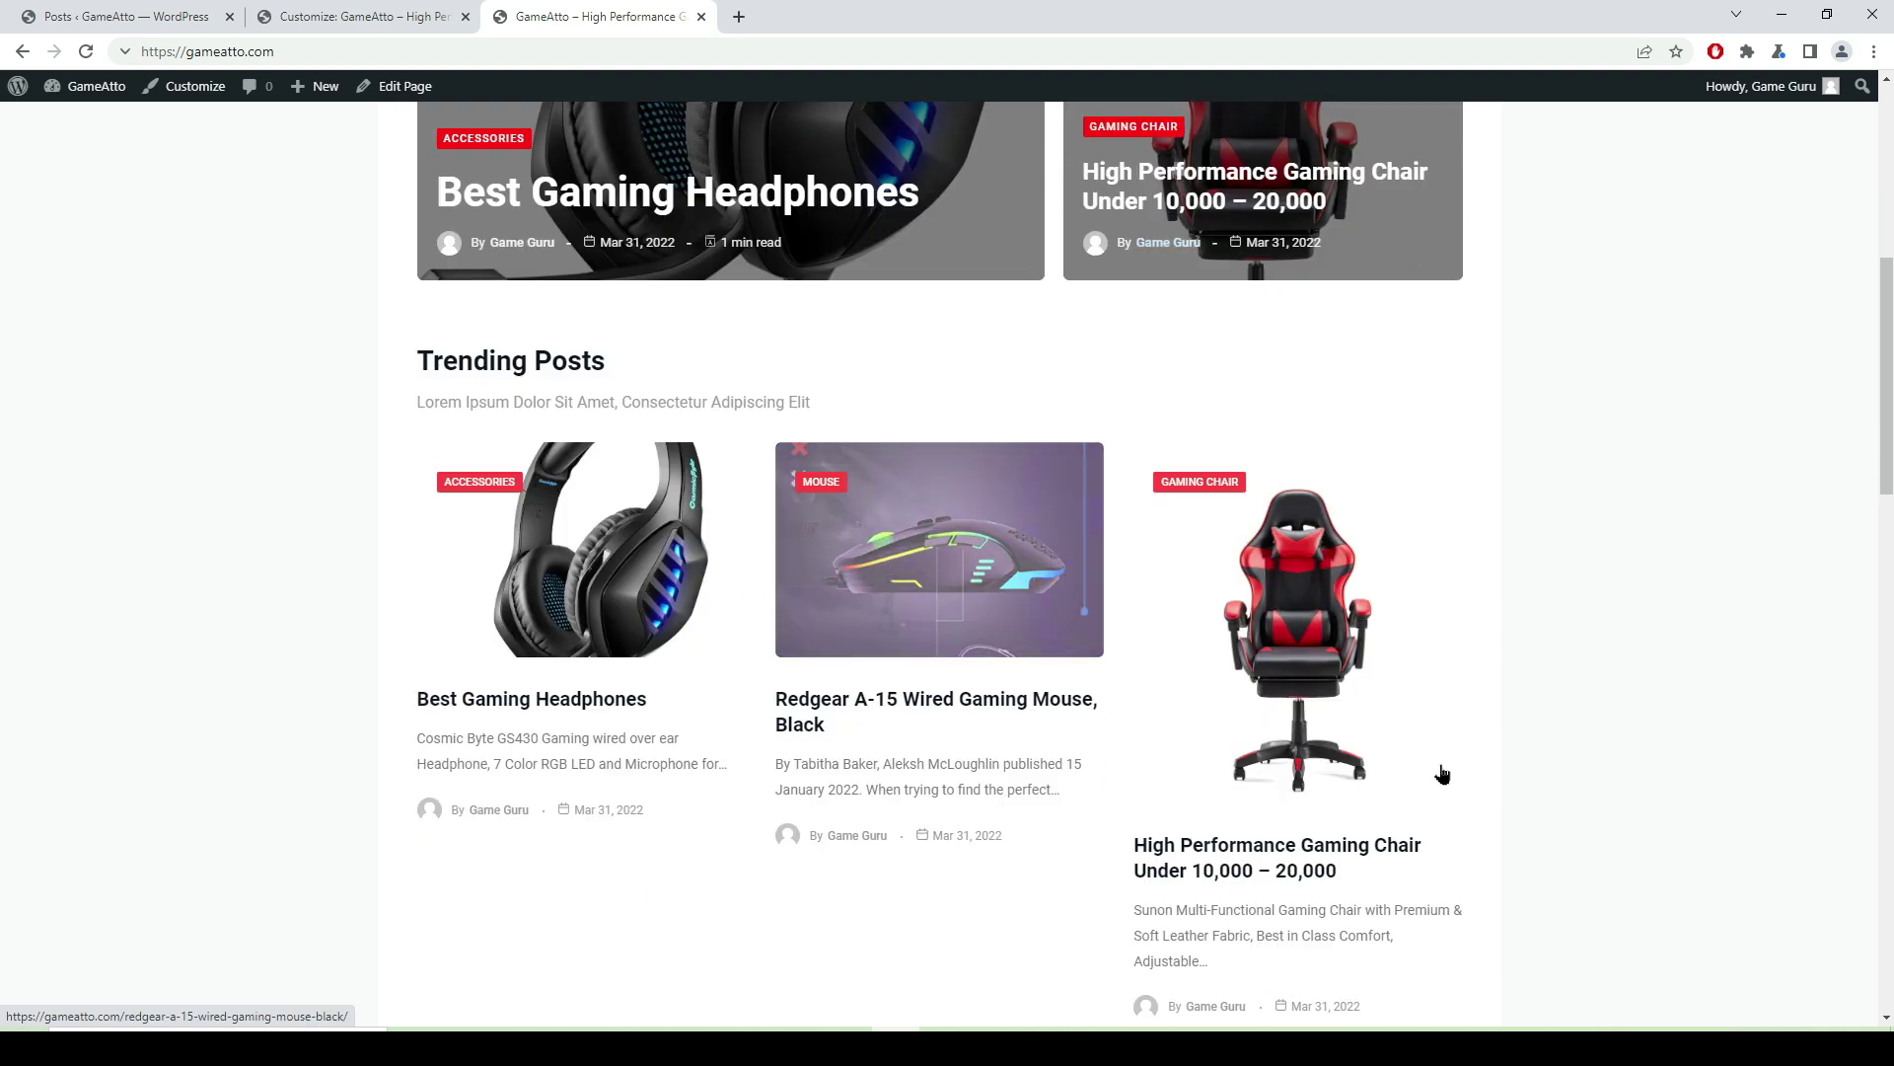
{"action": "left_click", "coordinate": [1288, 673]}
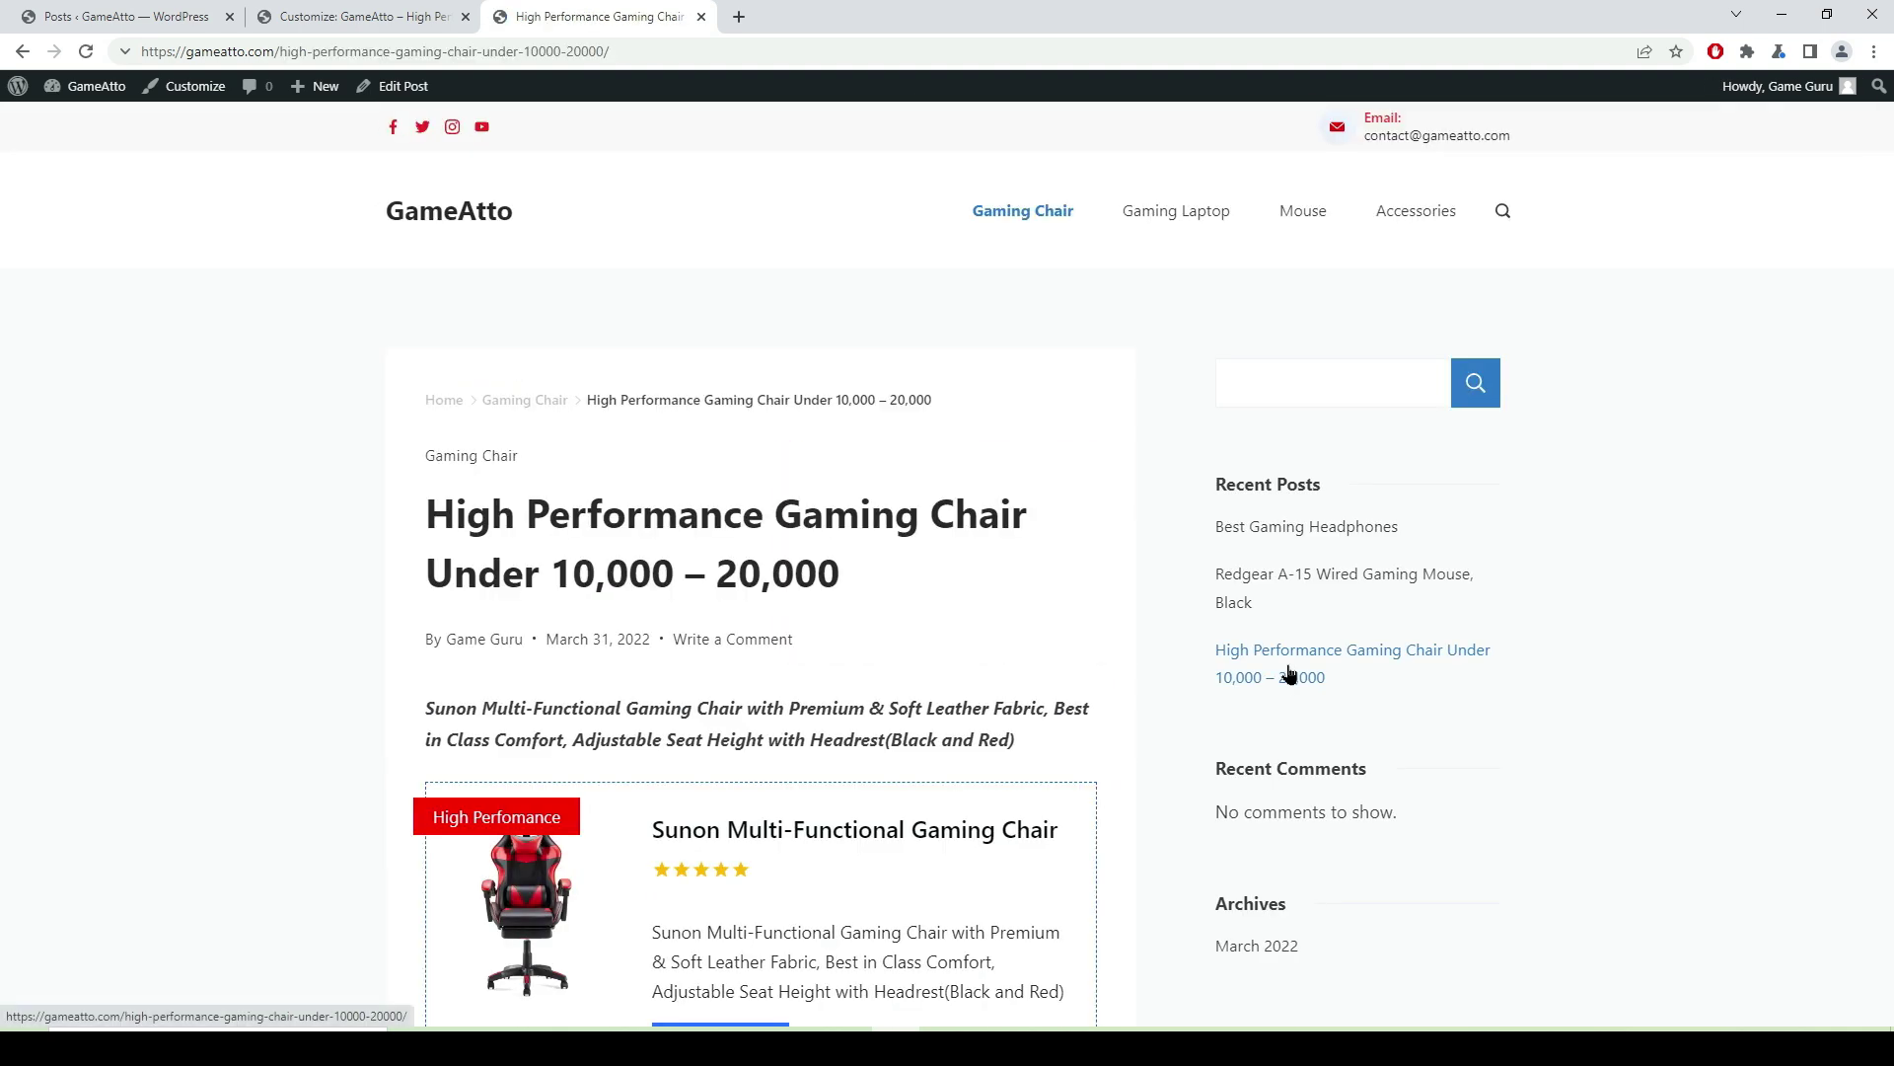
- Scroll through the gaming chair post, past its March 31, 2022 date and the Sunon Multi-Functional Gaming Chair box
{"action": "scroll", "coordinate": [745, 542], "scroll_direction": "down", "scroll_amount": 2}
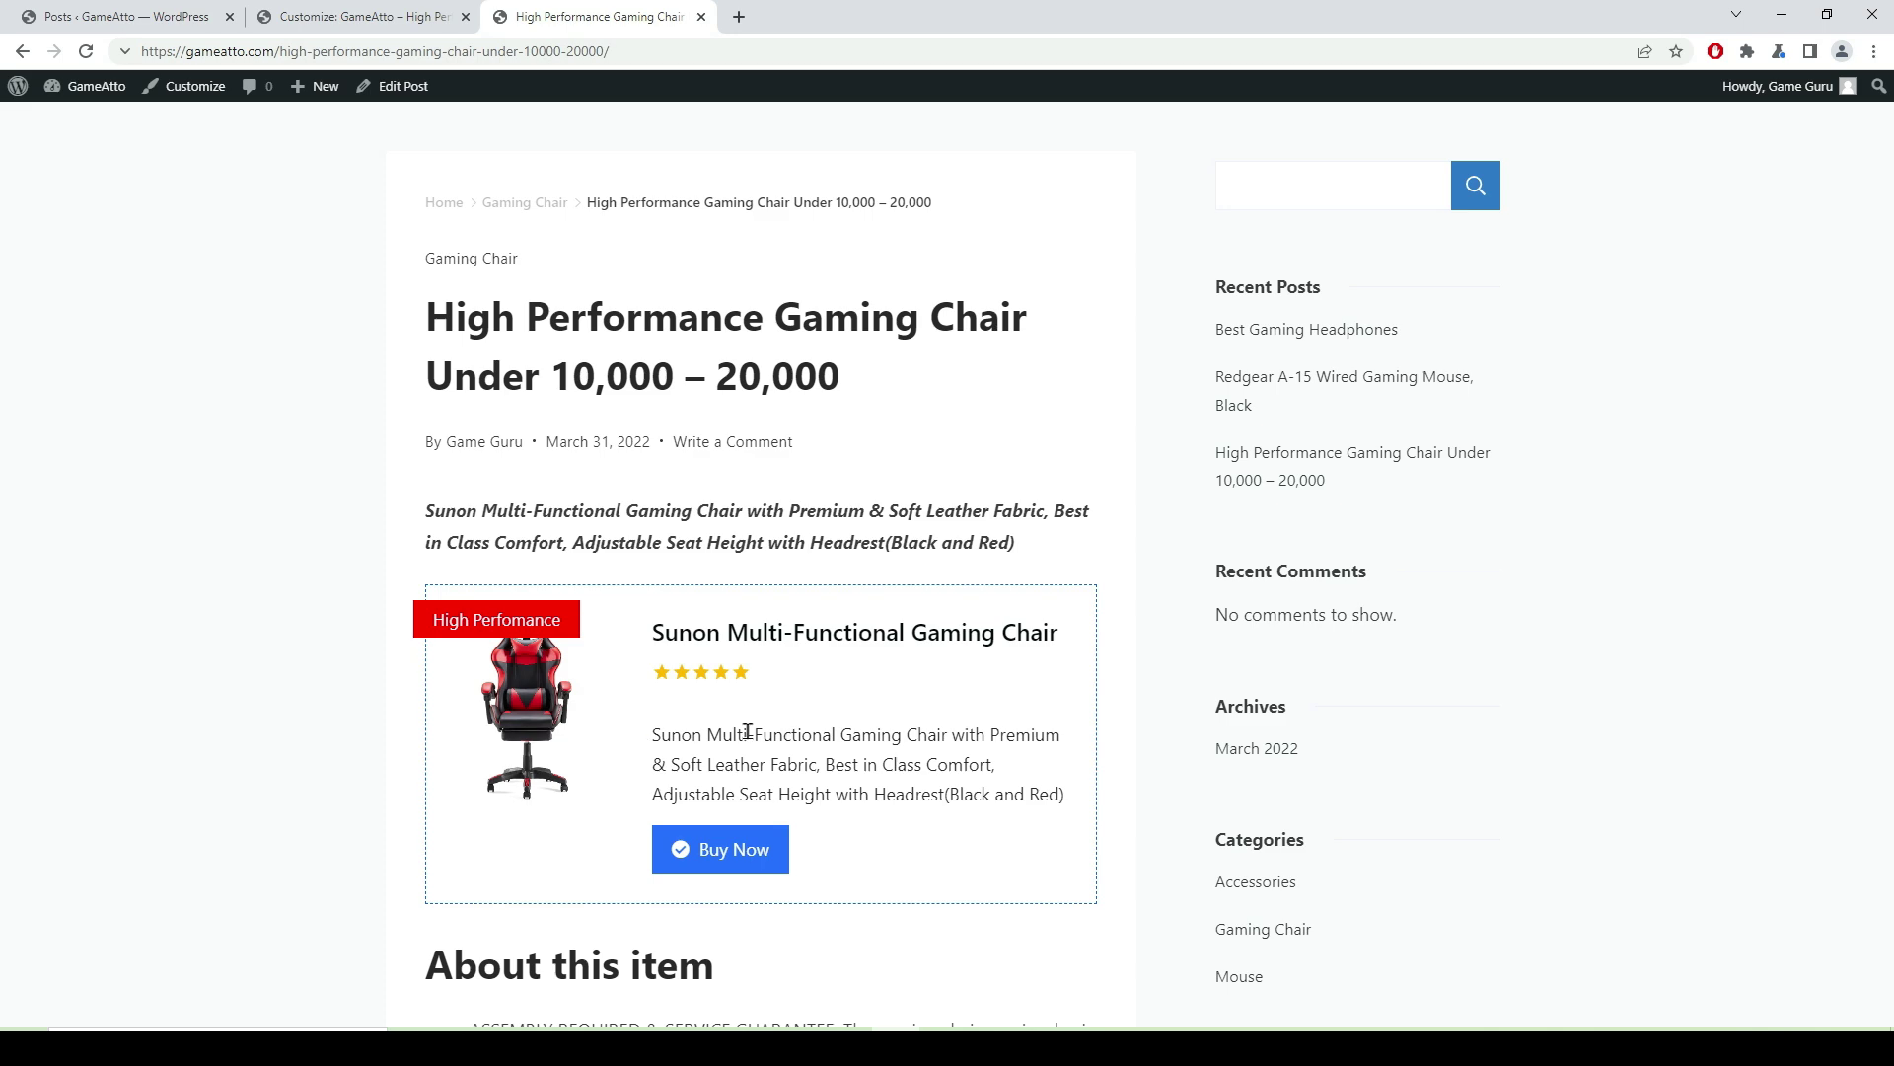
{"action": "scroll", "coordinate": [792, 582], "scroll_direction": "down", "scroll_amount": 4}
{"action": "scroll", "coordinate": [751, 584], "scroll_direction": "up", "scroll_amount": 6}
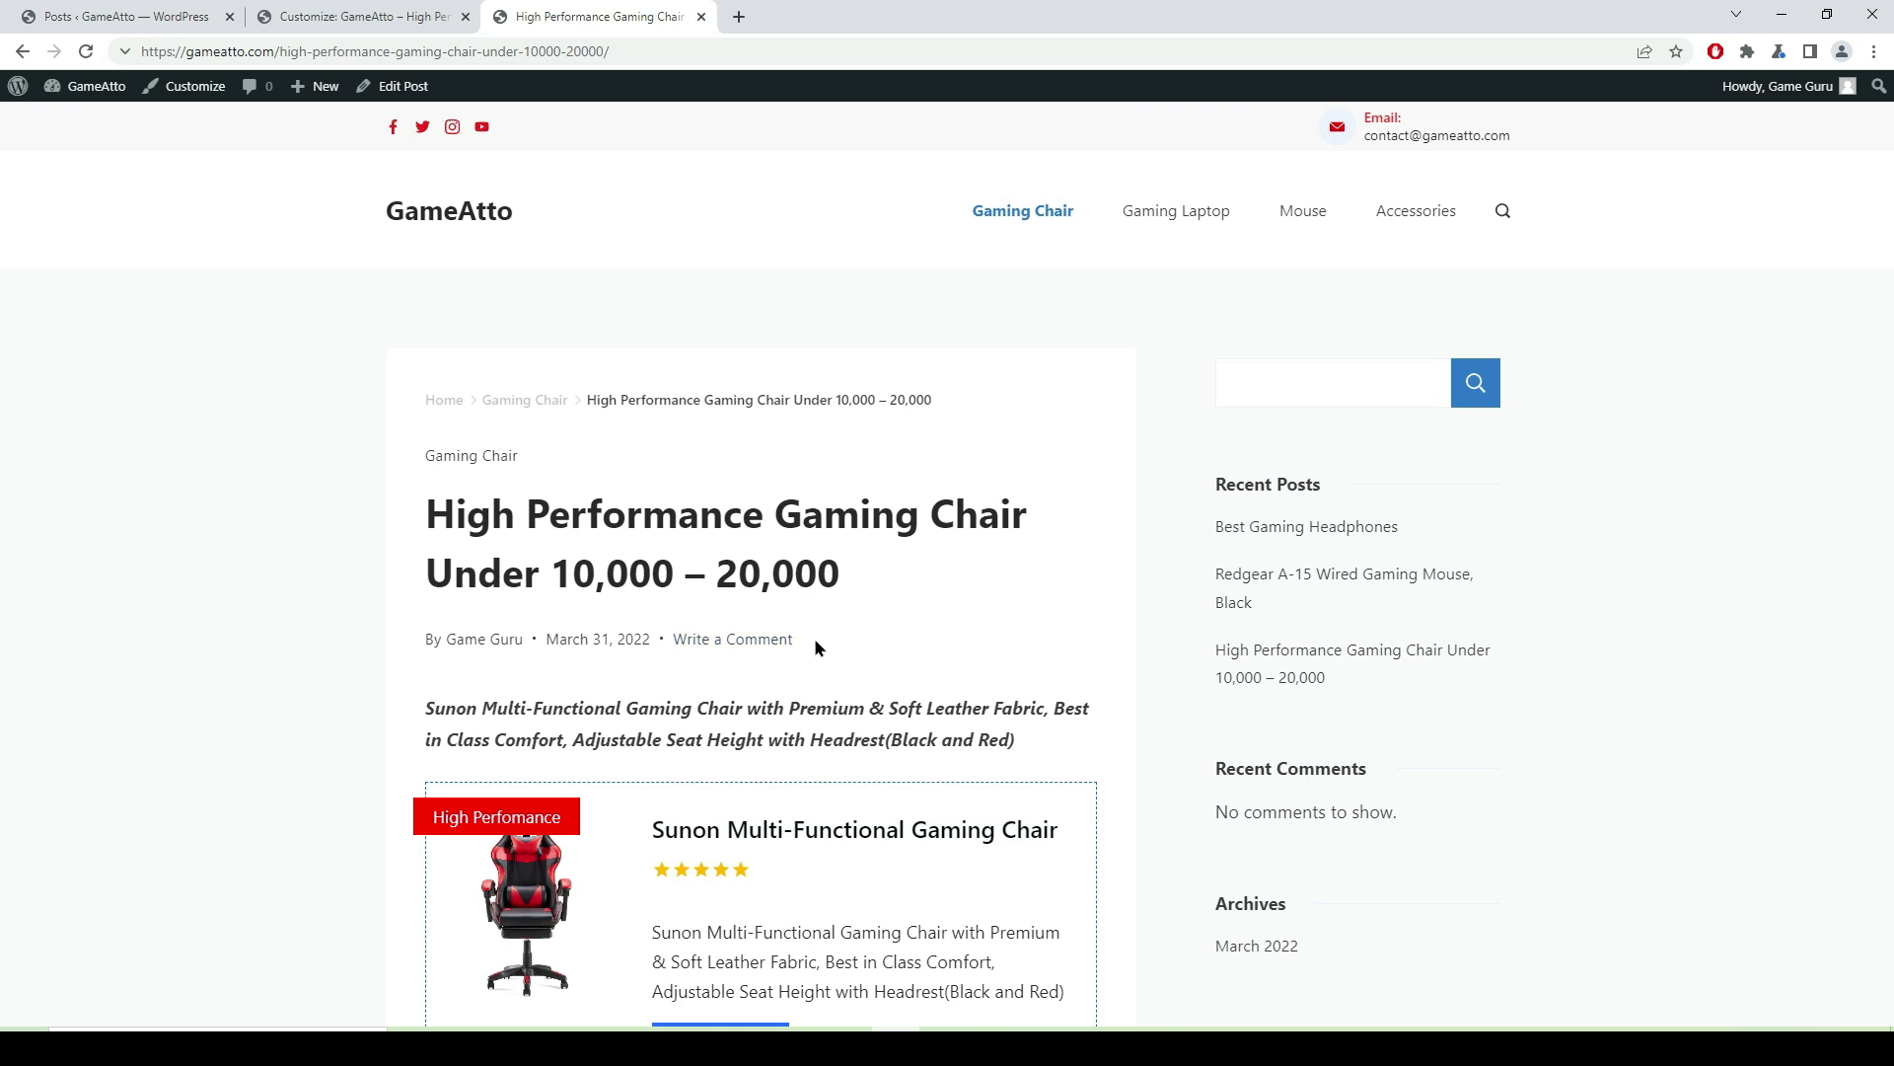
{"action": "scroll", "coordinate": [536, 533], "scroll_direction": "down", "scroll_amount": 1}
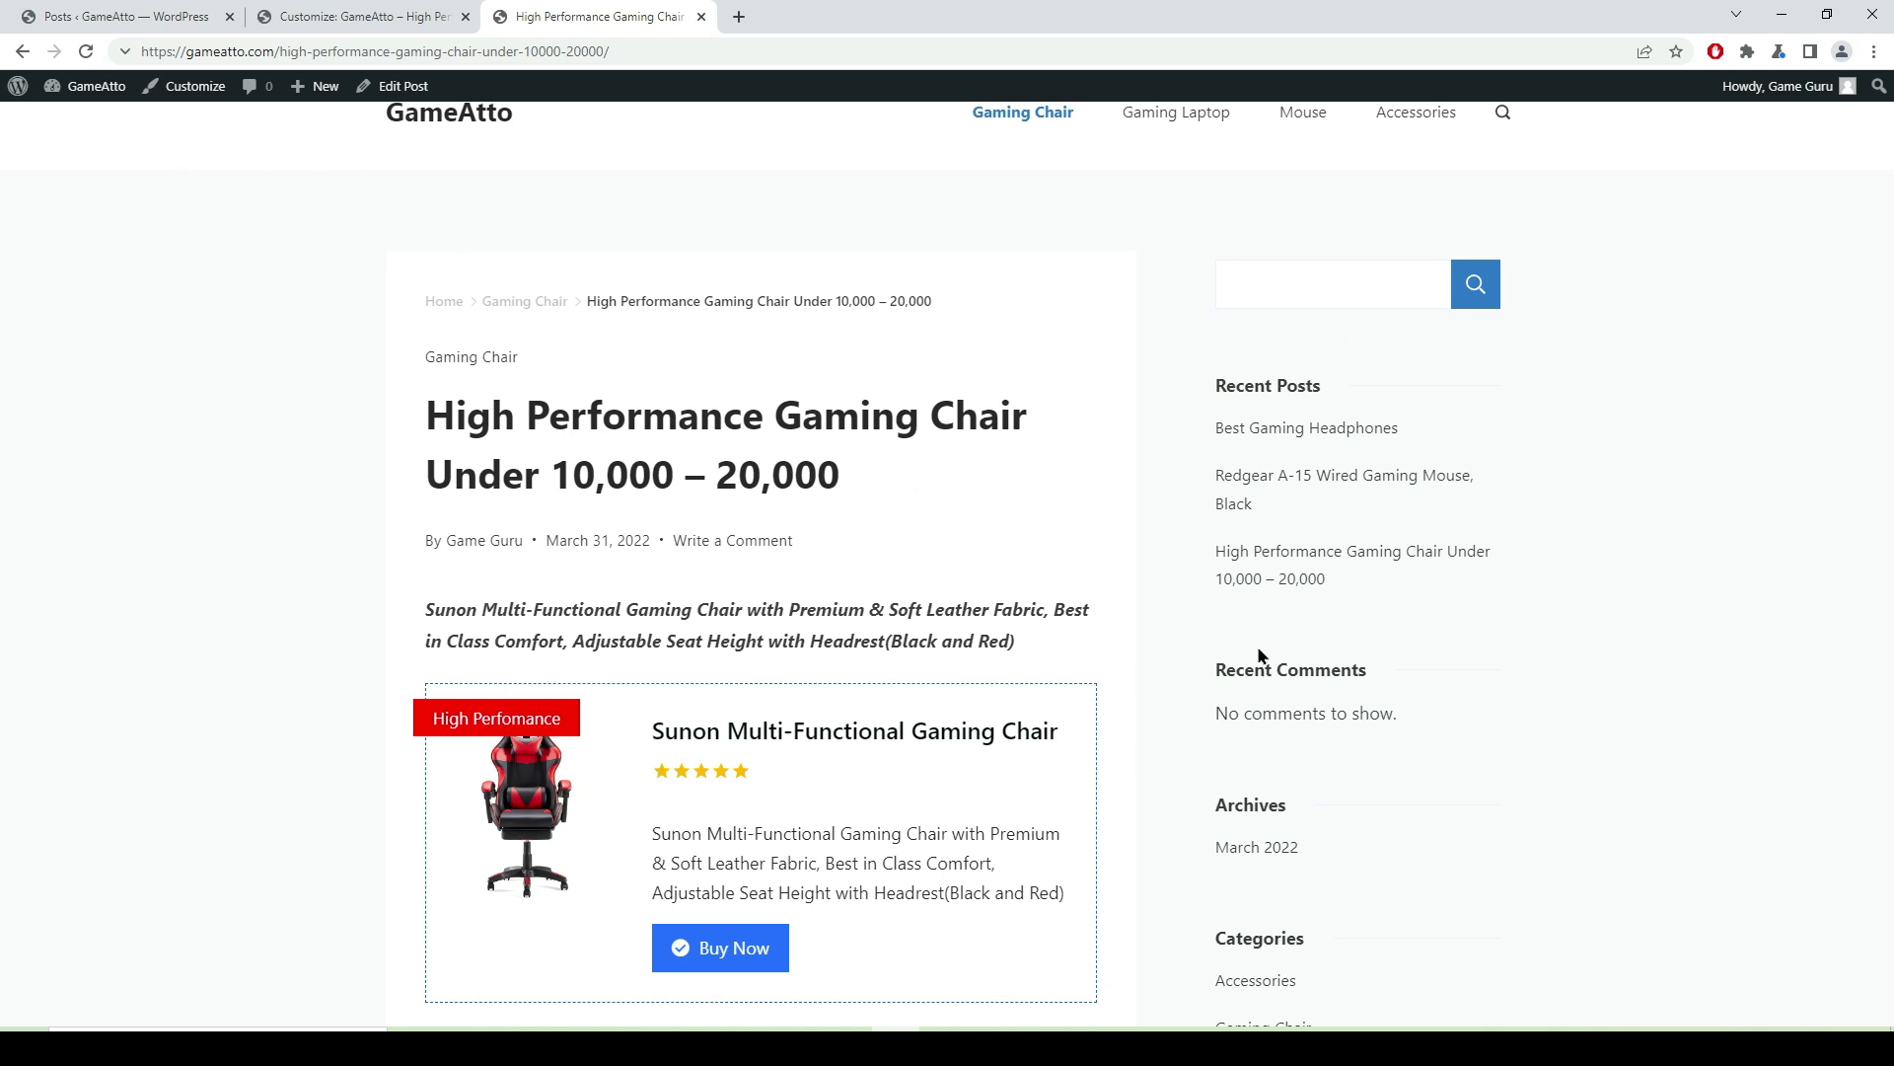
- Open the Customizer's Posts / Pages > Single Post layout settings for this post
{"action": "left_click", "coordinate": [186, 89]}
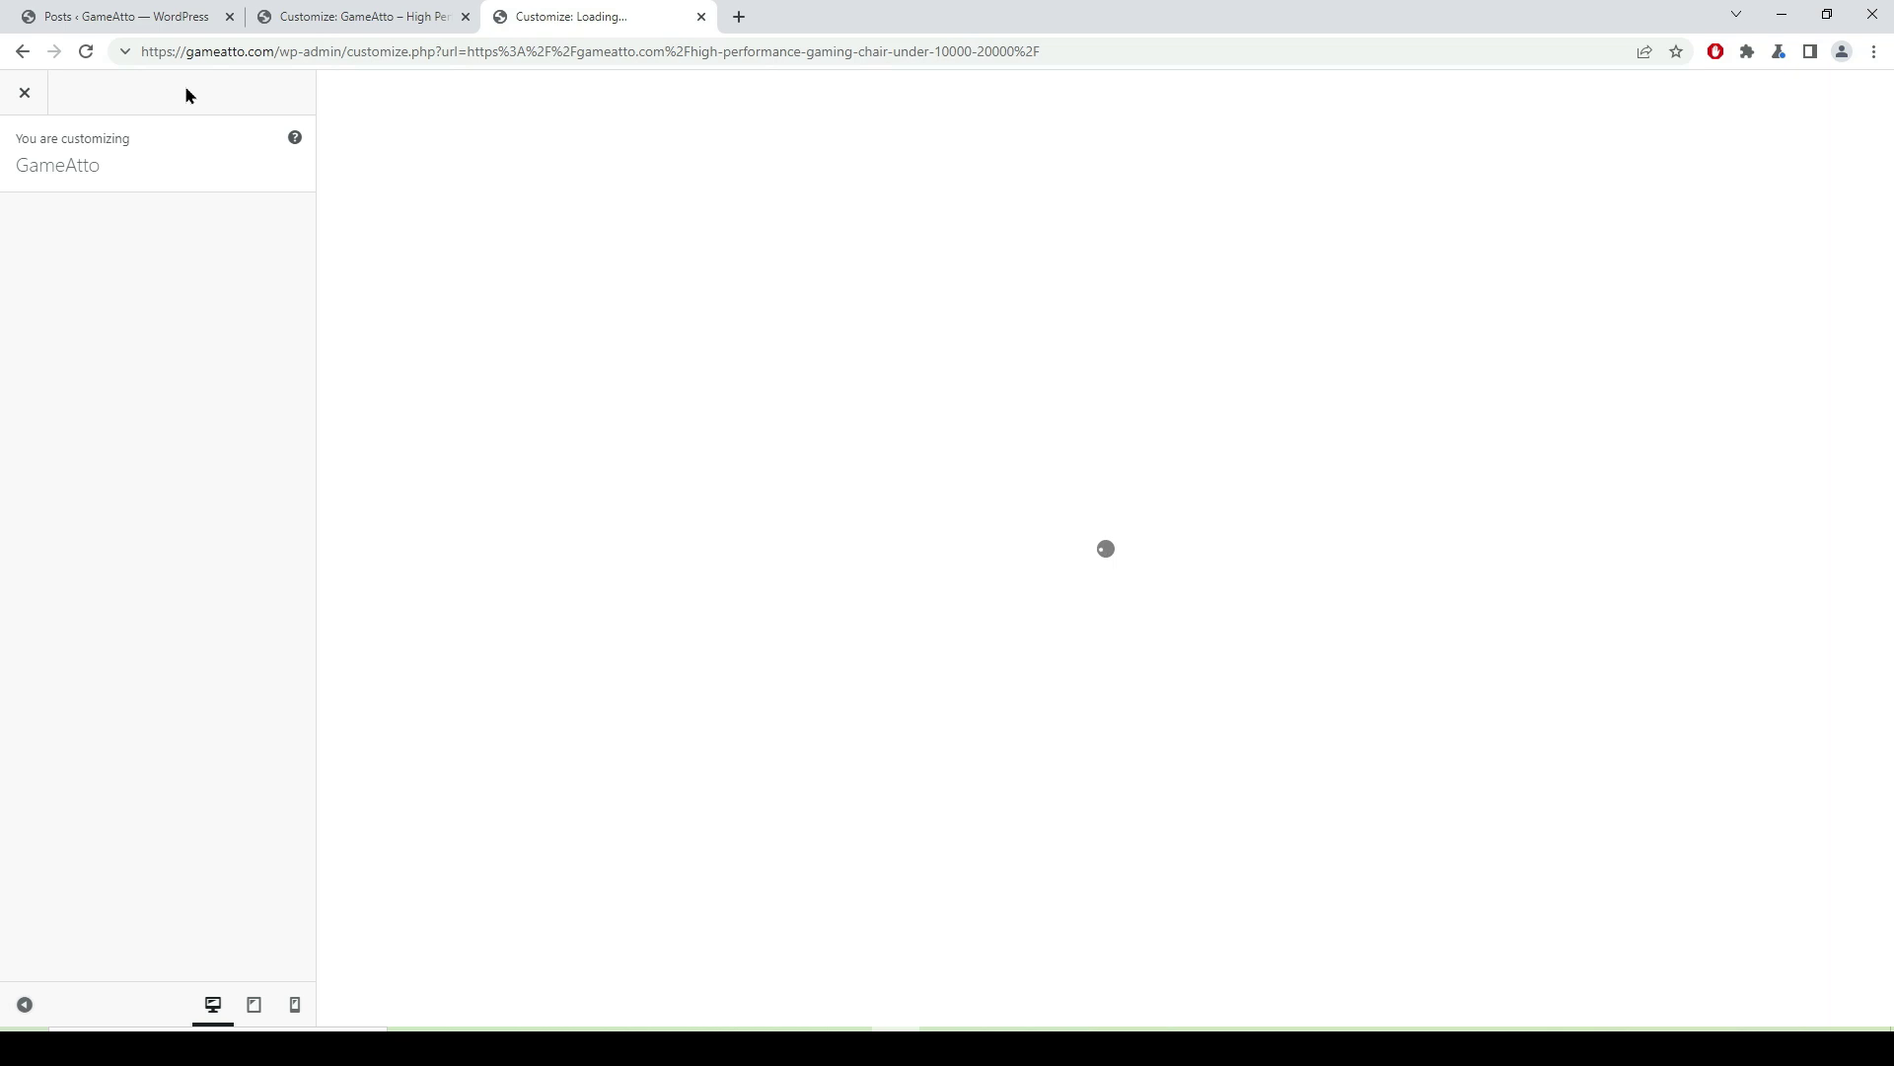
{"action": "scroll", "coordinate": [217, 587], "scroll_direction": "down", "scroll_amount": 3}
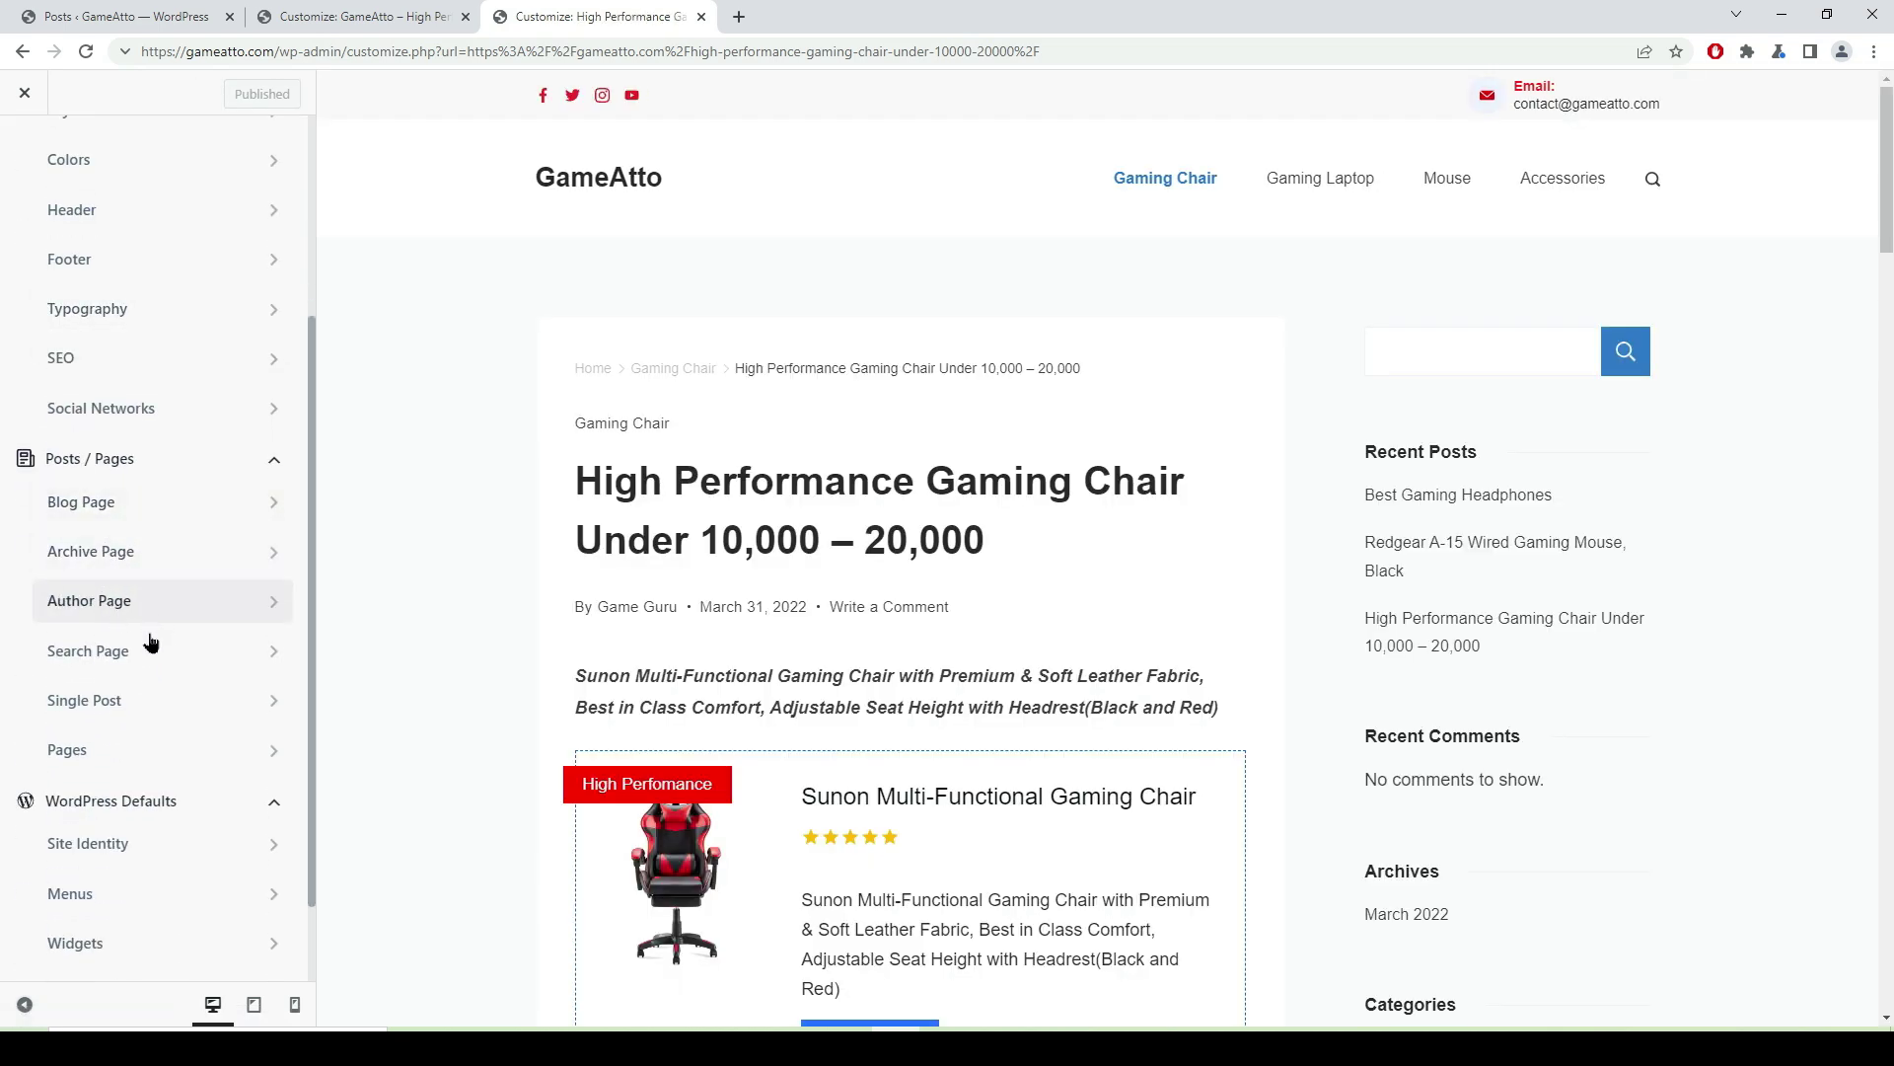
{"action": "left_click", "coordinate": [190, 712]}
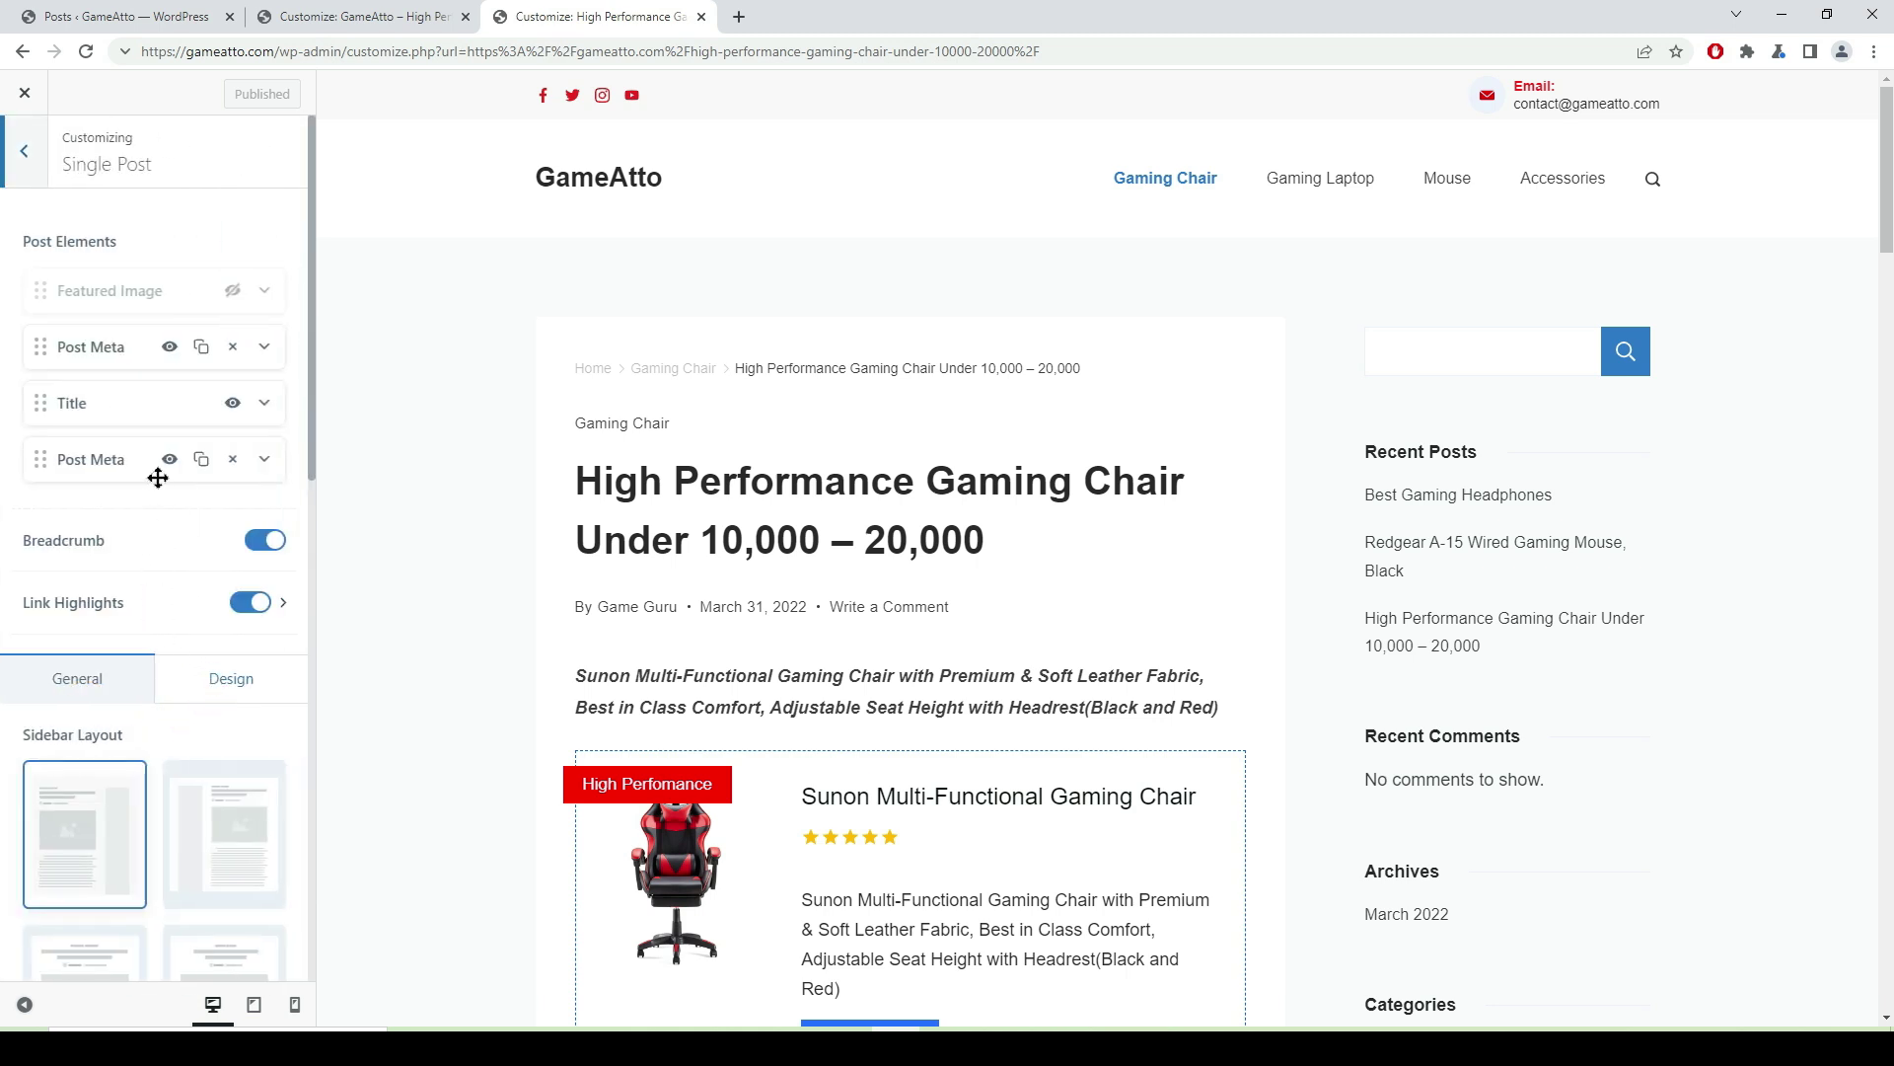
{"action": "scroll", "coordinate": [211, 381], "scroll_direction": "down", "scroll_amount": 2}
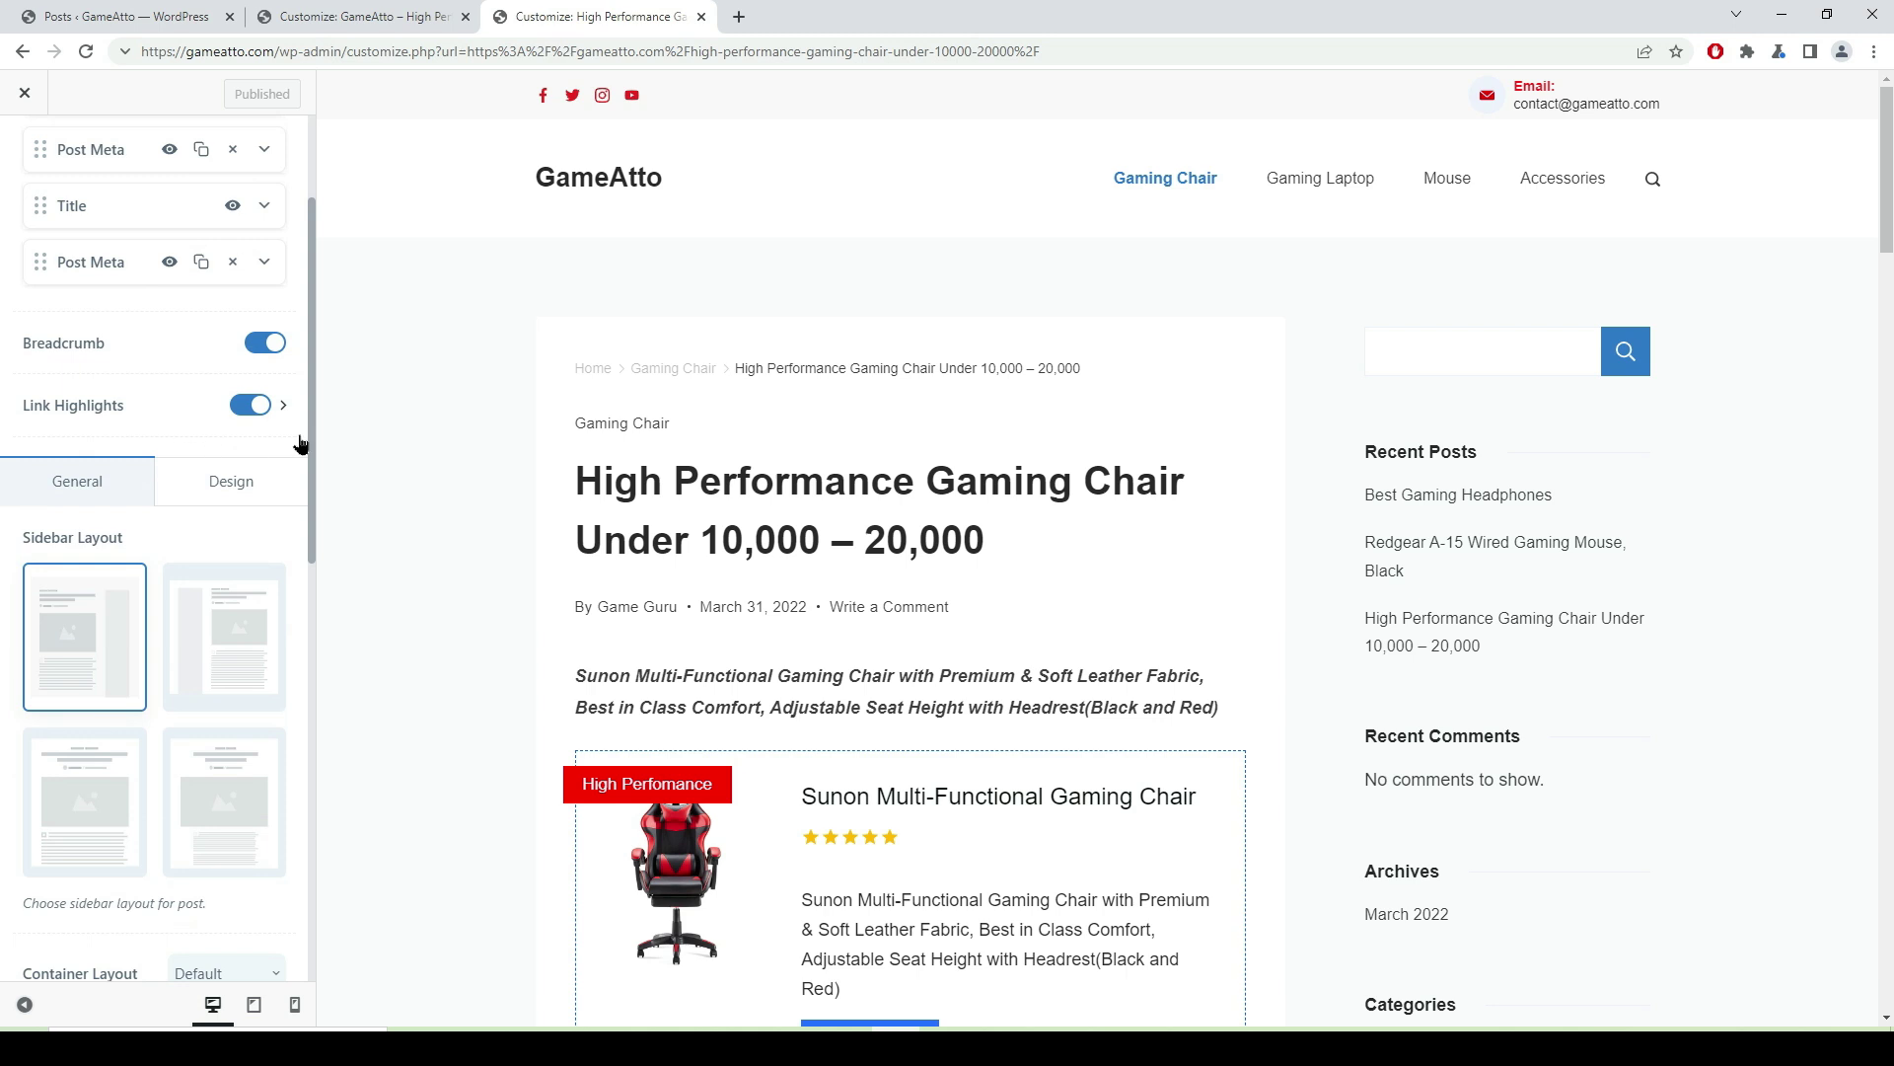
{"action": "scroll", "coordinate": [246, 435], "scroll_direction": "down", "scroll_amount": 3}
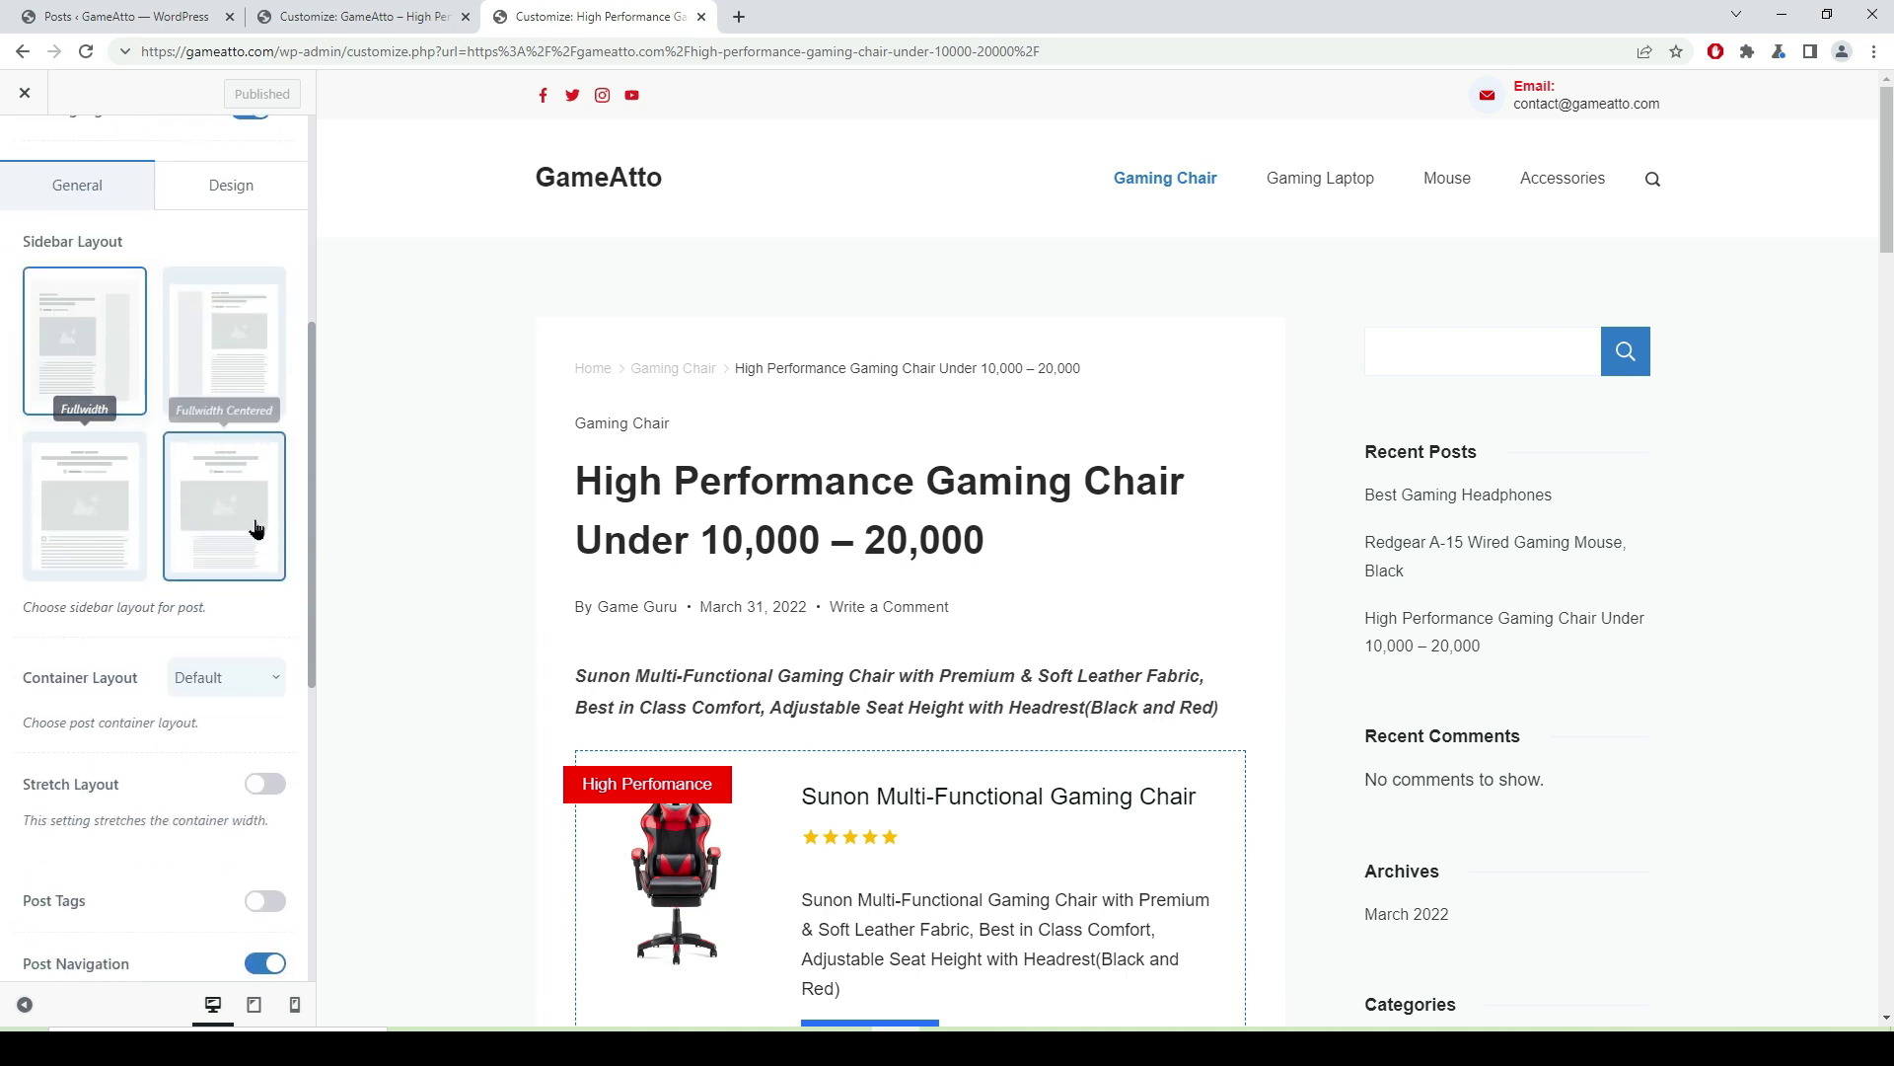
- Try the Fullwidth Centered post layout, then settle on the plain Fullwidth no-sidebar layout
{"action": "left_click", "coordinate": [113, 532]}
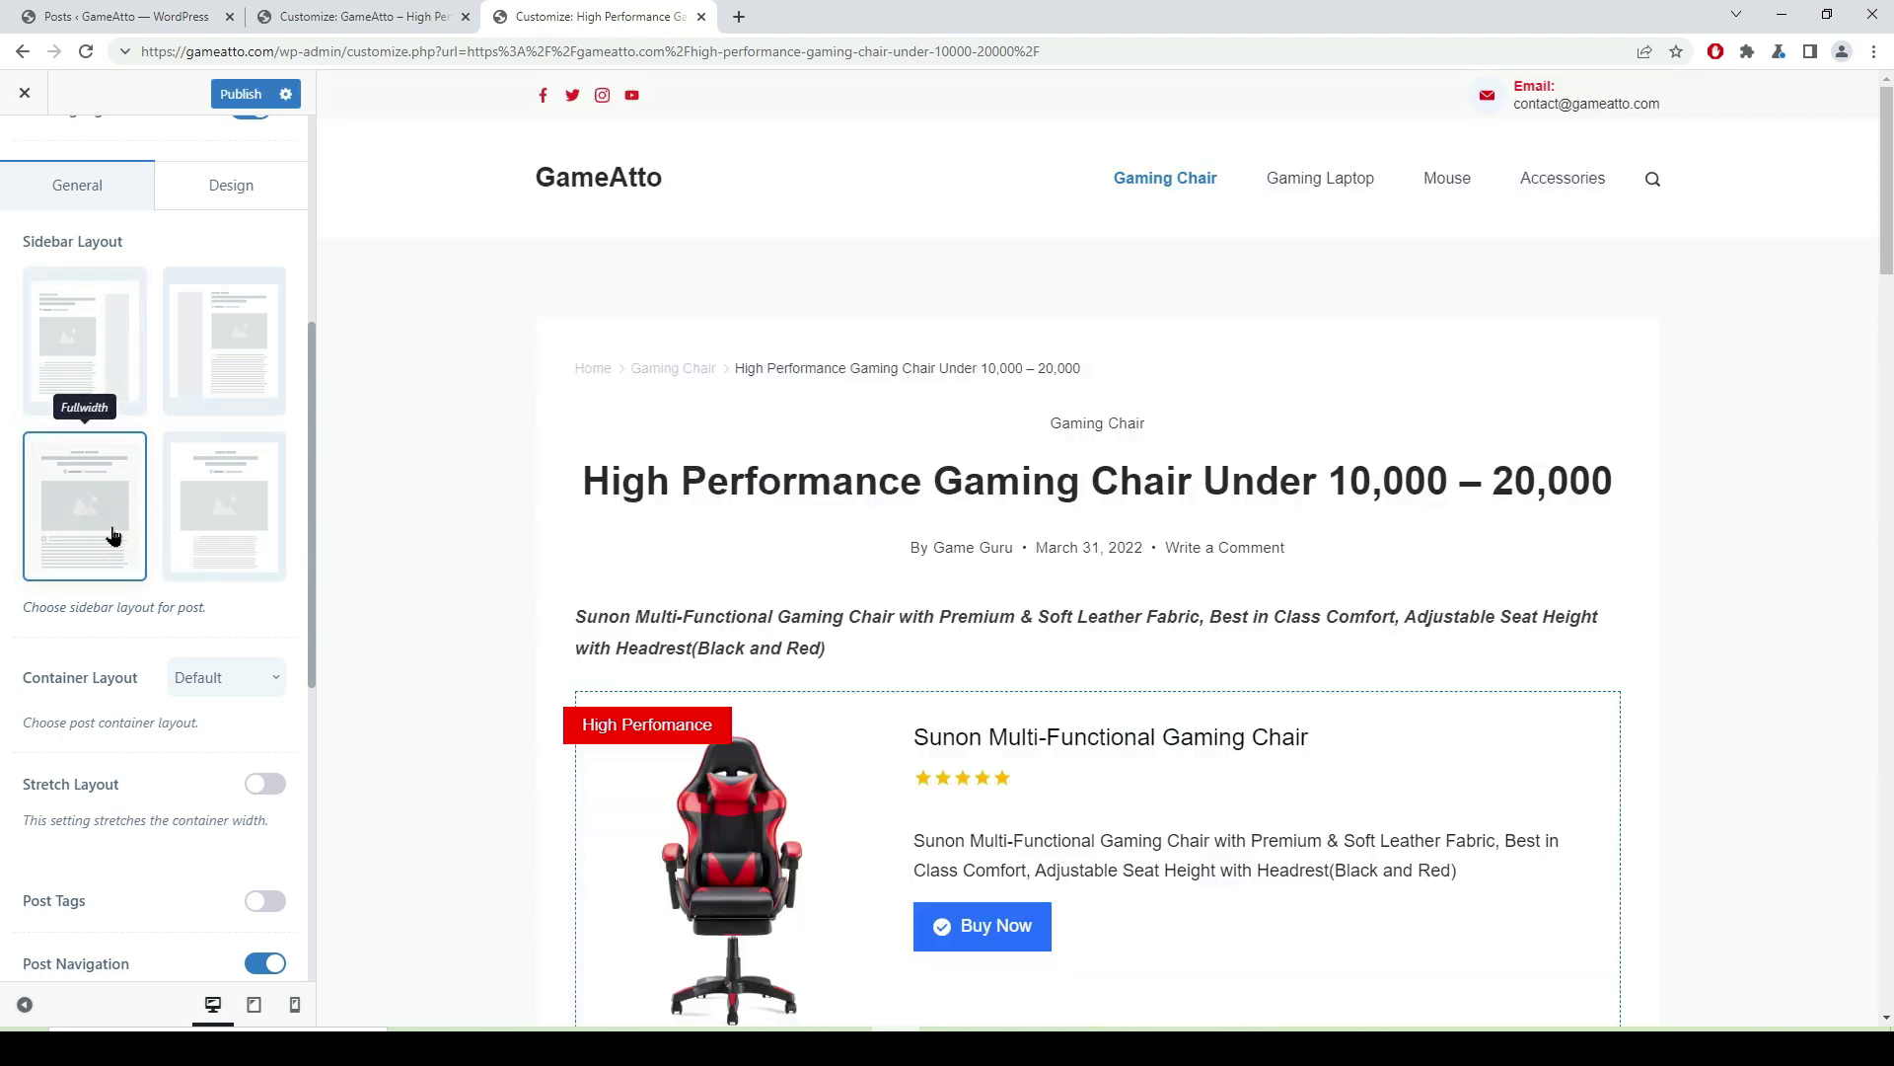
{"action": "scroll", "coordinate": [1235, 479], "scroll_direction": "down", "scroll_amount": 5}
{"action": "scroll", "coordinate": [1235, 479], "scroll_direction": "down", "scroll_amount": 10}
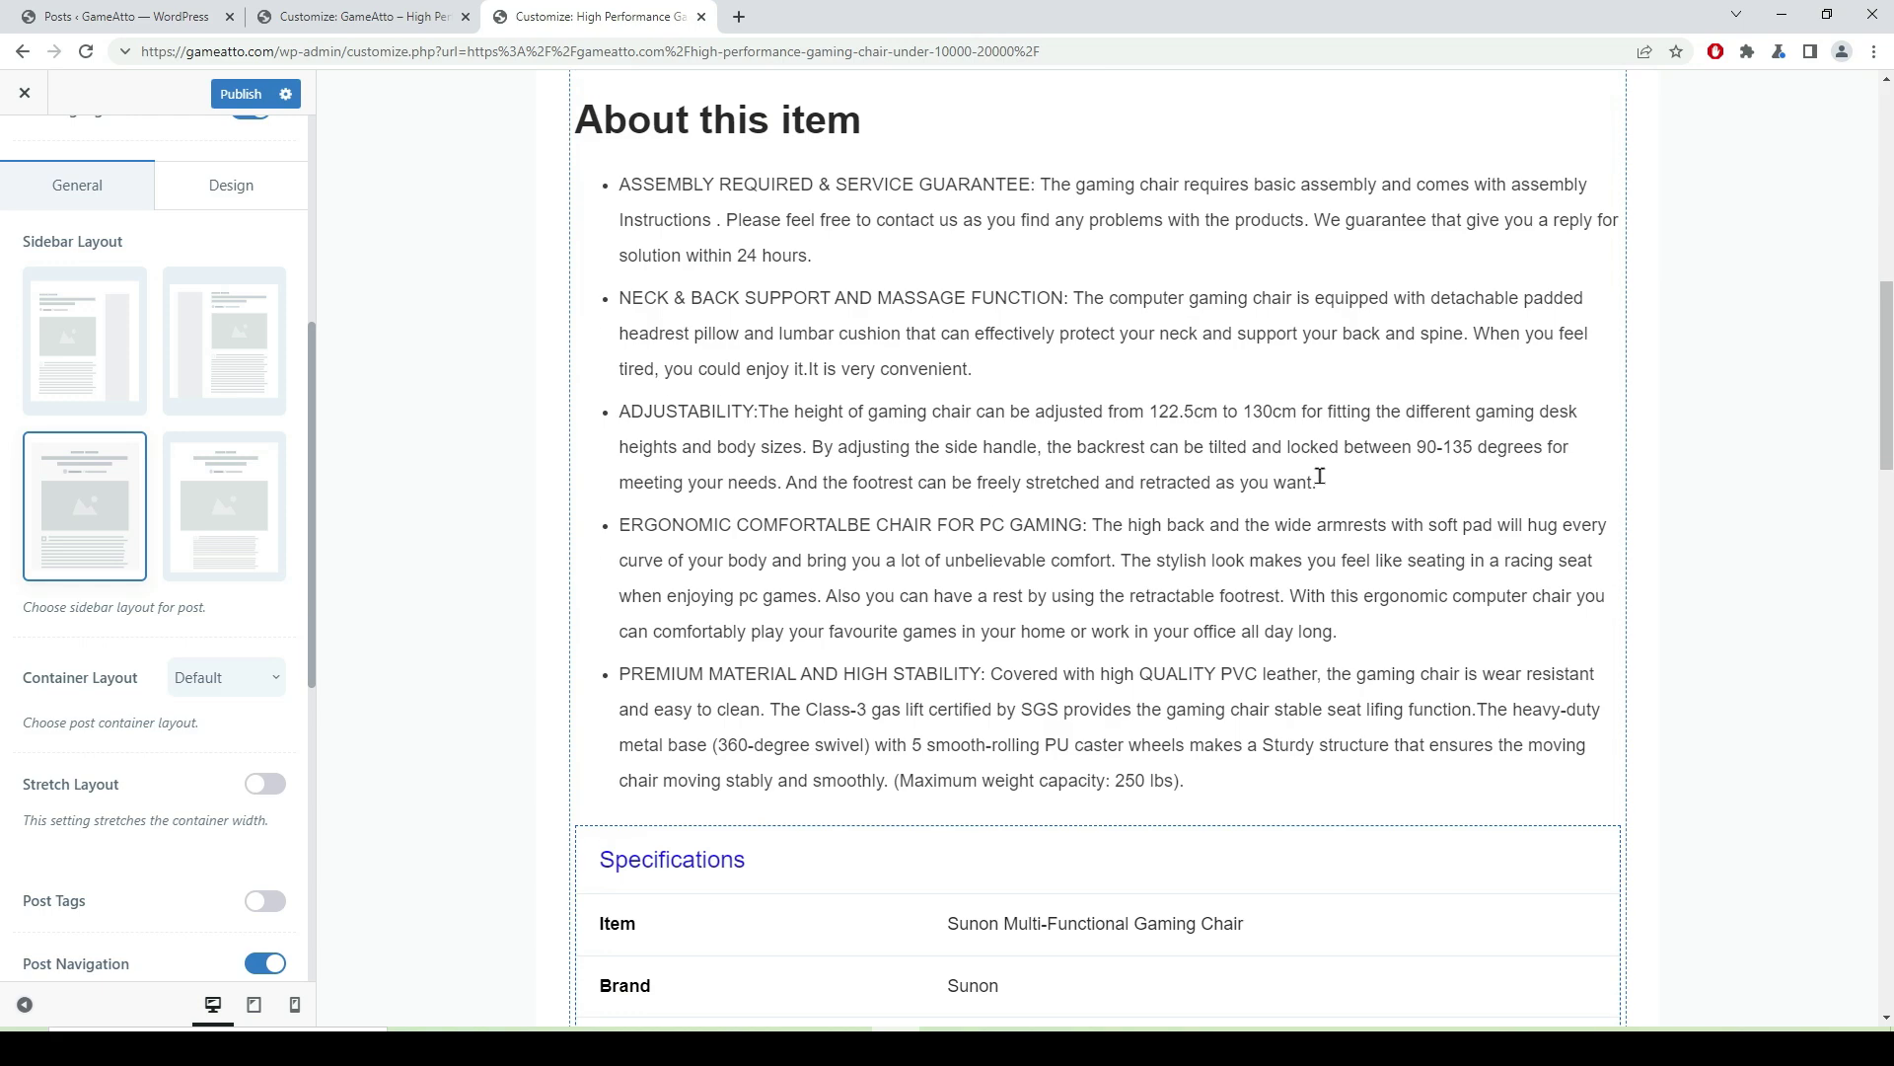
{"action": "scroll", "coordinate": [1202, 541], "scroll_direction": "down", "scroll_amount": 6}
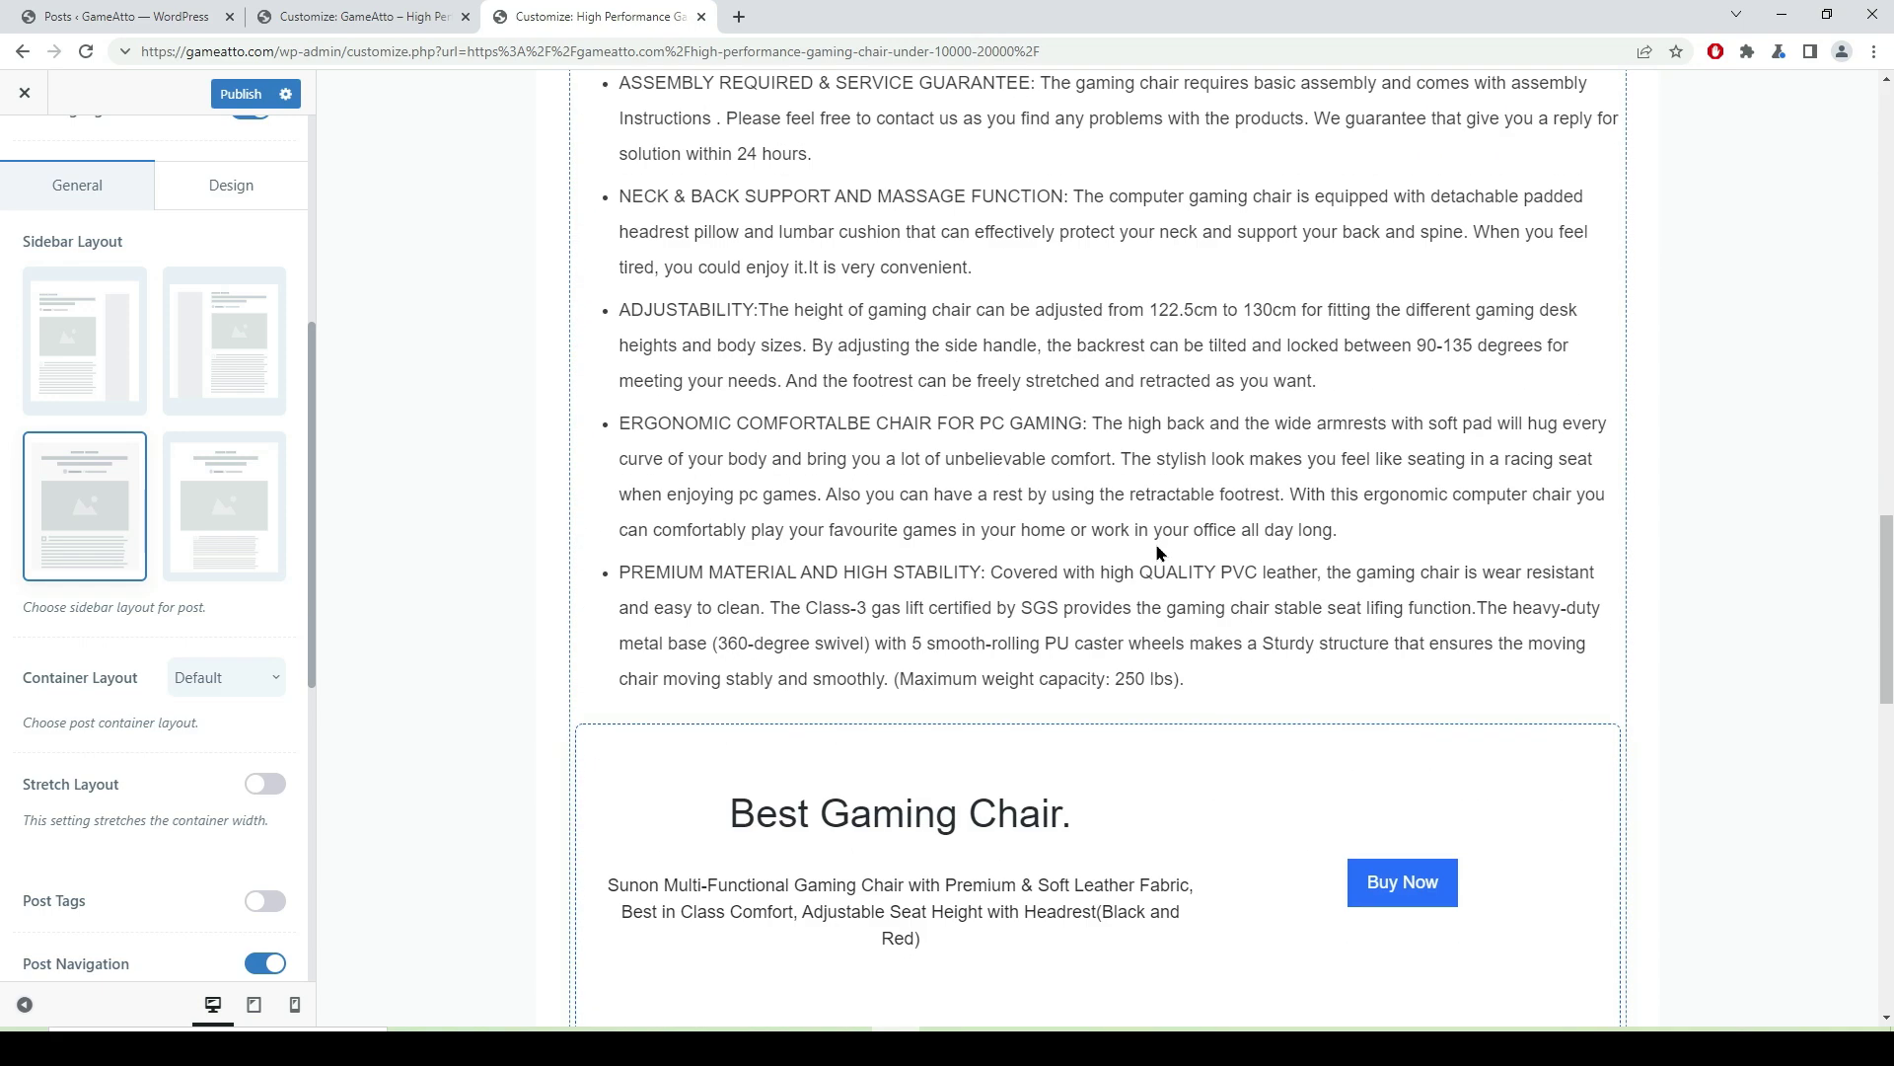
{"action": "left_click", "coordinate": [210, 543]}
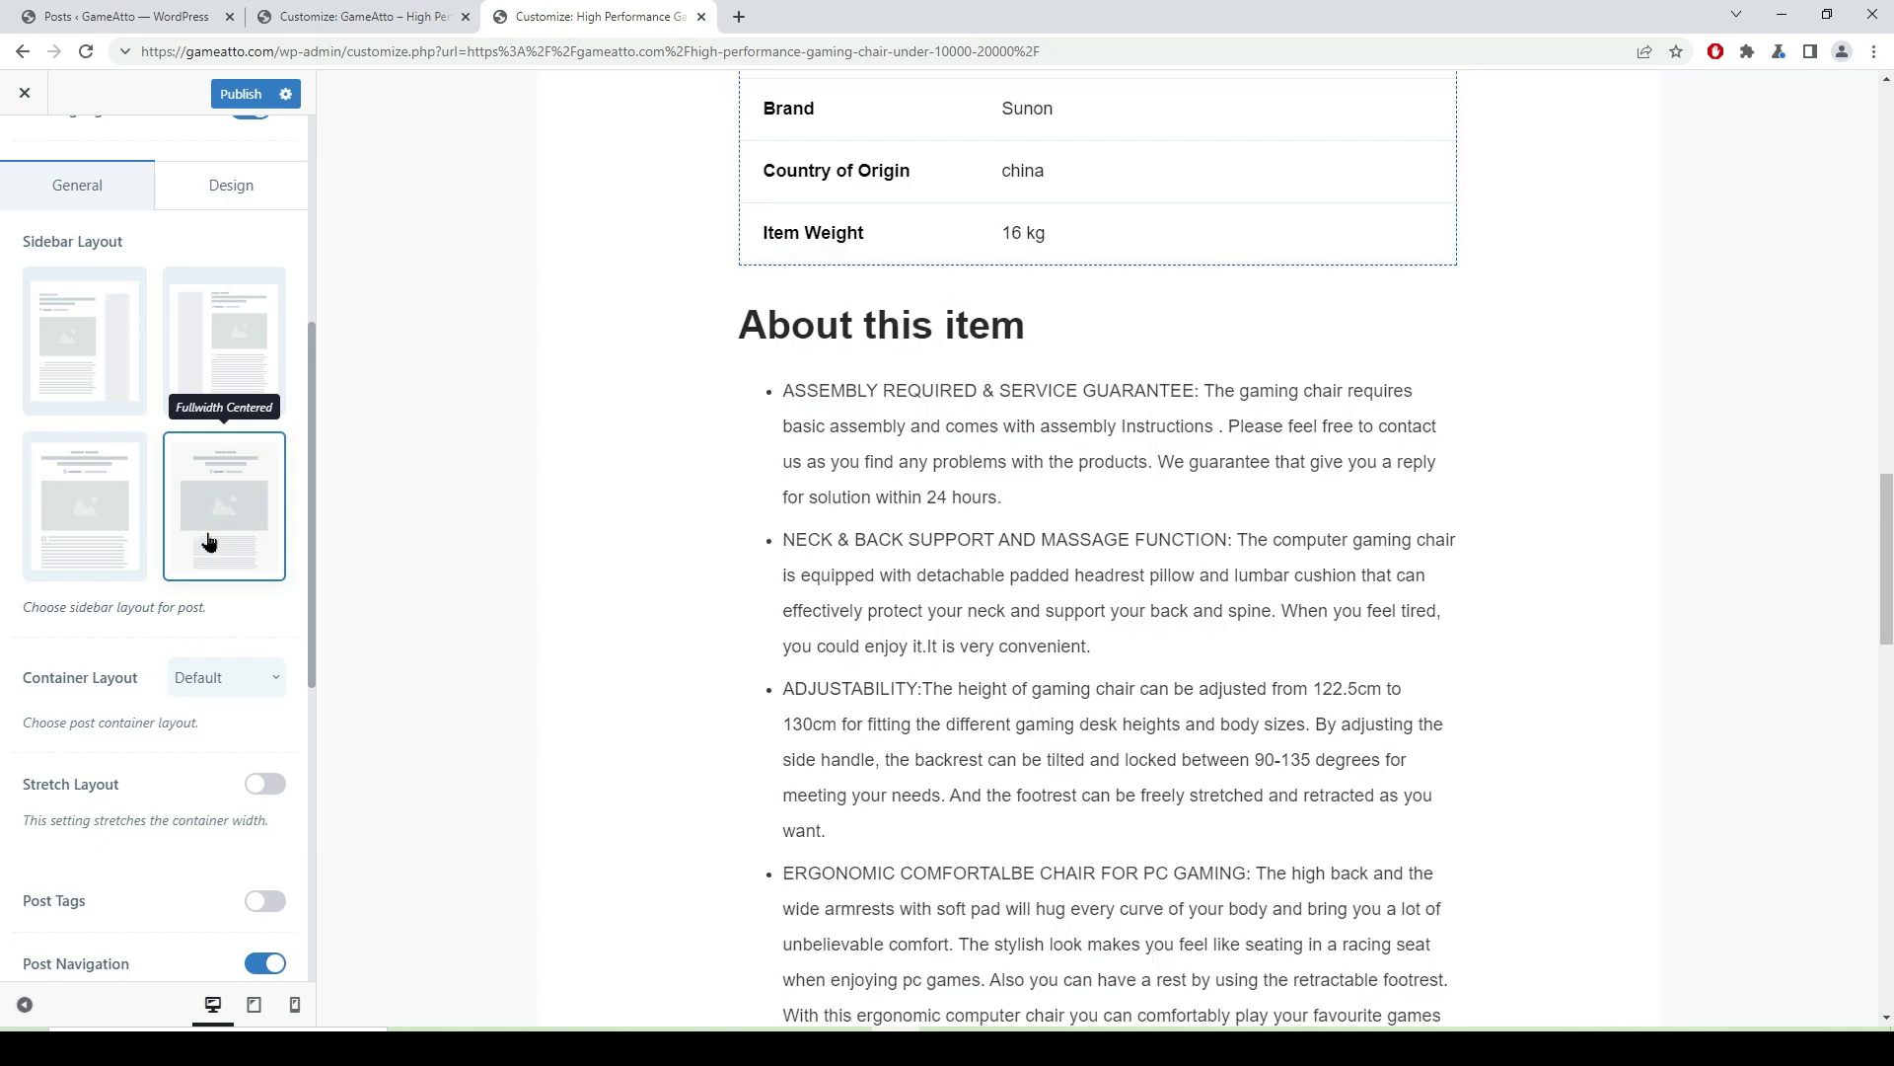
{"action": "scroll", "coordinate": [977, 600], "scroll_direction": "up", "scroll_amount": 12}
{"action": "scroll", "coordinate": [977, 600], "scroll_direction": "up", "scroll_amount": 6}
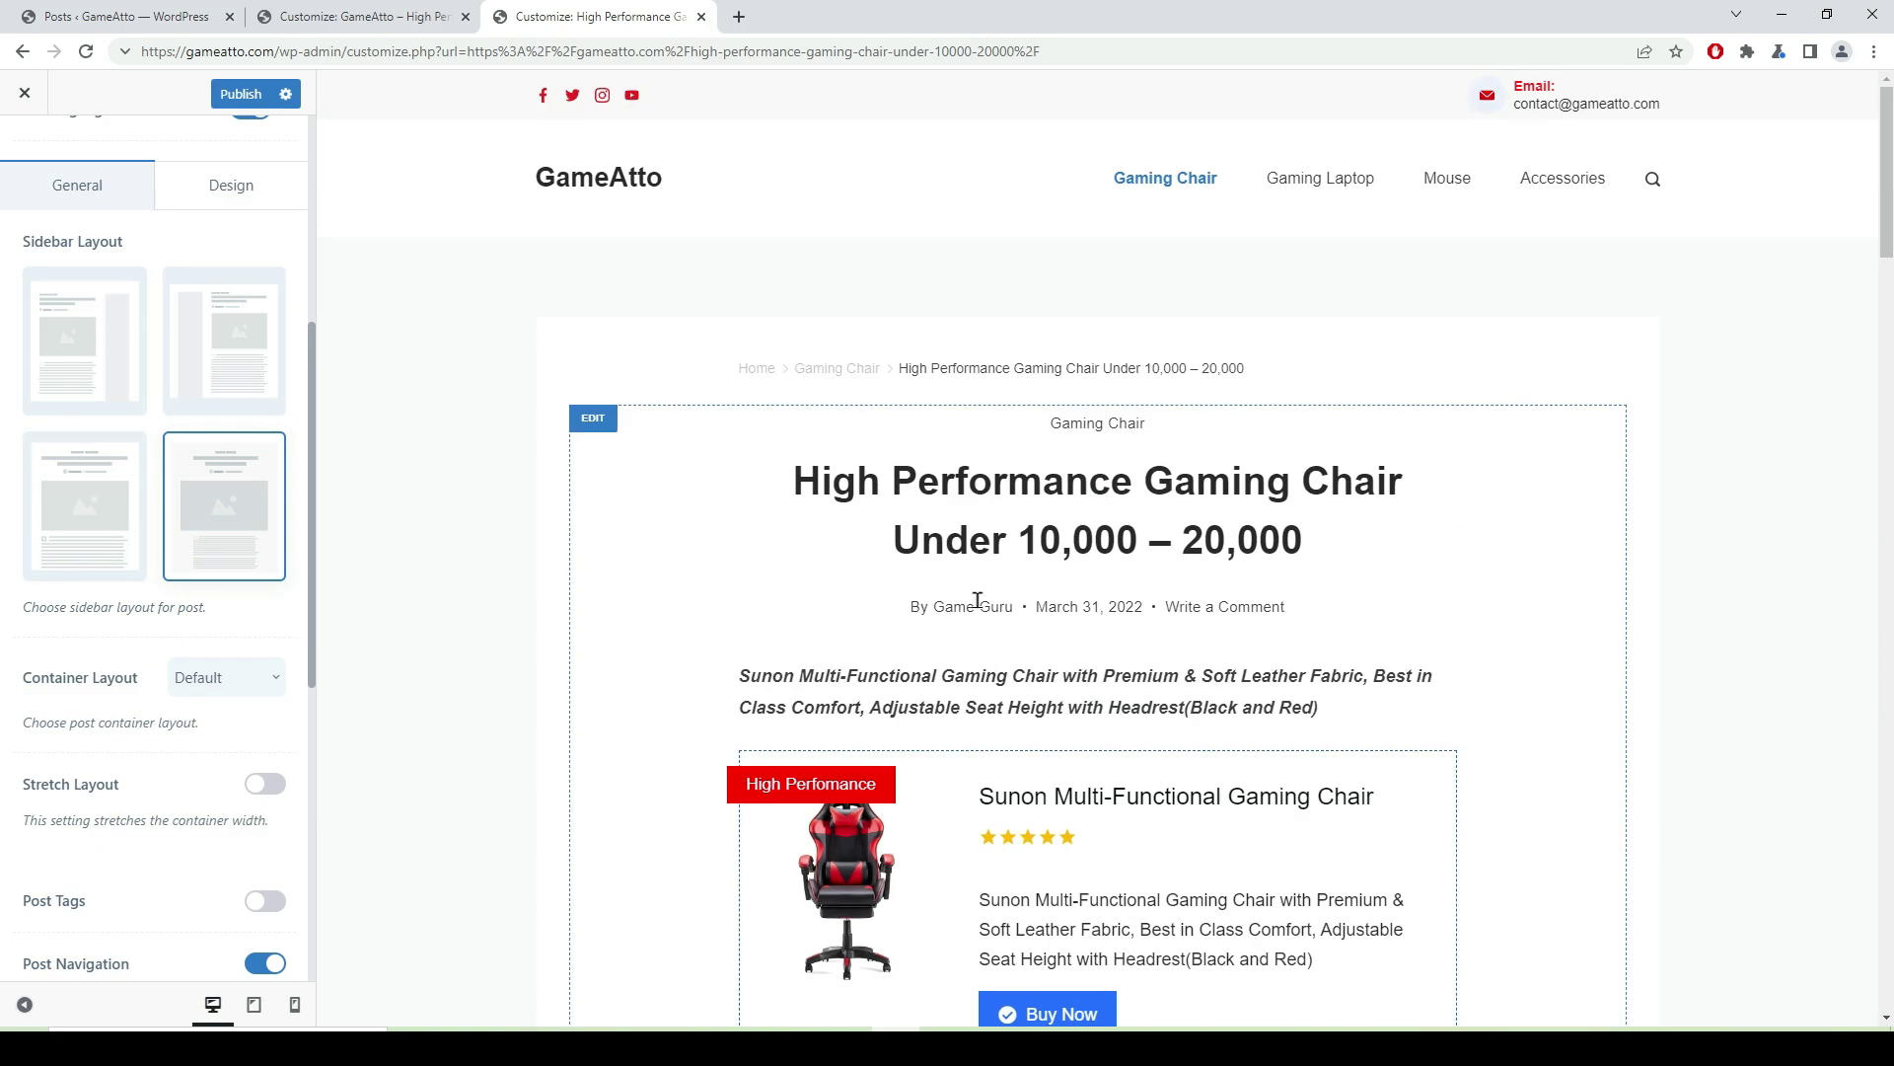
{"action": "left_click", "coordinate": [94, 536]}
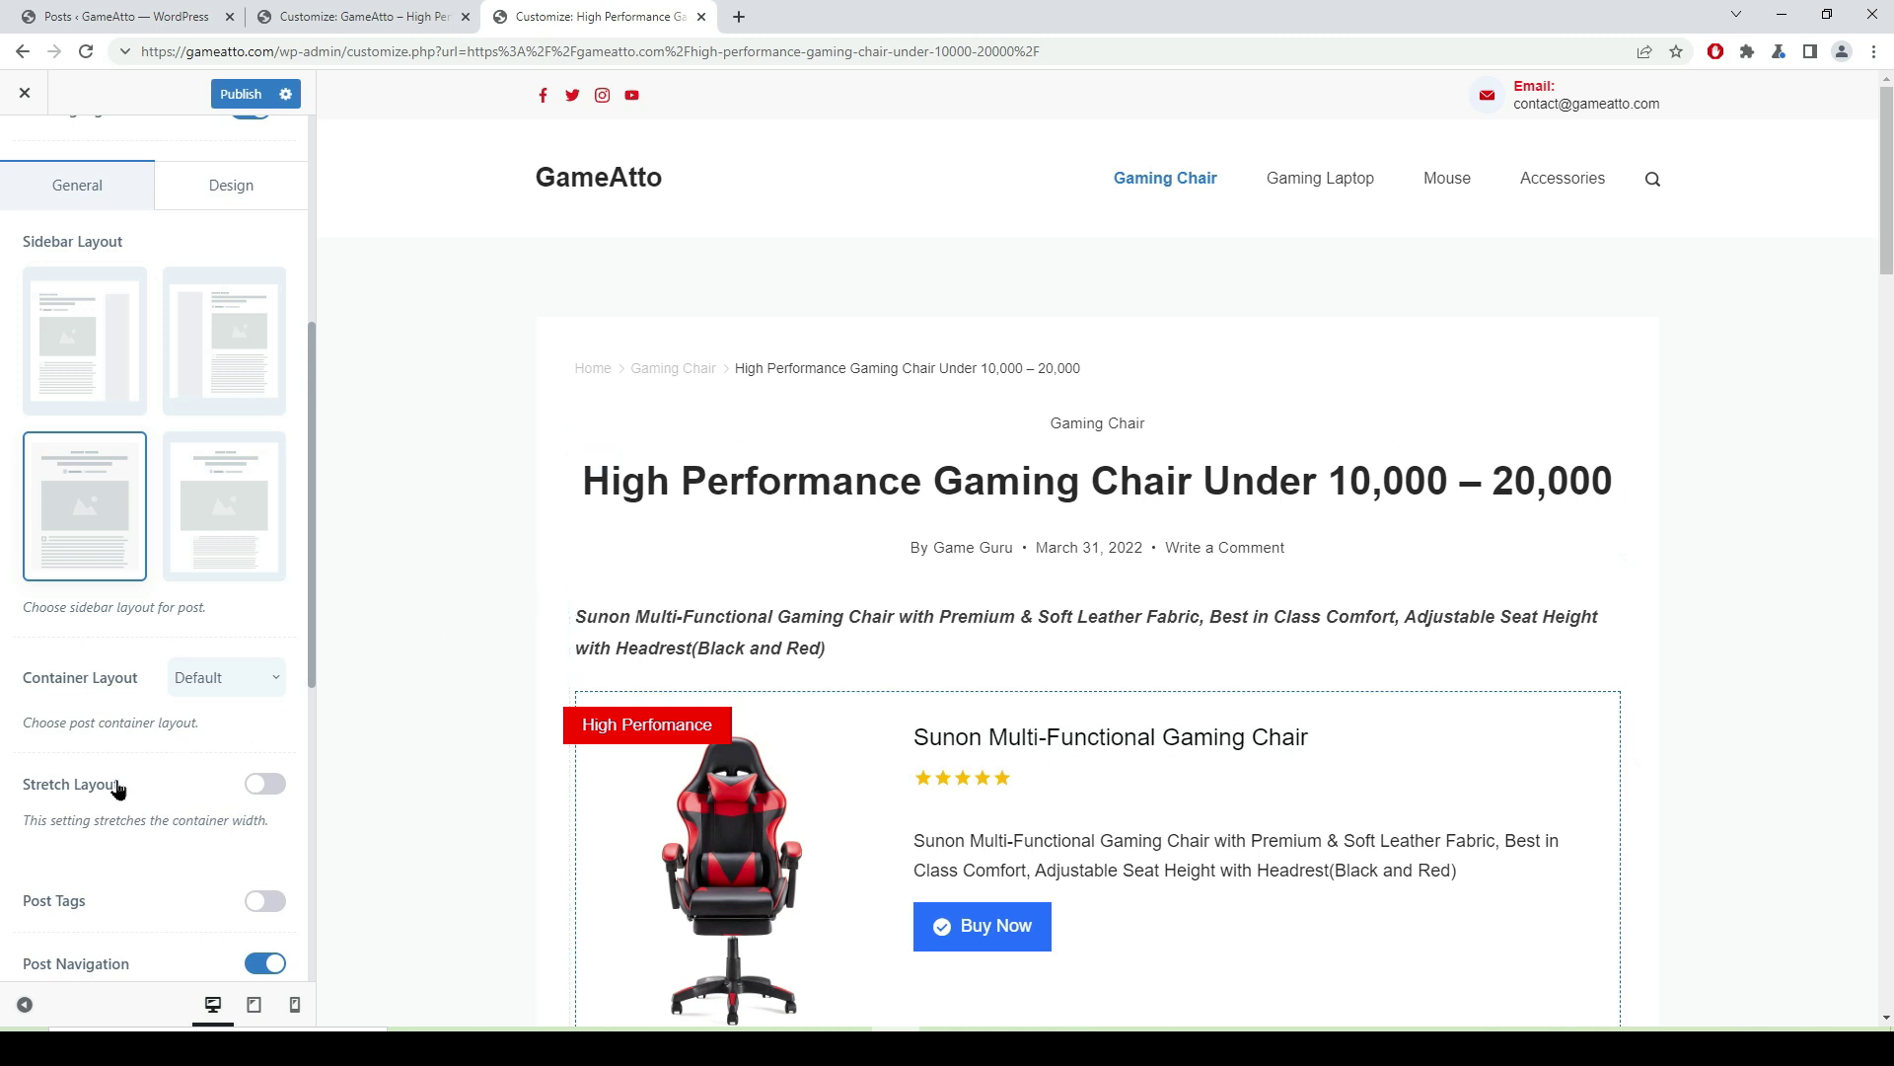
- Publish the Fullwidth single post layout change and open a new browser tab
{"action": "scroll", "coordinate": [1695, 763], "scroll_direction": "down", "scroll_amount": 6}
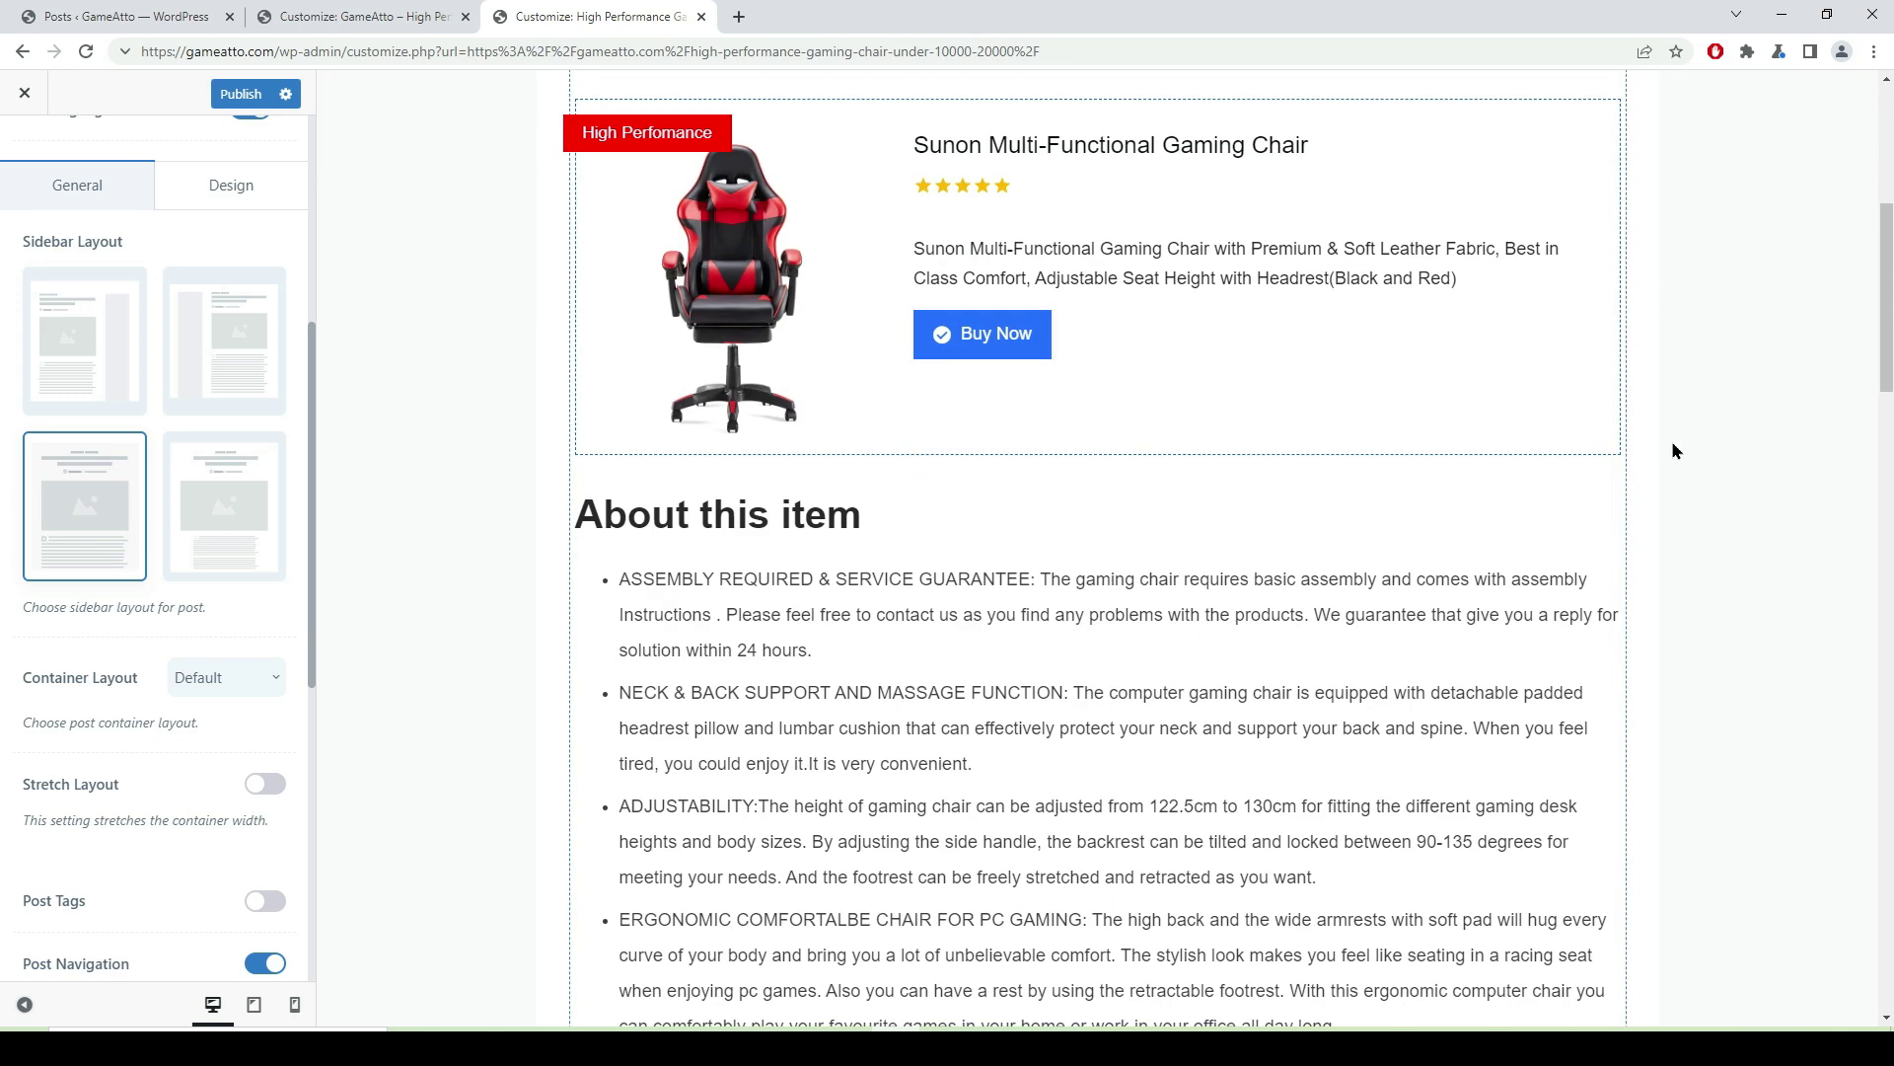
{"action": "left_click", "coordinate": [243, 94]}
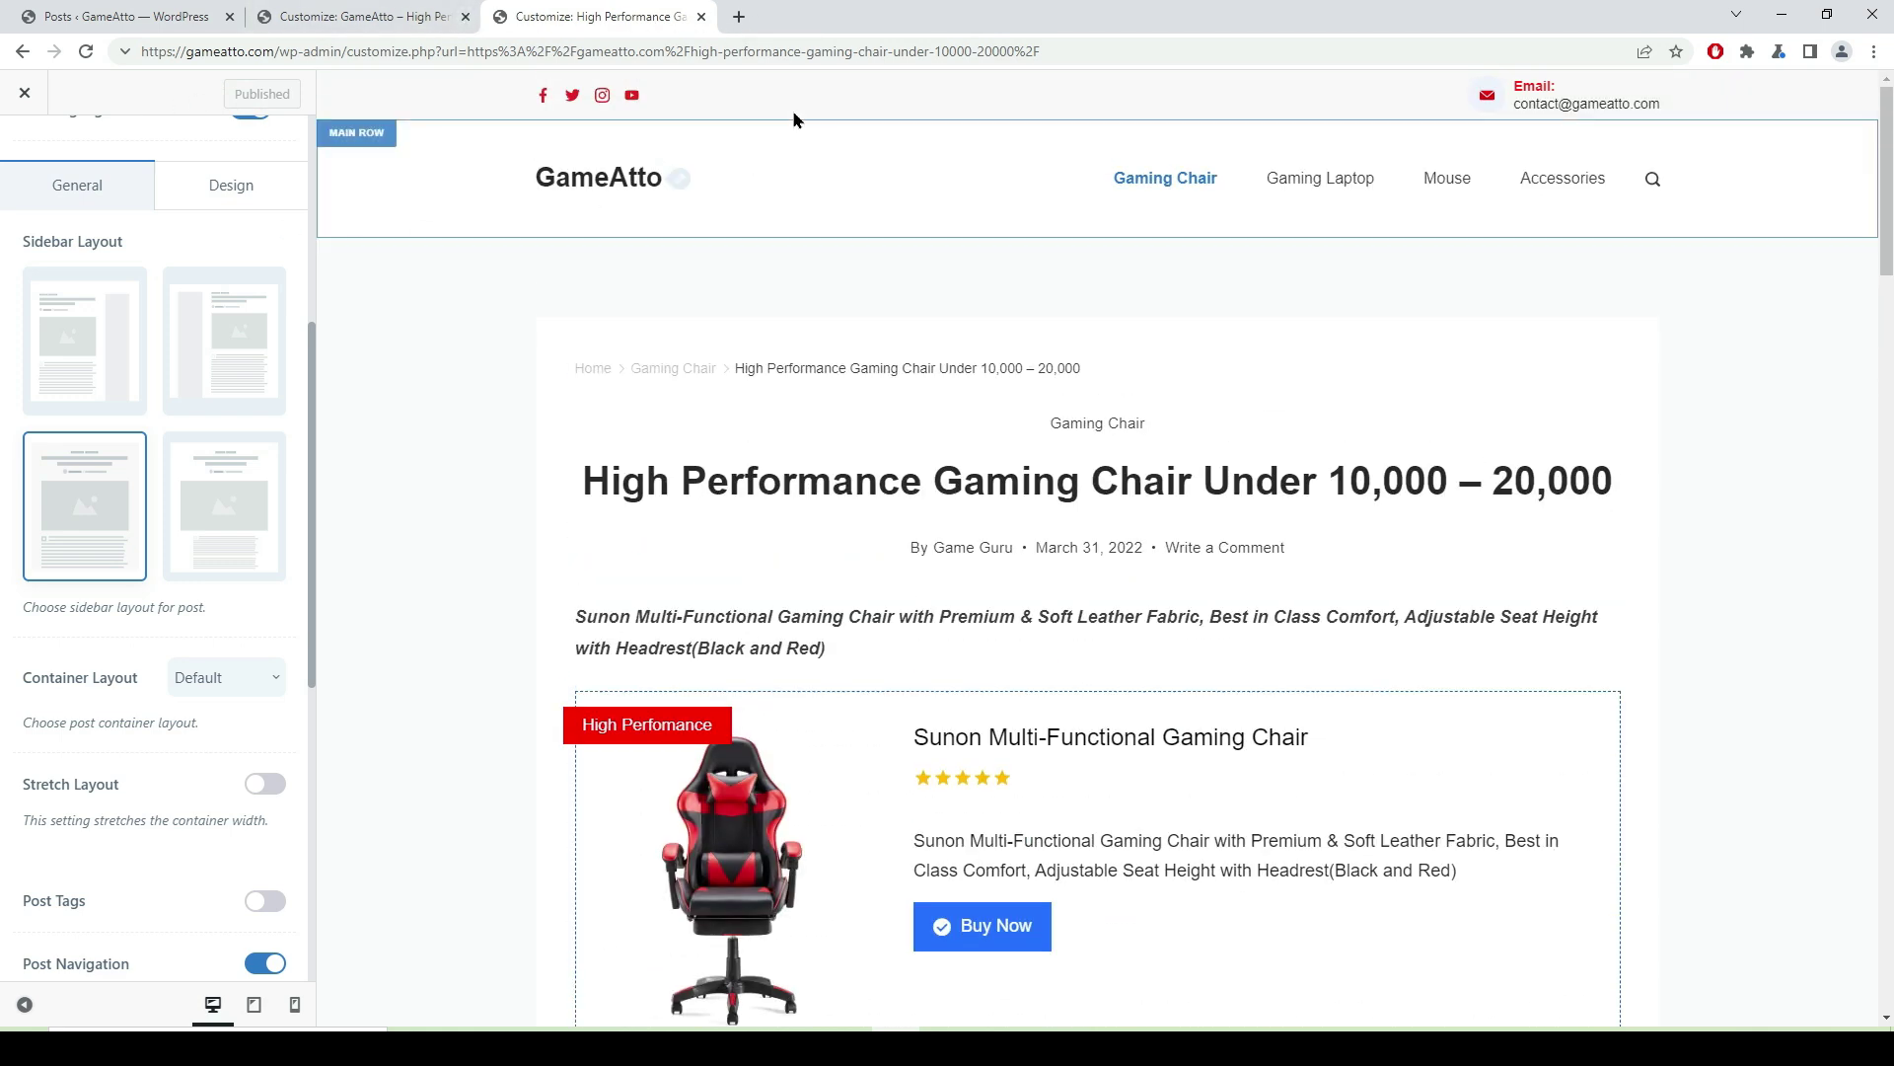
{"action": "left_click", "coordinate": [739, 17]}
- Load gameatto.com in the new tab
{"action": "left_click", "coordinate": [500, 51]}
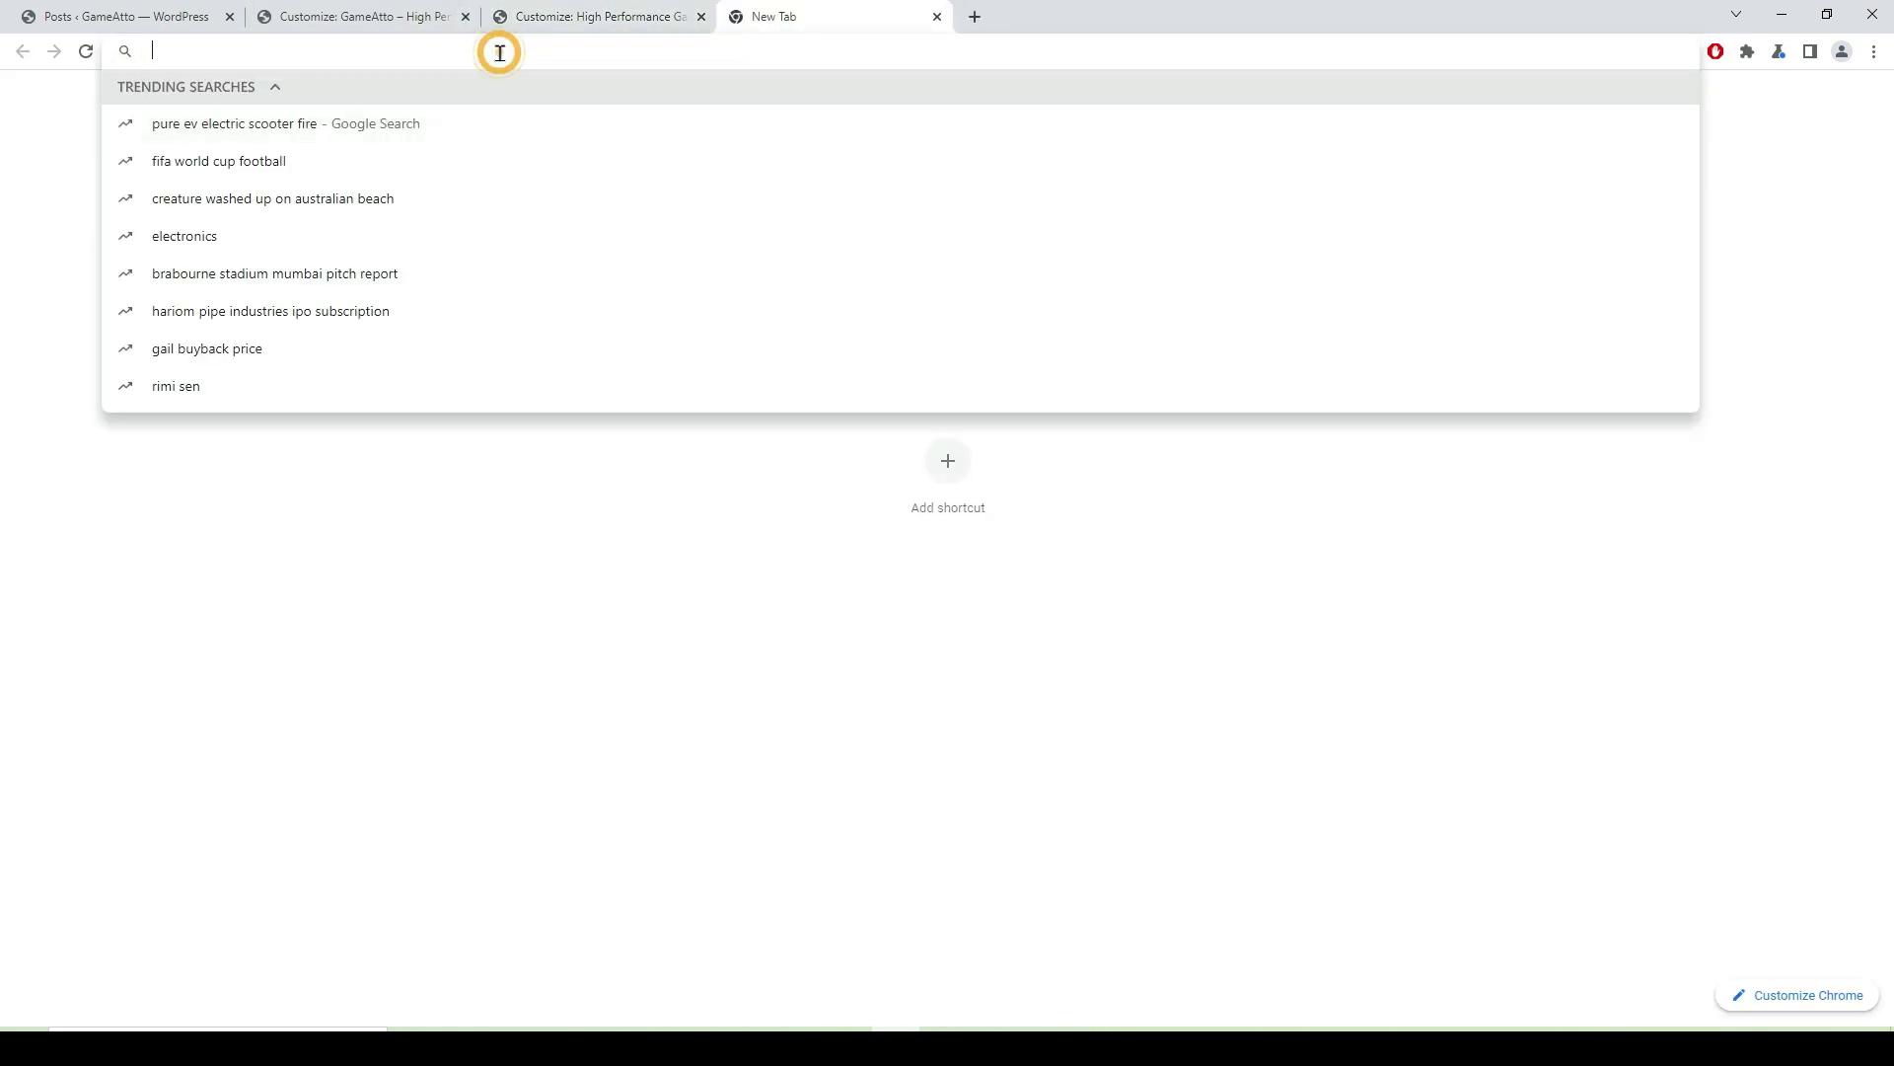
{"action": "type", "text": "gam"}
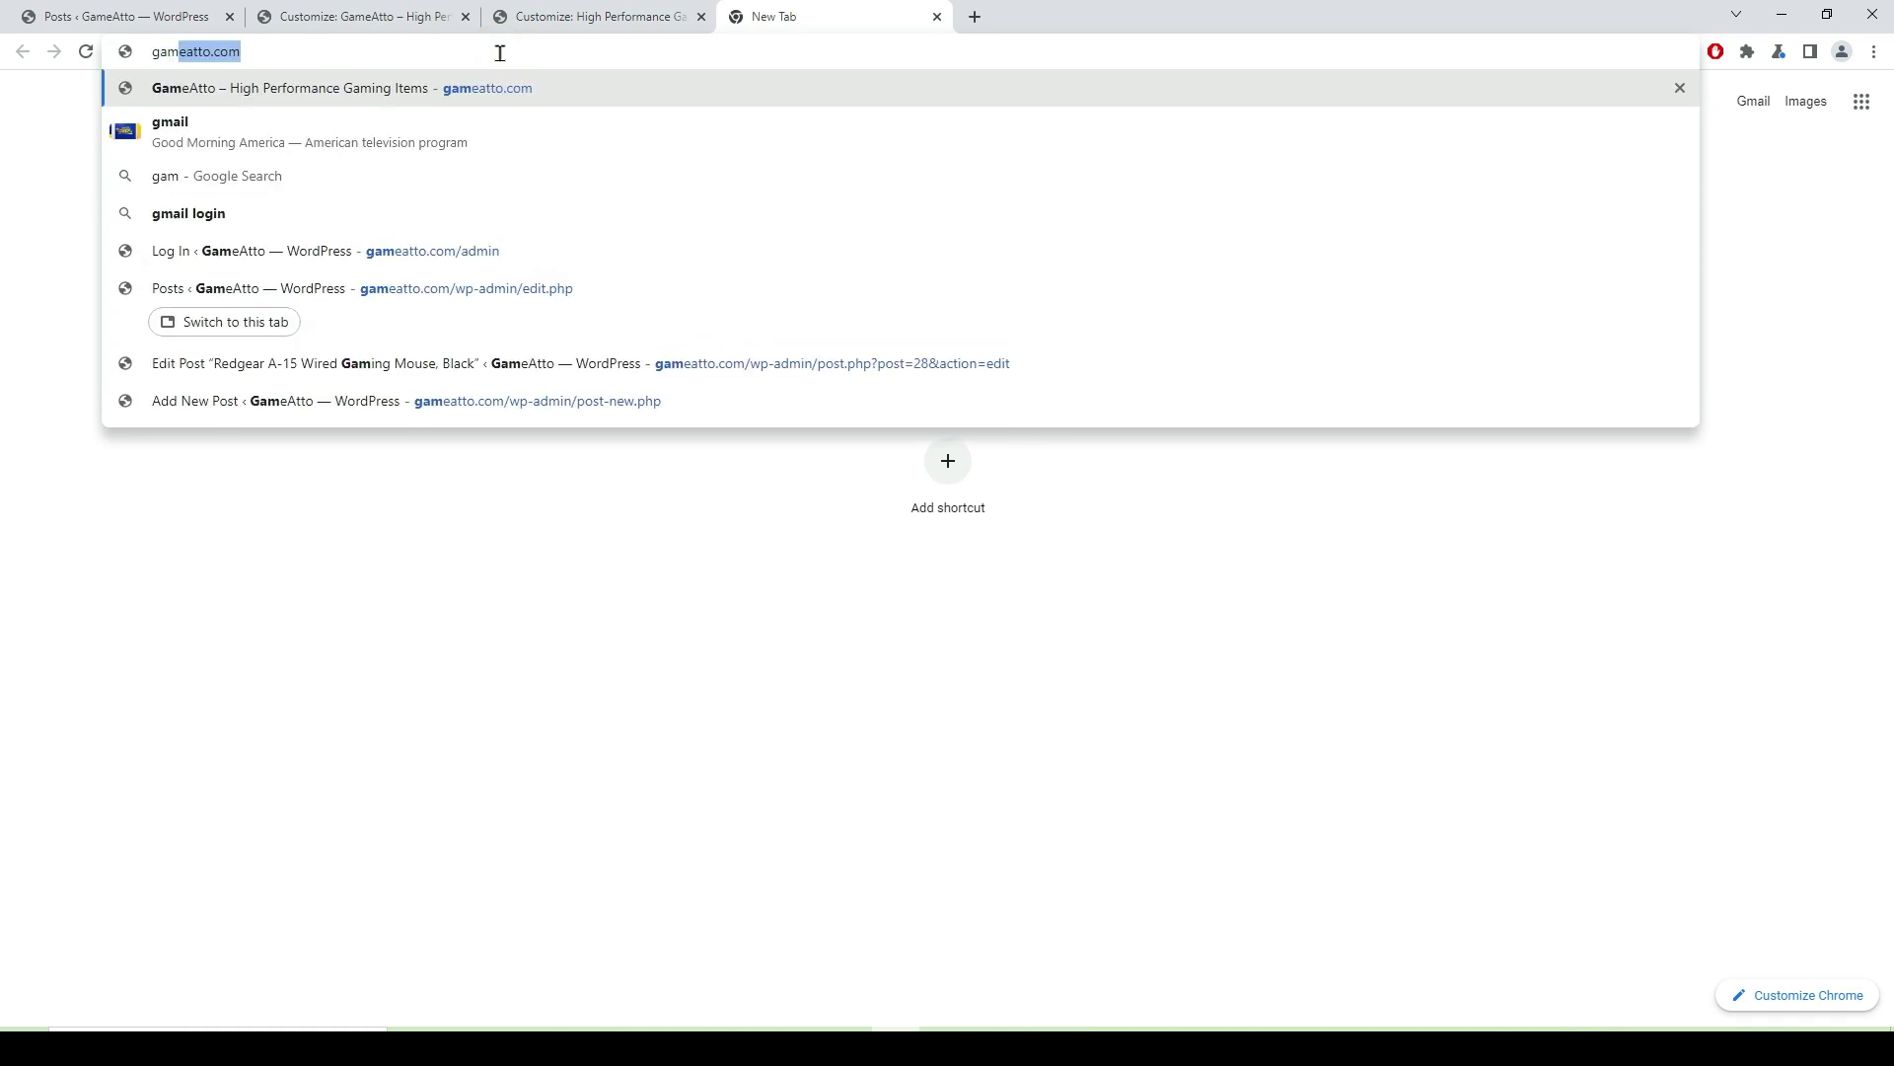
{"action": "type", "text": "eatto.com"}
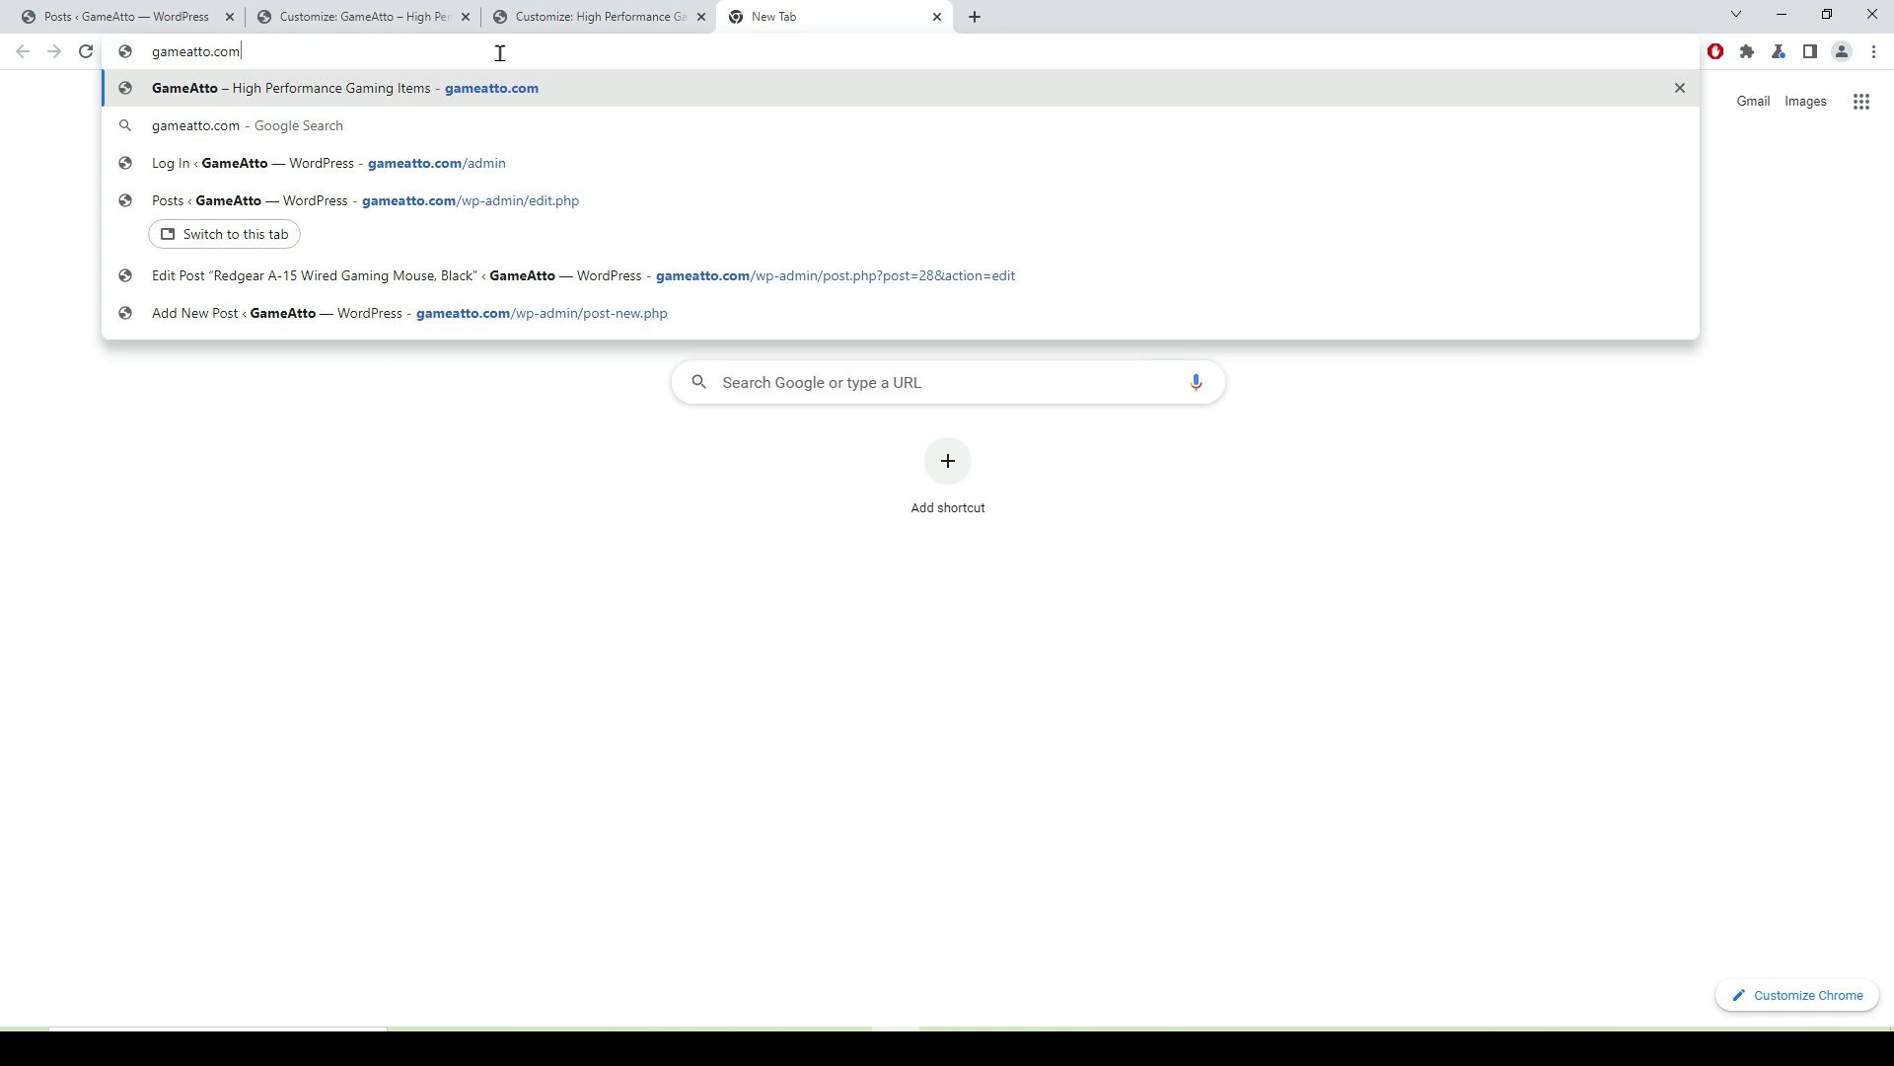
{"action": "key", "text": "Return"}
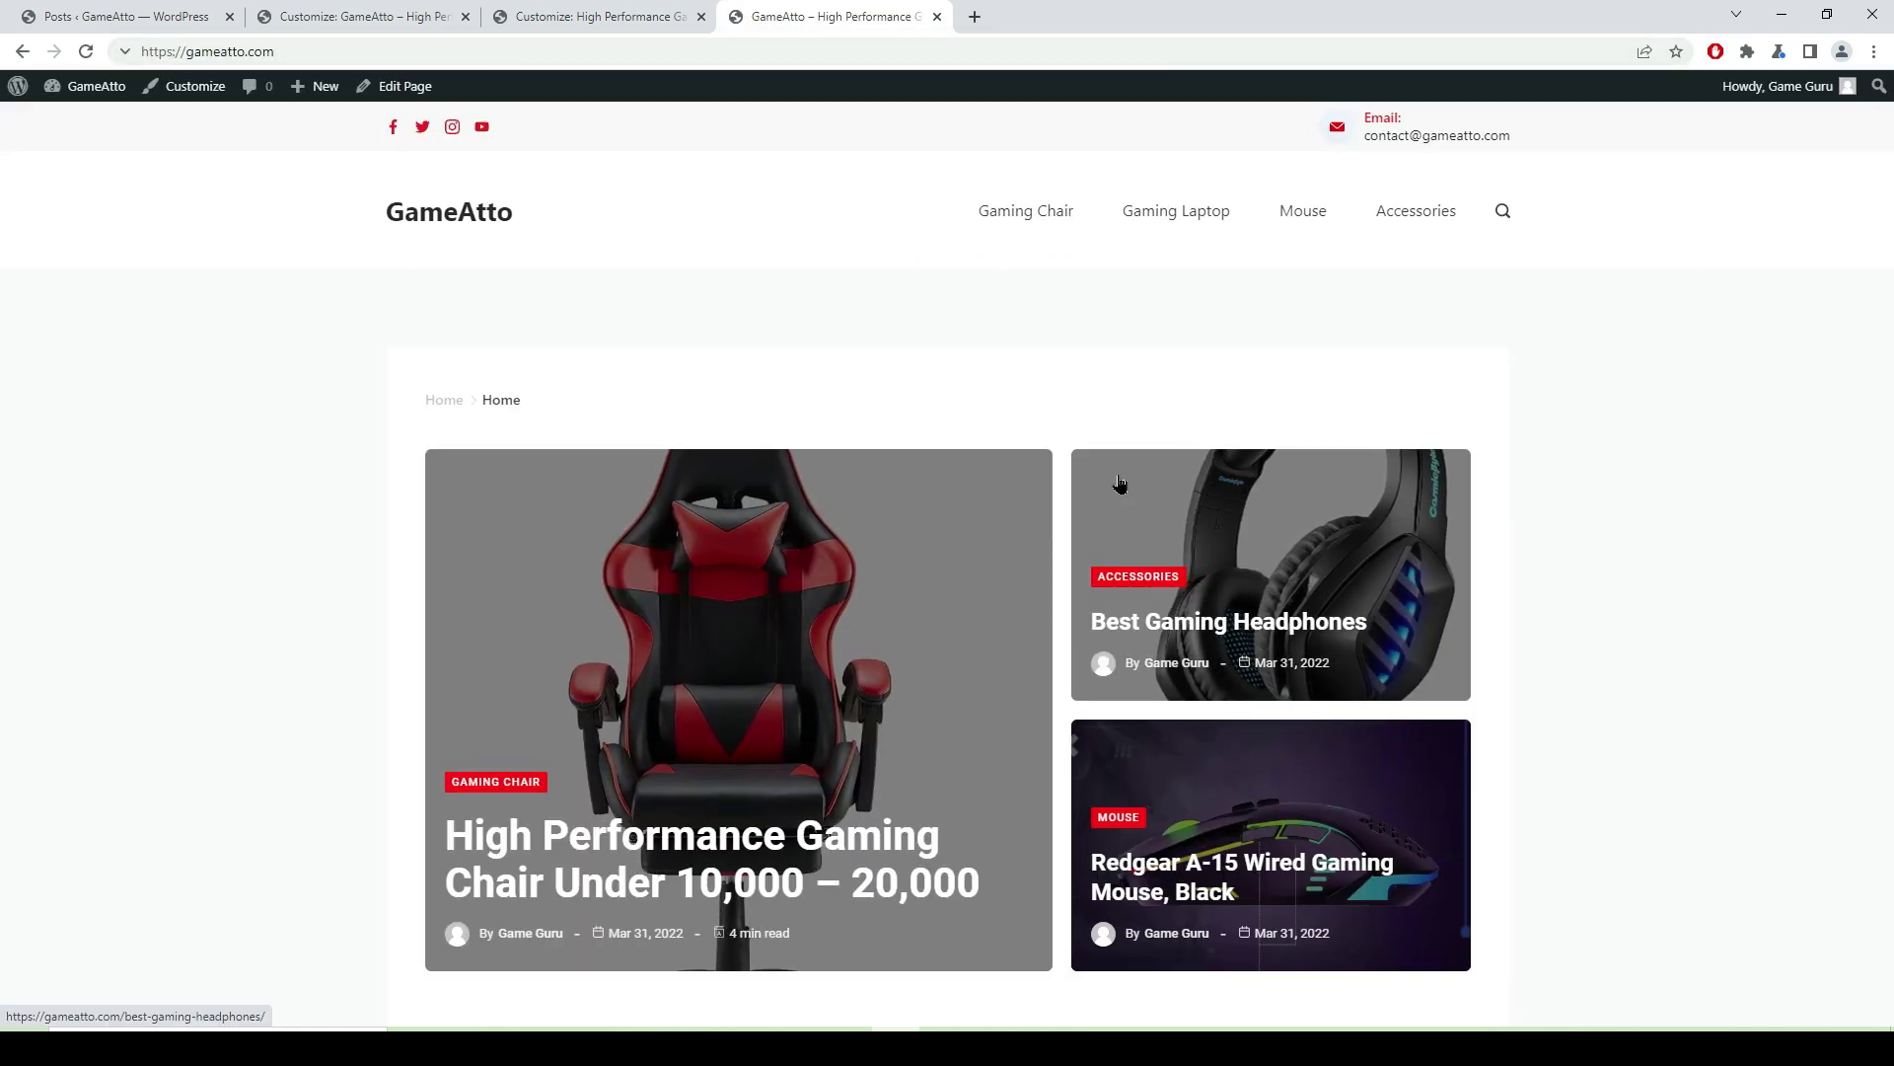
- Check the gaming chair post's new full-width layout, then return to the GameAtto homepage
{"action": "scroll", "coordinate": [719, 565], "scroll_direction": "down", "scroll_amount": 4}
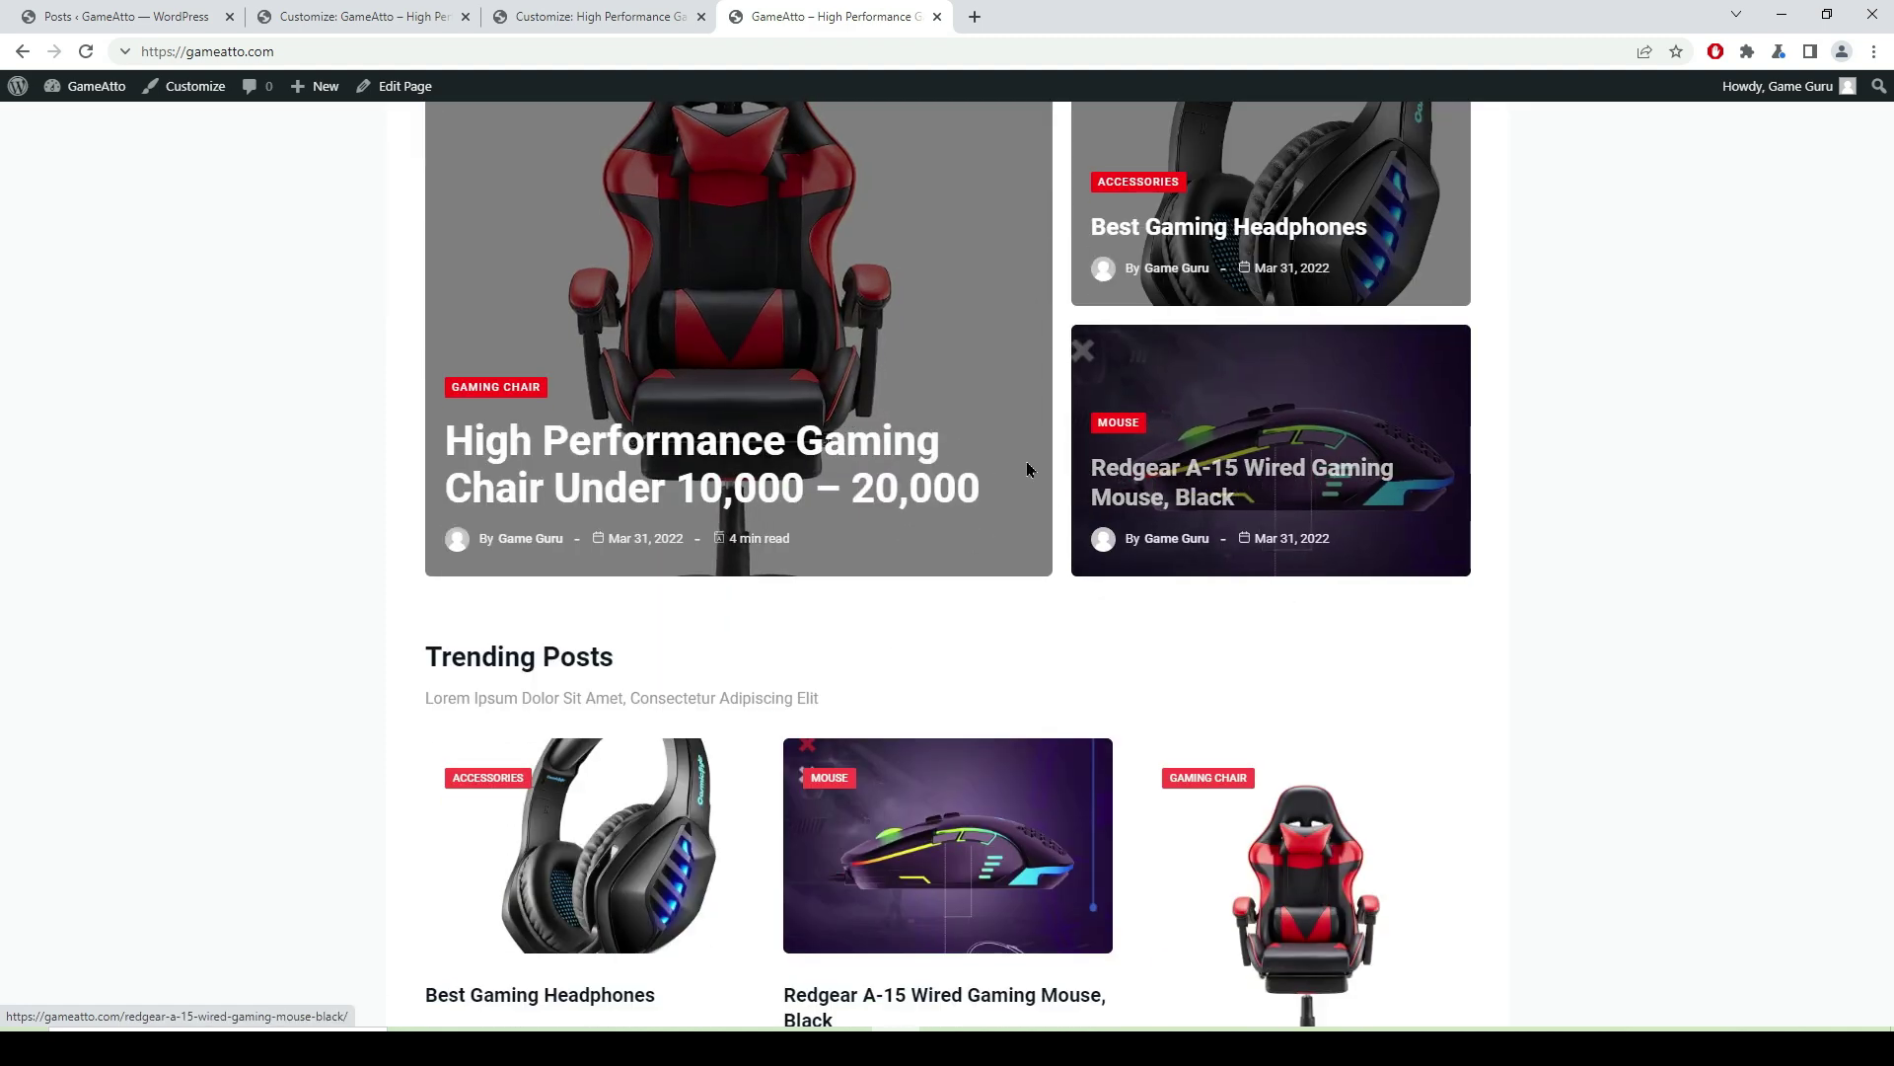
{"action": "left_click", "coordinate": [753, 460]}
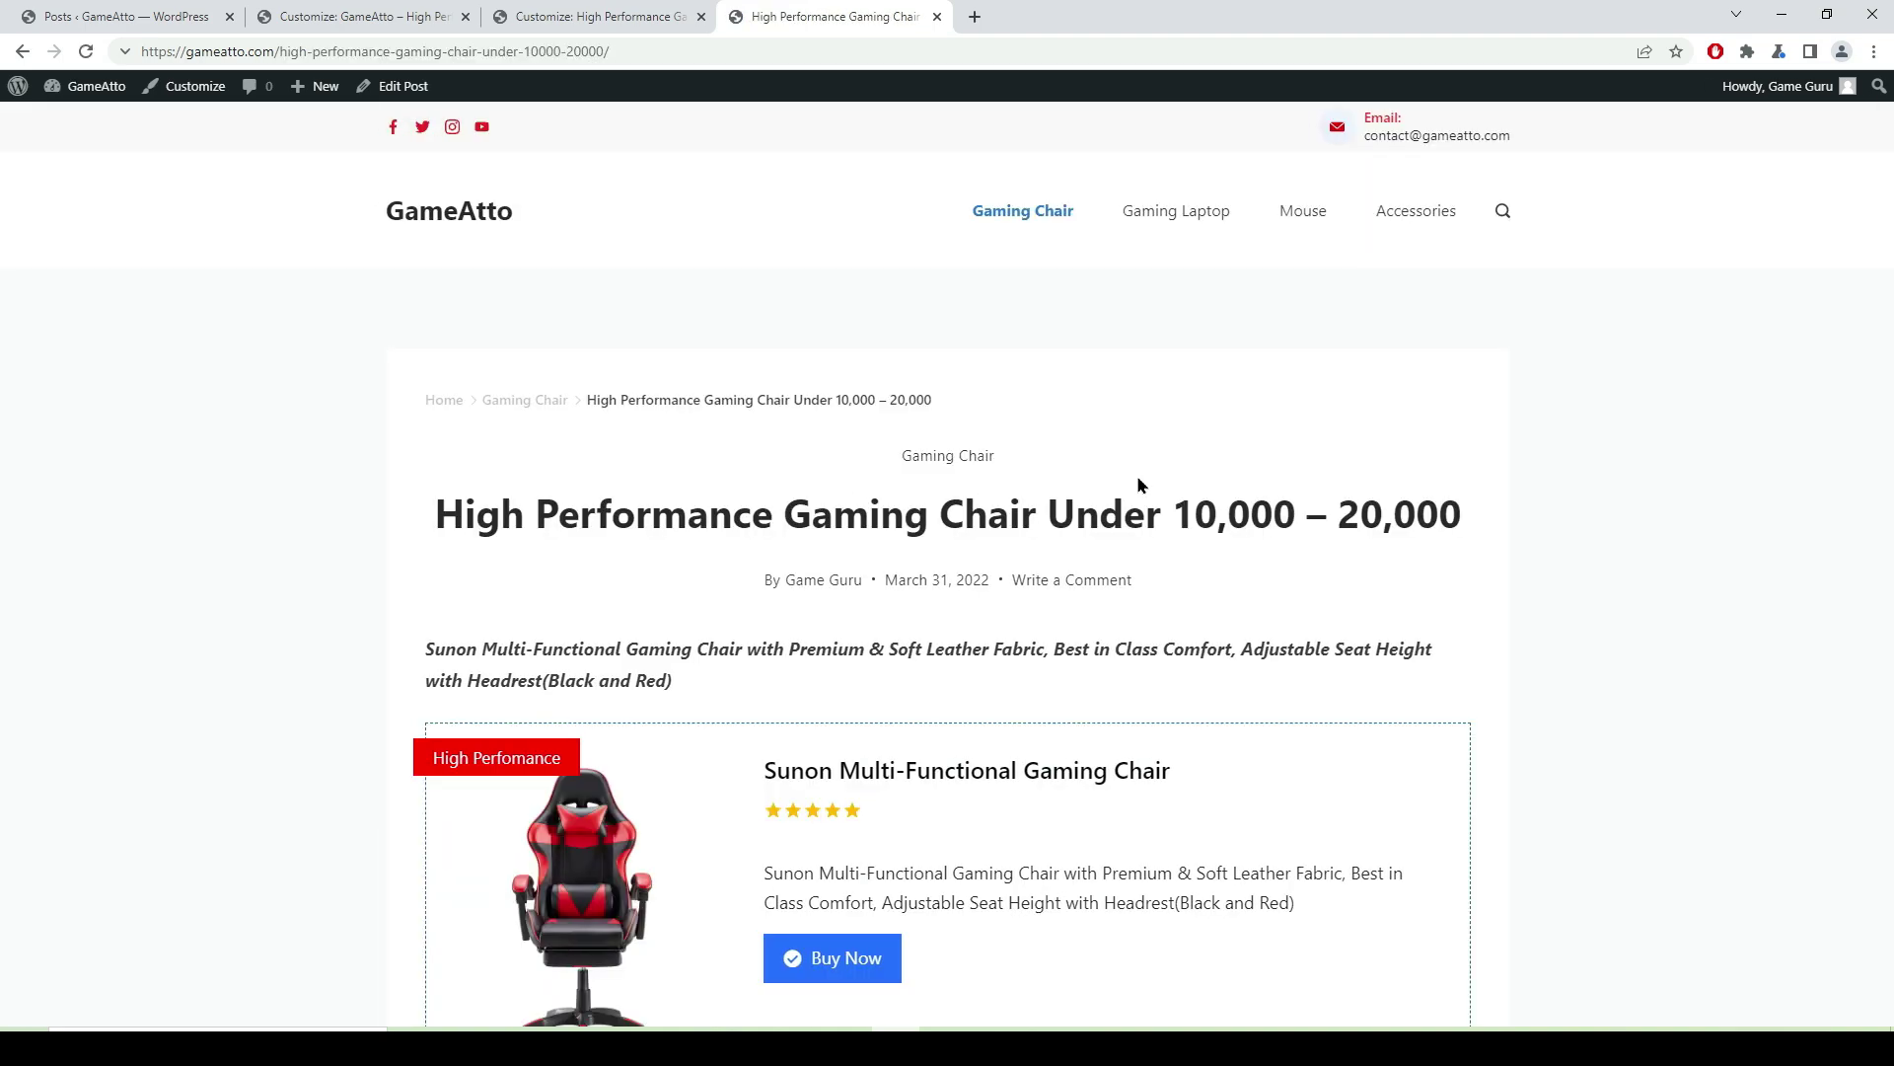
{"action": "scroll", "coordinate": [1085, 488], "scroll_direction": "down", "scroll_amount": 5}
{"action": "scroll", "coordinate": [1193, 517], "scroll_direction": "down", "scroll_amount": 5}
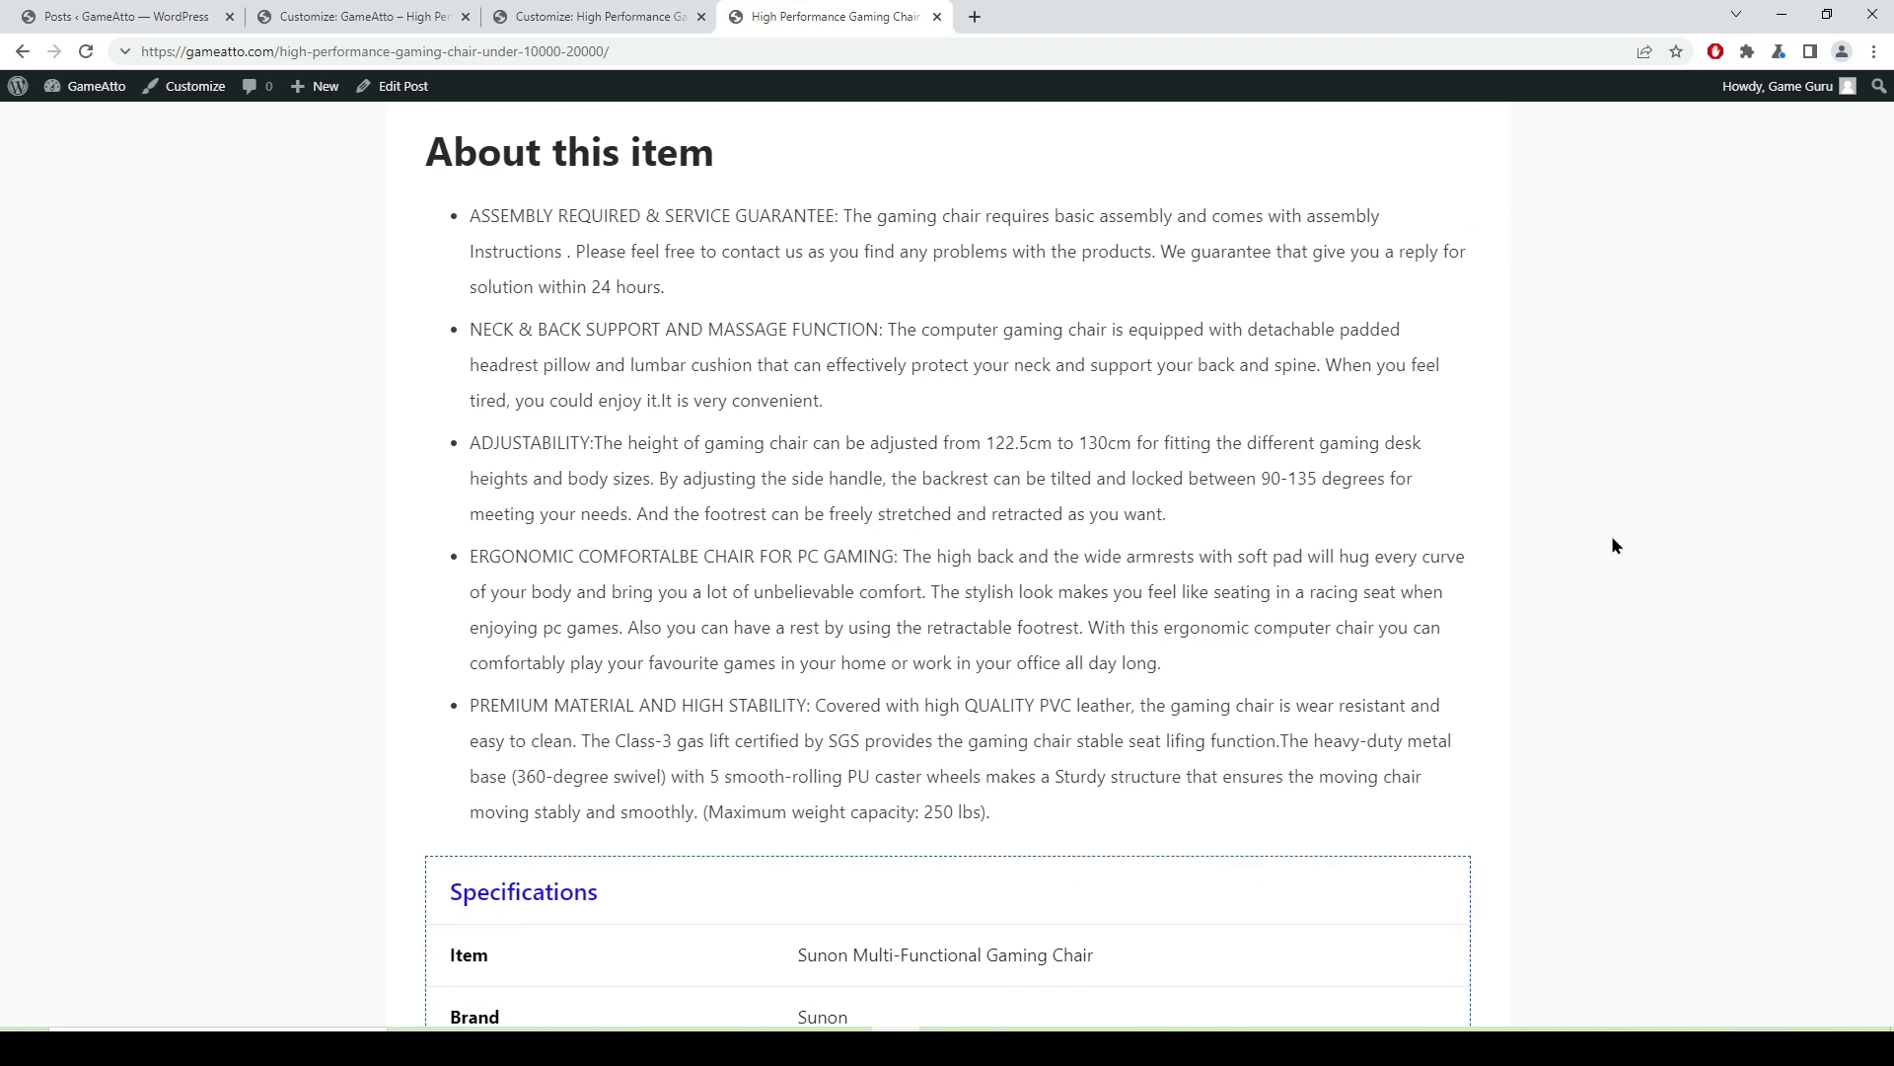
{"action": "scroll", "coordinate": [1613, 541], "scroll_direction": "down", "scroll_amount": 5}
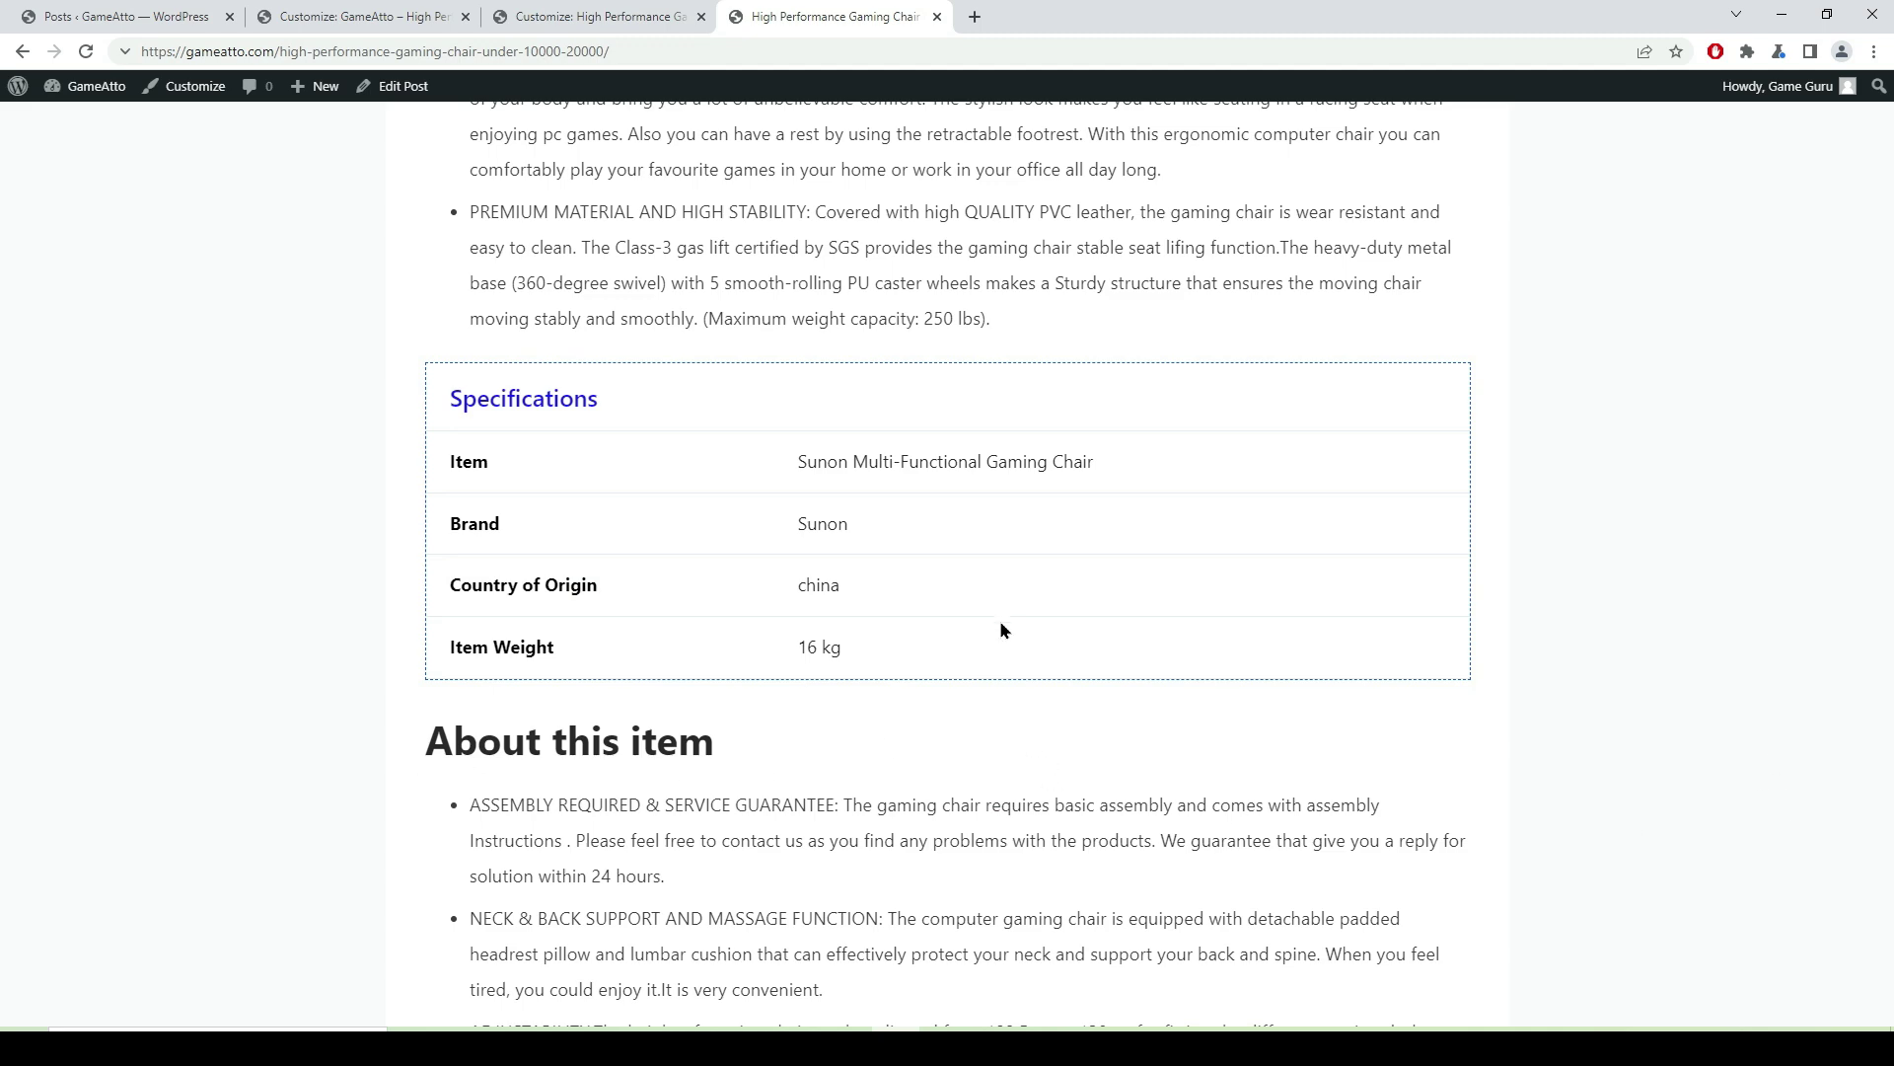
{"action": "scroll", "coordinate": [1000, 600], "scroll_direction": "up", "scroll_amount": 12}
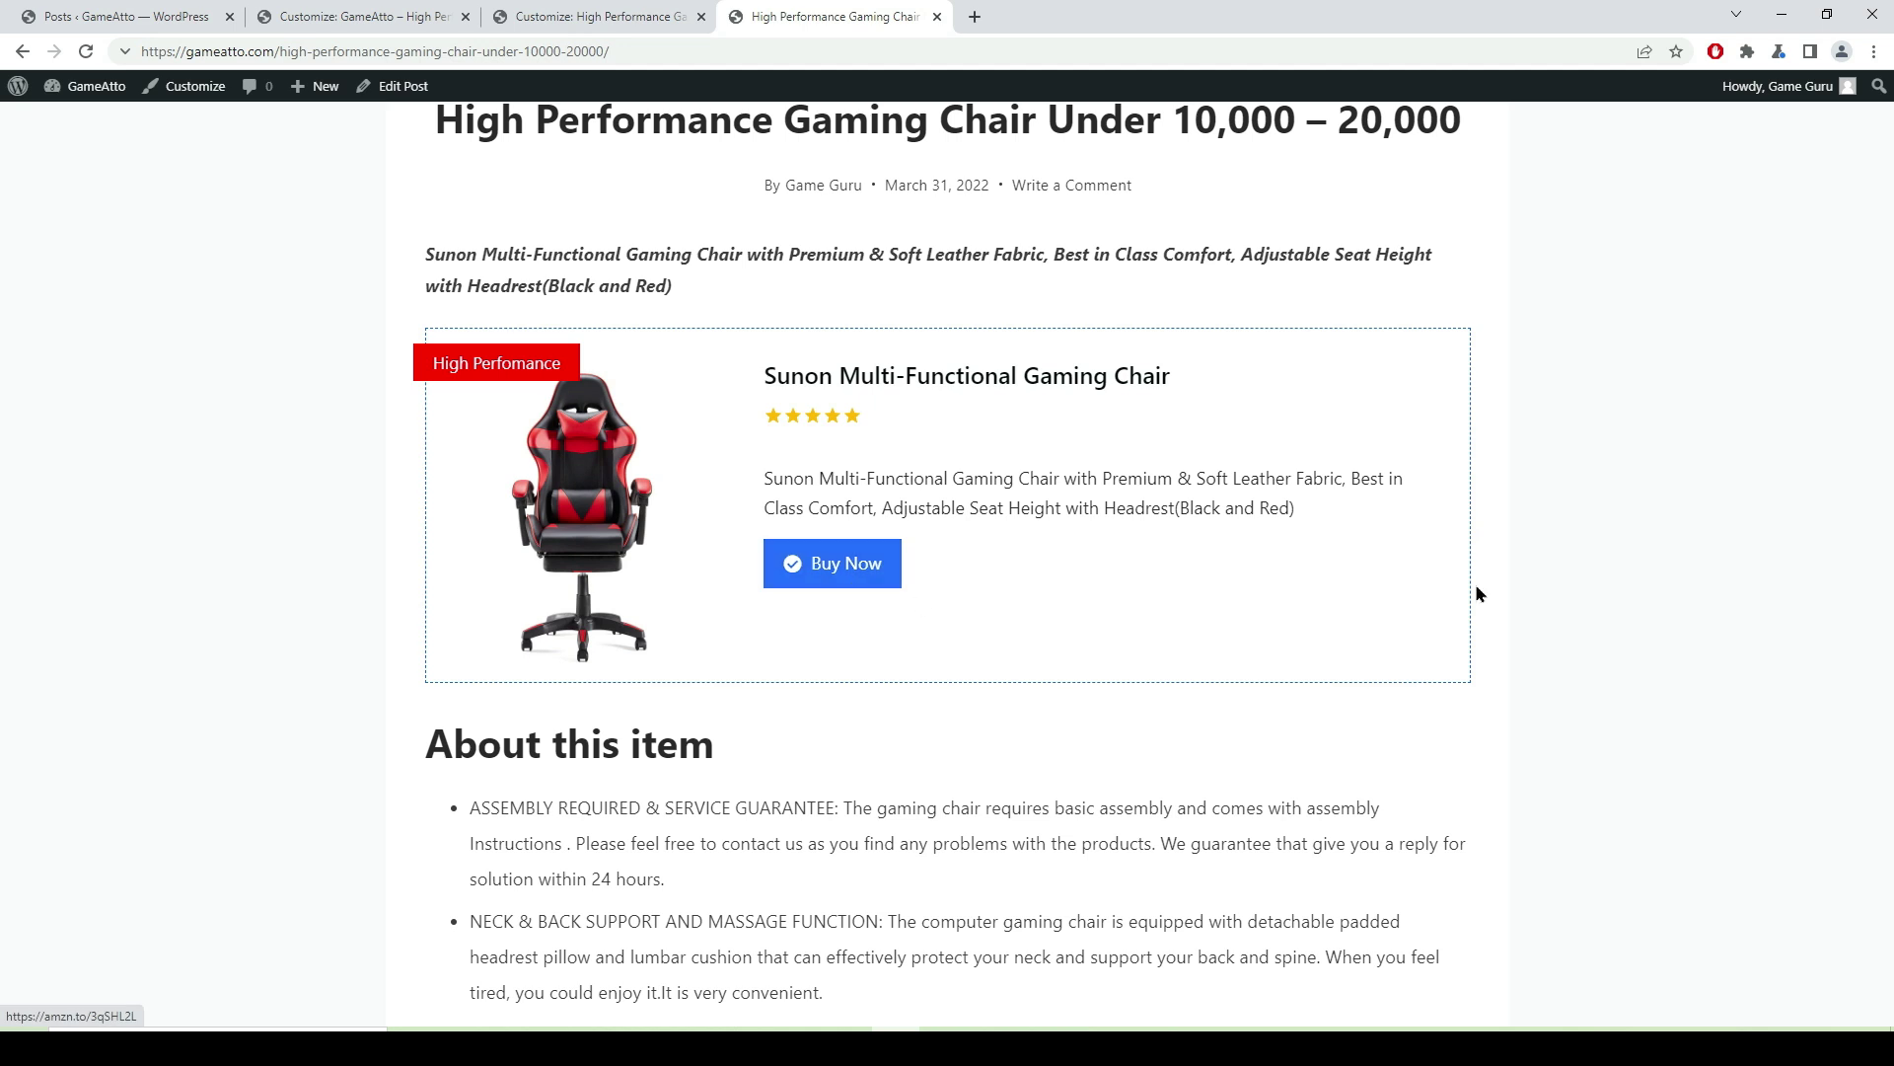
{"action": "scroll", "coordinate": [1683, 1016], "scroll_direction": "up", "scroll_amount": 4}
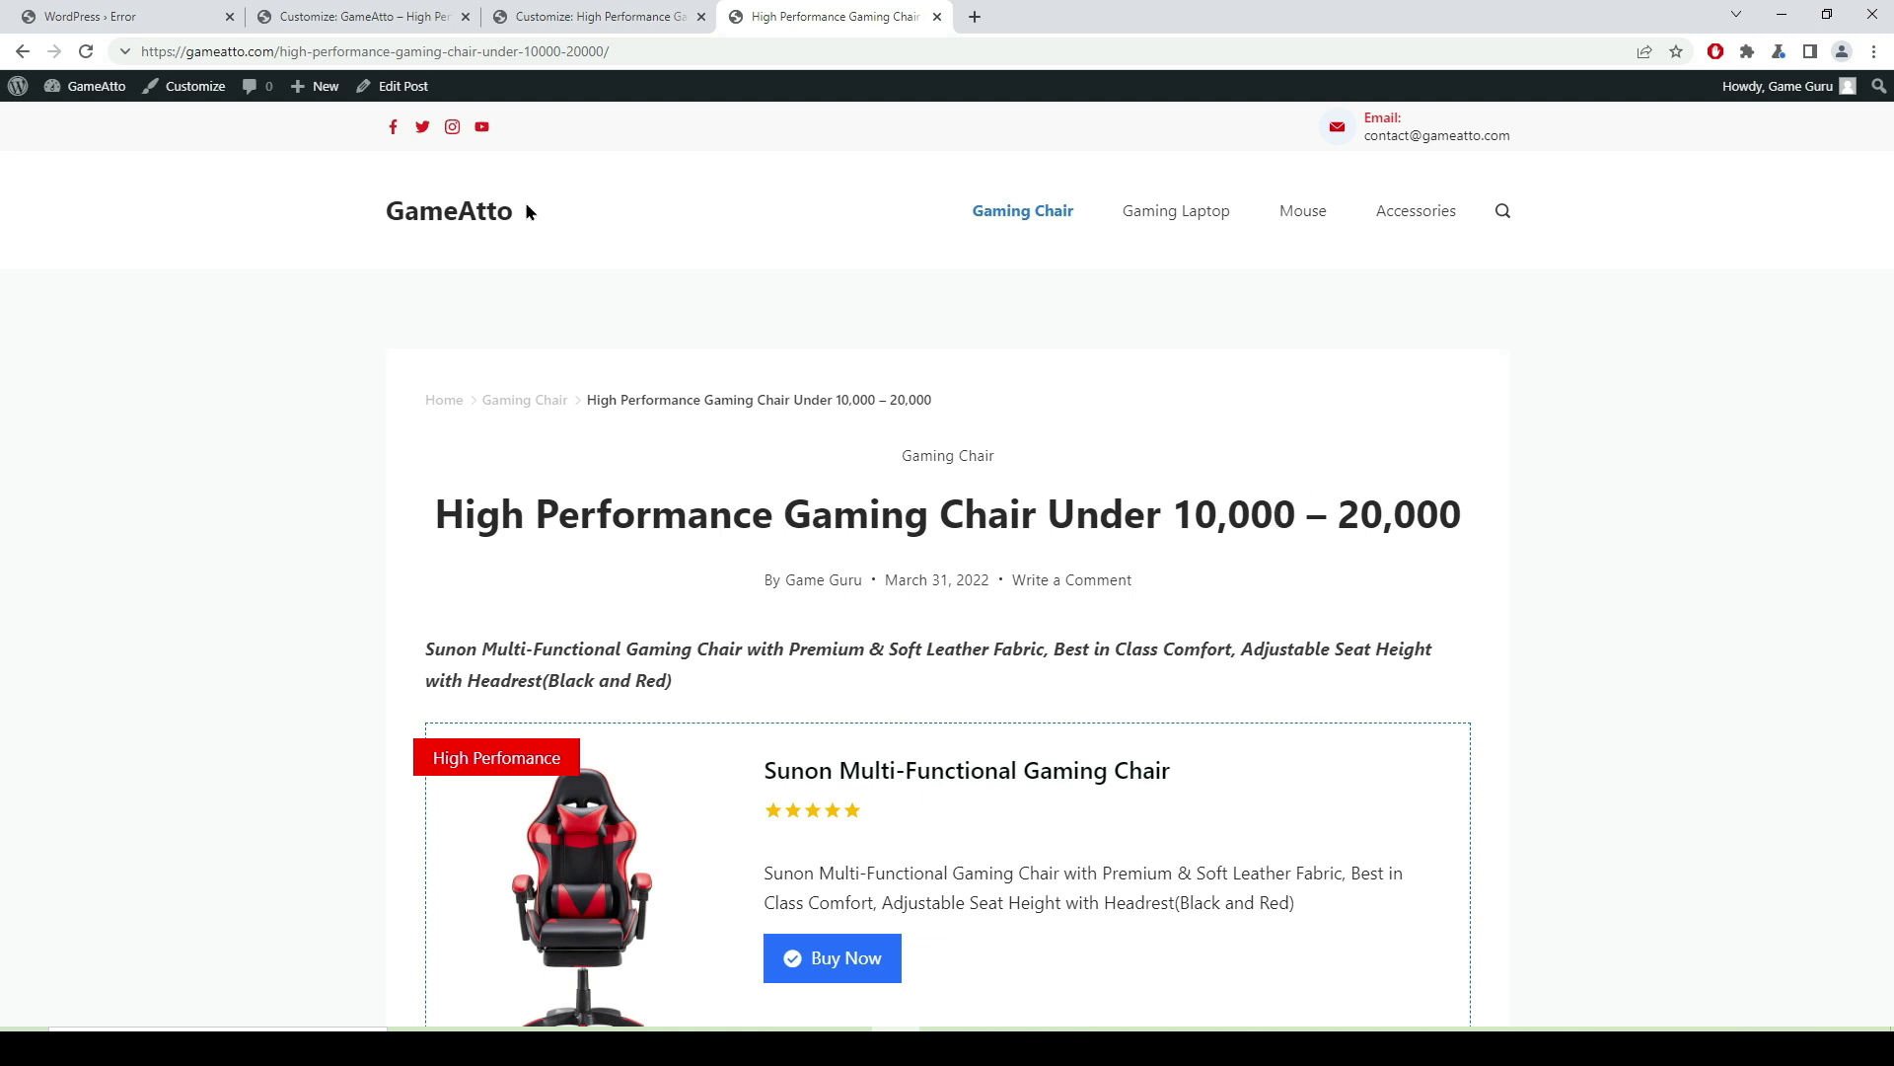
{"action": "left_click", "coordinate": [448, 215]}
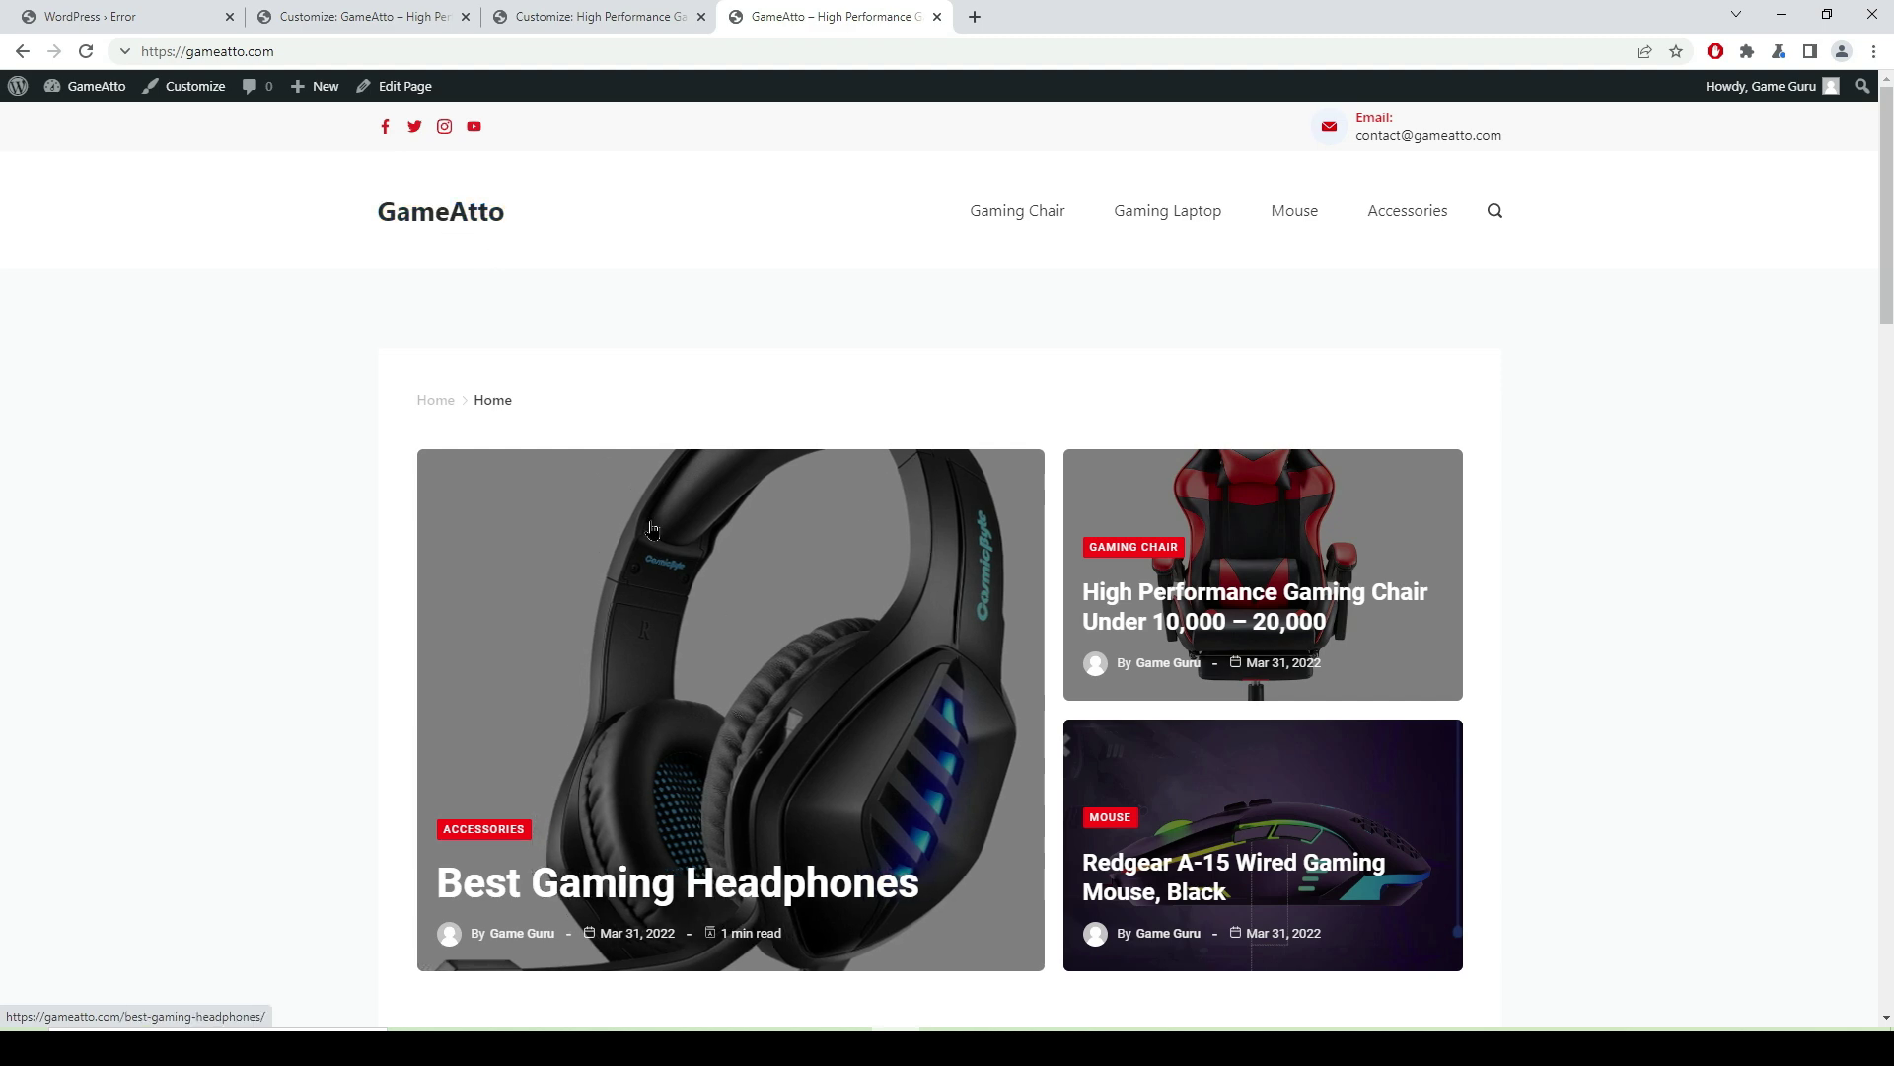
- Scroll through the Gaming Chair category archive and its single post, then return home
{"action": "scroll", "coordinate": [1122, 501], "scroll_direction": "down", "scroll_amount": 5}
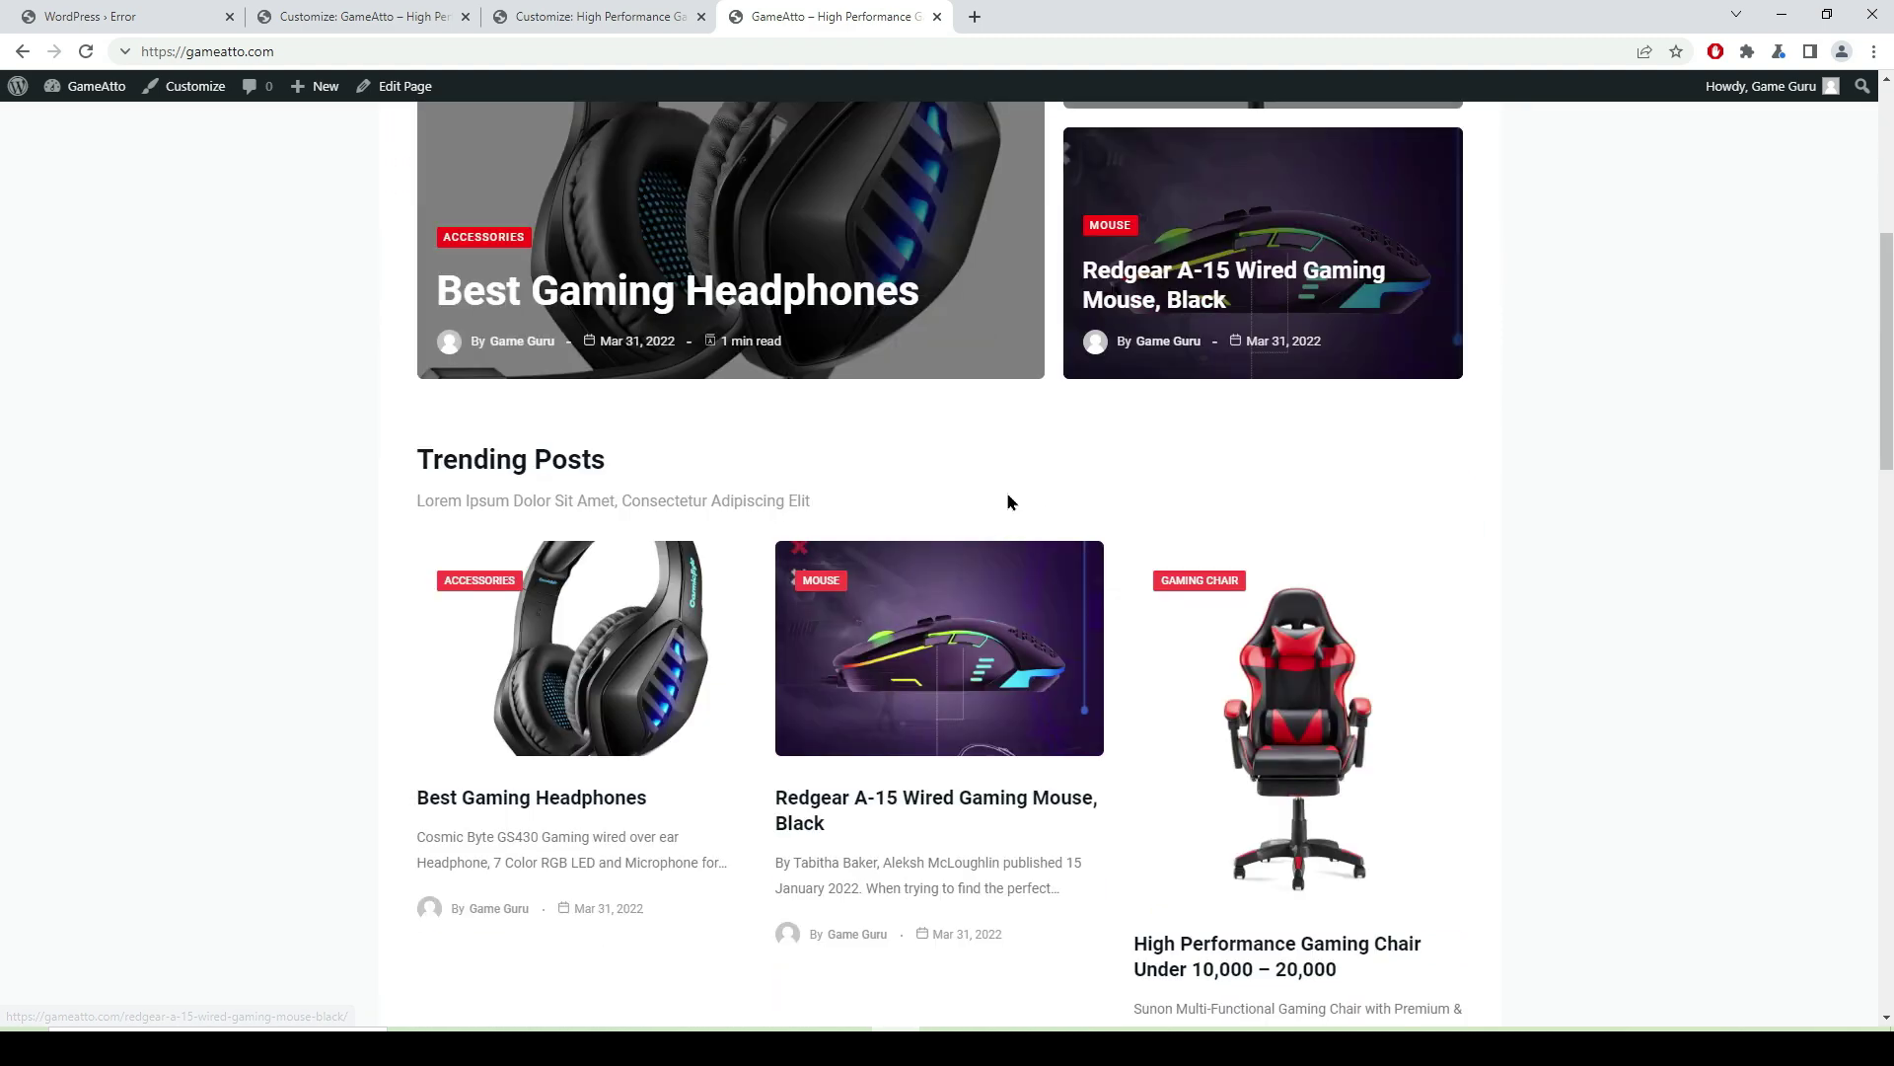
{"action": "scroll", "coordinate": [1024, 499], "scroll_direction": "up", "scroll_amount": 5}
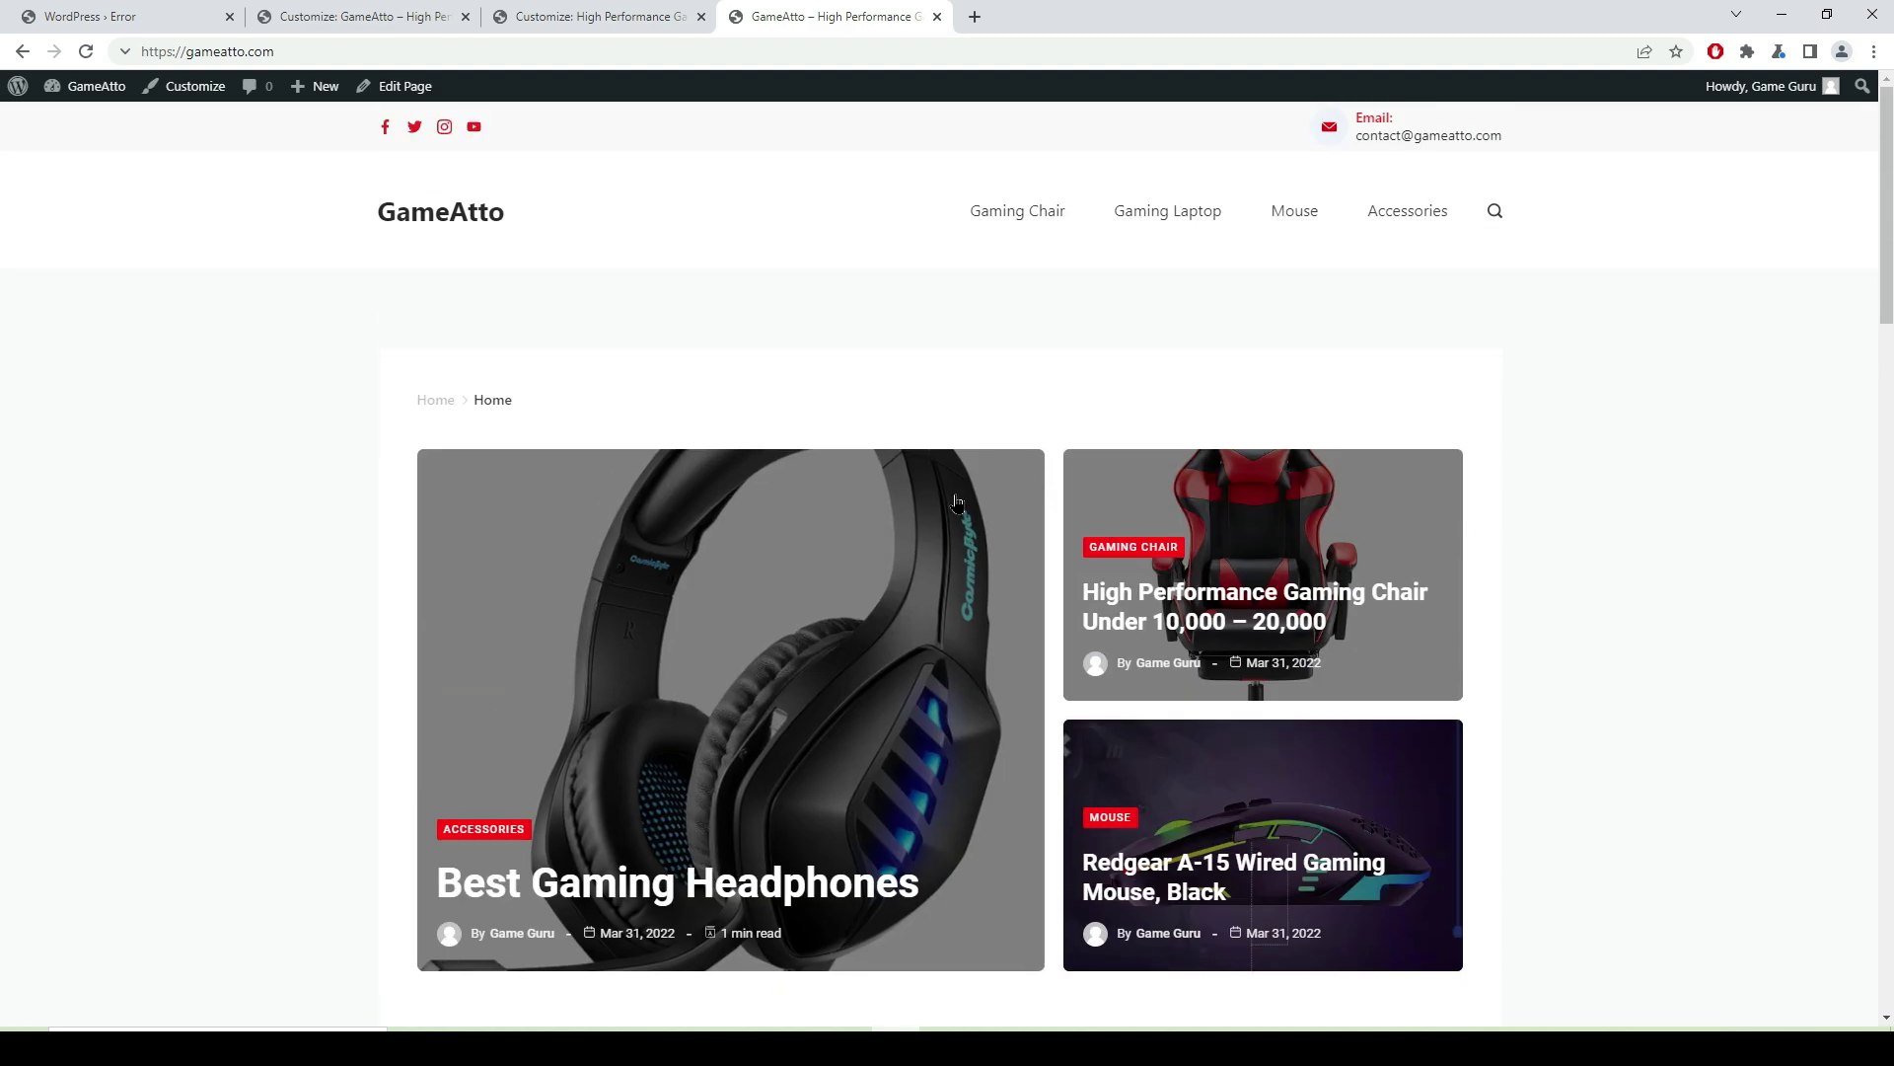
{"action": "left_click", "coordinate": [1024, 217]}
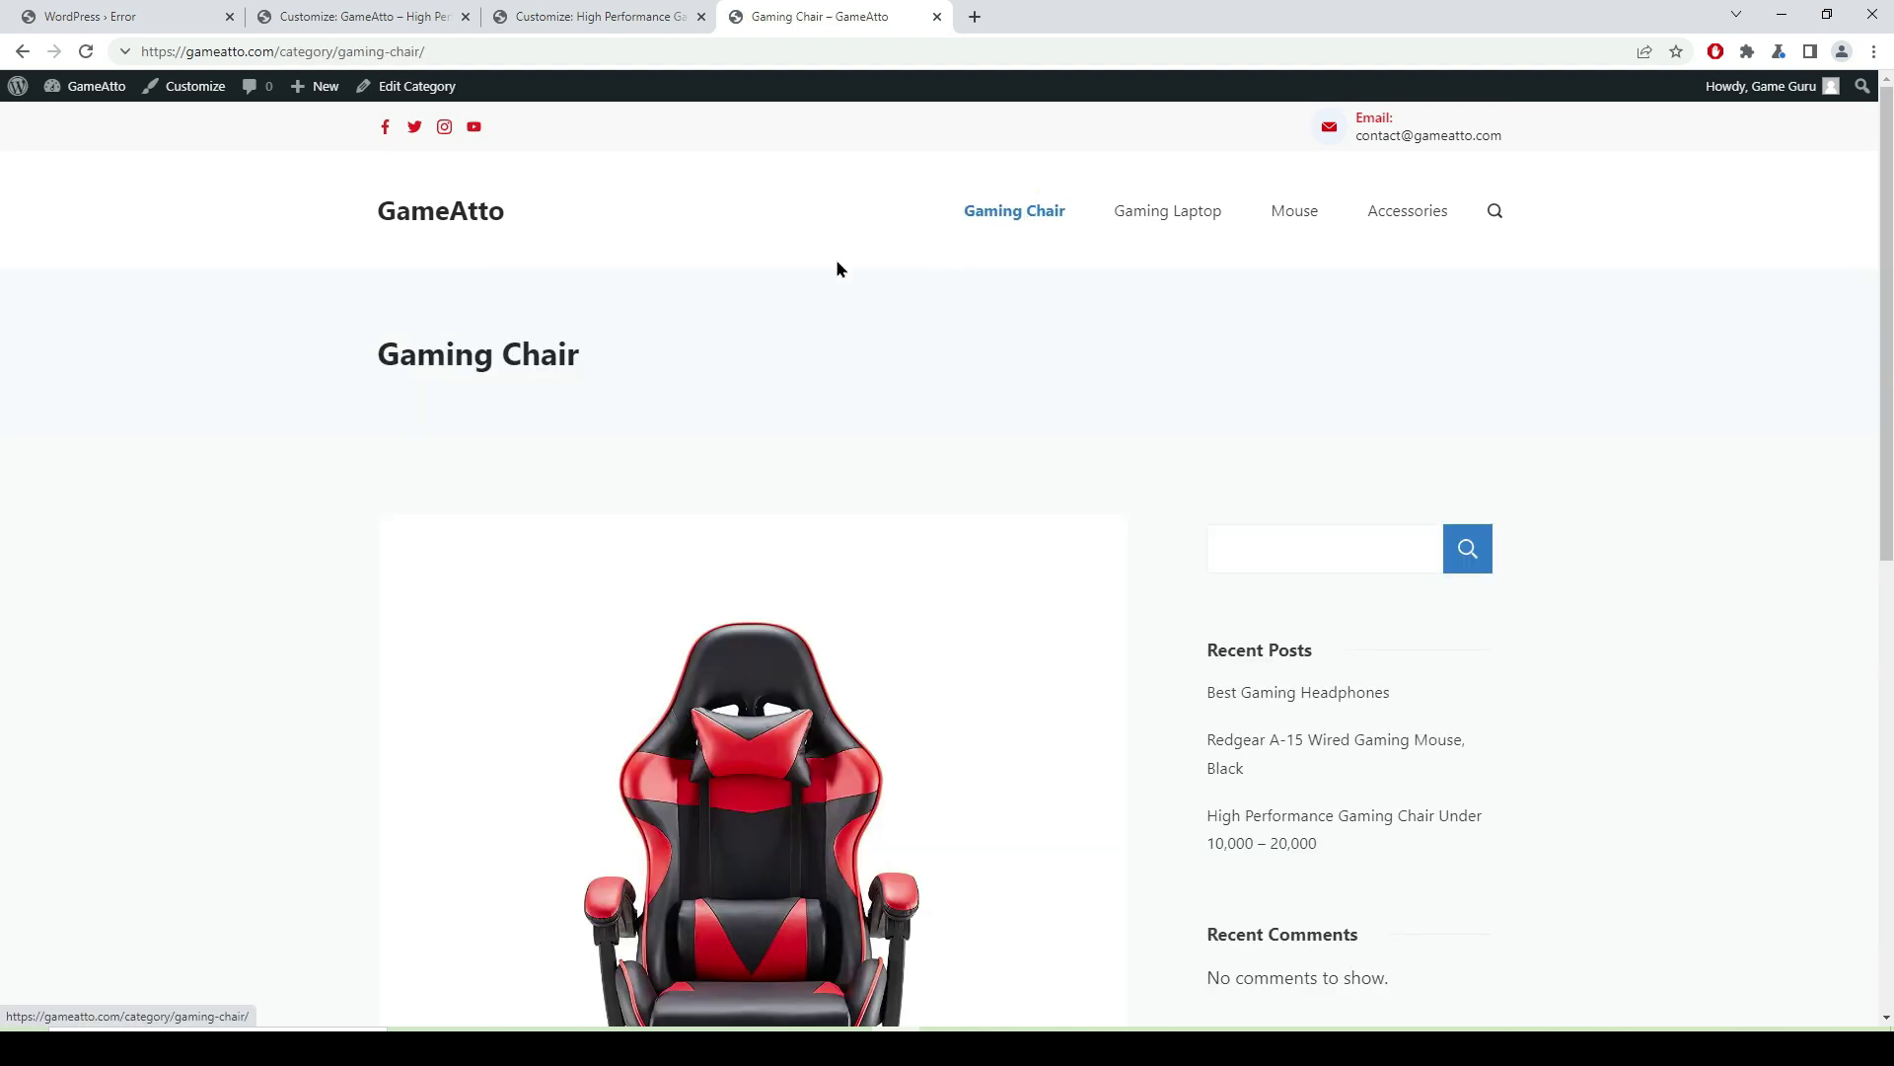
{"action": "scroll", "coordinate": [596, 395], "scroll_direction": "down", "scroll_amount": 4}
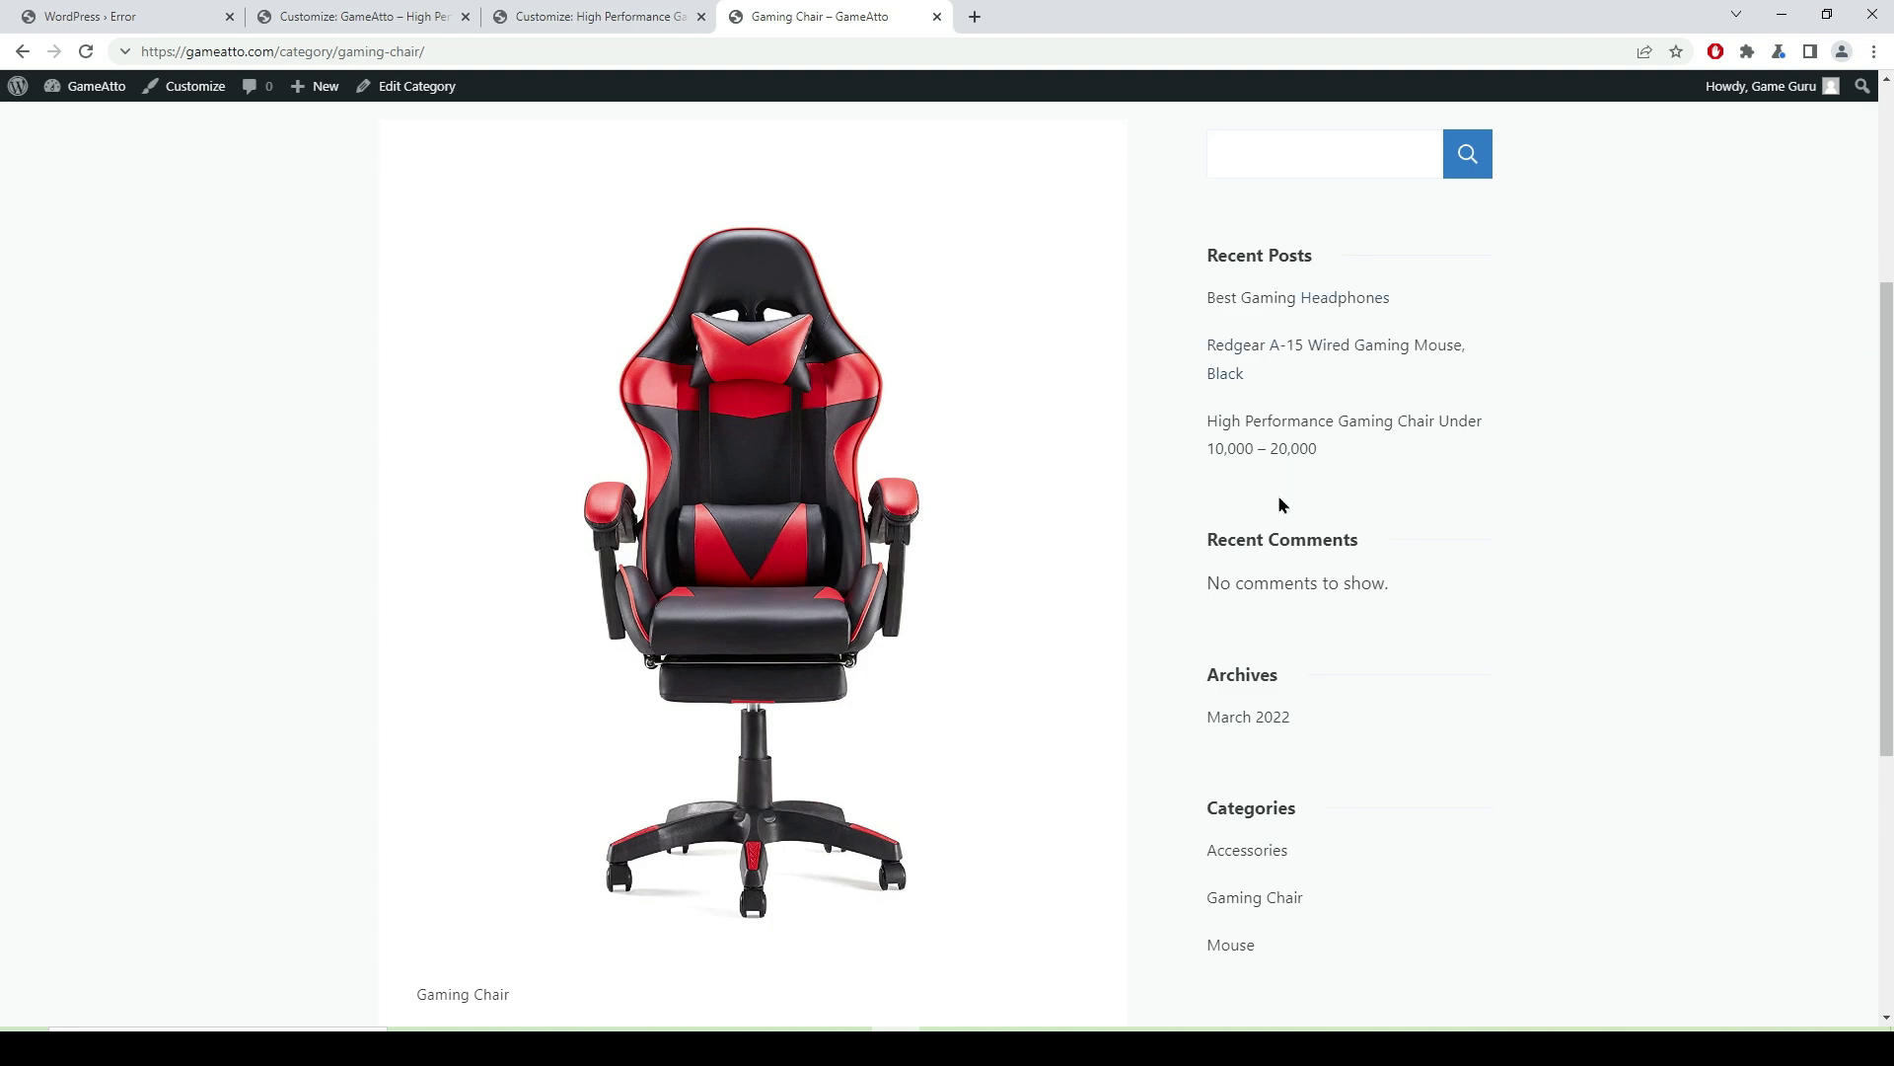
{"action": "scroll", "coordinate": [717, 674], "scroll_direction": "down", "scroll_amount": 5}
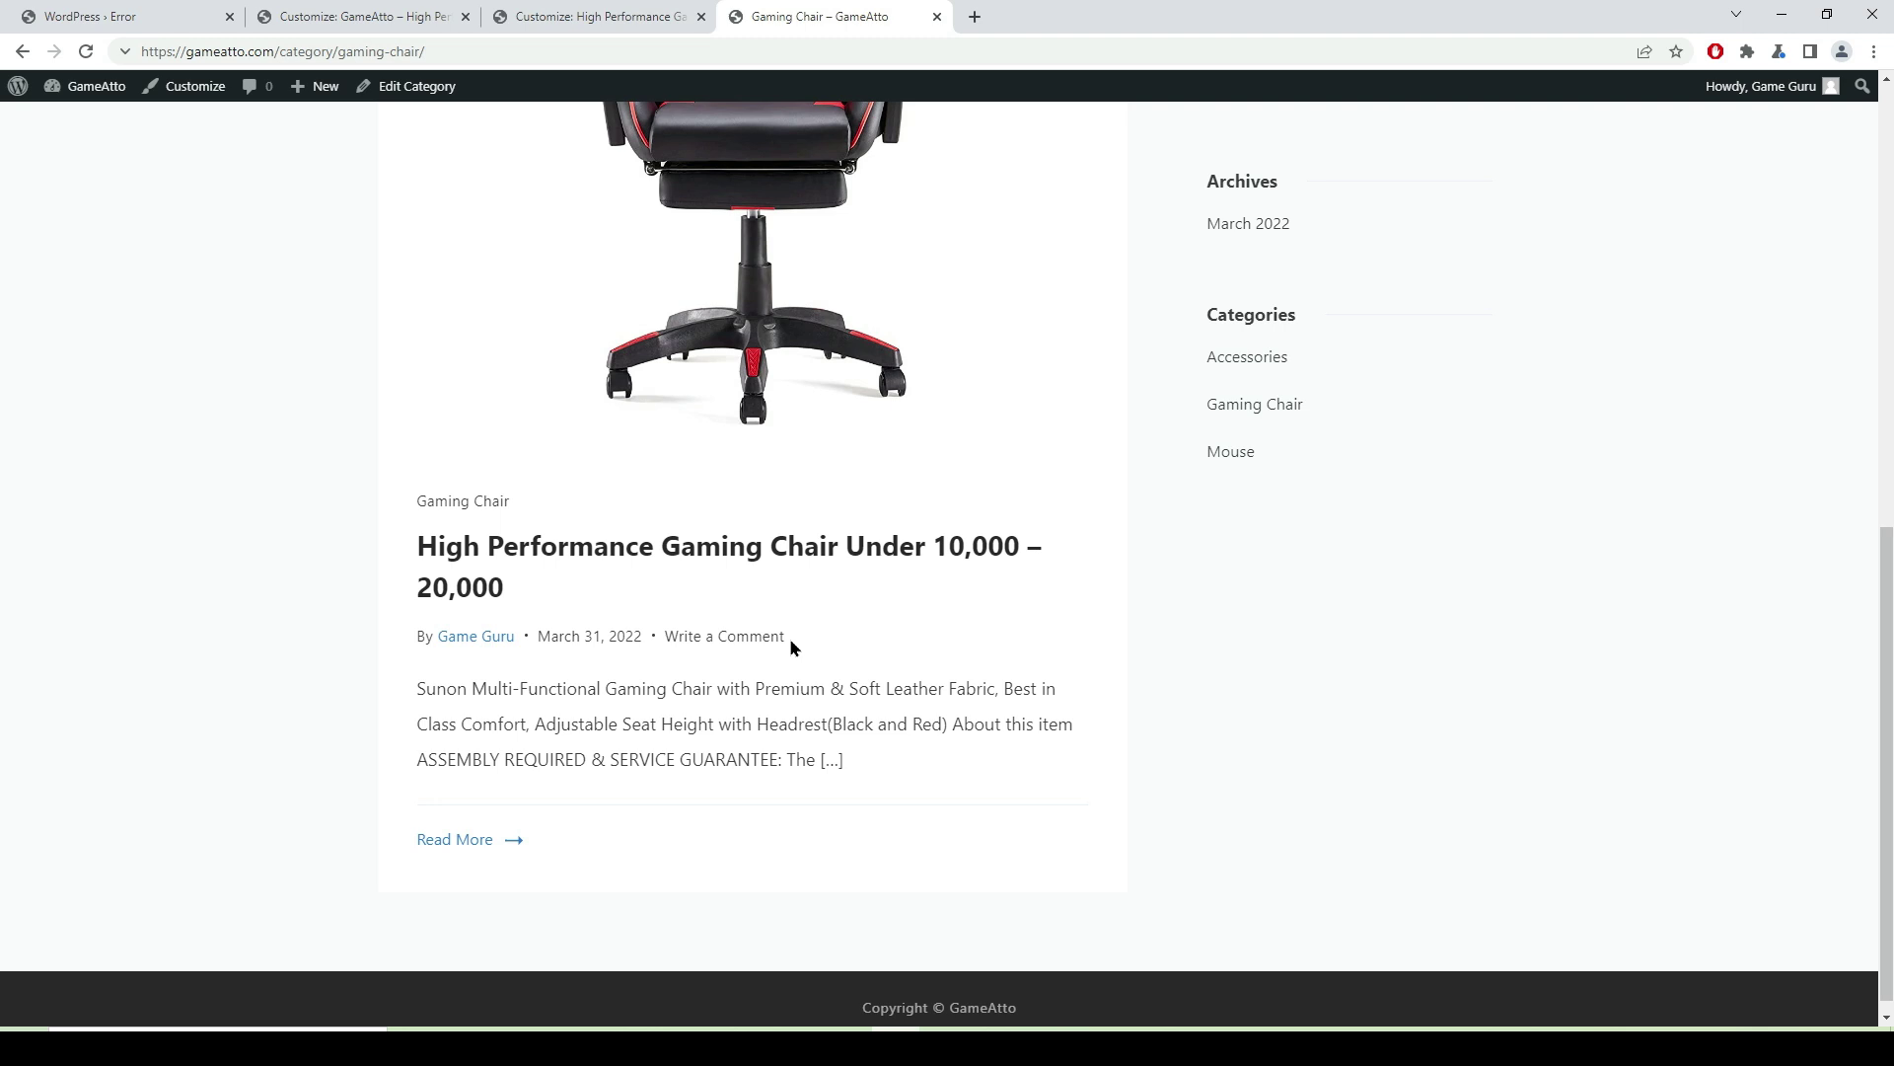
{"action": "scroll", "coordinate": [891, 434], "scroll_direction": "up", "scroll_amount": 9}
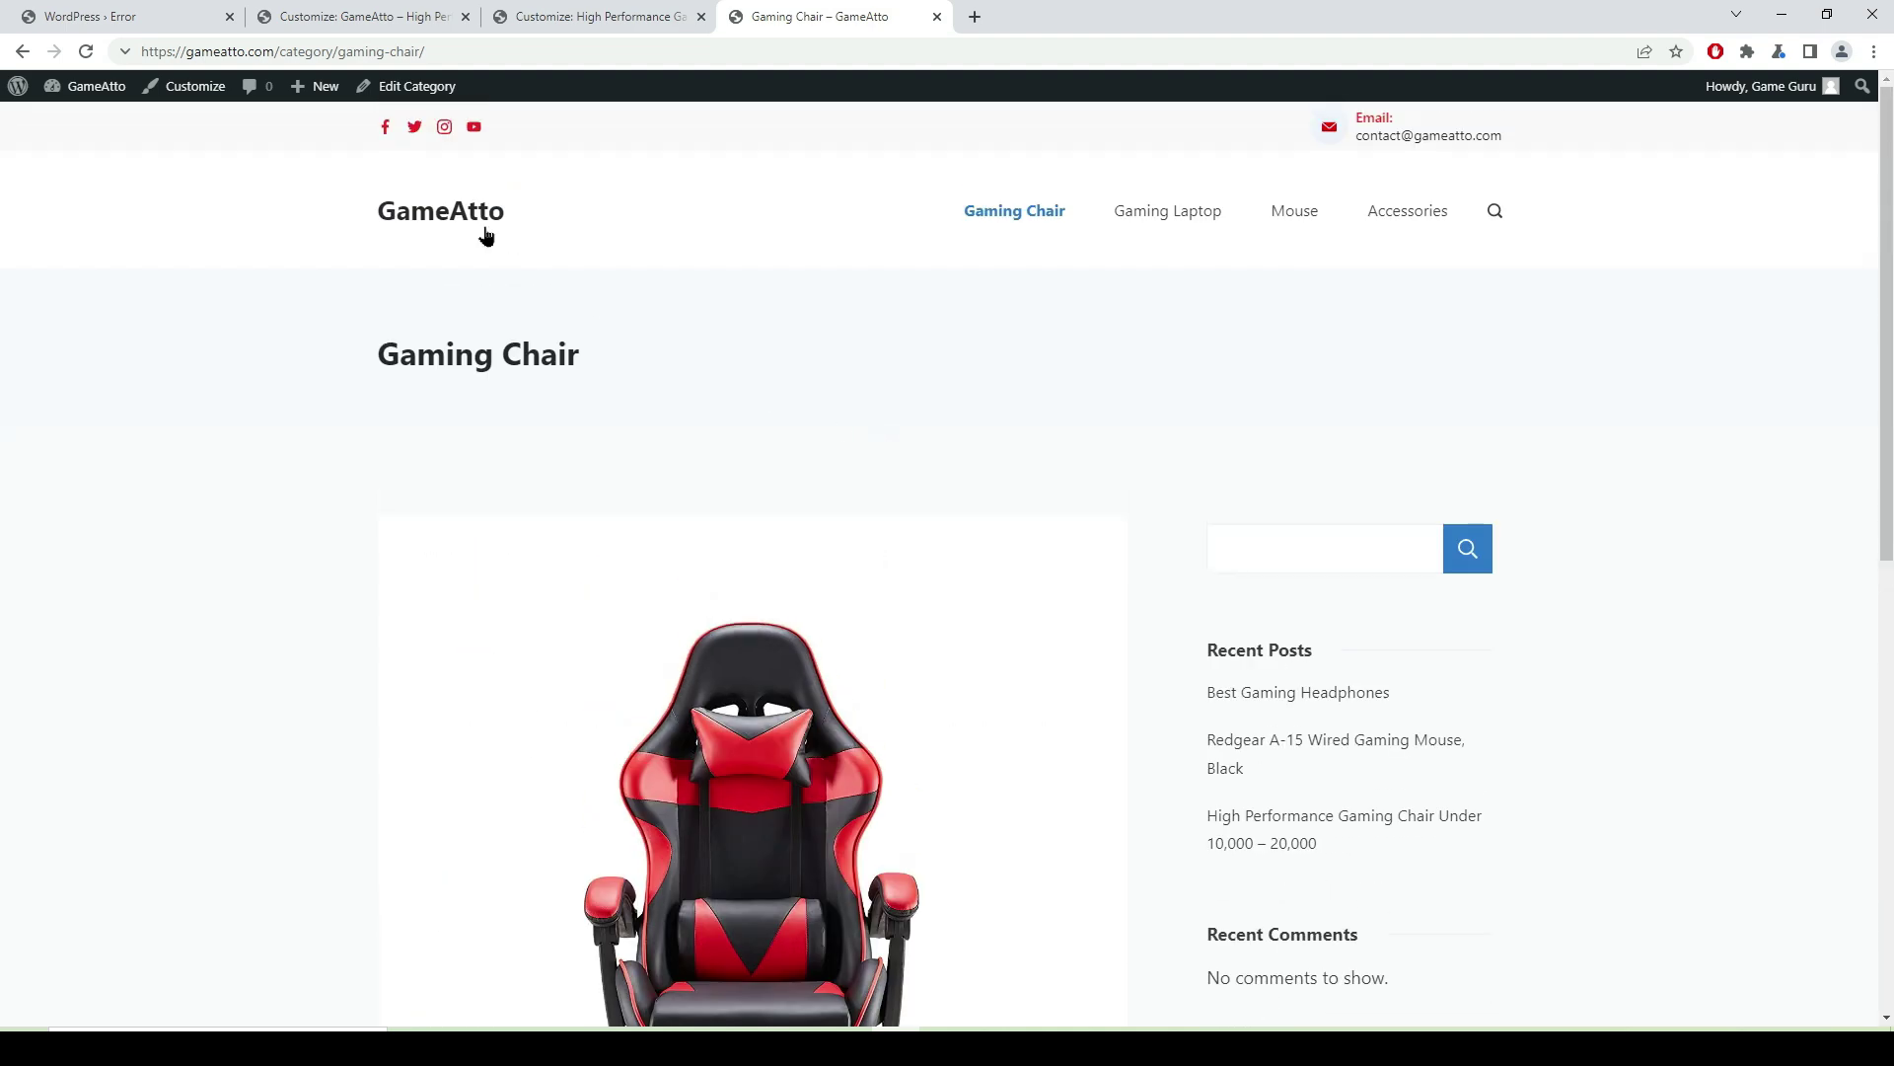
{"action": "left_click", "coordinate": [467, 217]}
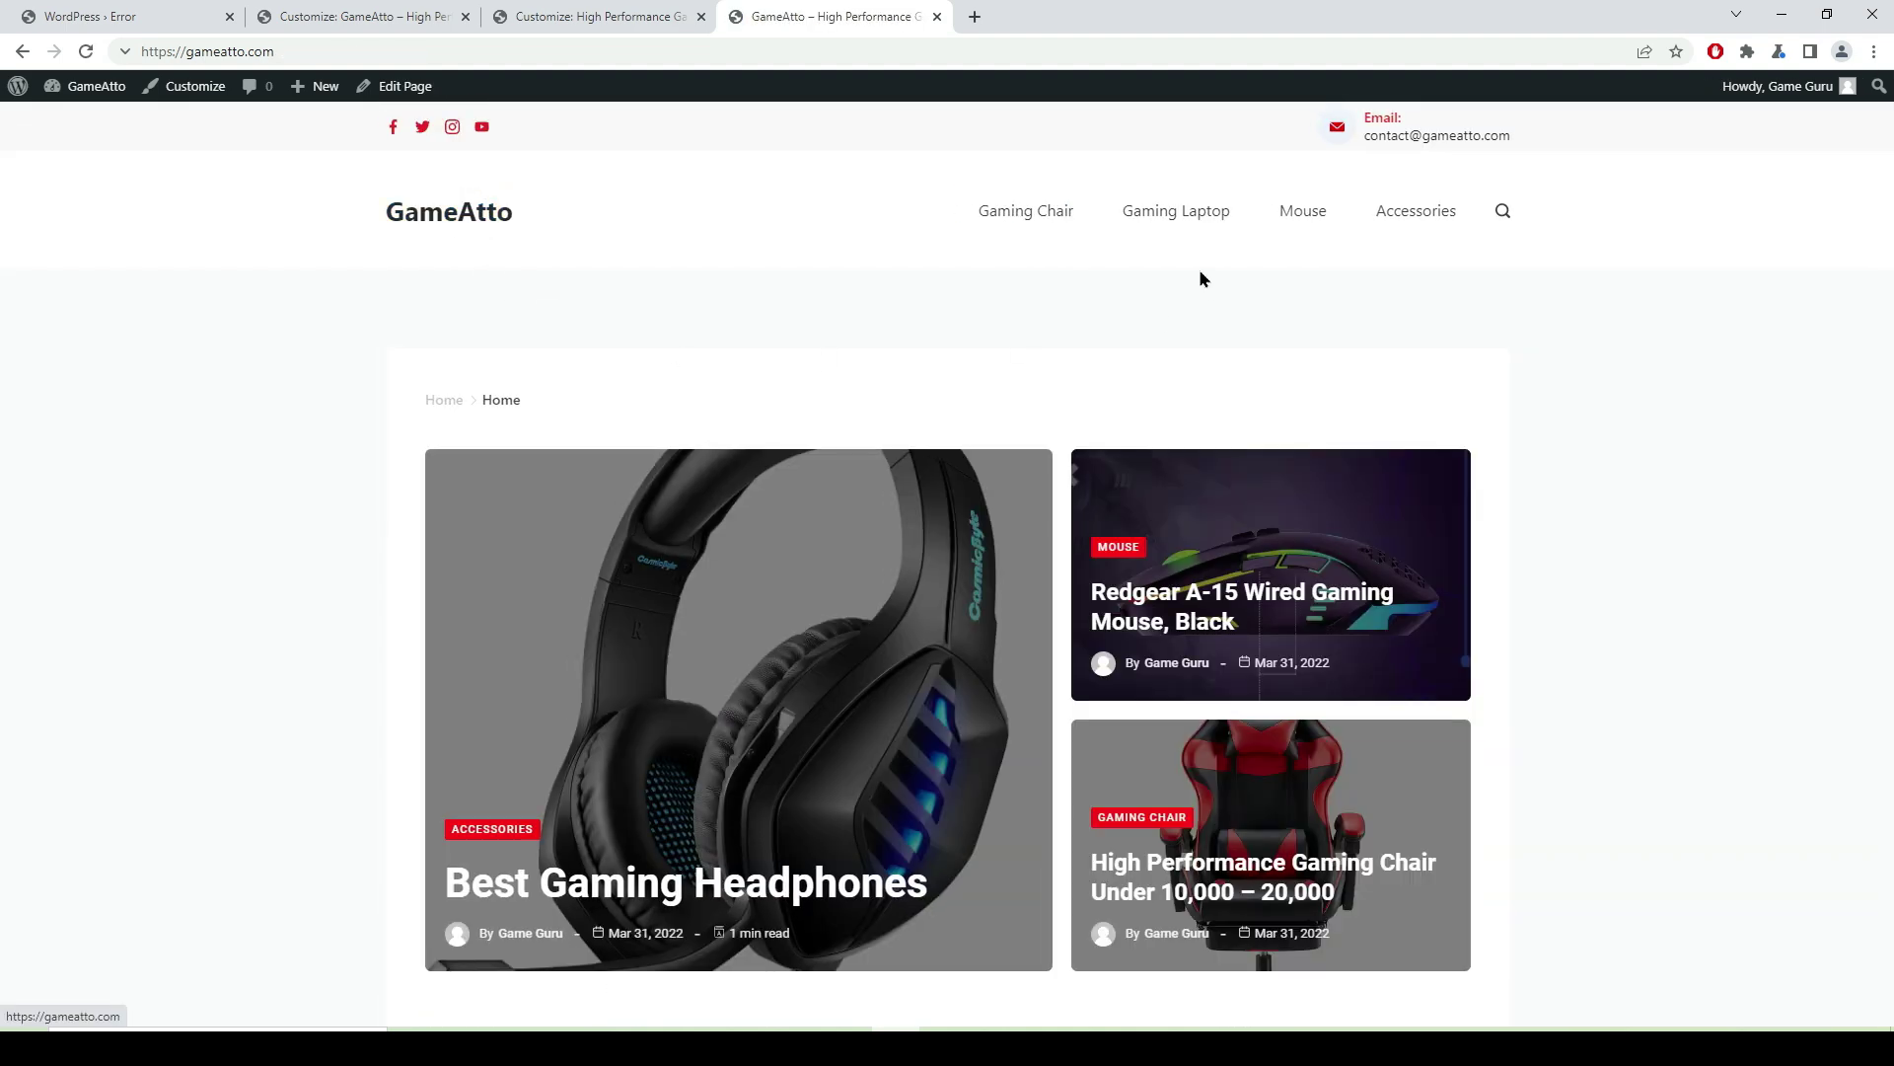
- Open the Redgear A-15 mouse post, go Previous to the chair review, then Next back
{"action": "left_click", "coordinate": [1241, 604]}
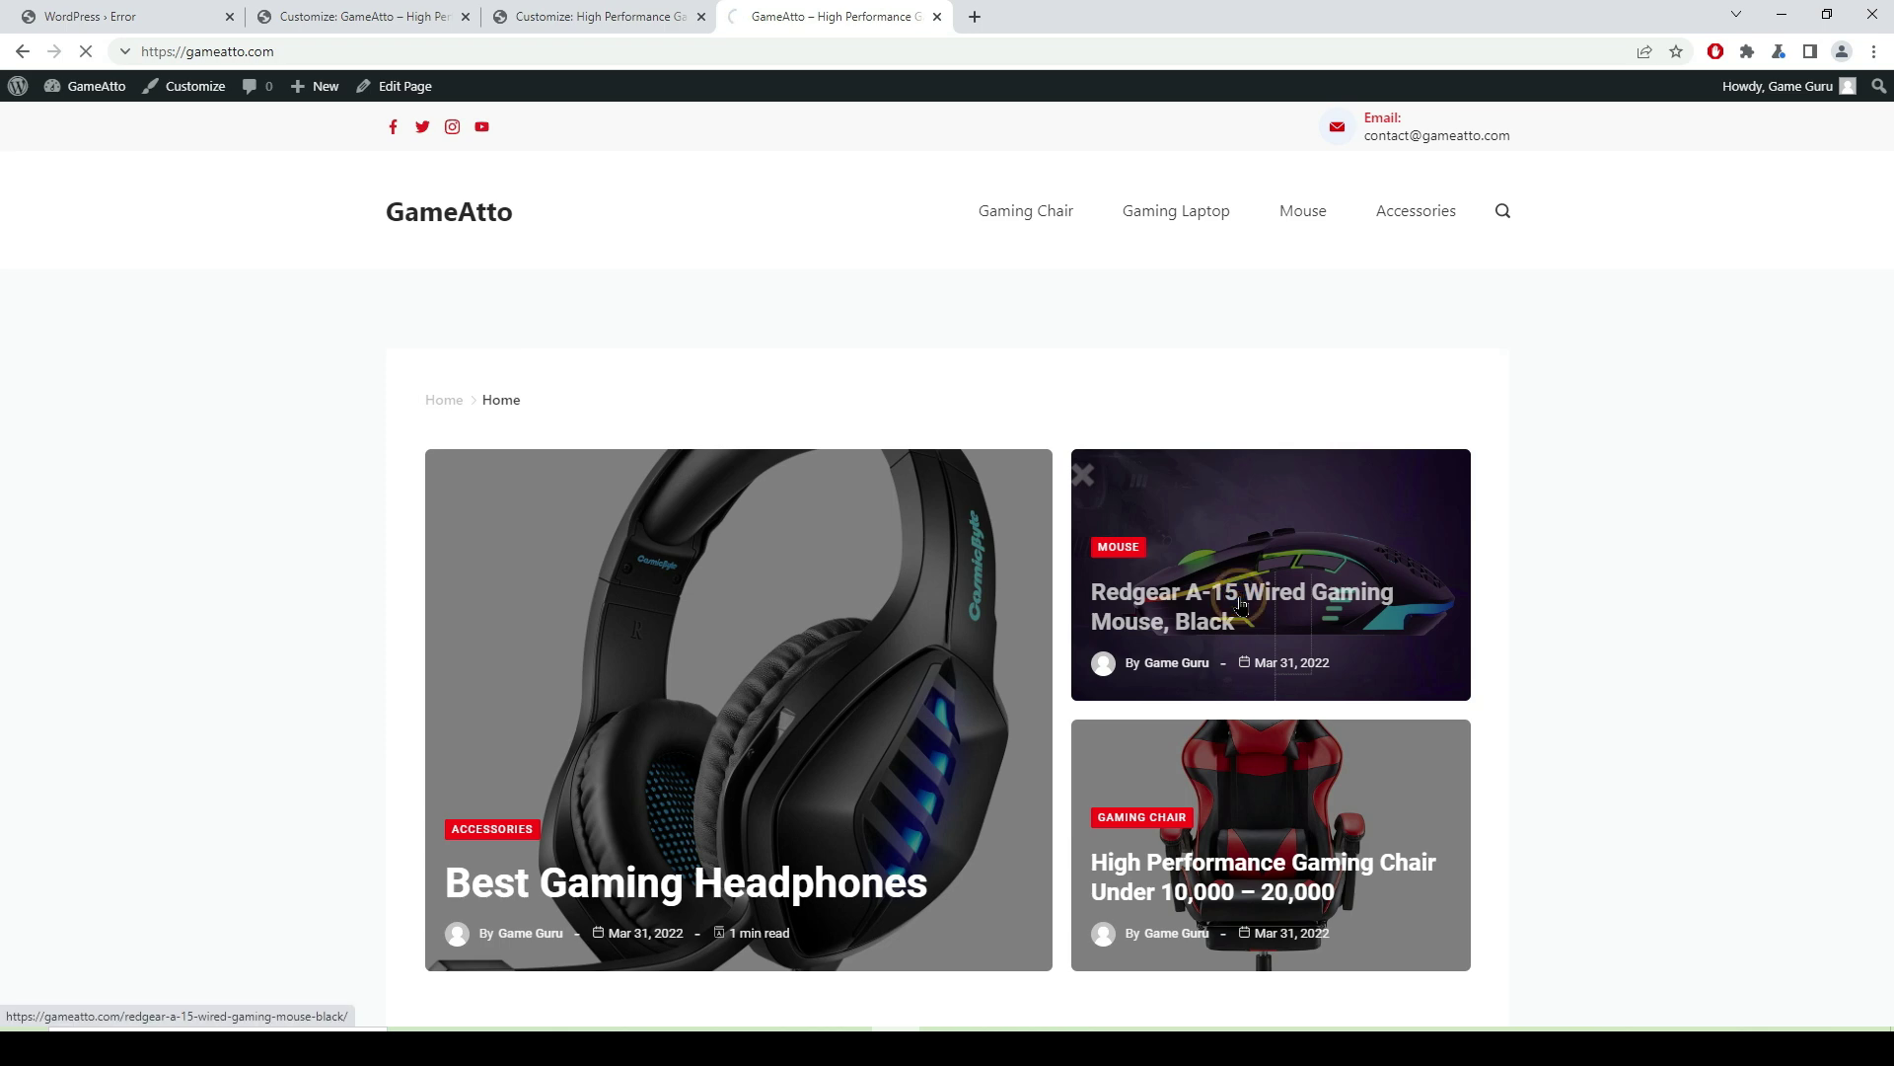
{"action": "scroll", "coordinate": [1091, 491], "scroll_direction": "down", "scroll_amount": 5}
{"action": "scroll", "coordinate": [1091, 493], "scroll_direction": "down", "scroll_amount": 8}
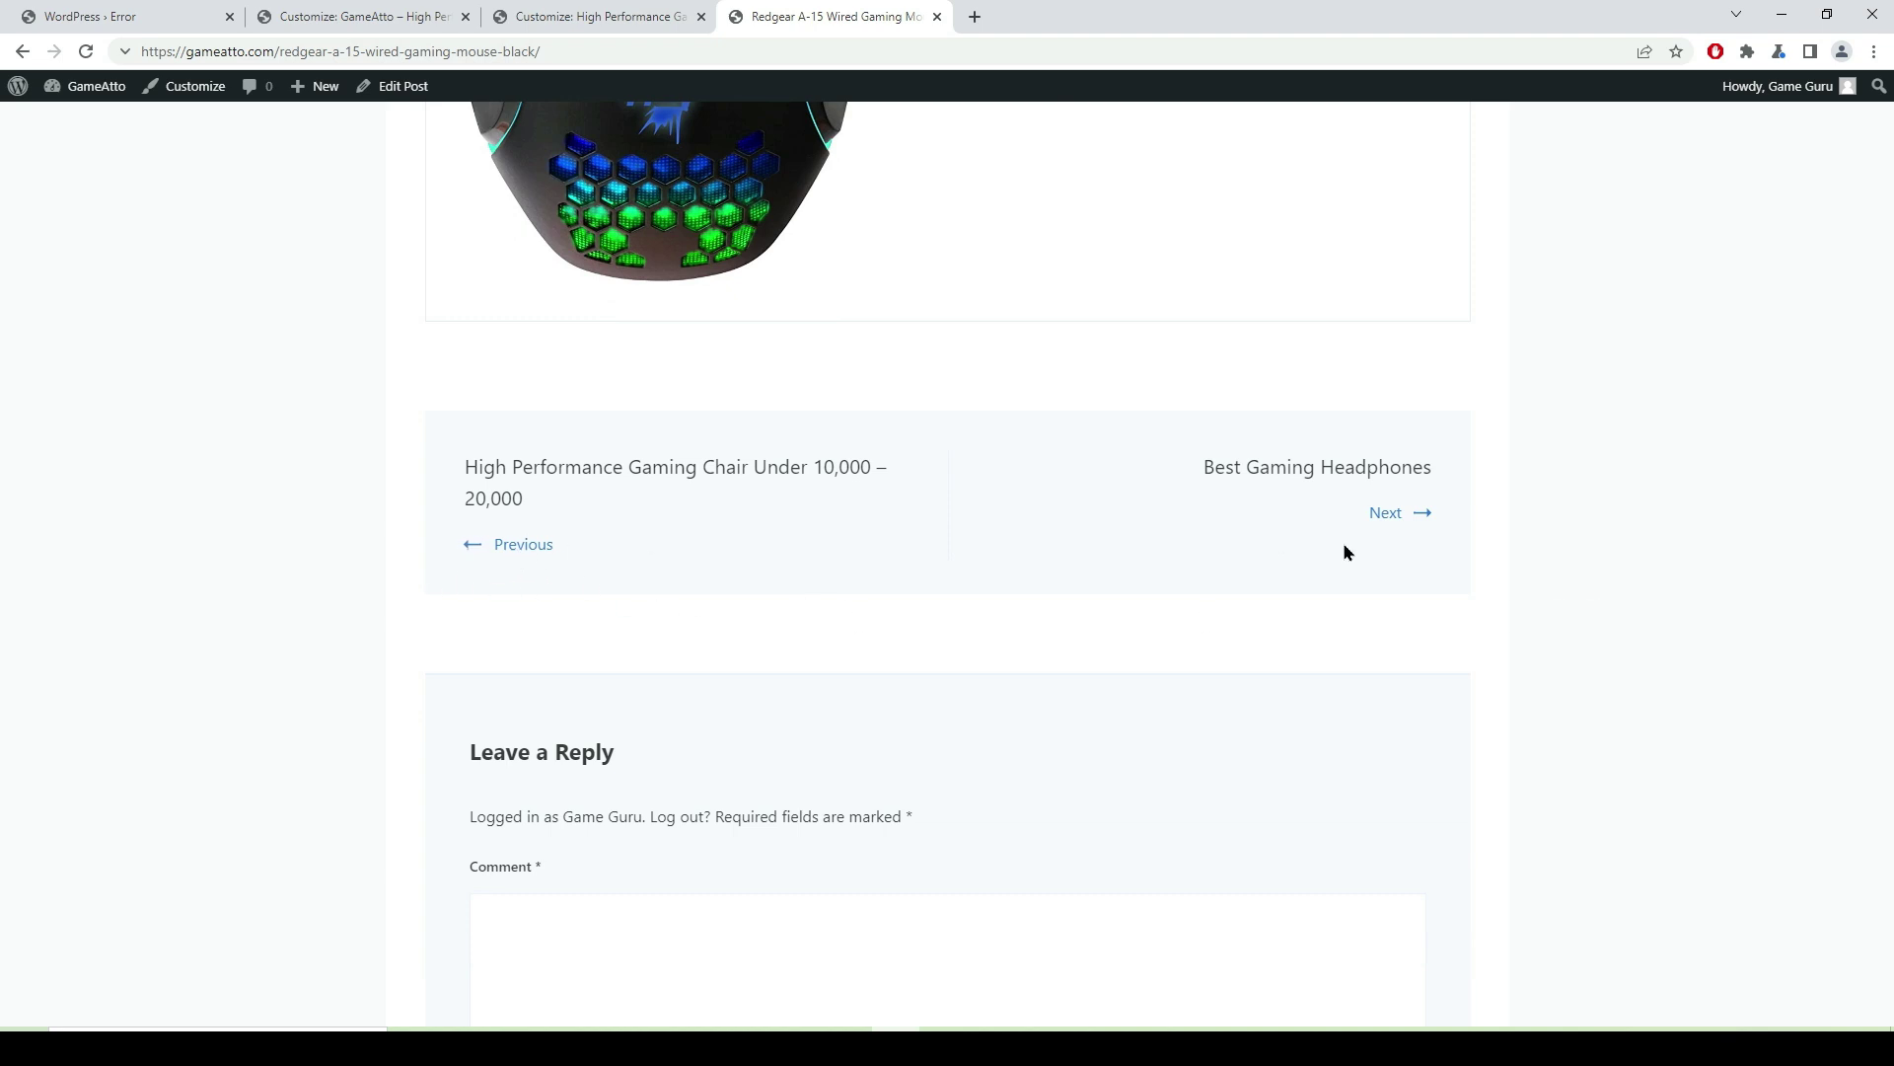
{"action": "left_click", "coordinate": [505, 544]}
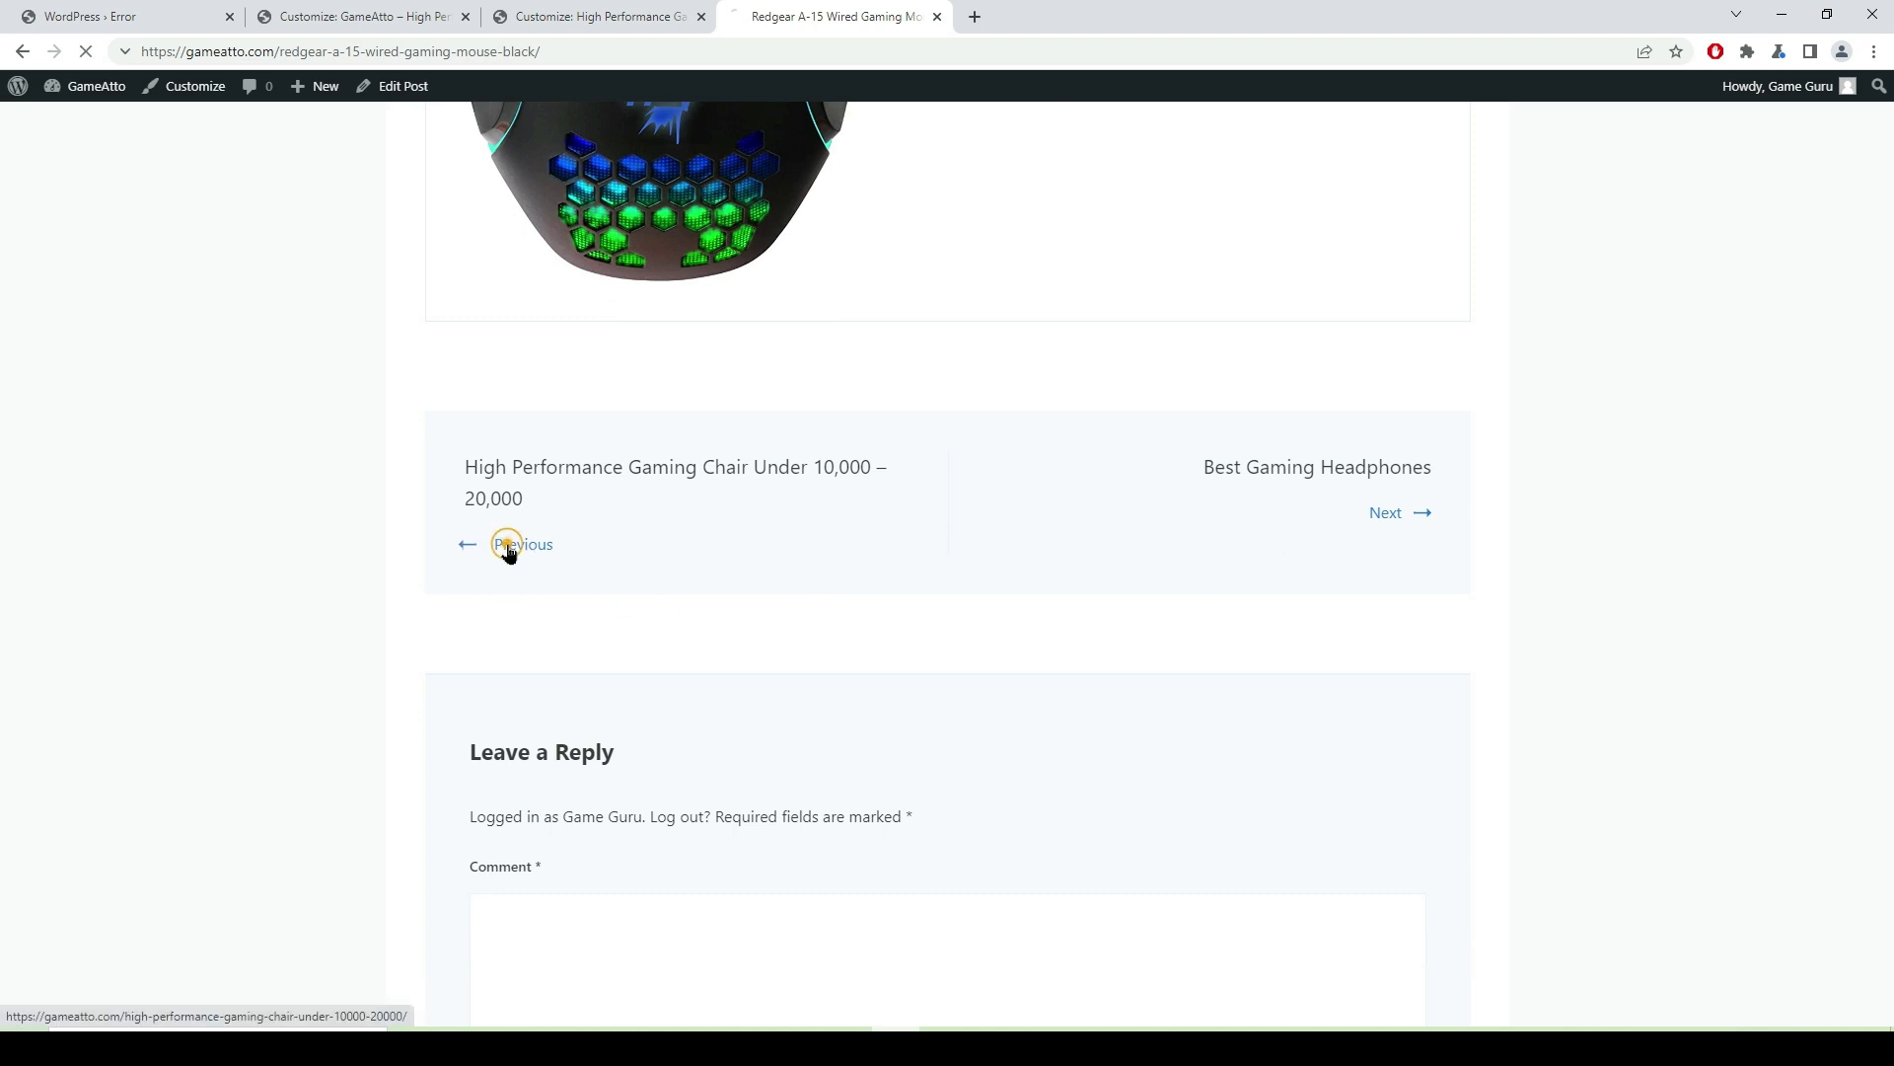
{"action": "scroll", "coordinate": [1152, 537], "scroll_direction": "down", "scroll_amount": 20}
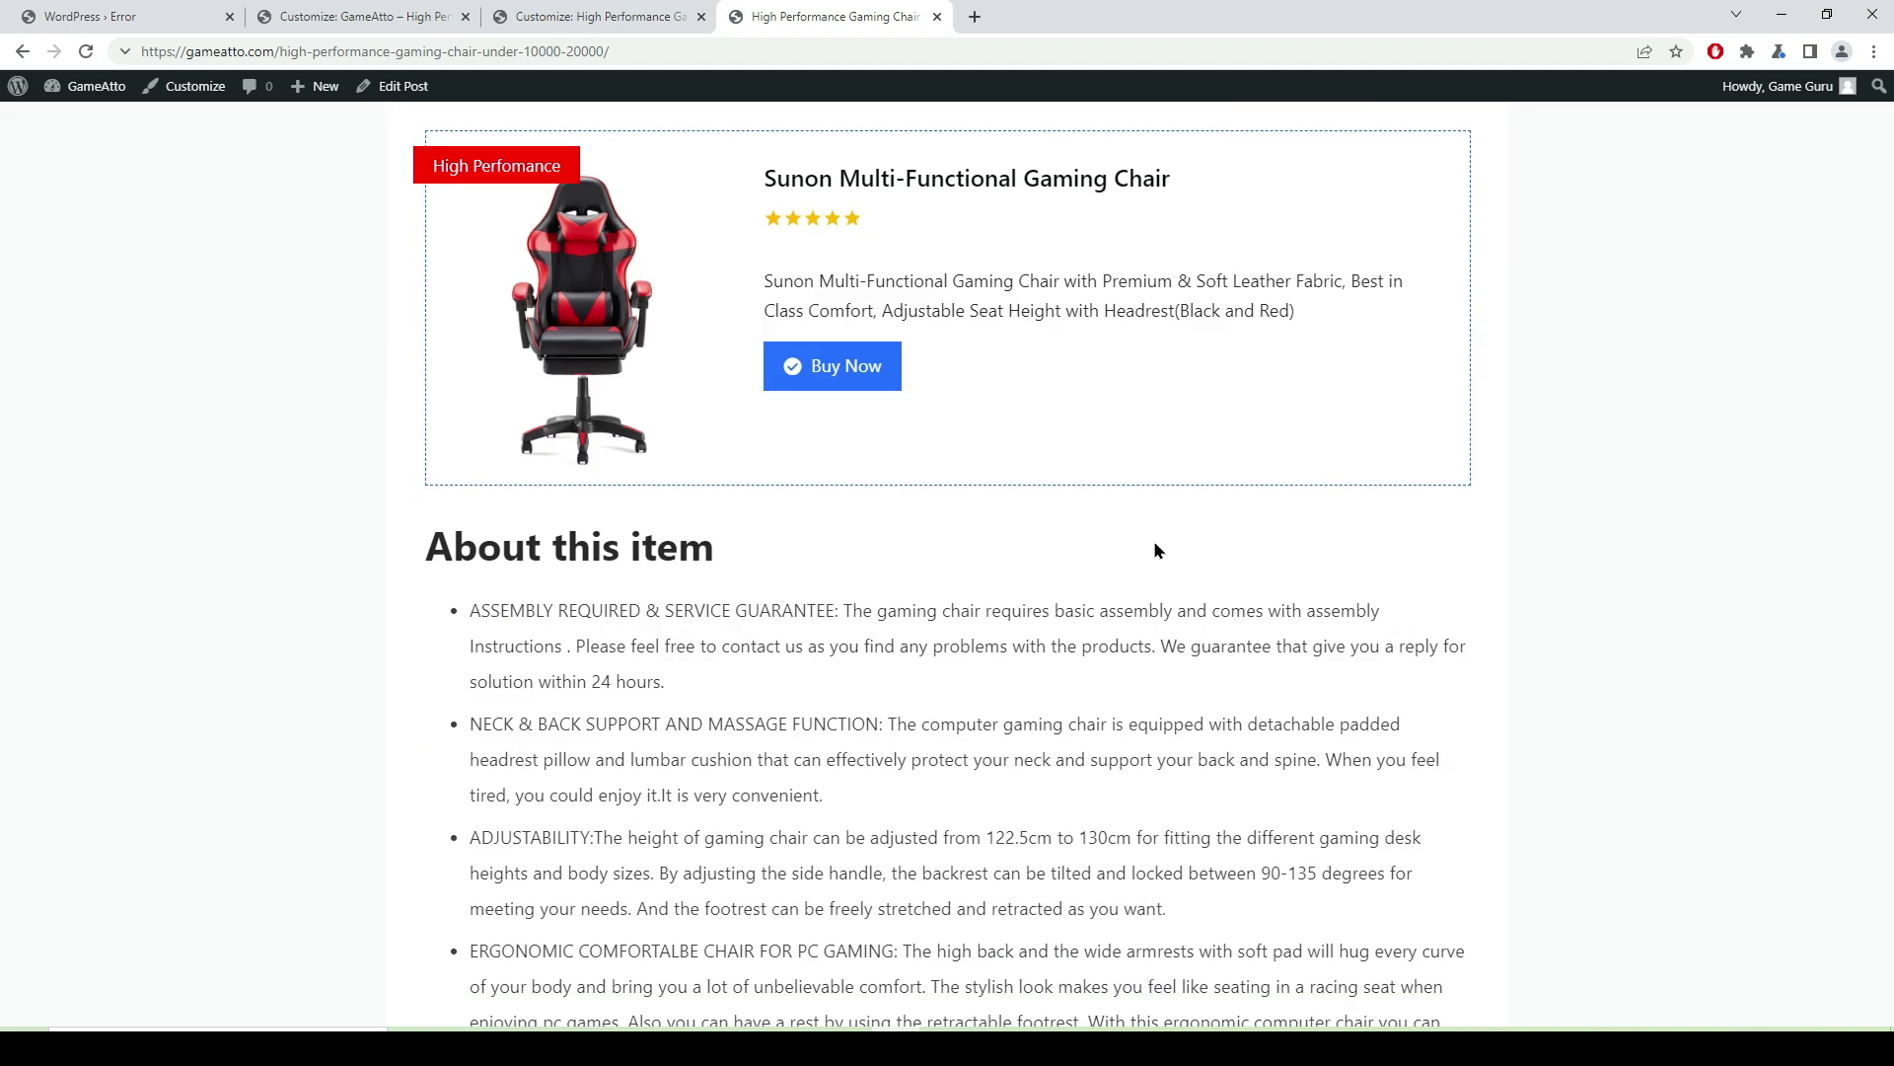
{"action": "scroll", "coordinate": [1178, 626], "scroll_direction": "down", "scroll_amount": 20}
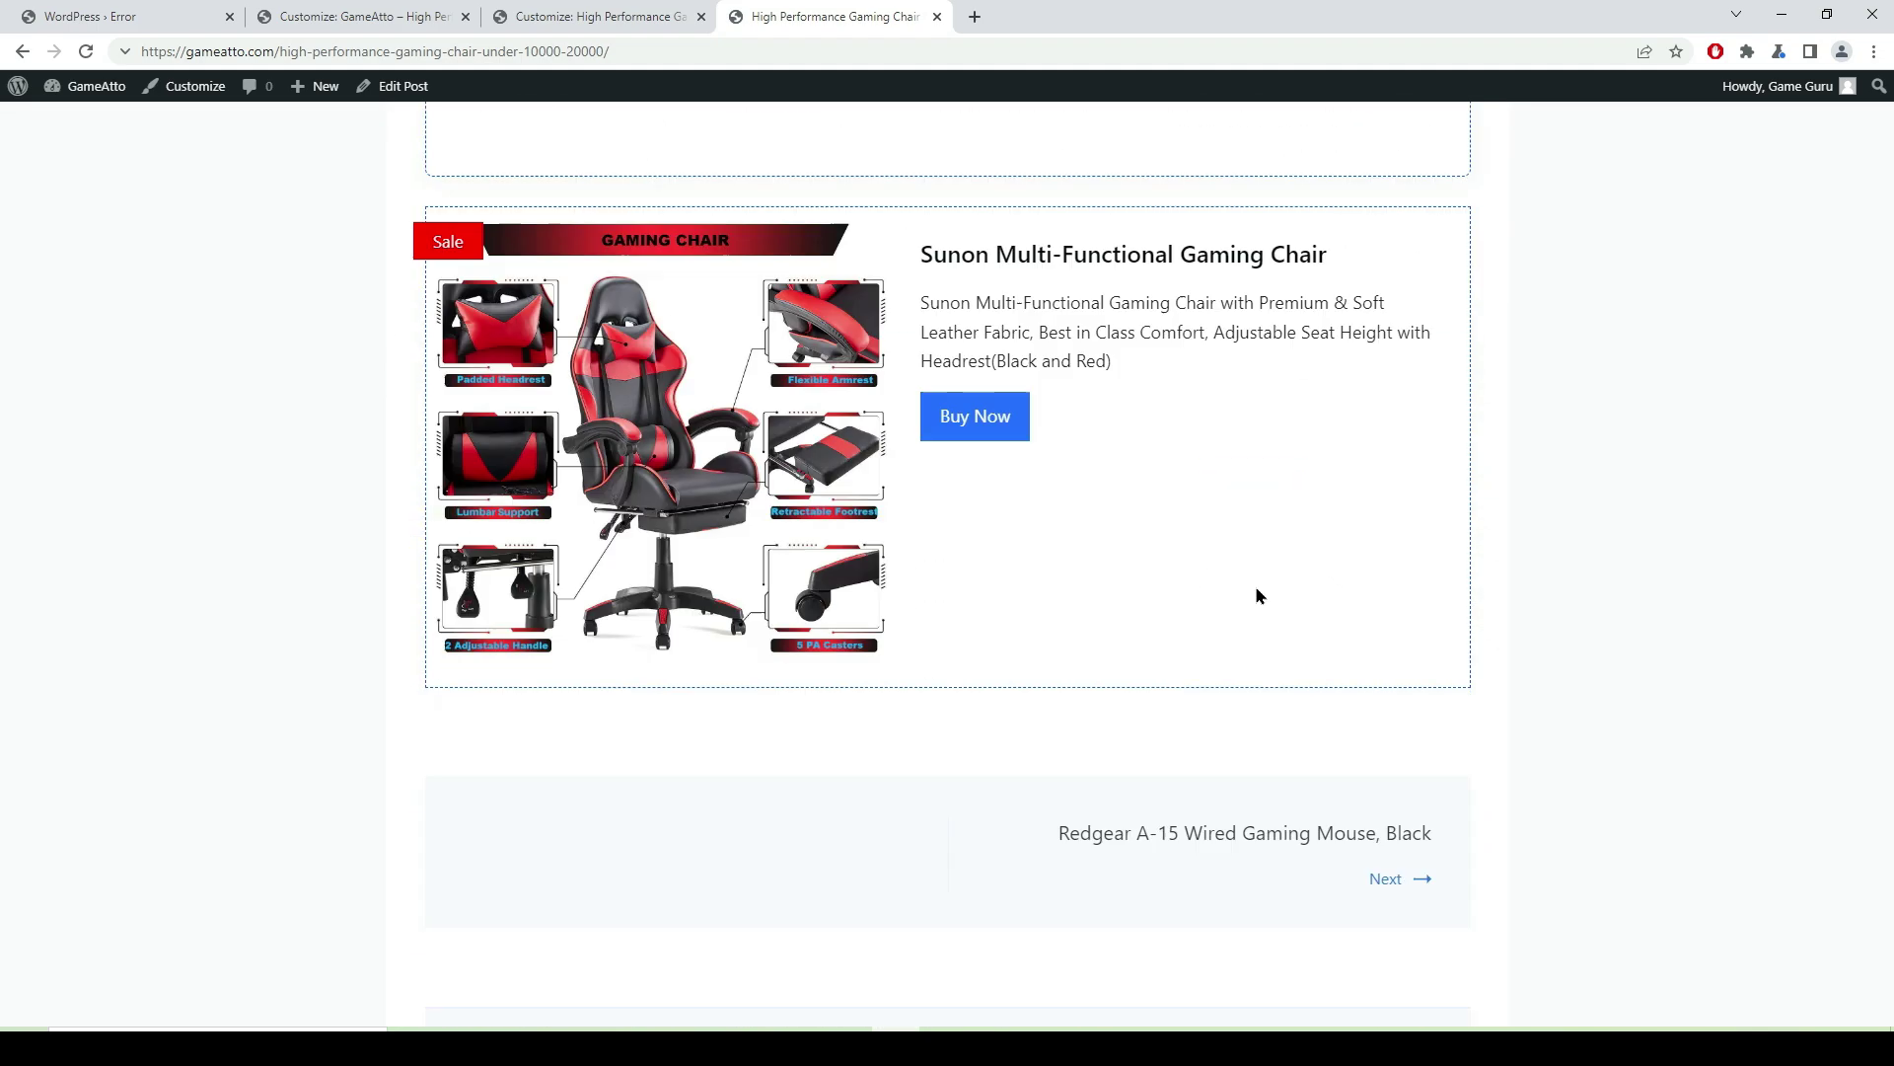
{"action": "left_click", "coordinate": [1385, 295]}
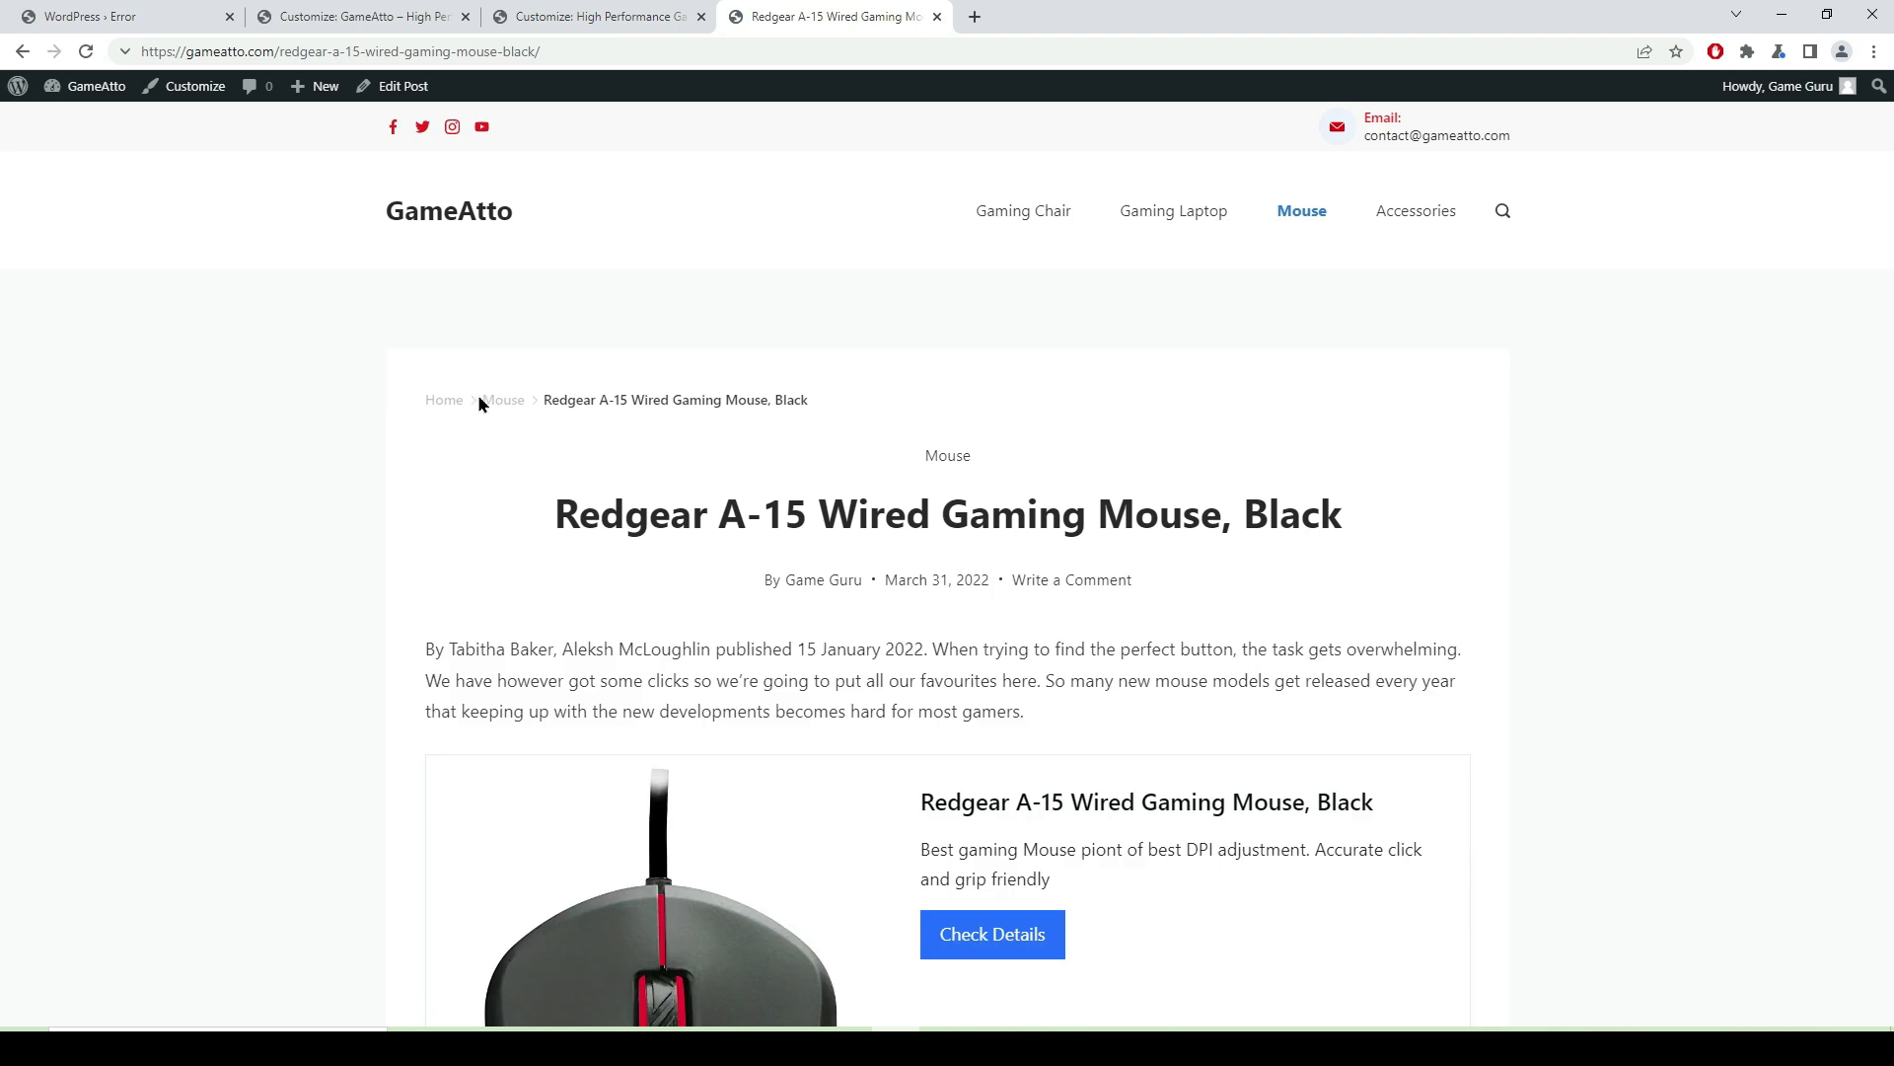
- Highlight the mouse post's breadcrumb trail and close the WordPress error tab with Ctrl+W
{"action": "left_click_drag", "start_coordinate": [820, 399], "coordinate": [424, 405]}
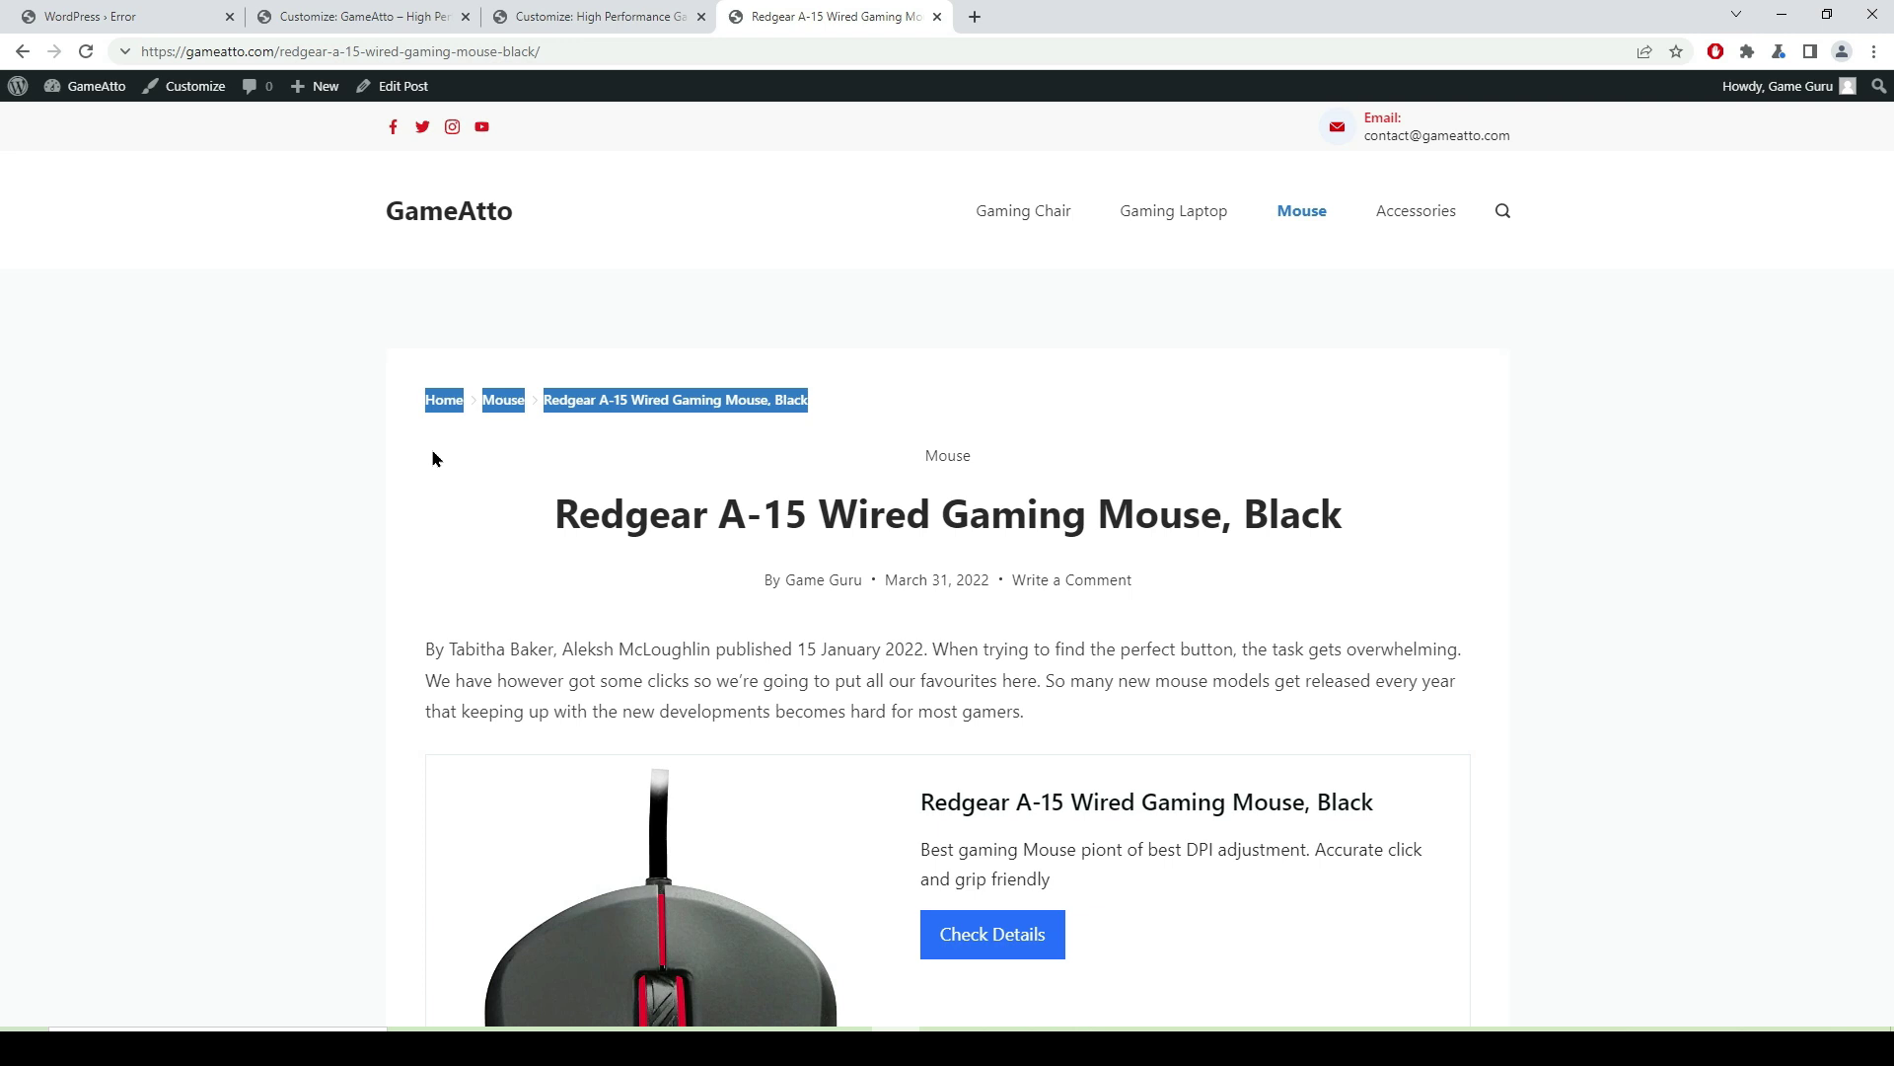
{"action": "key", "text": "ctrl+1"}
{"action": "key", "text": "ctrl+w"}
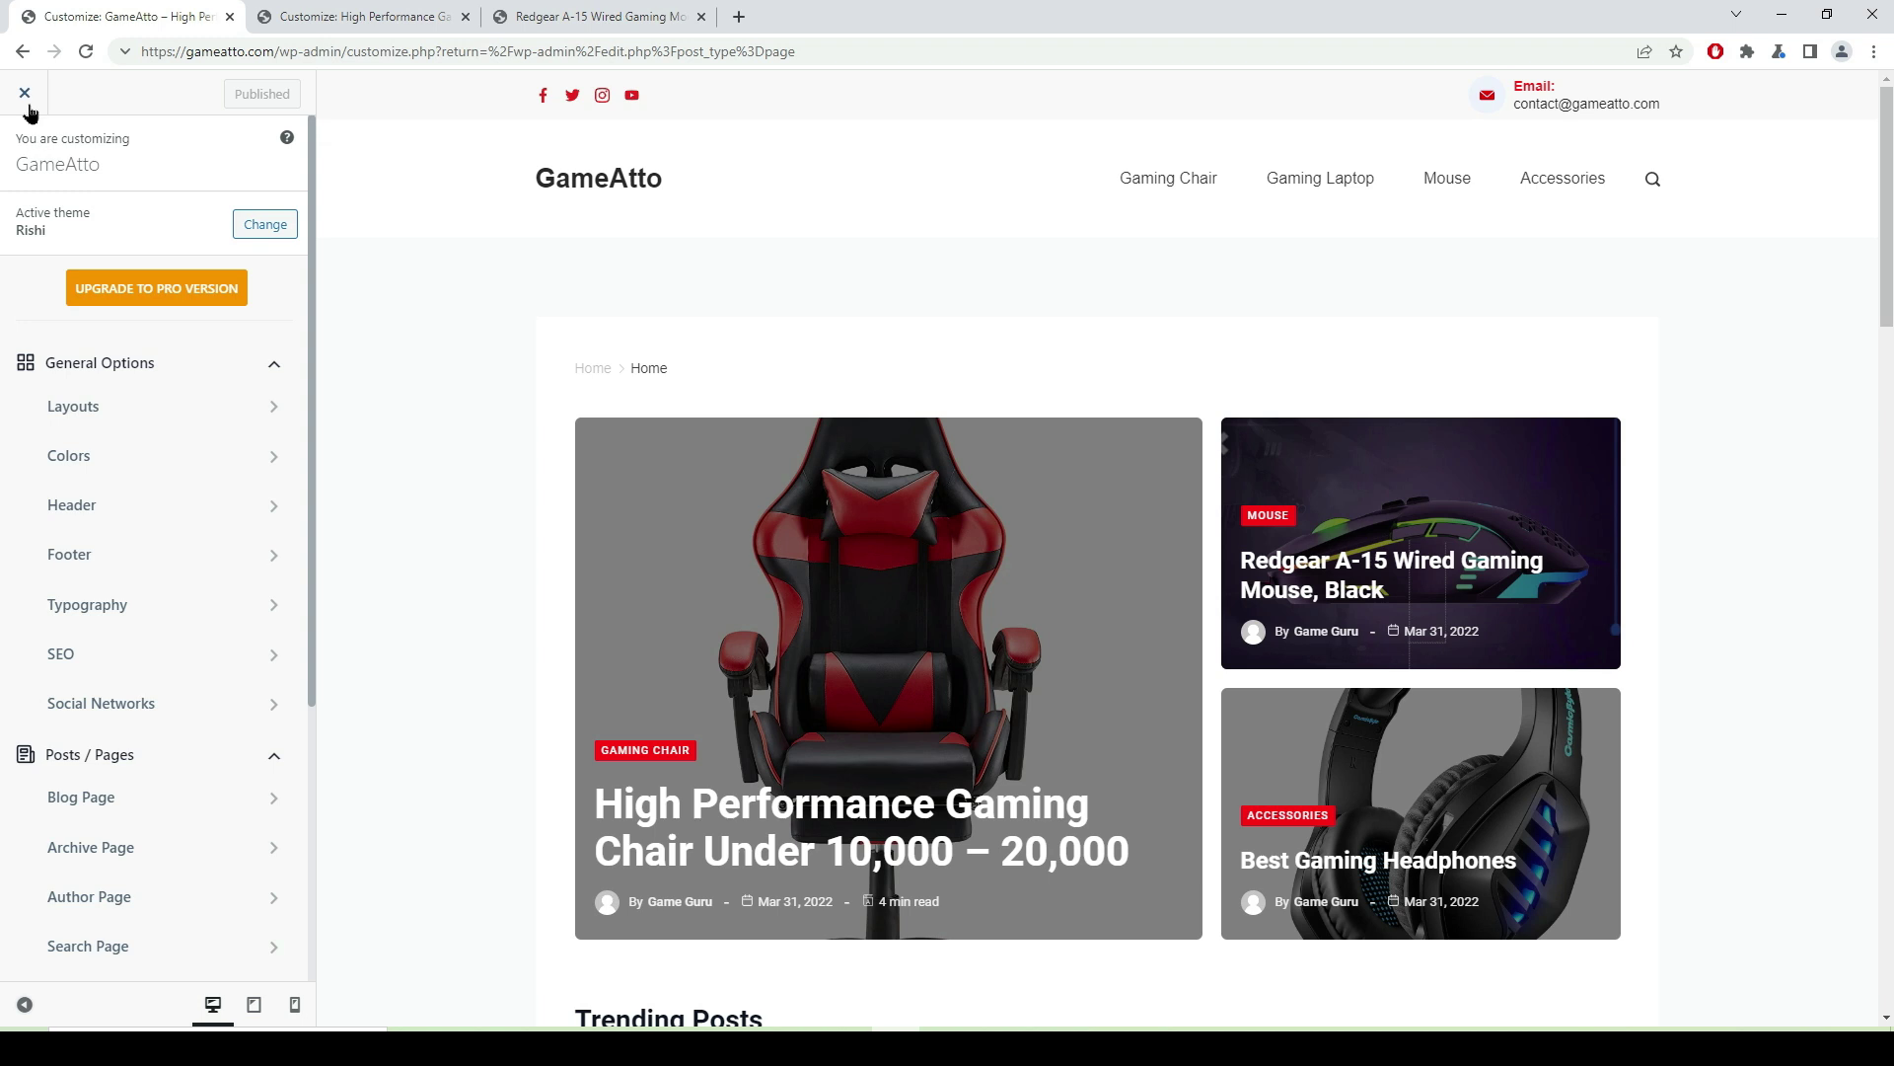
- Exit the customizer and open the AffiliateX plugin dashboard from the admin sidebar
{"action": "left_click", "coordinate": [25, 94]}
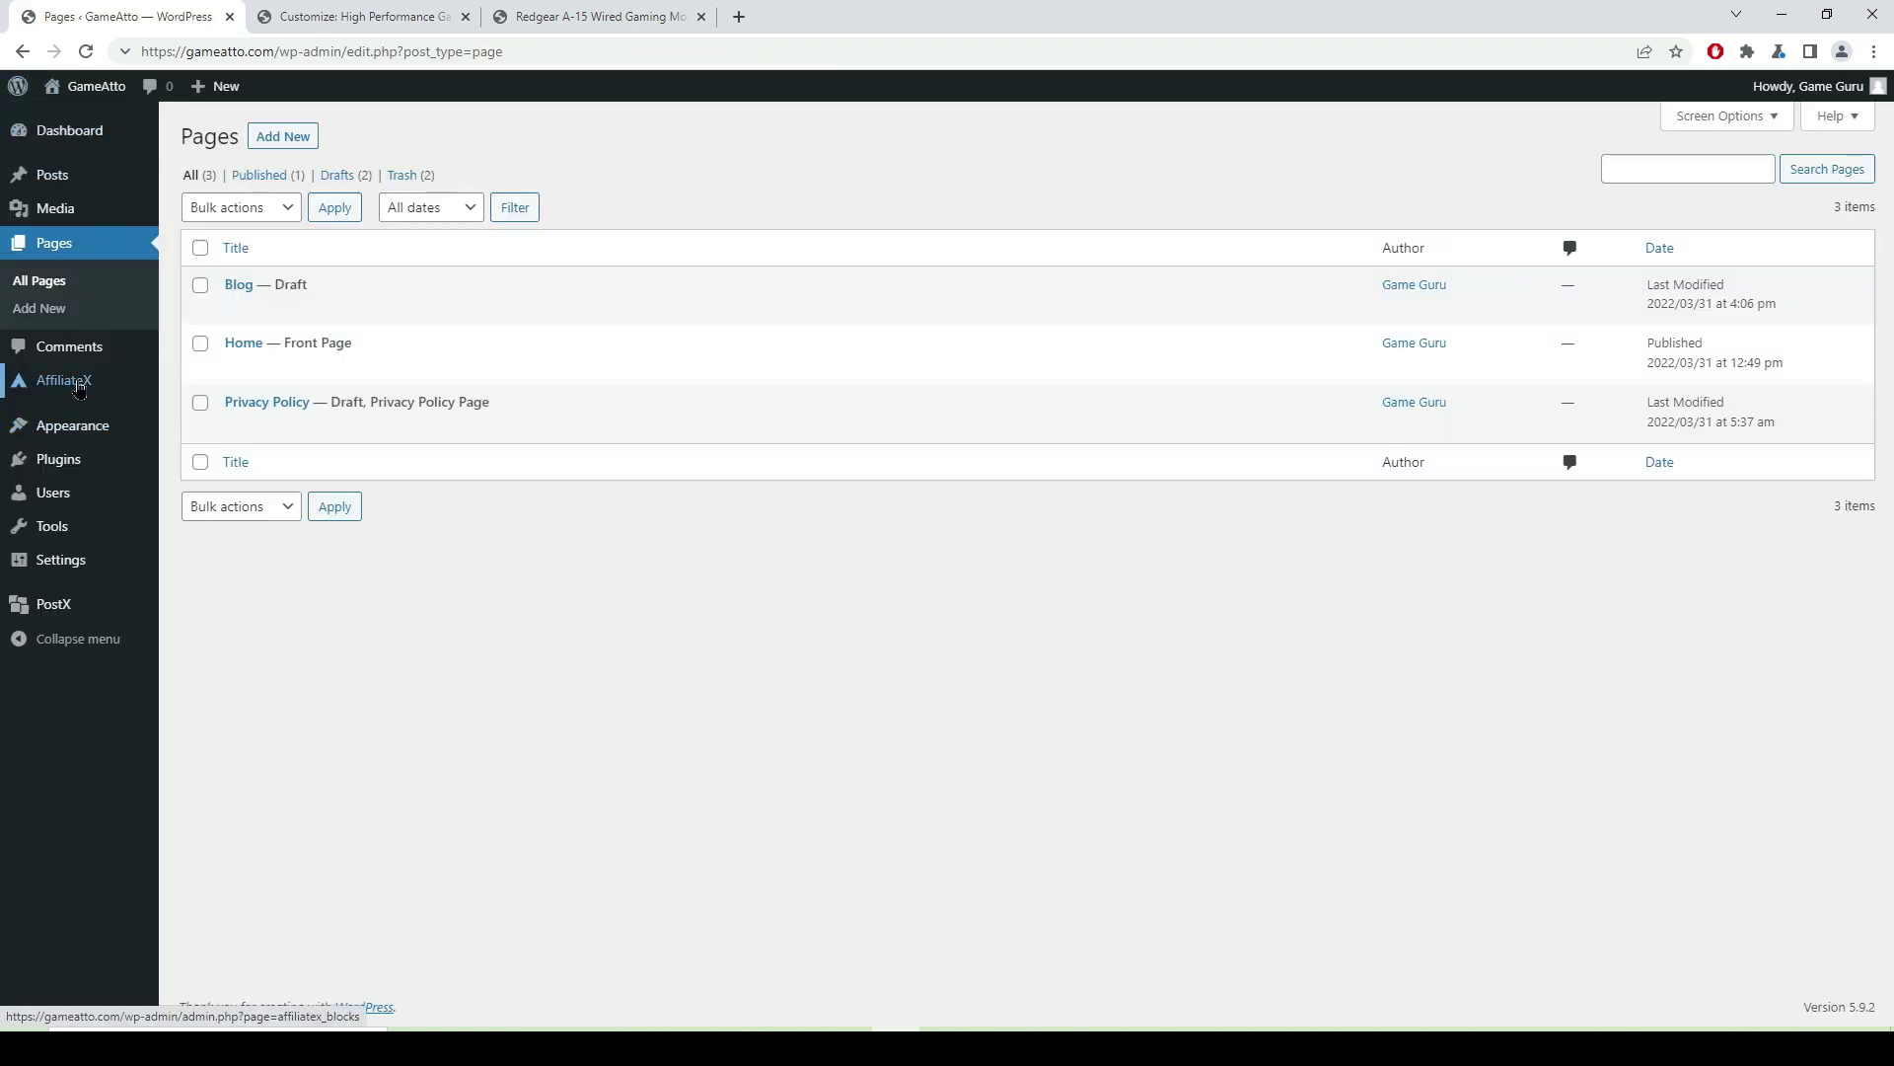
{"action": "left_click", "coordinate": [78, 385]}
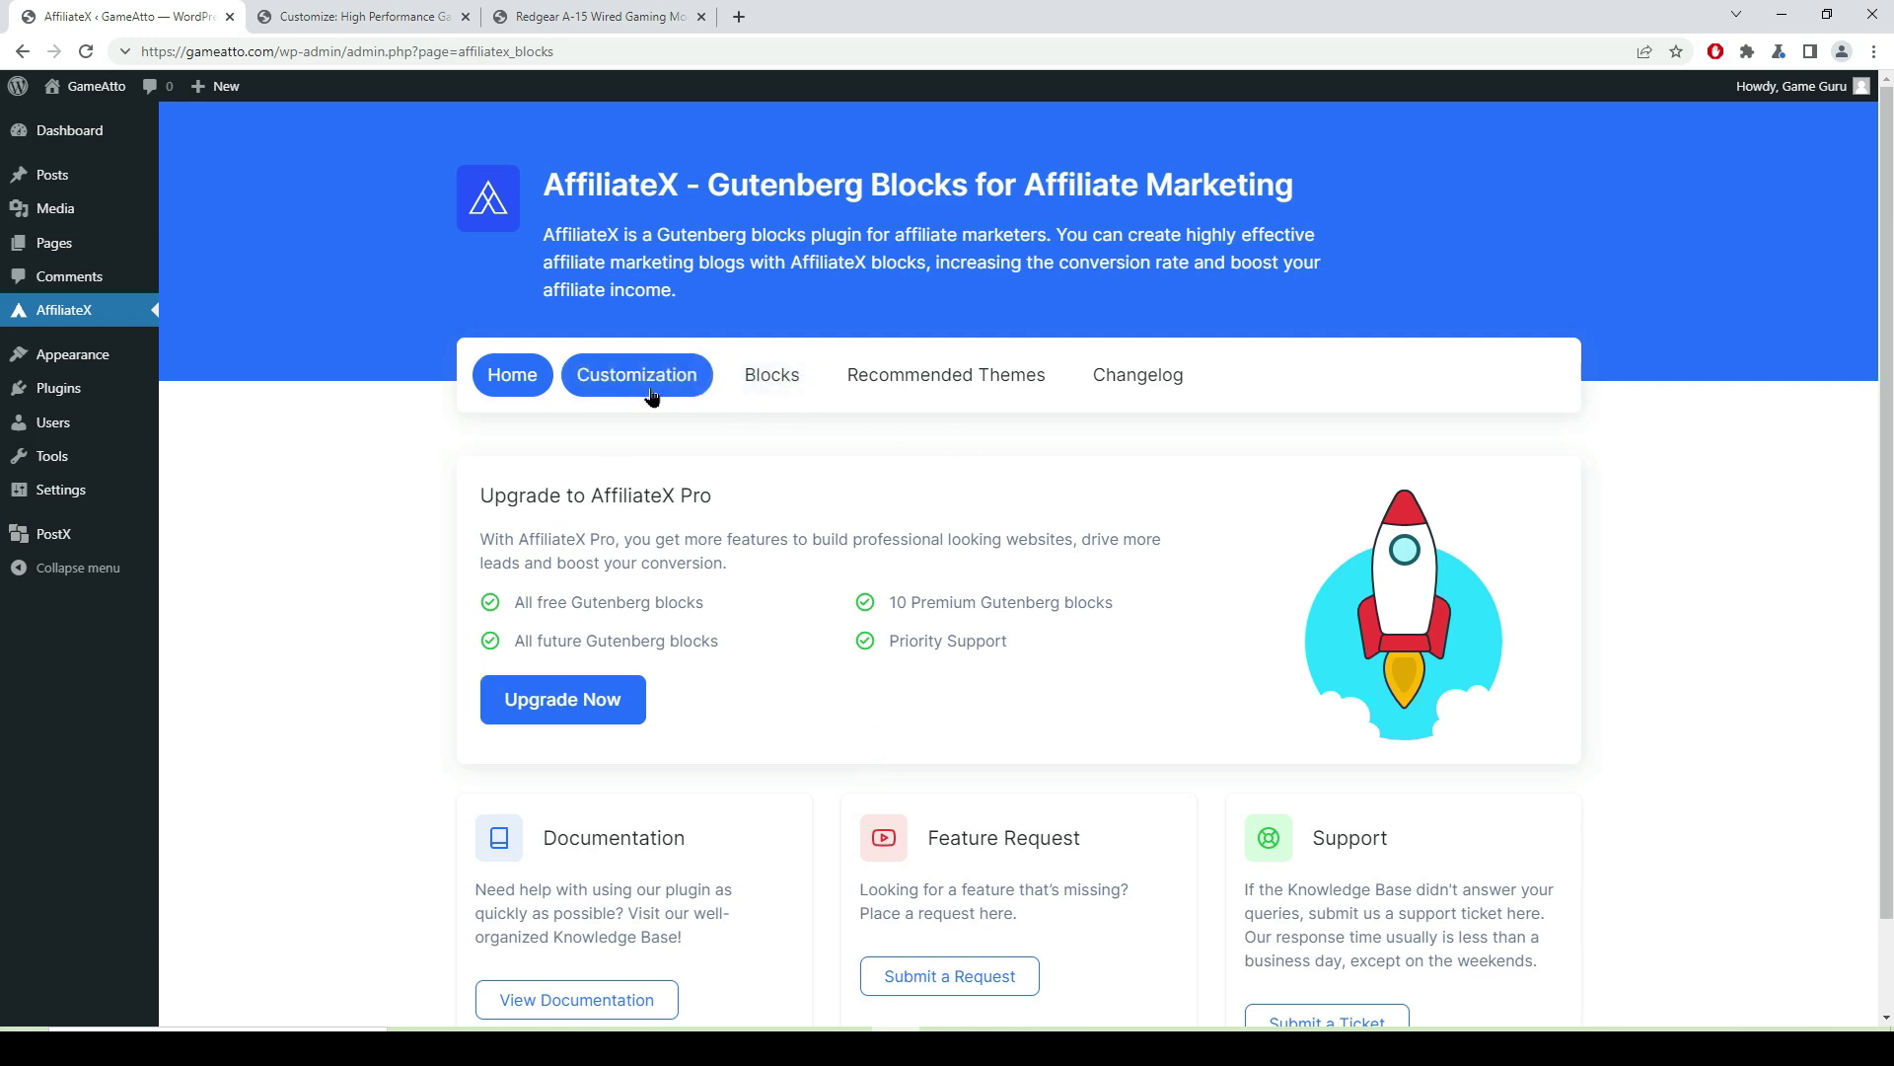
{"action": "scroll", "coordinate": [790, 513], "scroll_direction": "down", "scroll_amount": 1}
- Open the AffiliateX Pro pricing page and highlight the Solo plan's $49 yearly price
{"action": "left_click", "coordinate": [575, 590]}
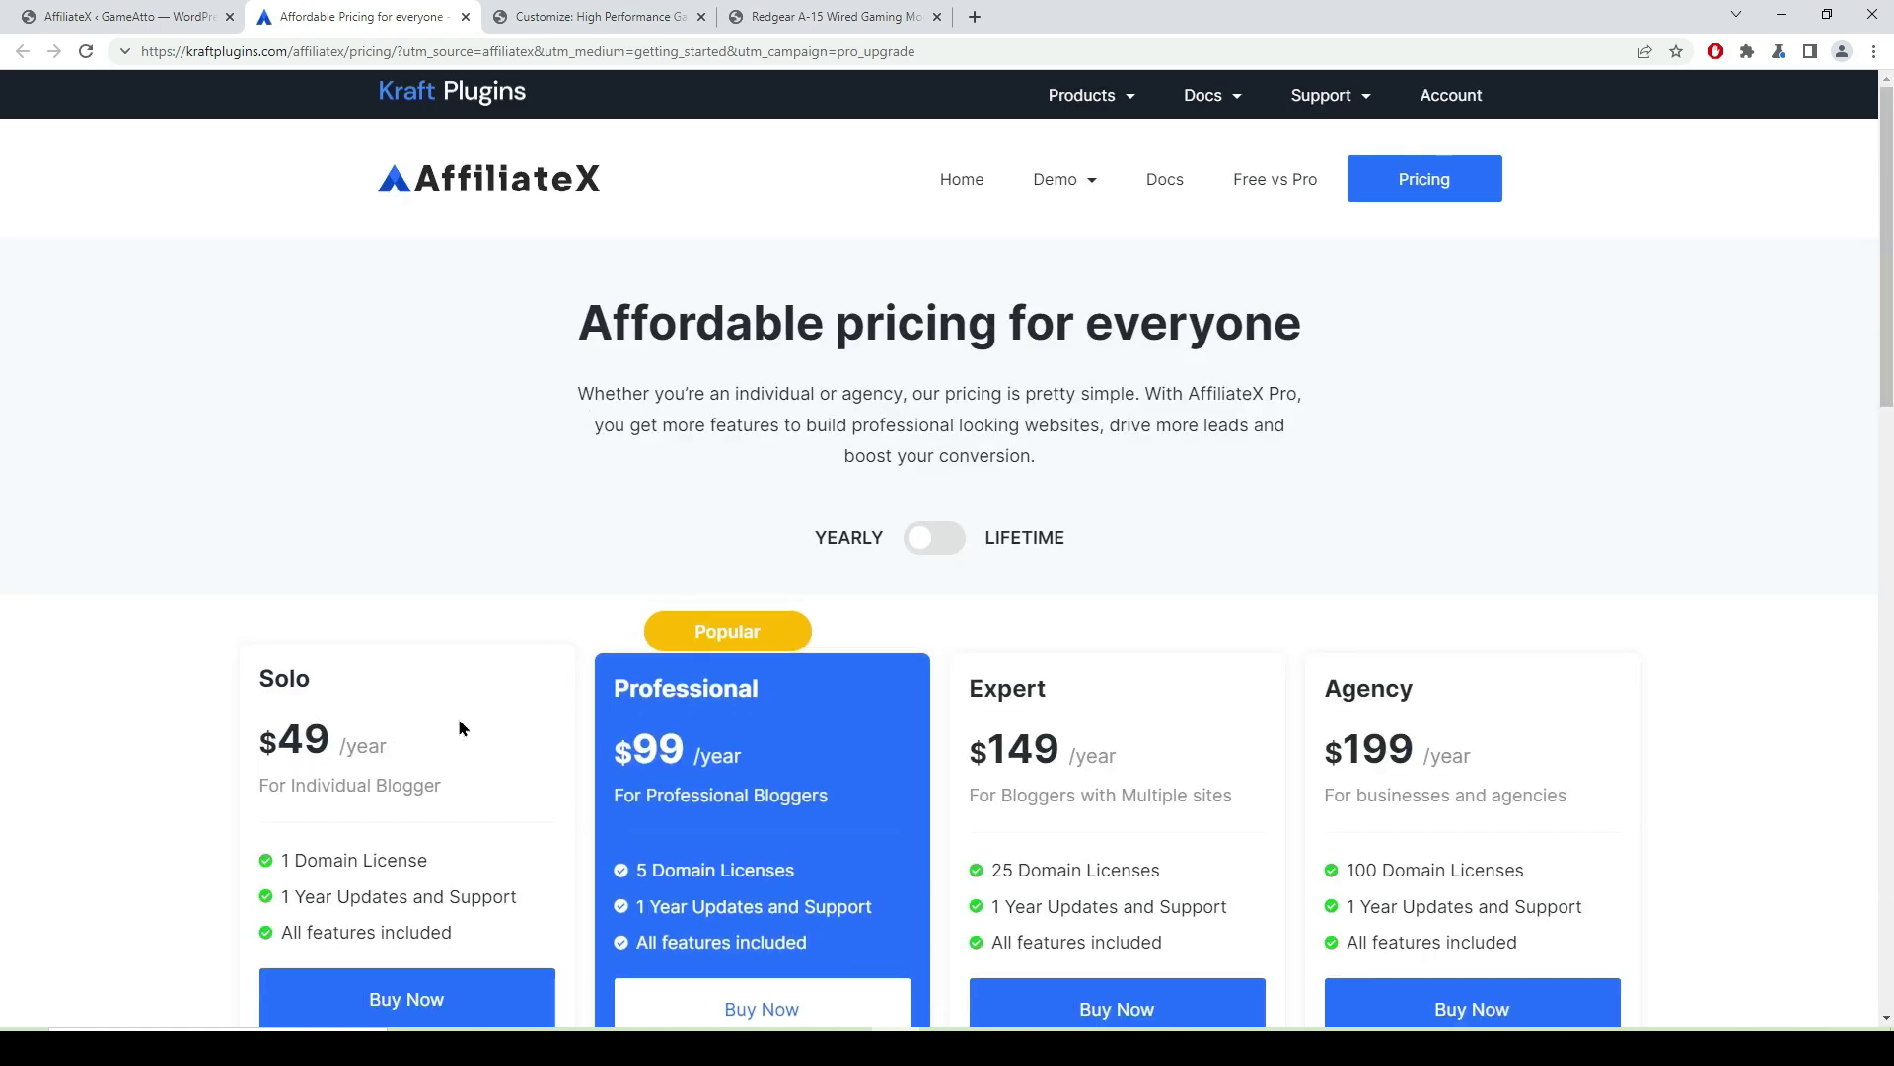
{"action": "scroll", "coordinate": [459, 728], "scroll_direction": "down", "scroll_amount": 1}
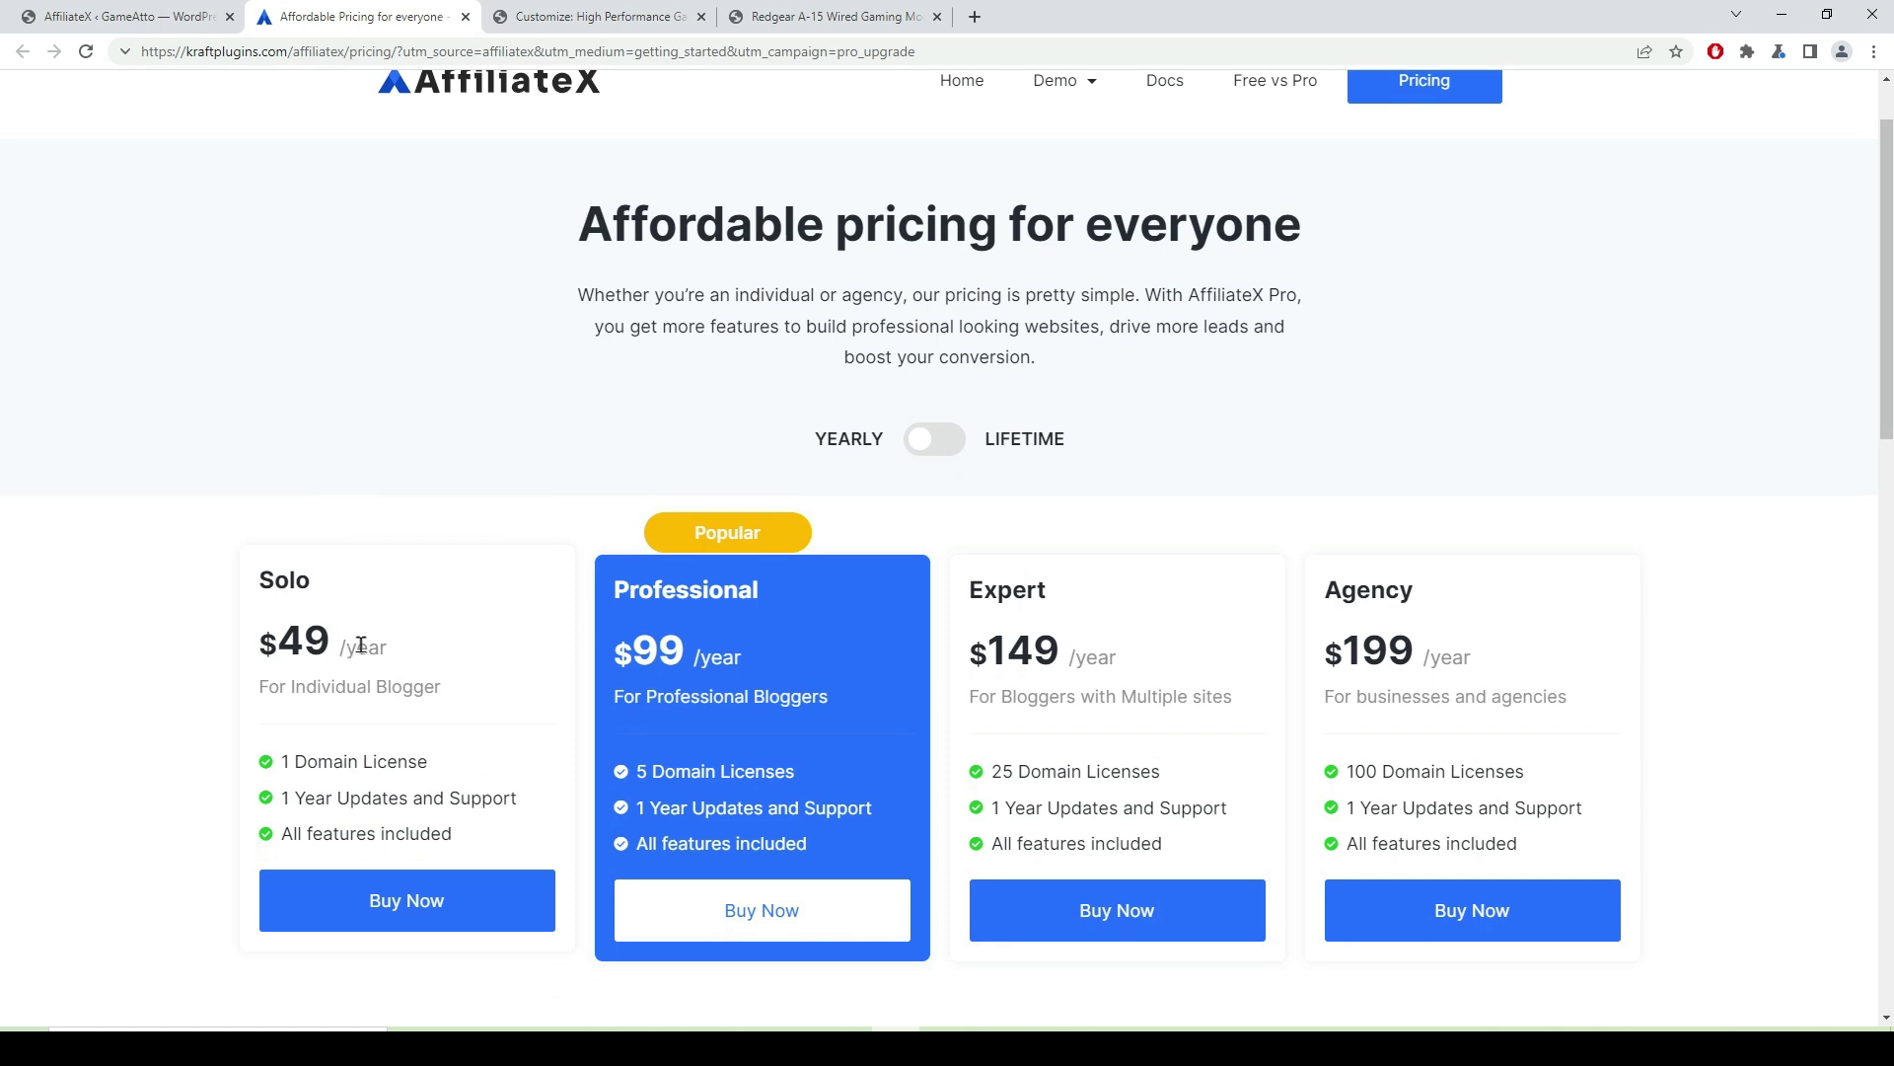
{"action": "left_click_drag", "start_coordinate": [337, 646], "coordinate": [259, 643]}
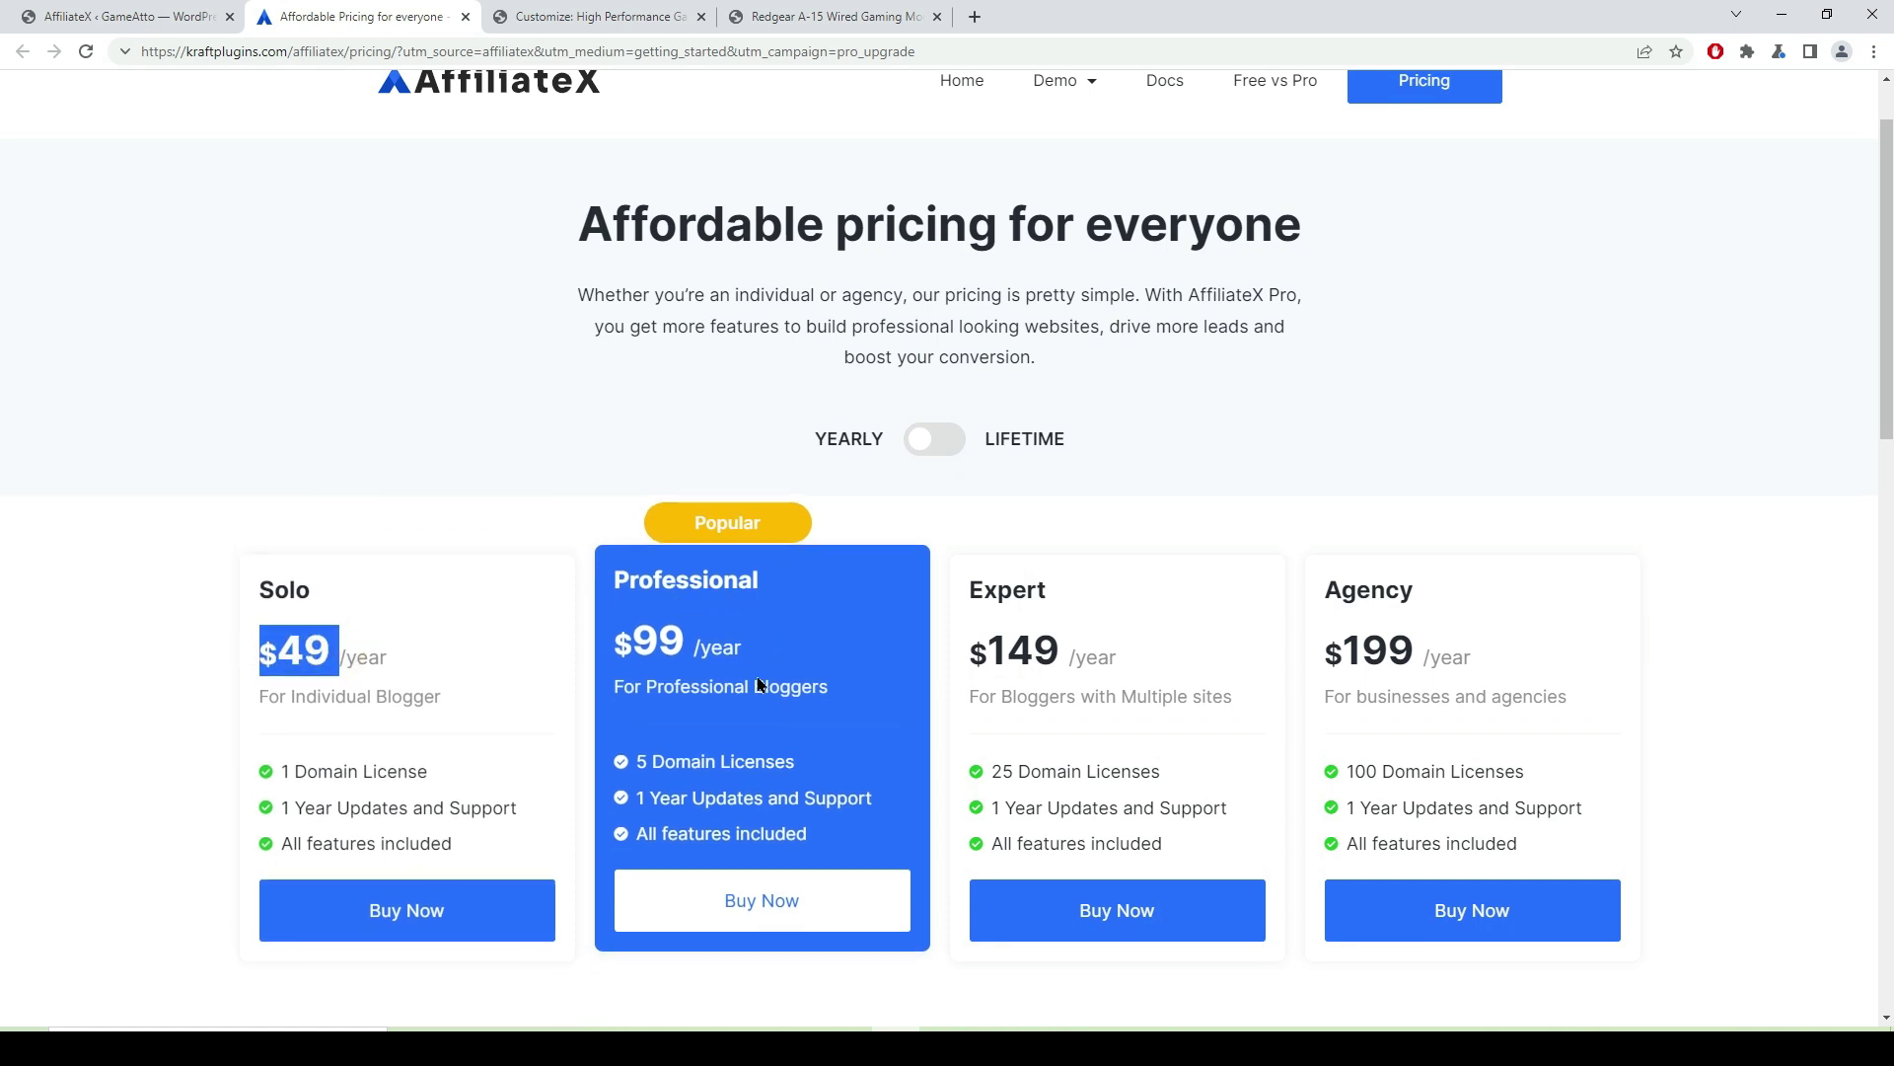
{"action": "left_click", "coordinate": [767, 647]}
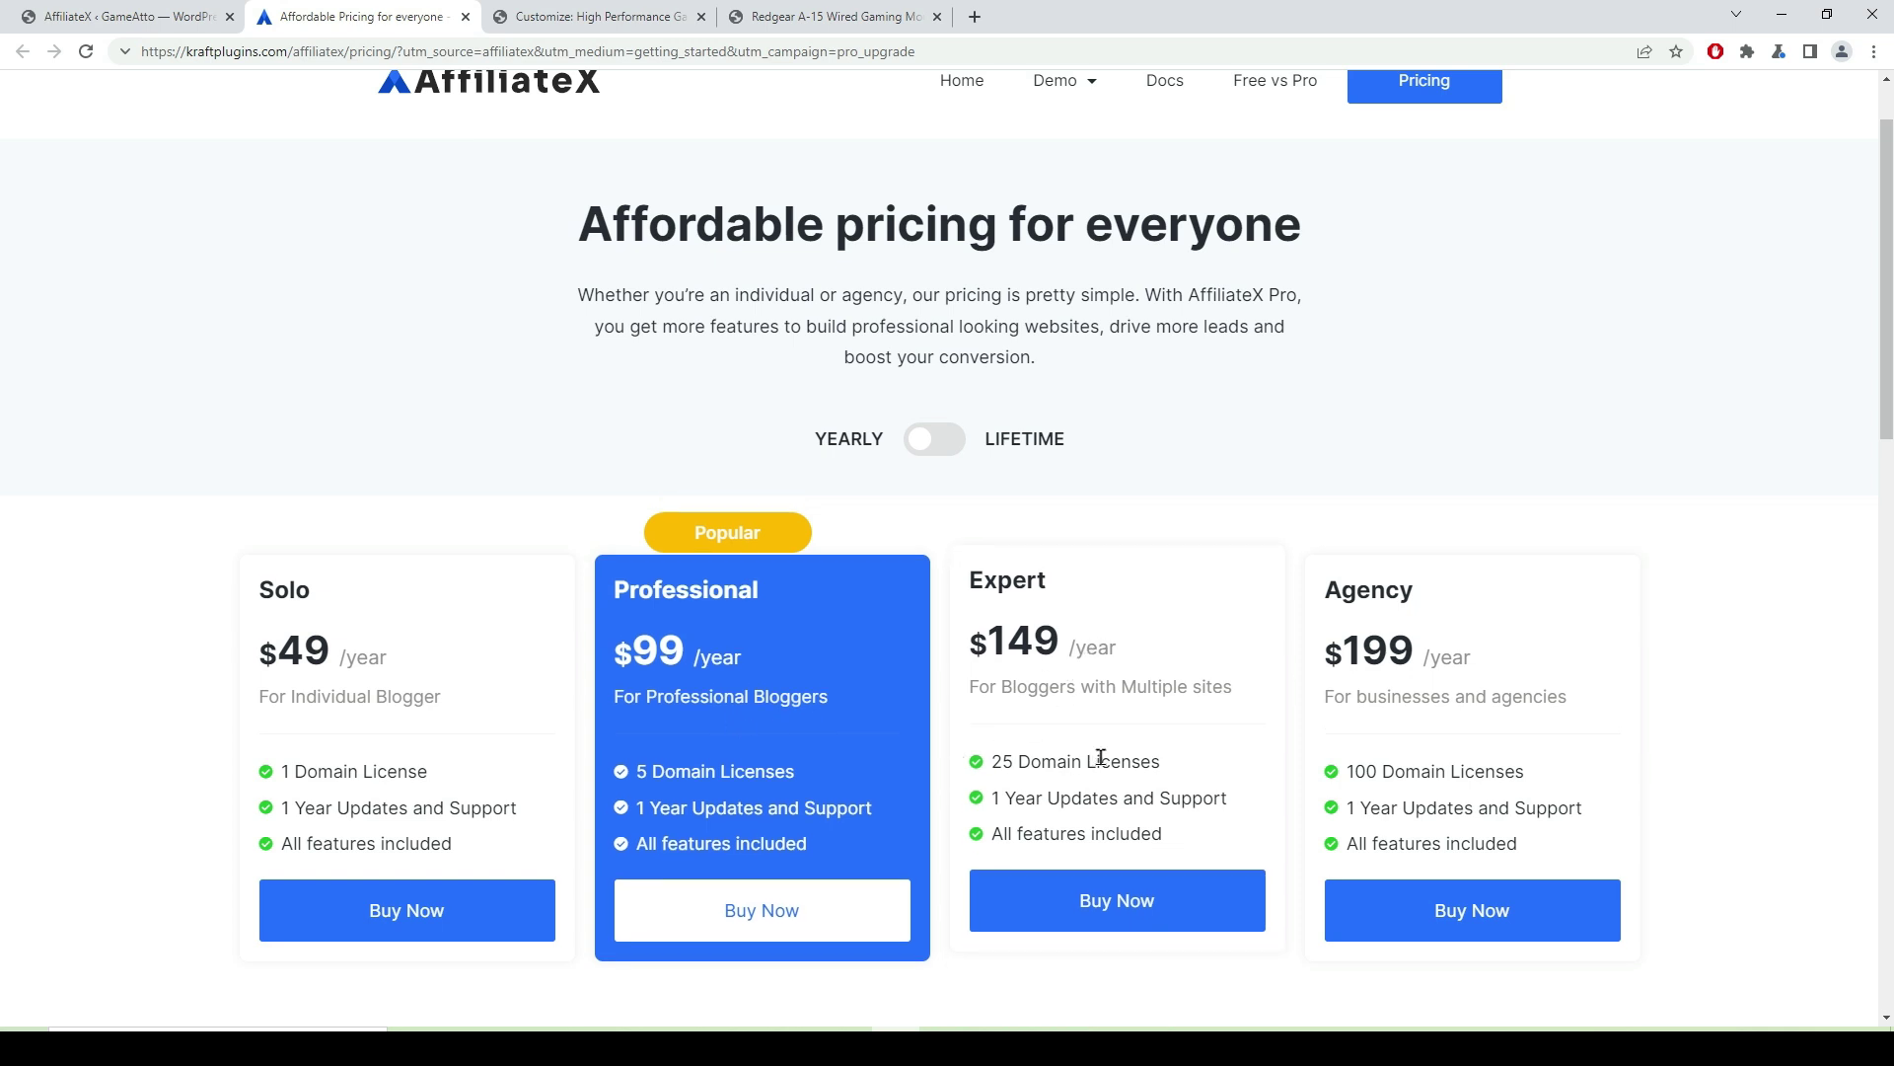
- Highlight the Expert $149 and Agency $199 yearly prices, then switch the plans to Lifetime
{"action": "left_click_drag", "start_coordinate": [1117, 646], "coordinate": [954, 655]}
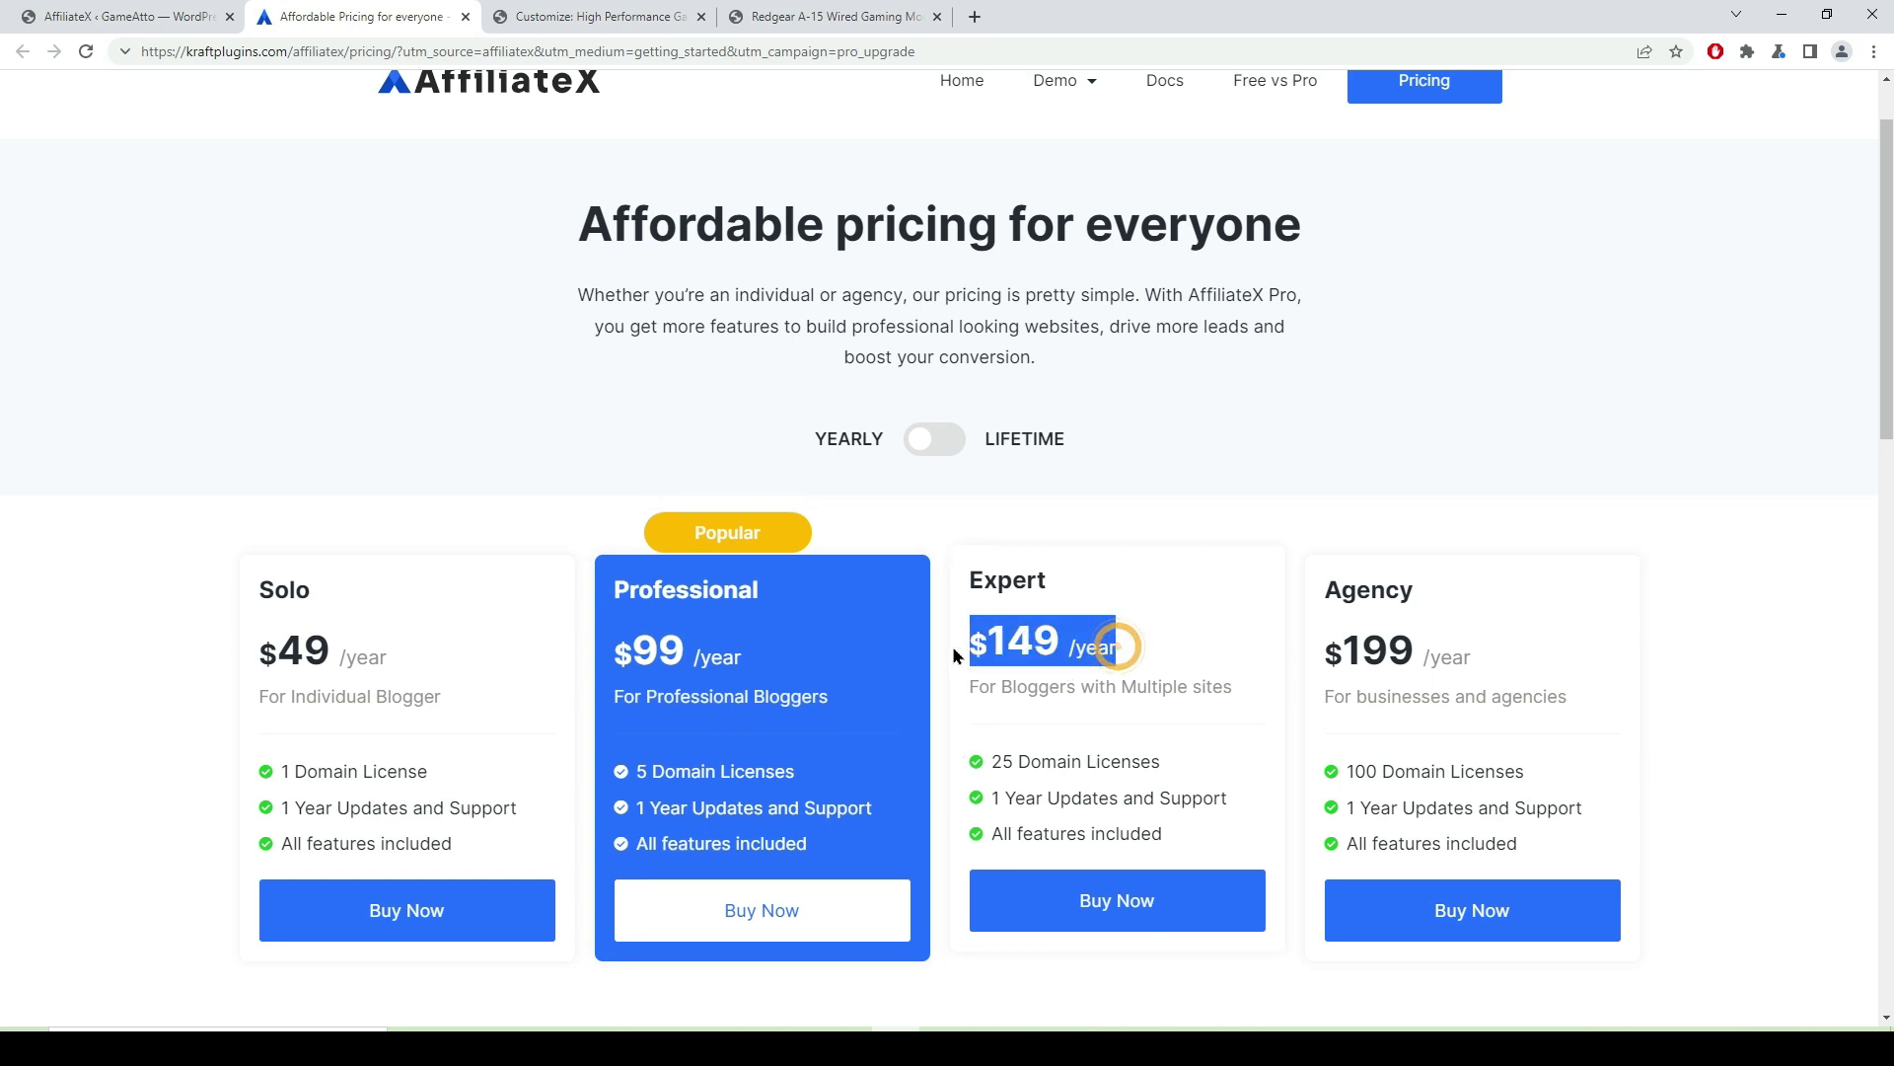
{"action": "left_click_drag", "start_coordinate": [1476, 643], "coordinate": [1316, 726]}
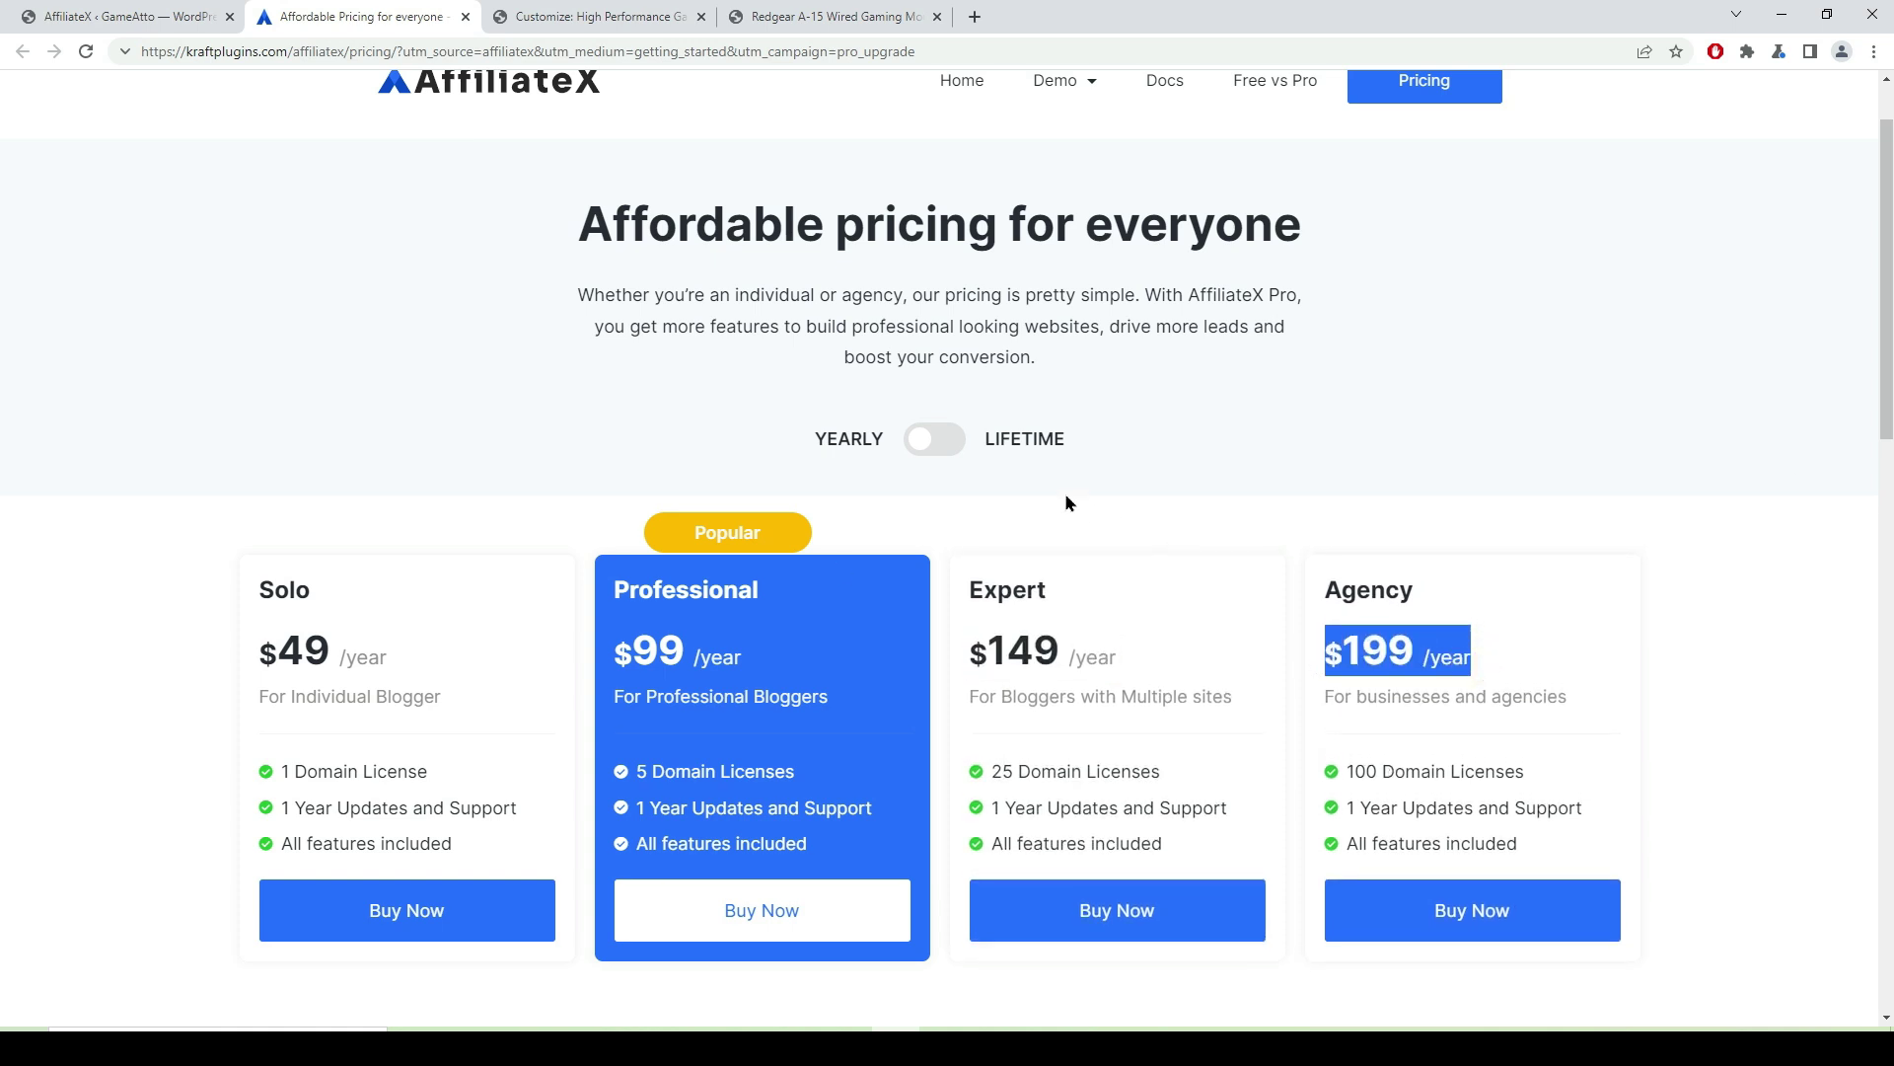
{"action": "left_click", "coordinate": [955, 449]}
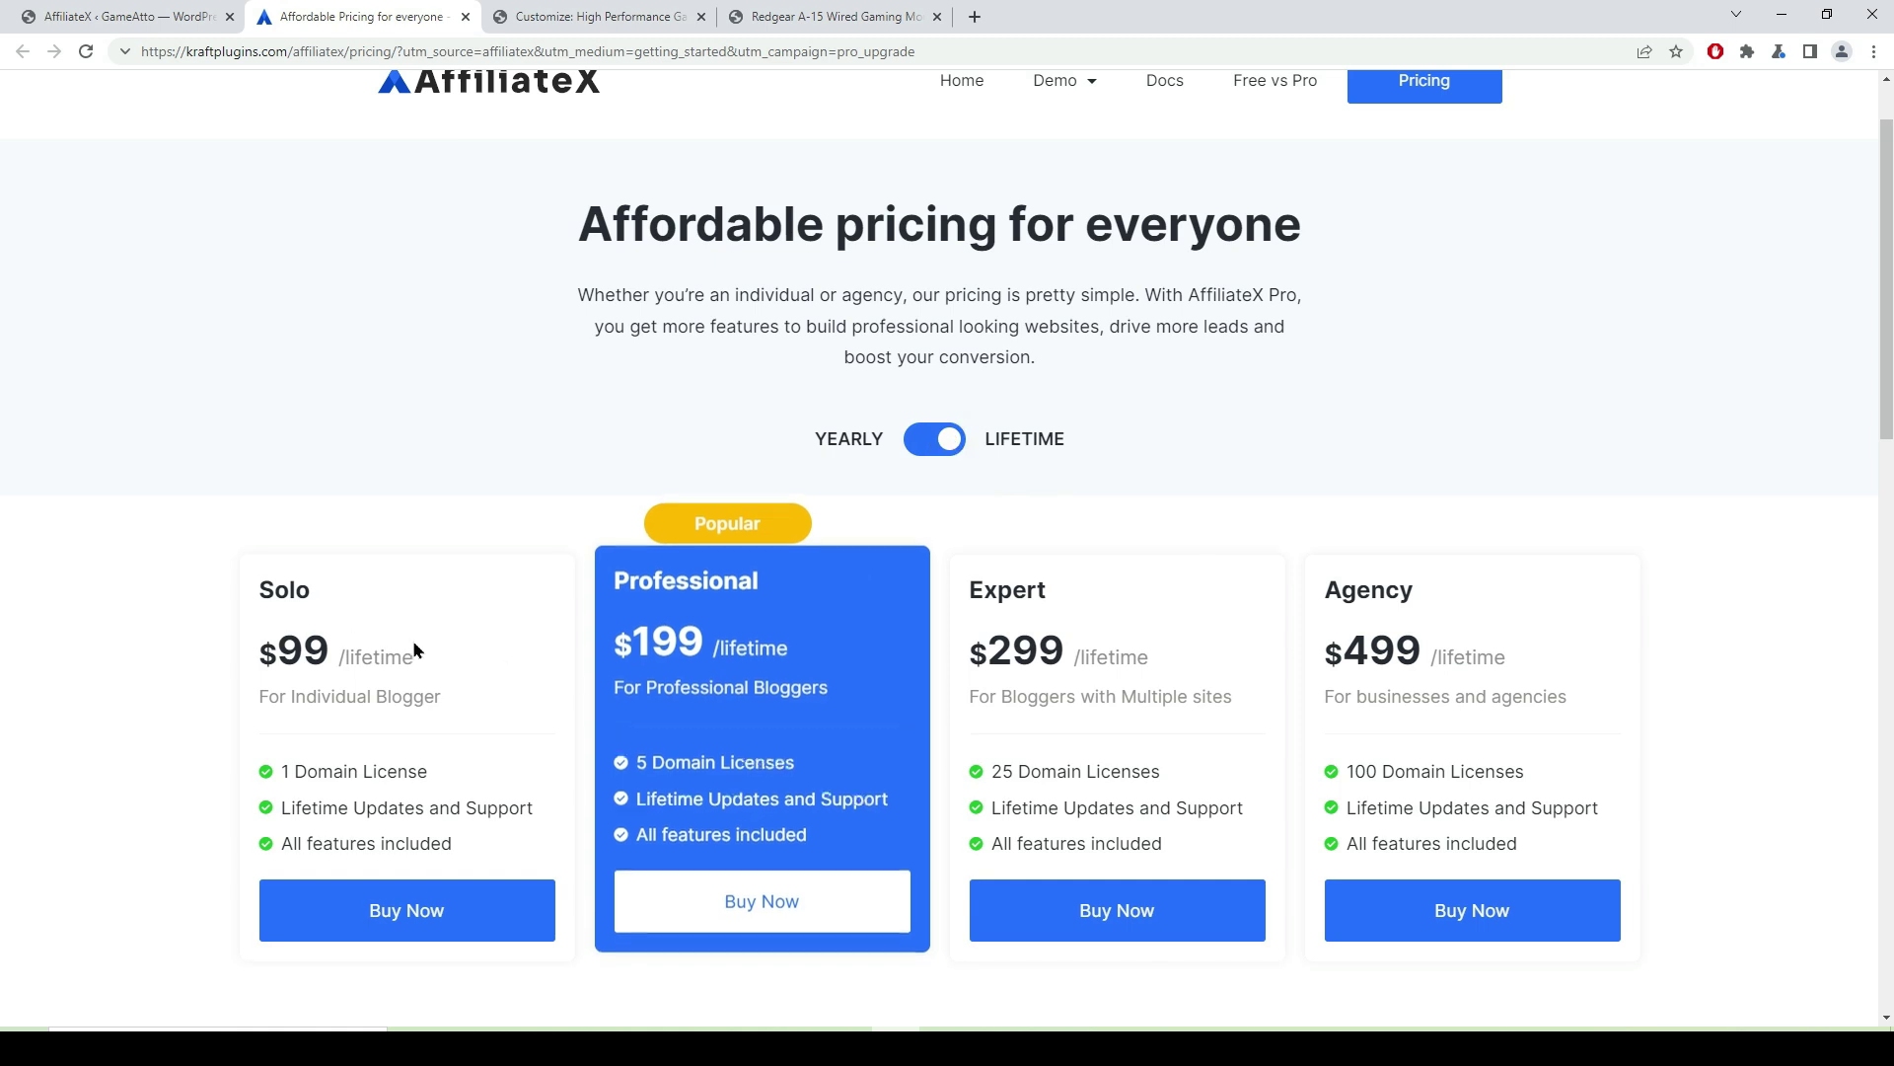